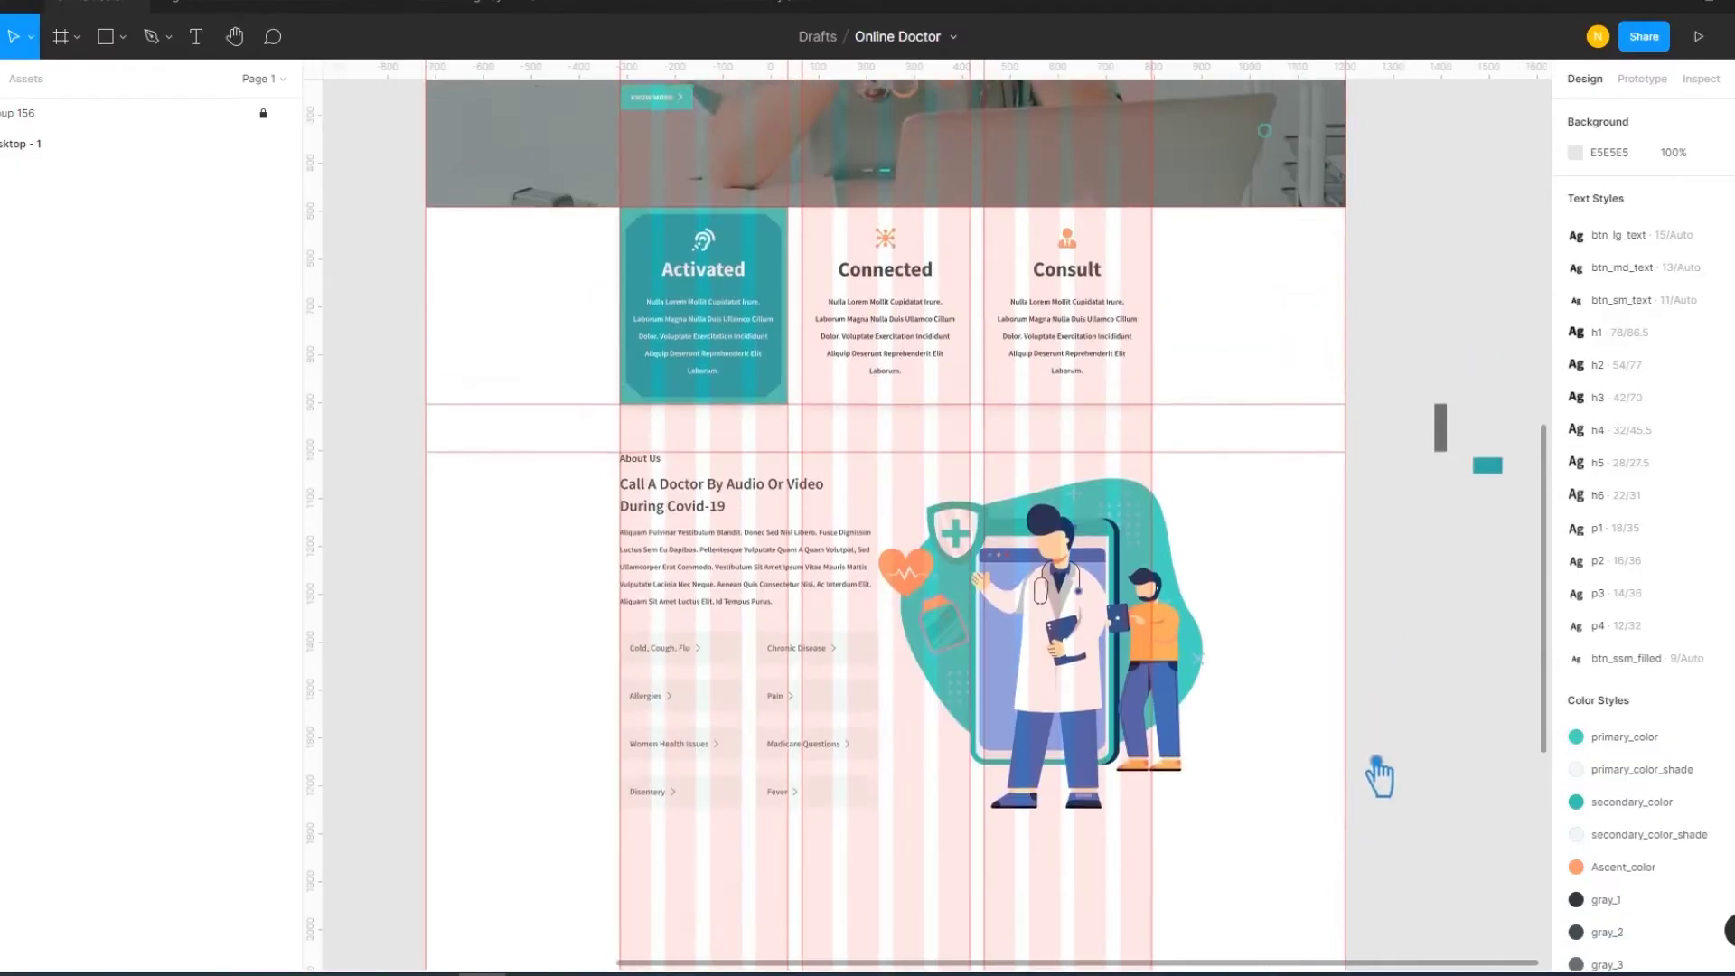
Duplicate the About Us text block below the illustration section and drag a guide down to it
scroll(1374, 774, down, 2)
scroll(1374, 674, down, 2)
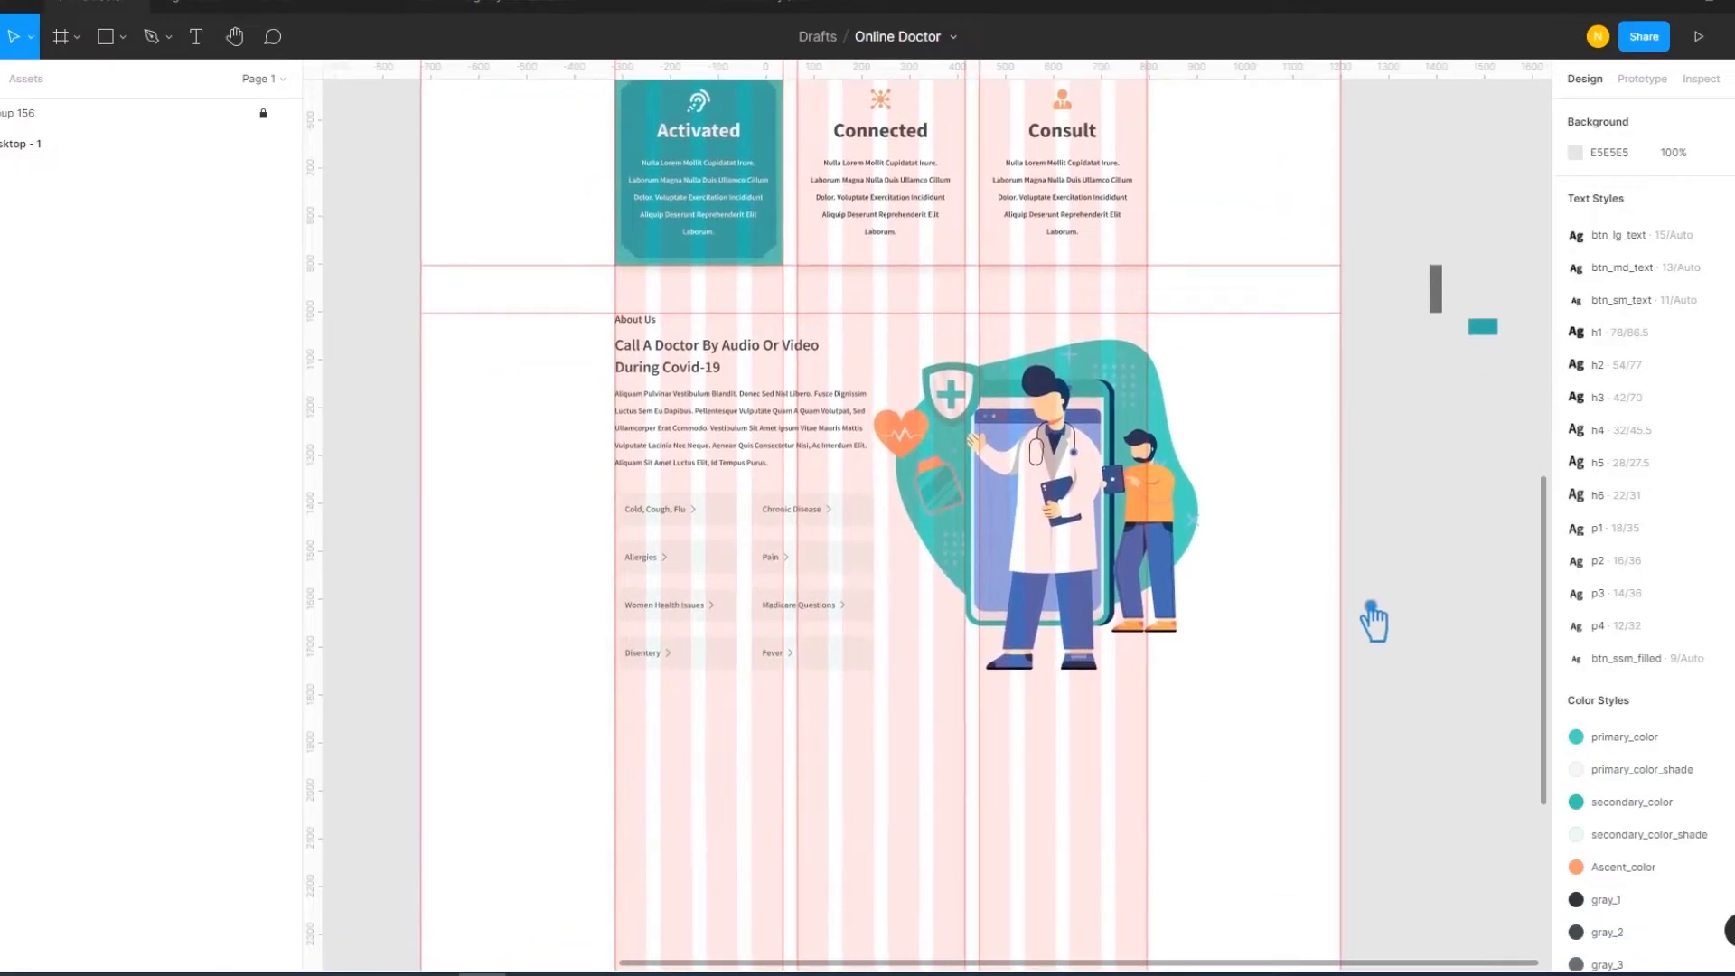
click(709, 371)
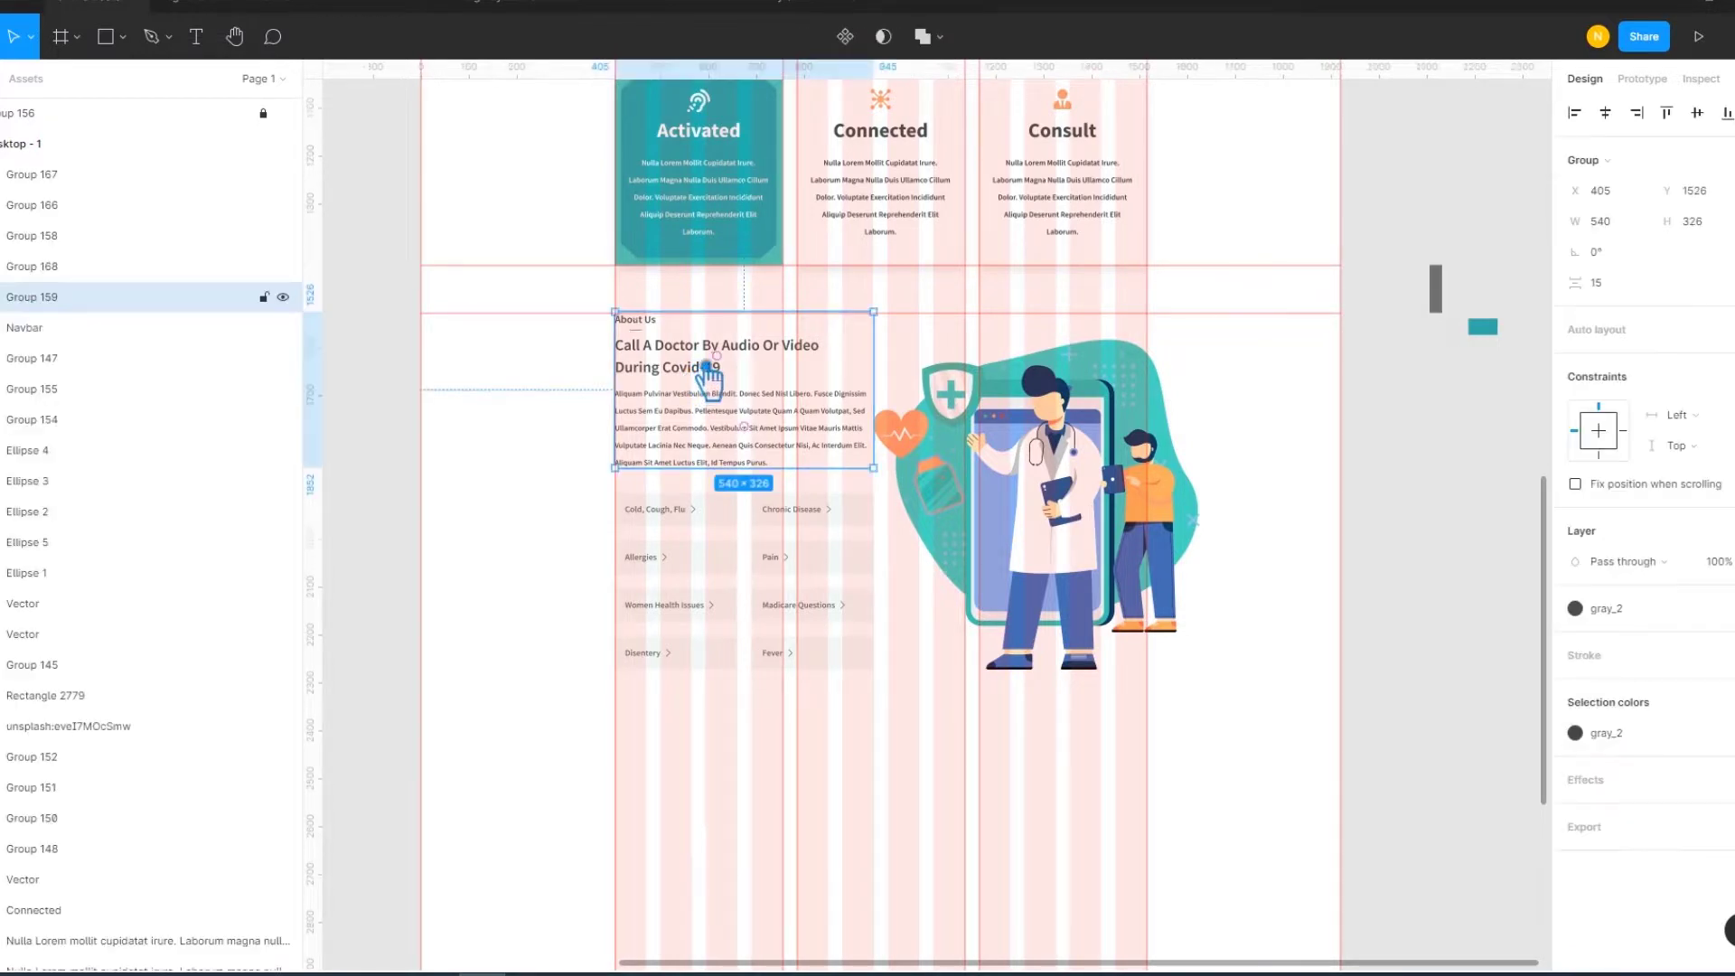
drag(775, 564, 859, 825)
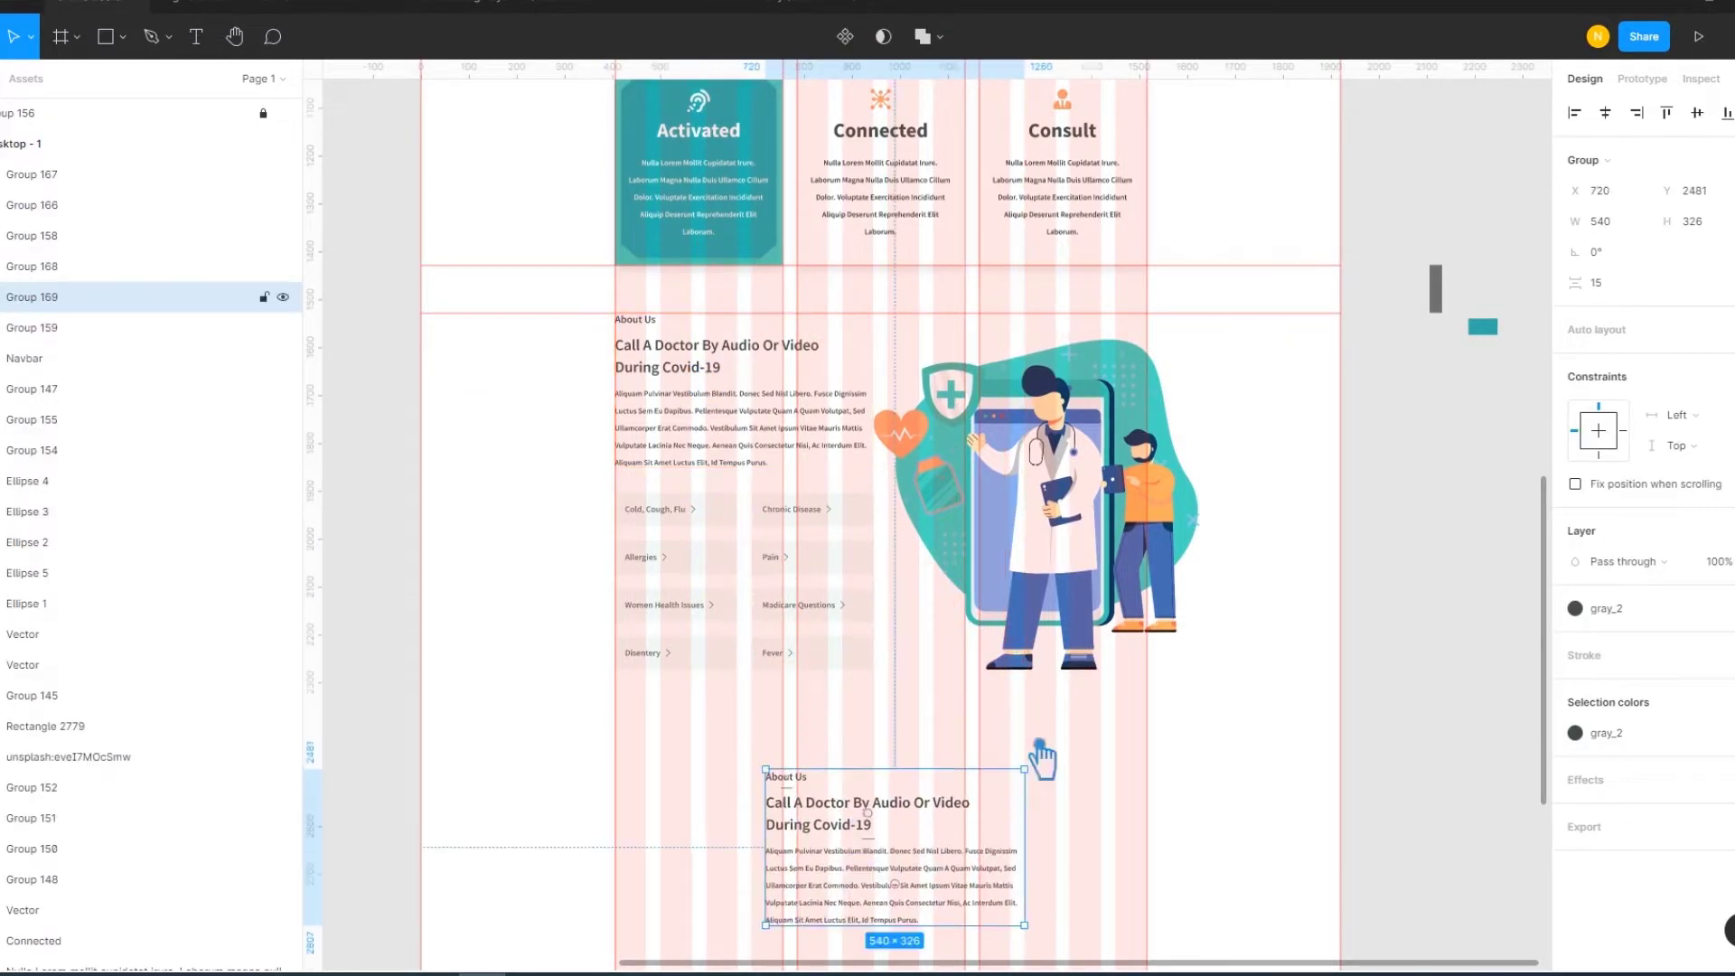
click(1424, 512)
mouse_move(1183, 264)
mouse_down()
mouse_move(1090, 668)
mouse_move(725, 678)
mouse_move(831, 688)
mouse_up()
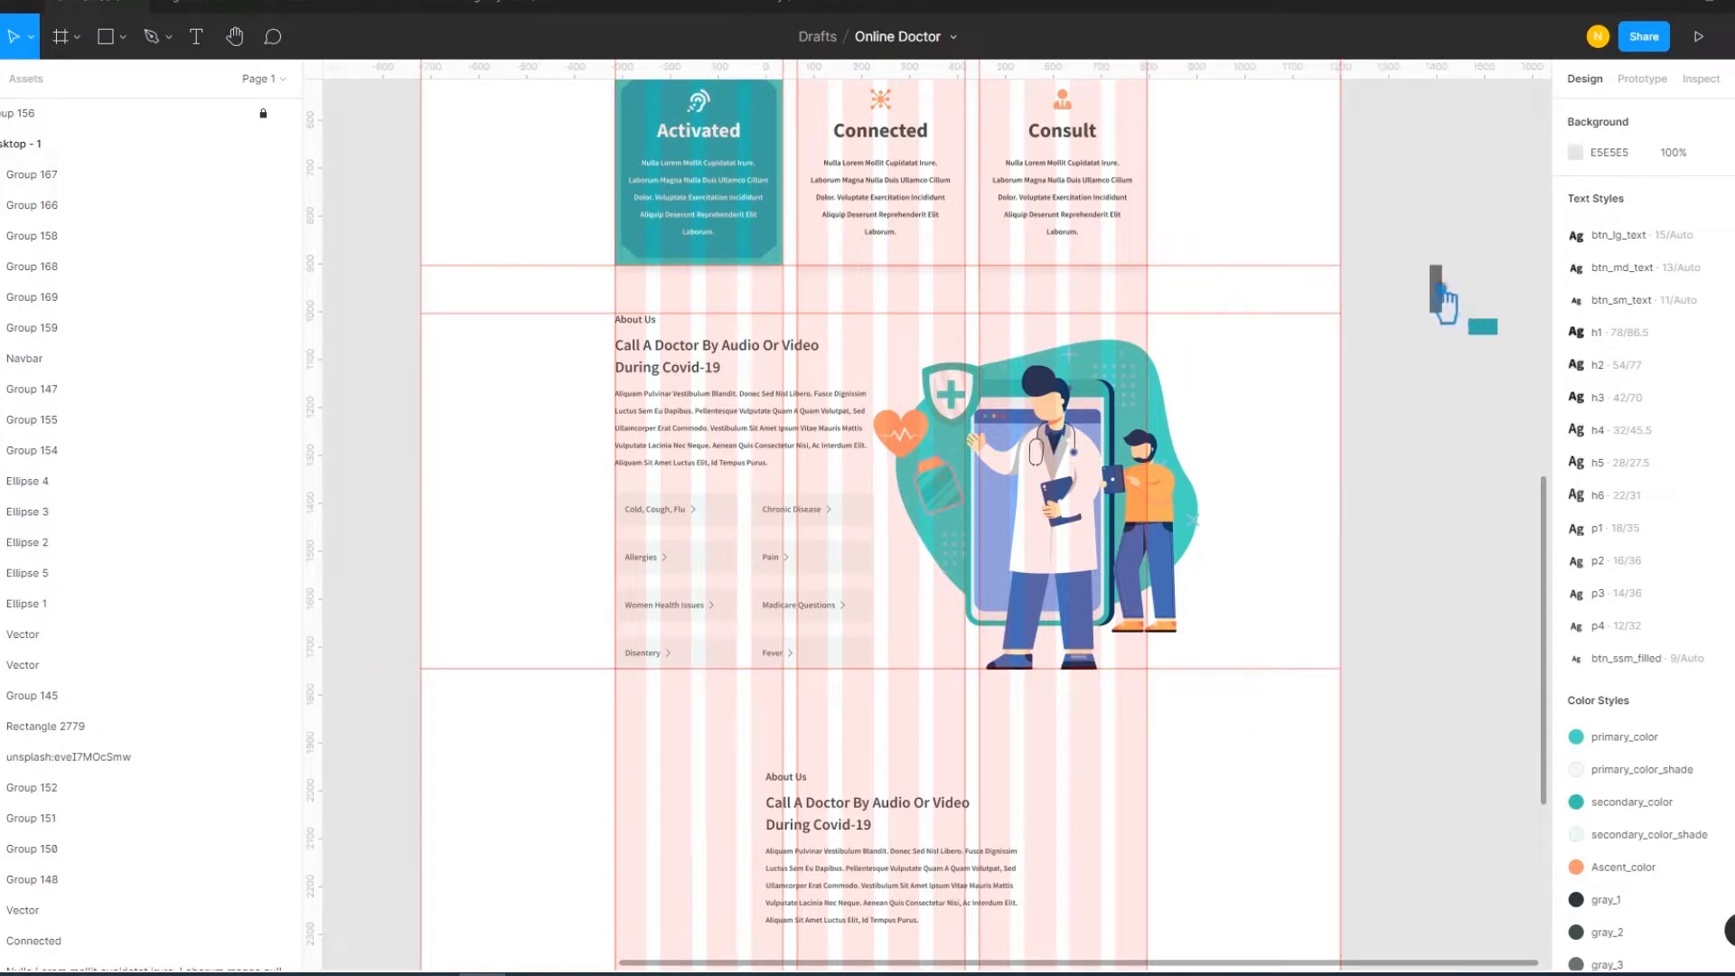
Unlock Group 156 and move its small grey bar down beside the new section
click(264, 114)
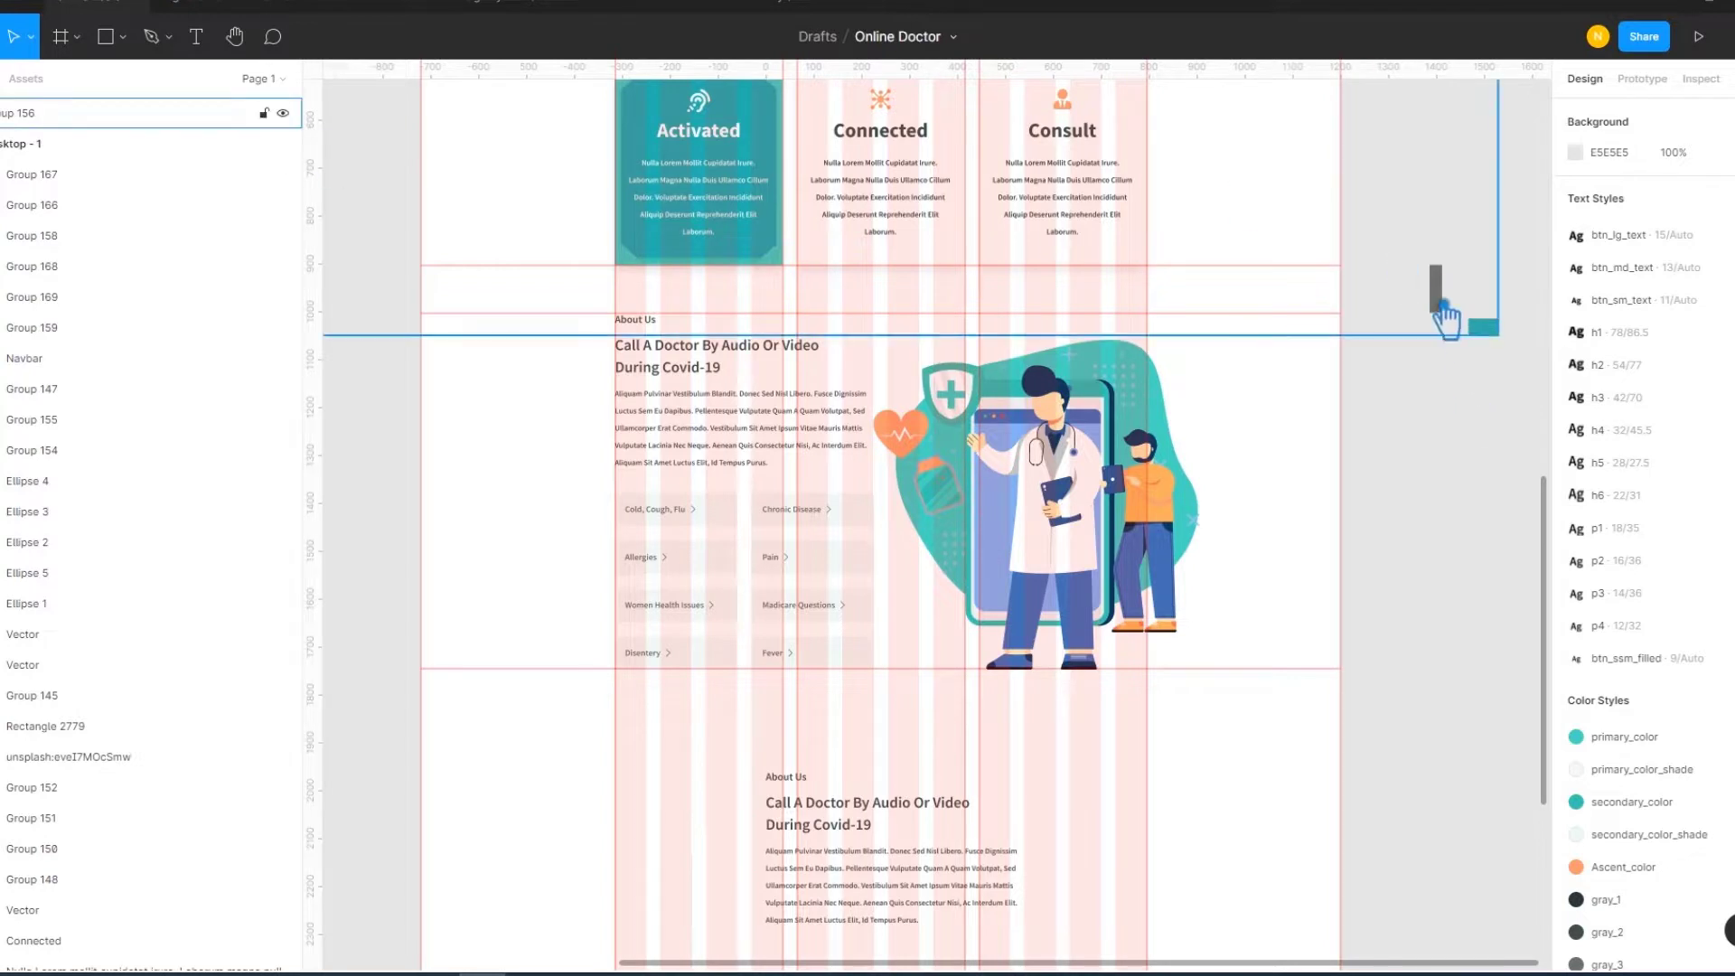
click(1441, 302)
right_click(1421, 288)
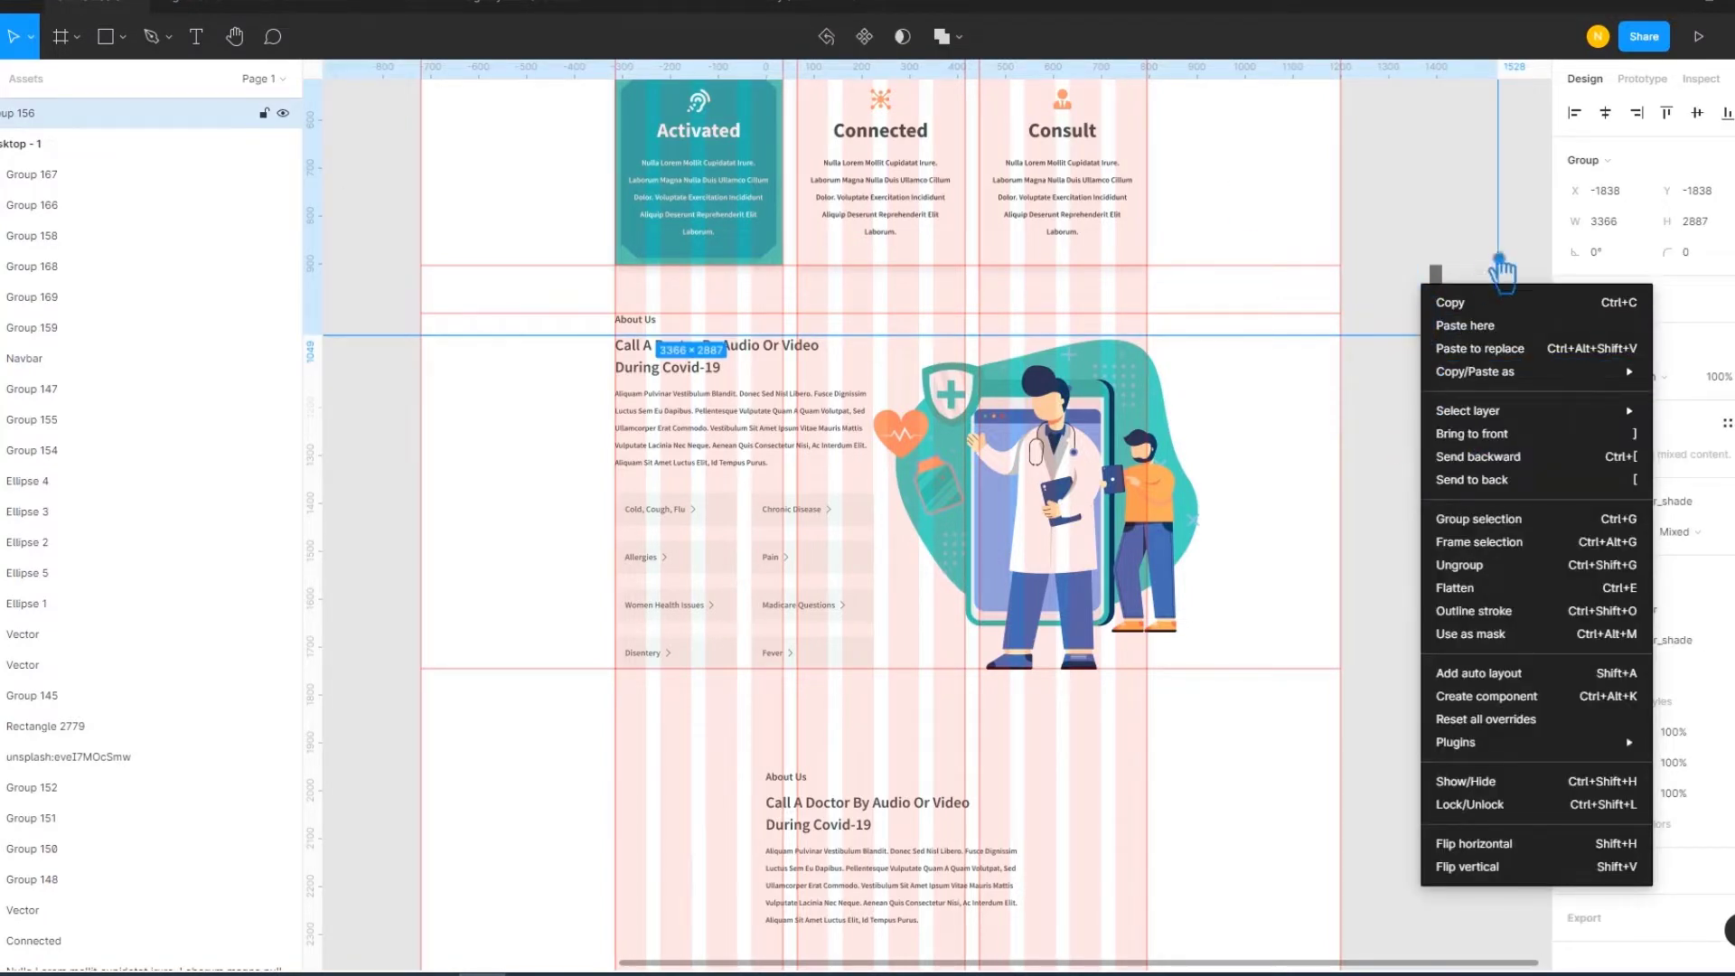
key(Escape)
ctrl+click(1446, 307)
drag(1446, 307, 1297, 708)
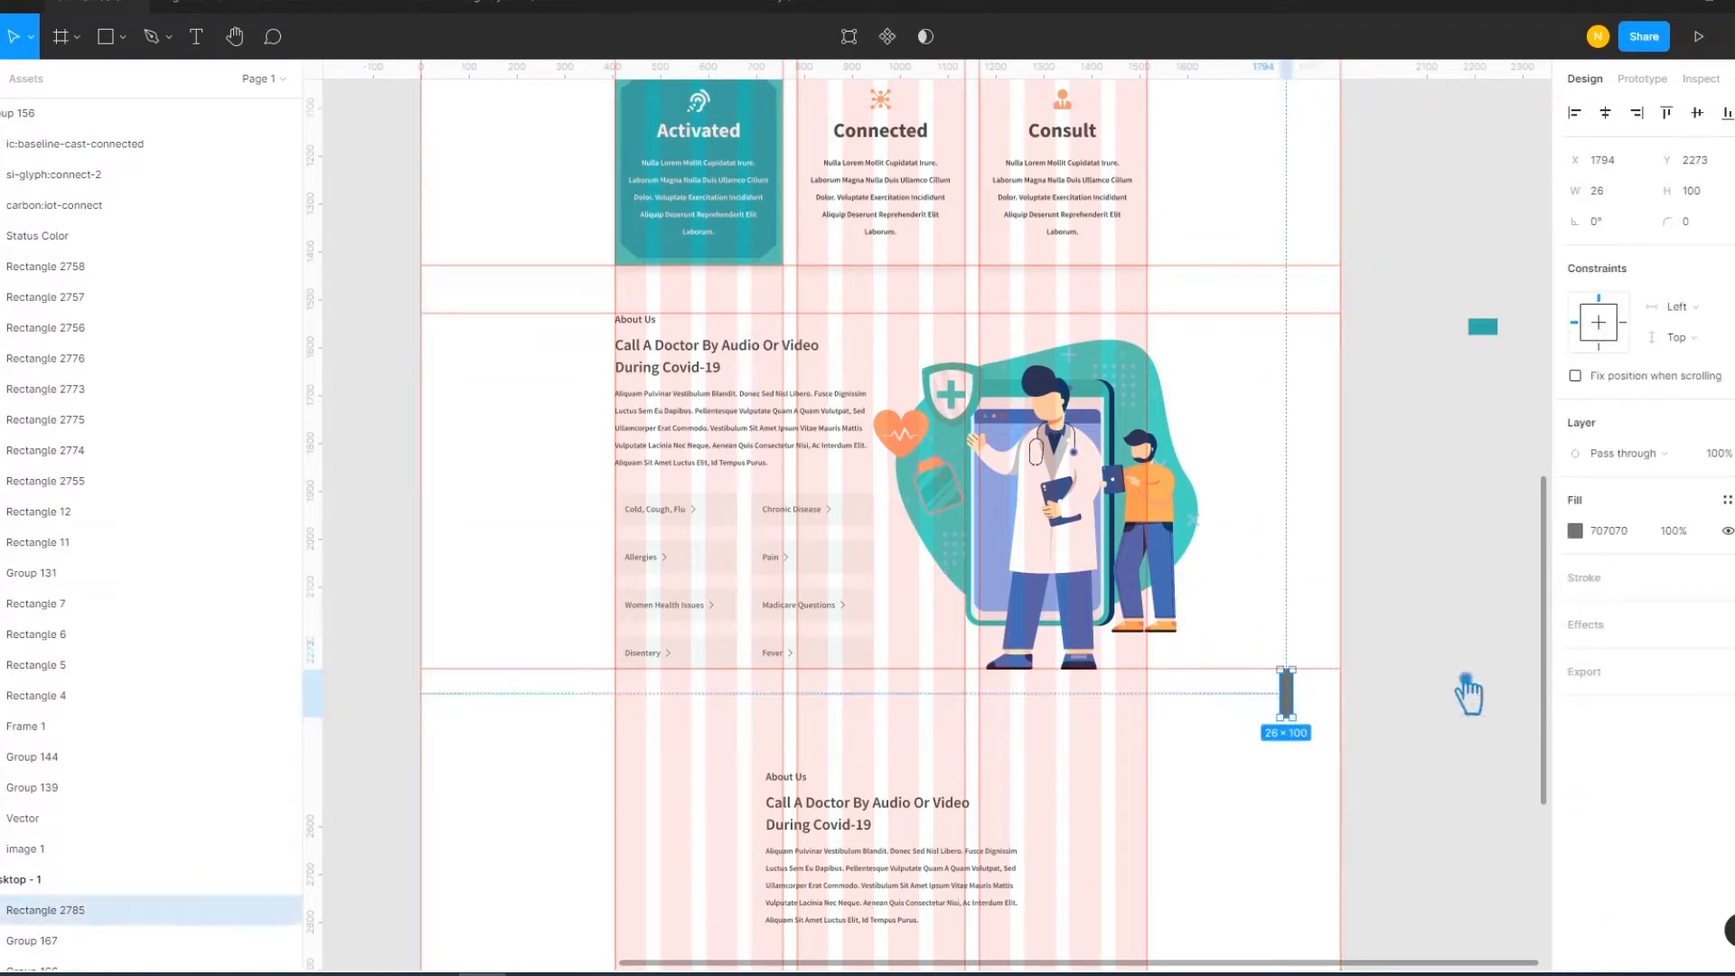
Add a horizontal guide from the top ruler and move it down the page
drag(1244, 76, 1244, 113)
mouse_move(1244, 237)
mouse_down()
mouse_move(1310, 717)
mouse_move(1424, 703)
mouse_up()
click(1310, 728)
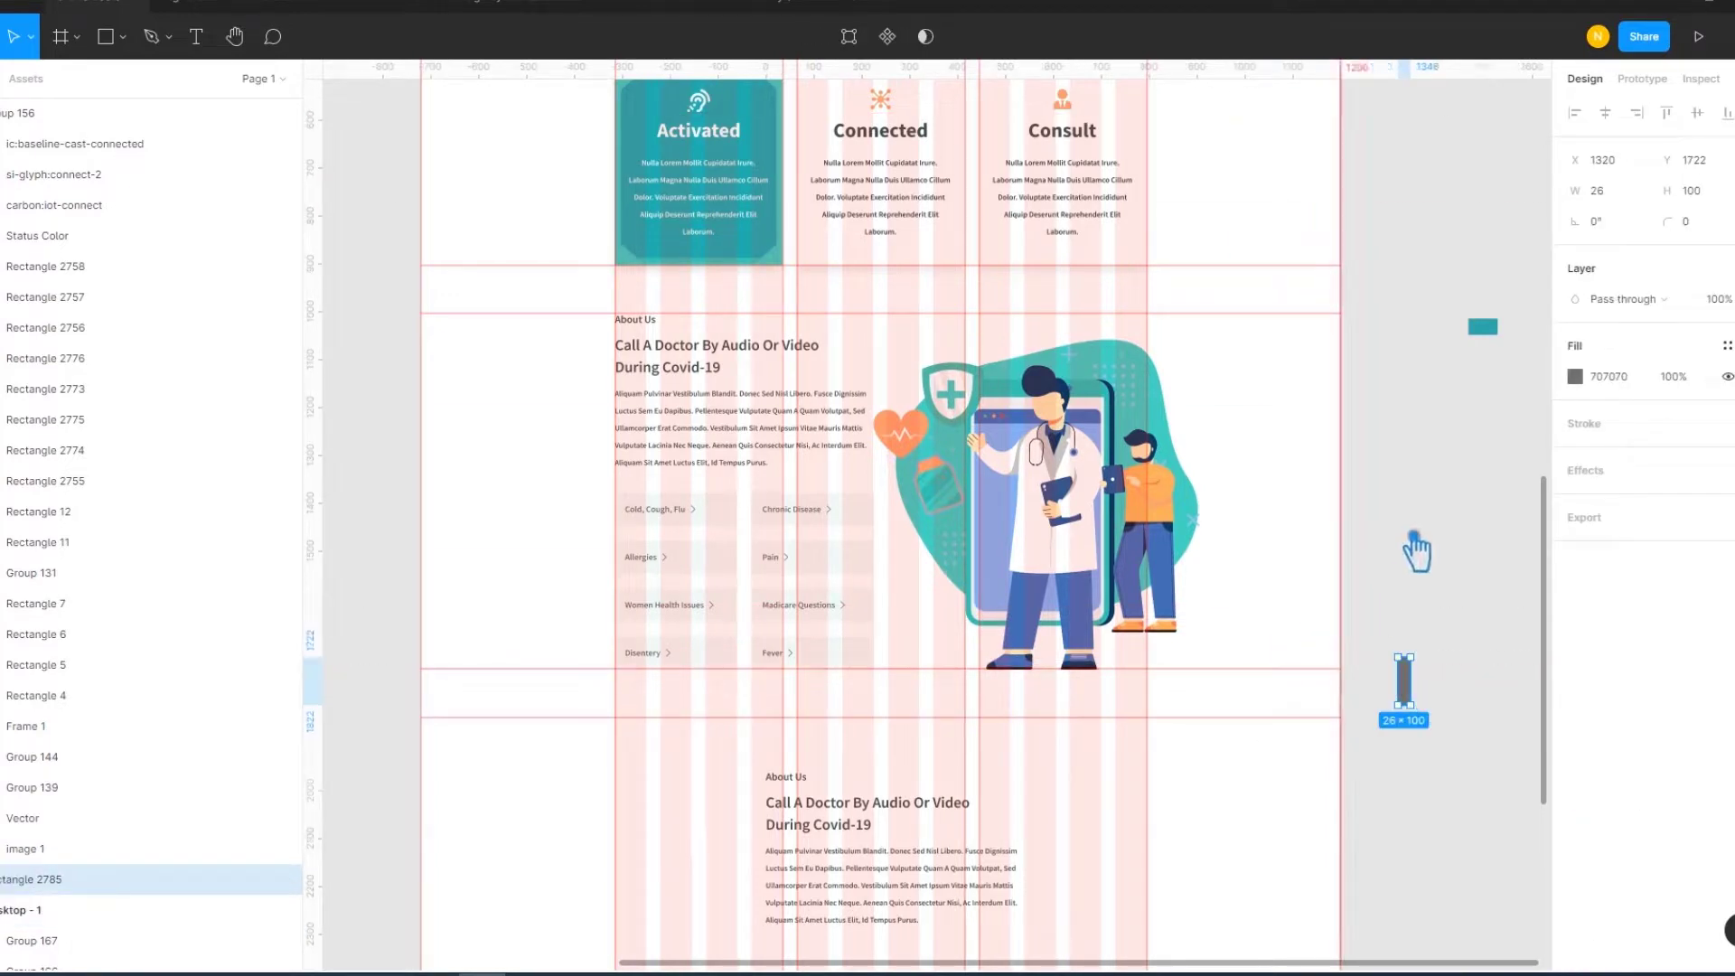
scroll(1405, 452, down, 2)
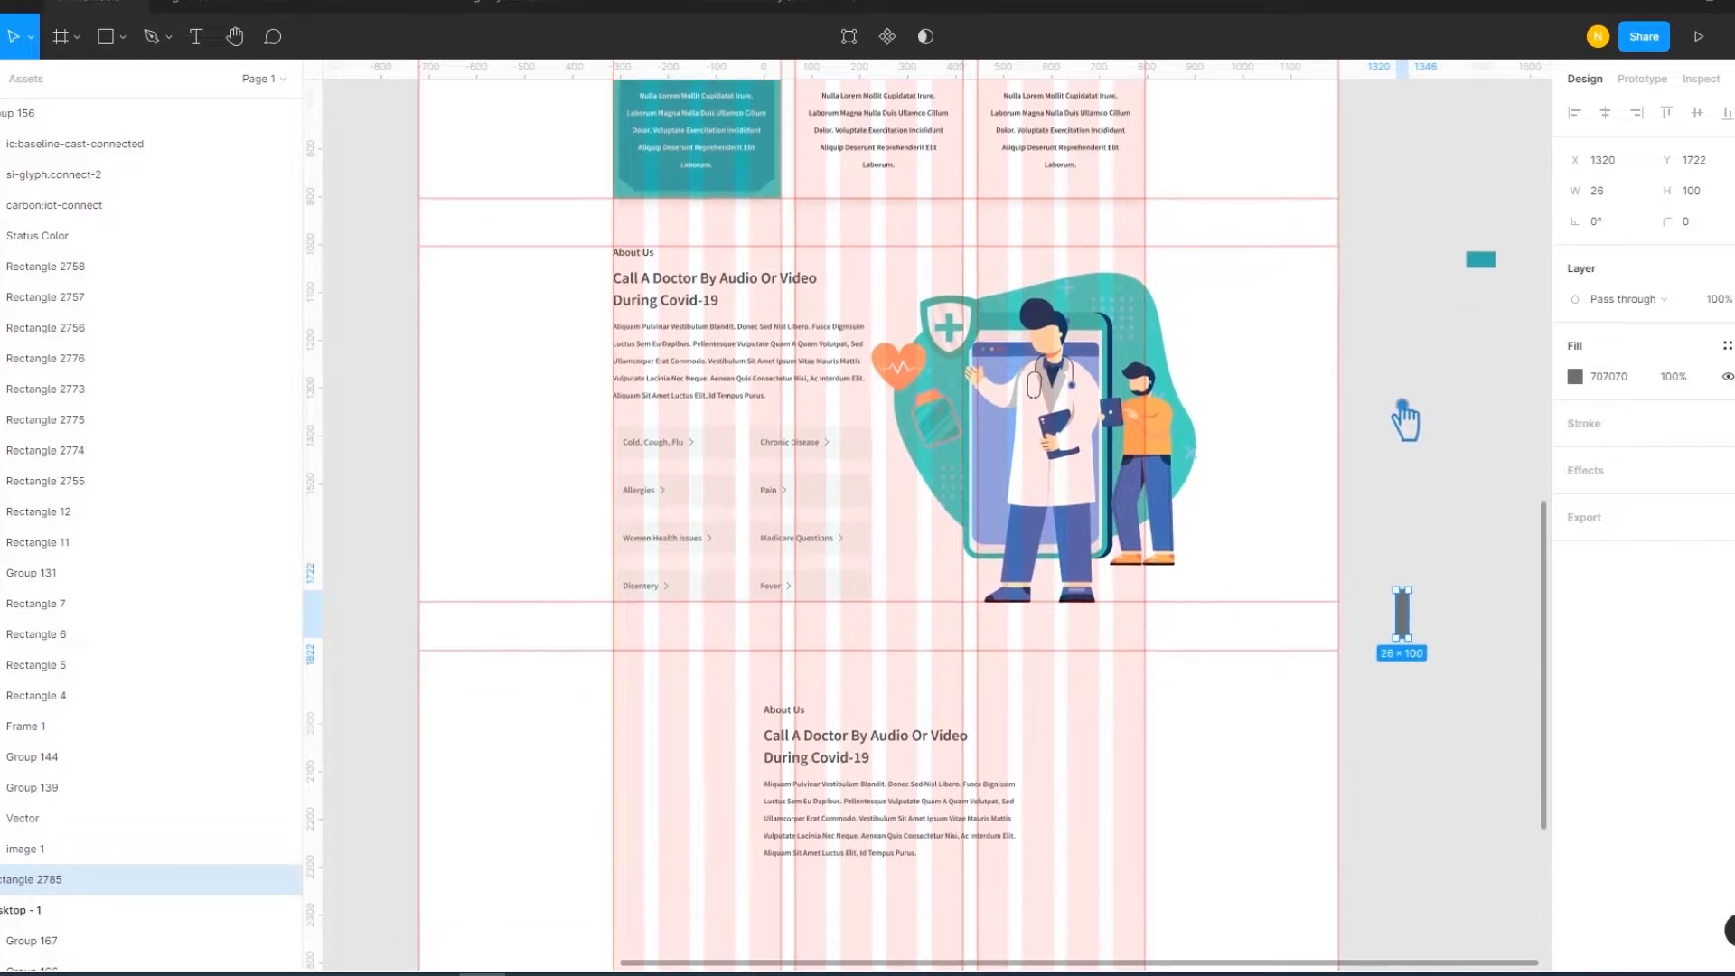
Nudge the copied About Us block up and ungroup it into separate text layers
drag(891, 759, 900, 707)
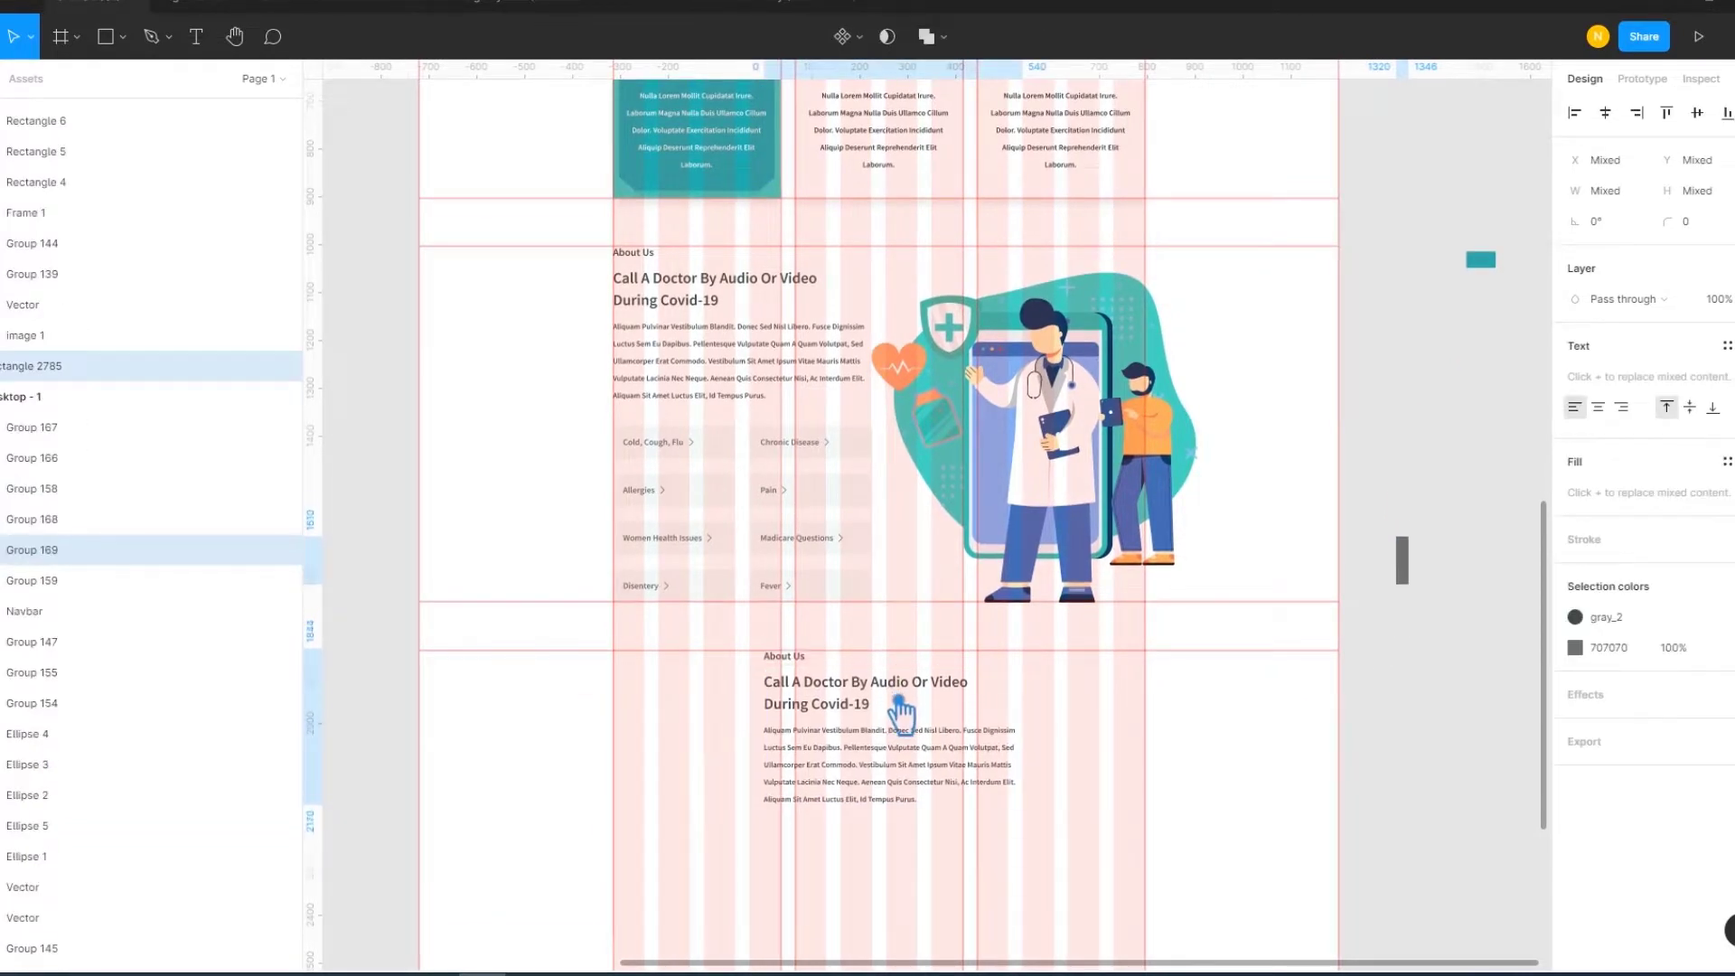
click(1475, 667)
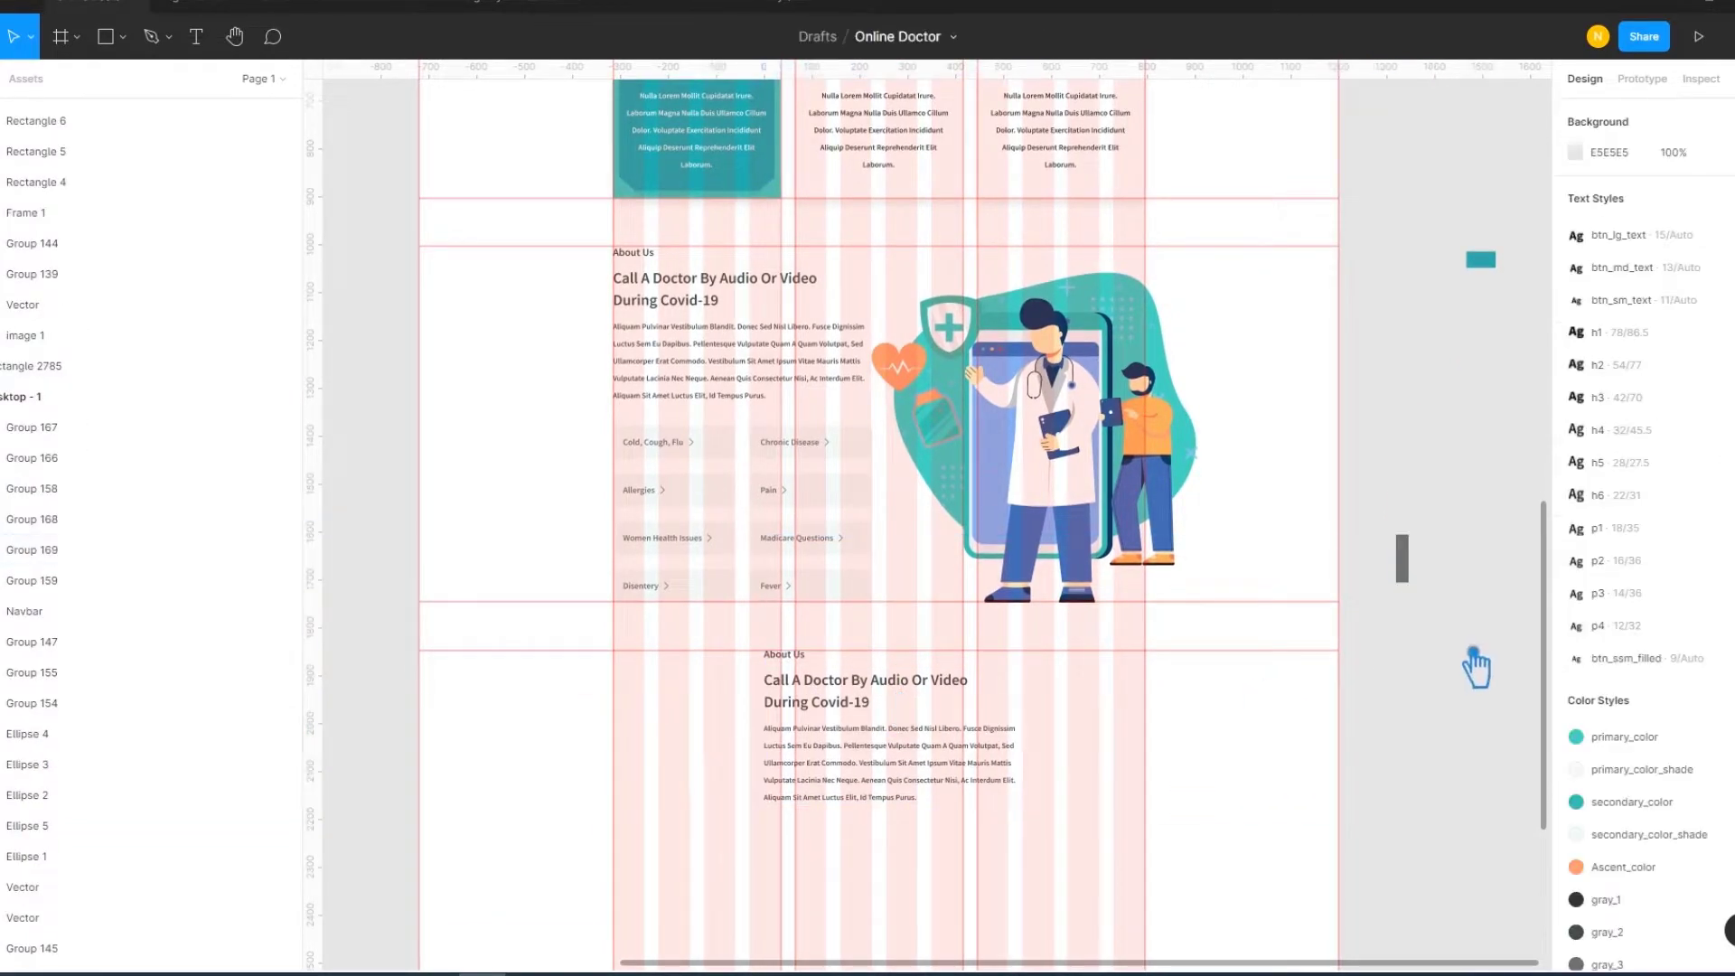
click(915, 788)
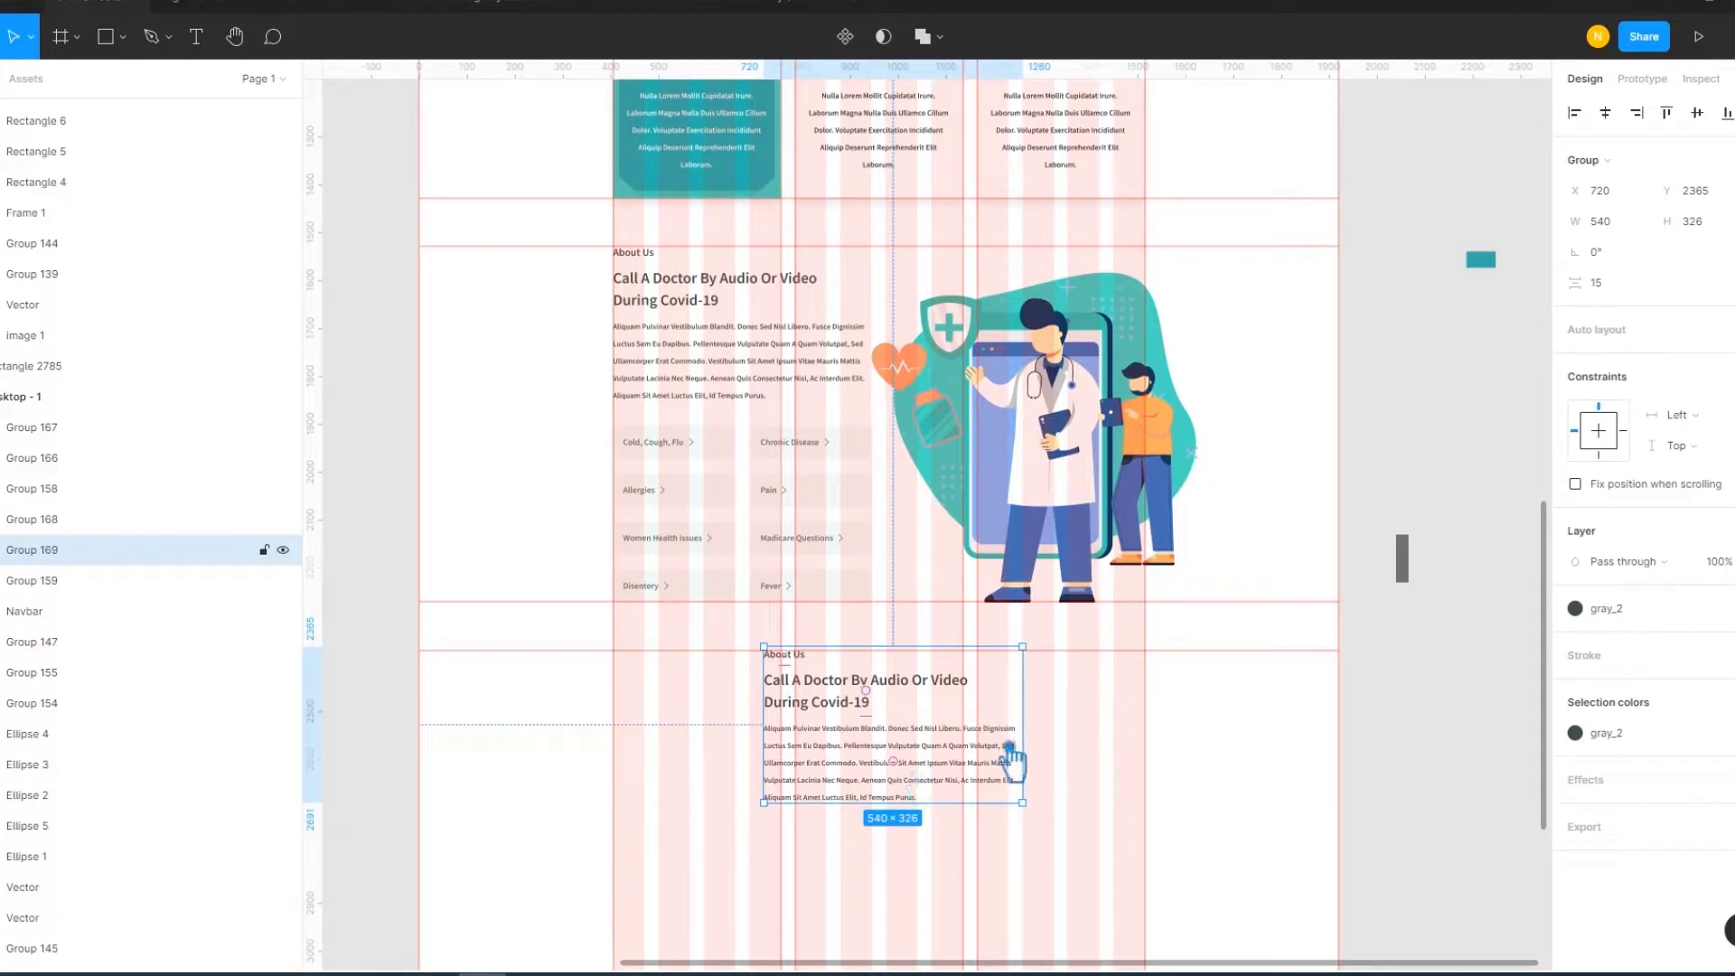
right_click(894, 813)
click(949, 660)
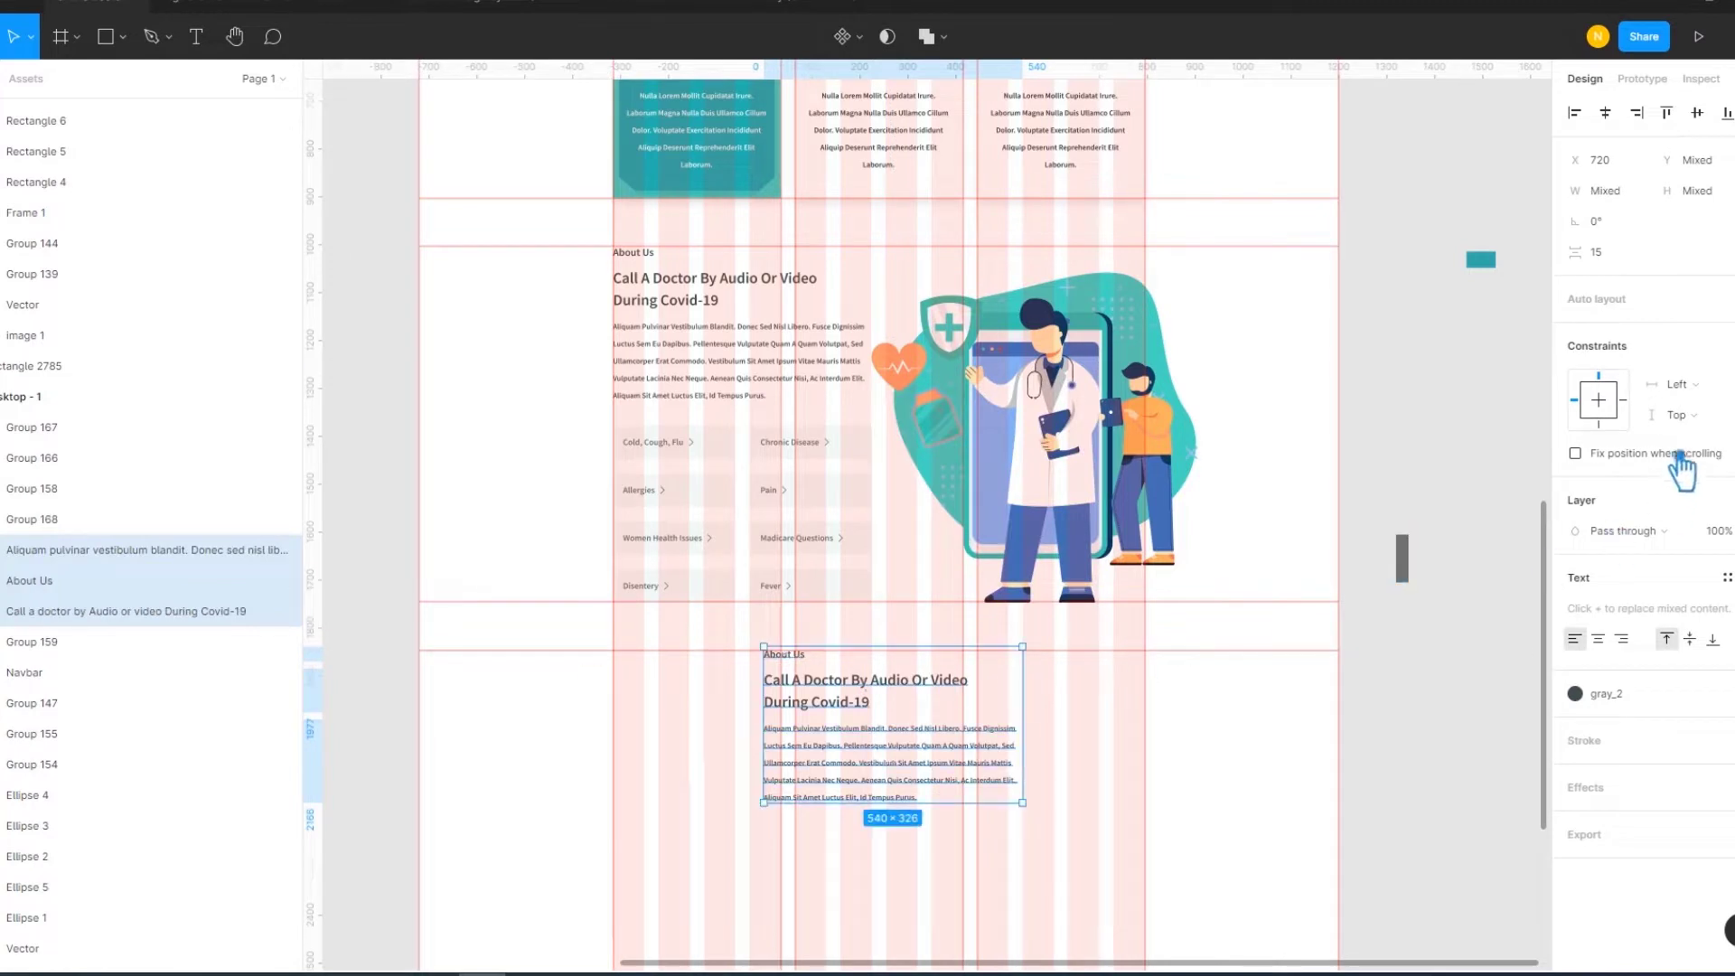
Centre the label and title horizontally and centre-align the title's text
click(1606, 113)
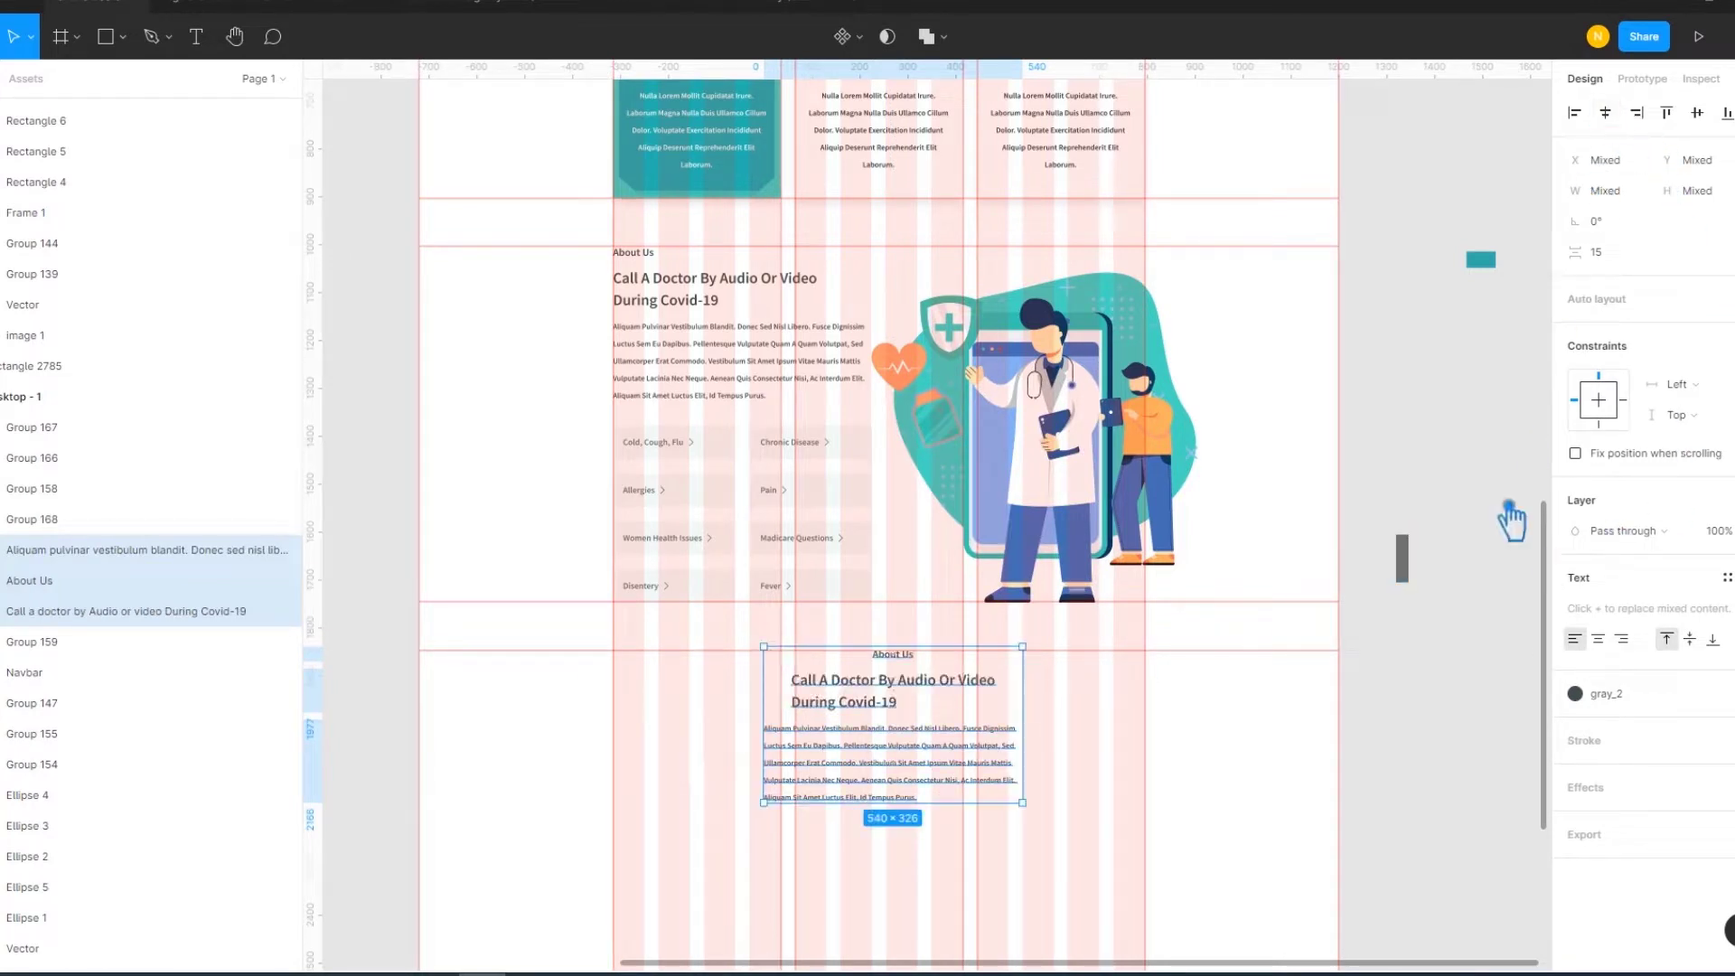
click(904, 706)
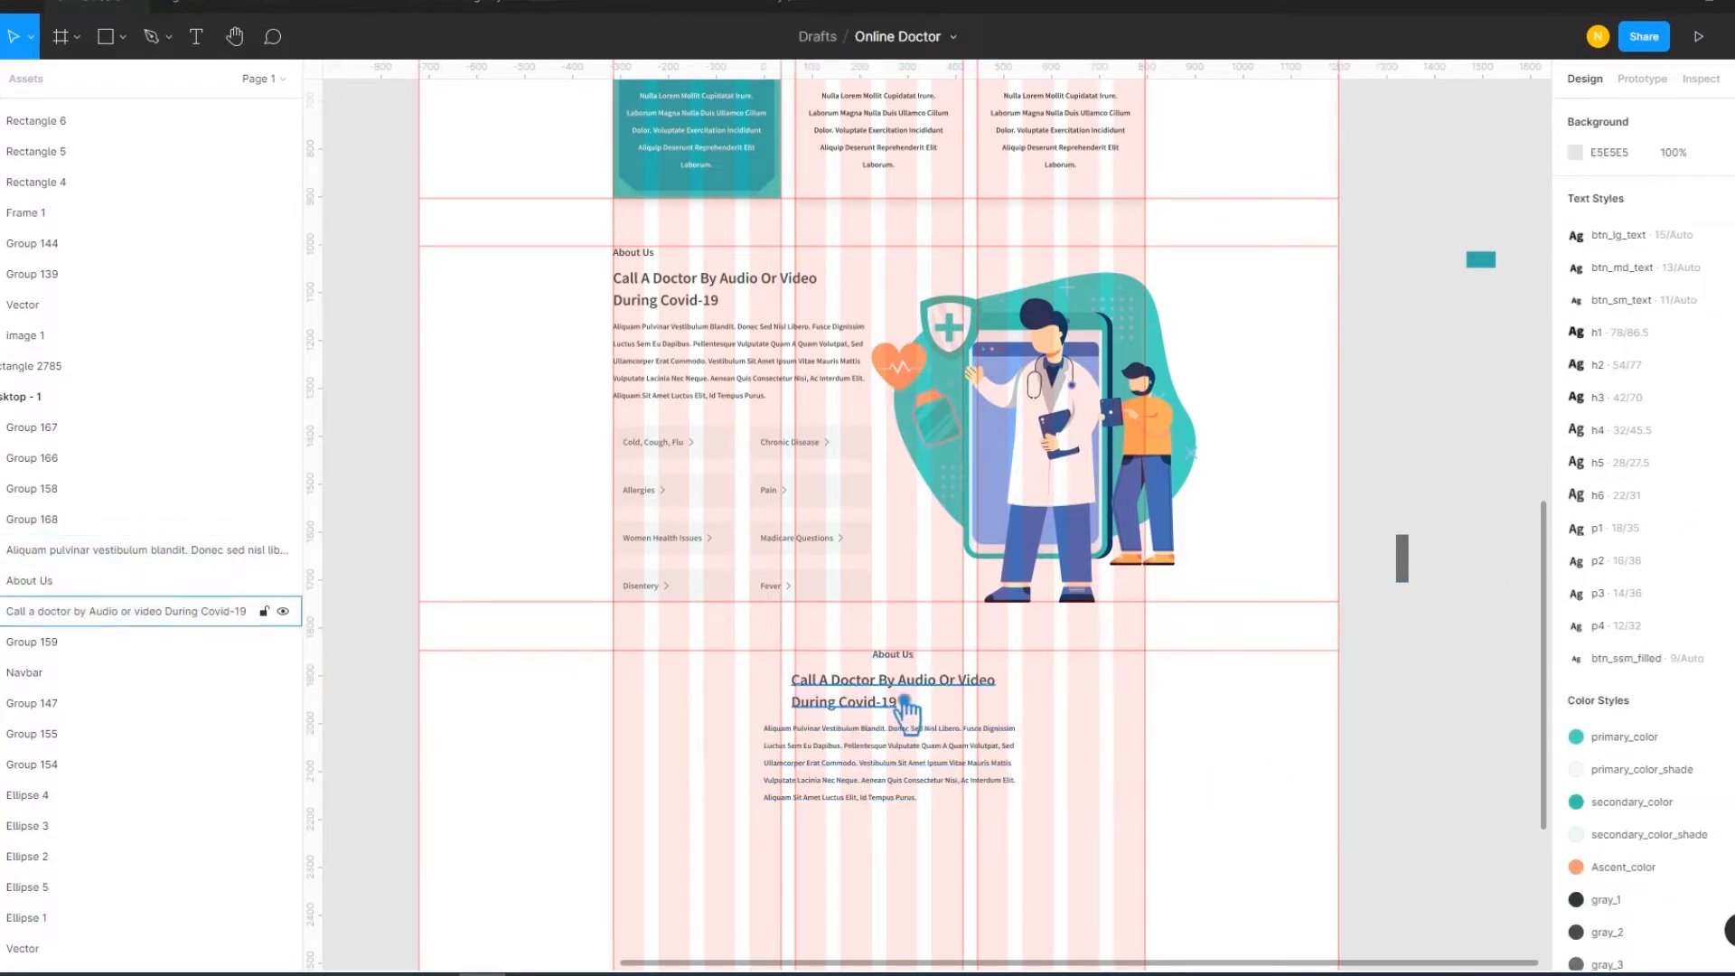
click(1598, 530)
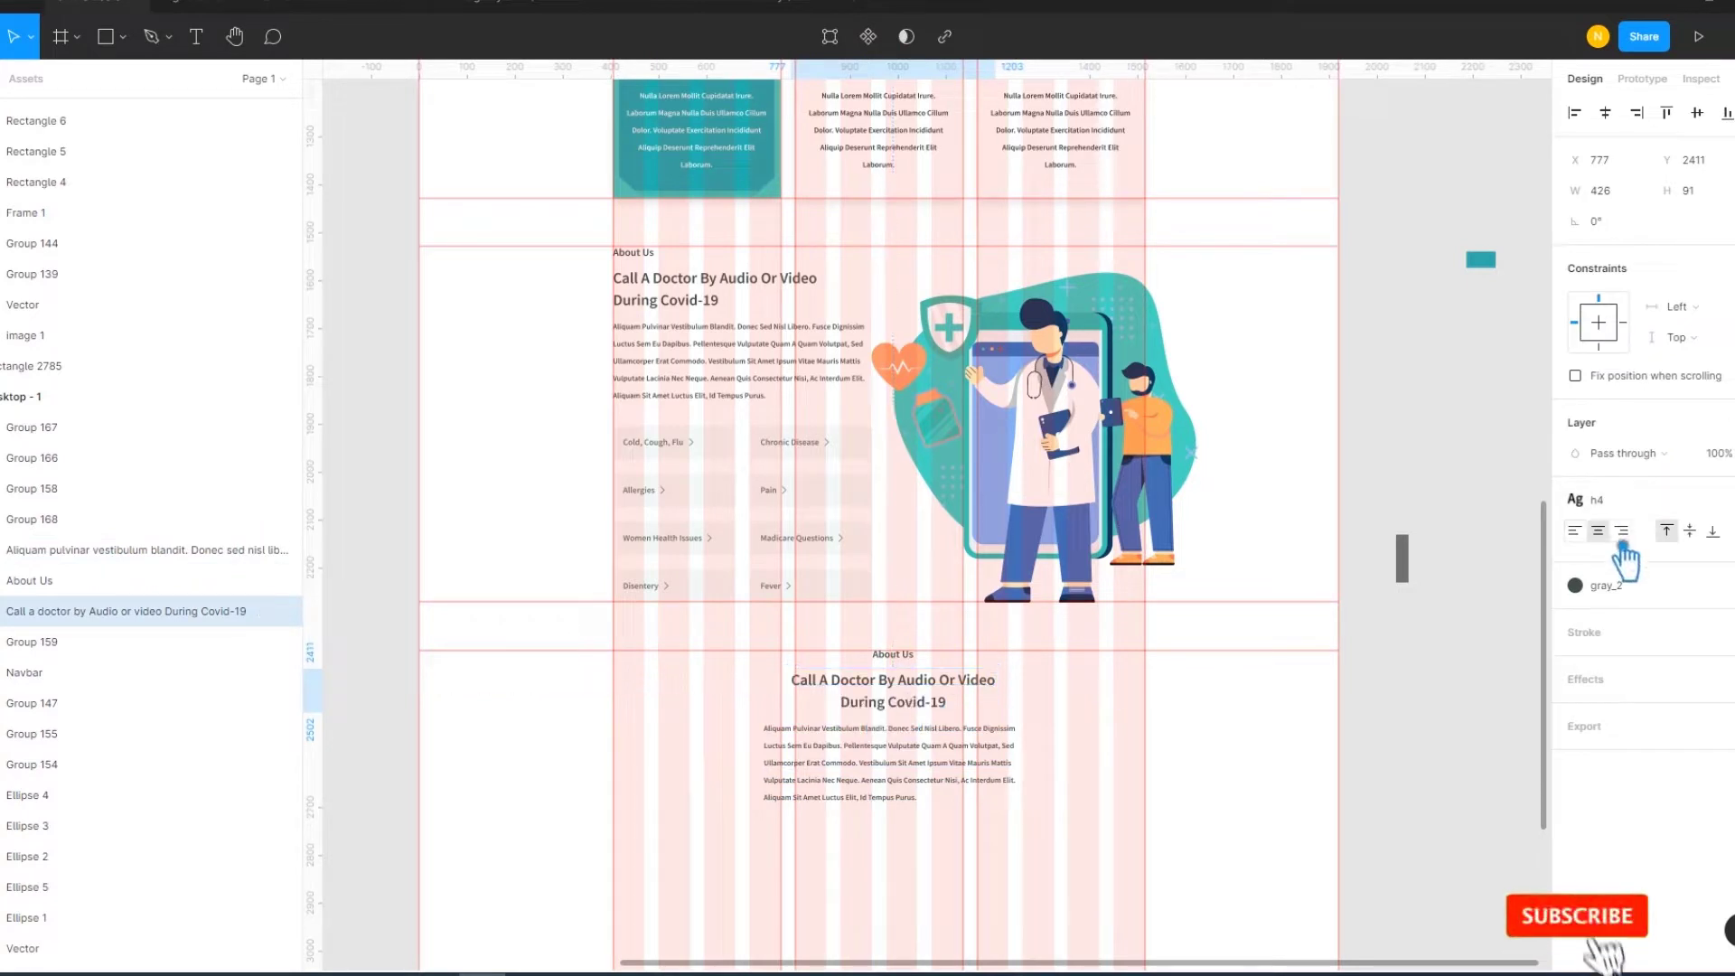
click(1131, 774)
scroll(1216, 624, down, 3)
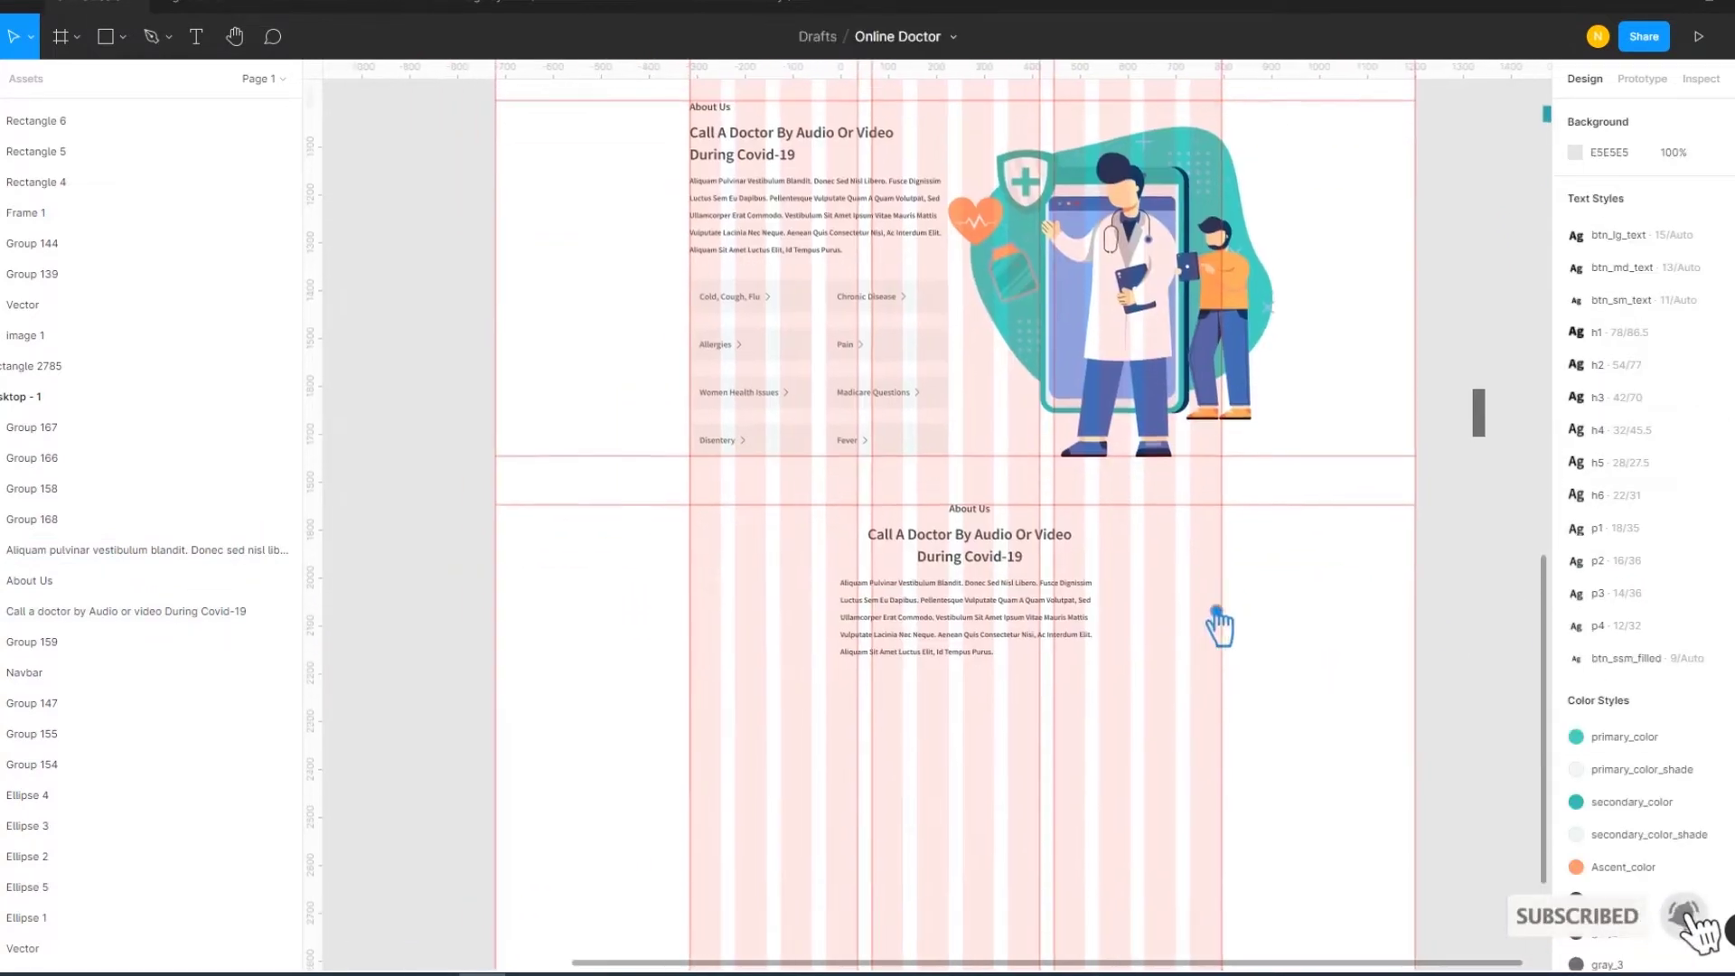
ctrl+scroll(1216, 624, up, 5)
click(1036, 500)
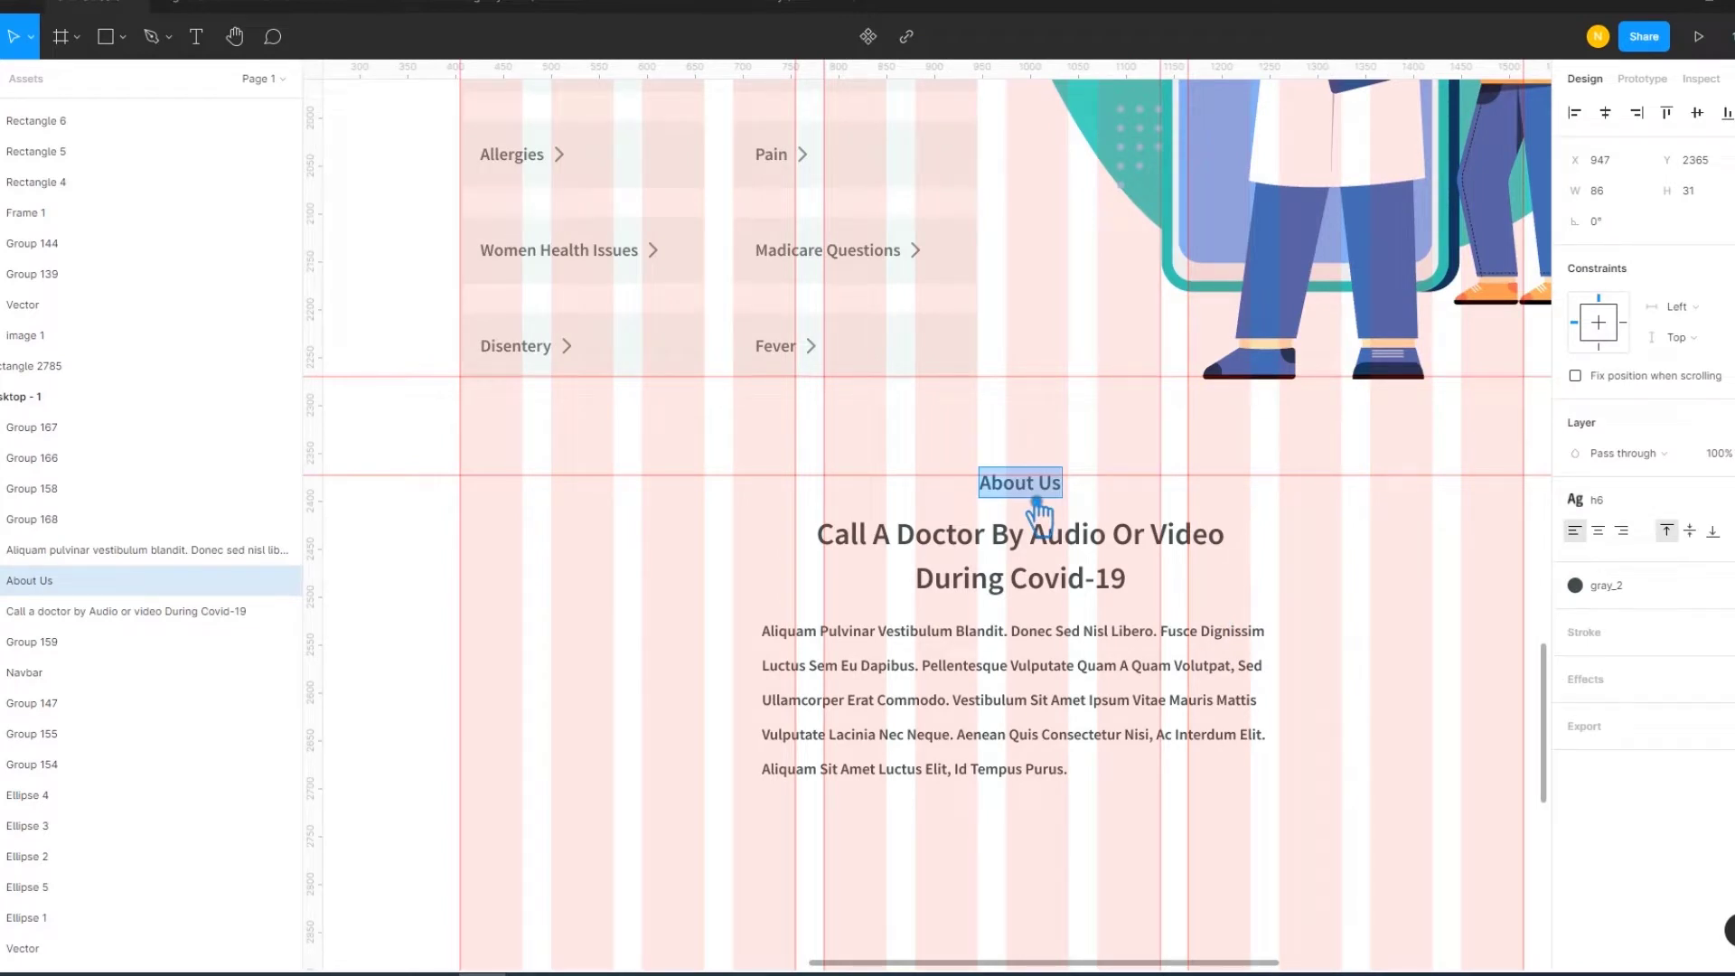
Change the copied label to 'Meet With To Our Specialists' and centre it above the title
text(Meet With To Our Specialists)
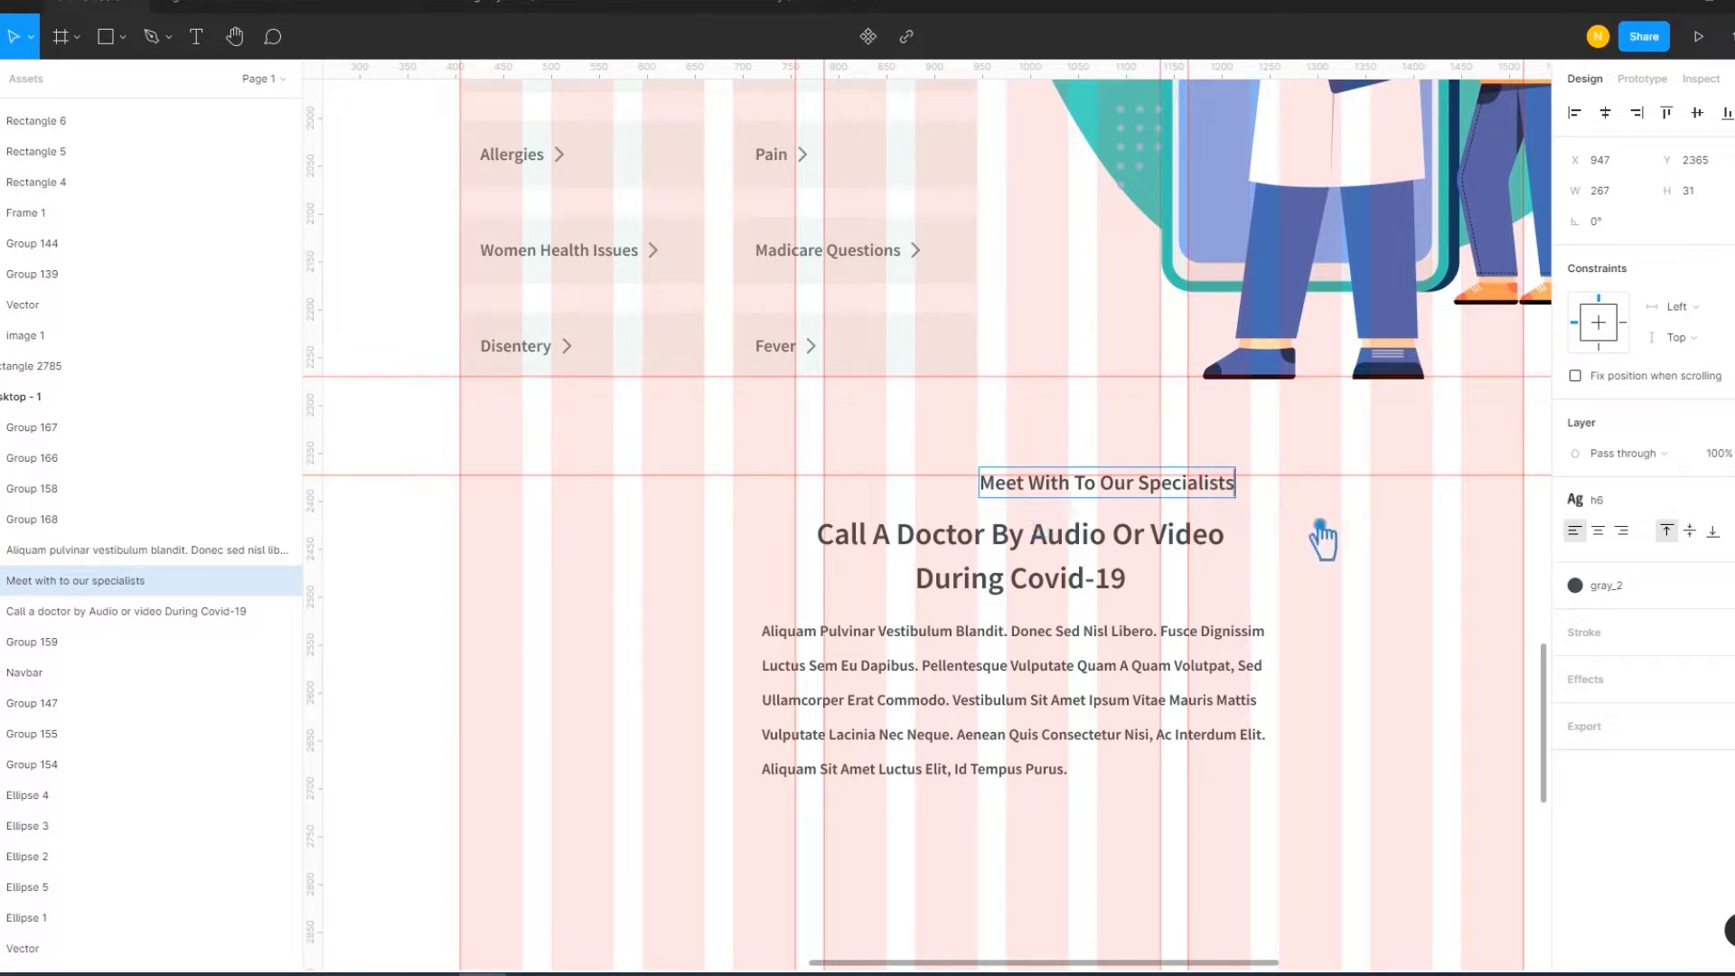
drag(1153, 492, 1068, 488)
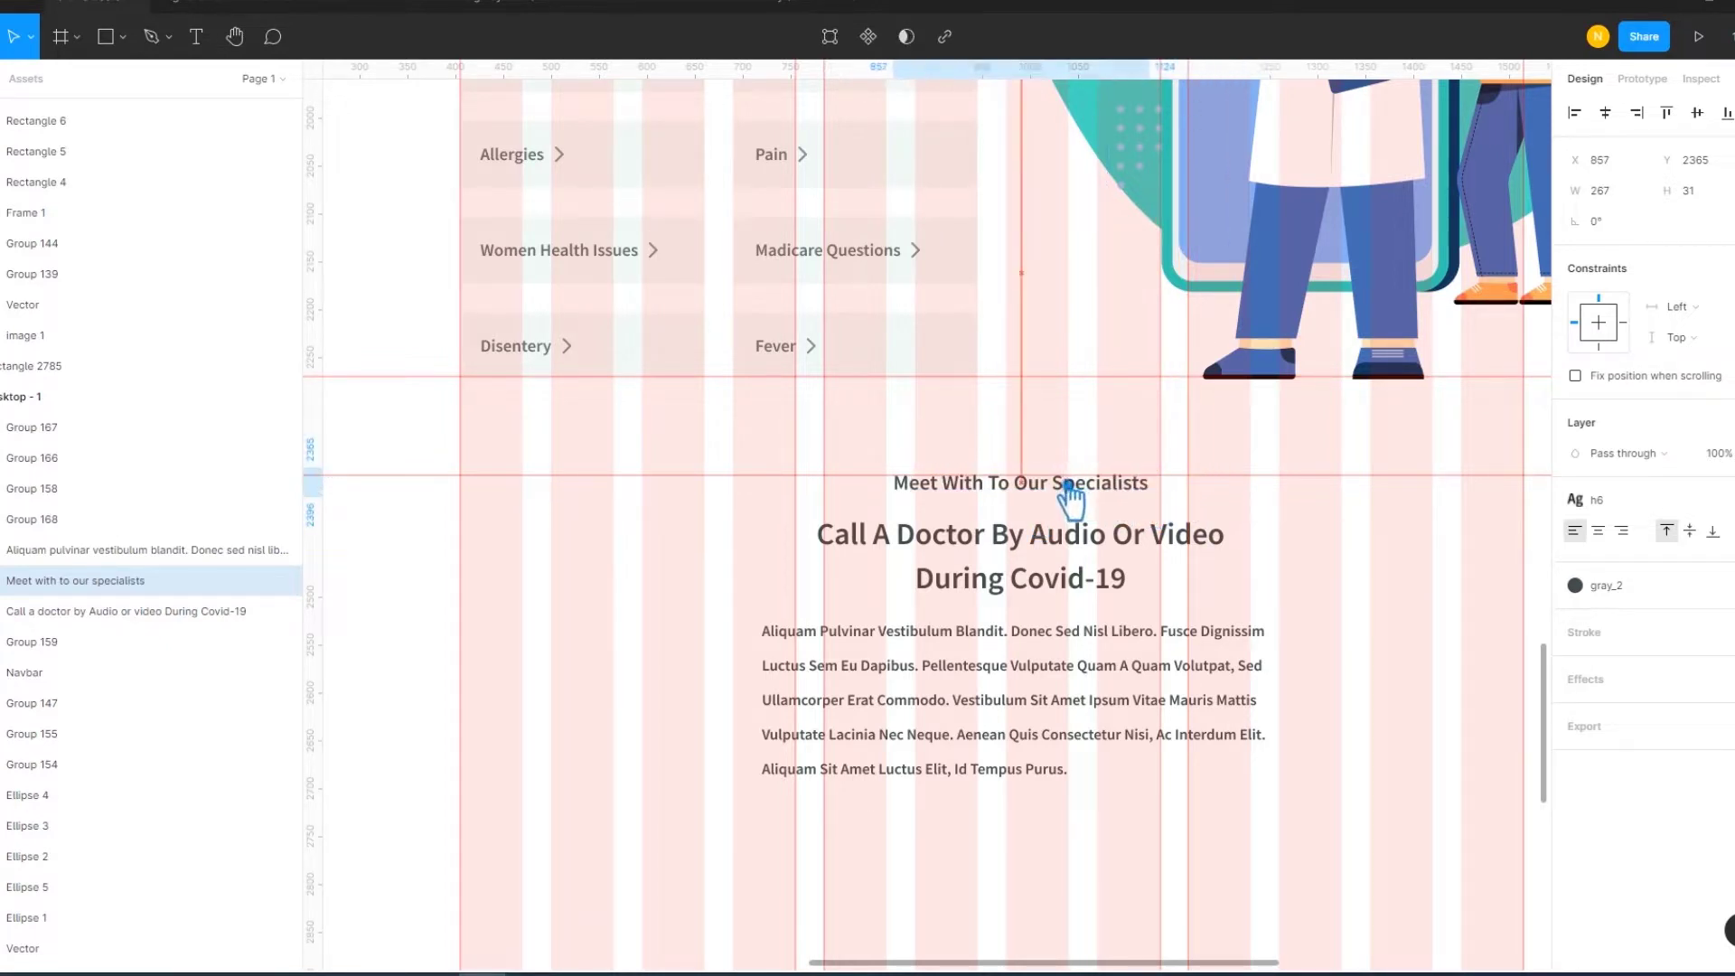
click(1258, 556)
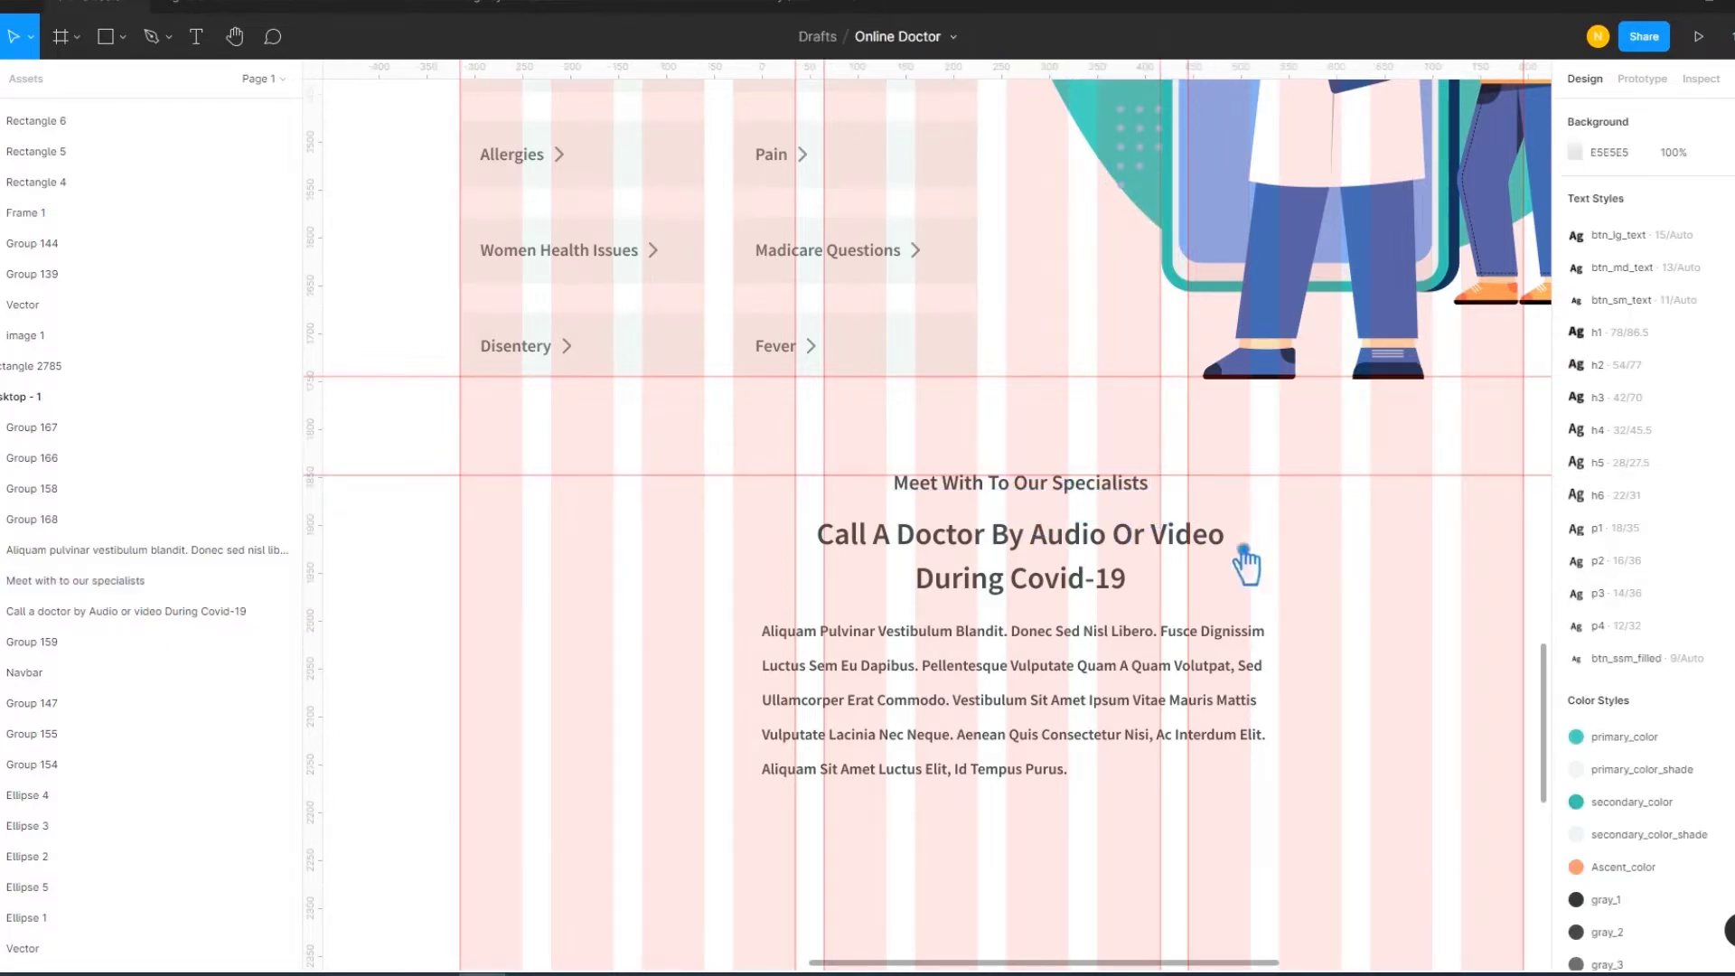
double_click(1080, 567)
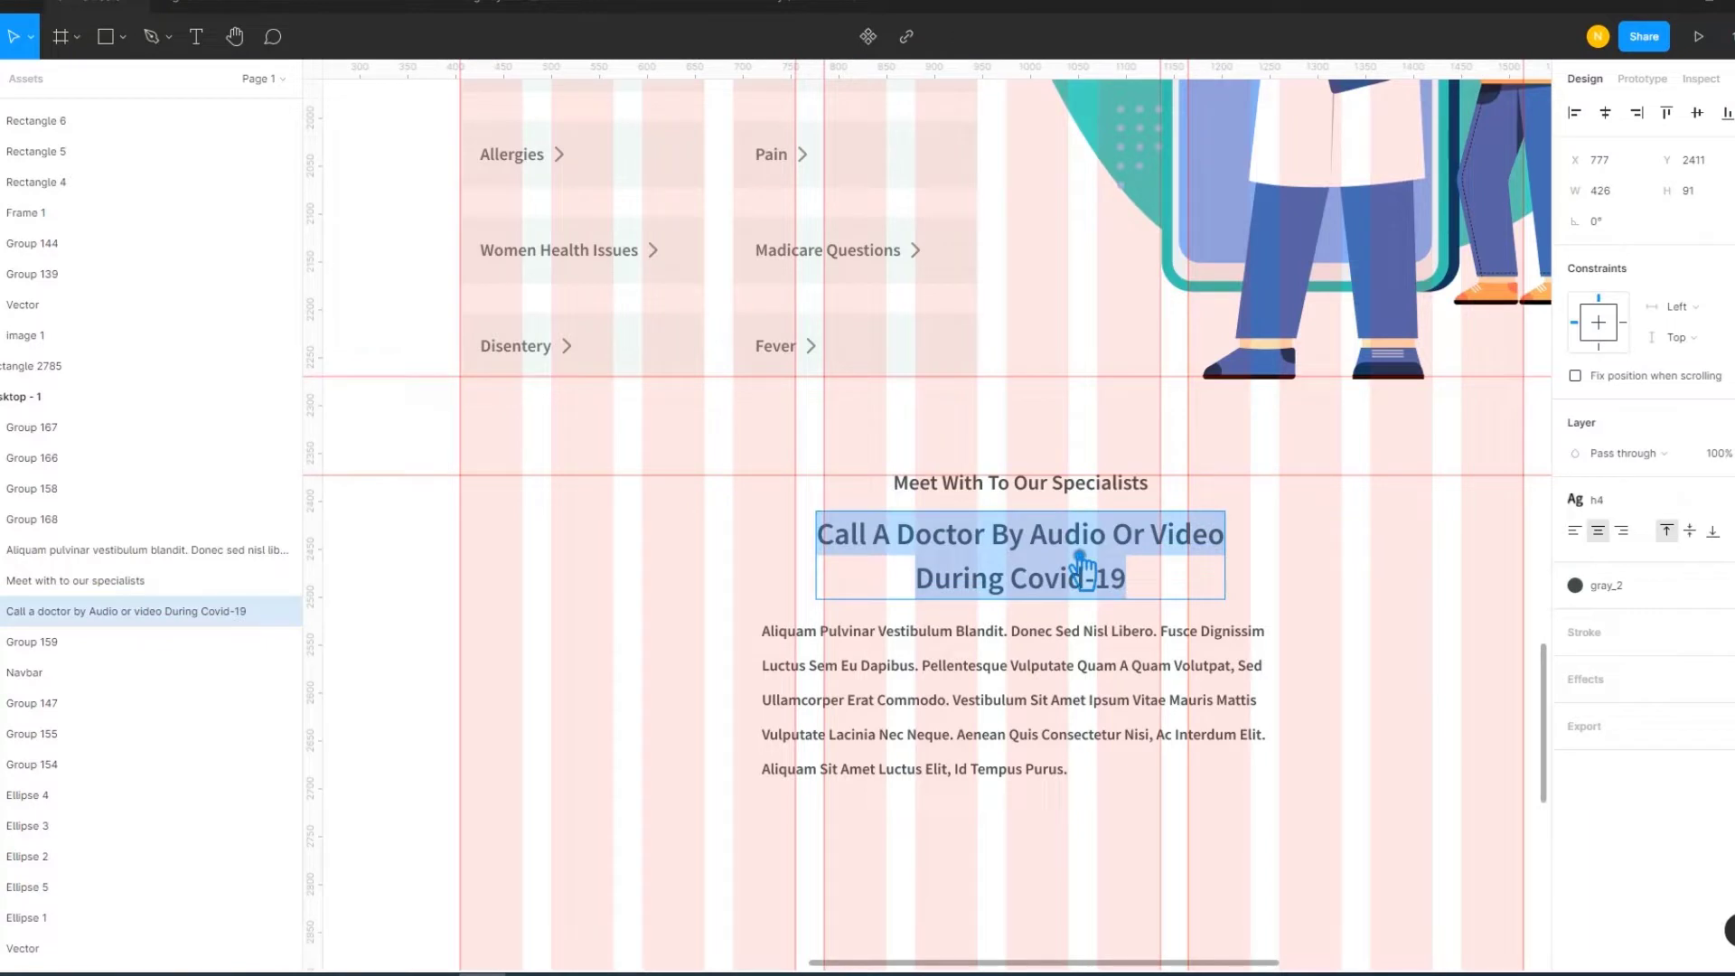
Replace the copied title text with 'Top Rated Doctors'
text(Top Rated)
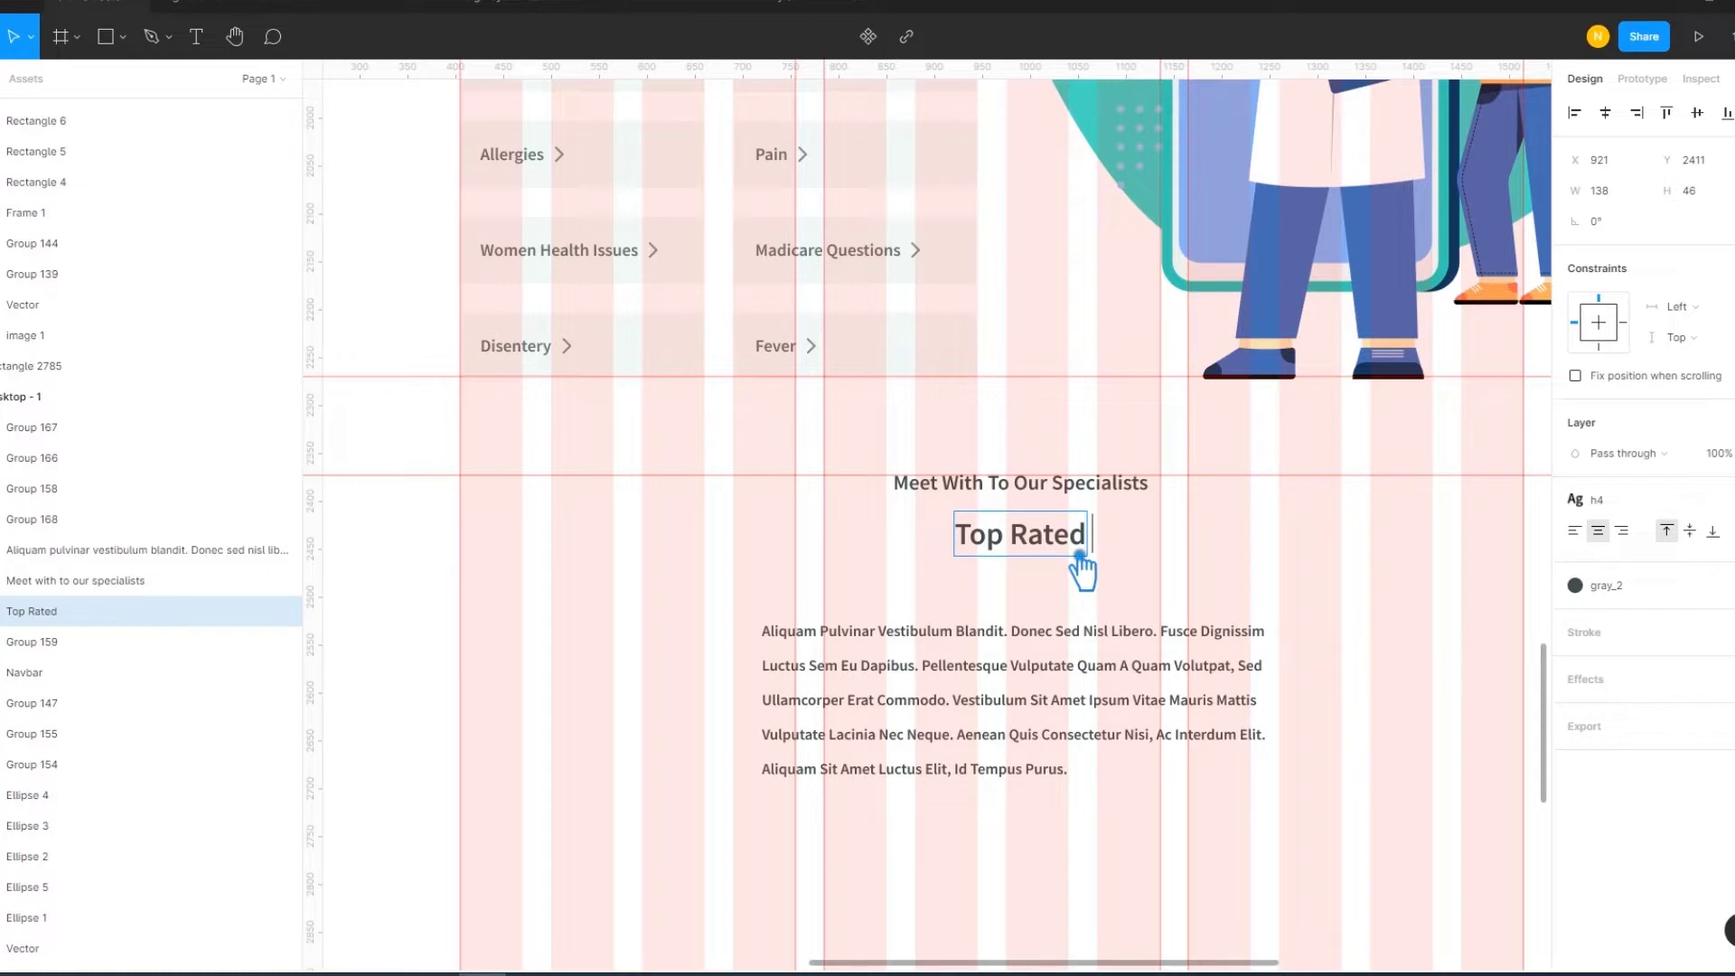
text(D)
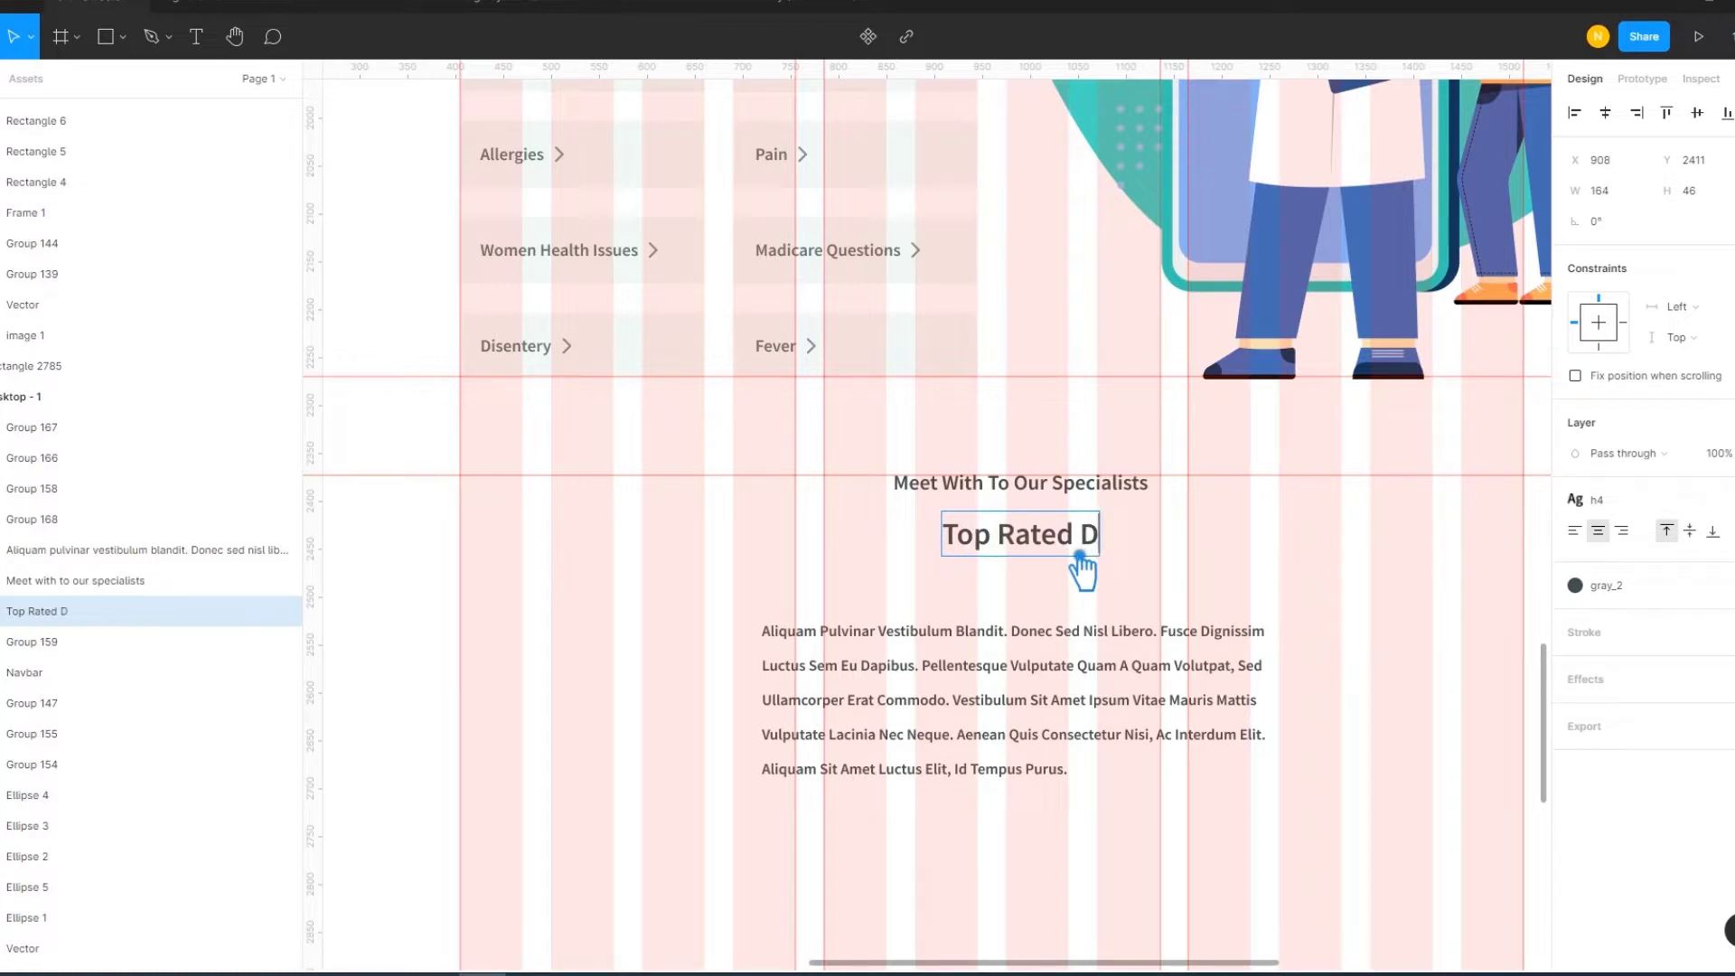
text(octors)
key(Escape)
click(1301, 577)
Apply the h3 text style to the Top Rated Doctors title and nudge it under the label
click(1091, 553)
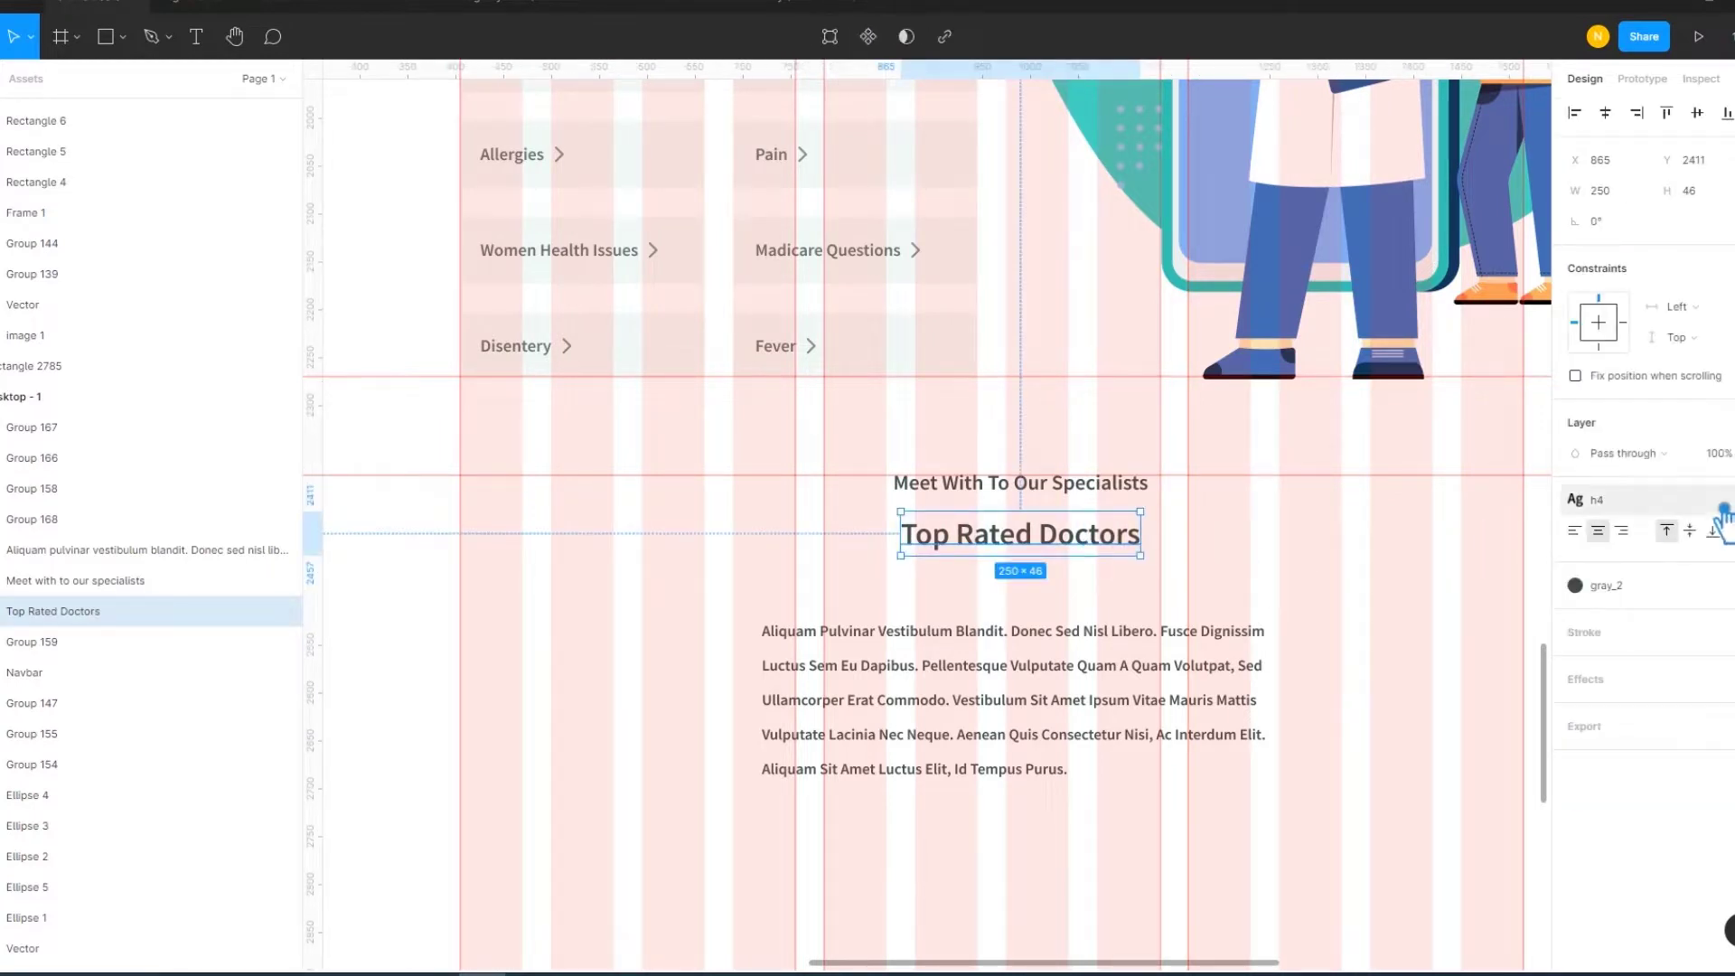
click(1676, 524)
click(1678, 714)
click(1347, 558)
drag(1080, 573, 1078, 555)
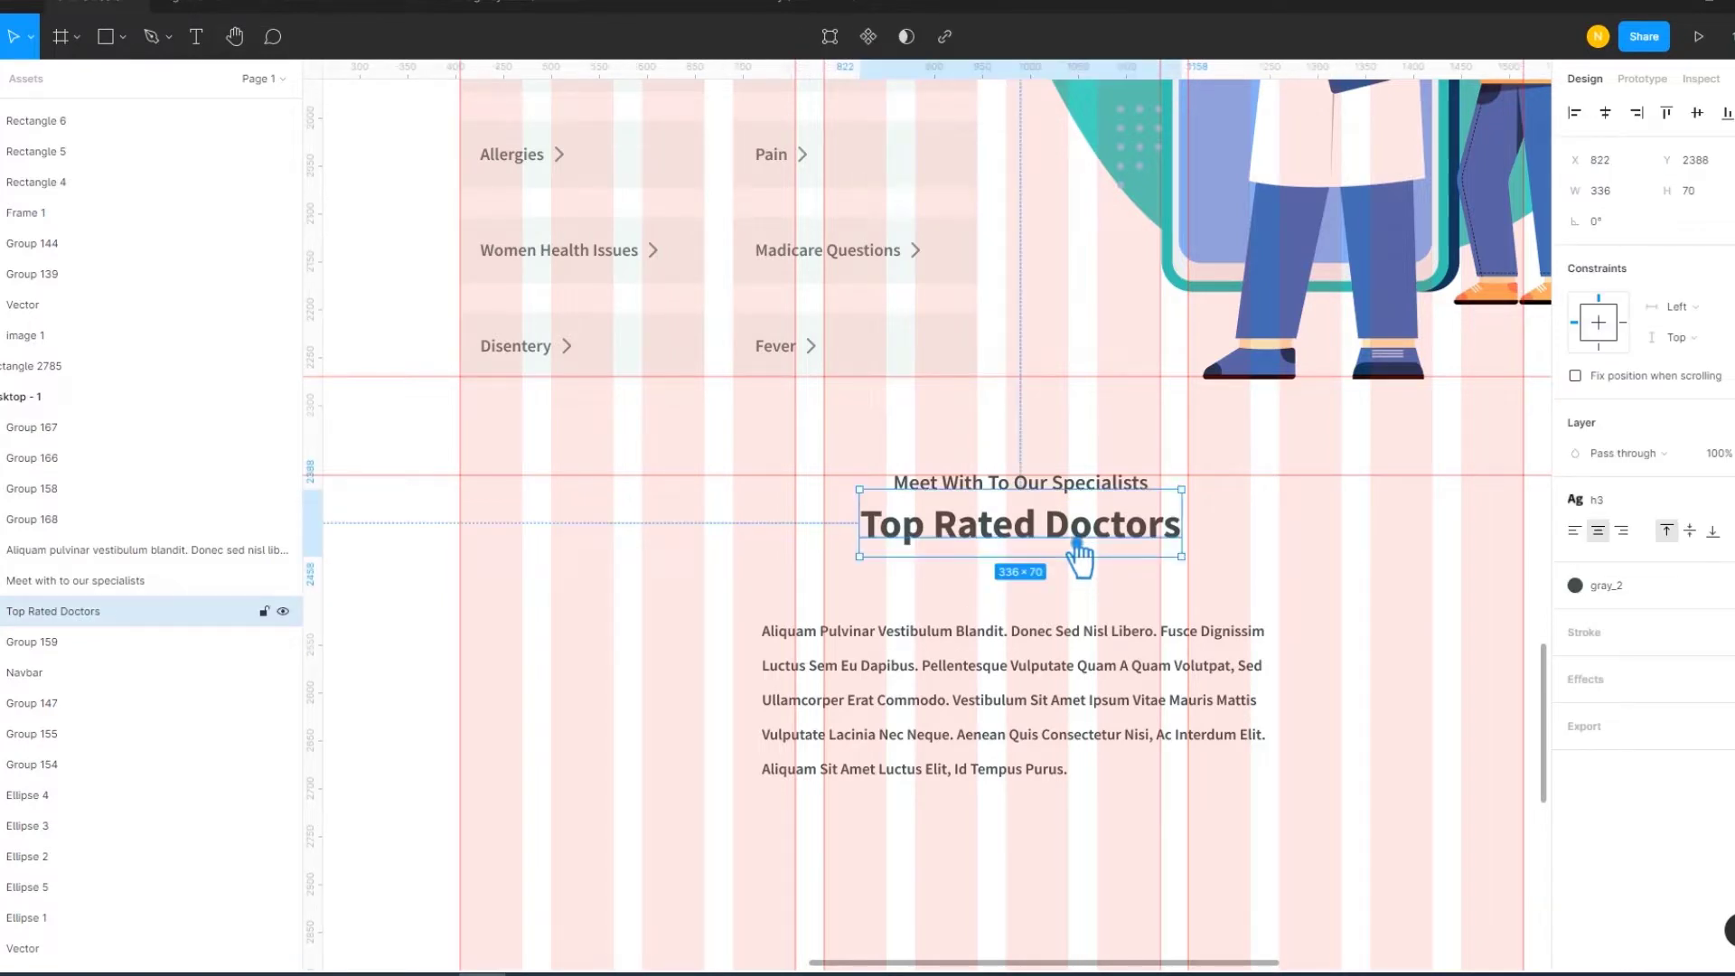
click(1250, 565)
click(1038, 736)
Delete the paragraph's last sentences and shrink its text box to fit
double_click(1087, 766)
drag(1087, 766, 976, 723)
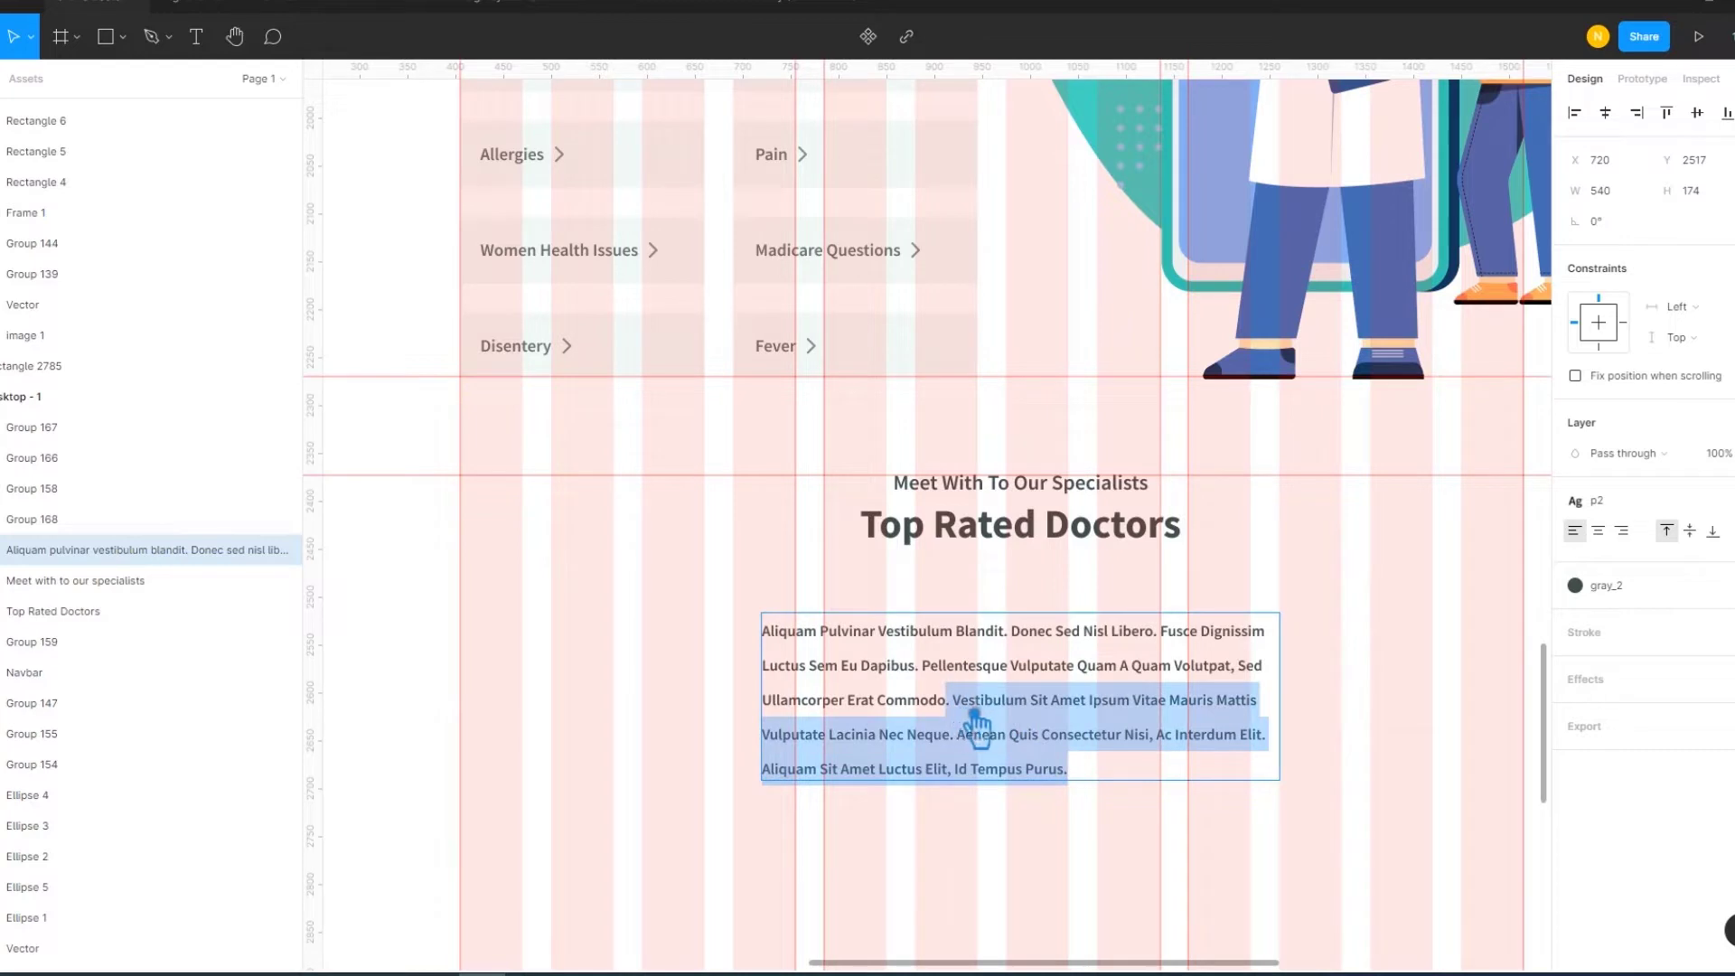
key(BackSpace)
key(Escape)
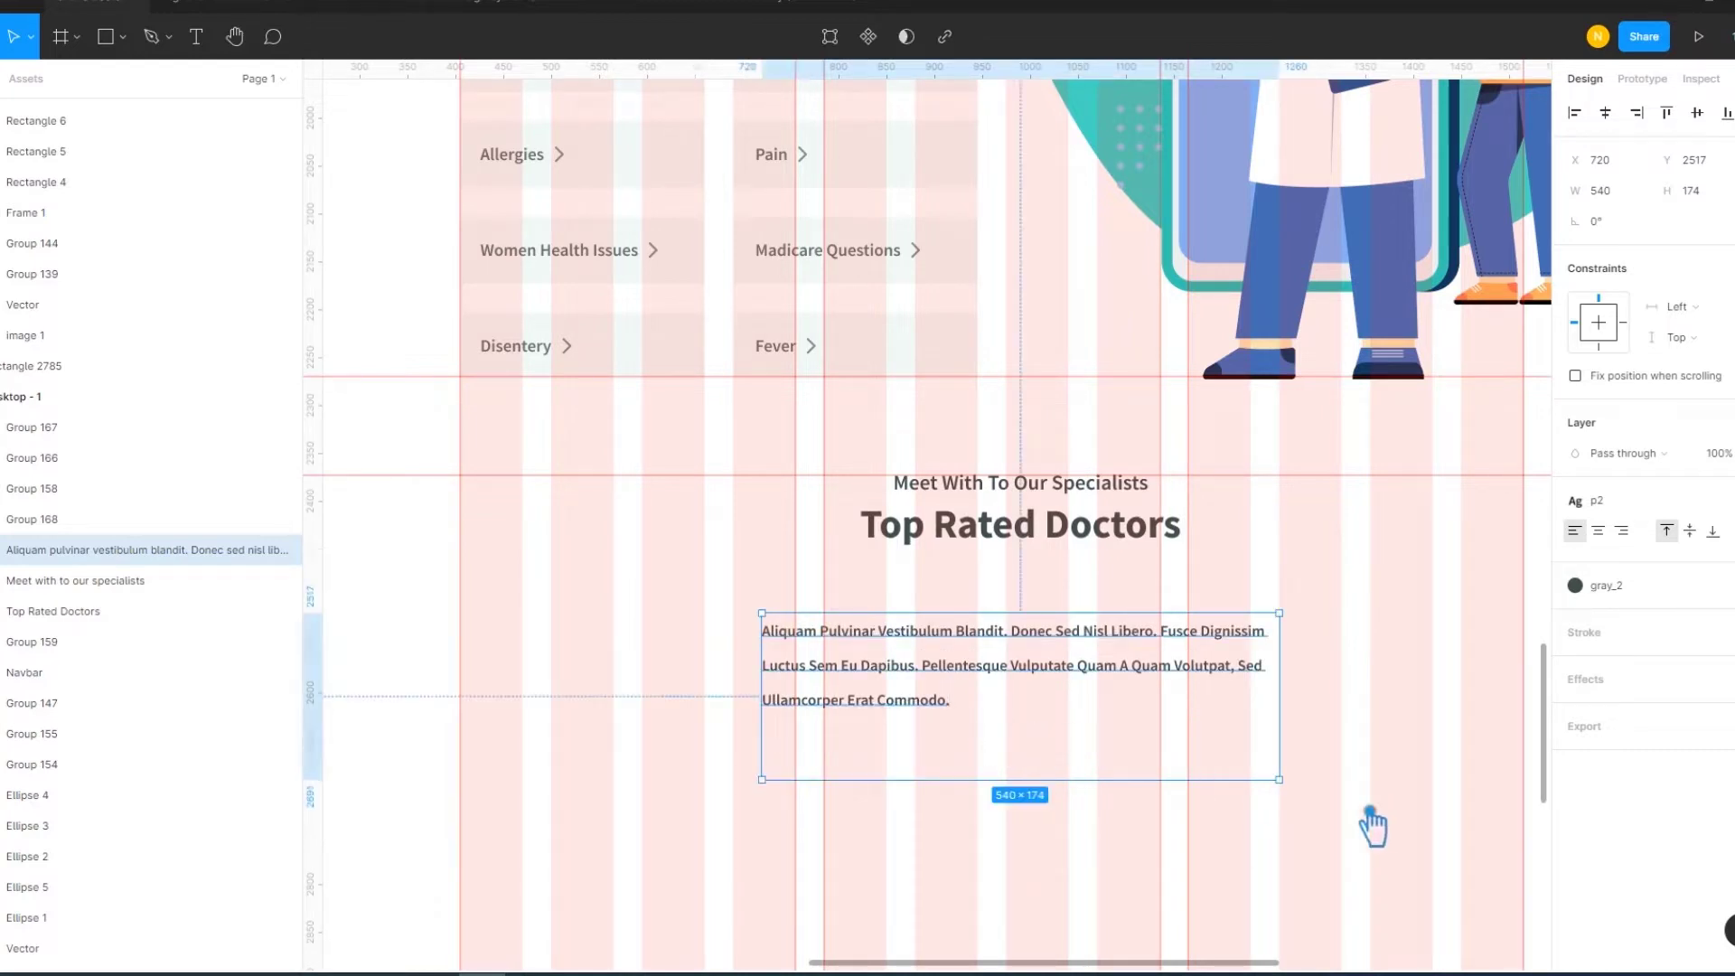
drag(1064, 778, 1061, 727)
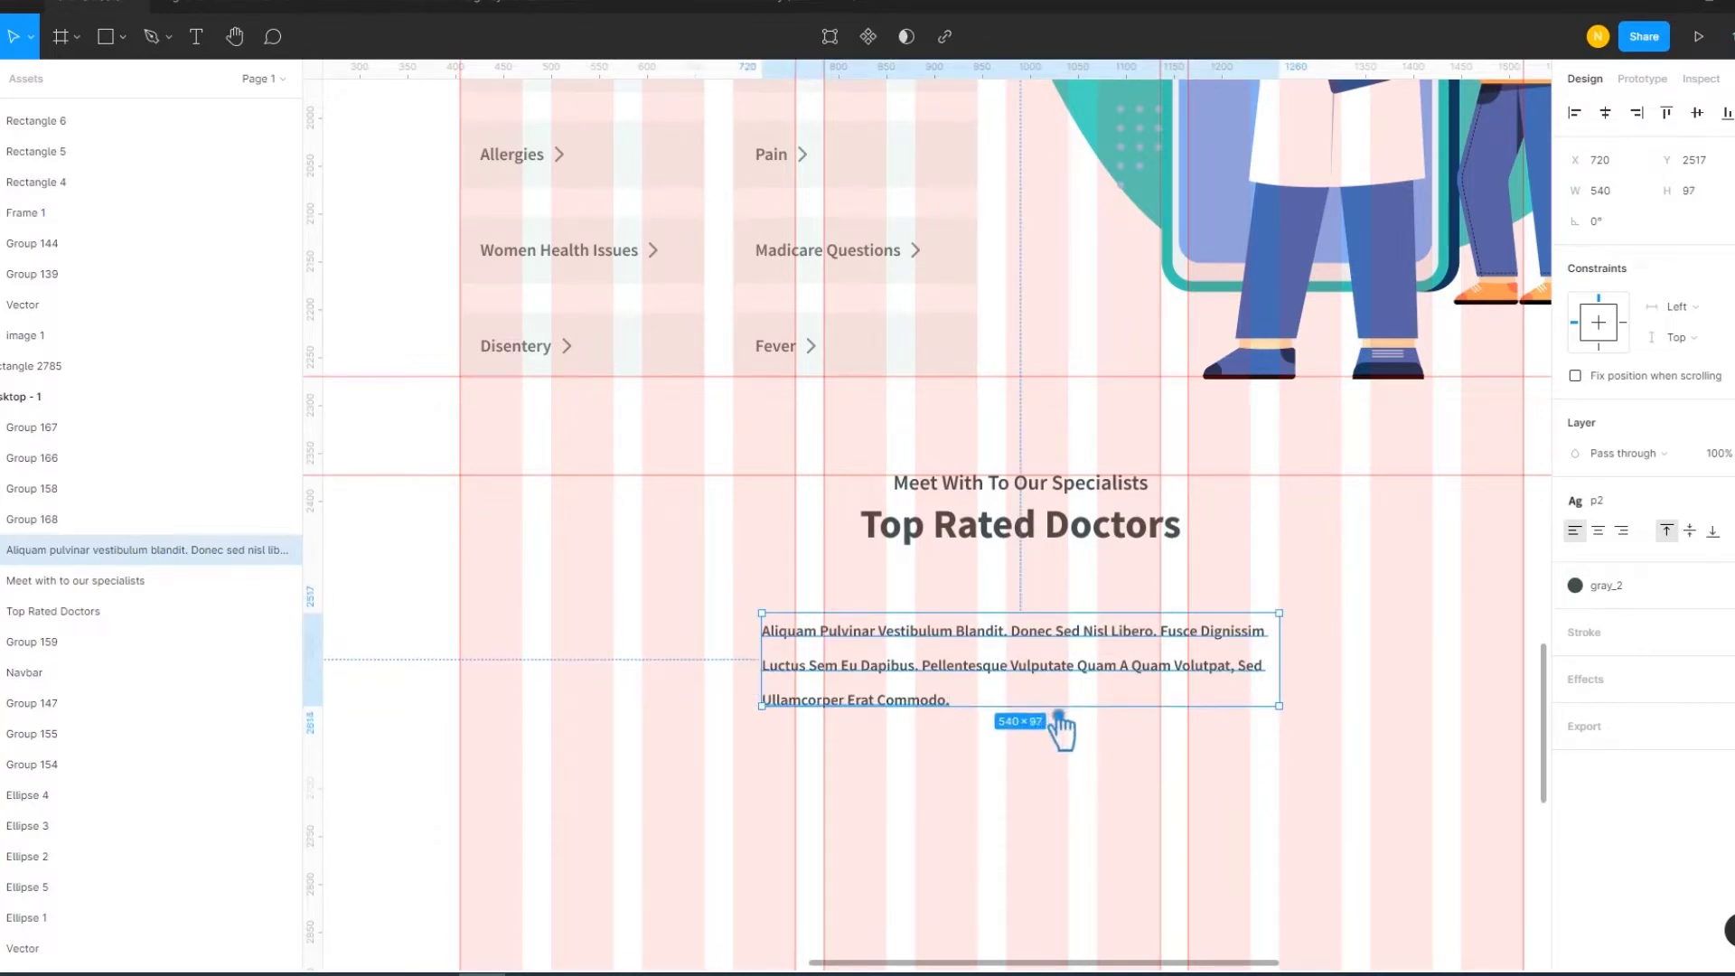
click(1050, 773)
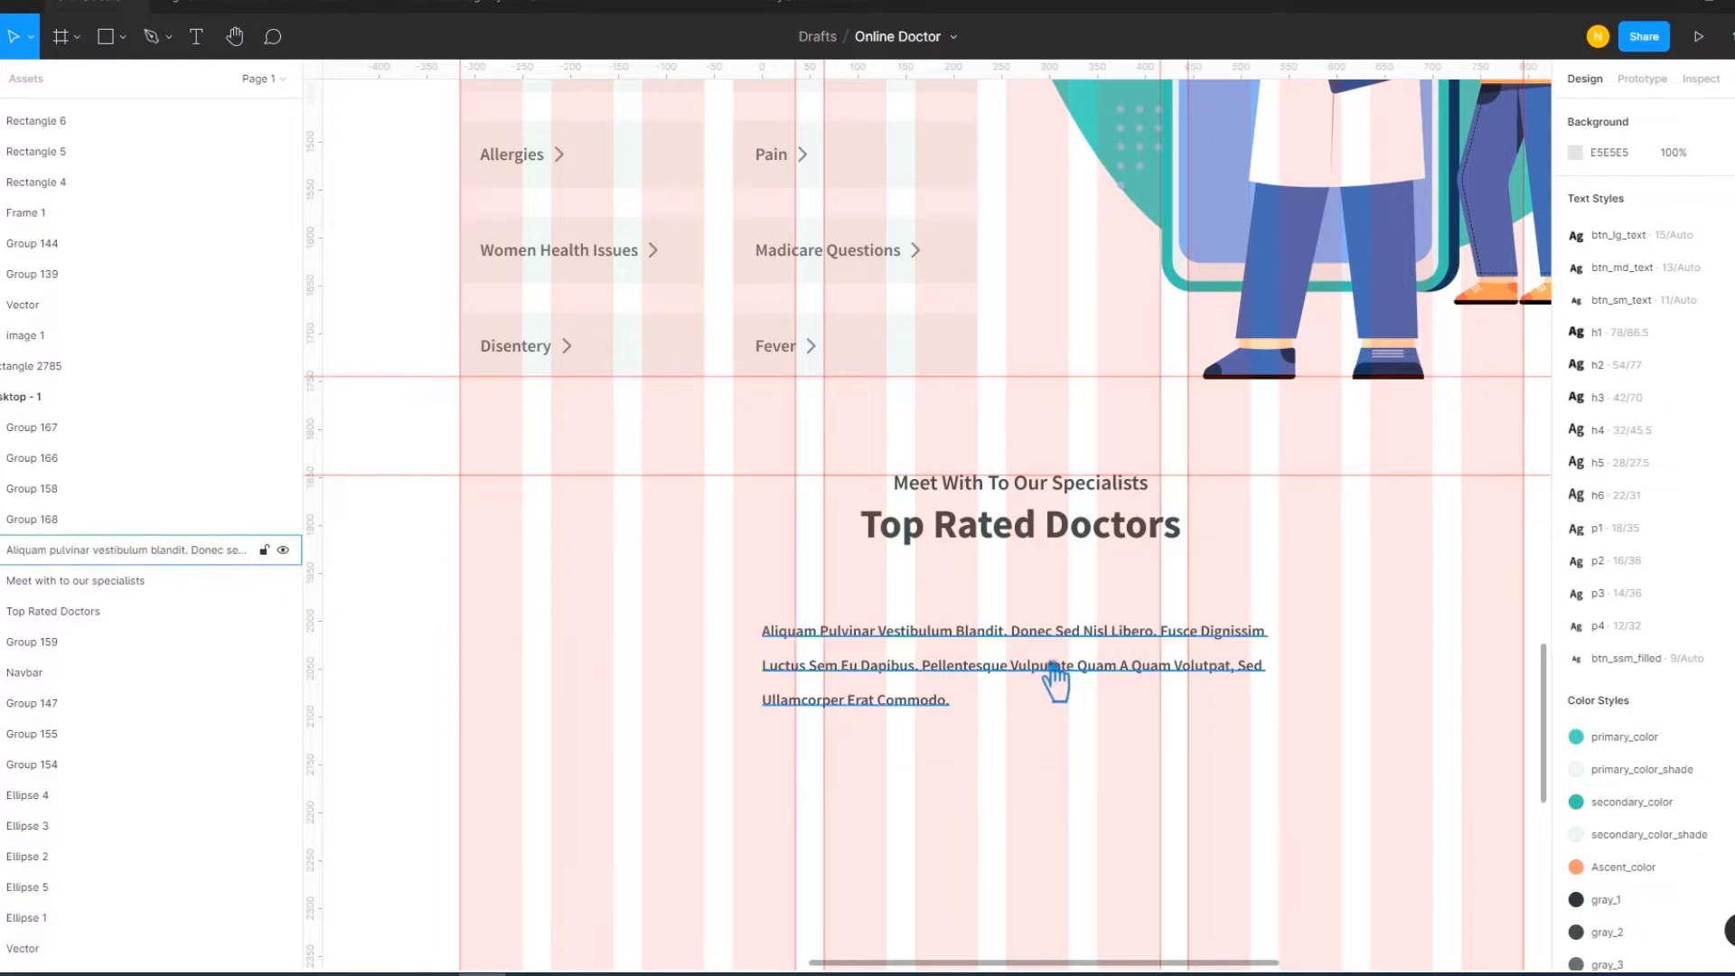
Centre the heading and subtitle over the paragraph, then lower the paragraph about 20 px
drag(1055, 596, 966, 539)
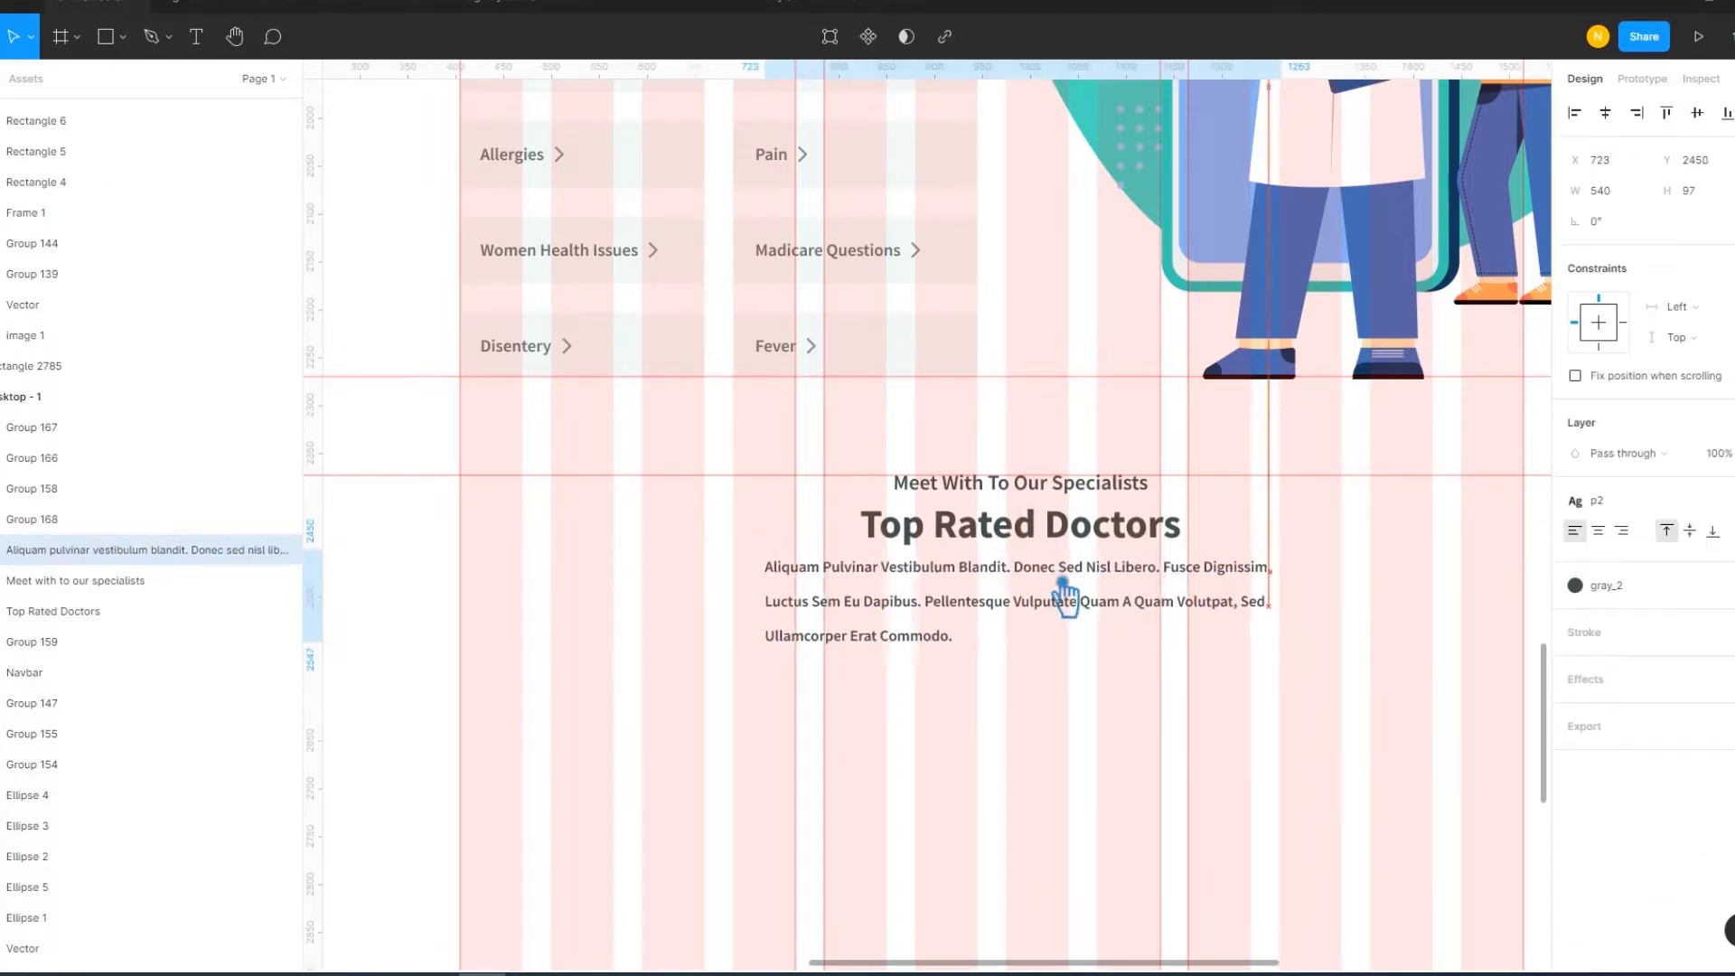
shift+click(967, 539)
shift+click(942, 487)
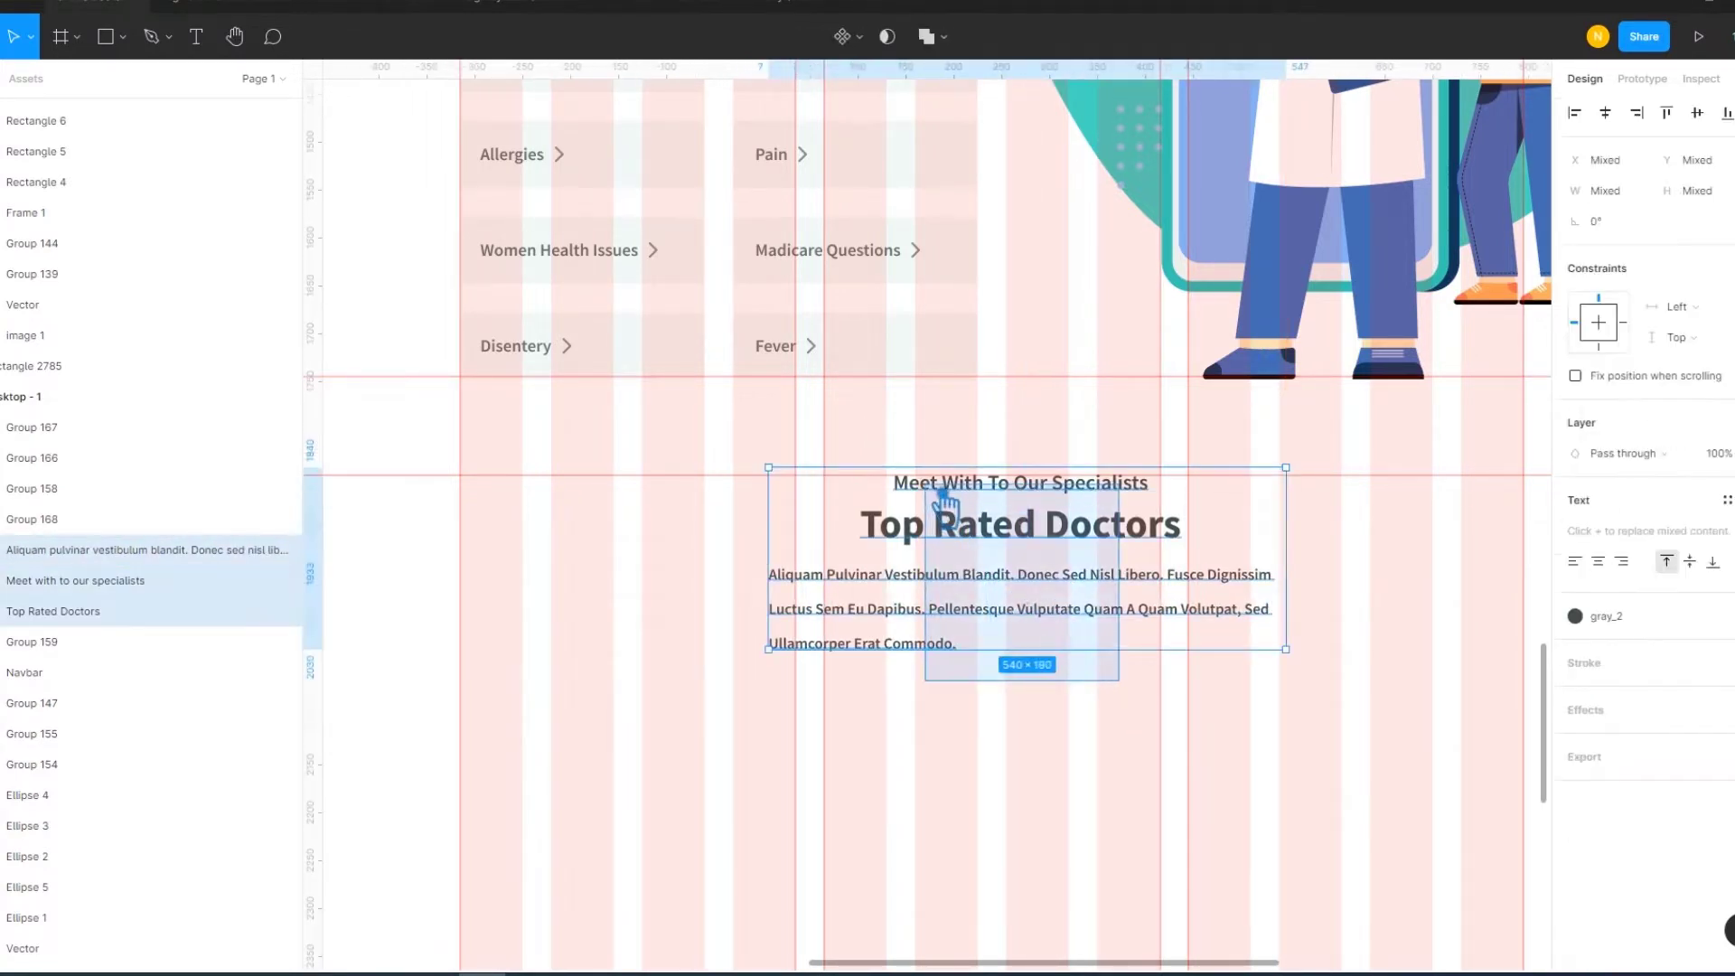
click(1607, 112)
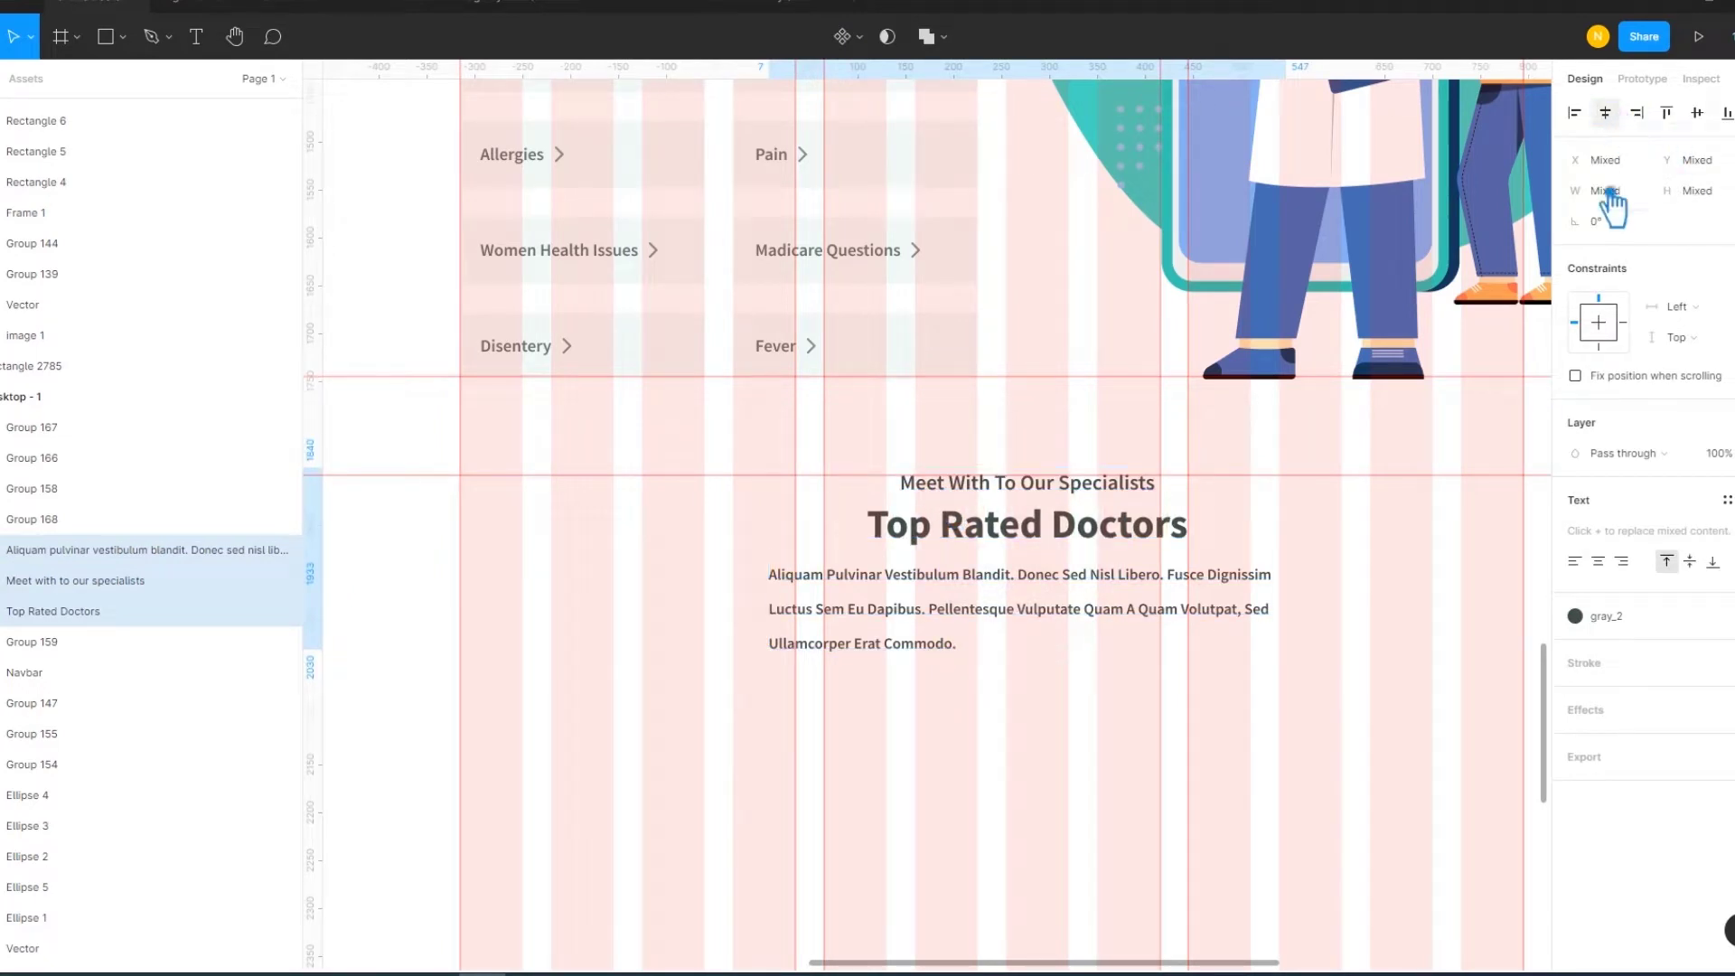
click(1055, 660)
drag(1056, 660, 1028, 652)
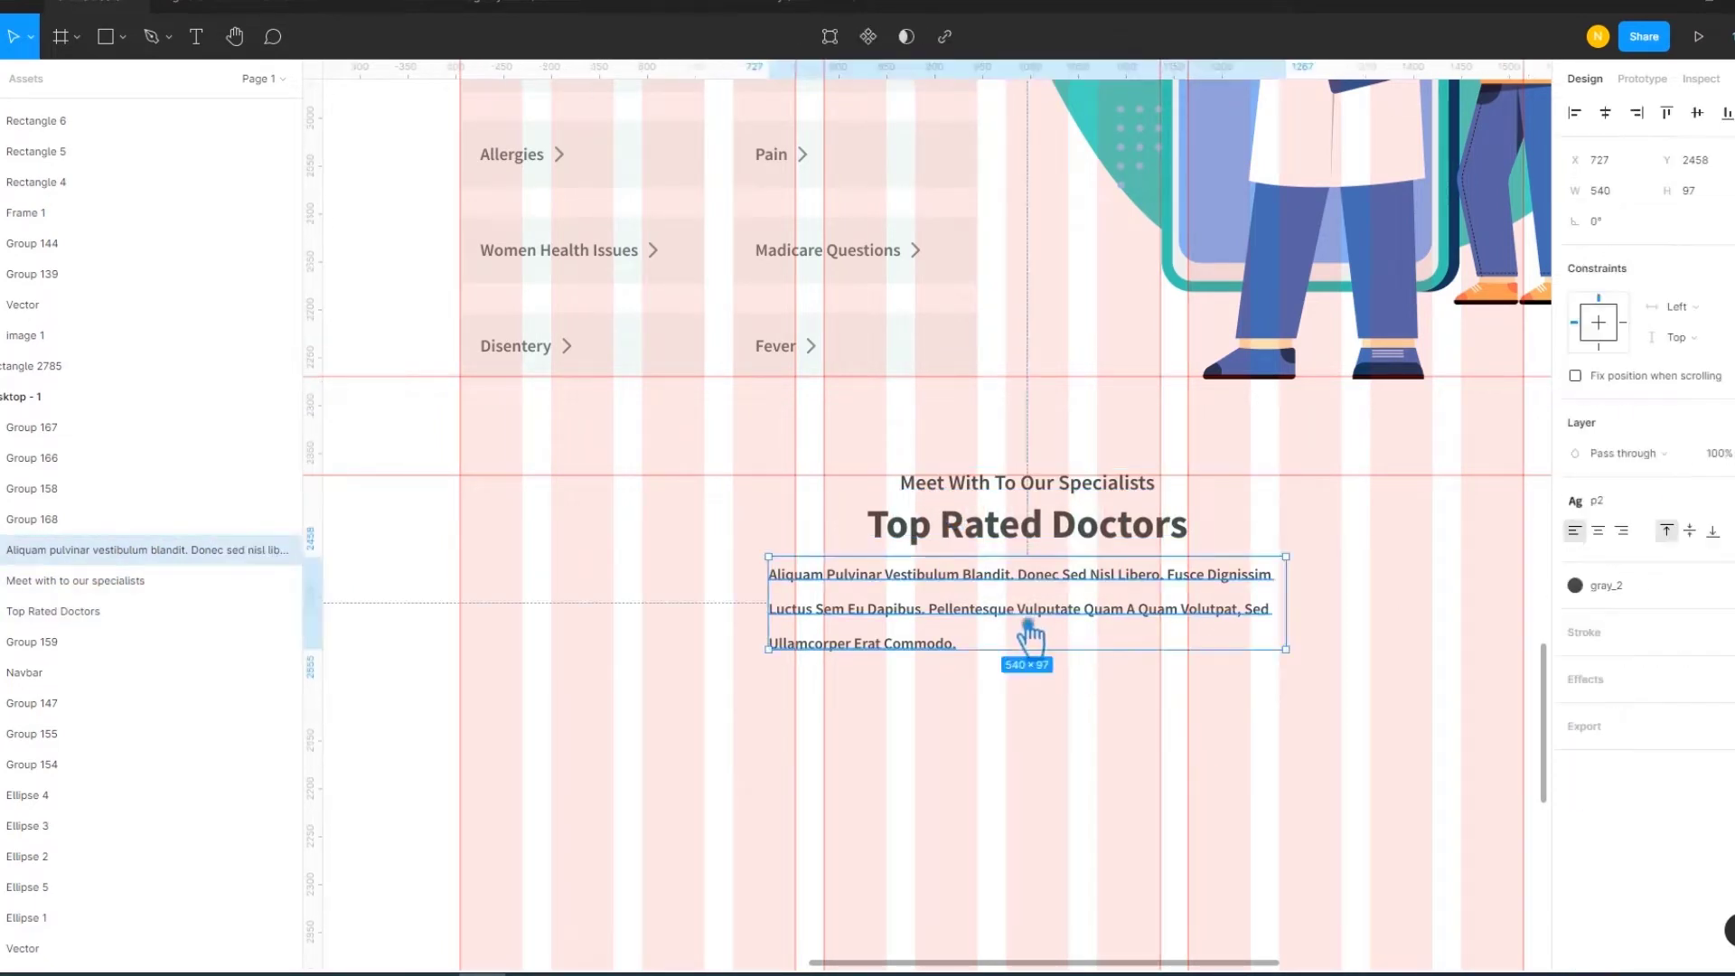
scroll(1028, 652, down, 5)
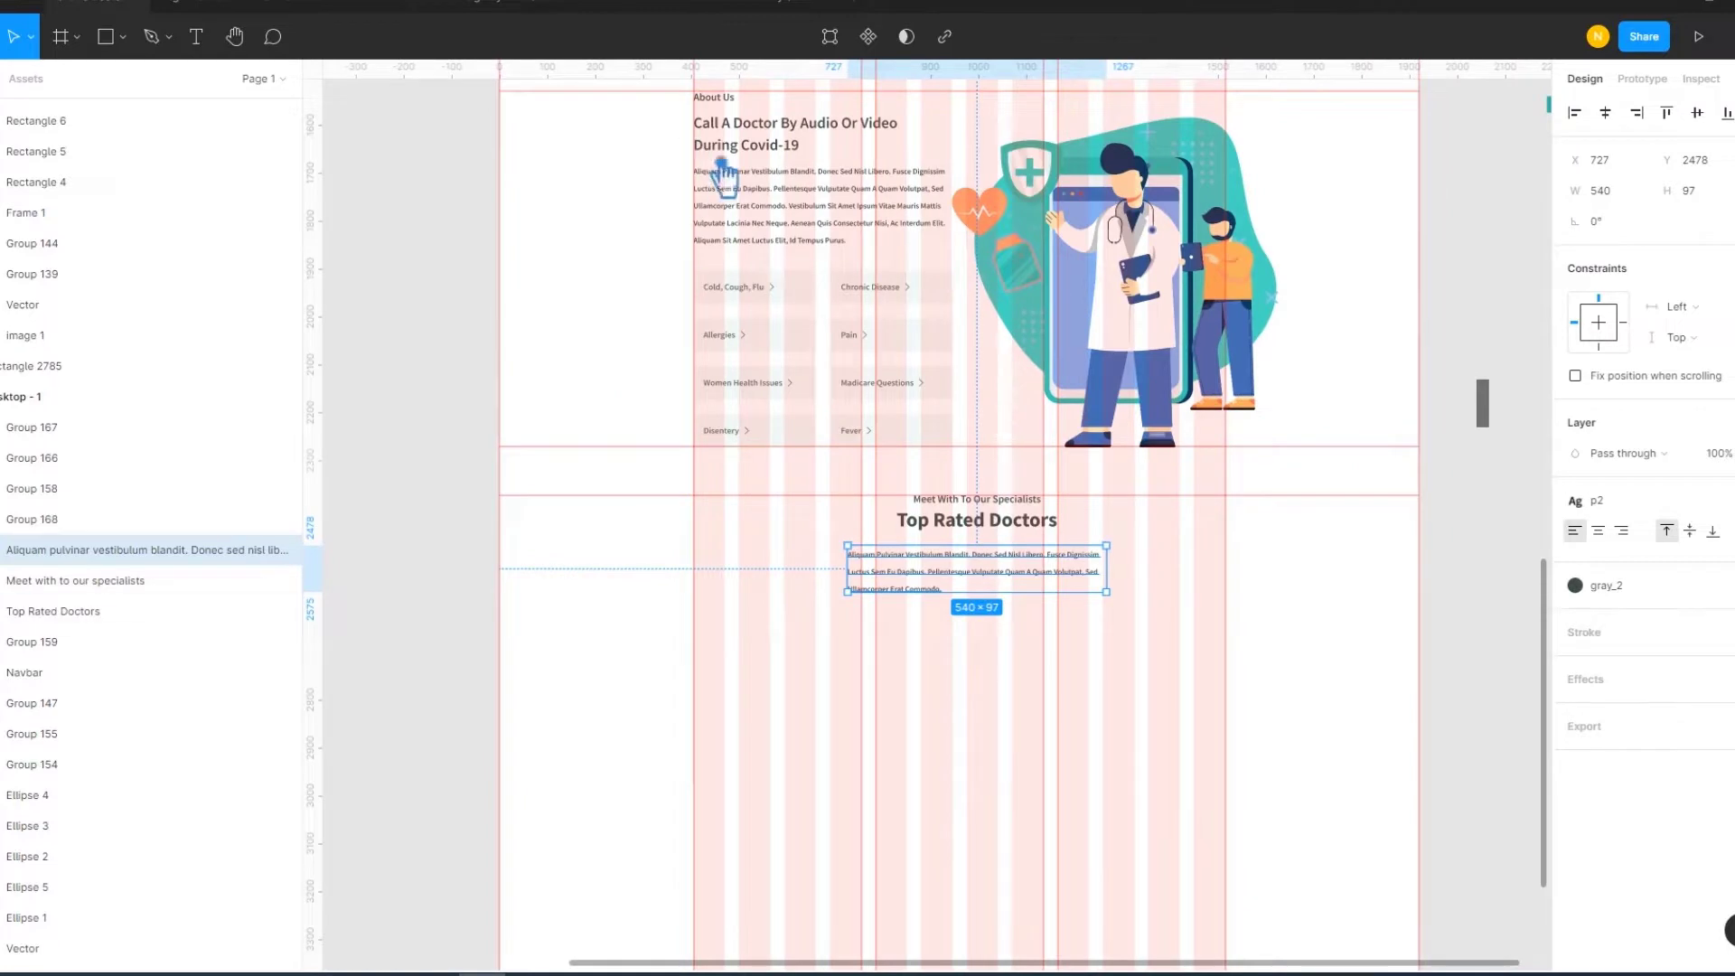
Ungroup the original About Us block into its separate texts
click(786, 199)
right_click(786, 194)
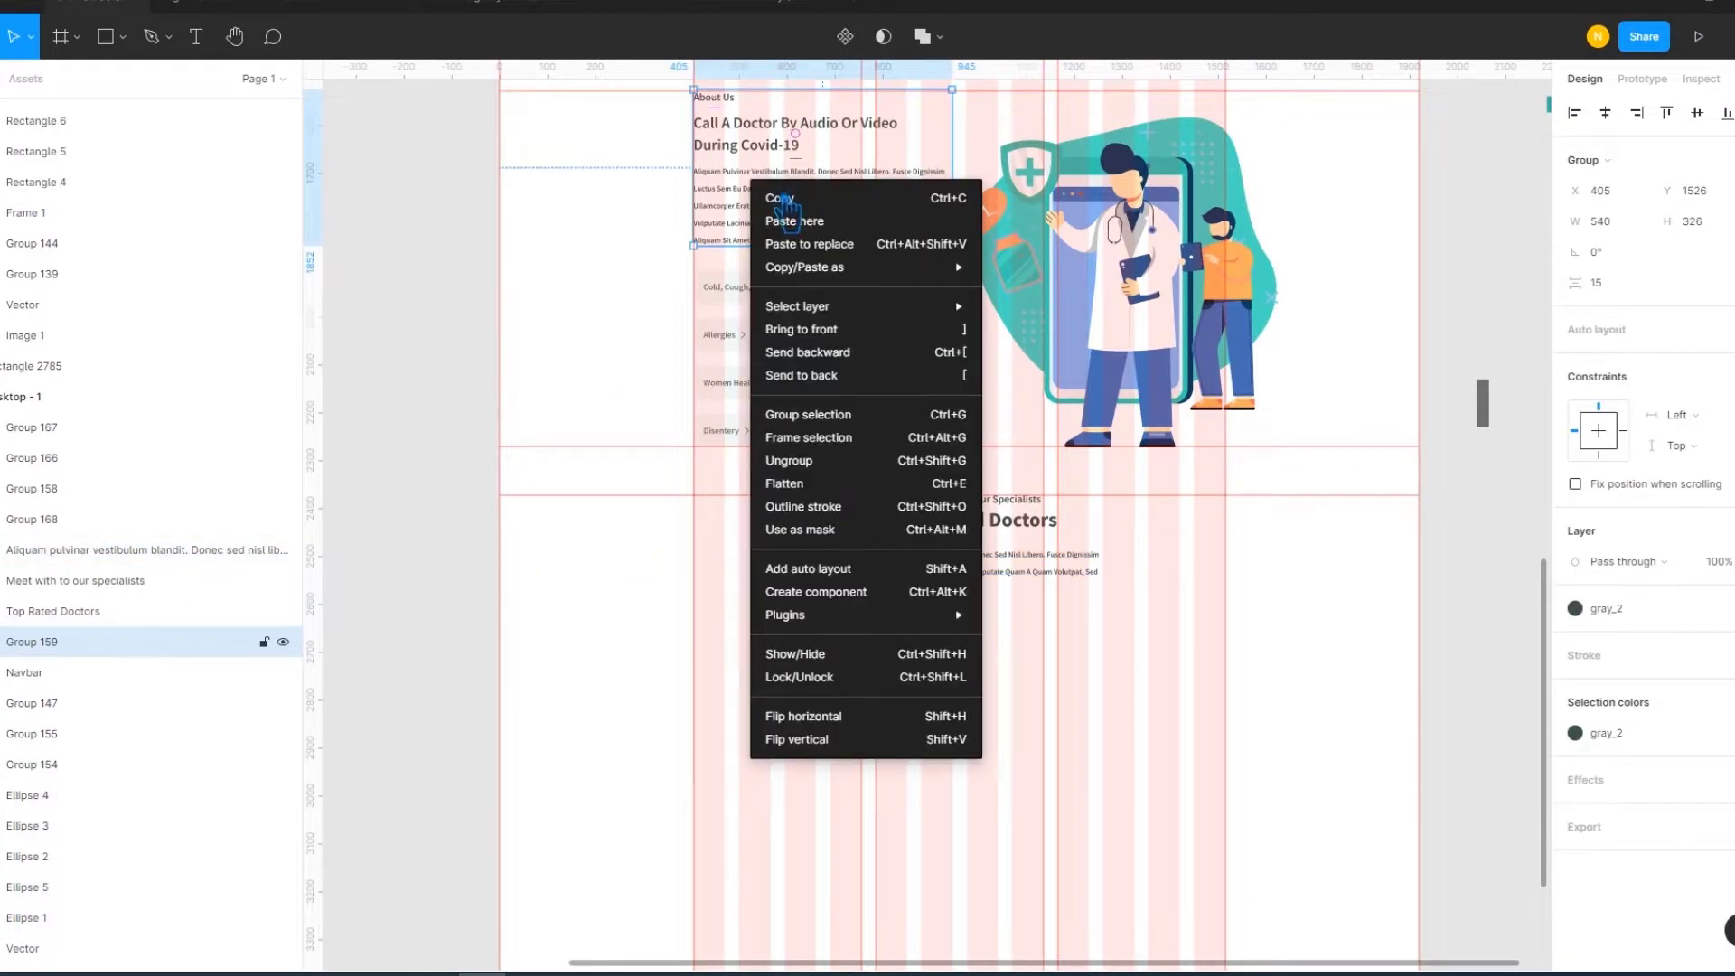
click(786, 464)
click(770, 226)
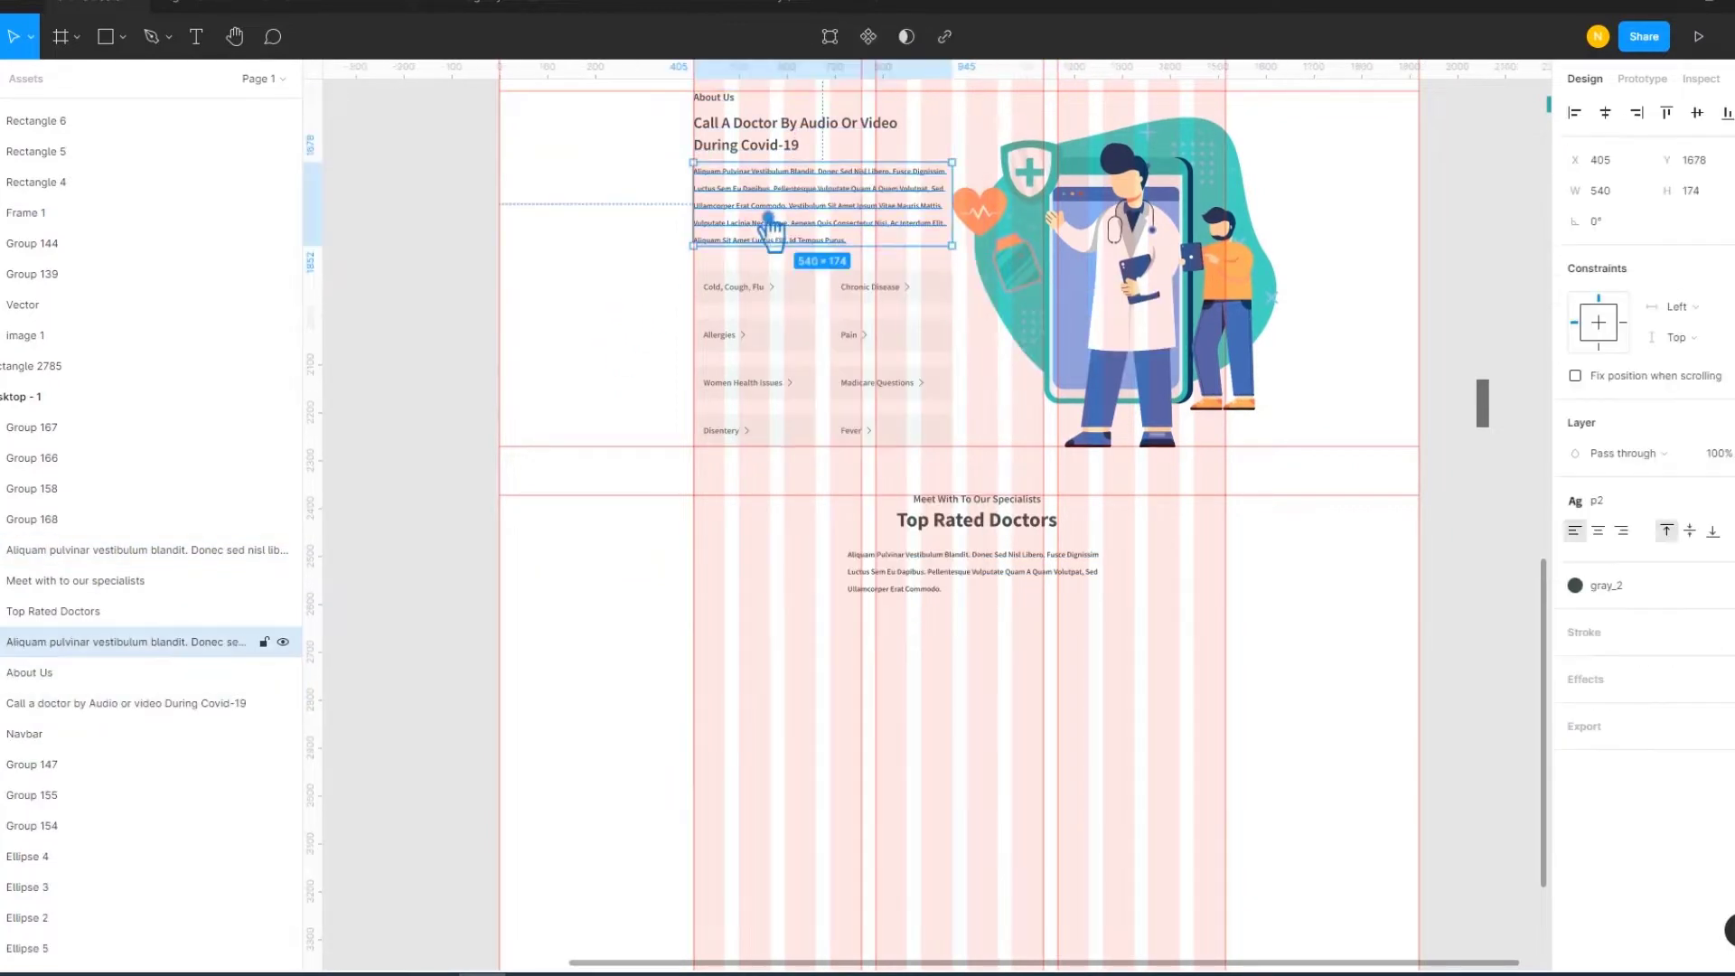
shift+click(773, 145)
Set the spacing between the Top Rated Doctors heading and paragraph to 15
click(1331, 611)
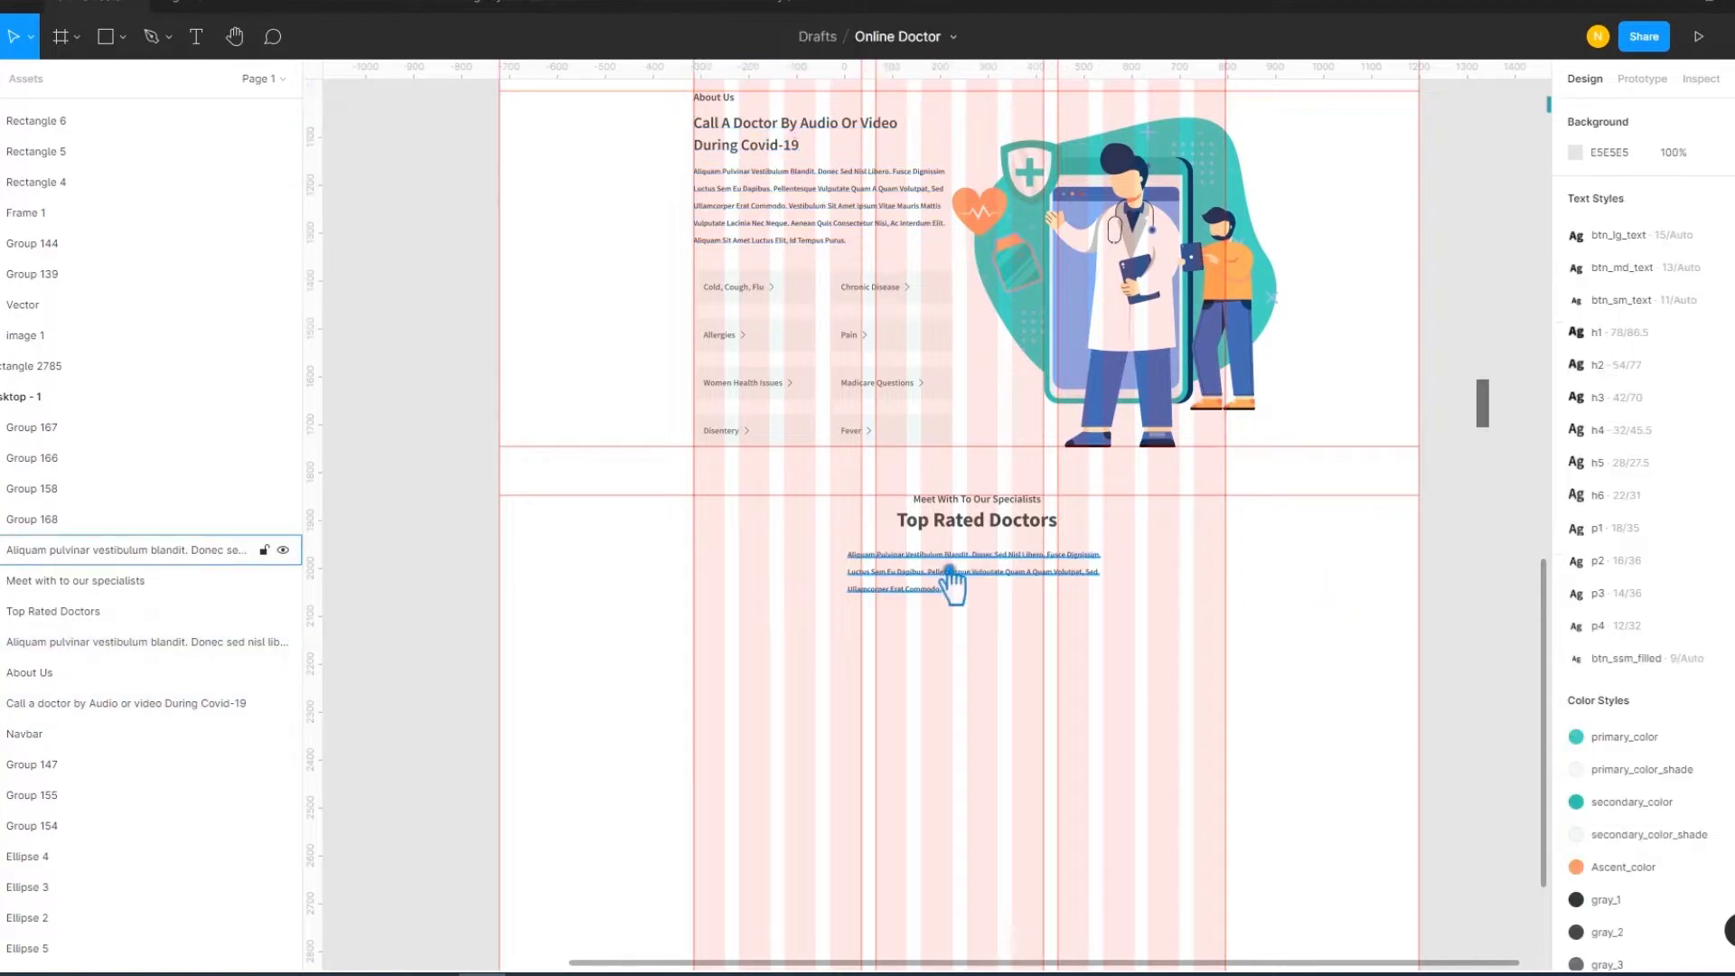
click(956, 572)
shift+click(978, 526)
click(1619, 262)
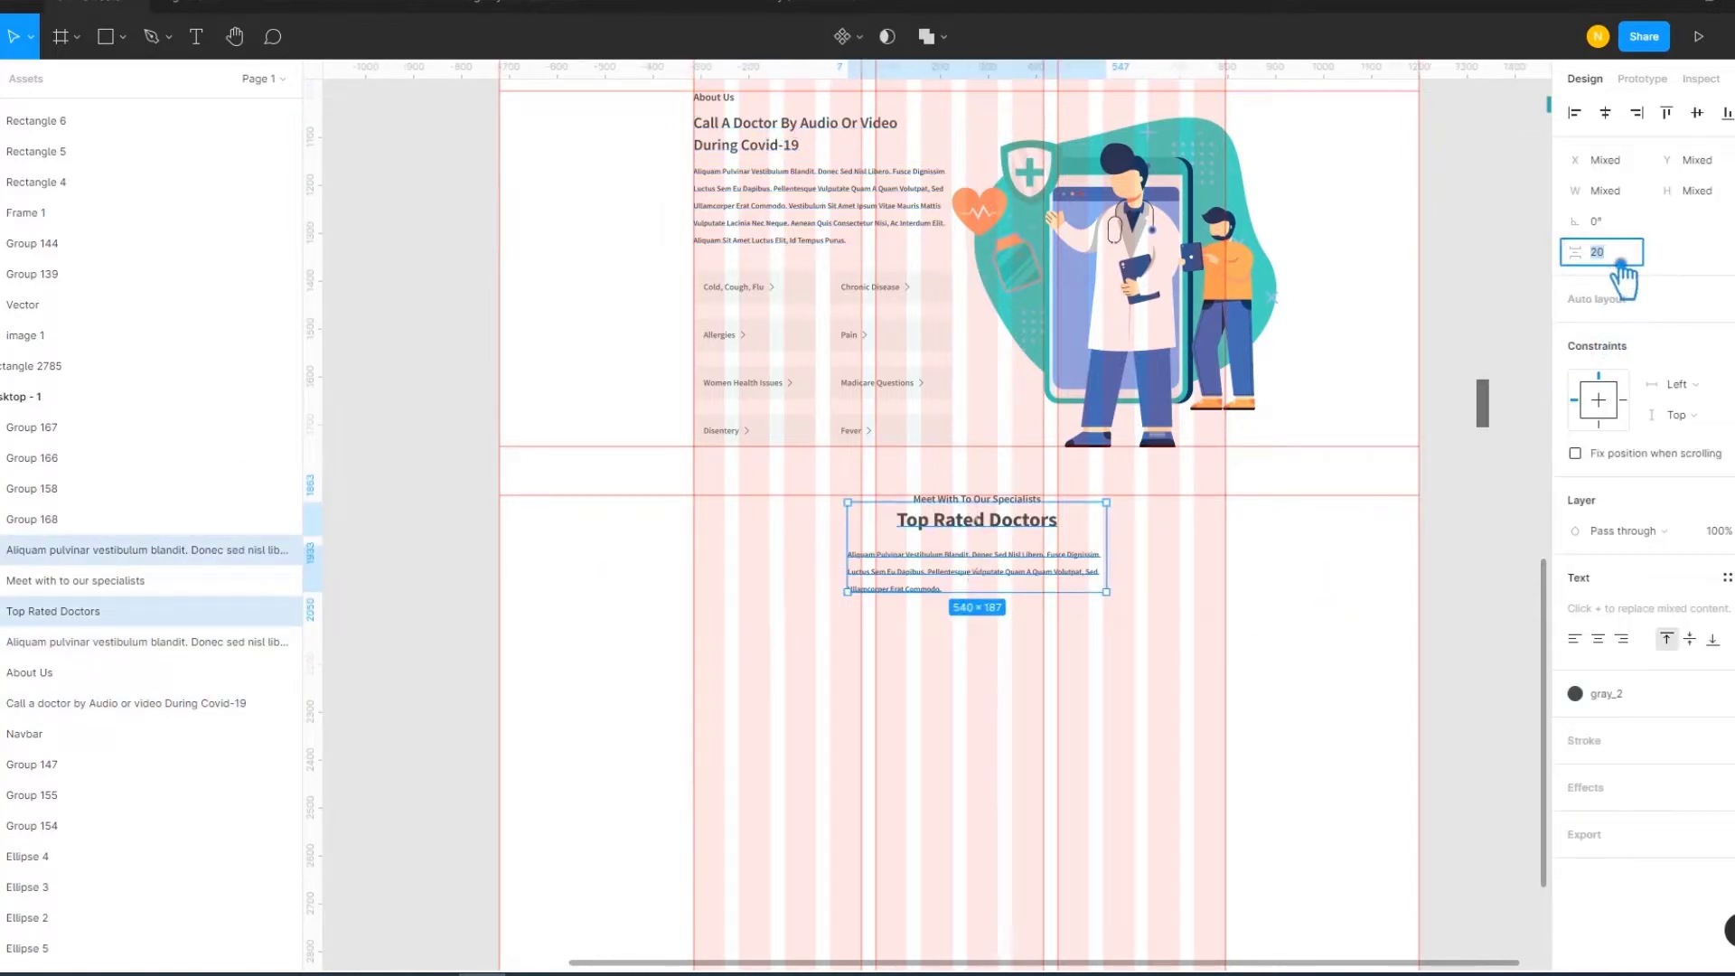
text(15)
key(Return)
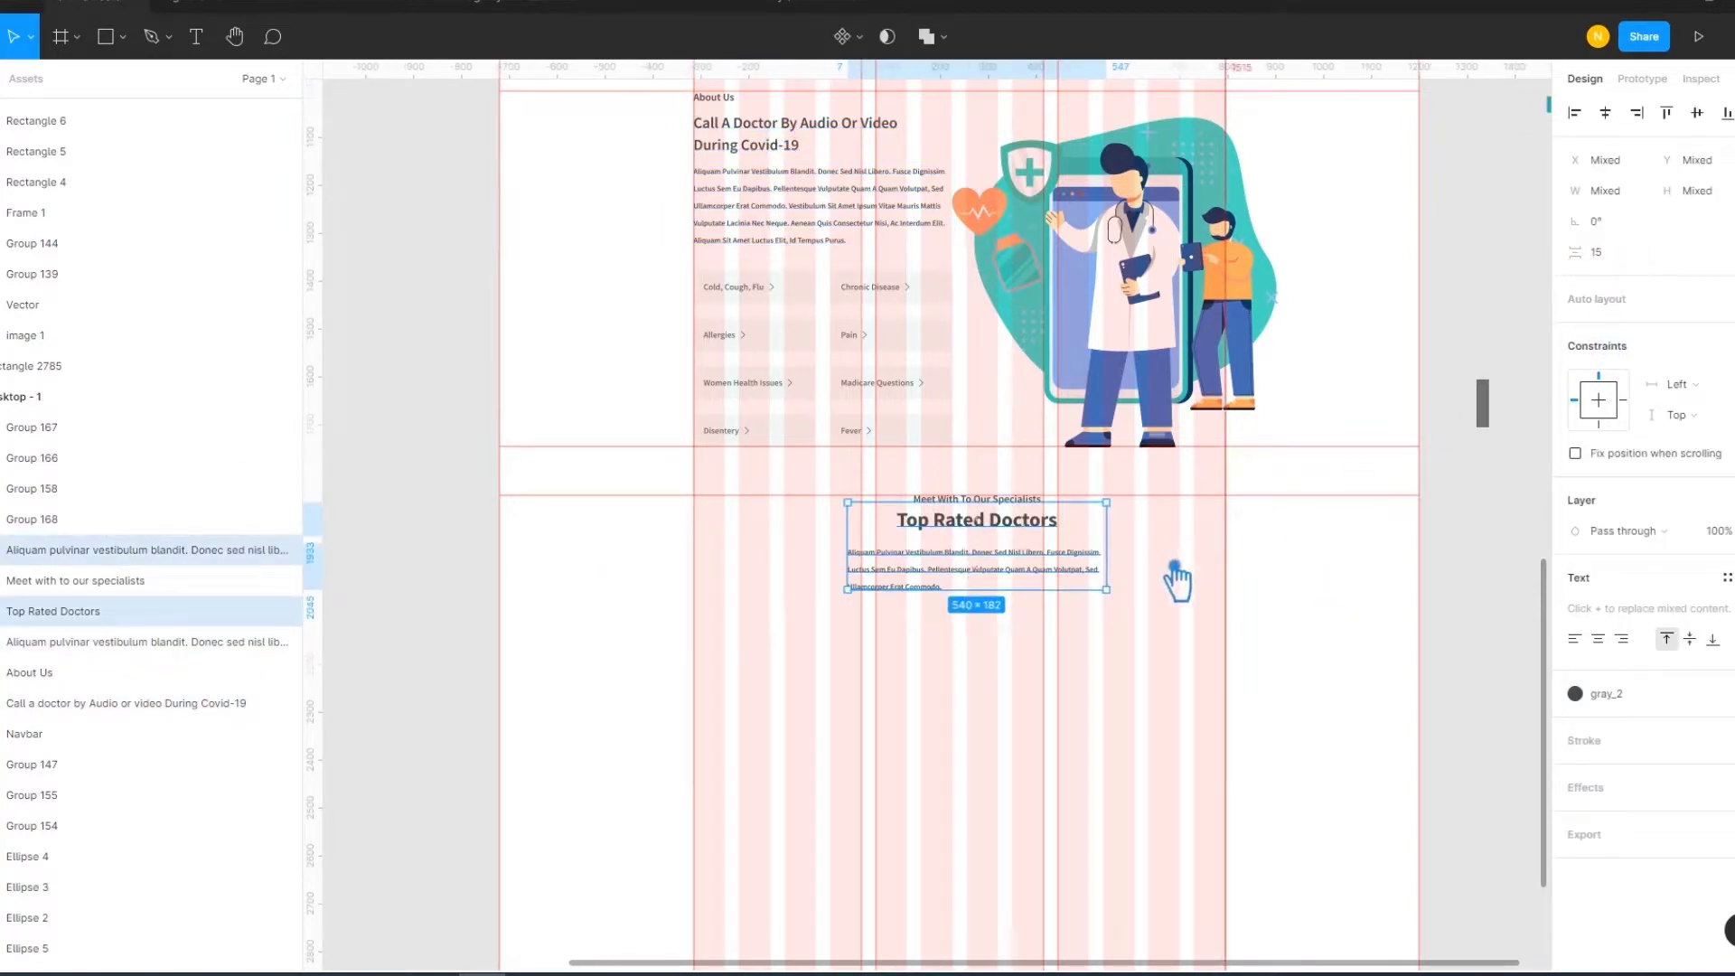
click(1175, 587)
Set the spacing between the subtitle and the Top Rated Doctors heading to 0
click(746, 126)
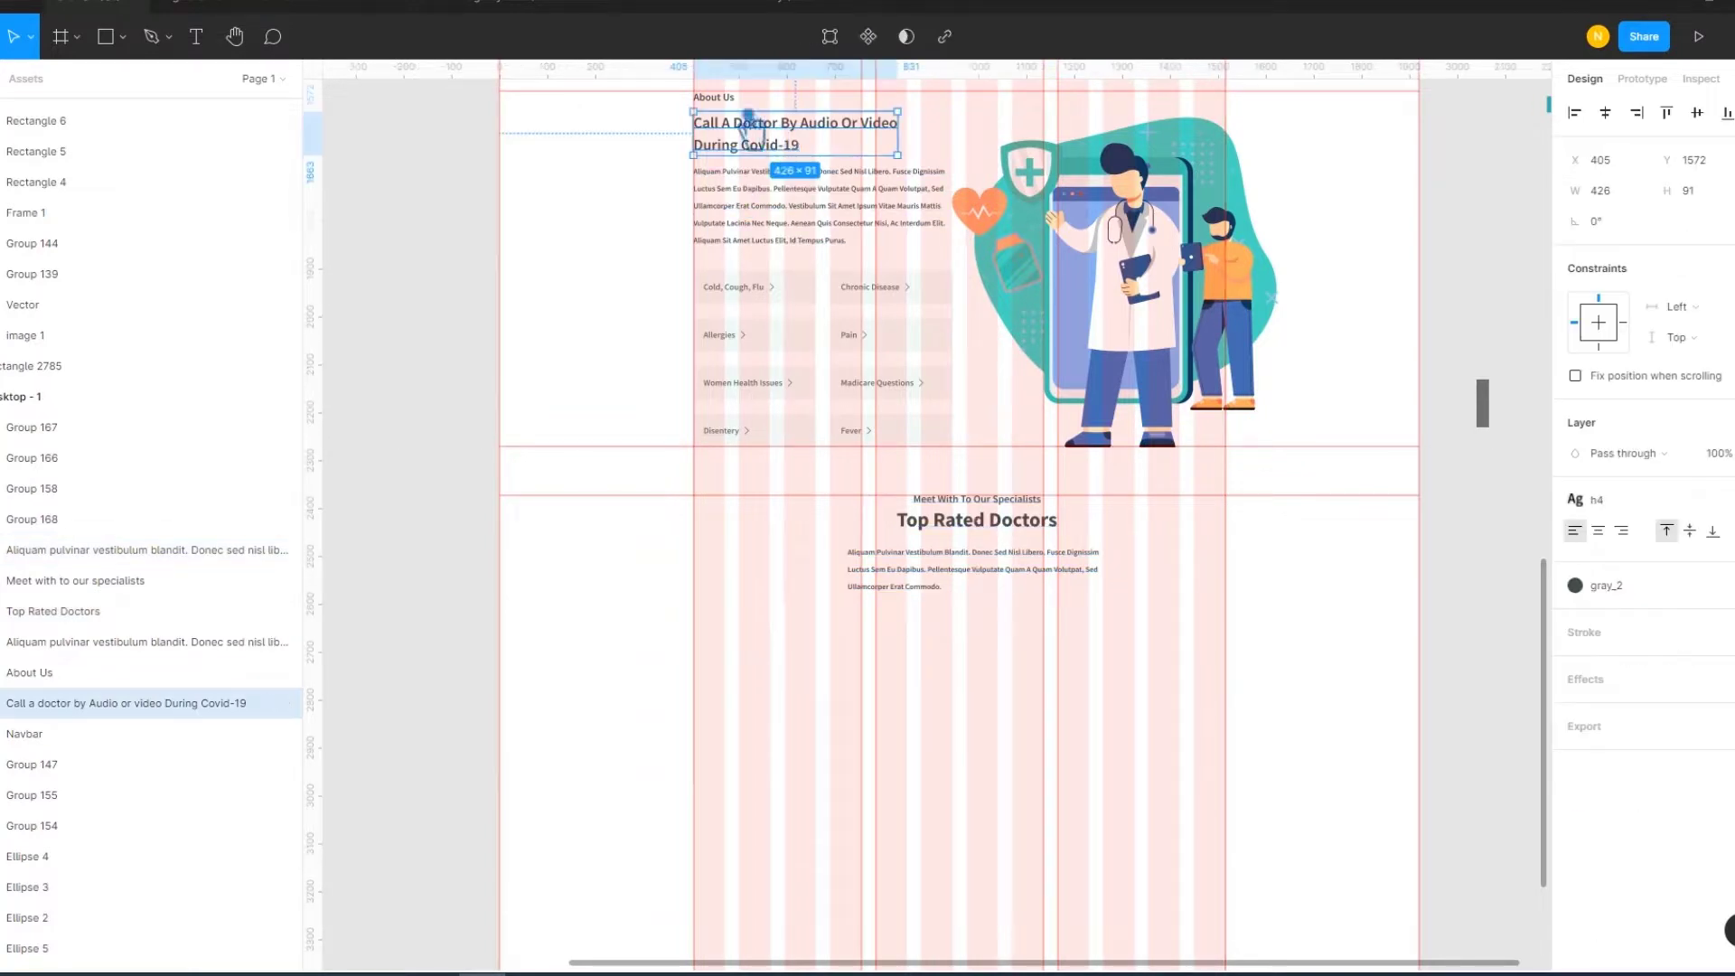
click(1021, 533)
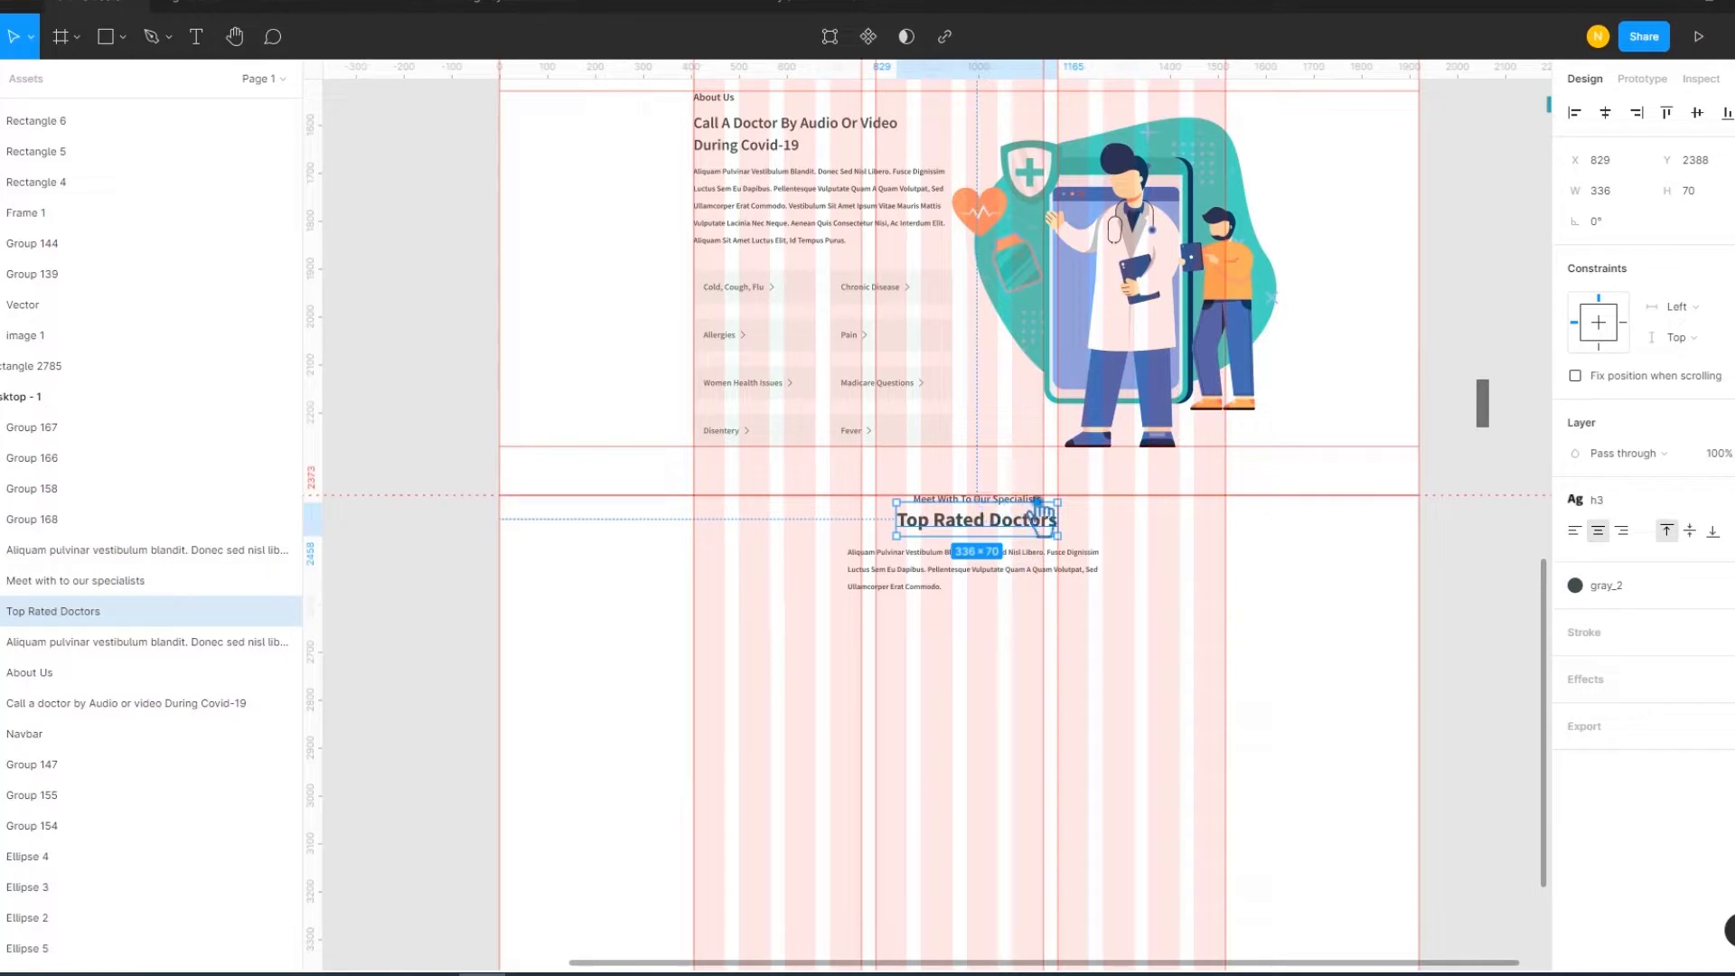
key(Escape)
click(1026, 499)
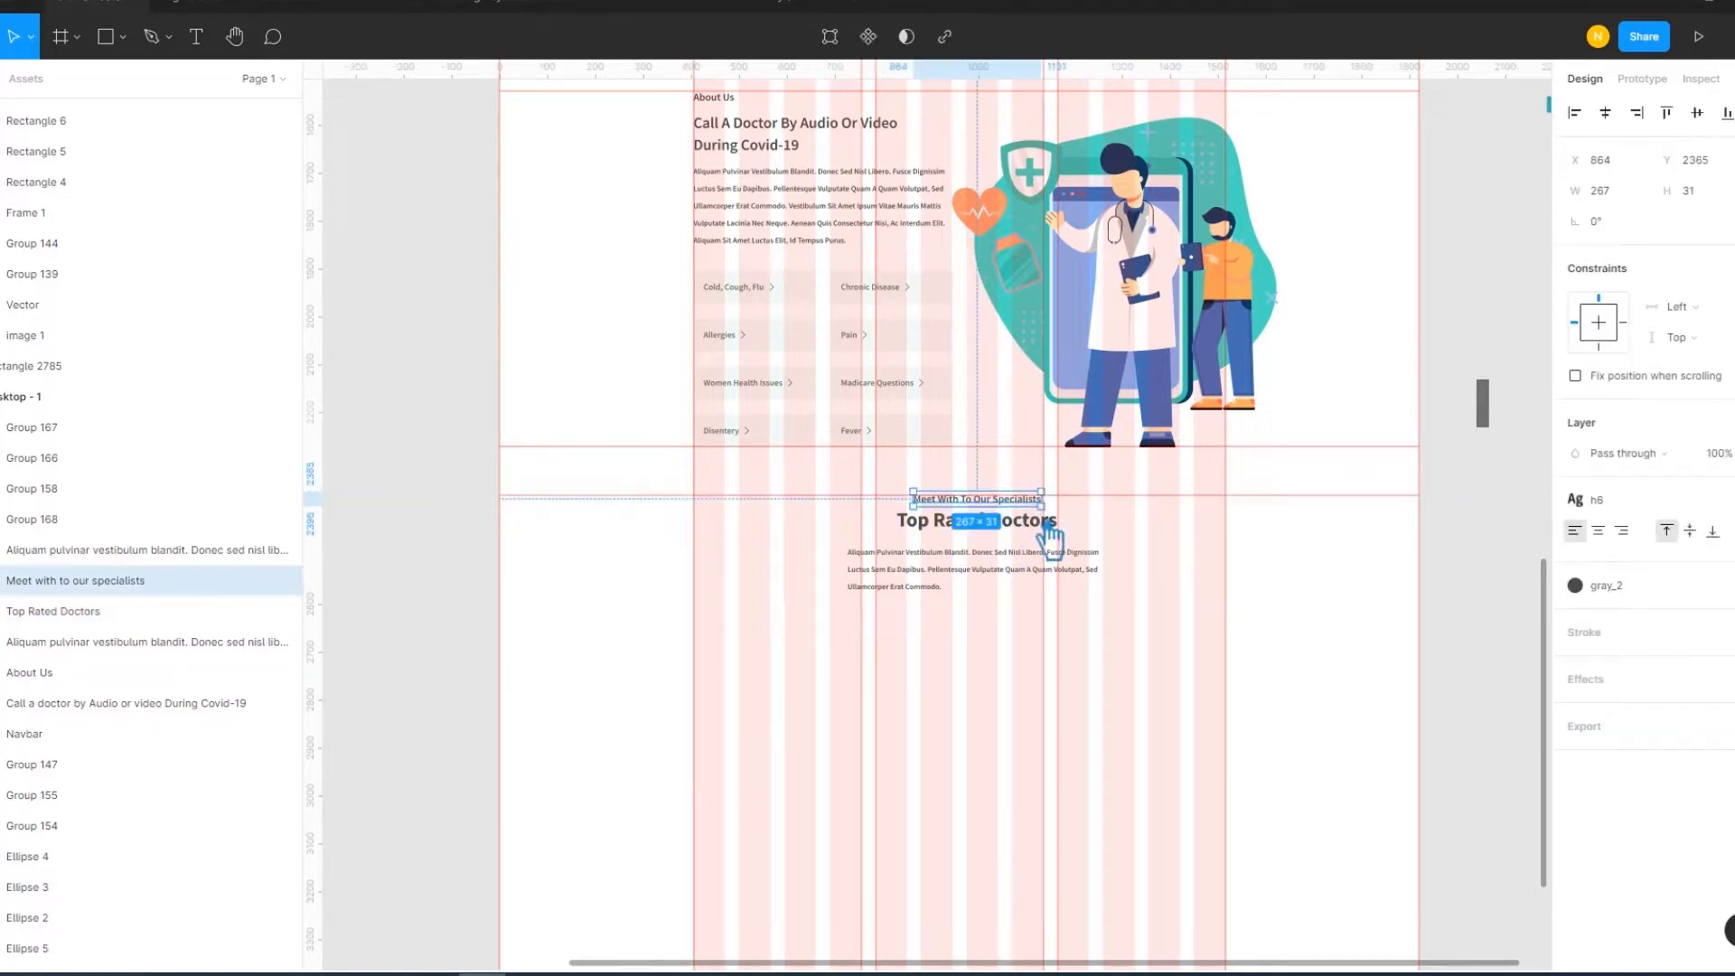
click(1627, 260)
text(0)
key(Return)
click(1302, 679)
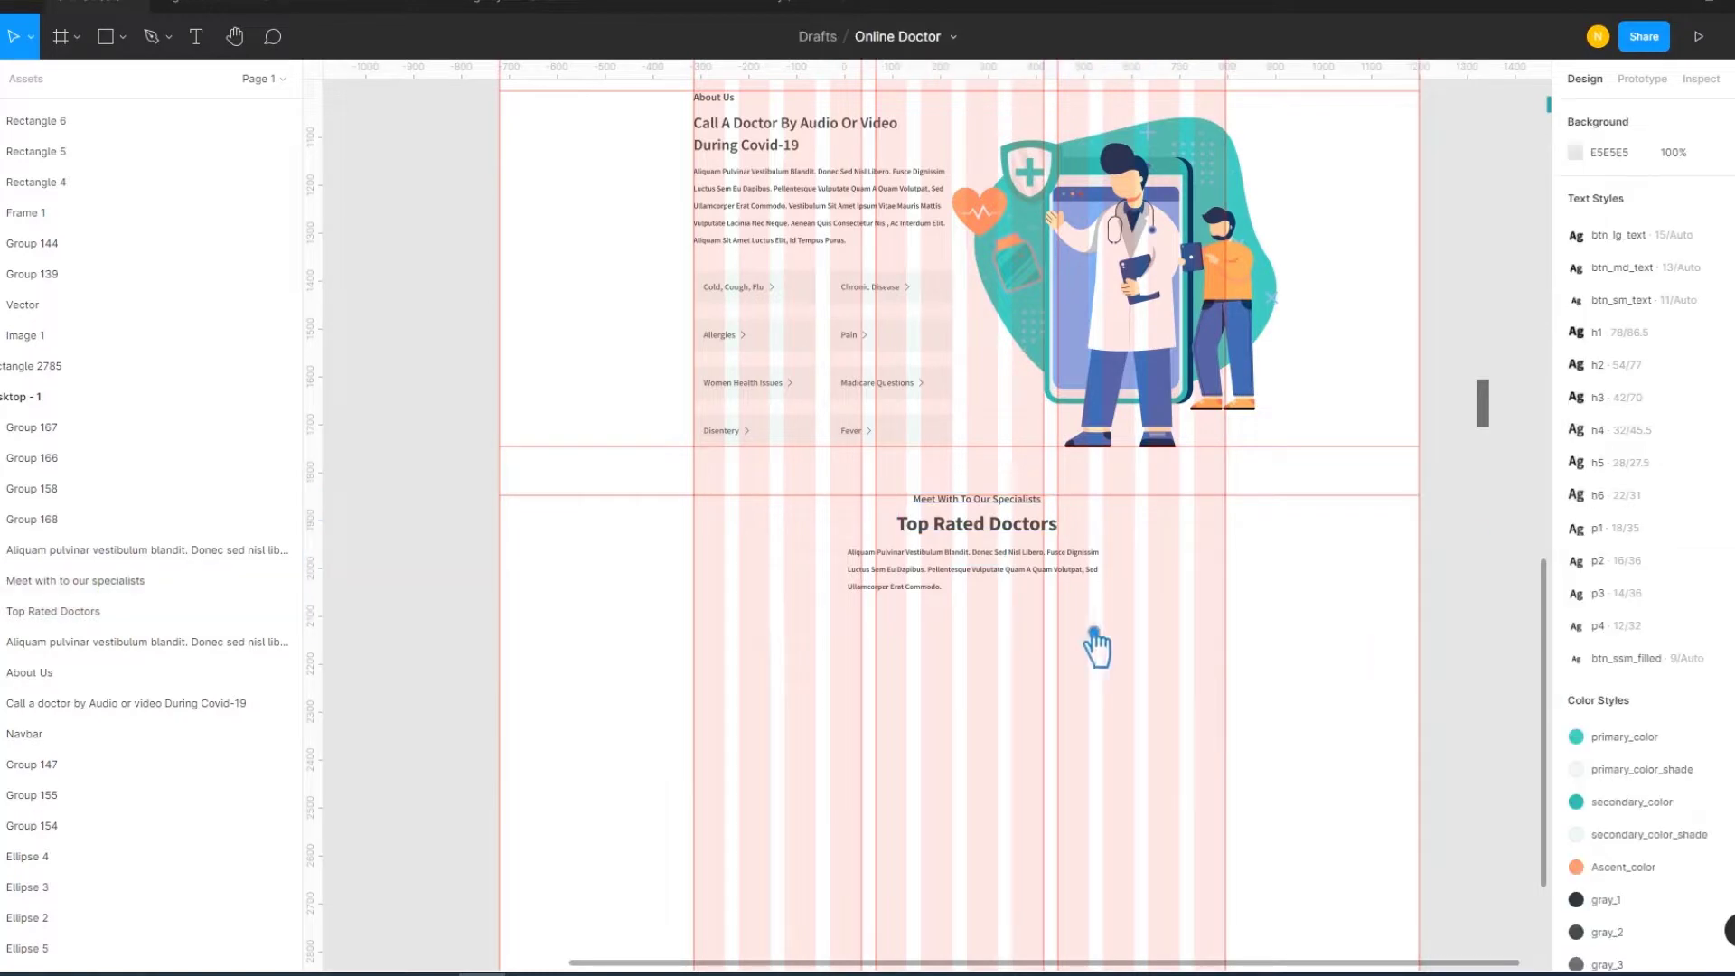
Readjust the spacing between the Top Rated Doctors heading and paragraph
click(968, 570)
shift+click(976, 524)
click(1627, 258)
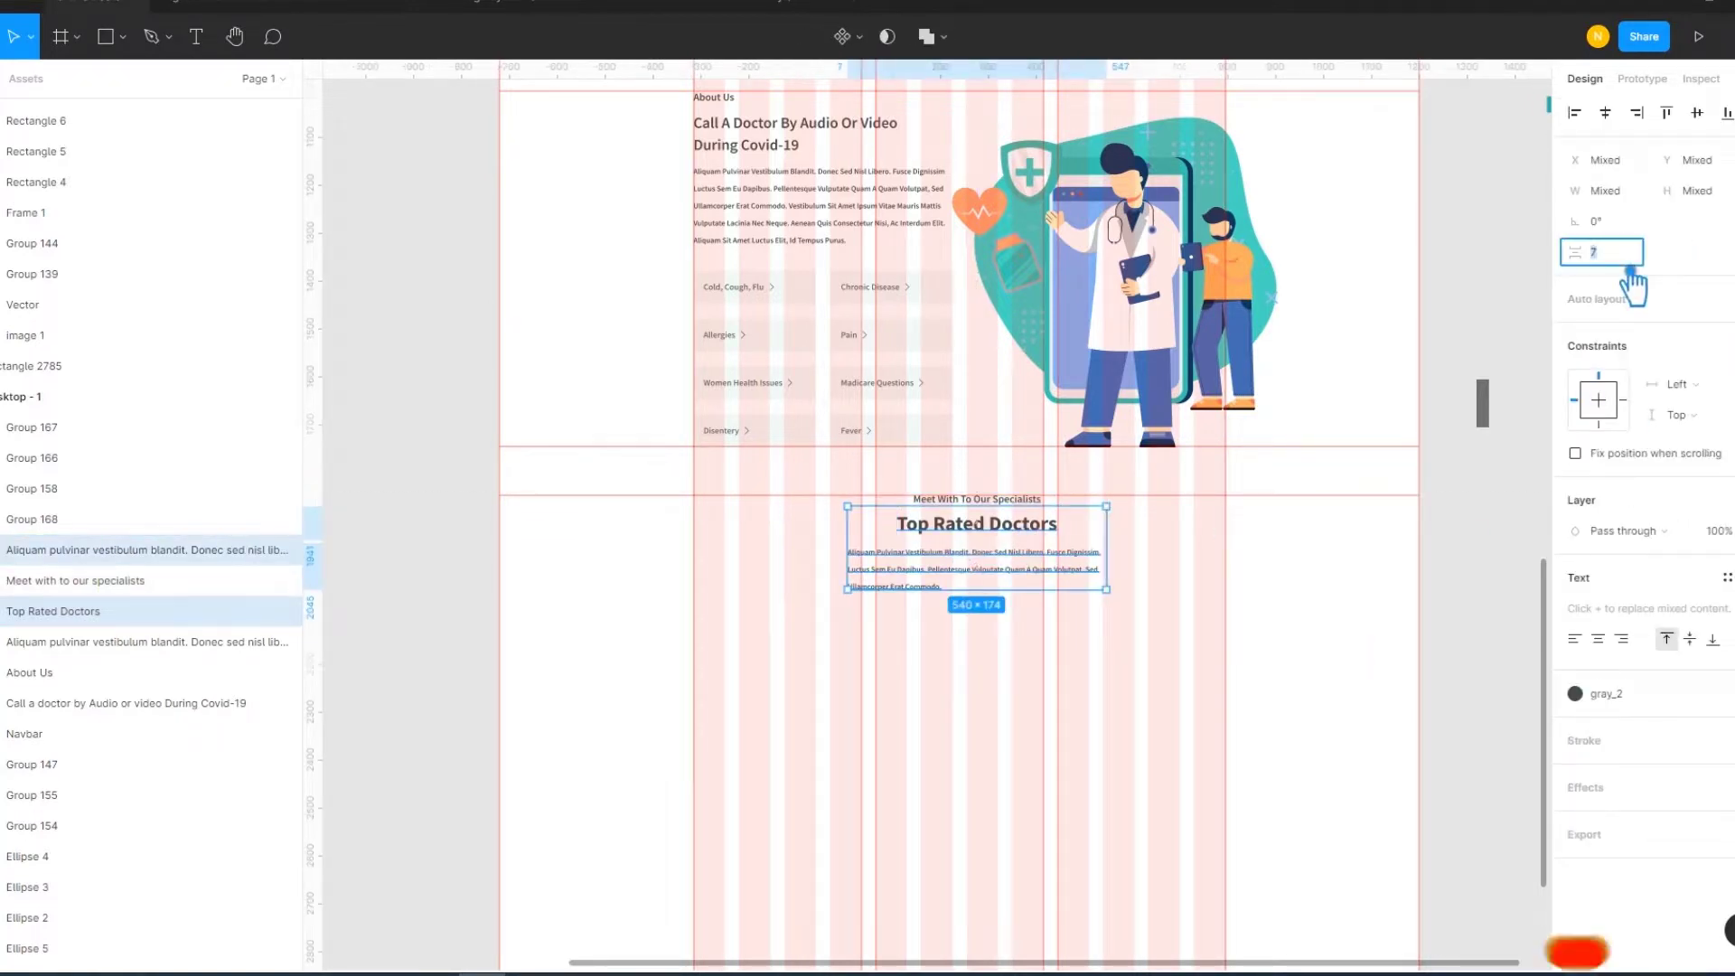
key(Return)
click(1148, 636)
Group the subtitle, heading and paragraph together with Ctrl+G
drag(1147, 637, 882, 506)
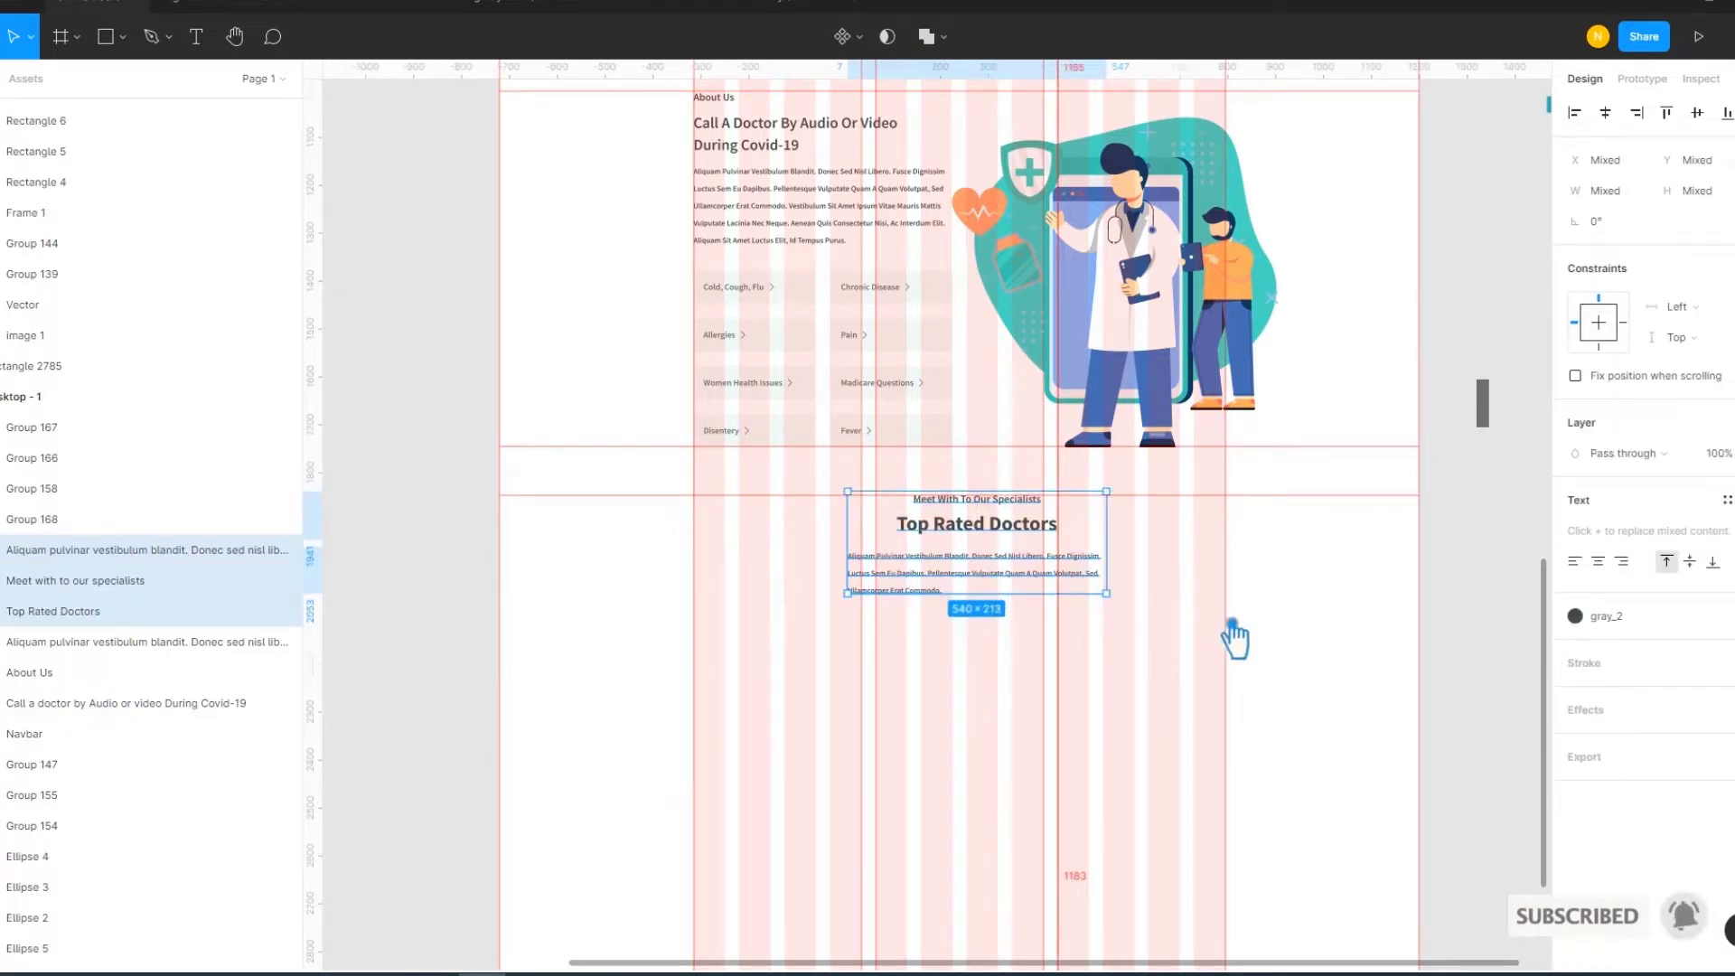
key(ctrl+g)
click(1256, 604)
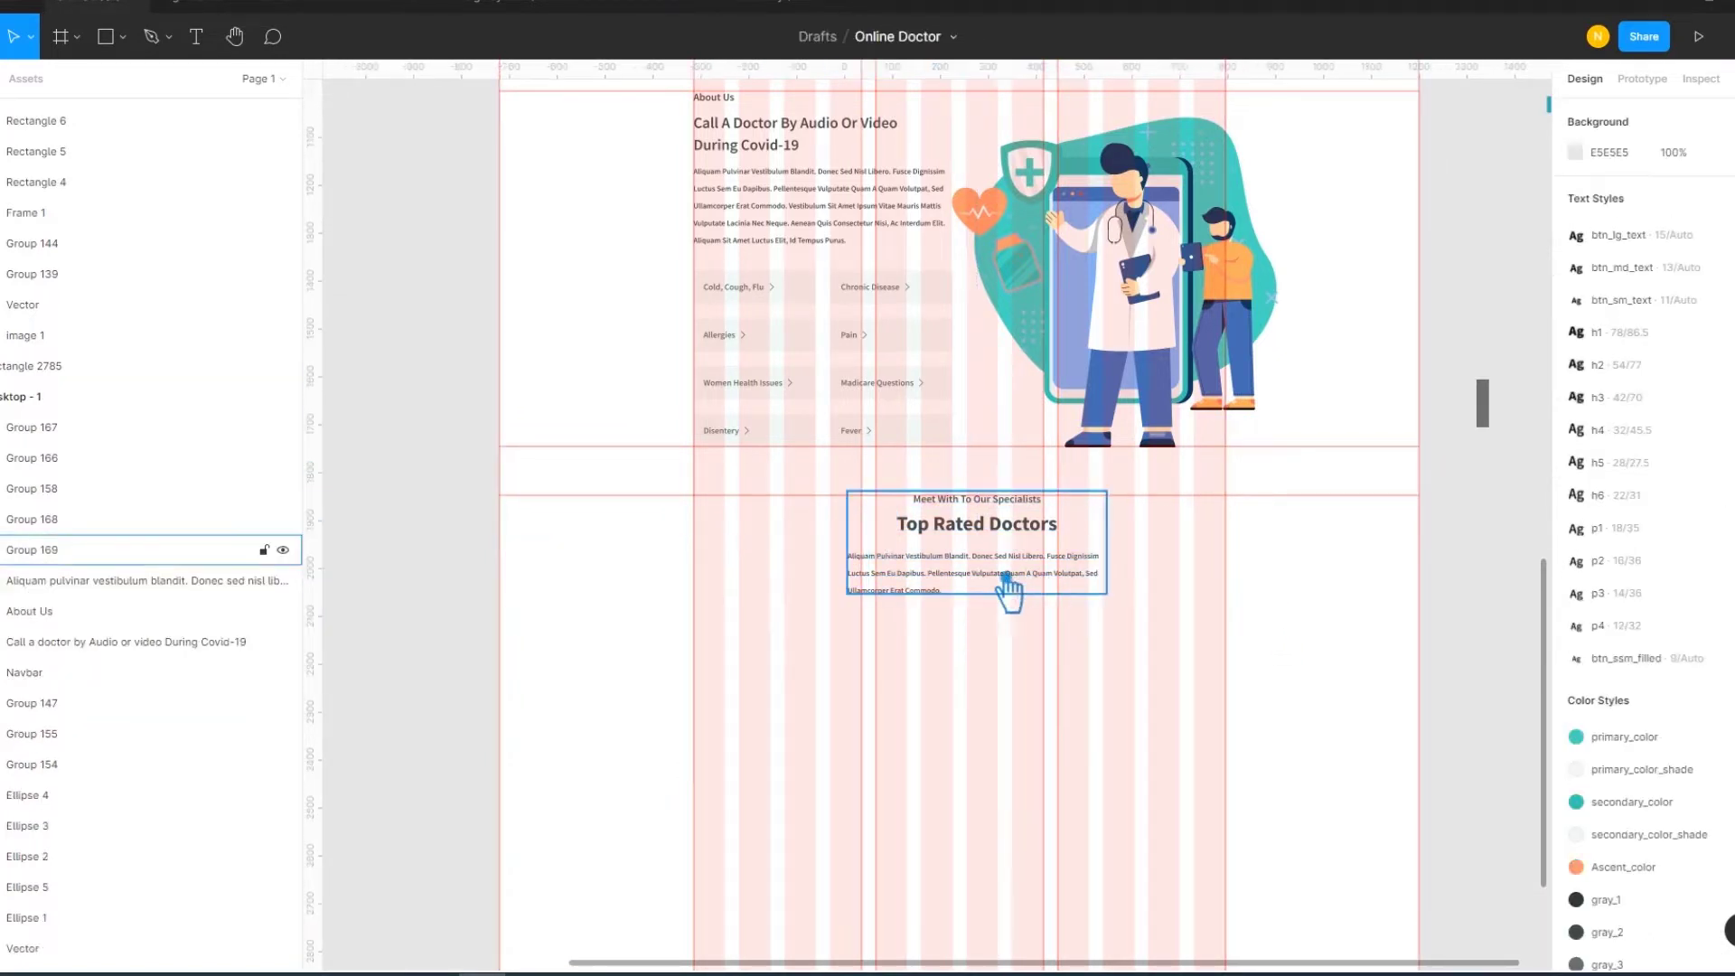
Shift the Top Rated Doctors block slightly left and widen its paragraph to 620 px
drag(1007, 591, 1032, 594)
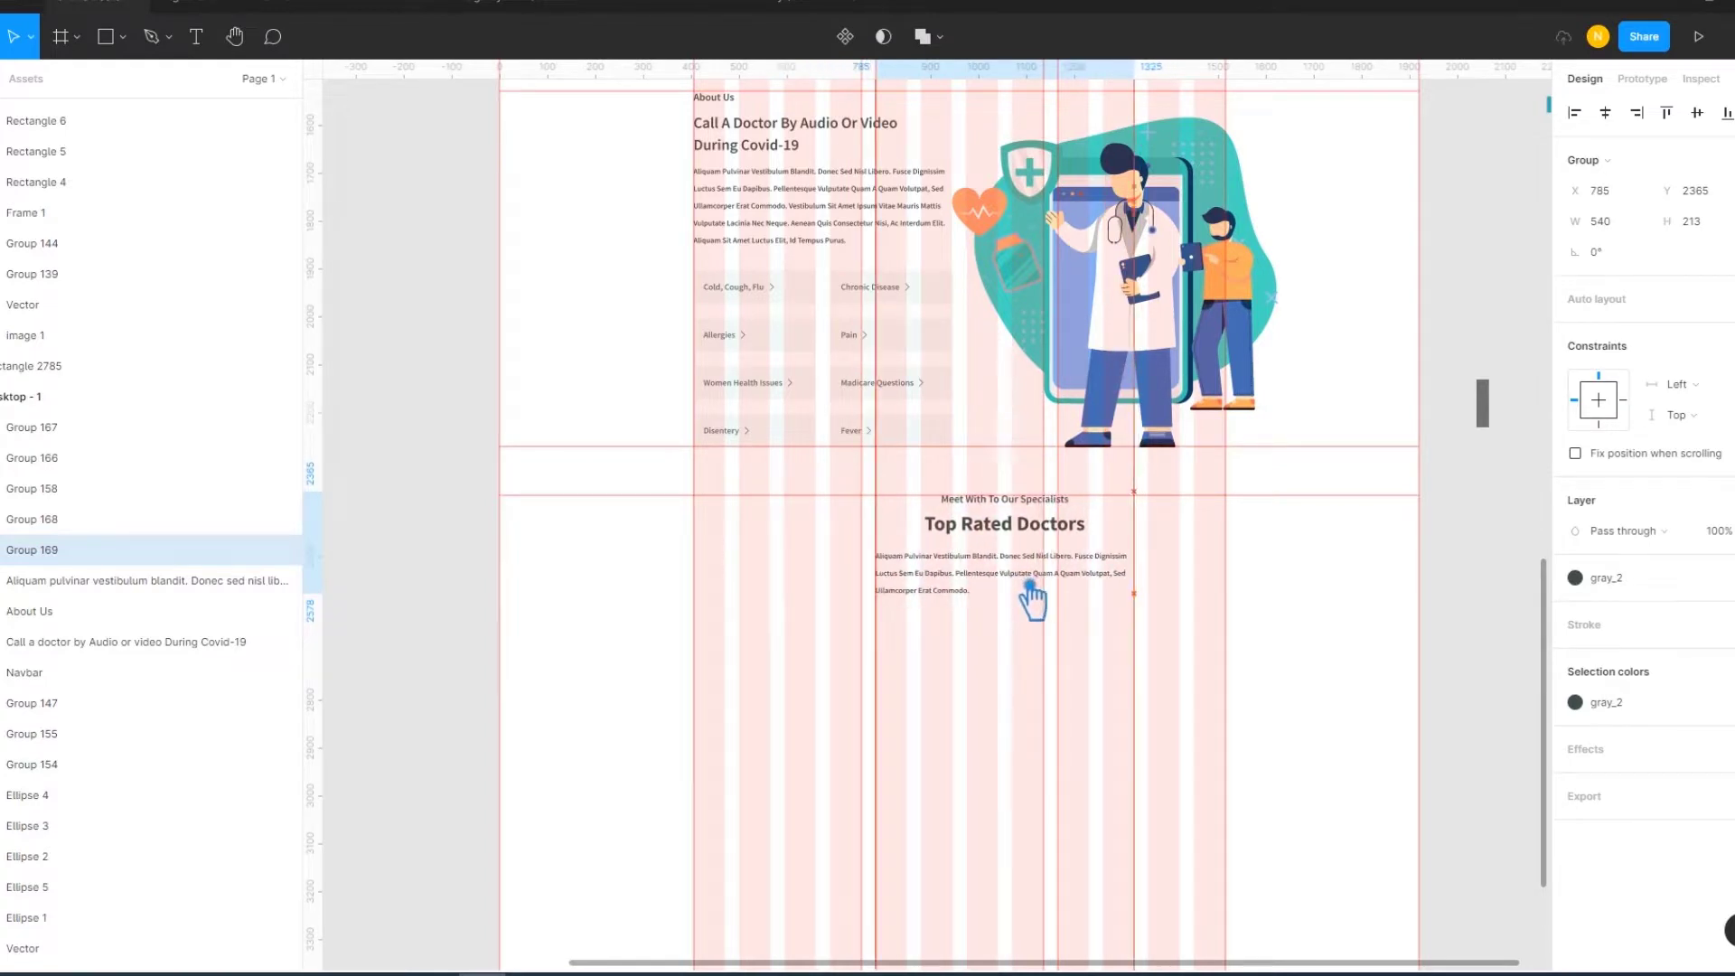
drag(1032, 596, 1009, 599)
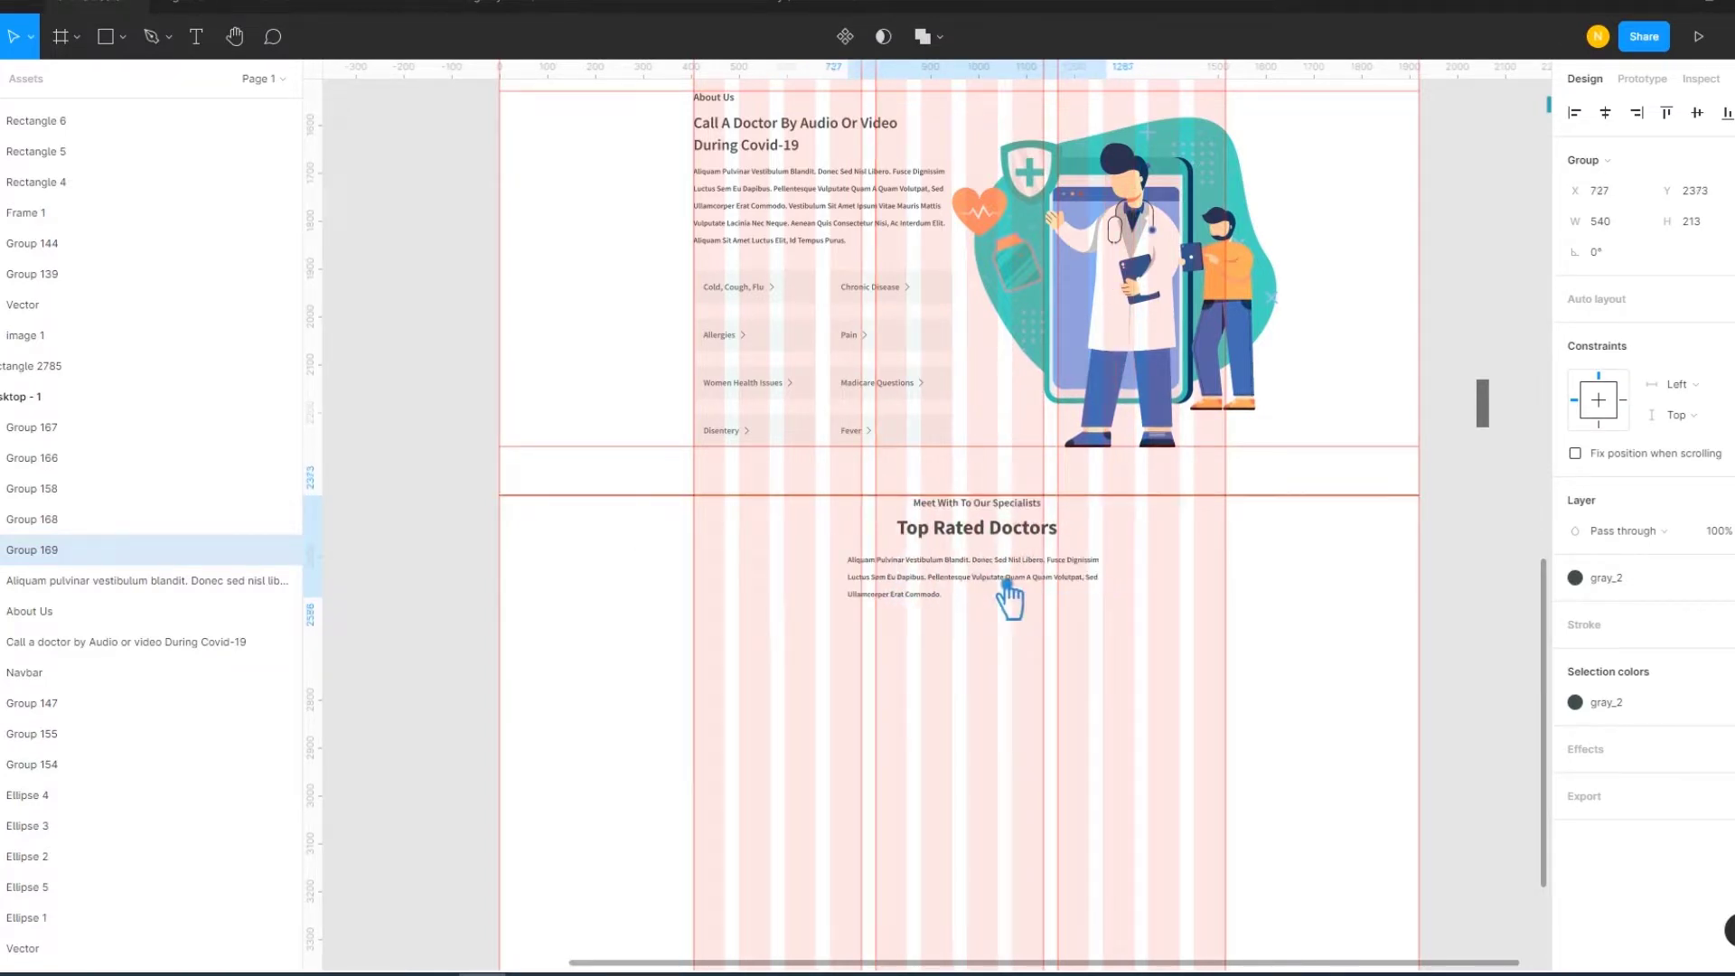
drag(1000, 596, 985, 597)
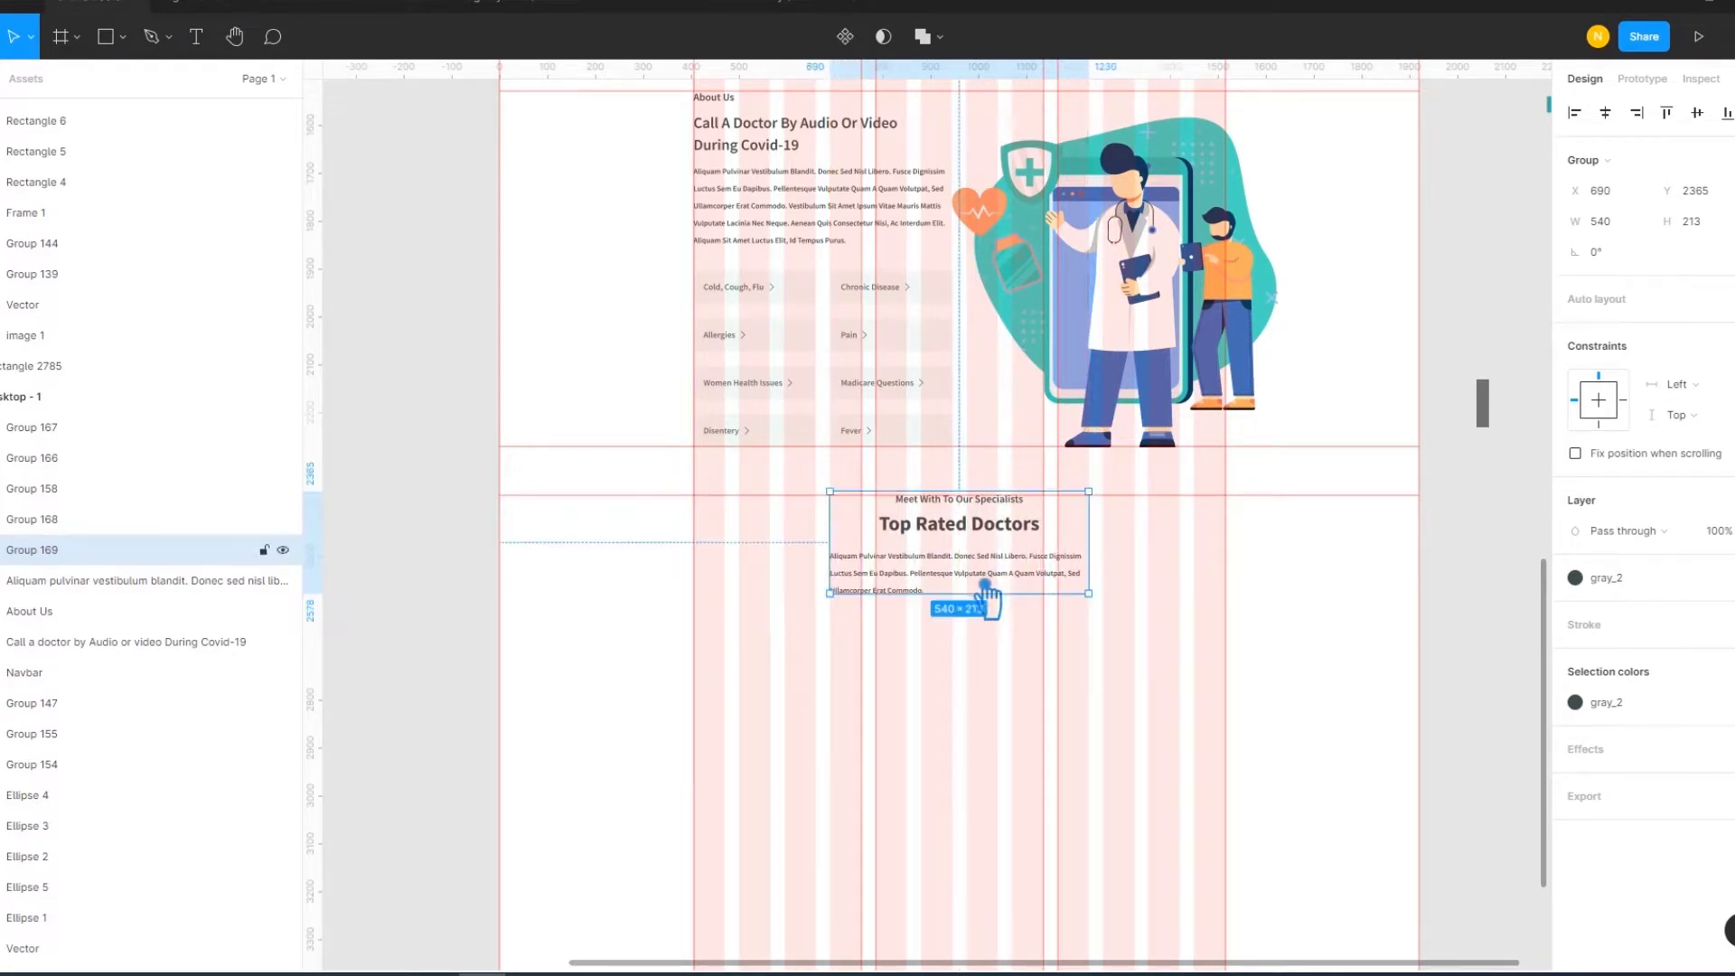
click(1321, 668)
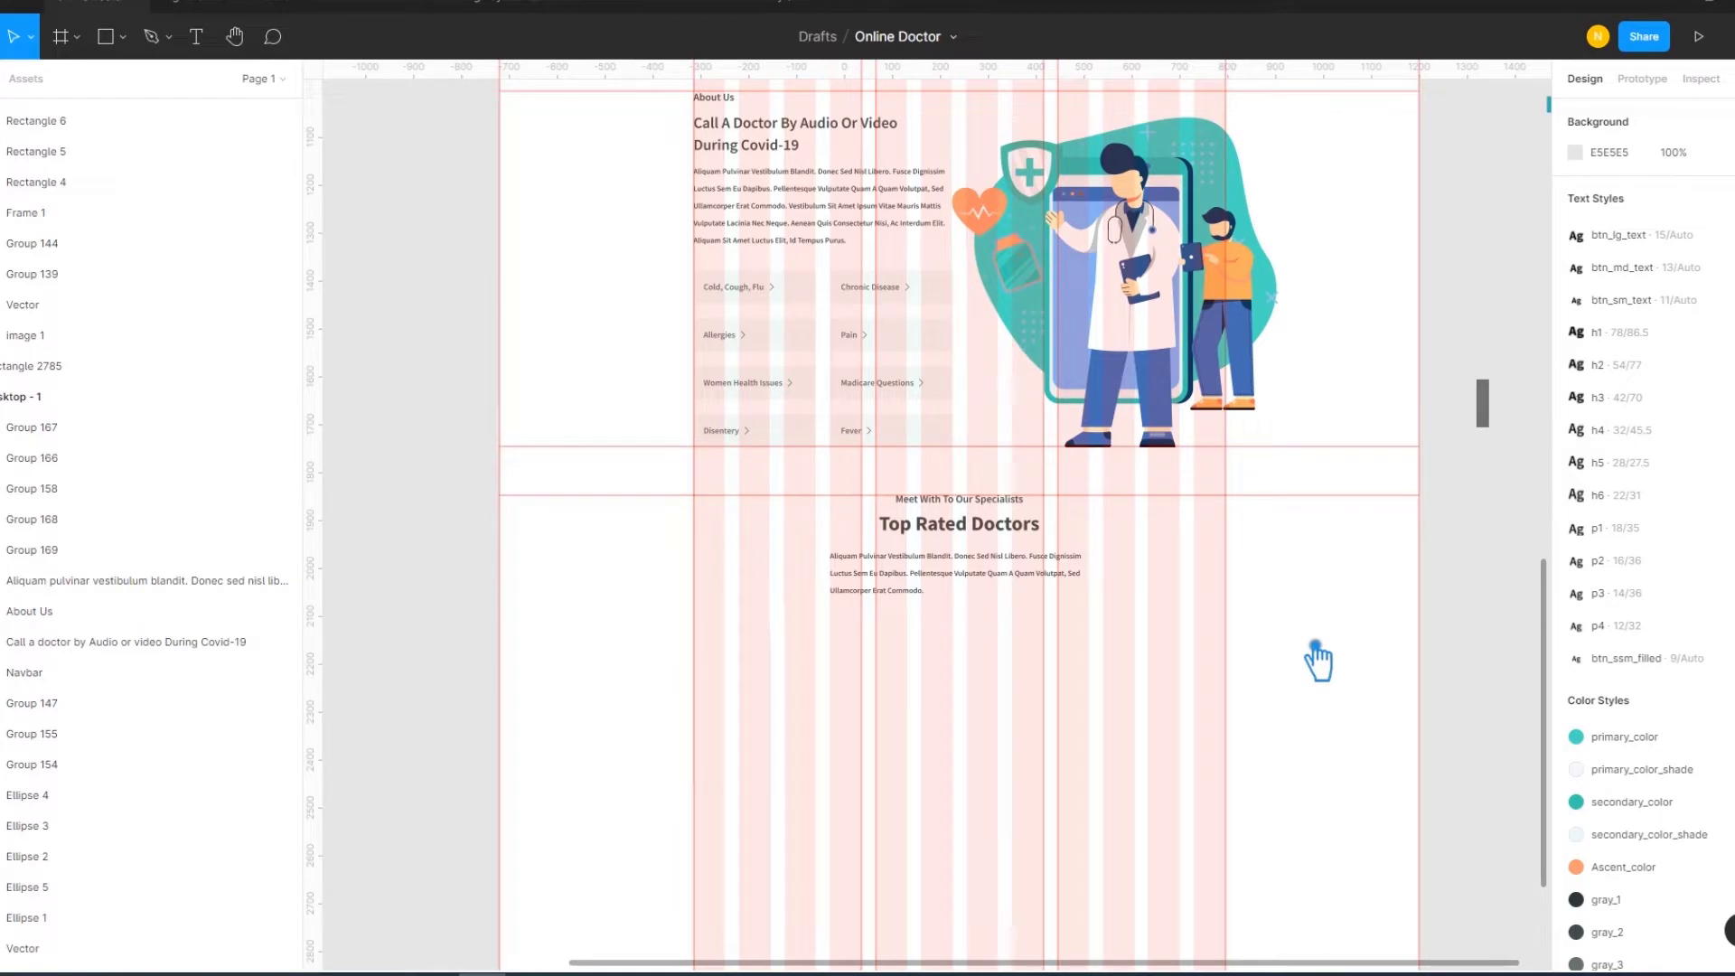
scroll(1316, 660, down, 2)
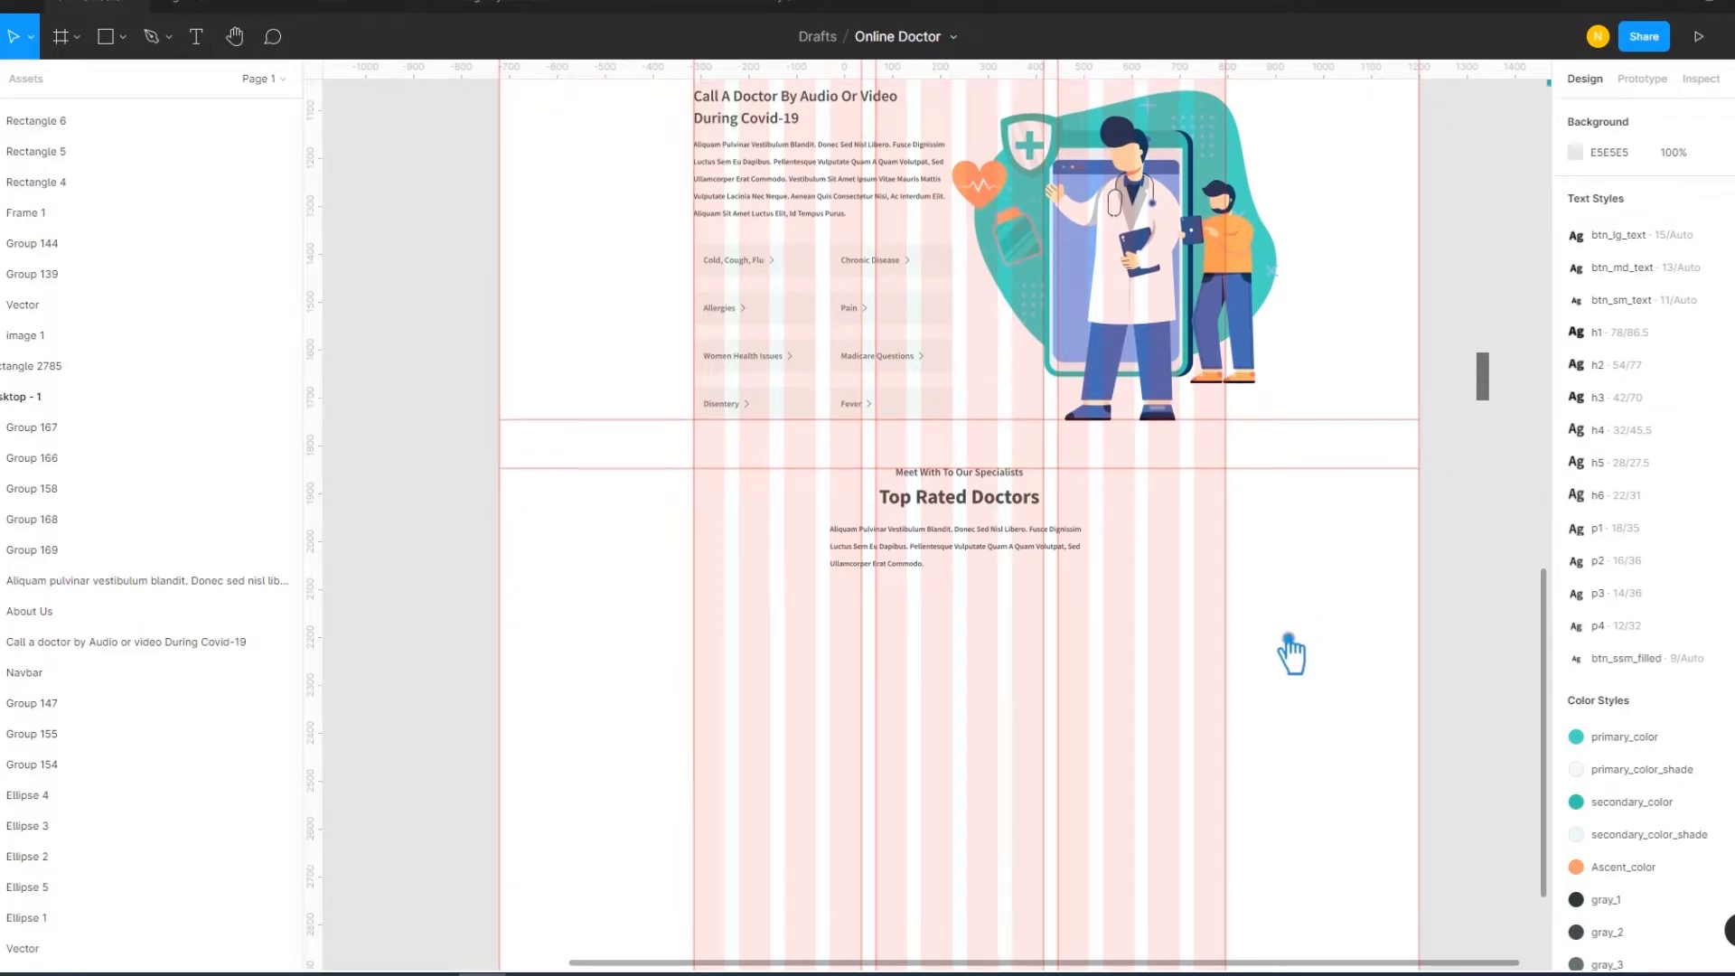
double_click(963, 562)
drag(847, 564, 810, 564)
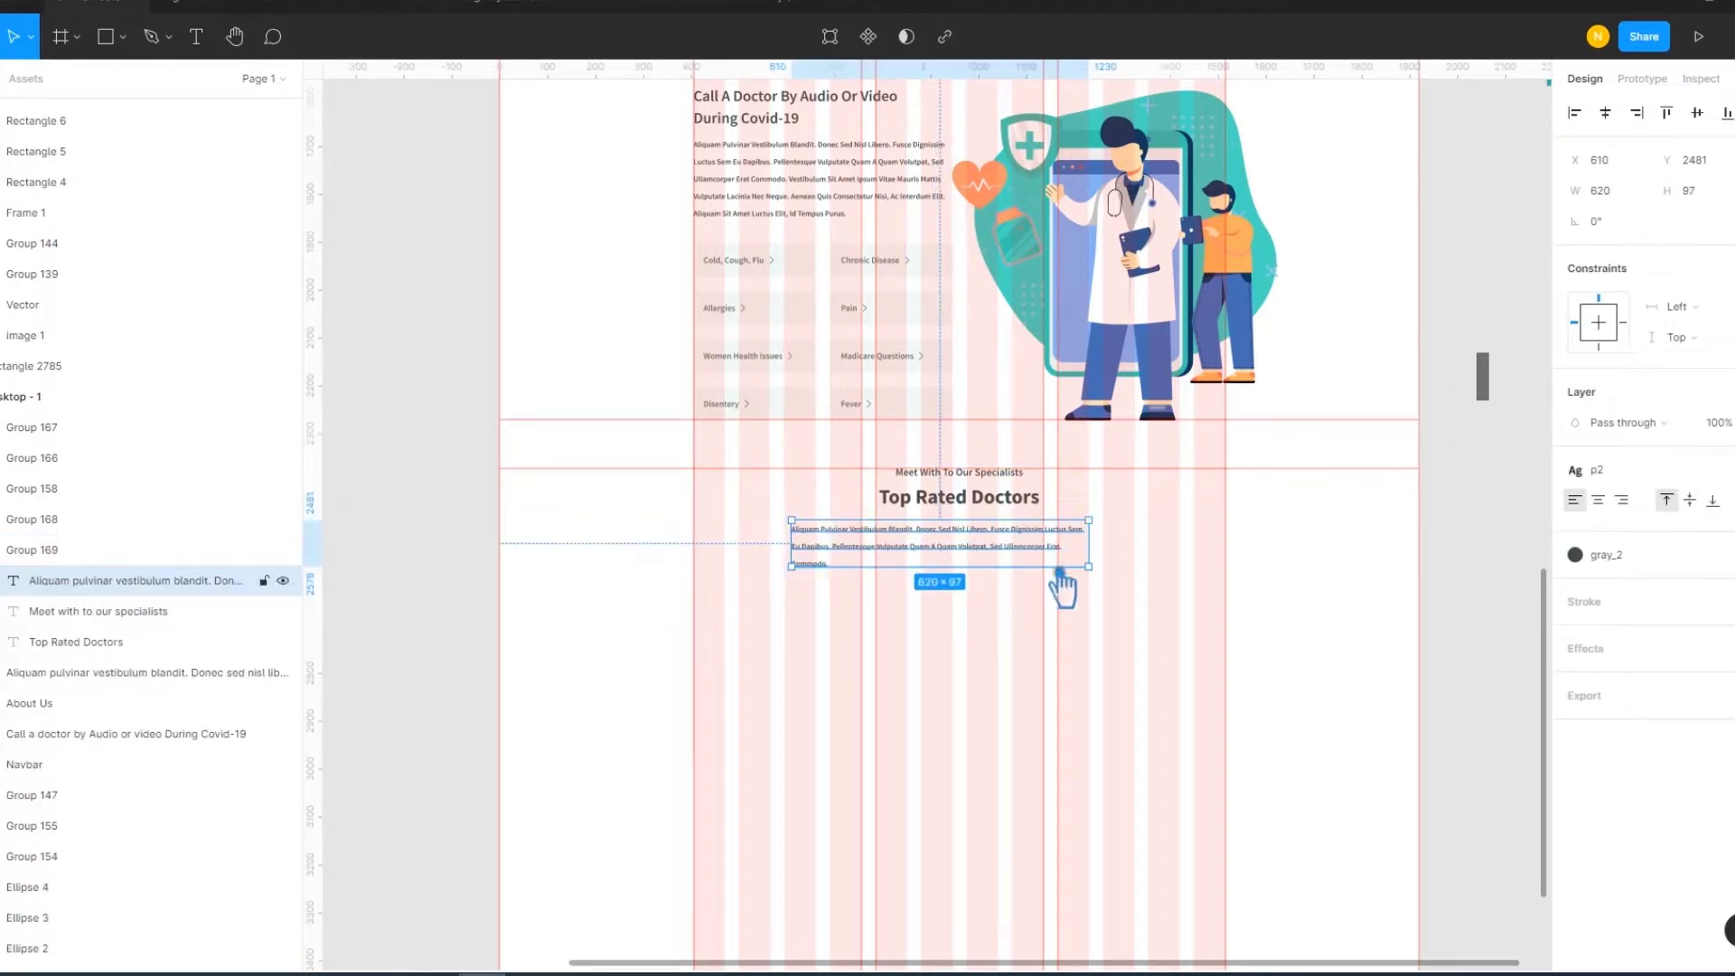
click(1371, 593)
Ungroup, realign the paragraph under the heading, and regroup the three texts as Group 169 (620 × 213)
right_click(943, 543)
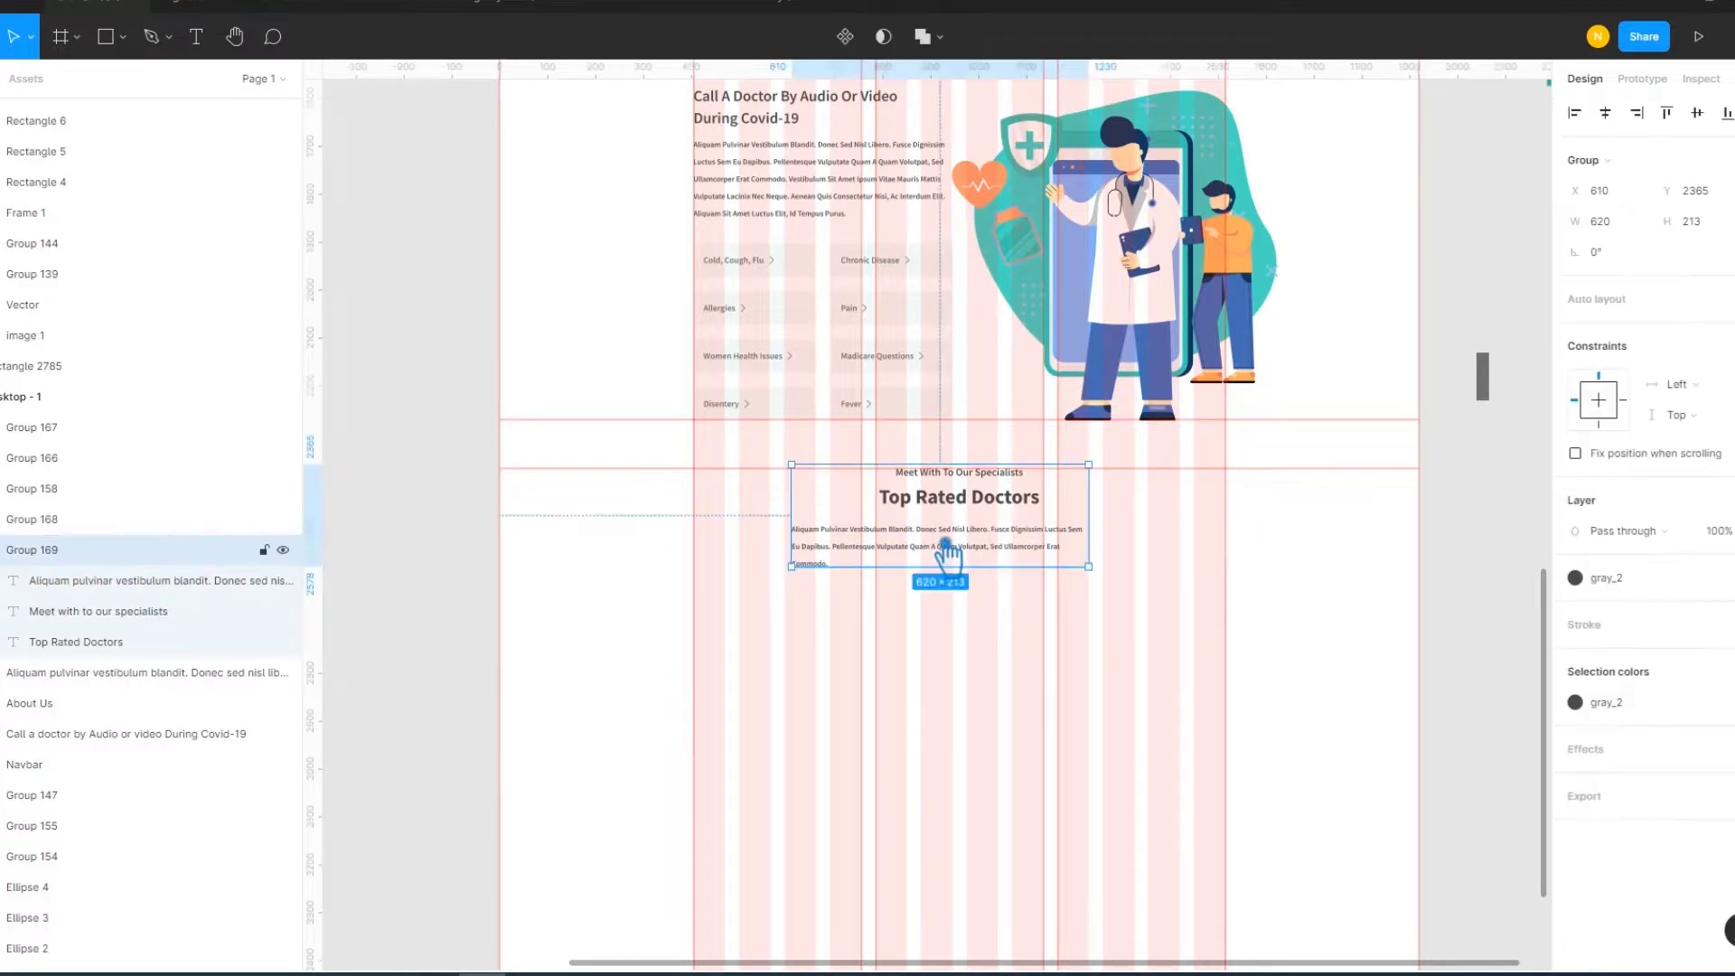
click(958, 658)
mouse_move(968, 564)
mouse_down()
mouse_move(1012, 567)
mouse_move(982, 559)
mouse_up()
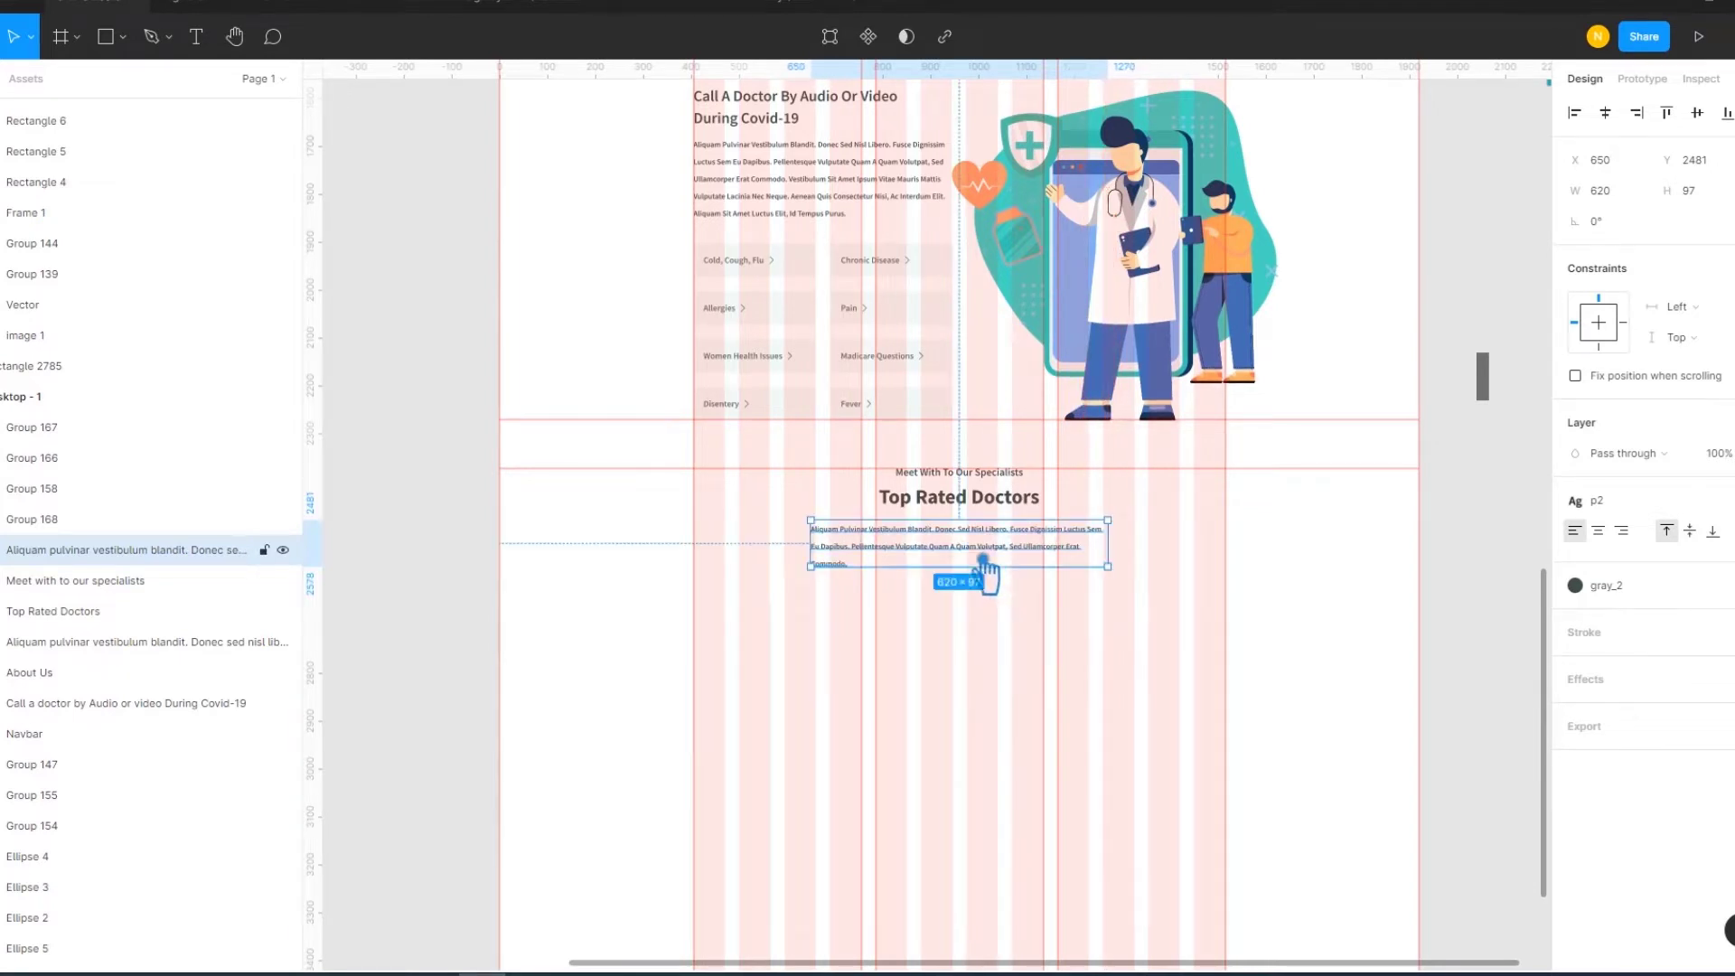
shift+click(982, 499)
shift+click(976, 473)
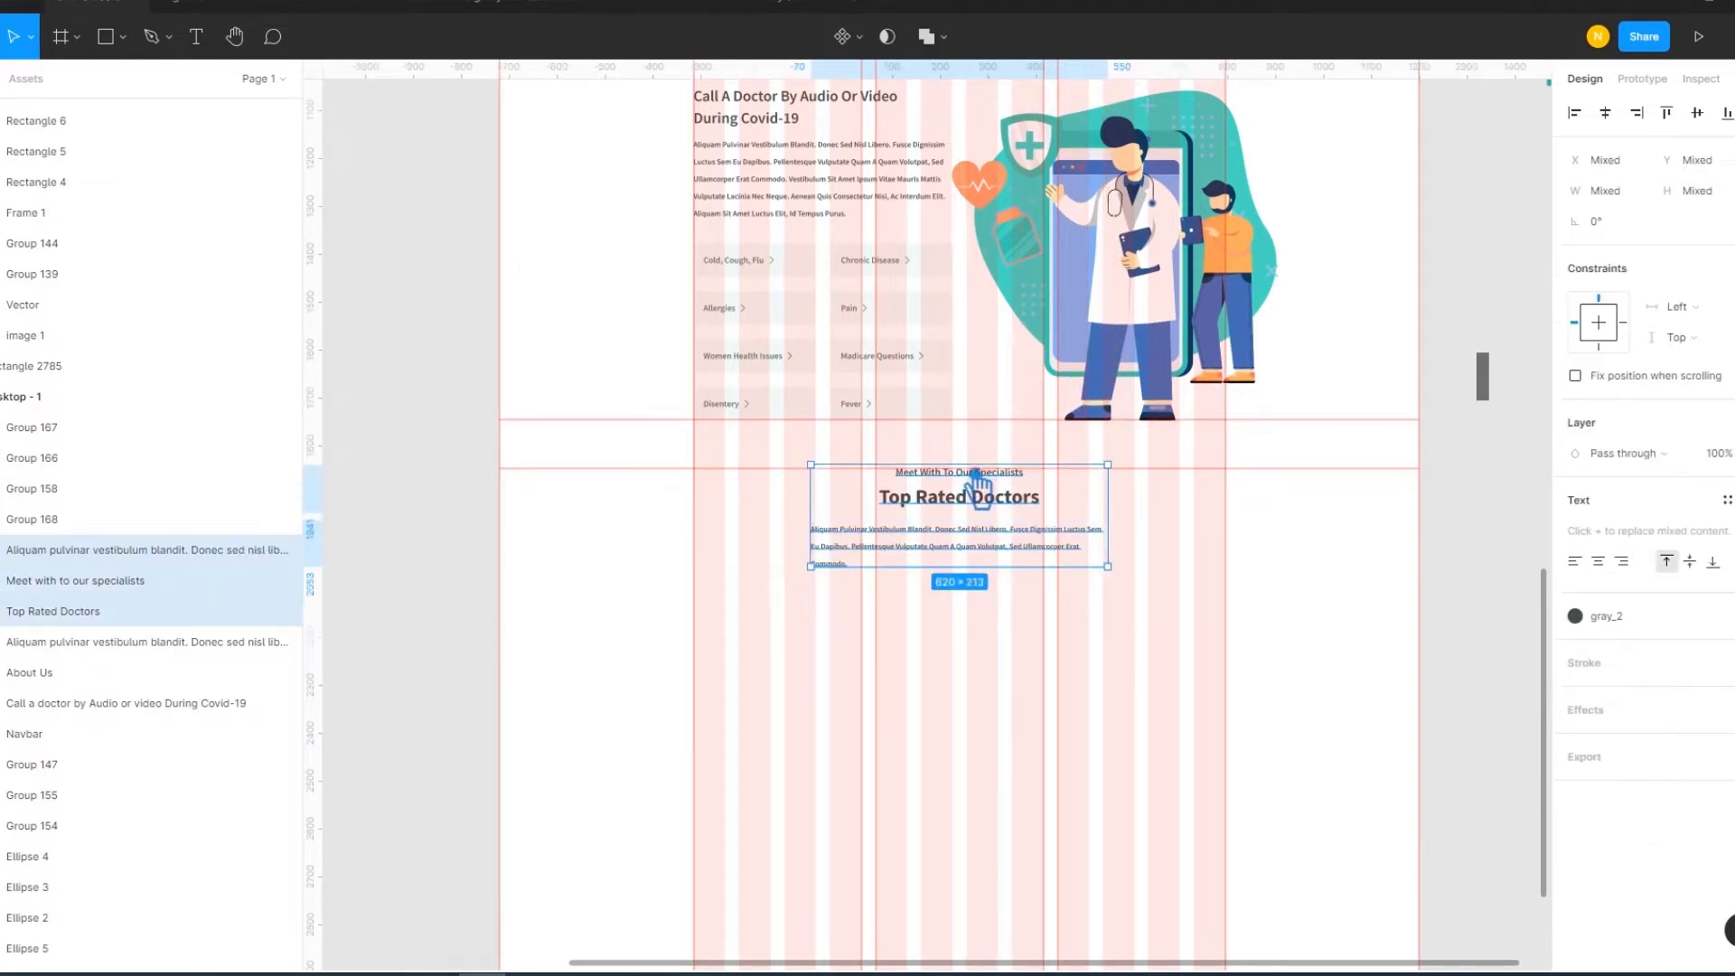
key(ctrl+g)
click(1256, 605)
click(1036, 549)
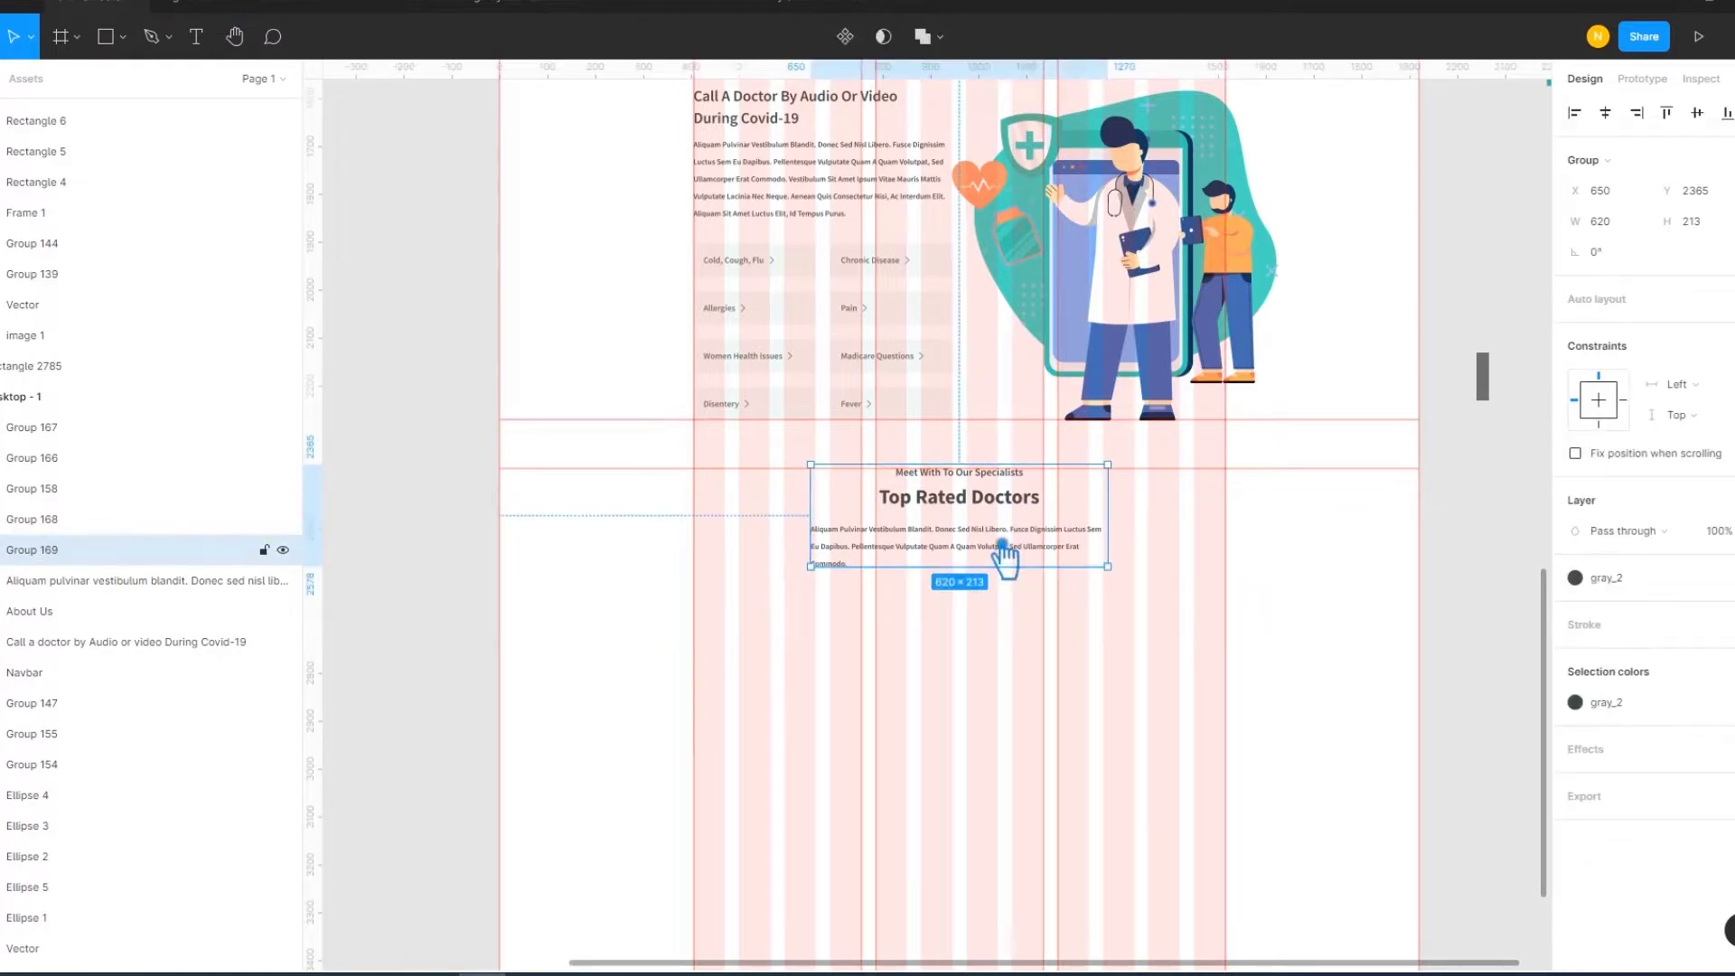
click(1228, 593)
scroll(1297, 639, down, 1)
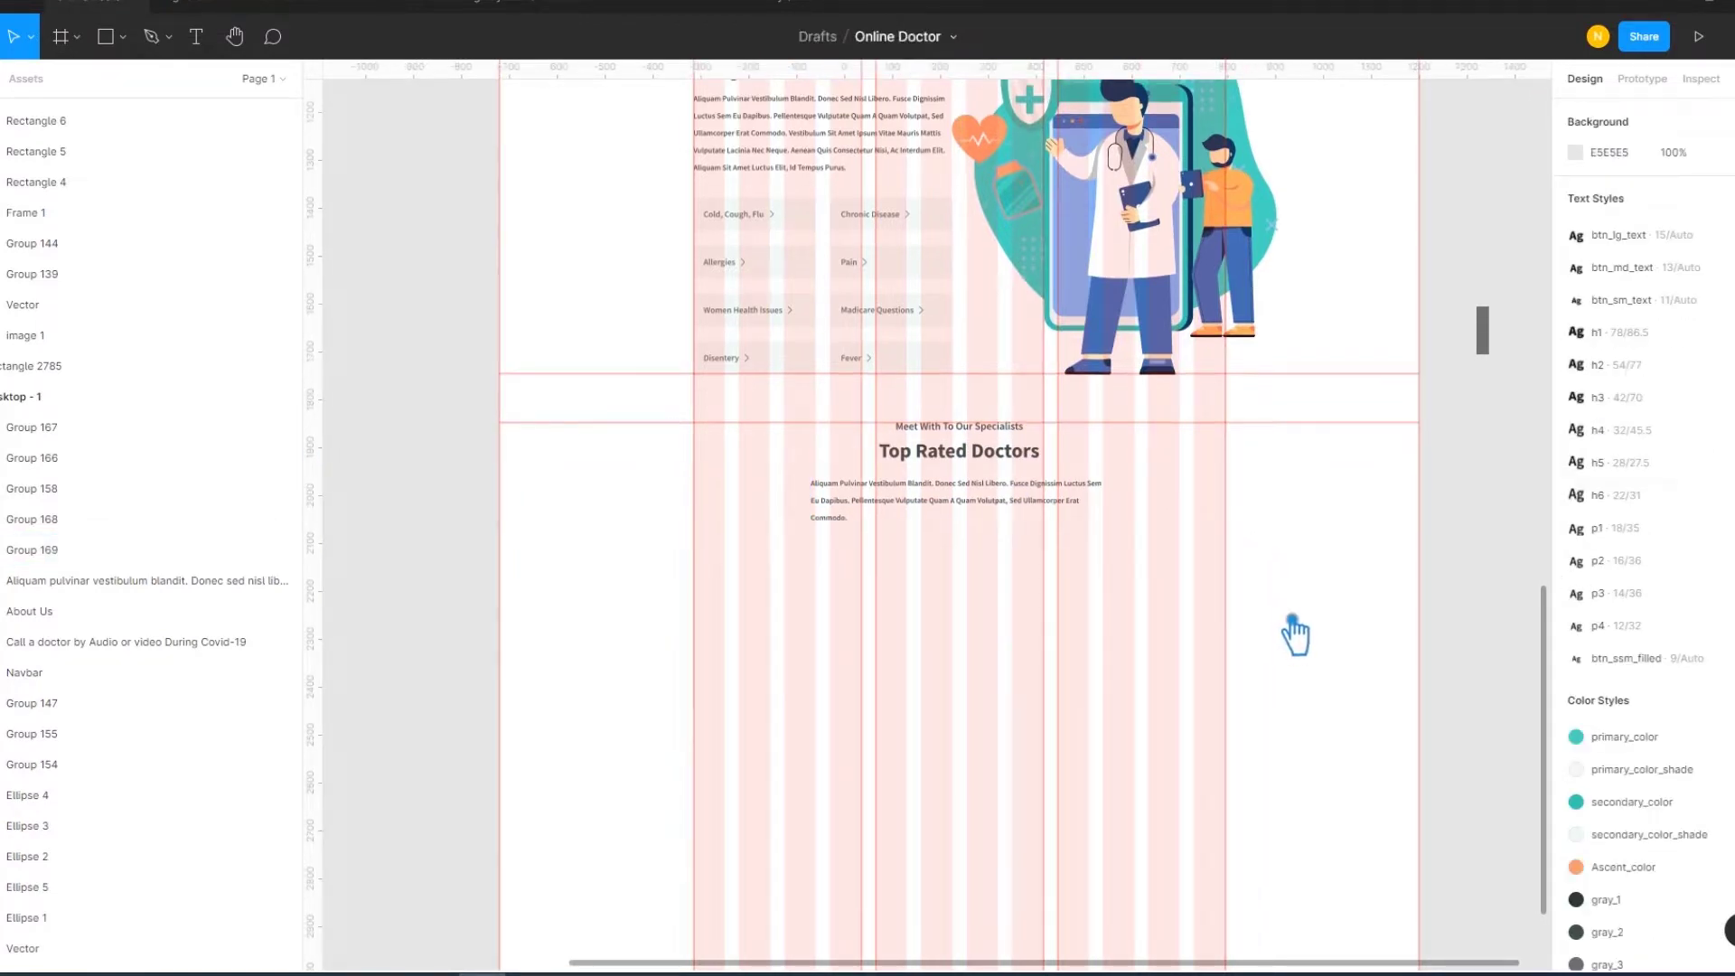
click(972, 472)
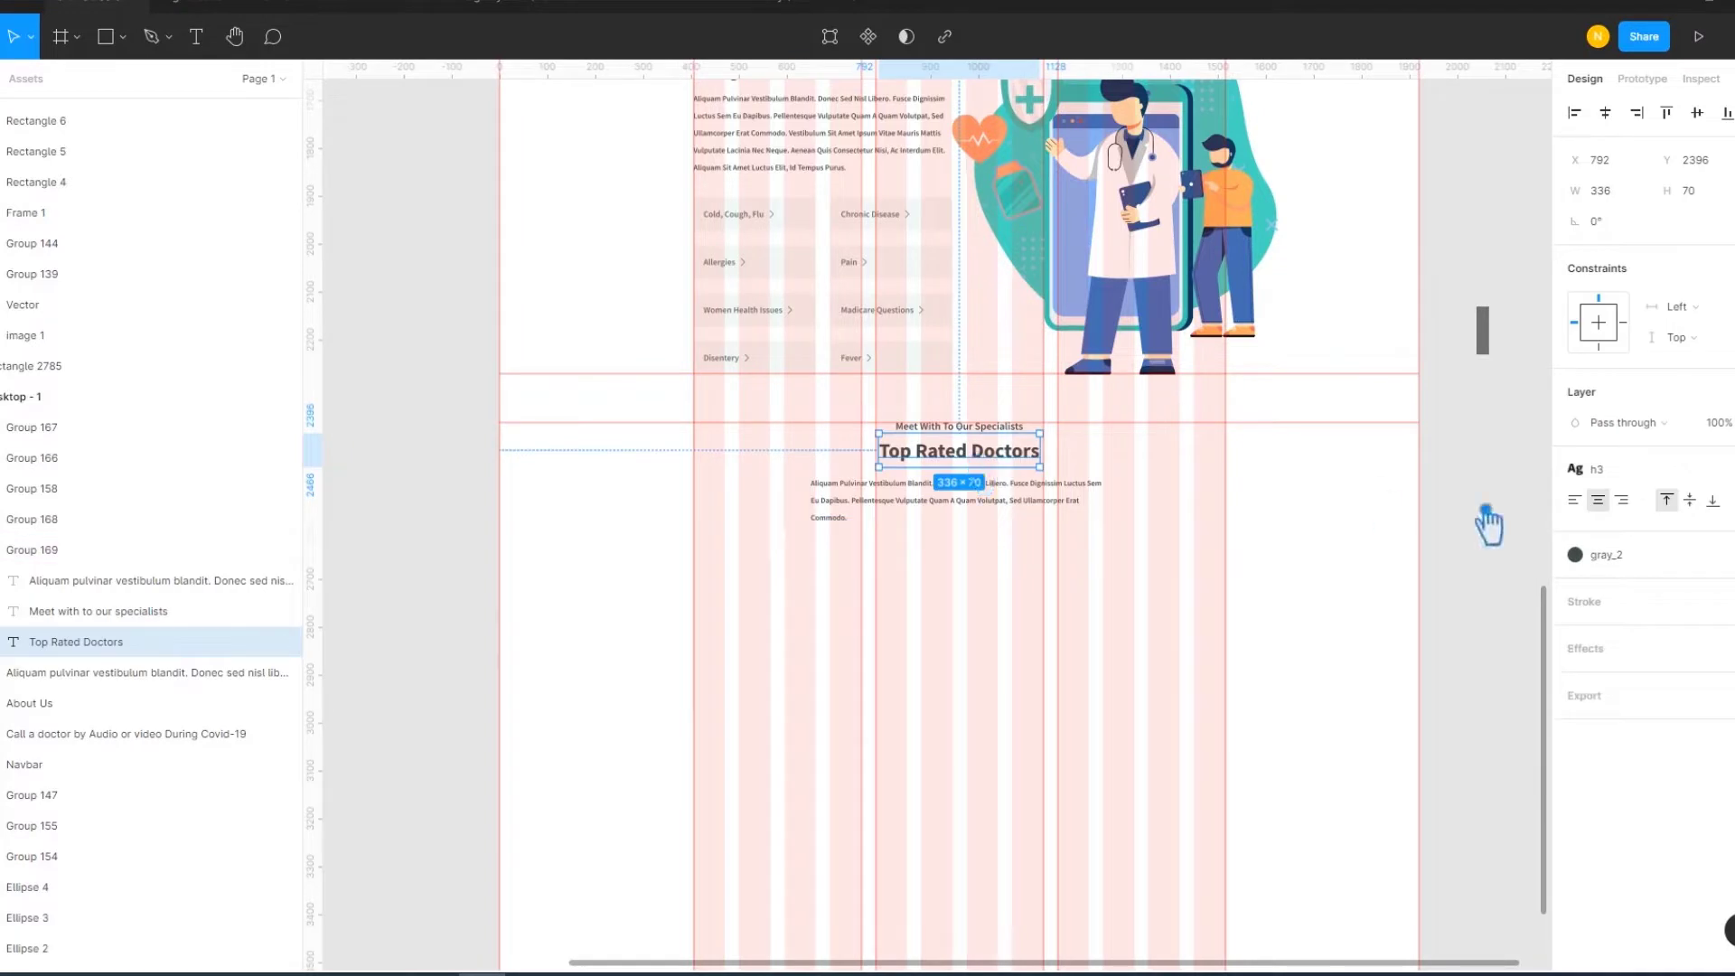
Make the Top Rated Doctors heading teal using a colour style
click(1617, 555)
click(1648, 700)
click(1313, 578)
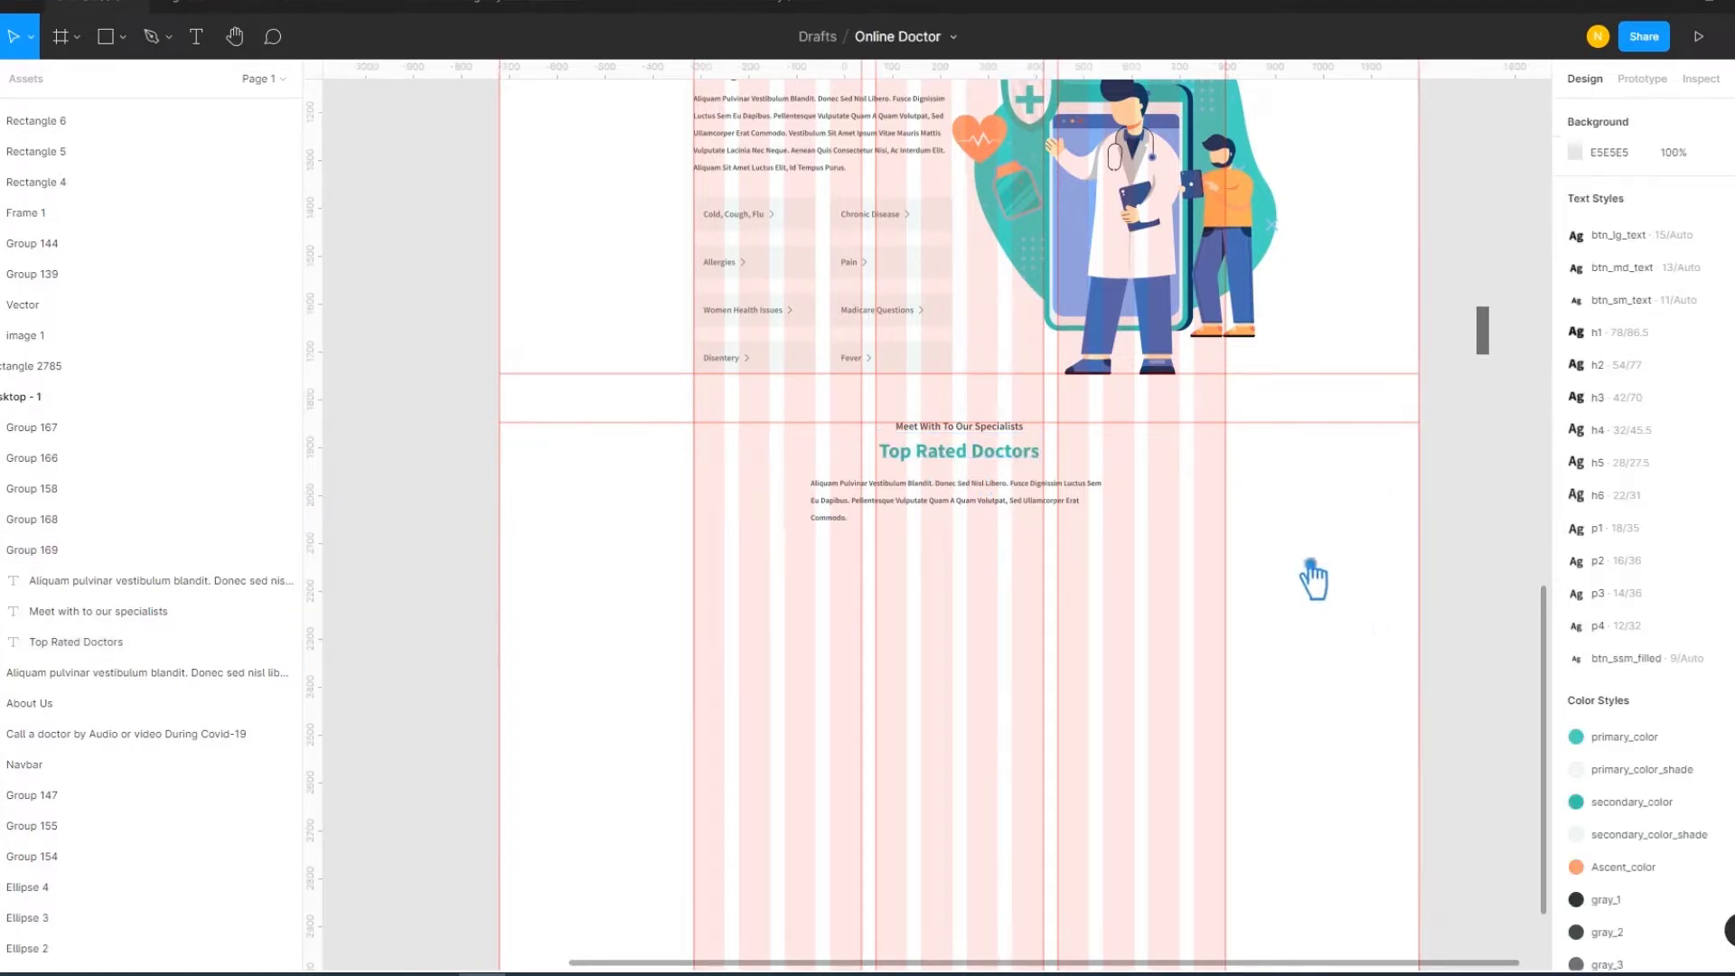
Ungroup the Top Rated Doctors heading block
click(1007, 451)
key(Escape)
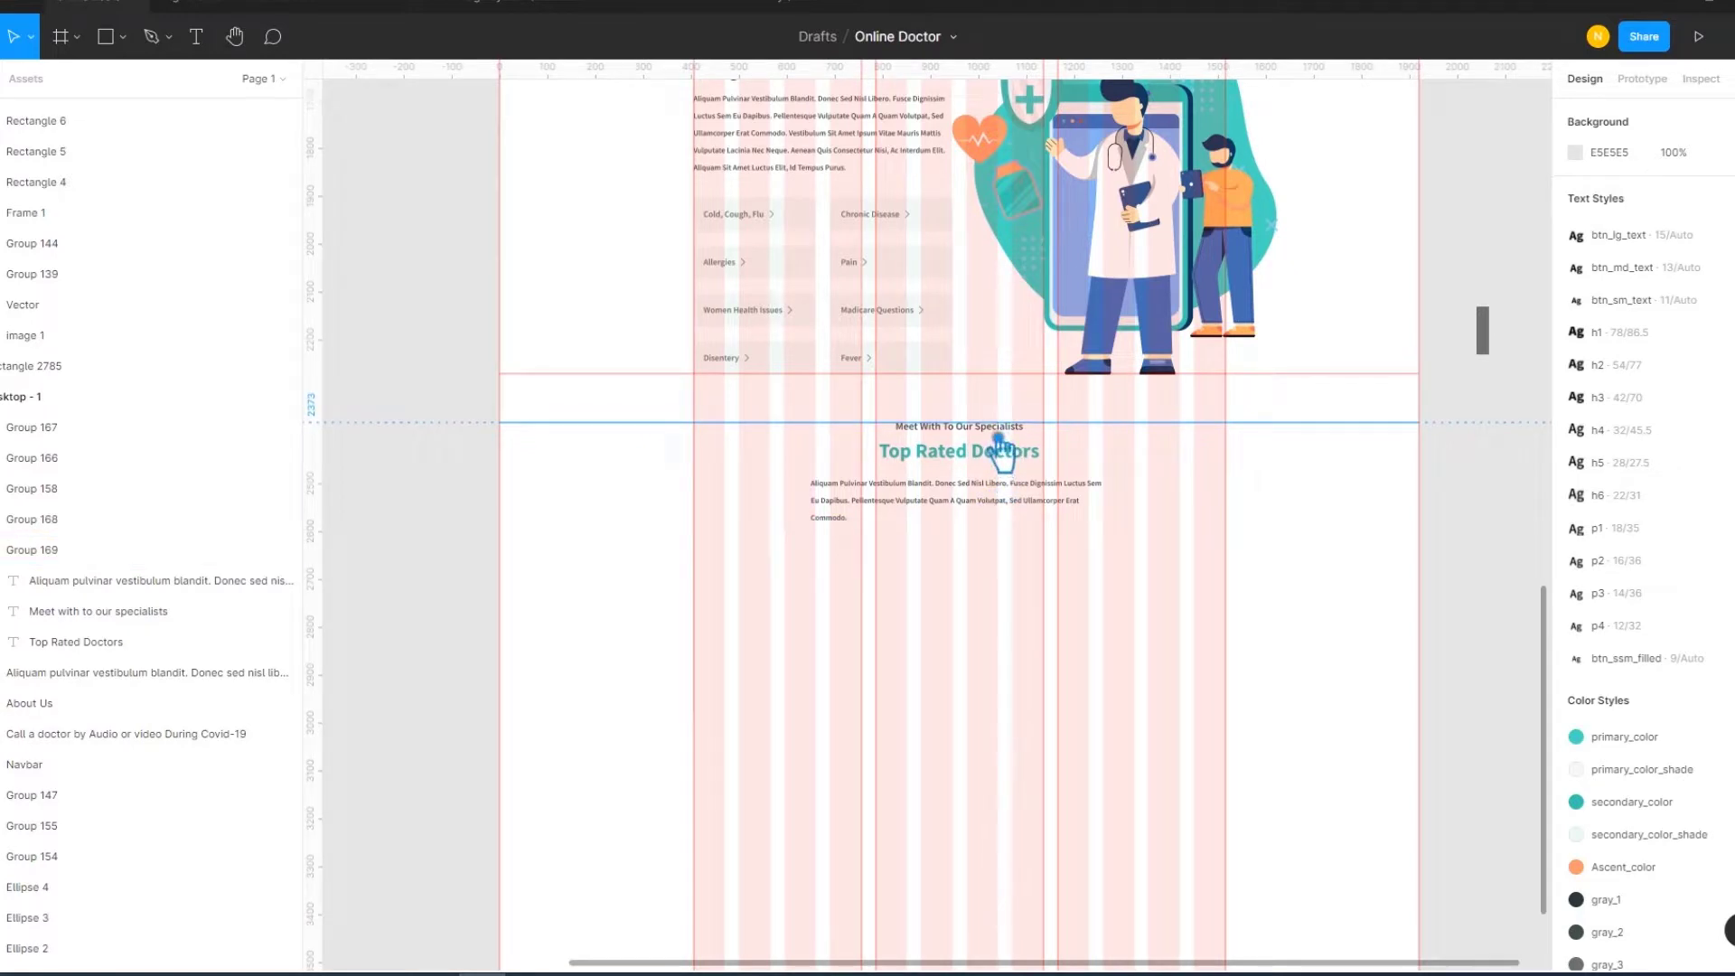
click(1001, 452)
right_click(958, 456)
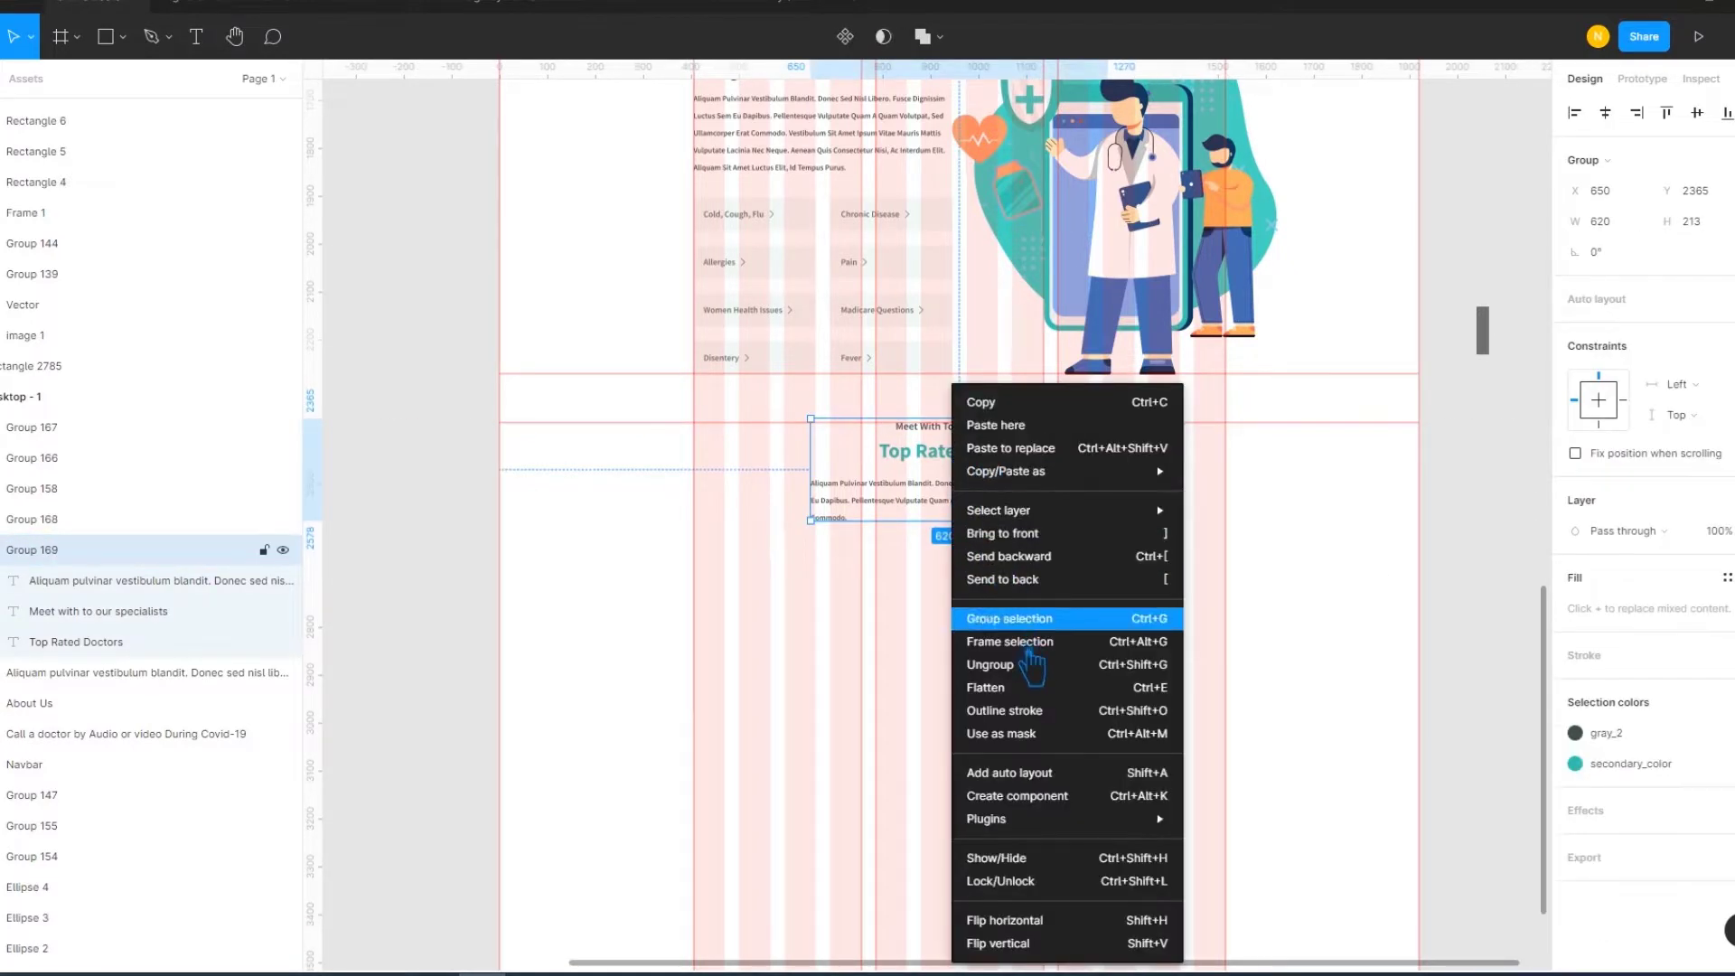
click(1030, 666)
click(961, 642)
Give the 'Meet With To Our Specialists' label the gray_3 colour style
click(992, 450)
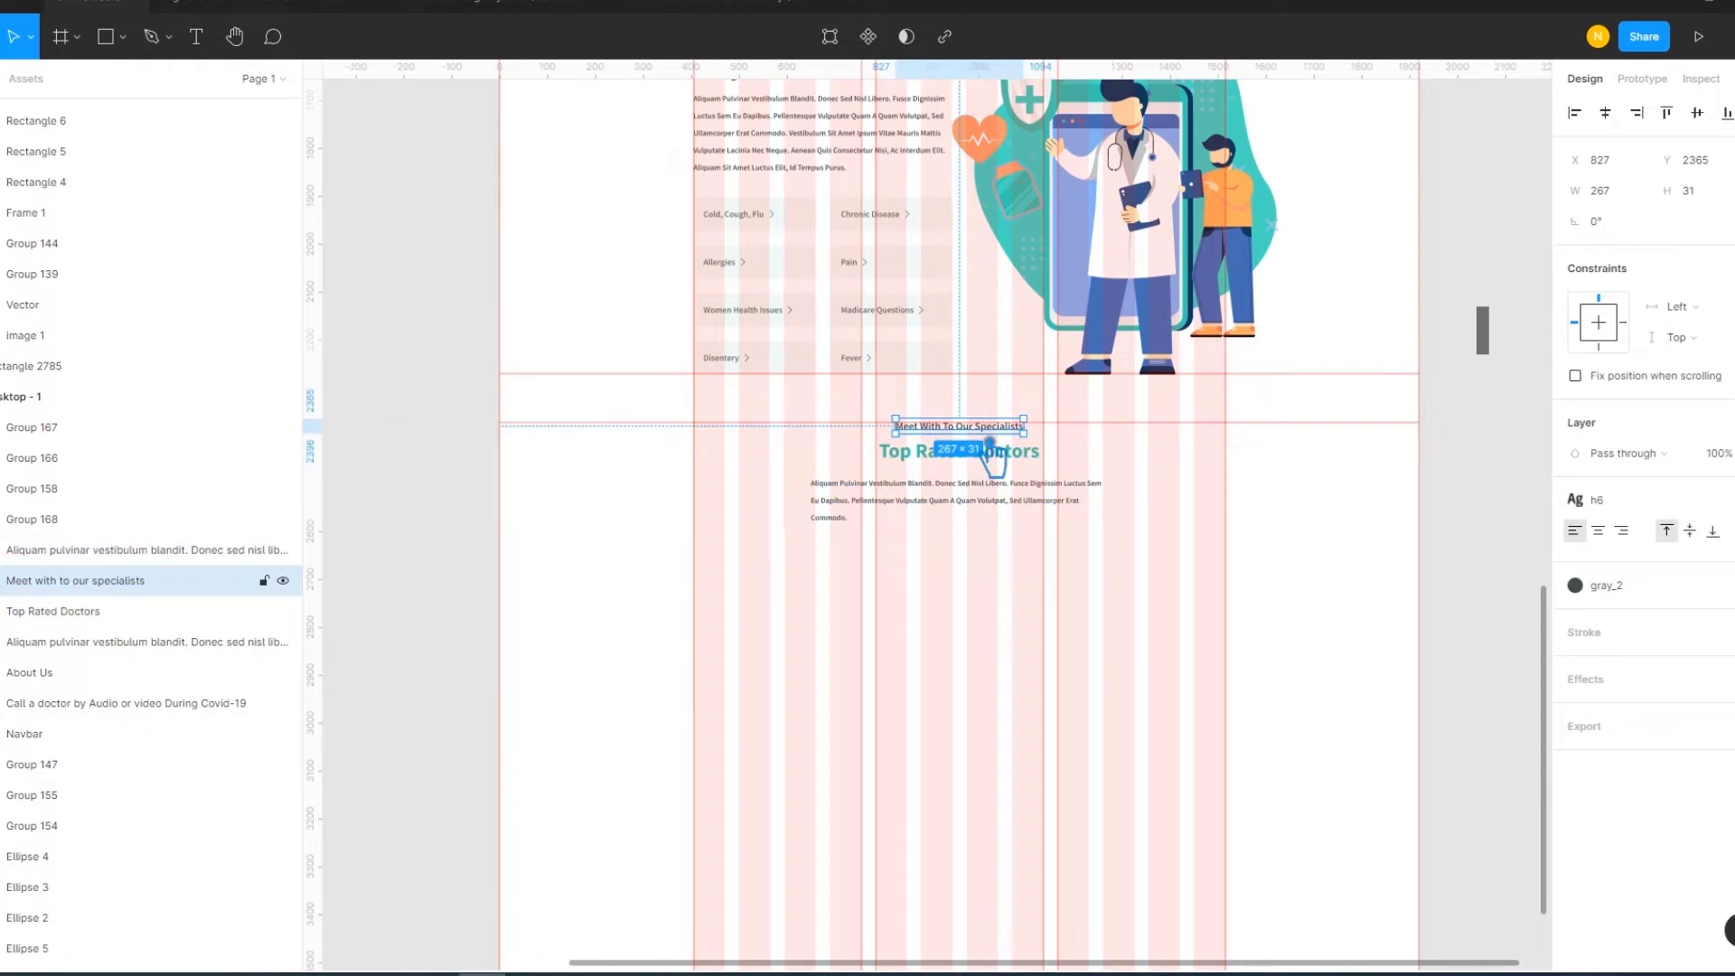
click(1619, 596)
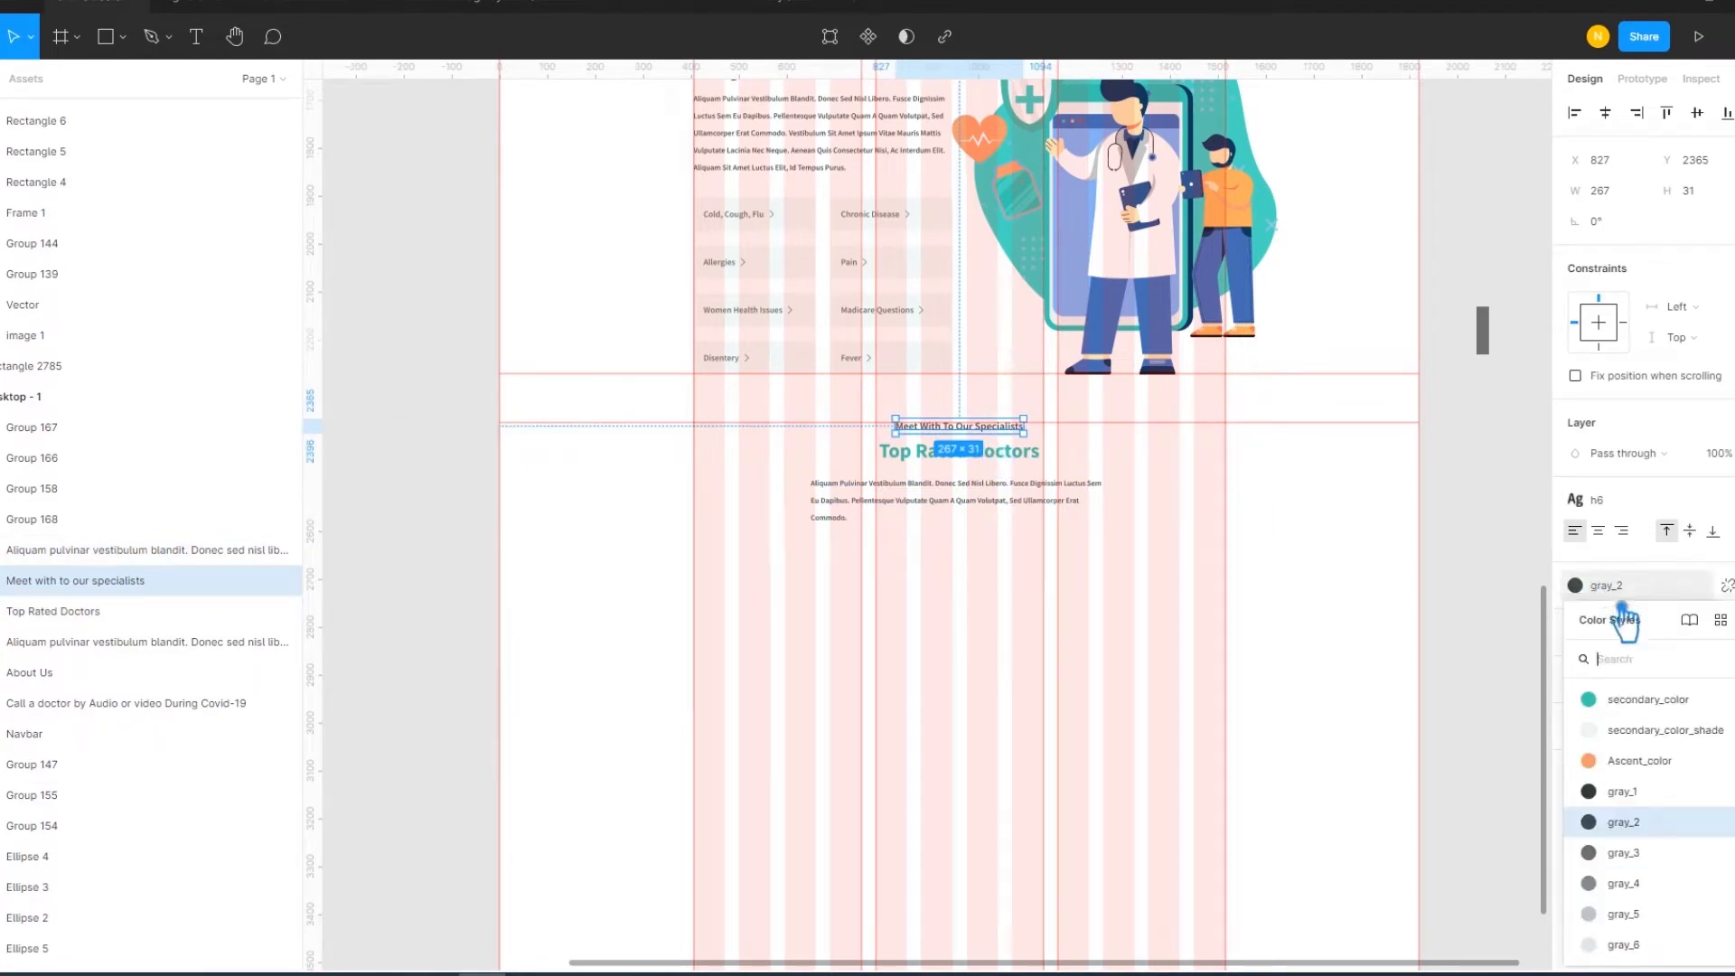
click(1663, 883)
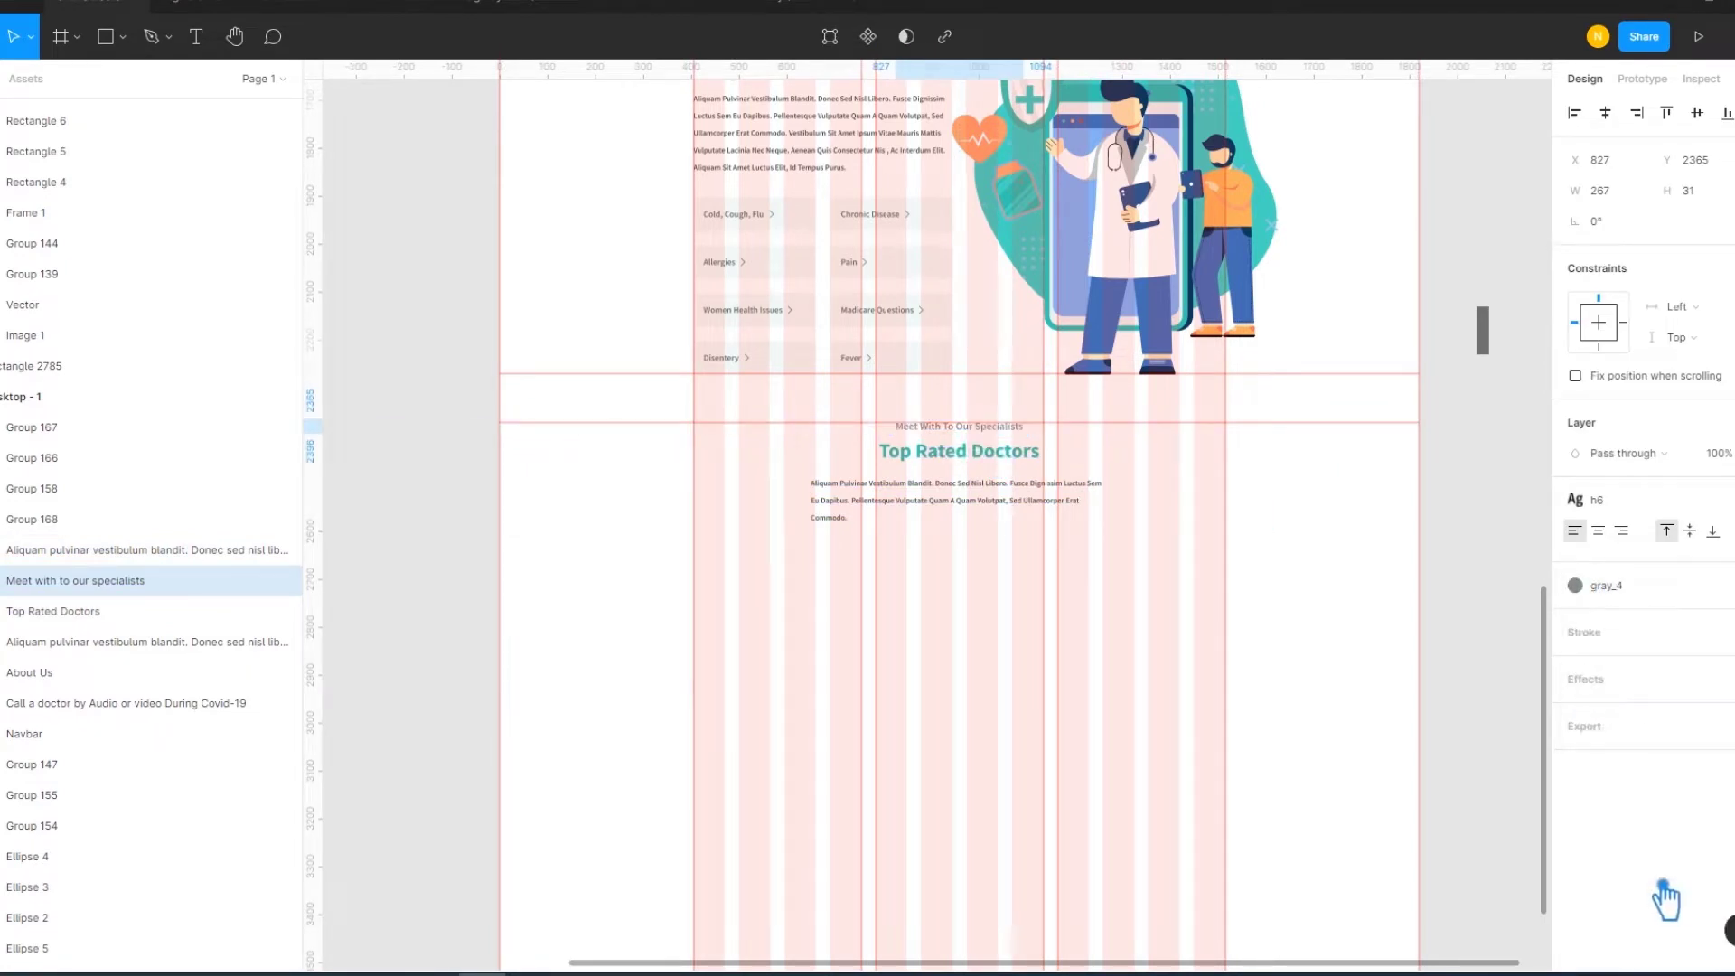
click(1620, 589)
click(1654, 809)
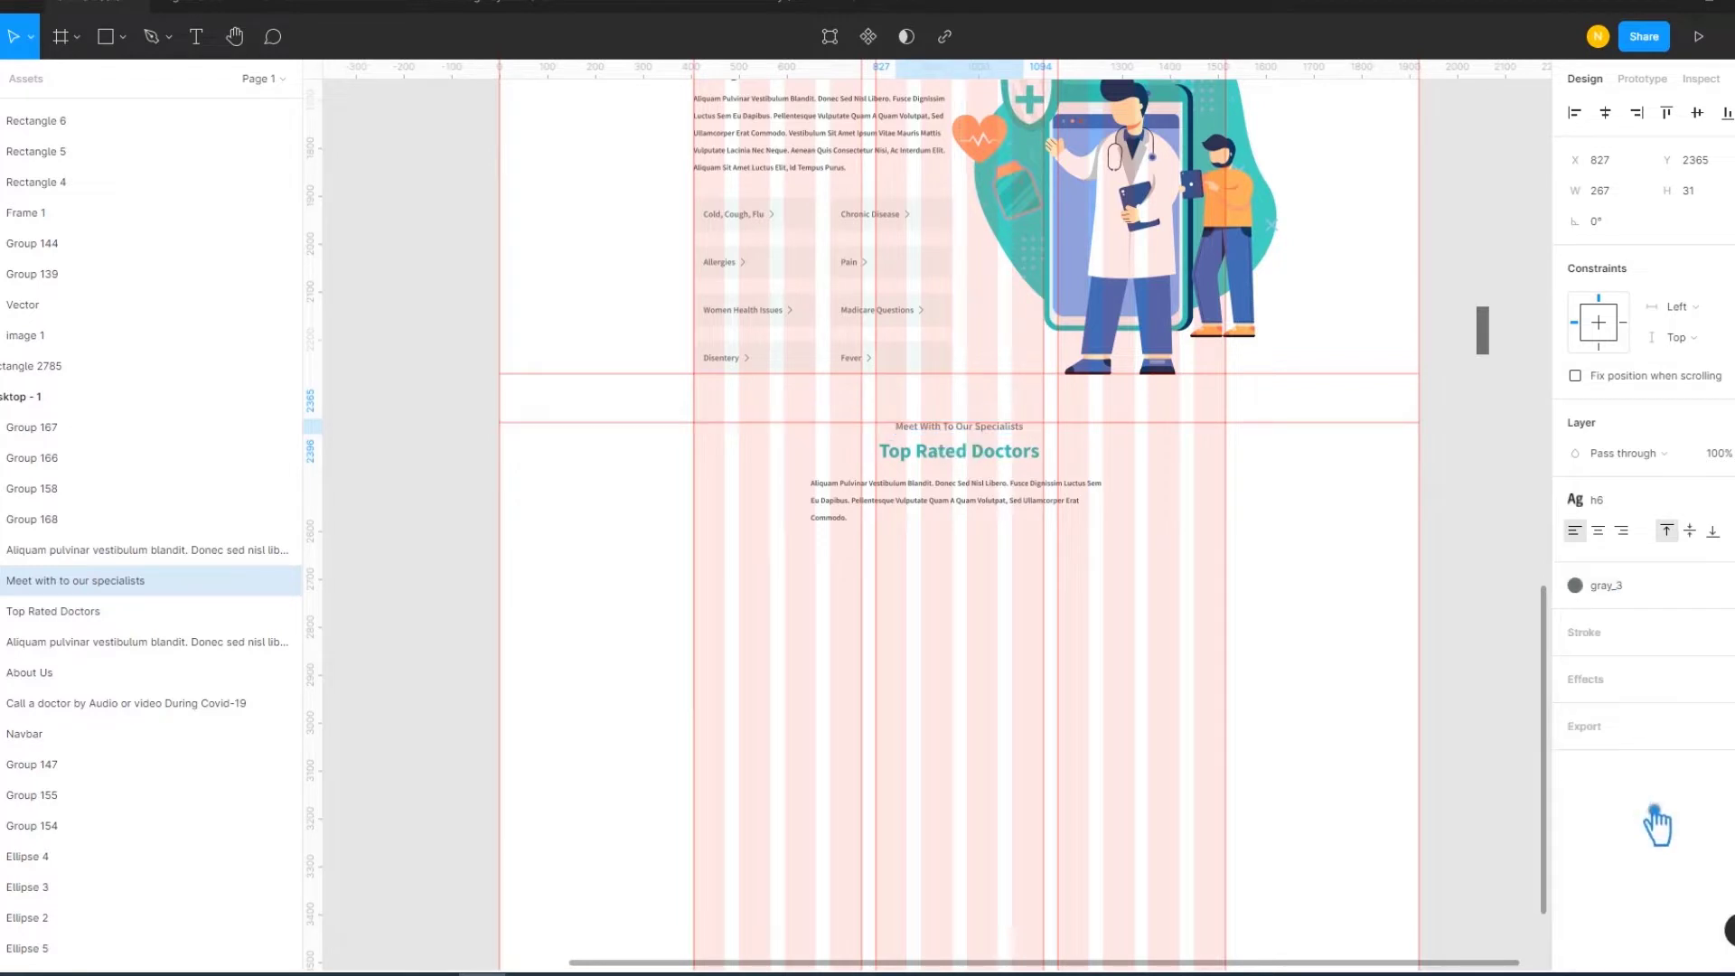
click(1340, 608)
scroll(1339, 608, up, 2)
scroll(1174, 452, up, 2)
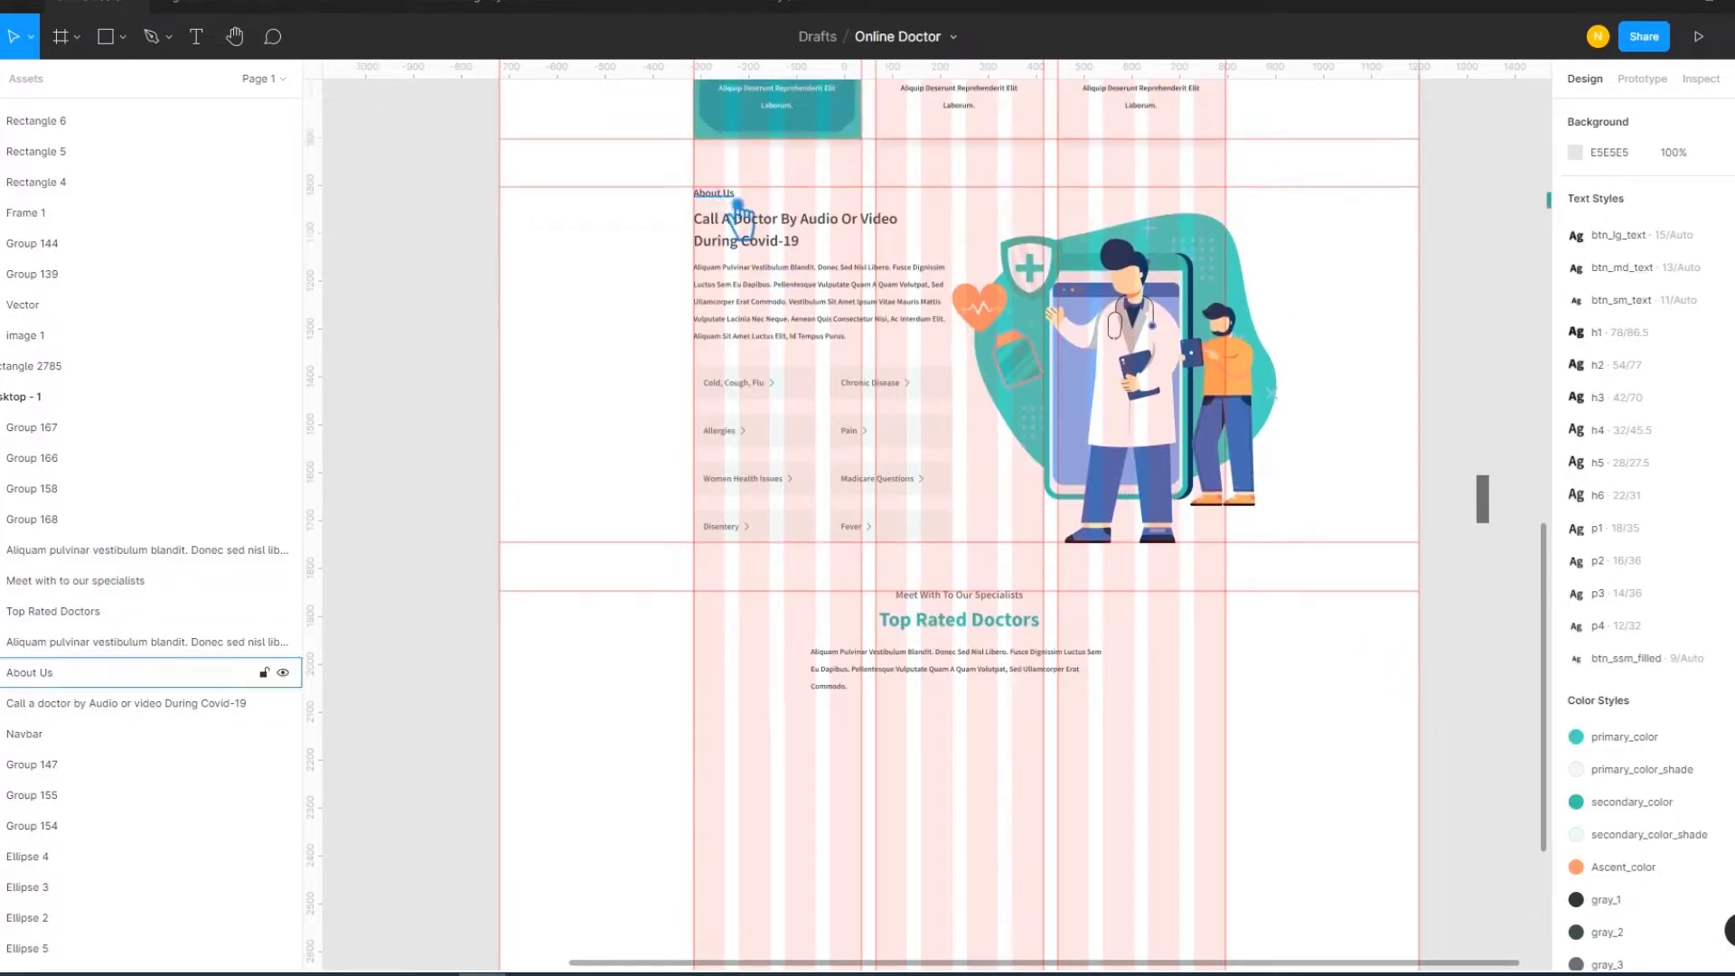
Give the About Us label the lighter gray_4 colour style
click(737, 202)
click(1639, 587)
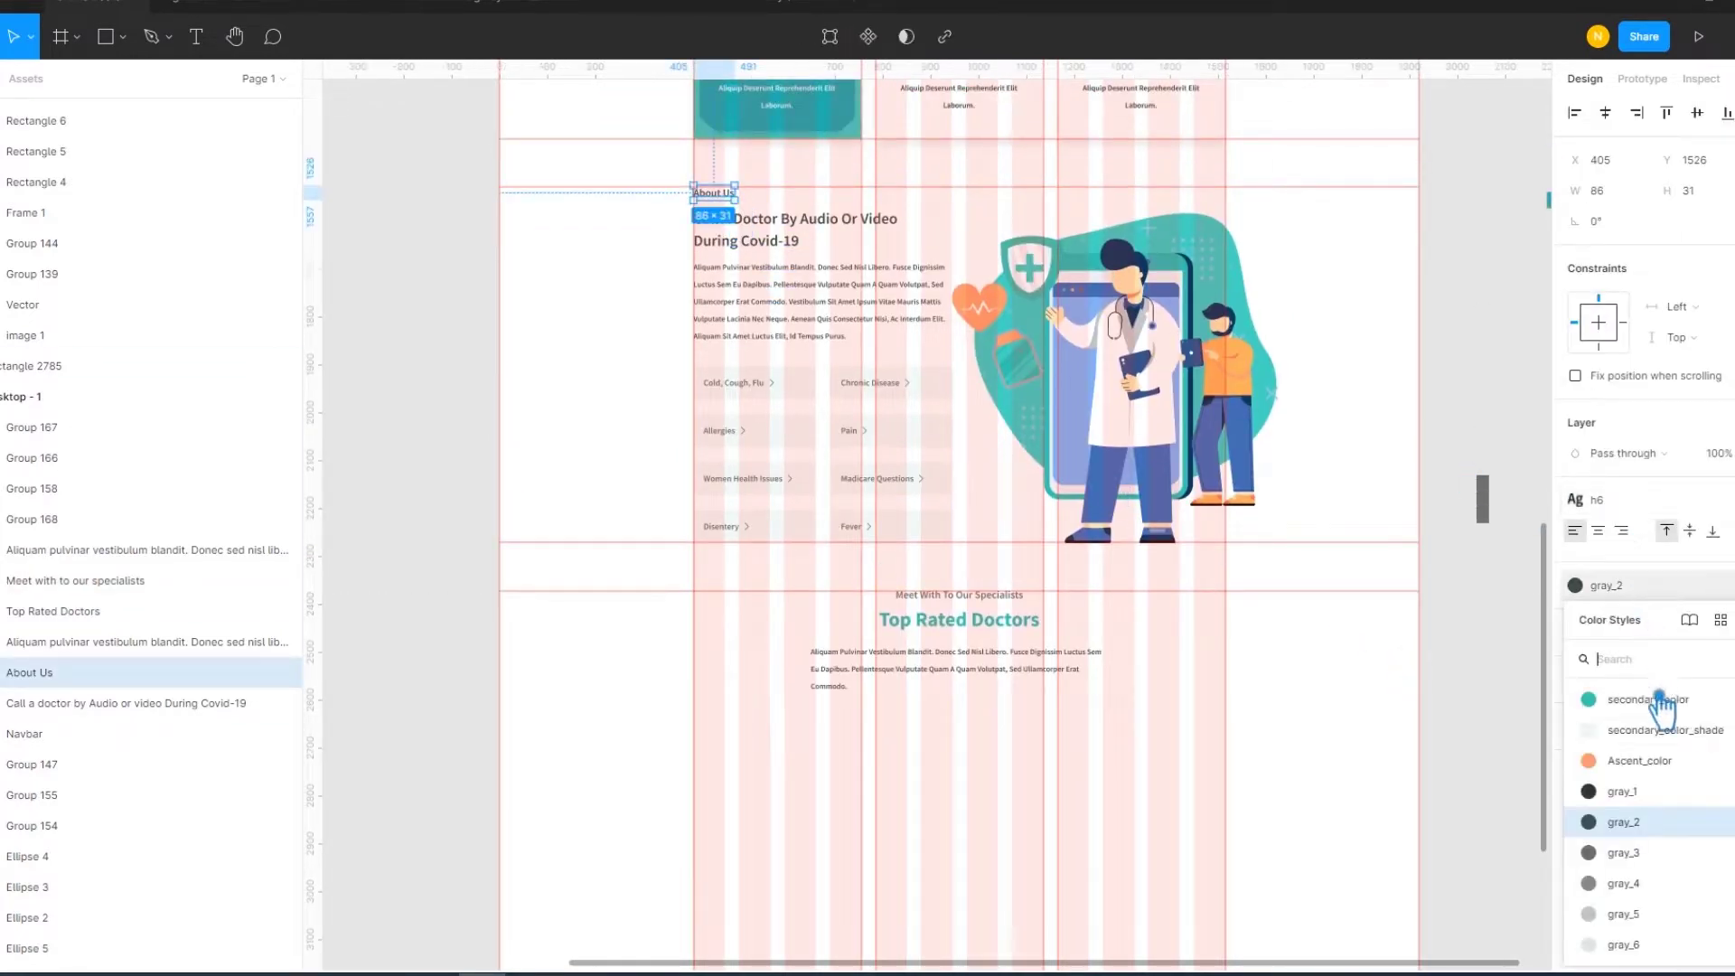
click(1640, 883)
click(1363, 727)
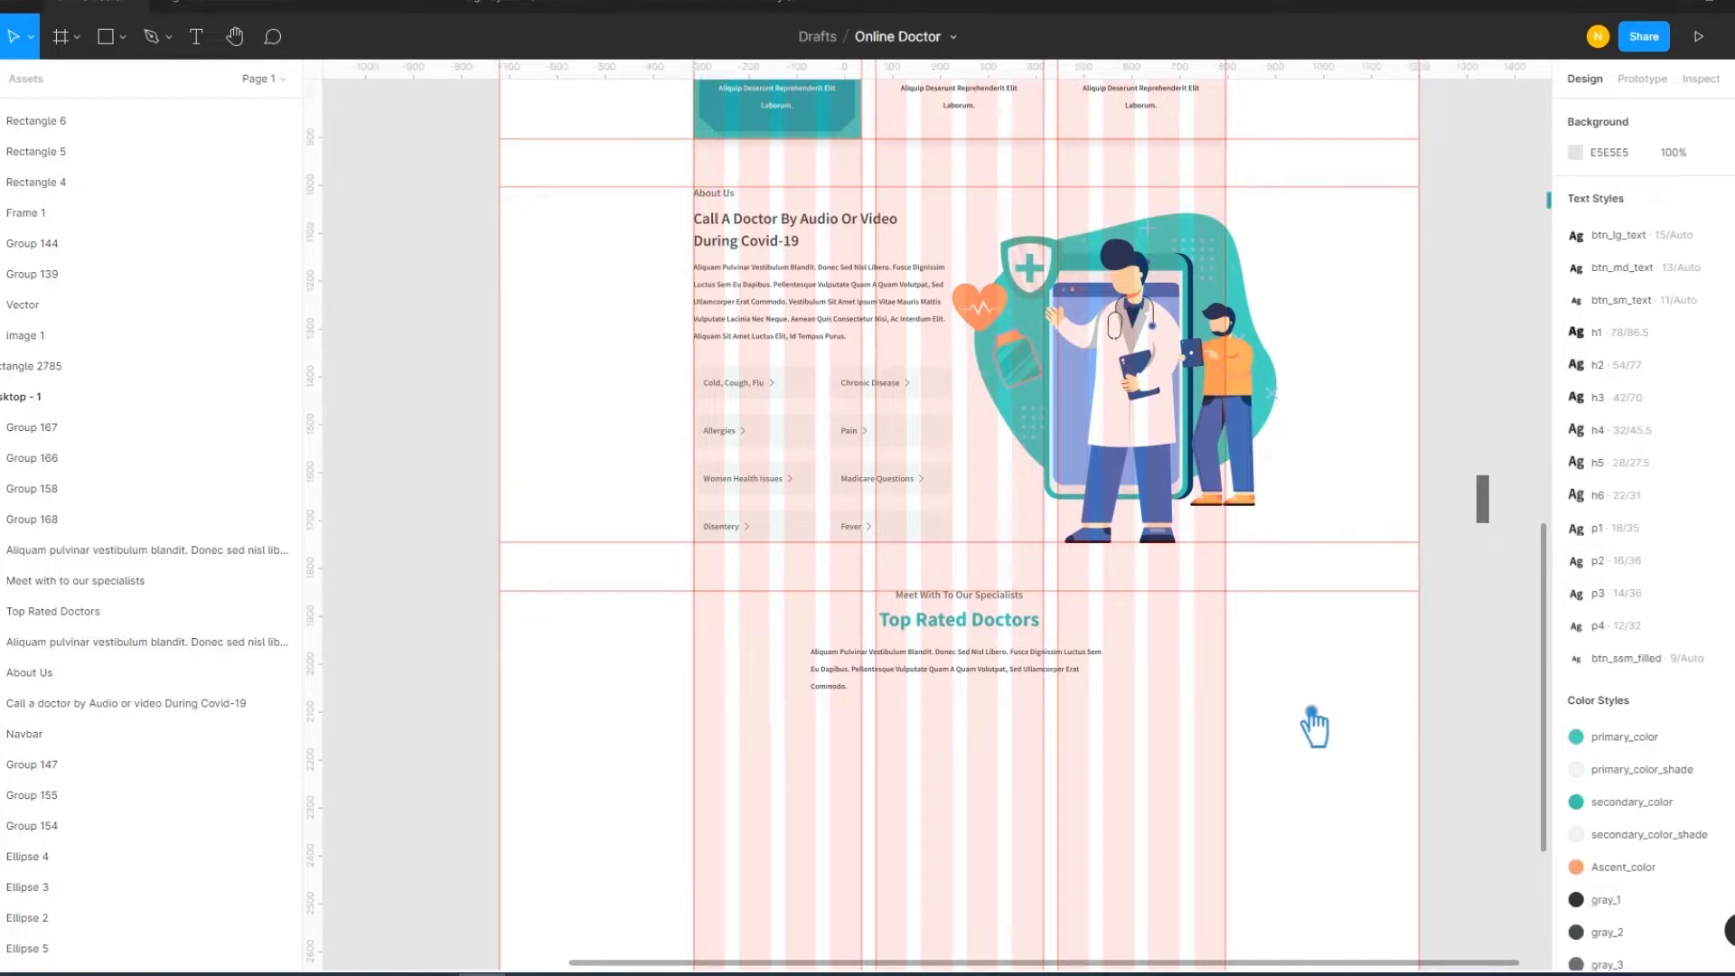
Select the three Top Rated Doctors text layers, then the parent Desktop - 1 frame
scroll(1264, 705, down, 4)
click(983, 533)
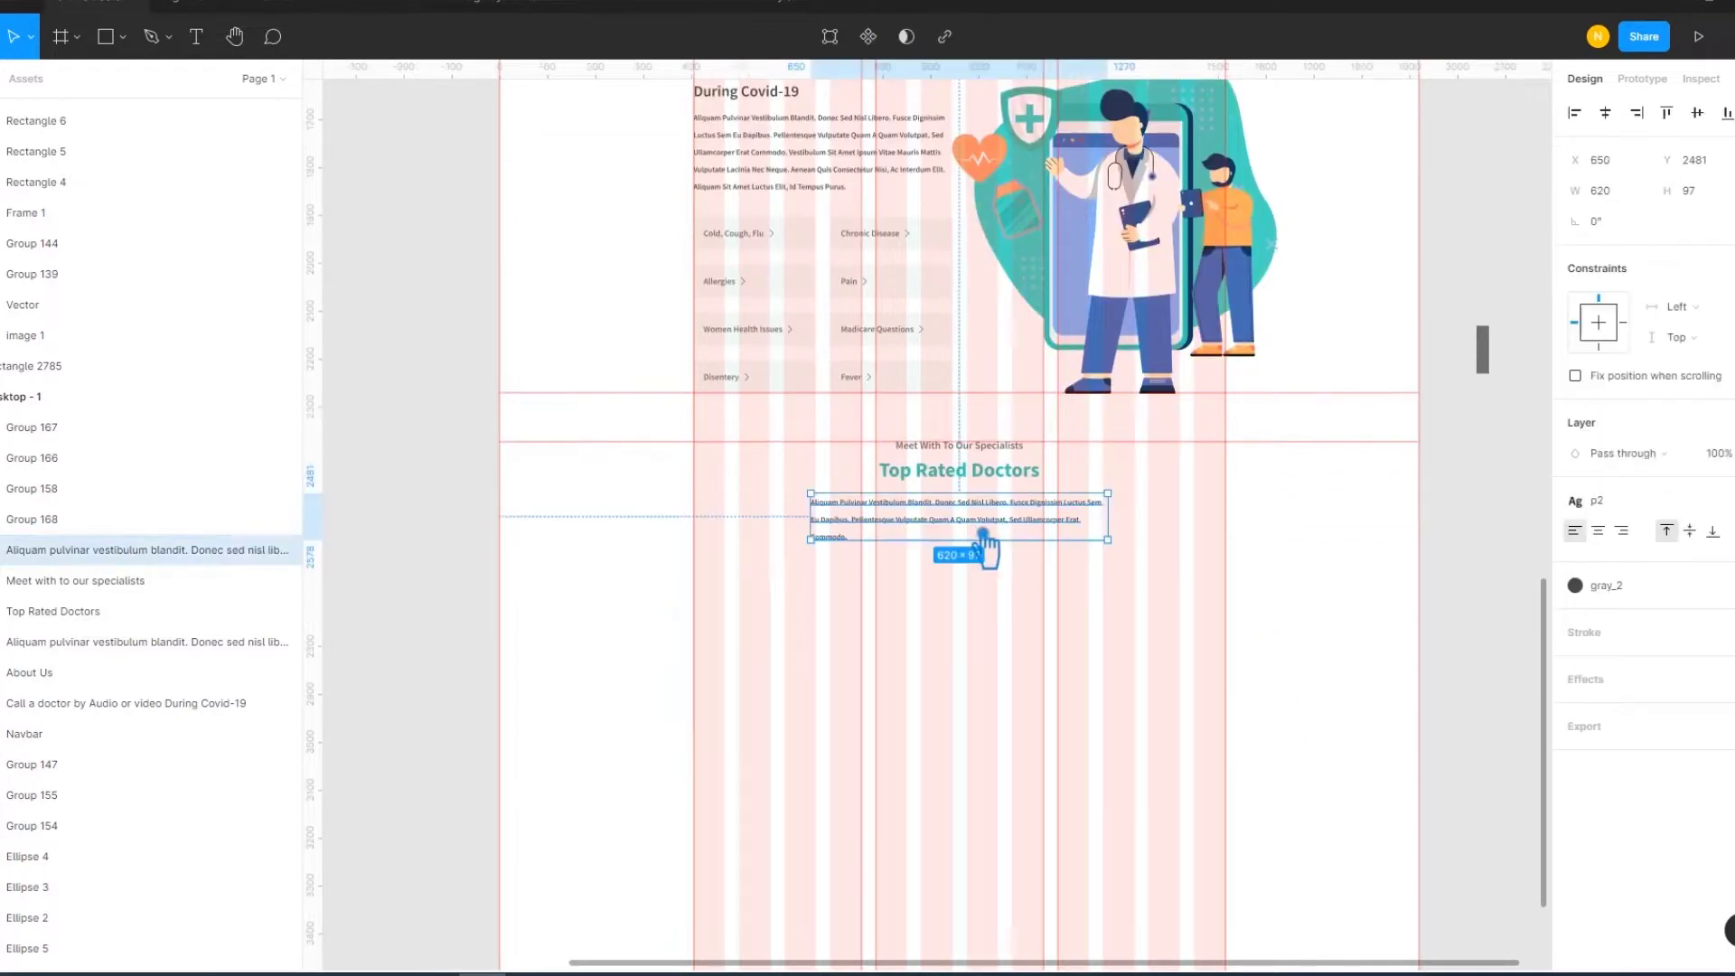
drag(1181, 607, 804, 470)
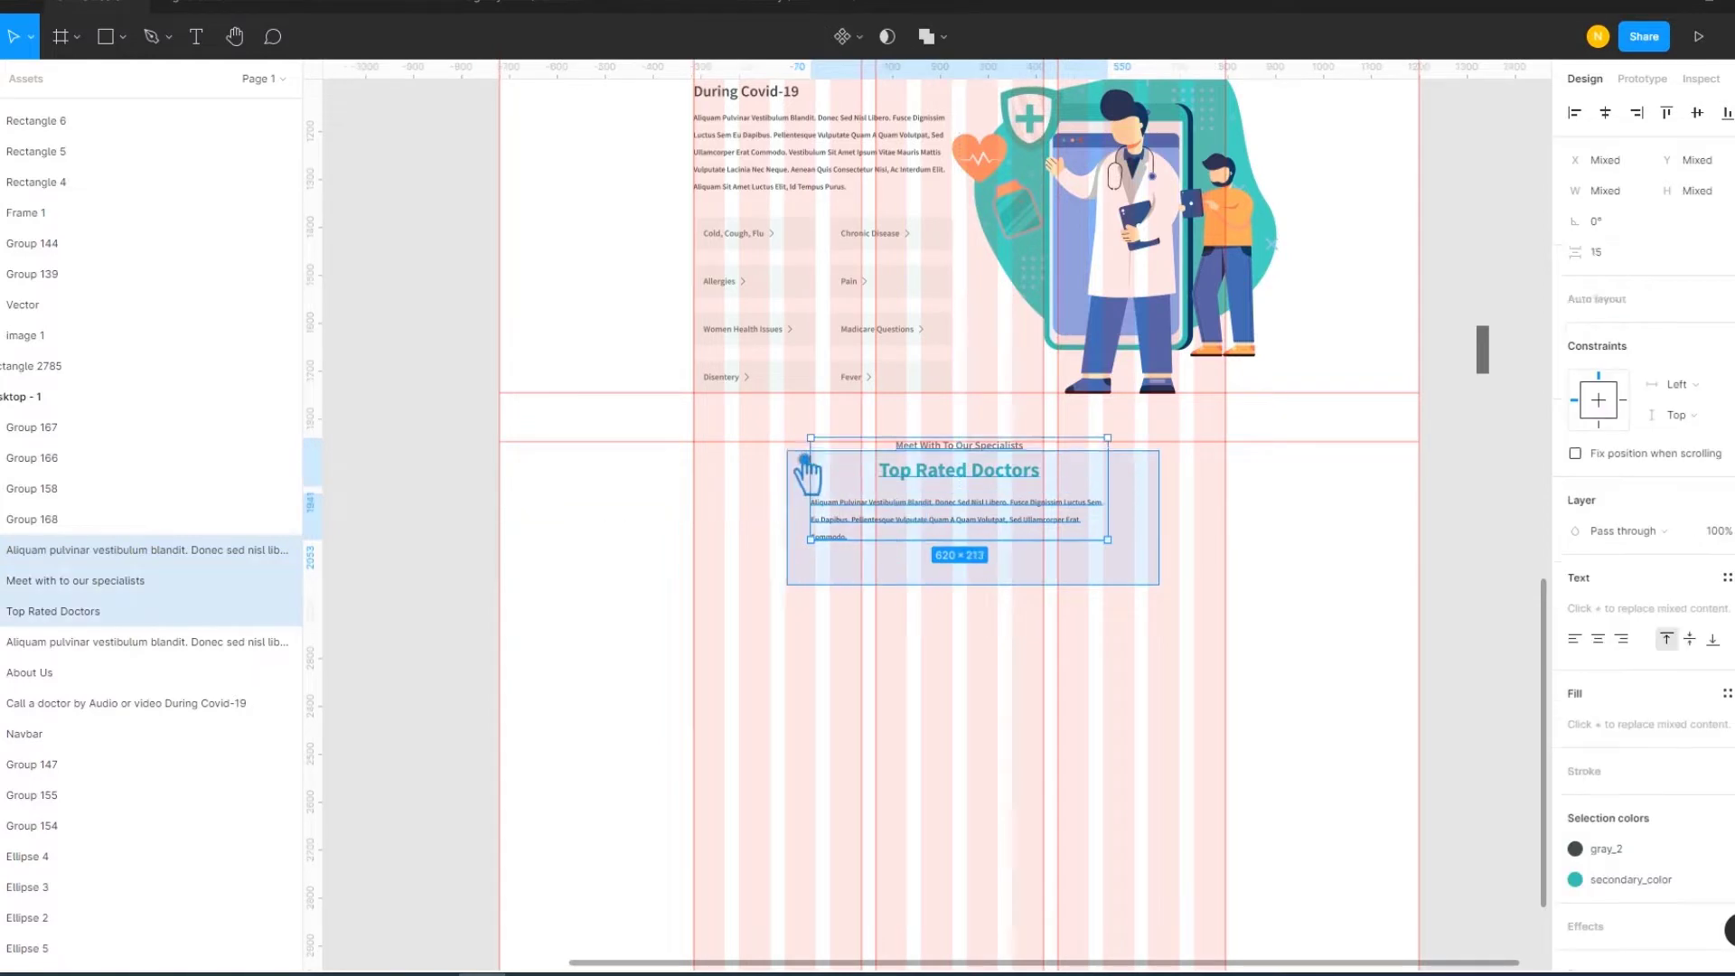
key(Escape)
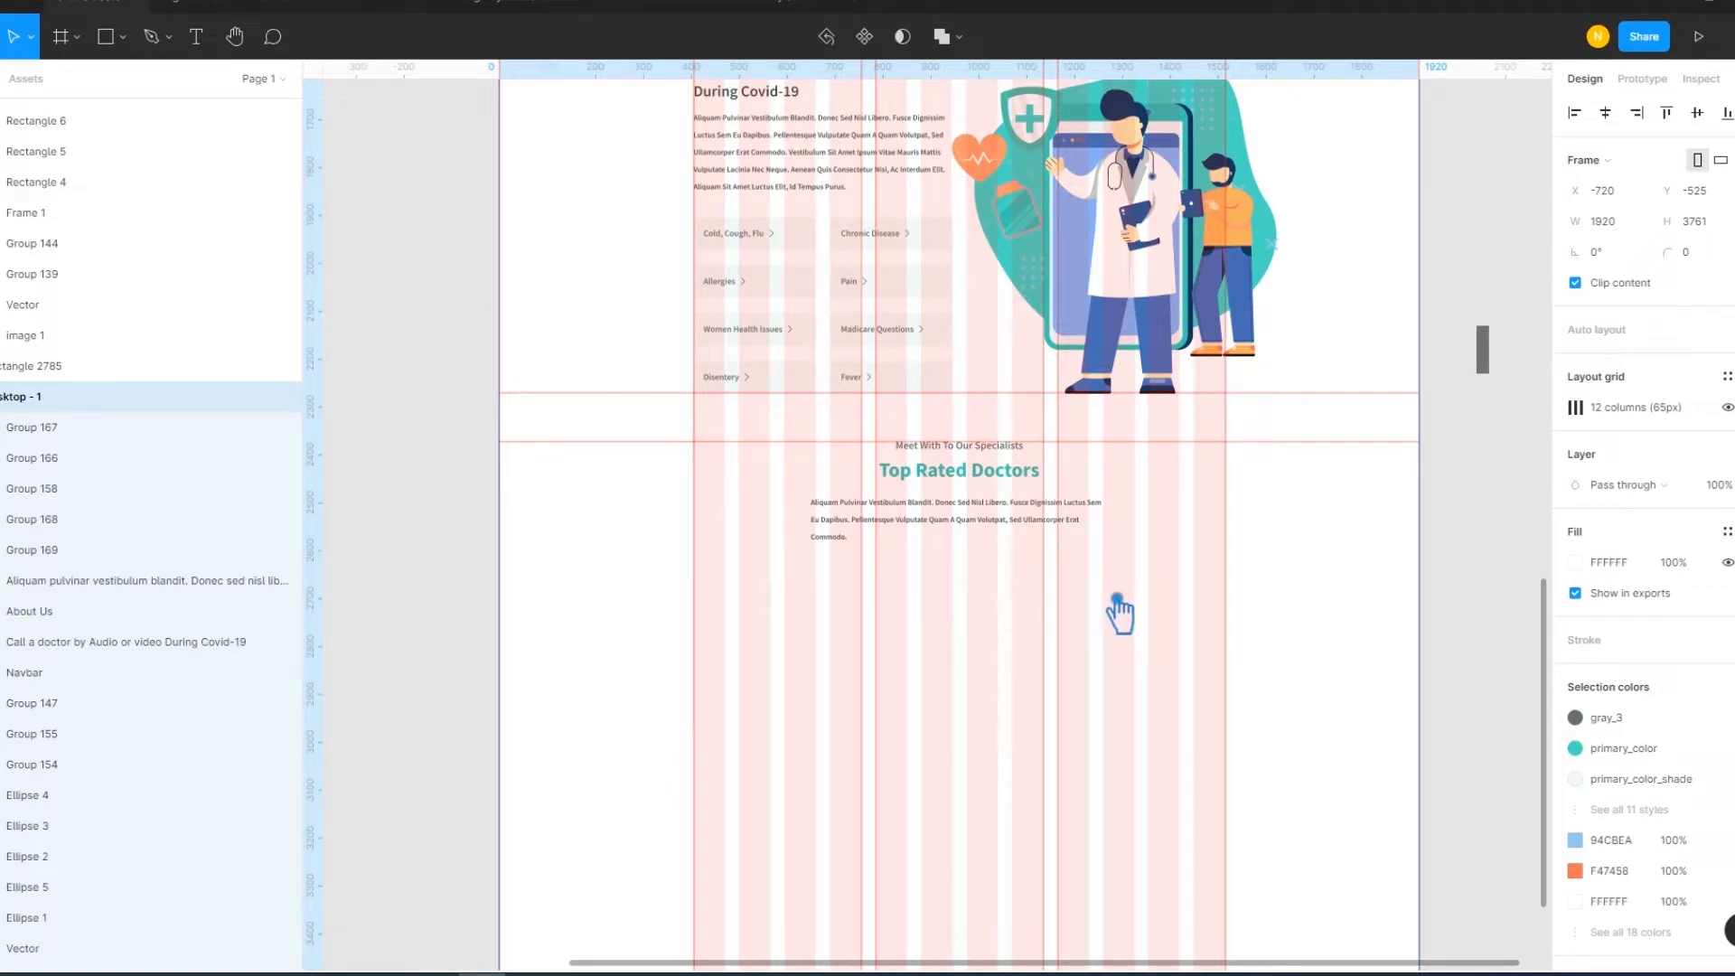
click(122, 37)
Draw a roughly 358 × 358 grey square below the intro text in the left column
click(127, 79)
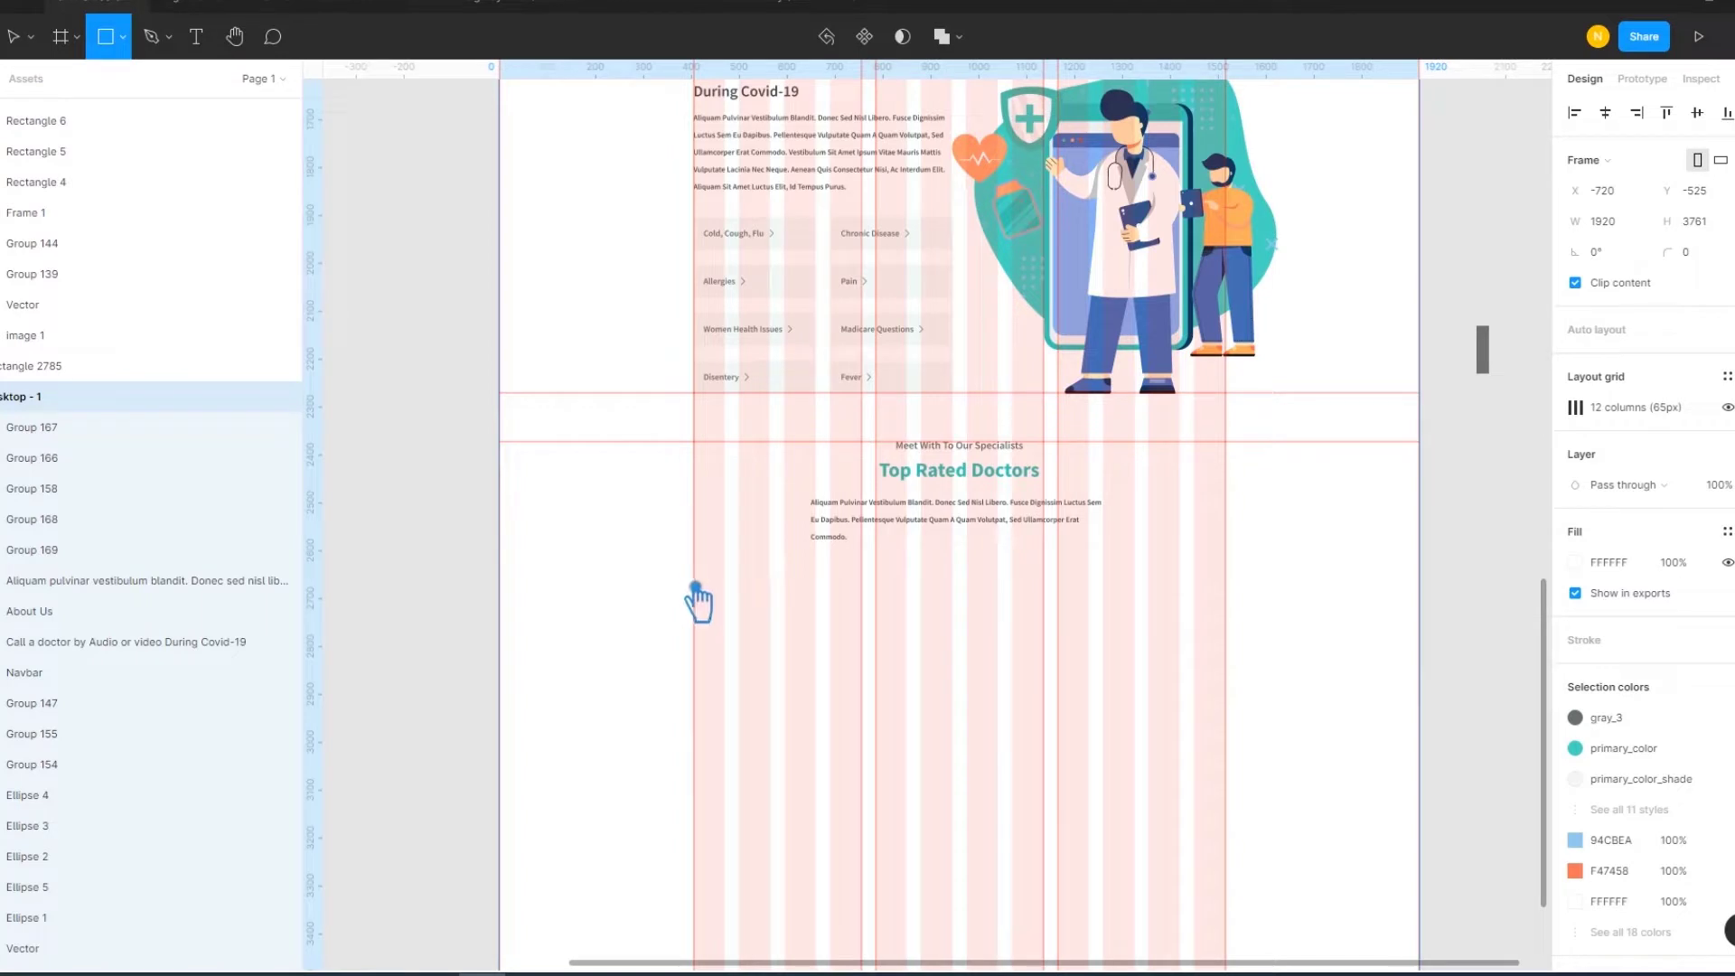
drag(695, 587, 829, 750)
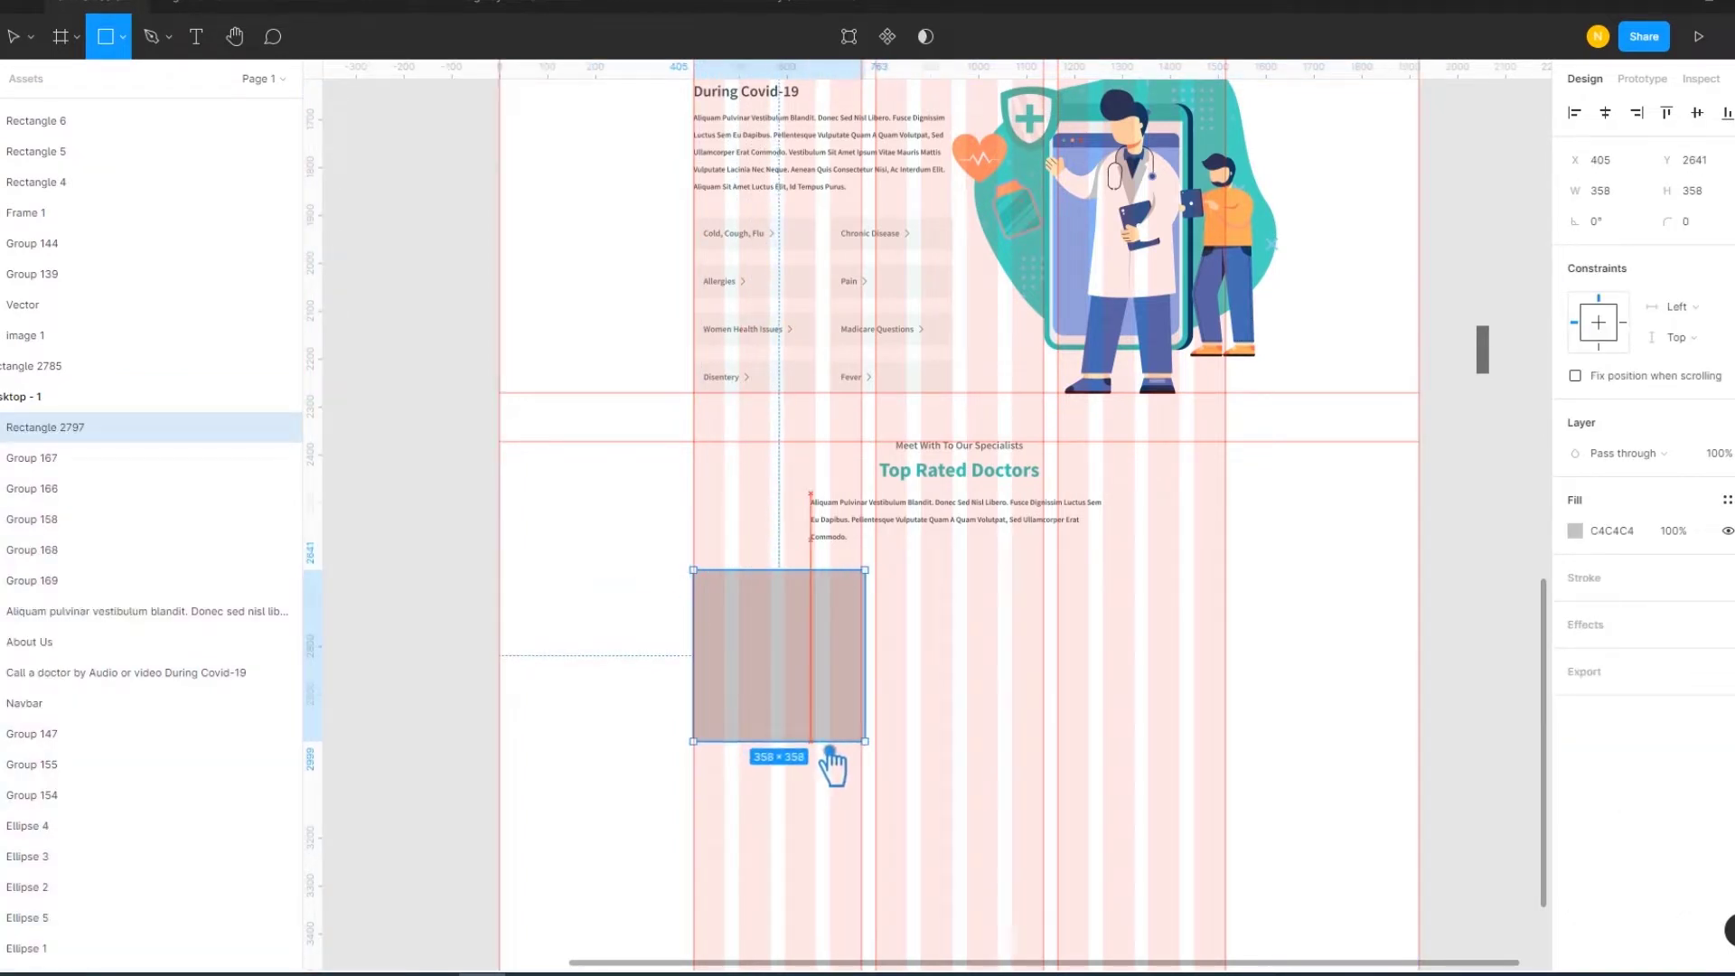
drag(829, 749, 830, 745)
click(995, 724)
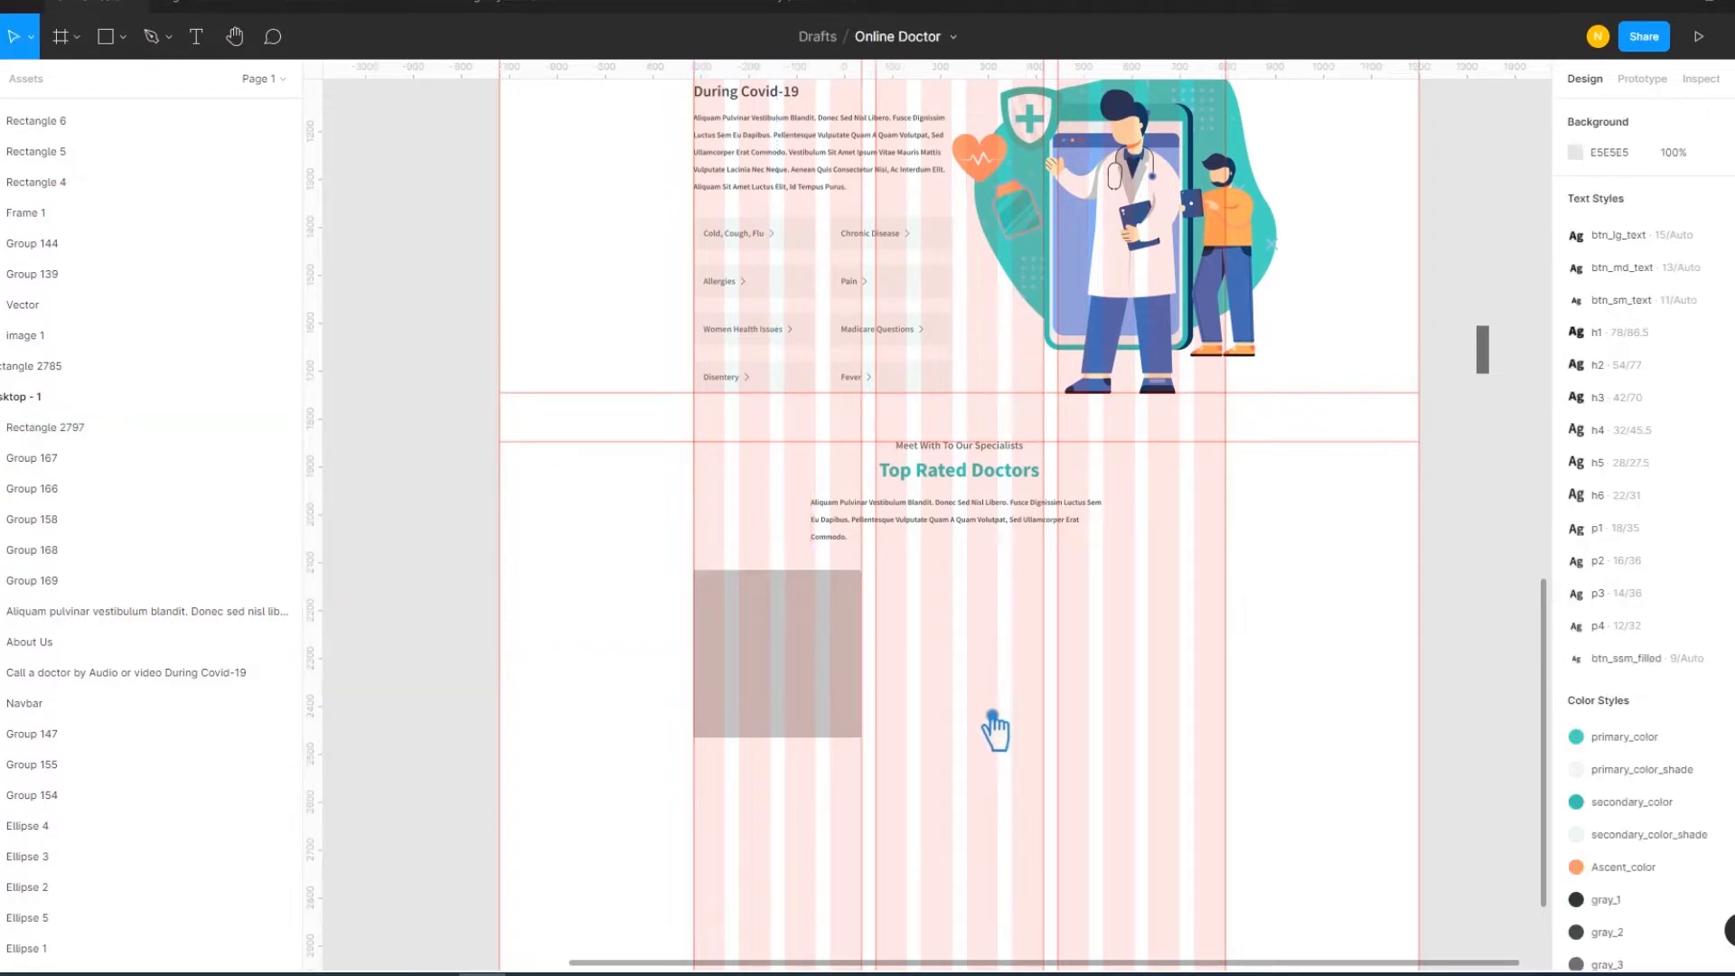
scroll(930, 658, down, 2)
scroll(933, 589, down, 3)
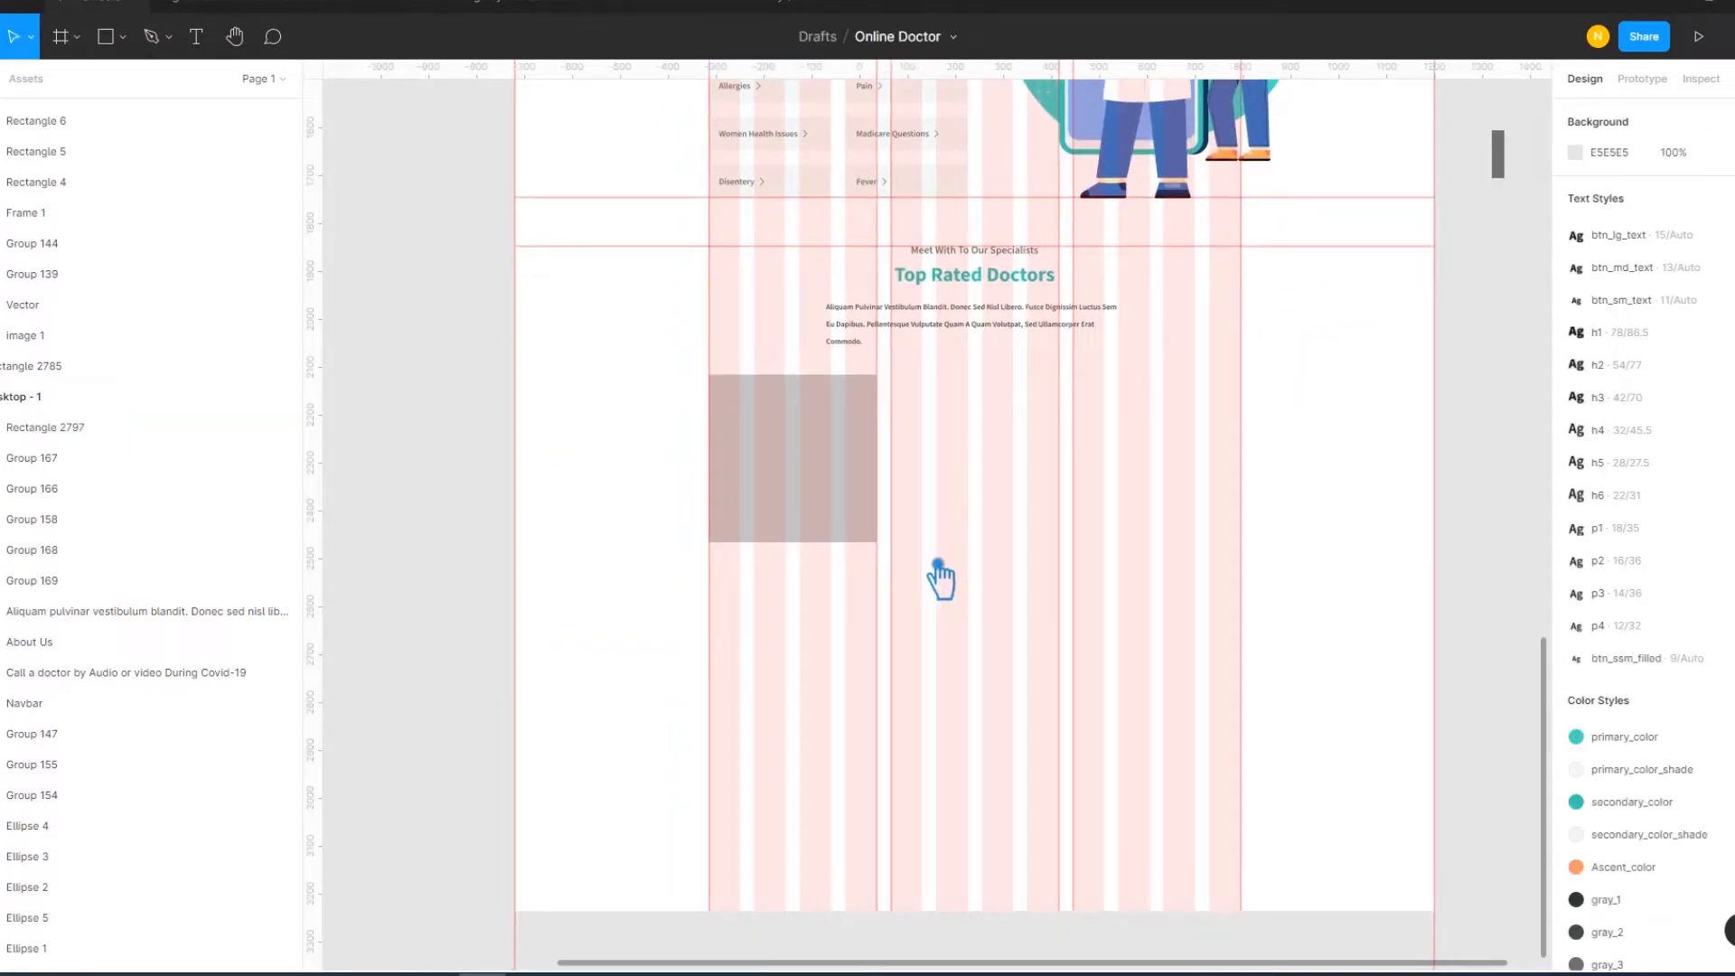
click(852, 521)
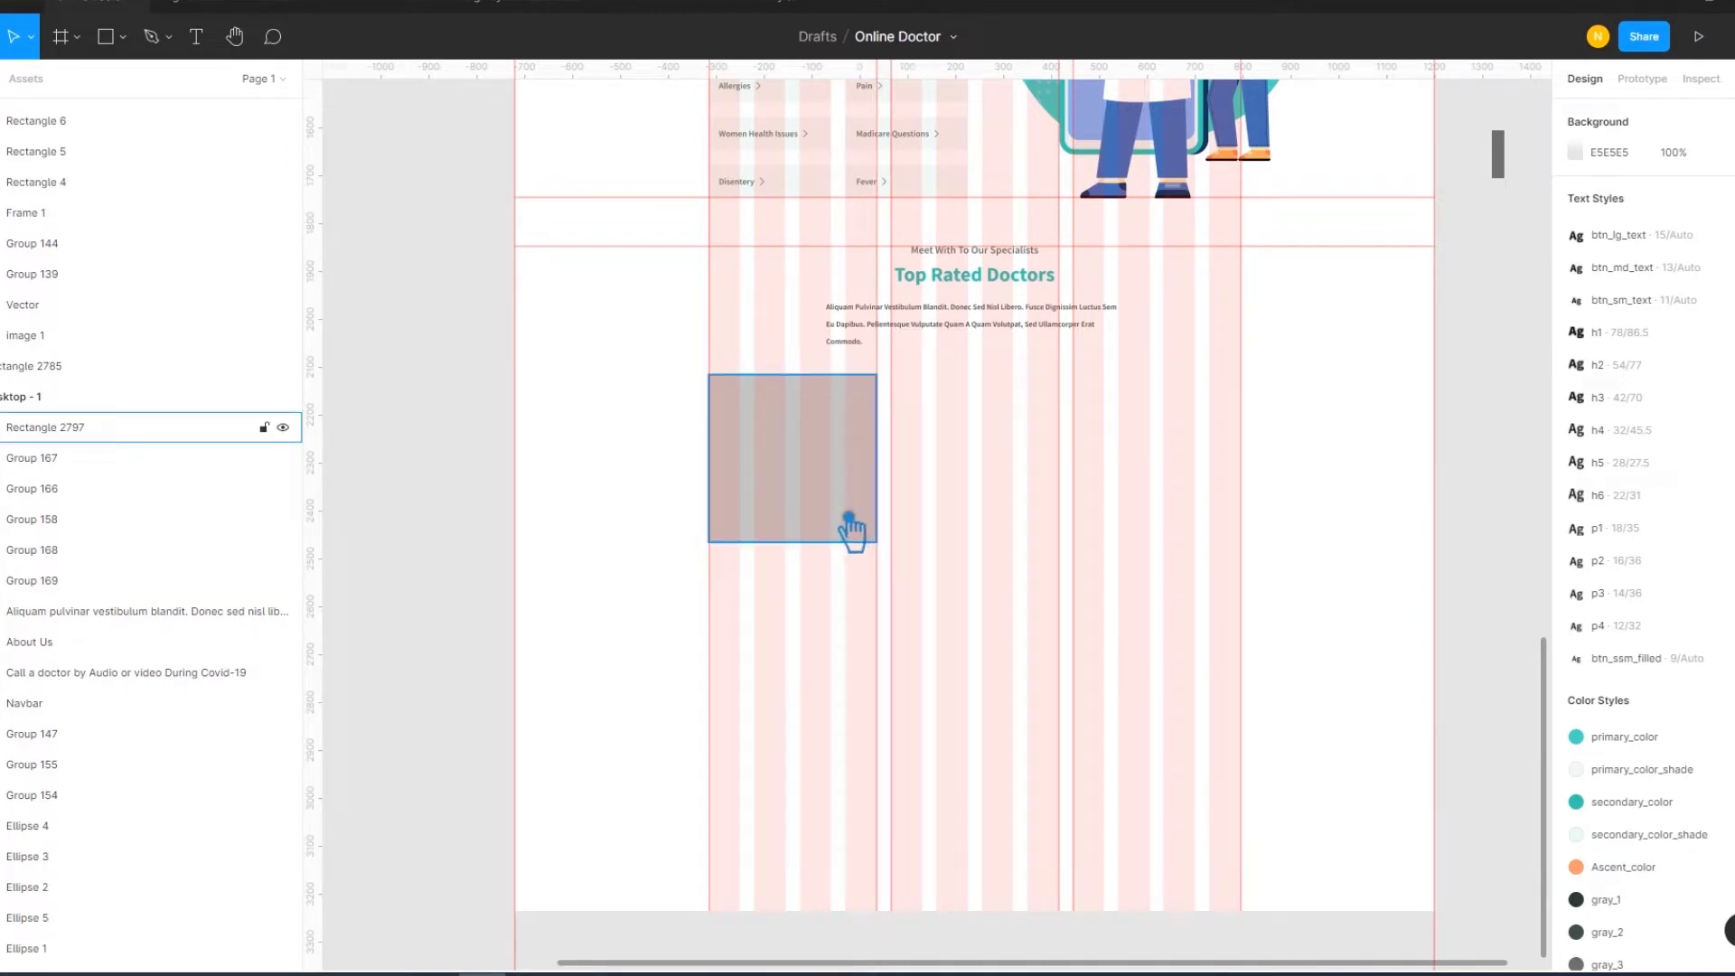
click(971, 548)
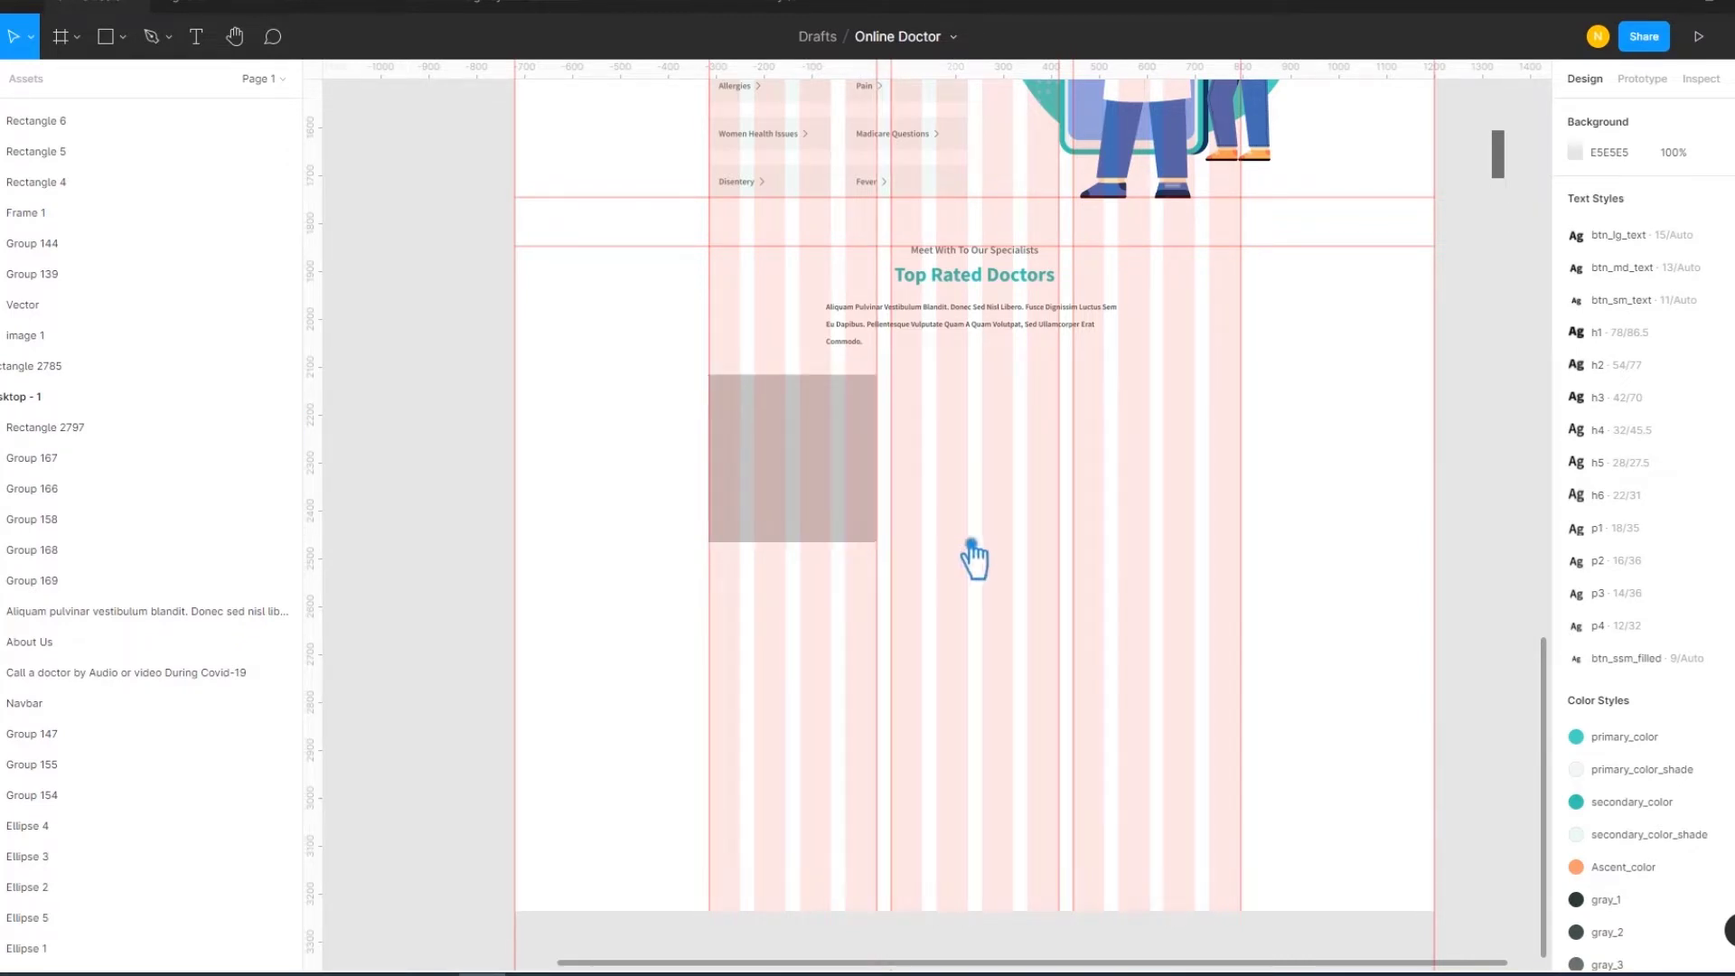
click(832, 503)
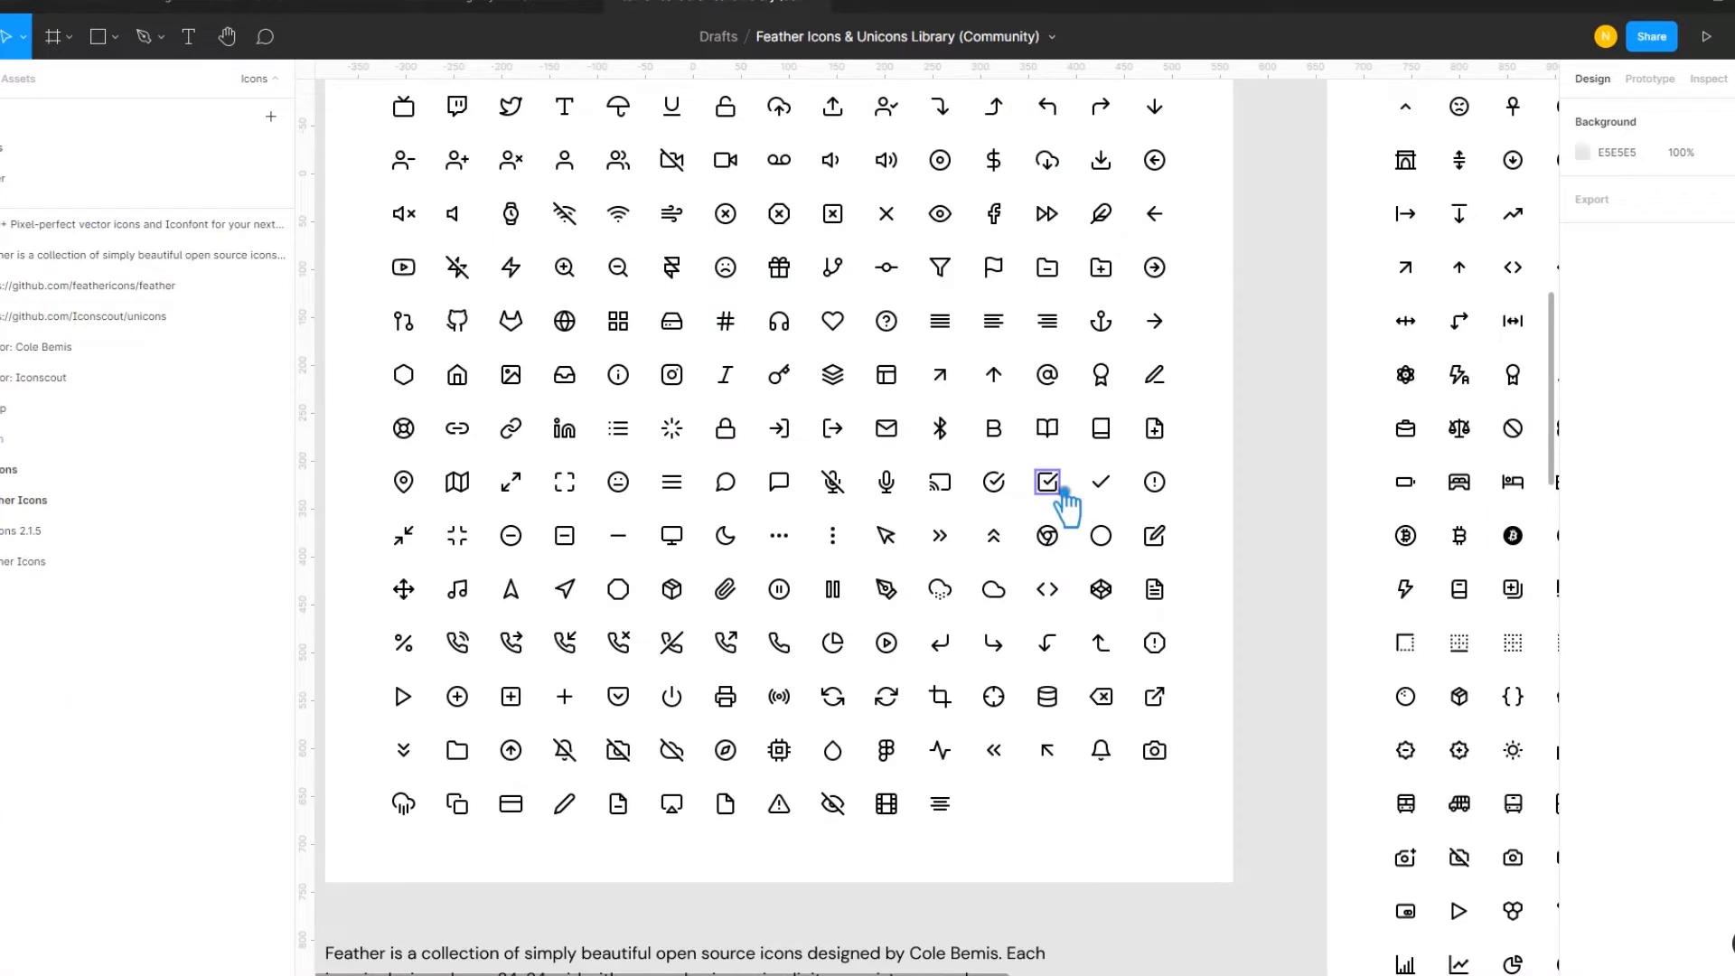
Select the heart and check-circle icons in the Feather Icons & Unicons library, then return to Online Doctor
click(1059, 491)
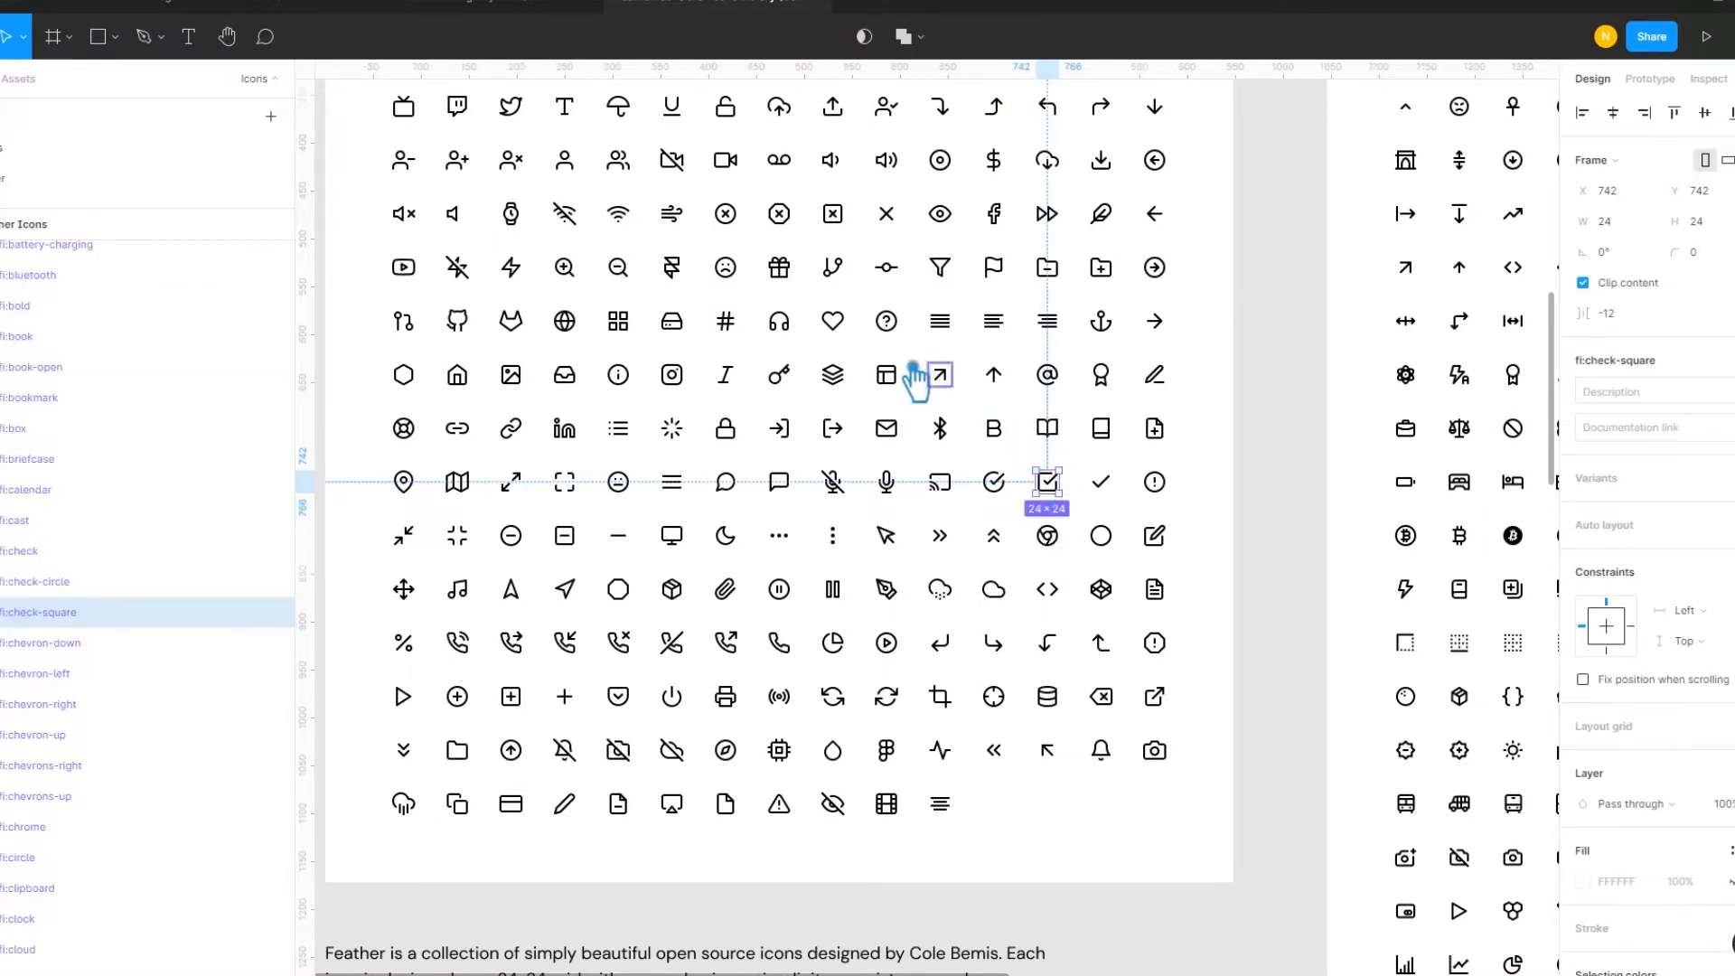
ctrl+click(856, 339)
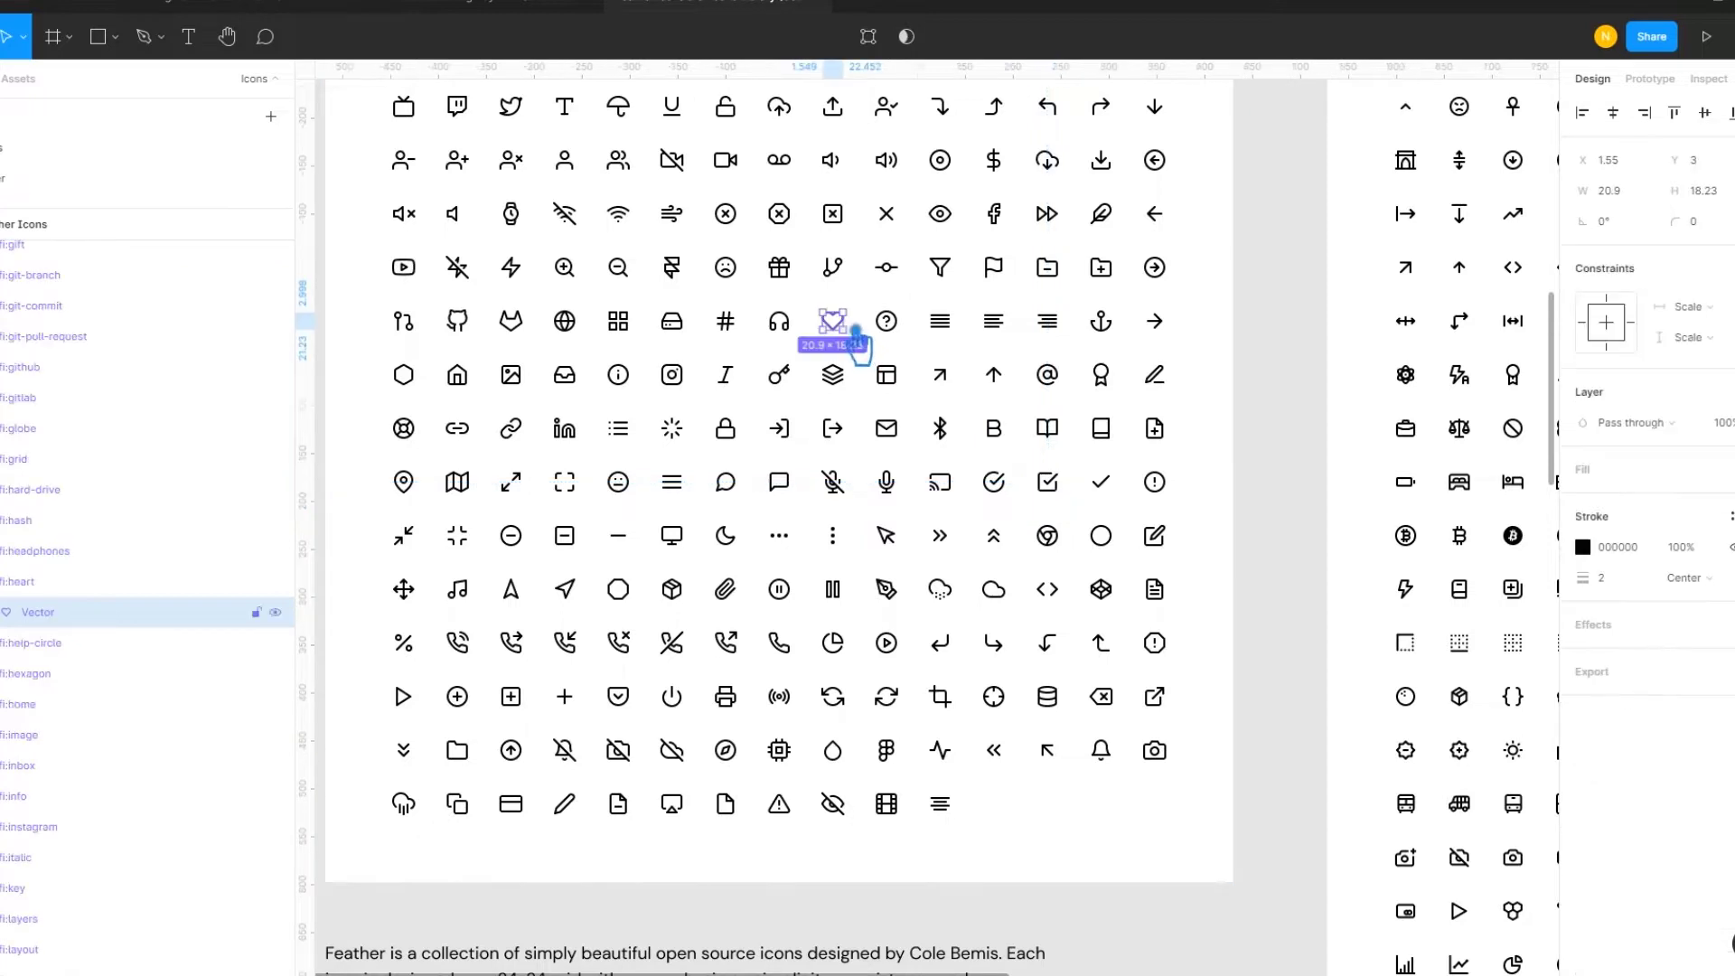
mouse_move(135, 611)
shift+click(1017, 492)
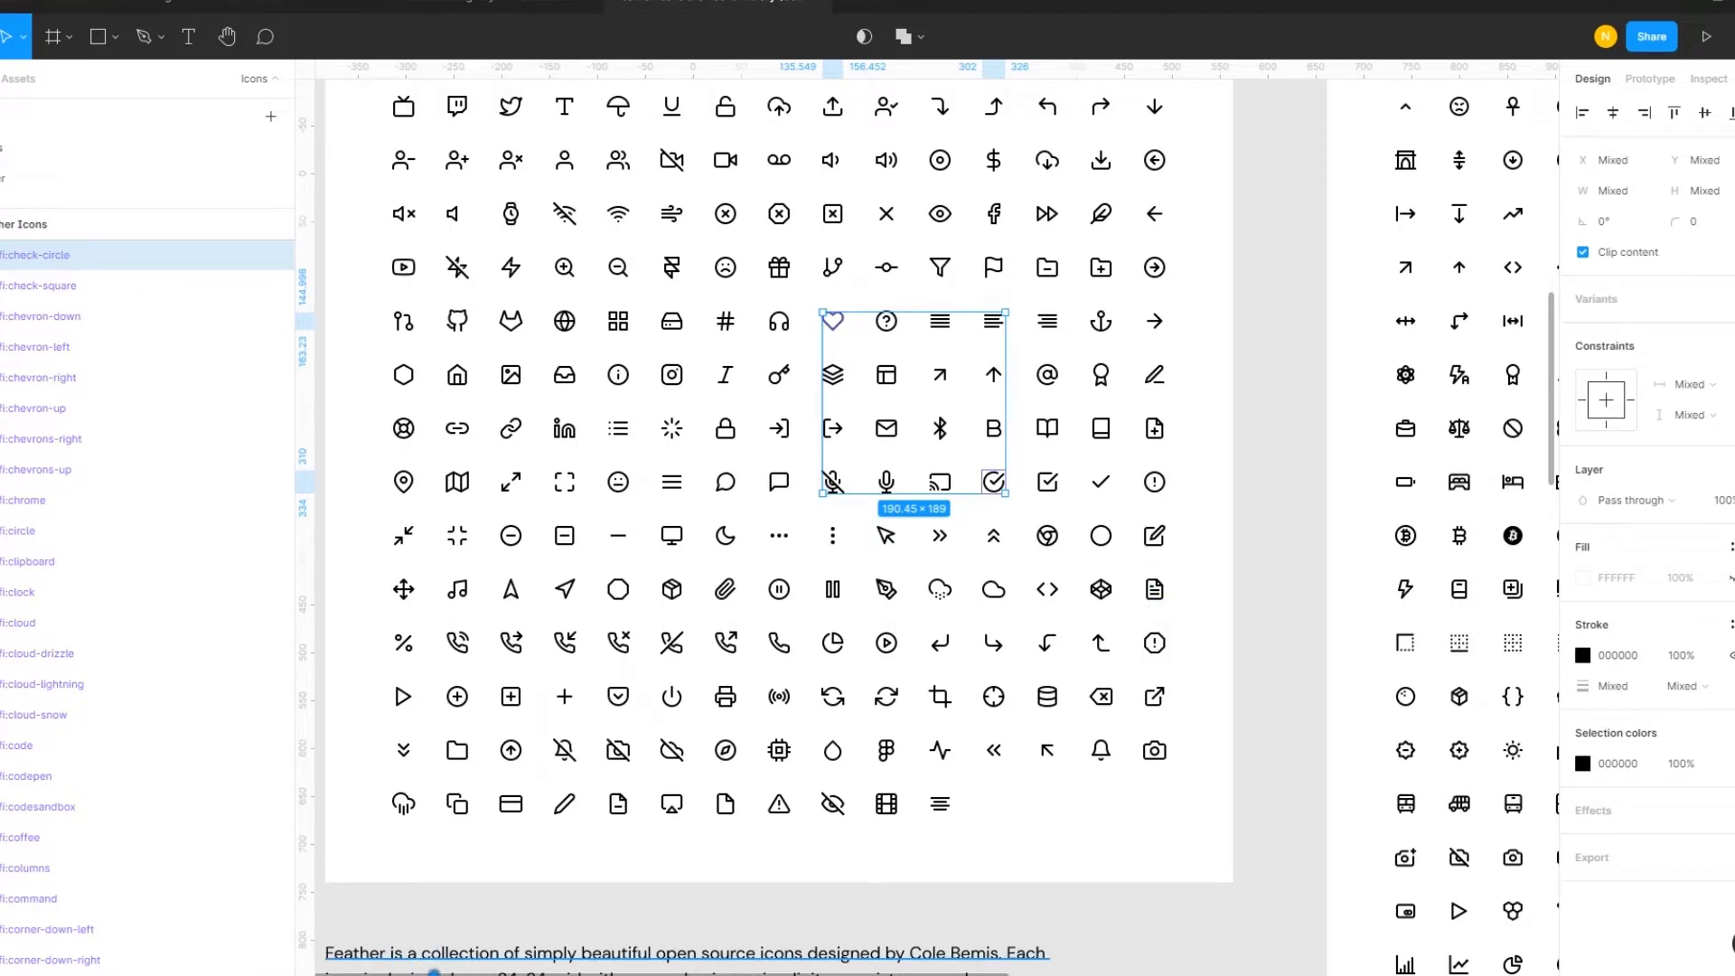
click(95, 14)
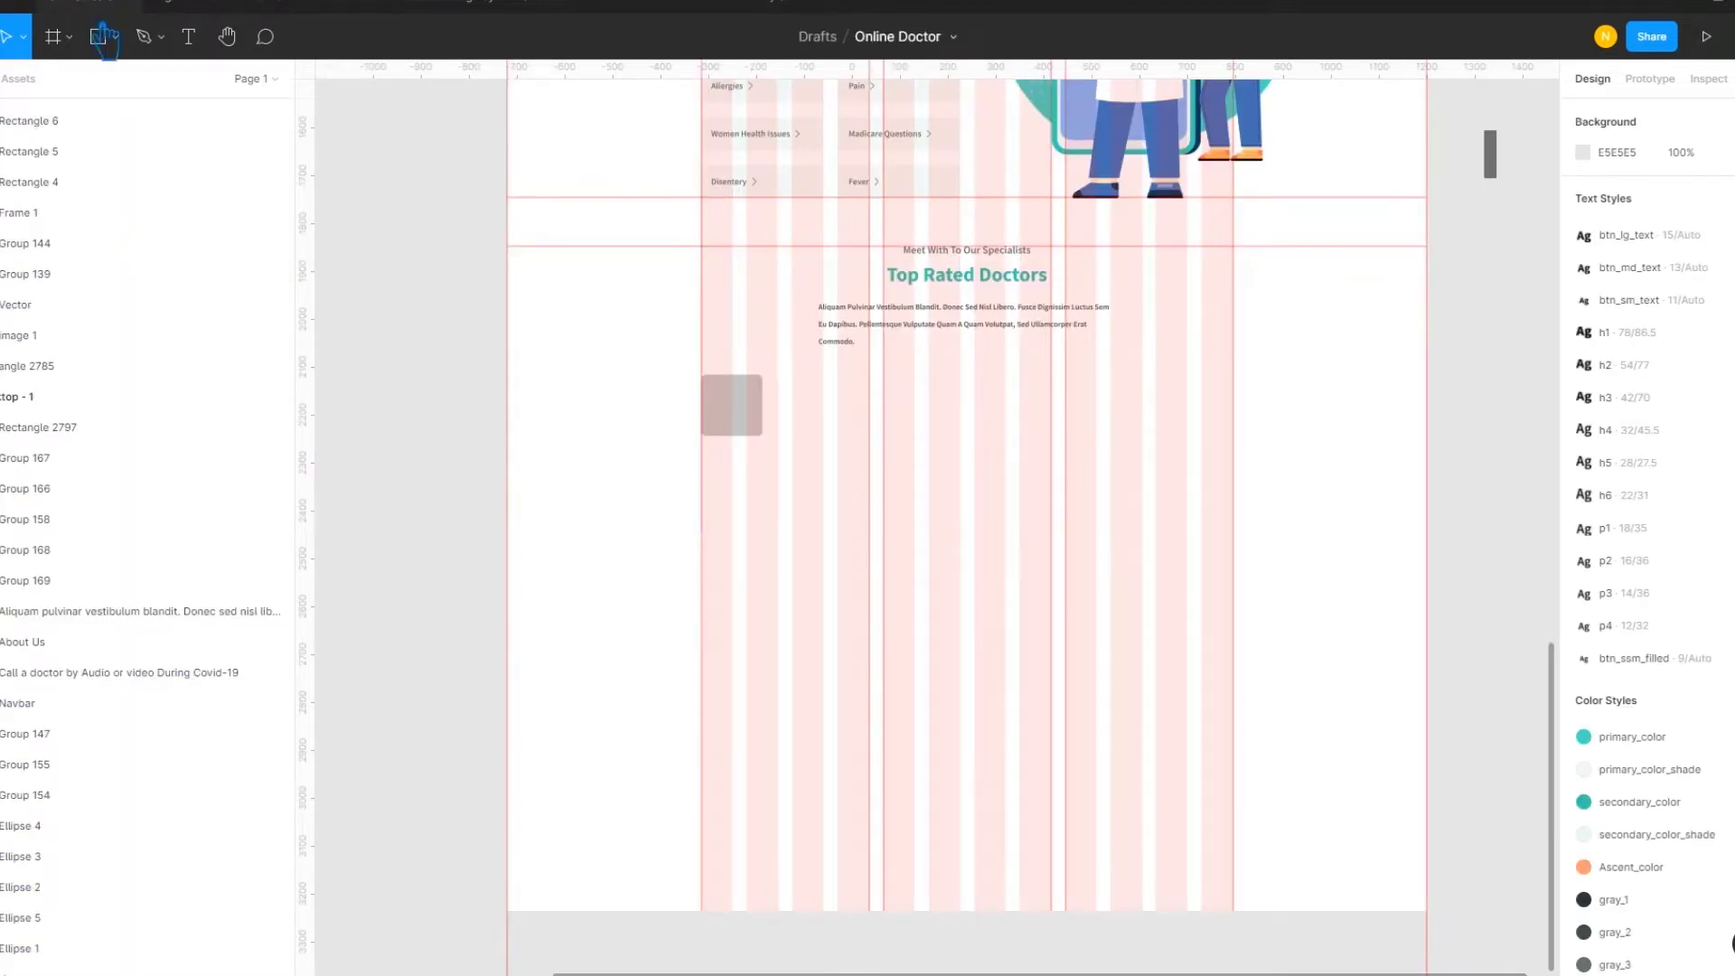
Paste the heart and check-circle icons into the design, placing the check-circle beside the heart
key(ctrl+v)
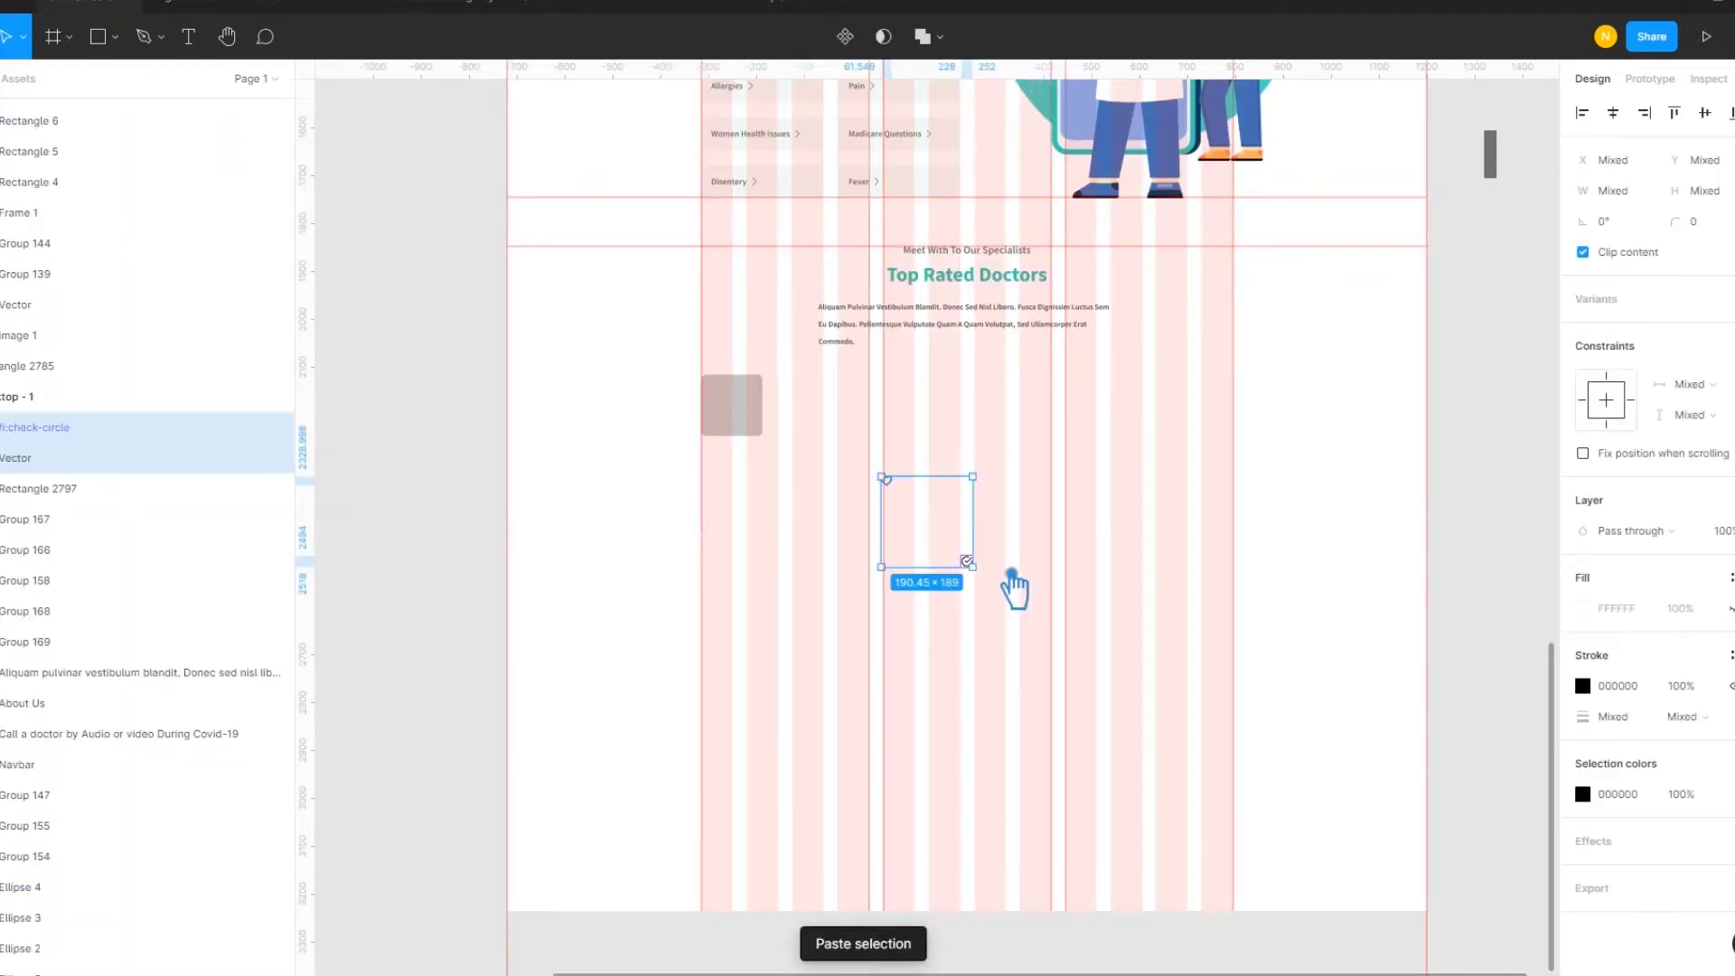
click(1003, 583)
drag(969, 564, 926, 491)
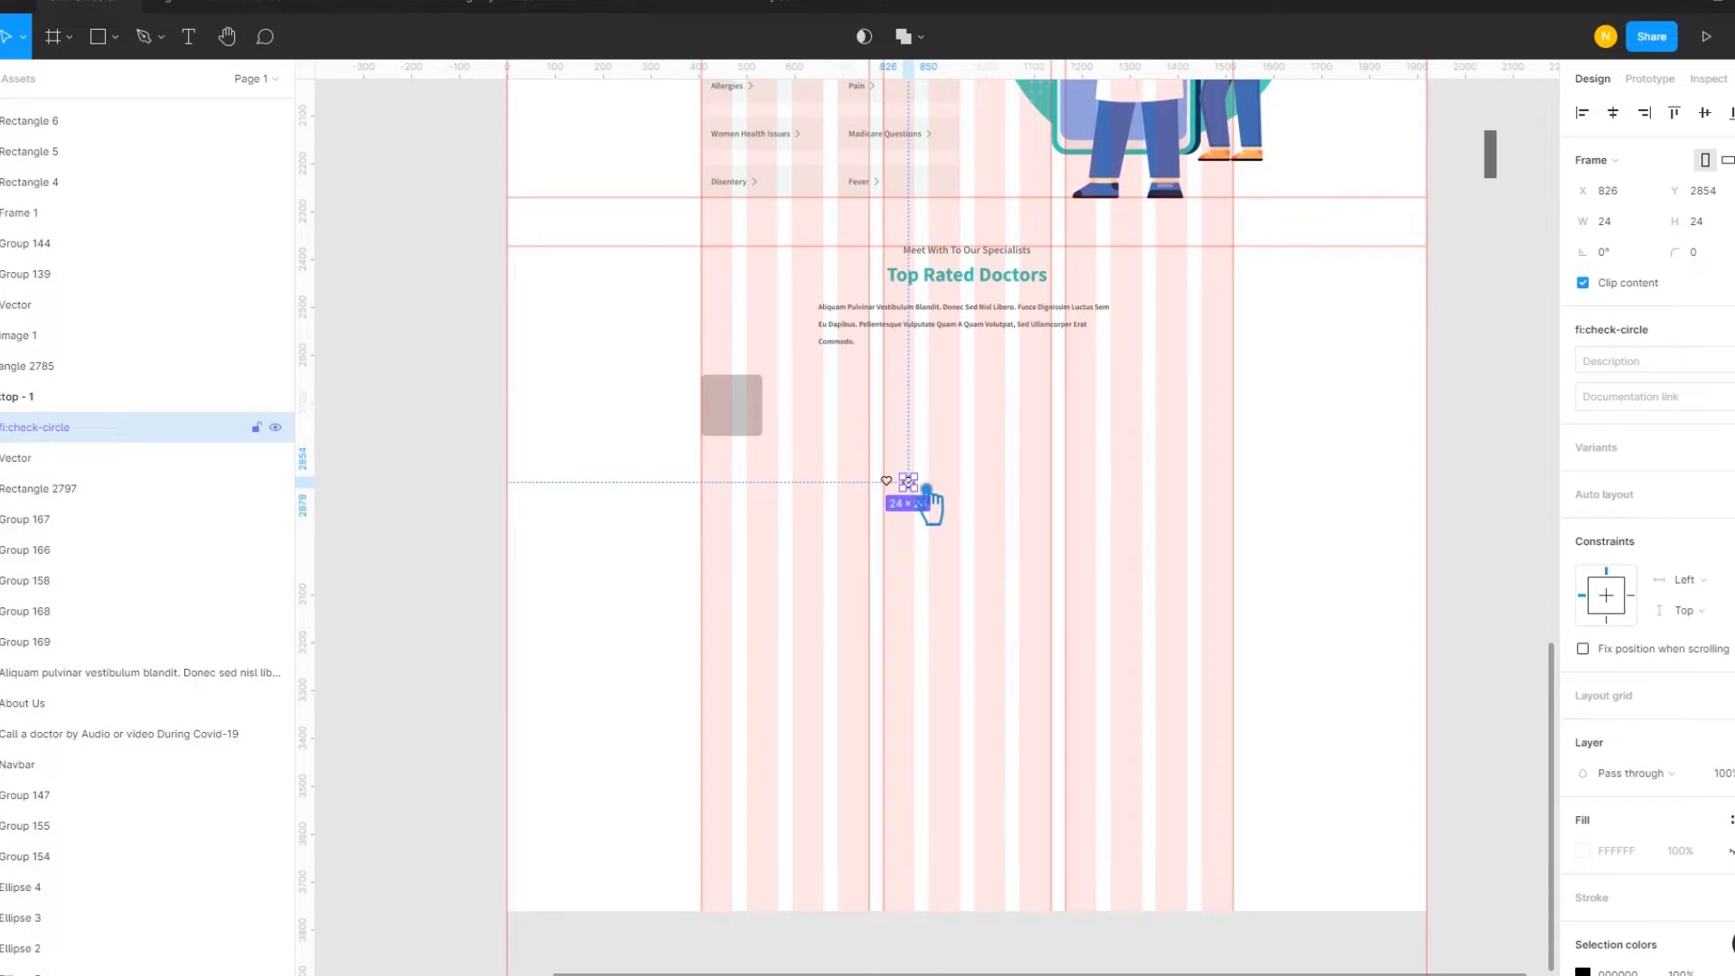
click(990, 483)
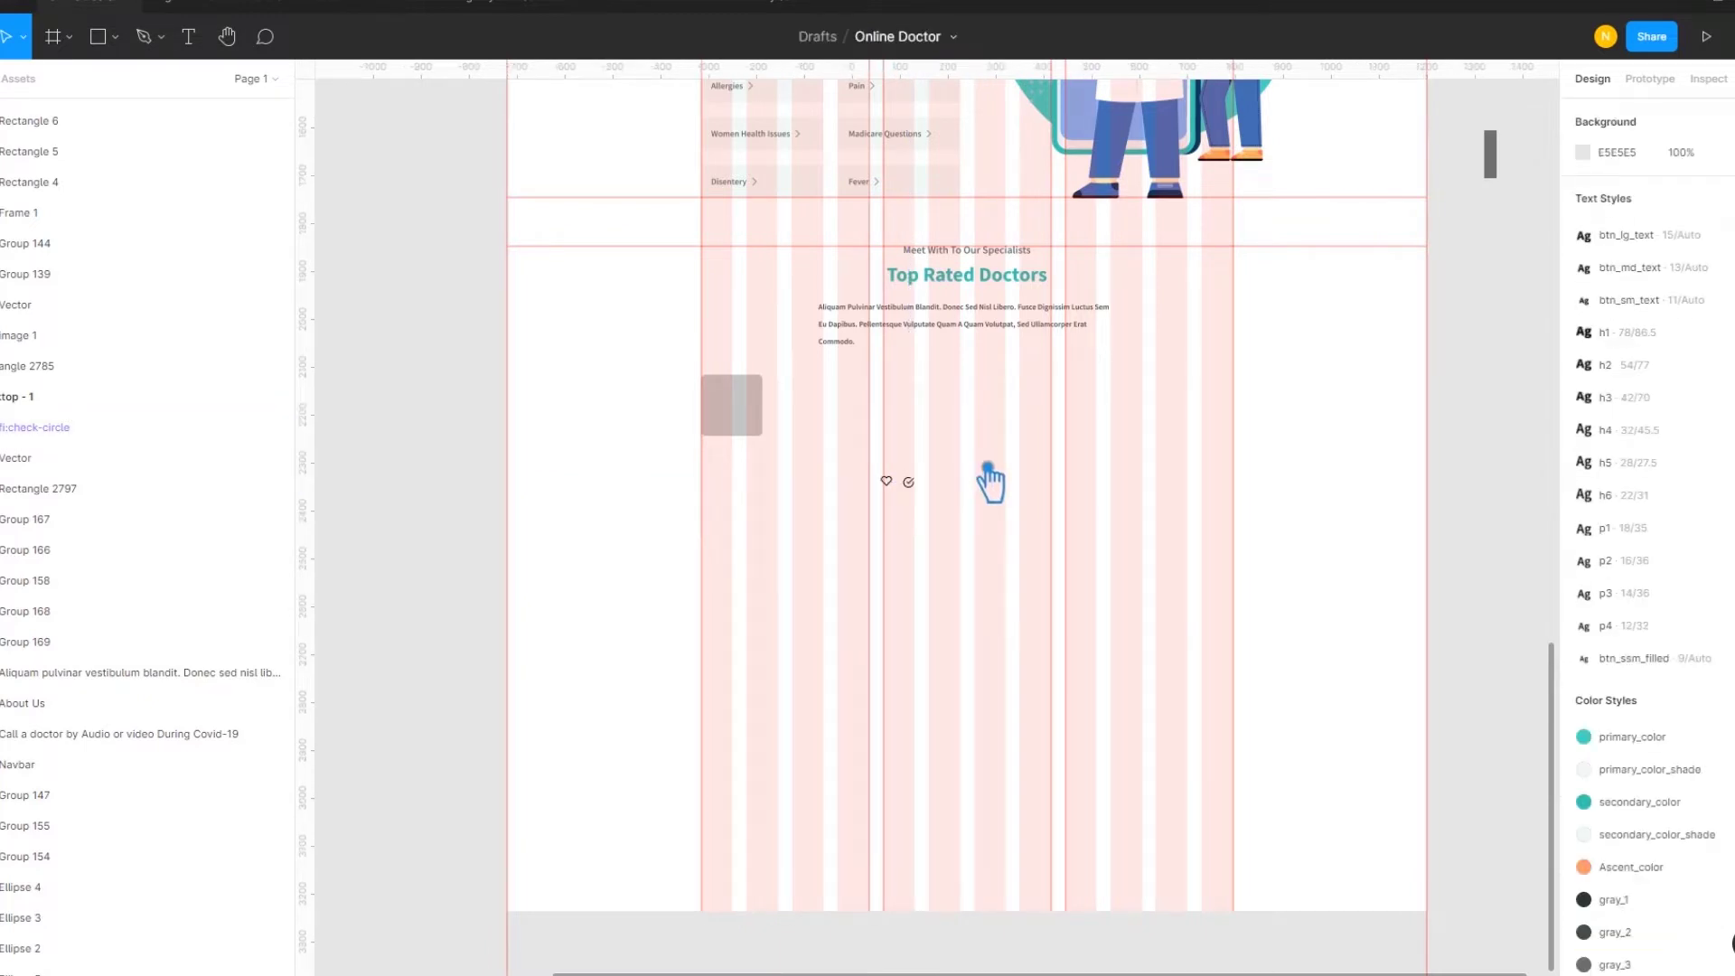
key(ctrl+plus)
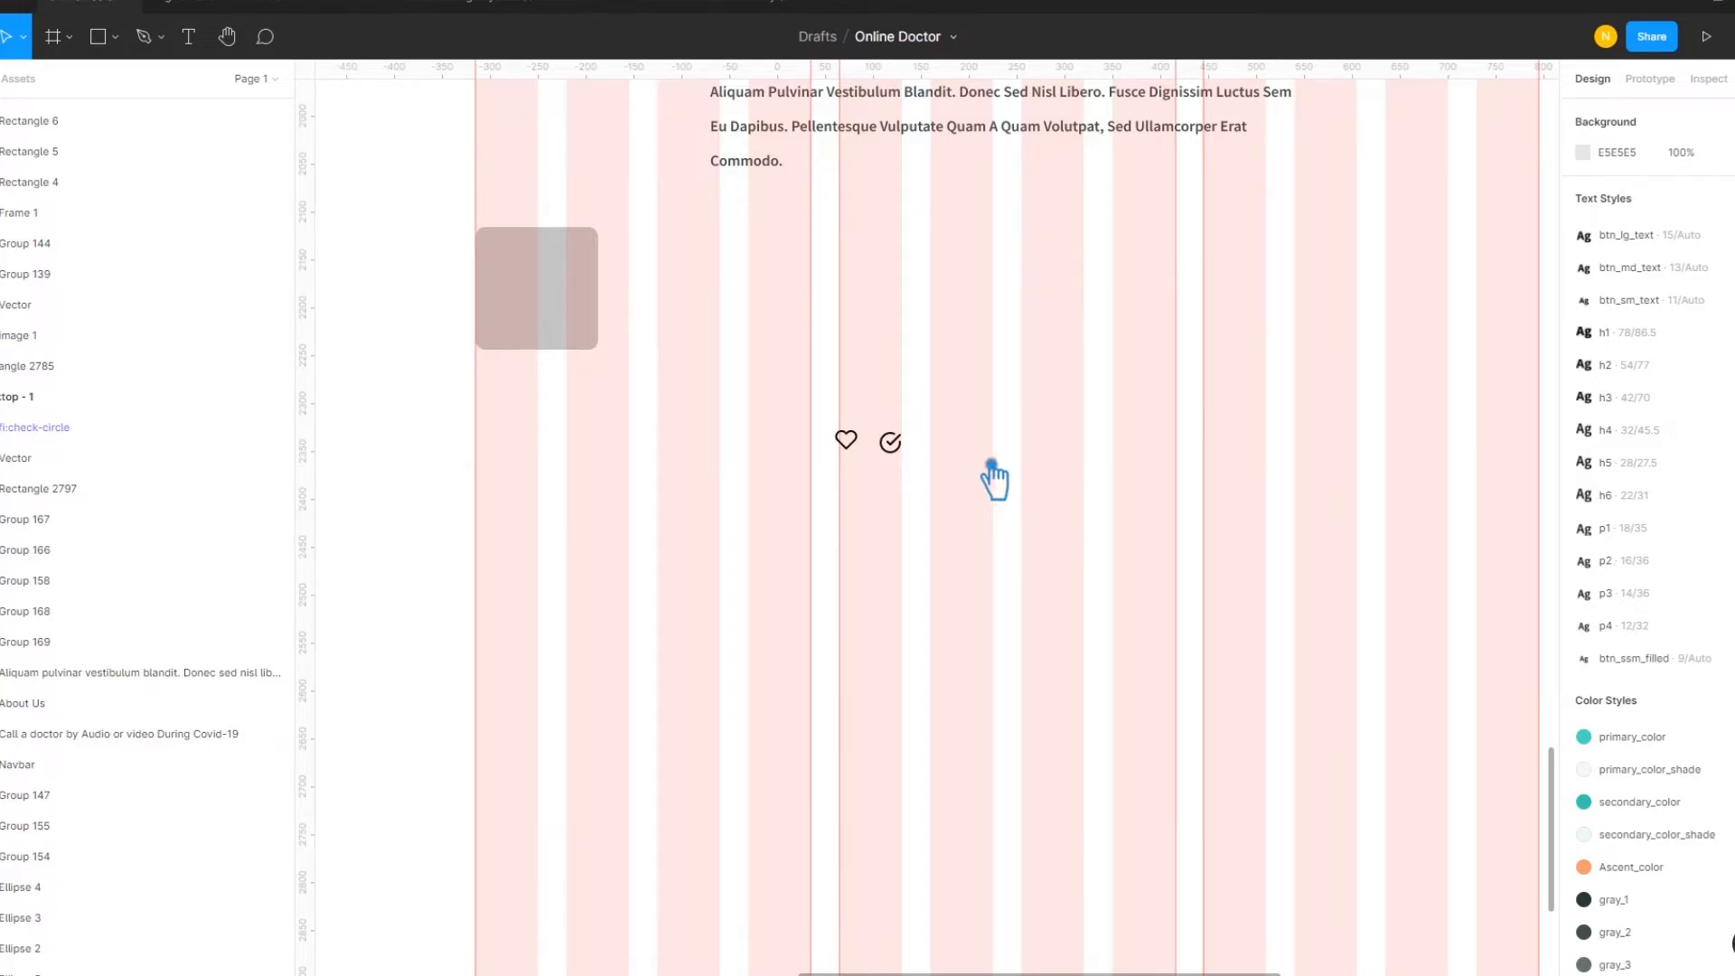
scroll(991, 466, down, 2)
scroll(992, 481, up, 3)
Select both vector pieces of the check-circle icon
mouse_move(1384, 694)
mouse_down()
mouse_move(1267, 644)
mouse_move(881, 231)
mouse_up()
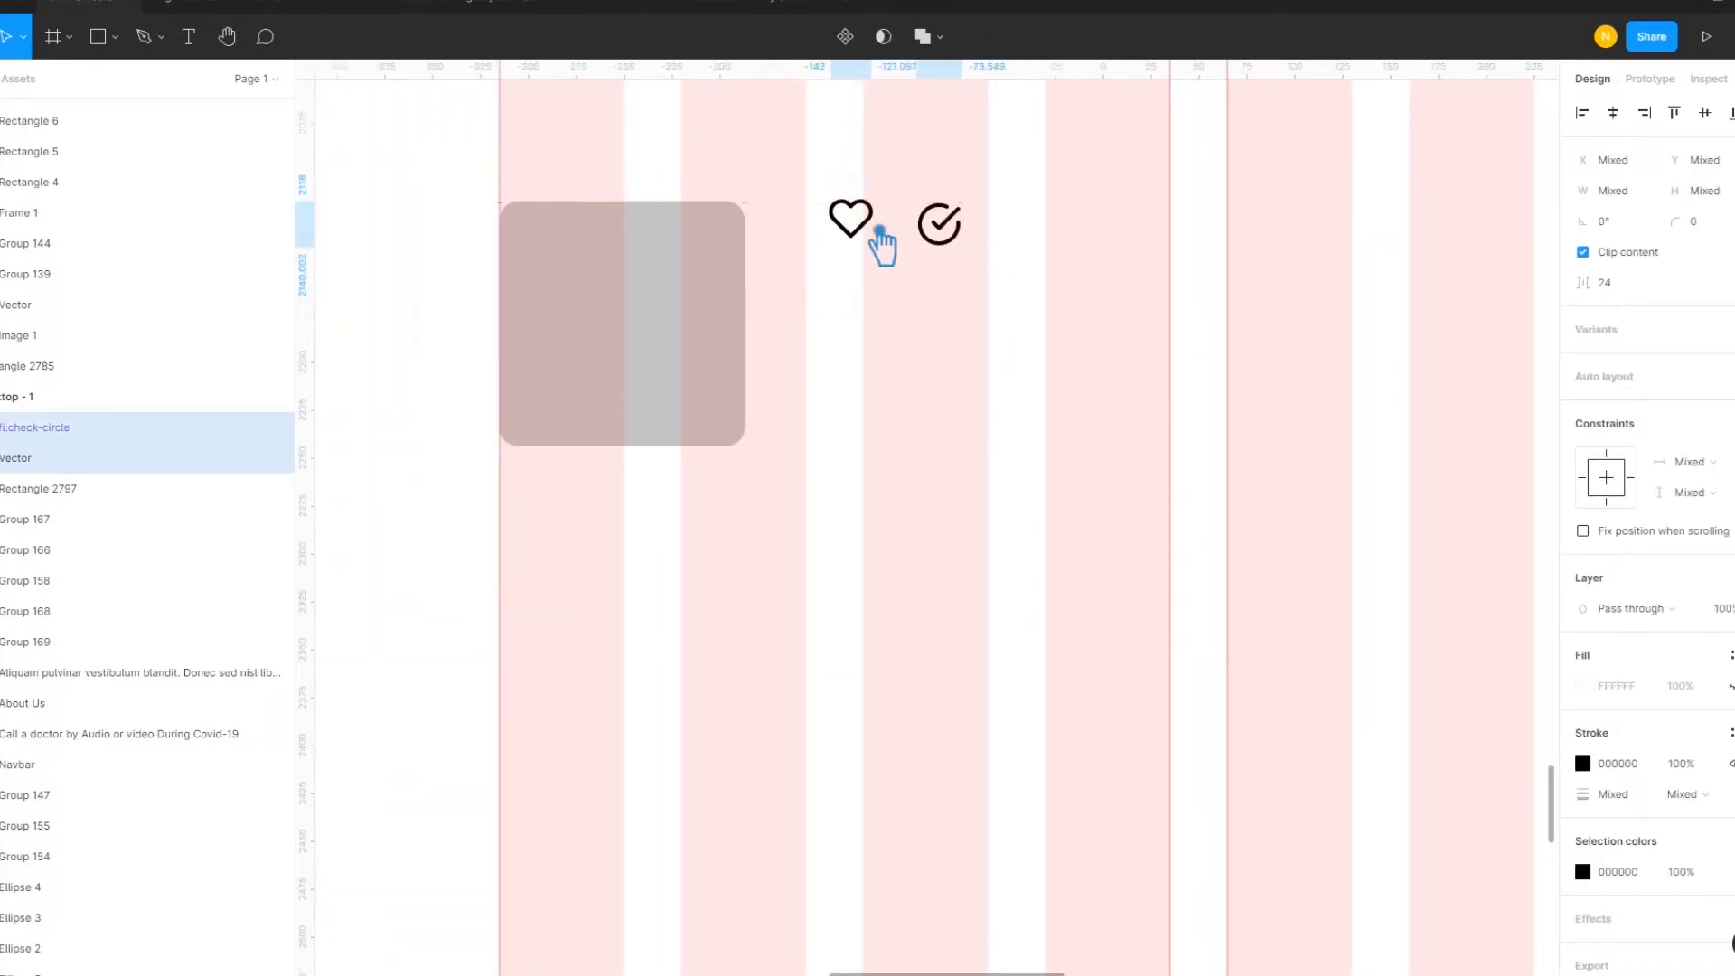
click(956, 231)
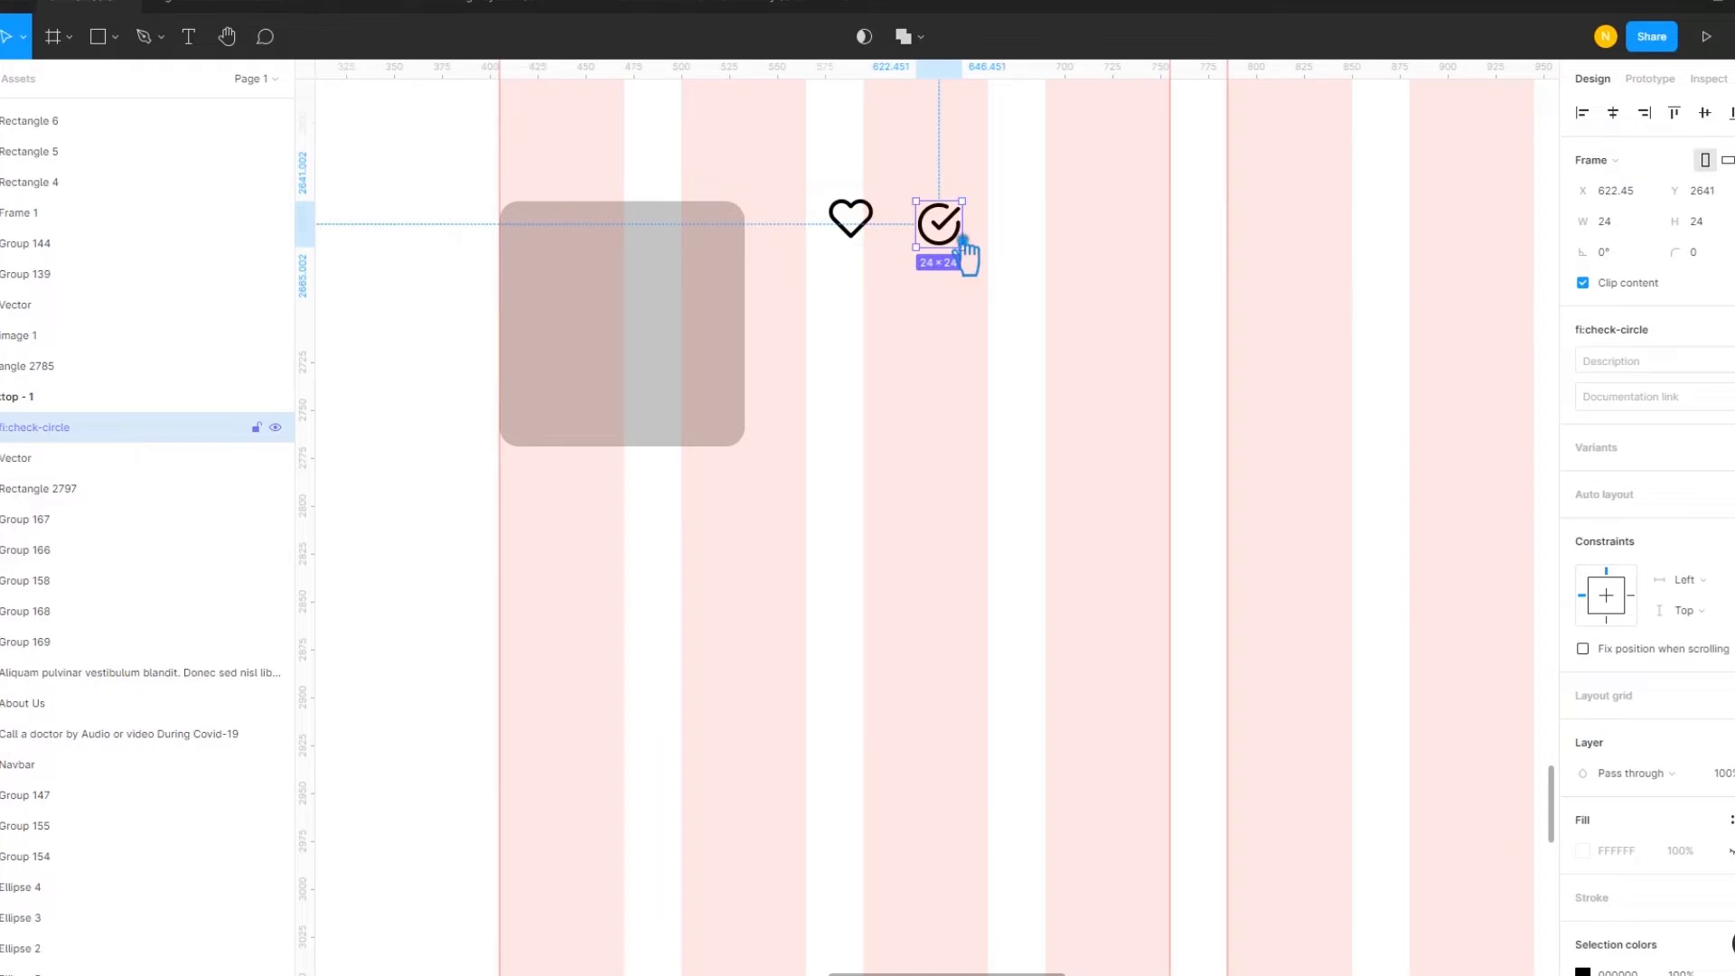
right_click(930, 228)
click(890, 512)
right_click(933, 229)
click(878, 426)
double_click(940, 237)
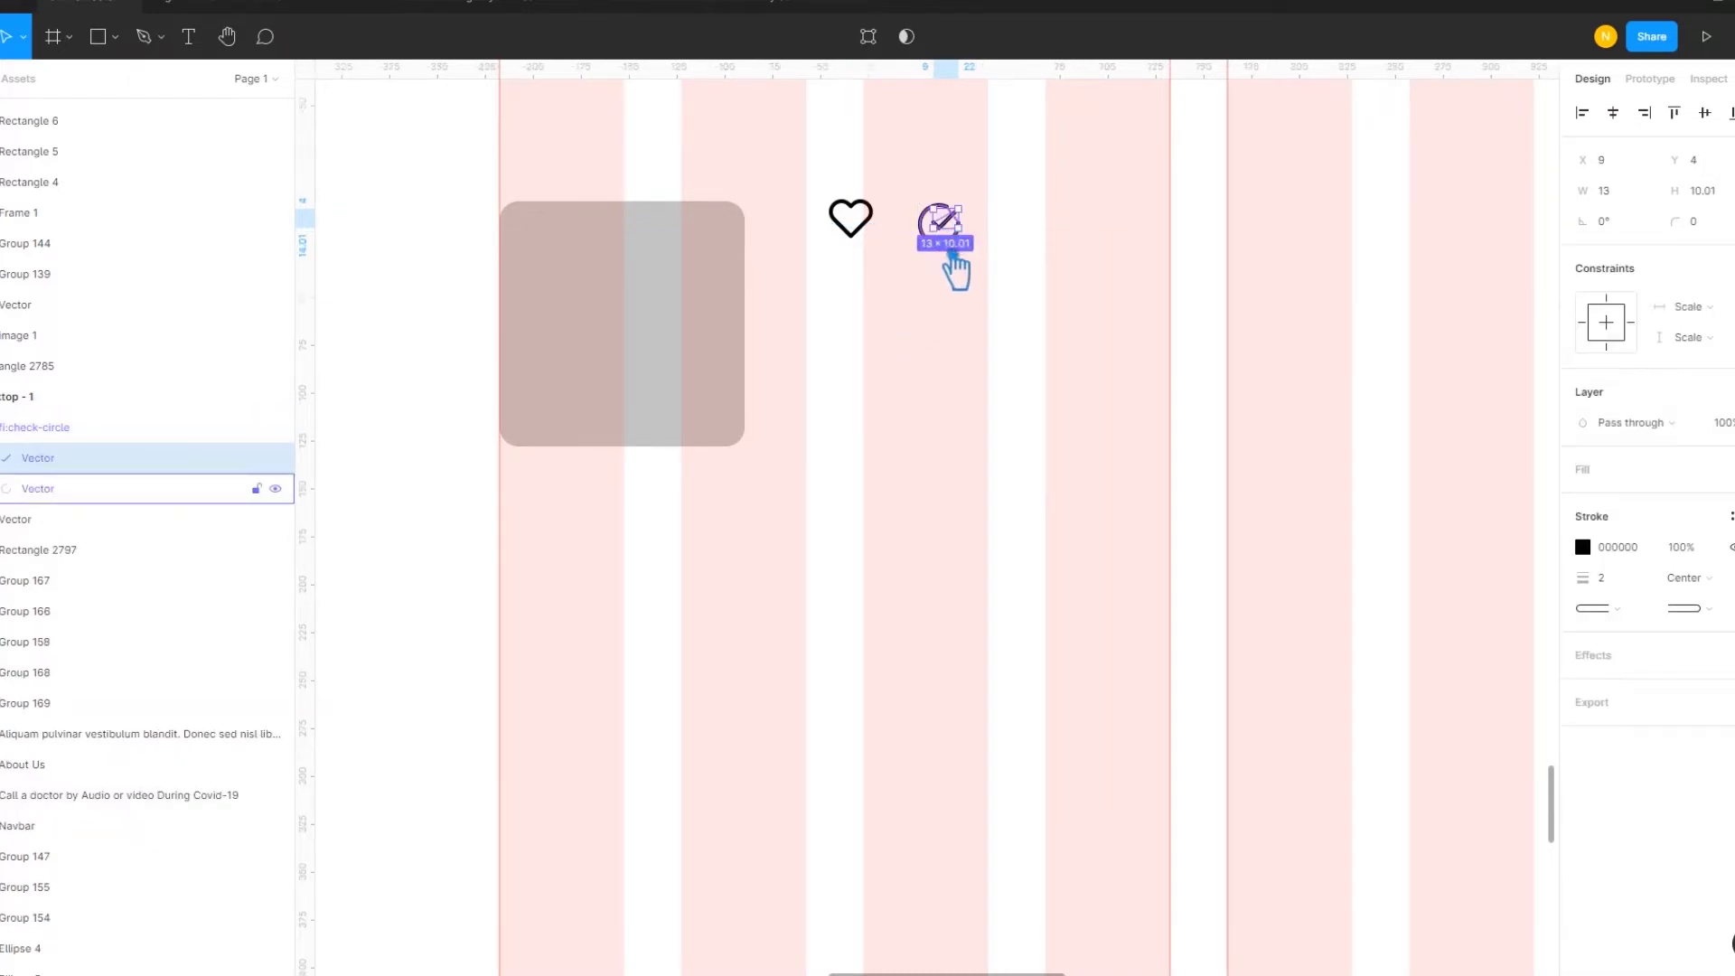
shift+click(950, 242)
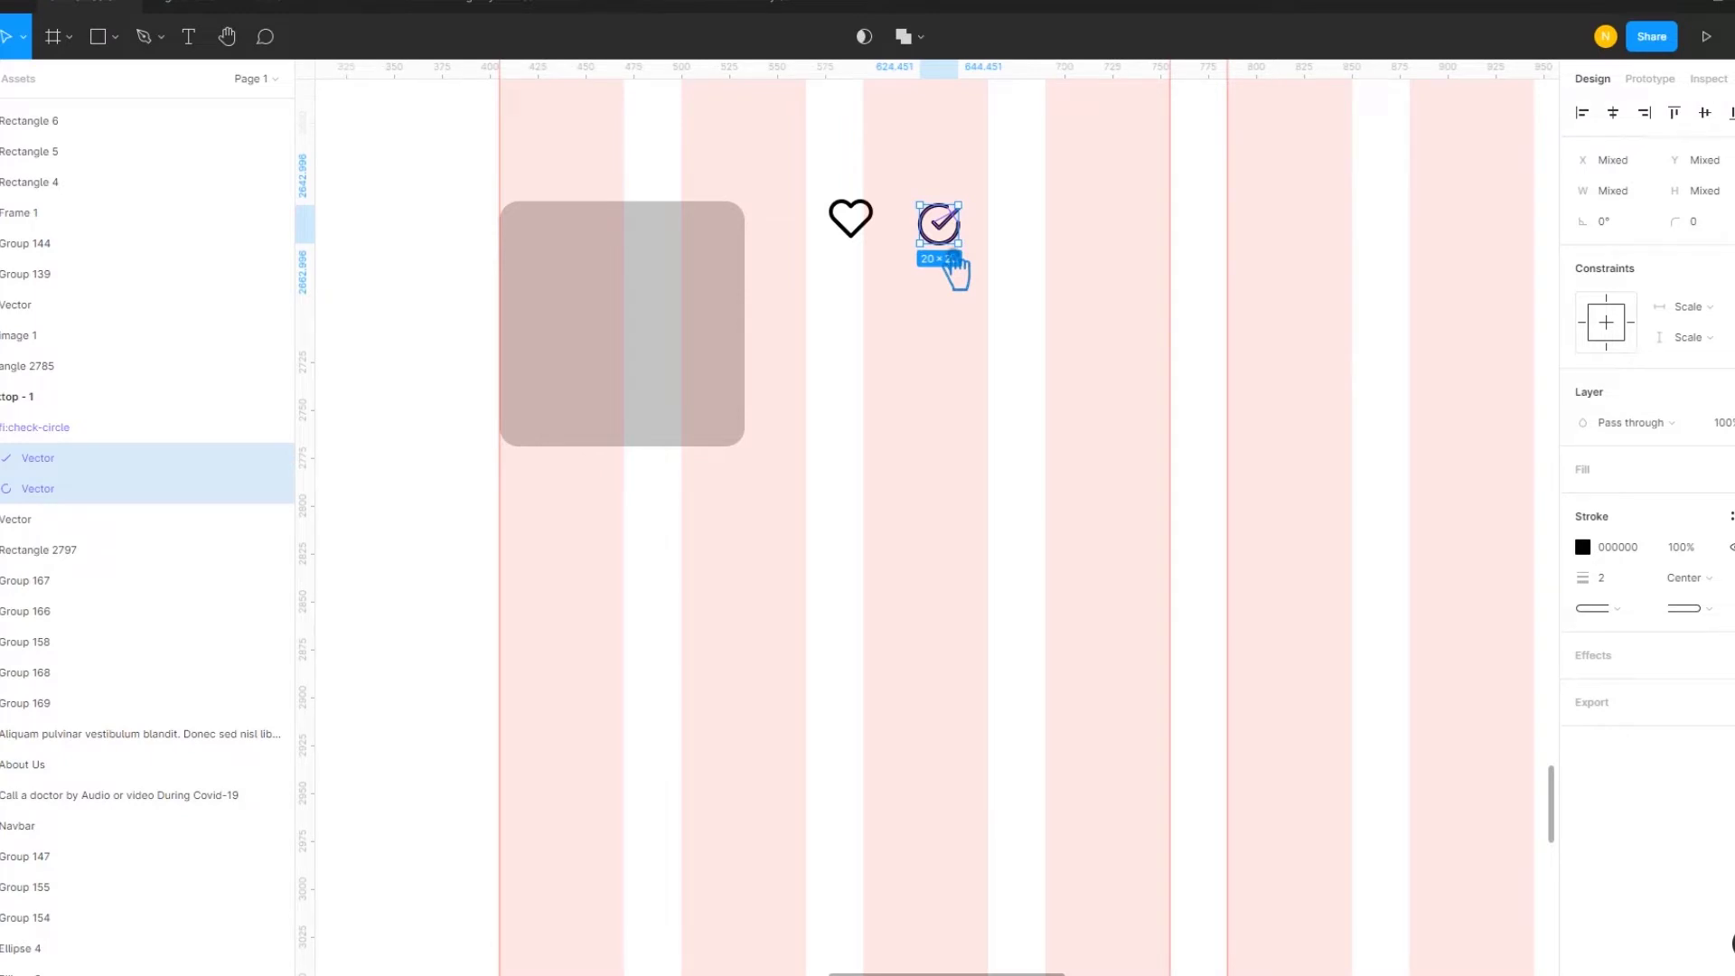
Move the check-circle lower in the frame and group its two vectors into one icon
key(ctrl+x)
click(914, 336)
key(ctrl+v)
drag(980, 313, 940, 217)
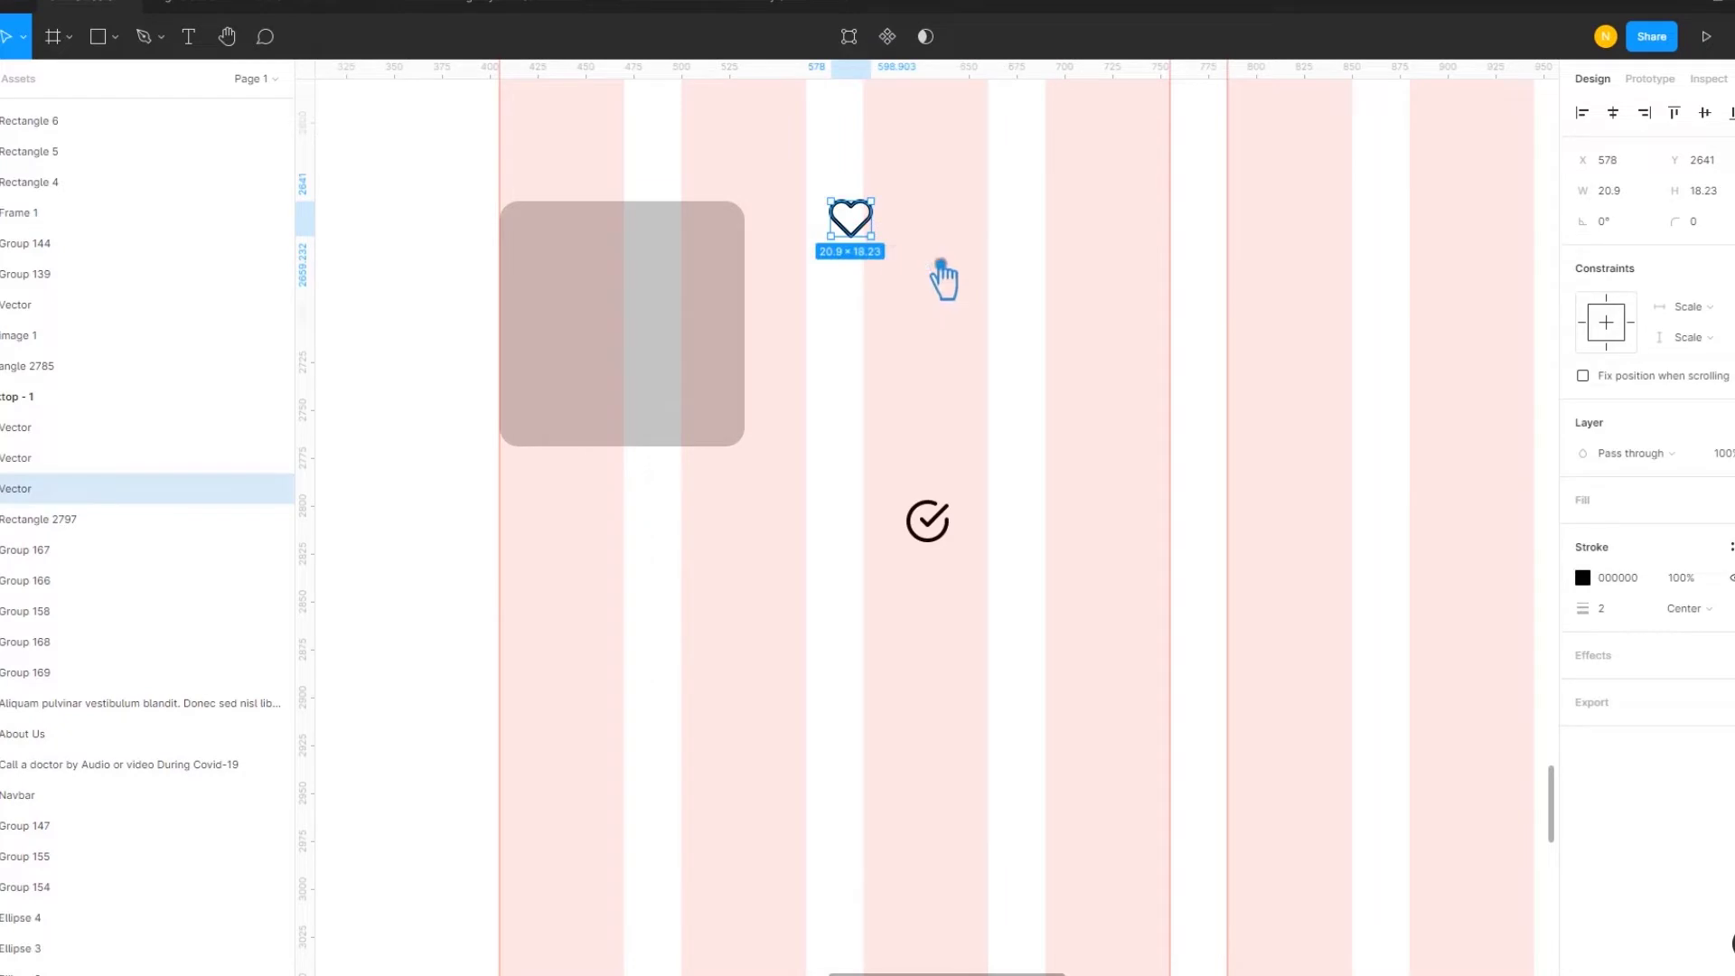
key(Delete)
drag(1012, 591, 886, 495)
key(ctrl+g)
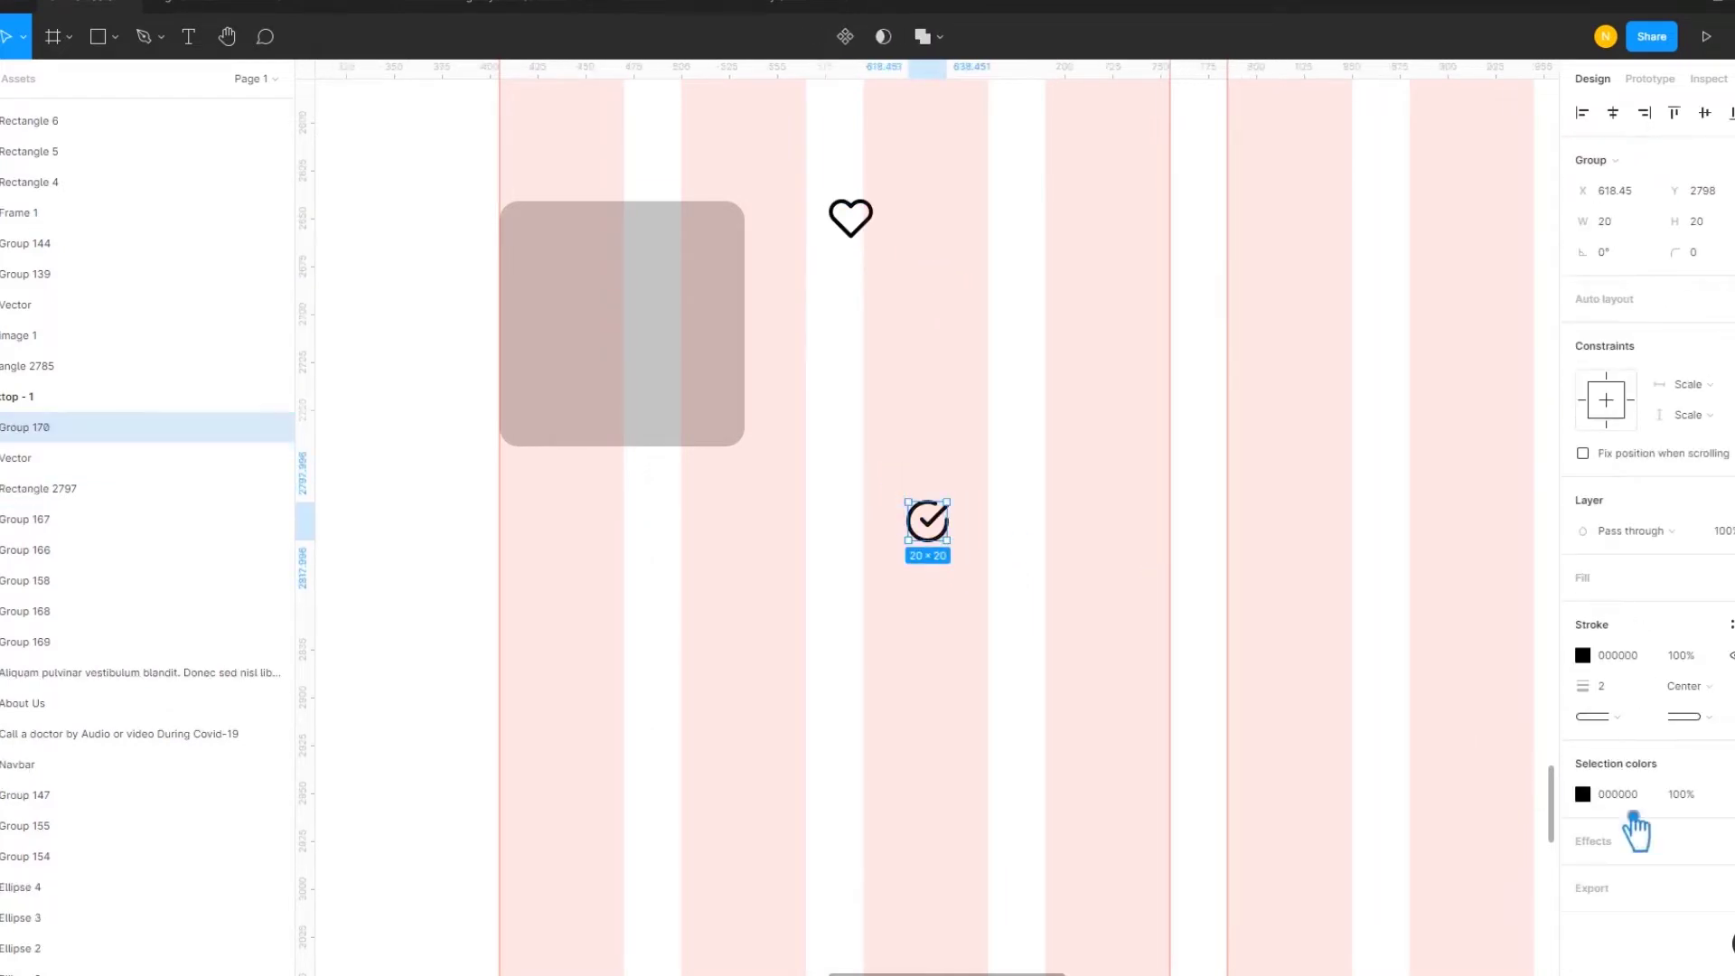
click(1626, 699)
text(3)
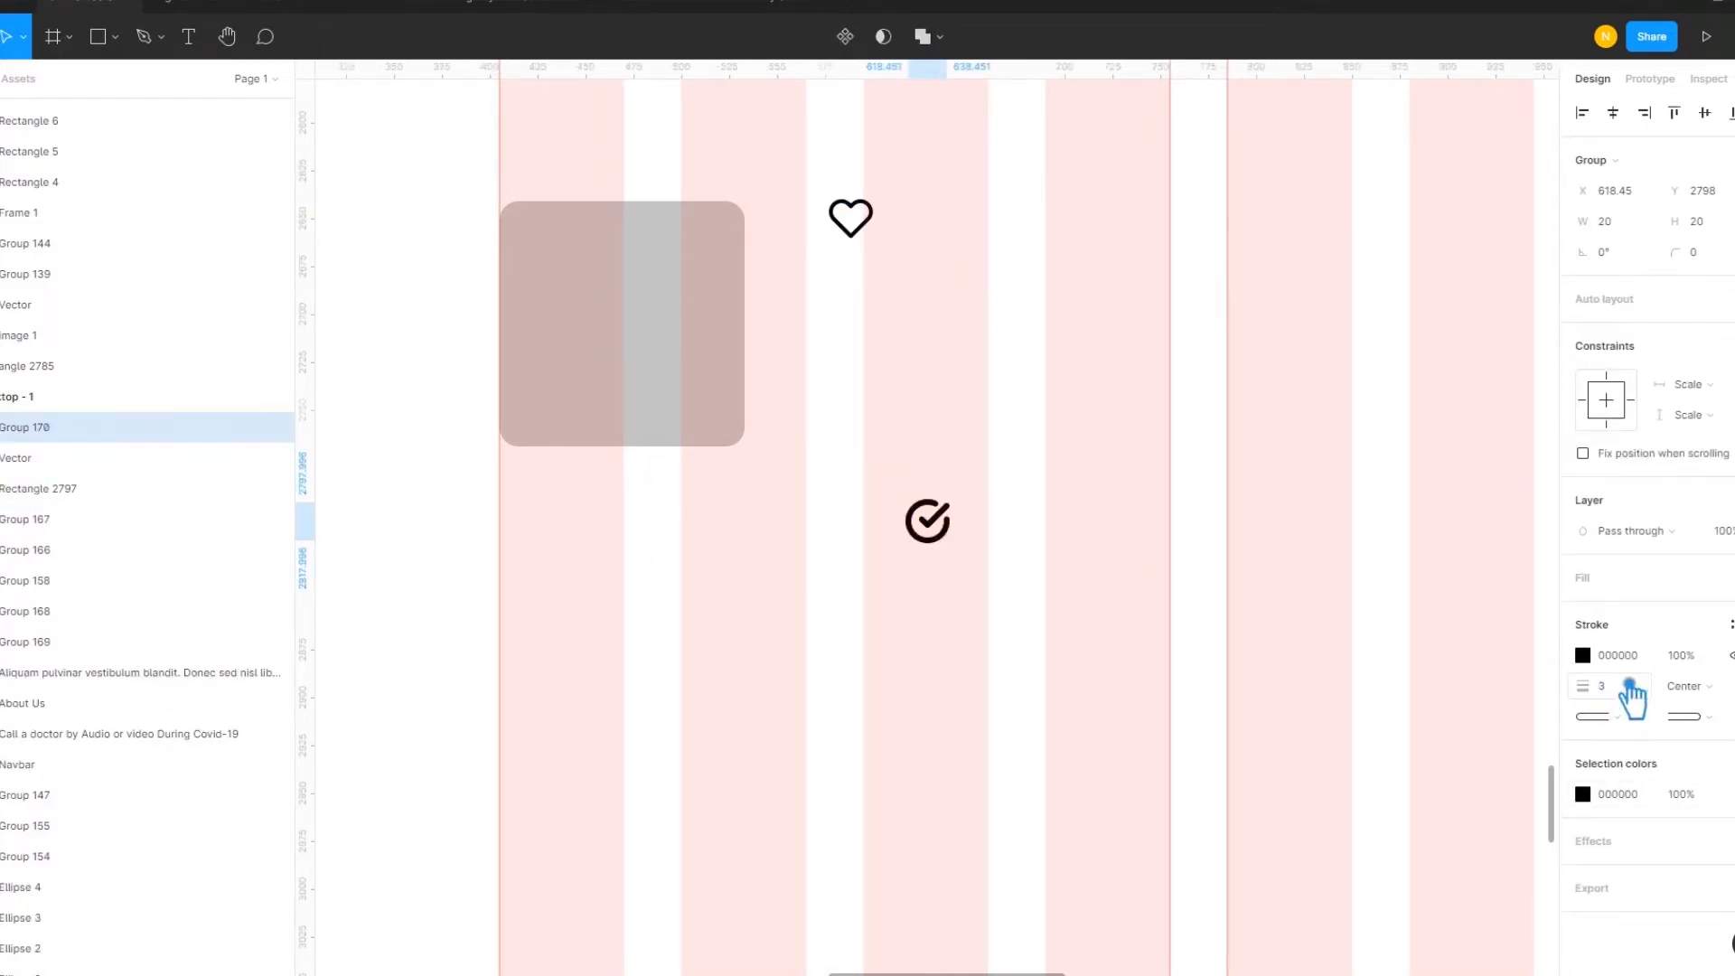
Set the heart icon's stroke weight to 2.5
click(956, 429)
click(867, 235)
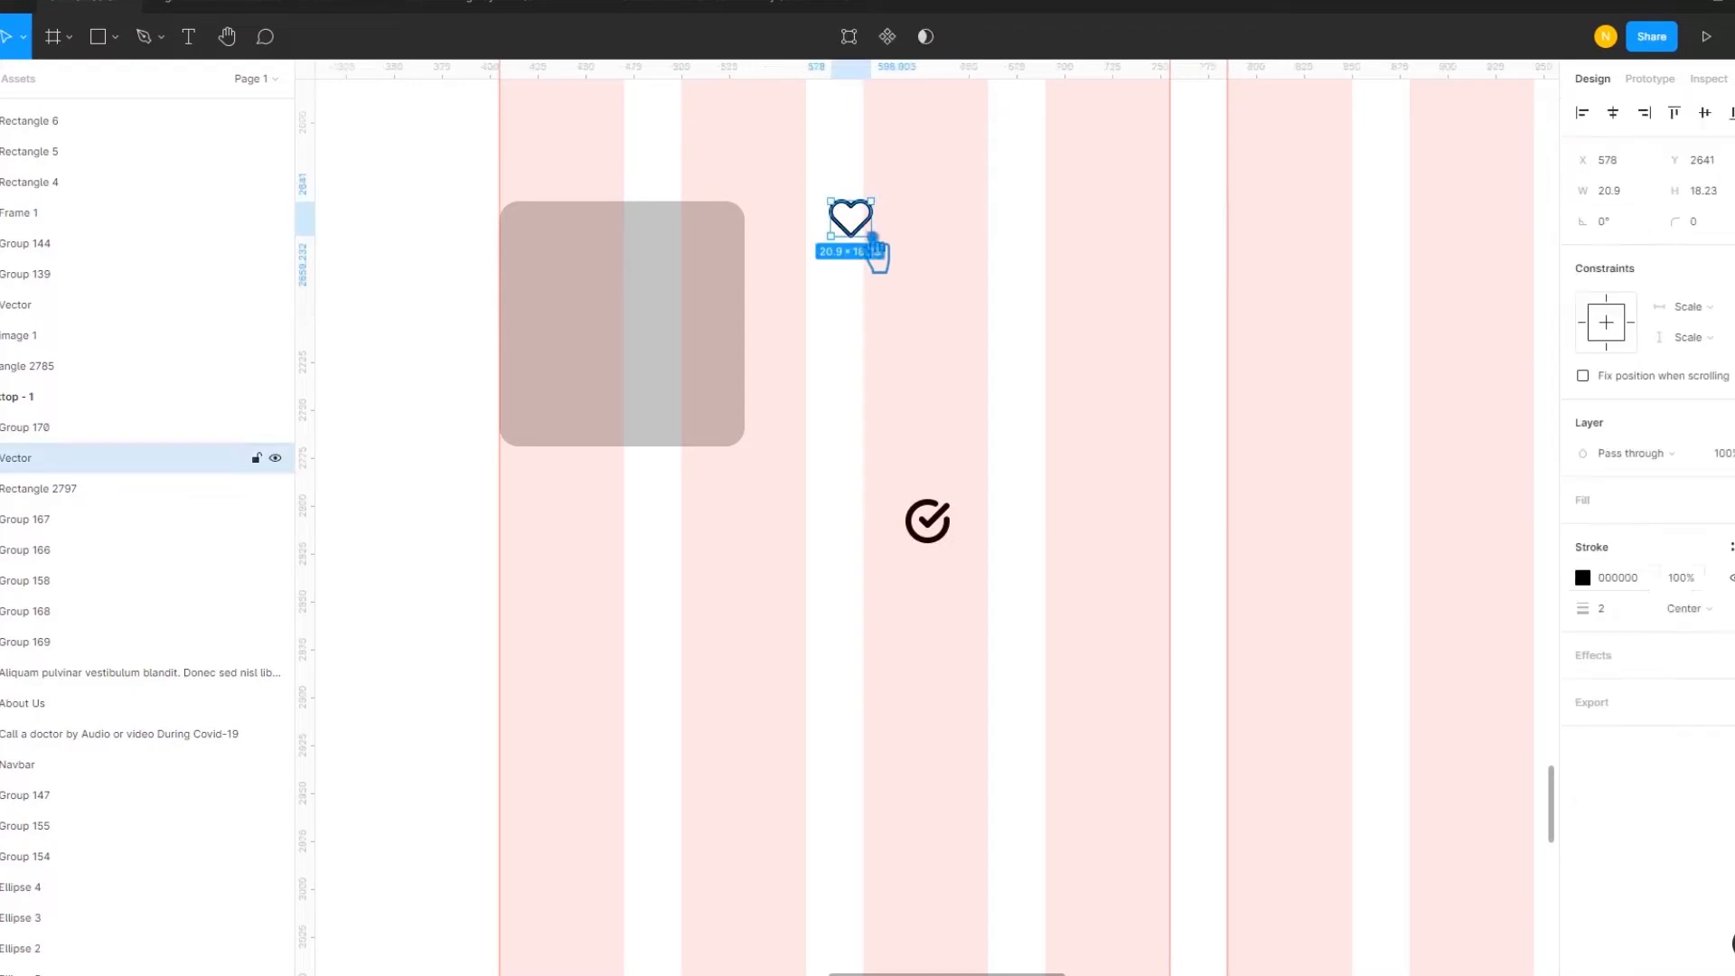
text(3)
key(Return)
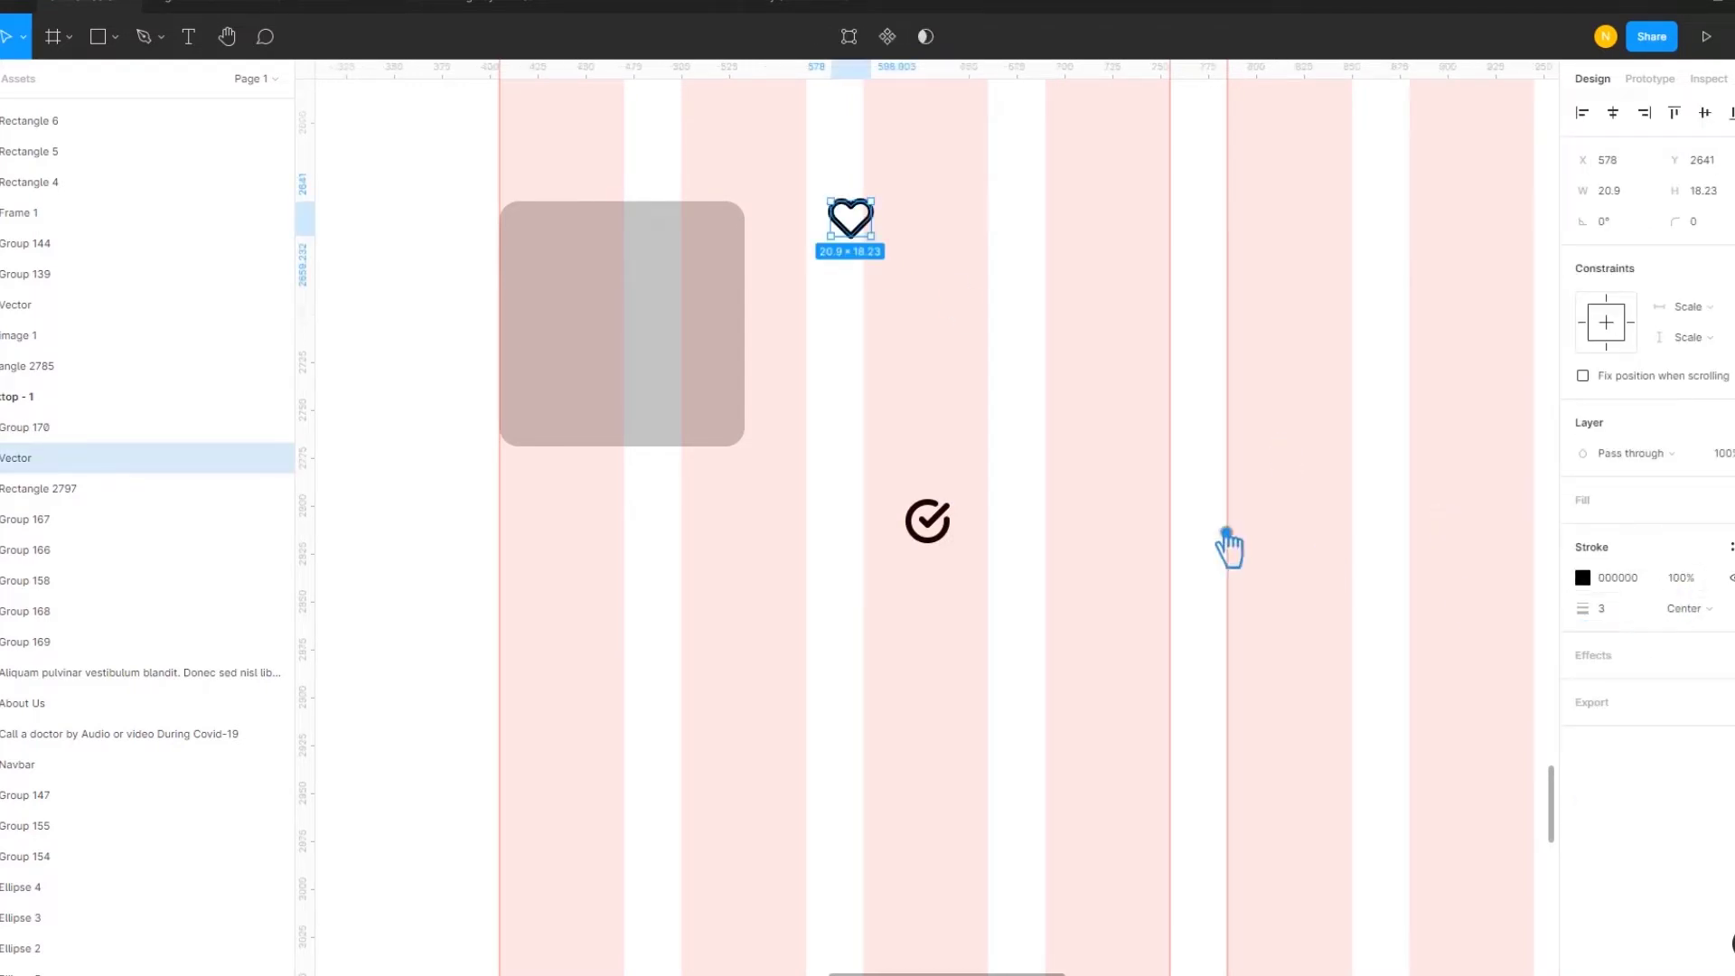
click(1166, 529)
click(867, 230)
click(1640, 608)
key(Return)
Set the check-circle icon's stroke weight to 2.5
click(928, 519)
click(1641, 686)
text(2)
key(Return)
click(1133, 632)
click(926, 515)
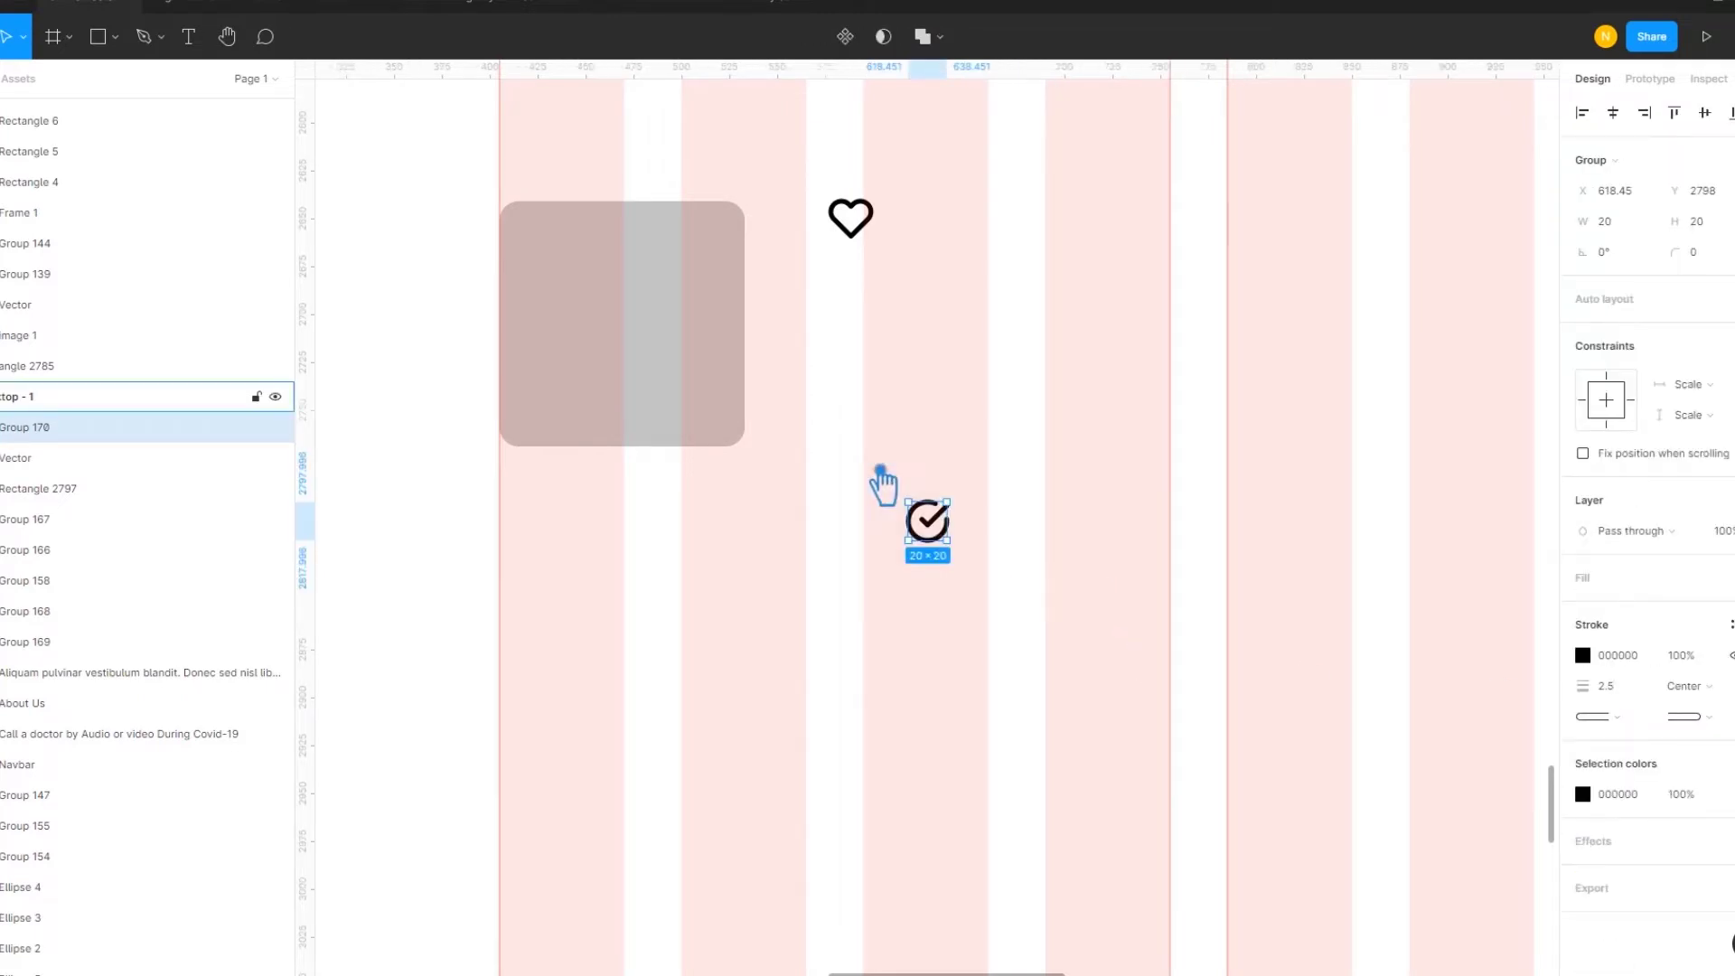
Nudge the heart, move the check icon up beside it, and draw a circle over the check
click(1026, 491)
mouse_move(867, 244)
mouse_down()
mouse_move(853, 264)
mouse_move(858, 249)
mouse_up()
click(969, 497)
drag(953, 520, 947, 236)
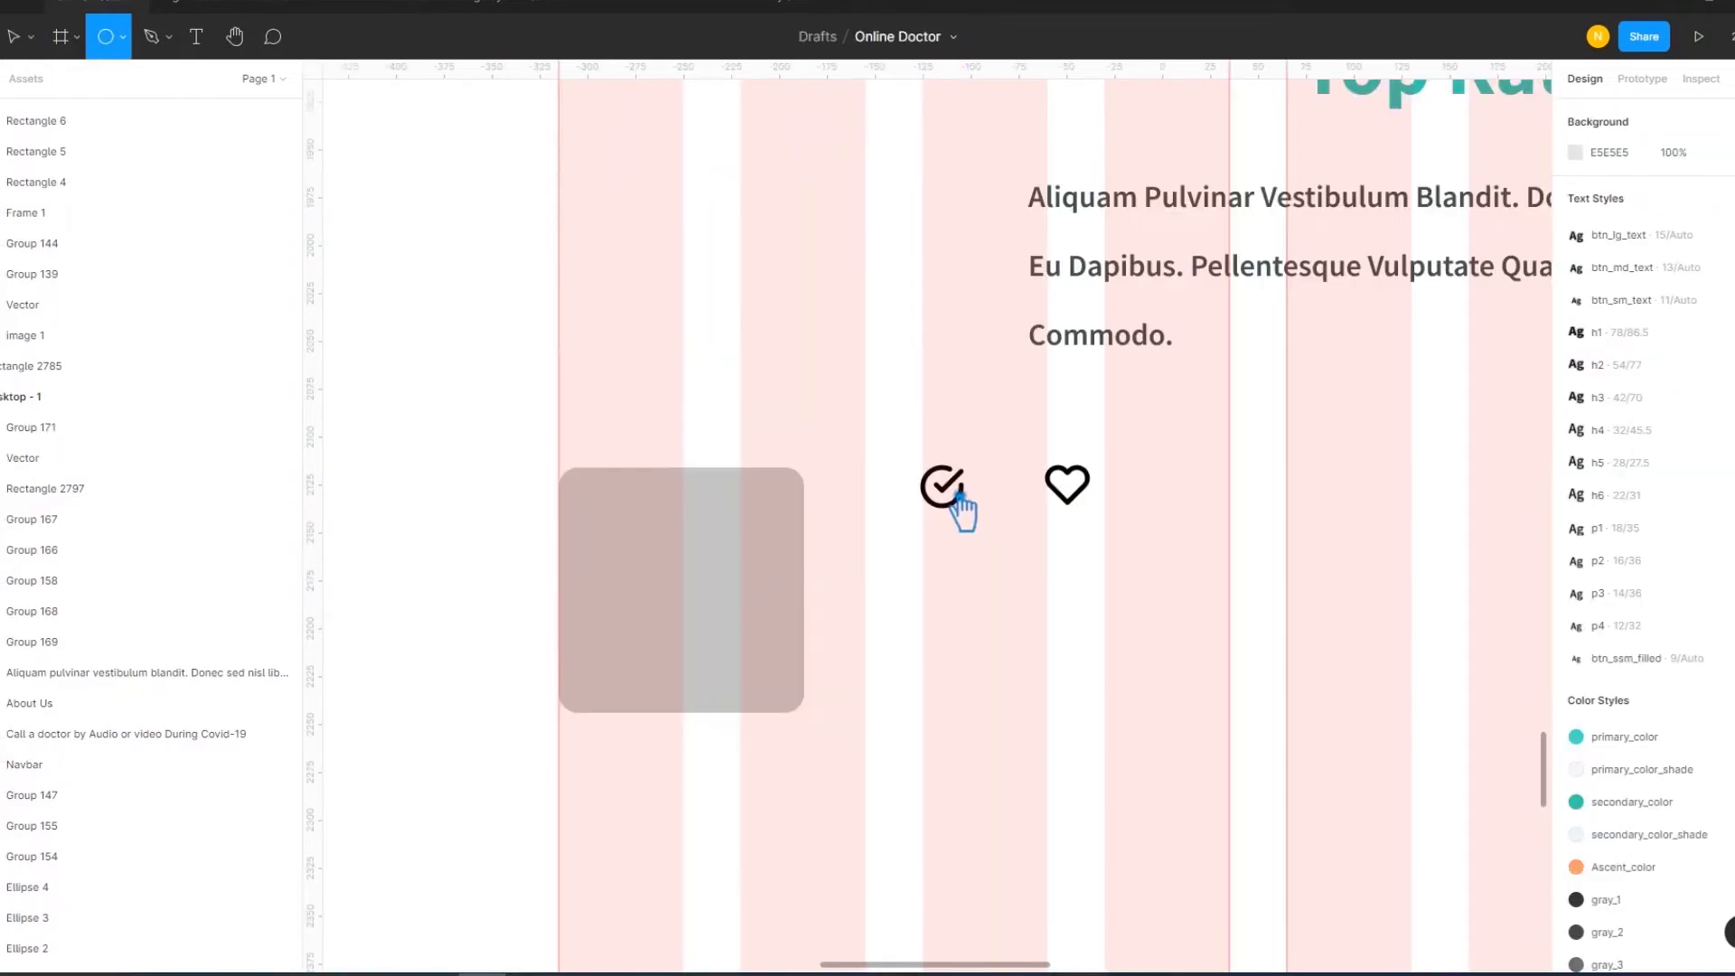
key(o)
drag(941, 486, 1001, 532)
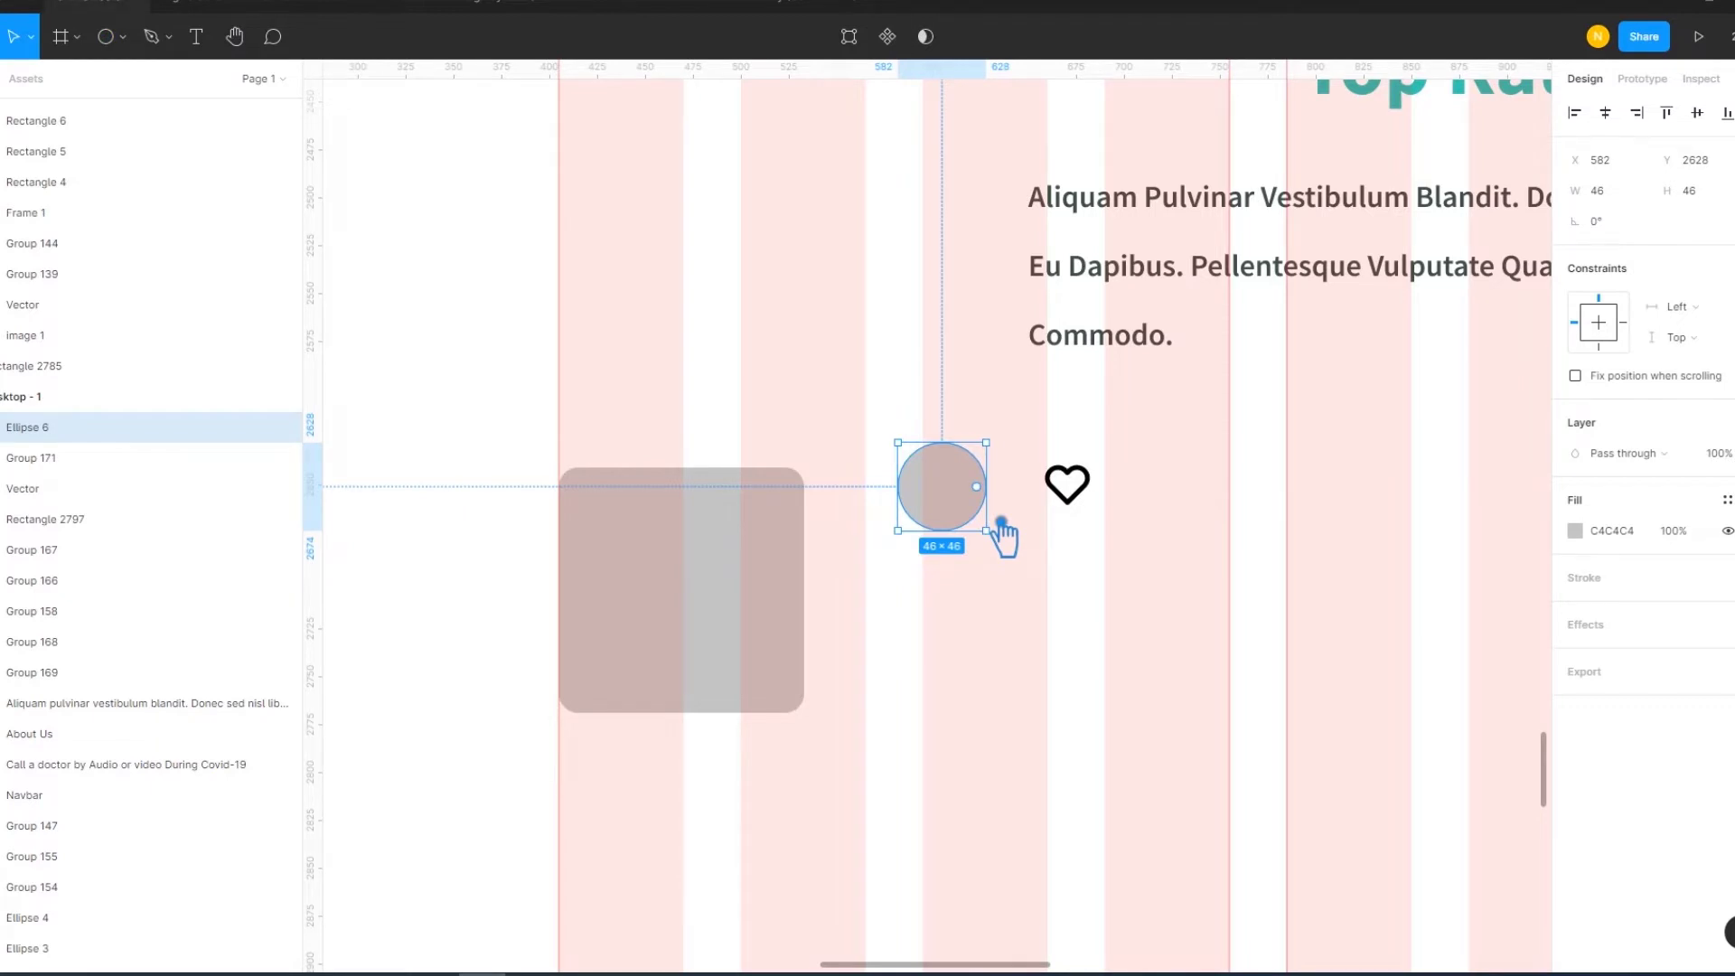
Send the circle behind the check icon and fill it with primary_color_shade
click(1088, 608)
click(976, 522)
key(ctrl+alt+bracketleft)
click(1051, 560)
click(977, 533)
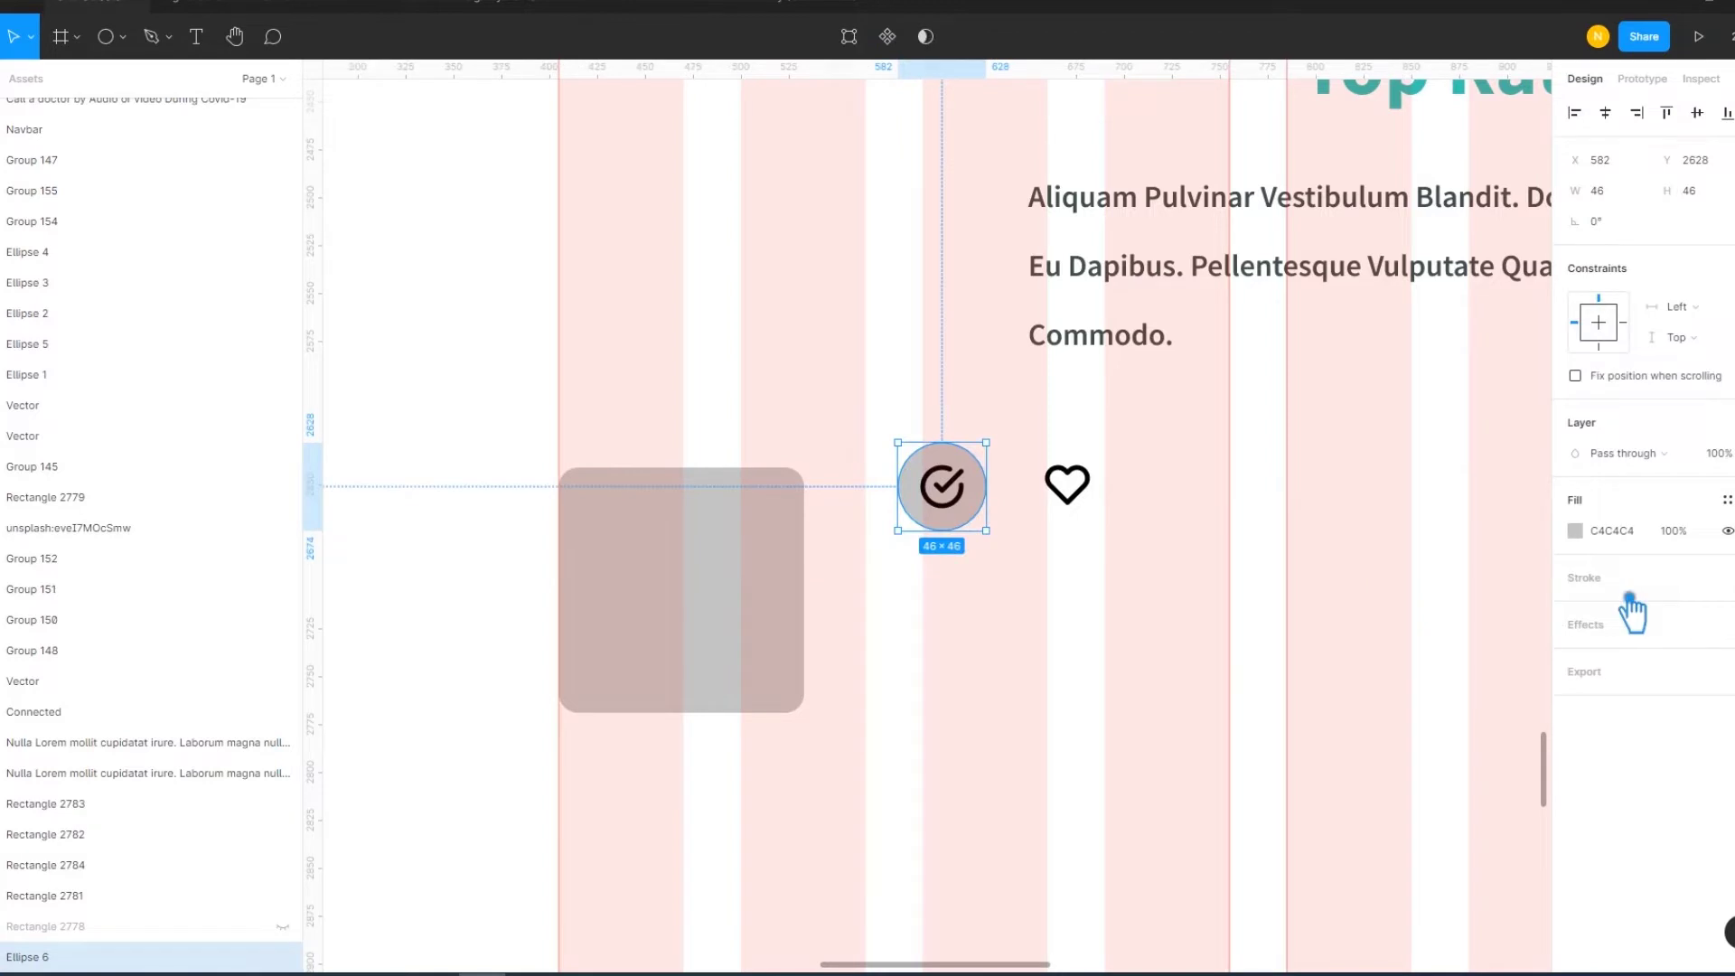
click(1726, 499)
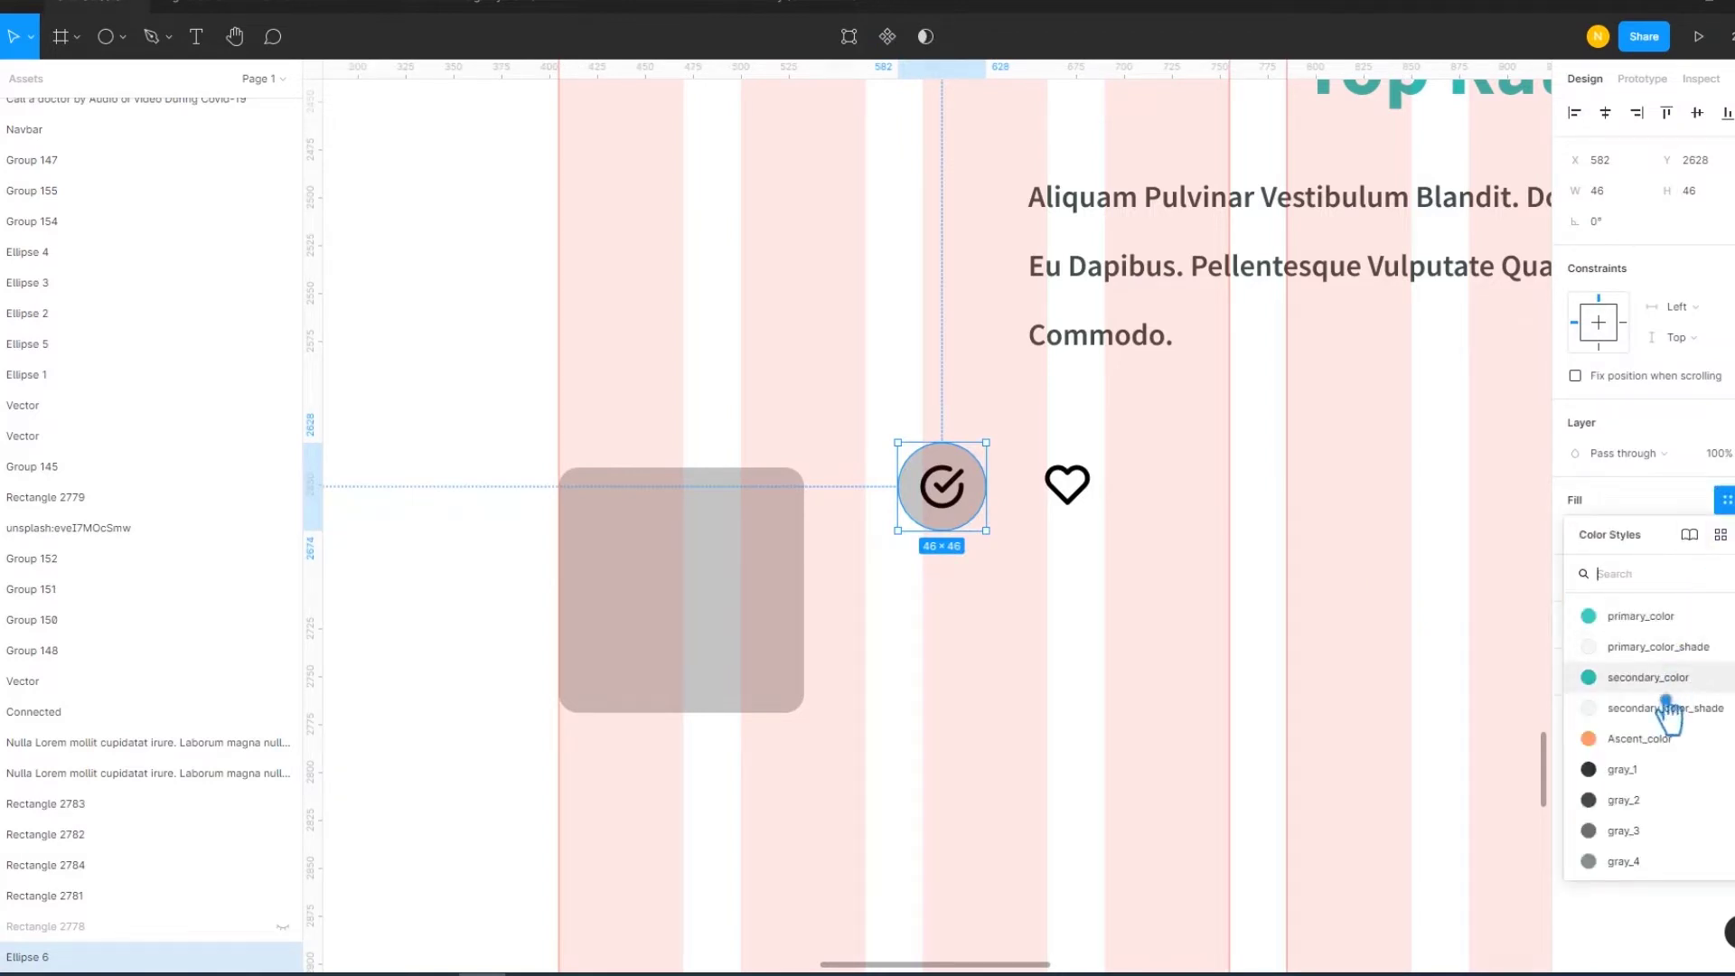
click(1660, 658)
Give the check icon a primary_color stroke
click(984, 535)
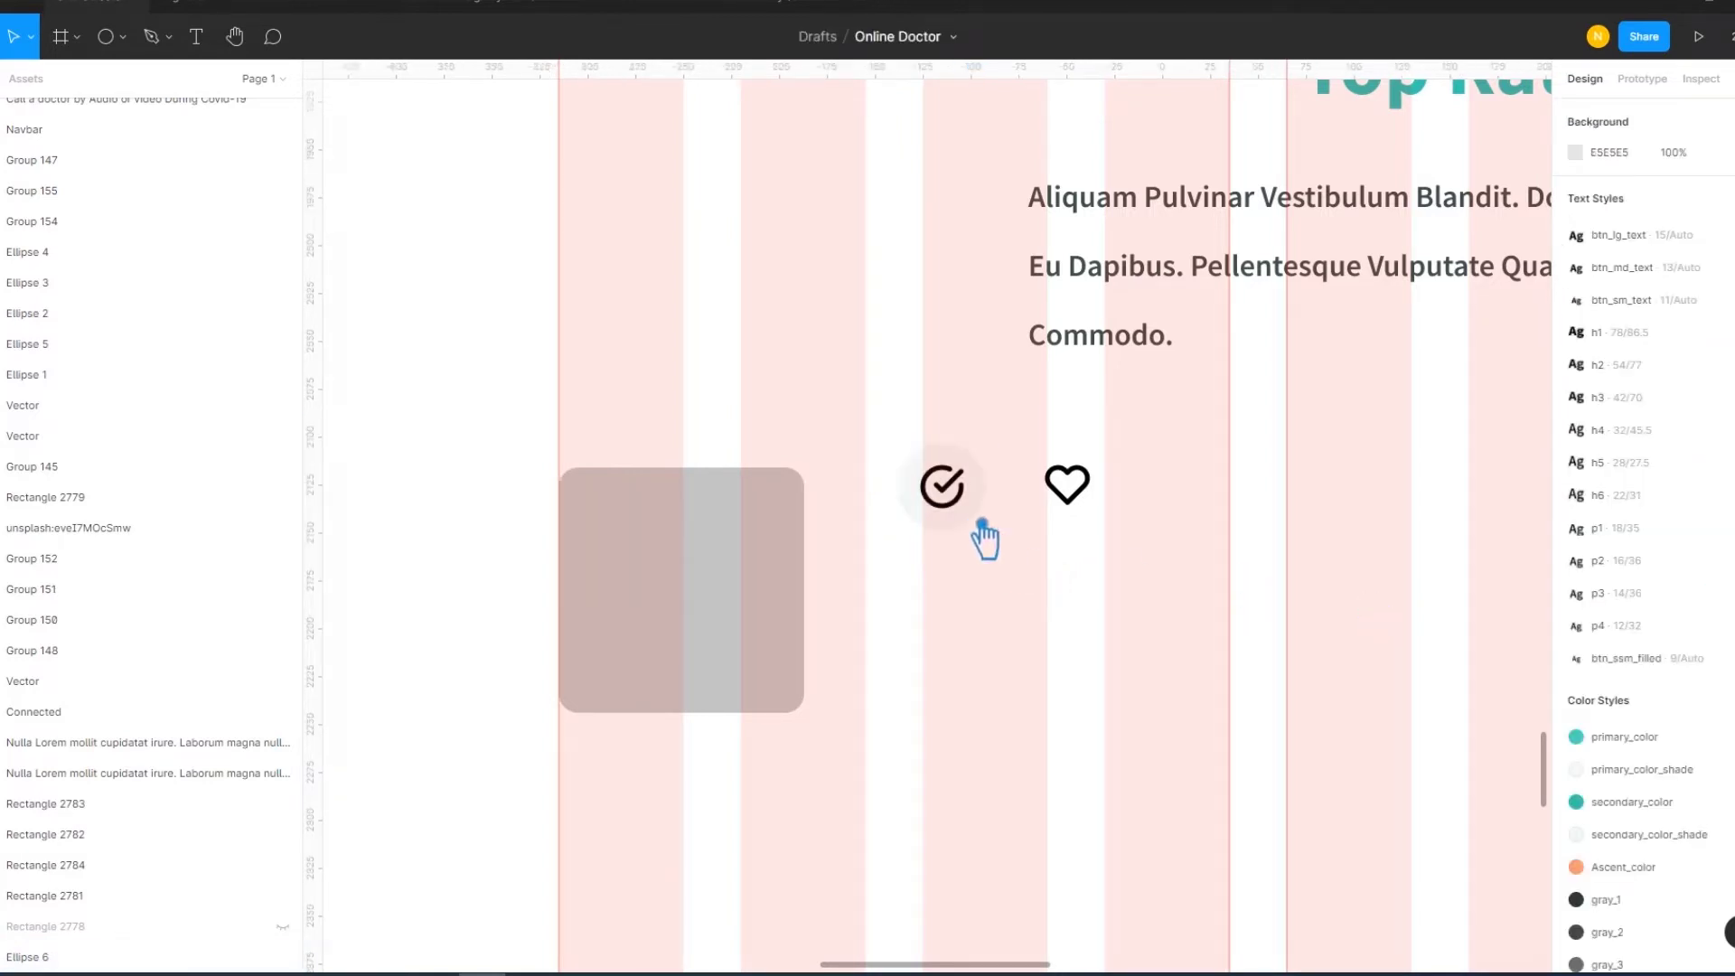
click(959, 508)
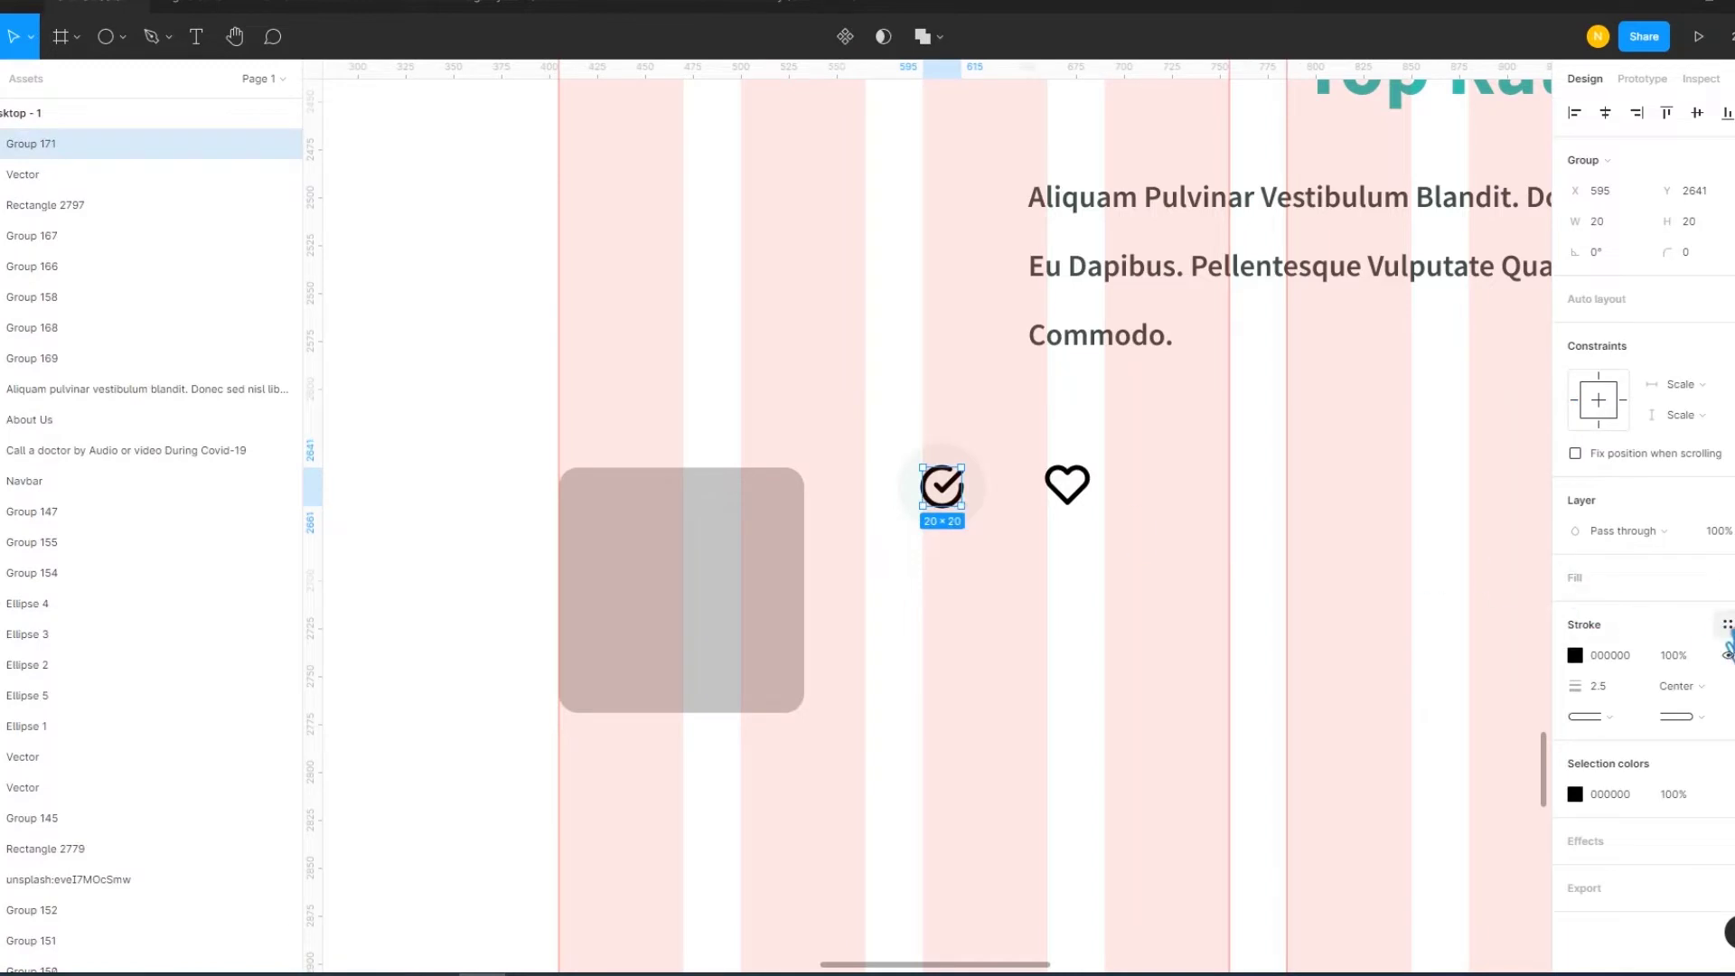
click(1722, 624)
click(1699, 713)
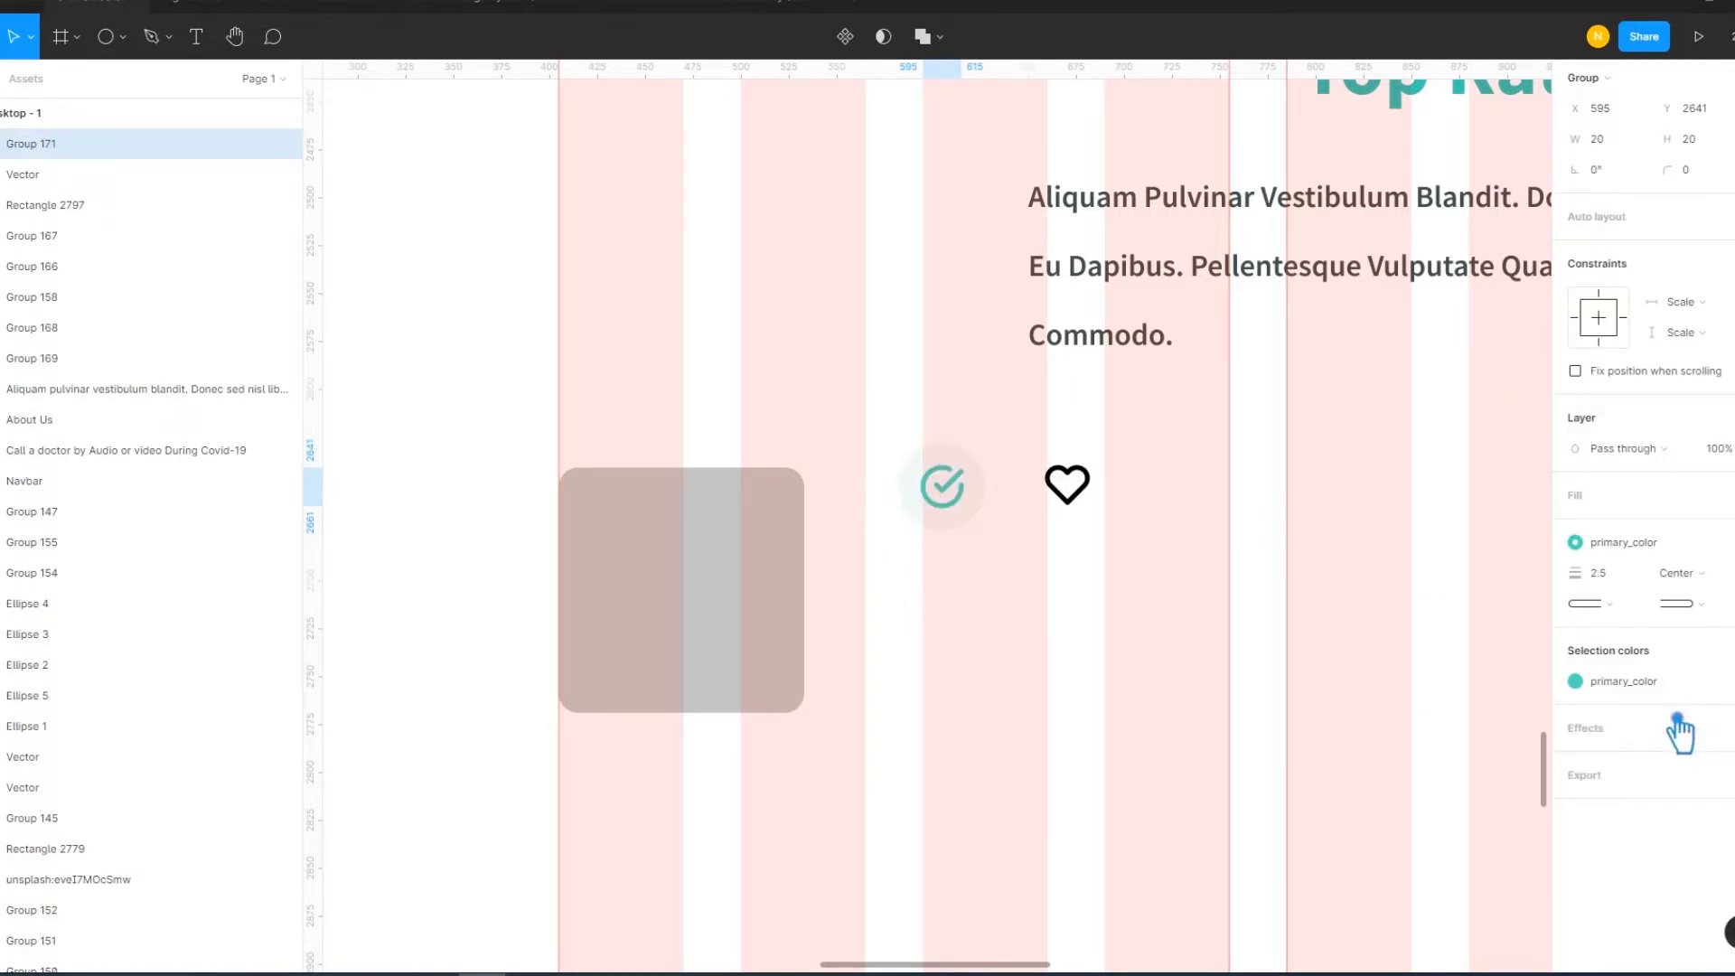
click(1124, 542)
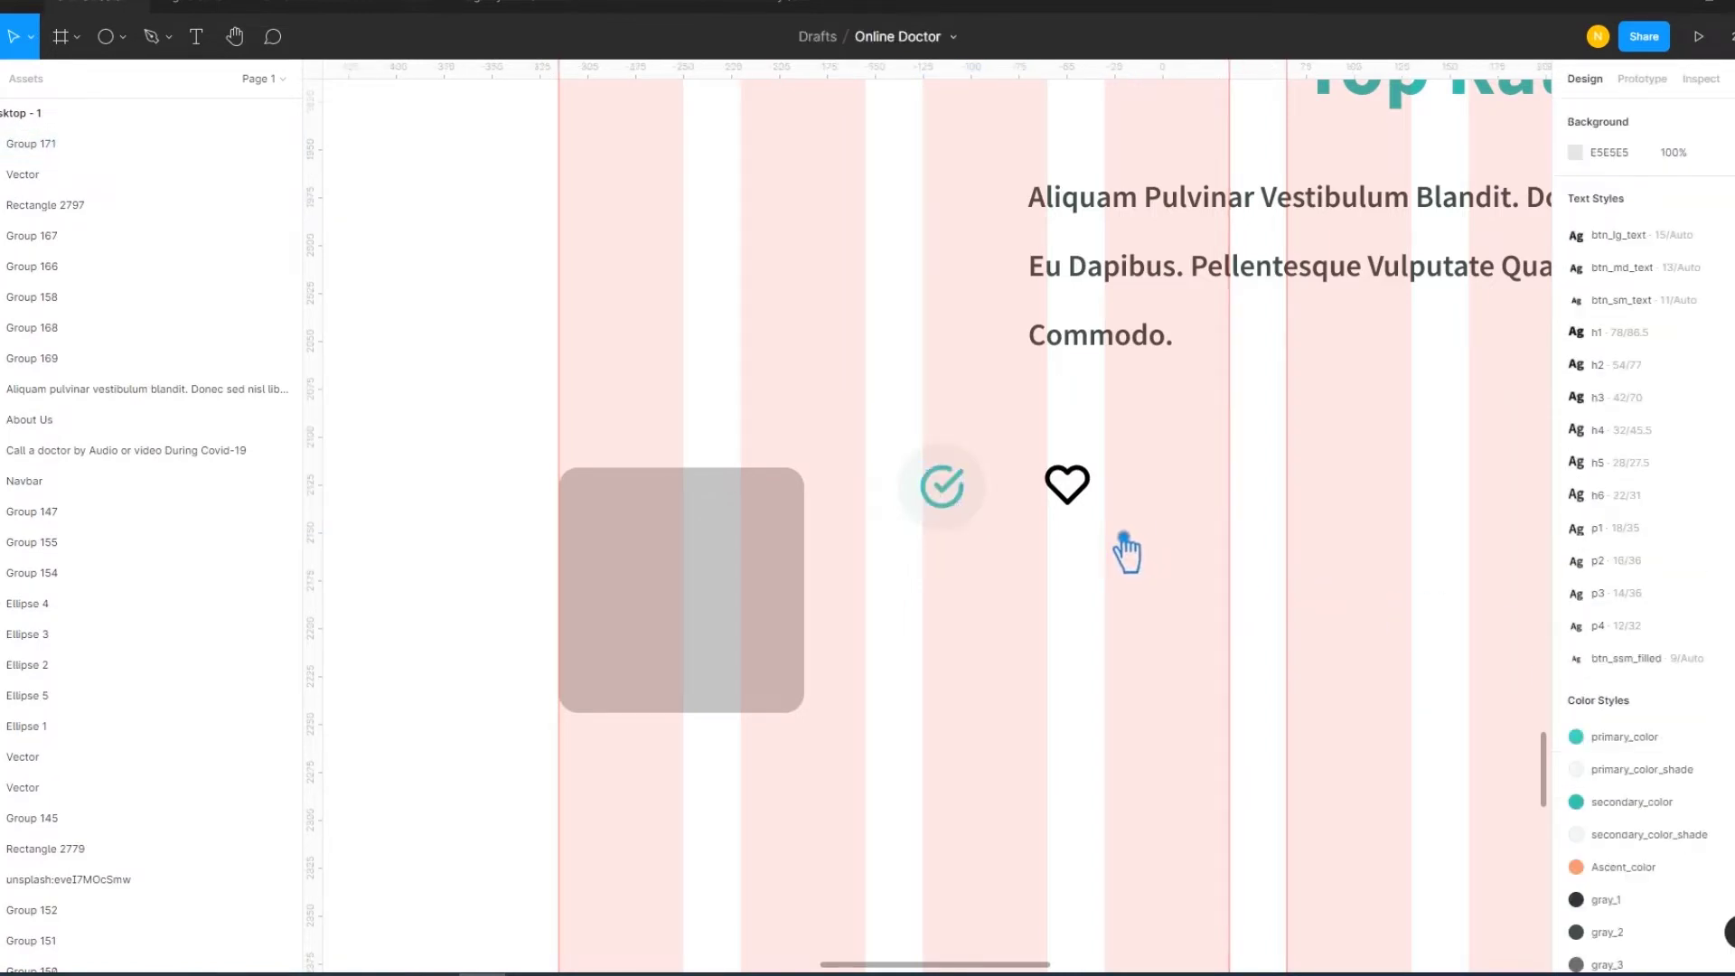
Duplicate the circle behind the heart and give the heart an Ascent_color stroke
drag(962, 540, 1081, 533)
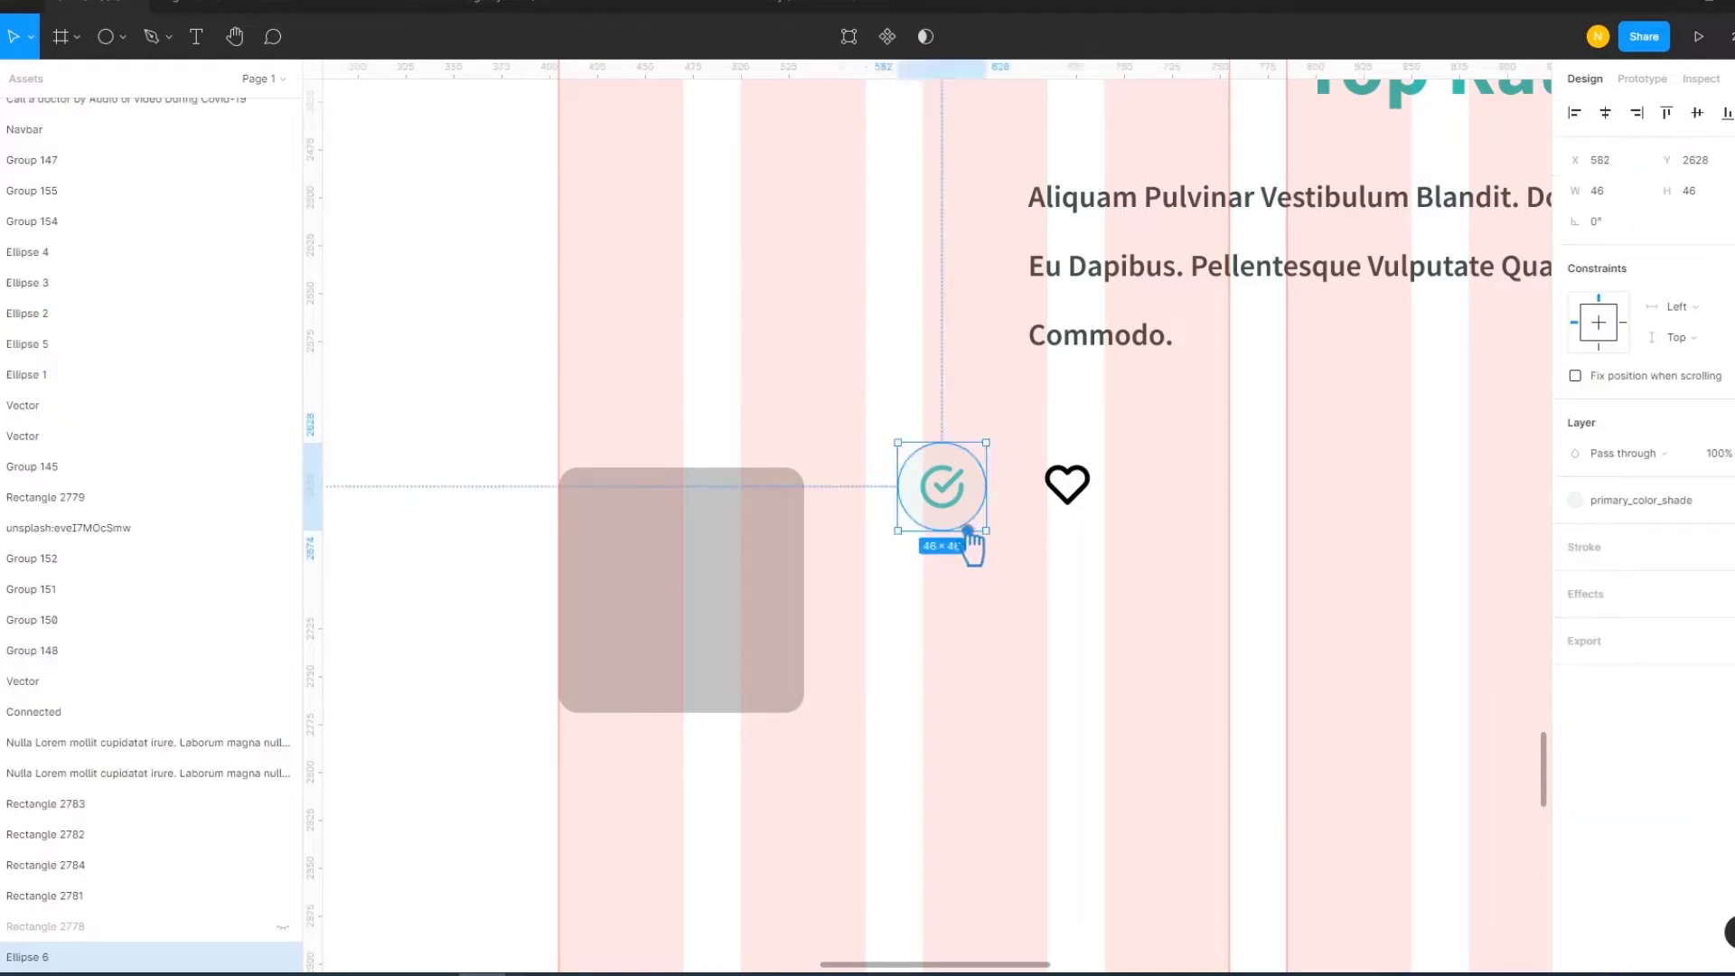
click(1088, 513)
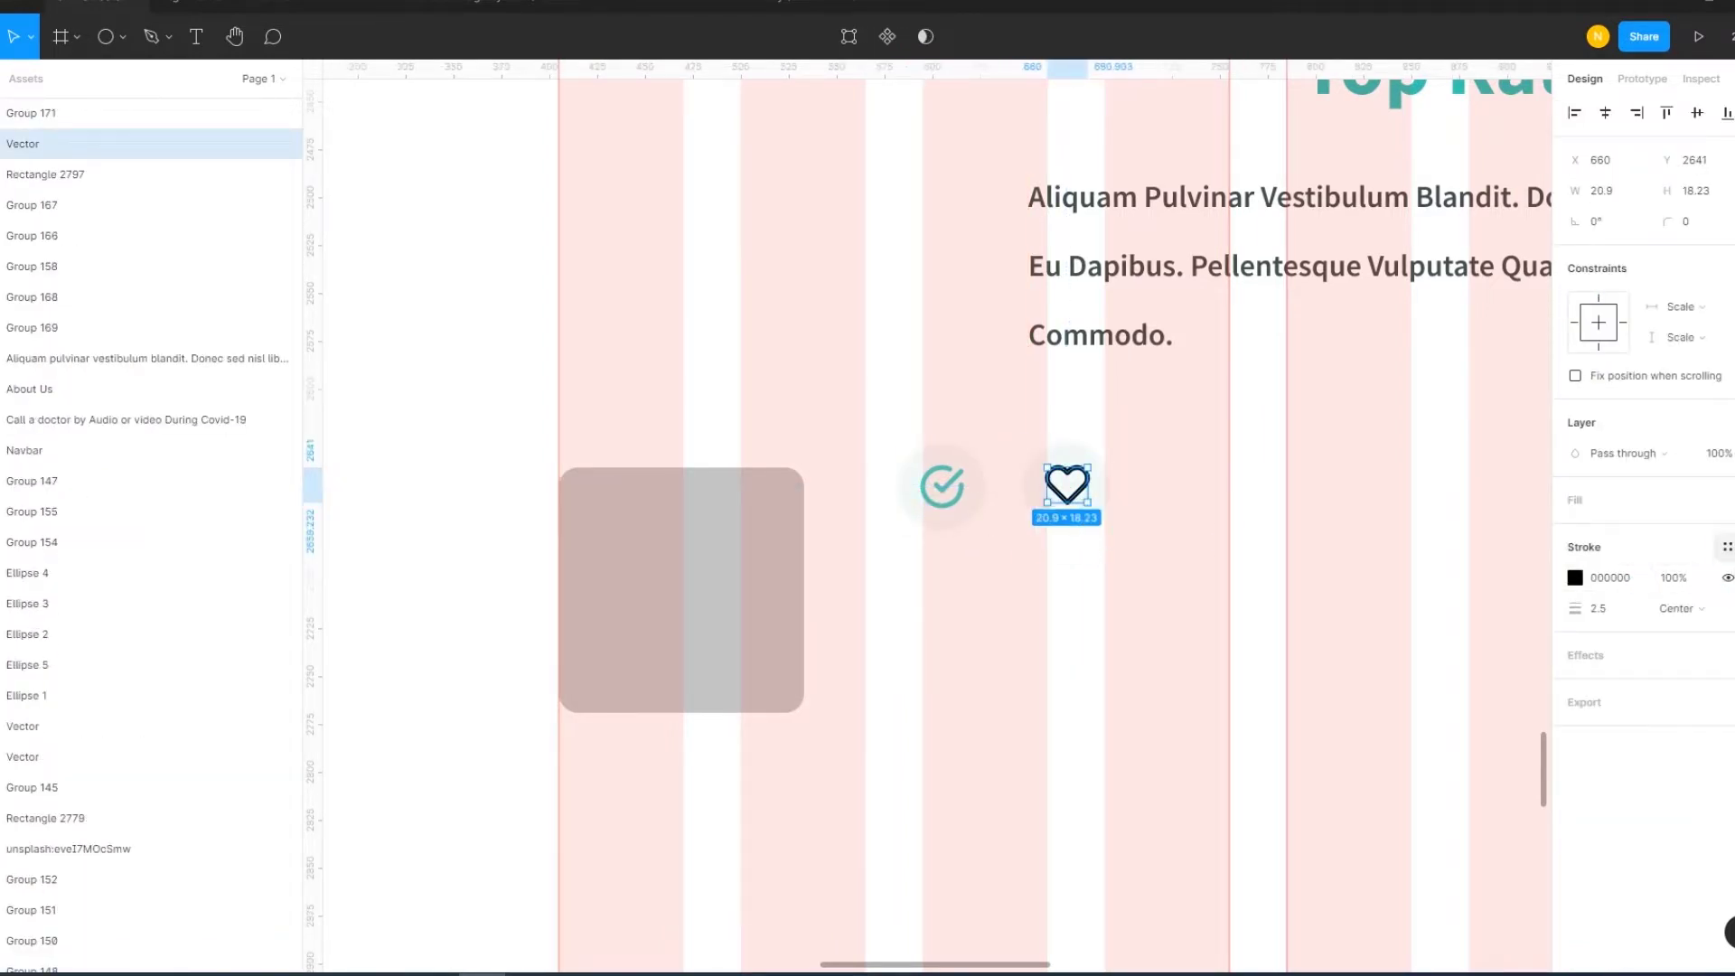
click(1726, 546)
click(1572, 782)
click(1328, 687)
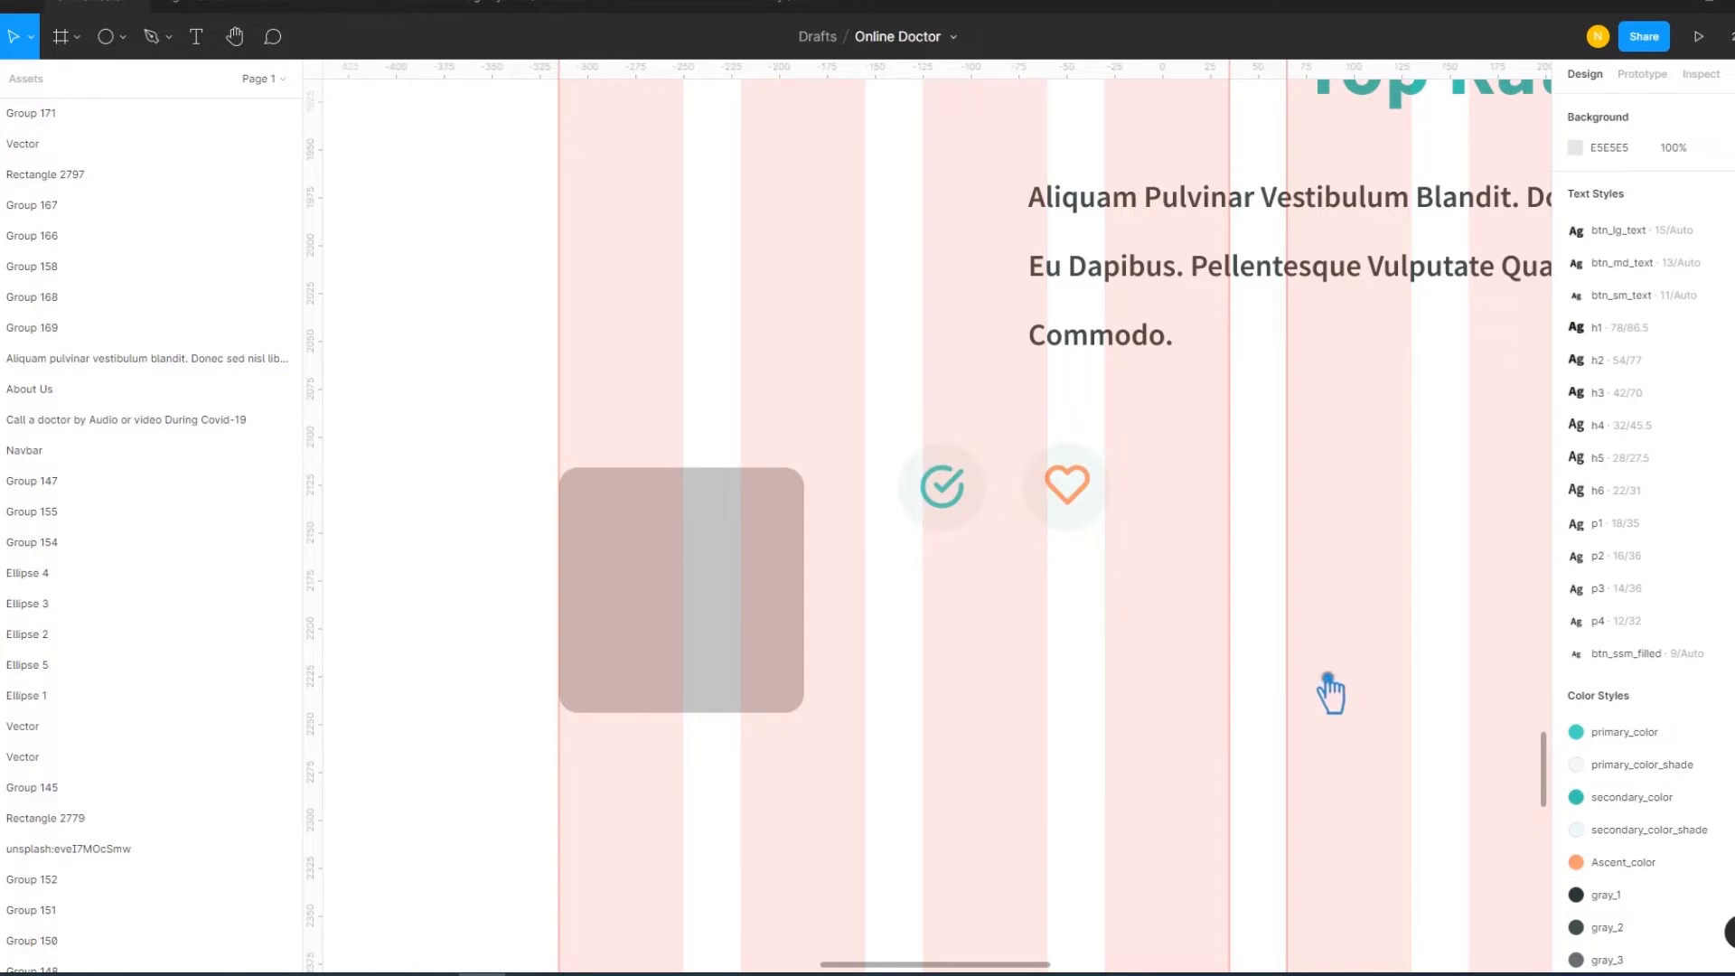
Group the check icon and the heart each with its background circle
drag(1137, 568, 1047, 452)
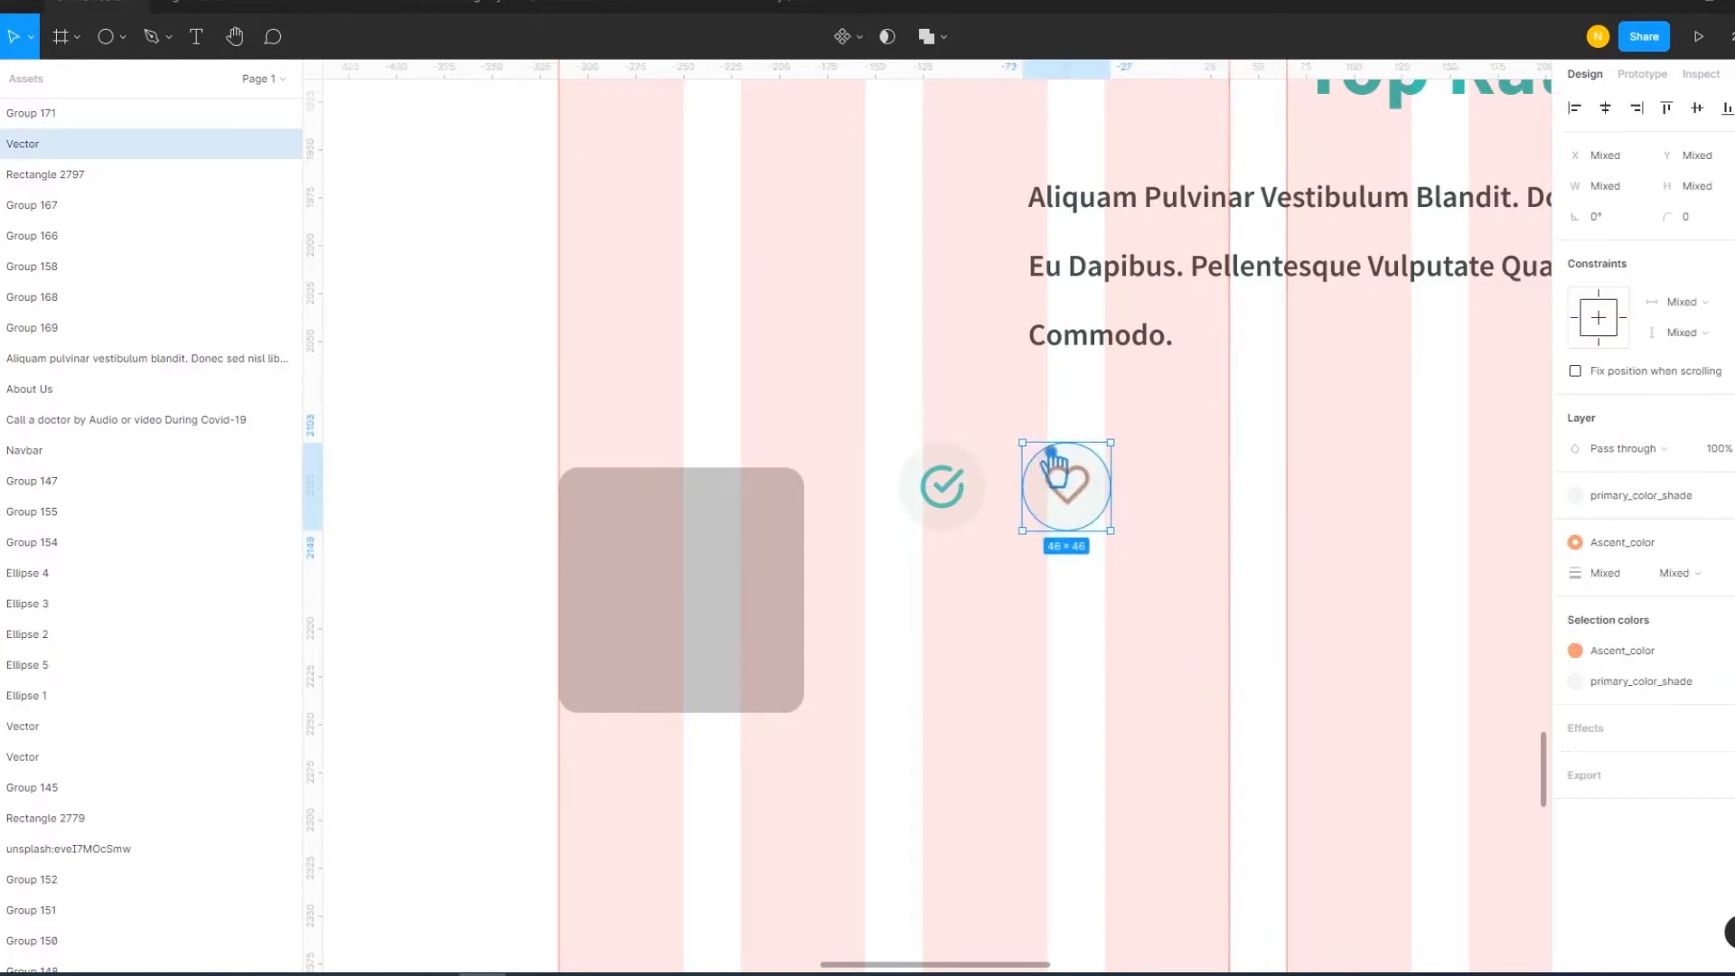
key(Escape)
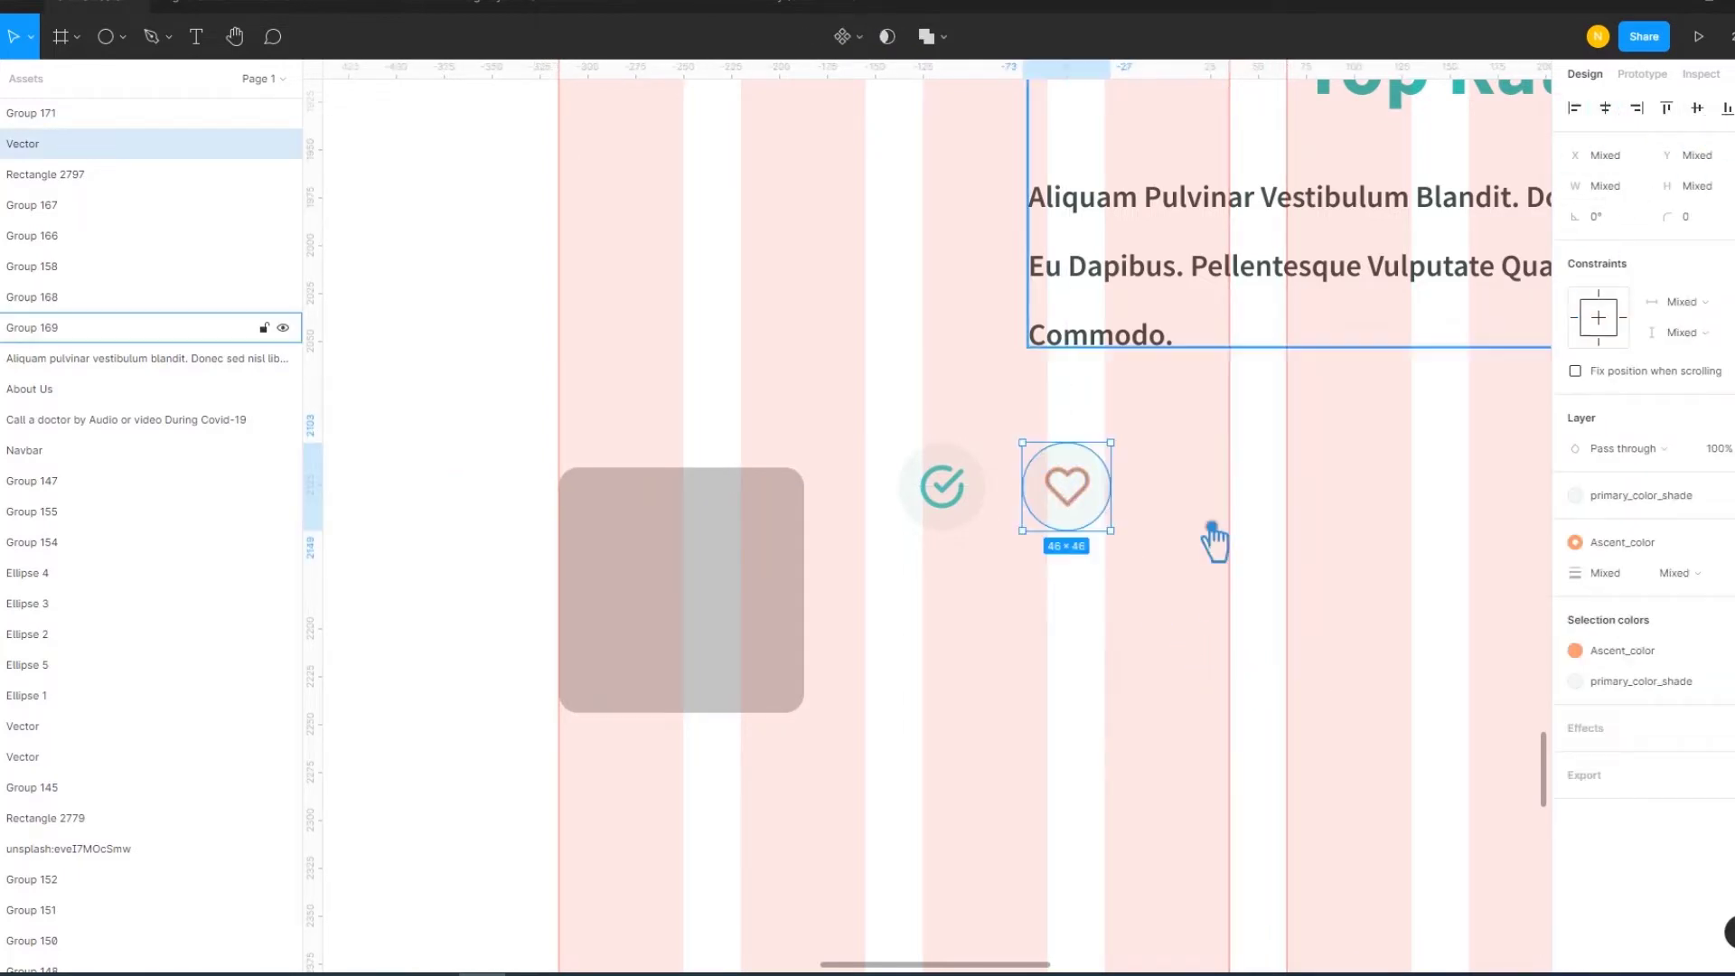
drag(999, 573, 890, 434)
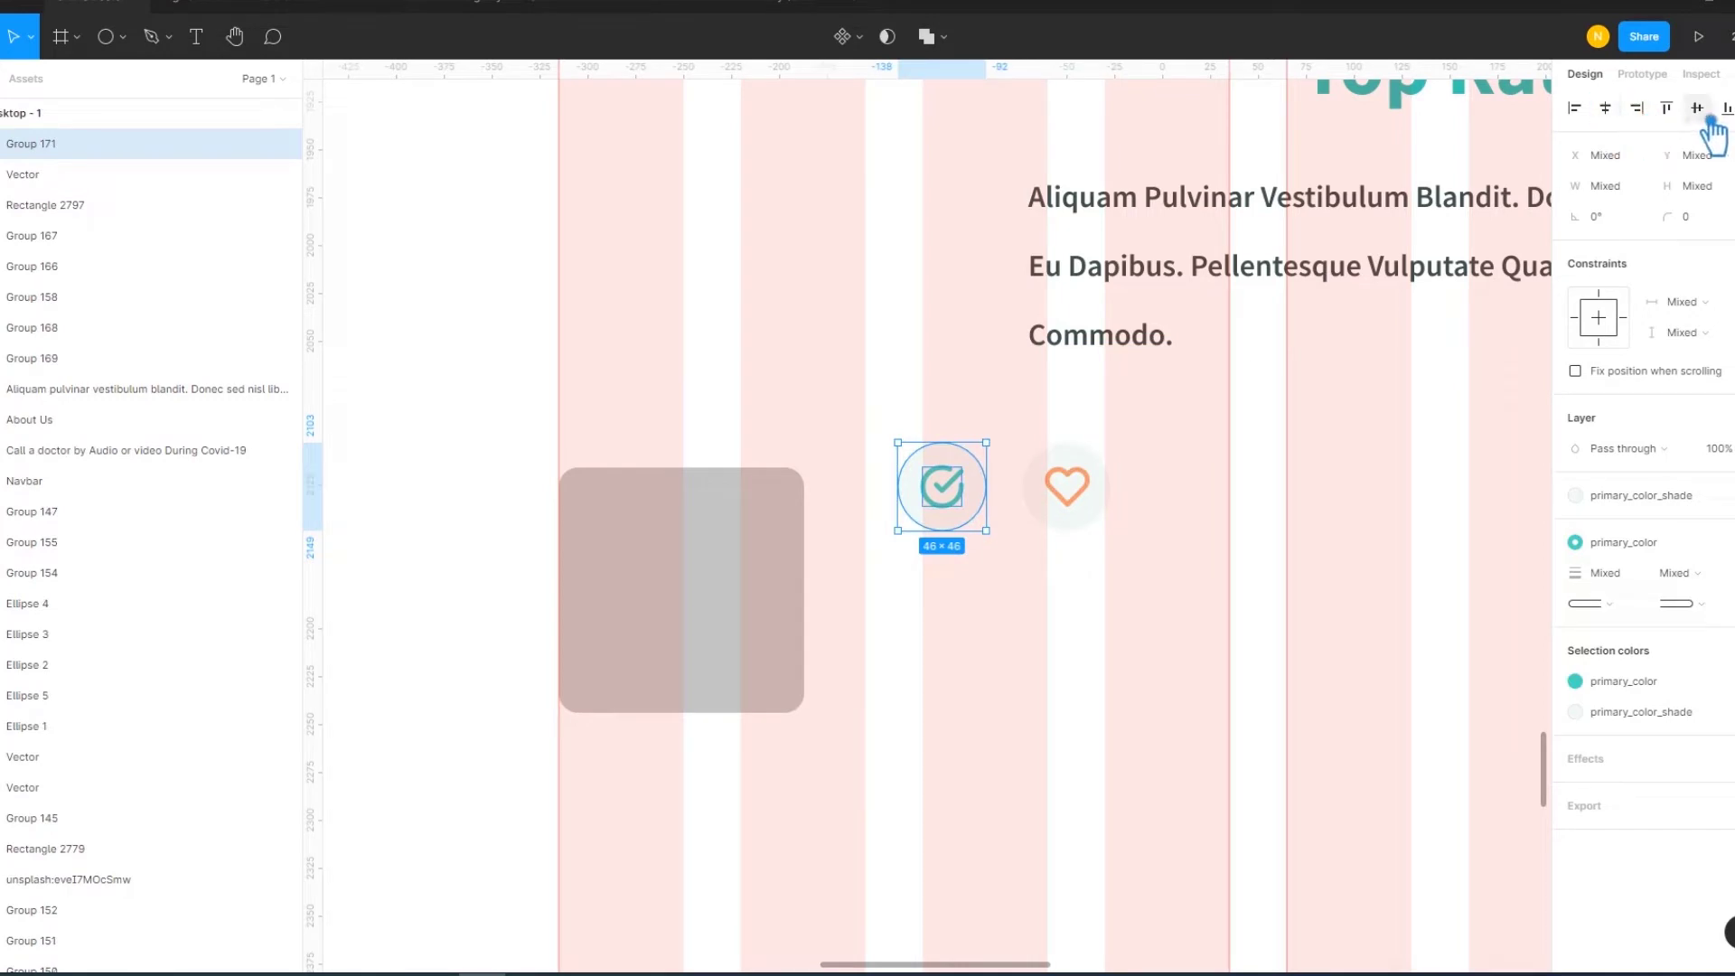
key(ctrl+g)
drag(1021, 583, 1159, 435)
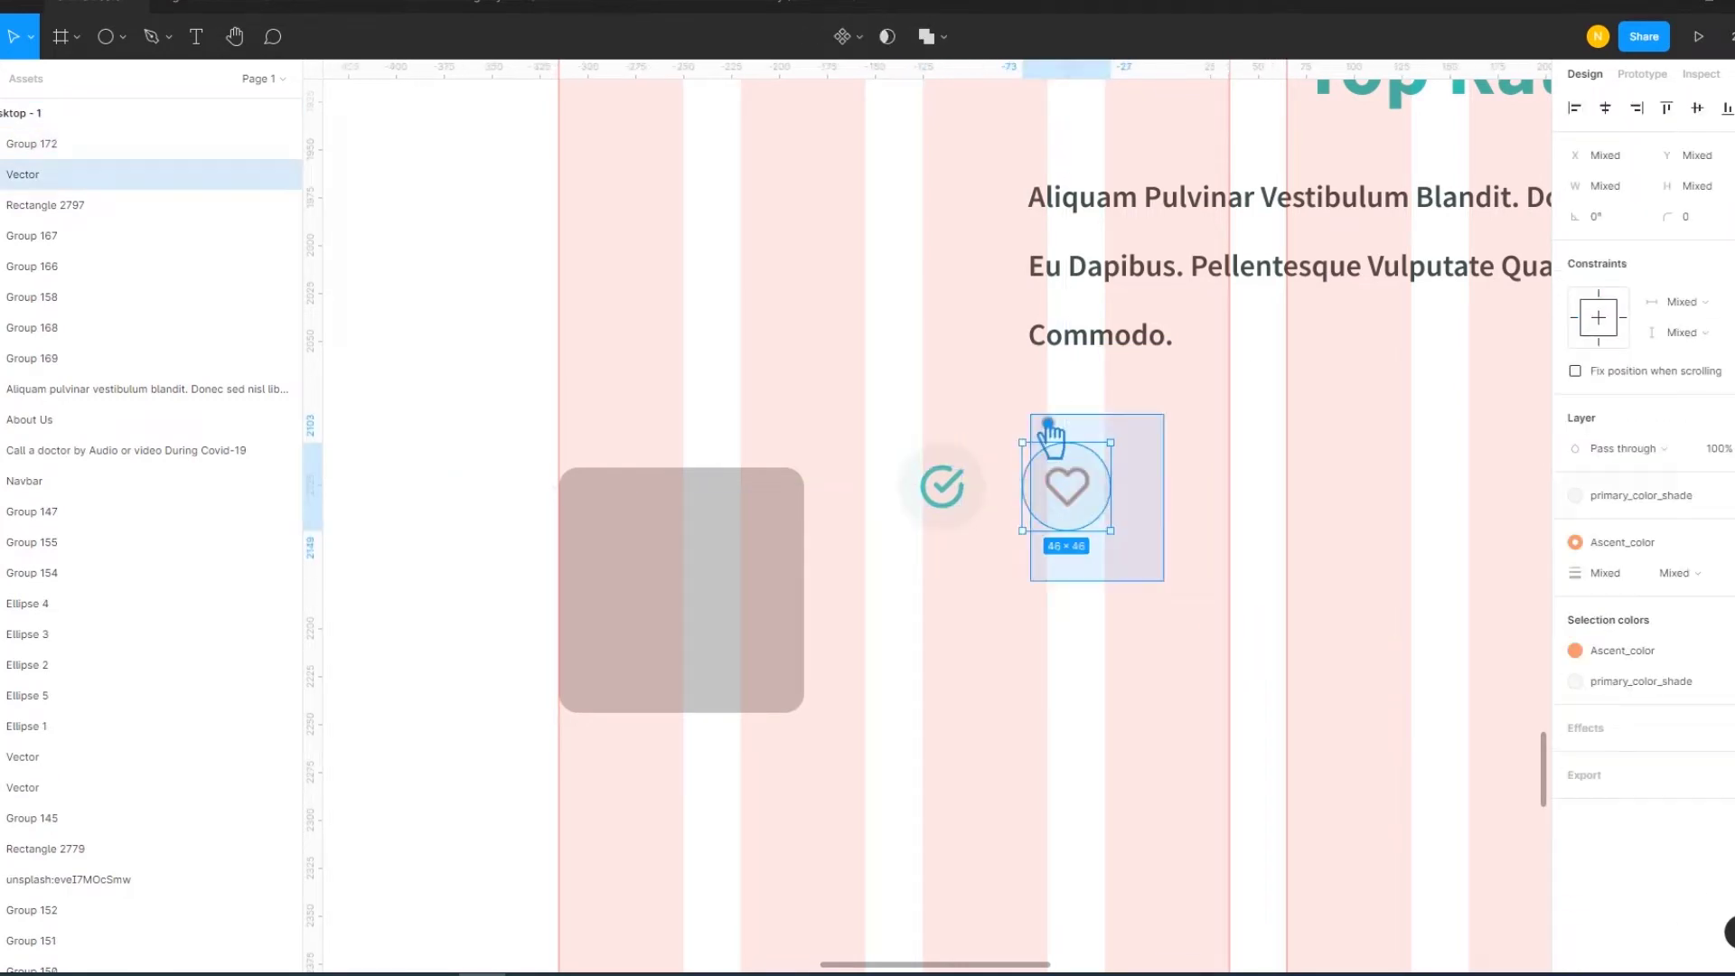
key(ctrl+g)
Align both icon groups to the grey rectangle's top edge
drag(1231, 530, 774, 464)
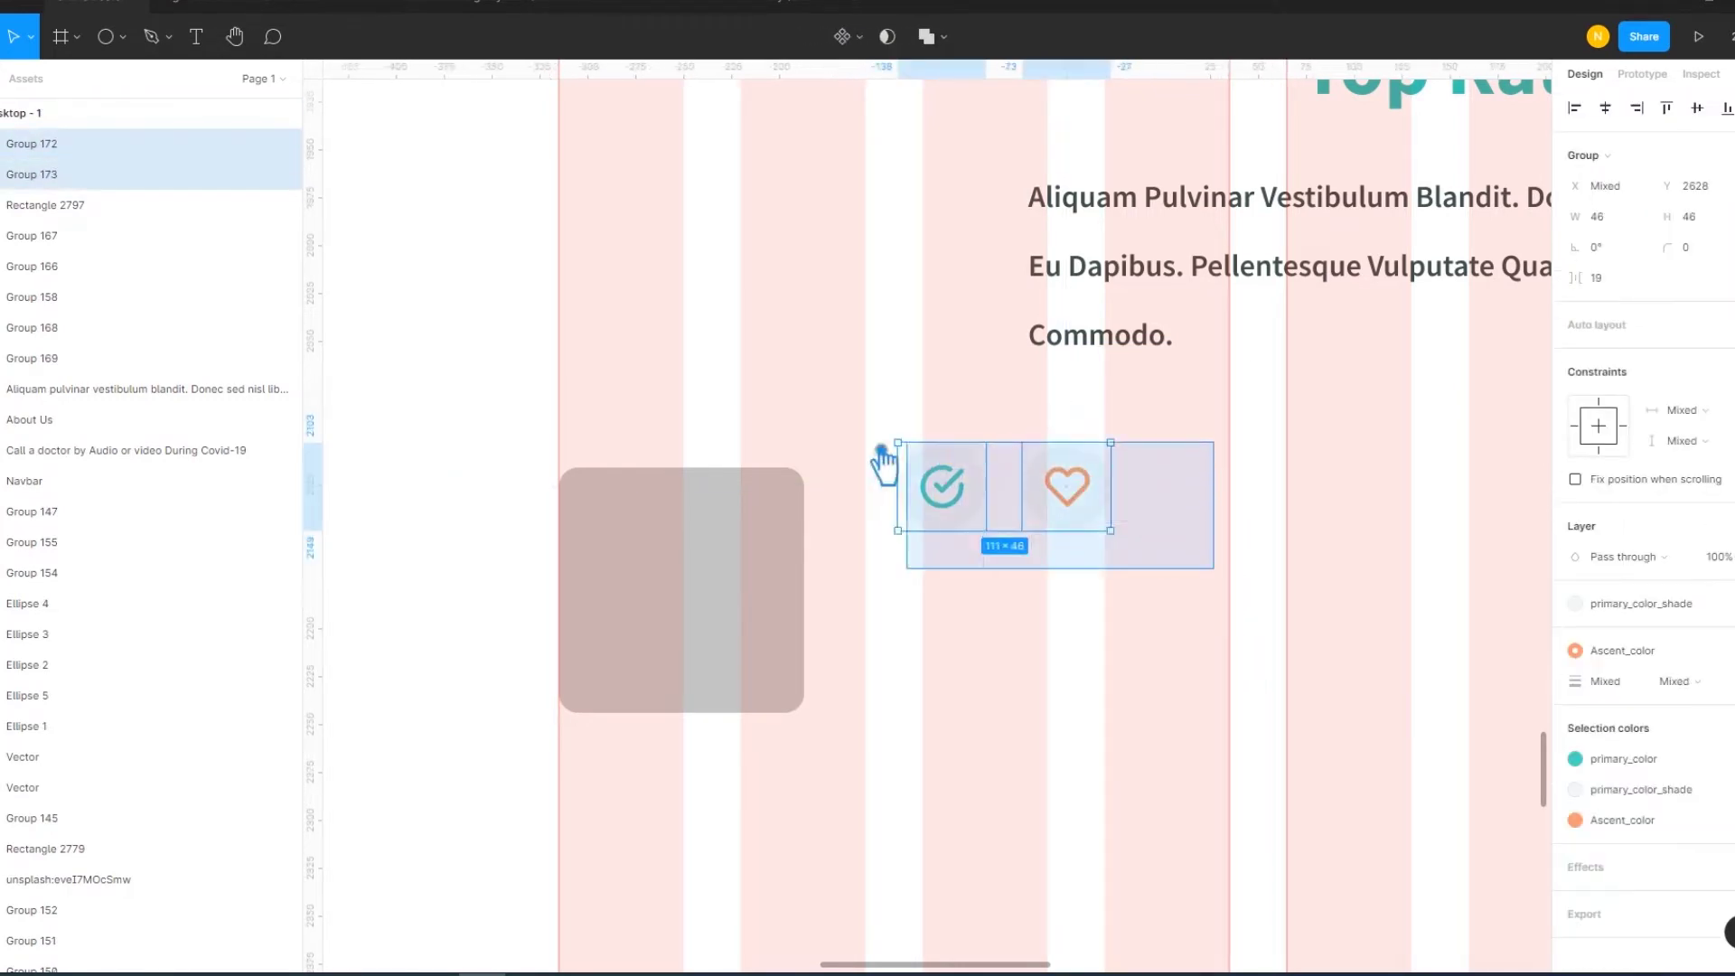
click(1697, 108)
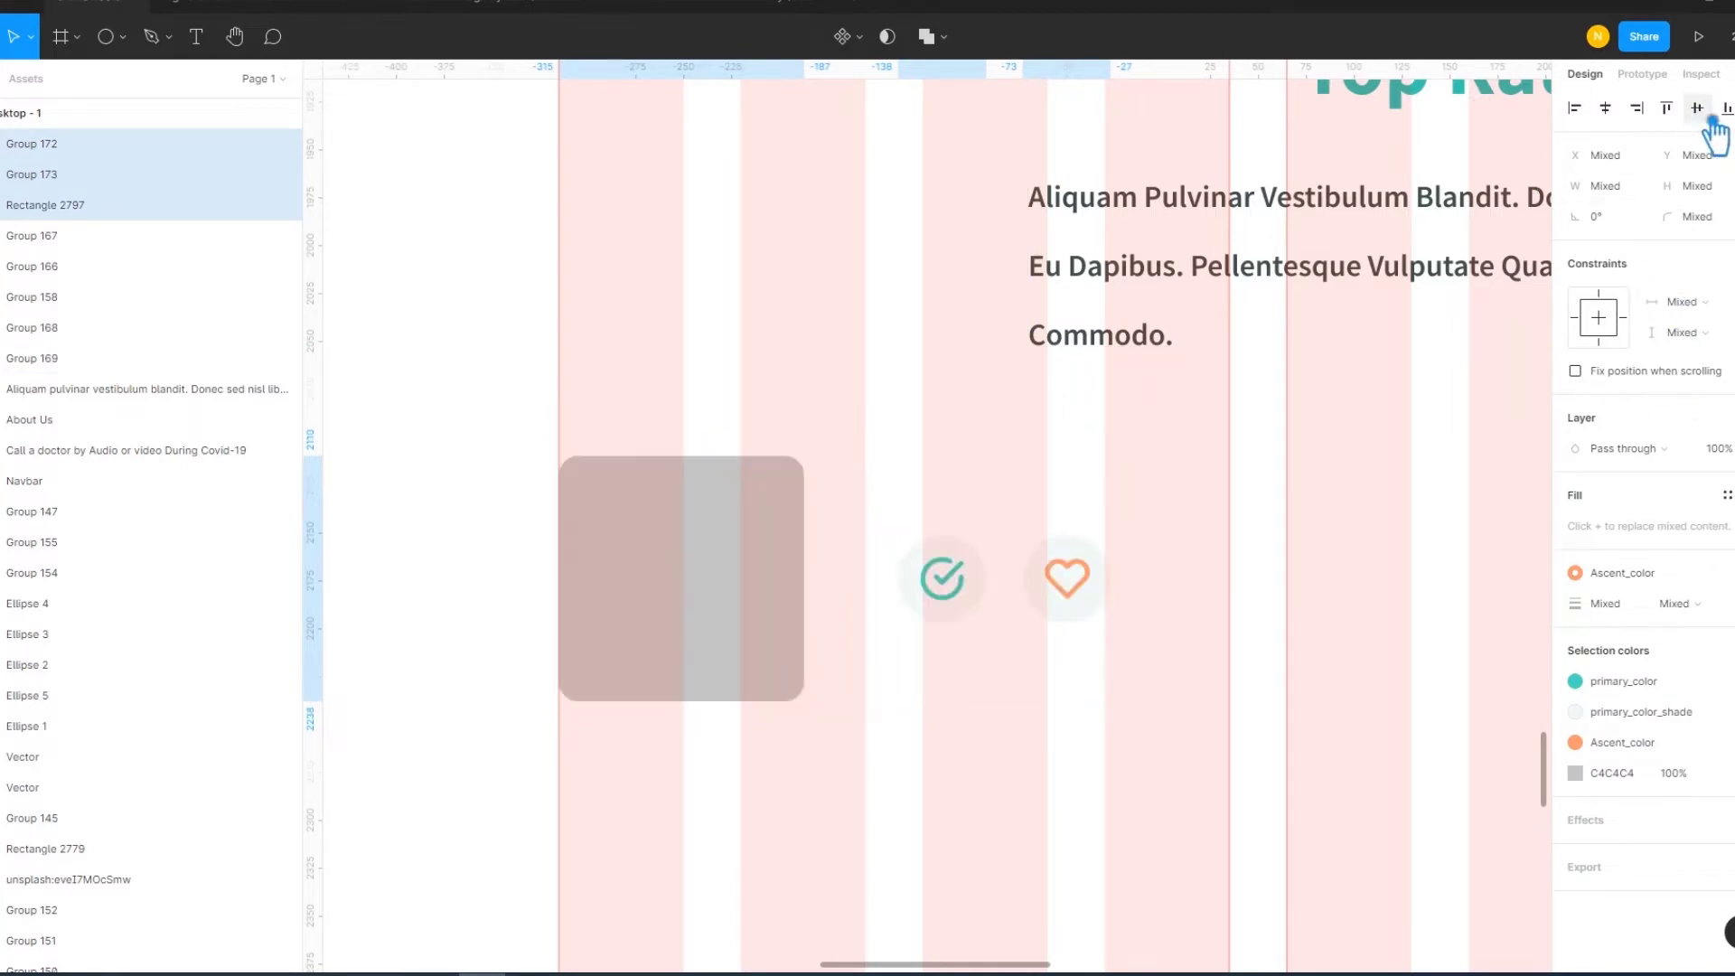
click(1666, 108)
click(1256, 668)
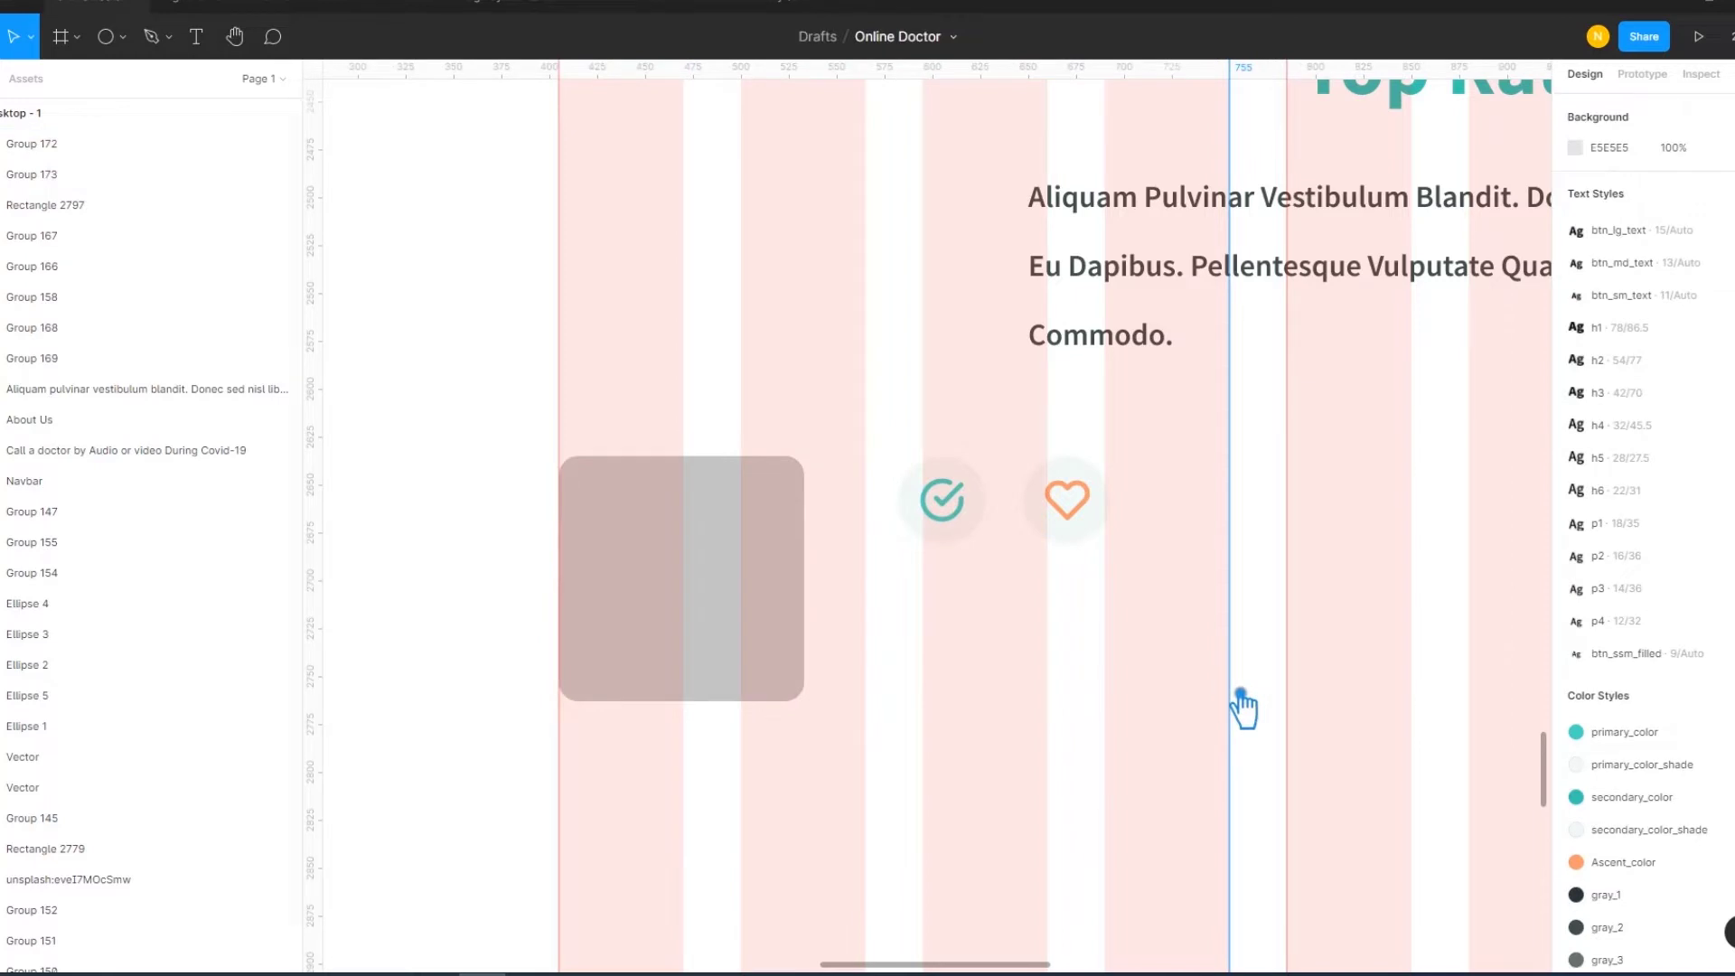
Add a text box below the grey rectangle reading 'MBBS, MS-General Surgery, MCH'
scroll(1251, 721, down, 3)
scroll(1251, 721, left, 2)
drag(1346, 610, 1353, 601)
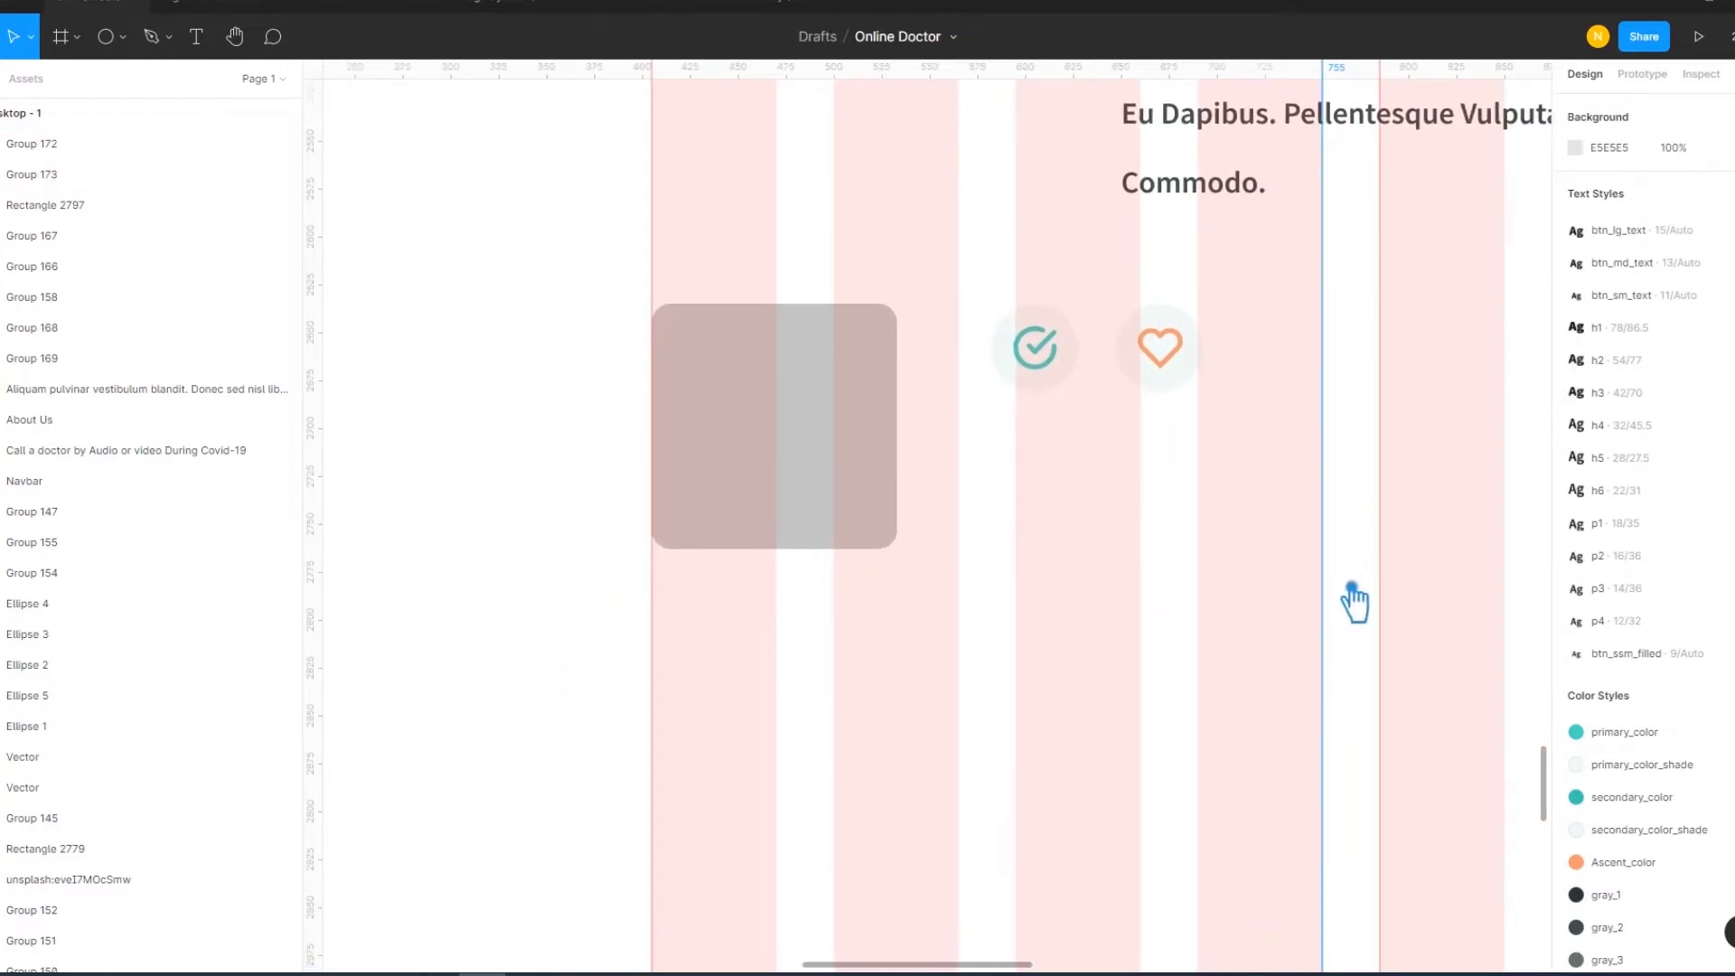
click(214, 41)
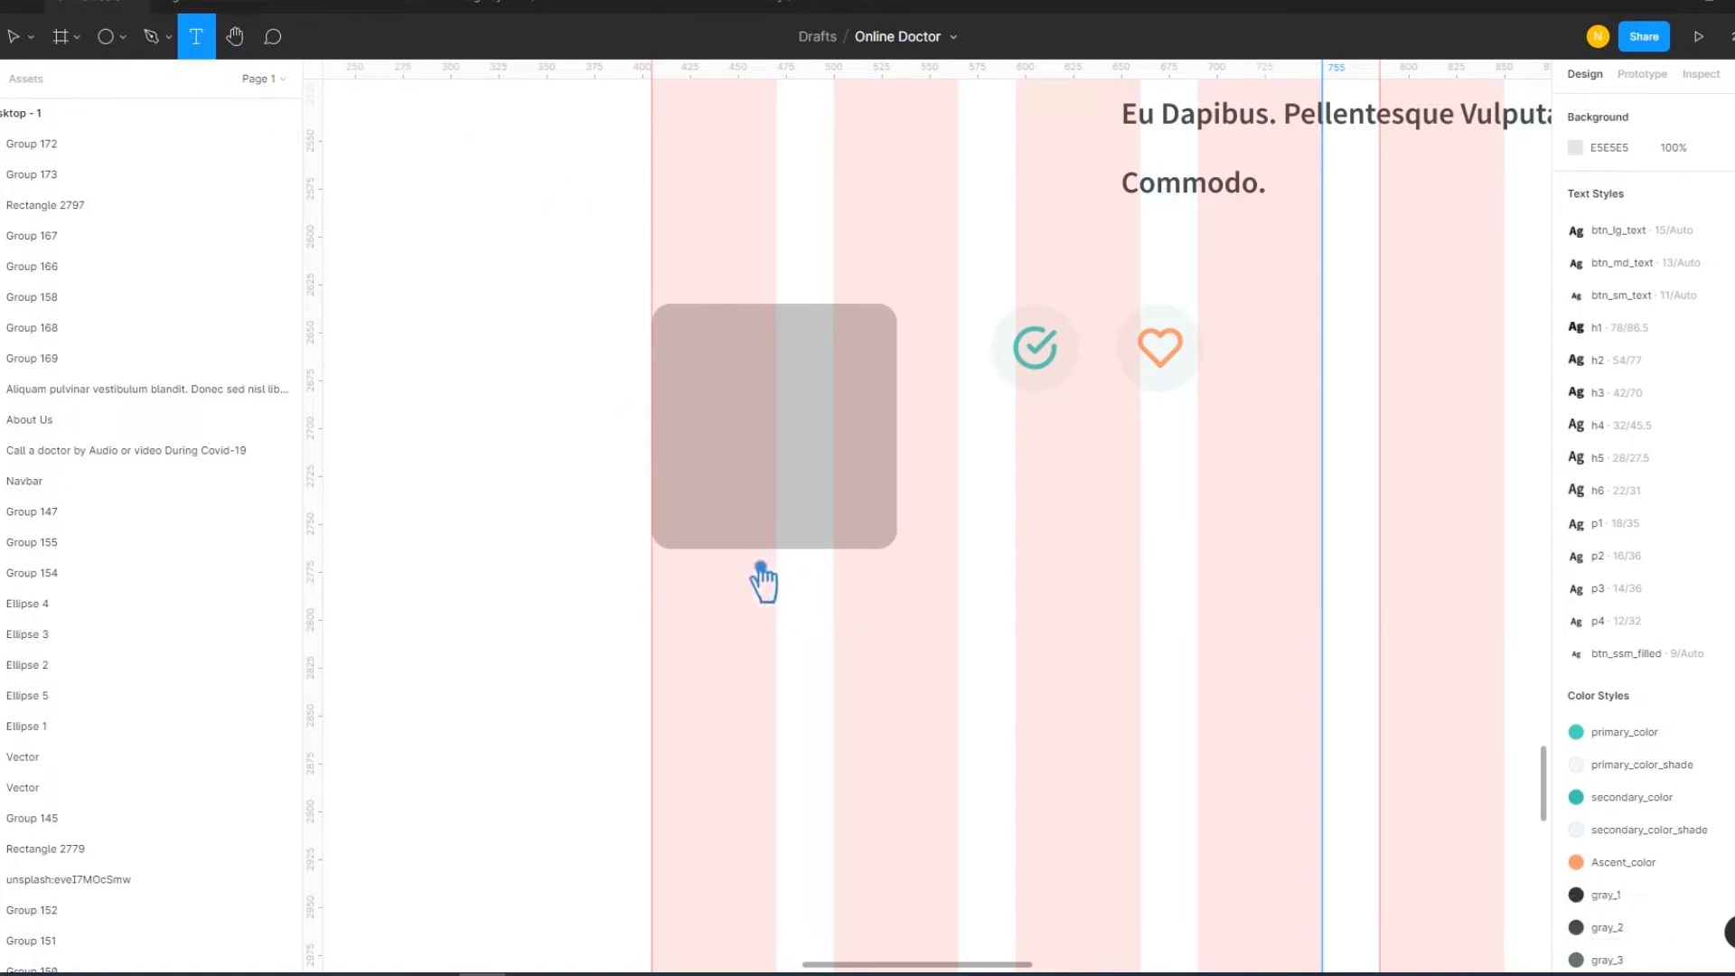
click(678, 579)
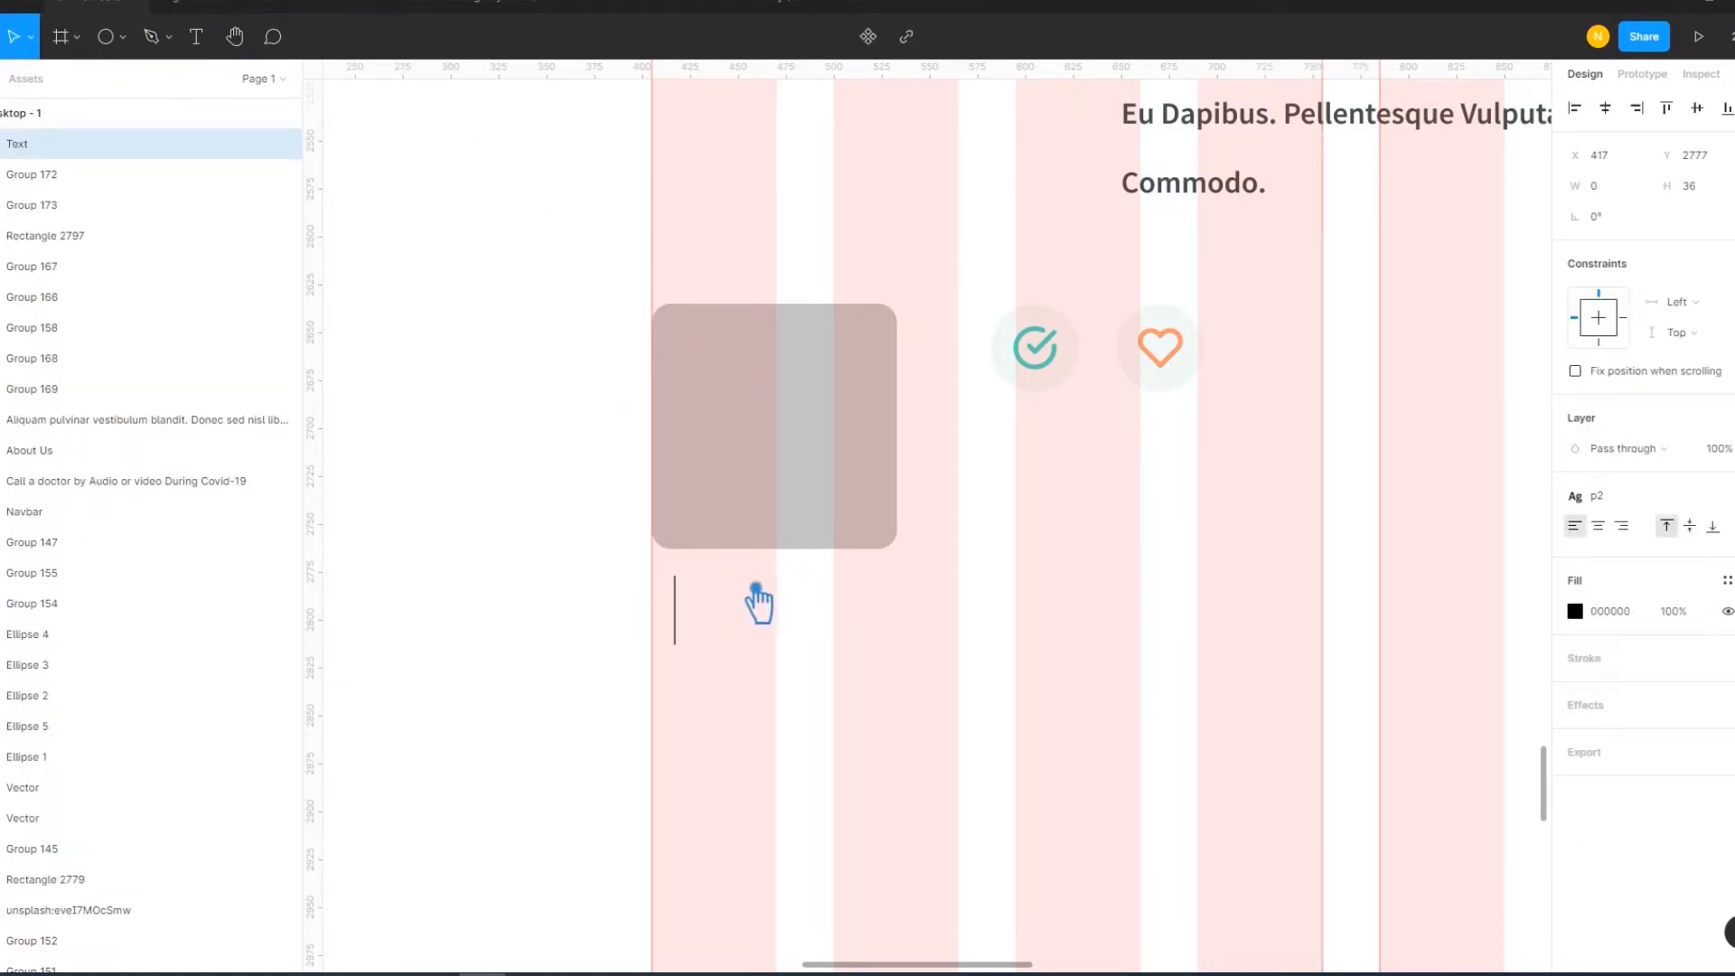
text(MBBS)
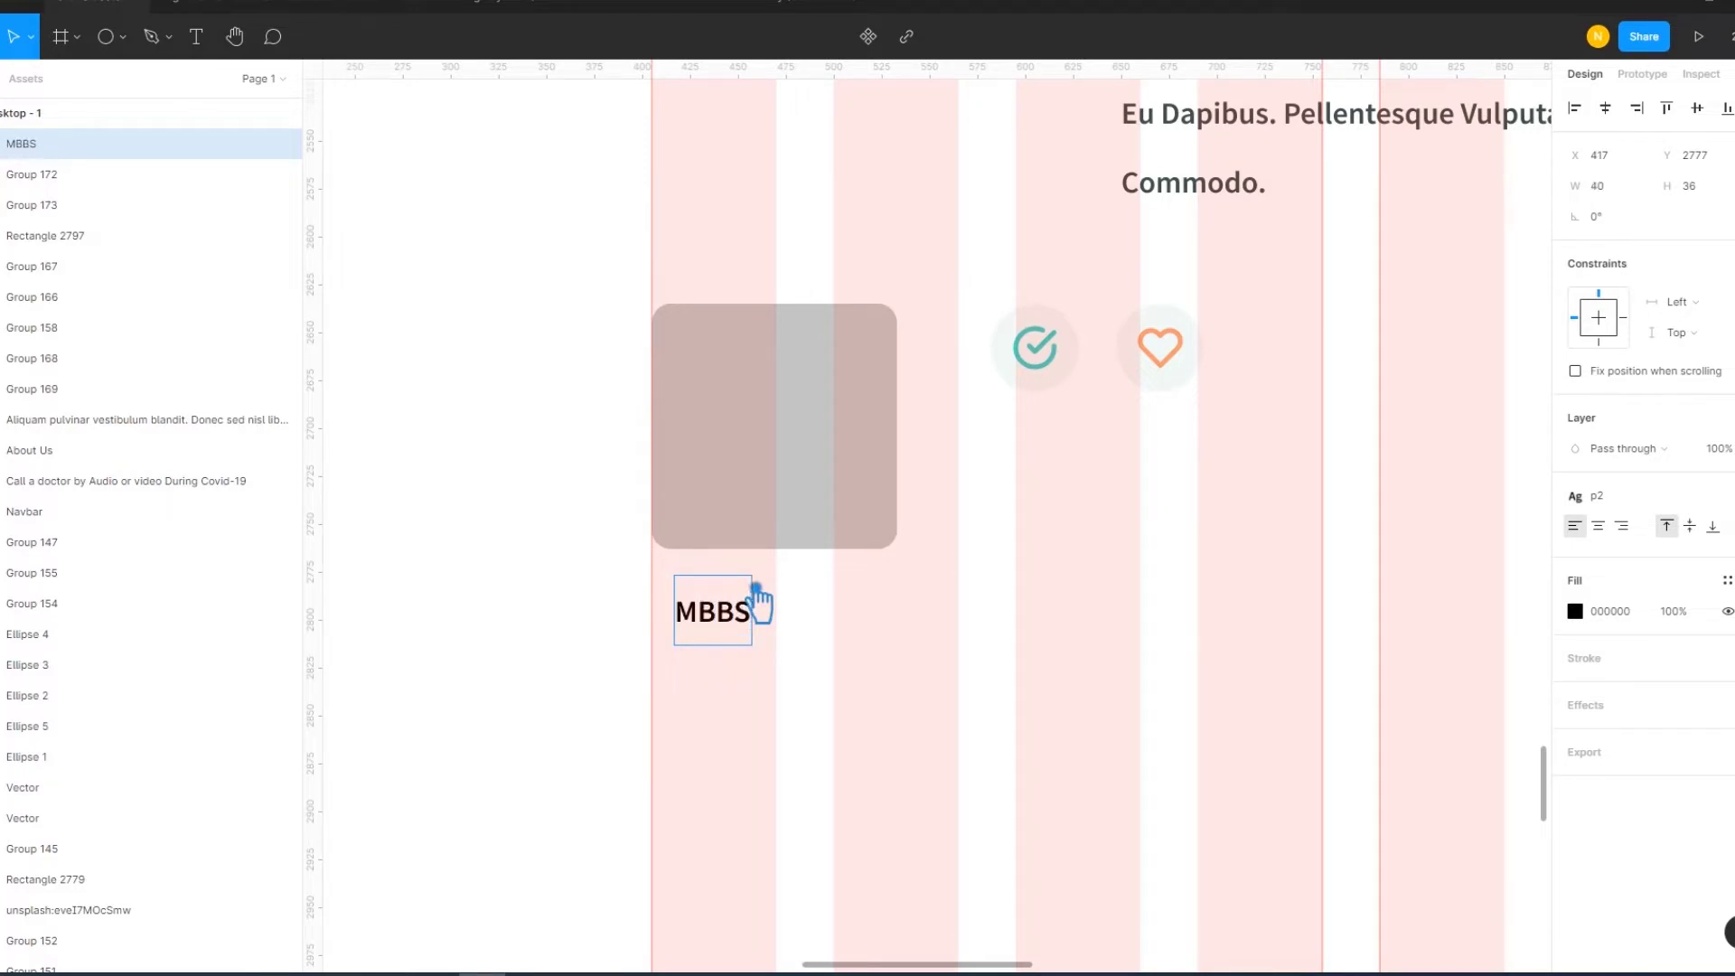
text(, MS-)
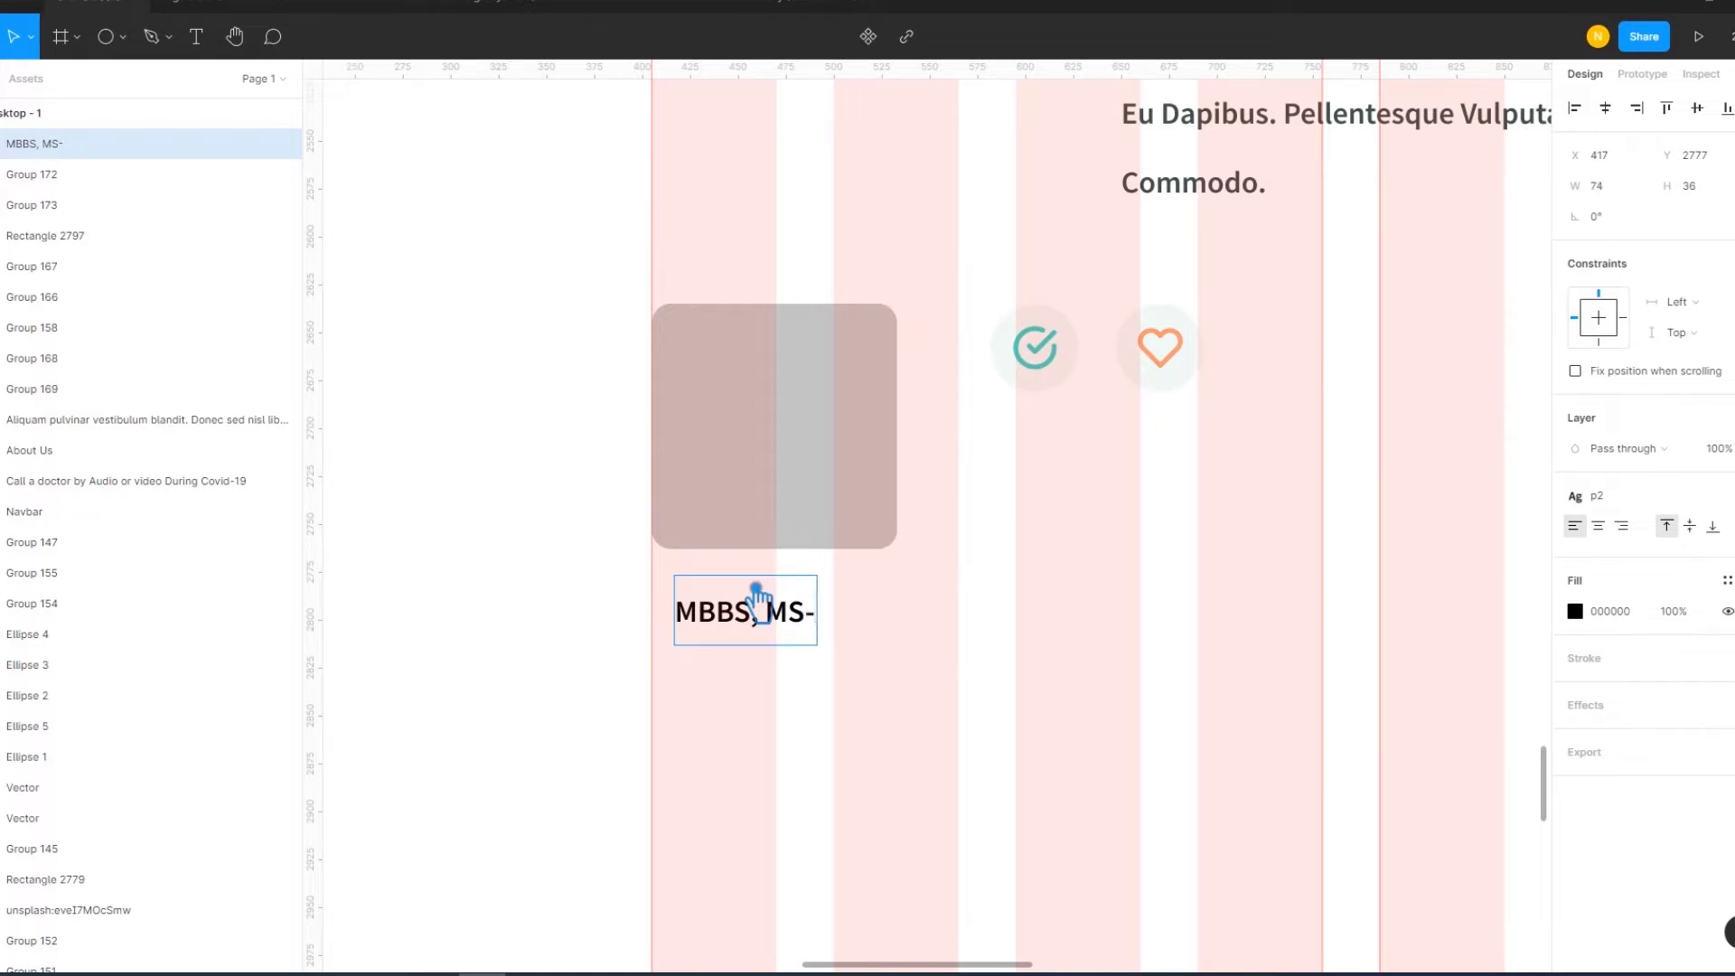
text(General SUr)
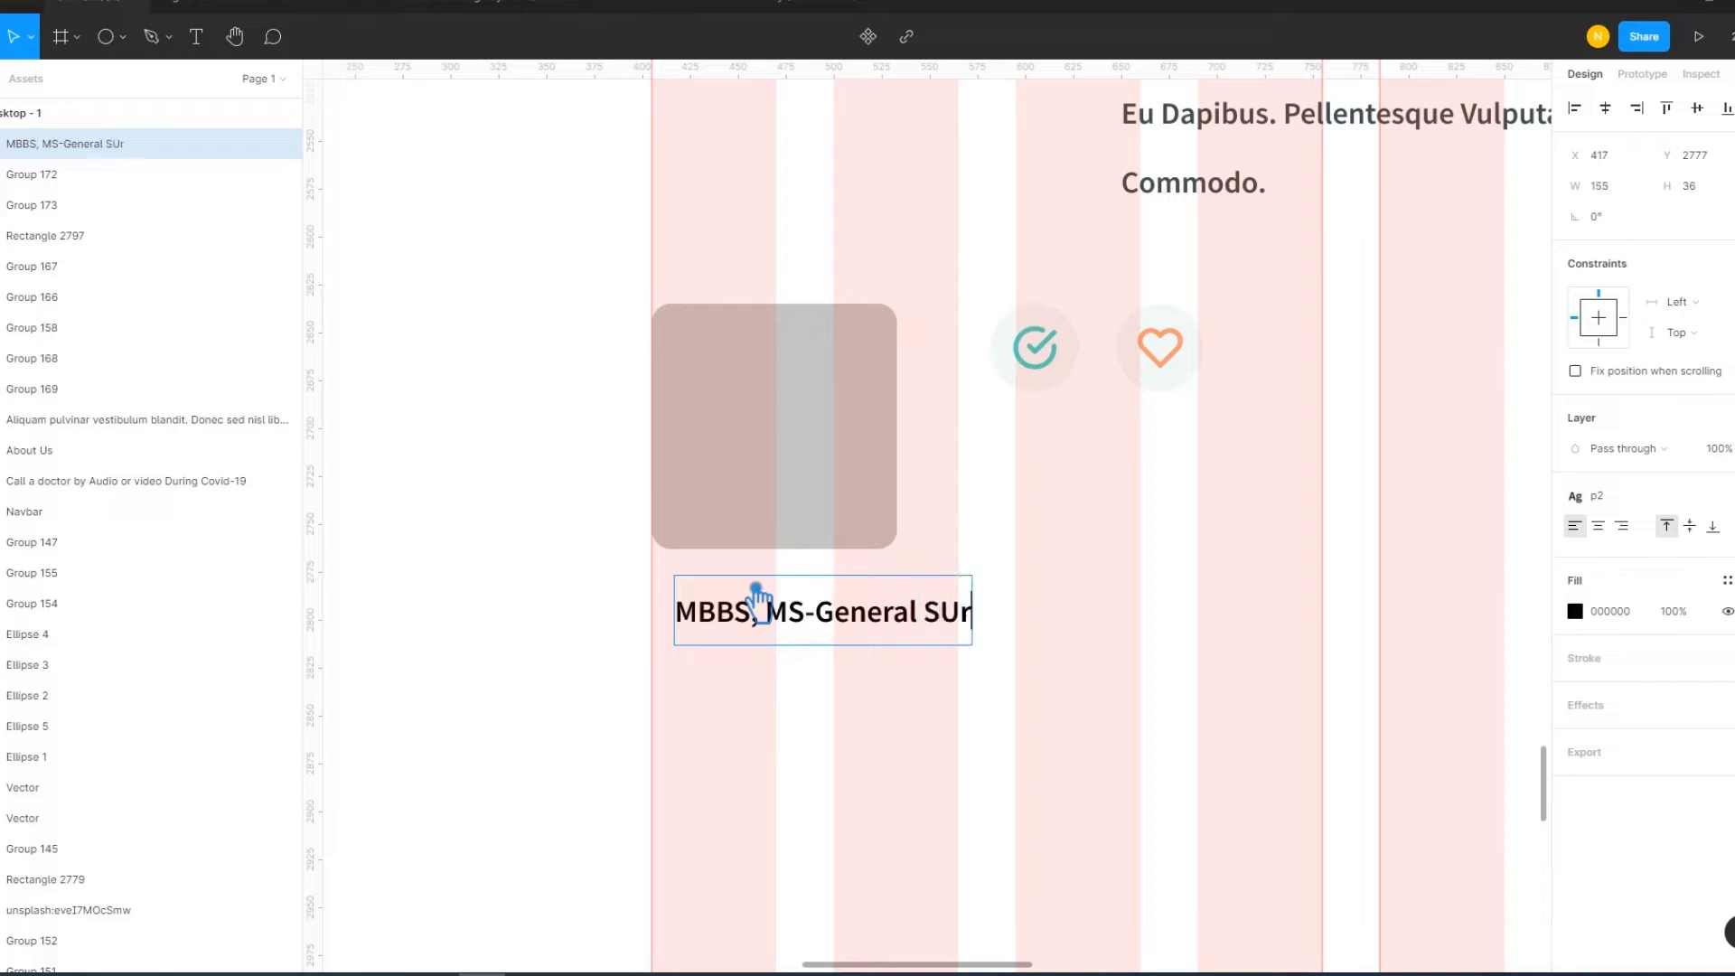
text(gery)
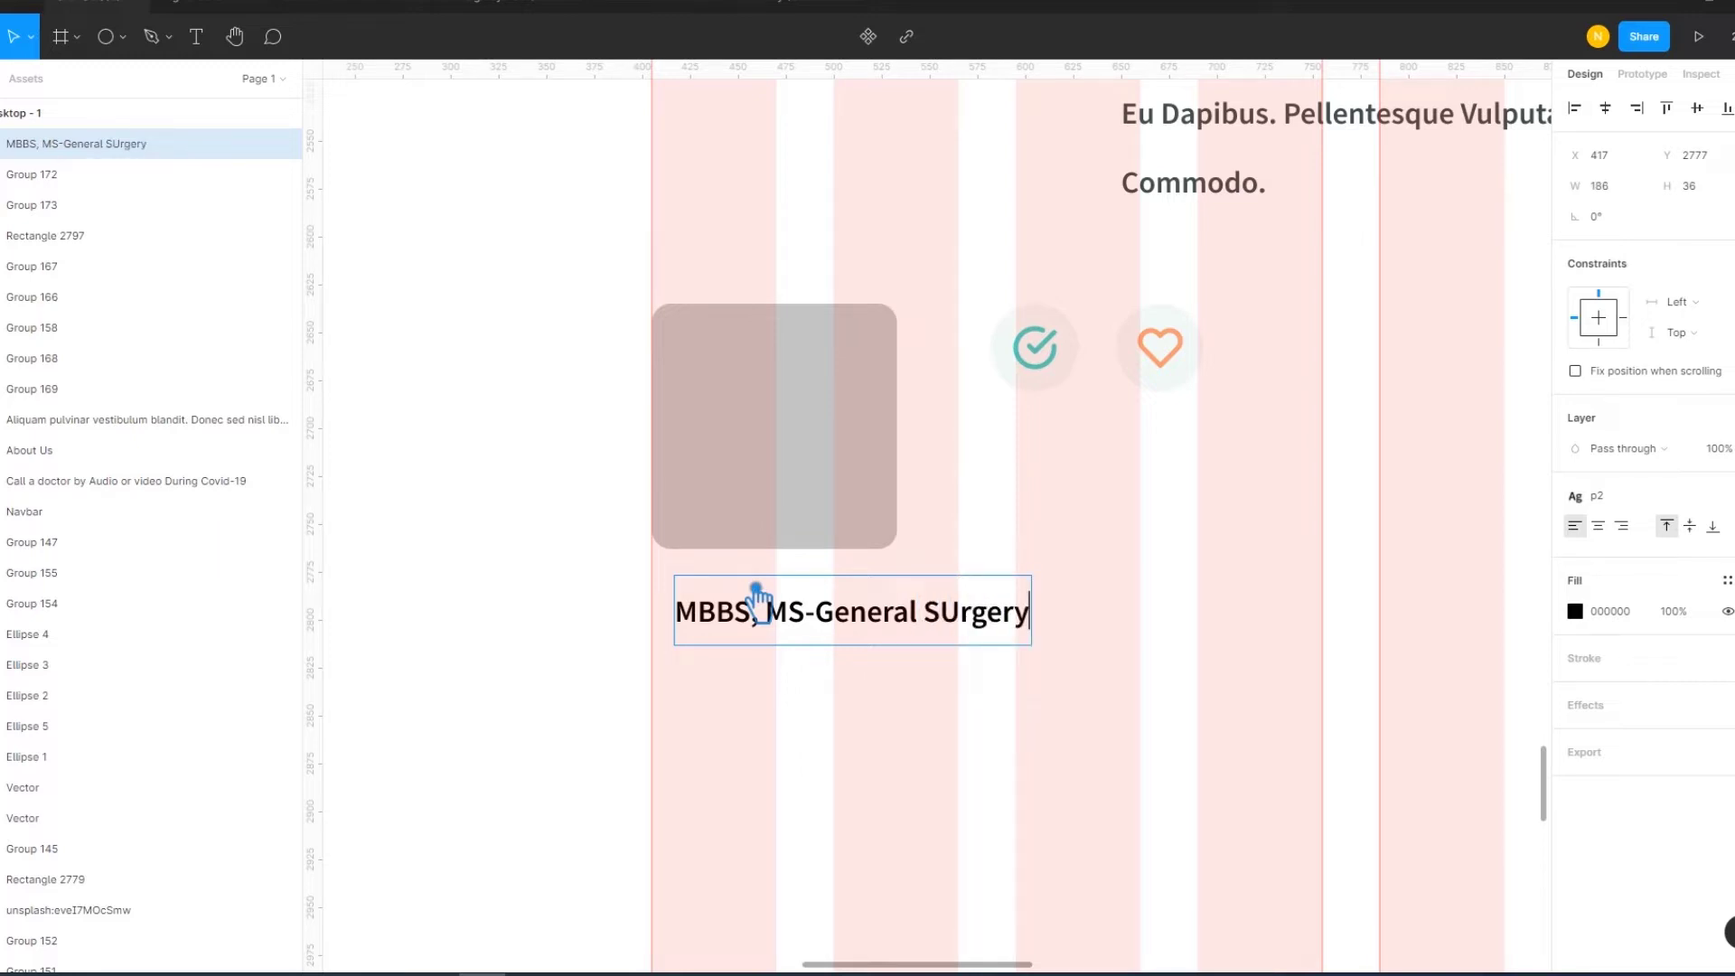
drag(940, 614, 959, 617)
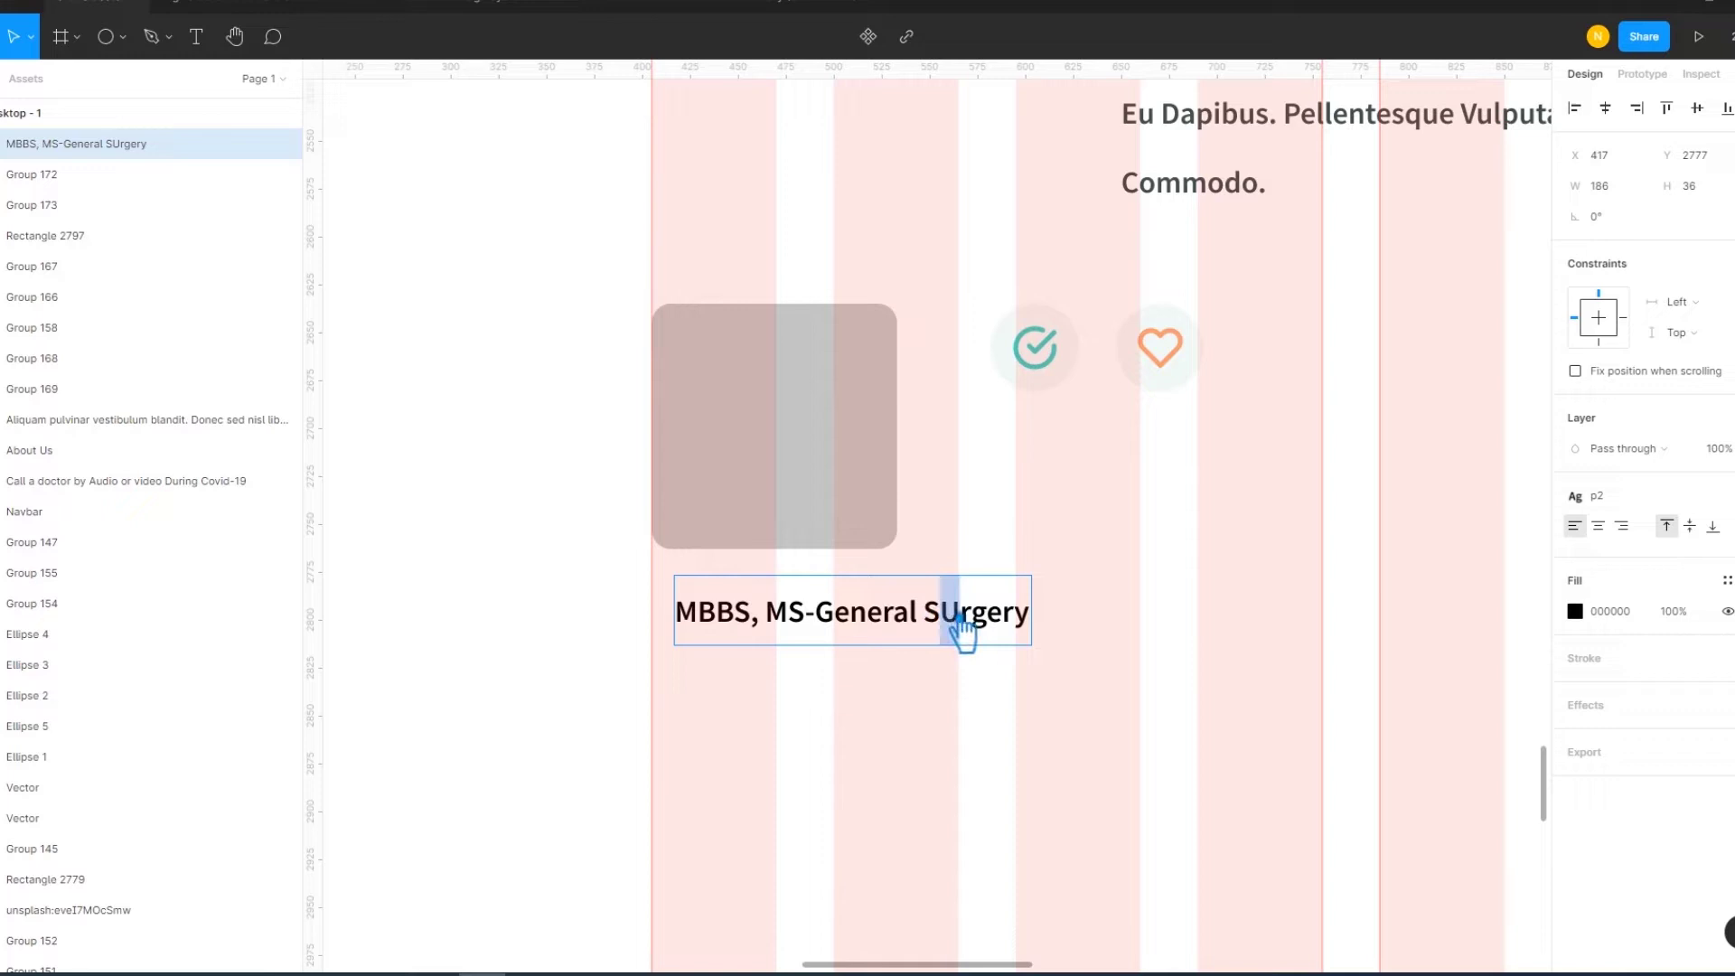
text(u)
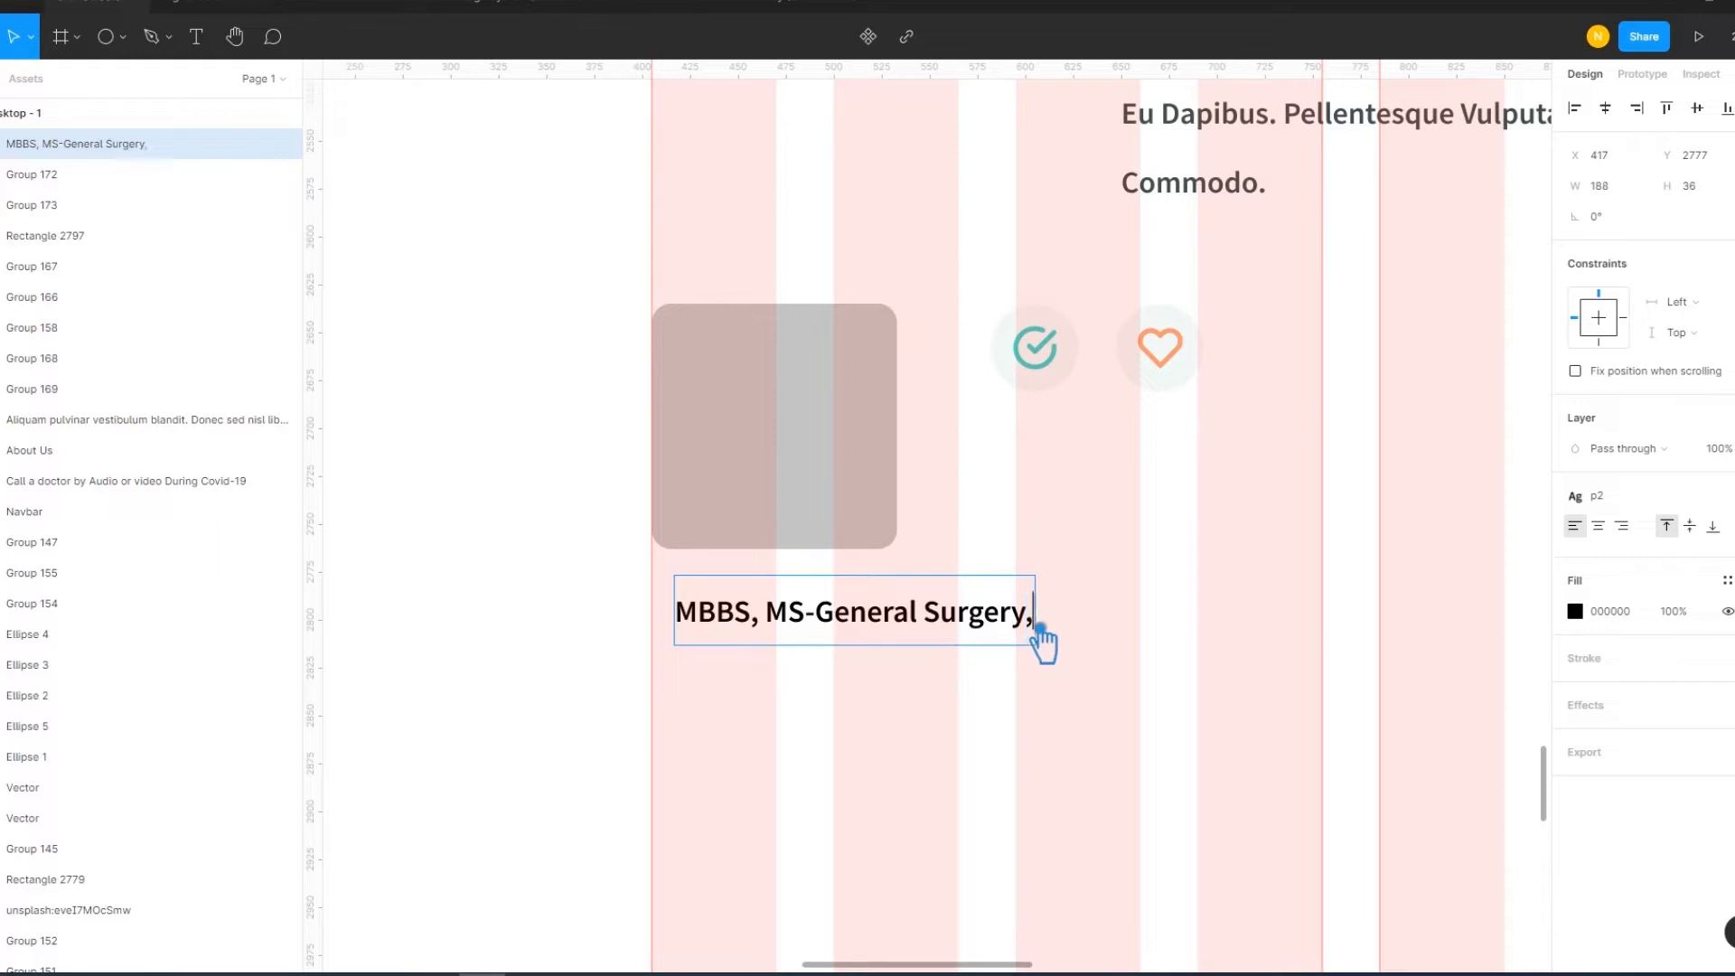
text(MCH)
Align the text with the photo and replace LONDON with 'United State Of America' on a second line
click(1156, 738)
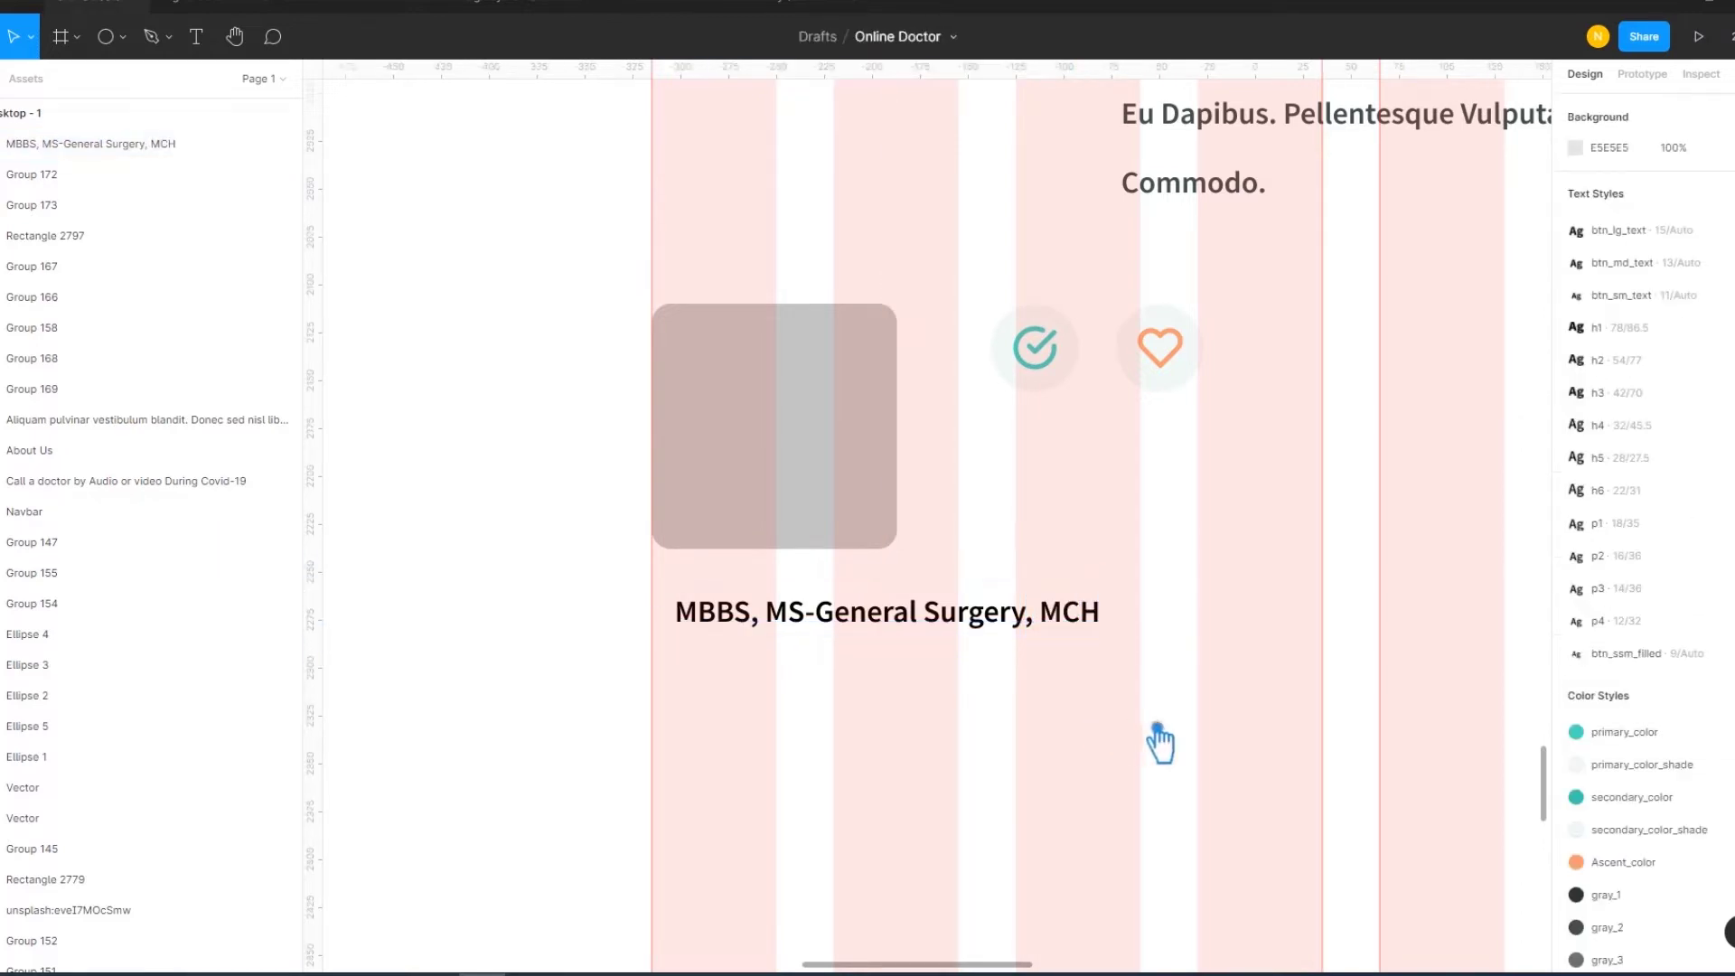
drag(927, 641, 903, 617)
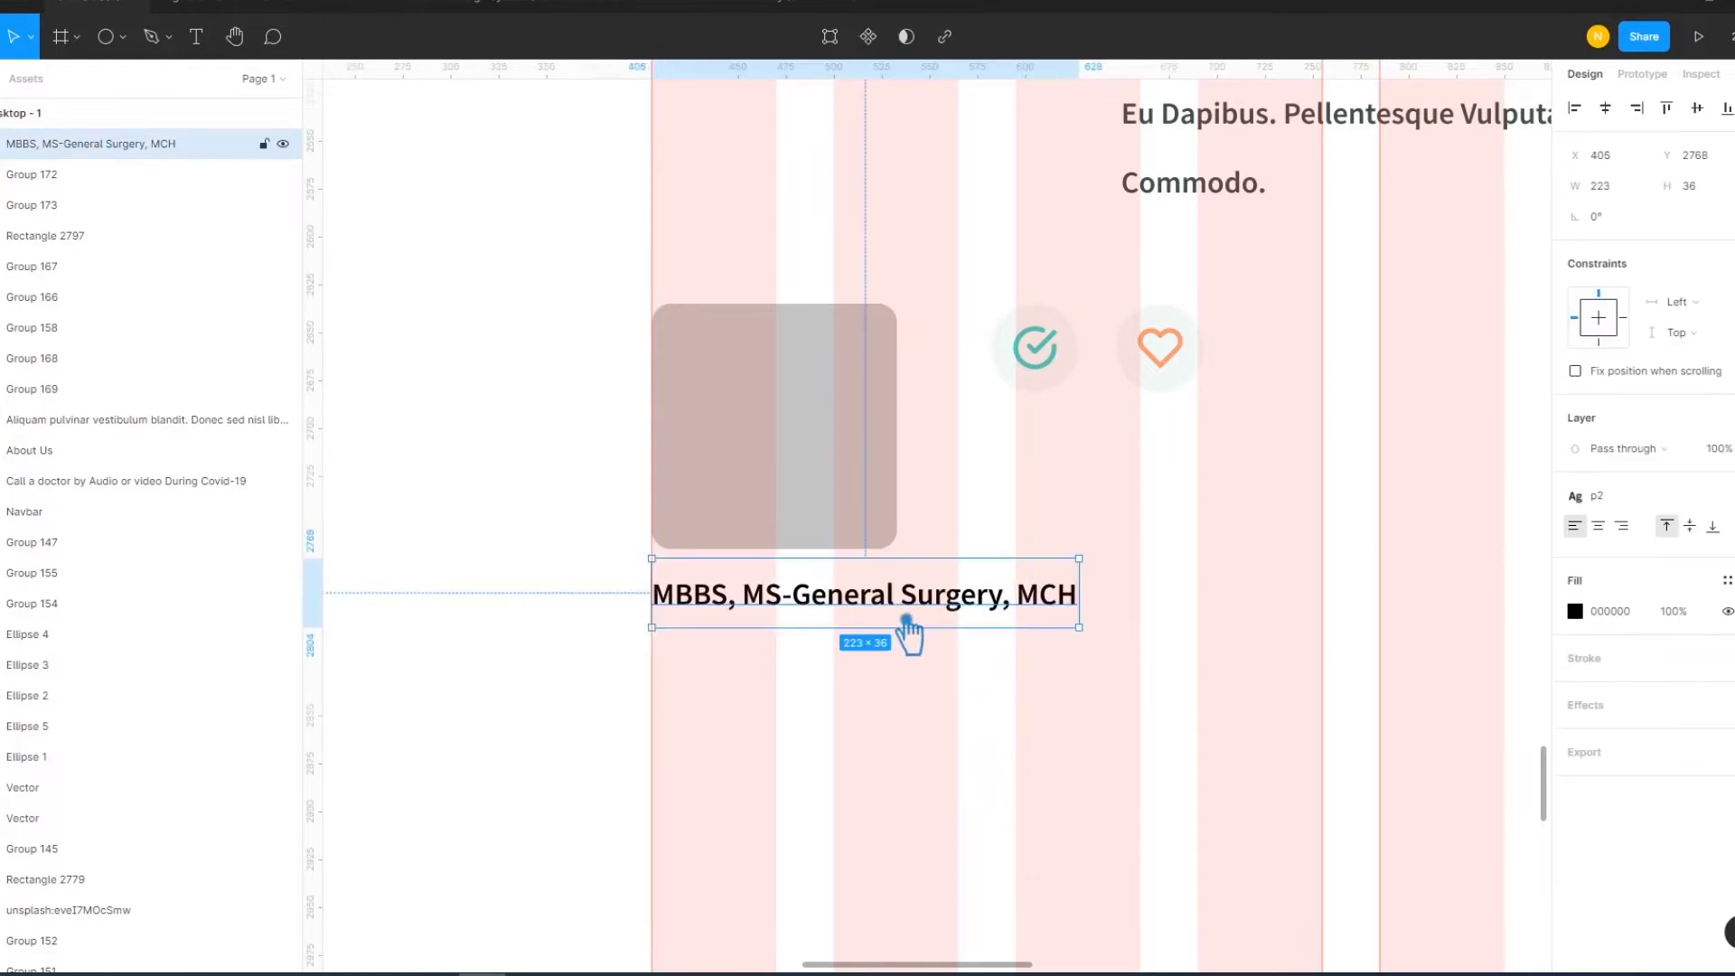
click(213, 51)
key(Return)
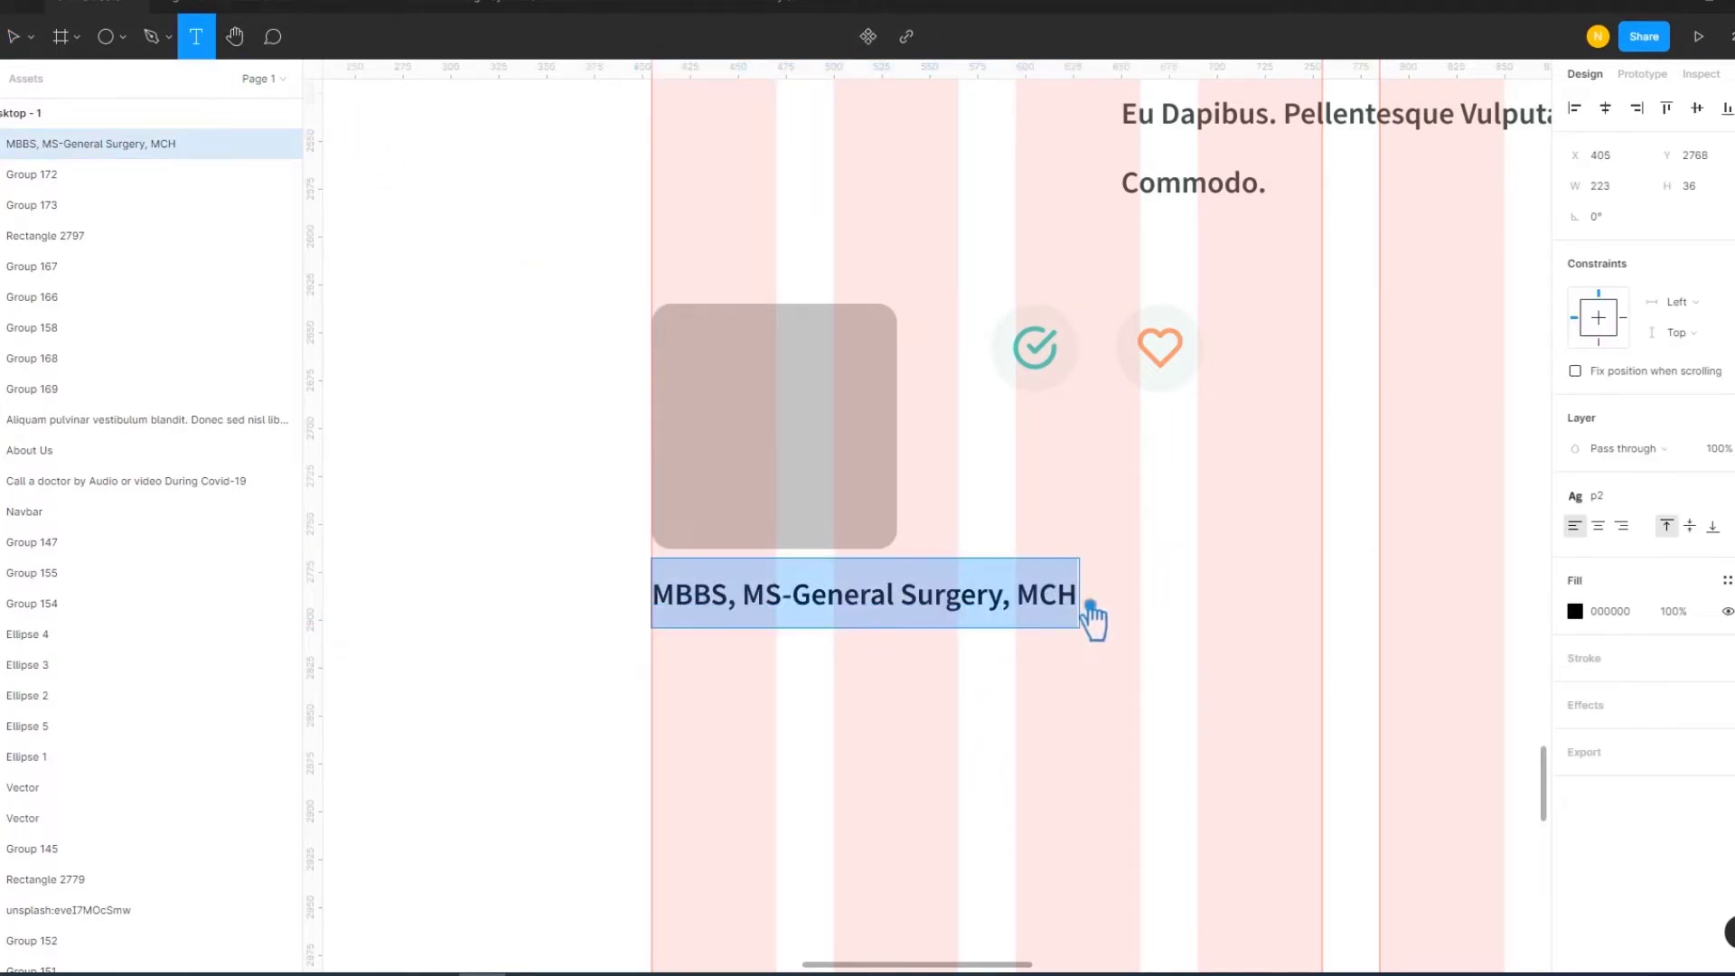
click(1093, 611)
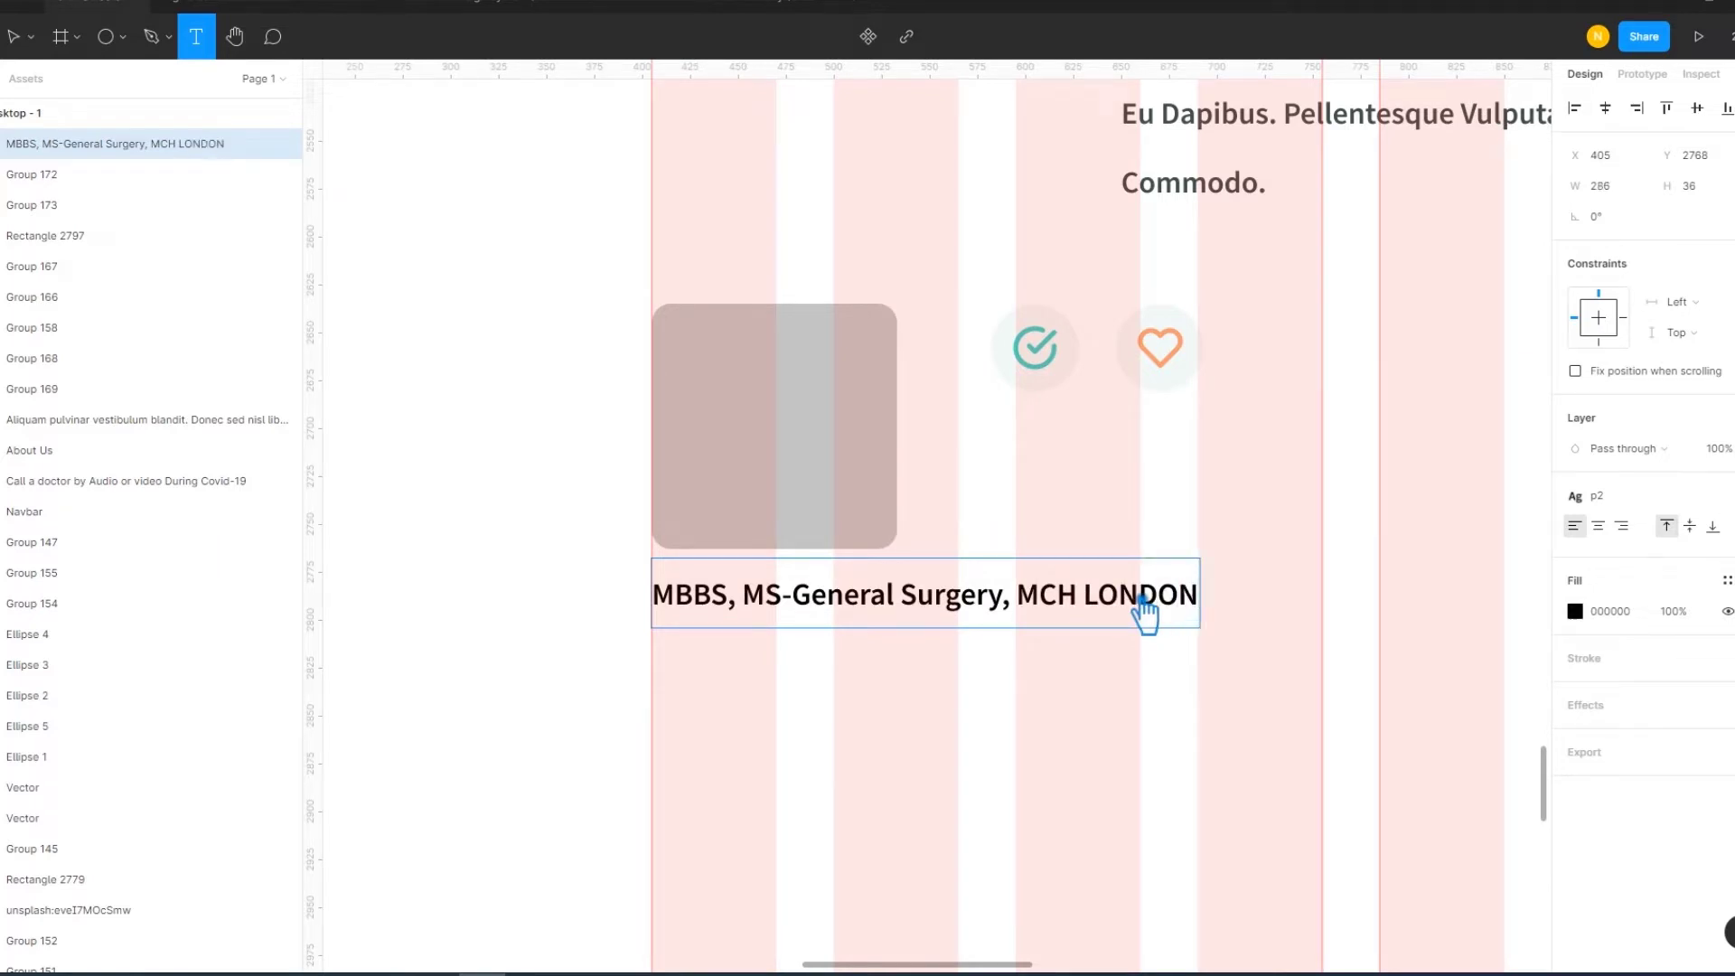
drag(1212, 605, 1118, 603)
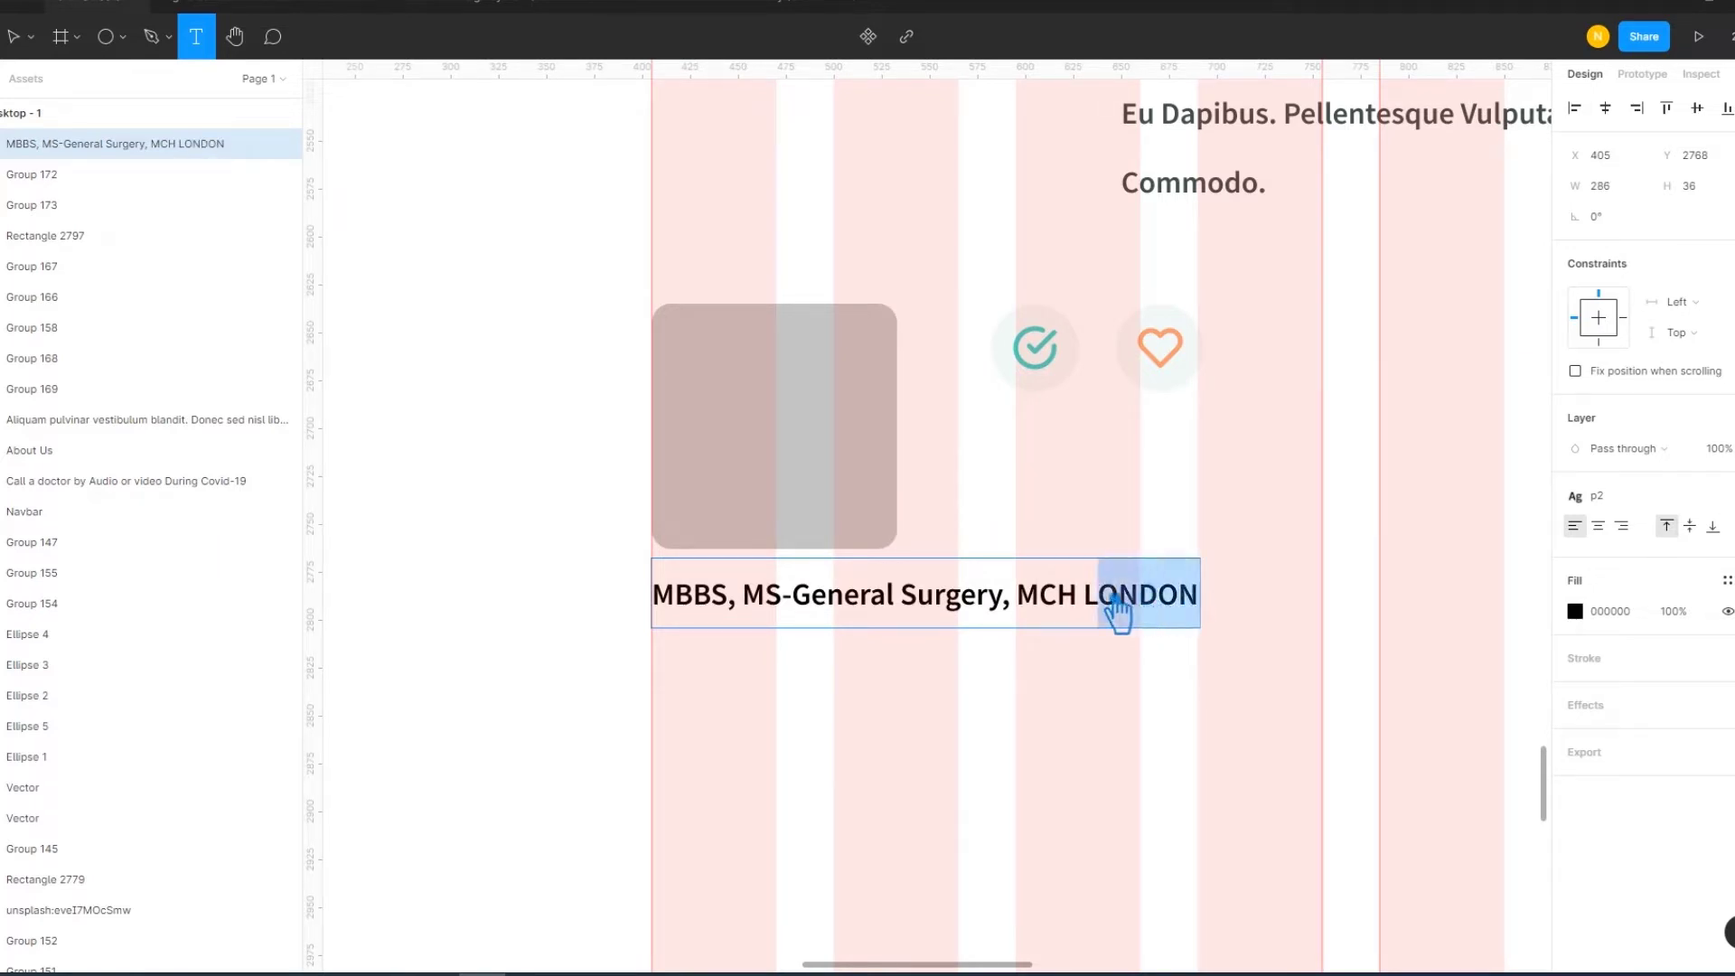
text(ondon)
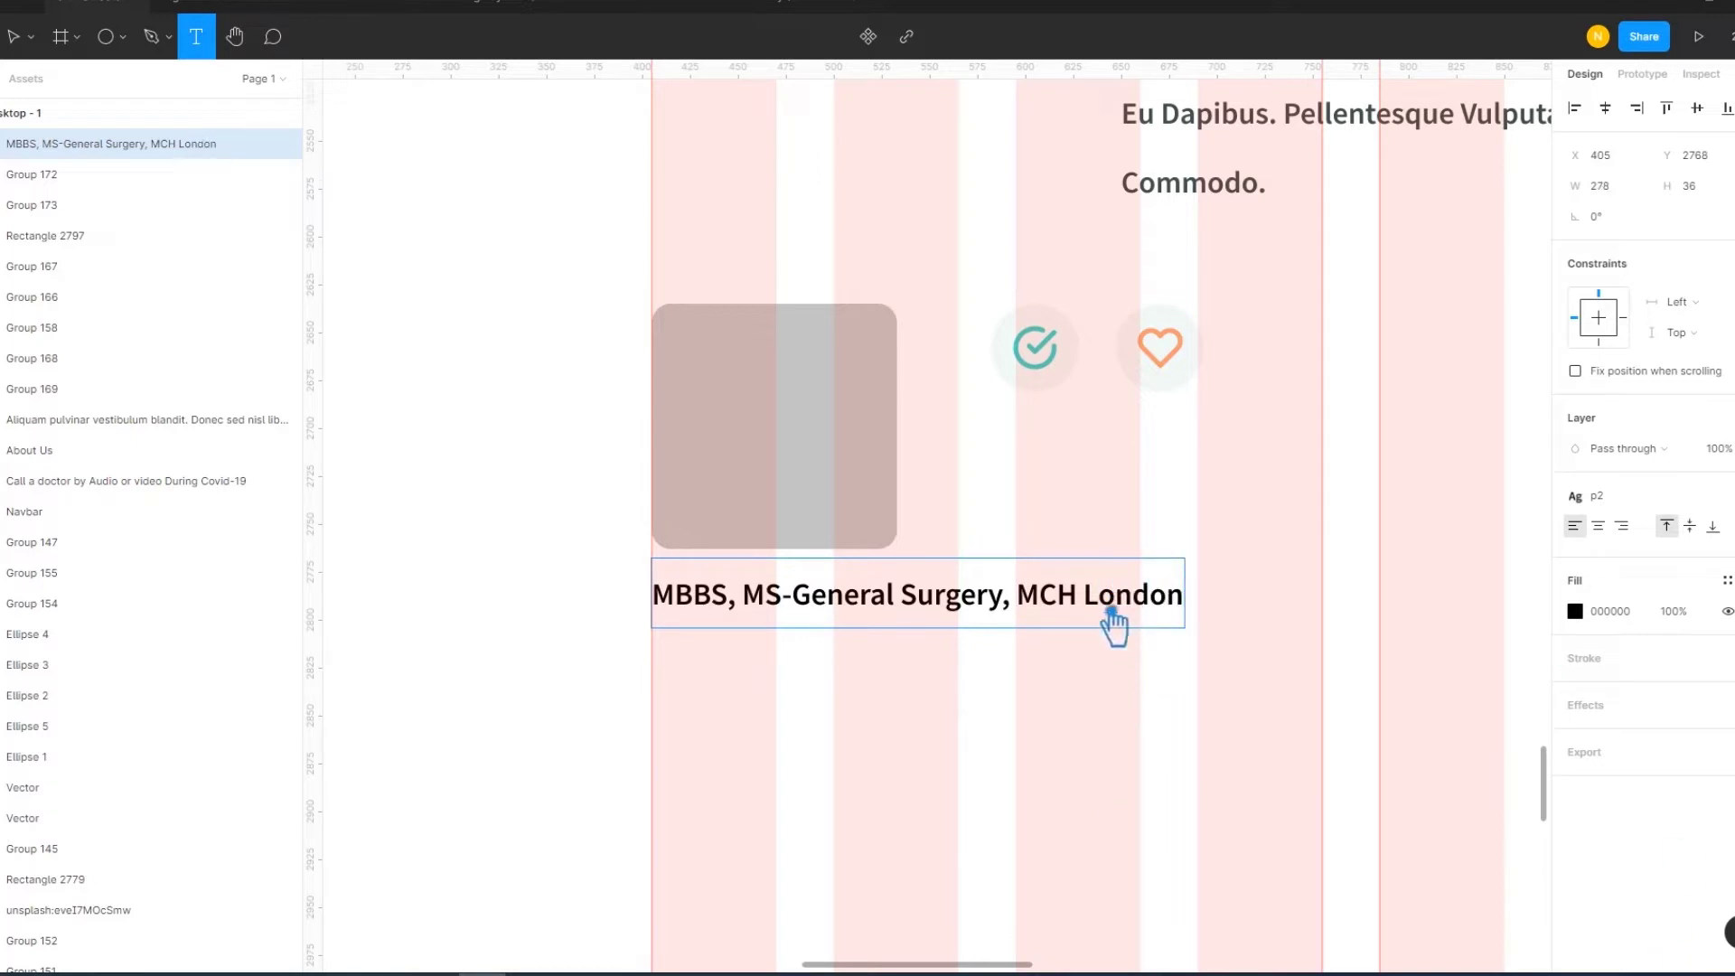
double_click(1105, 604)
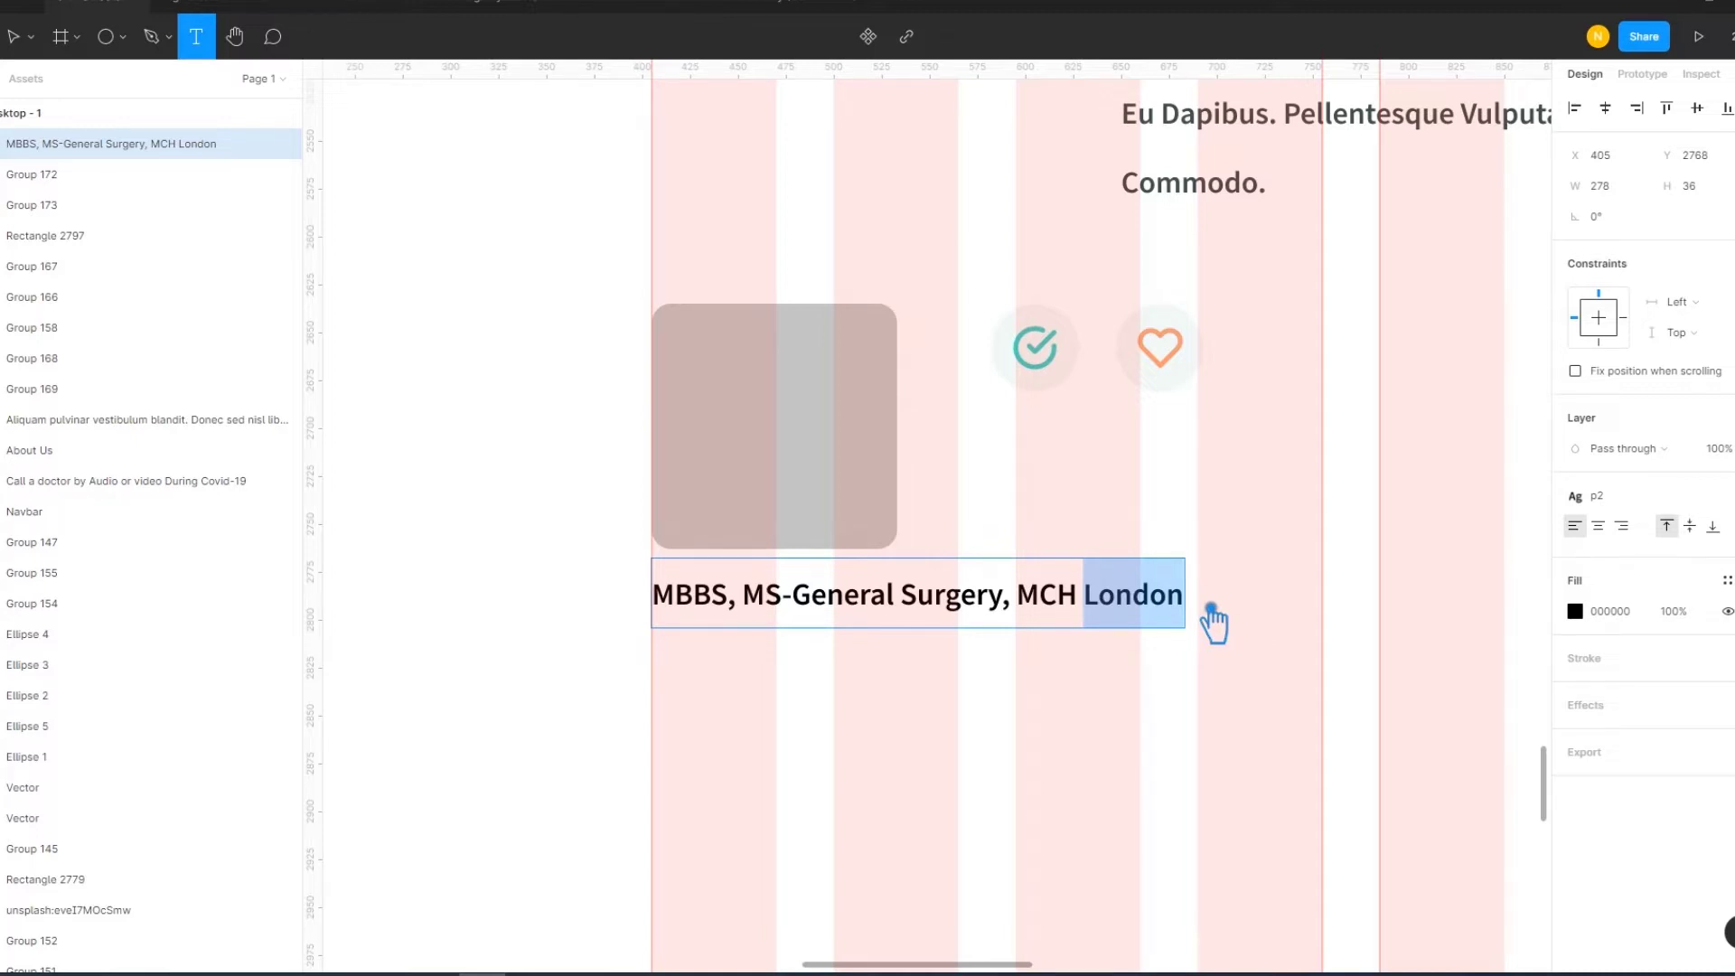
text(United State Of)
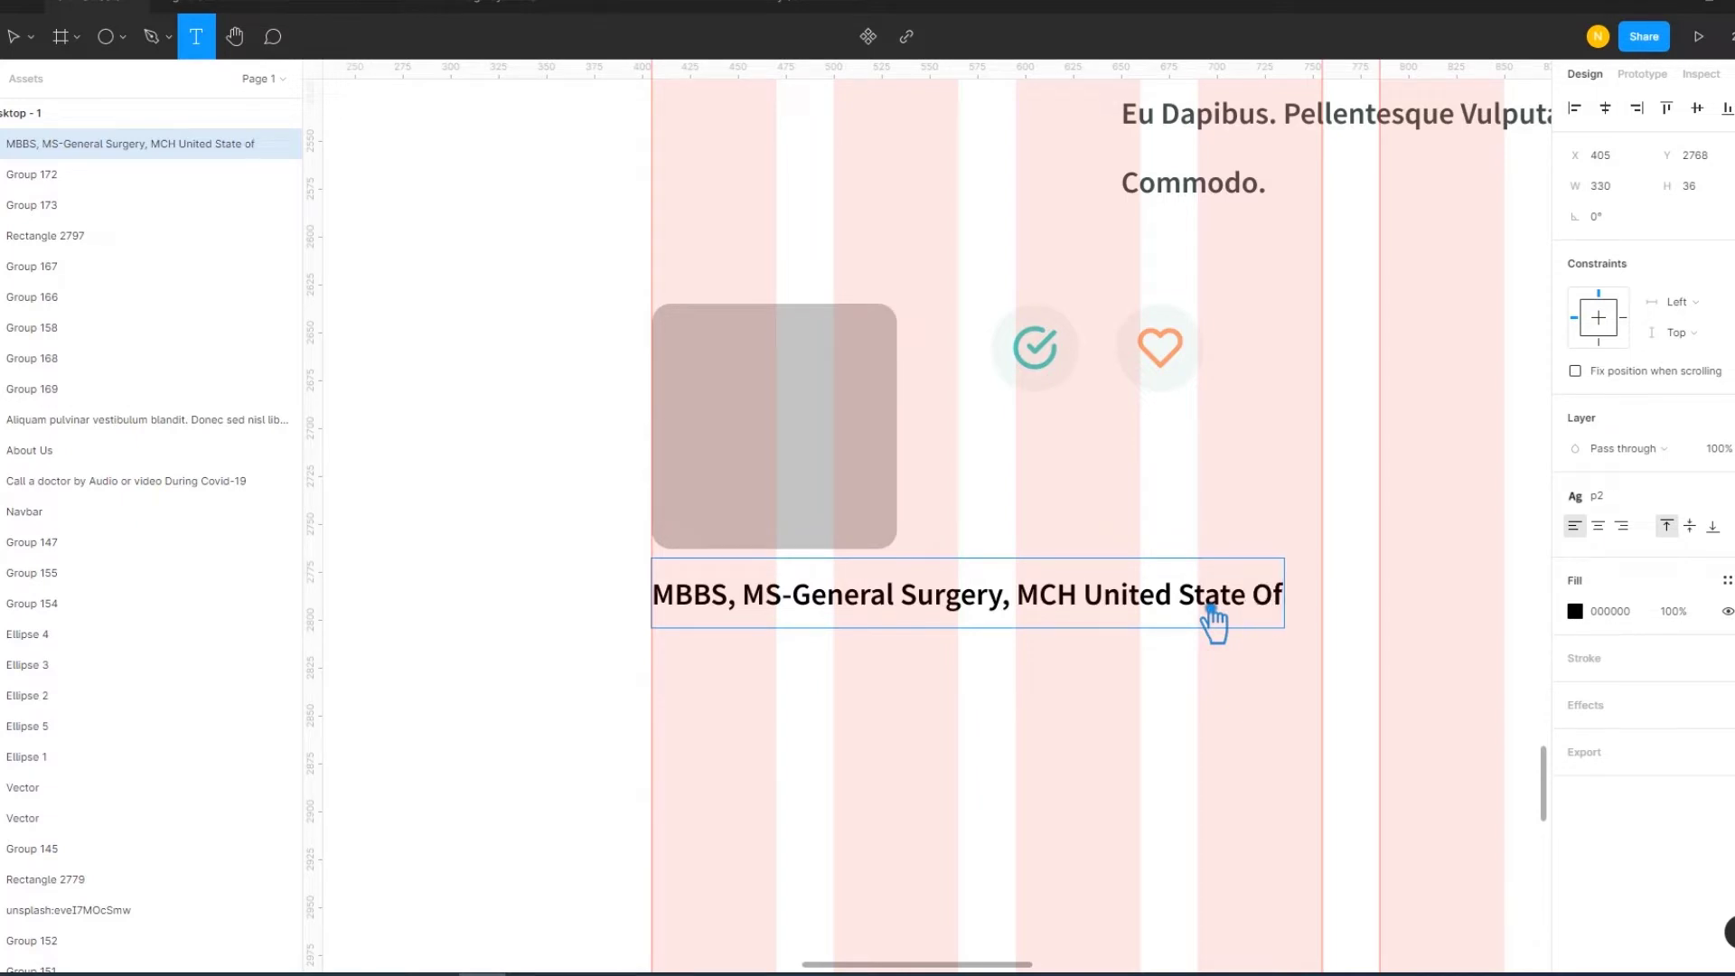
key(Return)
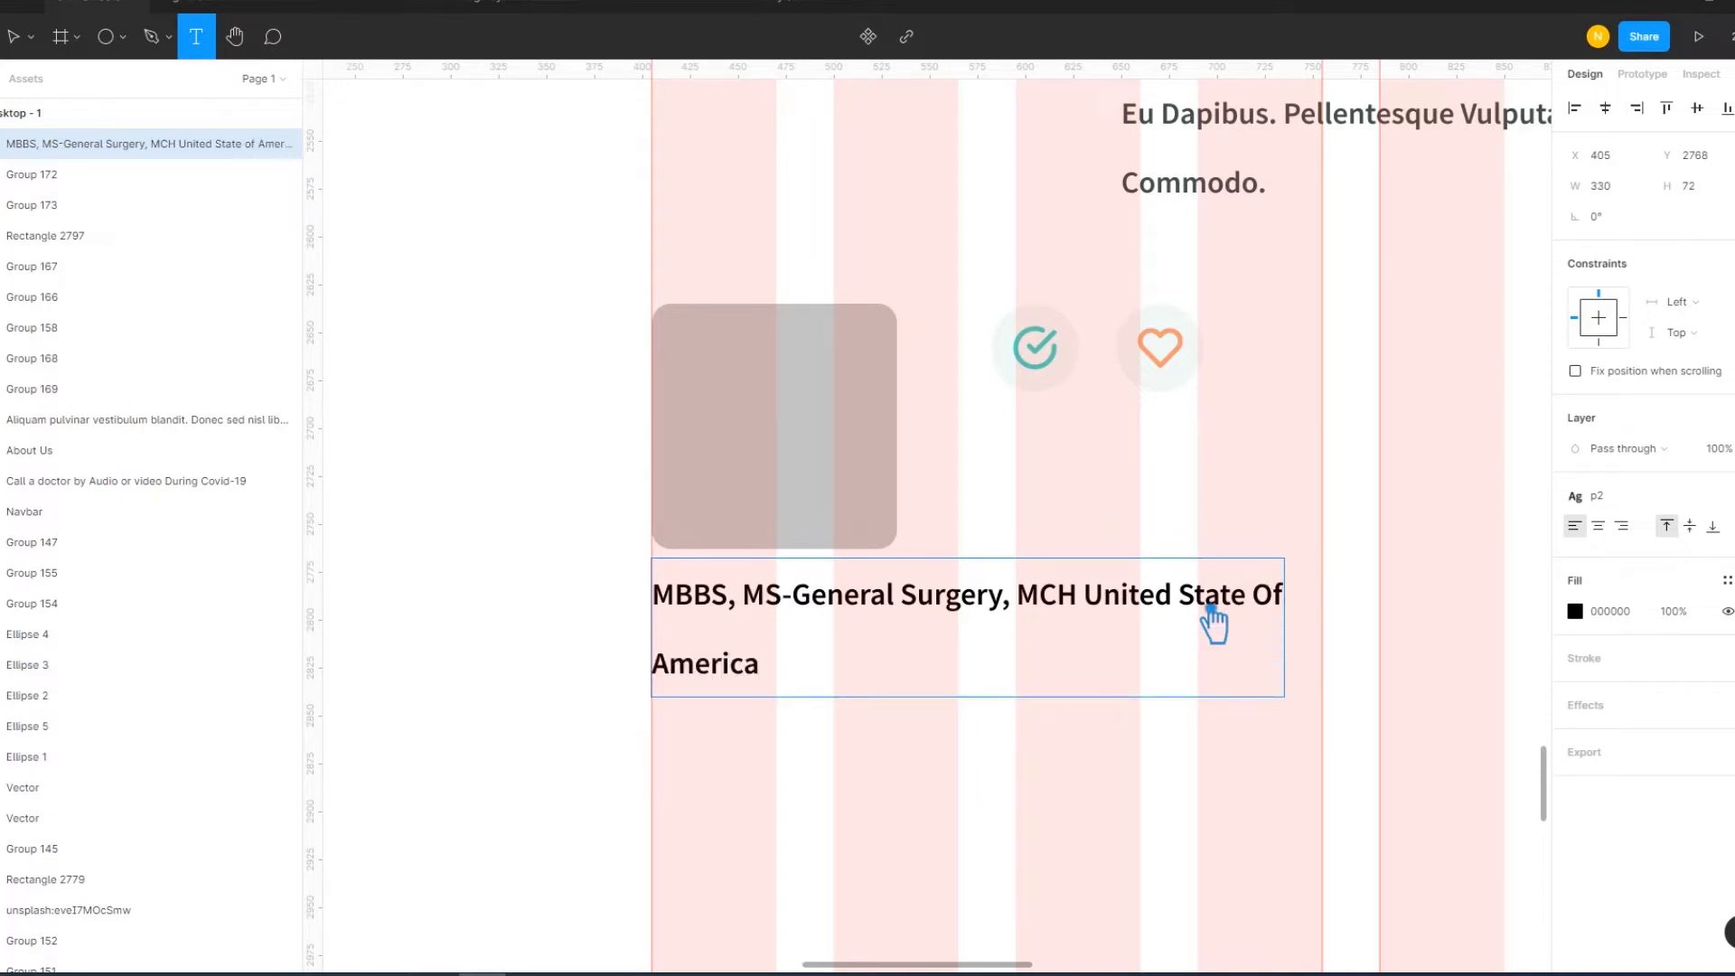
key(Escape)
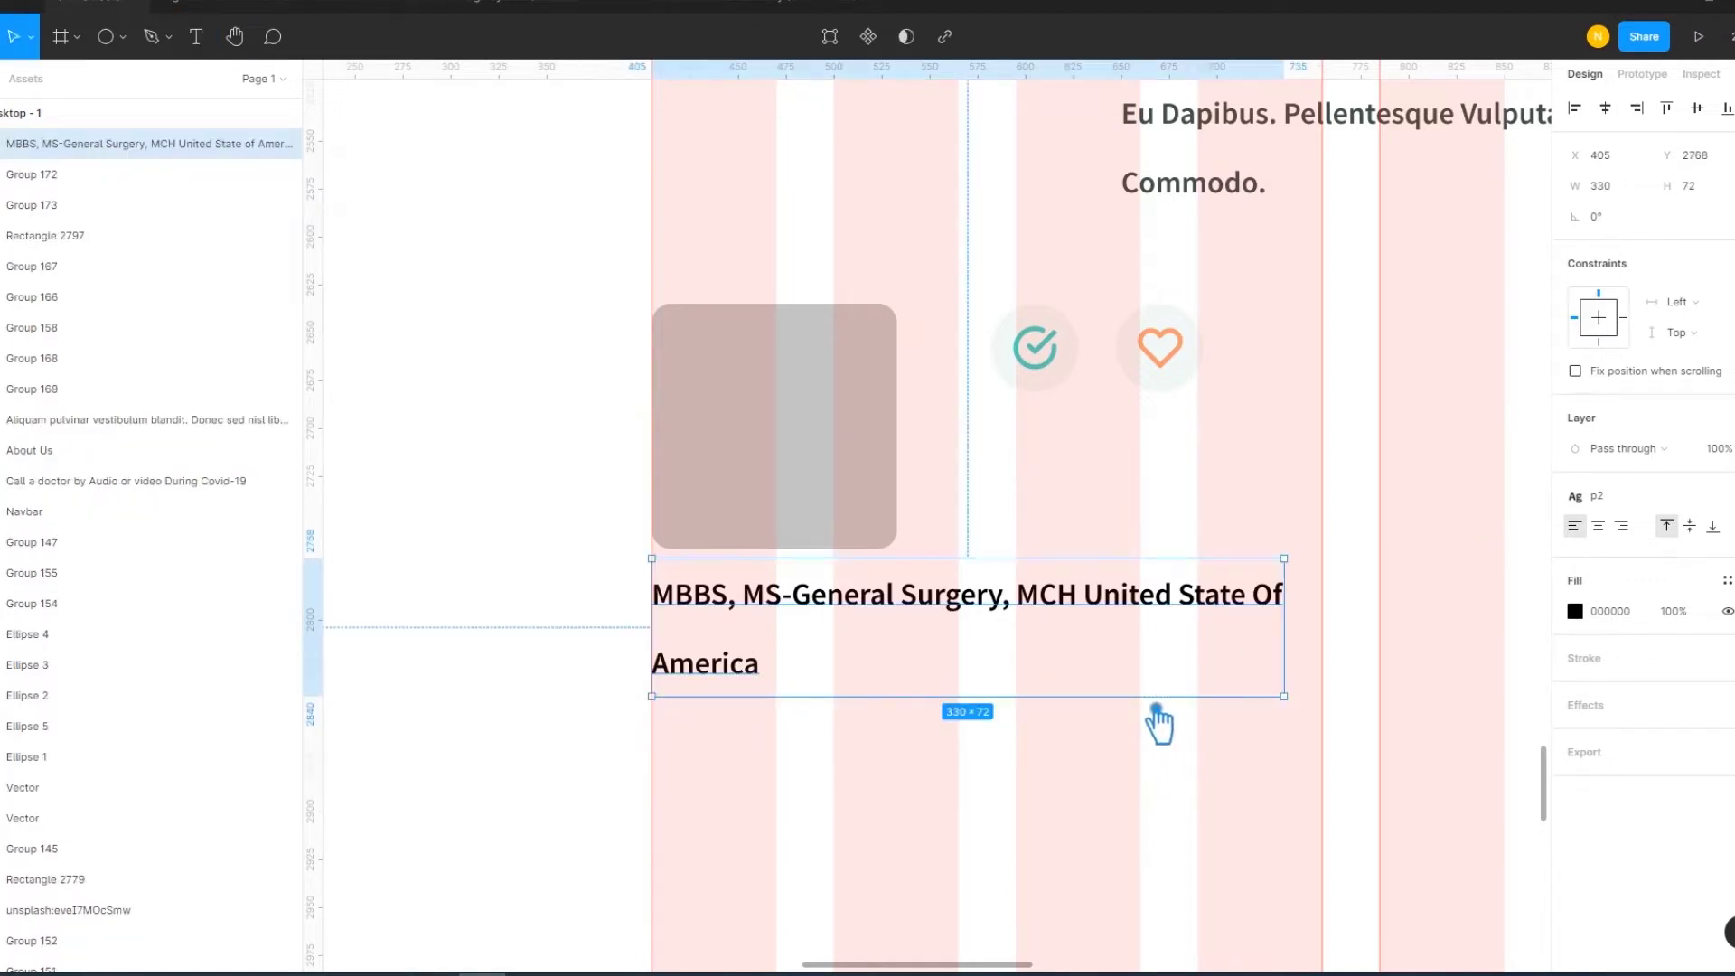
Set the p2 text style's line height to 28.5
click(1617, 499)
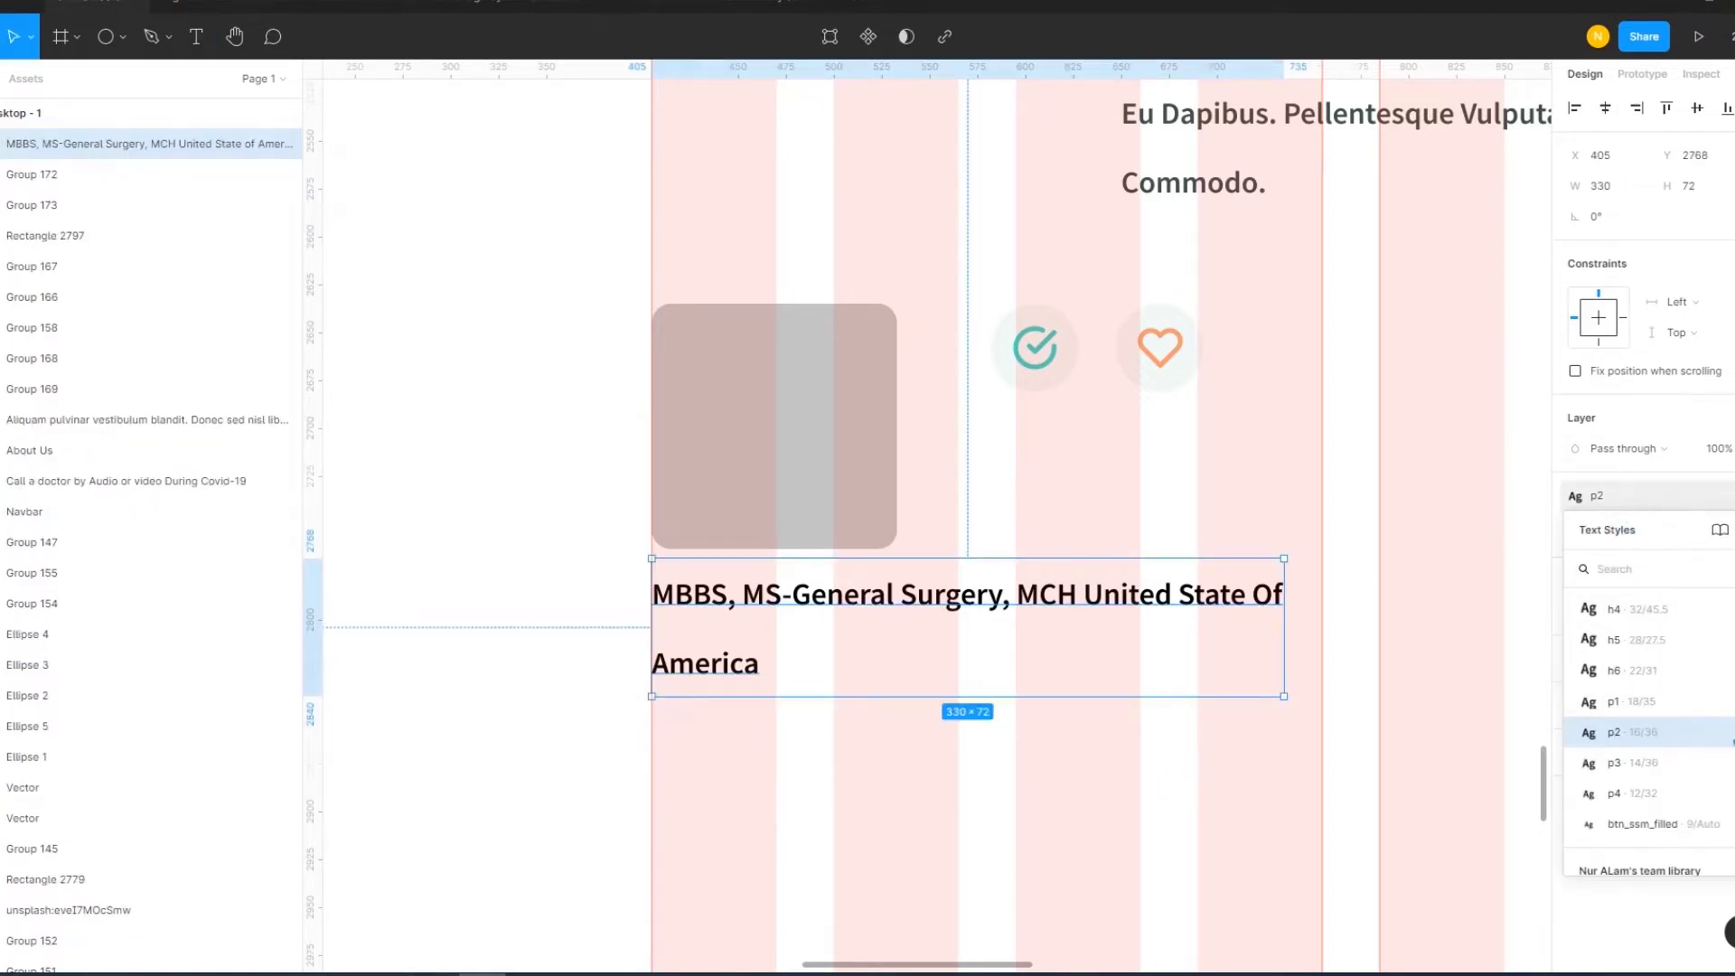
click(1721, 732)
click(1387, 887)
text(28.5)
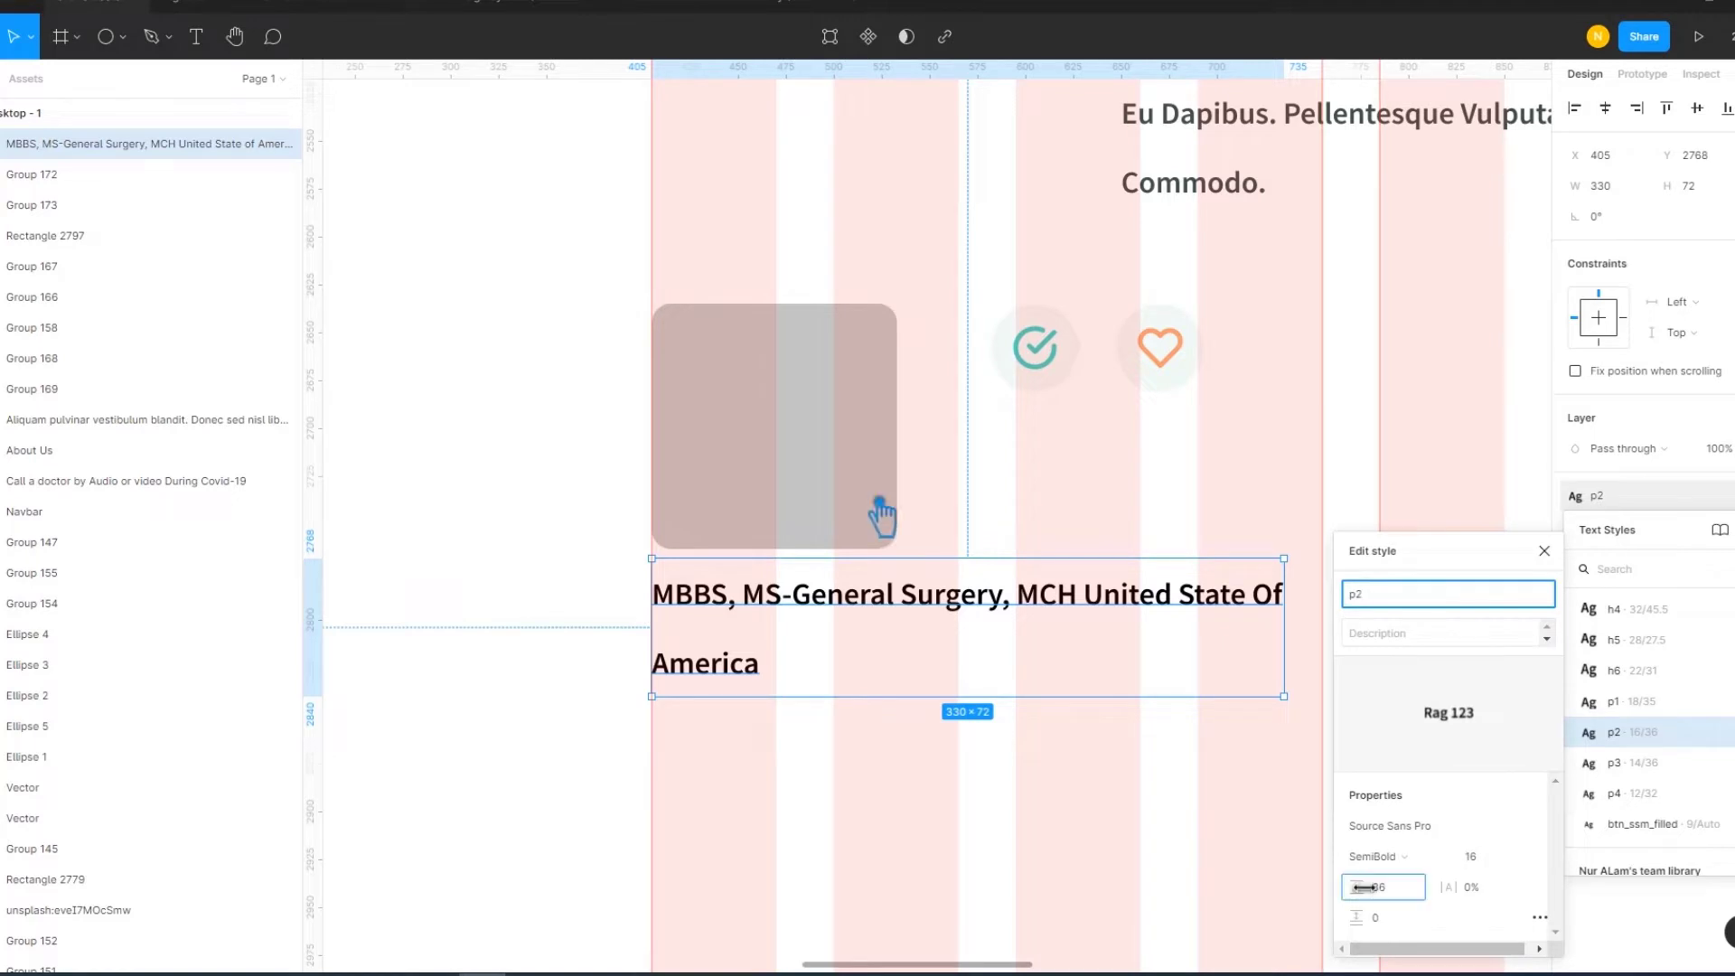
key(Return)
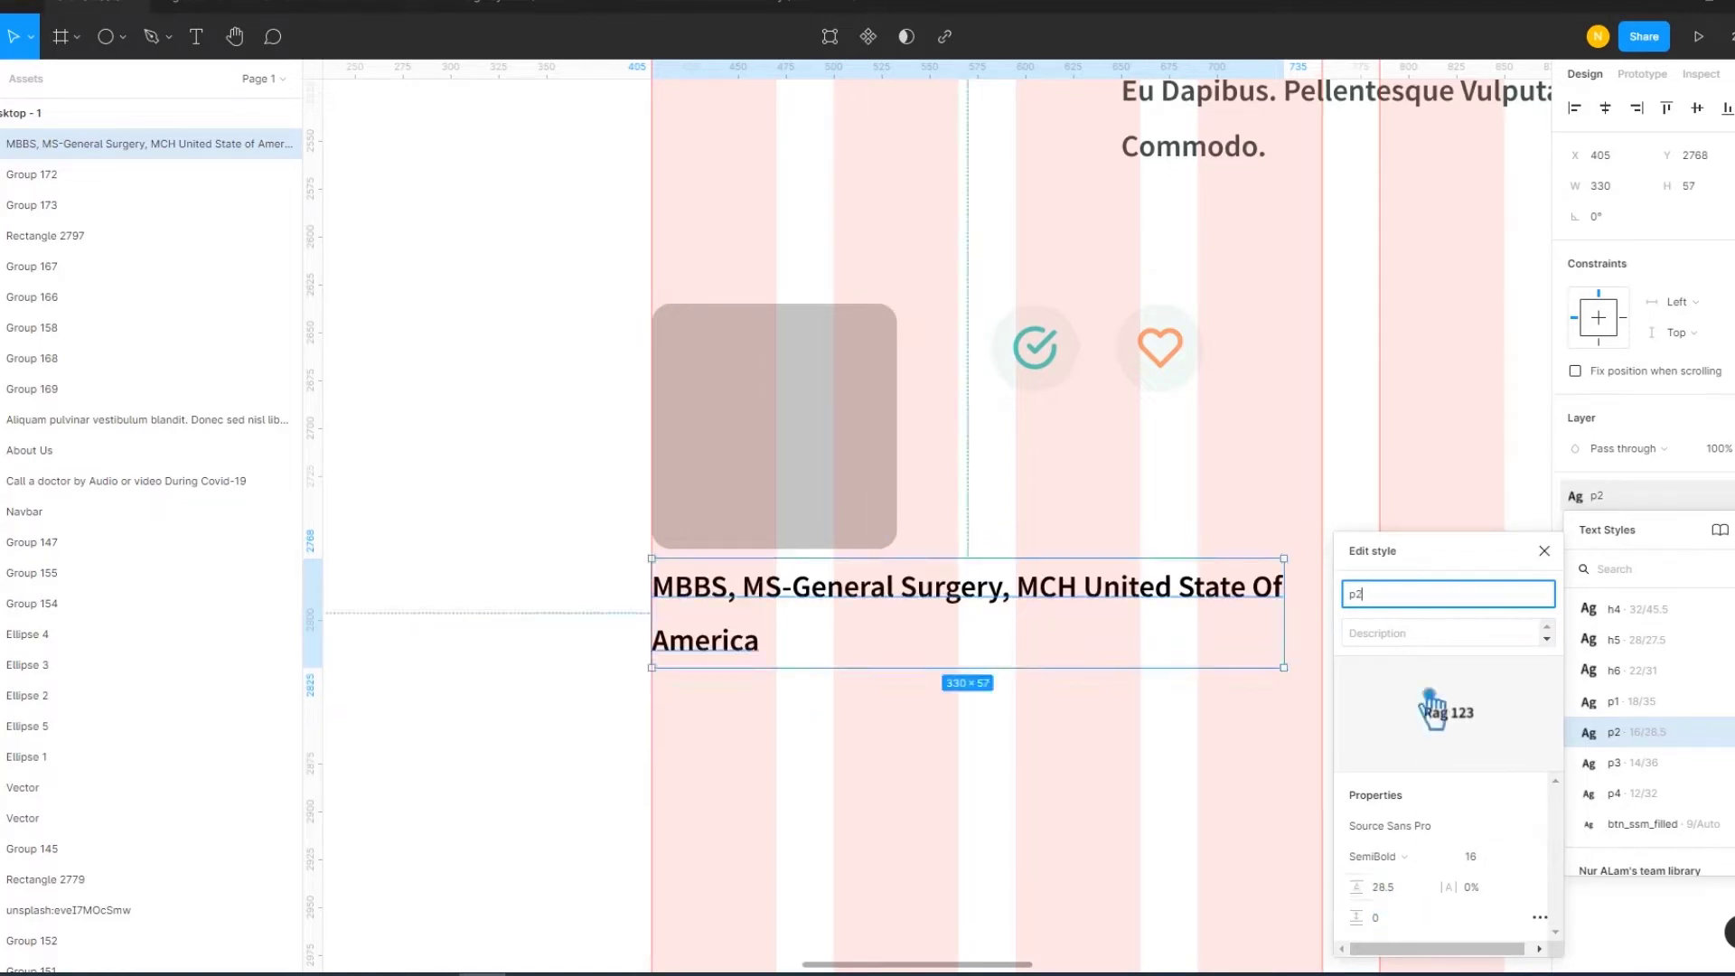
click(1543, 550)
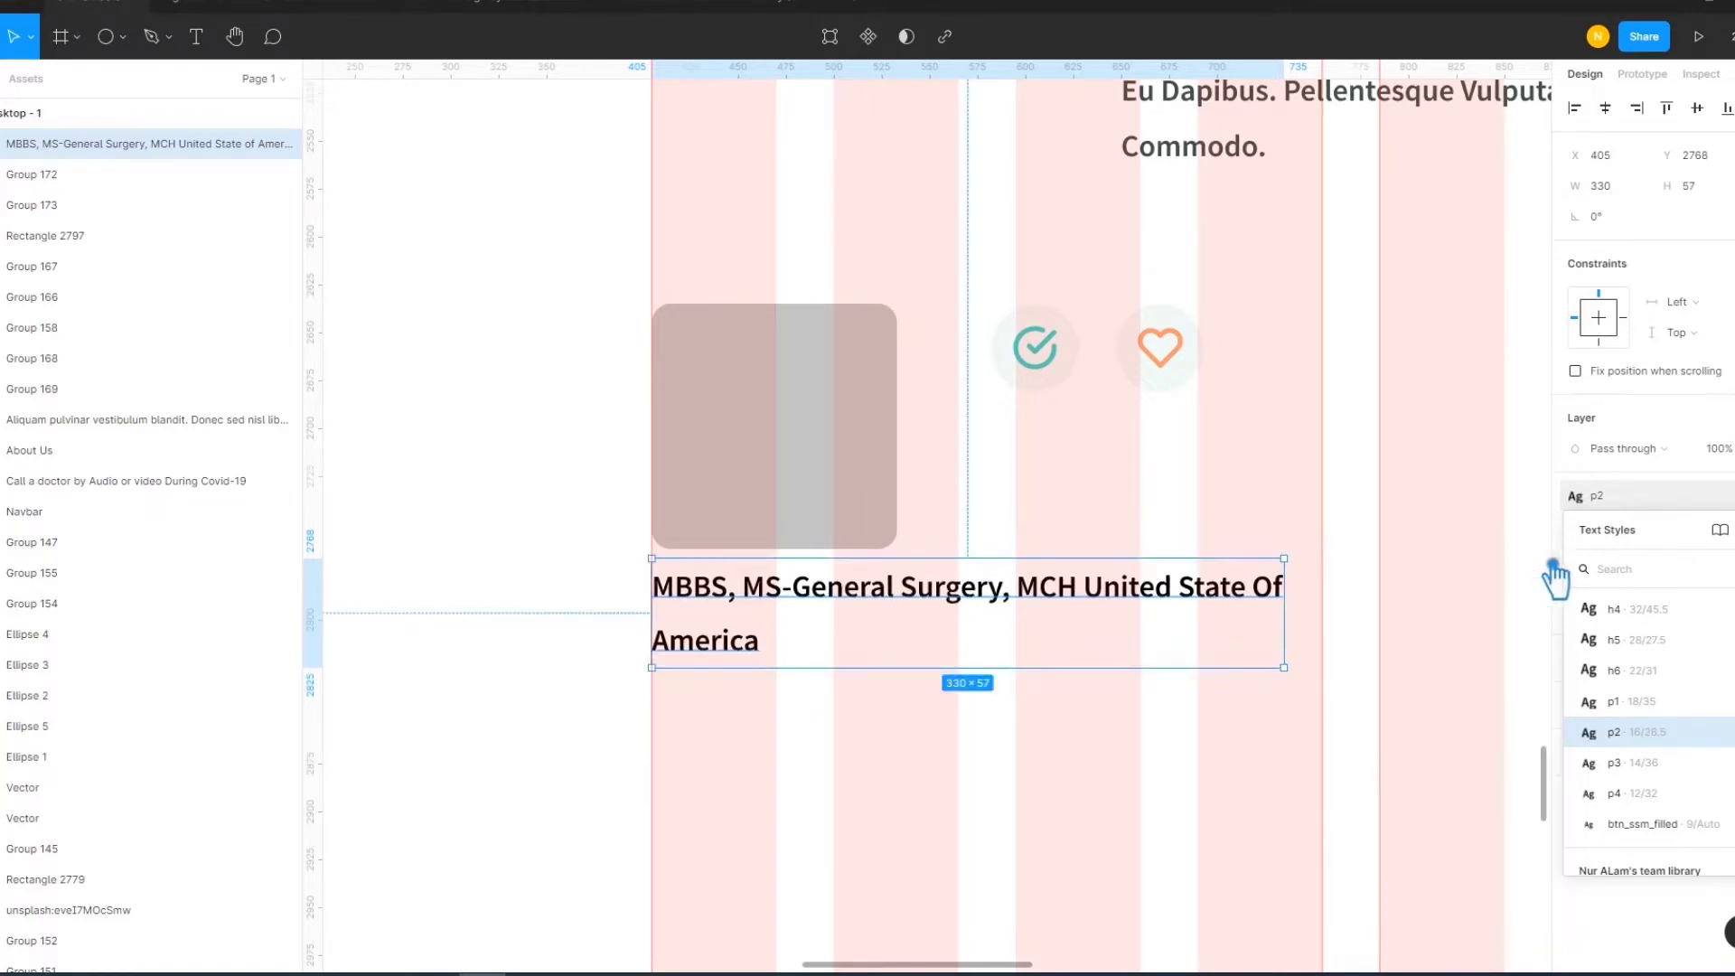
Colour the qualification text with the gray_3 style
click(797, 614)
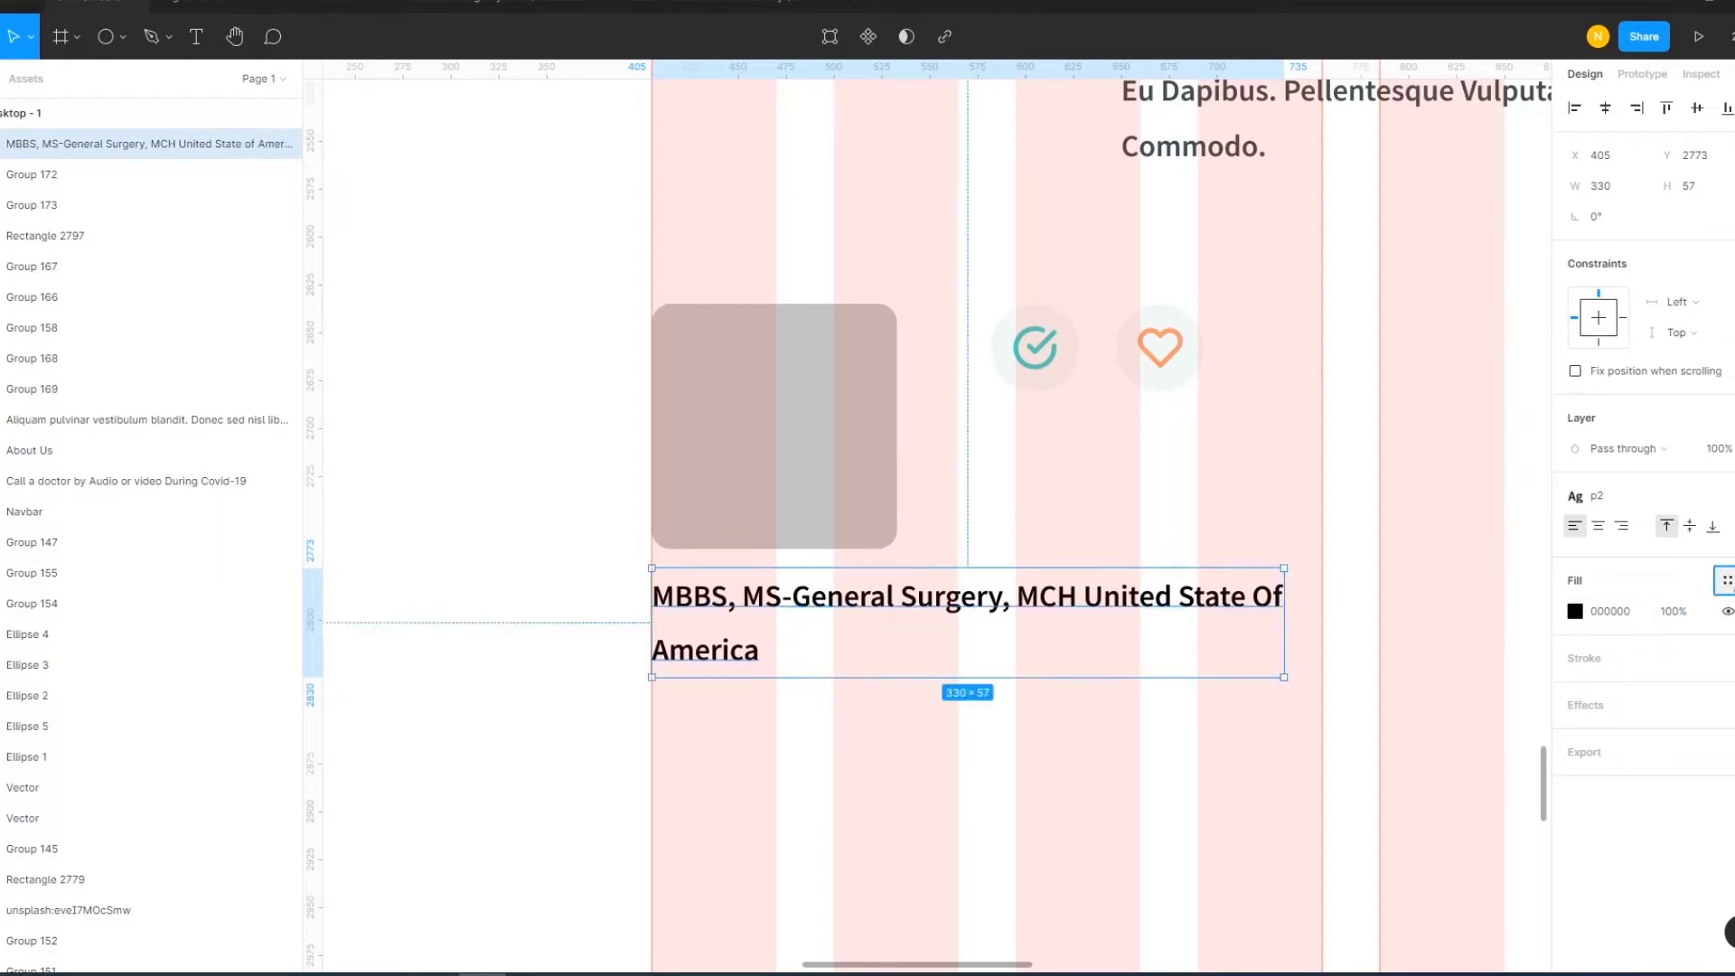
click(1725, 579)
click(1645, 923)
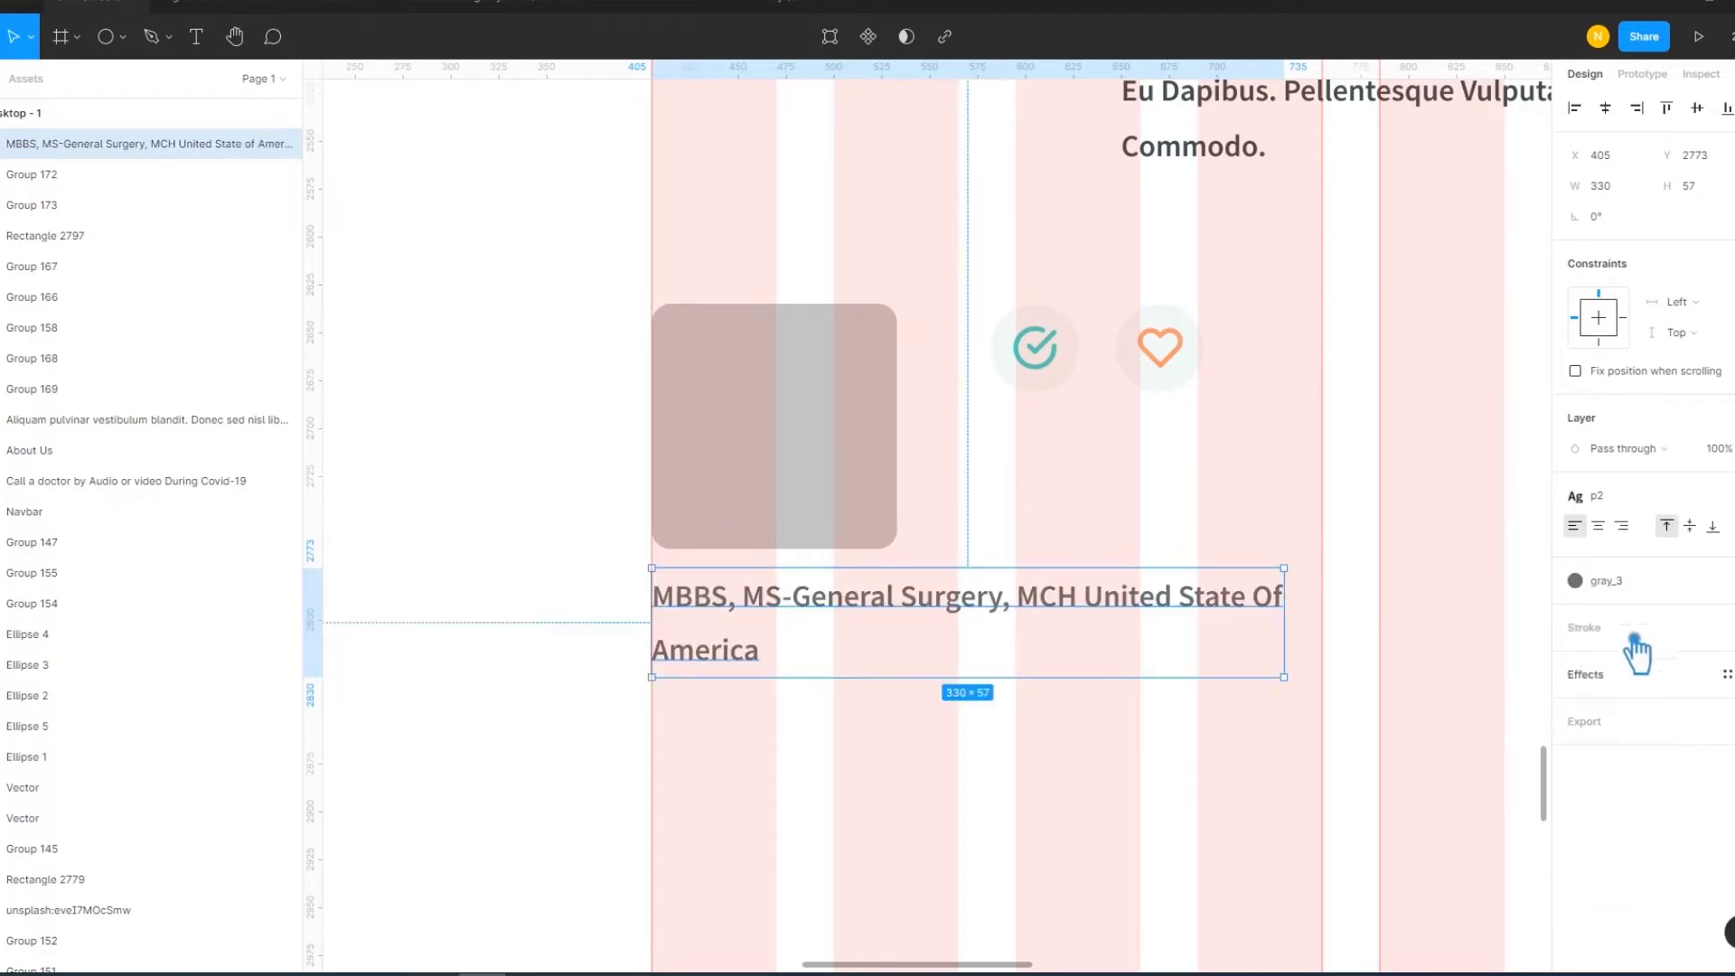
click(1618, 583)
key(Escape)
key(Escape)
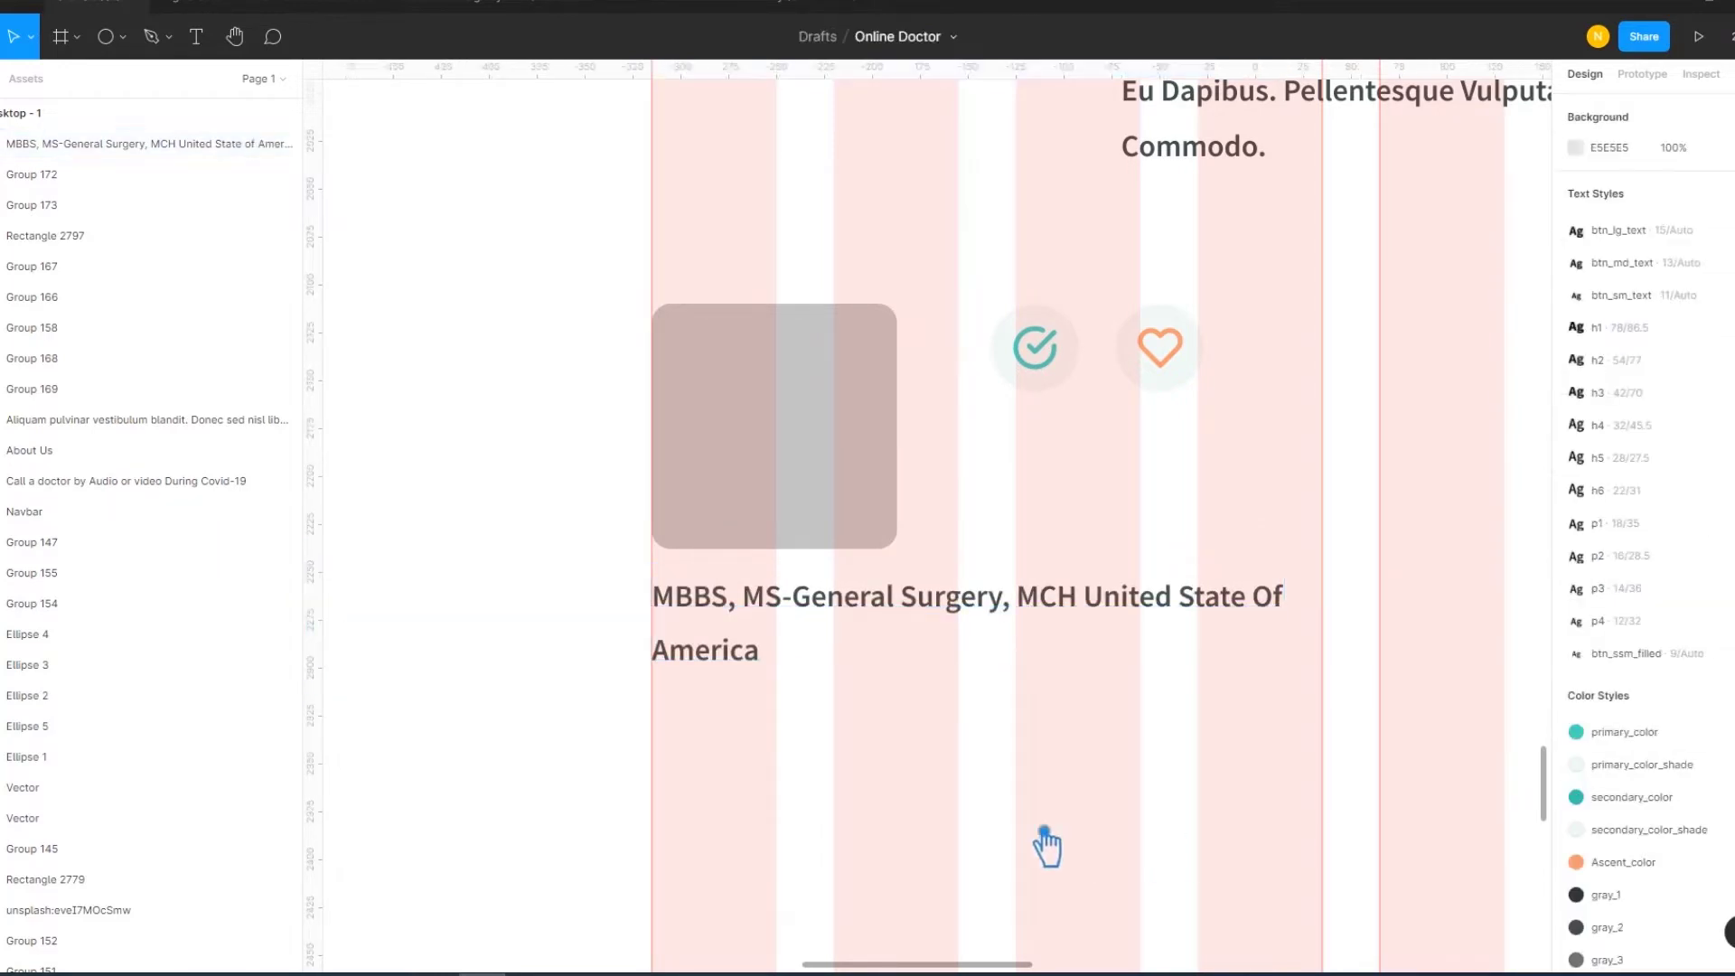
Set the gap between the photo placeholder and the qualification text to 15
click(898, 623)
shift+click(833, 542)
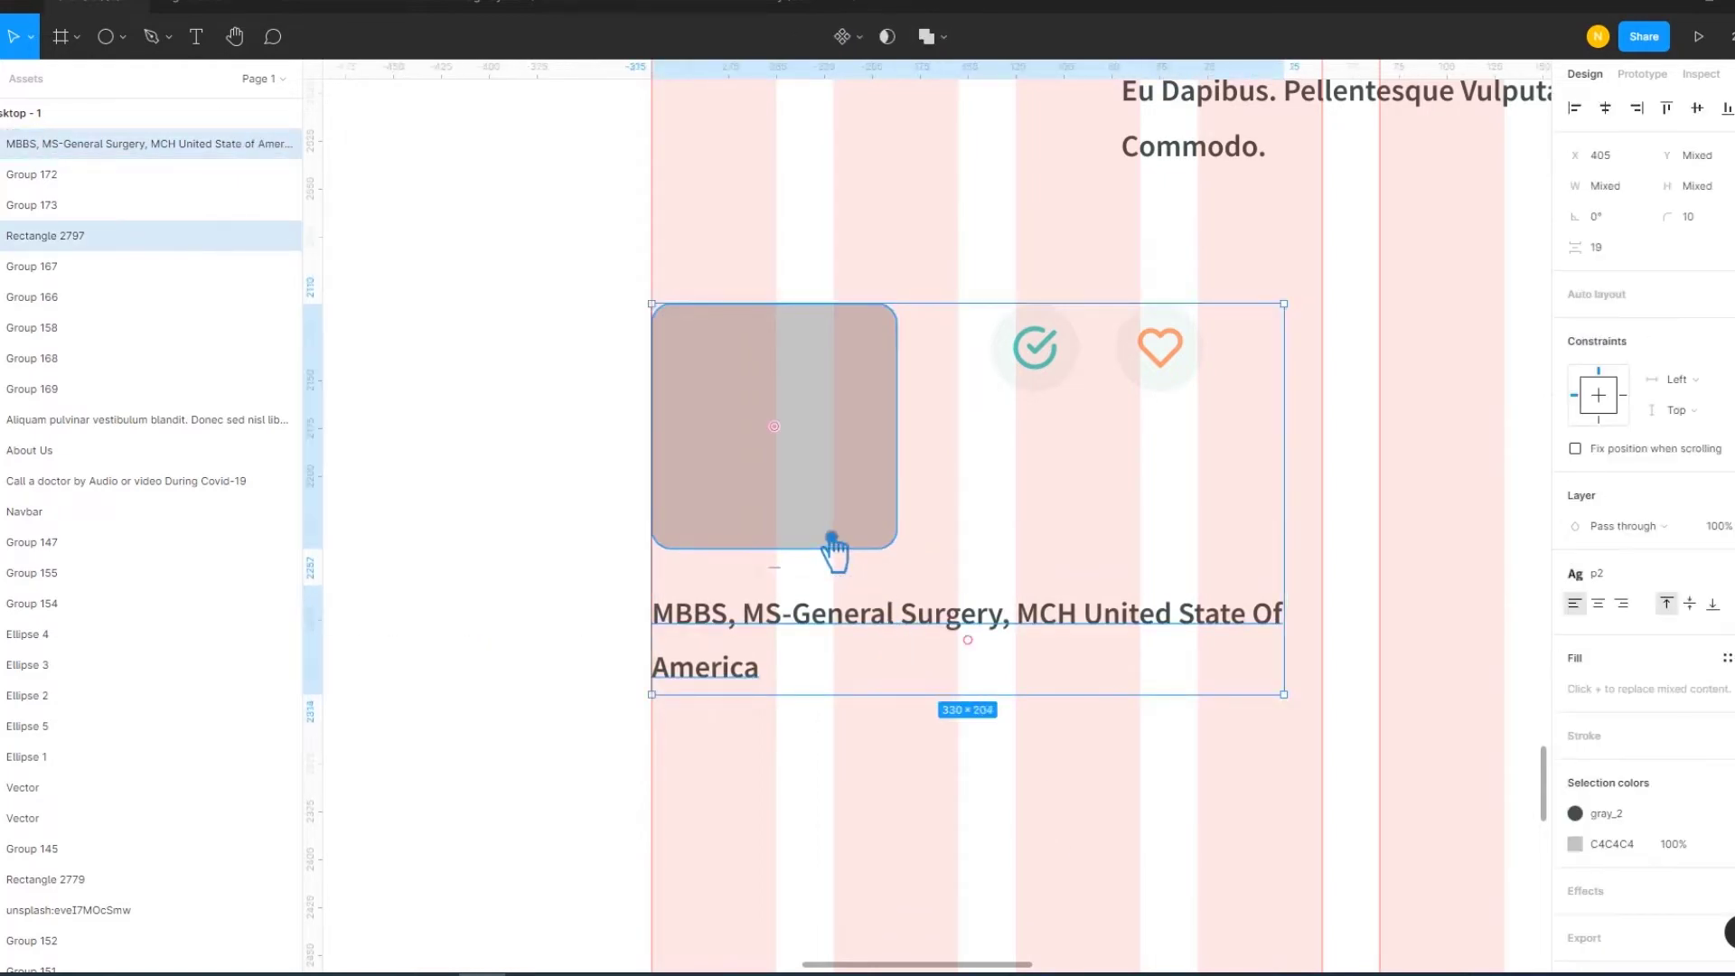
click(1622, 253)
text(15)
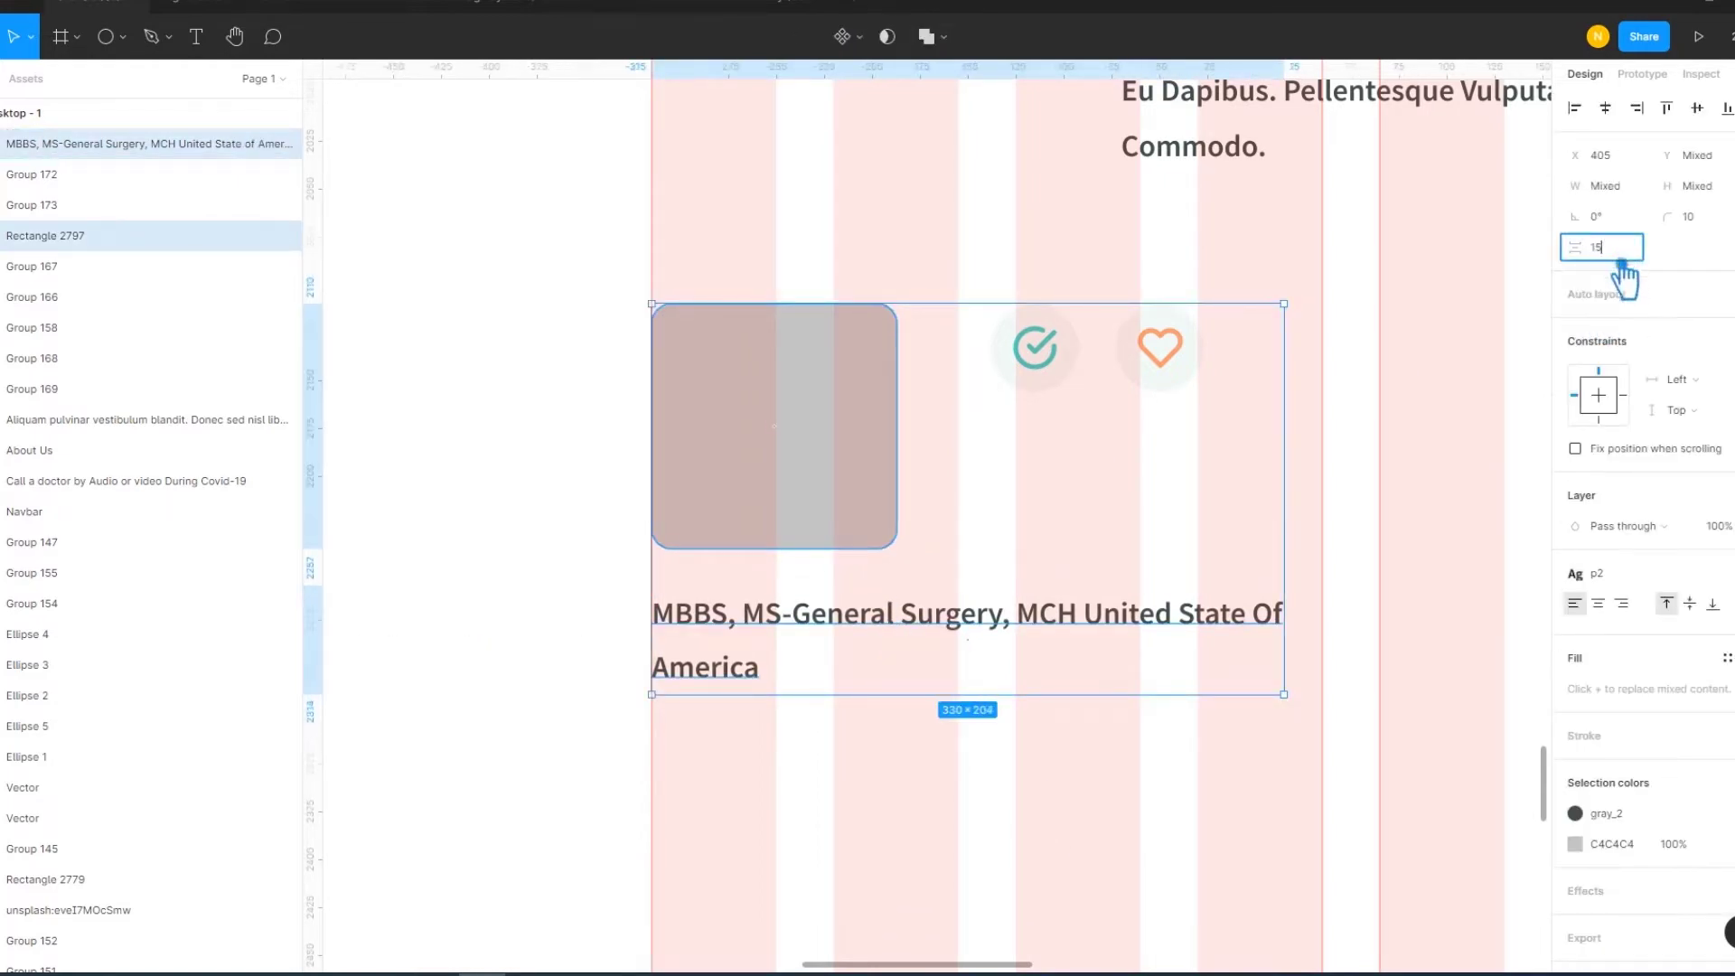
key(Return)
click(1337, 417)
Group the photo placeholder with the check and heart icons
drag(1265, 380, 897, 397)
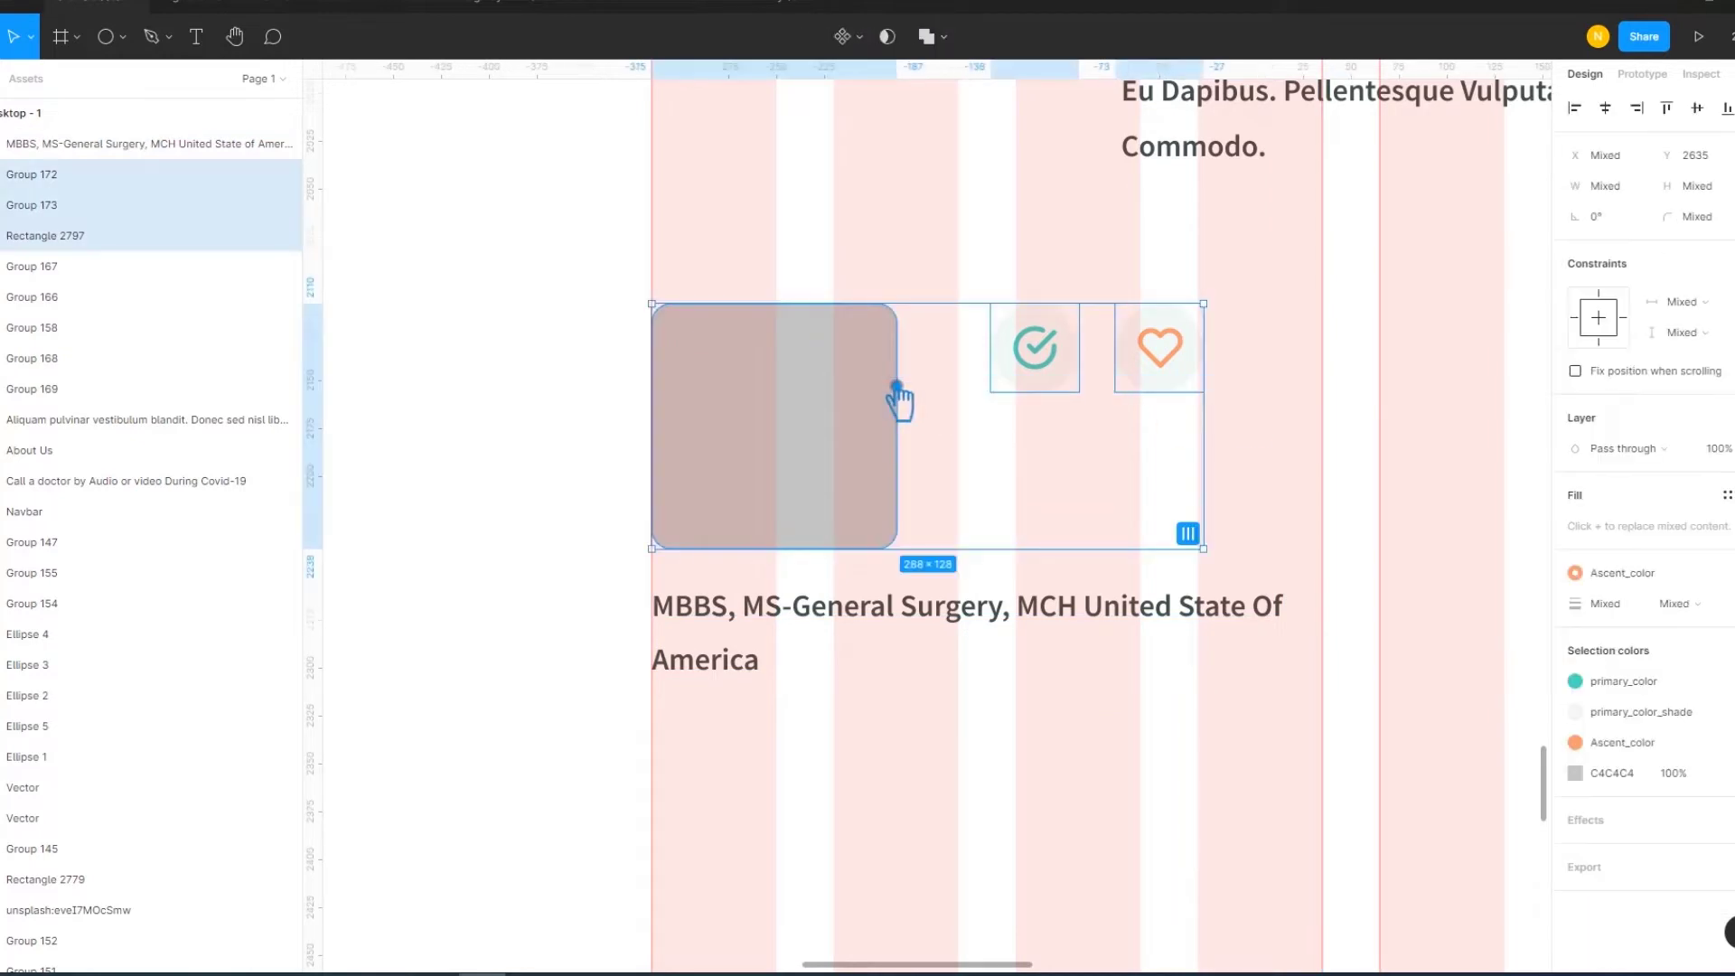
key(ctrl+g)
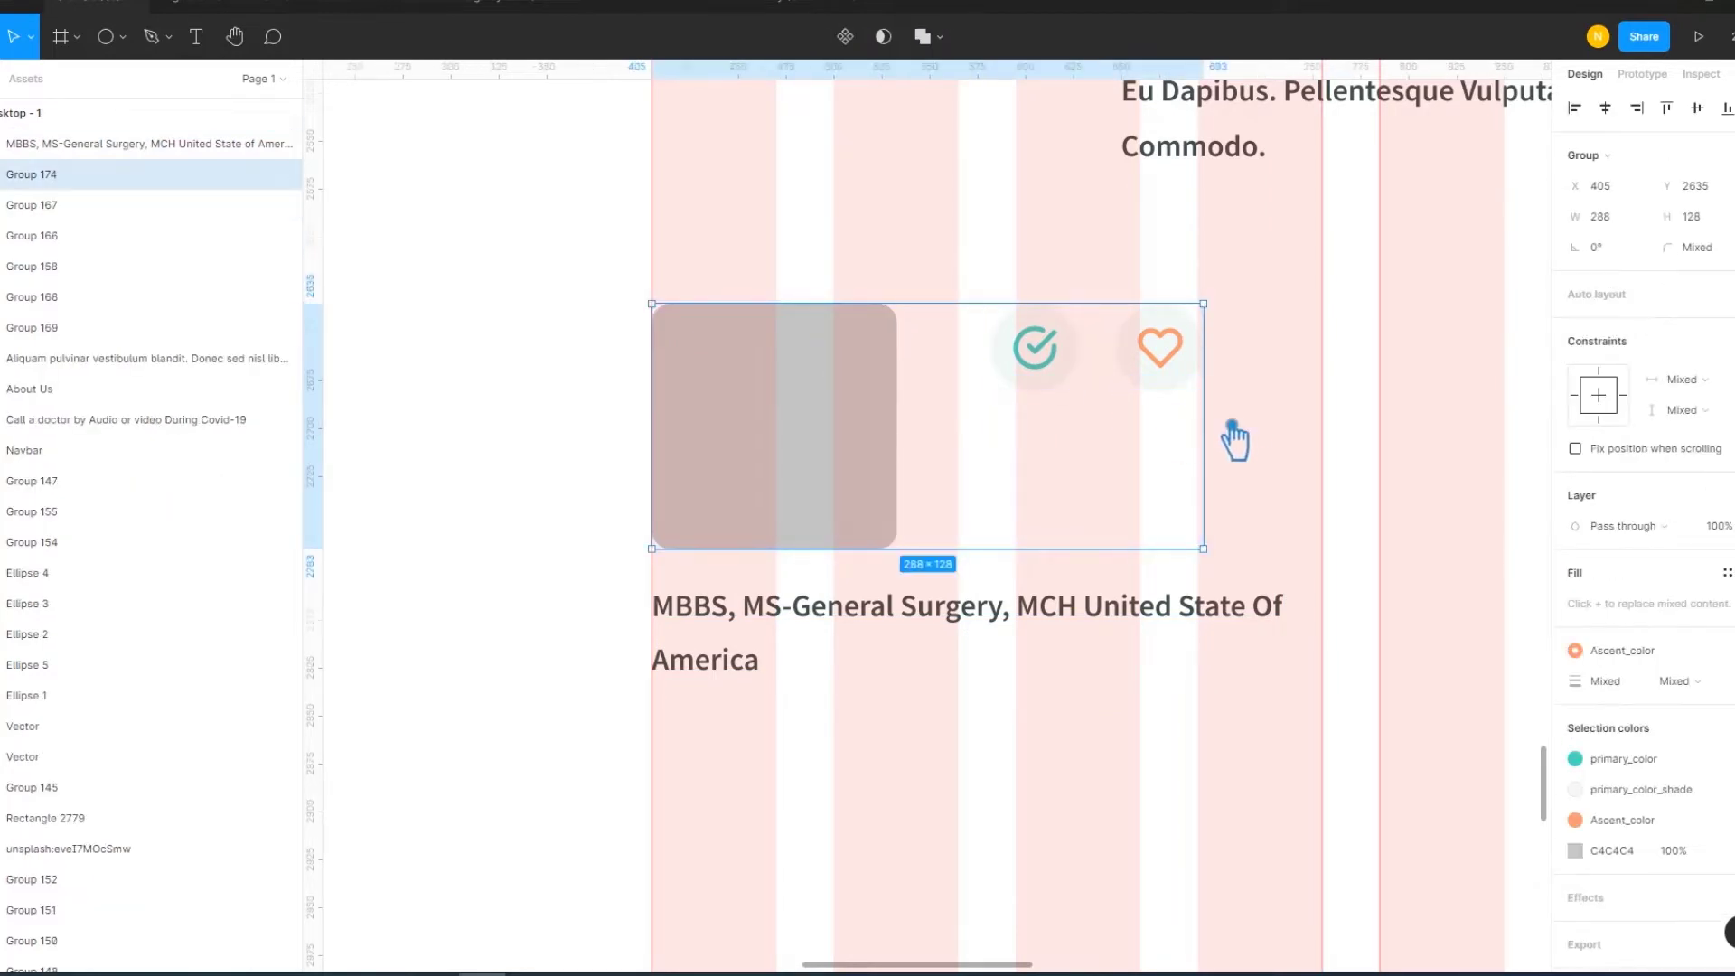
click(1235, 437)
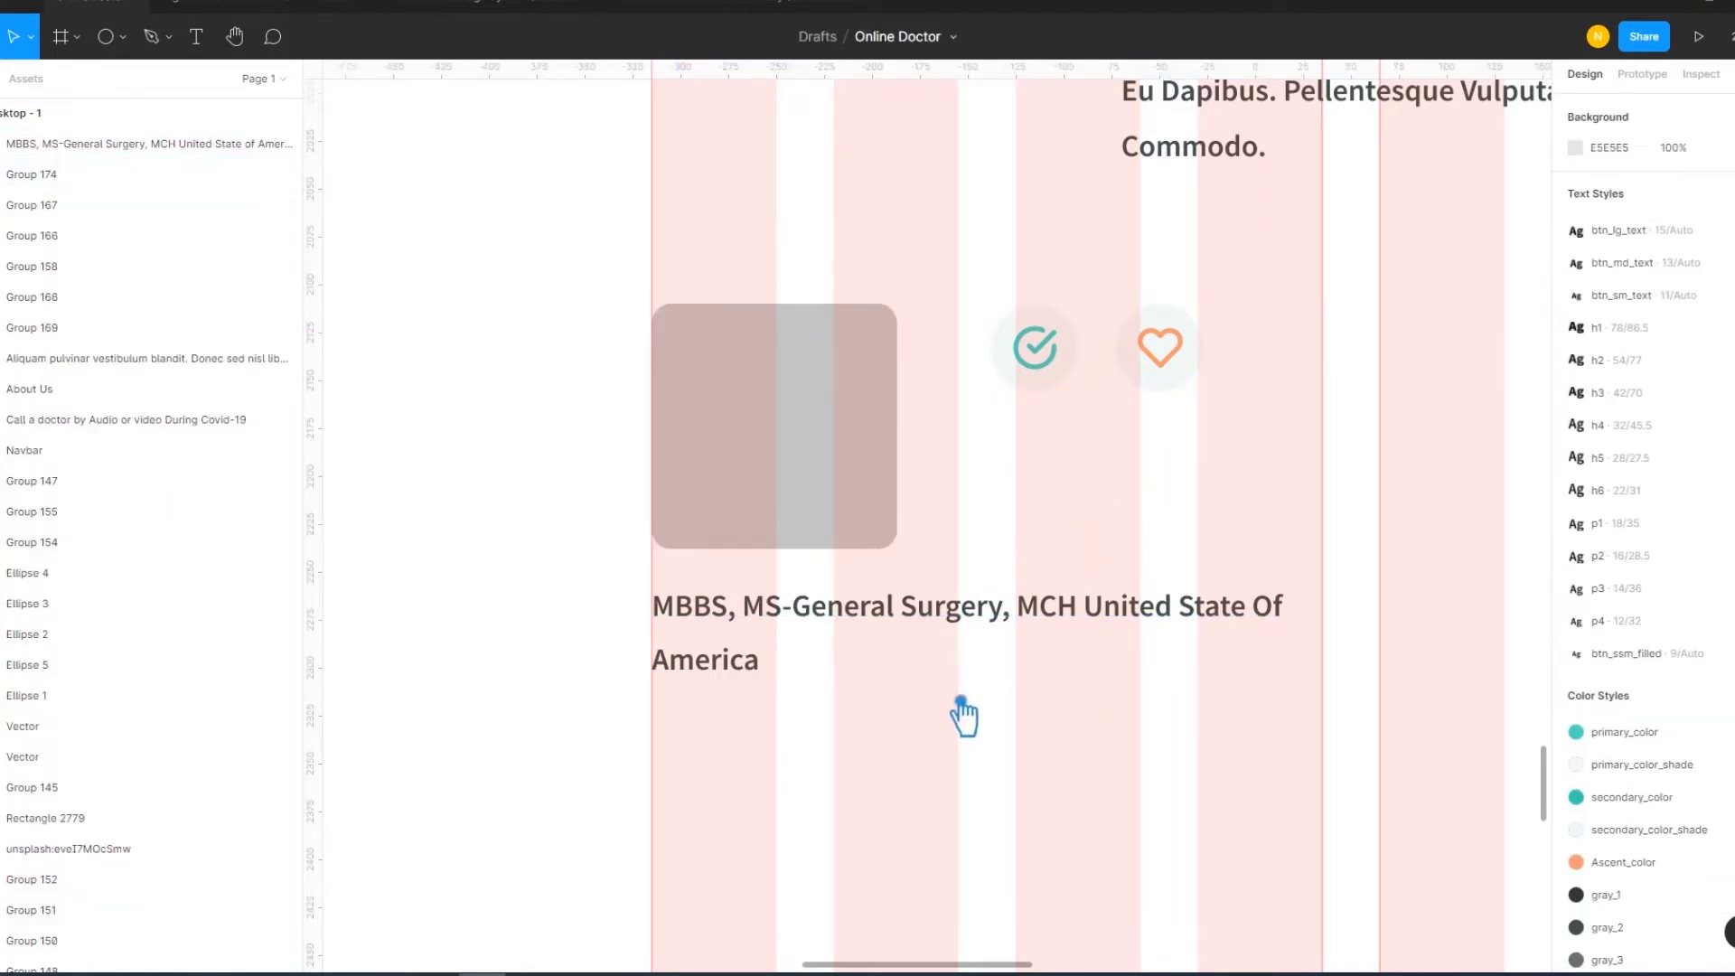
scroll(963, 712, down, 3)
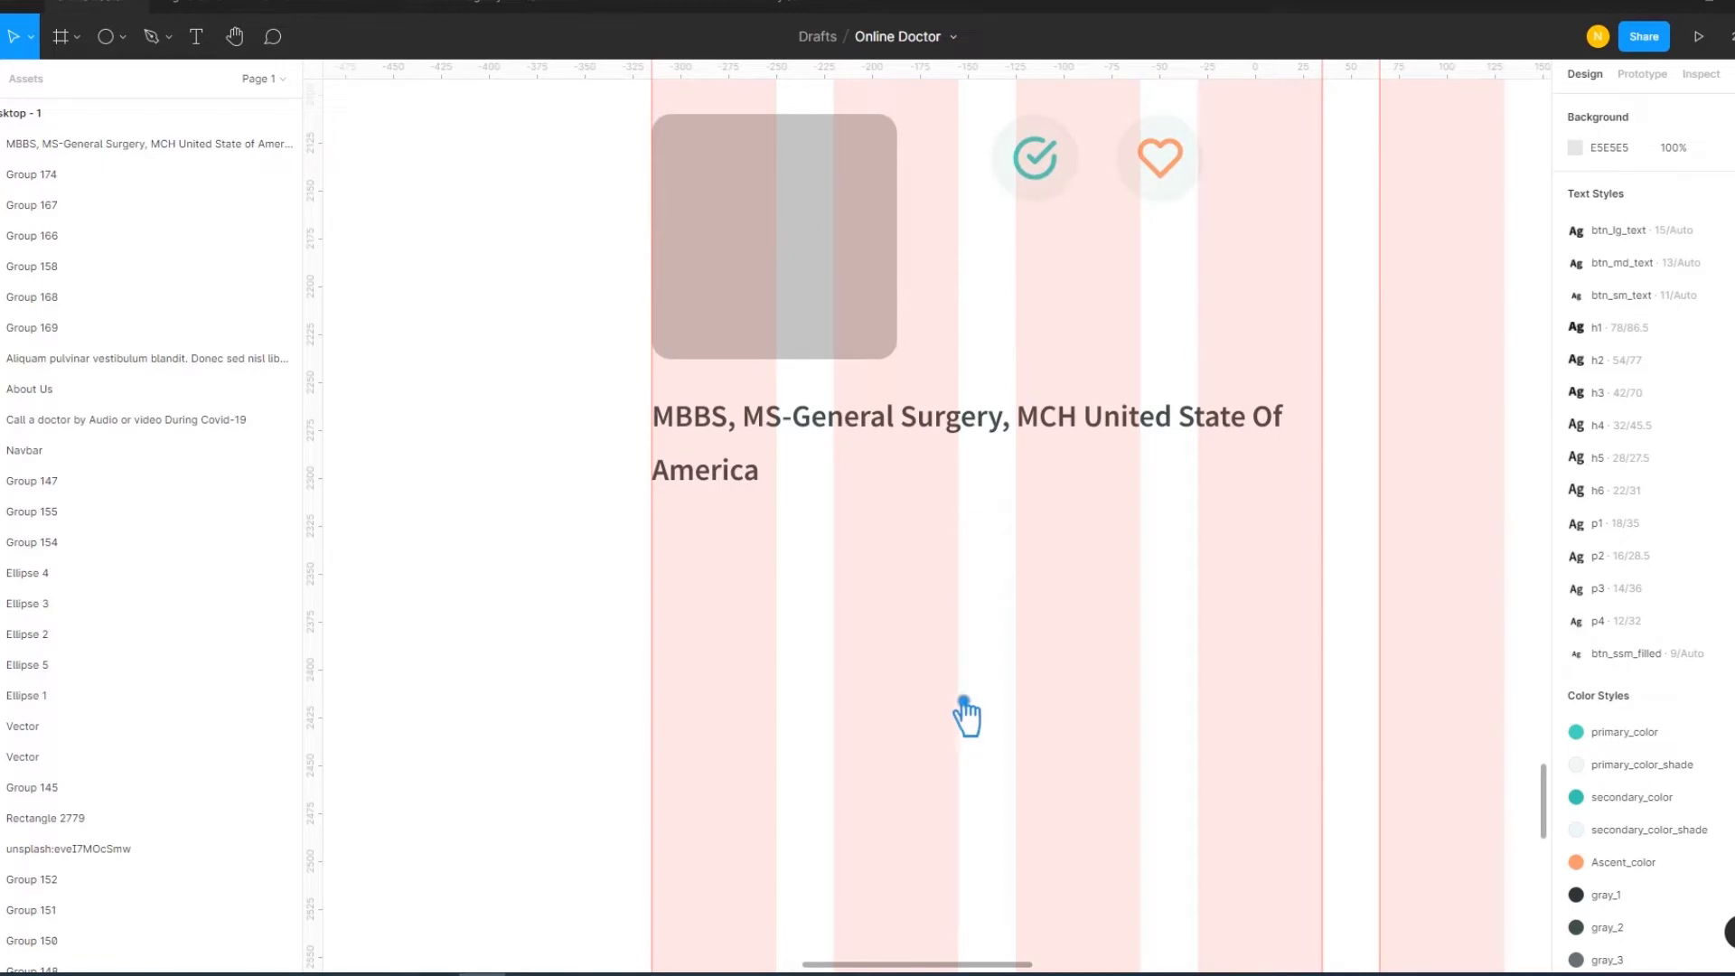
click(214, 45)
Draw a description text box under the qualification line and fill it with Content Reel Lorem Ipsum
drag(651, 531, 1337, 783)
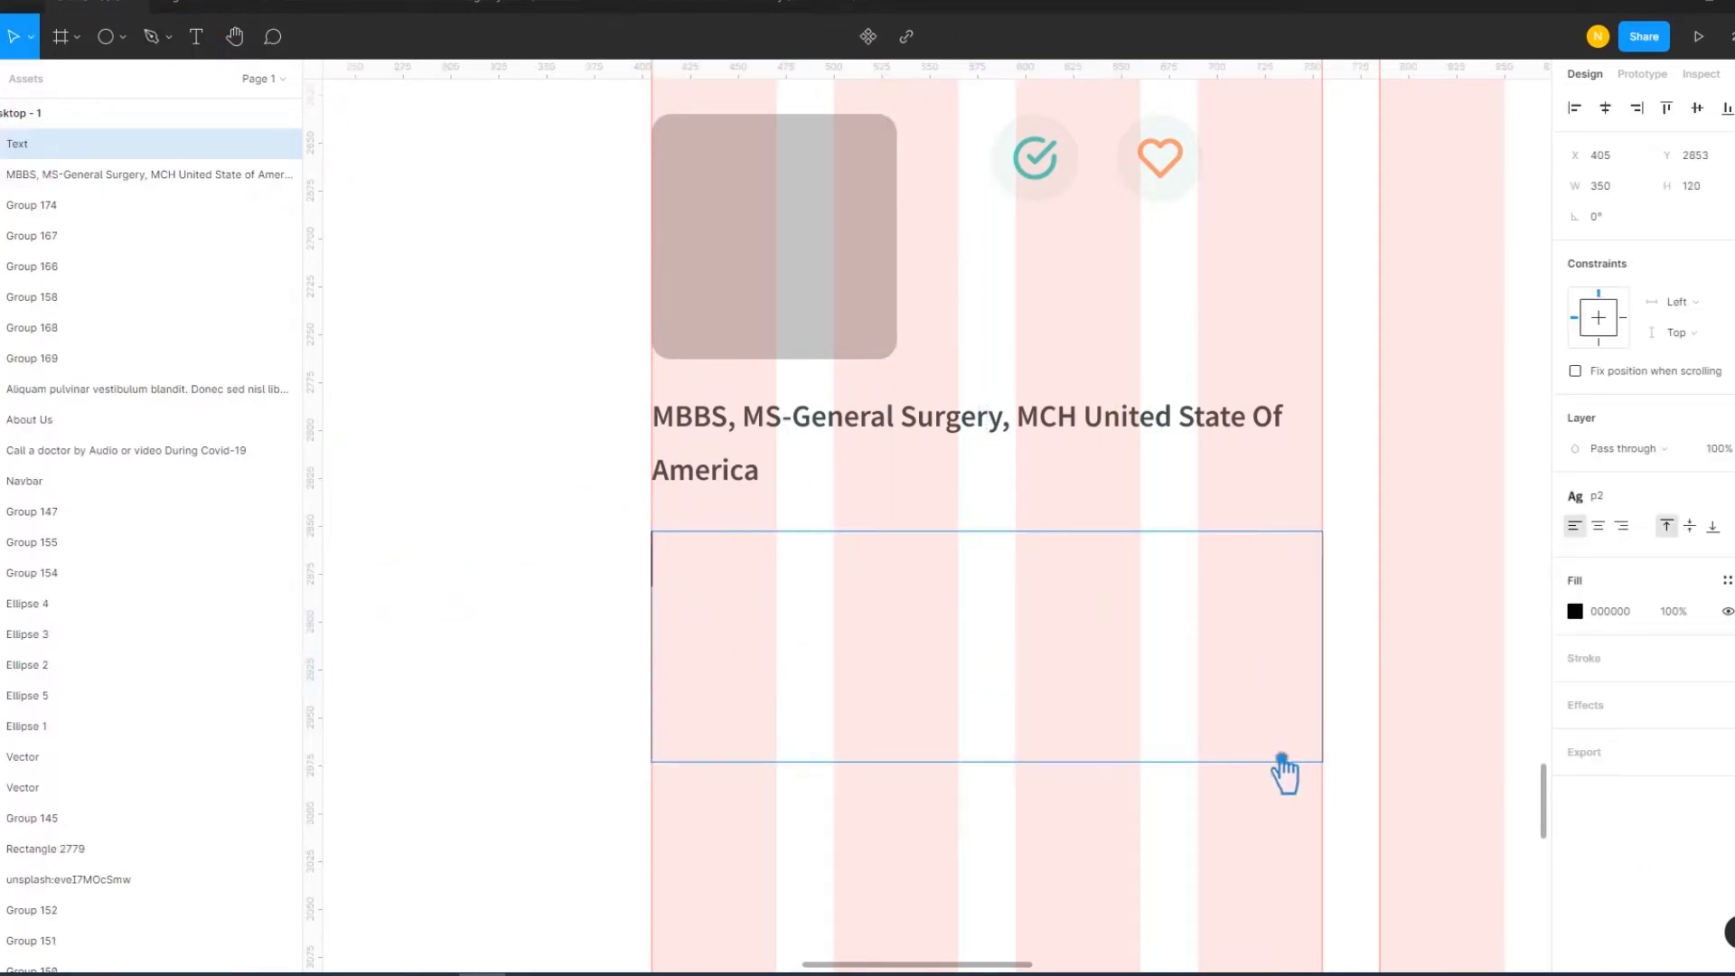
click(1688, 496)
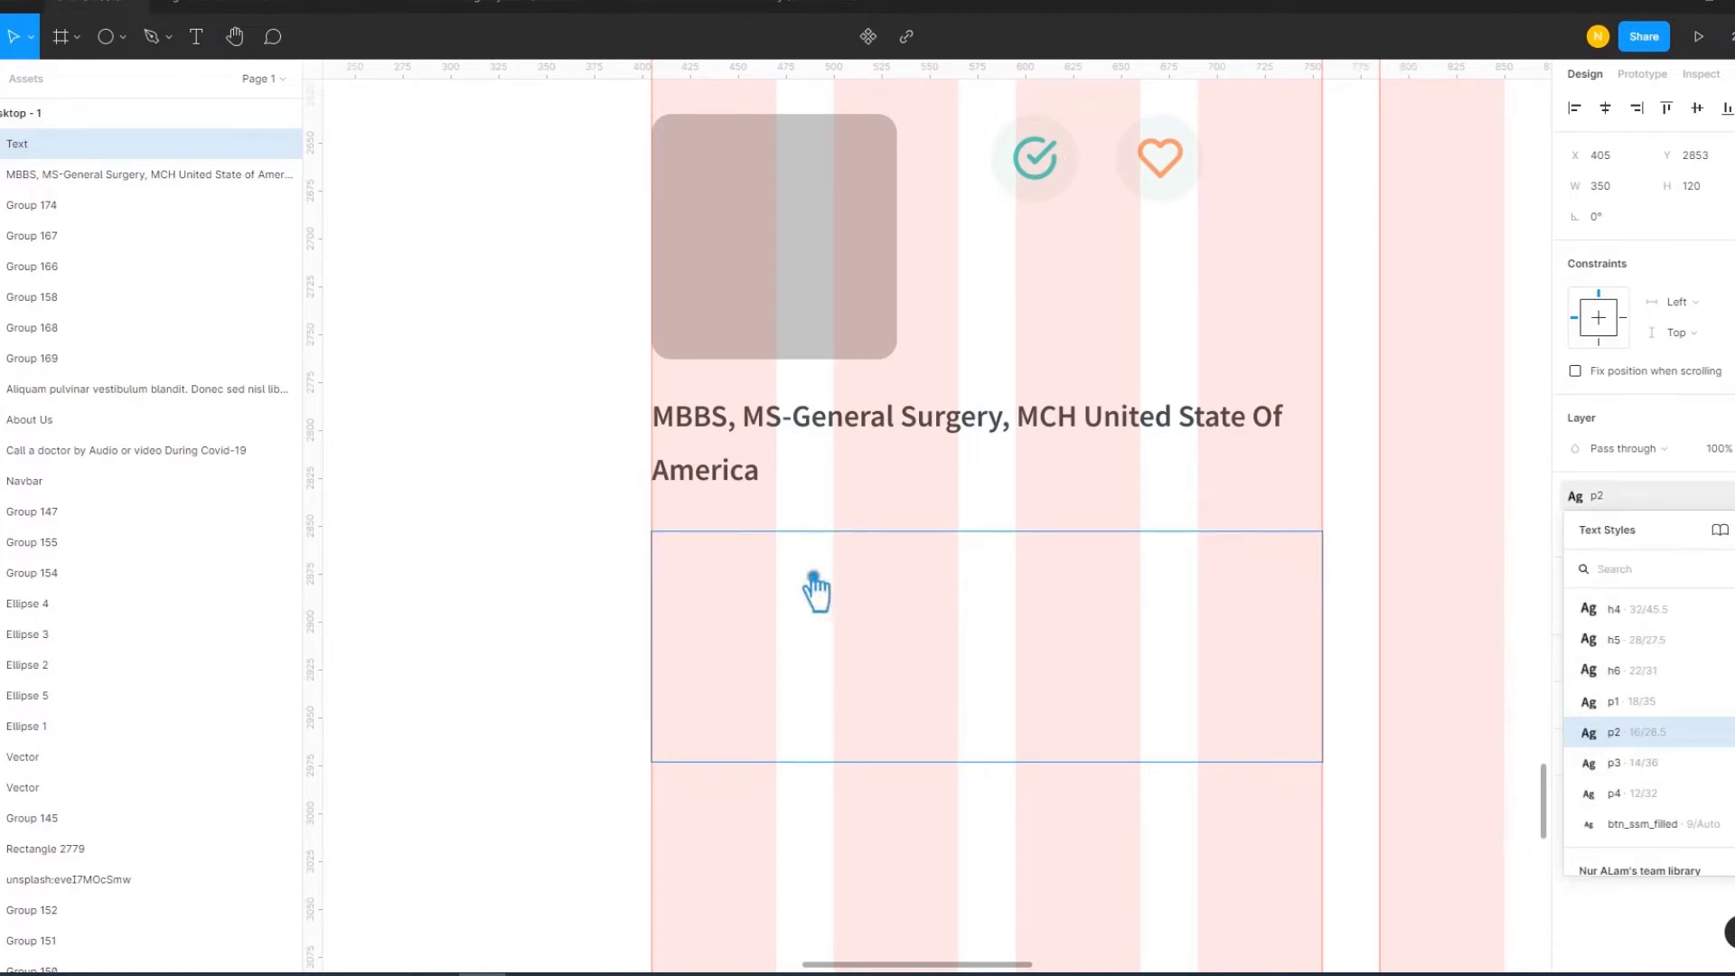
right_click(775, 549)
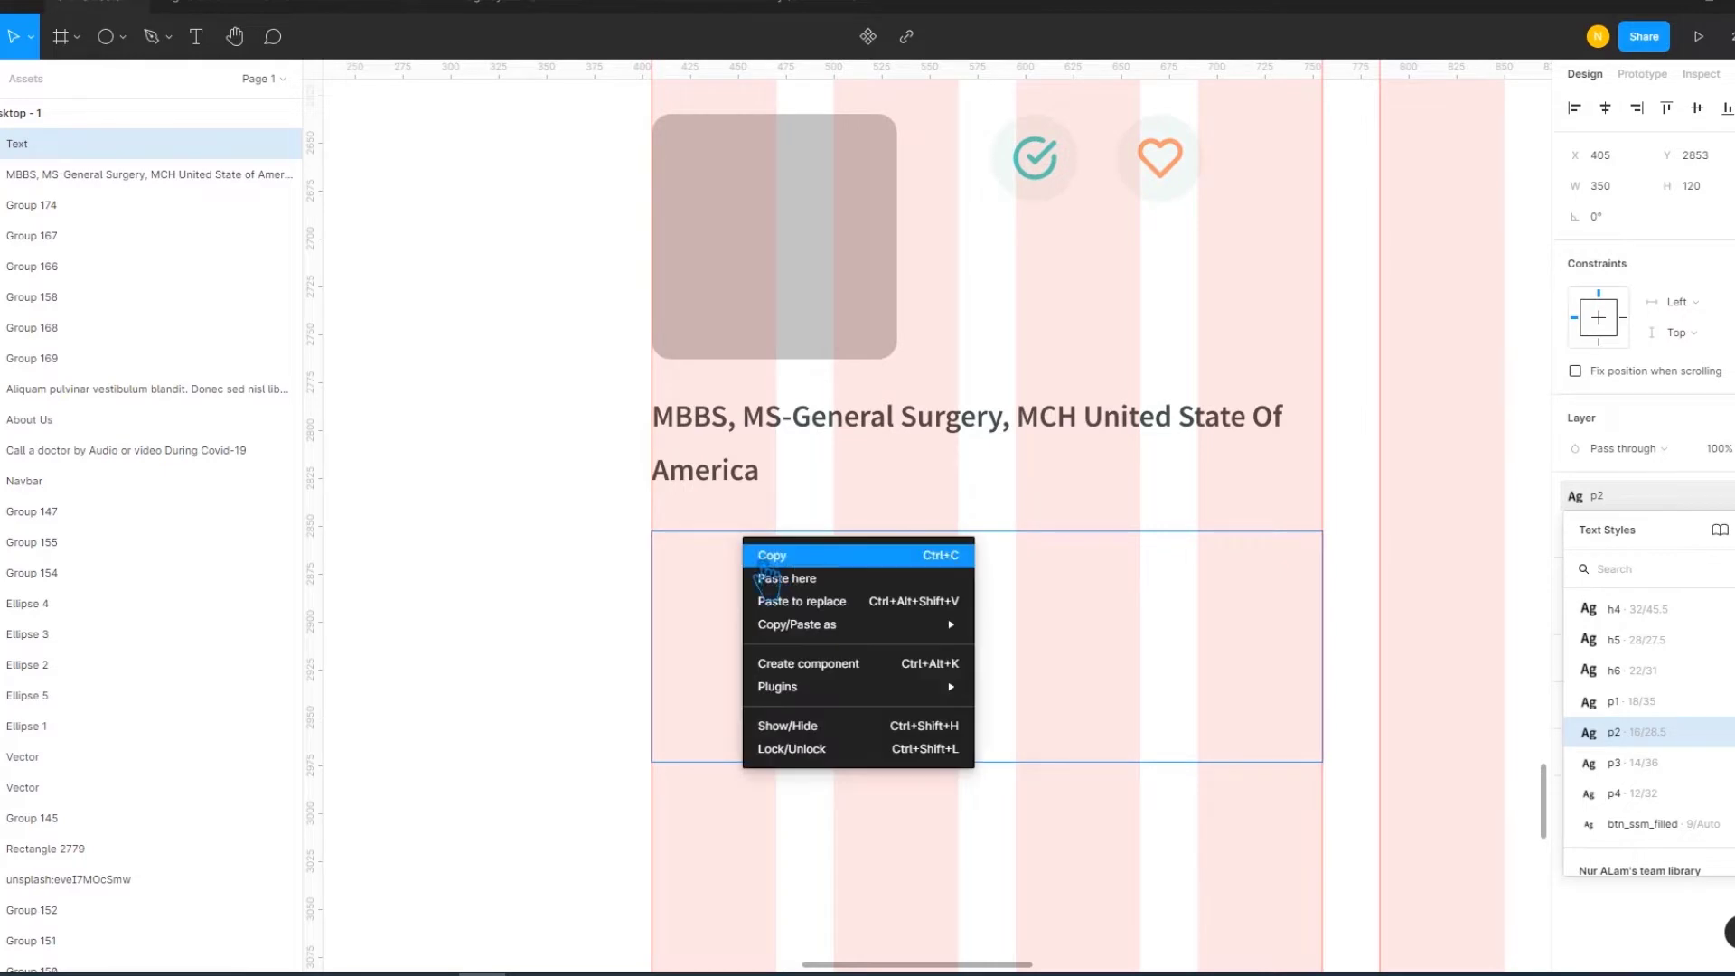
mouse_move(800, 686)
click(1098, 343)
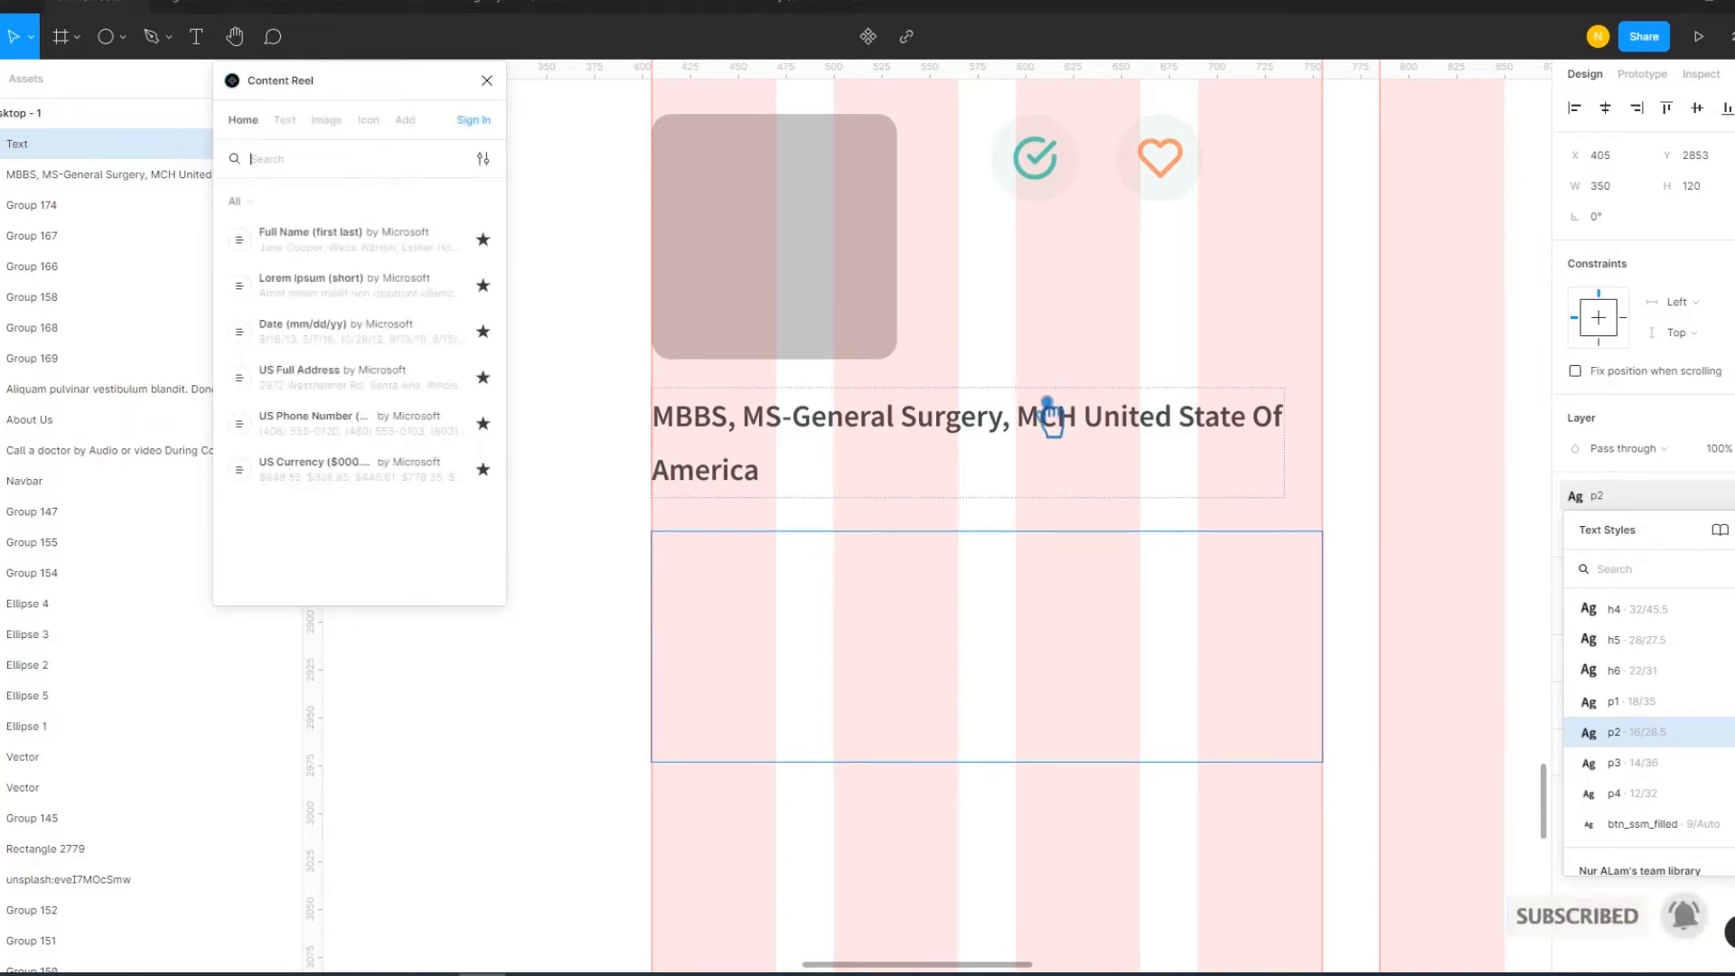
click(352, 285)
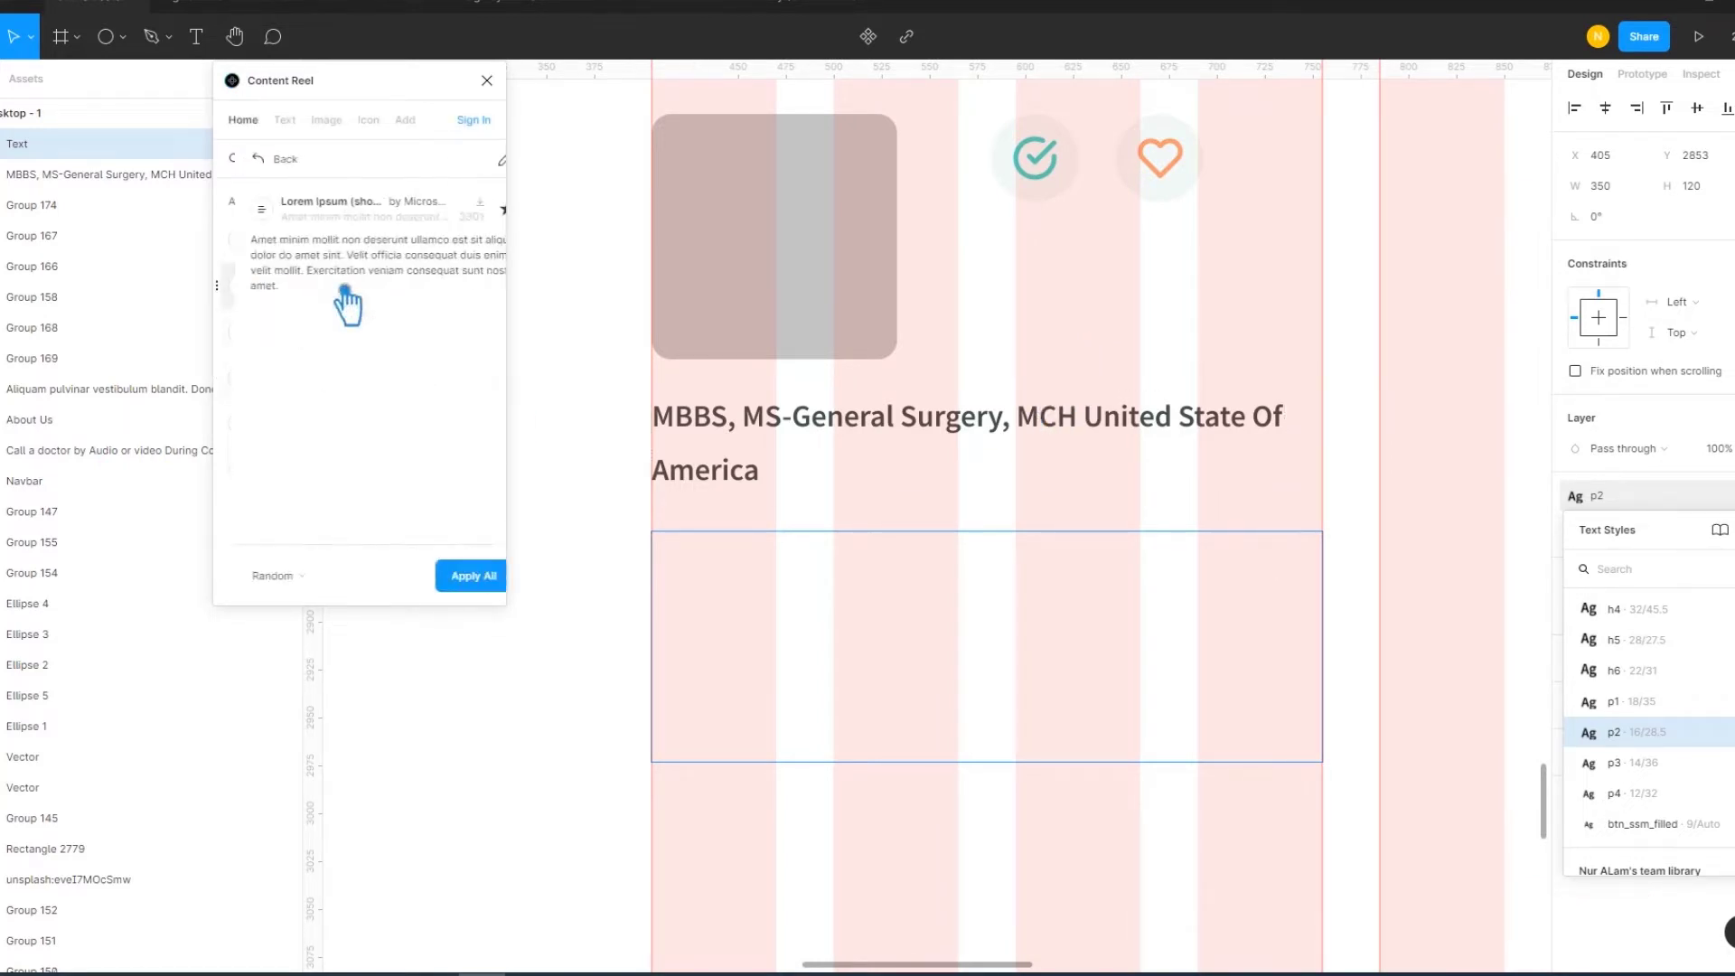
click(472, 580)
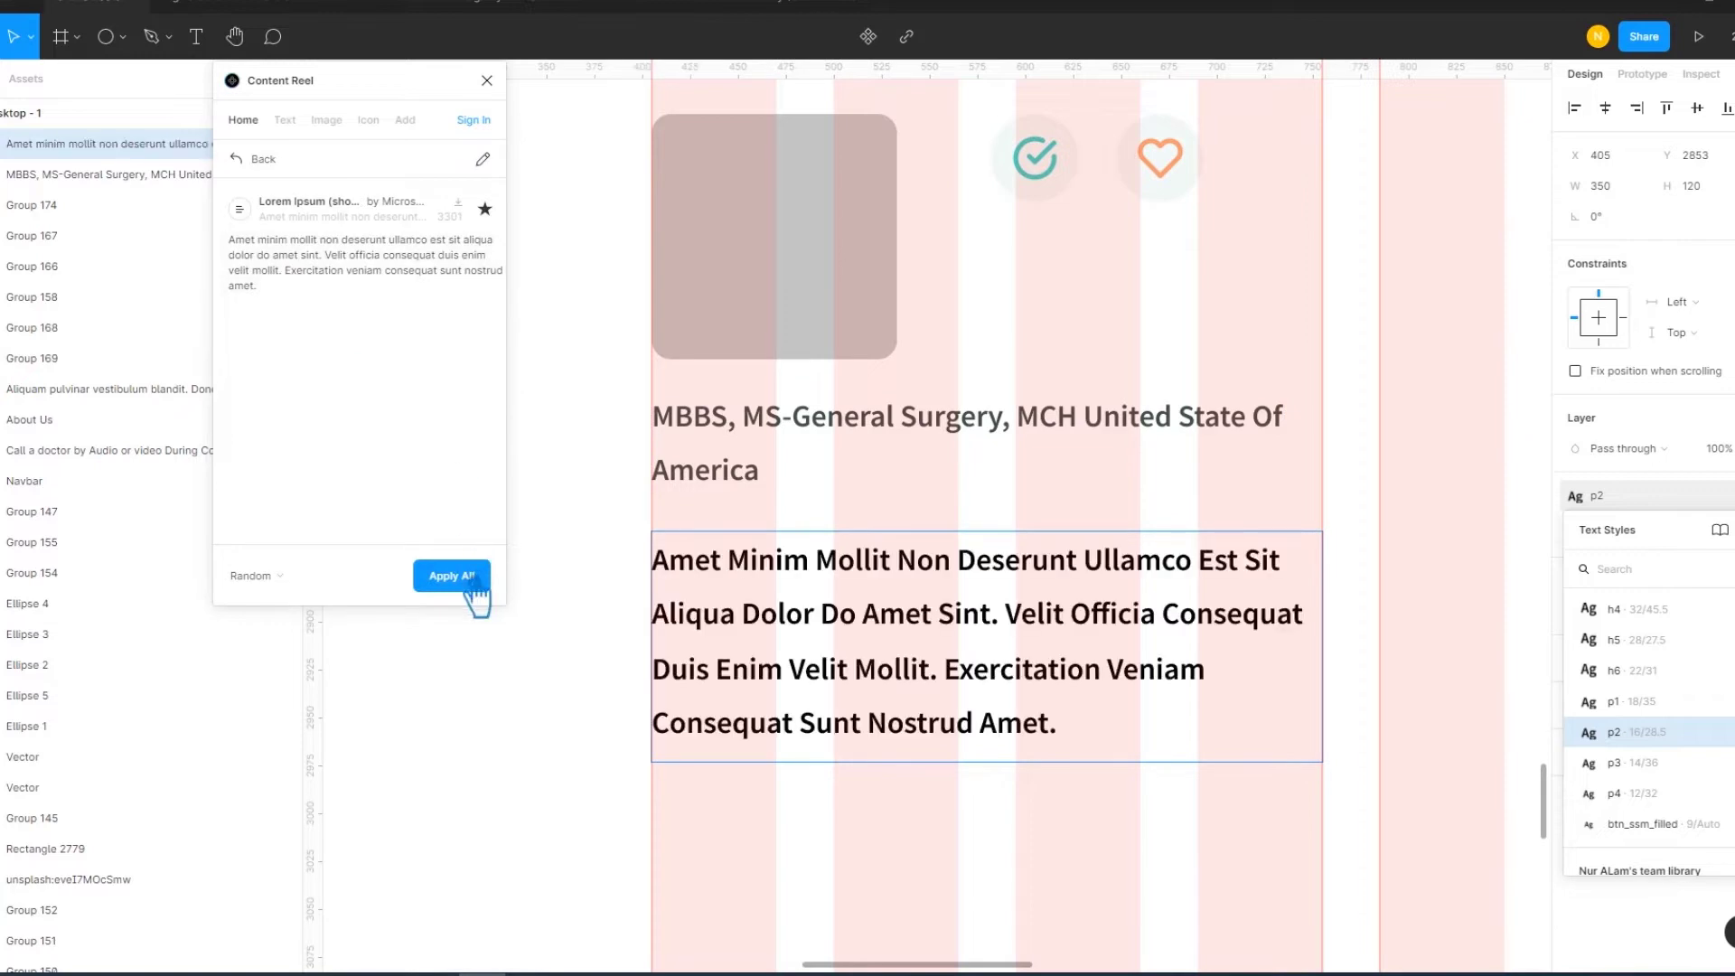
click(962, 799)
click(502, 90)
Make the paragraph auto-height and justified
click(1008, 679)
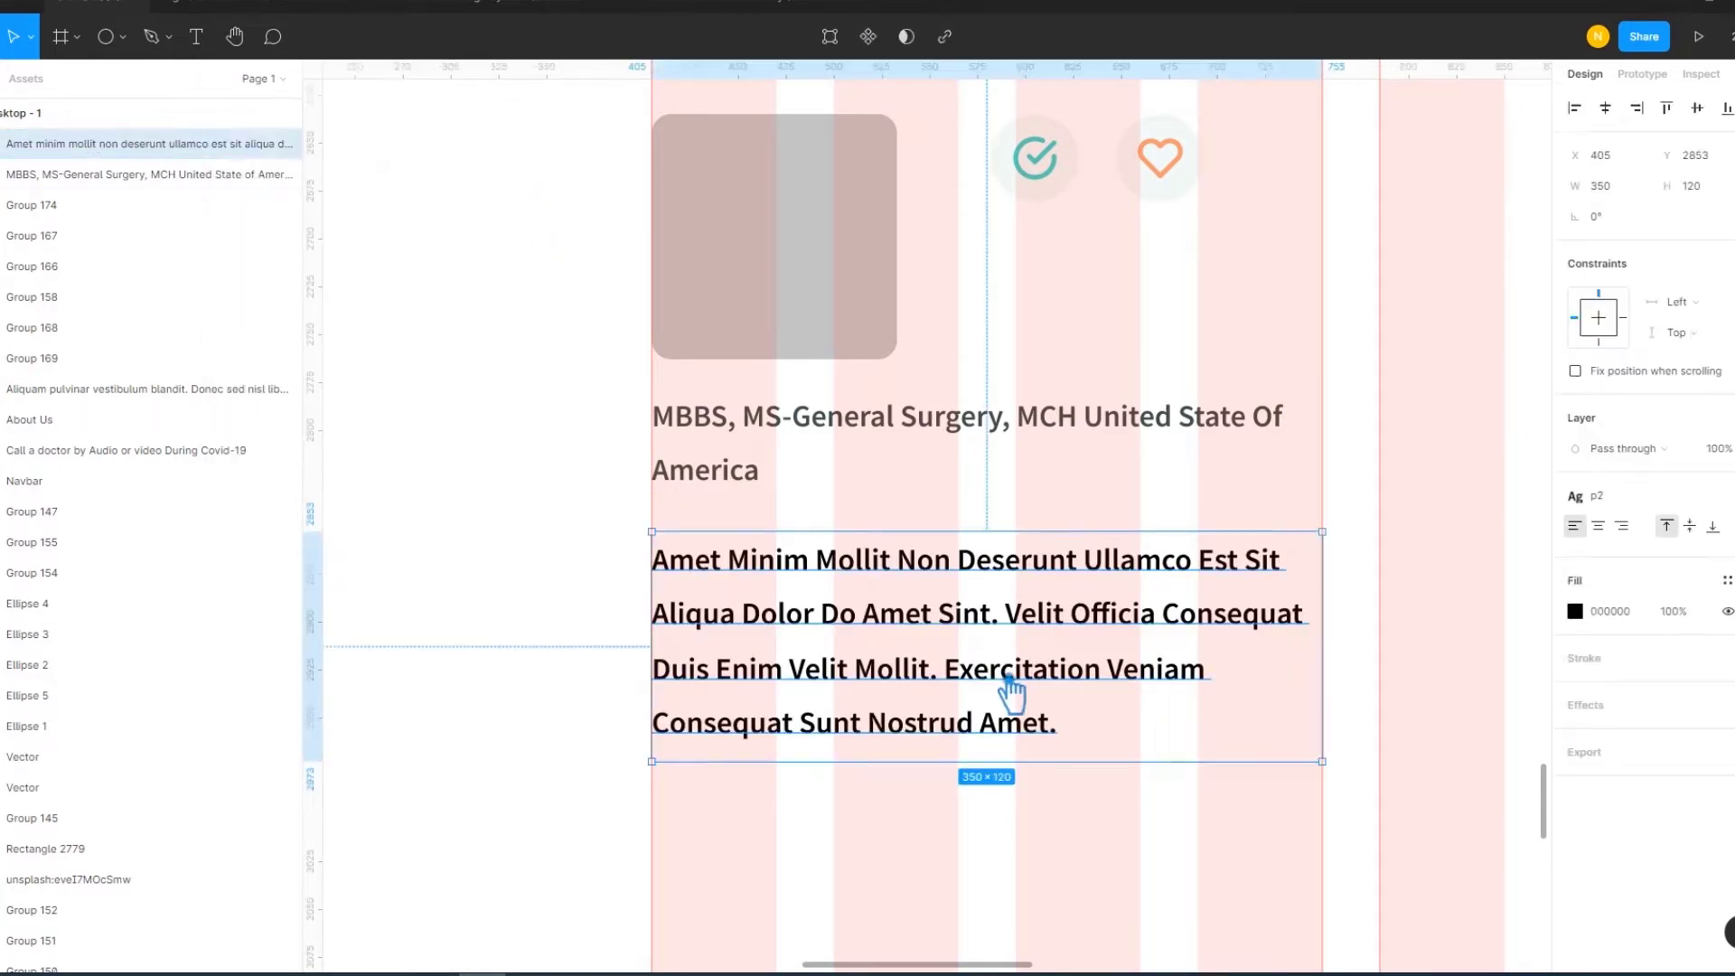
click(1726, 525)
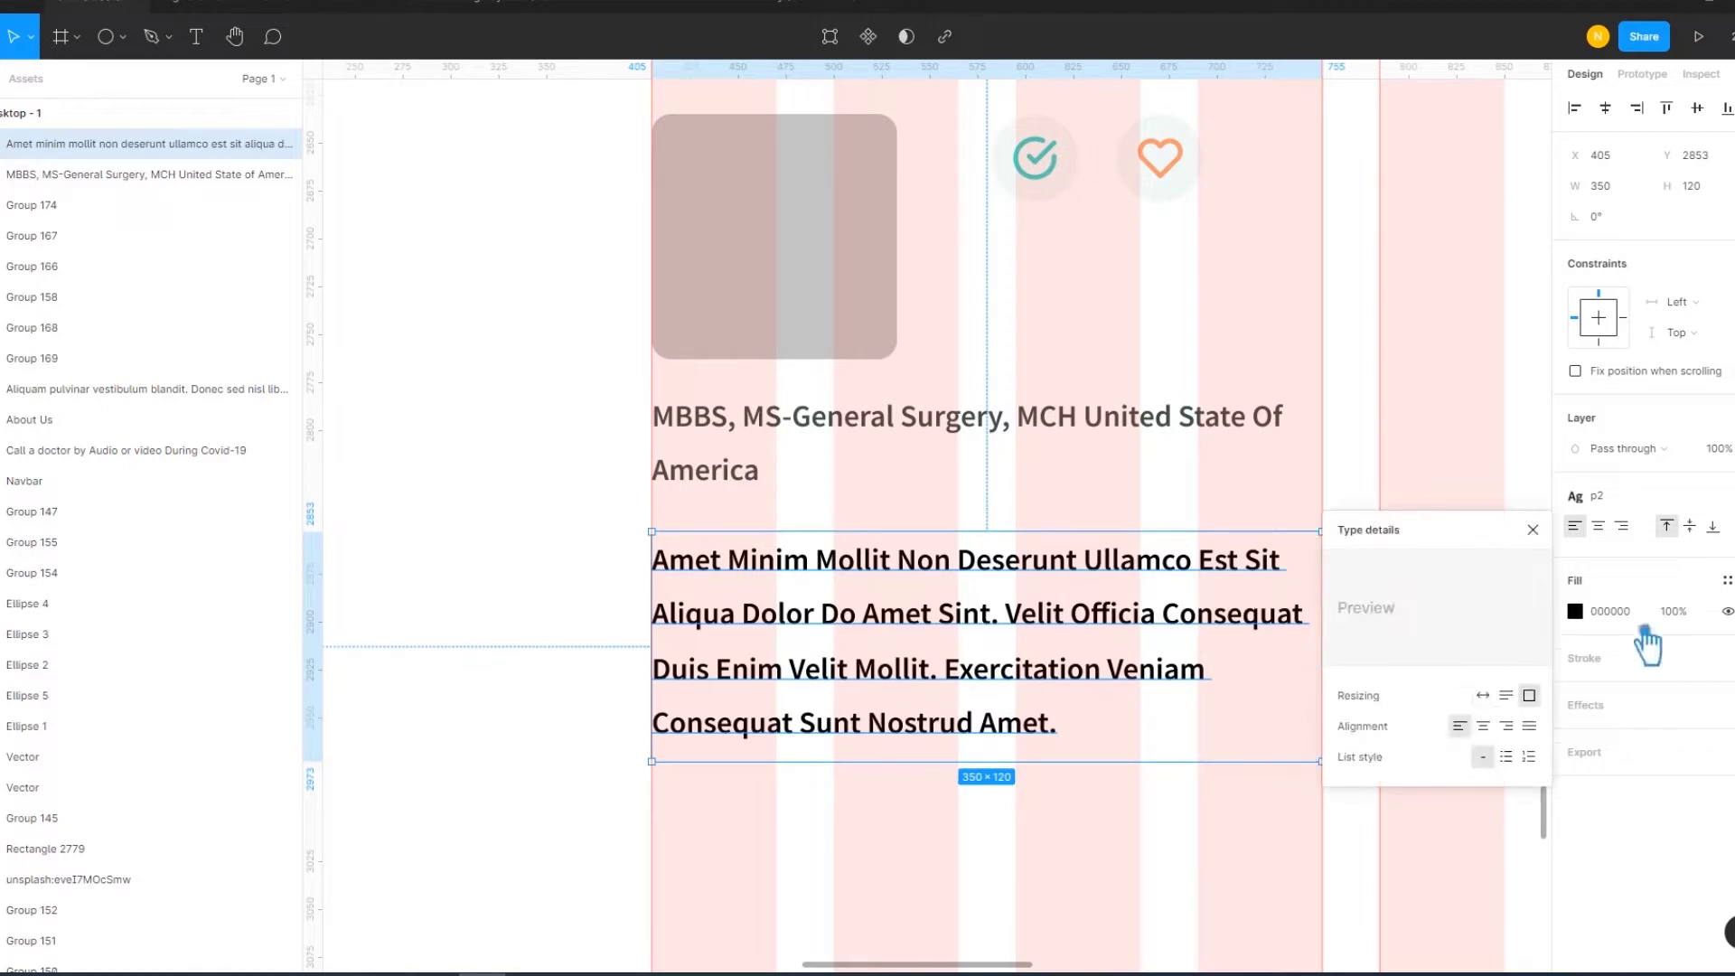
click(1527, 698)
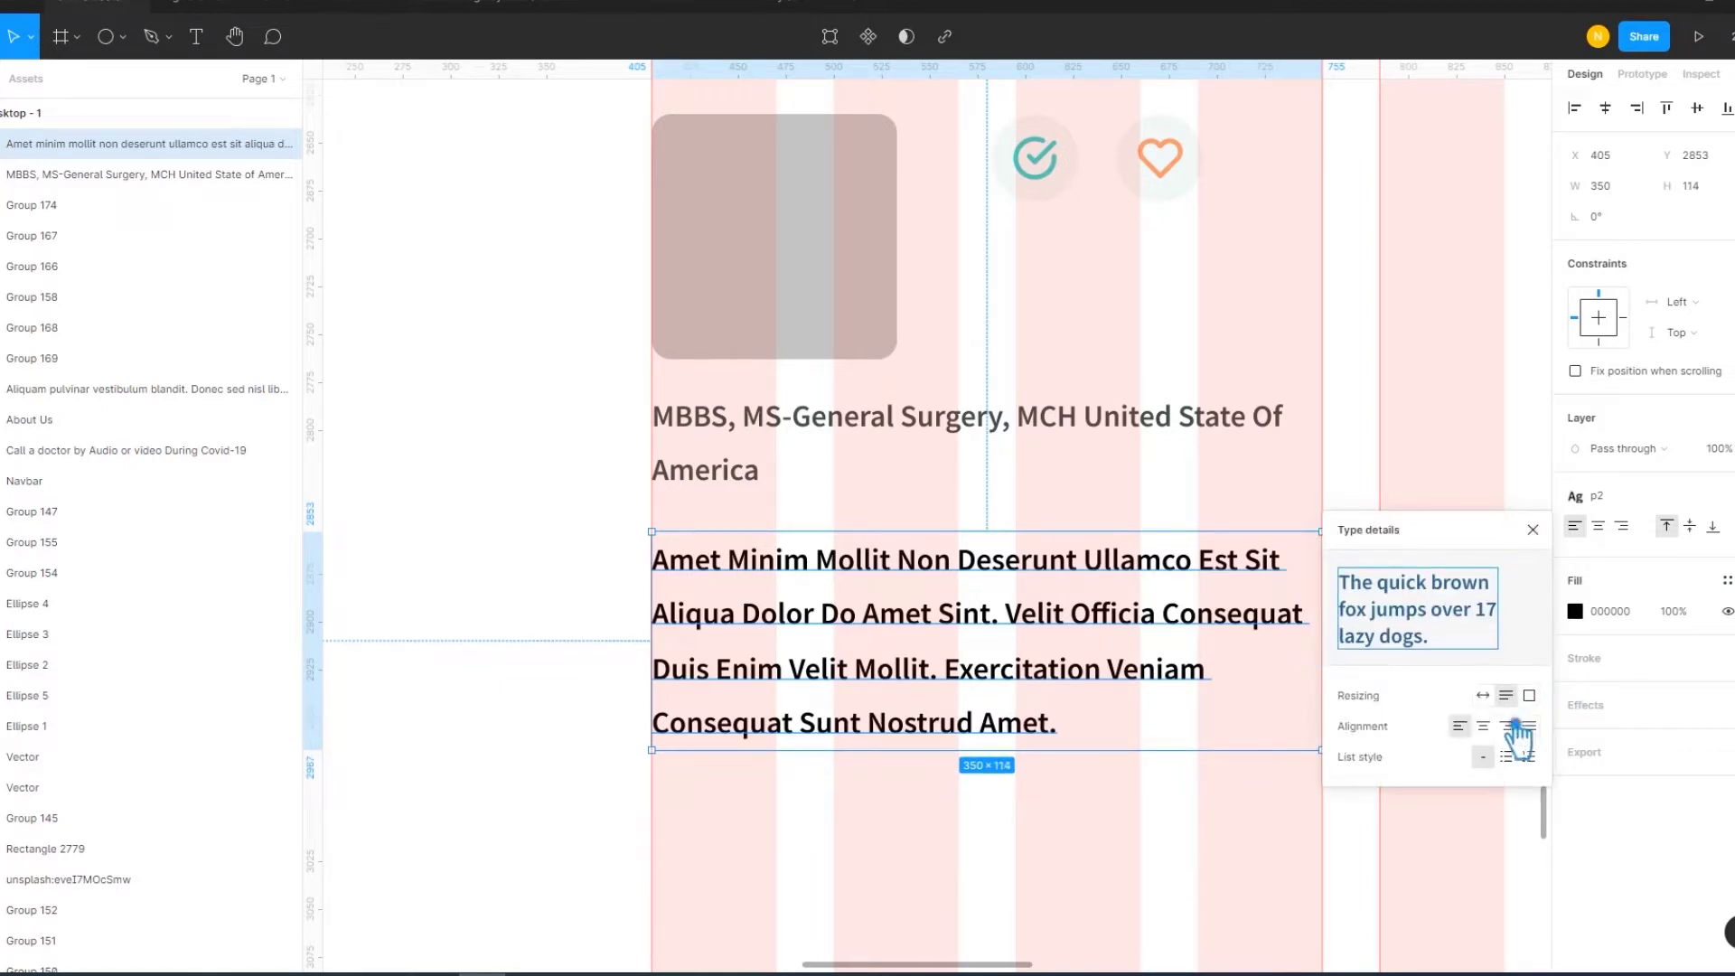
click(1527, 728)
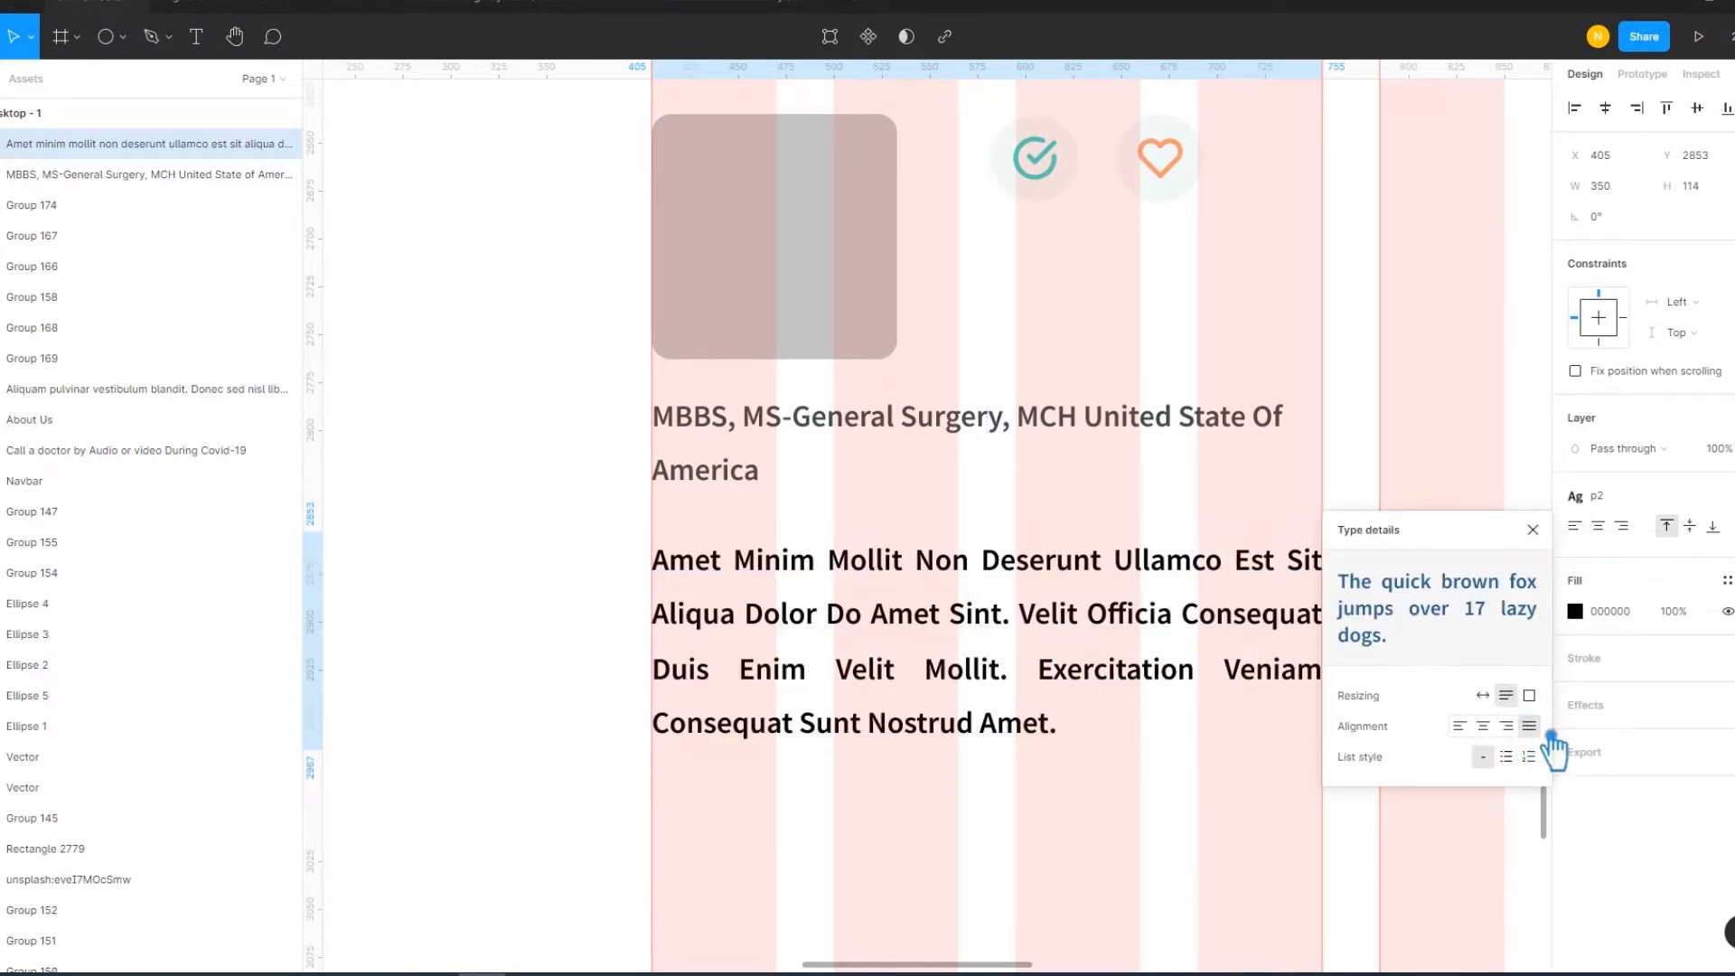
click(1532, 529)
click(1360, 741)
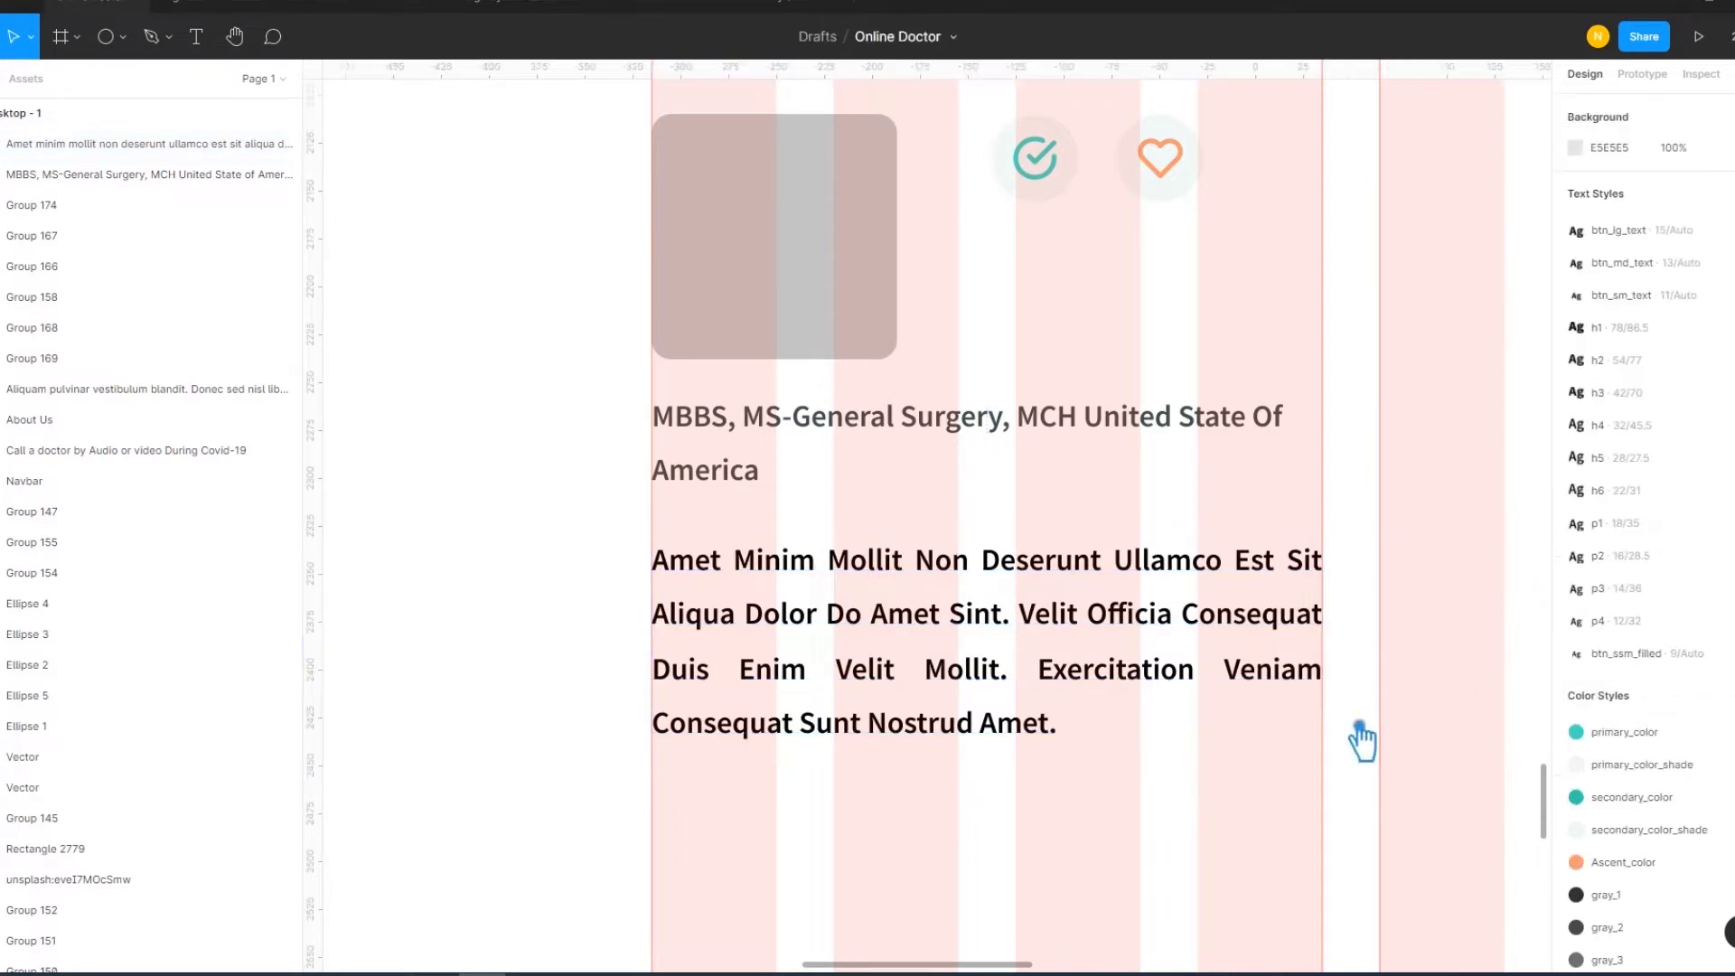
Keep the paragraph in the p2 text style and give it the grey colour style fill
click(1003, 640)
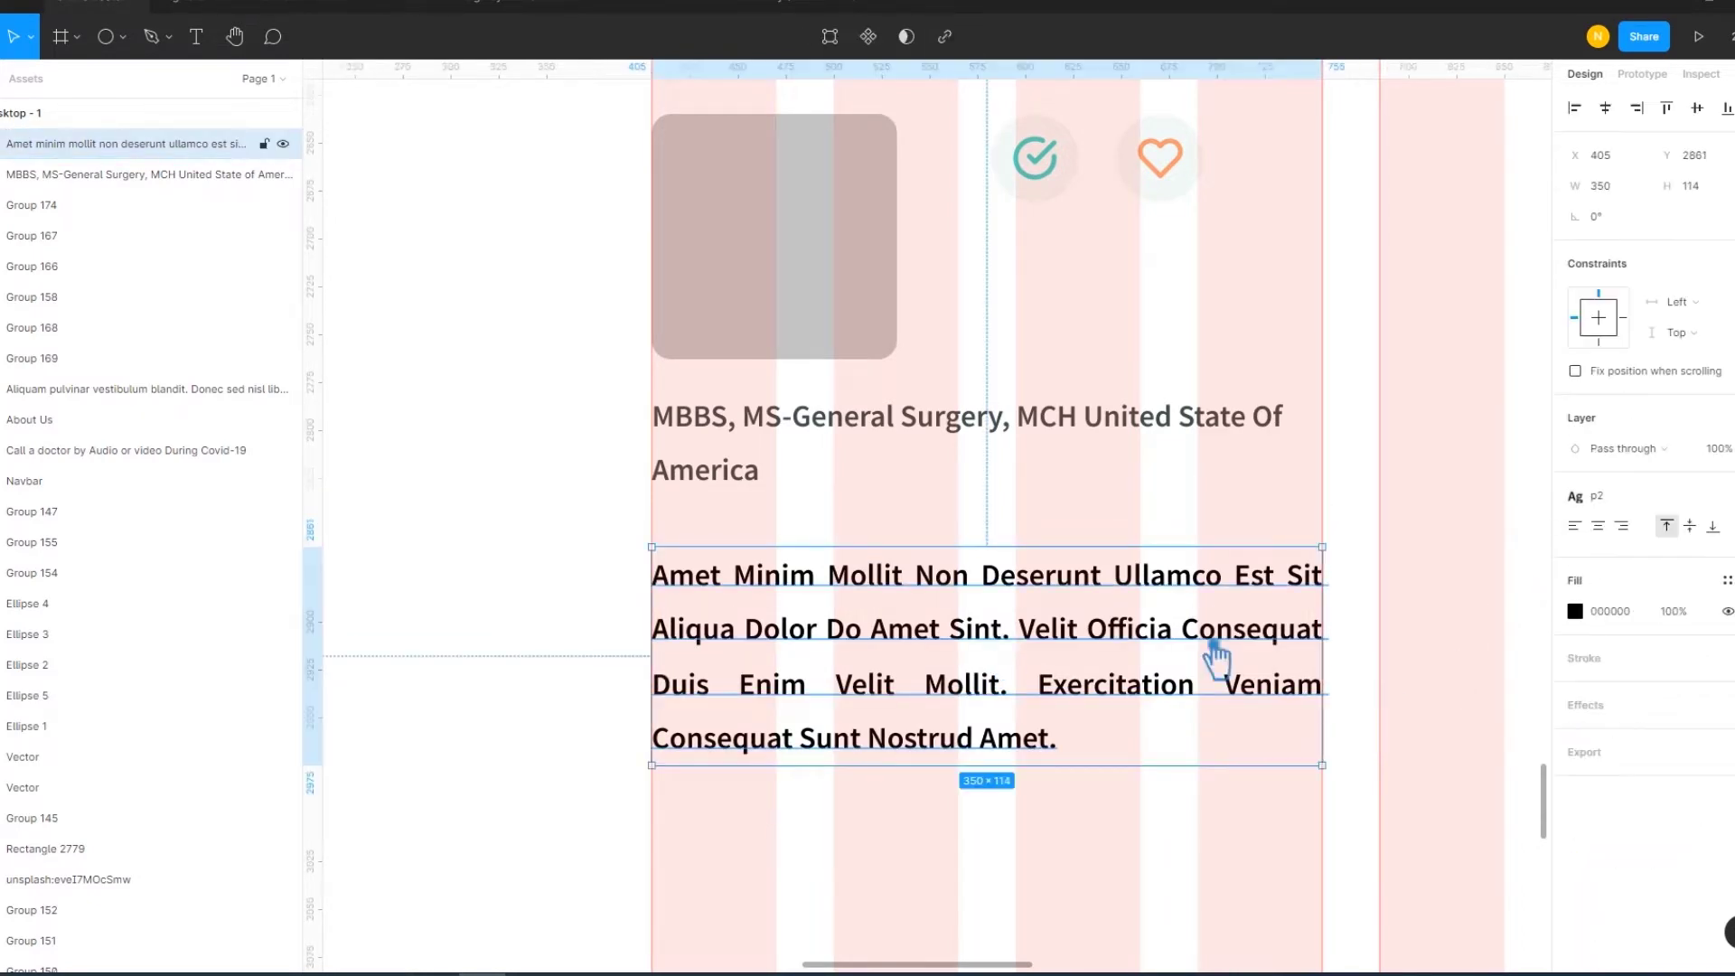
click(1671, 511)
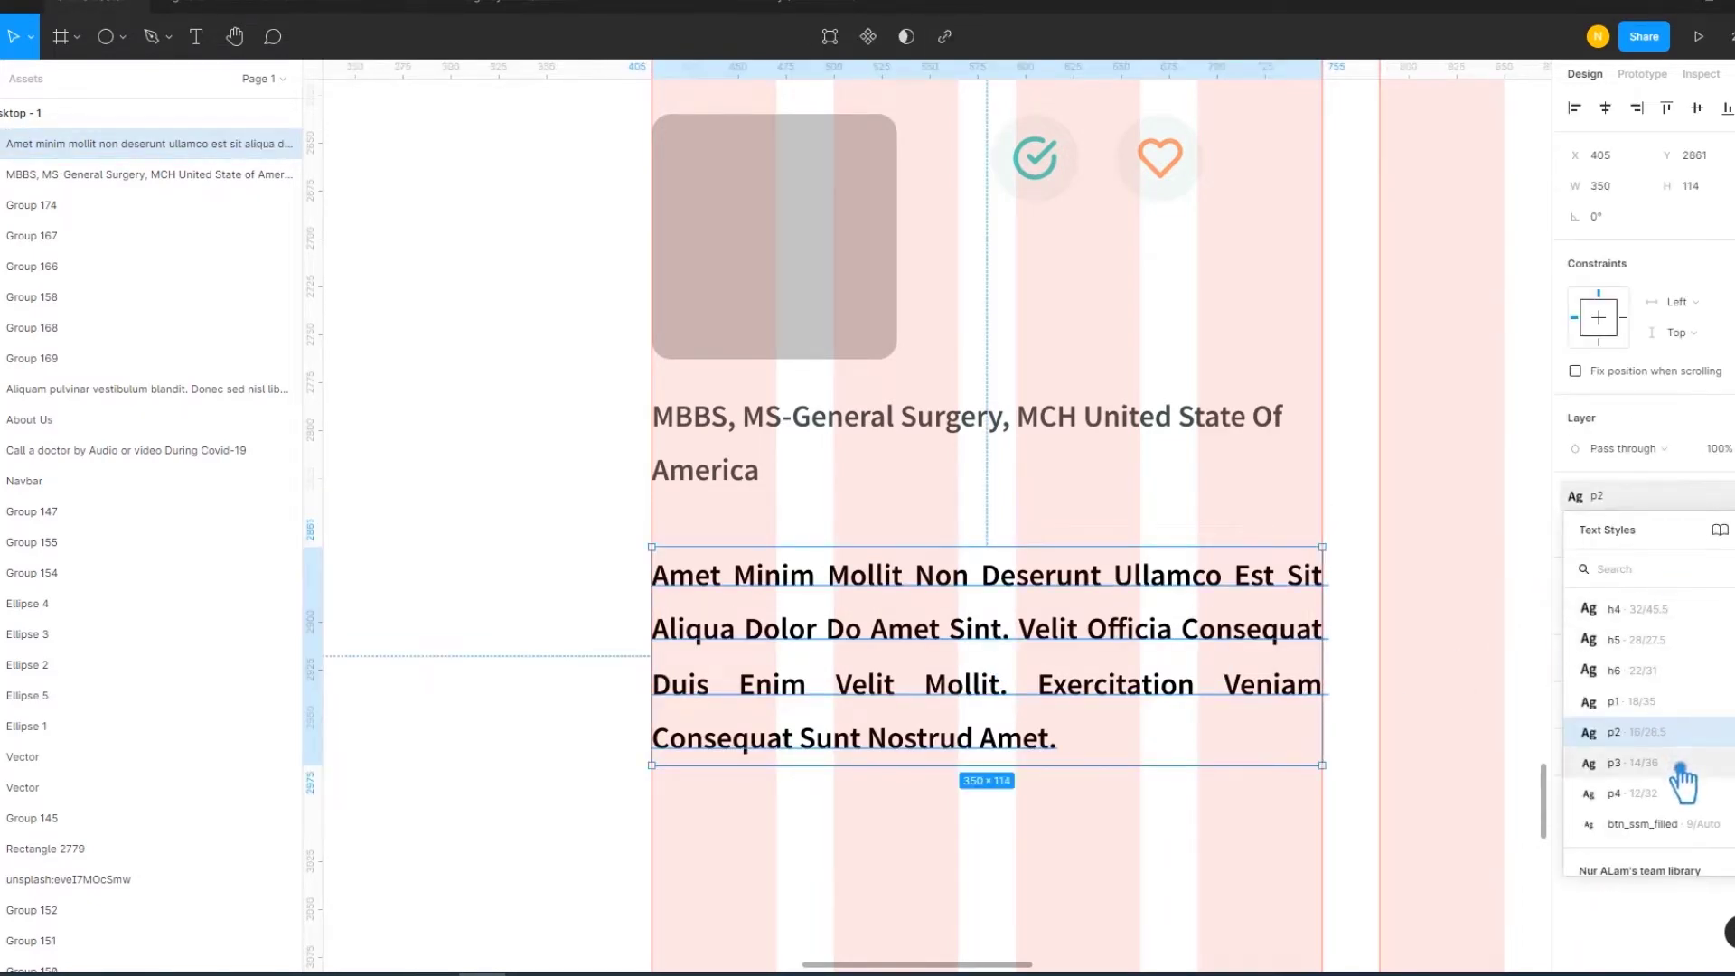
click(1678, 764)
click(1638, 502)
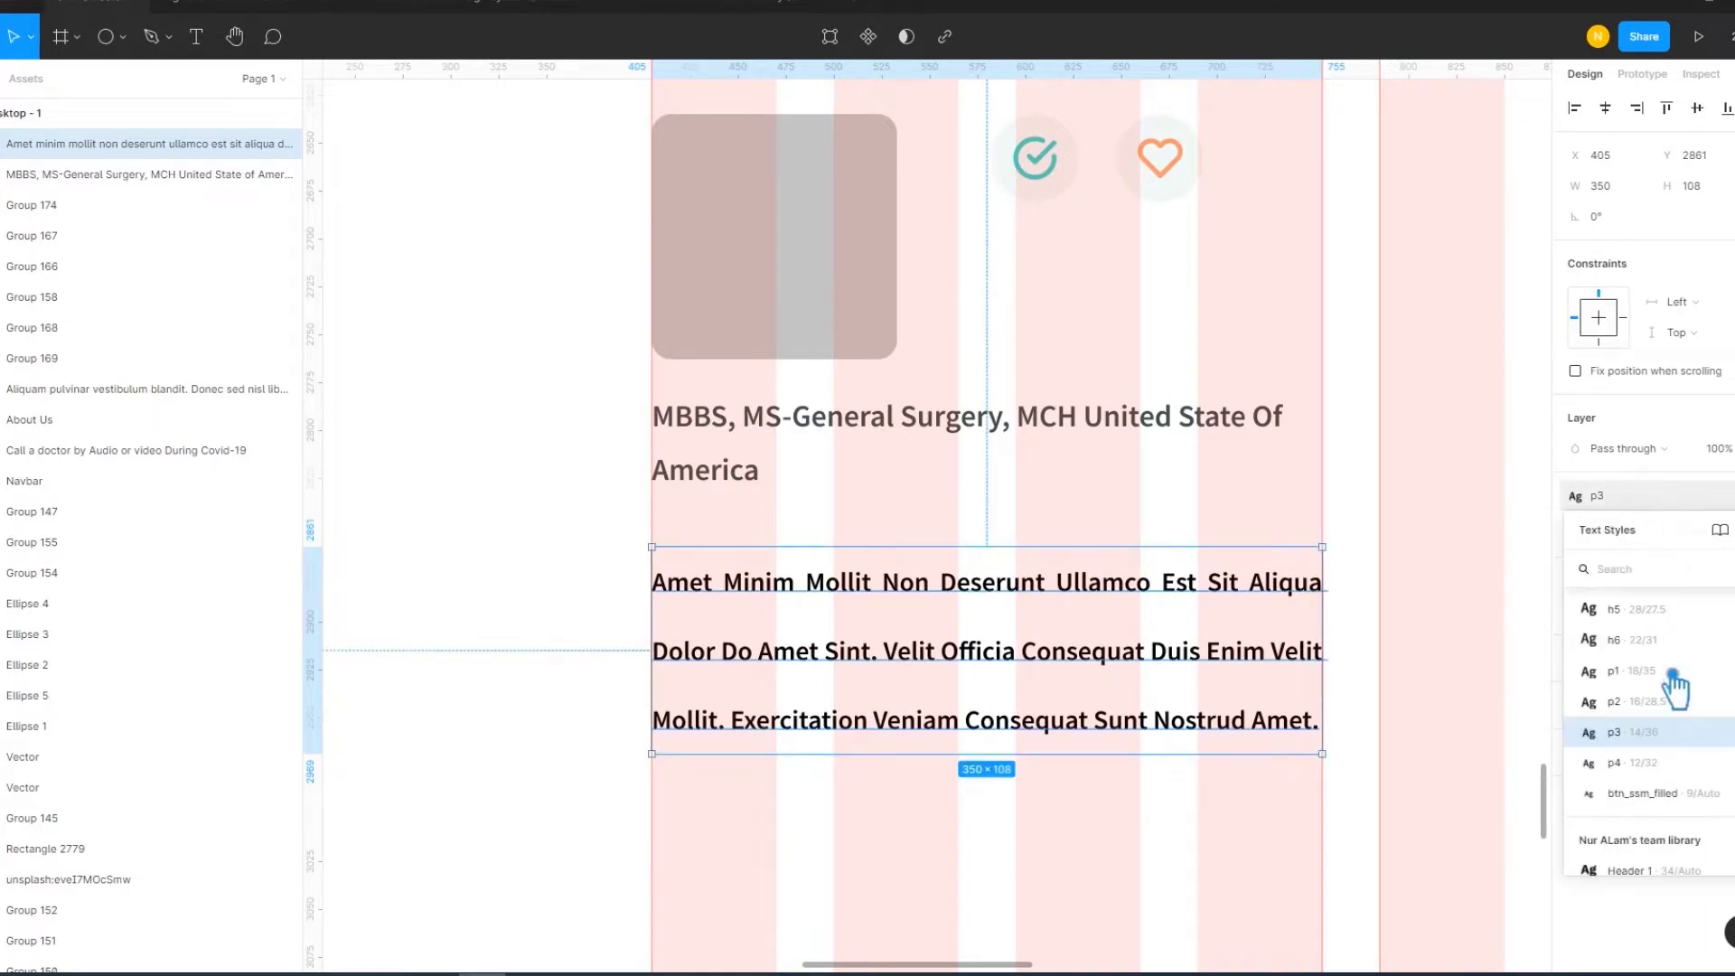
click(1679, 723)
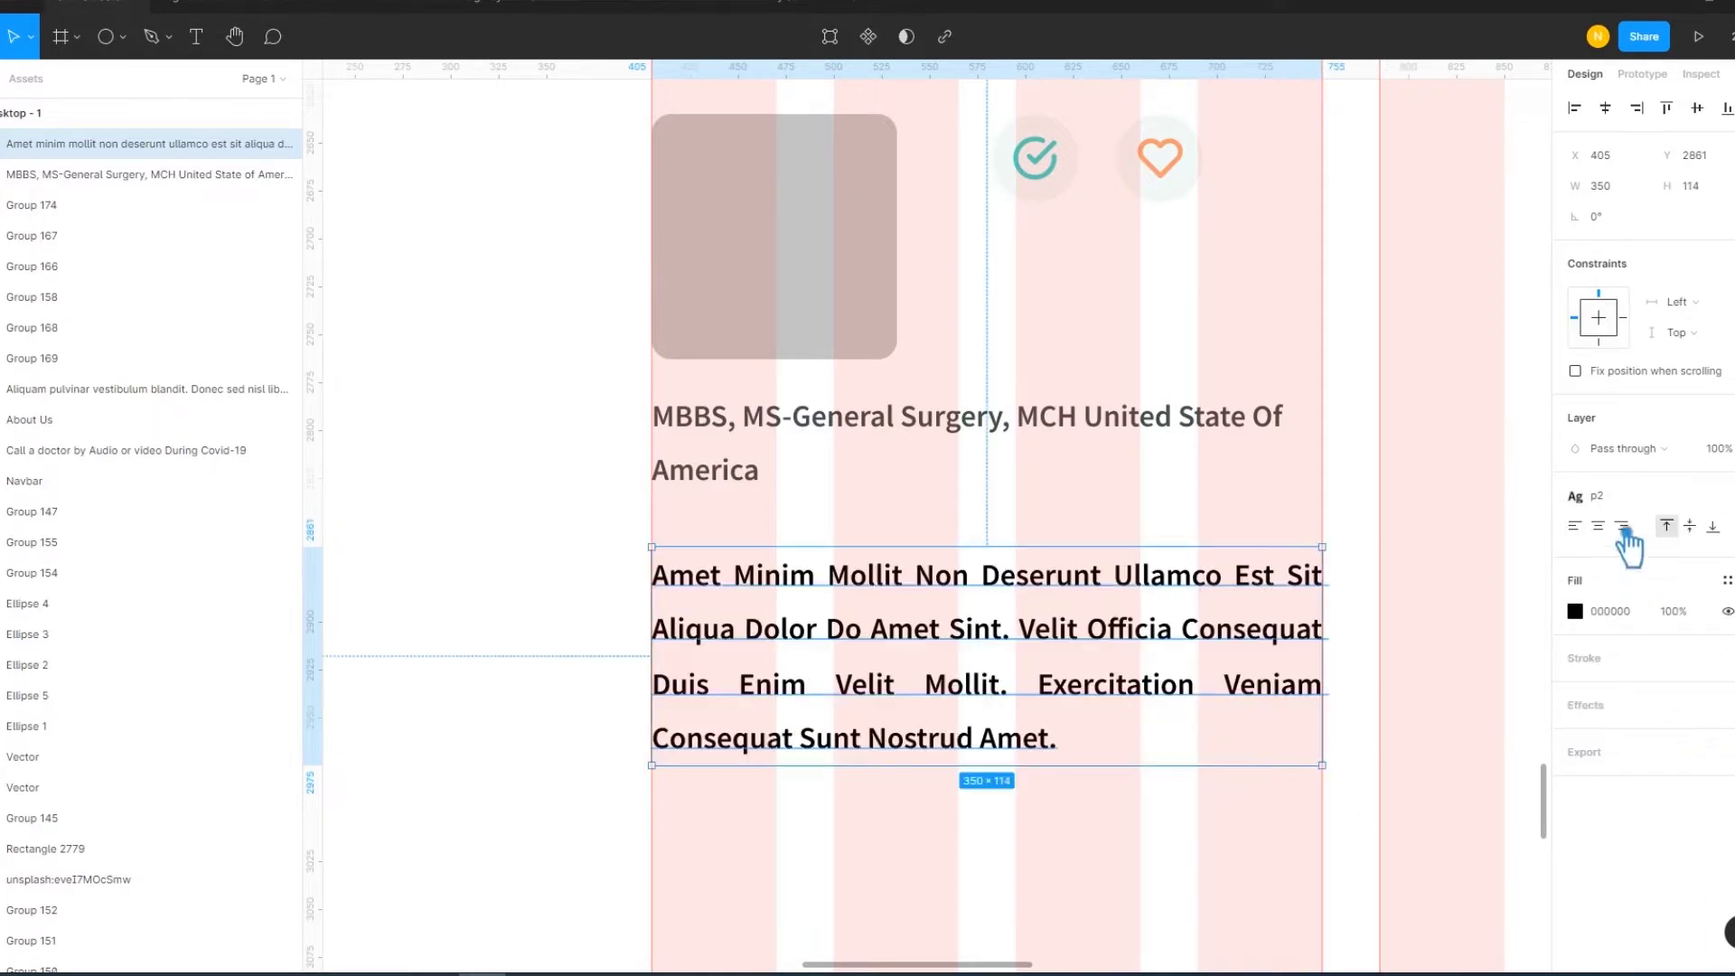
click(1638, 501)
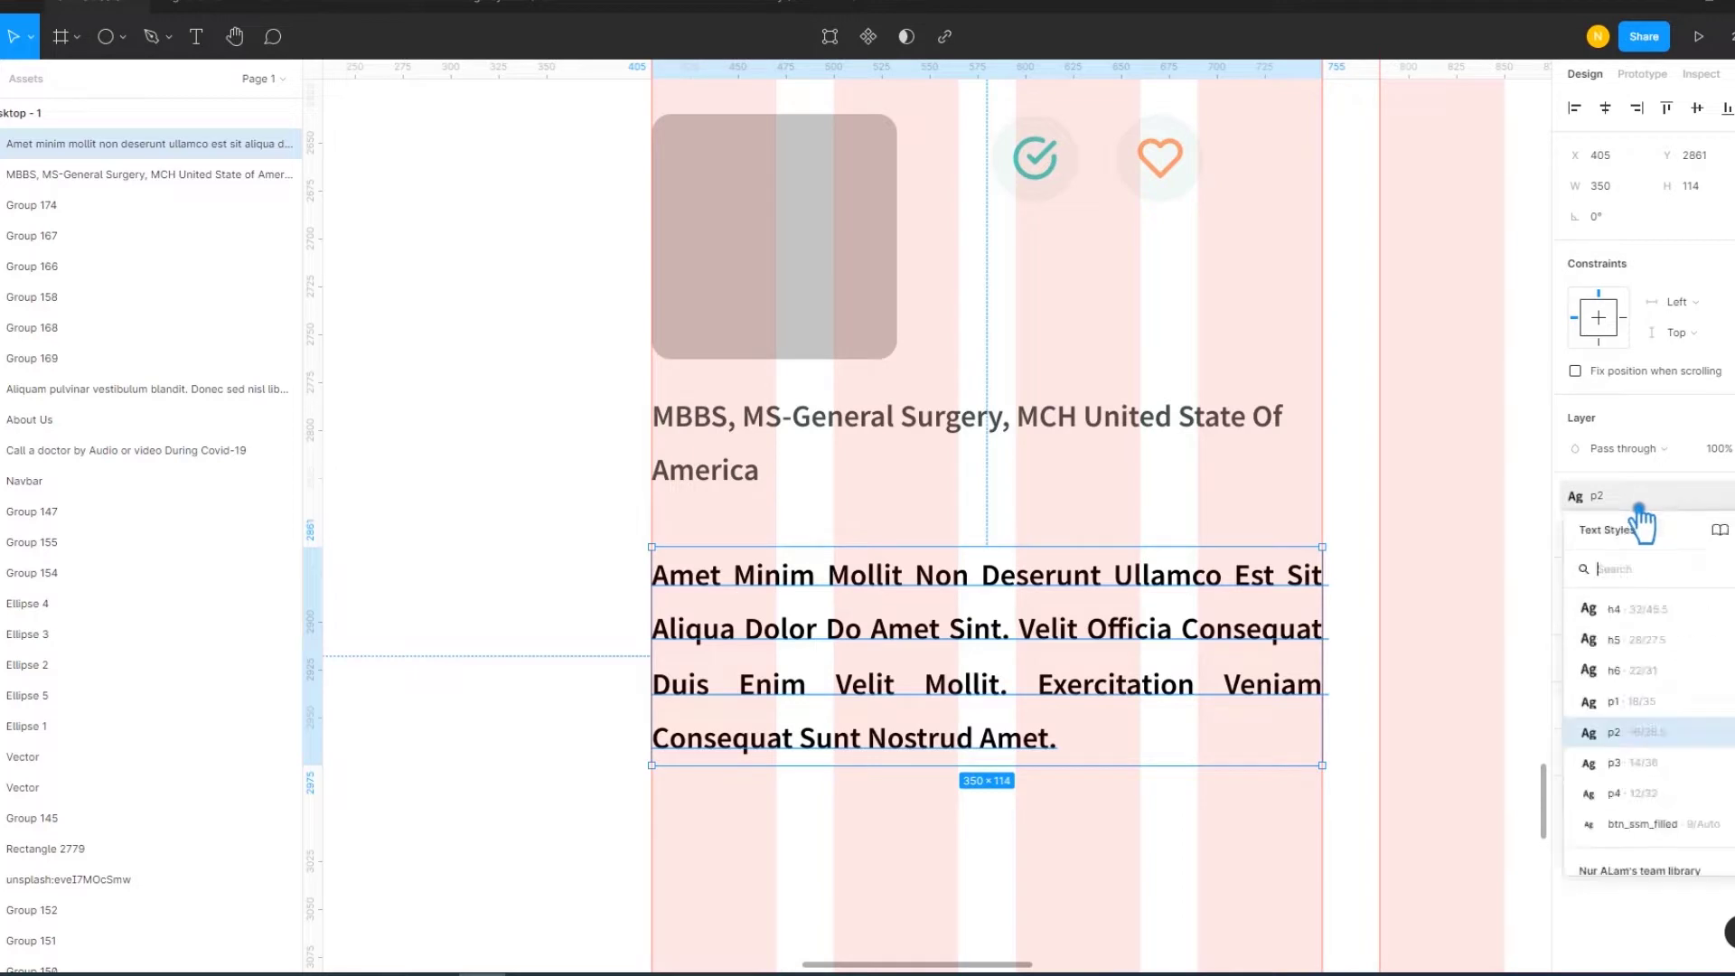
click(1603, 515)
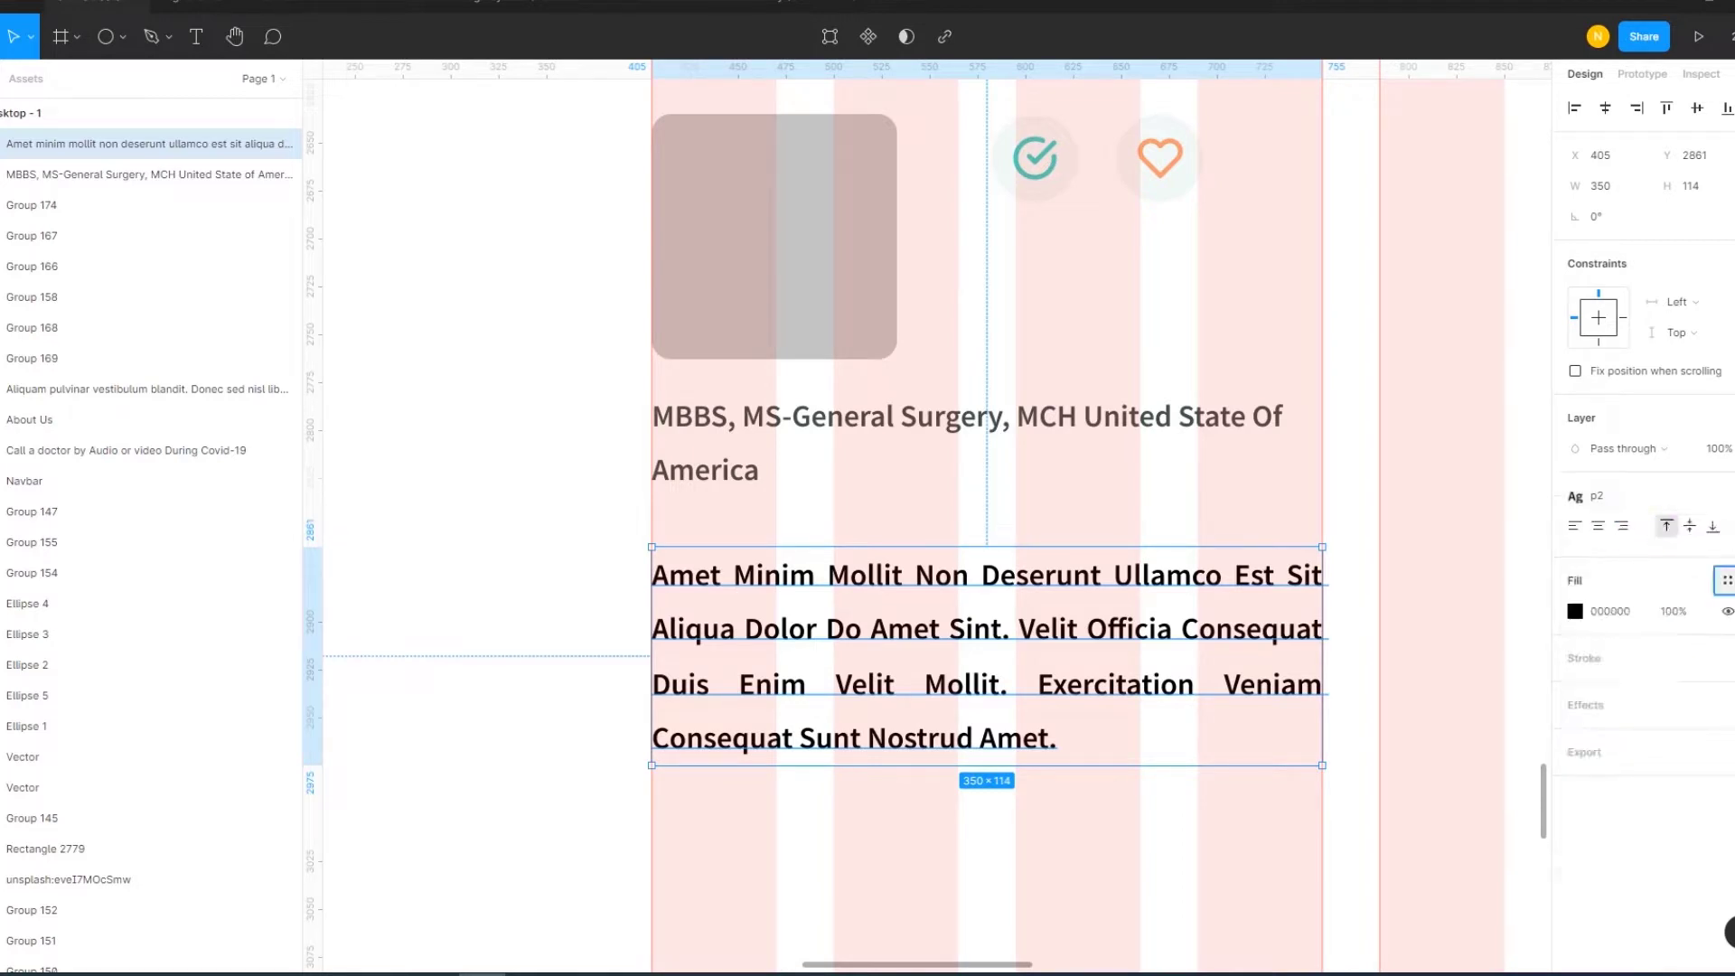
click(1726, 580)
click(1626, 939)
click(1200, 906)
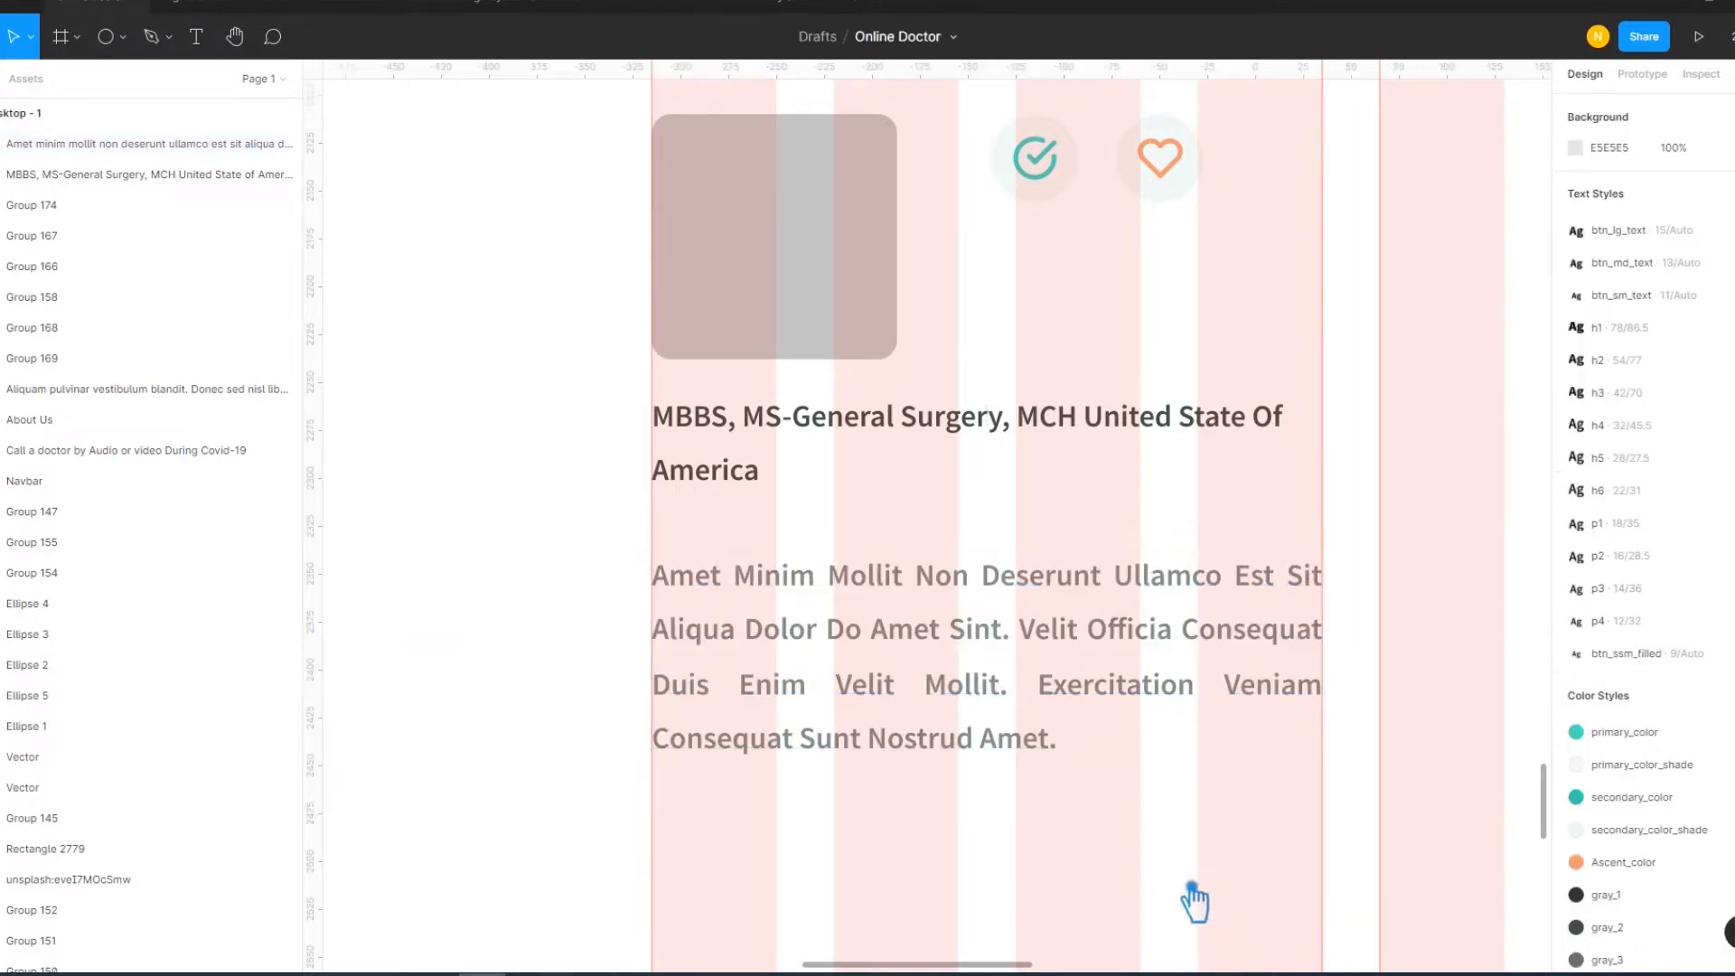
Zoom out to view the Top Rated Doctors section
key(minus)
key(minus)
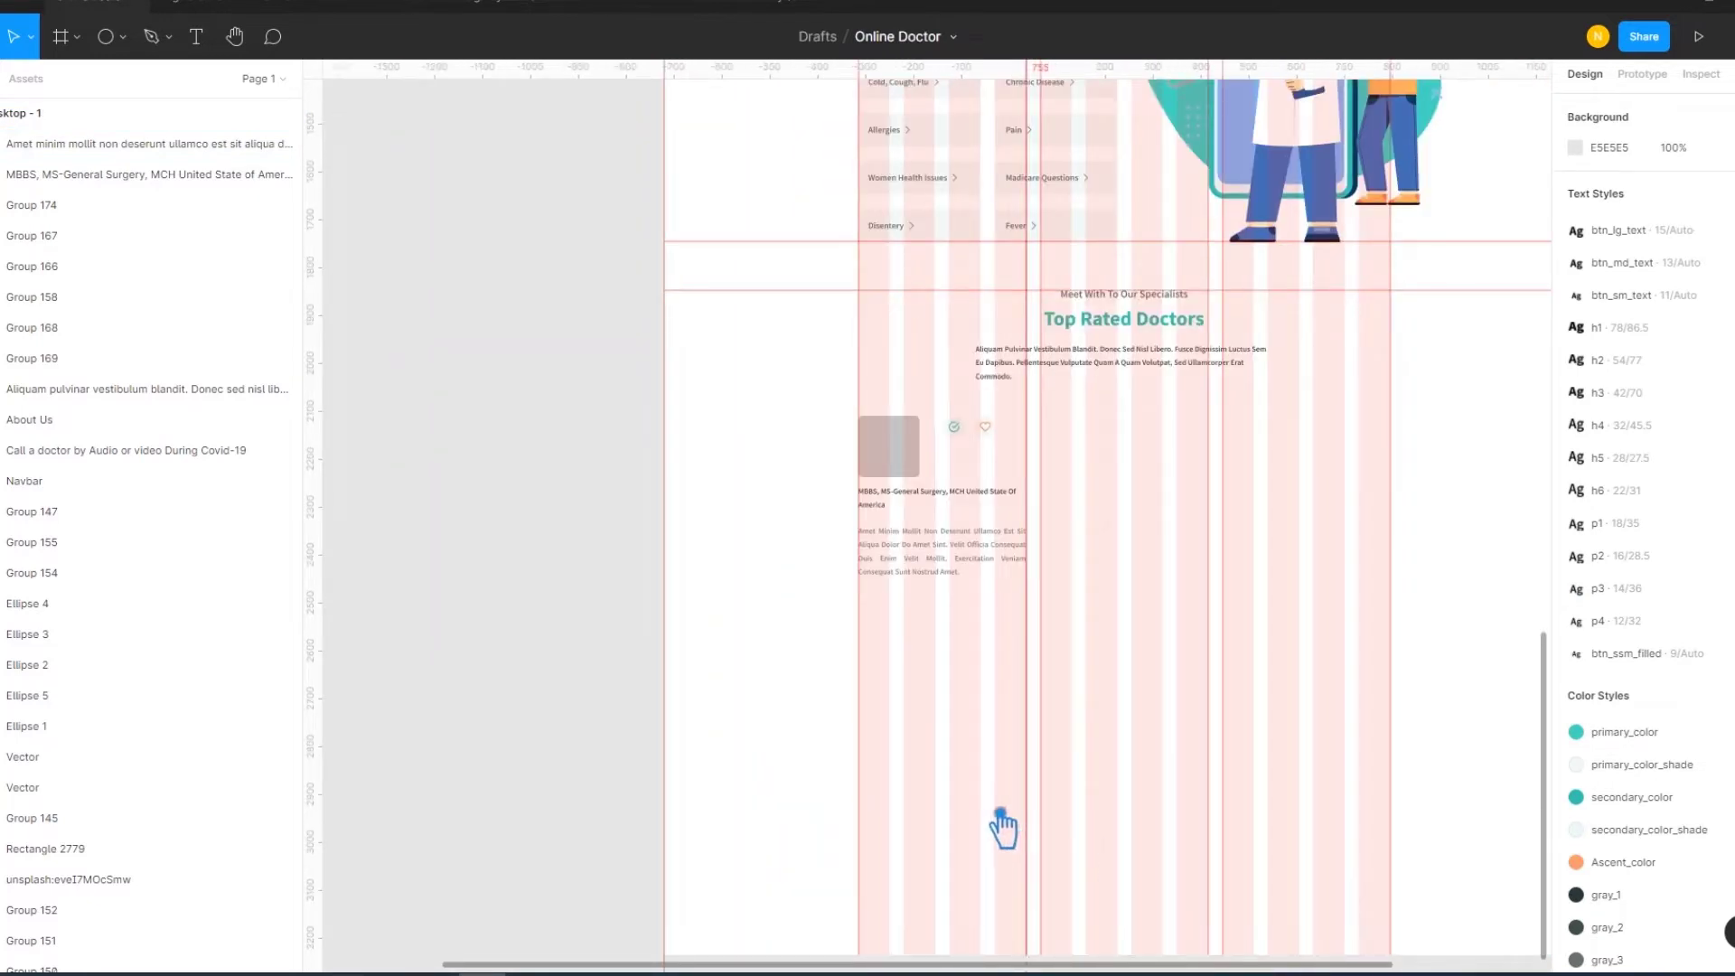
scroll(1188, 491, up, 5)
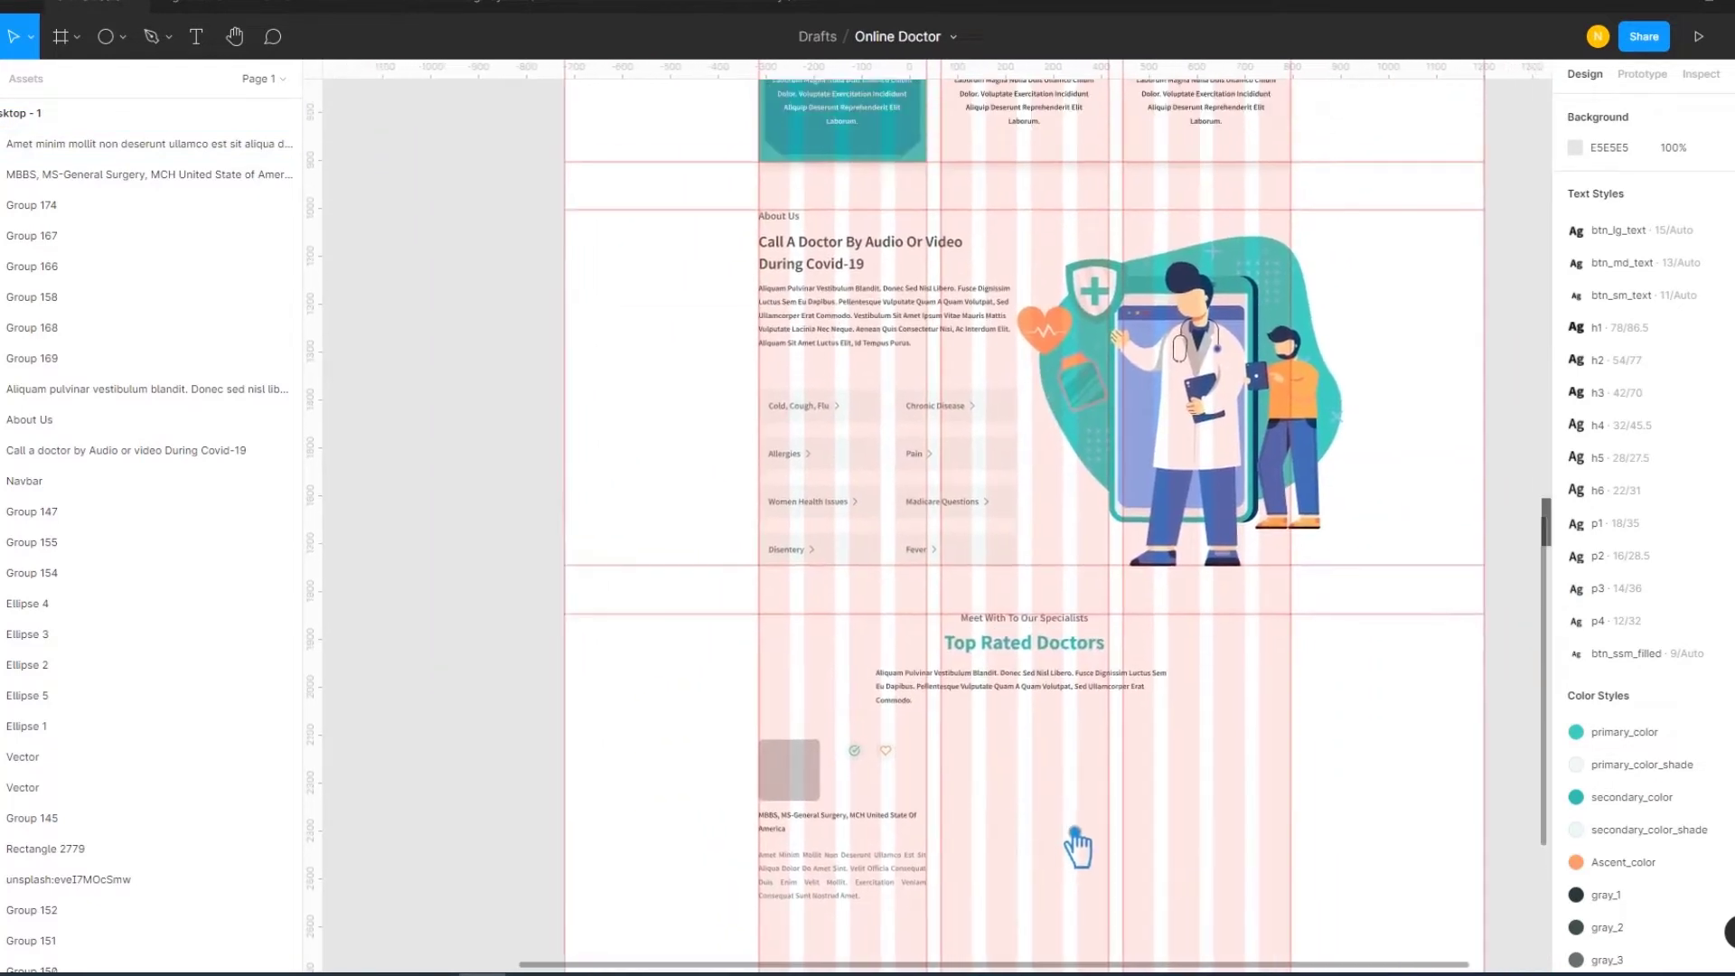
scroll(1084, 806, up, 3)
scroll(1026, 899, up, 5)
scroll(1153, 736, down, 2)
scroll(1104, 524, down, 6)
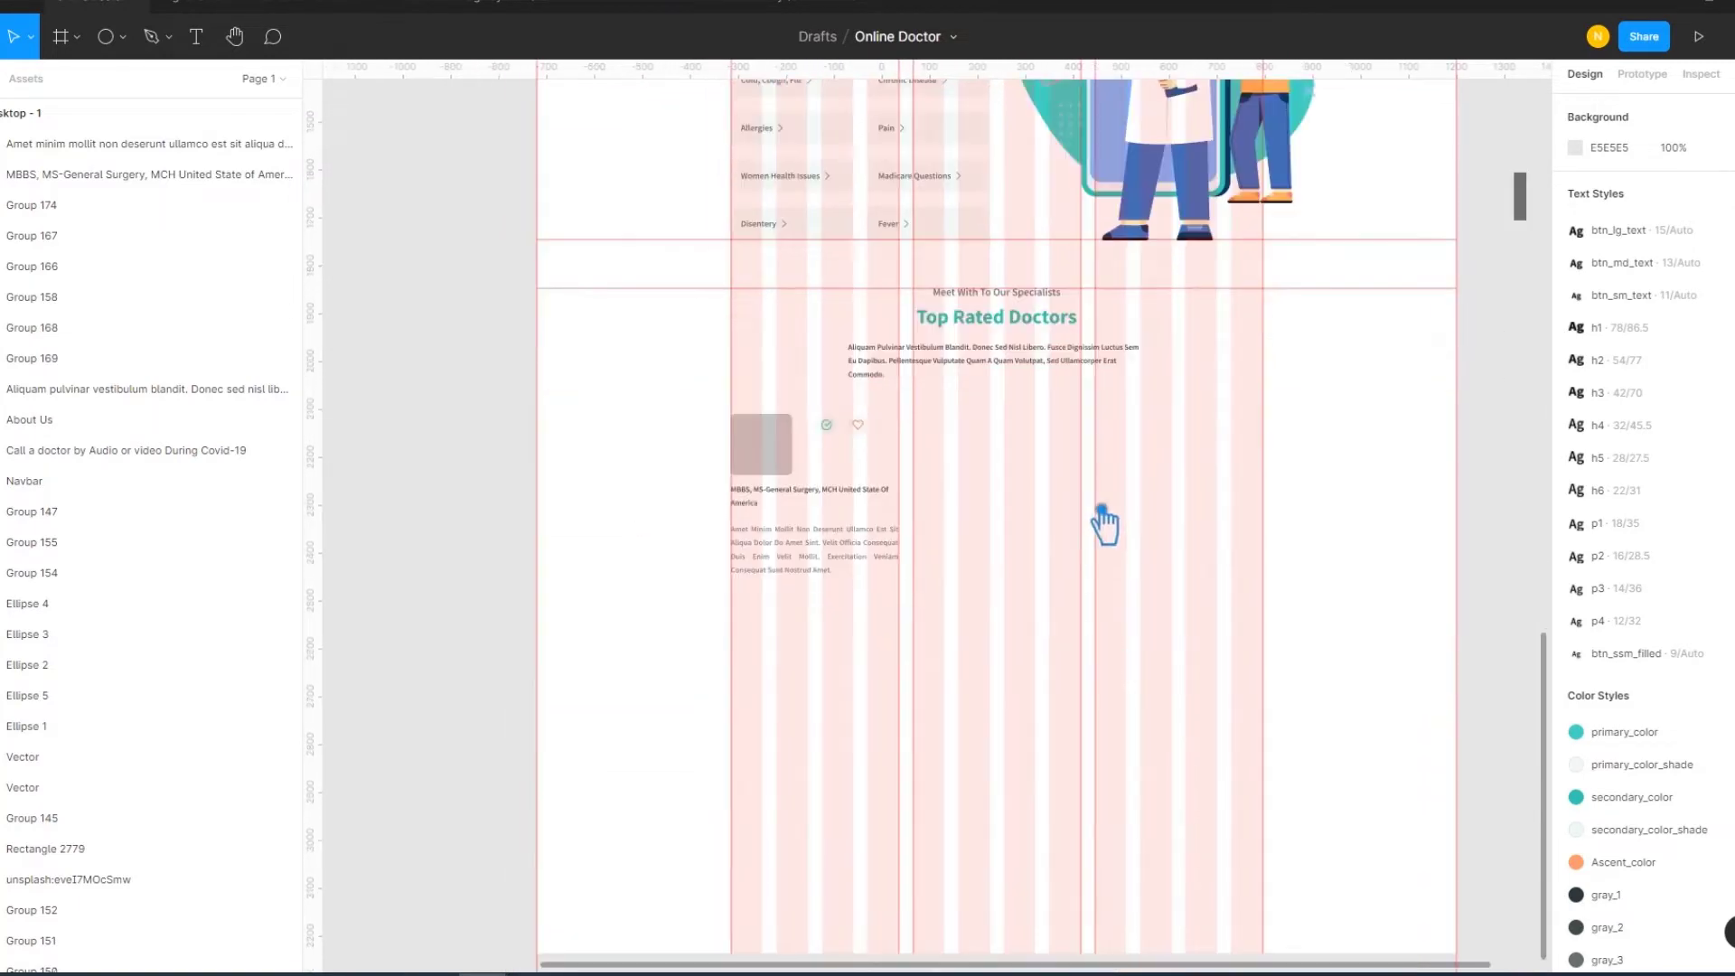
Copy the Group 72 star row from the UI kit's addBox card, then return to Online Doctor
click(509, 11)
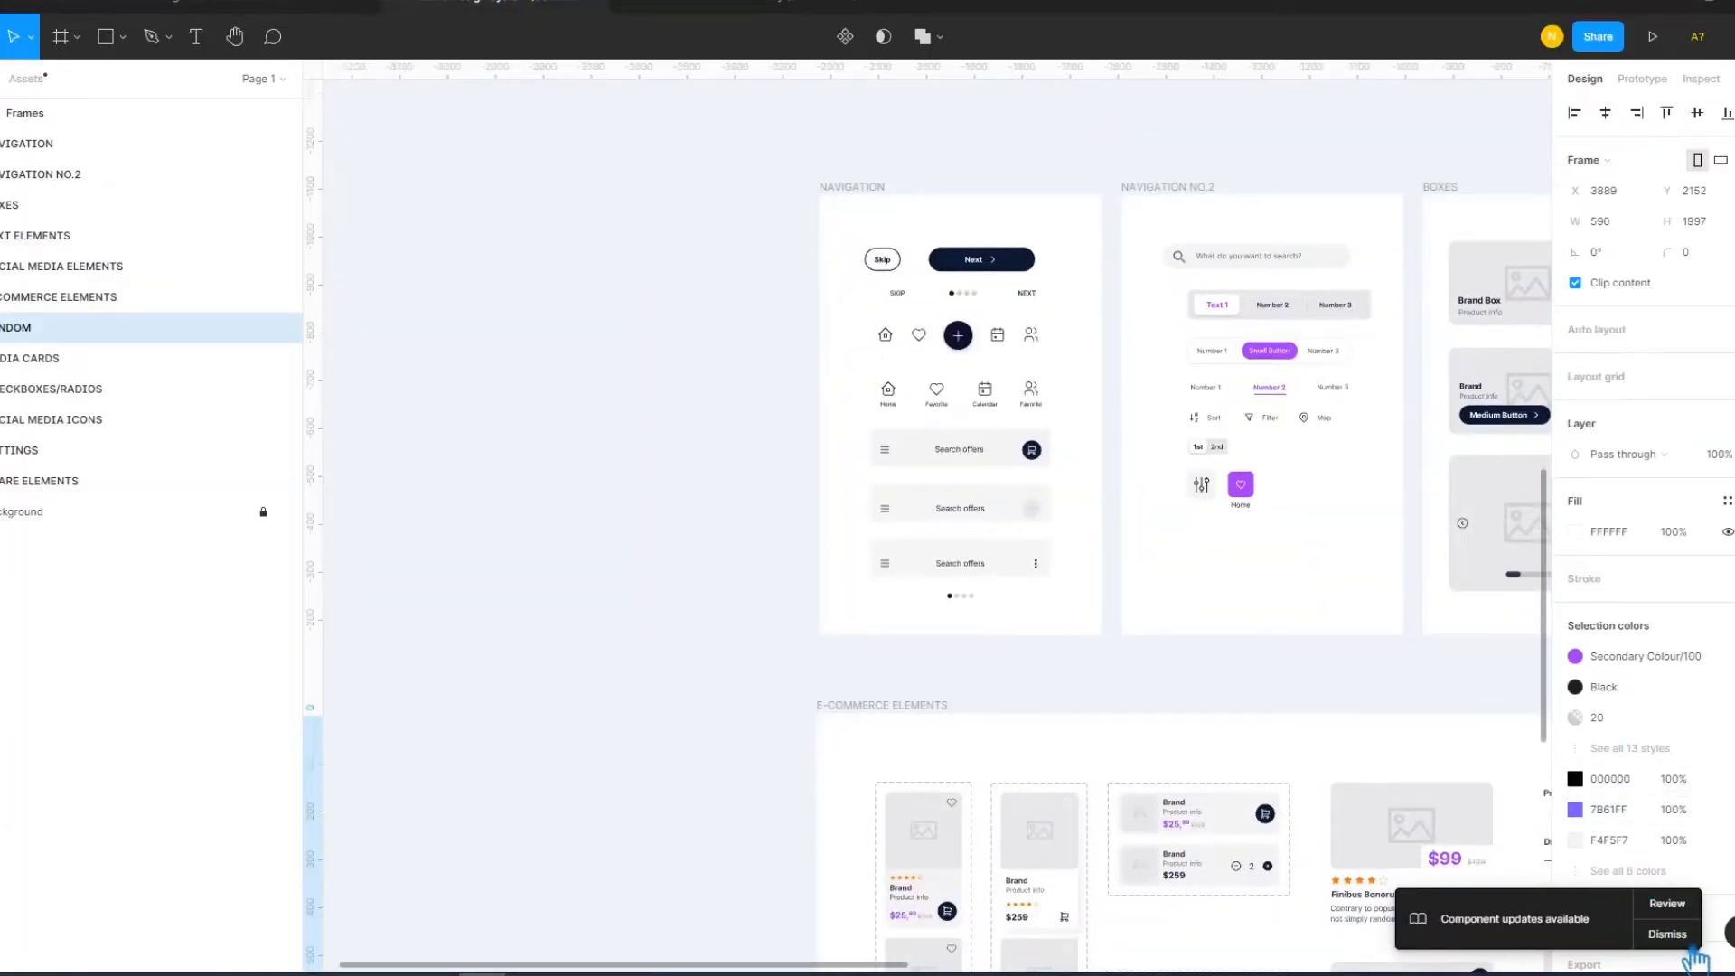
click(1689, 944)
scroll(1255, 744, down, 5)
scroll(1255, 744, right, 3)
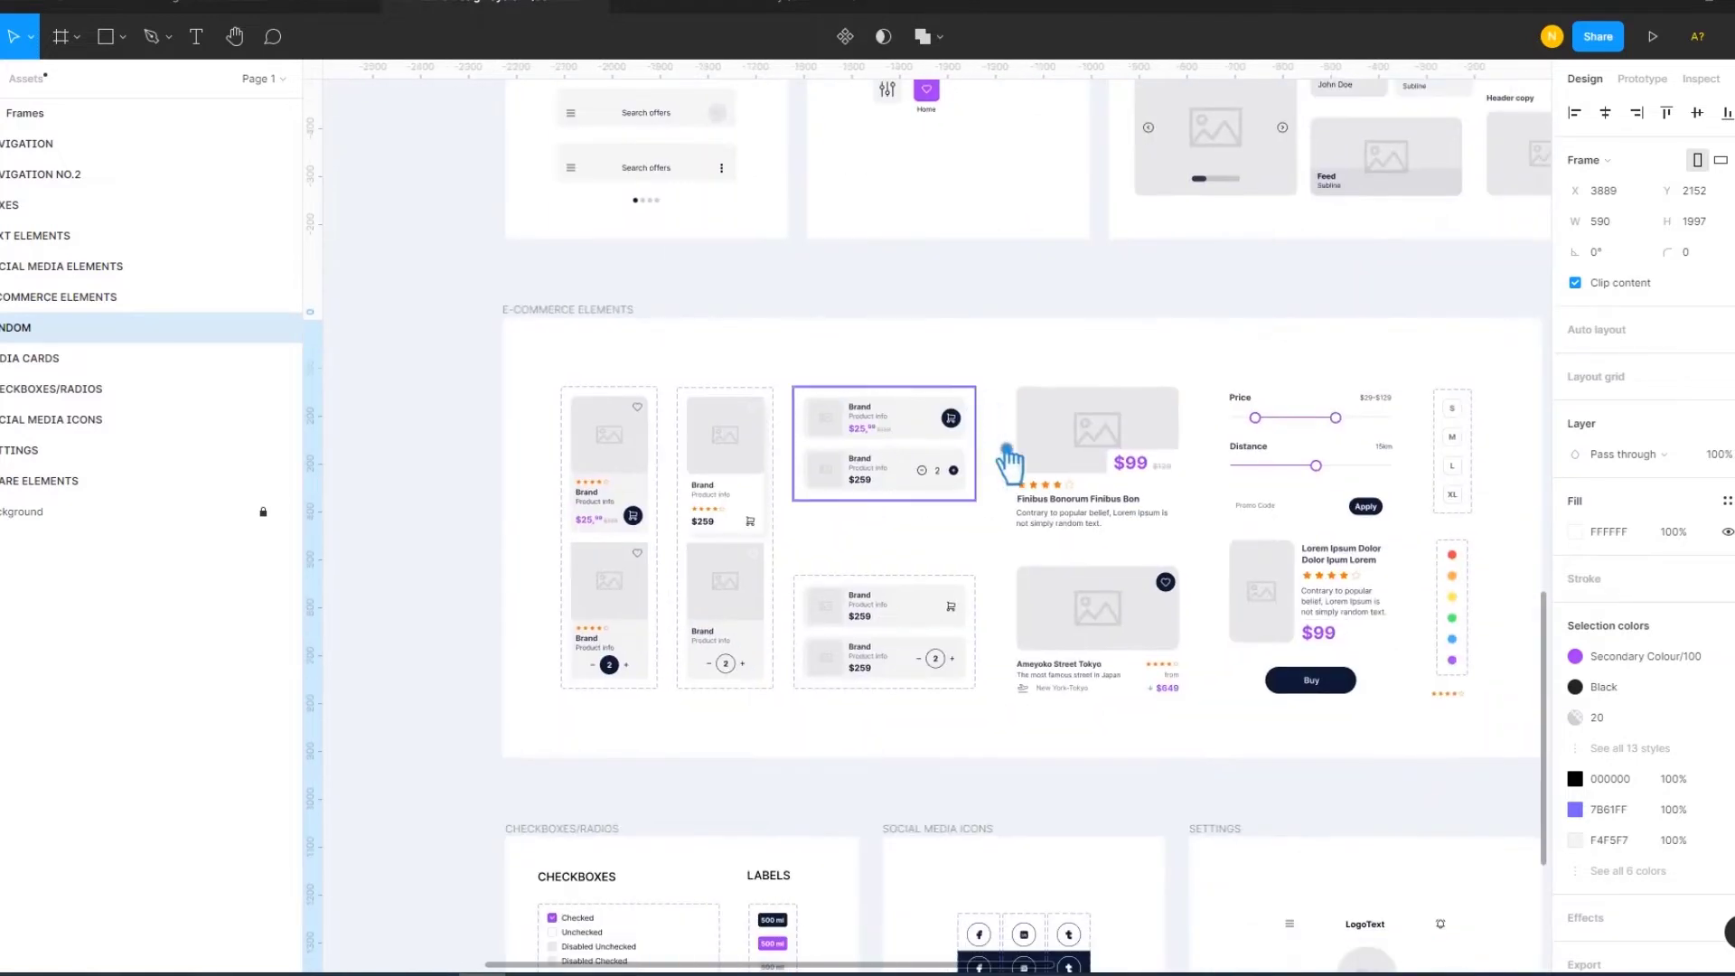
double_click(1059, 499)
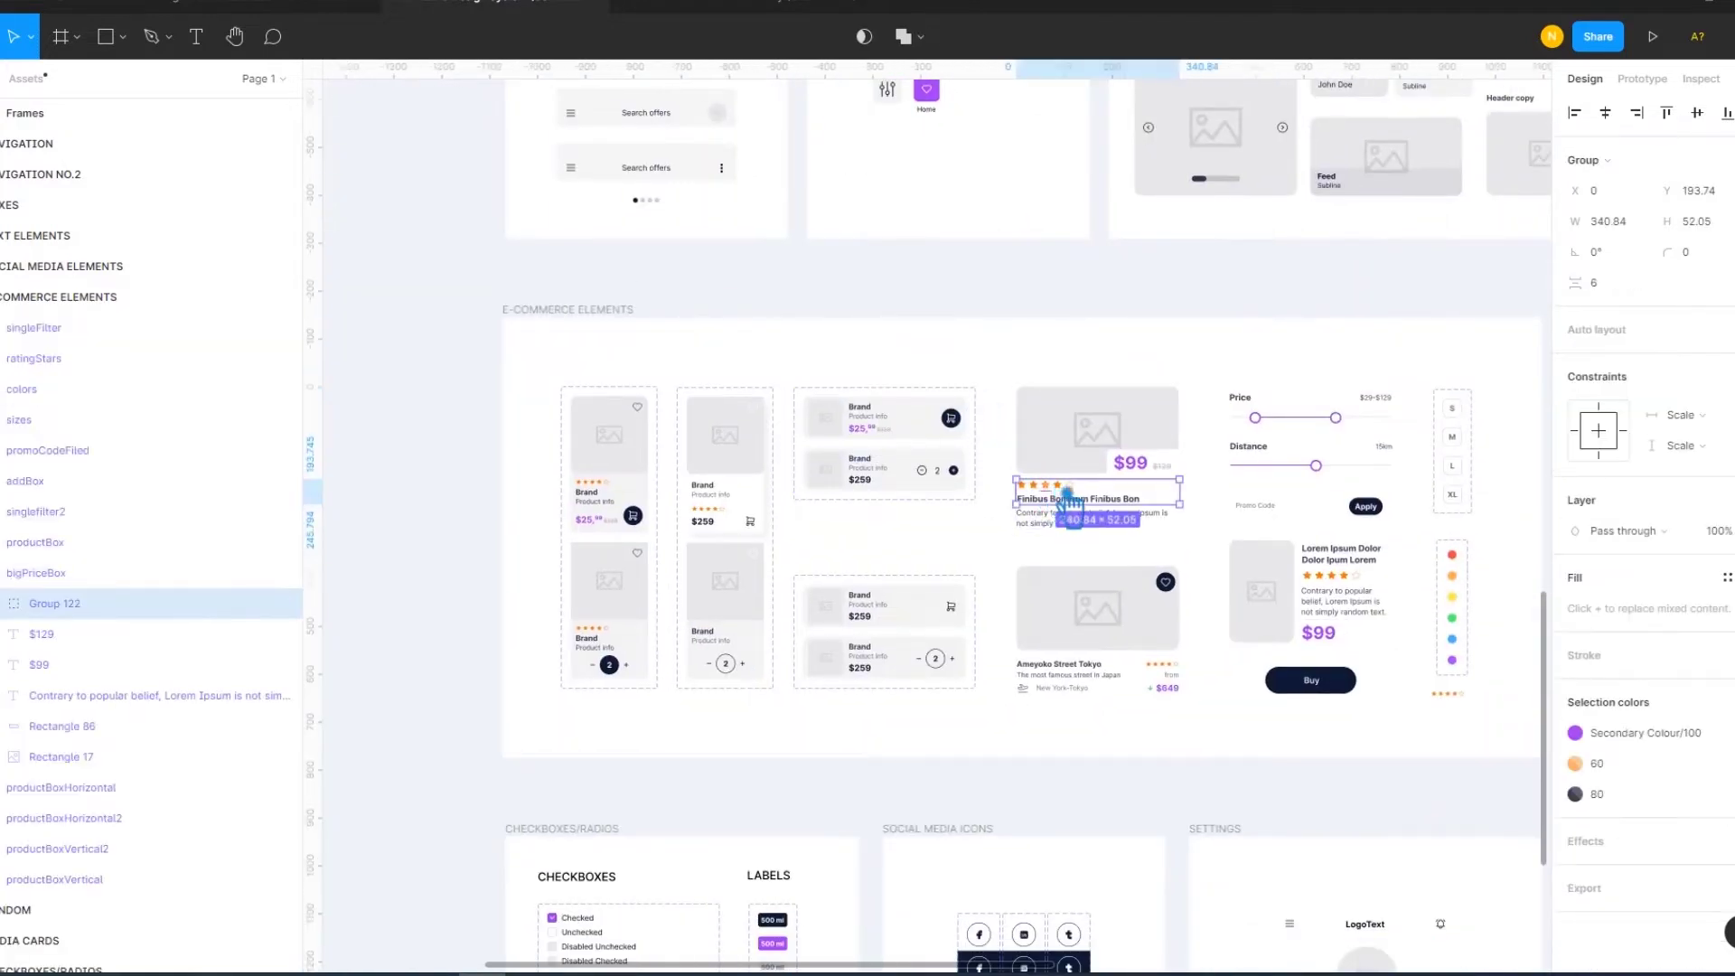
click(1366, 596)
click(1355, 596)
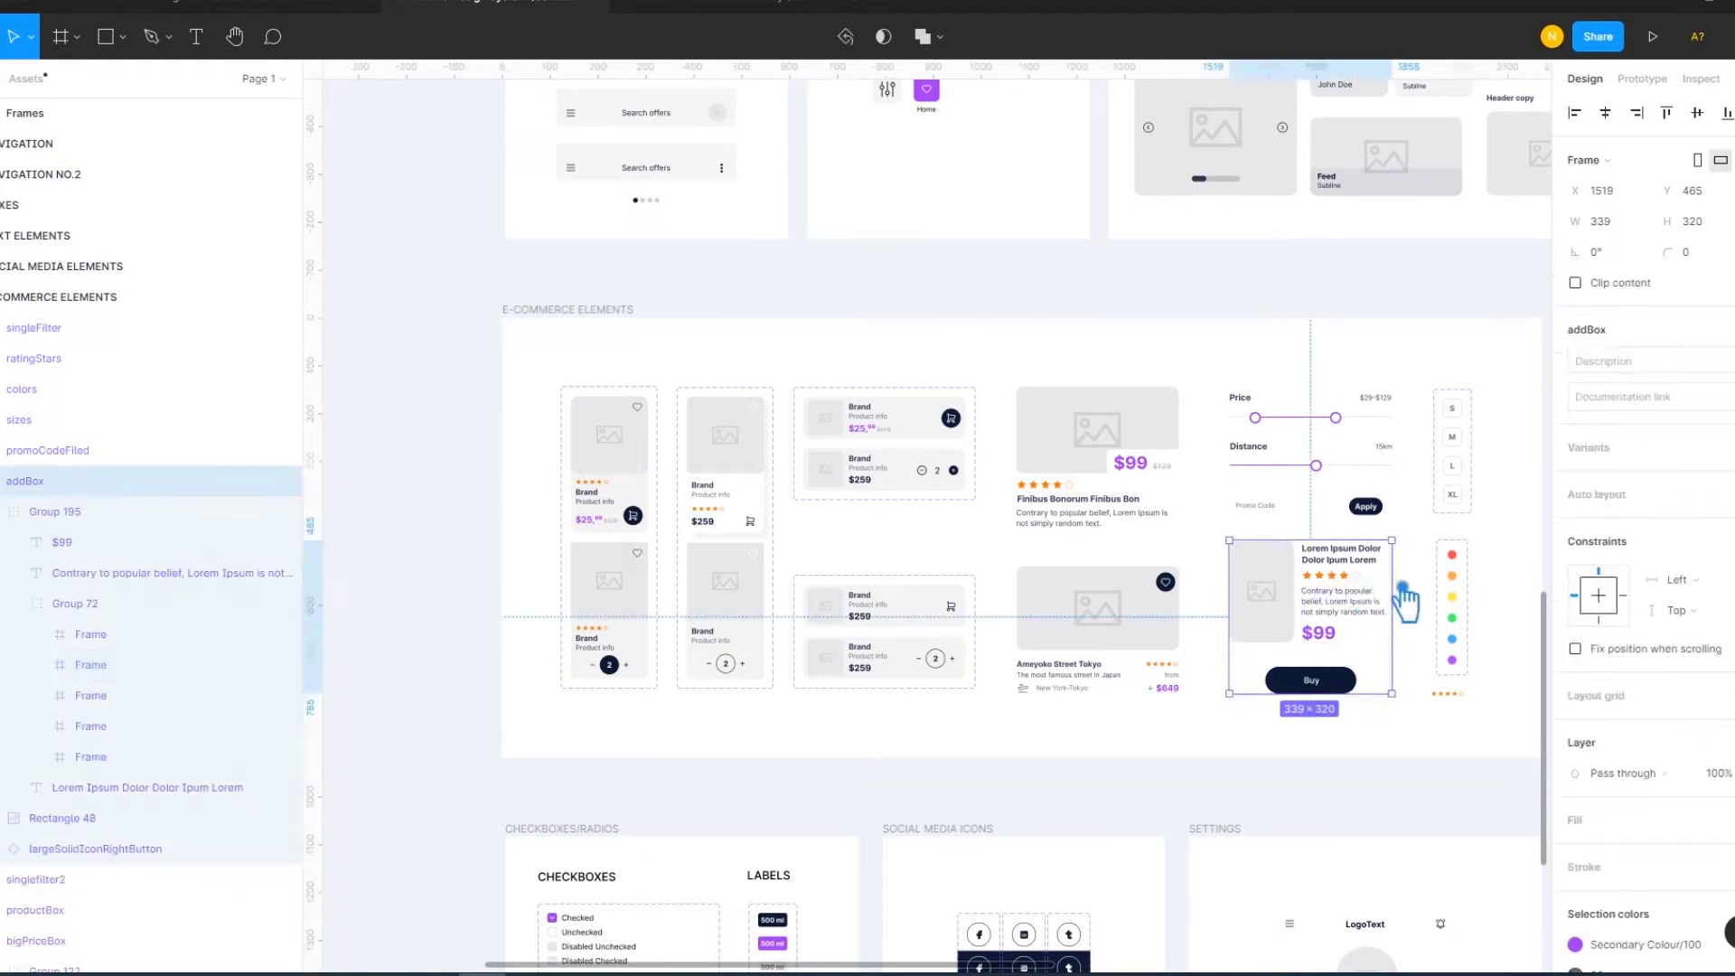
click(1352, 596)
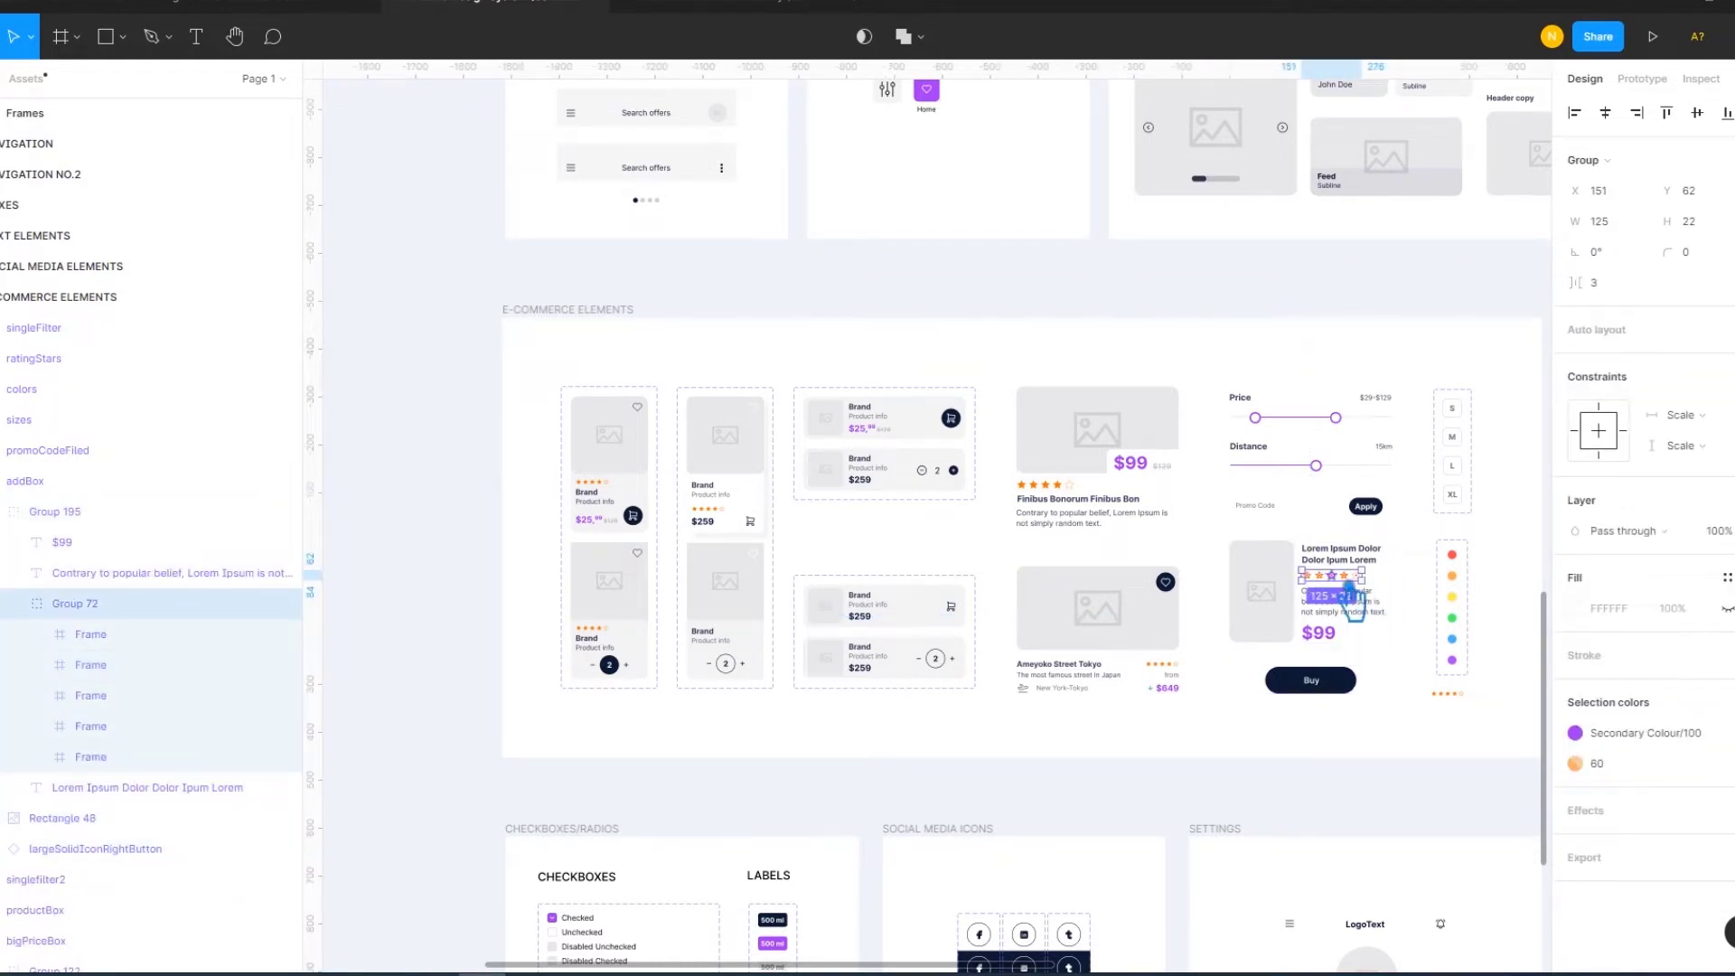
click(102, 14)
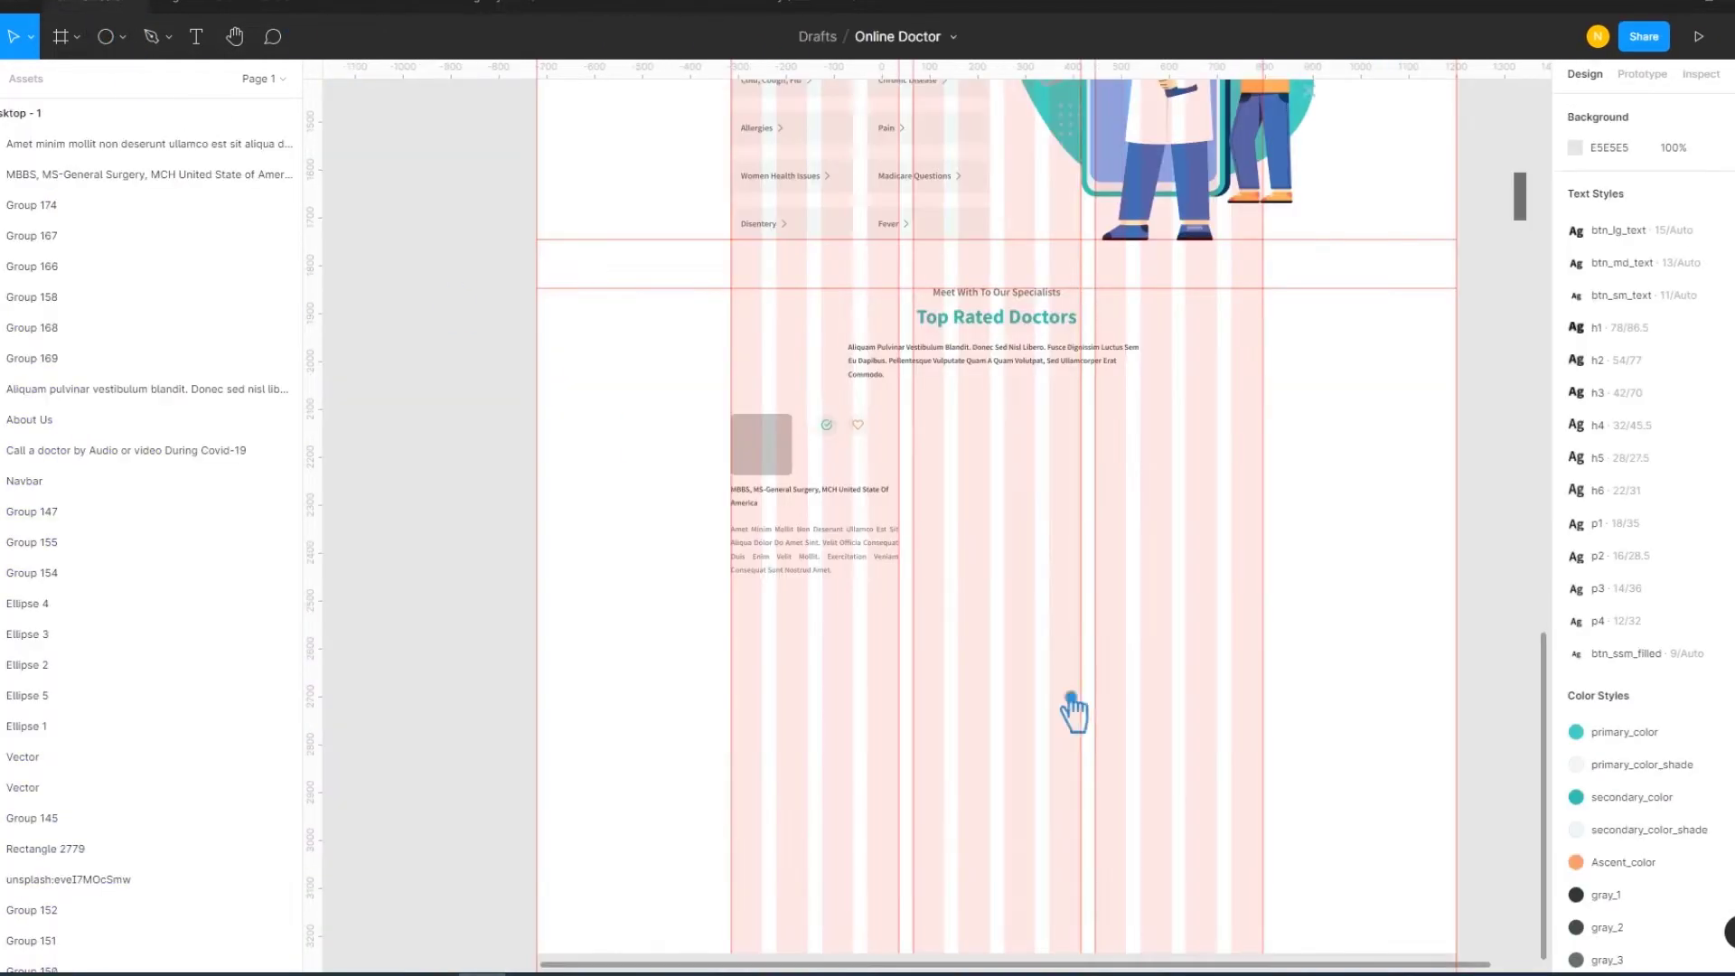
Paste the star rating row beneath the description paragraph and scale it to 153.41 × 27
key(ctrl+v)
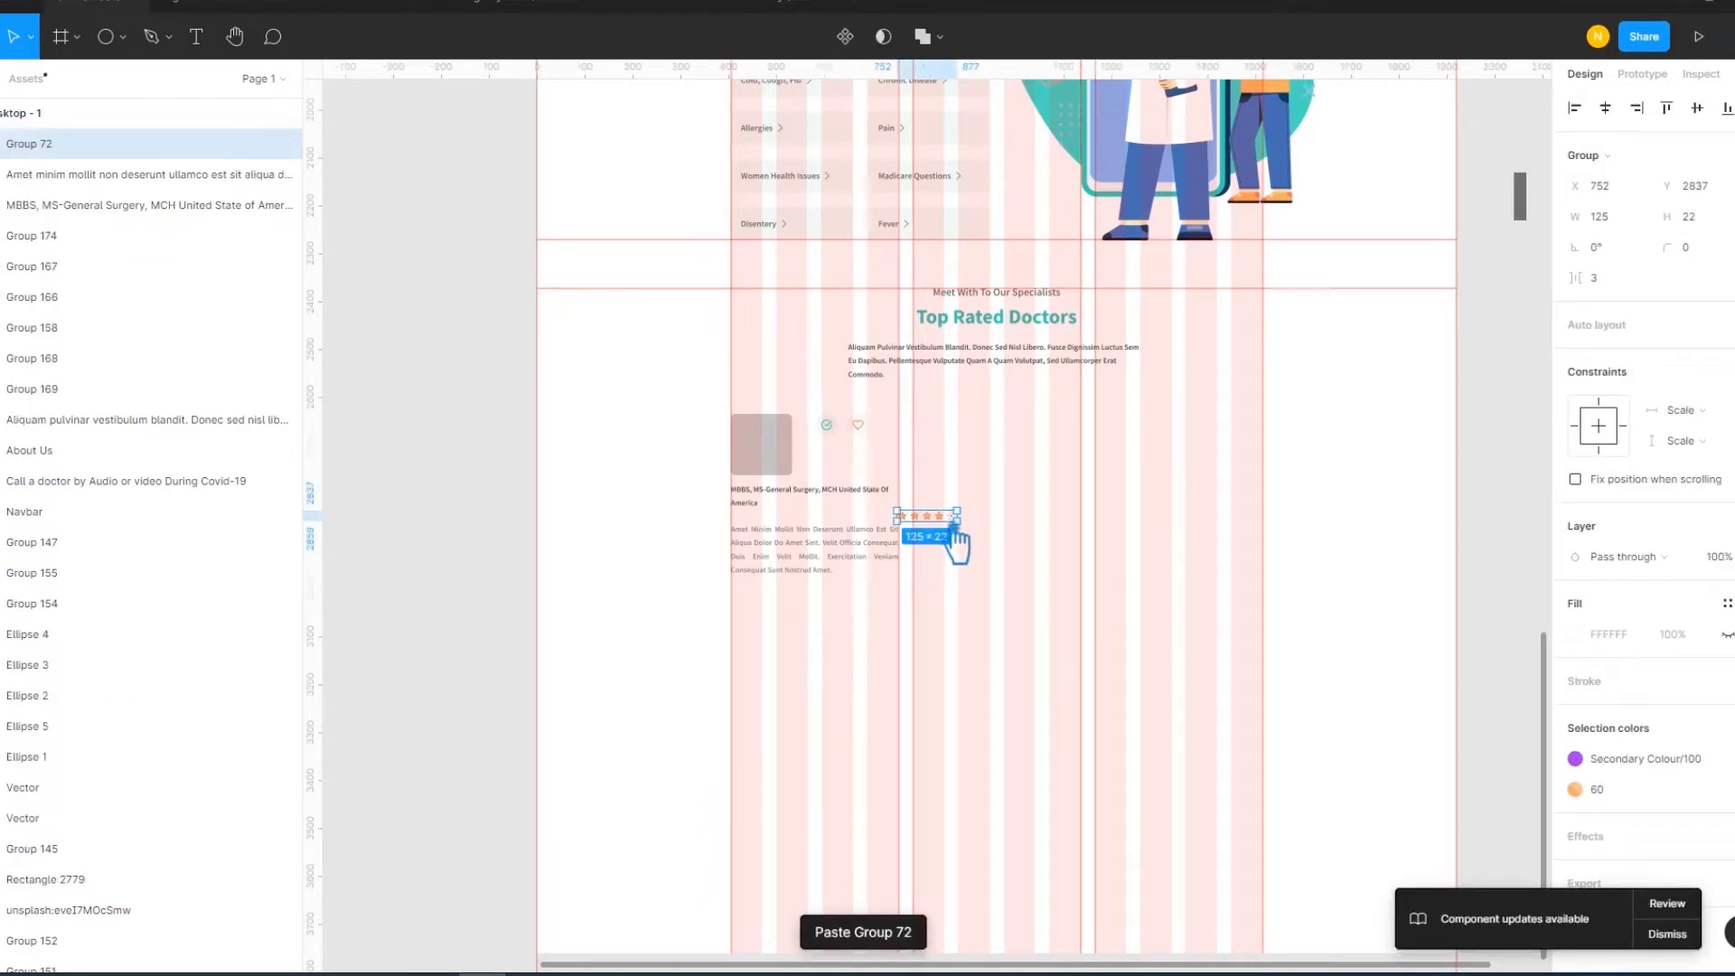
drag(953, 531, 814, 632)
click(985, 759)
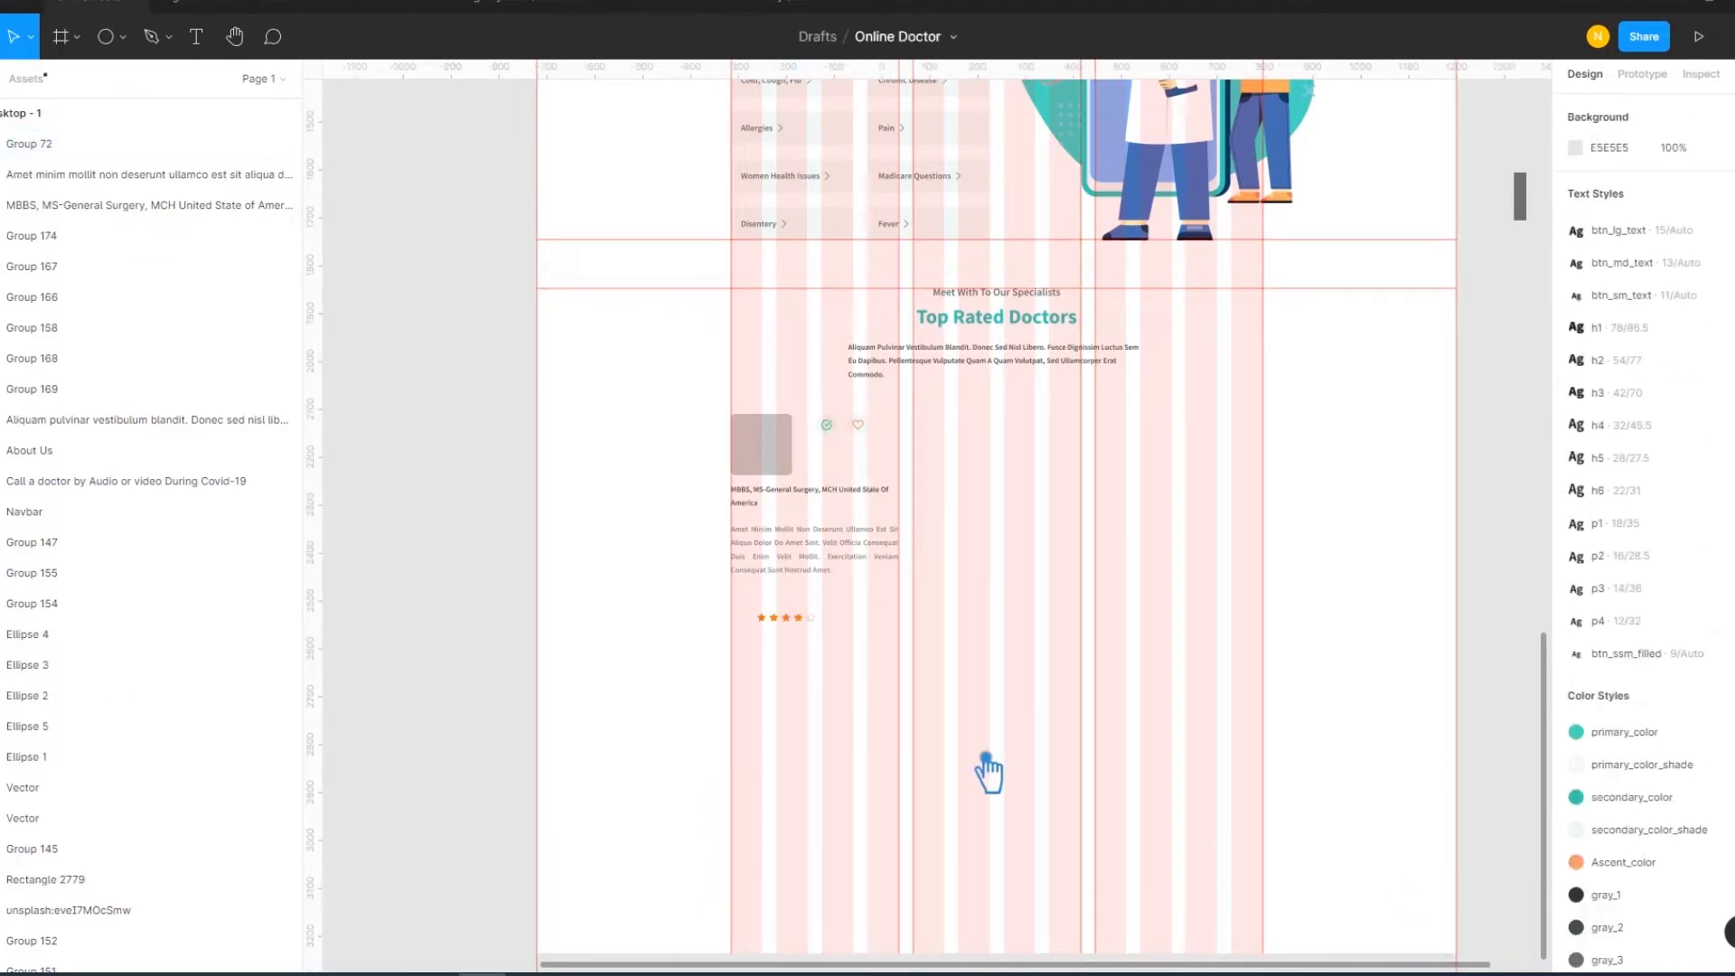
ctrl+scroll(987, 771, up, 5)
ctrl+scroll(1244, 507, up, 3)
scroll(1305, 510, left, 1)
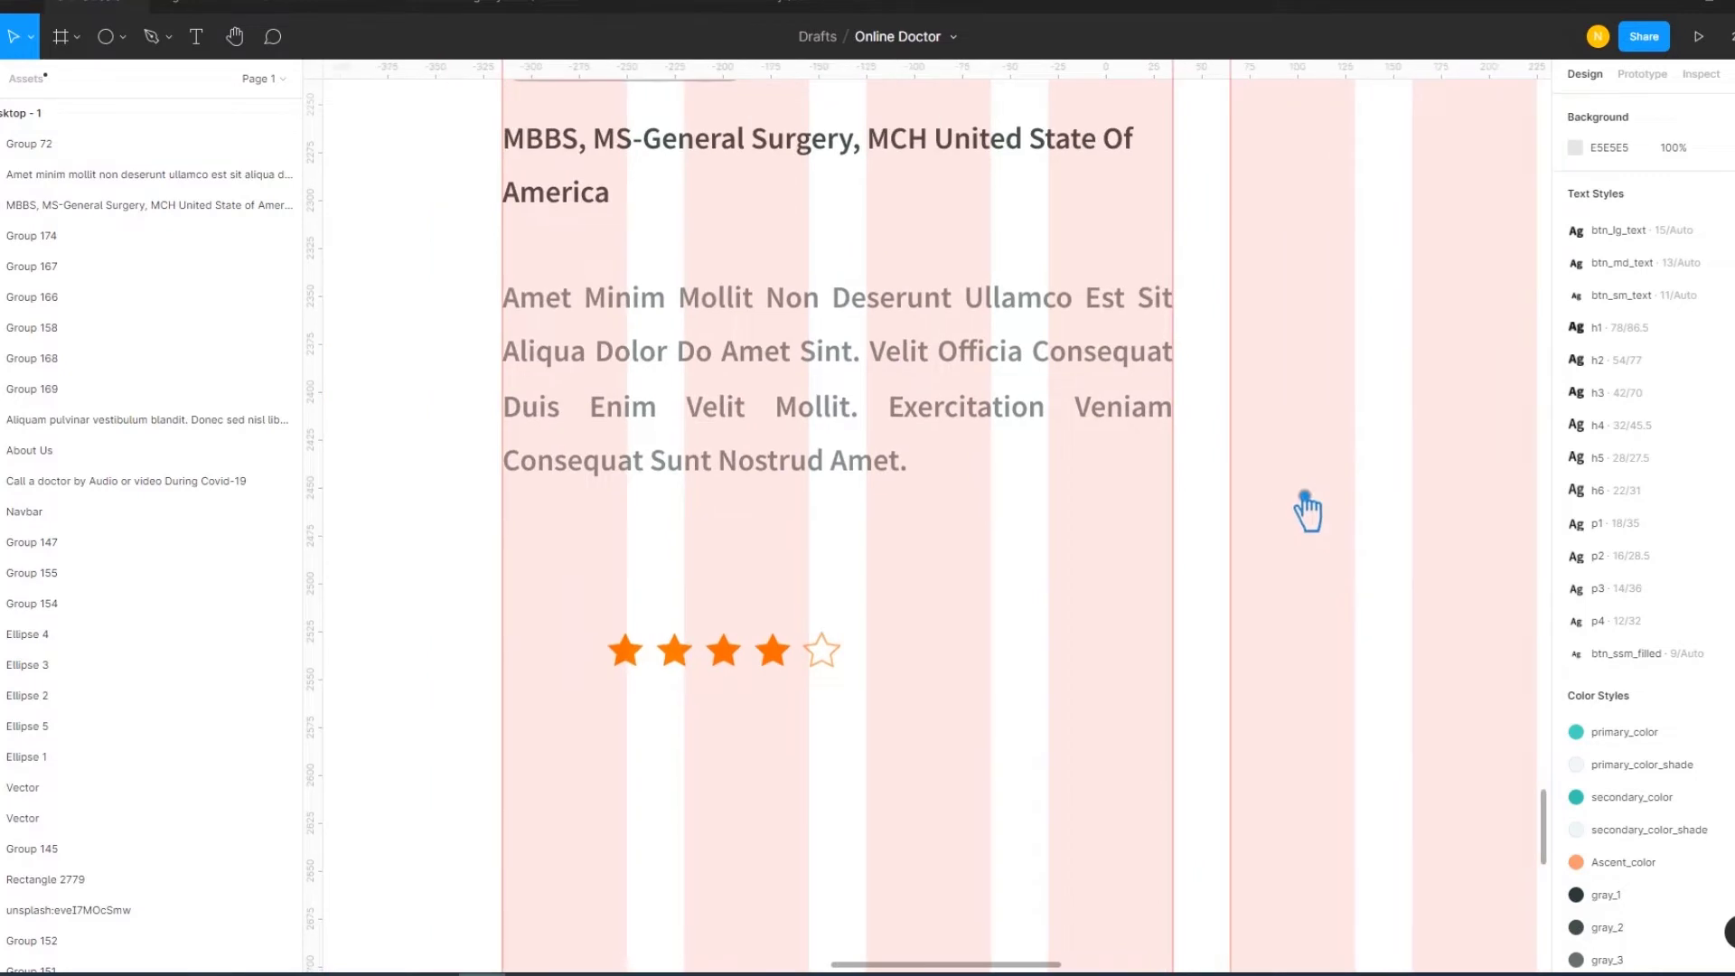
drag(697, 666, 597, 567)
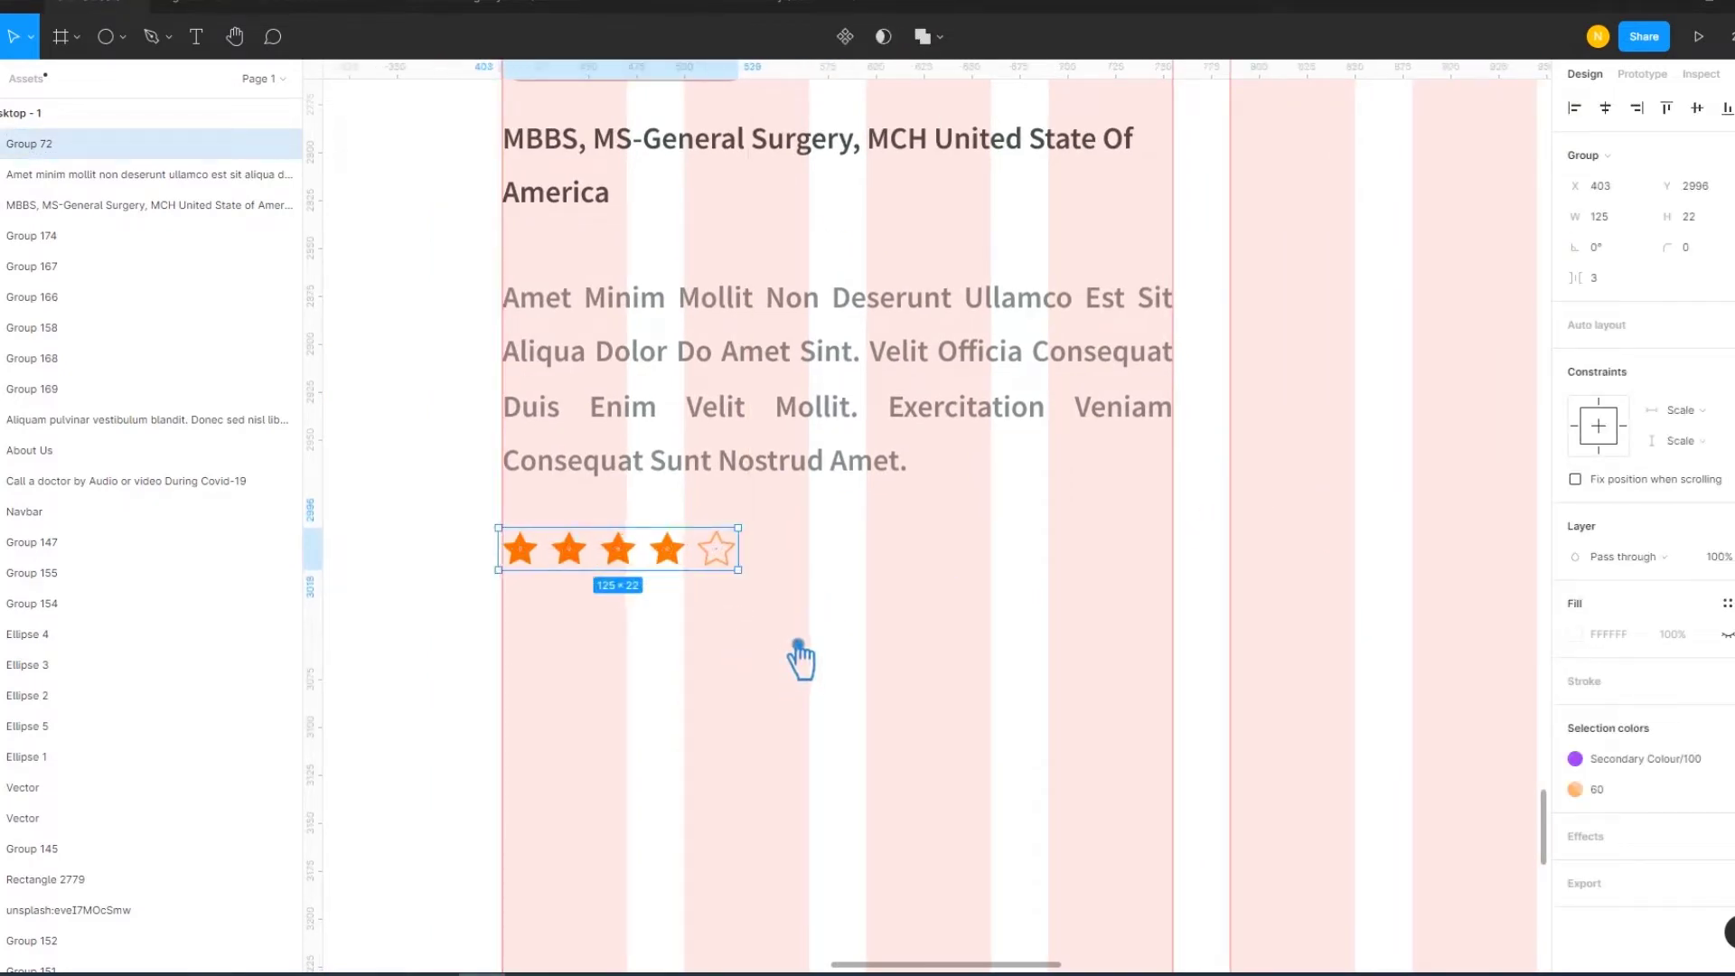
mouse_move(760, 583)
mouse_down()
mouse_move(772, 589)
mouse_move(718, 619)
mouse_up()
click(802, 605)
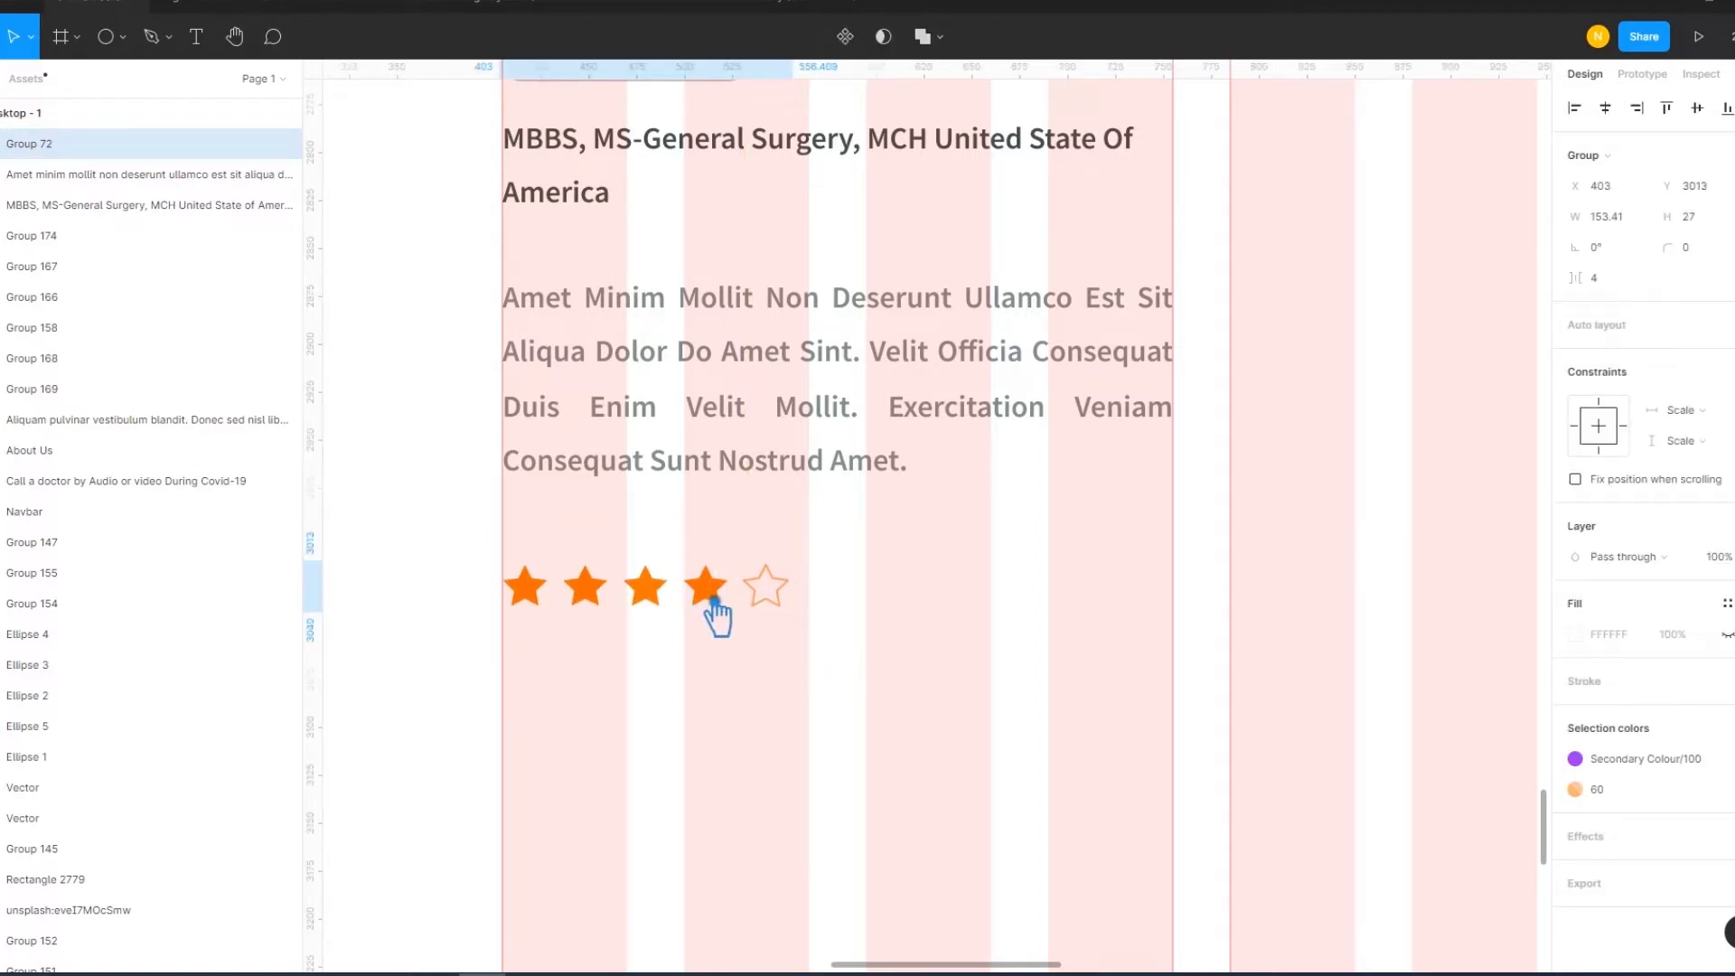
click(888, 626)
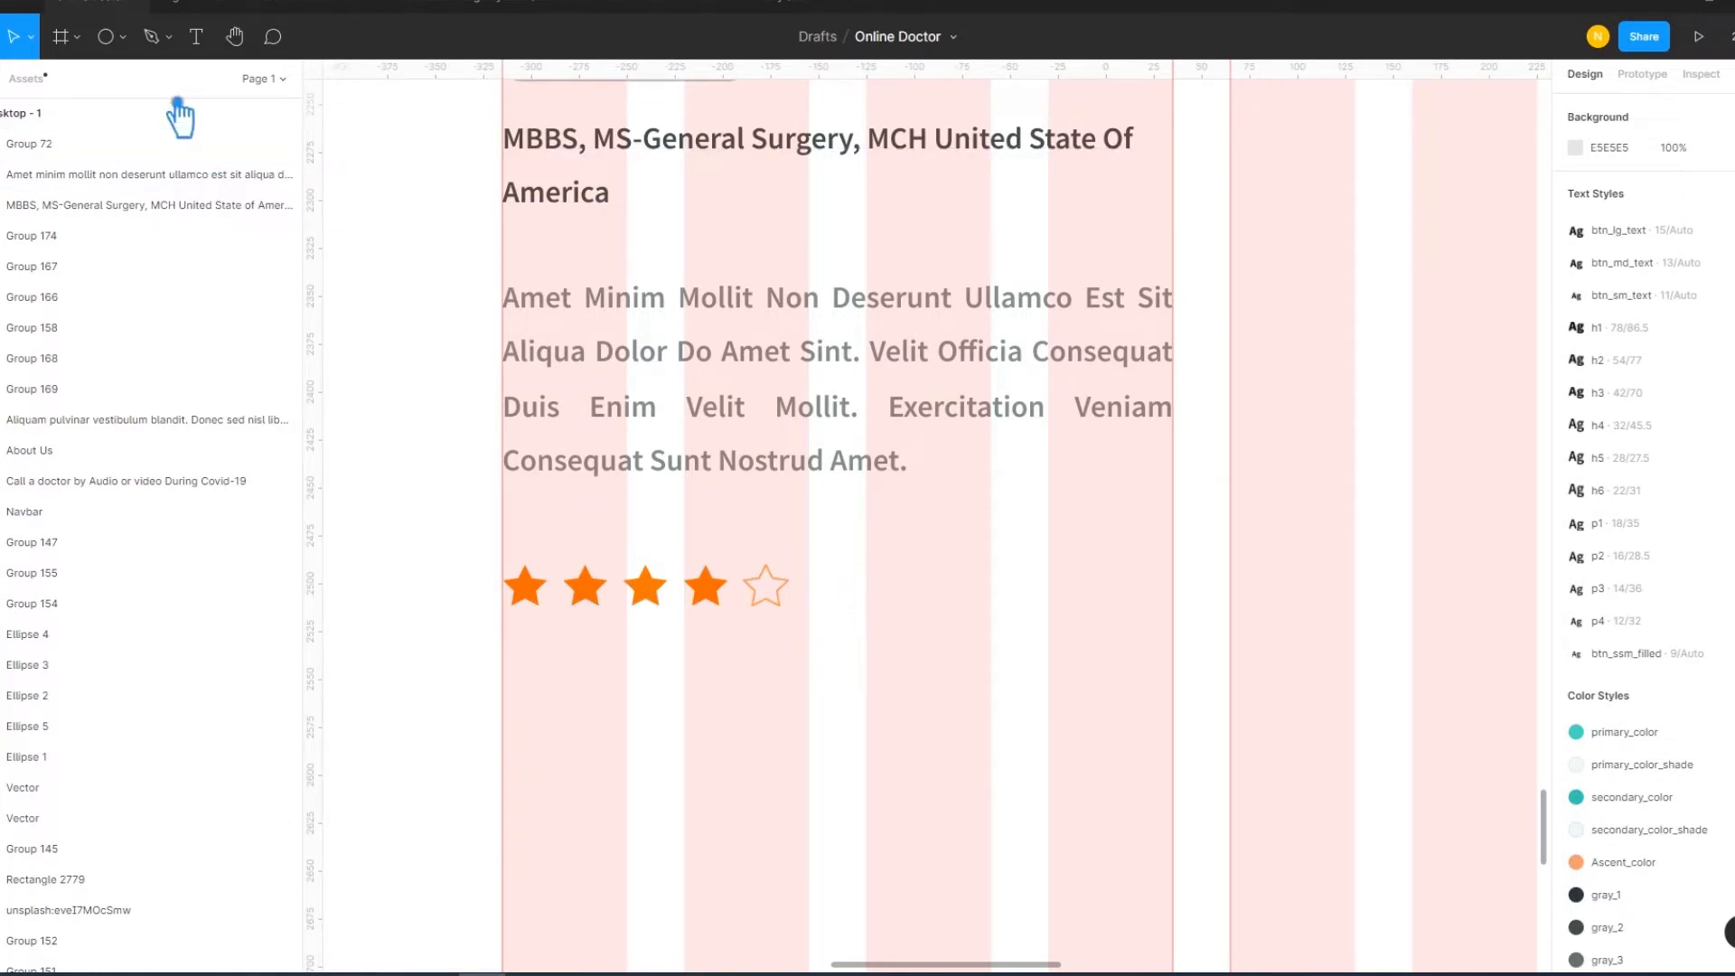
click(206, 43)
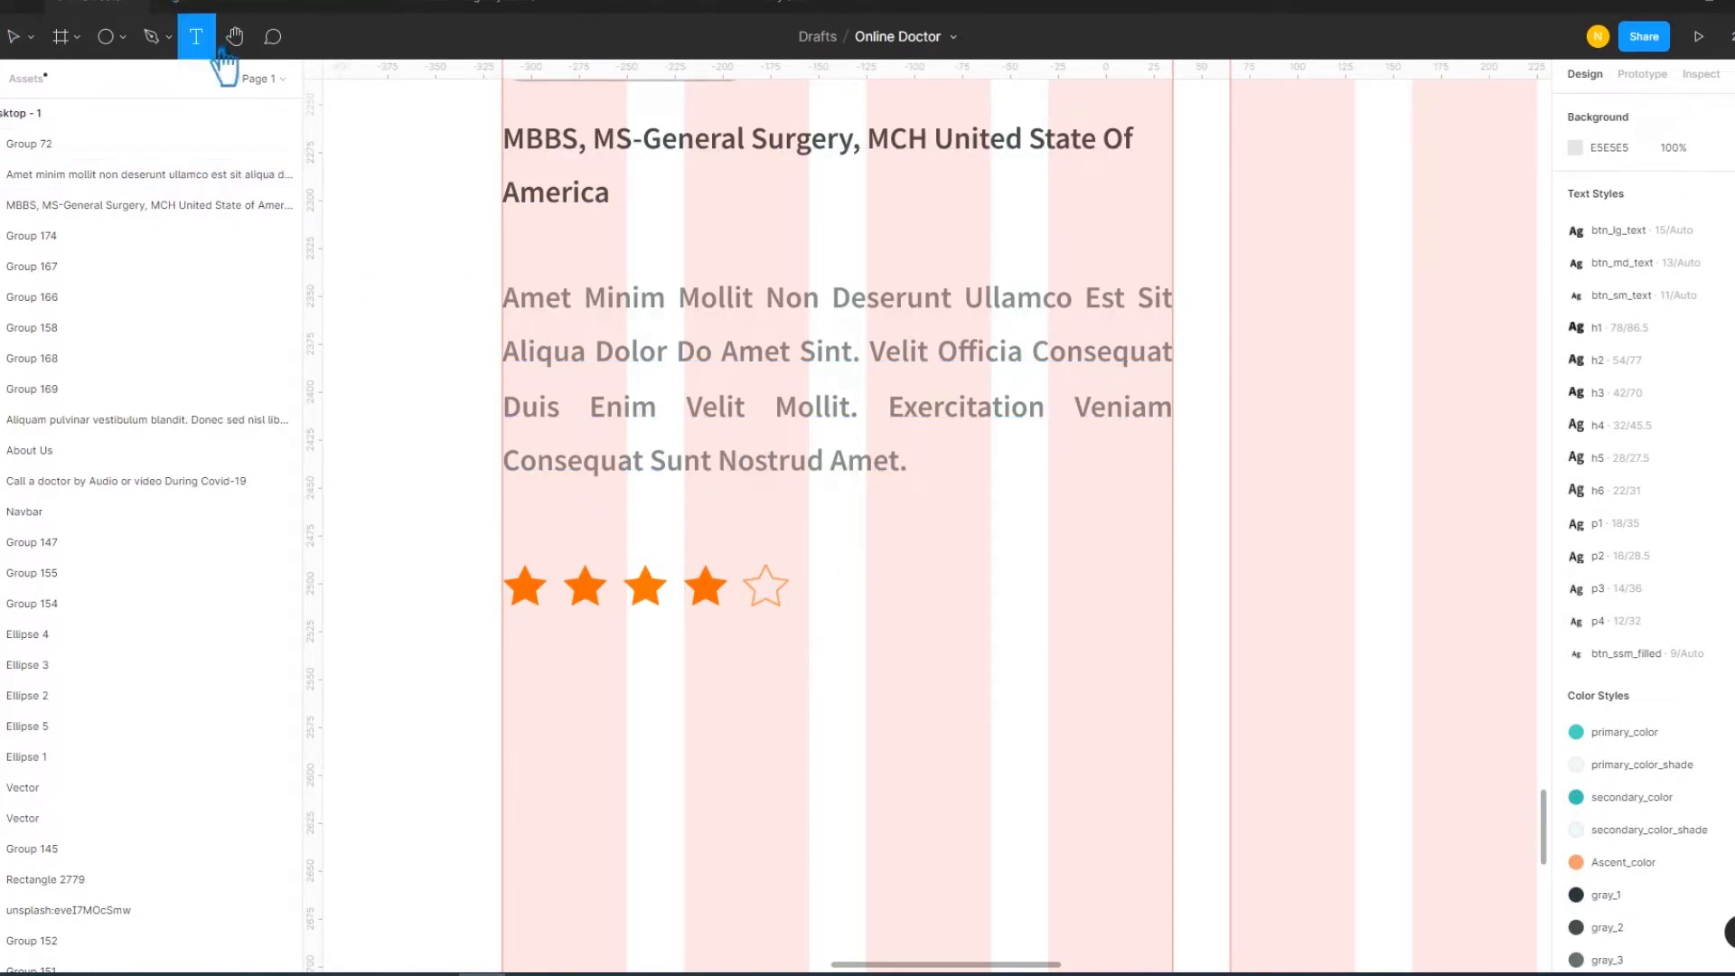
Add a '|' text divider right of the stars in the p1 text style
click(855, 603)
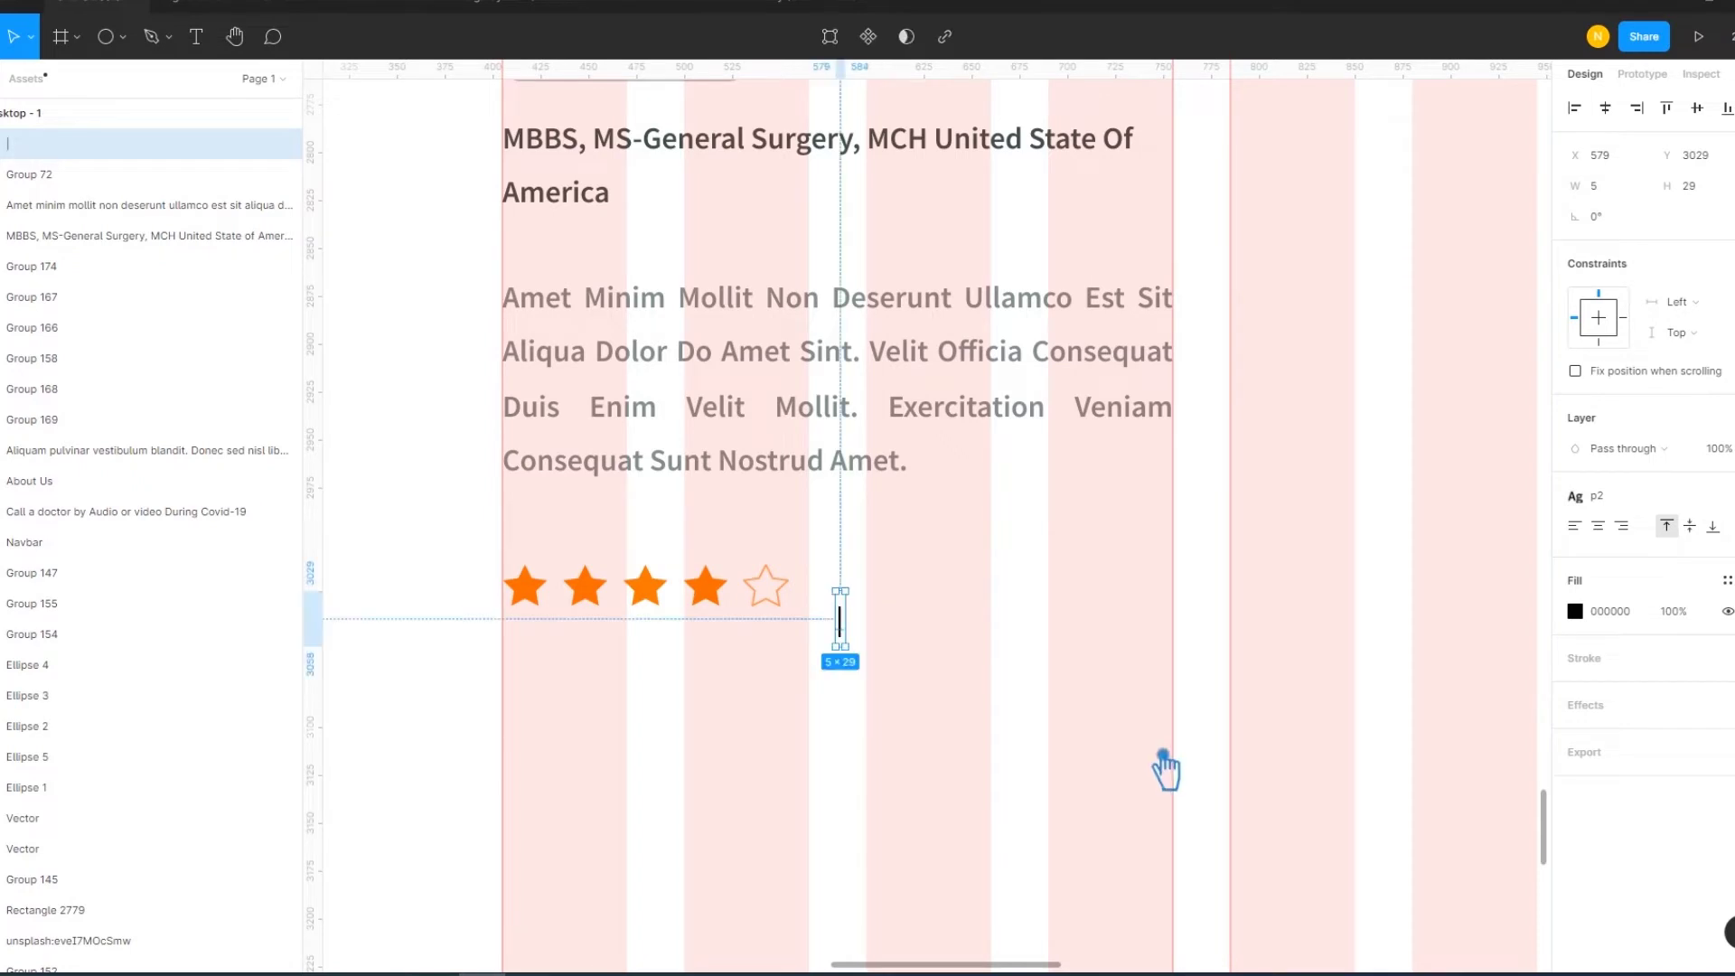
click(1150, 773)
drag(856, 634, 851, 615)
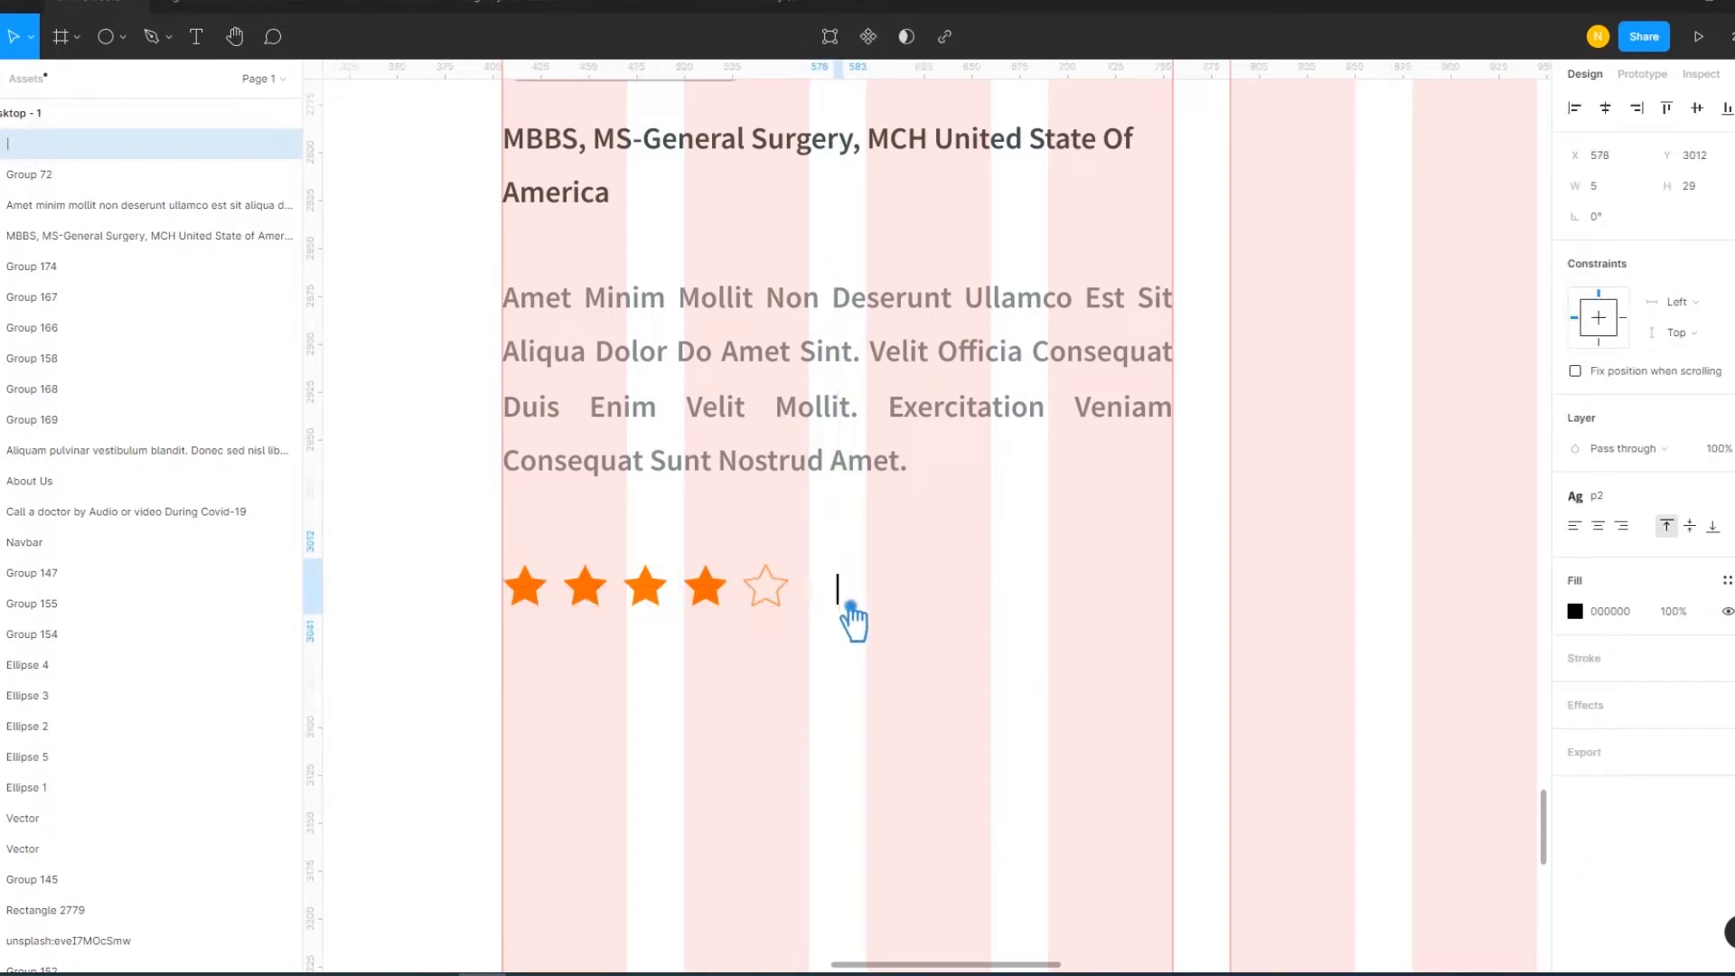
click(1701, 501)
click(1680, 701)
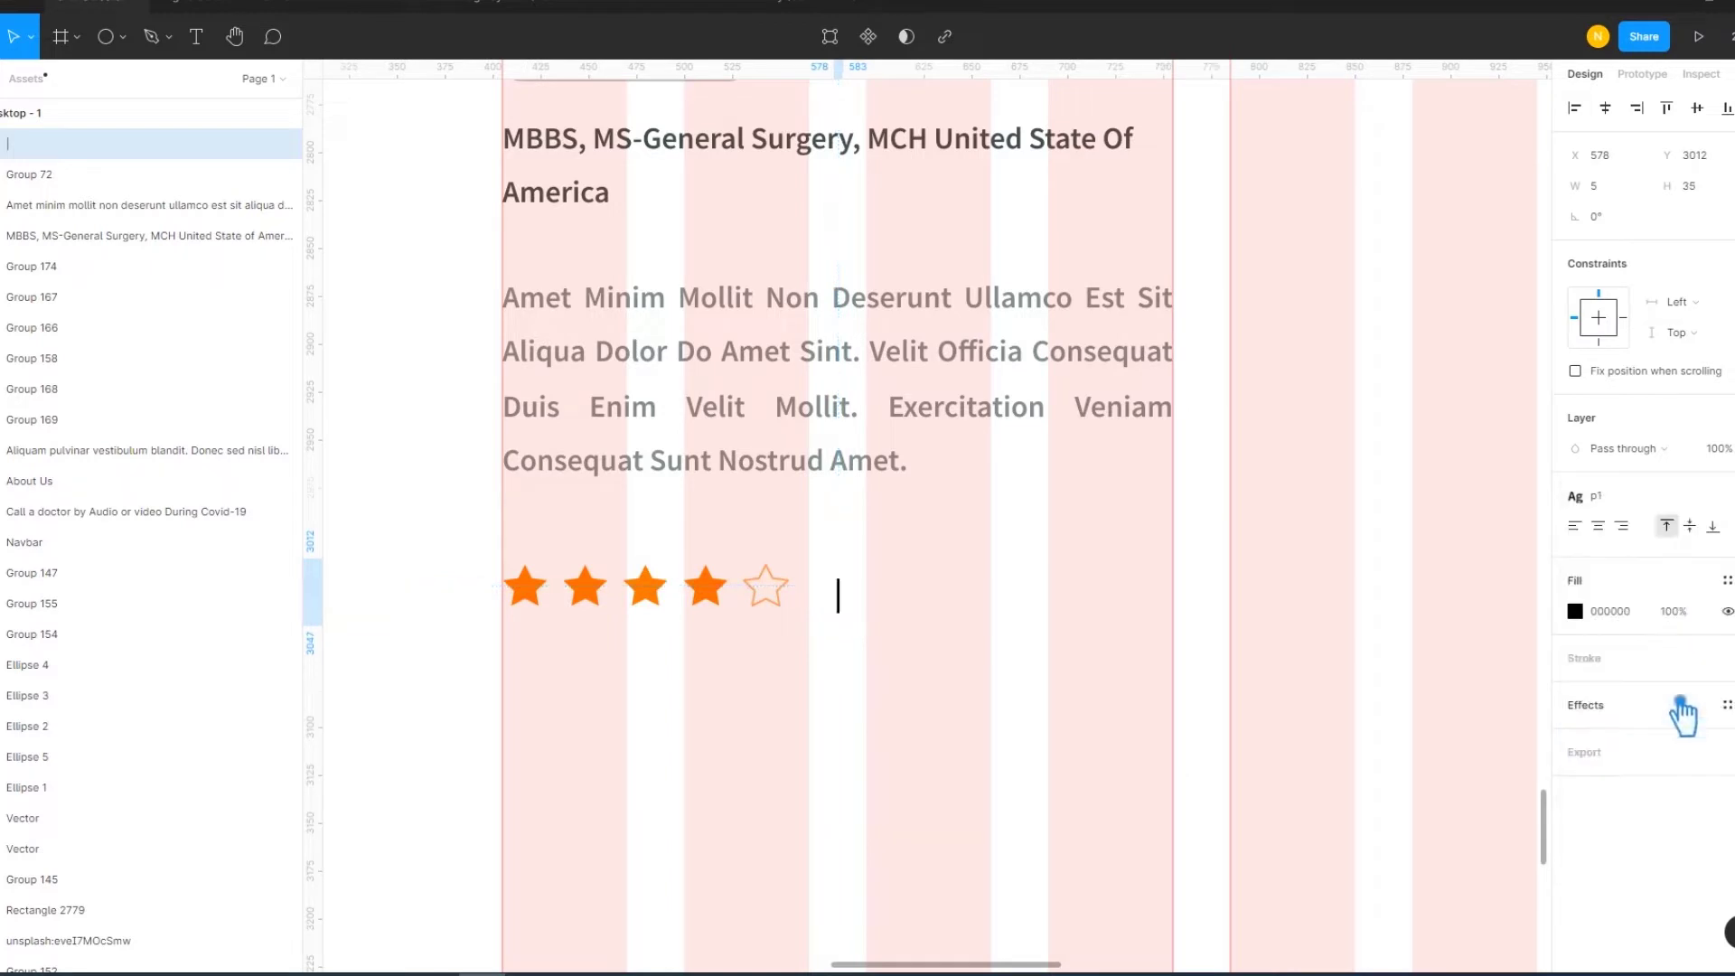
Colour the divider gray_4 and centre it vertically with the stars
click(1038, 713)
click(859, 622)
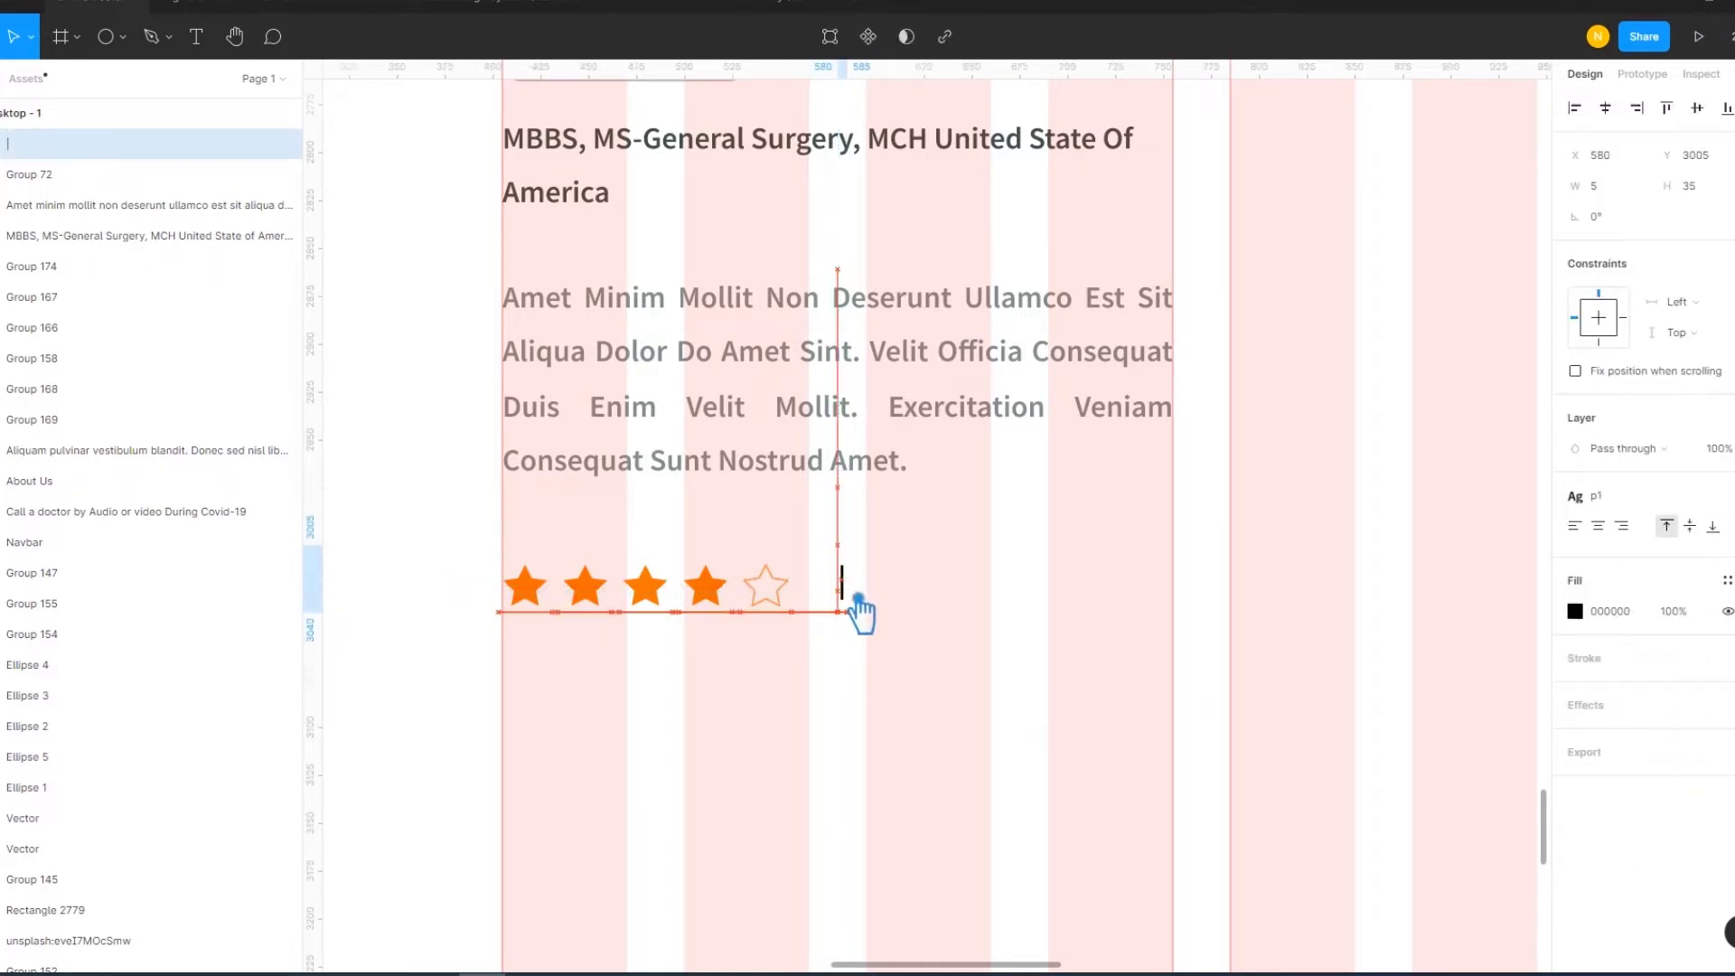
drag(858, 622, 856, 614)
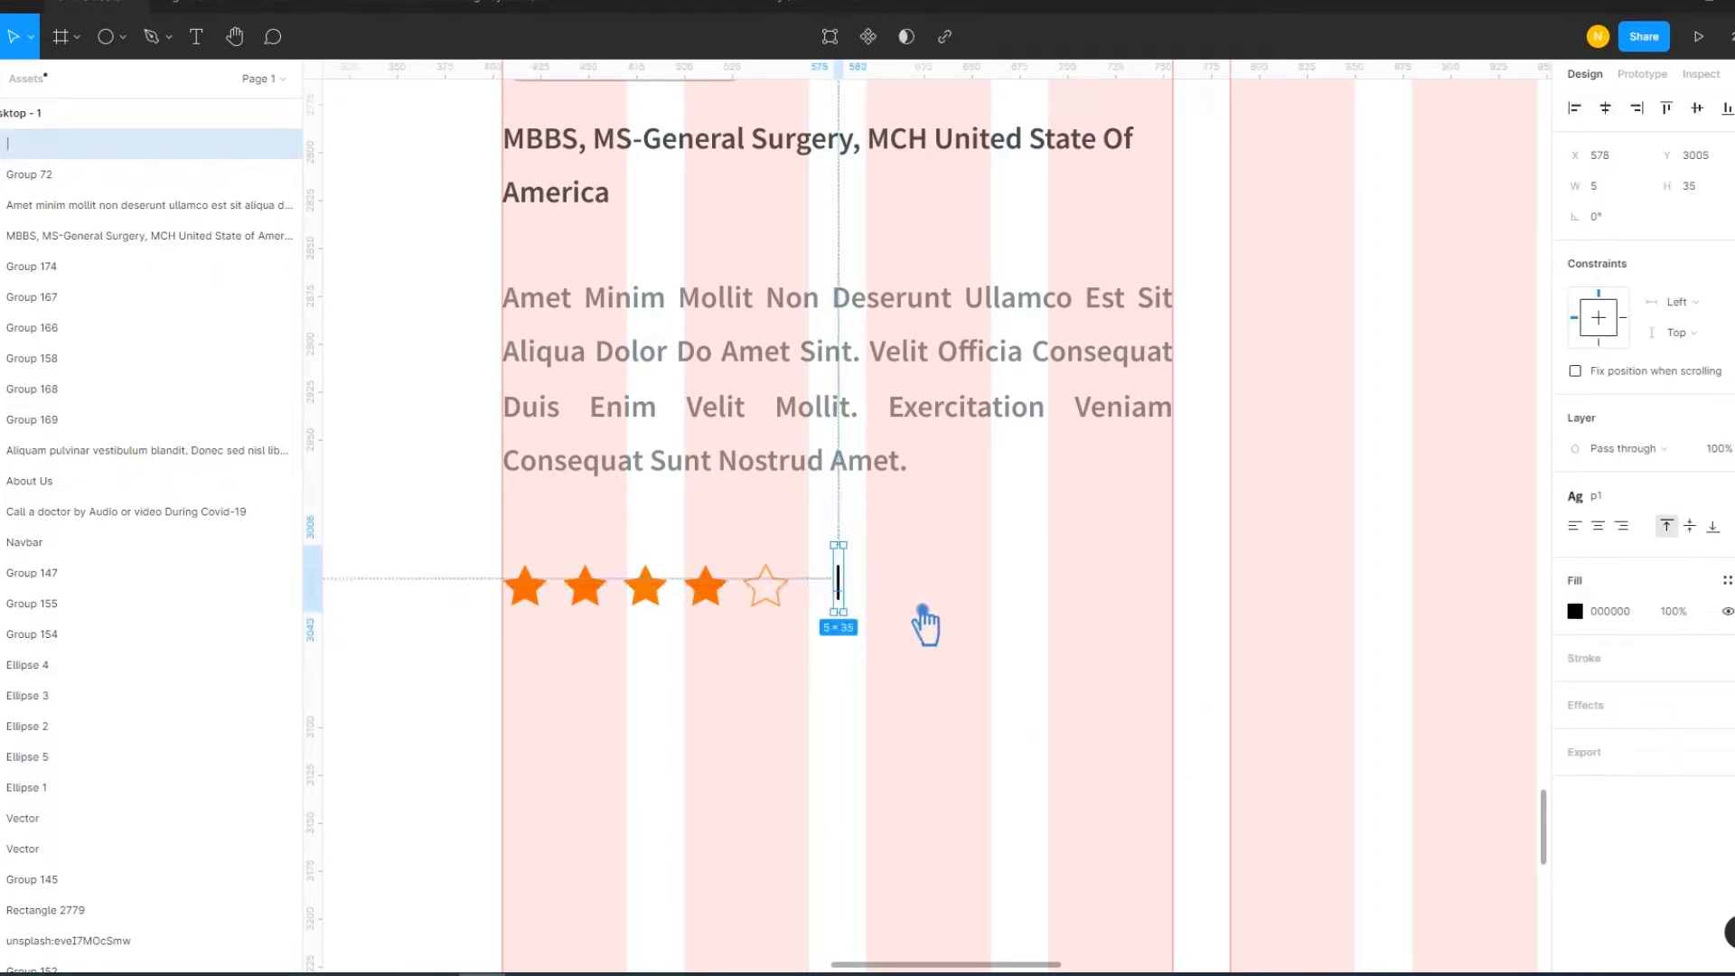
click(1726, 580)
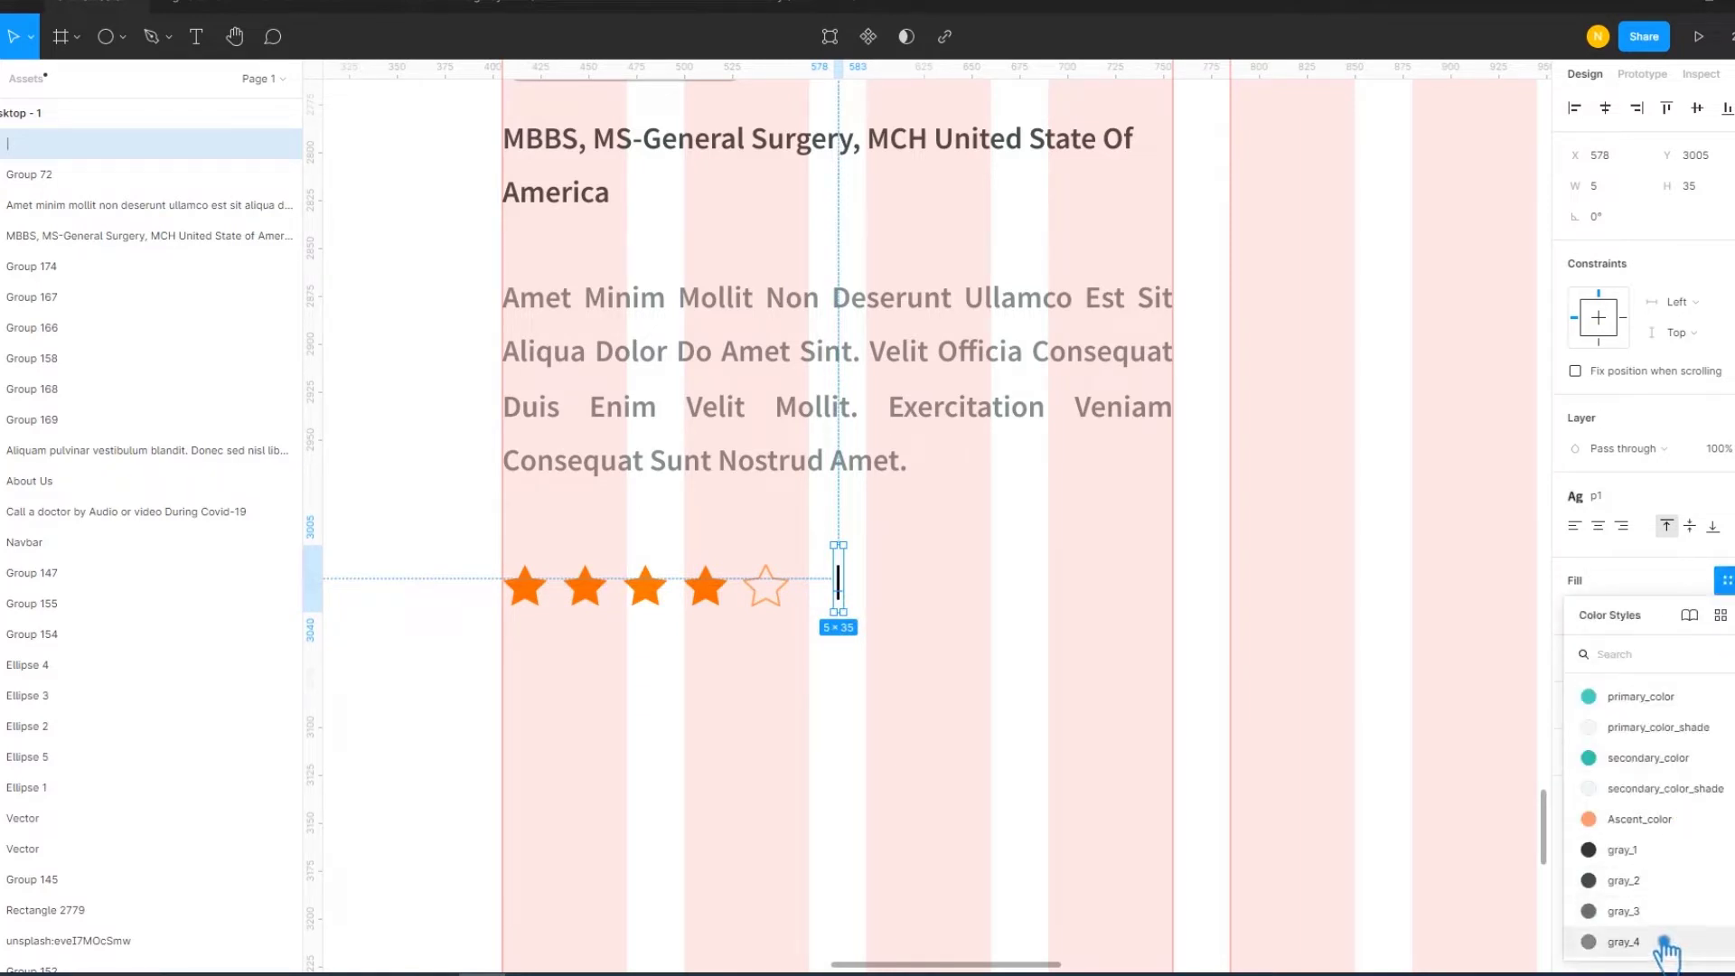
click(1223, 767)
drag(856, 598, 856, 605)
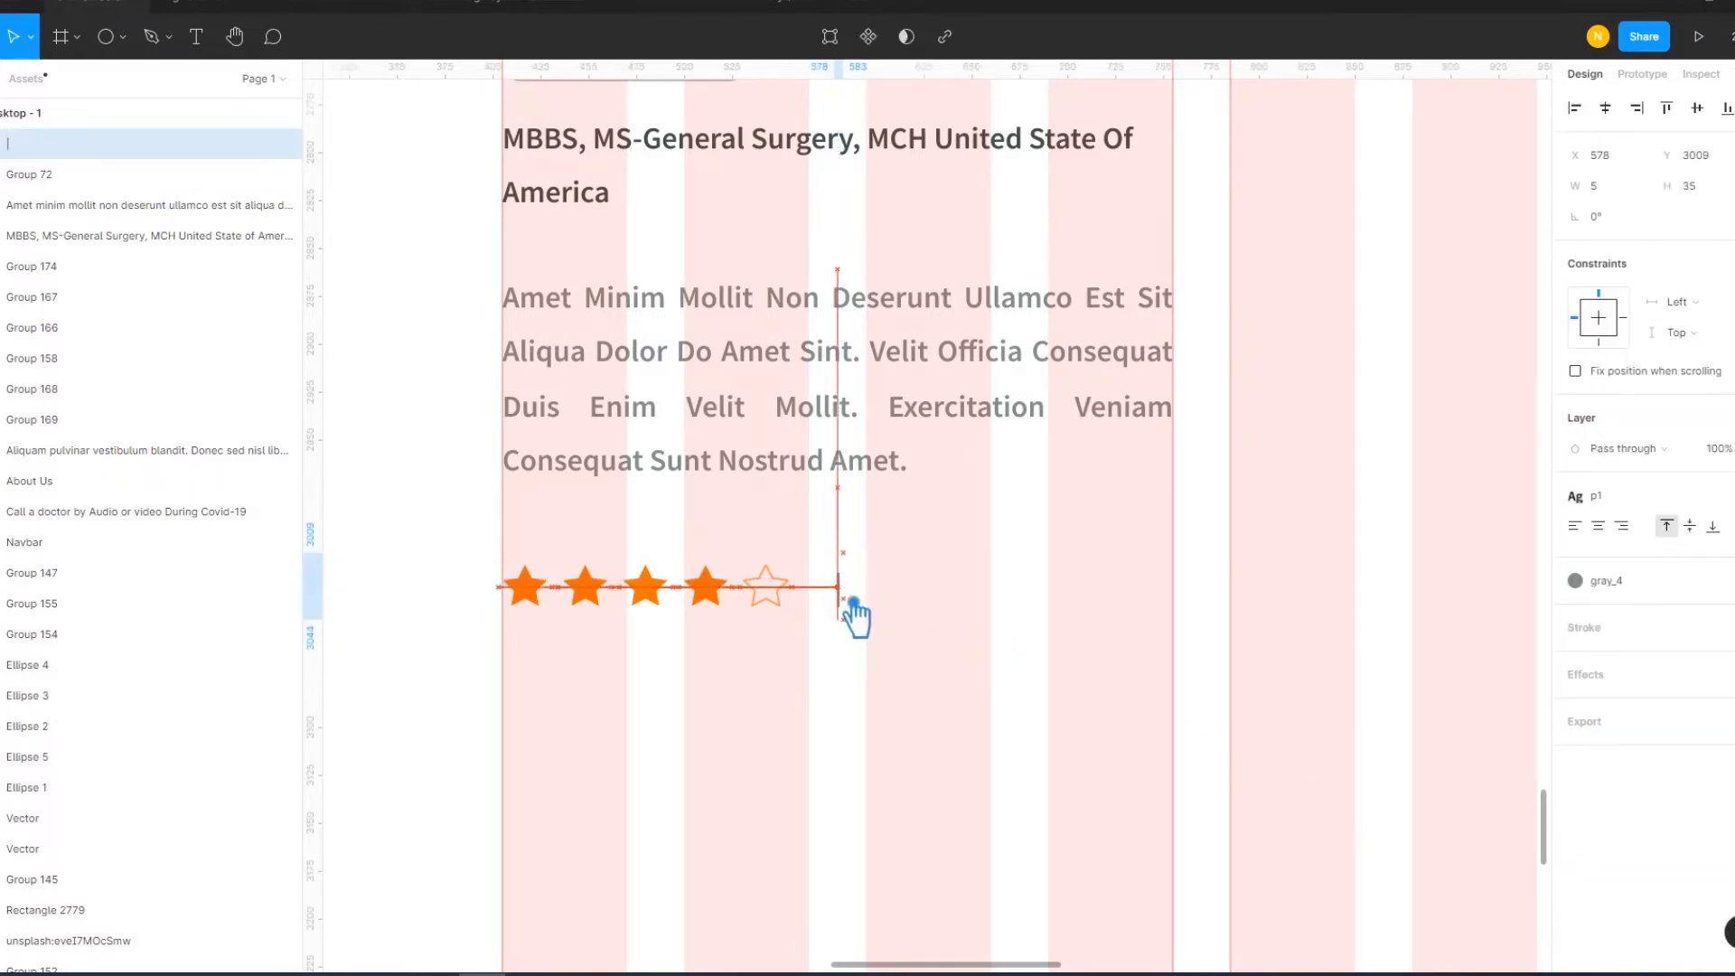
click(953, 634)
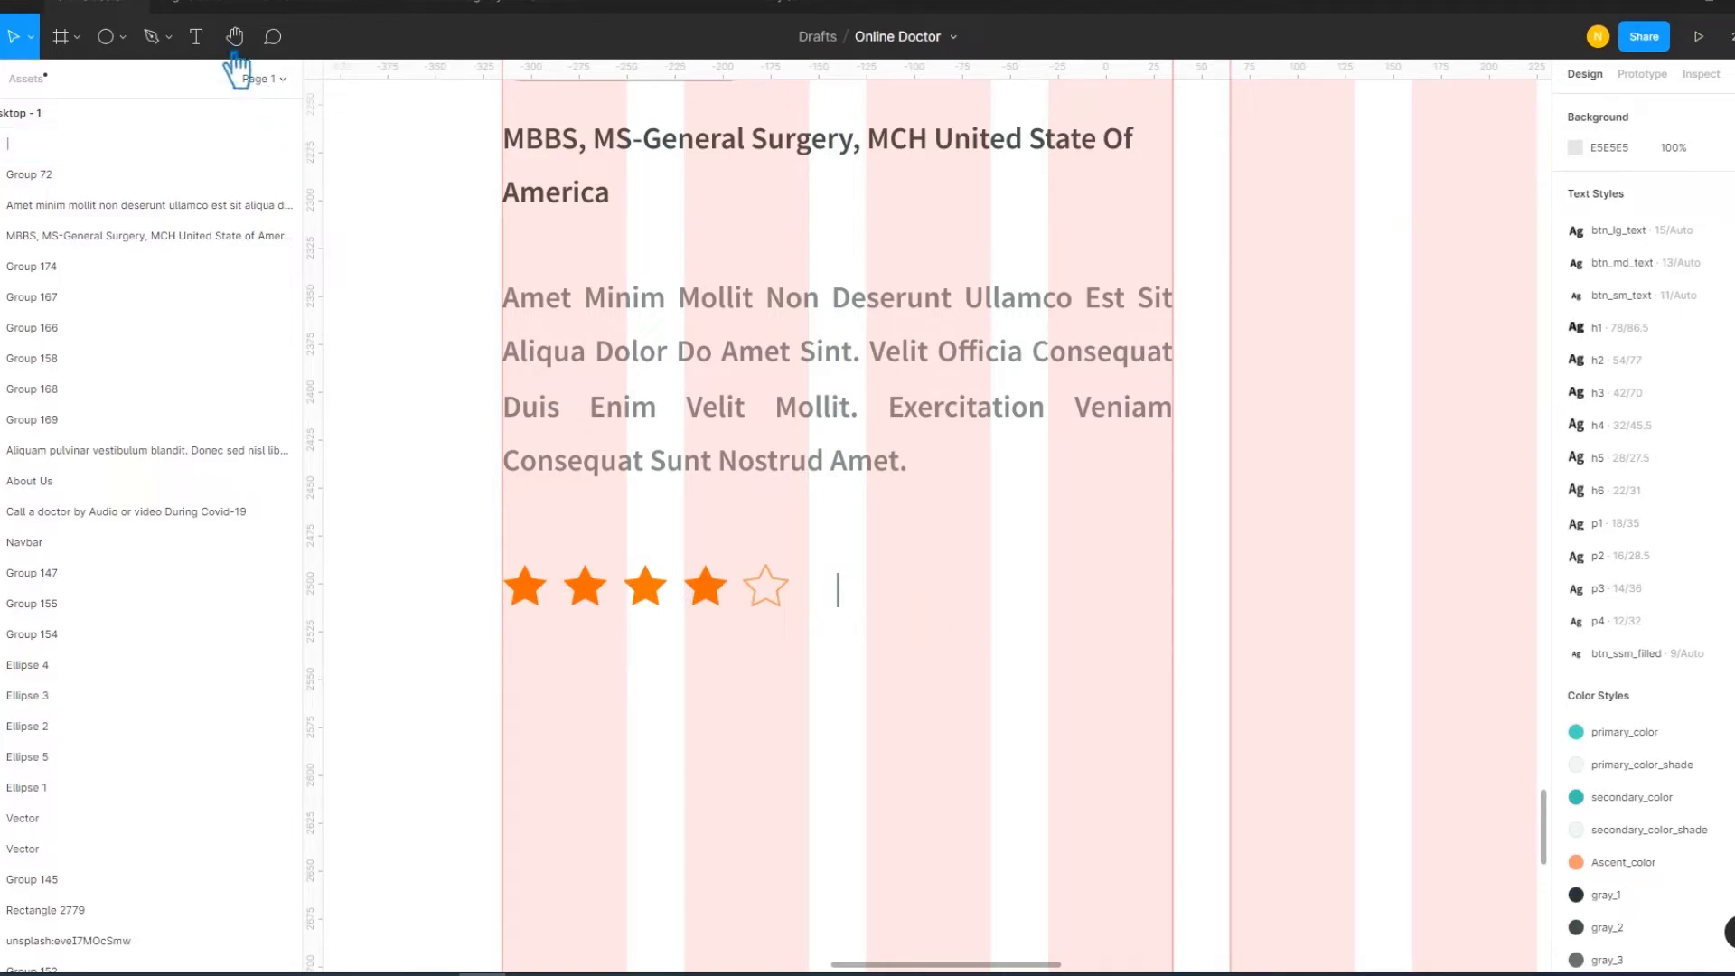
click(196, 37)
Type the 'Abailable Today' label after the divider and move it to the card's right edge
click(968, 610)
text(Abailable TO)
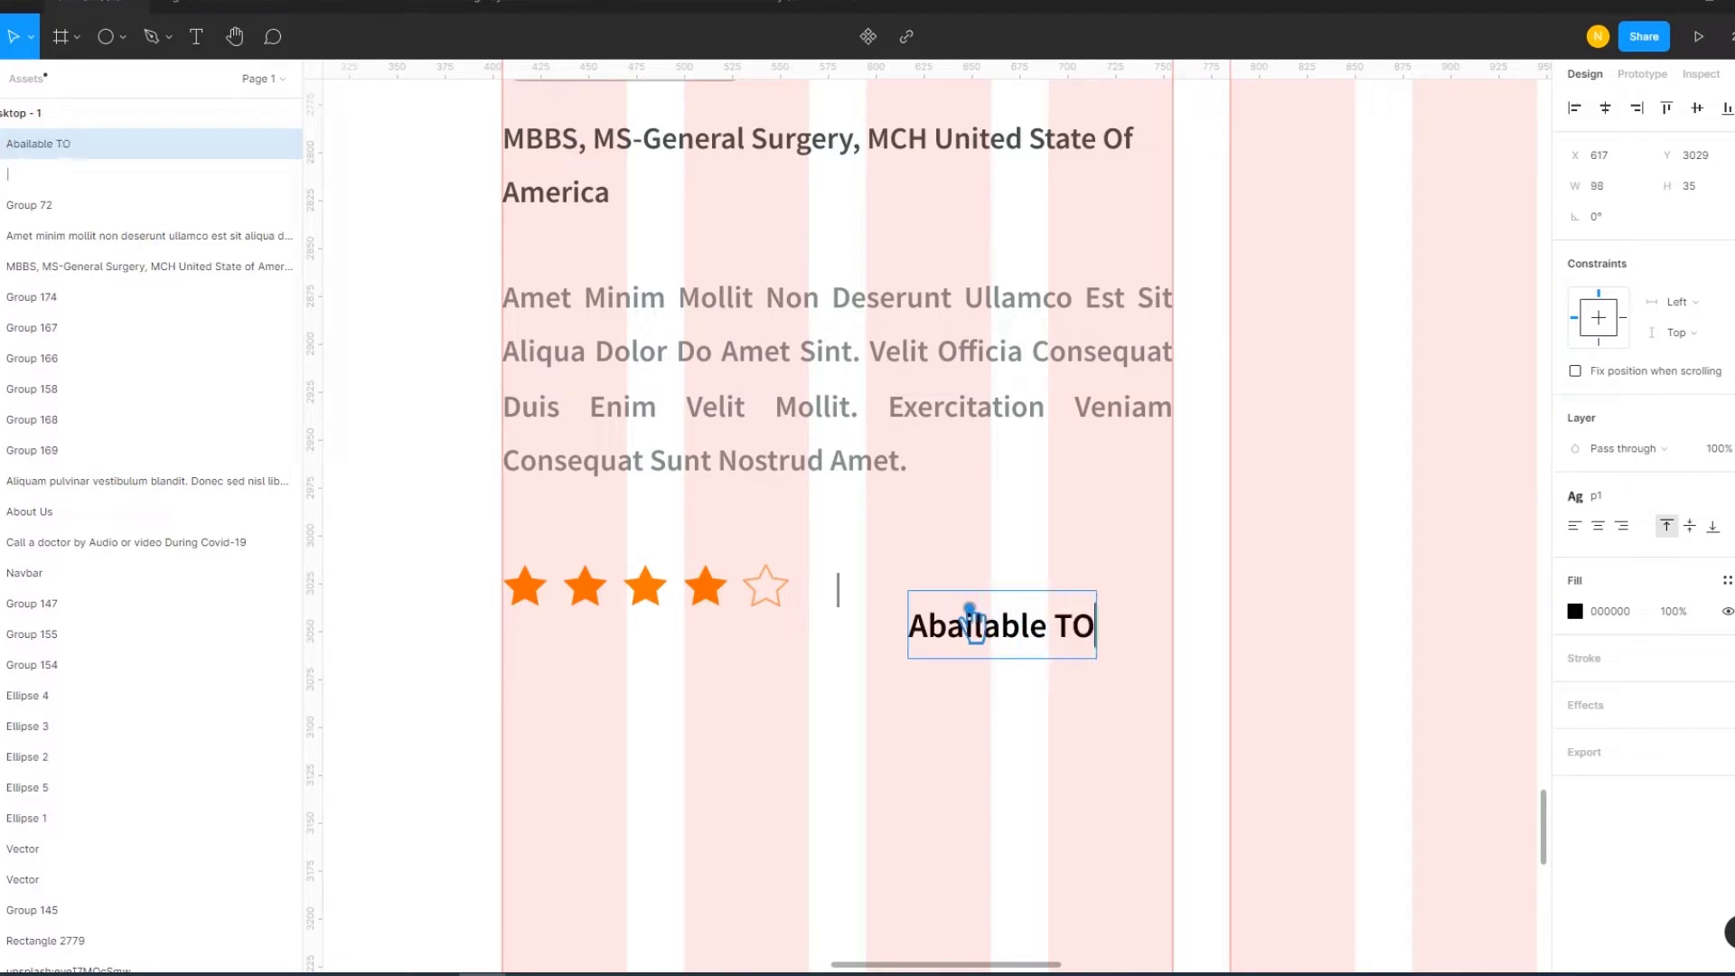
text(day)
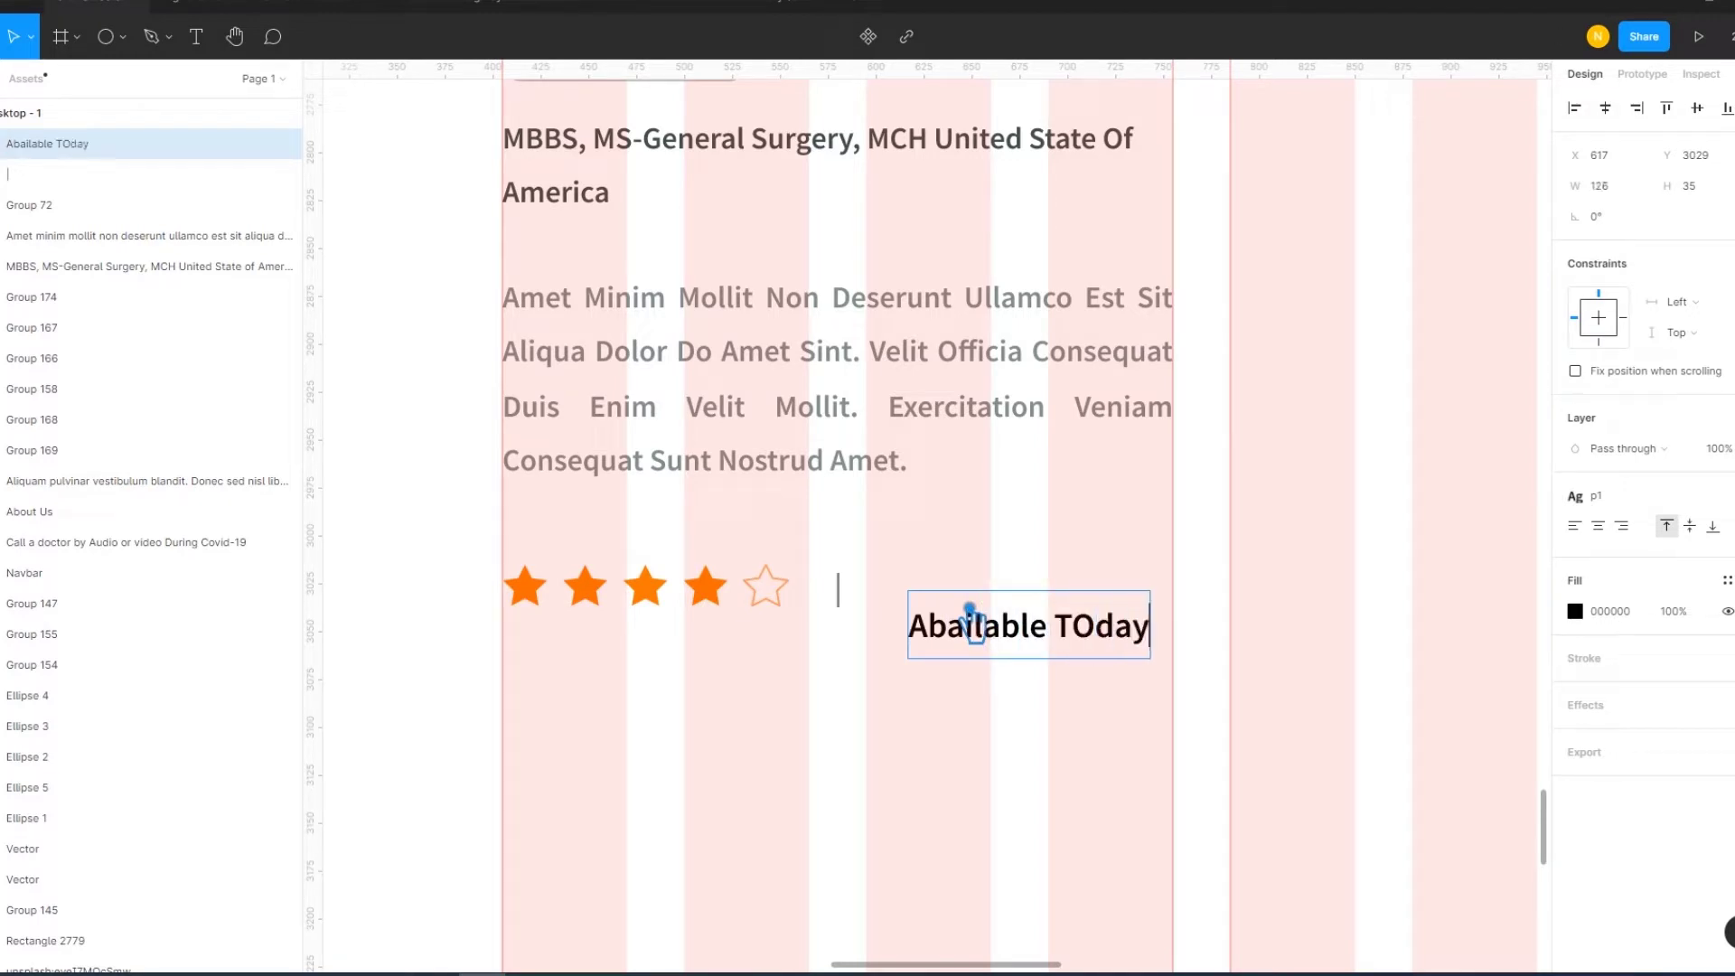
mouse_move(1069, 628)
mouse_down()
mouse_move(1093, 632)
mouse_move(1022, 605)
mouse_up()
text(o)
click(1087, 727)
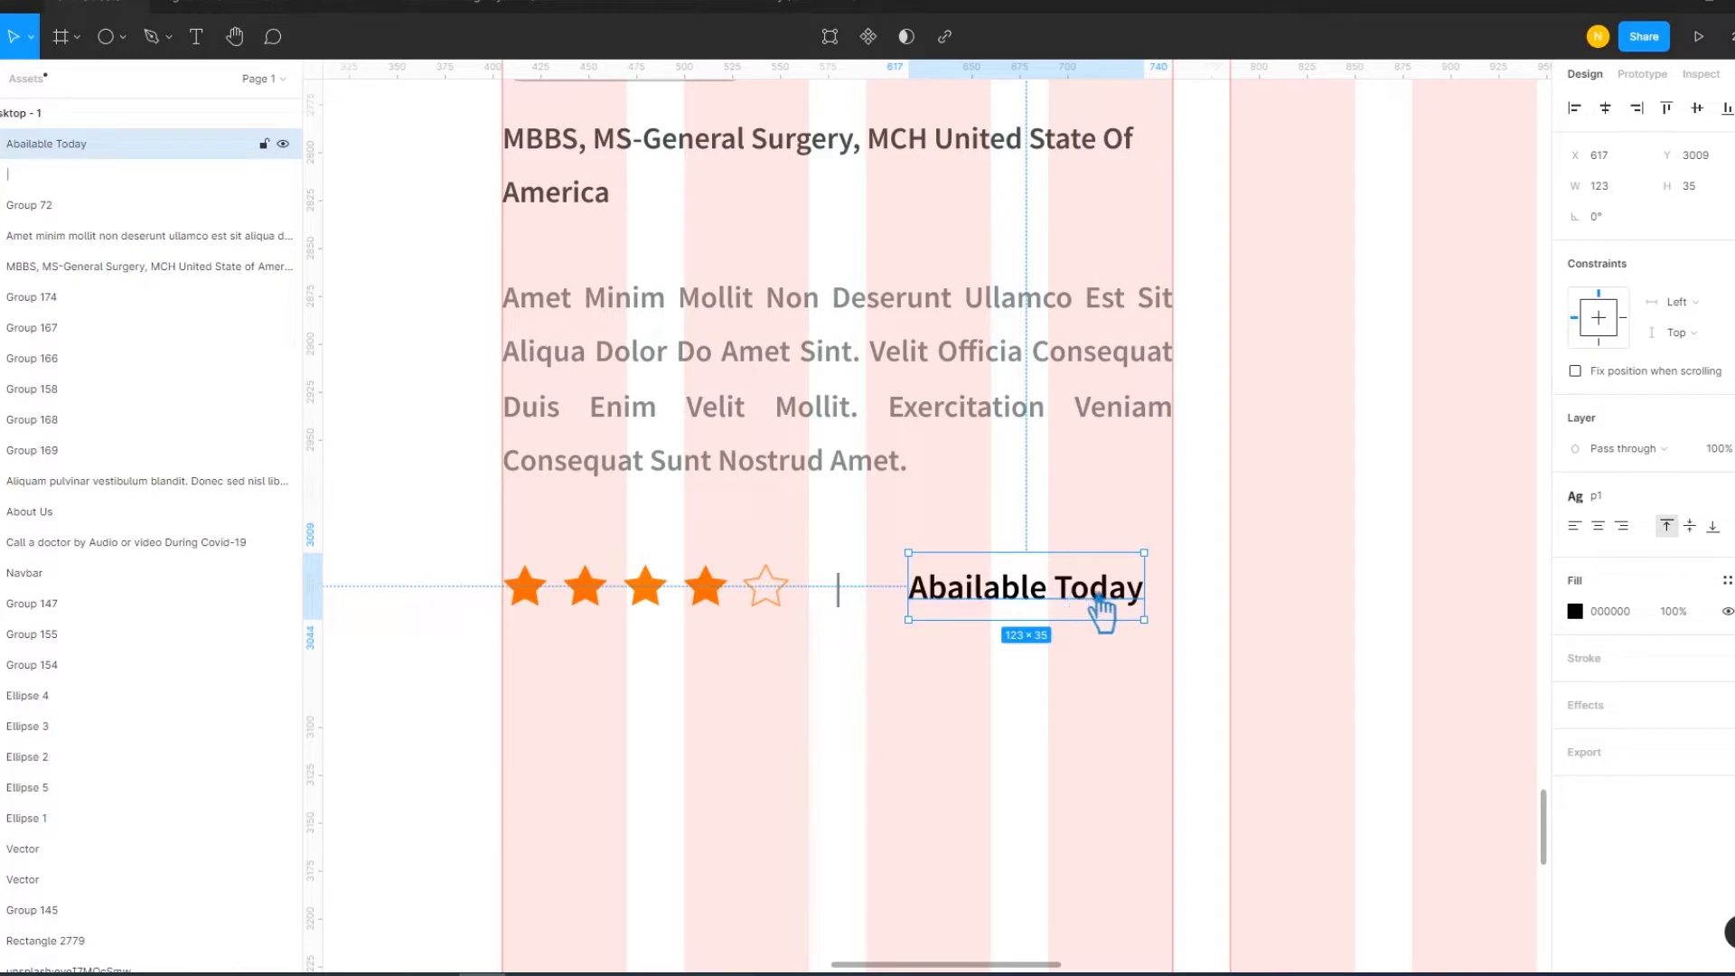
drag(1102, 614, 1131, 614)
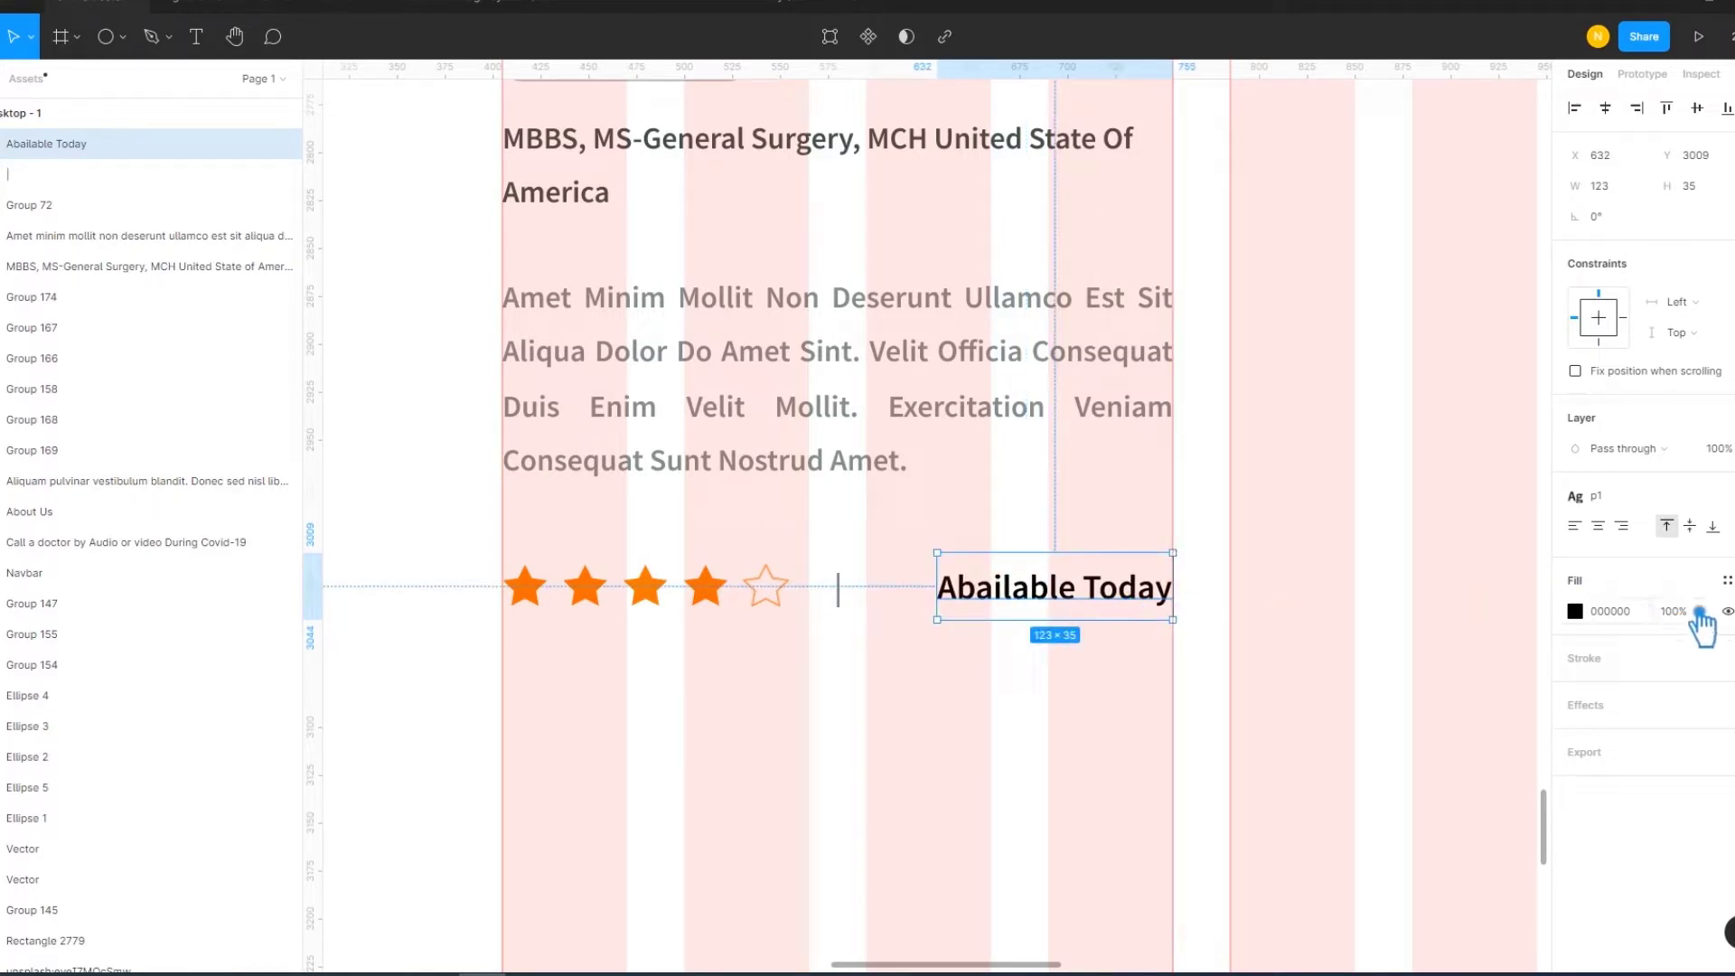
Give the label the gray_3 fill and compare it with the paragraph's styles
click(1726, 580)
click(1649, 930)
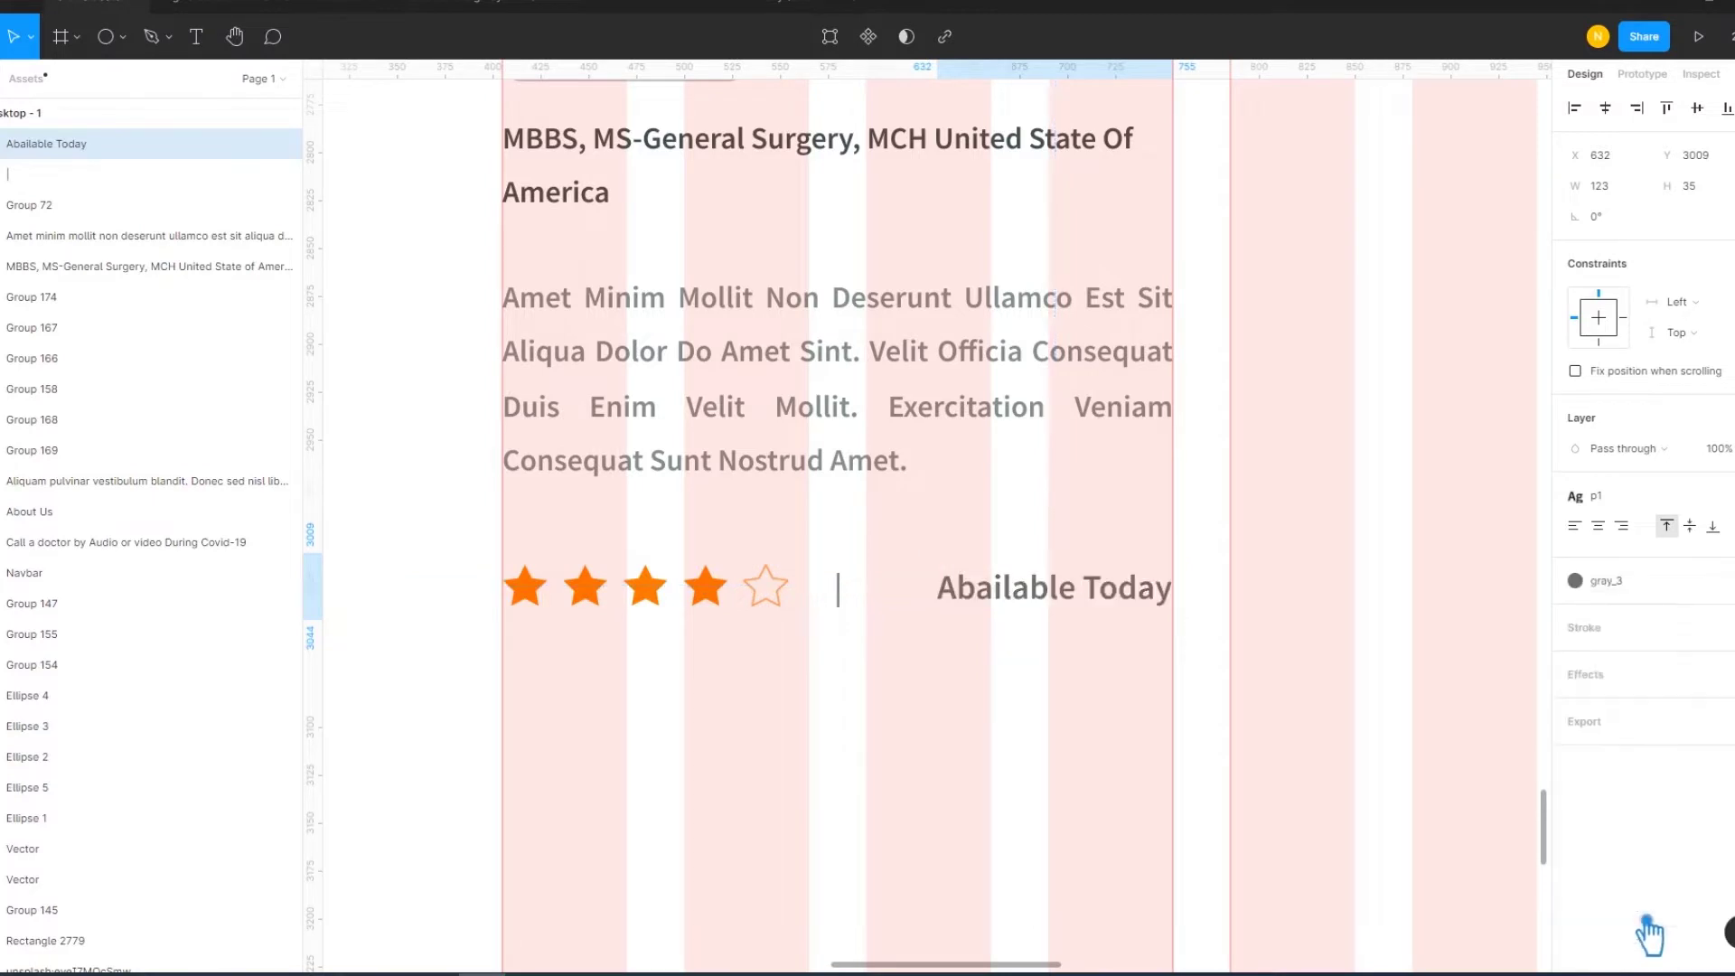
click(1629, 499)
click(1375, 664)
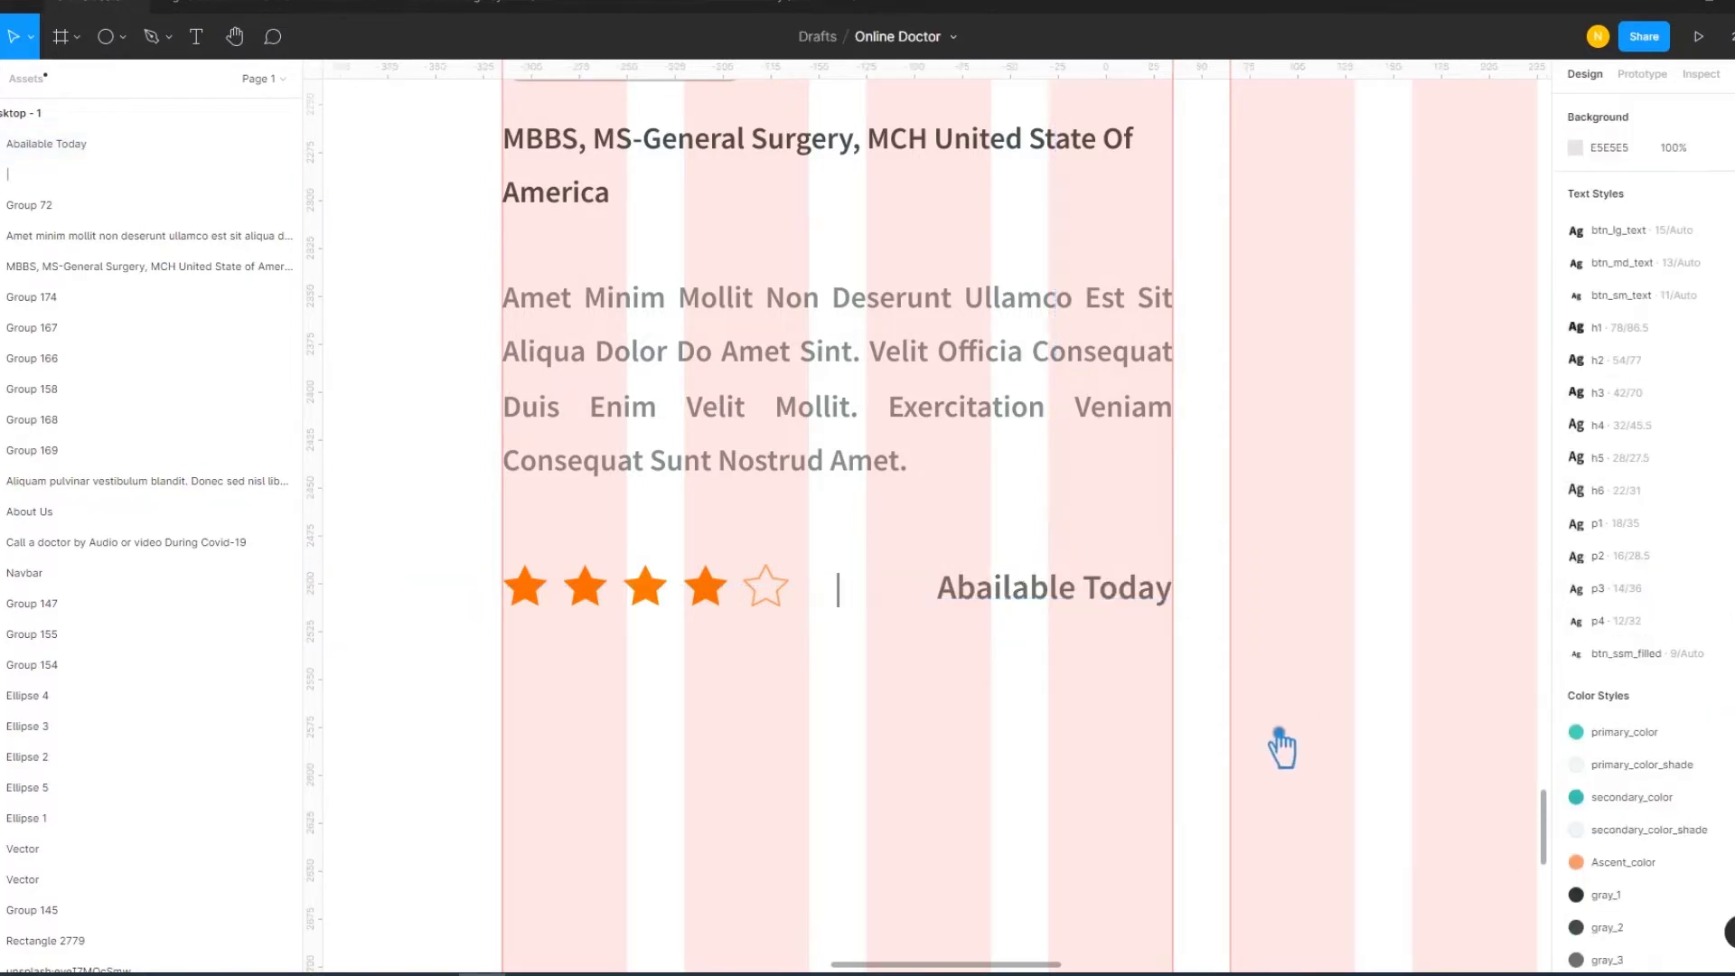
click(942, 437)
click(1688, 586)
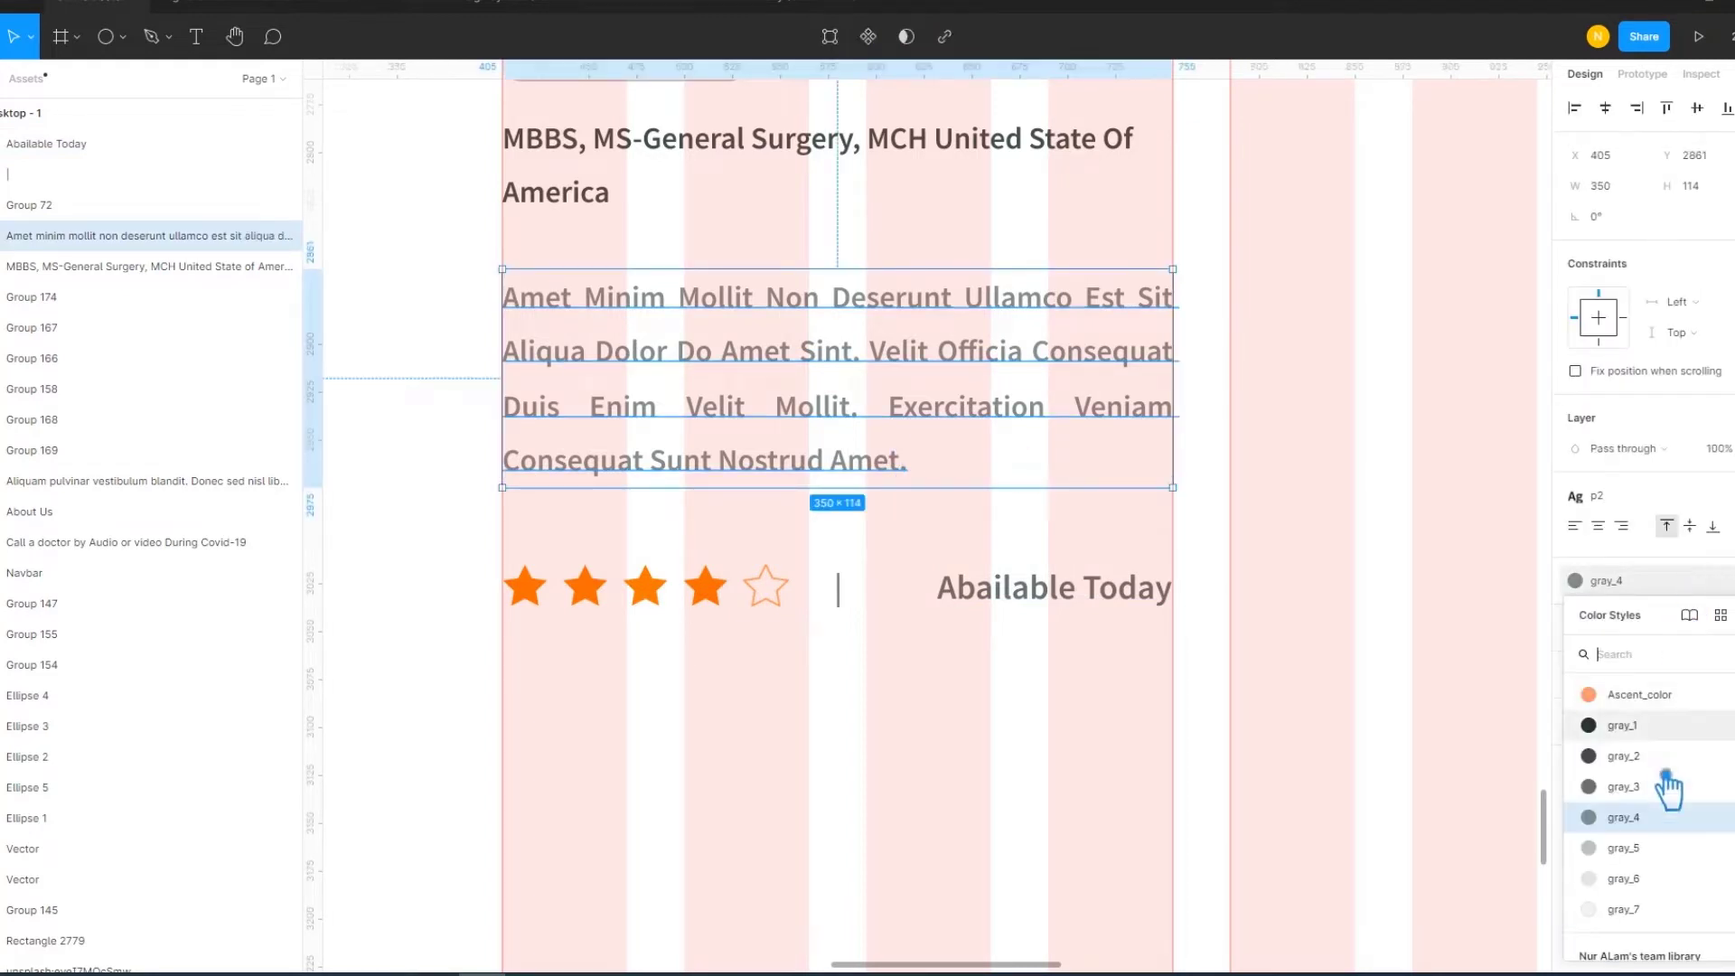
Check the paragraph's style, then evenly space the stars, divider and label
click(1417, 798)
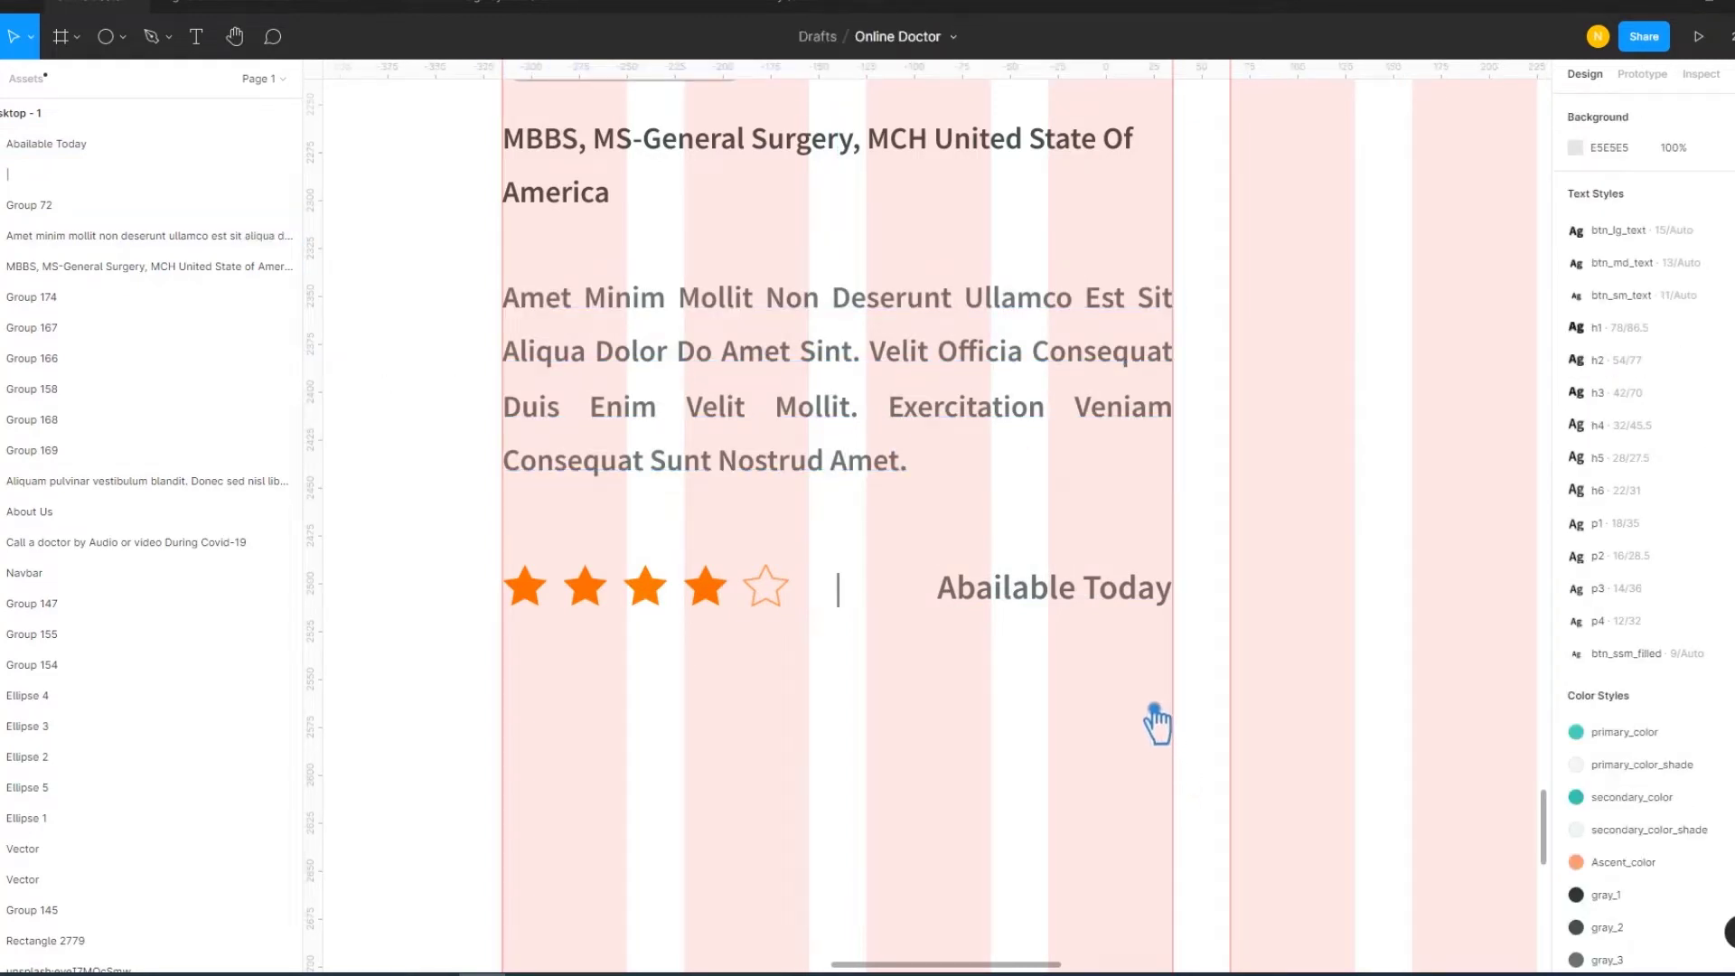
click(948, 415)
click(1641, 497)
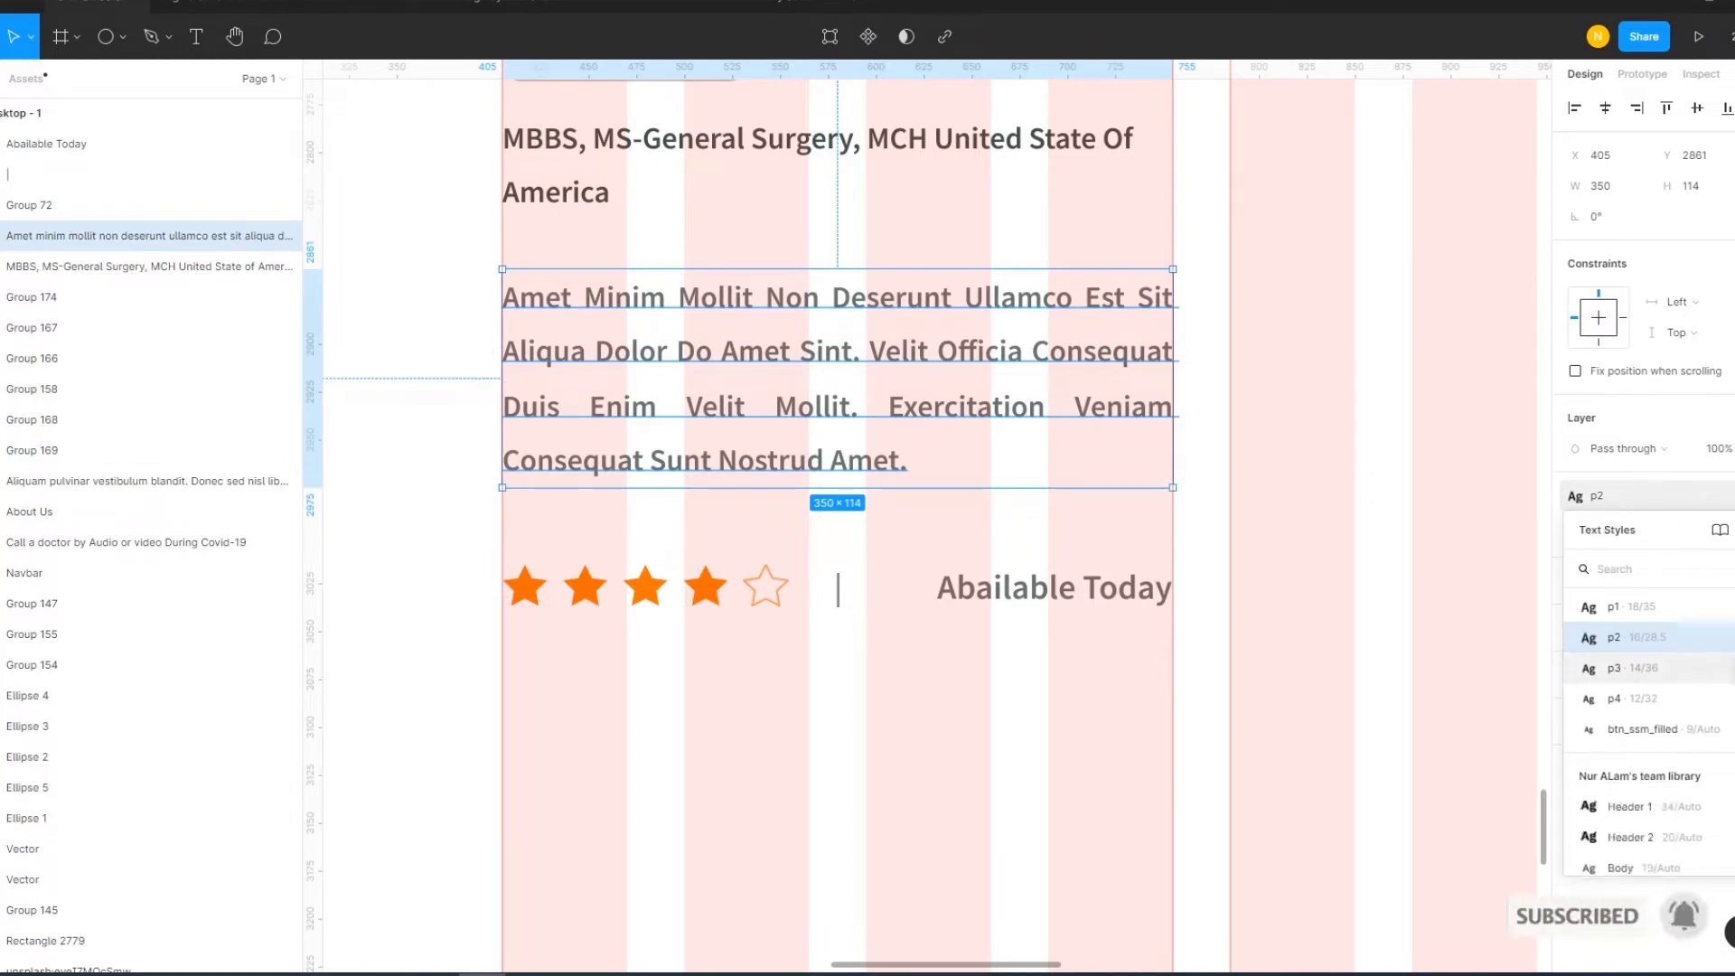
click(1239, 773)
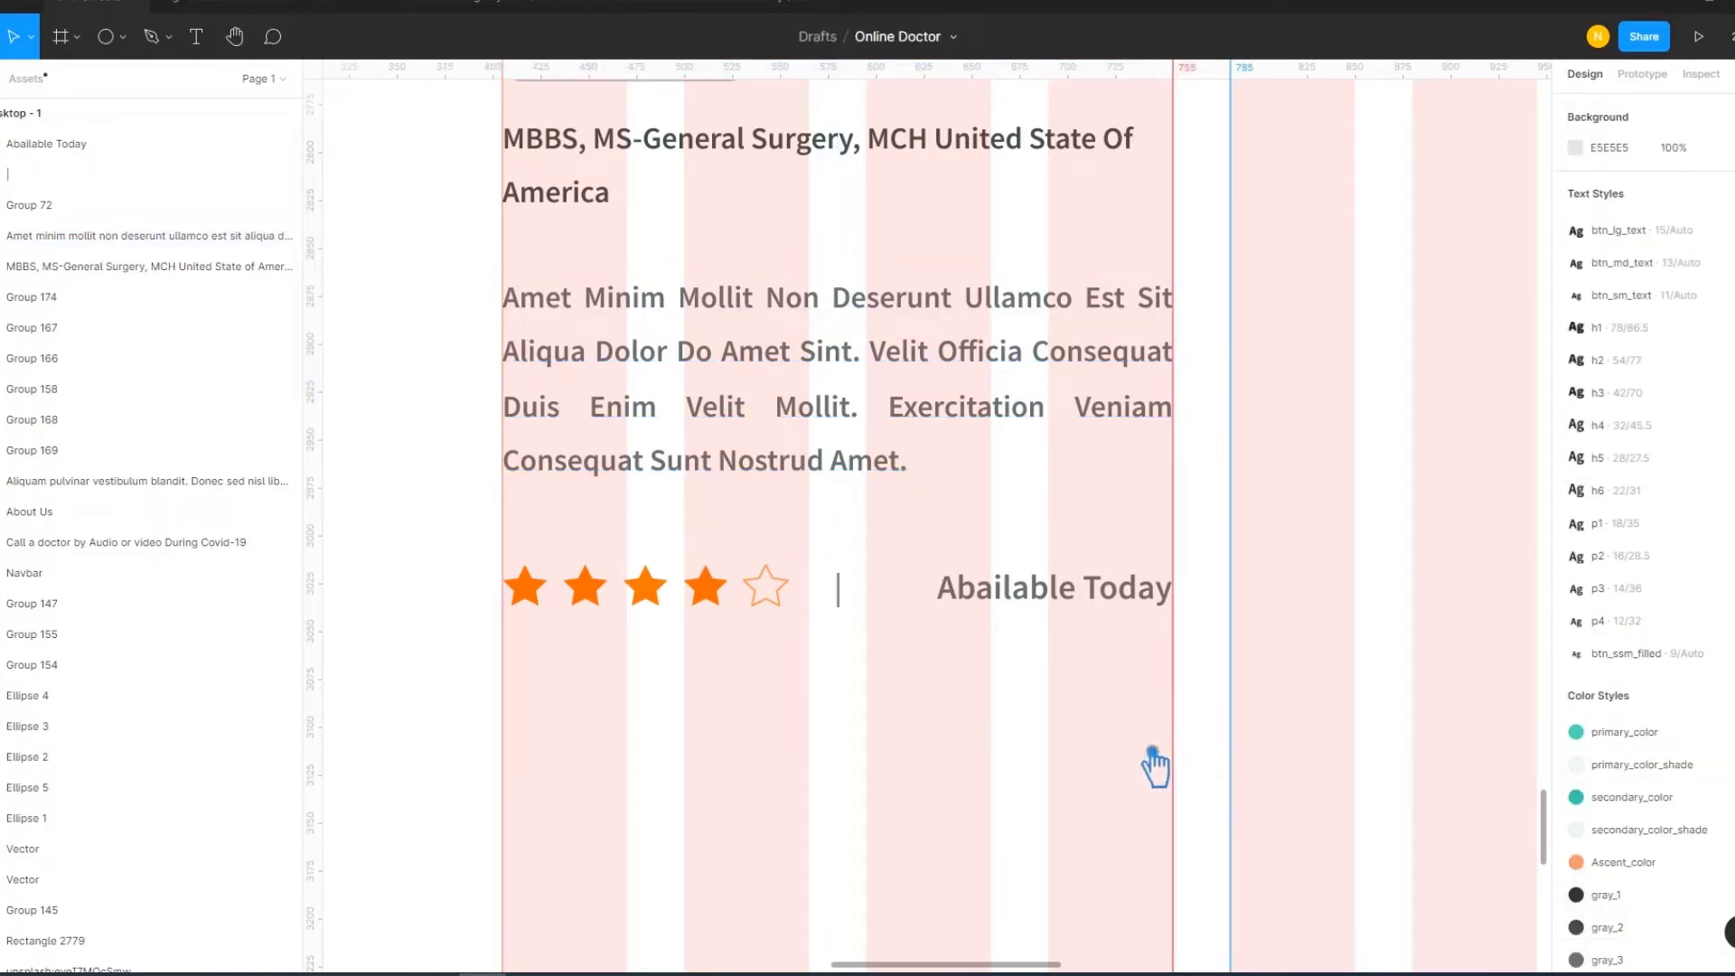
click(838, 592)
shift+click(1048, 589)
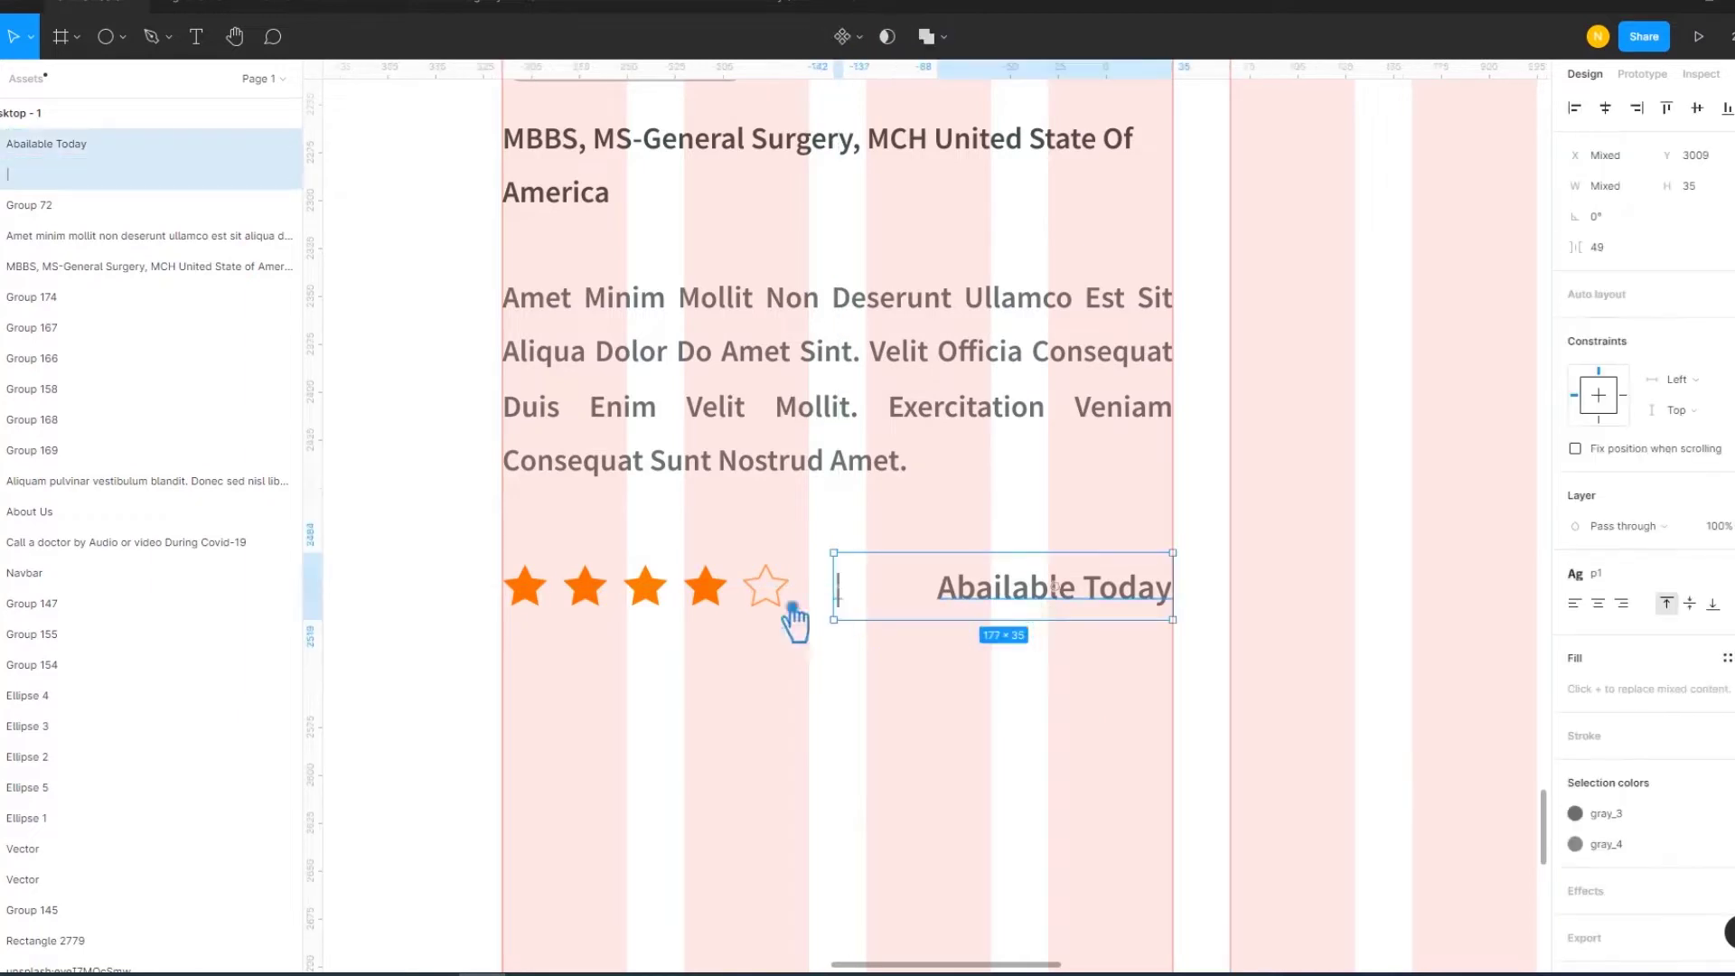
shift+click(705, 614)
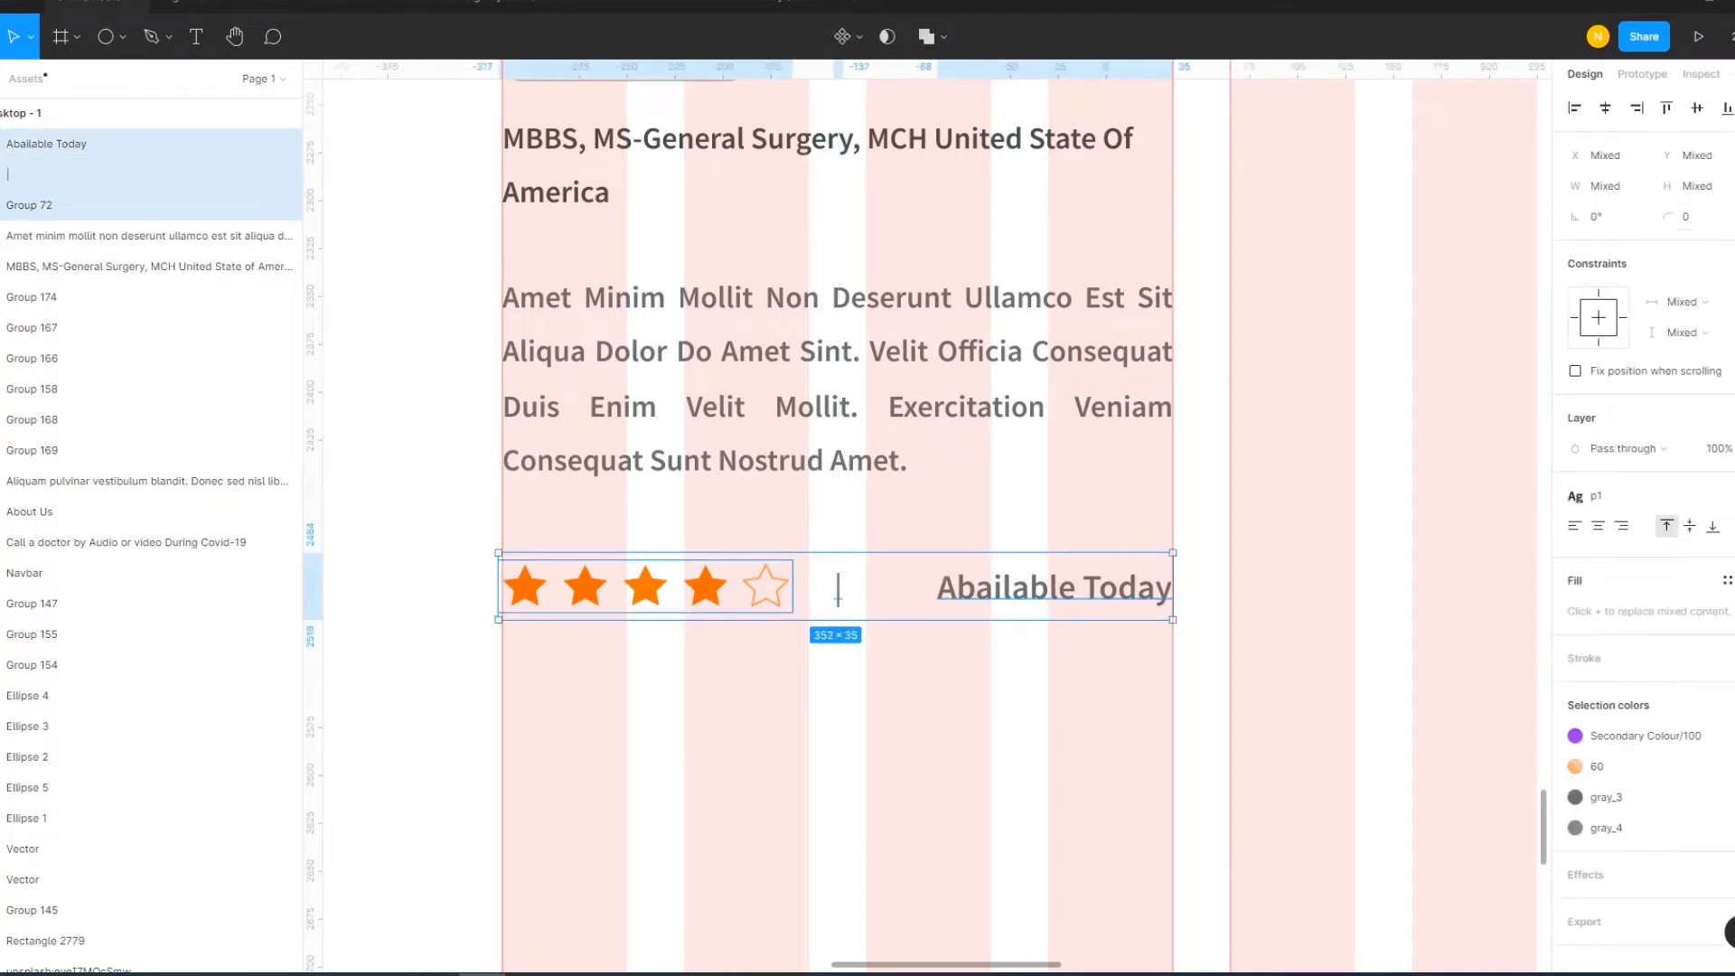
click(1727, 107)
click(1572, 190)
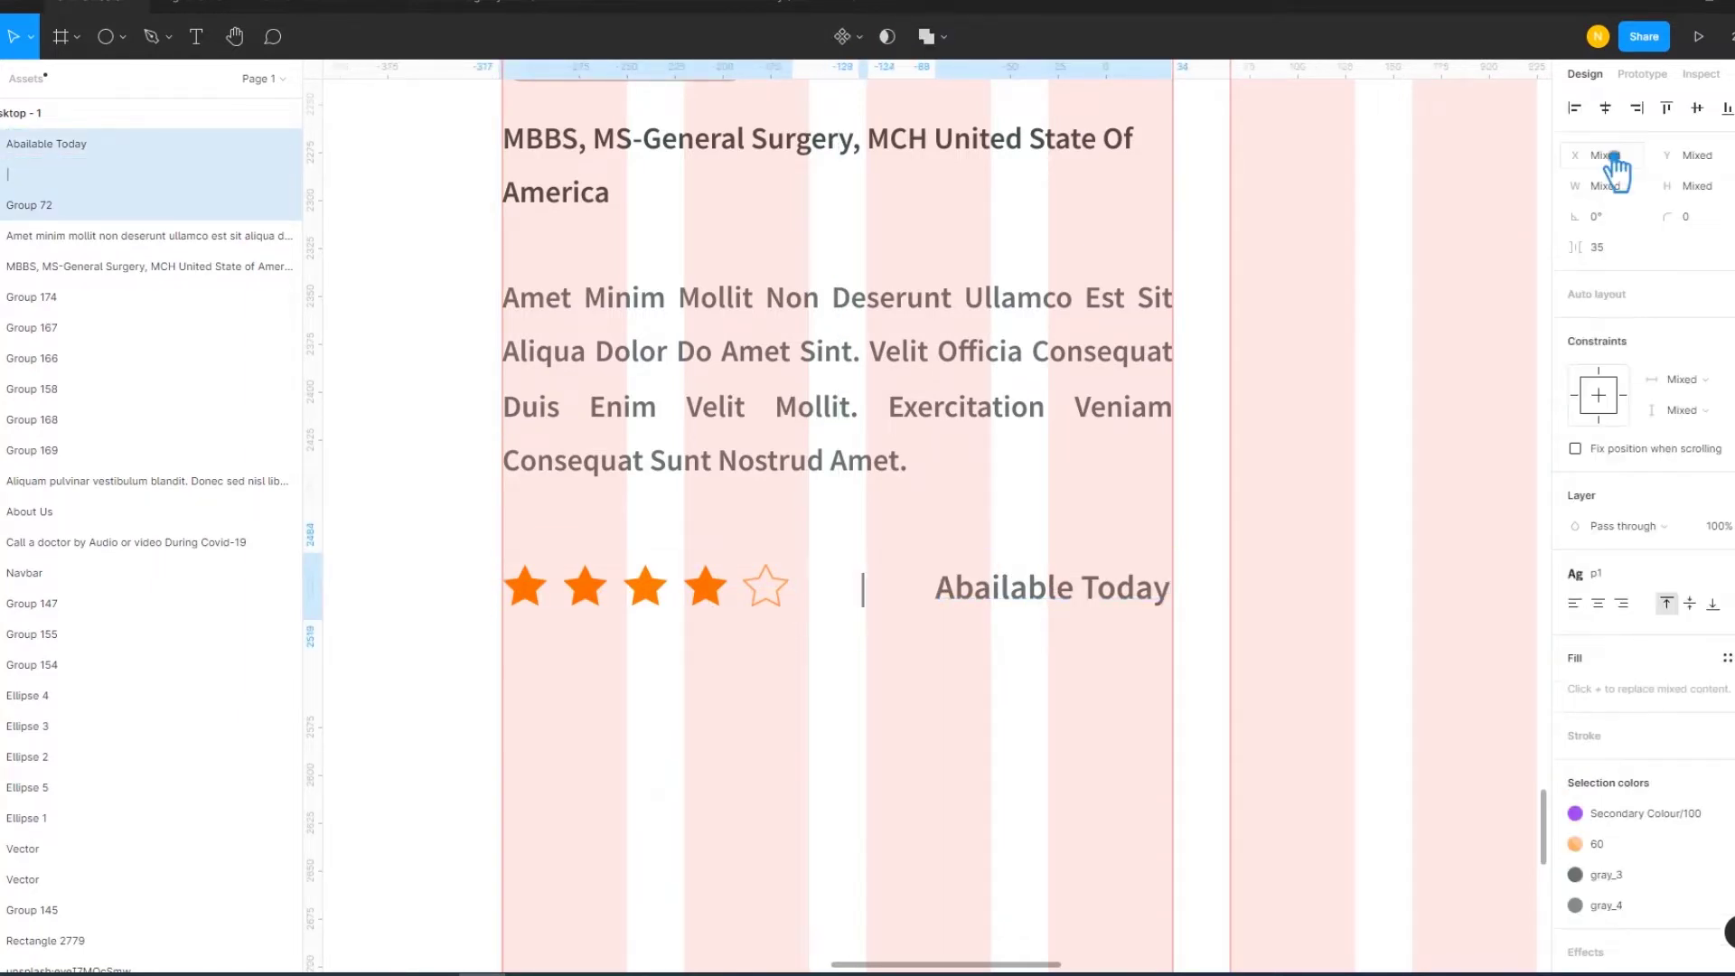
click(1136, 713)
Try the h5 then h6 style on the divider and redistribute the row spacing
click(867, 600)
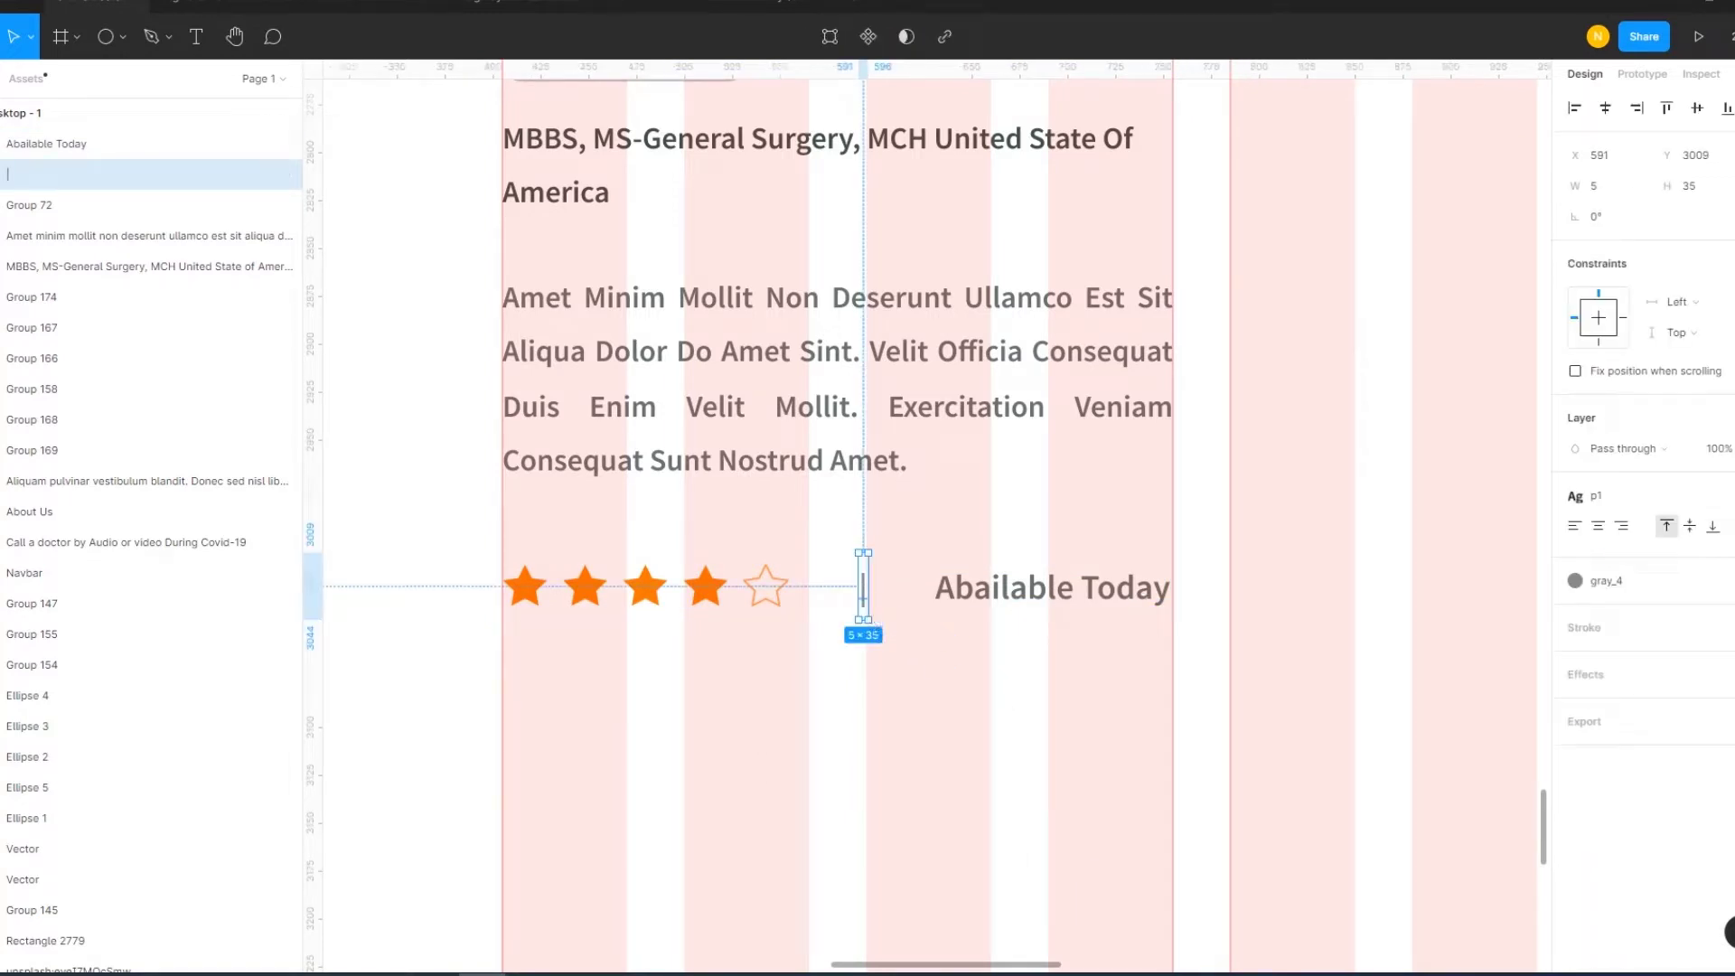
click(1658, 498)
click(1647, 650)
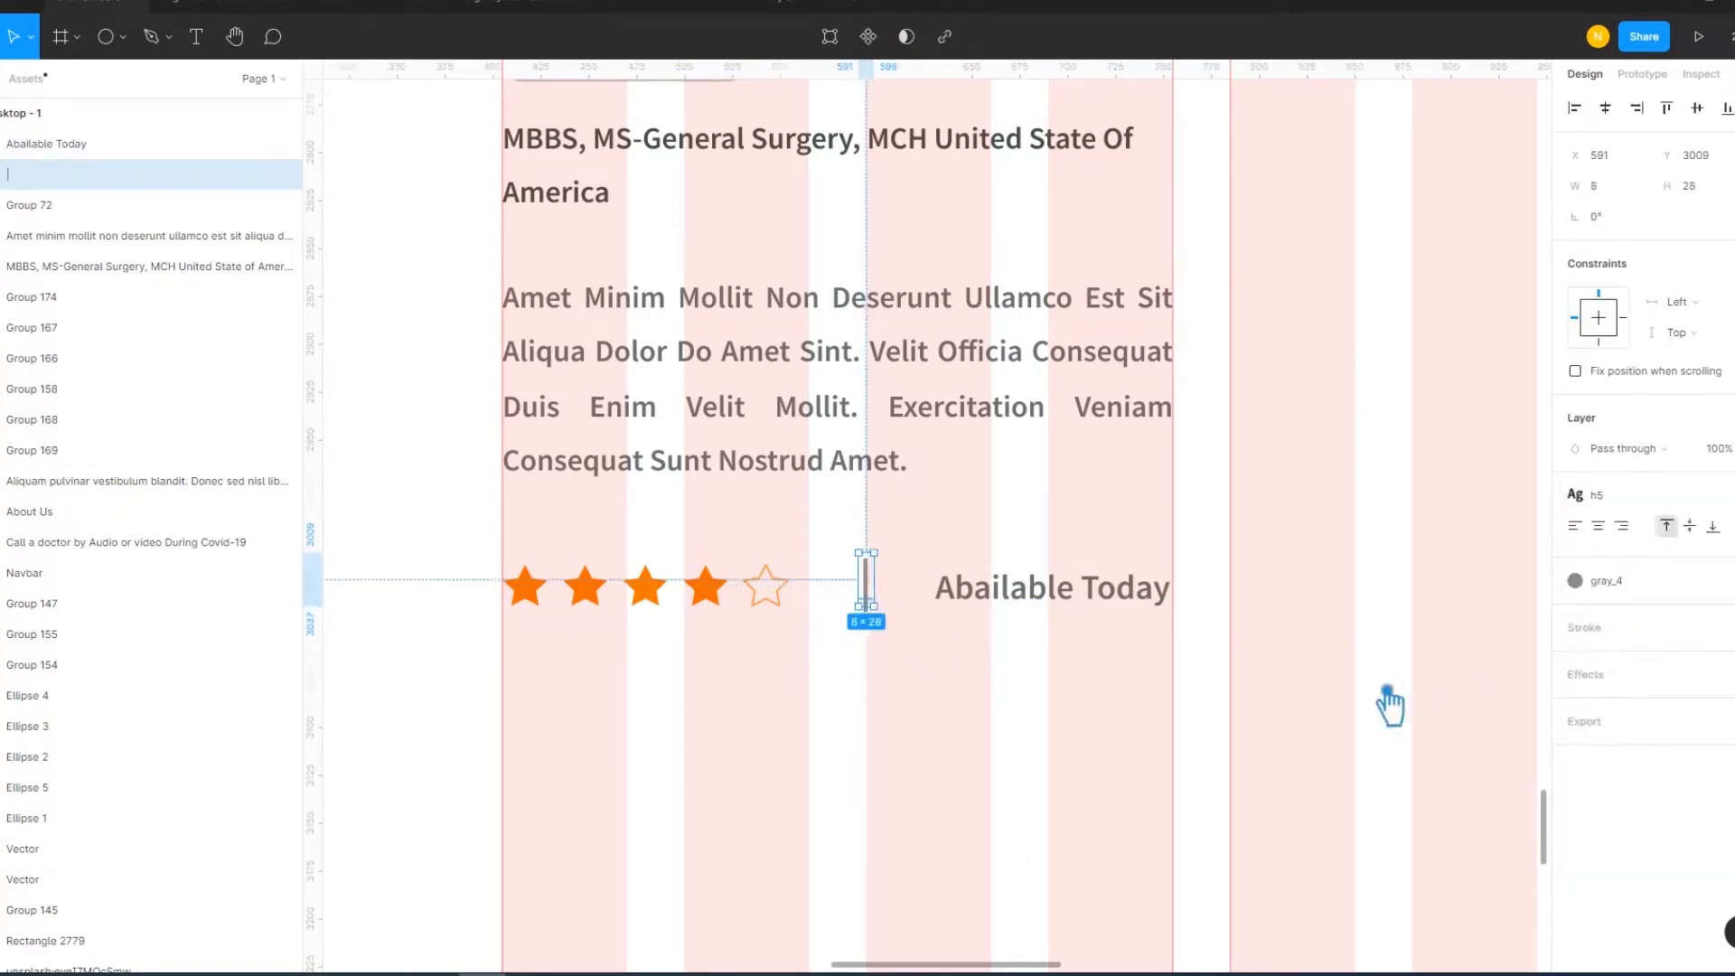
click(1667, 499)
click(1668, 773)
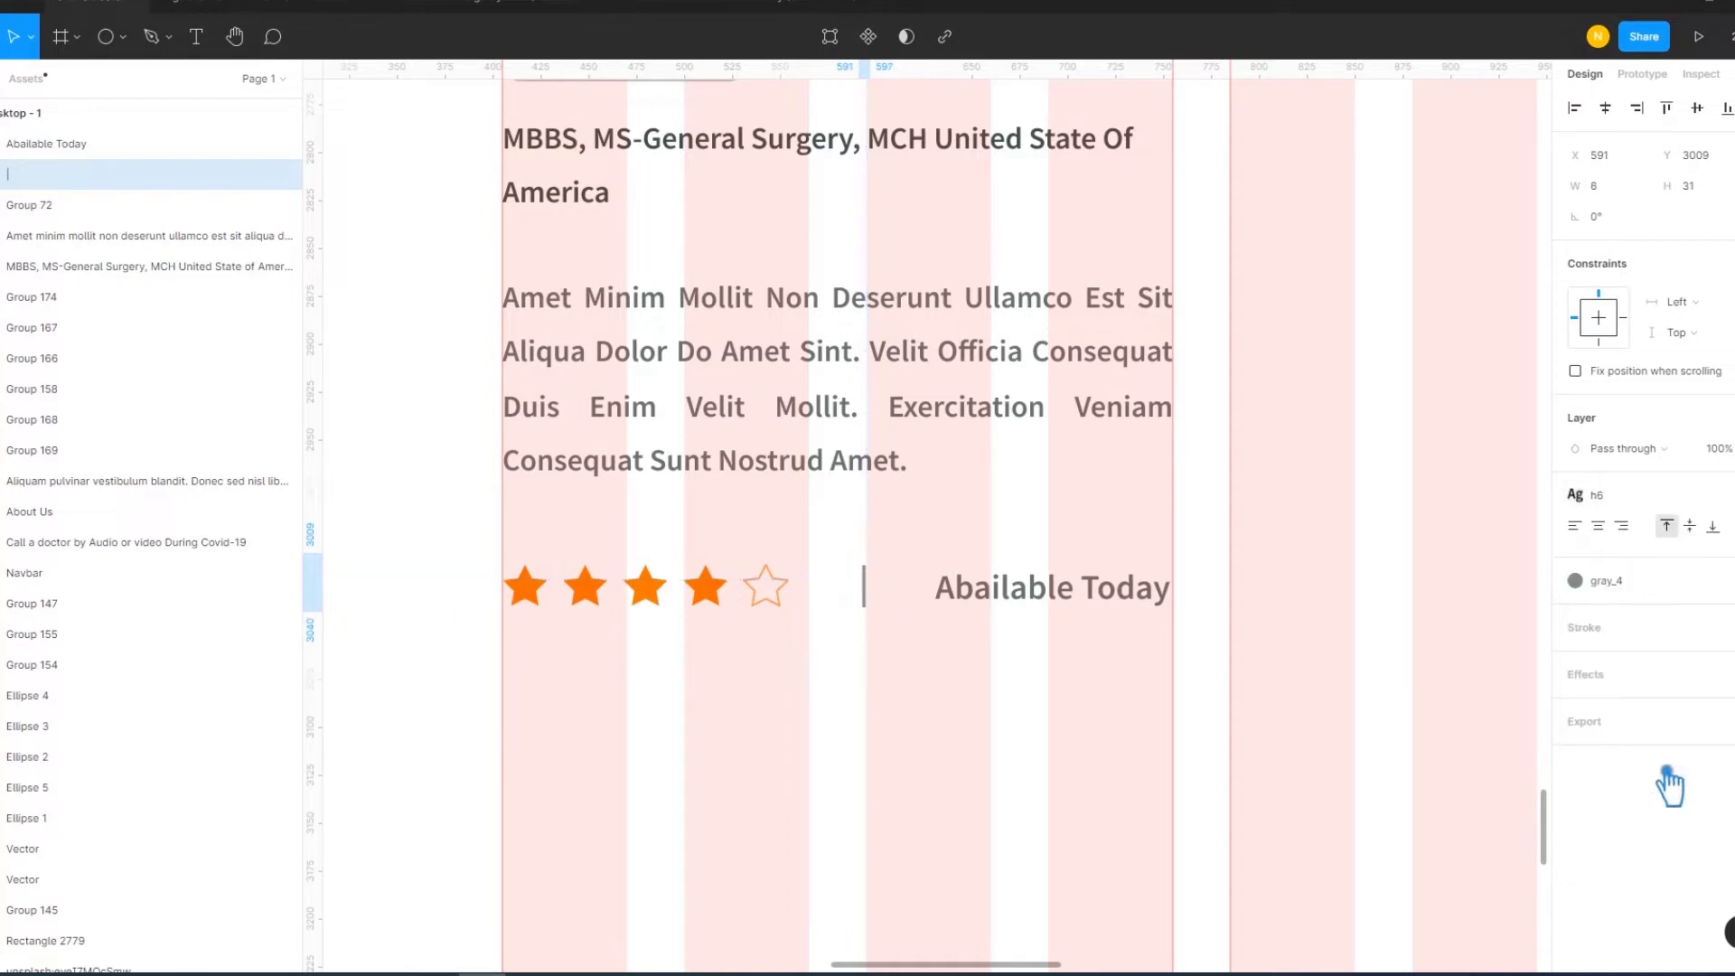
drag(1220, 676, 503, 544)
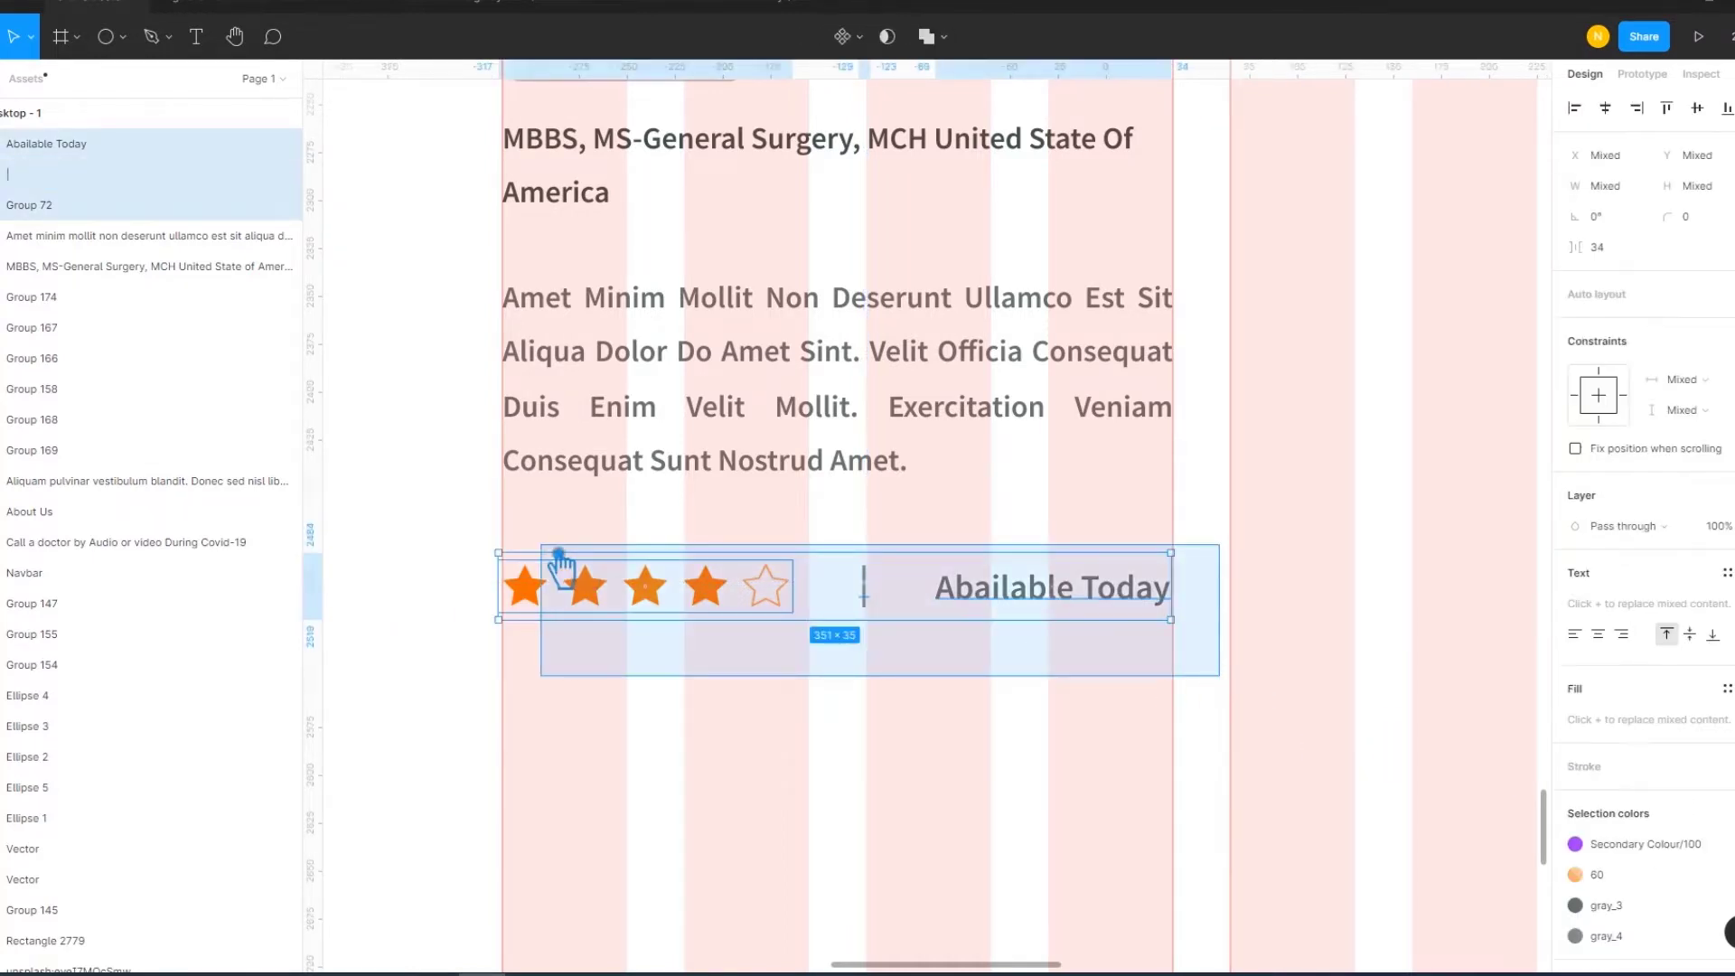
click(1726, 108)
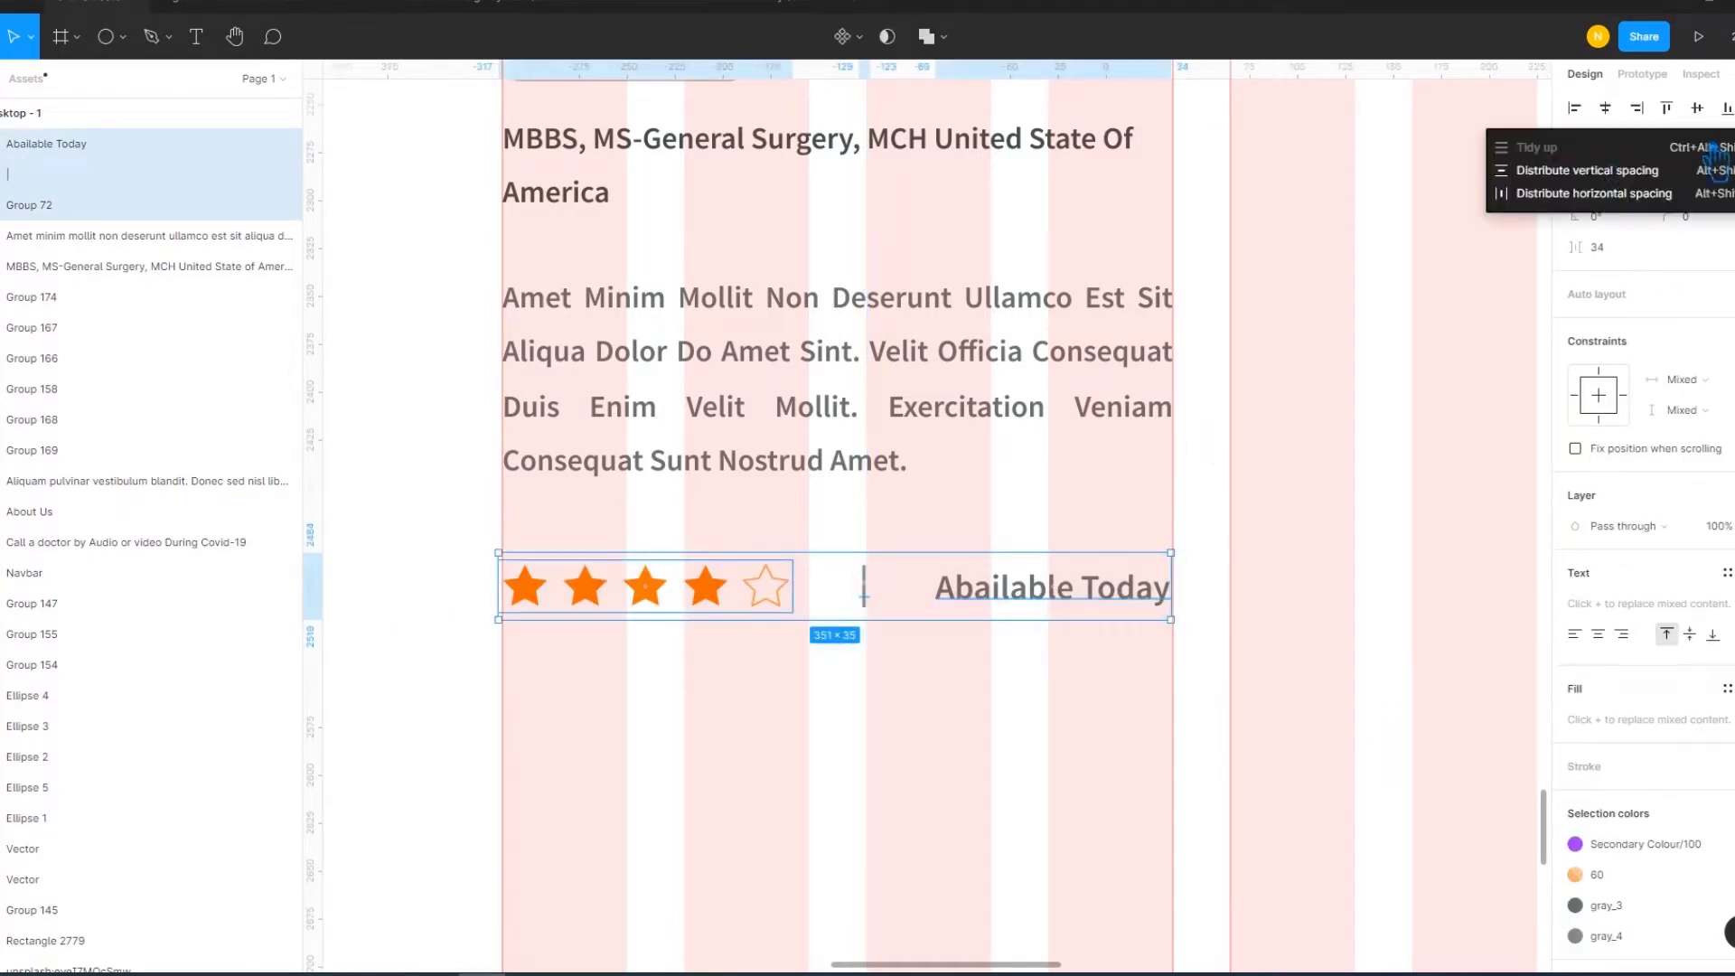
click(1583, 179)
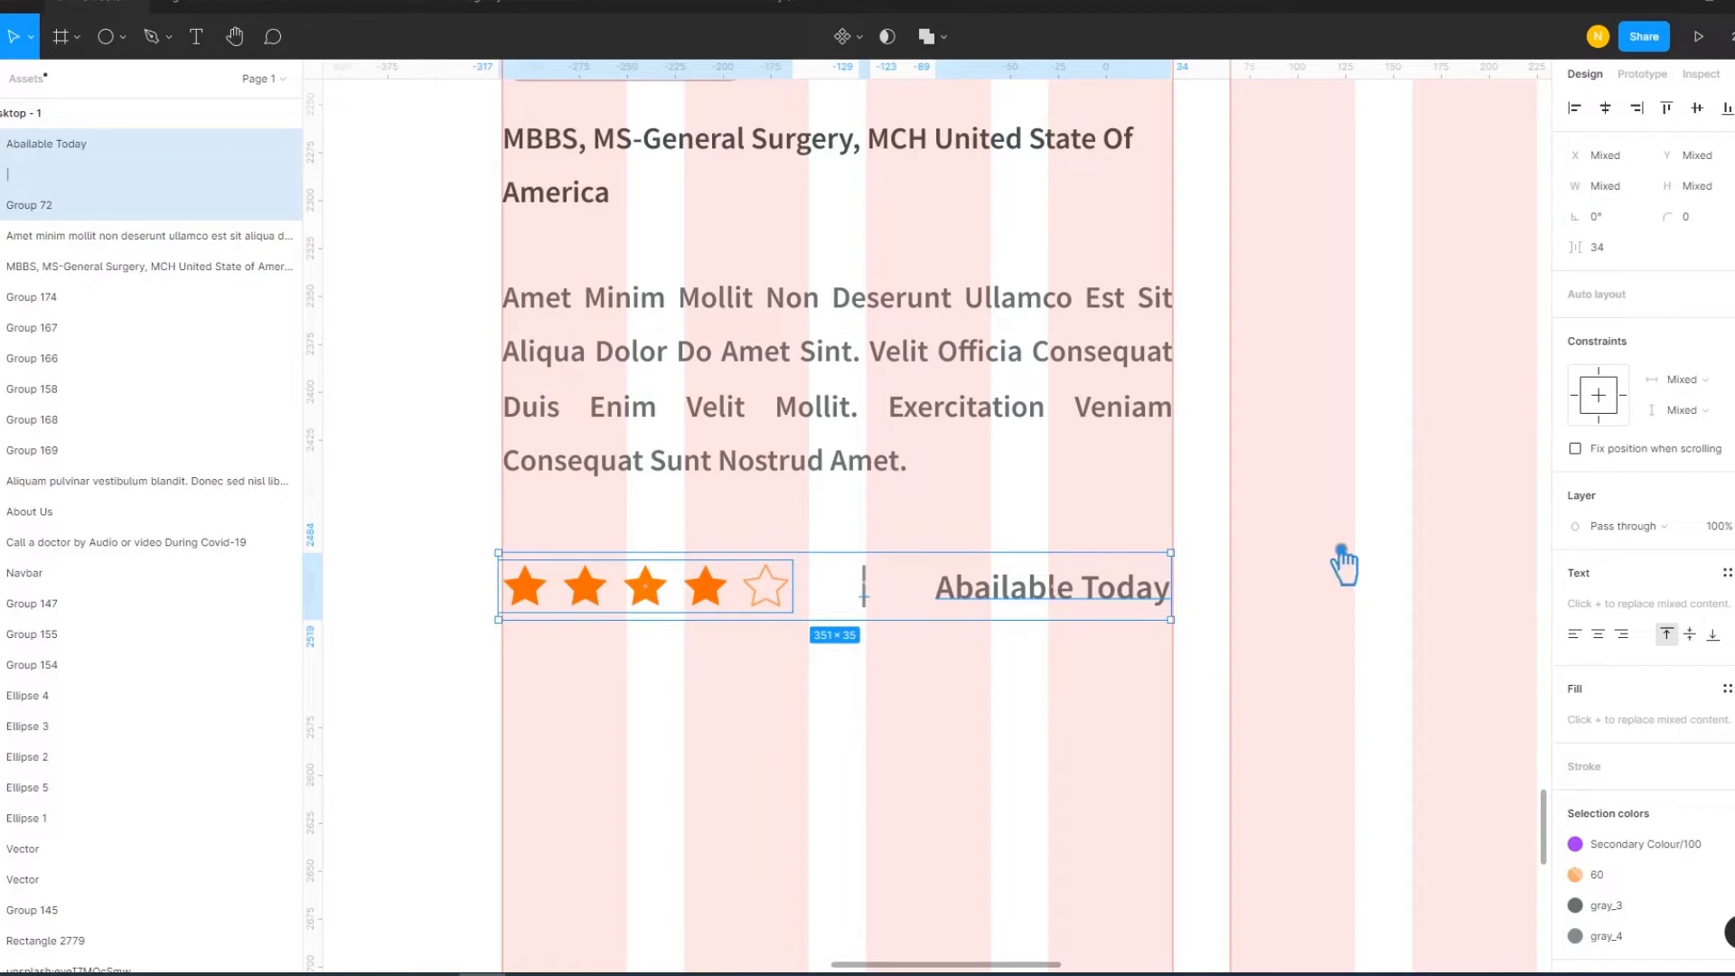
click(1108, 777)
Change the divider's fill to the gray_5 colour style
click(1157, 611)
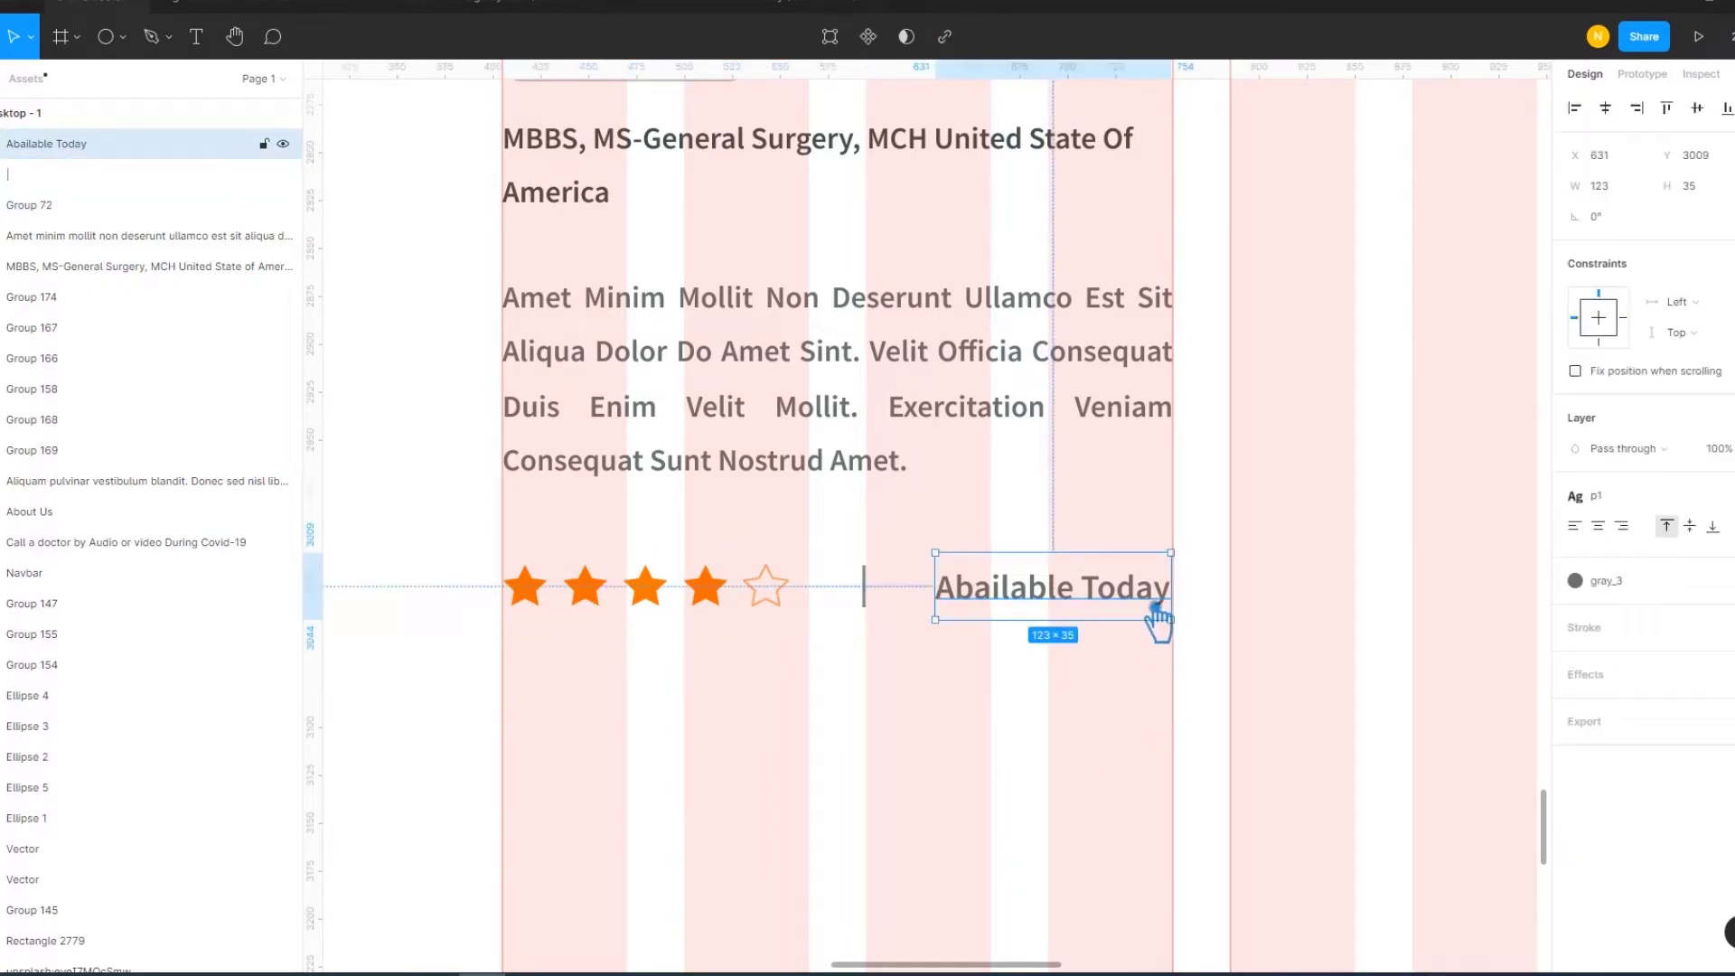
click(869, 598)
click(1091, 653)
drag(1093, 669, 767, 587)
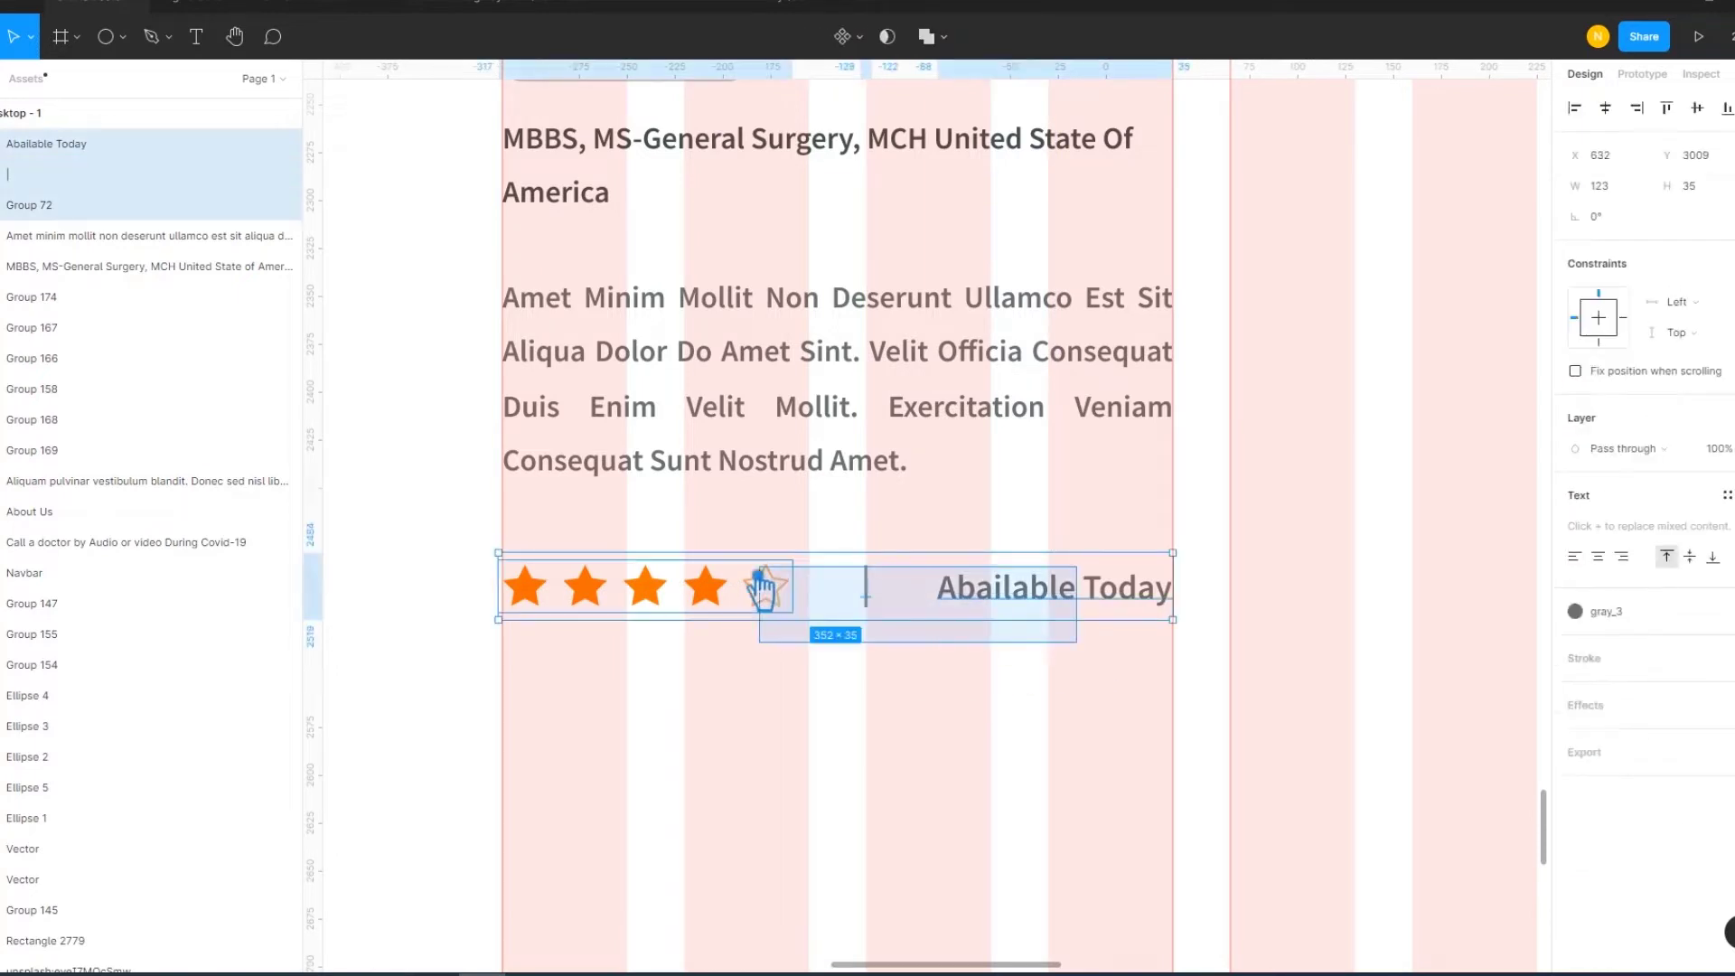
click(979, 739)
click(869, 583)
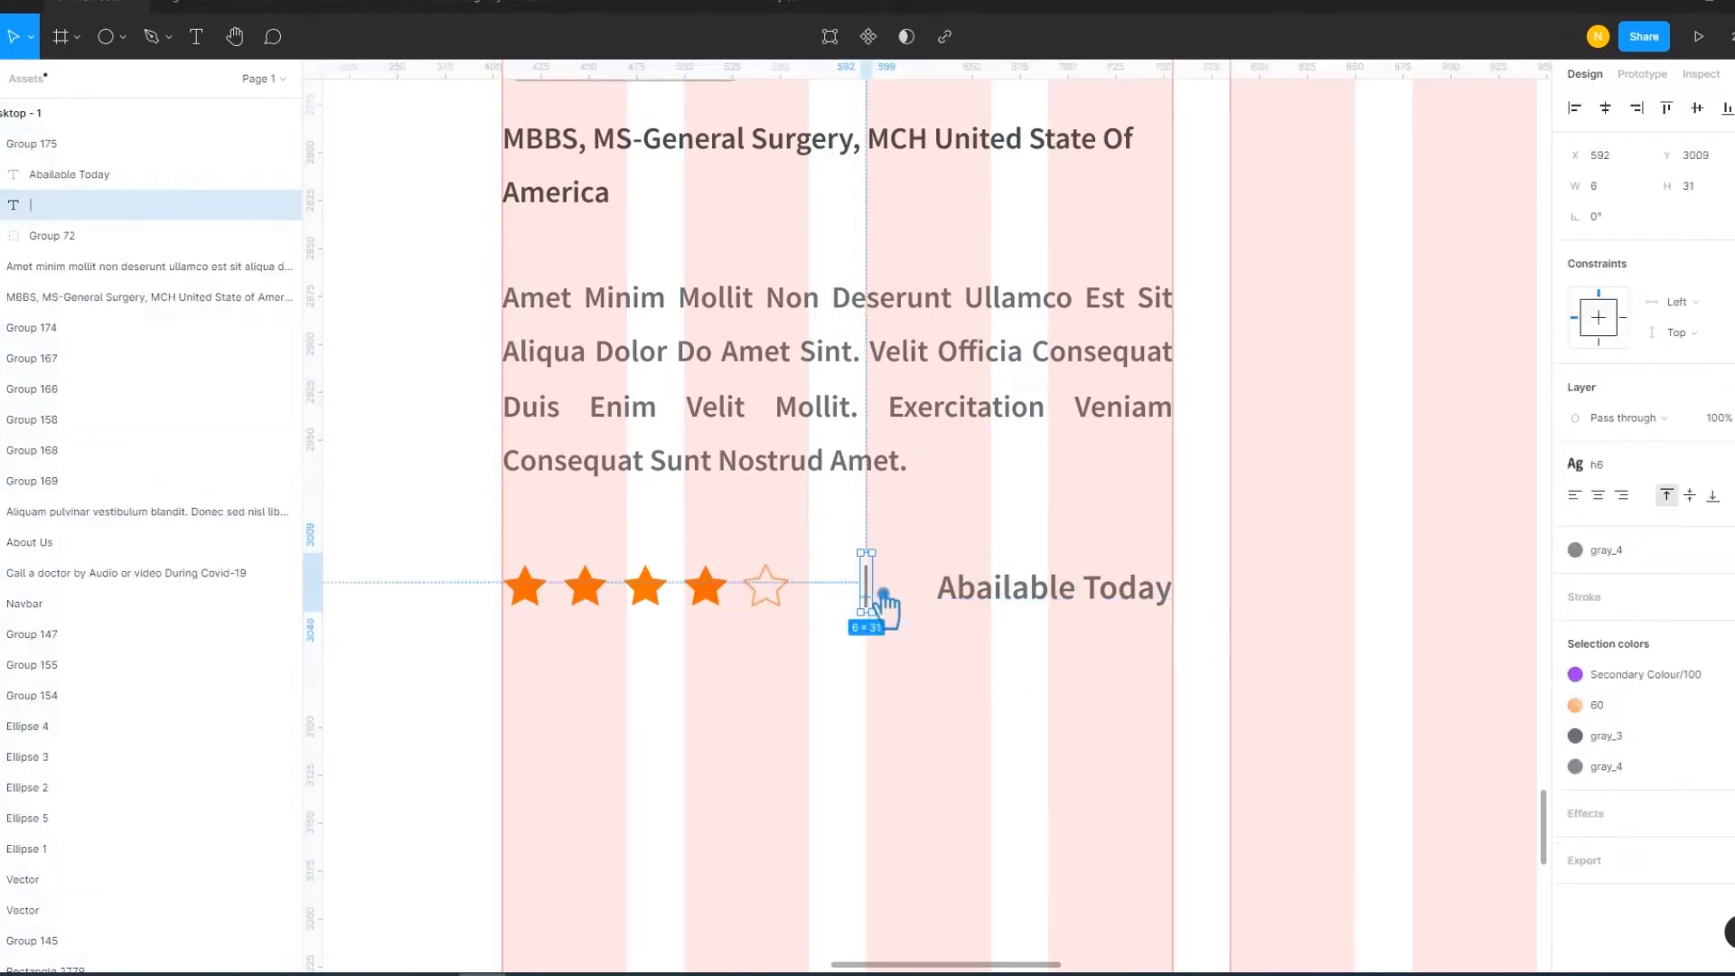
click(1617, 550)
click(1313, 813)
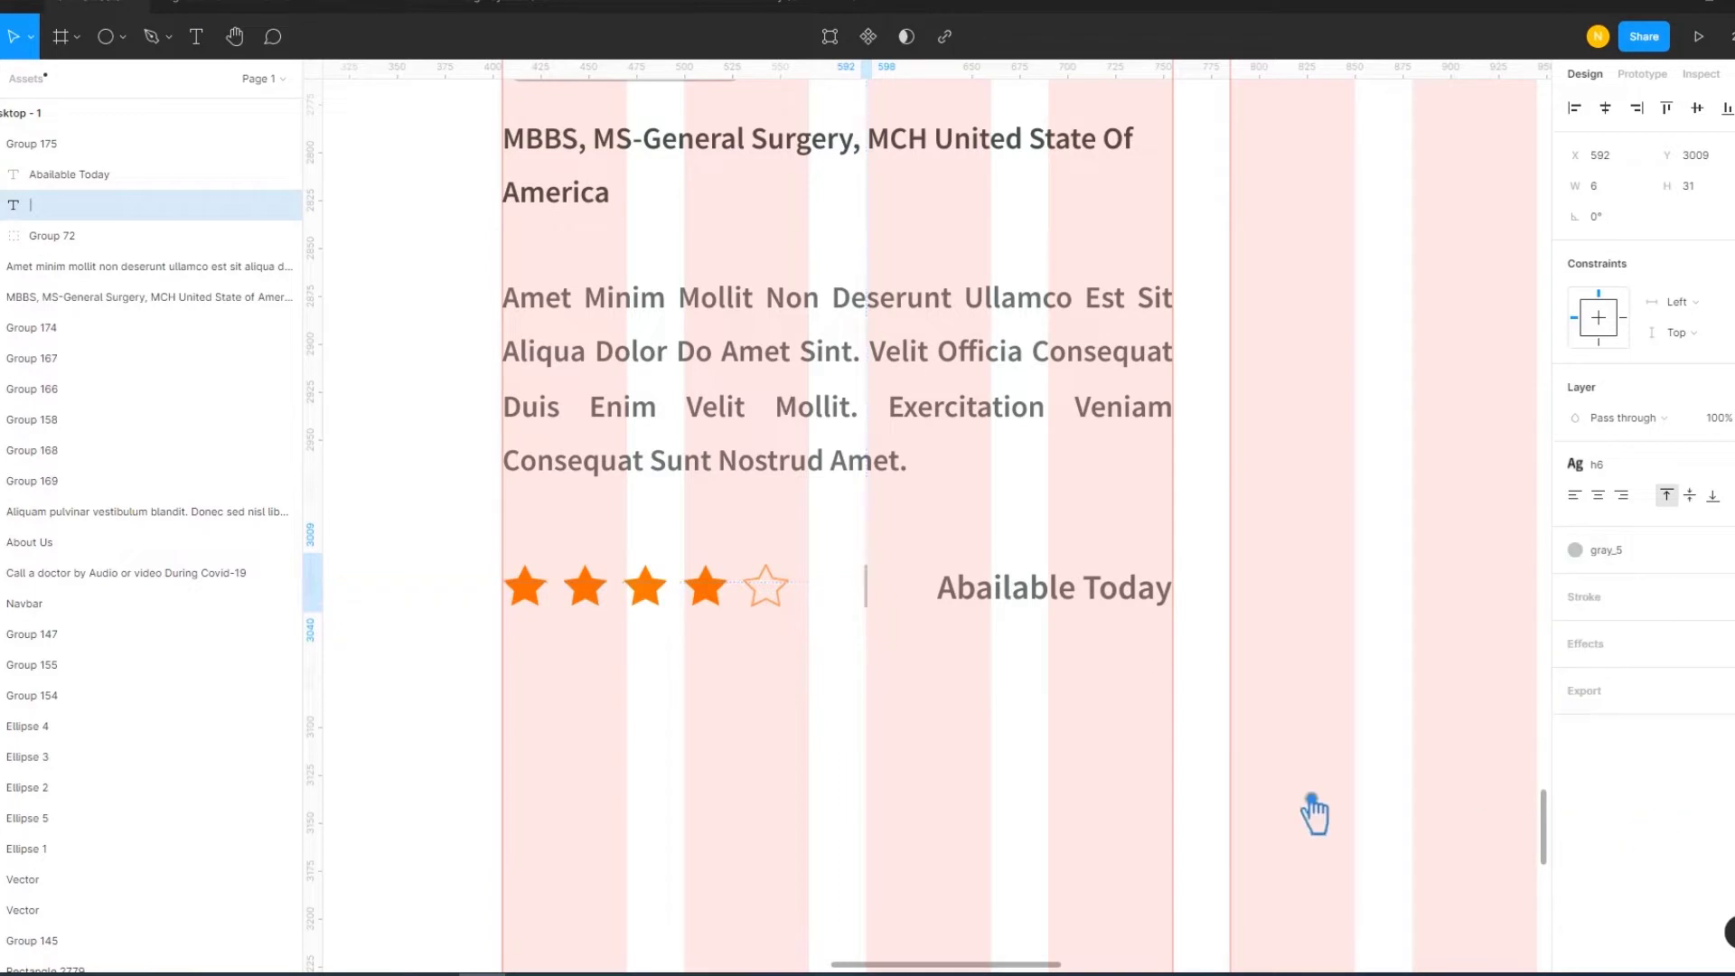
click(1221, 783)
Nudge the divider toward the stars and move the rating row up slightly
key(ctrl+minus)
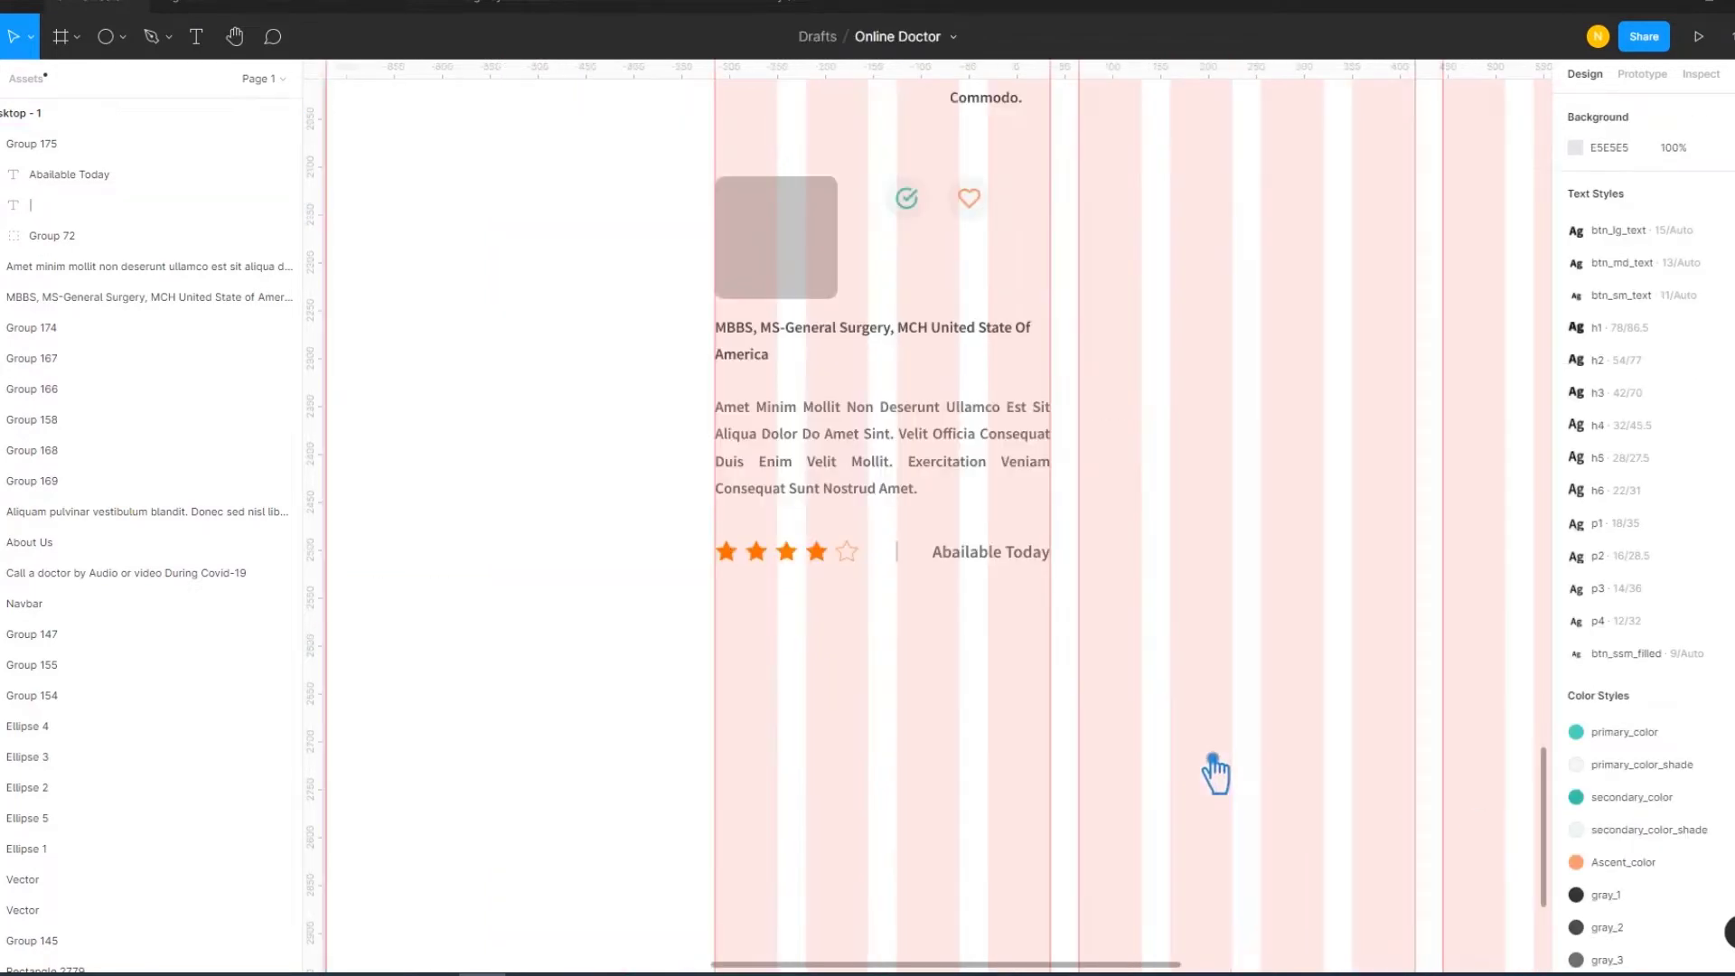
click(911, 564)
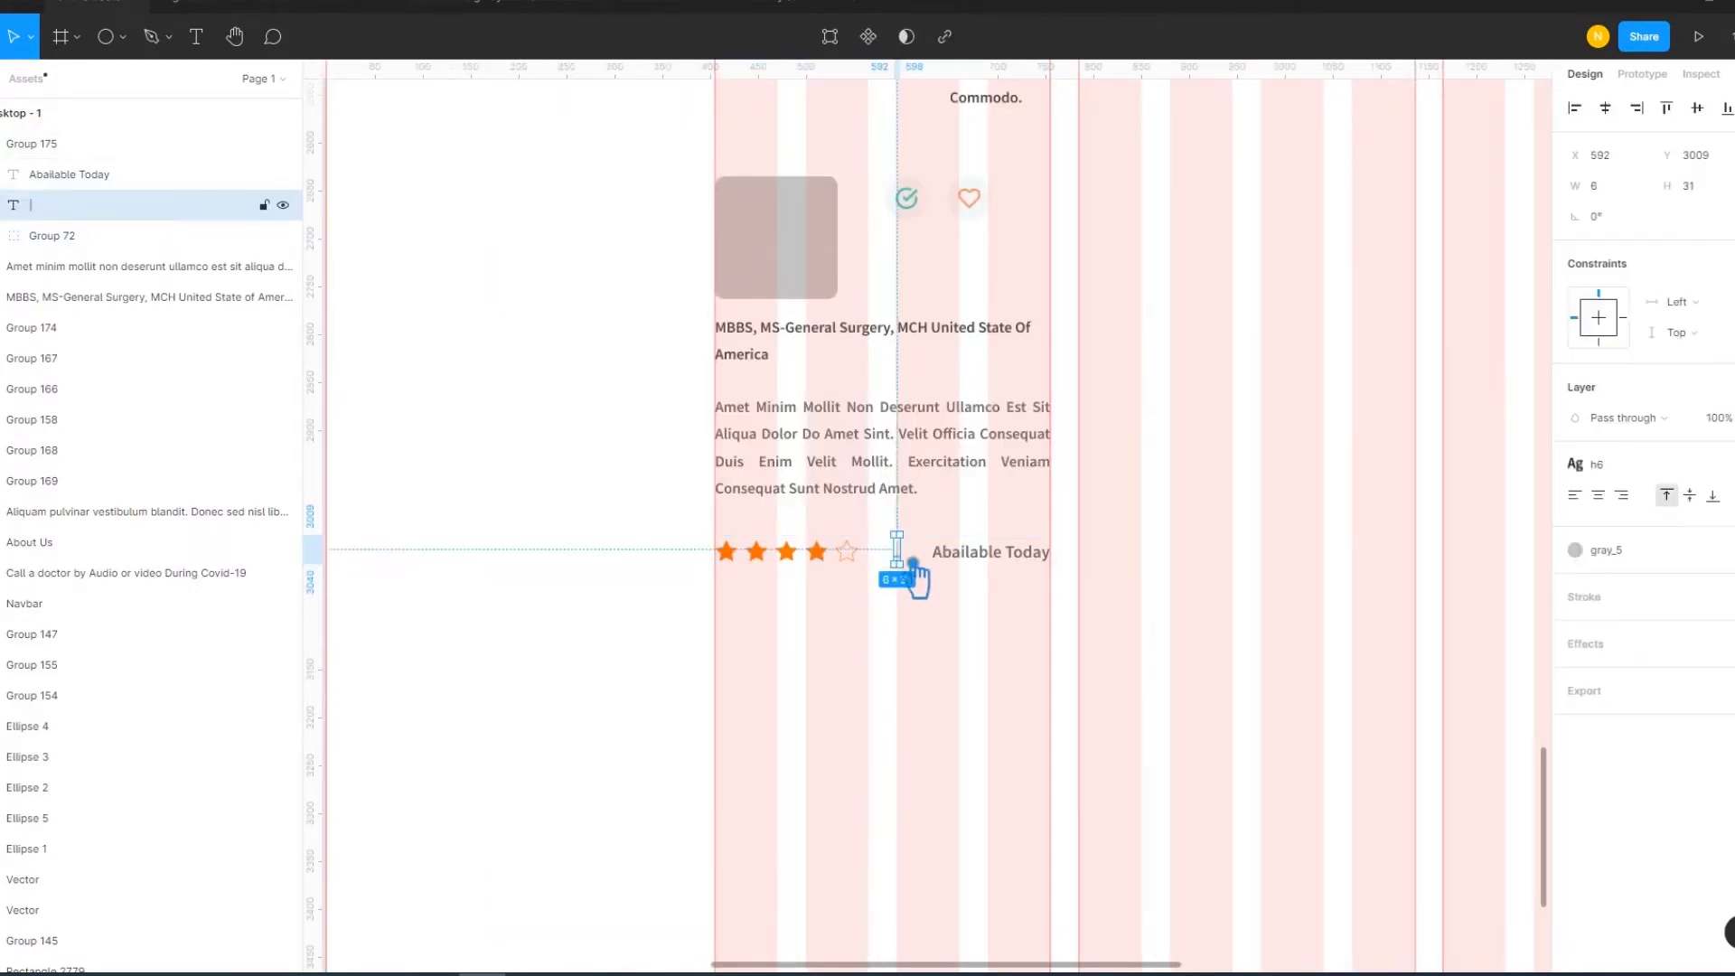
mouse_move(913, 565)
mouse_down()
mouse_move(897, 567)
mouse_move(958, 569)
mouse_up()
click(984, 567)
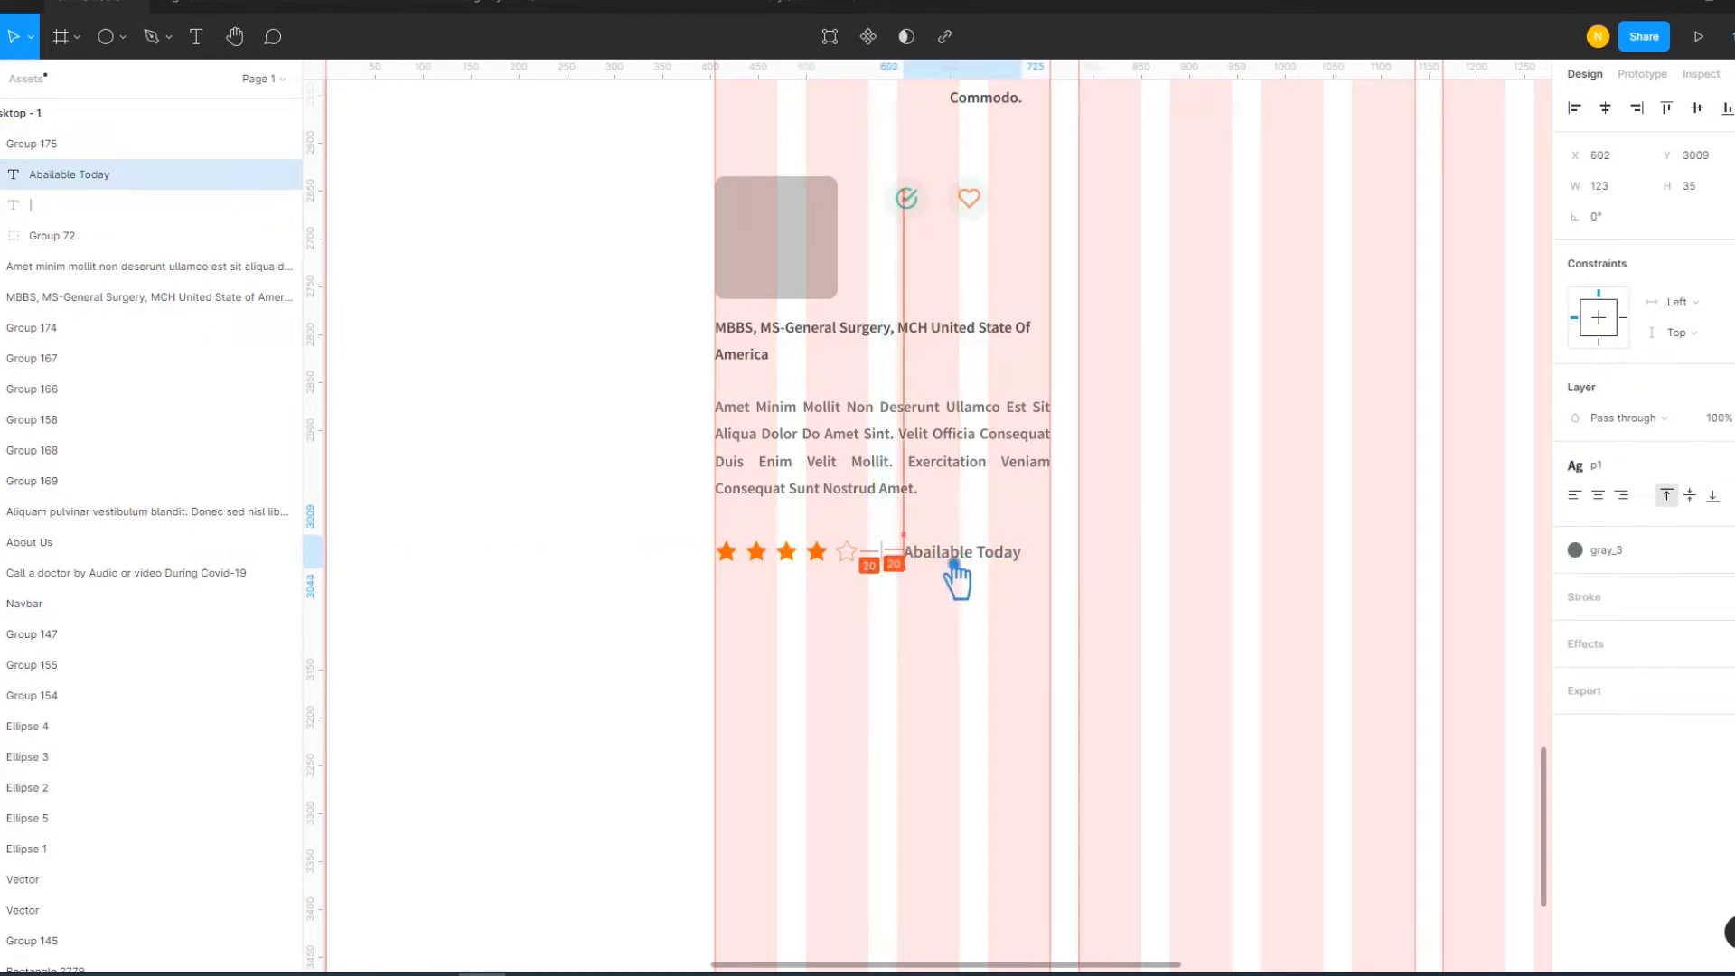
click(978, 614)
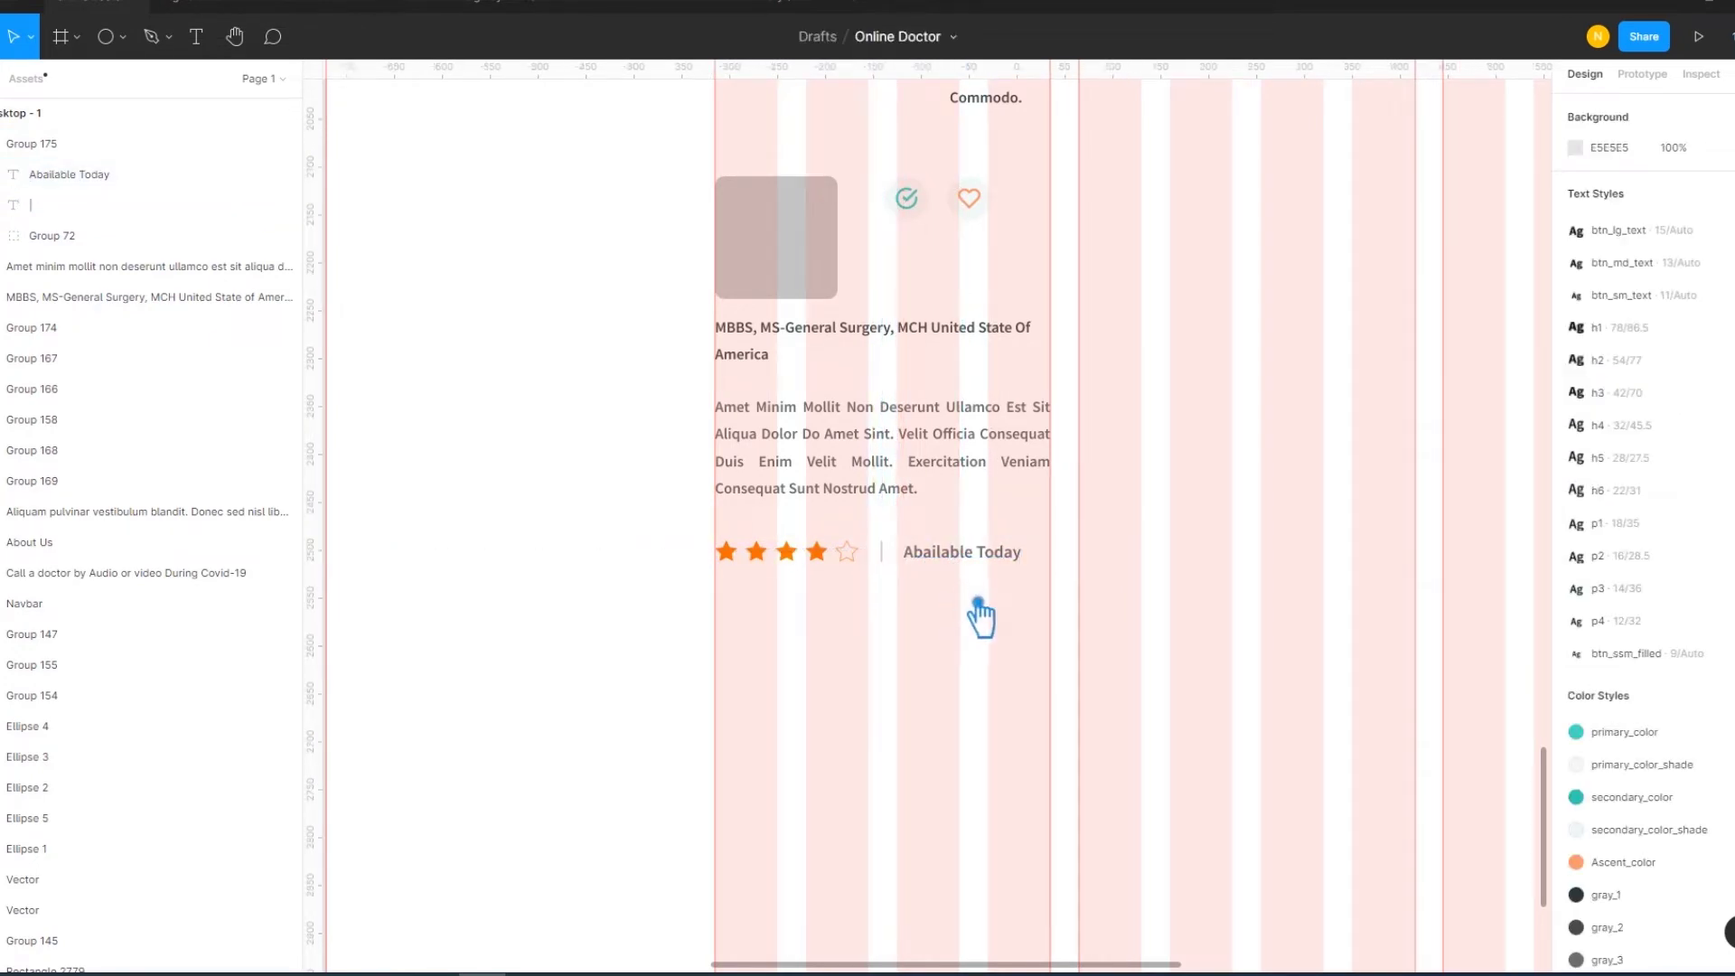
click(847, 568)
drag(847, 567, 850, 559)
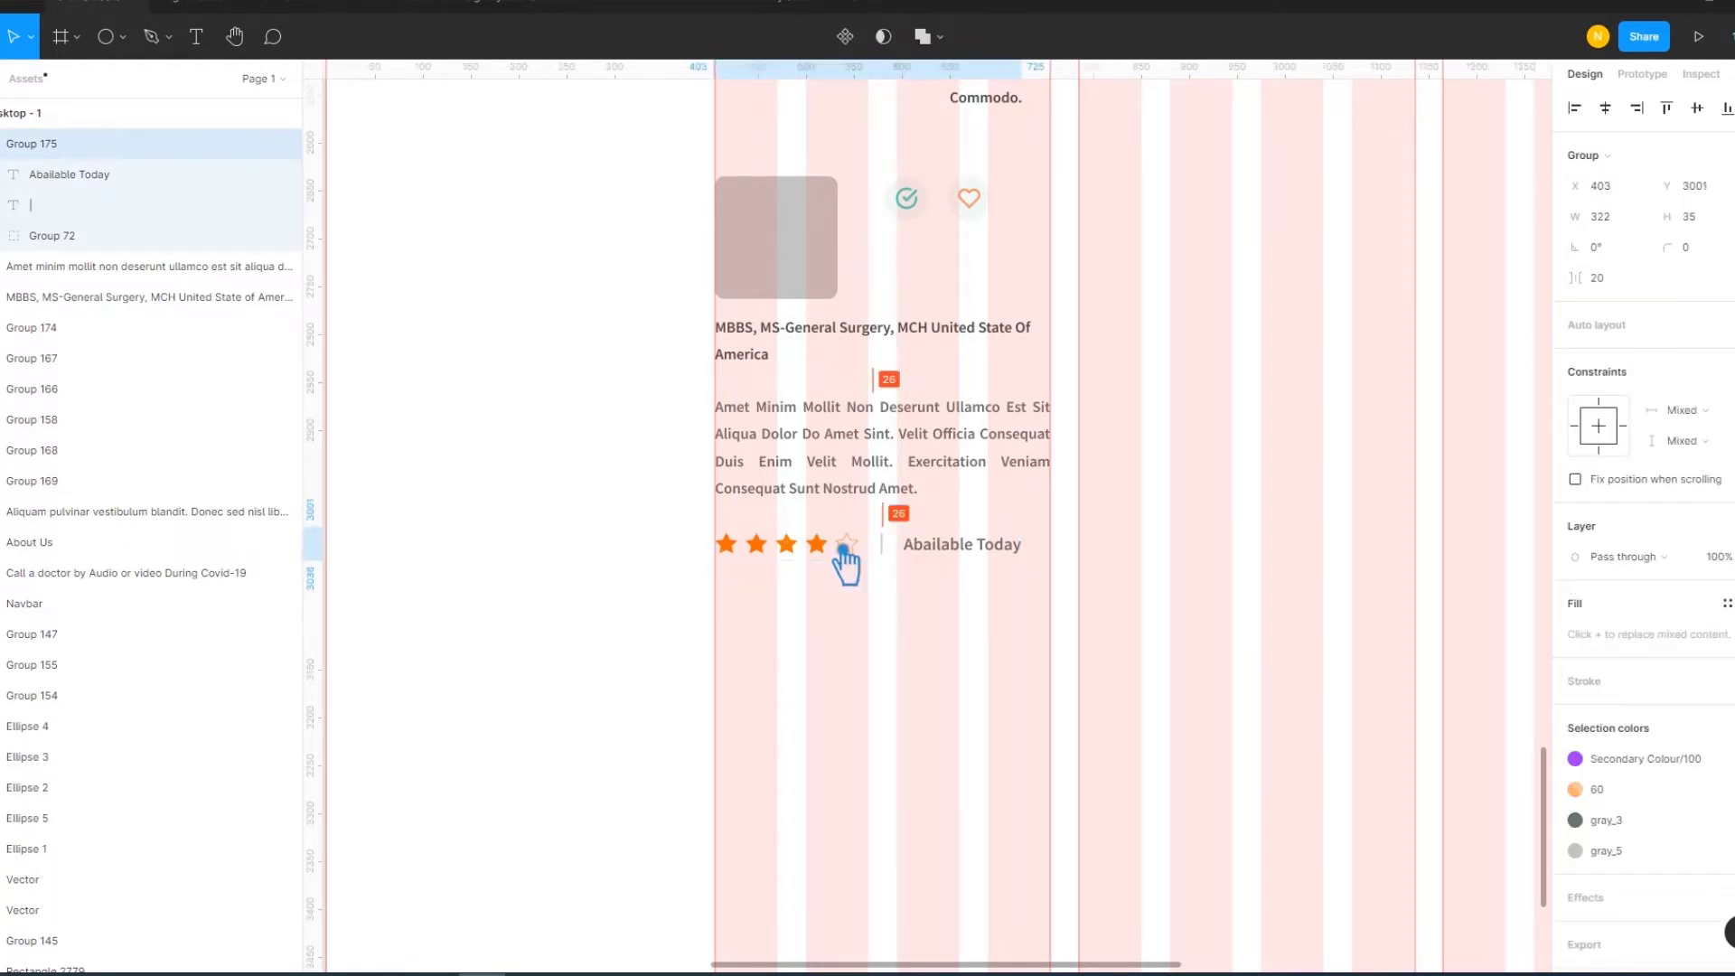
click(897, 645)
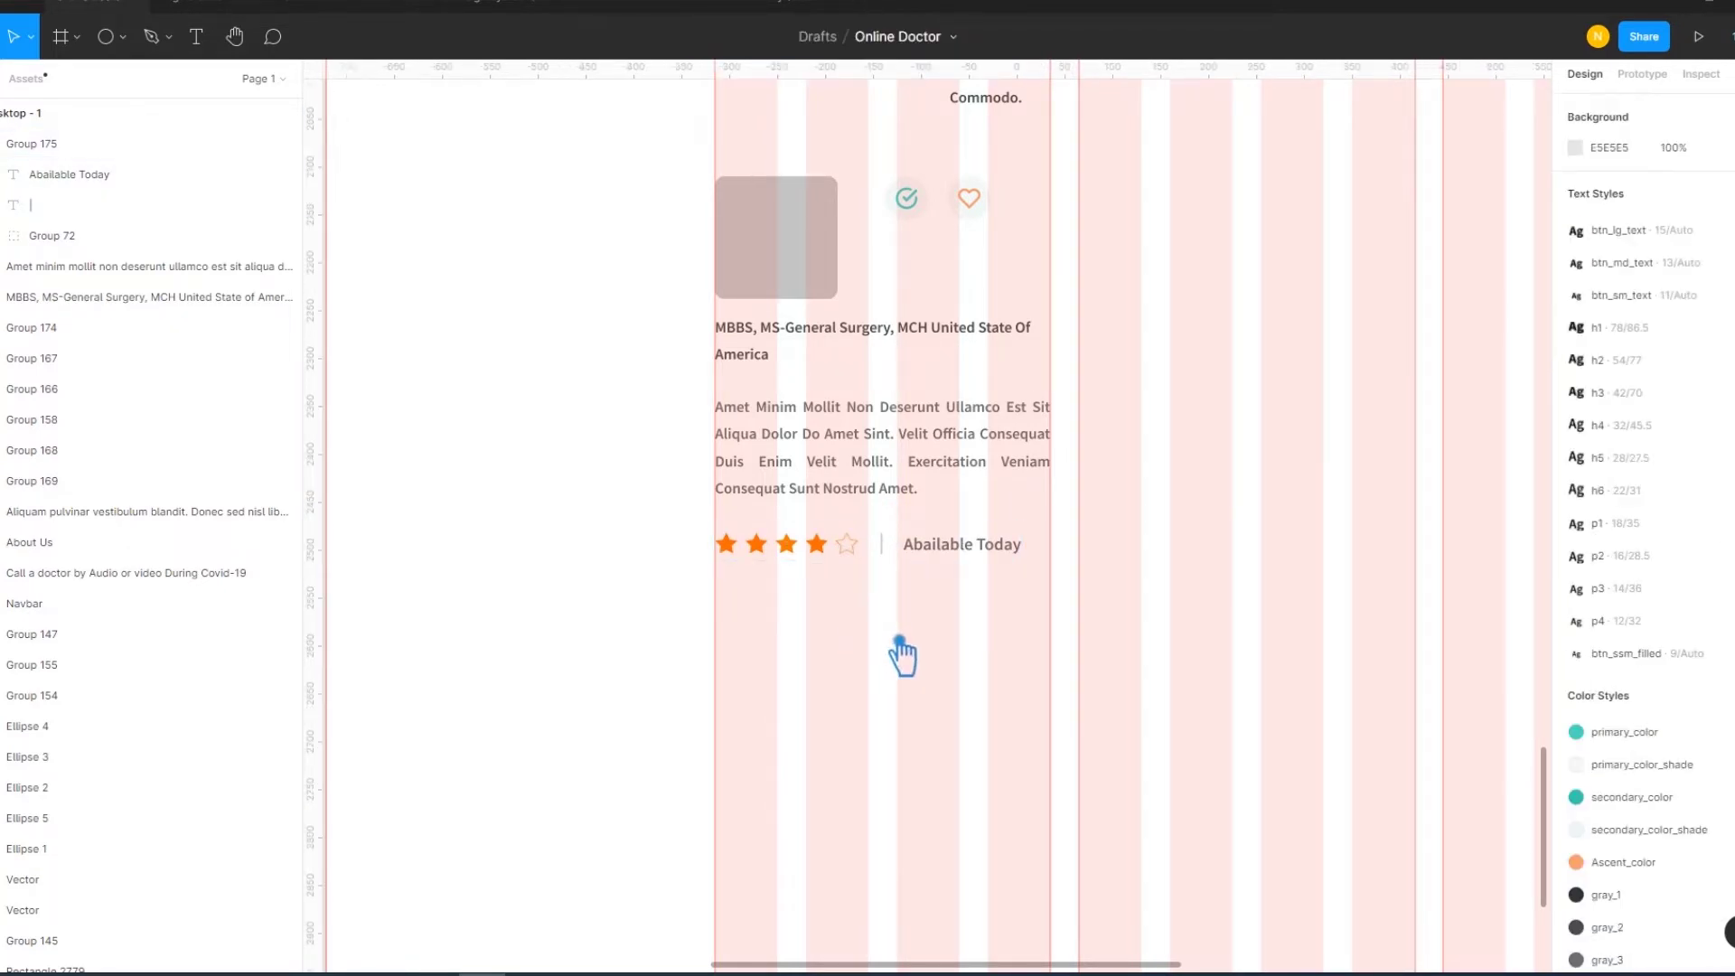
Shrink the star group, ungroup the row, and shift divider and label closer to the stars
double_click(837, 558)
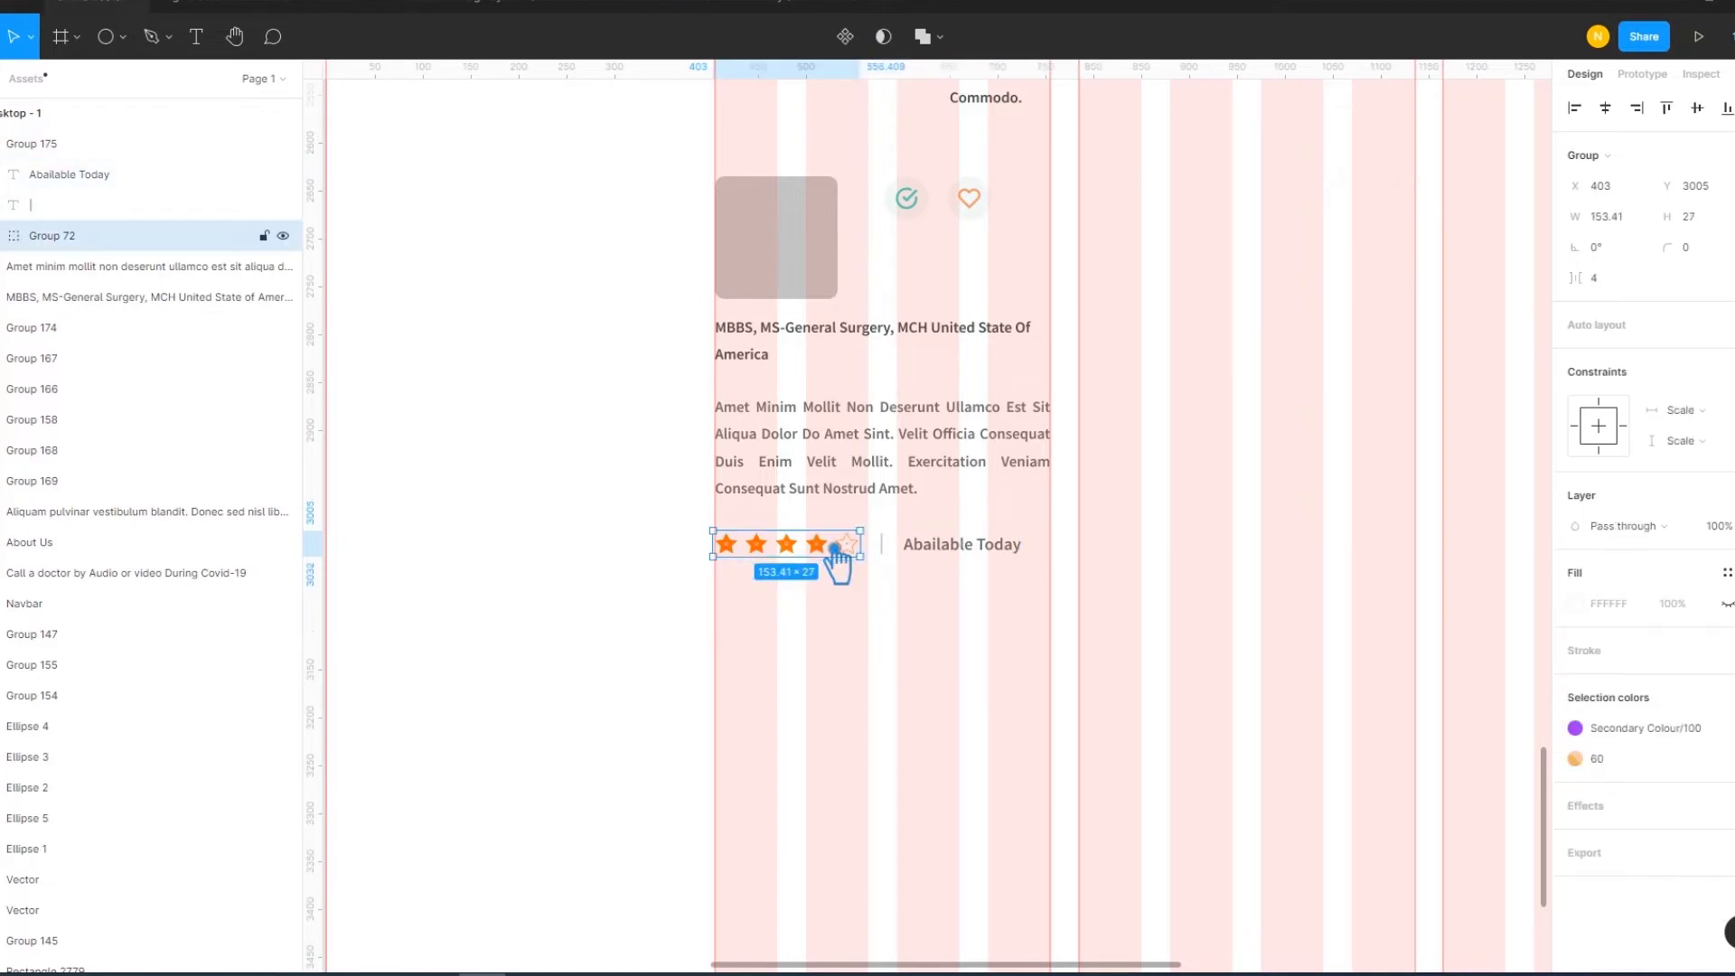
drag(877, 567, 864, 569)
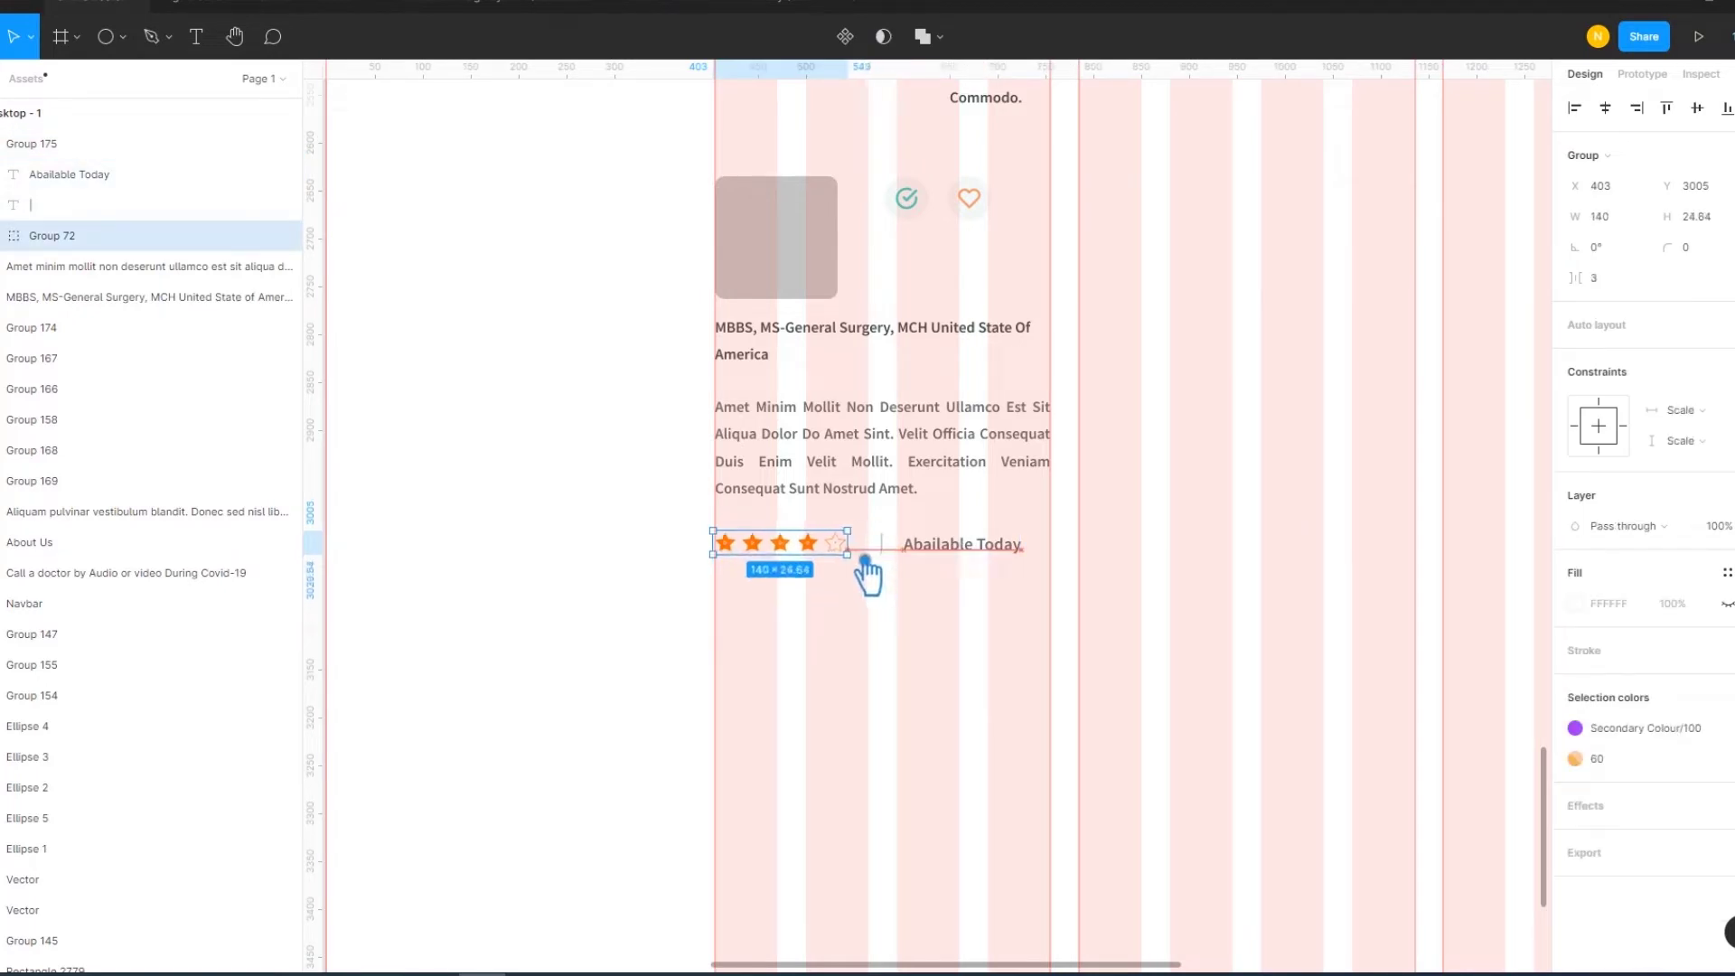
click(931, 594)
click(917, 552)
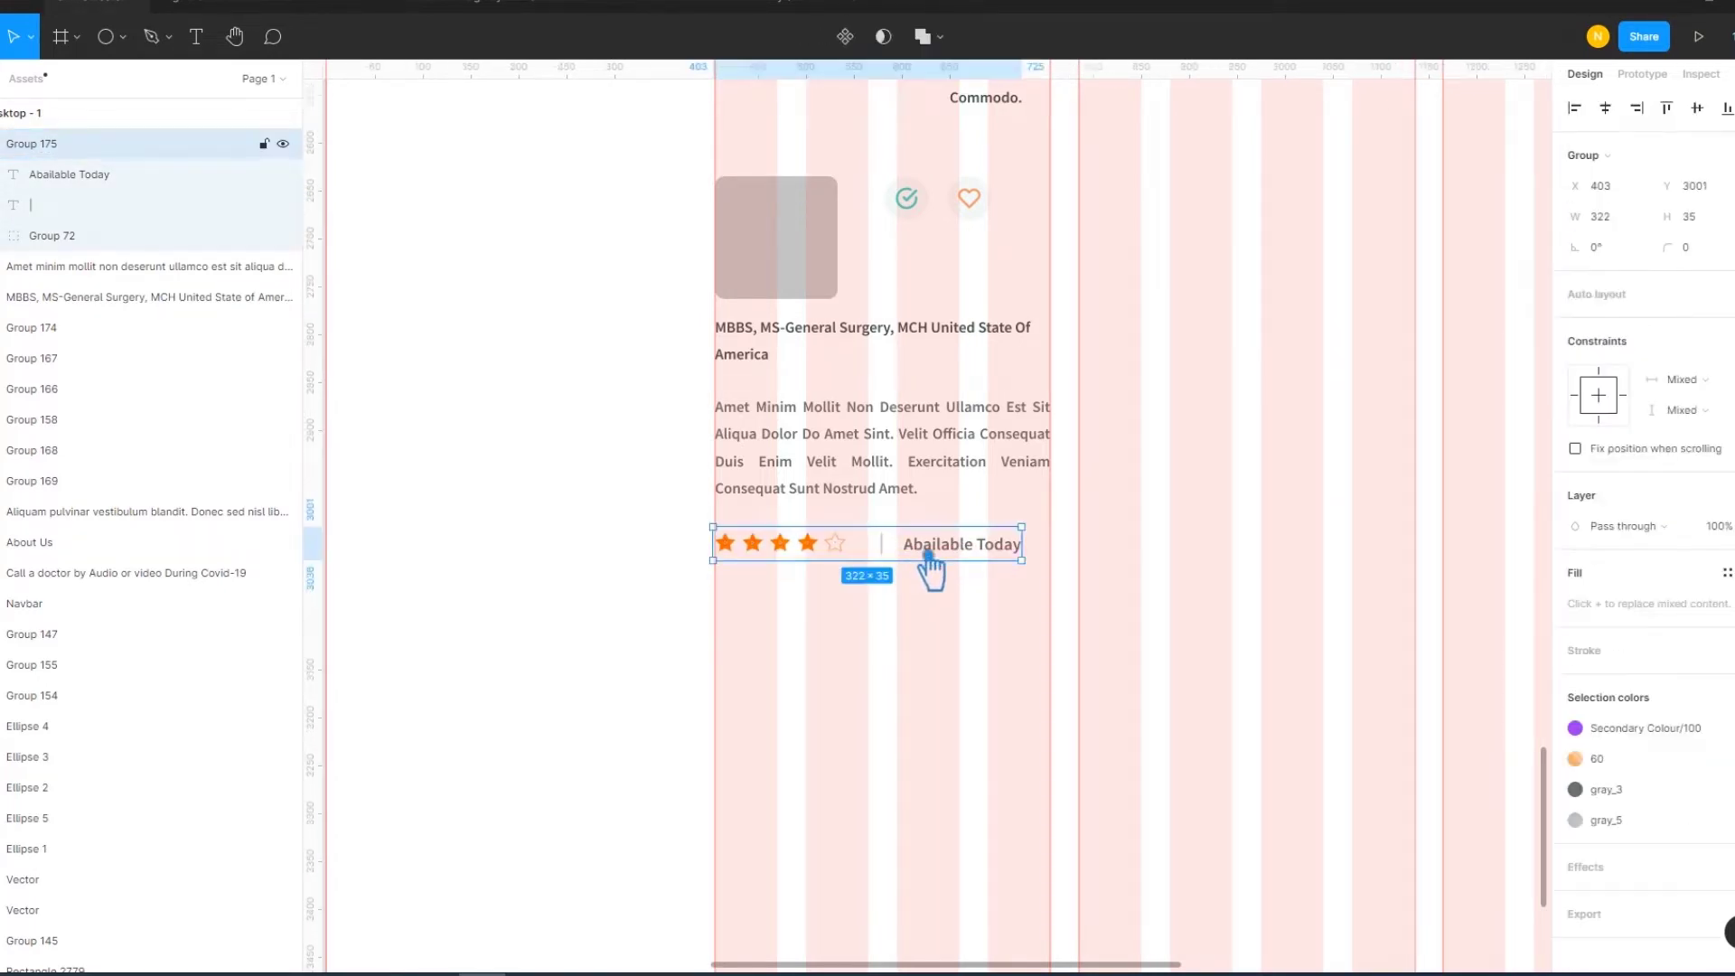
right_click(888, 568)
click(963, 664)
mouse_move(973, 618)
mouse_down()
mouse_move(886, 549)
mouse_move(933, 560)
mouse_move(818, 578)
mouse_up()
click(945, 574)
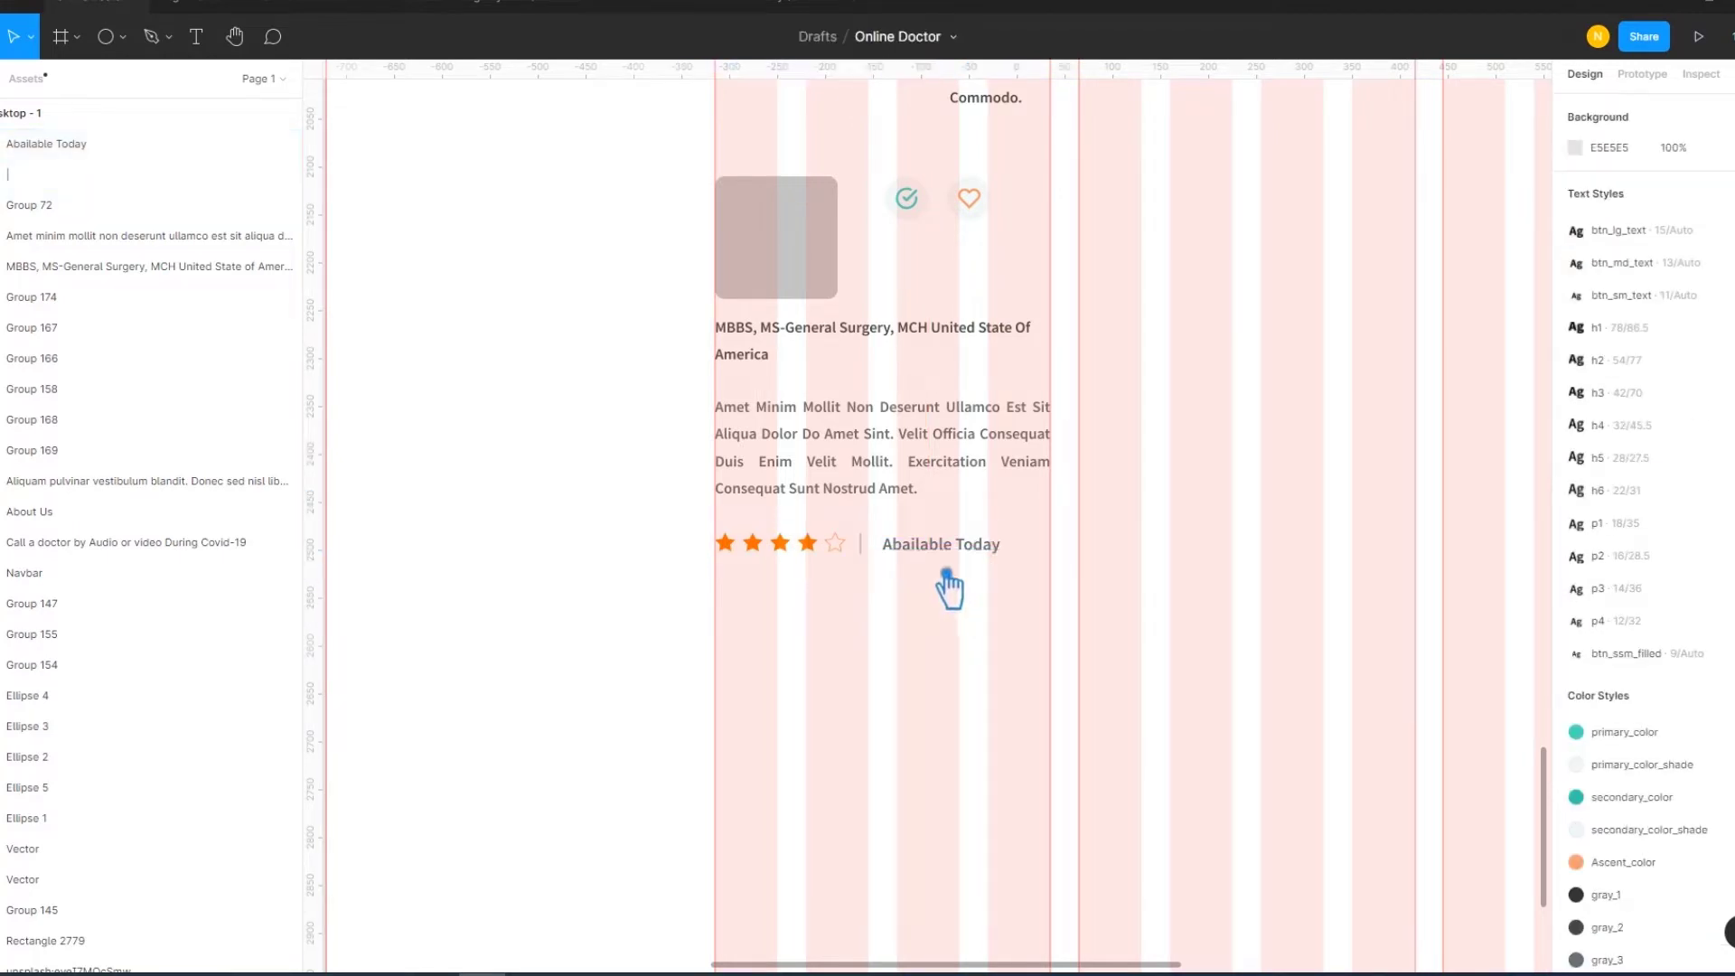
Tidy up the stars, divider and label with 16 px spacing
drag(1003, 568, 800, 531)
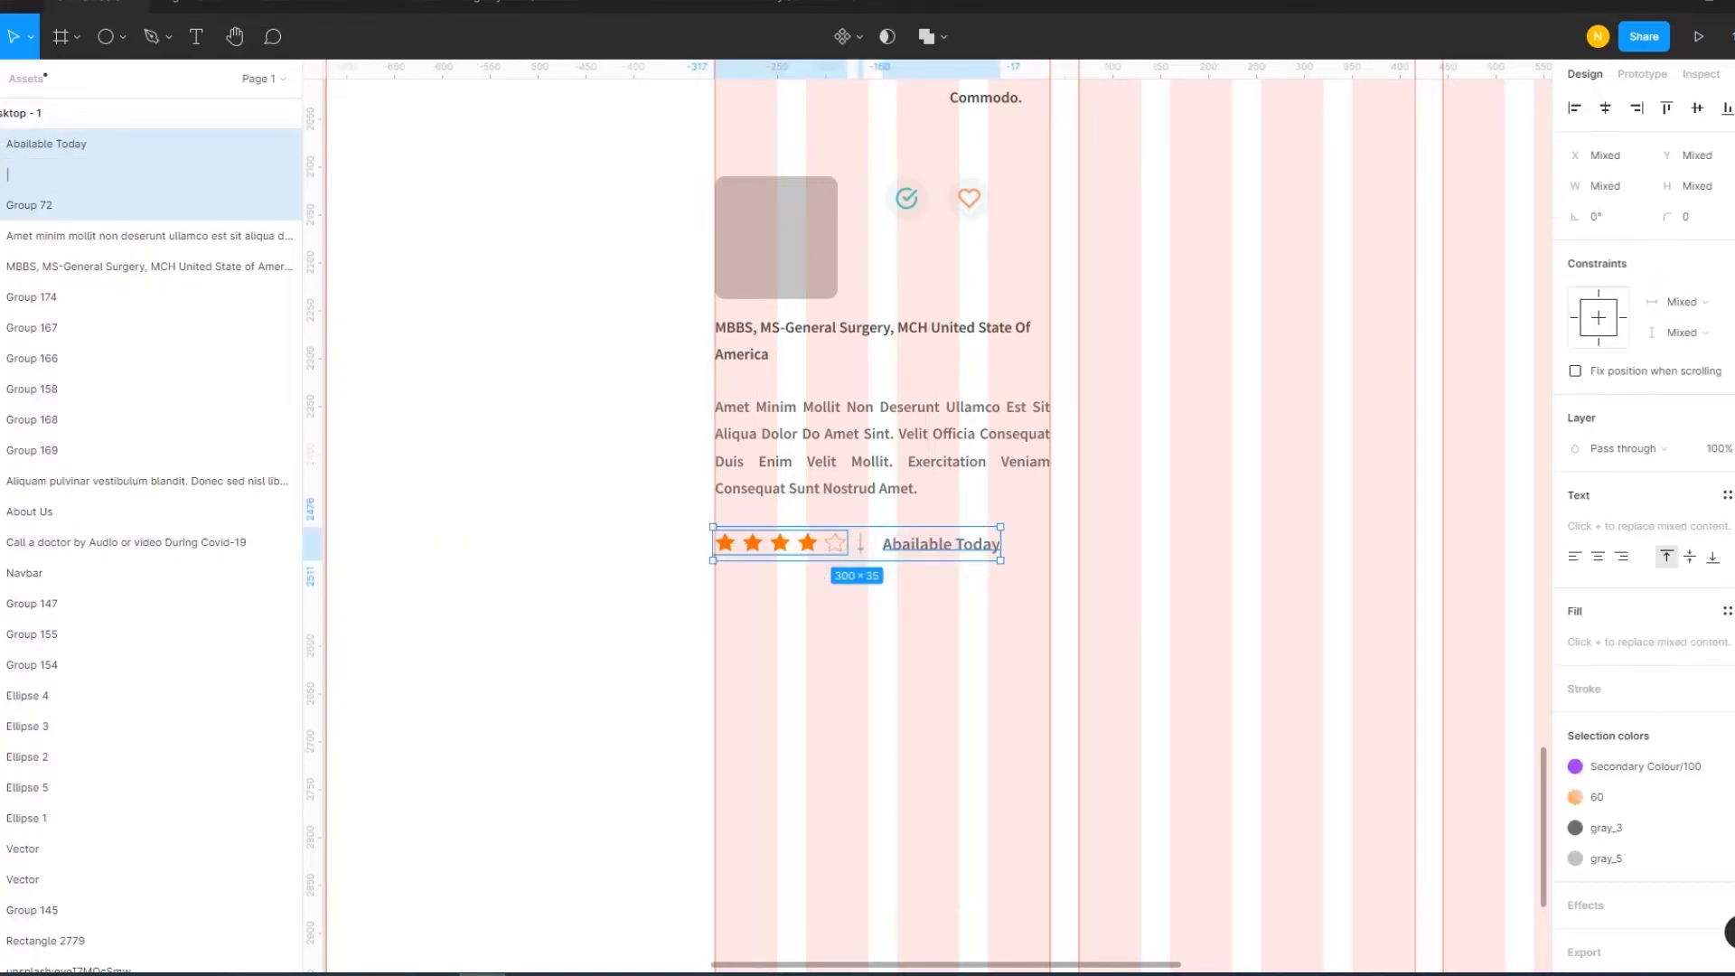
click(1727, 107)
click(1536, 143)
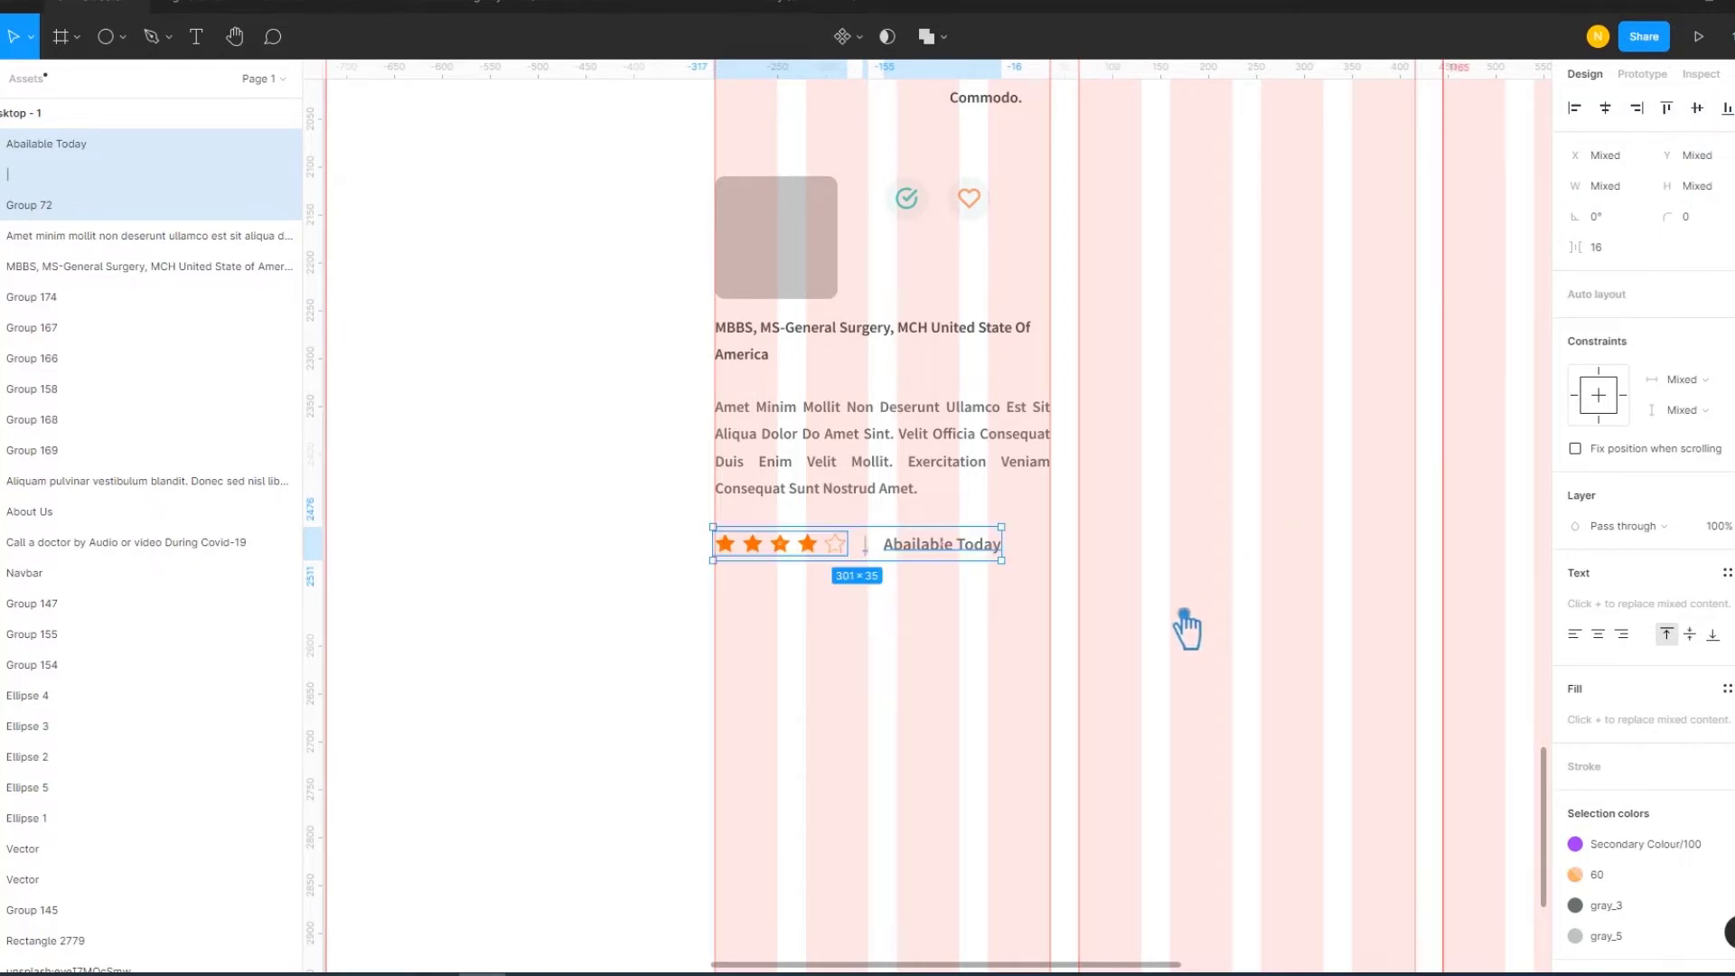
key(Escape)
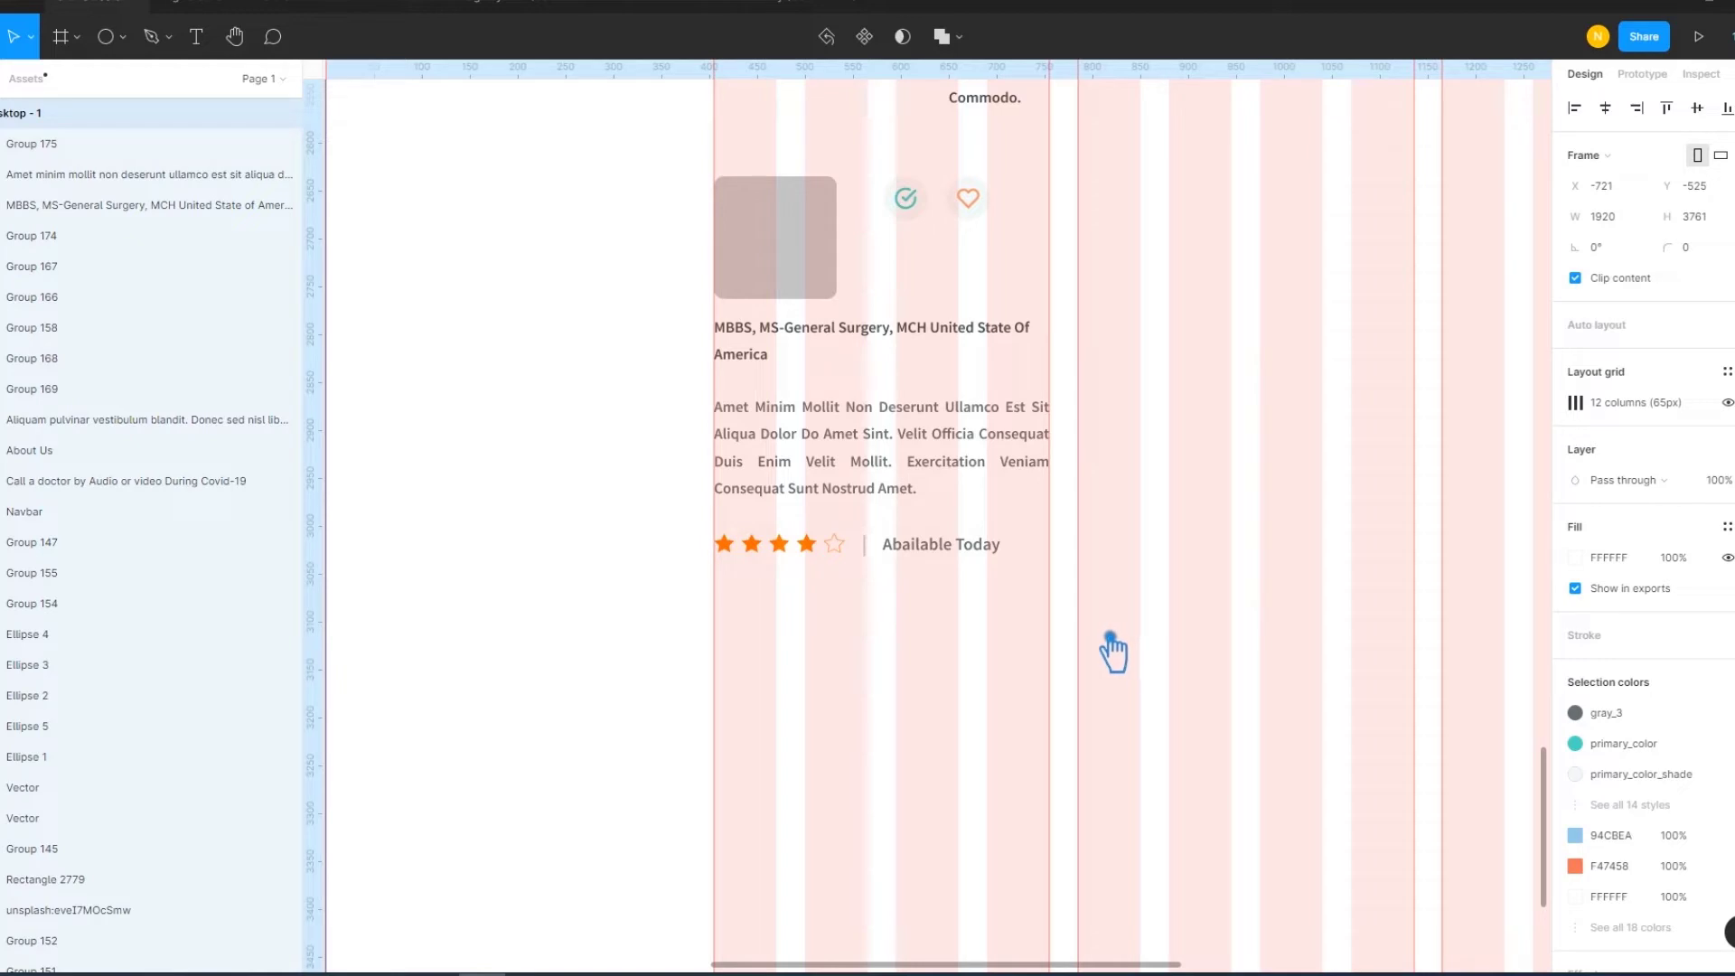
click(1049, 655)
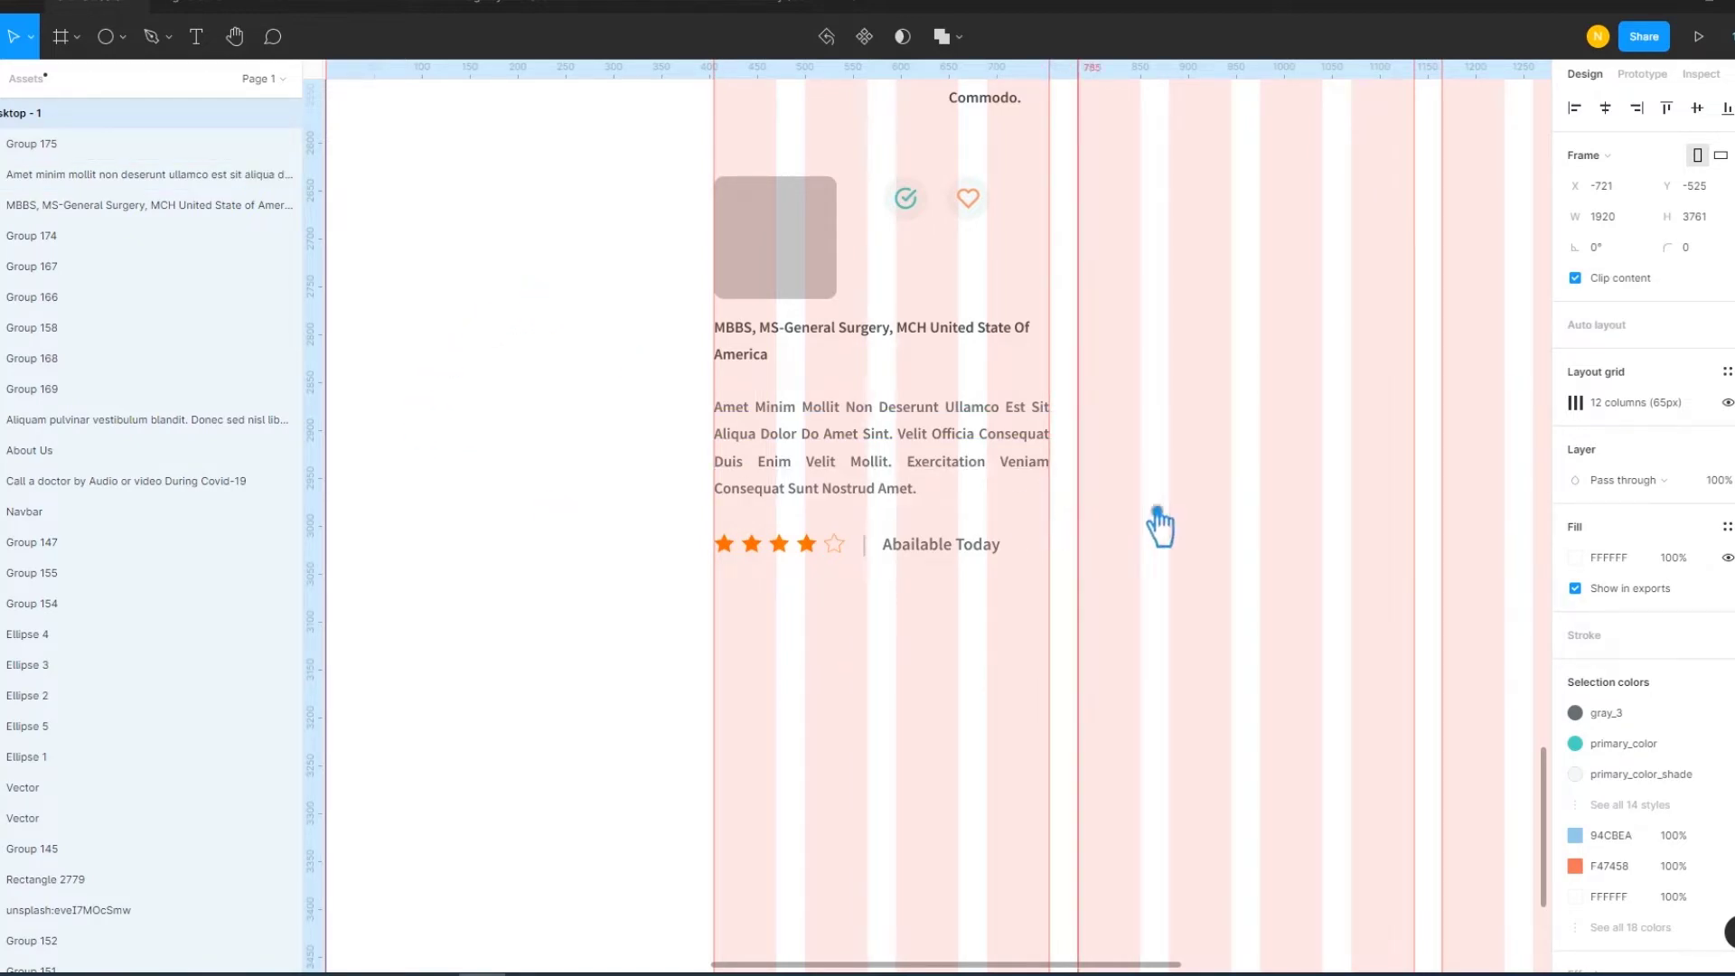
Insert a location pin icon from Iconify and move it onto the card
right_click(1140, 519)
mouse_move(1173, 820)
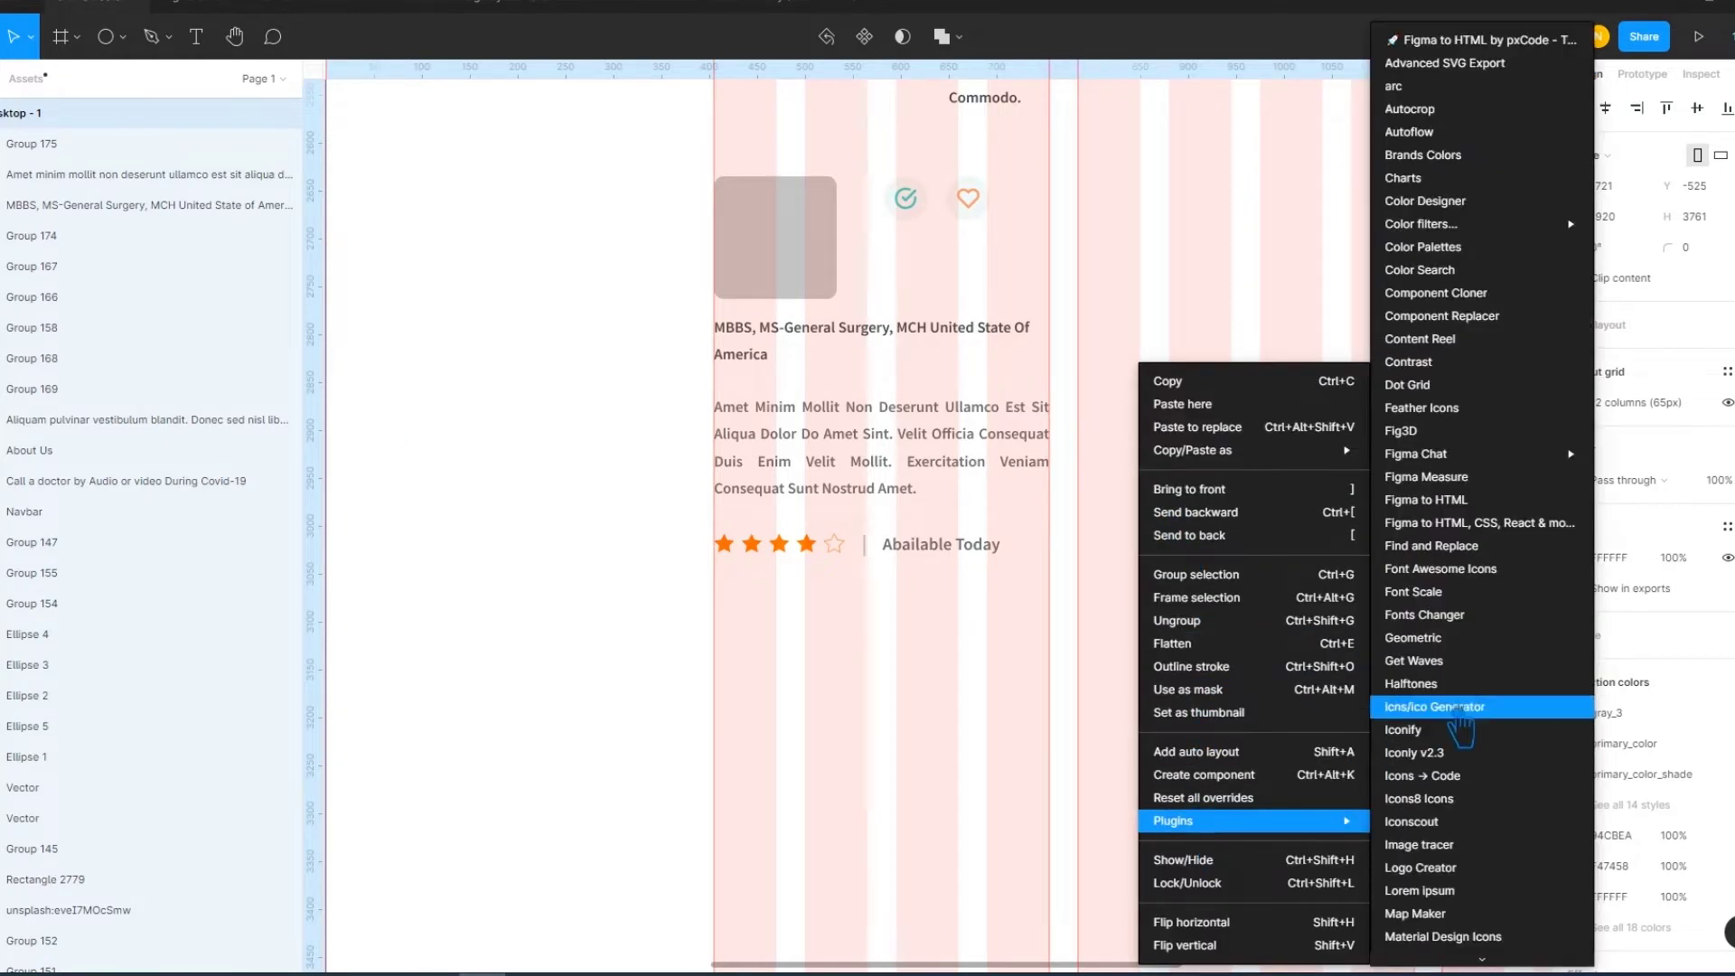
click(1445, 730)
click(1234, 250)
text(location)
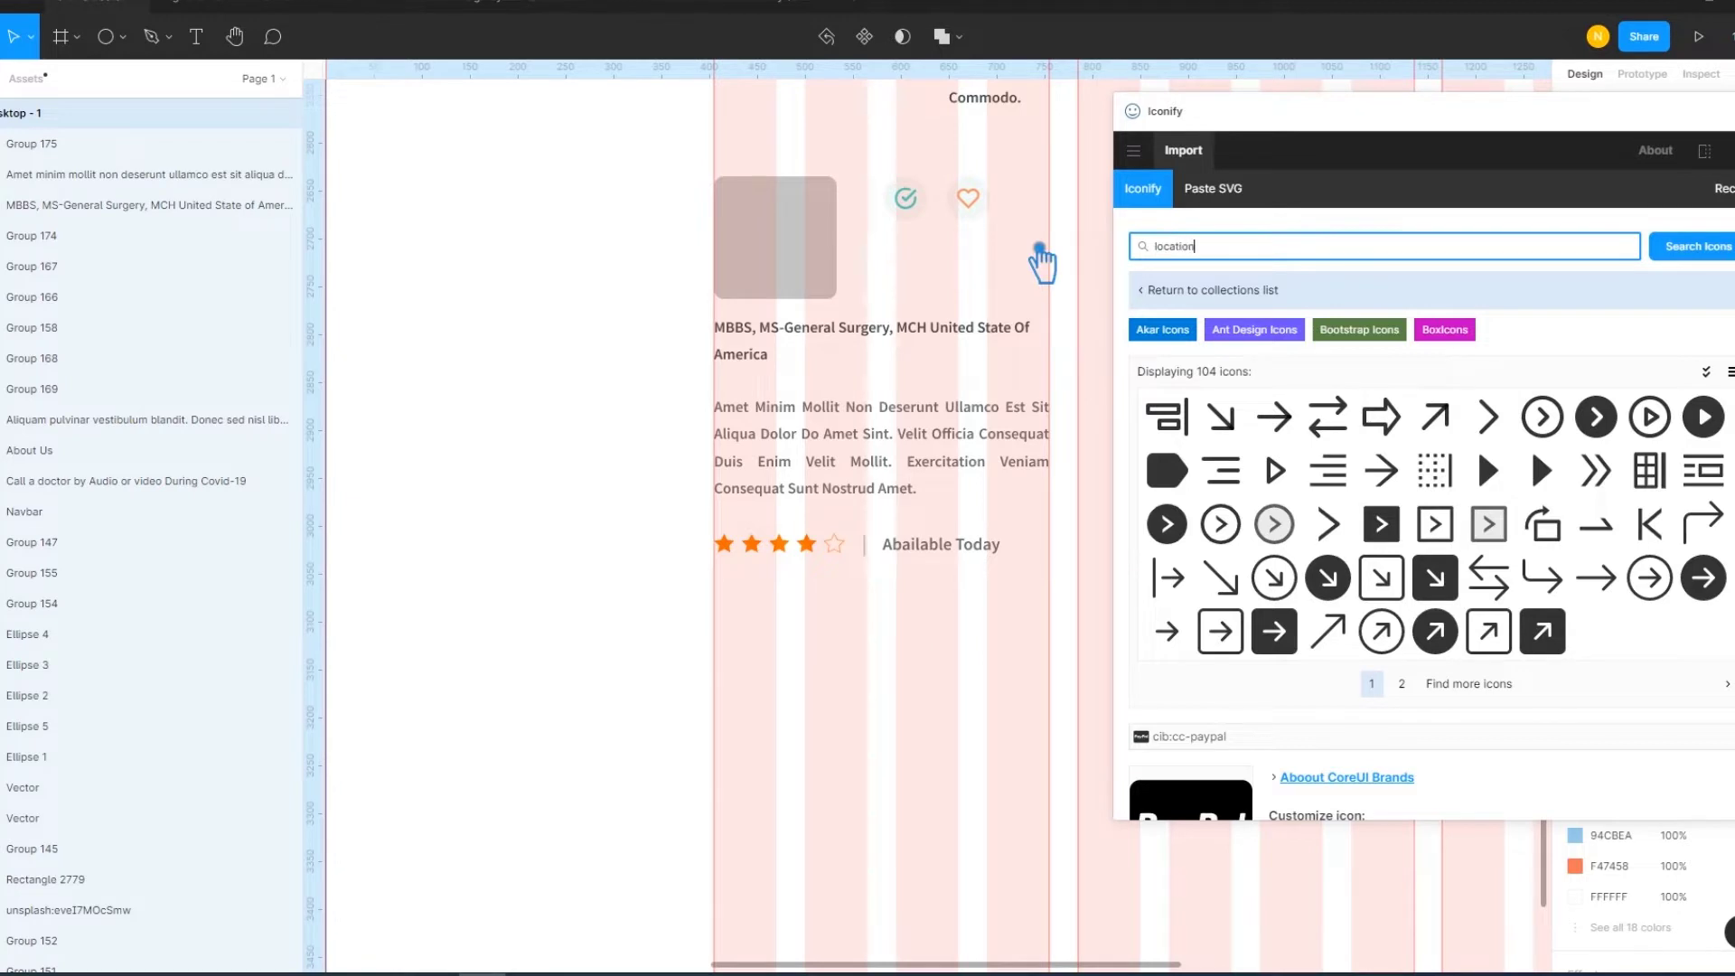
key(Return)
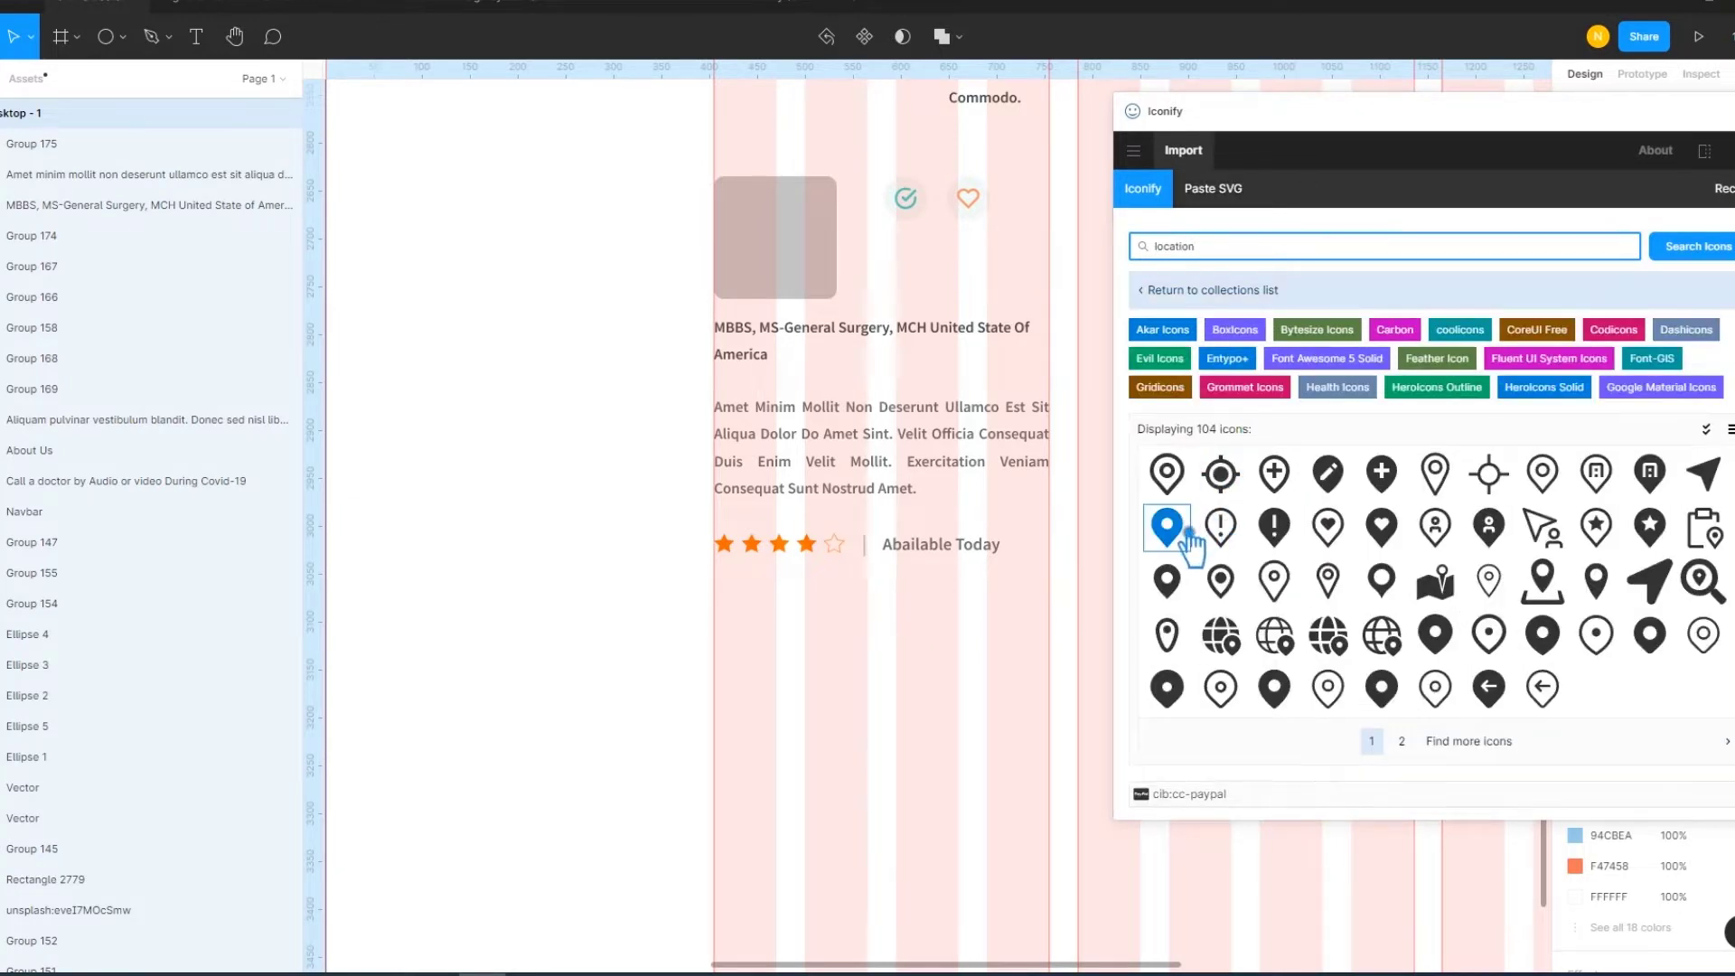
drag(1188, 555, 832, 614)
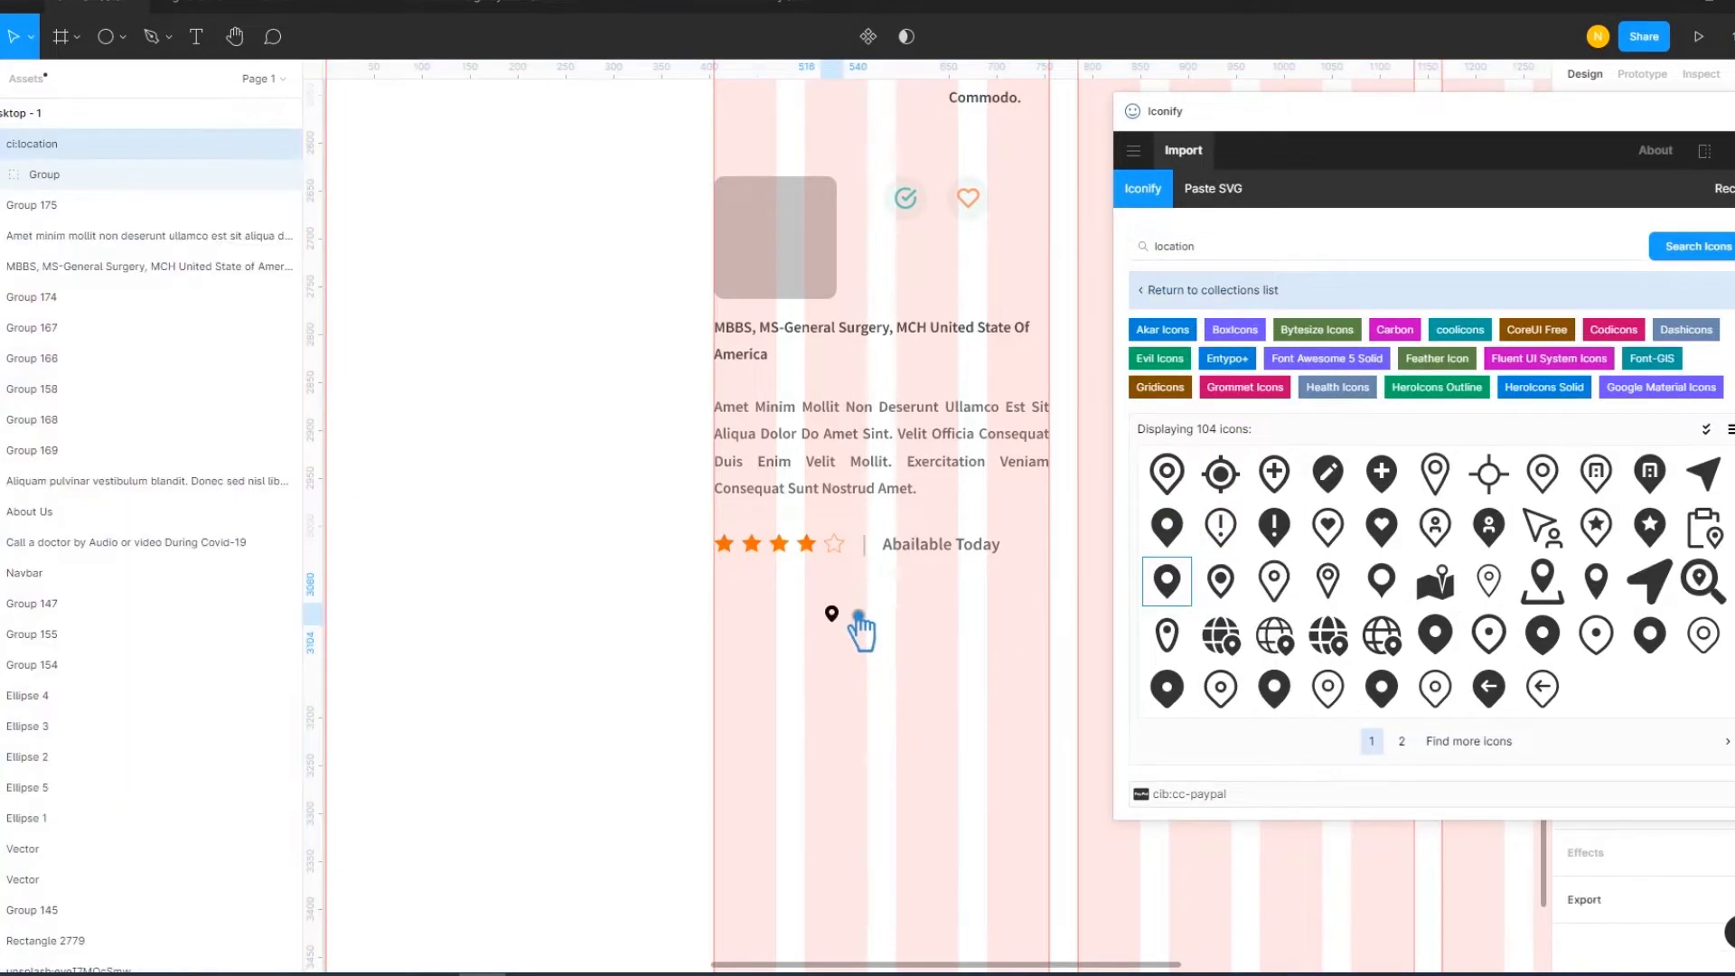
drag(844, 631, 681, 632)
Remove the pin's wrapping frame, place it below the stars and enlarge it slightly
right_click(684, 618)
click(691, 638)
click(549, 655)
mouse_move(682, 615)
mouse_down()
mouse_move(768, 600)
mouse_move(740, 627)
mouse_up()
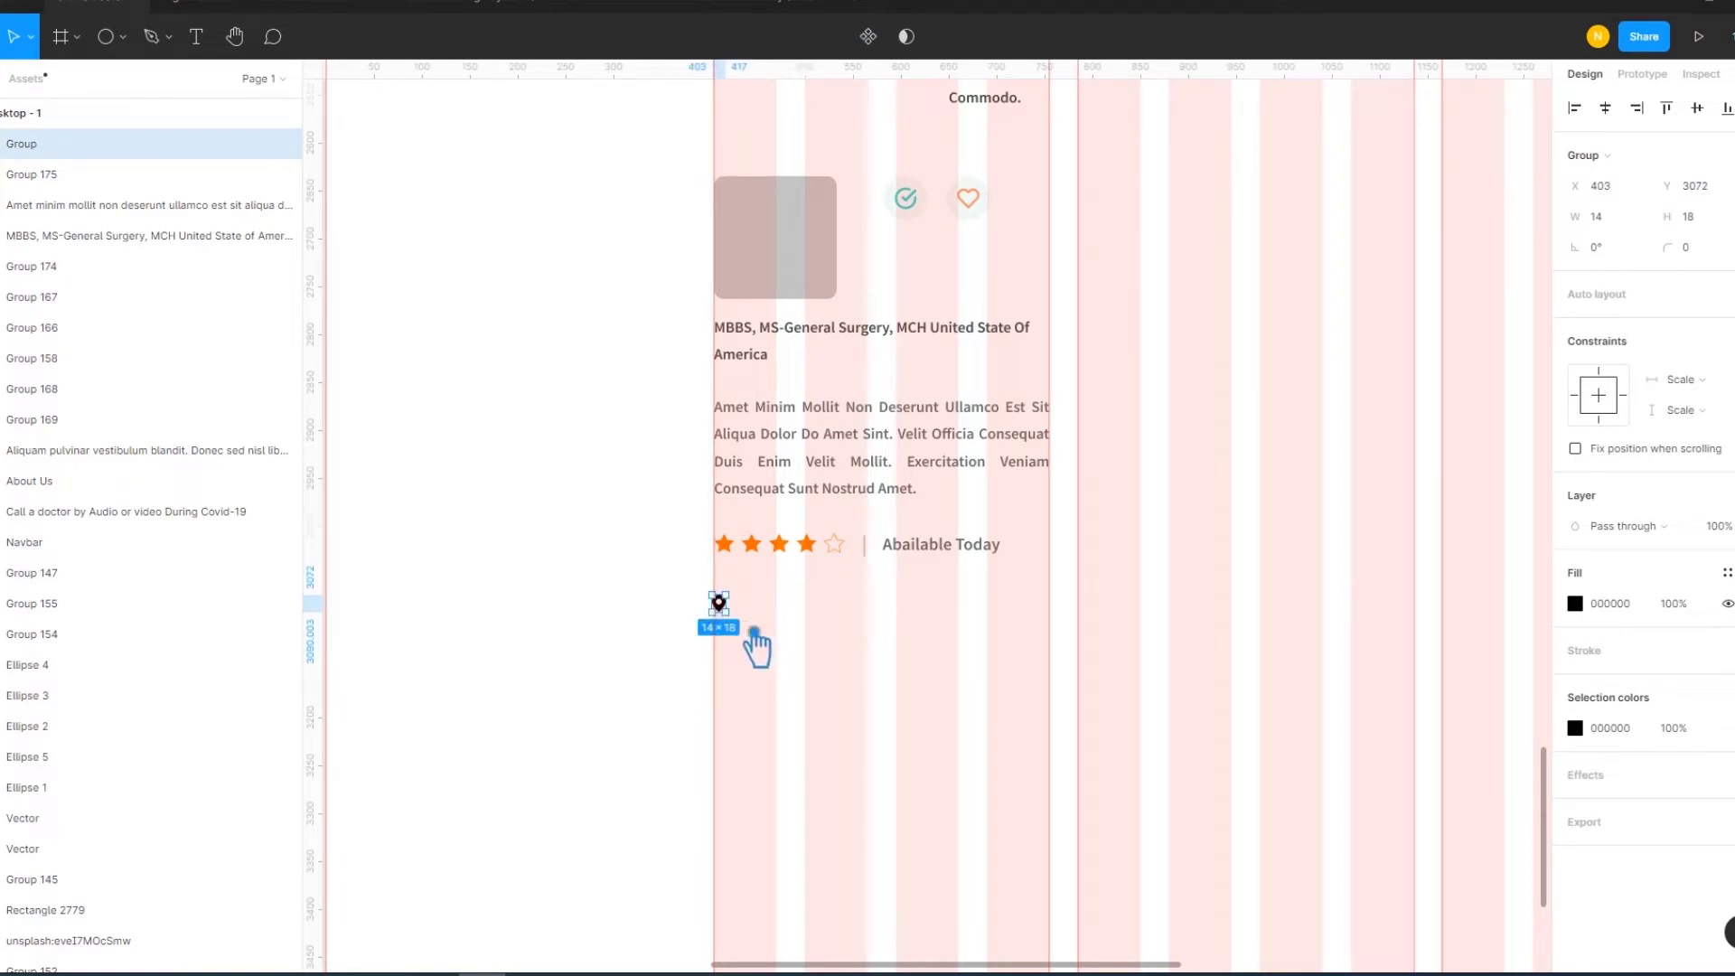
click(777, 657)
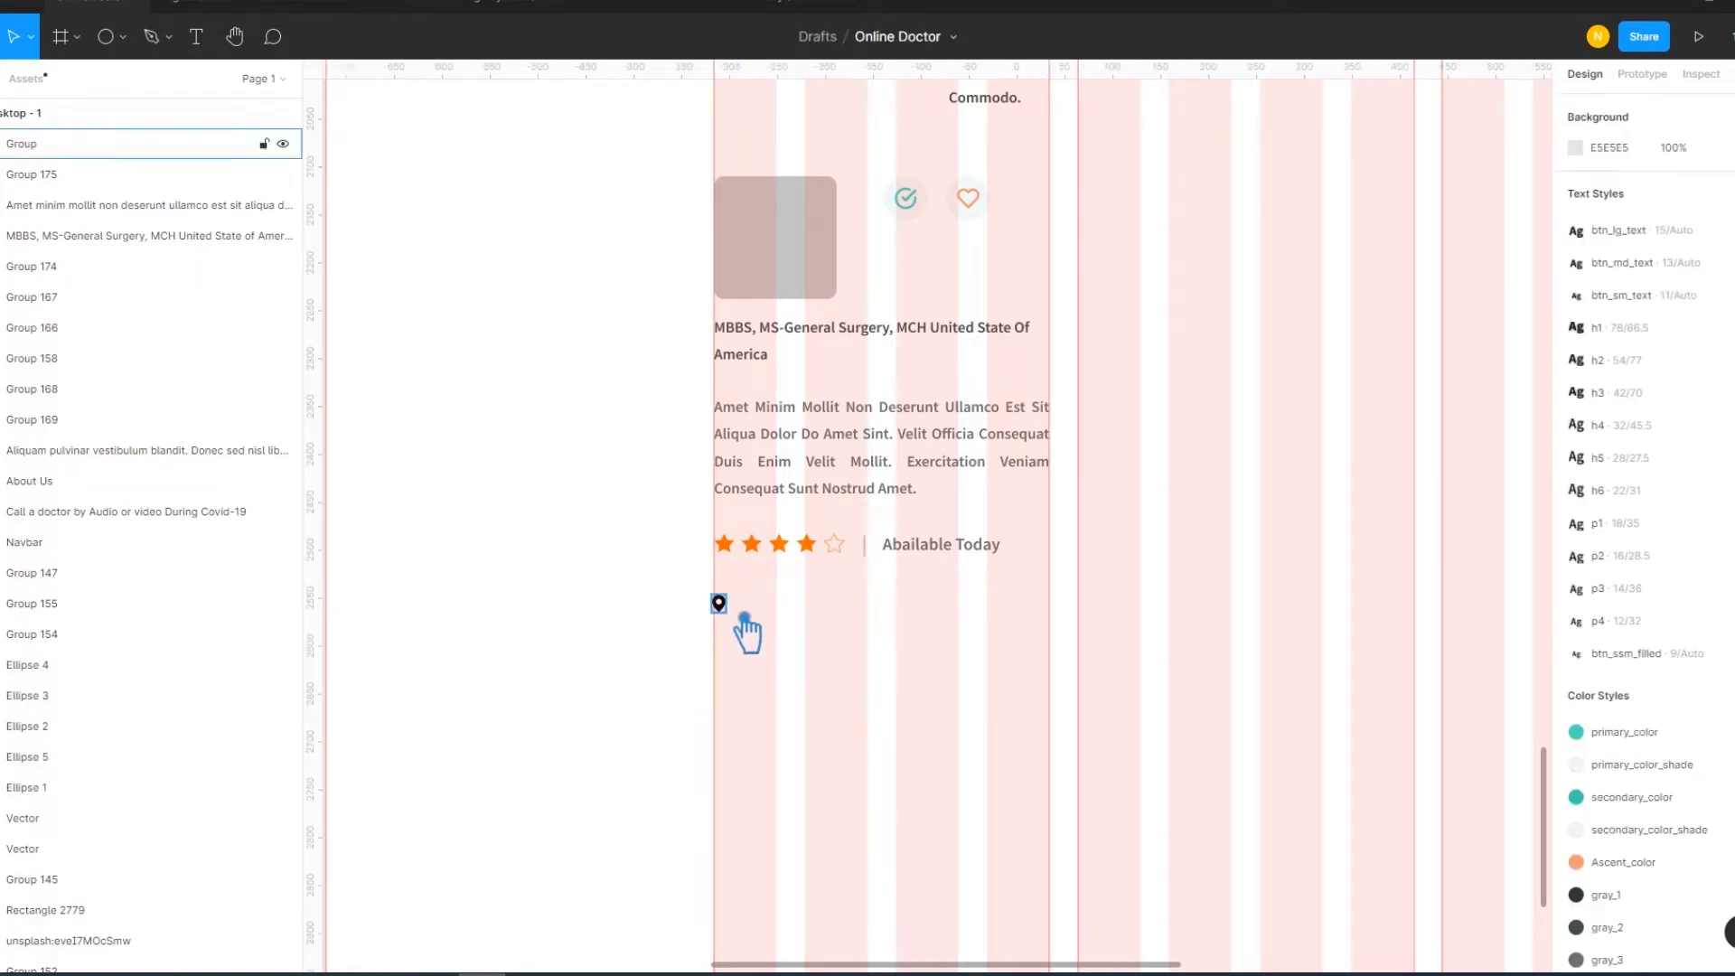
click(746, 631)
drag(747, 629, 749, 631)
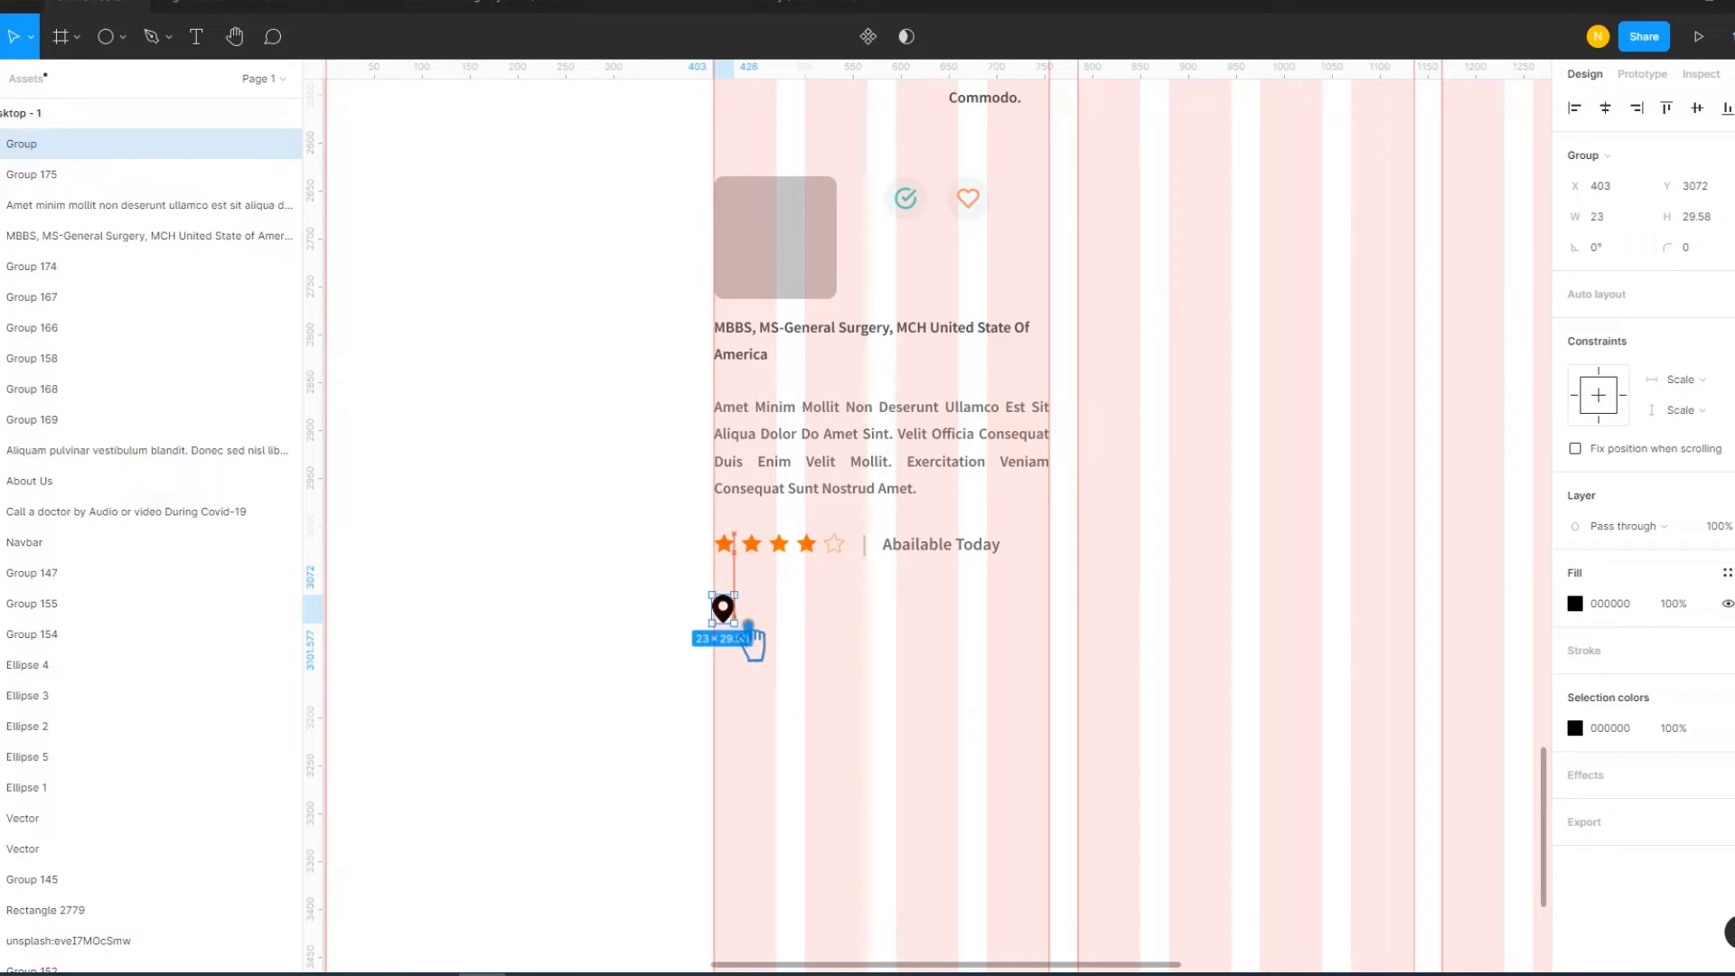
click(804, 649)
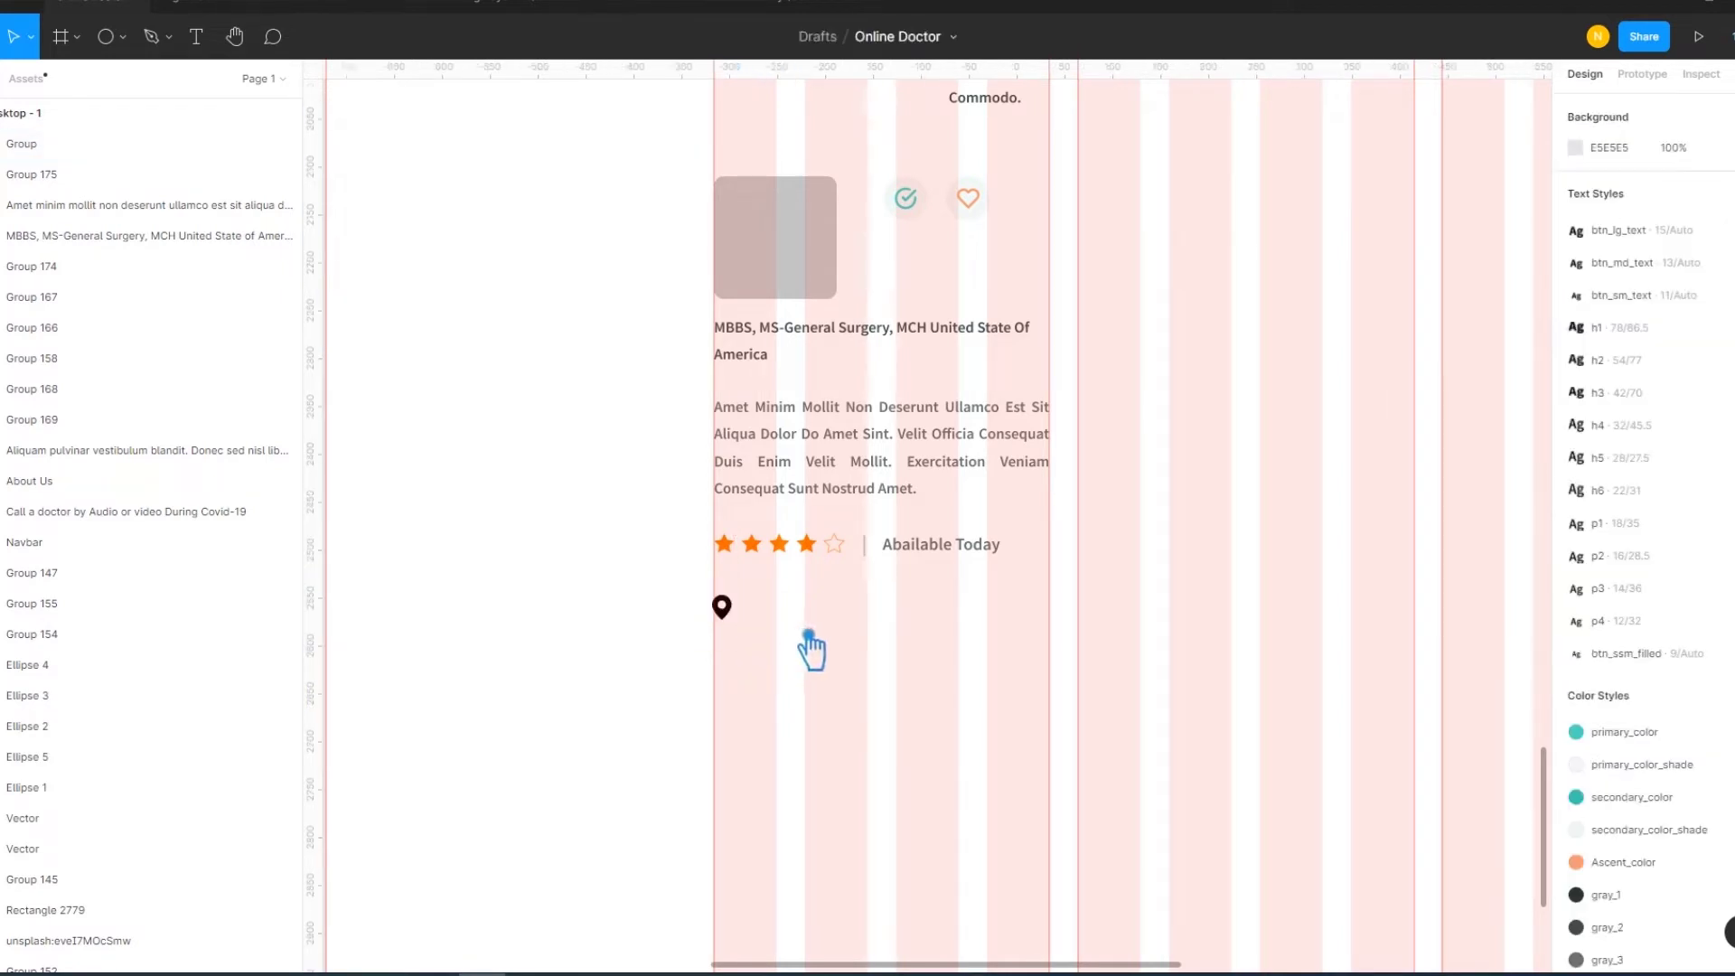
Create a text layer beside the pin and fill it with a Content Reel US full address
click(196, 36)
click(769, 622)
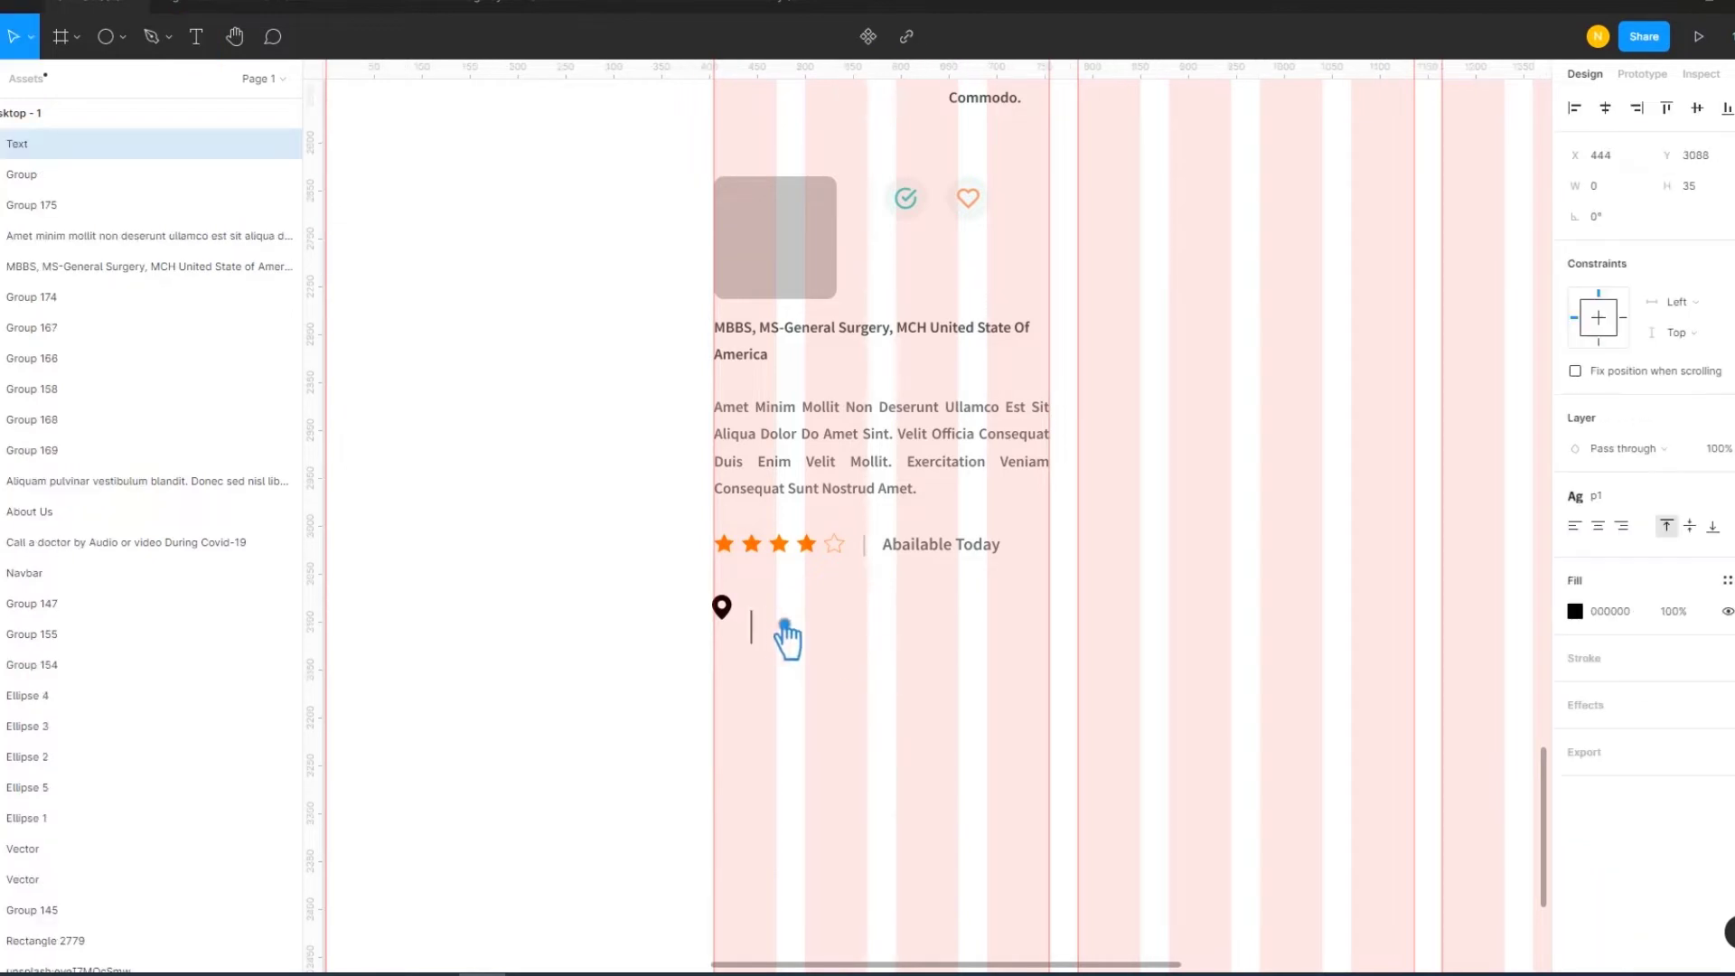
right_click(749, 630)
mouse_move(773, 773)
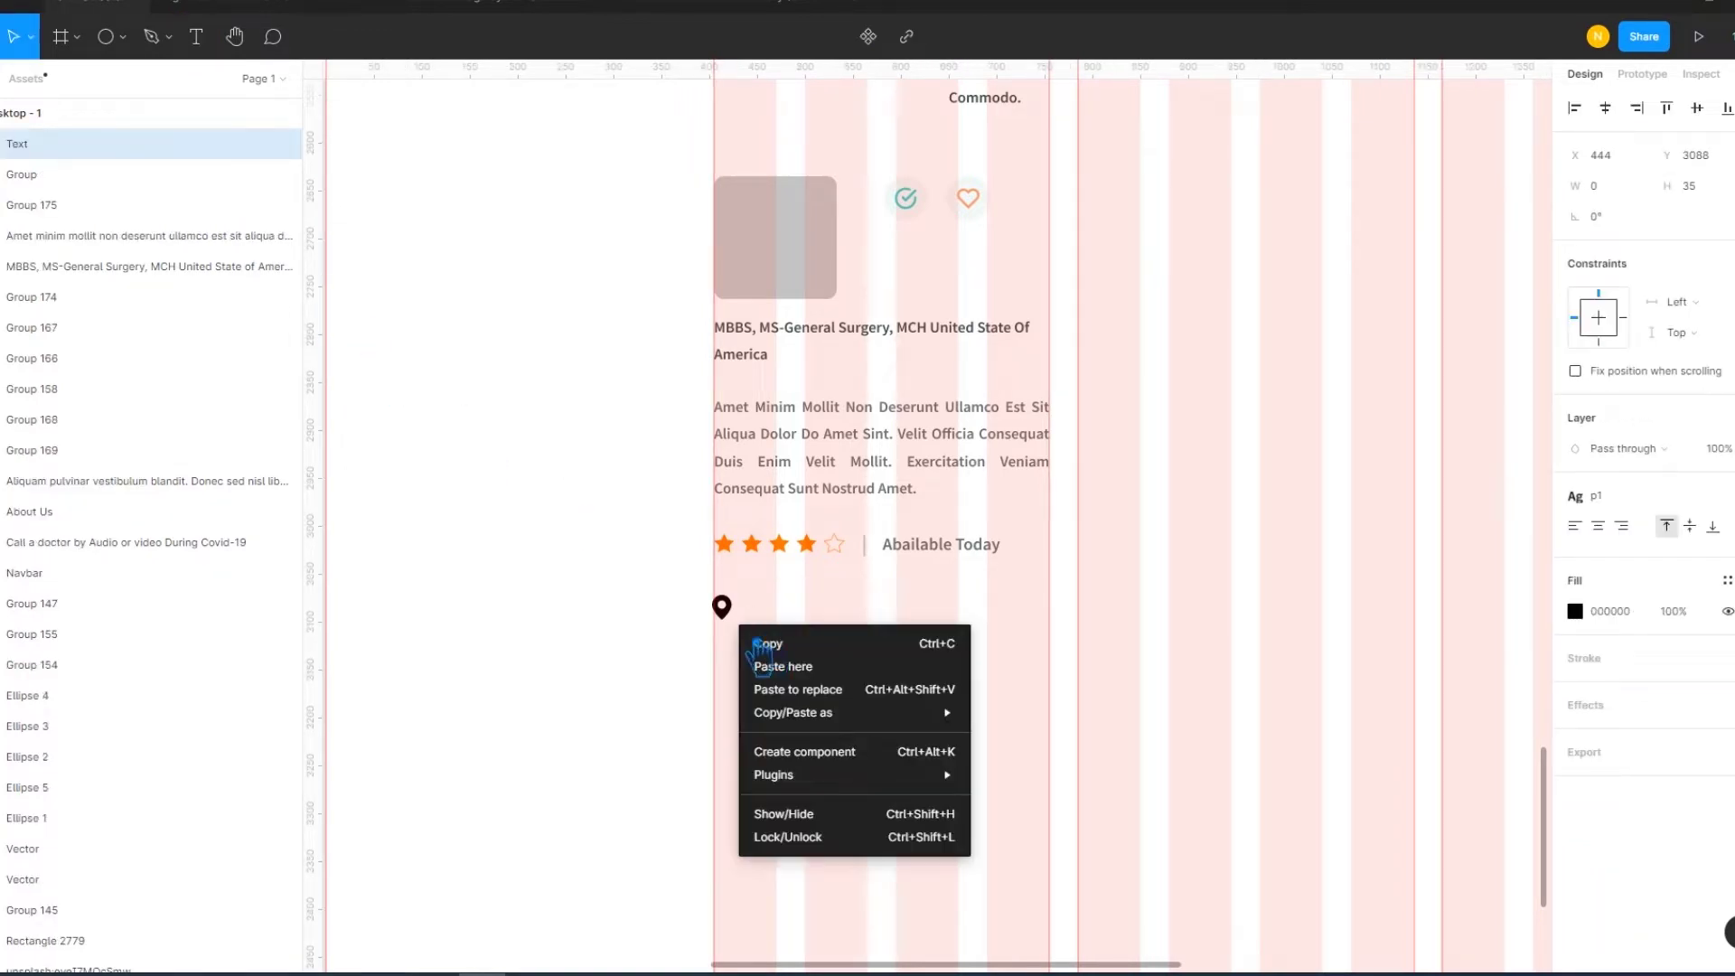
click(1097, 339)
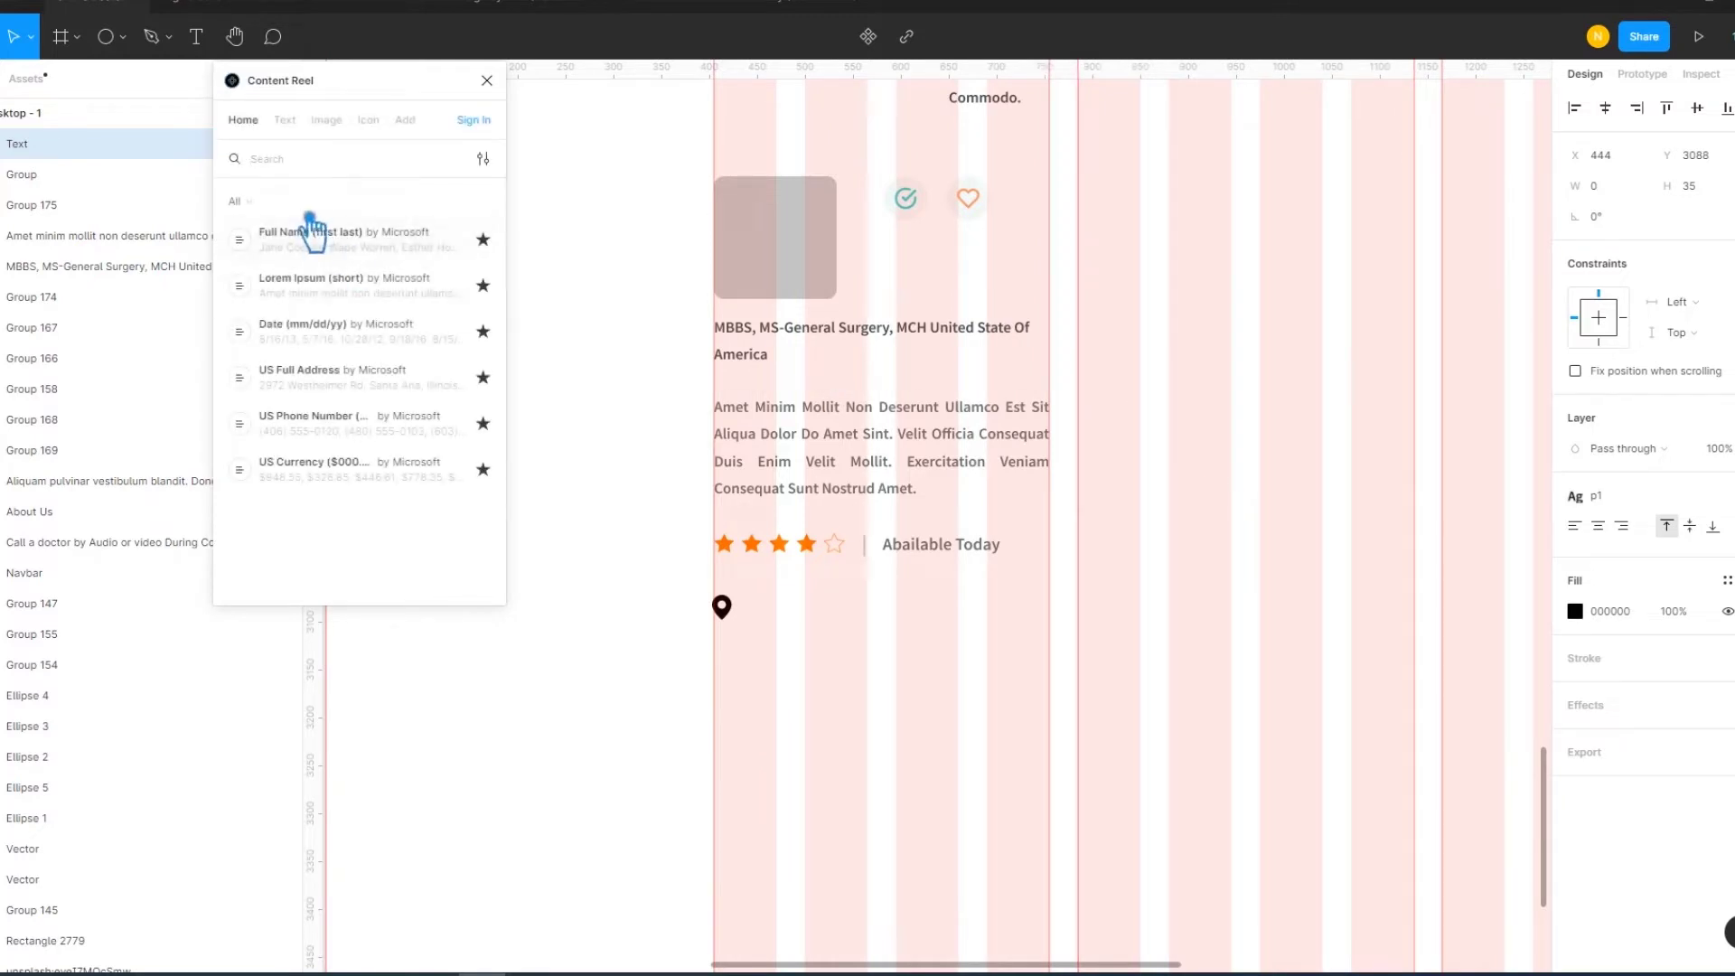
click(340, 378)
click(469, 578)
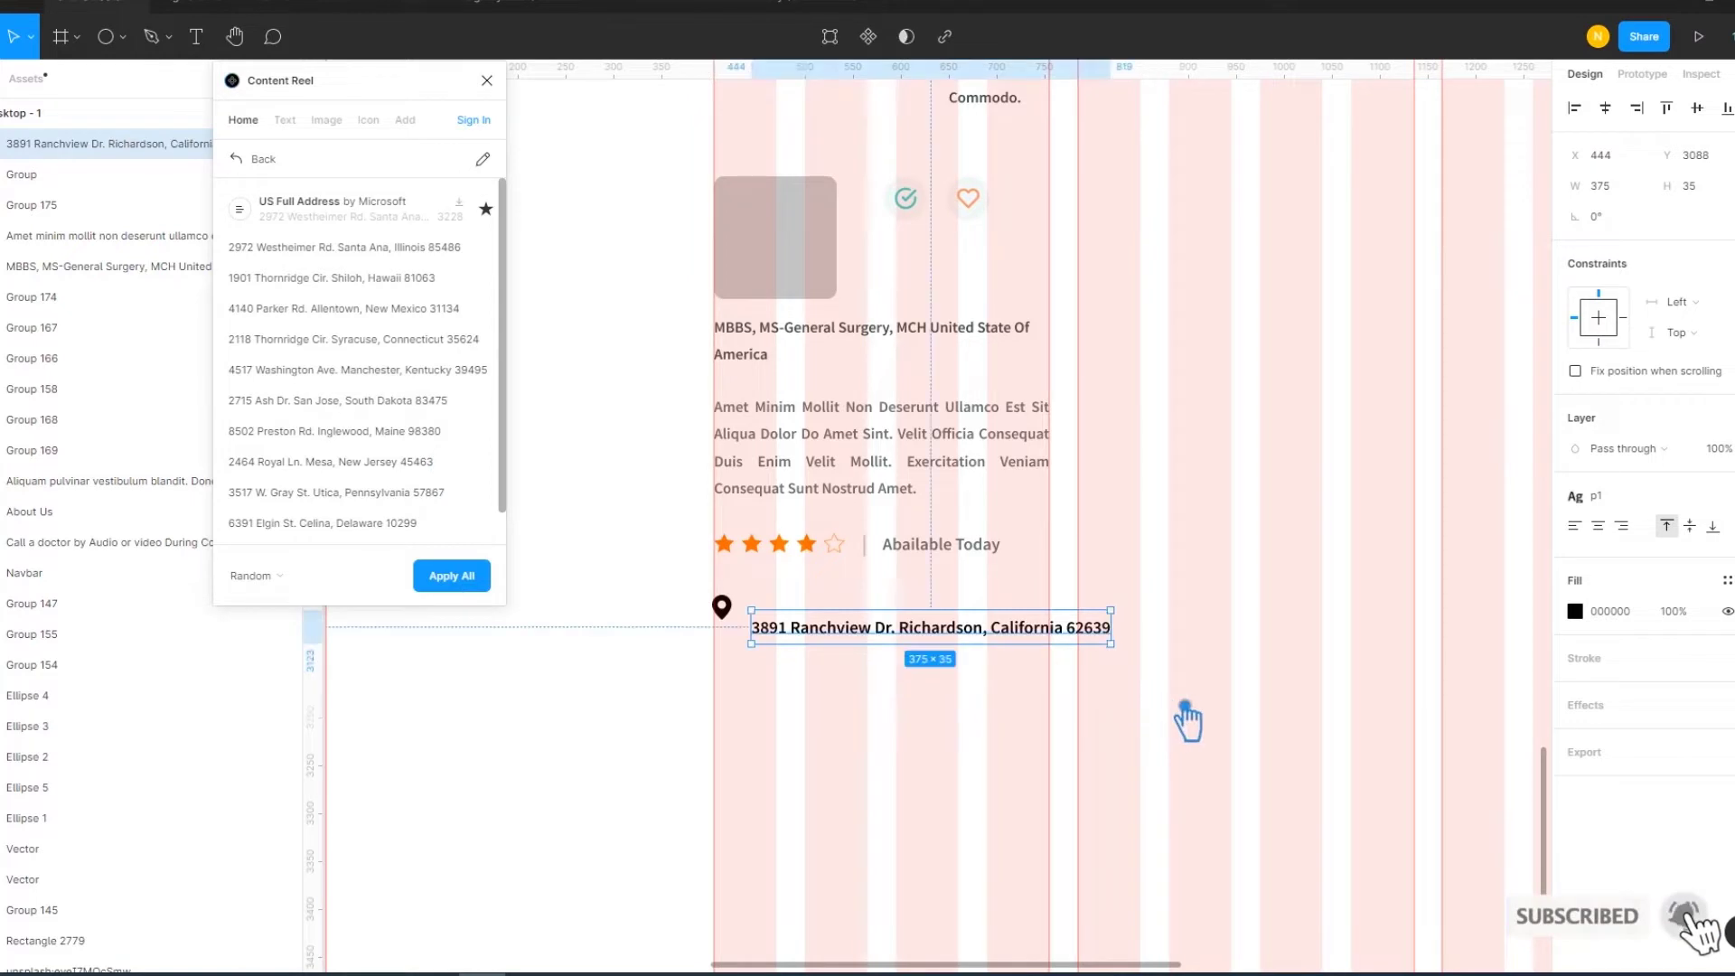
click(452, 583)
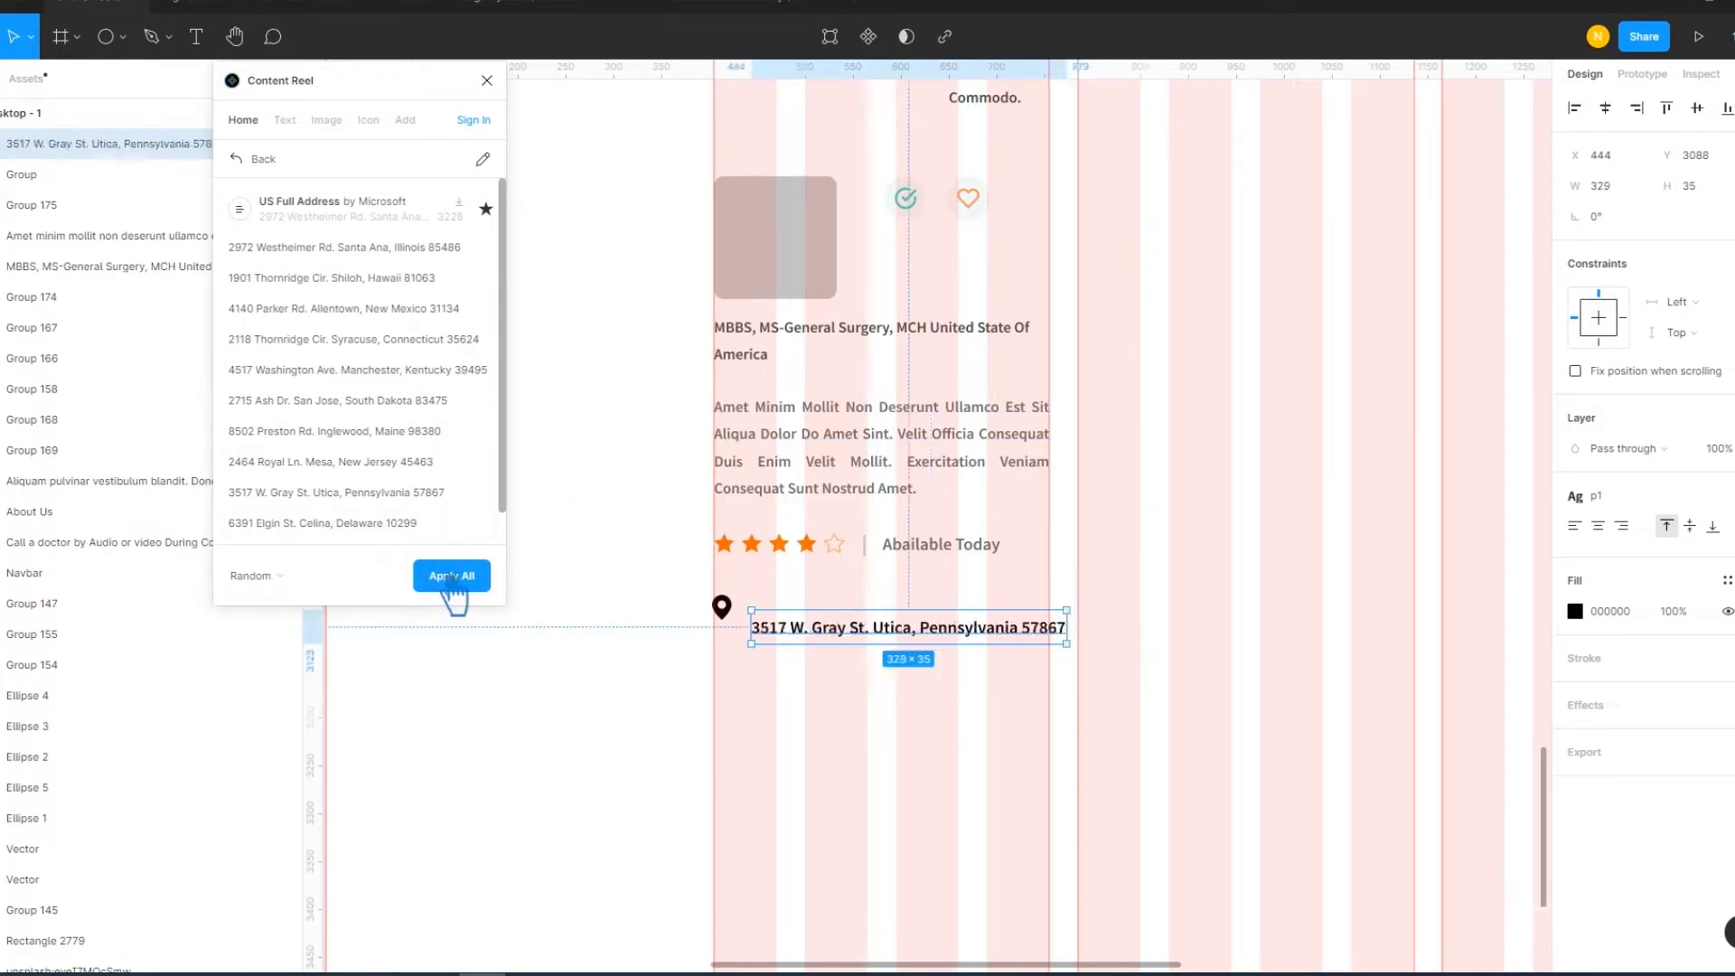
Close Content Reel and move the address text up level with the location pin
click(1247, 578)
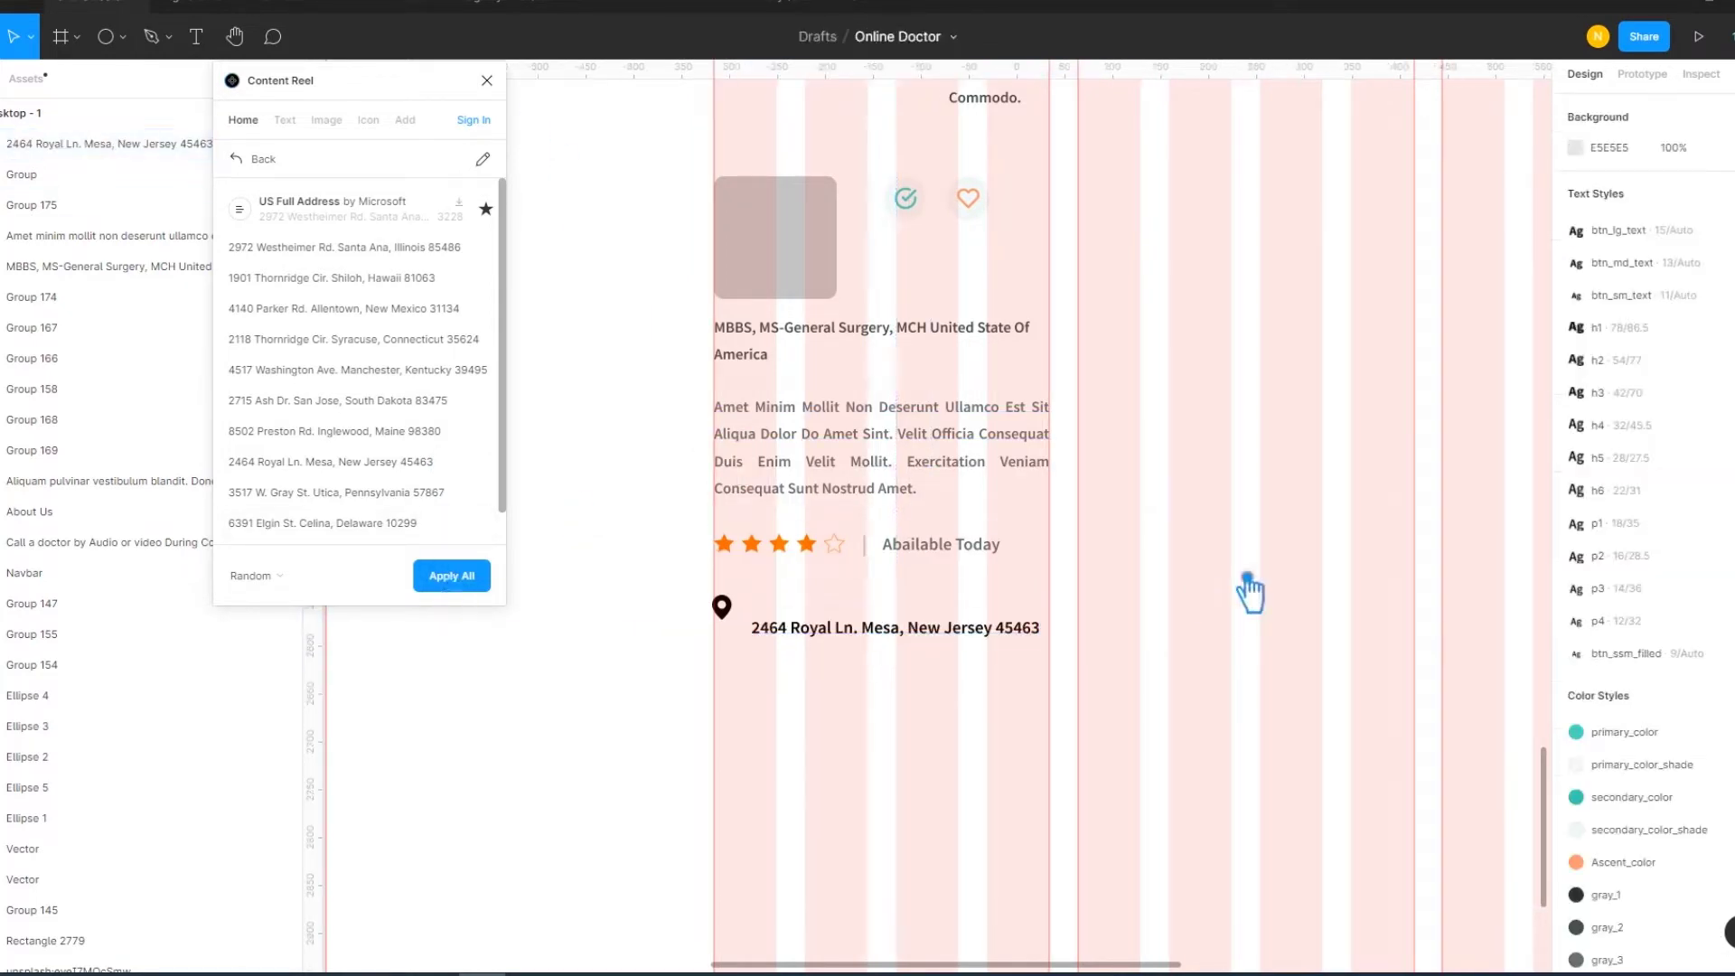
click(489, 80)
drag(873, 645, 872, 626)
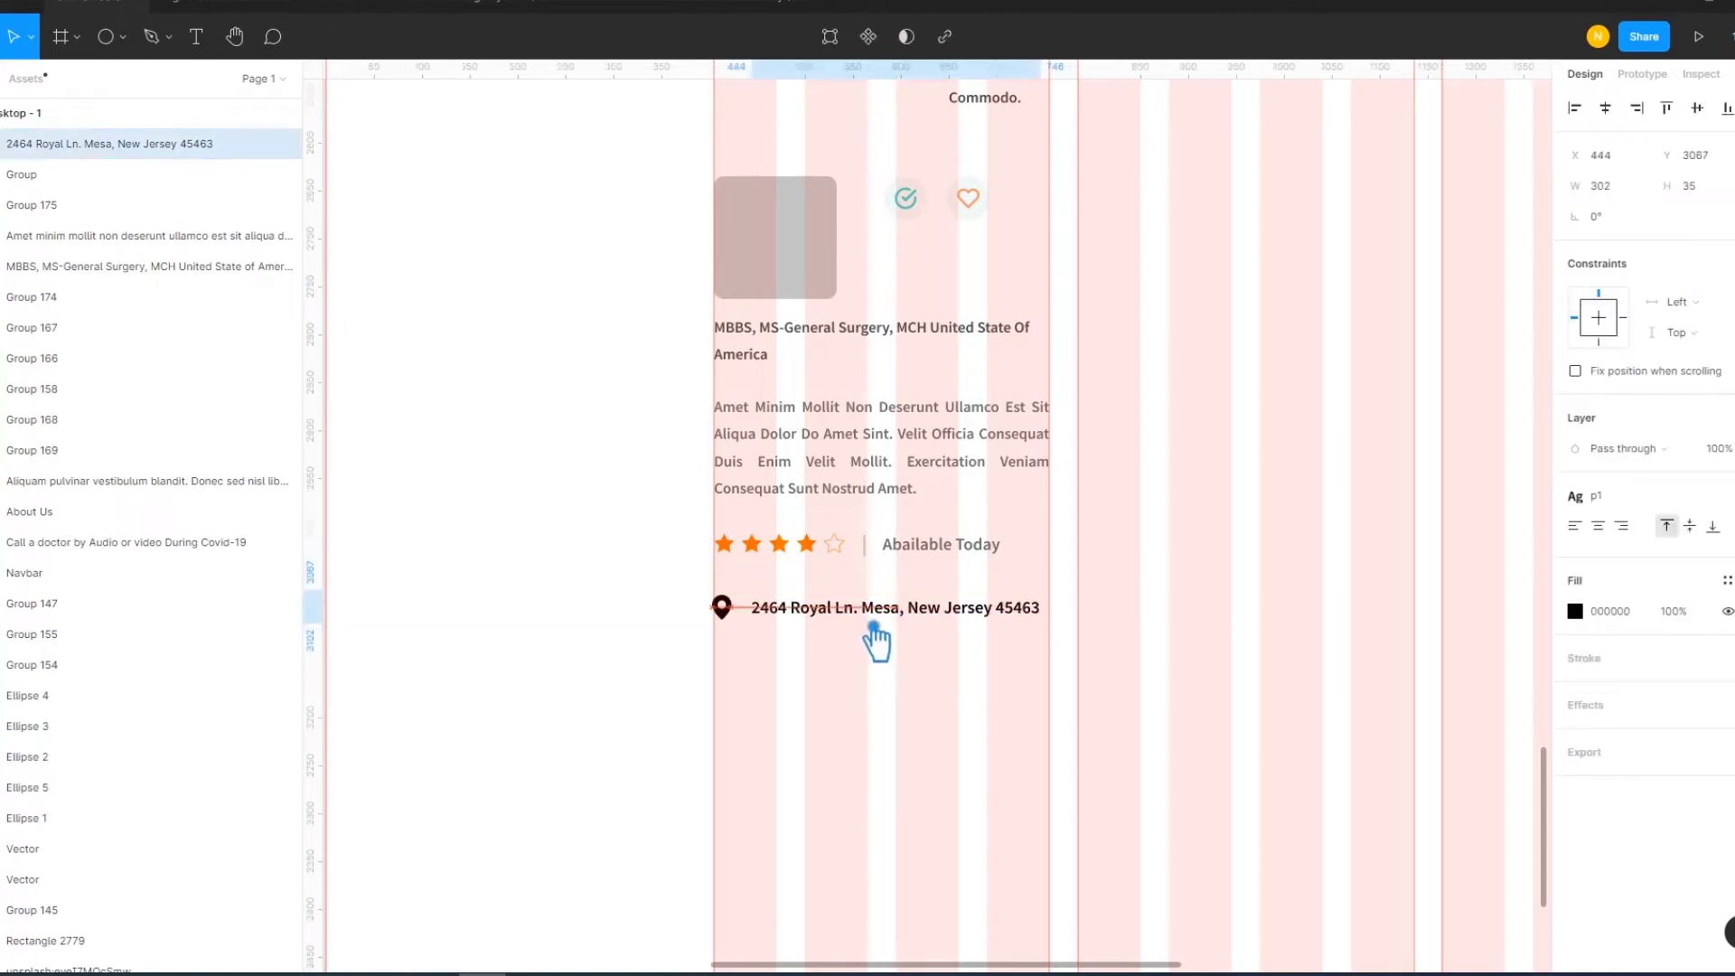
shift+click(728, 616)
text(15)
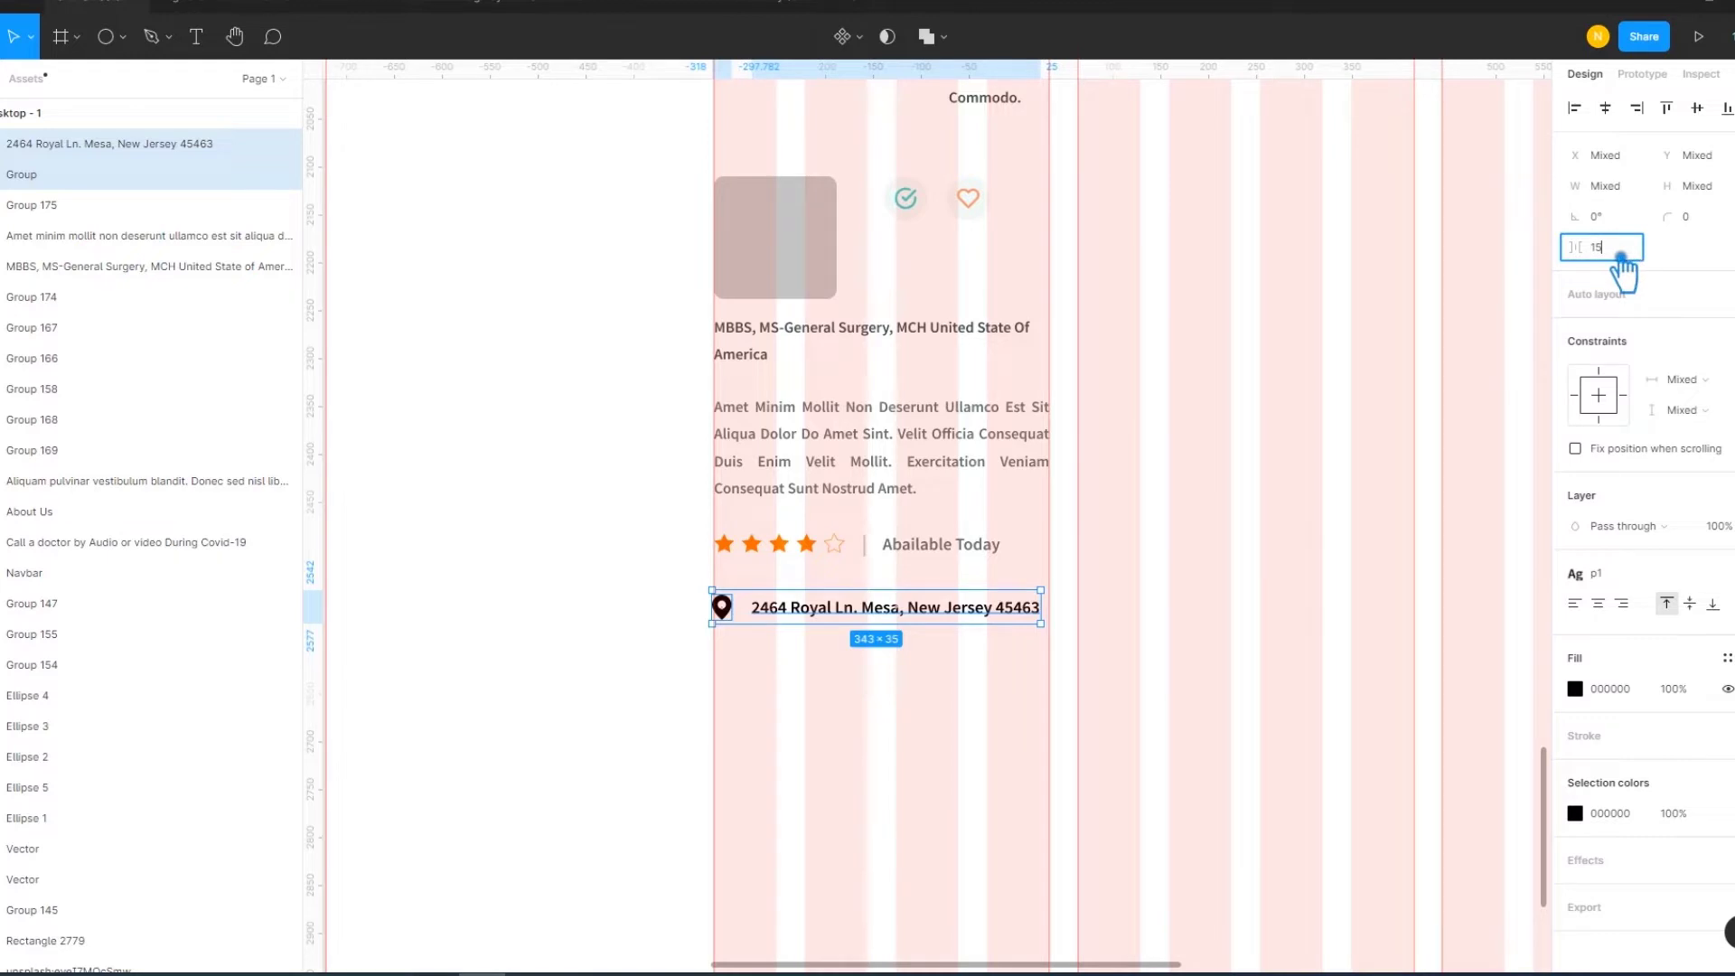
Set 15 px spacing between pin and address and colour them with the gray_3 style
key(Return)
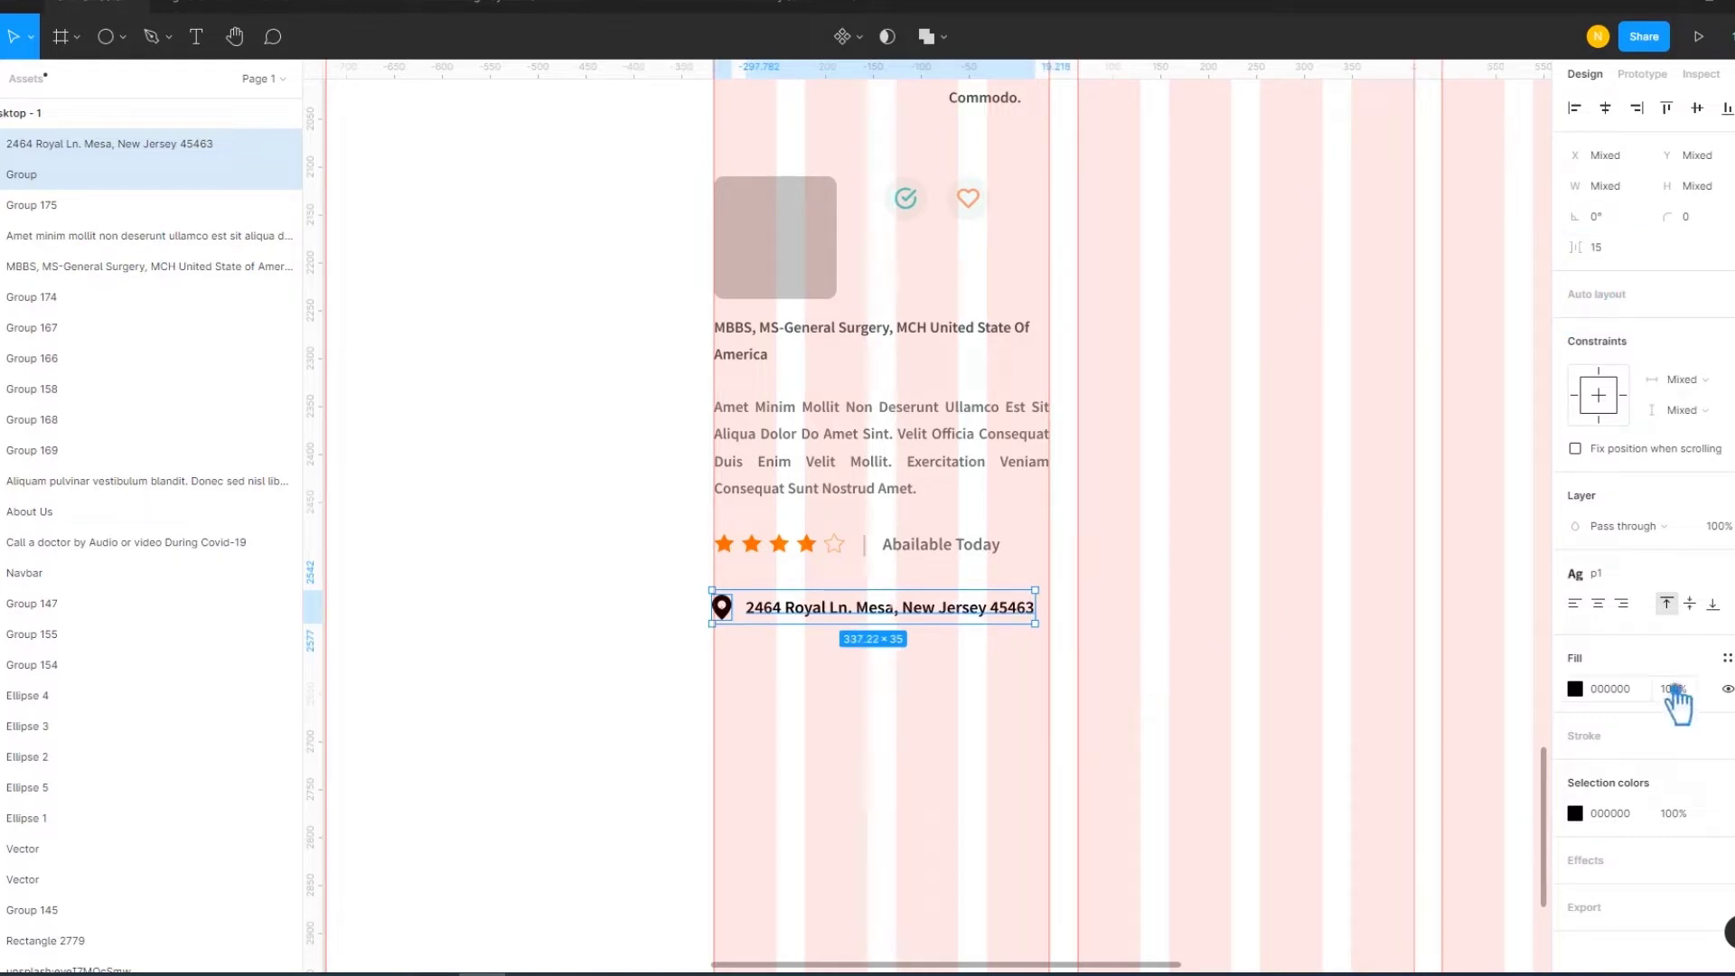
click(1695, 574)
click(1725, 659)
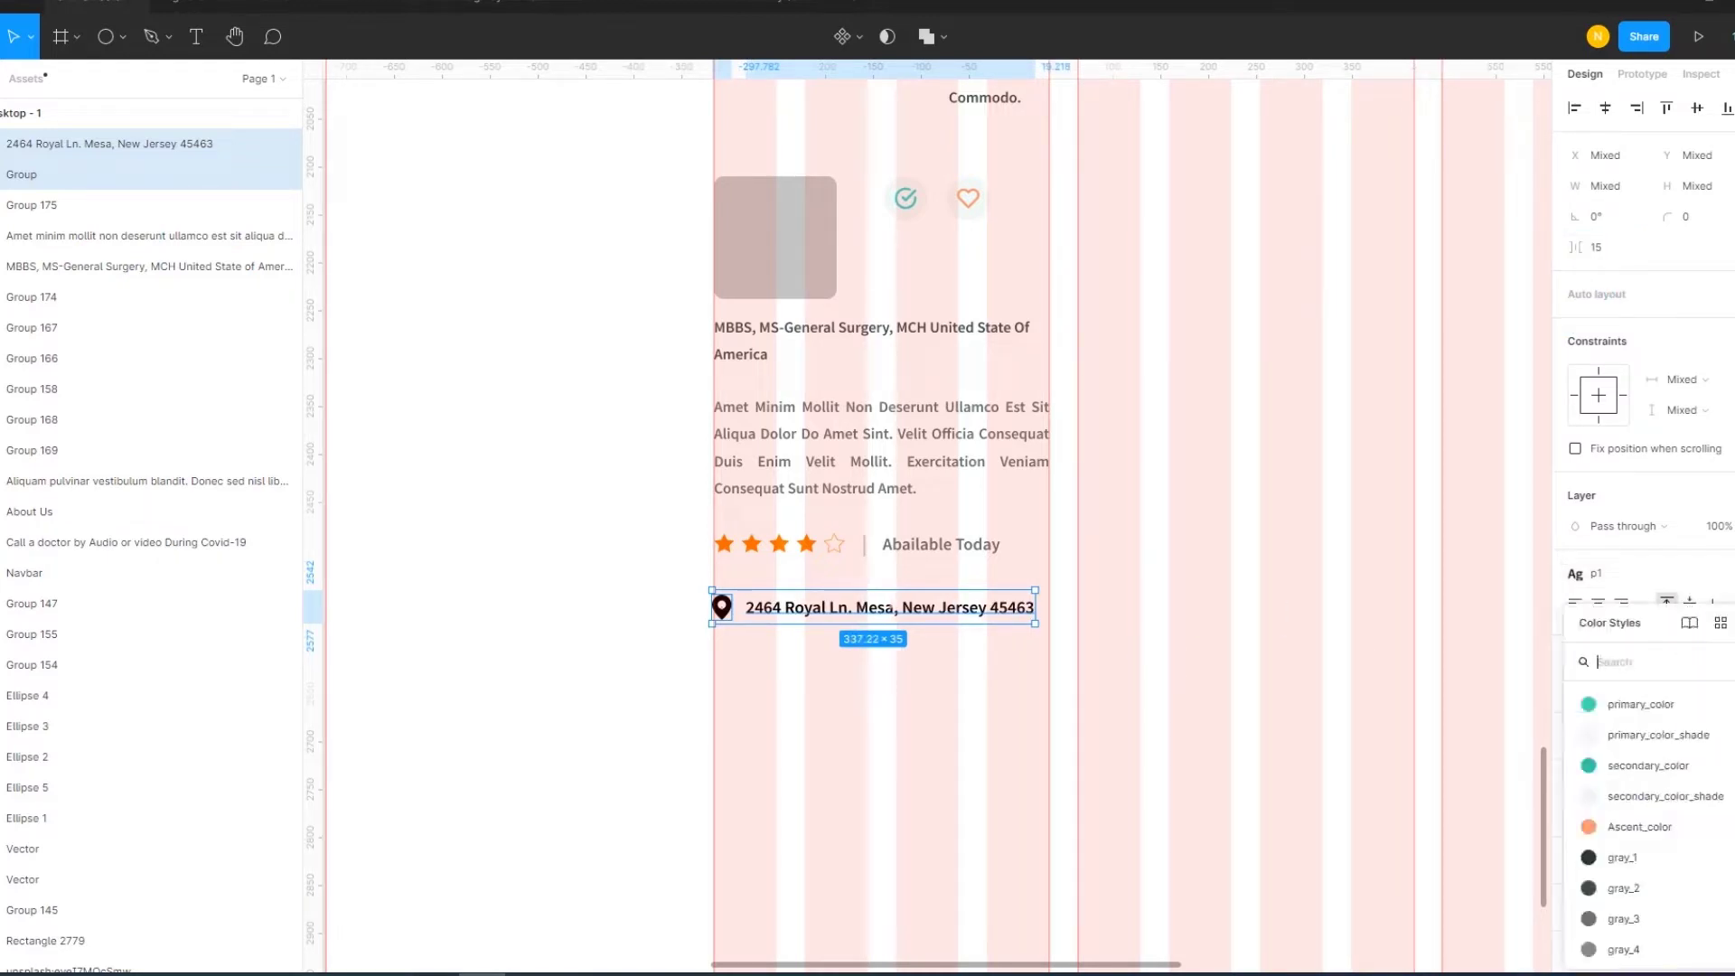
click(1643, 920)
click(1241, 694)
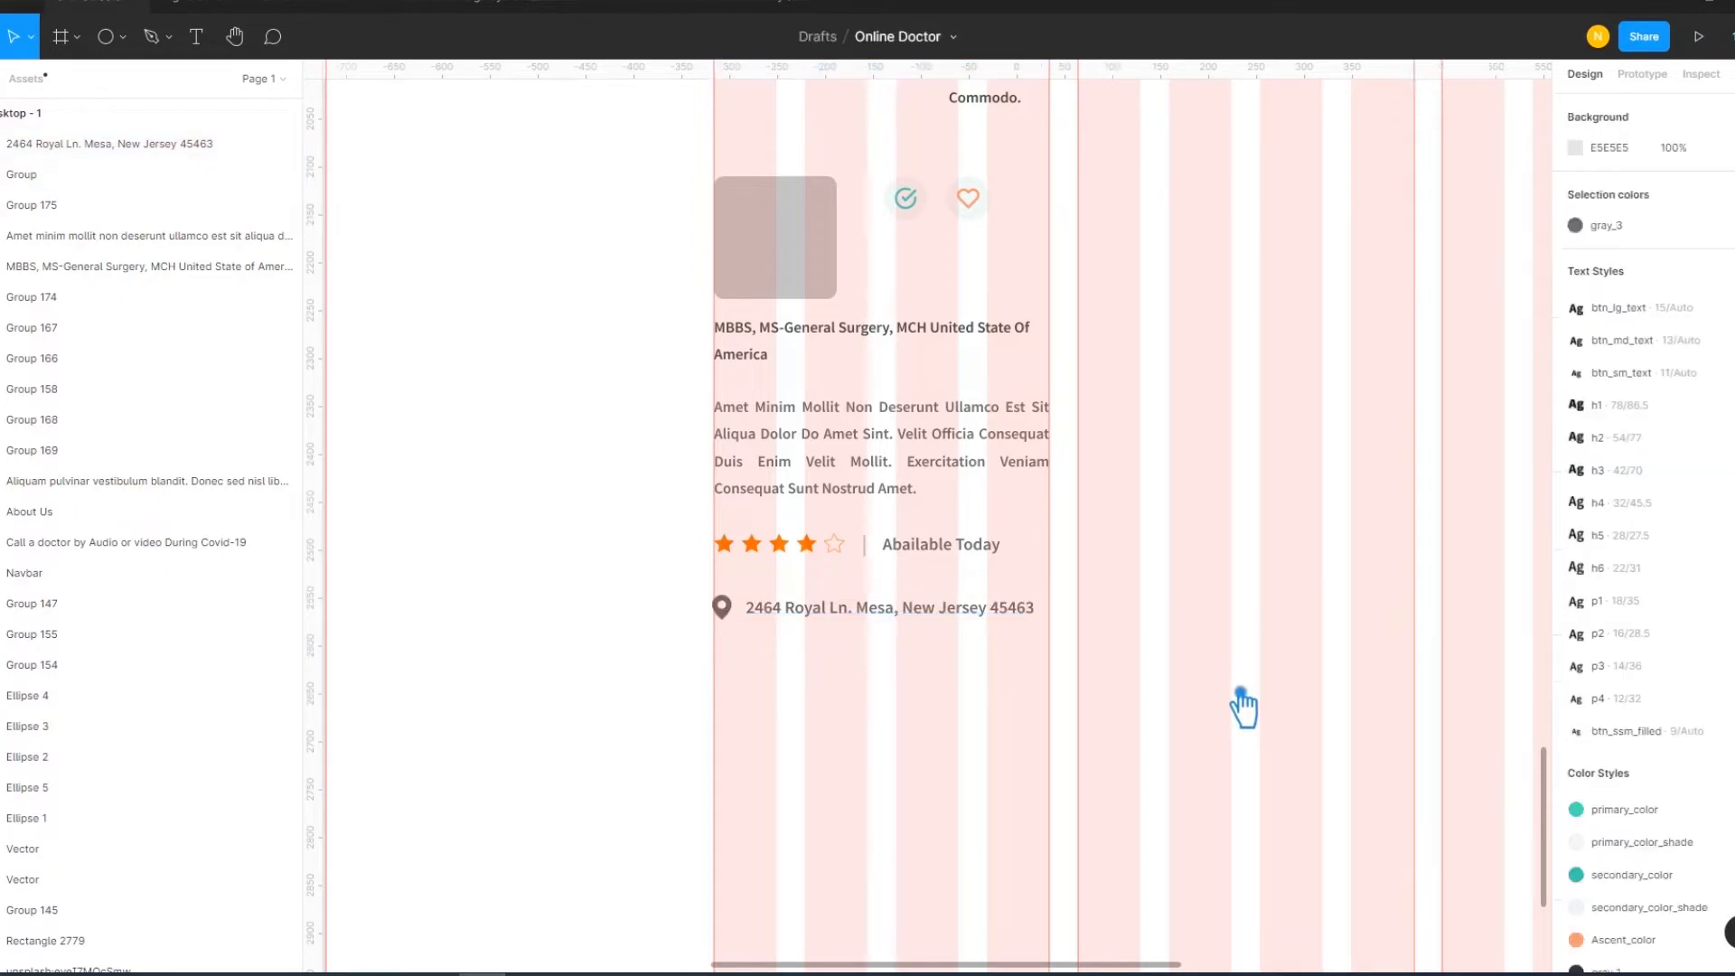
Group the pin and address together into one location row
click(730, 616)
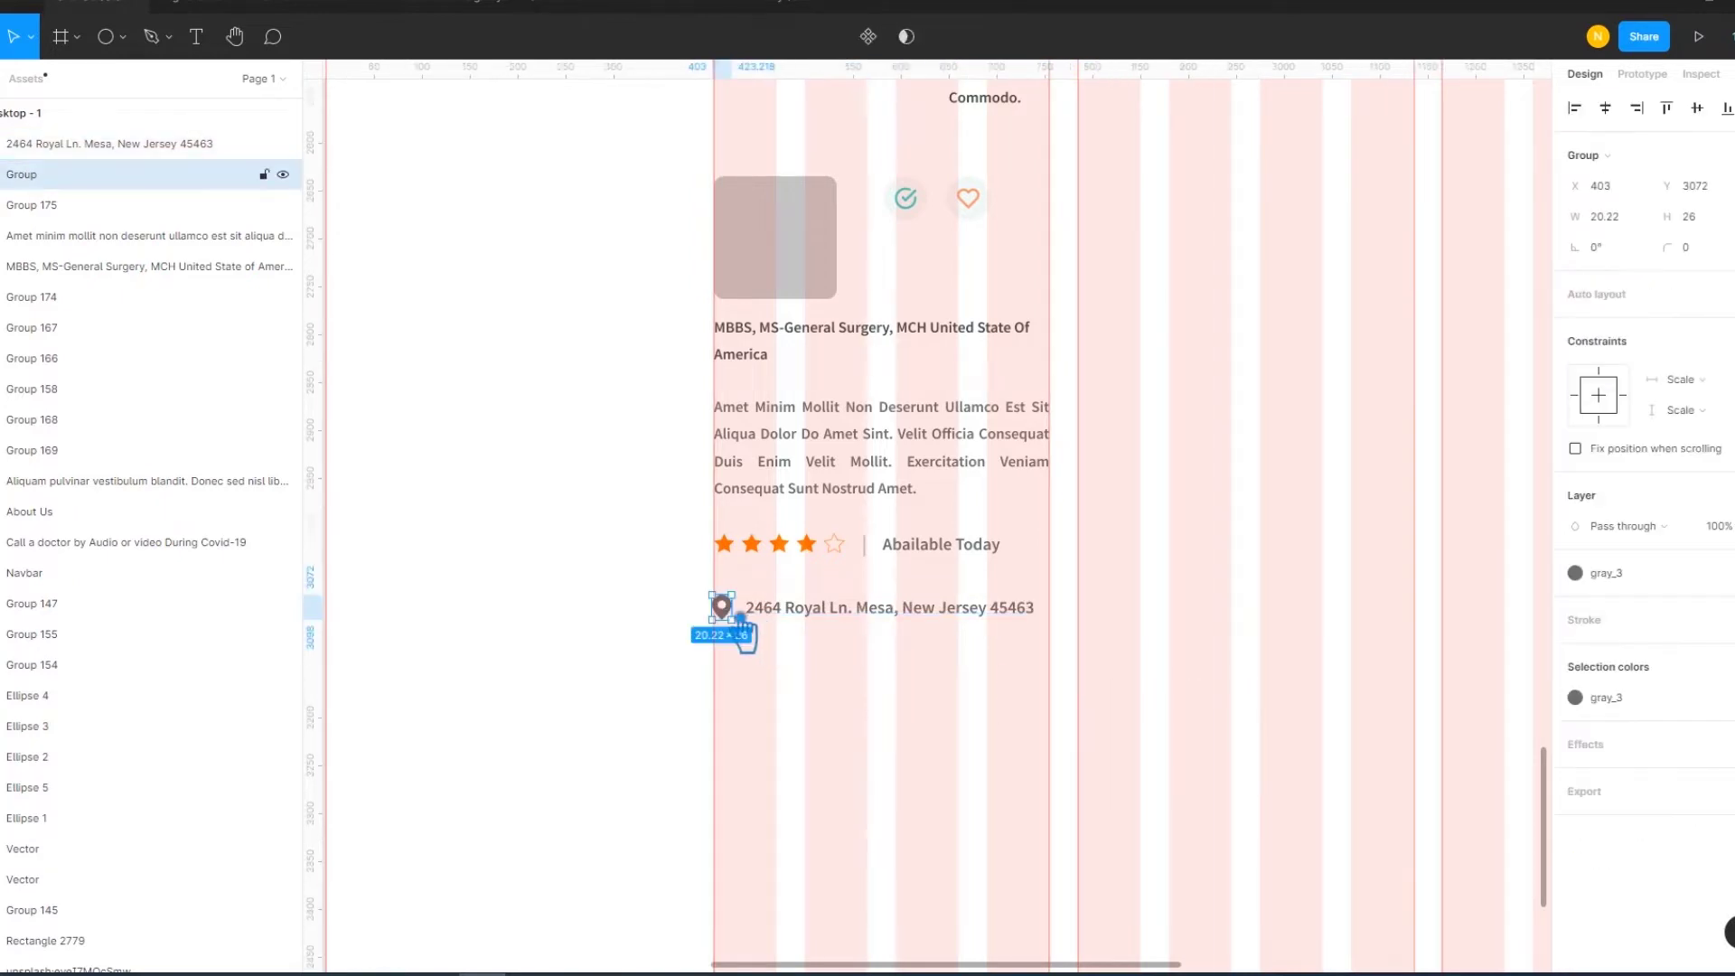
click(1115, 655)
drag(1092, 699, 687, 168)
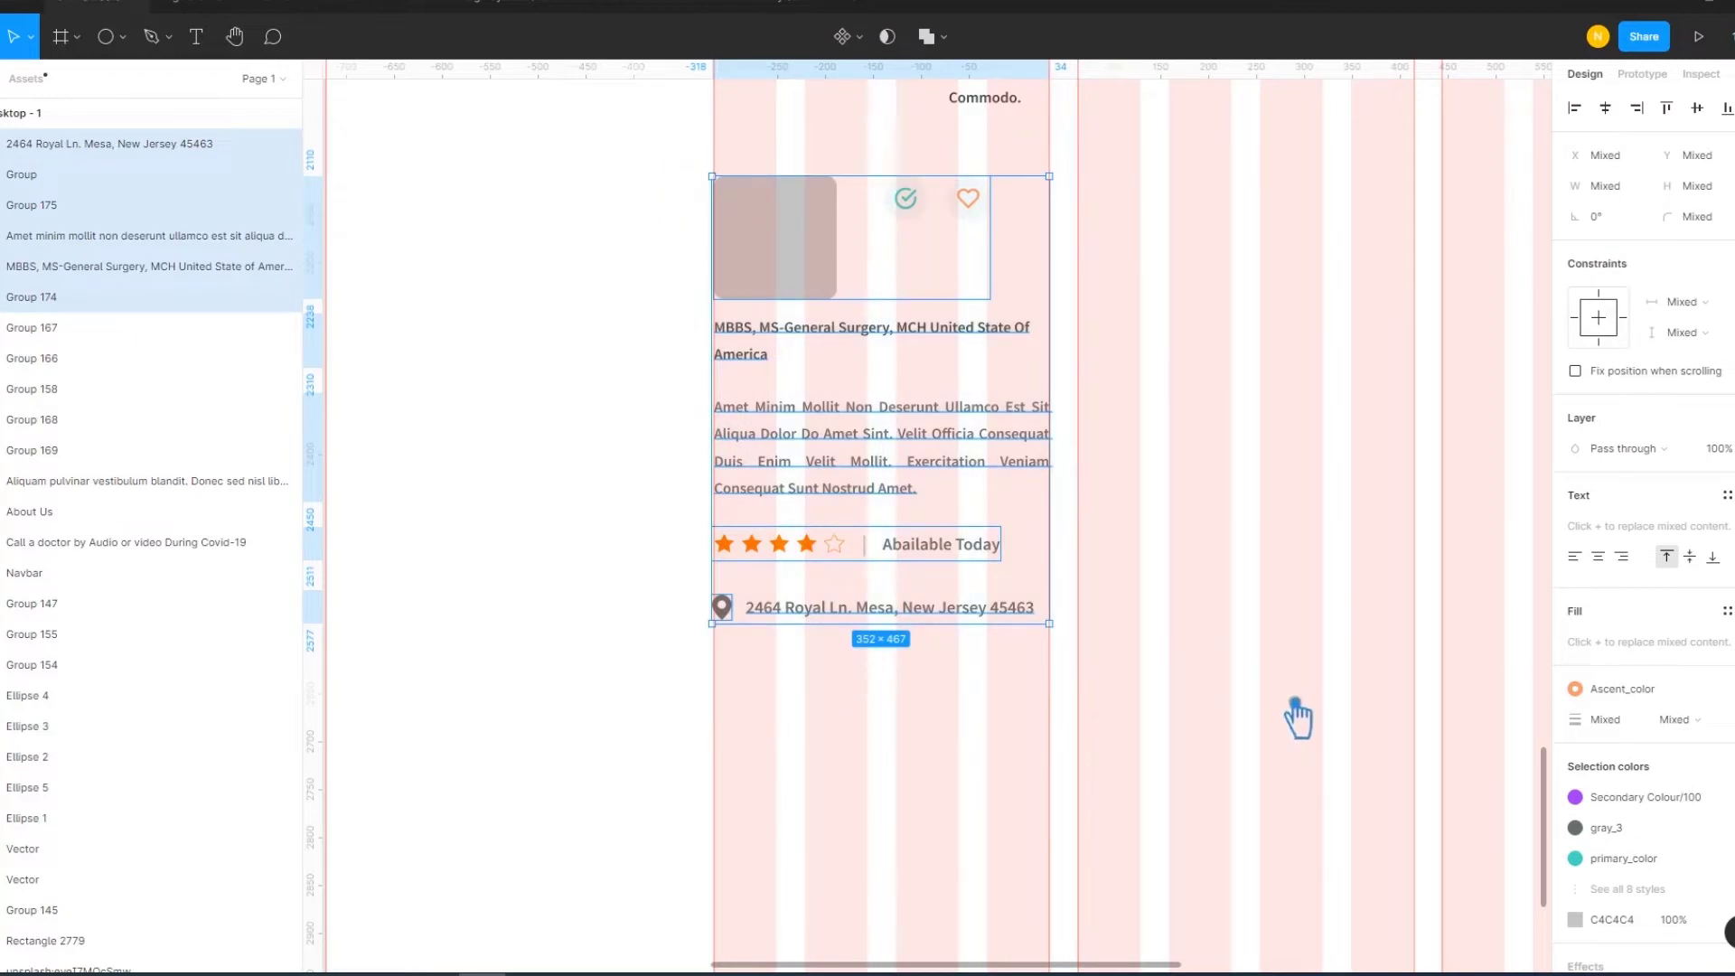
drag(1152, 710, 691, 585)
key(ctrl+g)
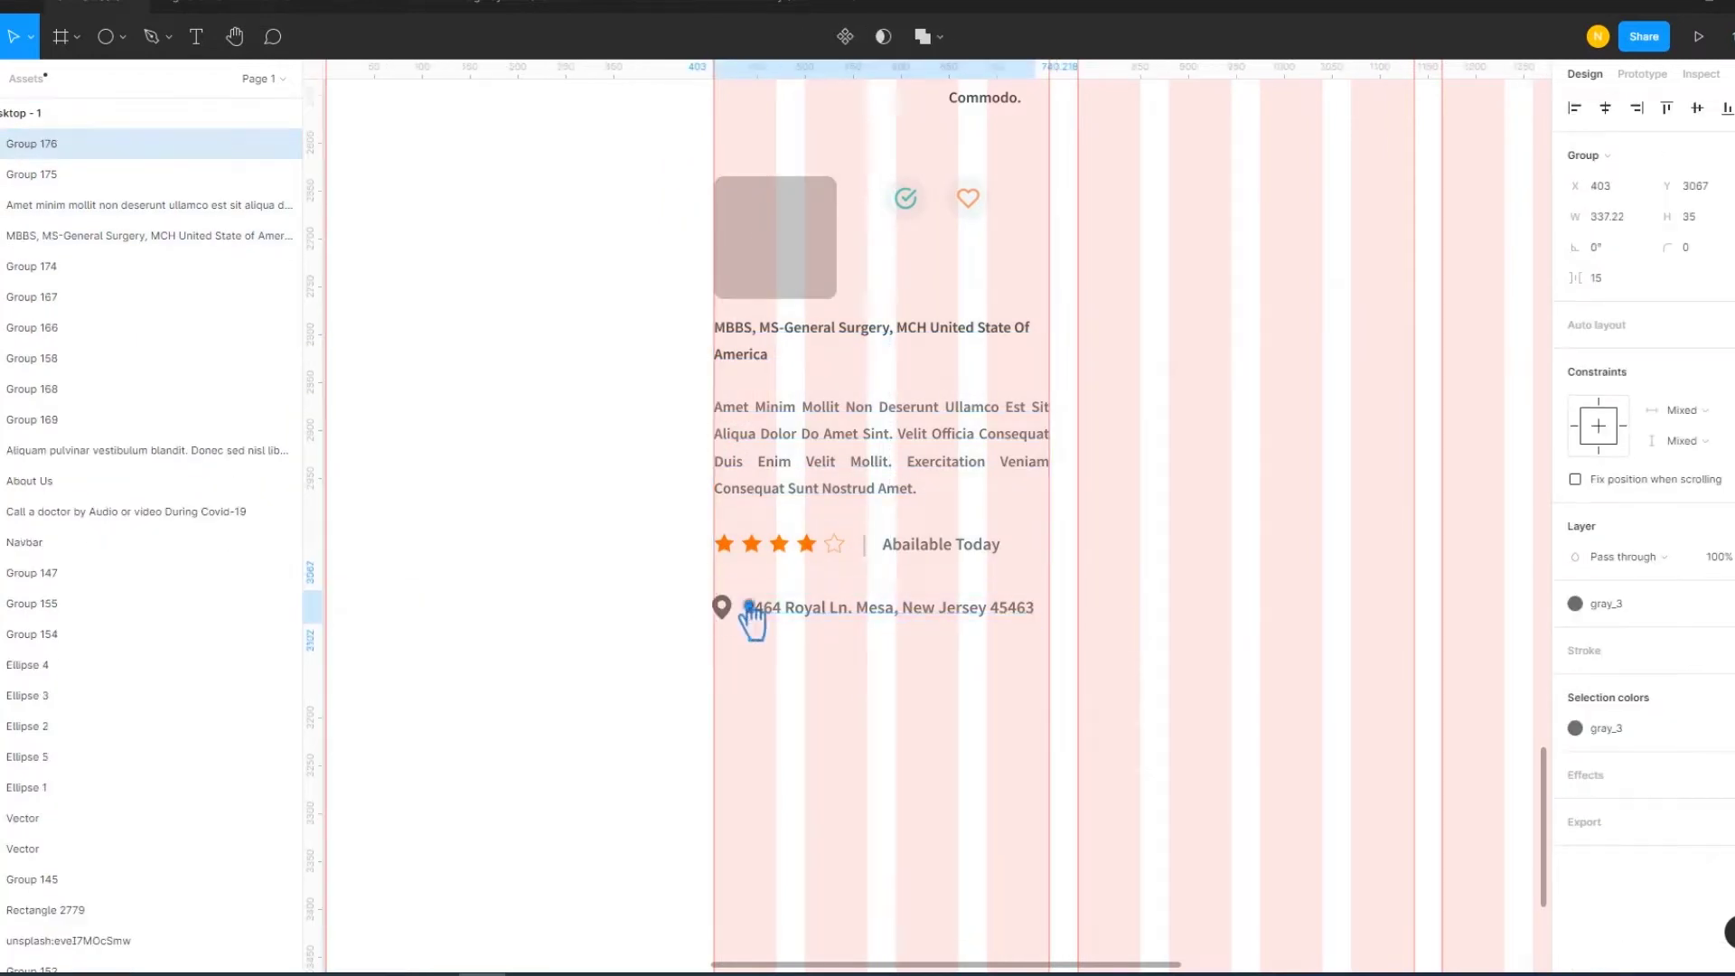
Check the rating row's layers, then select every layer of the doctor card
click(957, 547)
key(Tab)
click(1155, 726)
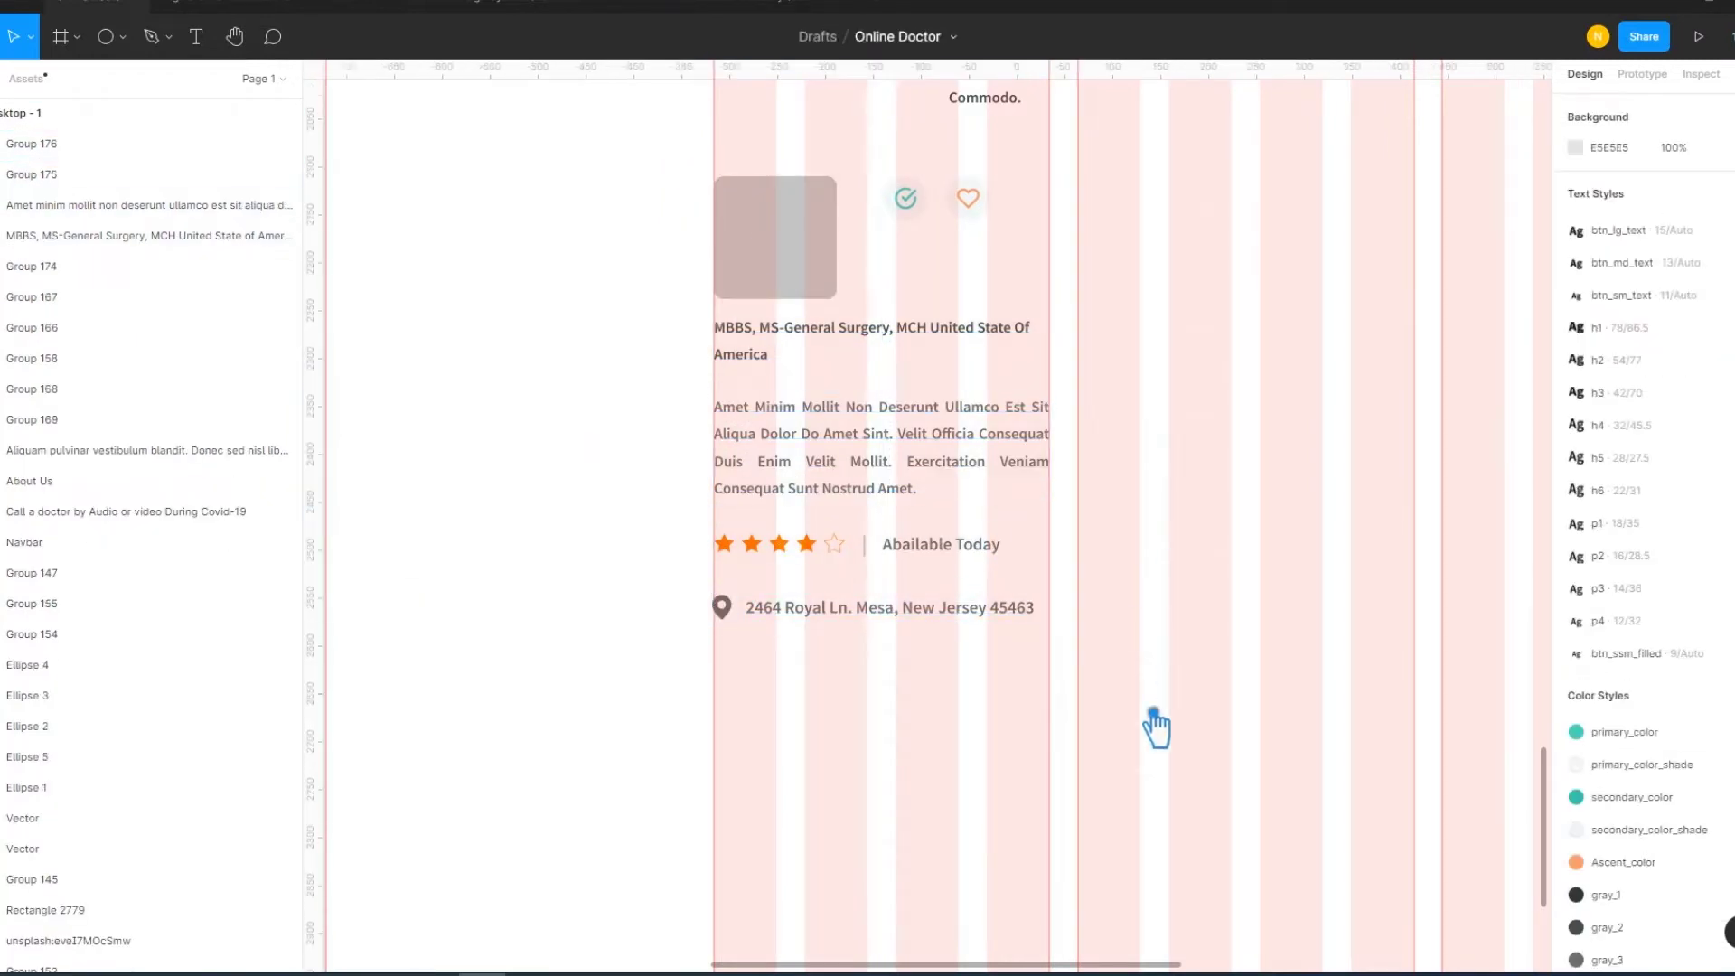
drag(1156, 722, 710, 216)
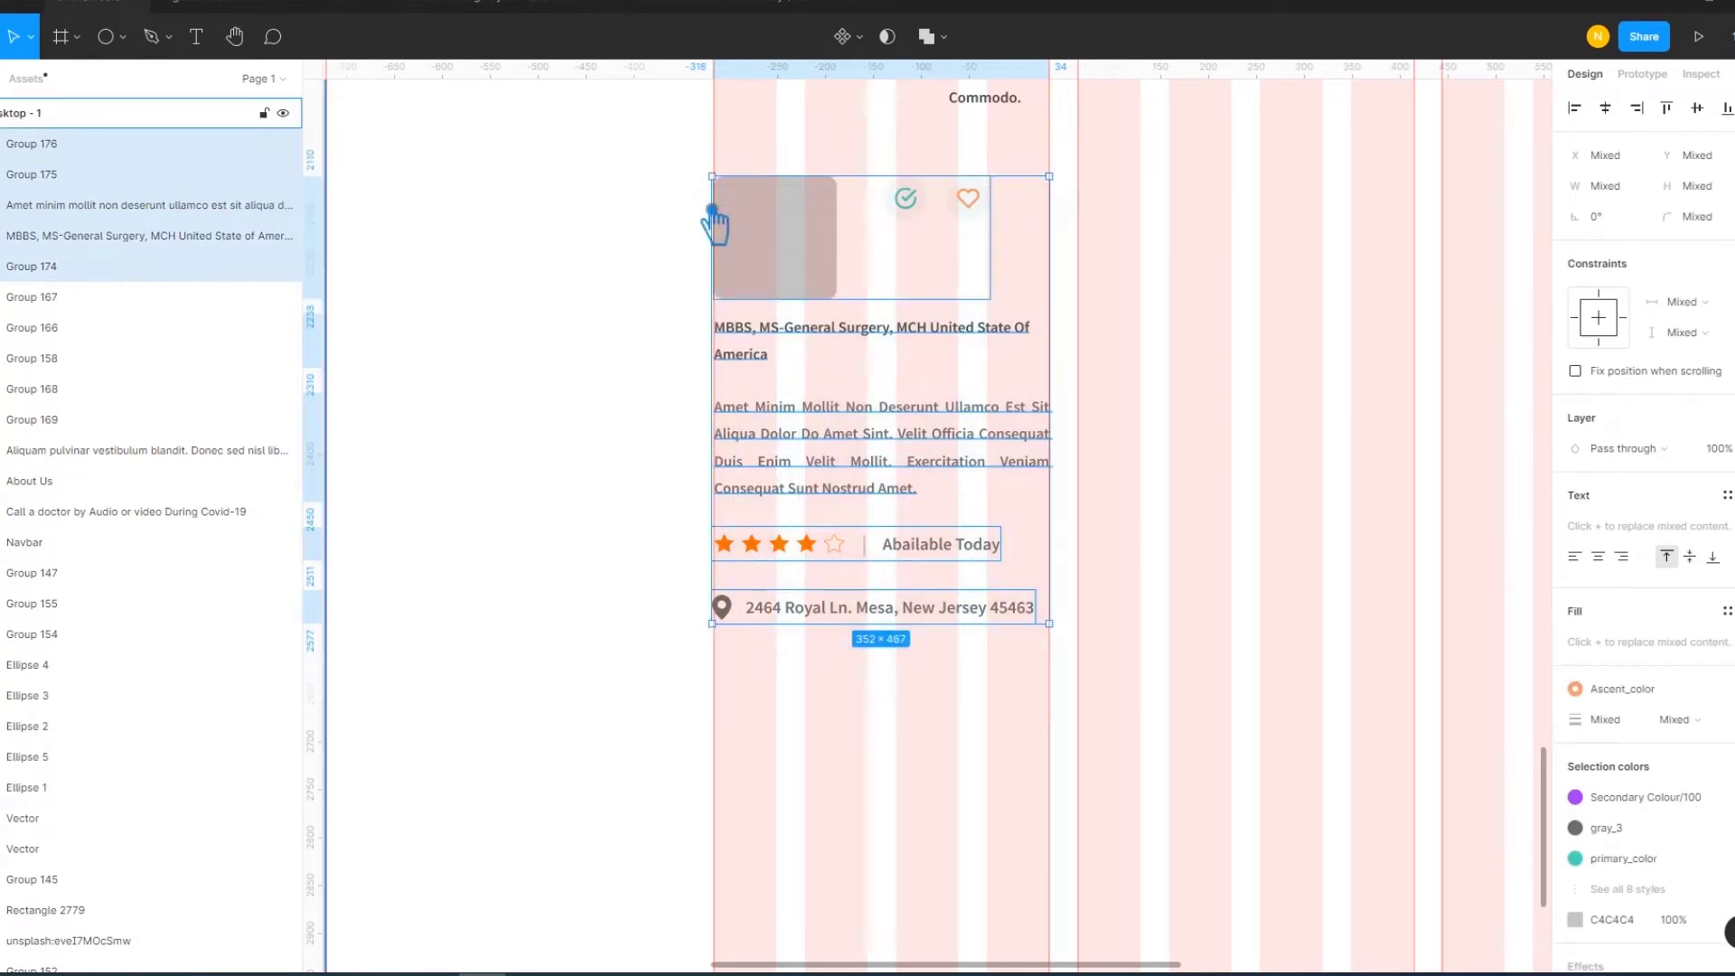
Group all the doctor card's layers into a single card group
key(ctrl+g)
click(1194, 307)
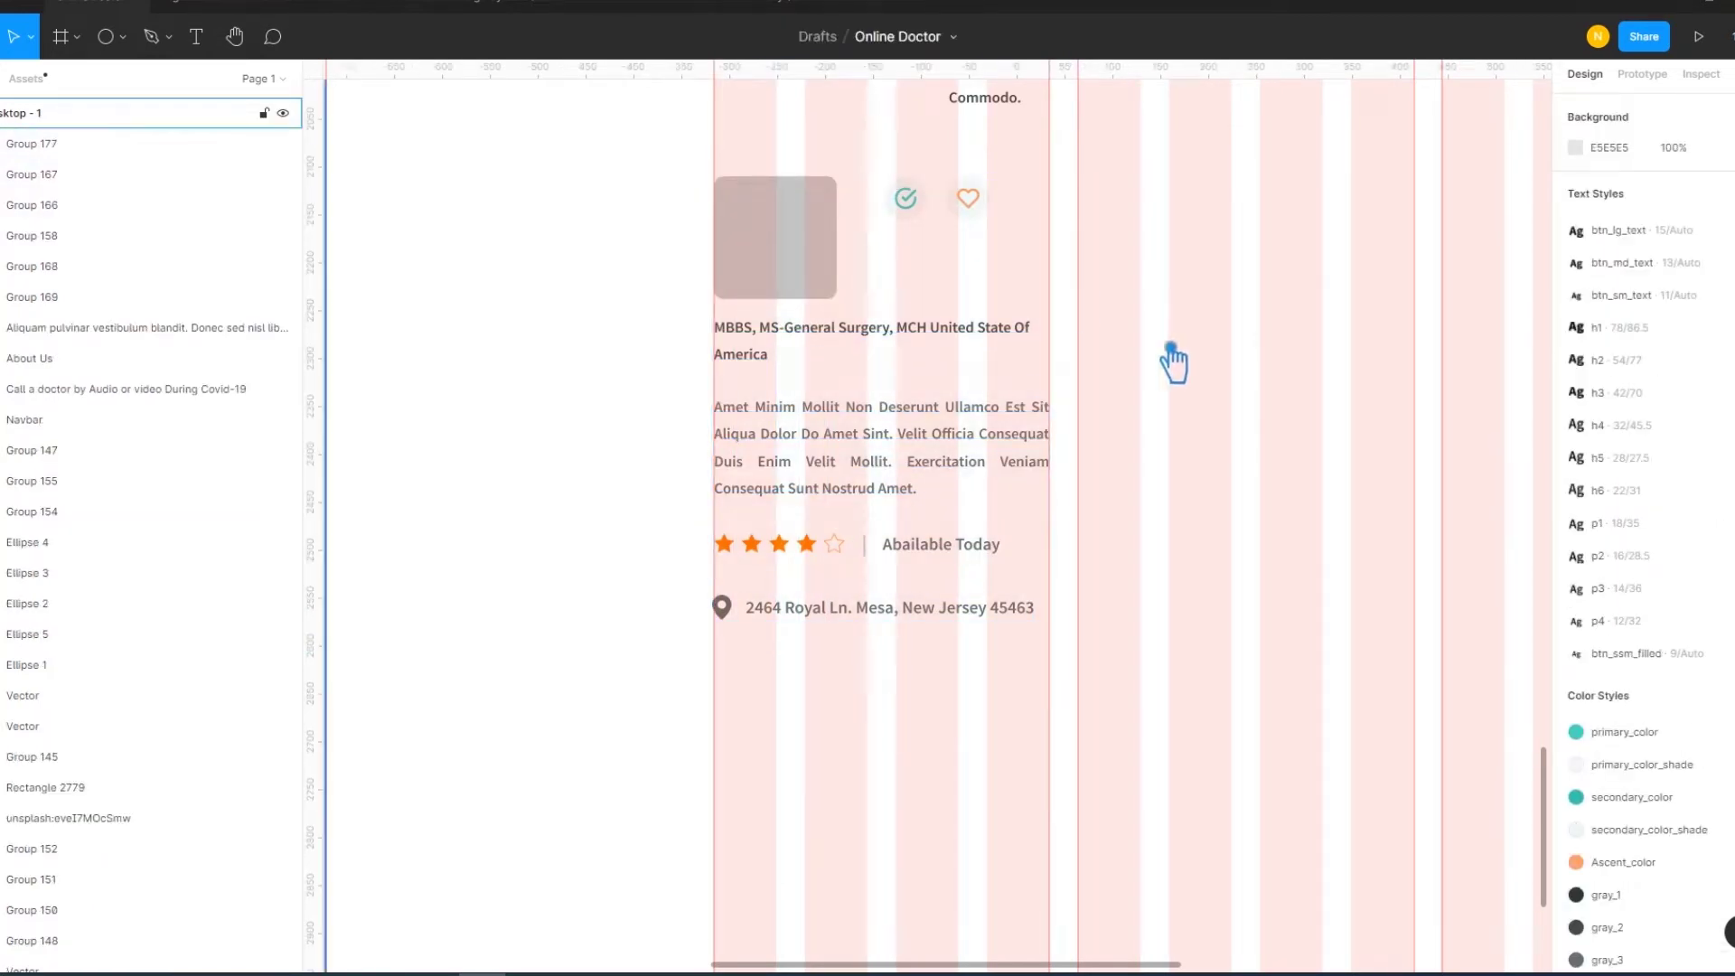
click(972, 474)
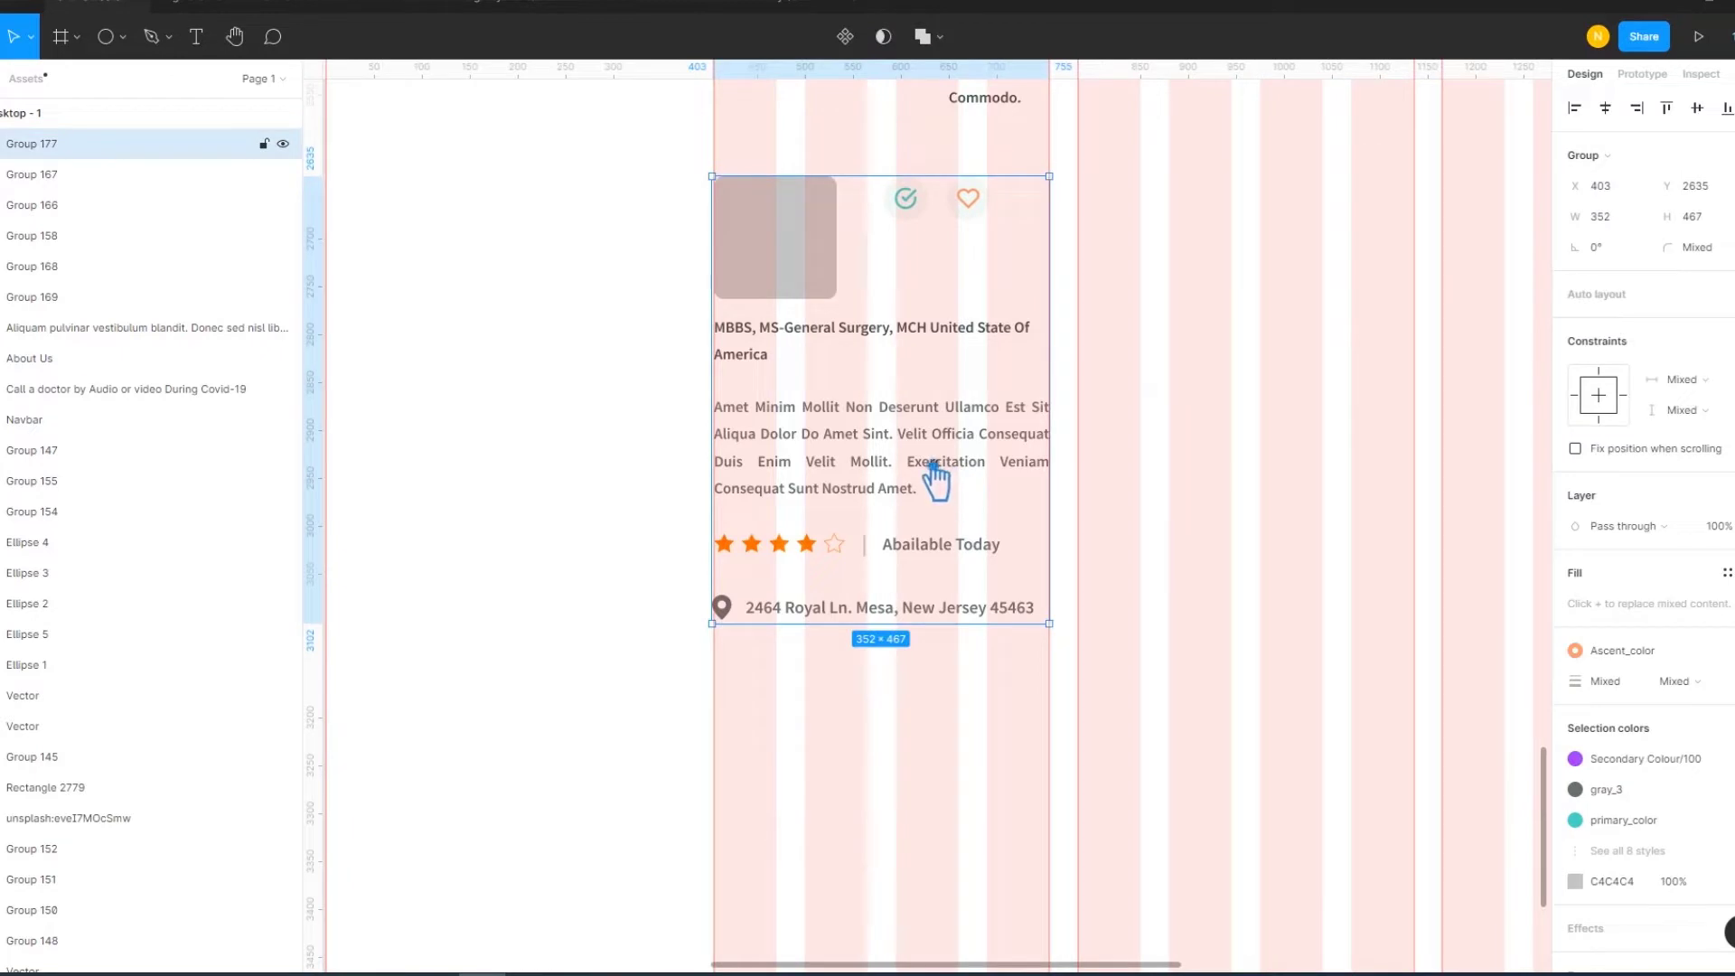
click(1208, 515)
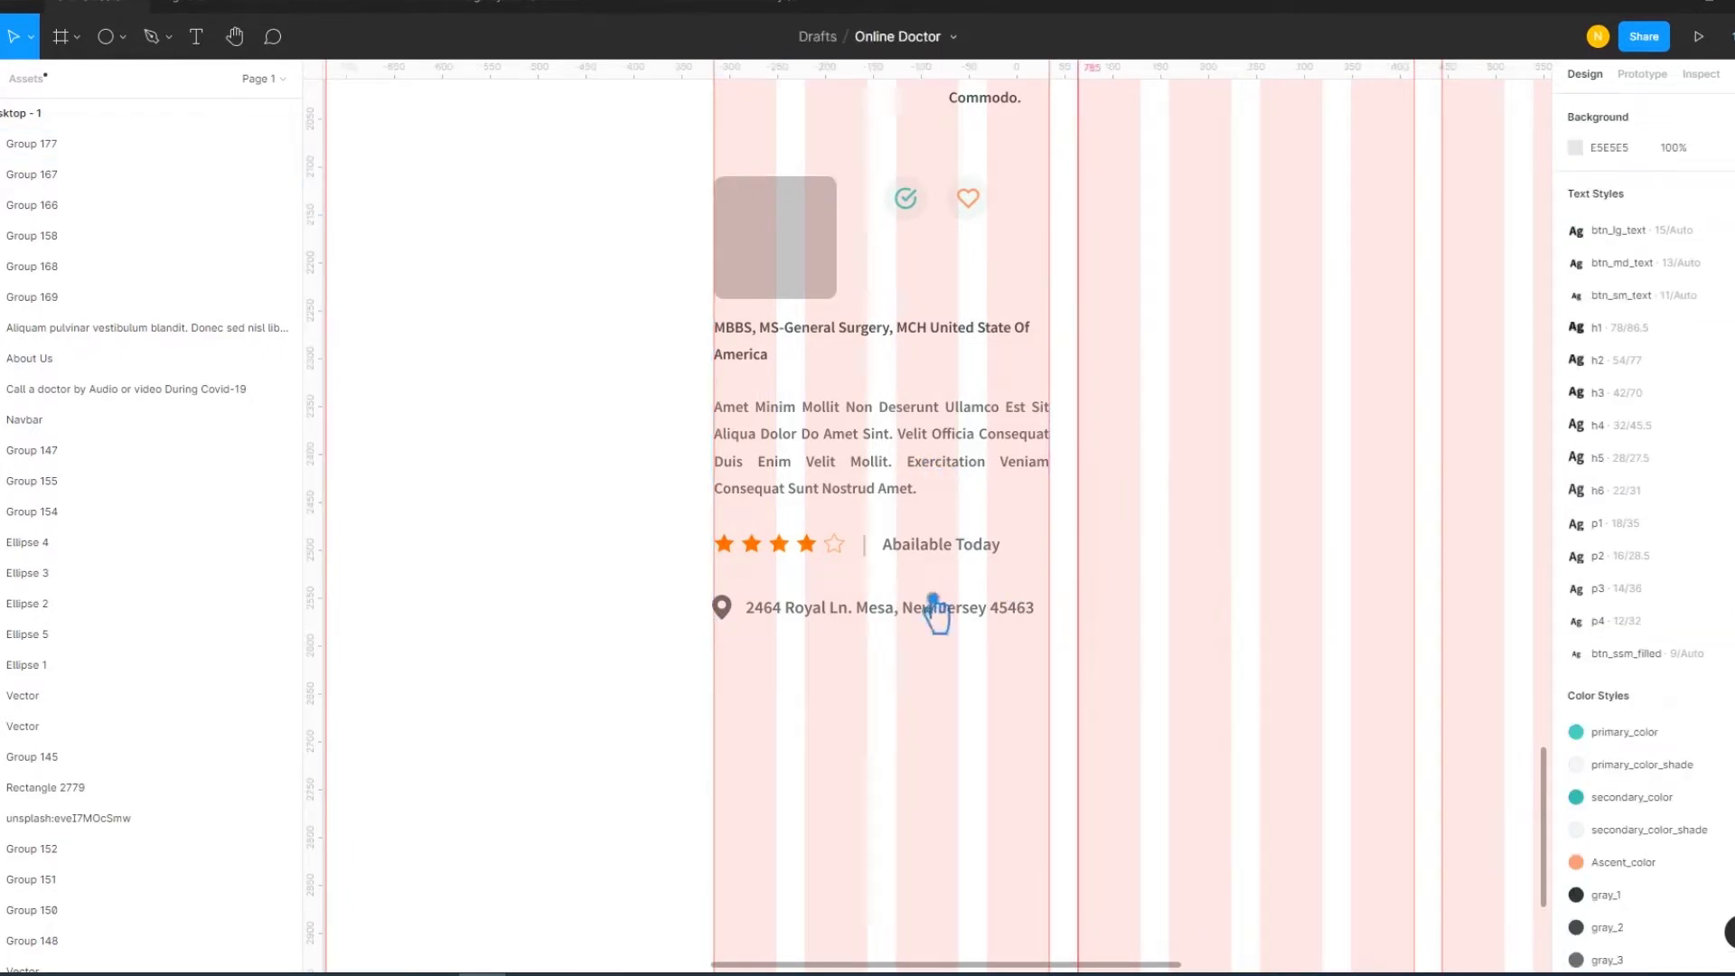
double_click(811, 619)
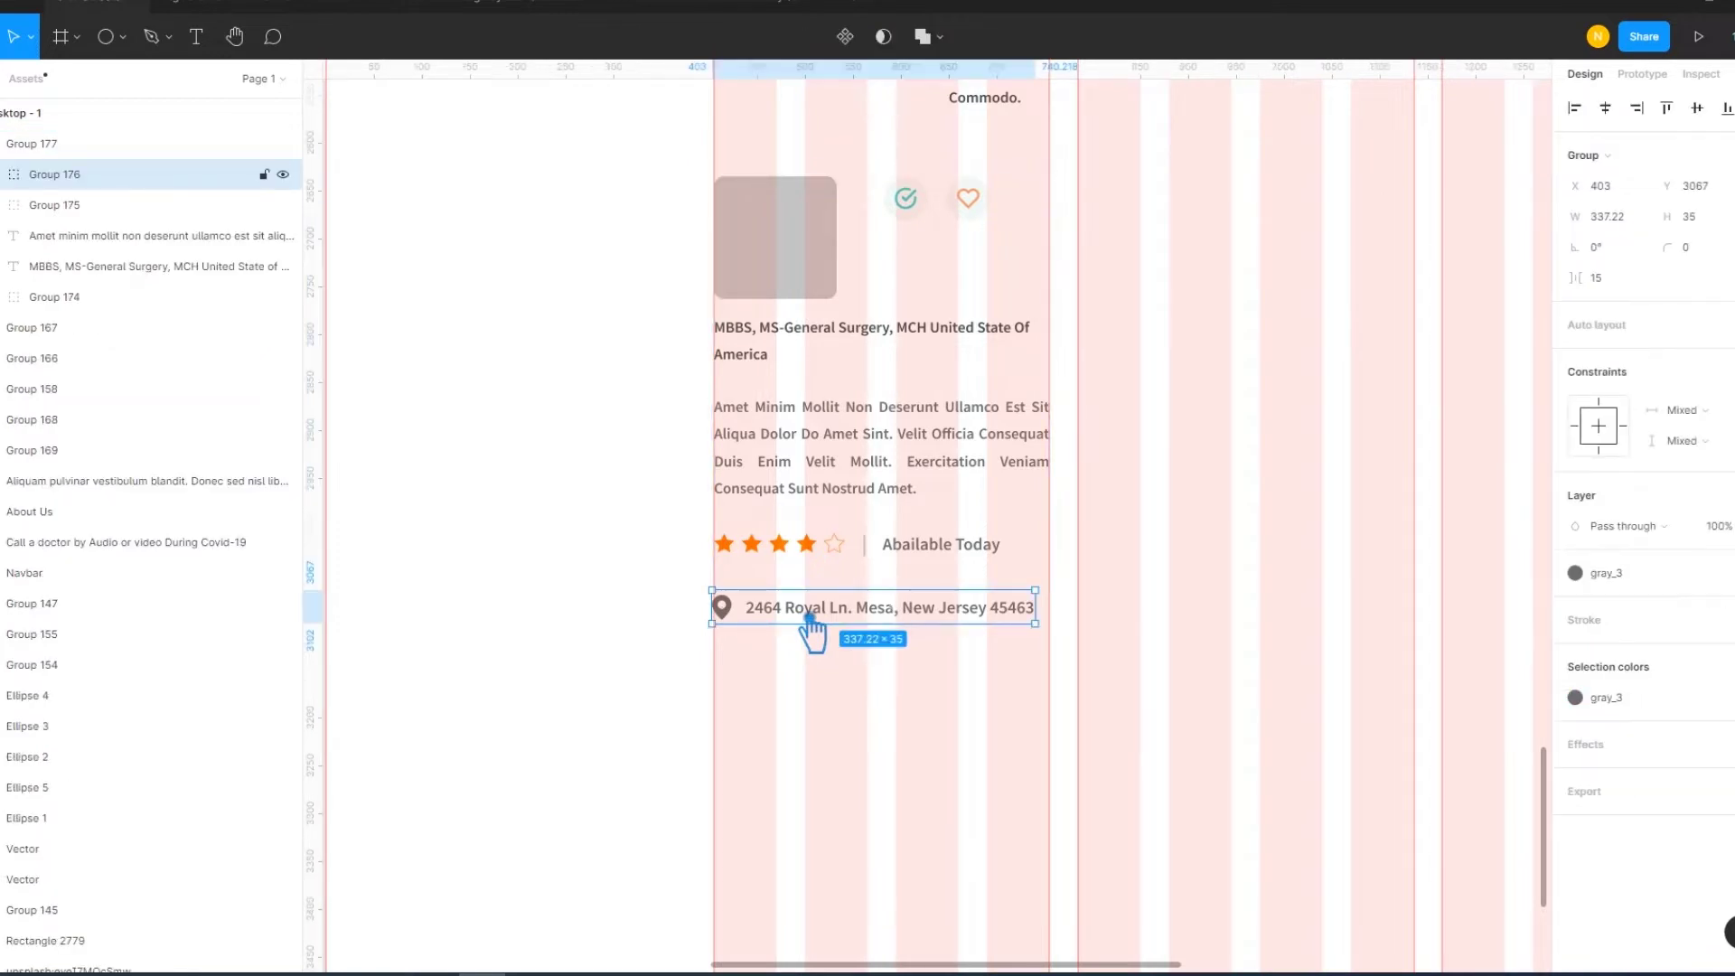
click(1174, 636)
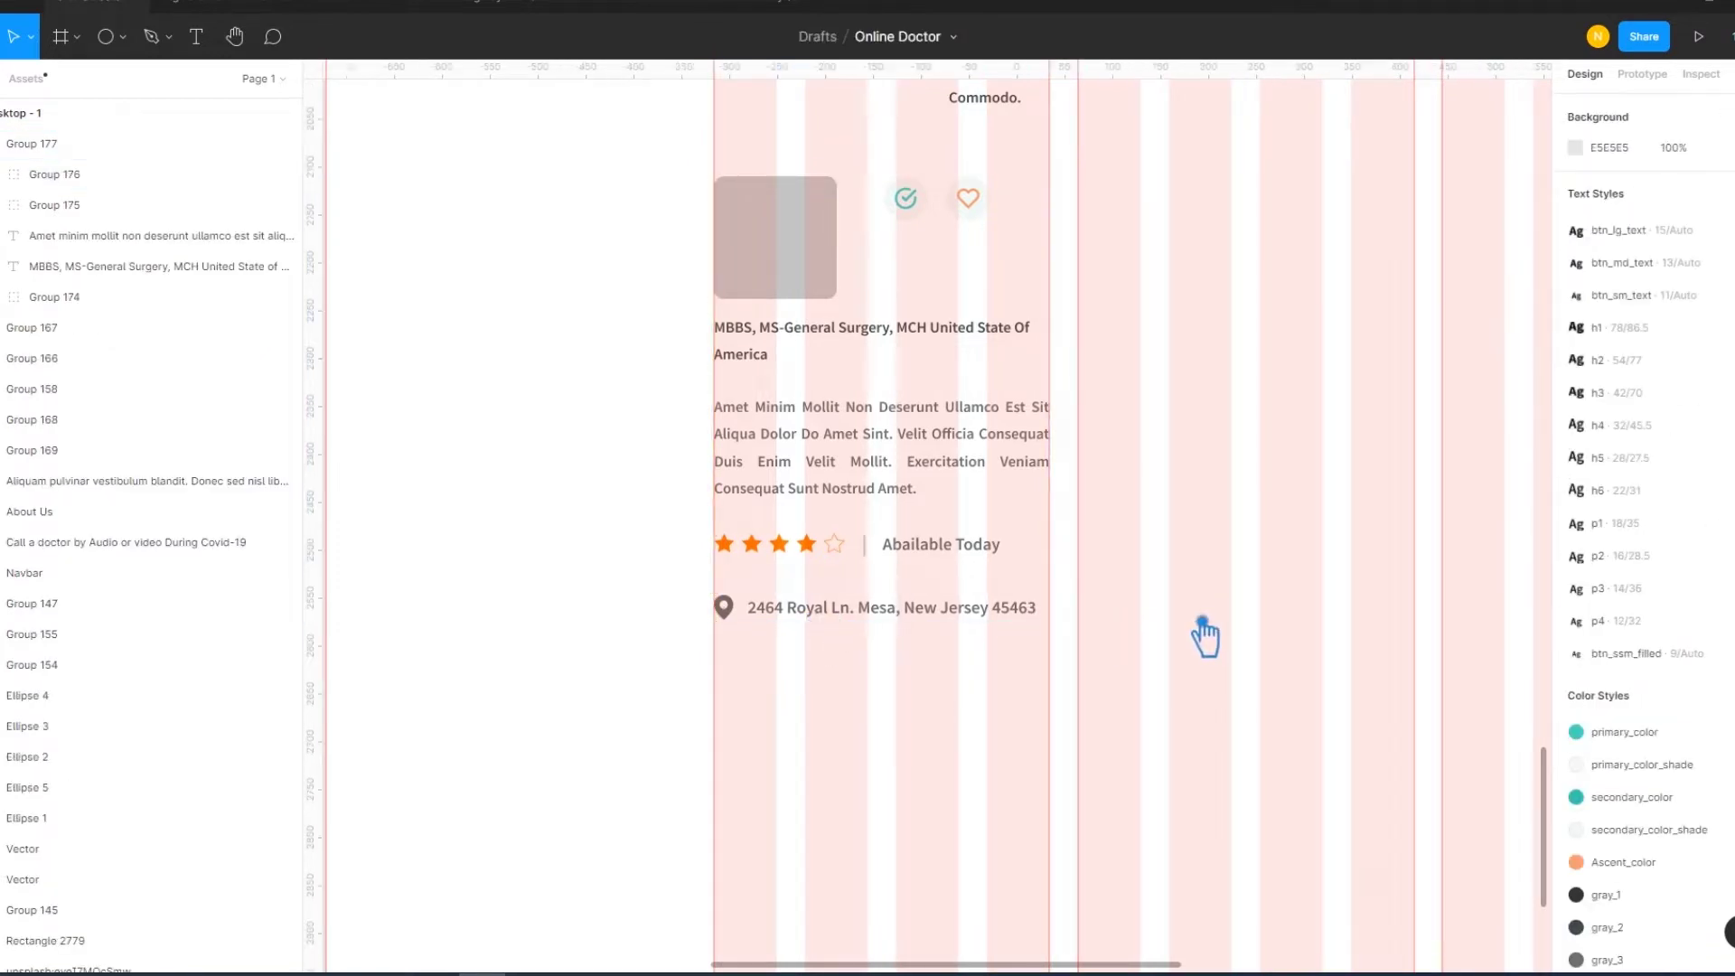
click(873, 454)
key(Escape)
Duplicate the doctor card and place the copy to its right
click(883, 503)
key(ctrl+d)
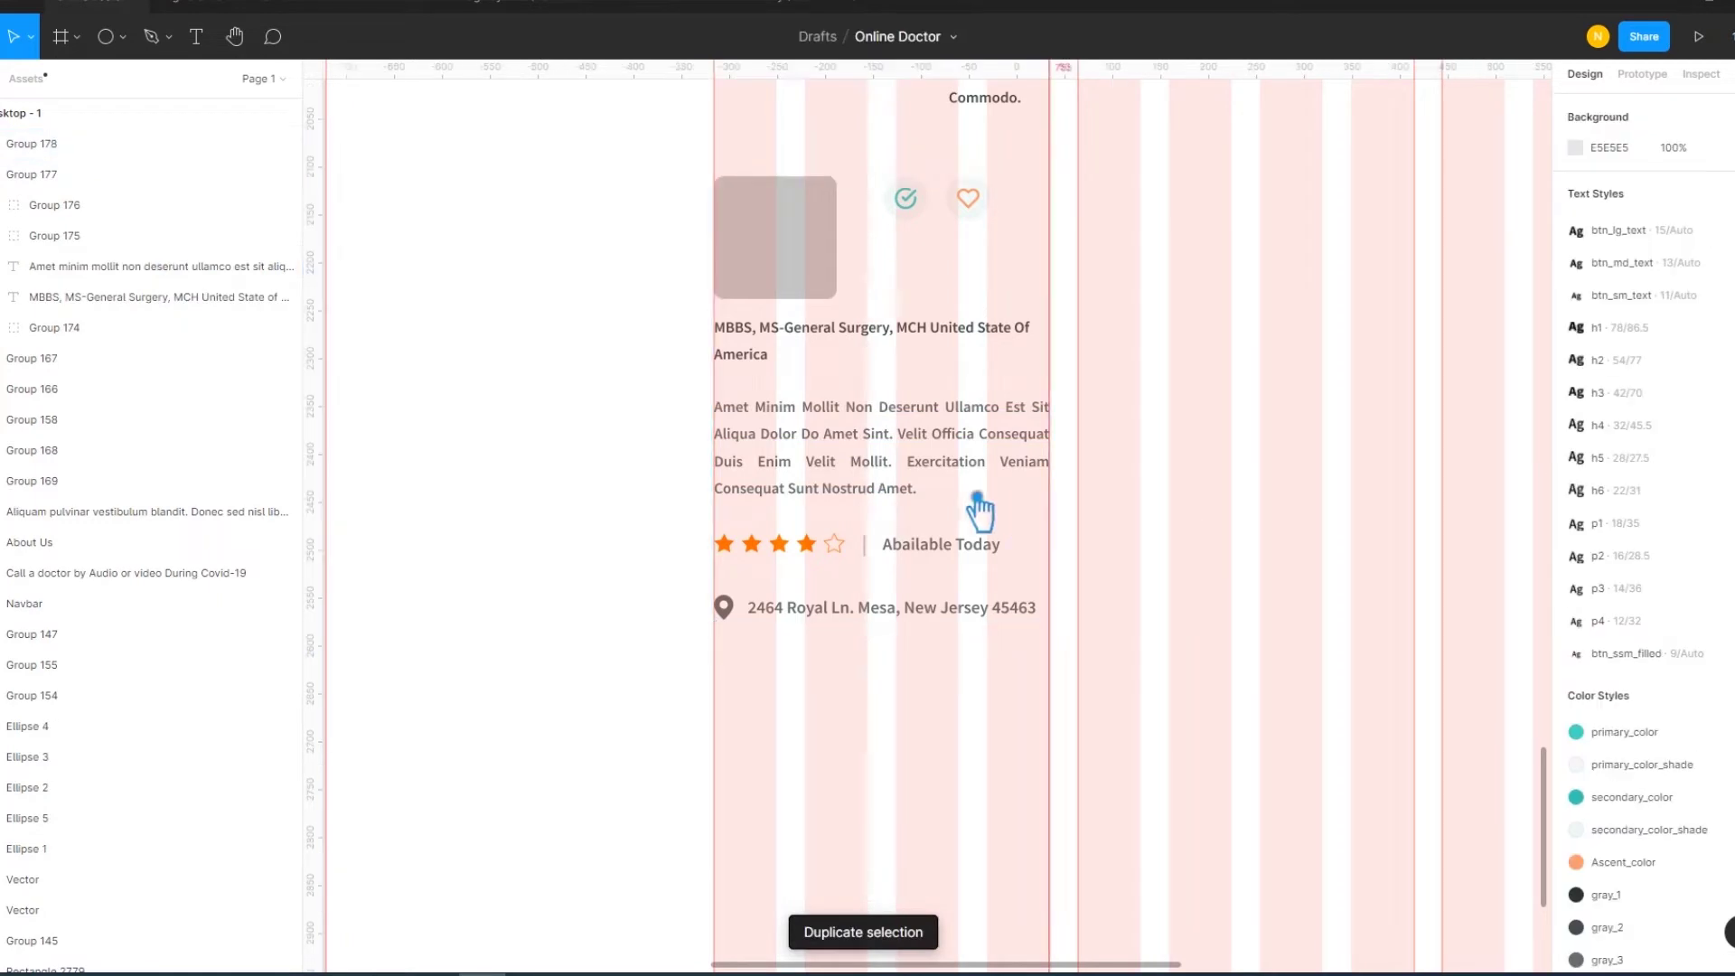
drag(880, 506, 1253, 497)
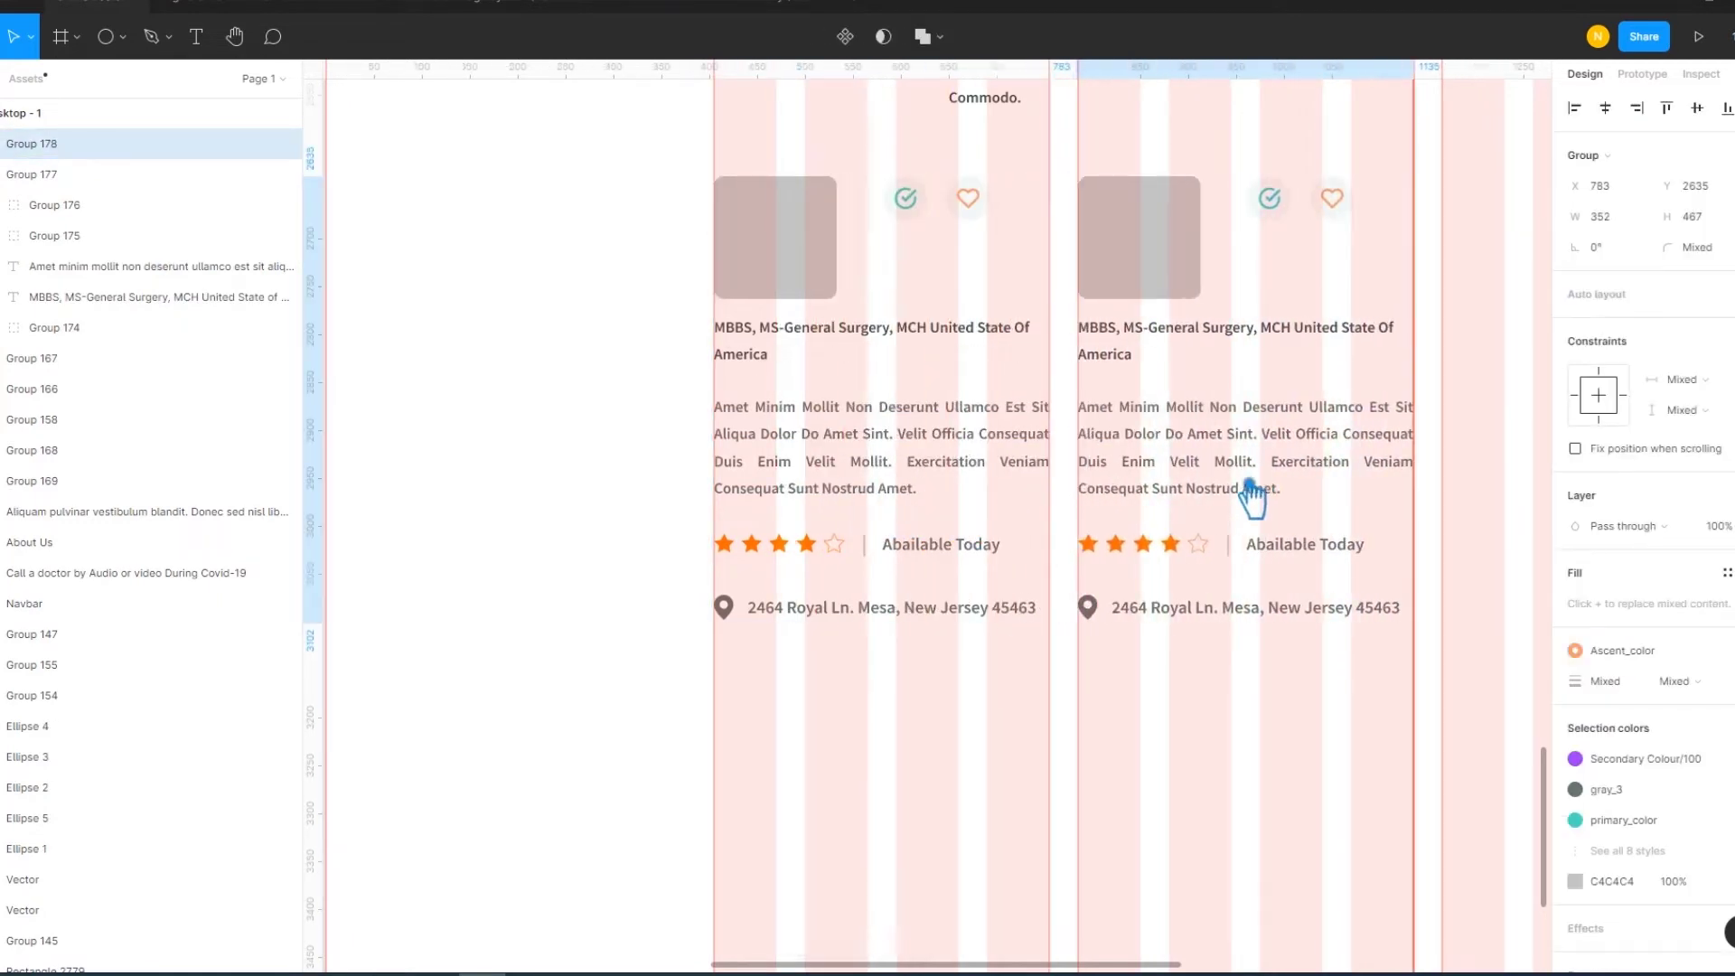
drag(1232, 702, 1042, 723)
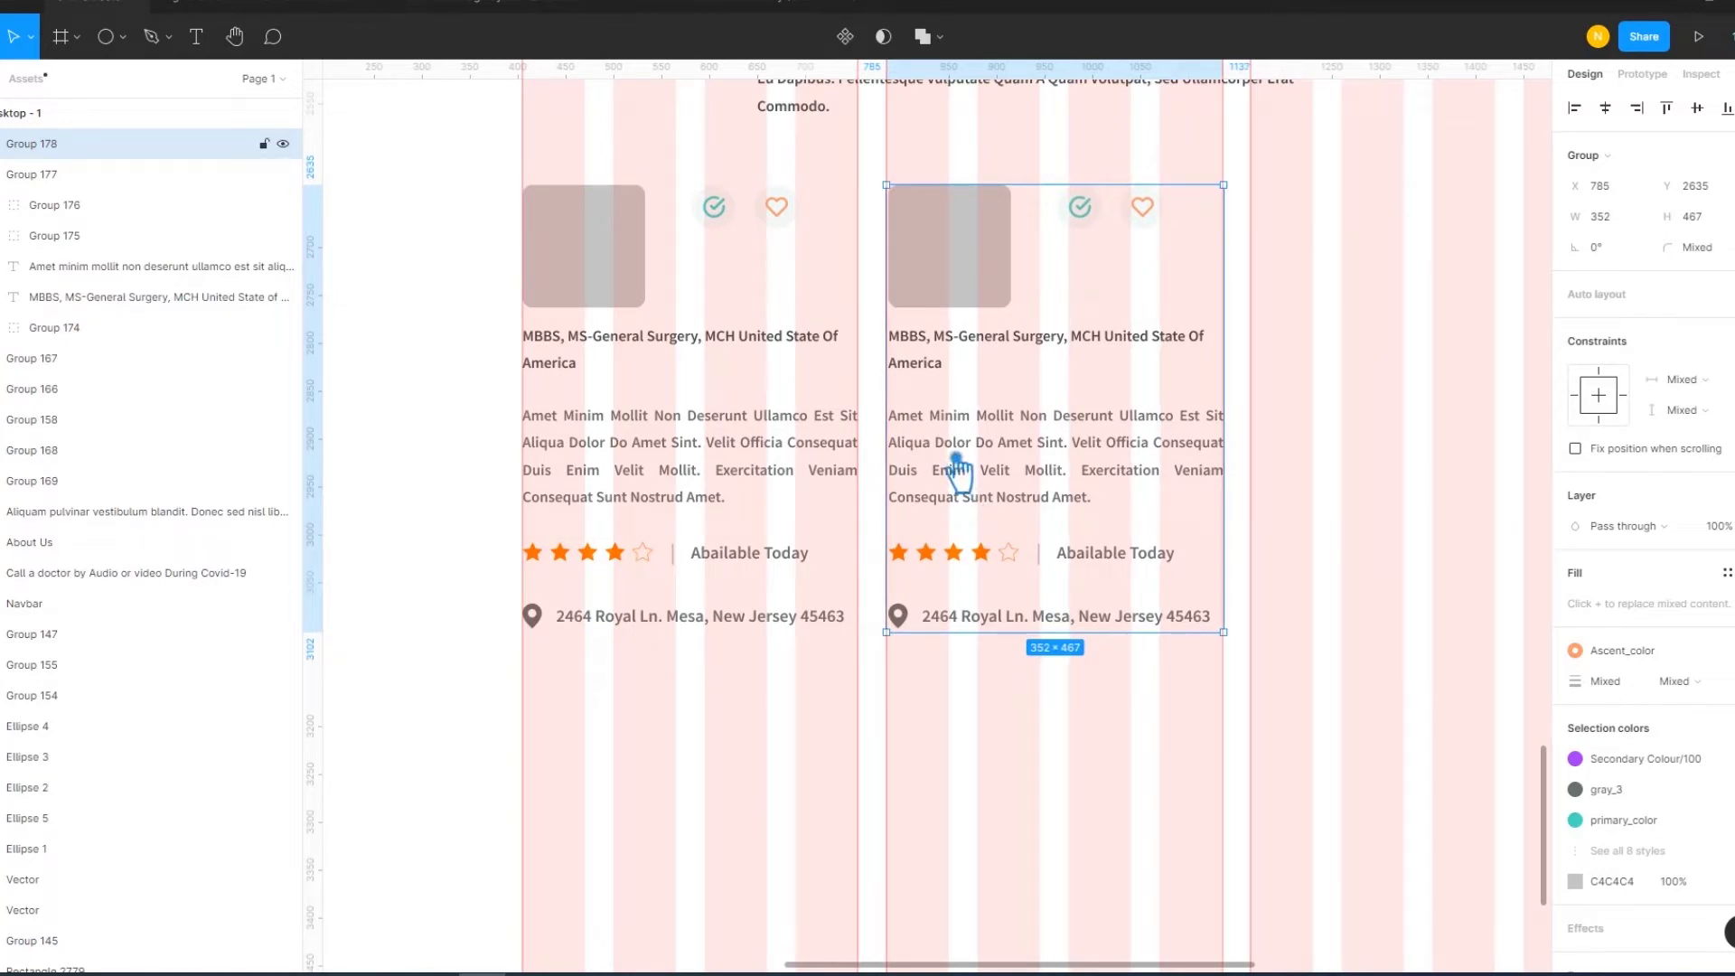
key(Left)
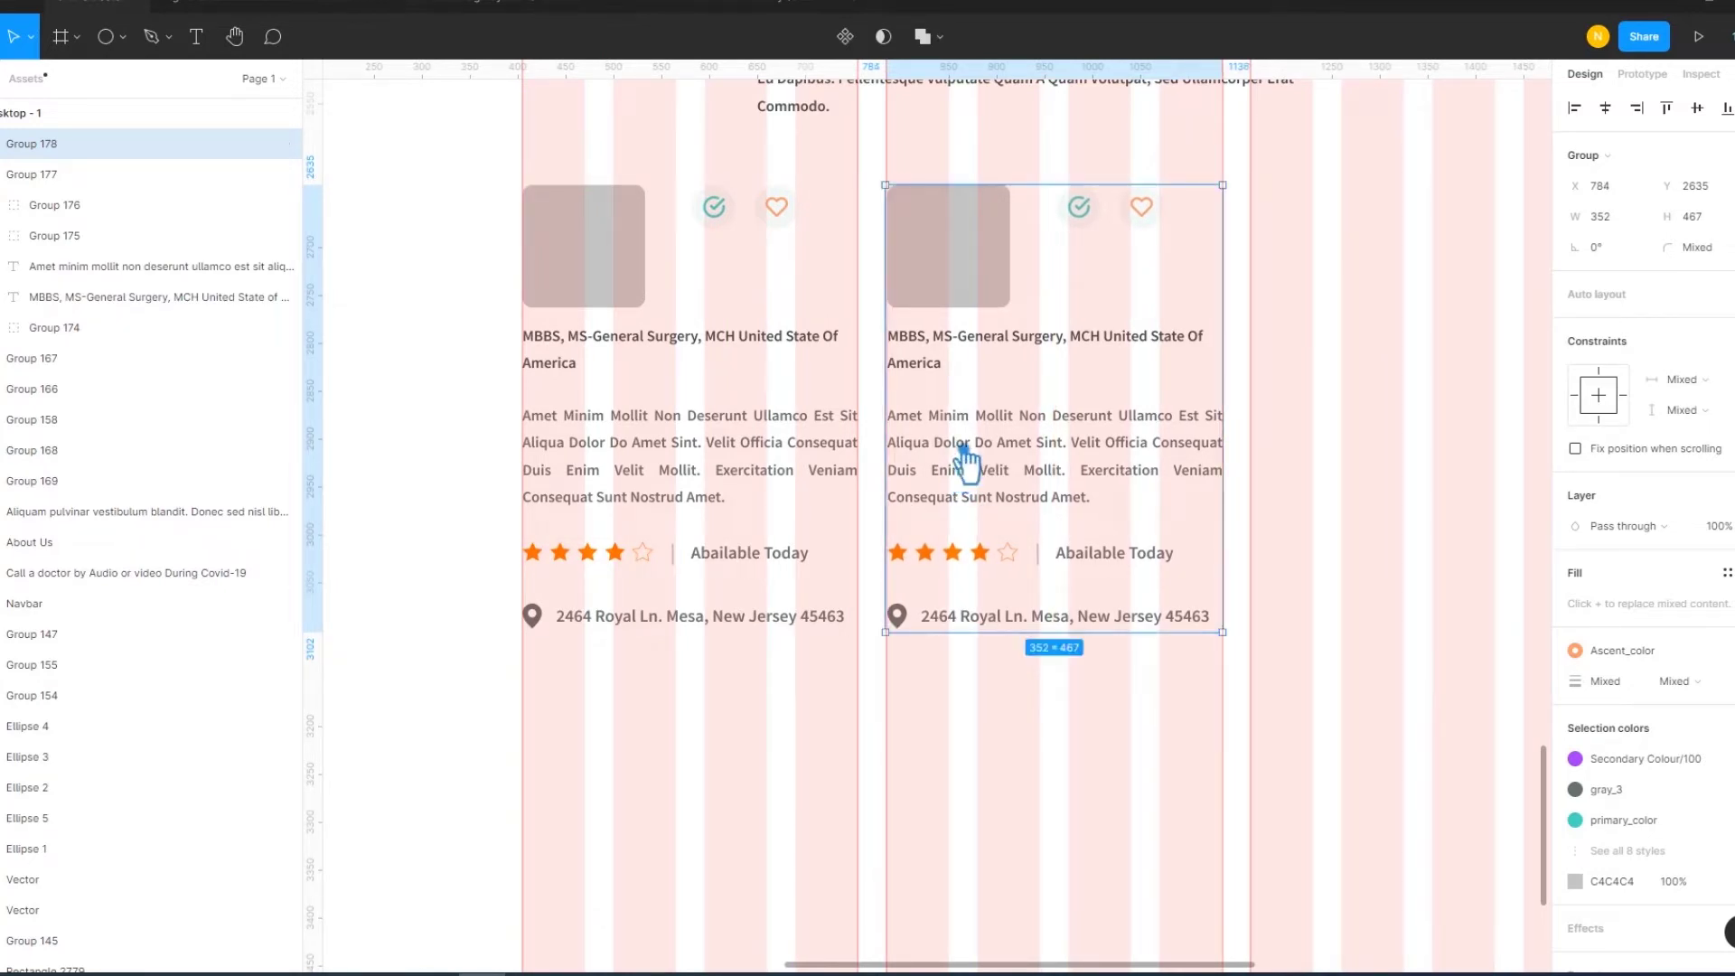
Add a third card copy and top-align all three cards side by side
drag(965, 456, 1321, 456)
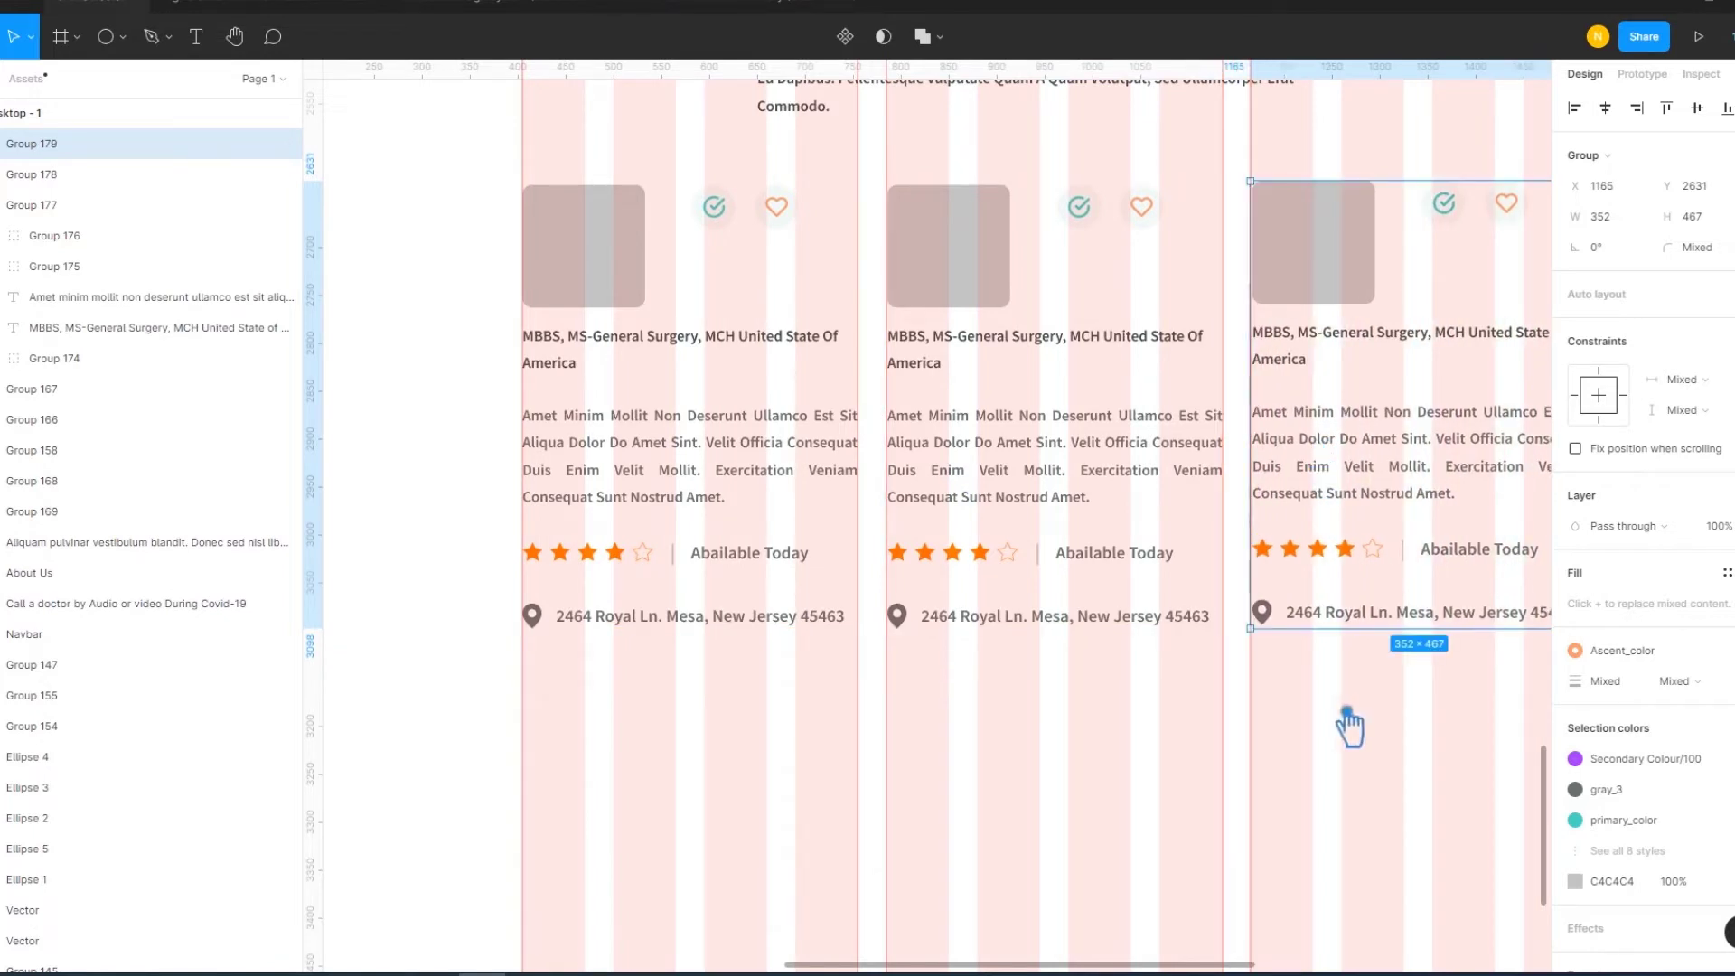
shift+click(1103, 573)
shift+click(665, 561)
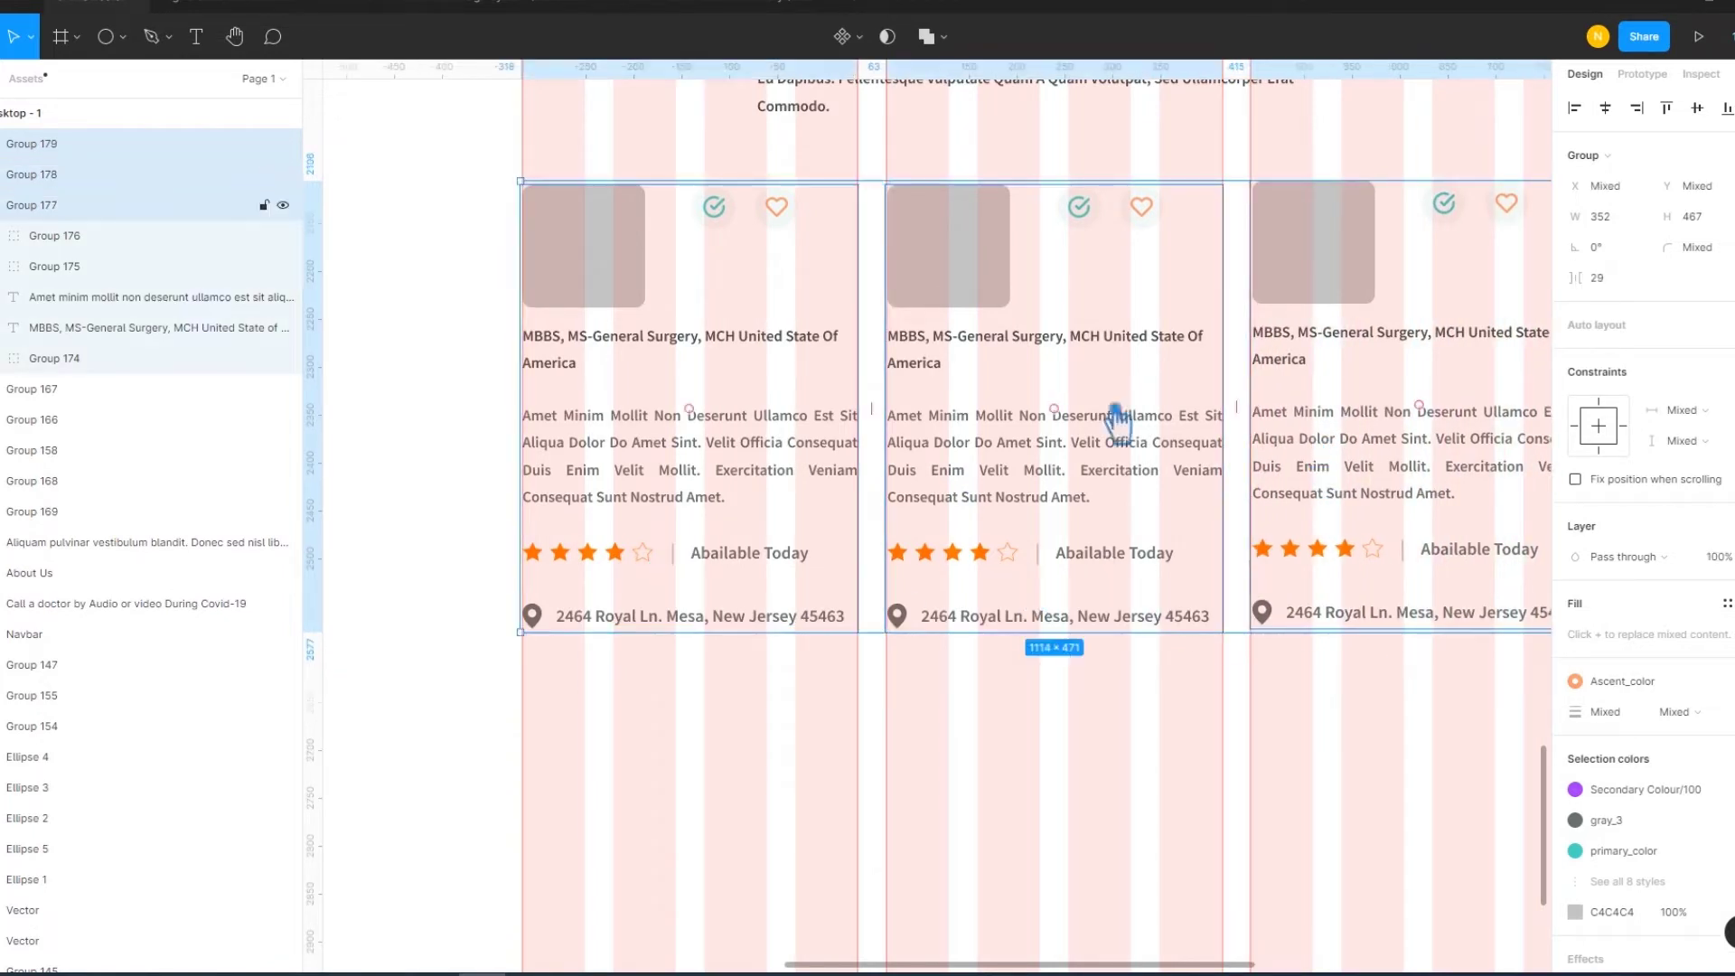
click(1697, 108)
drag(1181, 659, 1034, 714)
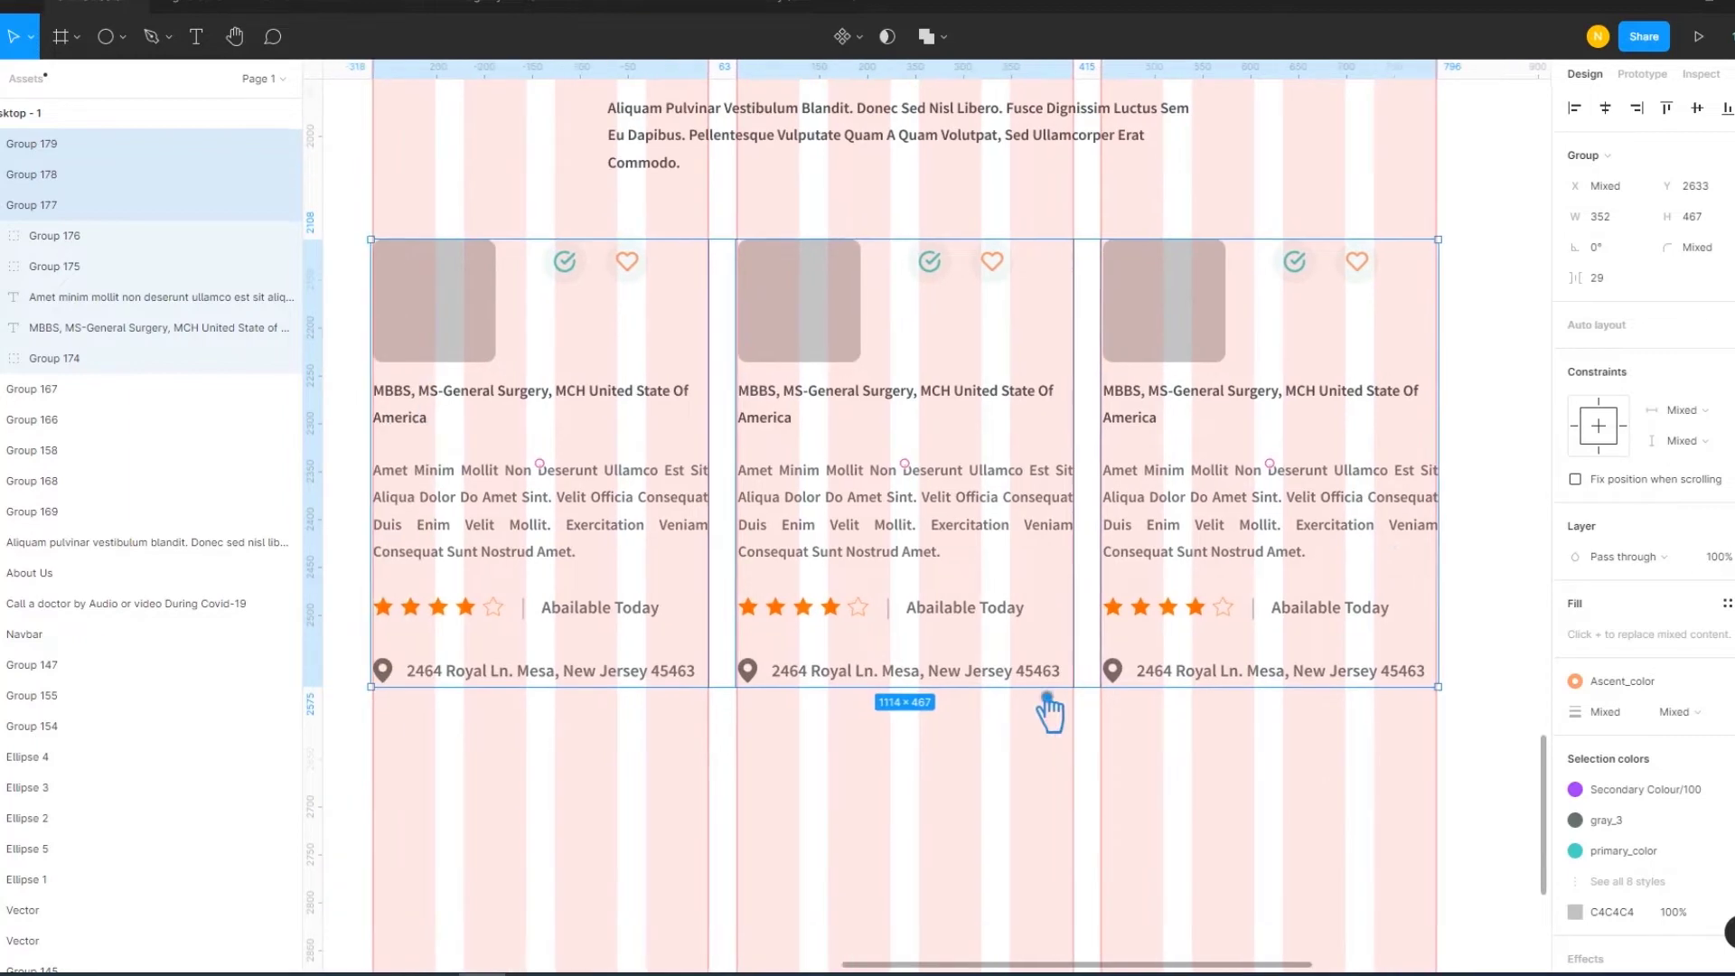
key(Escape)
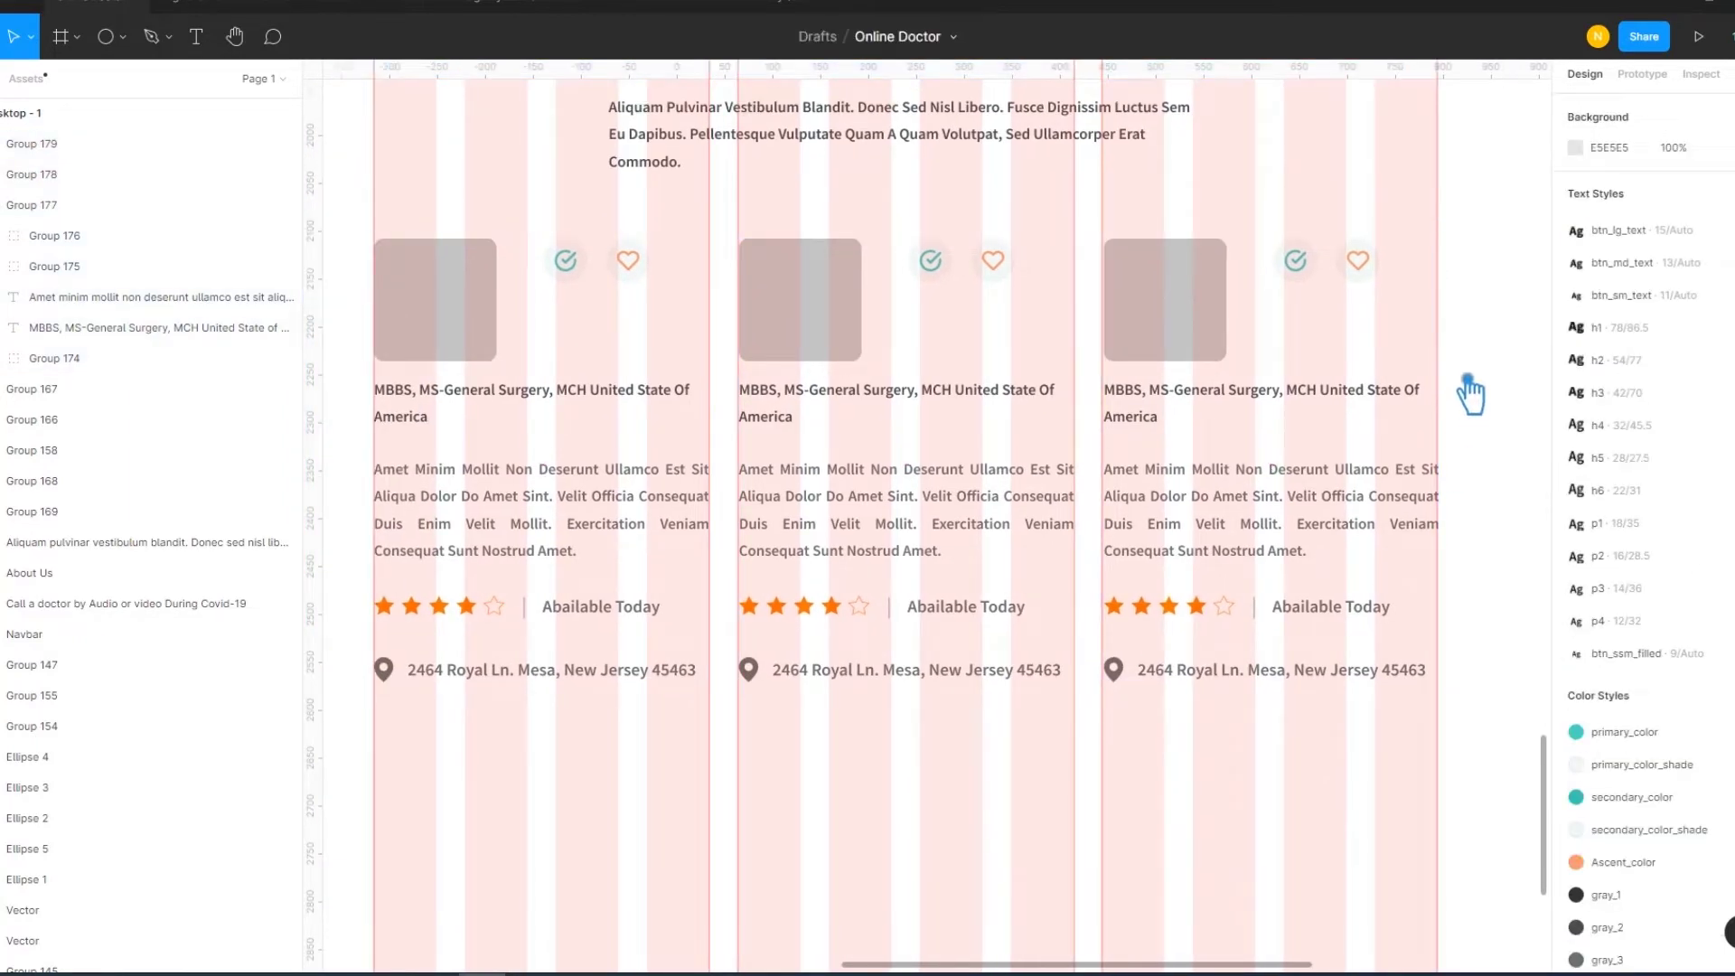
key(ctrl+minus)
Ungroup the right doctor card and its top image group
click(1055, 420)
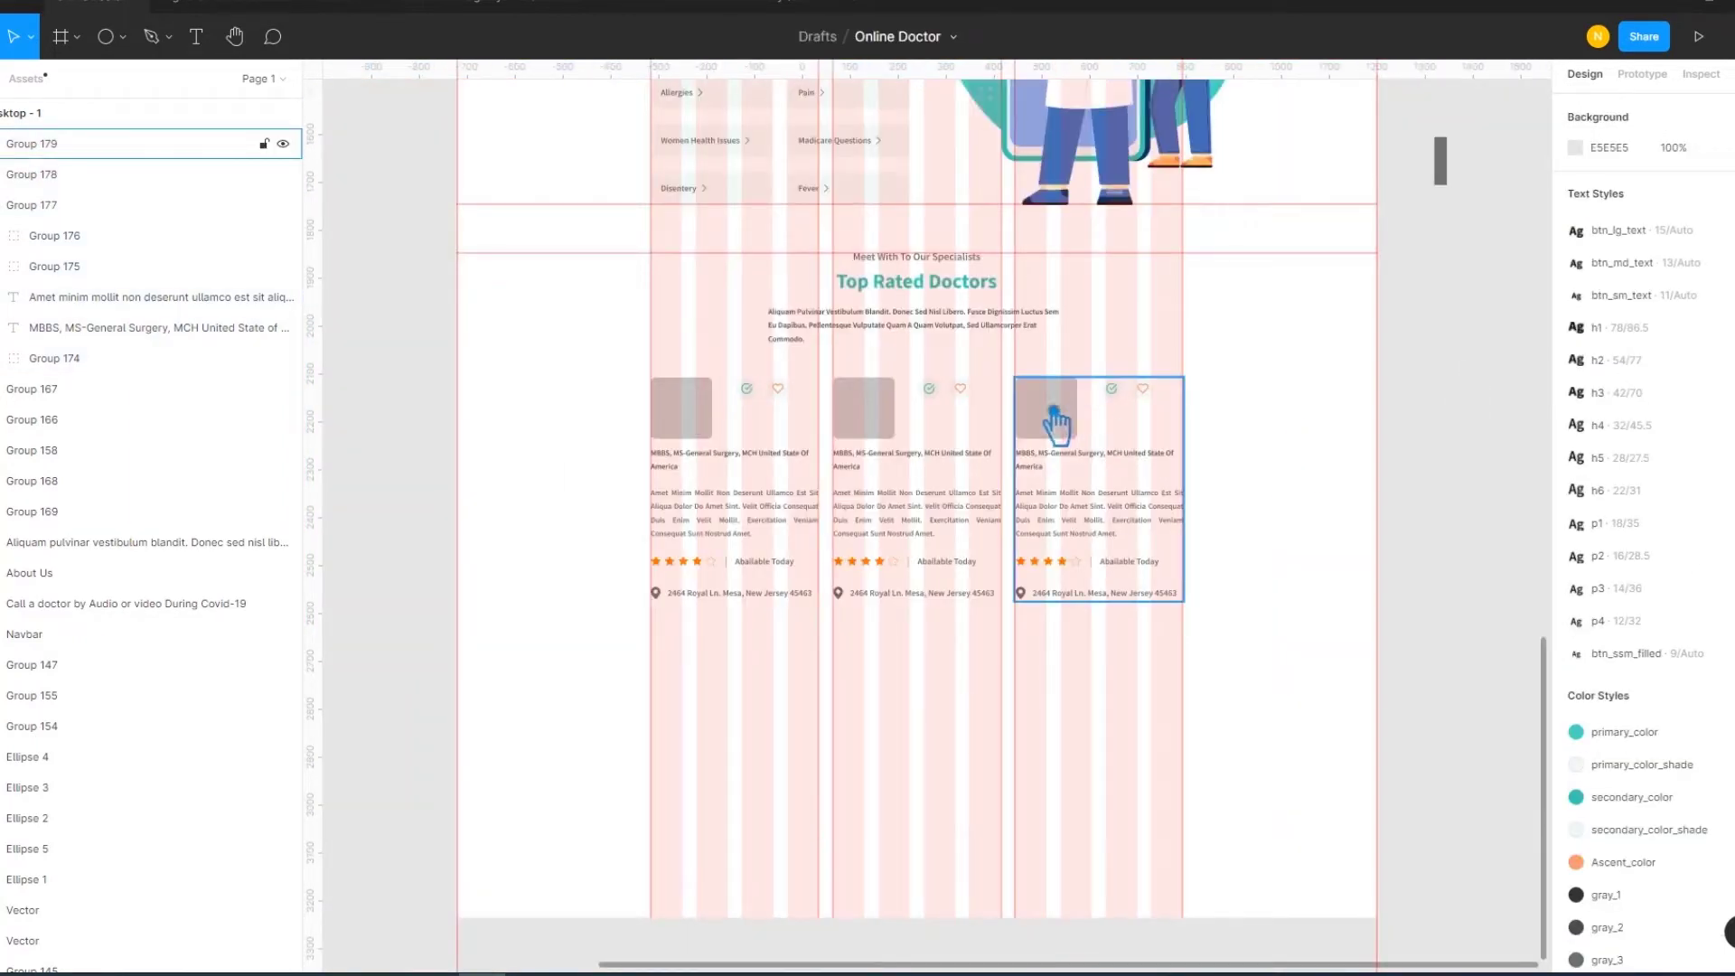
double_click(1062, 426)
key(Escape)
click(1075, 431)
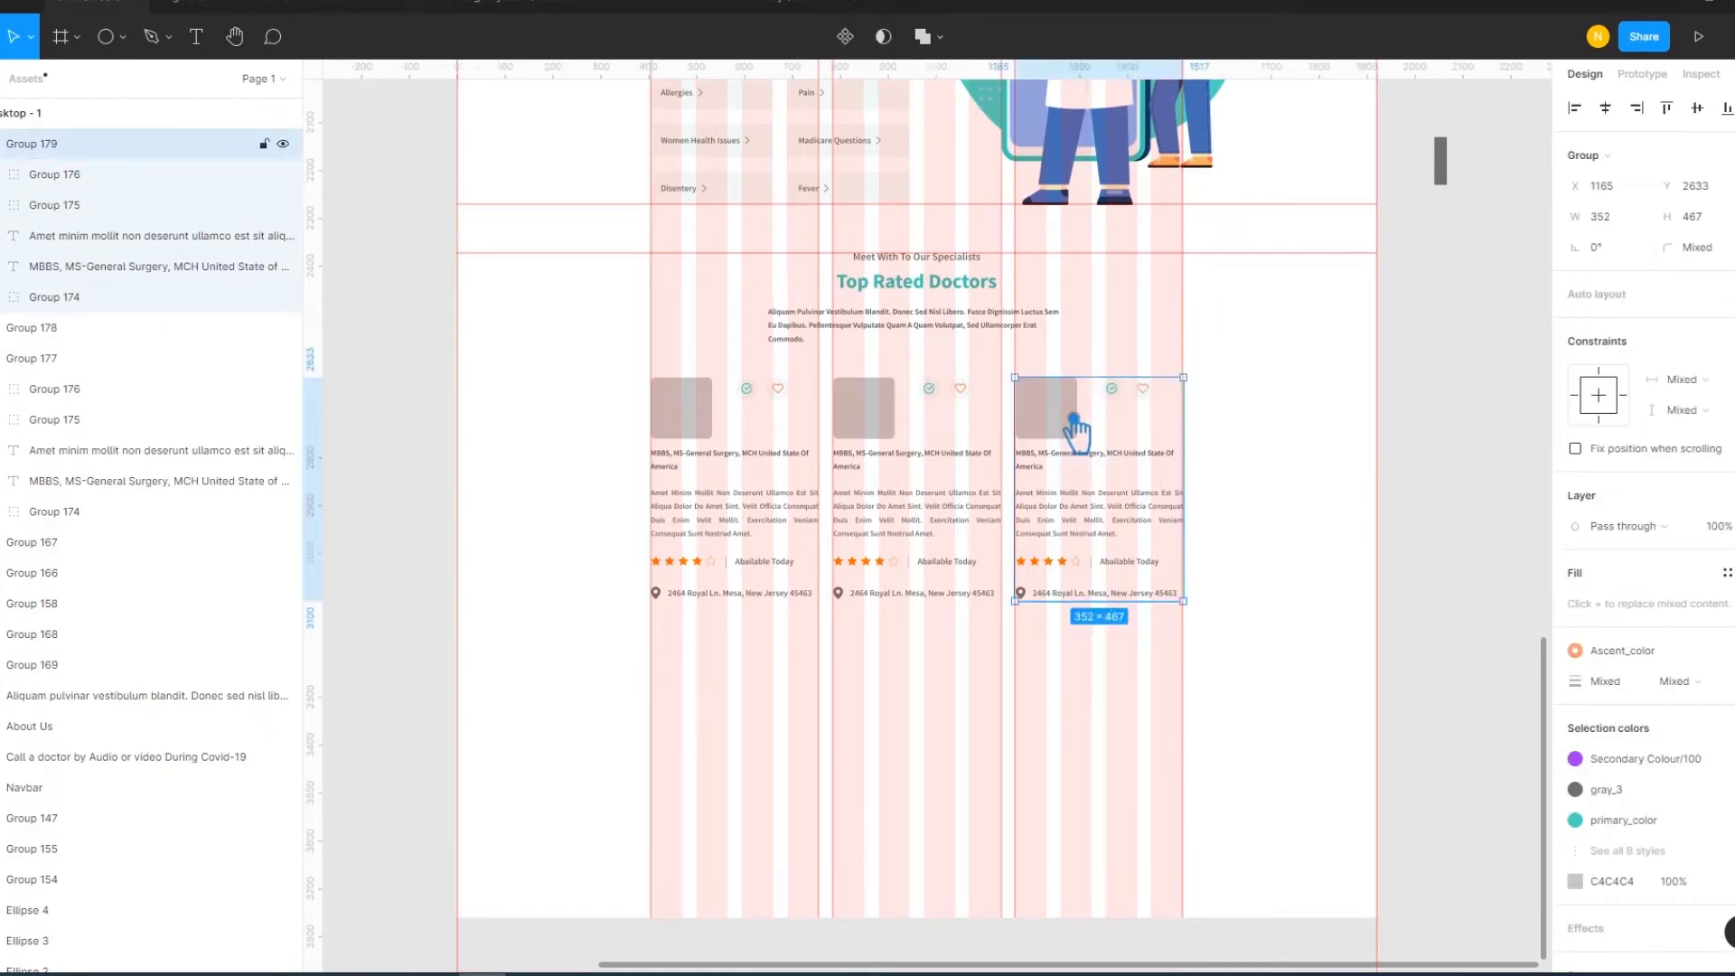
right_click(1073, 420)
click(1124, 668)
click(1041, 389)
right_click(1041, 389)
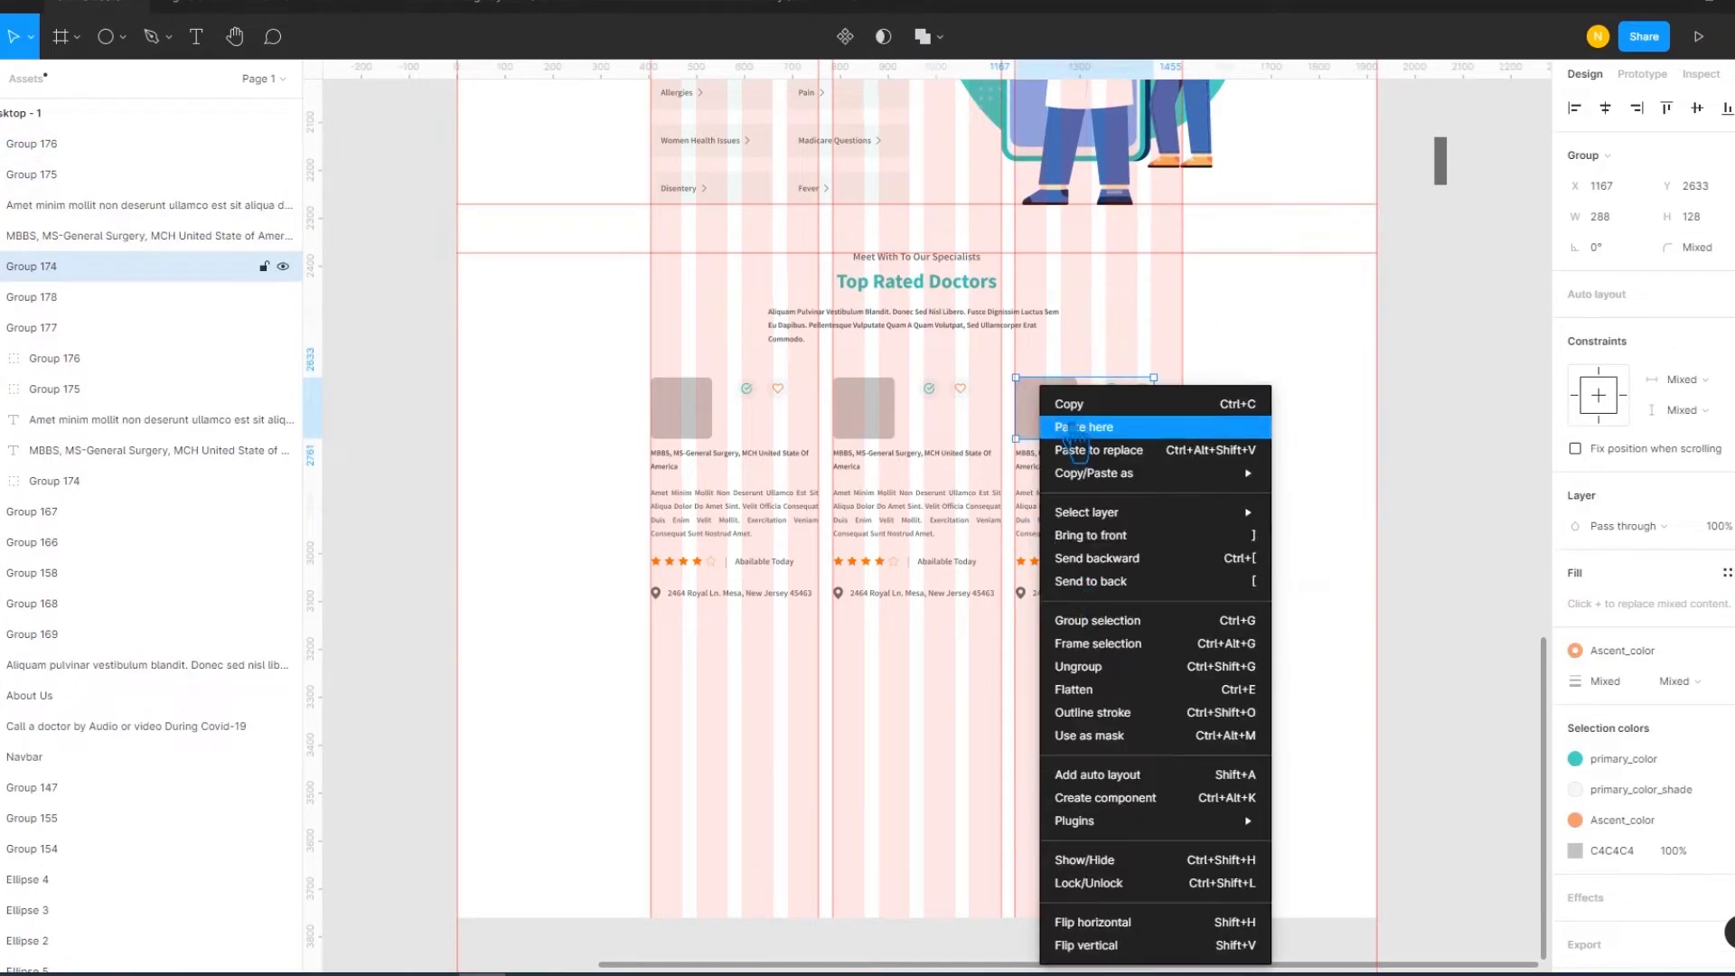
click(1106, 691)
Ungroup the middle and left doctor cards, then pick the third card's image placeholder
click(874, 387)
right_click(875, 387)
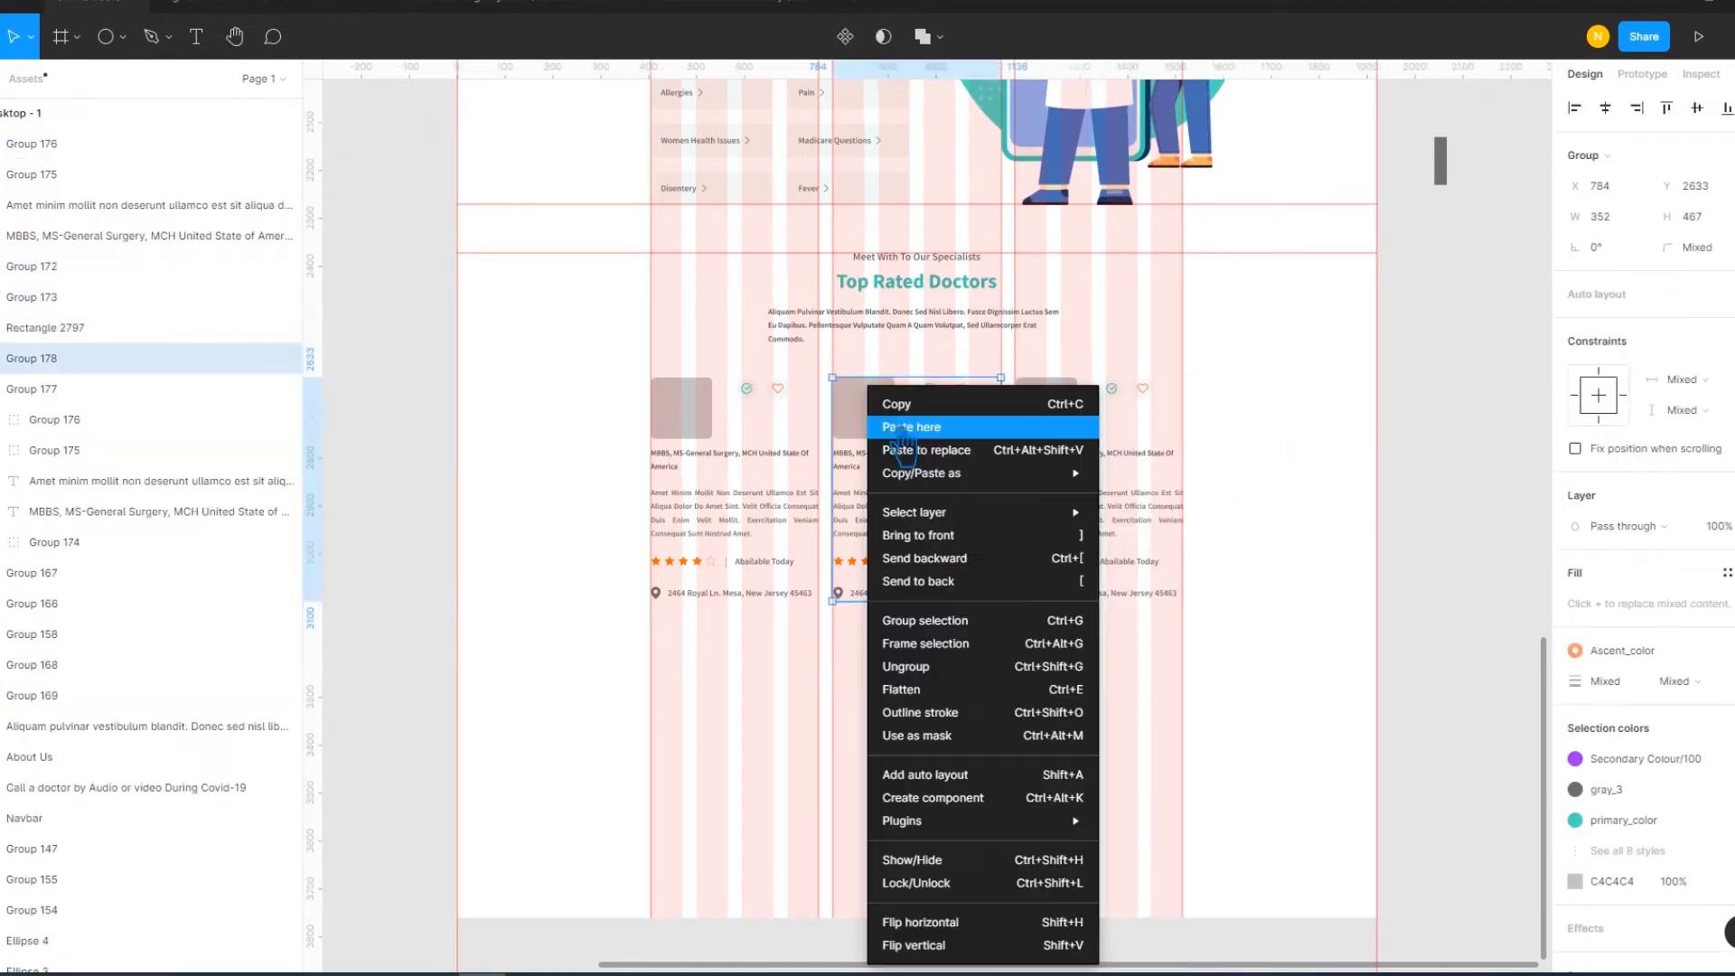
click(728, 420)
shift+click(701, 449)
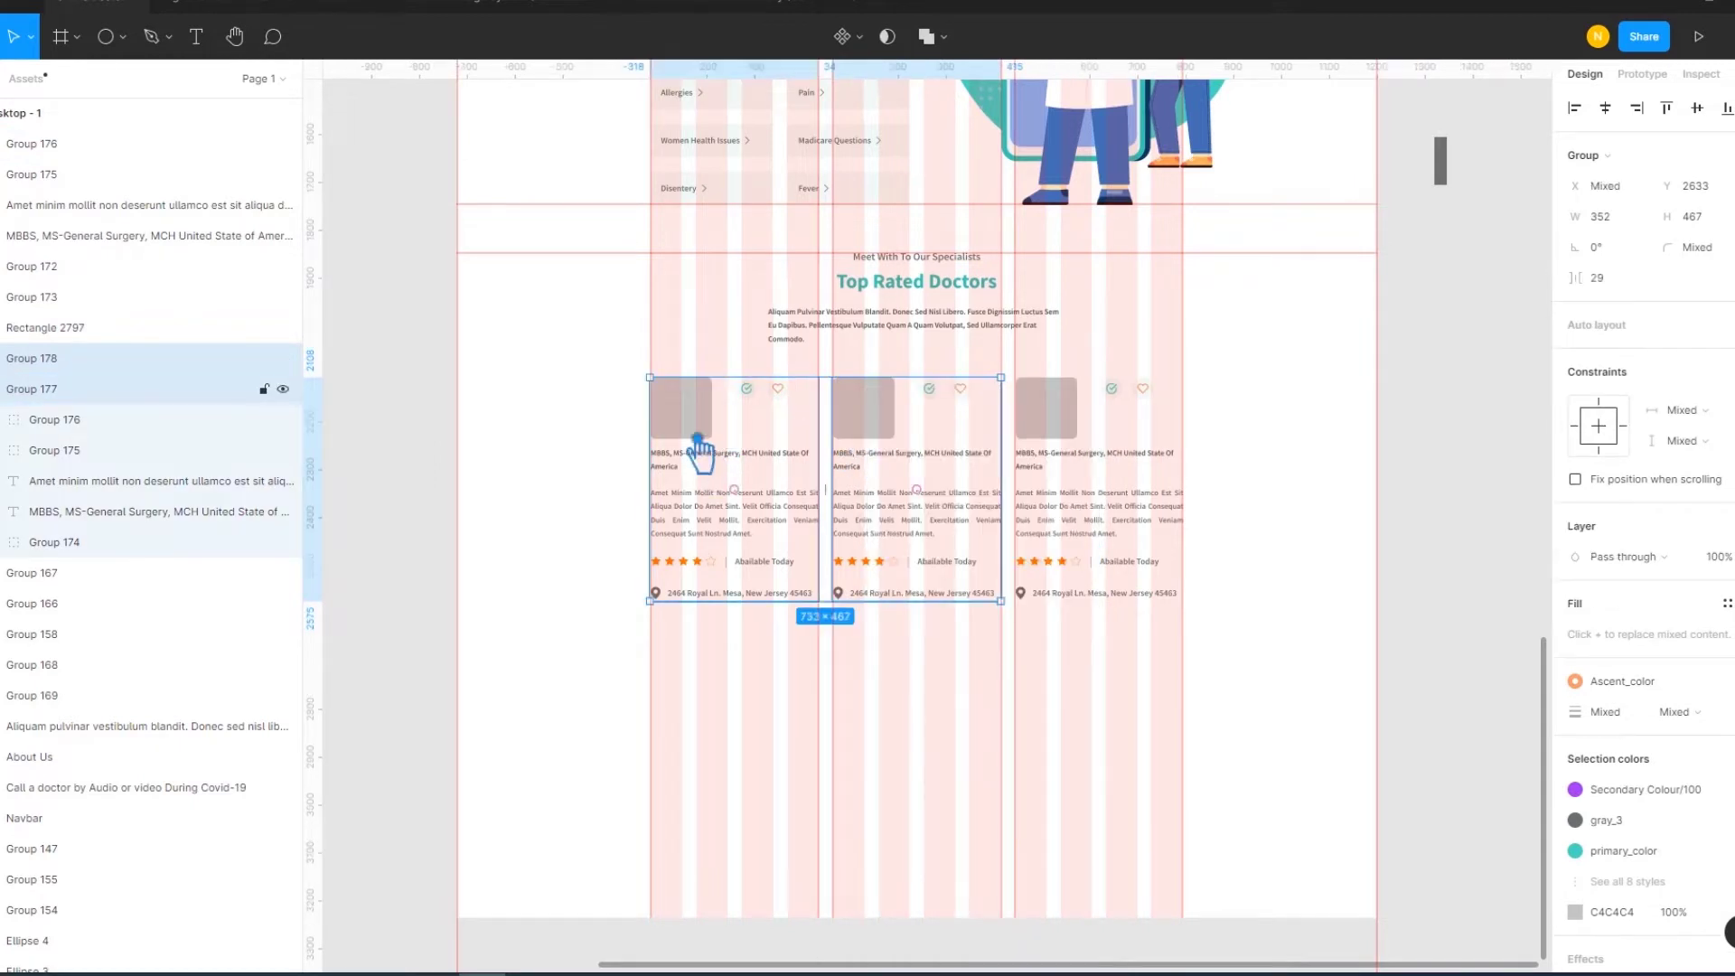
right_click(657, 381)
right_click(718, 408)
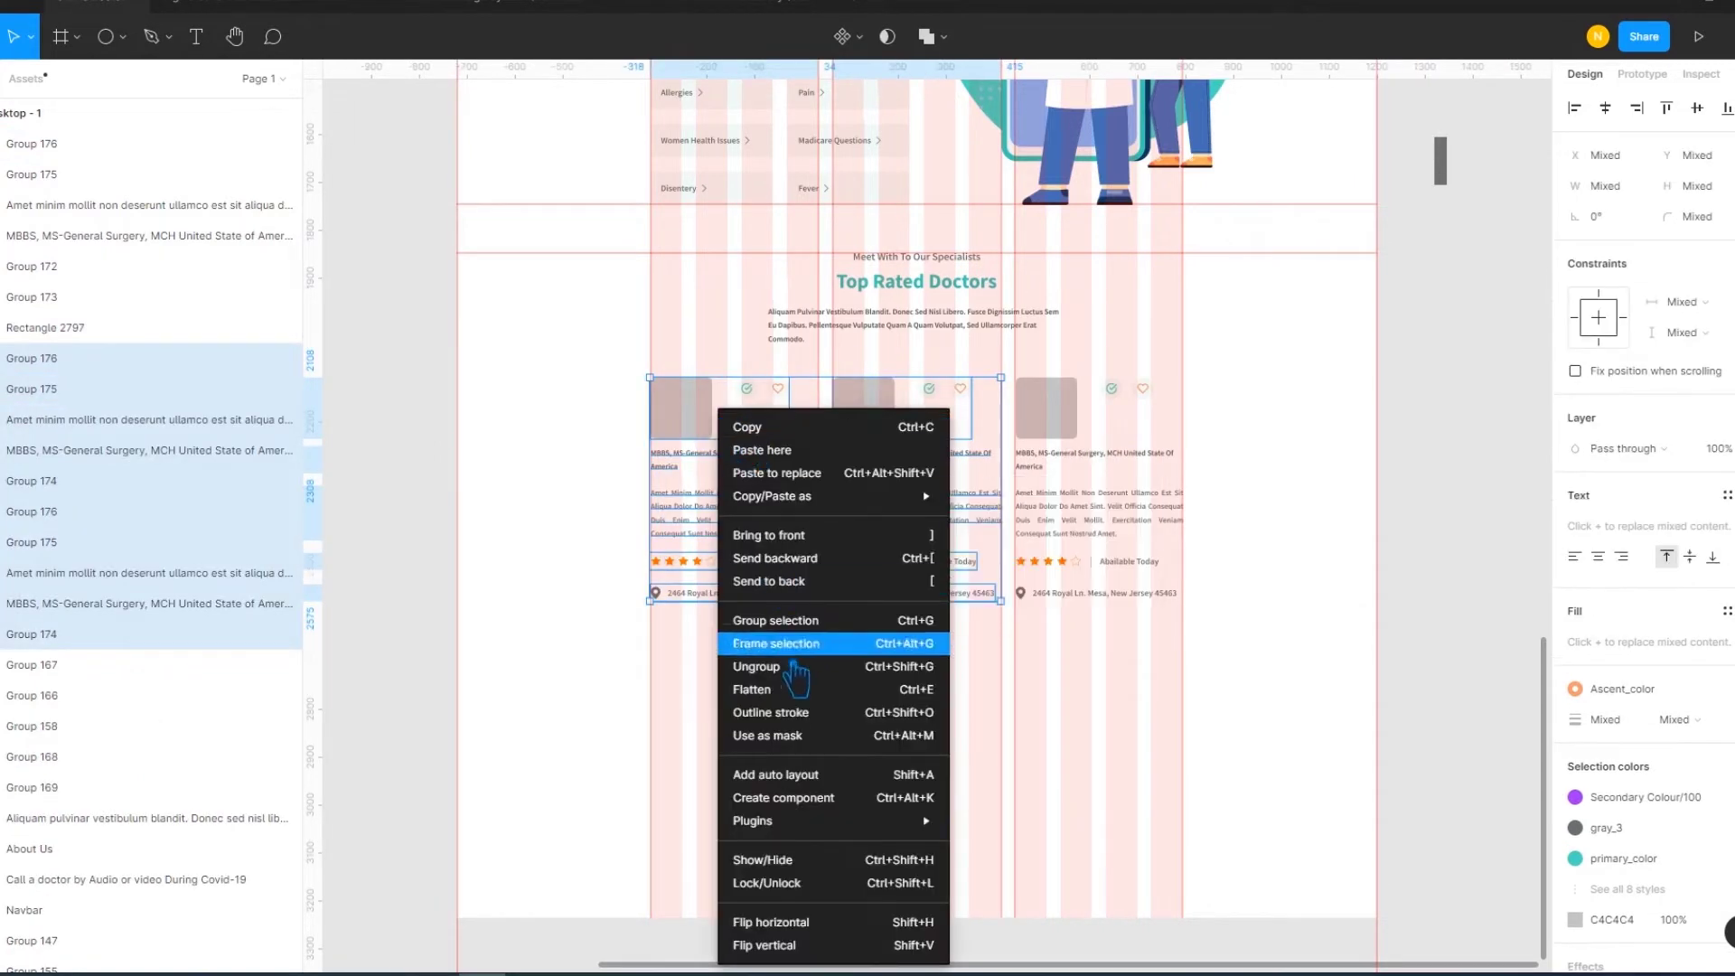
click(825, 665)
click(1211, 515)
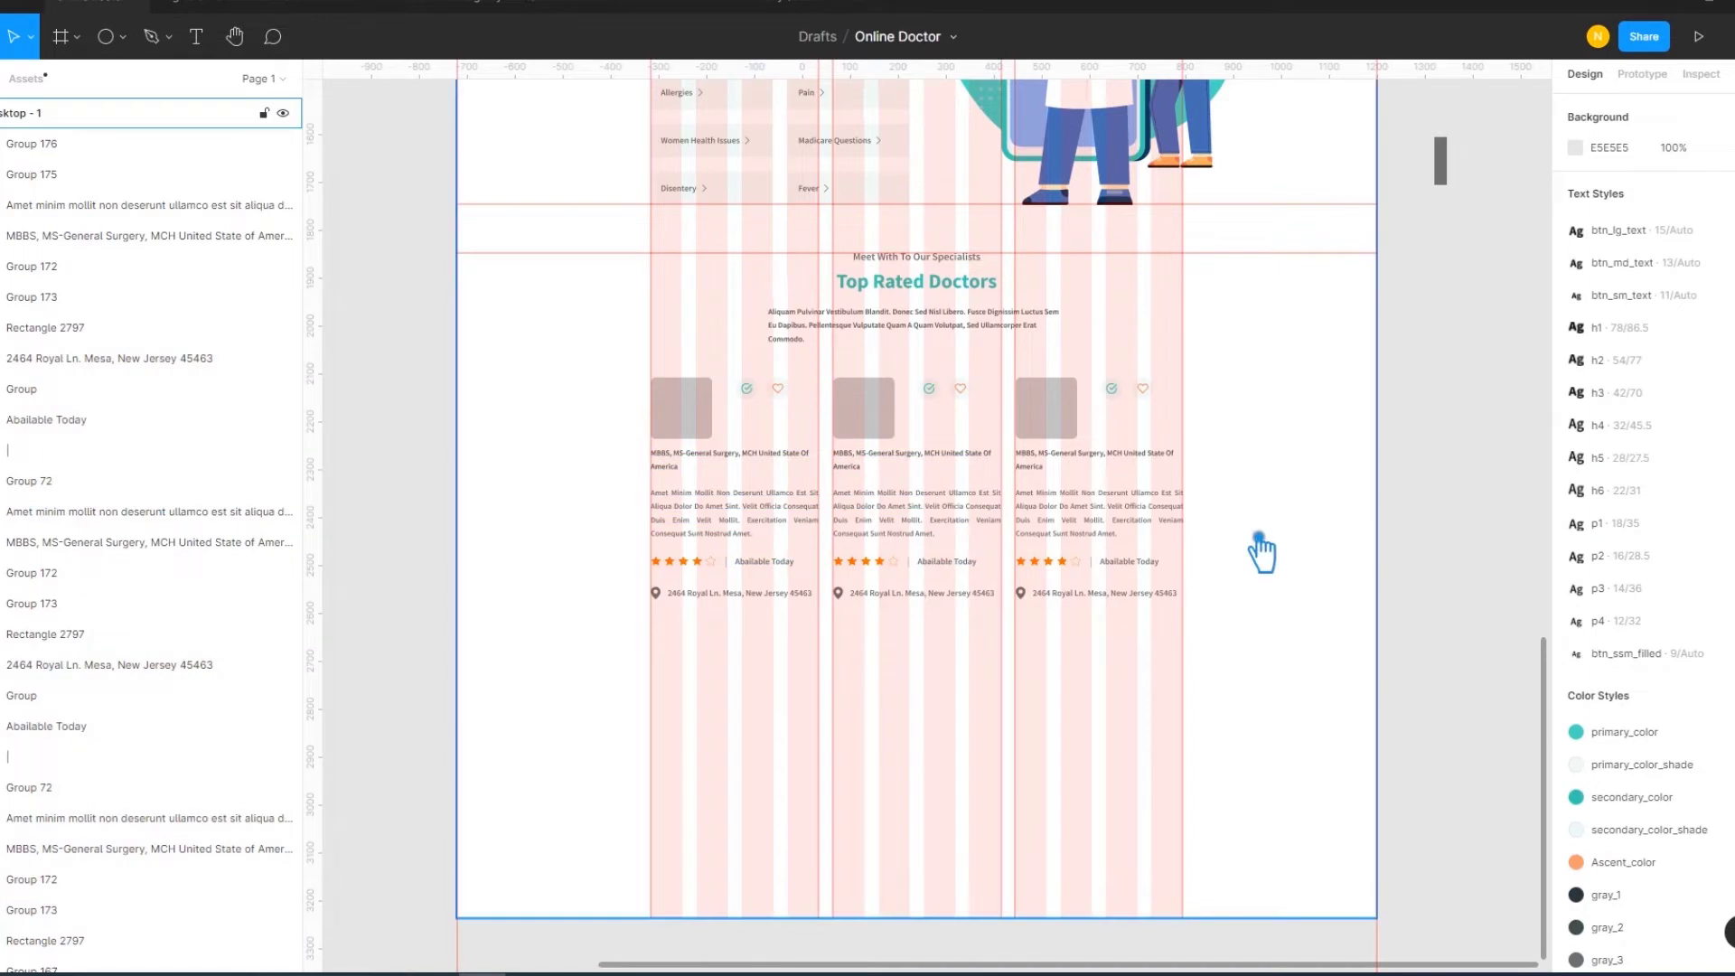
click(1071, 430)
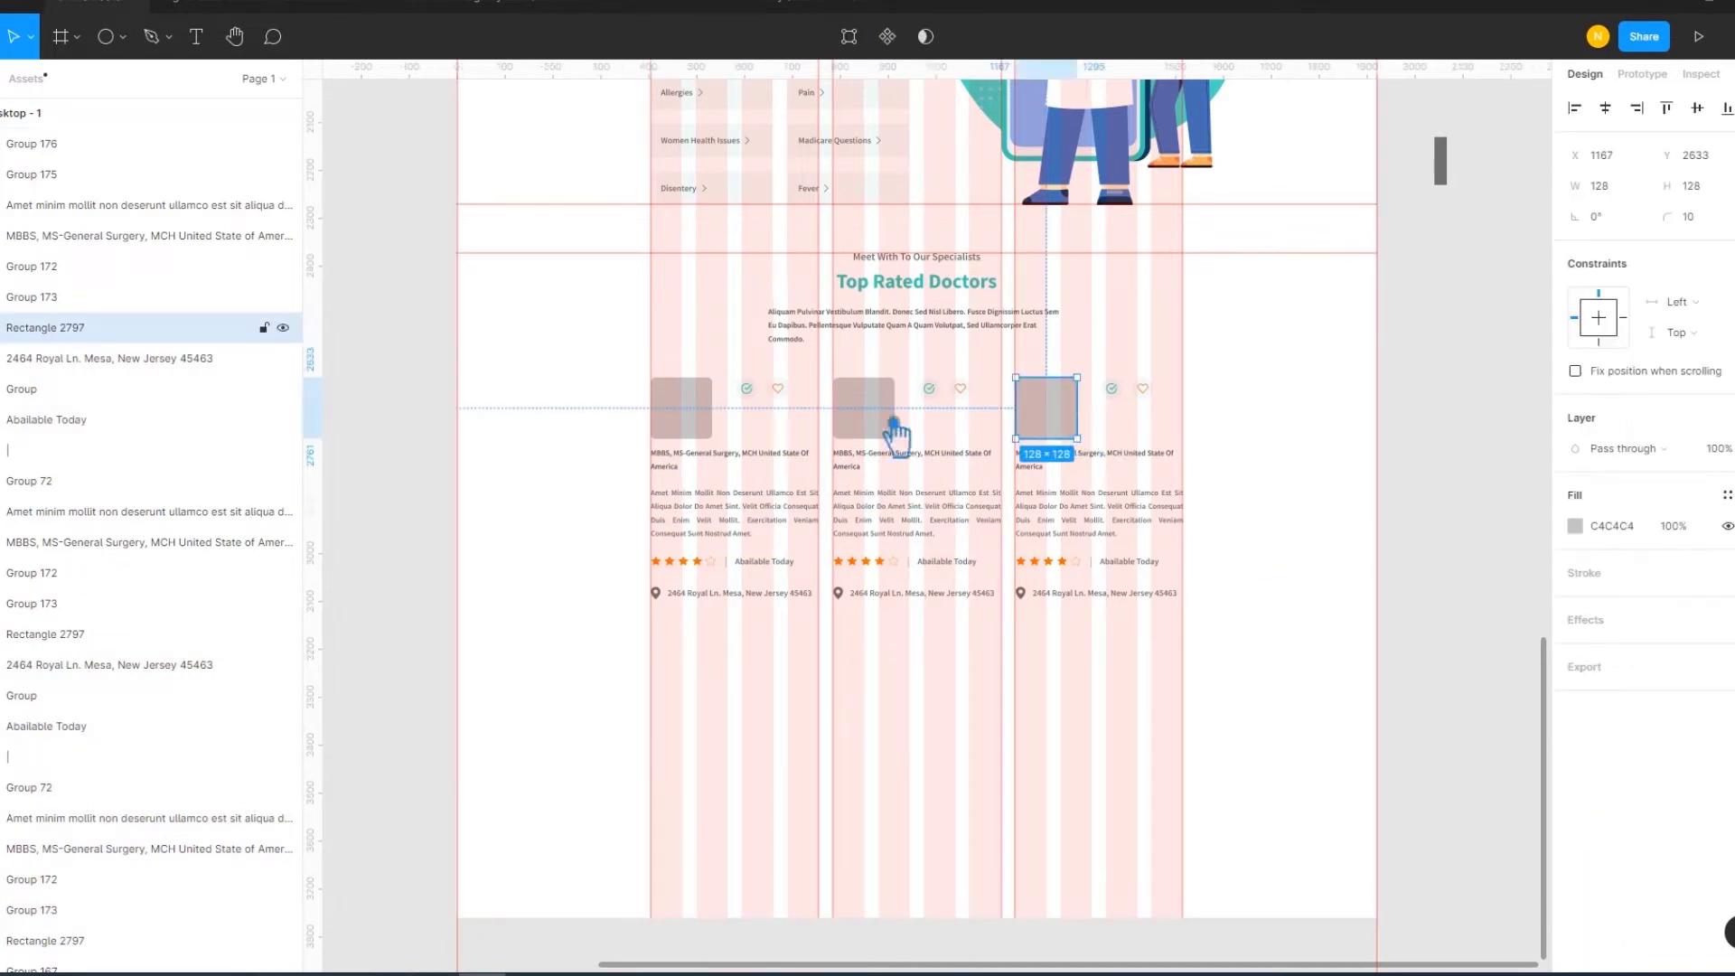
Launch the Pexels photo plugin on the first card's image placeholder and start a search
click(692, 411)
right_click(666, 409)
mouse_move(732, 821)
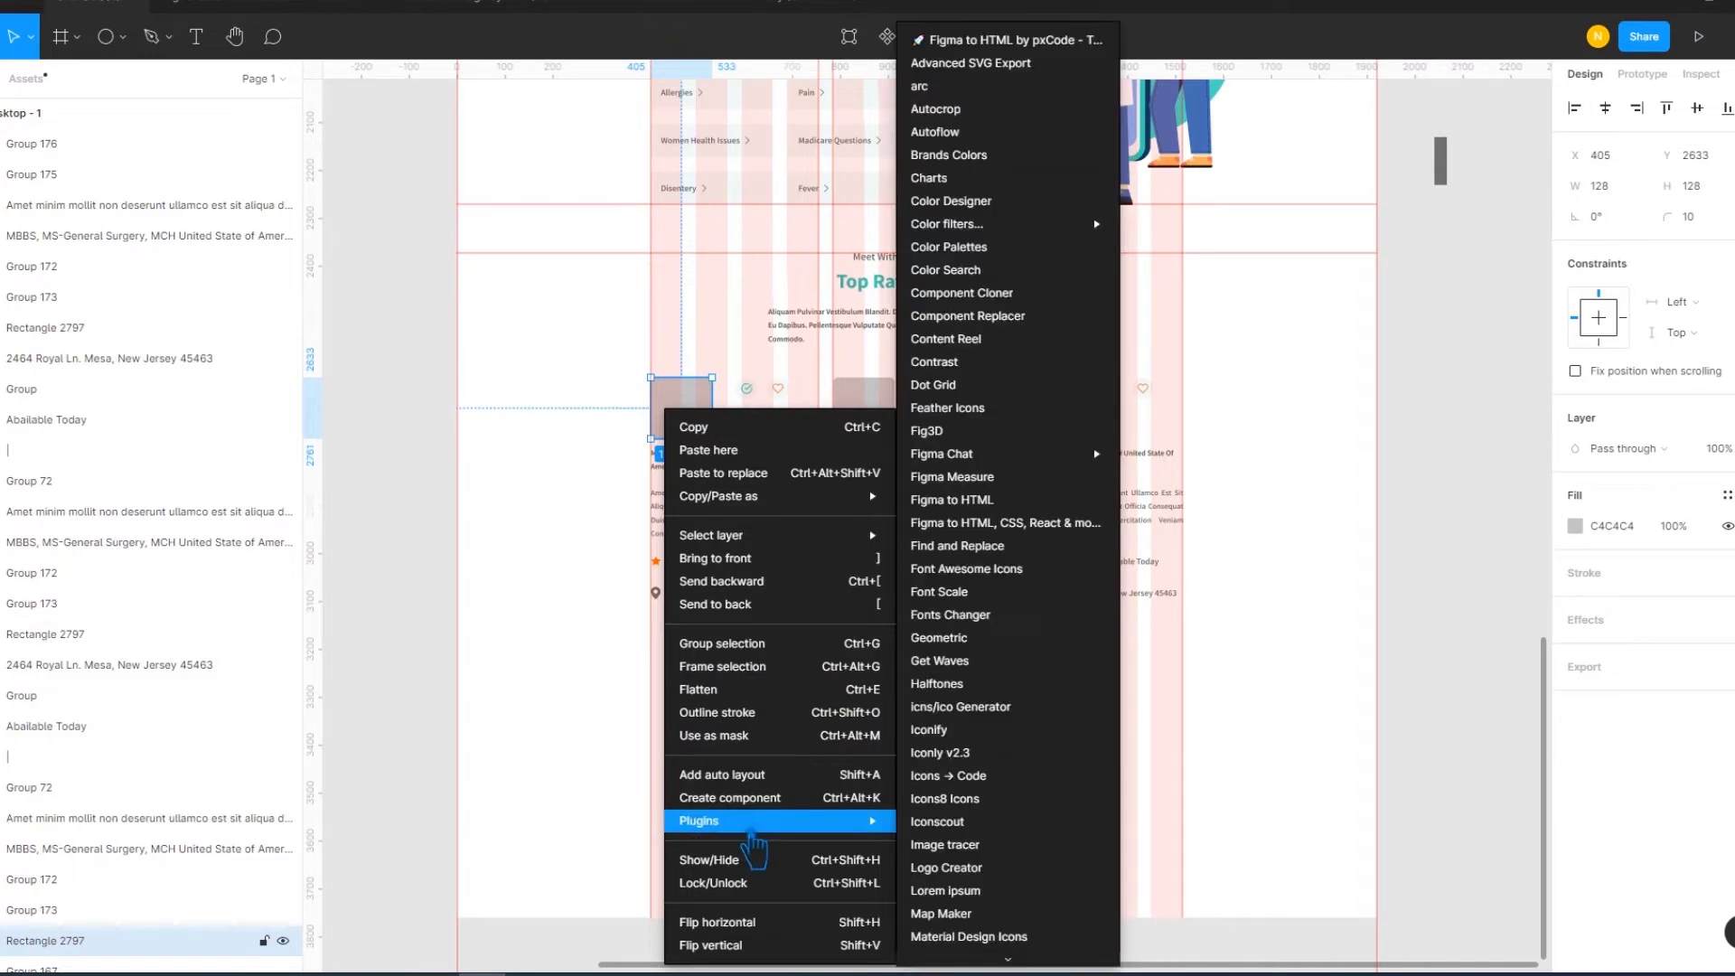
scroll(1045, 827, down, 3)
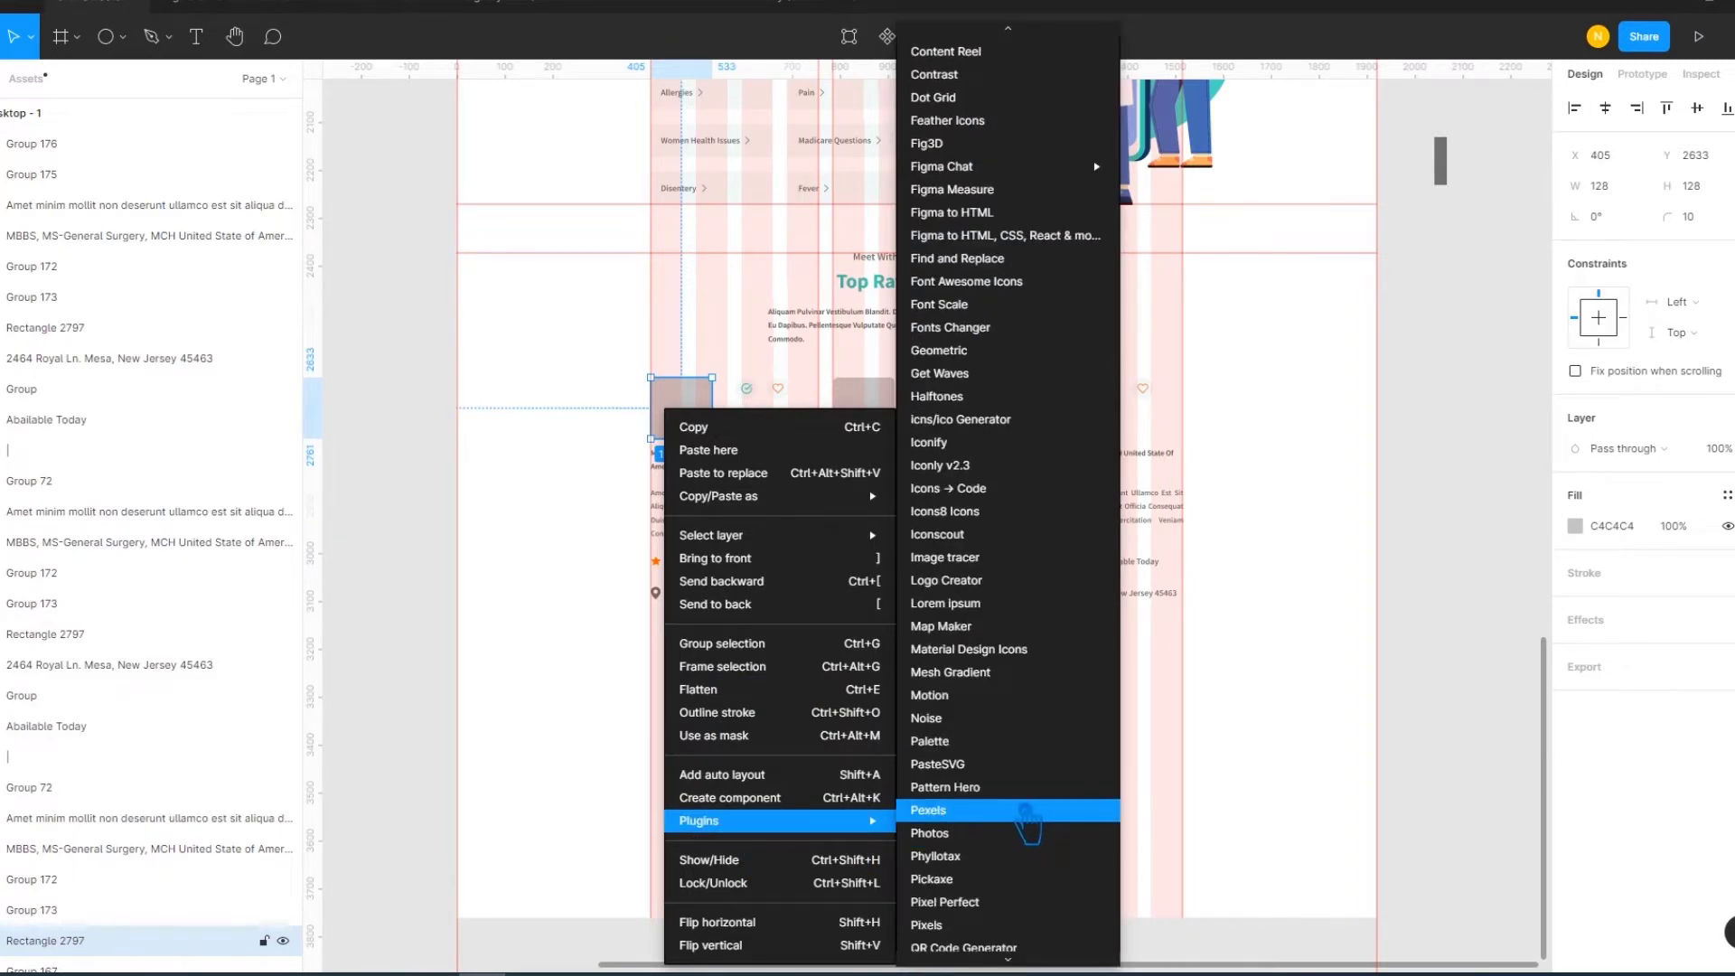
click(1010, 819)
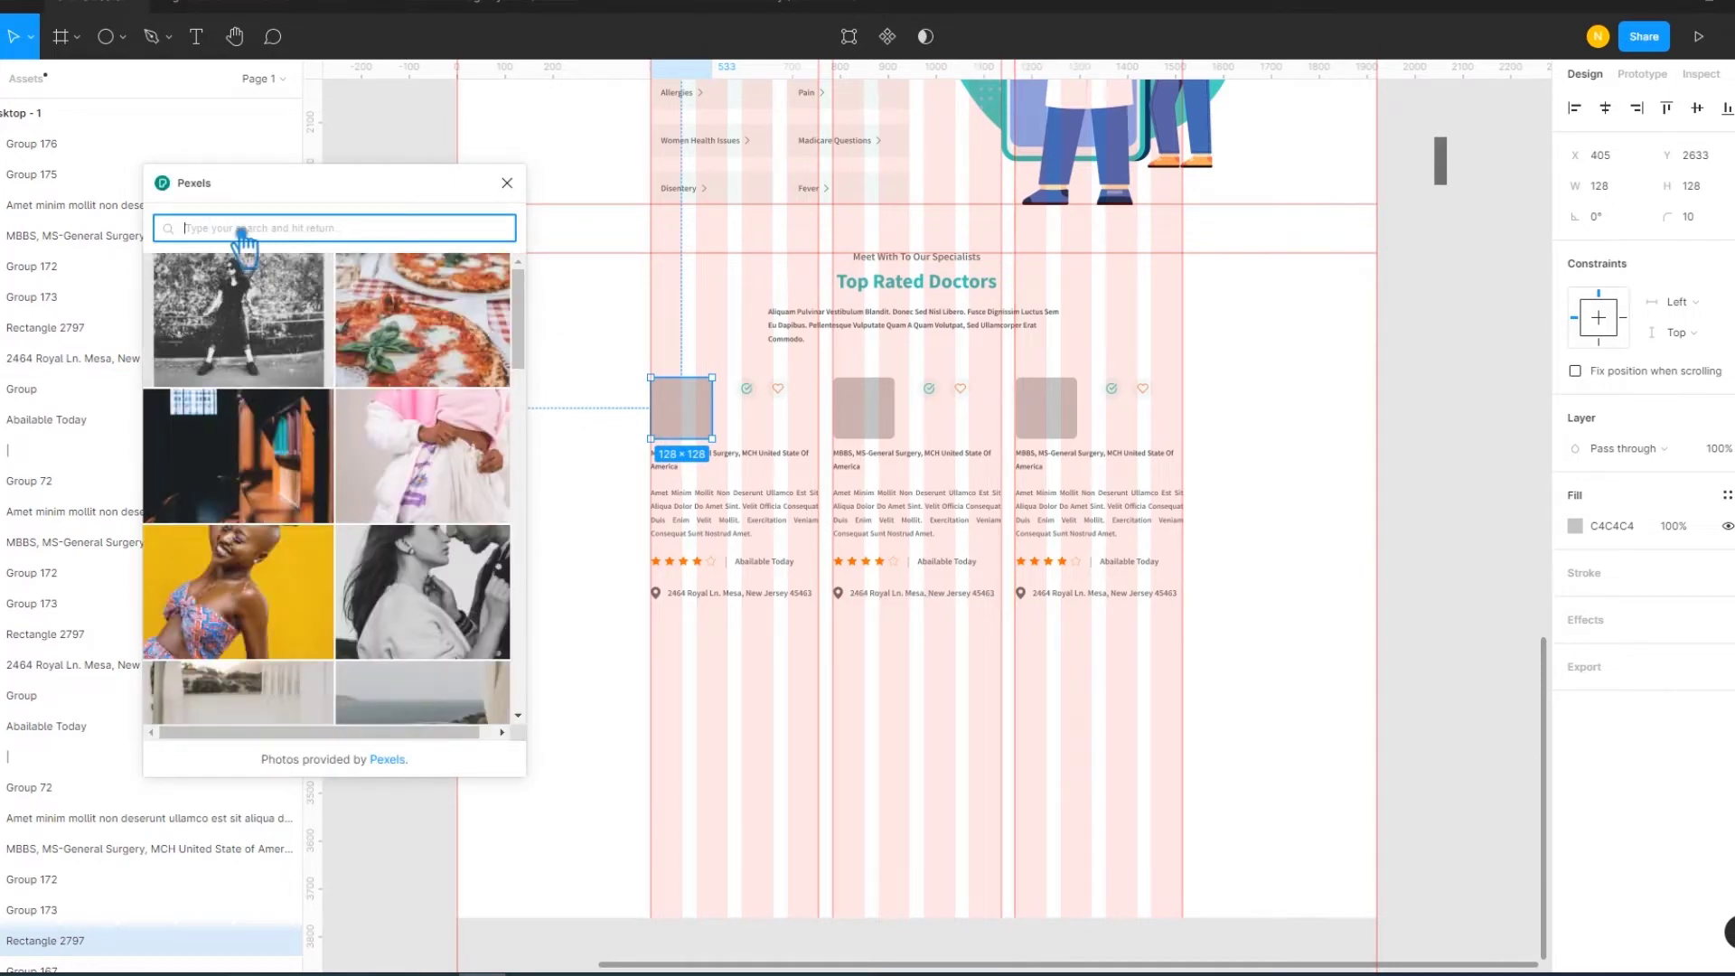
text(doctor illustration)
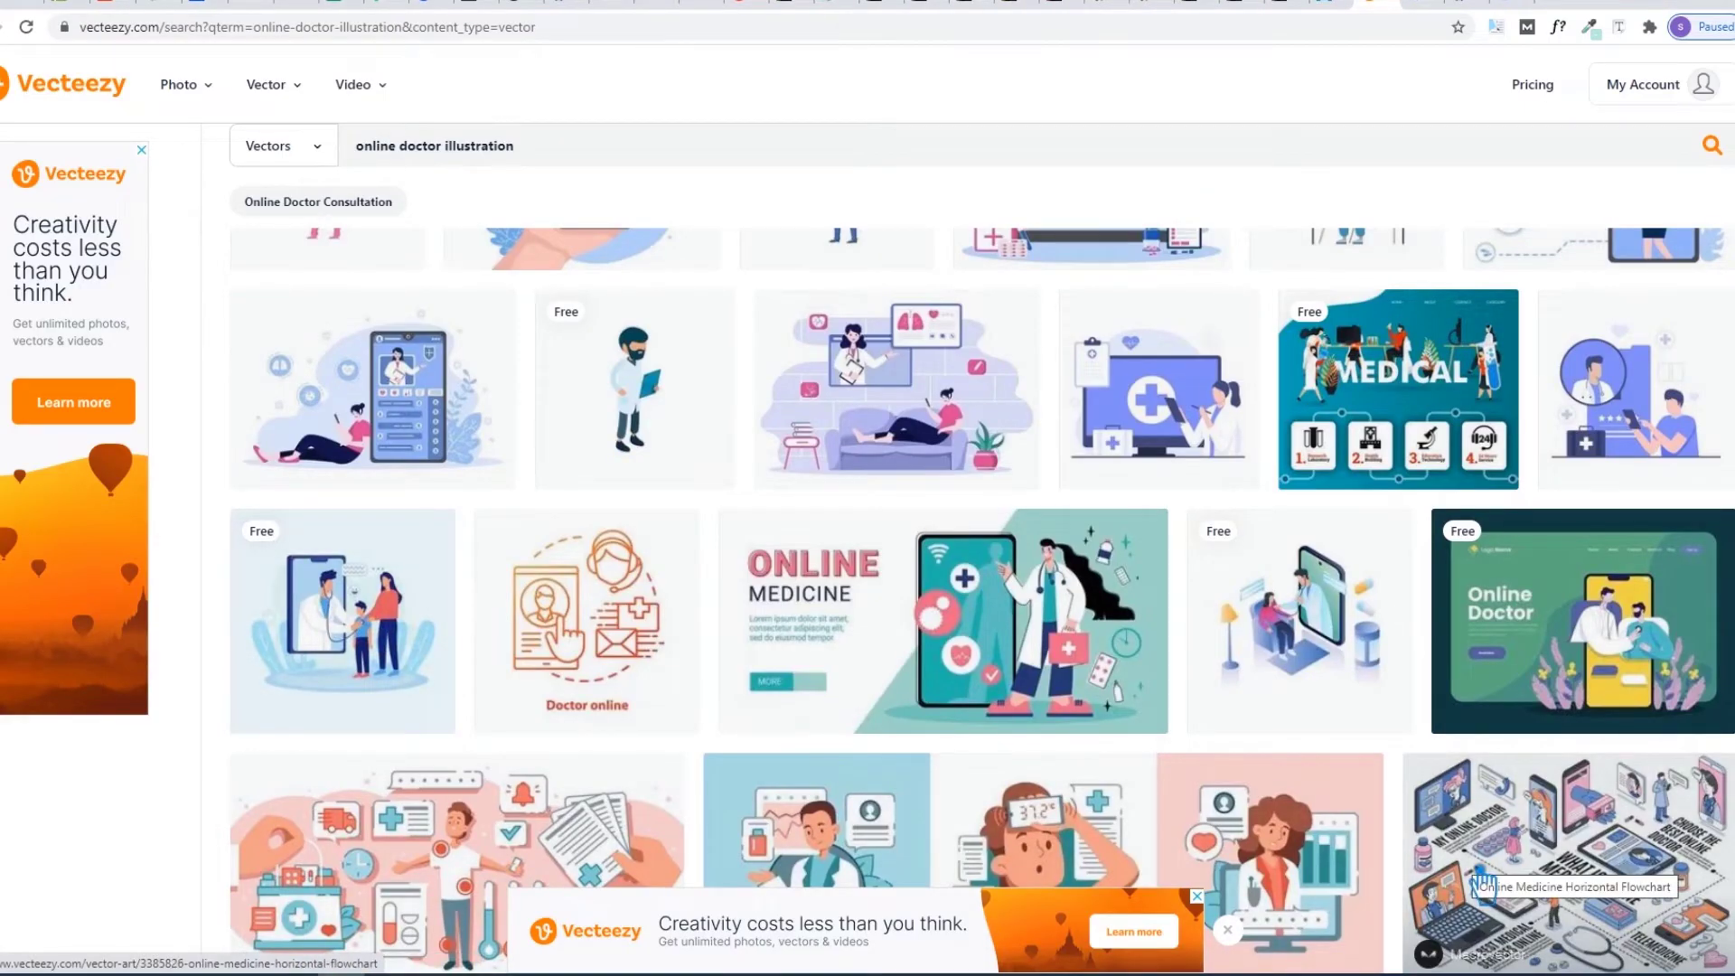
Scroll down through more of Vecteezy's online doctor illustration vector results
scroll(1481, 885, down, 3)
scroll(1482, 885, down, 3)
scroll(1481, 886, down, 2)
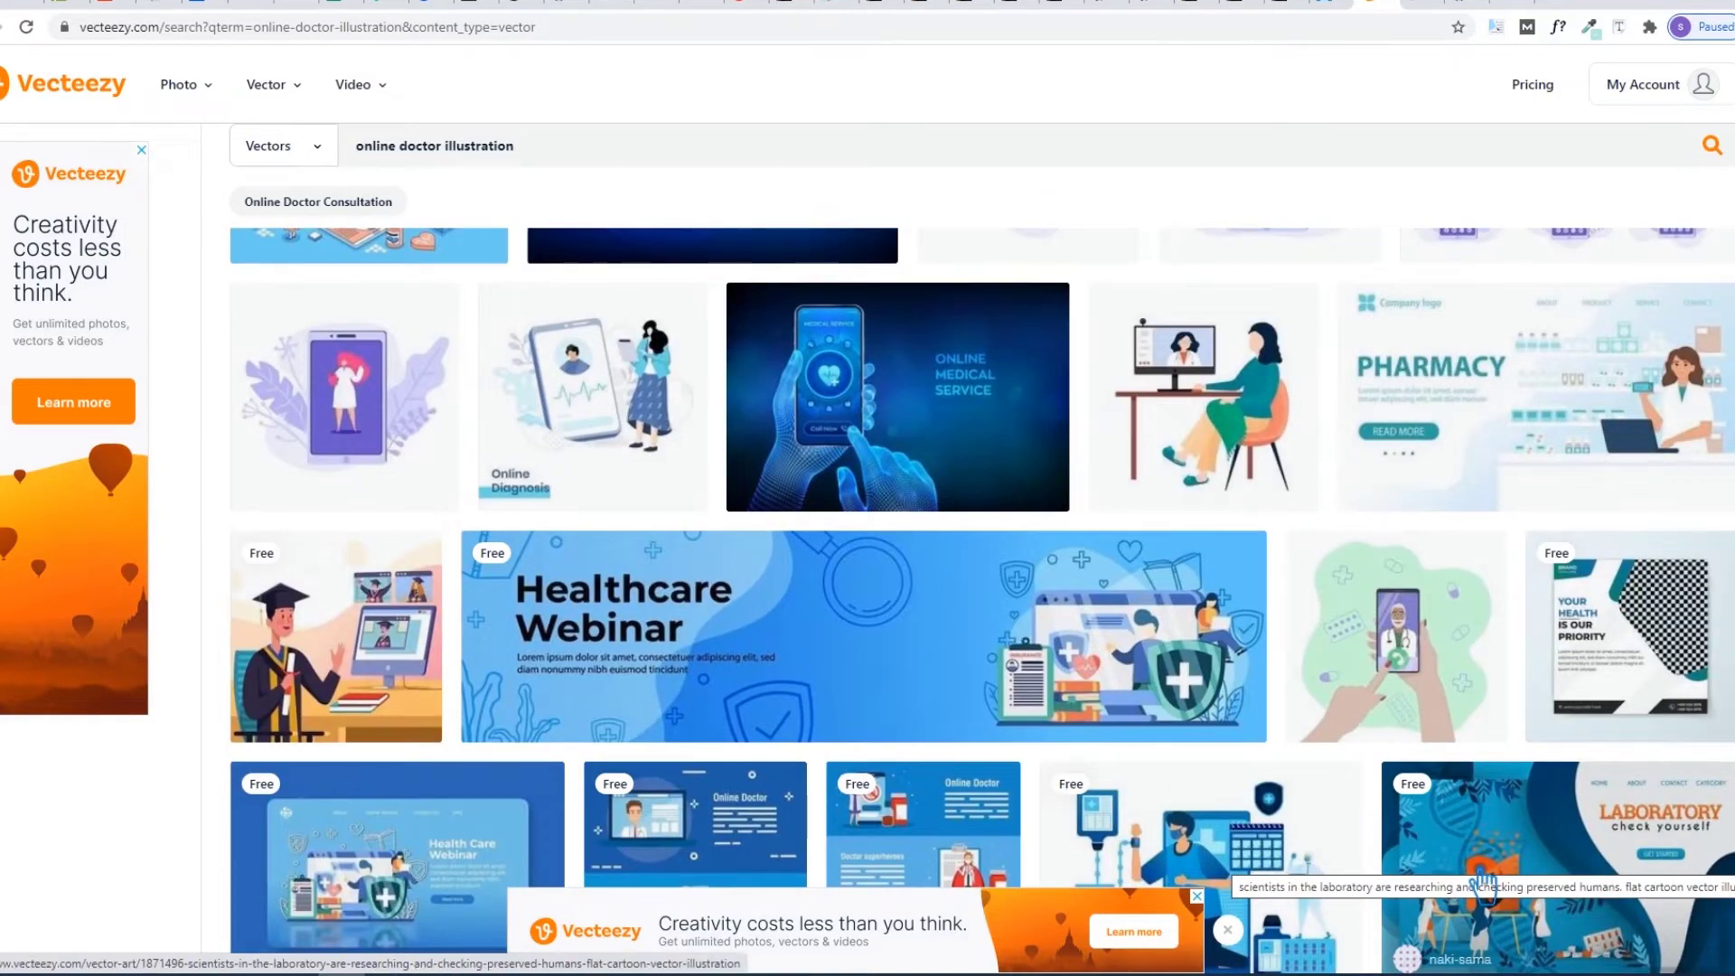
scroll(1481, 886, down, 3)
scroll(1482, 885, down, 5)
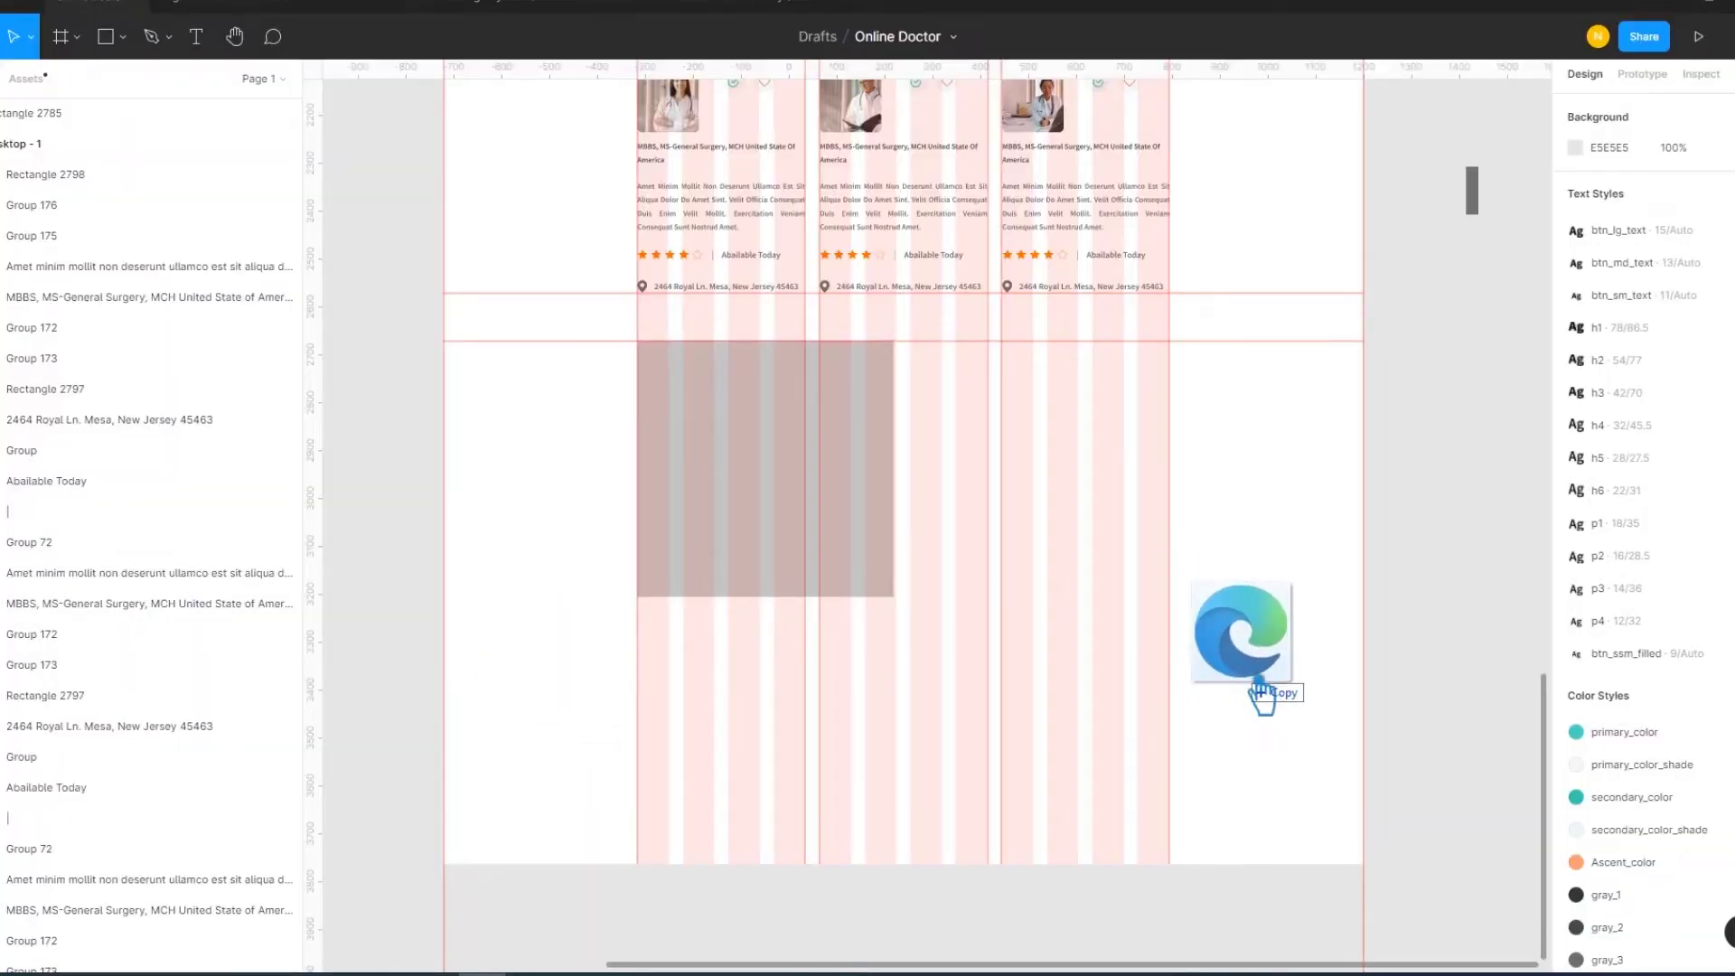
Drop the online doctor illustration into Figma, shrink it to about 1442 px, and remove its frame
drag(1260, 696, 1261, 696)
key(minus)
key(minus)
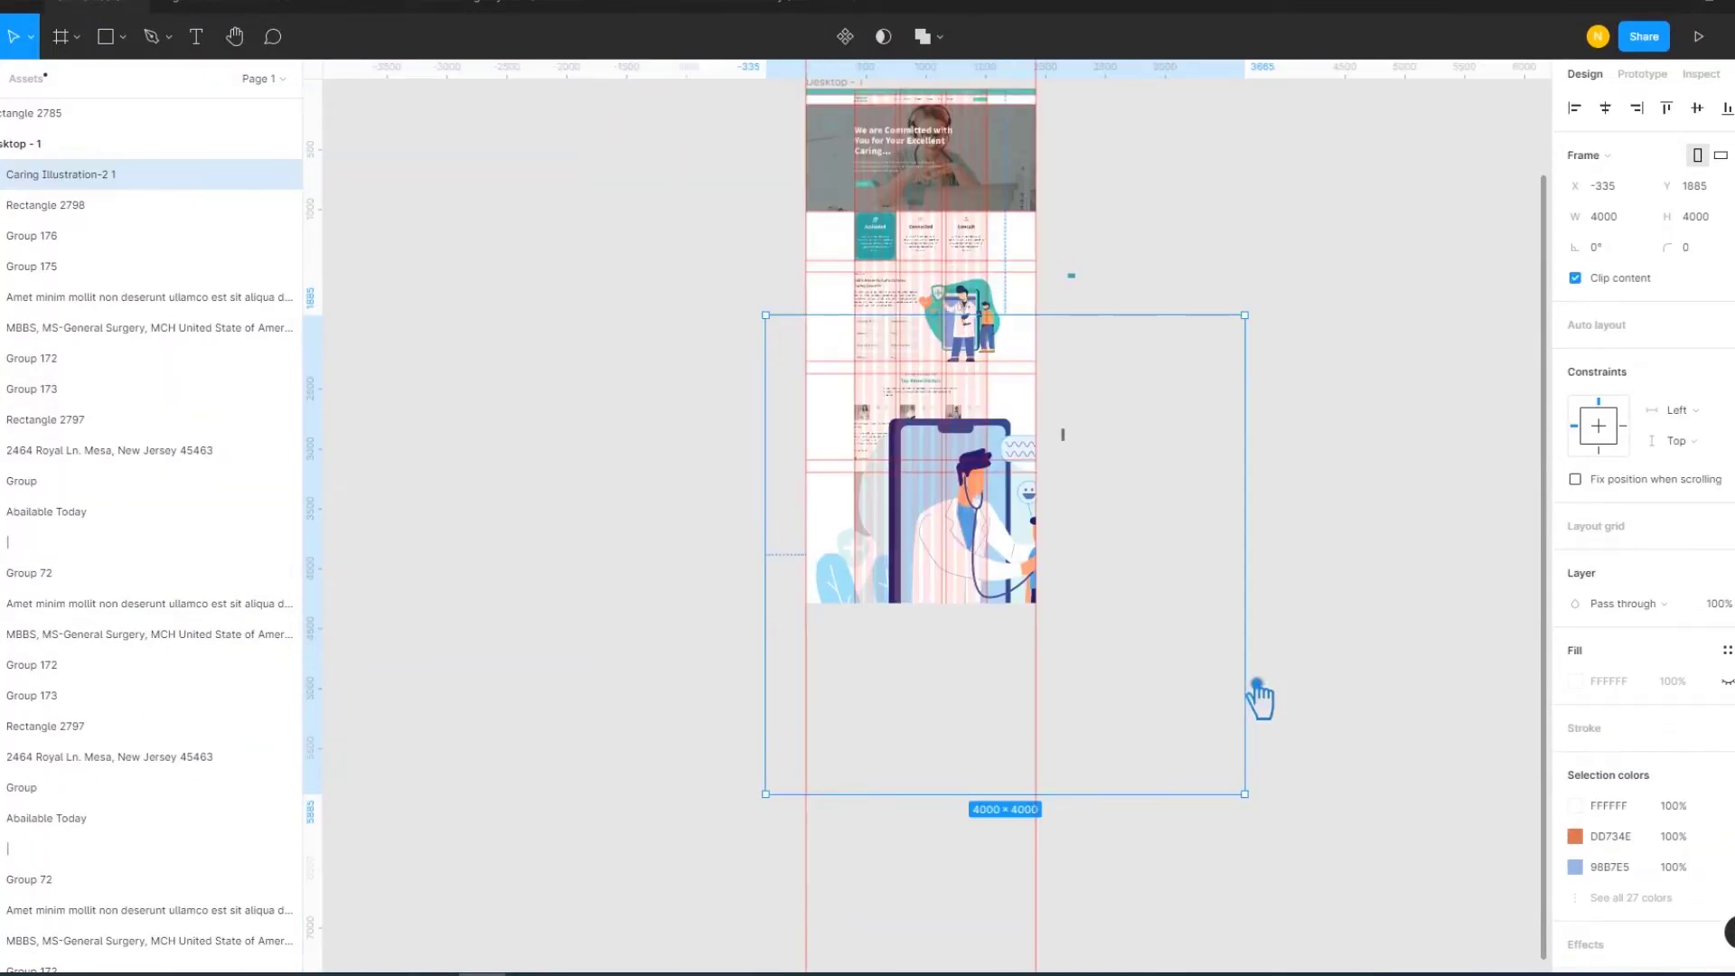
mouse_move(1179, 522)
mouse_down()
mouse_move(1046, 620)
mouse_move(1106, 521)
mouse_up()
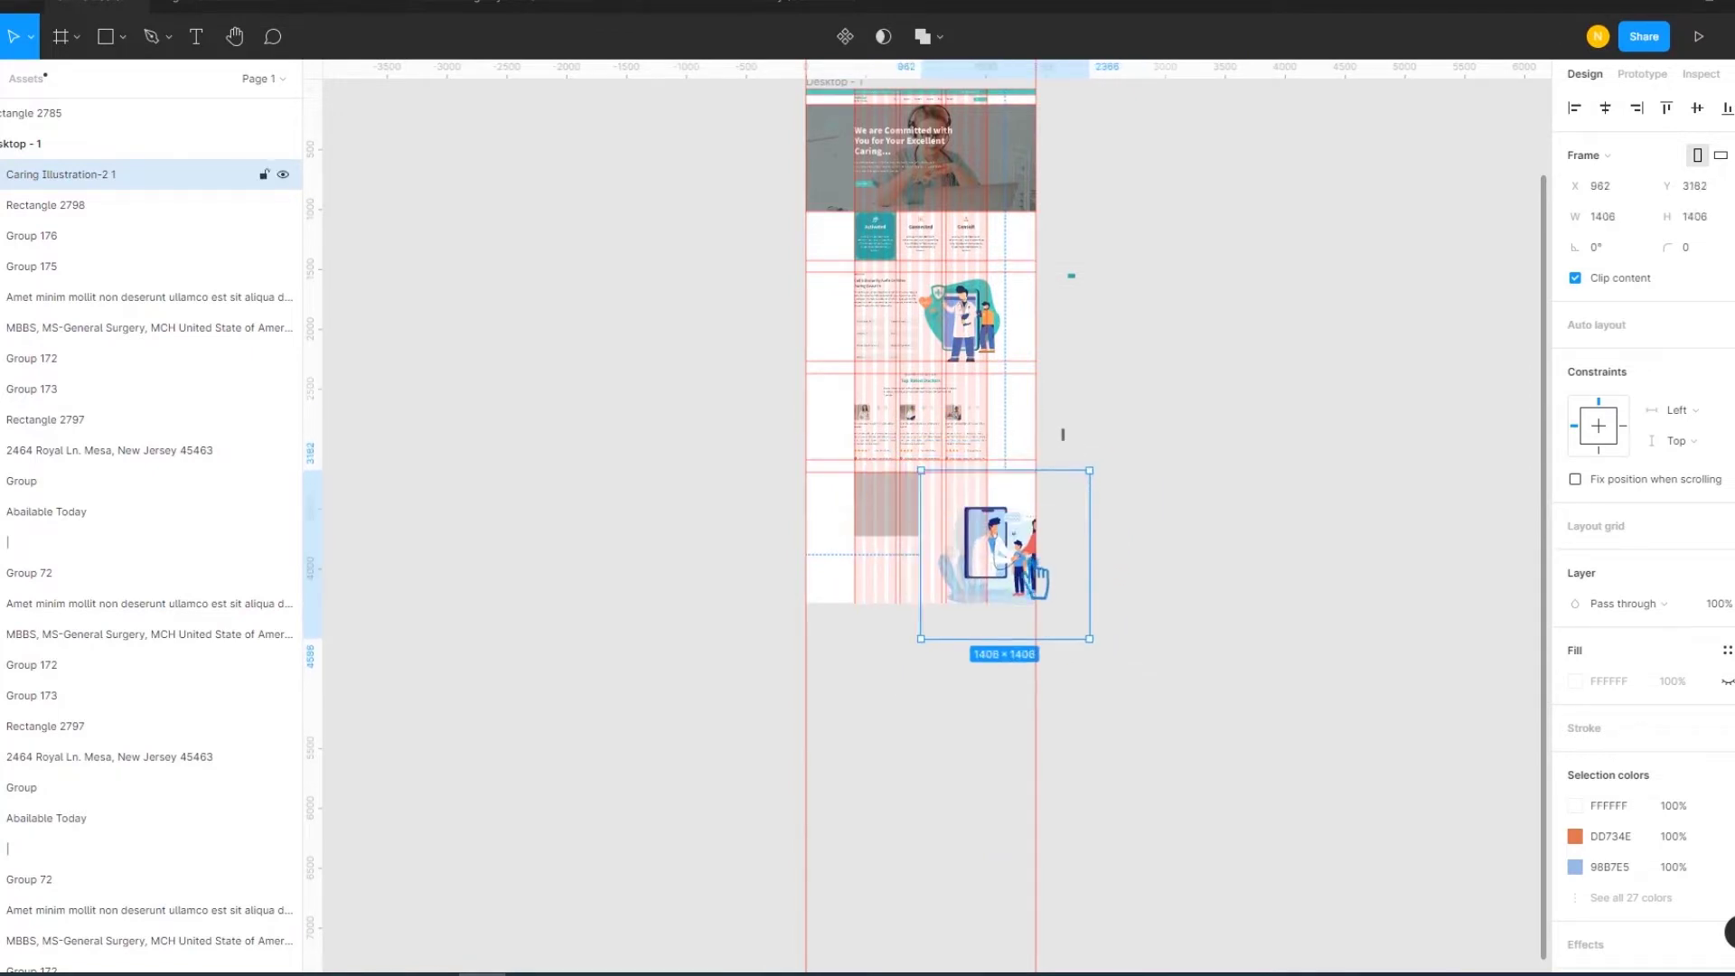
drag(1020, 581, 1246, 554)
right_click(1224, 546)
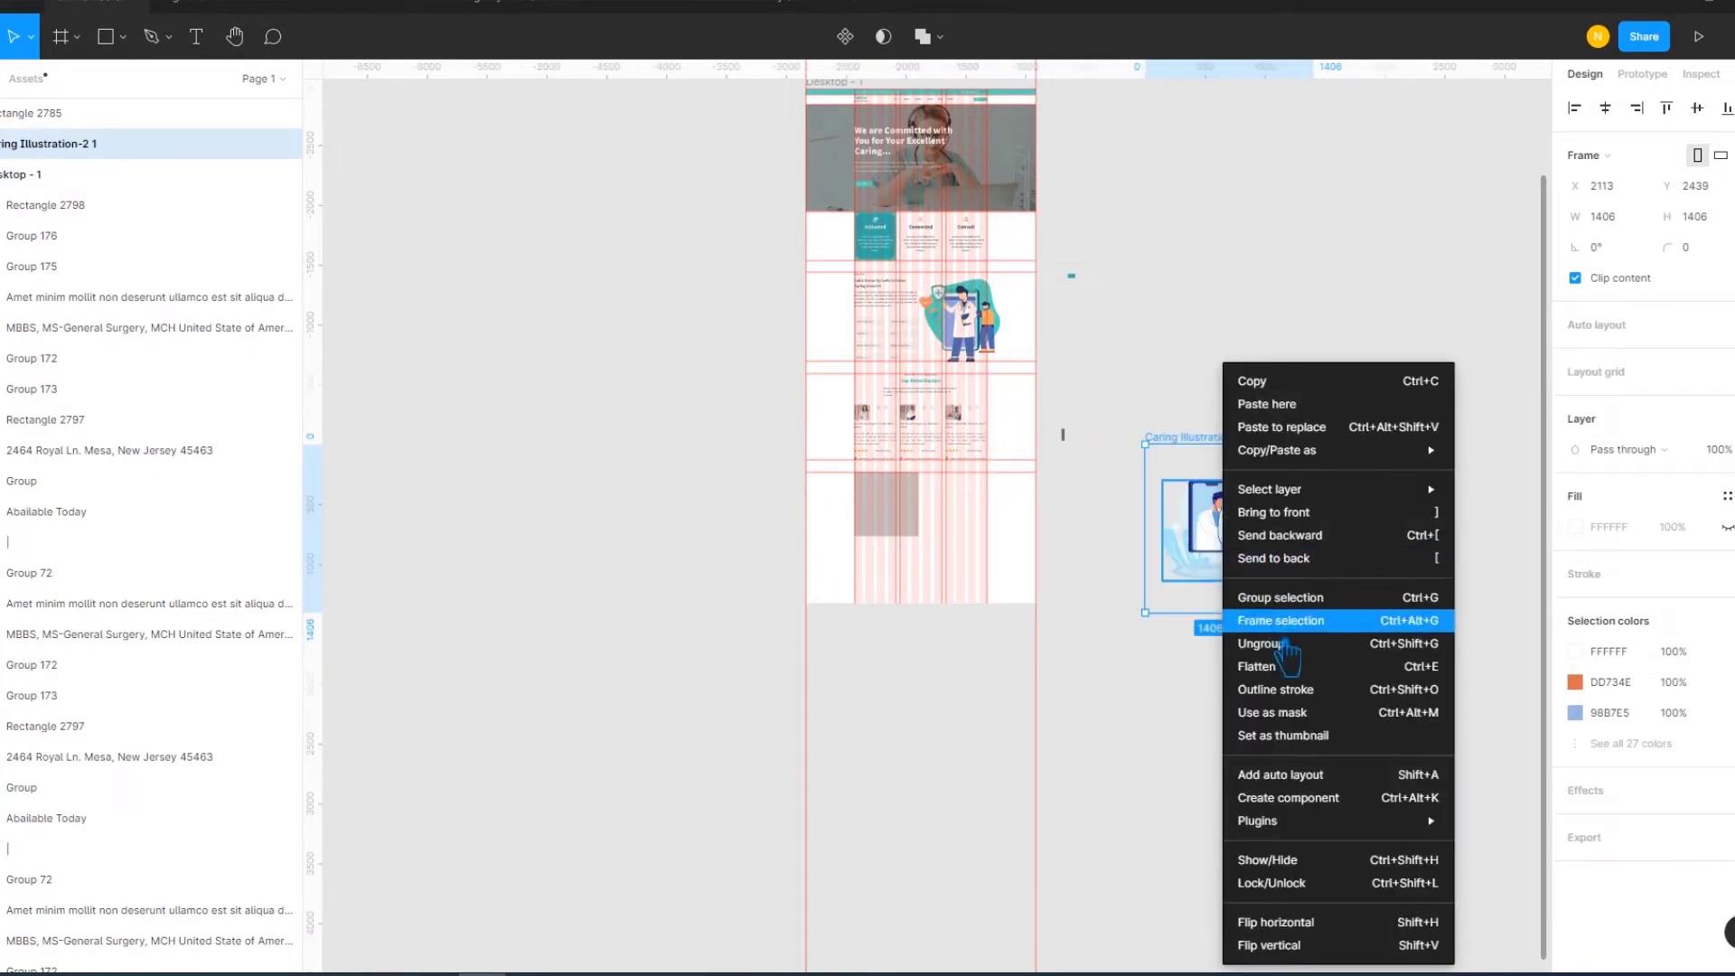
click(1260, 643)
click(1192, 678)
click(1260, 569)
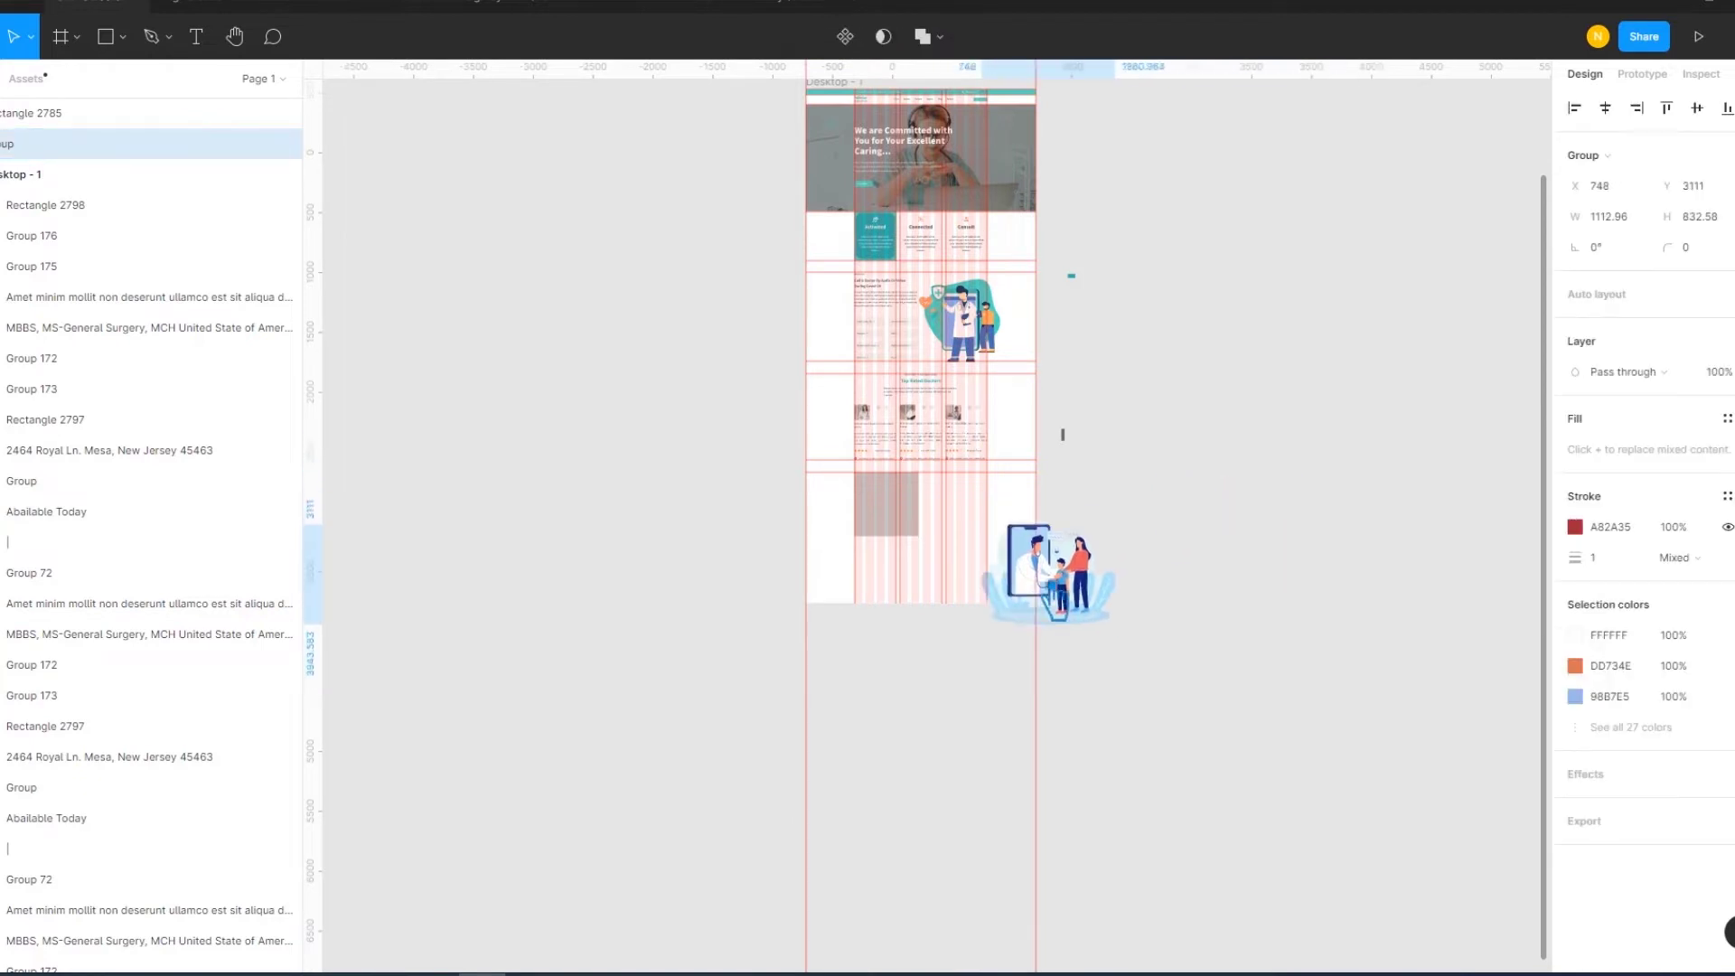
Move the illustration into the lower section and scale it to about 495 × 371 over the placeholder
drag(1260, 574, 935, 559)
key(ctrl+equal)
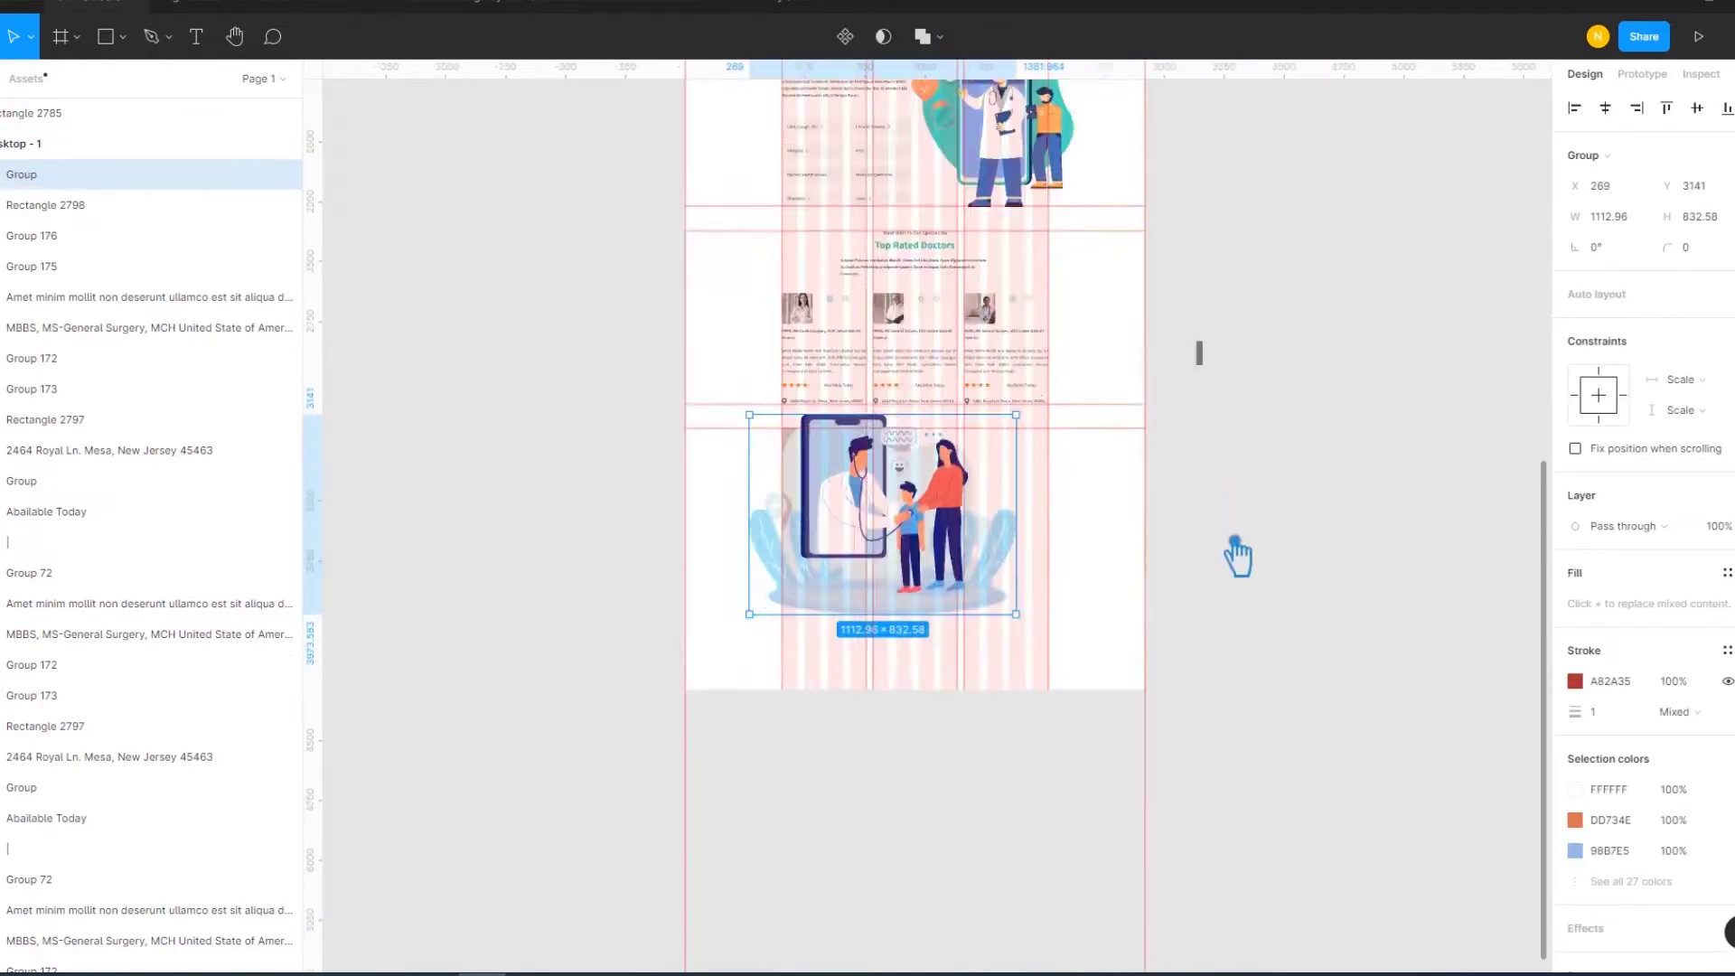
key(shift+2)
key(ctrl+minus)
mouse_move(1106, 315)
mouse_down()
mouse_move(972, 415)
mouse_move(936, 399)
mouse_up()
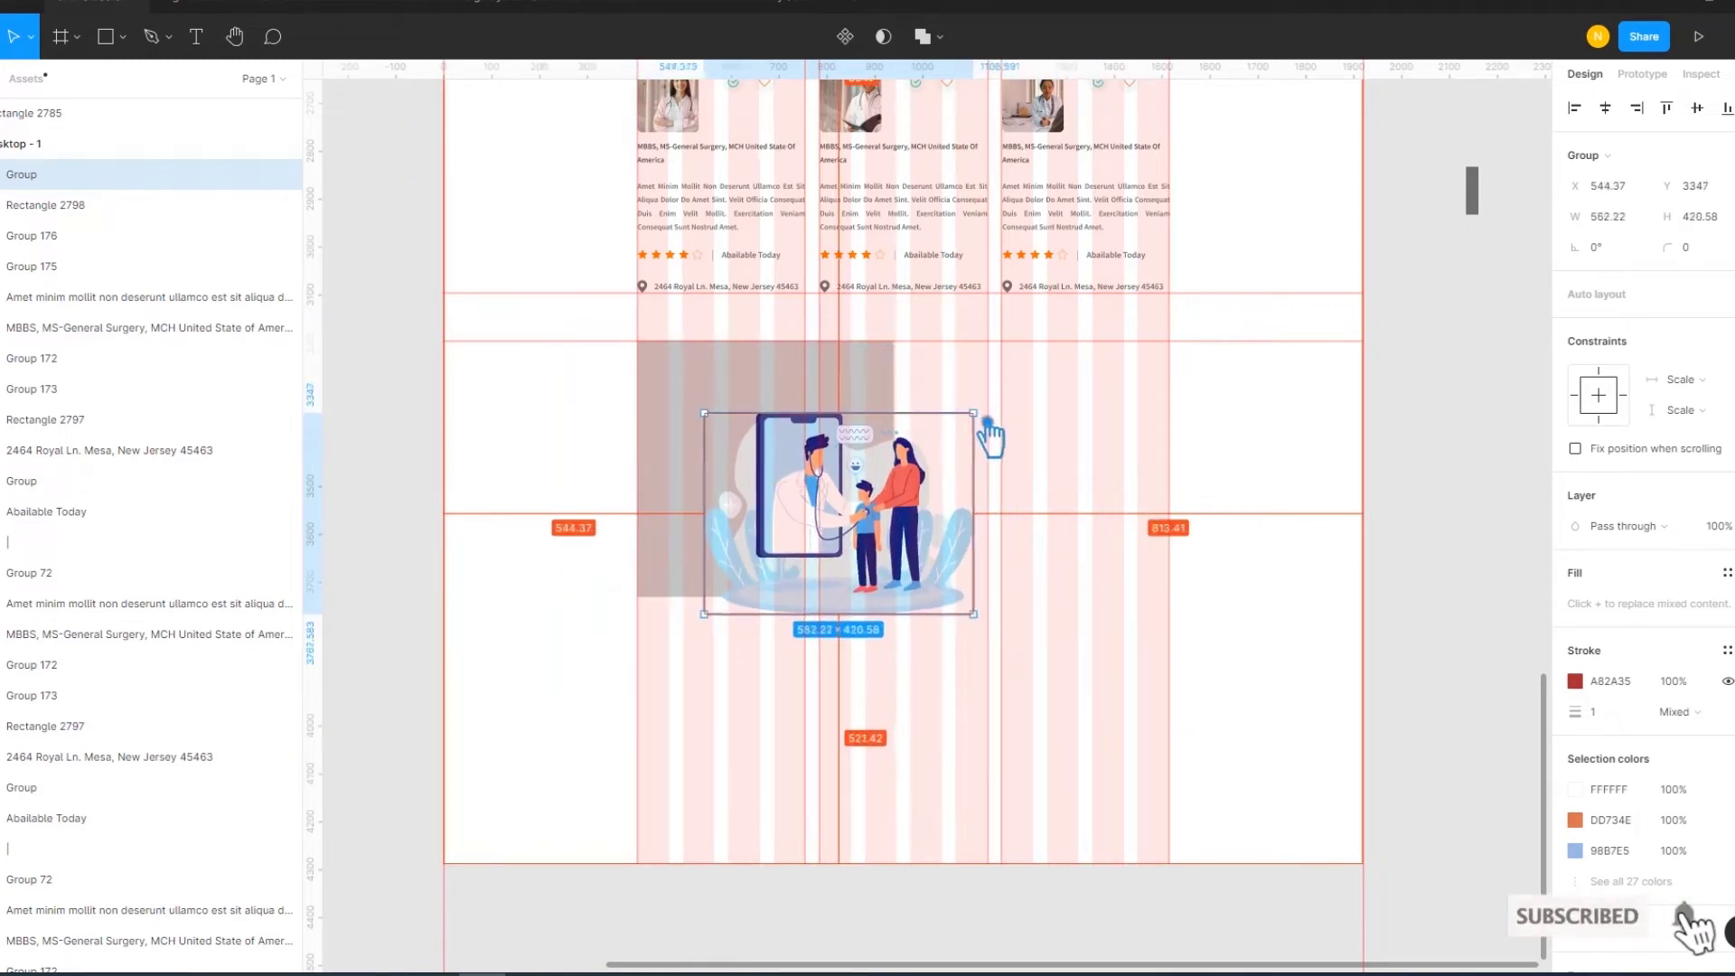
mouse_move(933, 375)
mouse_down()
mouse_move(899, 402)
mouse_move(890, 388)
mouse_up()
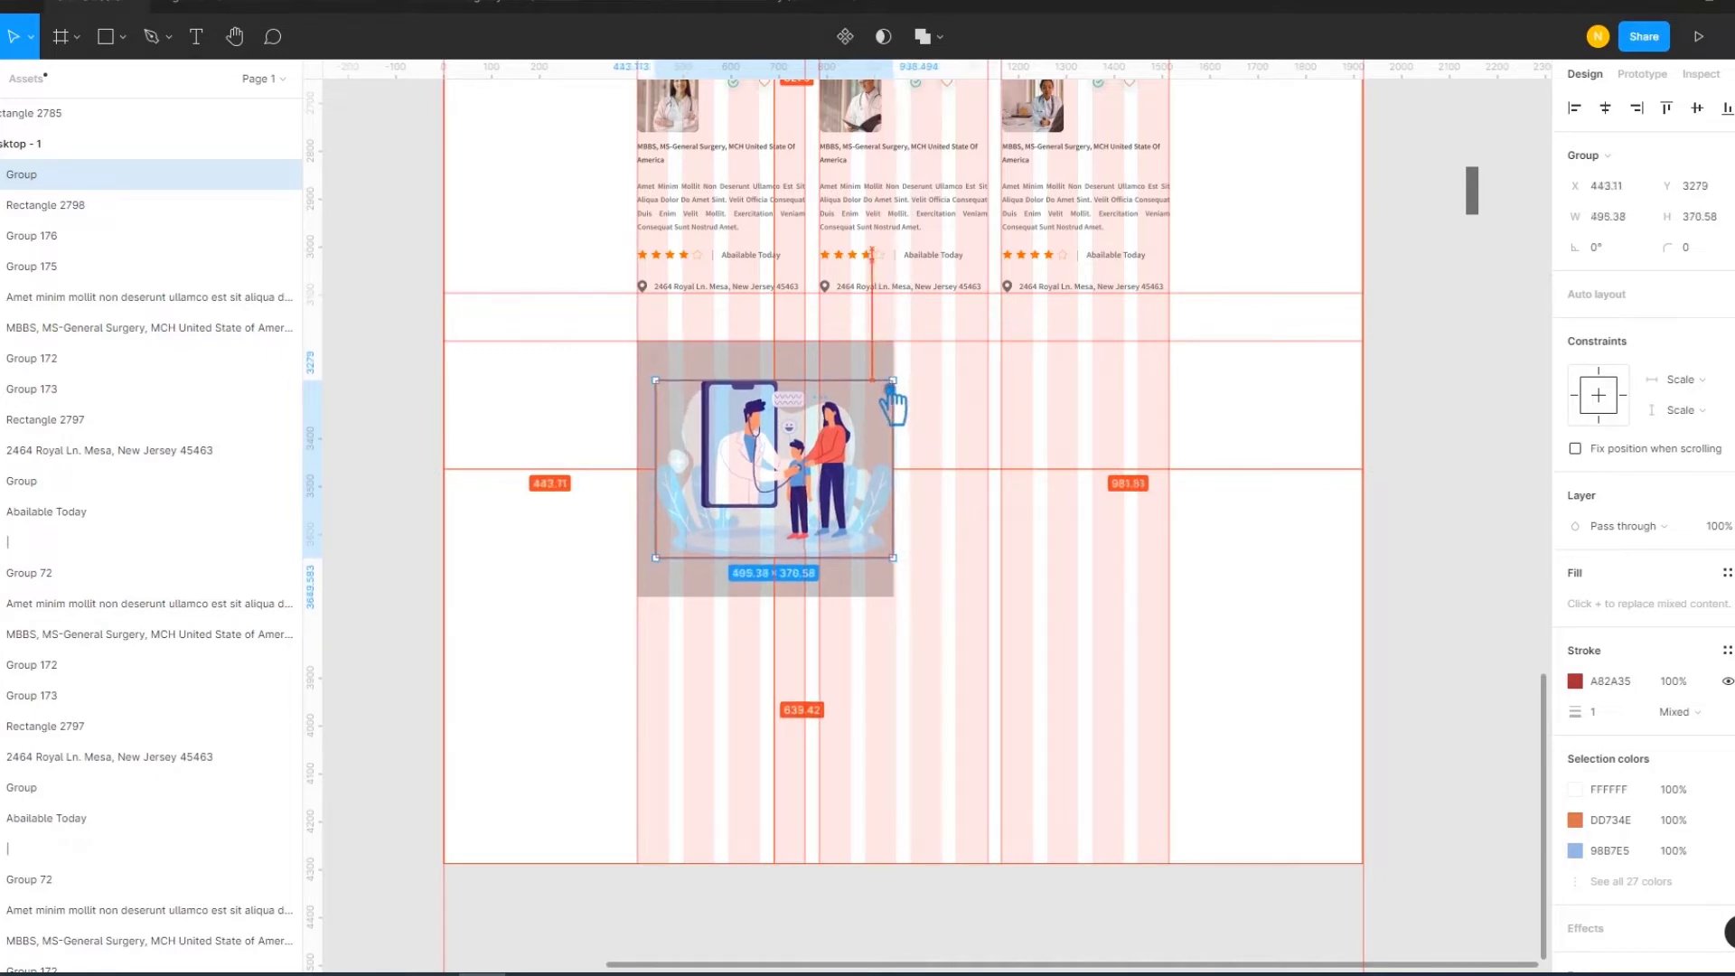
key(Escape)
click(874, 384)
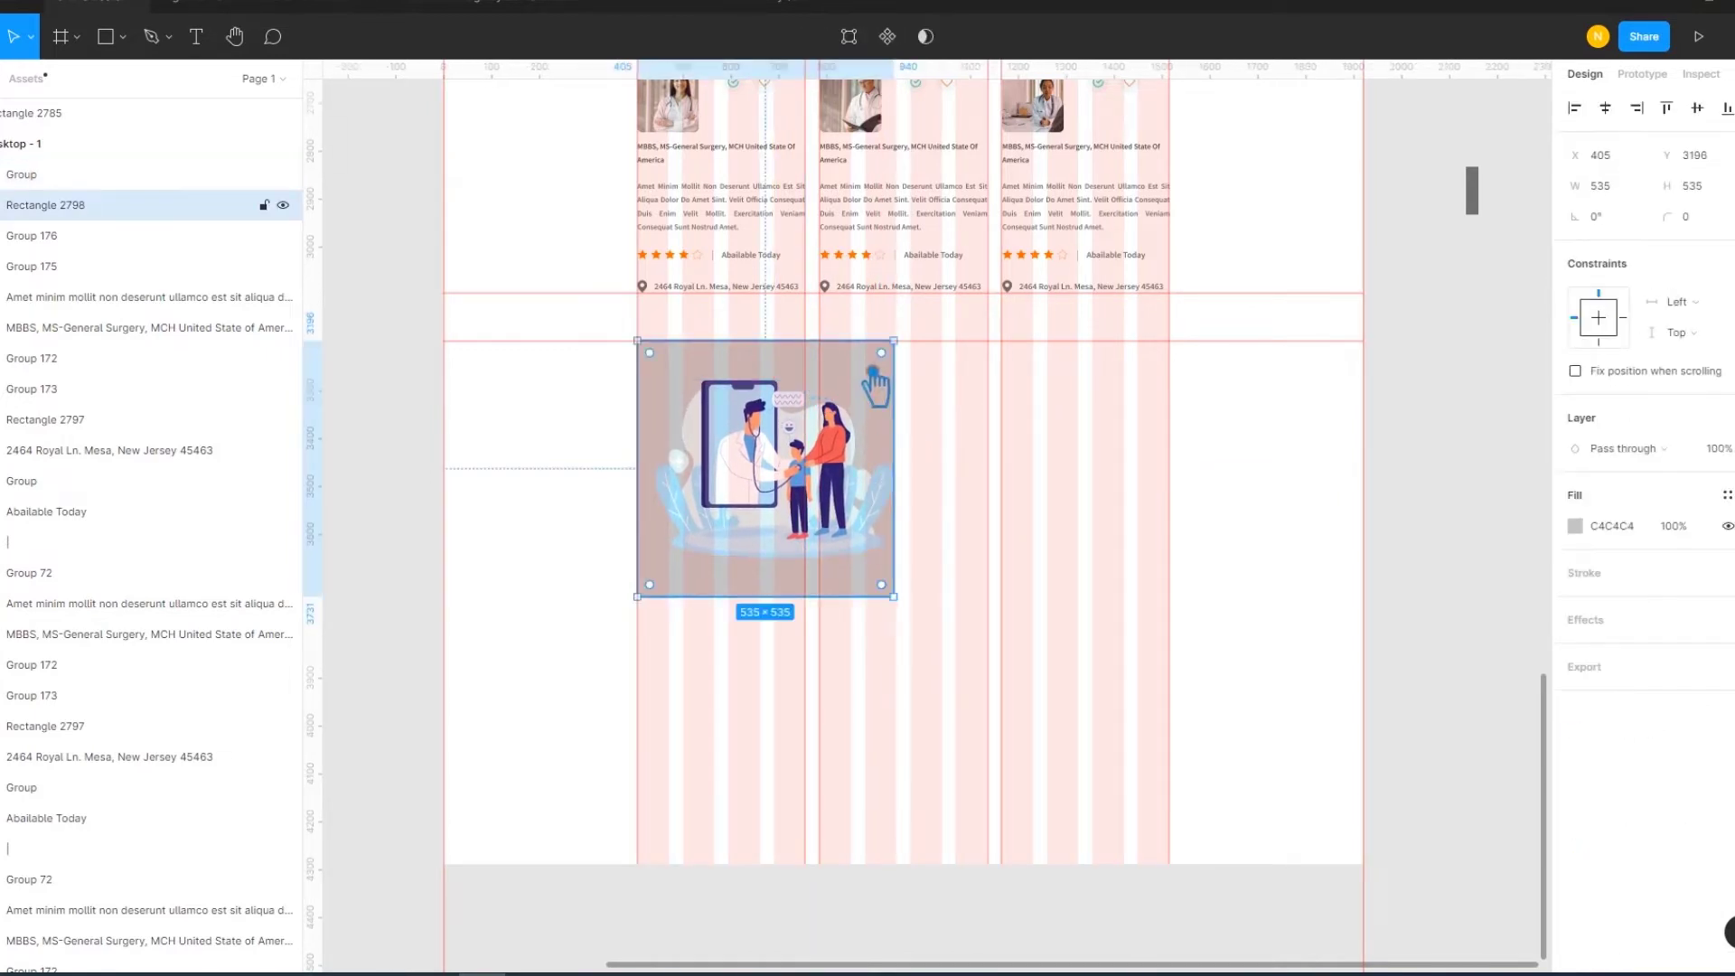
Delete the grey placeholder and set the illustration to 535 wide at Y 3196 under the cards
key(Delete)
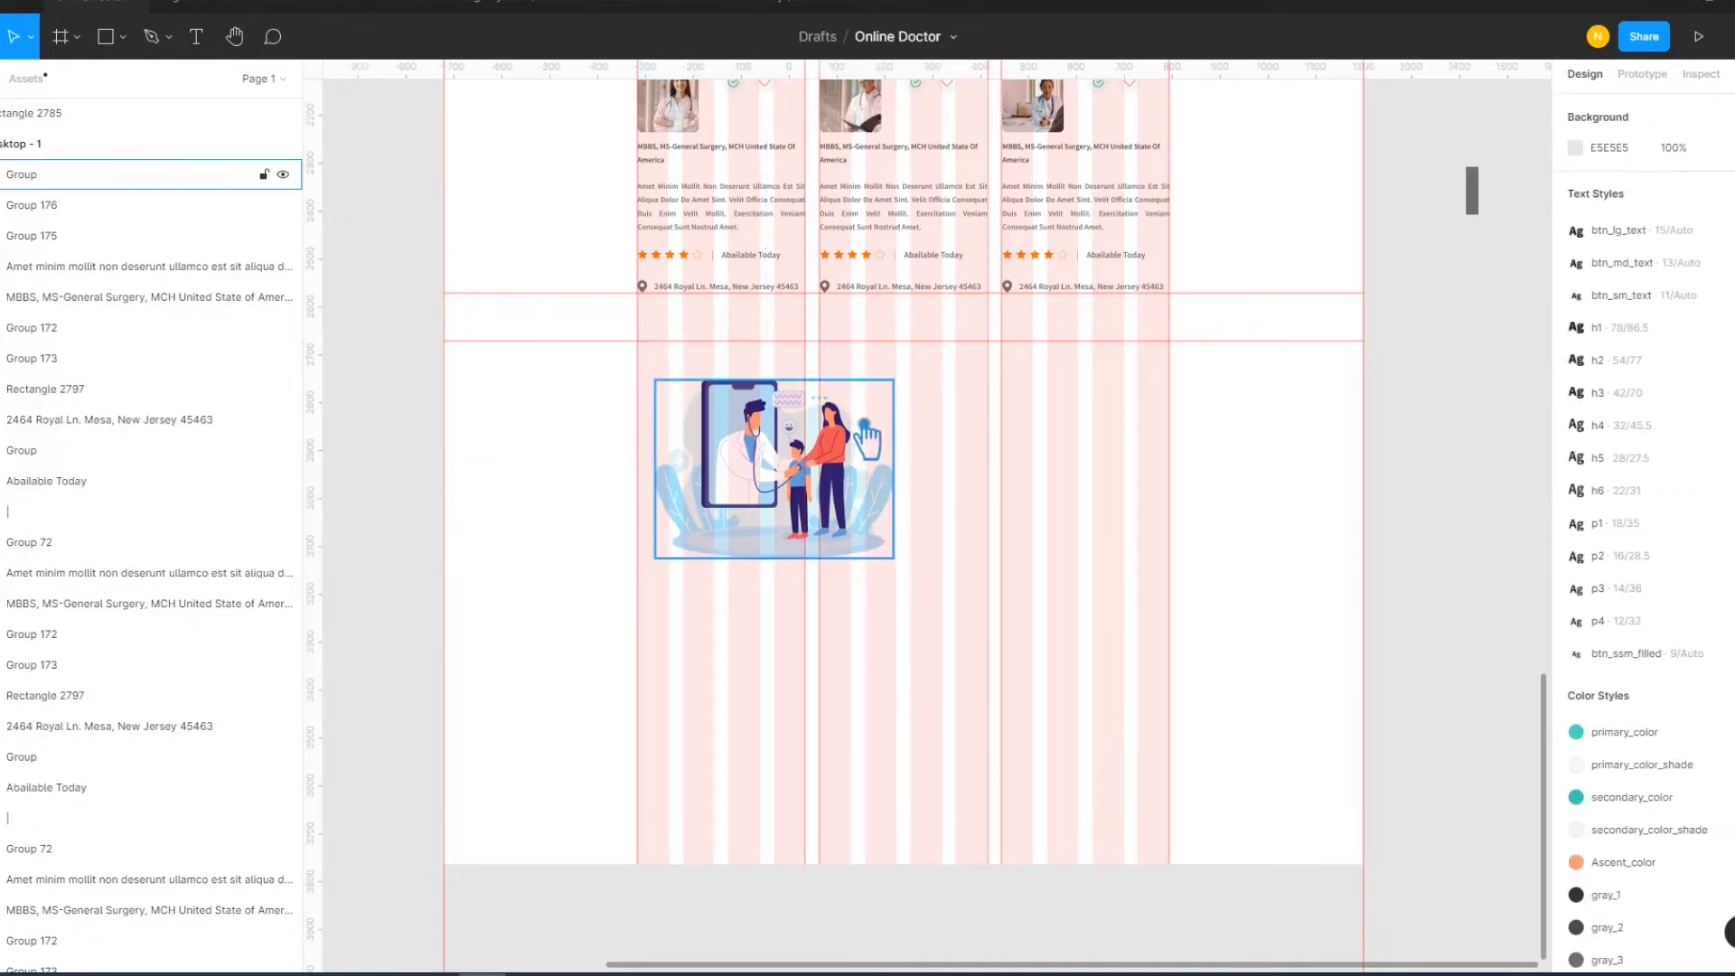
key(ctrl+plus)
scroll(1306, 380, left, 5)
click(927, 339)
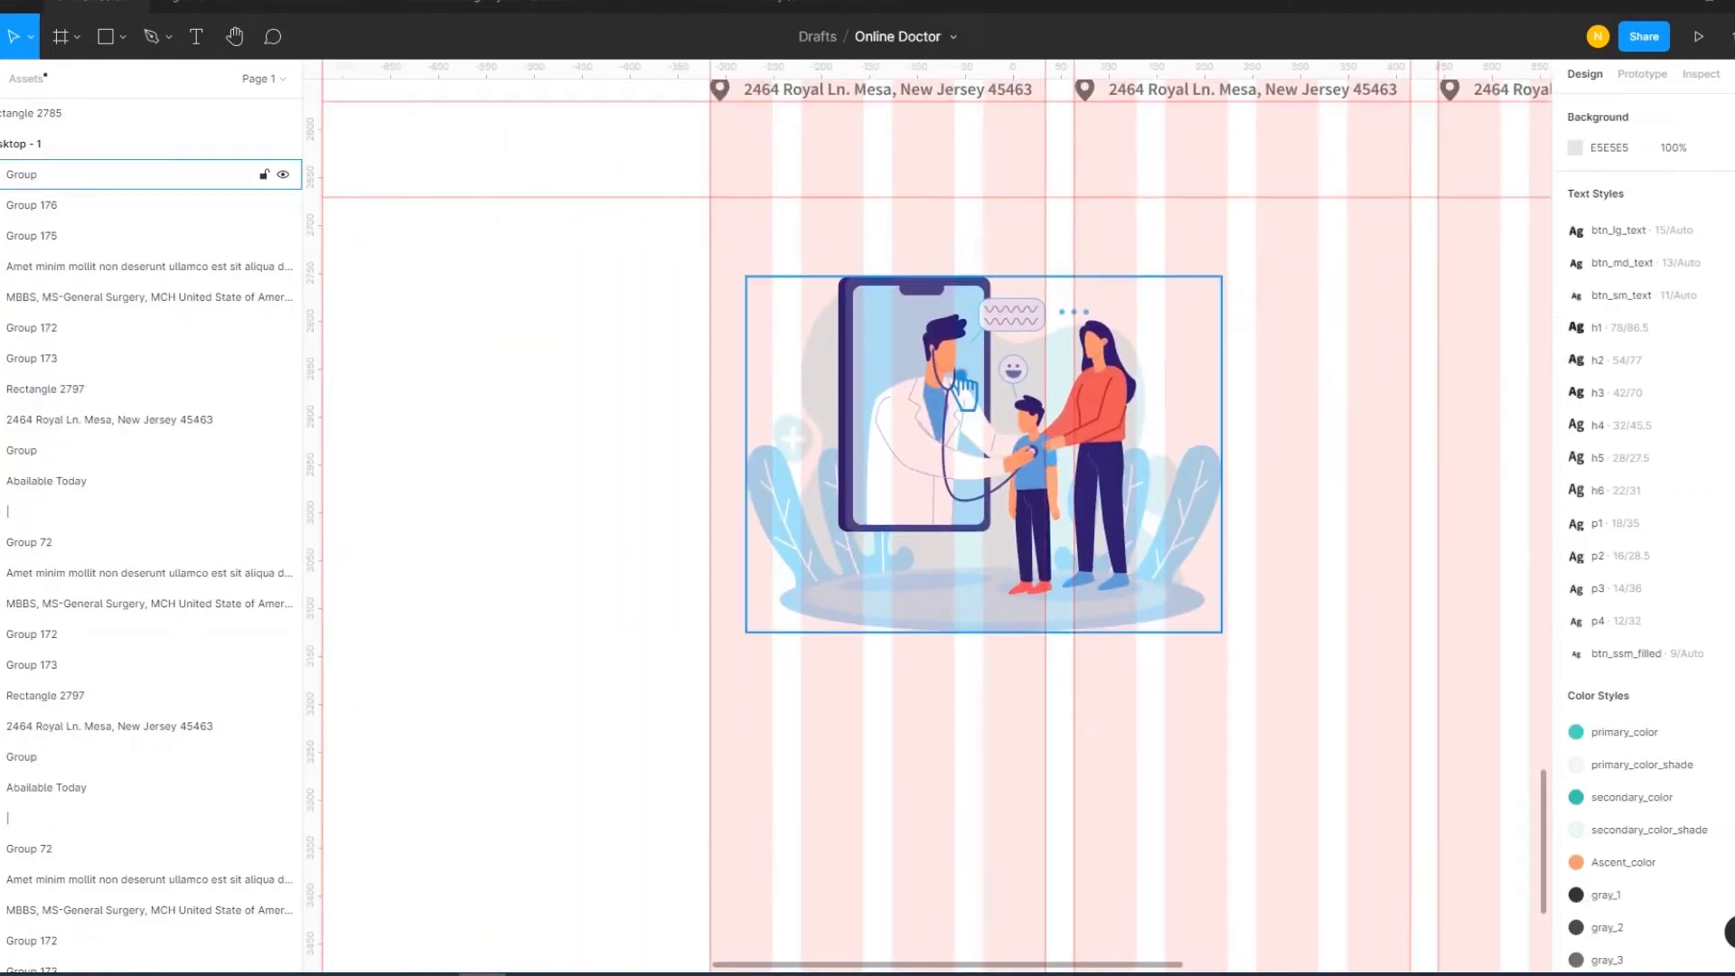
scroll(928, 338, down, 1)
drag(928, 339, 928, 312)
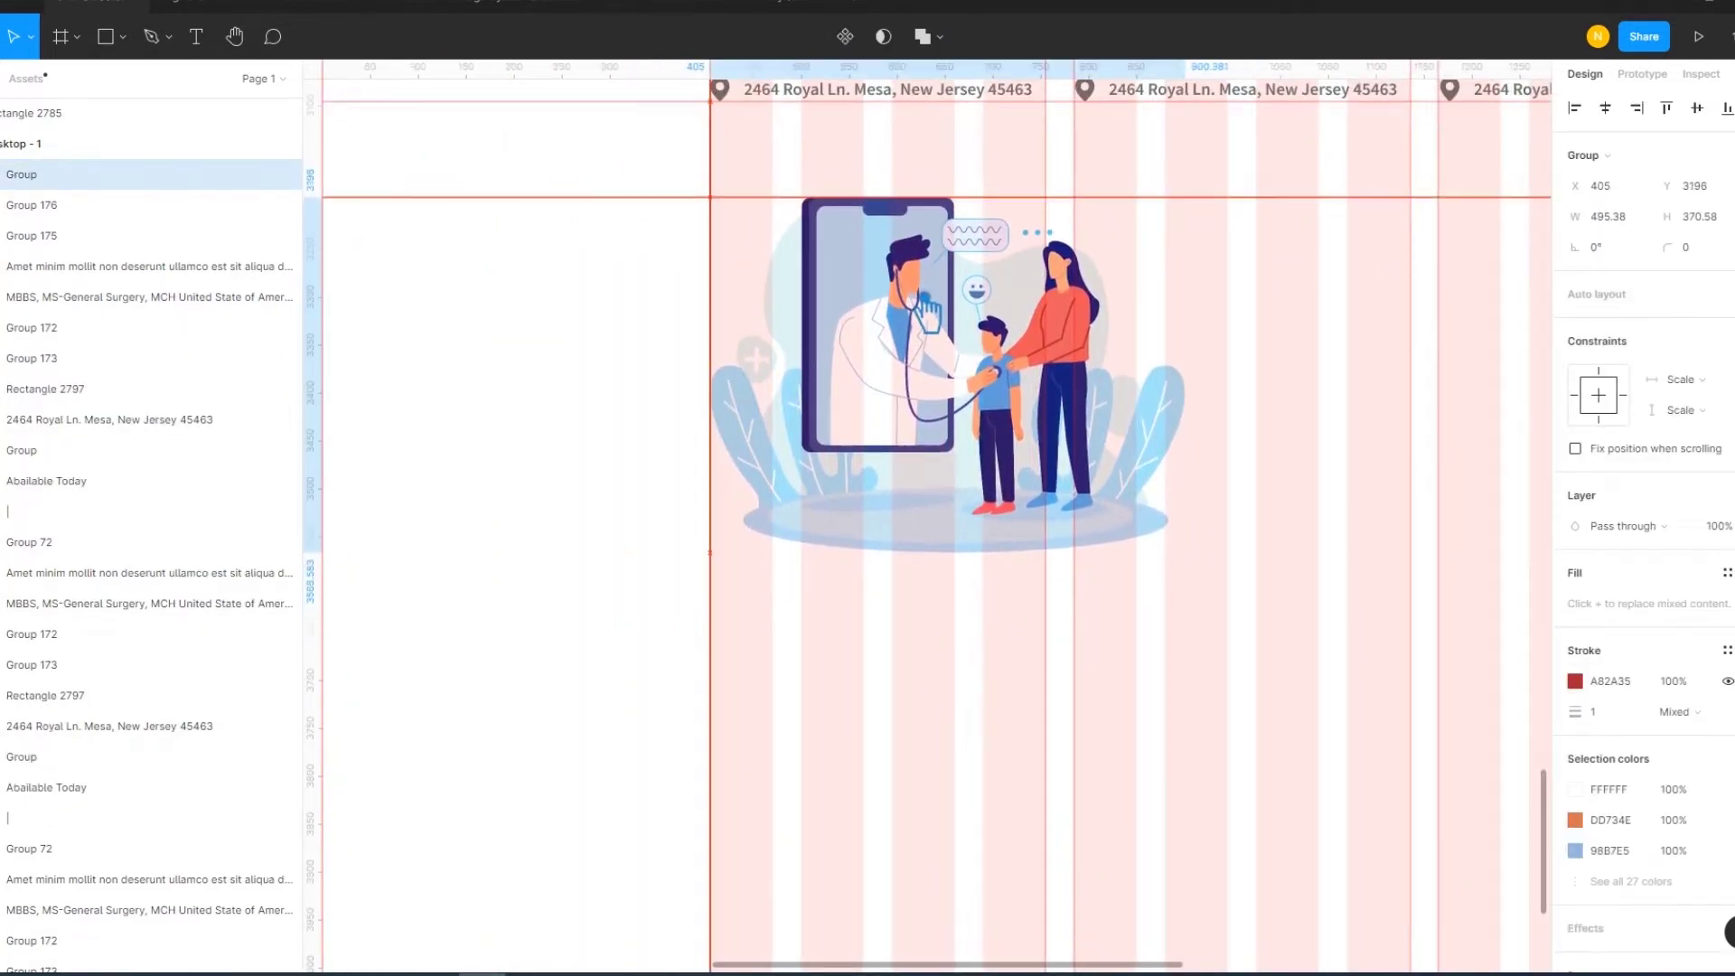
drag(1205, 564, 1227, 598)
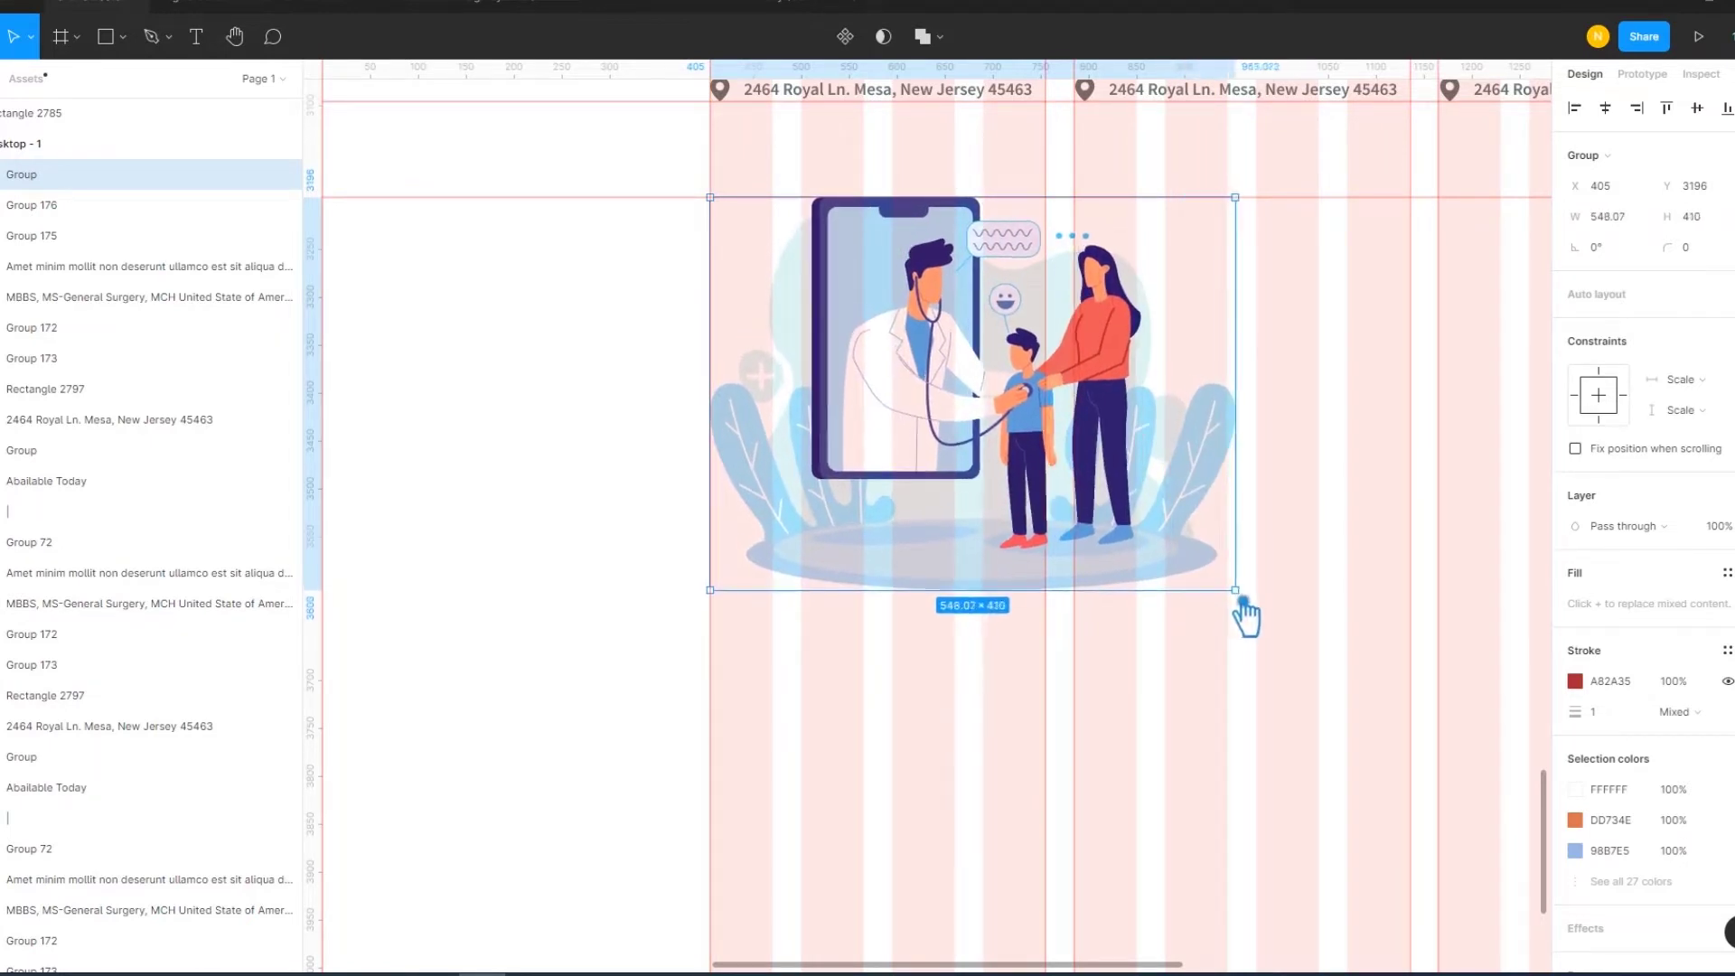
drag(1226, 596, 1246, 589)
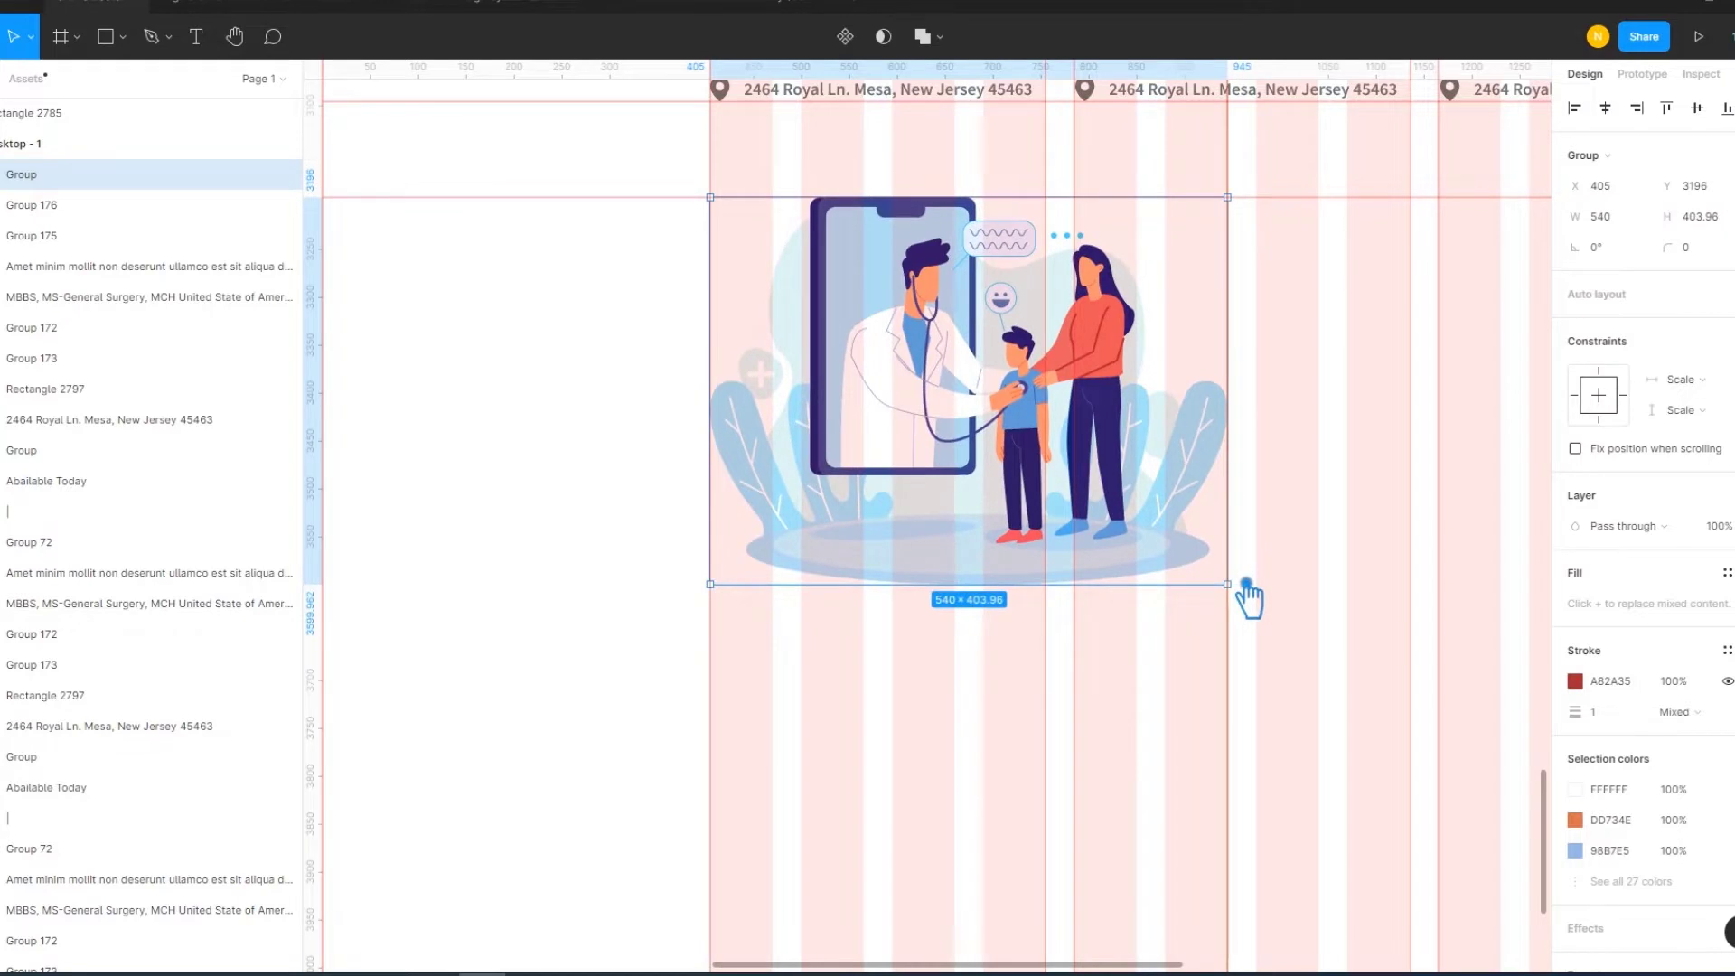
Recentre the view on the cards and illustration, then switch to the Text tool
click(1330, 624)
mouse_move(1330, 629)
mouse_down()
mouse_move(1205, 697)
mouse_move(1097, 573)
mouse_up()
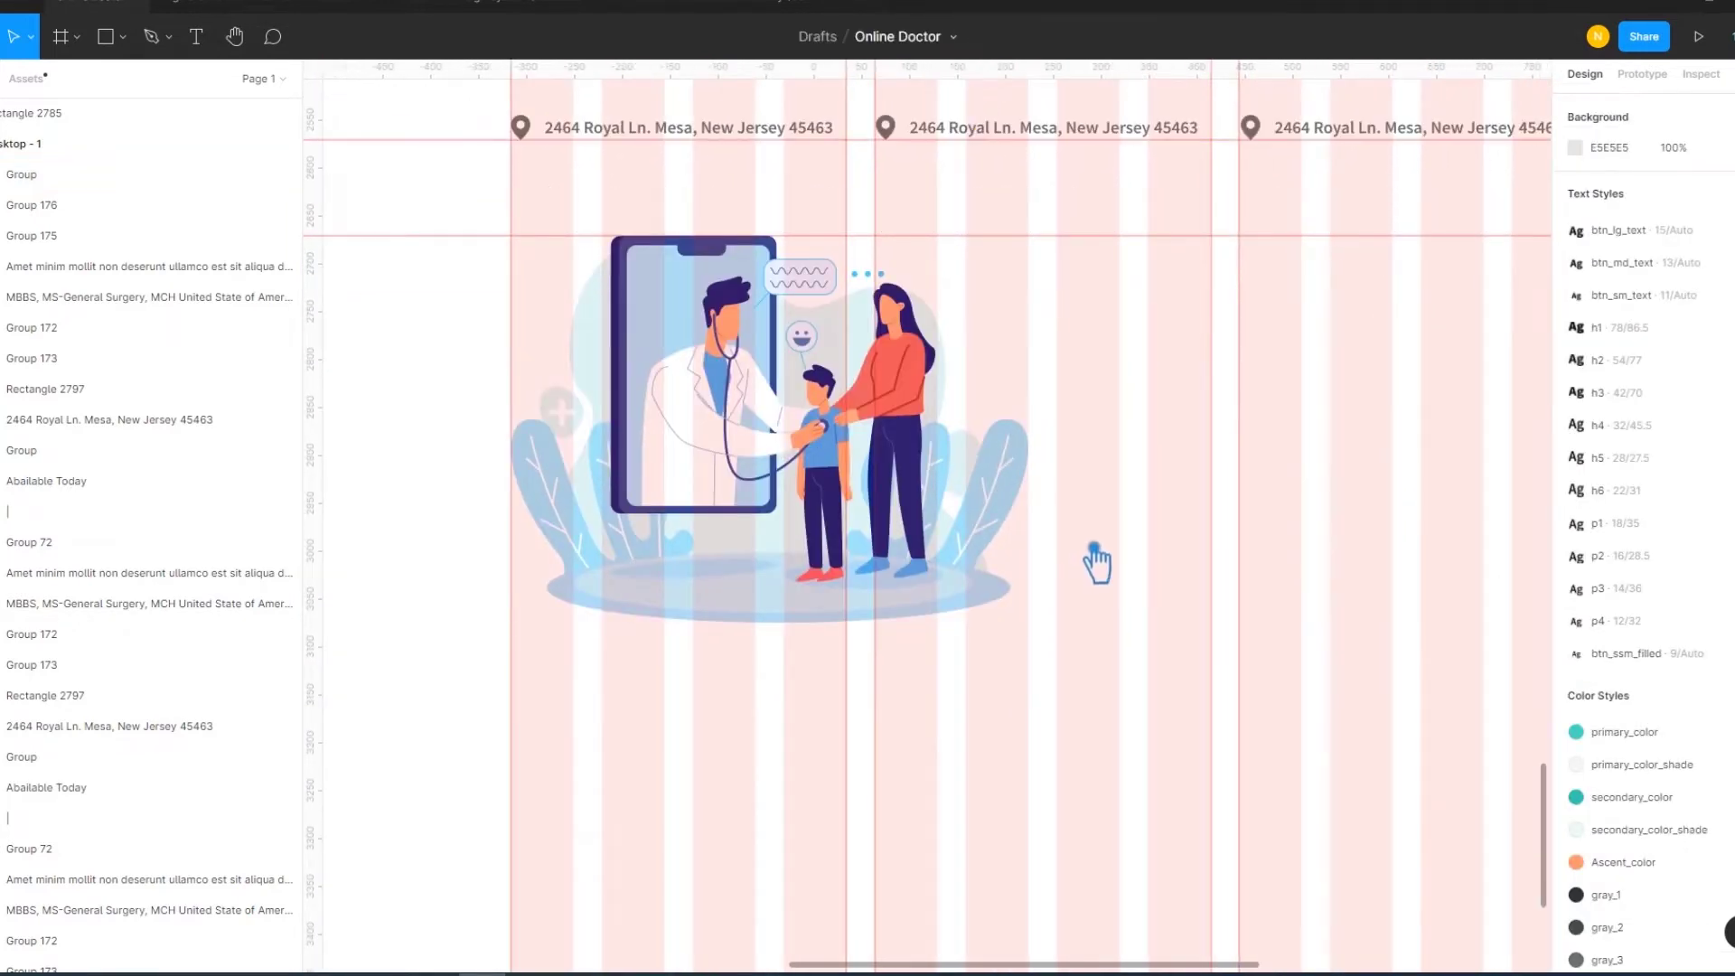
drag(1253, 438, 1057, 600)
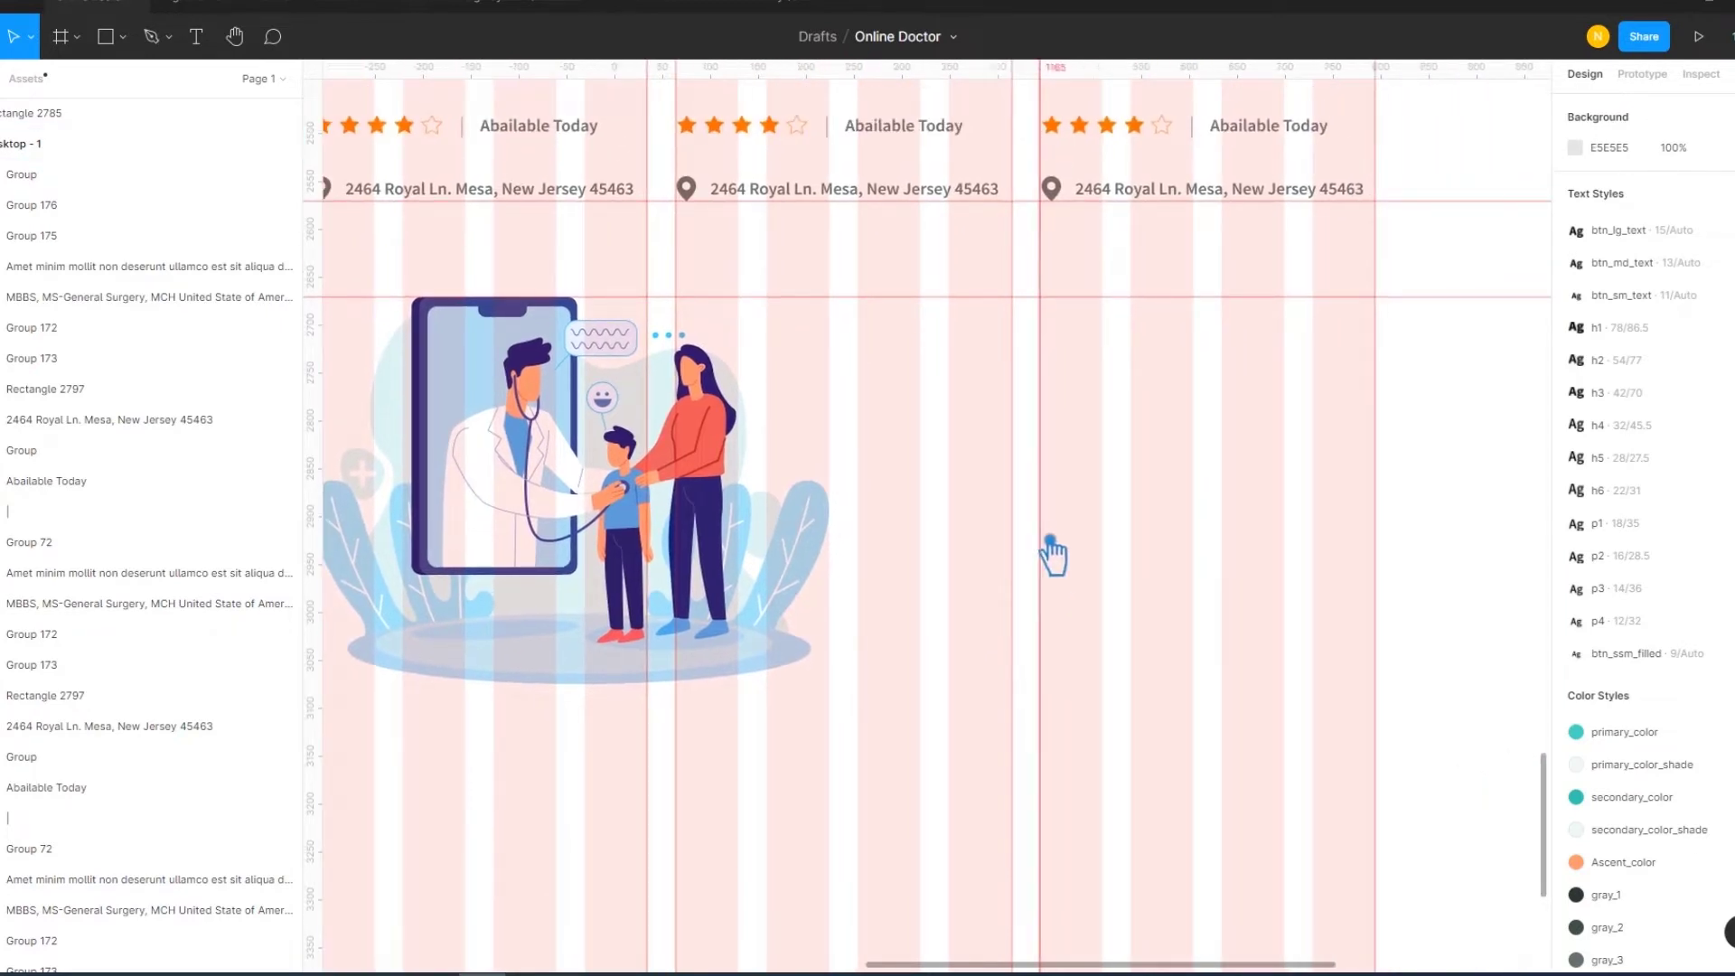
drag(1049, 540, 1162, 513)
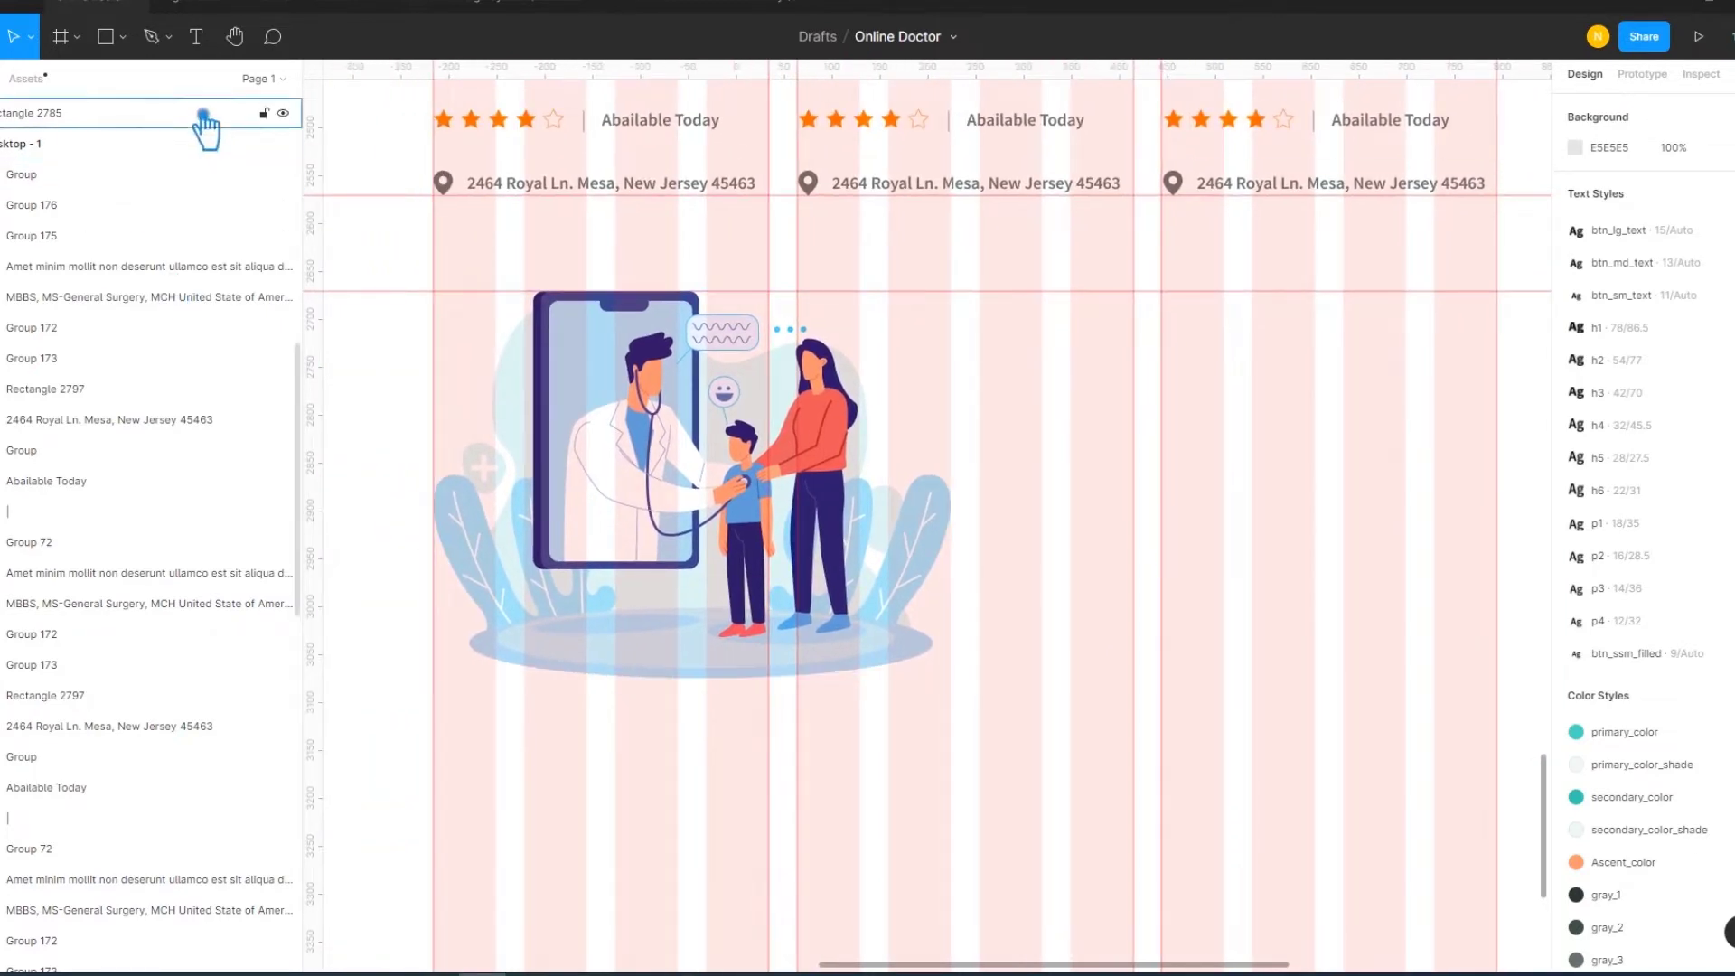
click(210, 45)
scroll(1088, 506, right, 2)
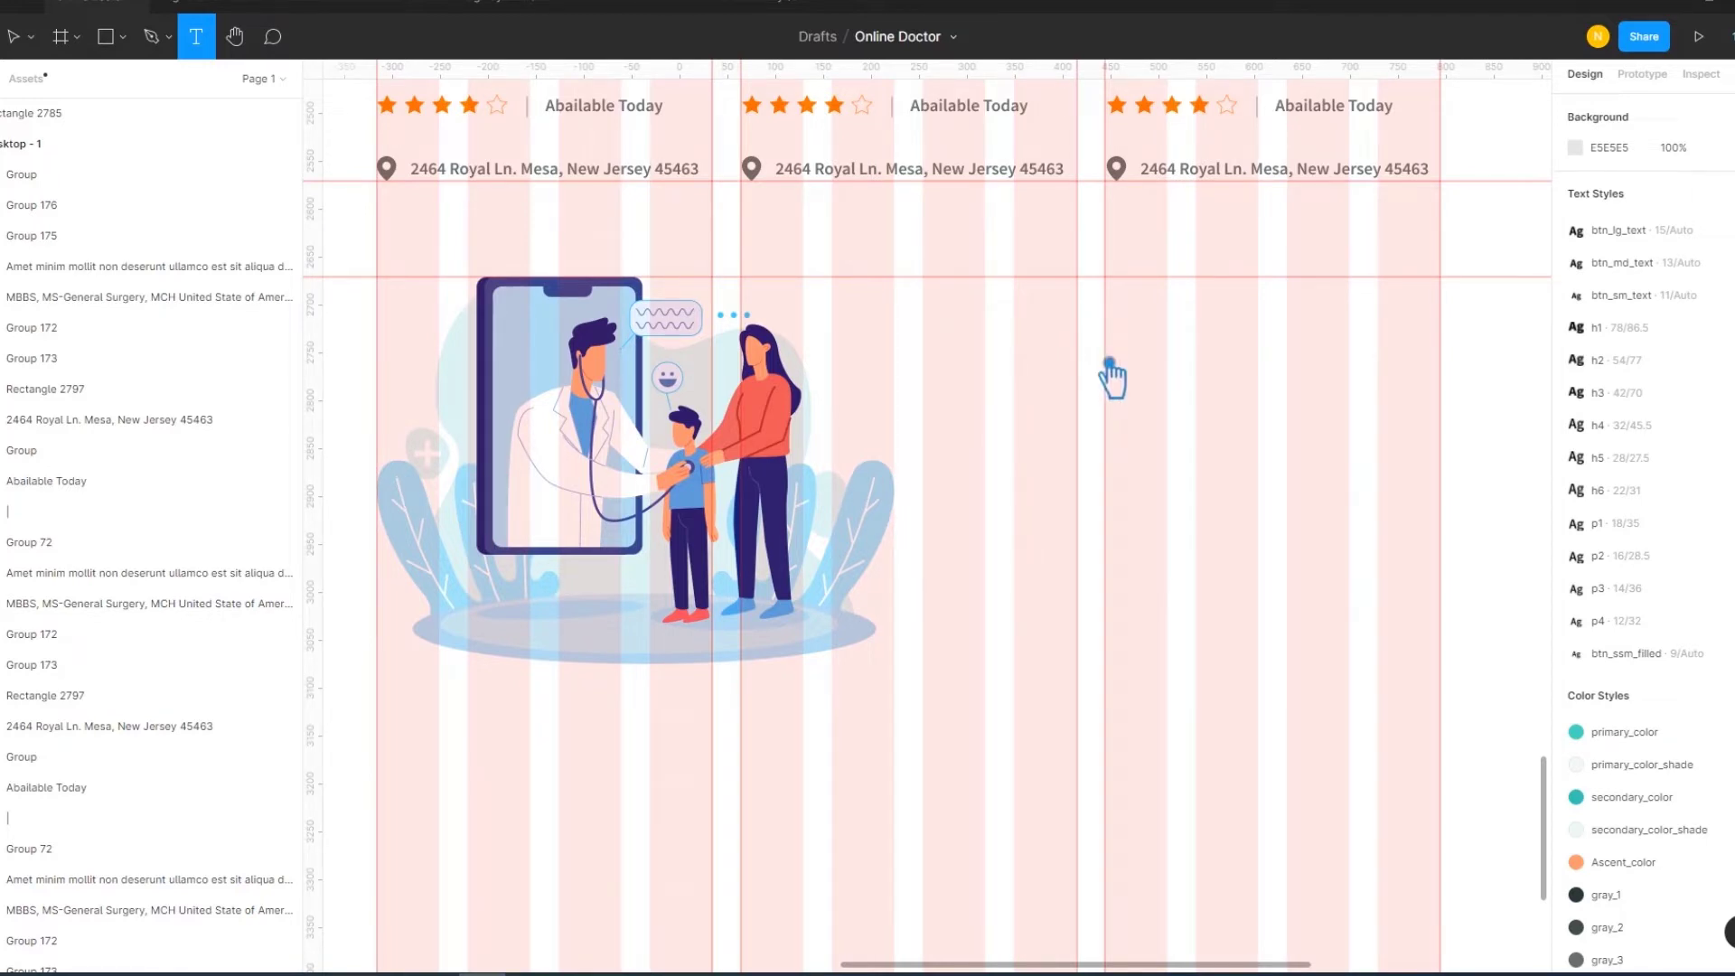
Type an 'About Services' label right of the illustration, level with its top edge
click(1141, 325)
text(About Services)
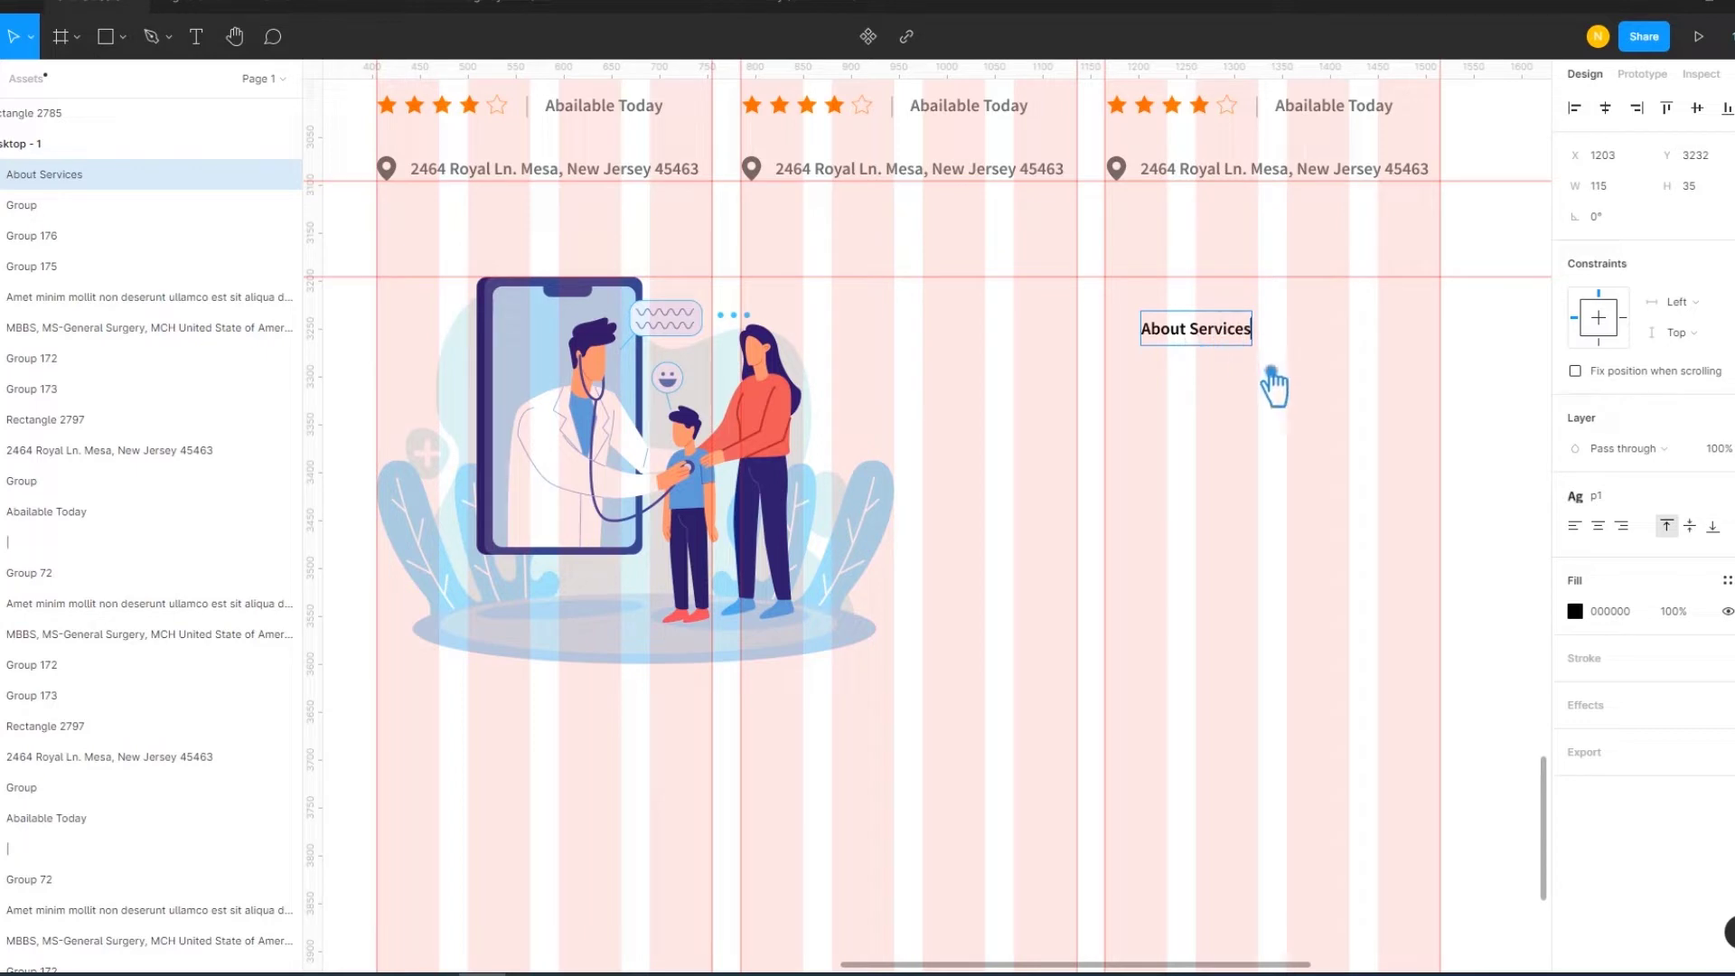
key(Escape)
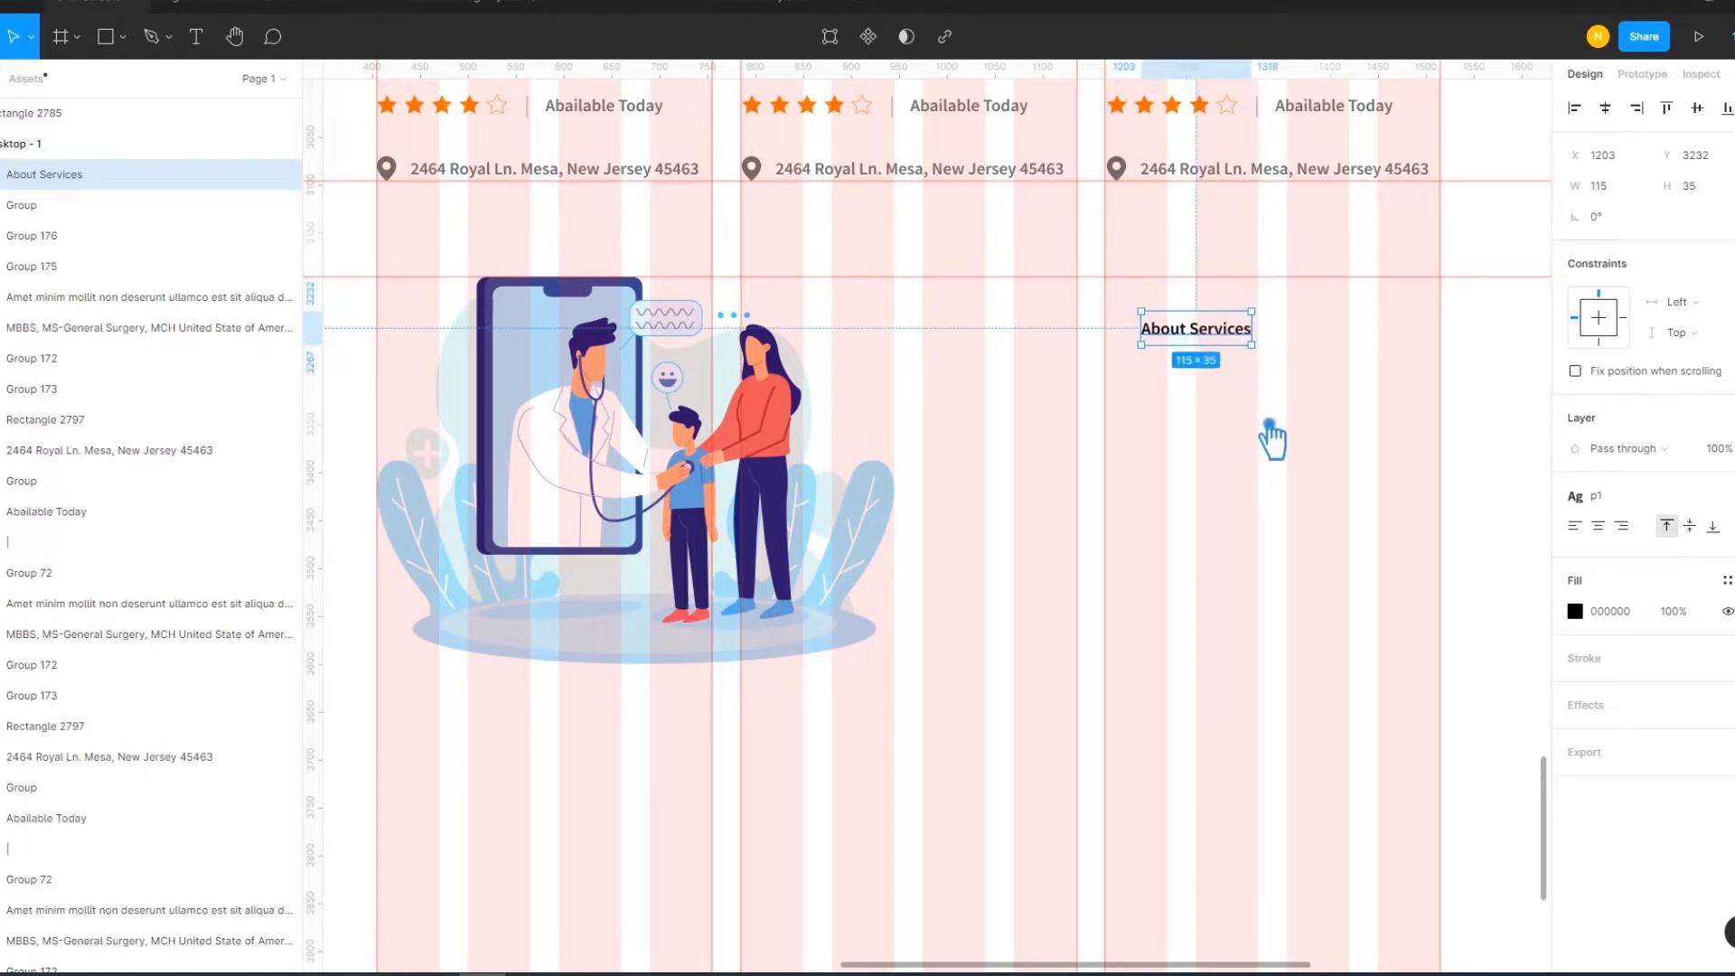
click(1269, 440)
mouse_move(1215, 355)
mouse_down()
mouse_move(1178, 327)
mouse_move(1200, 321)
mouse_up()
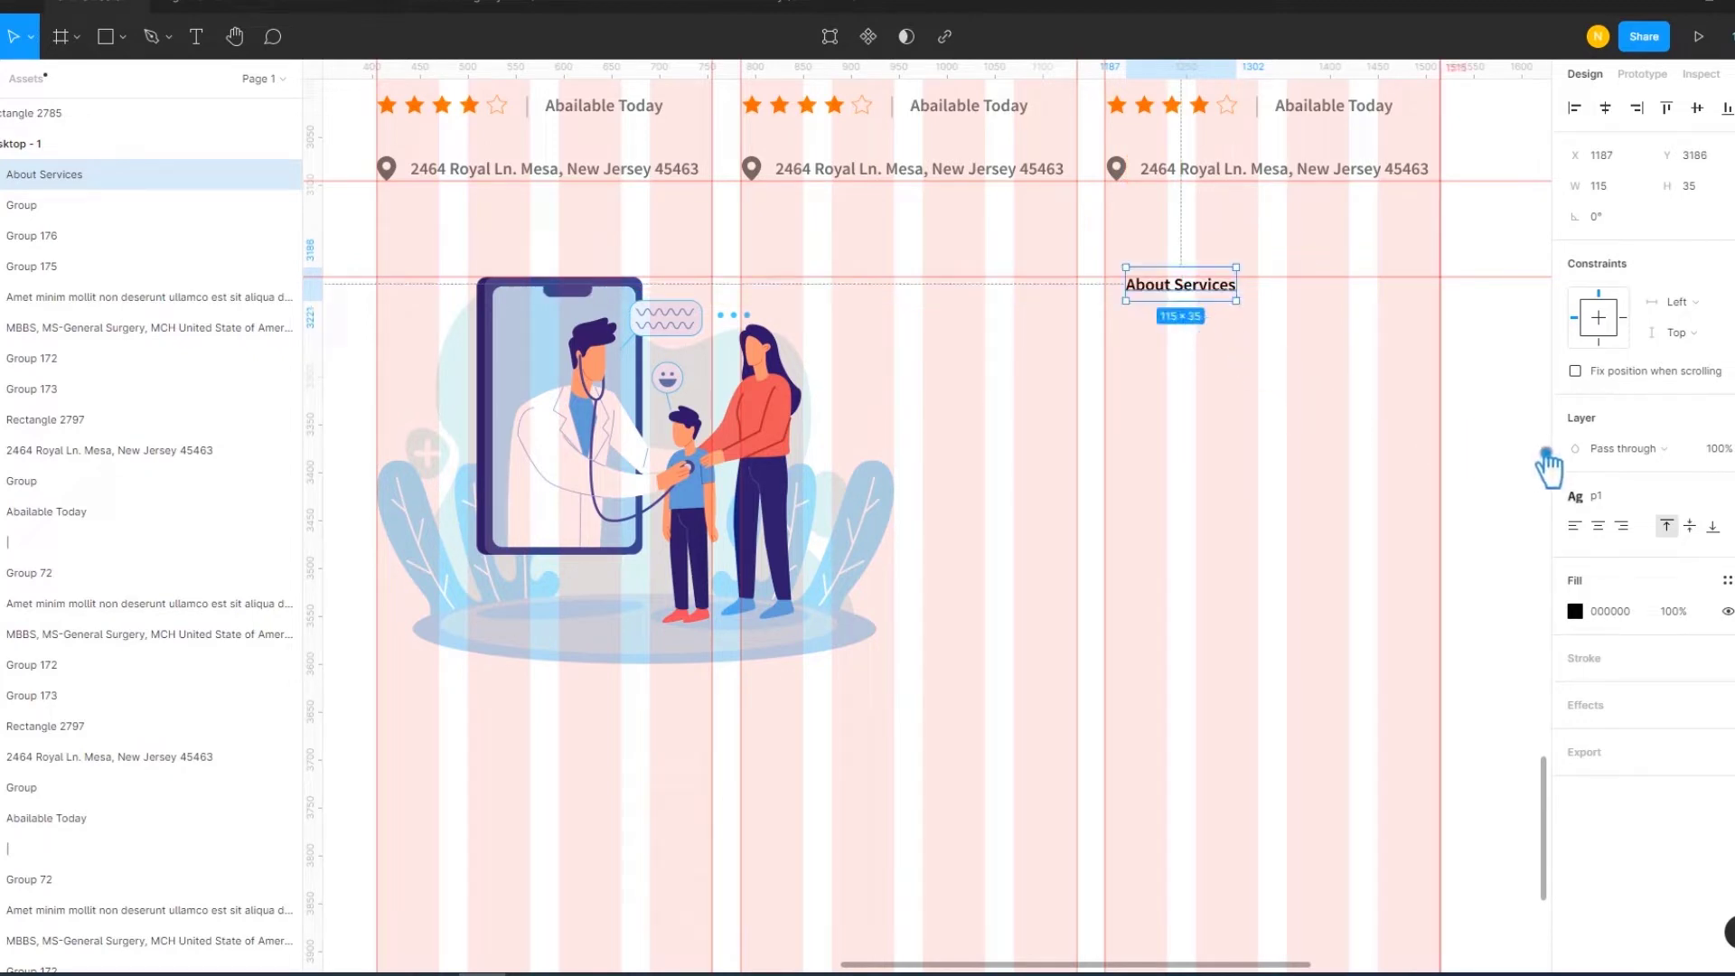
click(1536, 468)
click(1206, 296)
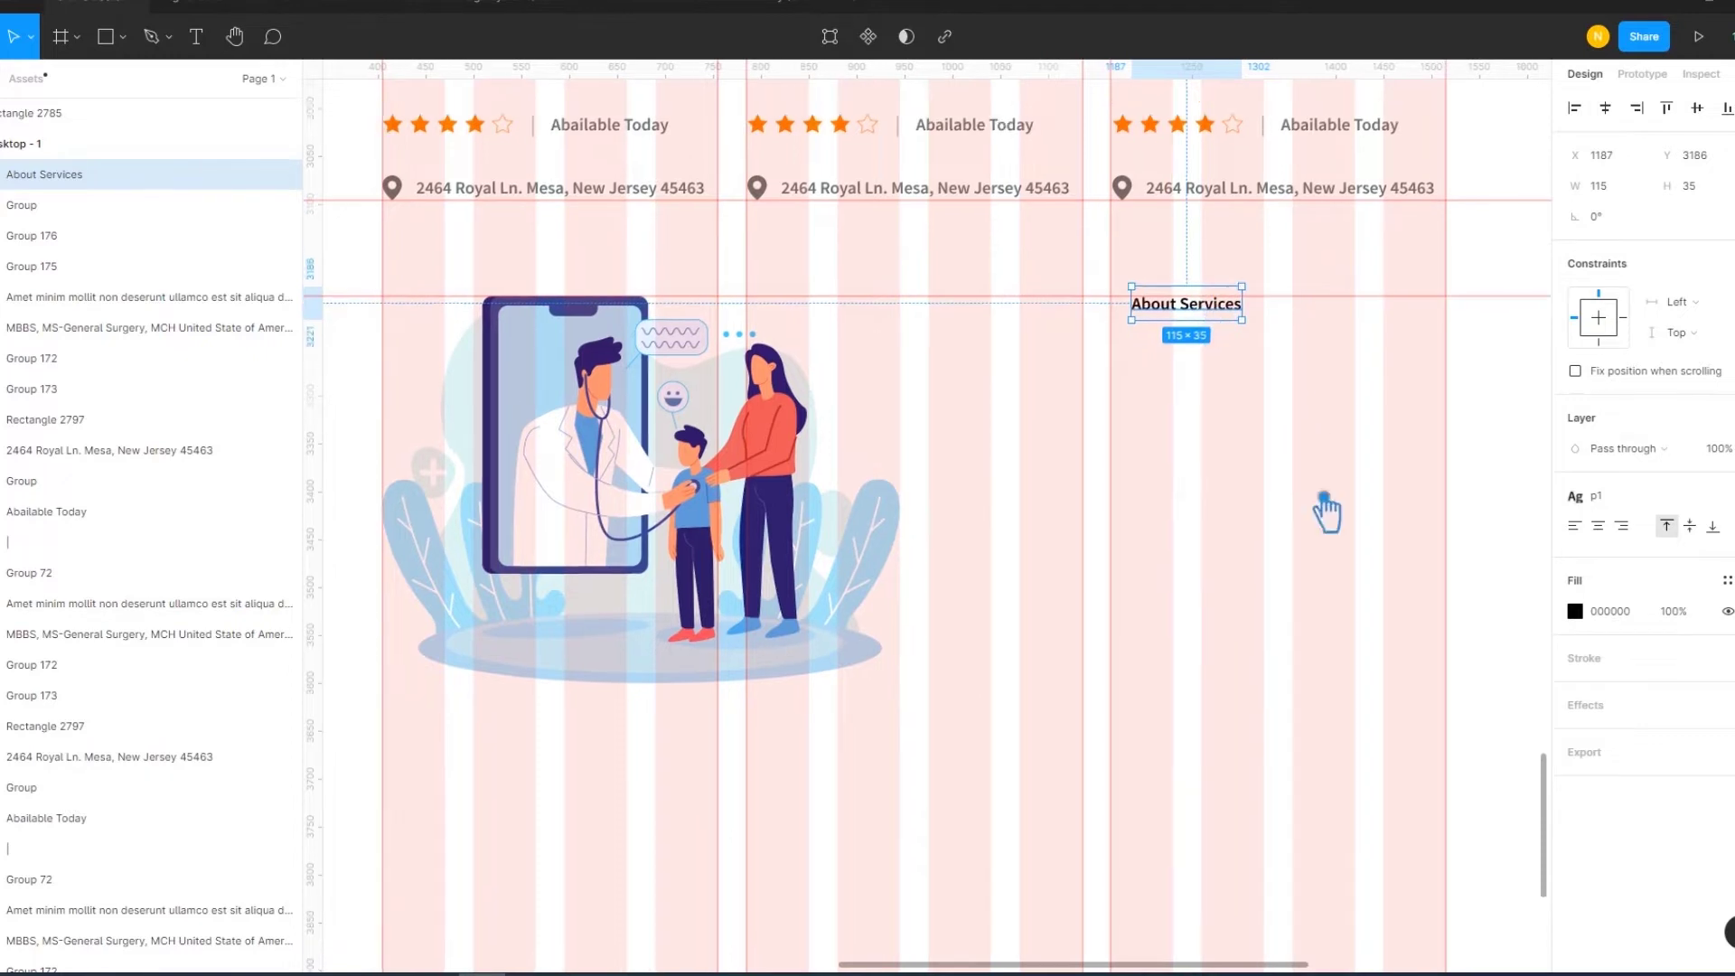
Zoom out to compare it with the Top Rated Doctors heading and reselect About Services
scroll(1324, 507, up, 5)
key(ctrl+minus)
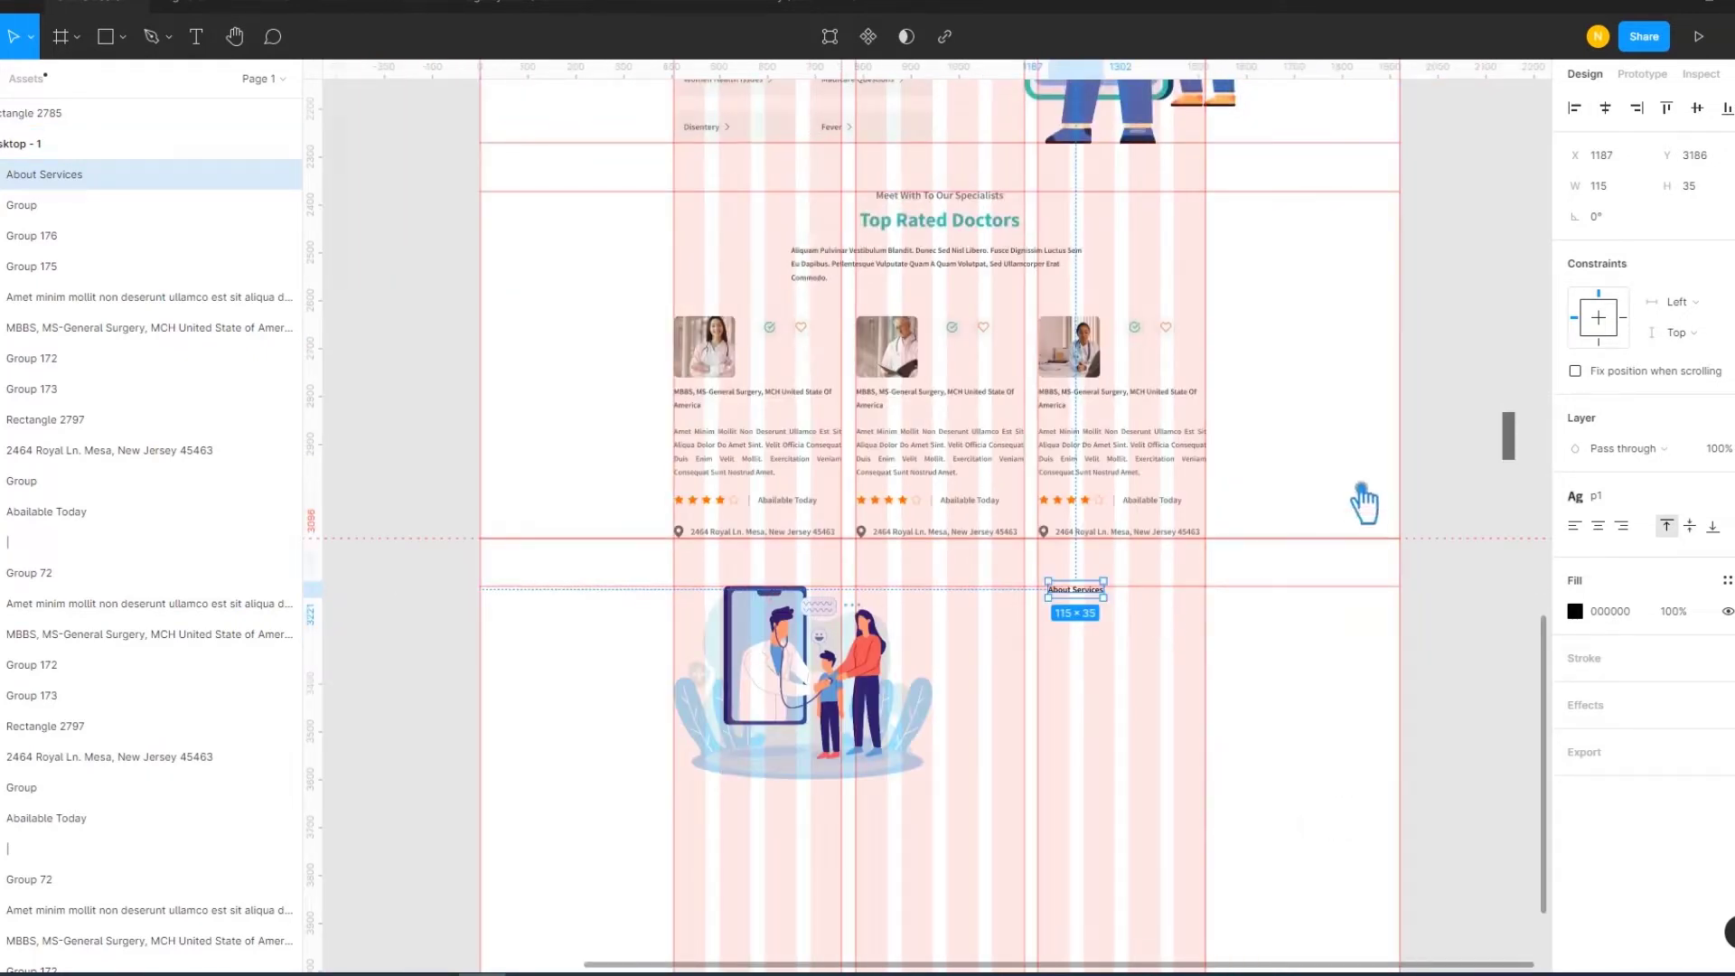
double_click(1000, 236)
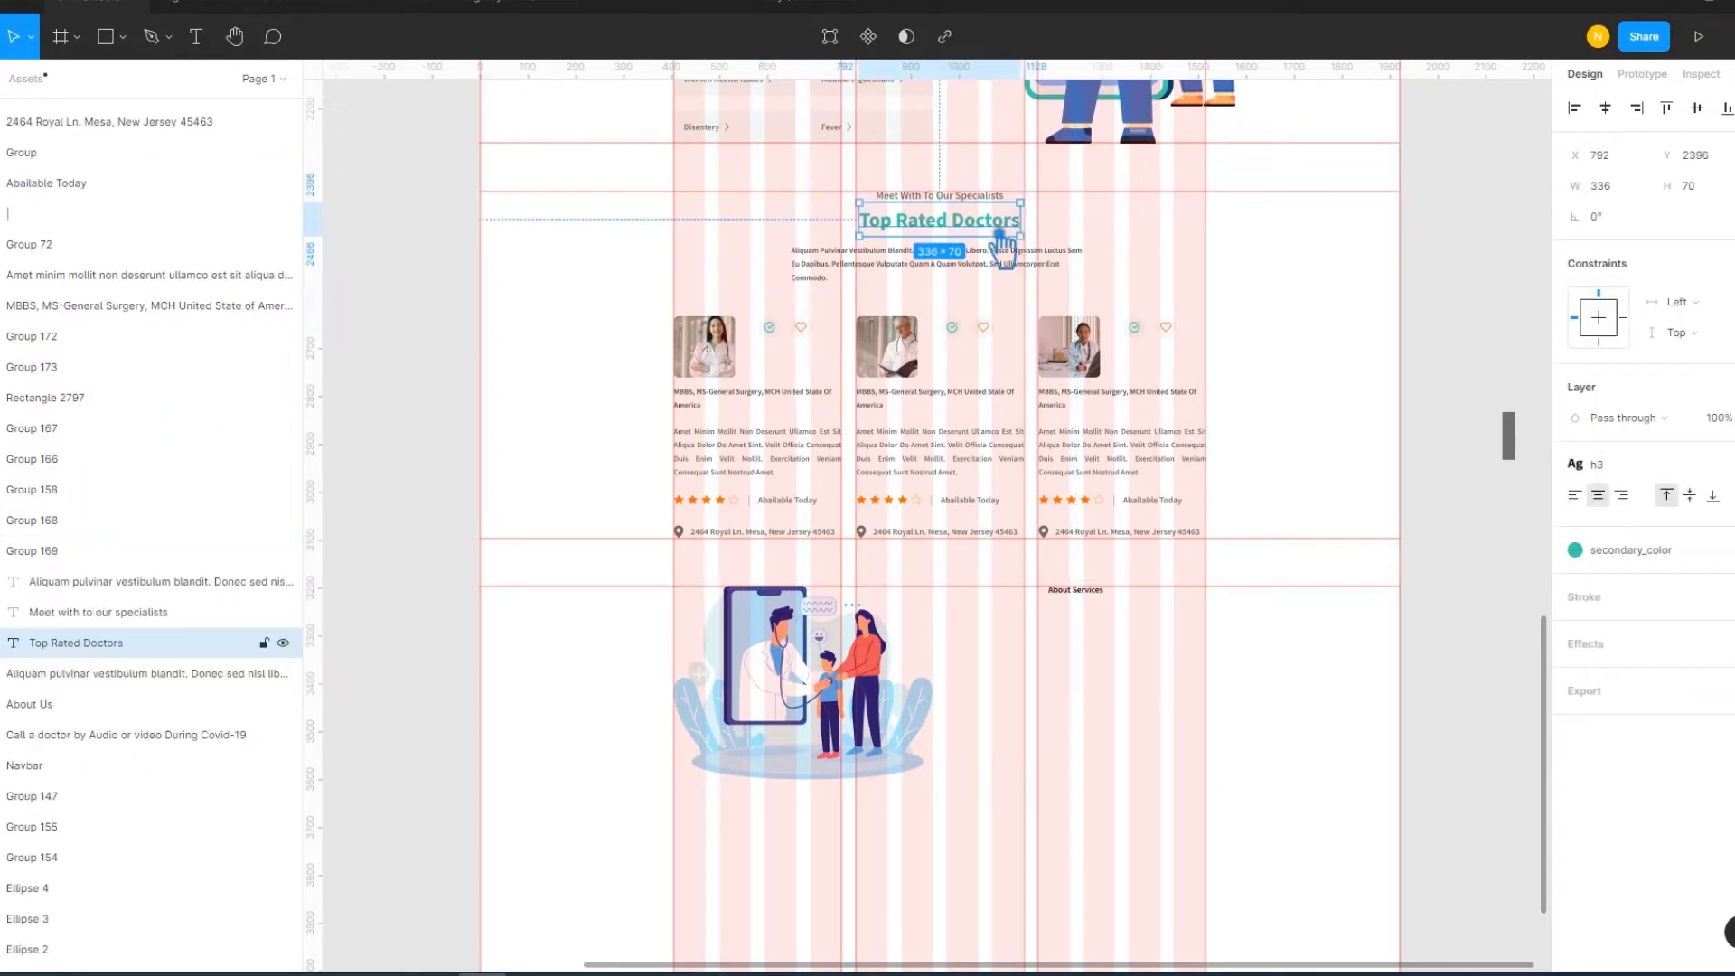
click(1126, 658)
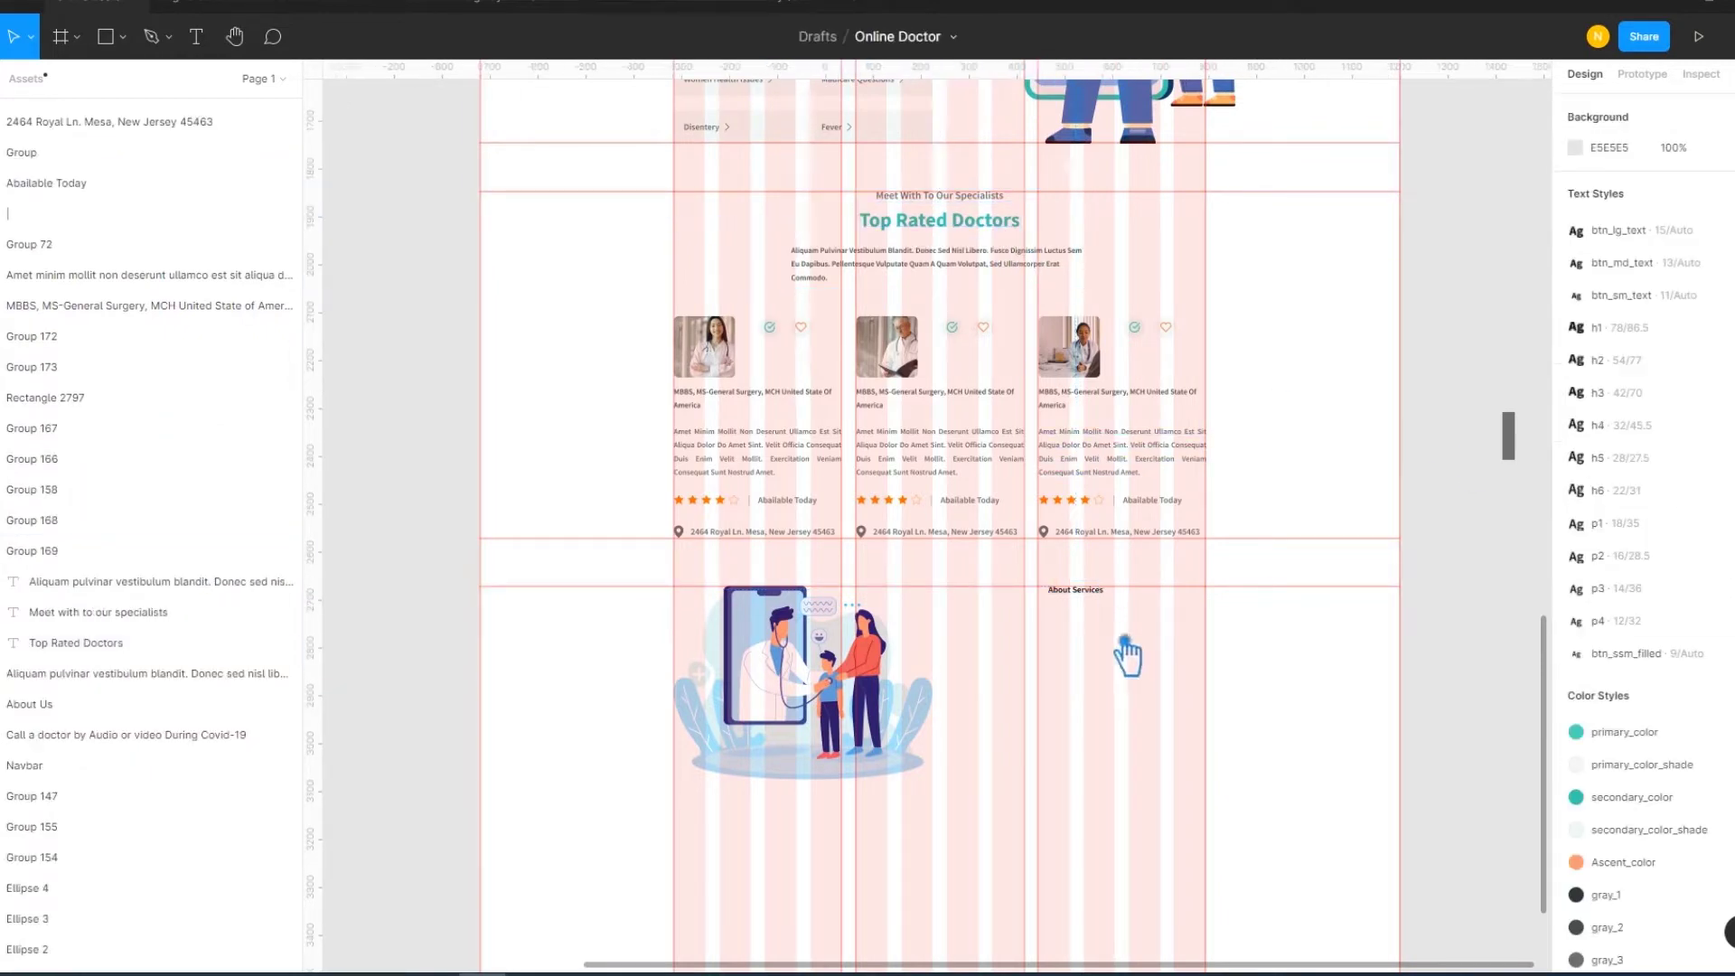
click(1104, 596)
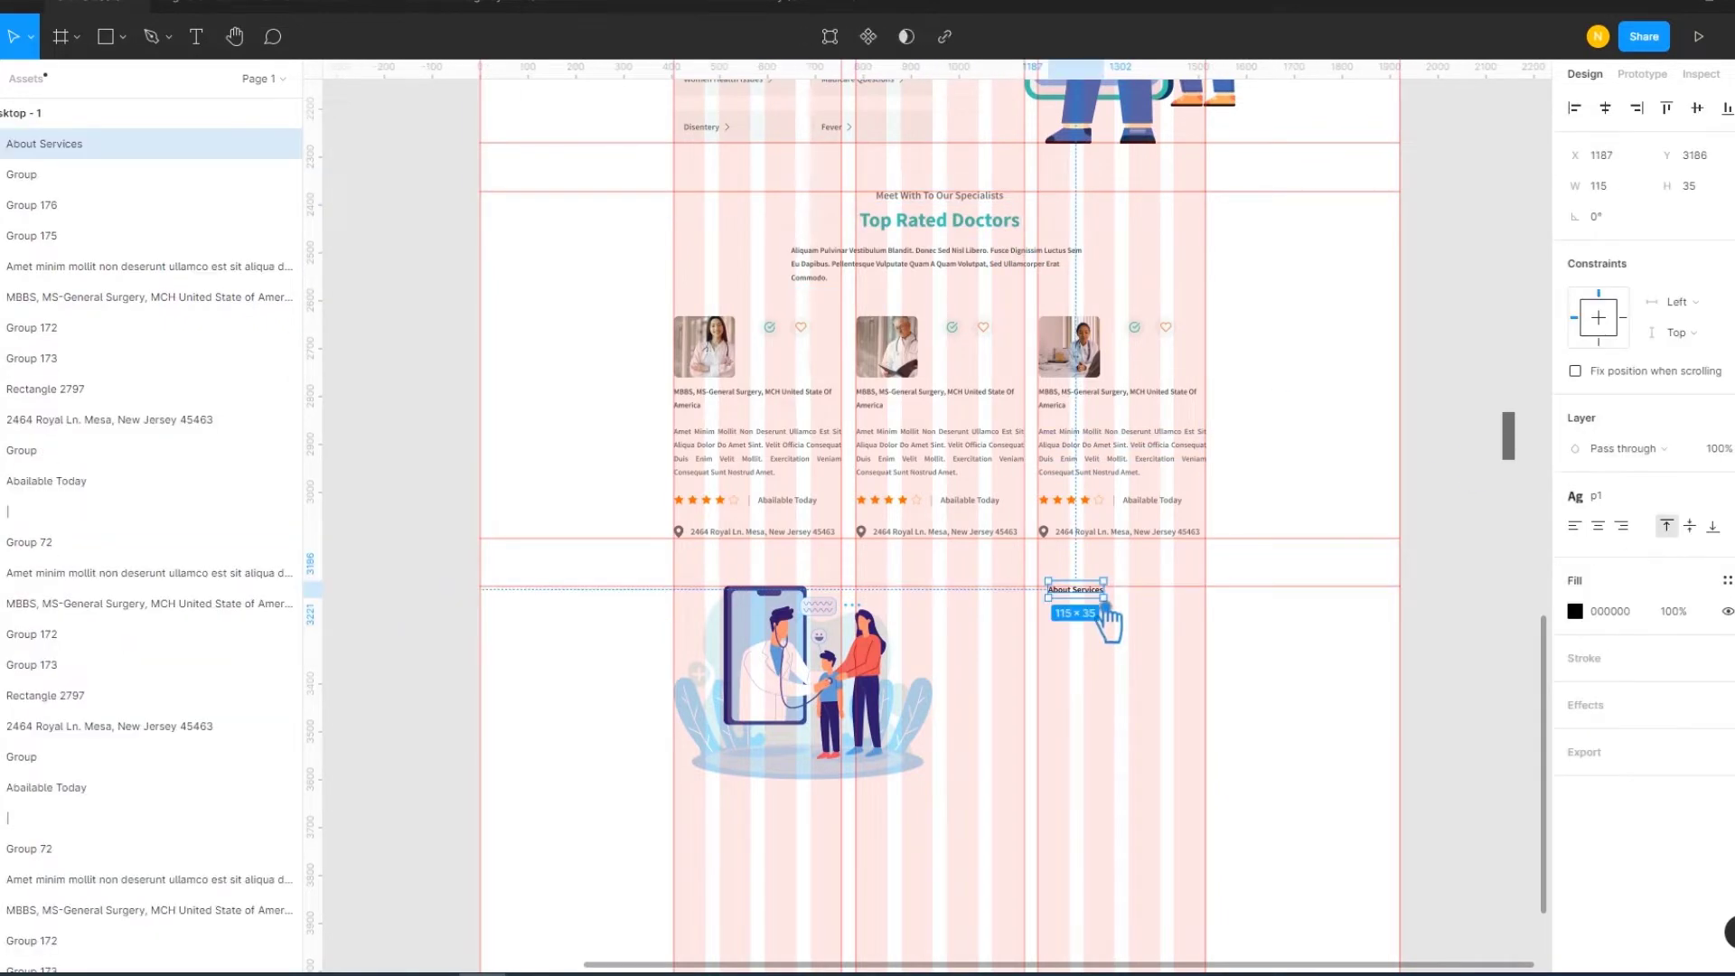
Apply the h4 text style to About Services and shift it slightly left
click(1642, 498)
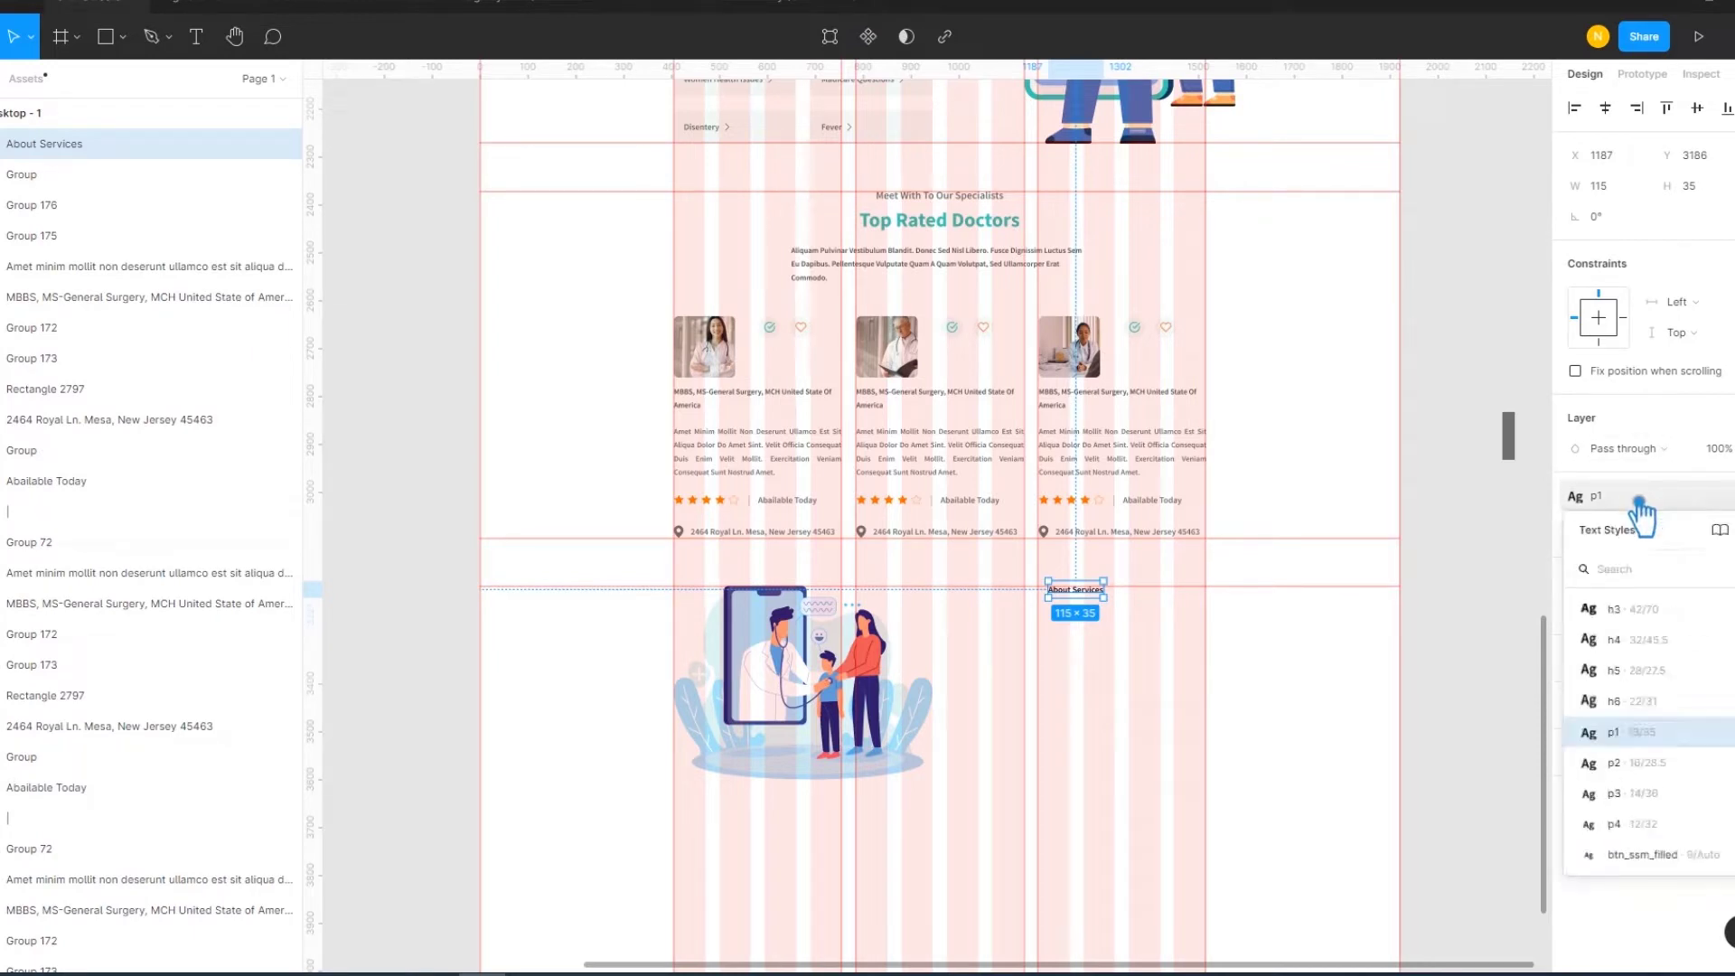
click(1682, 669)
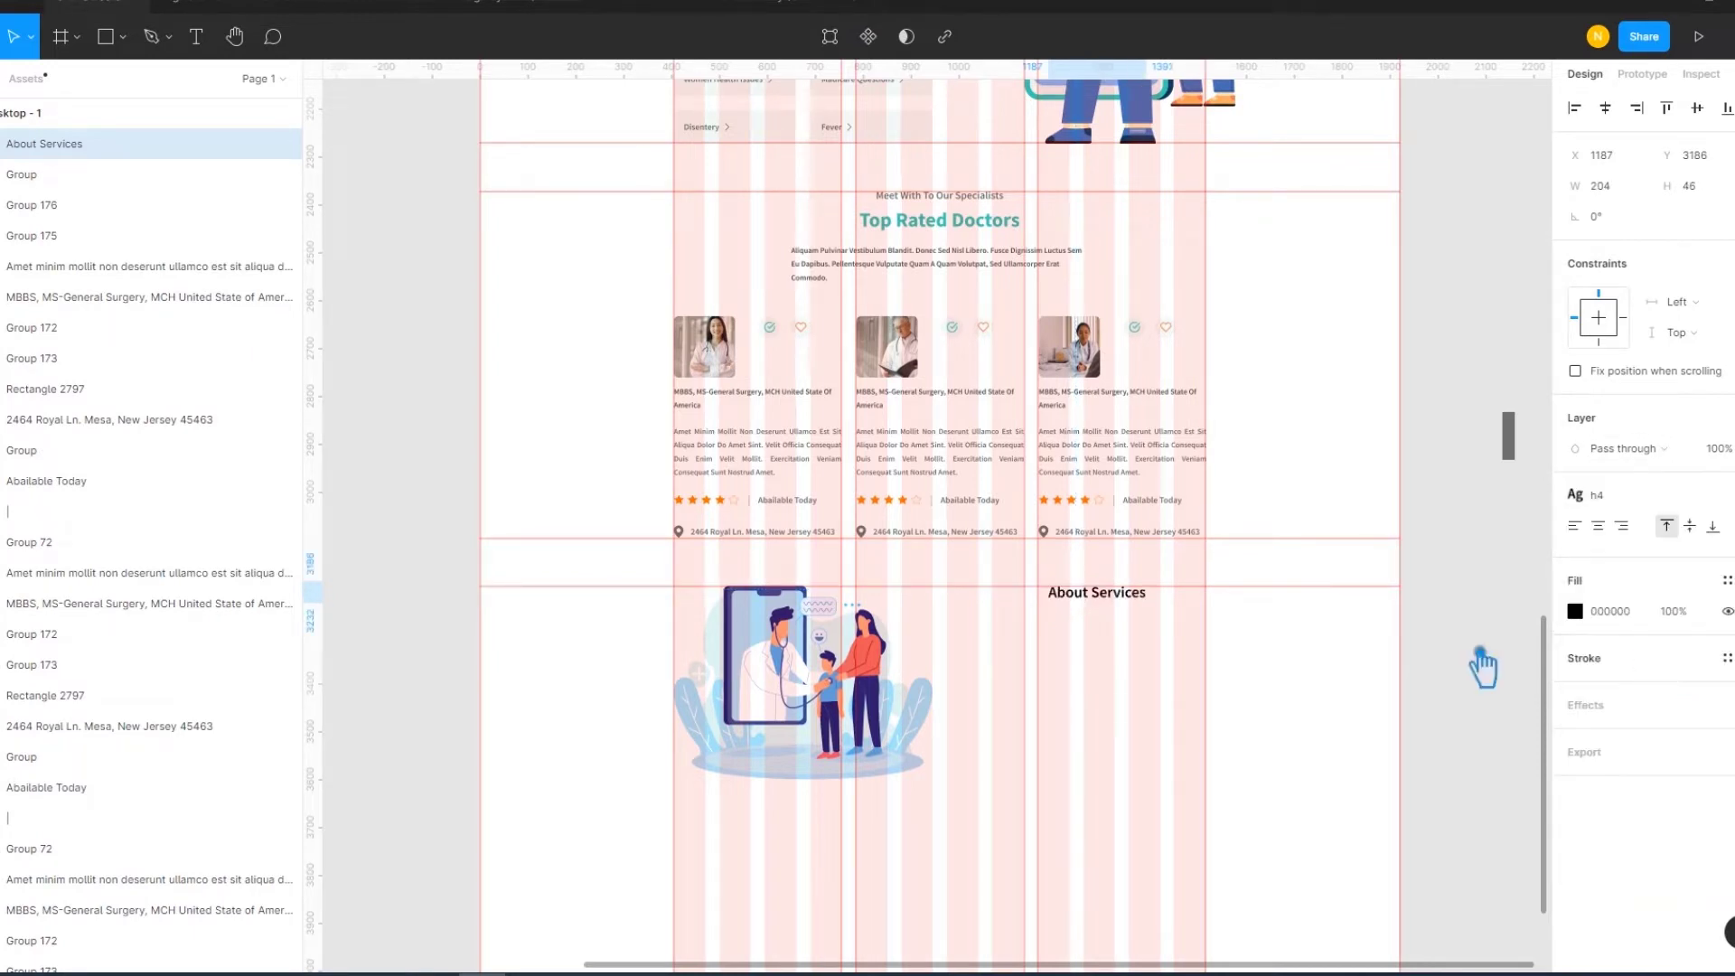
click(1136, 664)
drag(1142, 618, 1121, 623)
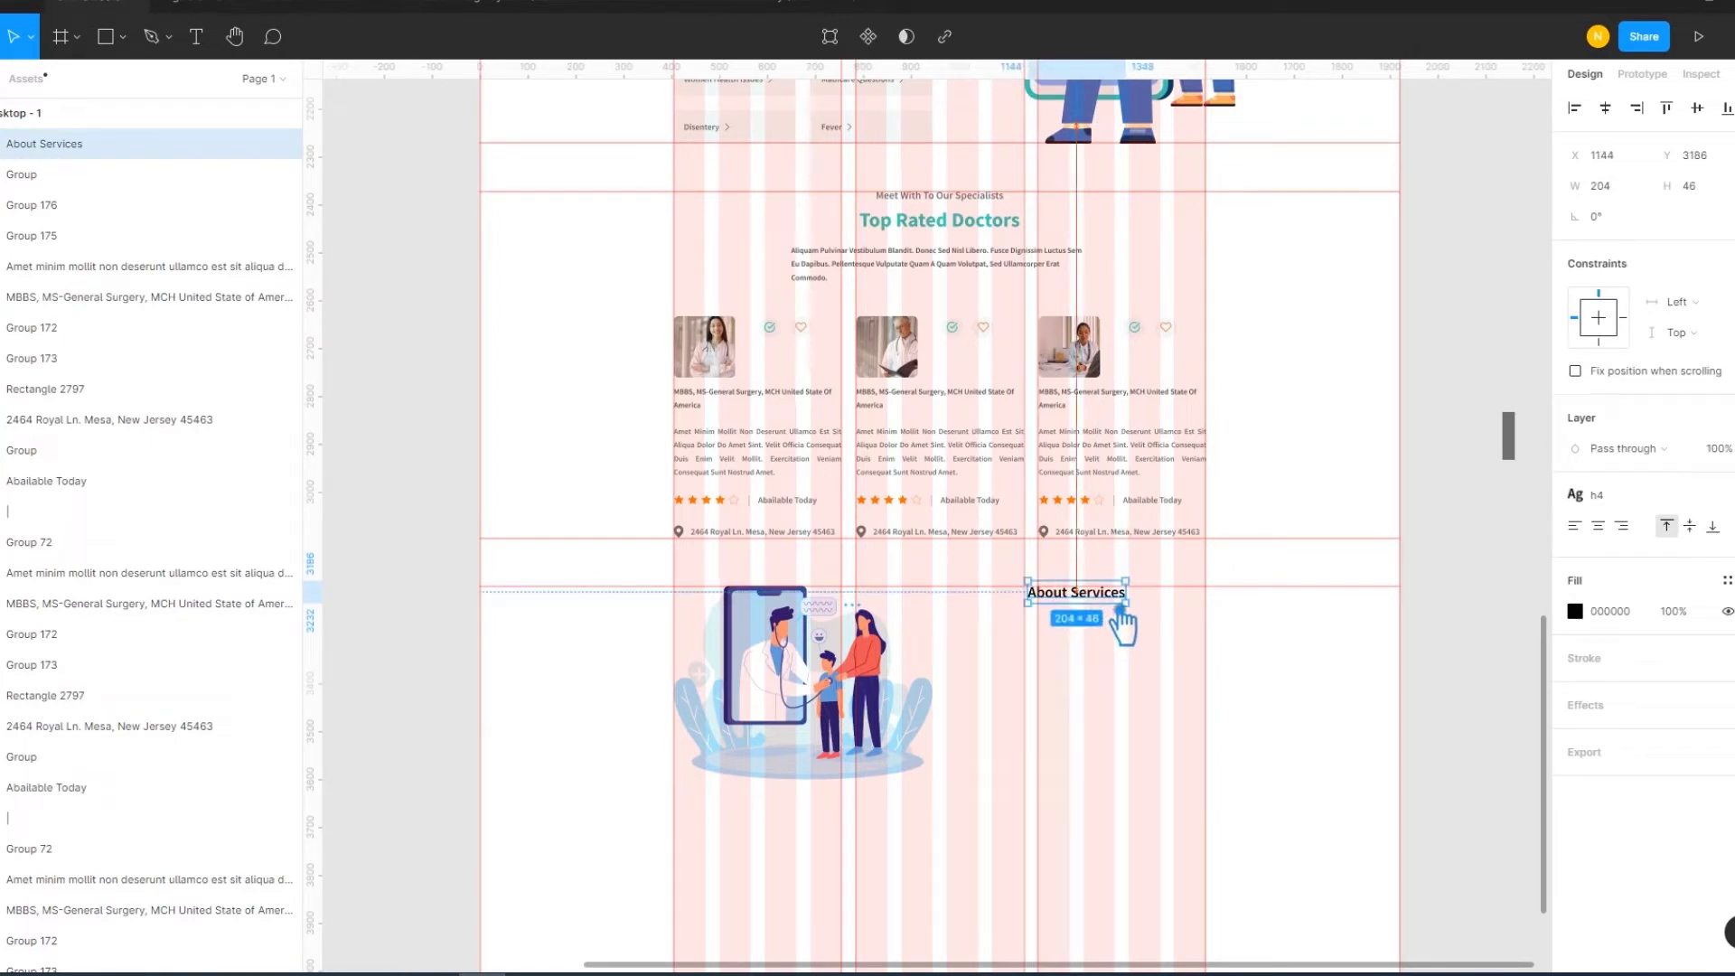
drag(1121, 612, 1133, 614)
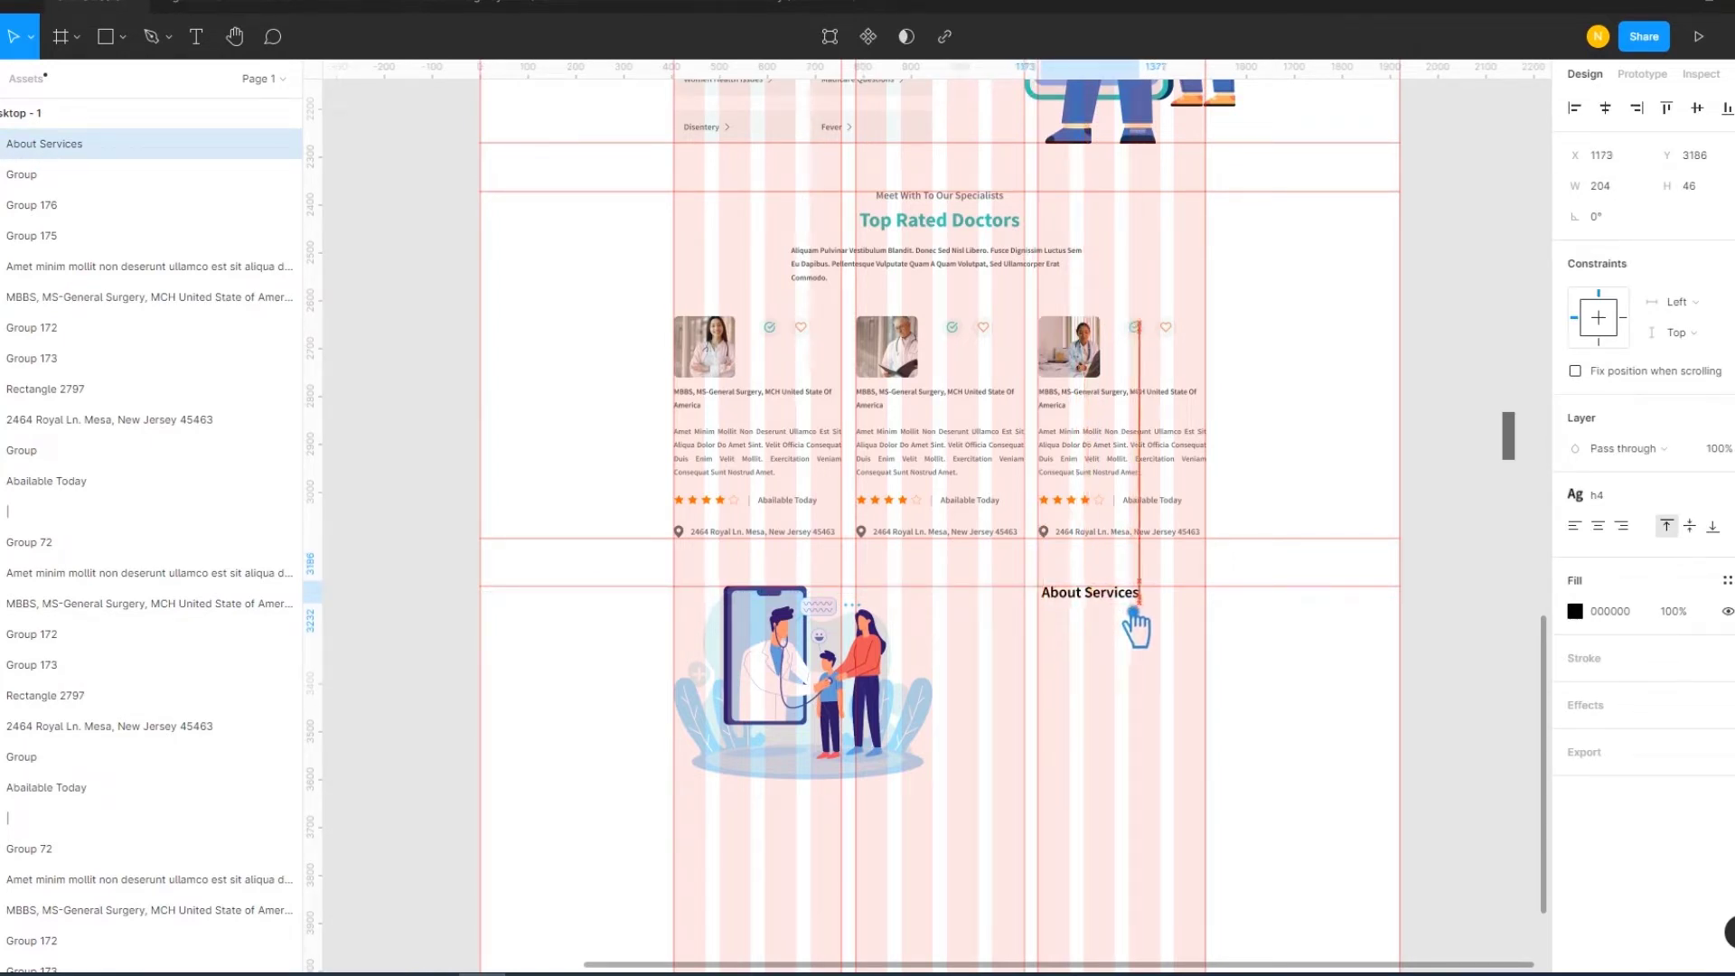
drag(1132, 616, 1120, 624)
click(1264, 660)
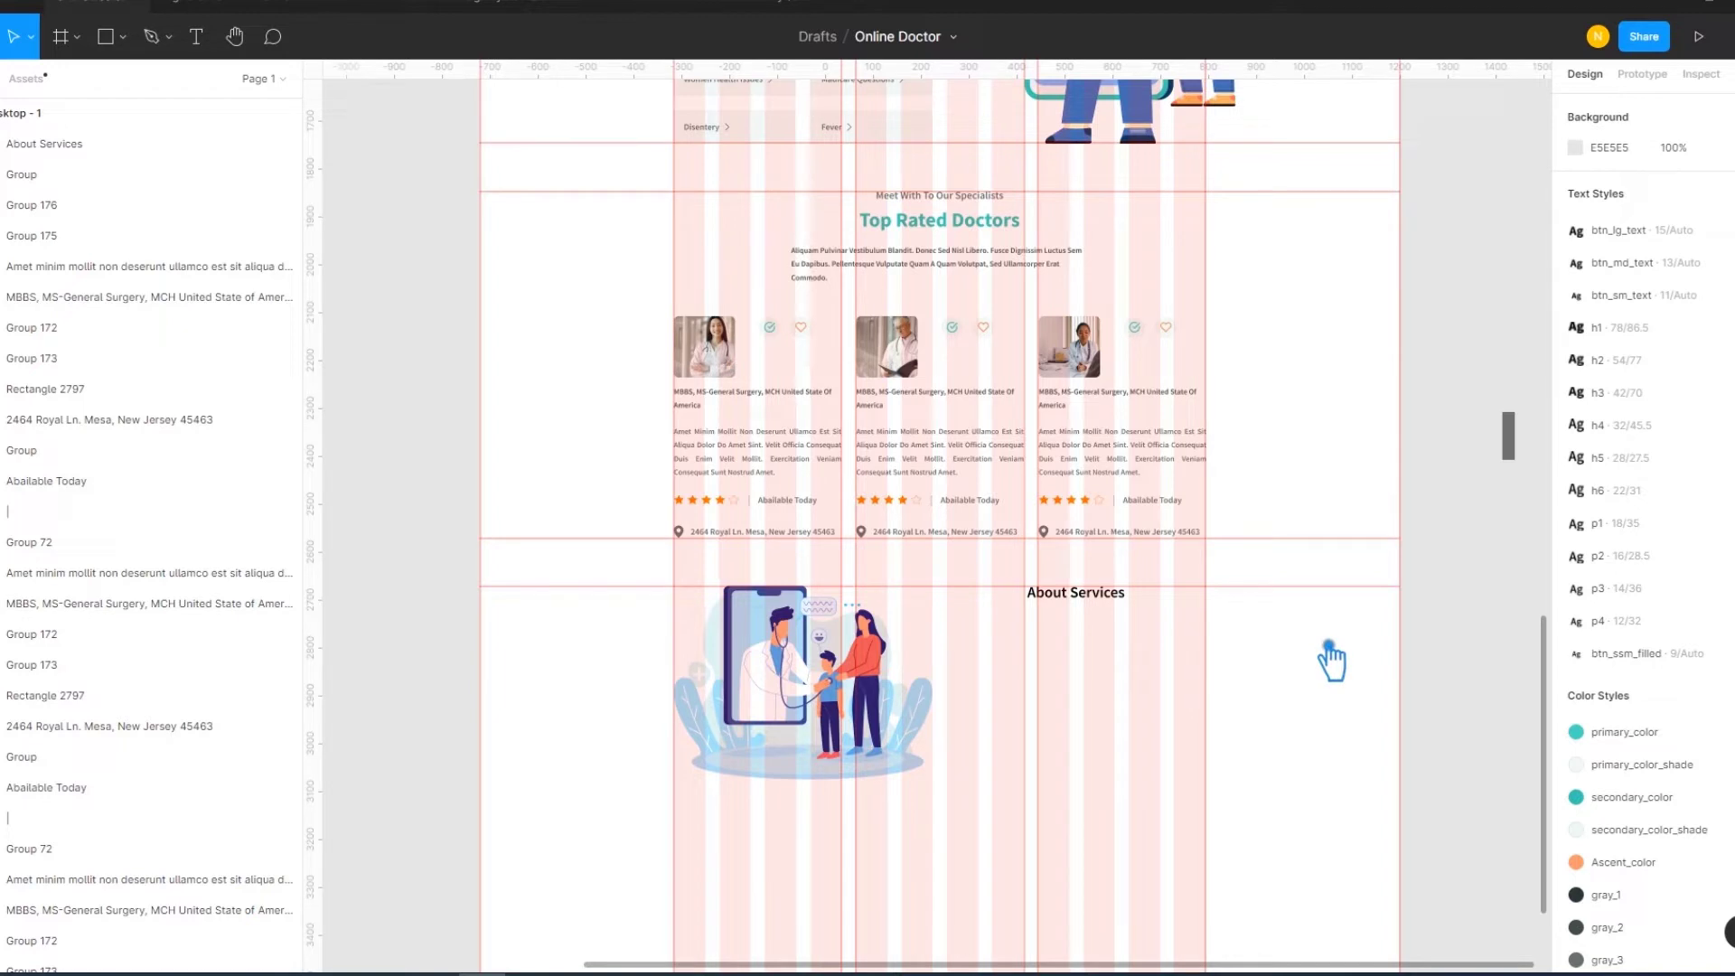
Change the About Services text to the larger h3 heading style
click(210, 41)
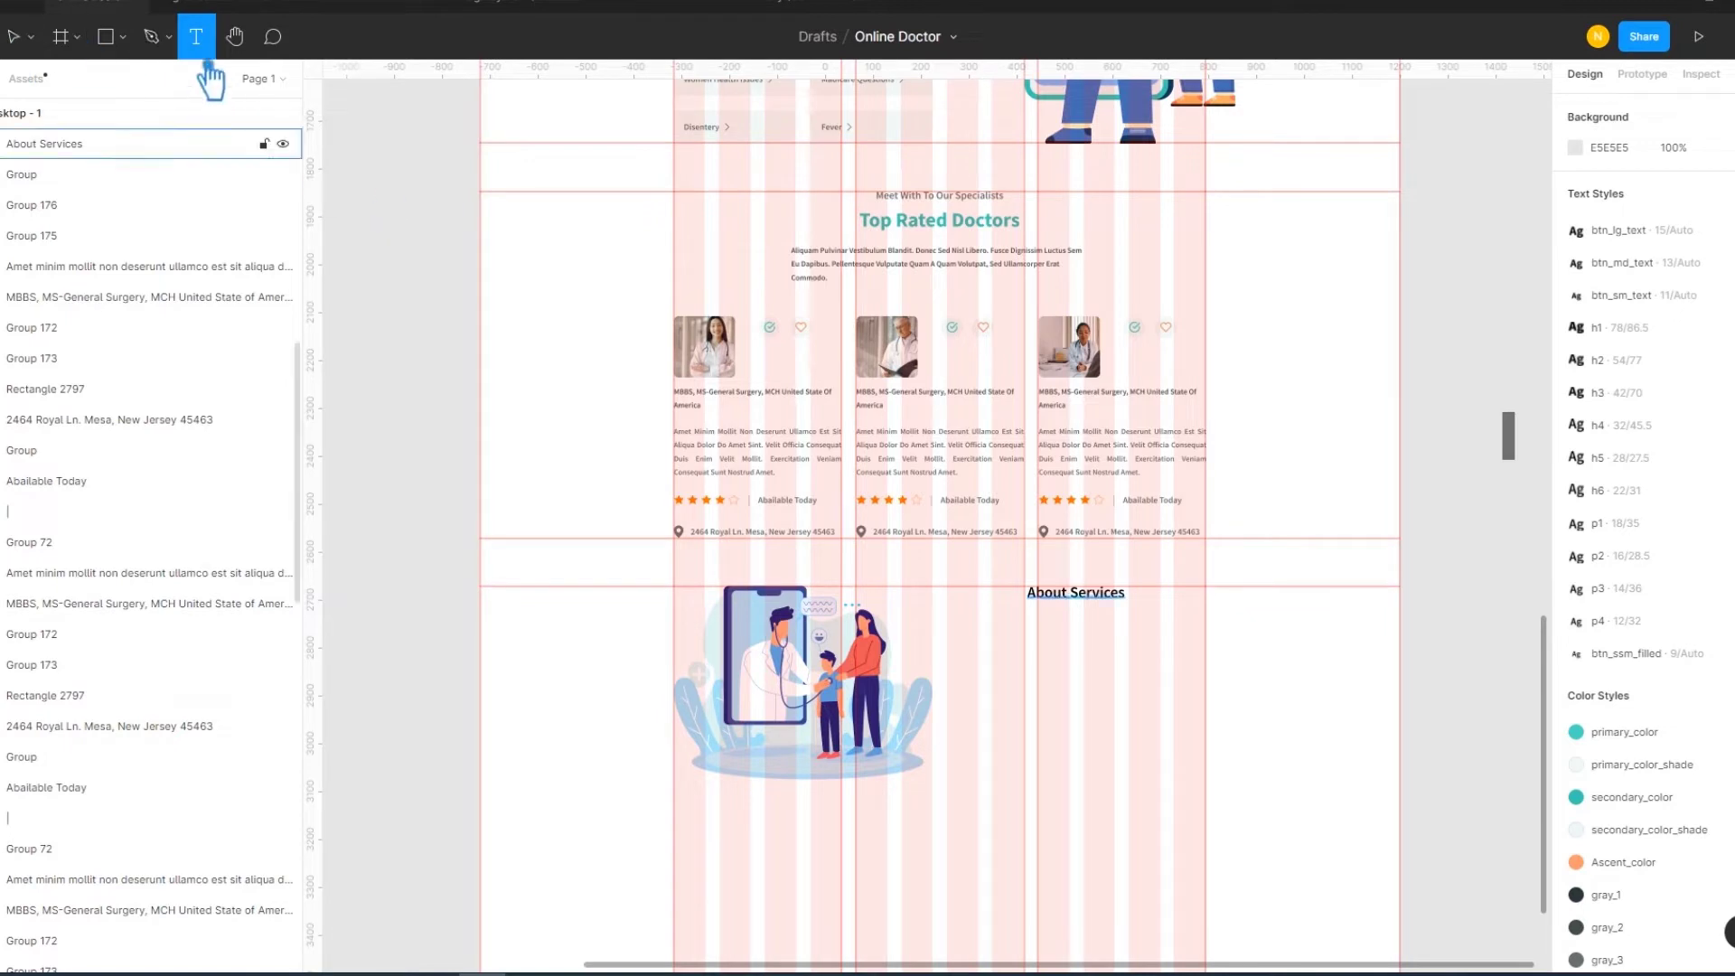
click(36, 41)
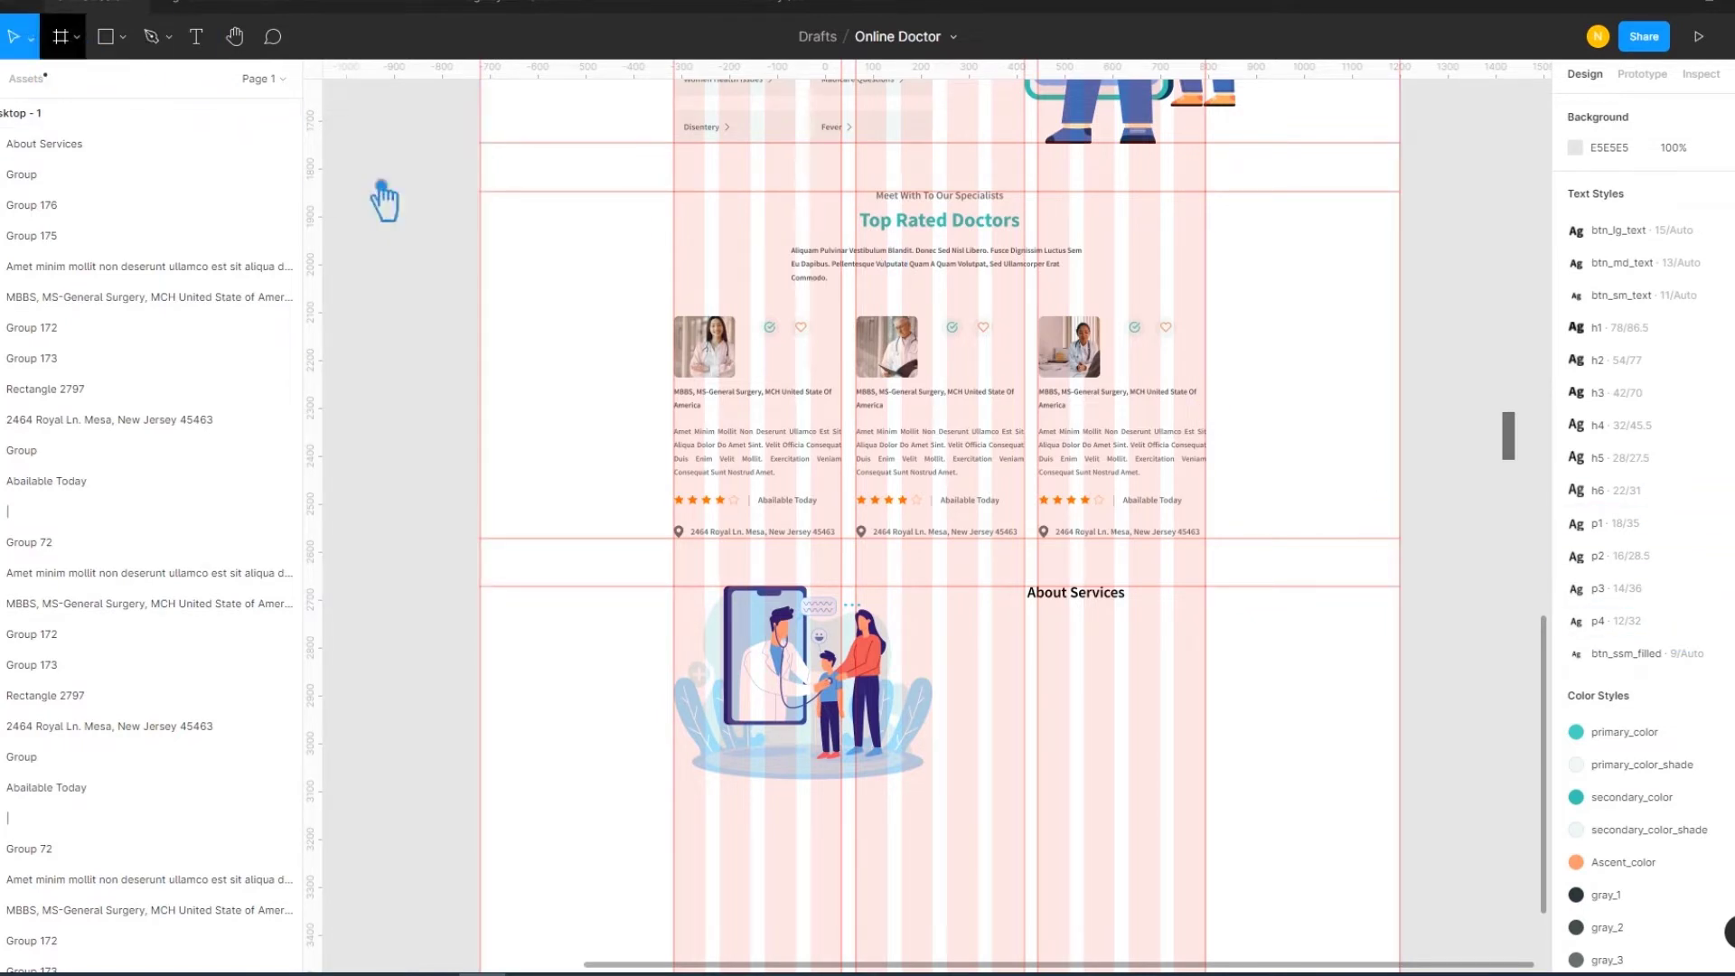
click(1100, 604)
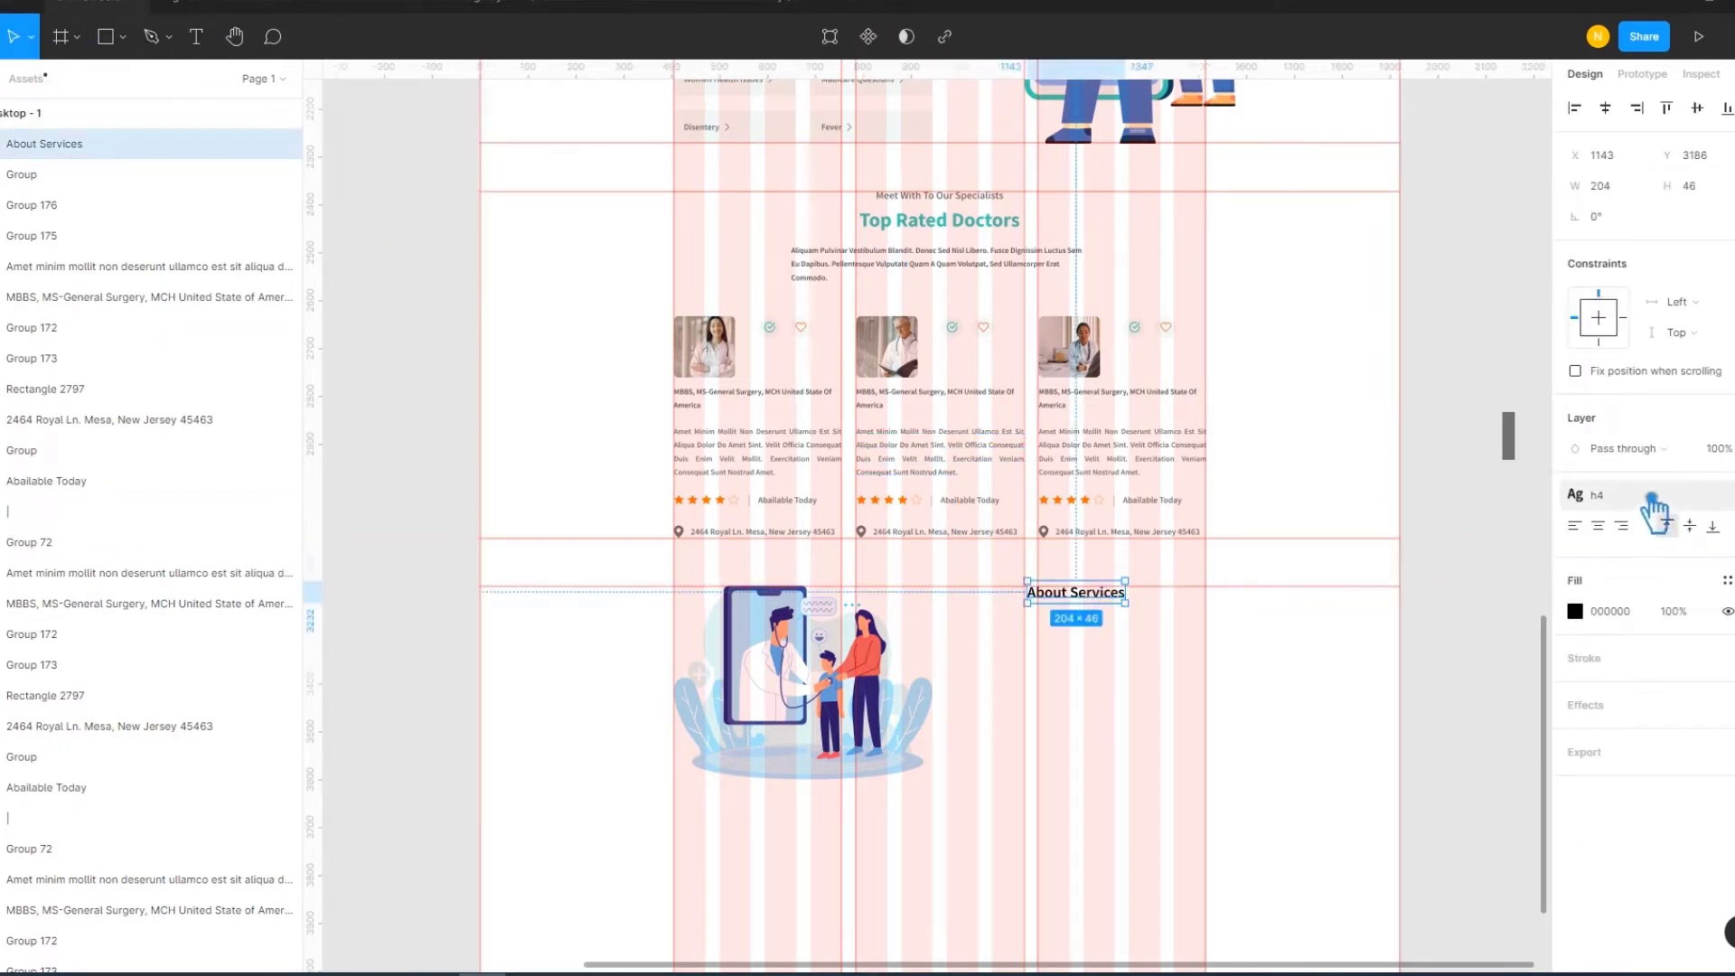
click(1656, 500)
click(1675, 714)
Nudge About Services with arrow keys to X 1109, Y 3176
scroll(1438, 657, down, 1)
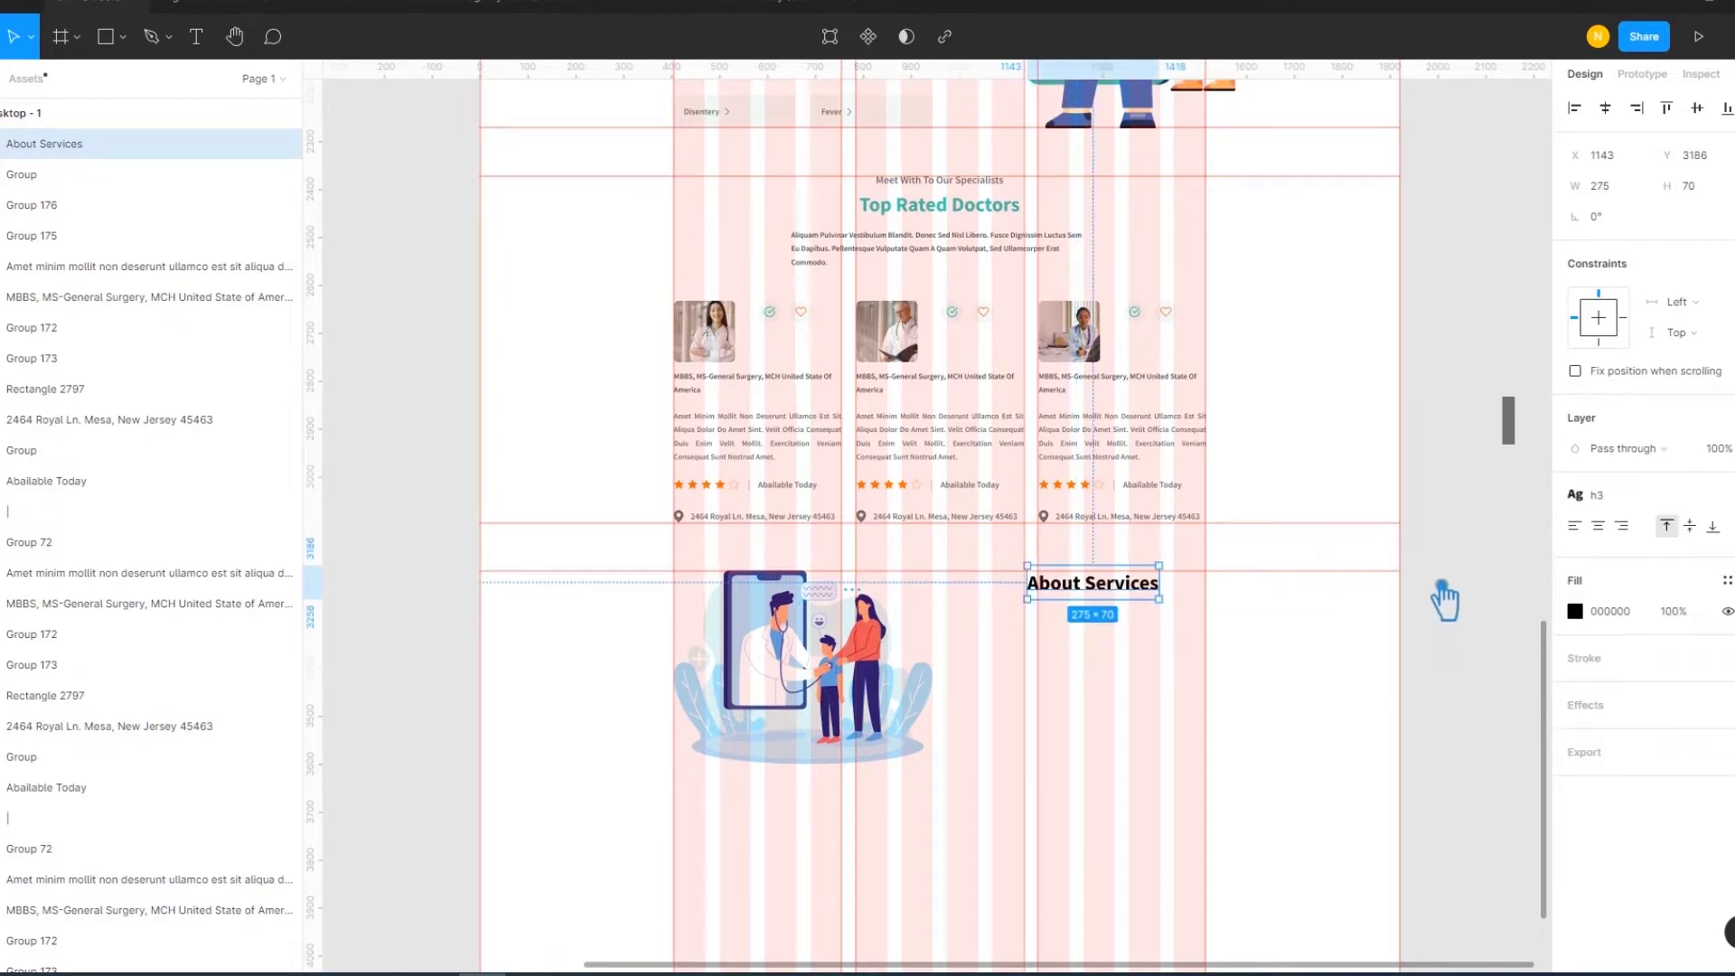
key(shift+Up)
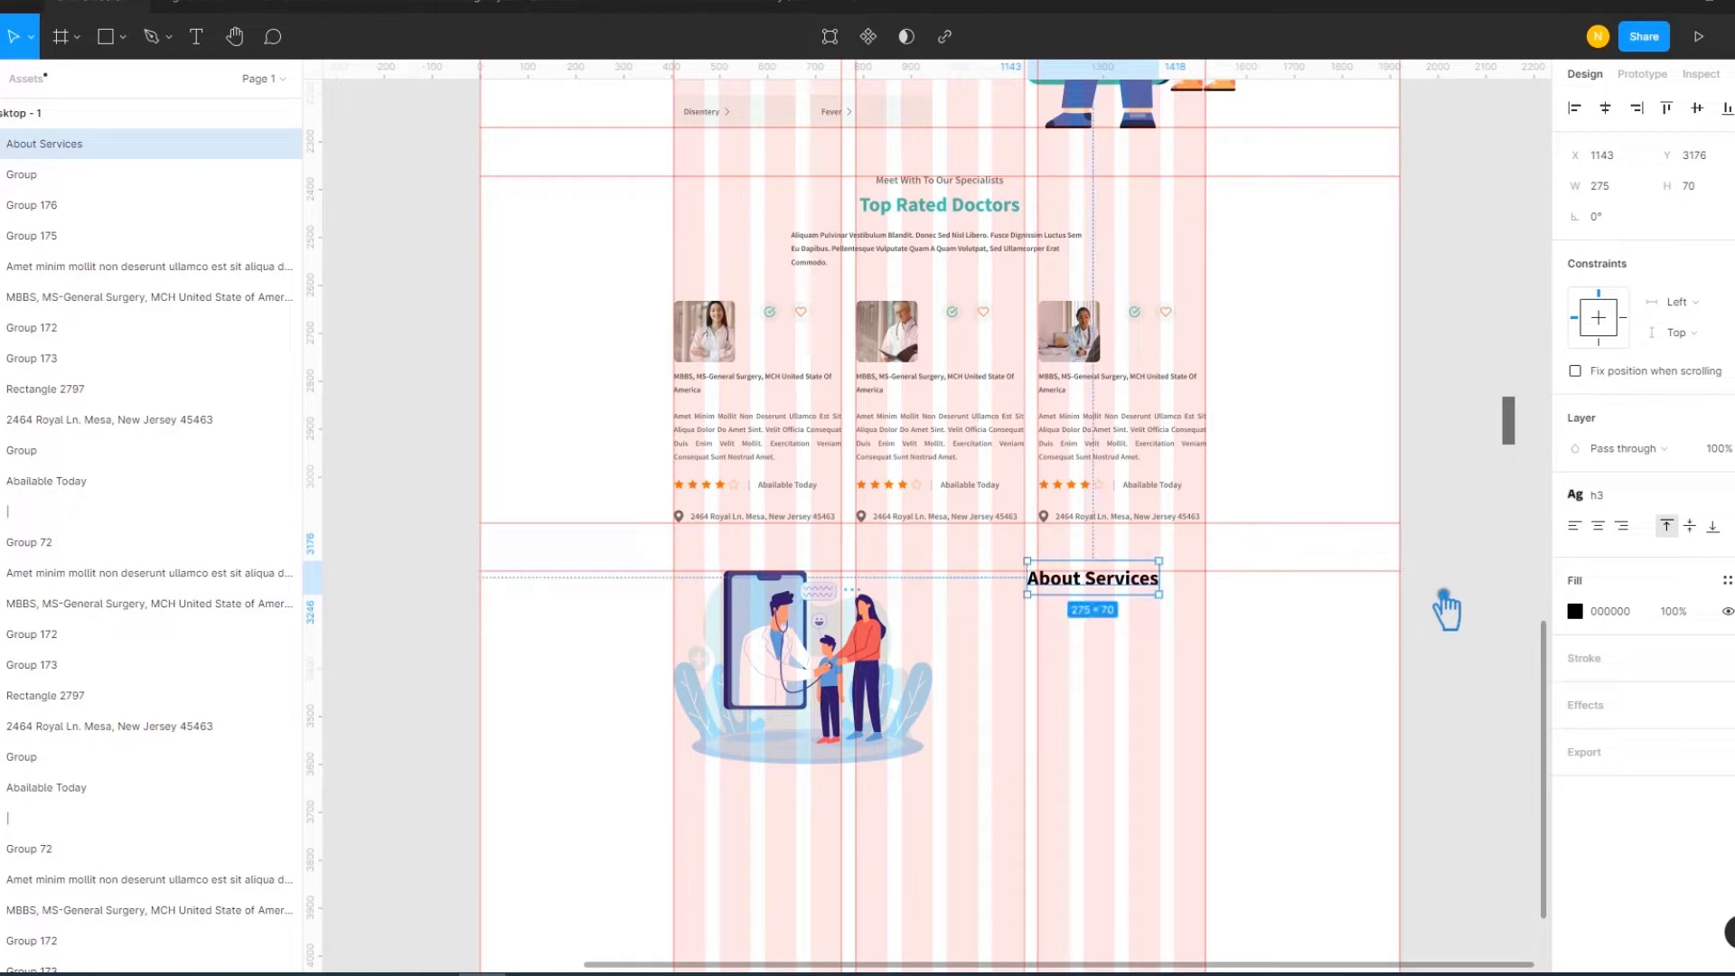
key(shift+Left)
key(shift+Left)
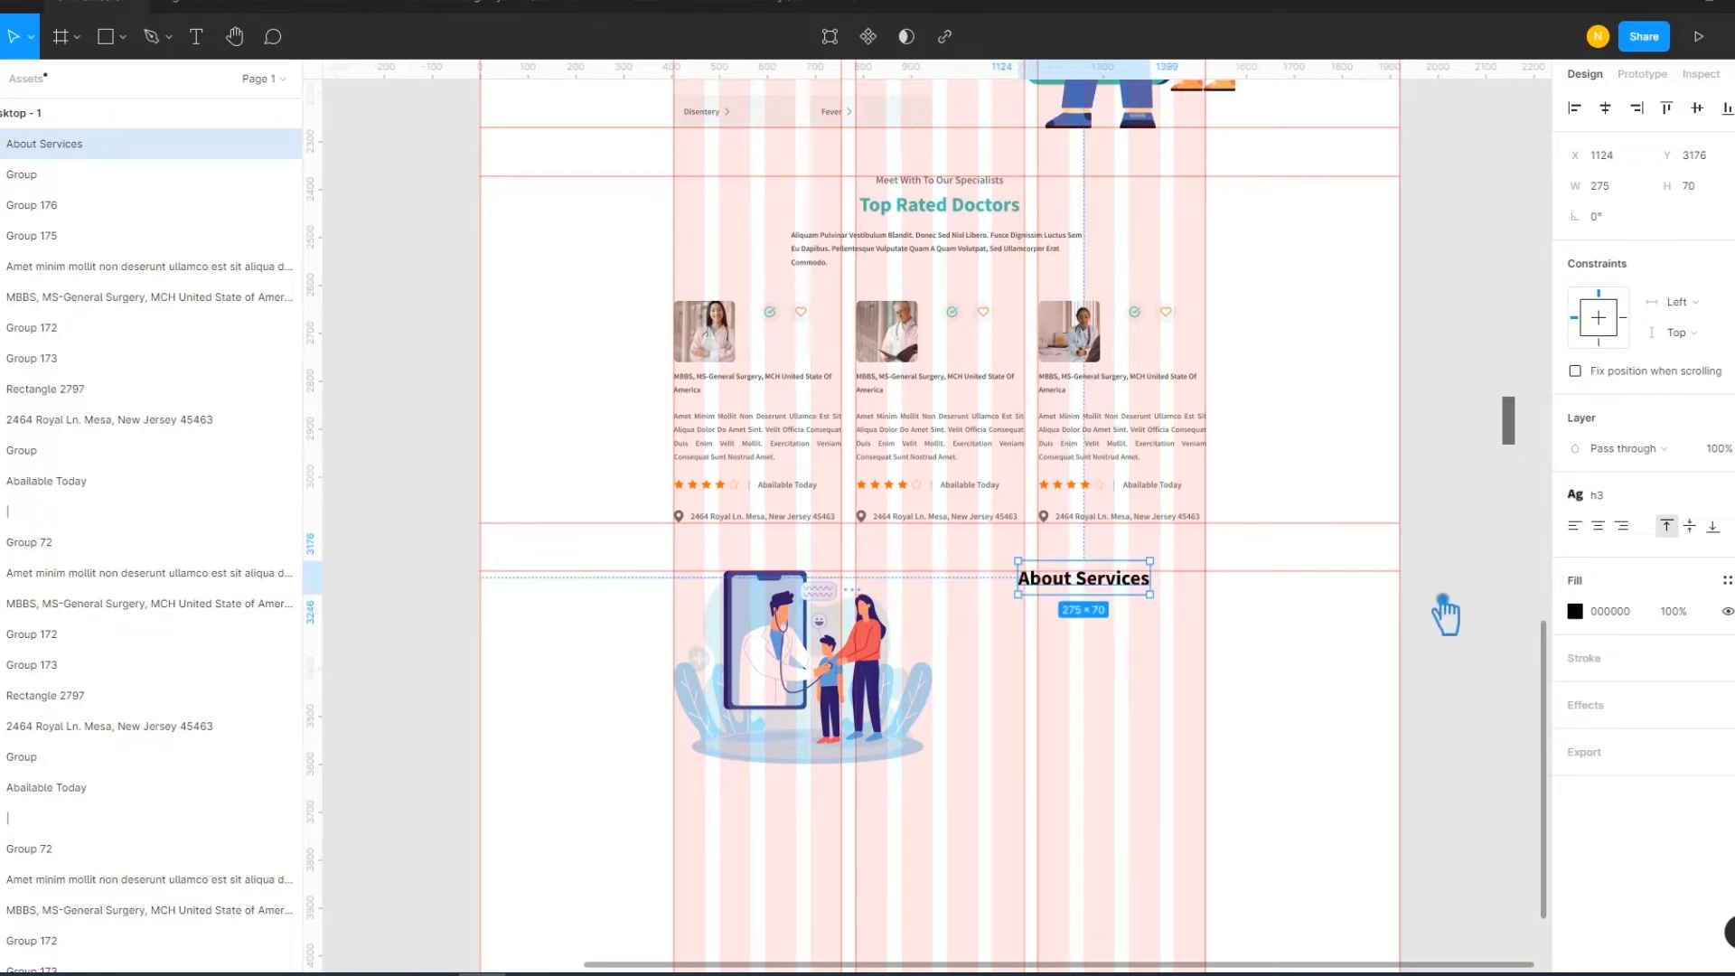
key(Left)
key(Left)
key(Left)
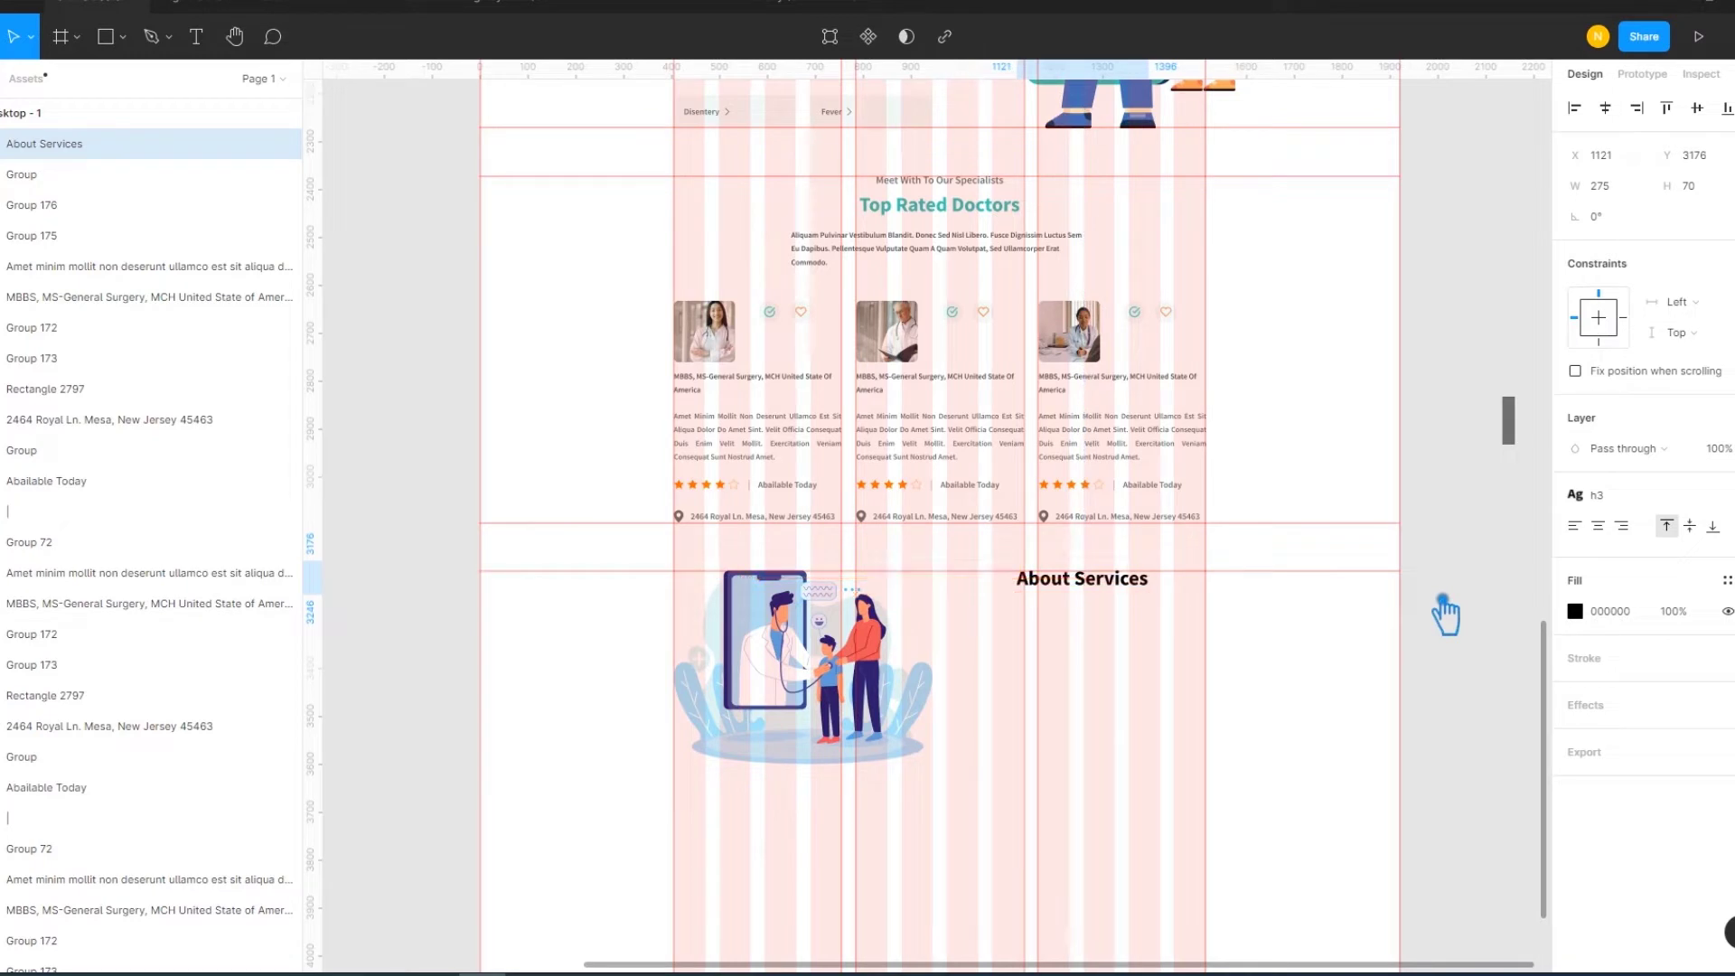
key(shift+Left)
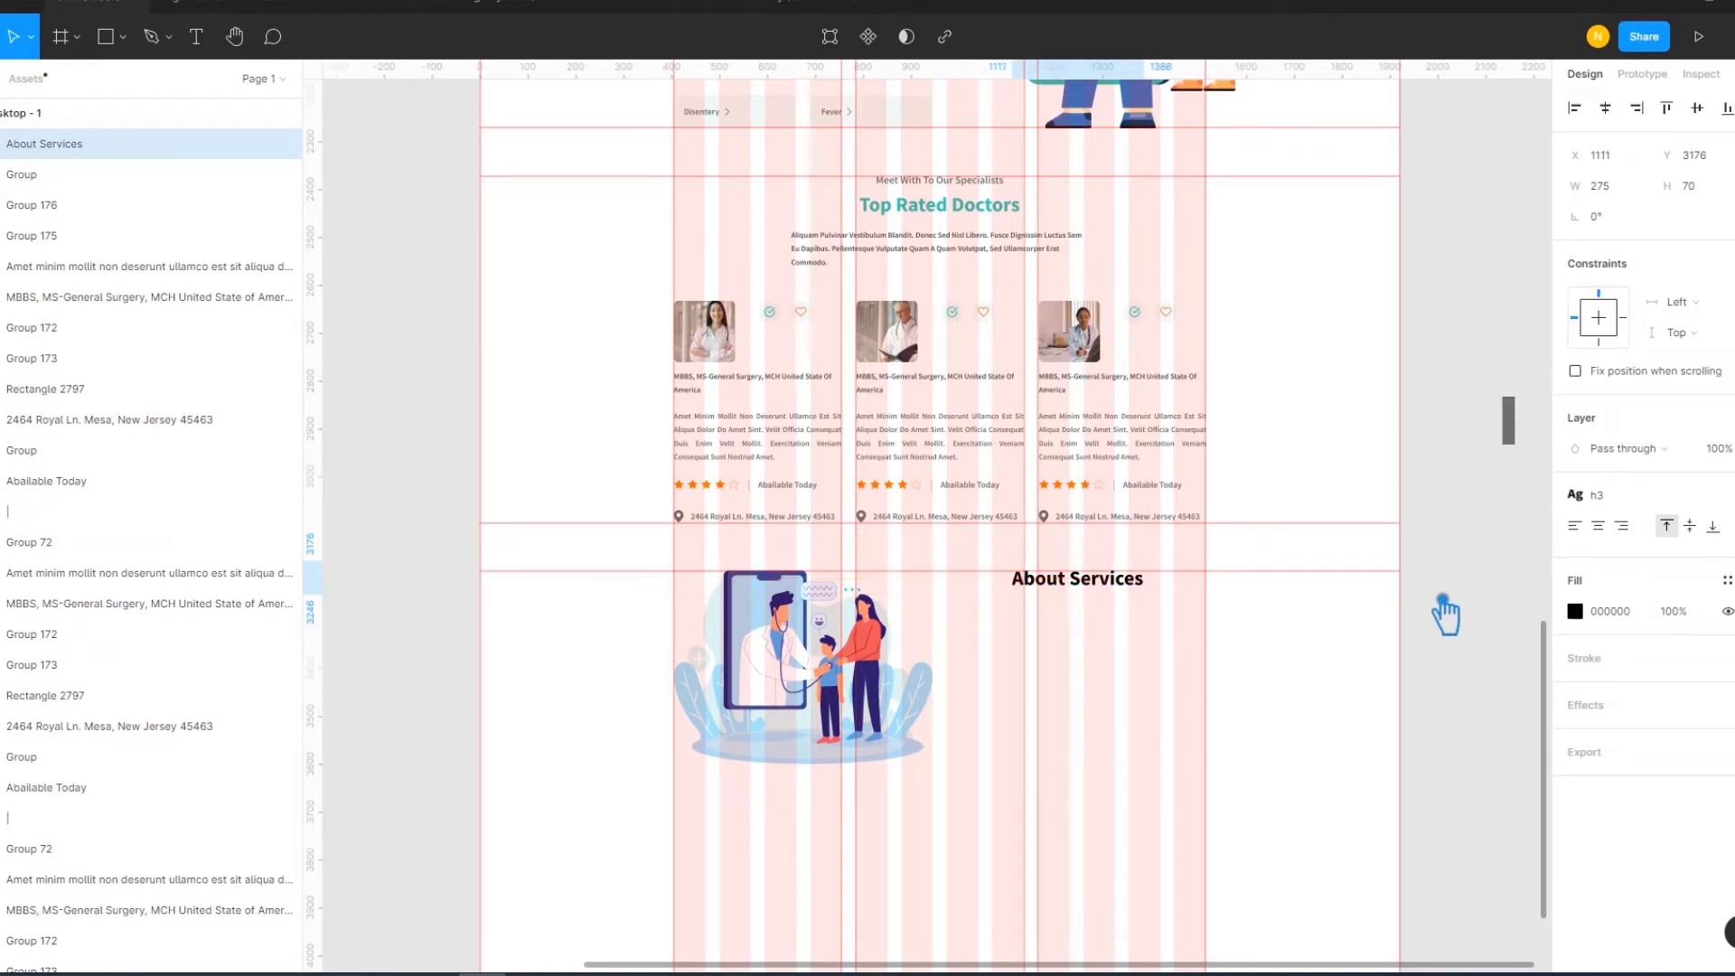
key(Left)
key(Left)
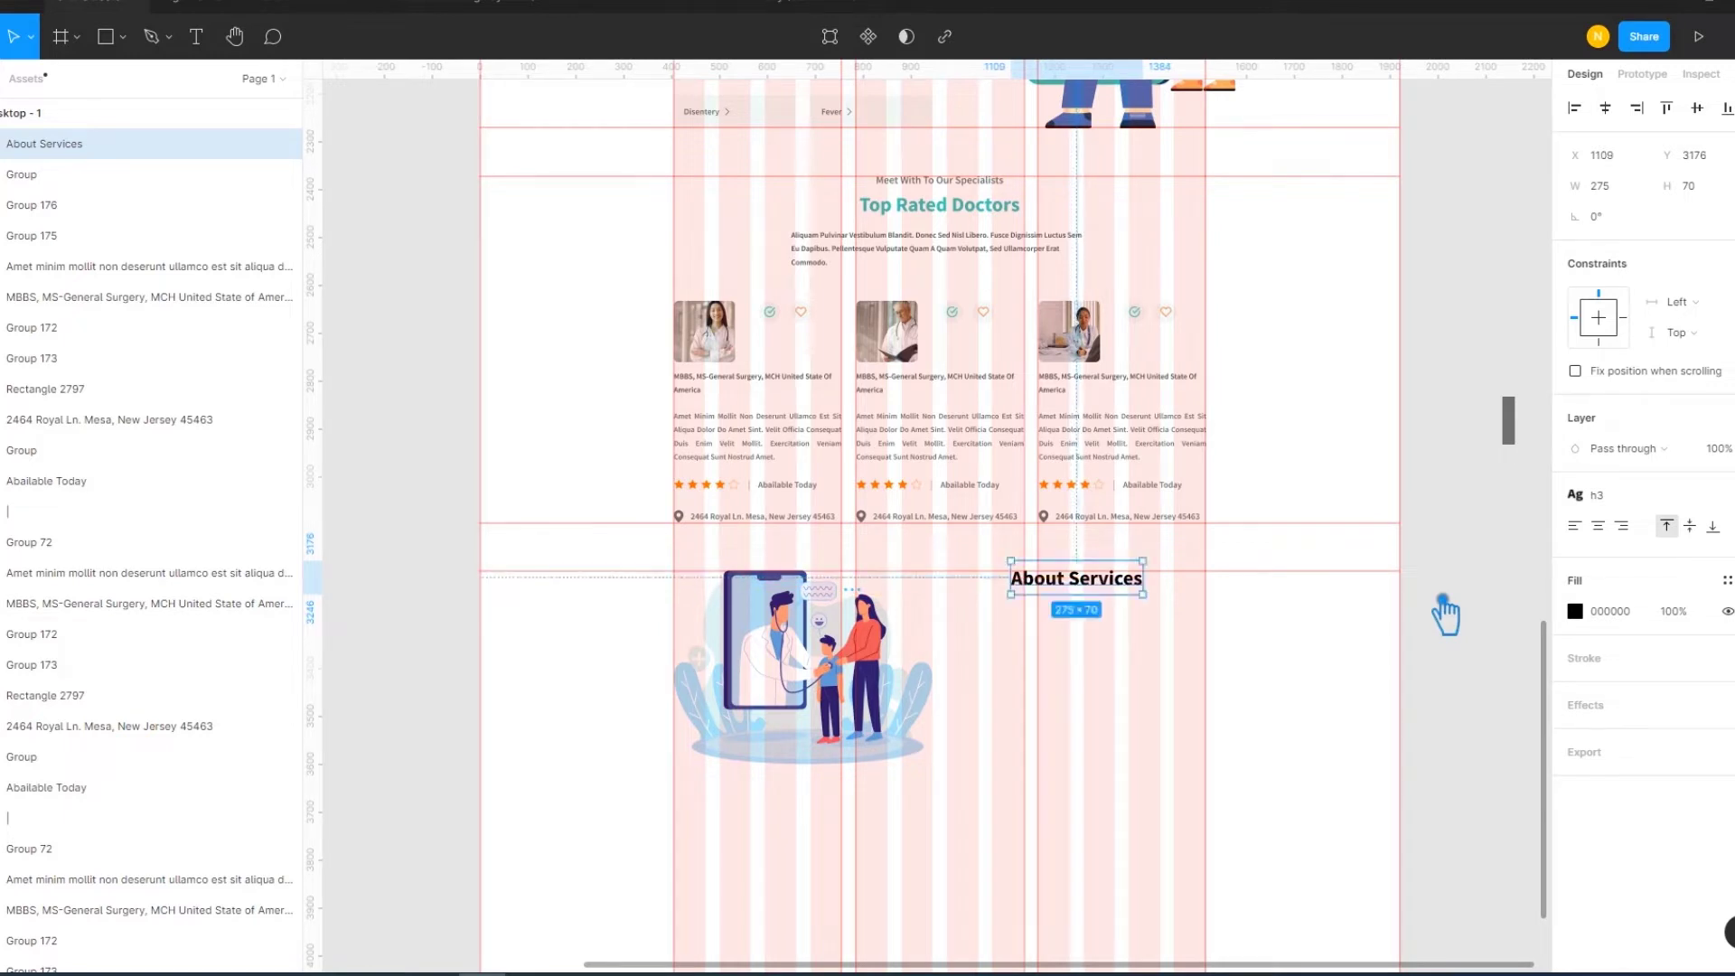
click(1347, 647)
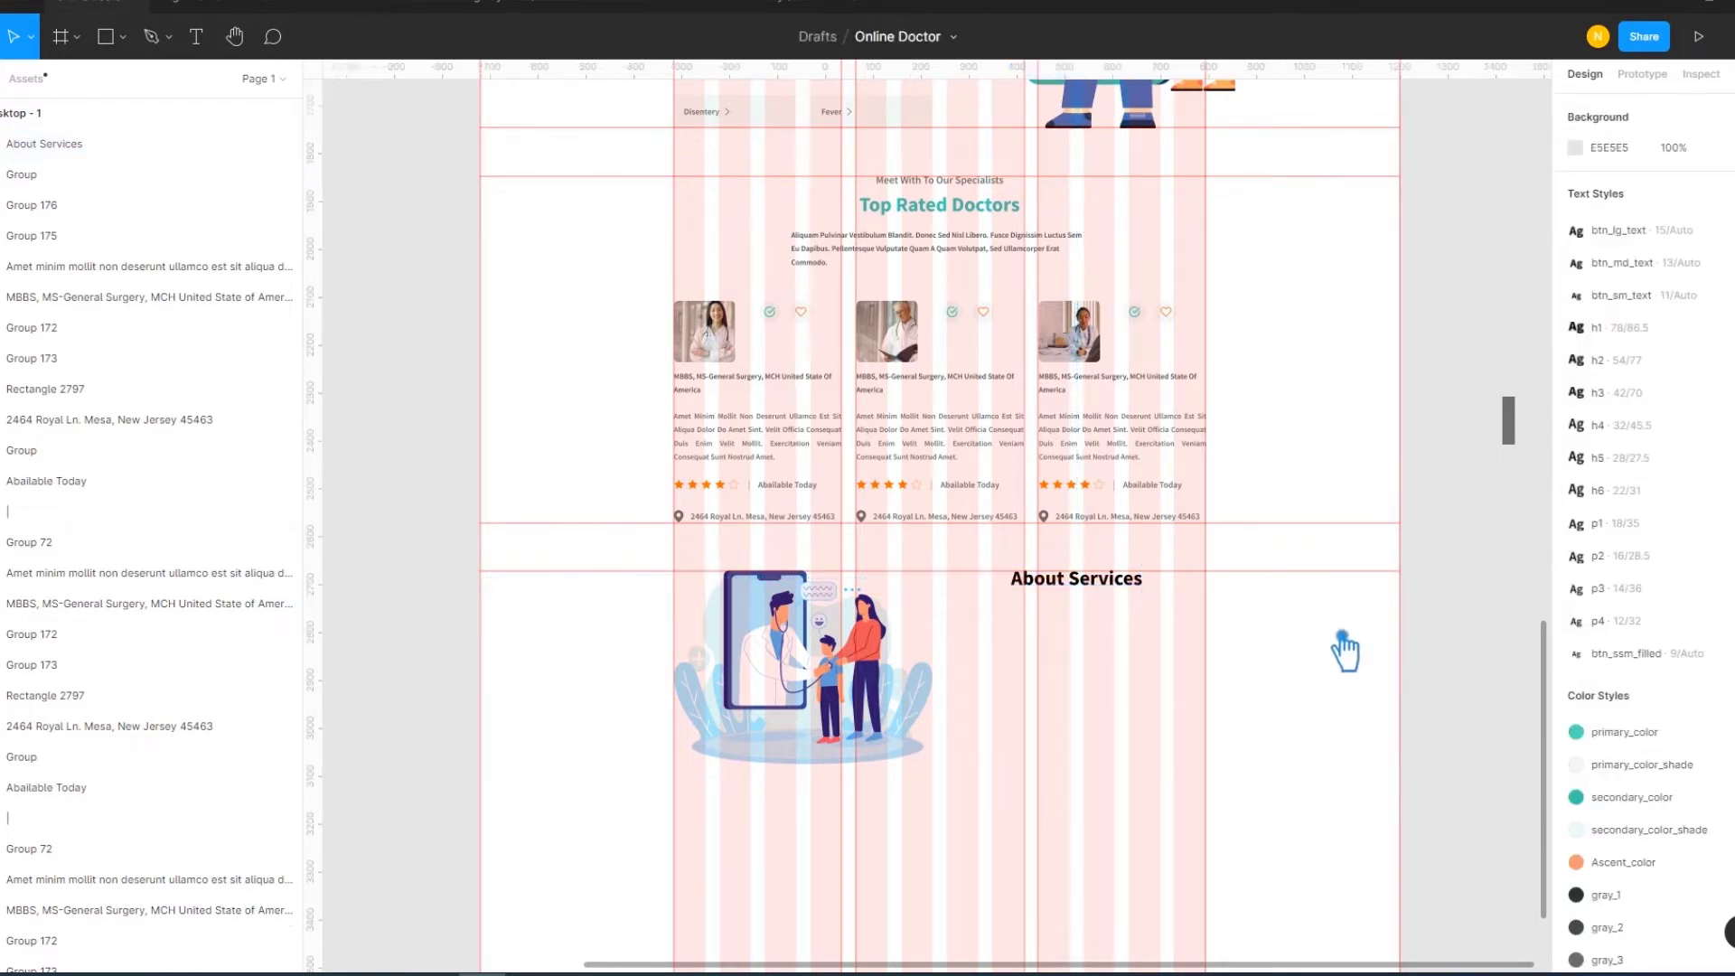
Apply the teal colour style to the About Services heading's fill
scroll(1347, 647, down, 1)
scroll(1339, 643, down, 2)
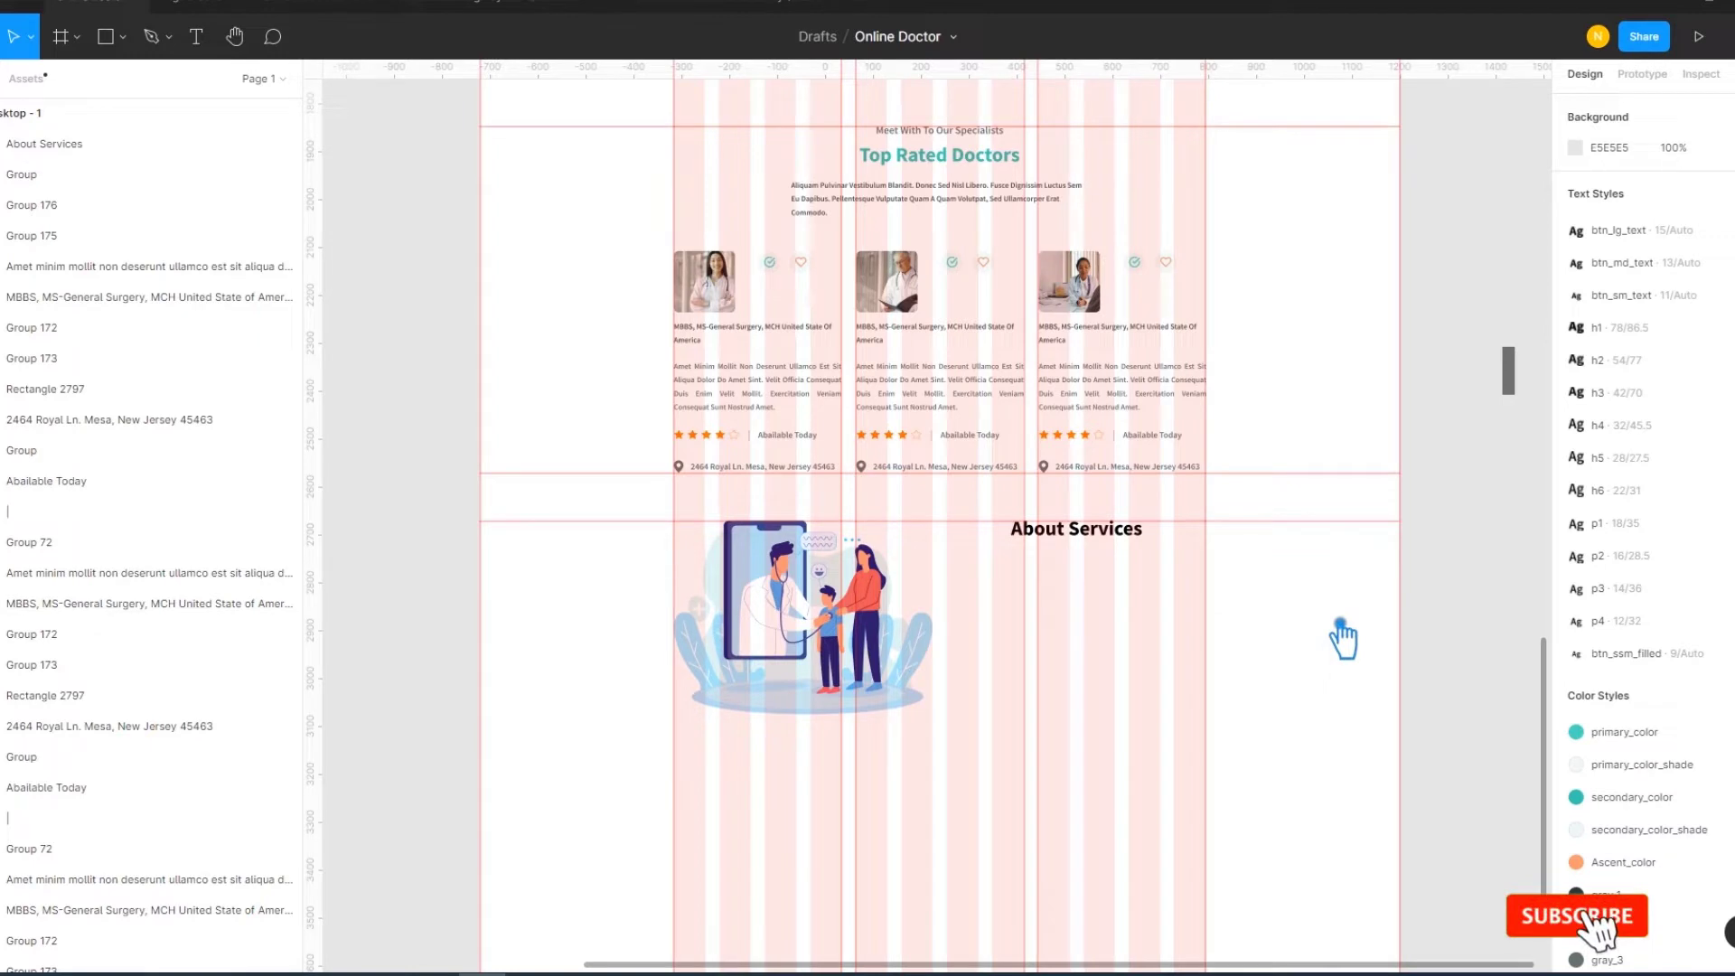
click(1098, 533)
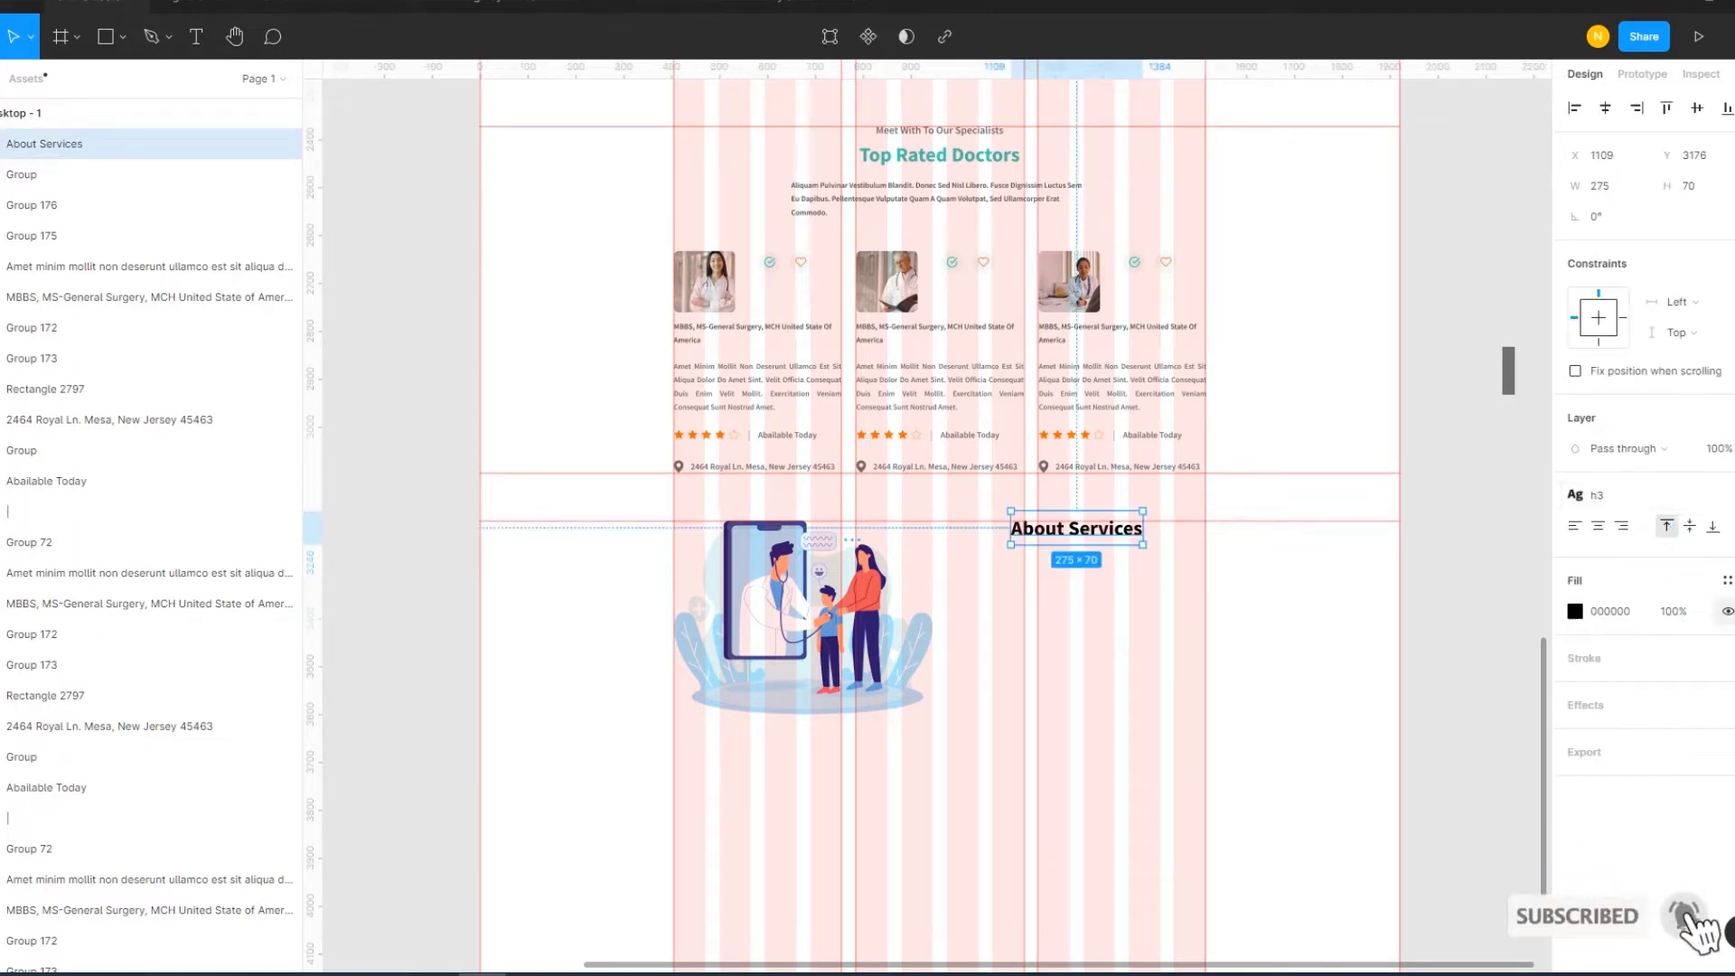
click(1726, 580)
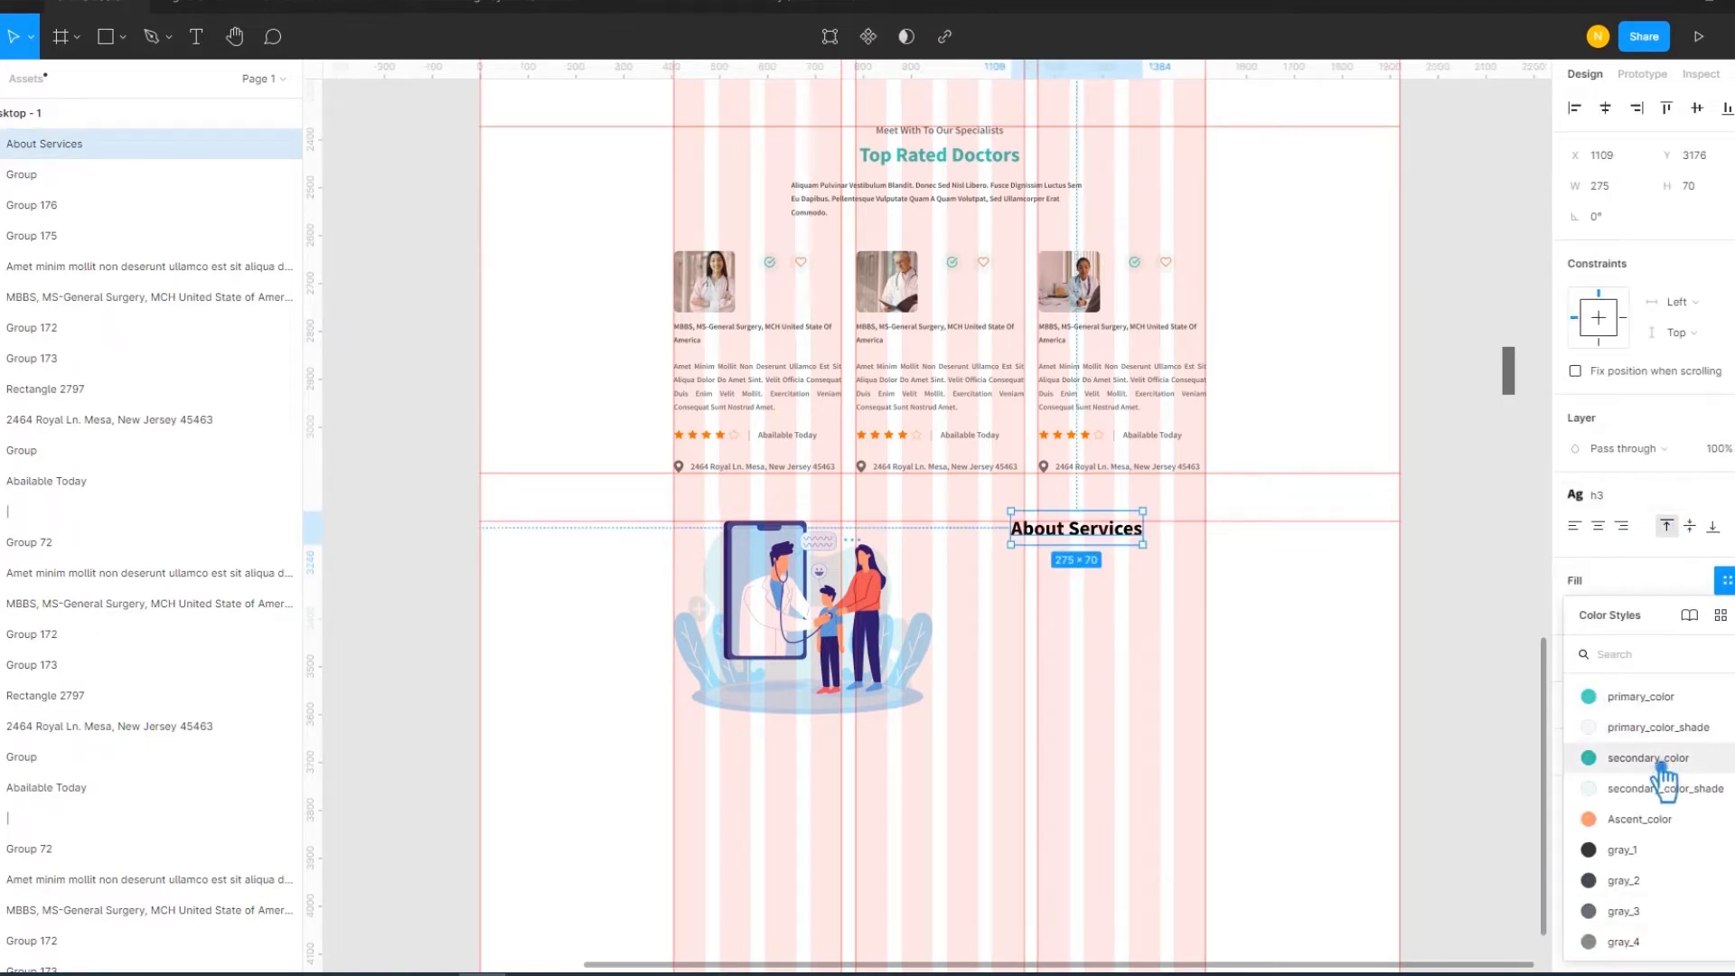
click(1654, 699)
click(1275, 655)
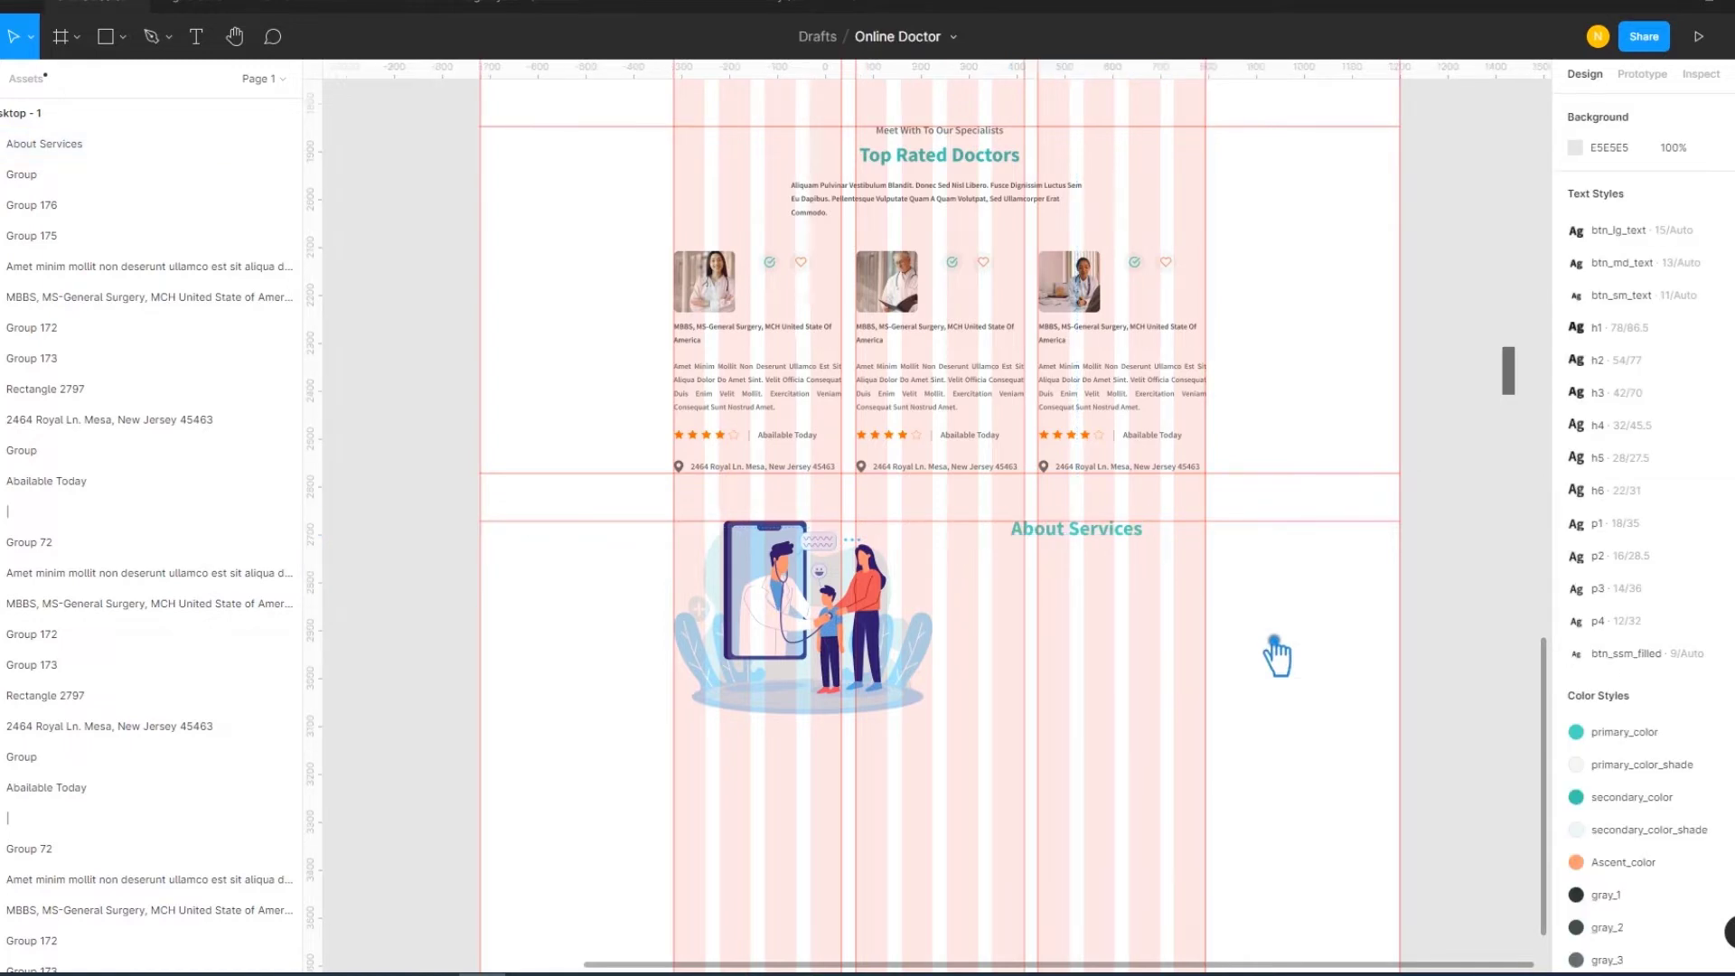
Bring the doctor illustration into view and choose the Rectangle tool
scroll(1275, 655, up, 3)
scroll(1063, 445, up, 2)
scroll(1060, 533, up, 2)
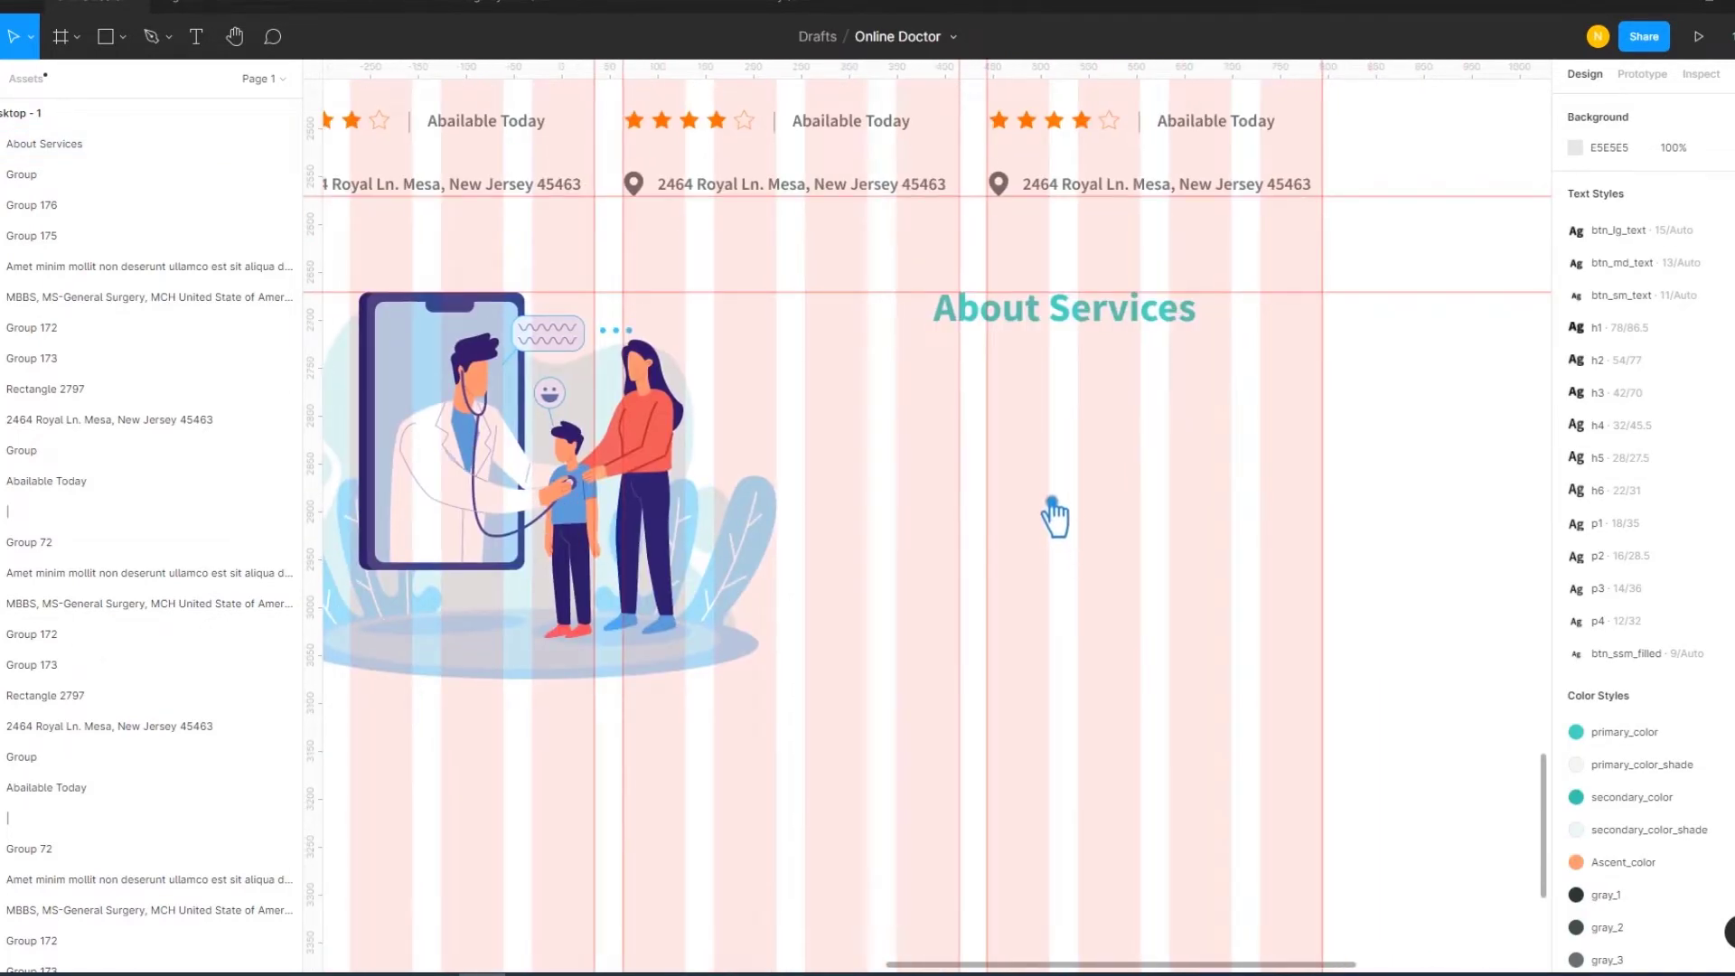
drag(921, 523, 1093, 512)
click(650, 416)
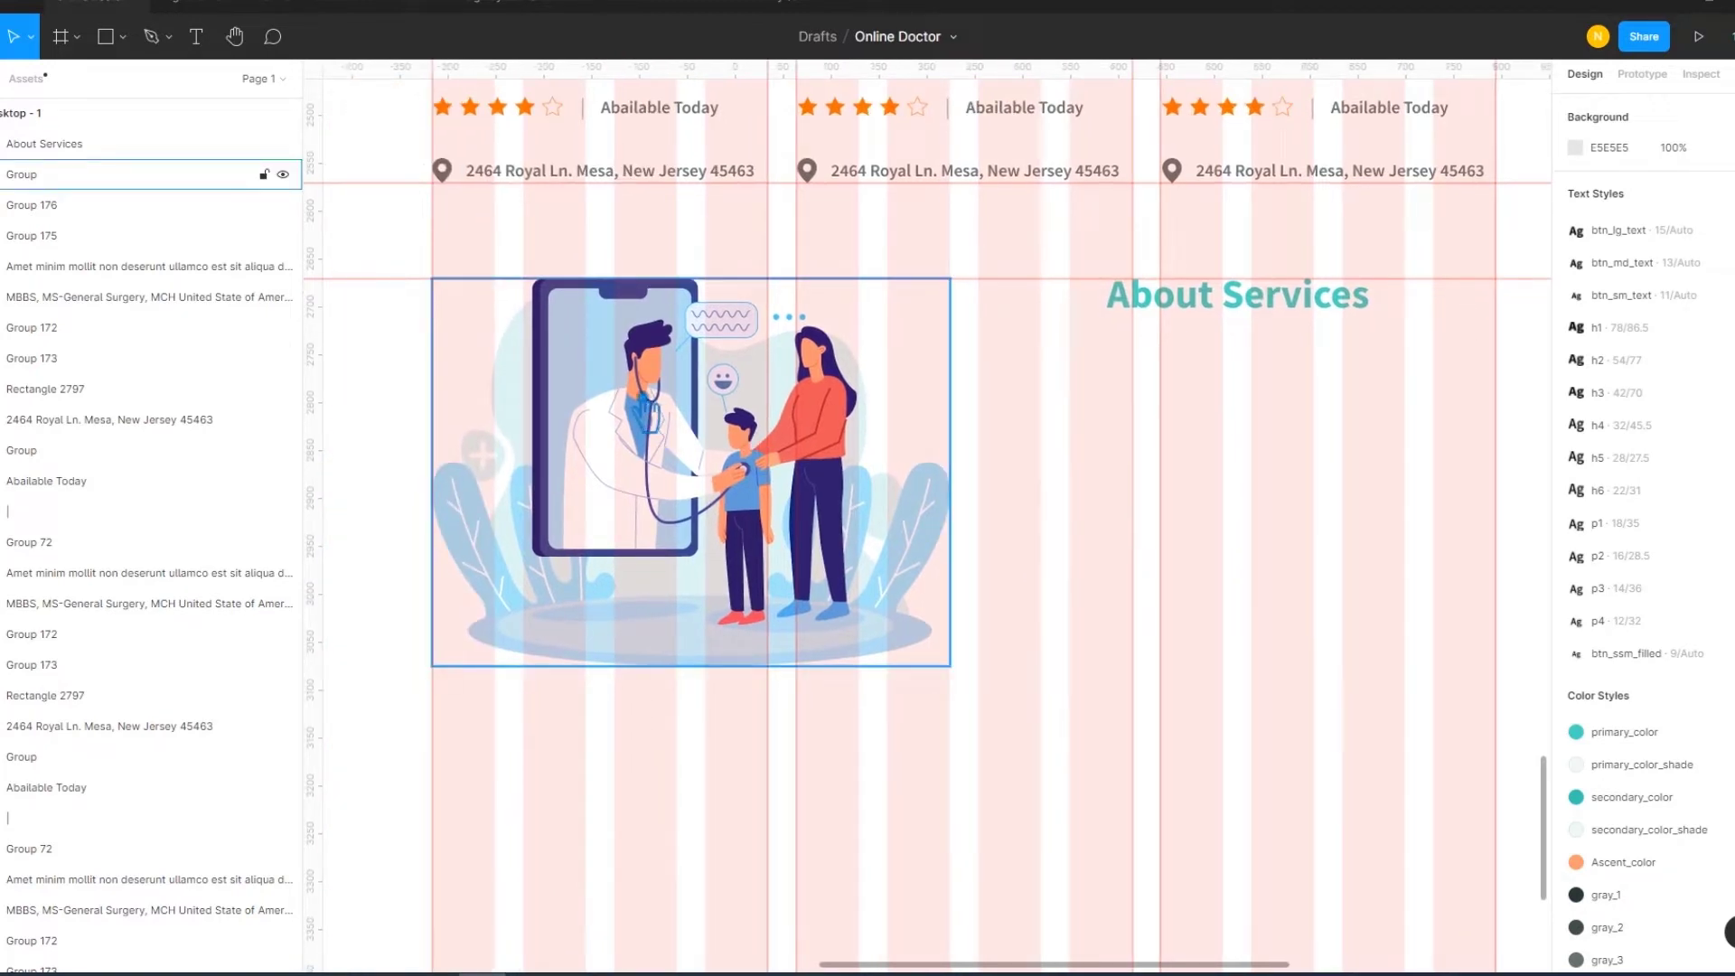
key(Escape)
click(123, 36)
click(126, 79)
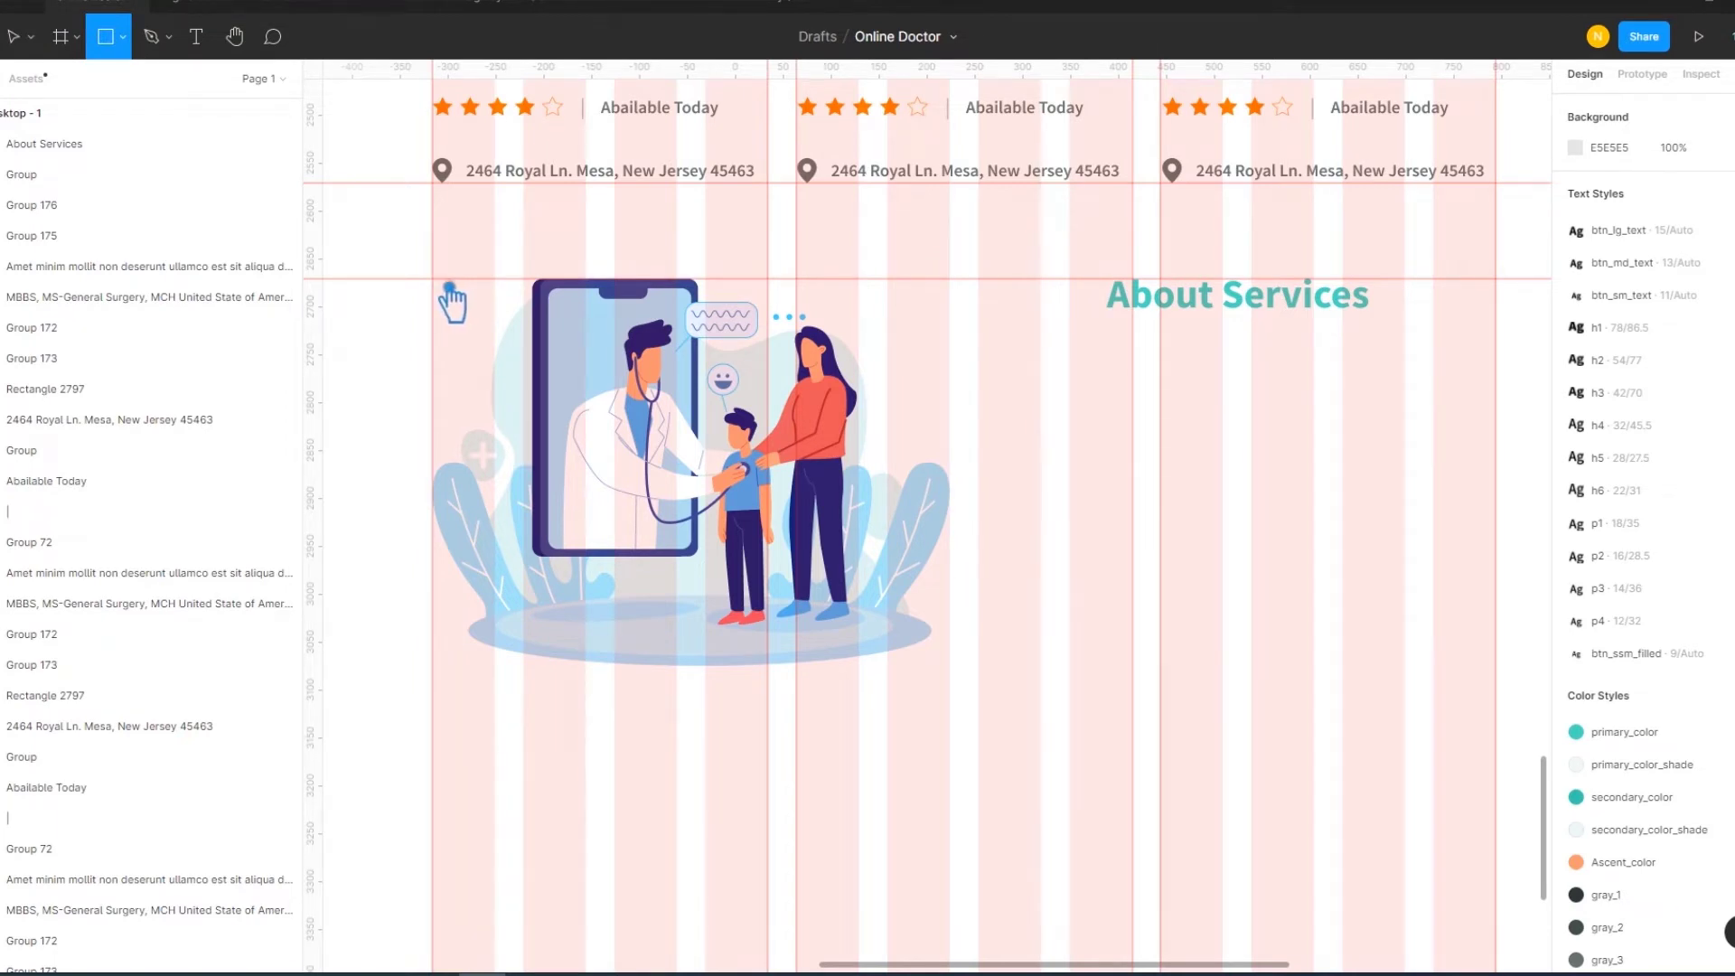
Draw a rectangle over the illustration, send it to back, and fill it with primary_color_shade
drag(449, 287, 1063, 720)
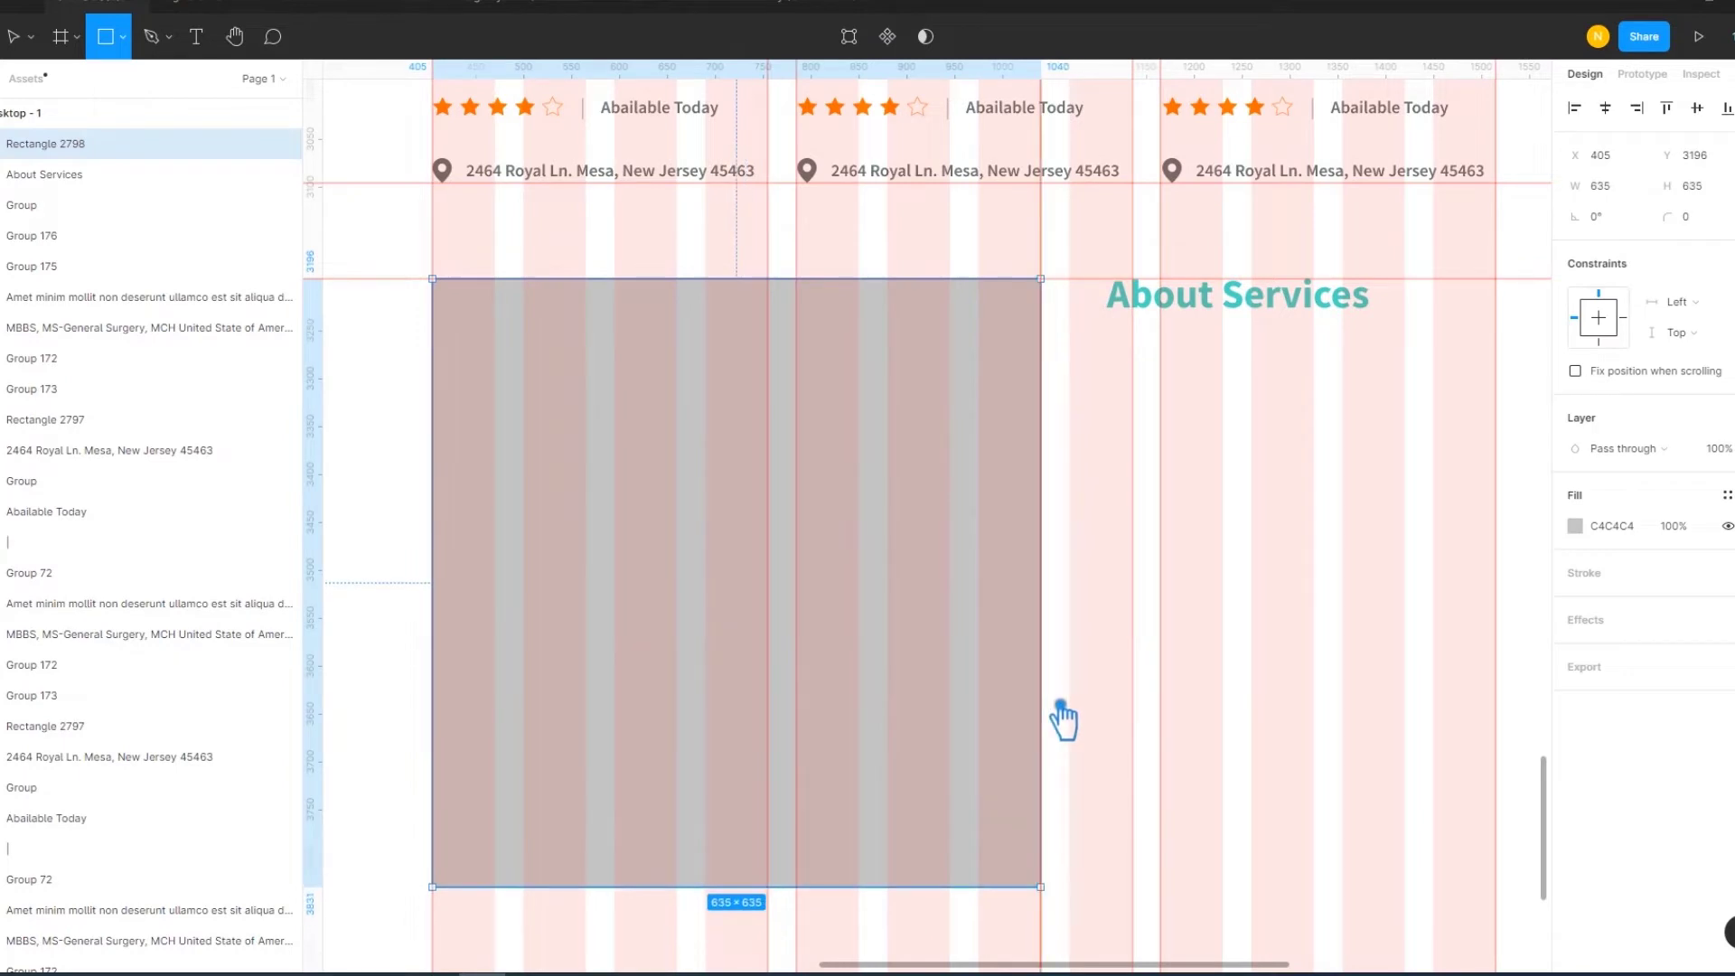
key(ctrl+shift+bracketleft)
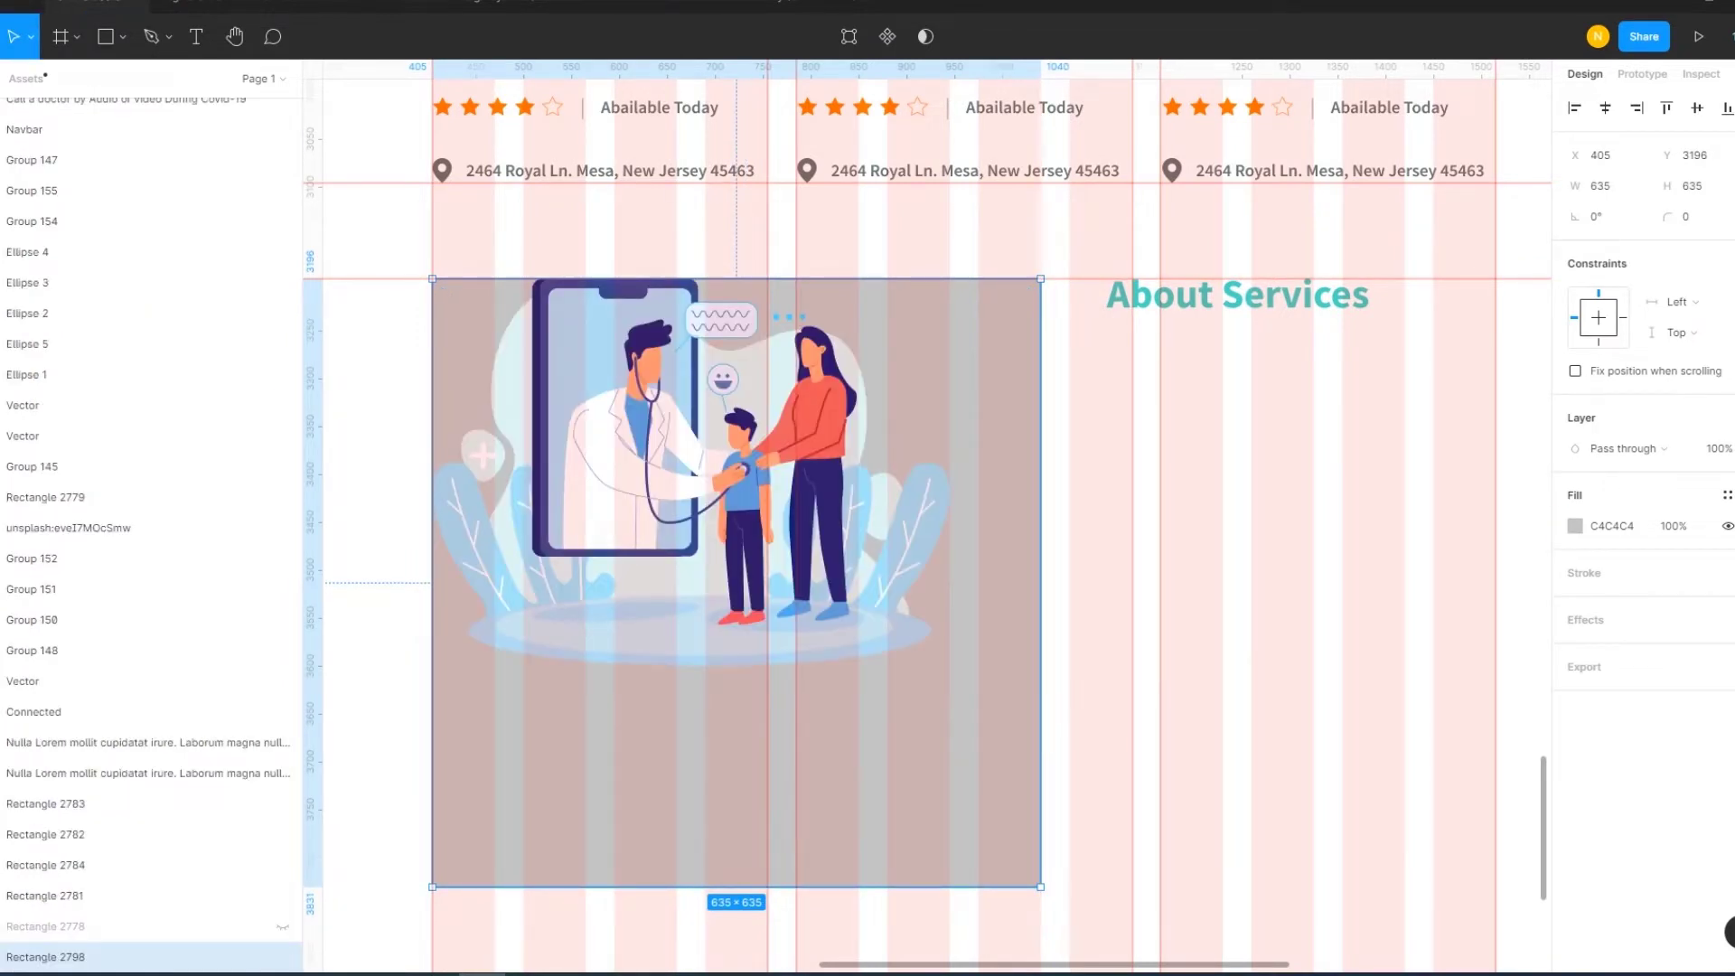
click(1726, 495)
click(1667, 664)
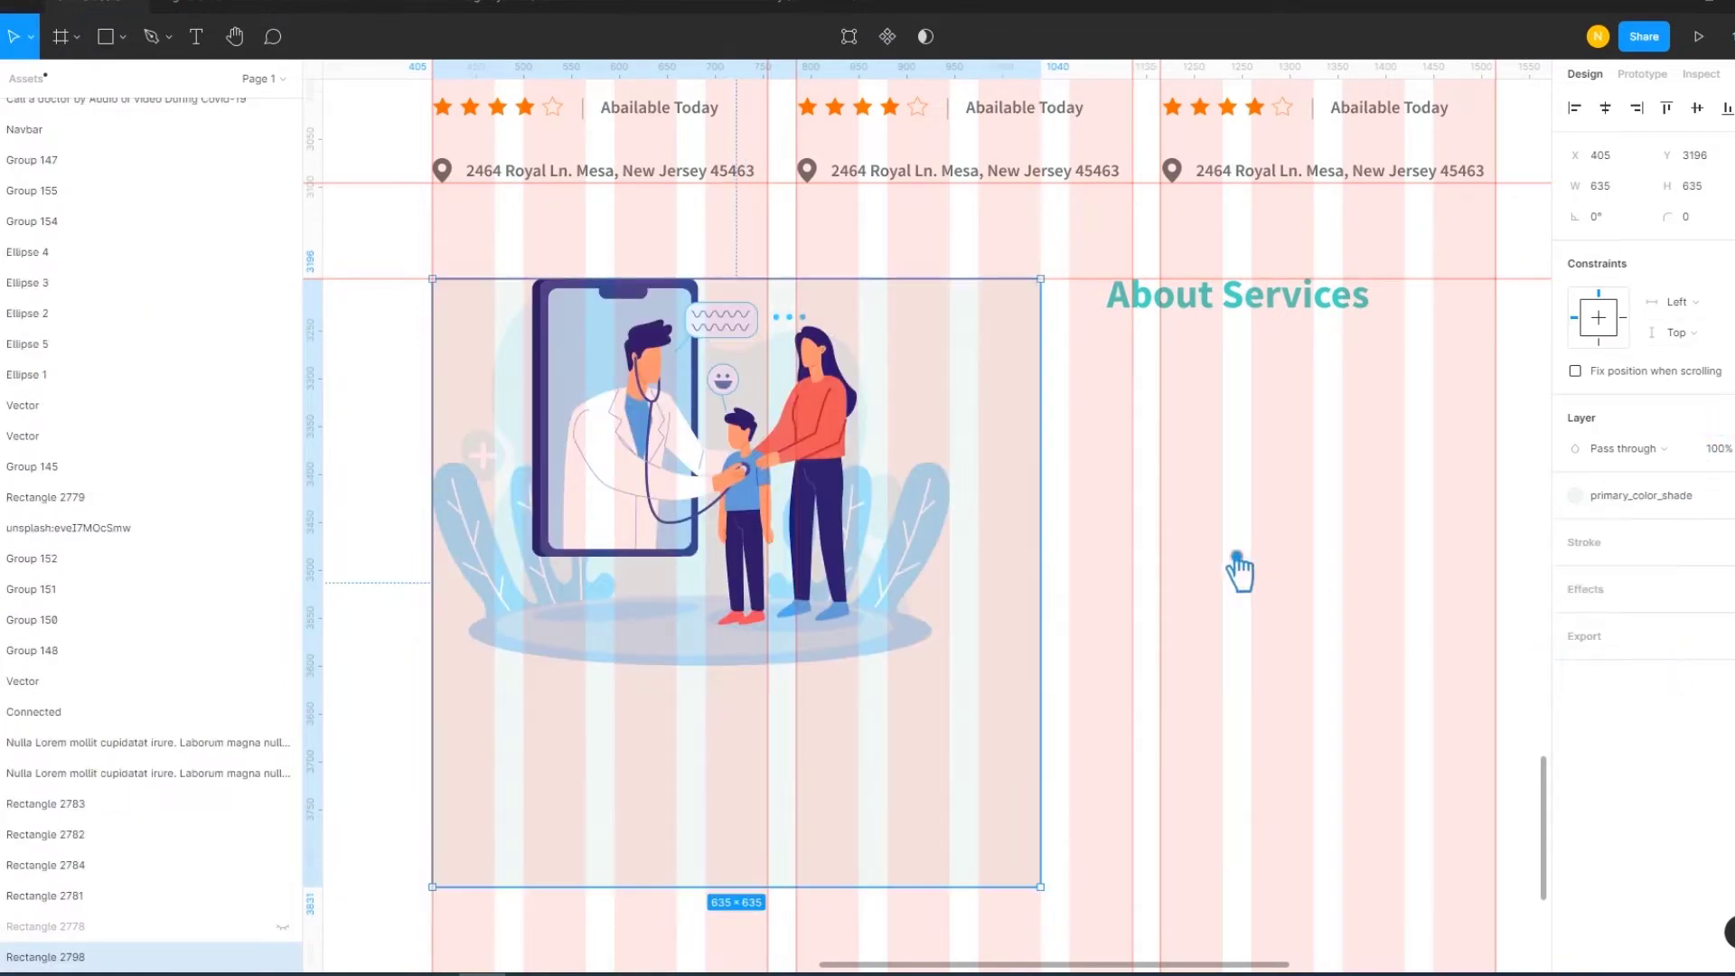
click(1171, 568)
Narrow the backdrop and centre the doctor illustration on it horizontally and vertically
drag(783, 473, 816, 575)
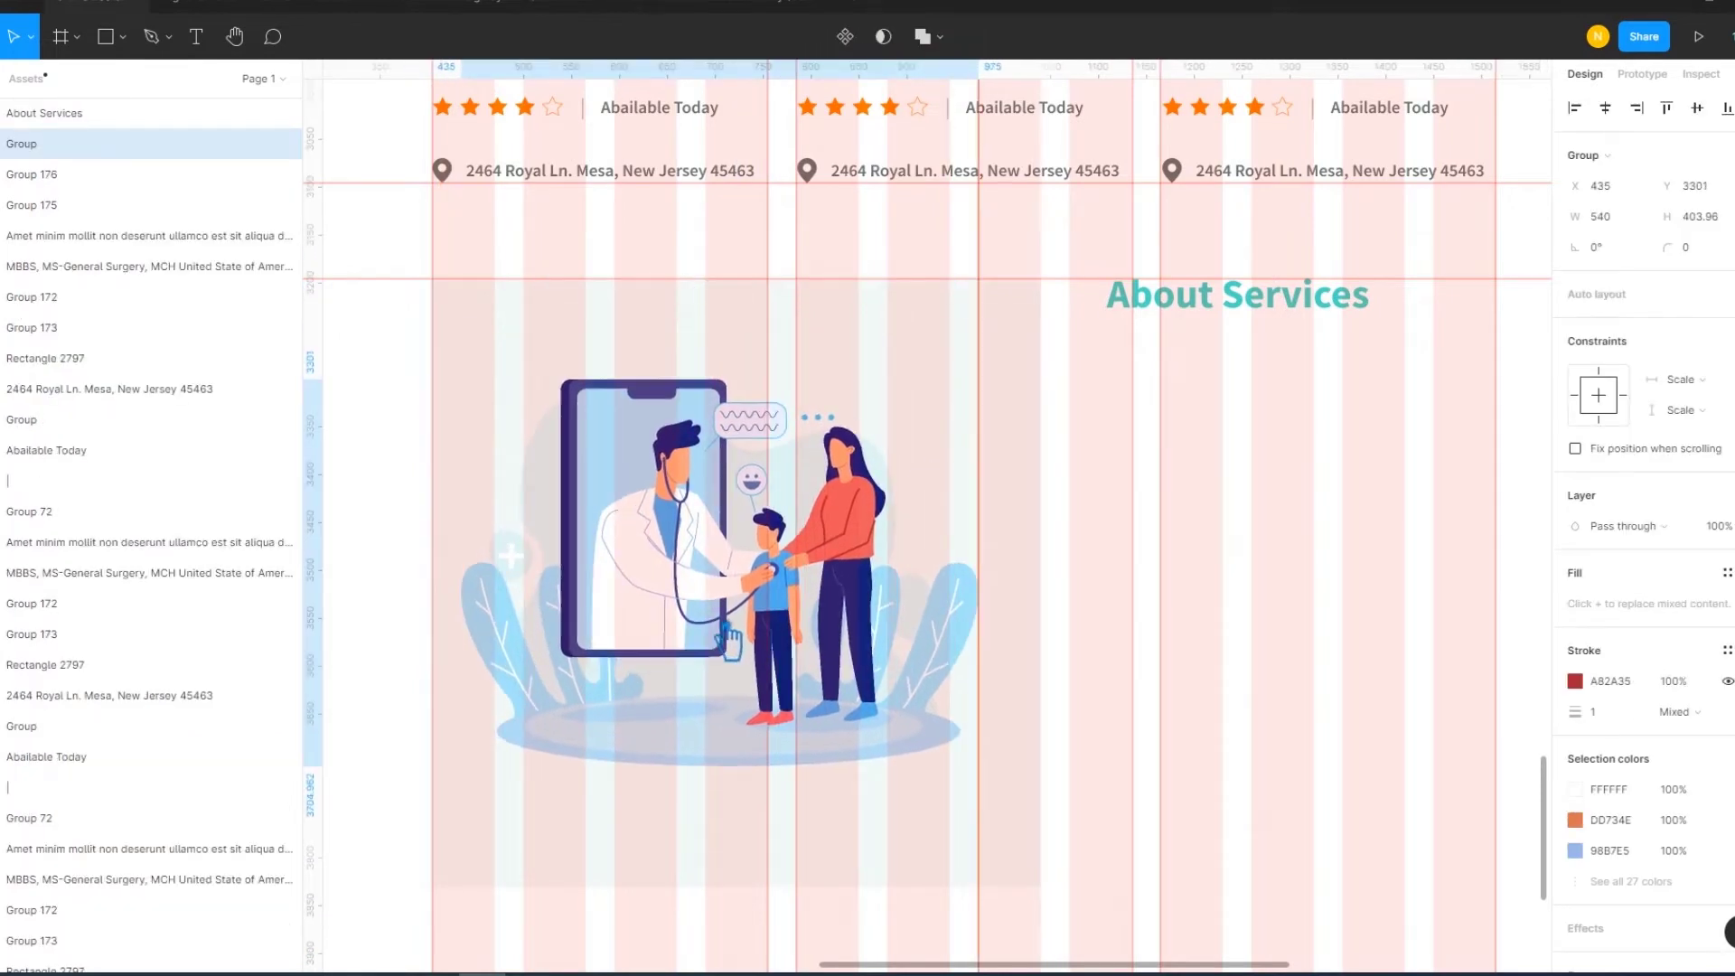
shift+click(857, 377)
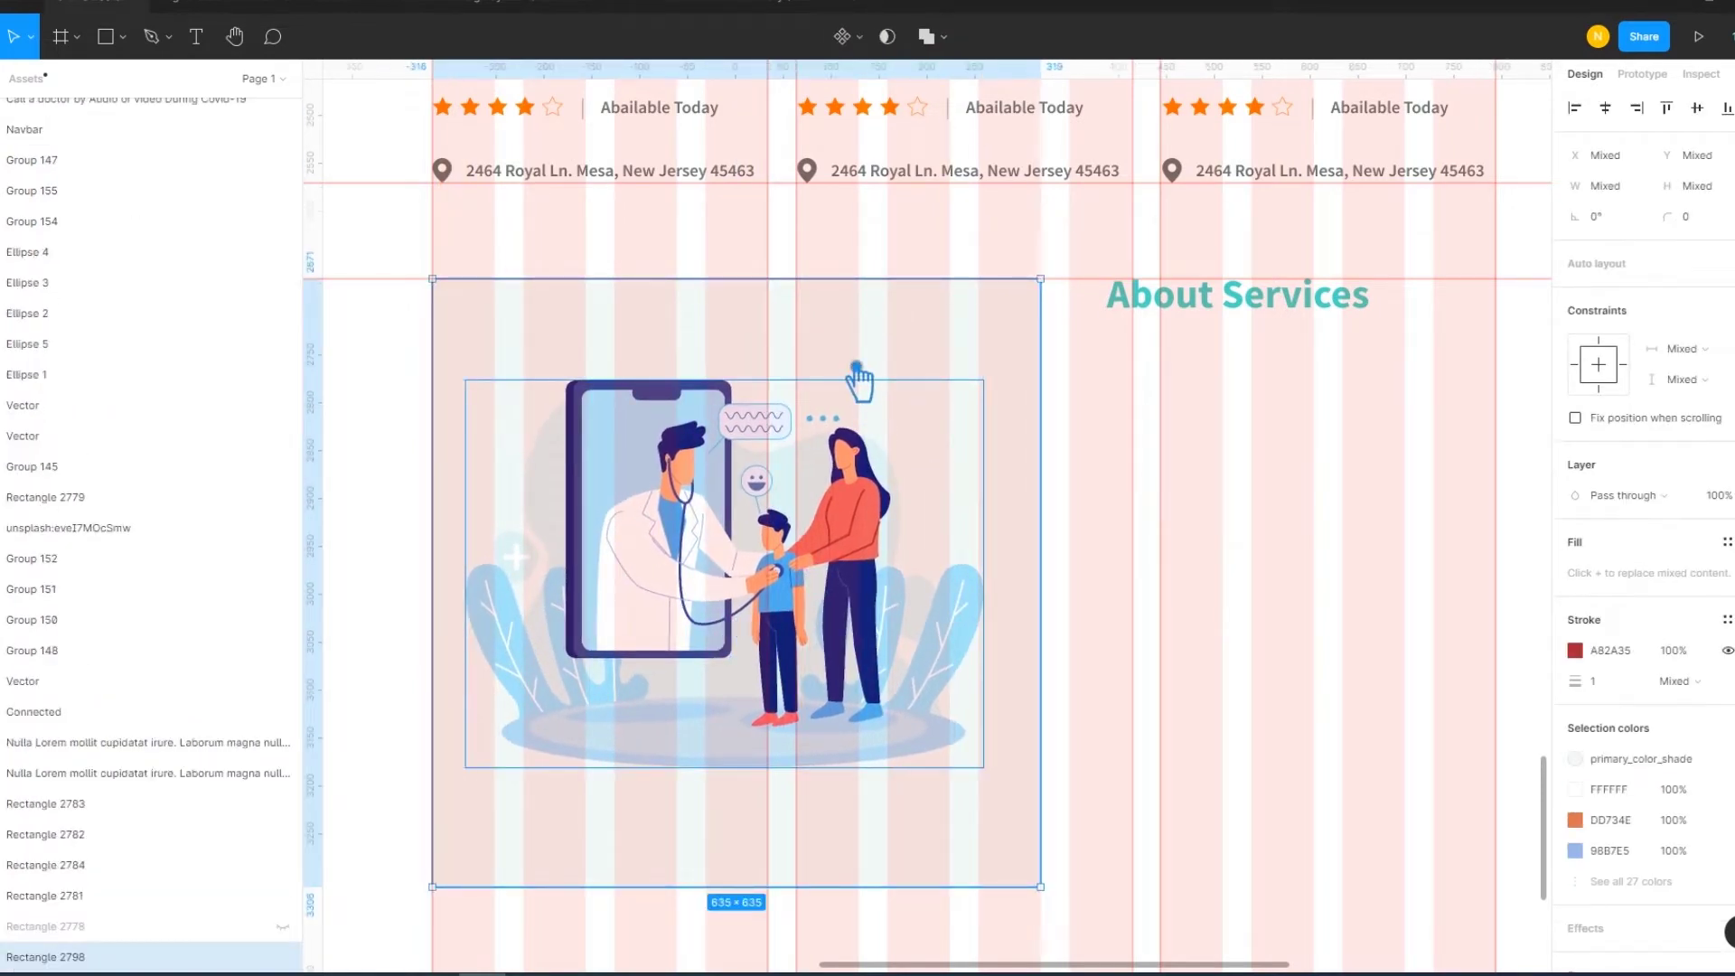
click(1079, 510)
drag(1041, 520, 951, 517)
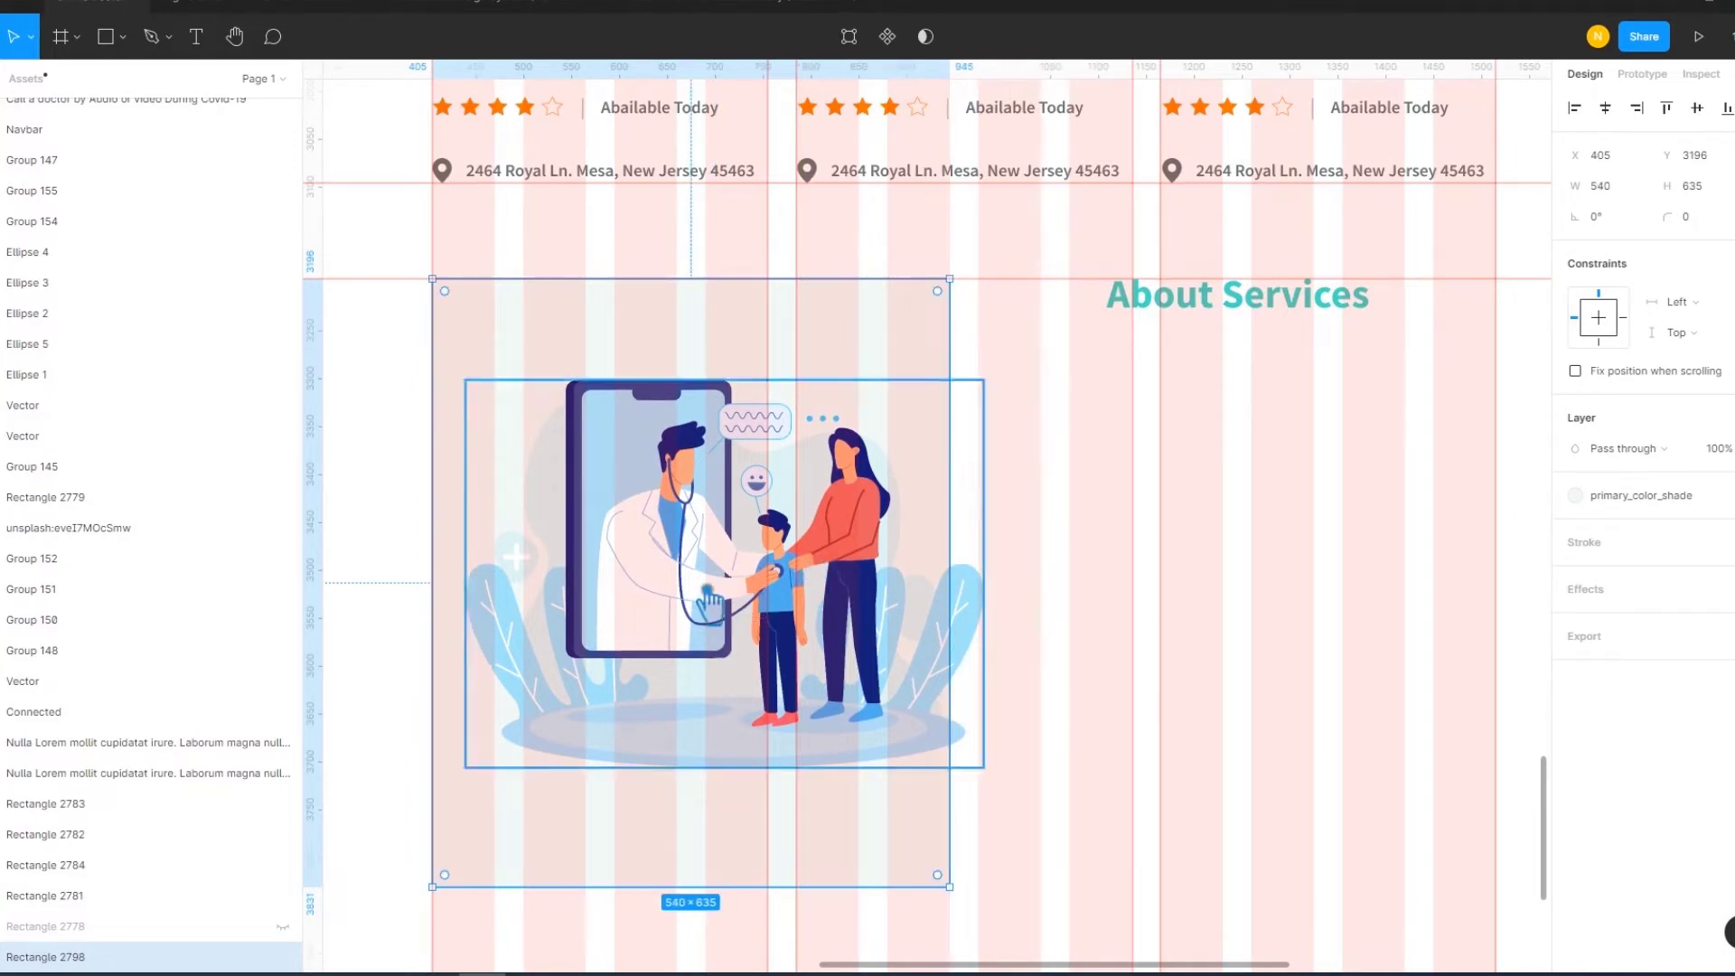
shift+click(709, 603)
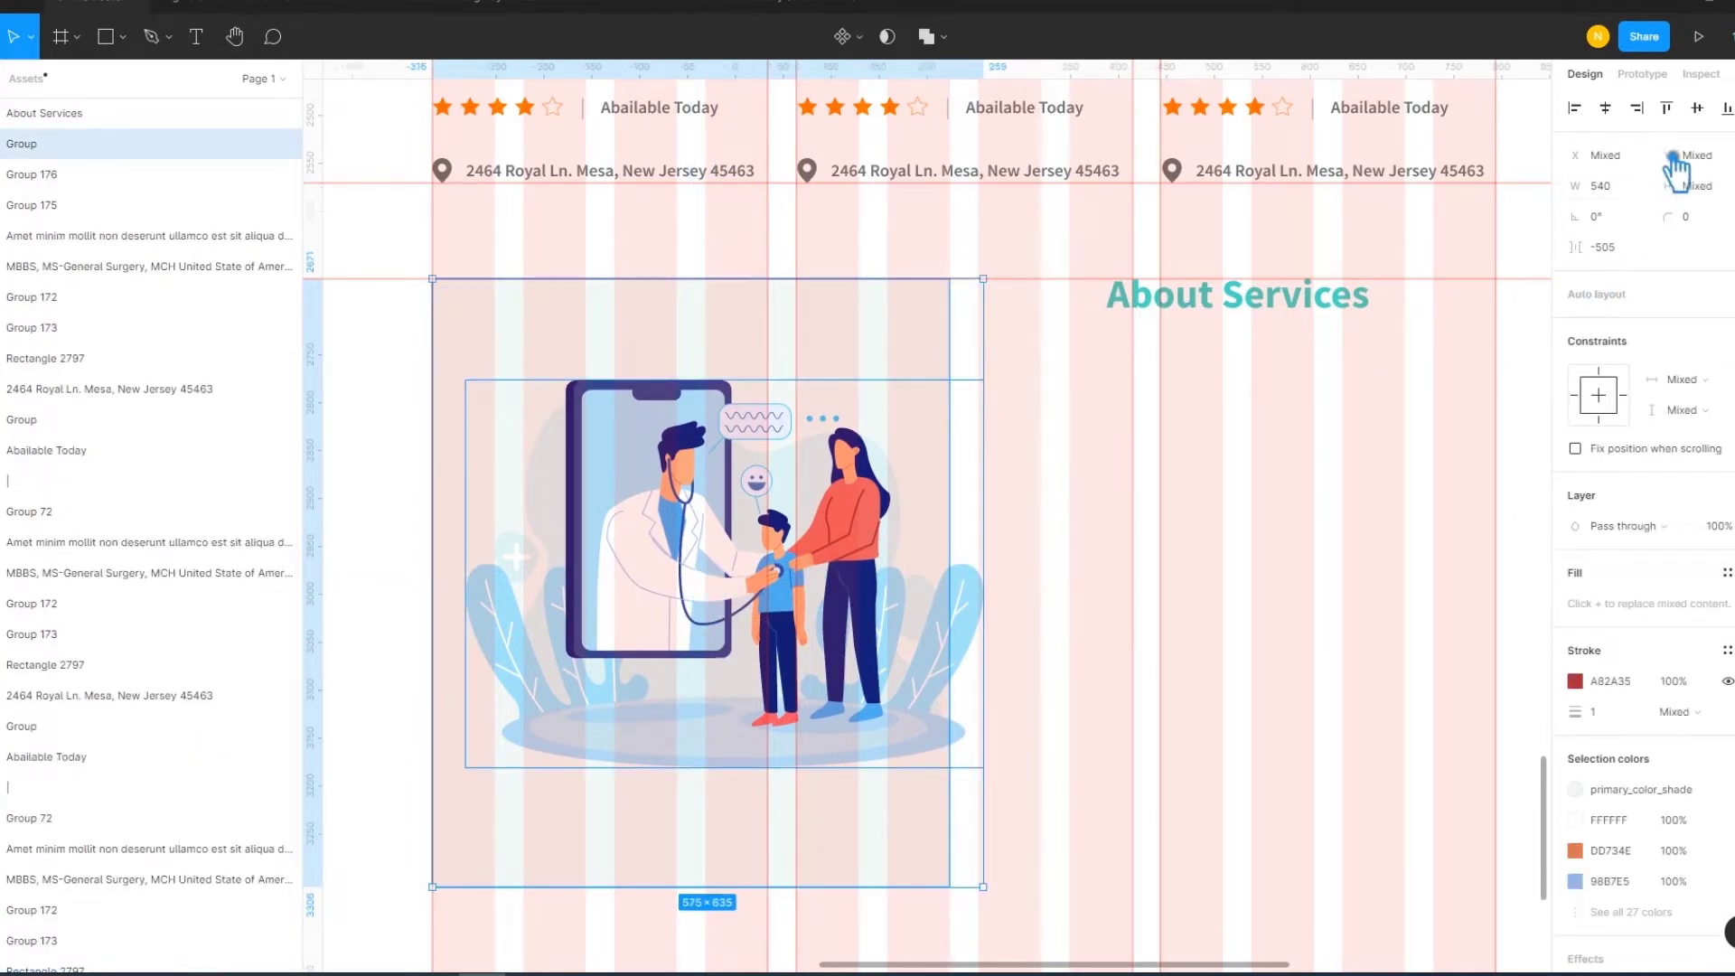
click(1623, 109)
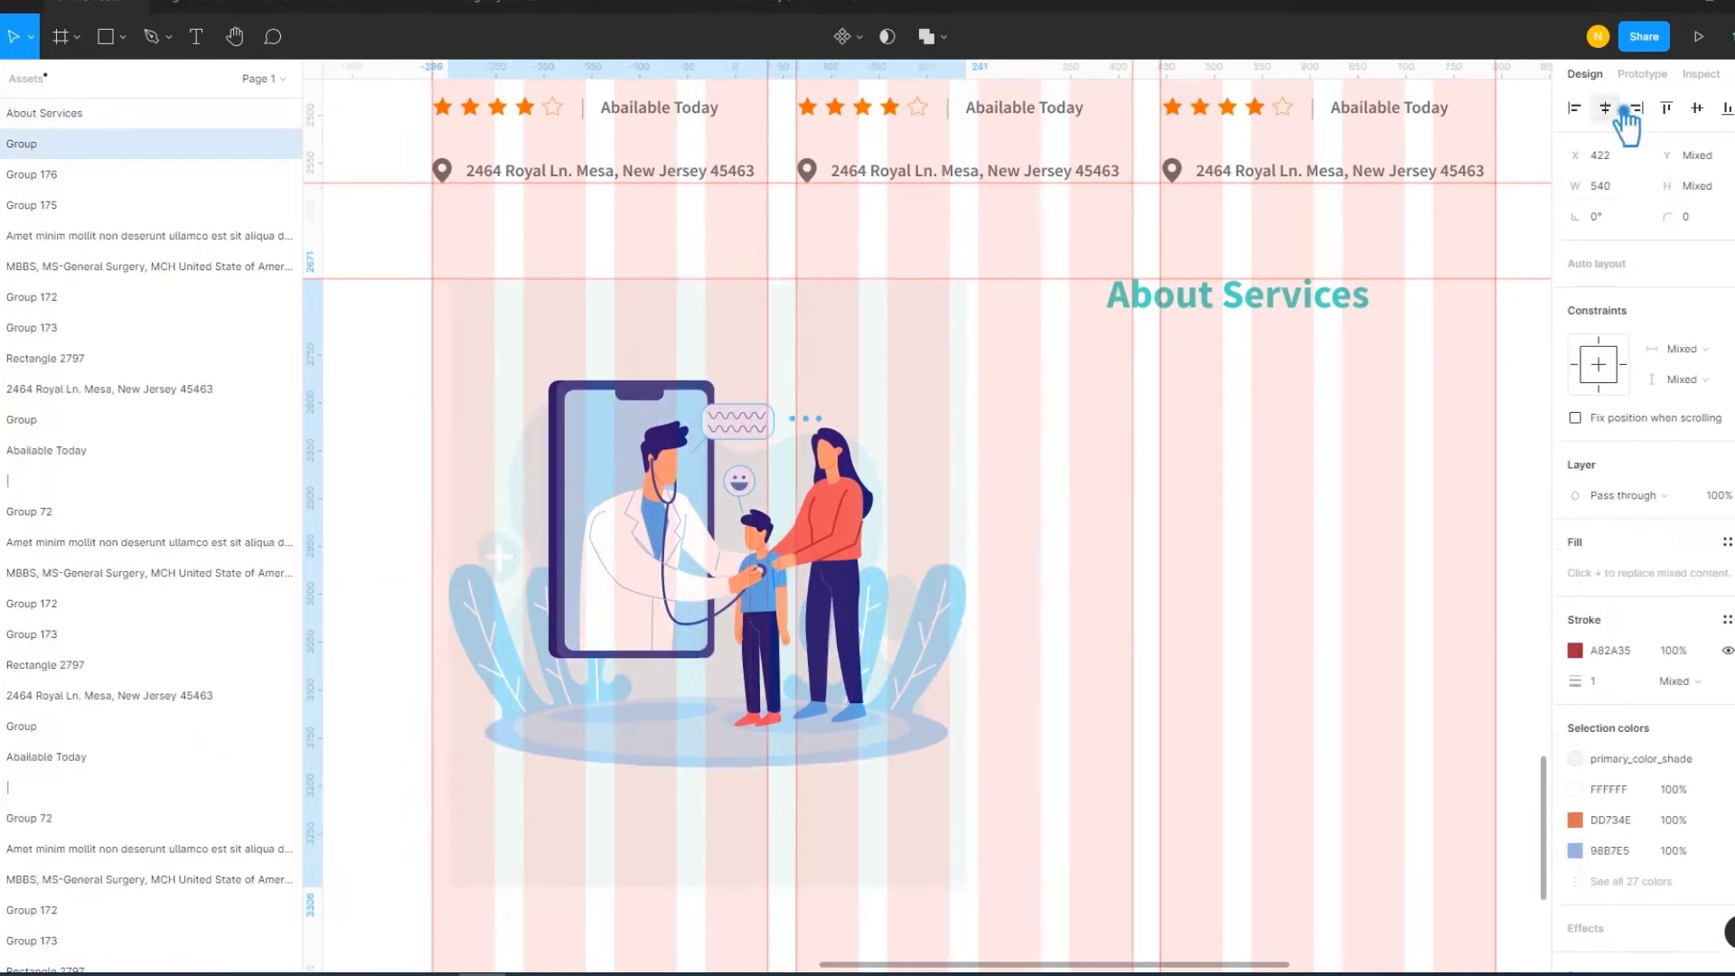
click(1696, 107)
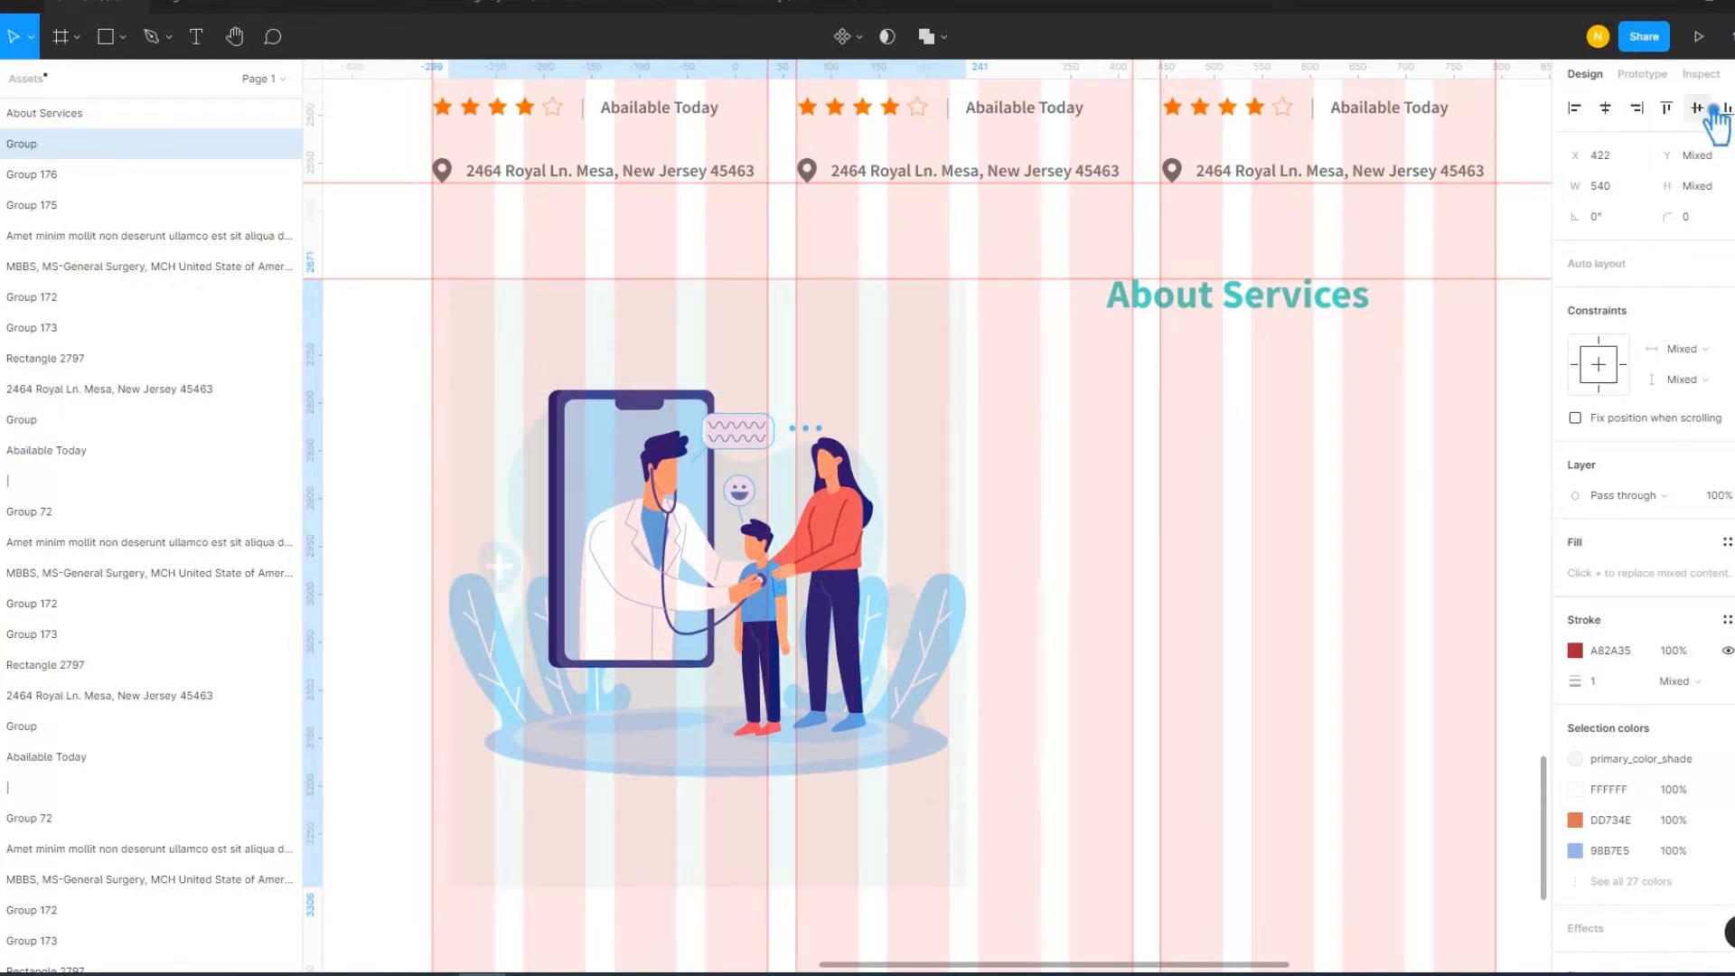
click(1137, 779)
drag(1057, 867, 821, 759)
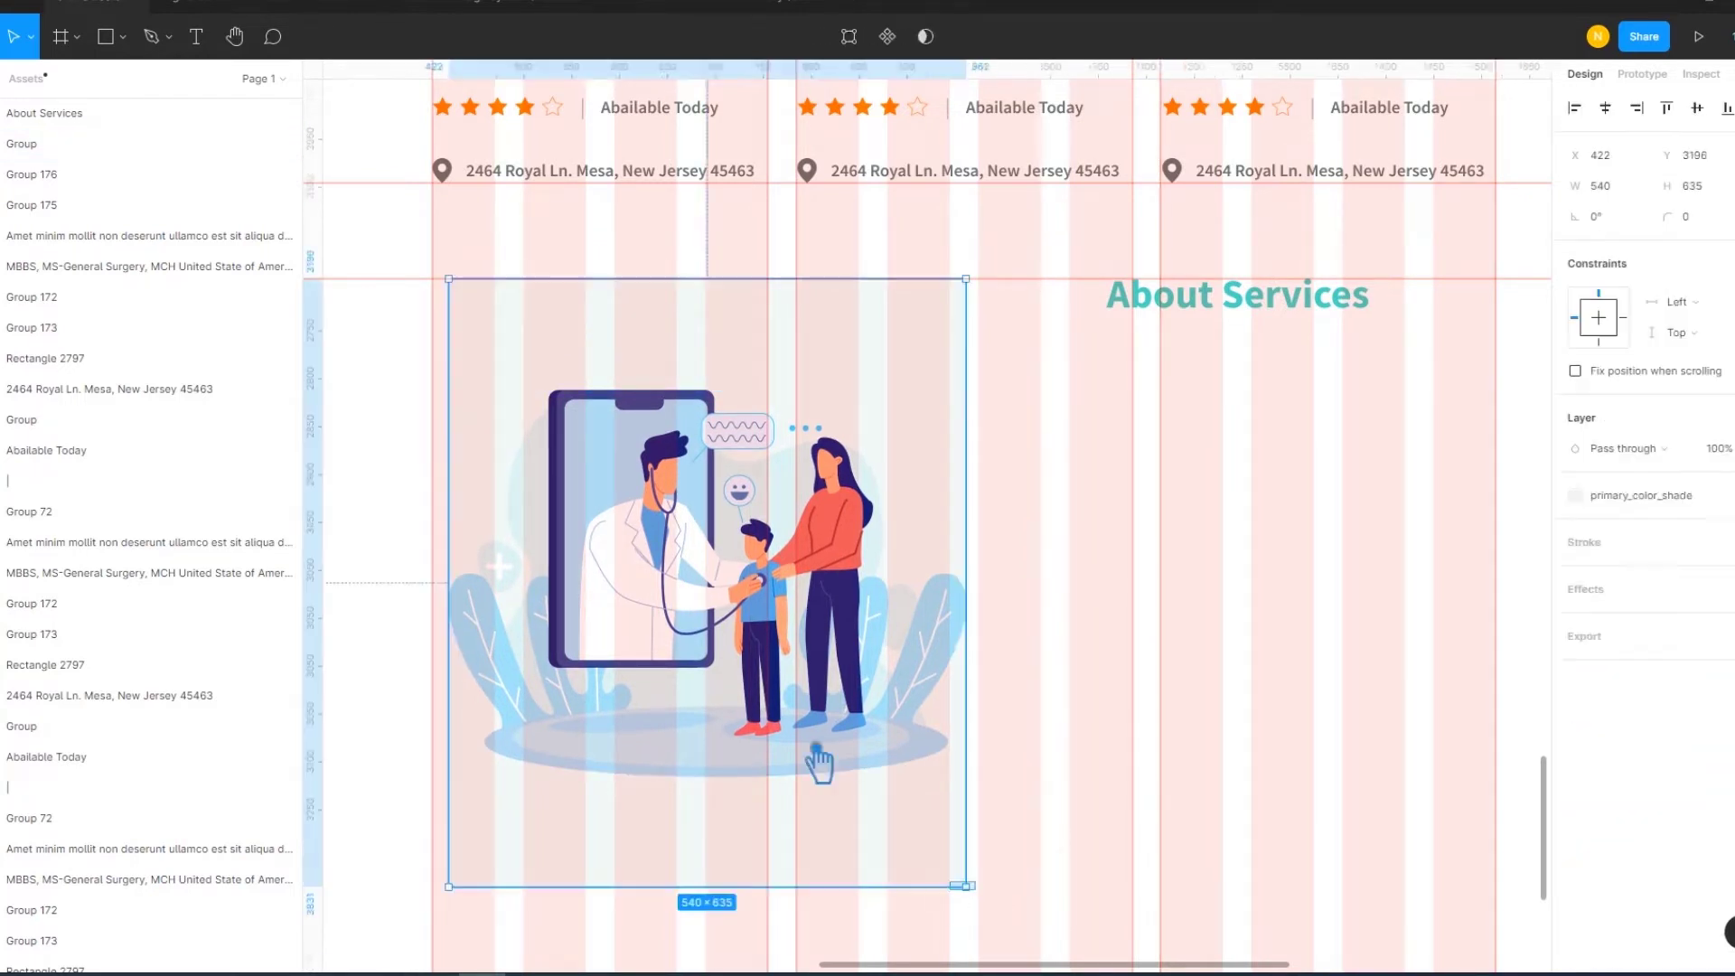
drag(619, 542, 600, 542)
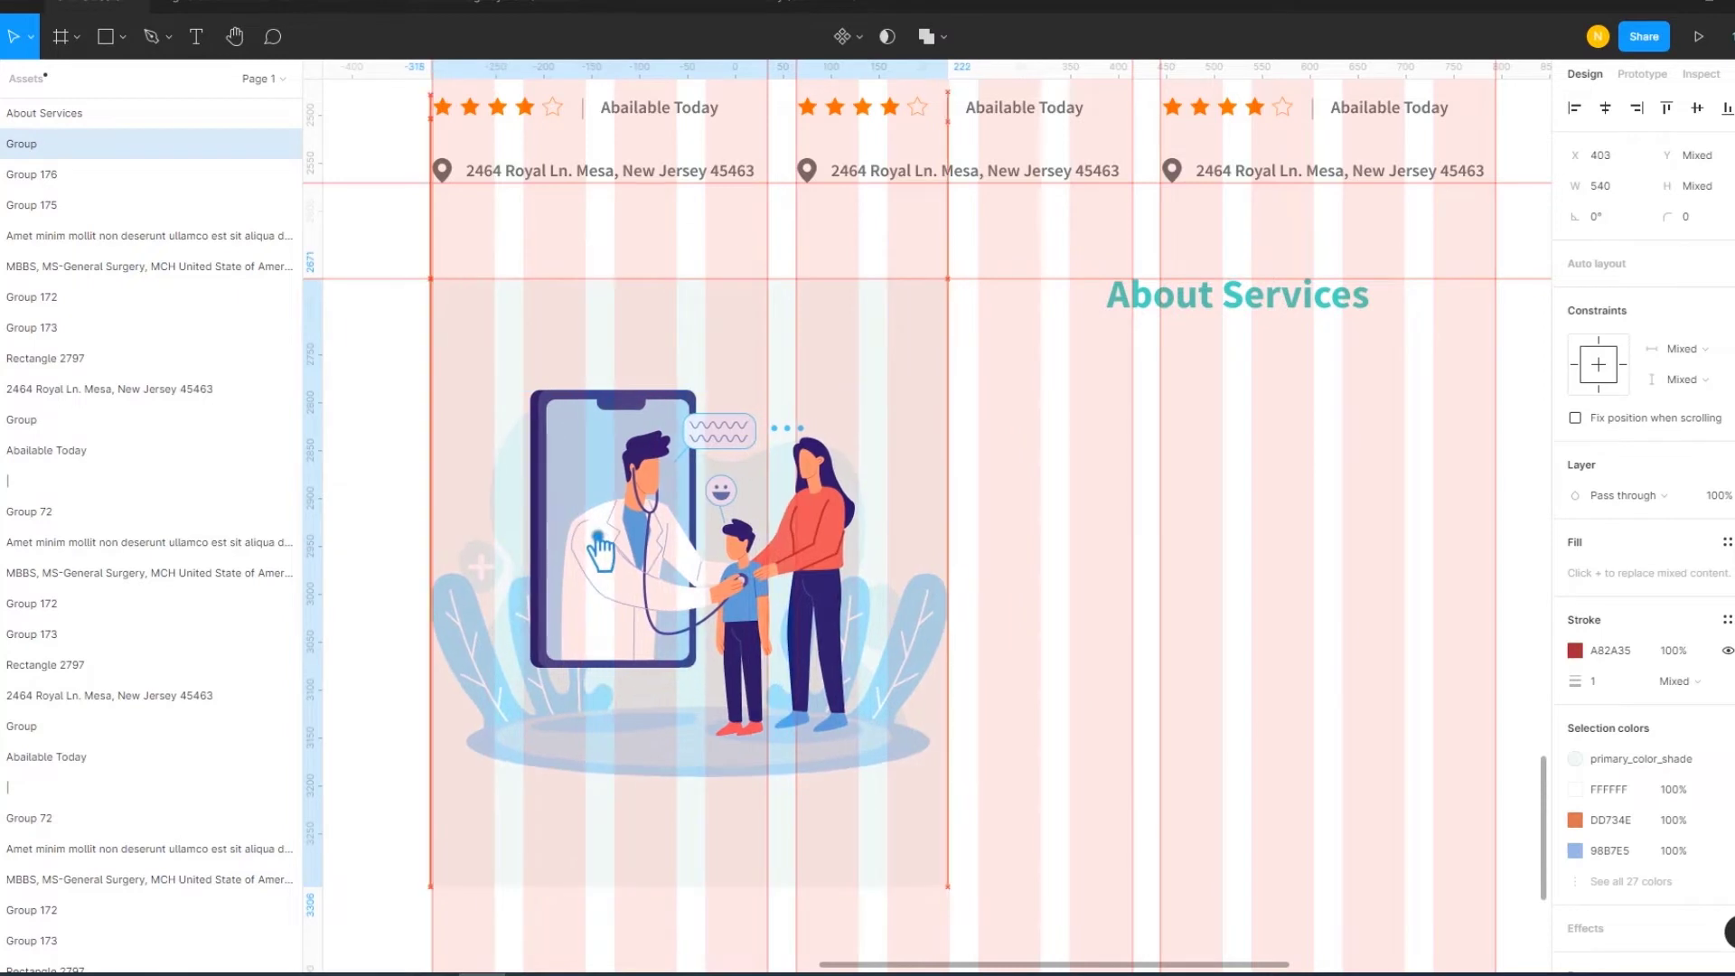
click(1016, 657)
Move the doctor illustration up about 51px on the backdrop
scroll(1134, 670, down, 3)
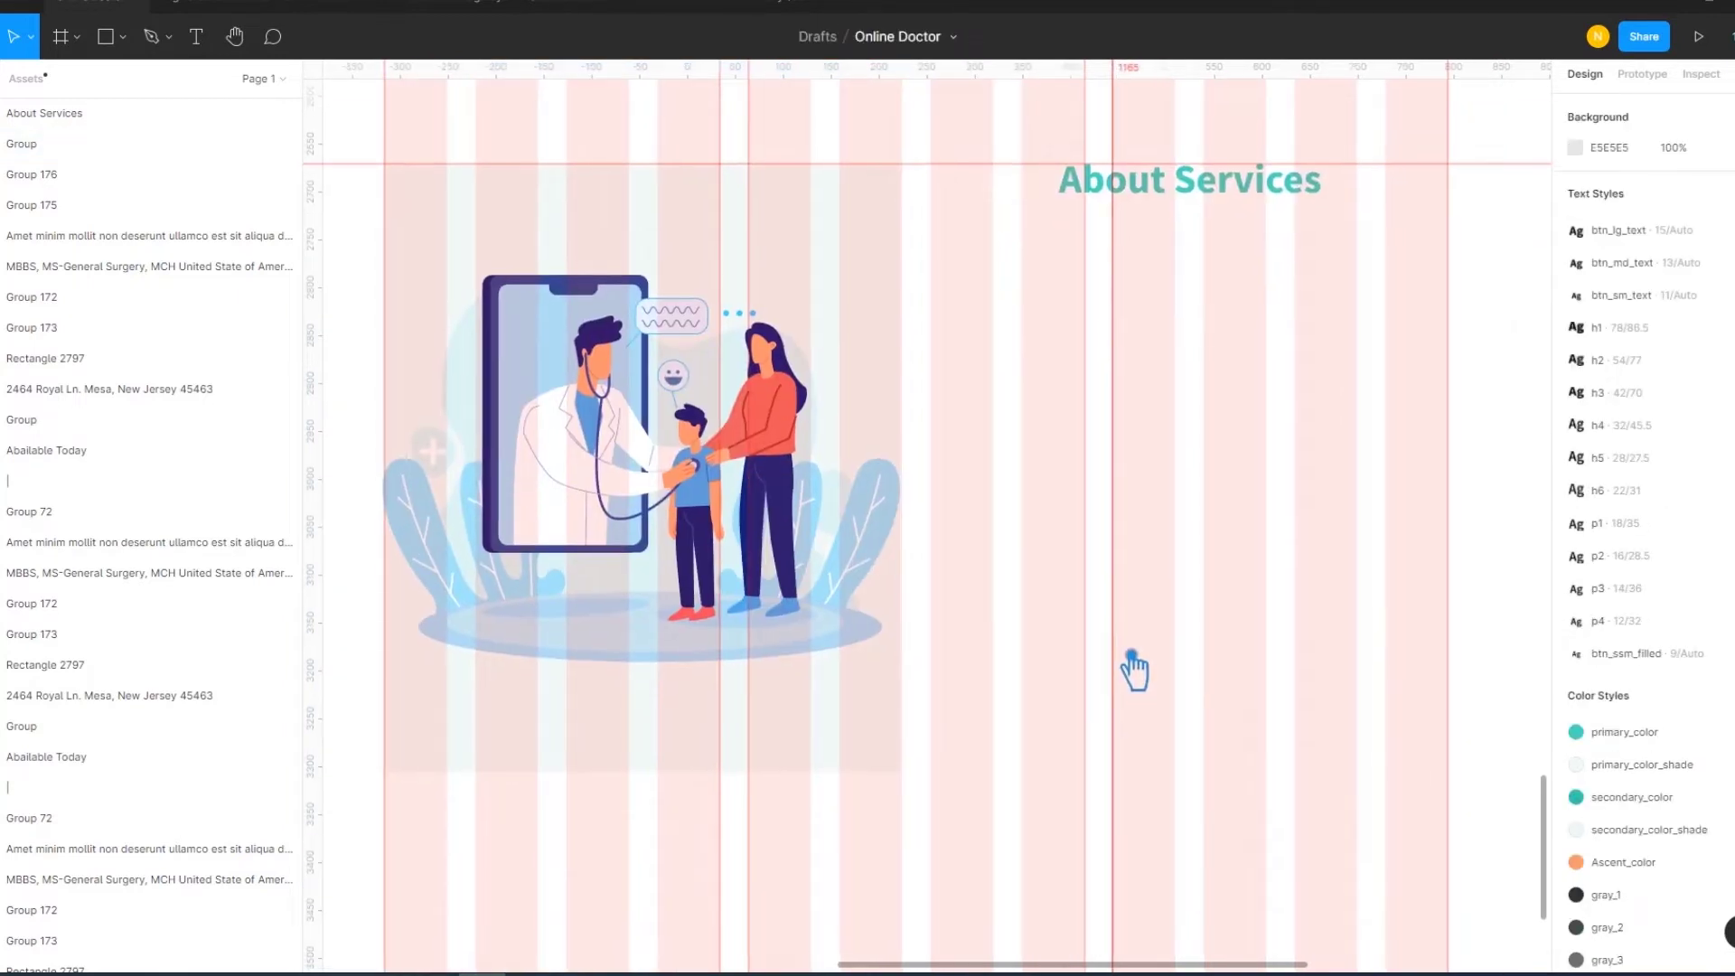
click(605, 533)
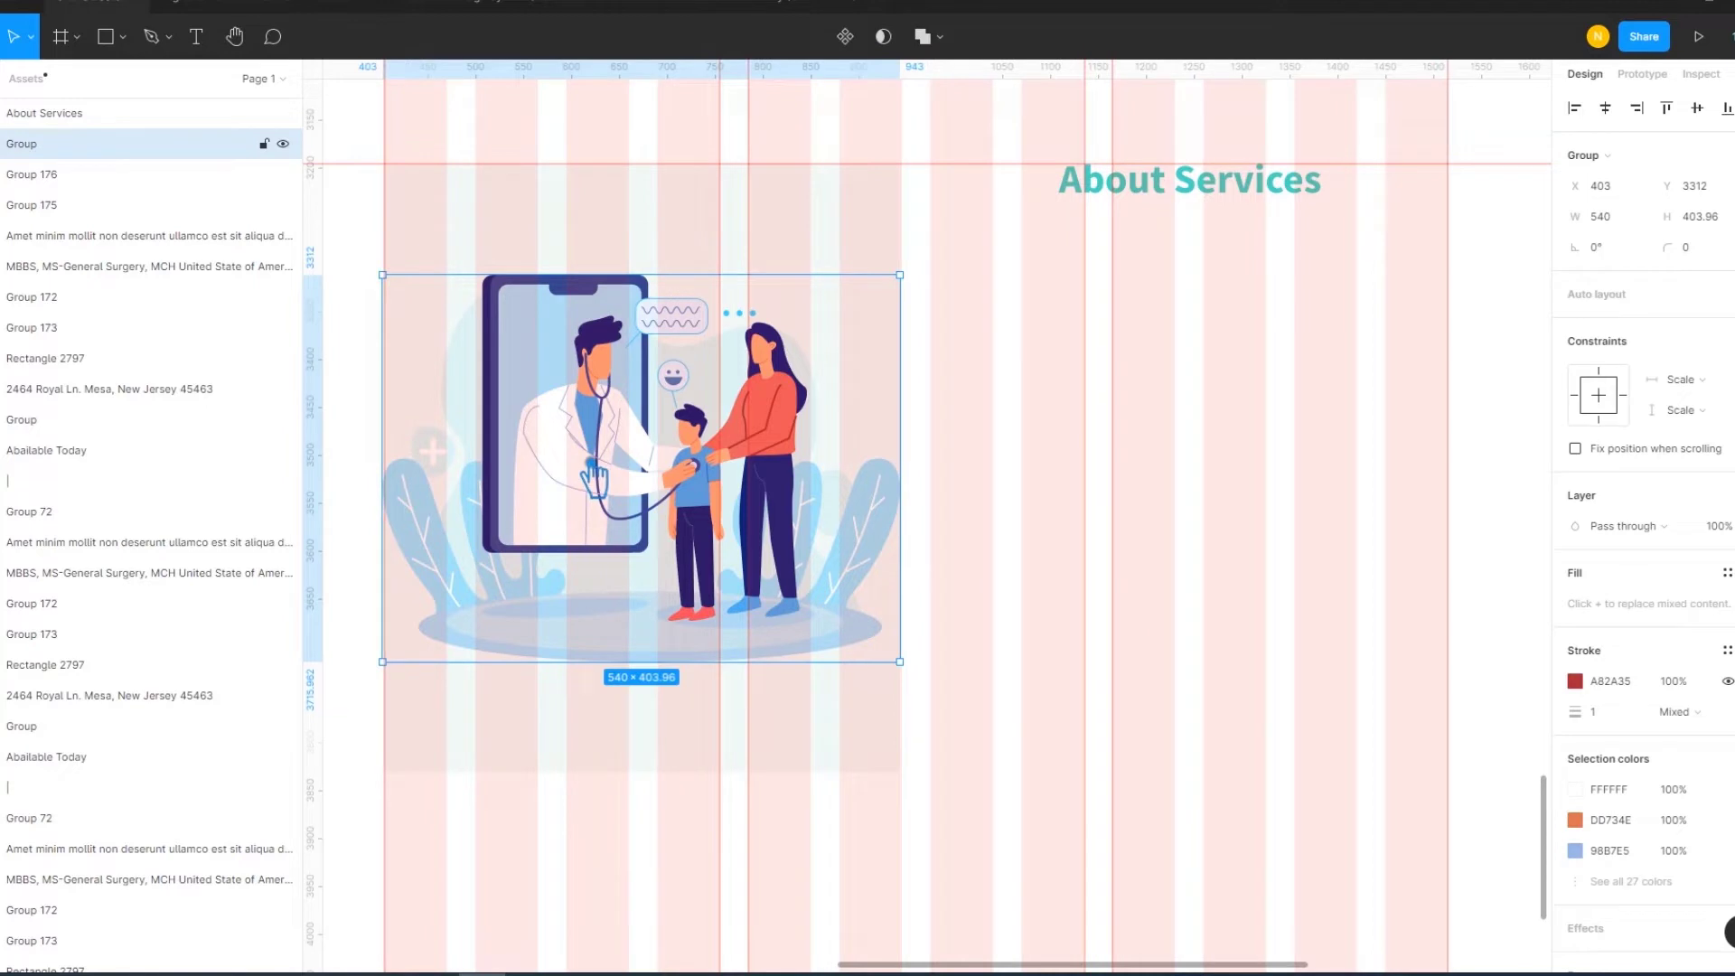
mouse_move(595, 467)
mouse_down()
mouse_move(595, 419)
mouse_move(618, 420)
mouse_up()
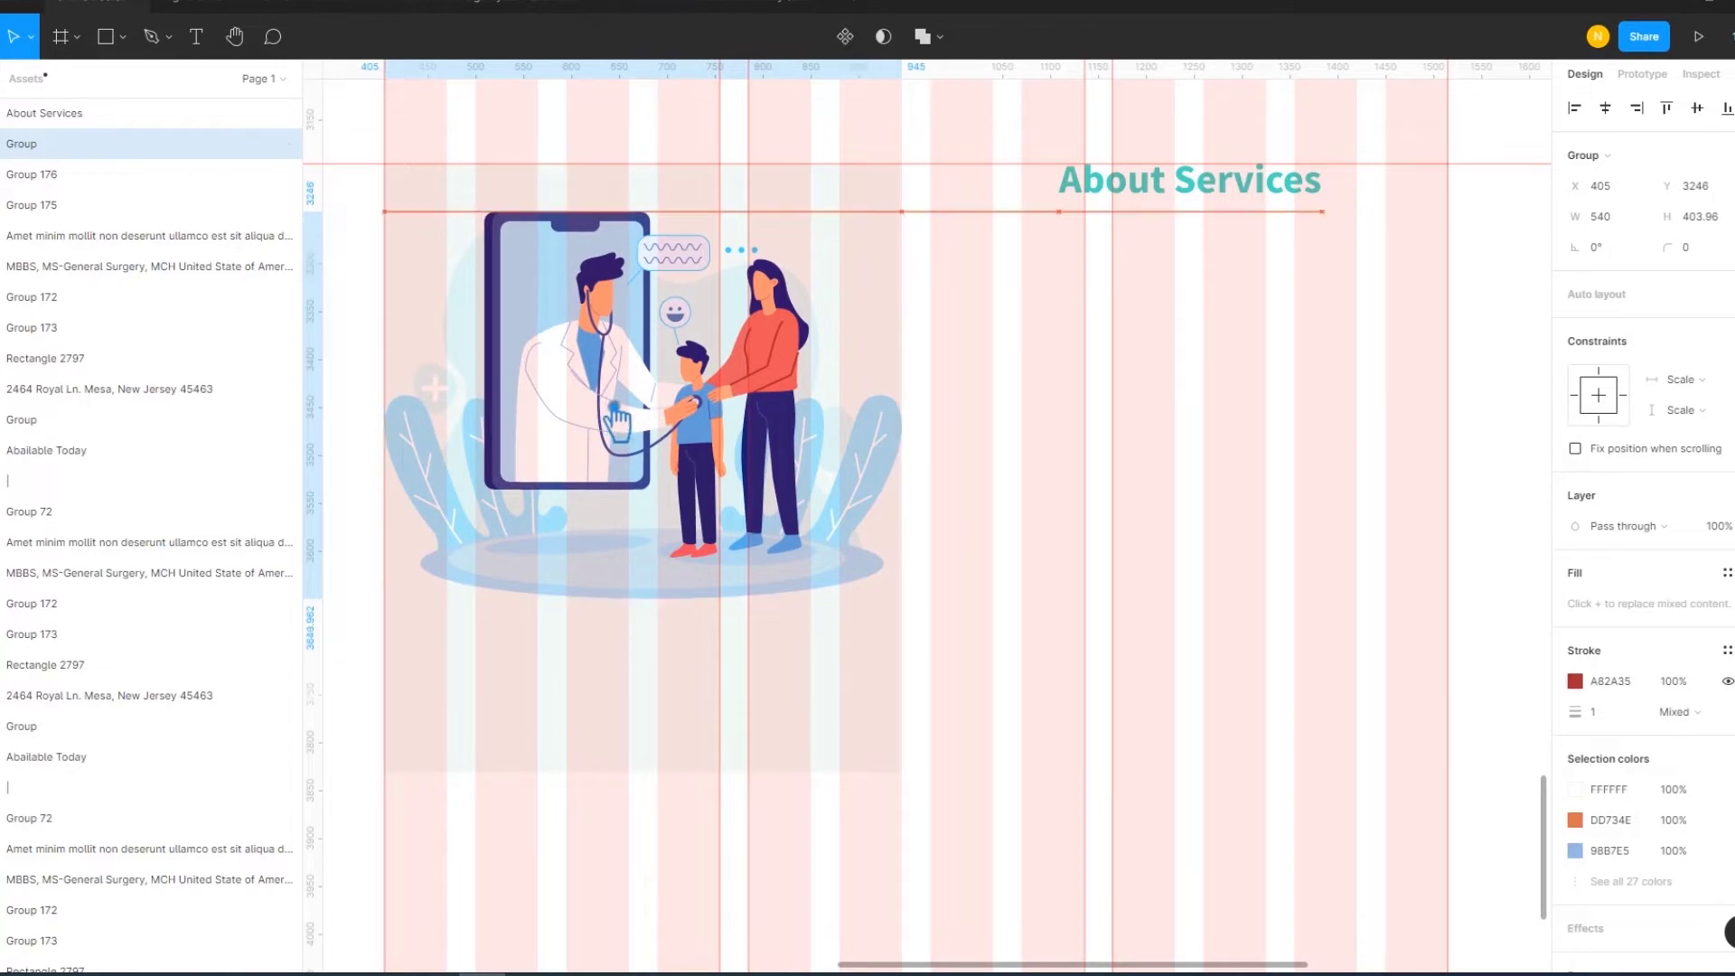
click(642, 755)
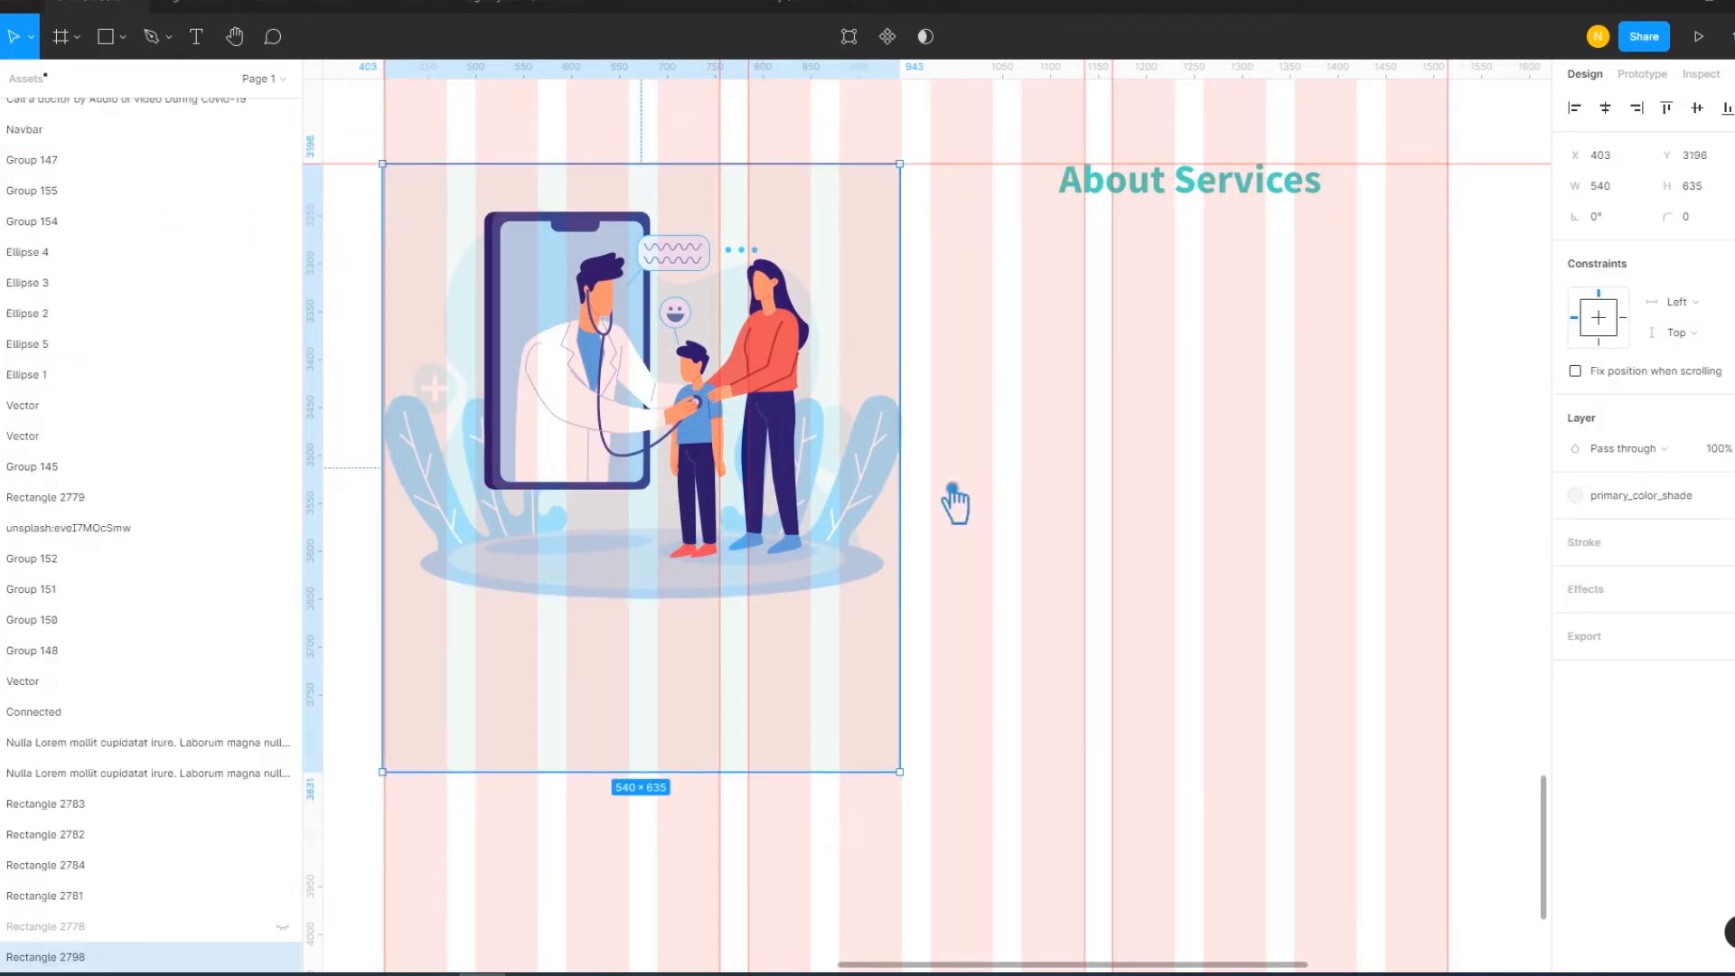
key(Escape)
drag(1231, 481, 922, 685)
scroll(921, 686, down, 3)
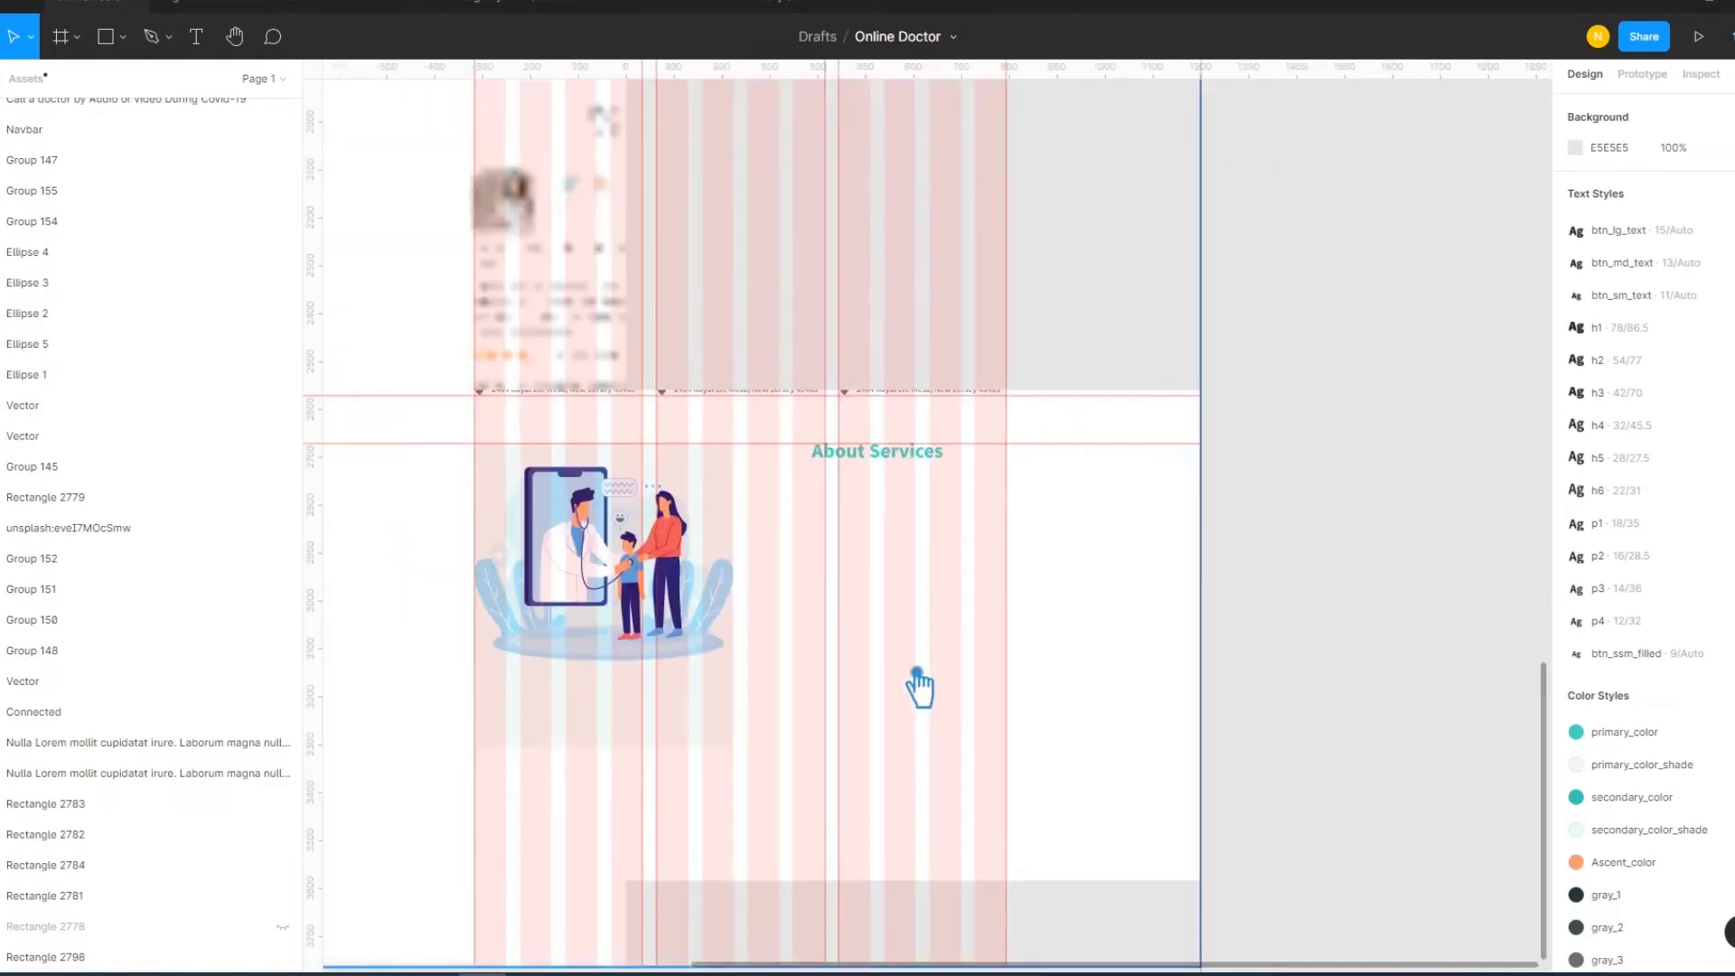
scroll(976, 612, up, 5)
scroll(1301, 488, up, 2)
scroll(1265, 452, down, 6)
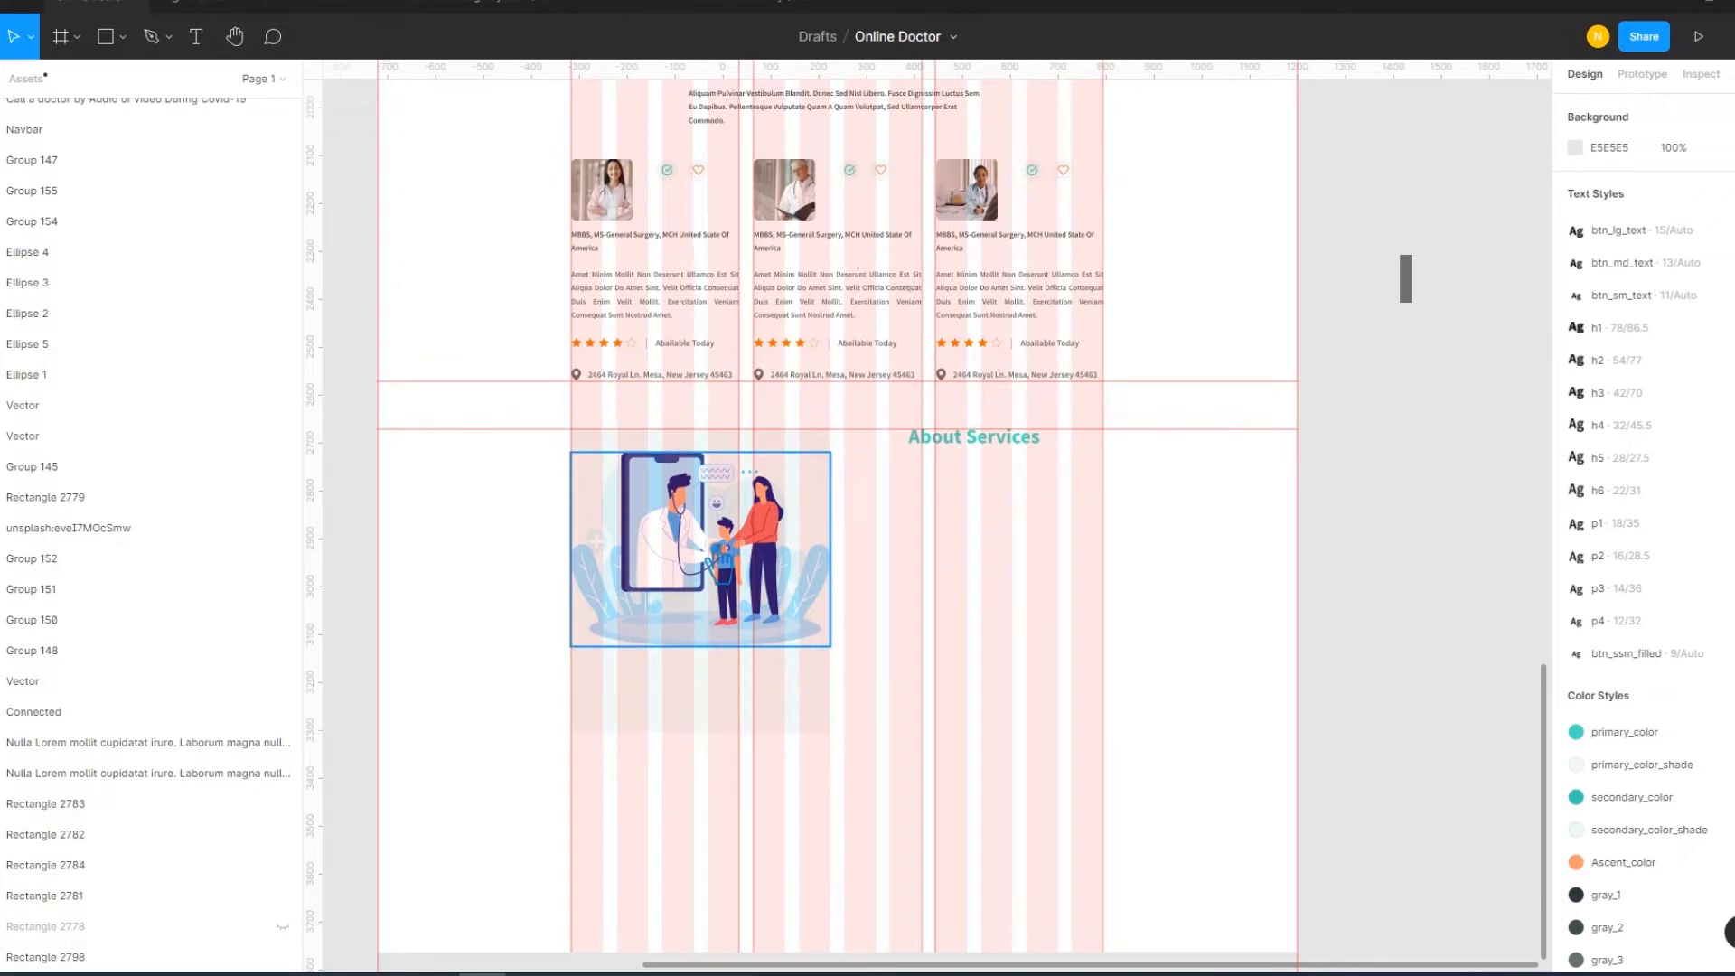
Resize the backdrop rectangle inside the illustration group to 540 wide
click(714, 573)
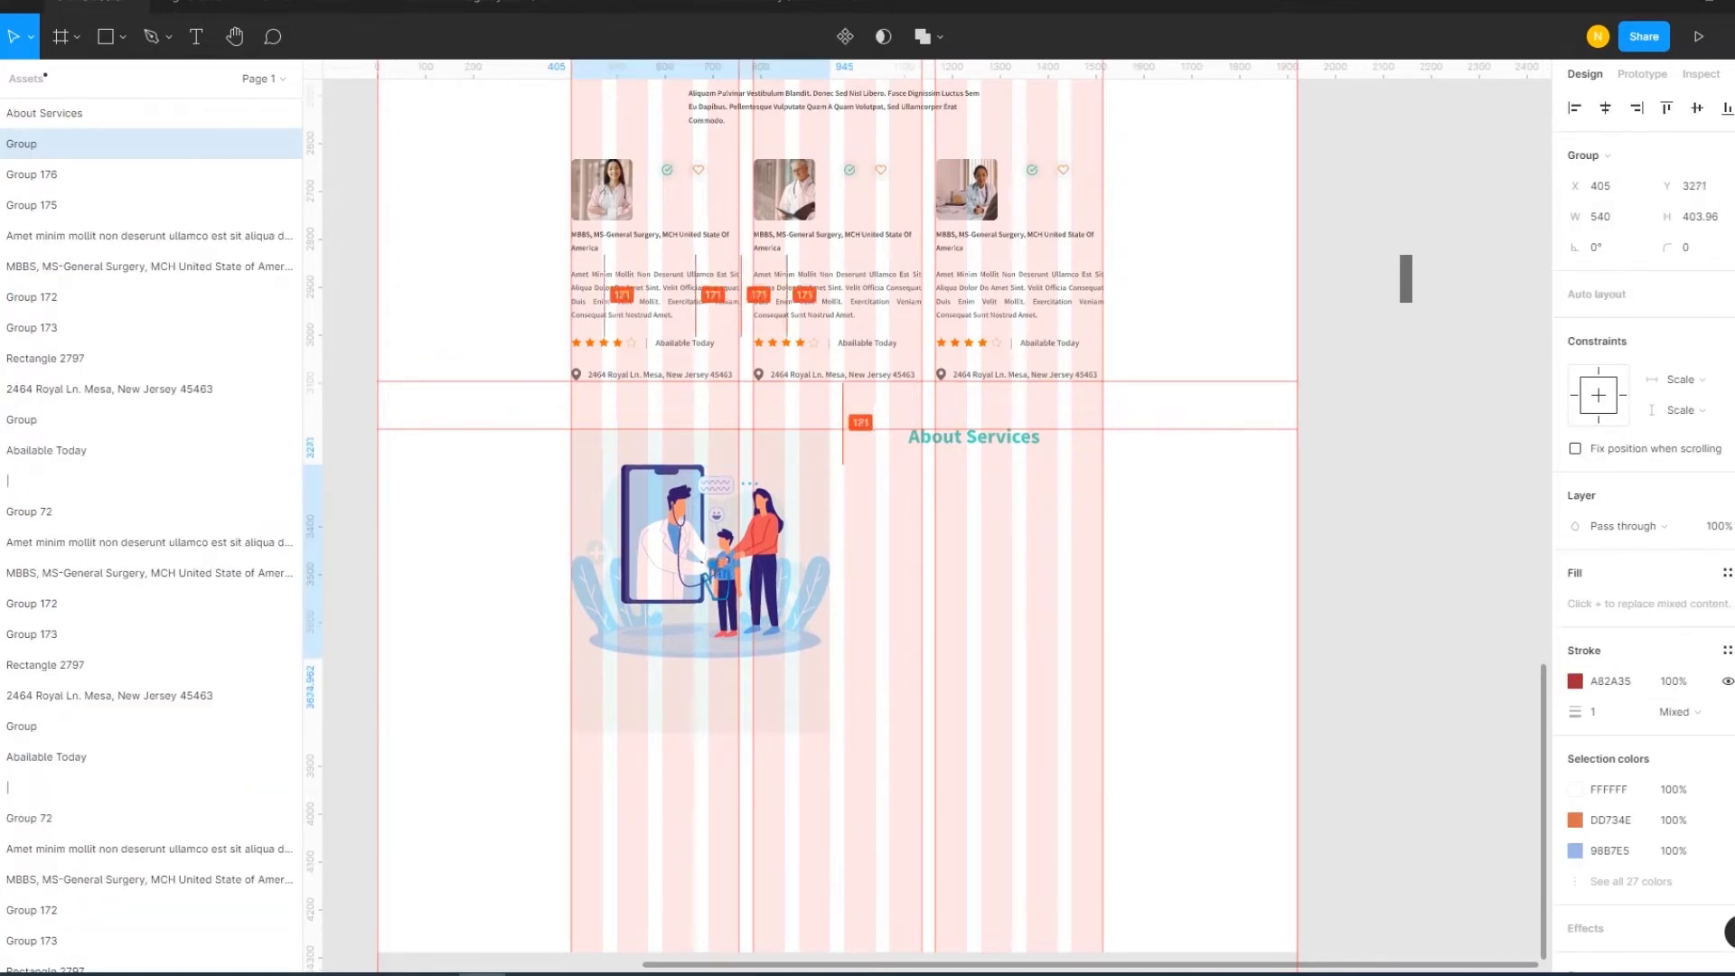
double_click(715, 695)
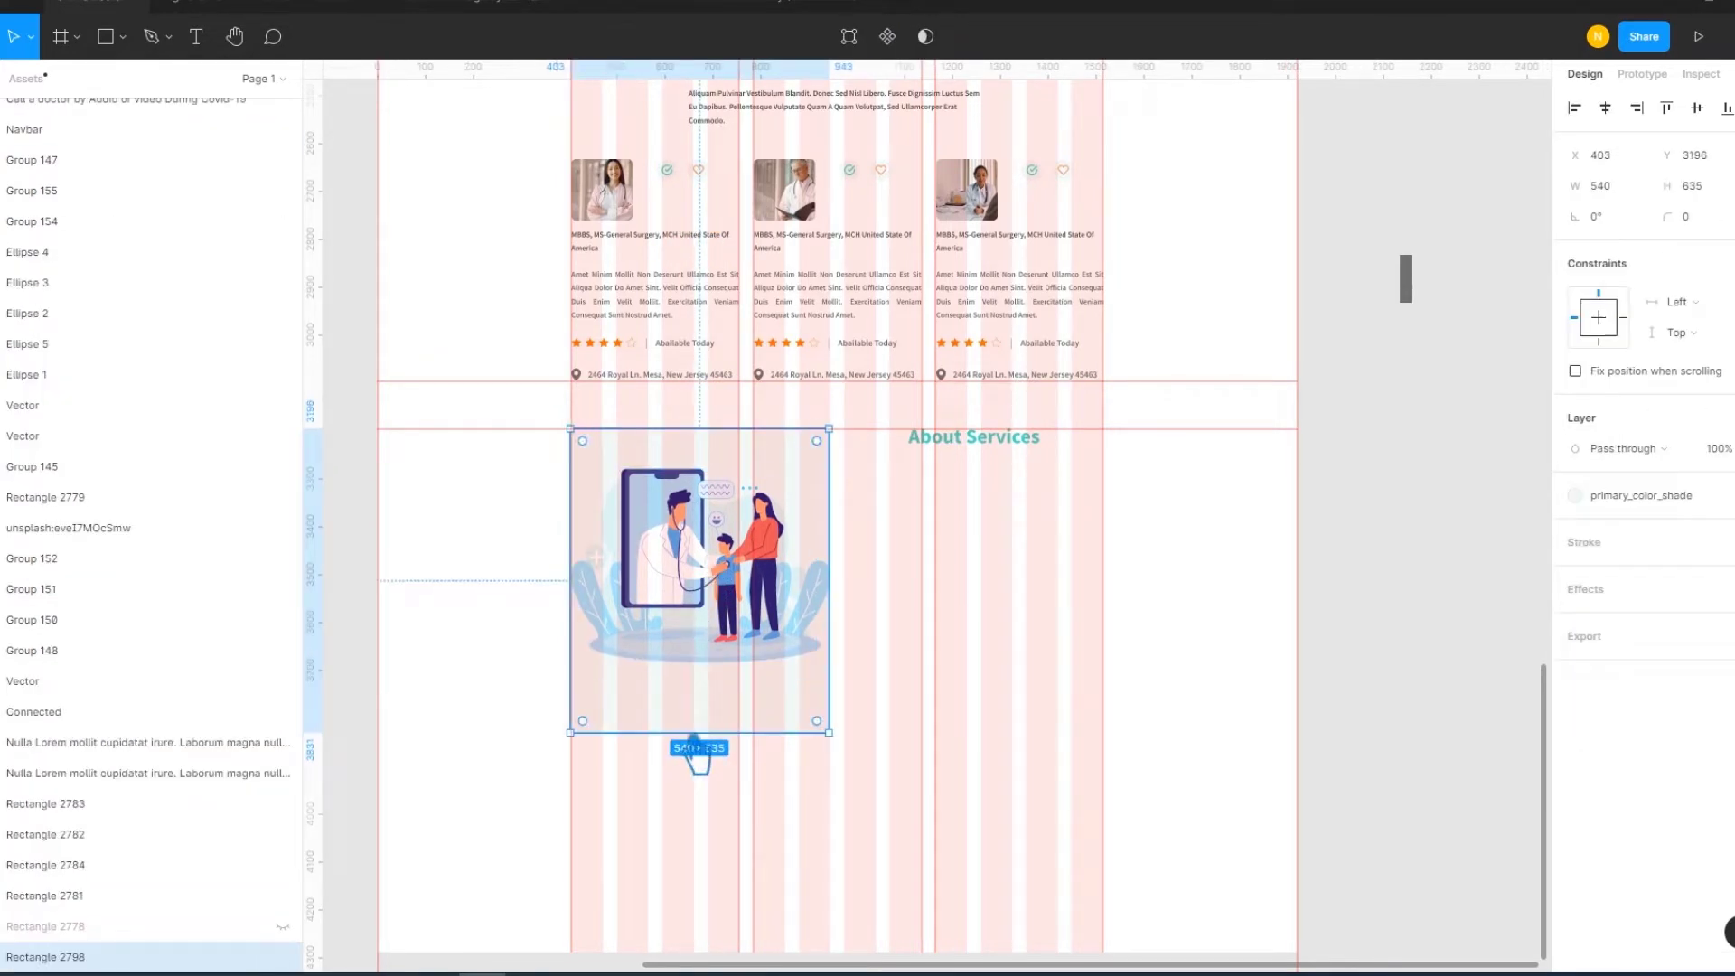
drag(701, 716, 694, 725)
key(ctrl+a)
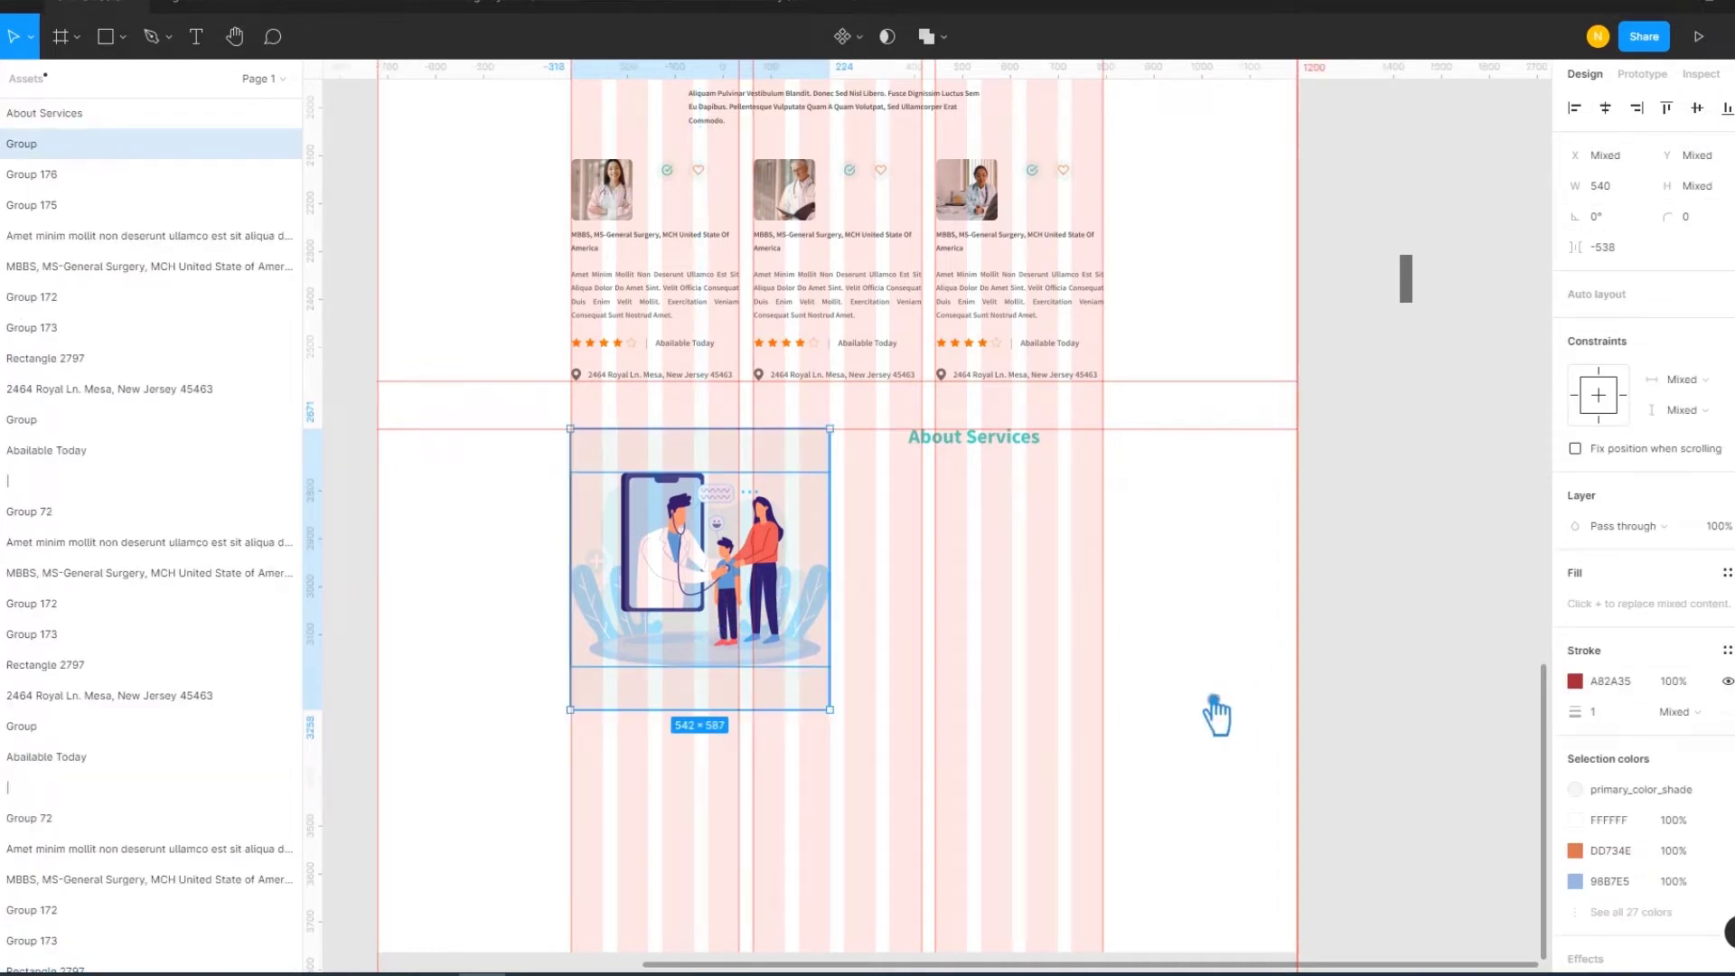
click(1028, 698)
scroll(1102, 677, up, 2)
scroll(1104, 682, up, 2)
scroll(1202, 639, up, 2)
scroll(1277, 774, up, 2)
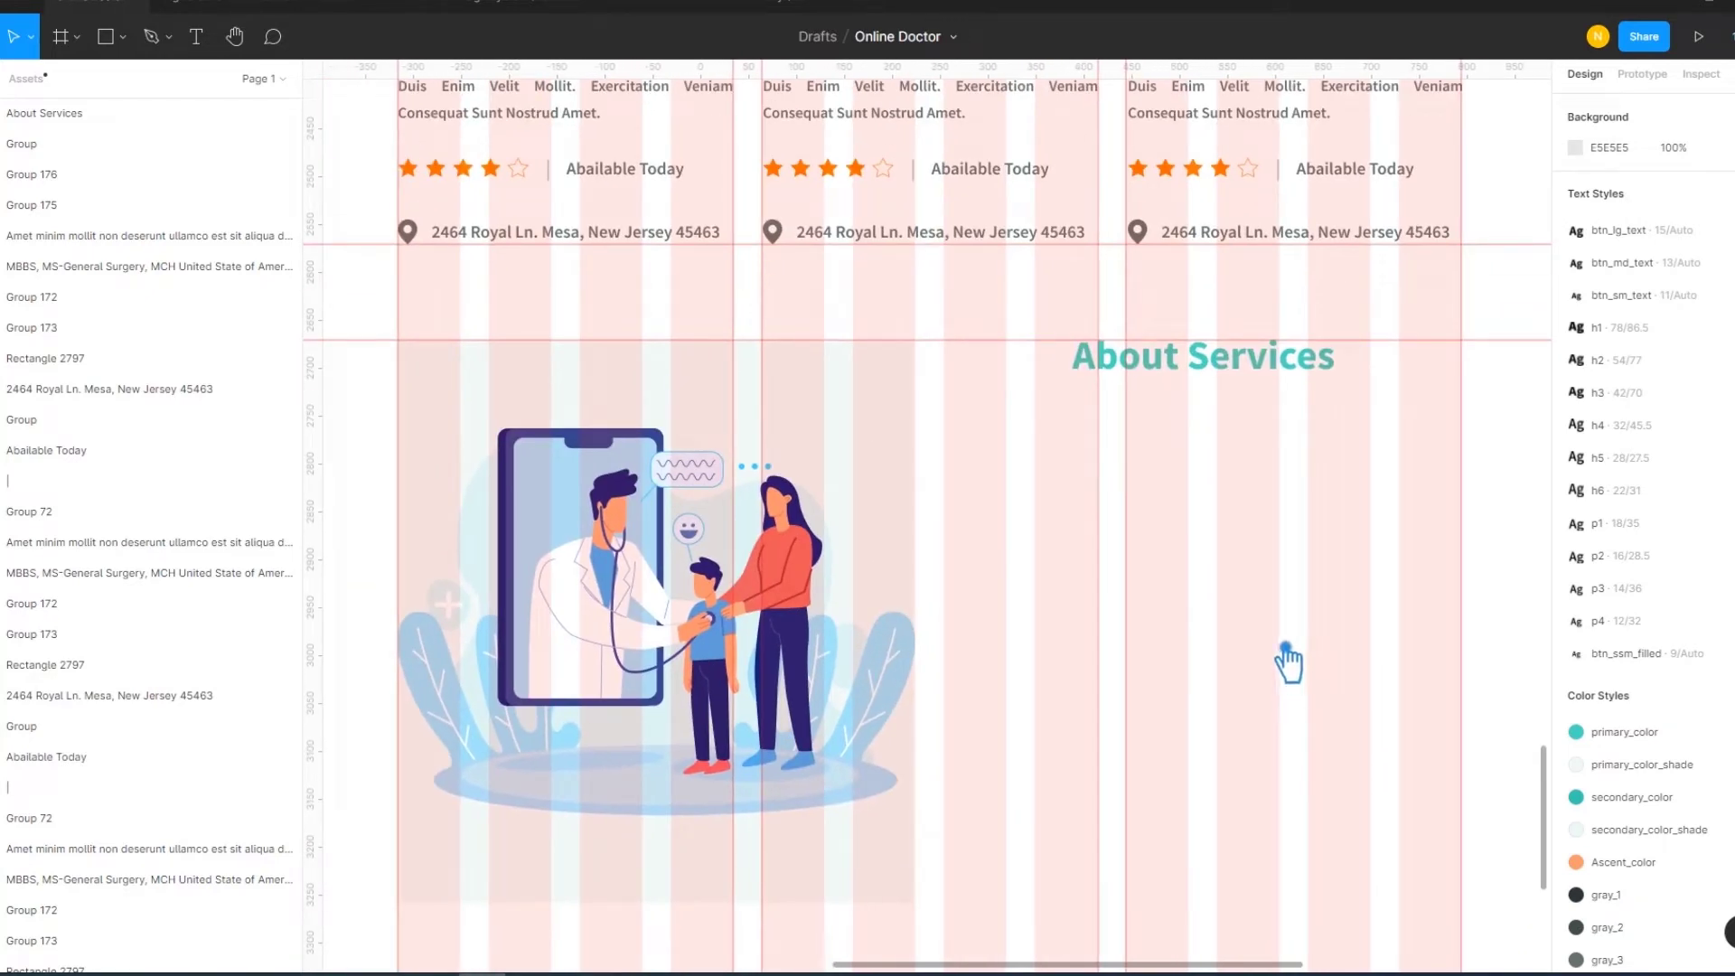
Add an h4 text 'Take Care To Your Home With One Click' beside the illustration
click(196, 38)
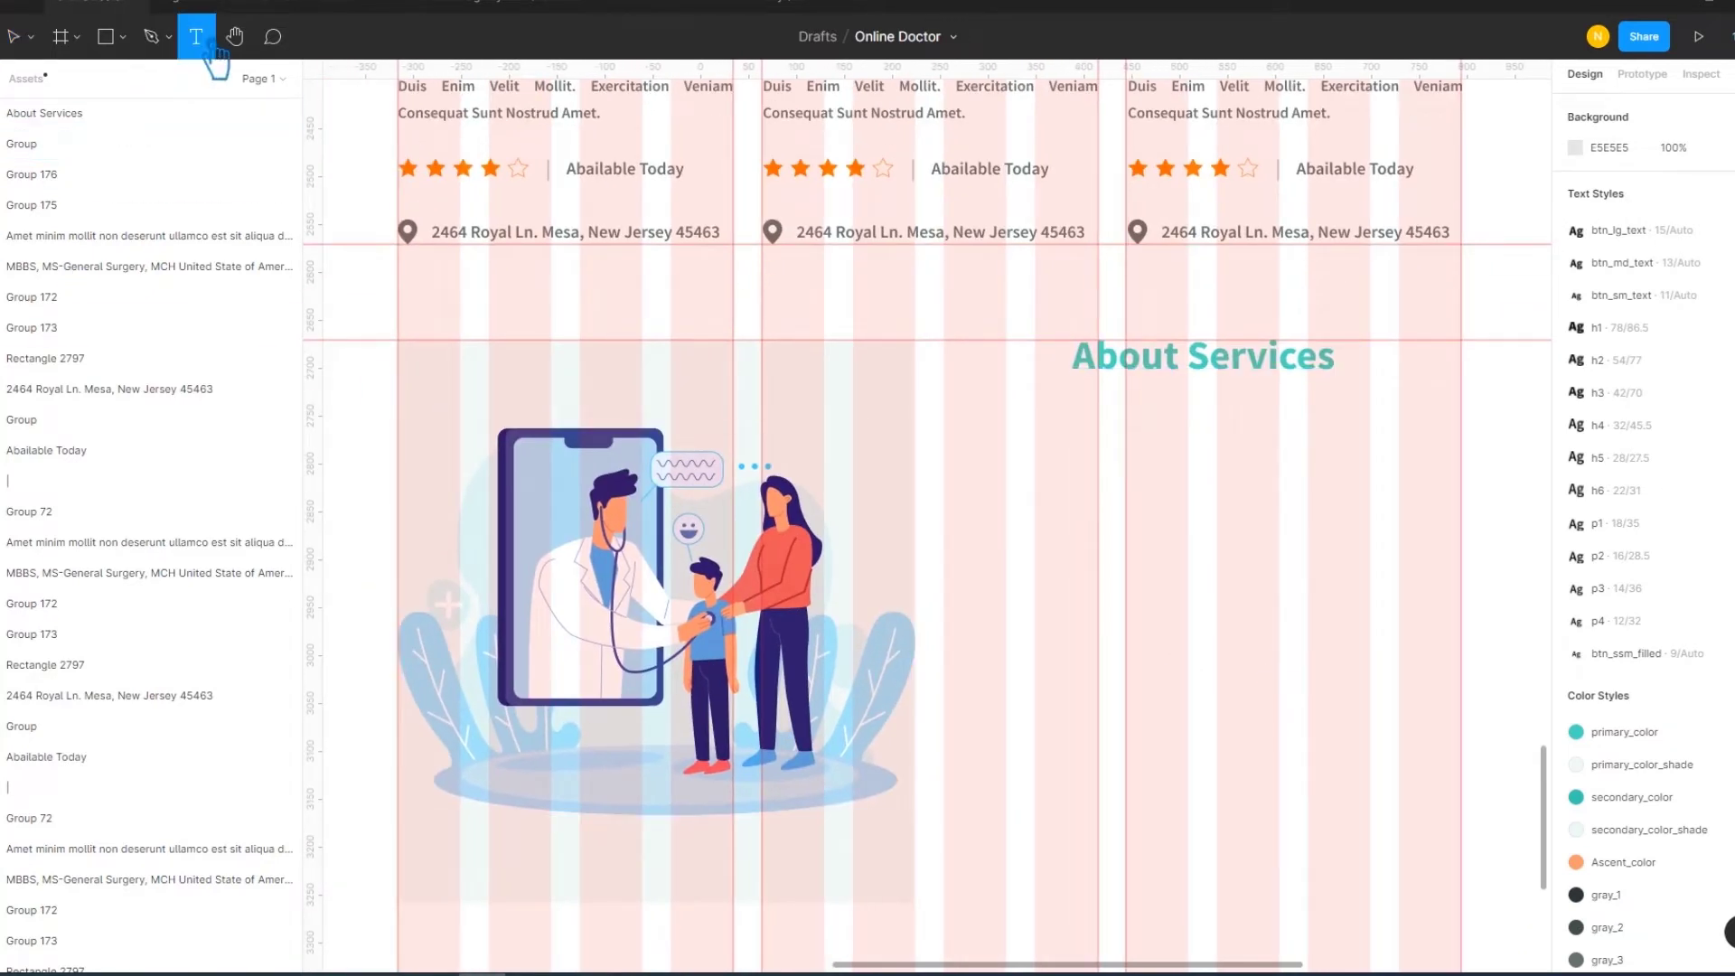
click(1001, 468)
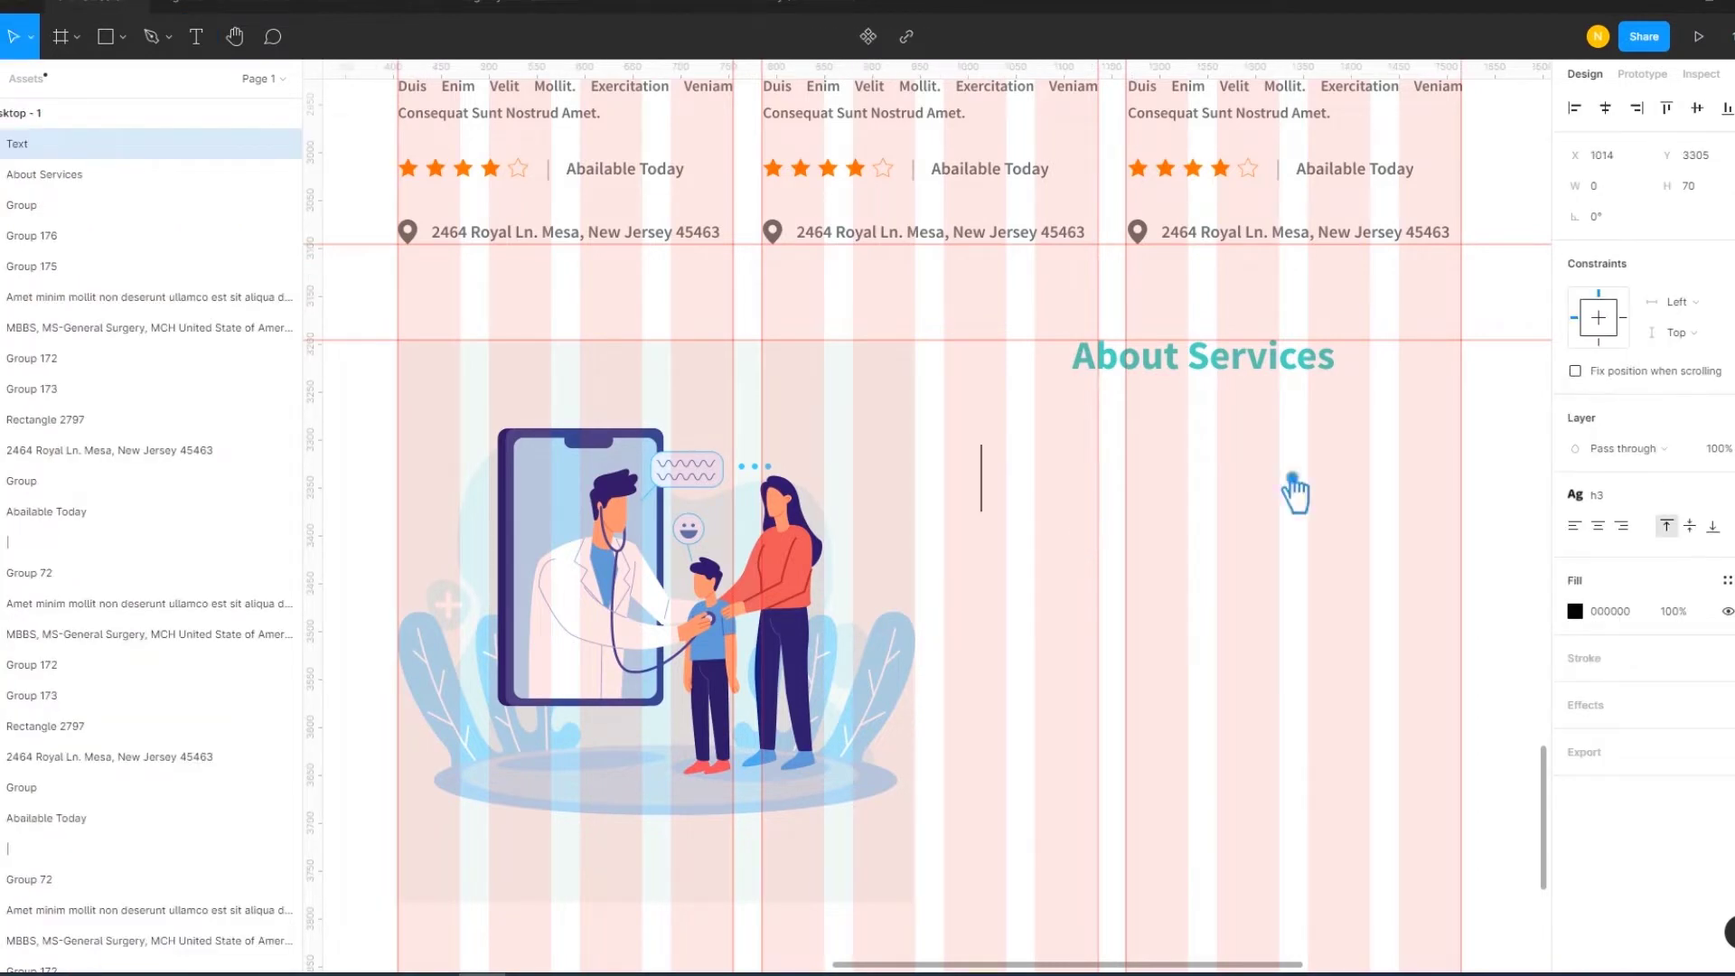
click(1607, 498)
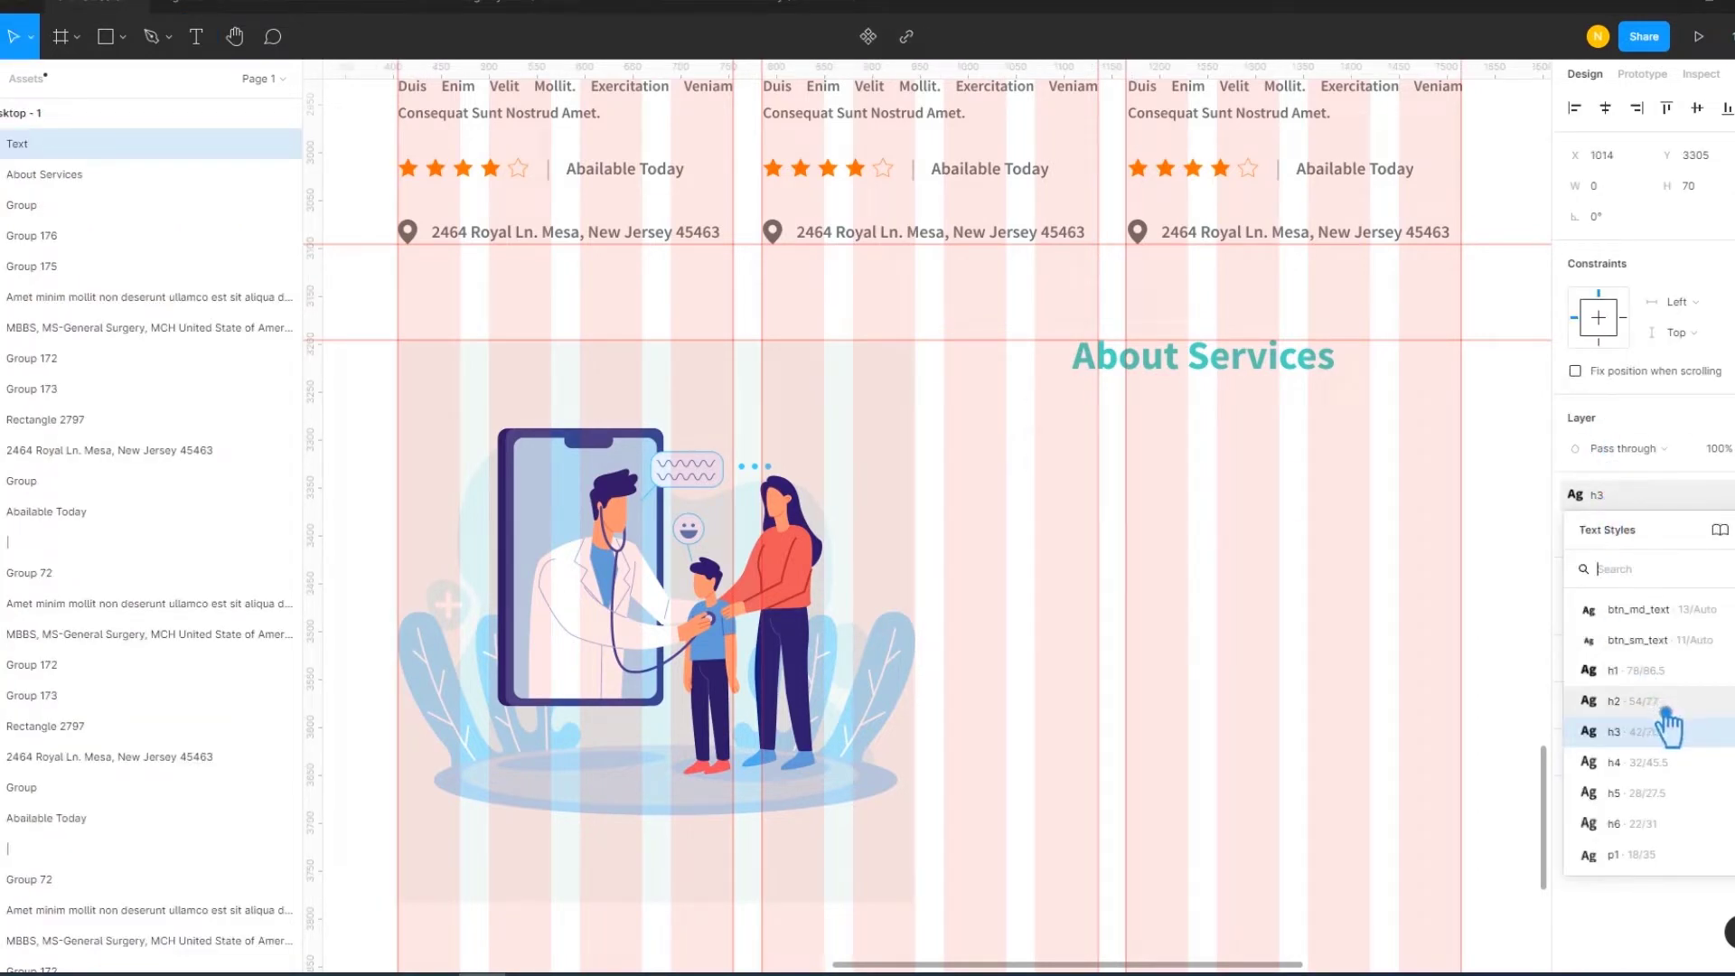
click(1665, 763)
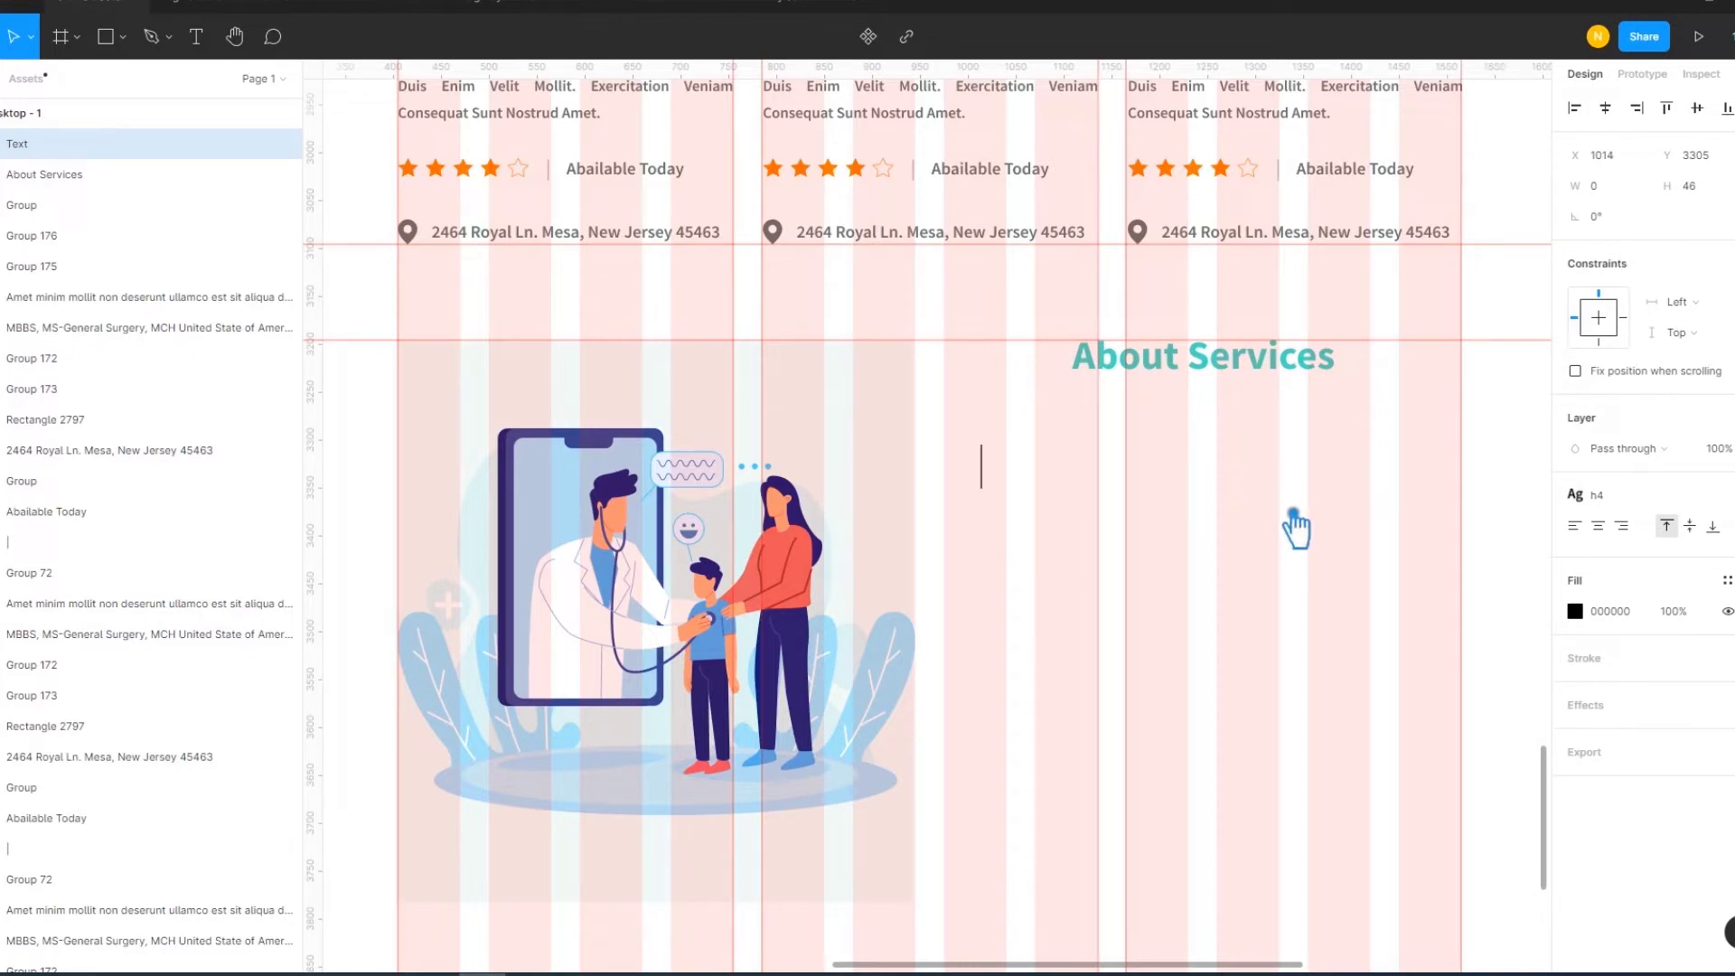
text(Take Care To Yo)
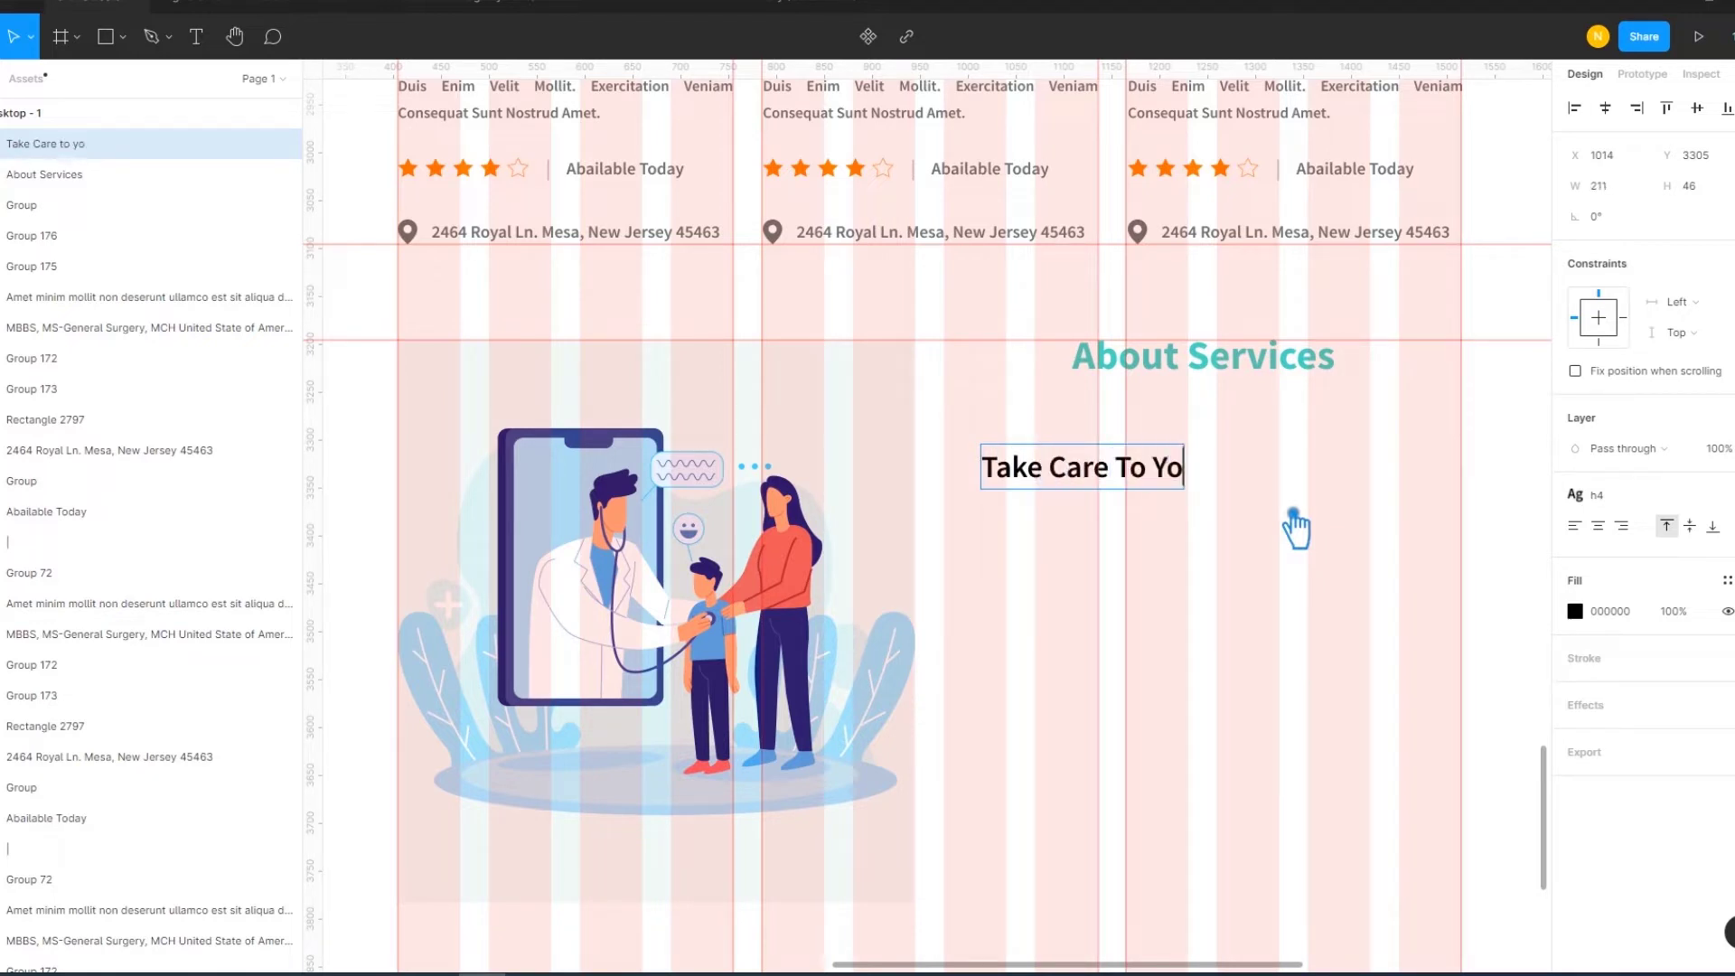
text(Se)
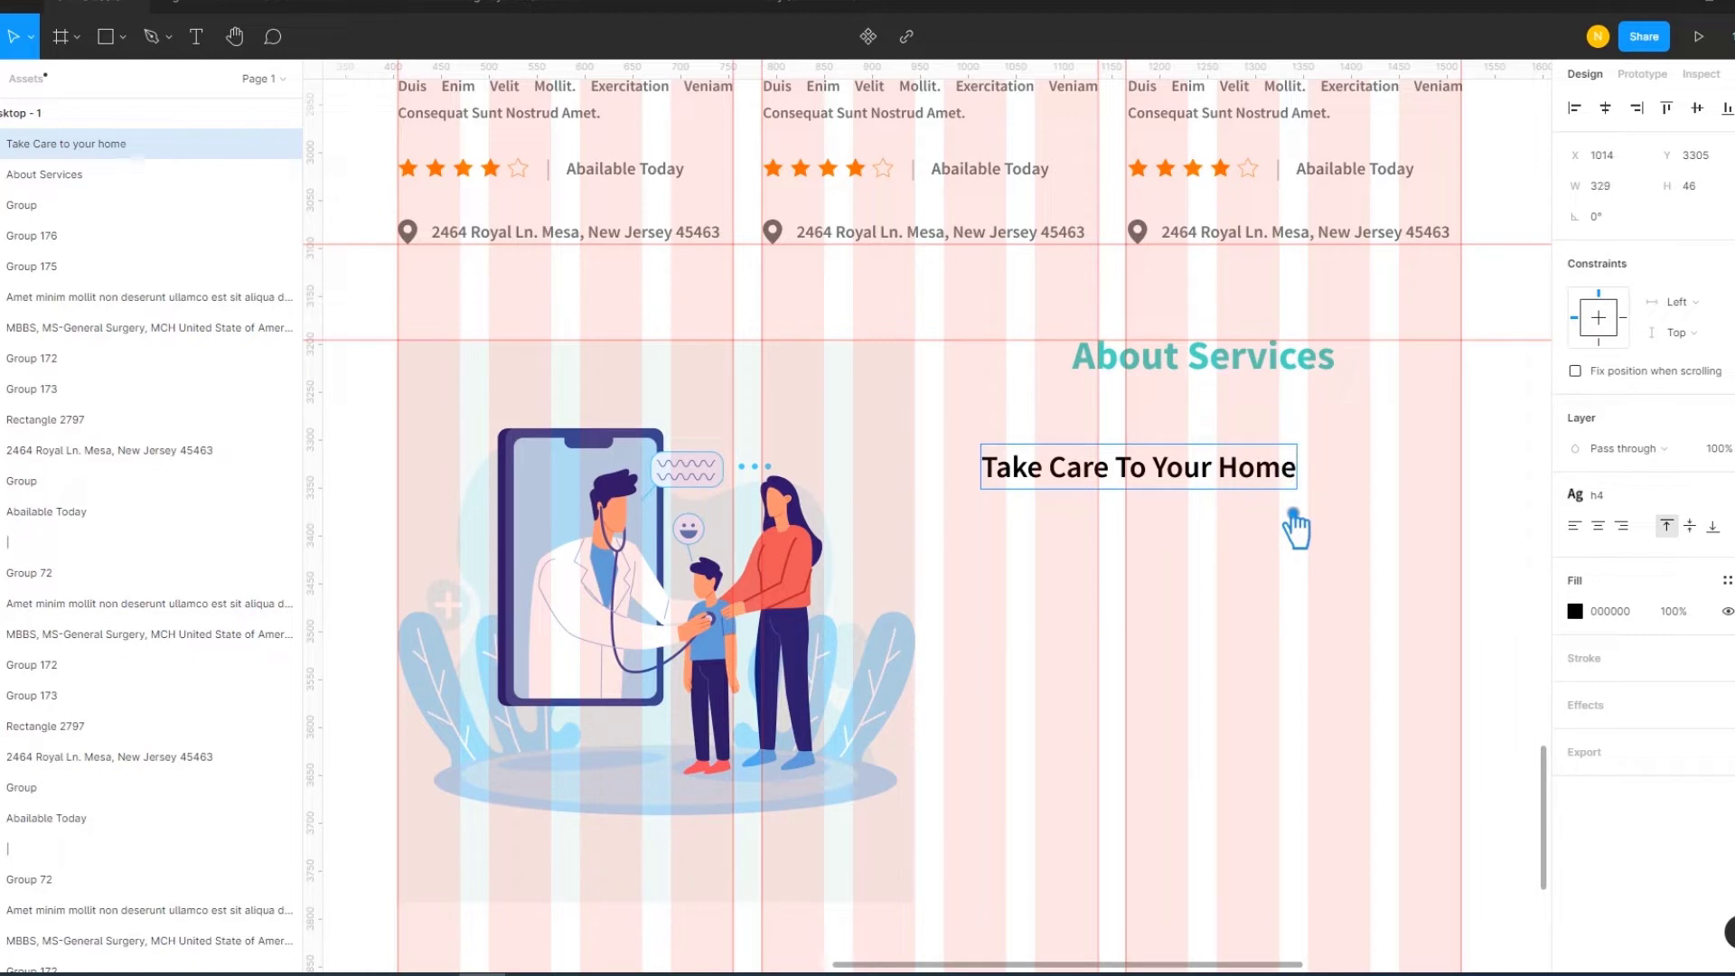
text(With One Cli)
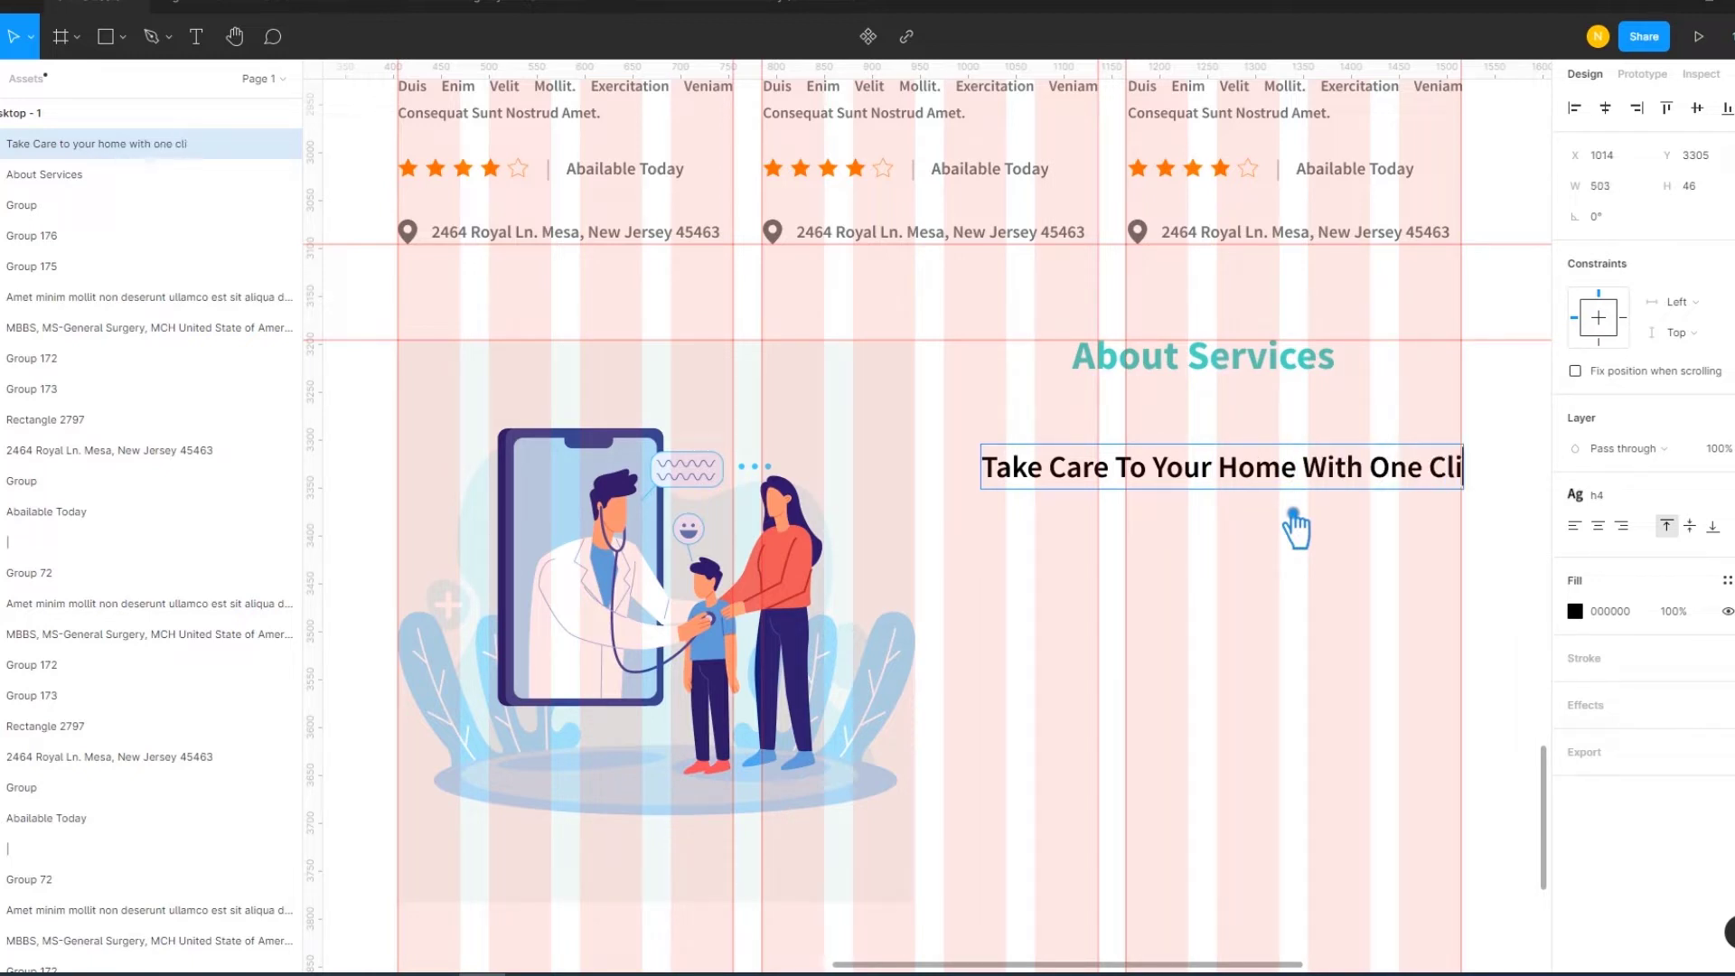
Break the heading onto two lines and move it to X 975, Y 3269
click(1299, 474)
key(BackSpace)
key(Return)
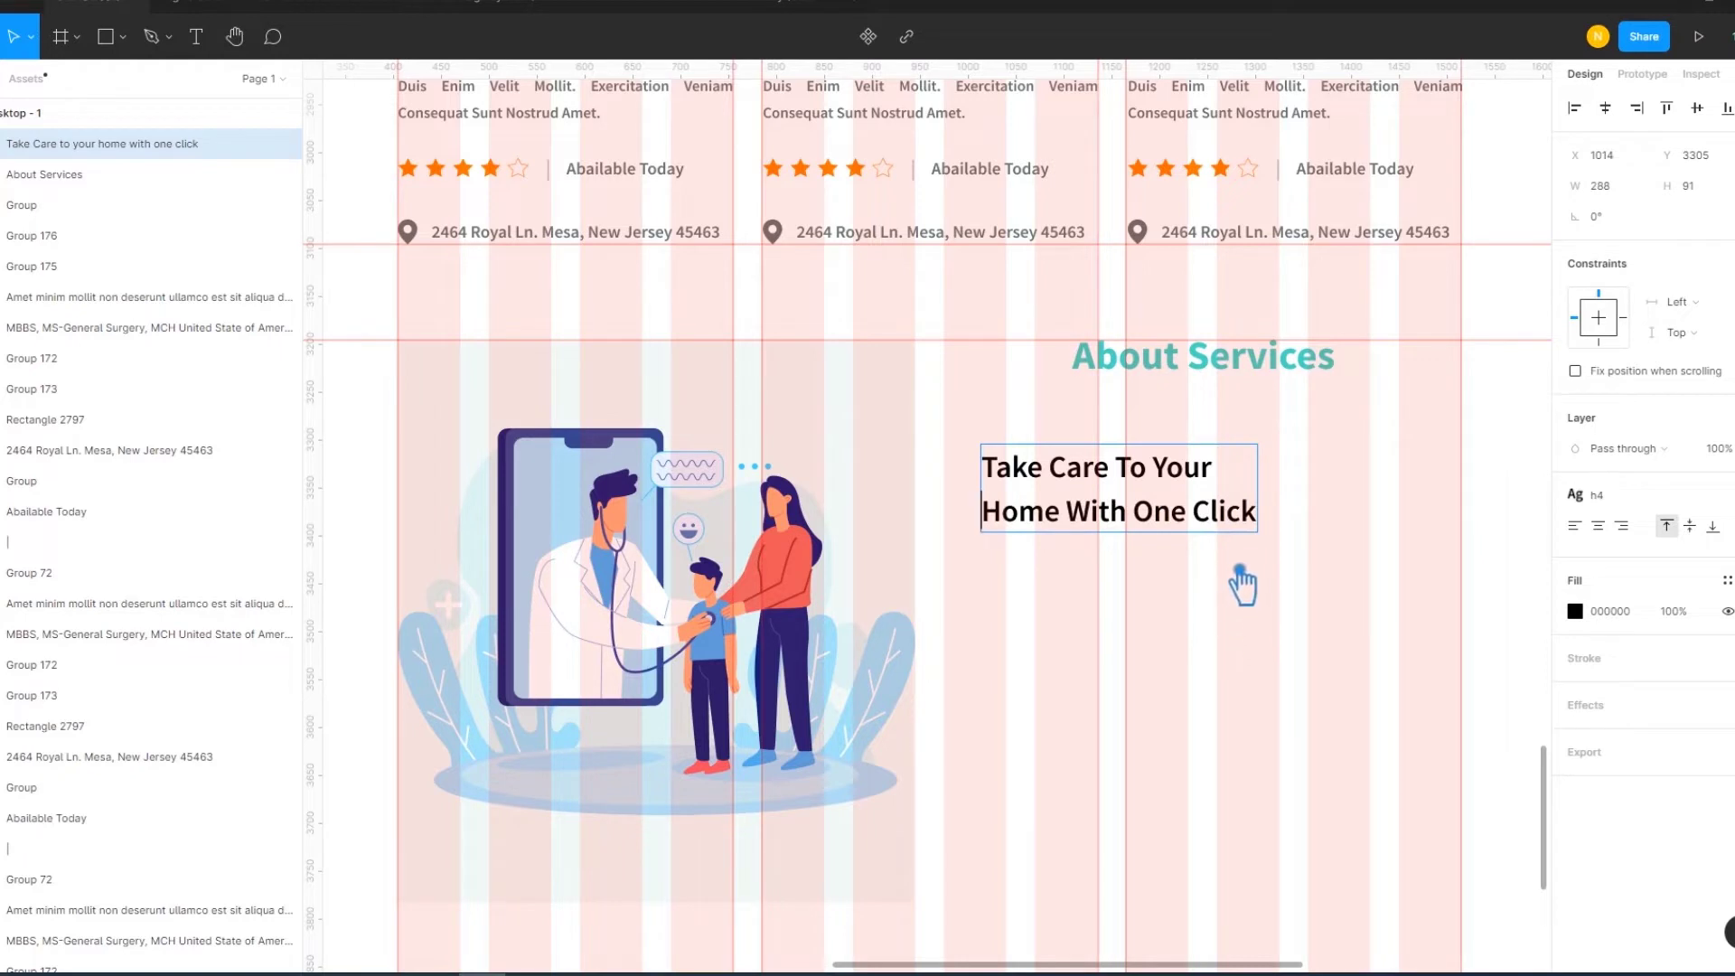
key(Escape)
click(1245, 603)
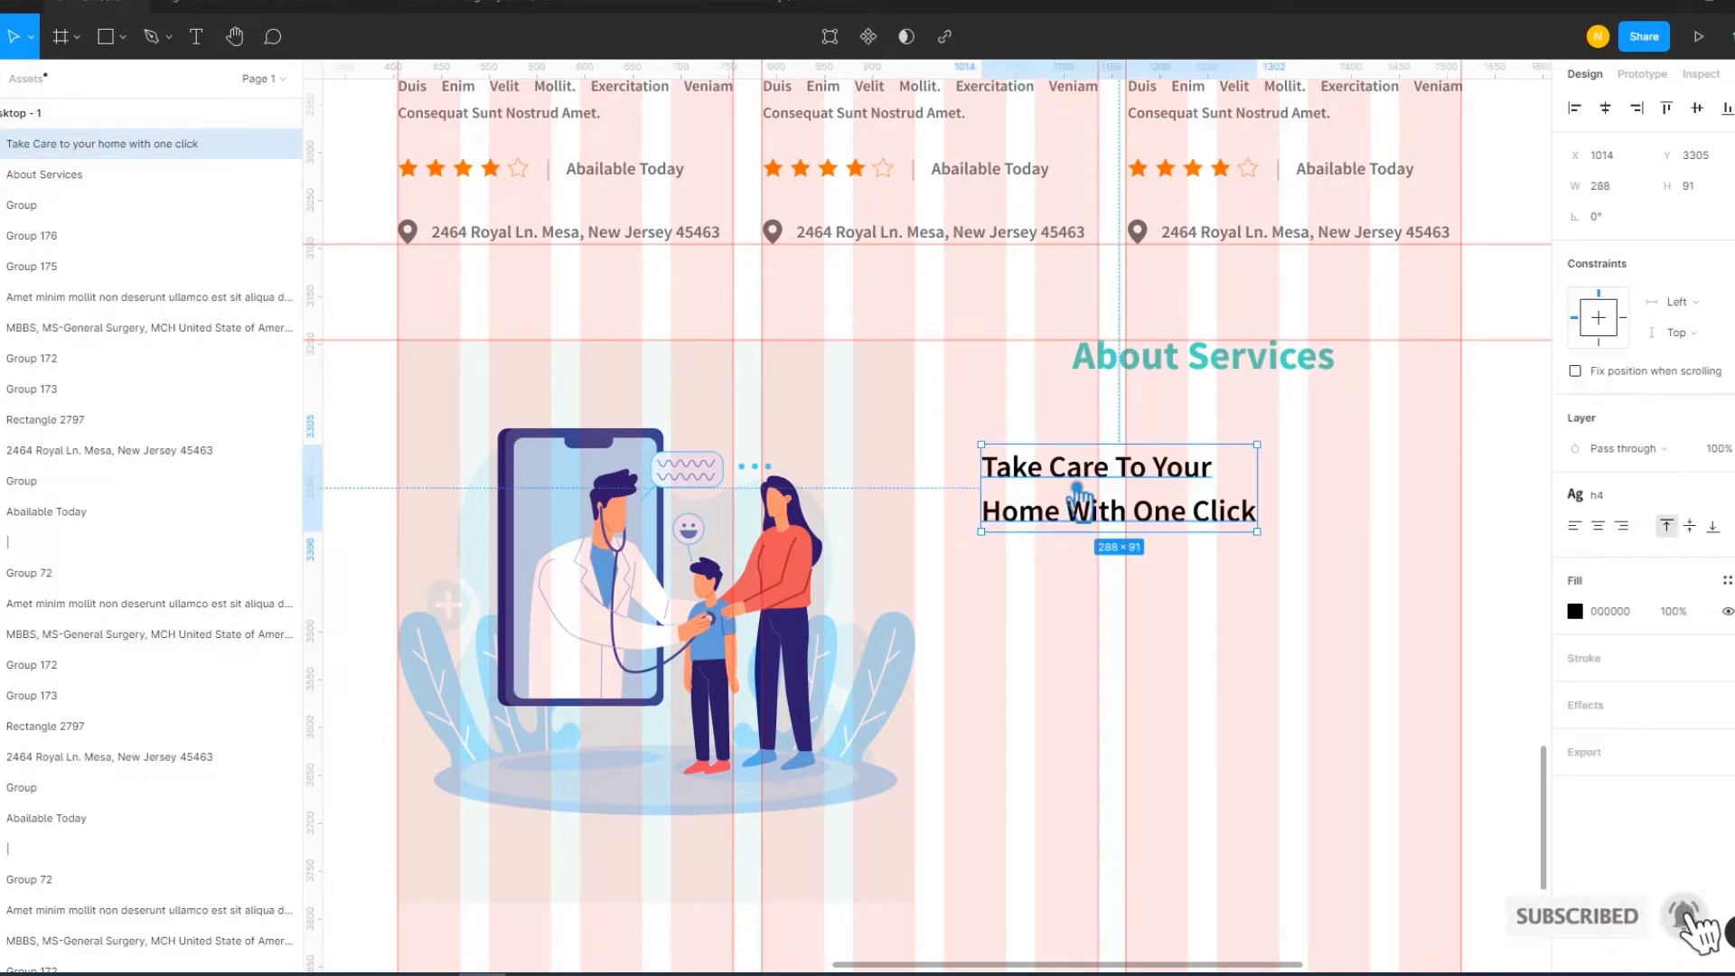
drag(1080, 495, 1044, 463)
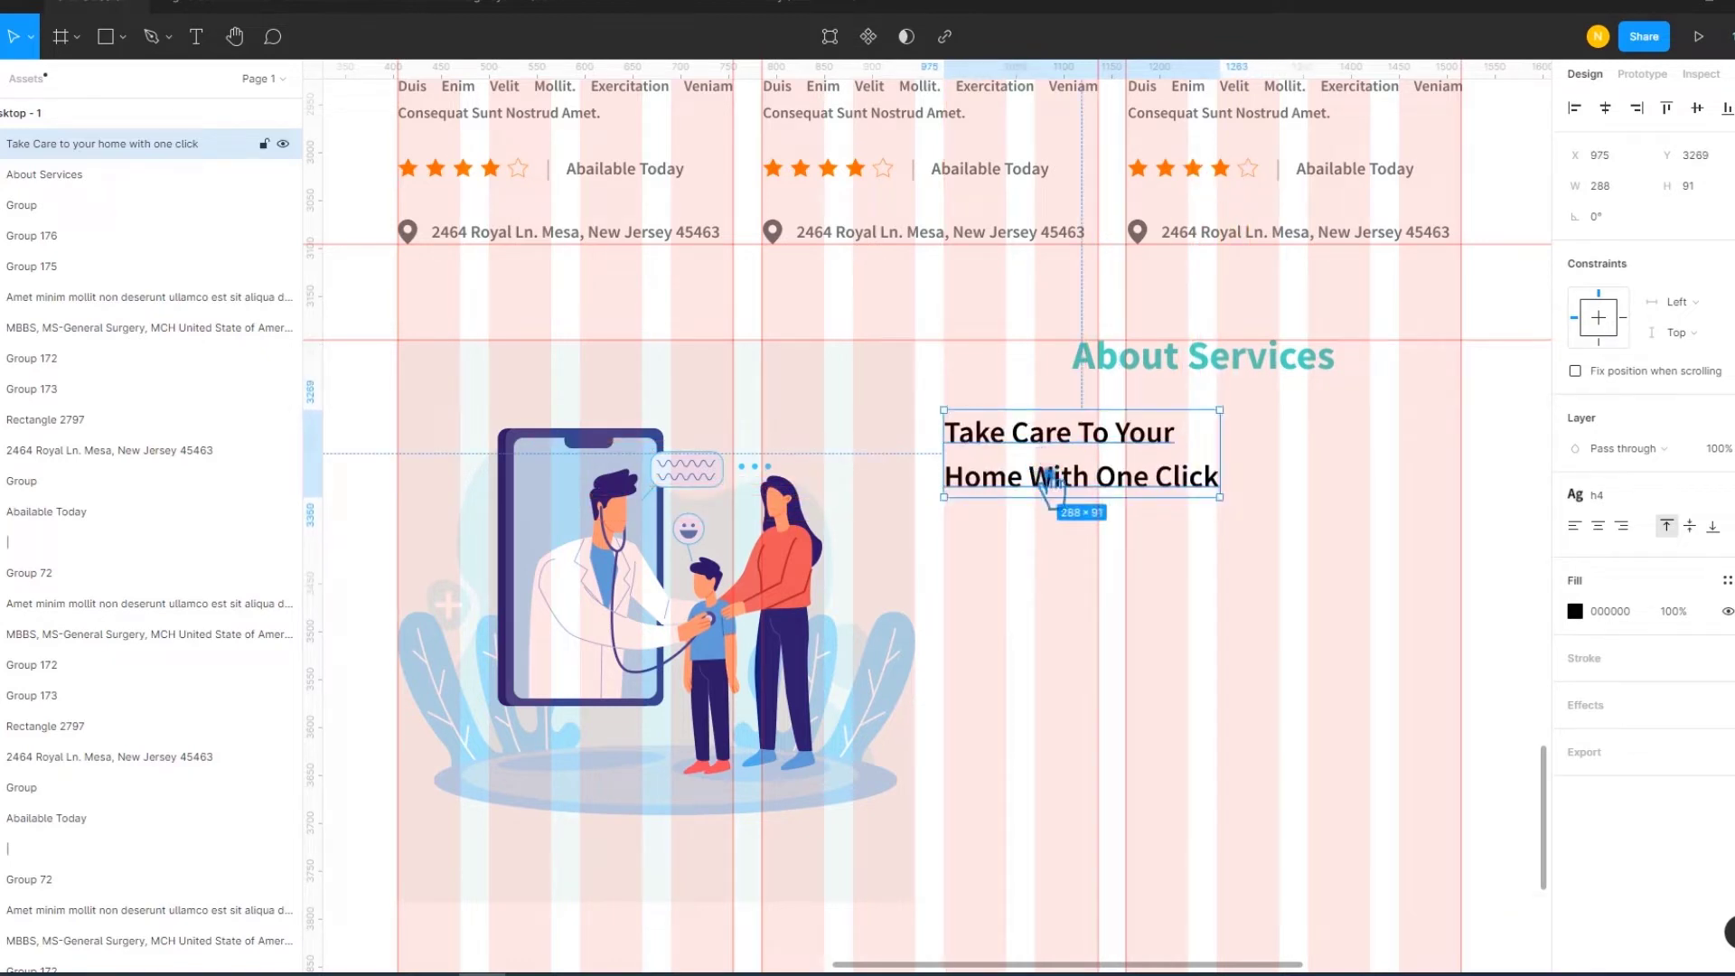
Apply h3 to the Take Care heading and move its line break to after 'With'
click(1667, 499)
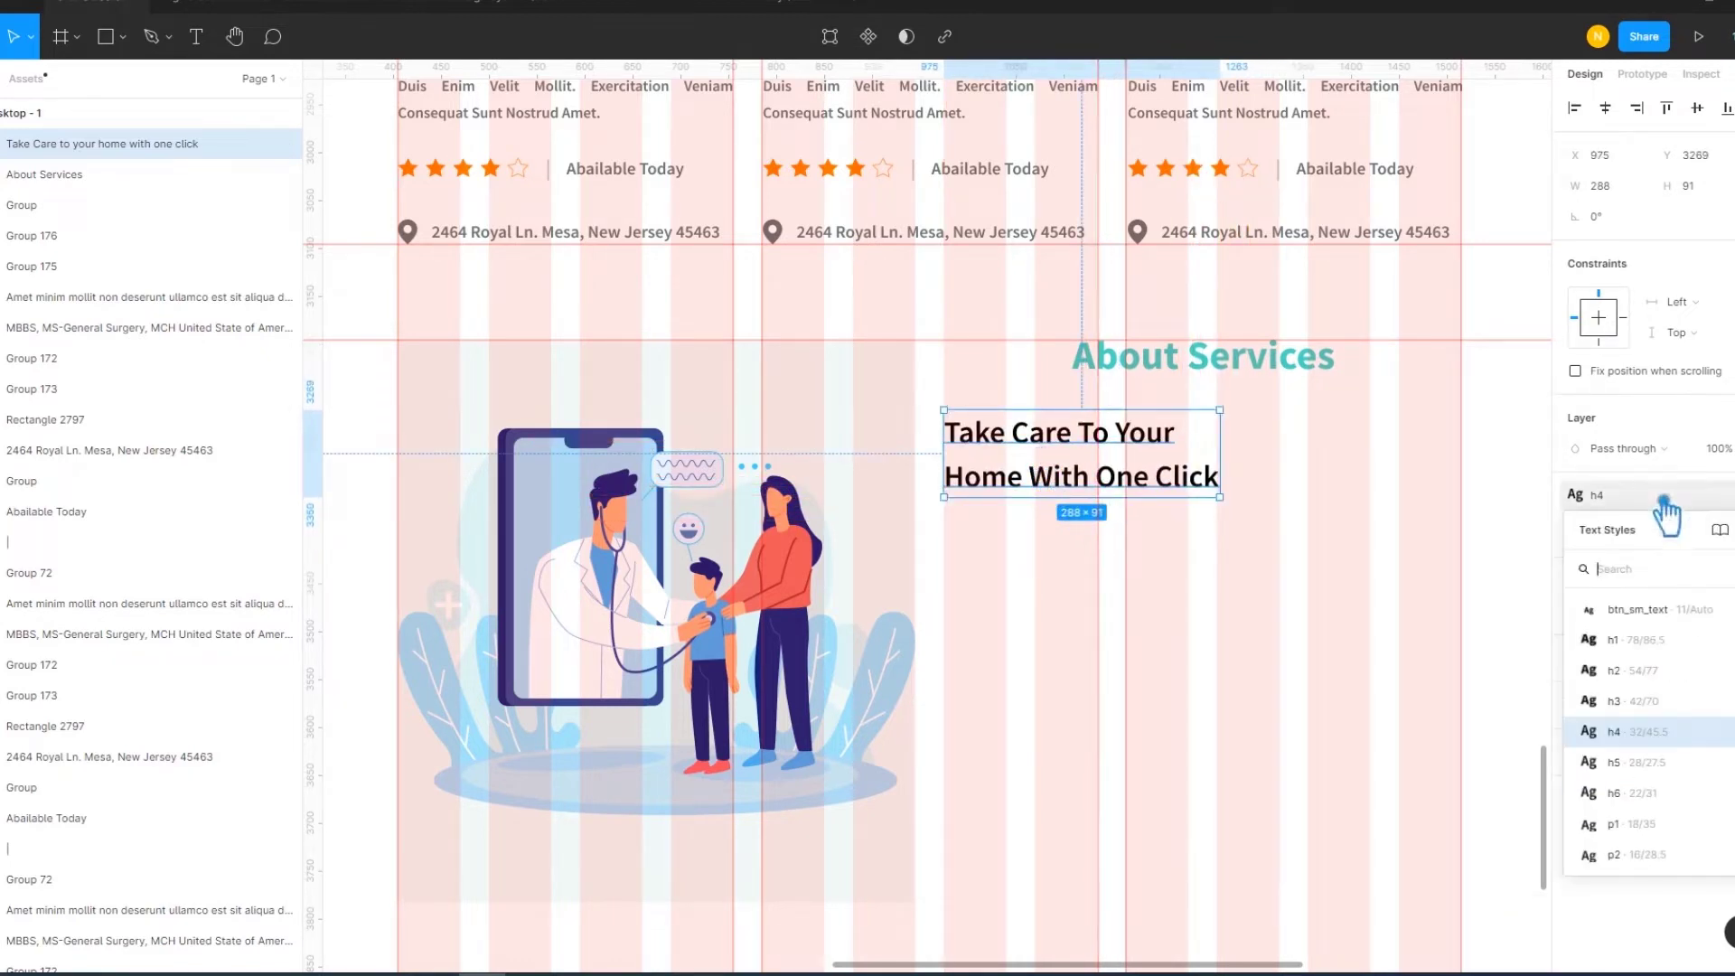
click(1674, 701)
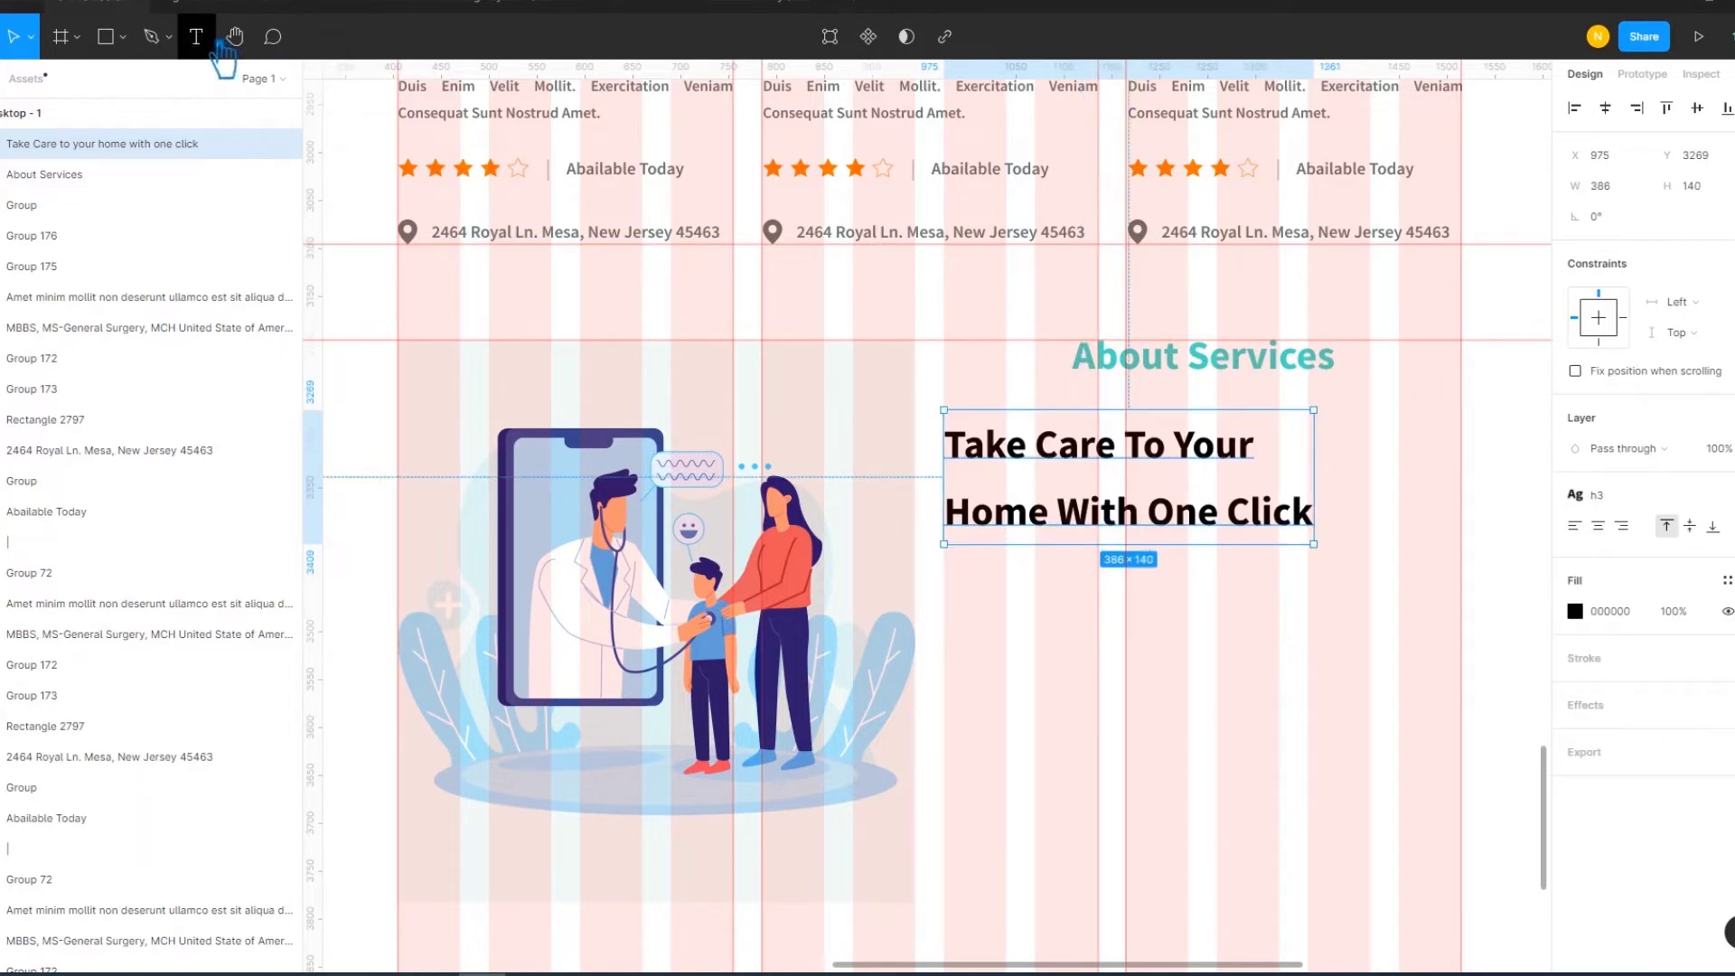
key(Return)
click(960, 520)
key(BackSpace)
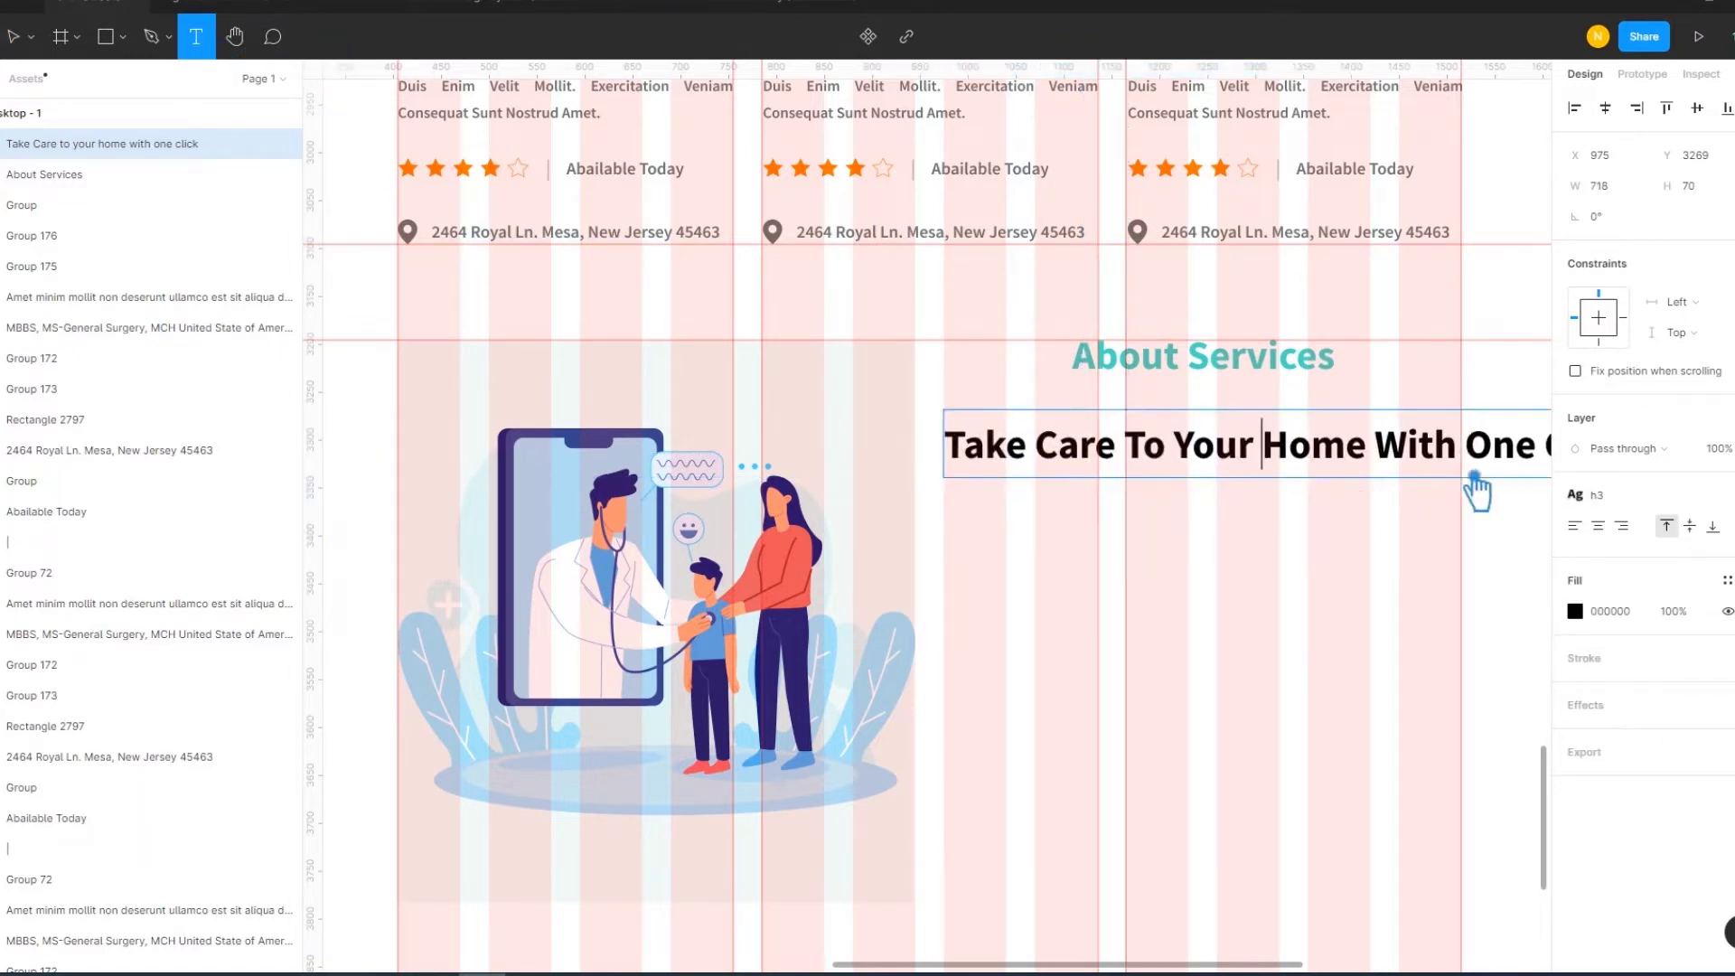
click(1480, 460)
key(BackSpace)
key(Return)
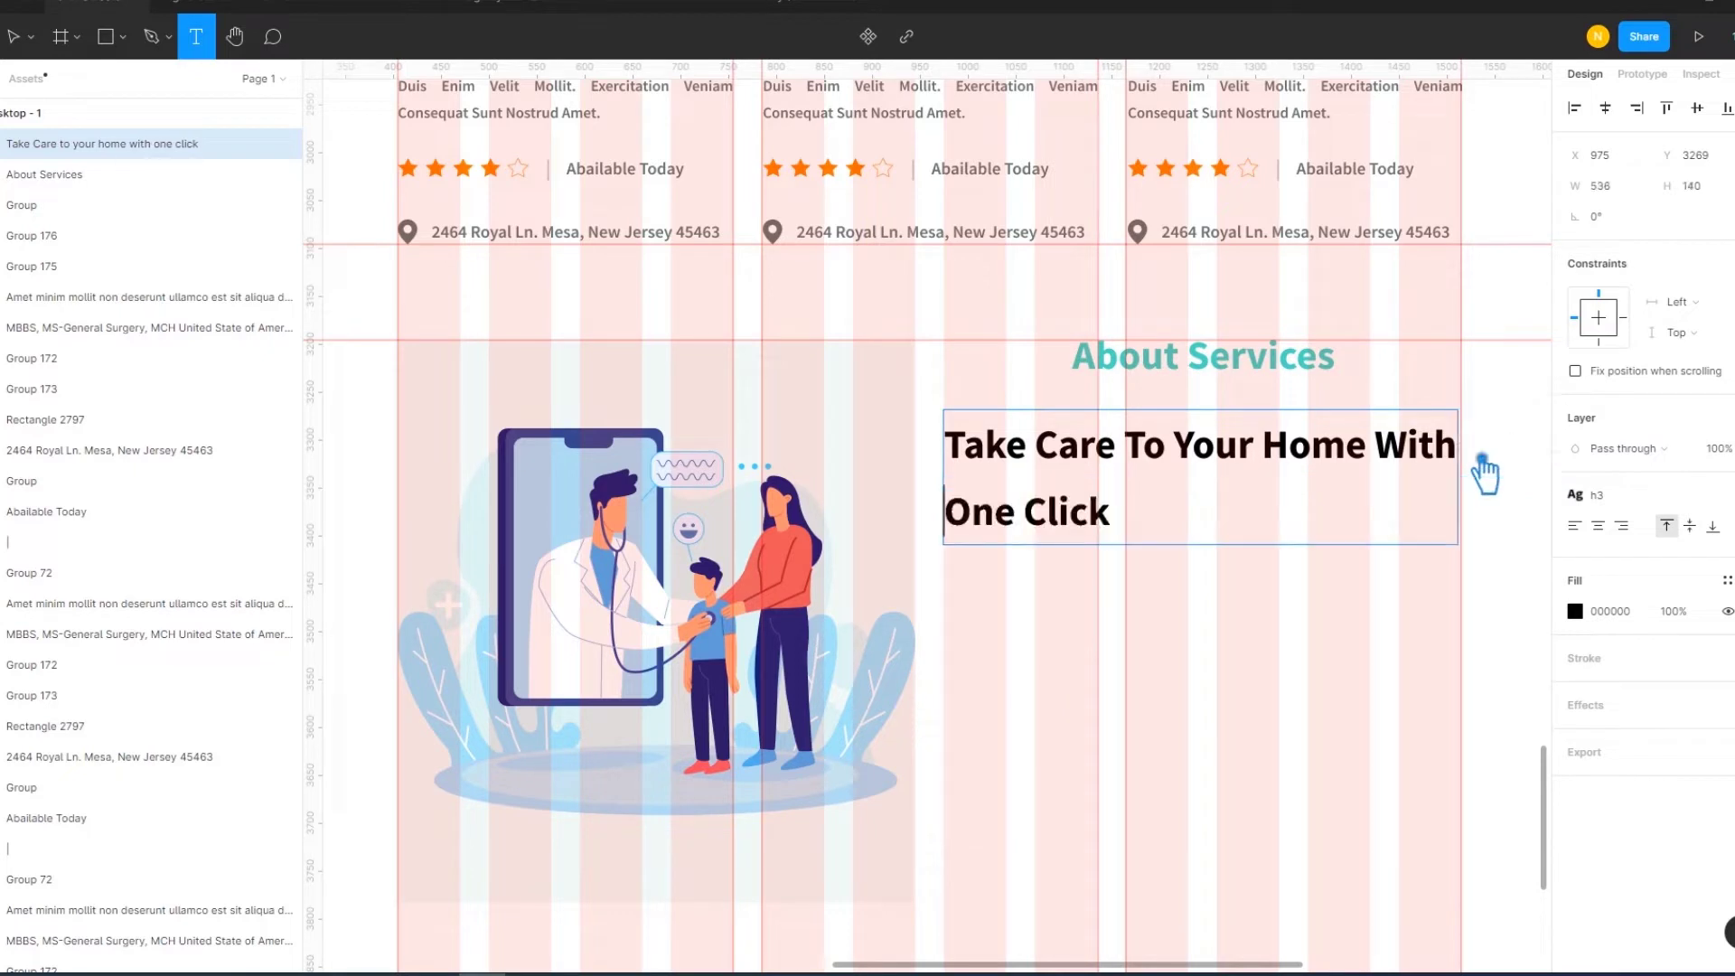
click(1211, 596)
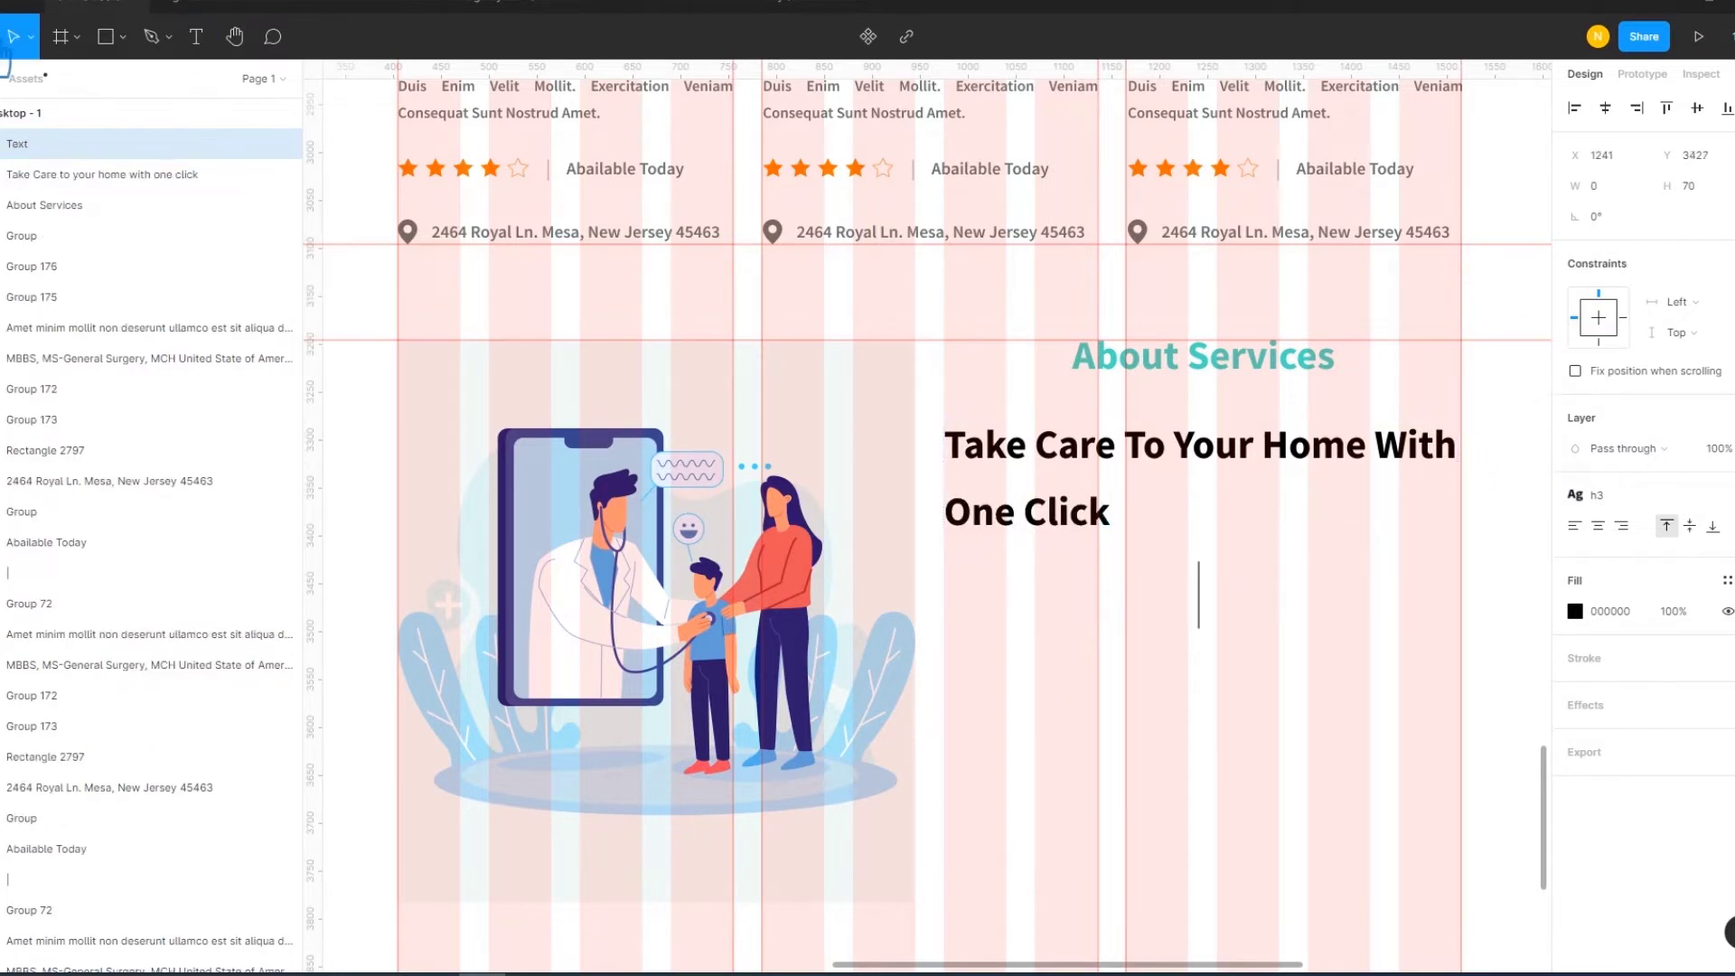
key(Escape)
click(1104, 510)
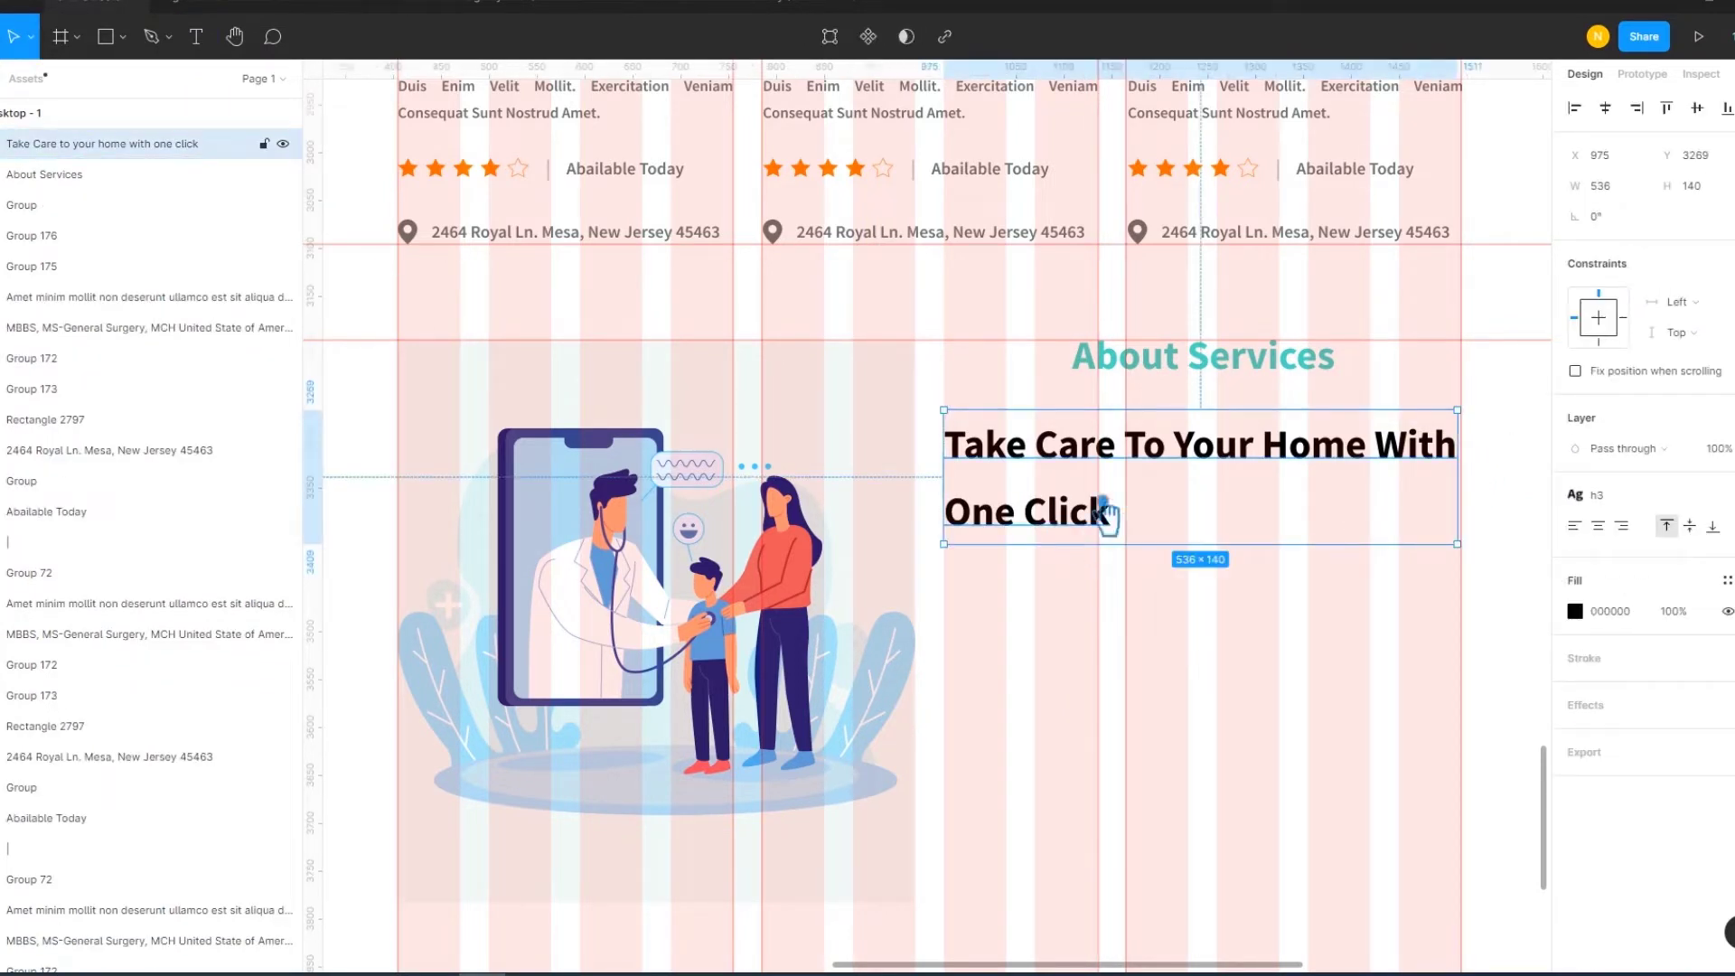
Edit the h3 style: letter spacing -5% and line height 58.5
click(1617, 497)
click(1668, 757)
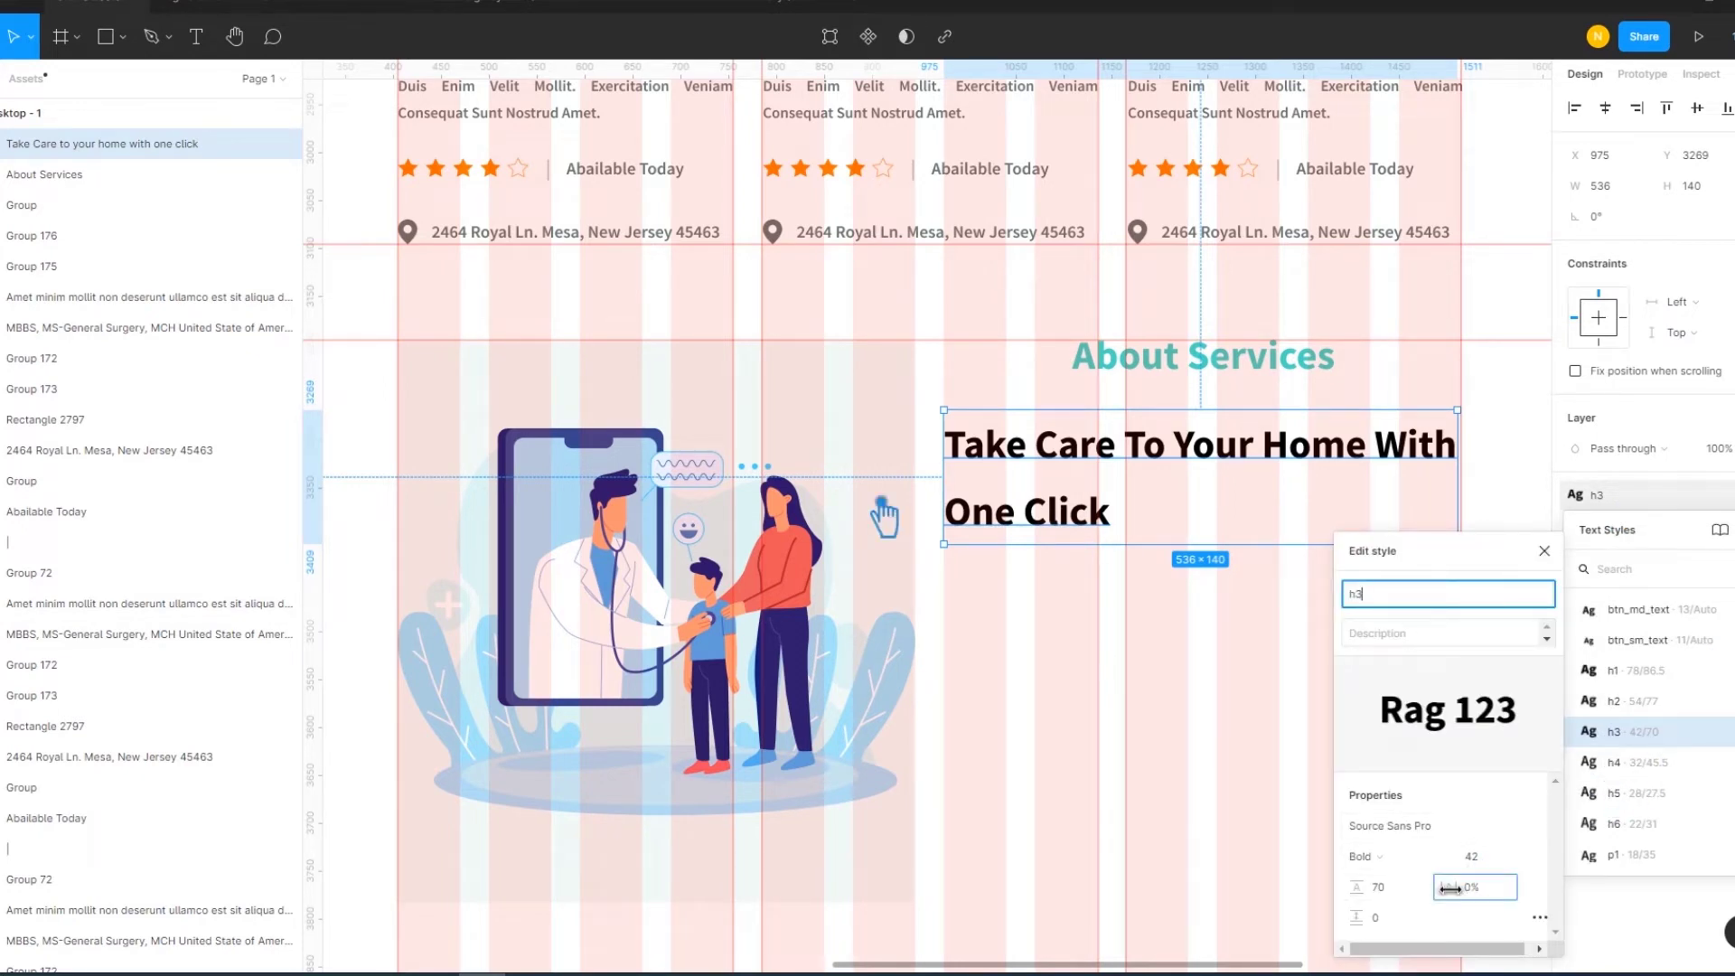
drag(1450, 888, 1419, 890)
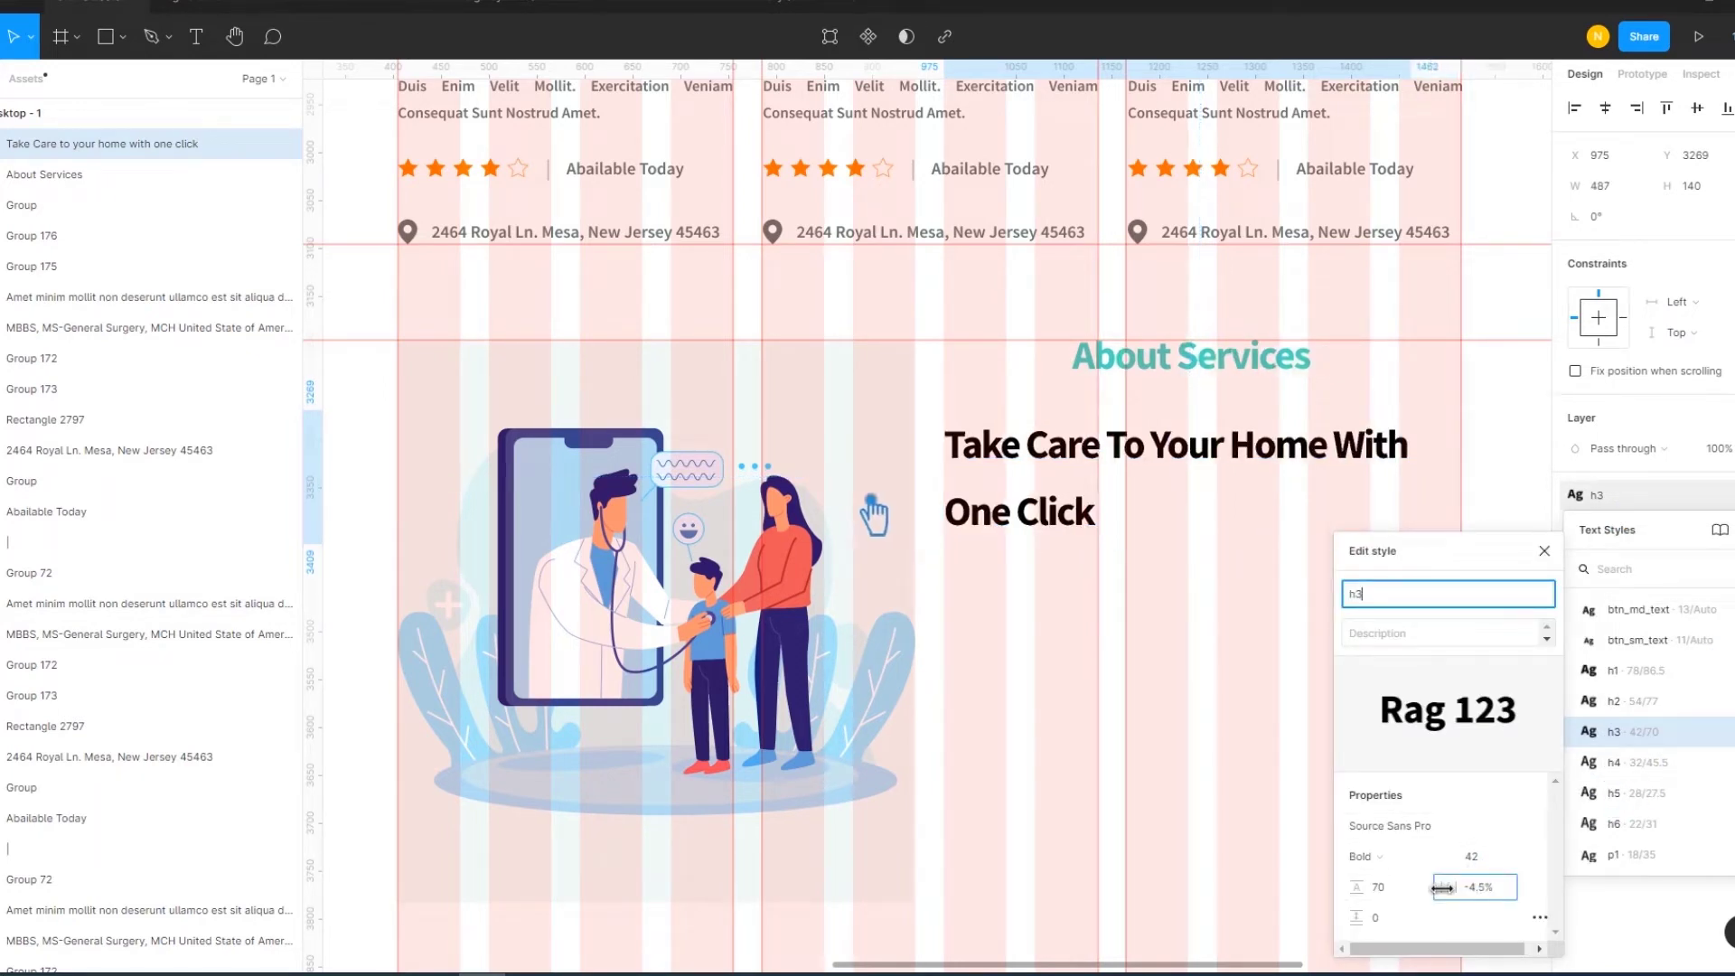
click(1389, 898)
text(58.5)
key(Return)
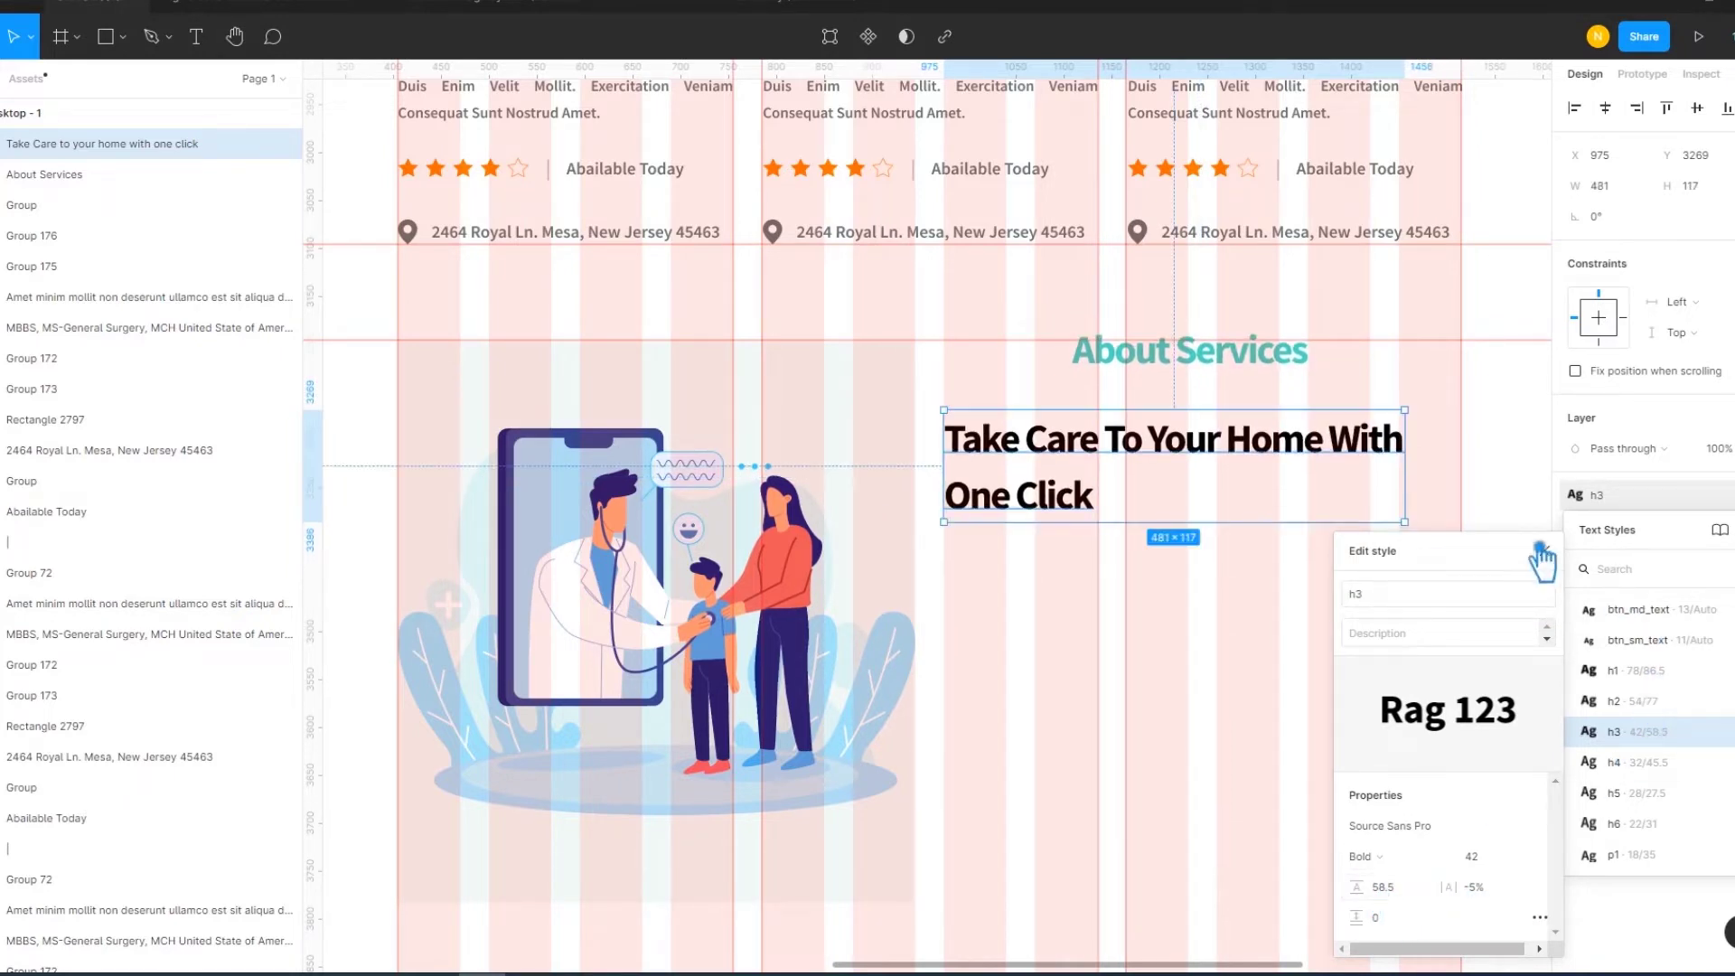
click(1544, 550)
click(1491, 443)
Inspect the p2 style settings on the middle card's description paragraph
scroll(1355, 506, up, 5)
click(987, 391)
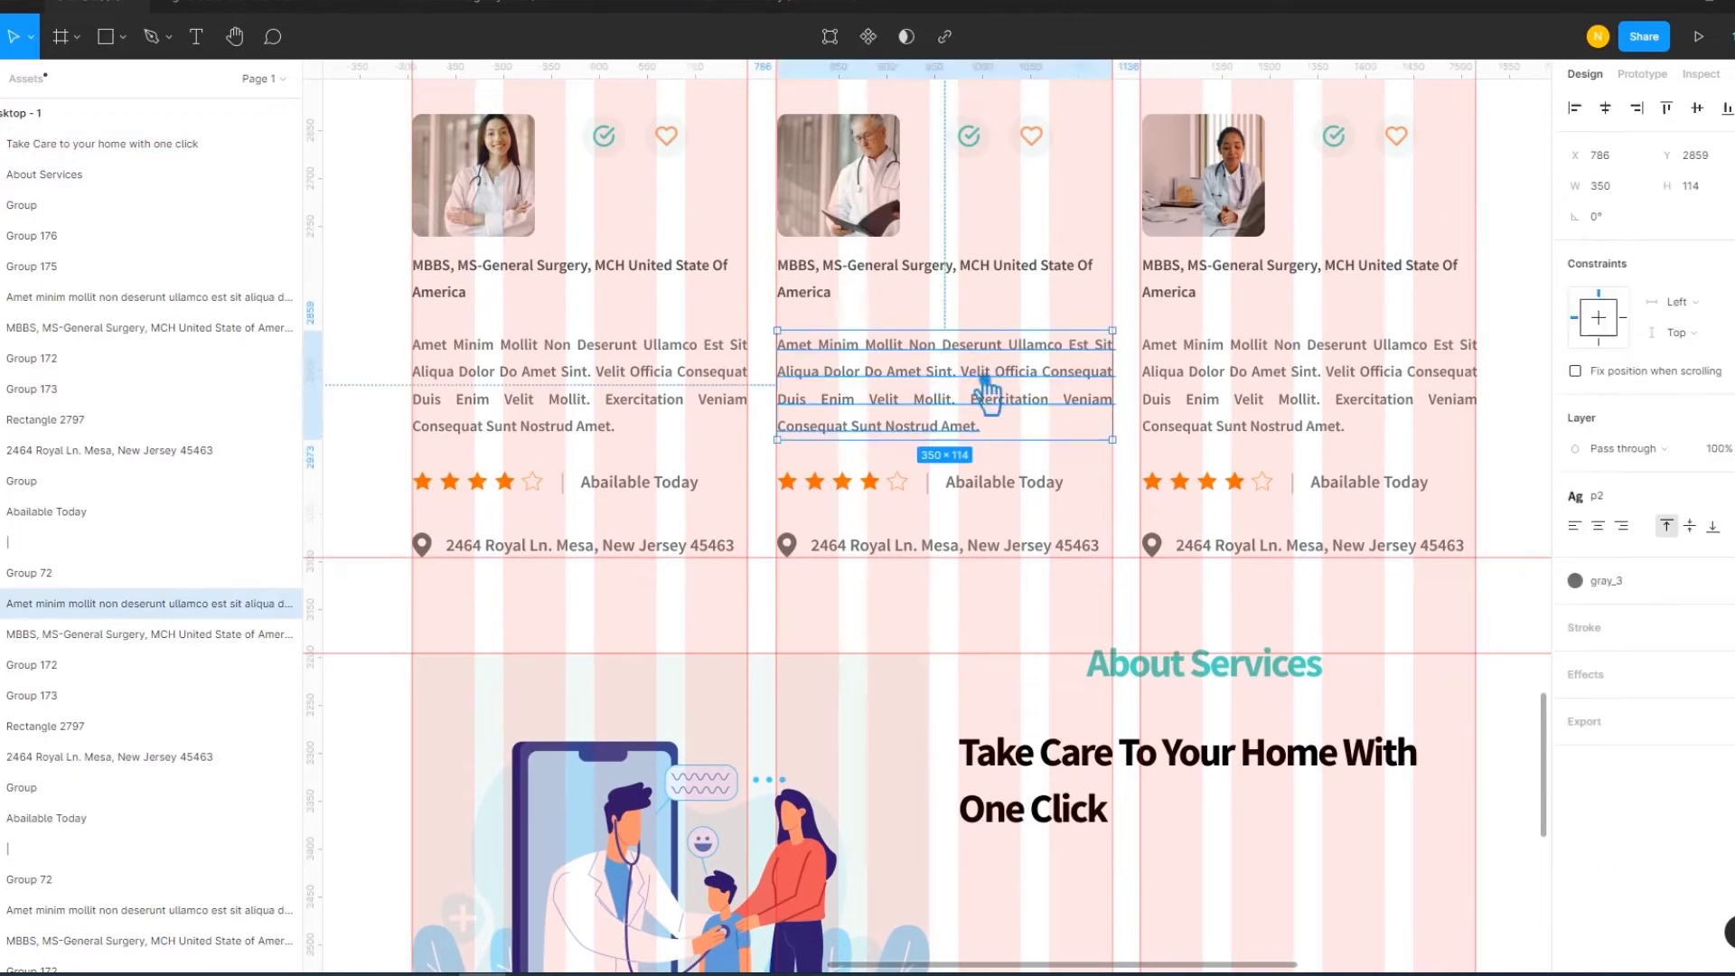
click(1684, 496)
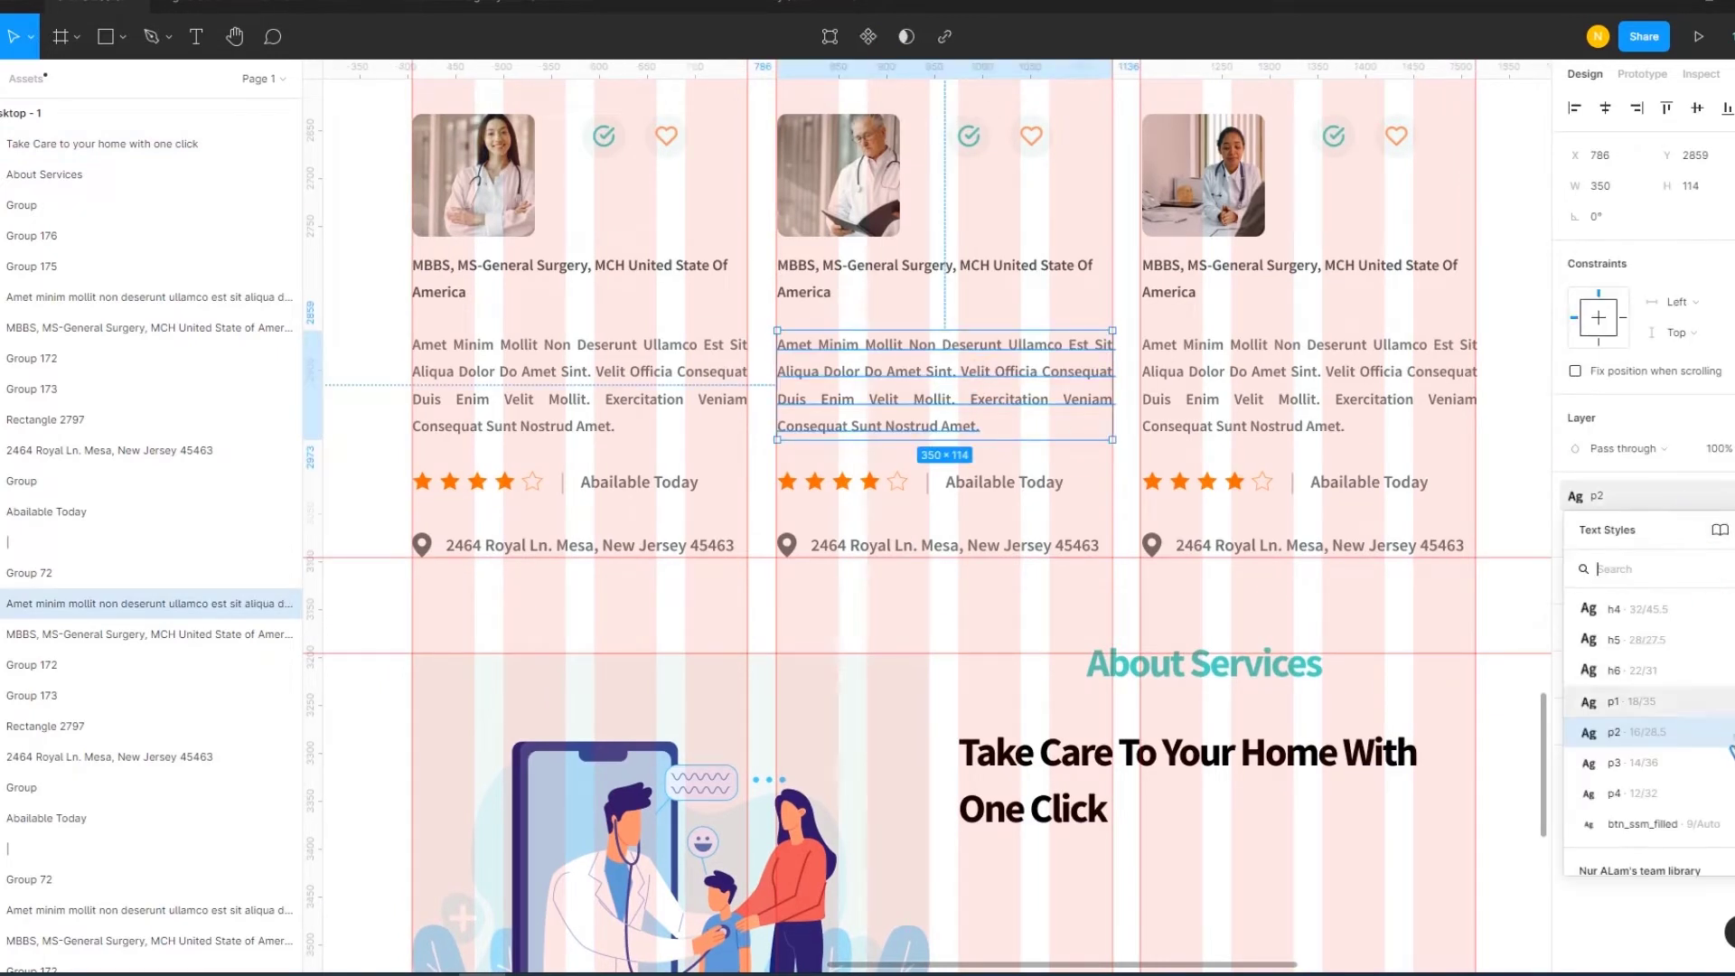
click(1726, 731)
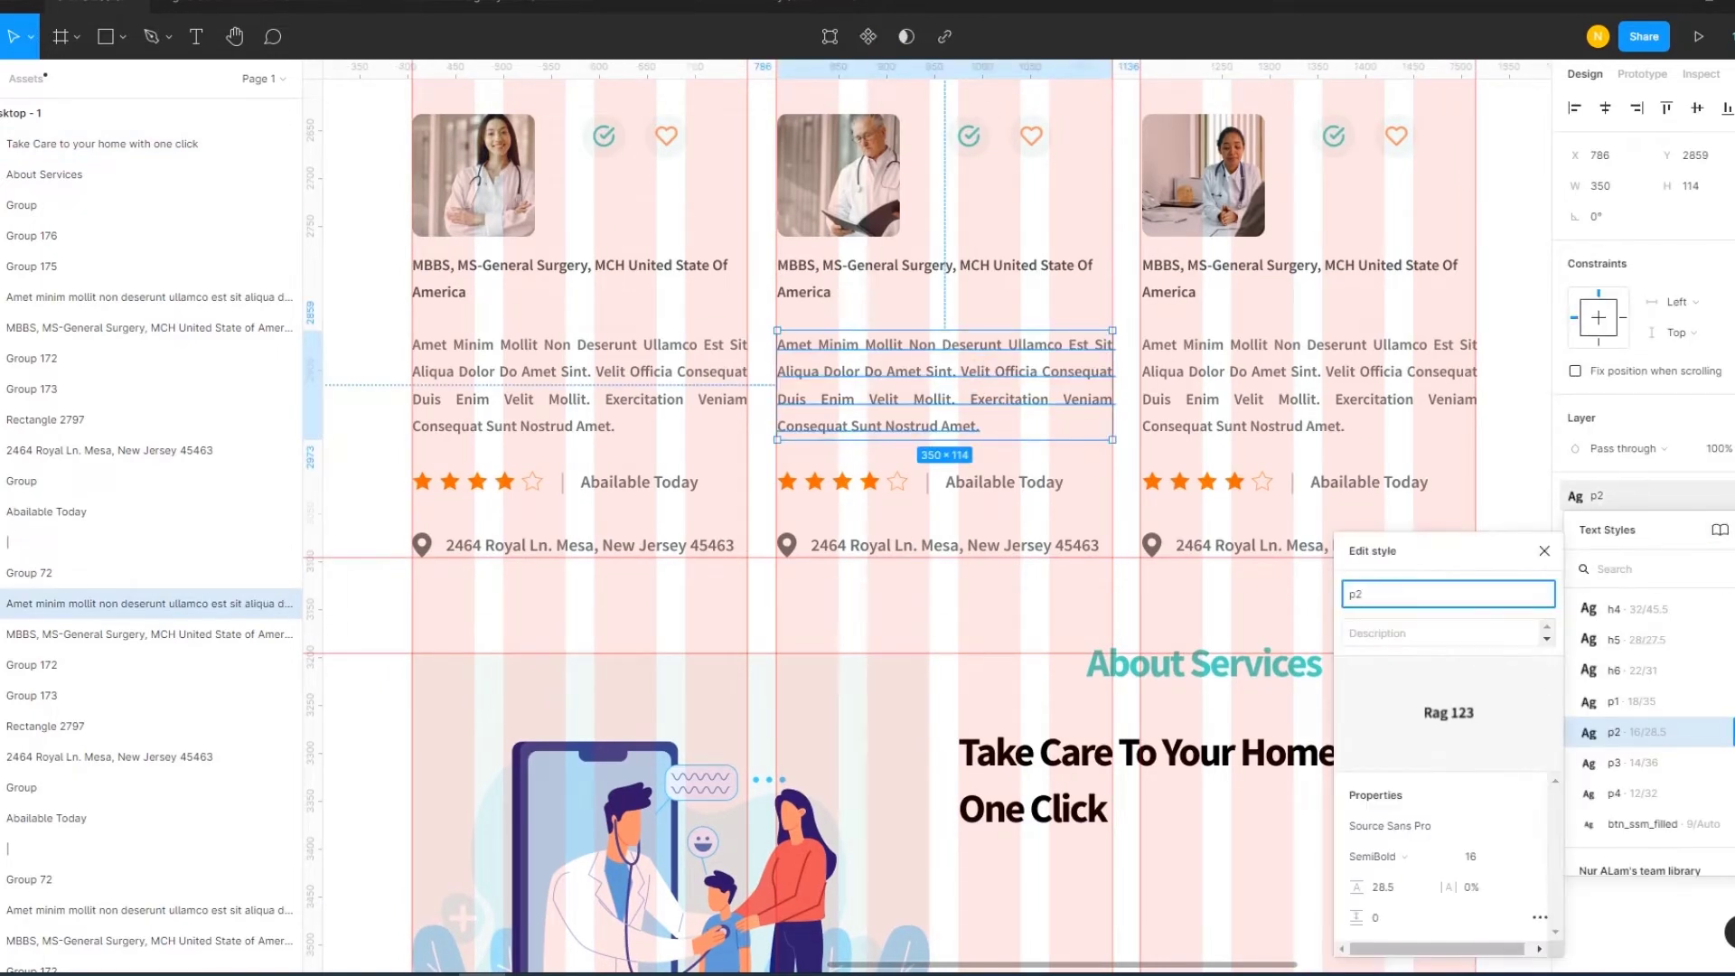
click(1544, 550)
click(1405, 854)
Reset the h3 style's letter spacing to 0%
scroll(1177, 440, down, 5)
click(1145, 431)
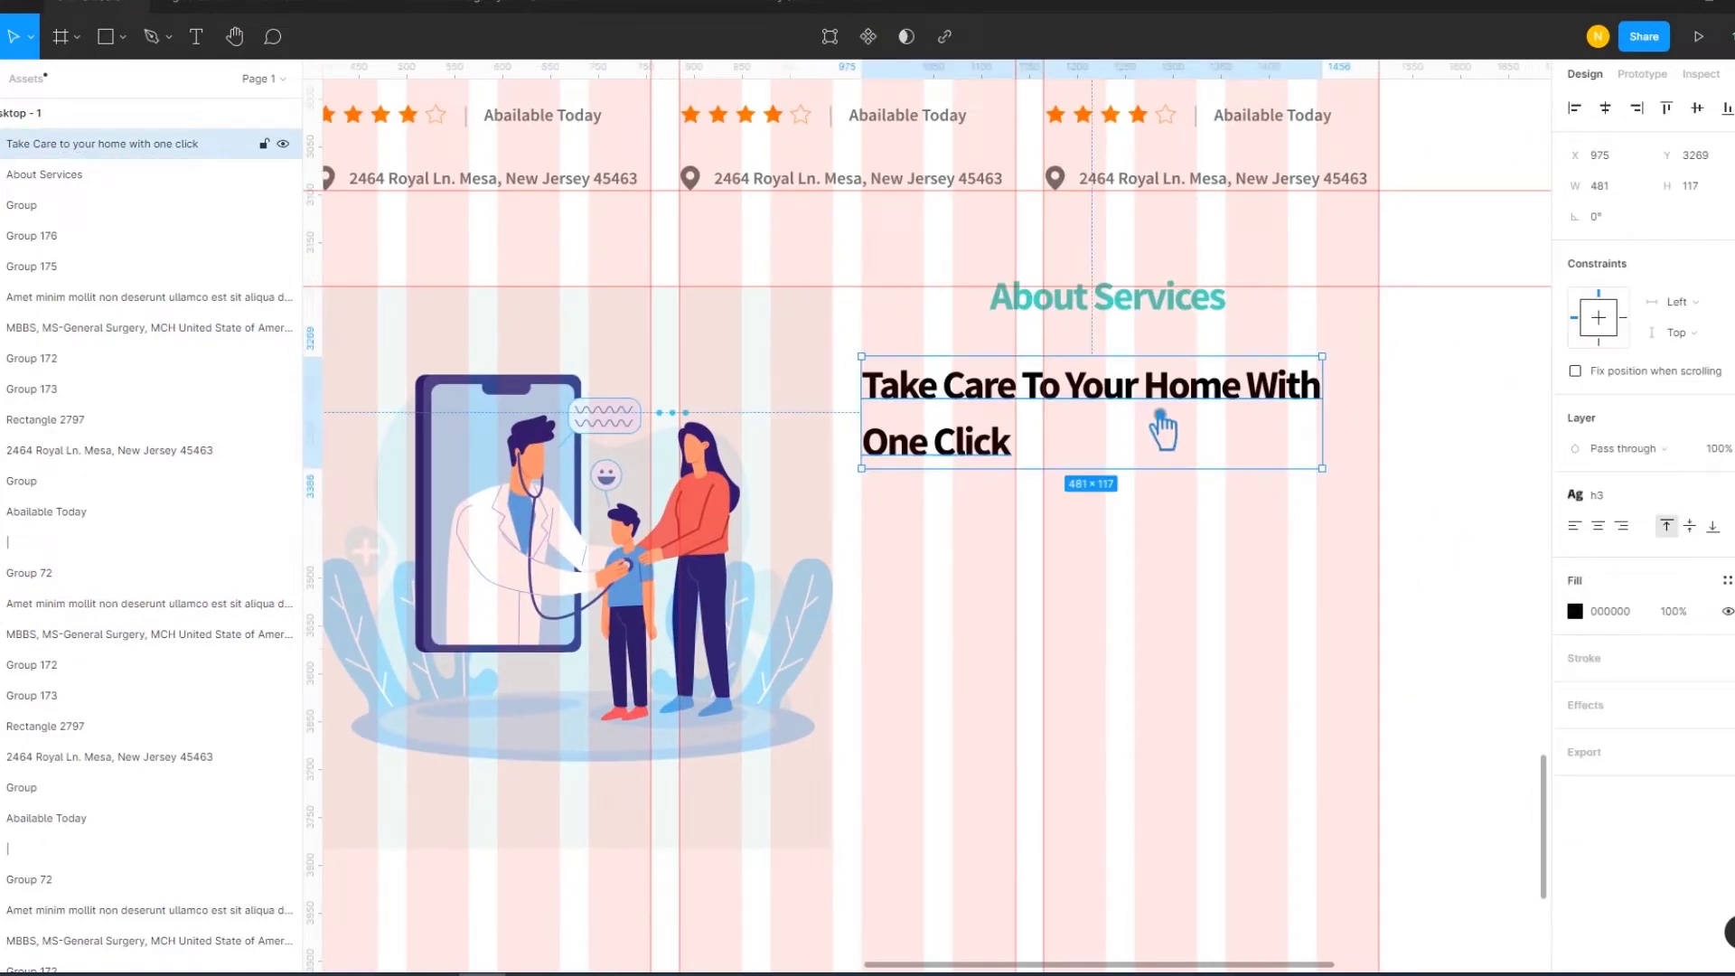
click(1646, 502)
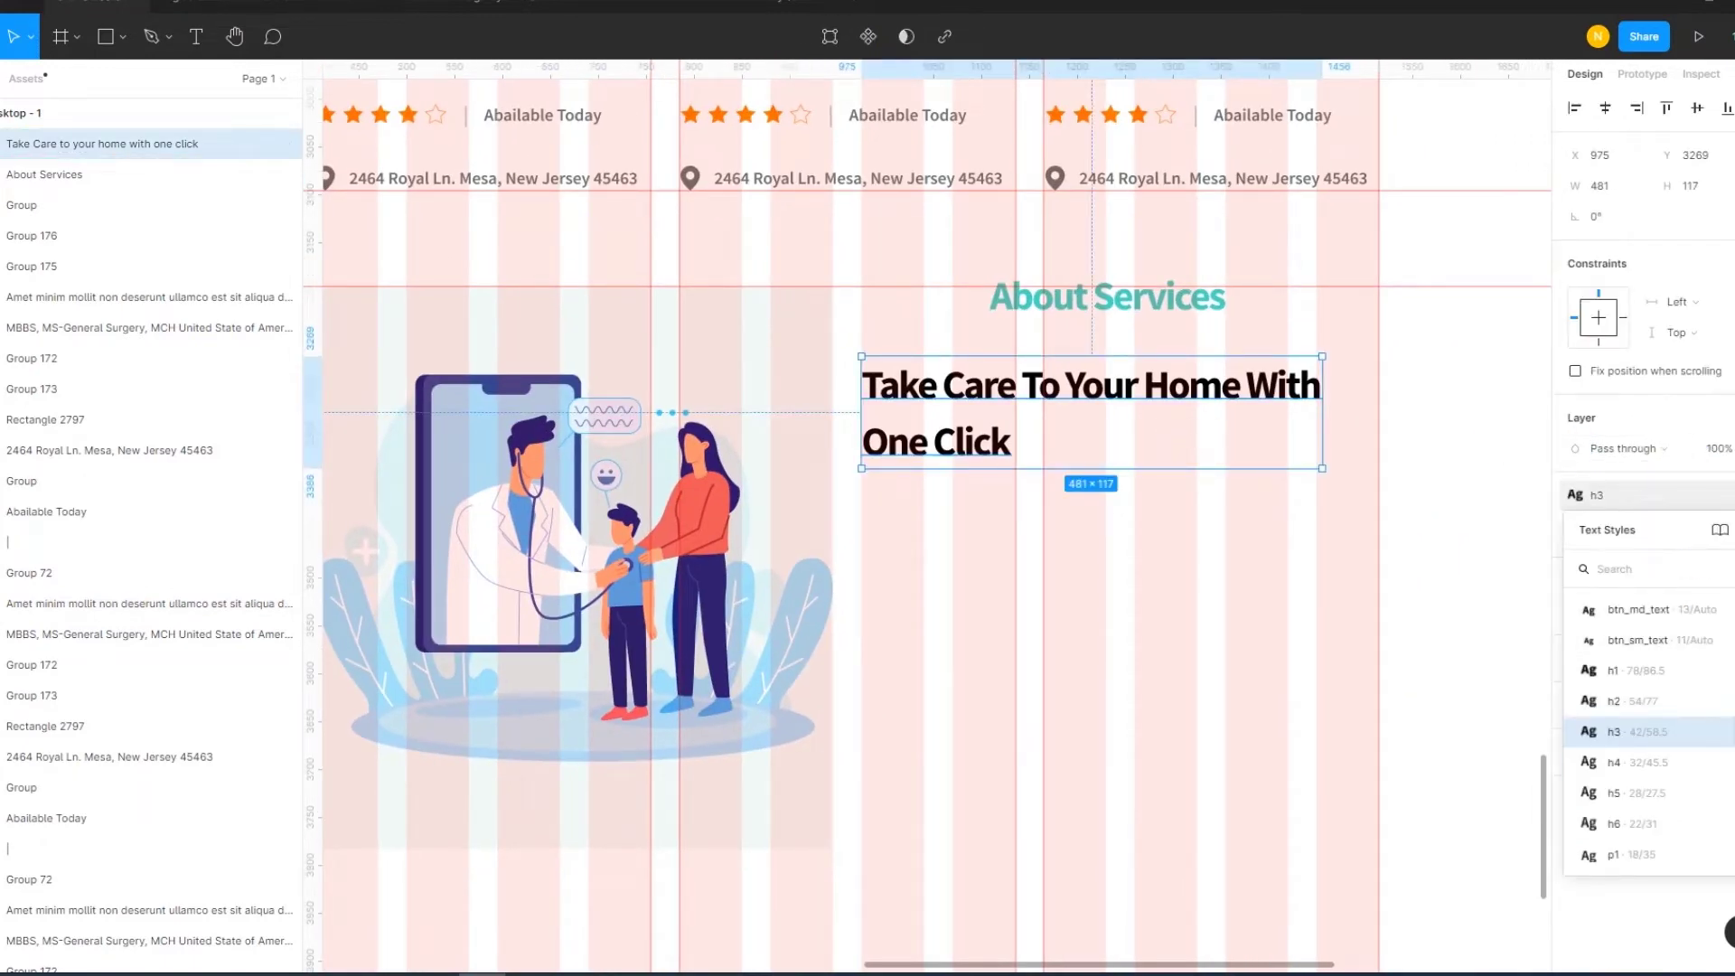
click(1728, 732)
click(1499, 890)
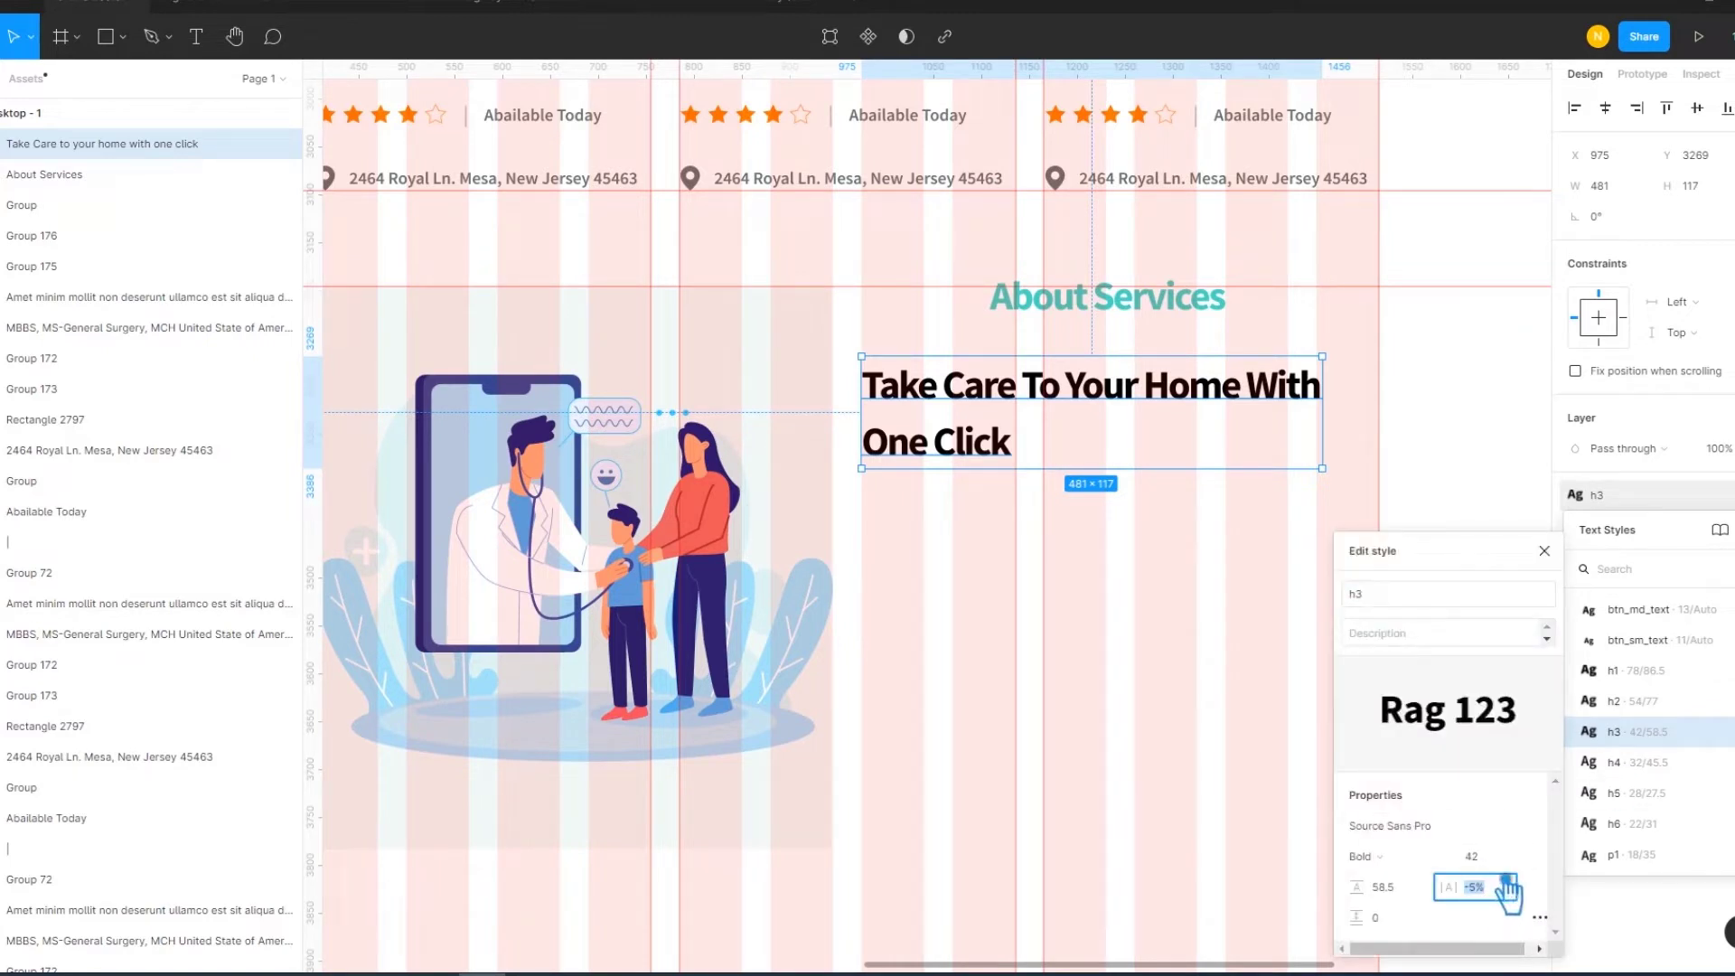
text(0)
key(Return)
click(1030, 827)
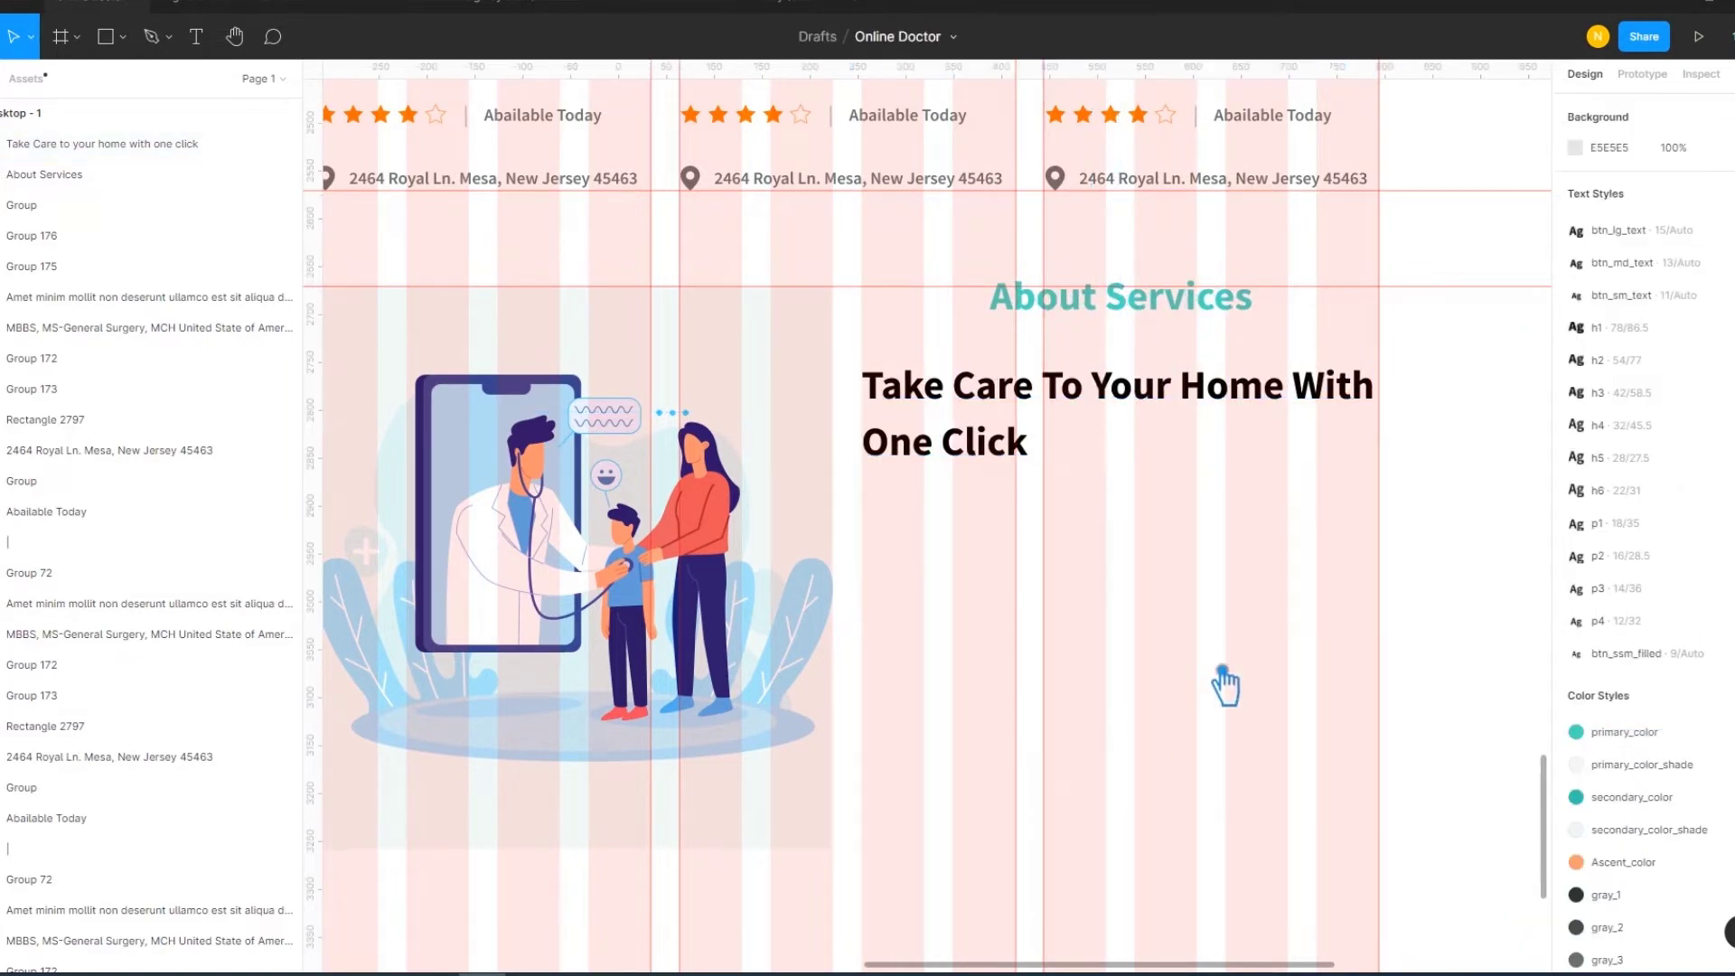
Give the Take Care heading the smaller h4 text style
click(1150, 433)
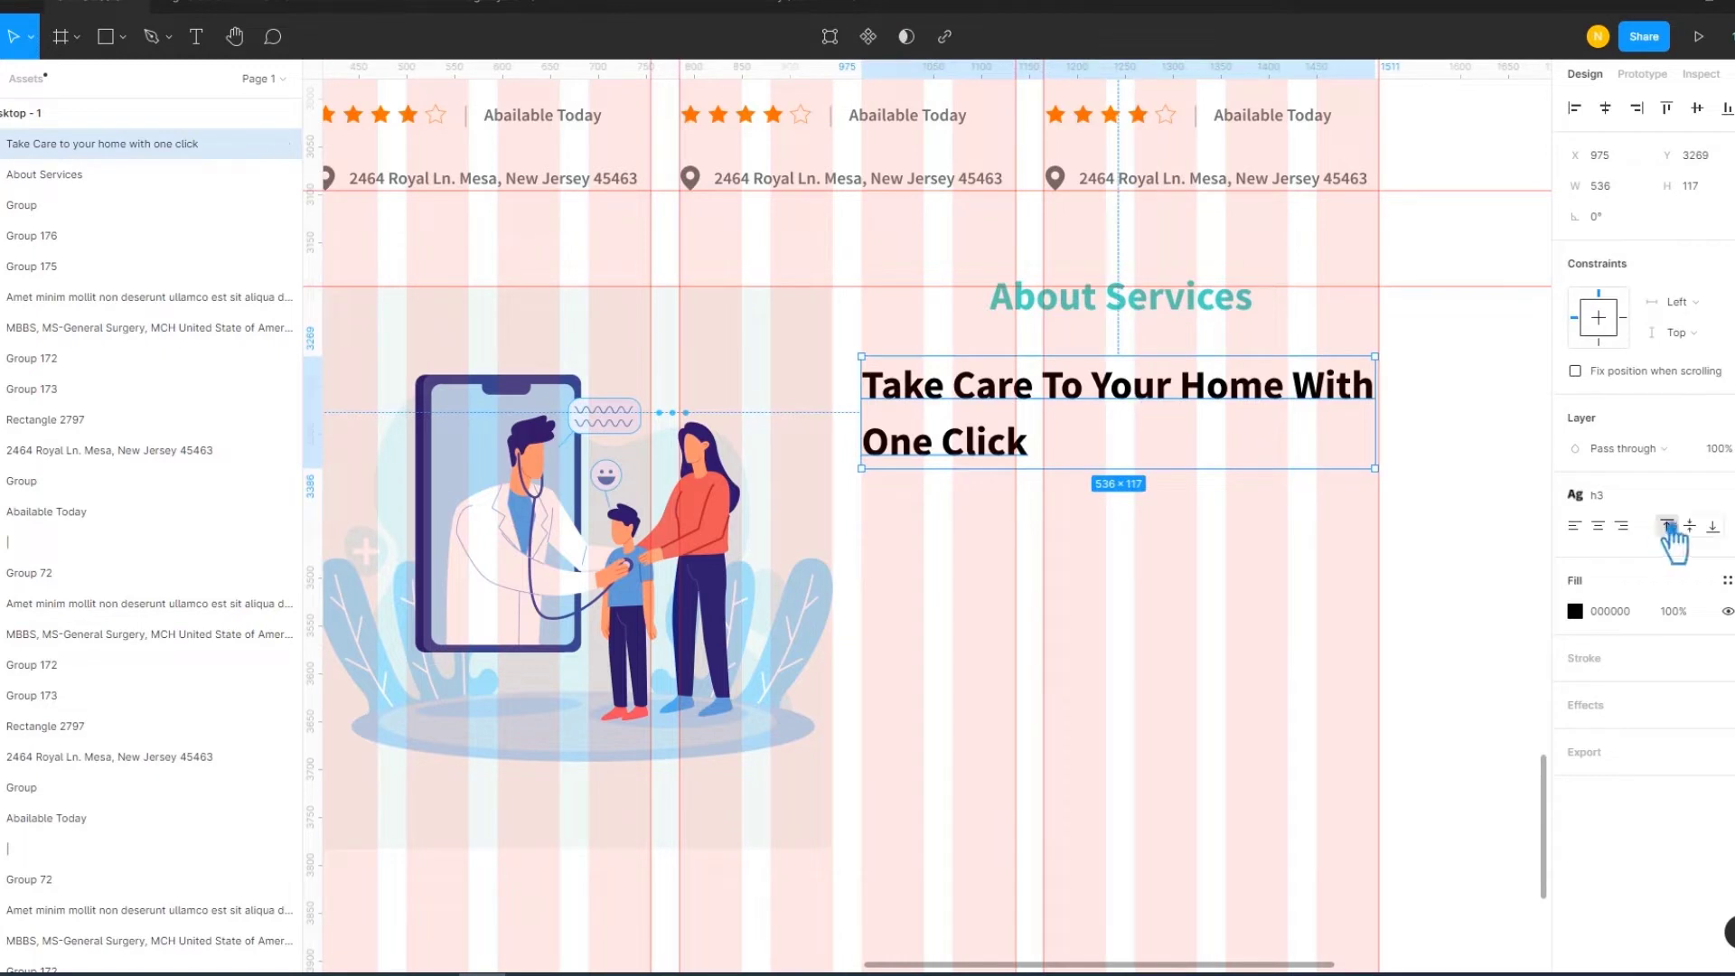
click(1648, 495)
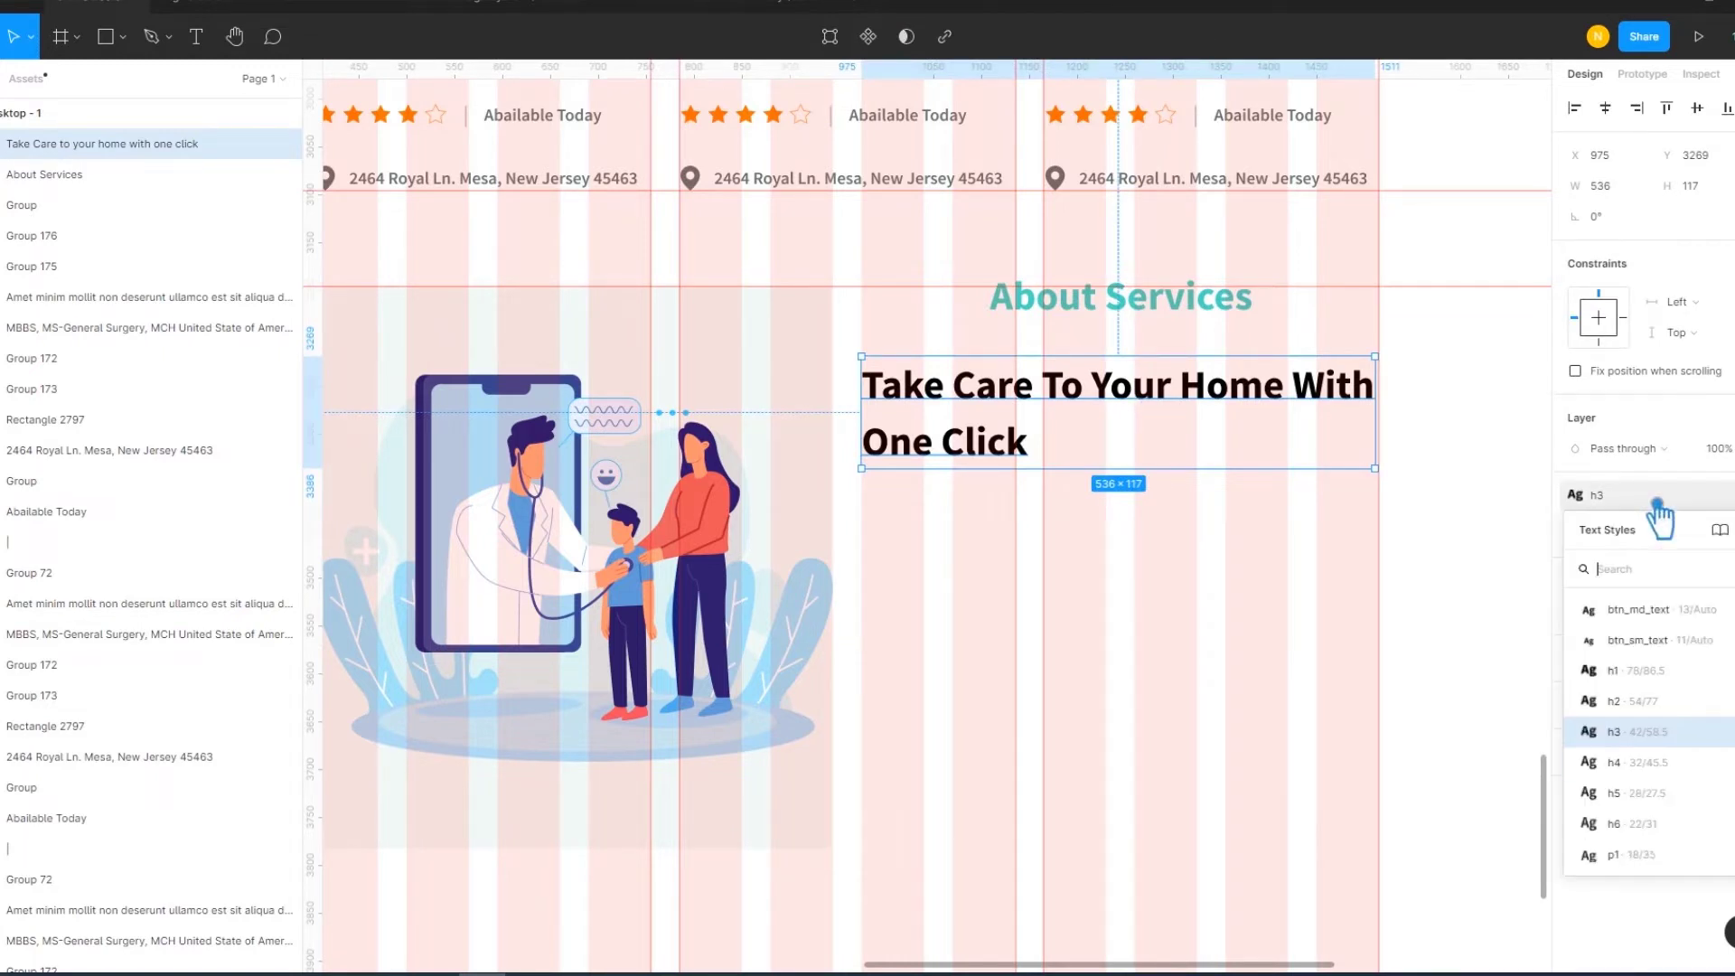
click(1668, 775)
Reflow the heading text so 'Click' sits on its own second line, removing stray dots
double_click(983, 438)
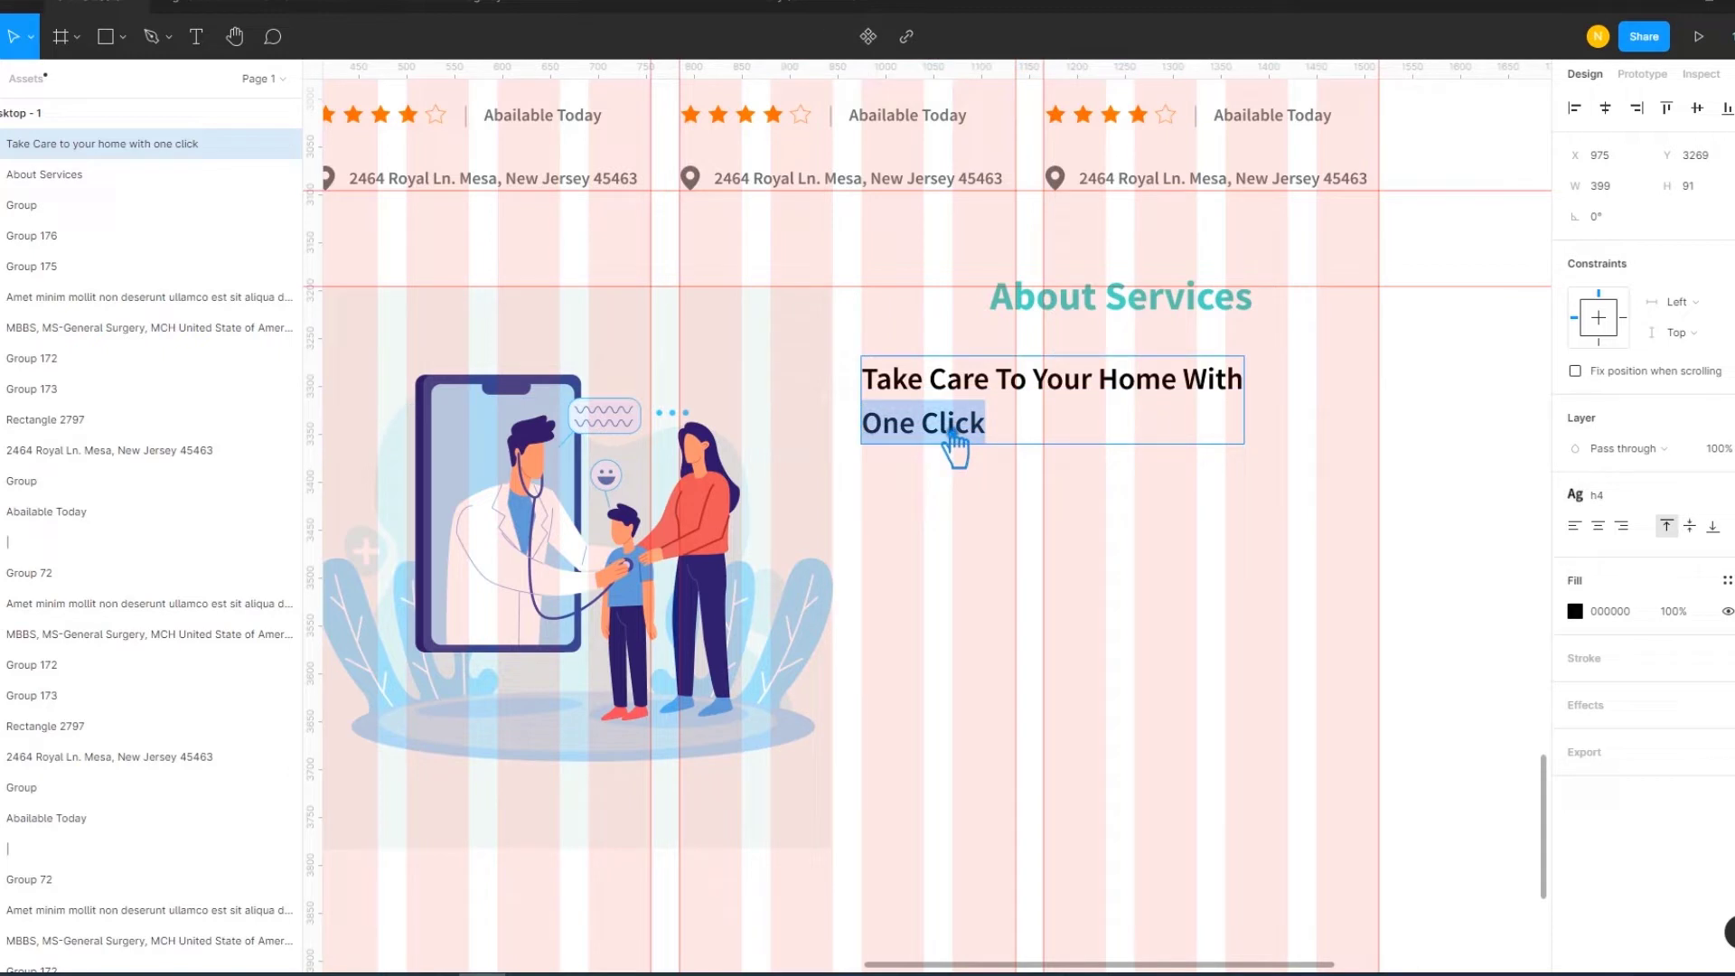
click(875, 432)
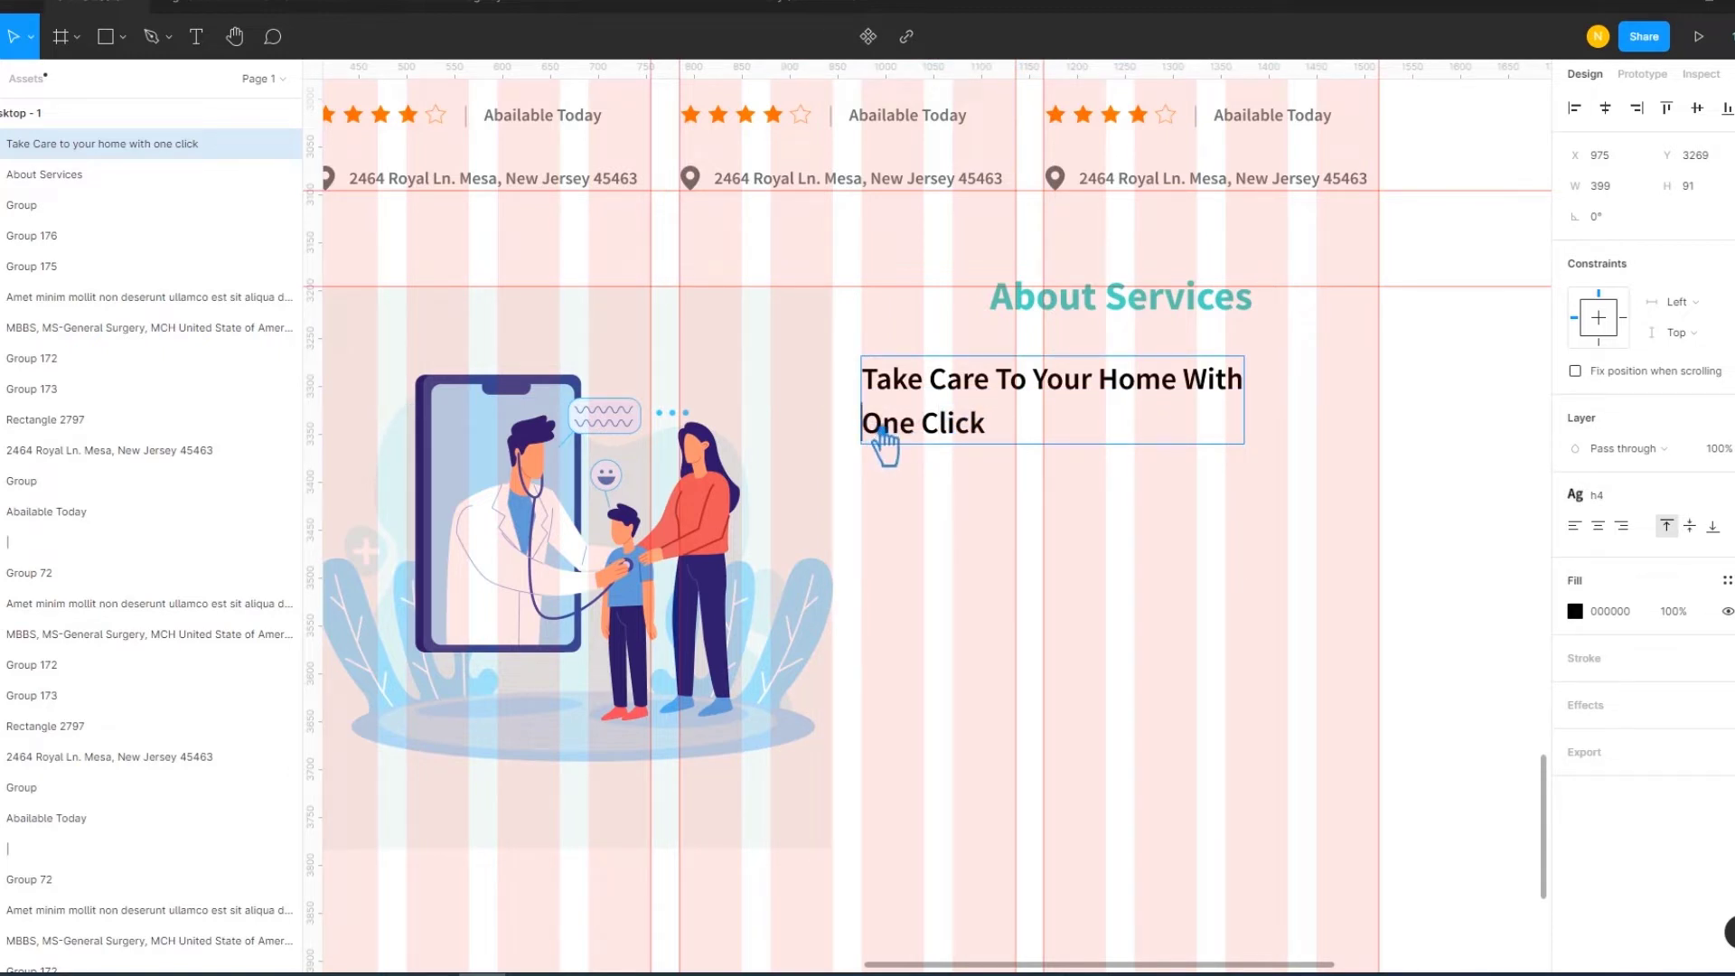
key(BackSpace)
key(BackSpace)
key(Return)
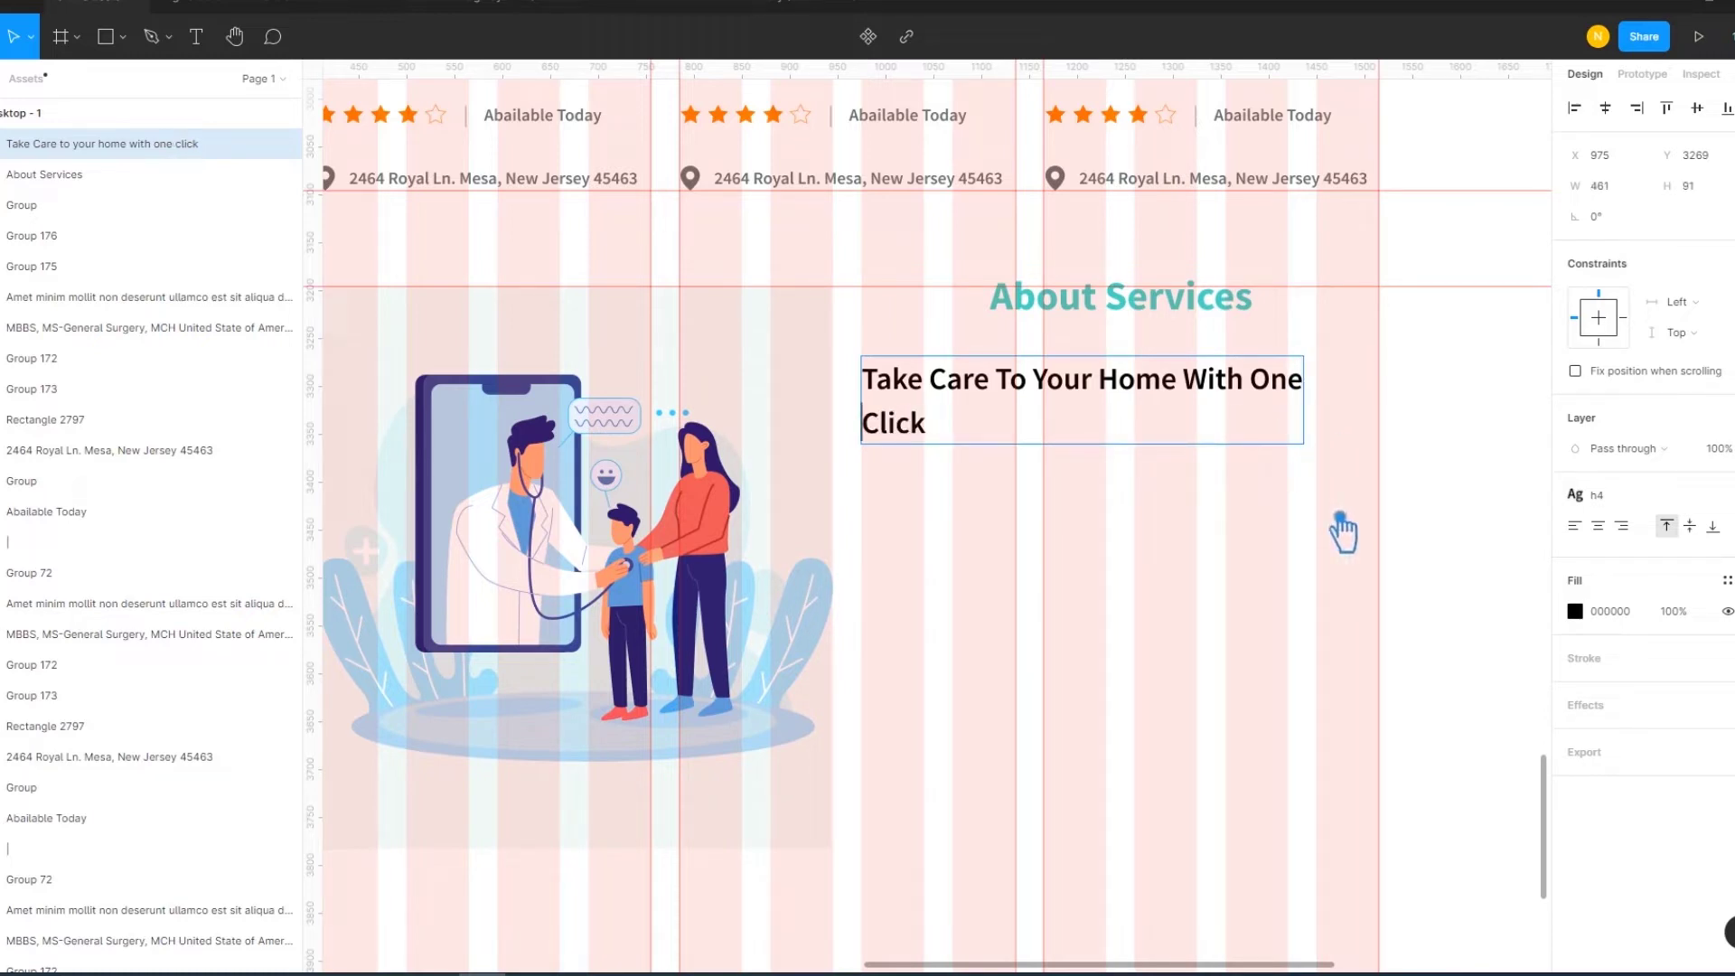
text(...)
key(Escape)
click(1455, 542)
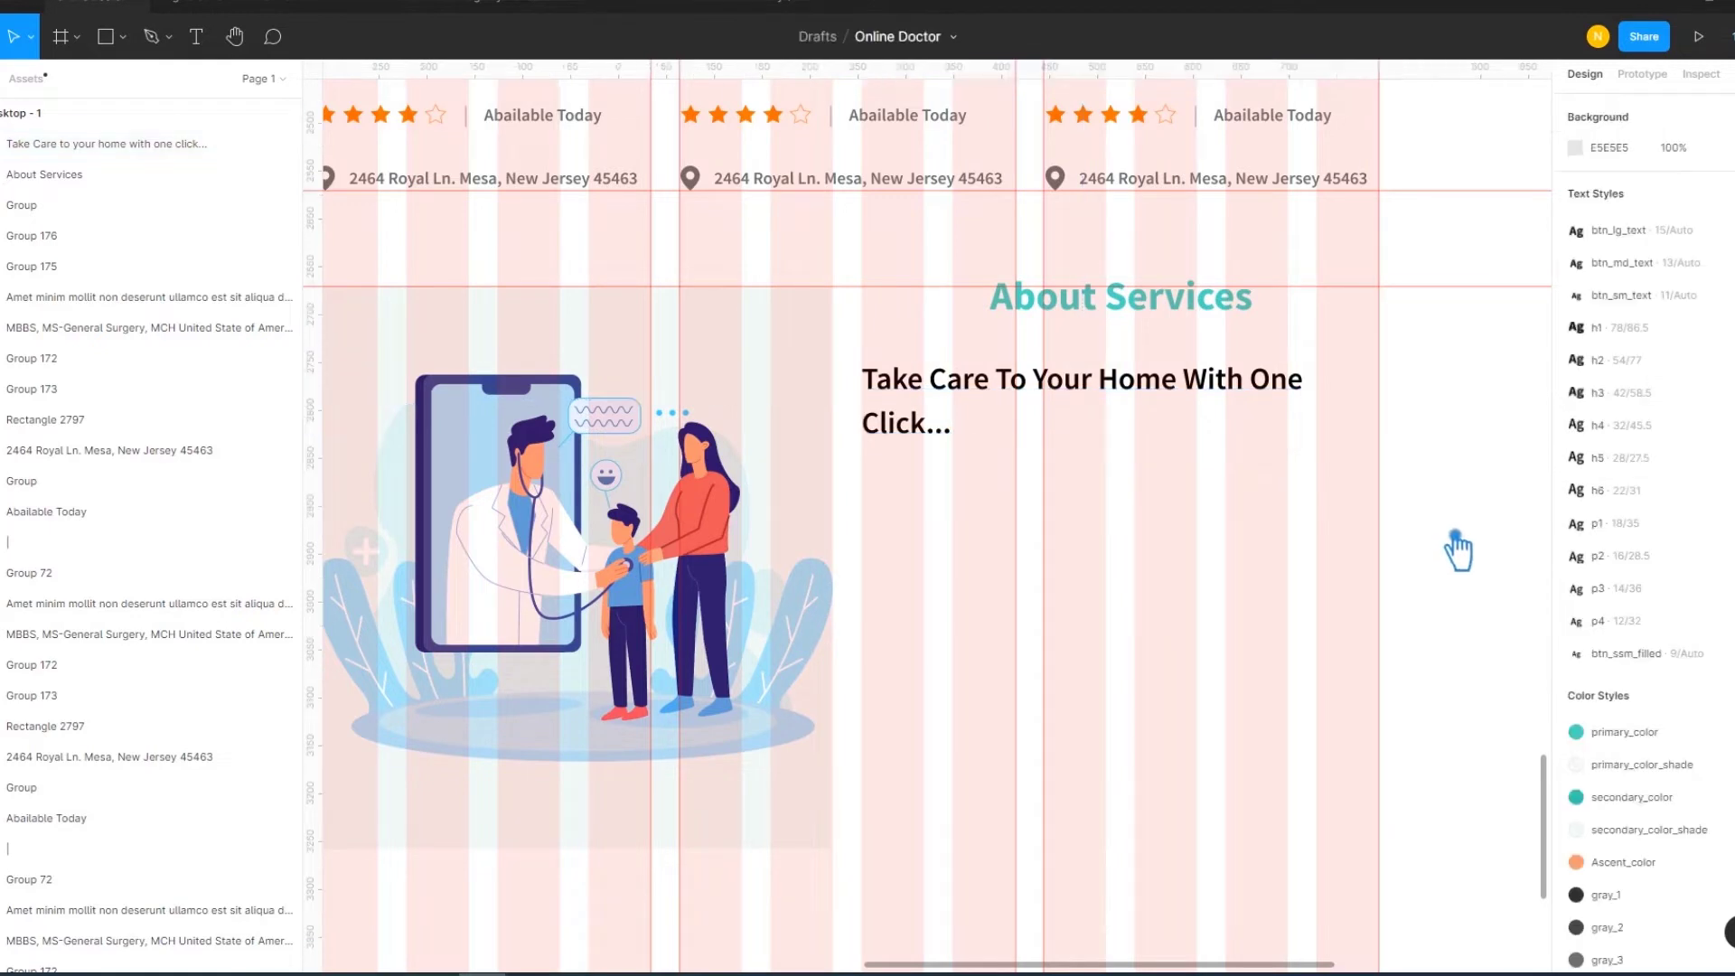
click(965, 443)
double_click(965, 443)
click(966, 440)
drag(965, 441, 936, 437)
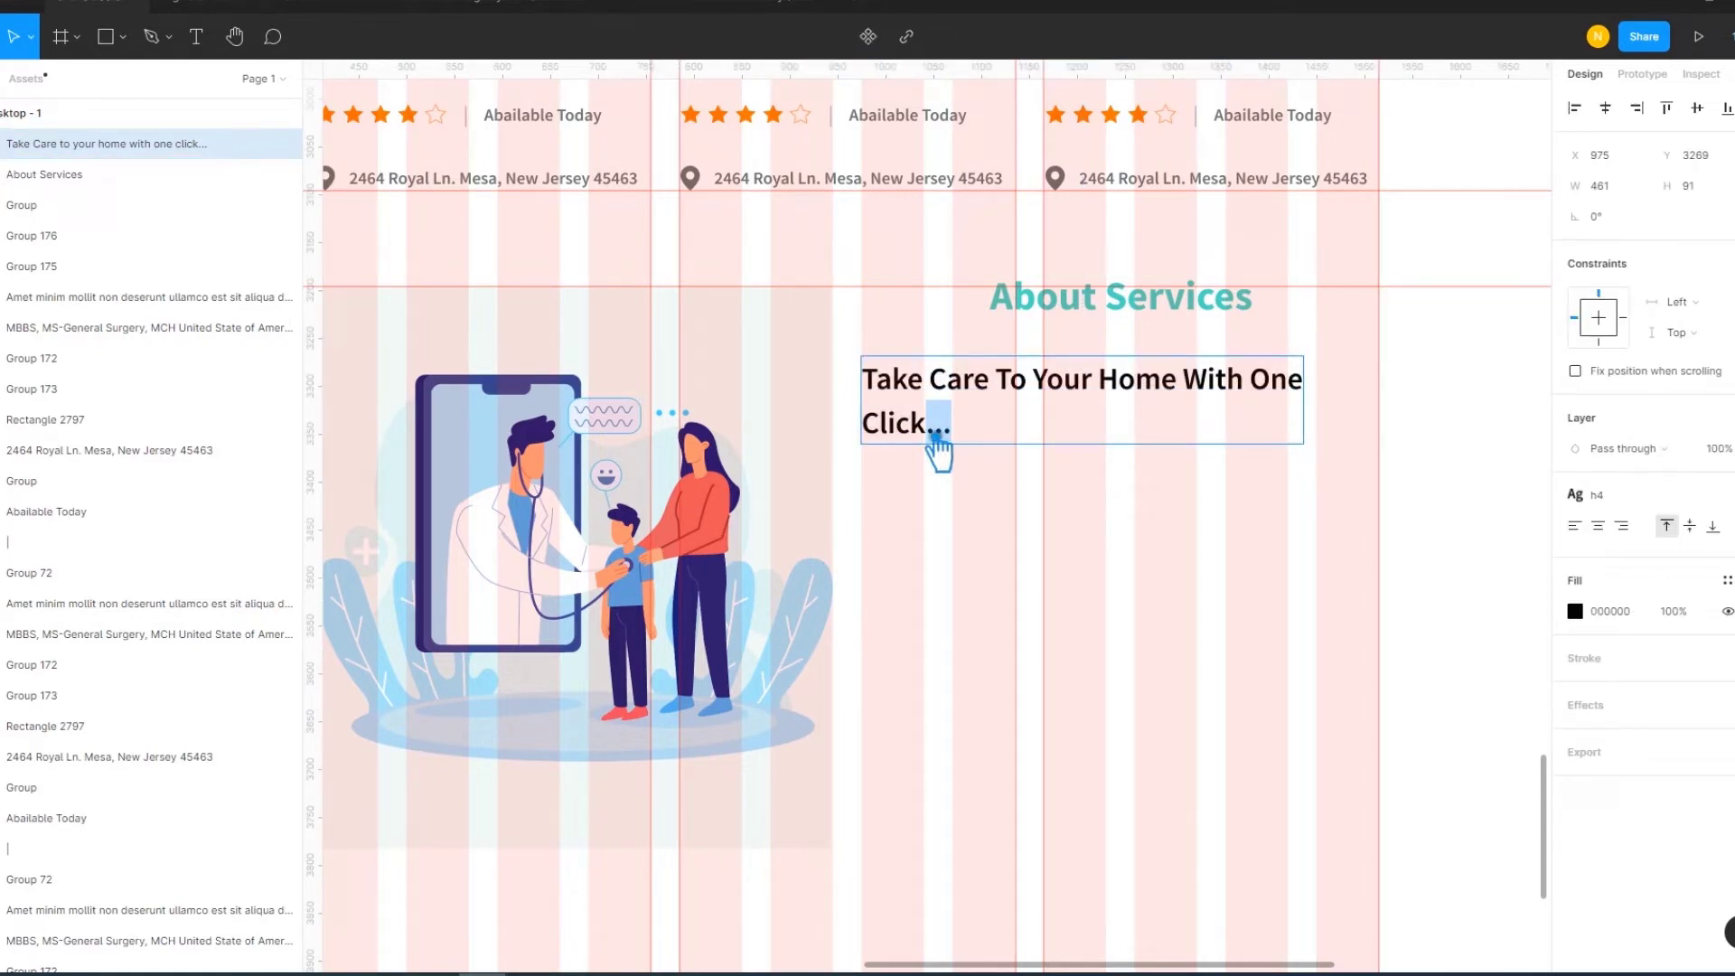
key(Escape)
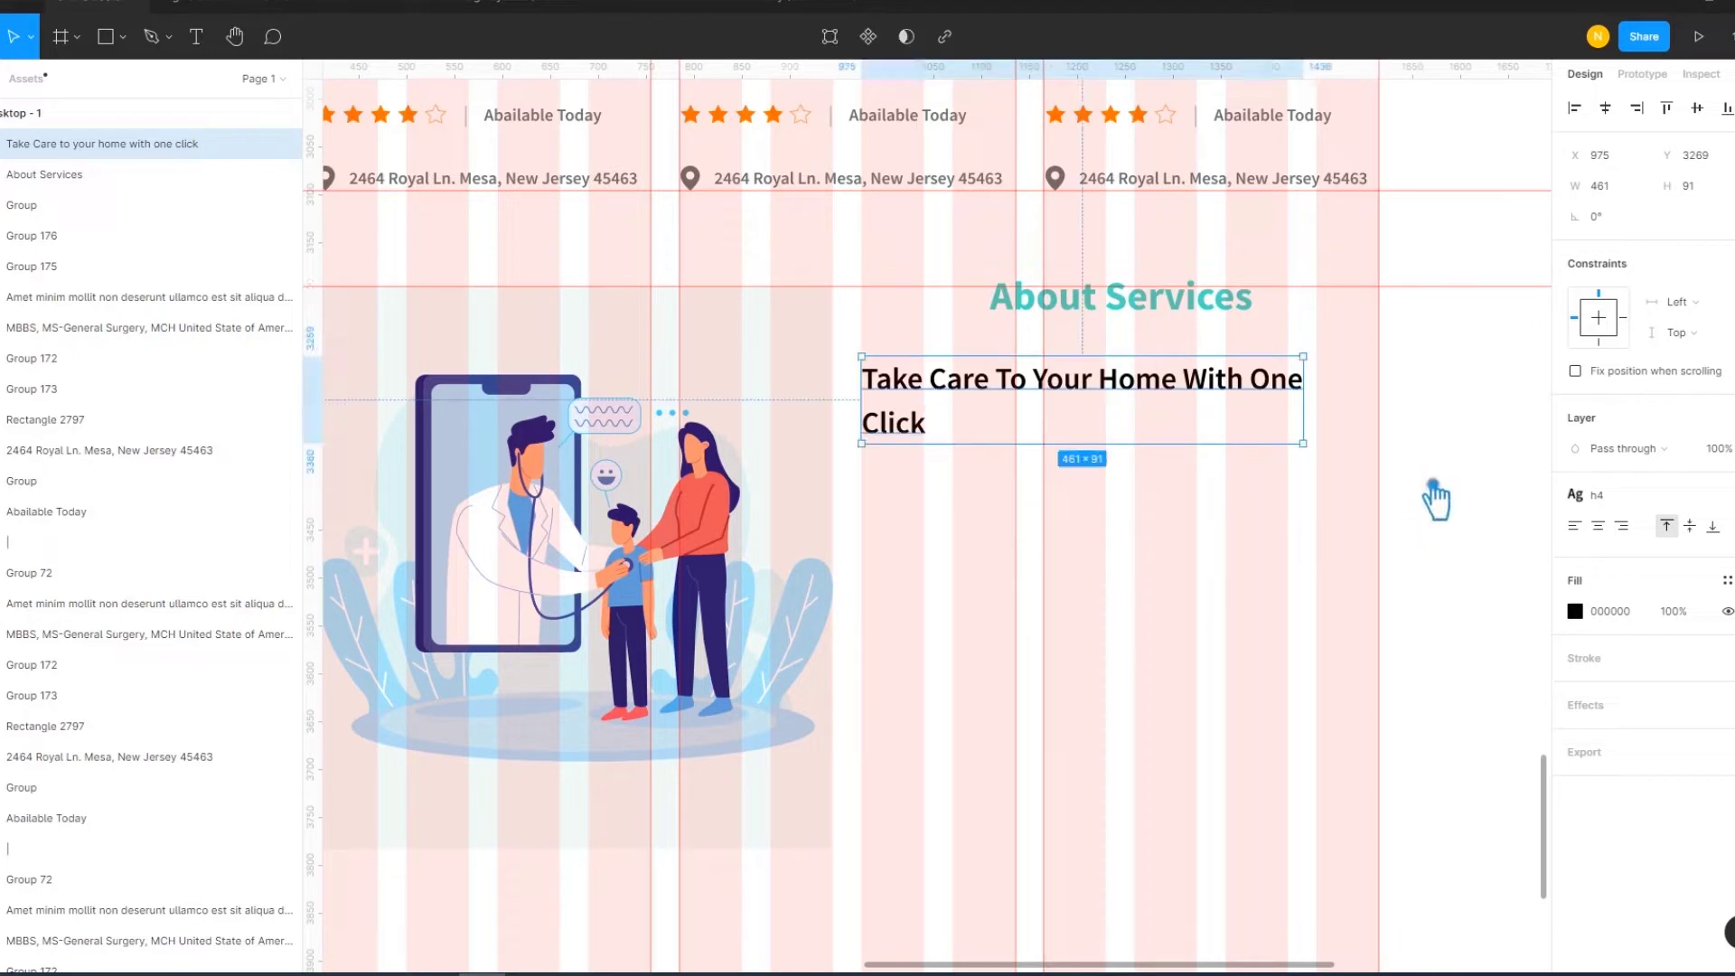
Shift the heading right and set 15 px spacing below About Services, nudging both down
click(1435, 500)
drag(1123, 406, 1156, 419)
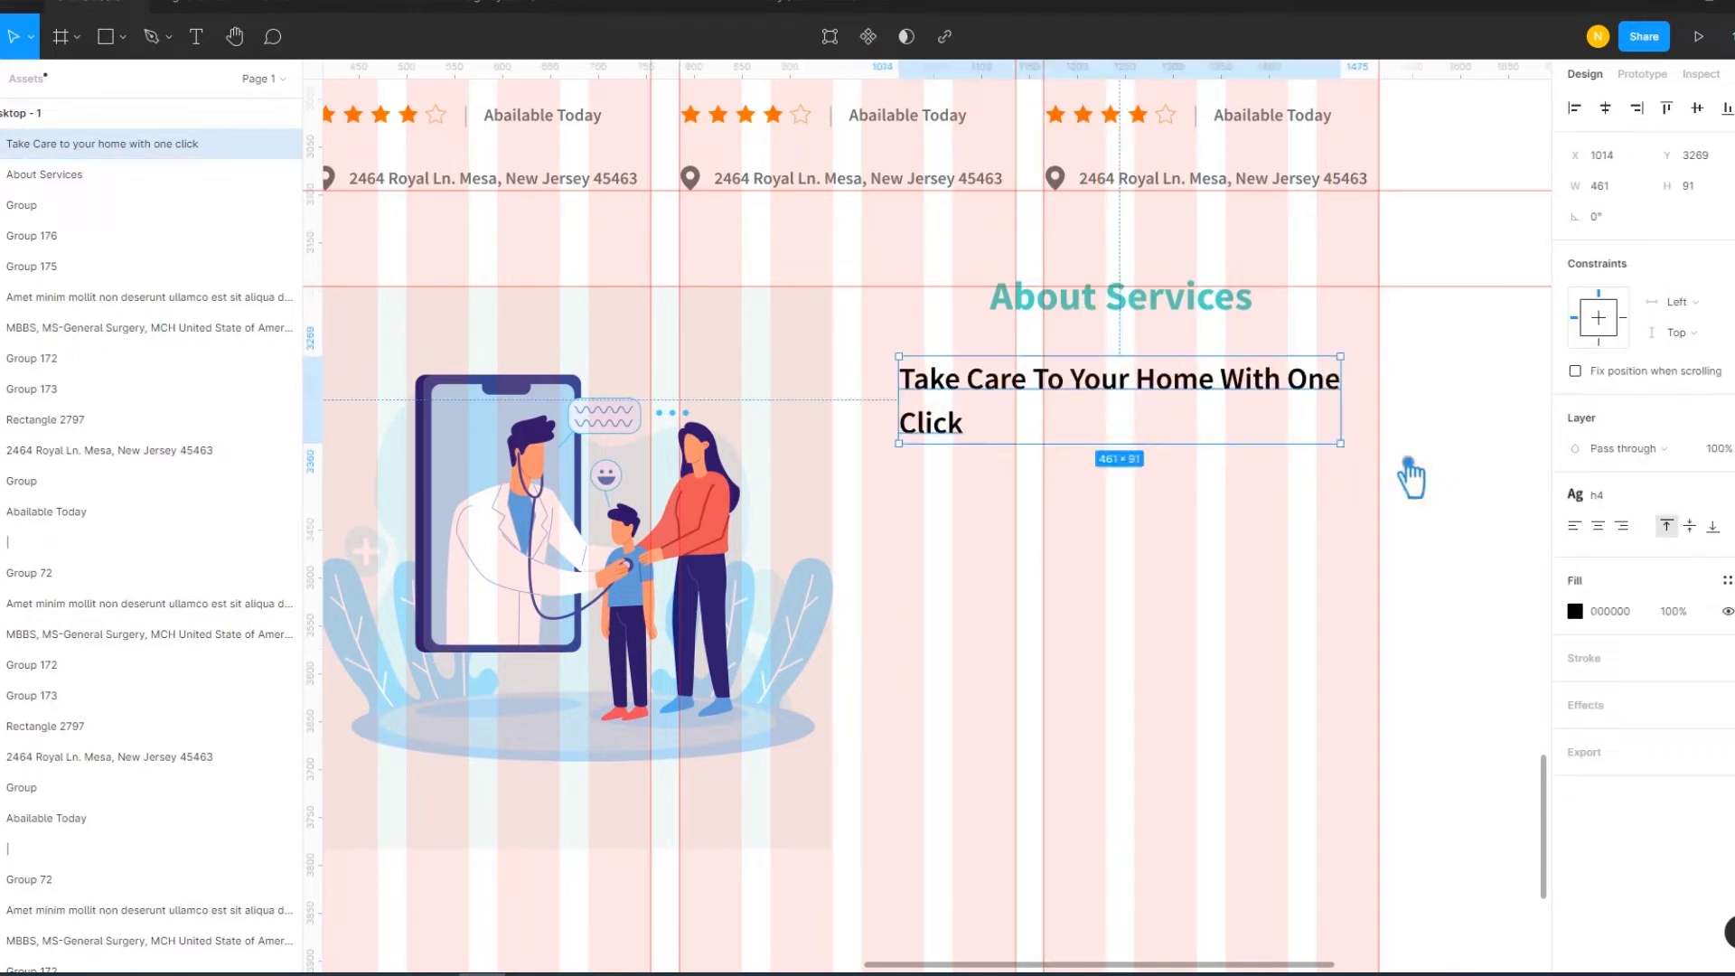
click(1482, 438)
click(1152, 423)
shift+click(1156, 330)
click(1626, 254)
text(15)
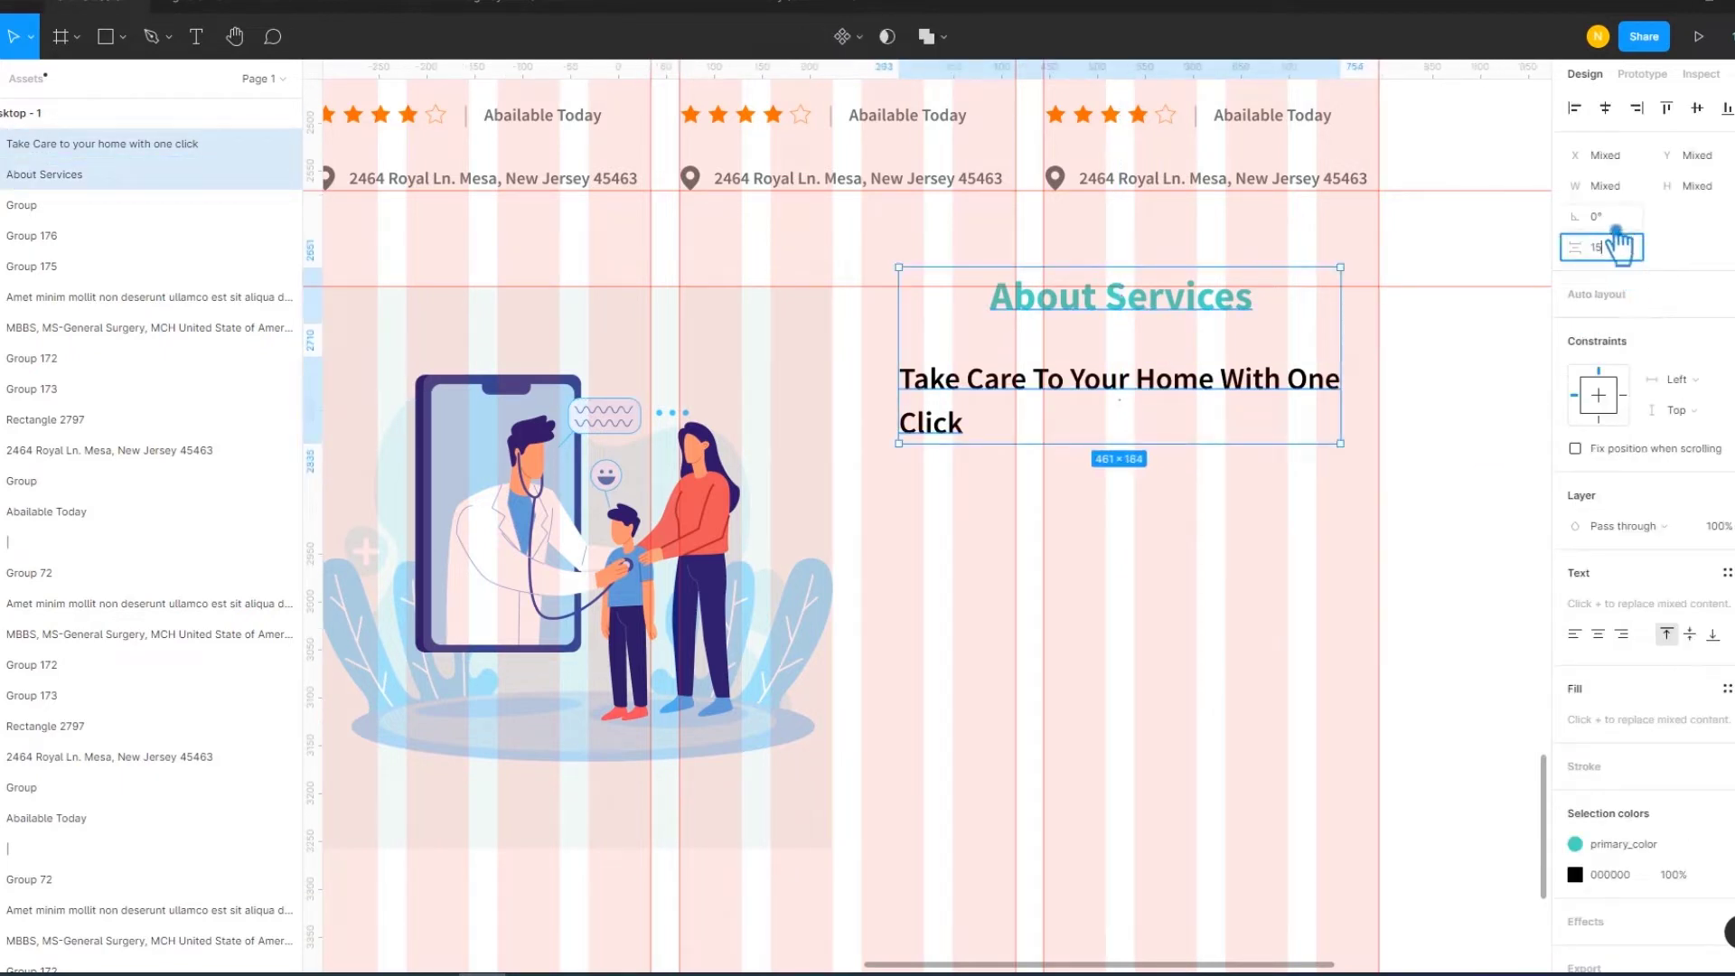
key(Return)
click(1403, 484)
key(Down)
key(Down)
key(Down)
key(Down)
key(Down)
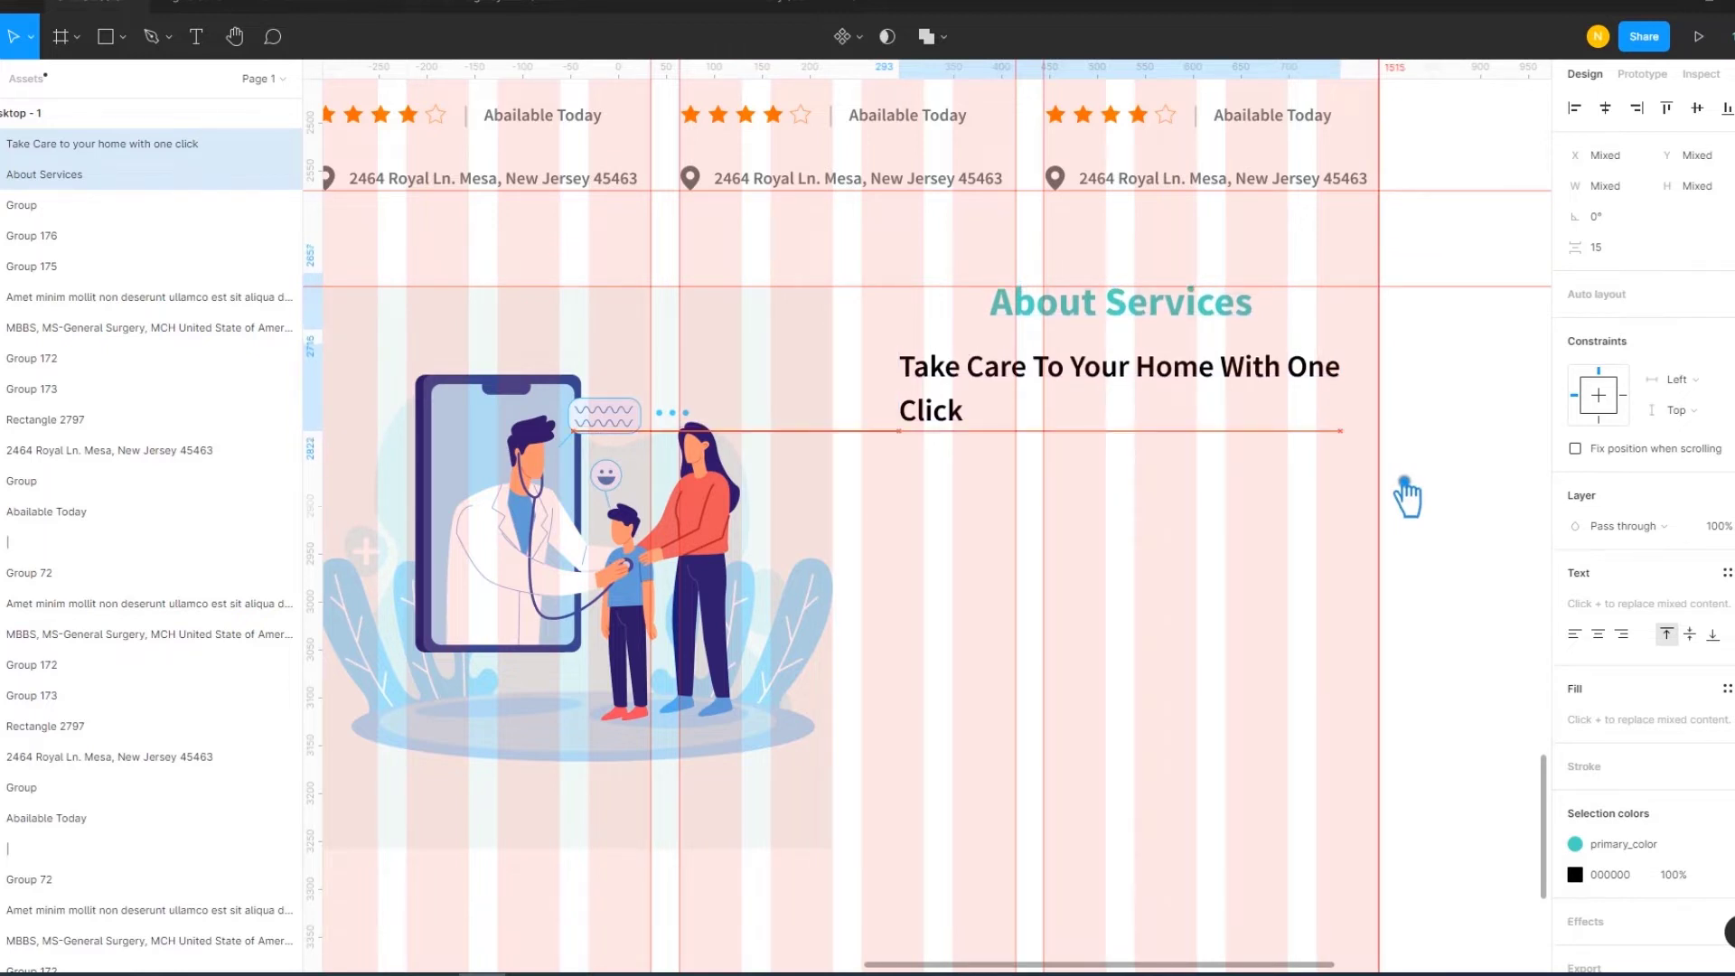
click(1468, 451)
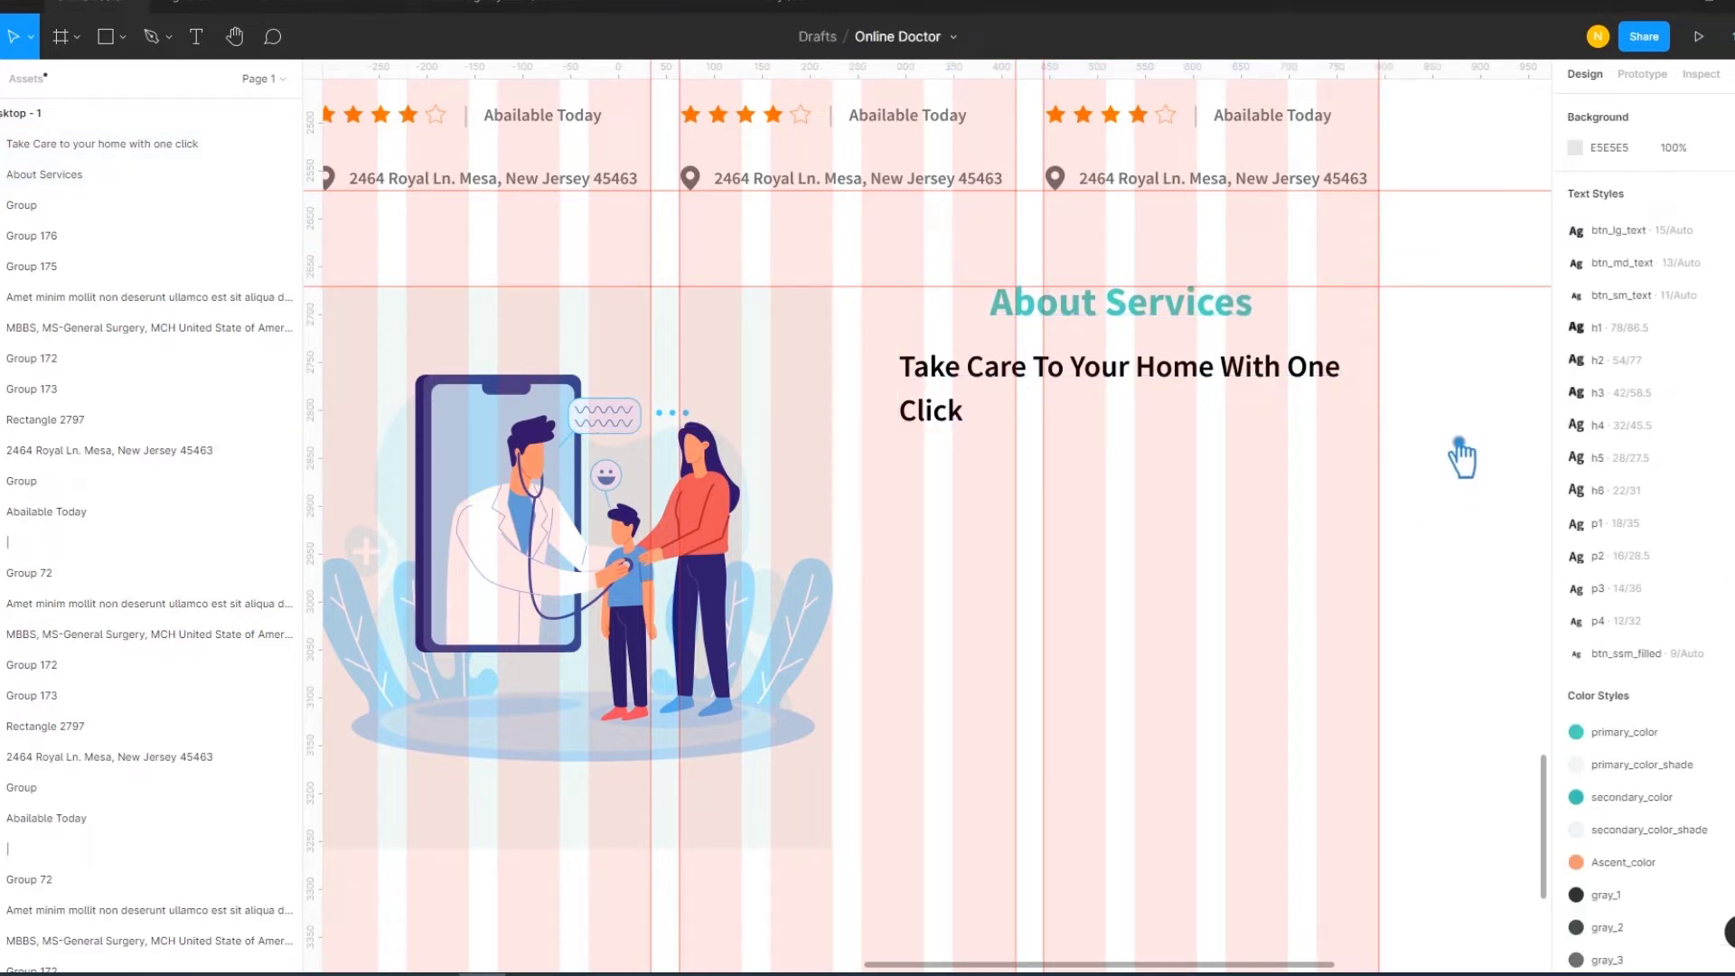
Fill the Take Care To Your Home heading with the gray_3 colour style
click(1231, 401)
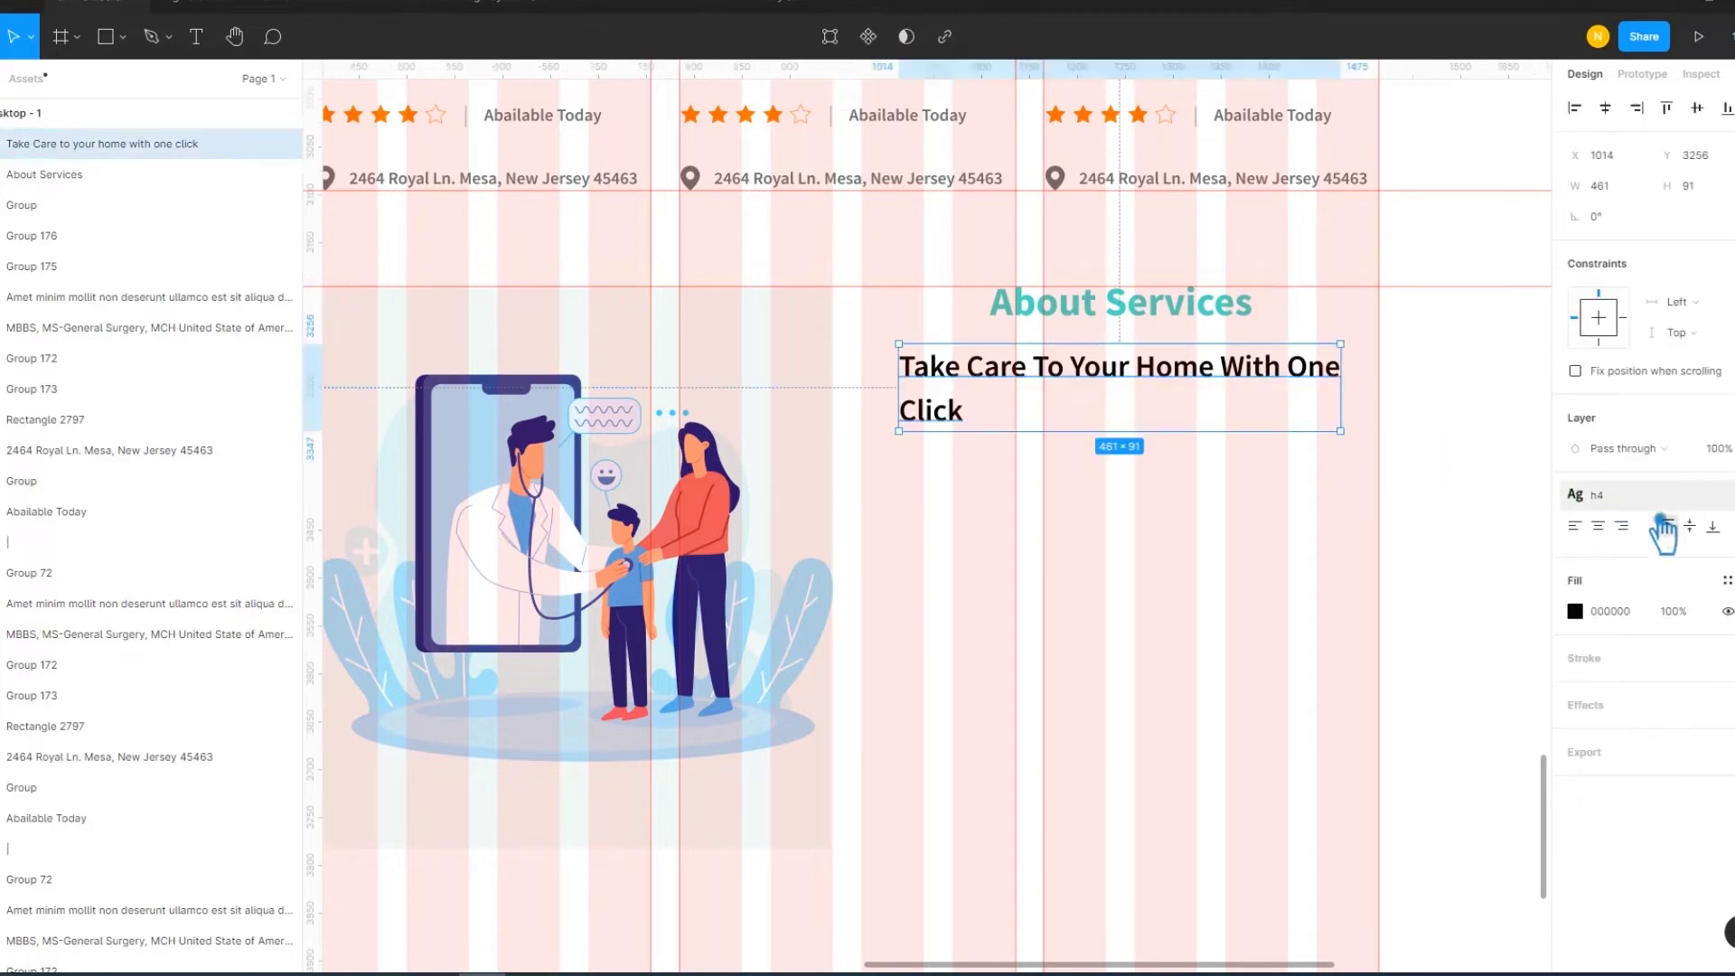
click(1726, 580)
click(1590, 914)
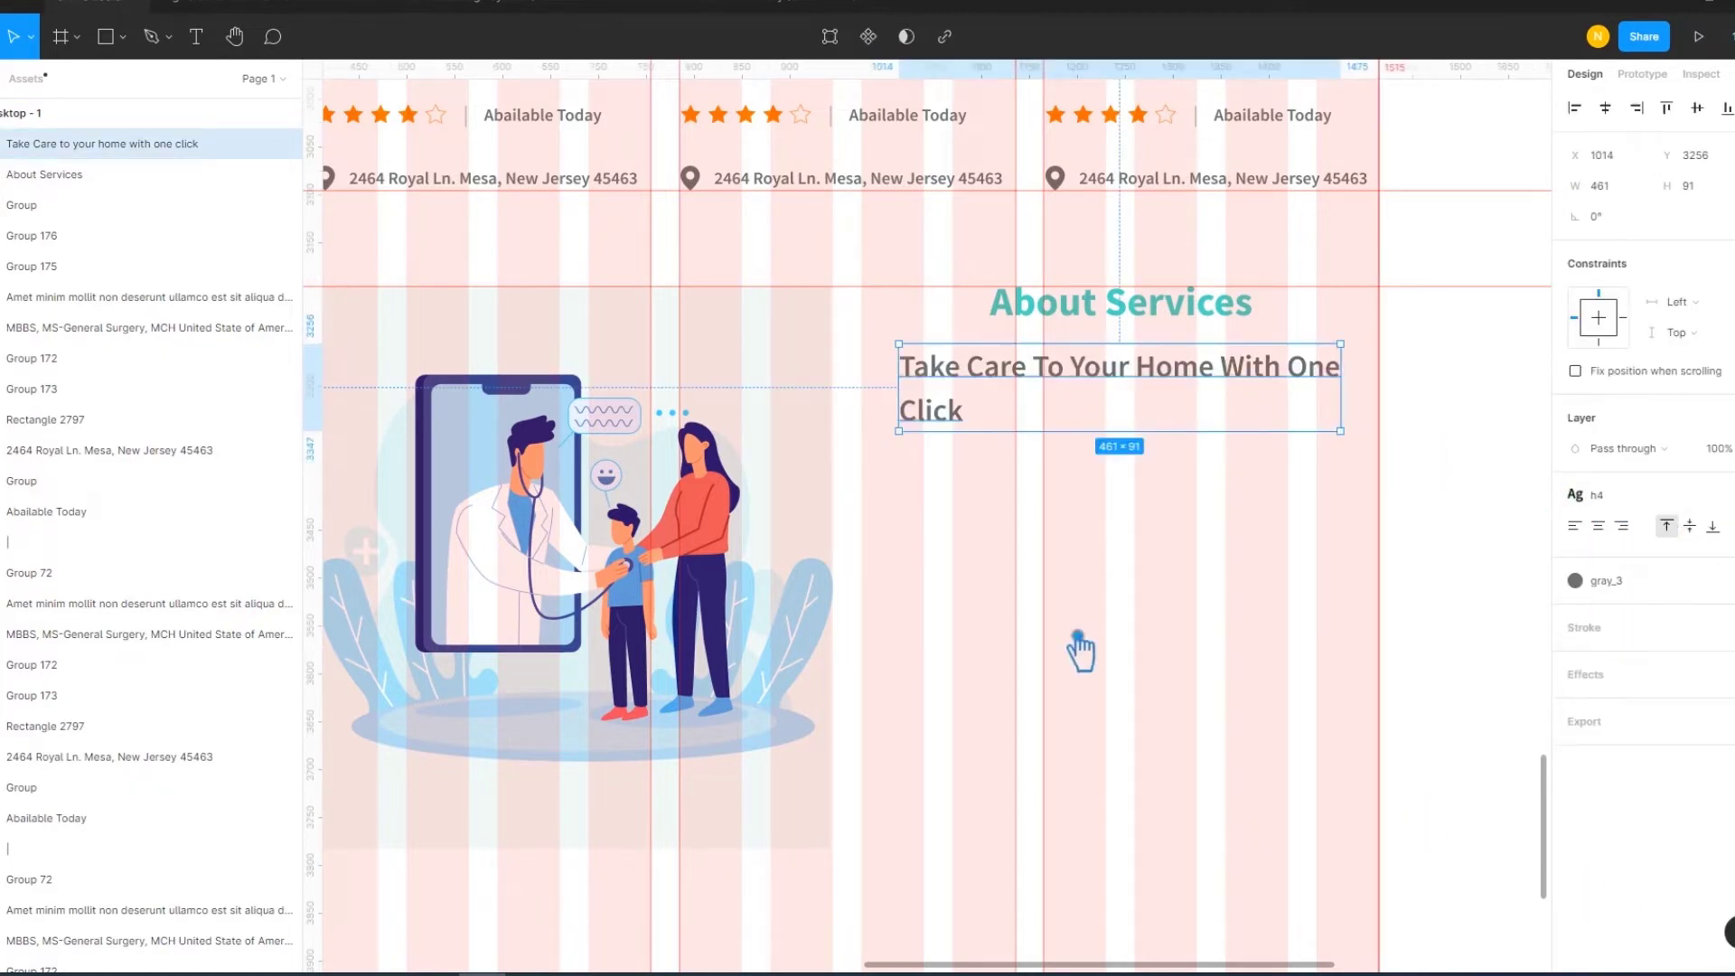
click(1081, 649)
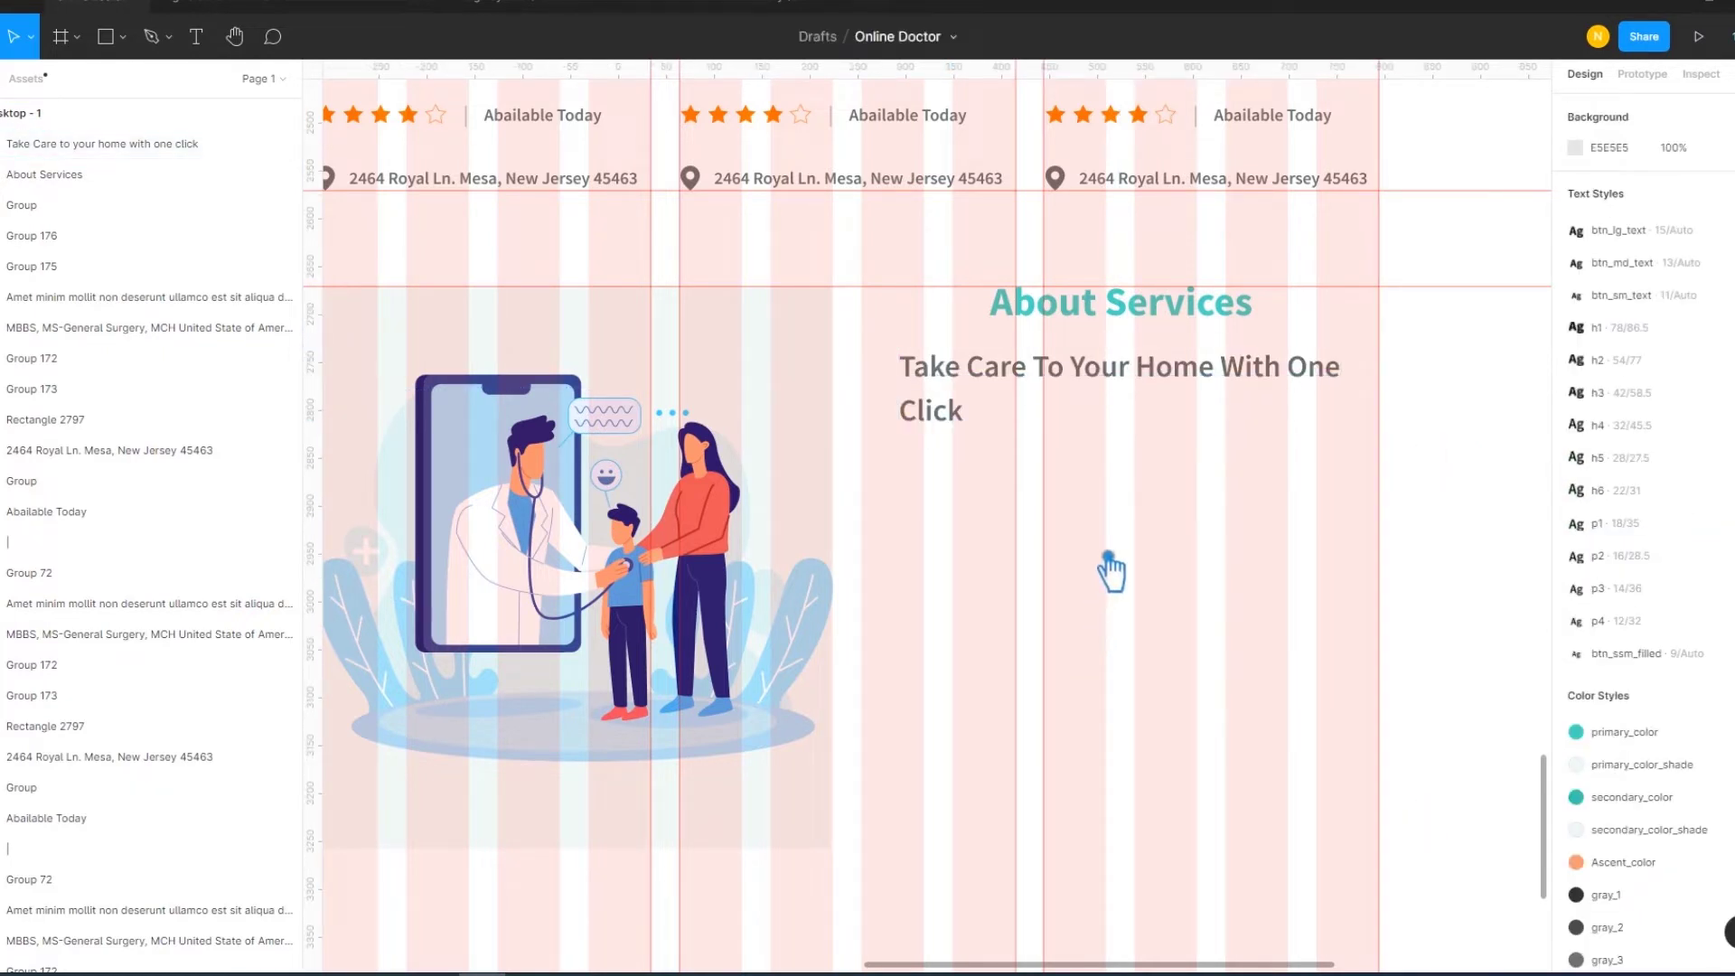
Draw a 540 × 211 p1-styled text box under the heading and launch Content Reel on it
click(196, 36)
mouse_move(861, 465)
mouse_down()
mouse_move(1134, 620)
mouse_move(1394, 681)
mouse_up()
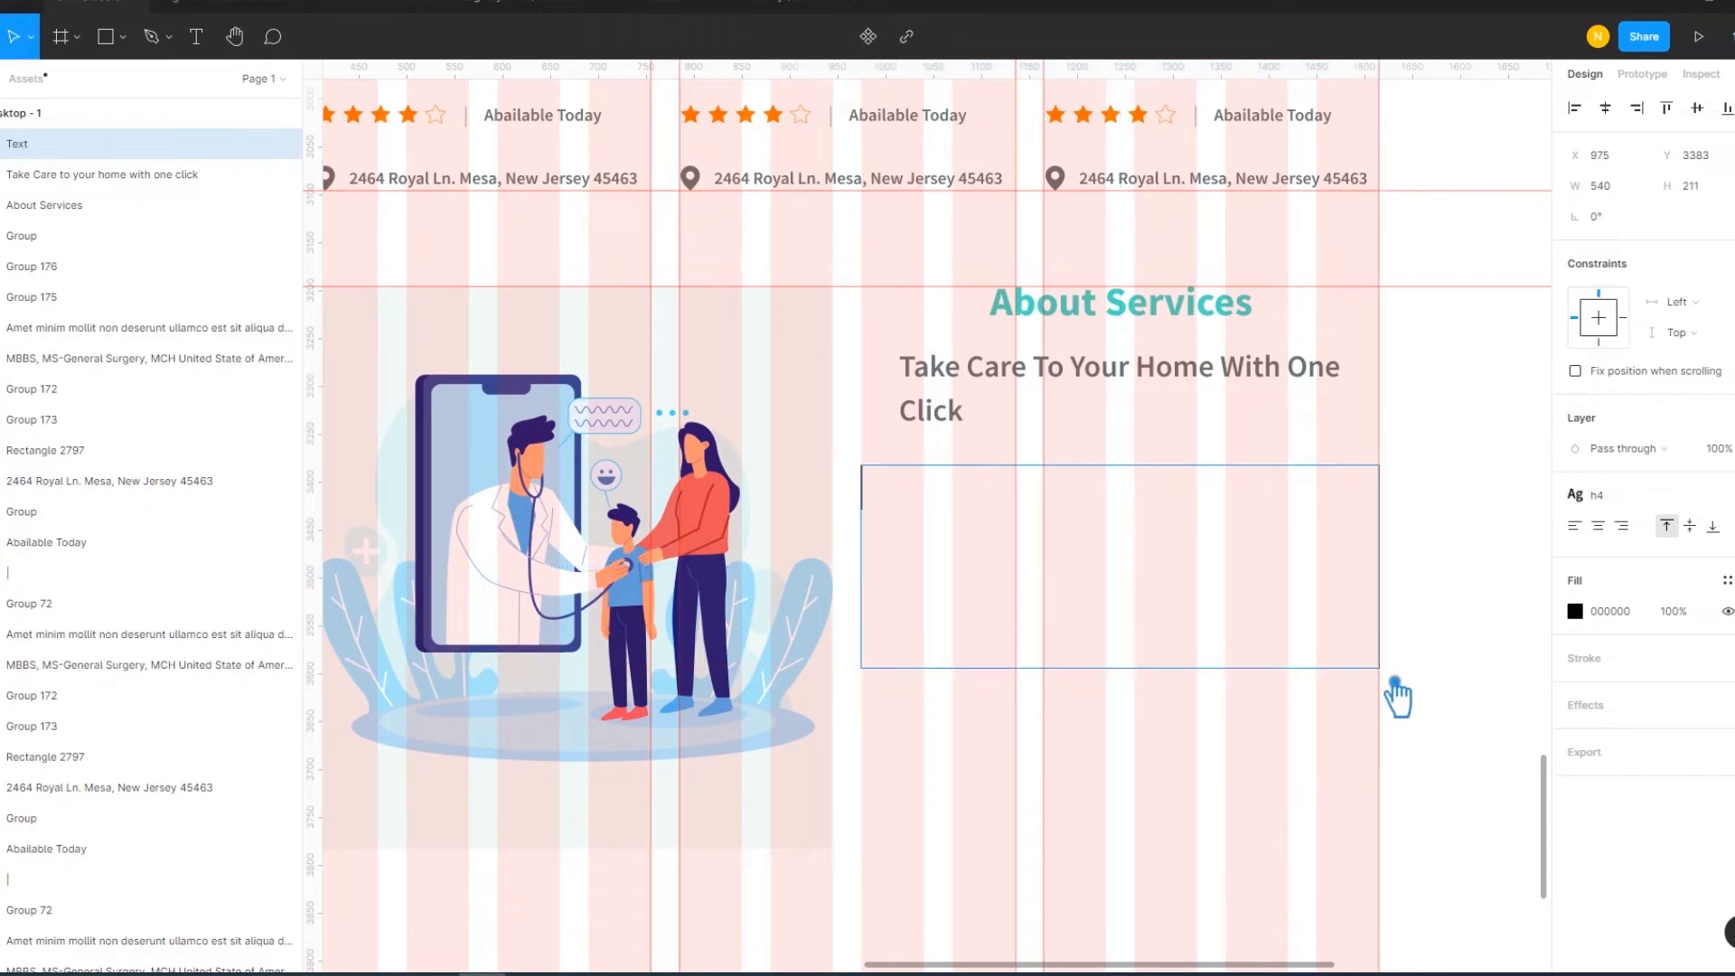
click(1653, 496)
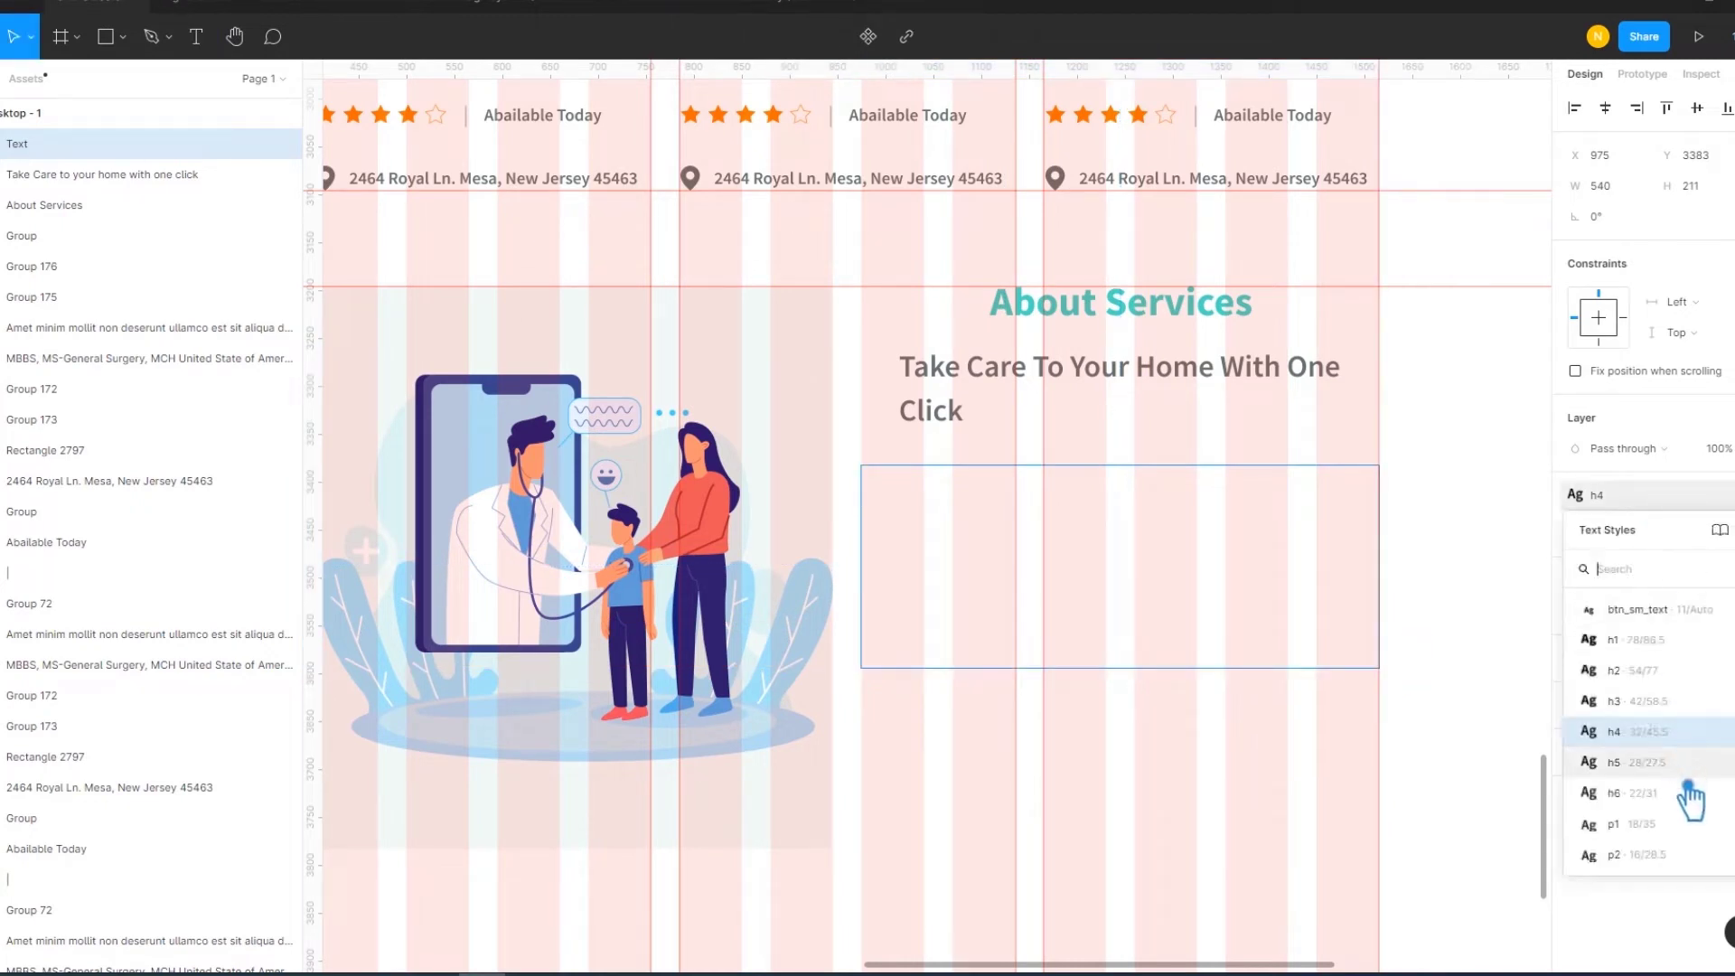
click(1671, 829)
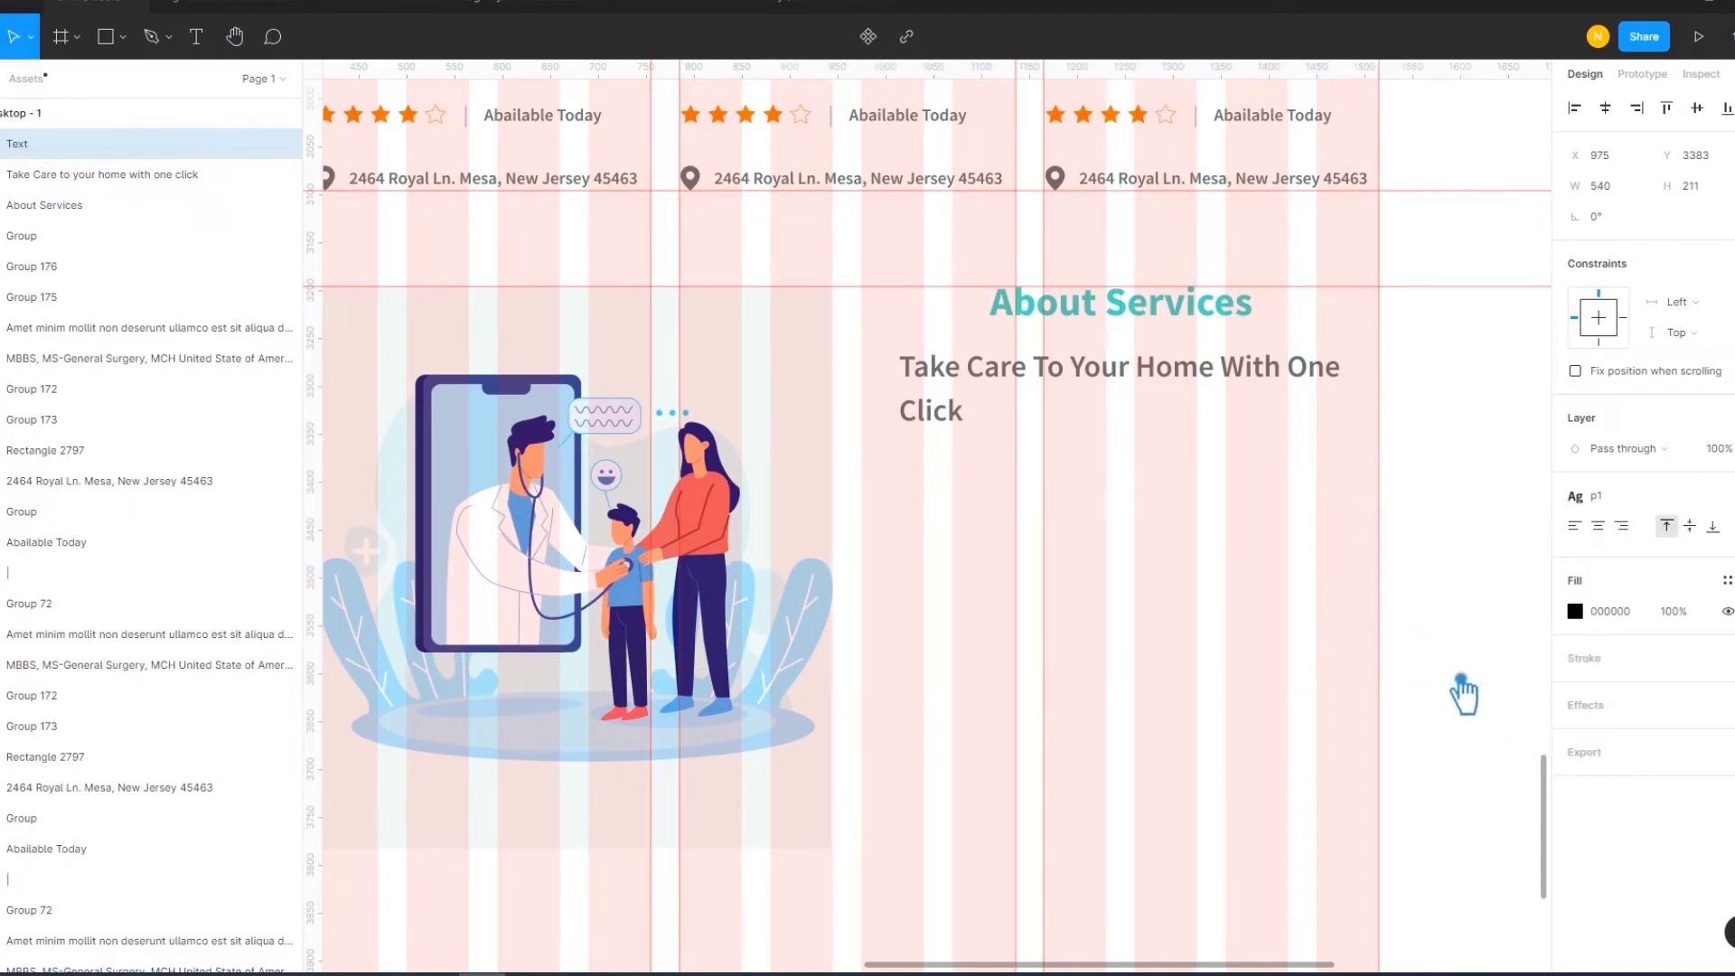
right_click(915, 485)
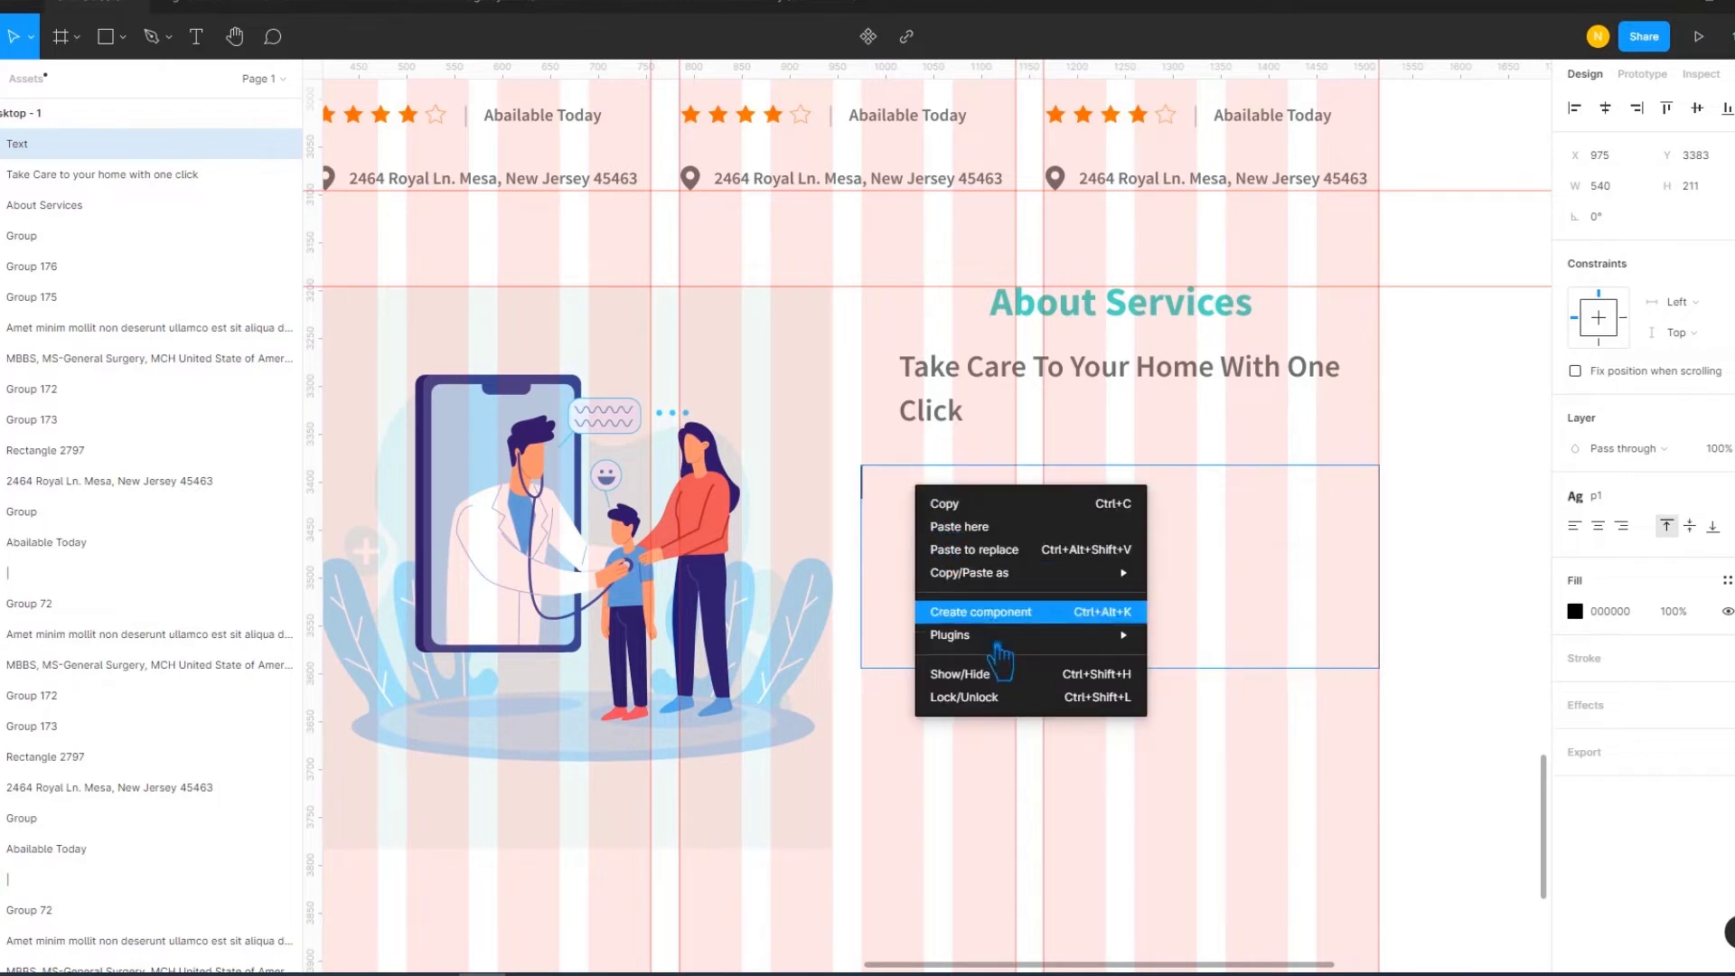
click(1246, 361)
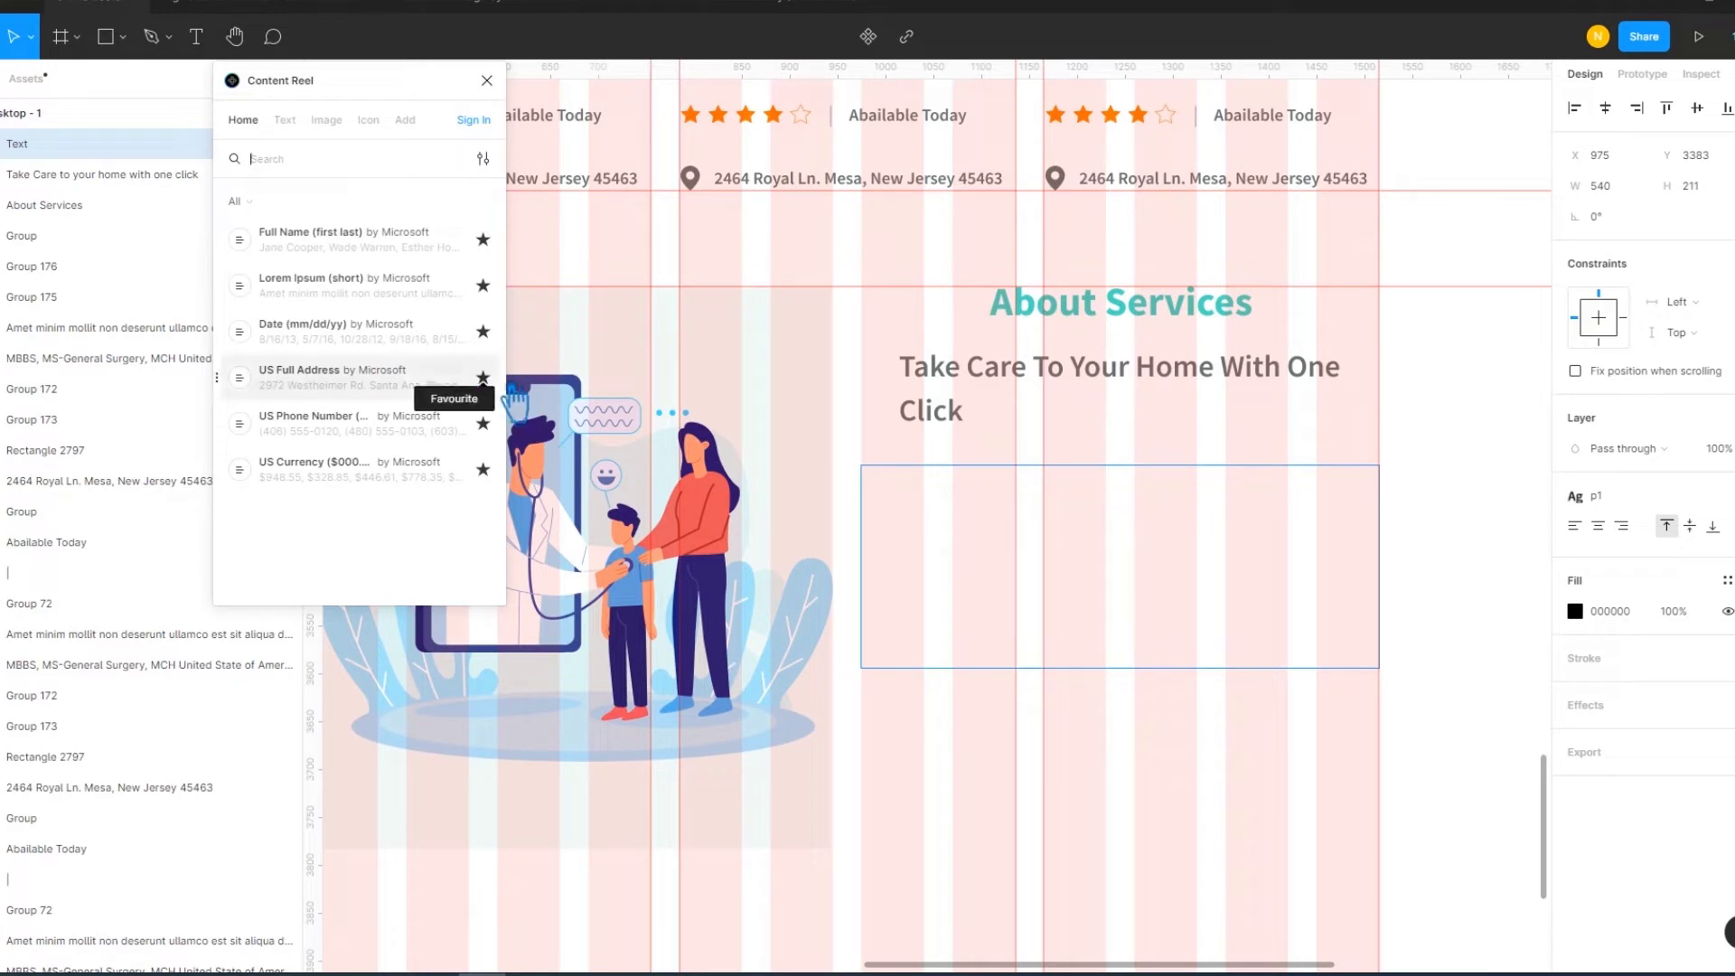
Fill the p1 box using Content Reel's Lorem Ipsum (long) generator, then close the plugin
click(360, 287)
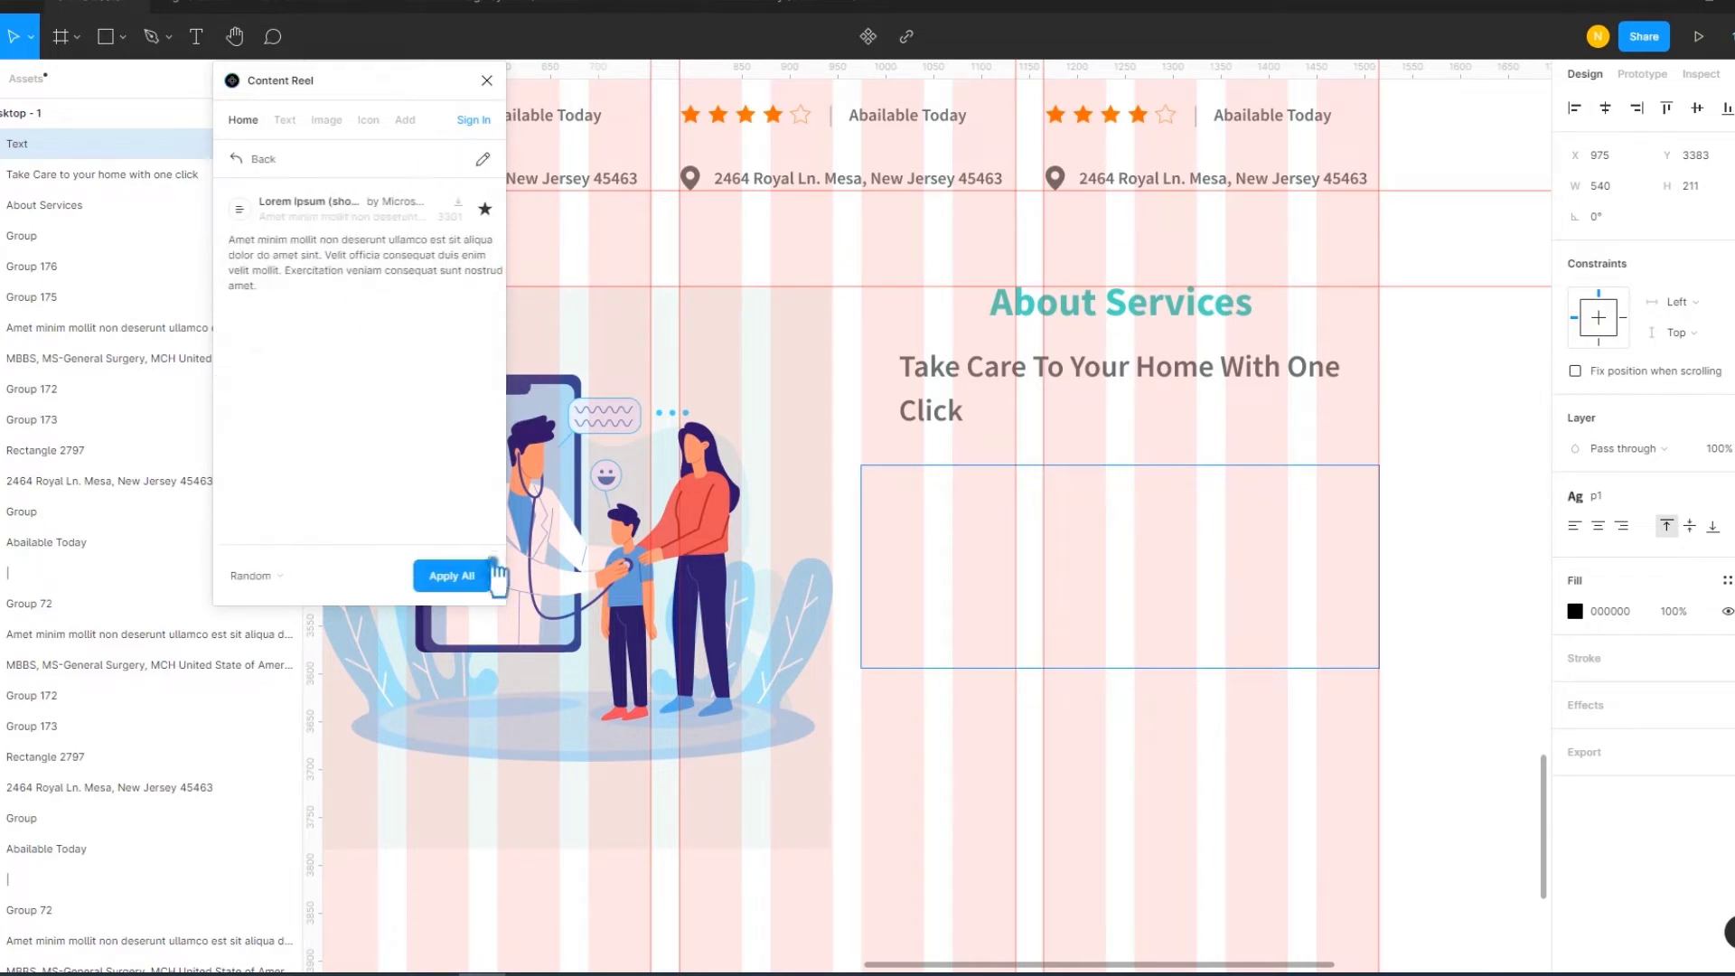
click(463, 583)
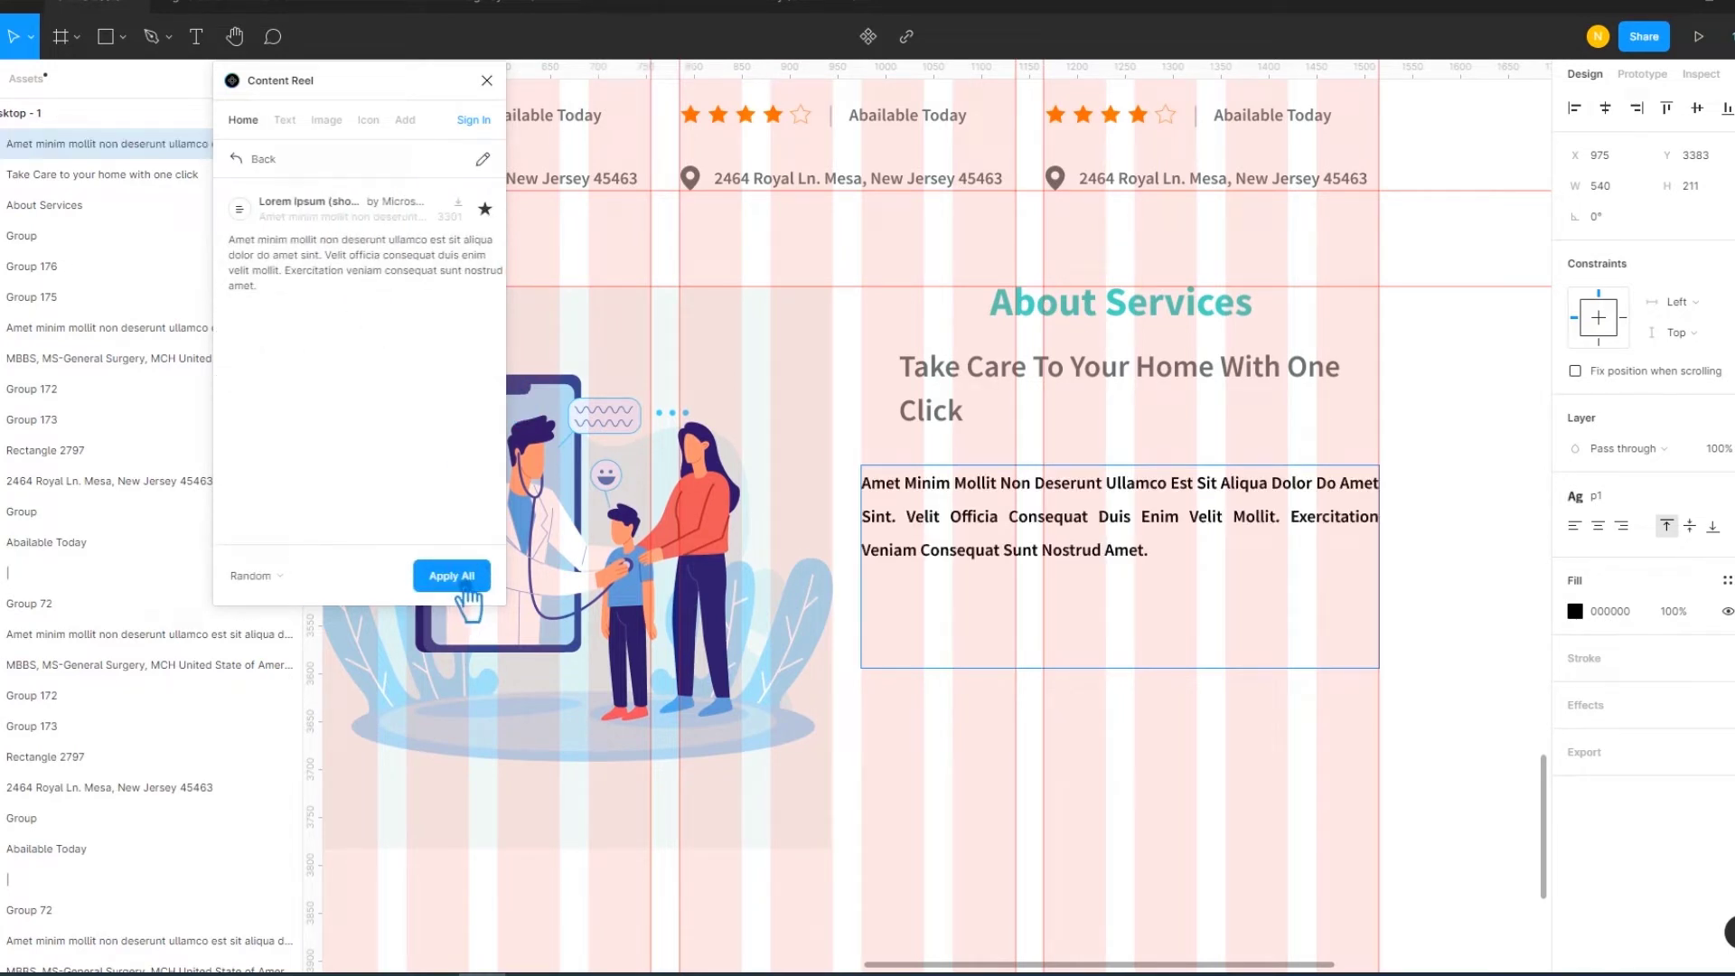
click(255, 160)
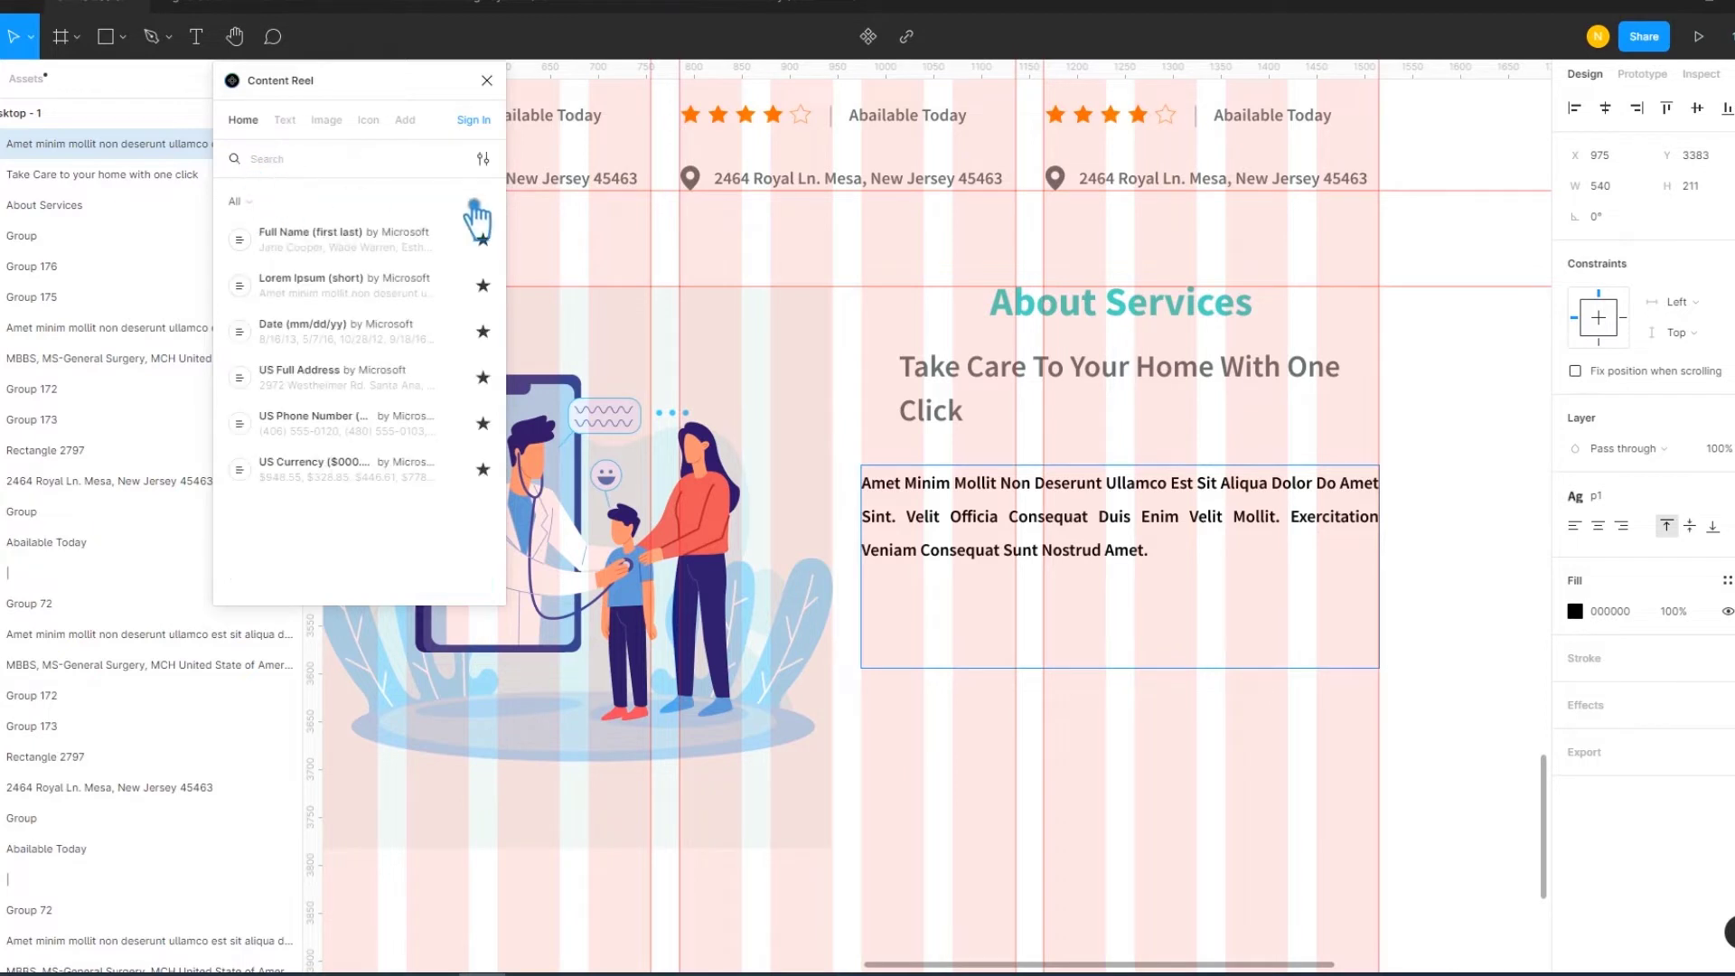
click(288, 120)
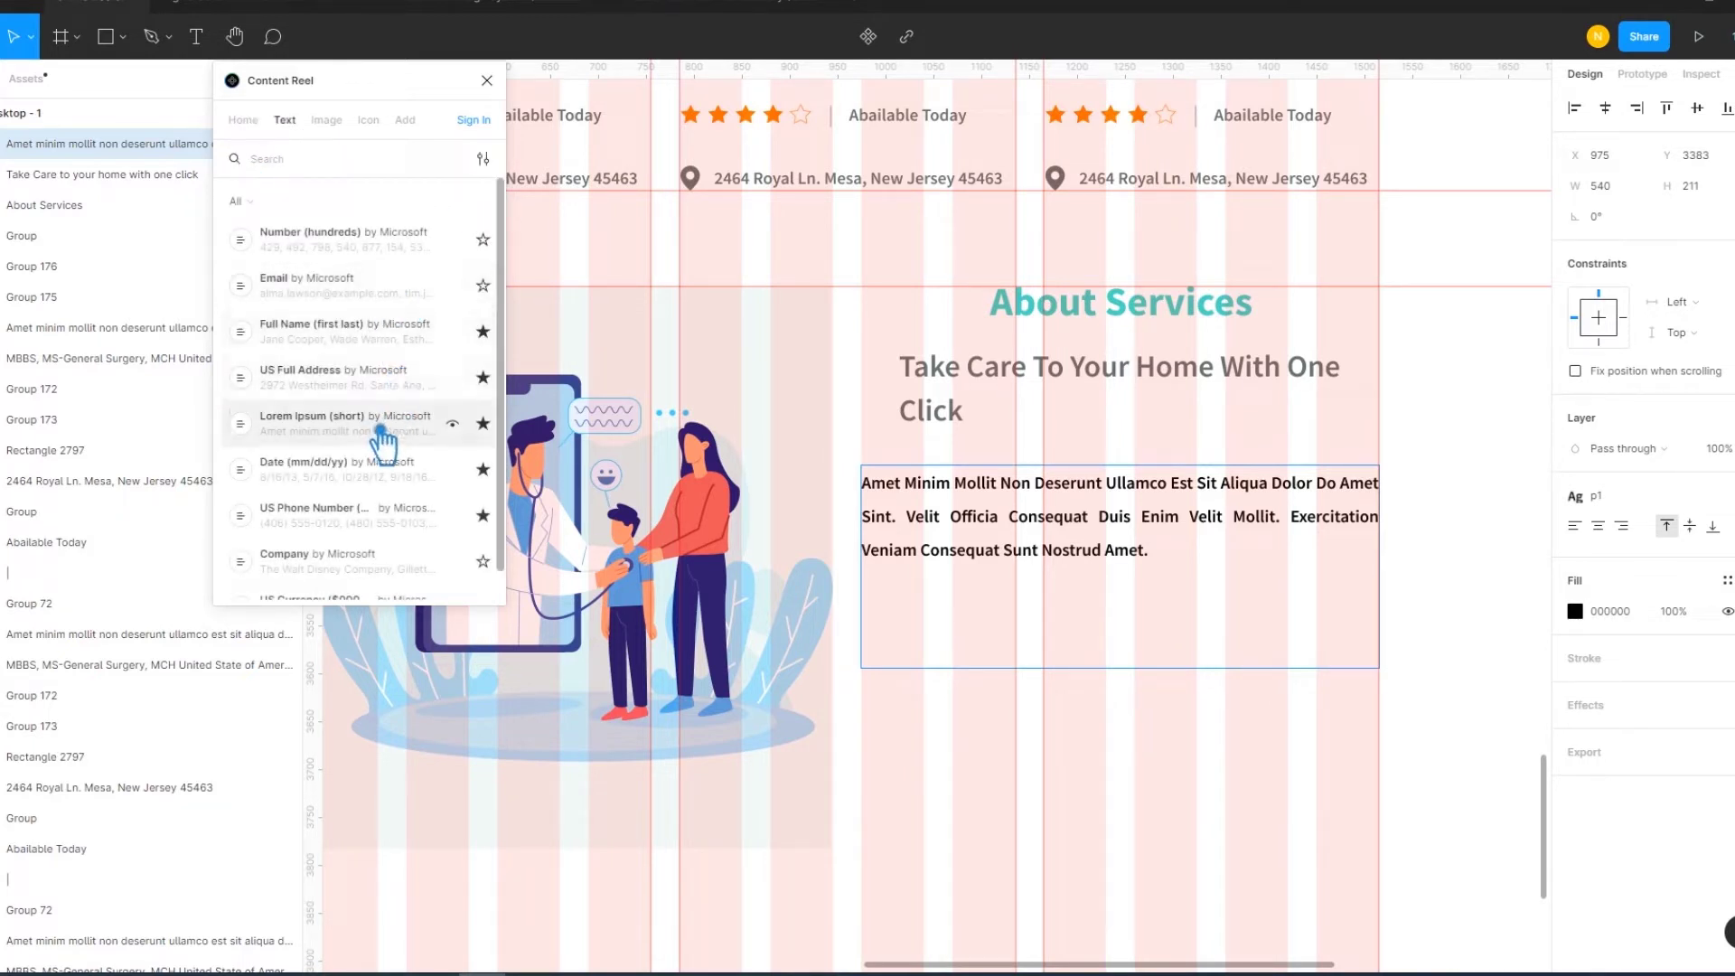
scroll(381, 436, down, 3)
scroll(384, 438, down, 2)
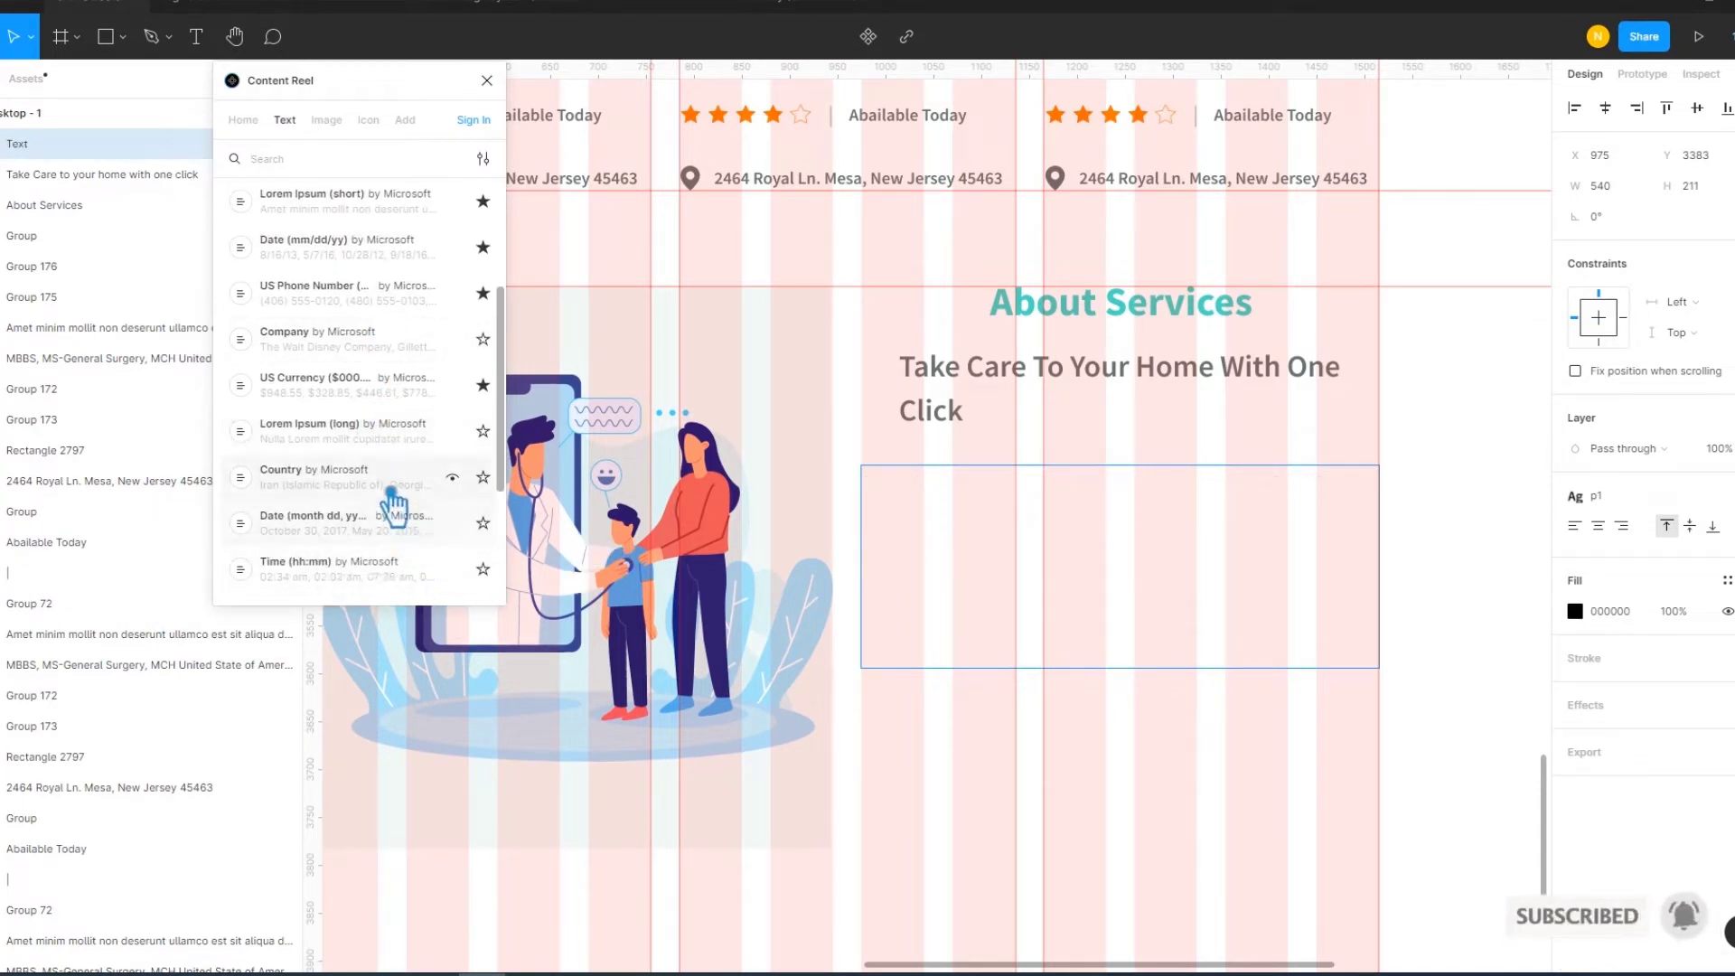
click(388, 437)
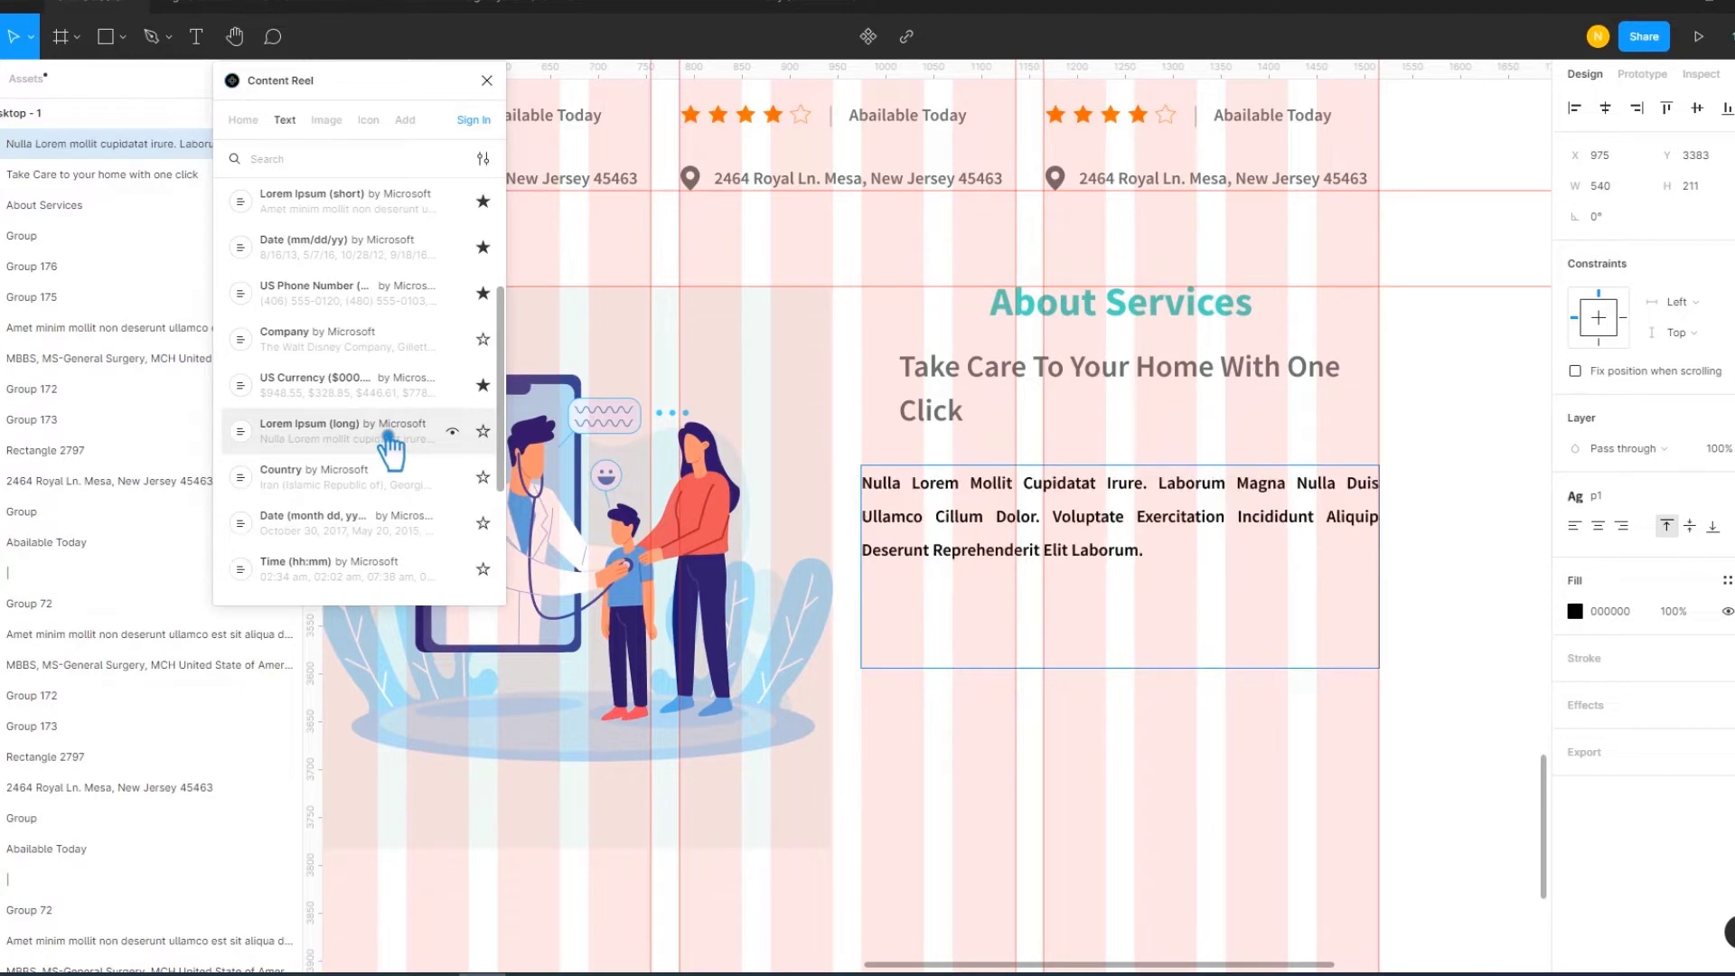
click(390, 440)
click(391, 439)
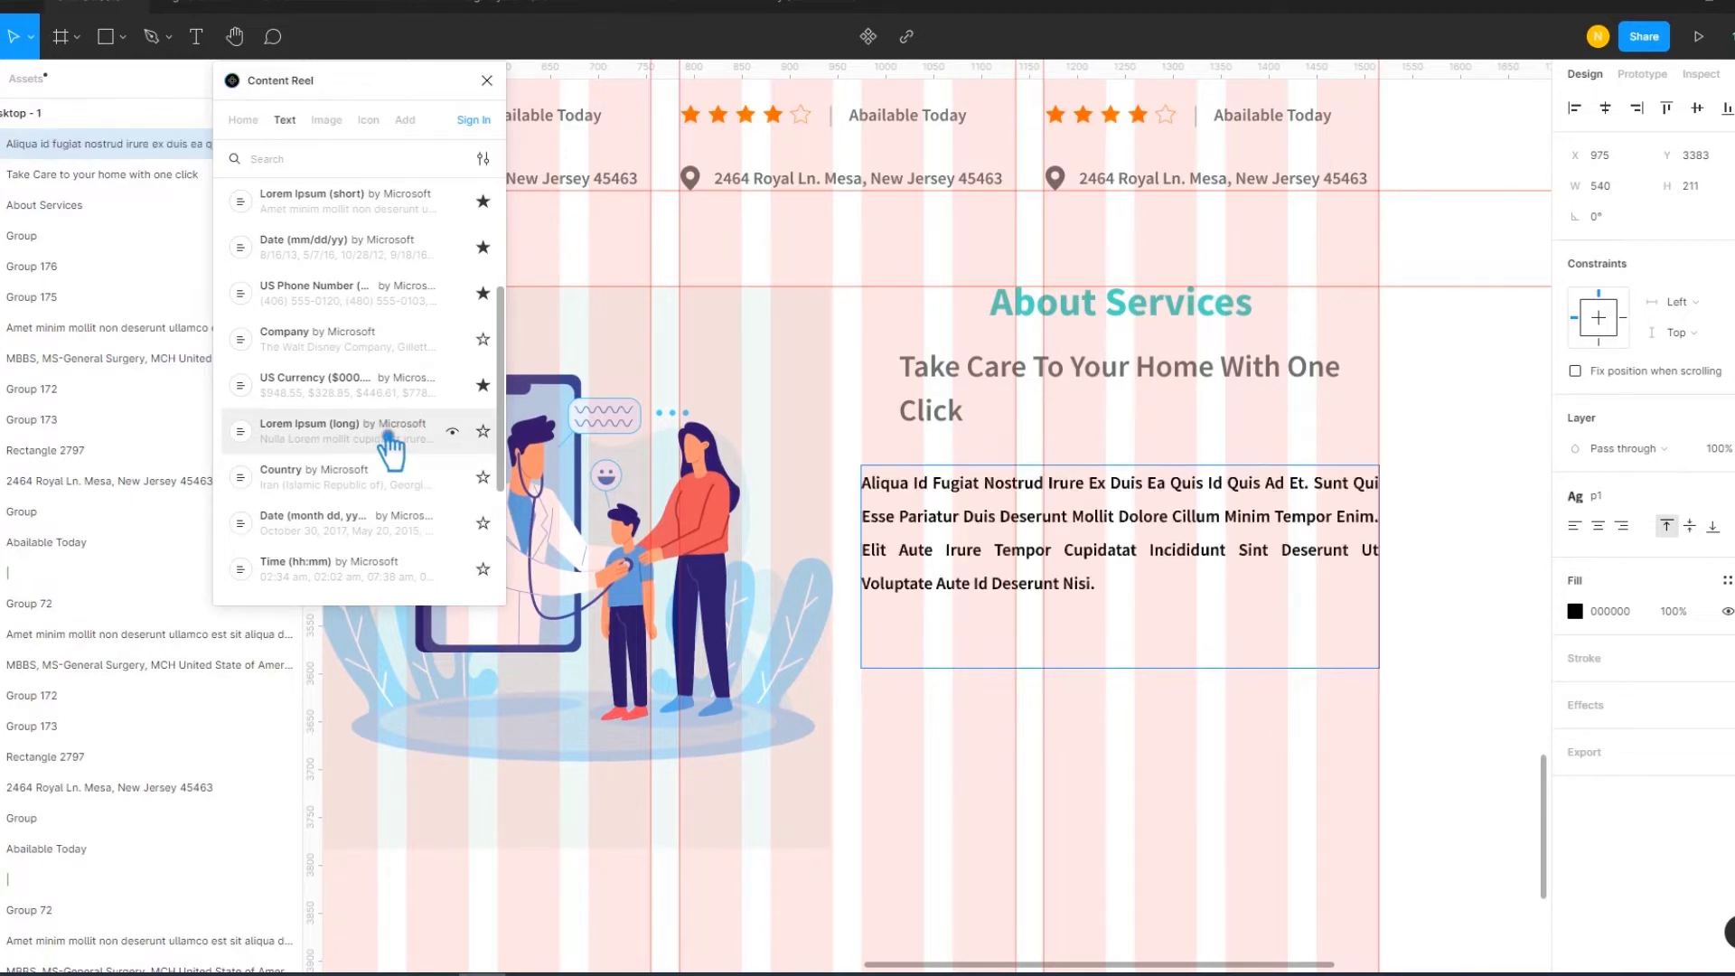
click(389, 437)
click(991, 759)
click(497, 88)
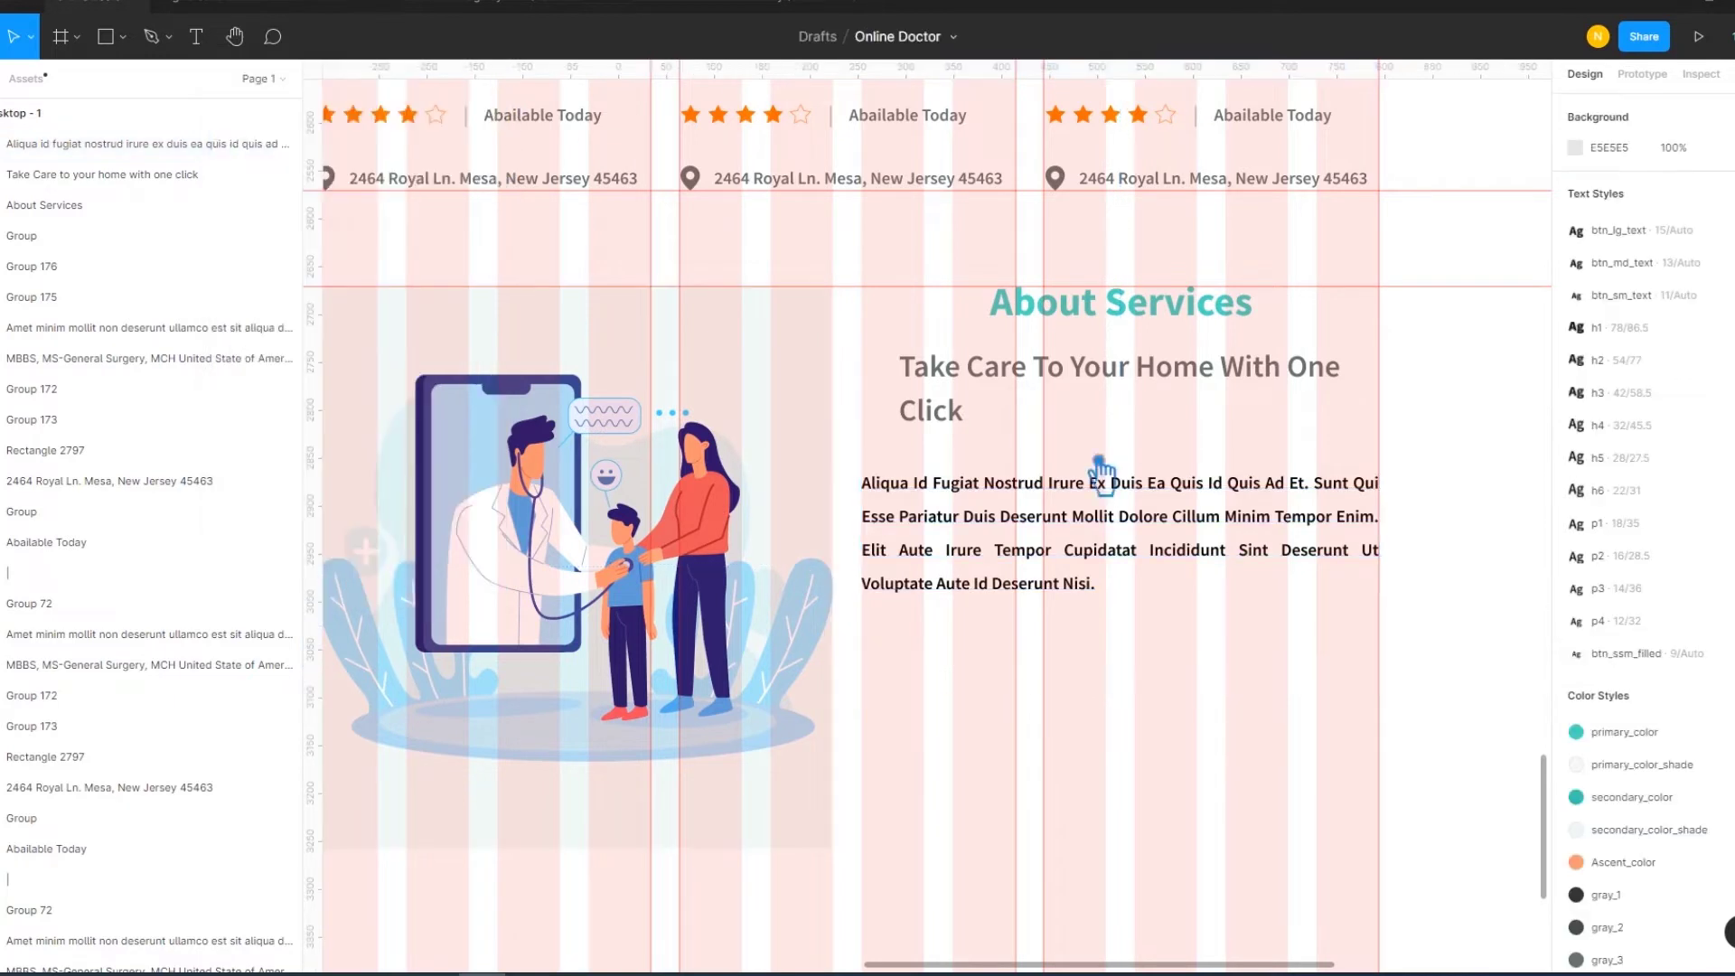
Shorten the paragraph box to height 137 and give its text the gray_3 fill
click(1155, 576)
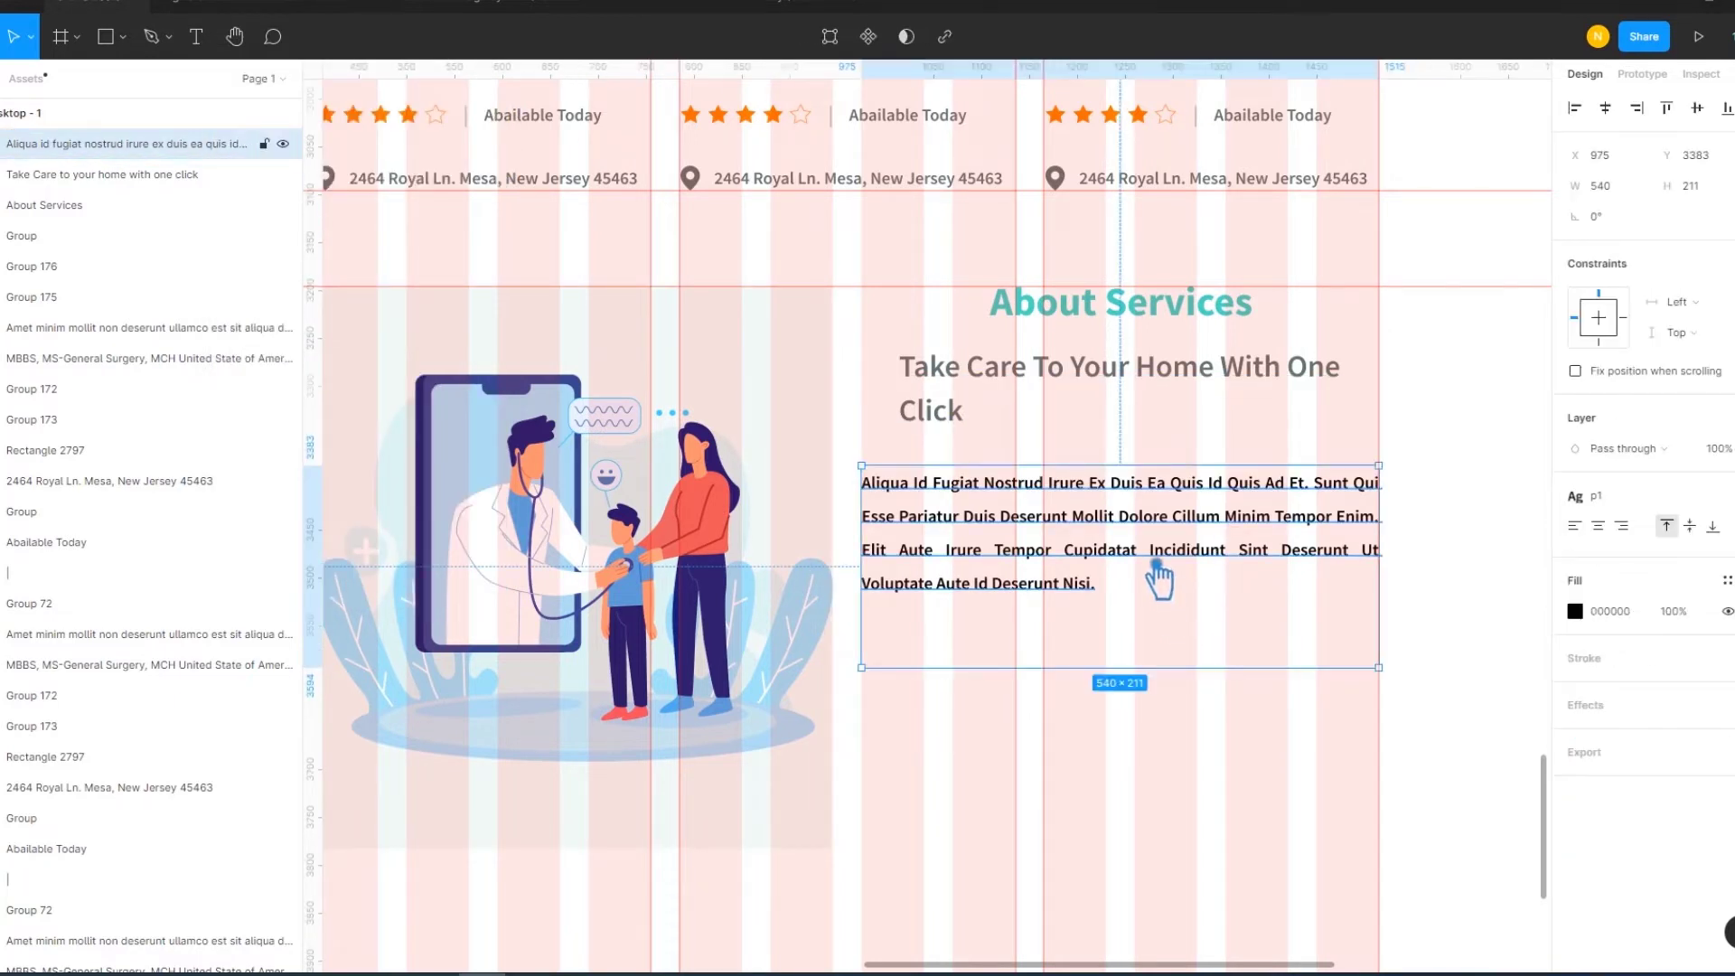
drag(1112, 652, 1112, 601)
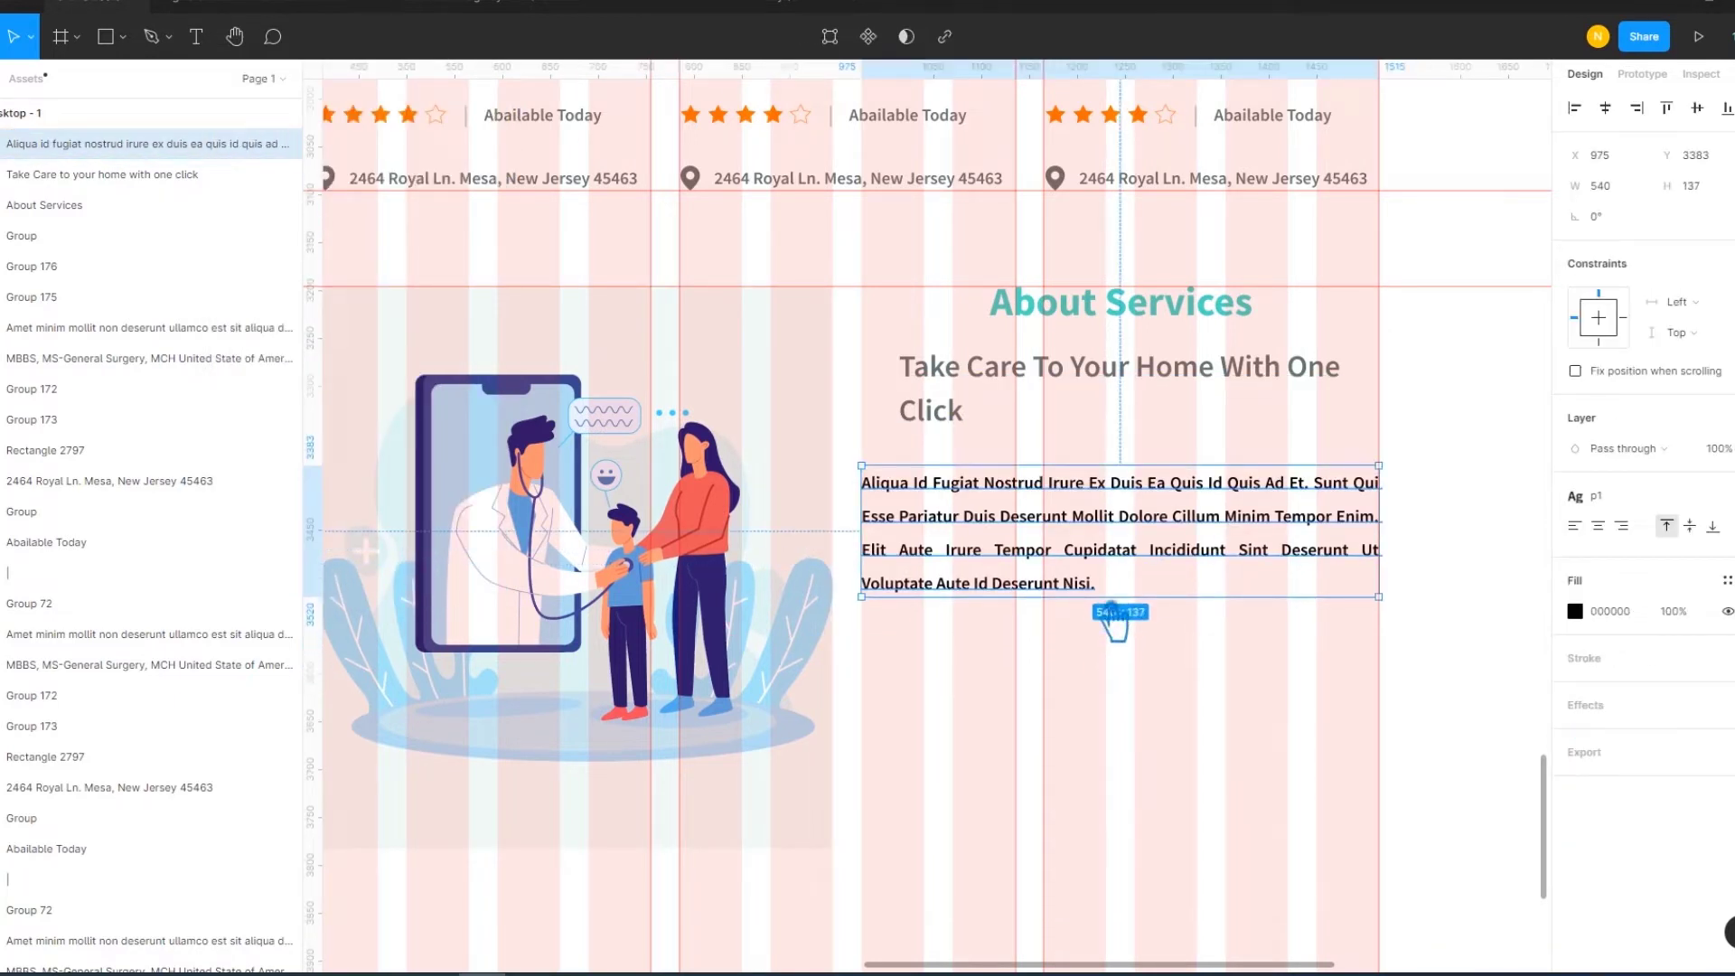
click(1726, 580)
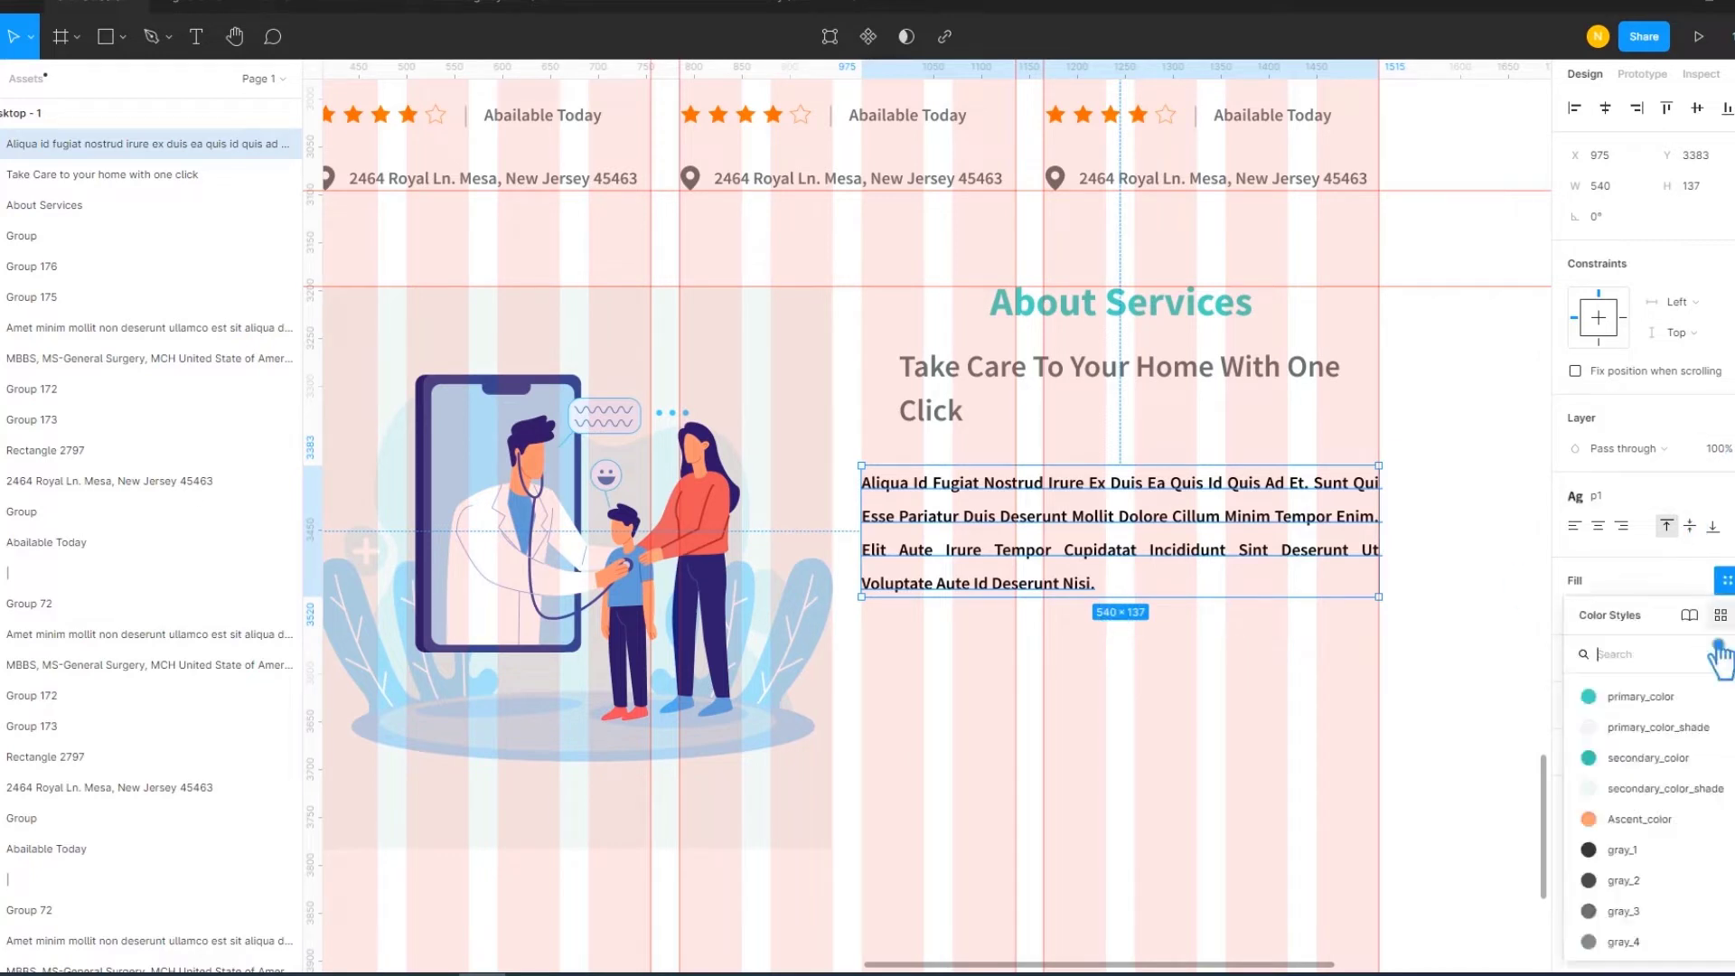
click(1672, 903)
click(1220, 761)
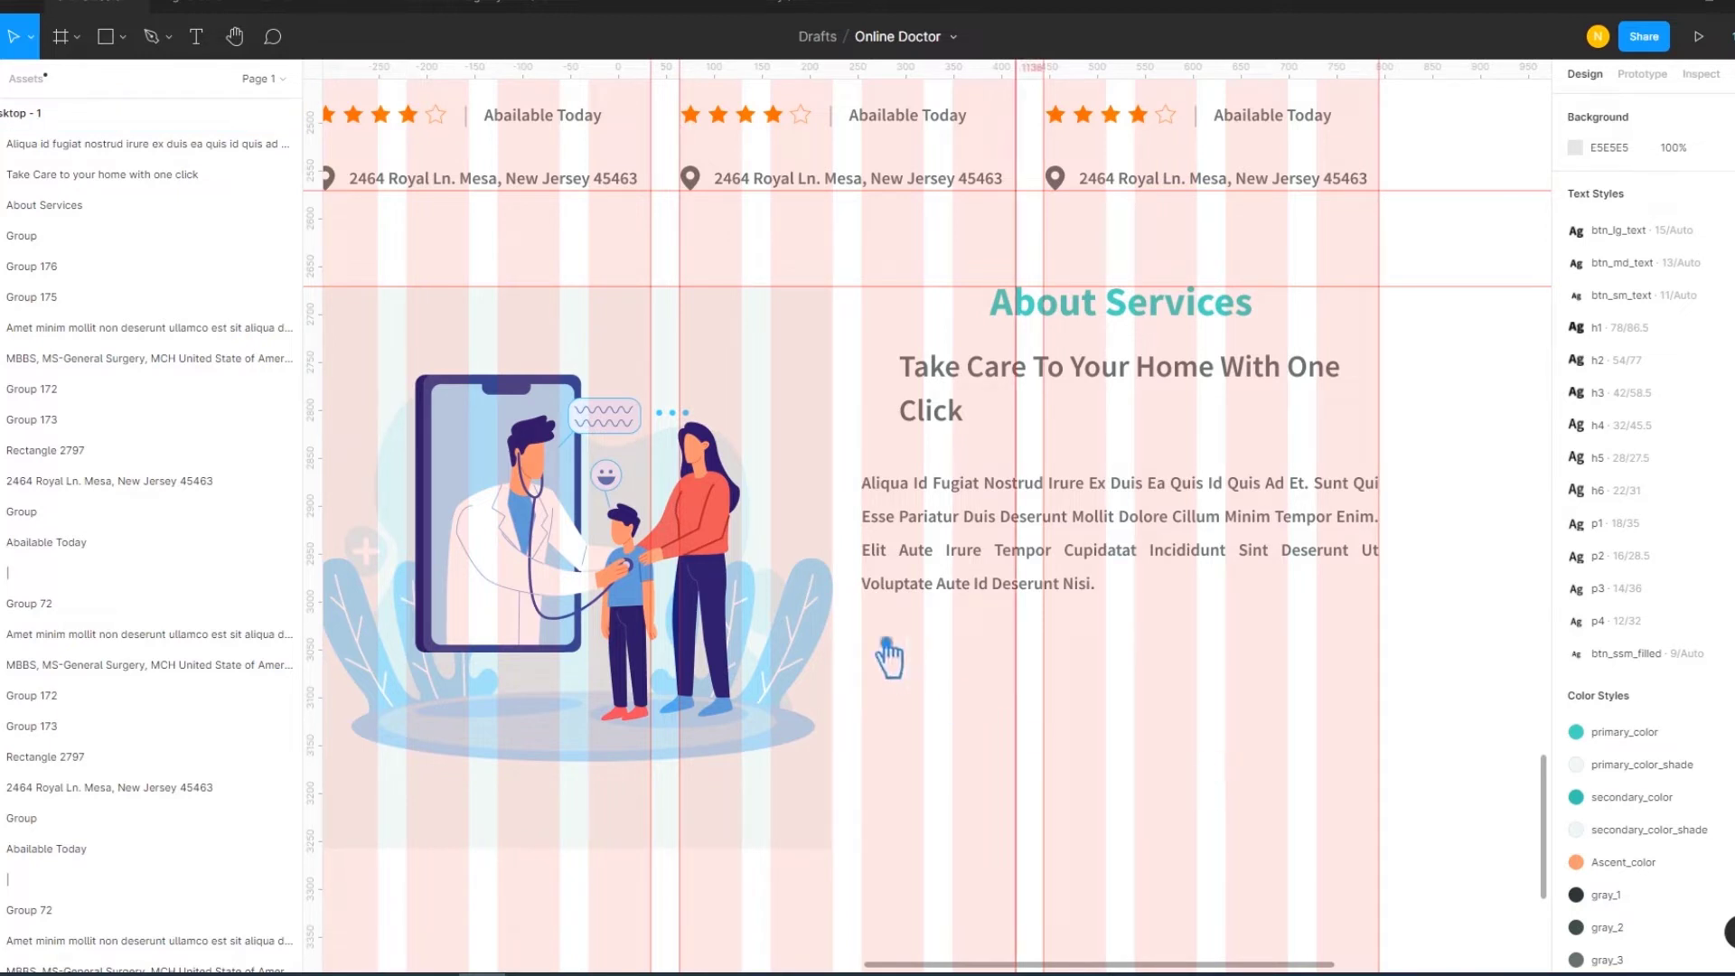
click(806, 651)
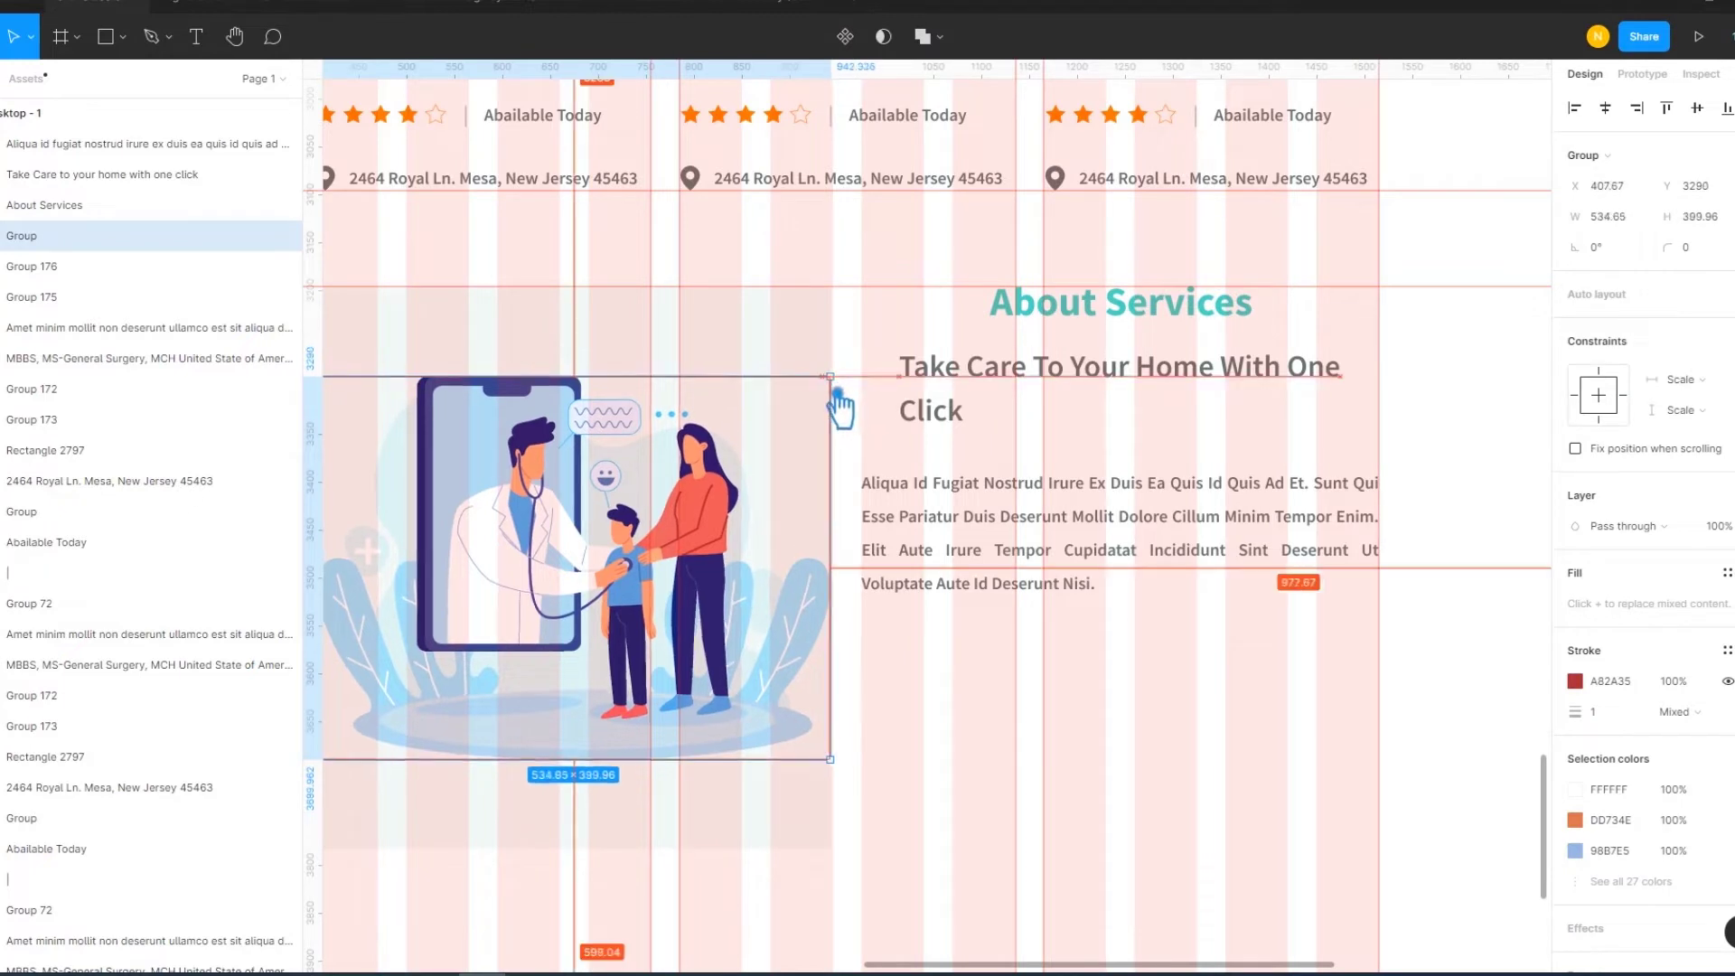
click(1113, 722)
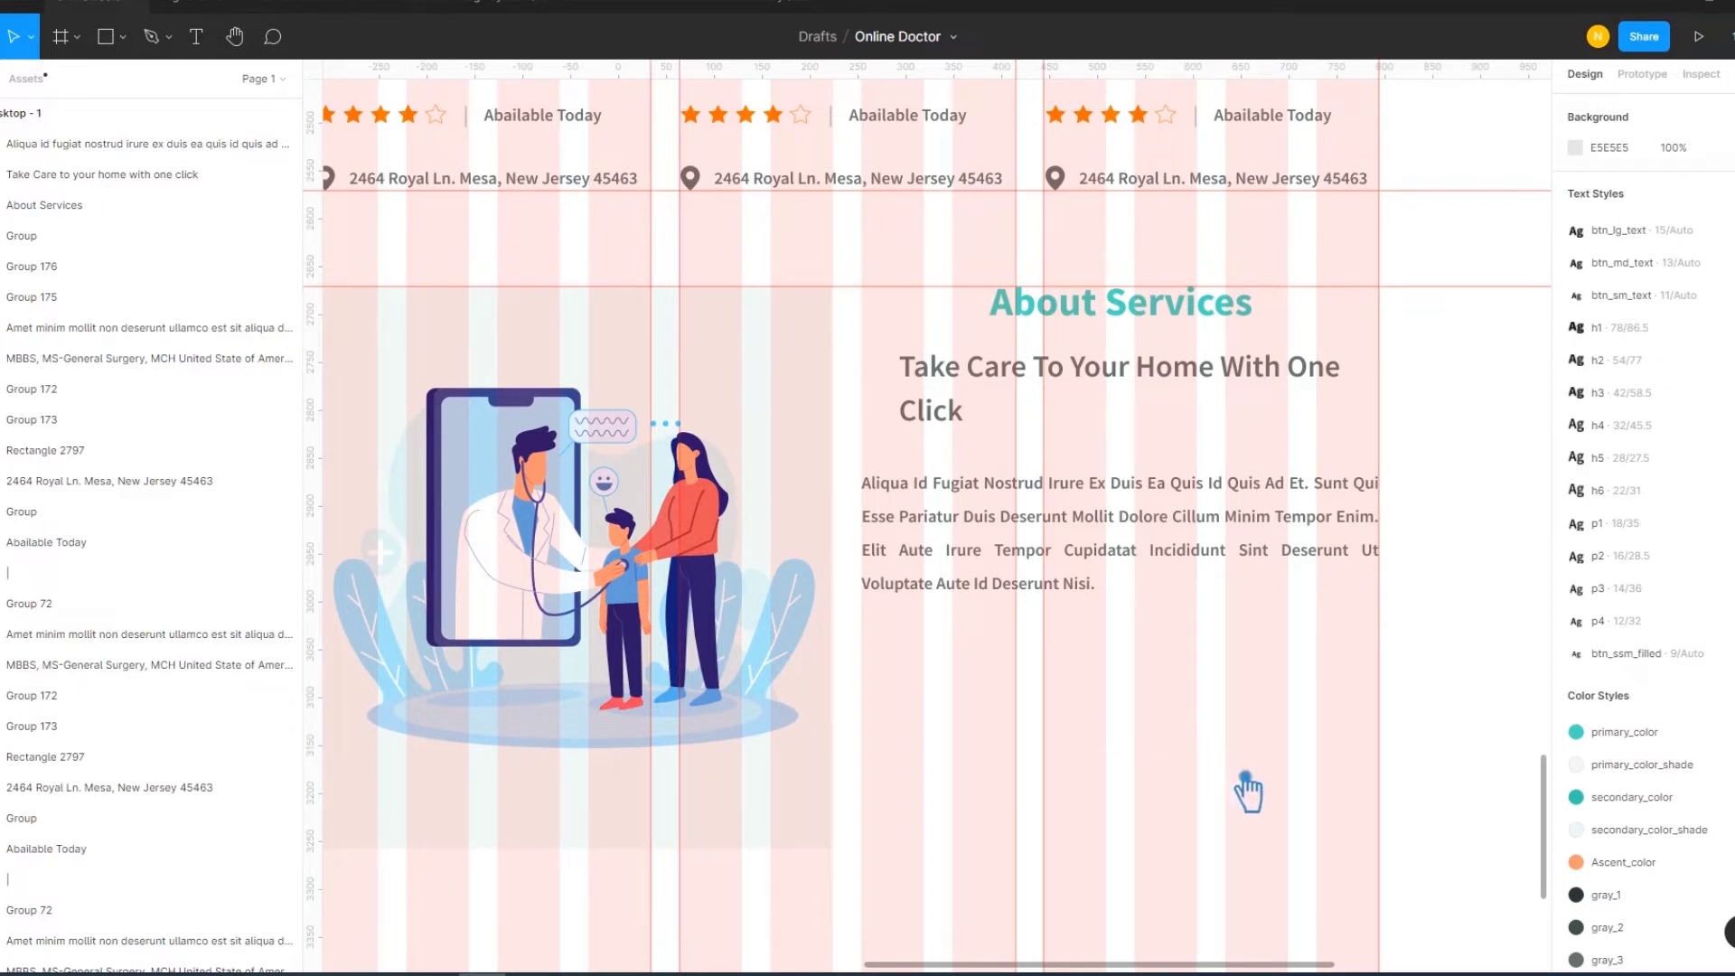
Line the heading up with the paragraph's left edge and extend it to two lines ending 'And Connect With Us...'
drag(1242, 829, 1331, 717)
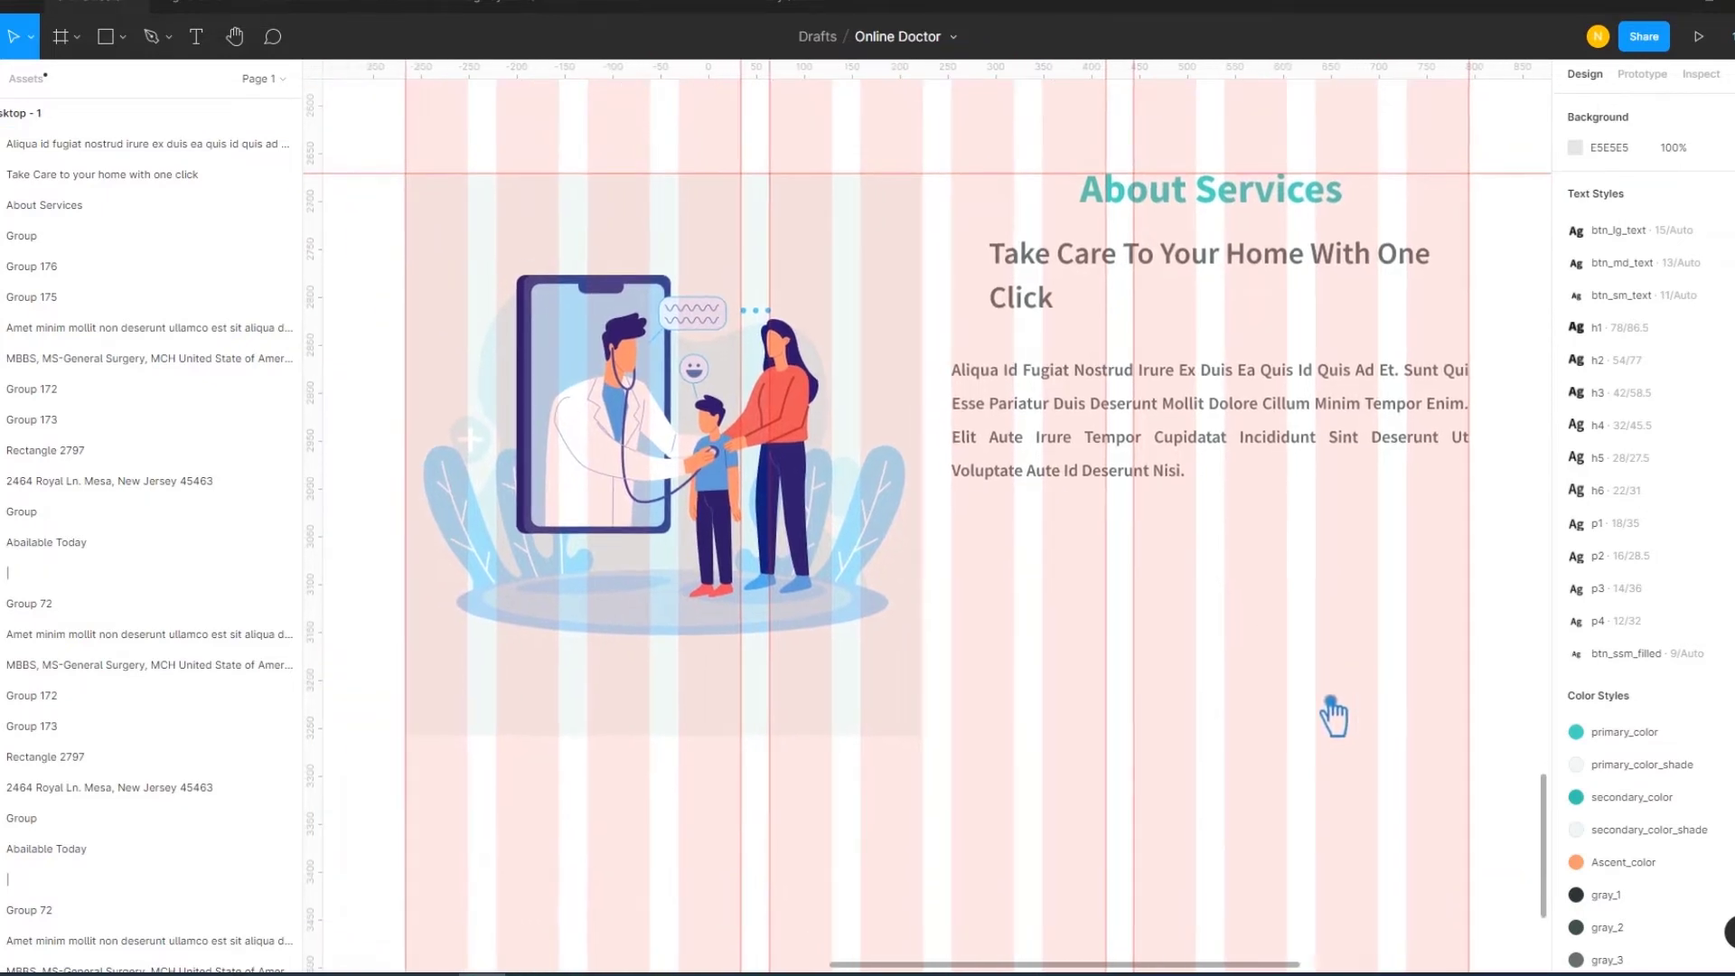
drag(1099, 279, 1061, 284)
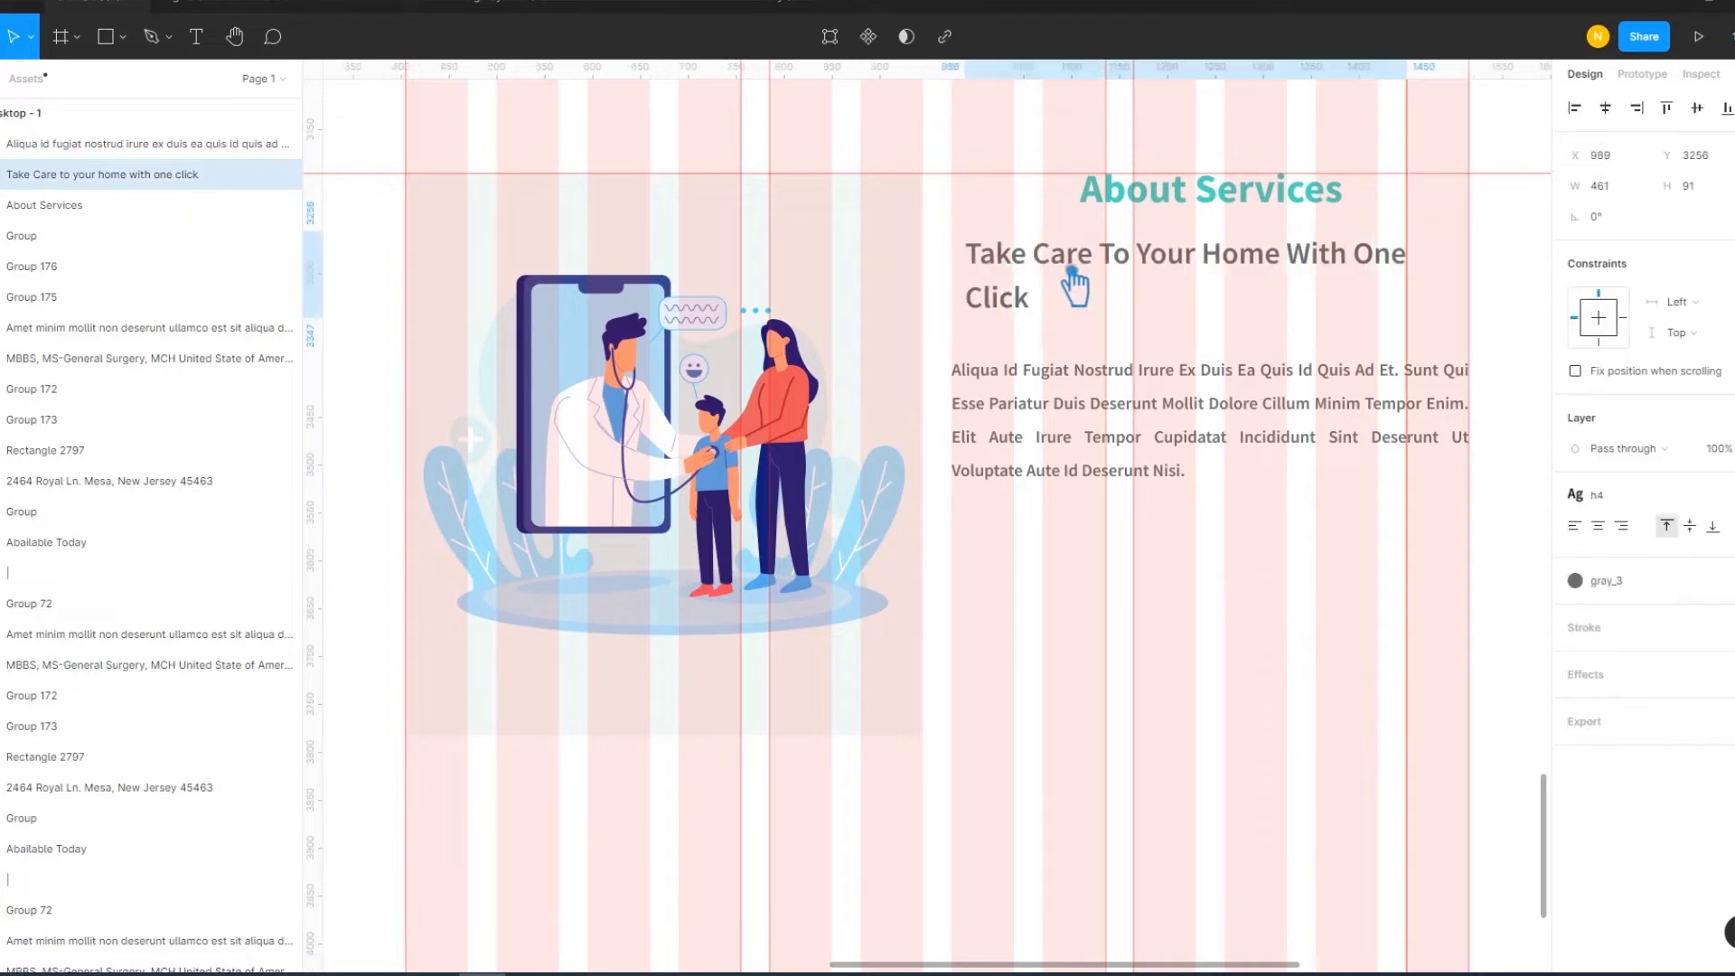
click(1274, 660)
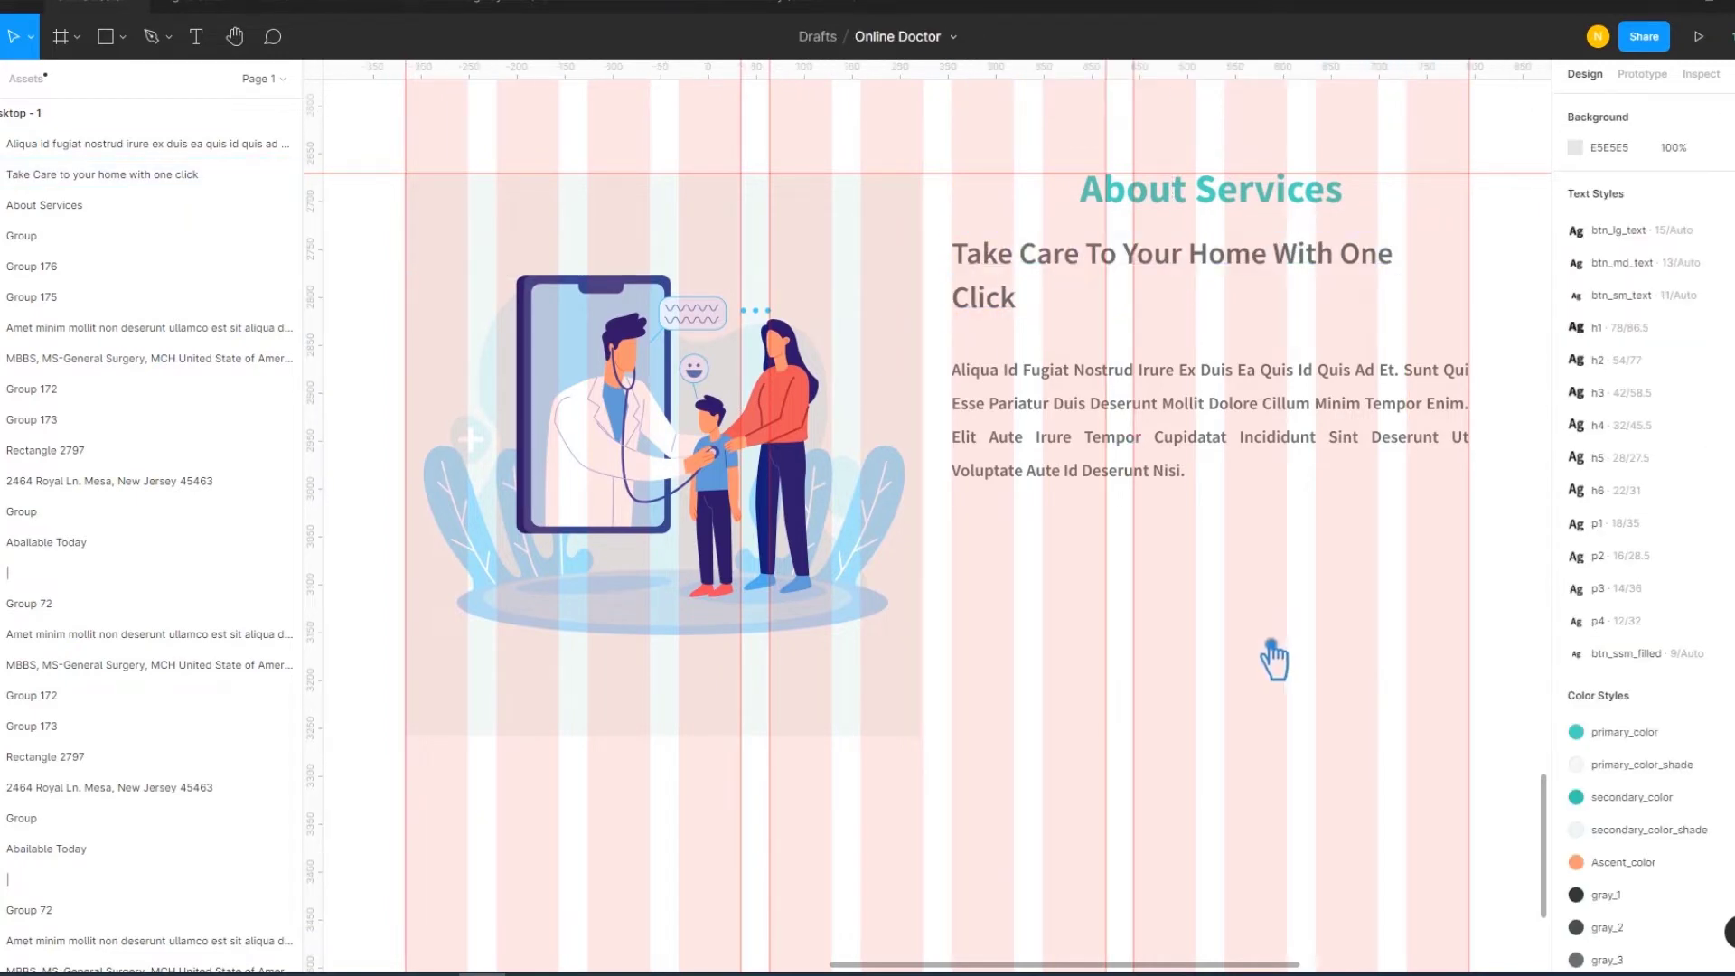
double_click(989, 321)
click(973, 321)
key(BackSpace)
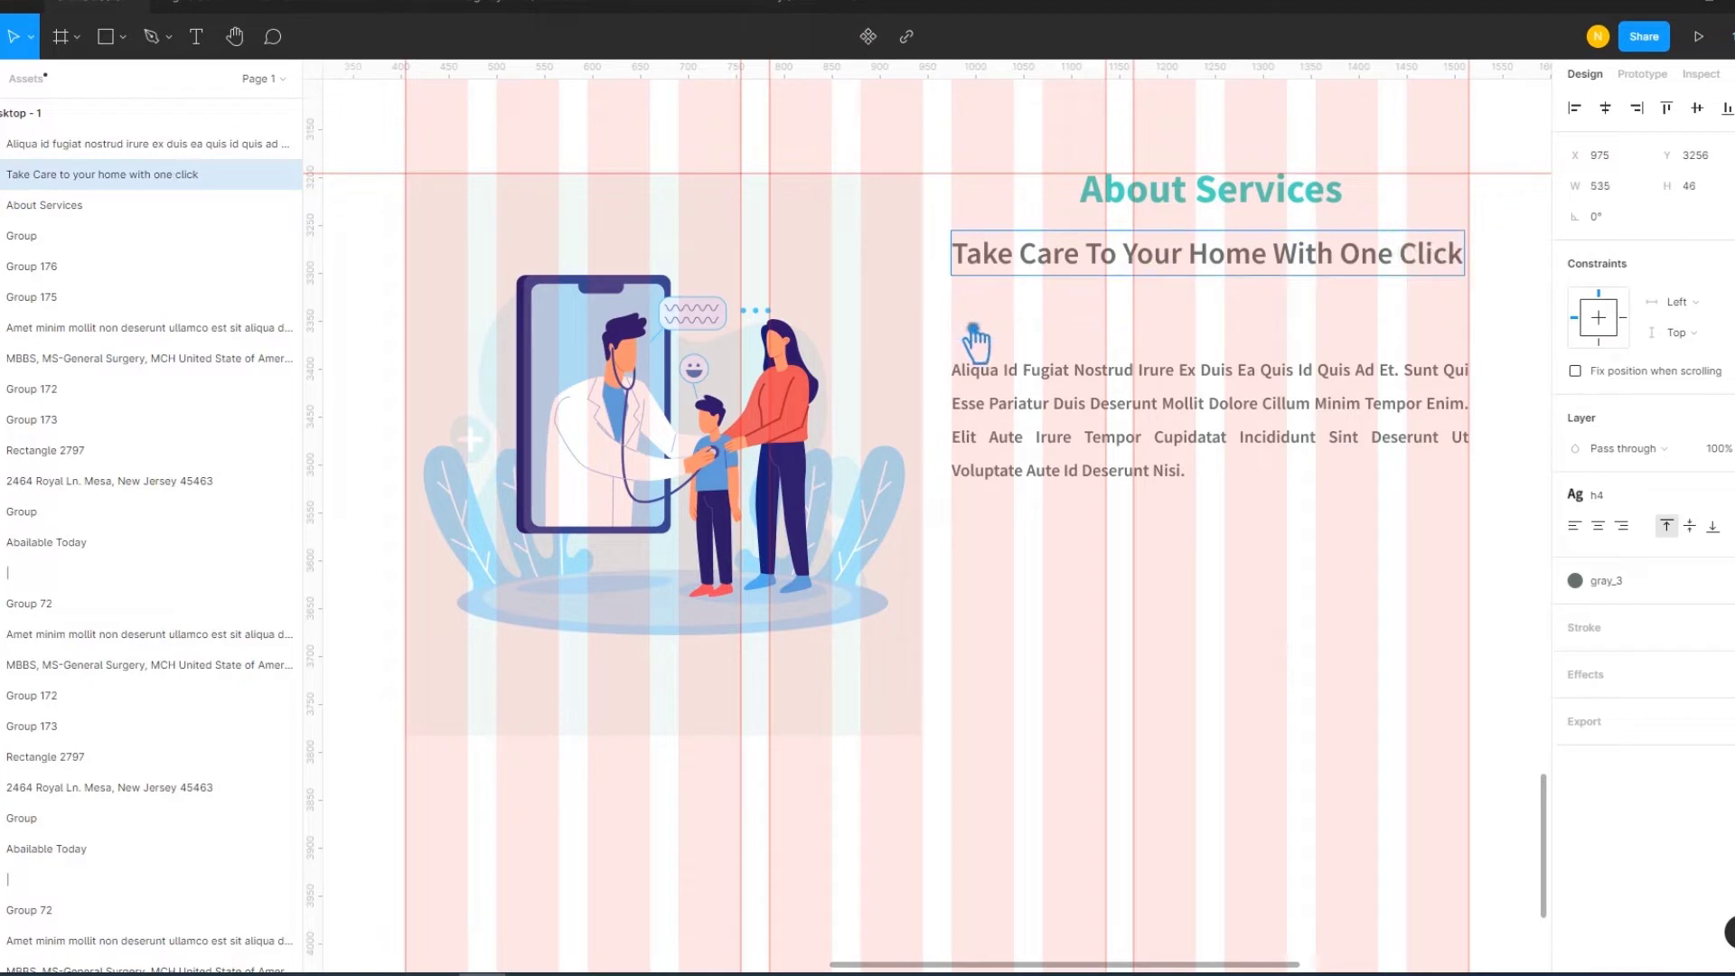
click(1477, 271)
key(Return)
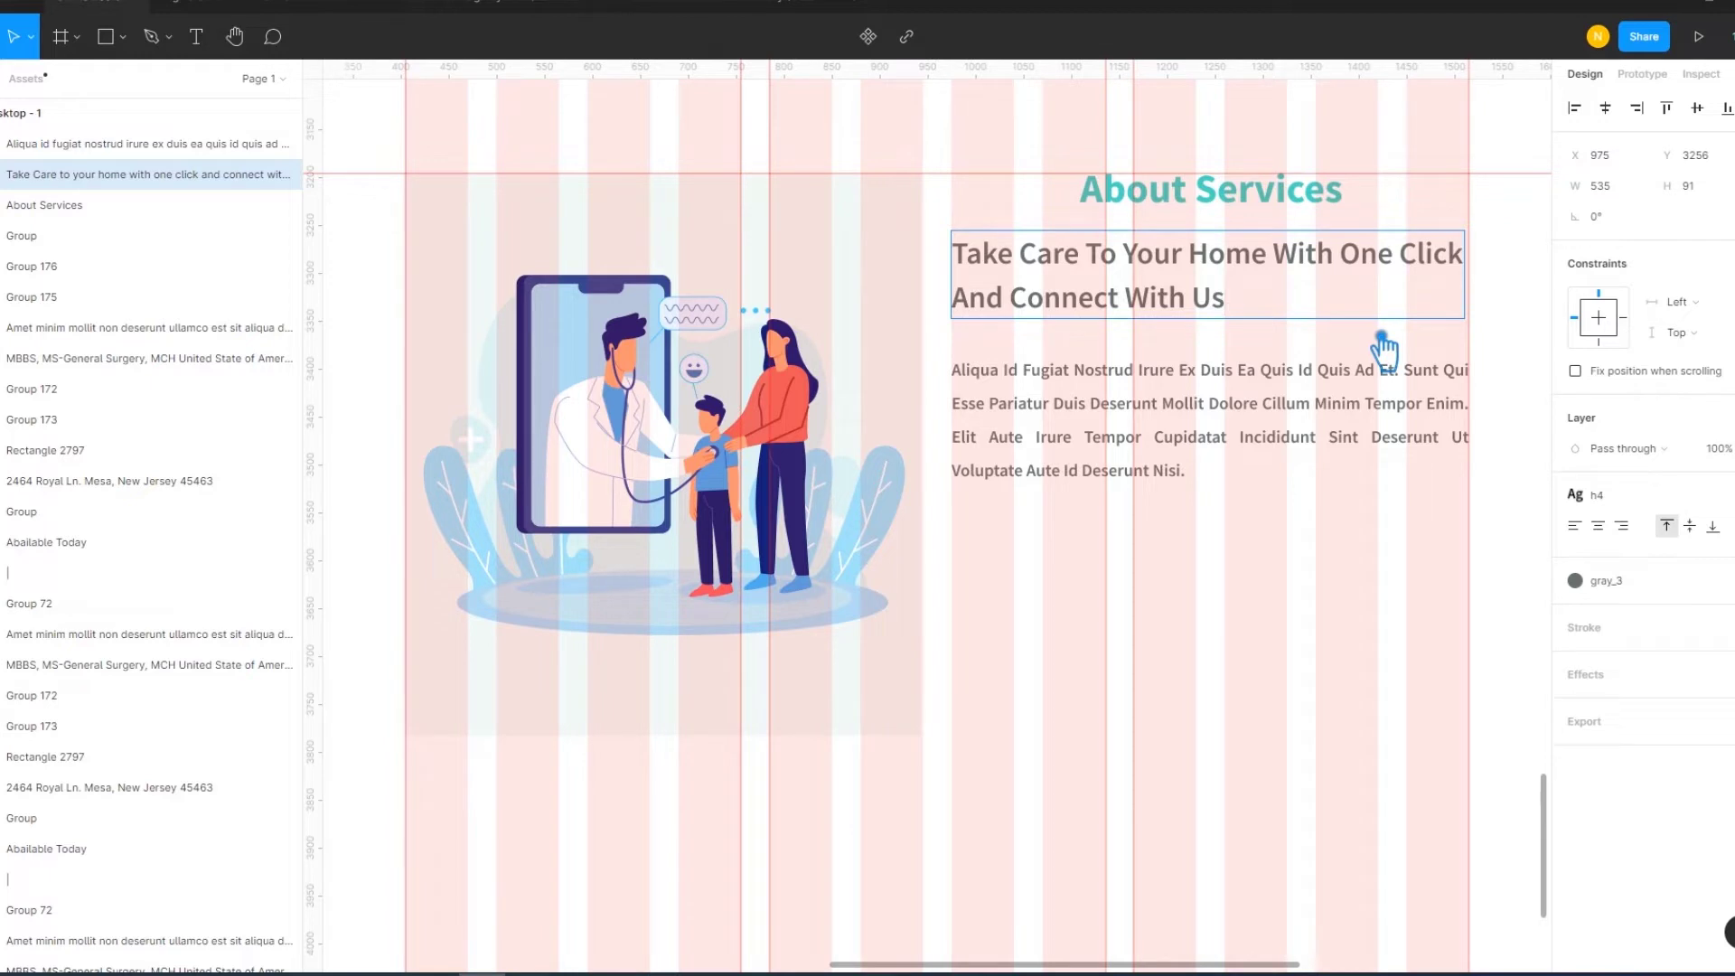
click(1421, 578)
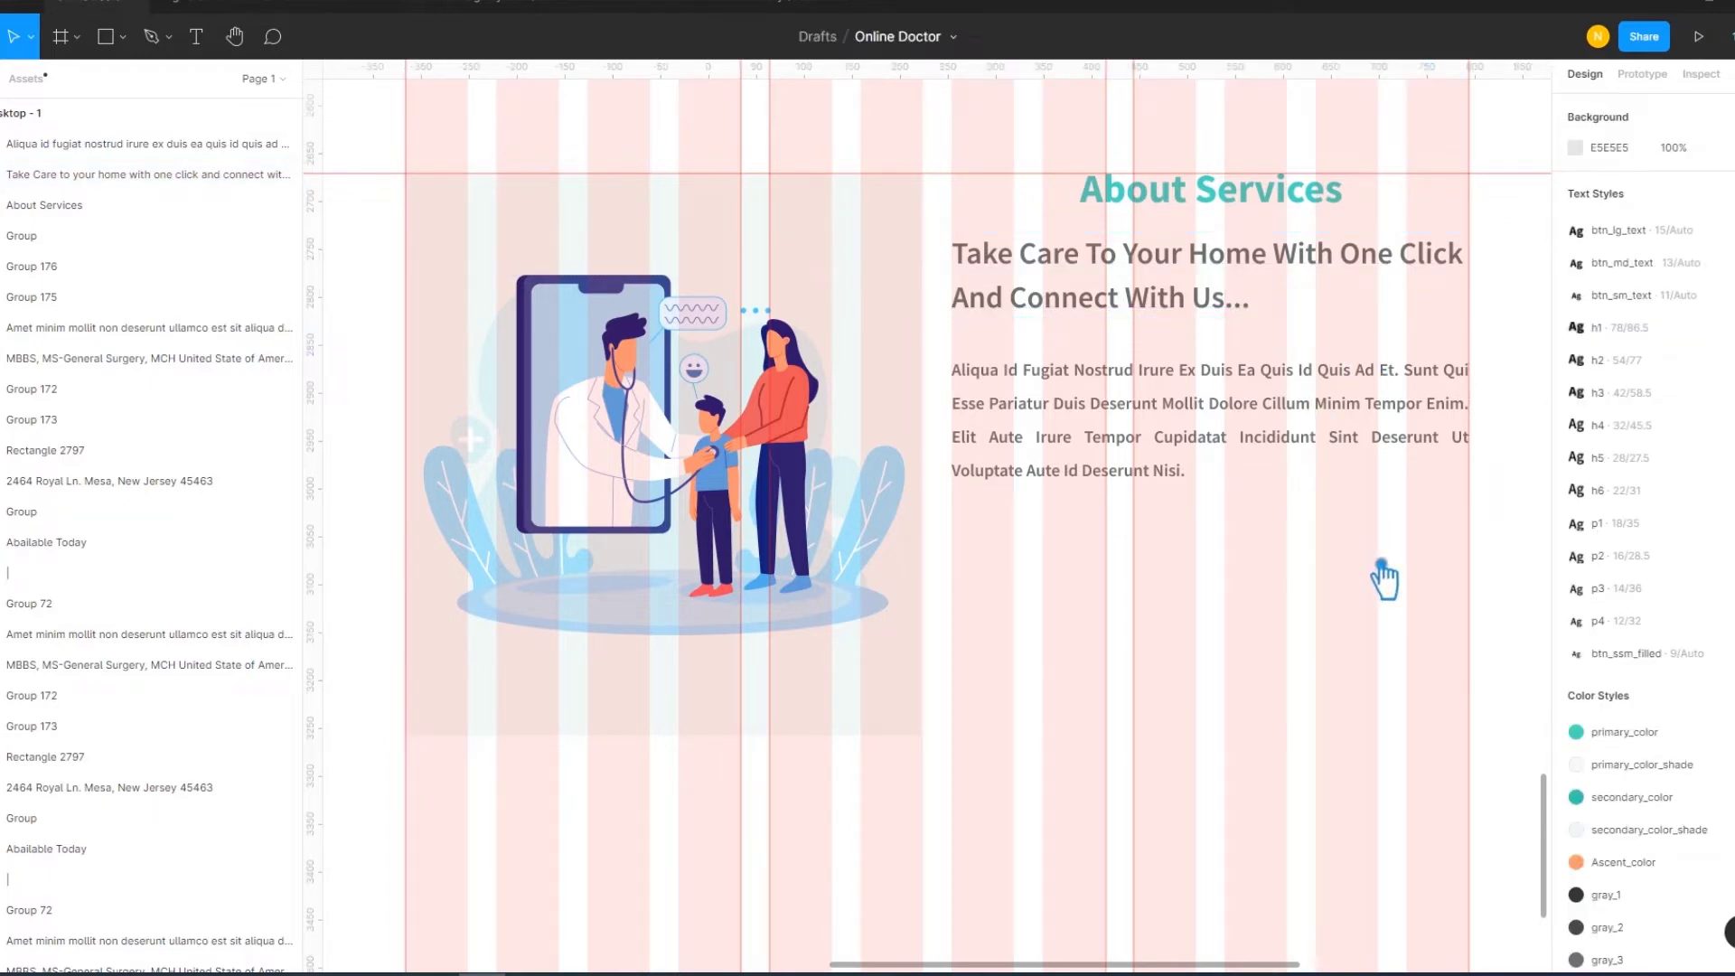
click(1231, 387)
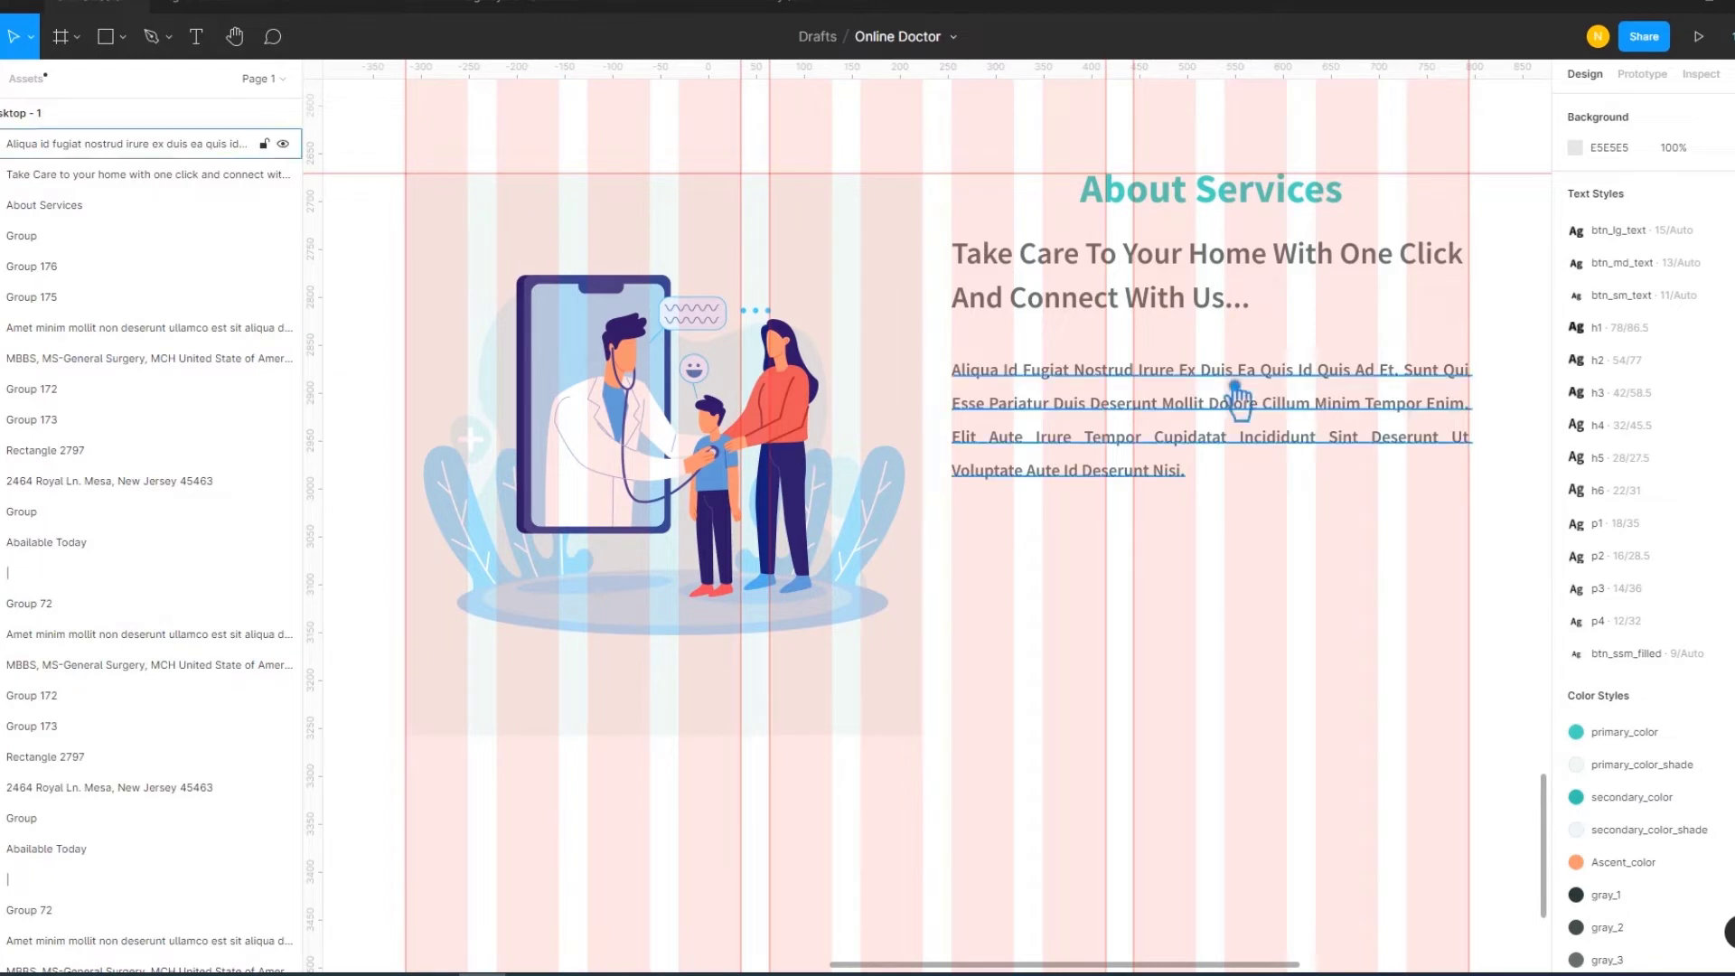
Undo the accidental 50% opacity applied to the heading and paragraph
shift+click(1179, 315)
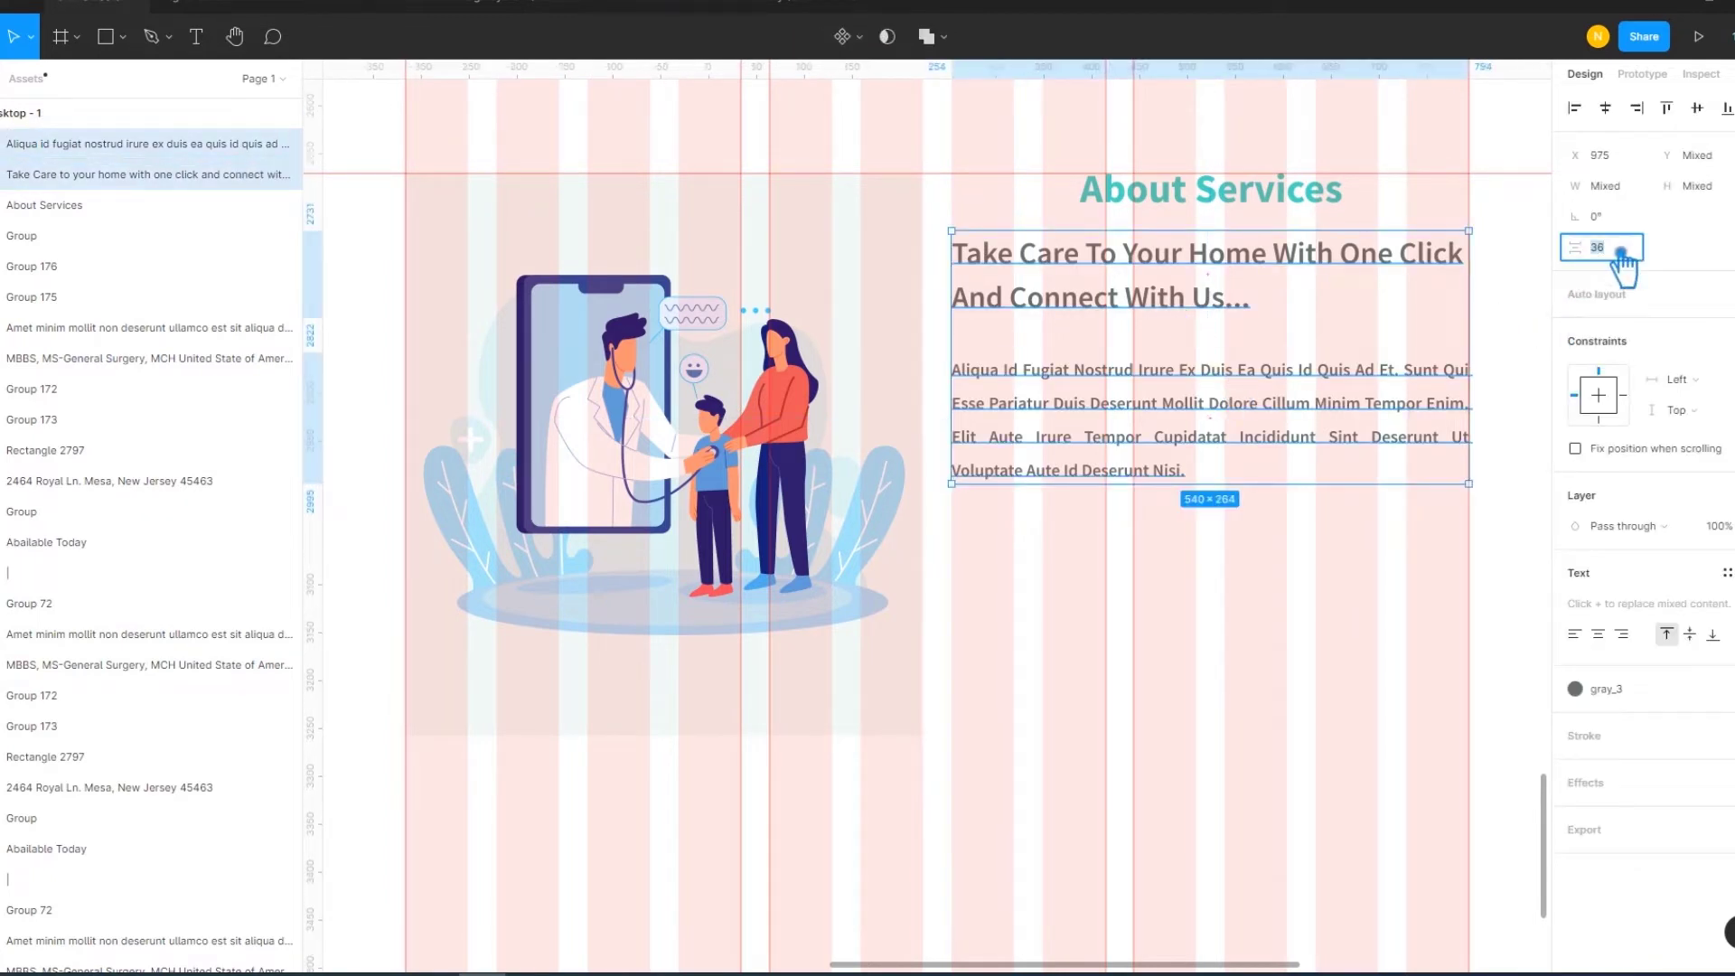
key(Return)
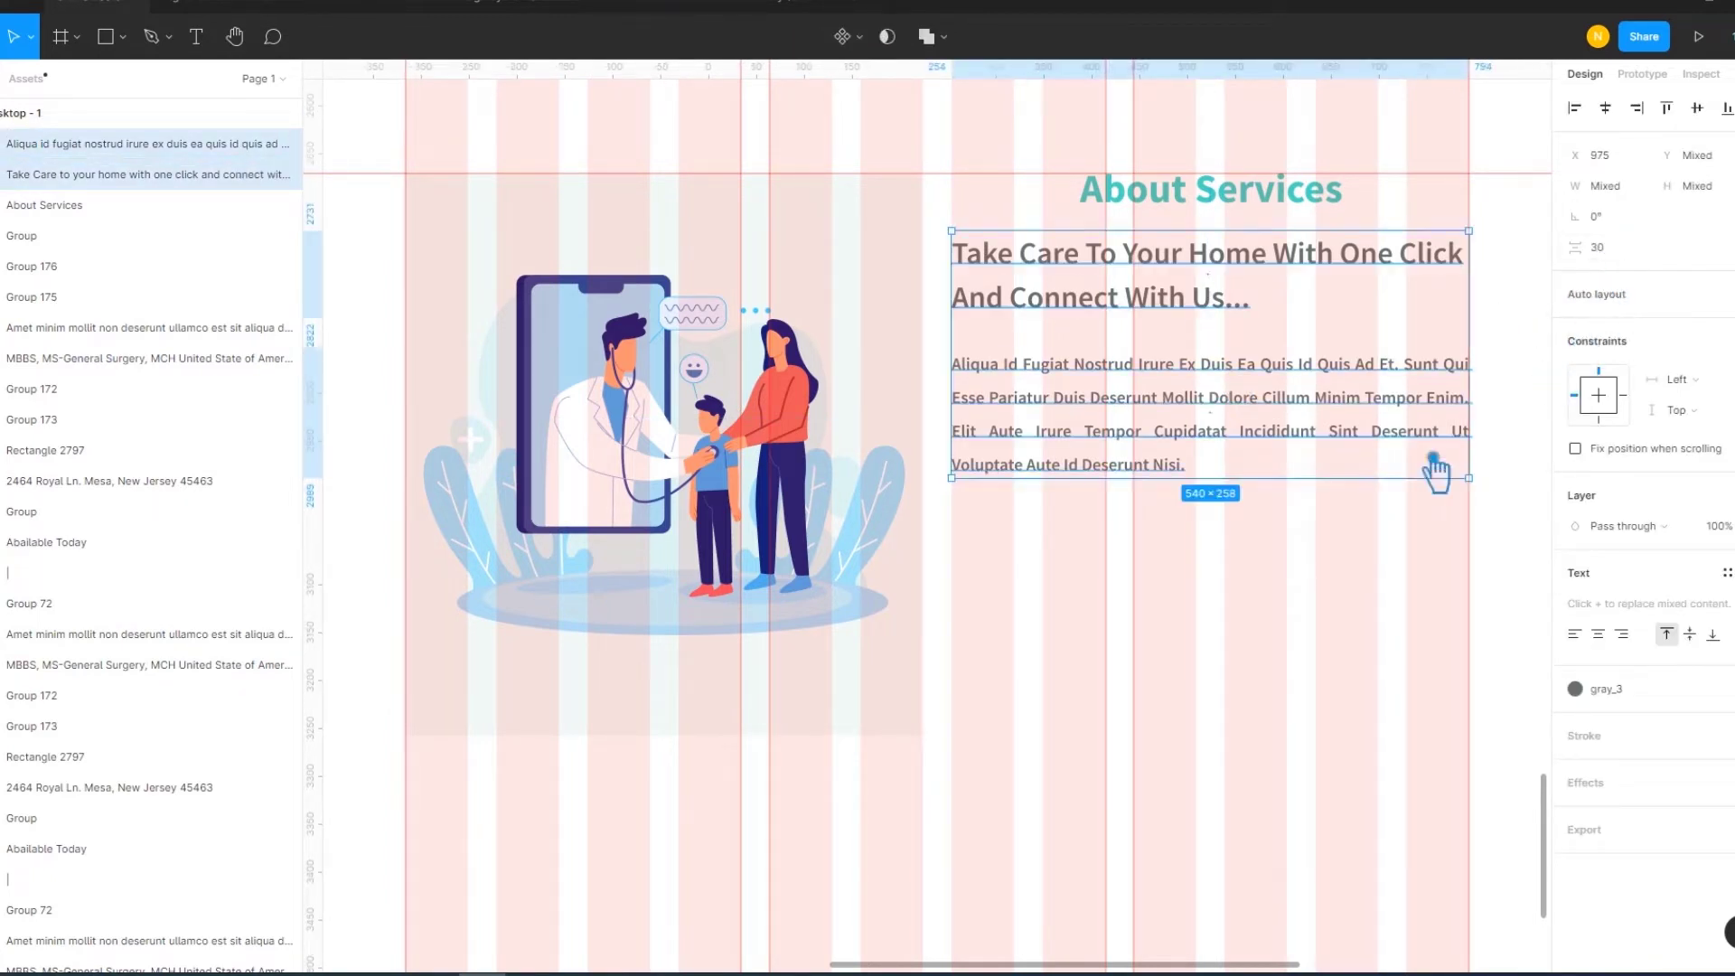
key(5)
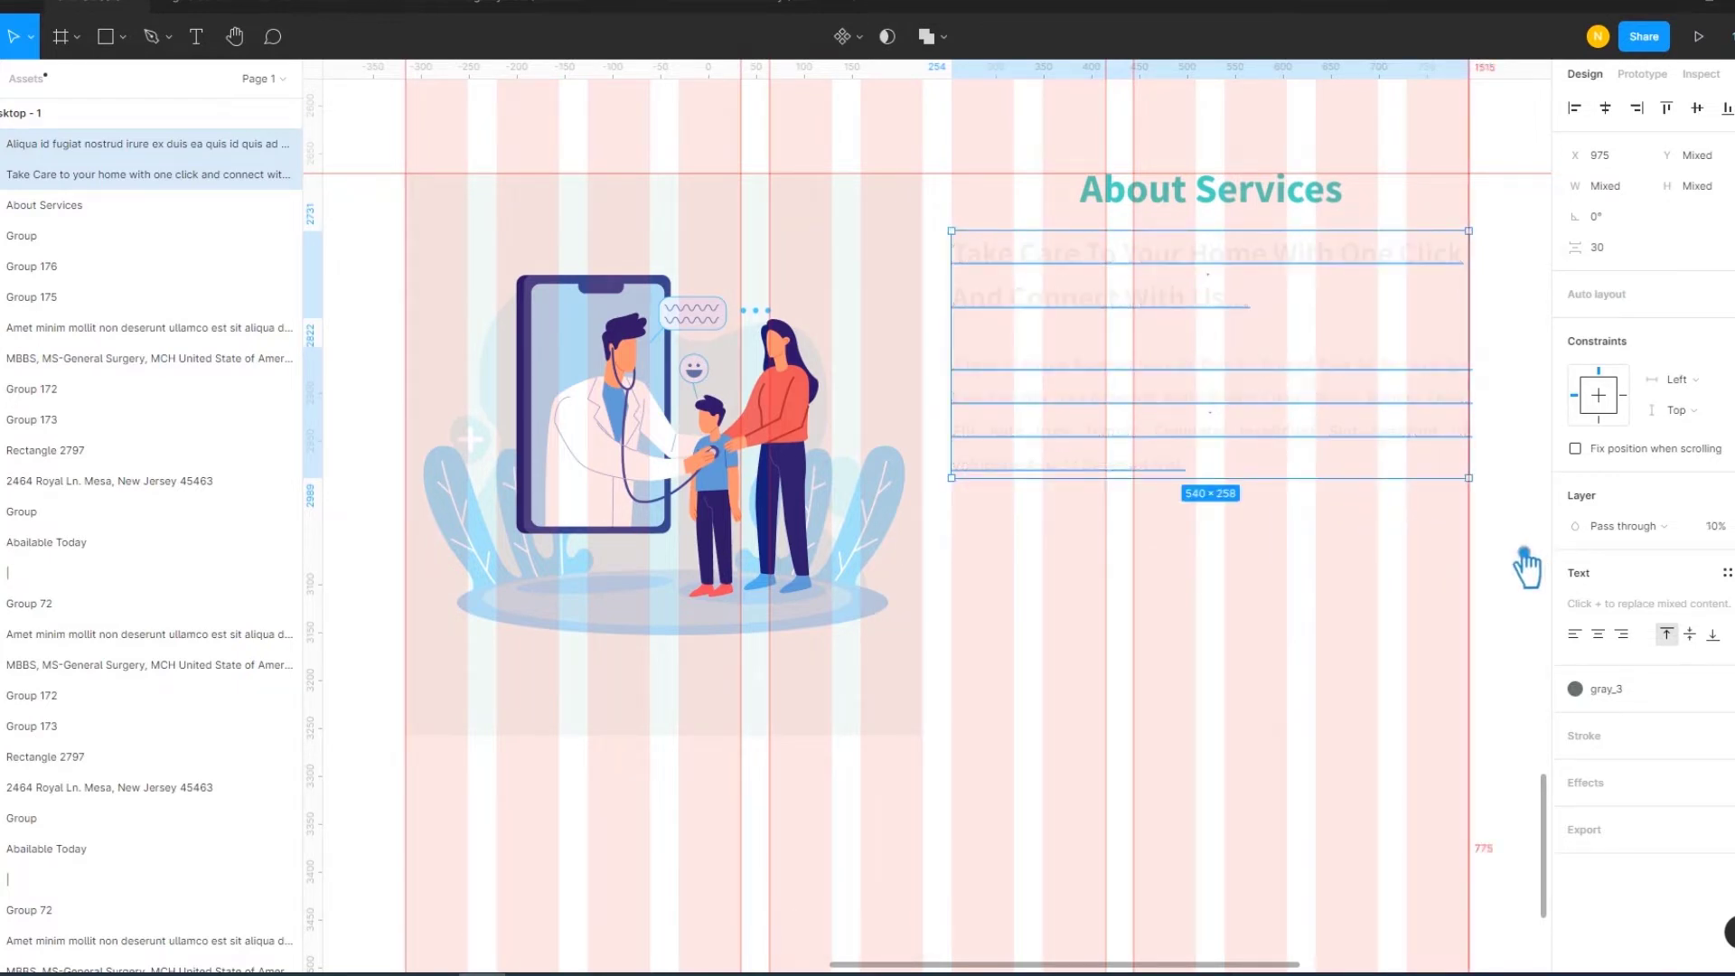
key(ctrl+z)
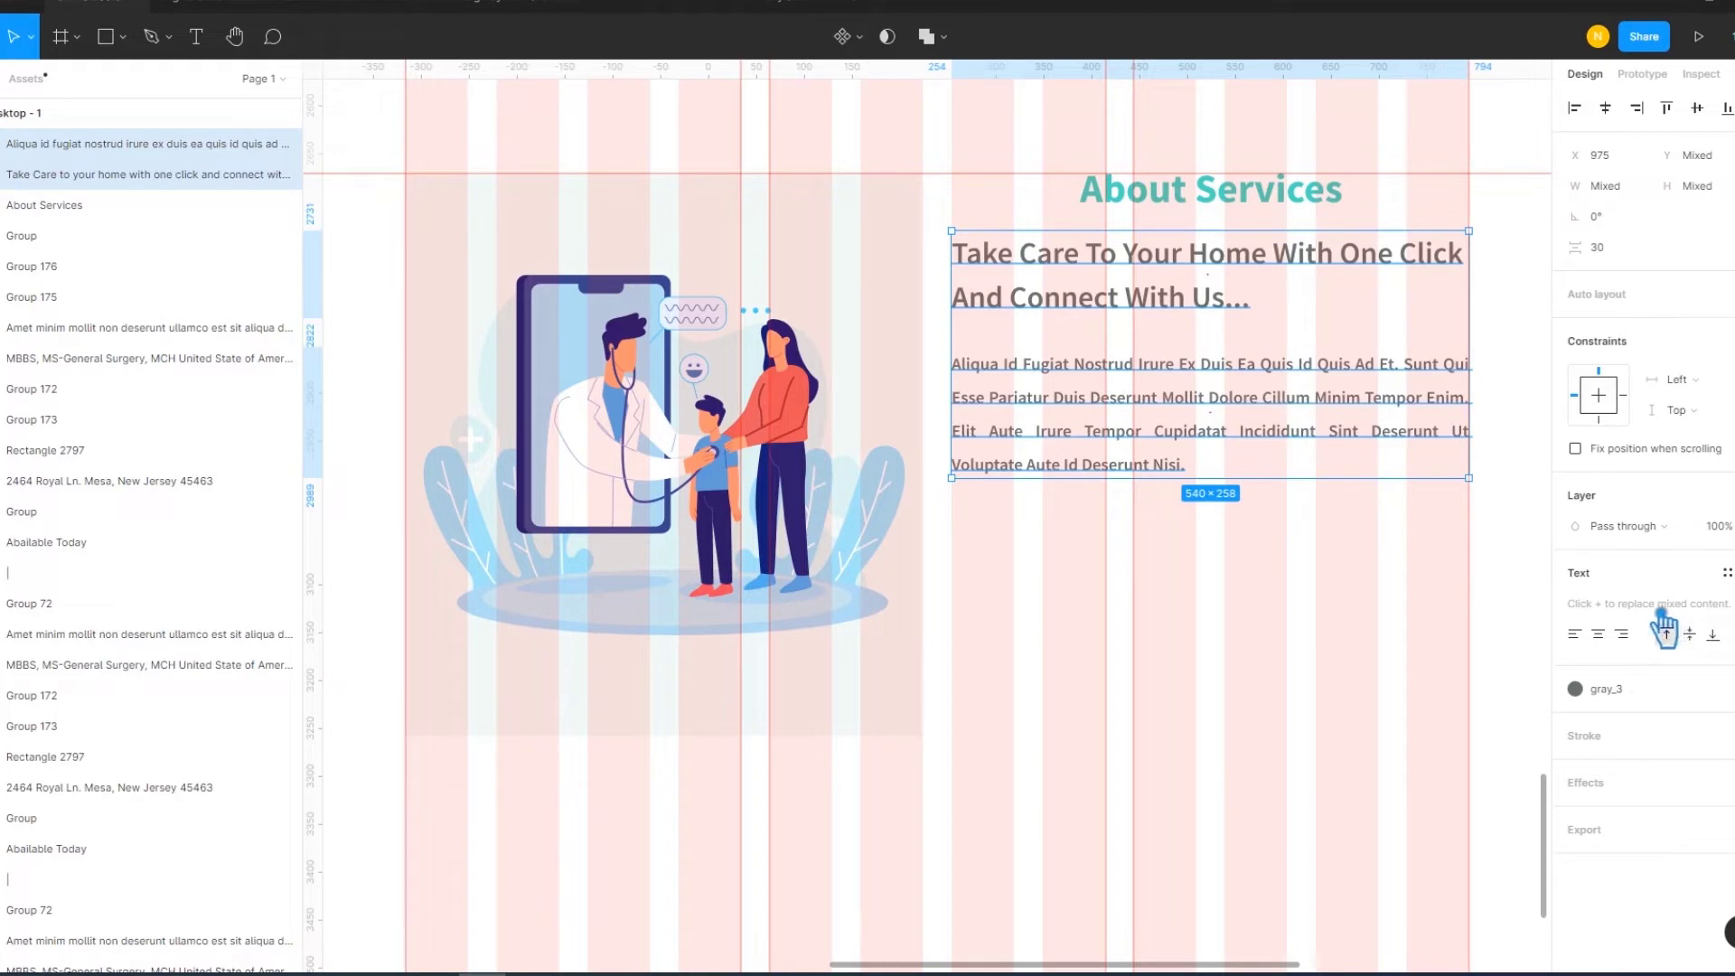
Set 15 px paragraph spacing between the Take Care heading and the Aliqua paragraph
click(1234, 438)
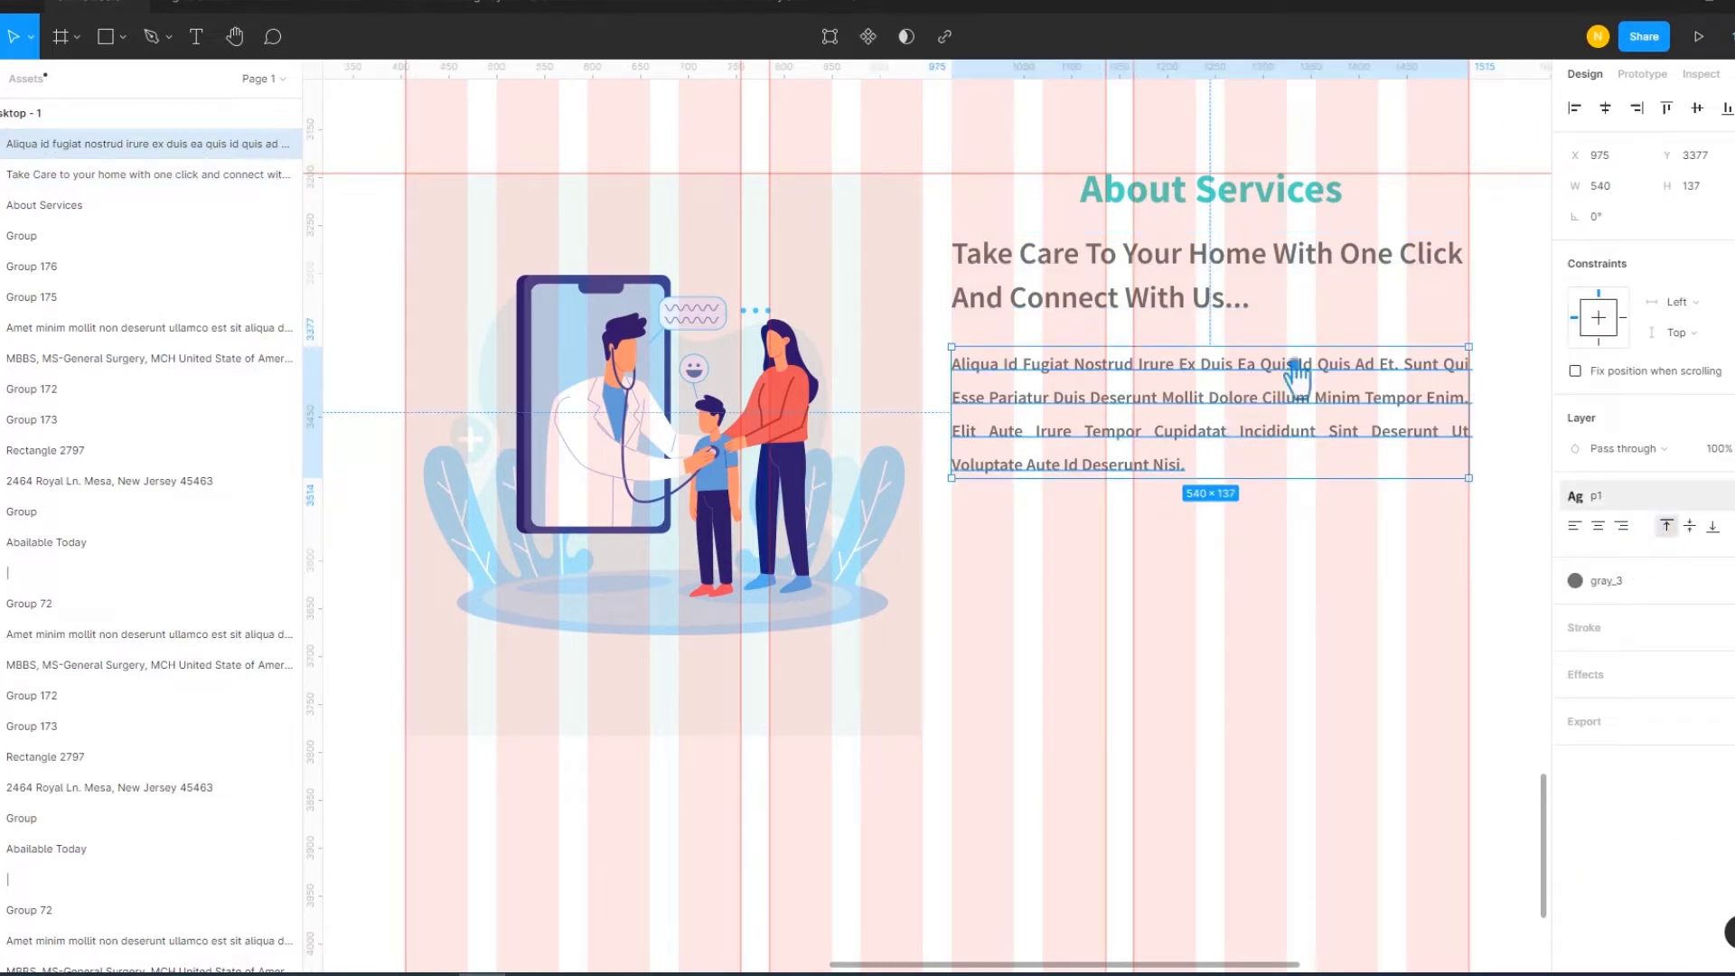
shift+click(1144, 267)
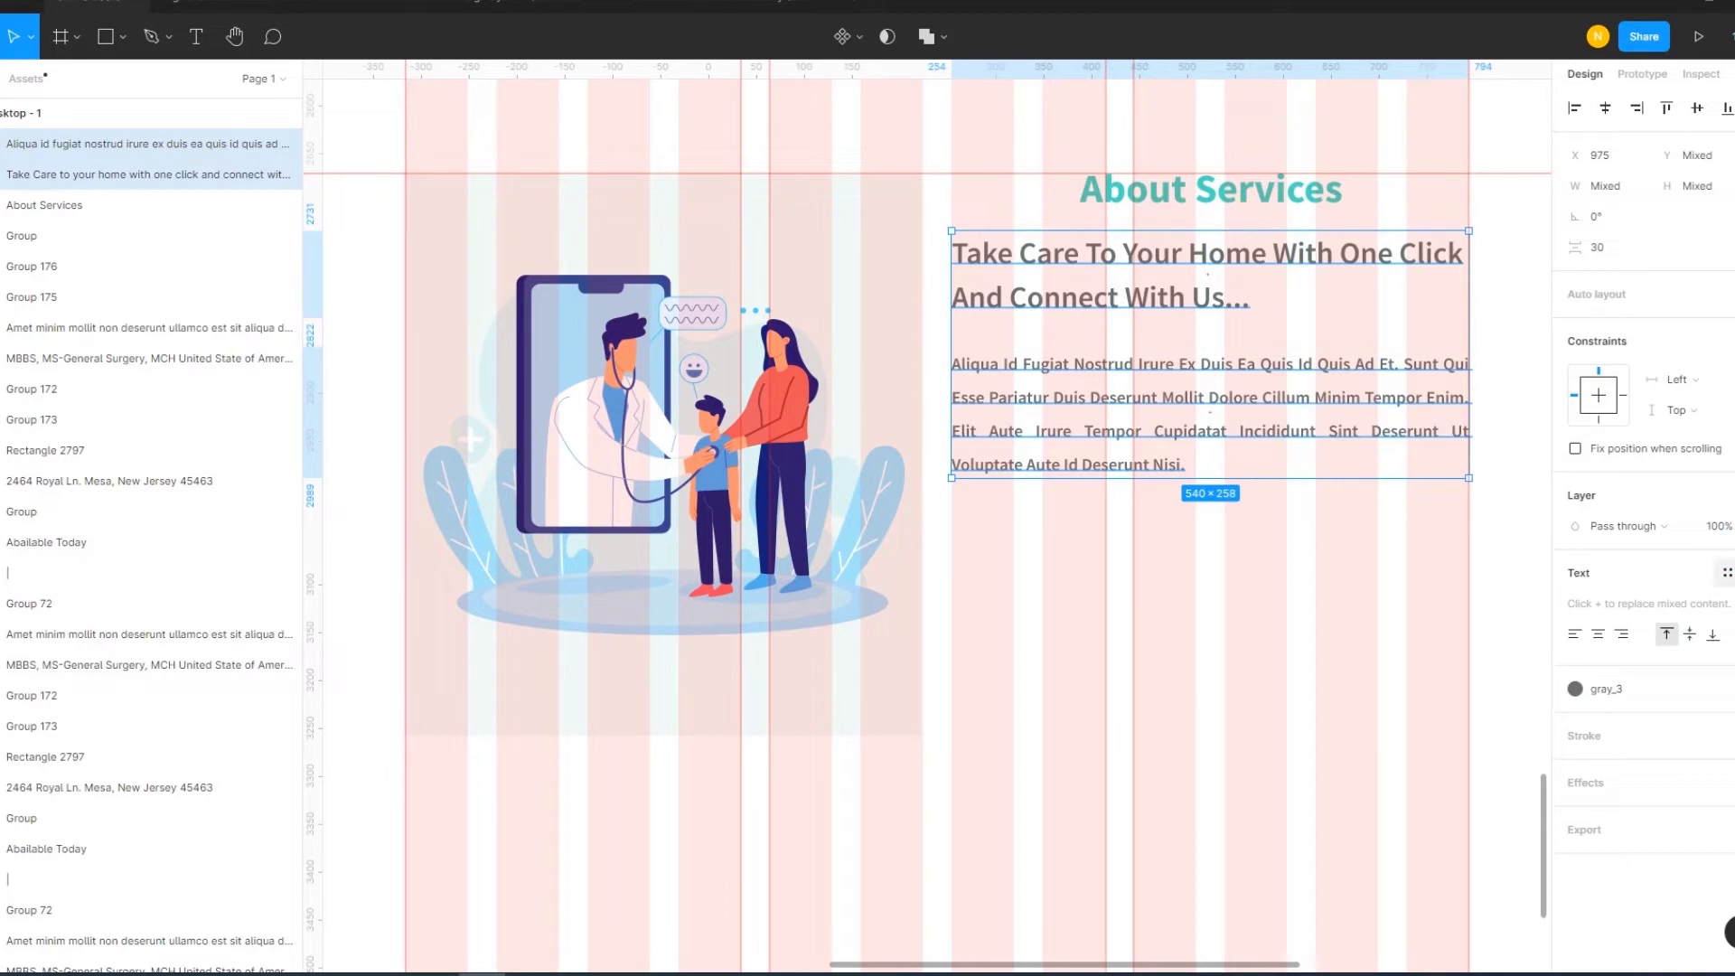
click(1626, 258)
text(15)
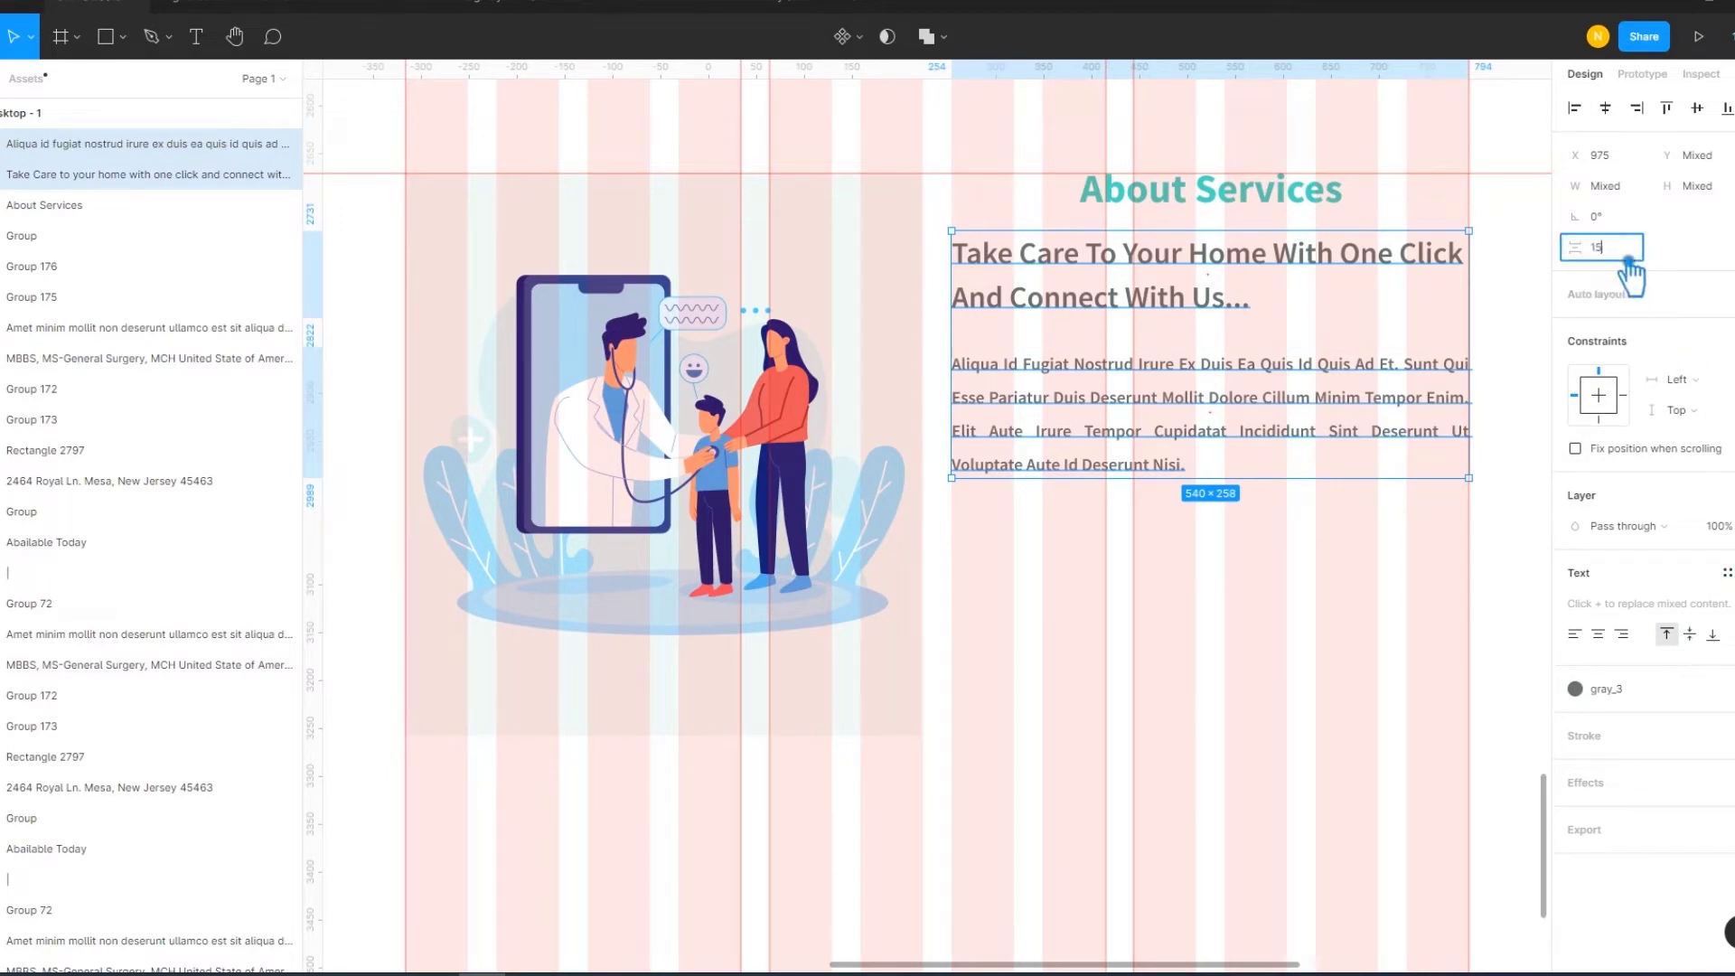
key(Return)
click(1278, 592)
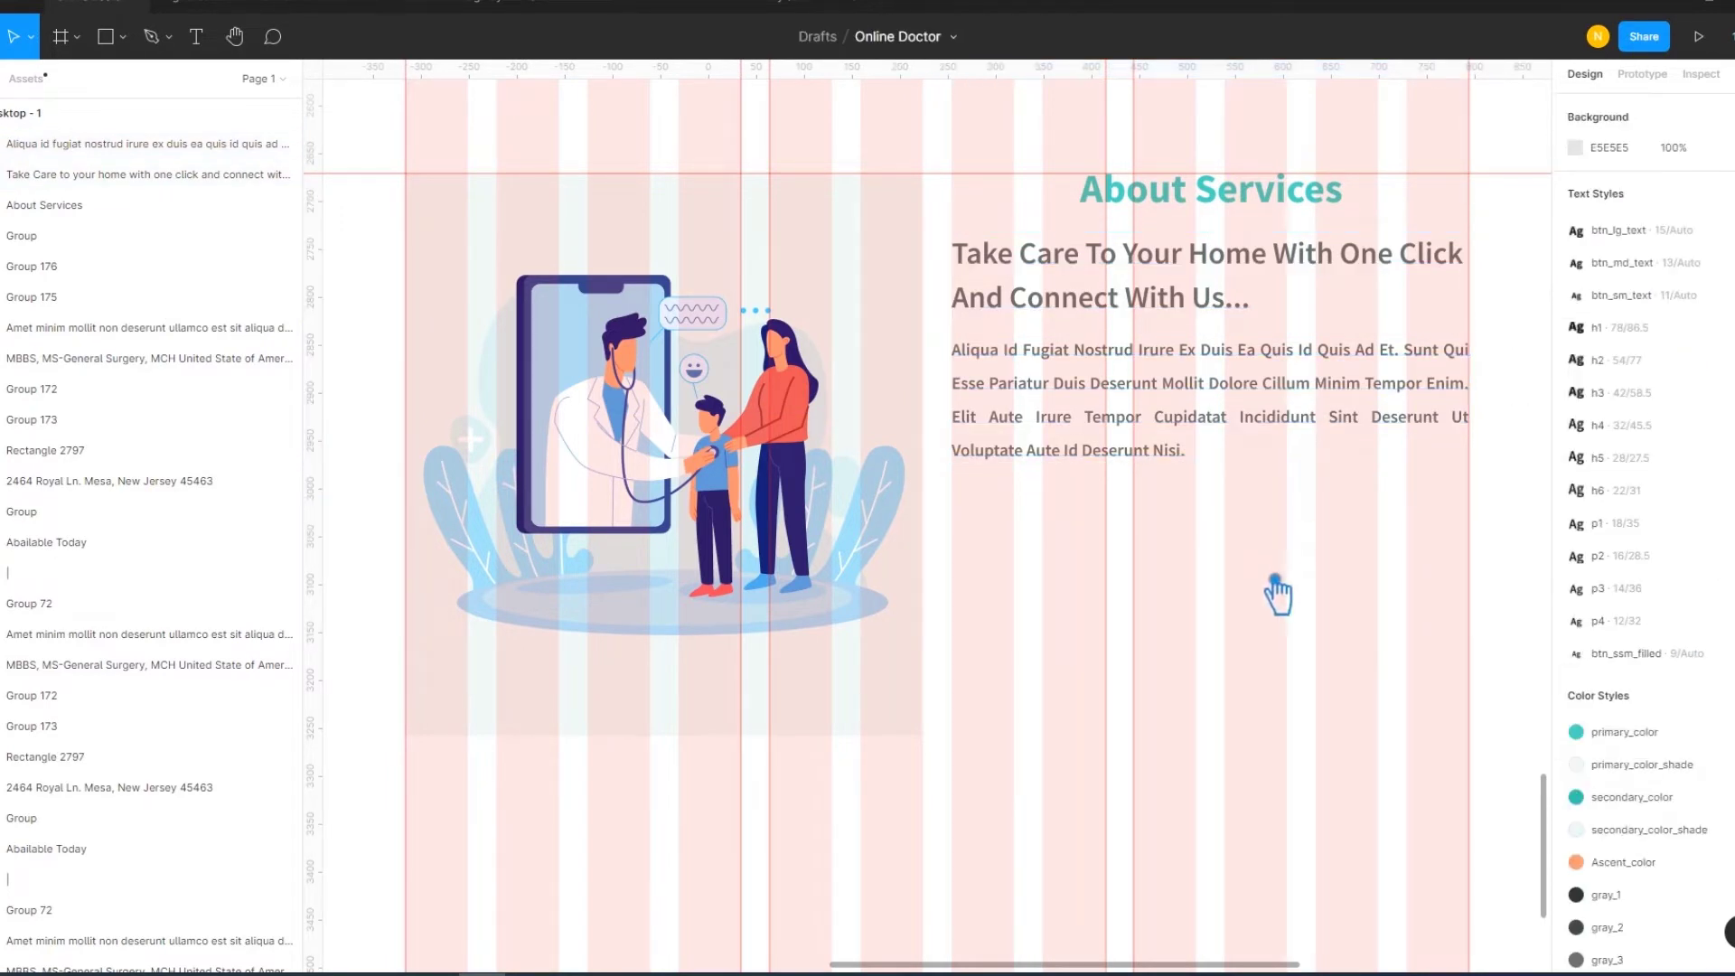
click(1219, 298)
shift+click(1207, 208)
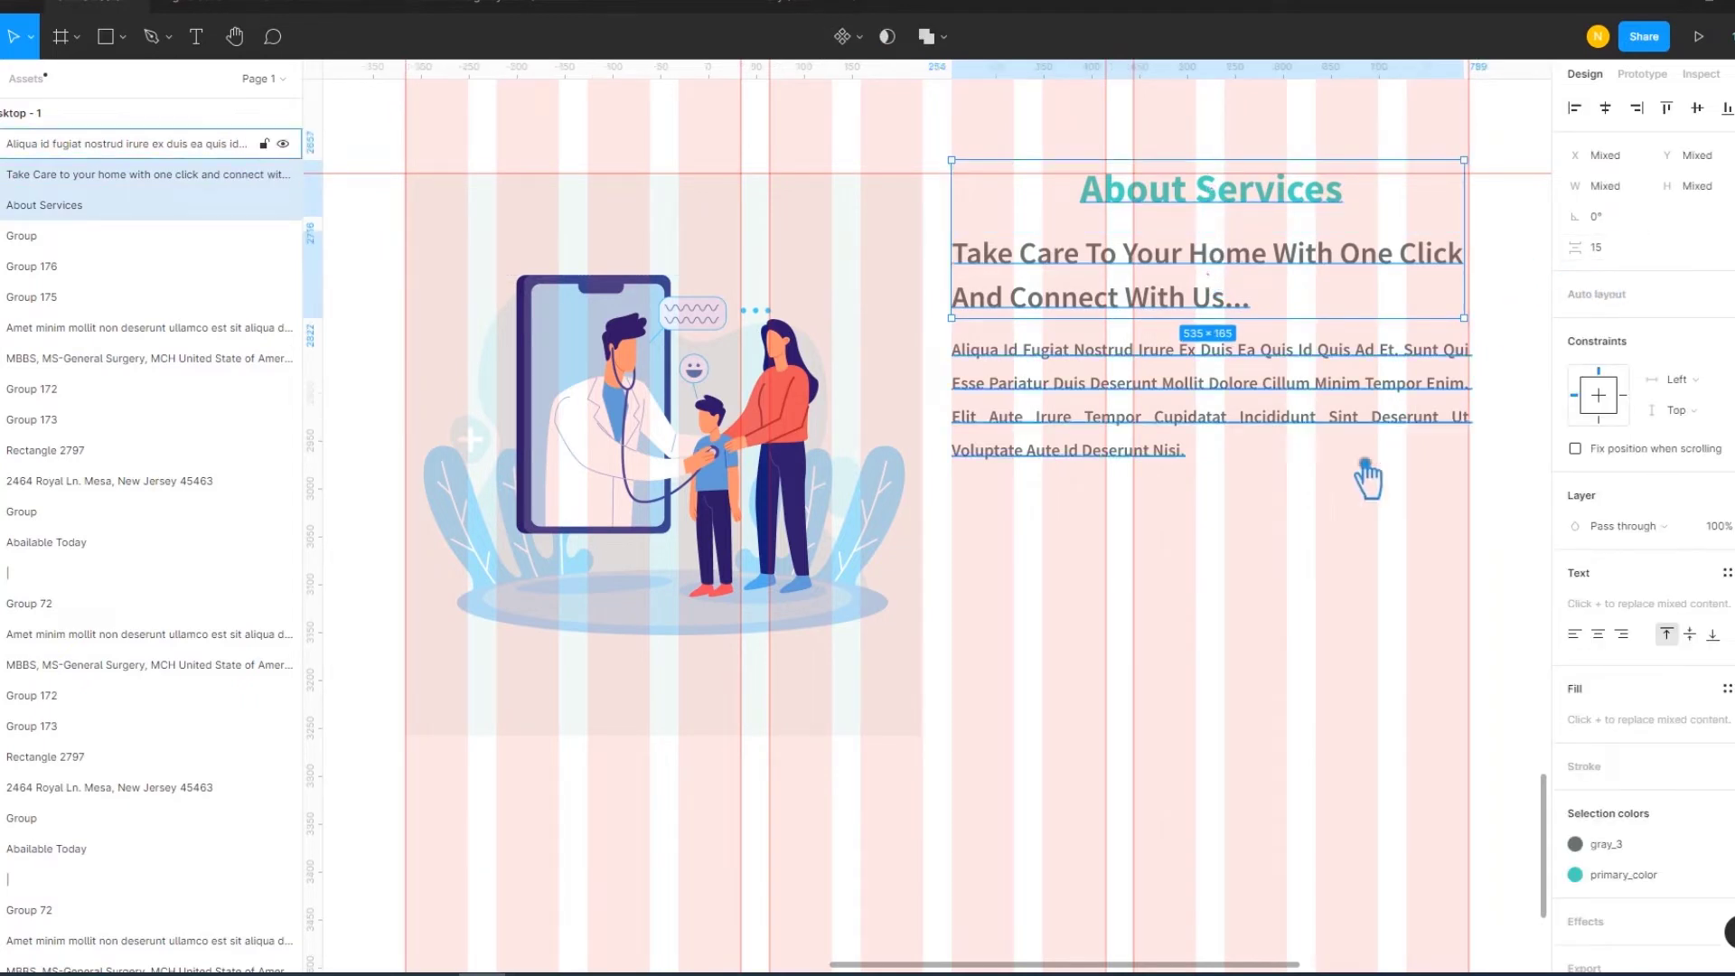
click(1364, 479)
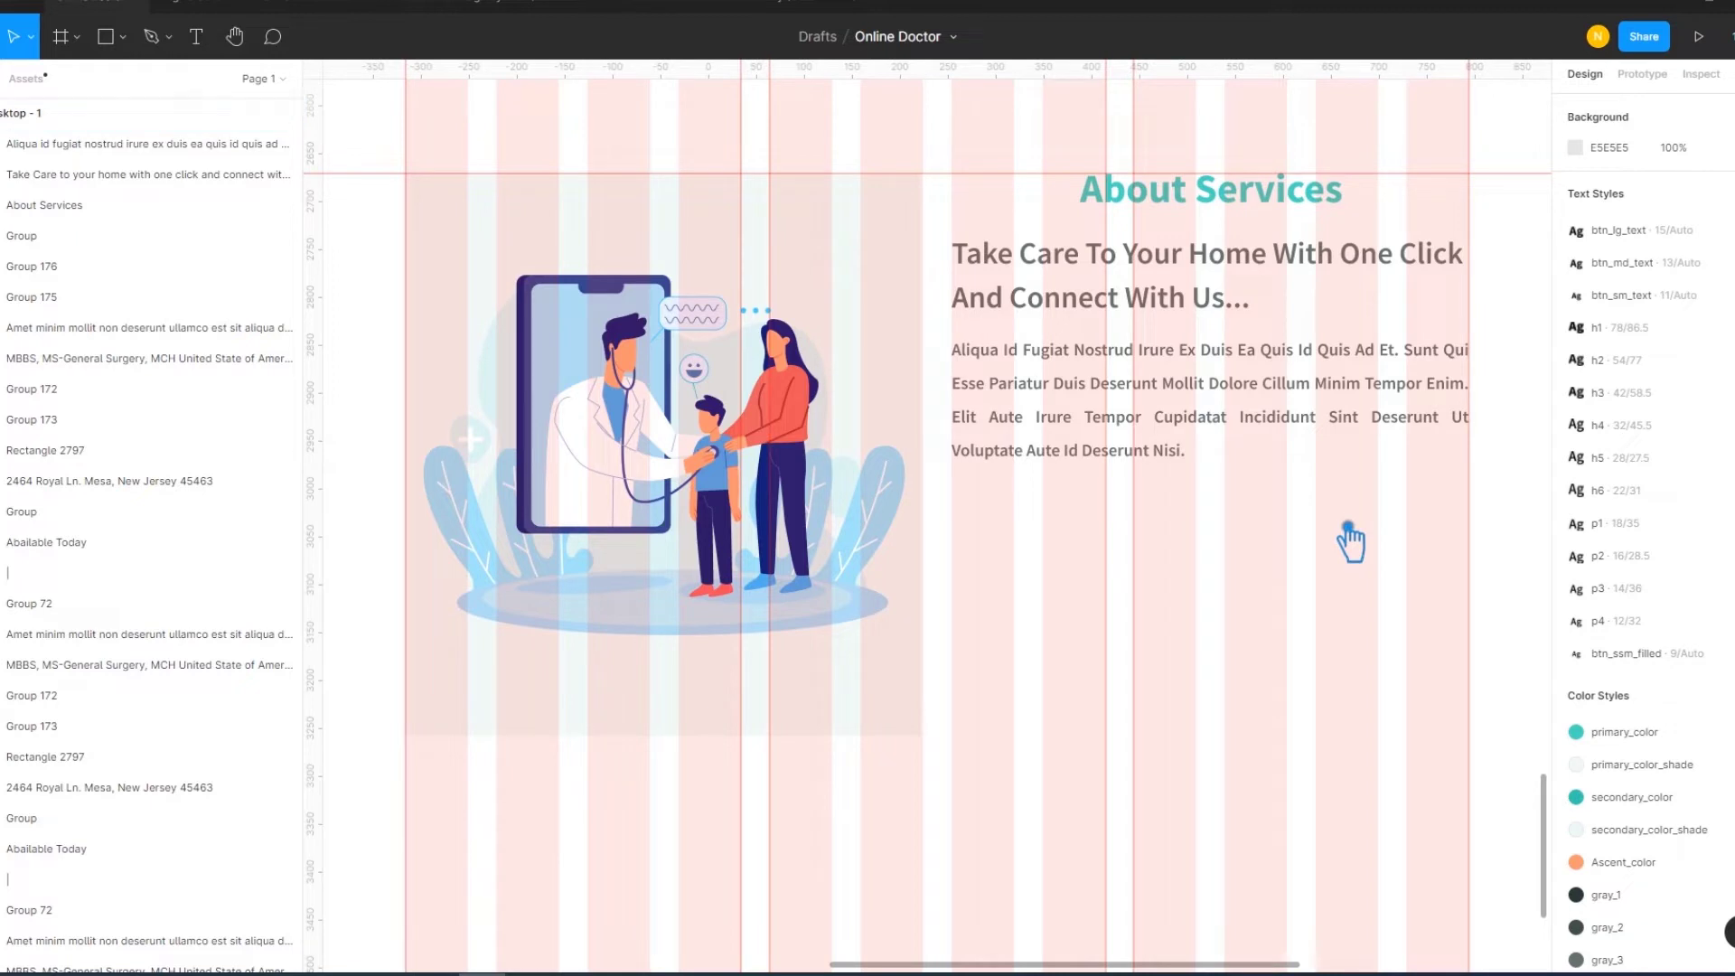
Place the larger KNOW MORE button component from Assets below the paragraph
click(30, 79)
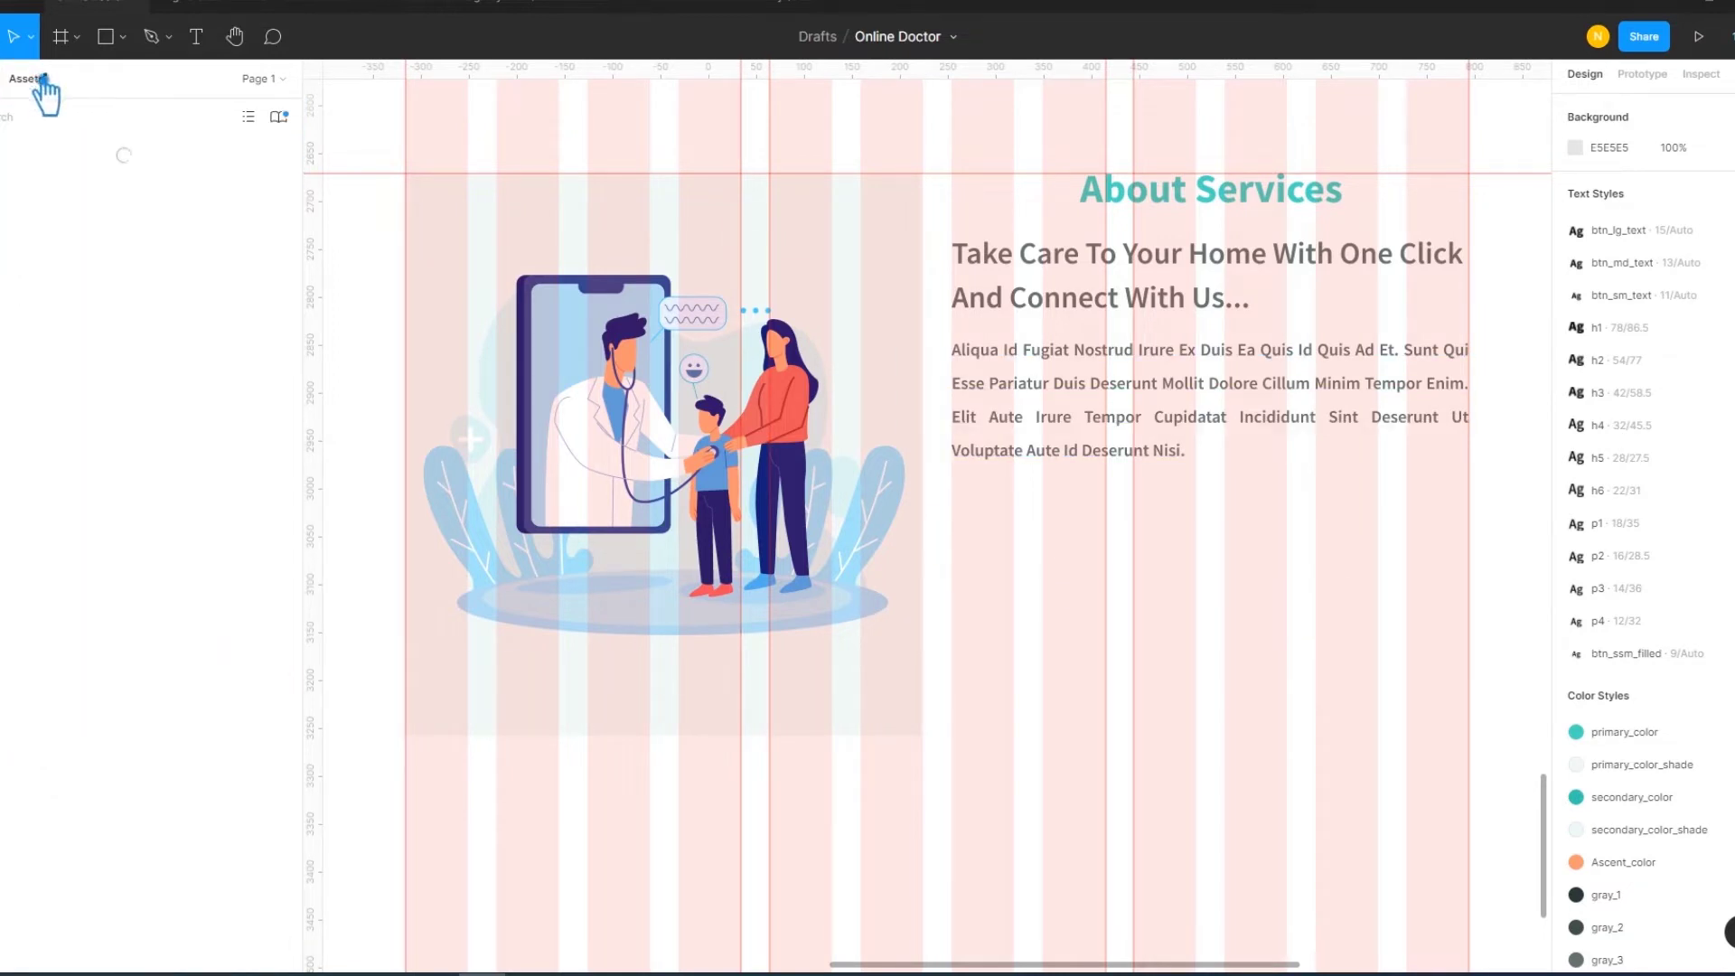
click(11, 185)
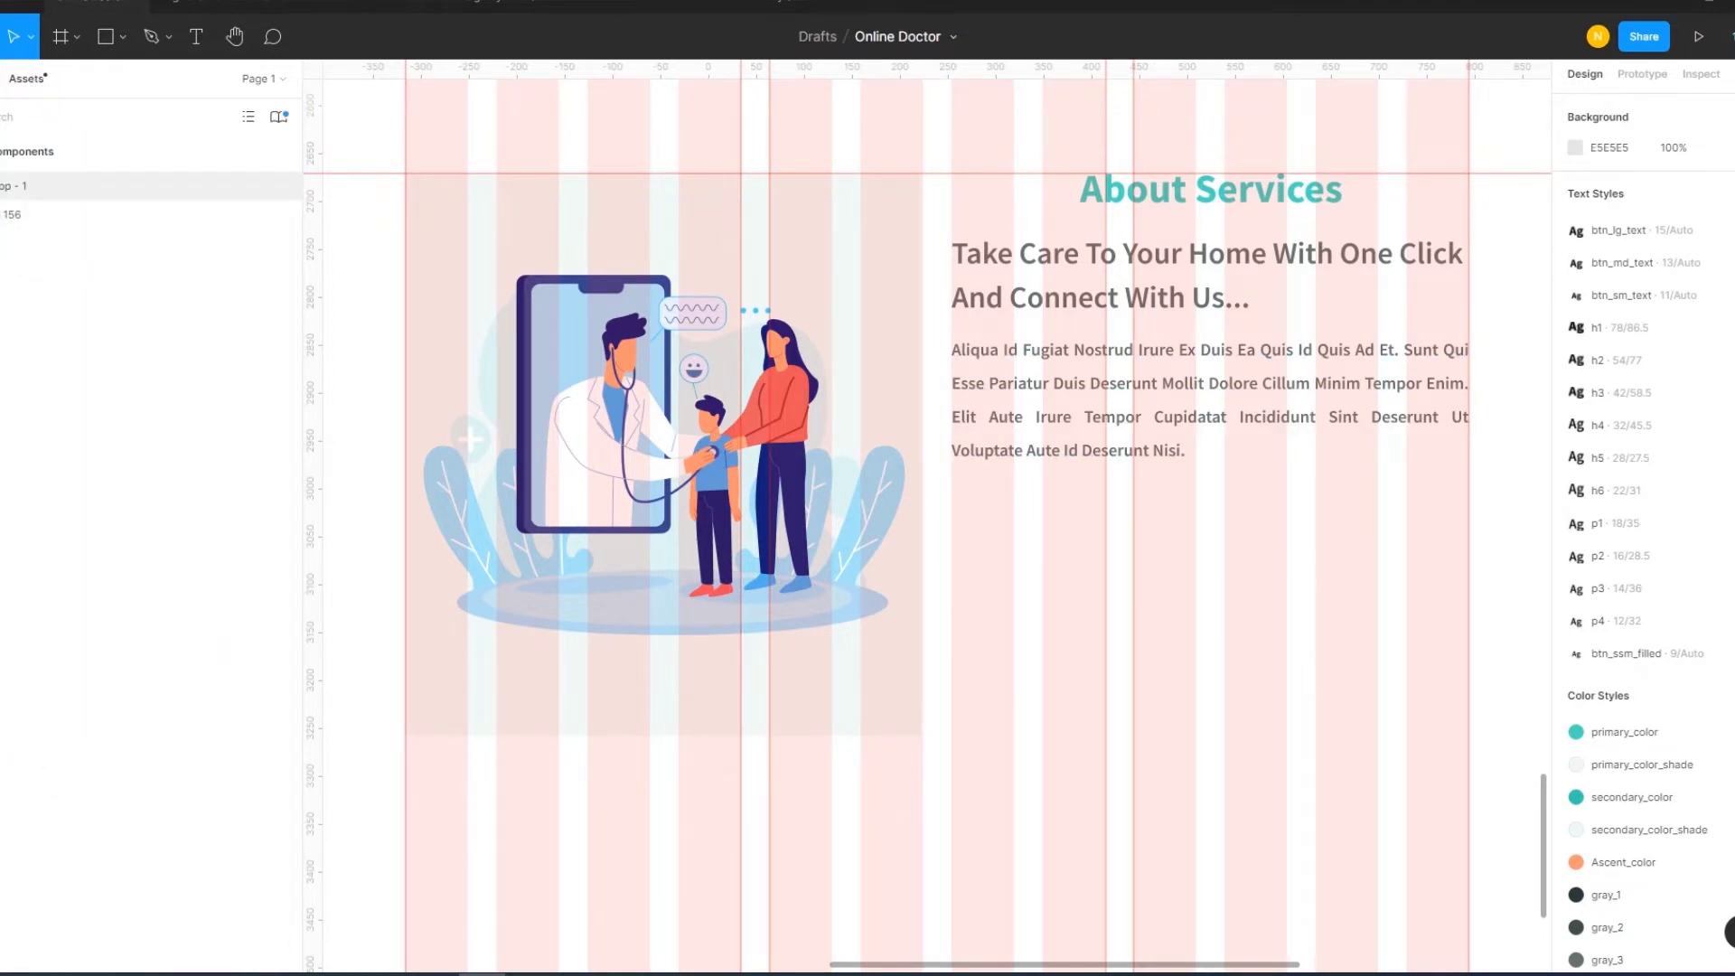
drag(41, 228, 1068, 578)
key(Delete)
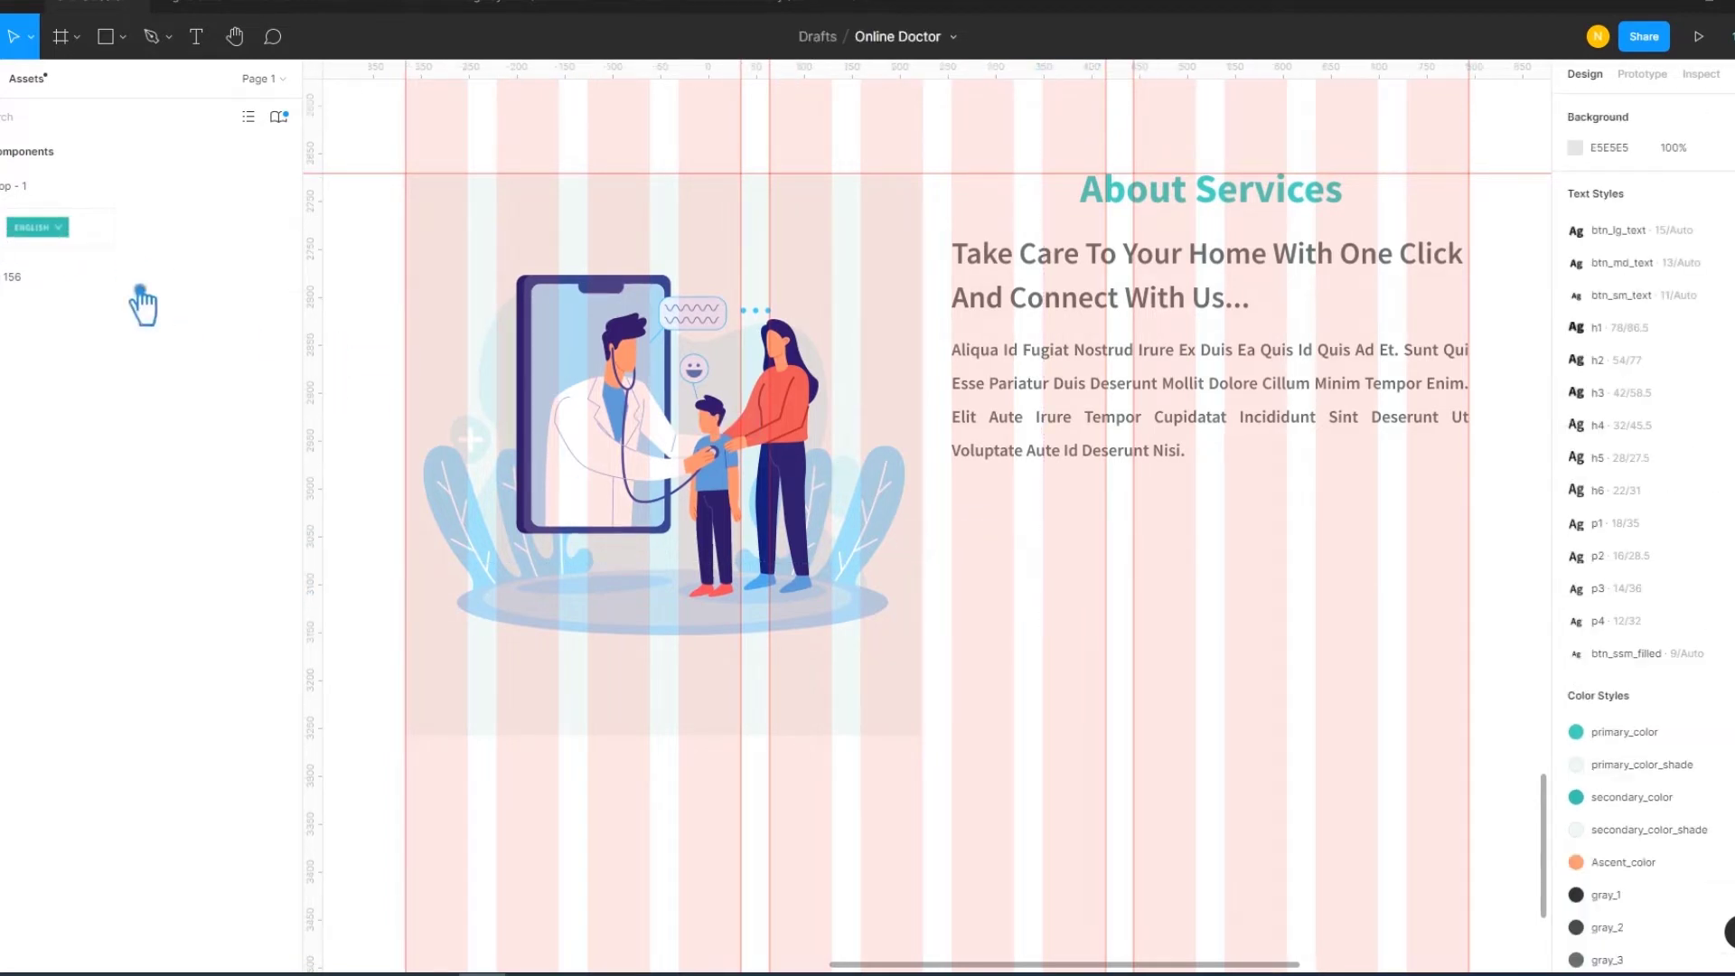
click(11, 185)
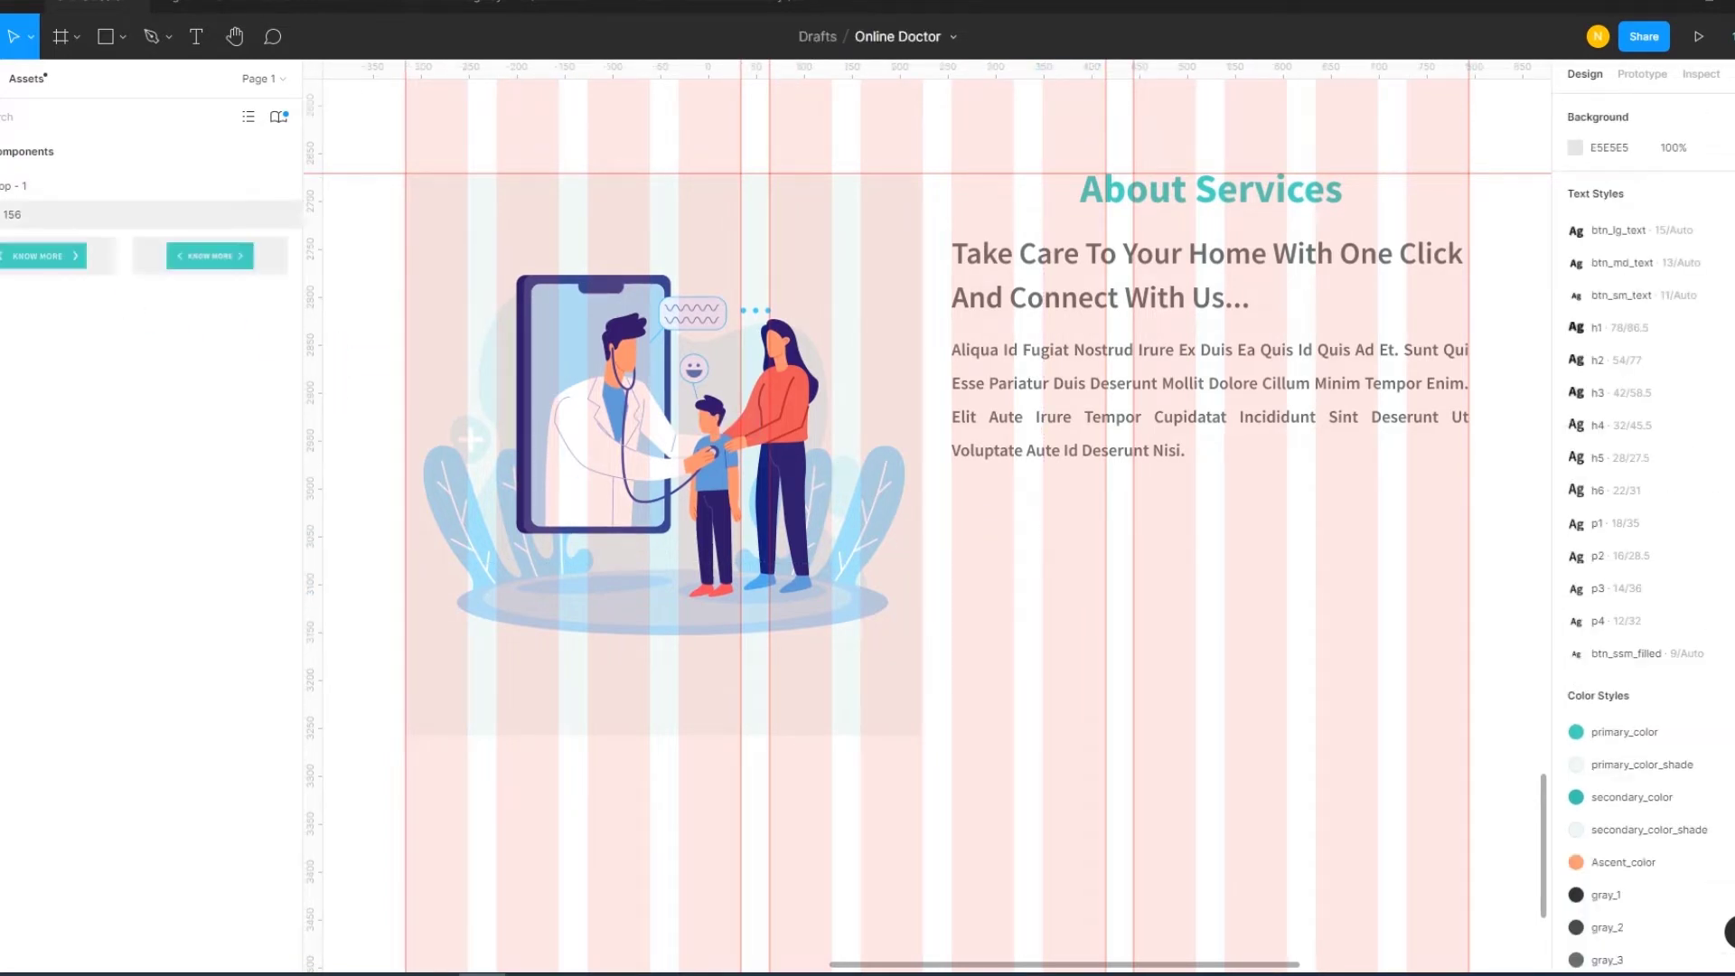
drag(47, 260, 1123, 578)
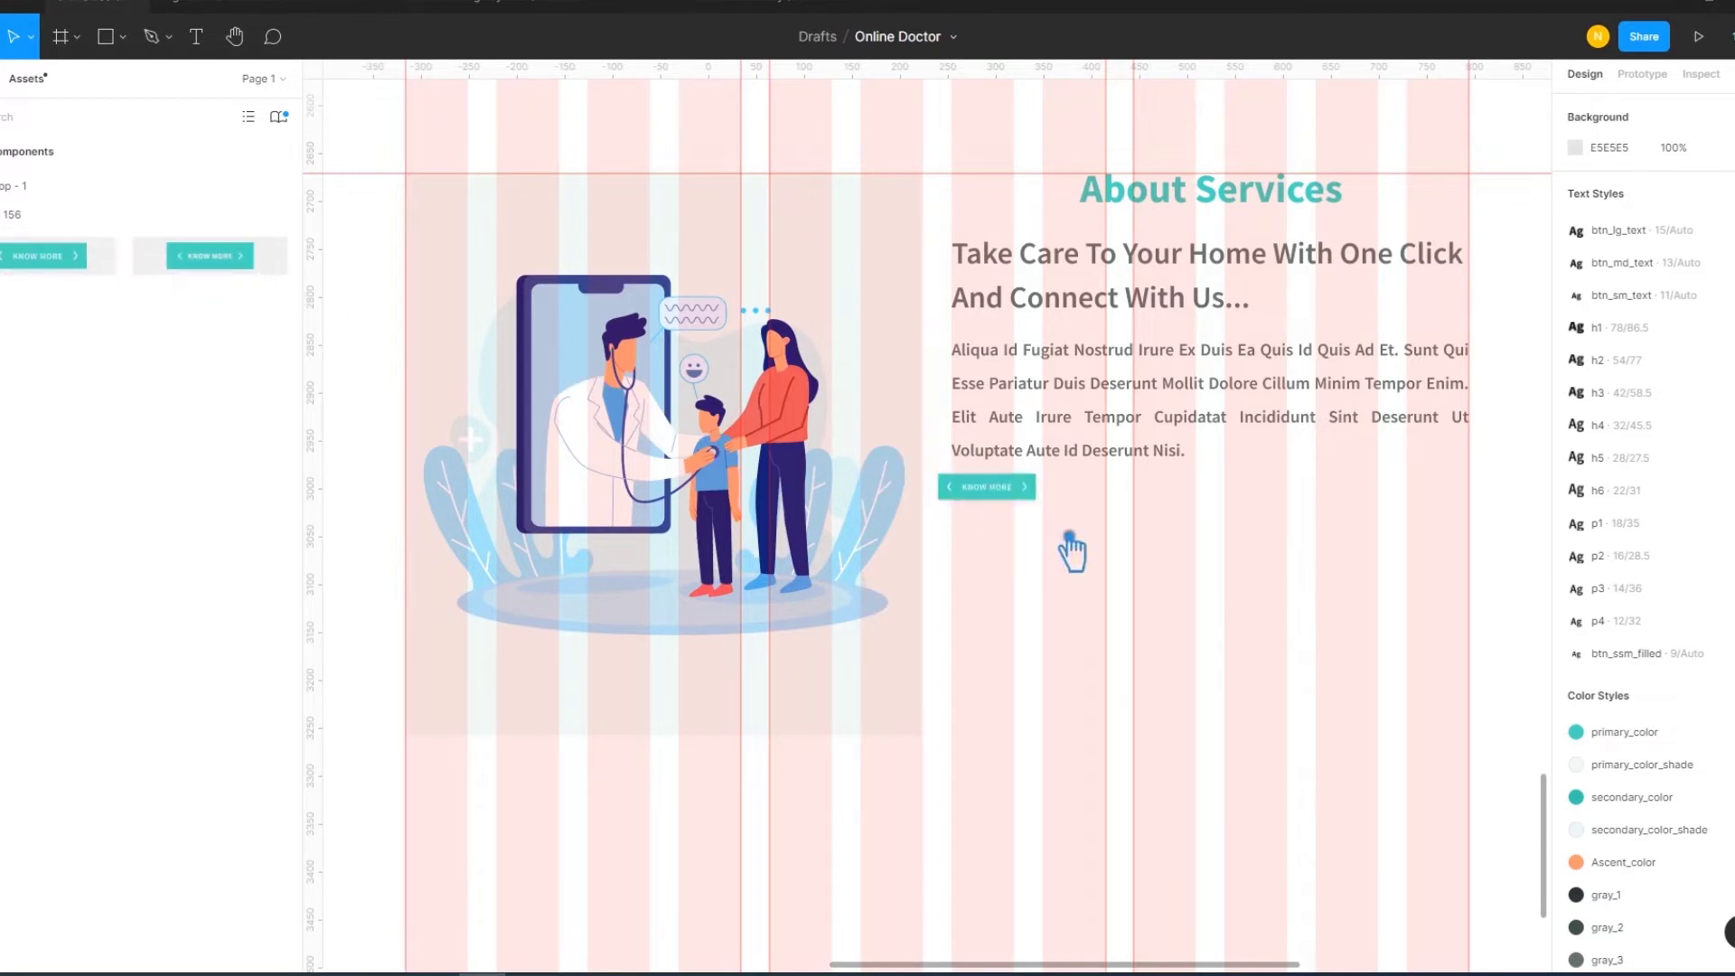
key(Delete)
mouse_move(210, 256)
mouse_down()
mouse_move(1093, 601)
mouse_move(1054, 578)
mouse_up()
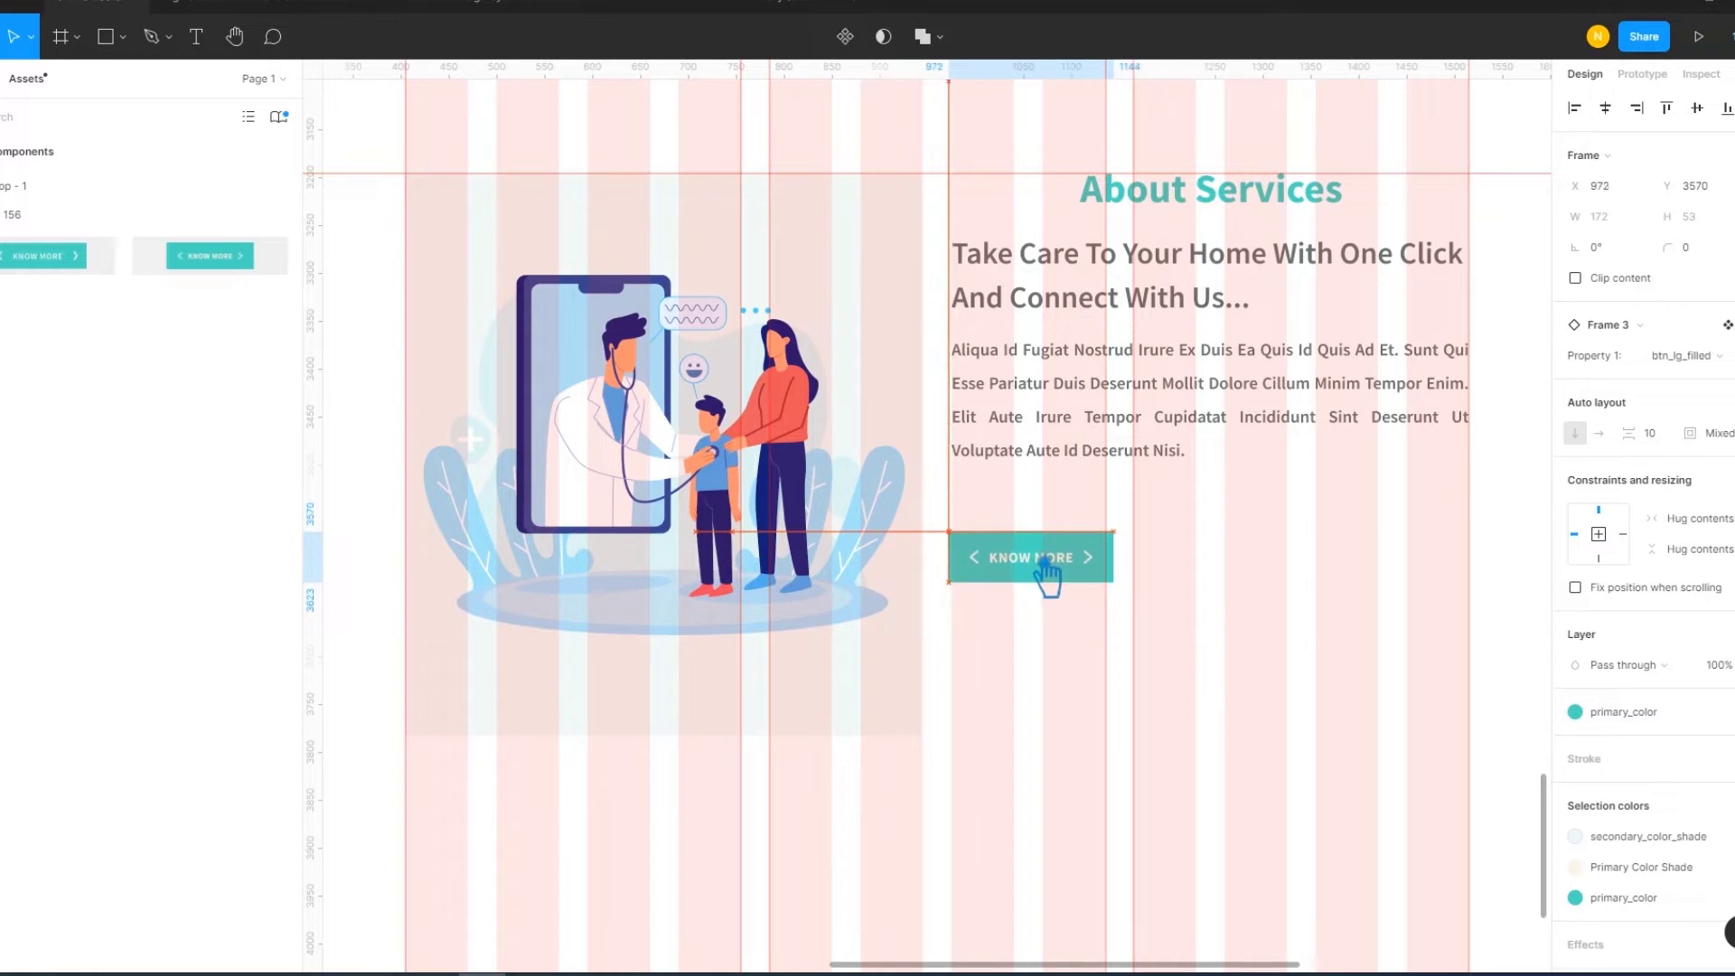
Hide the button's left-arrow Vector layer, keeping only the right arrow visible
double_click(1050, 569)
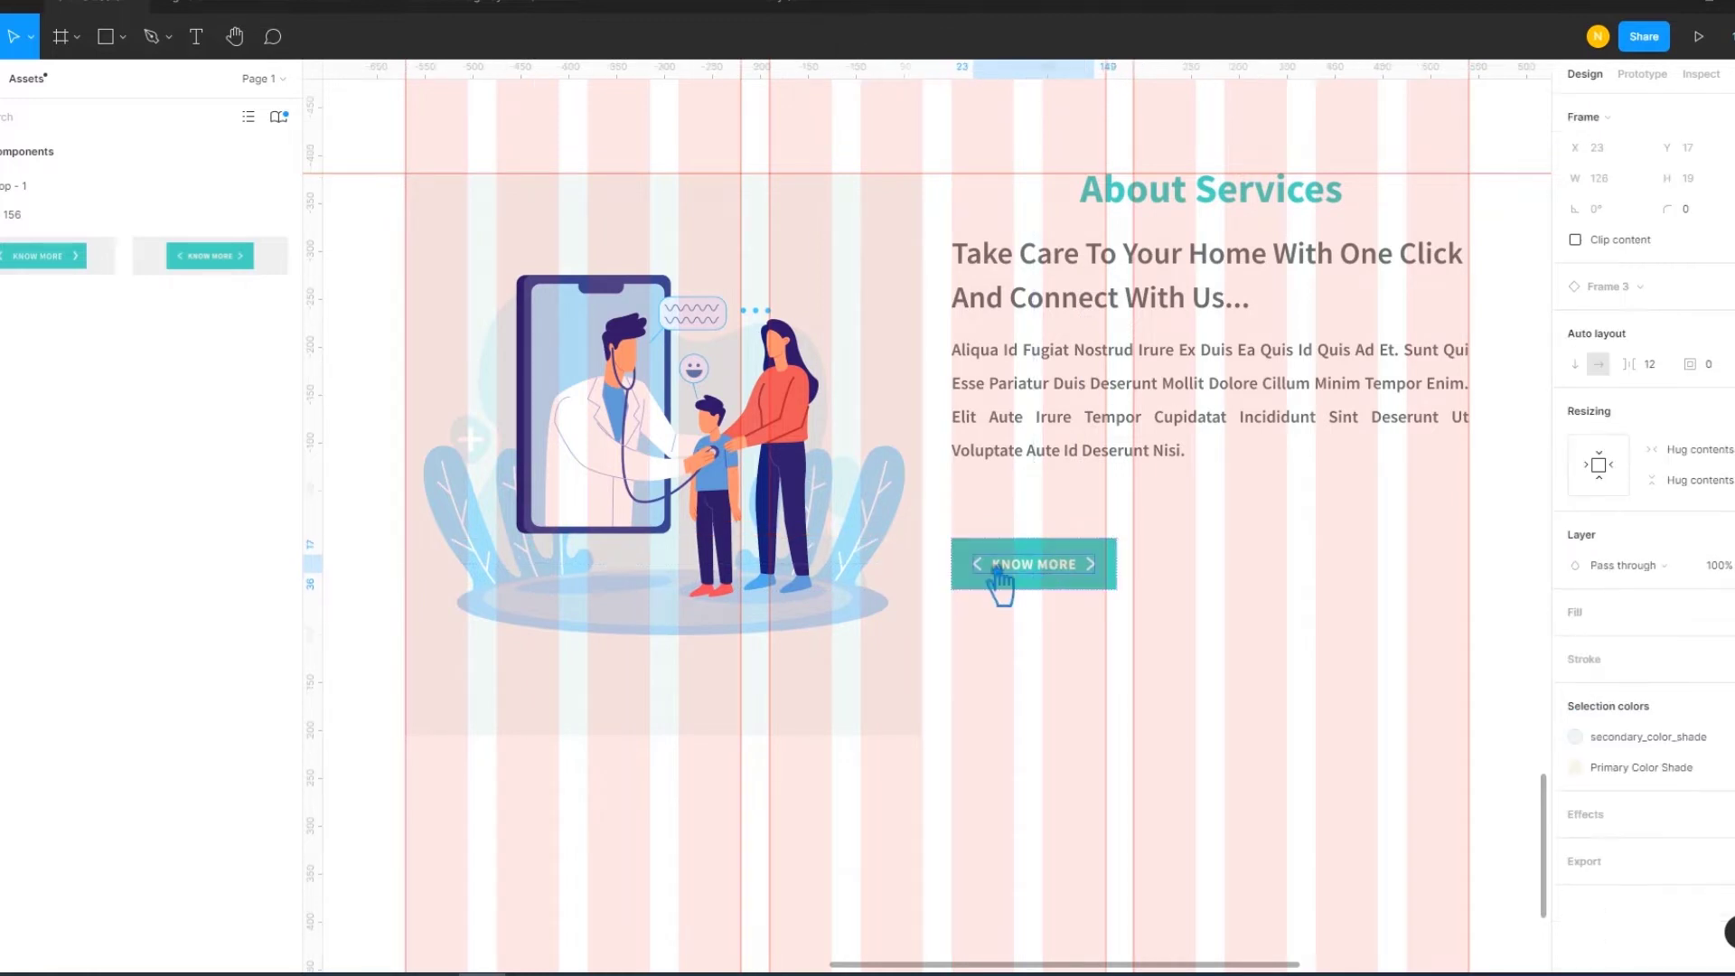
key(alt+1)
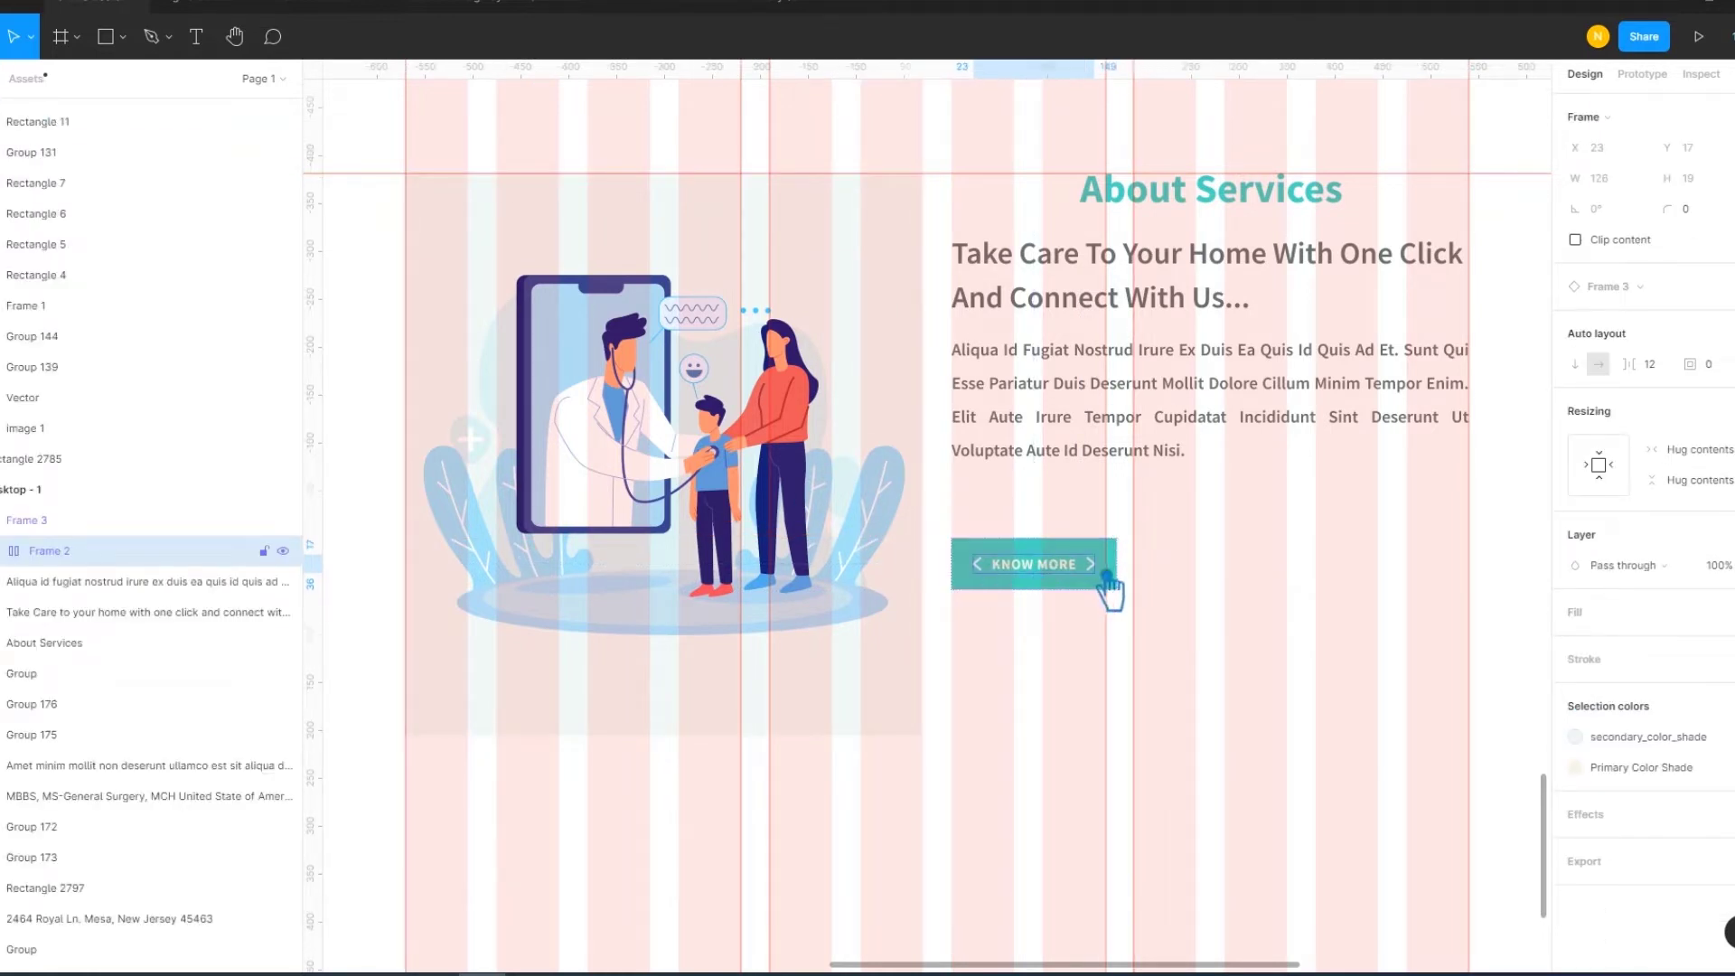
click(1090, 564)
click(283, 581)
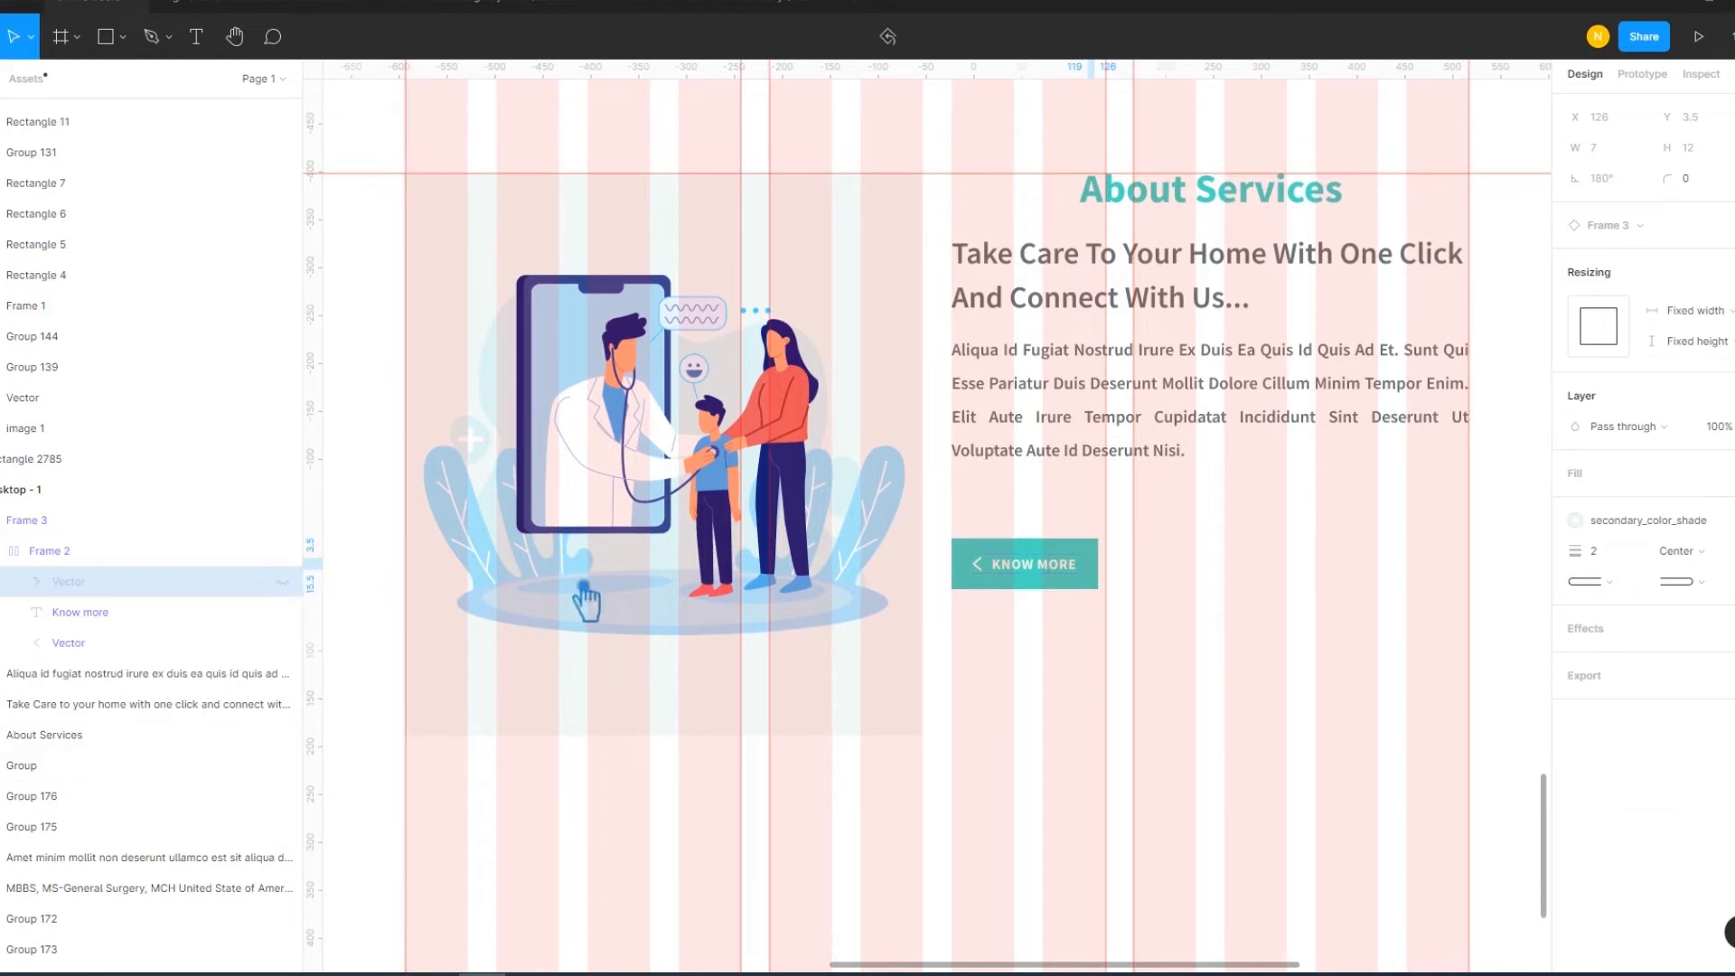
key(ctrl+z)
click(992, 574)
click(283, 643)
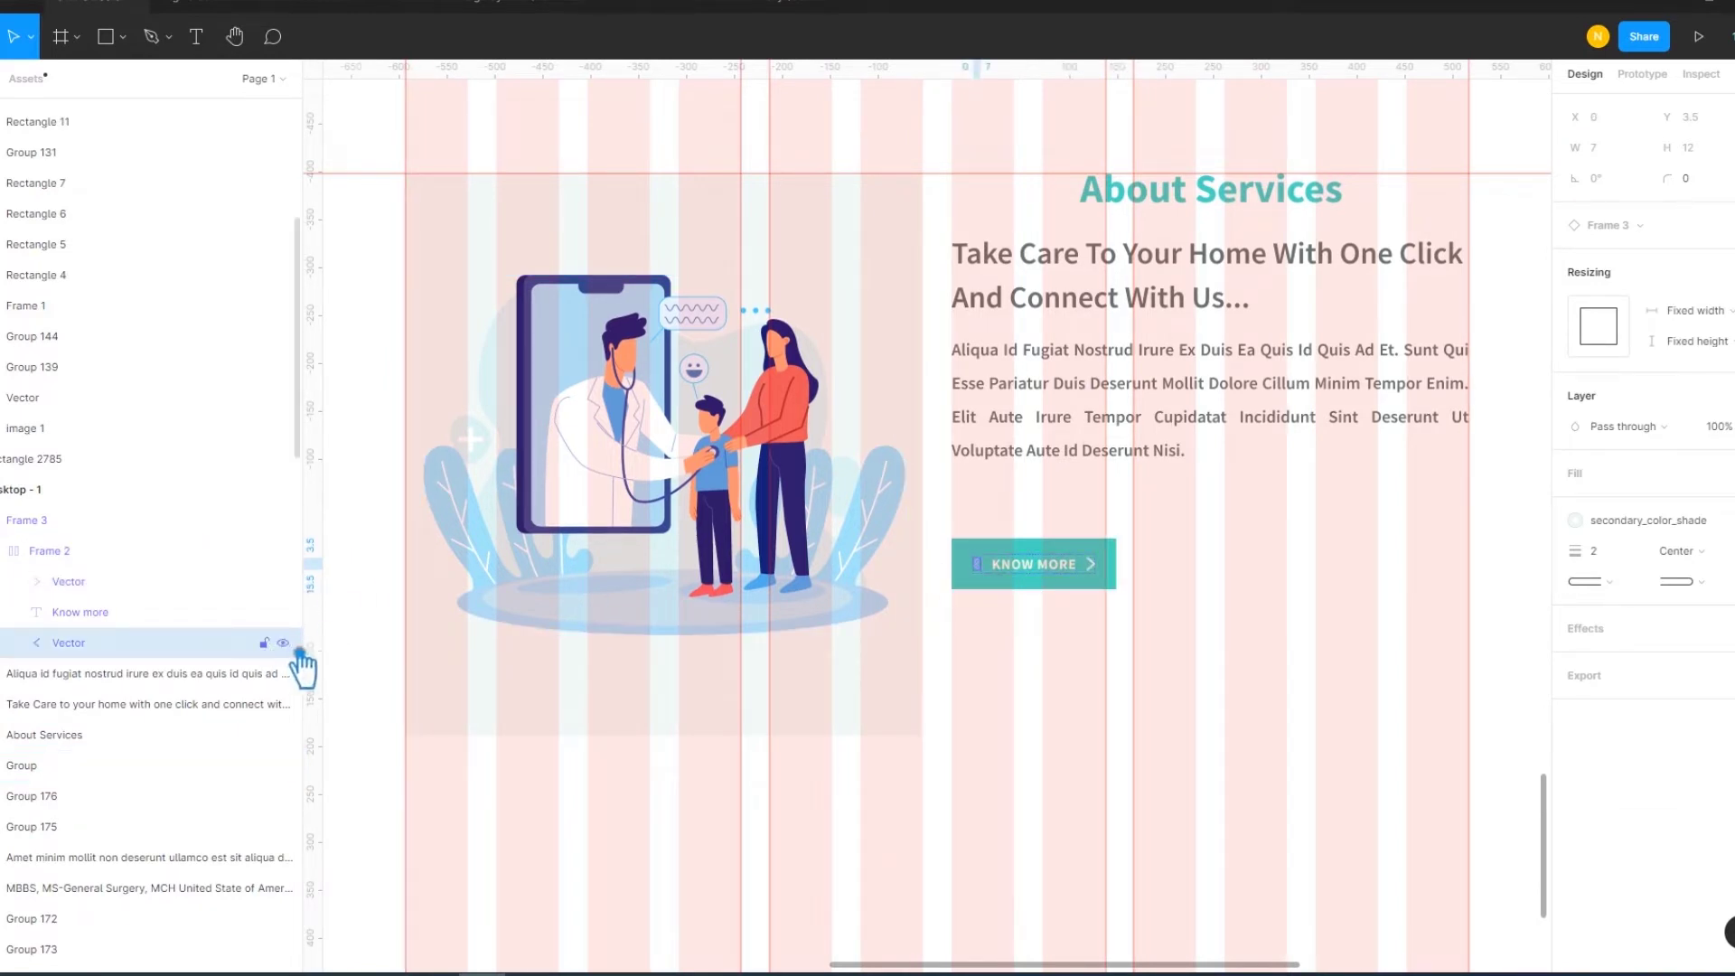
click(1183, 659)
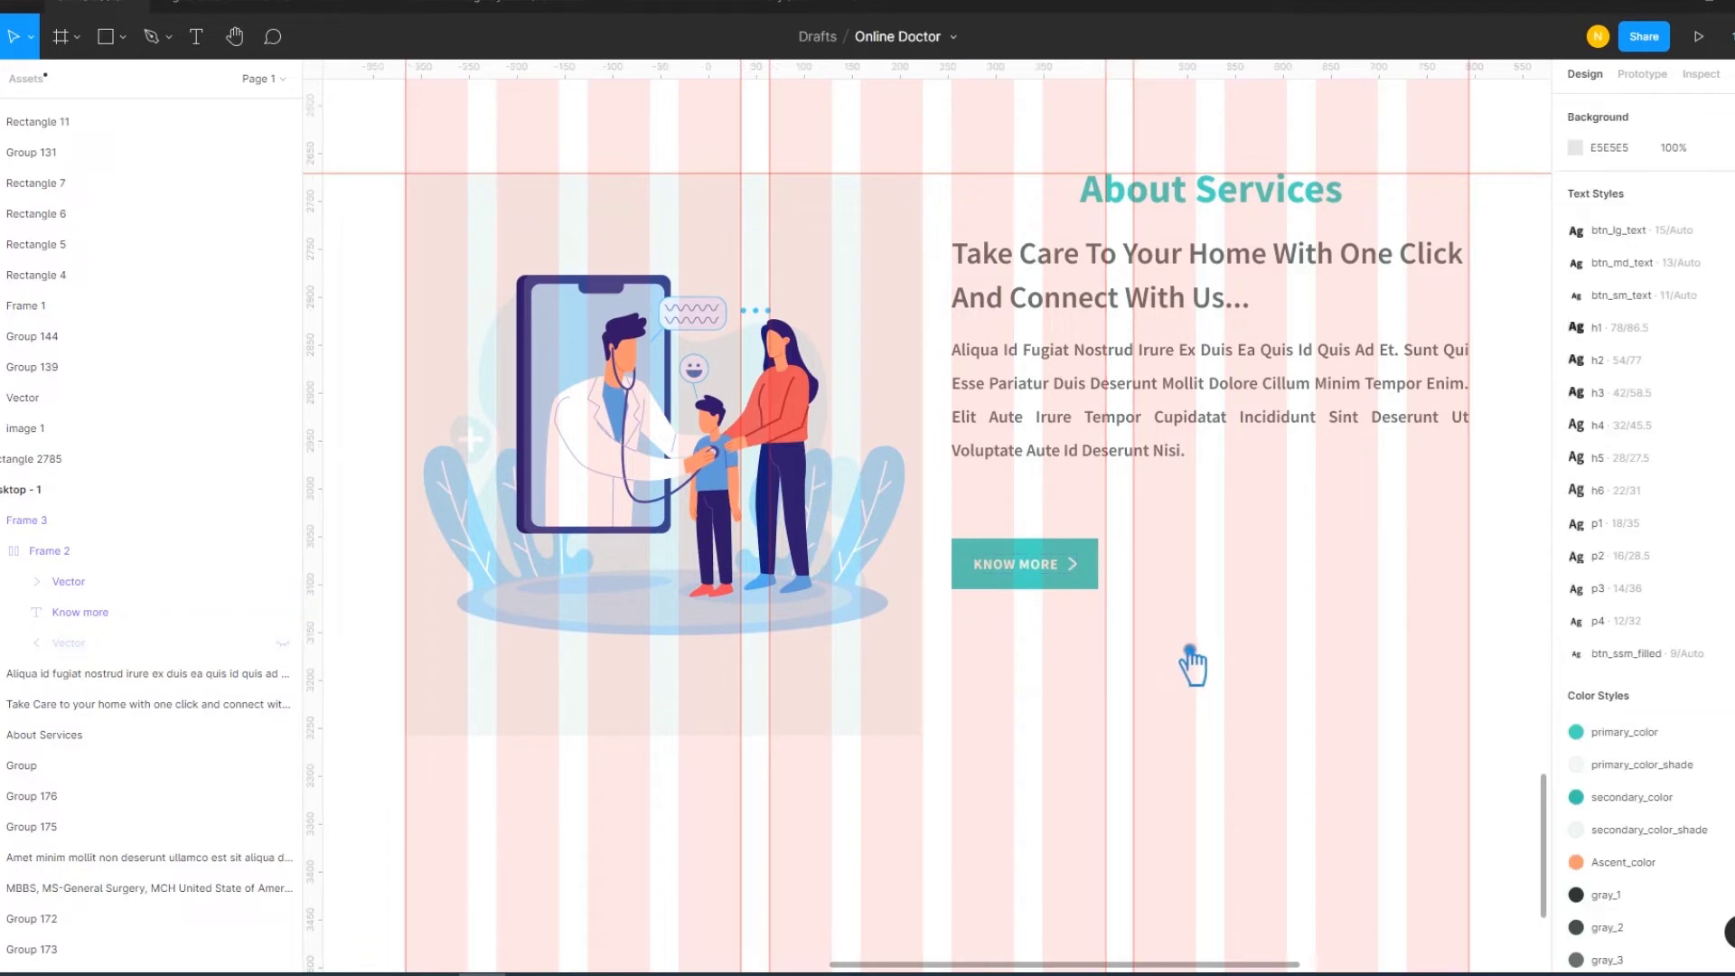
Change the button label to 'About us'
click(1045, 583)
double_click(1045, 585)
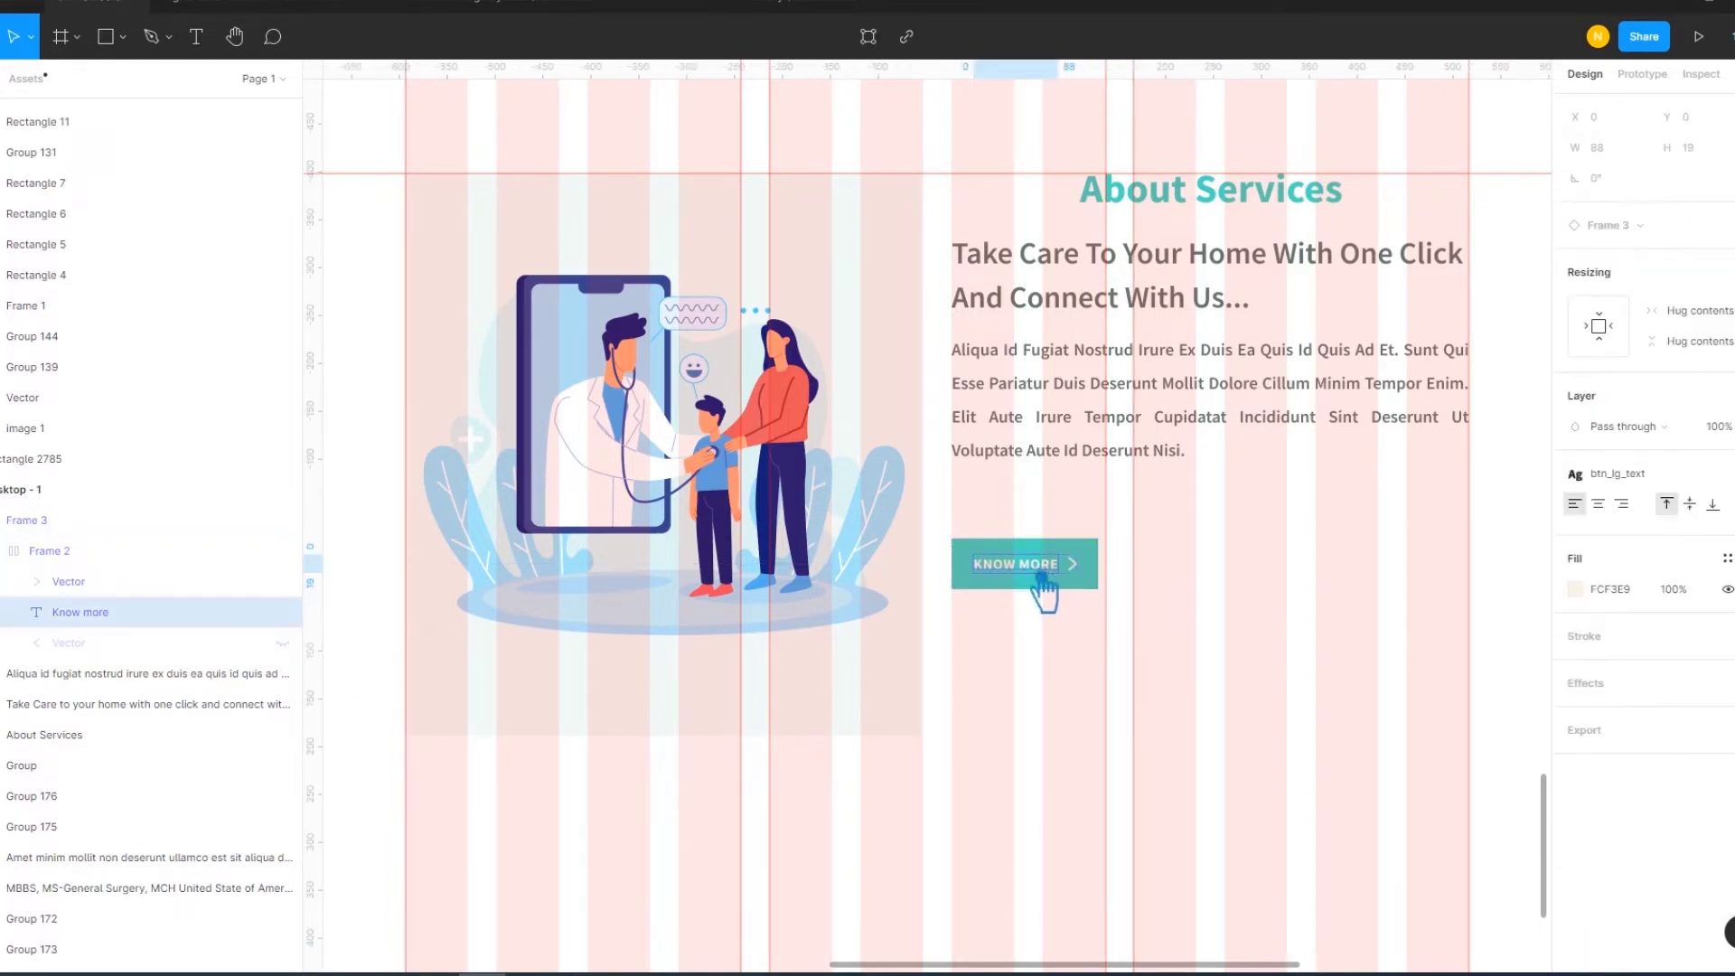
text(About us)
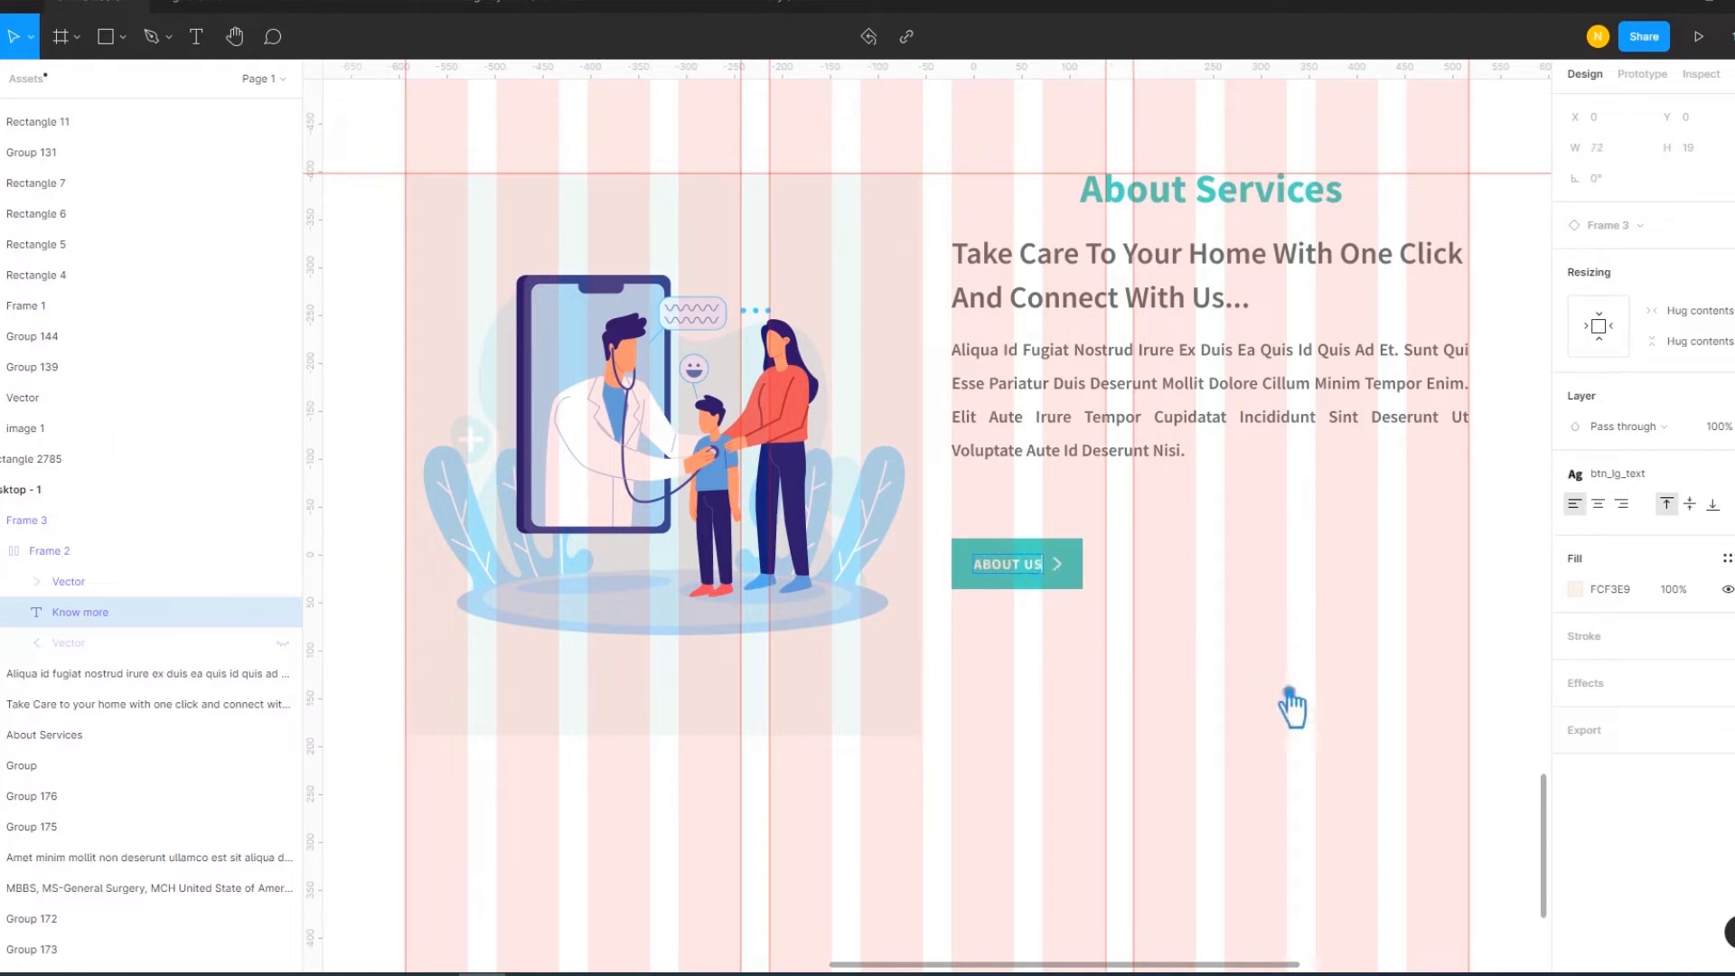
Try positioning the About Us button under the paragraph, adjusting its gap and centring
click(1290, 709)
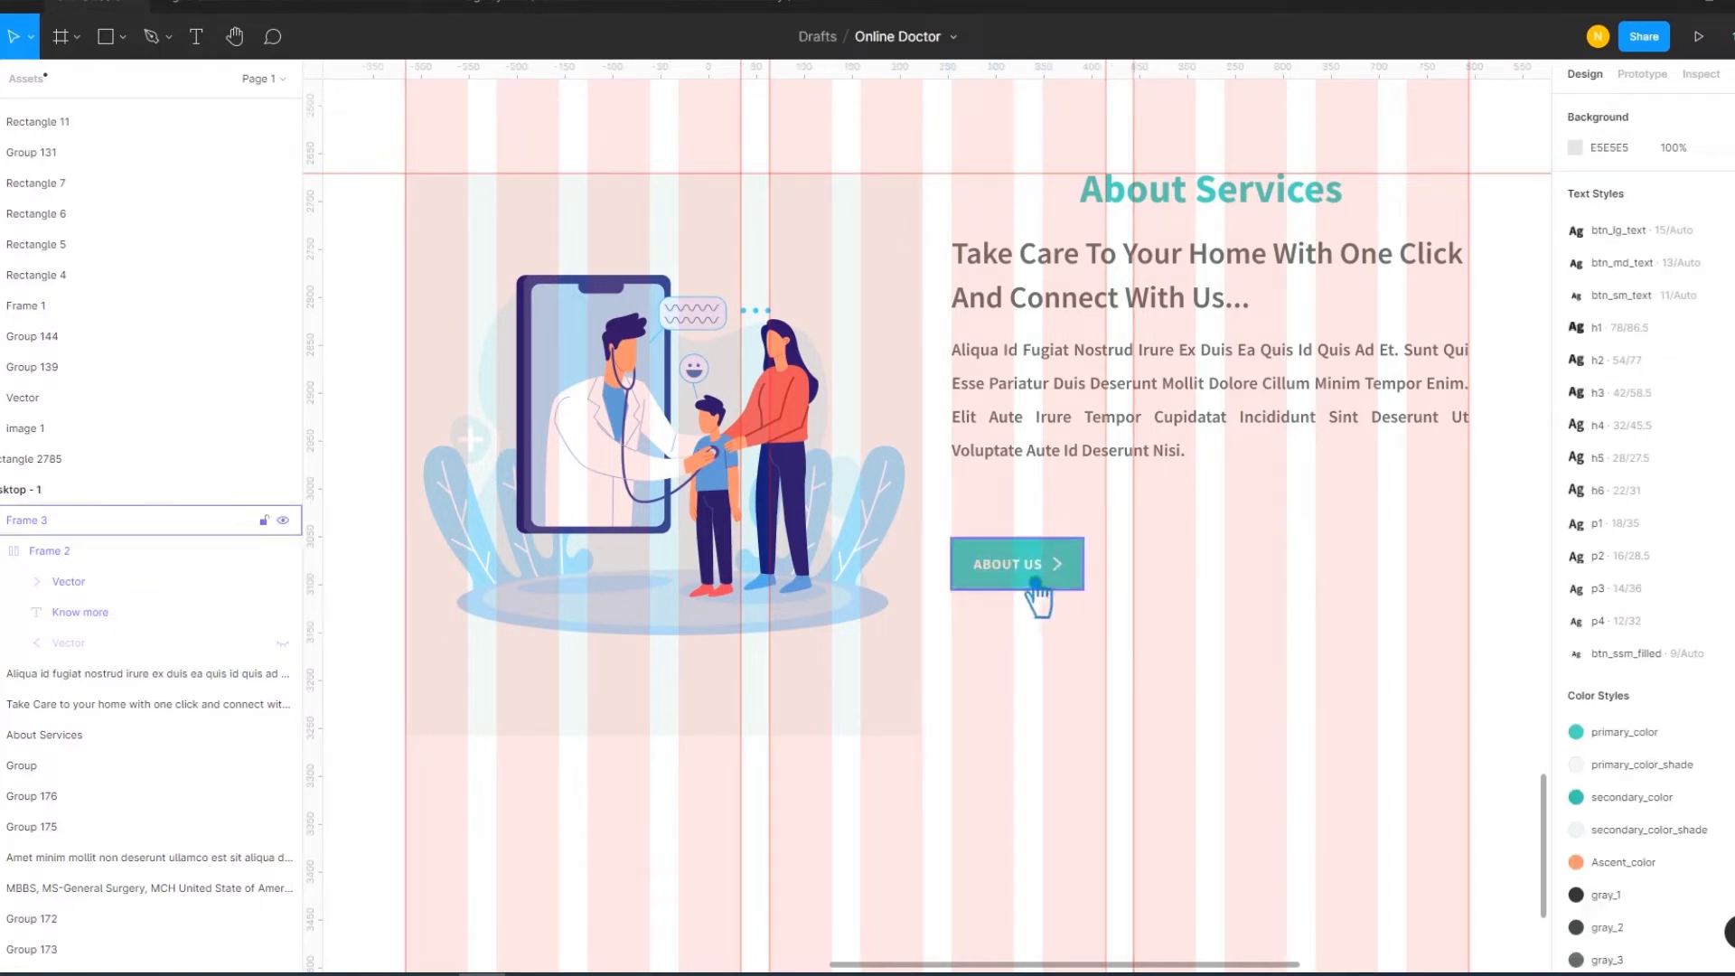
drag(1038, 587, 1057, 461)
shift+click(1054, 447)
click(1635, 277)
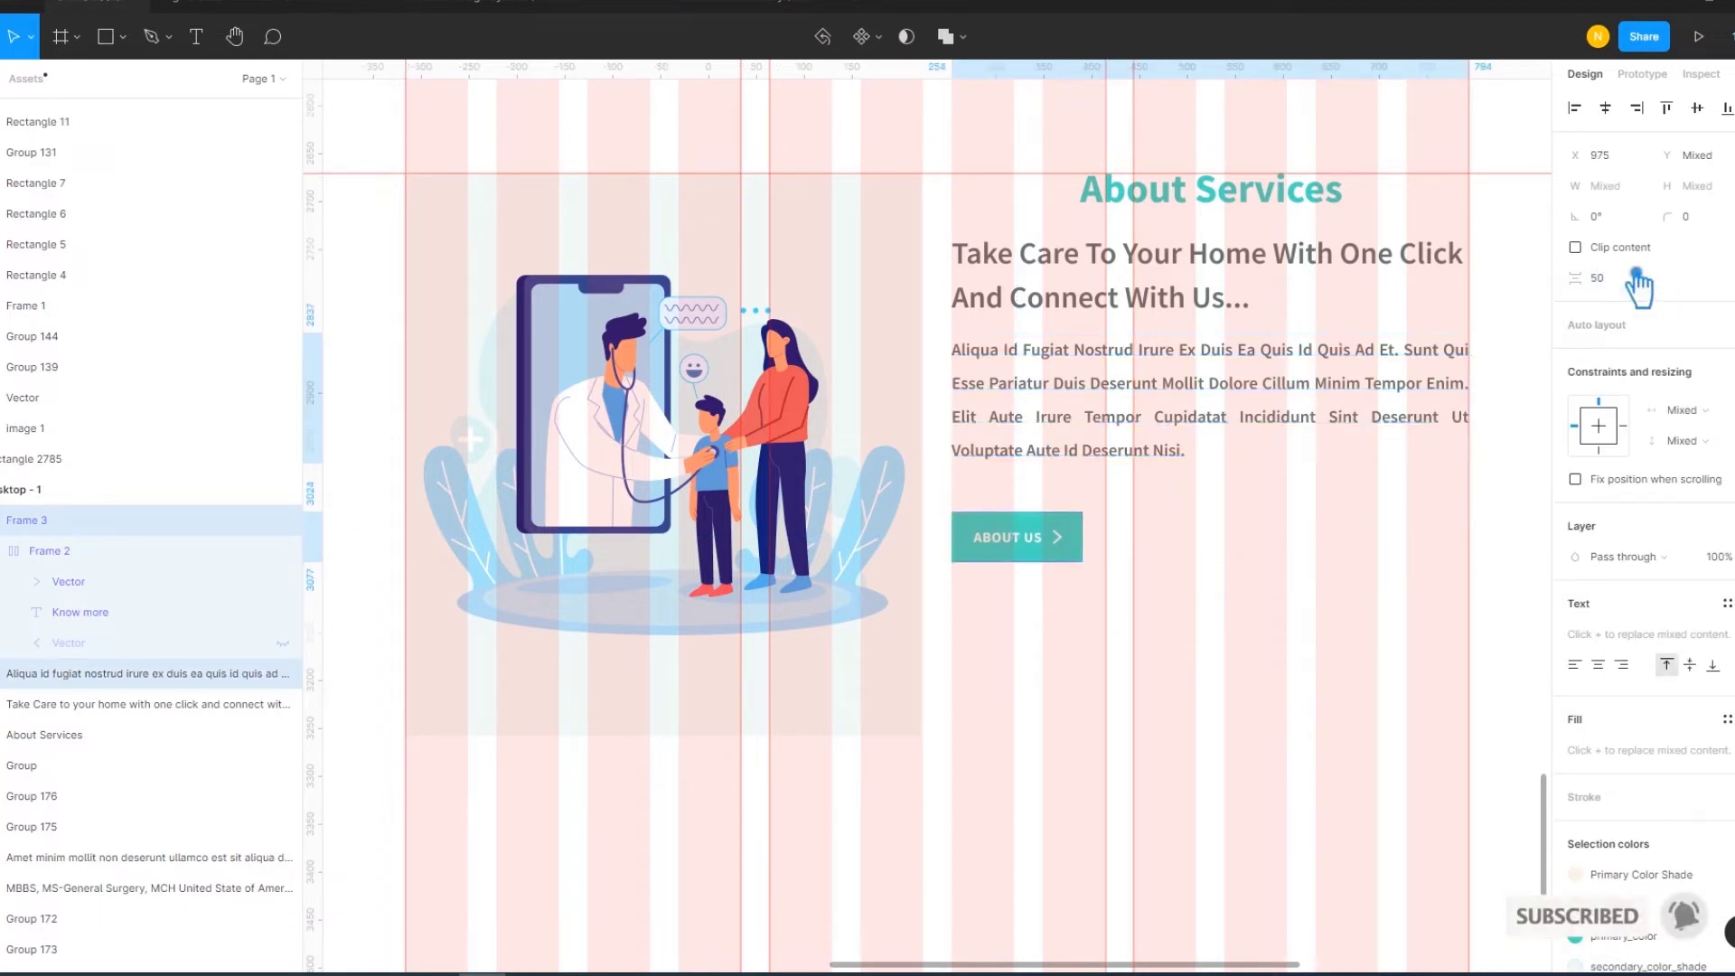
click(1179, 800)
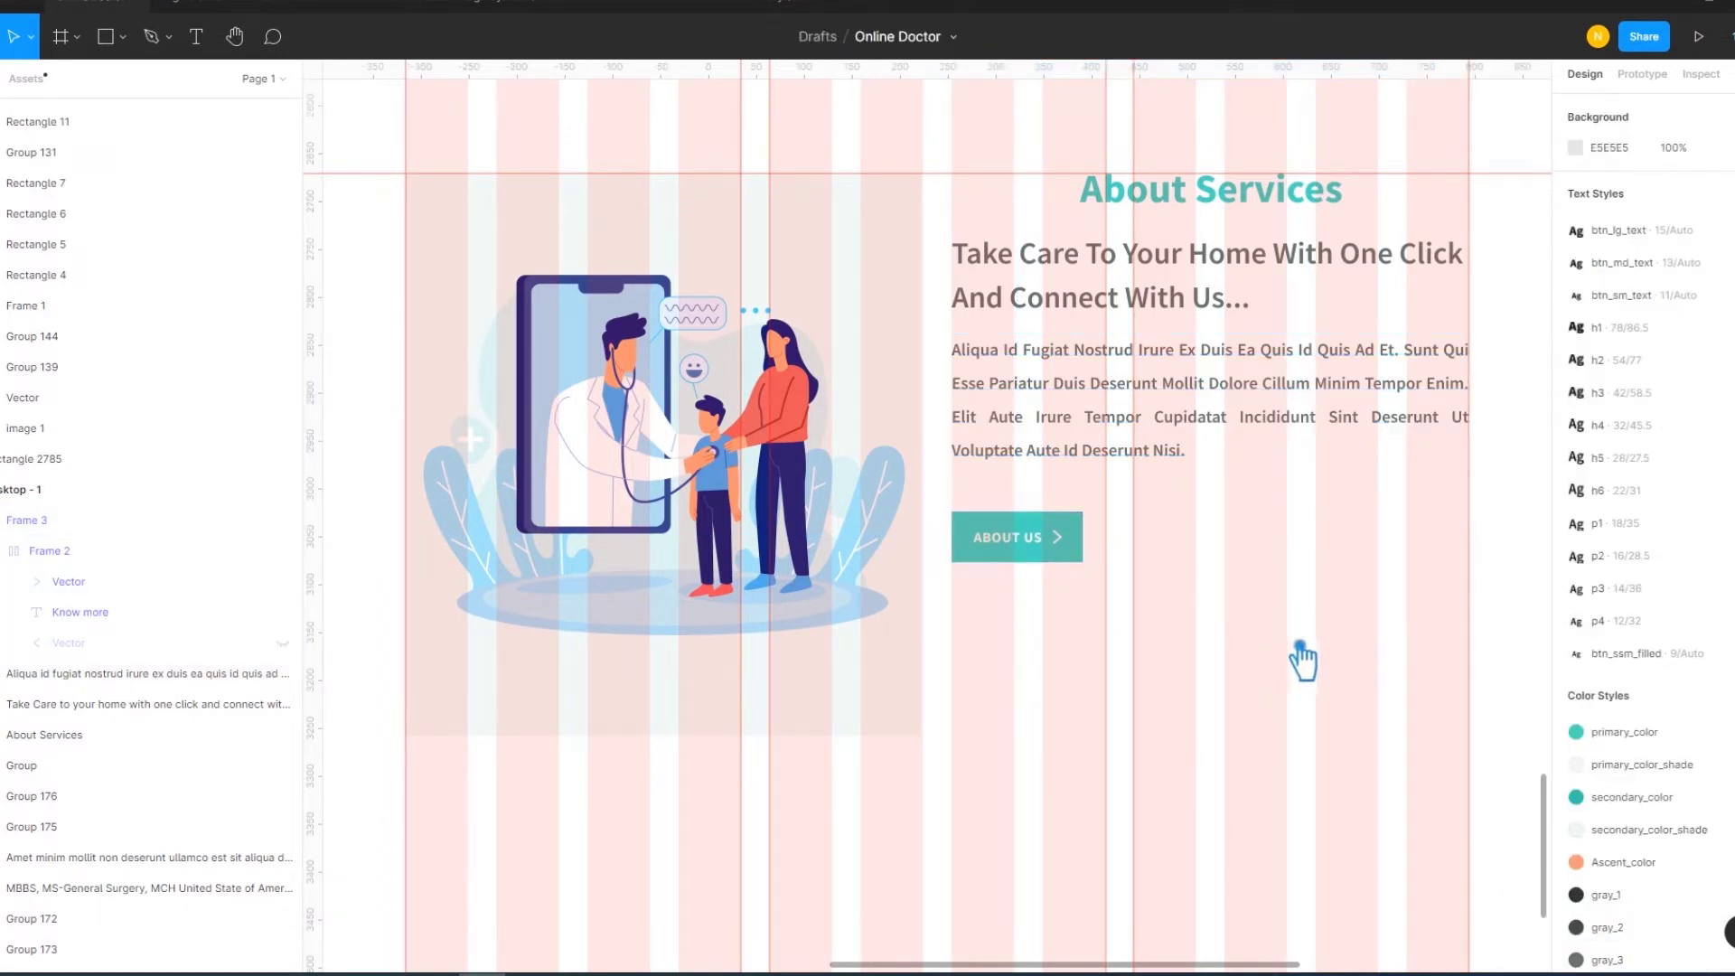
drag(1343, 664, 1045, 201)
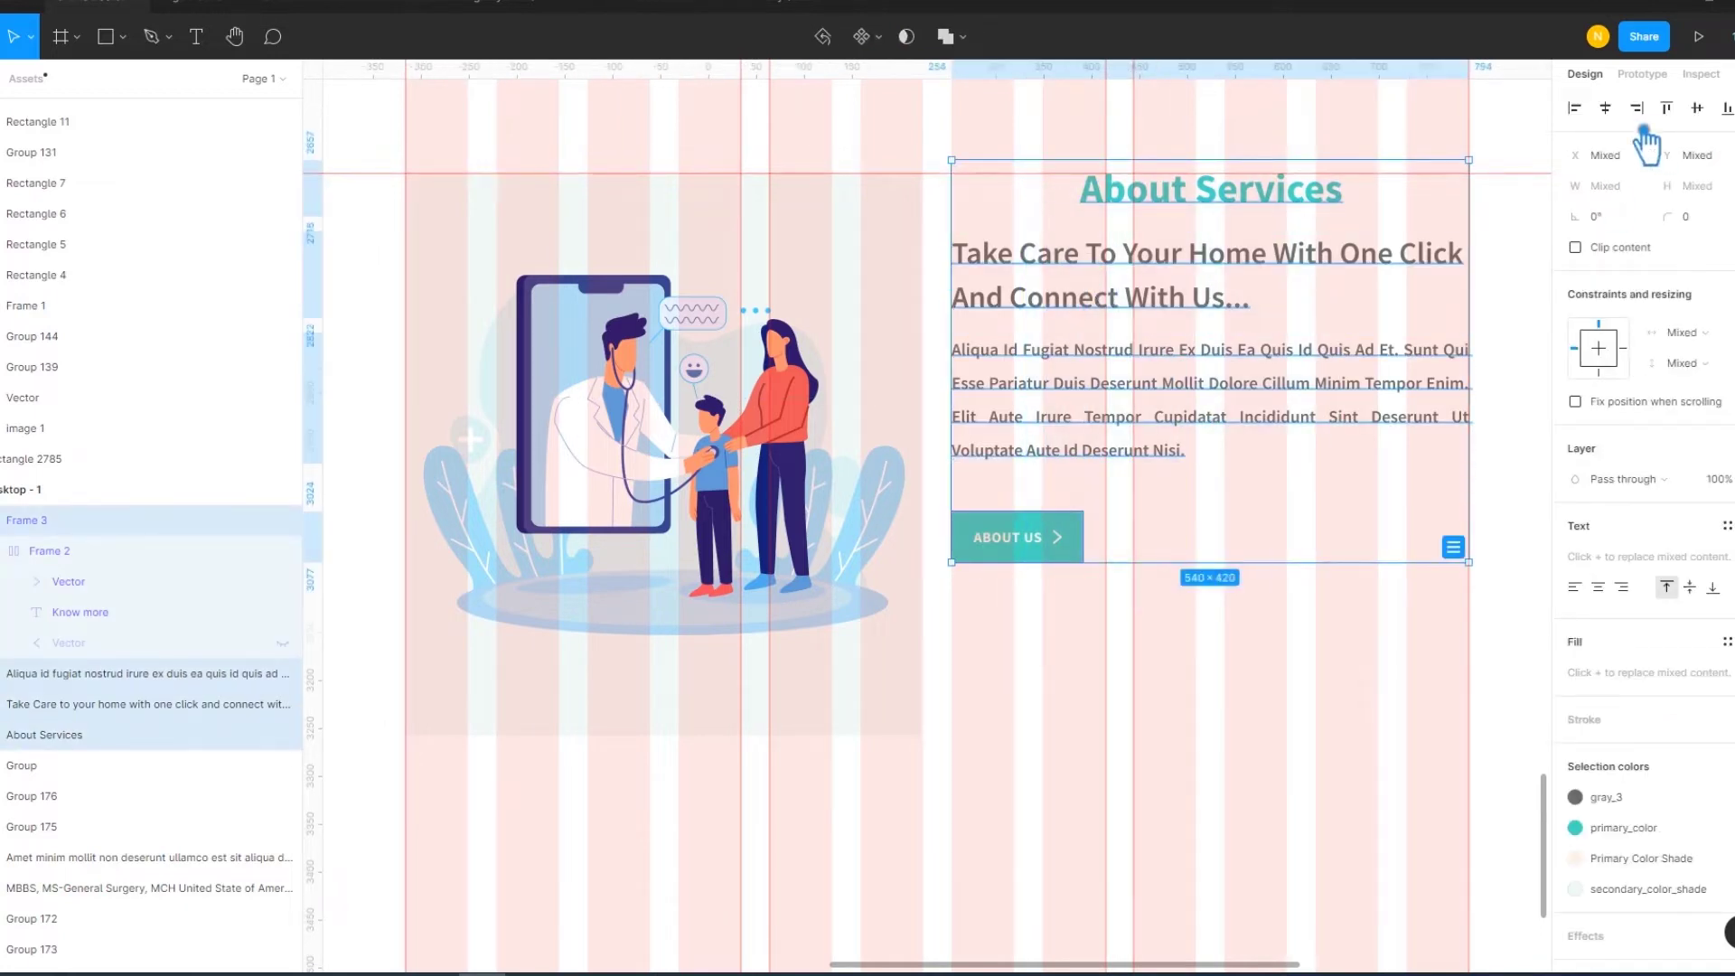
click(1605, 108)
click(1290, 712)
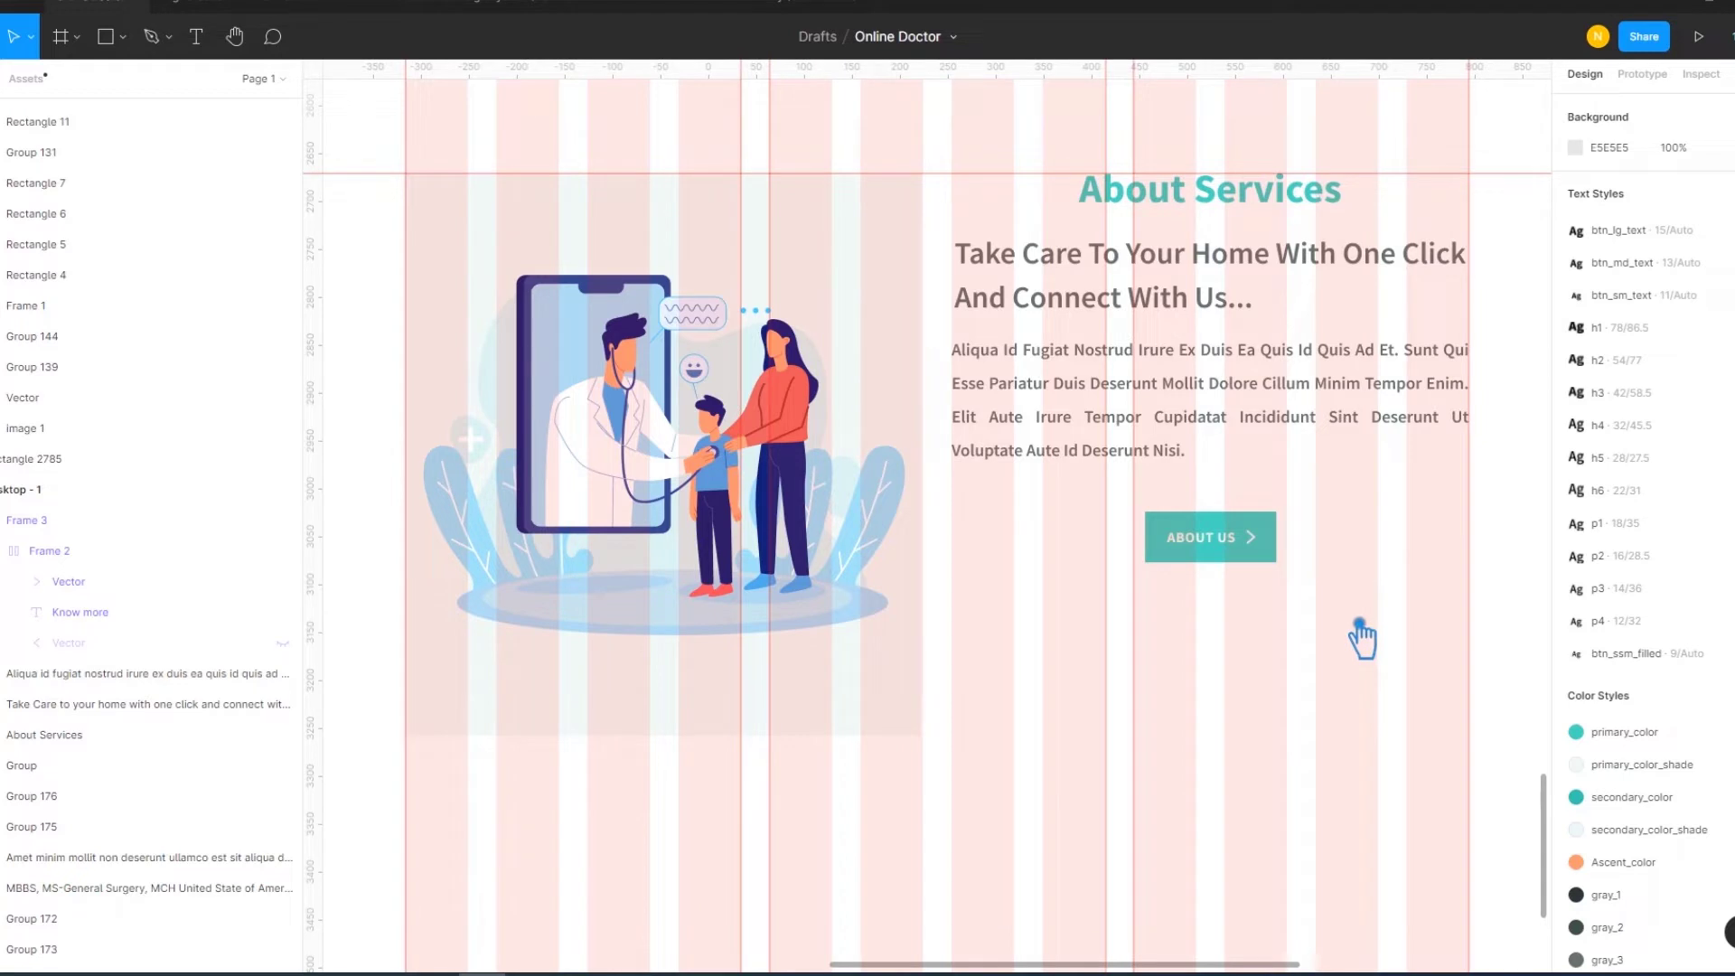
drag(1251, 559, 1063, 576)
drag(1256, 622, 1024, 191)
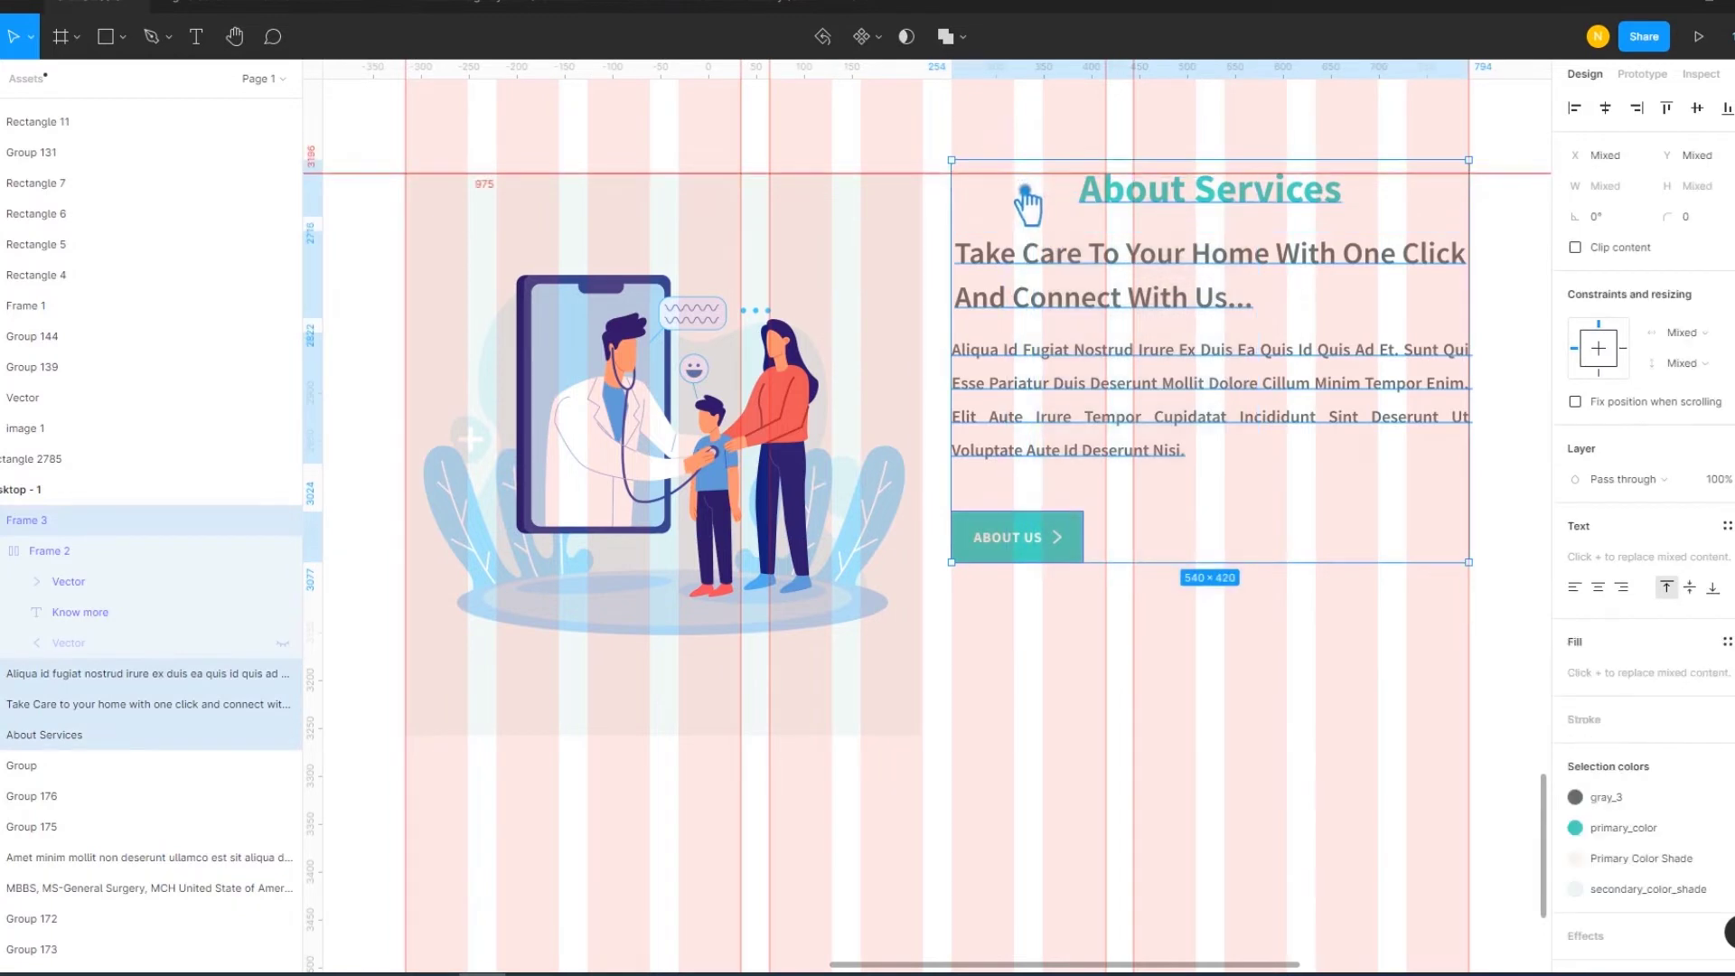
click(1320, 620)
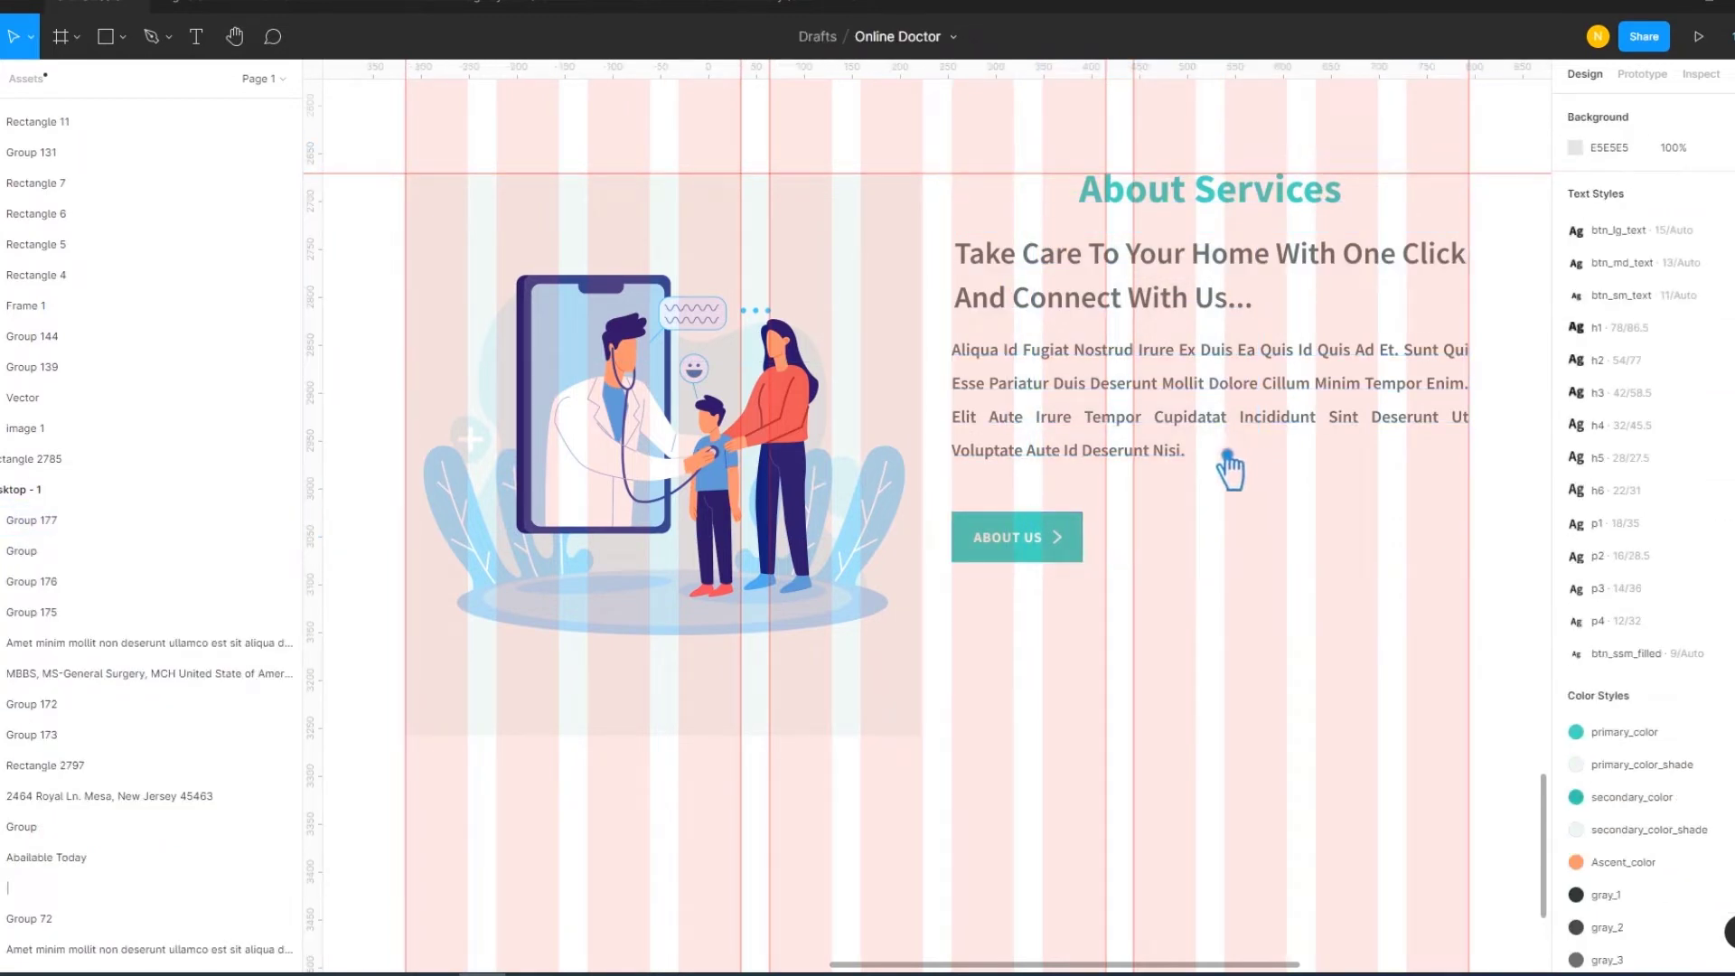
Ungroup Group 177 and move the About Us button to the text's right edge
click(1208, 407)
right_click(1175, 406)
click(1210, 759)
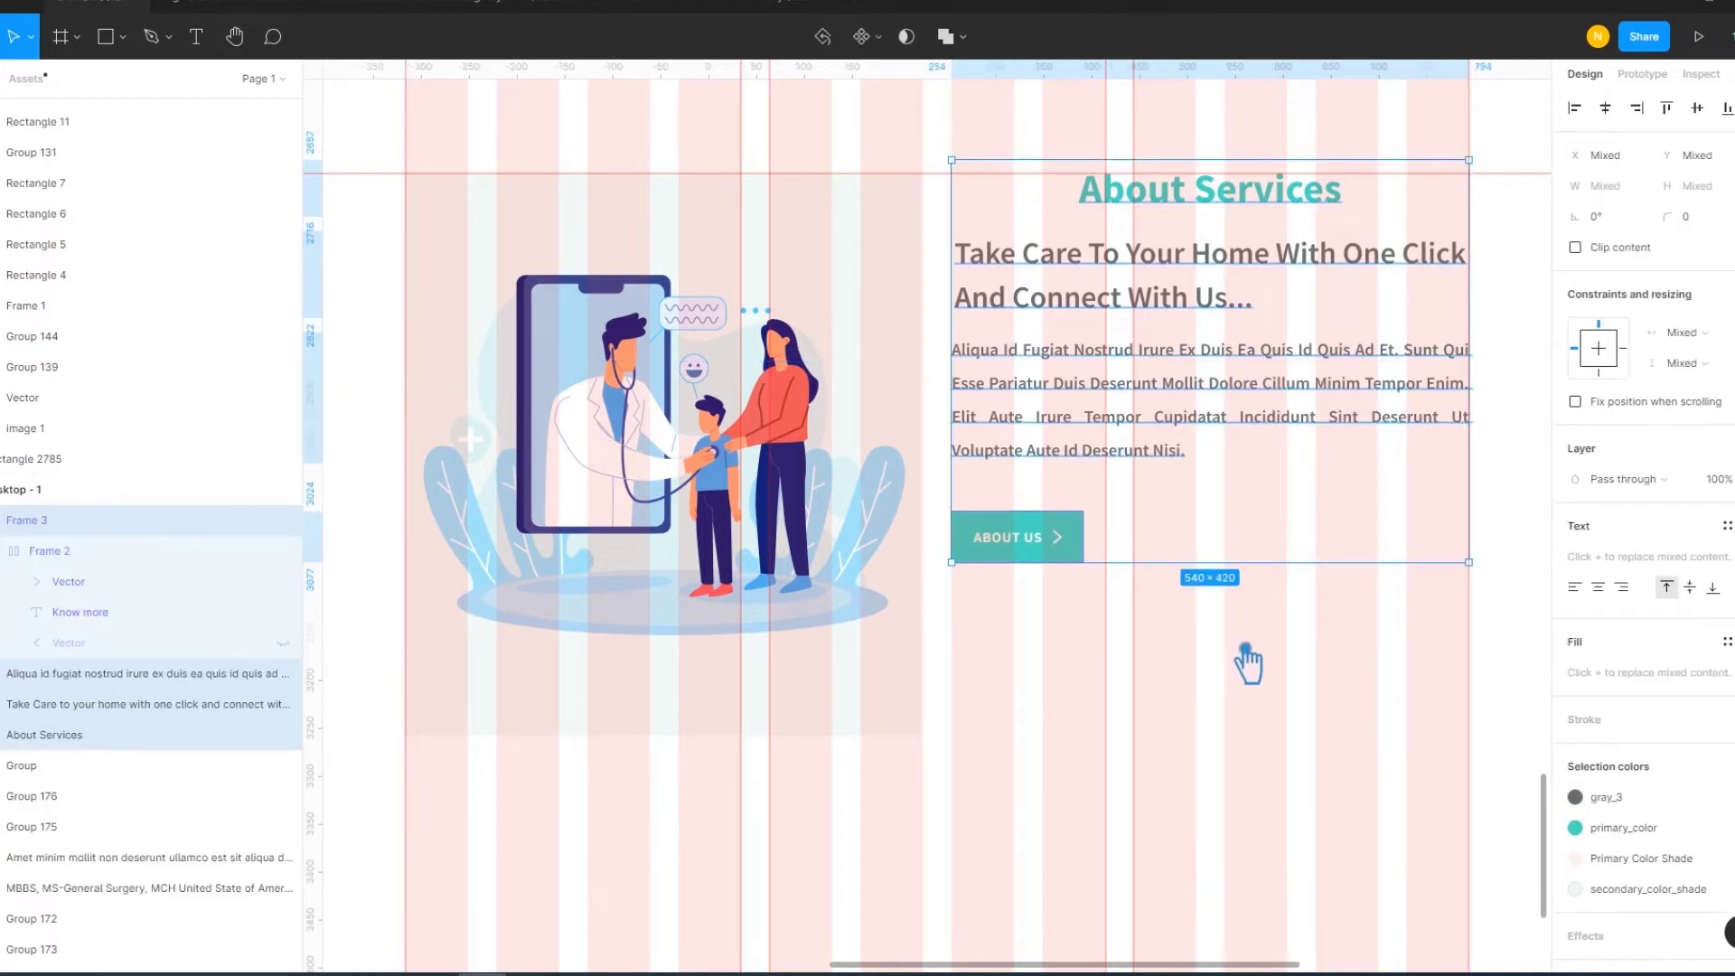
click(1075, 547)
drag(1075, 549, 1417, 557)
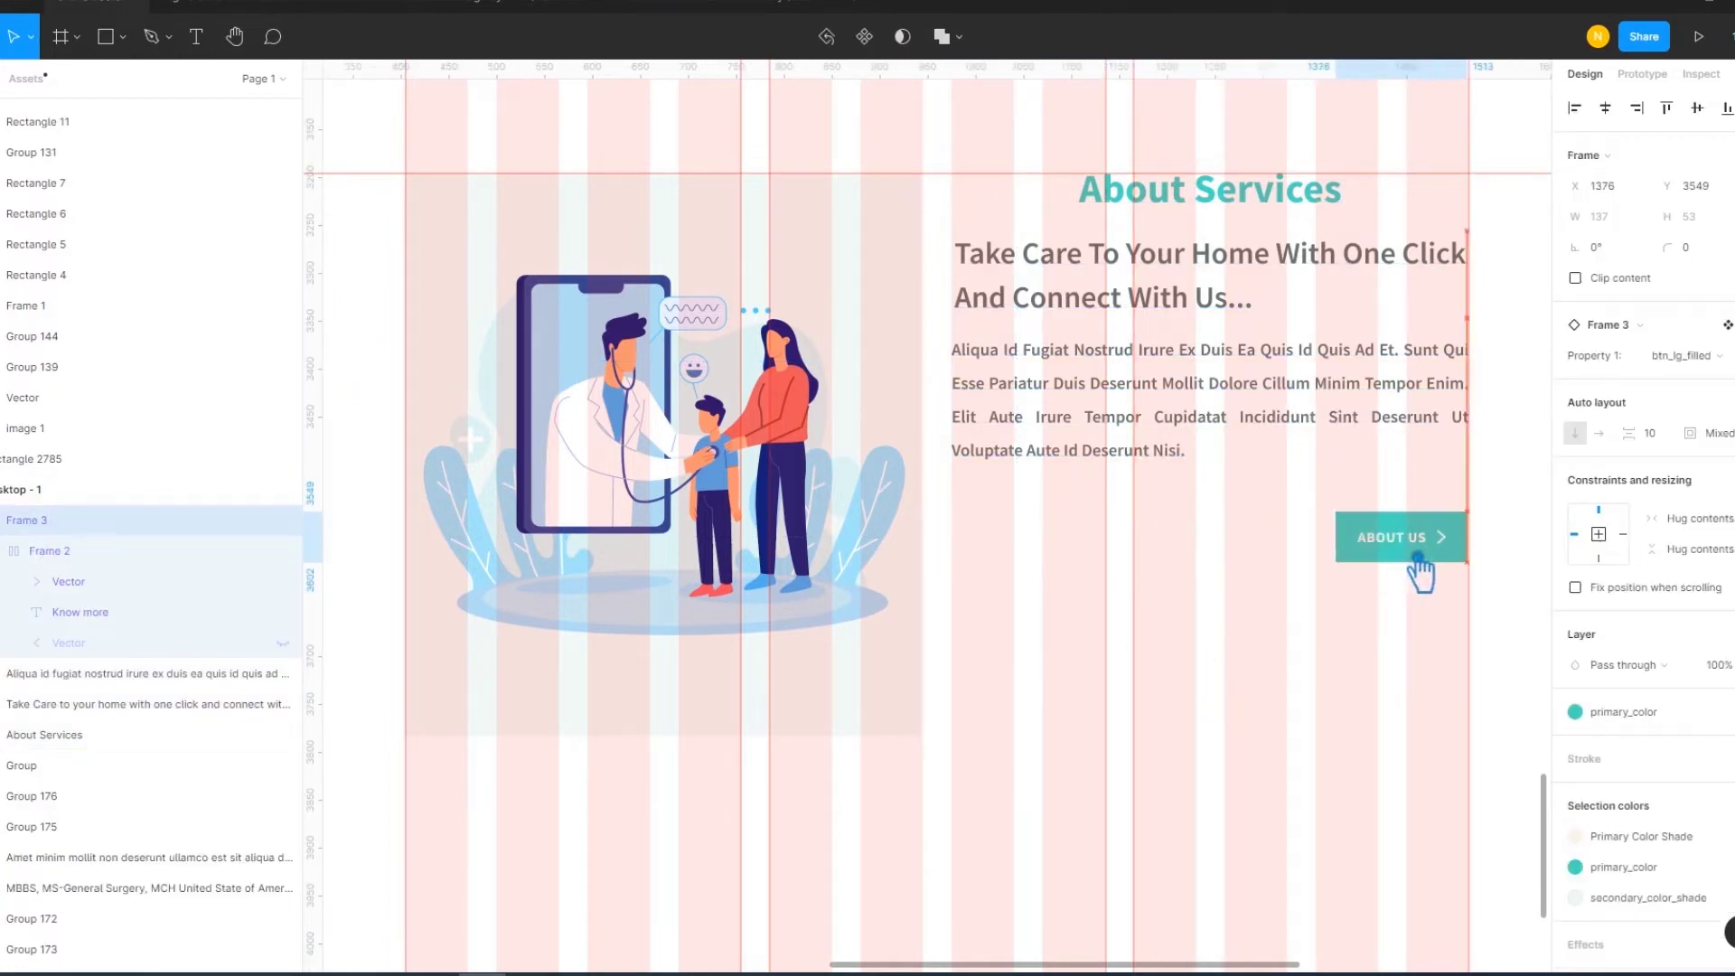
click(1301, 627)
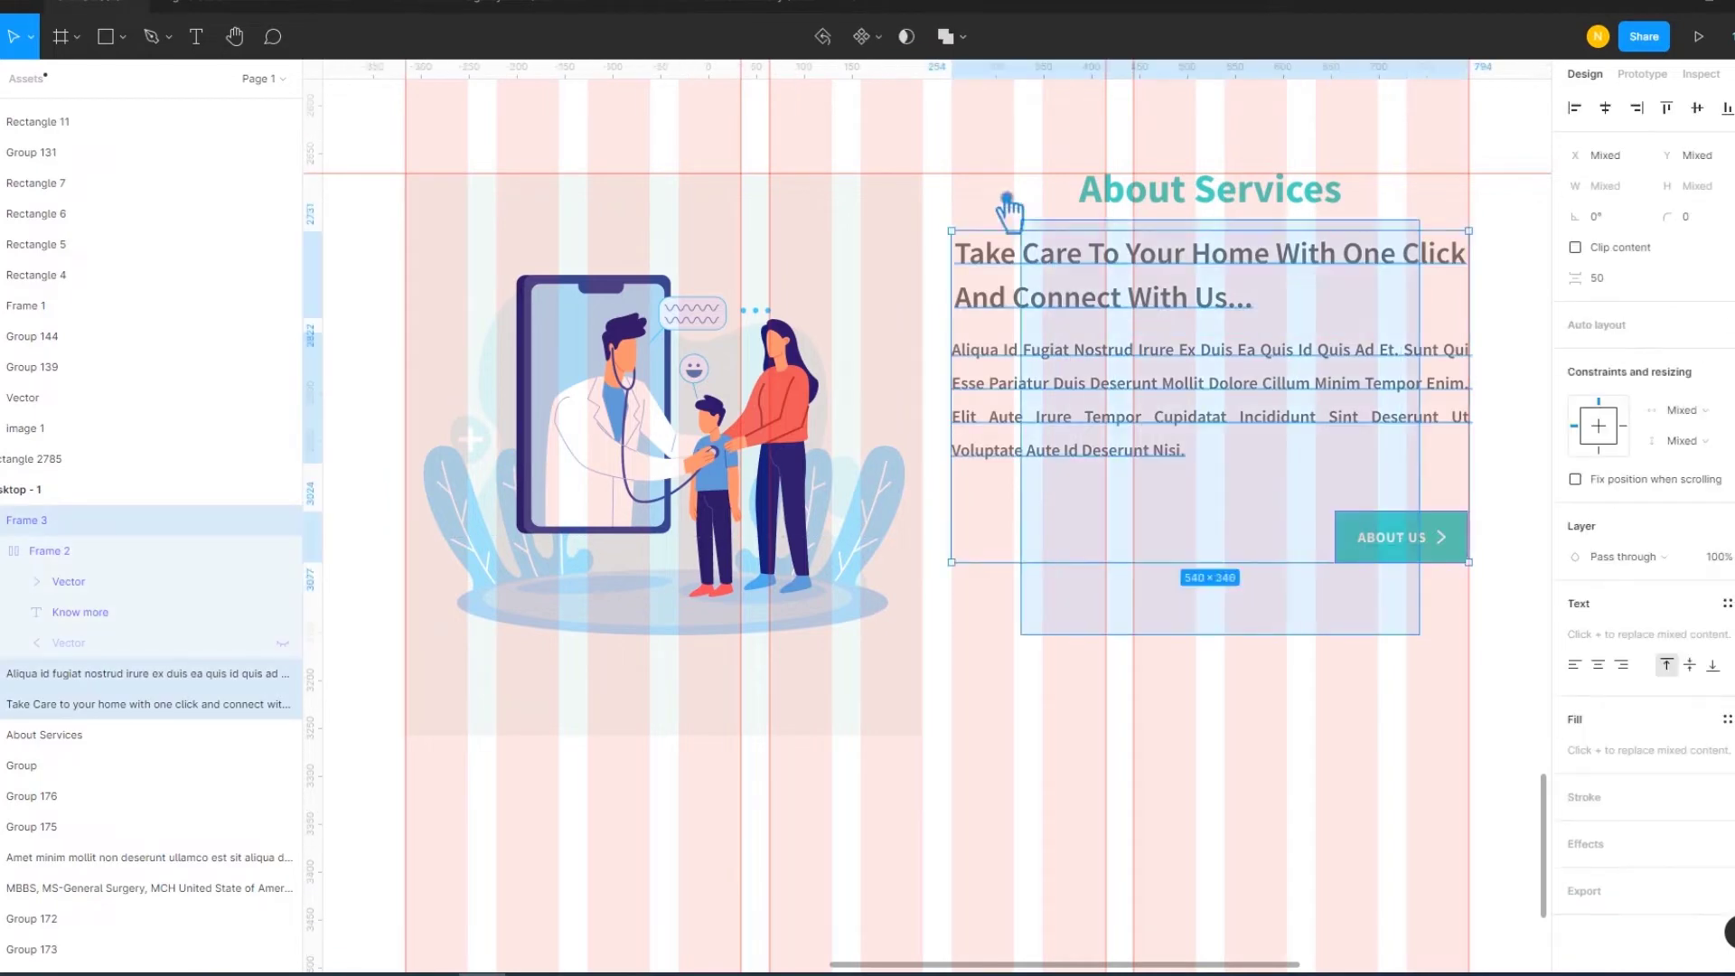
Group the headings, paragraph and button, and move the group down about 45 px
drag(1433, 658, 967, 176)
key(ctrl+g)
click(1170, 616)
click(1225, 438)
drag(1225, 443, 1227, 499)
key(Escape)
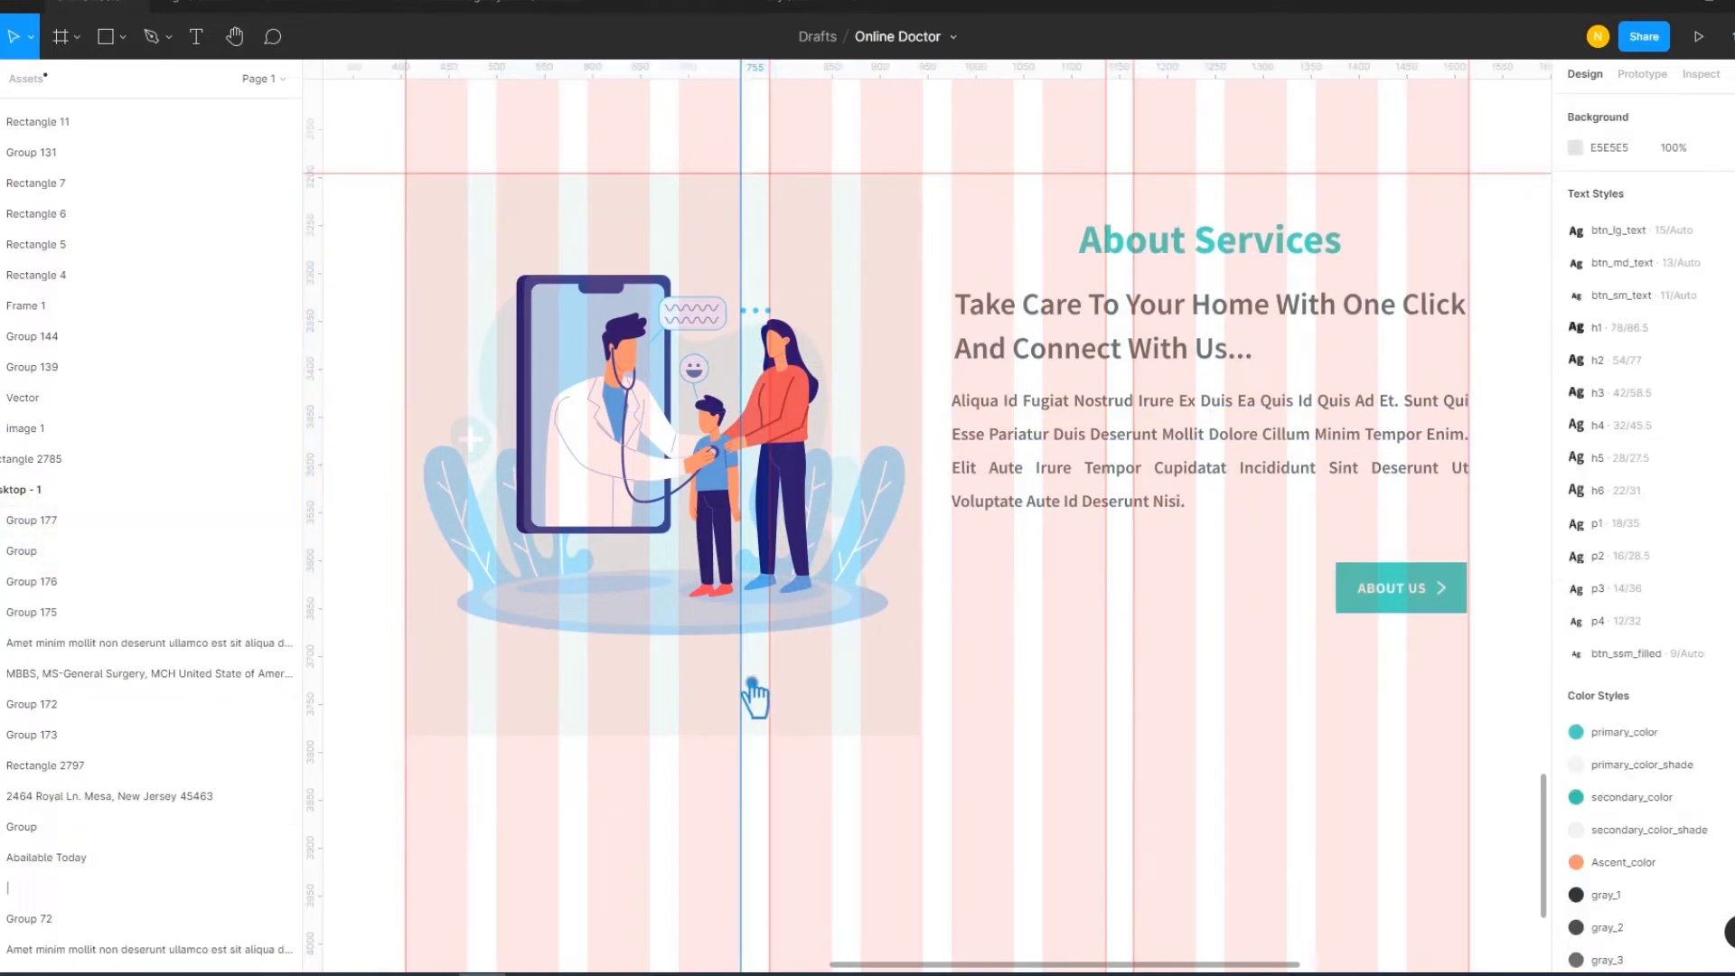
click(691, 703)
key(ctrl+z)
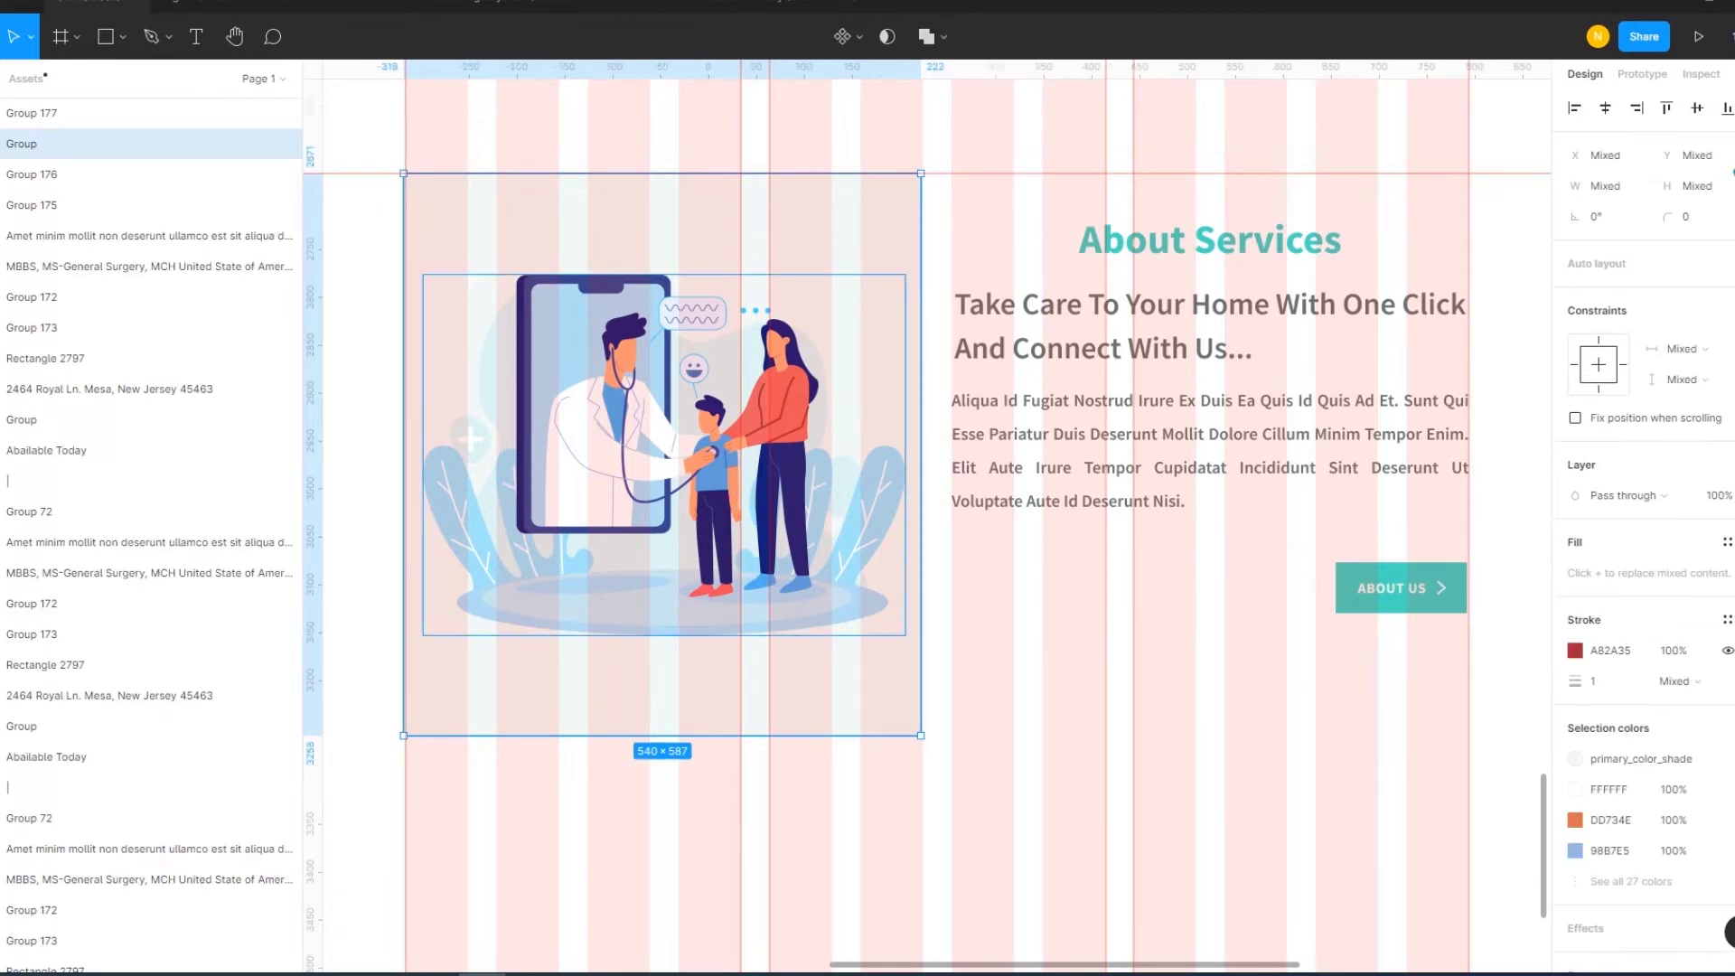
scroll(873, 470, down, 3)
click(1385, 566)
Duplicate the About Services heading, Take Care heading and paragraph into the section below, left-aligned
click(994, 474)
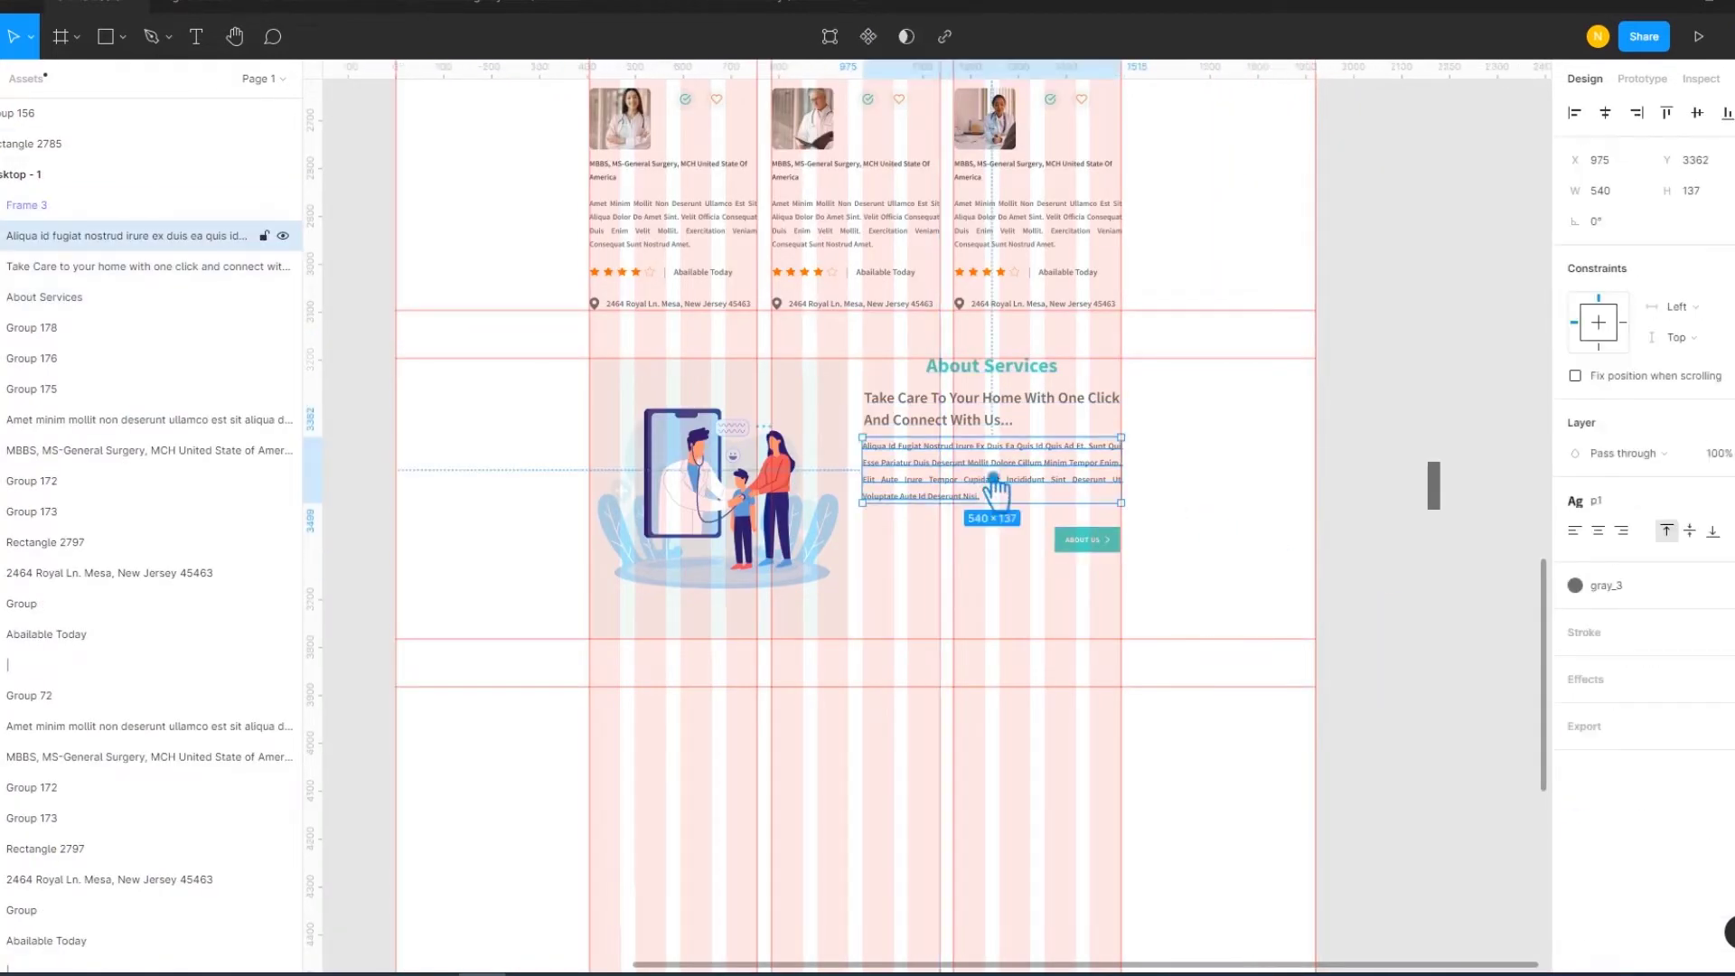
shift+click(1007, 402)
shift+click(1011, 372)
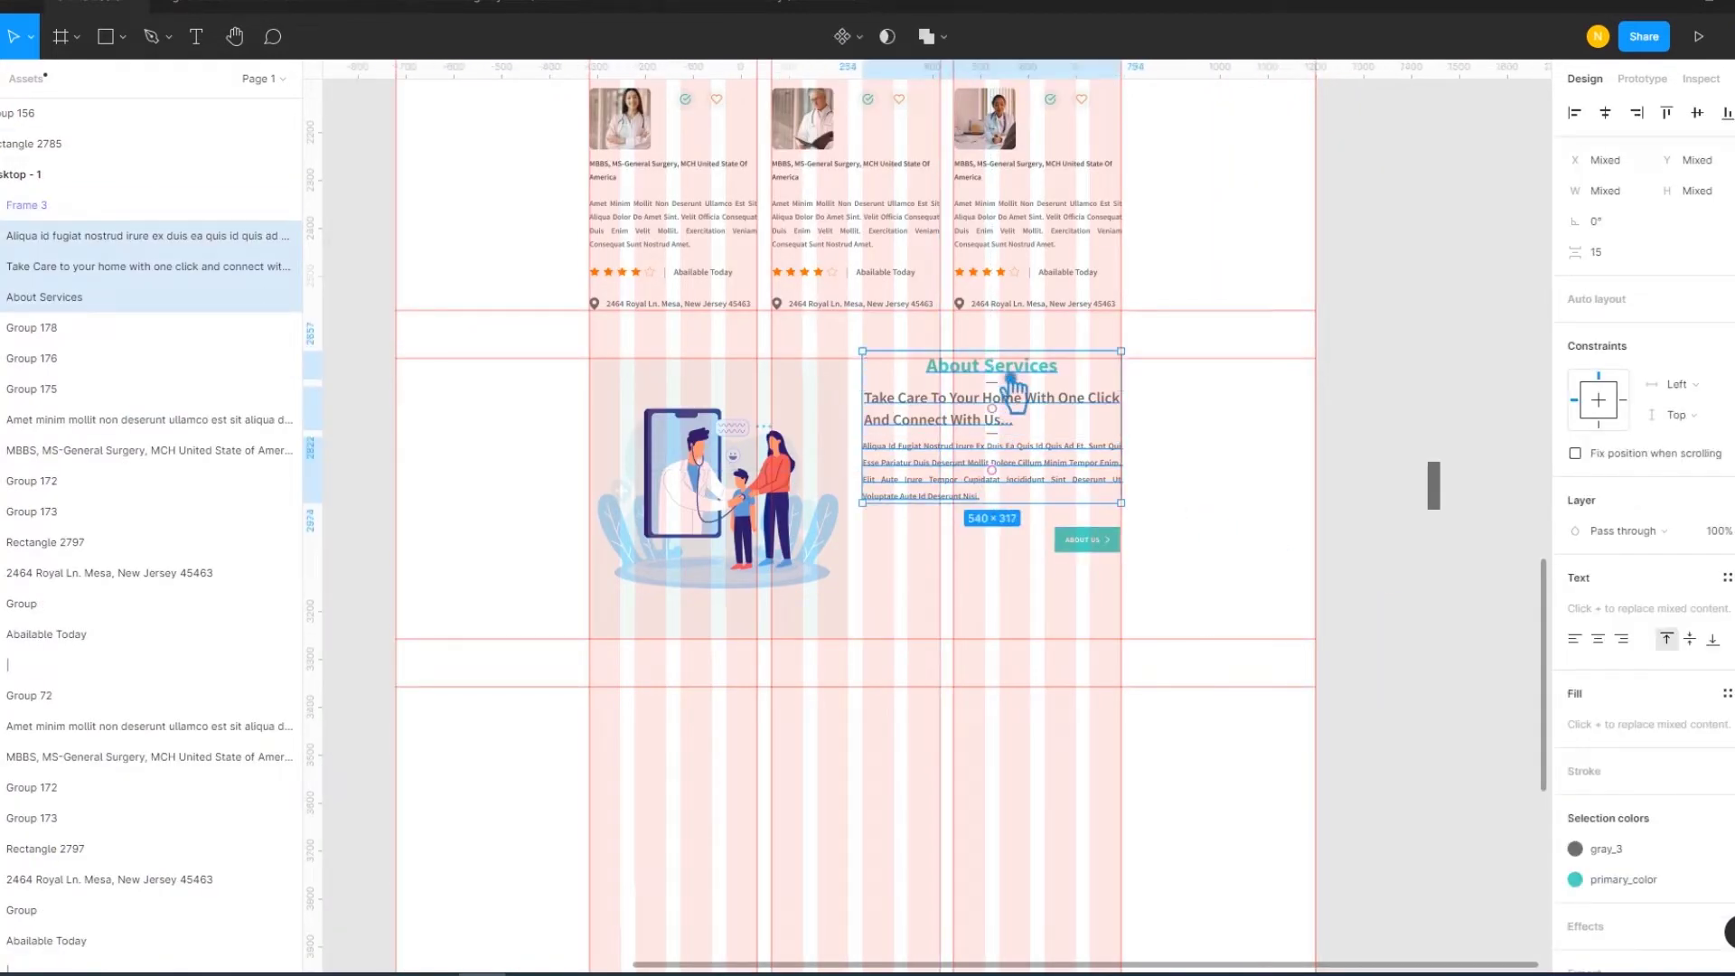
key(ctrl+d)
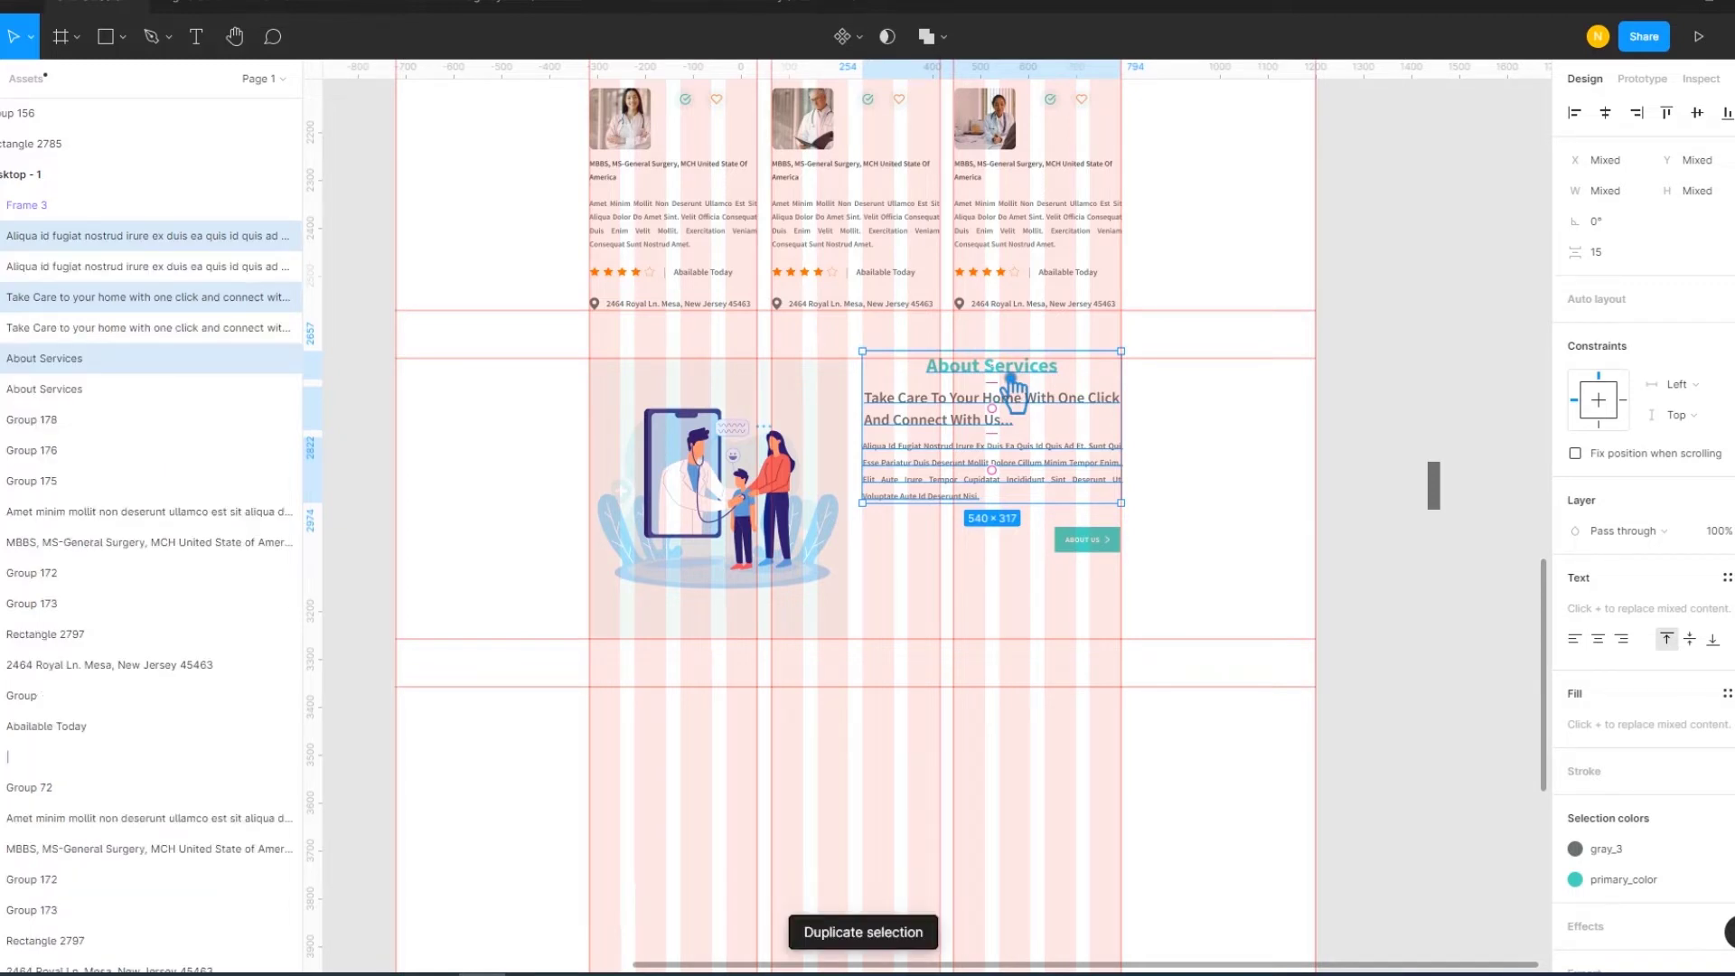
drag(1012, 384, 871, 719)
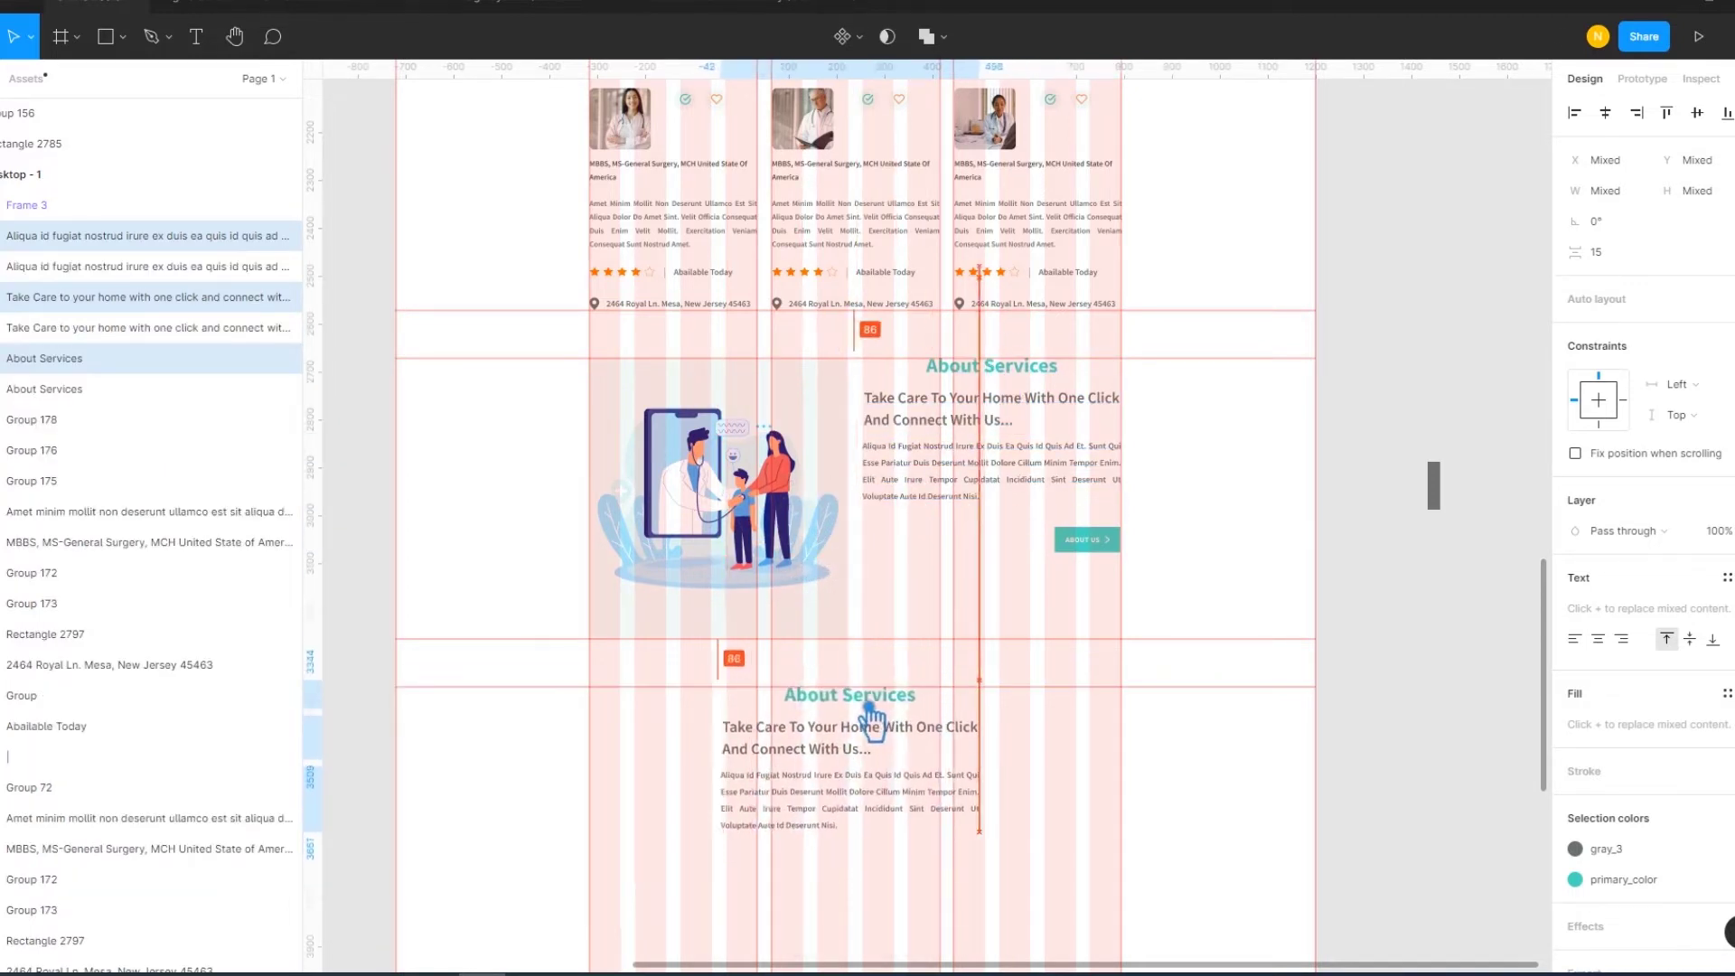
drag(875, 720, 738, 714)
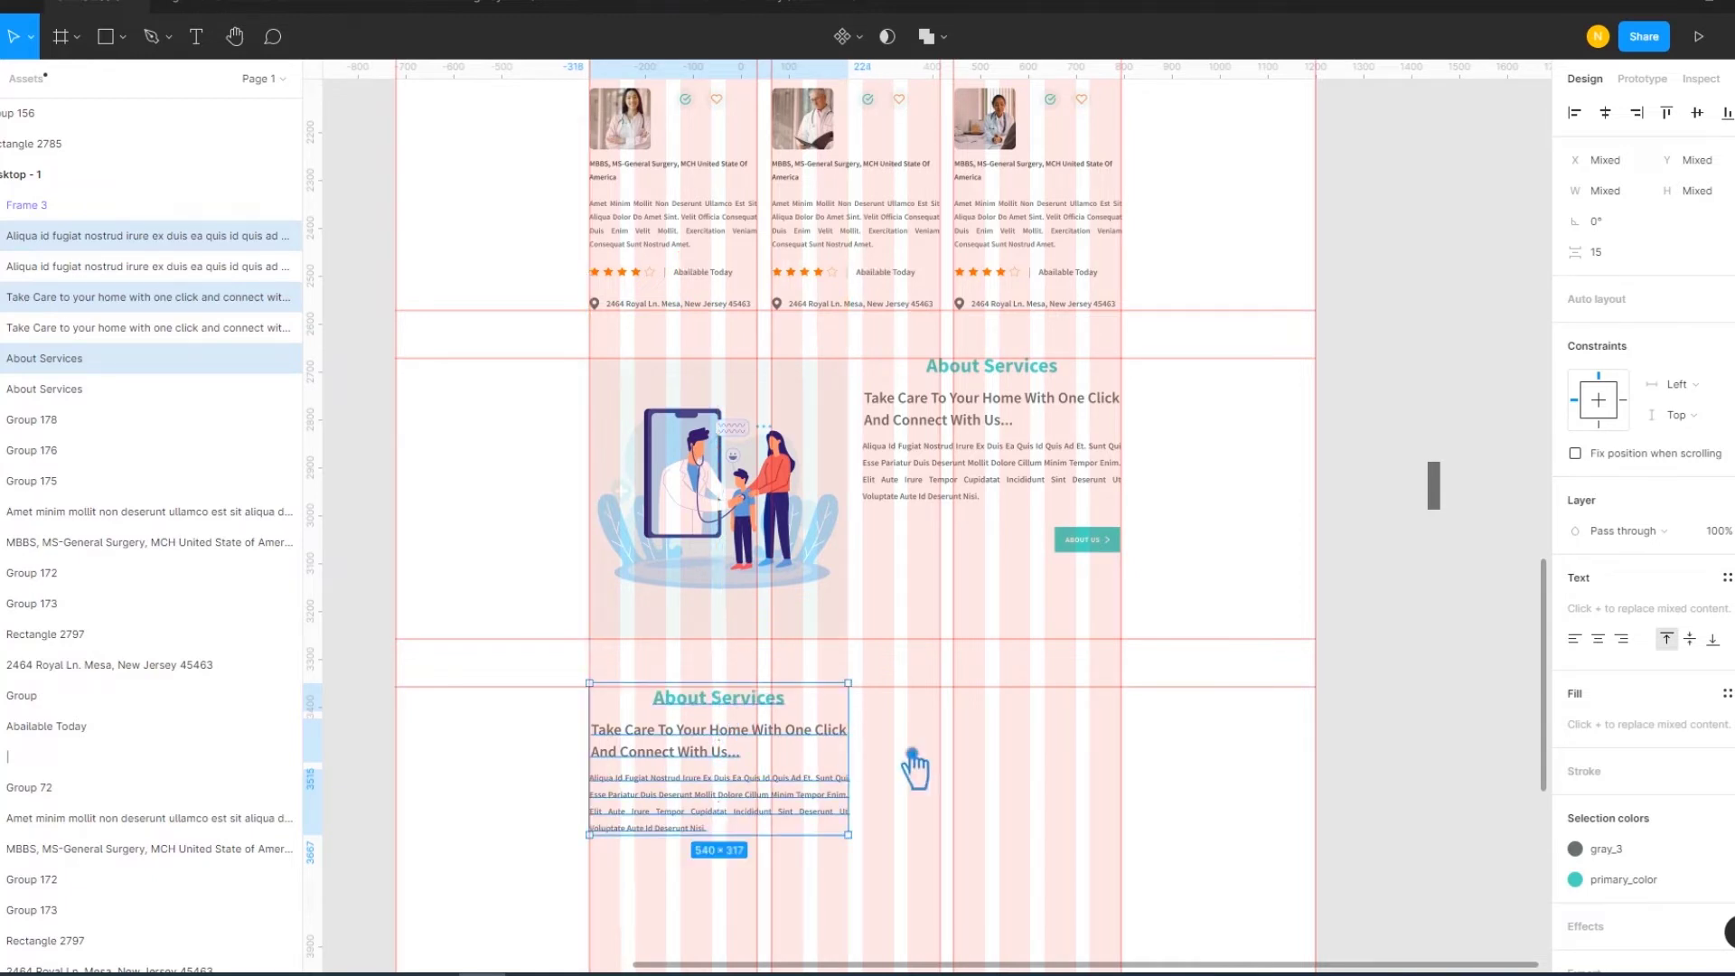
click(998, 818)
scroll(999, 817, down, 3)
click(805, 606)
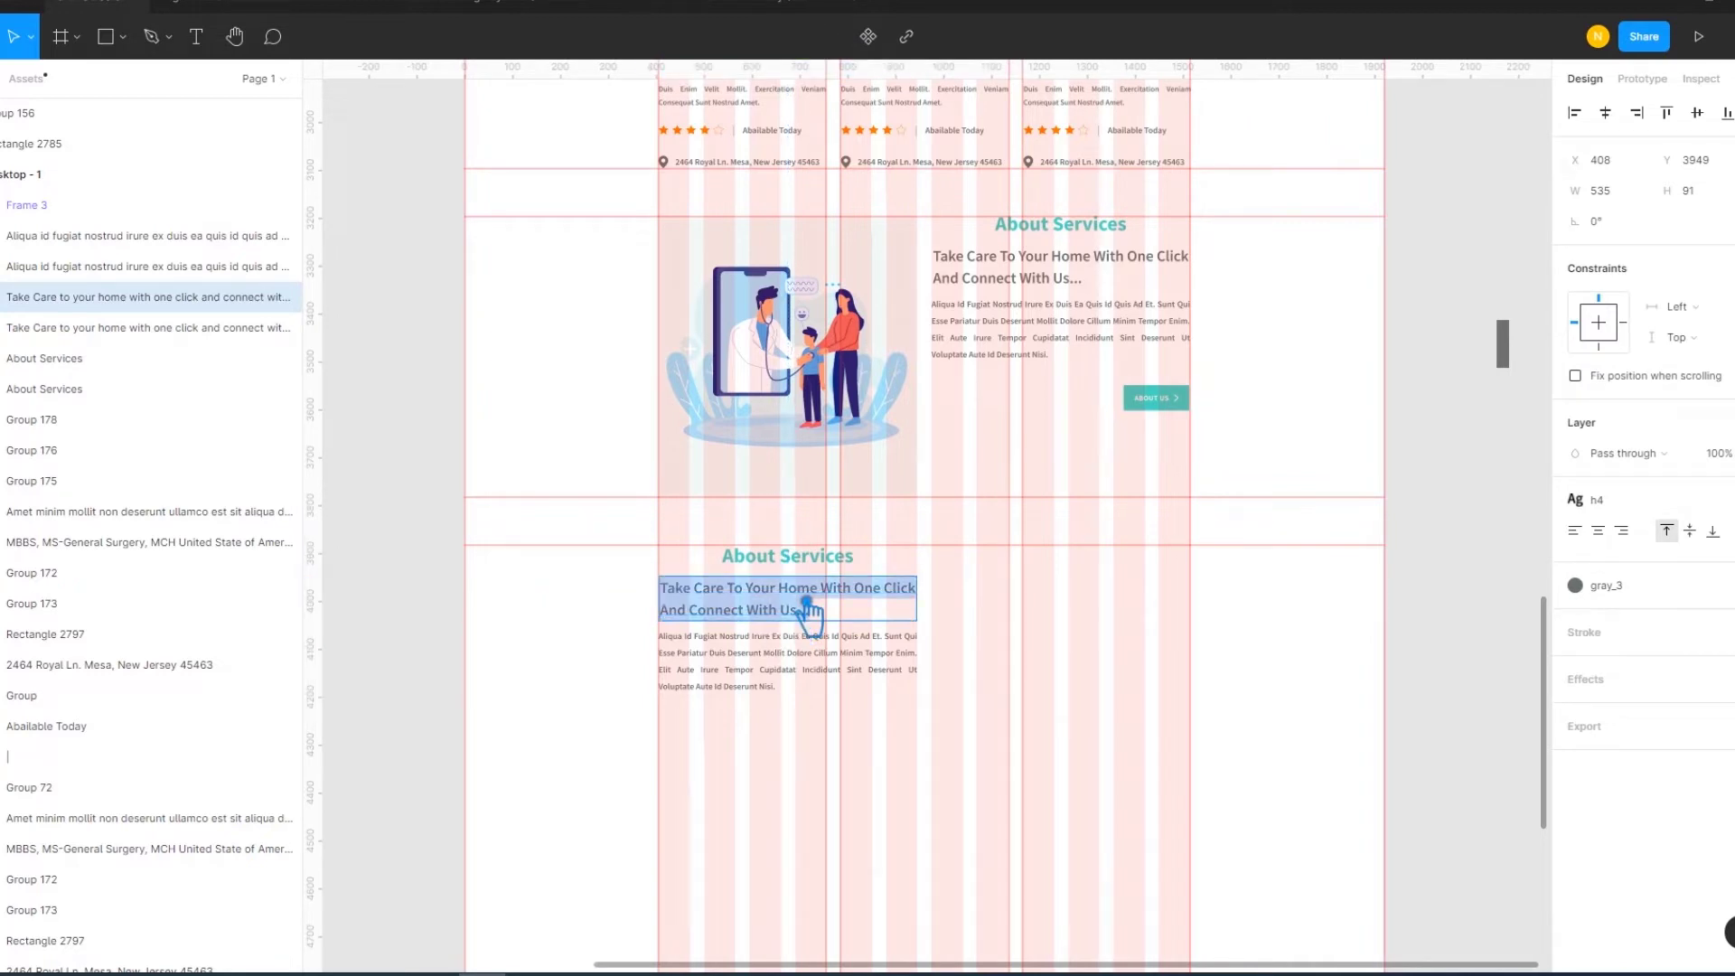
Change the copied About Services heading text to 'Most Famous Doctors', fixing its capitalisation
text(P)
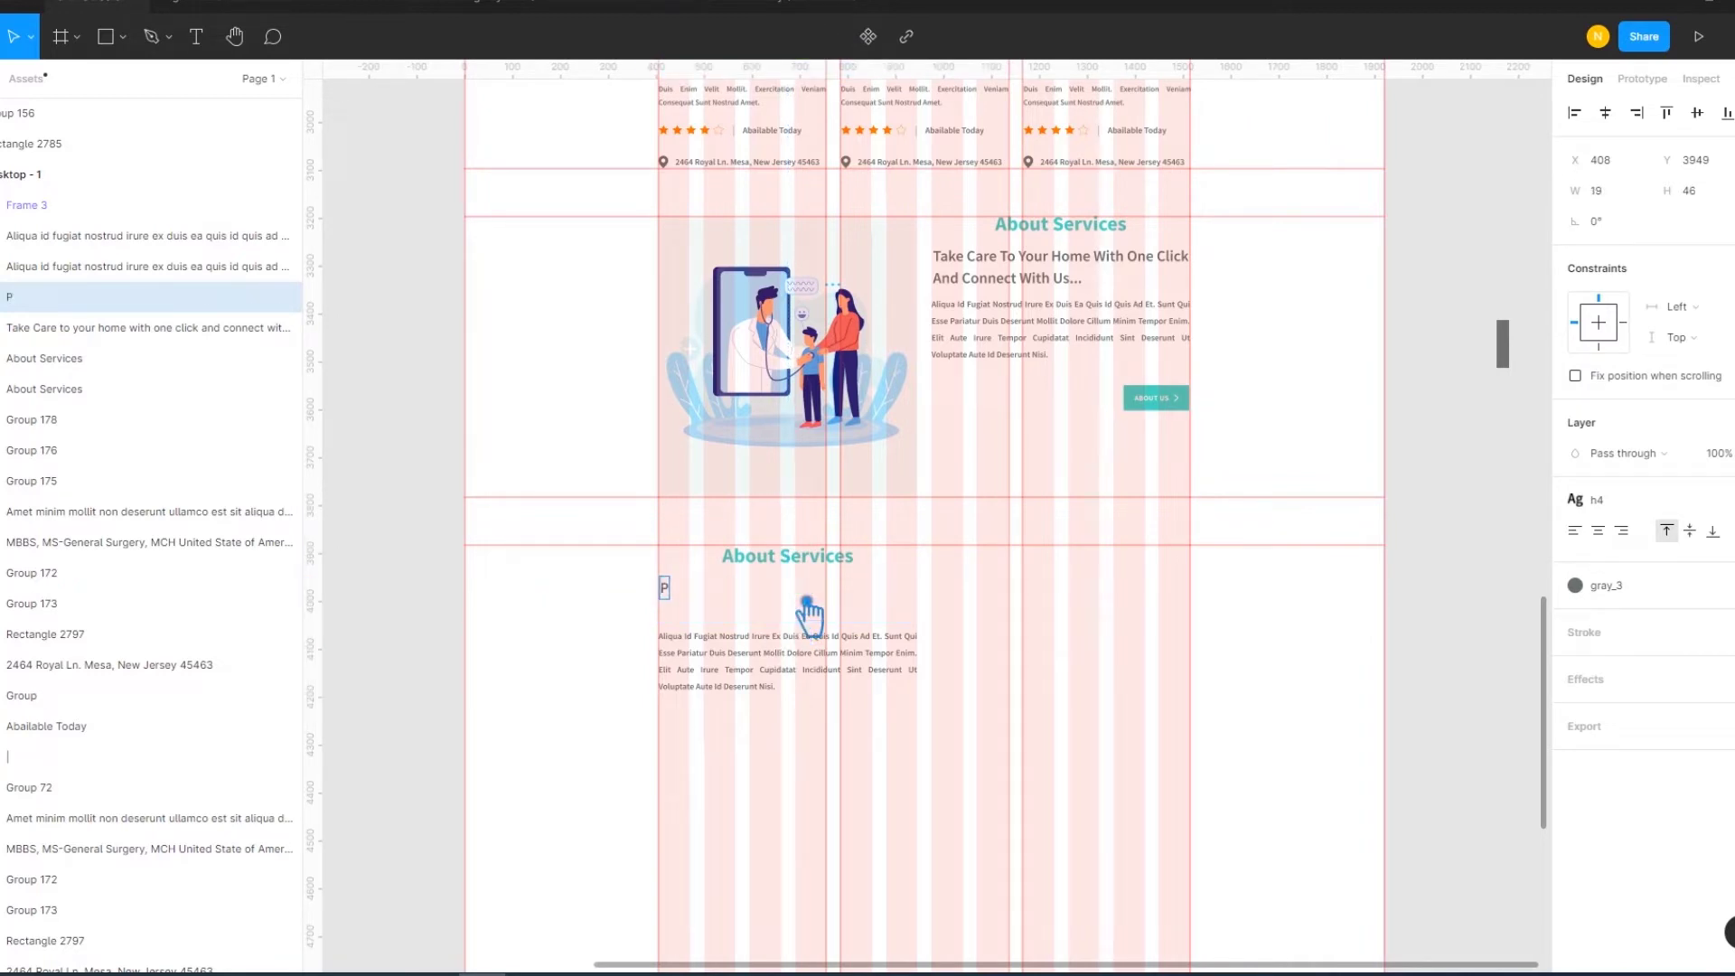
key(ctrl+z)
click(810, 564)
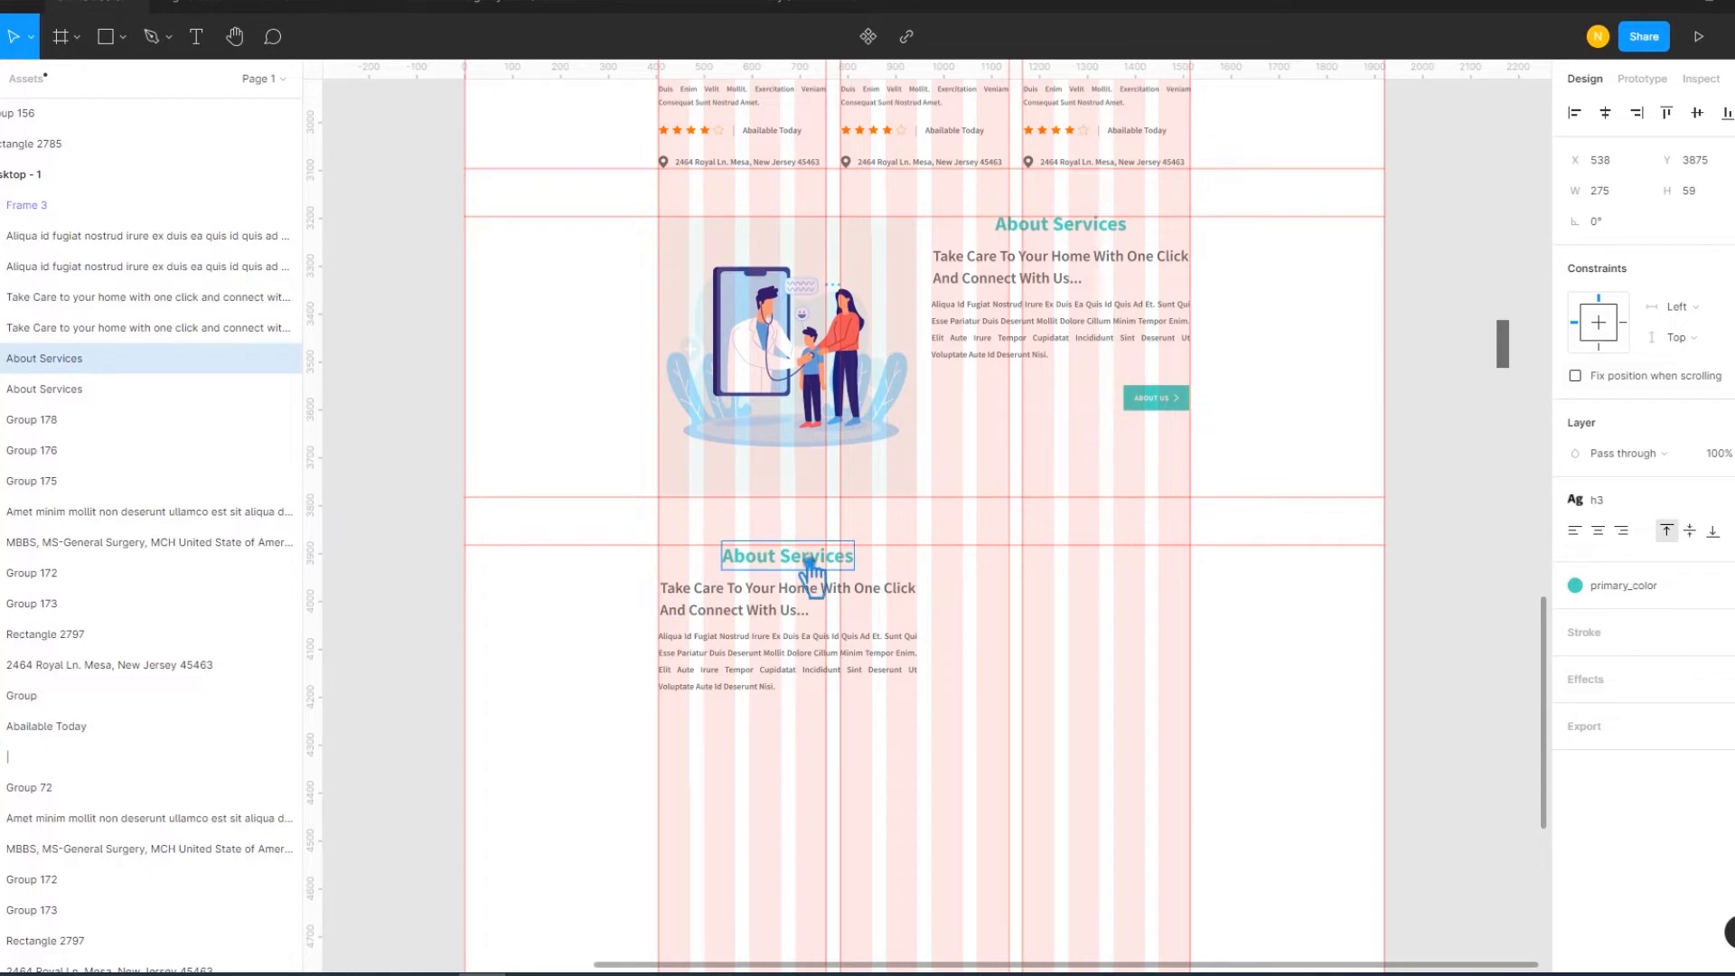
double_click(810, 564)
text(P)
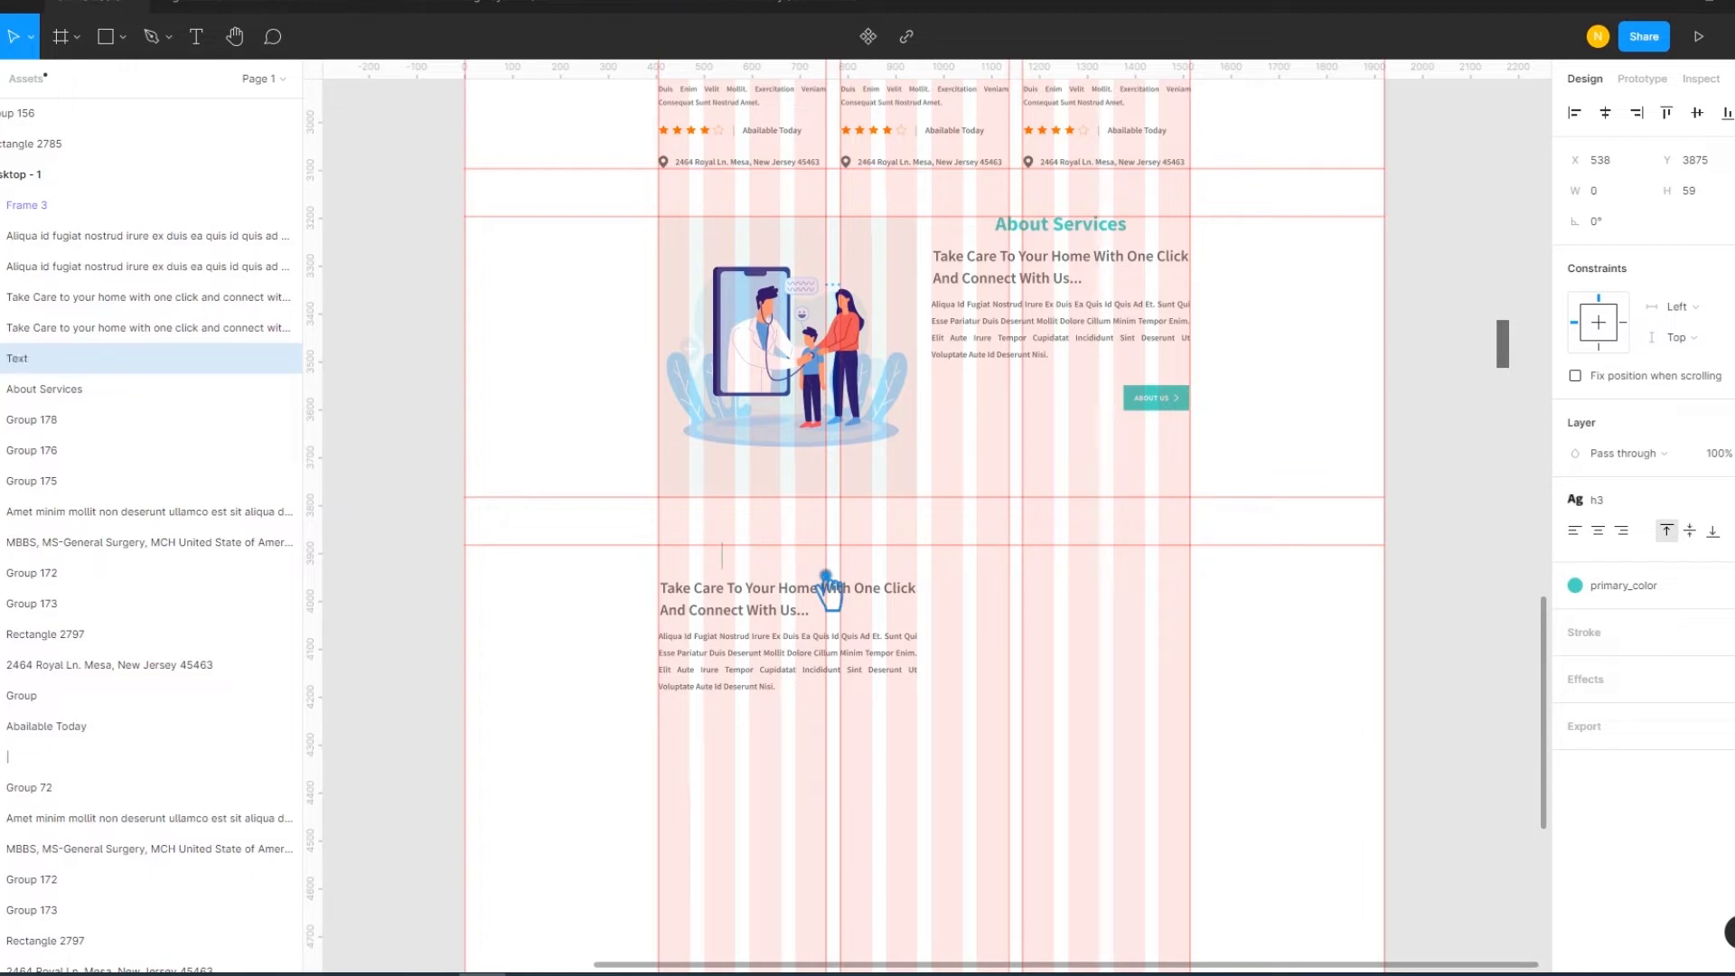
text(MO)
text( Famous DOctors)
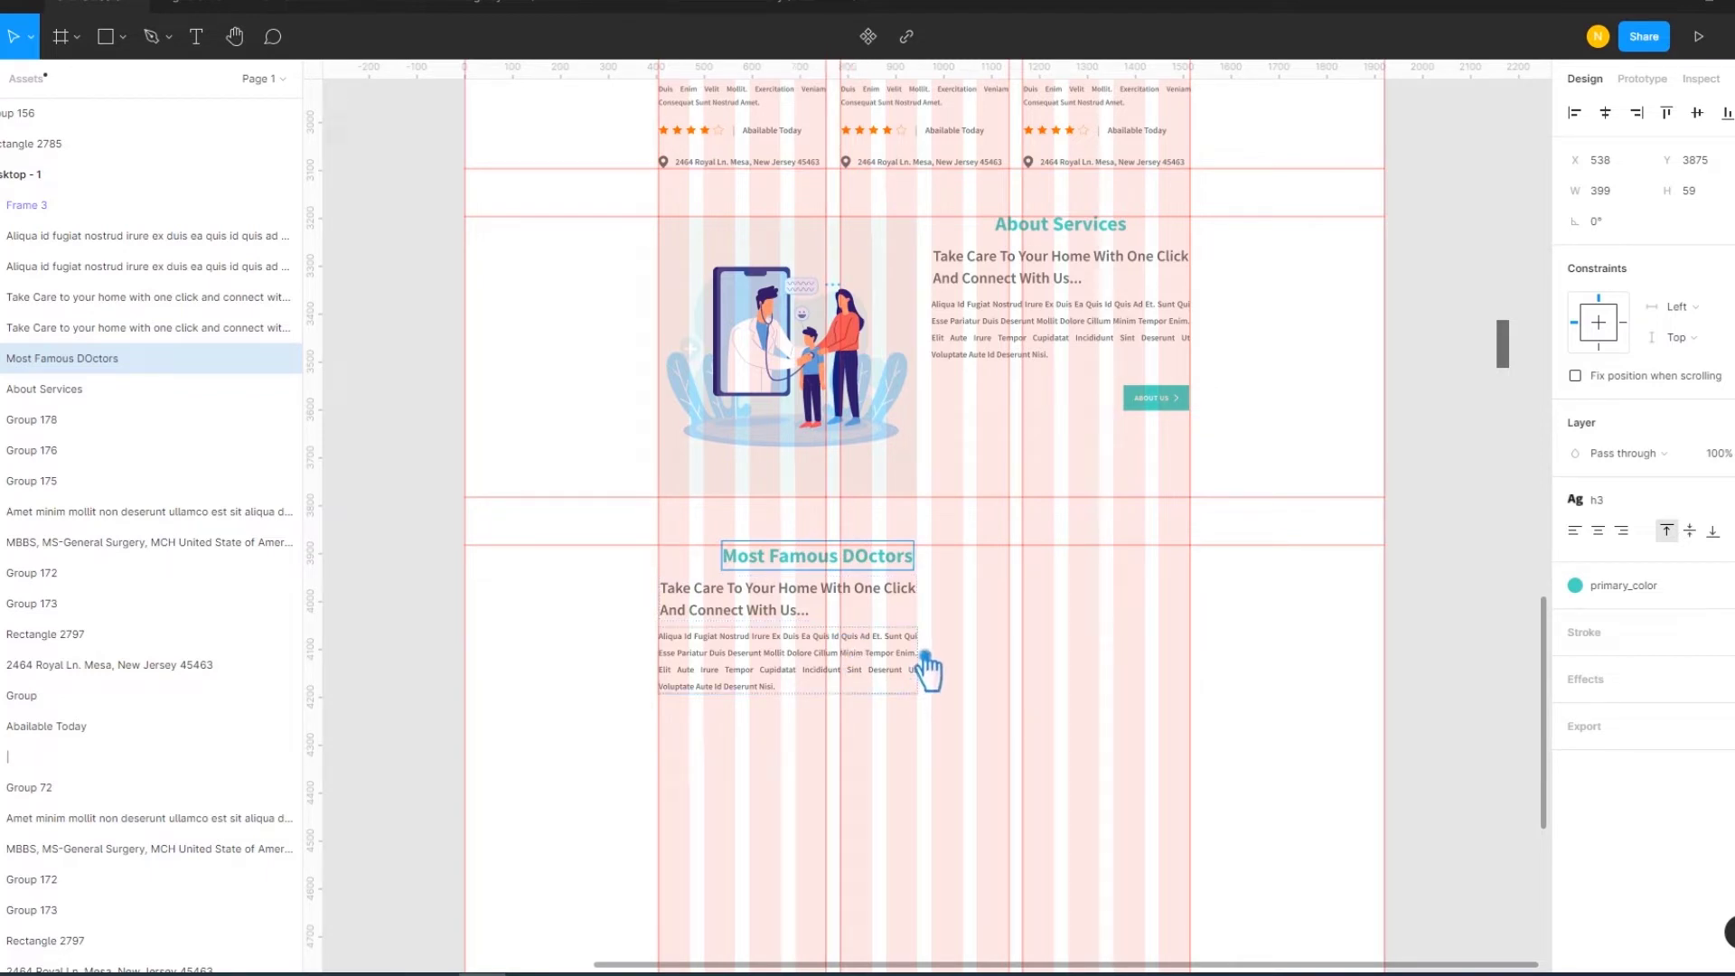
drag(874, 569, 883, 569)
text(o)
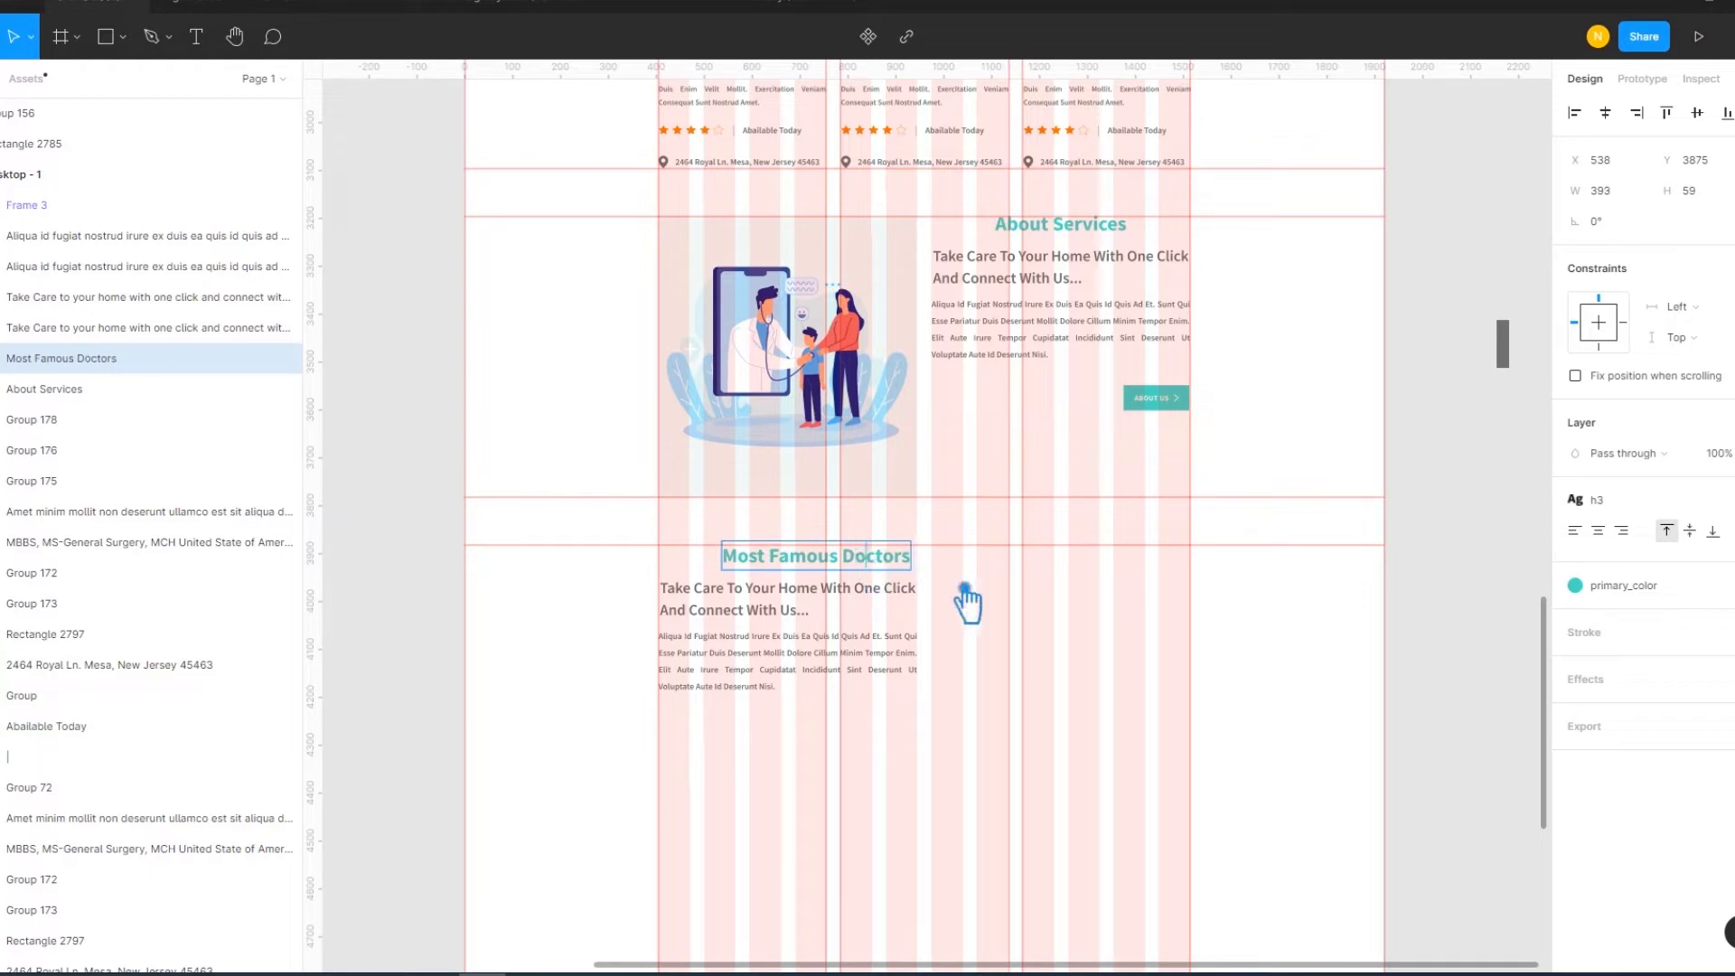
click(1010, 627)
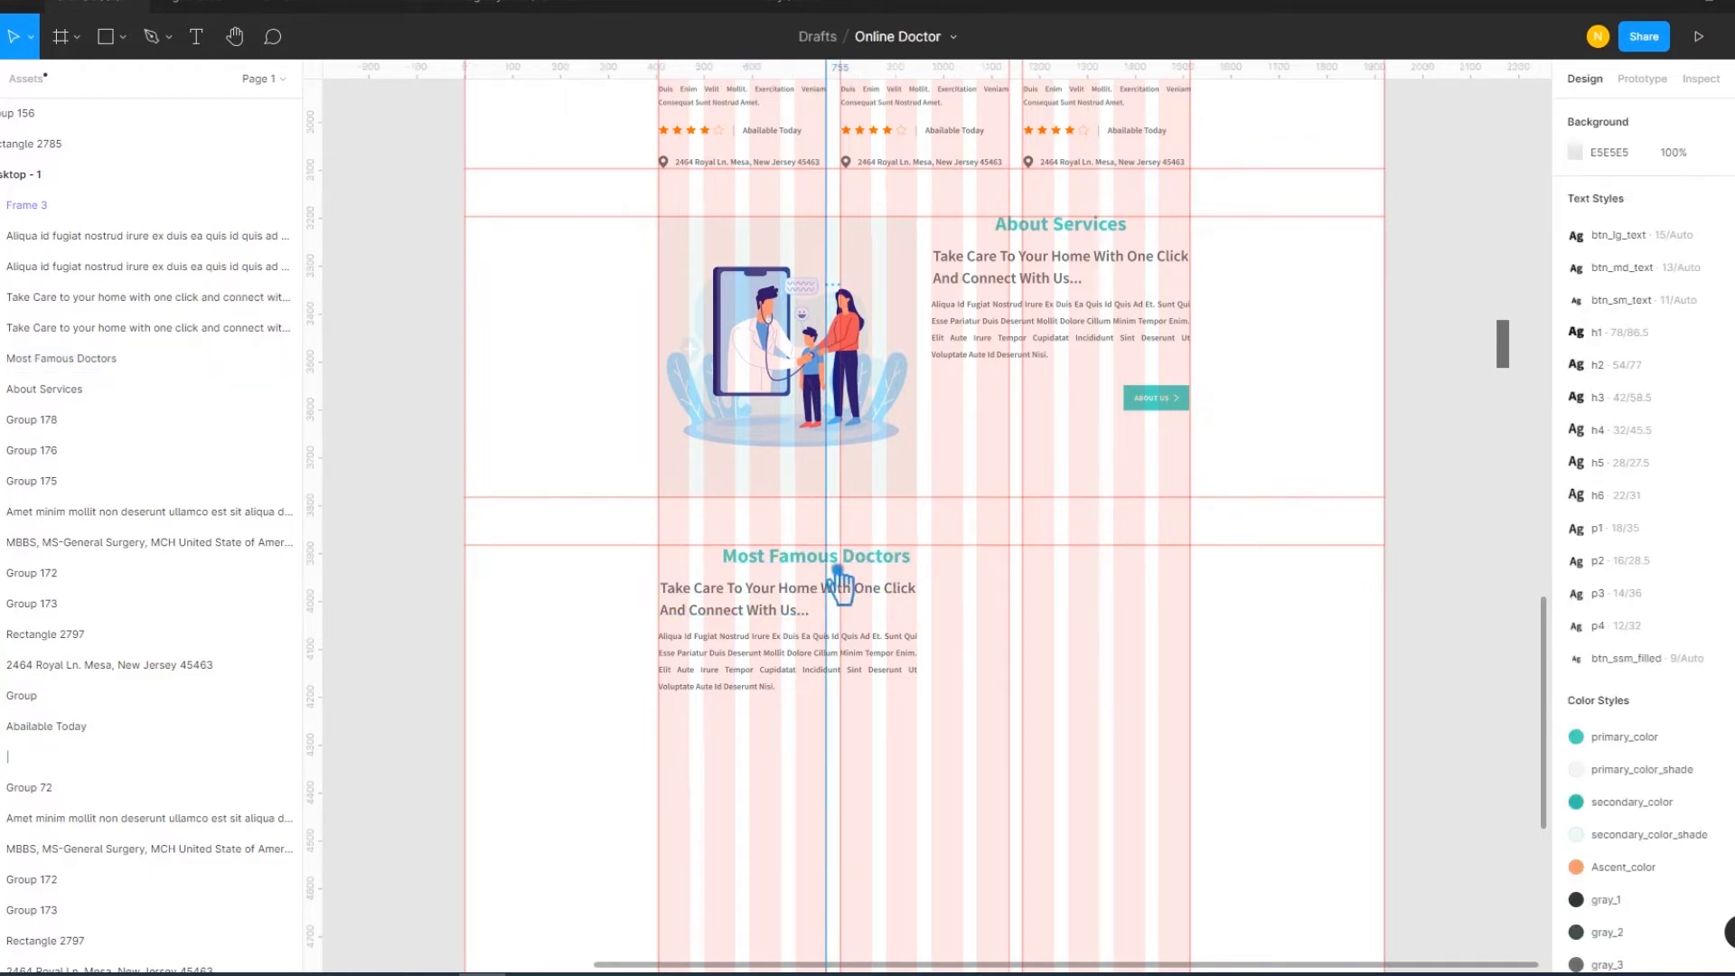
Move the copied heading, subheading and paragraph up slightly together
click(804, 558)
shift+click(795, 596)
shift+click(768, 664)
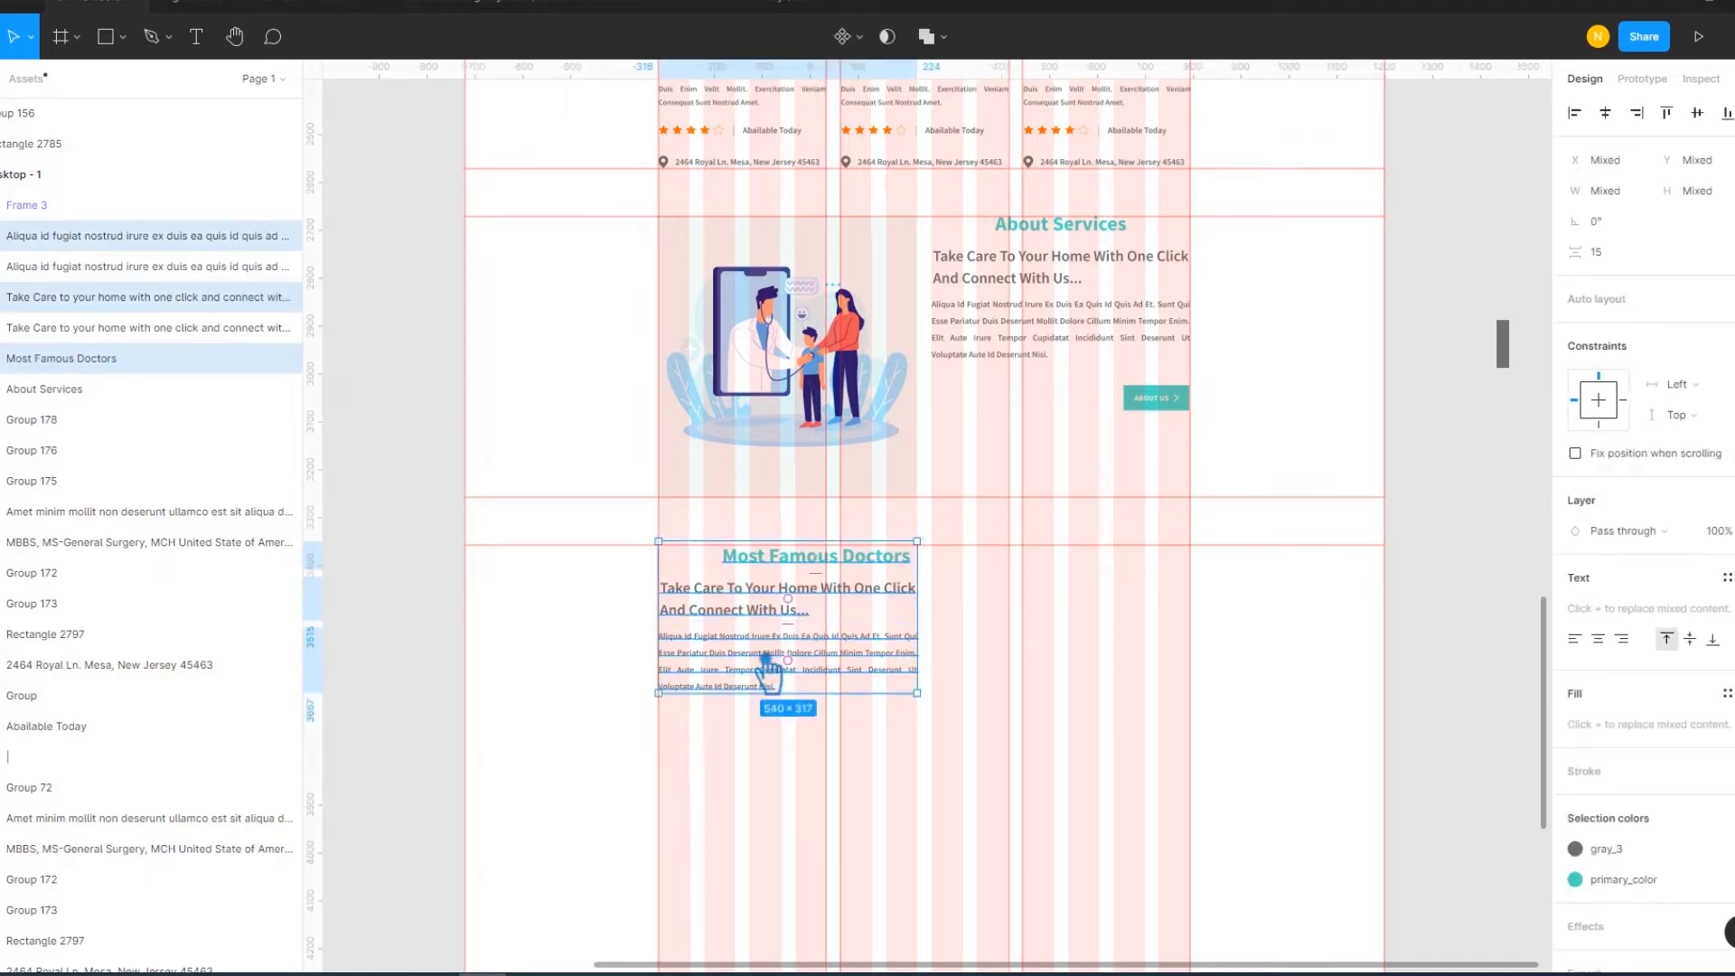
drag(766, 668, 766, 665)
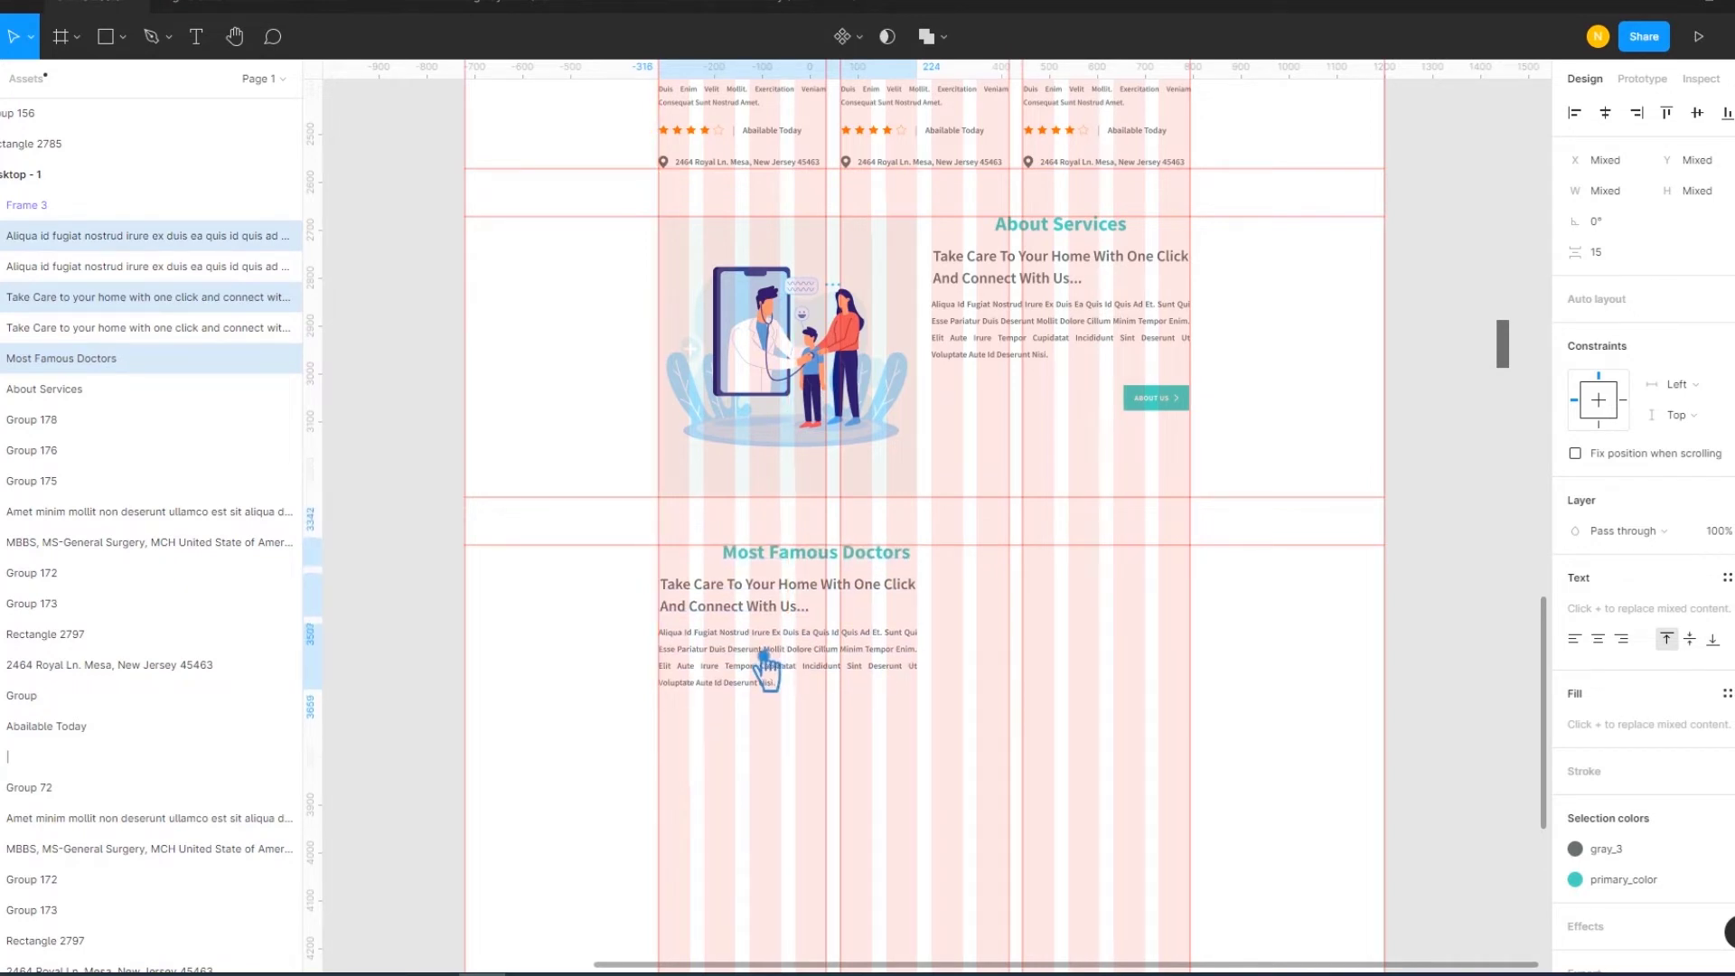
drag(766, 668, 768, 667)
click(1308, 686)
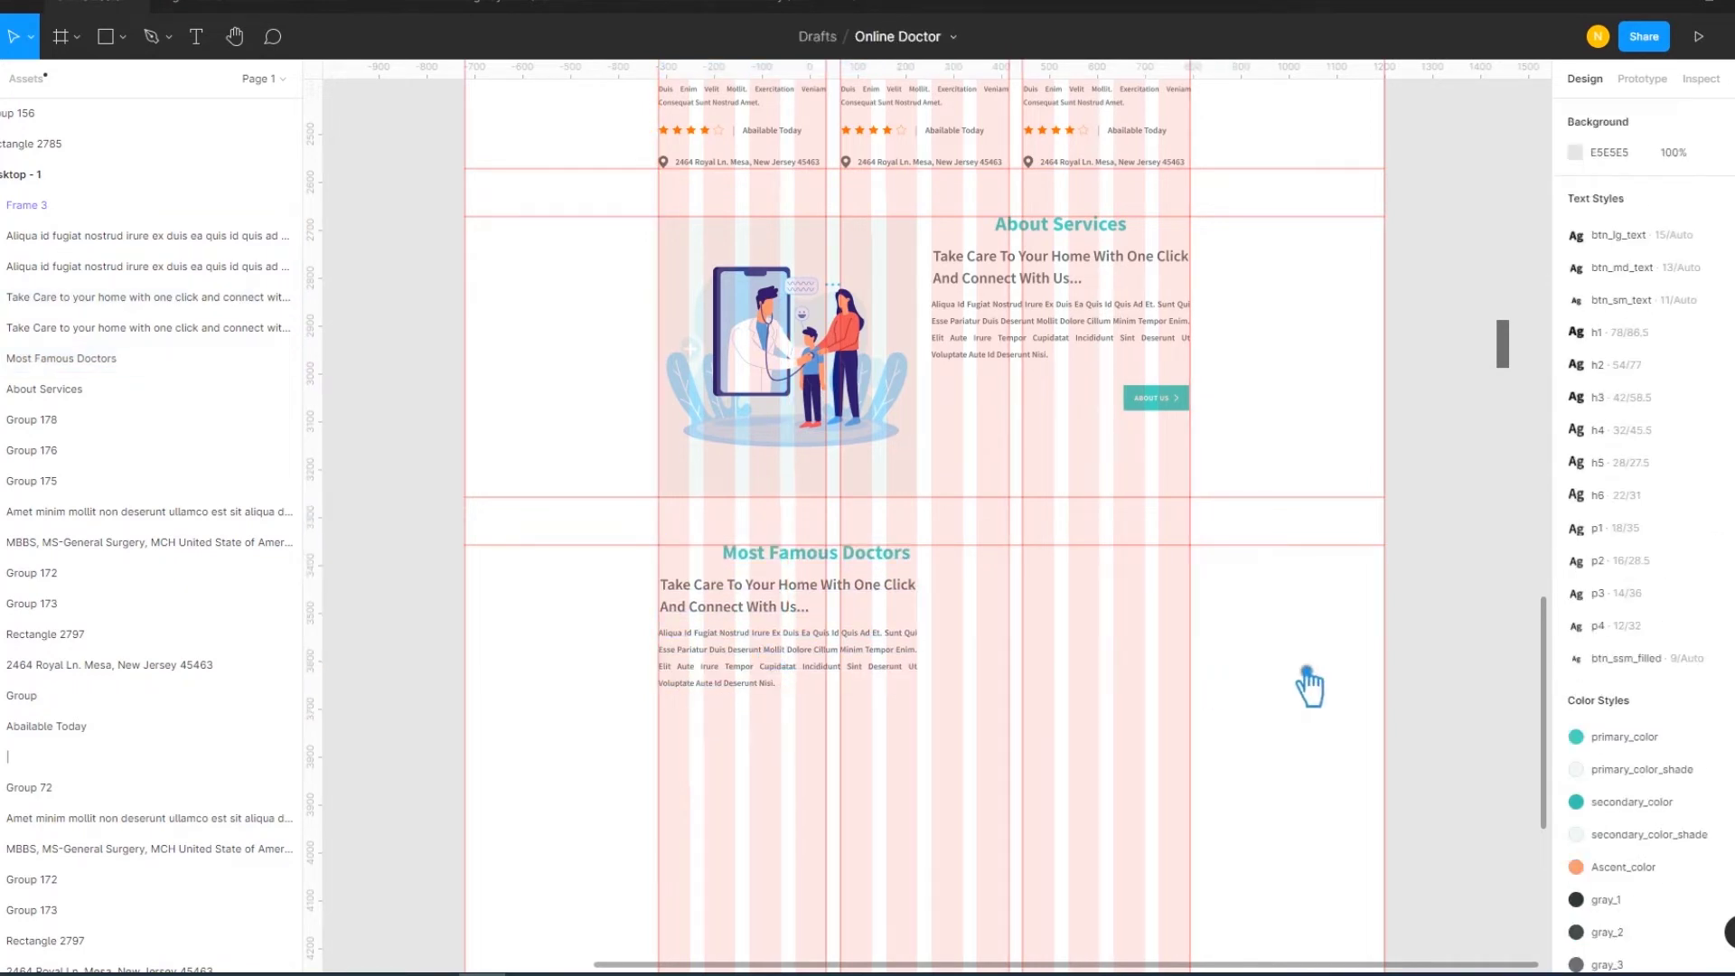
Retitle the copied Take Care subheading to 'Professor On These Departments'
click(757, 607)
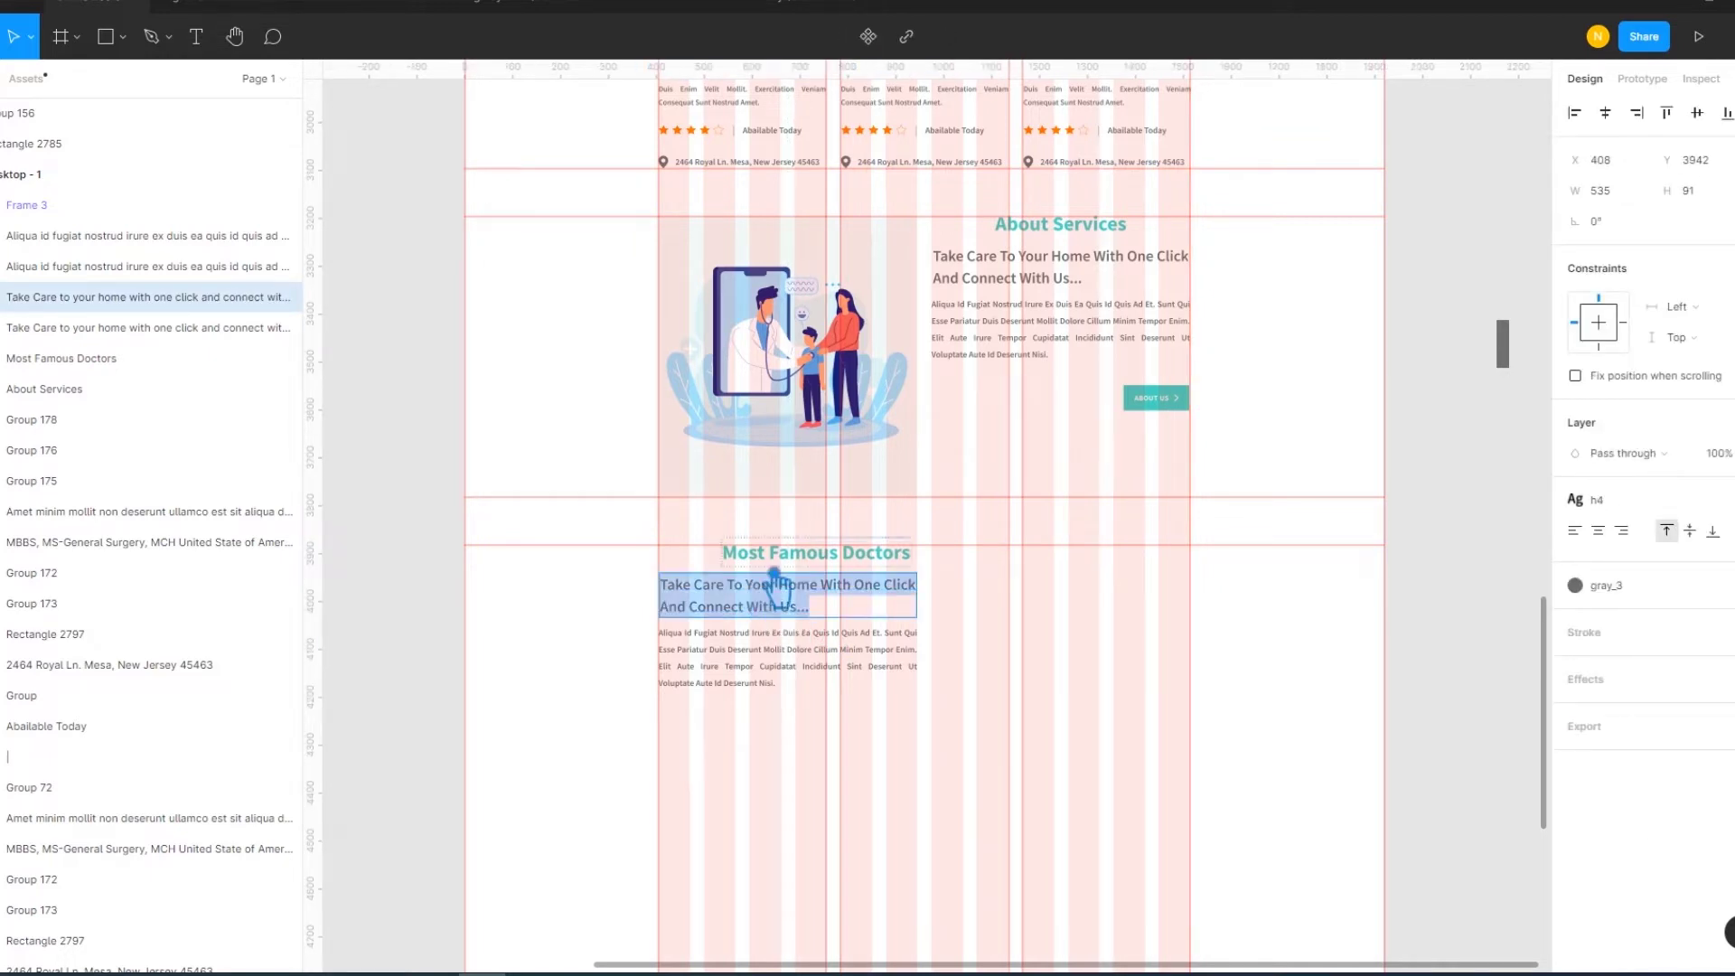
key(Escape)
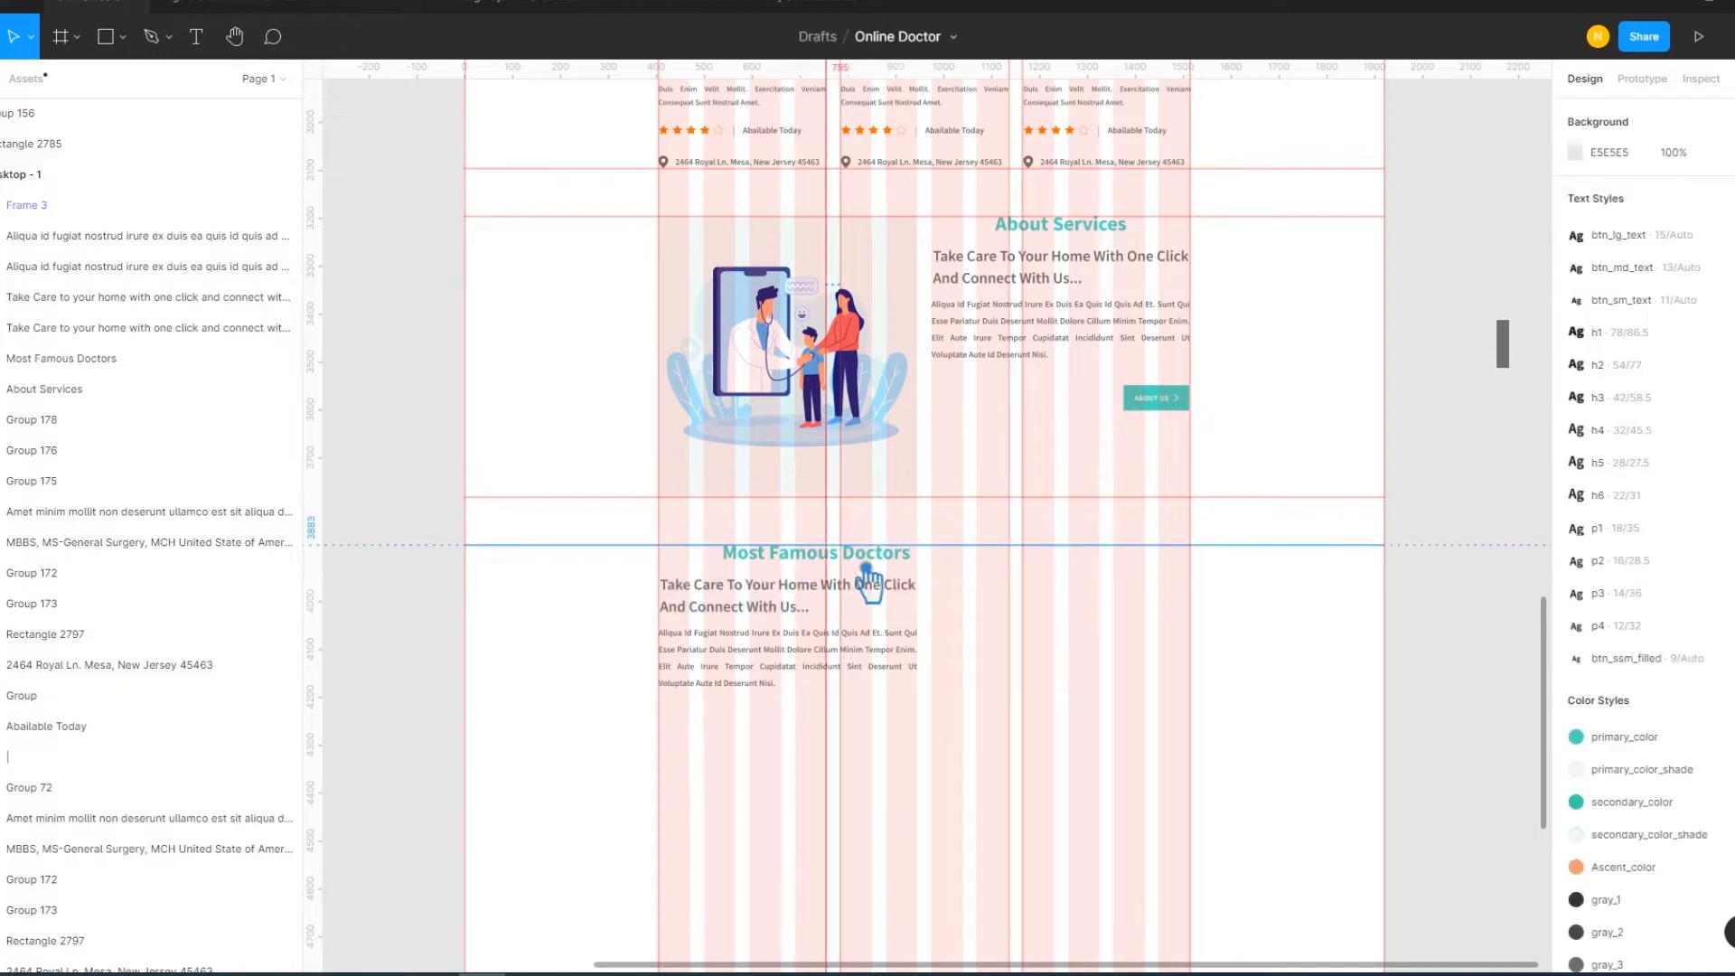
click(822, 565)
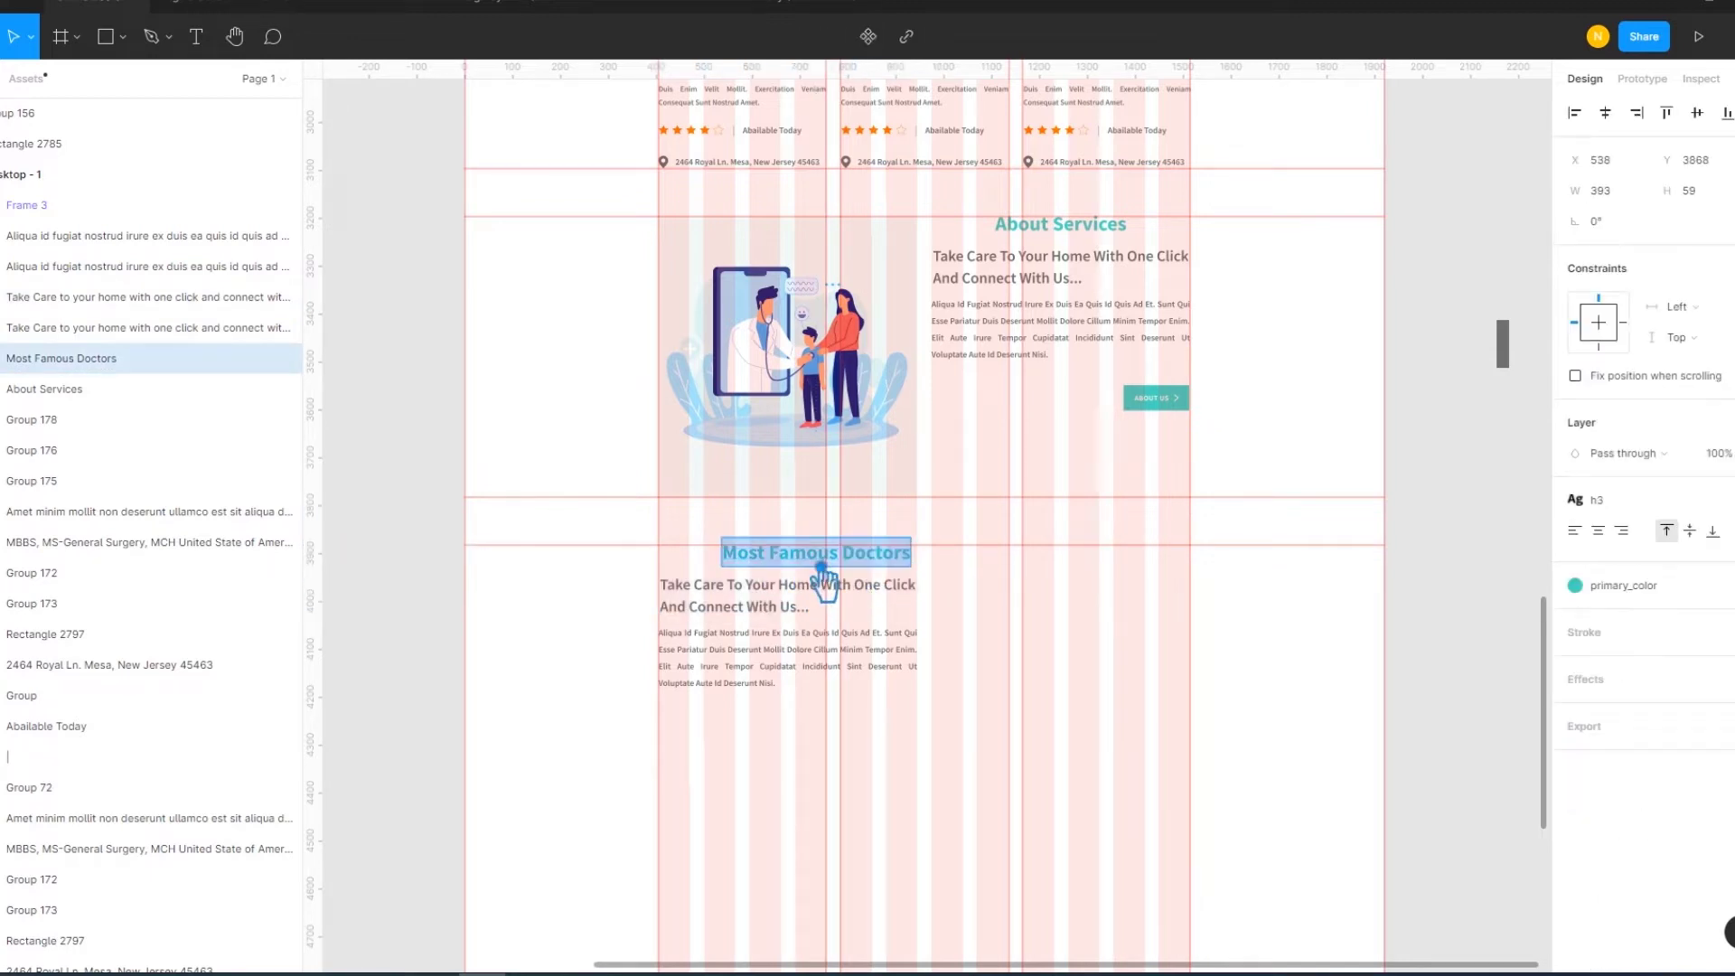
click(812, 604)
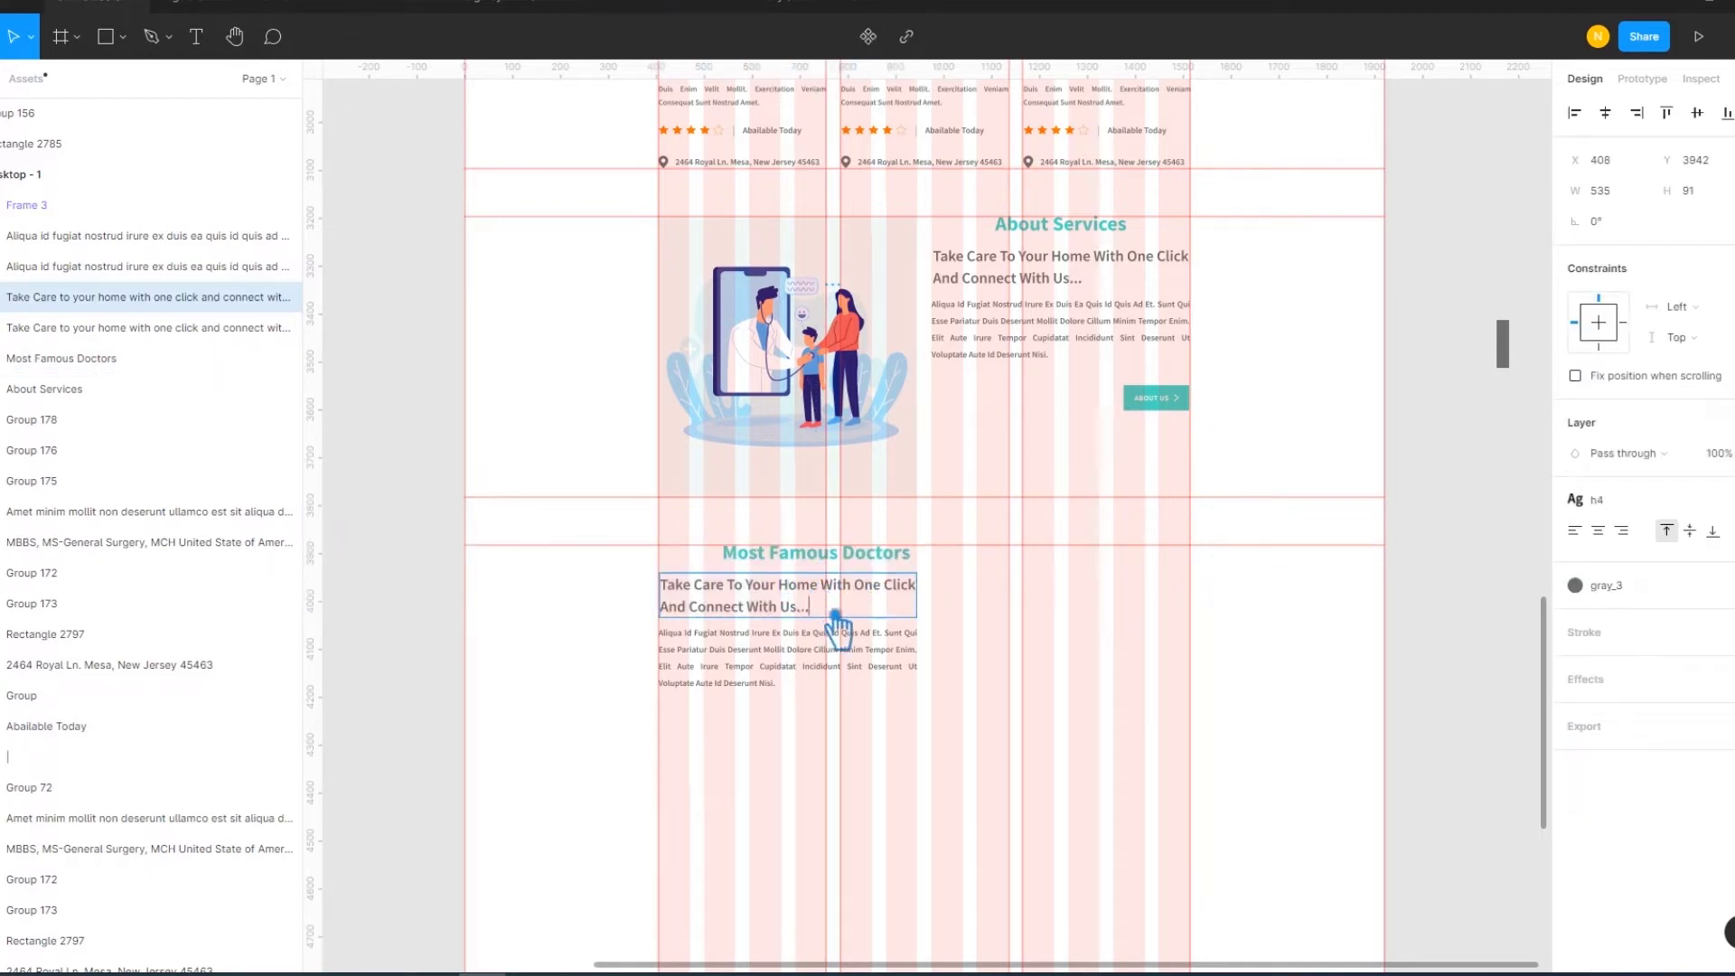
text(Profes)
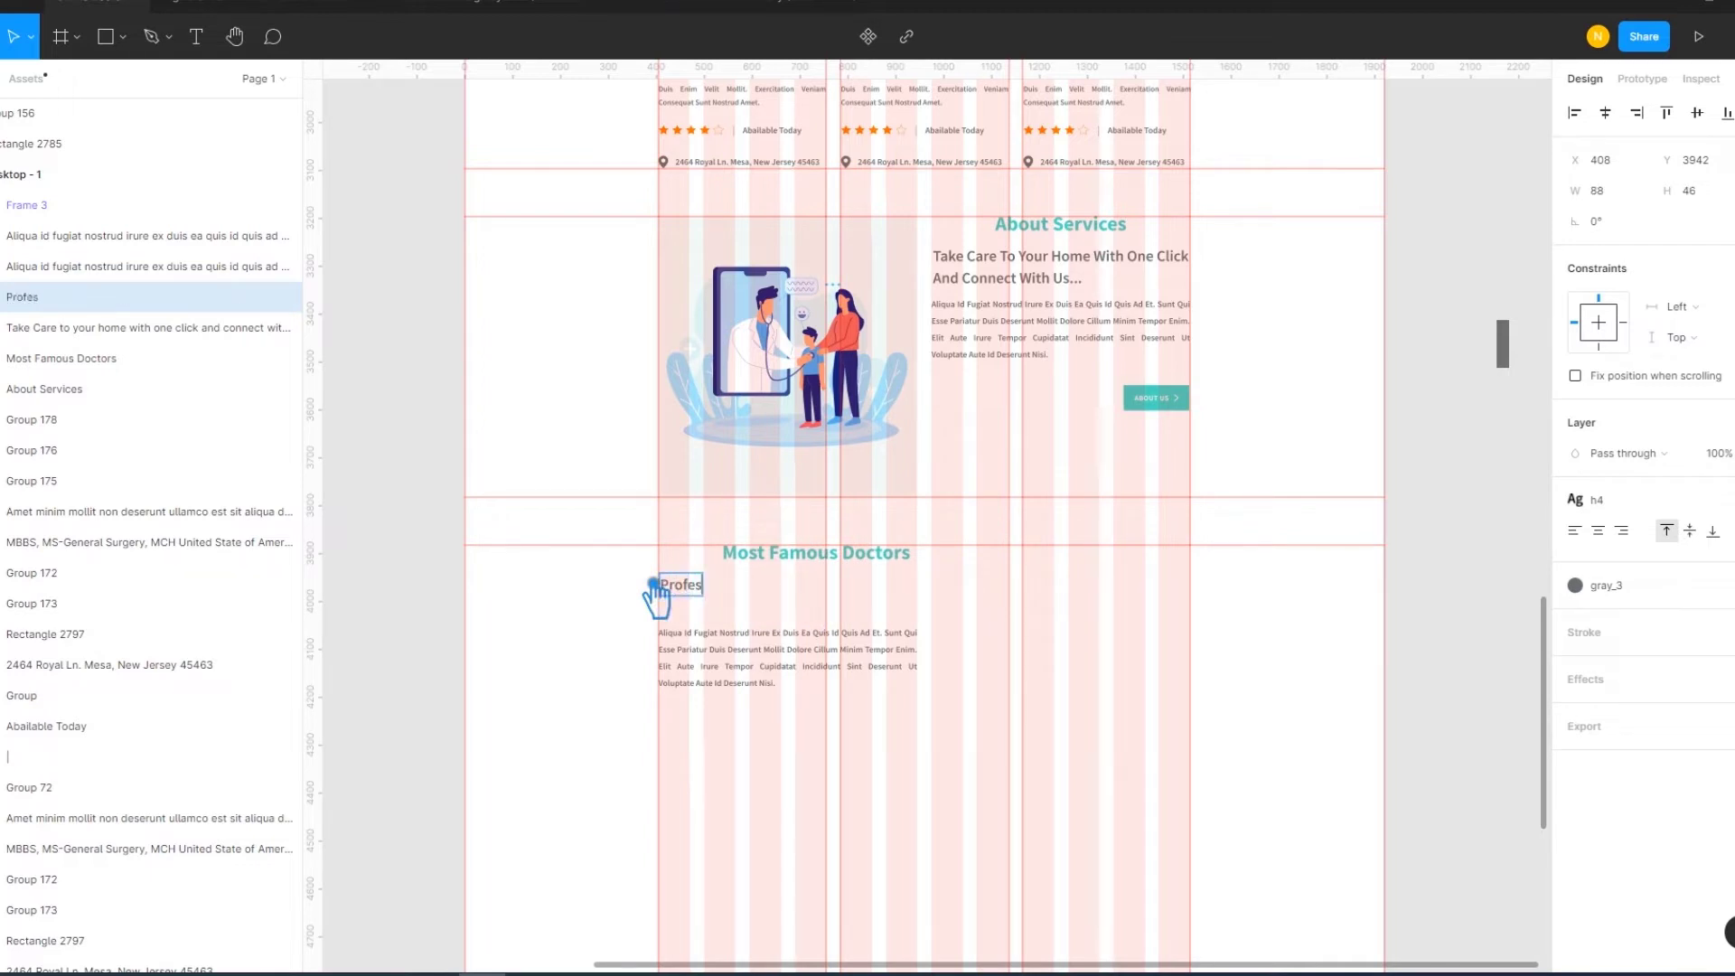
text(sor)
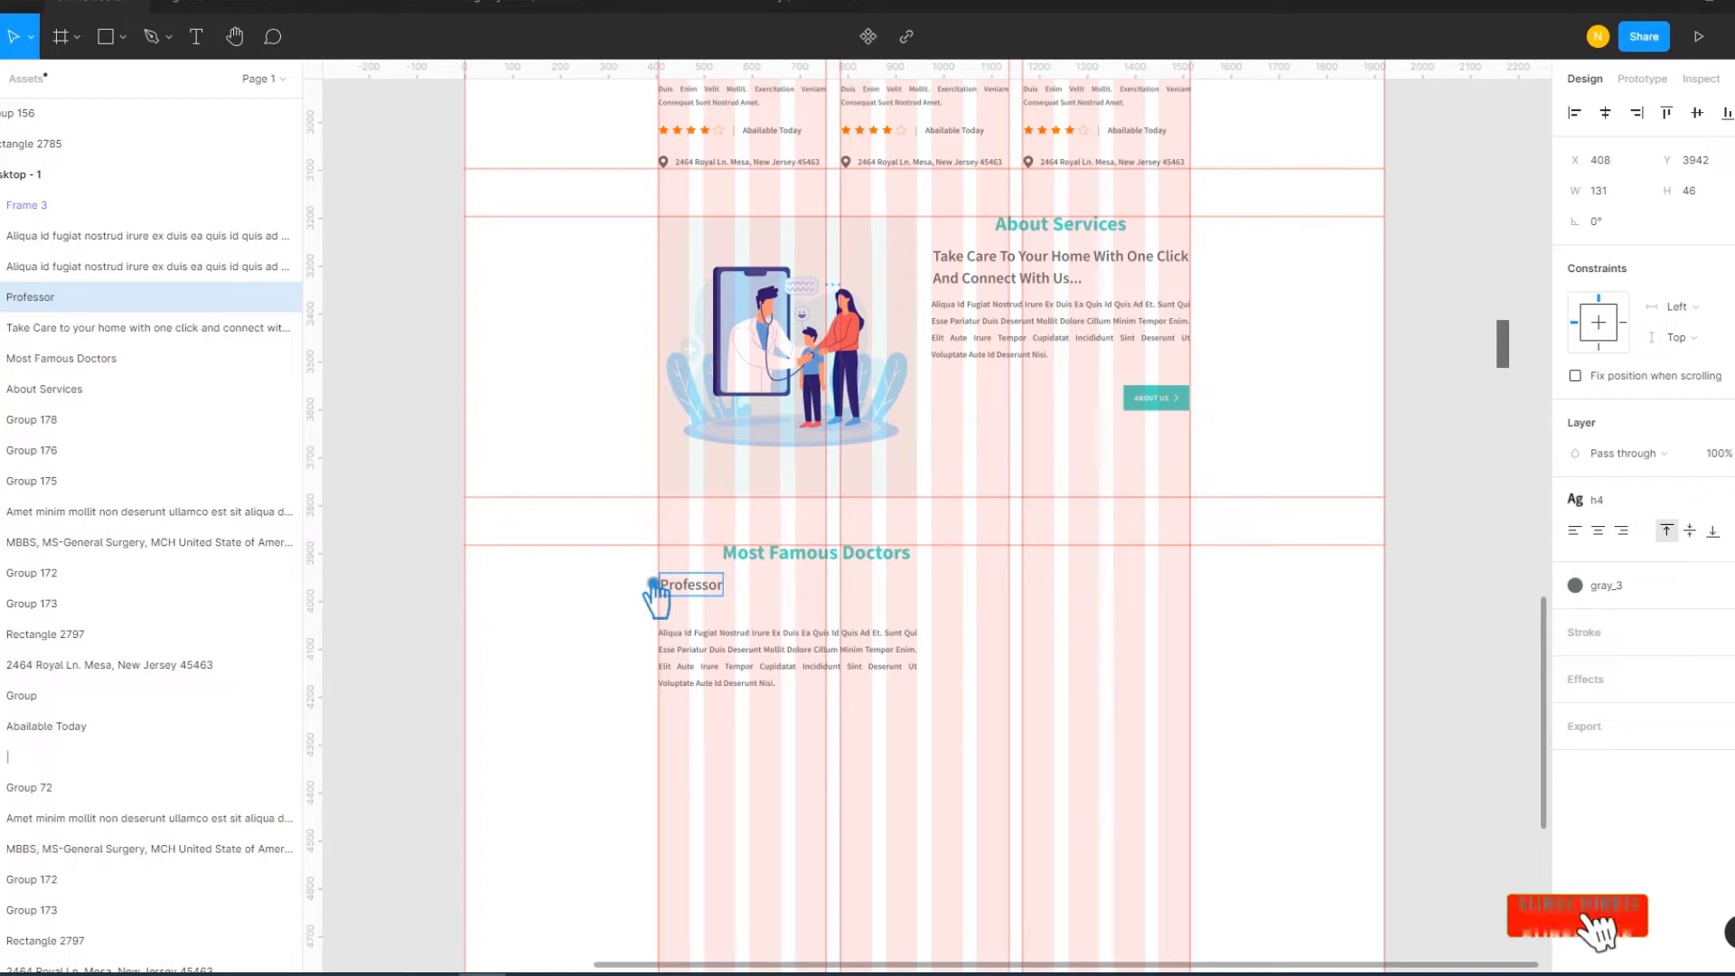
text( on These  Departments)
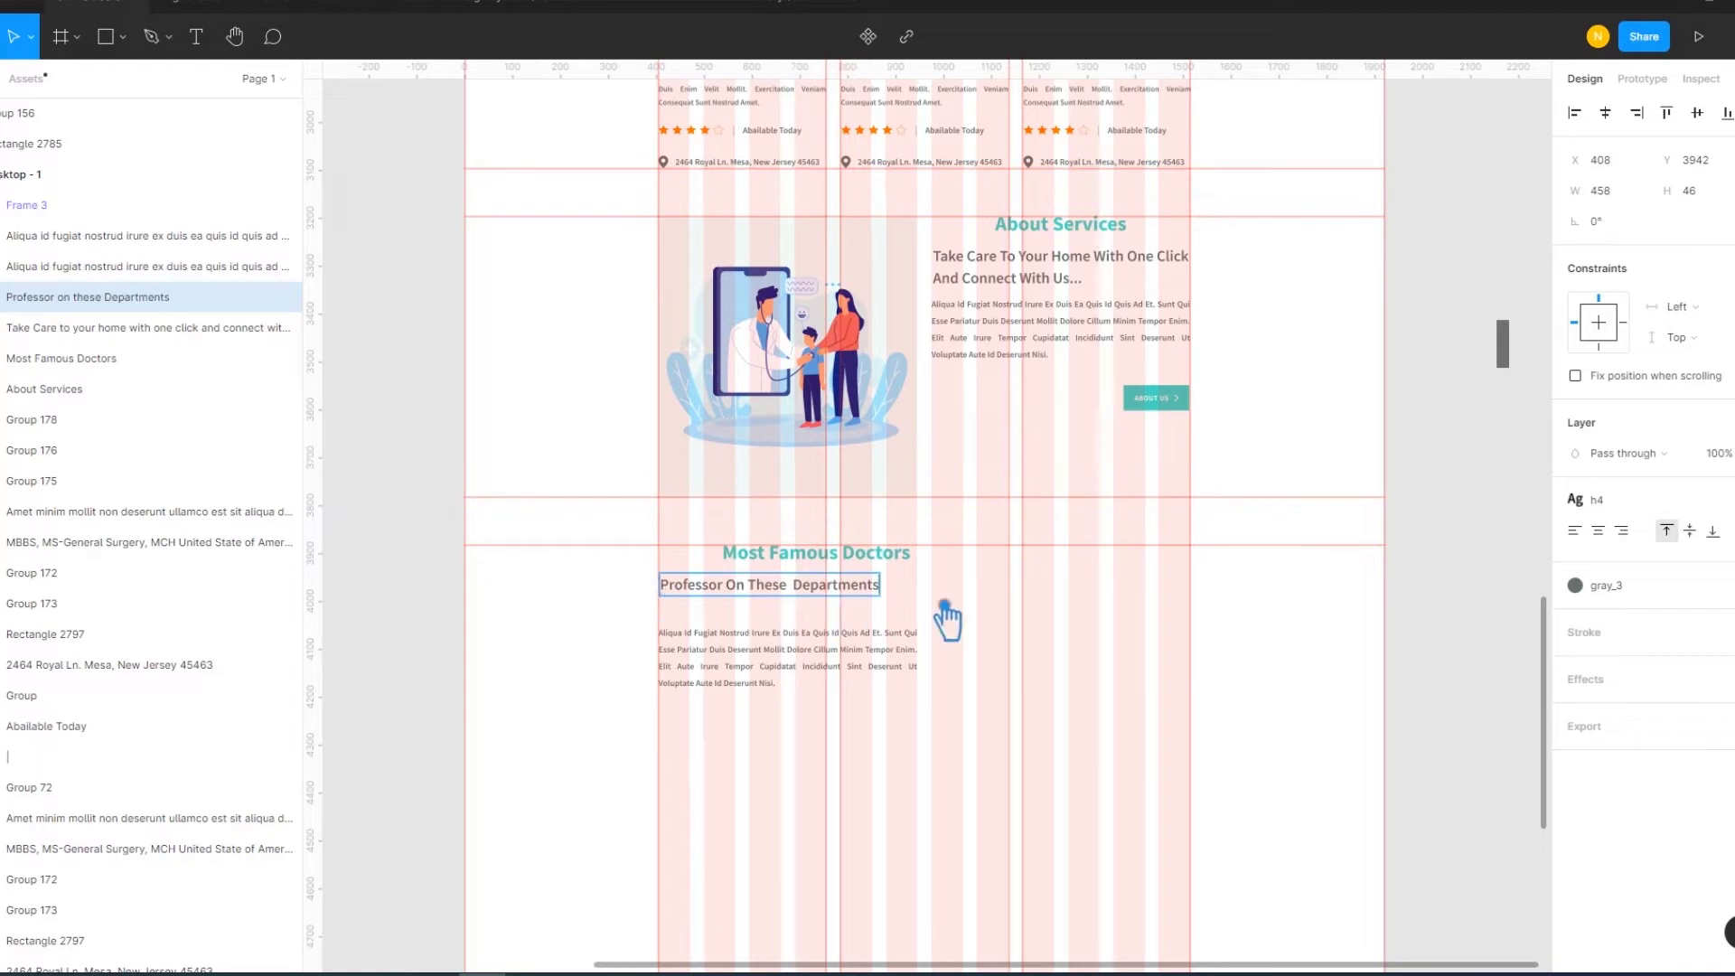
key(Escape)
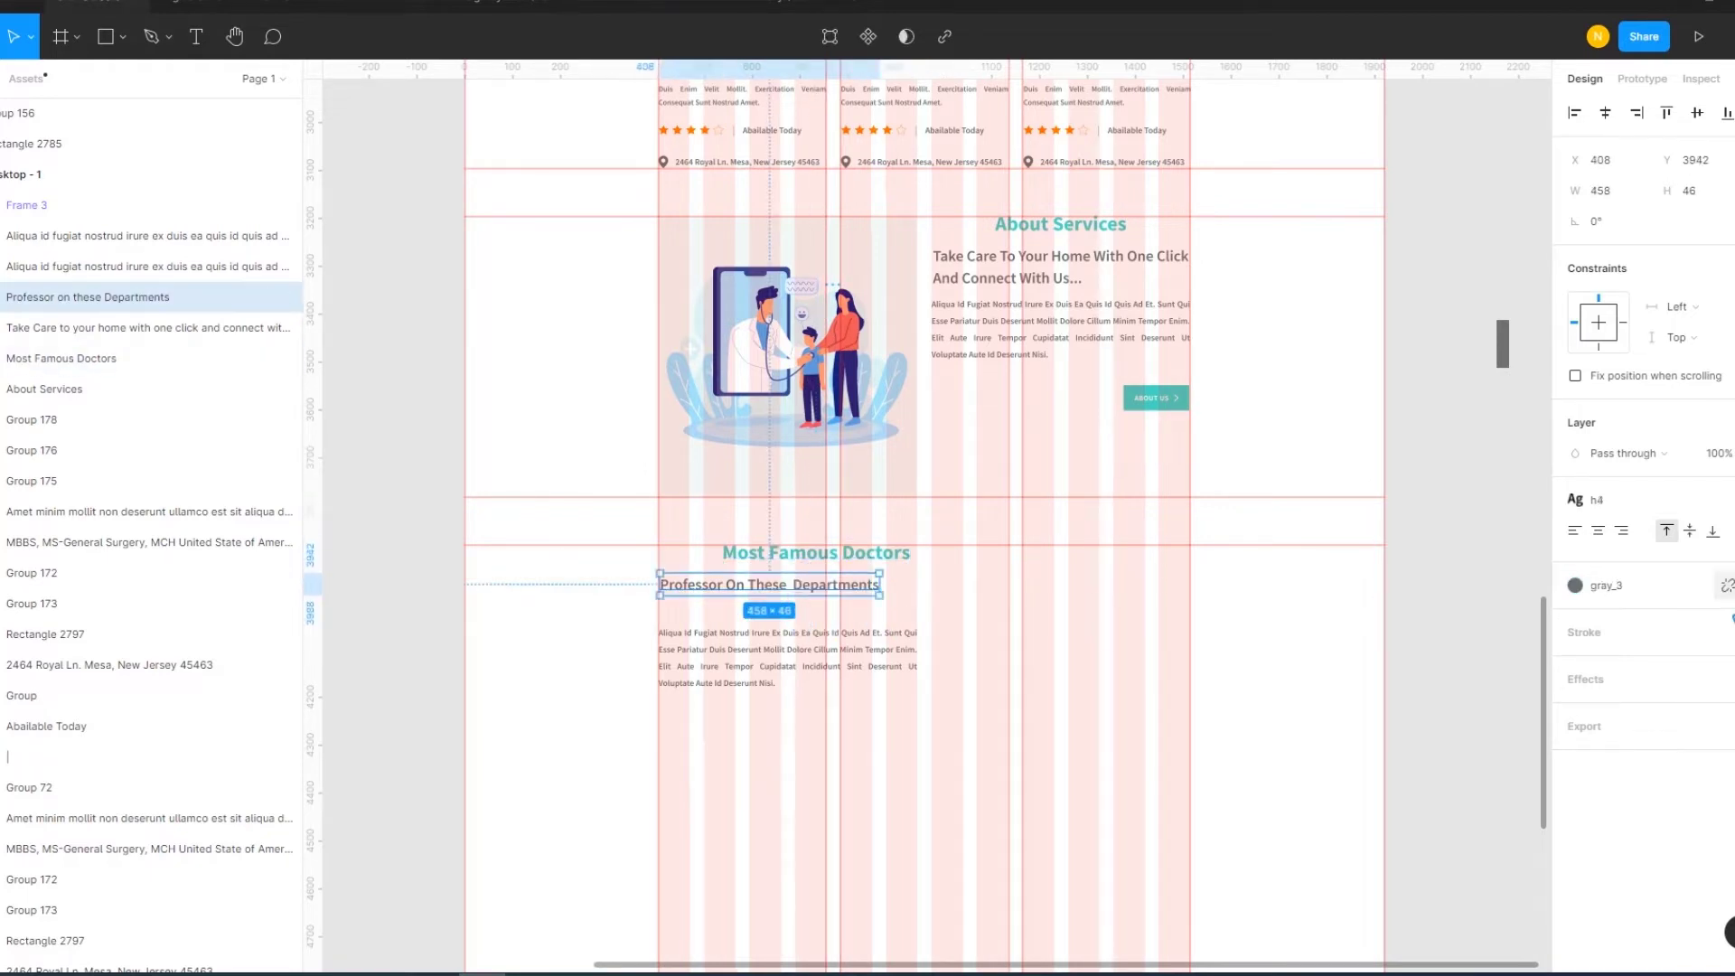
Give the Professor On These Departments subheading the h3 text style and primary_color fill
click(820, 553)
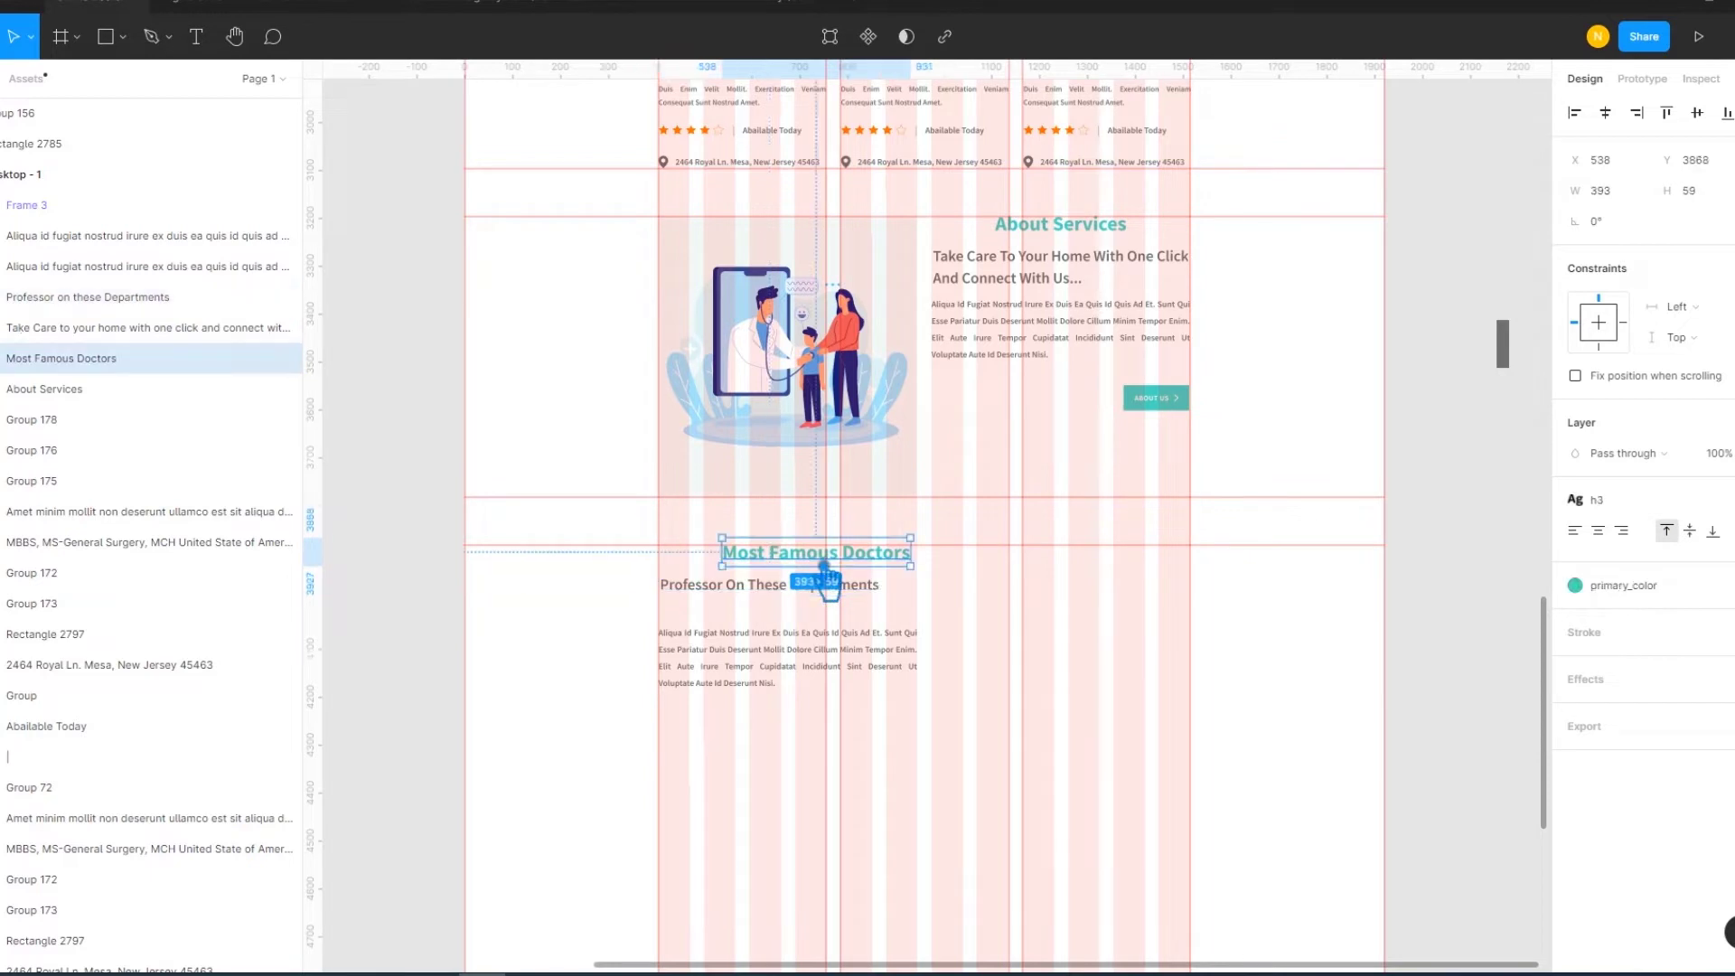
click(811, 614)
click(1576, 499)
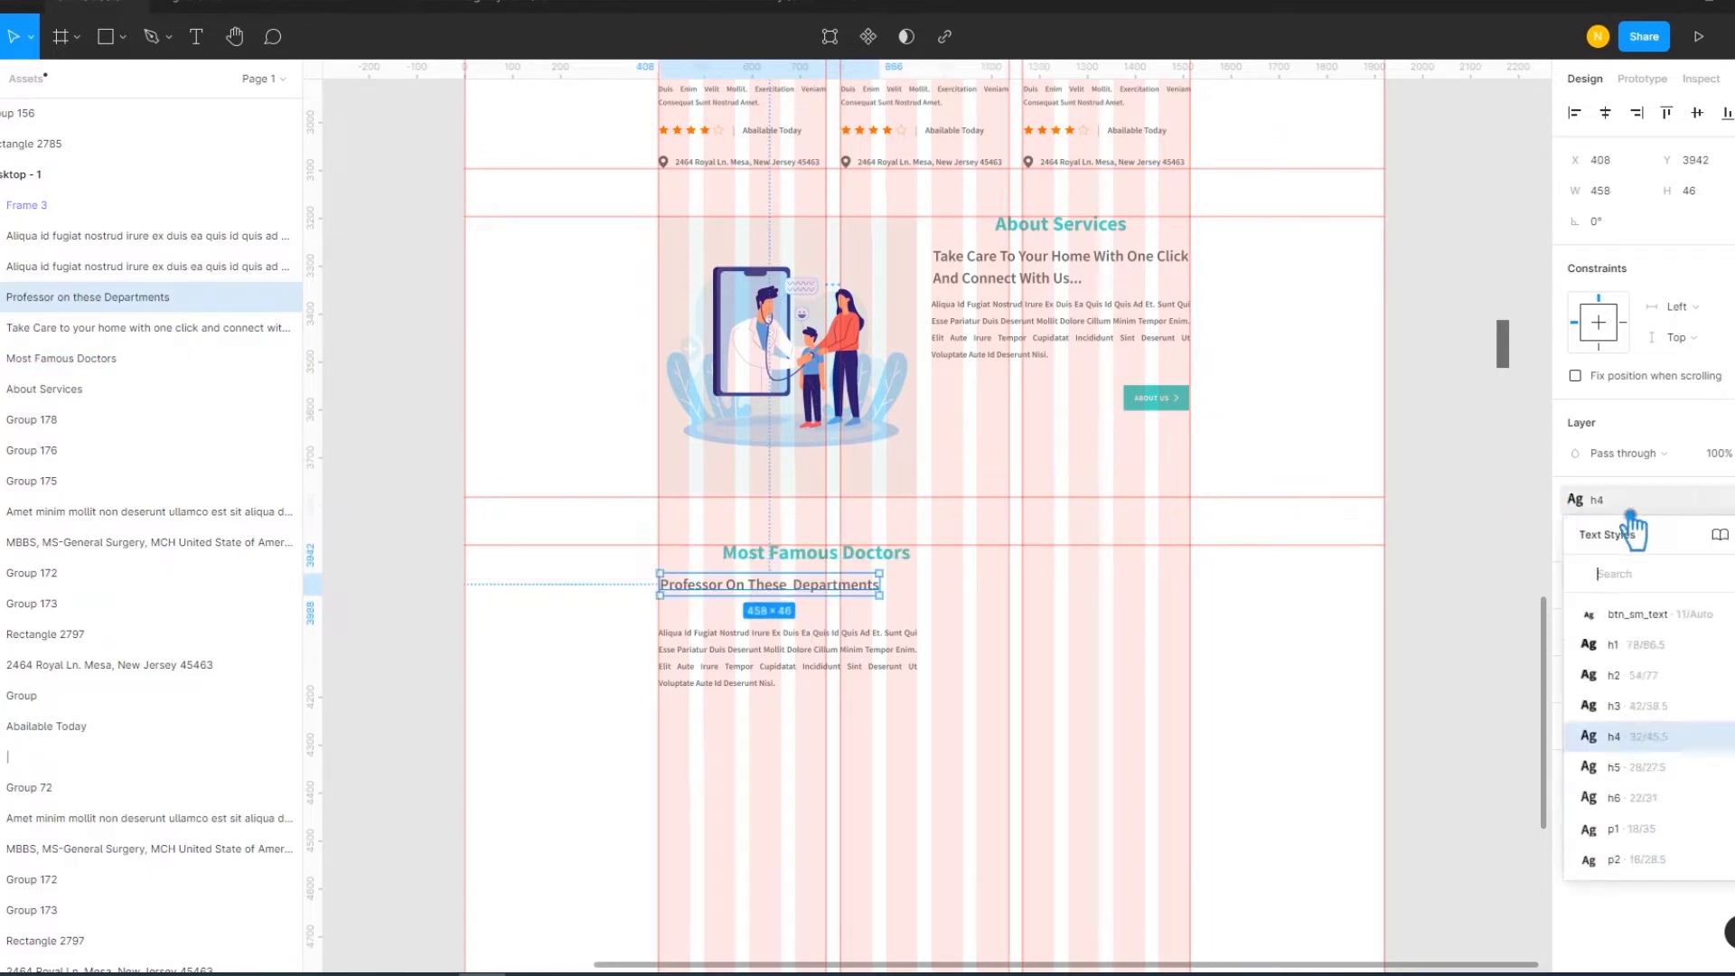
click(1676, 714)
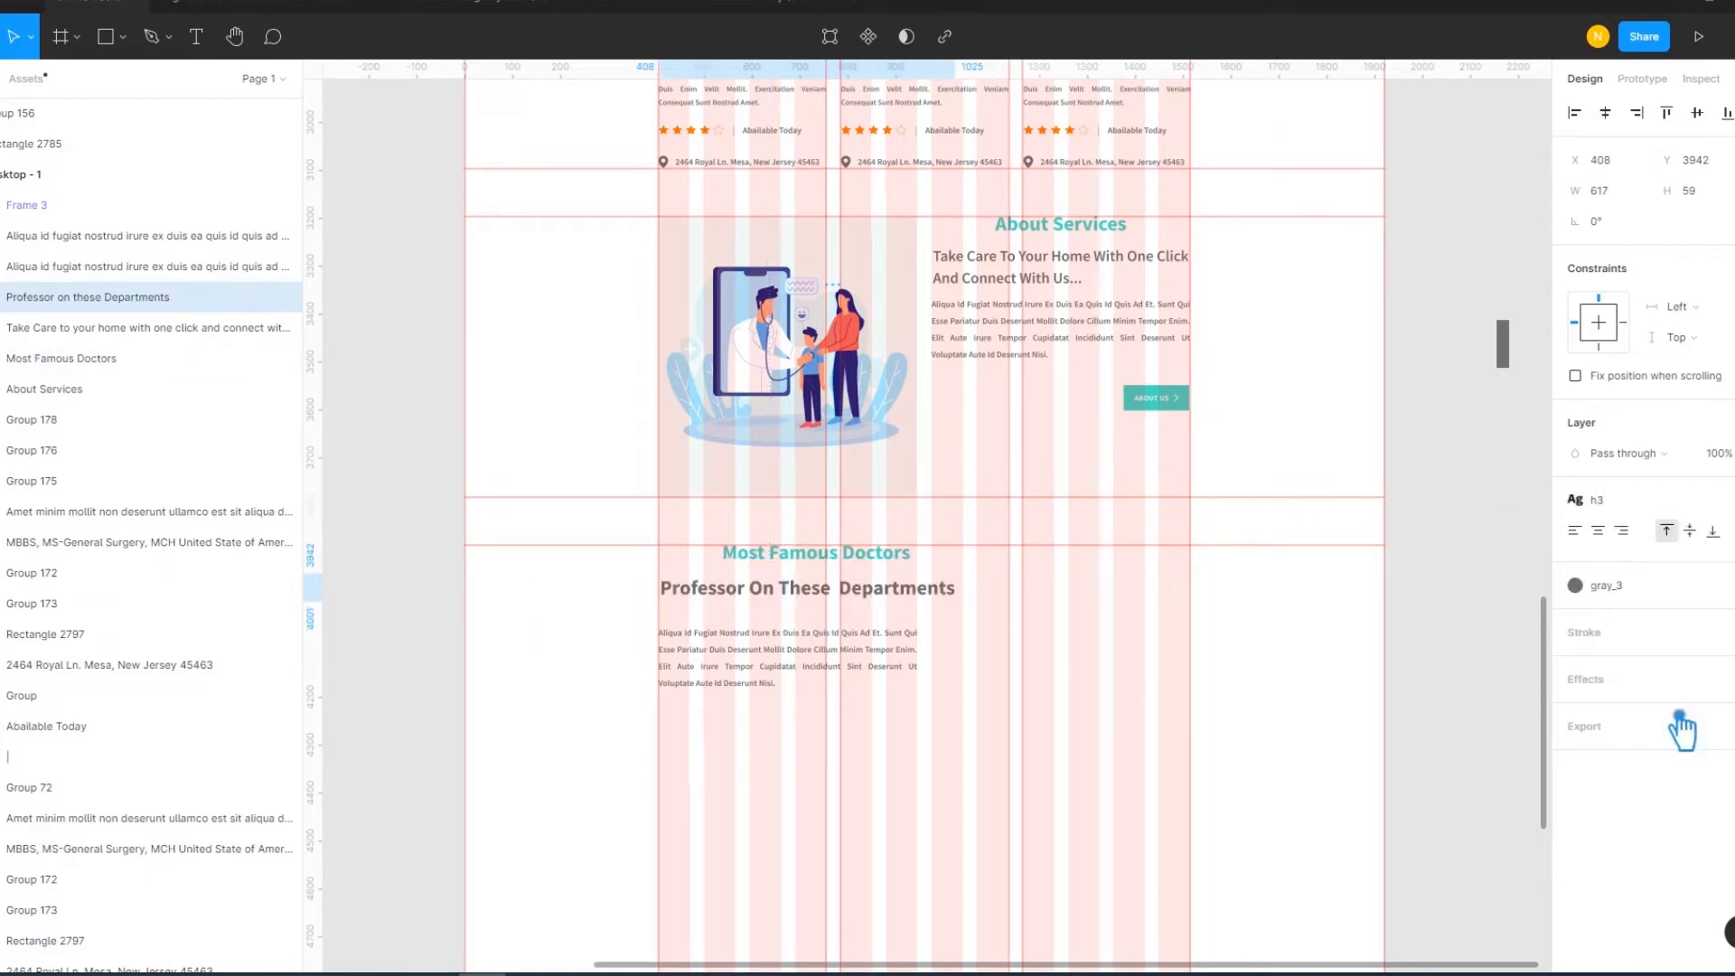
click(1676, 587)
scroll(1645, 723, up, 3)
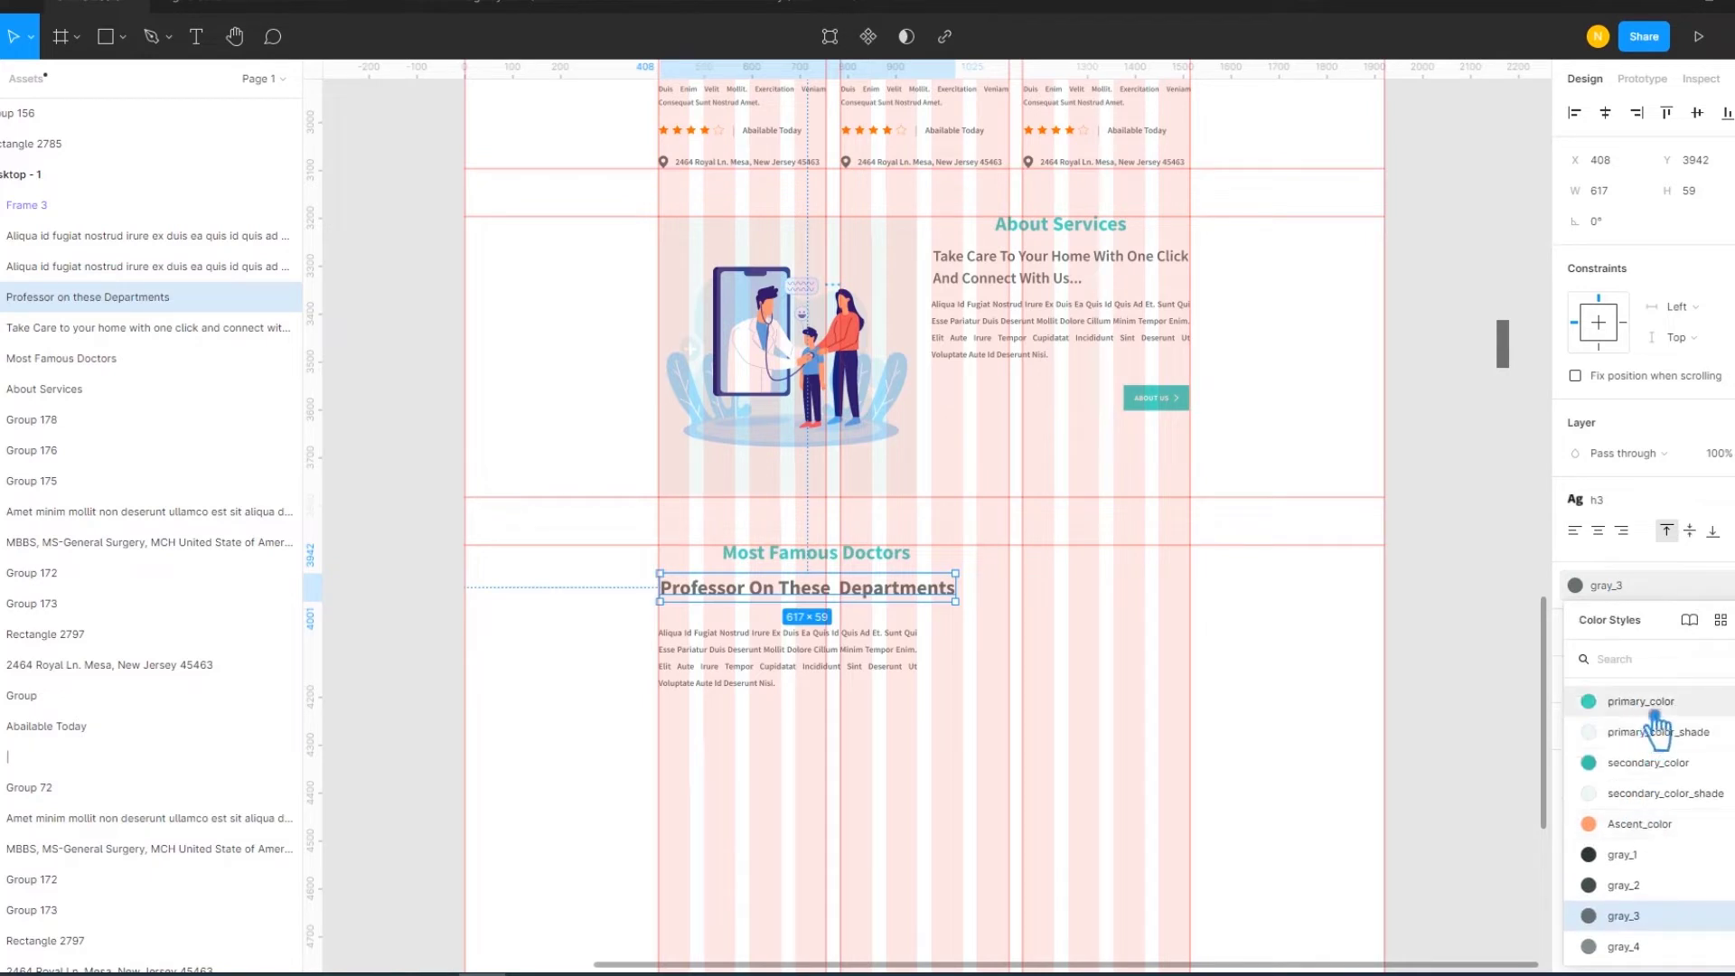
click(1653, 702)
click(889, 553)
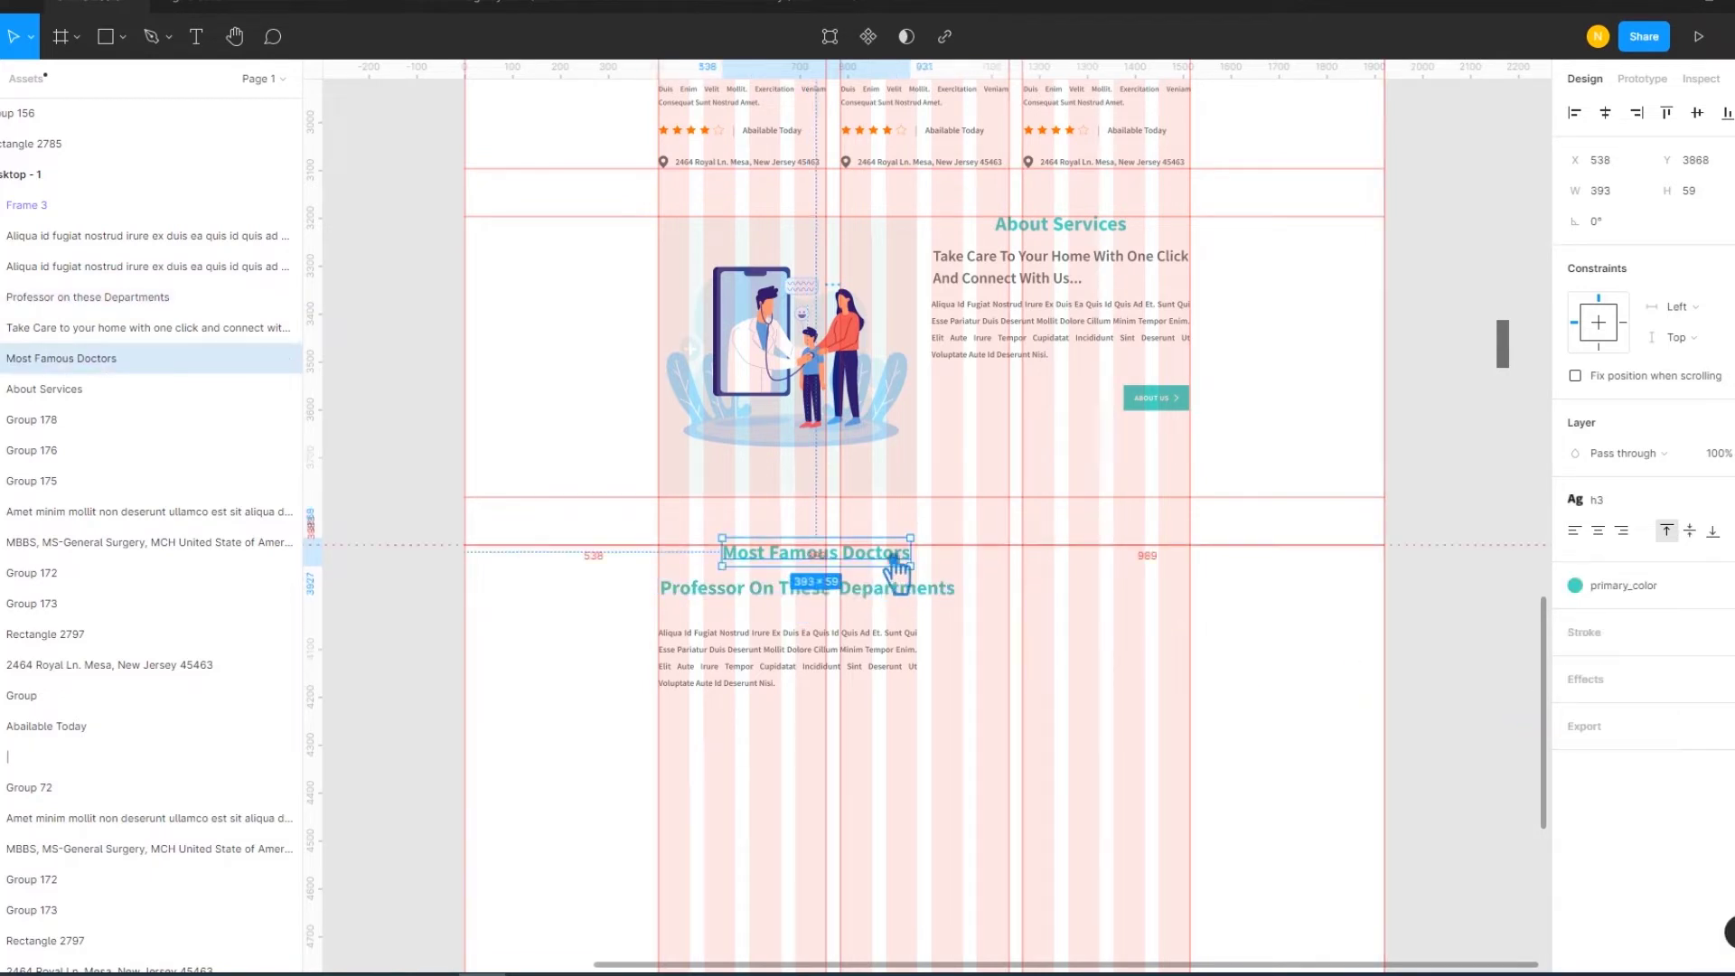
scroll(904, 569, up, 2)
scroll(926, 574, up, 4)
Apply the h6 text style to Most Famous Doctors and nudge it down slightly
scroll(929, 567, up, 2)
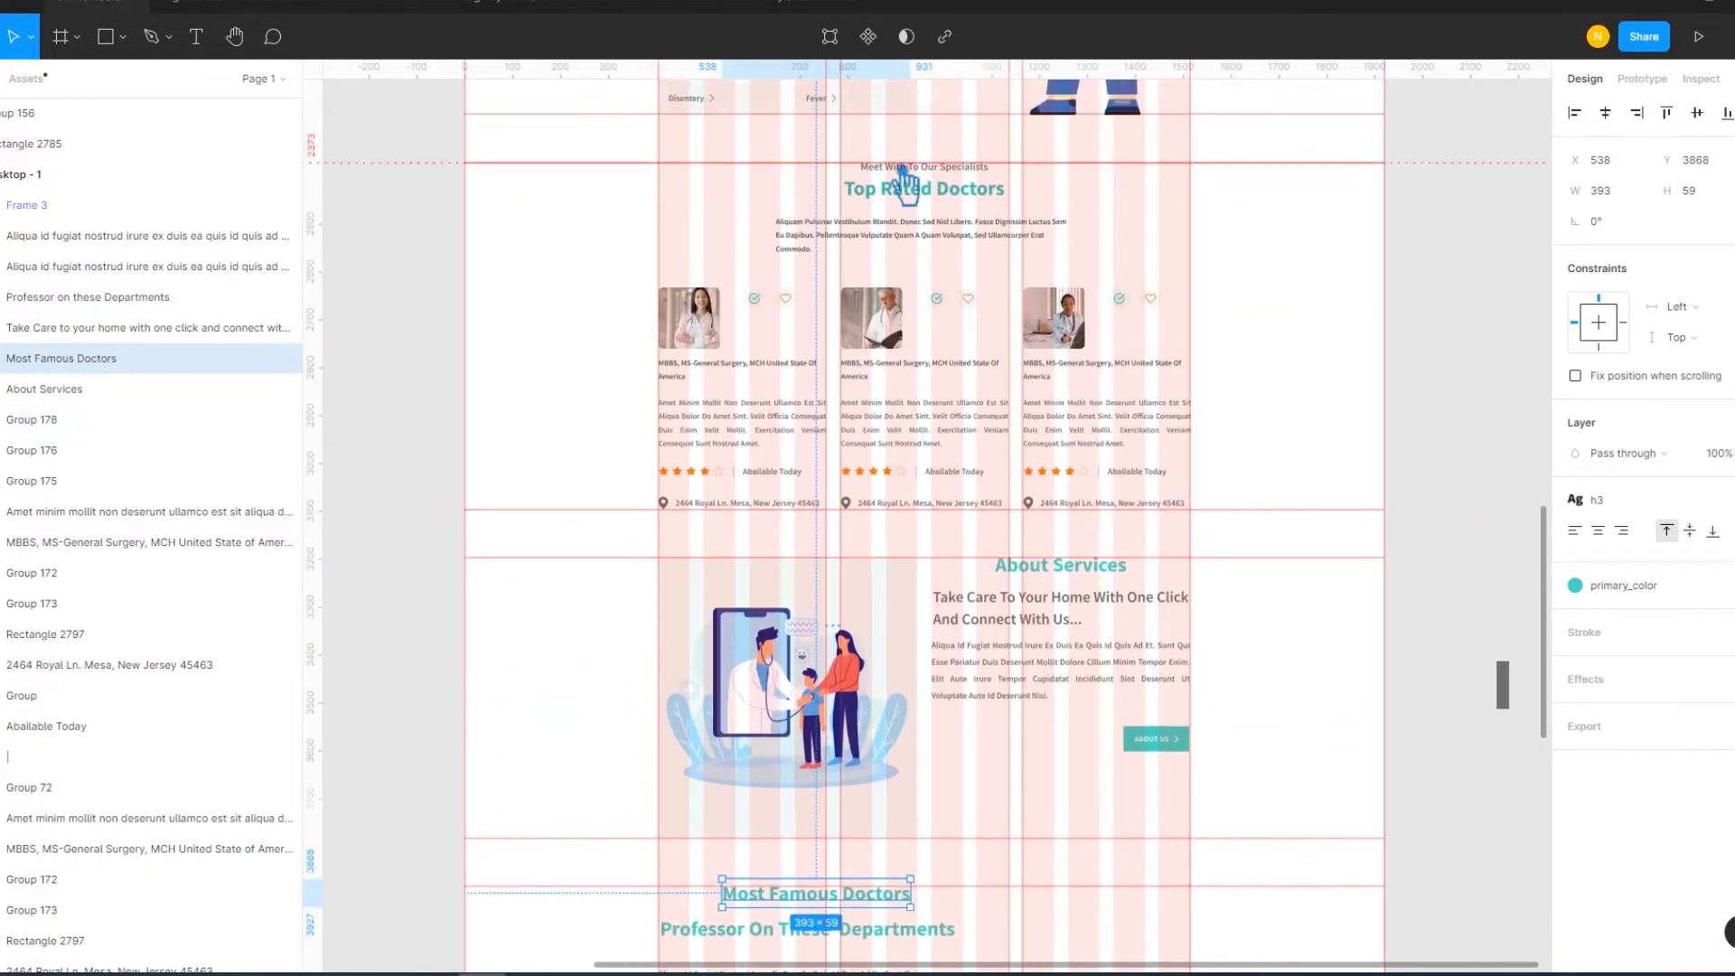
click(966, 190)
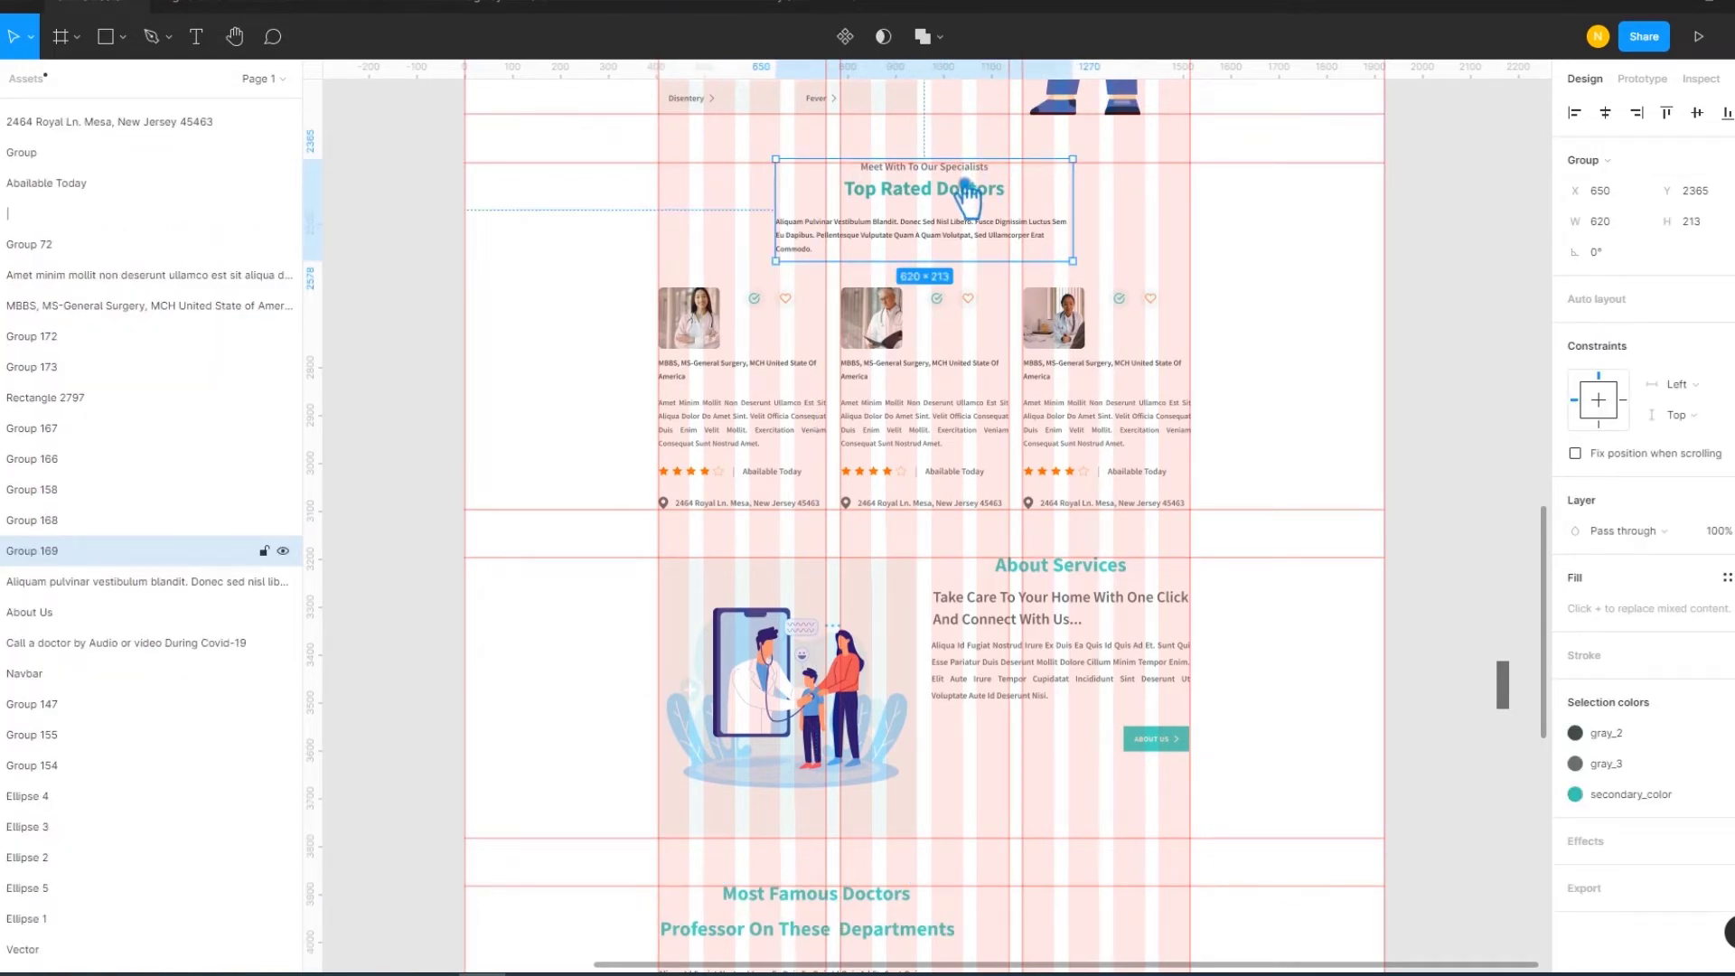
double_click(965, 181)
scroll(1238, 716, down, 4)
scroll(1239, 717, down, 1)
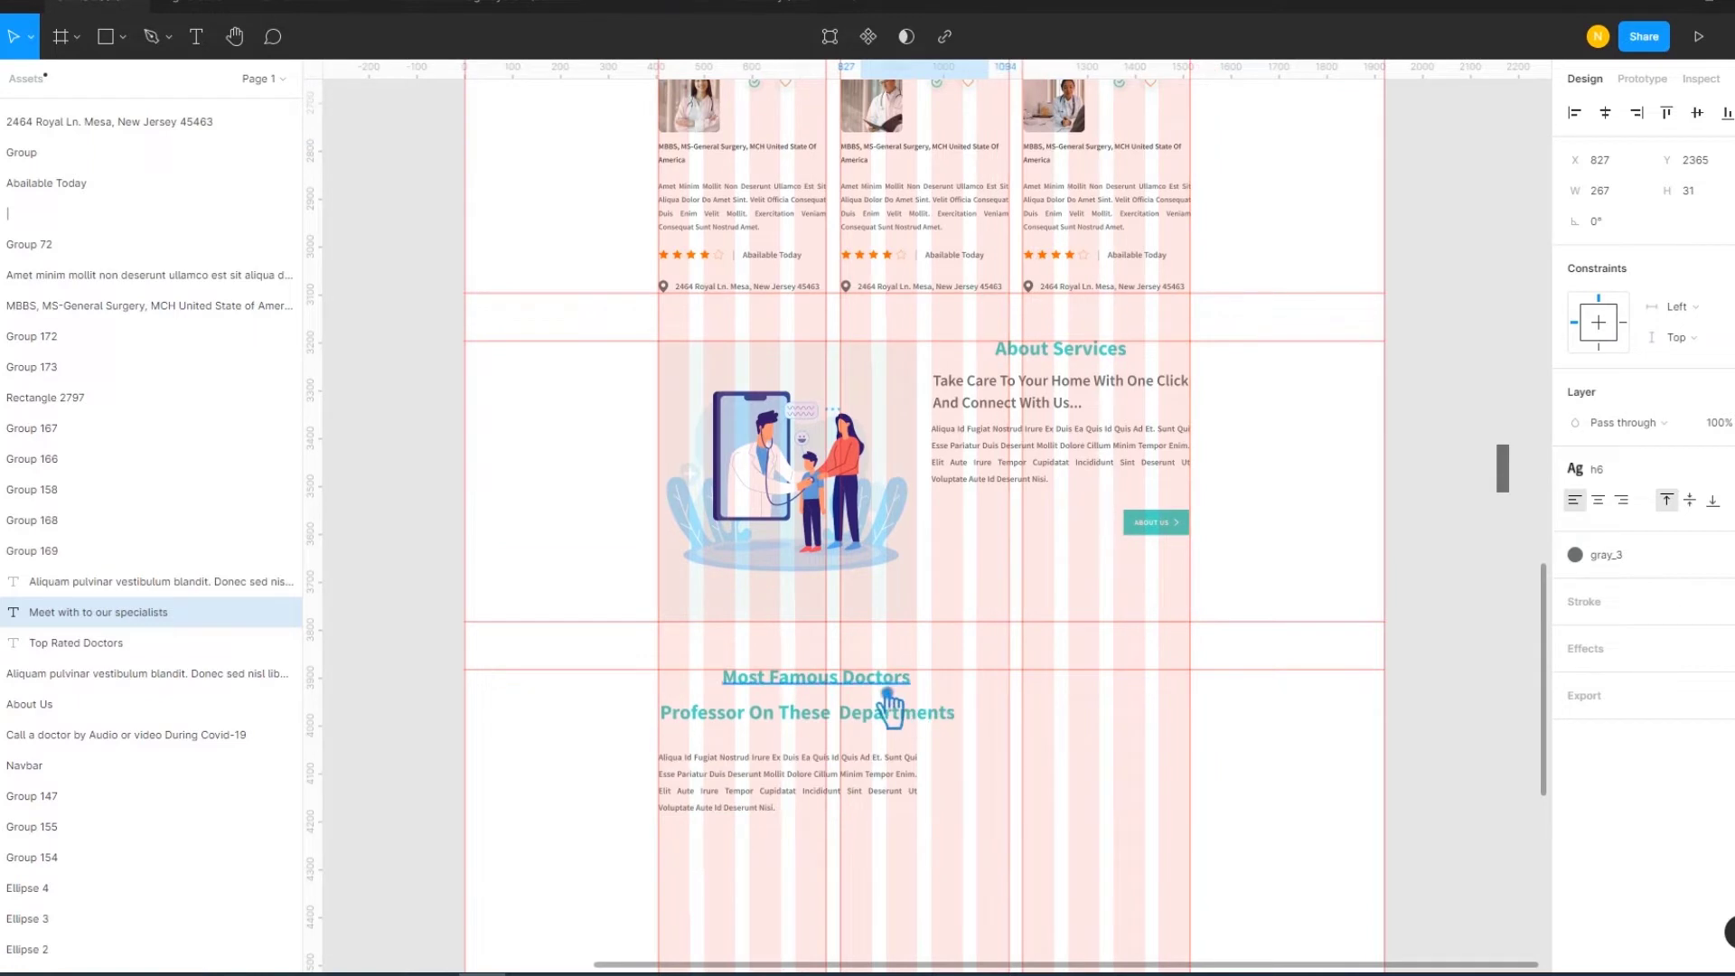
click(889, 688)
click(1654, 512)
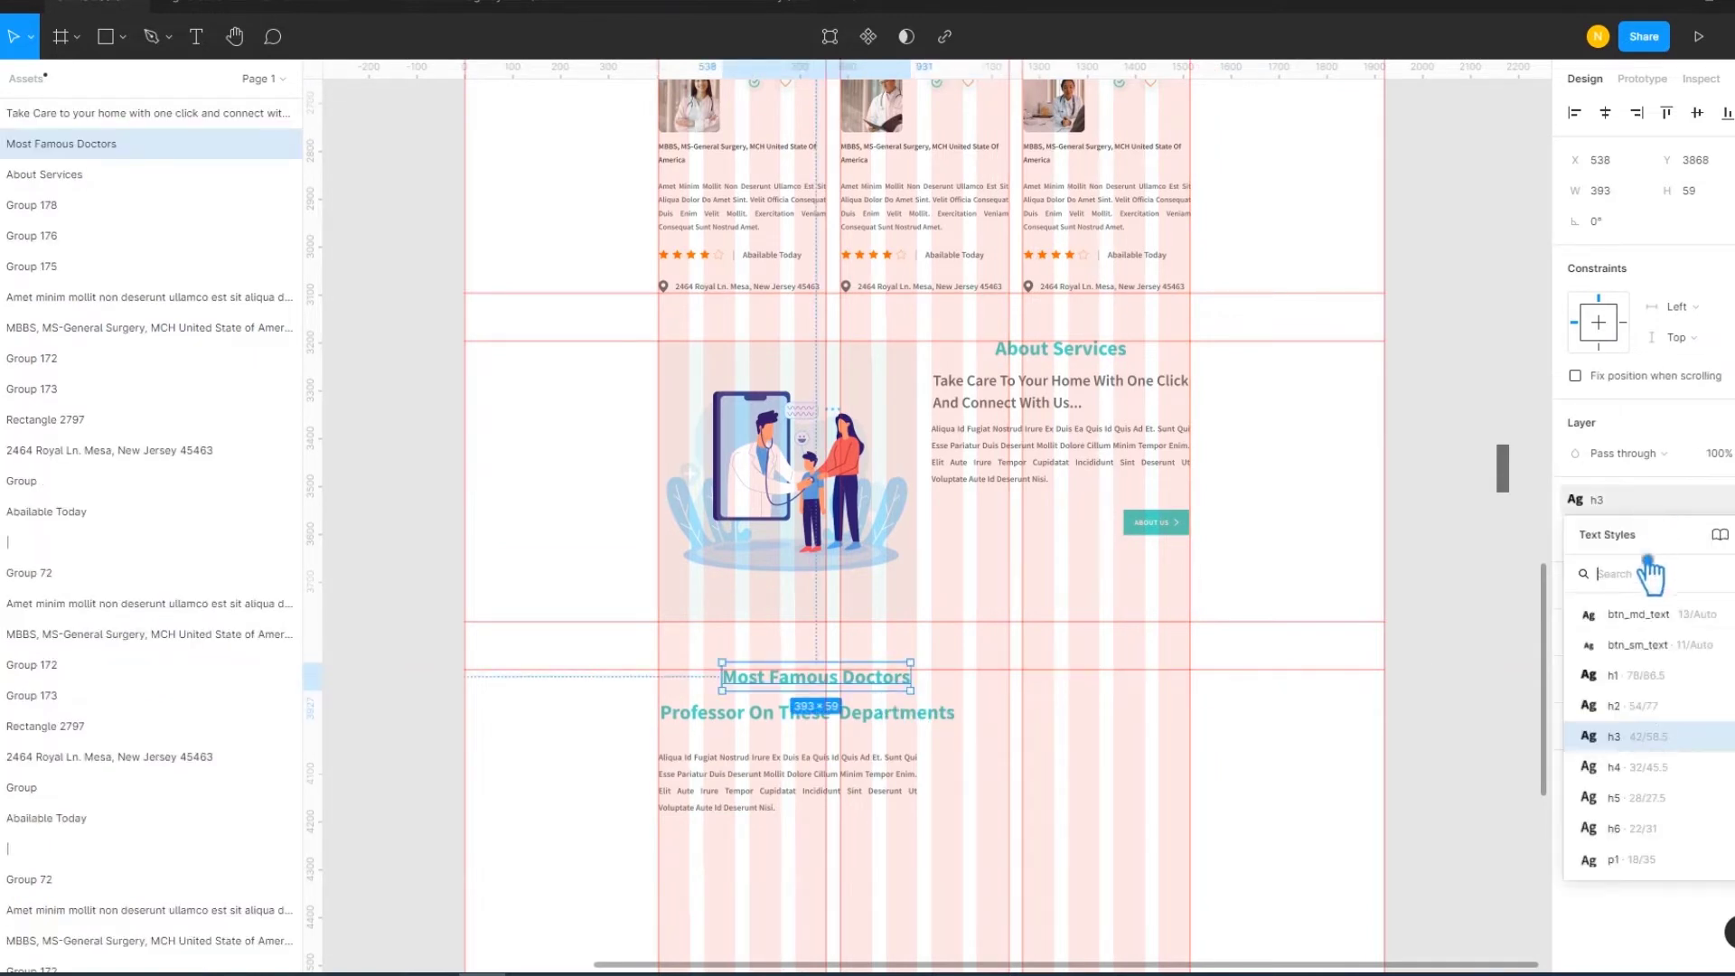
click(1665, 813)
click(997, 800)
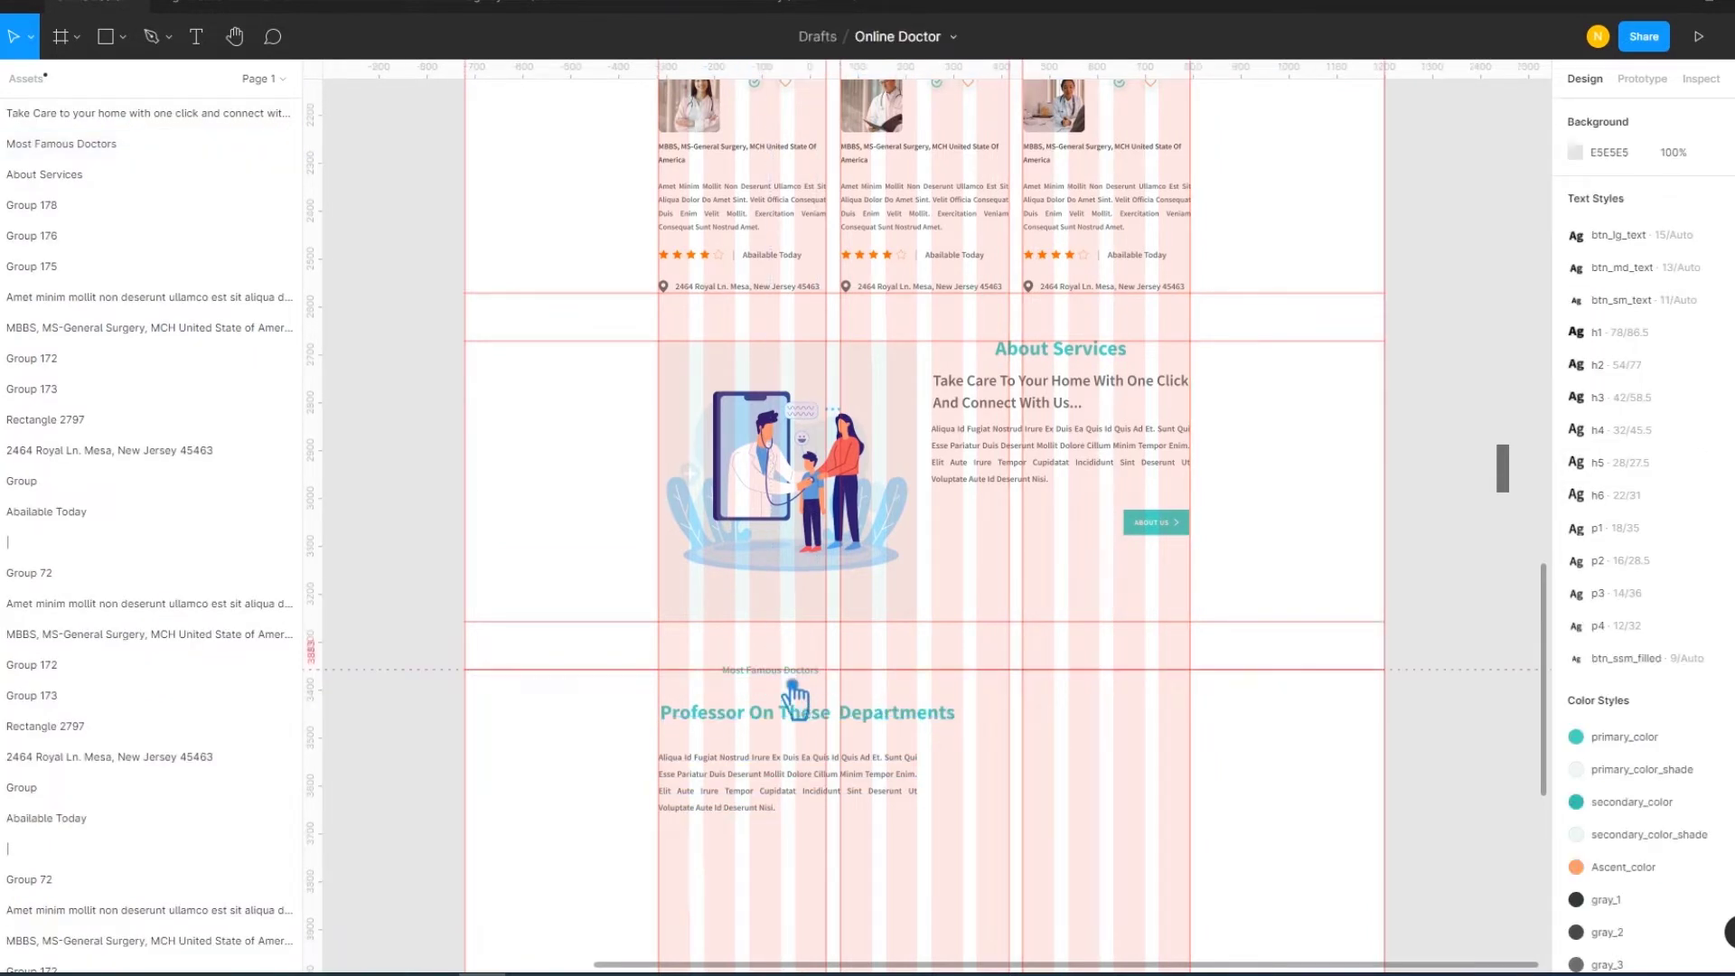
click(795, 673)
key(Down)
key(Down)
key(Down)
key(Down)
key(Down)
key(Down)
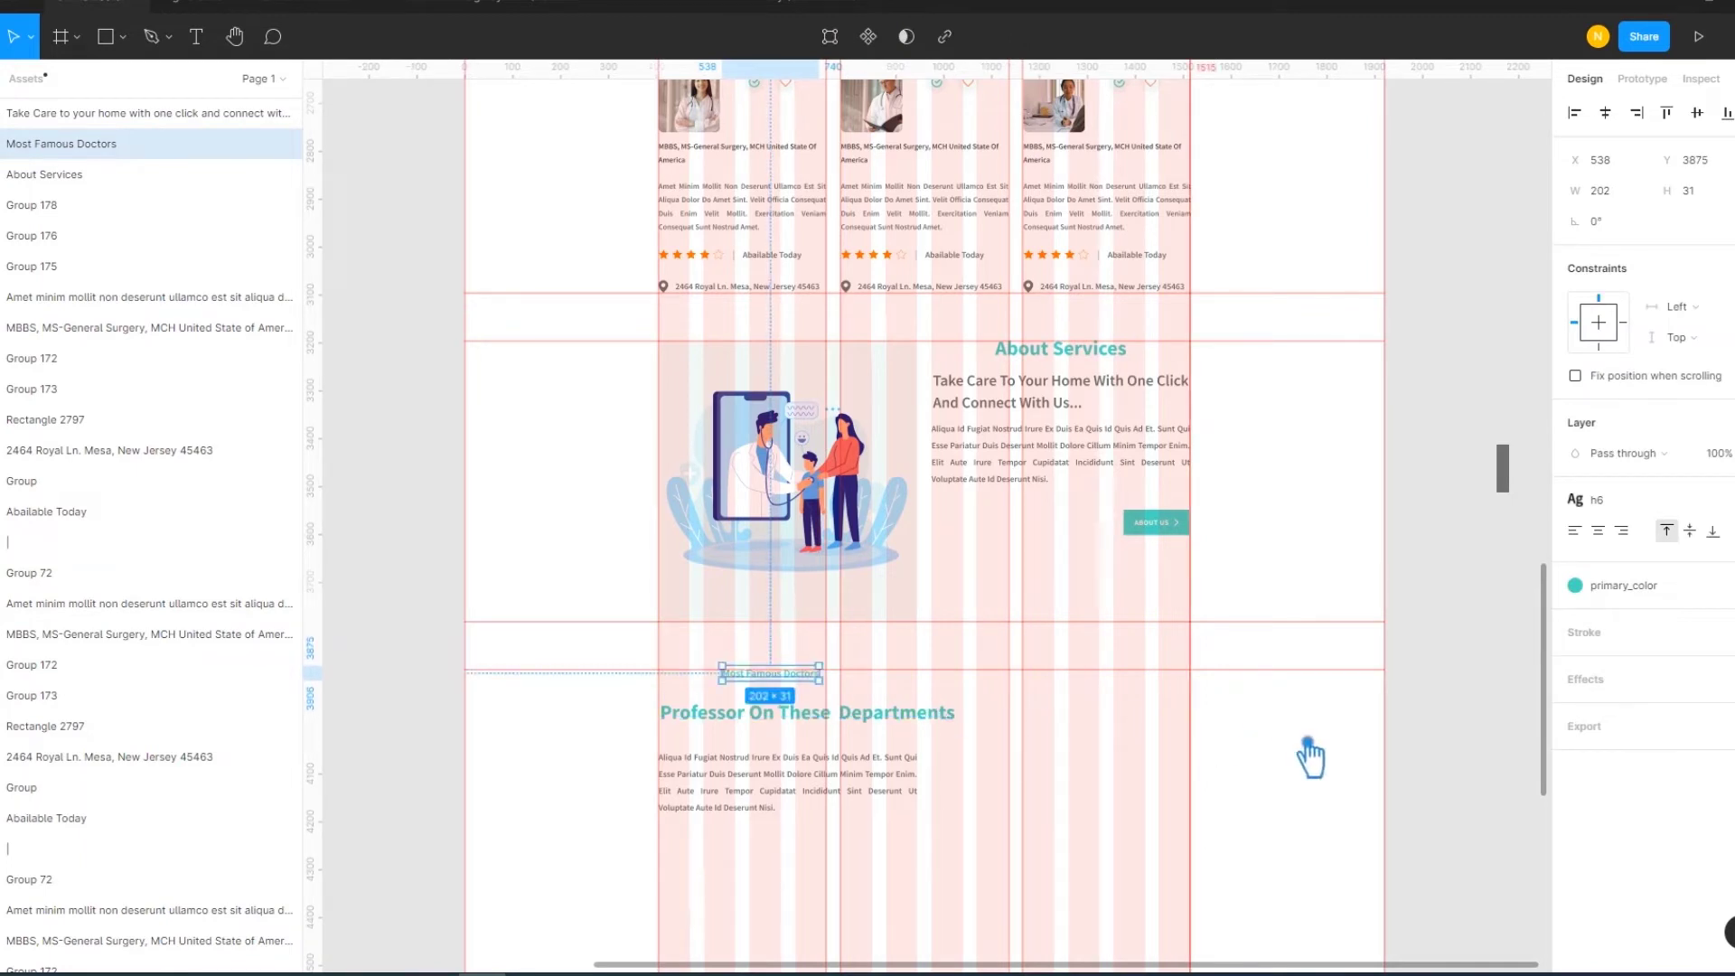
click(1310, 755)
Colour the Most Famous Doctors text gray_4, after first trying gray_3
click(810, 689)
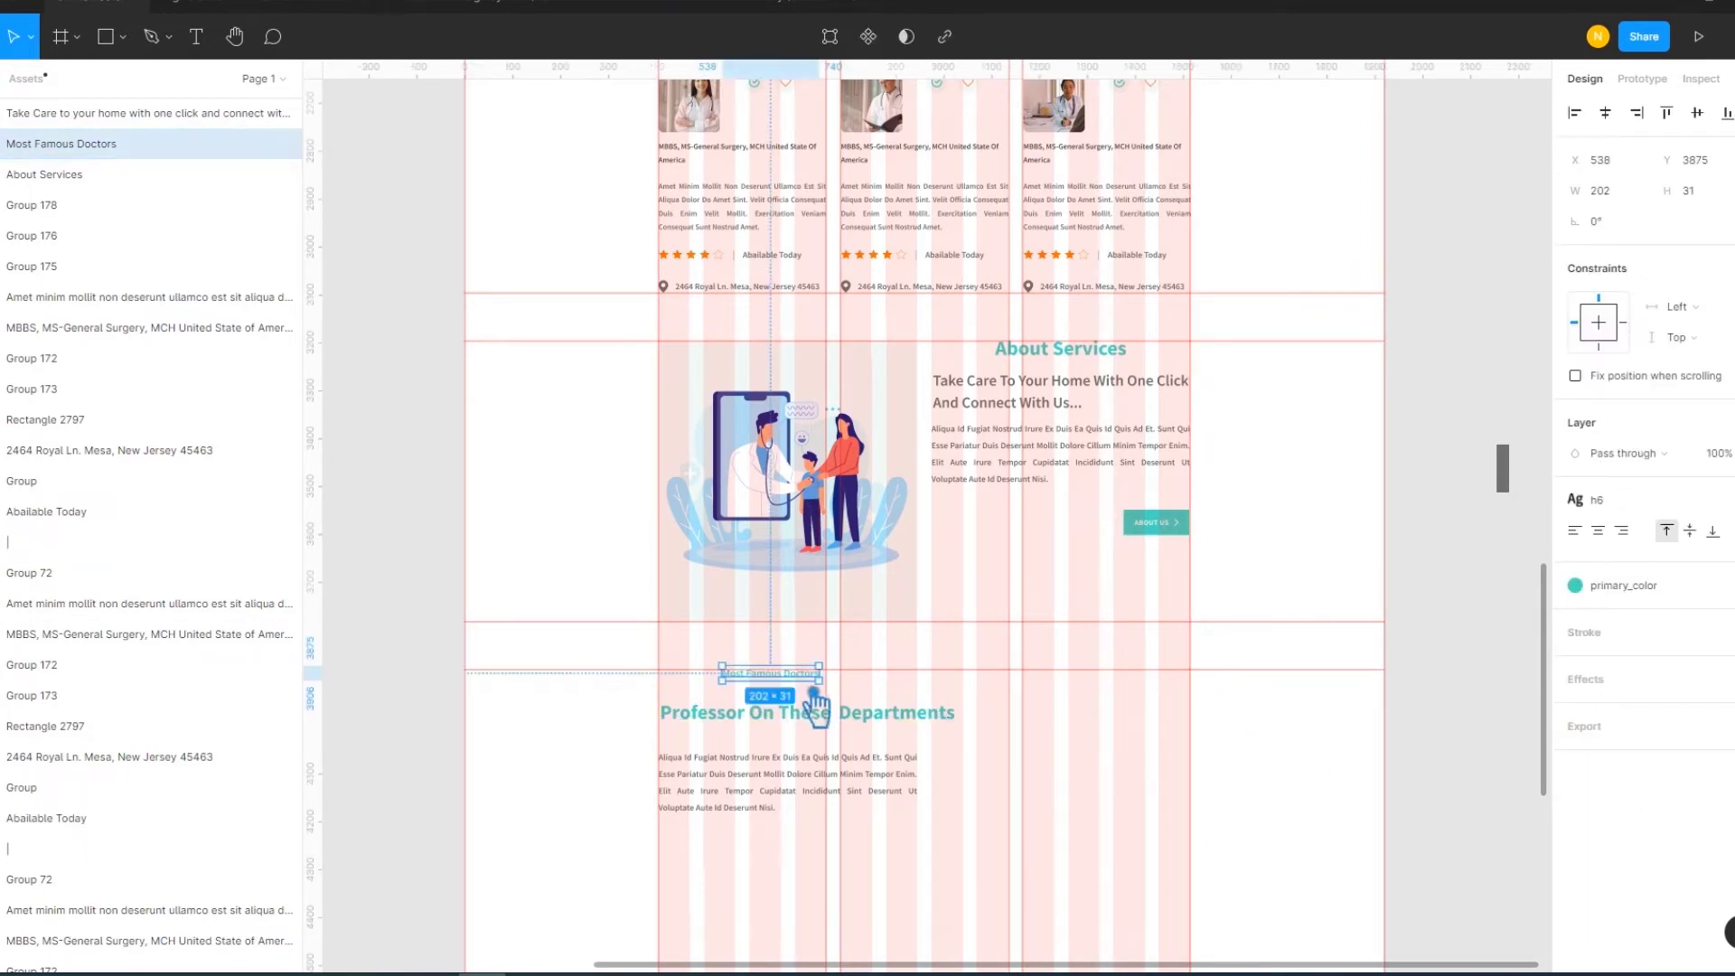
click(1685, 596)
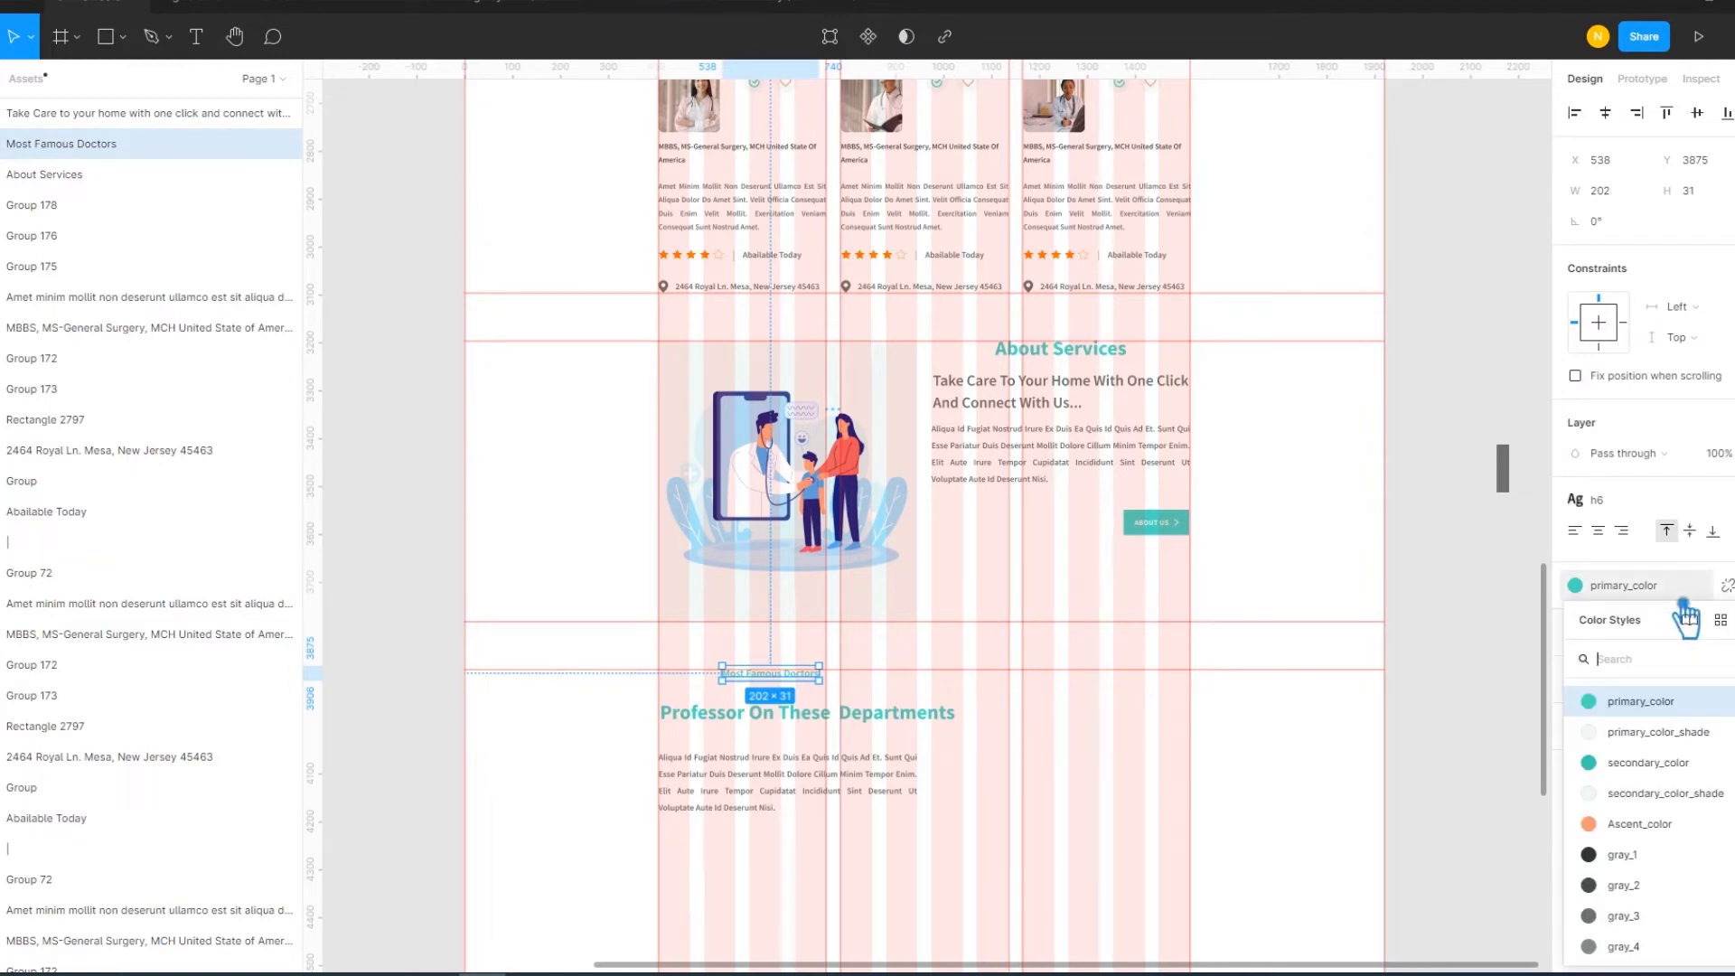
click(1617, 881)
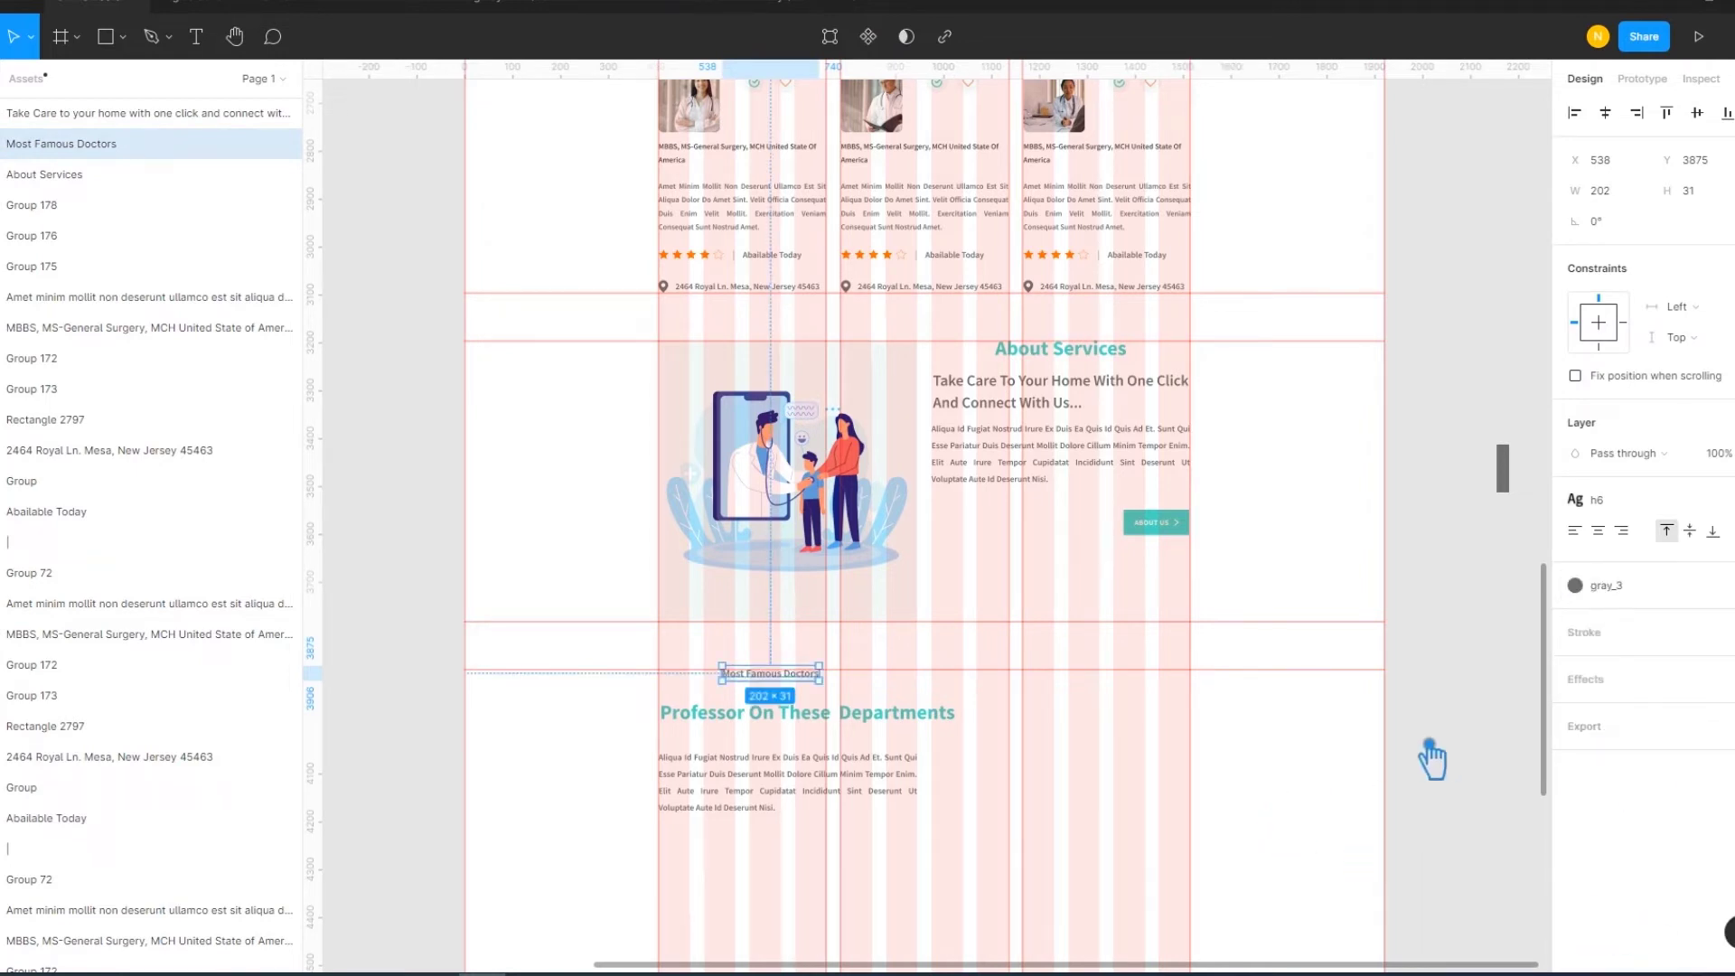
click(1319, 758)
click(777, 678)
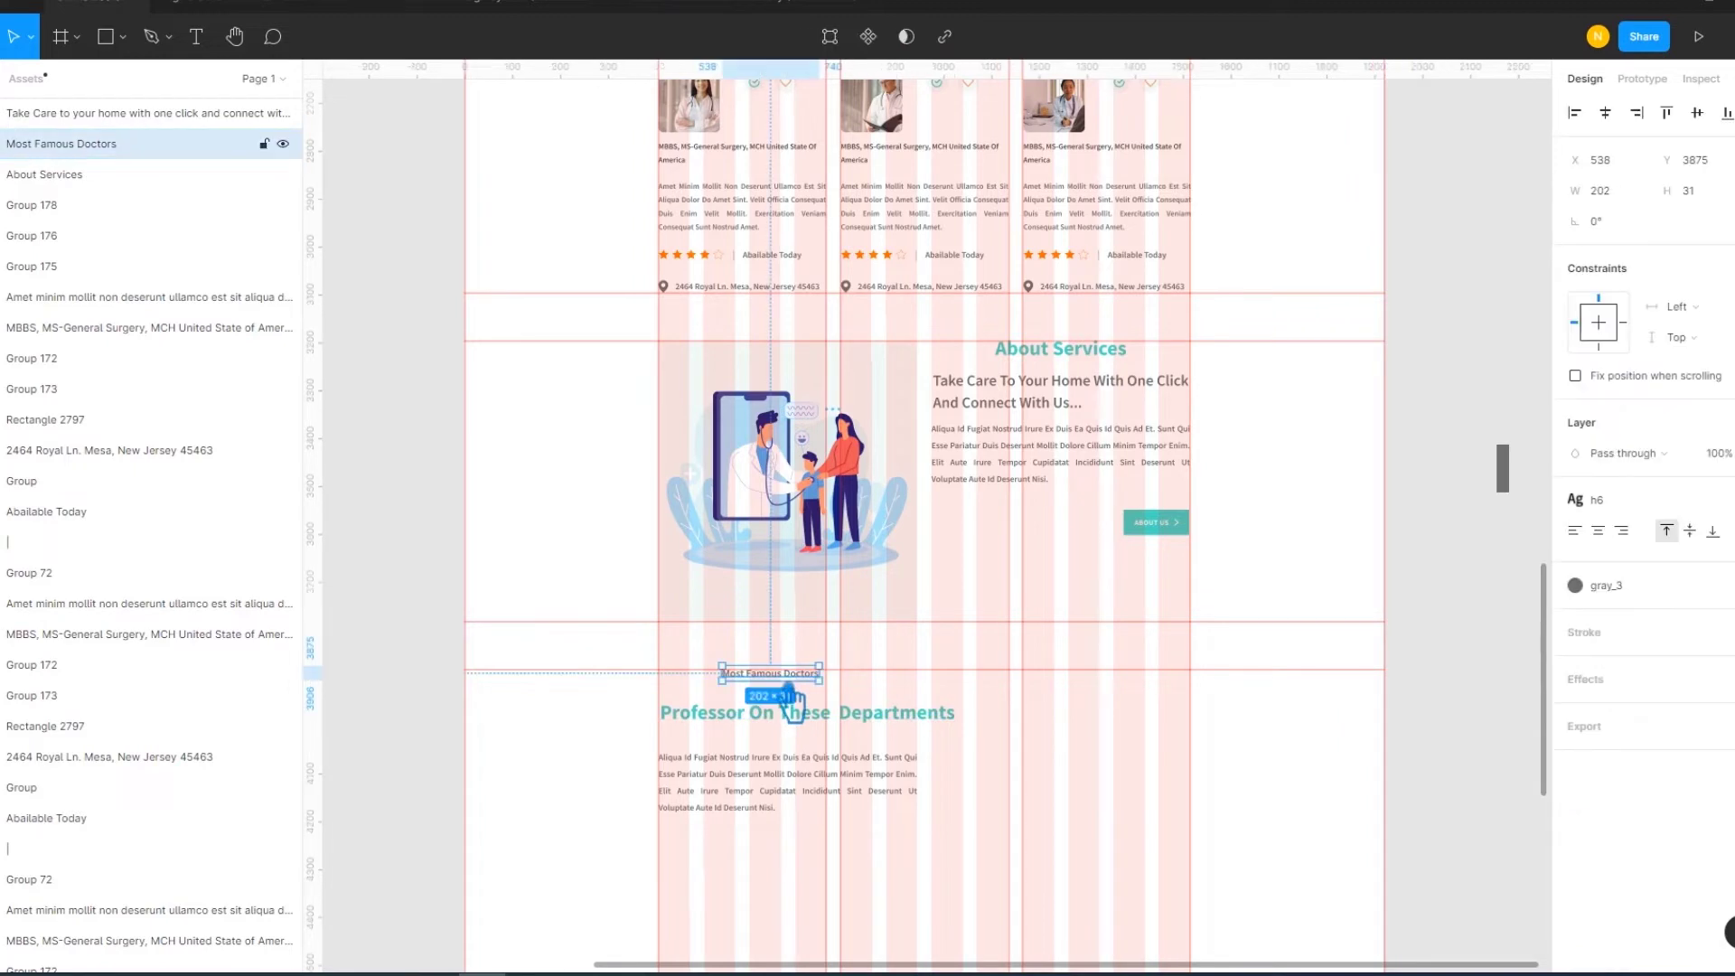
click(1617, 585)
click(1617, 852)
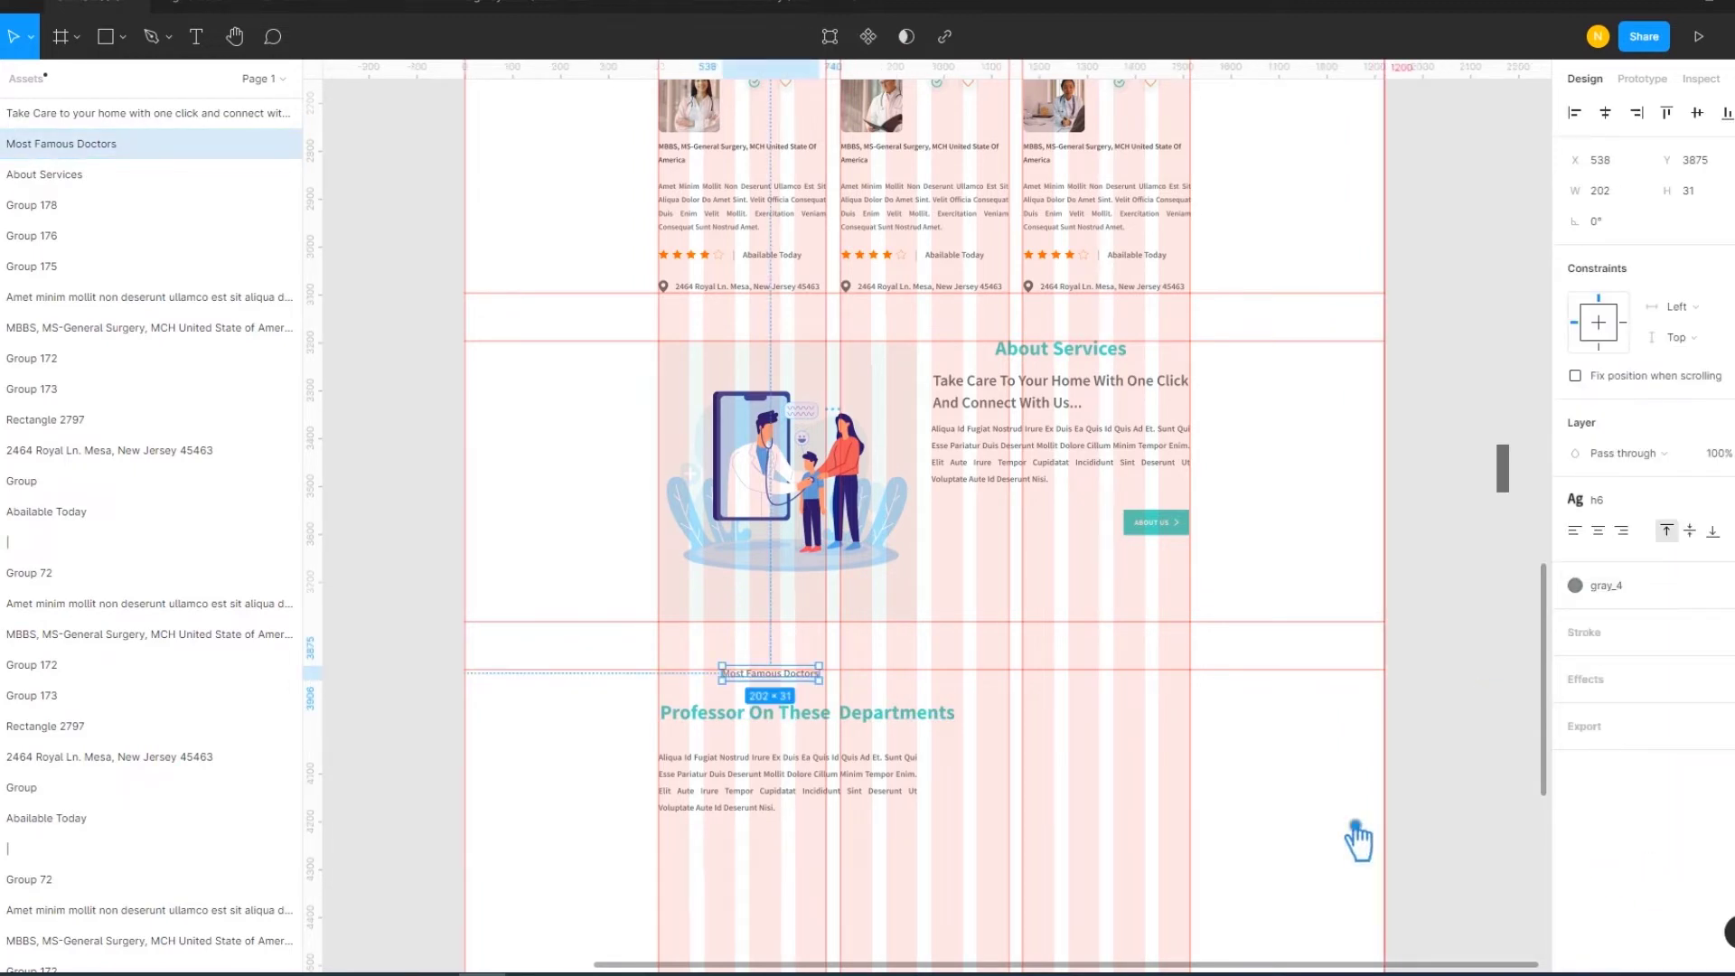
Move the Professor heading up and left-align Most Famous Doctors with it
click(1337, 826)
drag(743, 733, 791, 696)
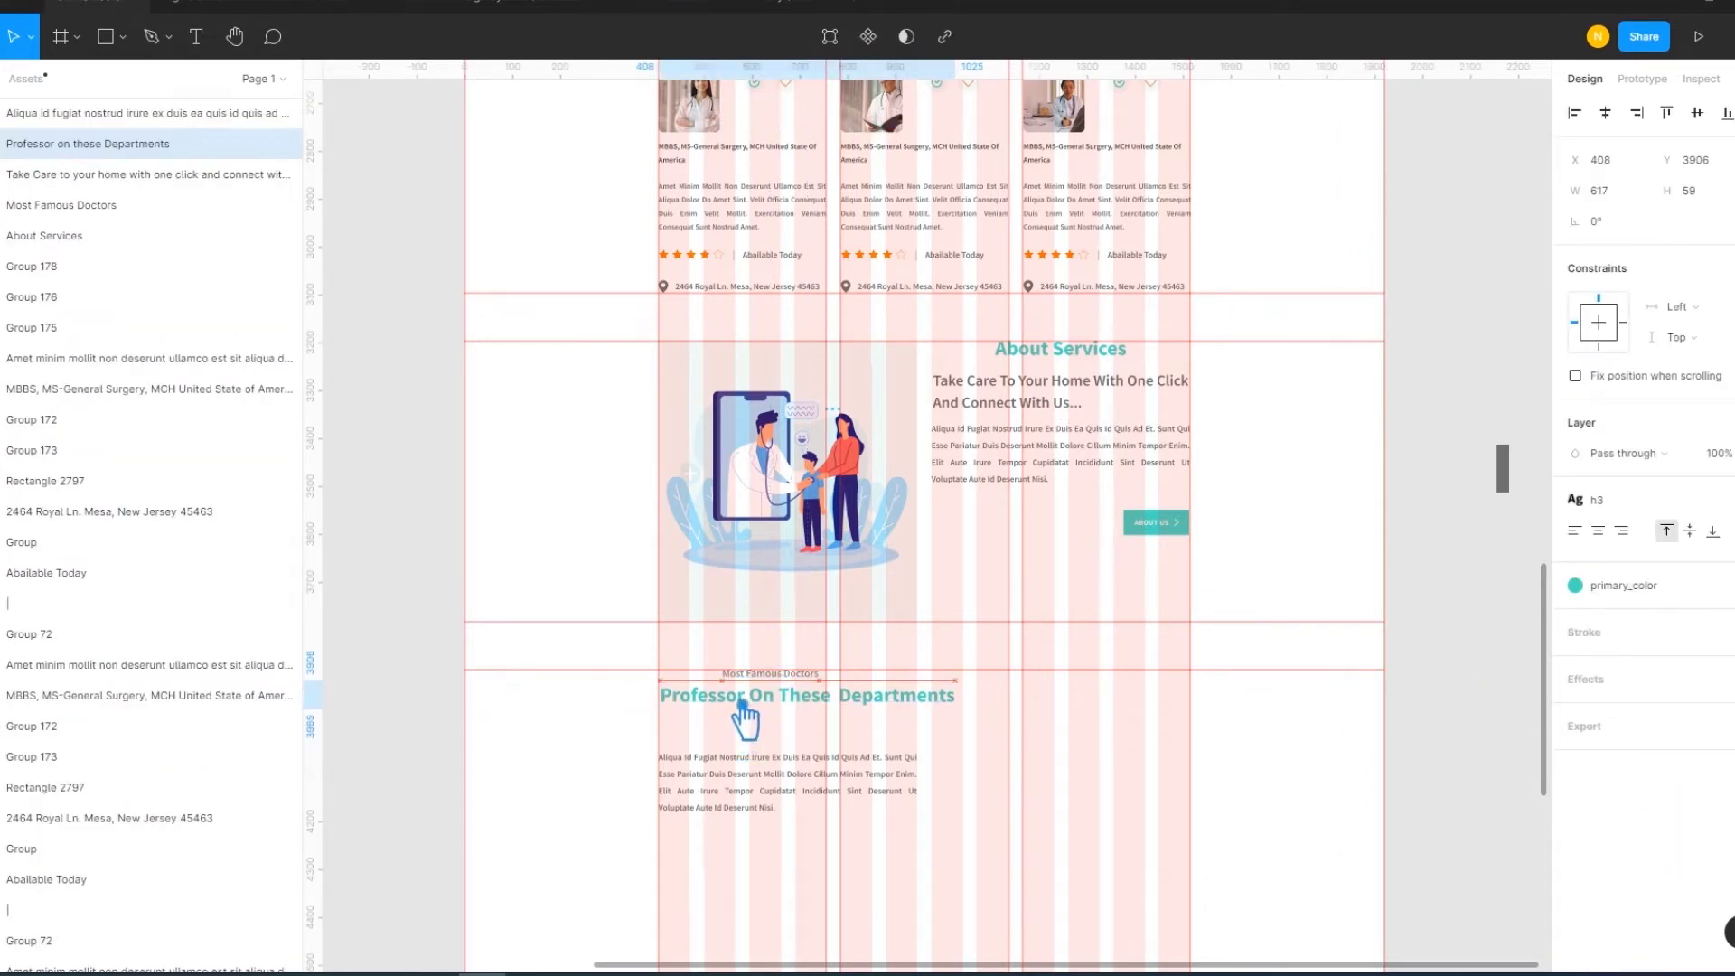
shift+click(782, 678)
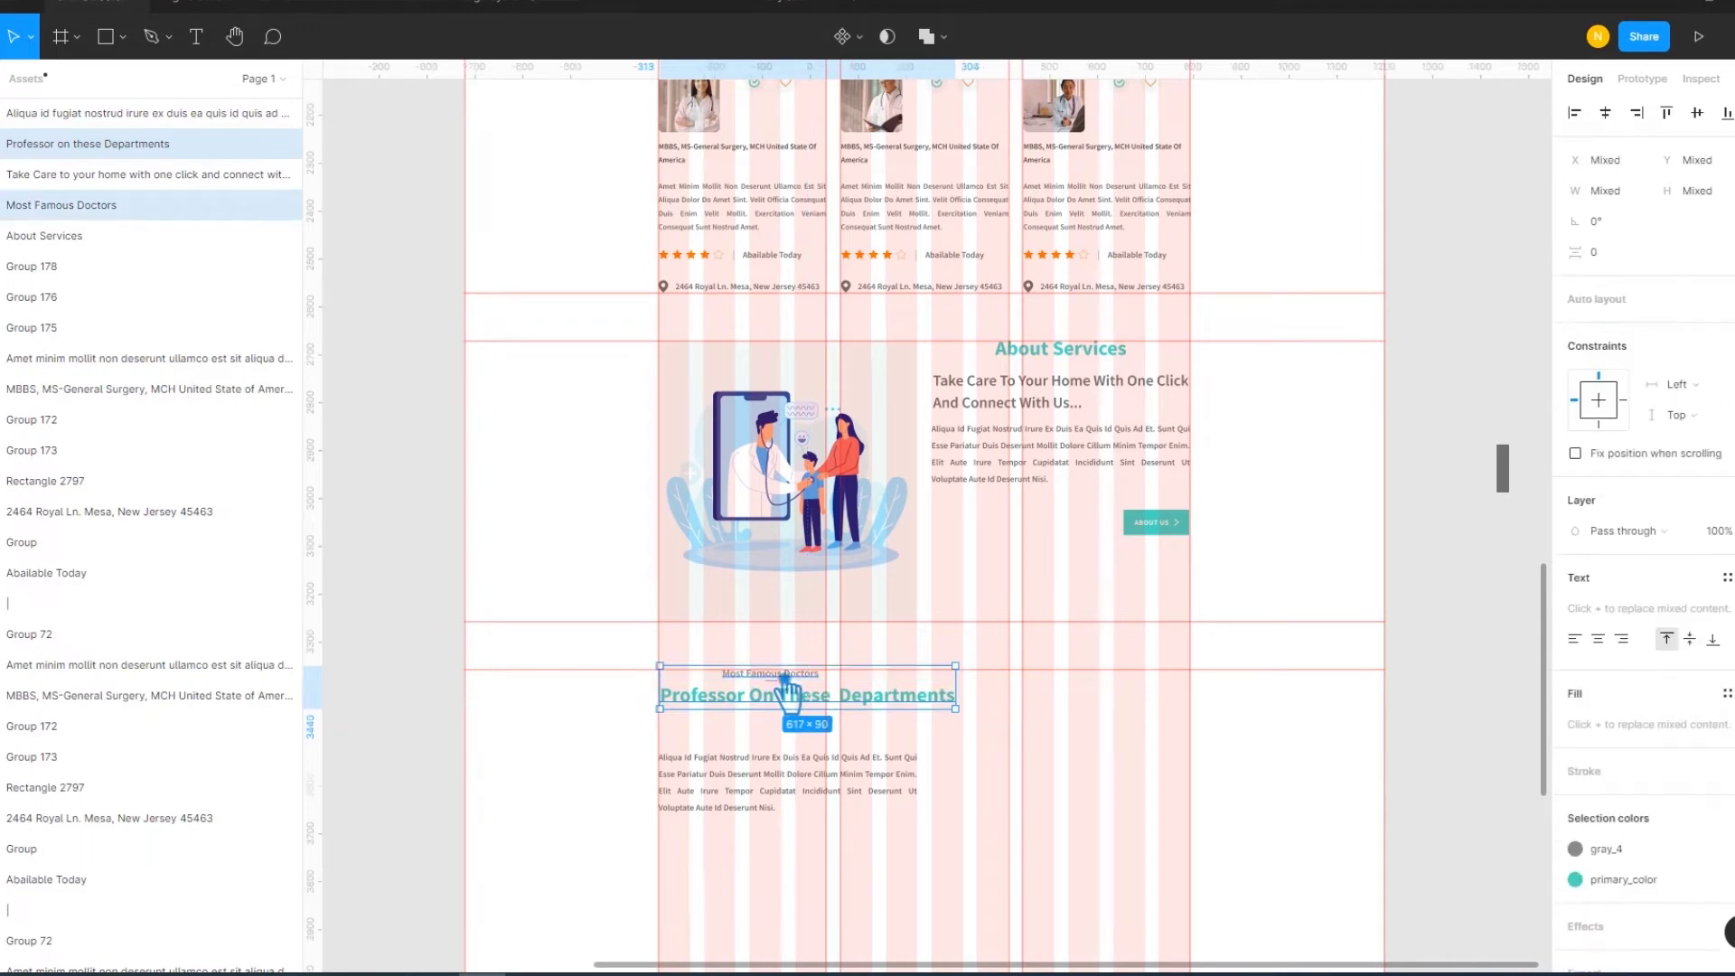
click(1574, 113)
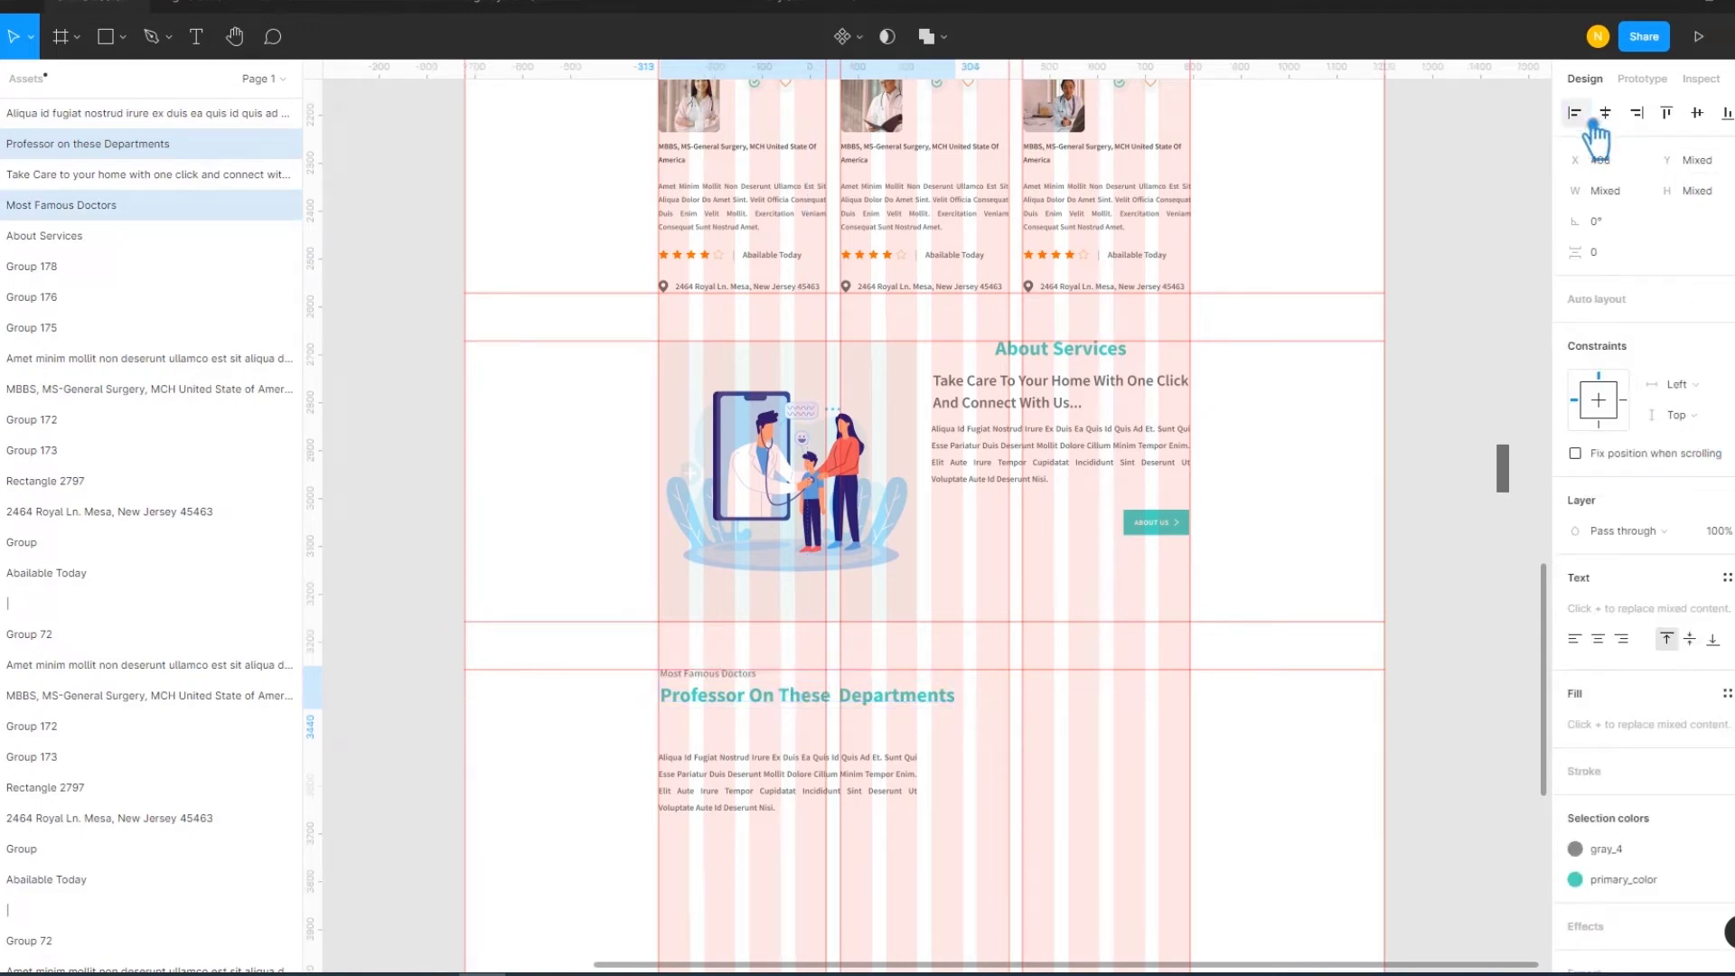
click(1283, 758)
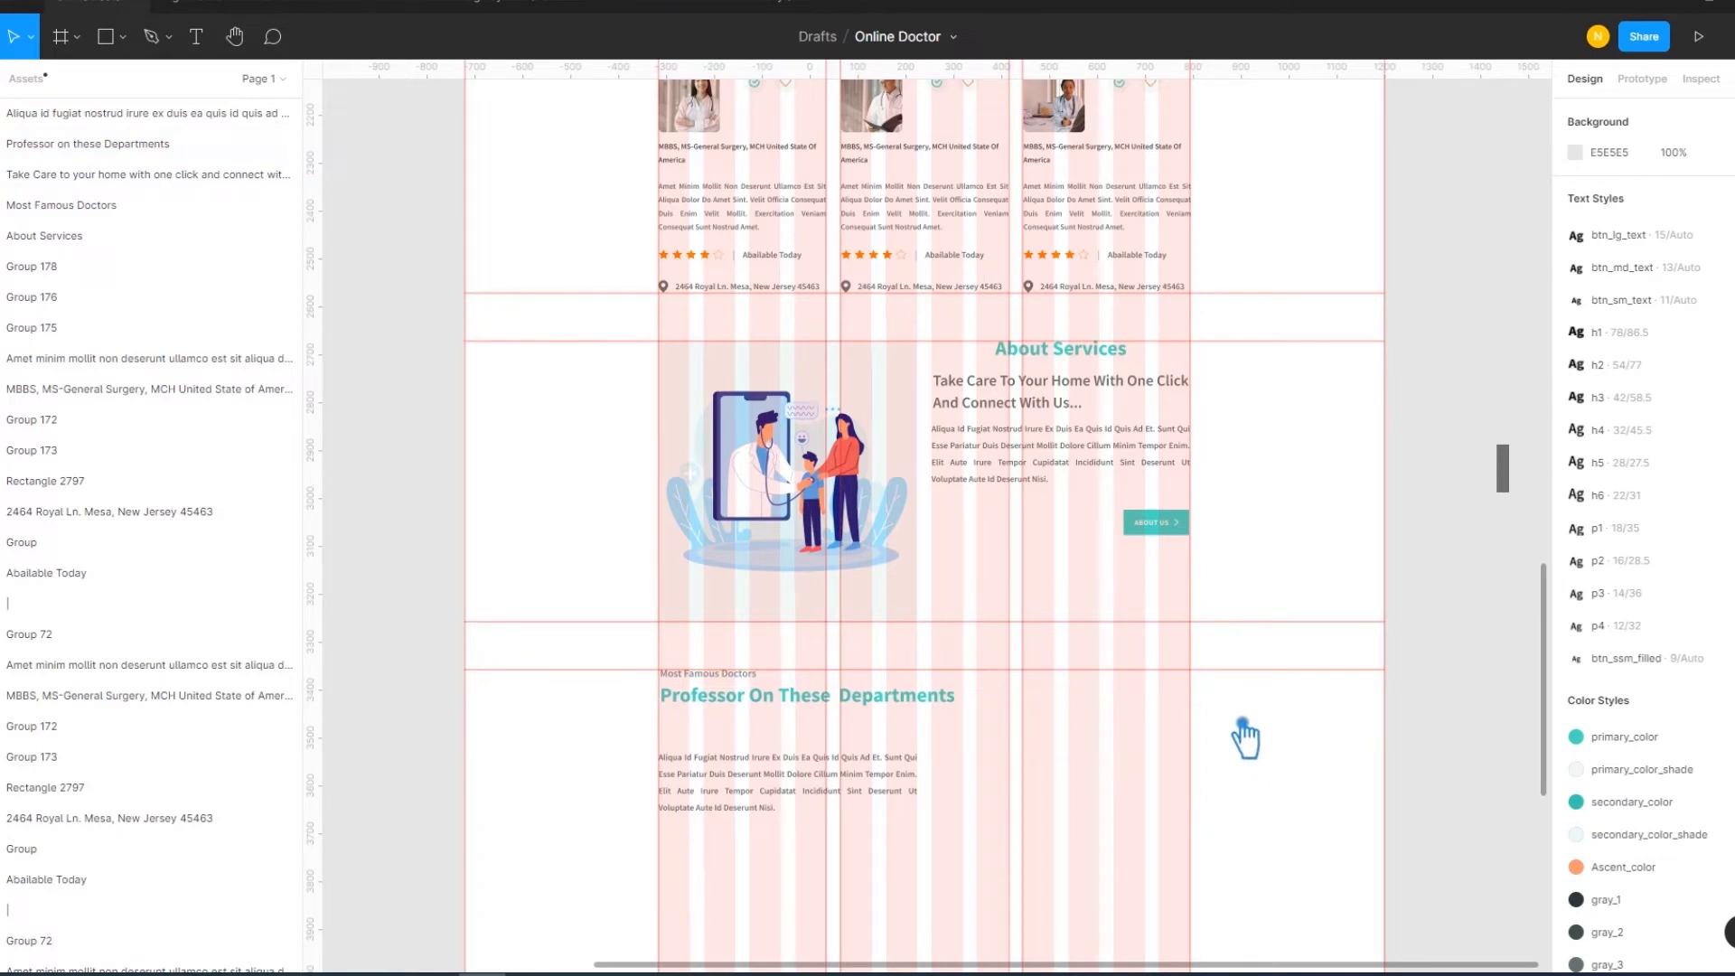
Duplicate the Top Rated Doctors header group and drag the copy beside the Professor heading
scroll(1265, 723, up, 4)
scroll(1265, 723, up, 2)
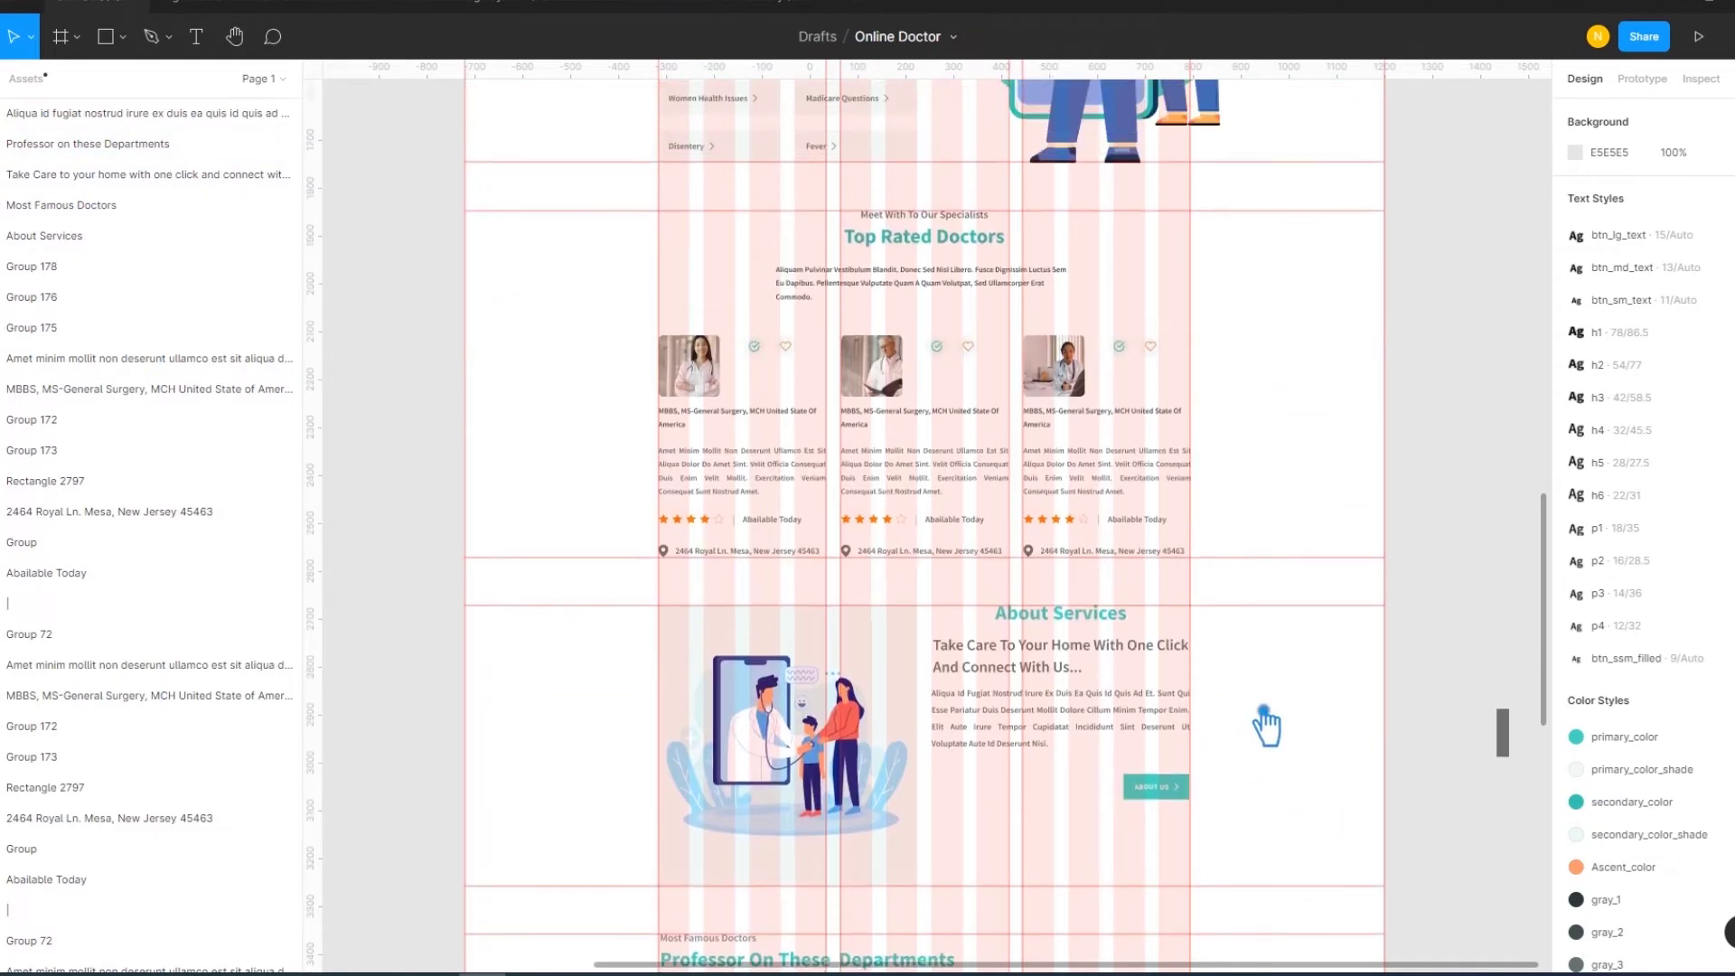
click(940, 262)
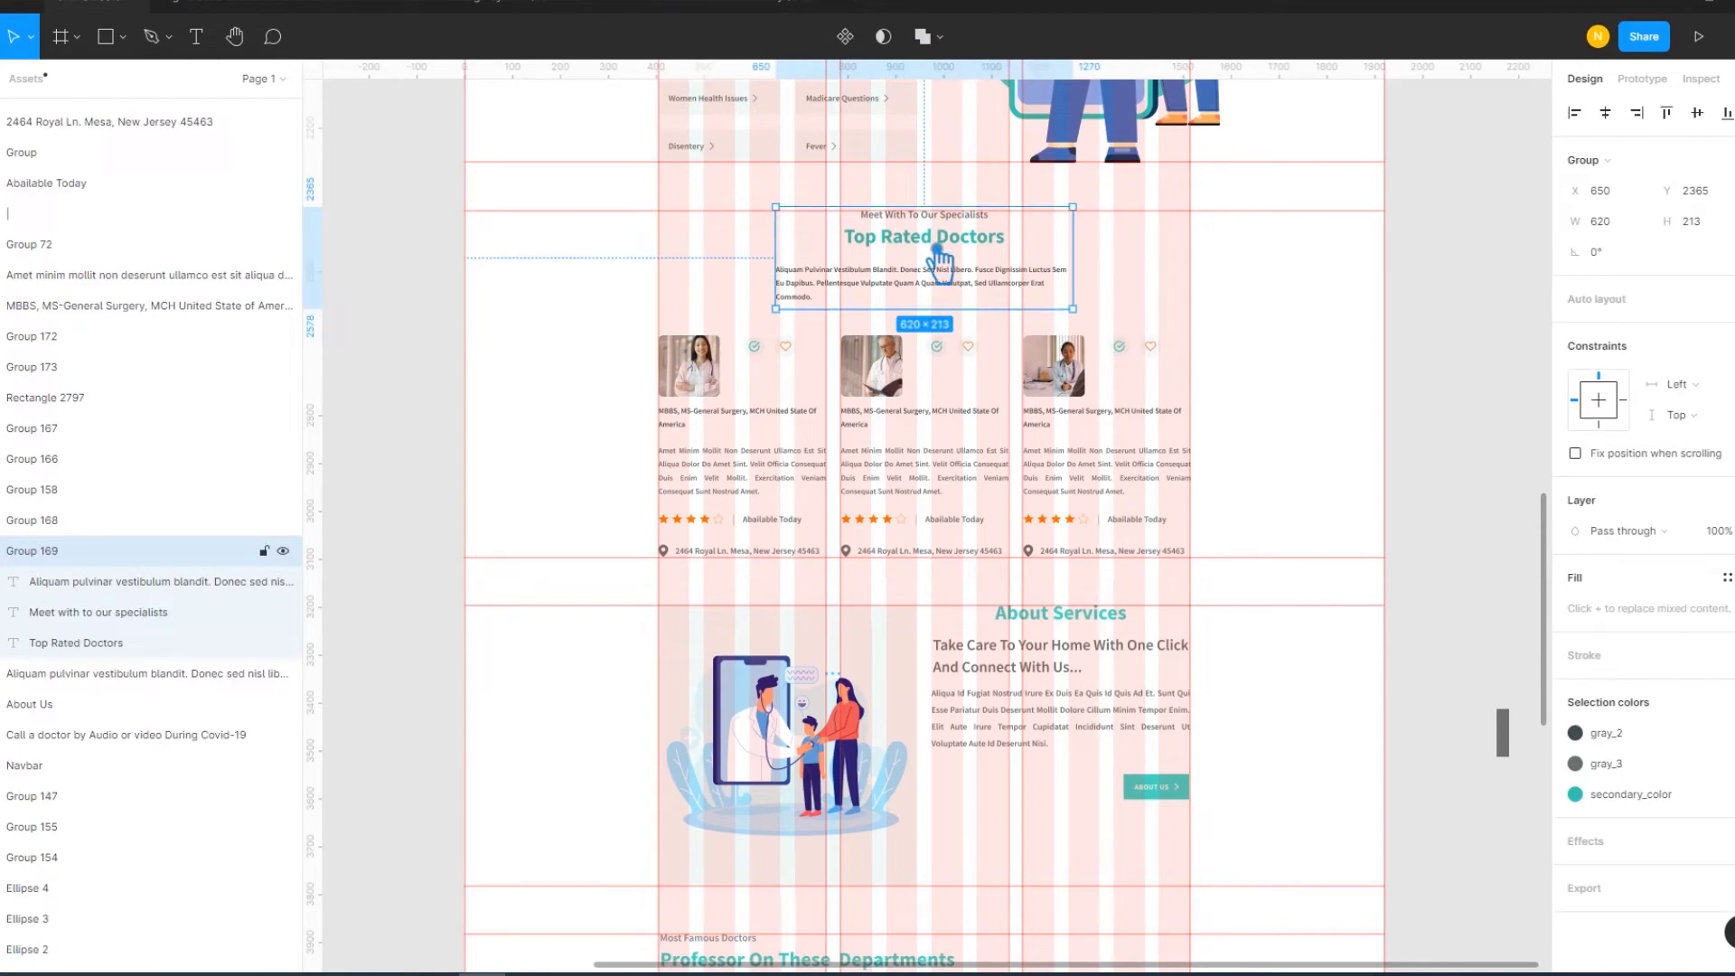
scroll(939, 262, down, 5)
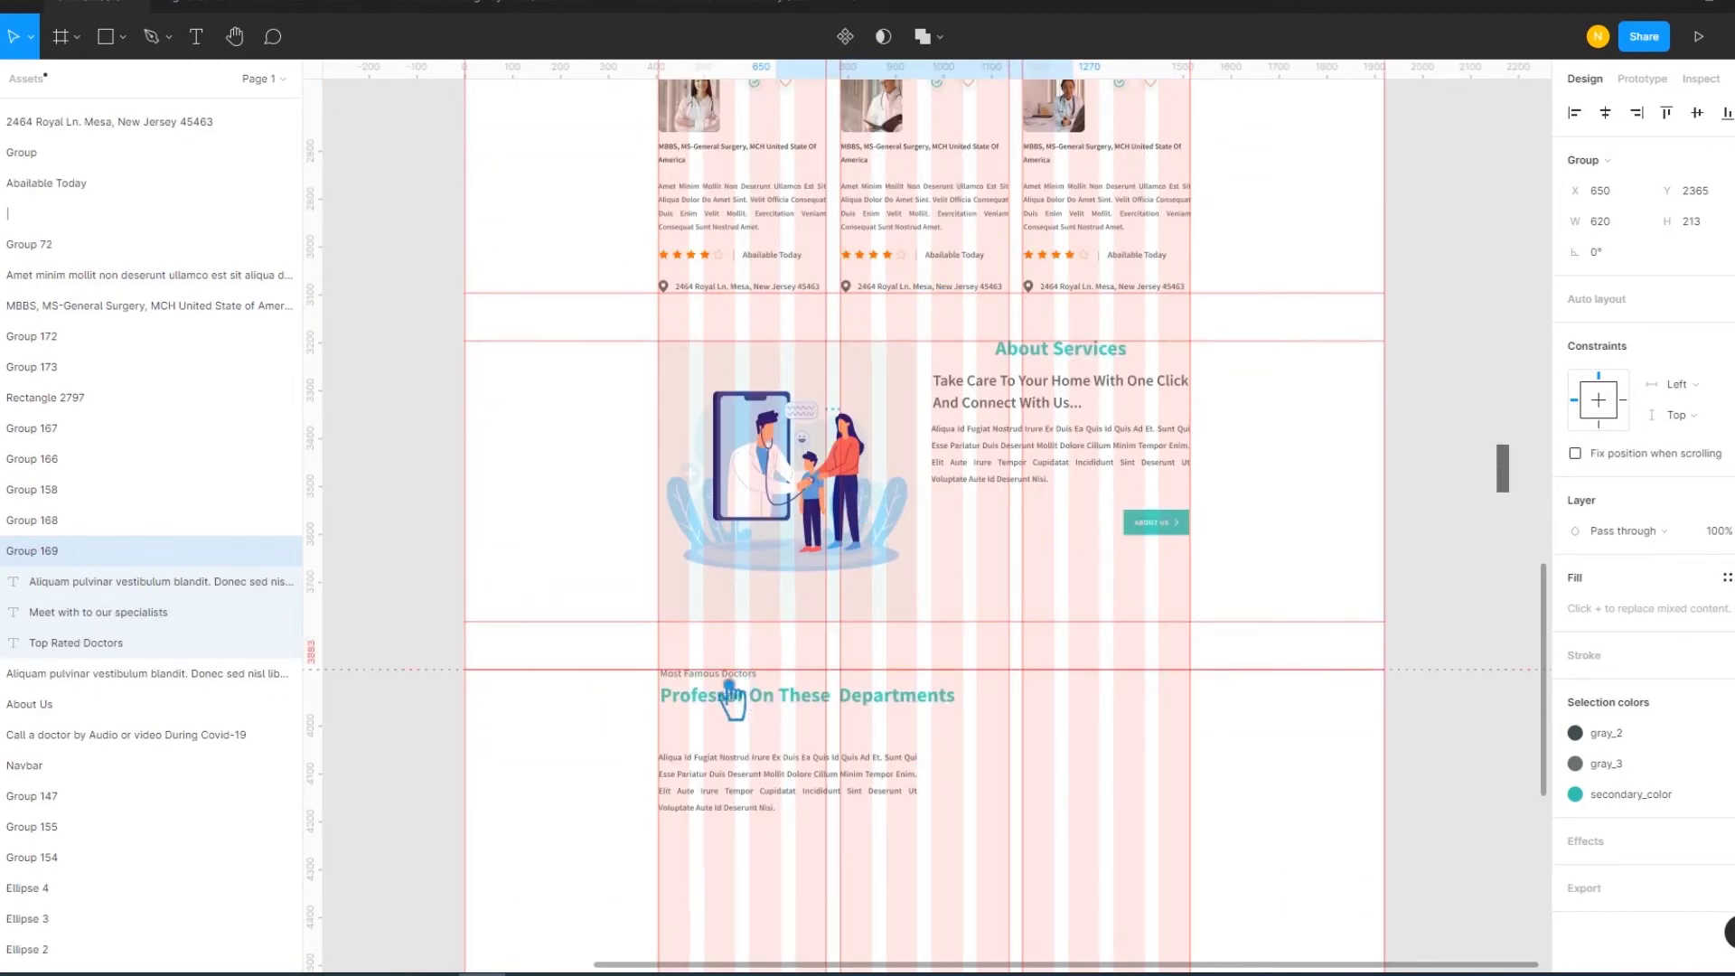
scroll(1176, 446, up, 5)
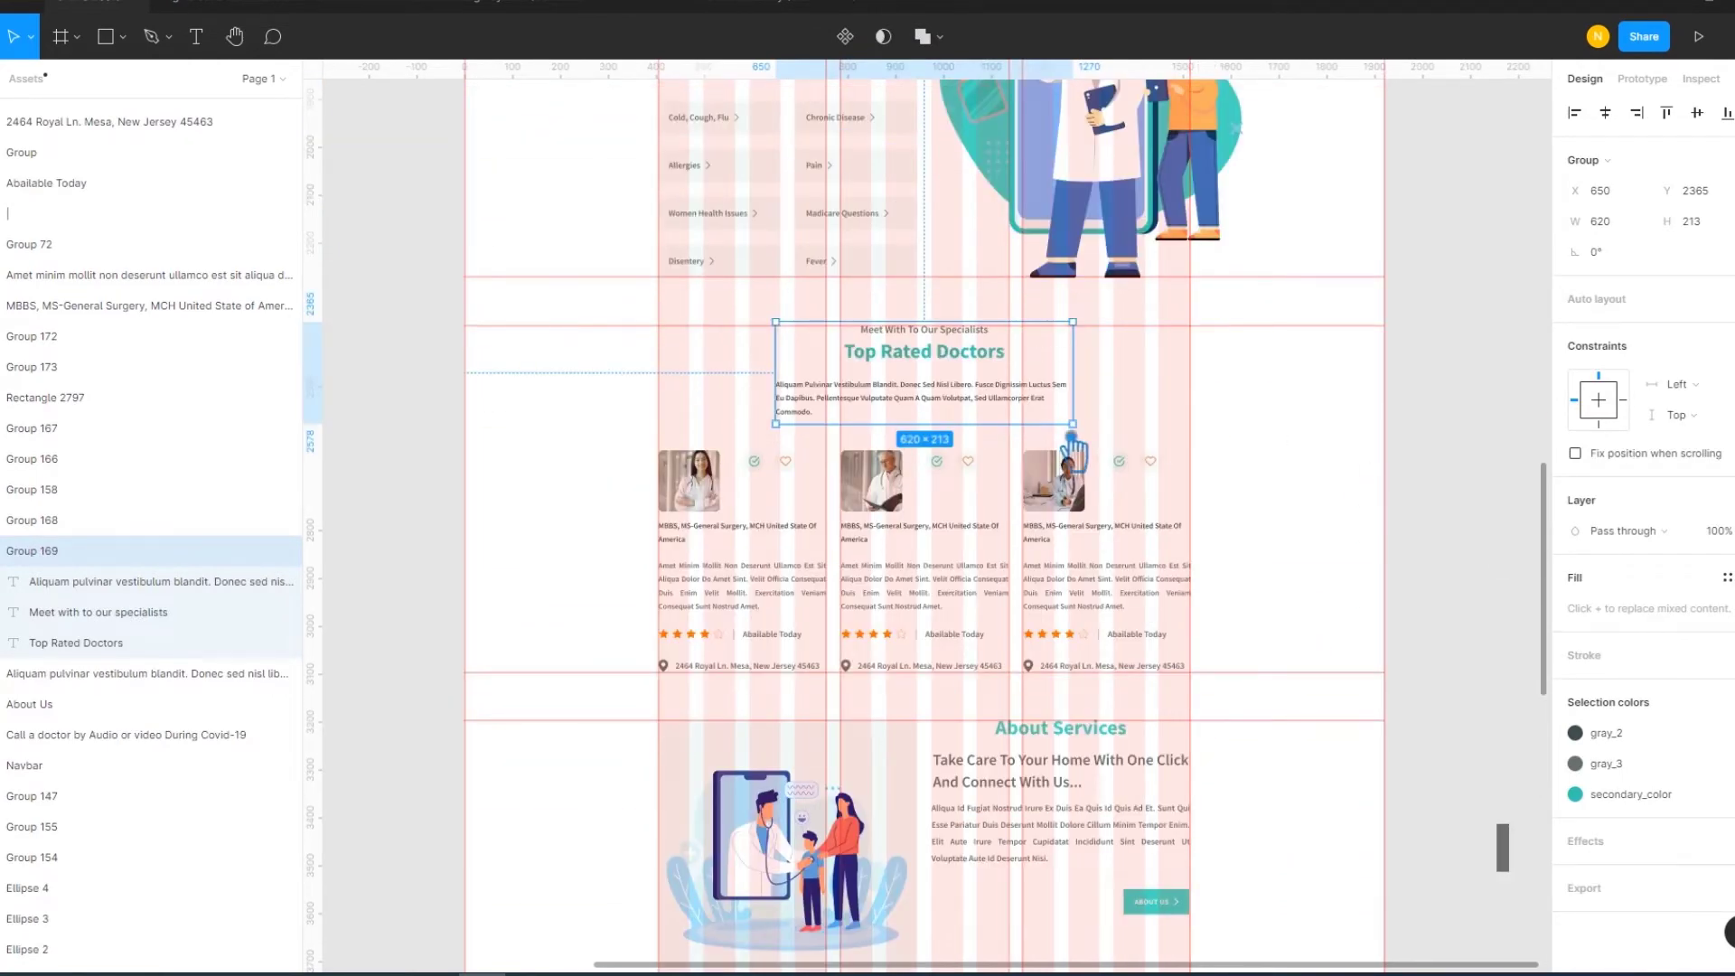
key(ctrl+d)
scroll(1134, 391, down, 2)
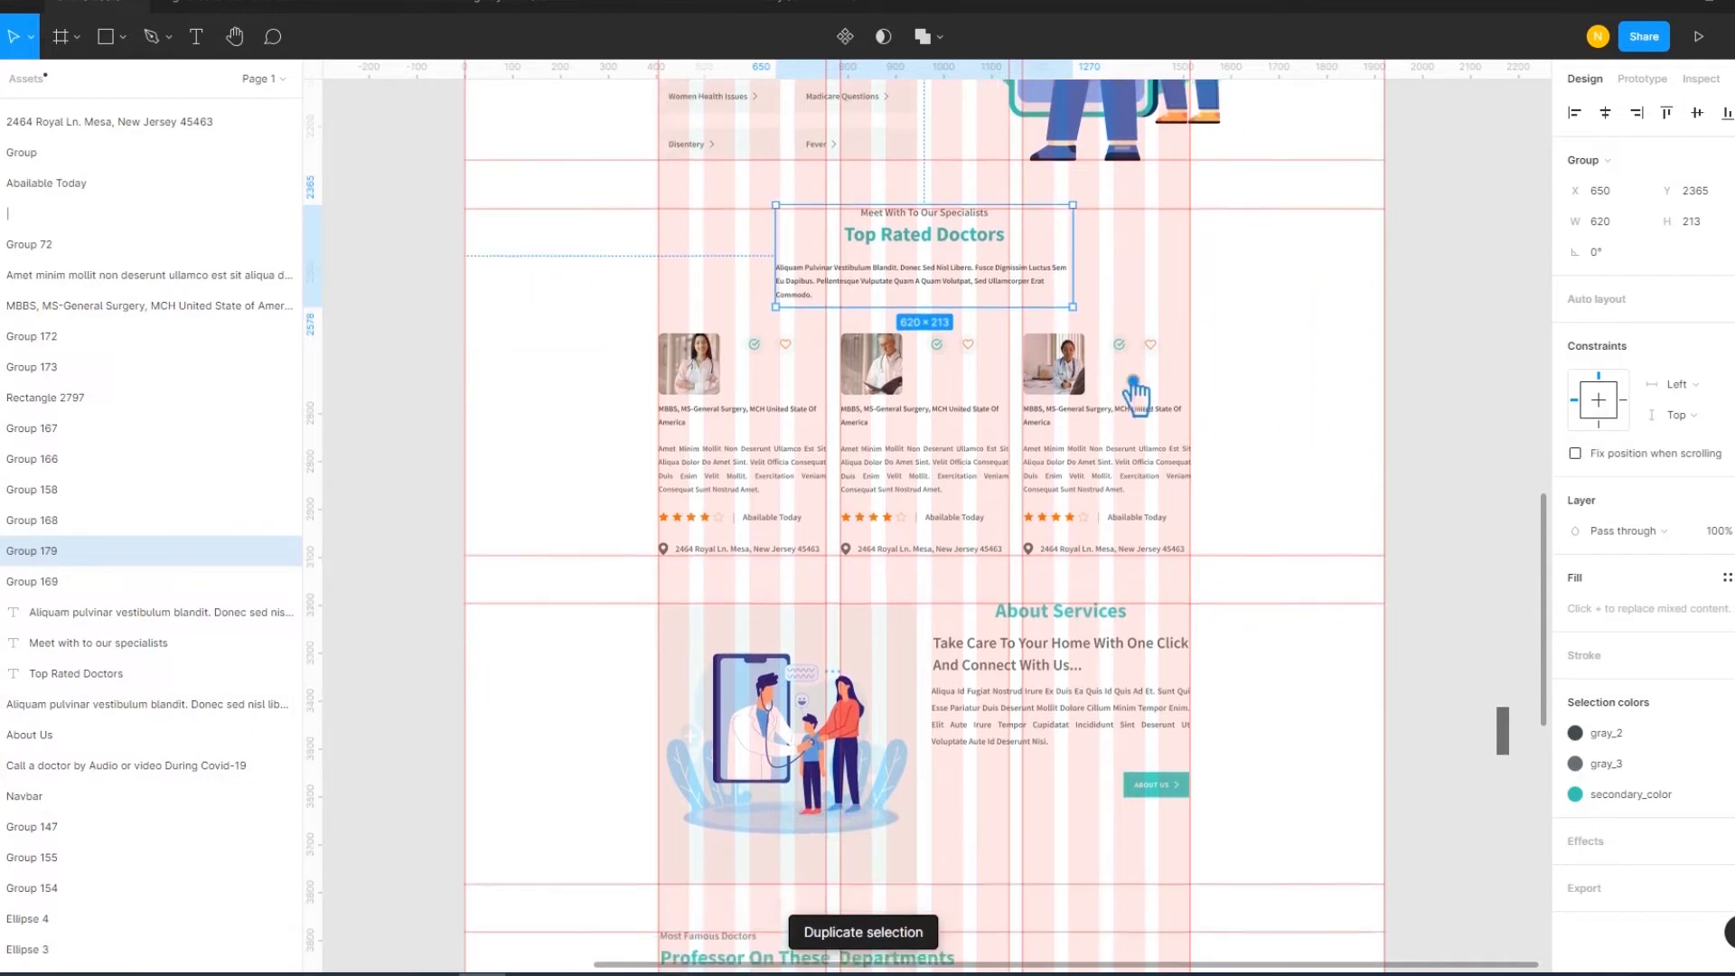
scroll(984, 167, down, 3)
mouse_move(984, 167)
mouse_down()
mouse_move(1133, 840)
mouse_move(1212, 840)
mouse_up()
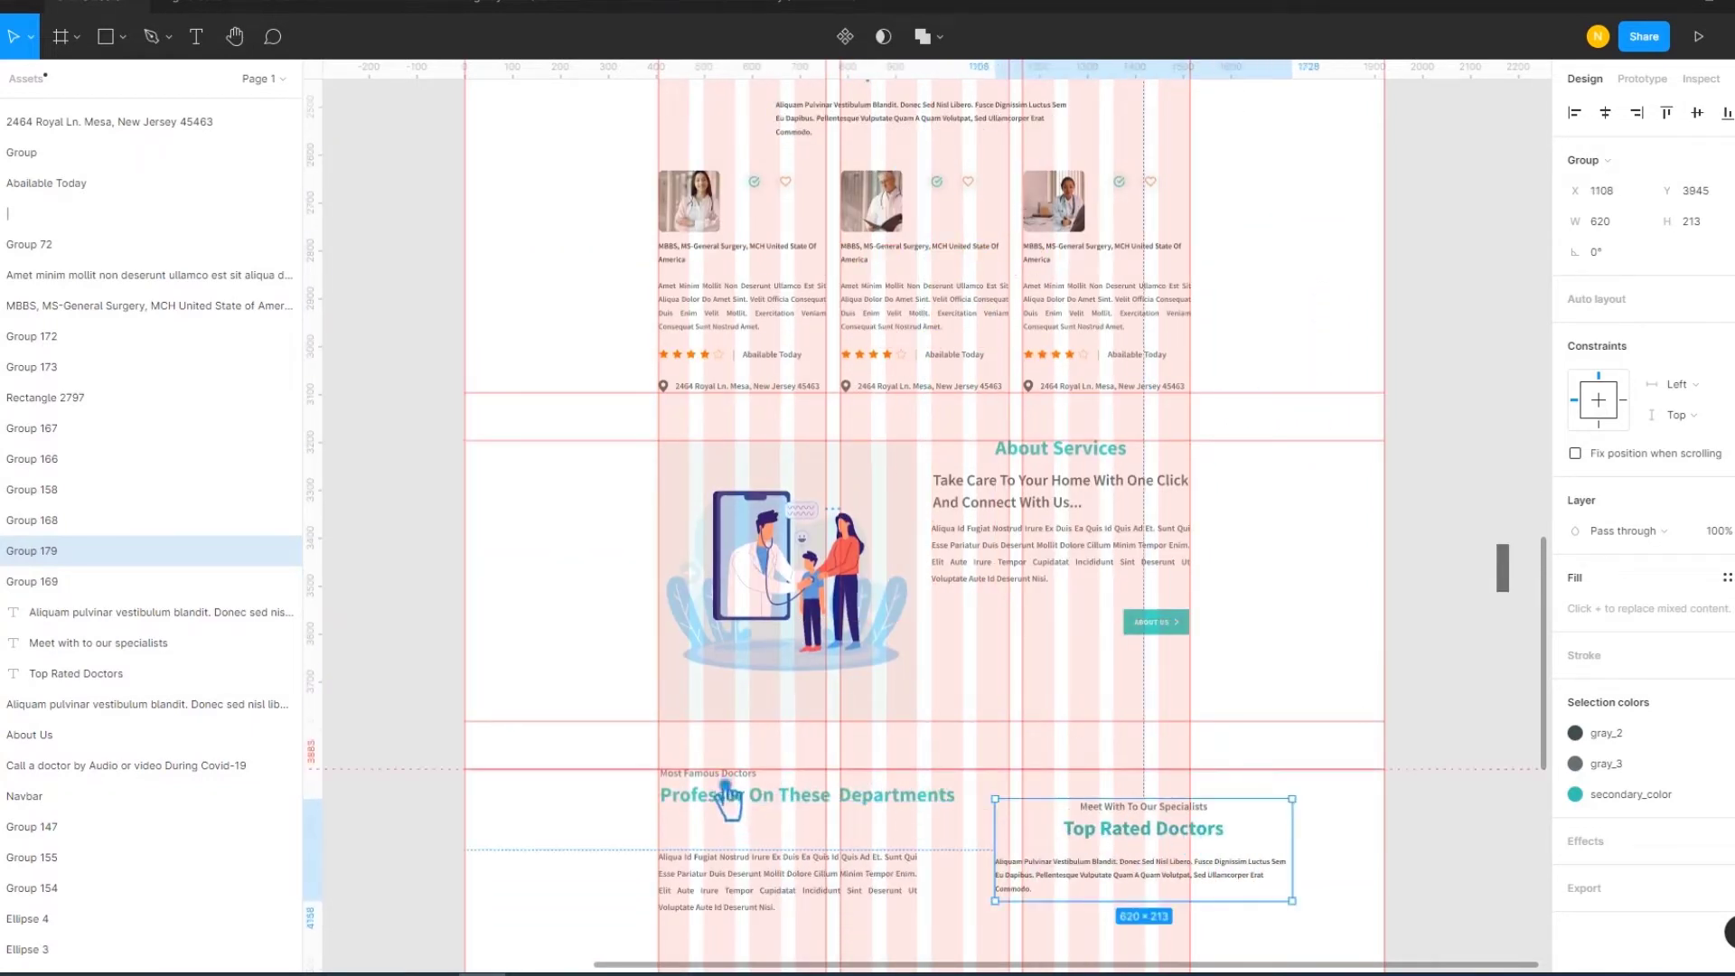
Replace the copy's Top Rated Doctors title with Professor On These Departments and delete the original
click(741, 803)
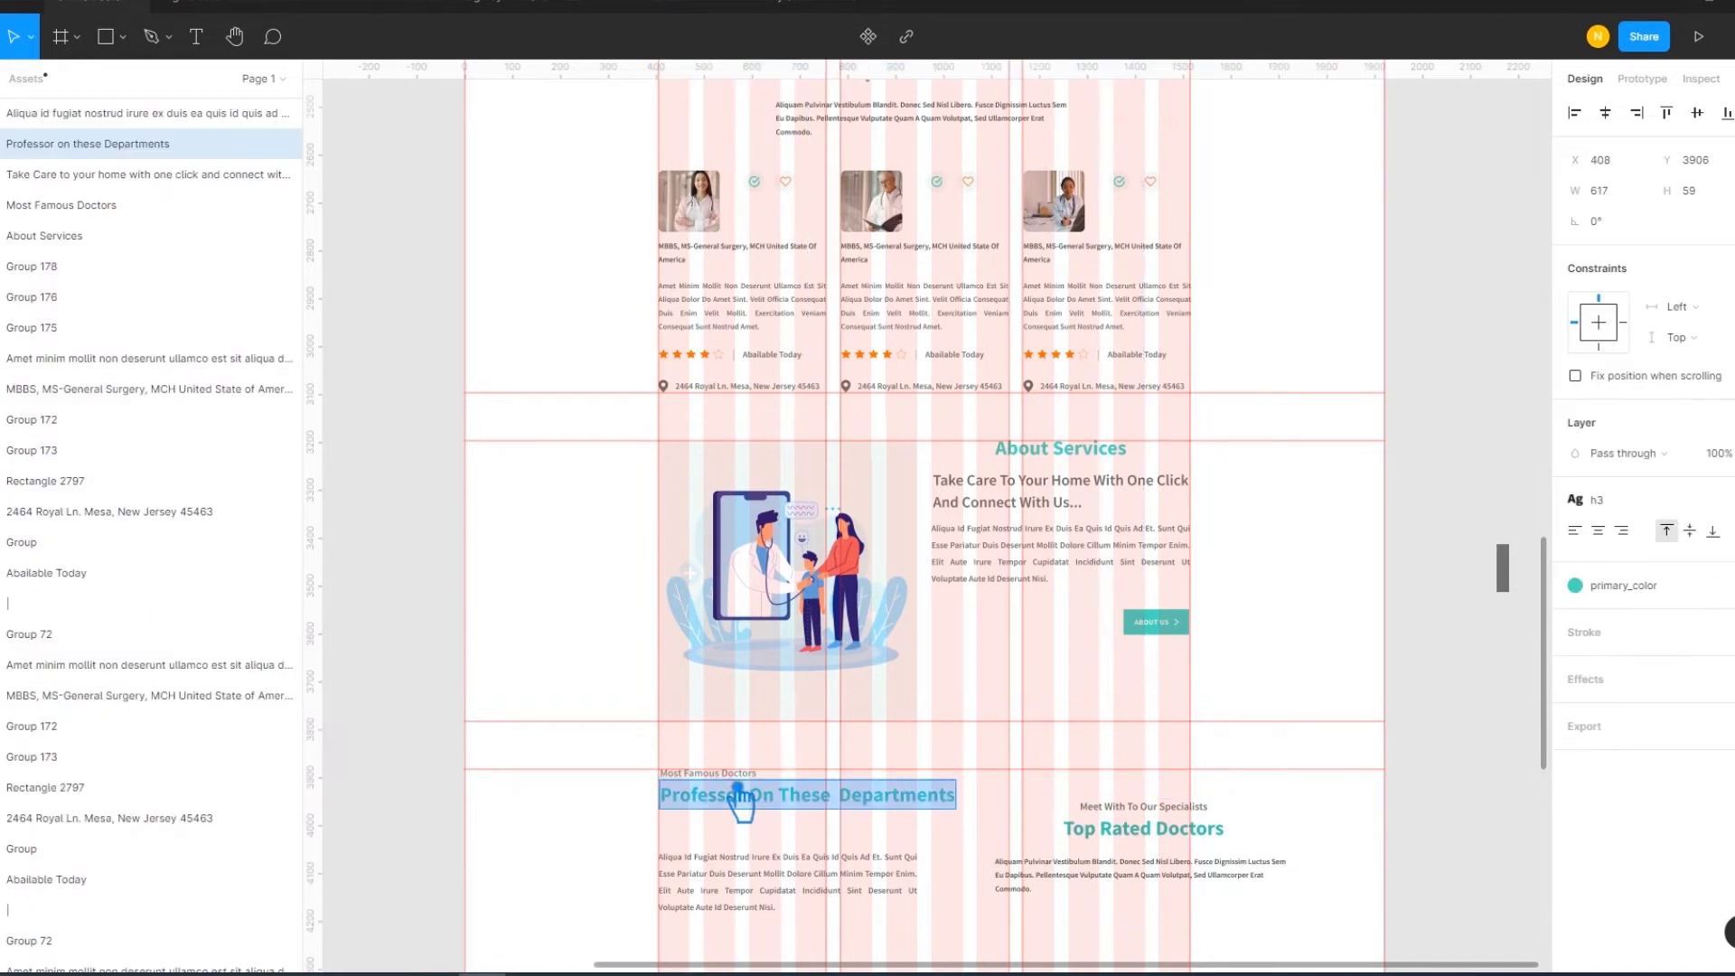
click(1145, 836)
double_click(1146, 838)
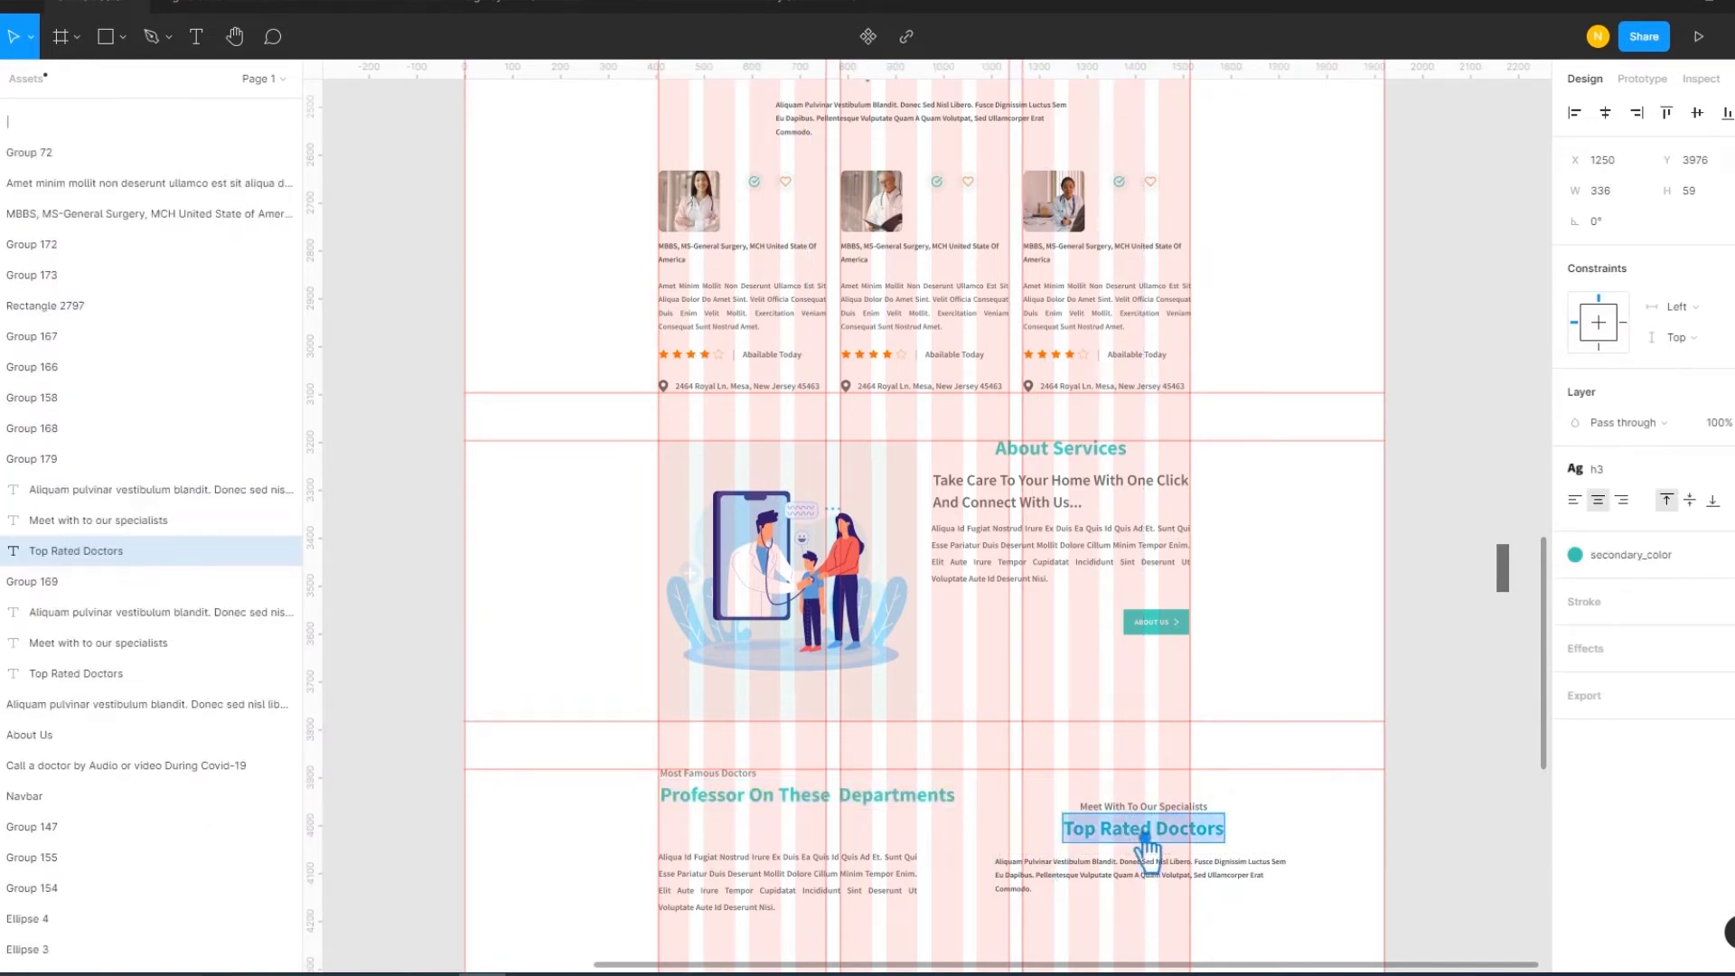
text(Professor On These Departments)
key(Escape)
key(Escape)
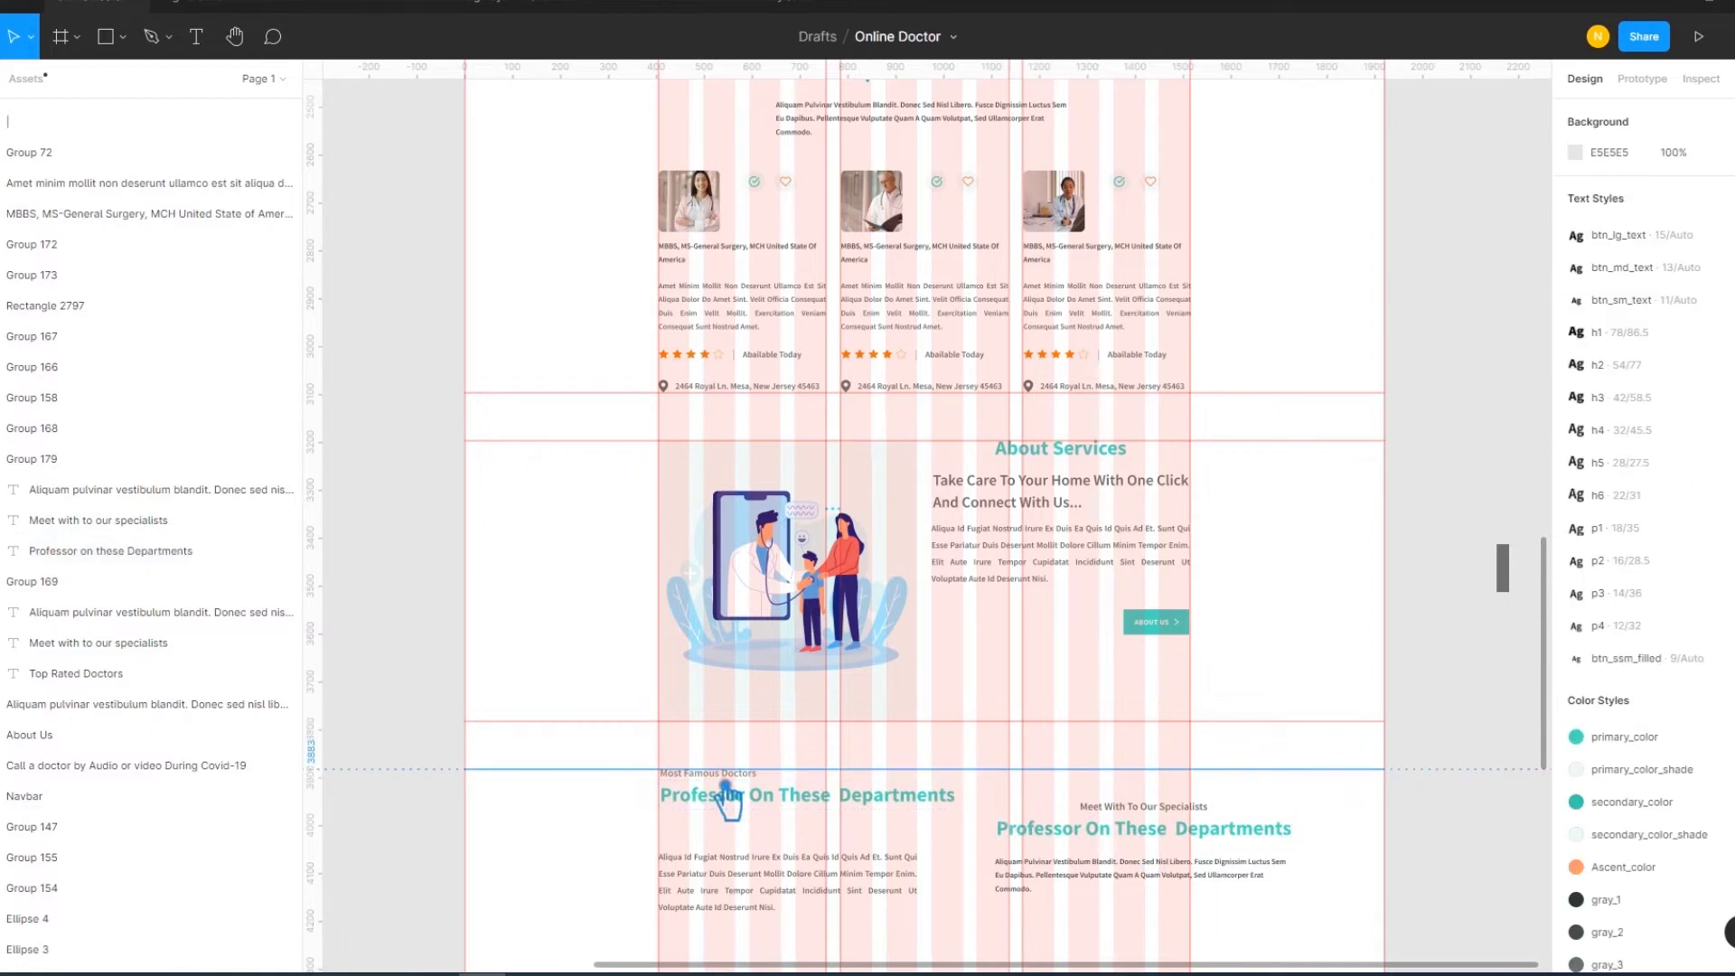
click(736, 800)
key(Delete)
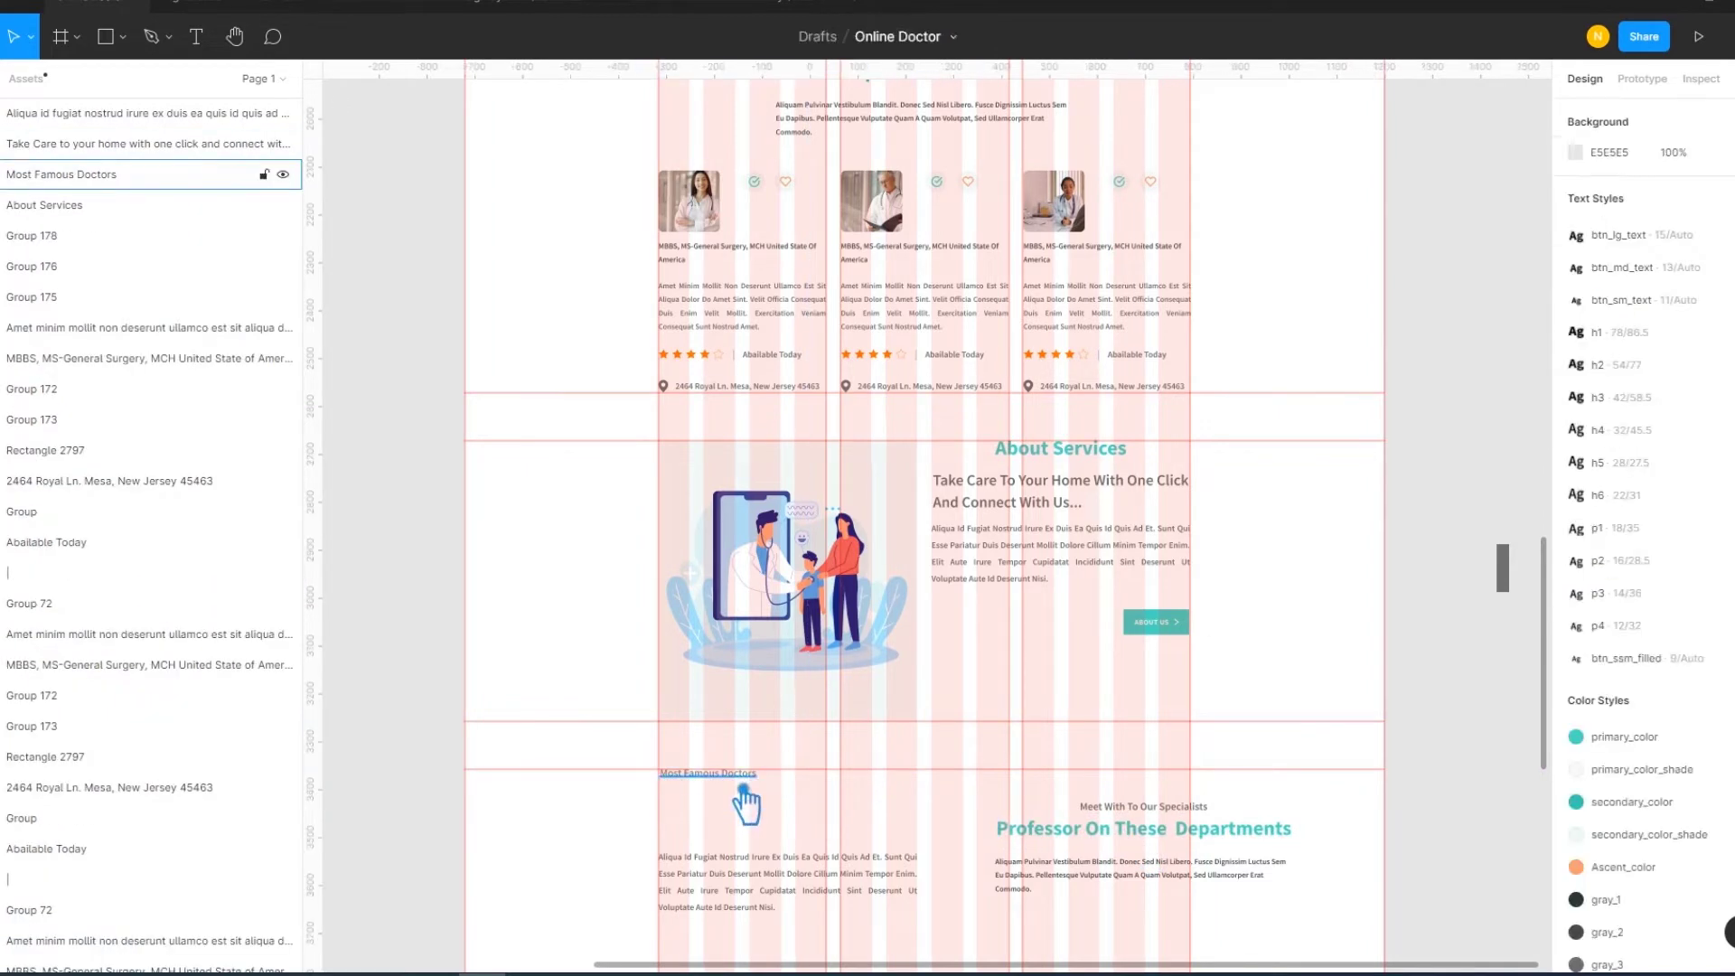
Replace the copy's Meet With To Our Specialists text with the Most Famous Doctors label, deleting the original
click(743, 786)
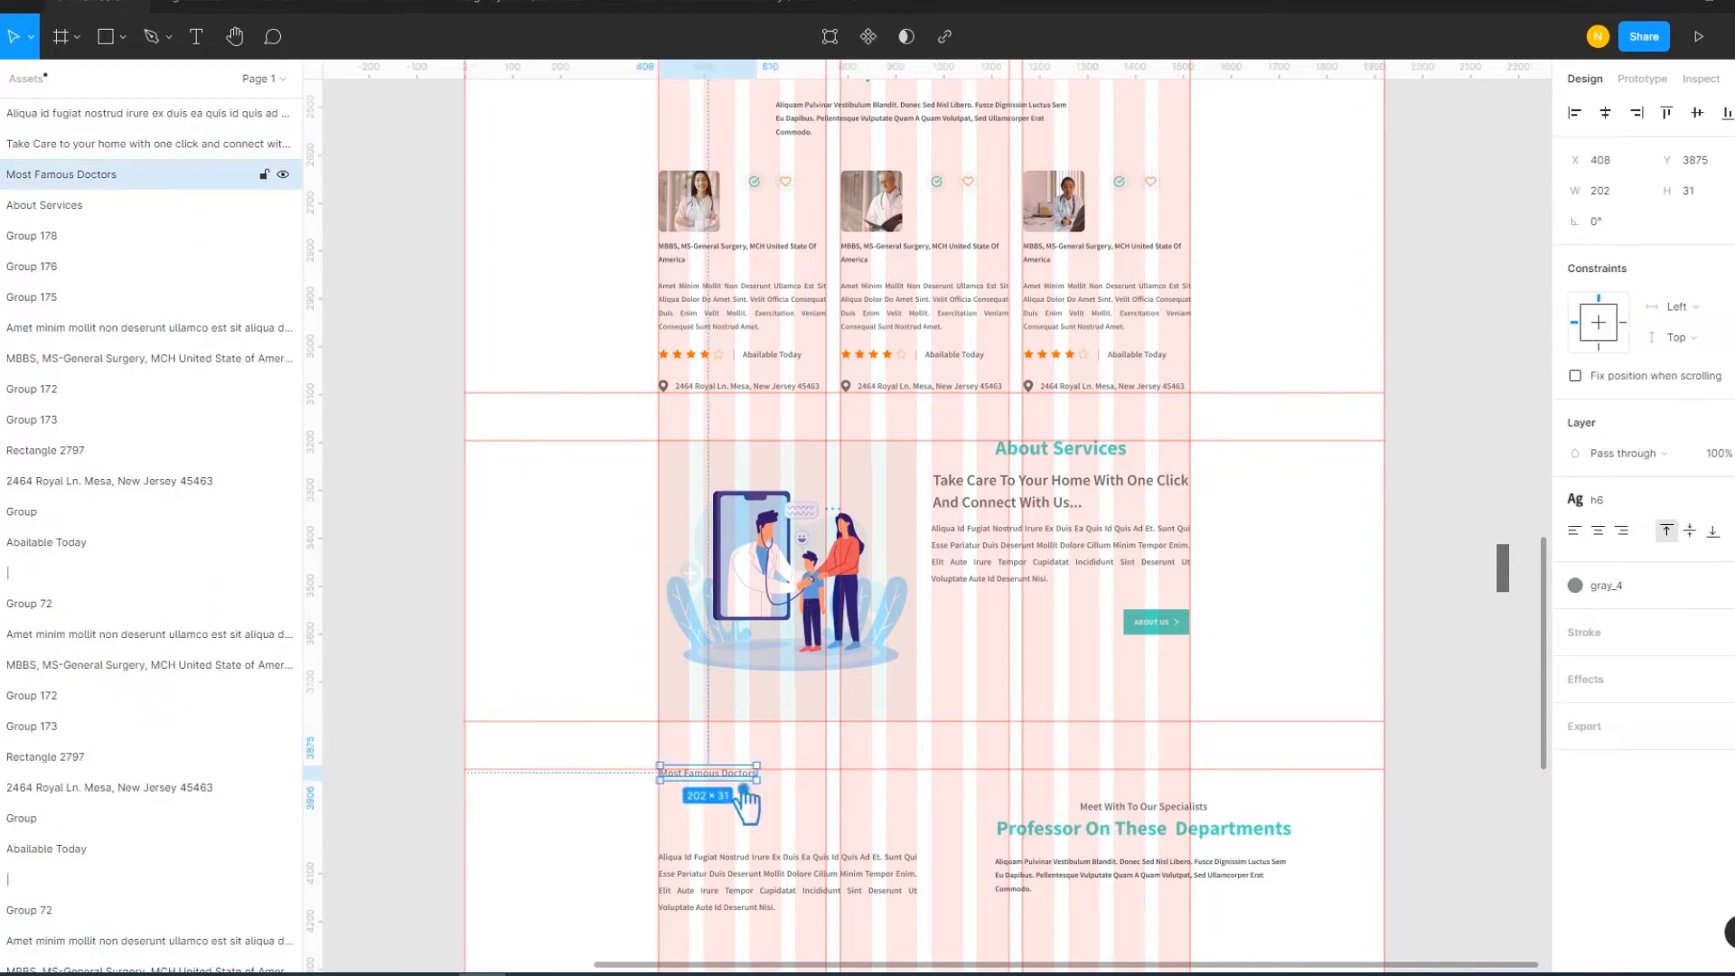
click(1164, 810)
key(ctrl+shift+r)
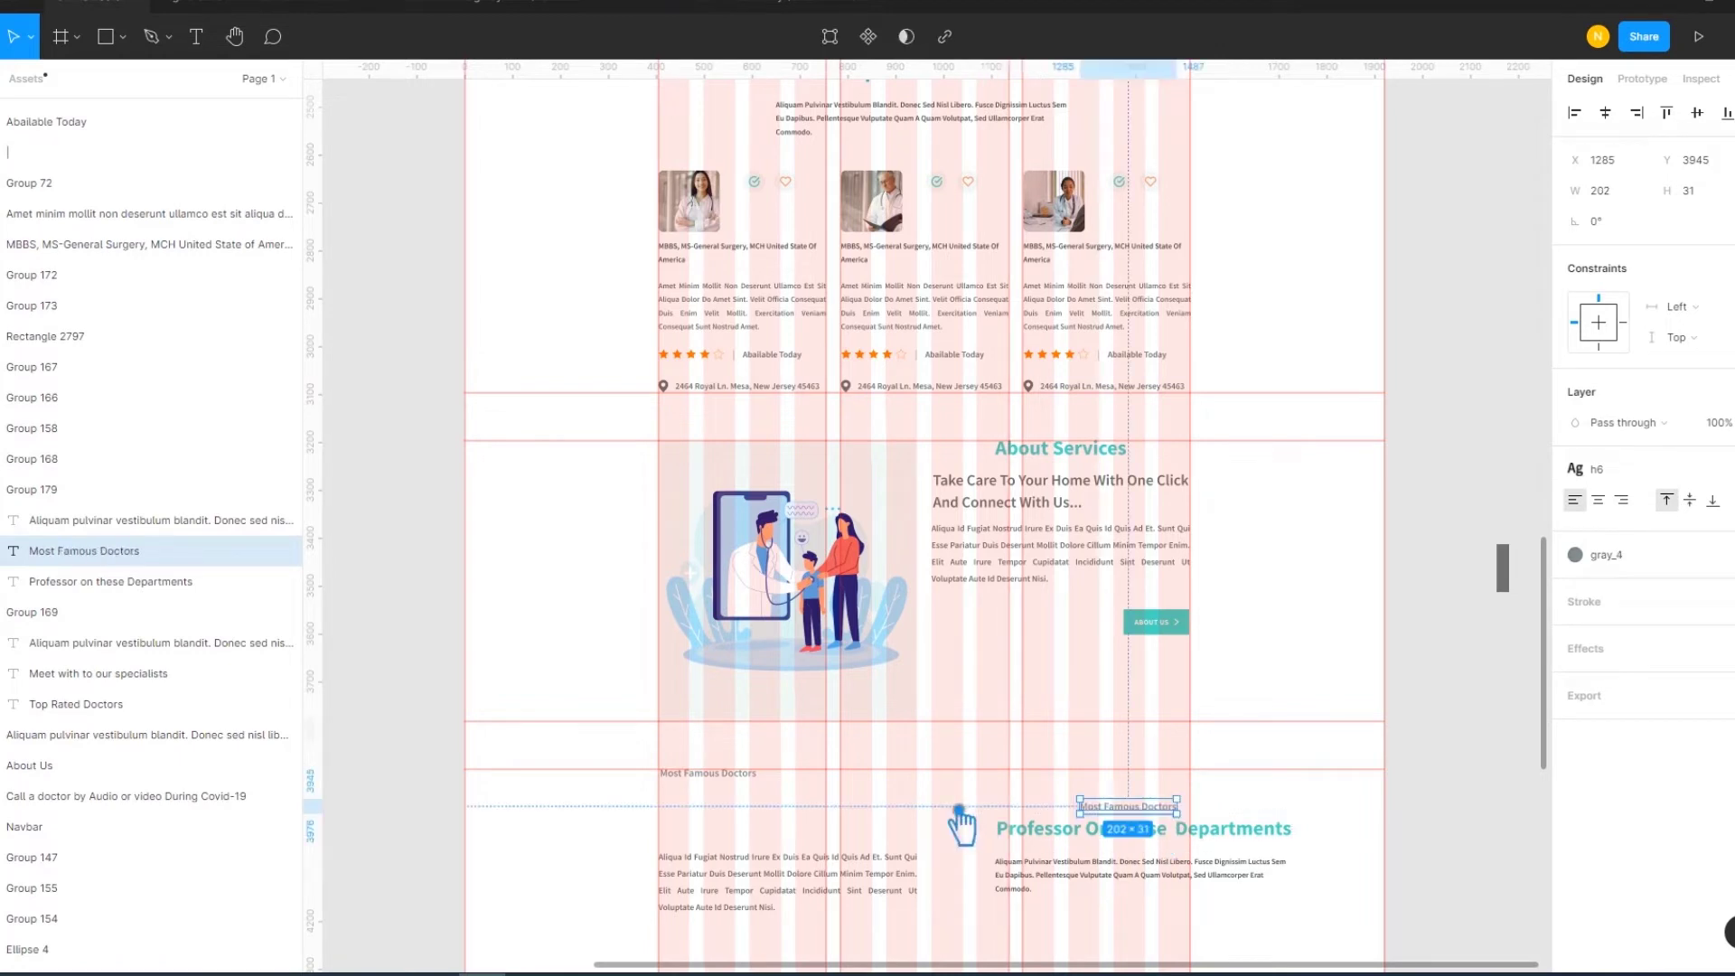
click(753, 788)
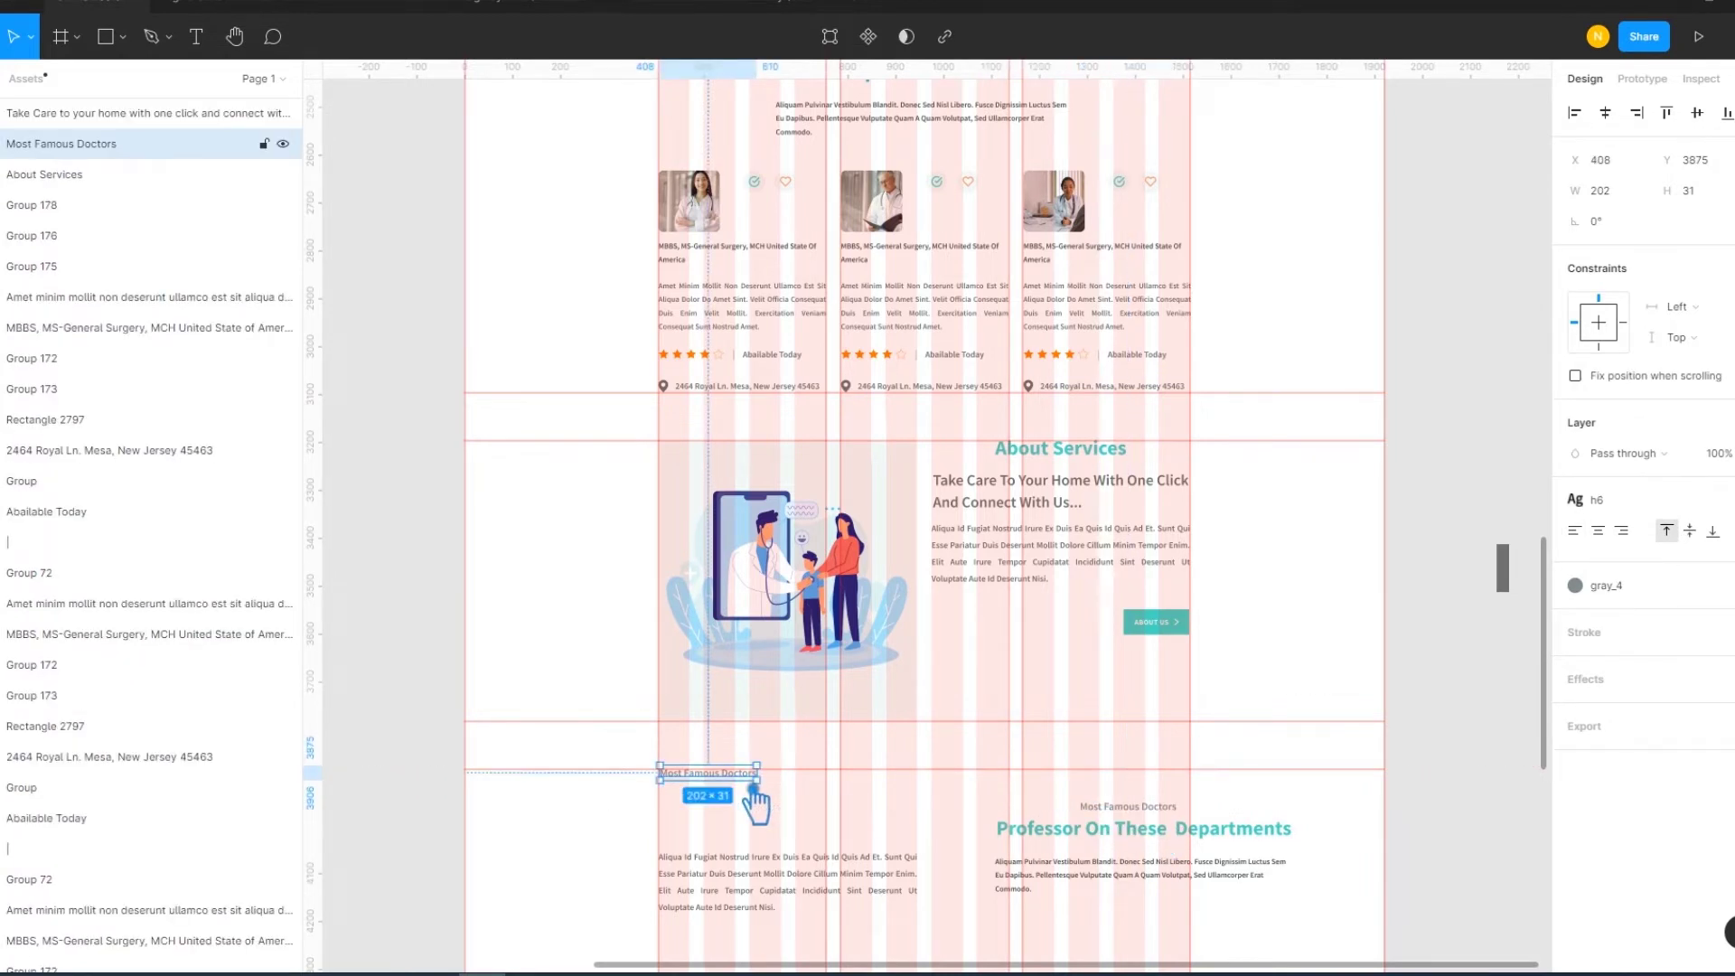
key(Delete)
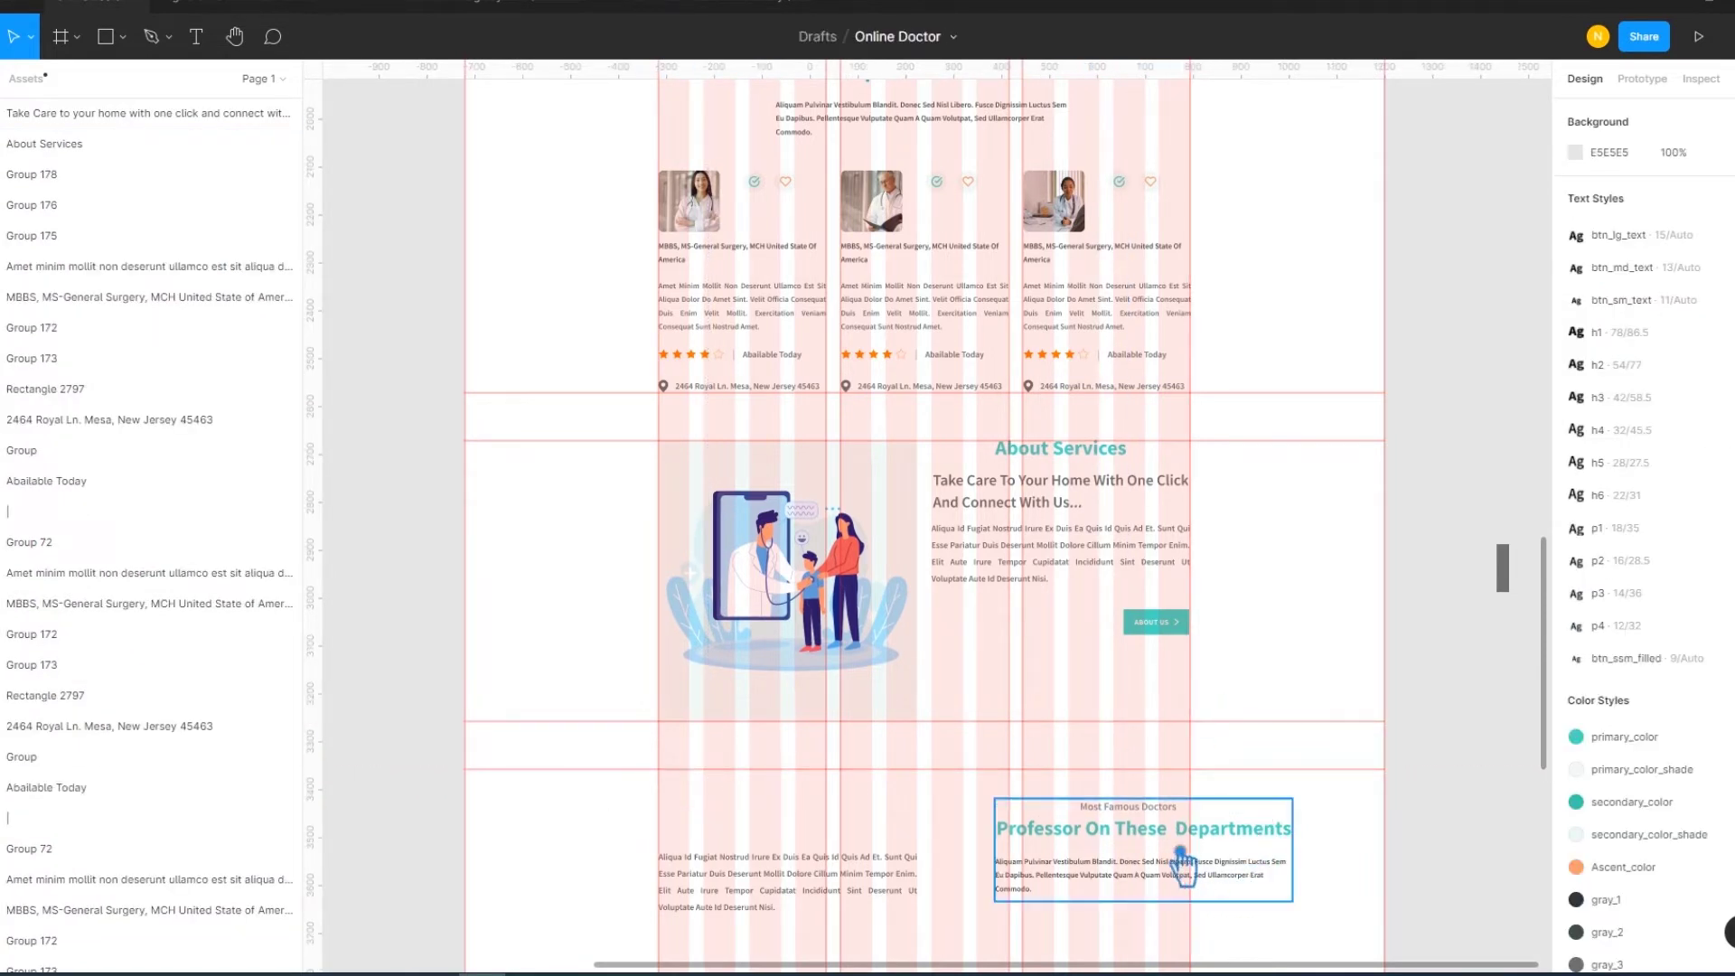
Move the Most Famous Doctors header group left to X 405 and nudge it up
click(1177, 849)
mouse_move(1177, 849)
mouse_down()
mouse_move(1105, 825)
mouse_move(809, 831)
mouse_up()
key(Escape)
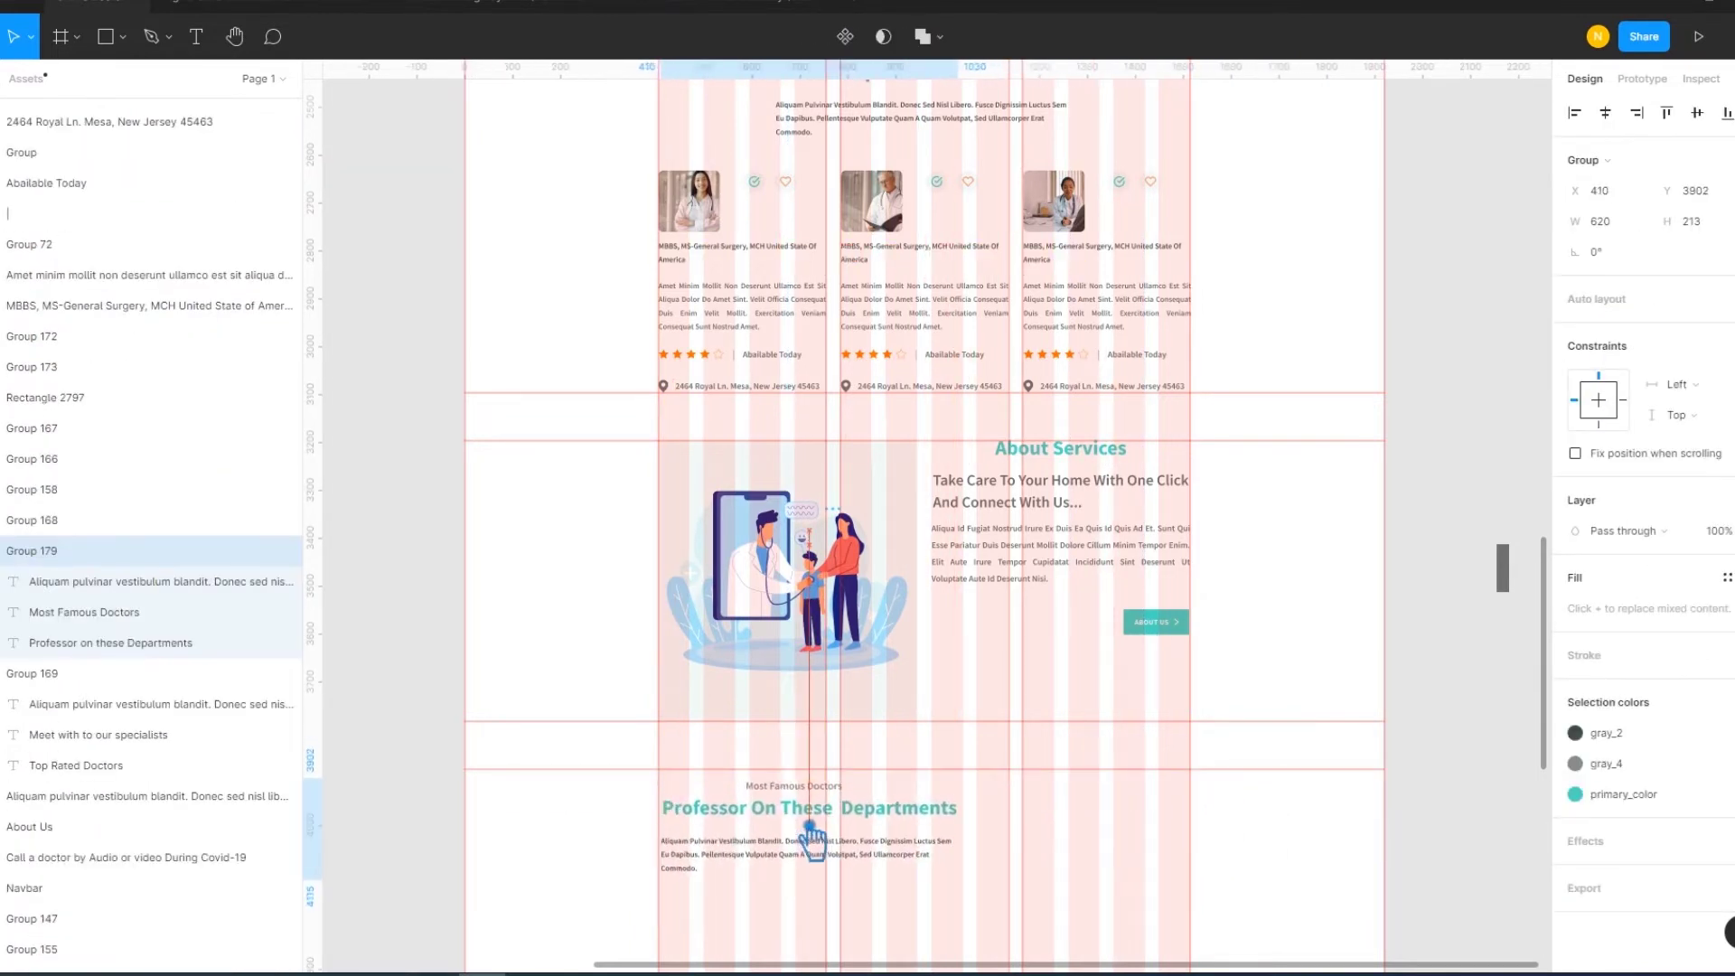
drag(810, 838, 810, 838)
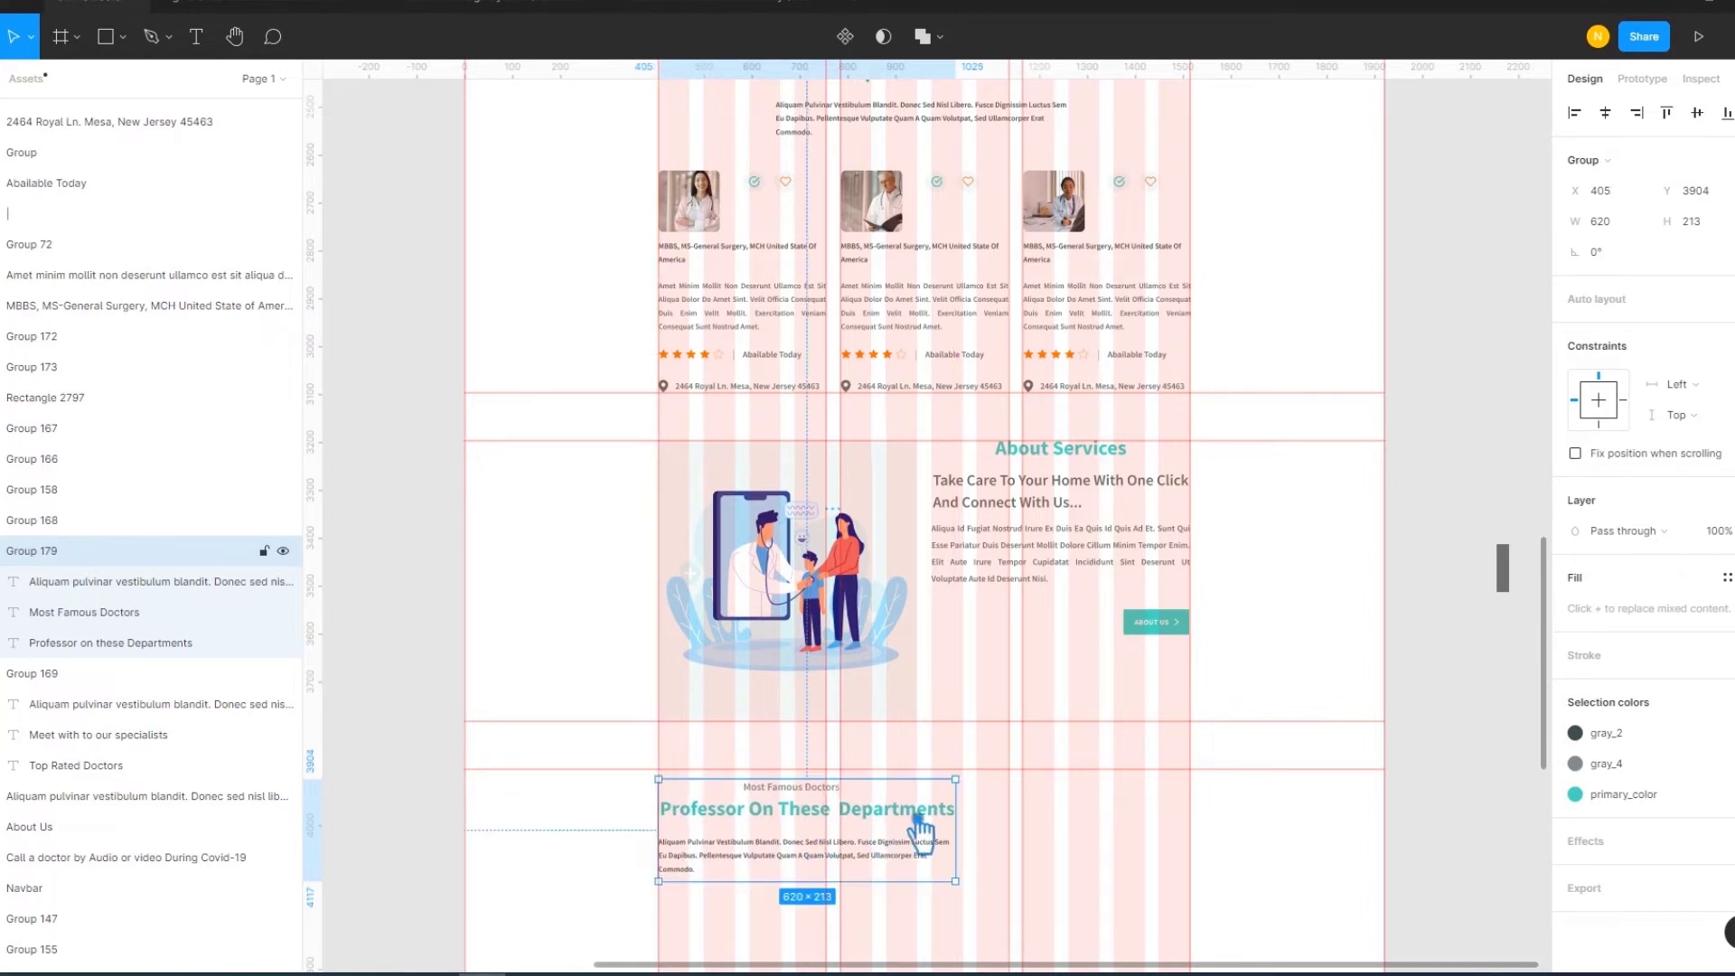
key(Up)
key(Up)
key(Up)
key(Up)
key(Up)
key(Up)
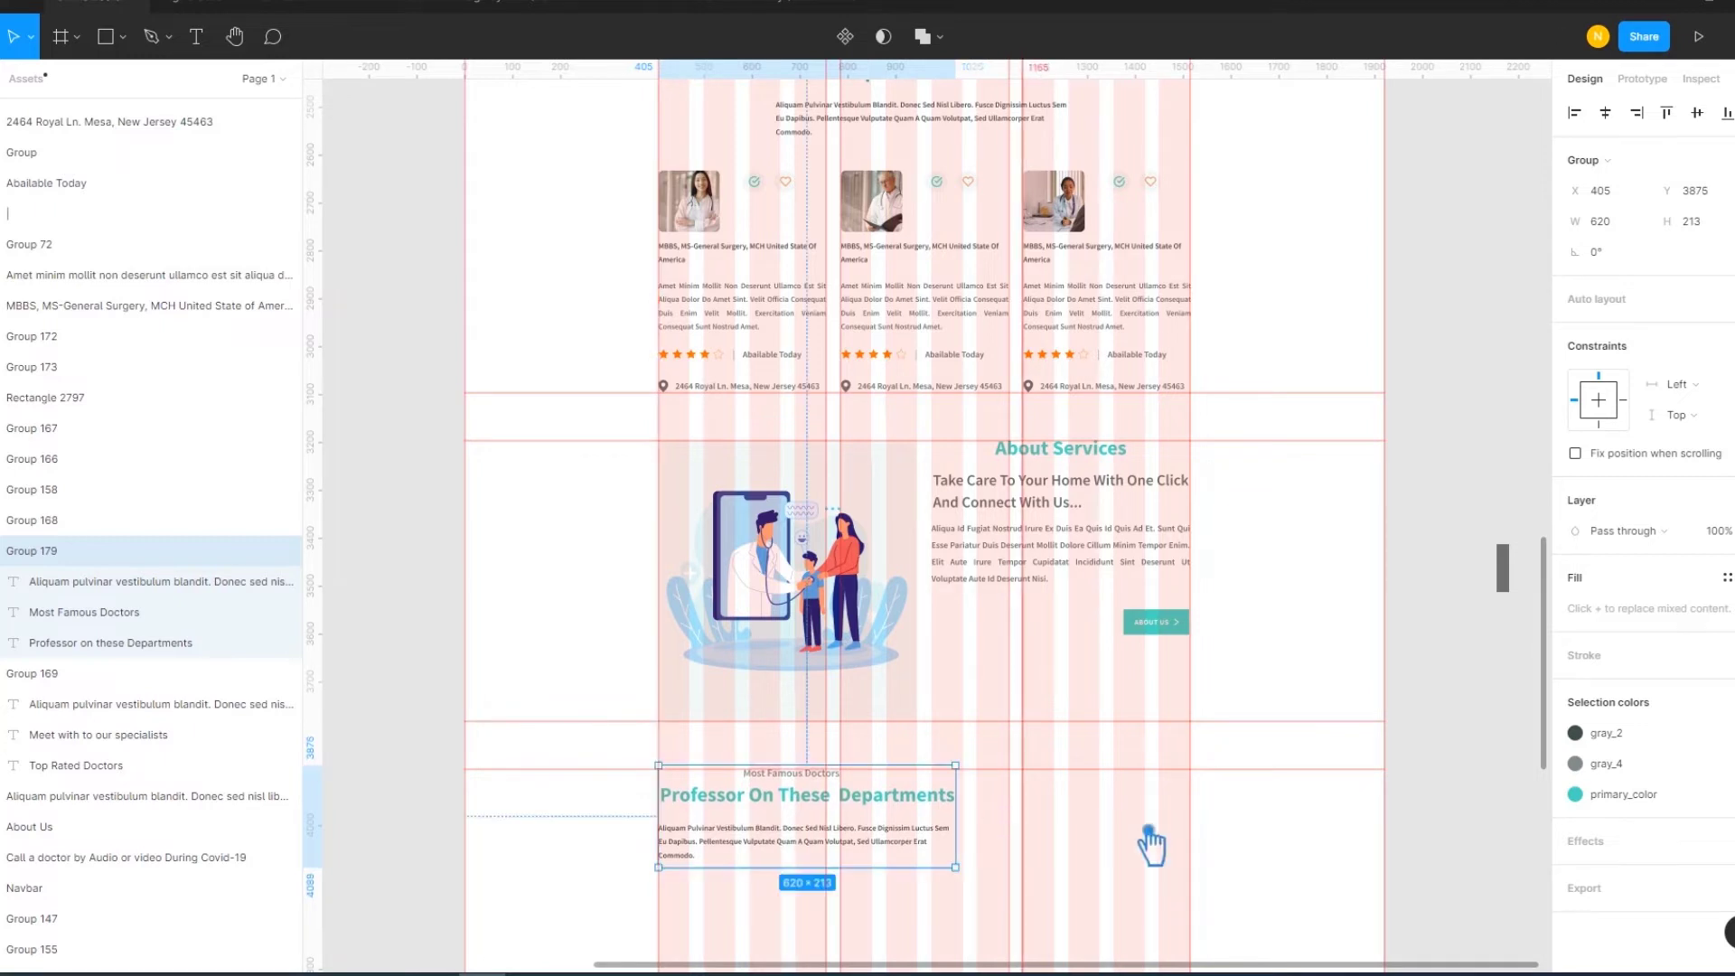
click(1305, 844)
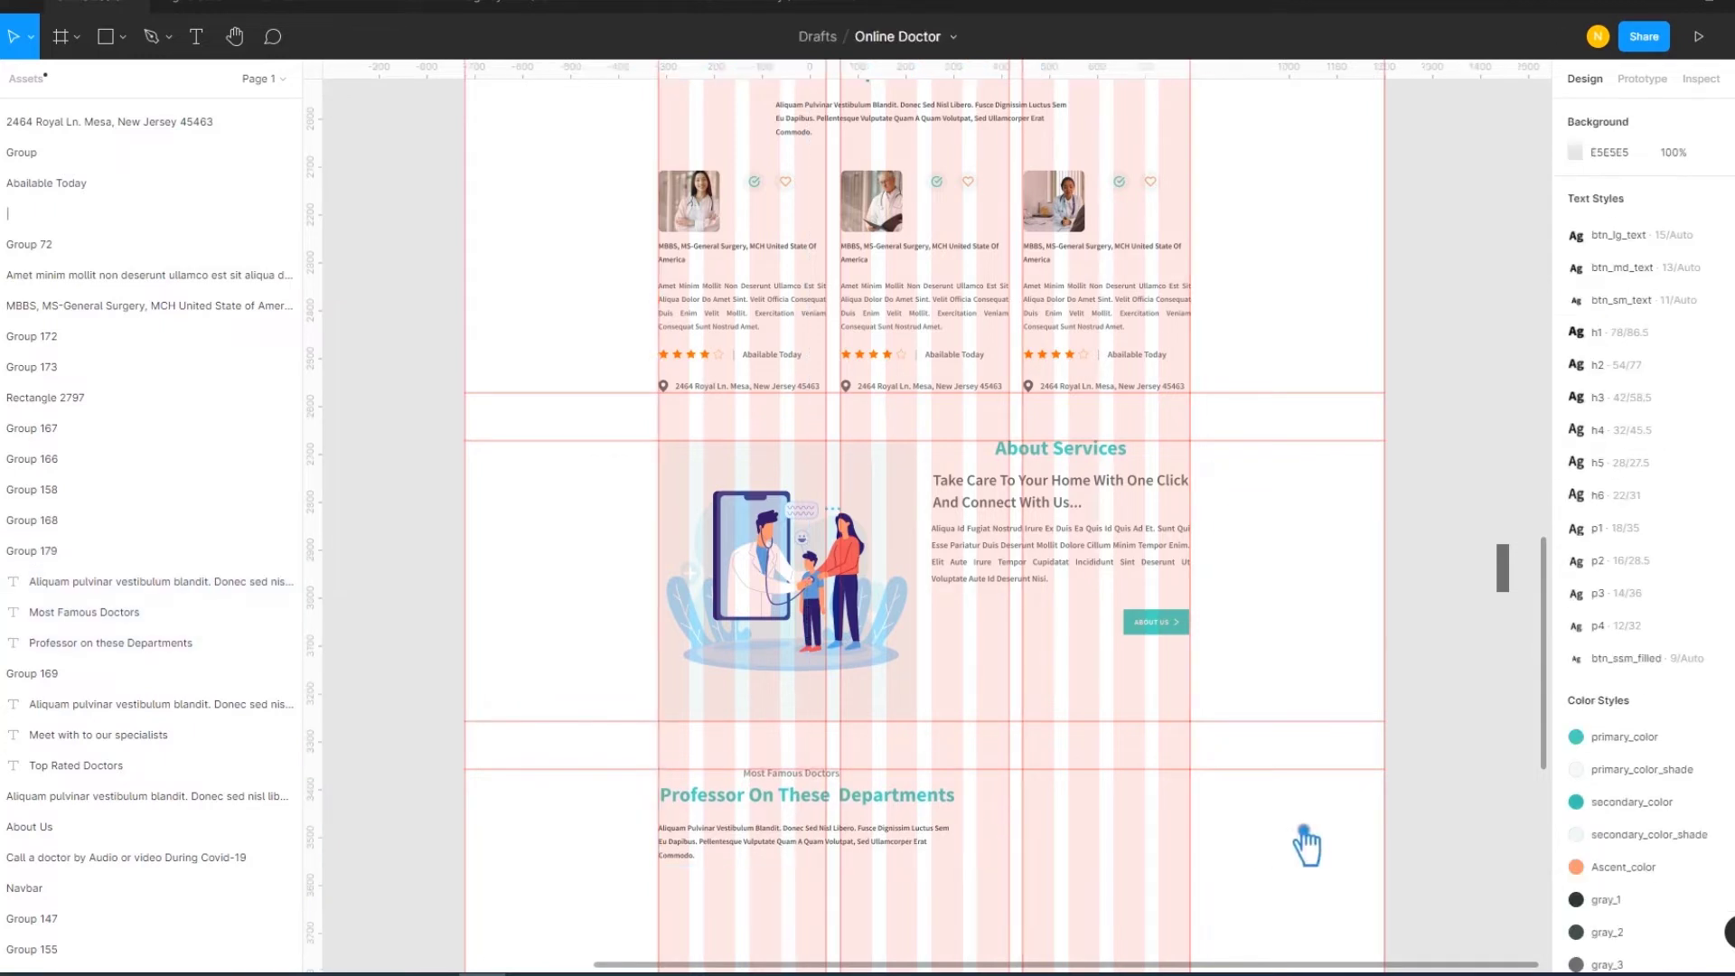
Widen the paragraph text box to a width of 703
click(800, 845)
scroll(1150, 649, up, 3)
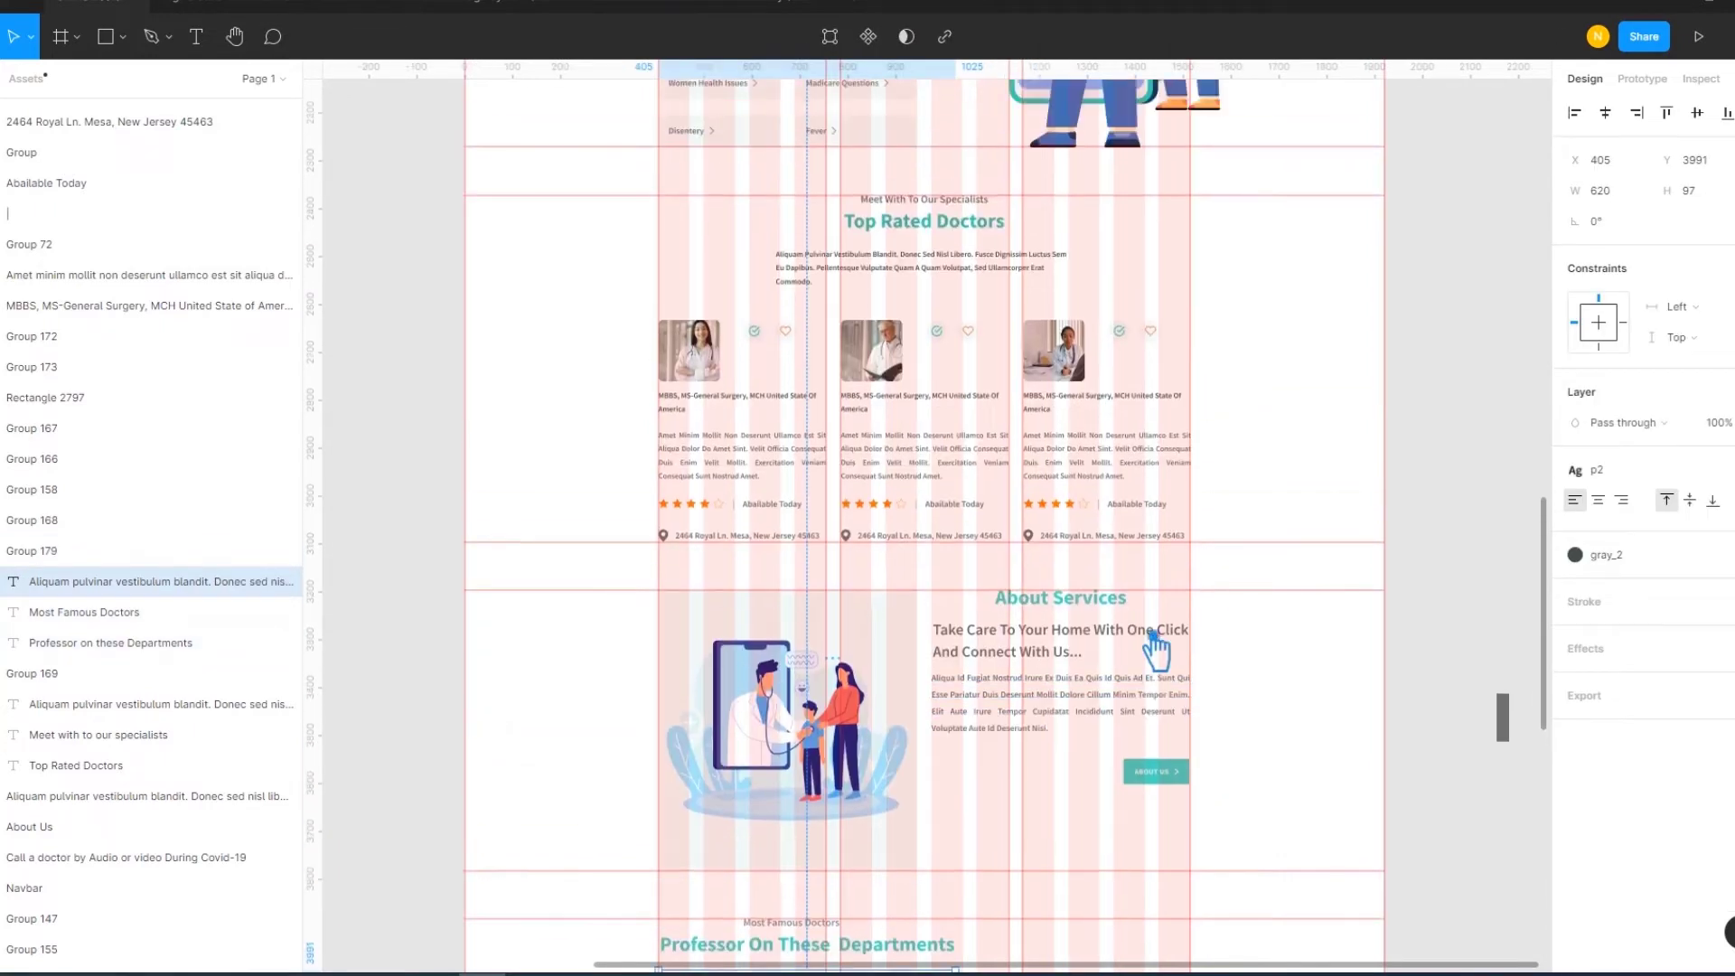
scroll(1150, 659, down, 4)
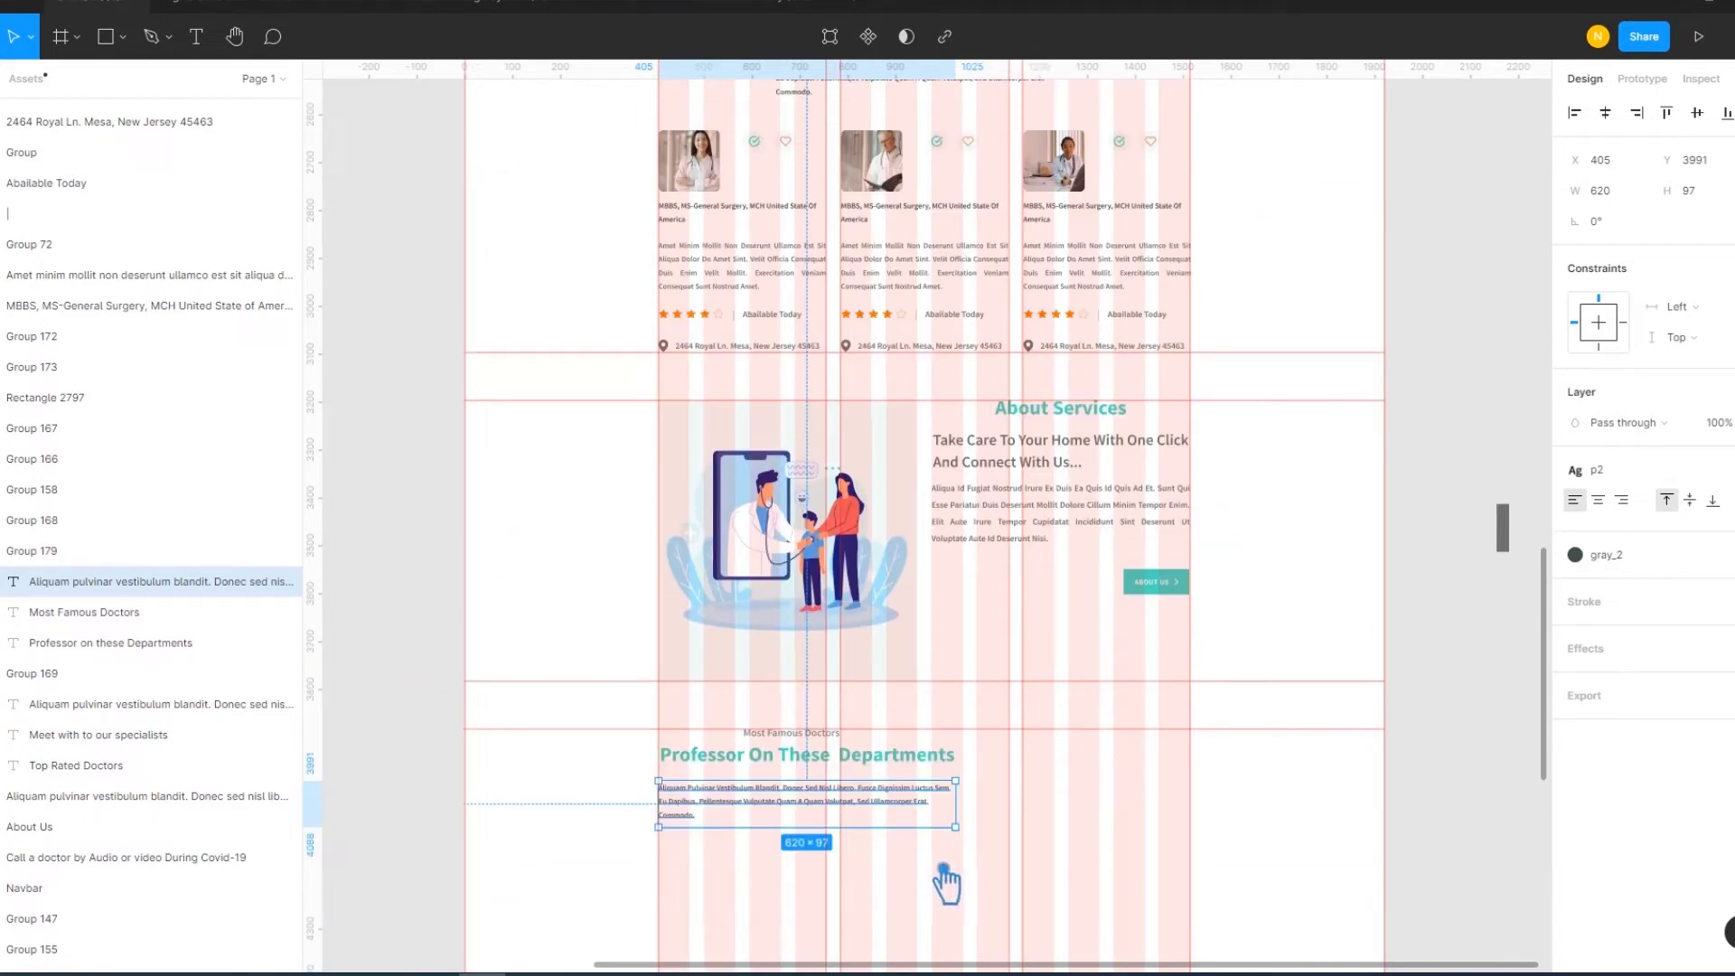
drag(978, 829, 1027, 827)
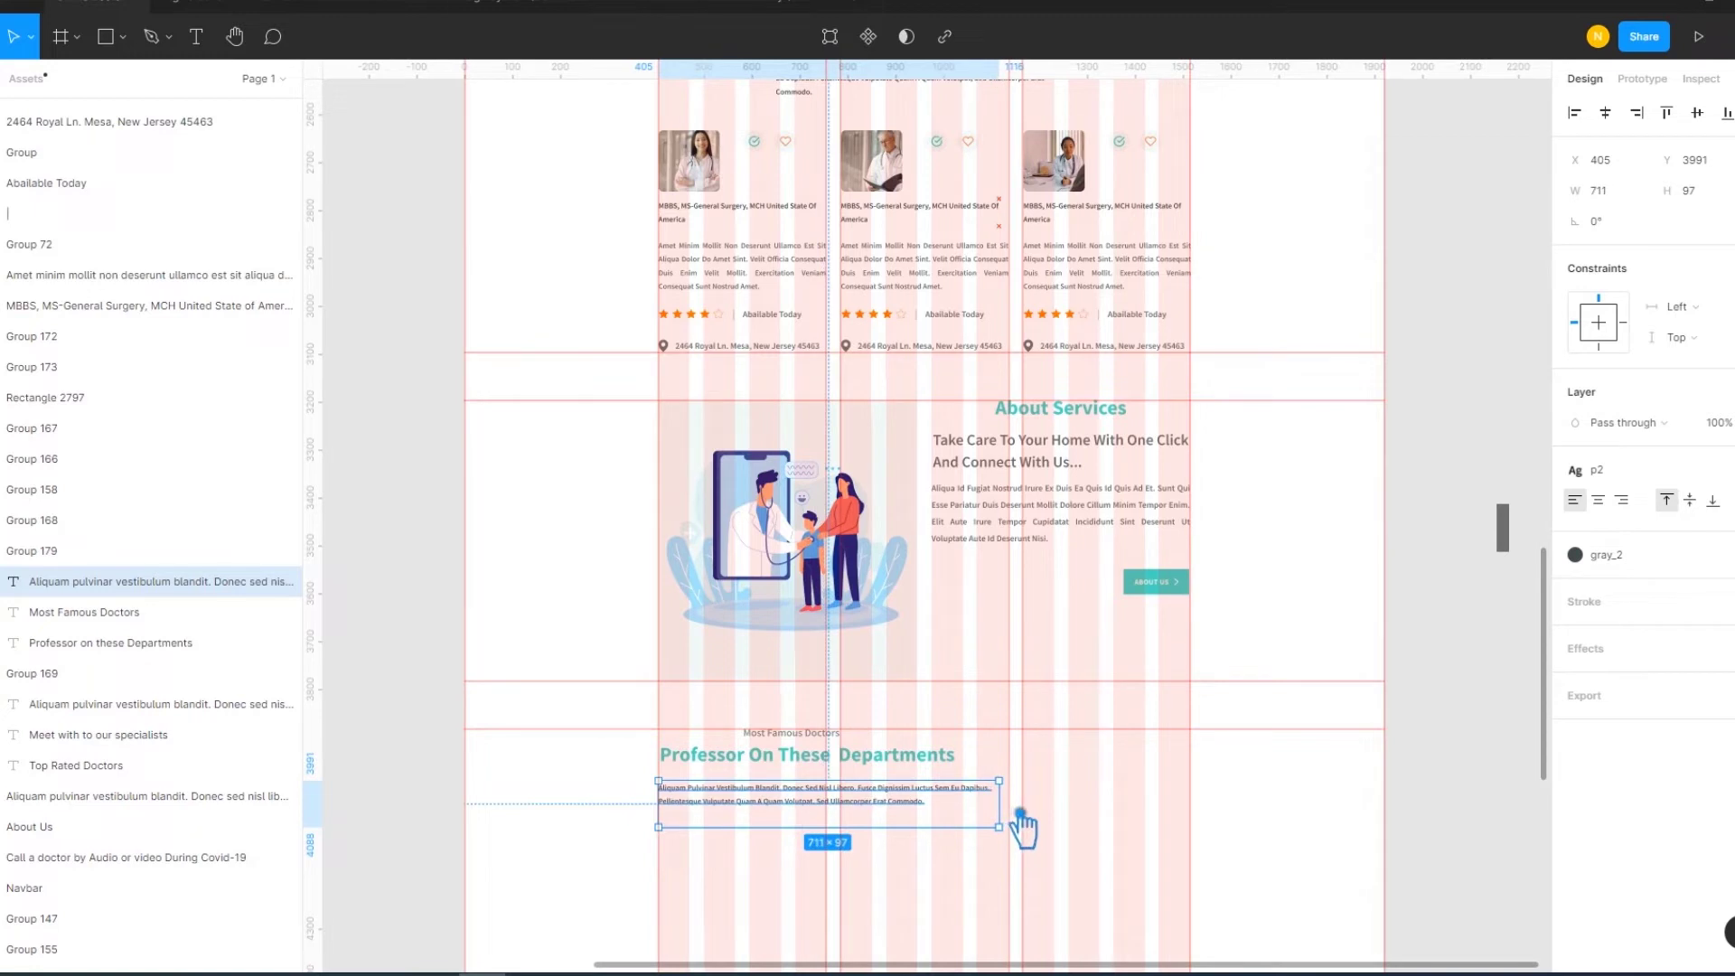
drag(1027, 827, 1012, 825)
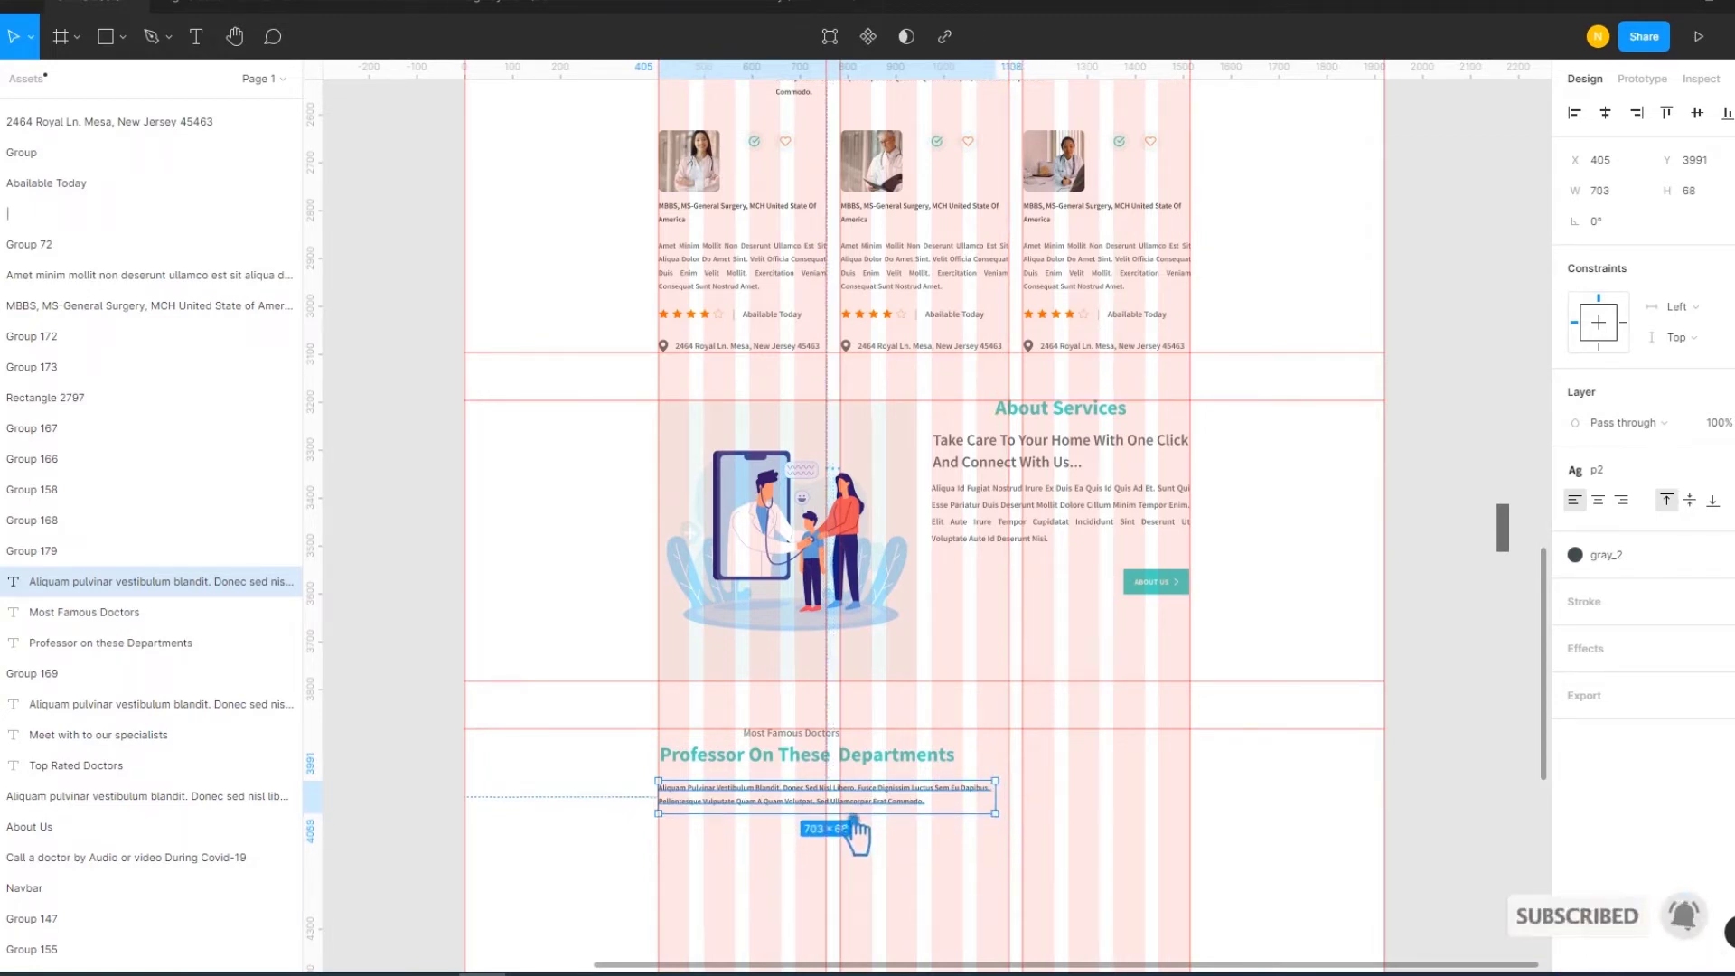
click(1458, 807)
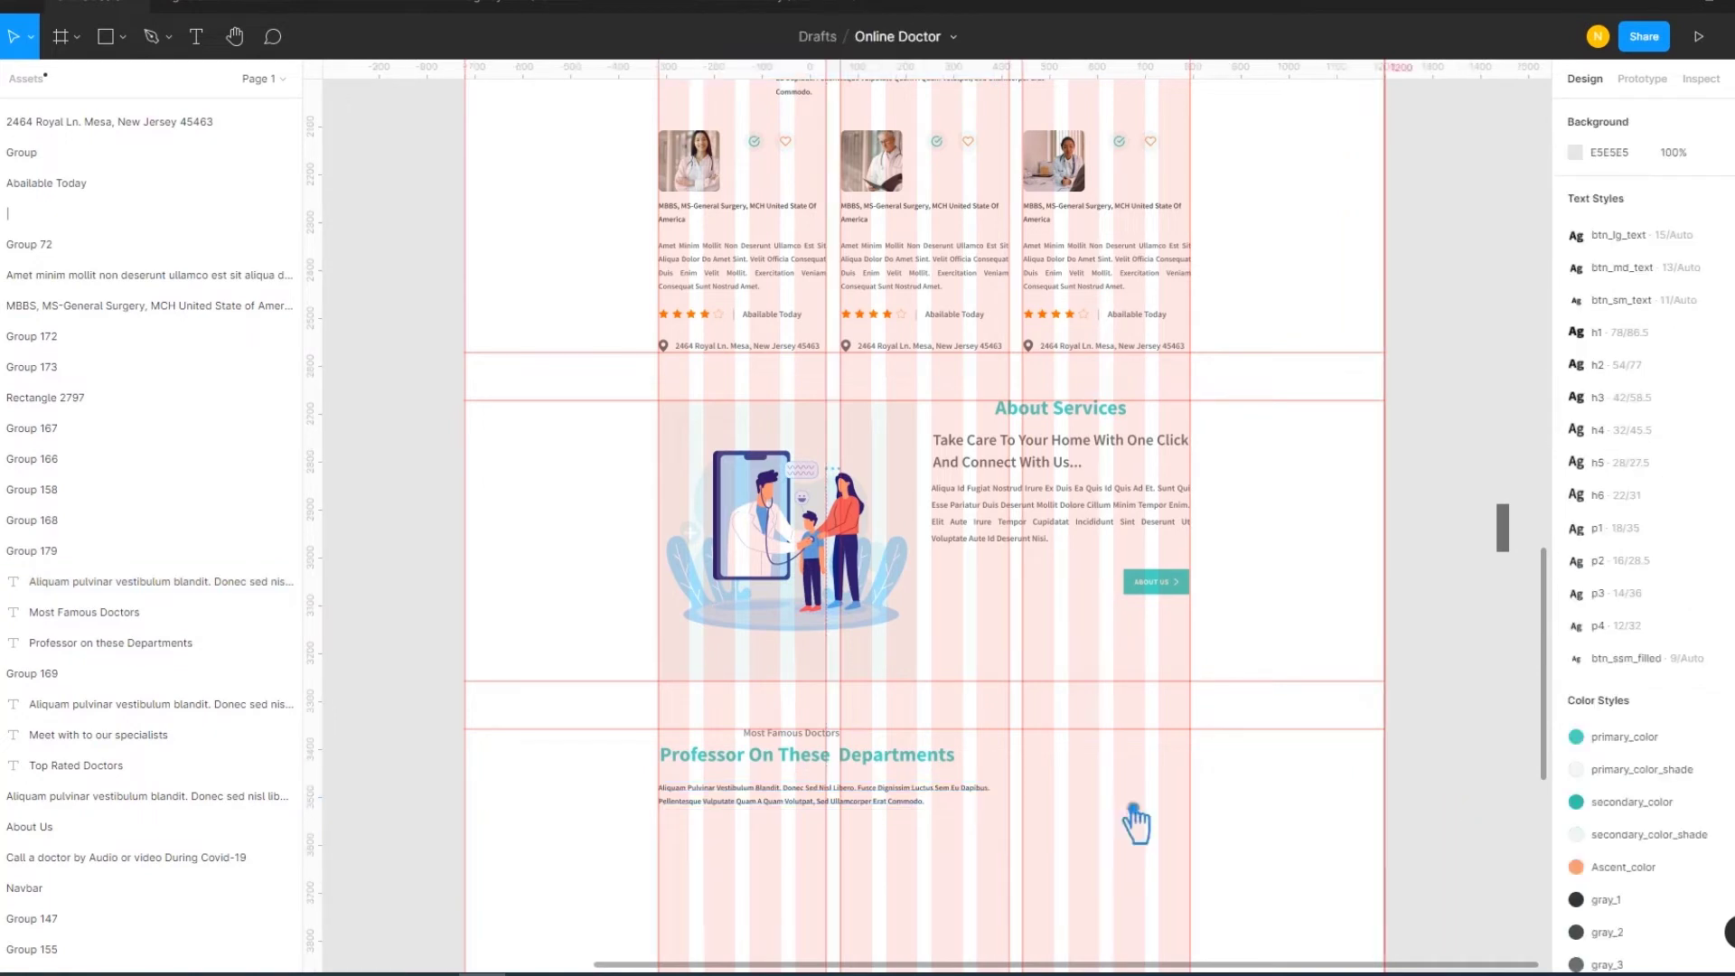
Ungroup the label, title and paragraph, align them left, and regroup them
click(829, 799)
right_click(805, 772)
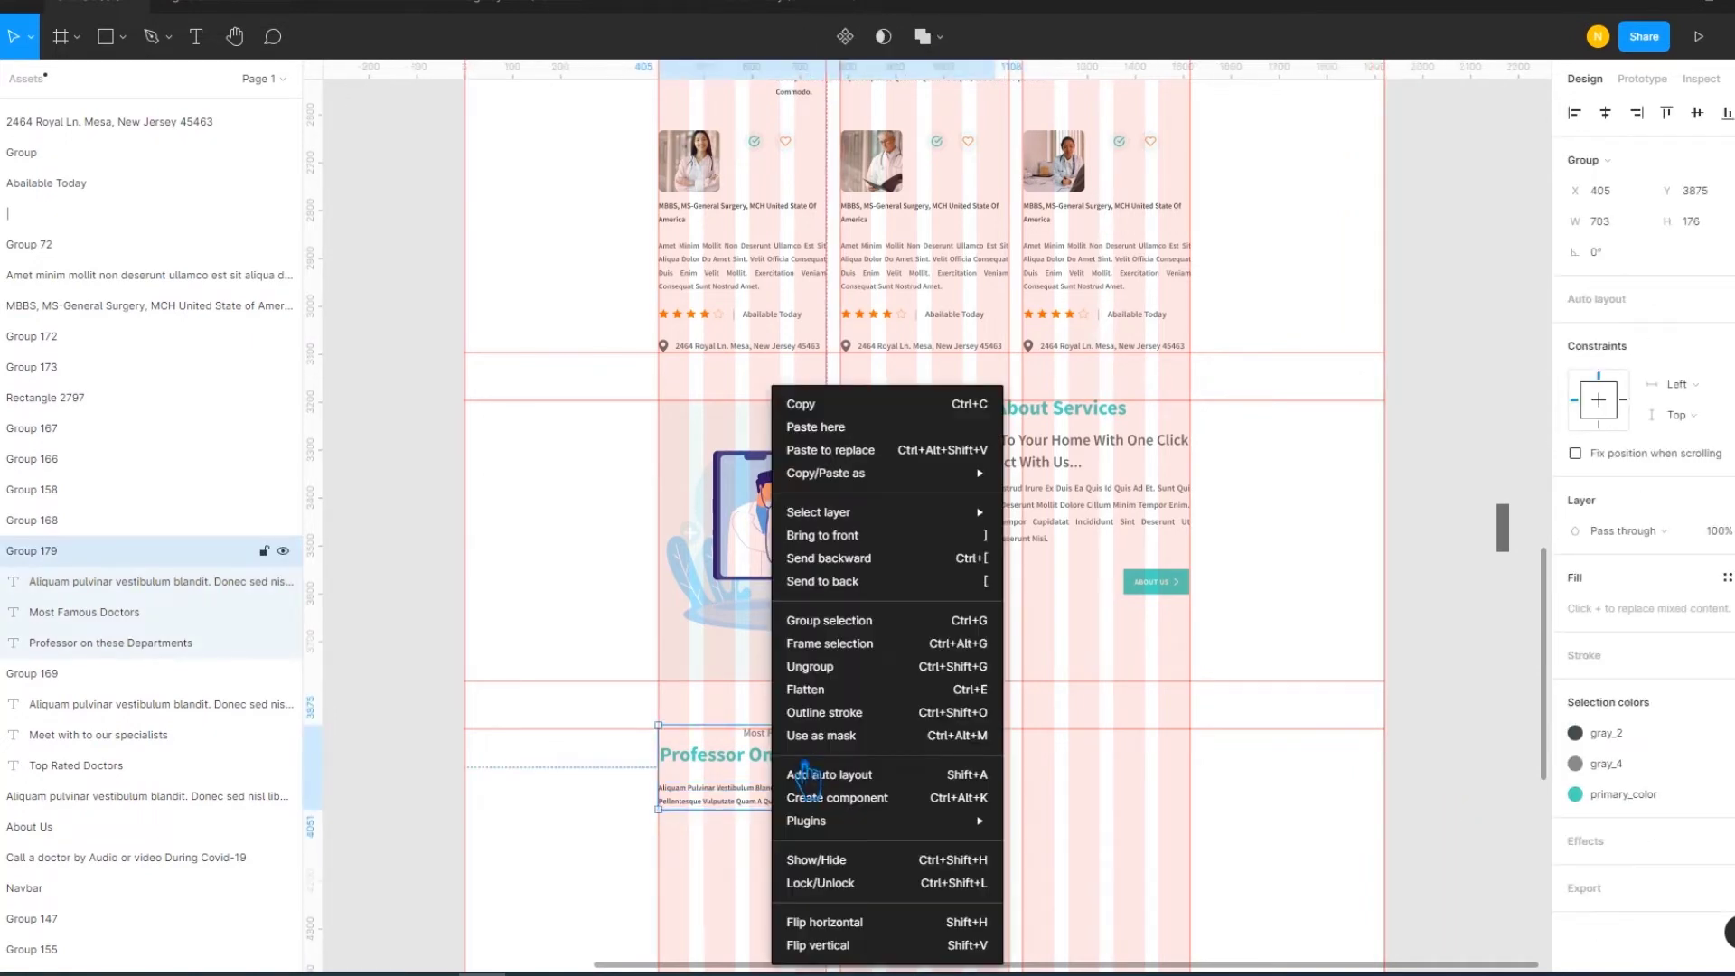
click(818, 670)
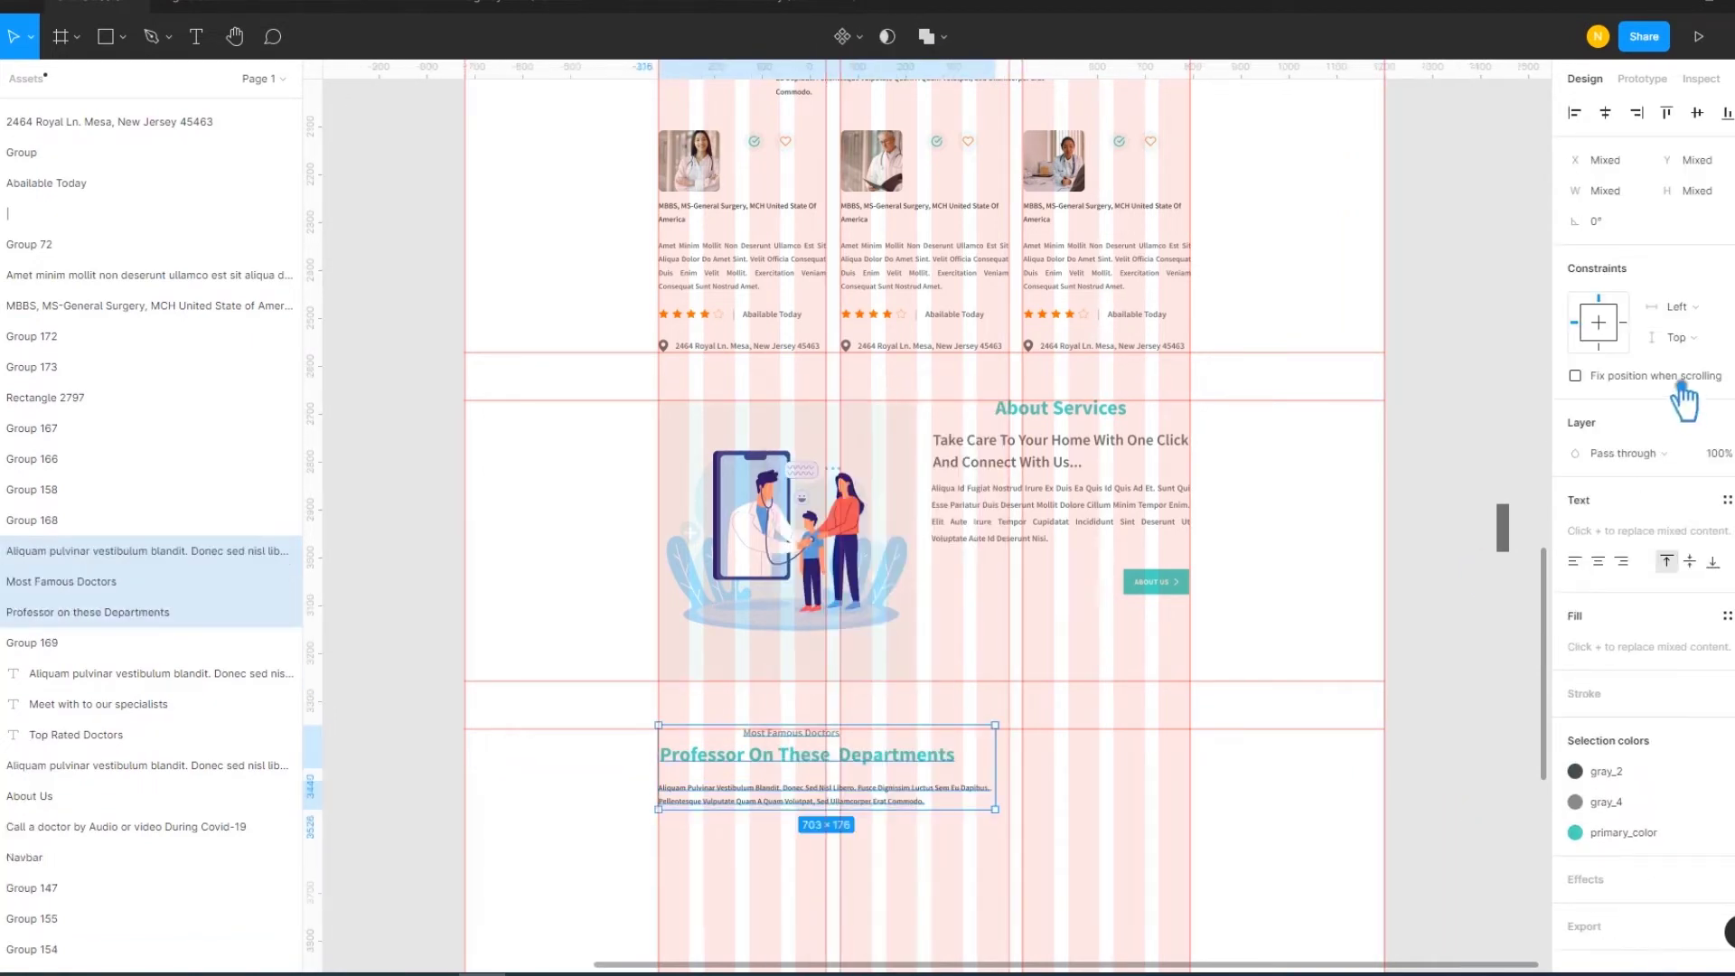
click(1574, 112)
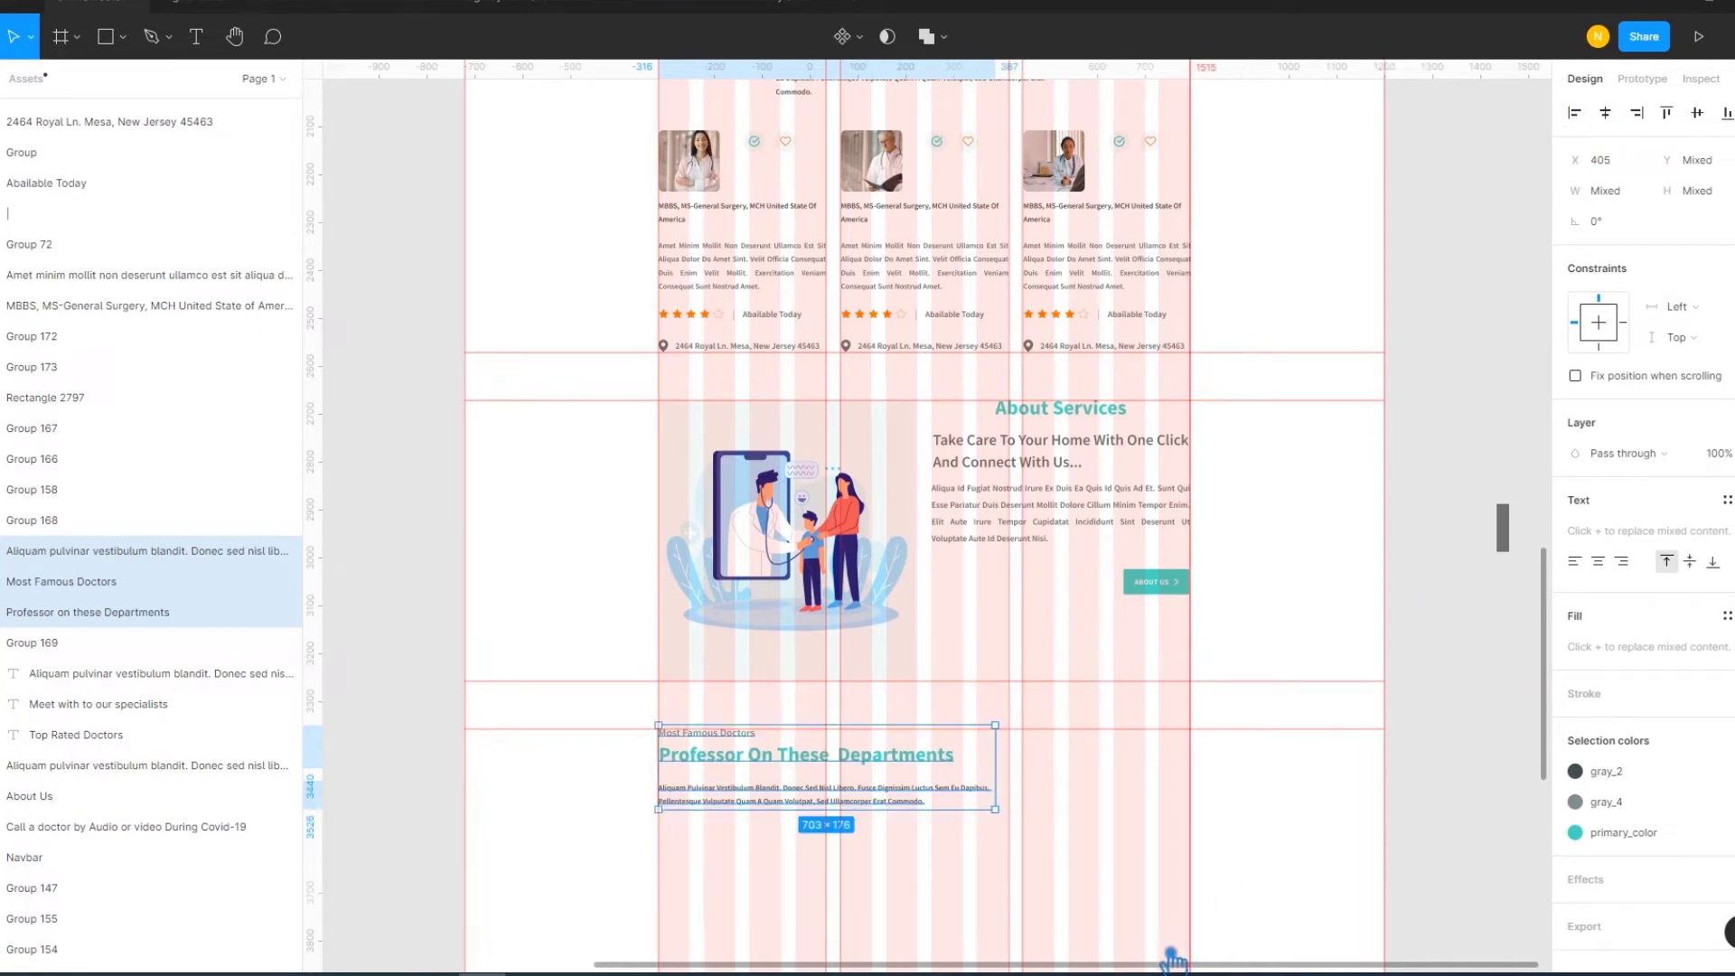
key(ctrl+g)
click(1301, 856)
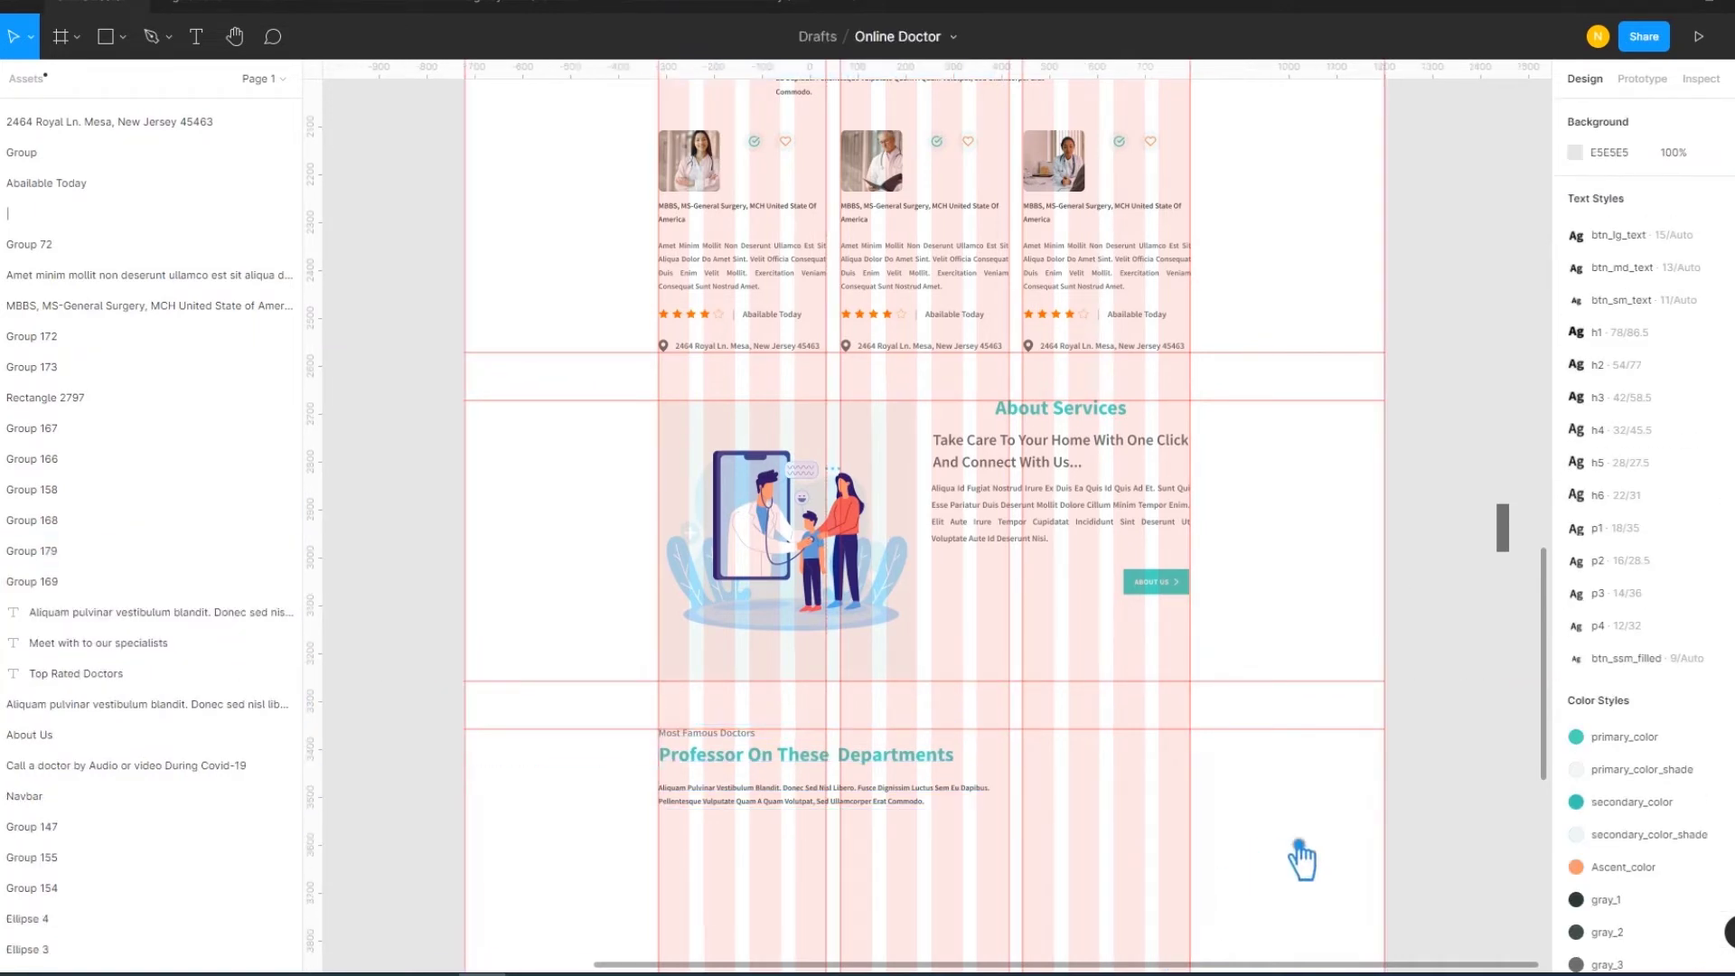
scroll(1302, 858, down, 2)
scroll(1305, 858, down, 2)
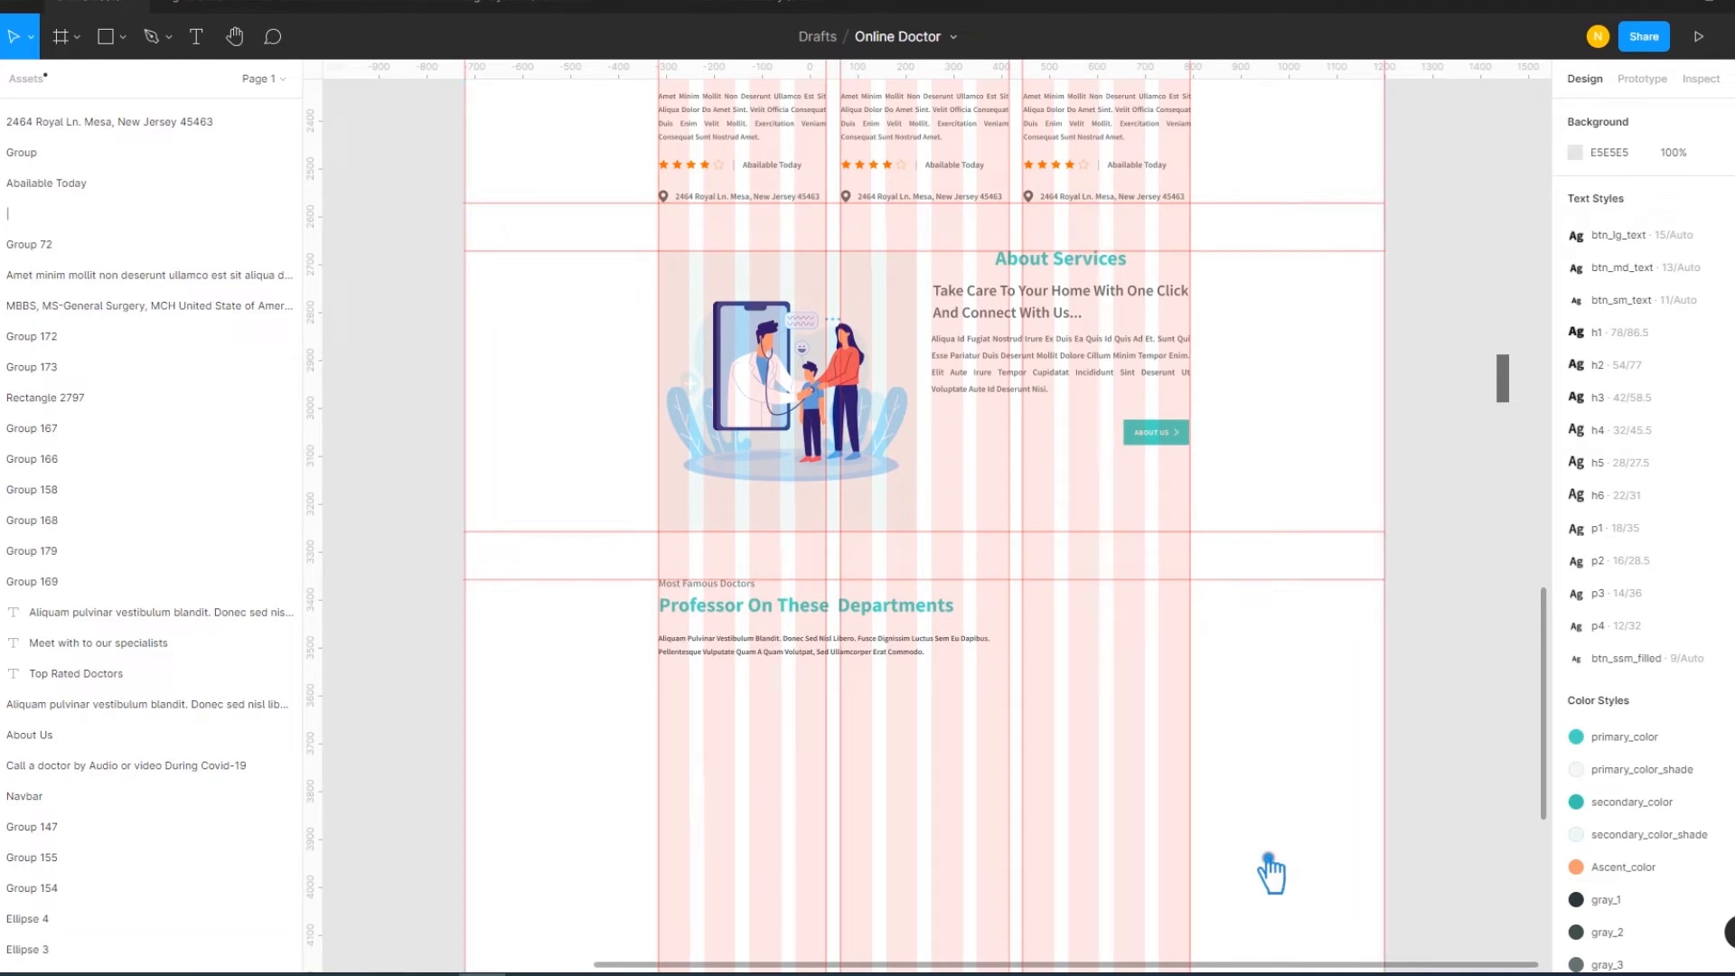
scroll(1268, 858, down, 2)
scroll(1269, 858, down, 2)
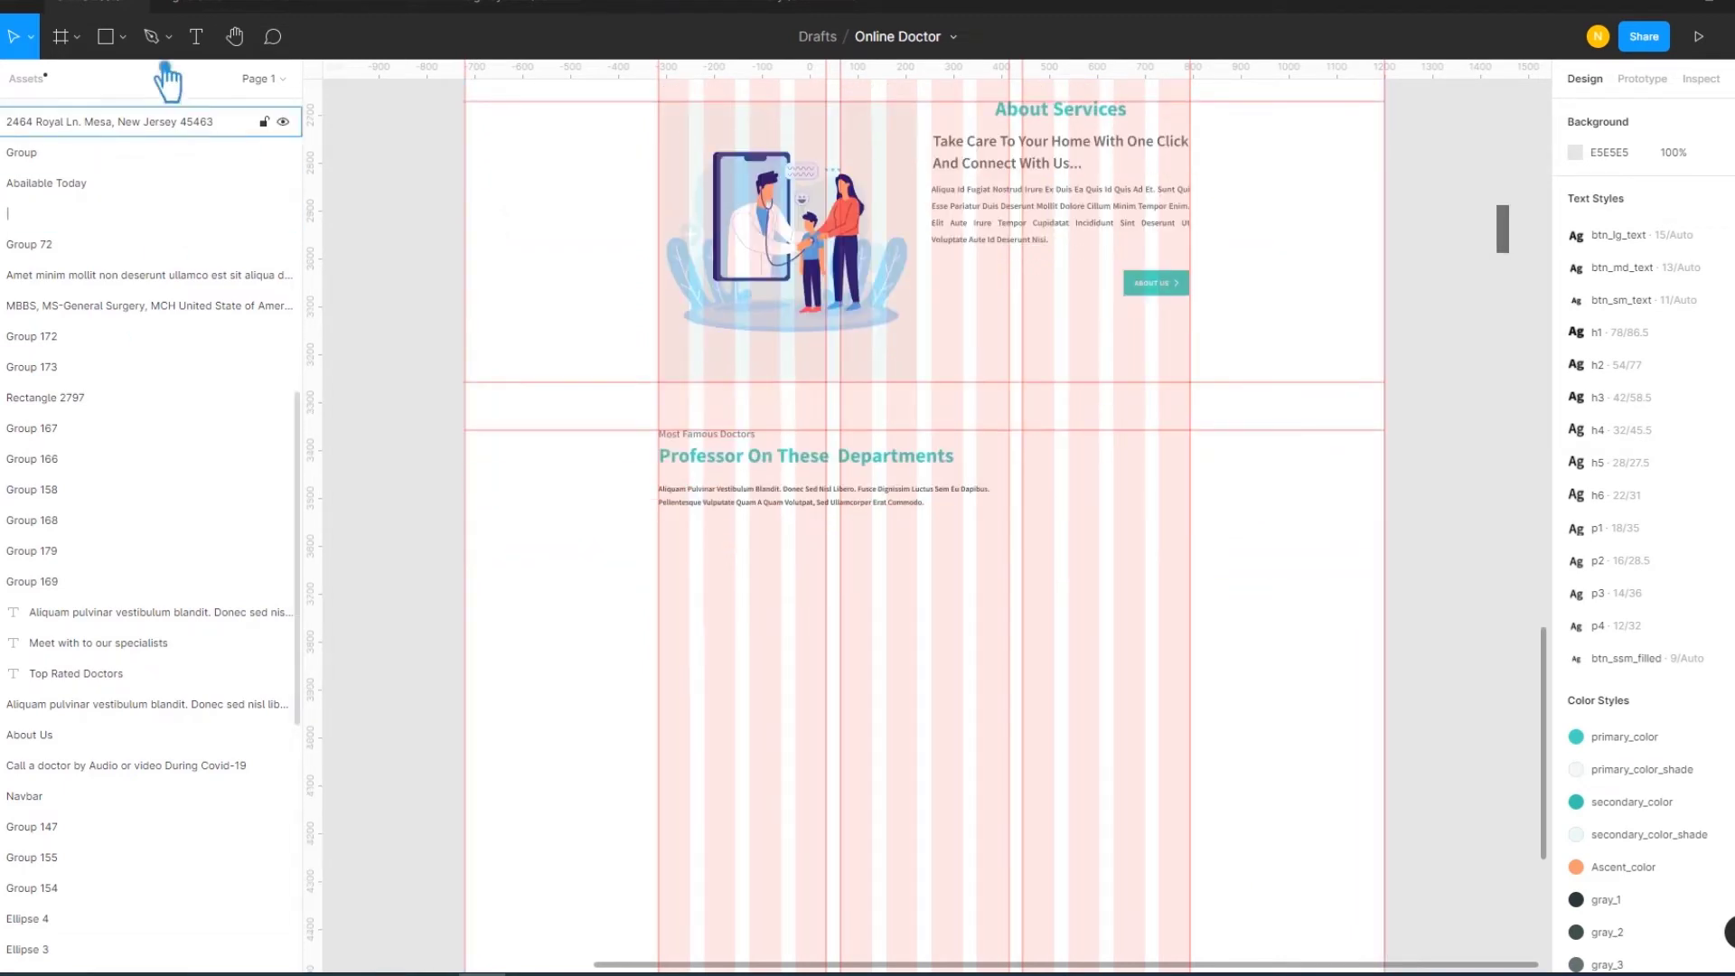
click(125, 38)
Draw a gray placeholder card rectangle below the heading and duplicate it along the row
click(100, 82)
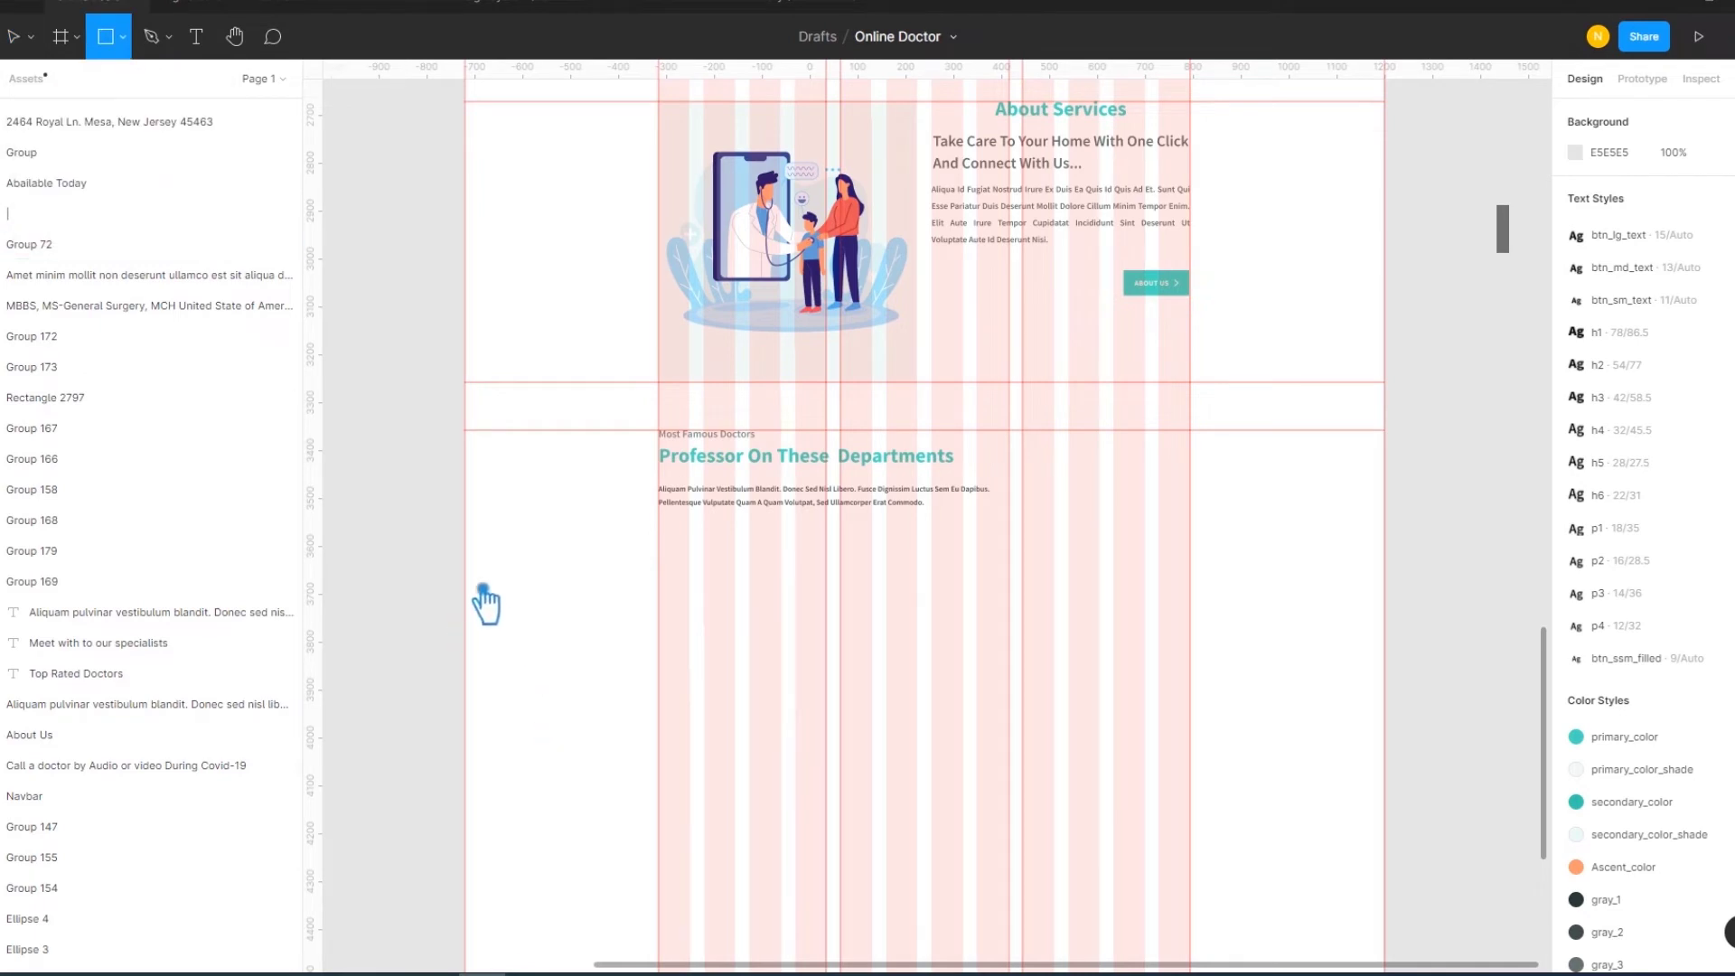
drag(482, 586, 675, 818)
mouse_move(574, 710)
mouse_down()
mouse_move(571, 680)
mouse_move(567, 695)
mouse_move(775, 695)
mouse_up()
key(ctrl+d)
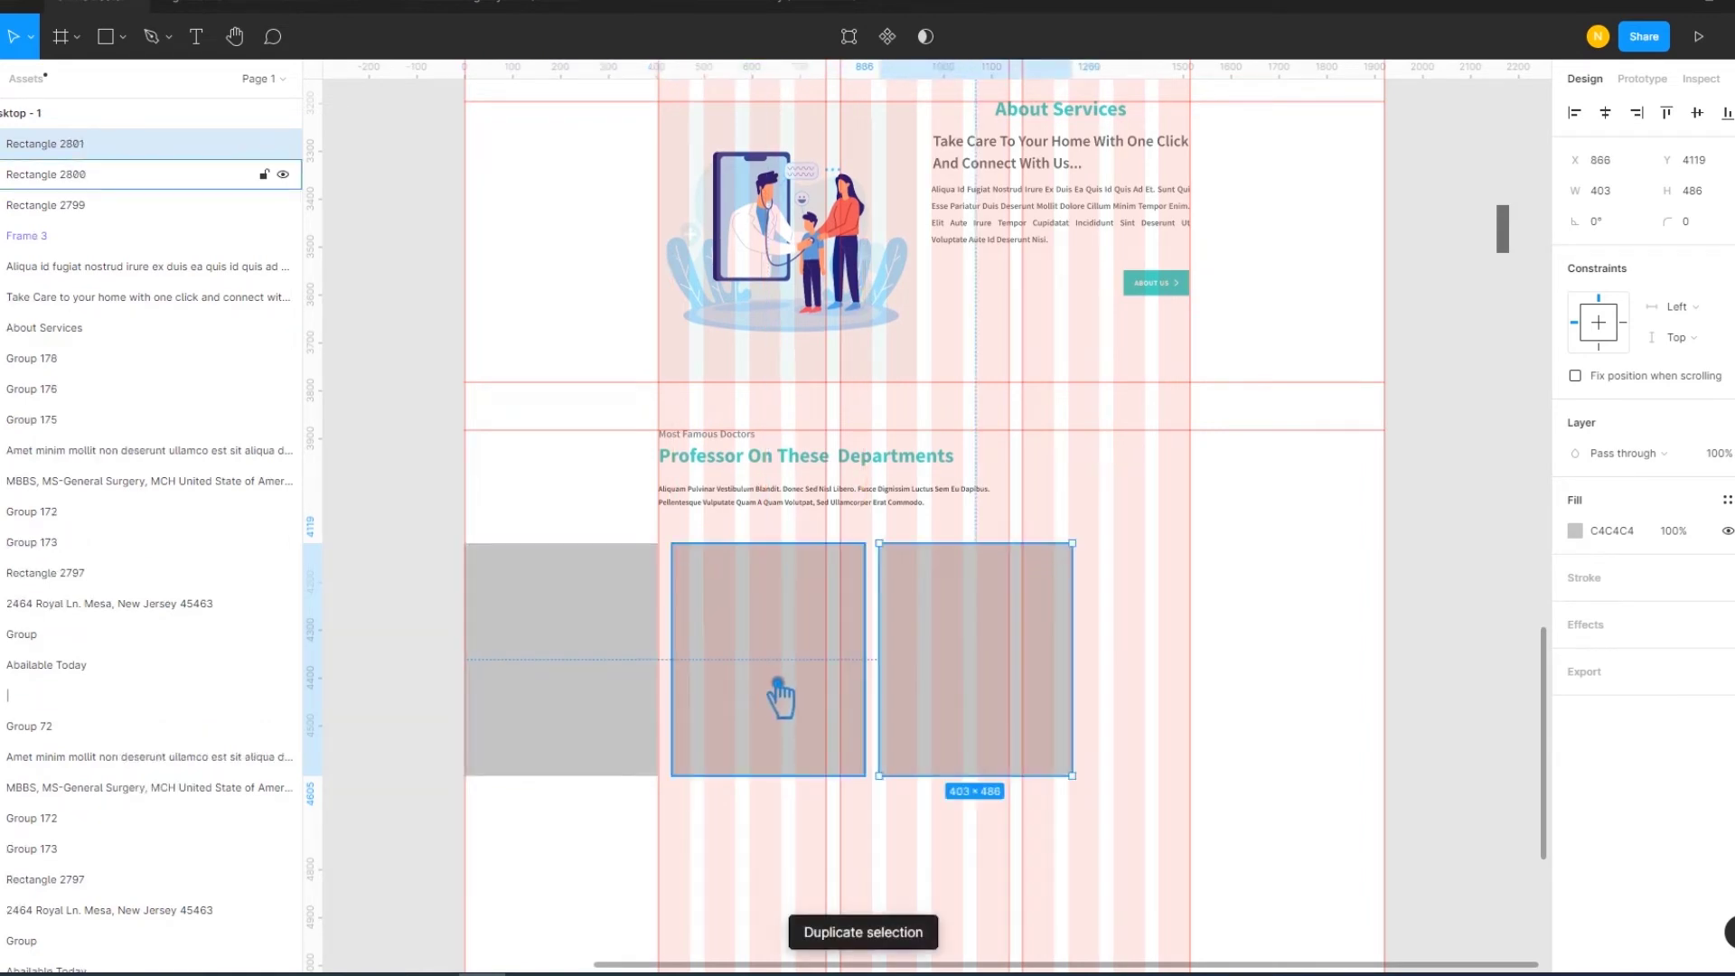
key(ctrl+d)
key(ctrl+d)
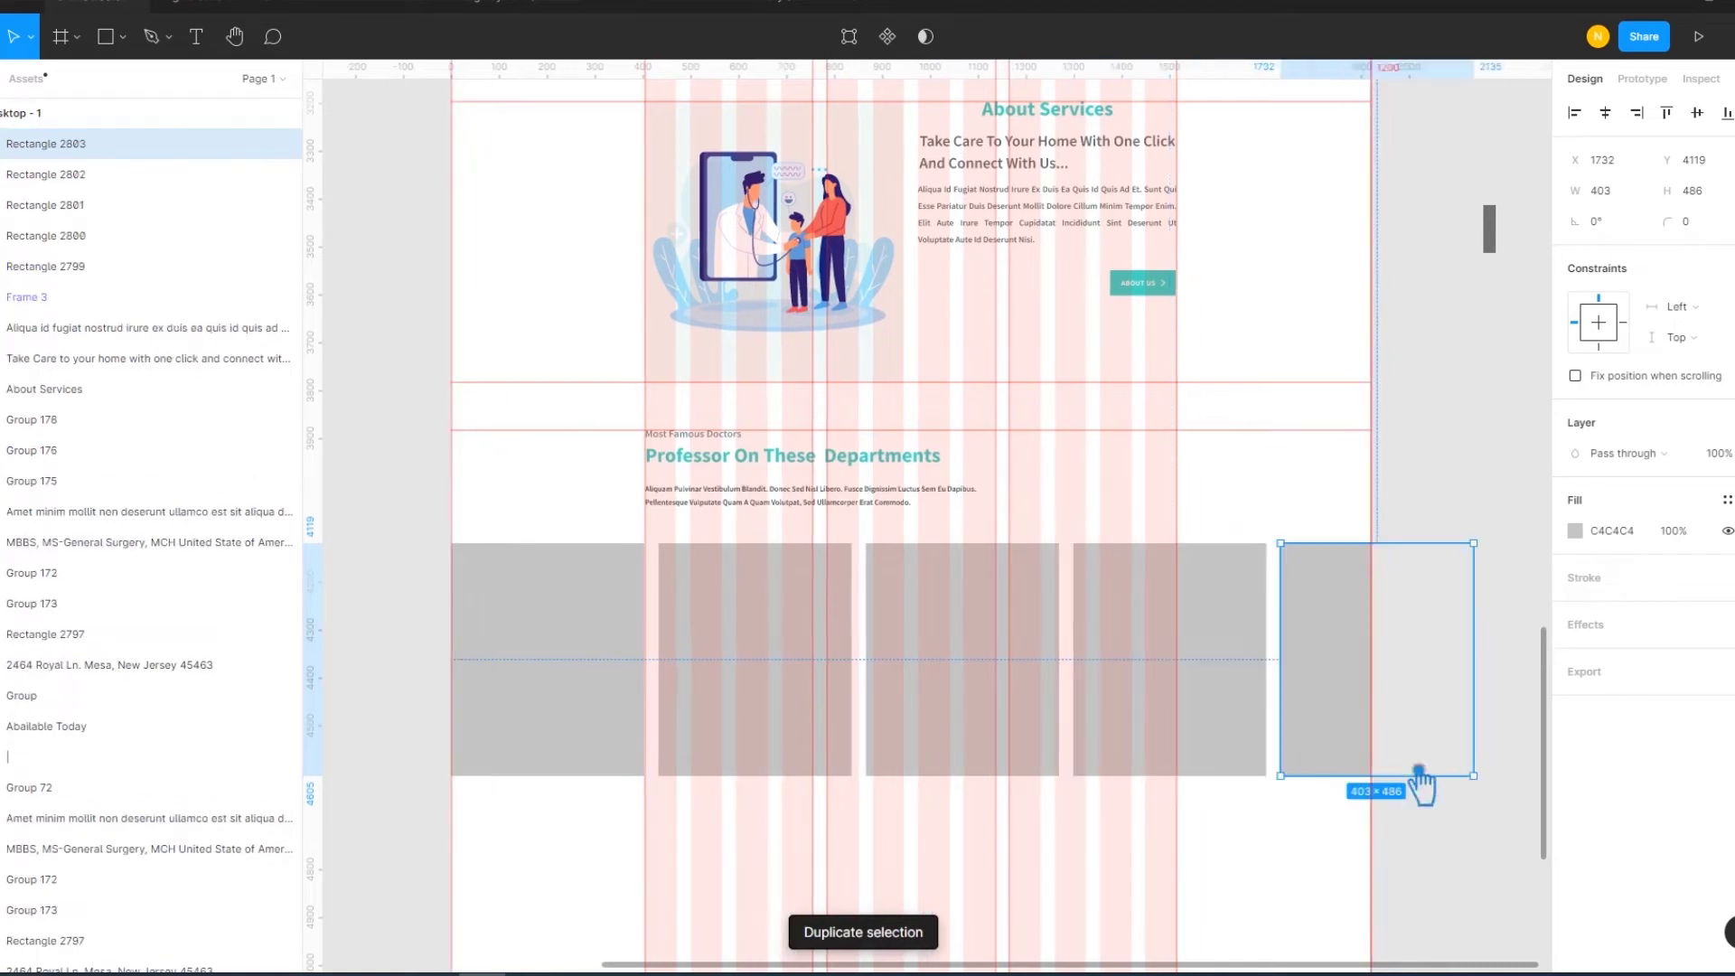
Stretch the row of five cards wider, set 30 px spacing, and nudge it right
mouse_move(1535, 708)
mouse_down()
mouse_move(983, 658)
mouse_move(542, 659)
mouse_up()
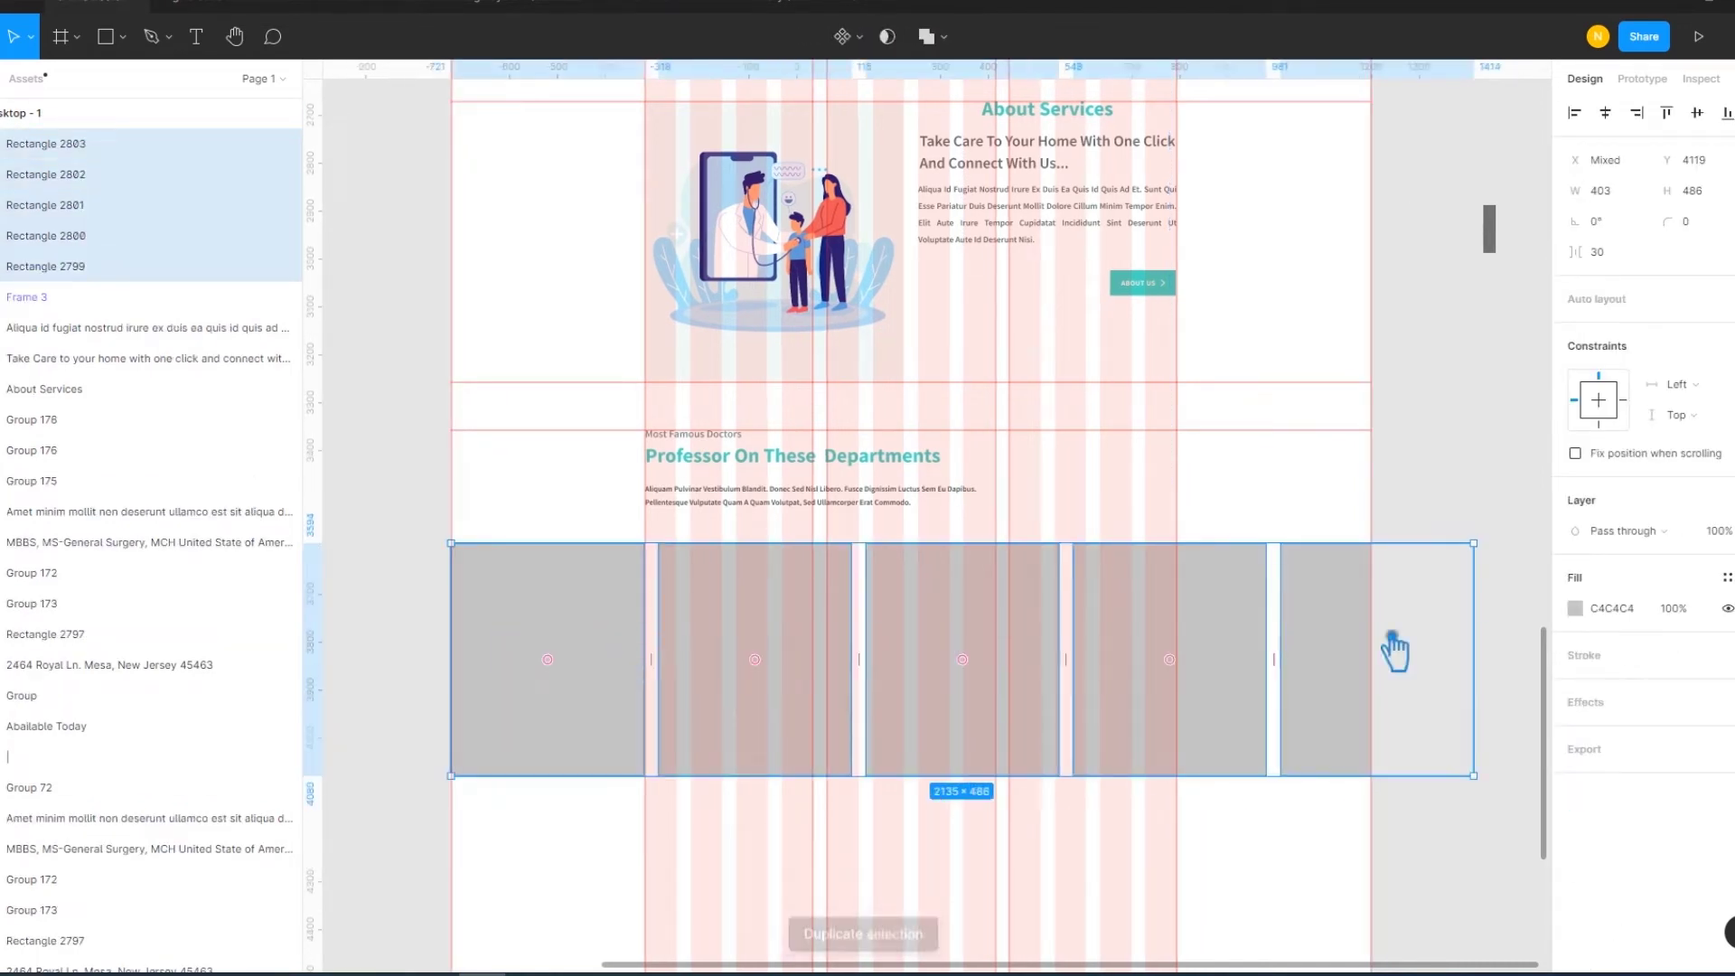
mouse_move(1475, 658)
mouse_down()
mouse_move(1409, 657)
mouse_move(1481, 654)
mouse_up()
drag(469, 675, 365, 671)
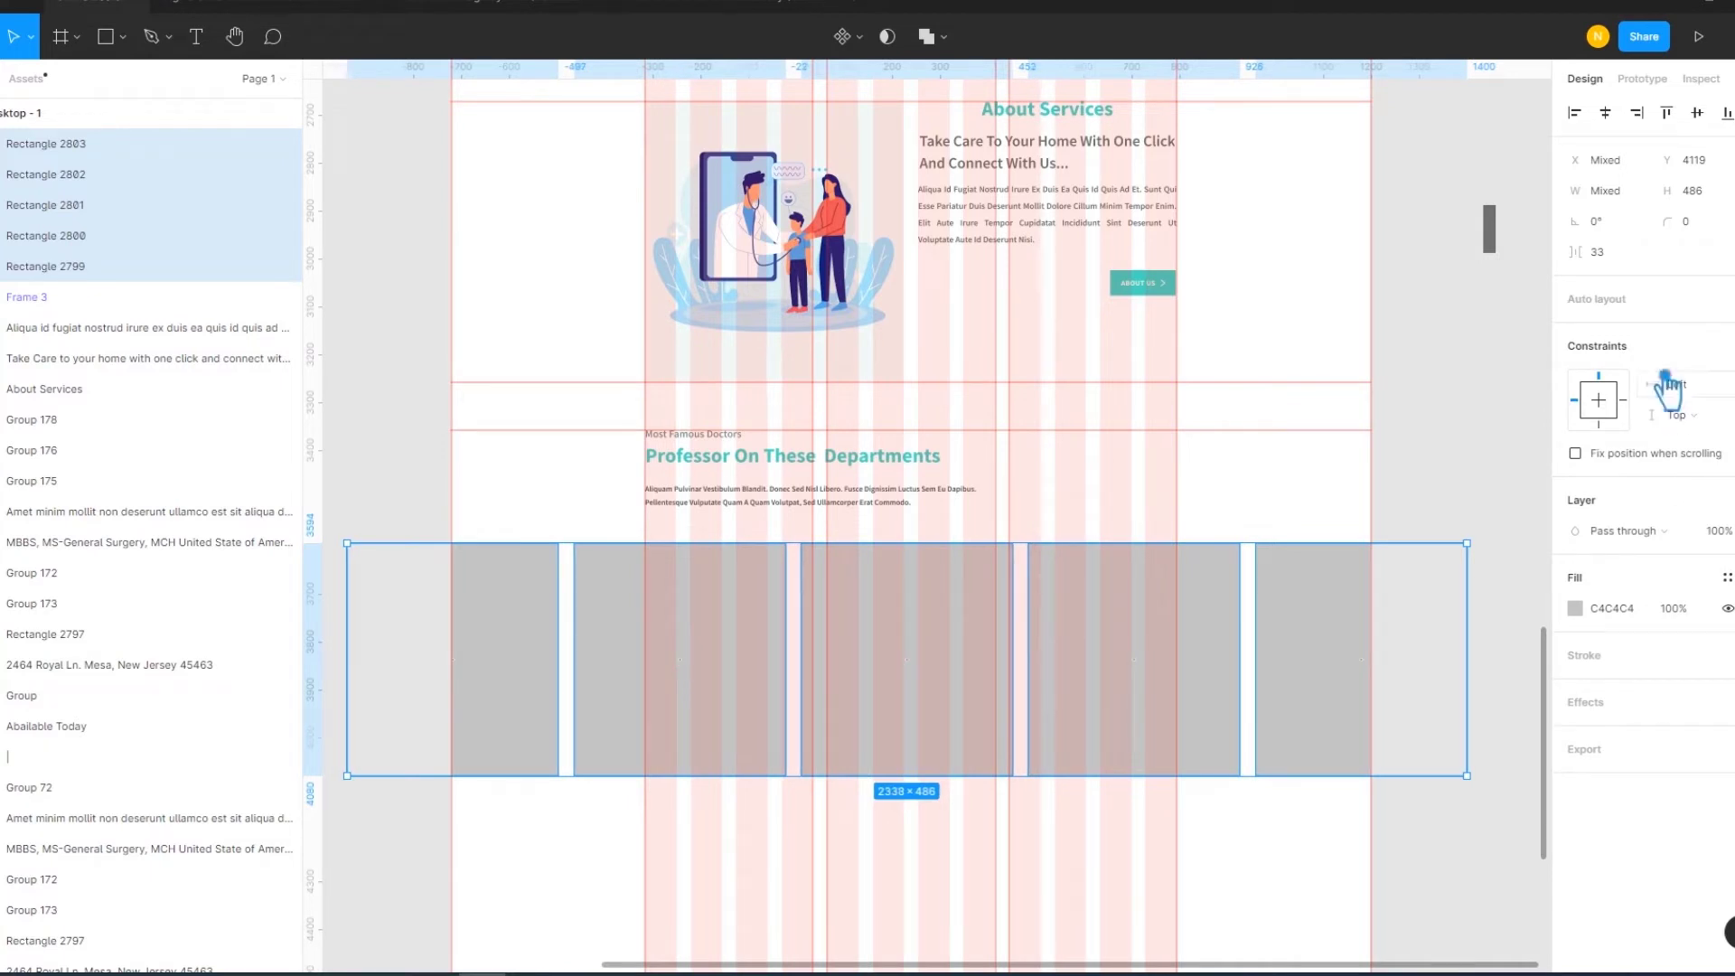
click(1626, 262)
text(30)
key(Return)
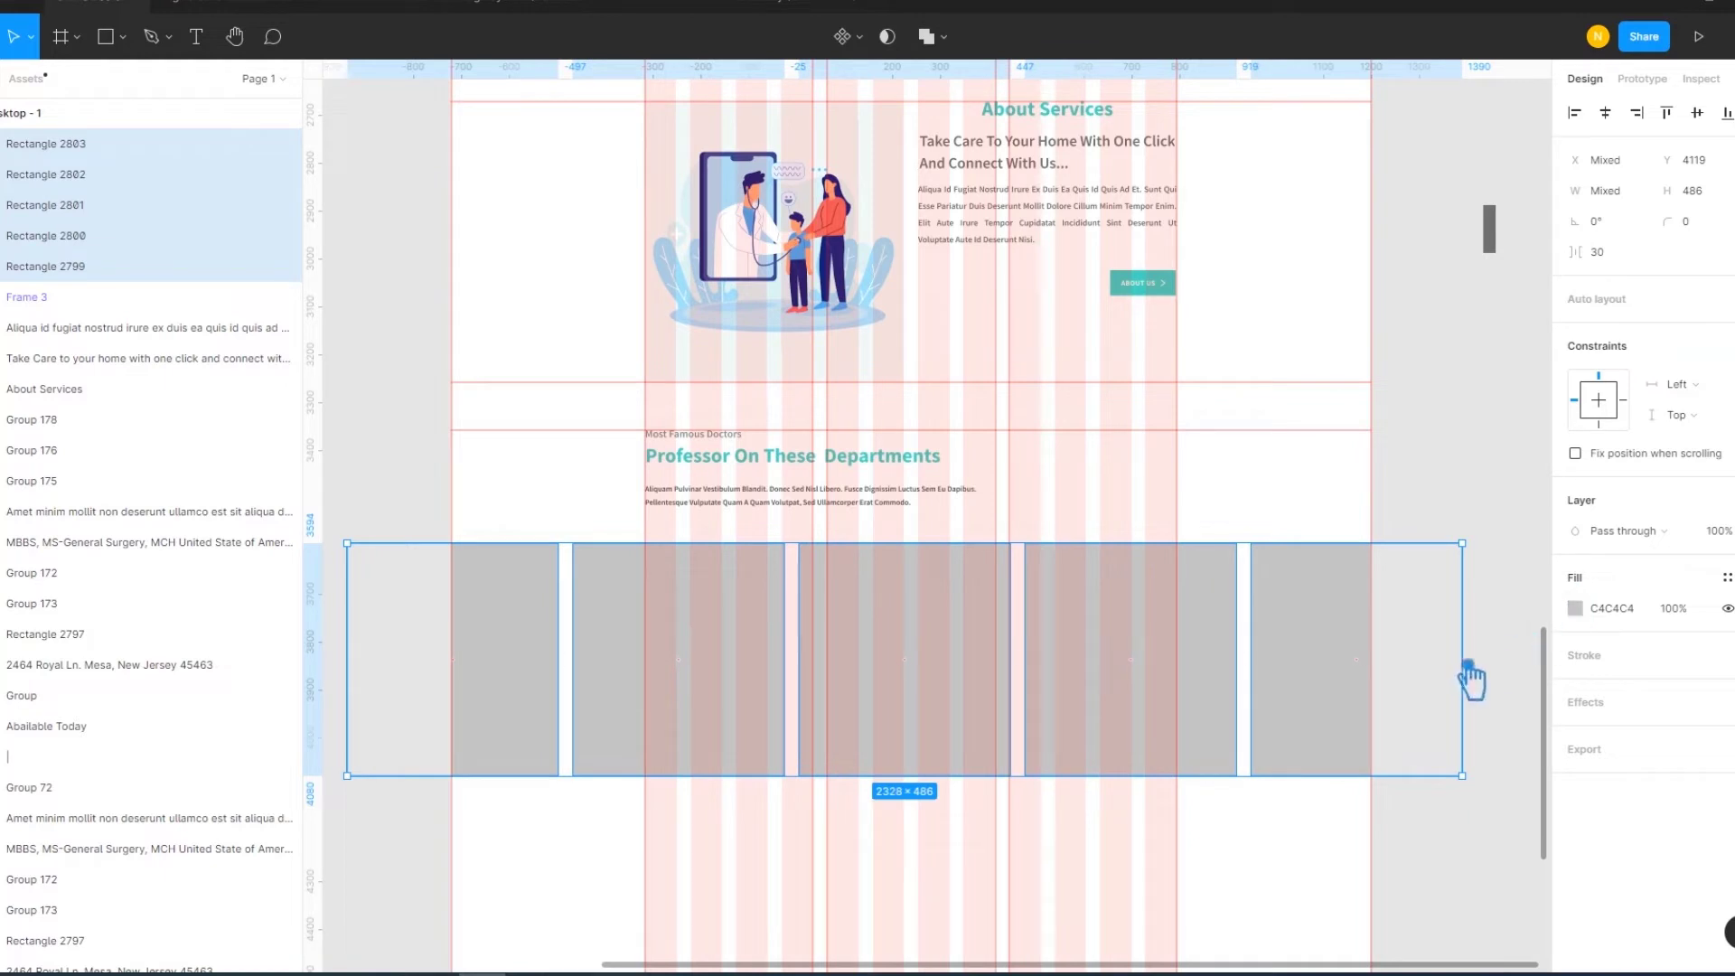
key(Right)
key(Right)
key(Right)
key(Right)
key(Right)
key(Right)
key(Right)
key(Right)
key(Right)
key(Right)
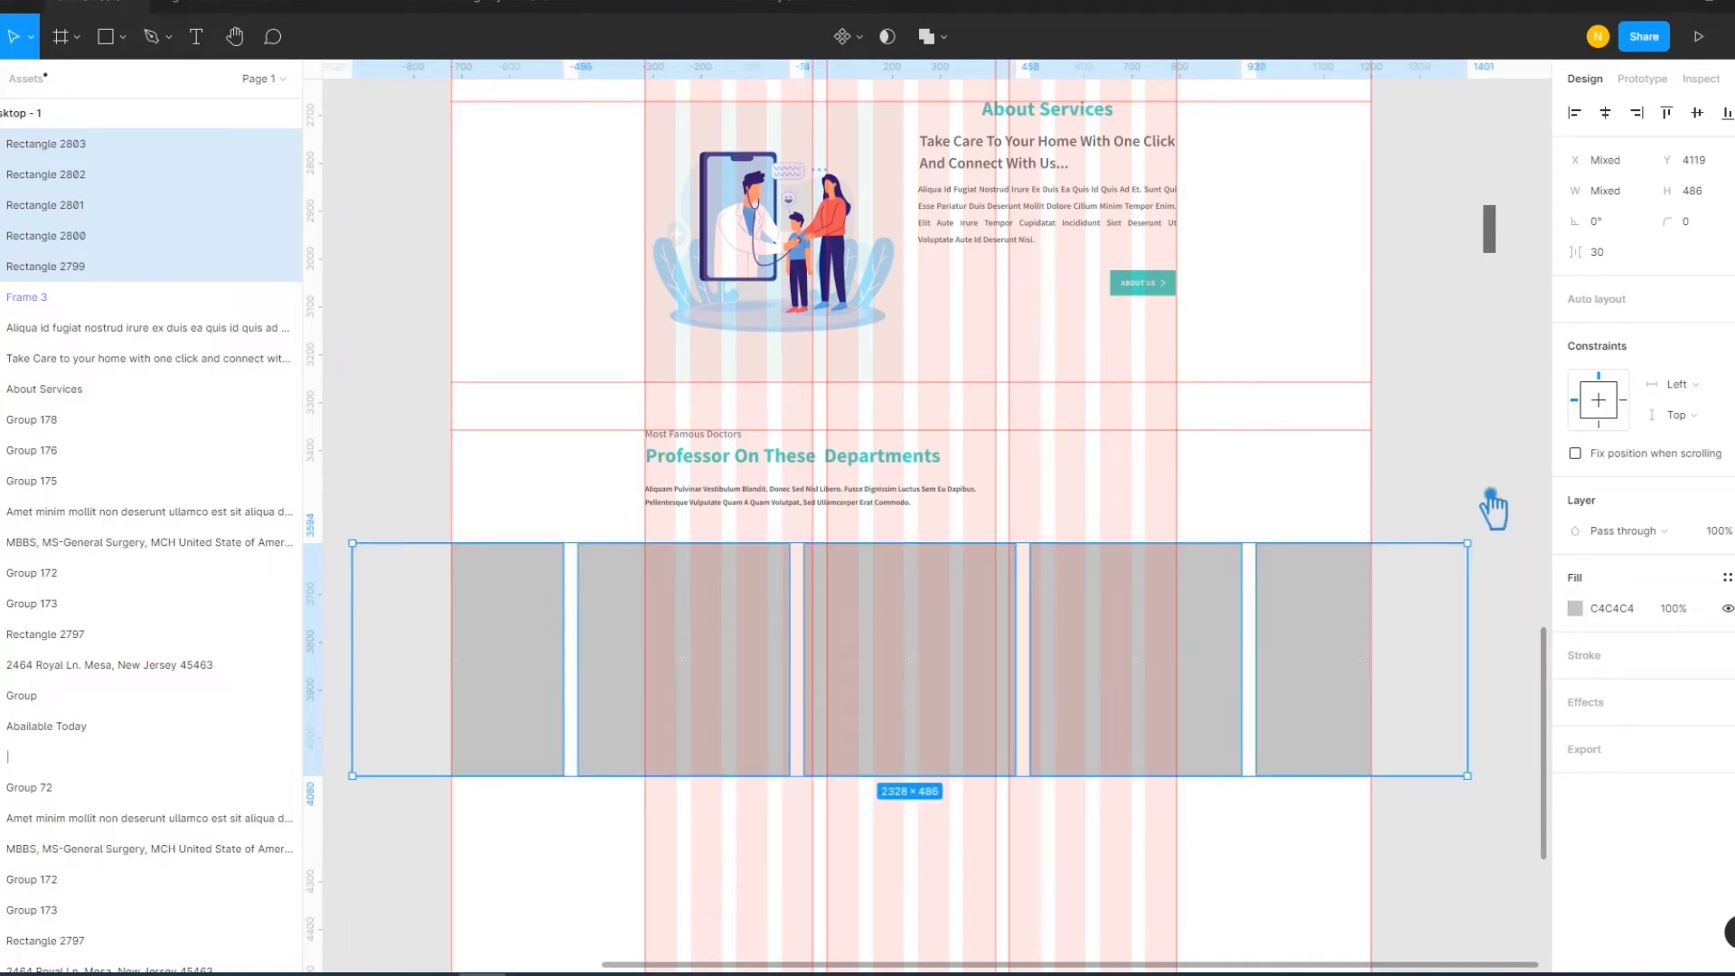
click(1479, 504)
click(1123, 696)
click(1413, 542)
scroll(1453, 598, down, 3)
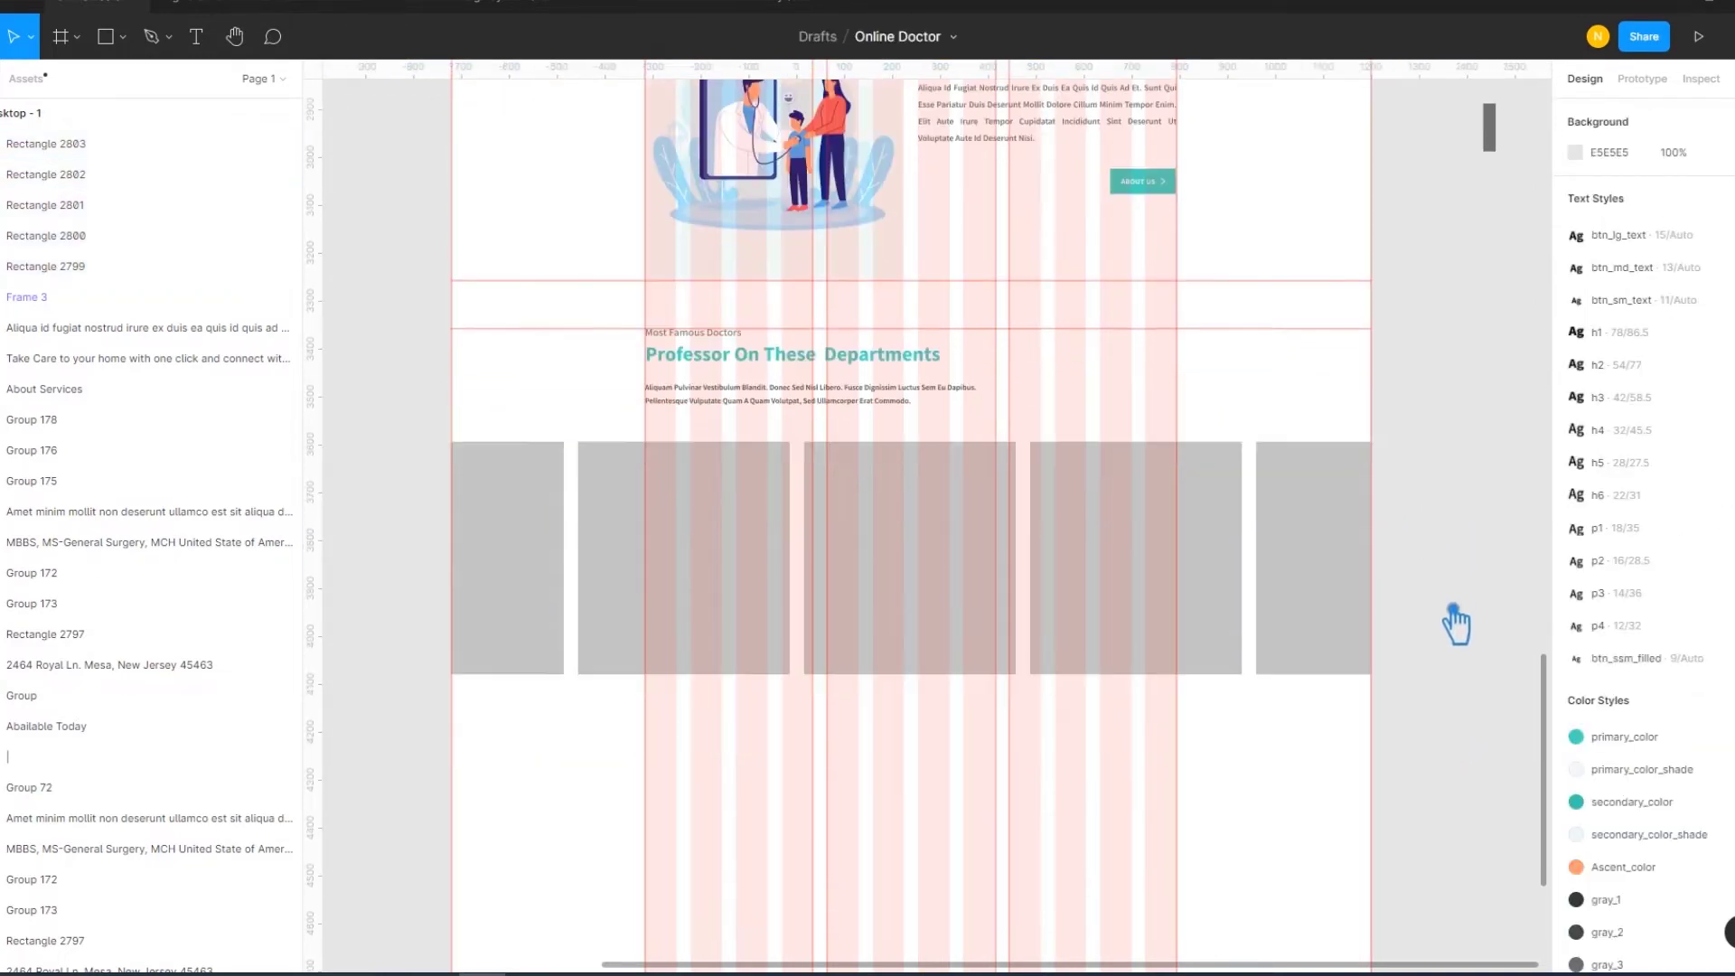
click(917, 648)
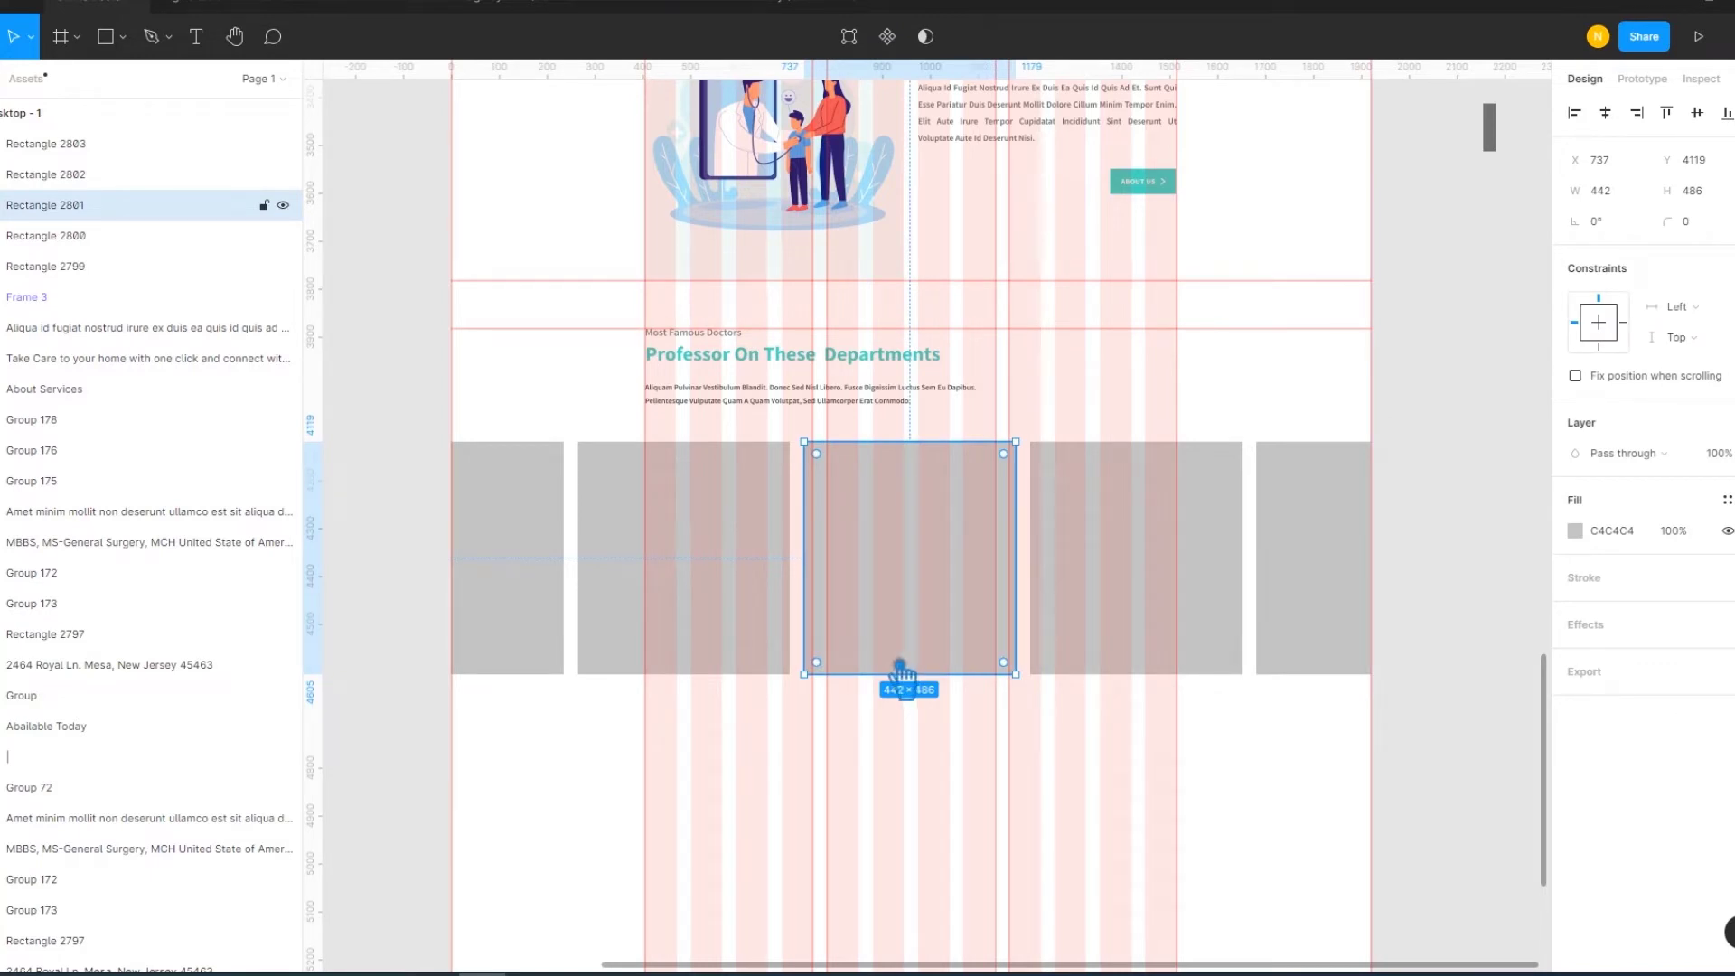
Widen the paragraph text box under the Professor On These Departments heading
click(944, 400)
drag(994, 404, 1152, 402)
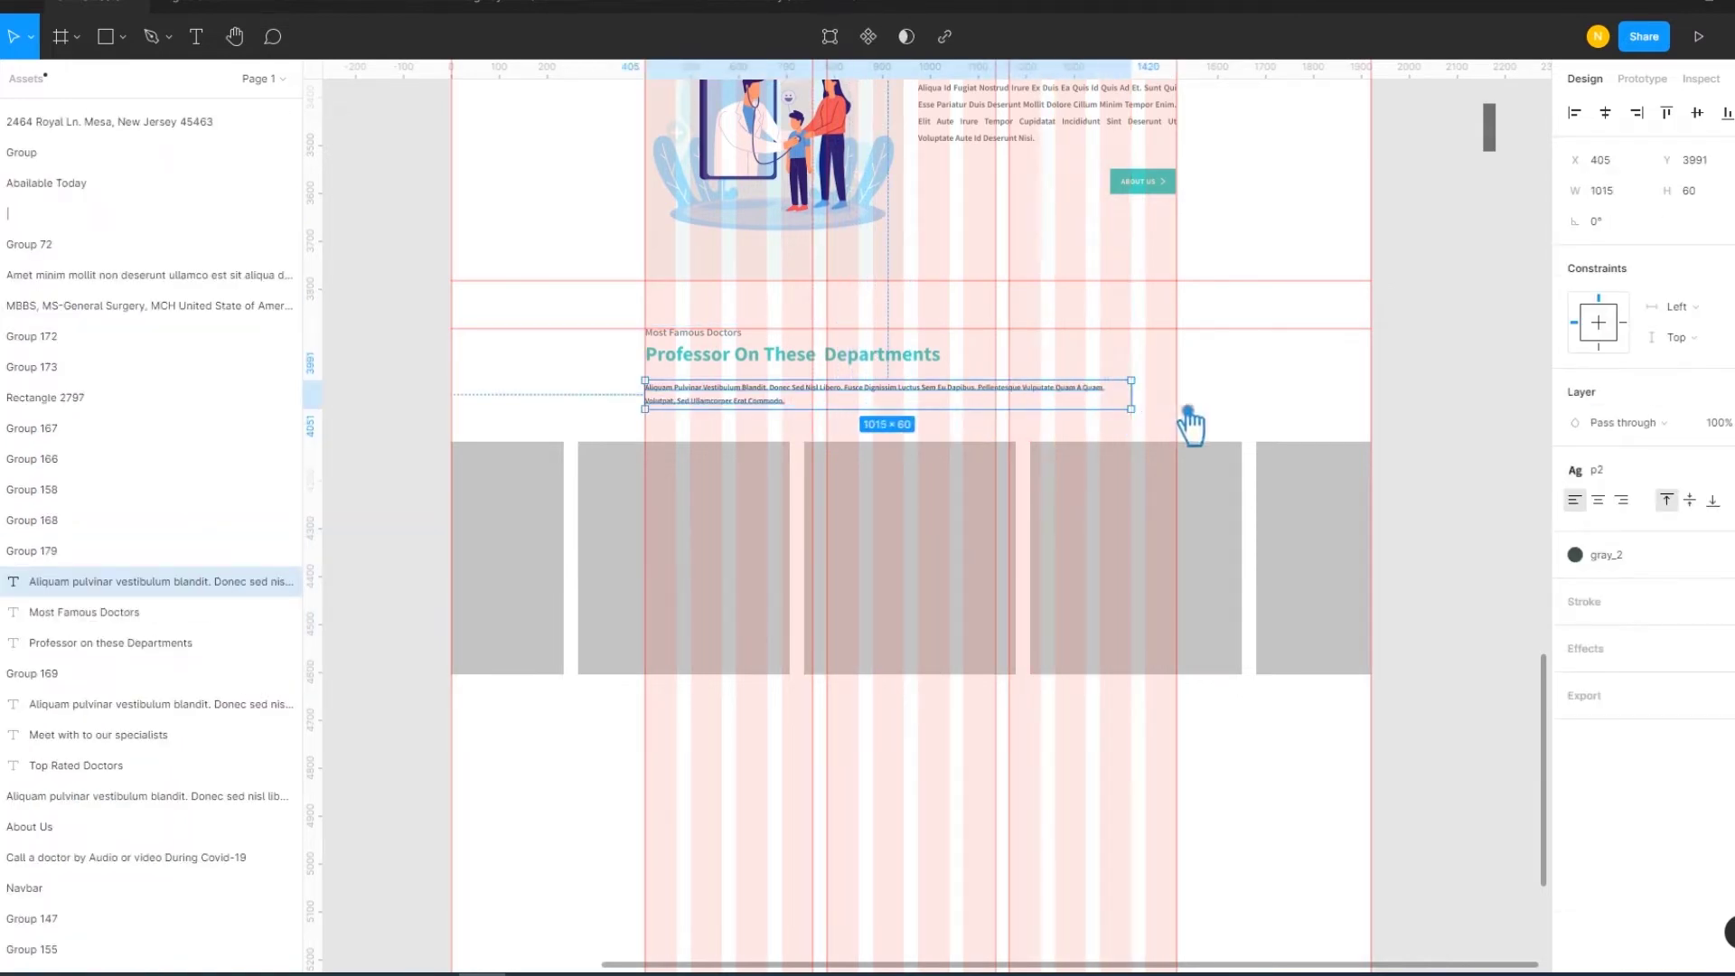
mouse_move(1150, 402)
mouse_down()
mouse_move(1191, 403)
mouse_move(1168, 425)
mouse_up()
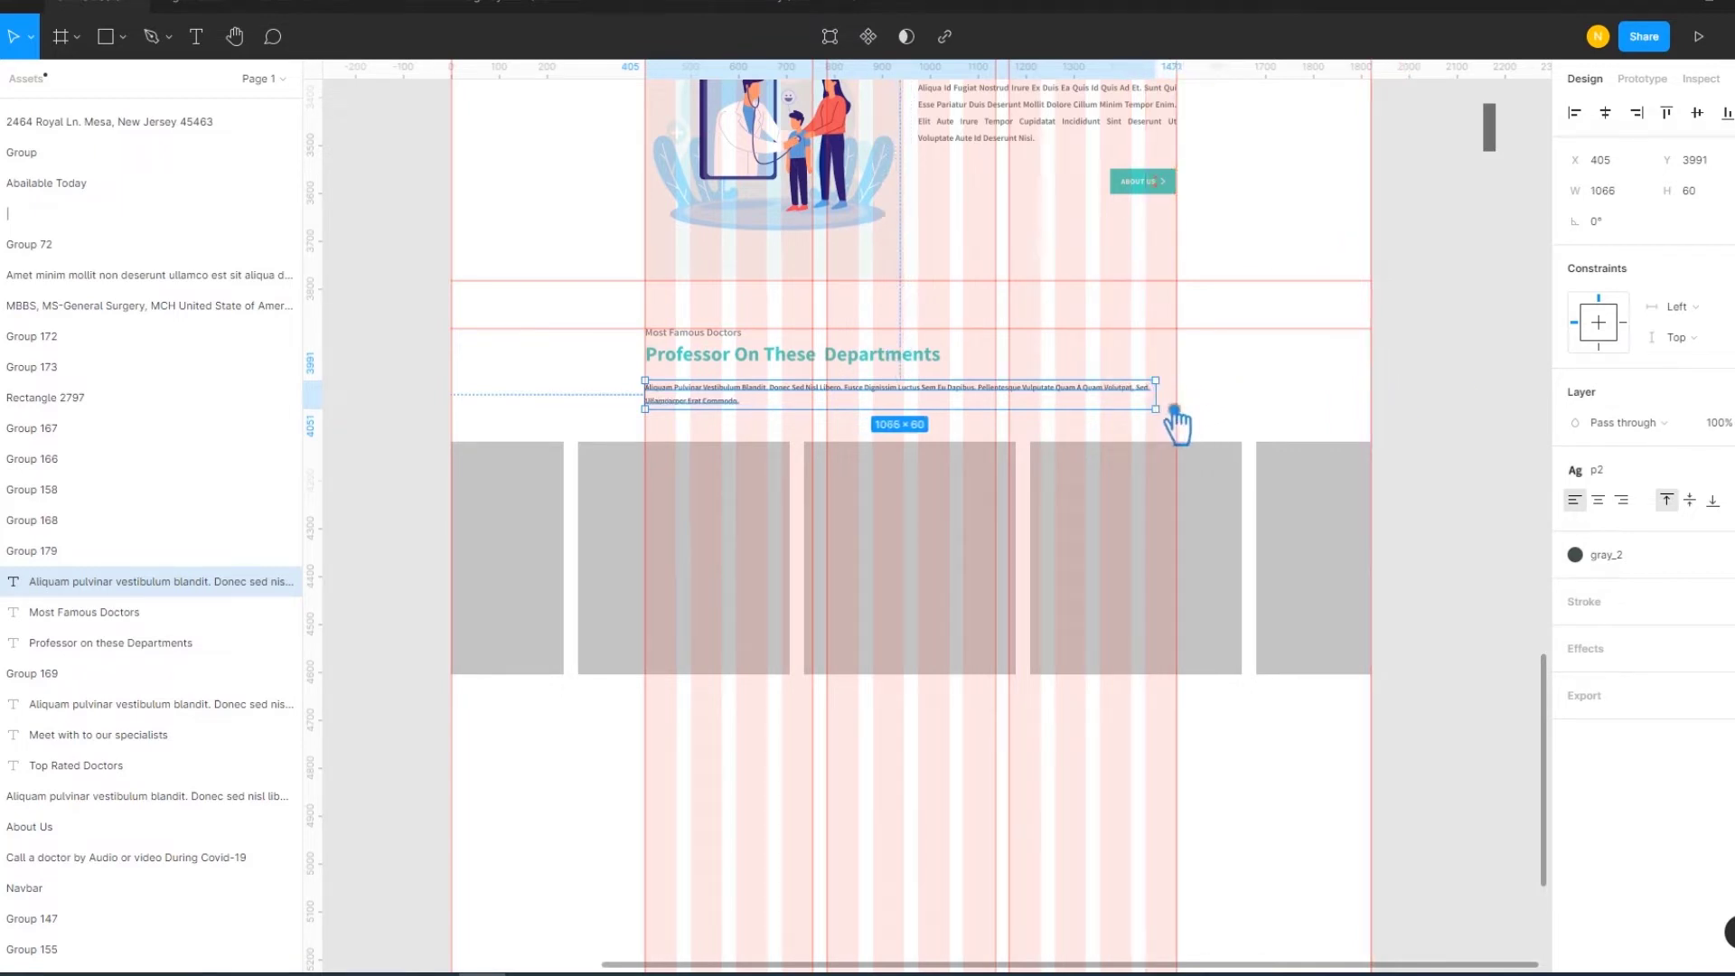
click(1414, 429)
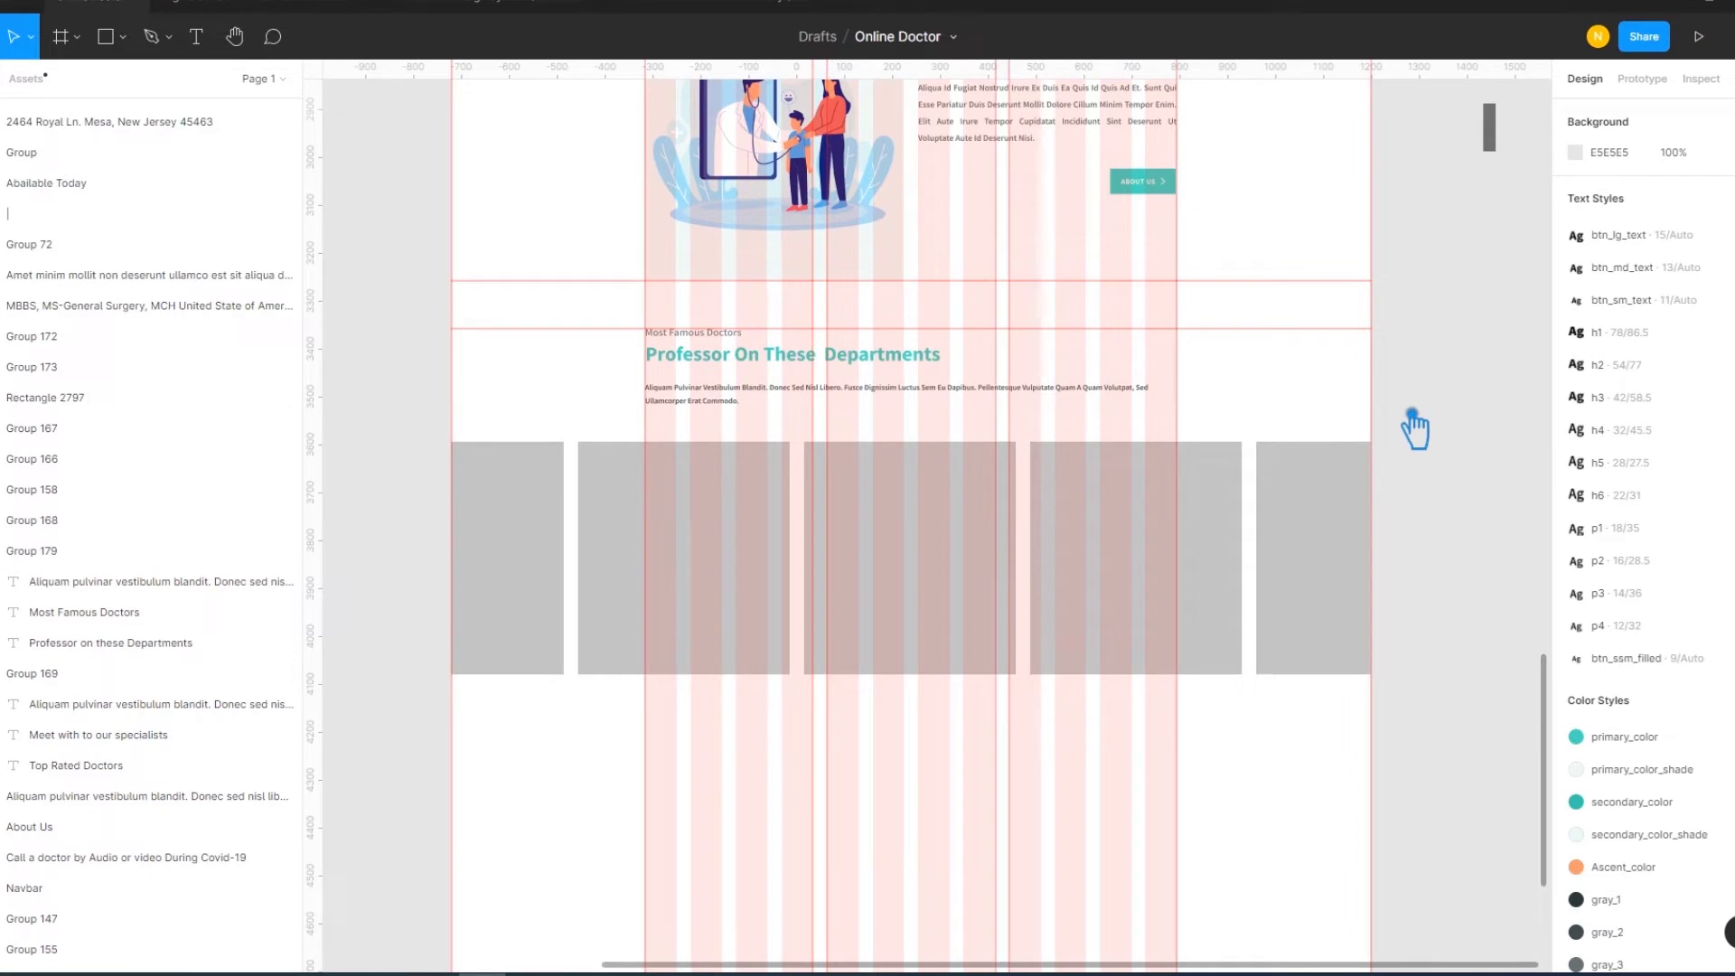
Resize the middle grey card to 442×634 by adjusting its top and bottom edges
click(888, 592)
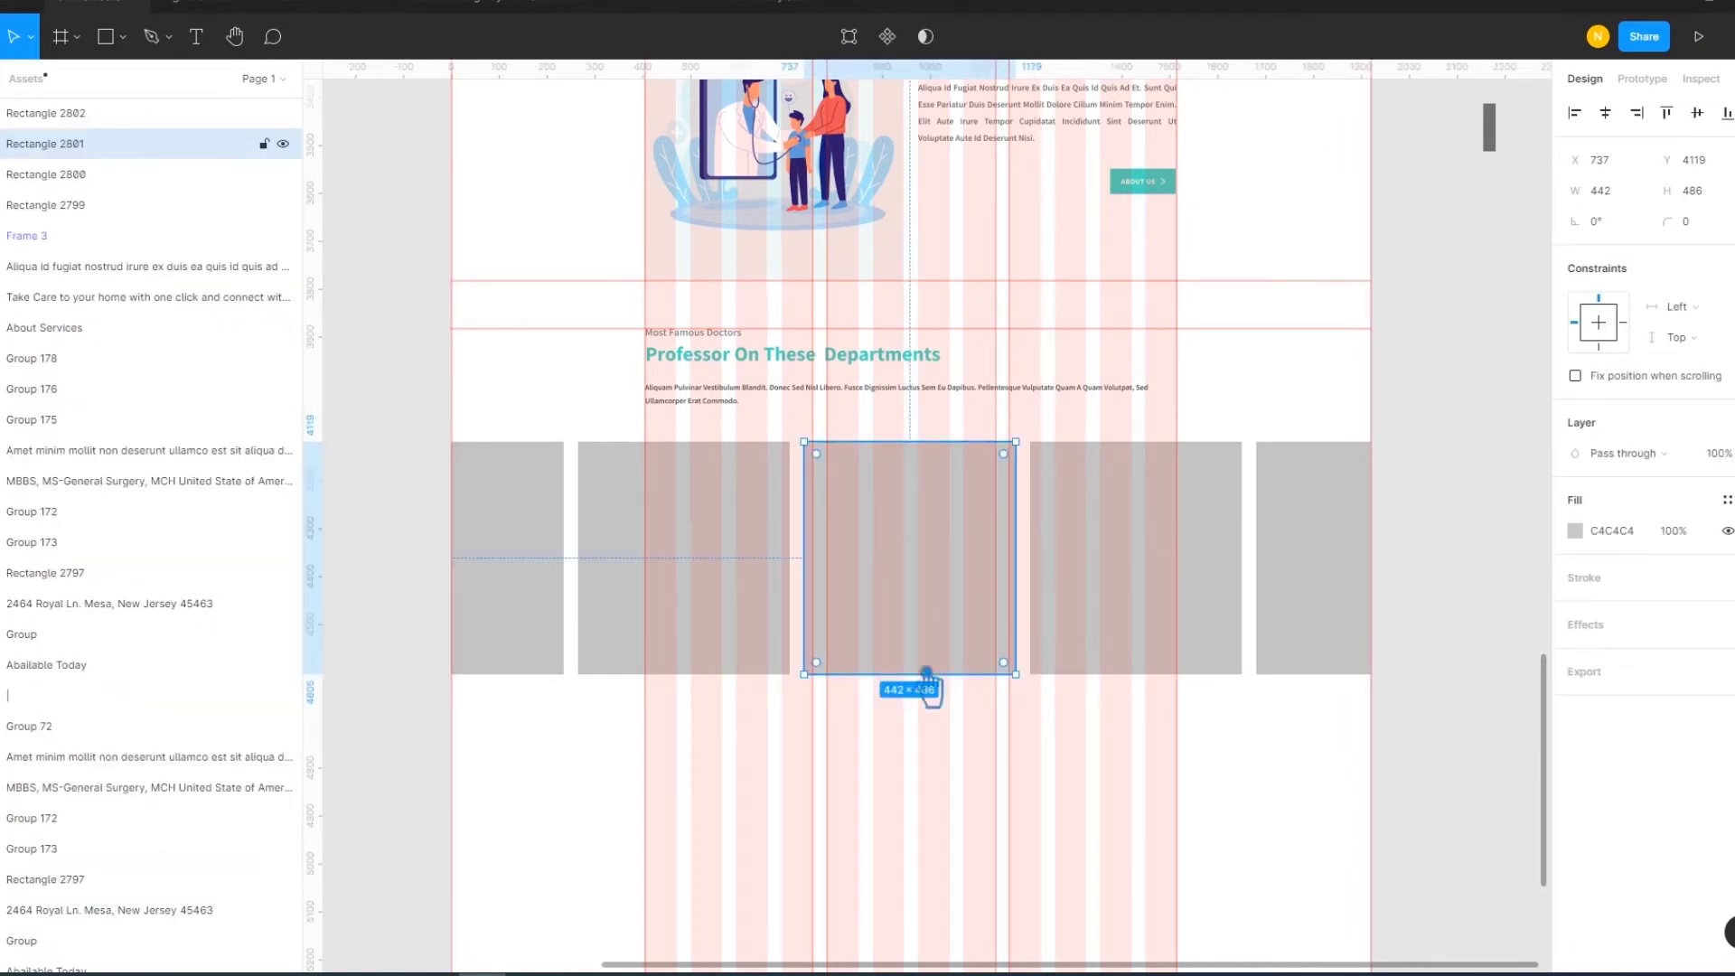
drag(928, 709, 923, 765)
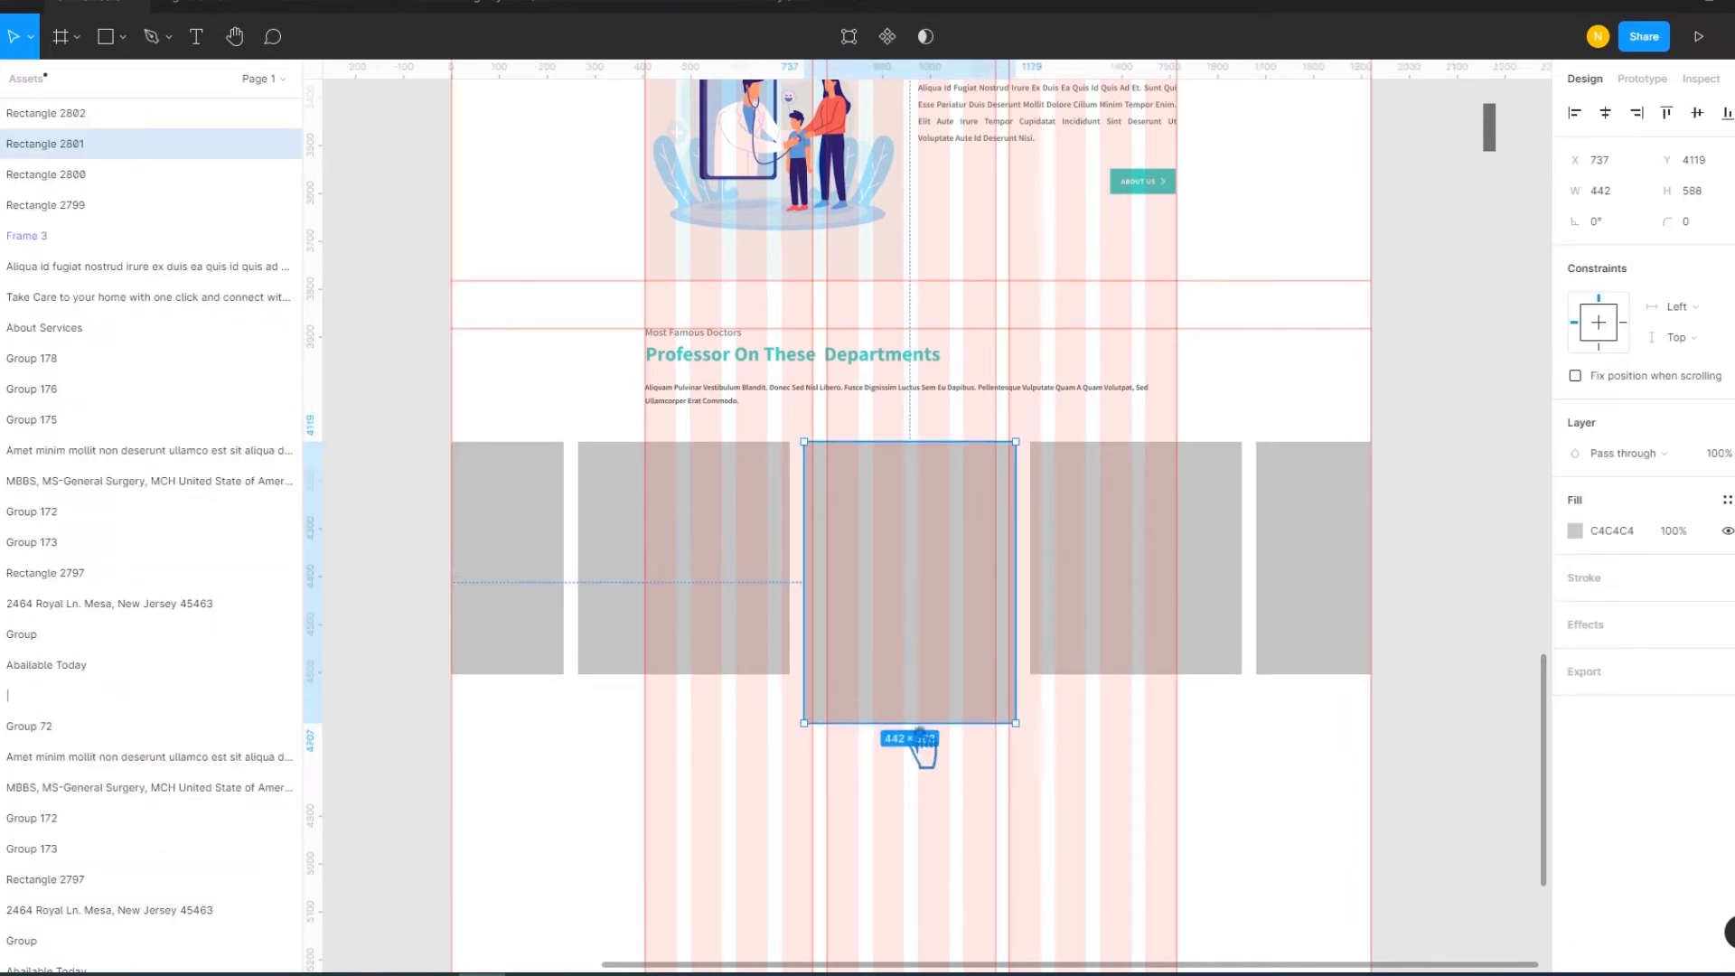
drag(918, 445, 923, 399)
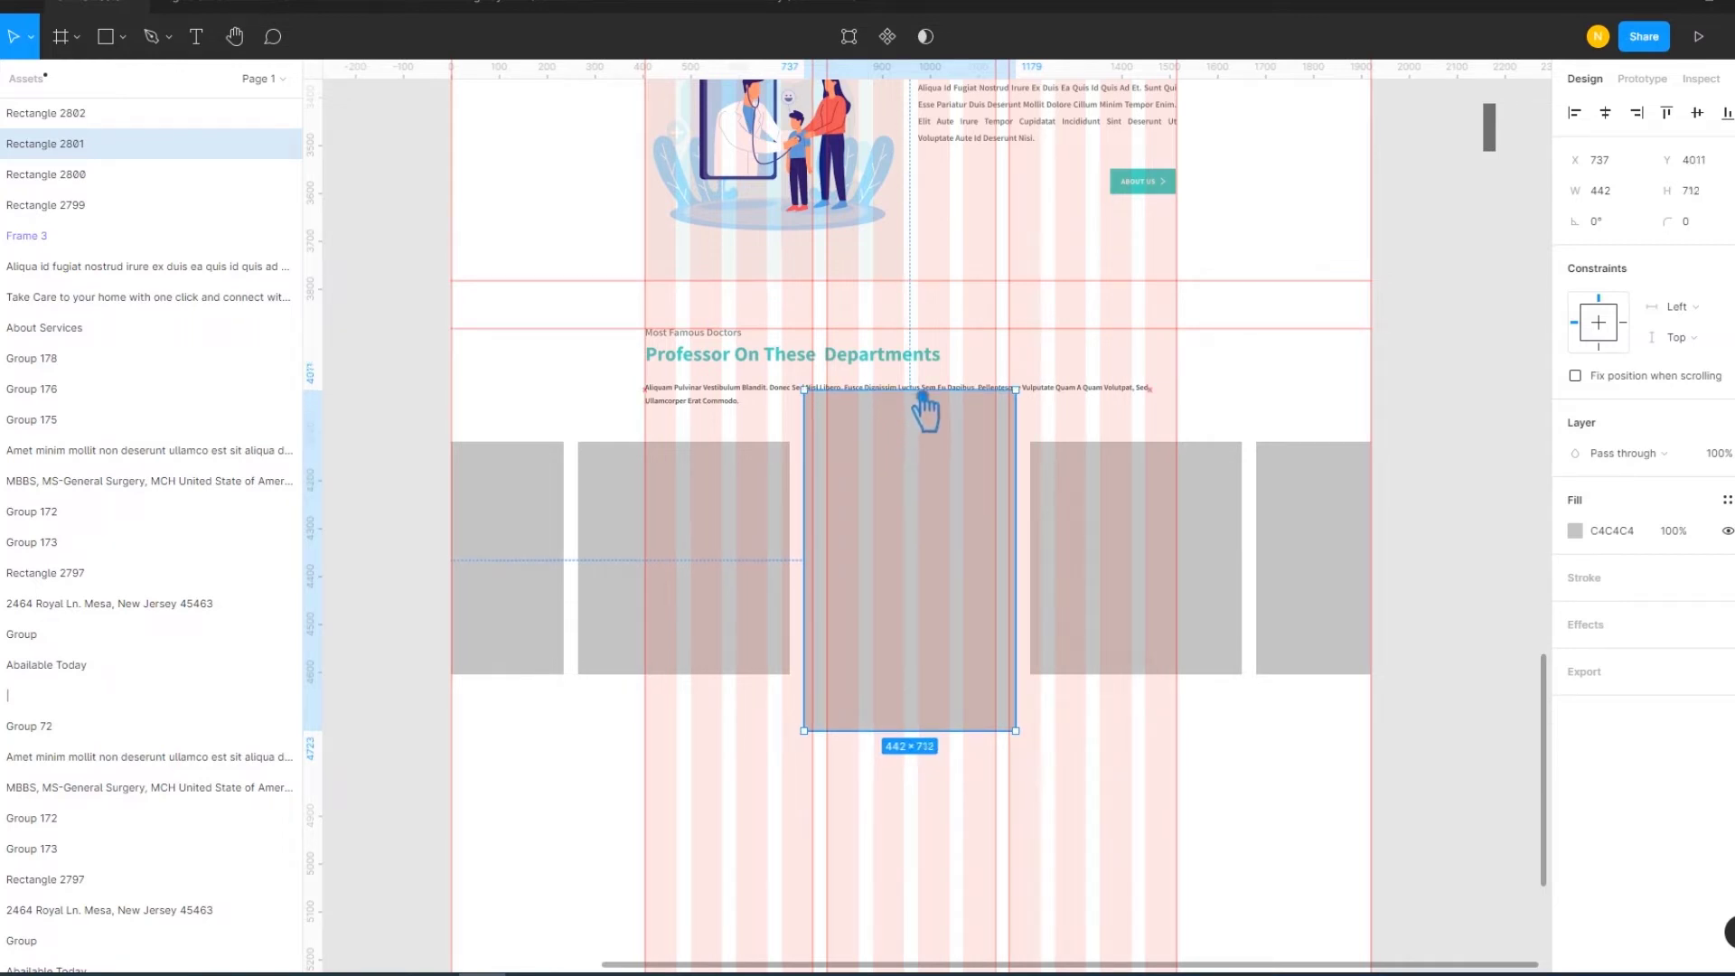
drag(923, 401, 922, 420)
mouse_move(908, 569)
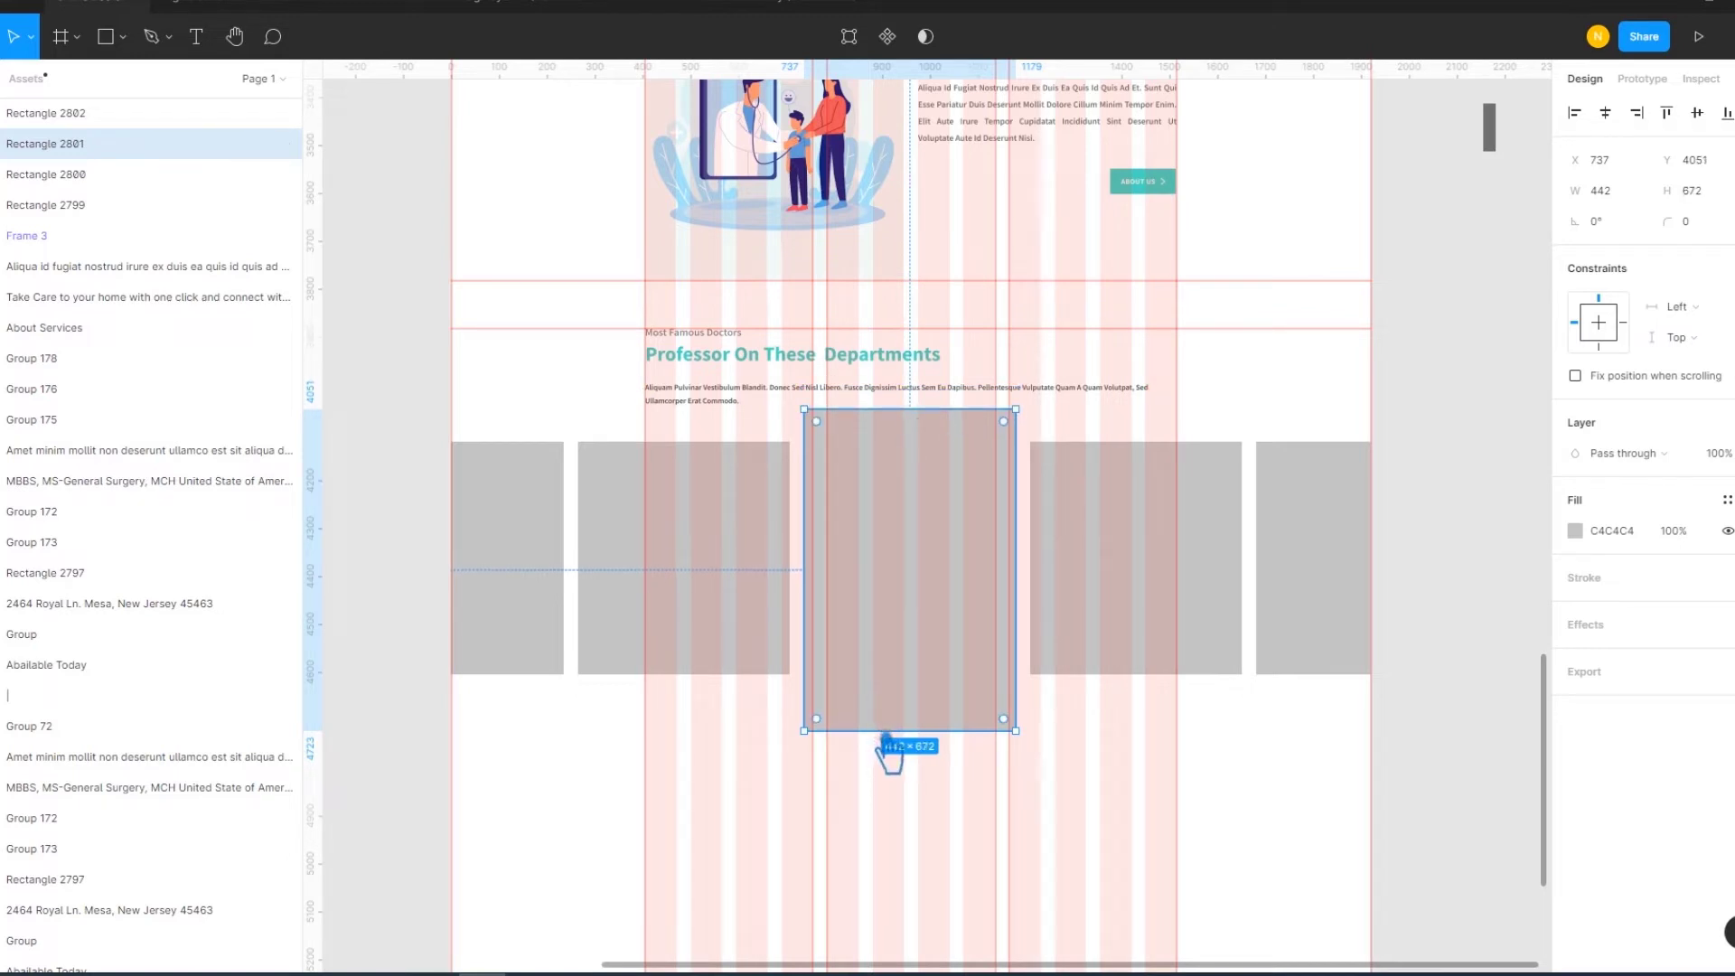
drag(888, 754, 890, 737)
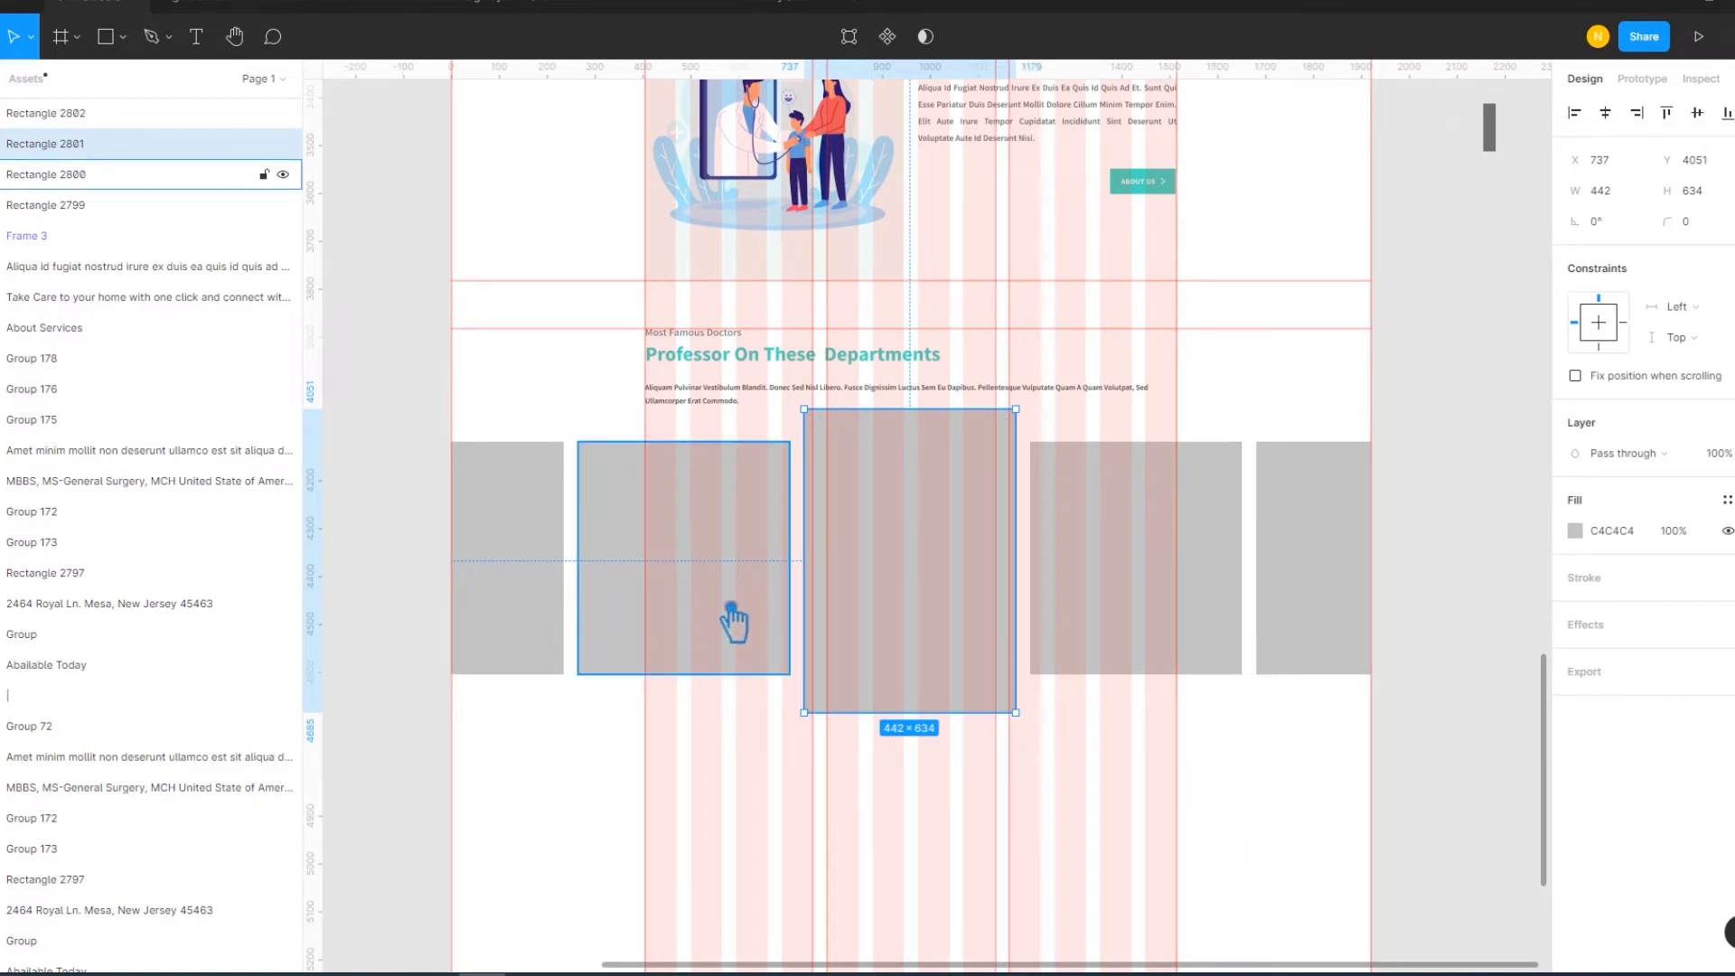
Shorten the four outer grey cards together
click(1136, 607)
shift+click(1306, 598)
shift+click(613, 589)
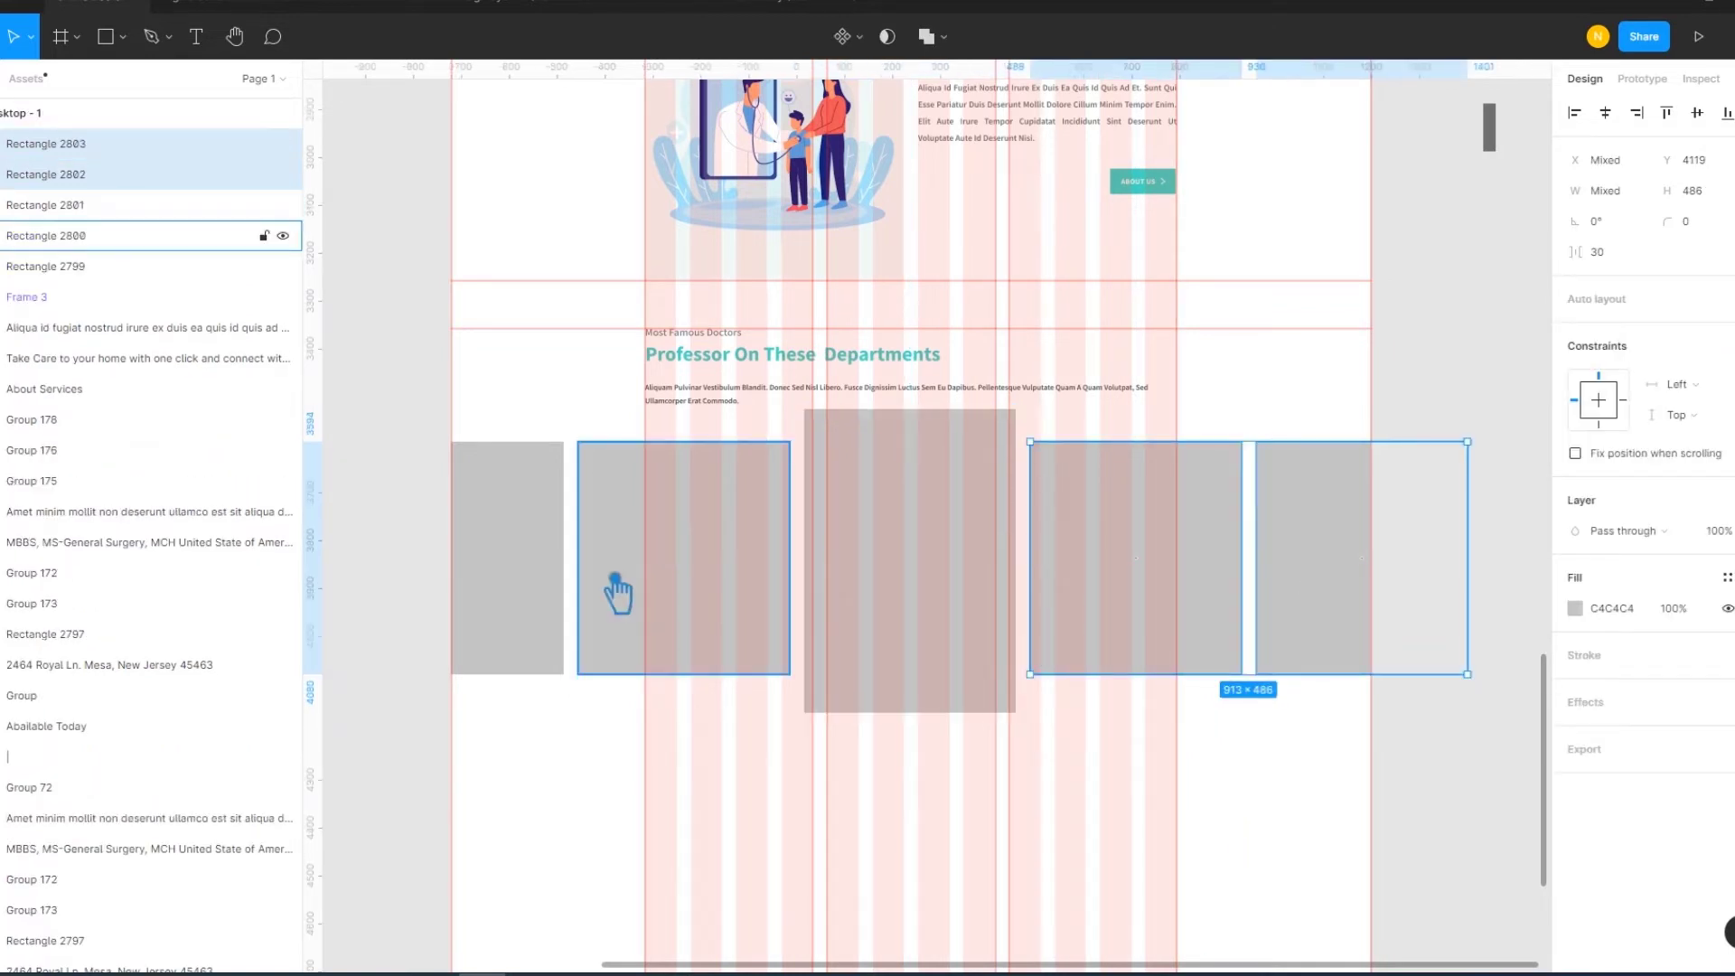
shift+click(537, 565)
drag(947, 443, 948, 455)
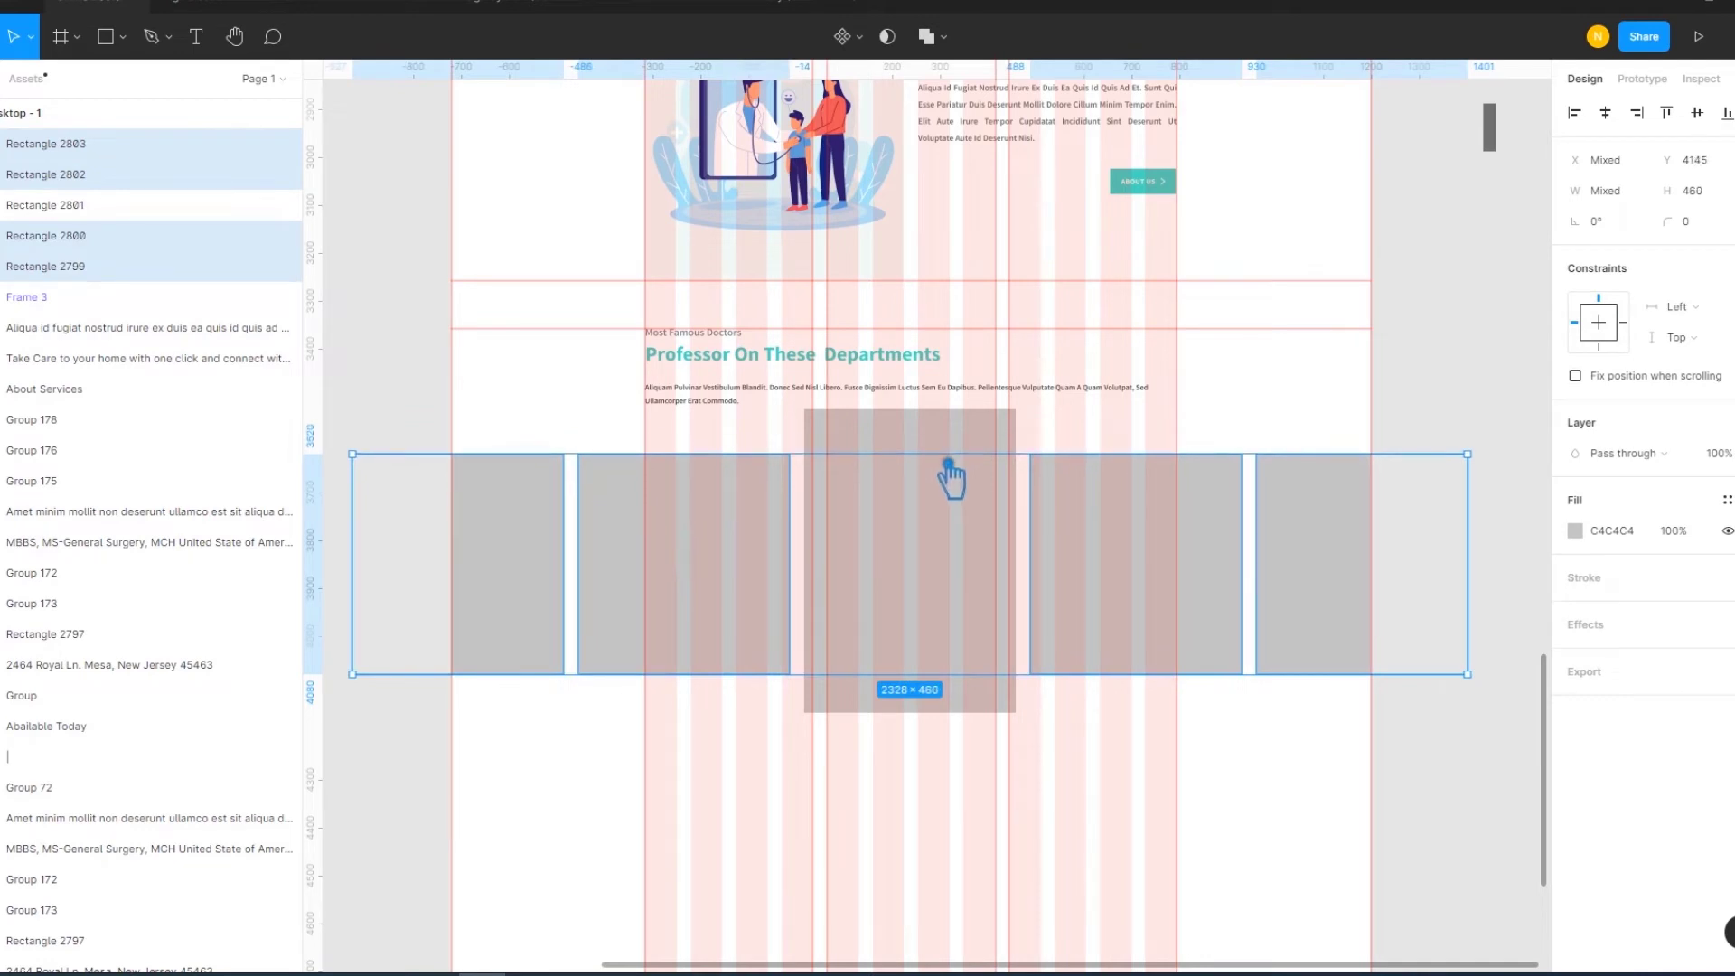
drag(922, 673, 922, 663)
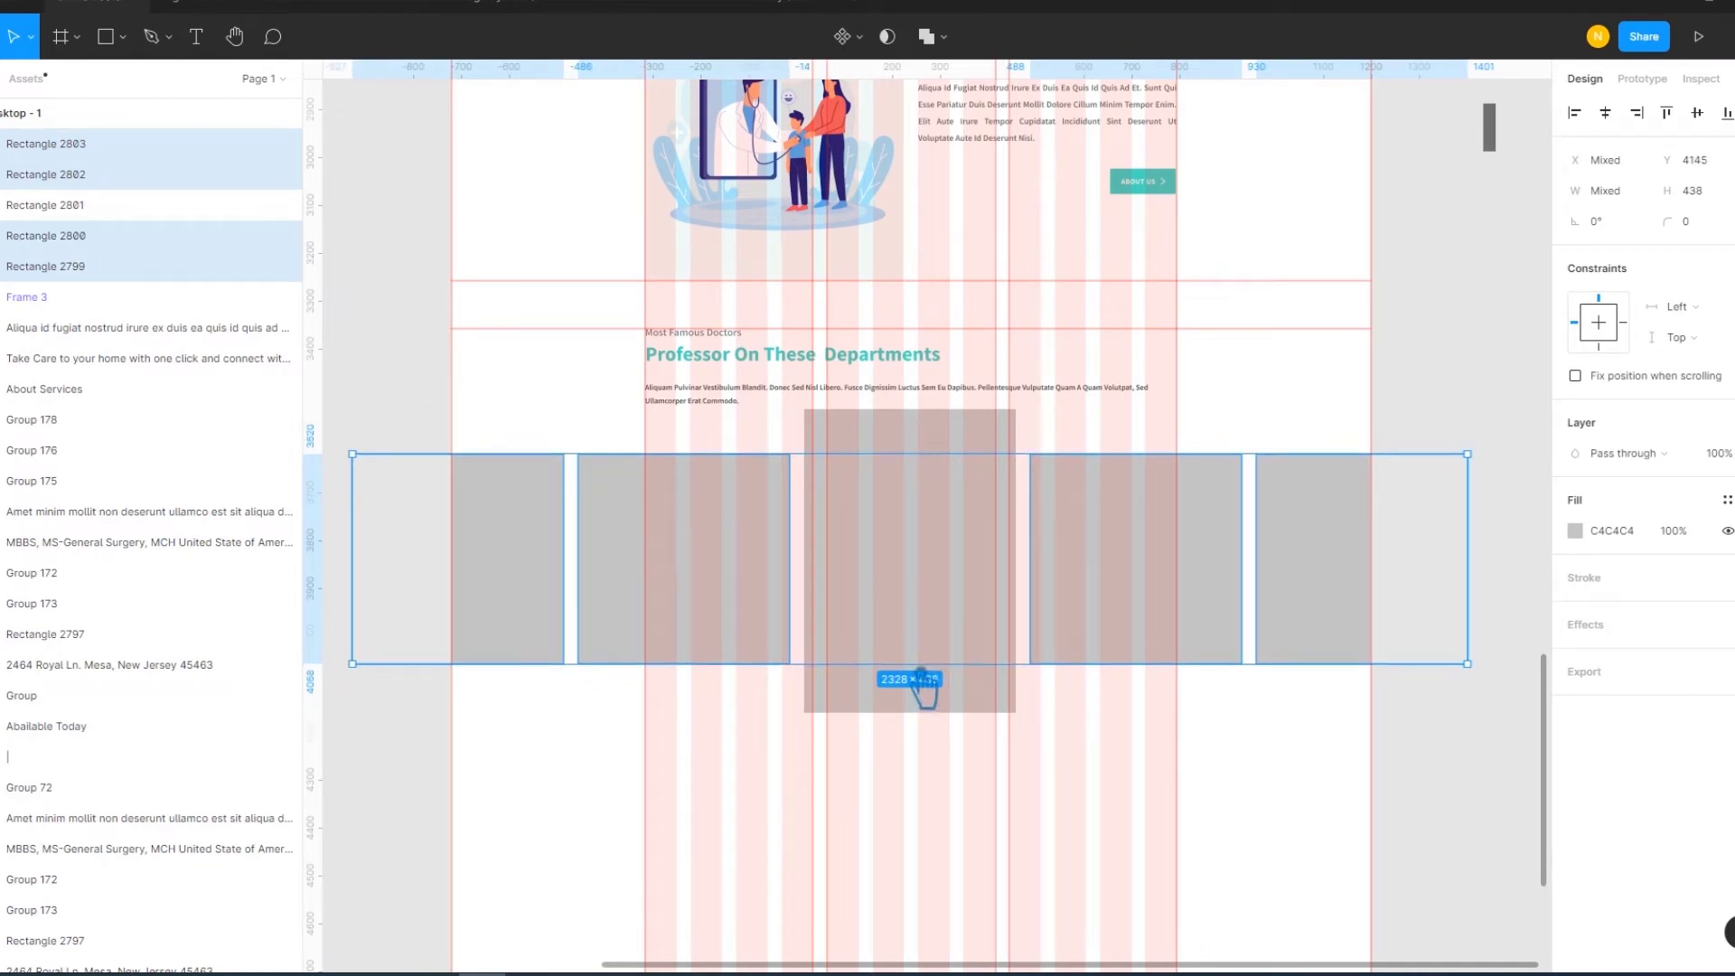
Align the vertical centres of all five cards and nudge them down slightly
shift+click(931, 598)
click(1697, 113)
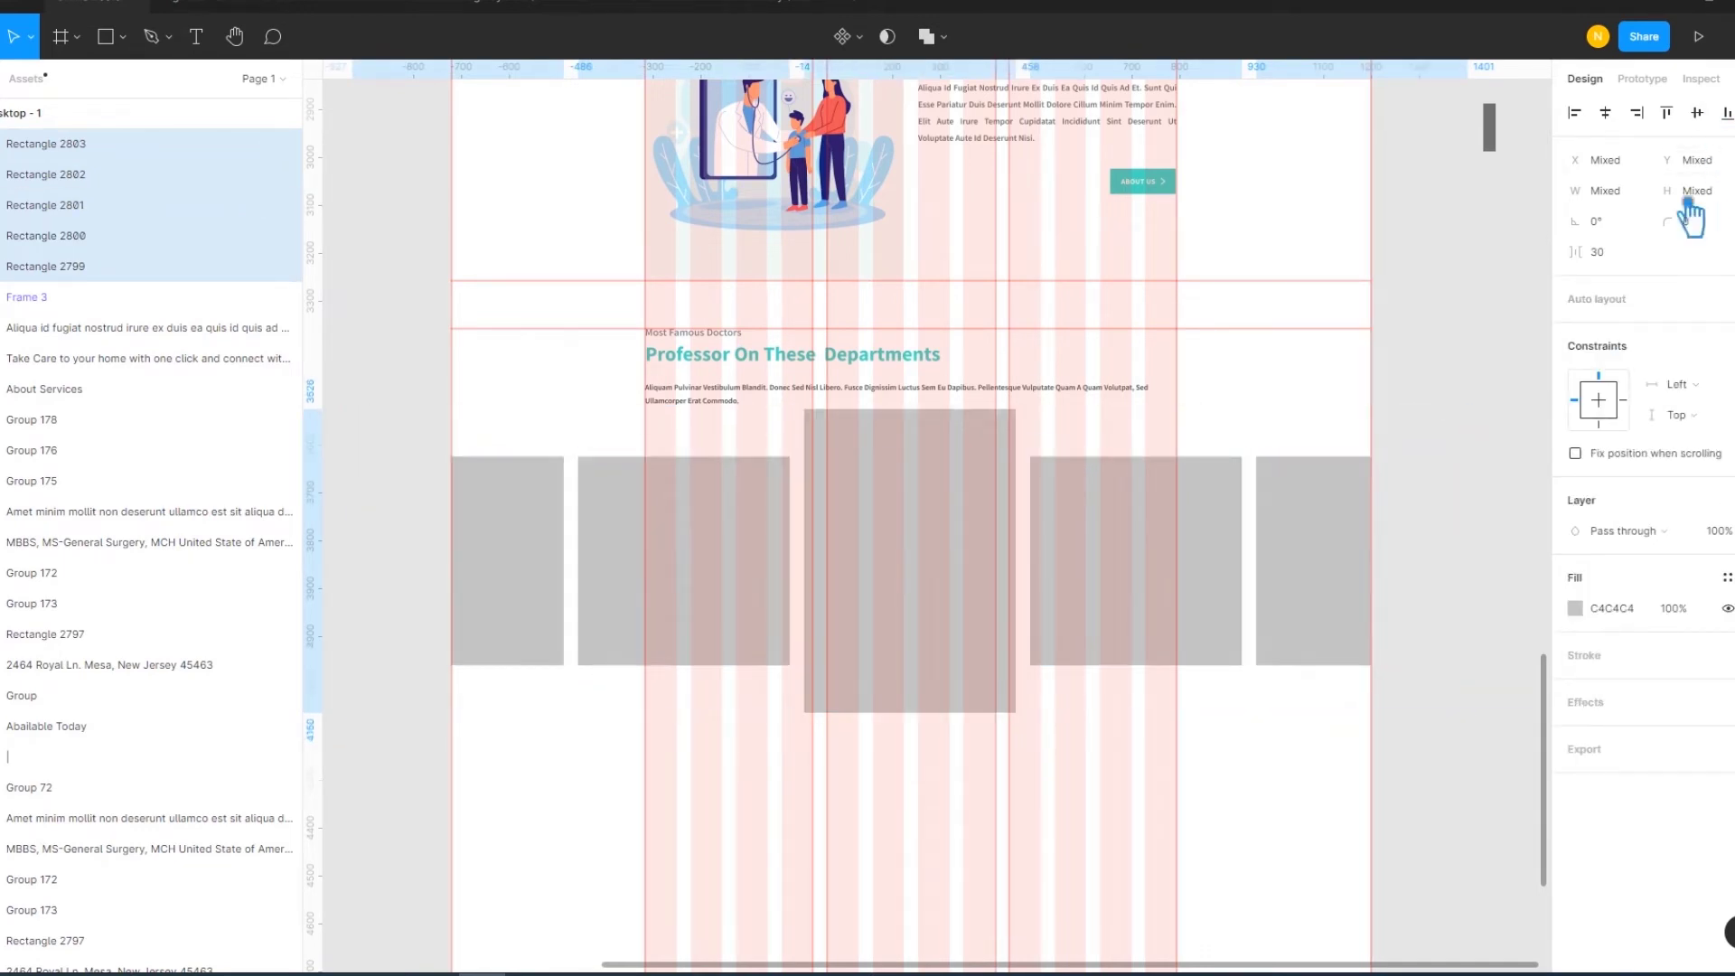
key(Down)
key(Down)
key(Down)
key(Down)
key(Down)
key(Down)
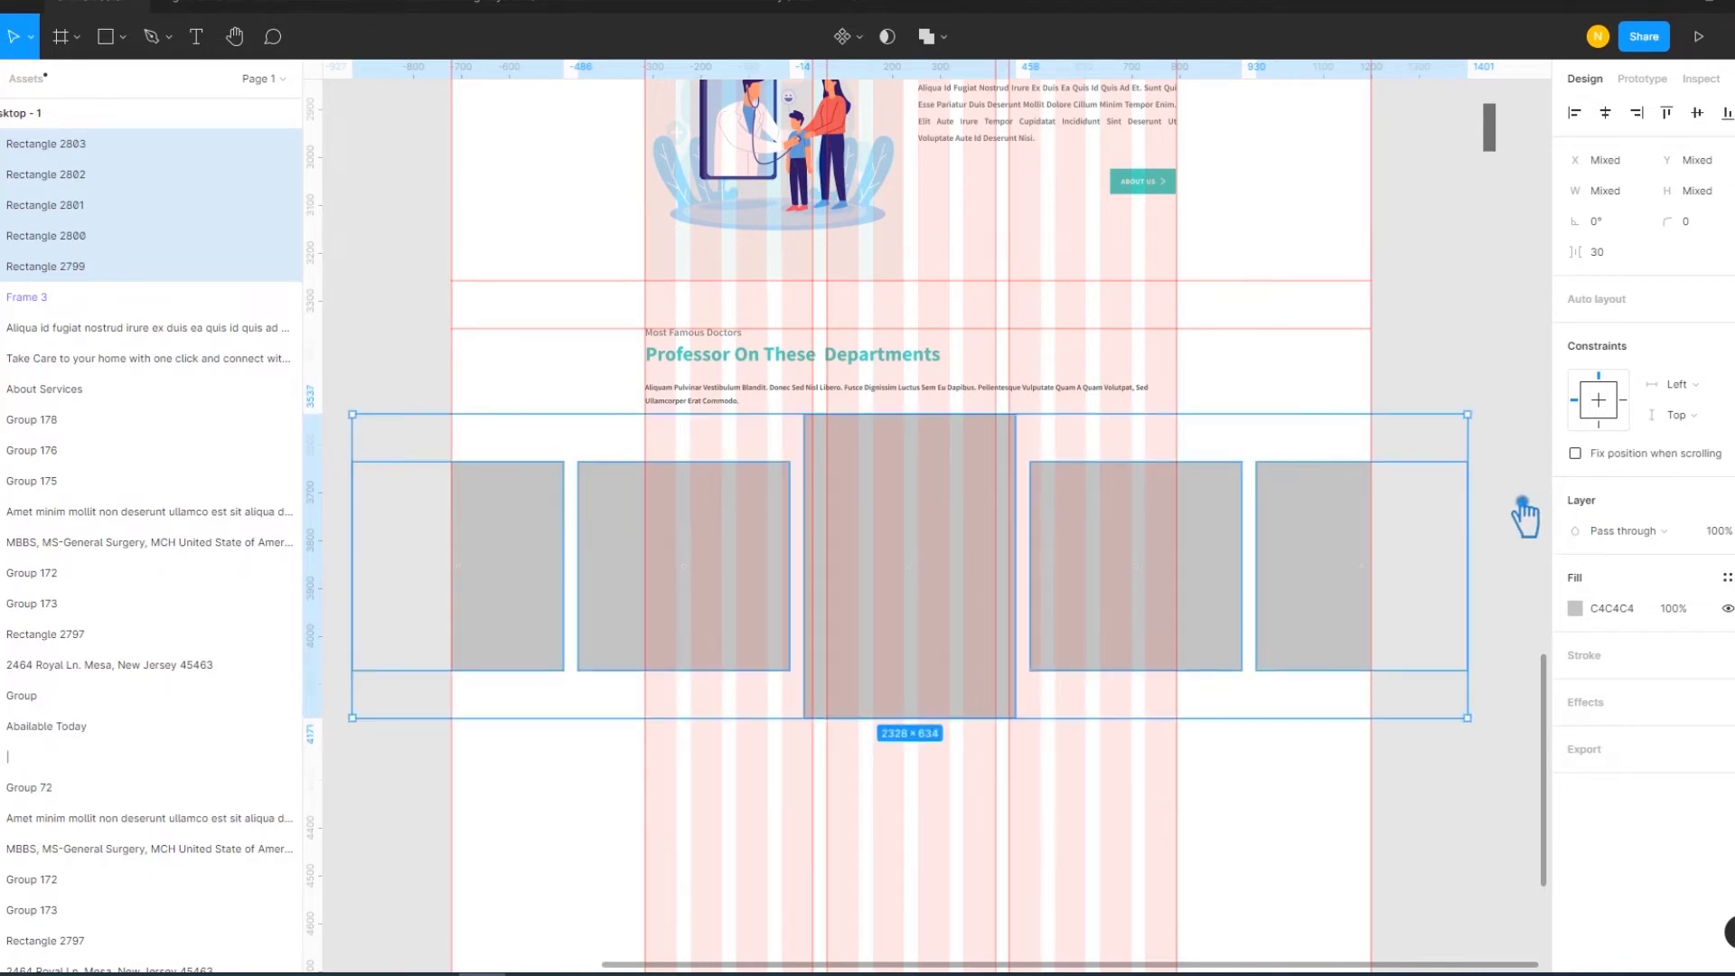
click(1536, 514)
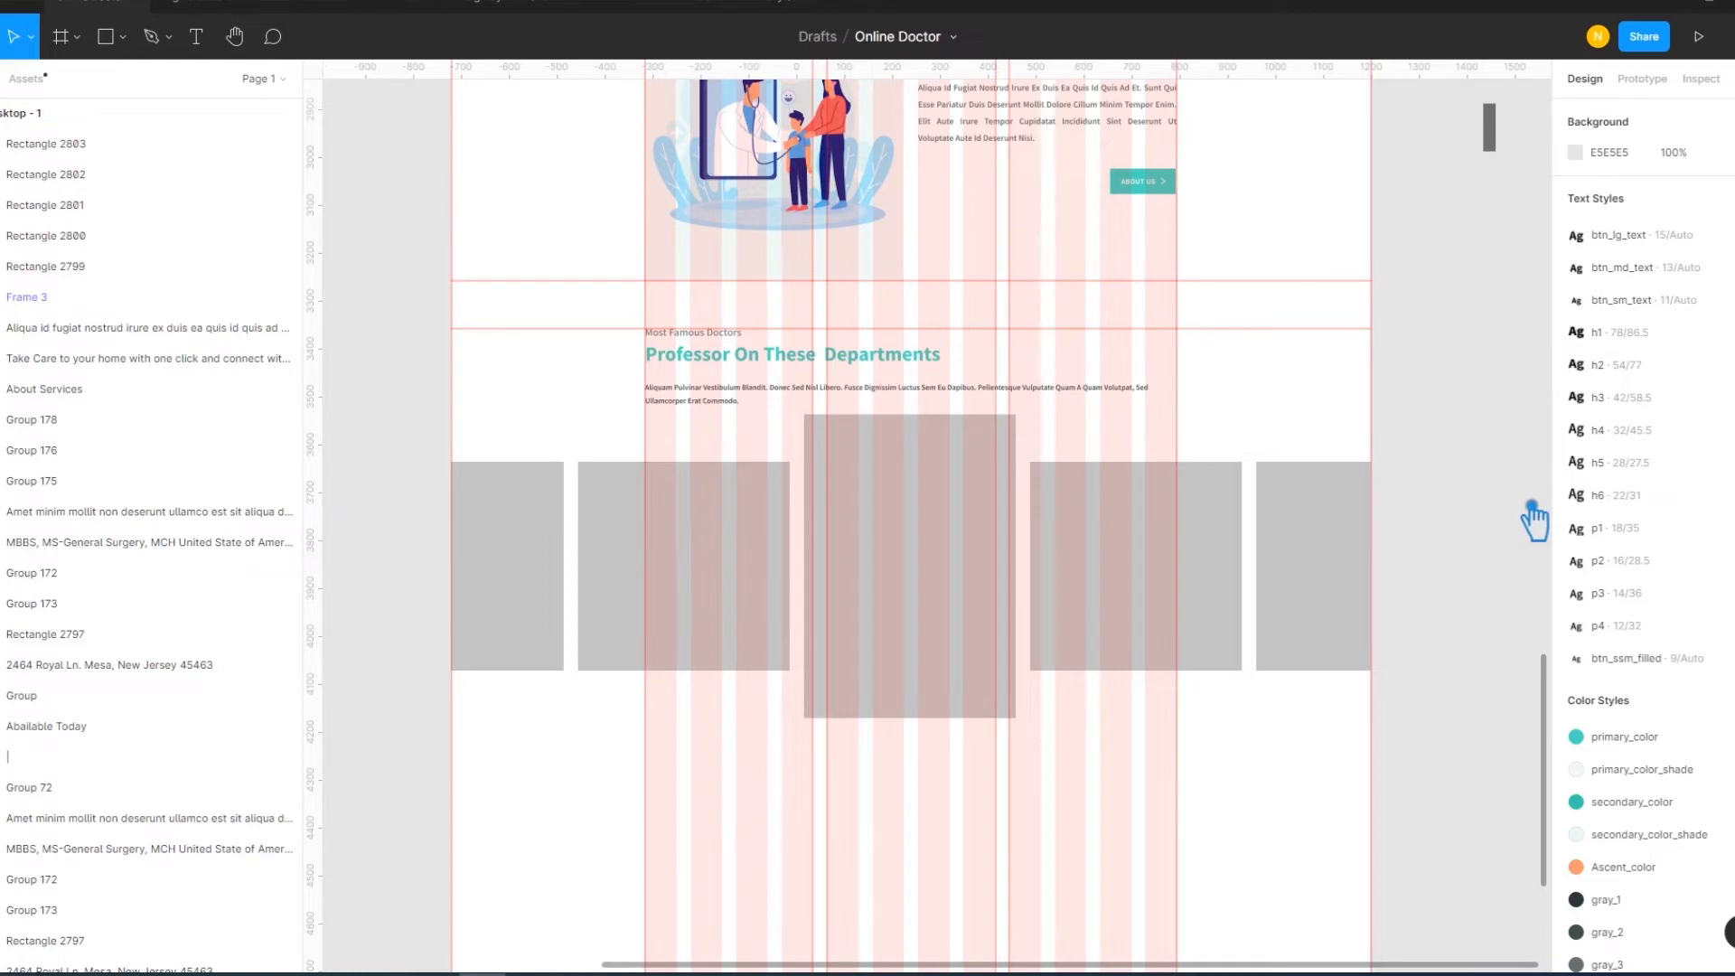
scroll(1092, 727, down, 1)
scroll(1084, 728, down, 1)
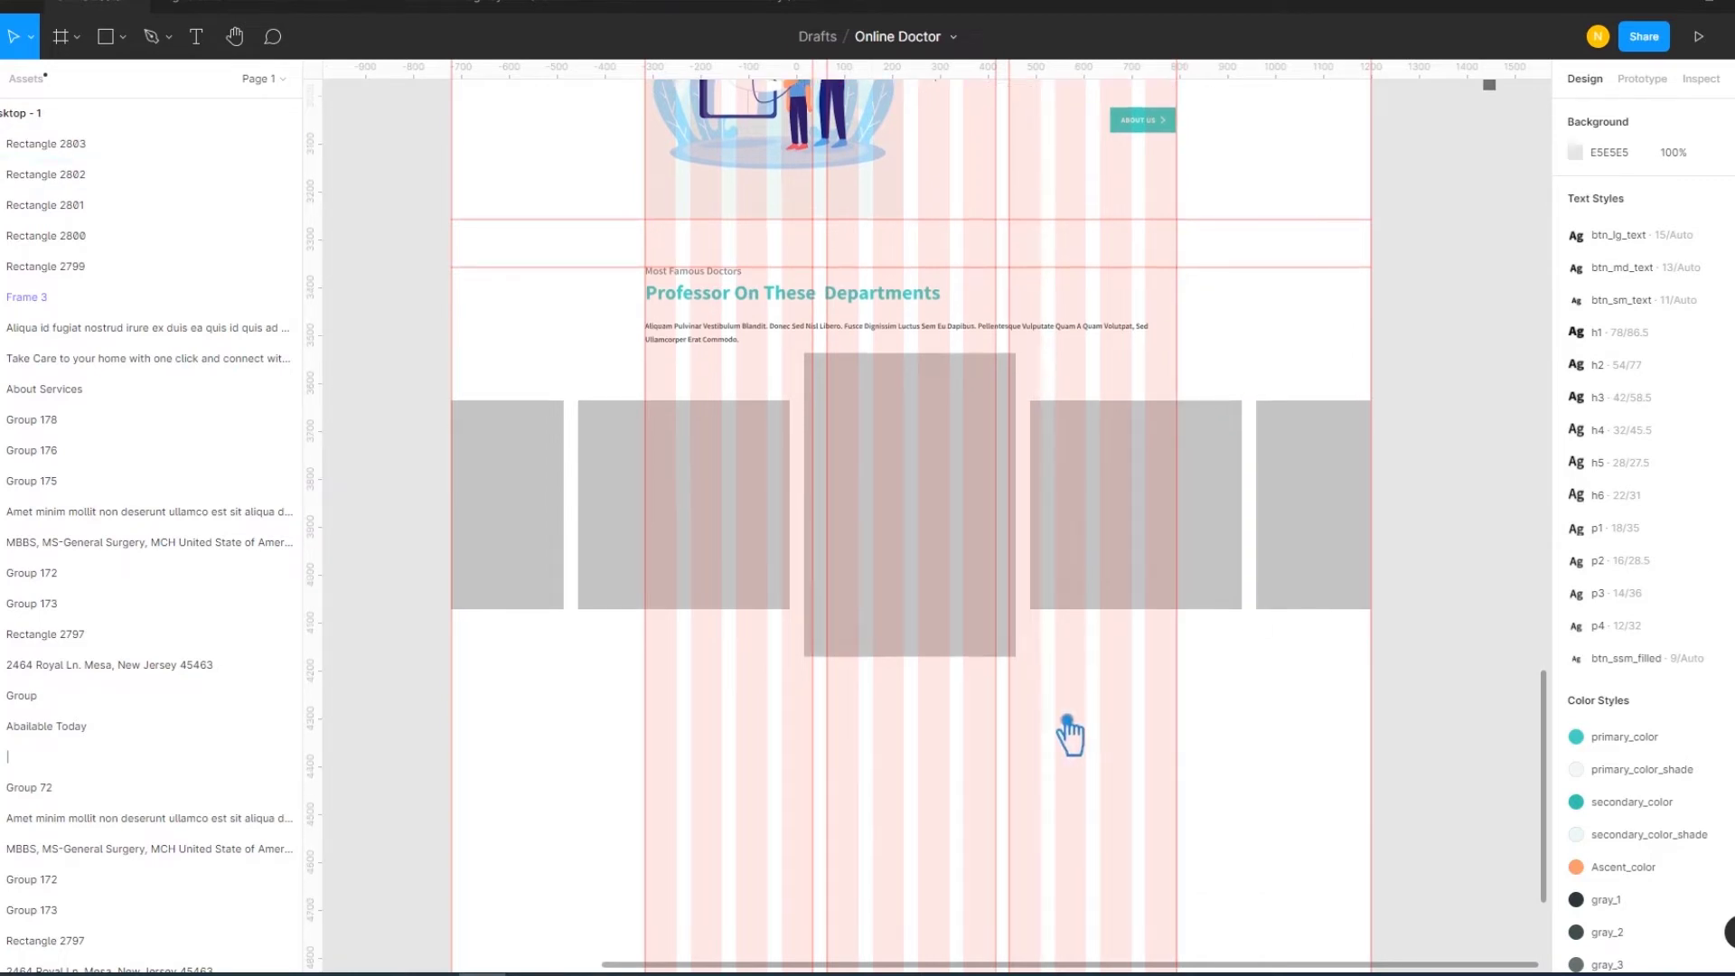
scroll(1068, 728, down, 2)
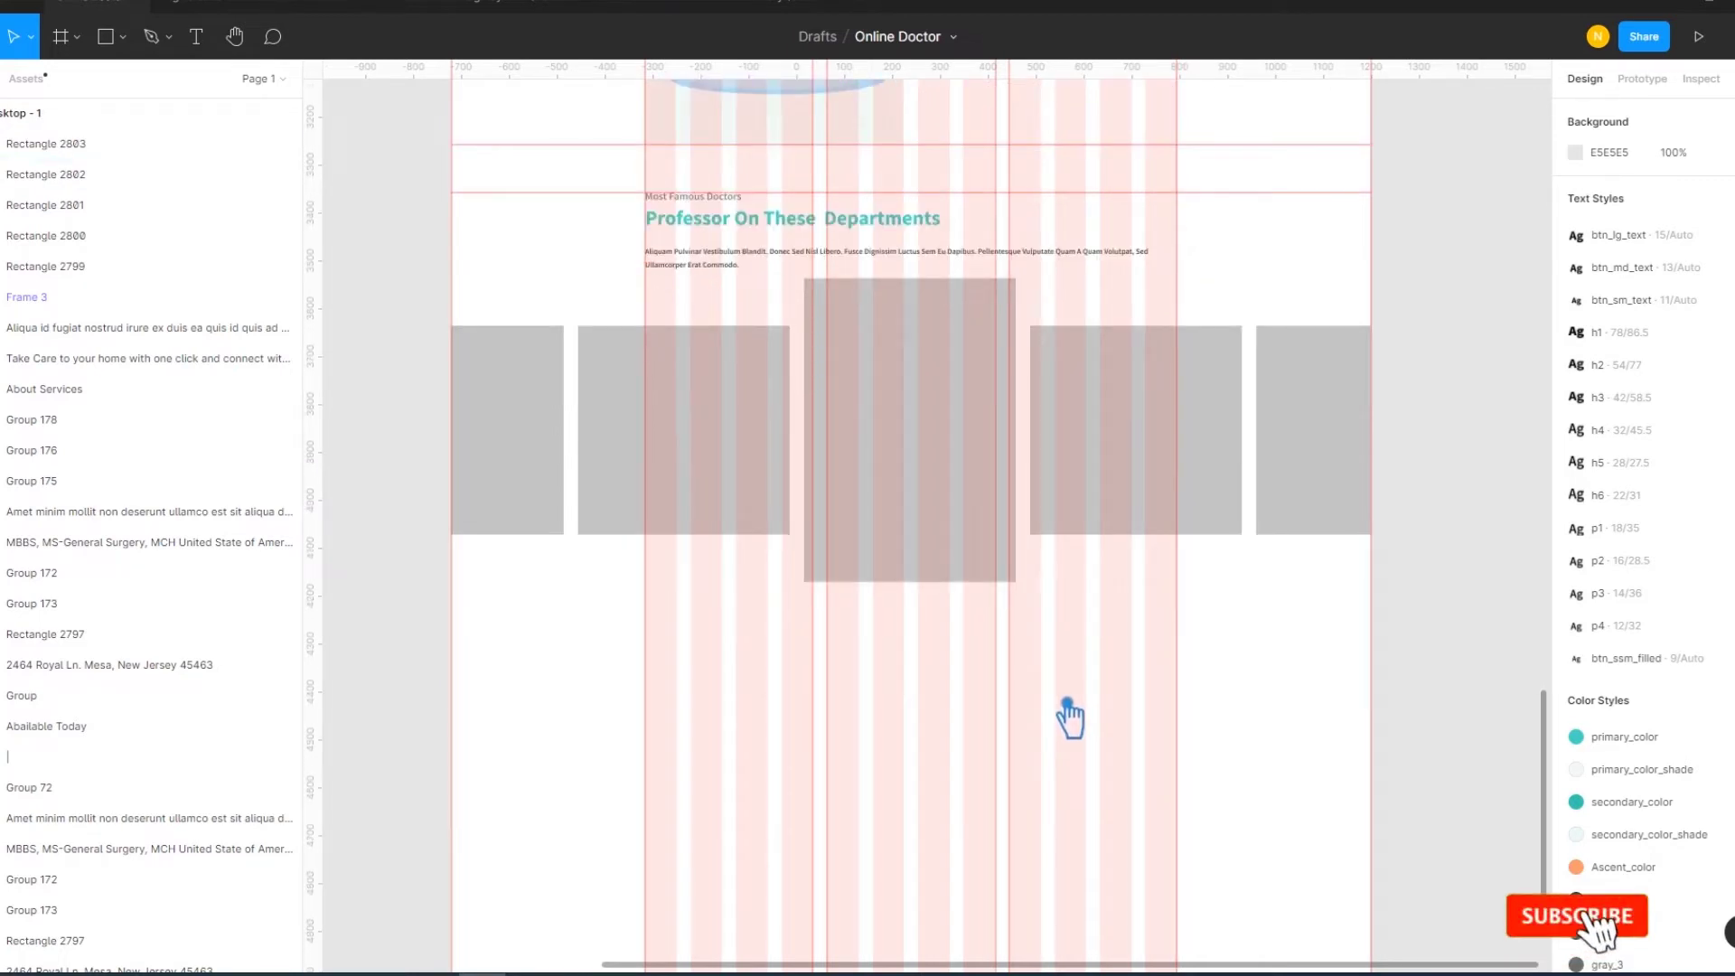
click(123, 41)
Draw a small circle below the cards and size it to 16×16
click(126, 84)
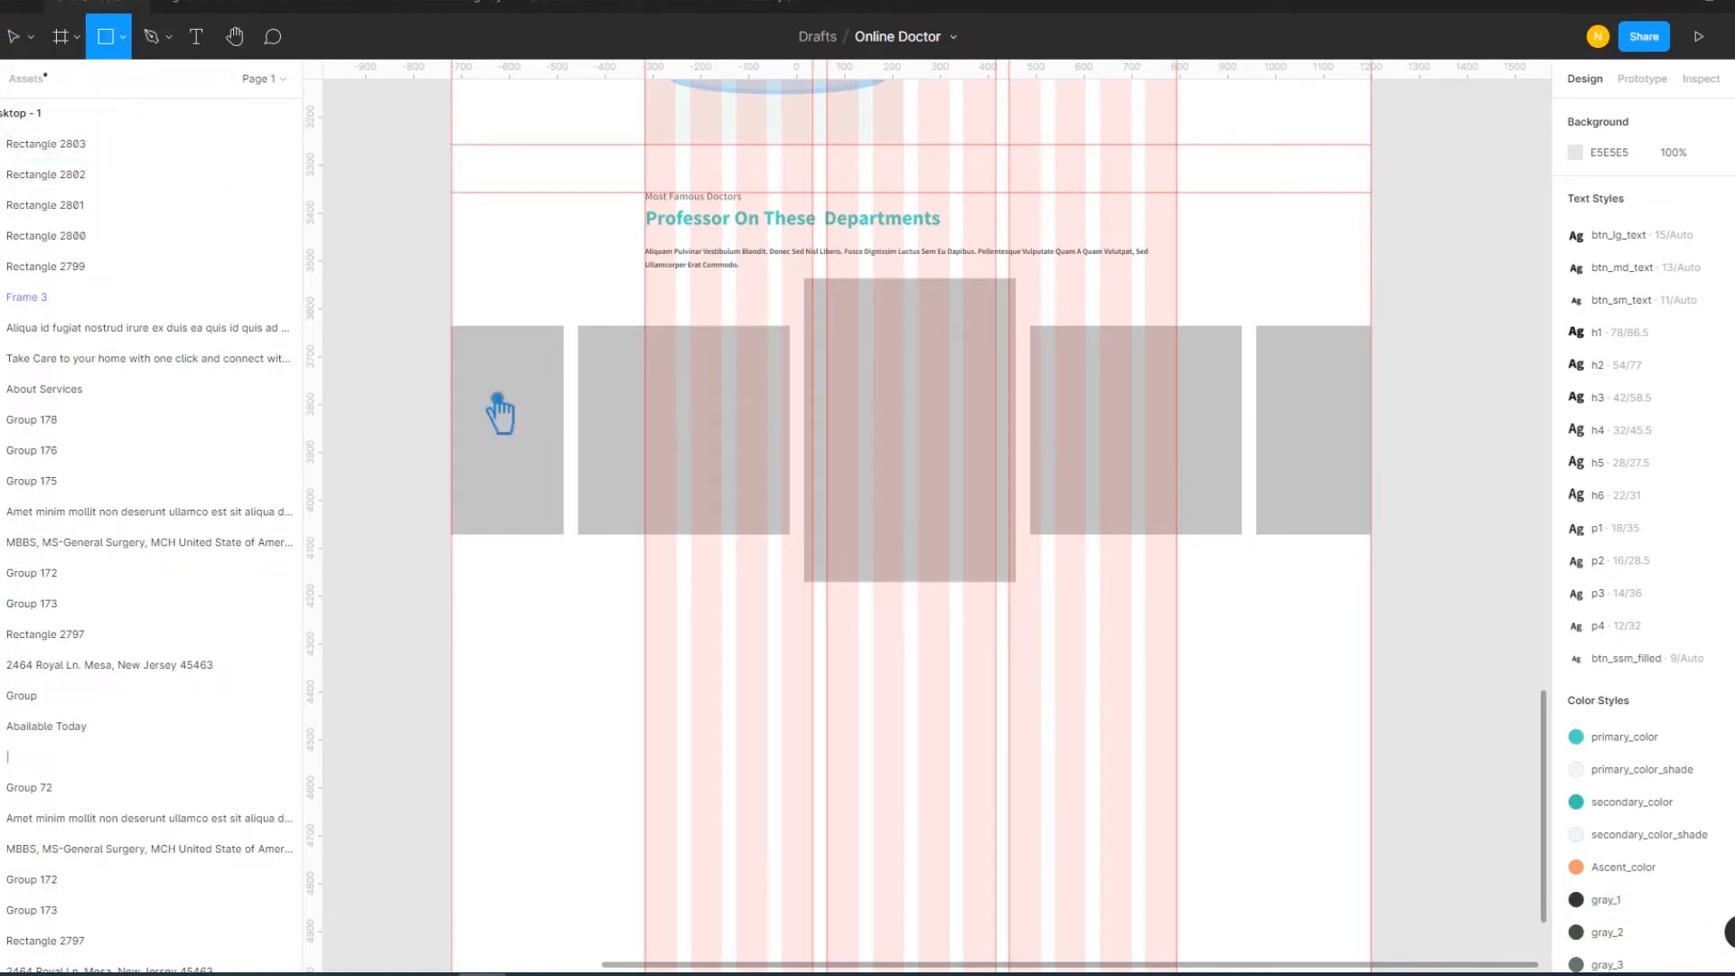
click(127, 41)
click(113, 152)
drag(882, 652, 886, 652)
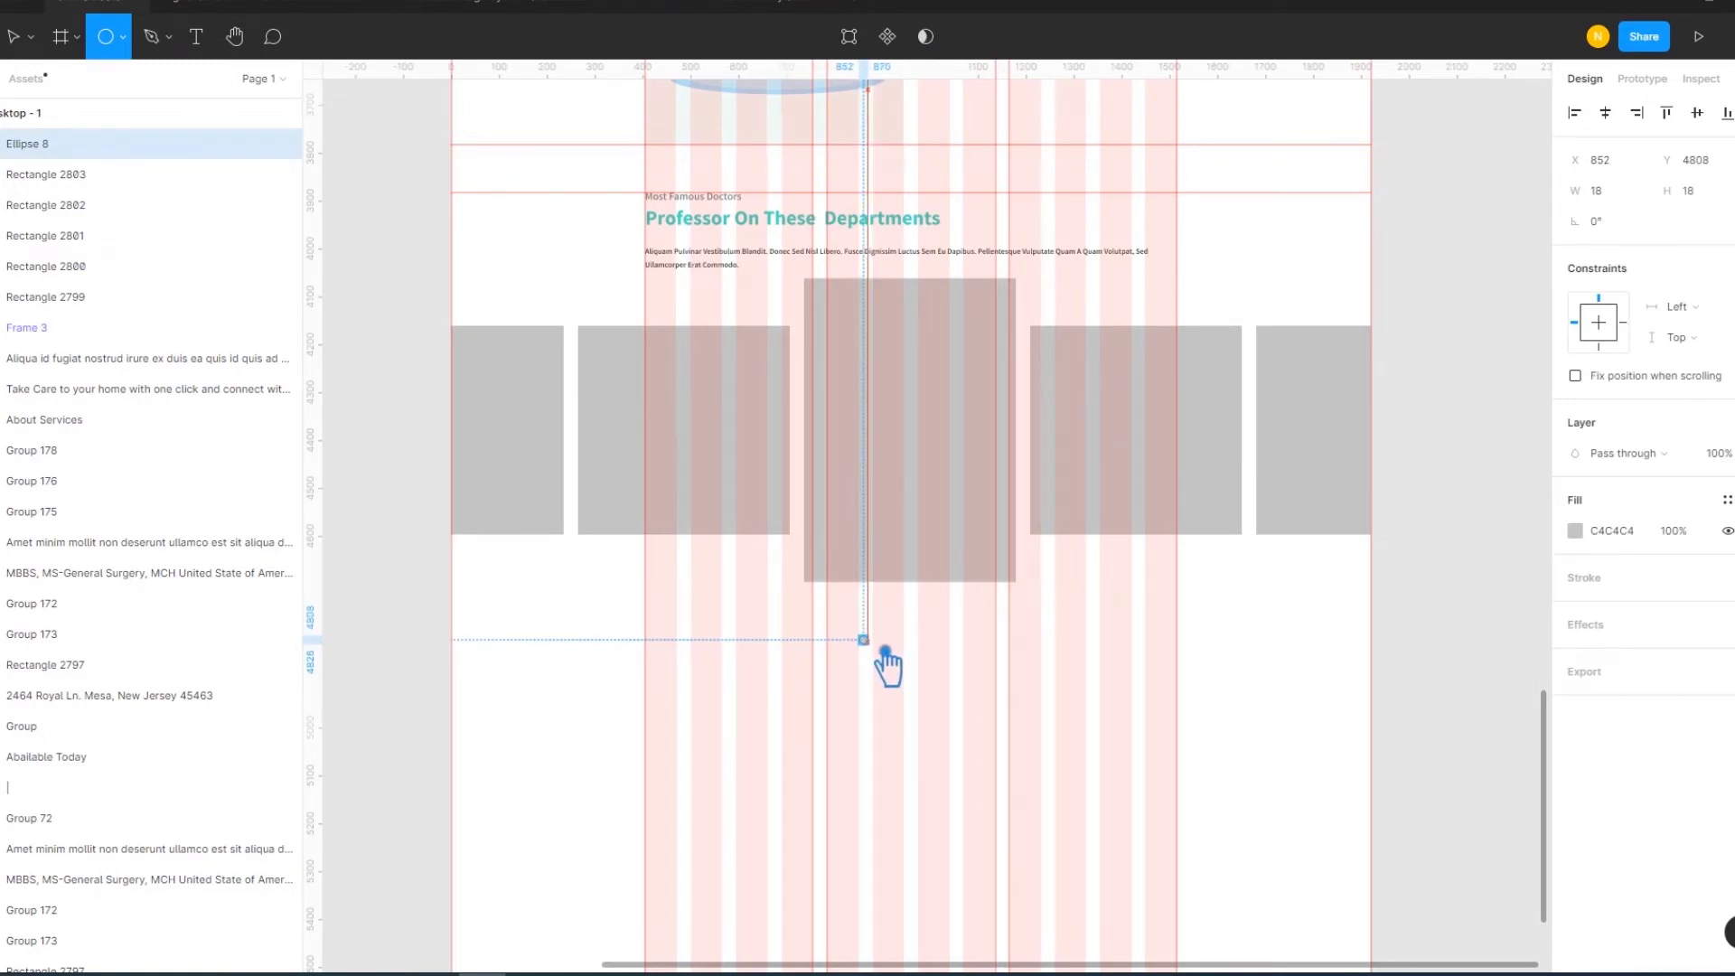
key(v)
click(910, 653)
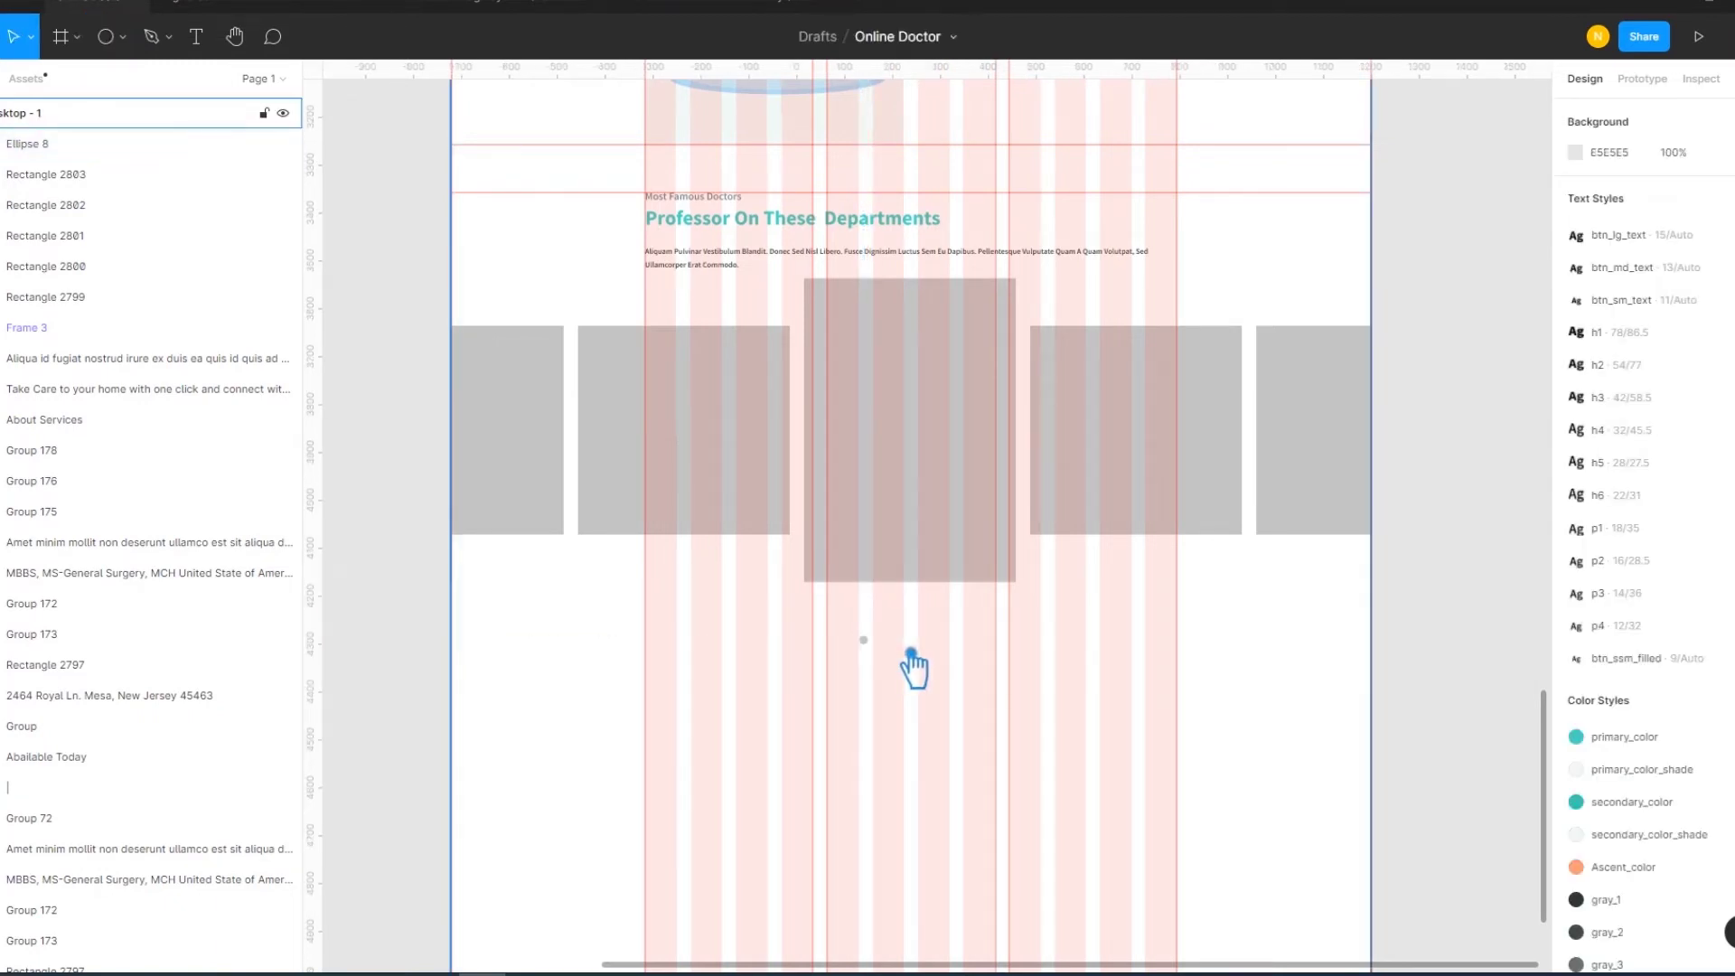
scroll(914, 666, up, 3)
scroll(994, 633, down, 3)
click(892, 533)
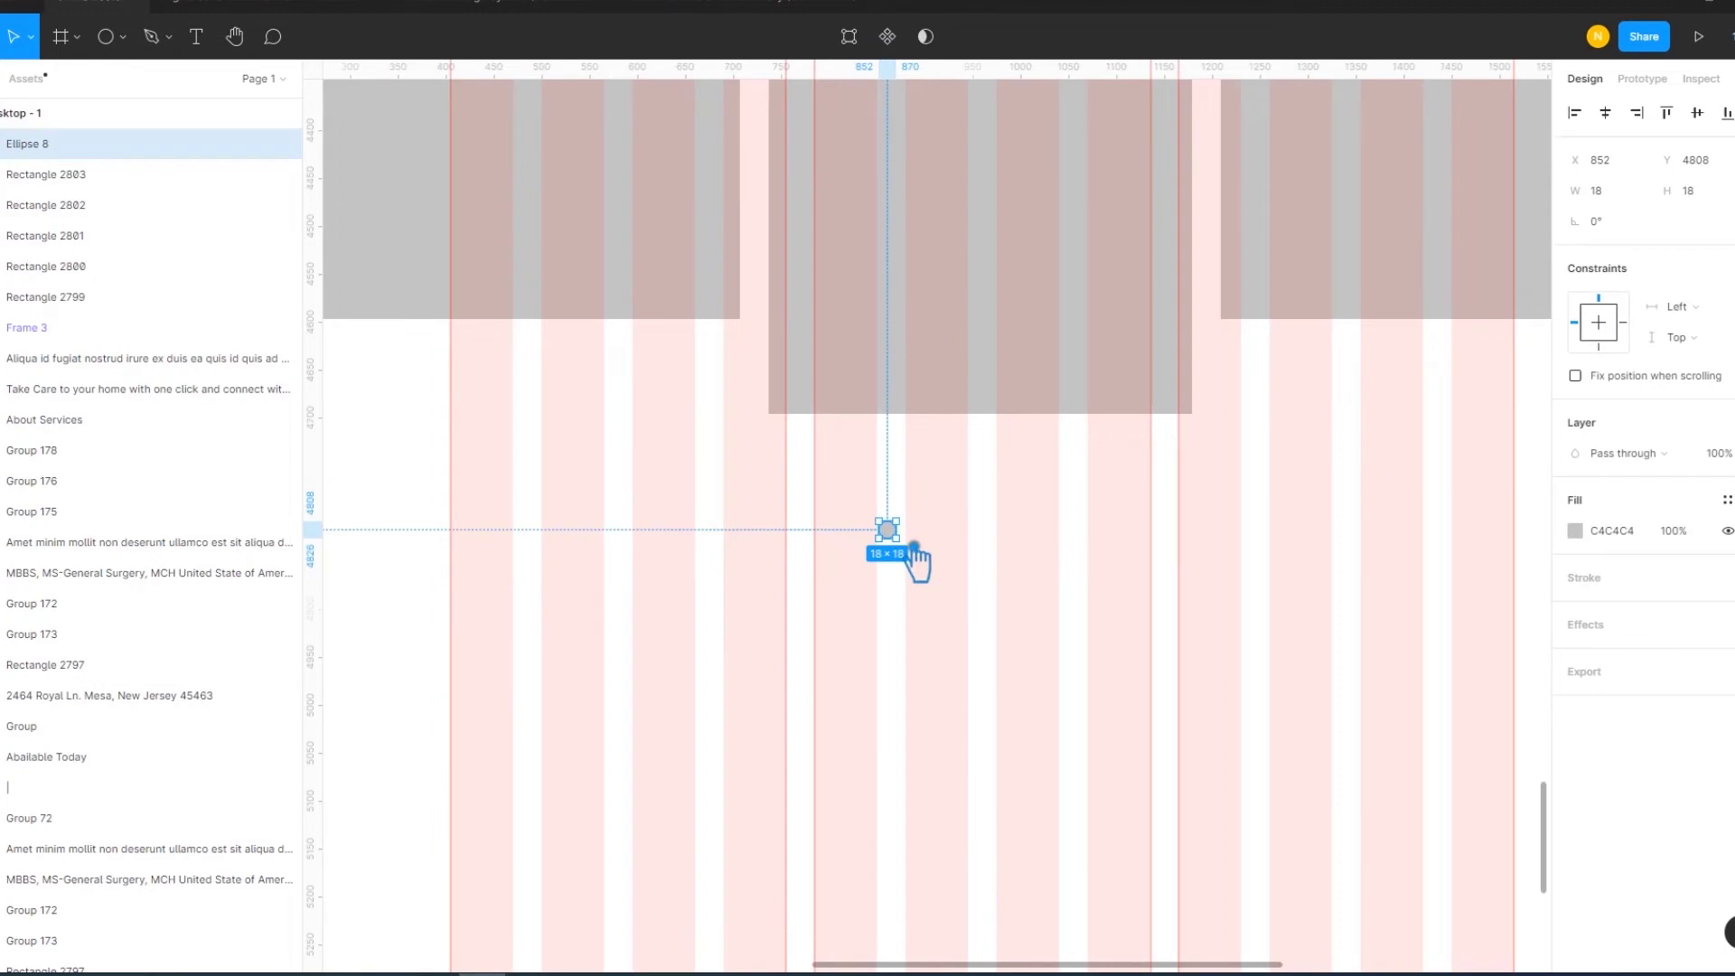
key(alt)
drag(912, 548, 947, 544)
Duplicate the circle into a row of five dots spaced 15 apart
click(960, 580)
key(ctrl+d)
key(ctrl+d)
key(ctrl+d)
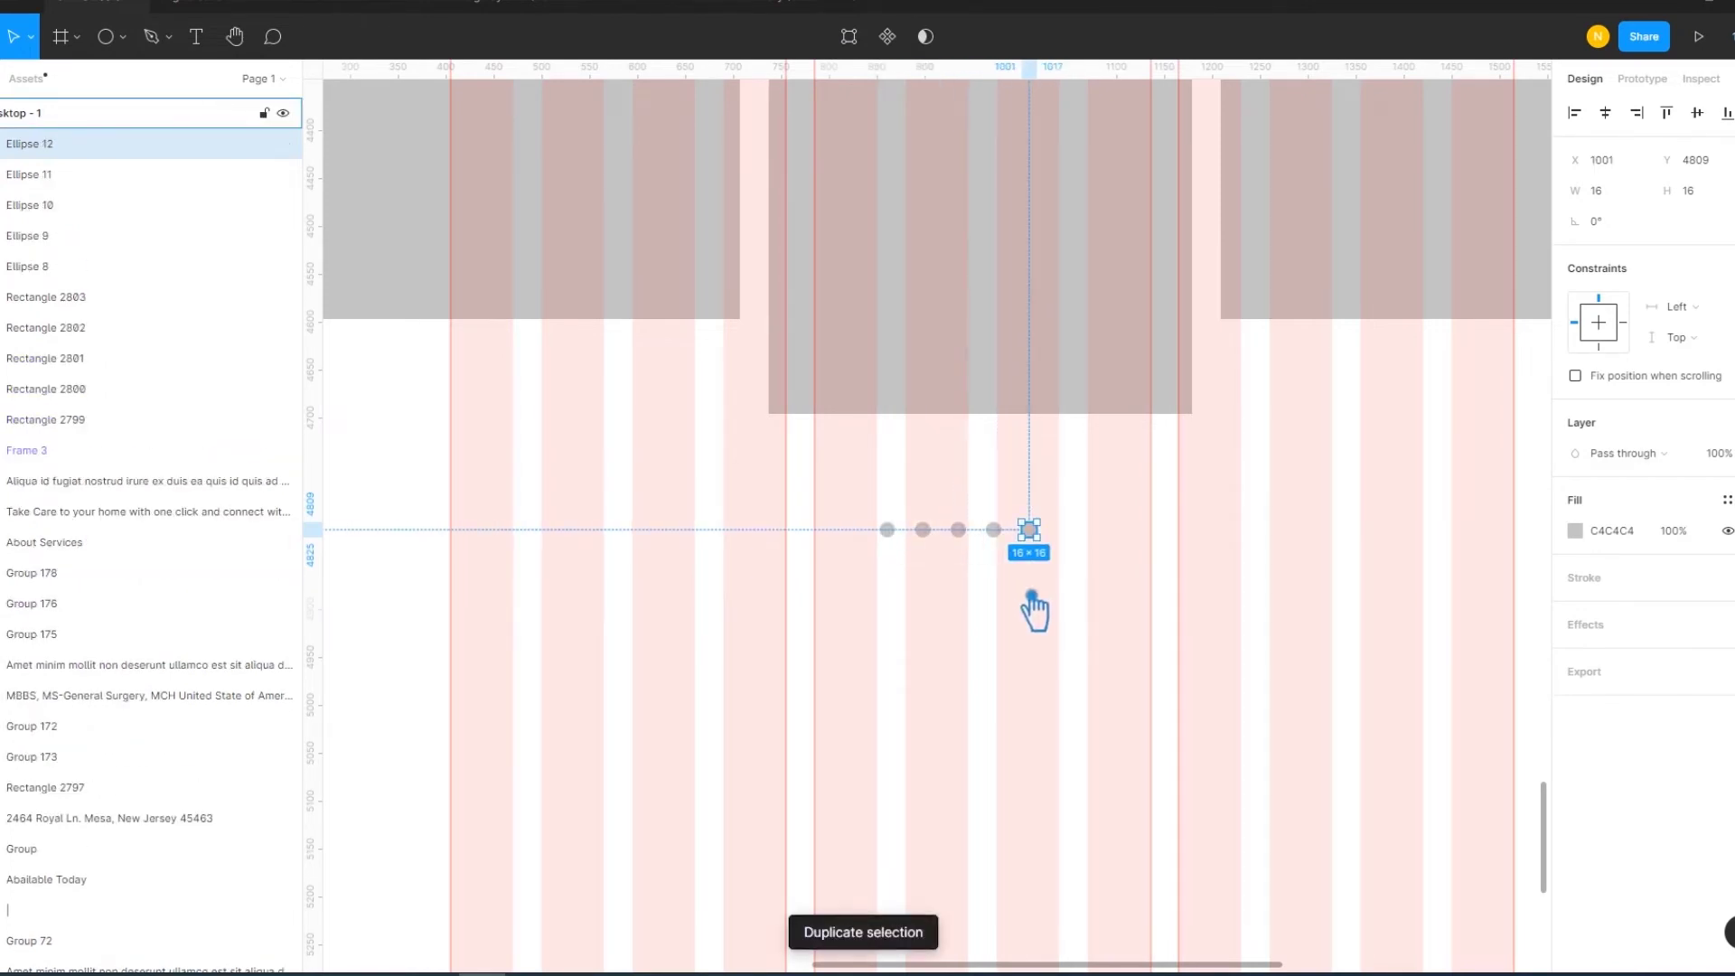
click(1089, 587)
drag(1074, 566, 872, 488)
click(1632, 255)
text(1)
key(Return)
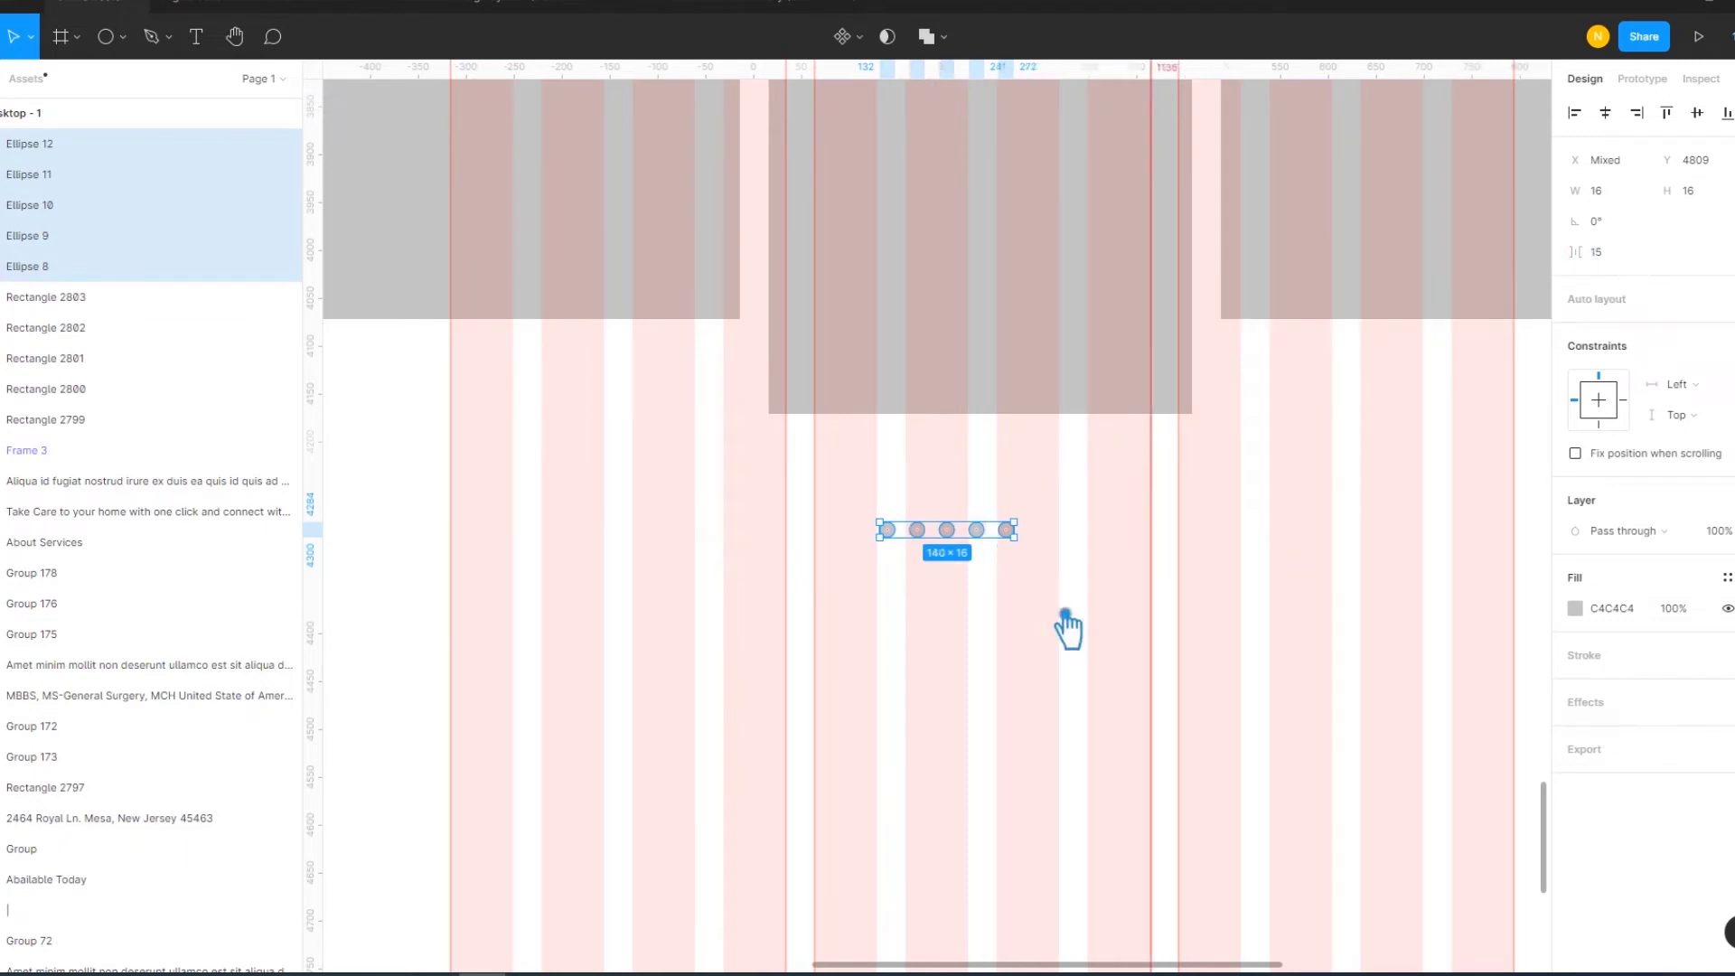
click(1064, 626)
Fill the middle dot with the teal primary_color style
click(946, 530)
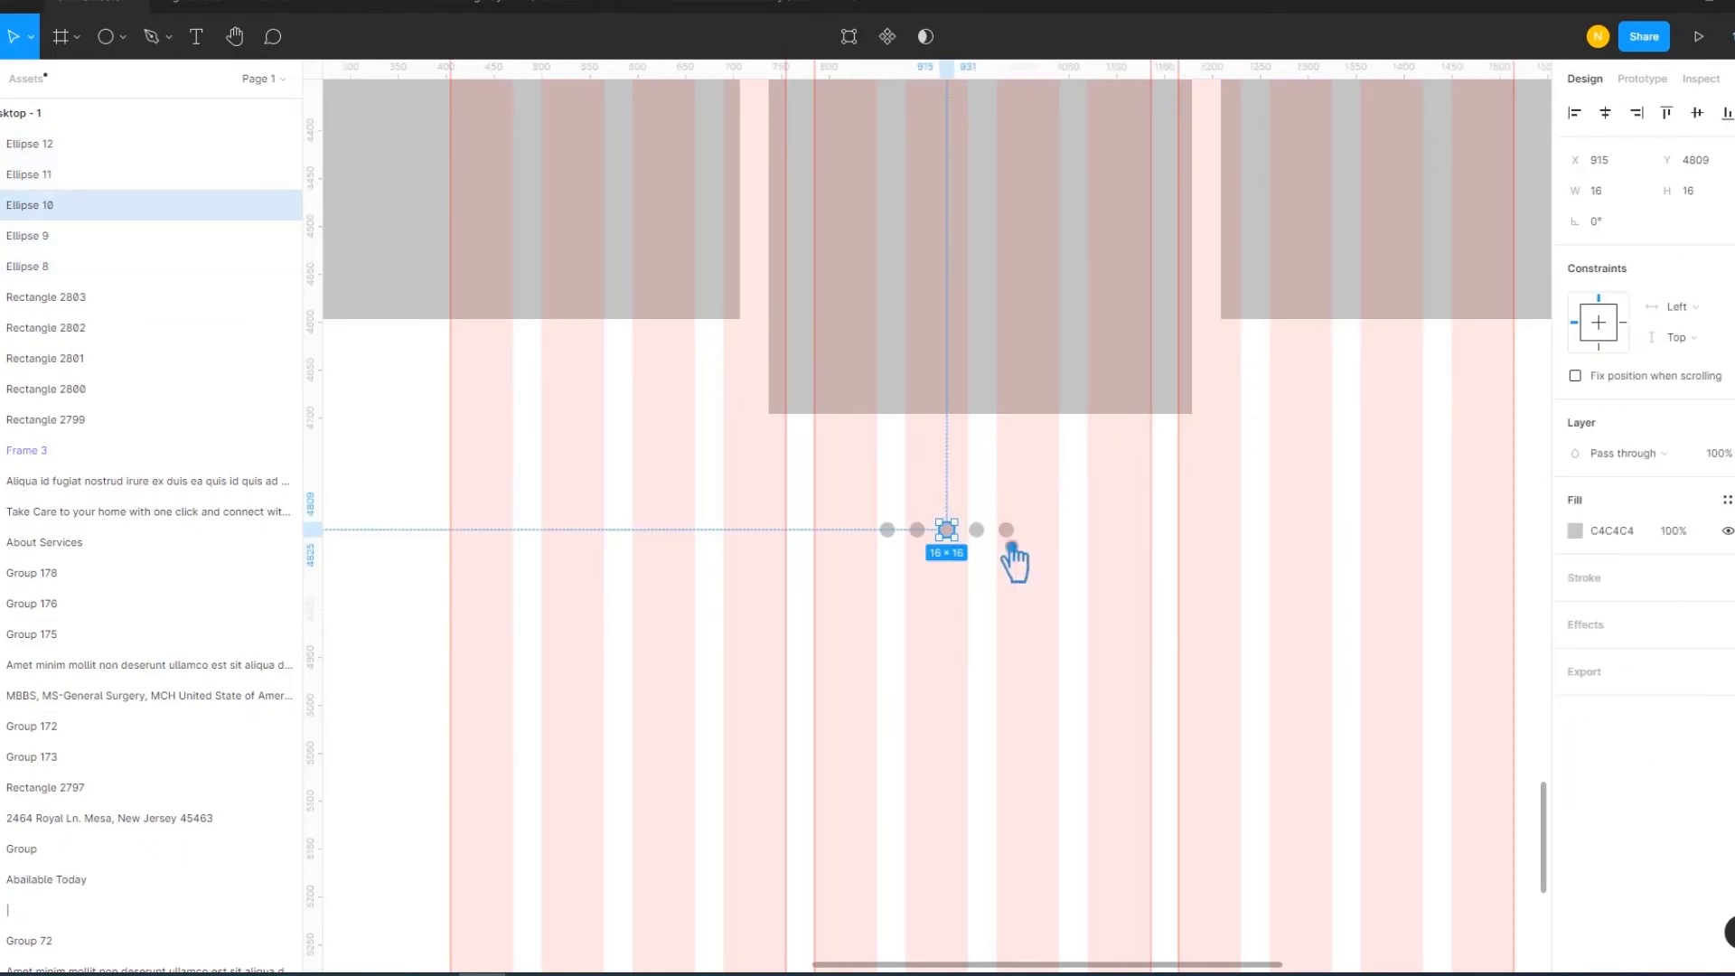
click(1727, 500)
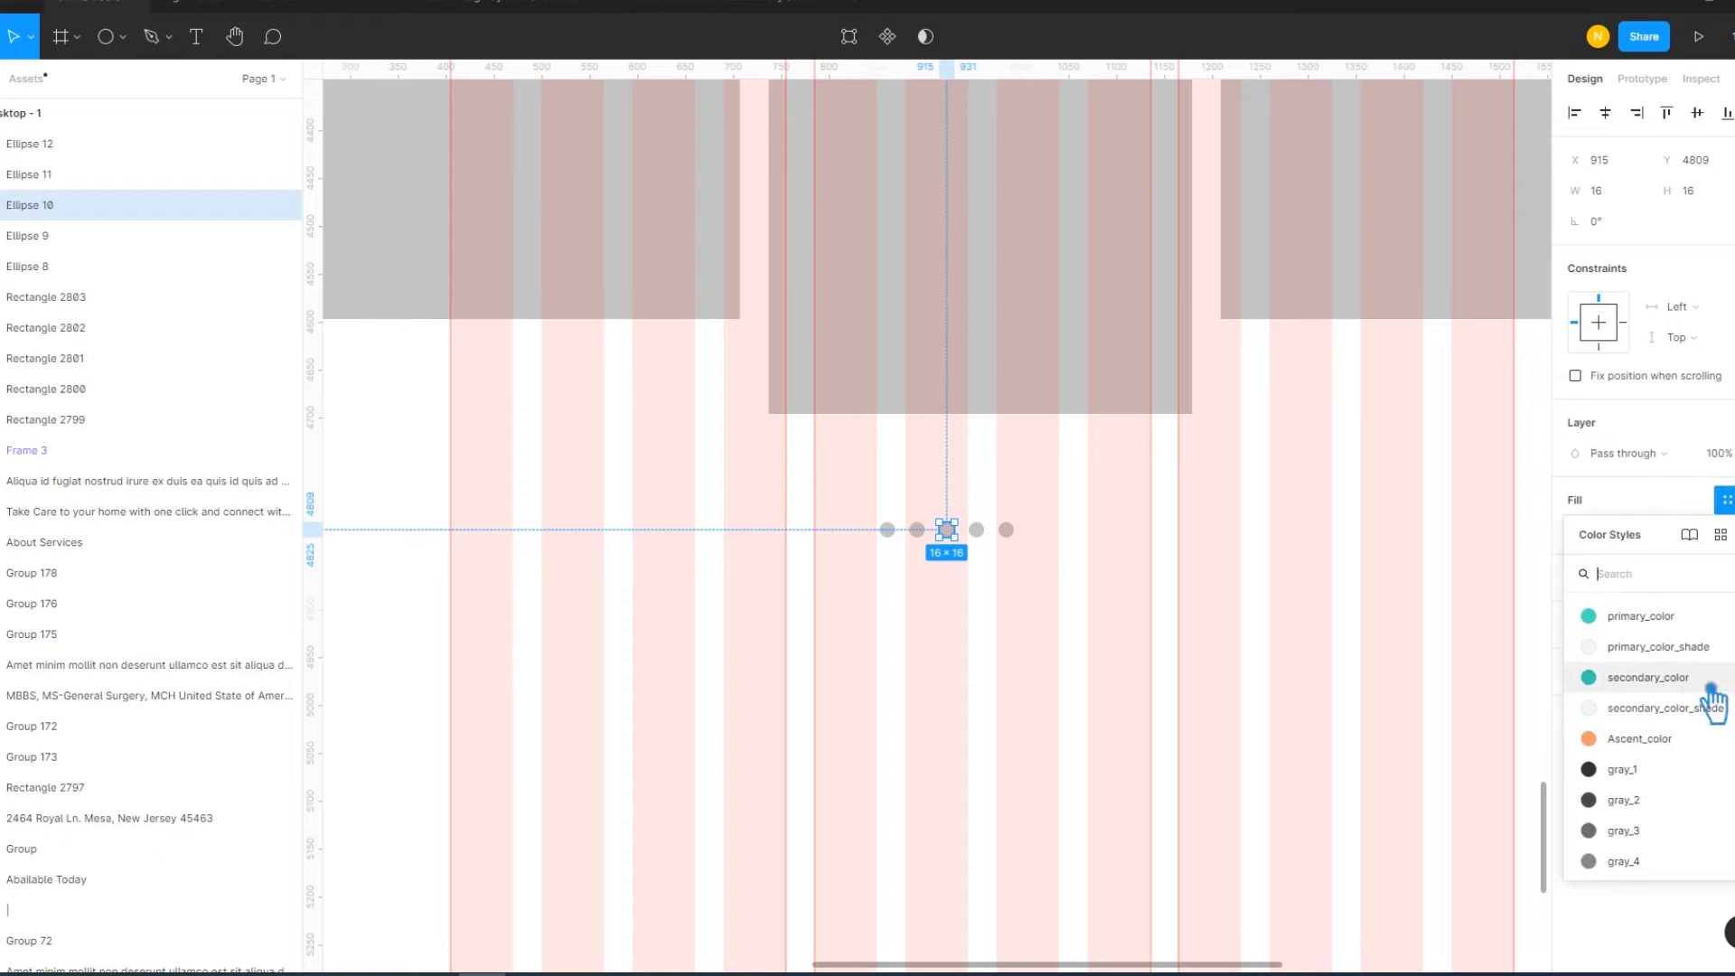
click(1658, 617)
click(1000, 599)
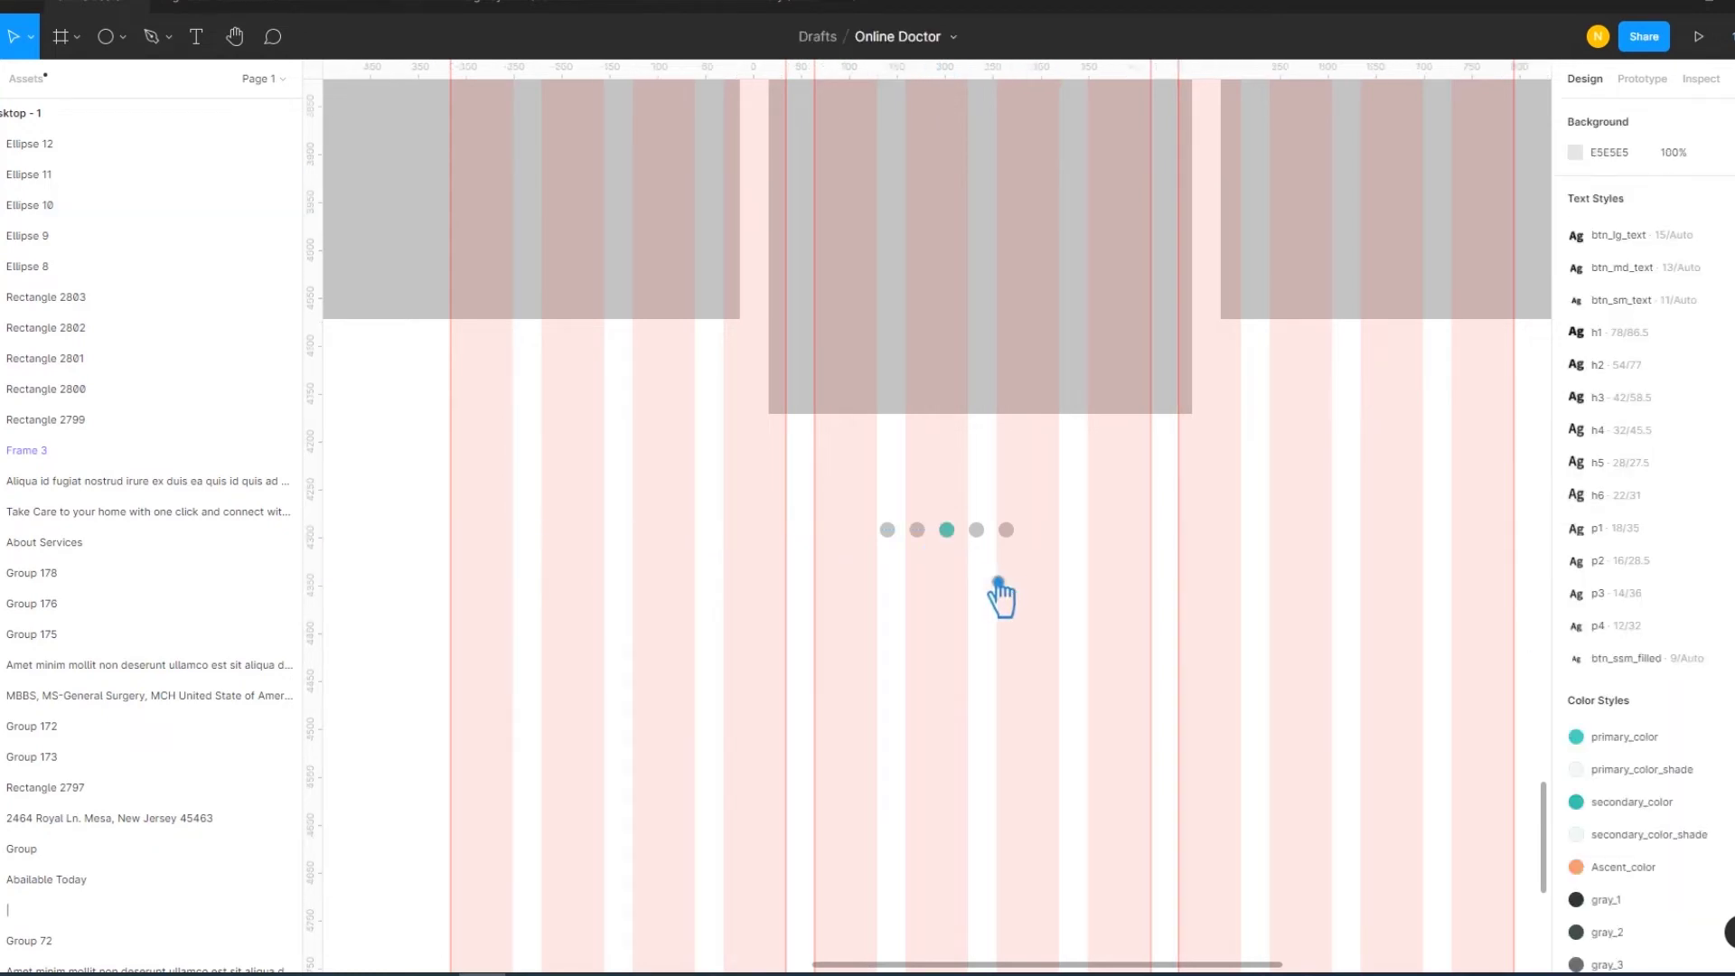
click(949, 532)
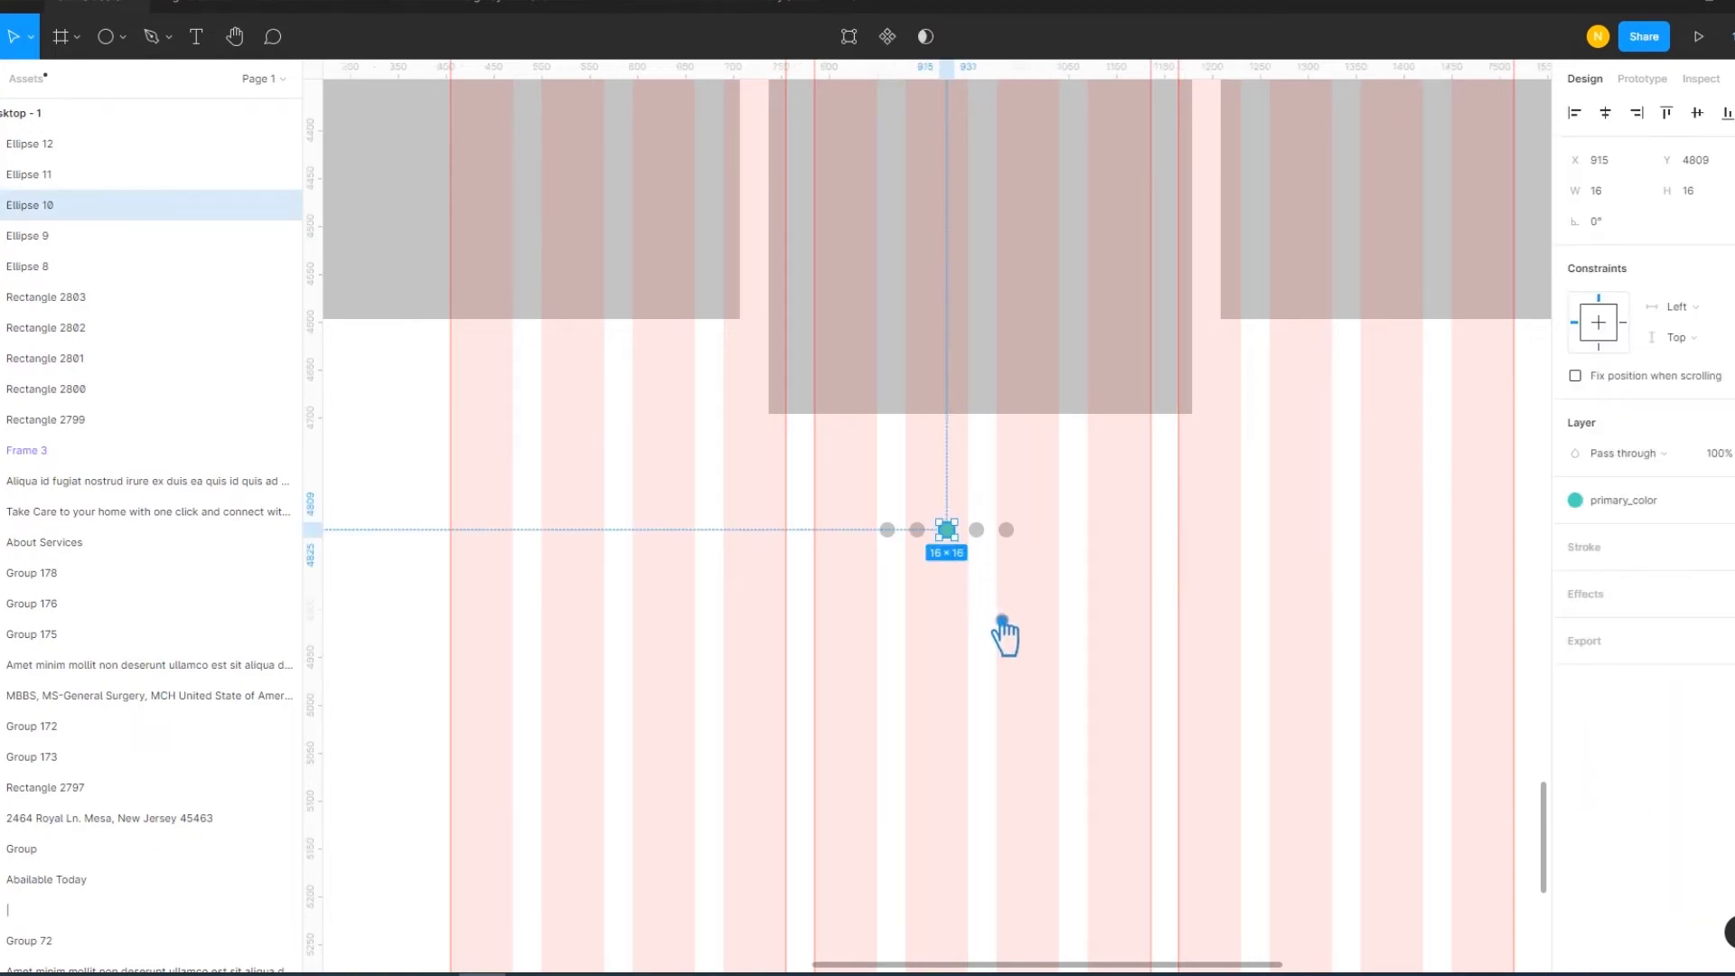
key(ctrl+equal)
Apply a light grey colour style to the four outer dots
drag(1139, 646, 1007, 479)
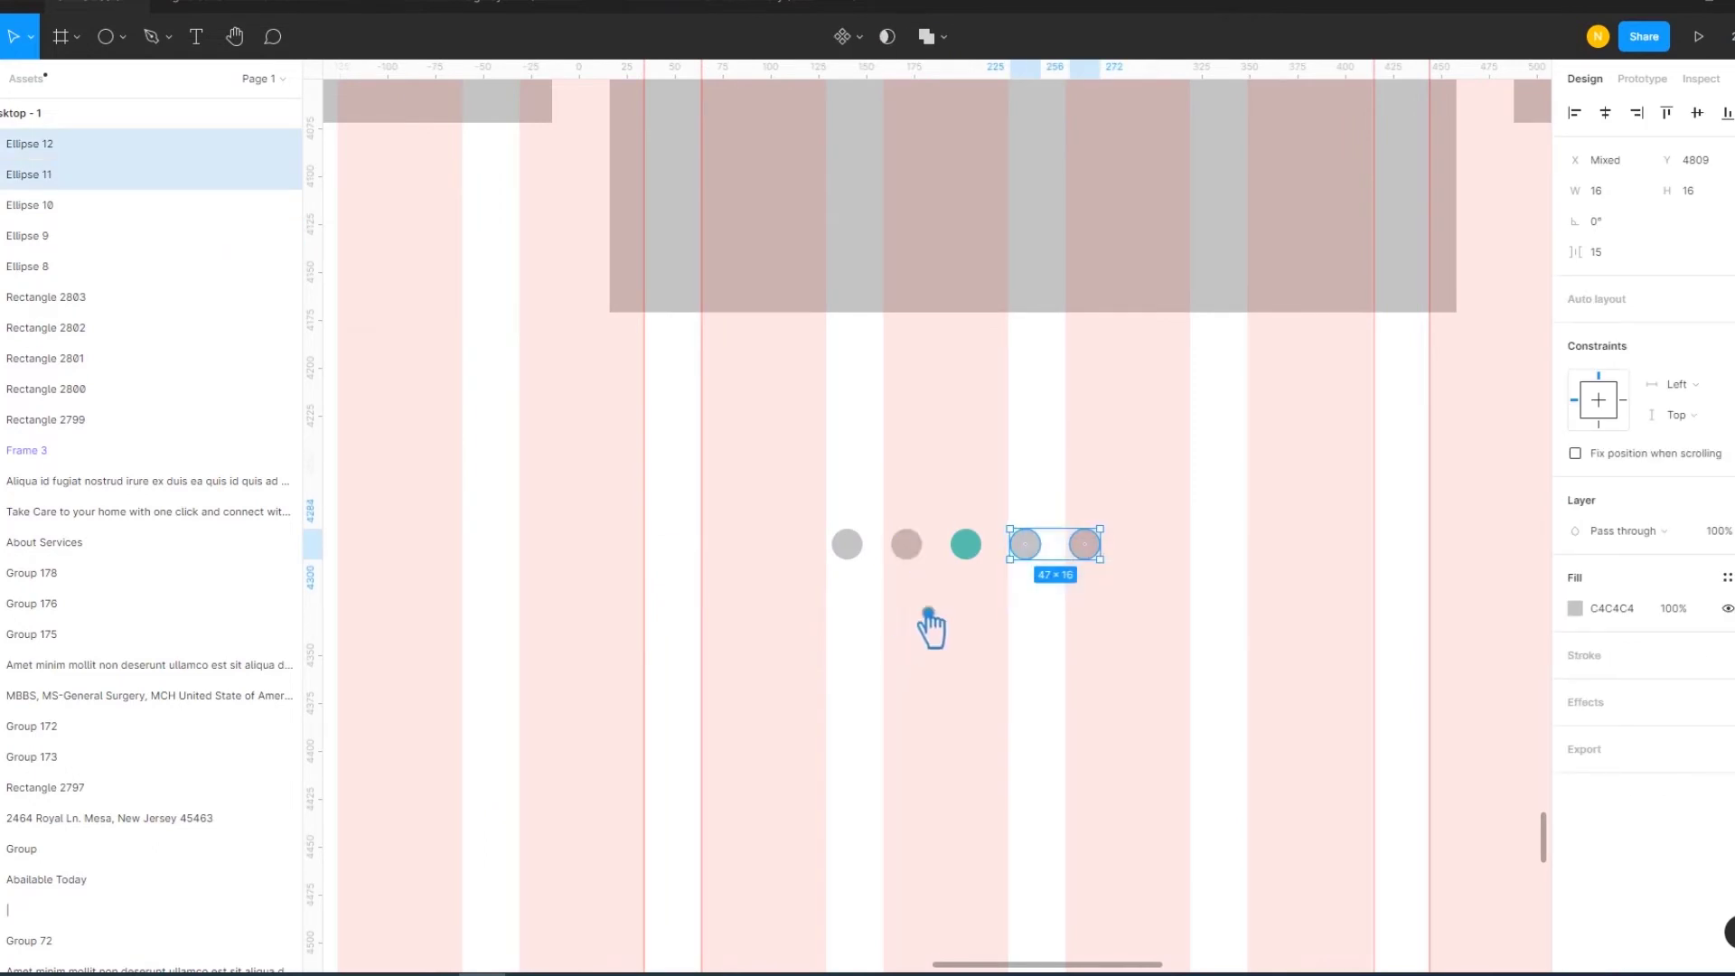
drag(929, 622, 841, 493)
click(1726, 499)
scroll(1672, 757, down, 2)
scroll(1672, 757, down, 3)
scroll(1672, 757, up, 5)
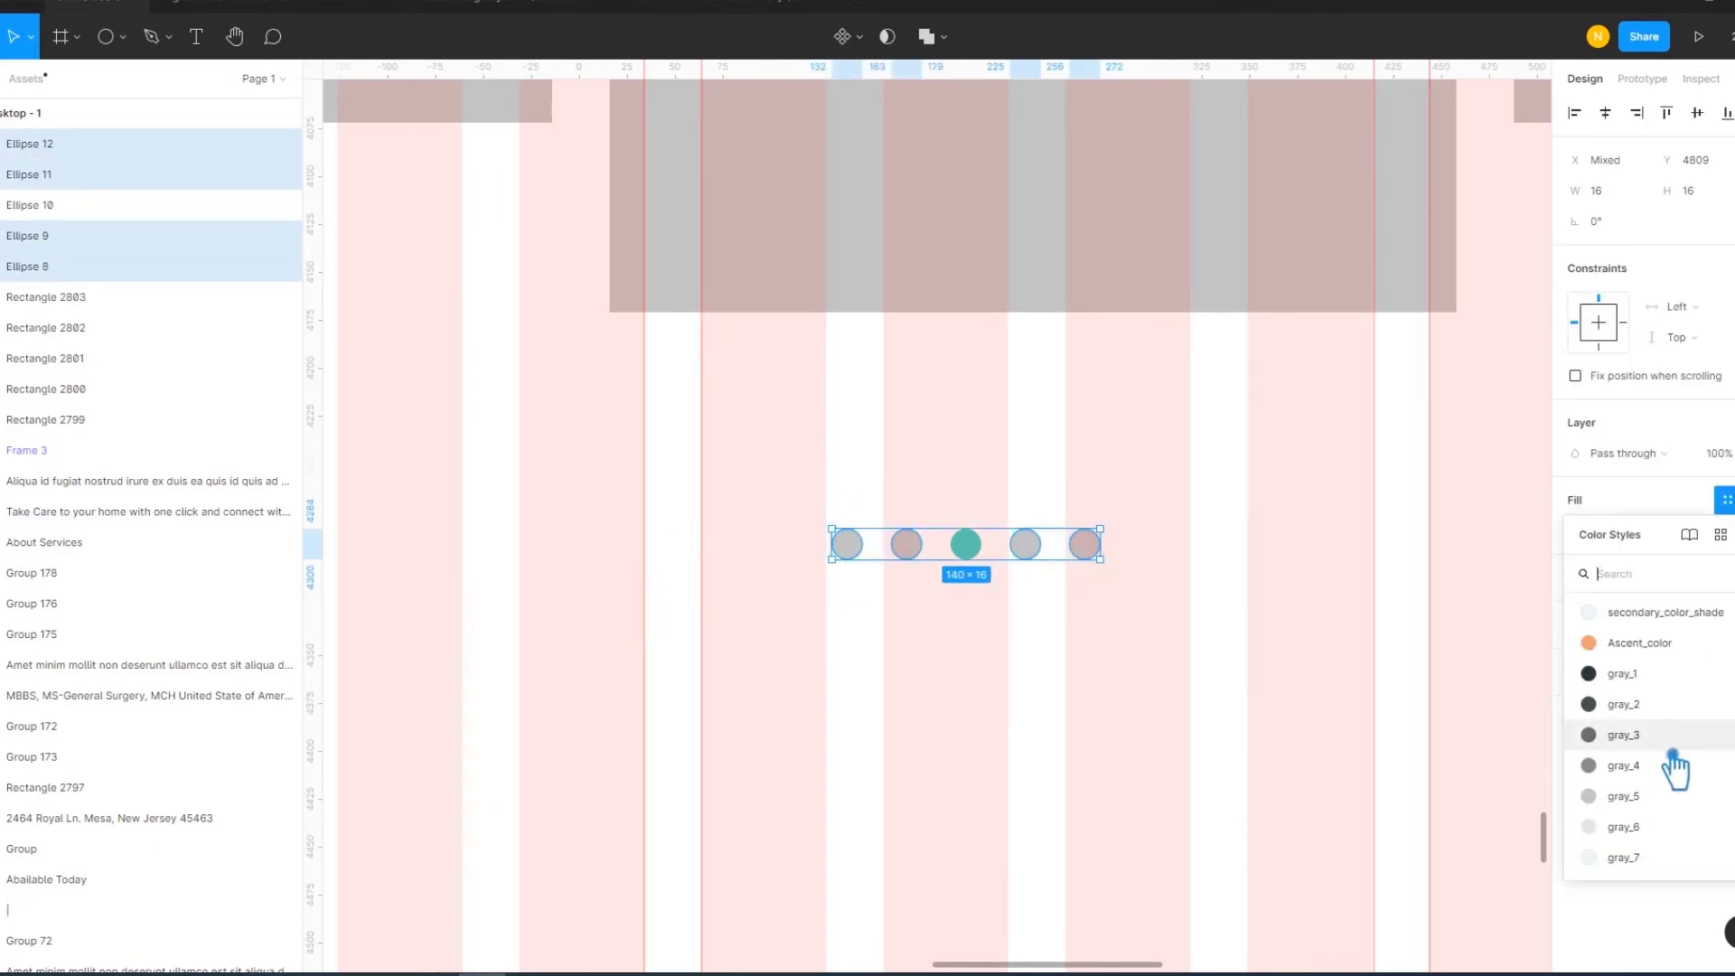
click(1635, 796)
click(1235, 706)
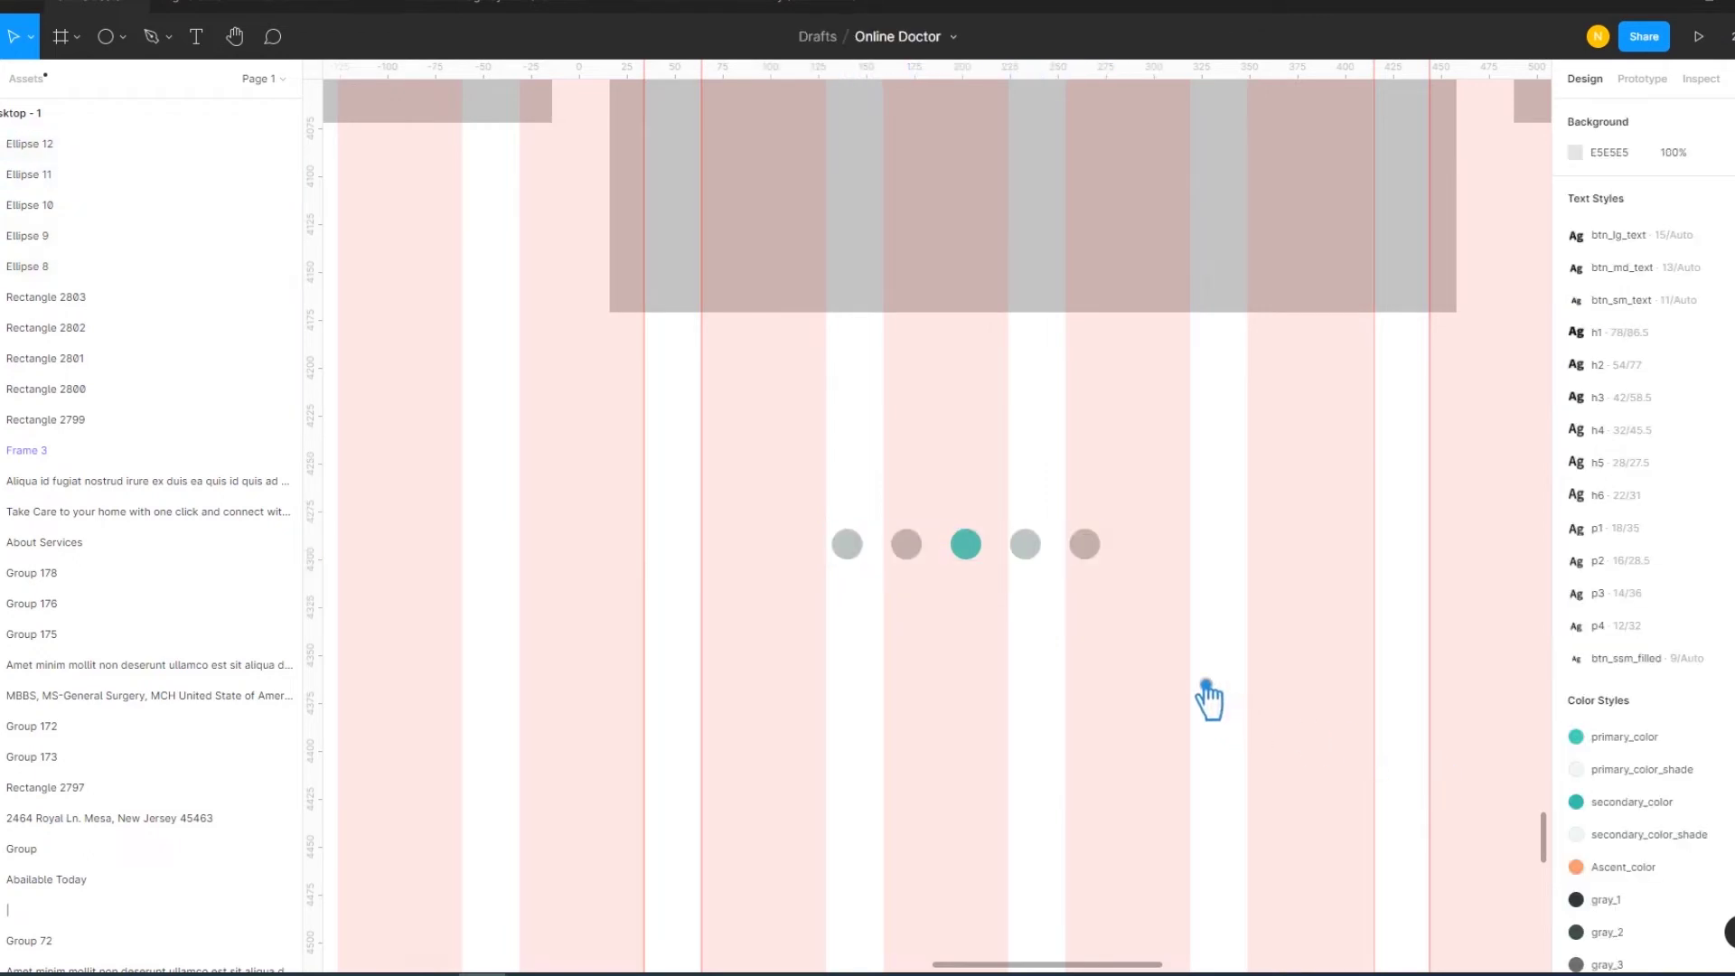
Group the four grey dots and switch them to a different grey style
drag(1169, 650, 1016, 529)
drag(885, 557, 817, 515)
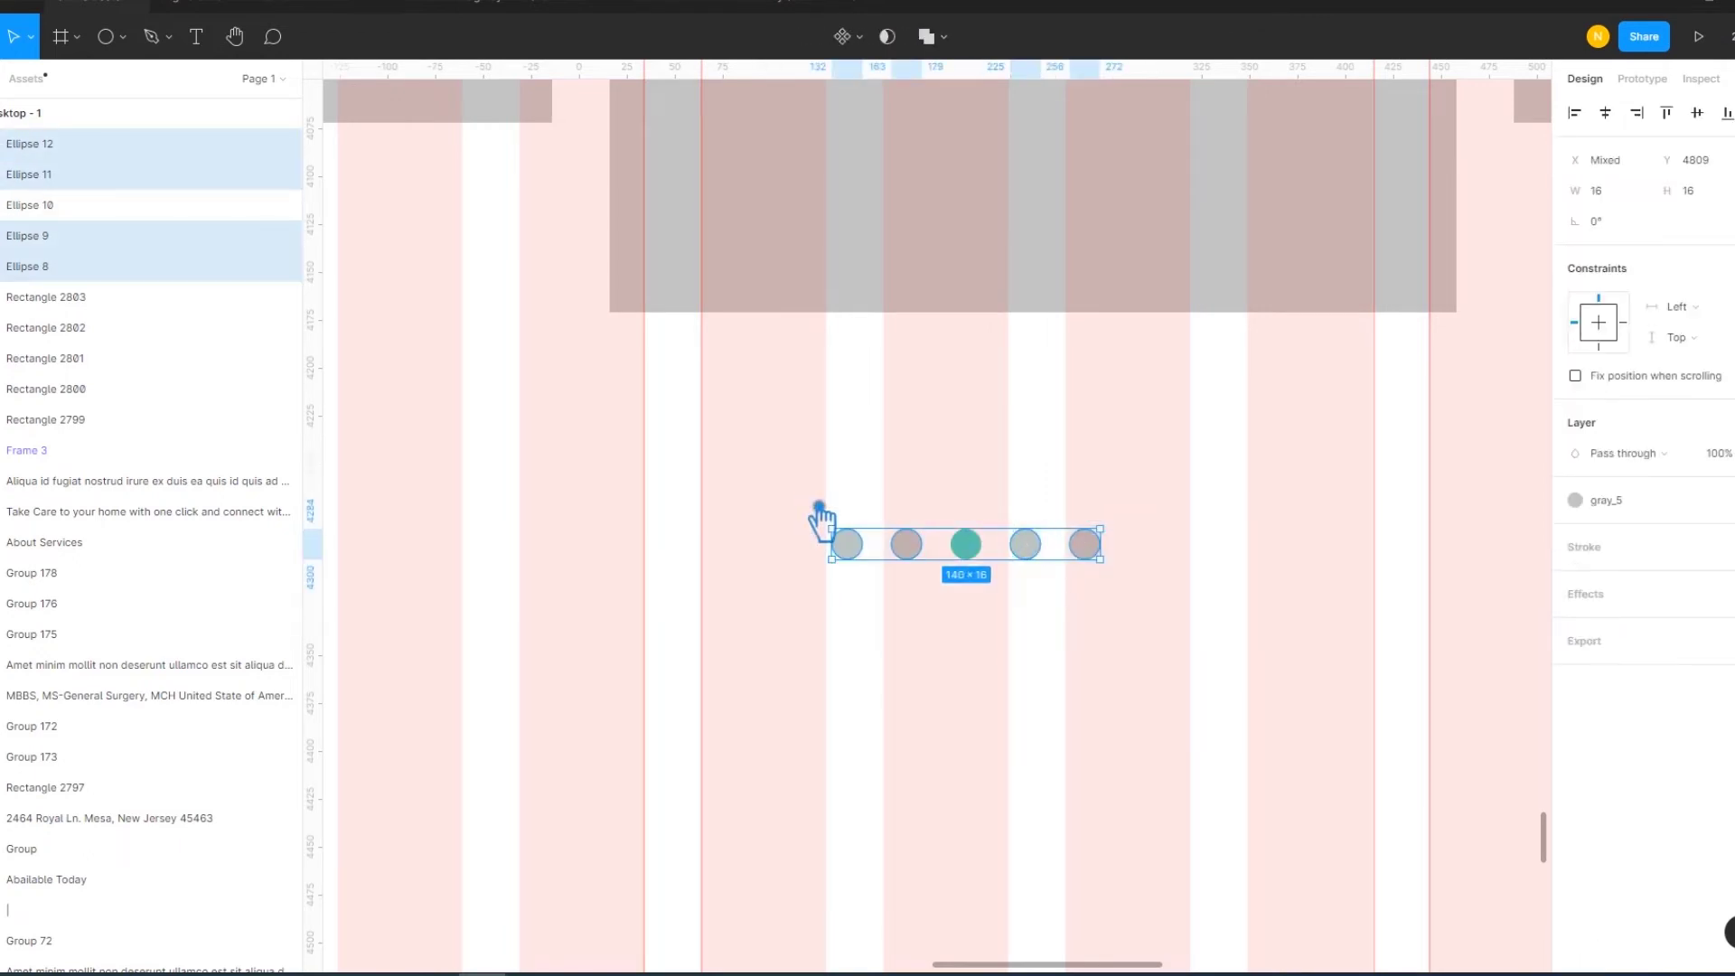
key(ctrl+g)
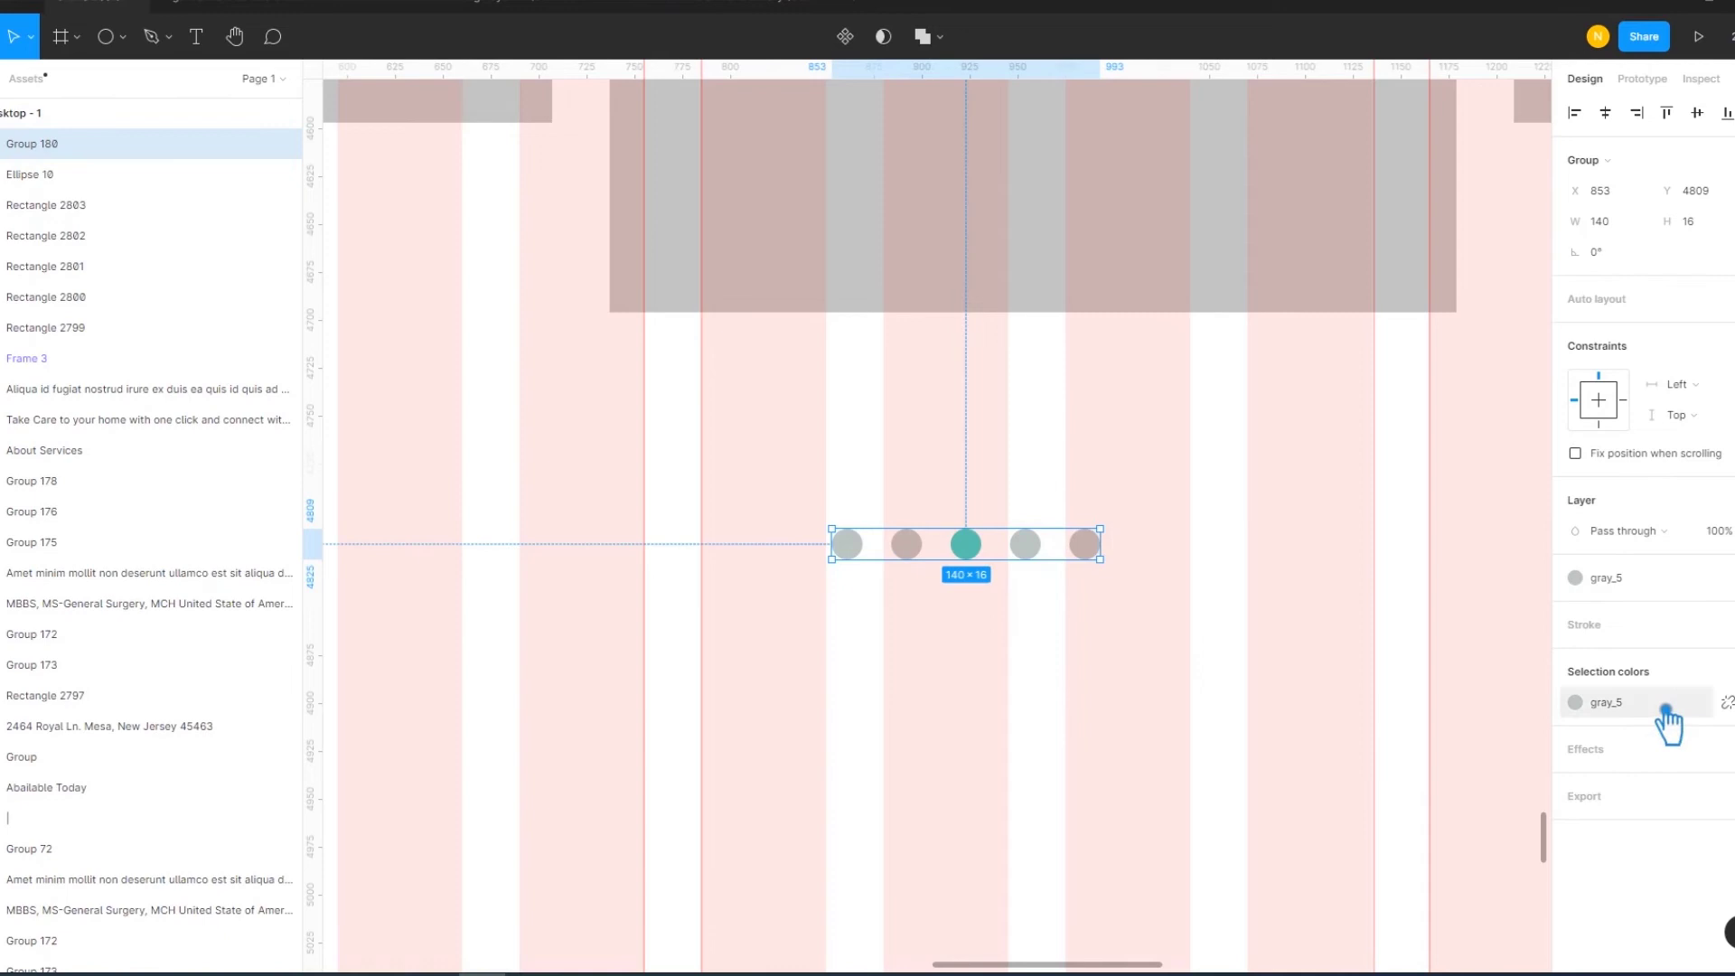
click(1665, 706)
click(1521, 869)
click(1238, 775)
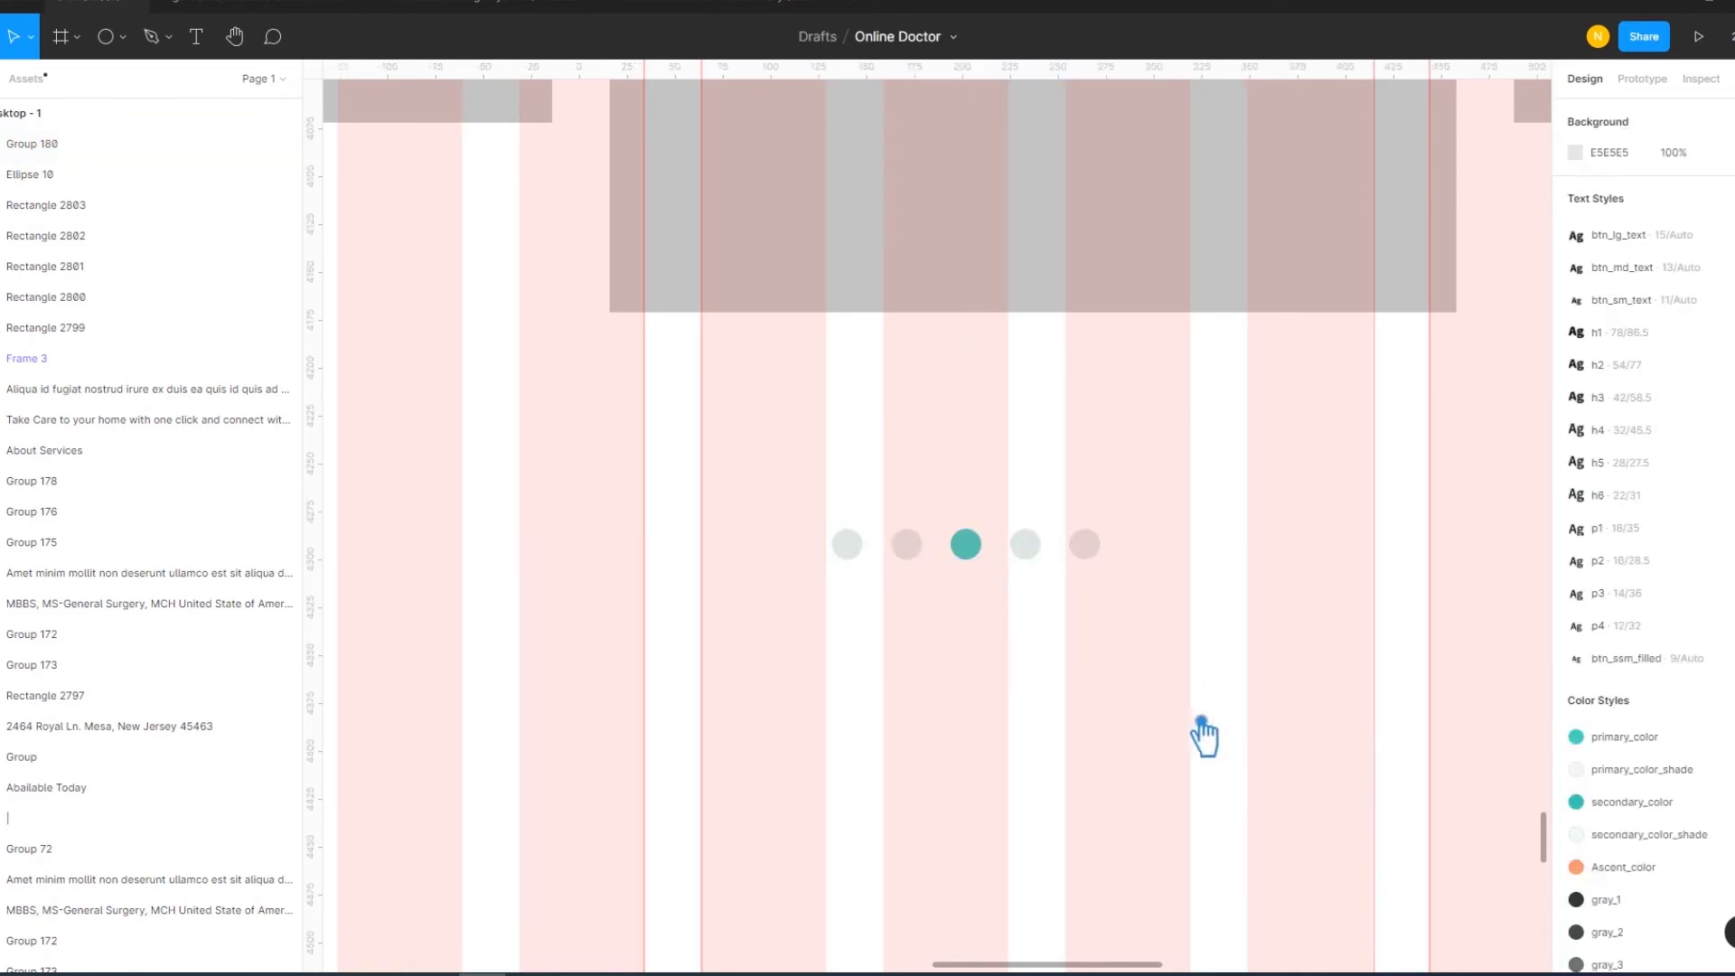
Duplicate the teal dot, enlarge the copy to 24×24, and remove its fill
click(988, 547)
key(ctrl+d)
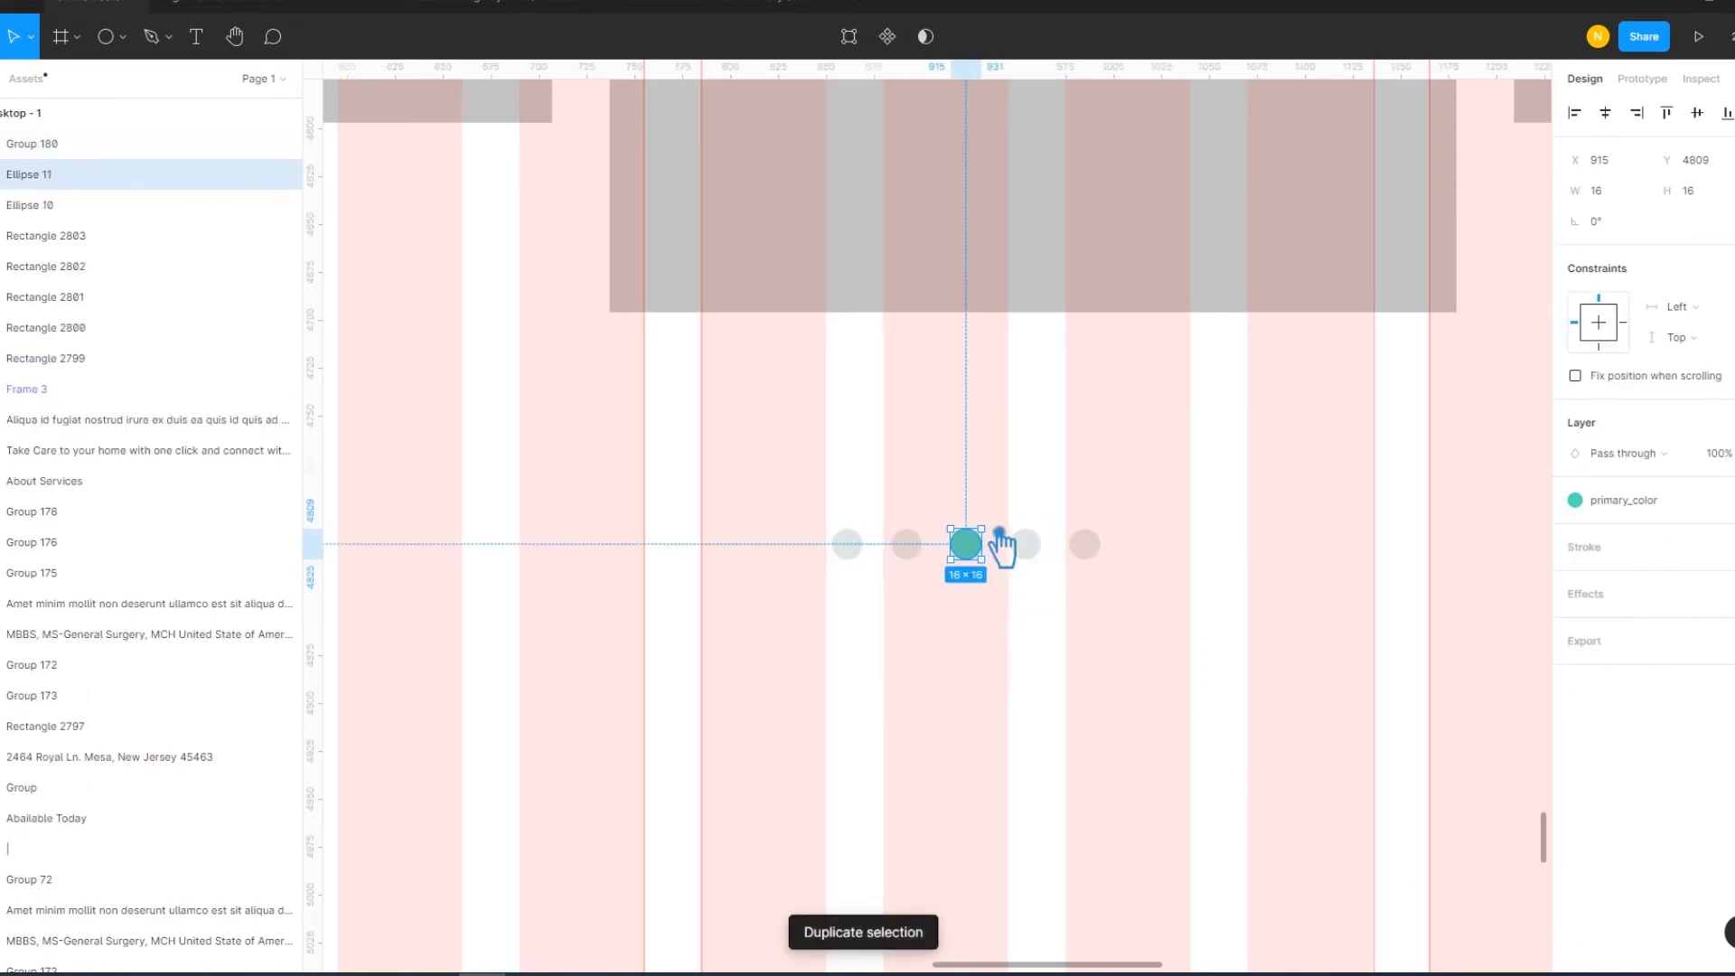
drag(988, 546, 996, 546)
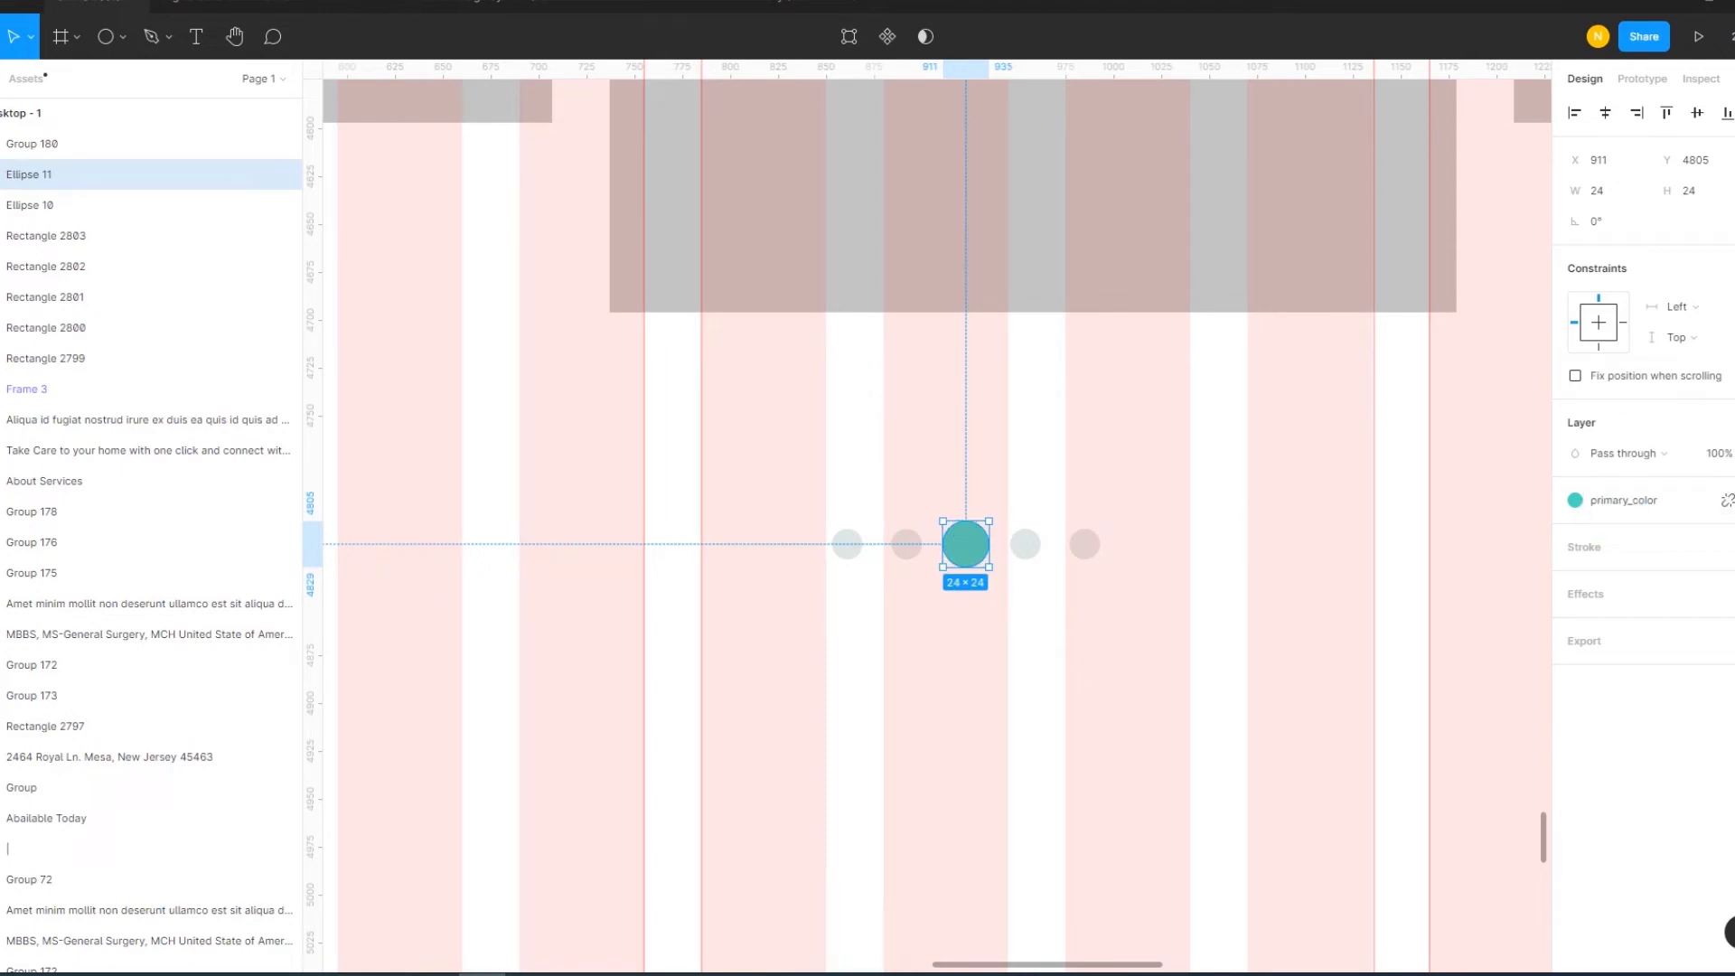
key(ctrl+z)
Give the ring a 2px orange Ascent_color stroke and group all the pagination dots
click(1725, 545)
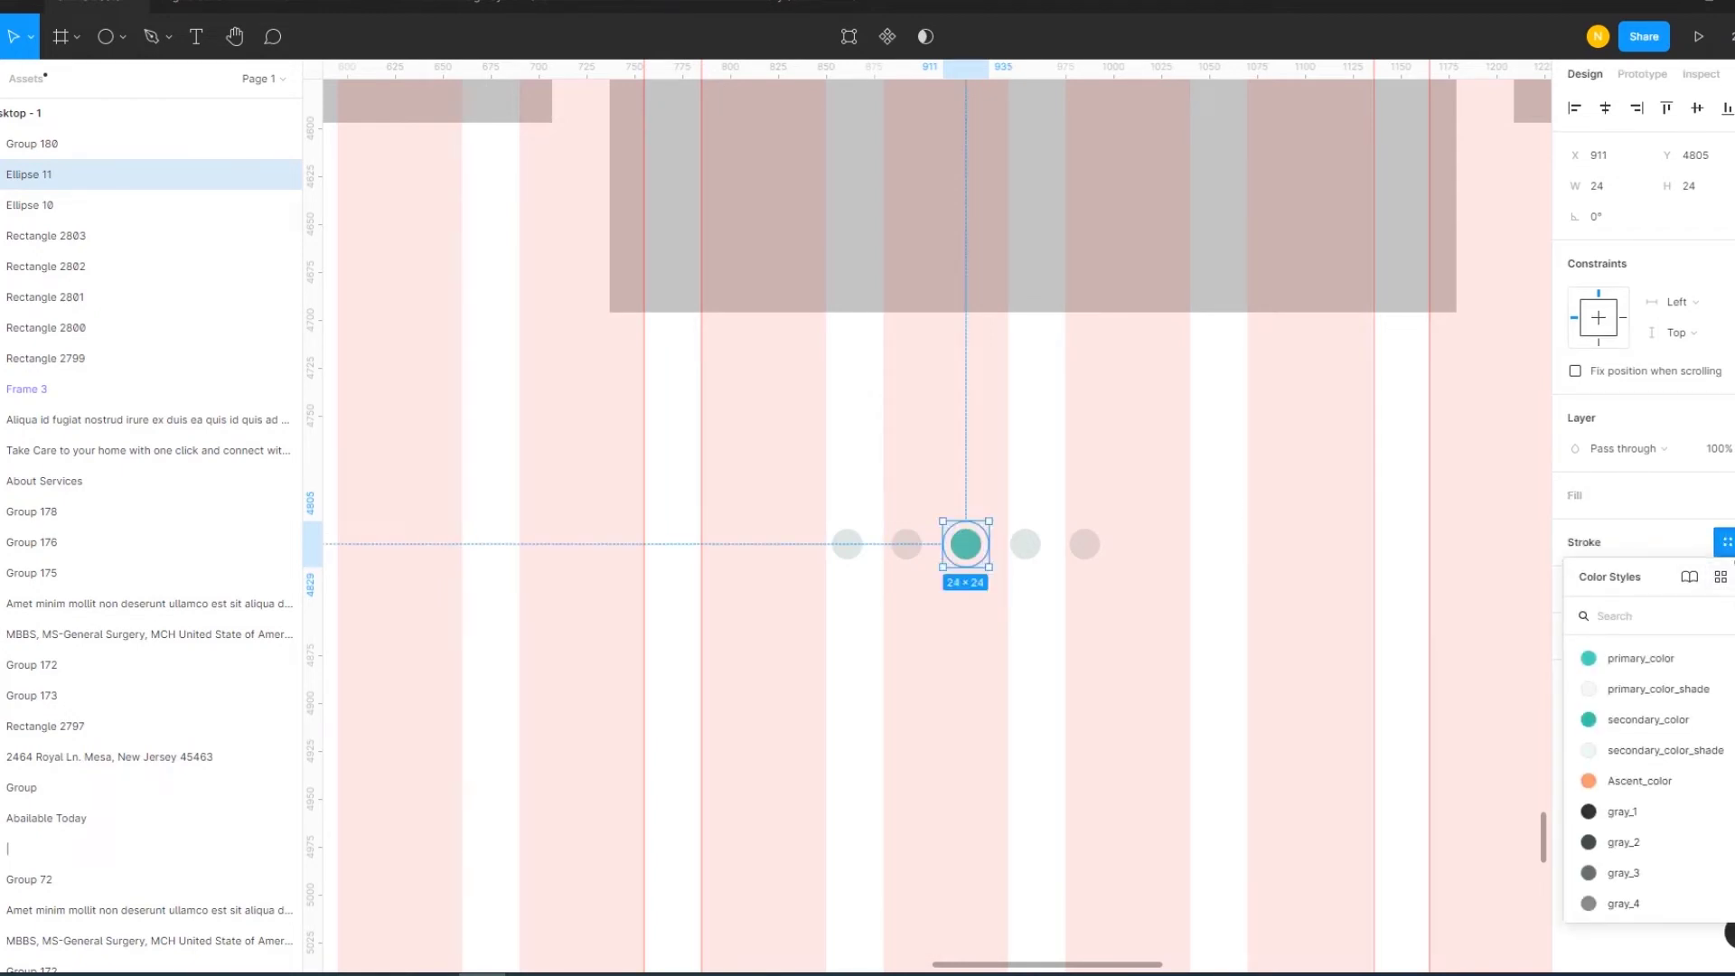
click(1727, 542)
click(1622, 613)
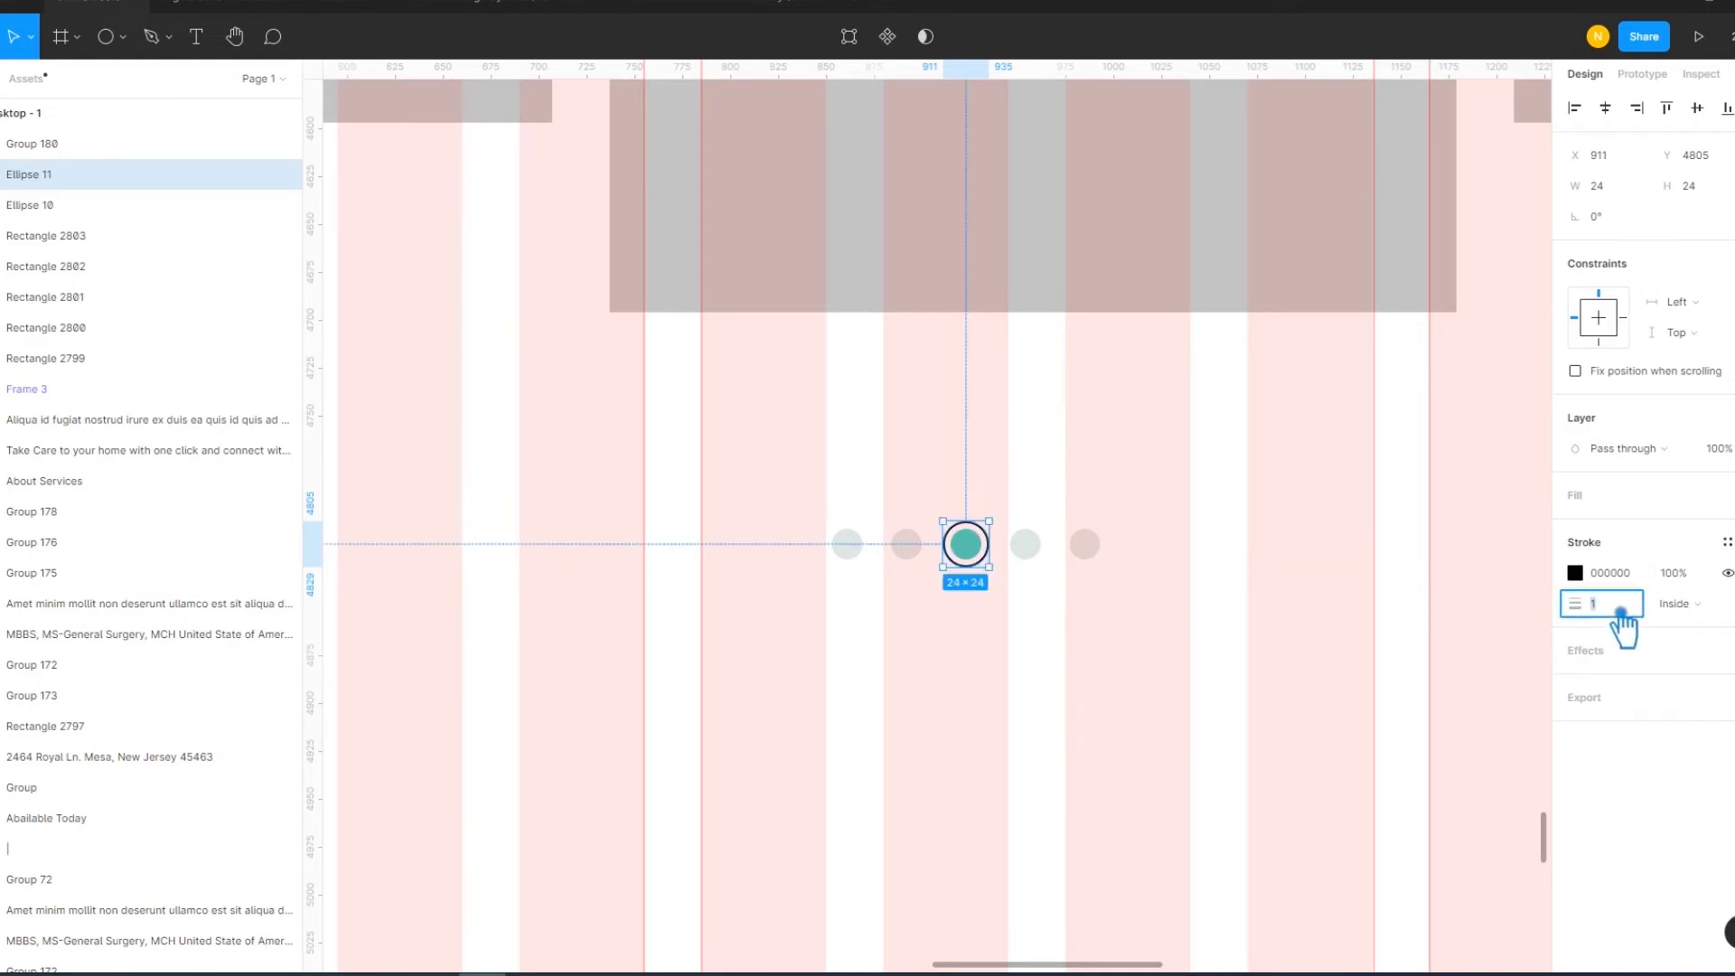
text(2)
key(Return)
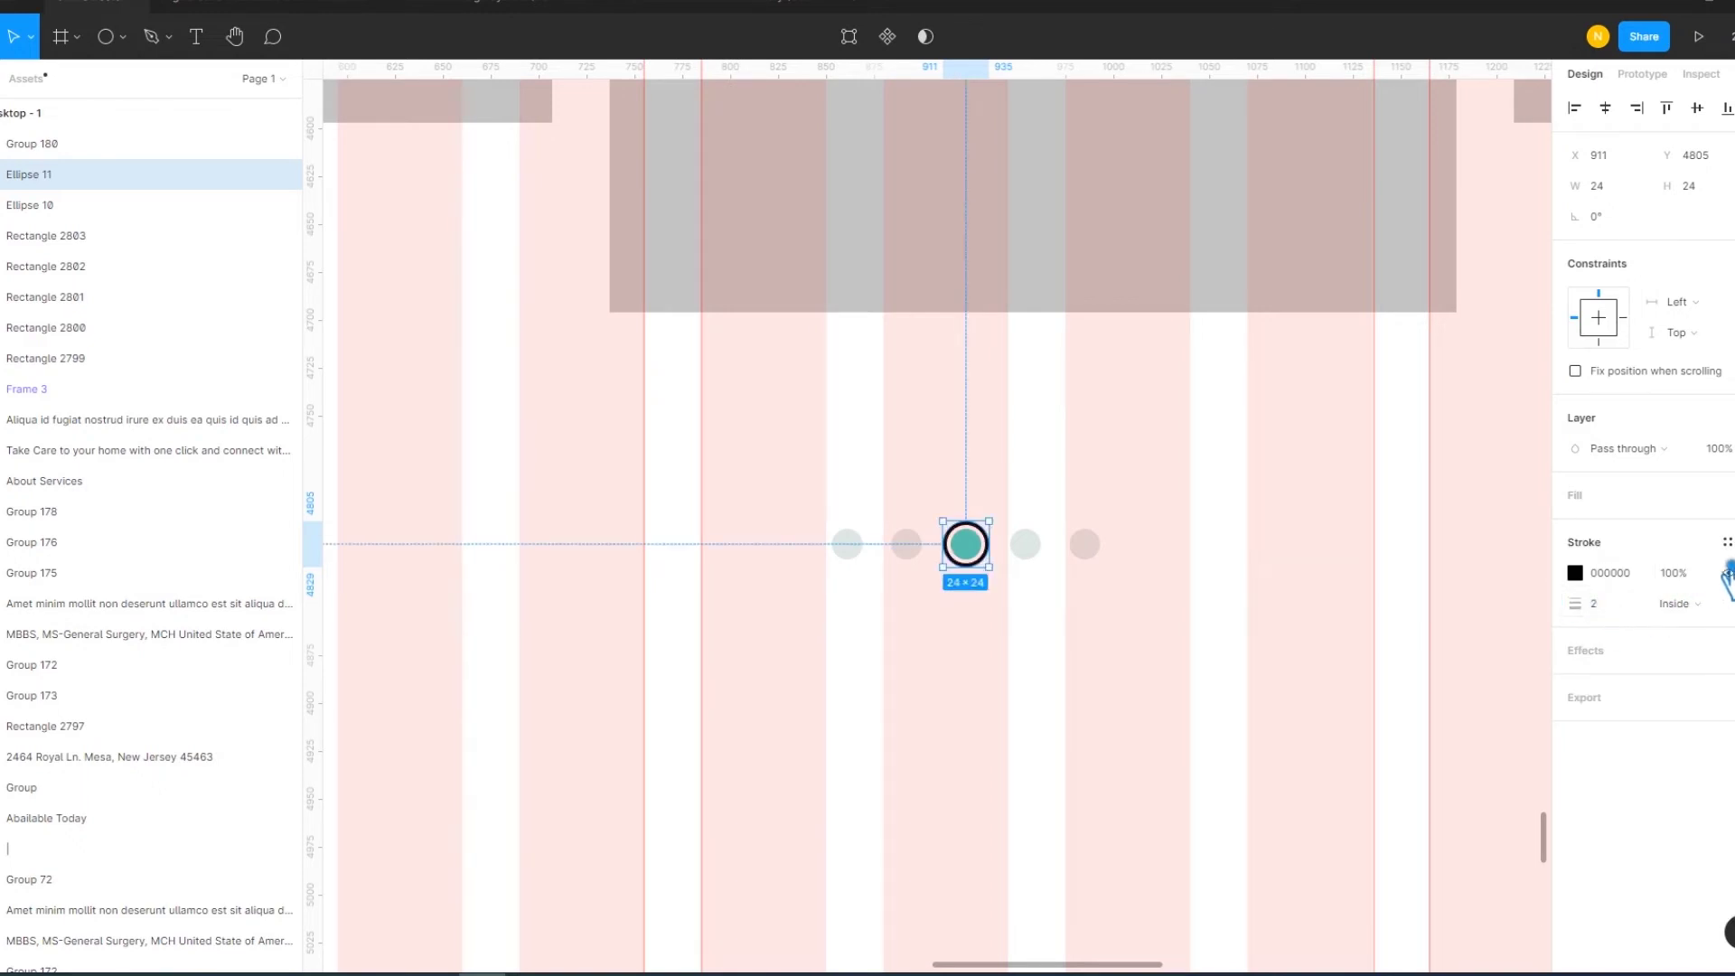
click(1721, 571)
click(1666, 777)
click(1291, 786)
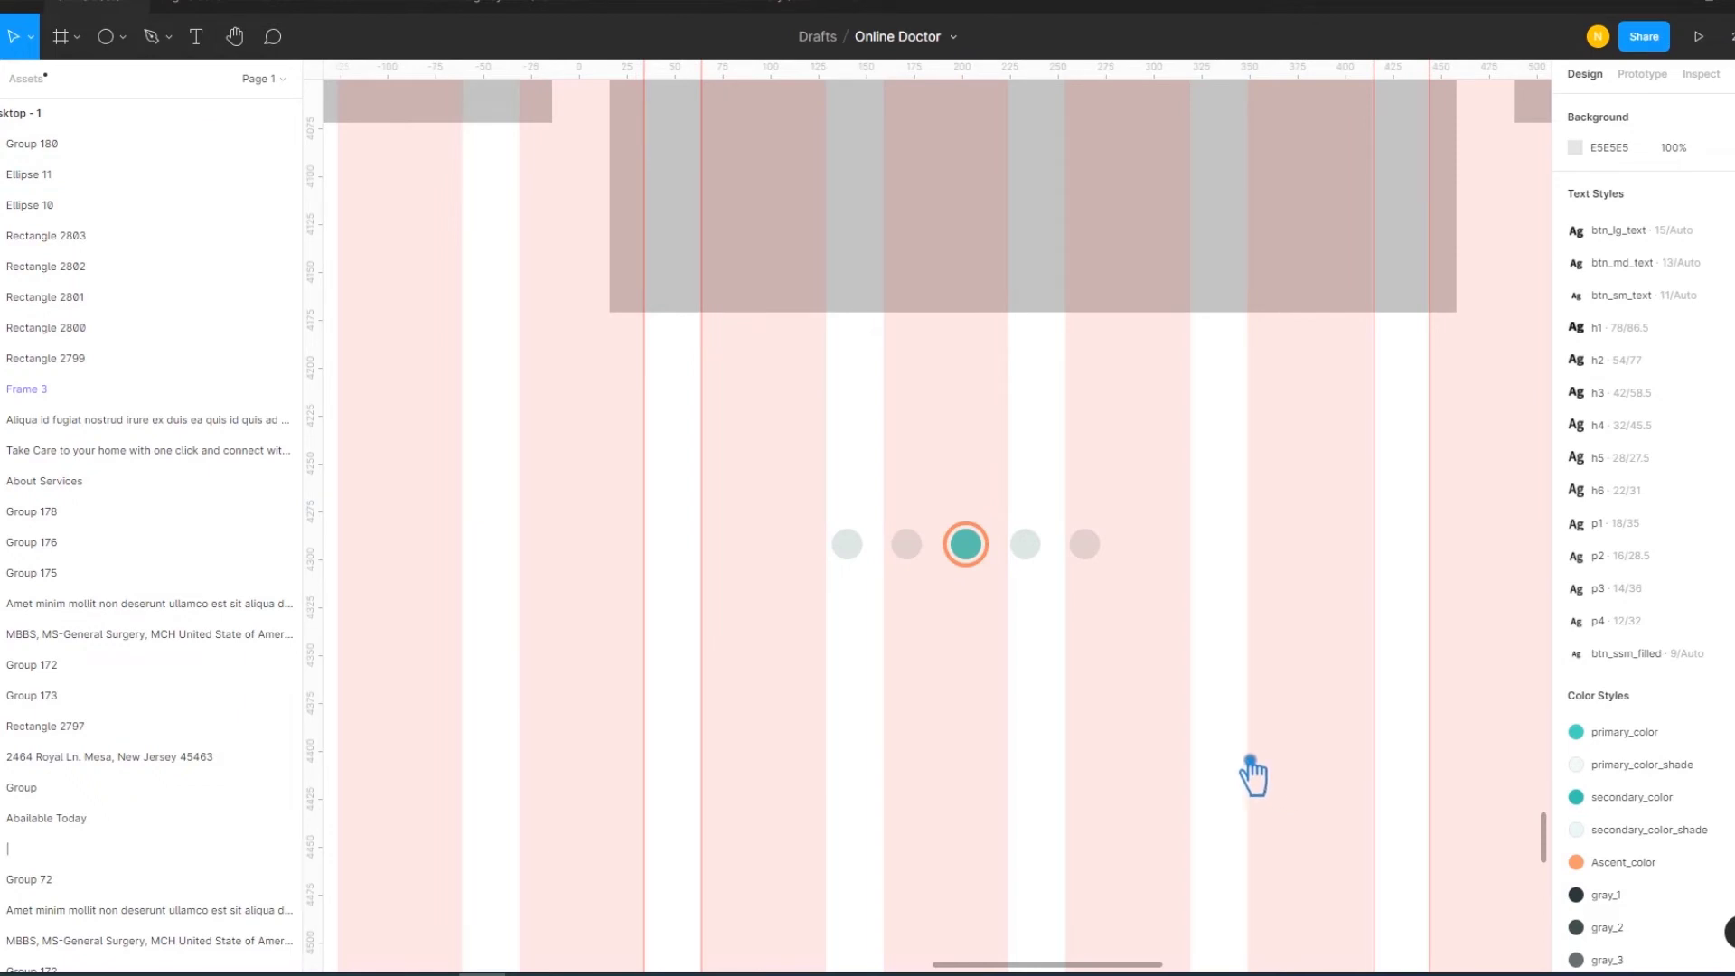
scroll(1249, 772, down, 5)
drag(998, 586, 851, 519)
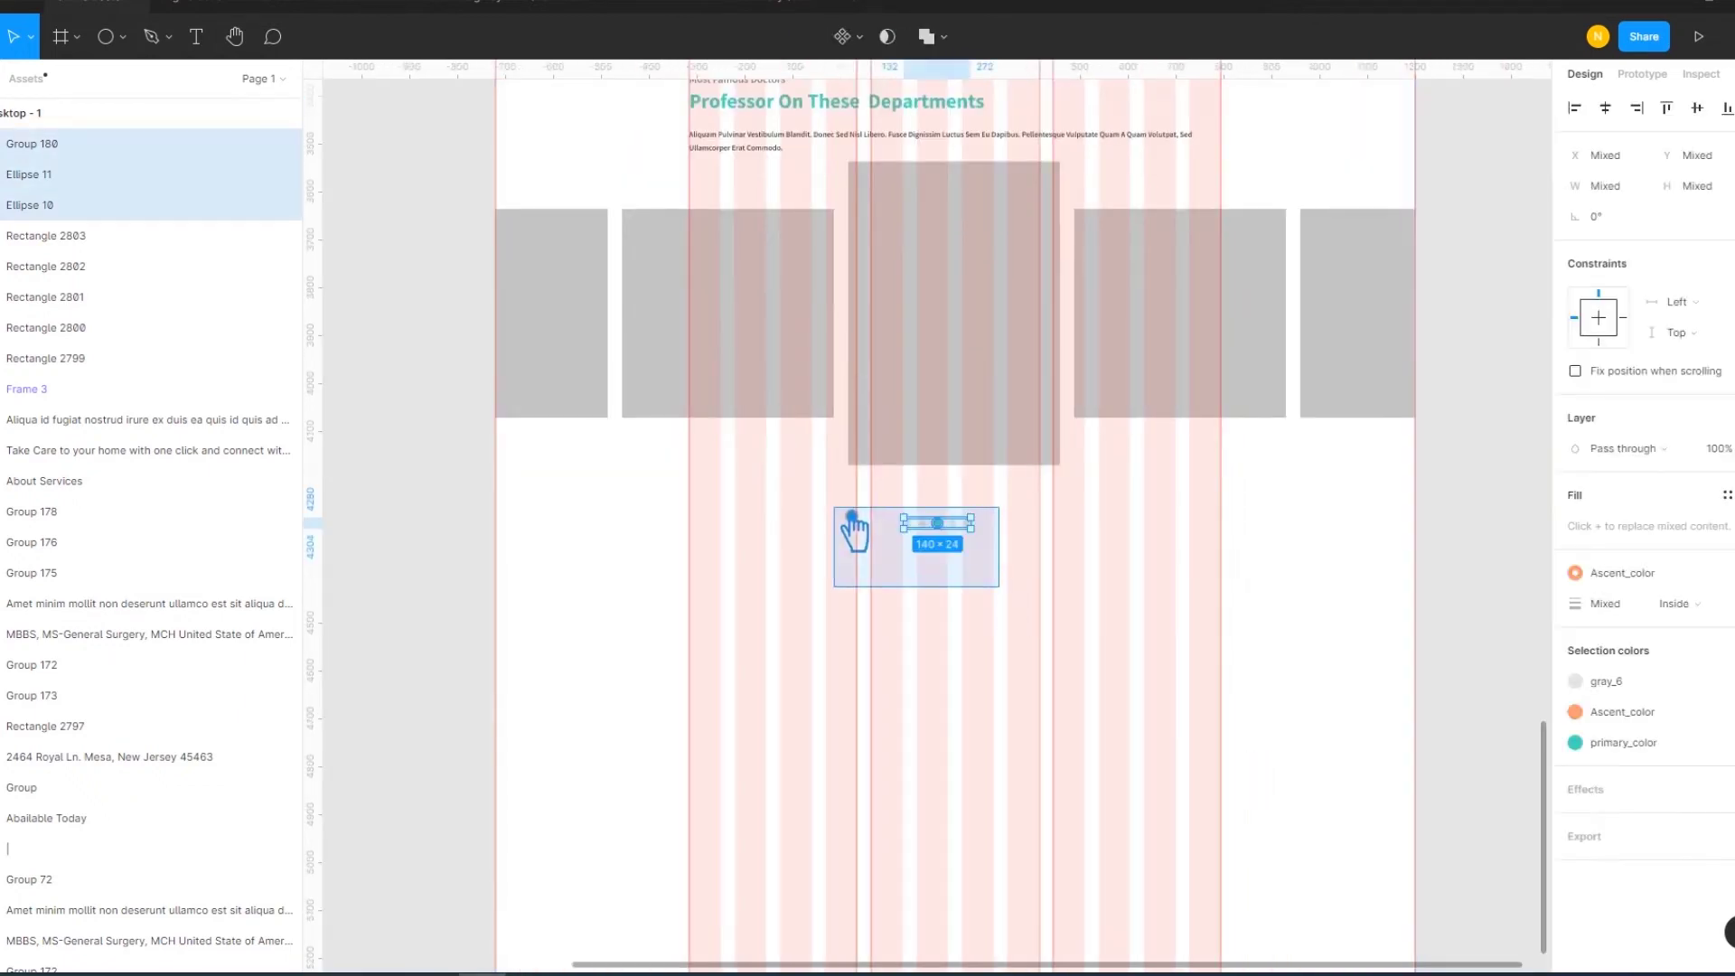
key(ctrl+g)
Centre the pagination dot group under the cards and raise it slightly
click(1127, 581)
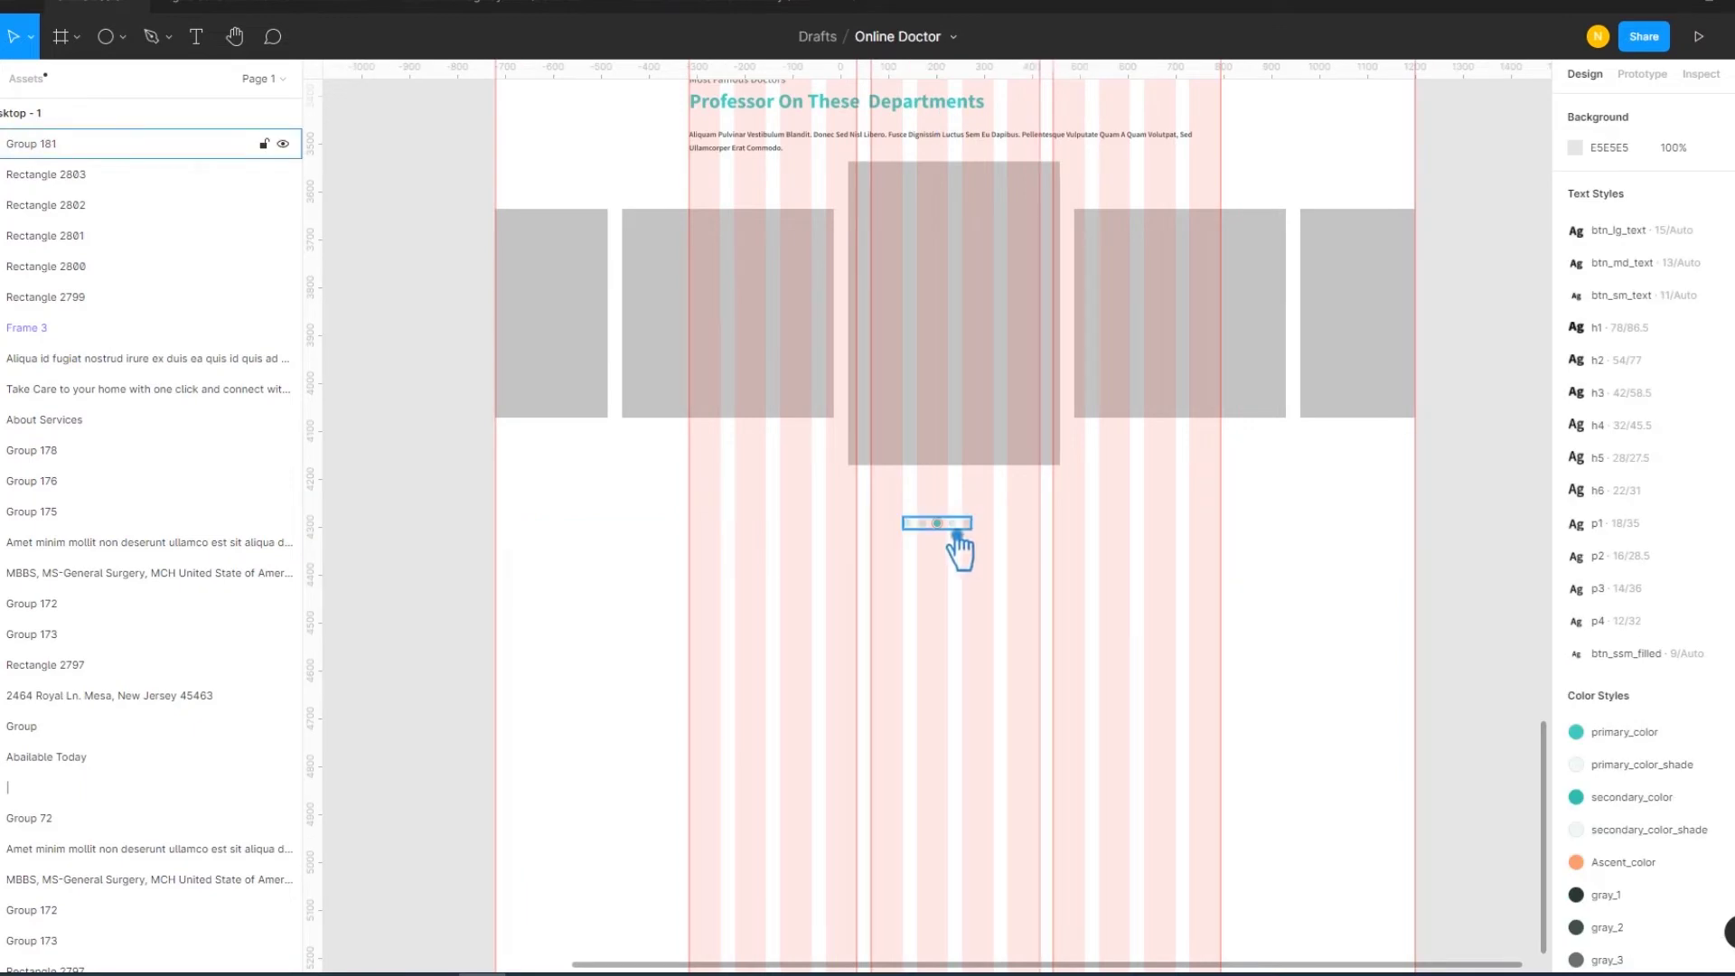
drag(959, 542, 978, 546)
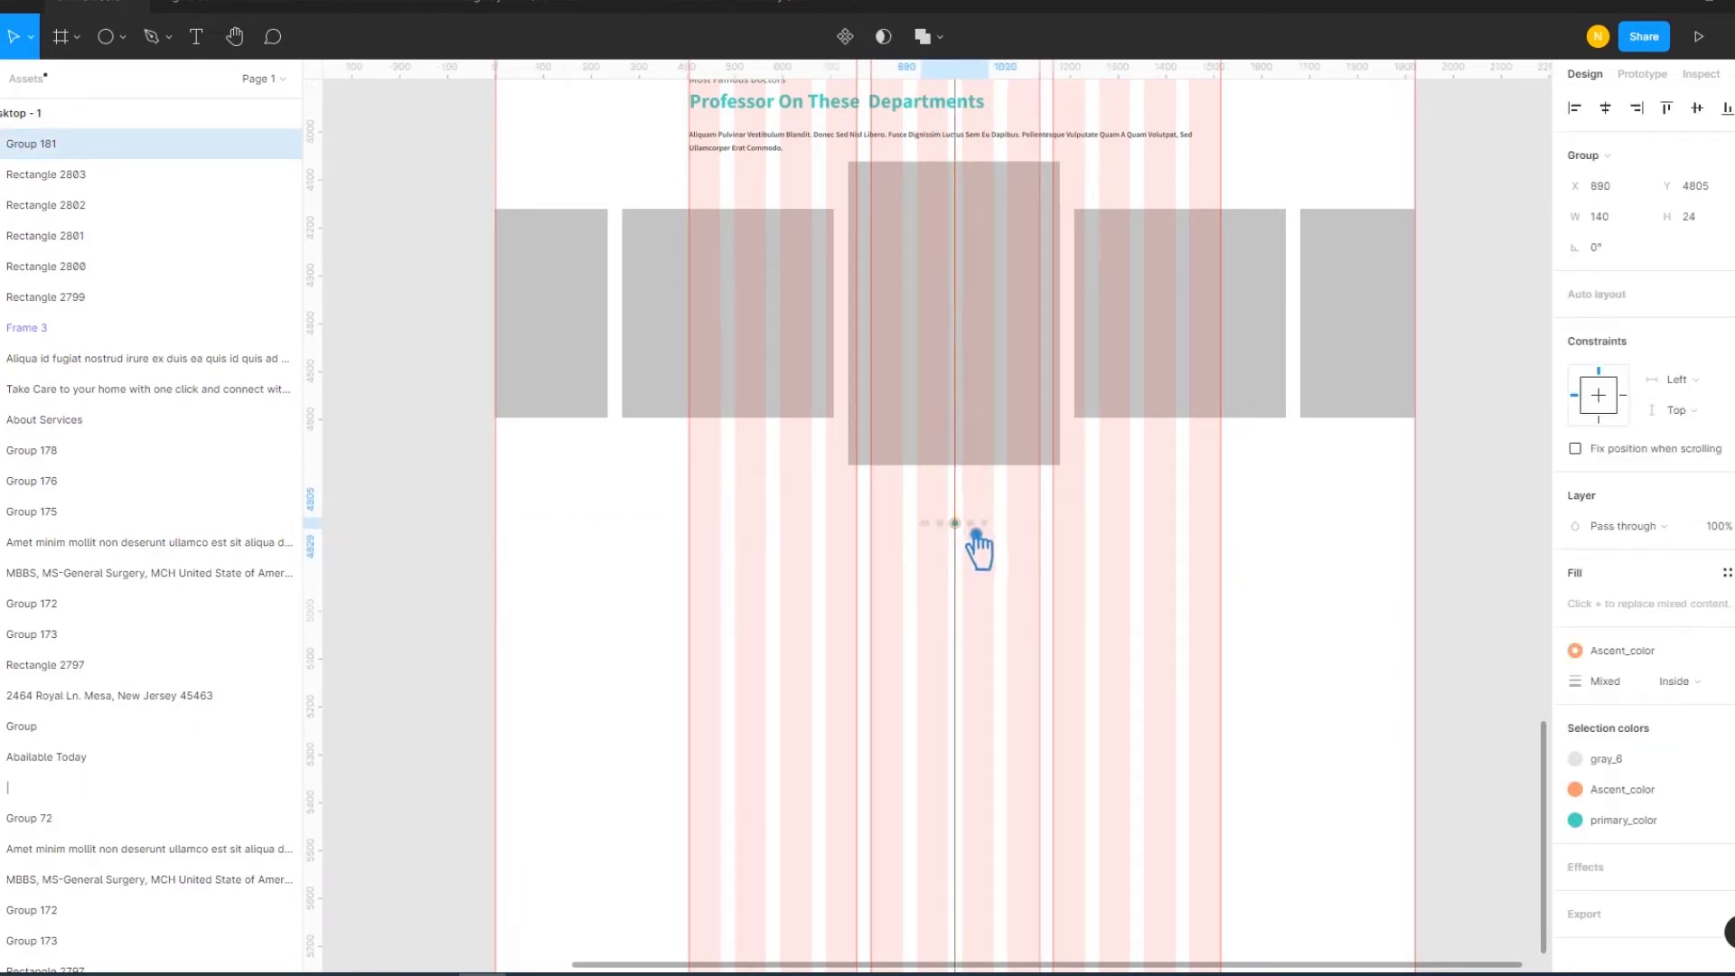
drag(975, 535, 969, 527)
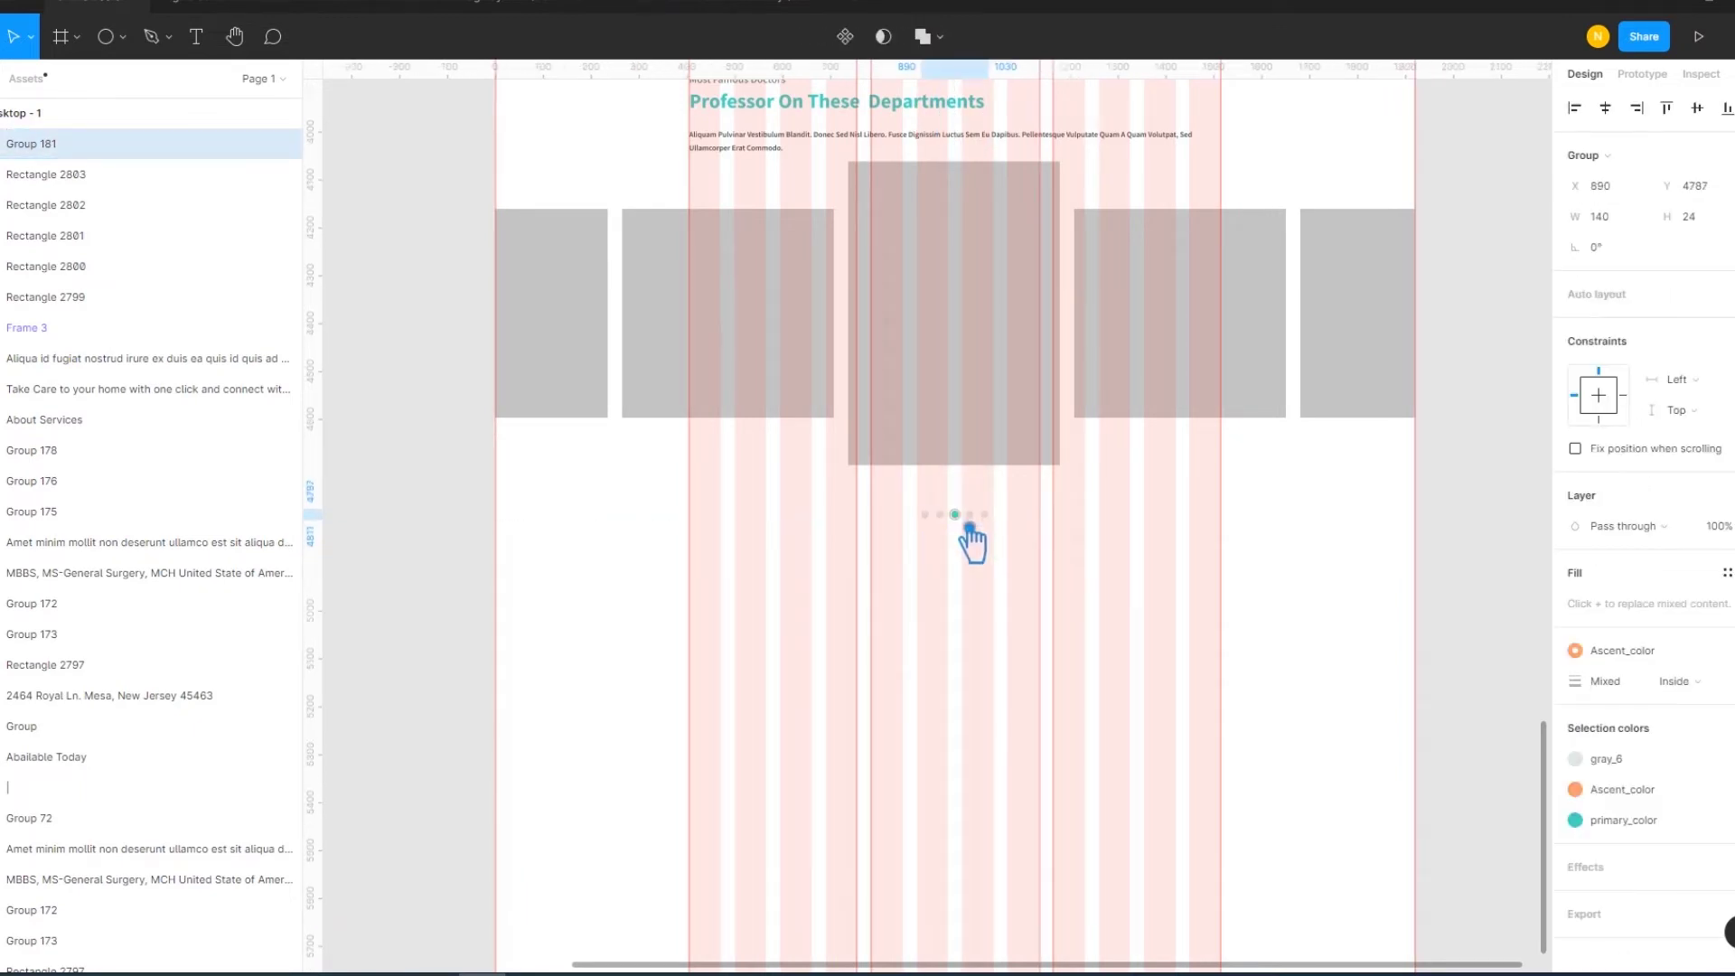
click(1325, 534)
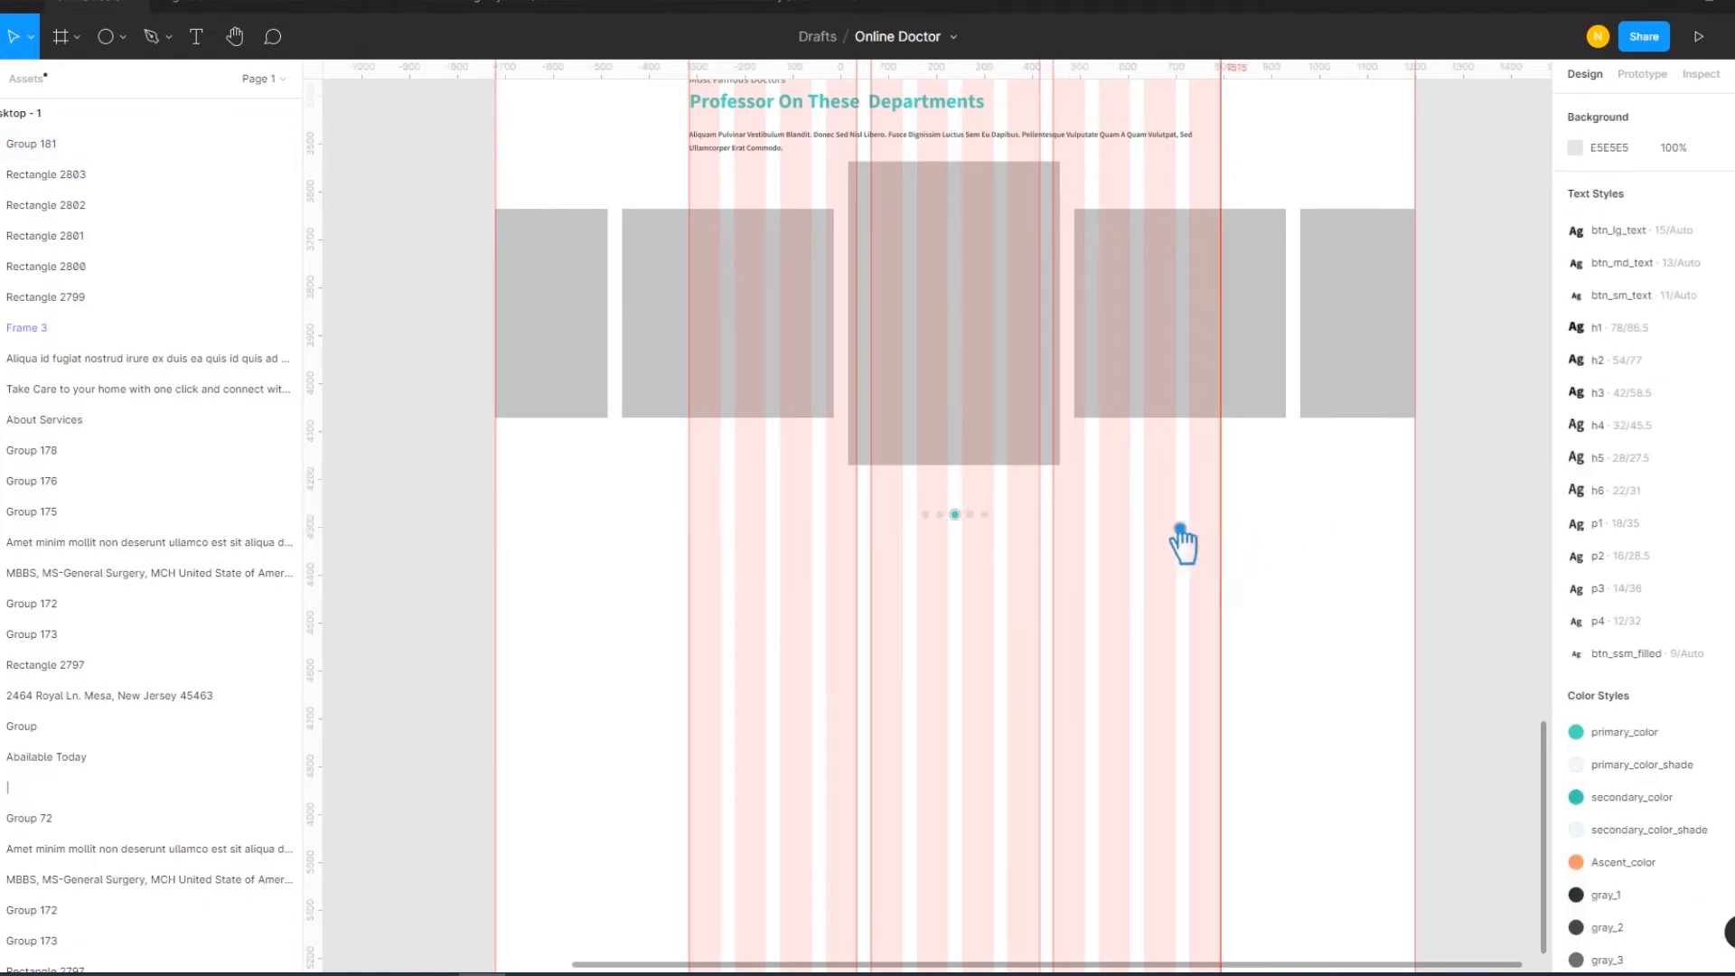
scroll(1193, 569, up, 2)
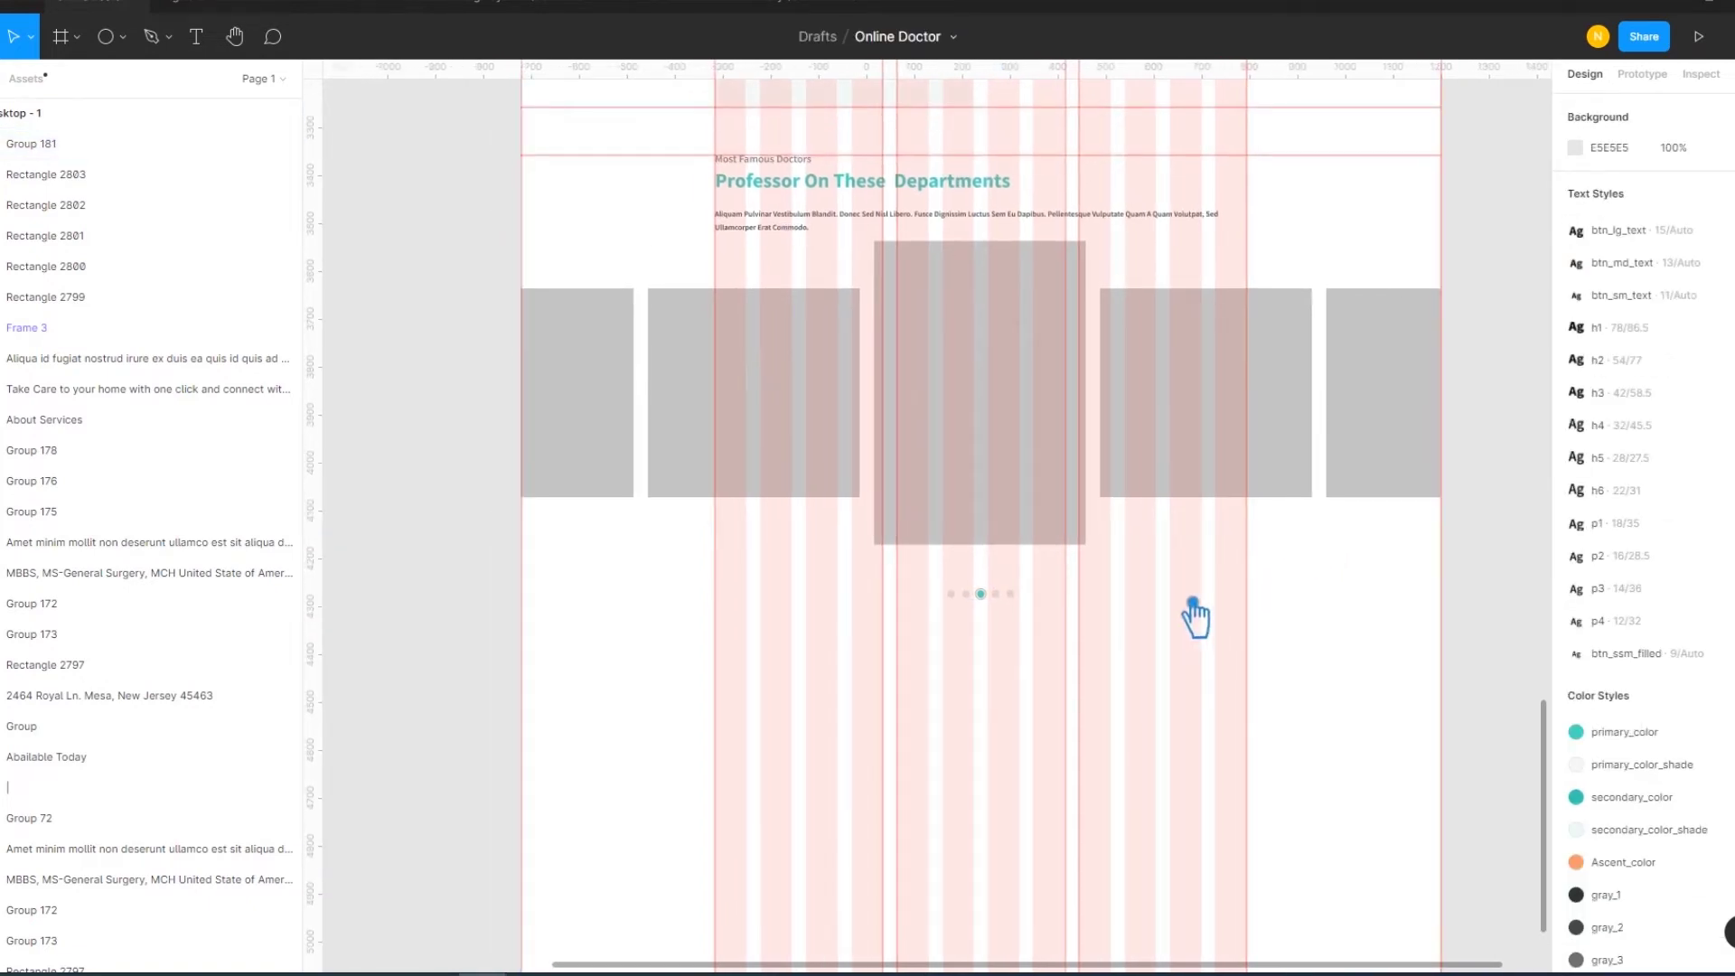
Ungroup the Professor On These Departments heading block and centre its lines horizontally
click(802, 226)
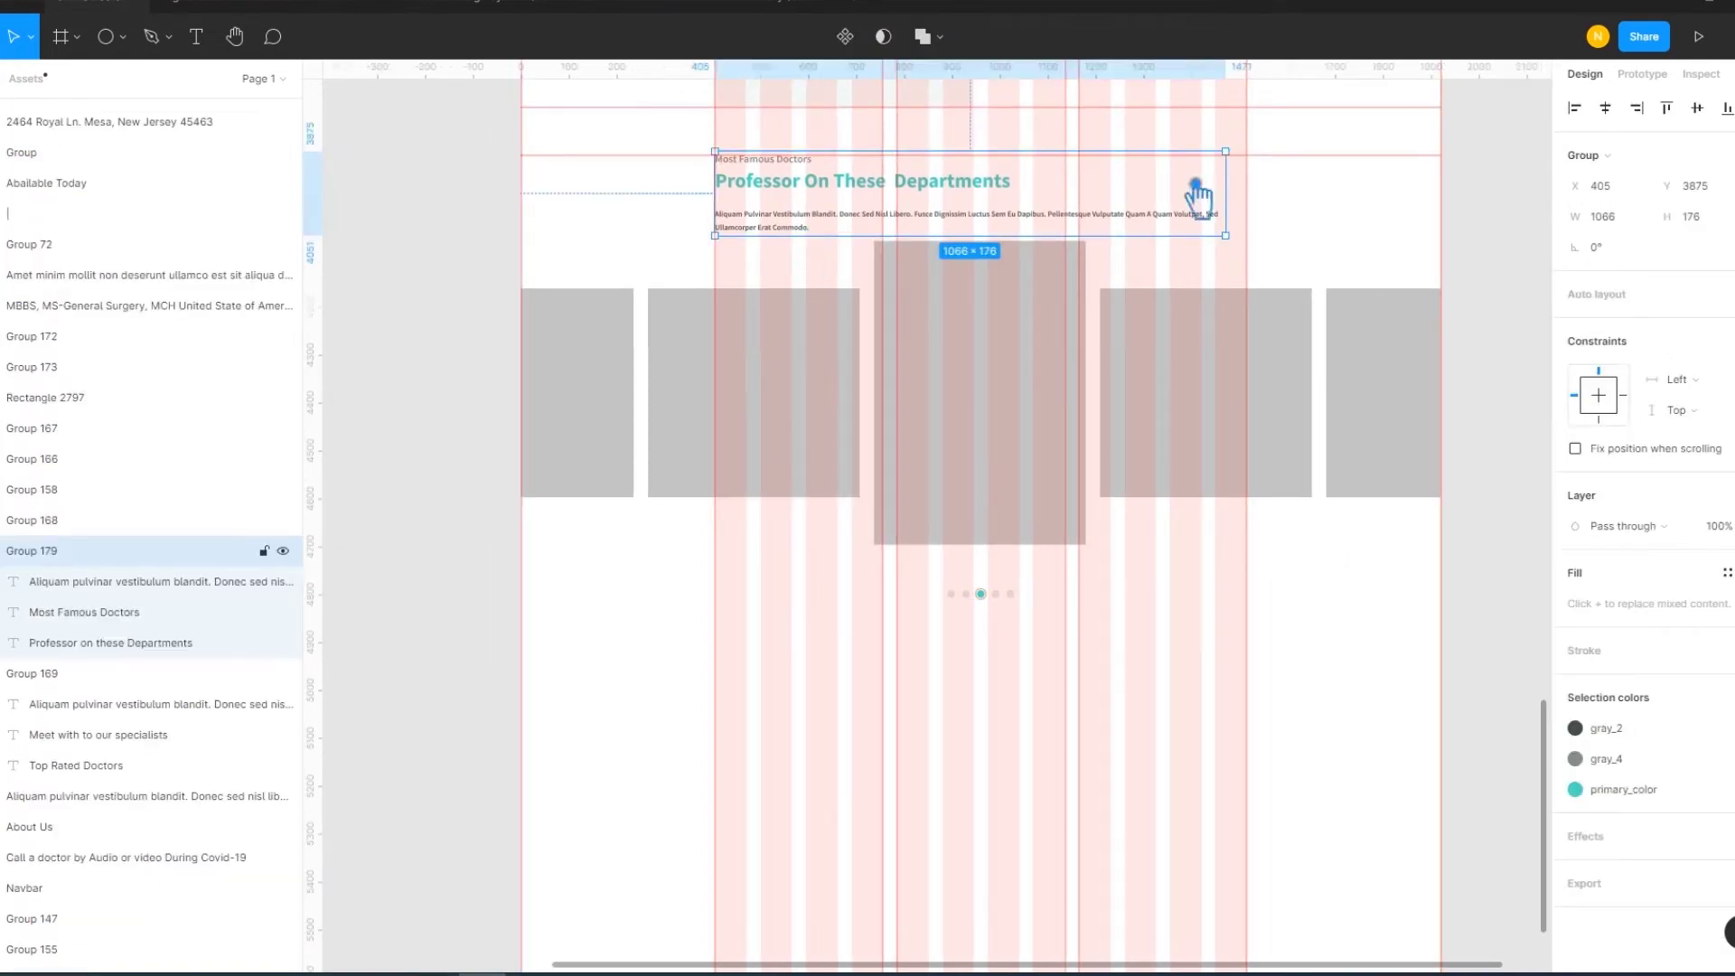
right_click(948, 182)
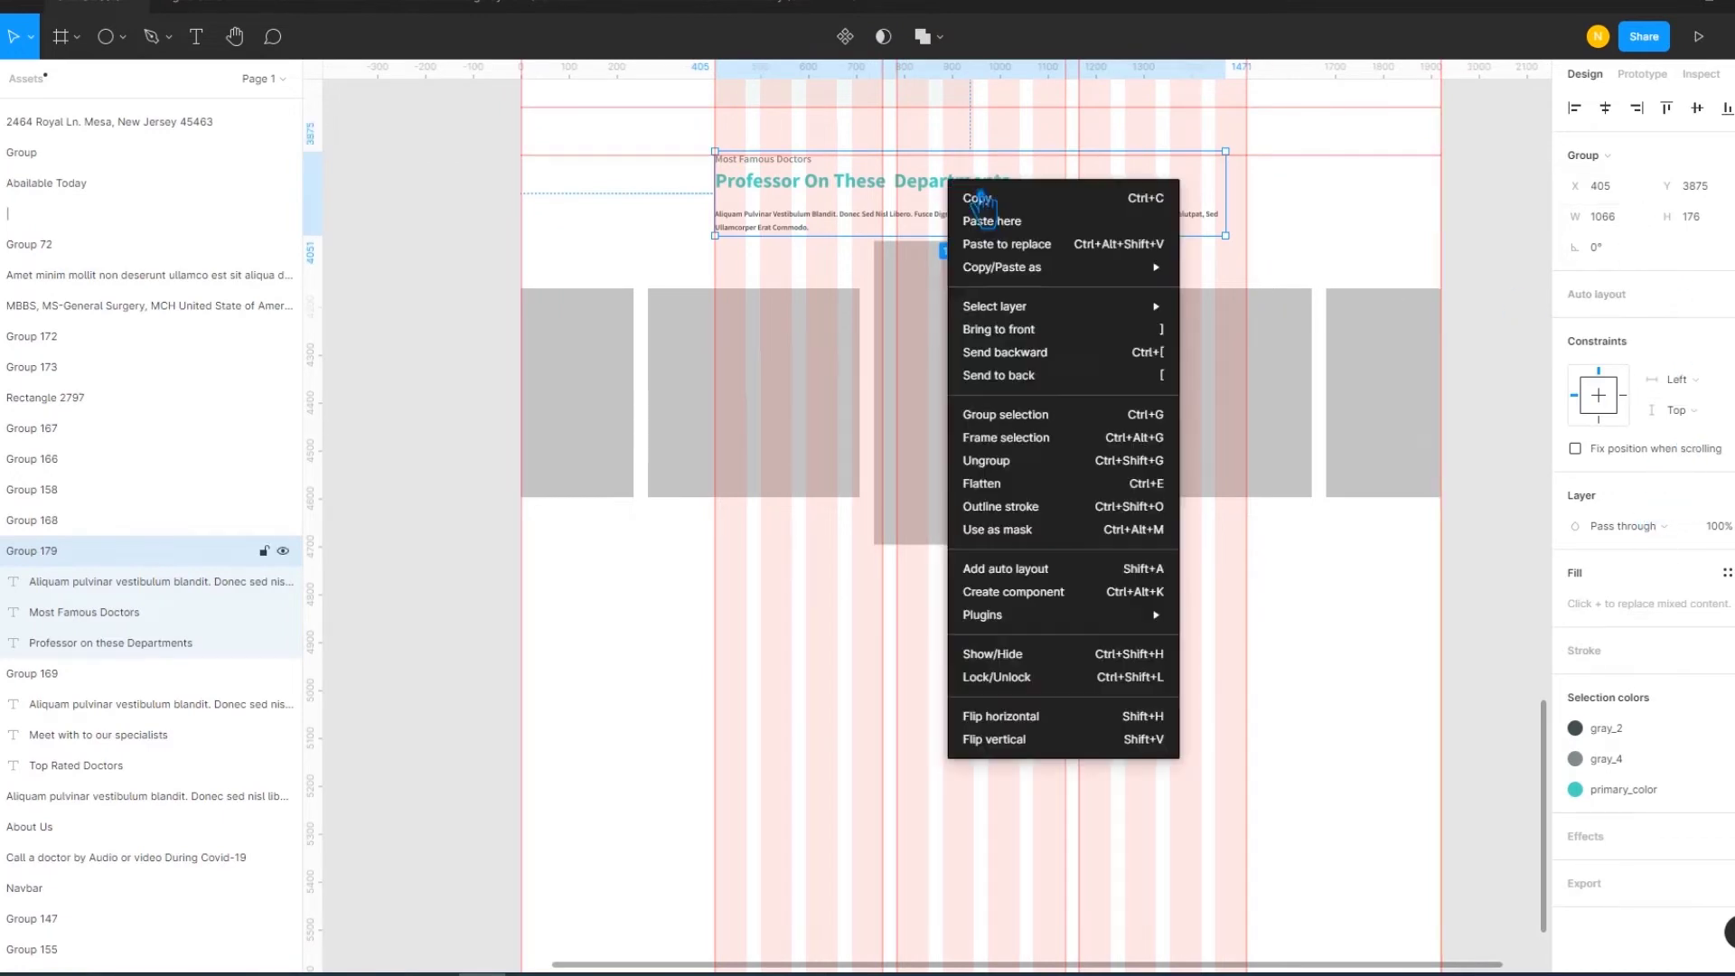
click(1003, 460)
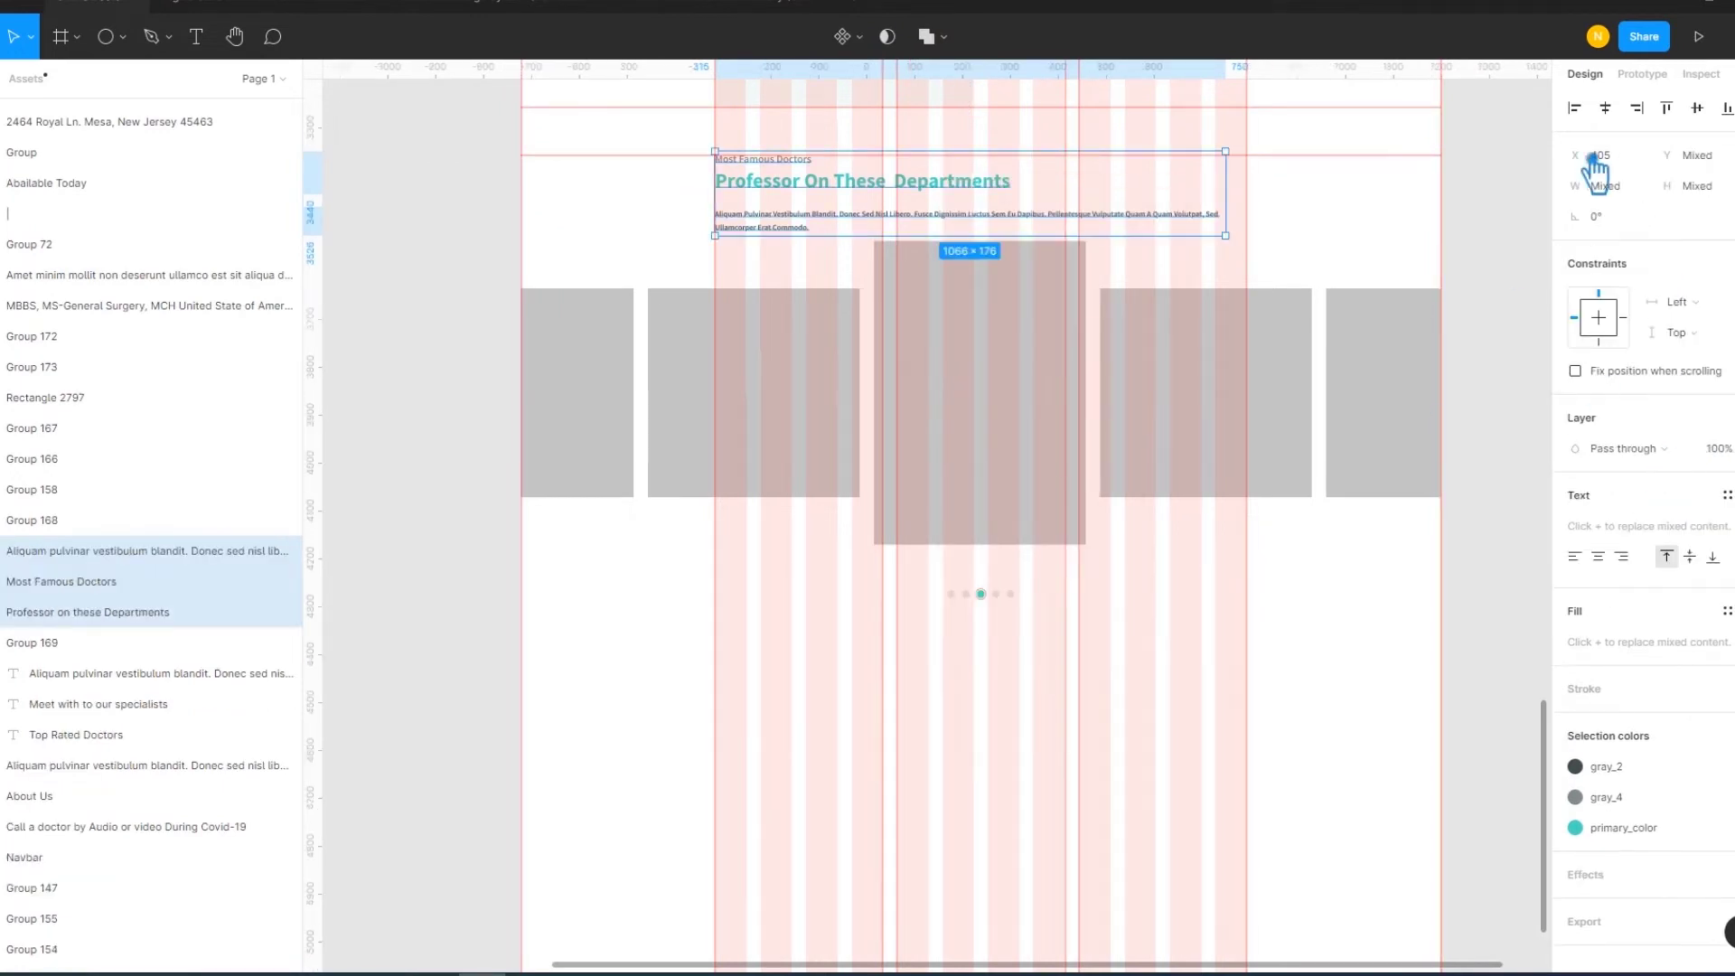
click(1607, 110)
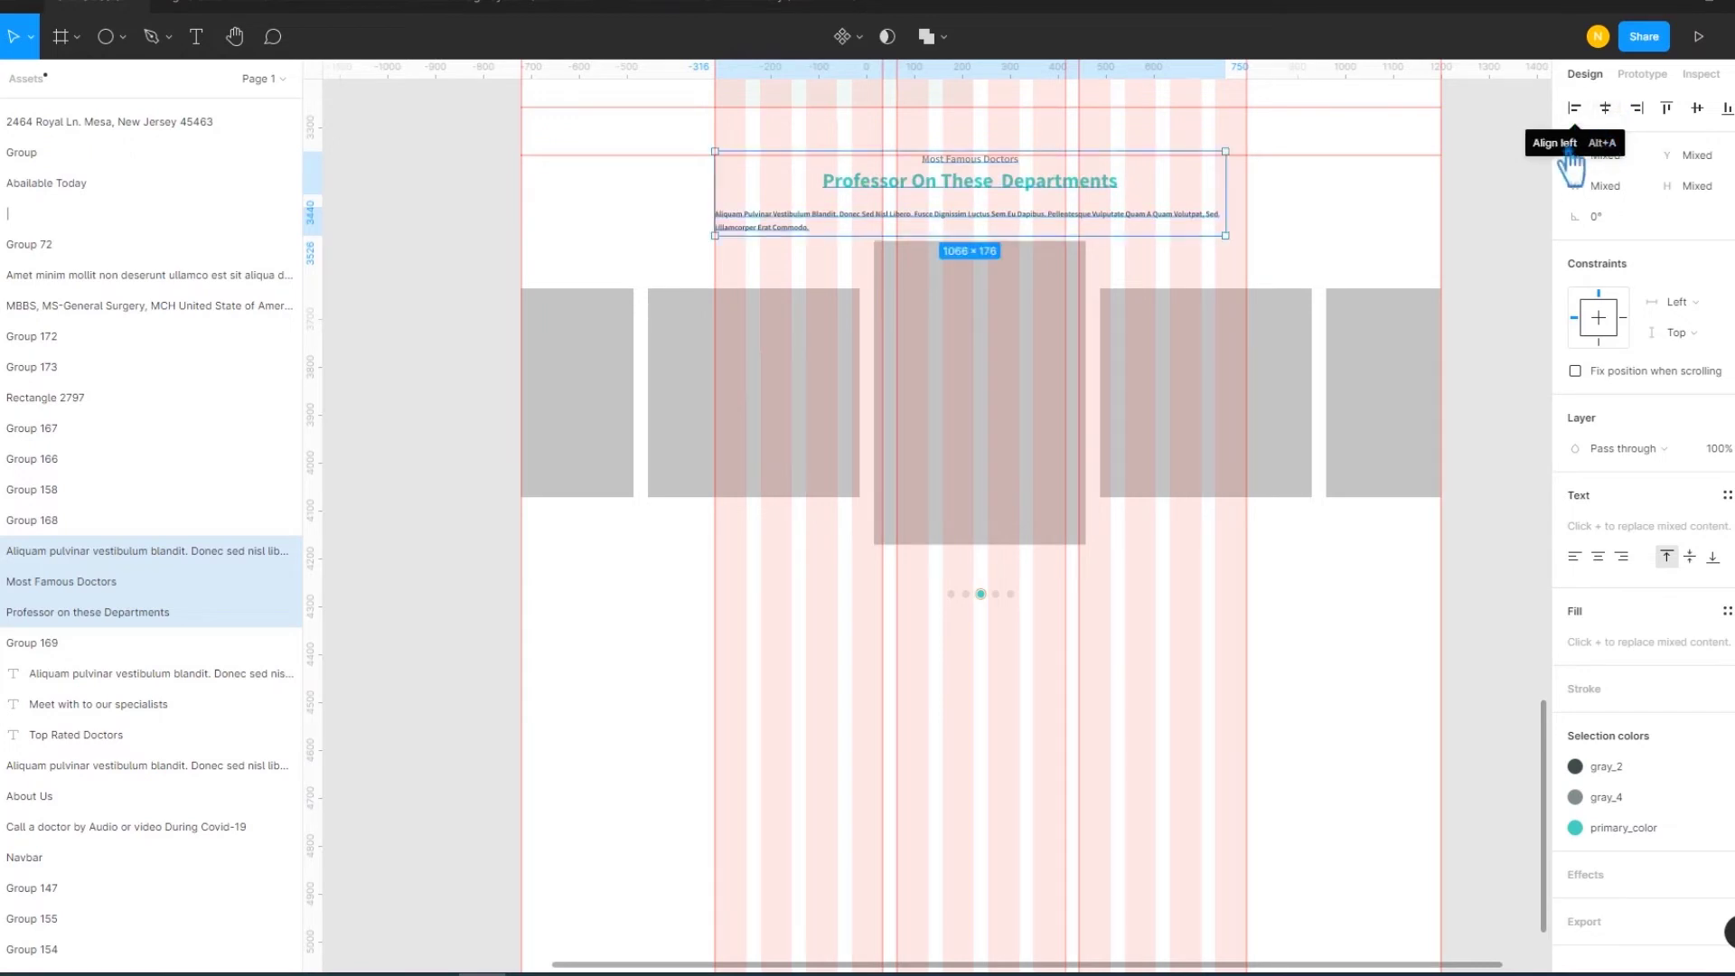
Narrow the paragraph text box and centre it under the heading
click(1247, 226)
click(1152, 223)
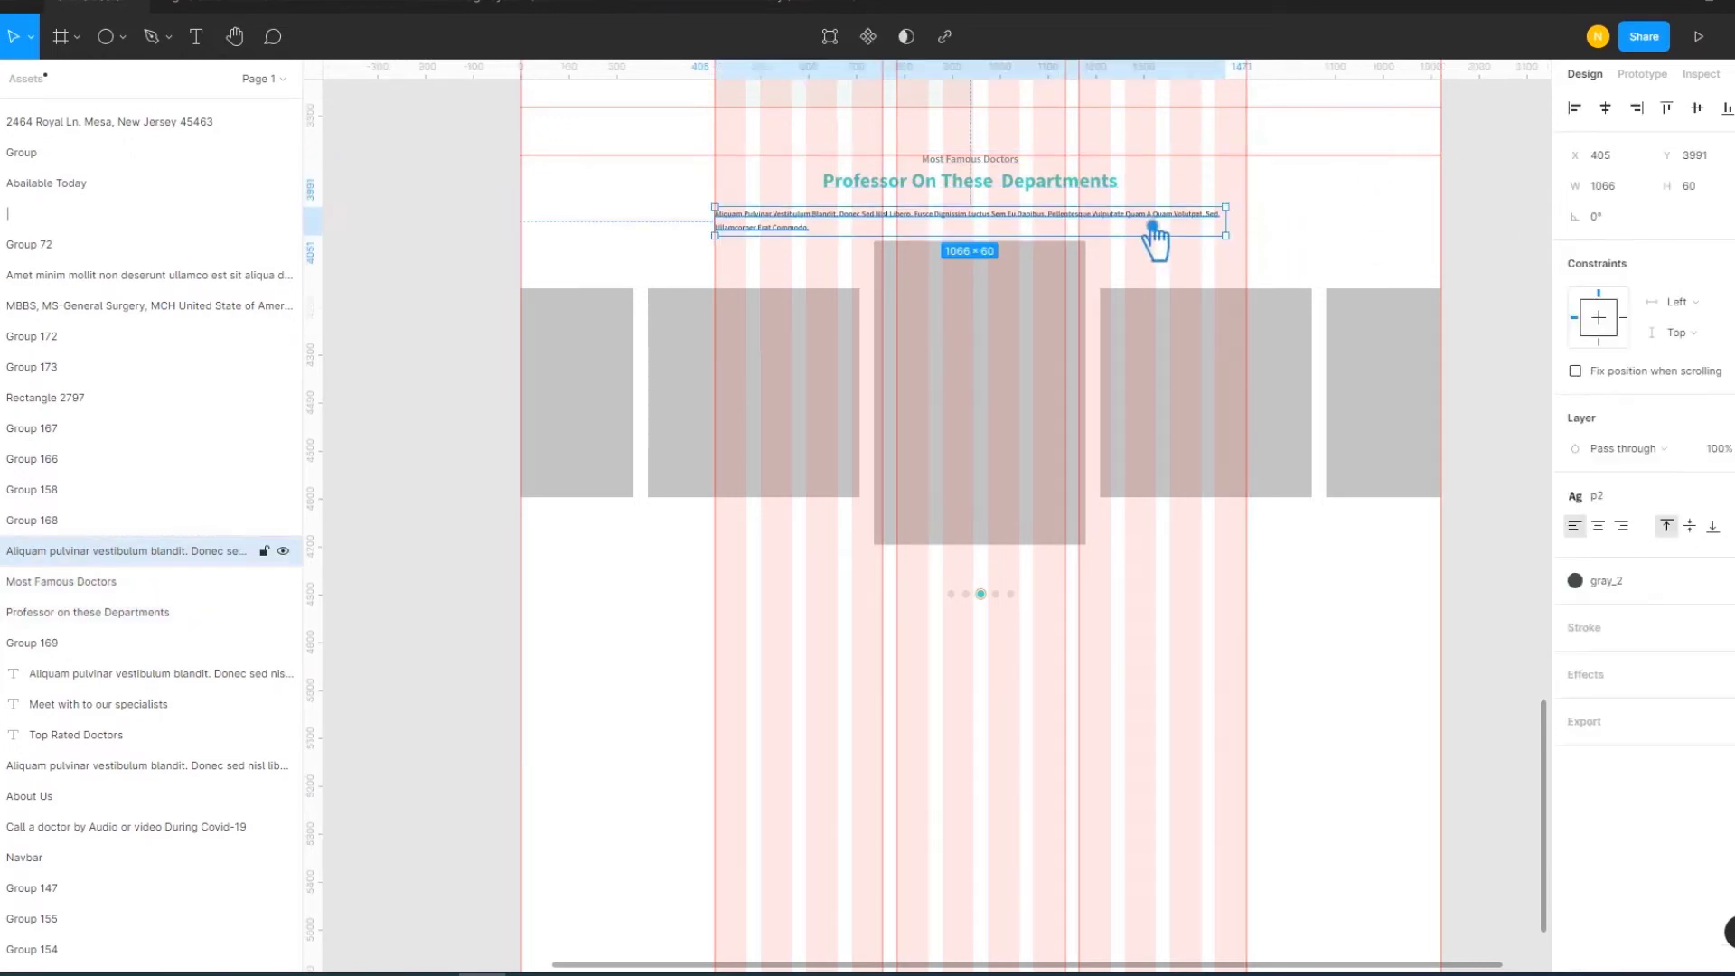
drag(1246, 226, 1238, 231)
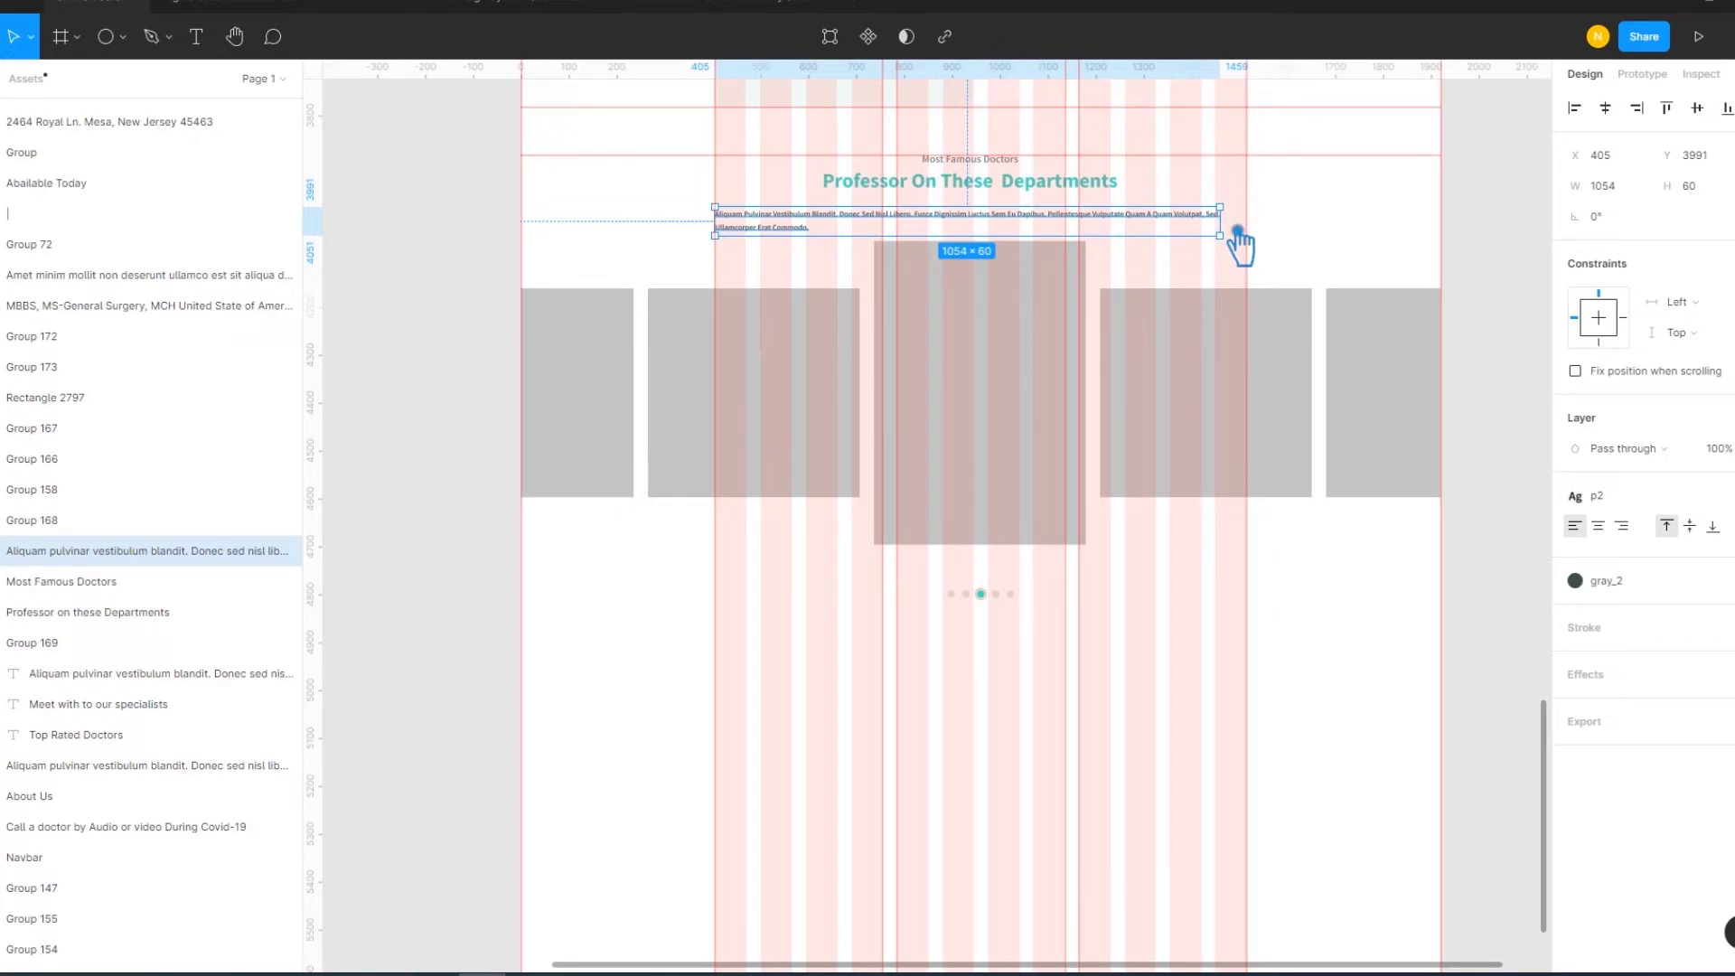
drag(1016, 223, 1026, 231)
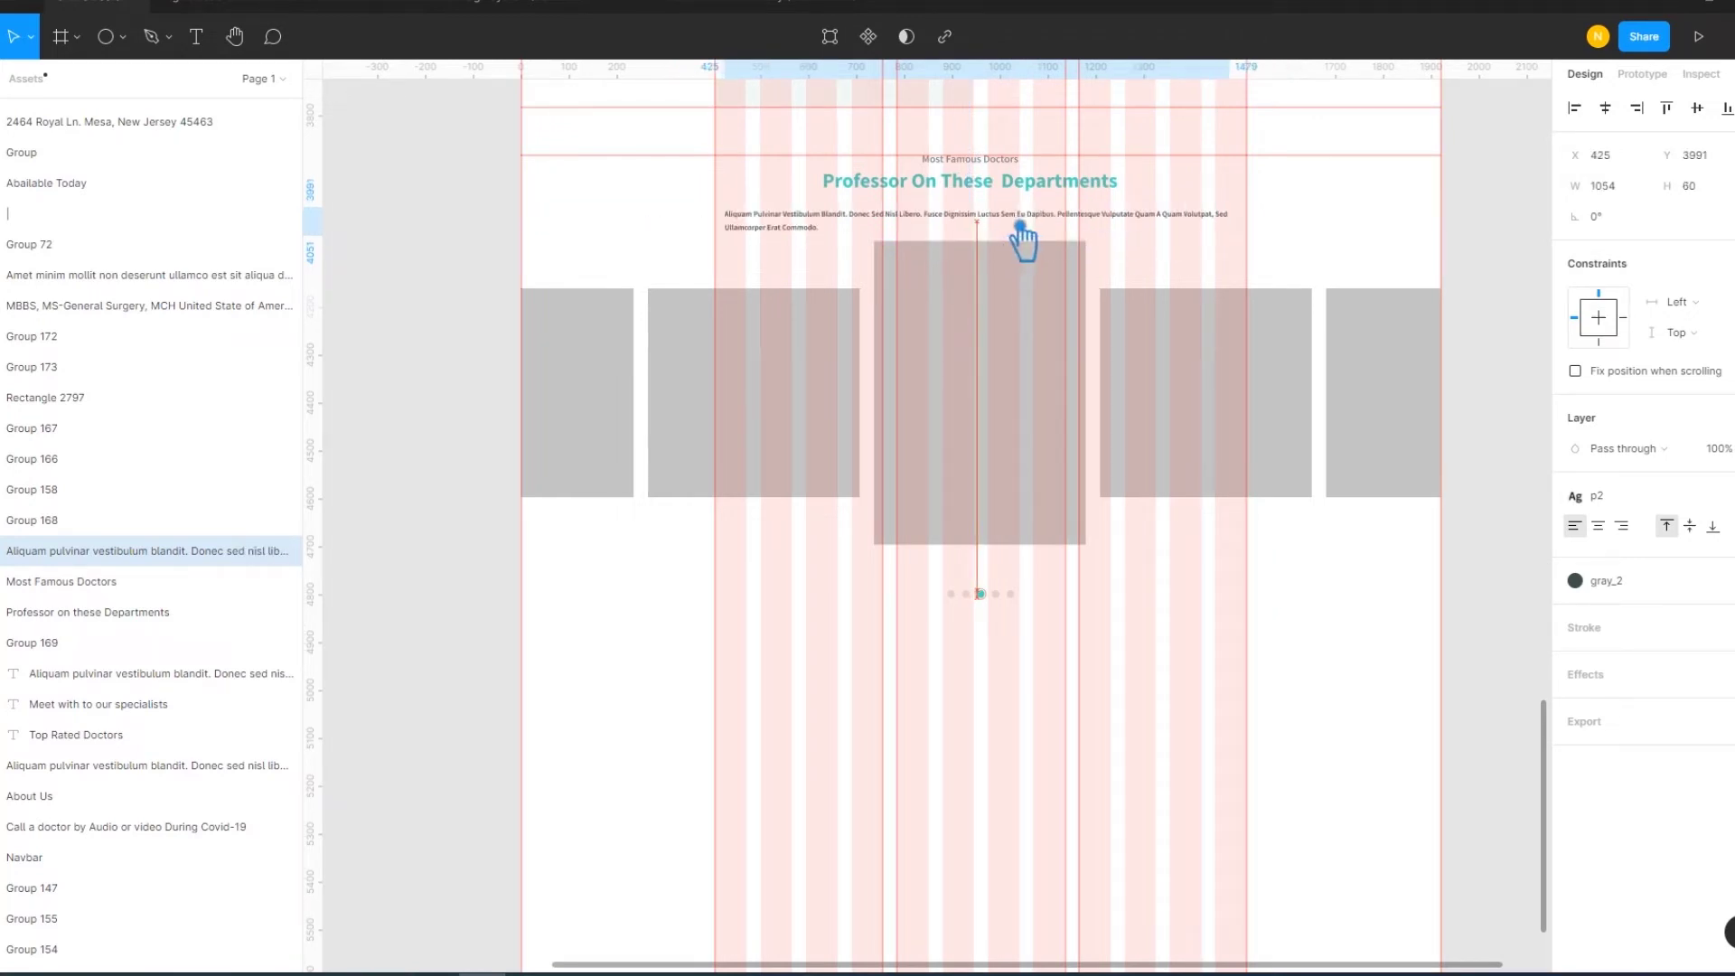
click(1504, 240)
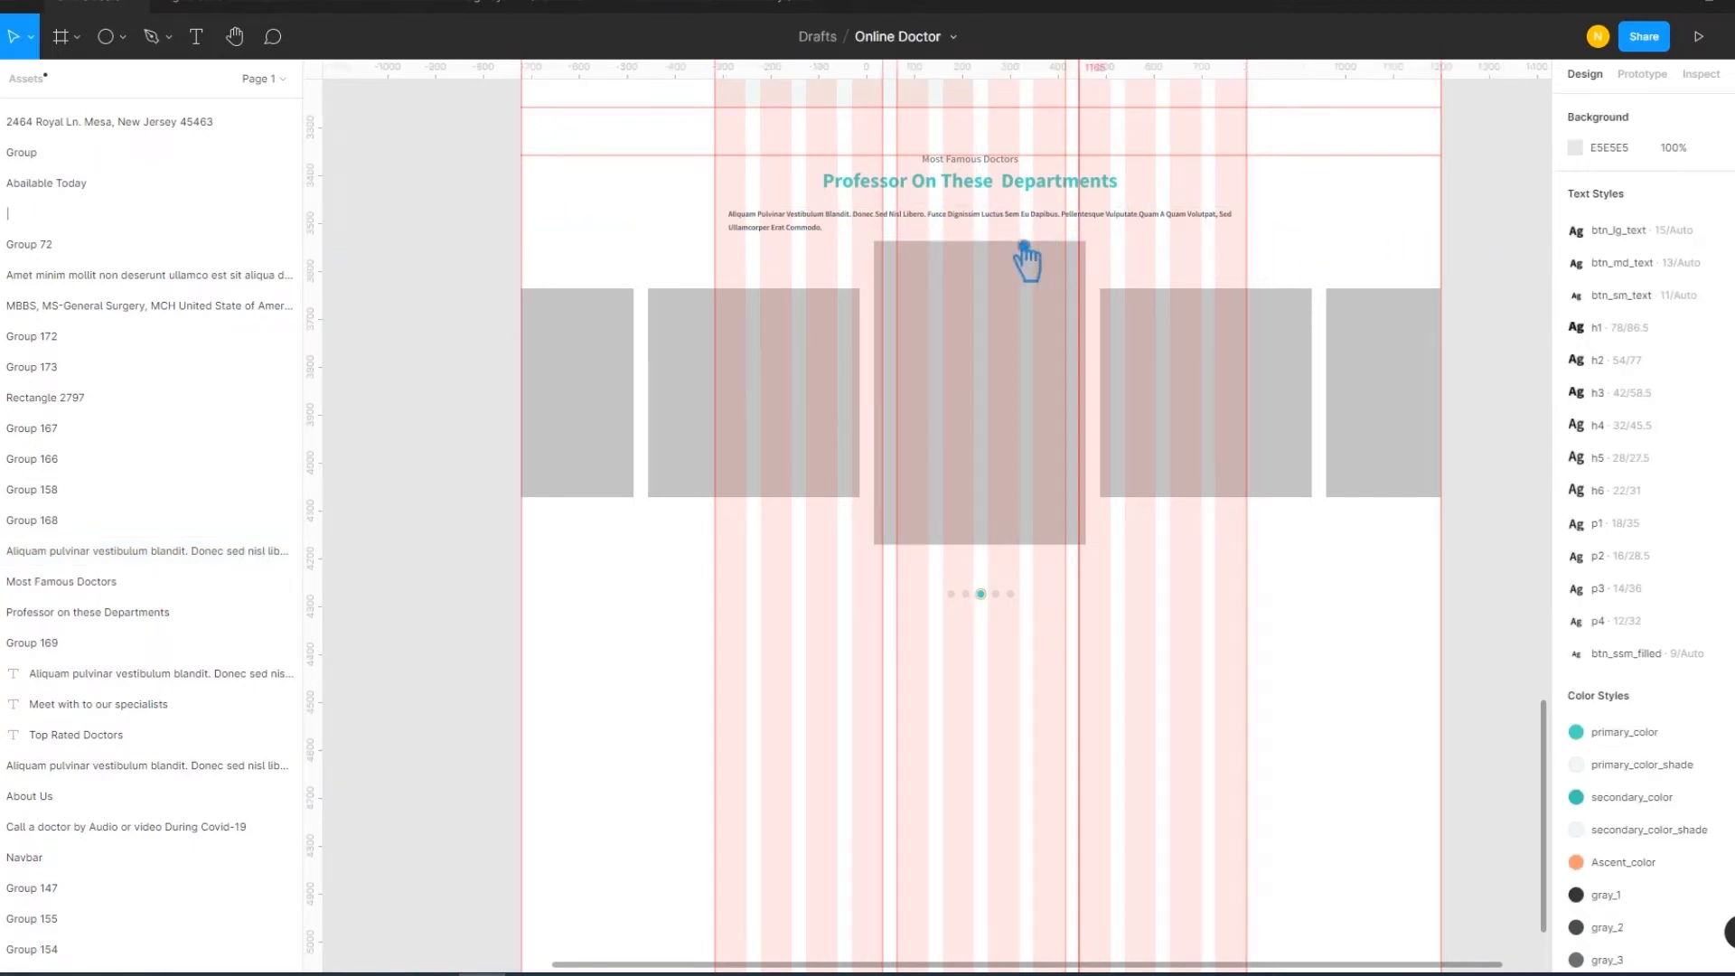
click(980, 226)
Set the Top Rated Doctors heading and paragraph line height to 20
scroll(1038, 301, up, 3)
scroll(1043, 307, up, 3)
scroll(1042, 304, up, 2)
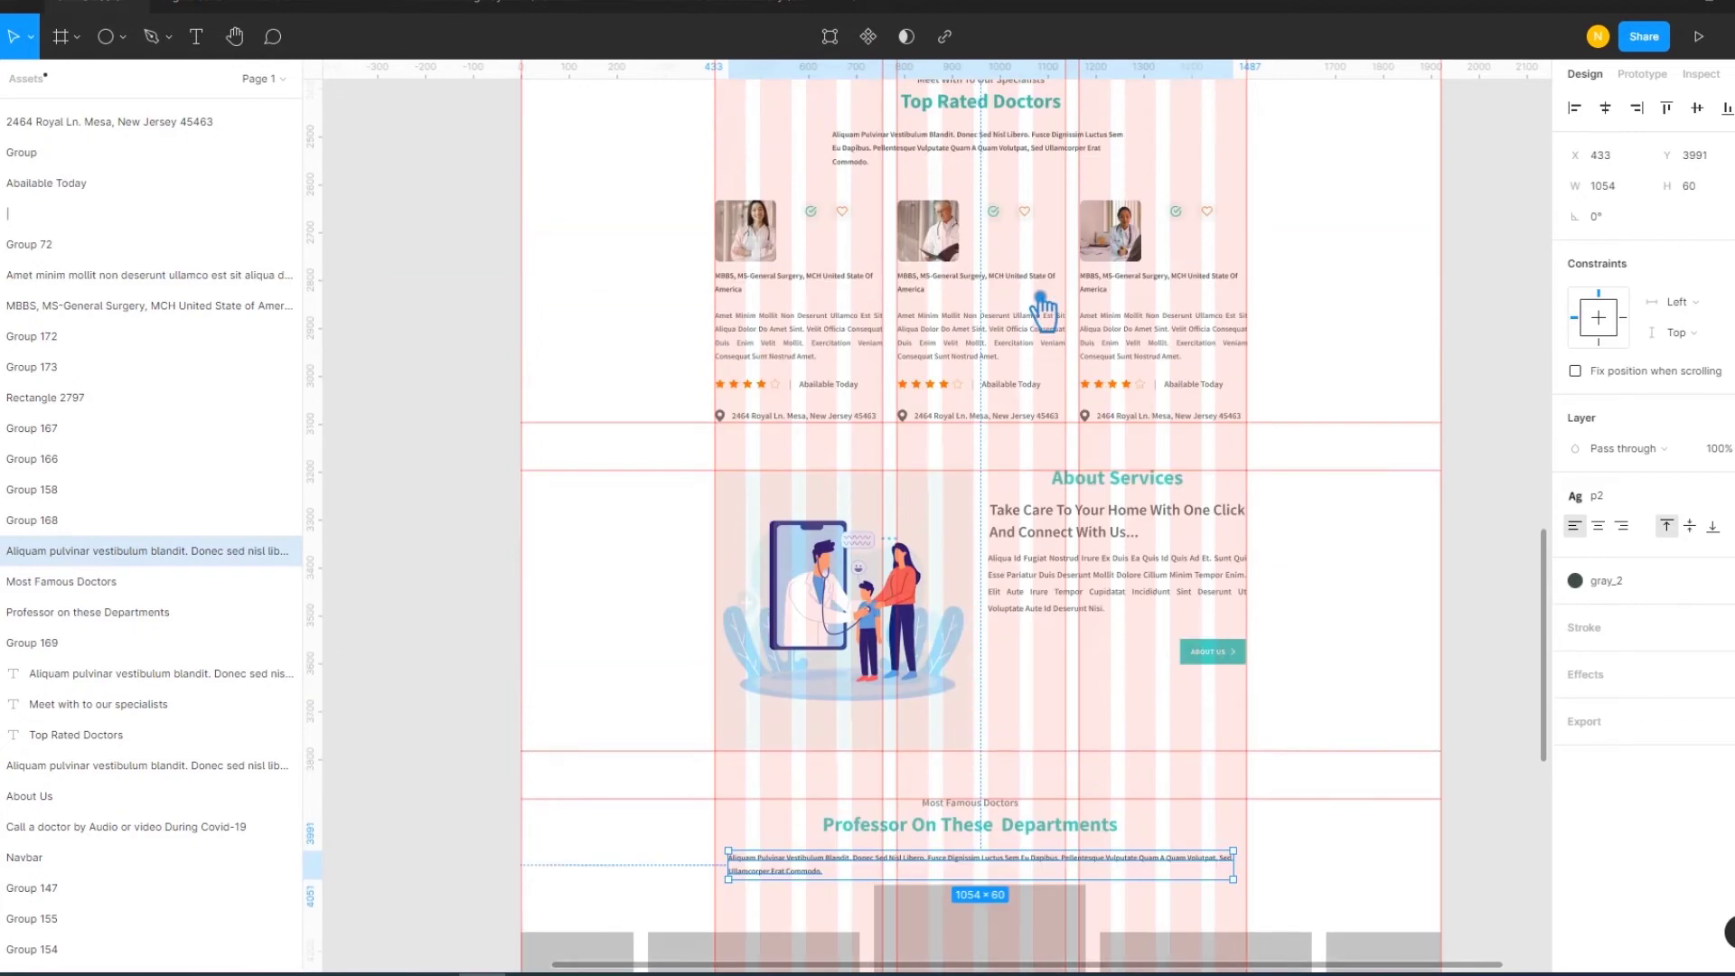
click(972, 161)
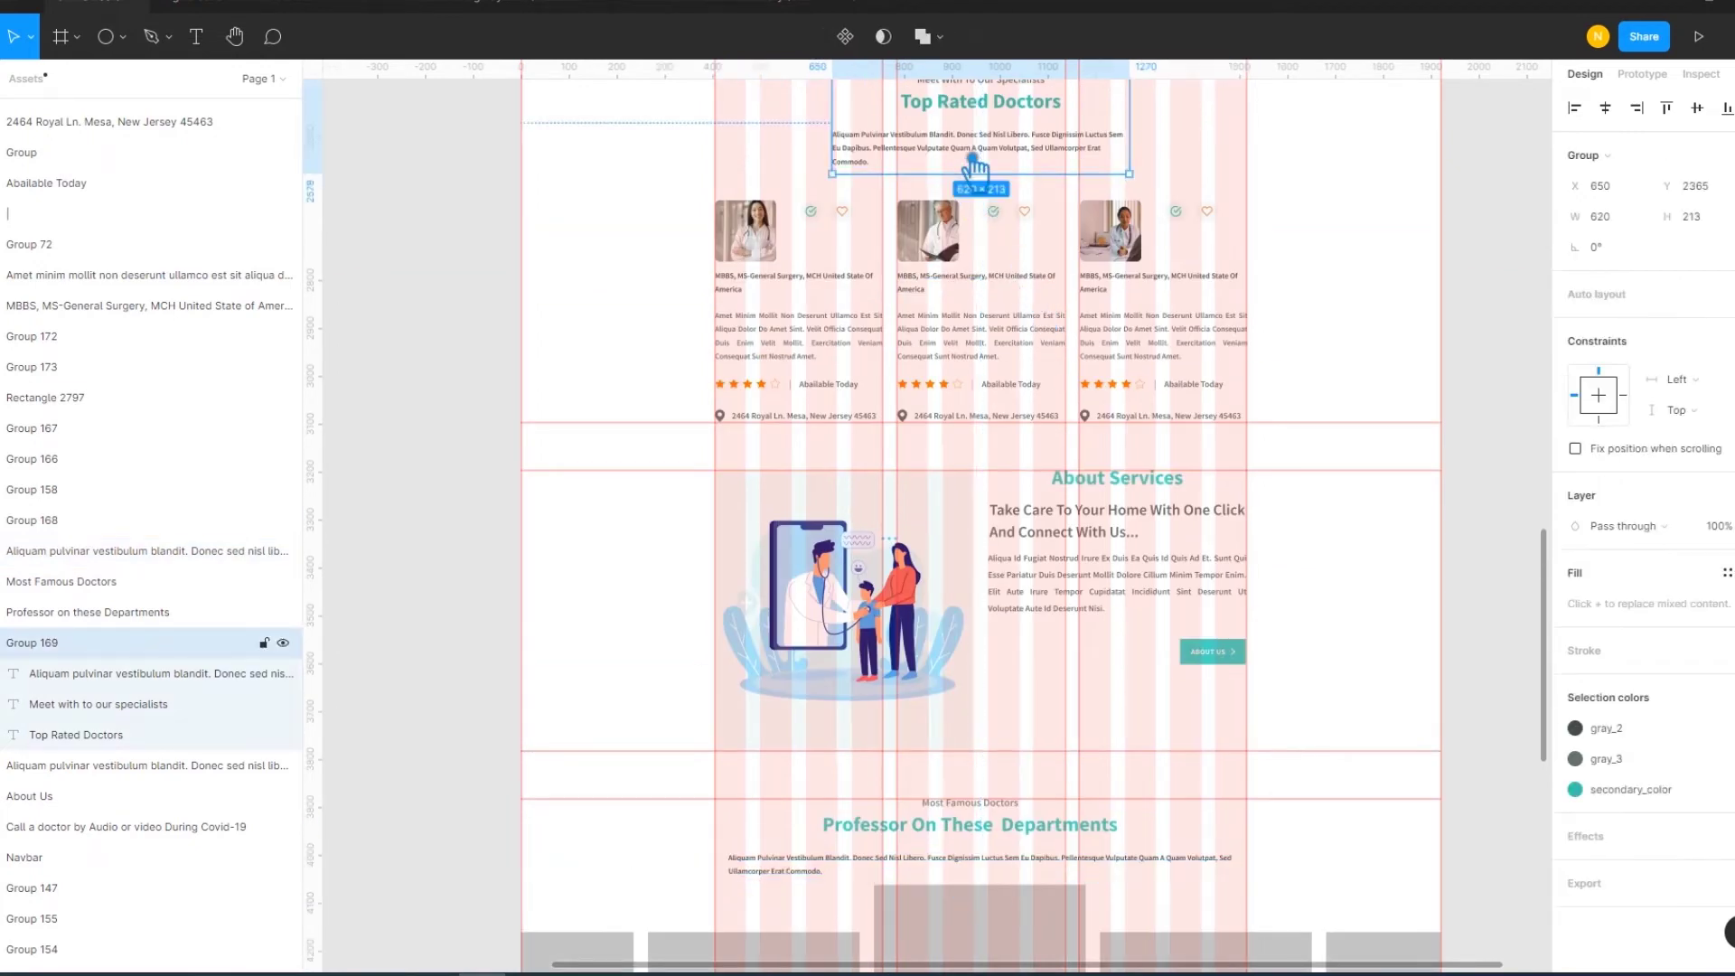
double_click(972, 153)
shift+click(989, 106)
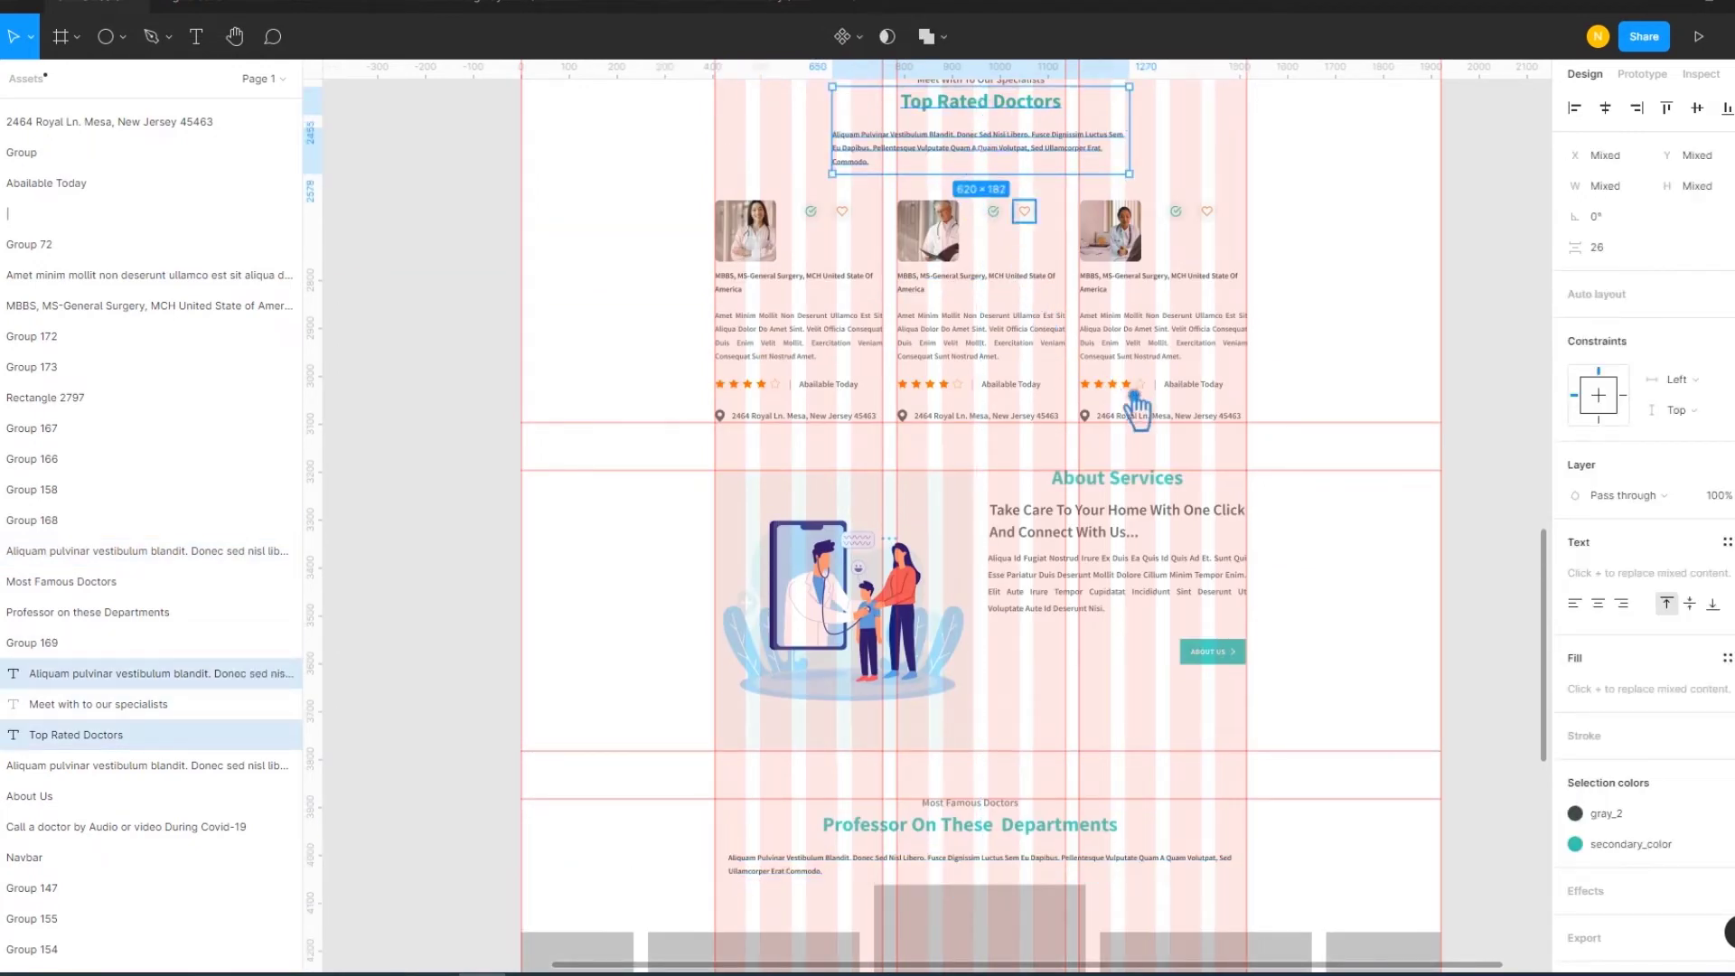
scroll(1138, 397, down, 1)
click(1632, 253)
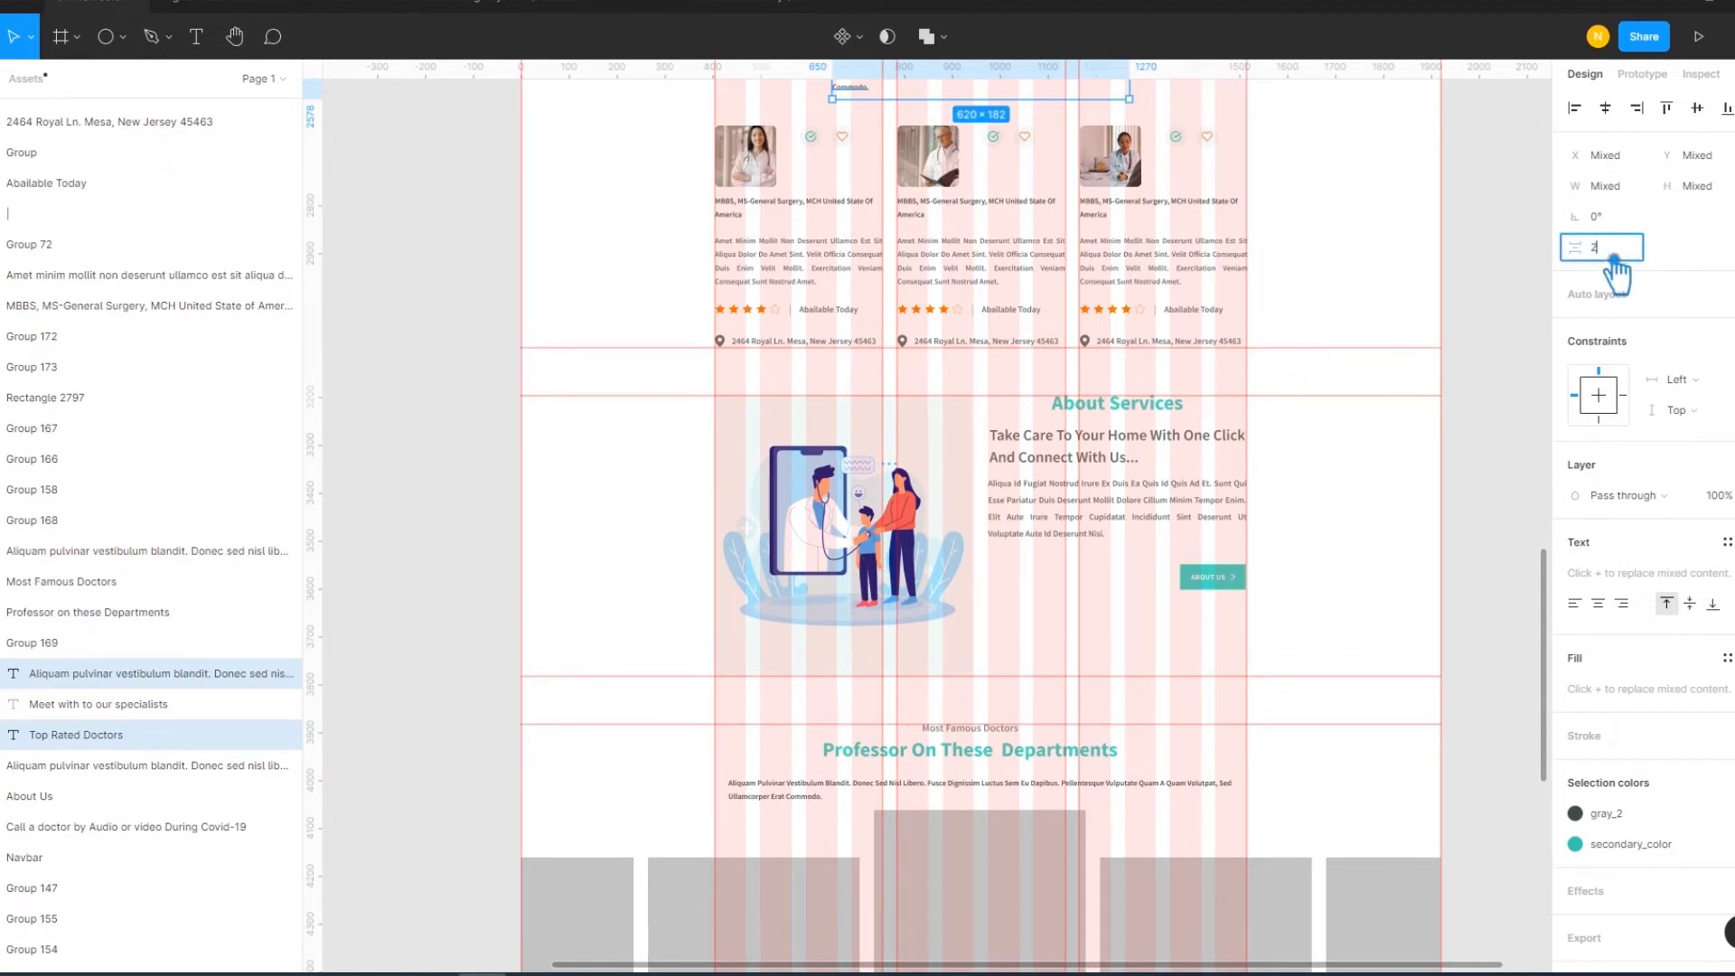
text(0)
key(Return)
scroll(1360, 426, up, 3)
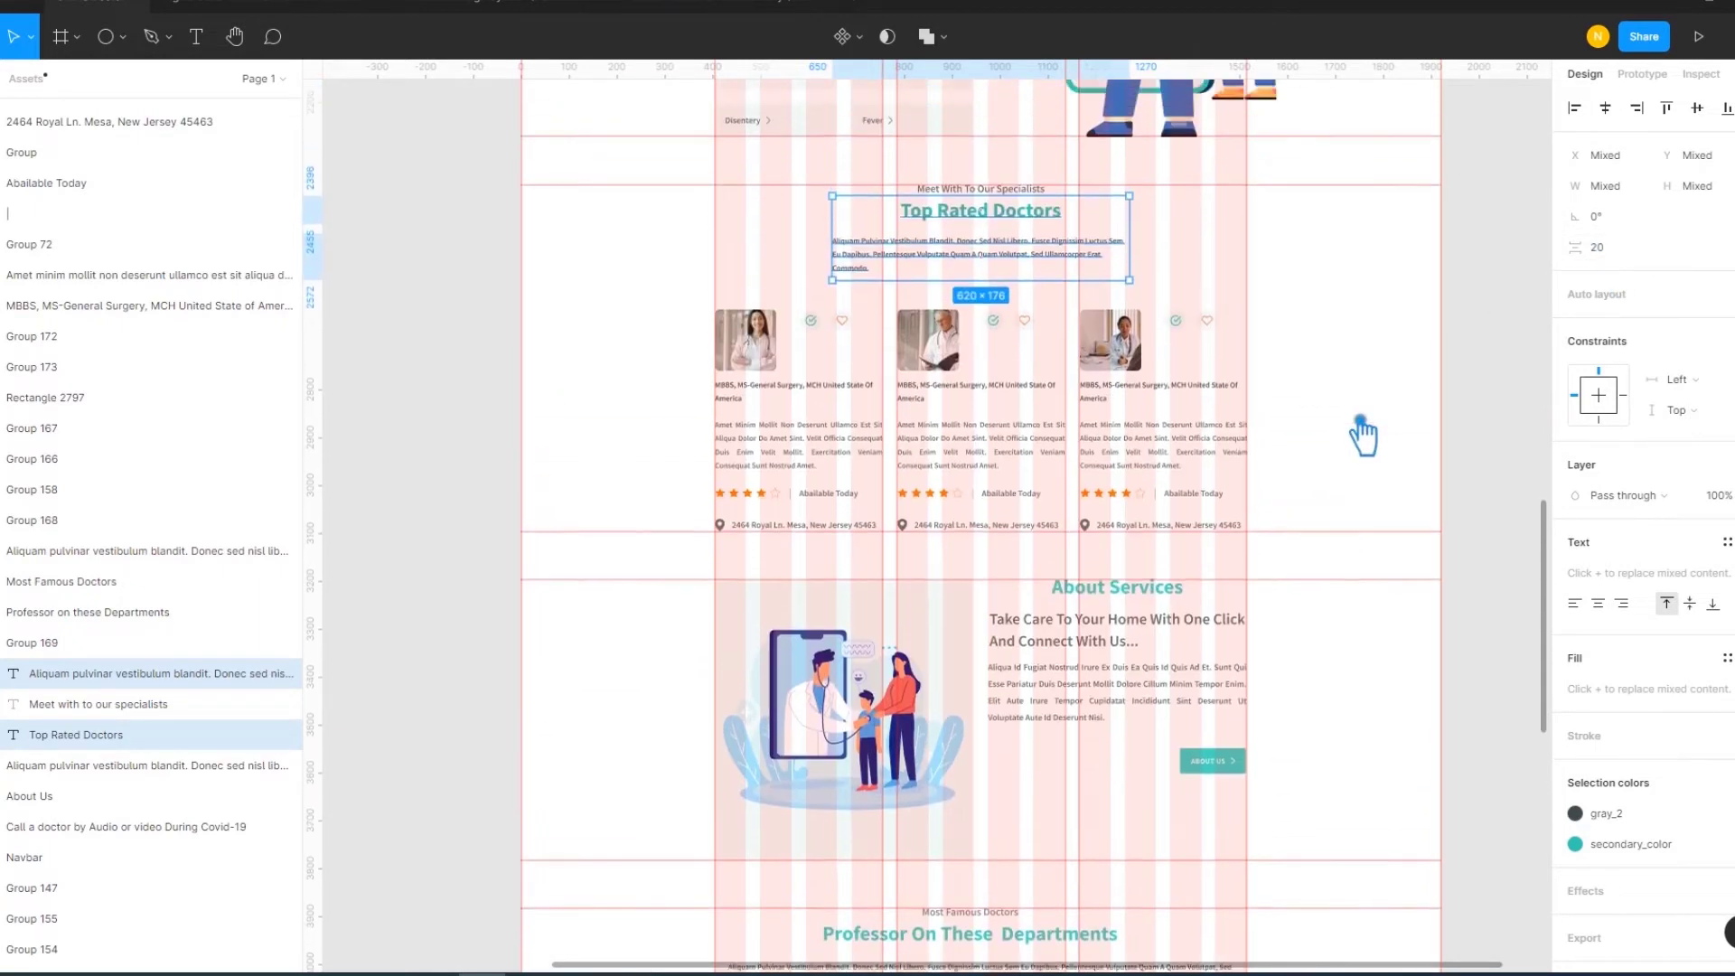
click(1200, 244)
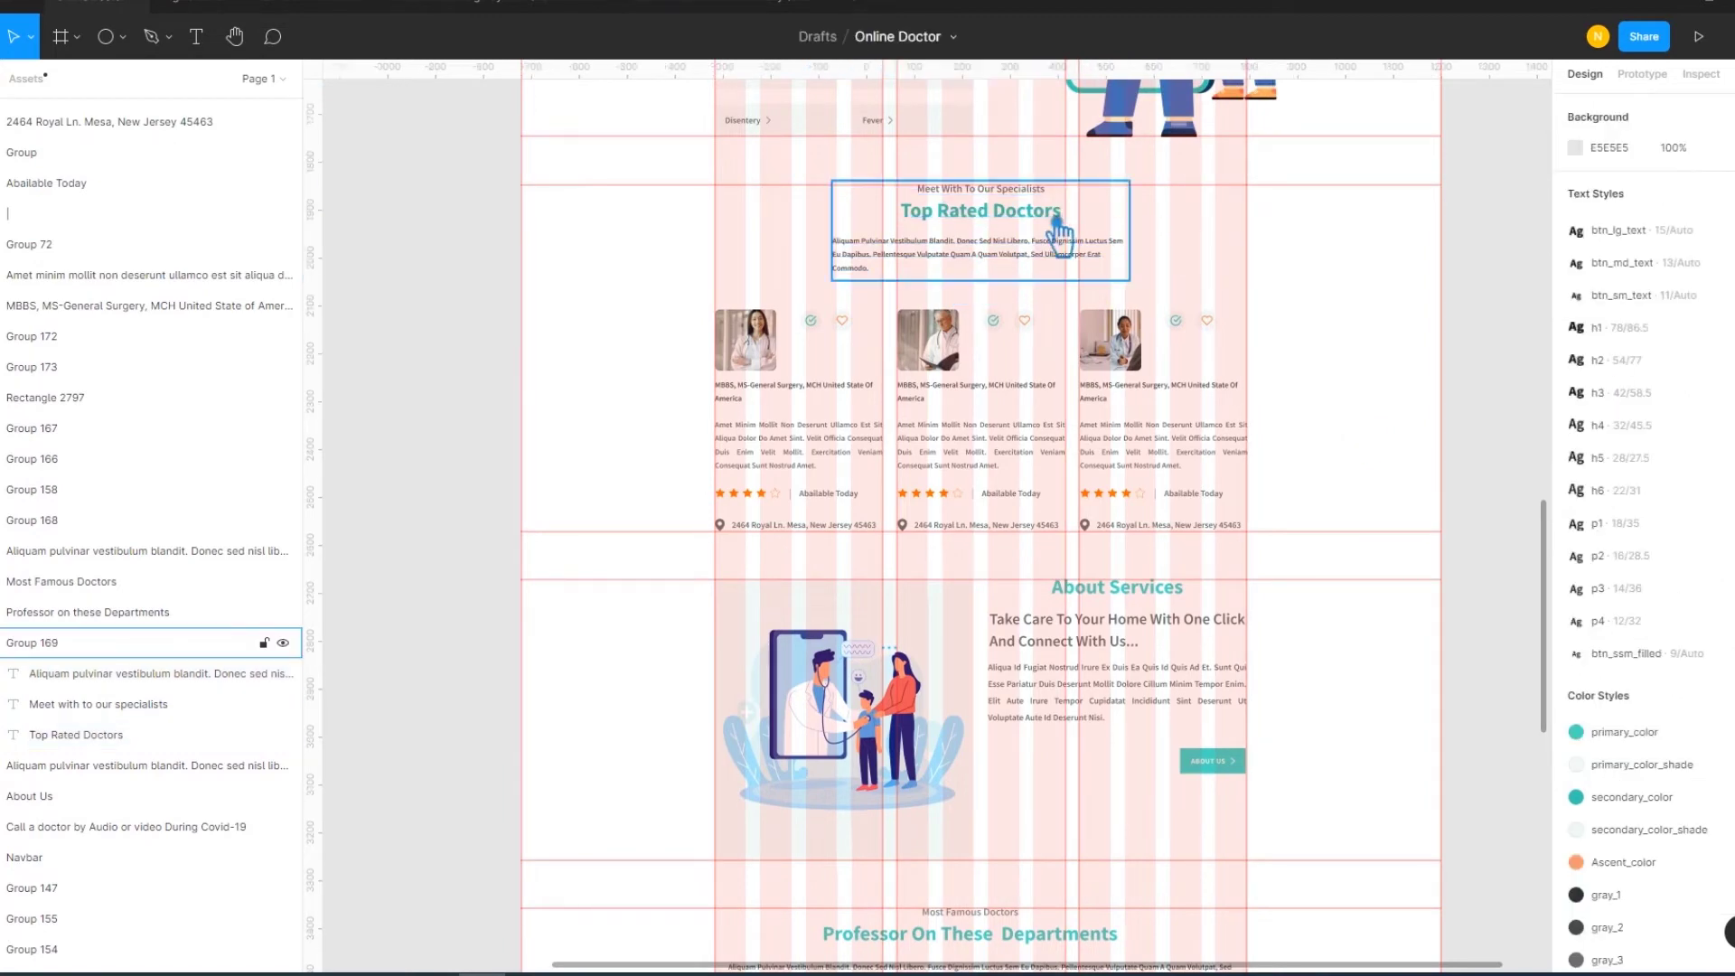
Set the Professor On These Departments heading and paragraph line height to 20
scroll(1322, 544, down, 5)
click(926, 637)
shift+click(966, 594)
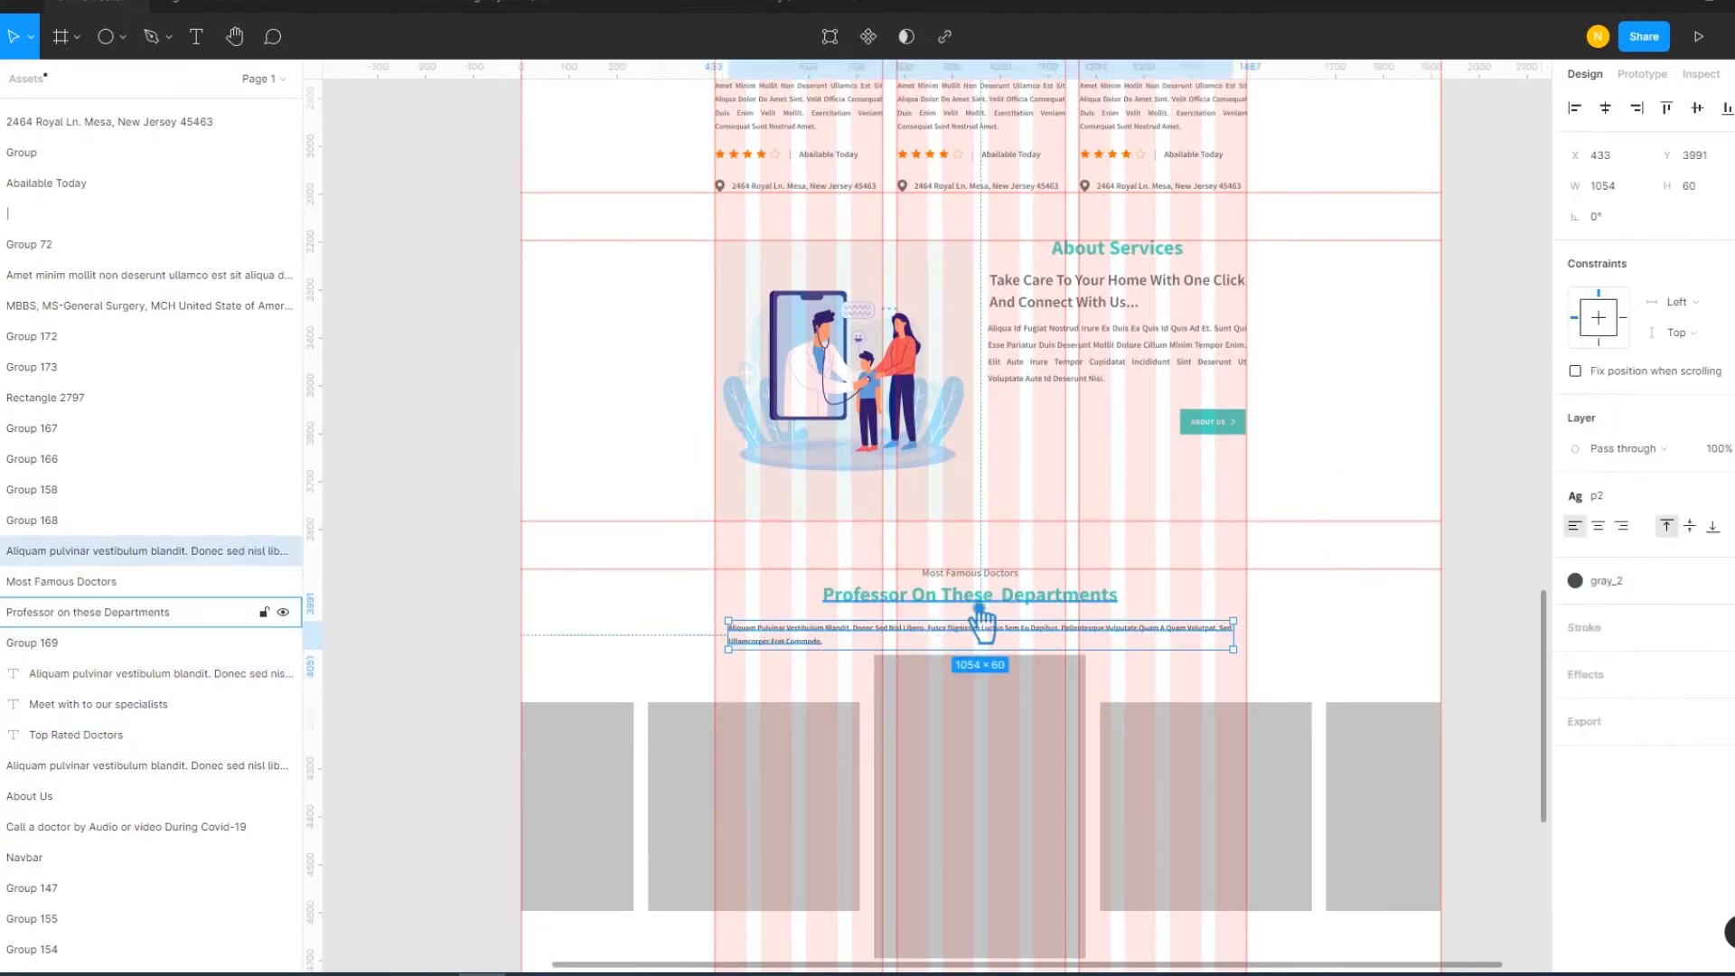
click(1604, 248)
text(20)
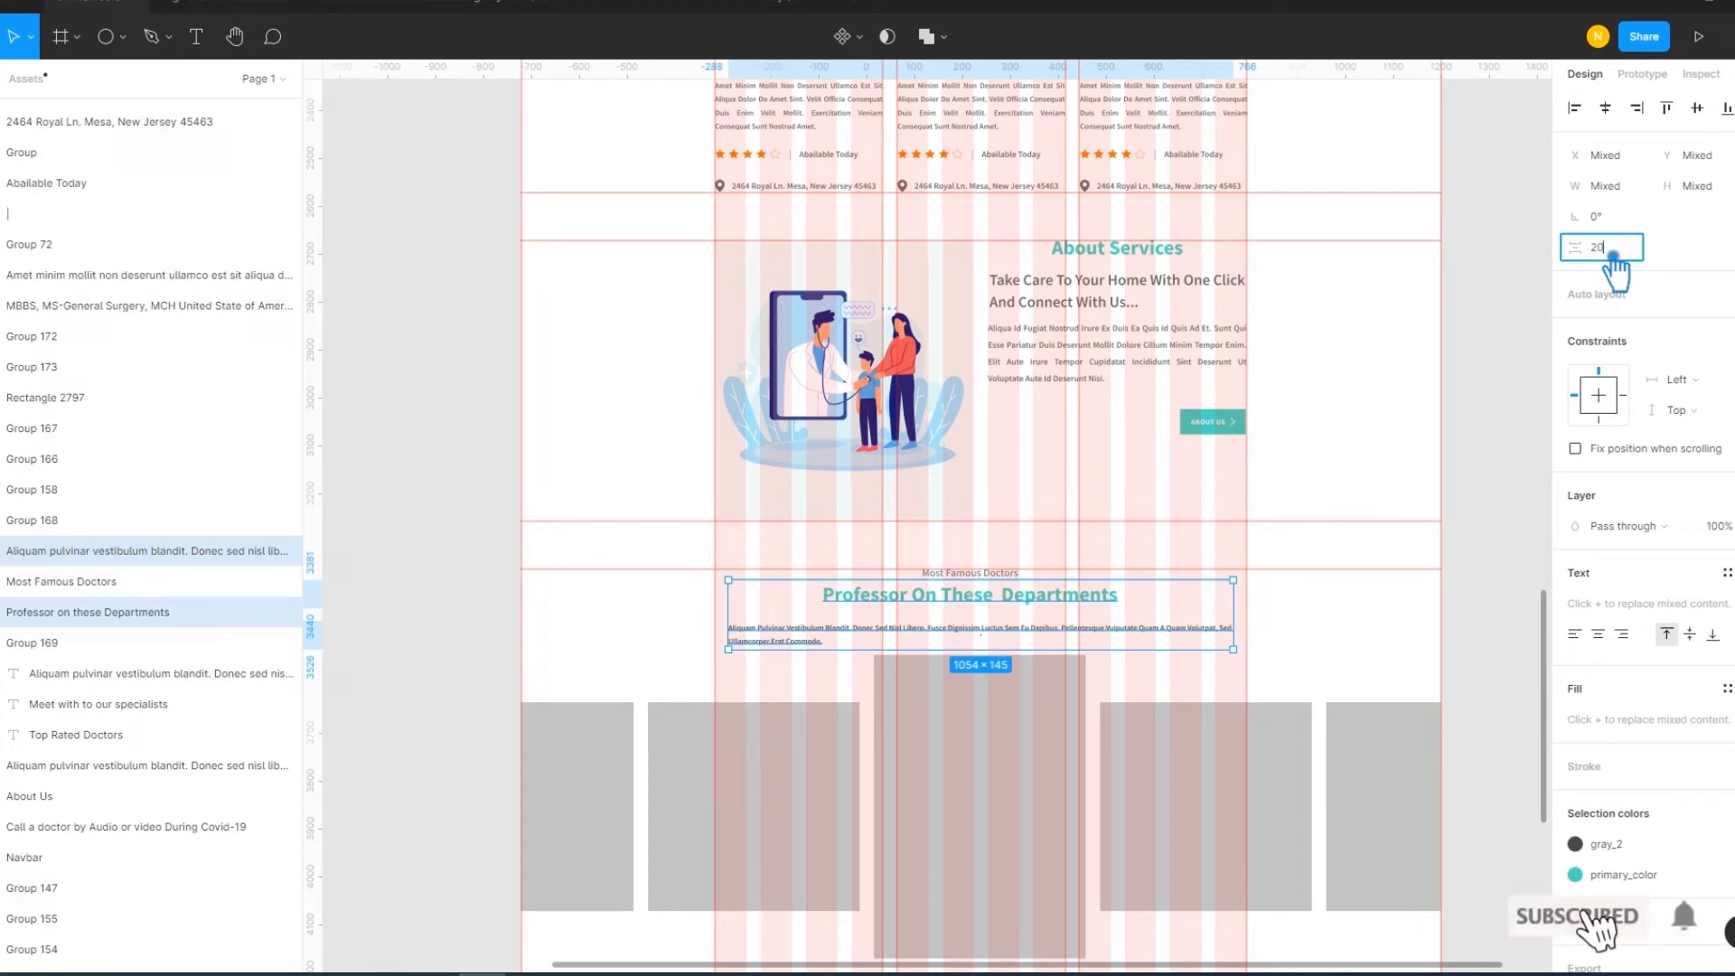
key(Return)
click(1511, 624)
scroll(1510, 623, down, 3)
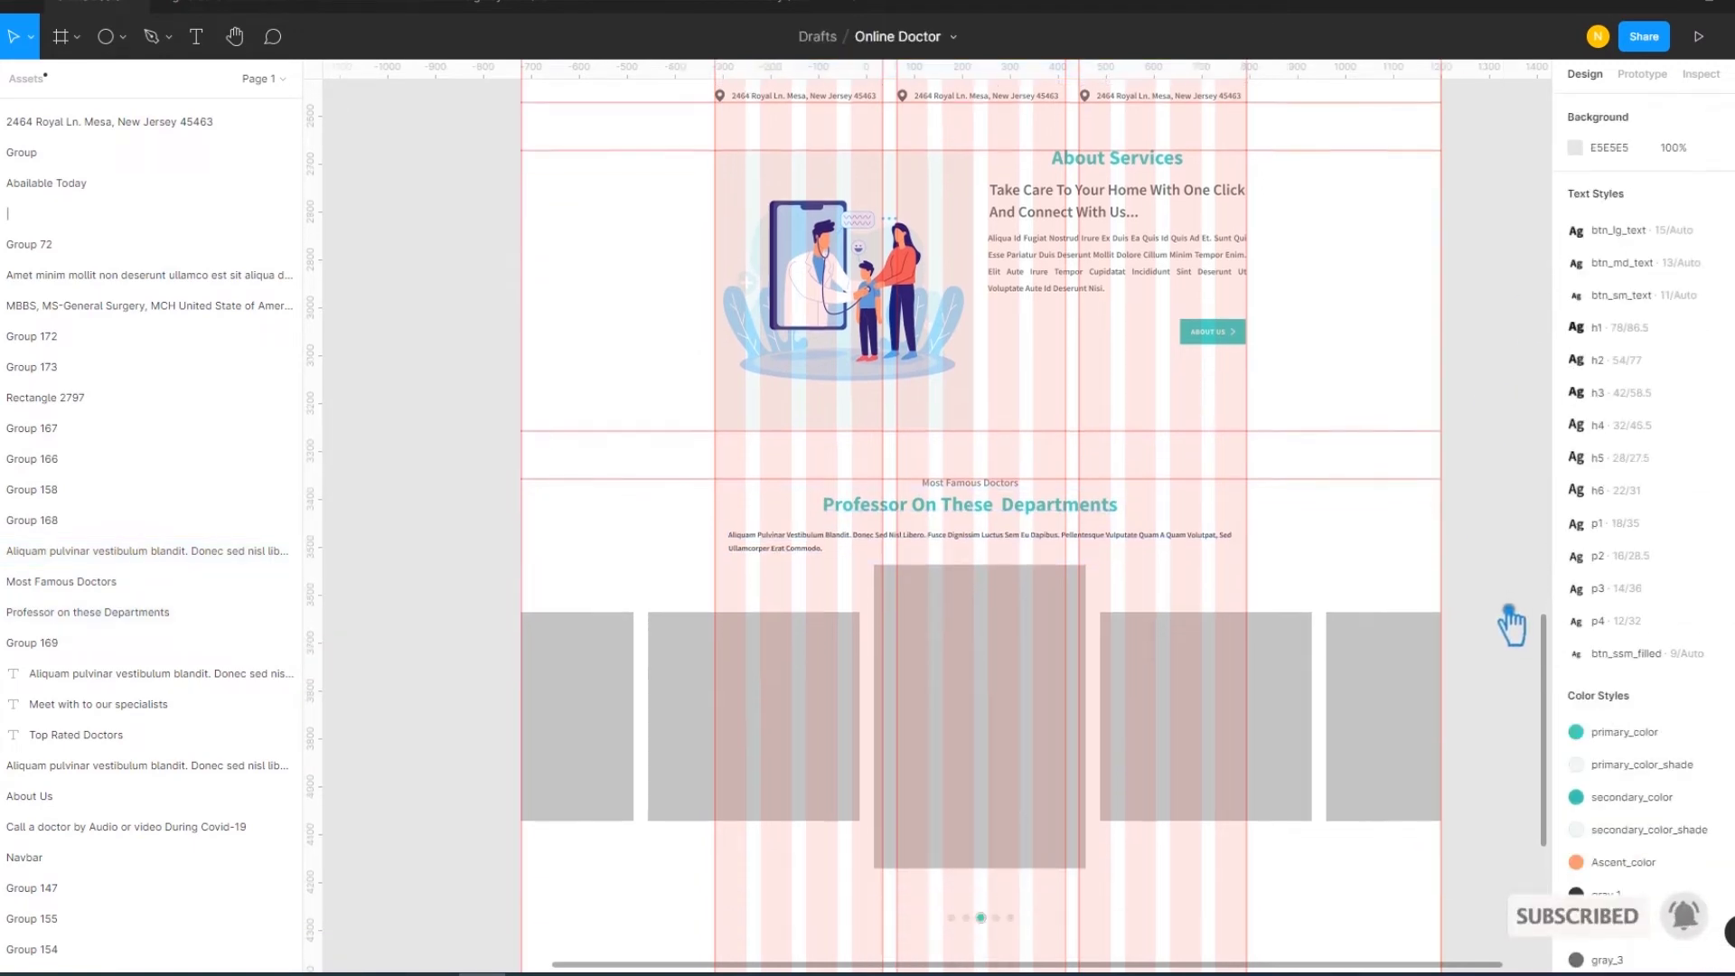
Extend the middle card's bottom and top edges to 442×668, then select the leftmost card
click(1001, 651)
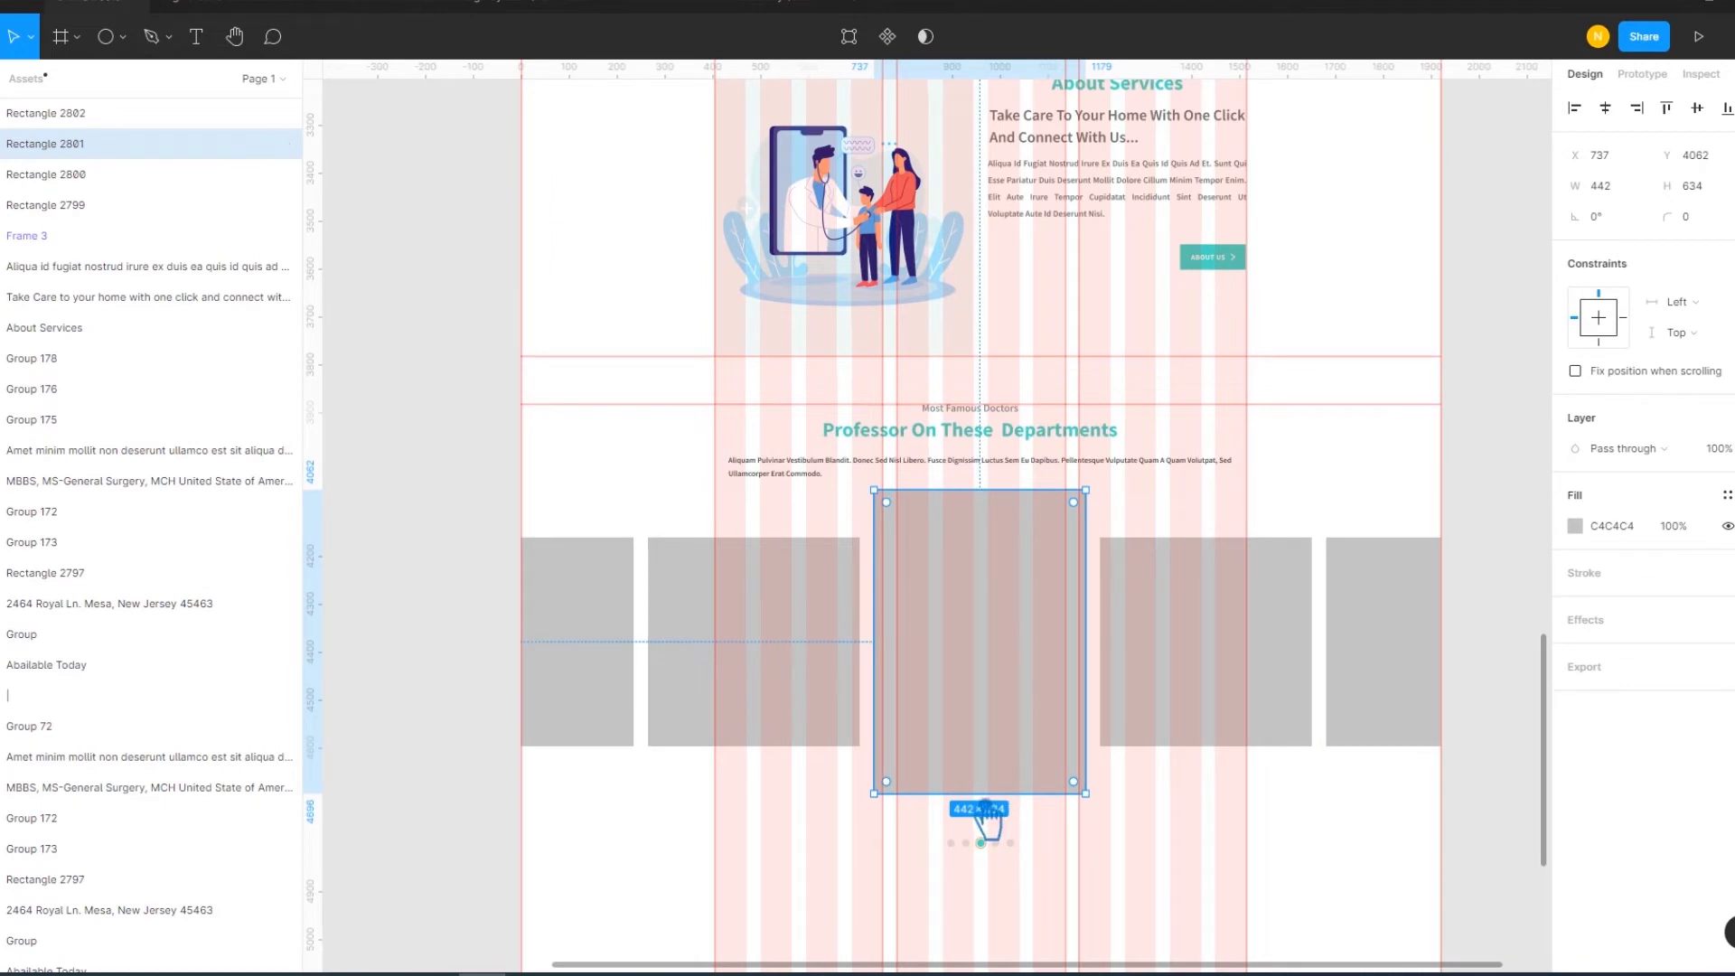
drag(985, 806, 985, 814)
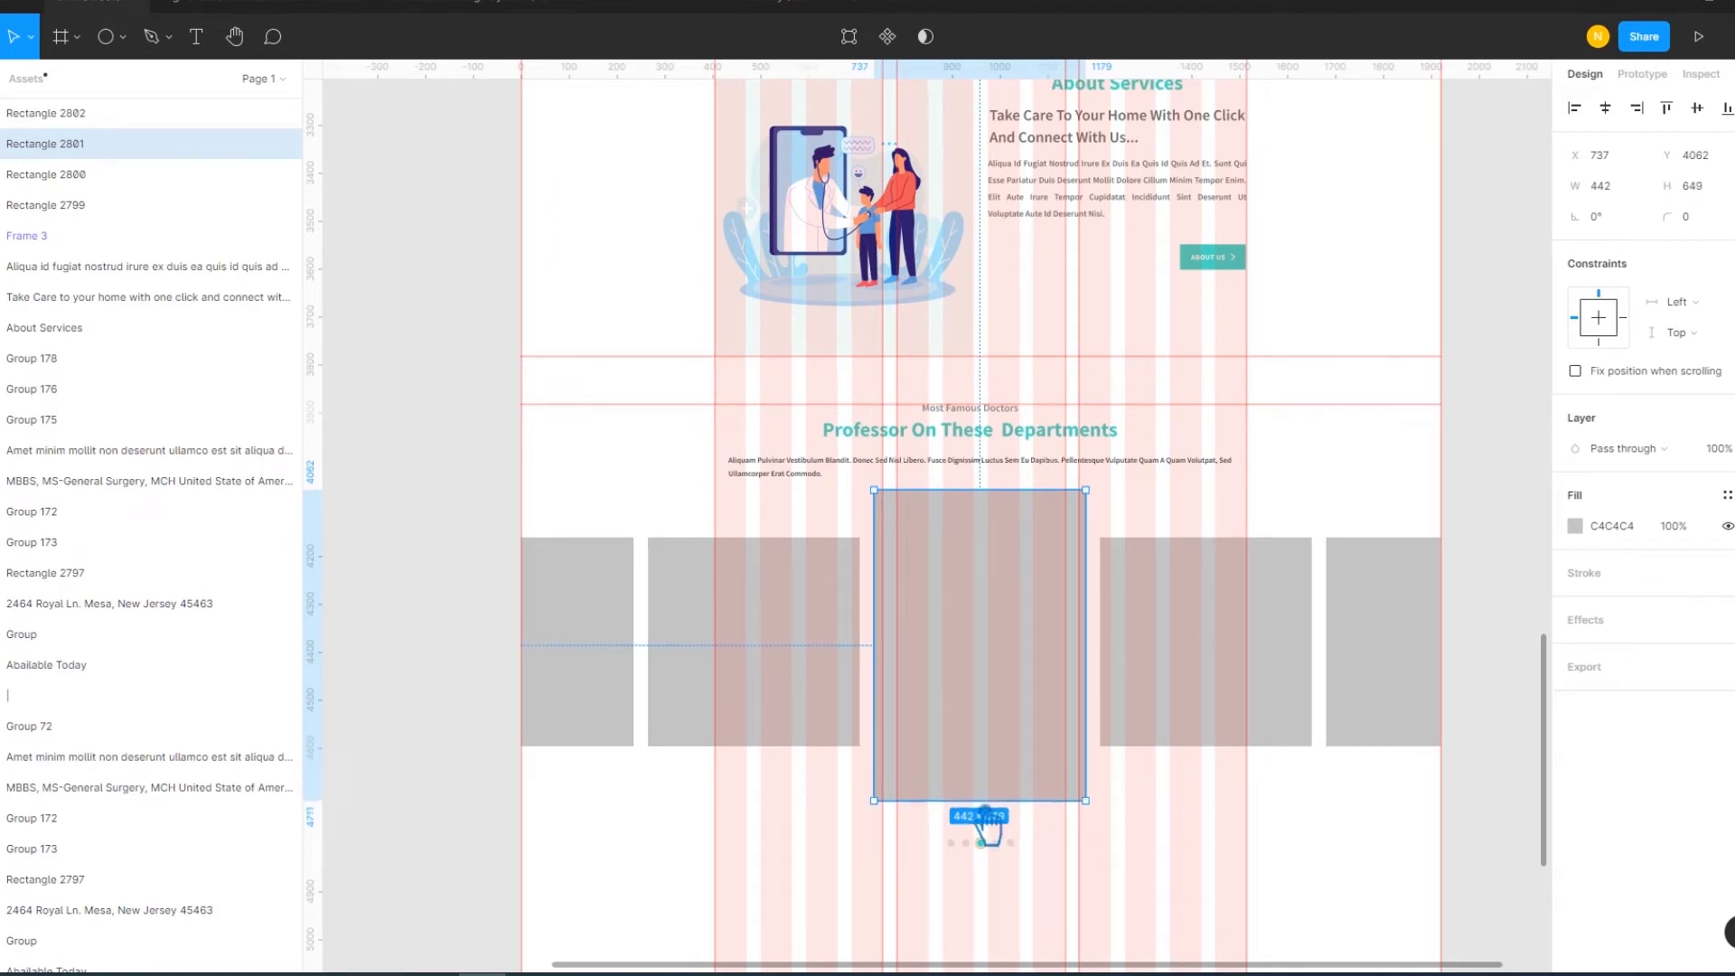
drag(990, 490, 991, 482)
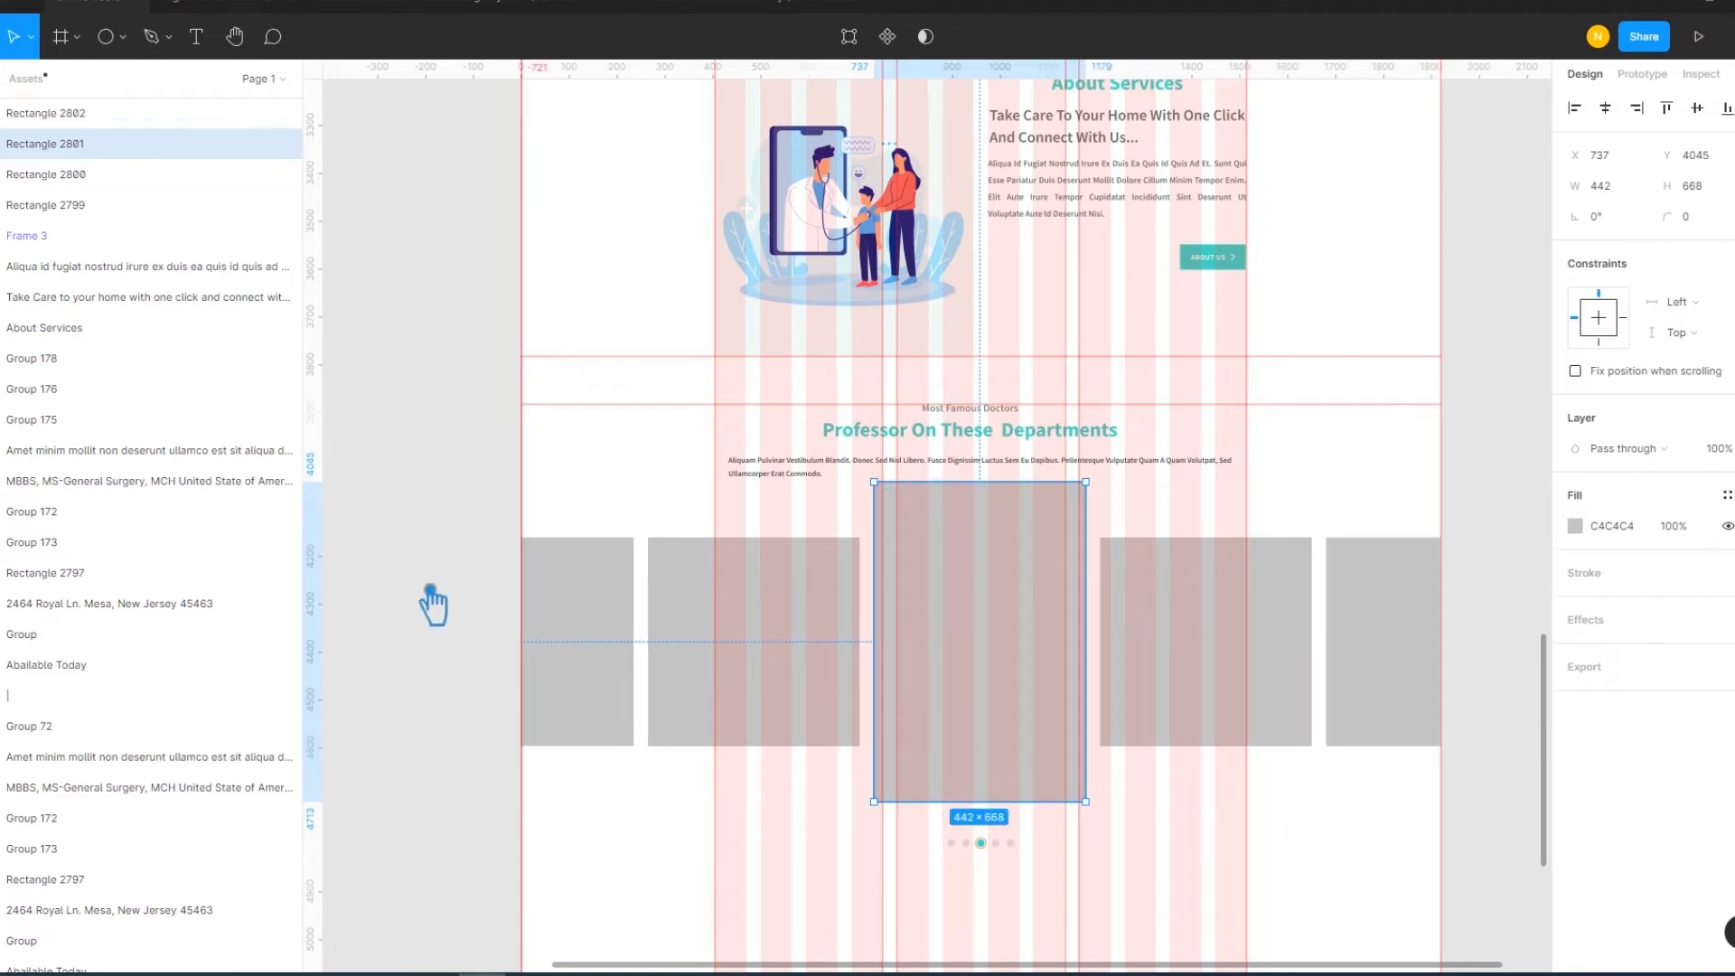
drag(402, 580, 1446, 657)
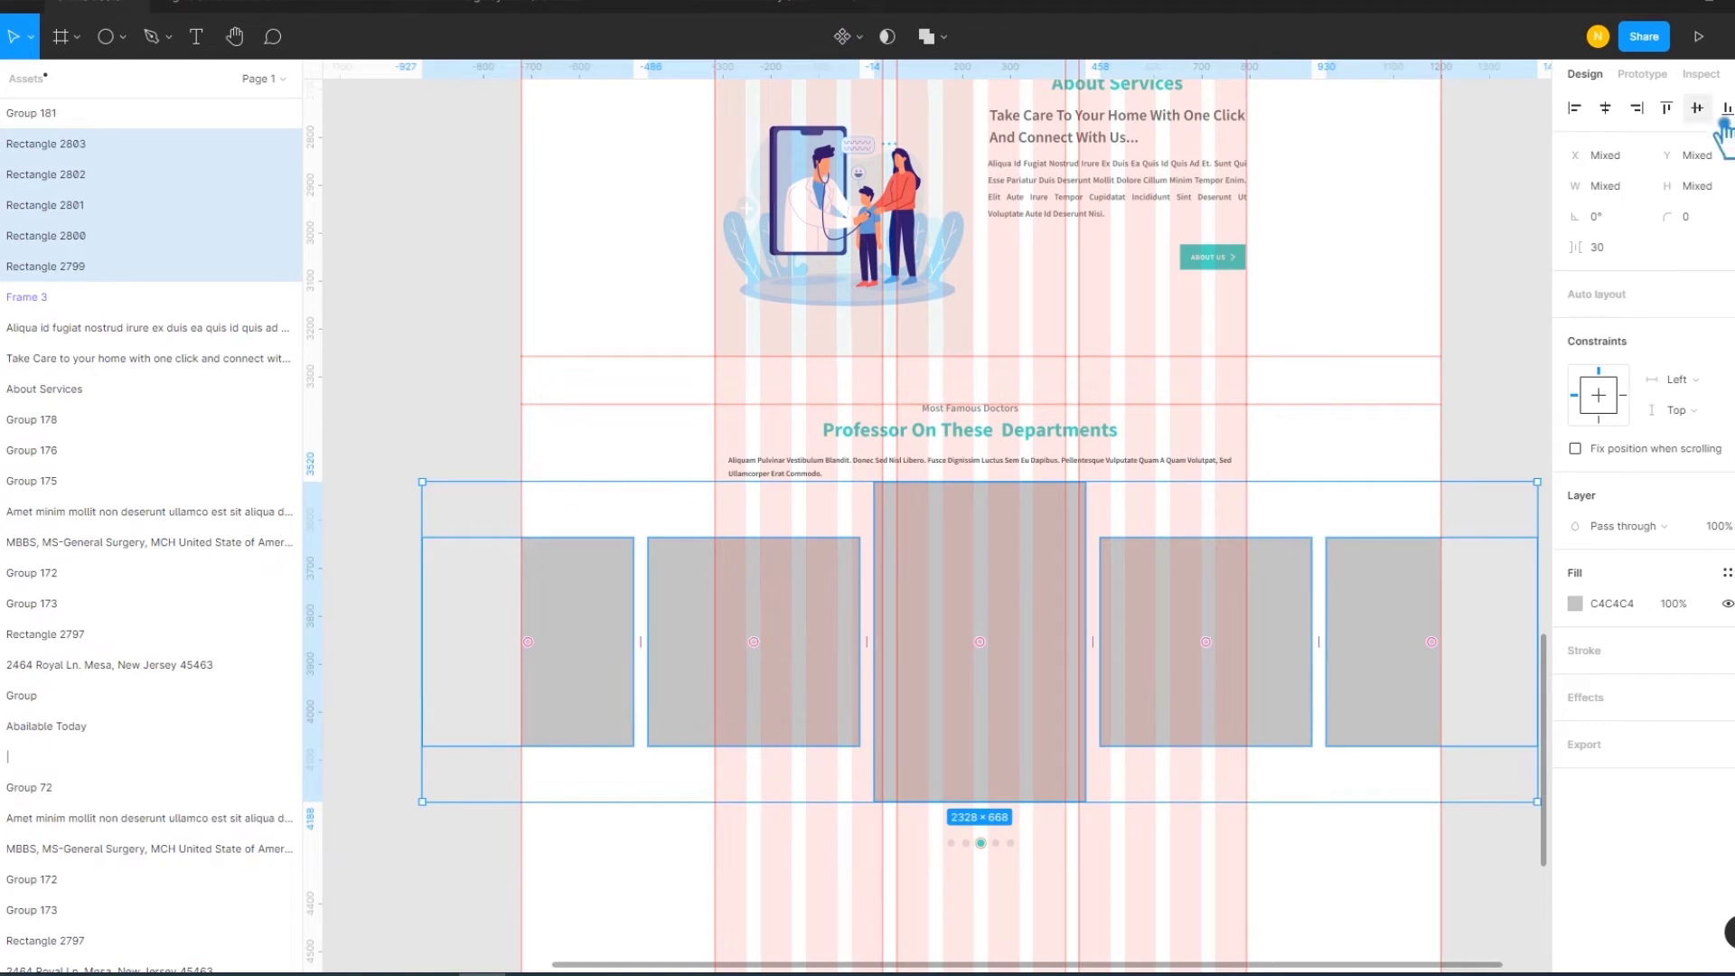
click(1494, 404)
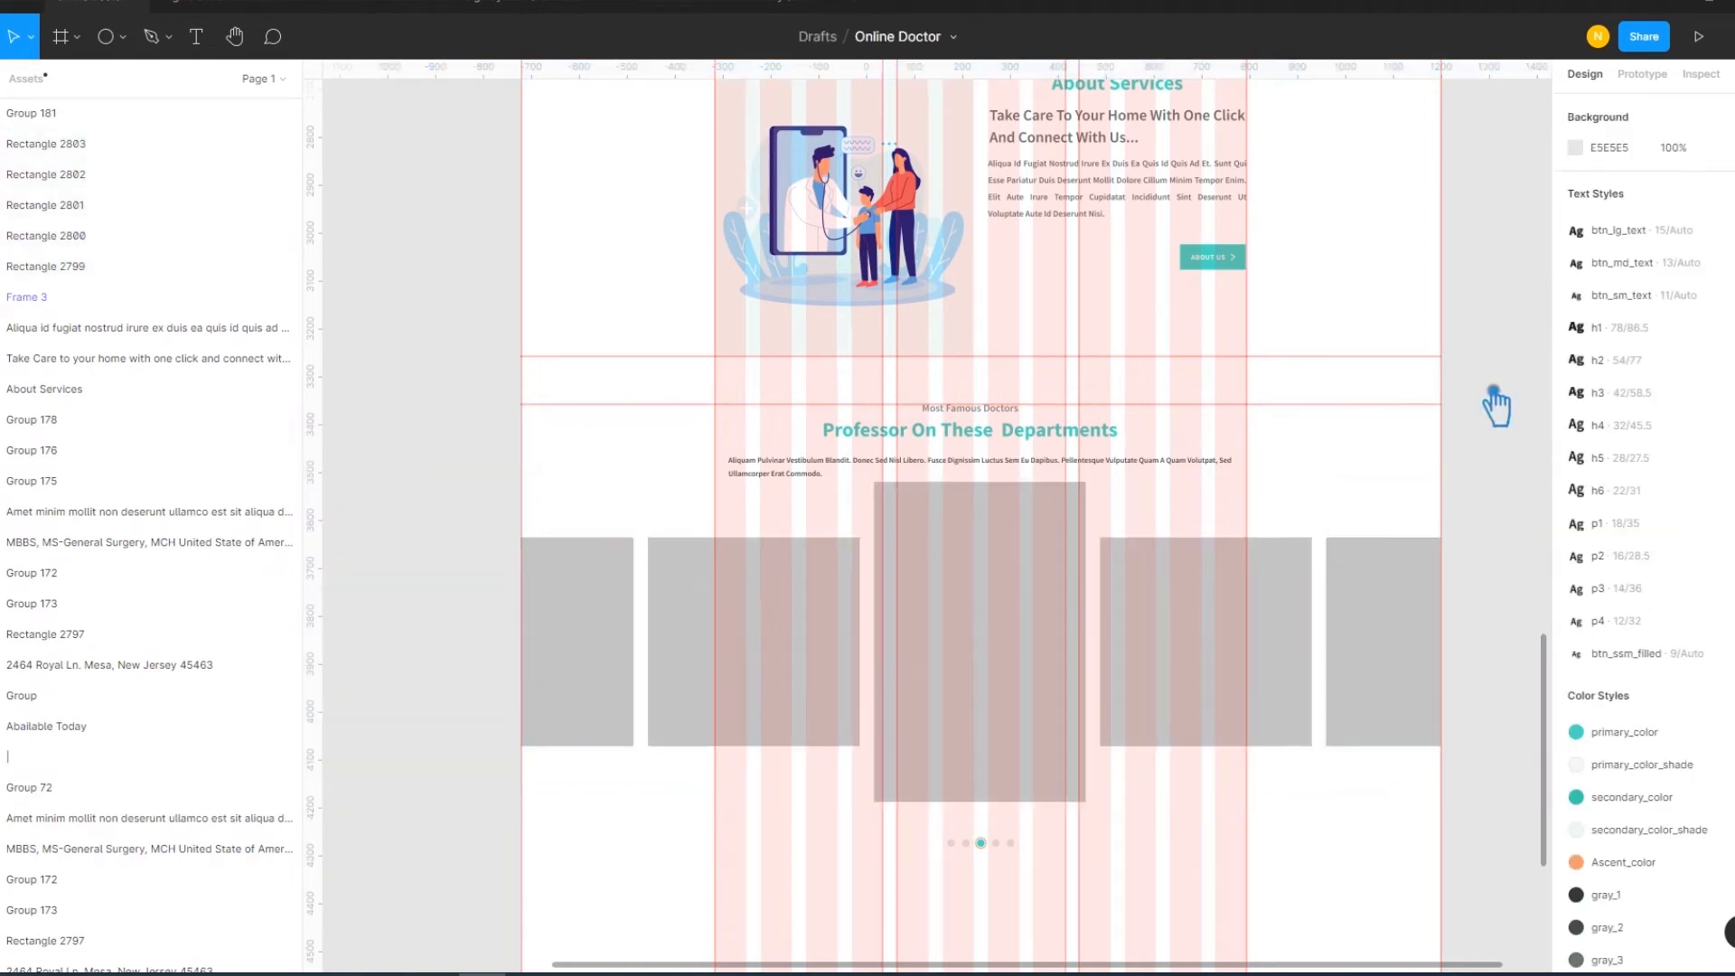
click(598, 634)
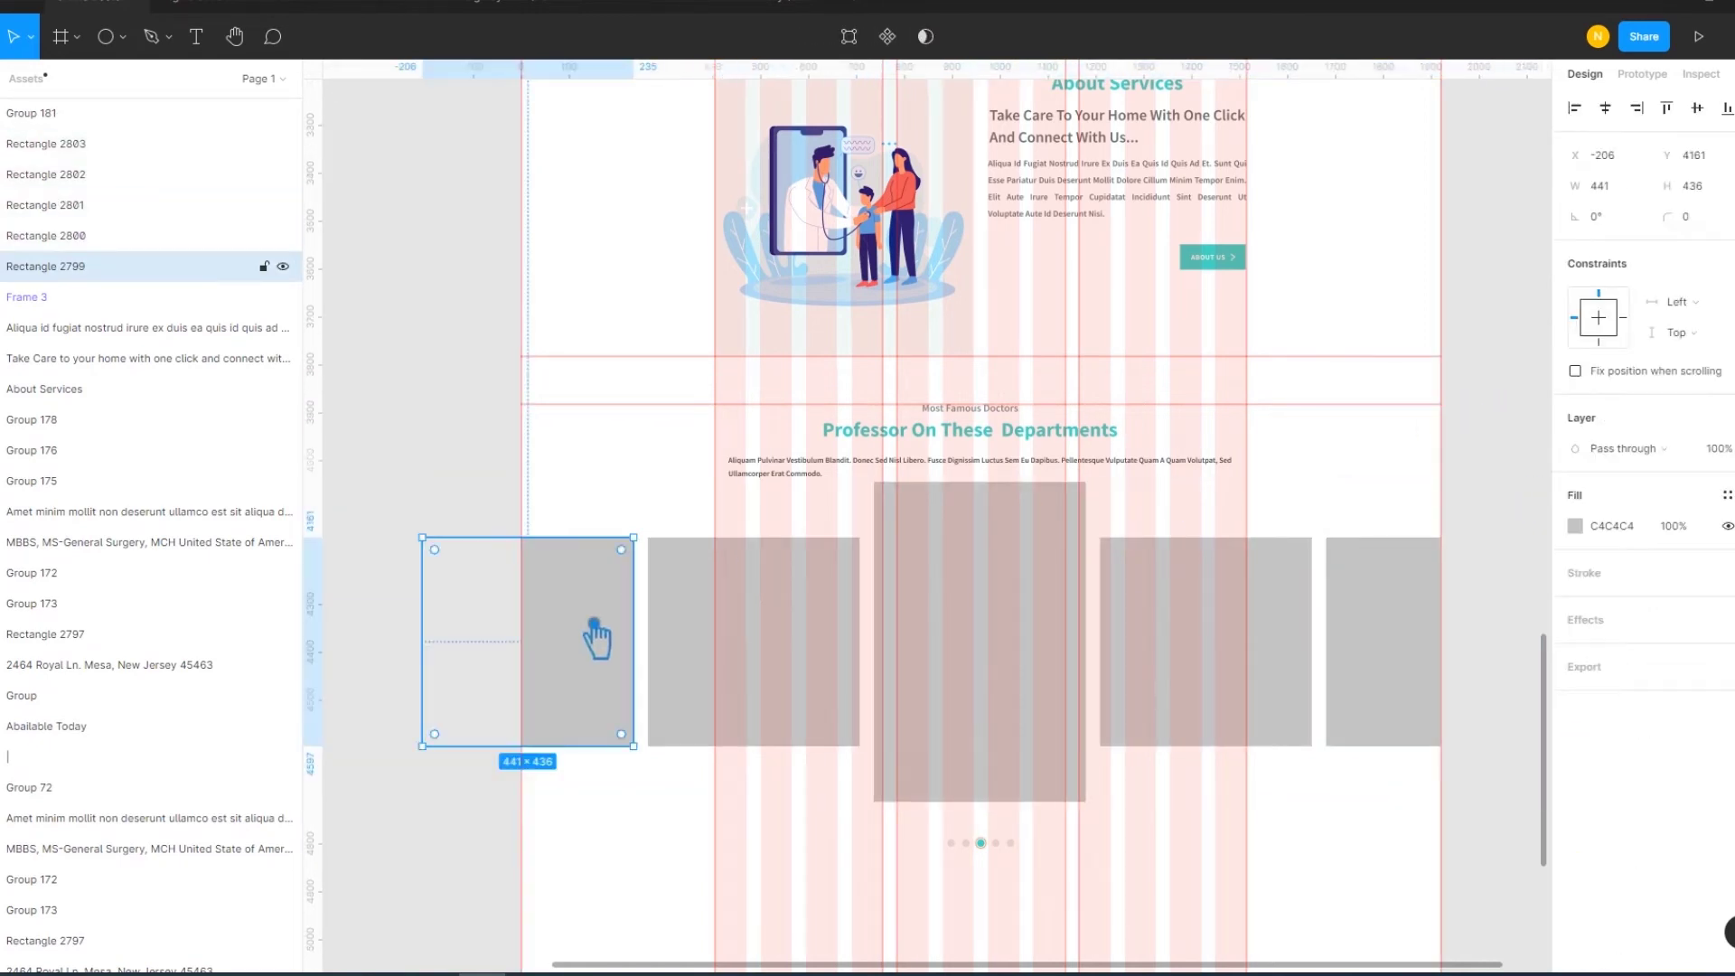
right_click(593, 623)
mouse_move(596, 820)
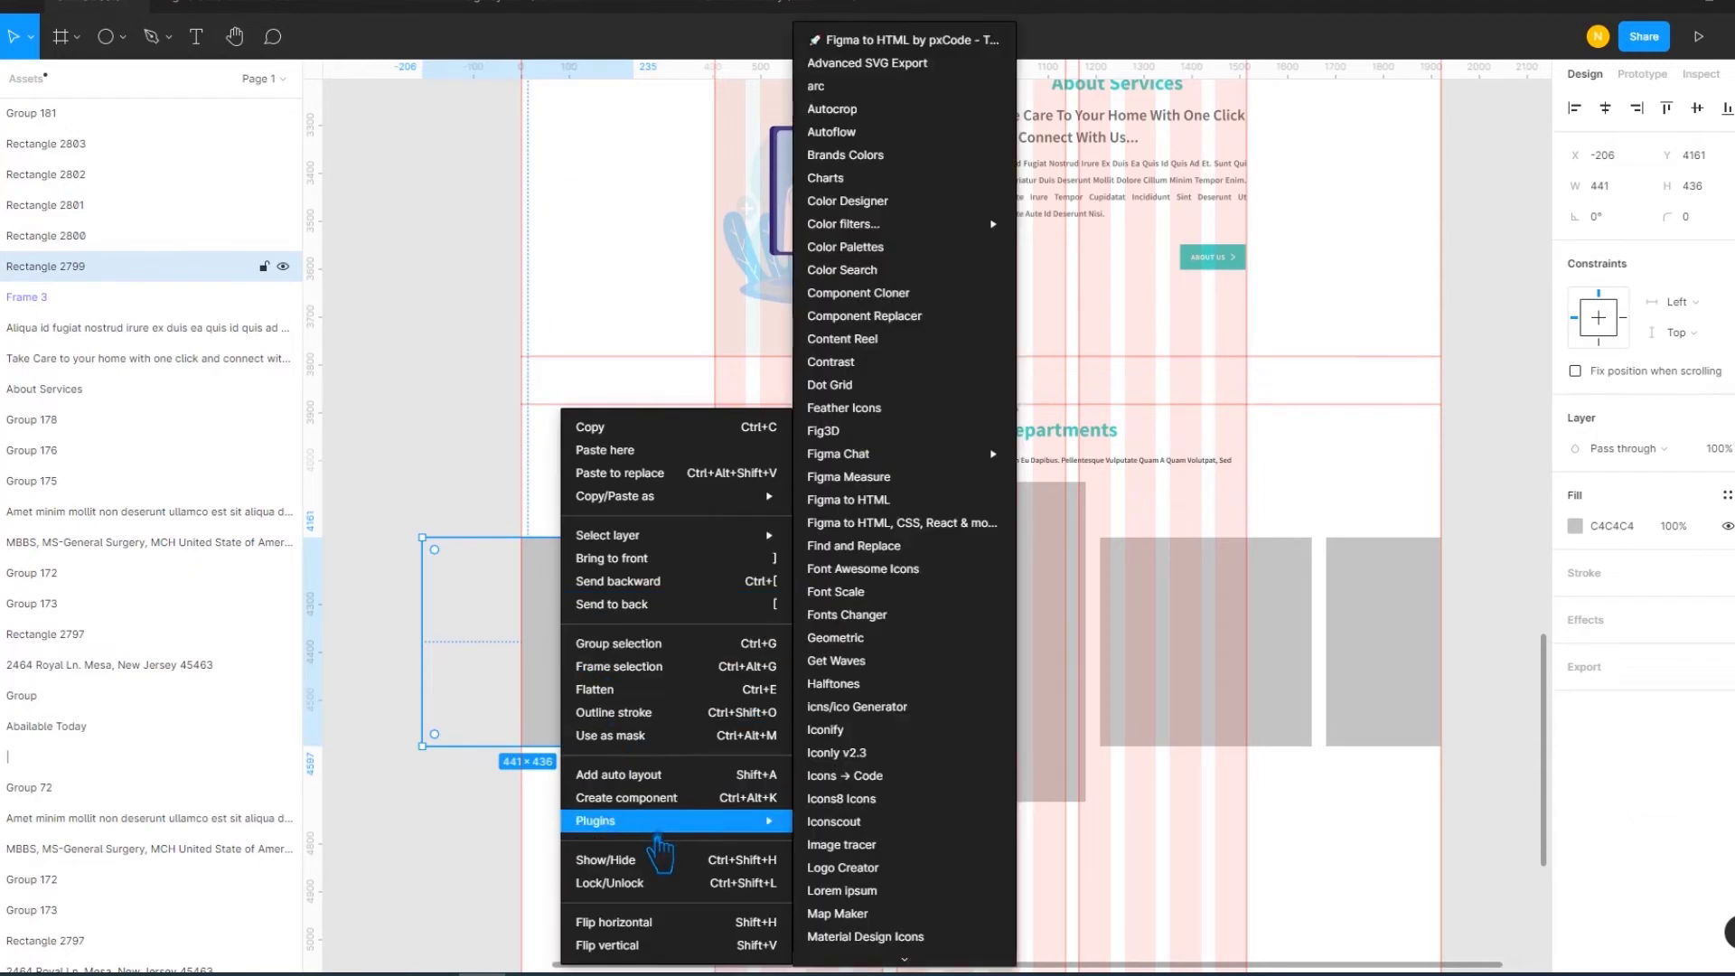
Launch the Pexels plugin and search its stock photos for doctors
scroll(890, 777, down, 5)
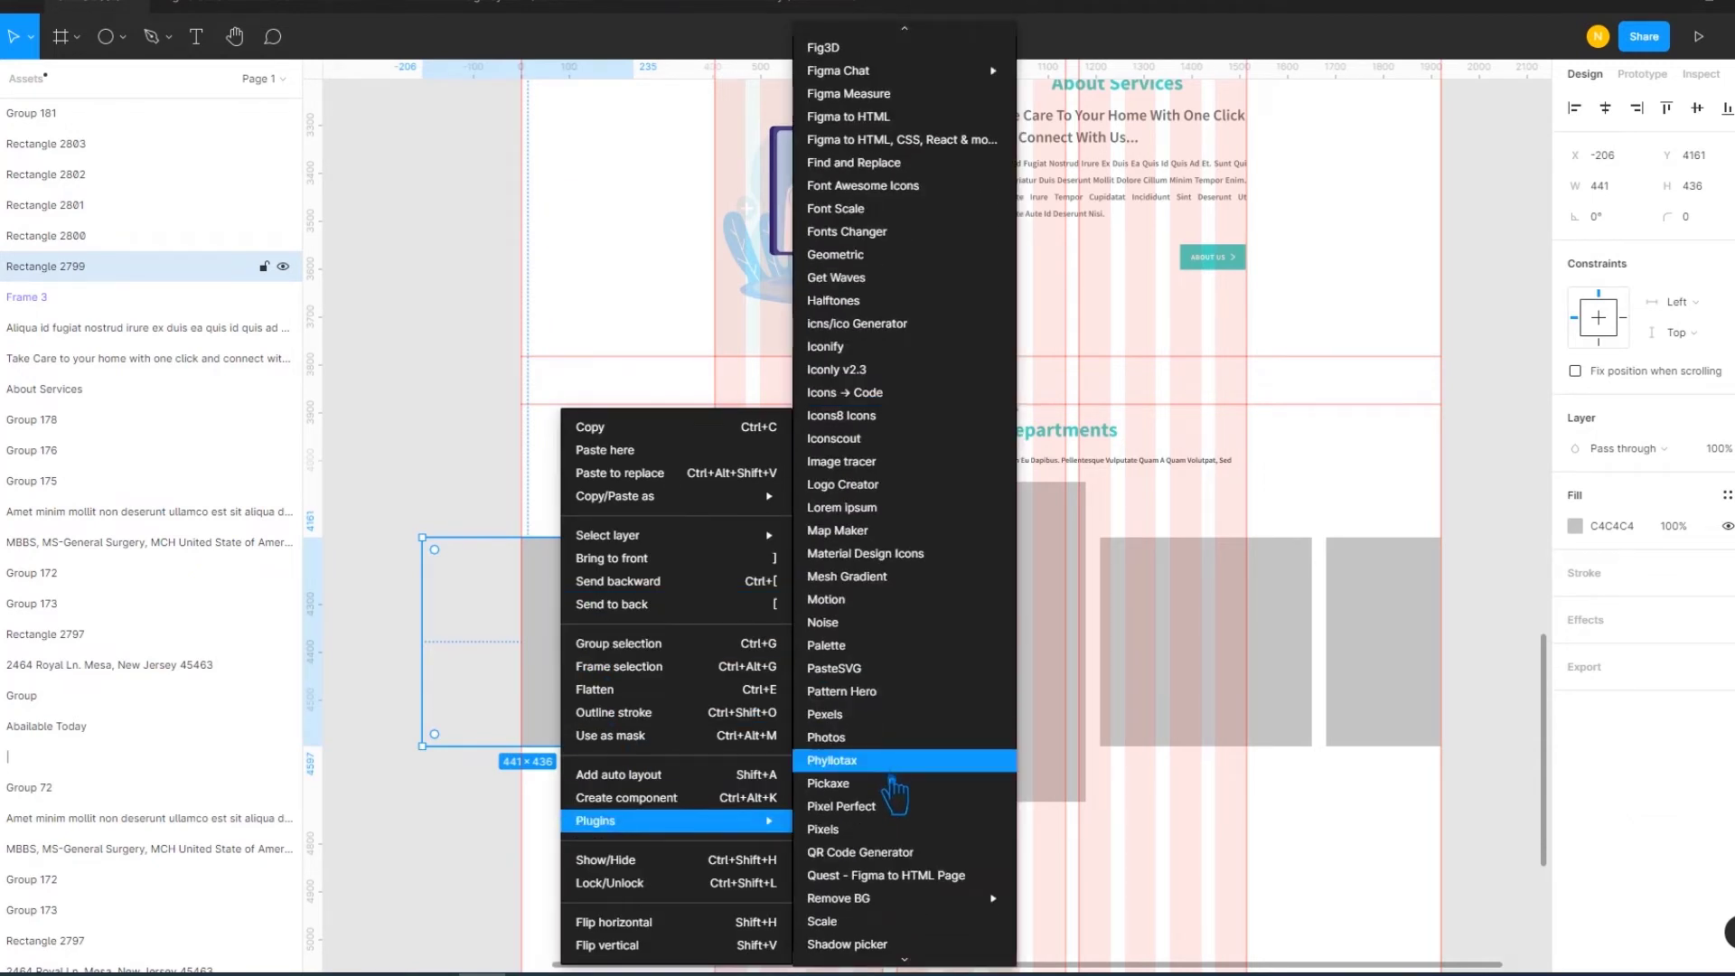
click(885, 719)
text(doctor)
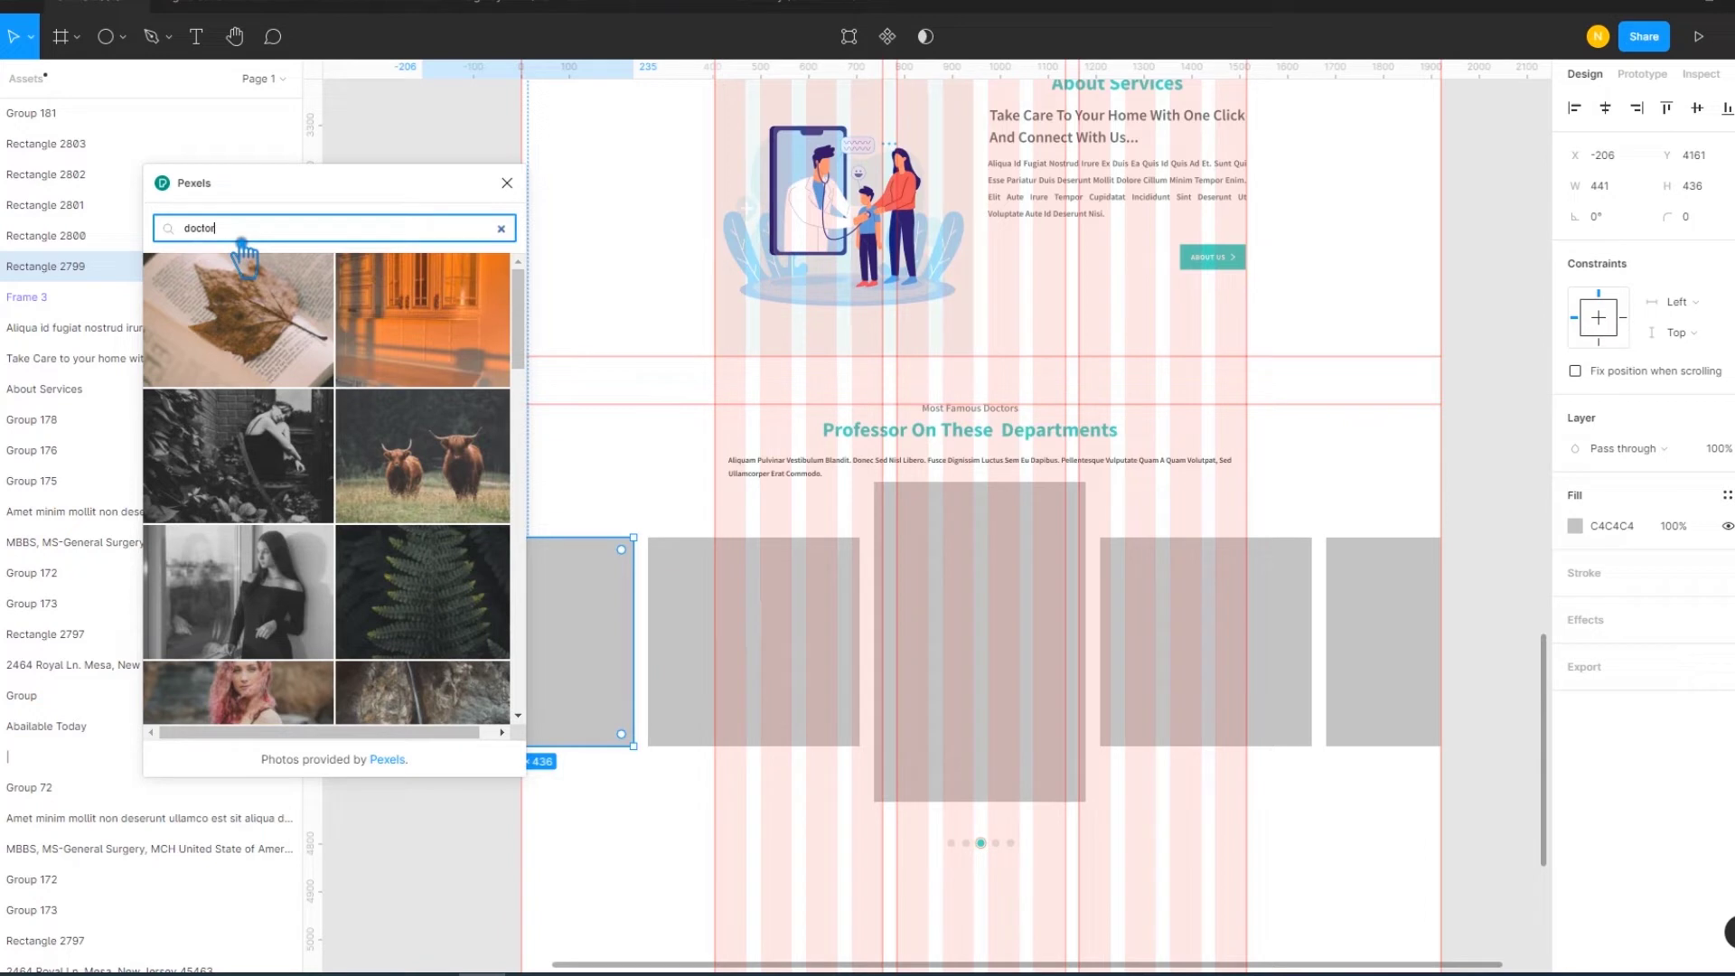
text(s)
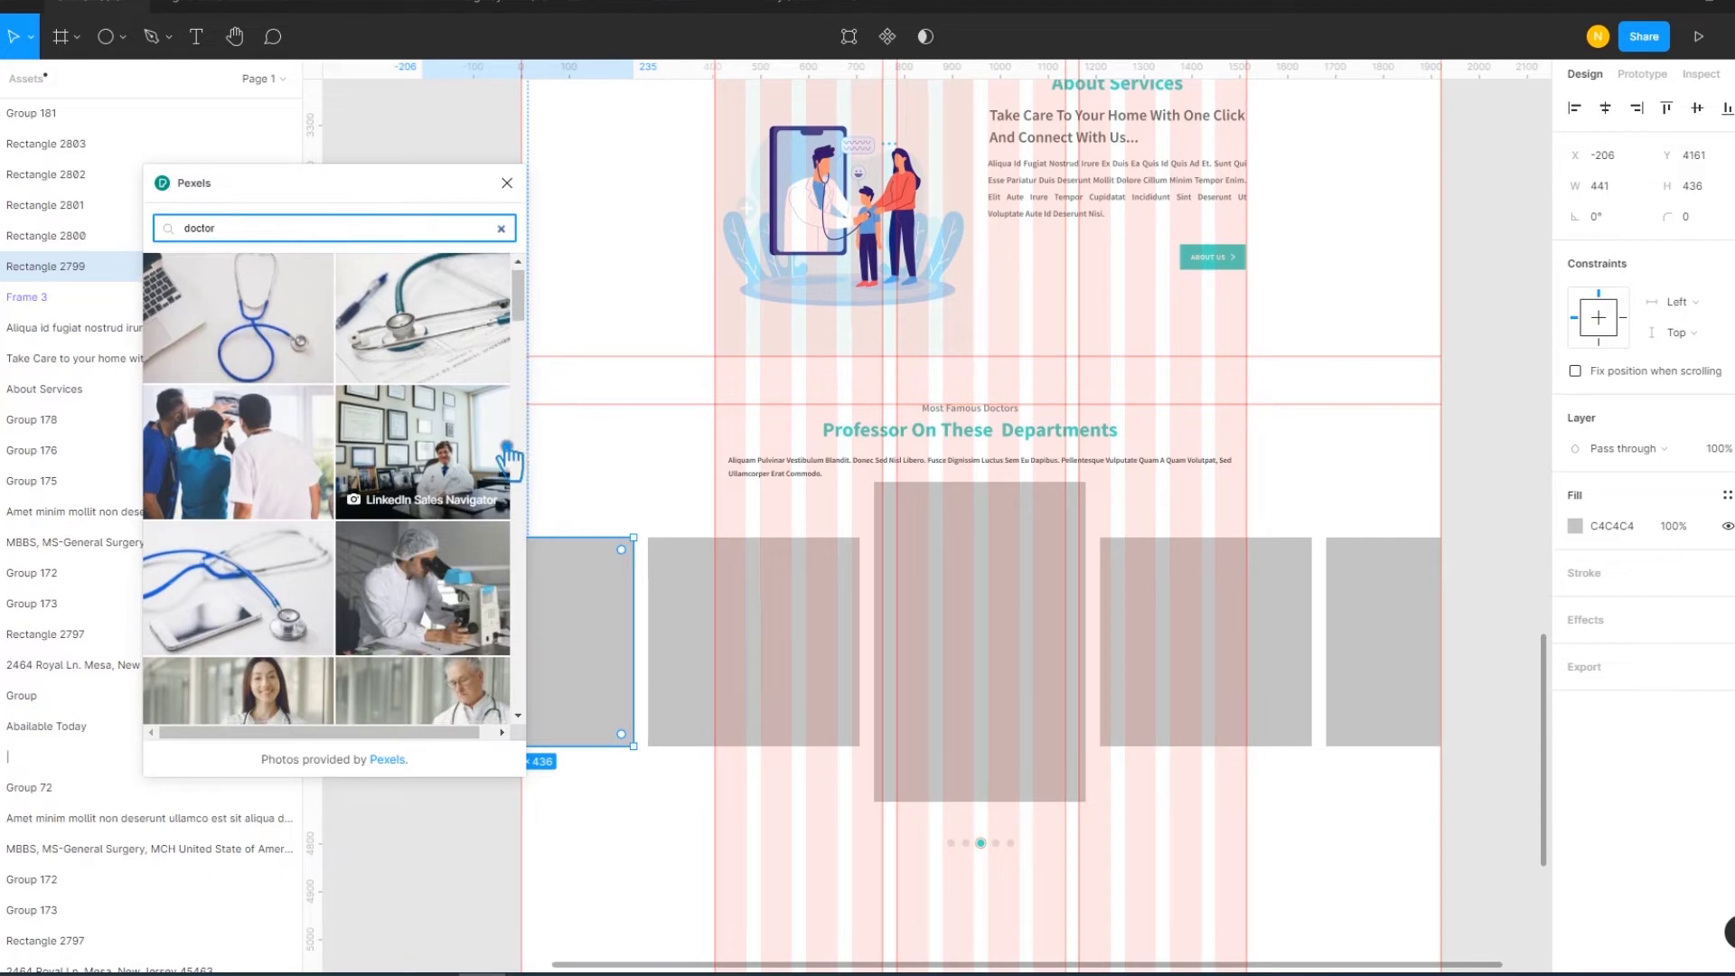
Fill the leftmost carousel card with a Pexels photo of a woman doctor
scroll(508, 461, down, 5)
scroll(508, 458, down, 3)
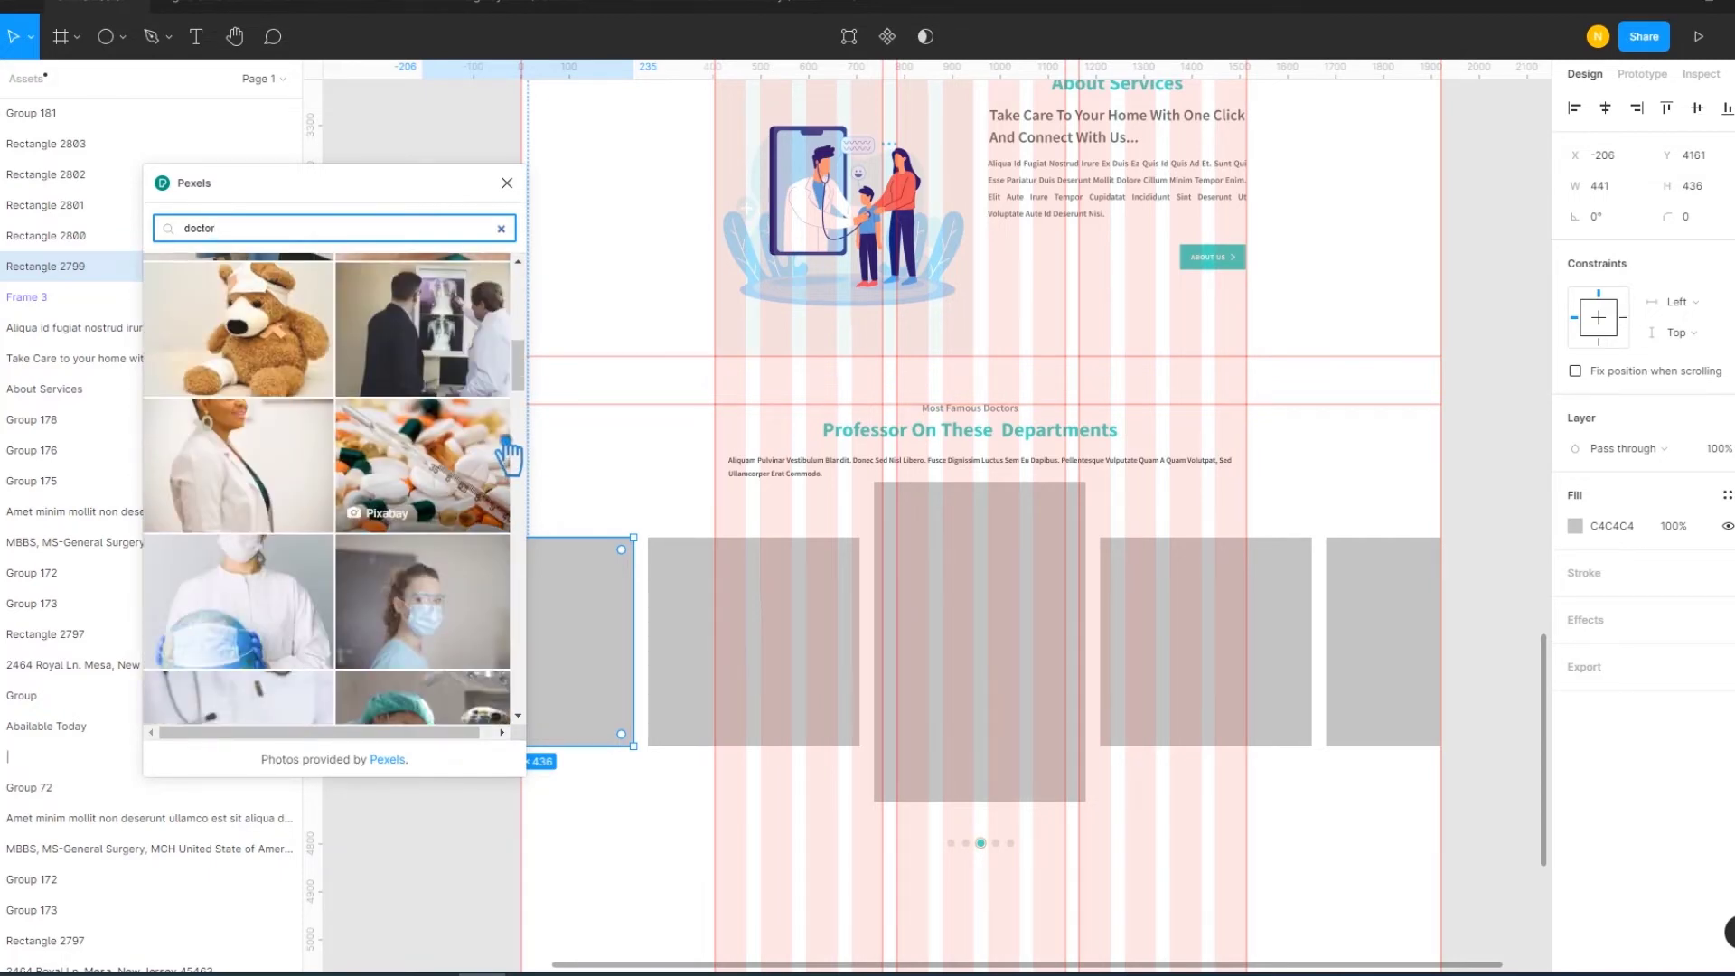
scroll(506, 459, down, 3)
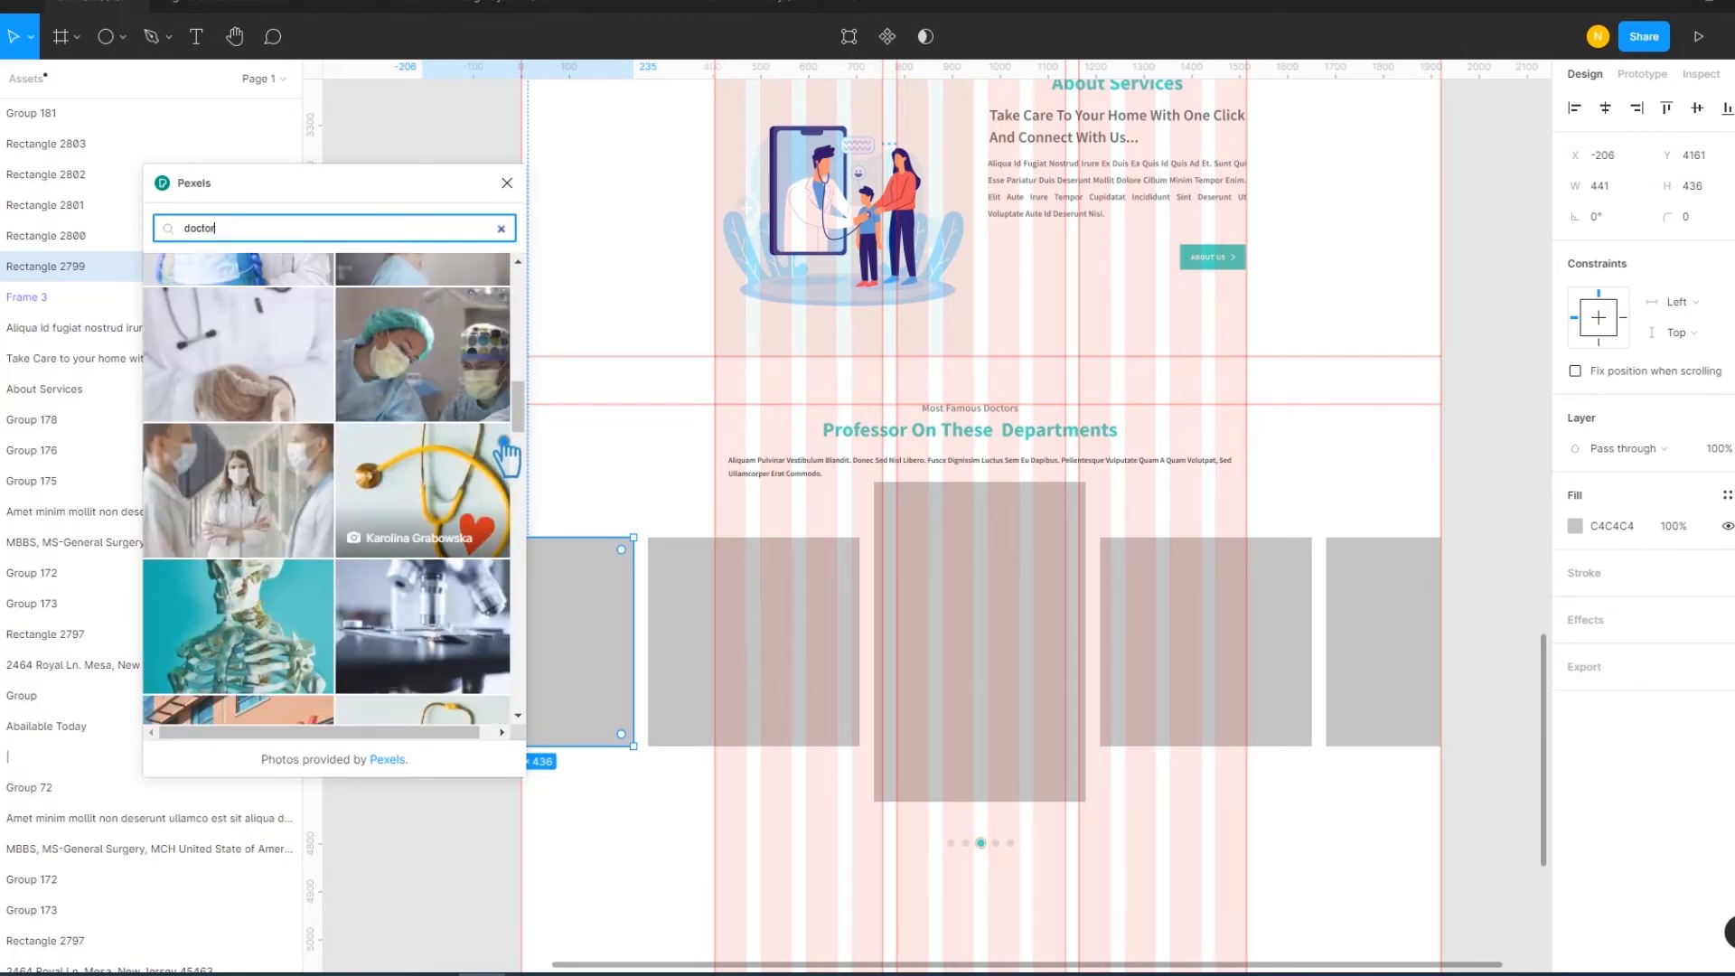
scroll(506, 451, down, 3)
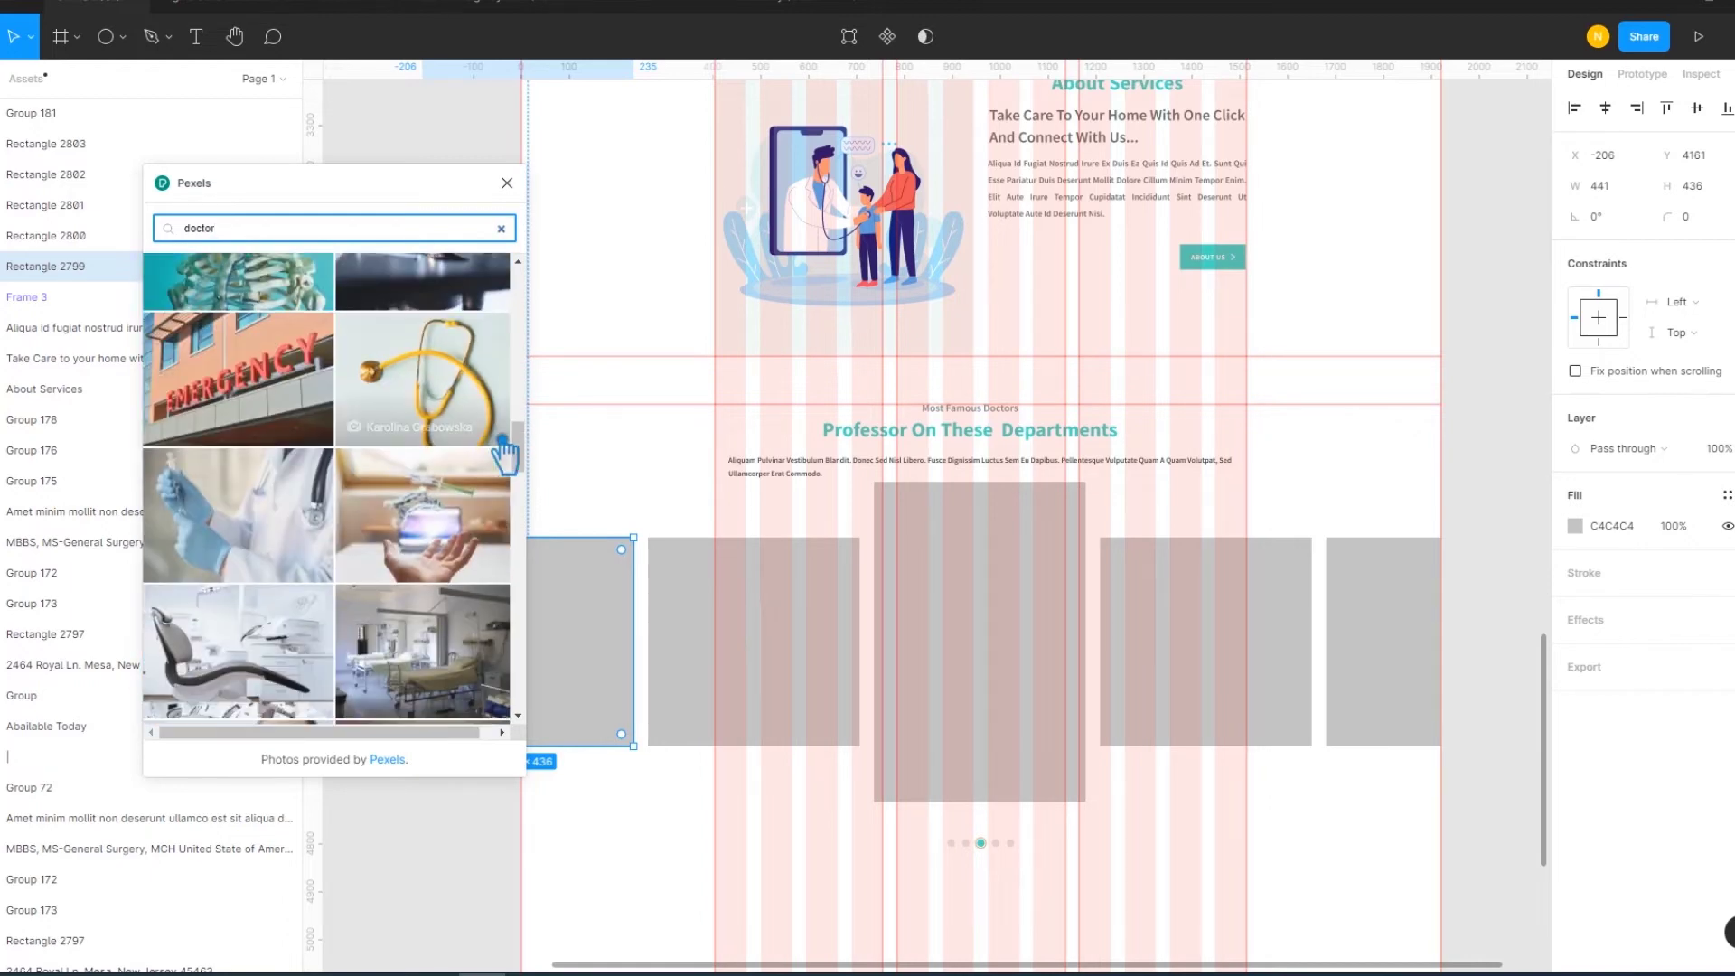
scroll(504, 450, down, 3)
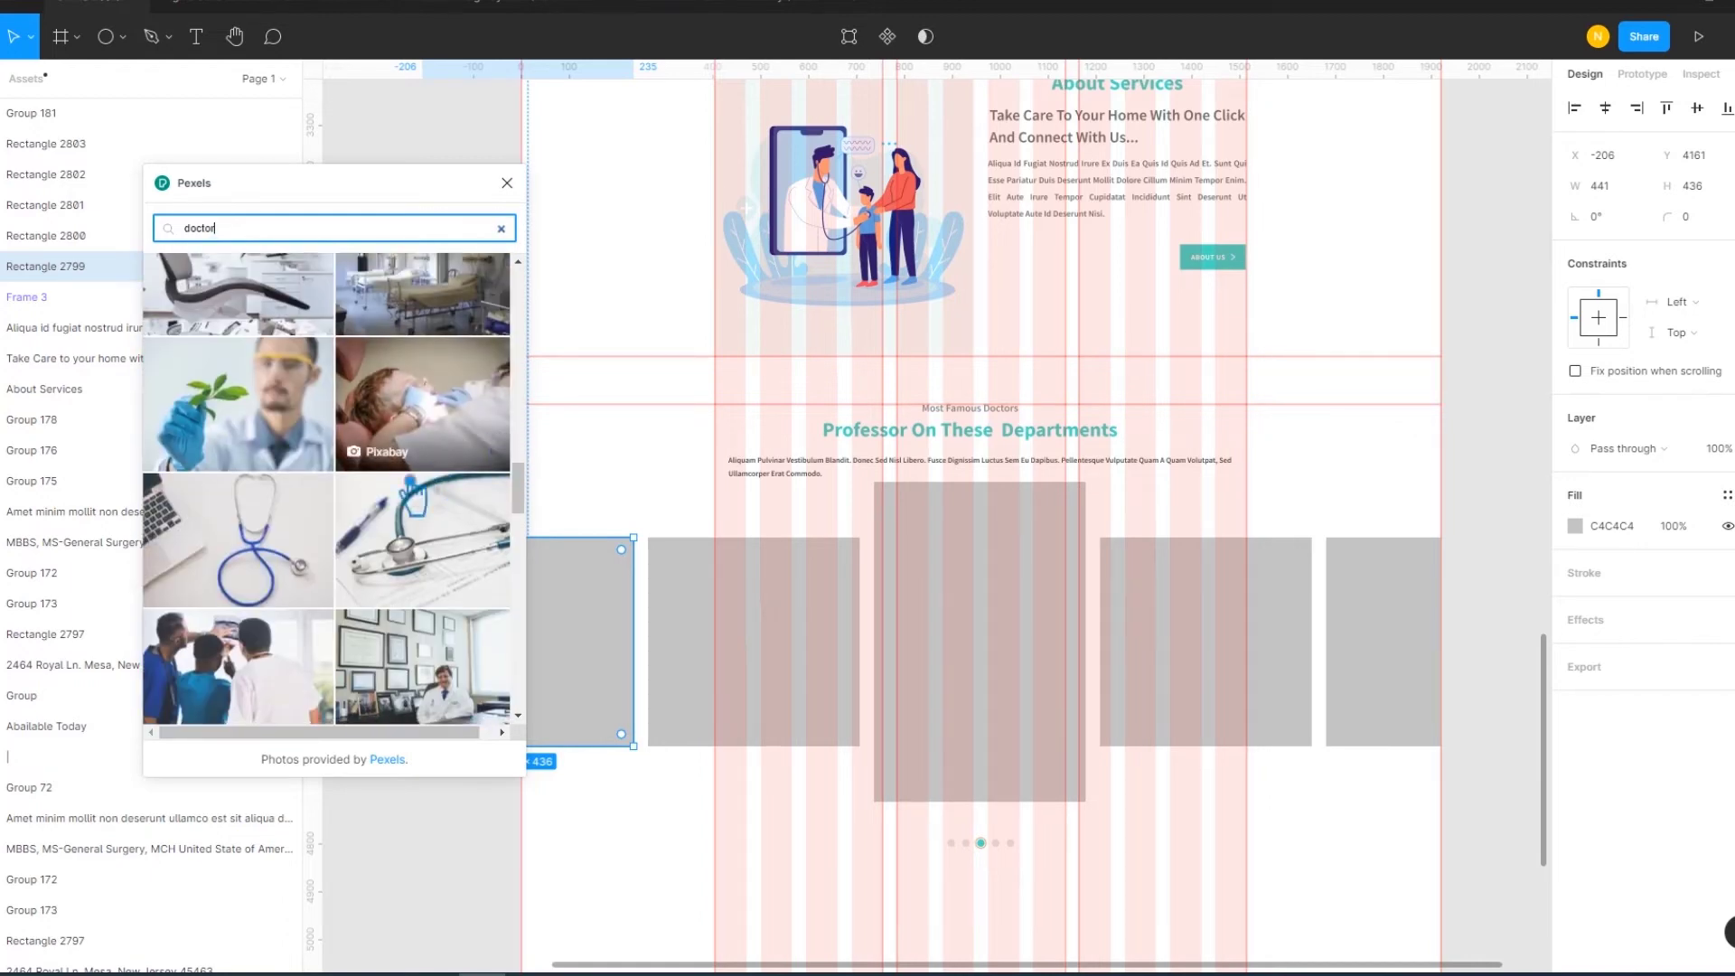
scroll(388, 492, down, 3)
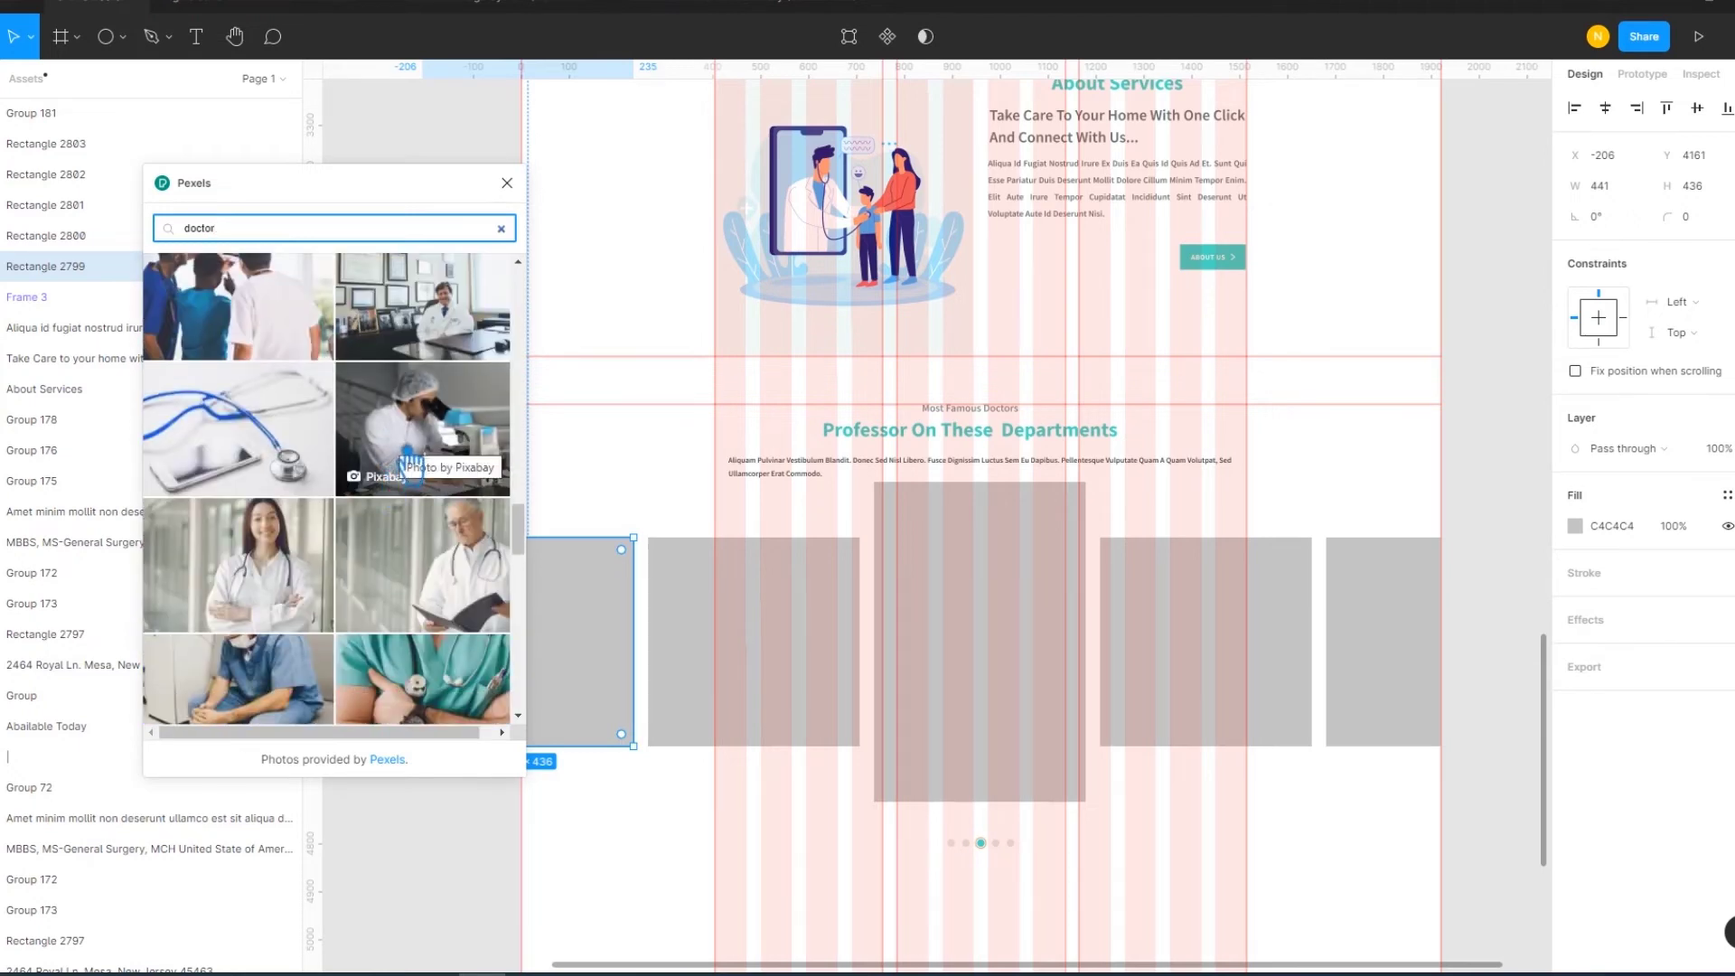
scroll(411, 465, down, 3)
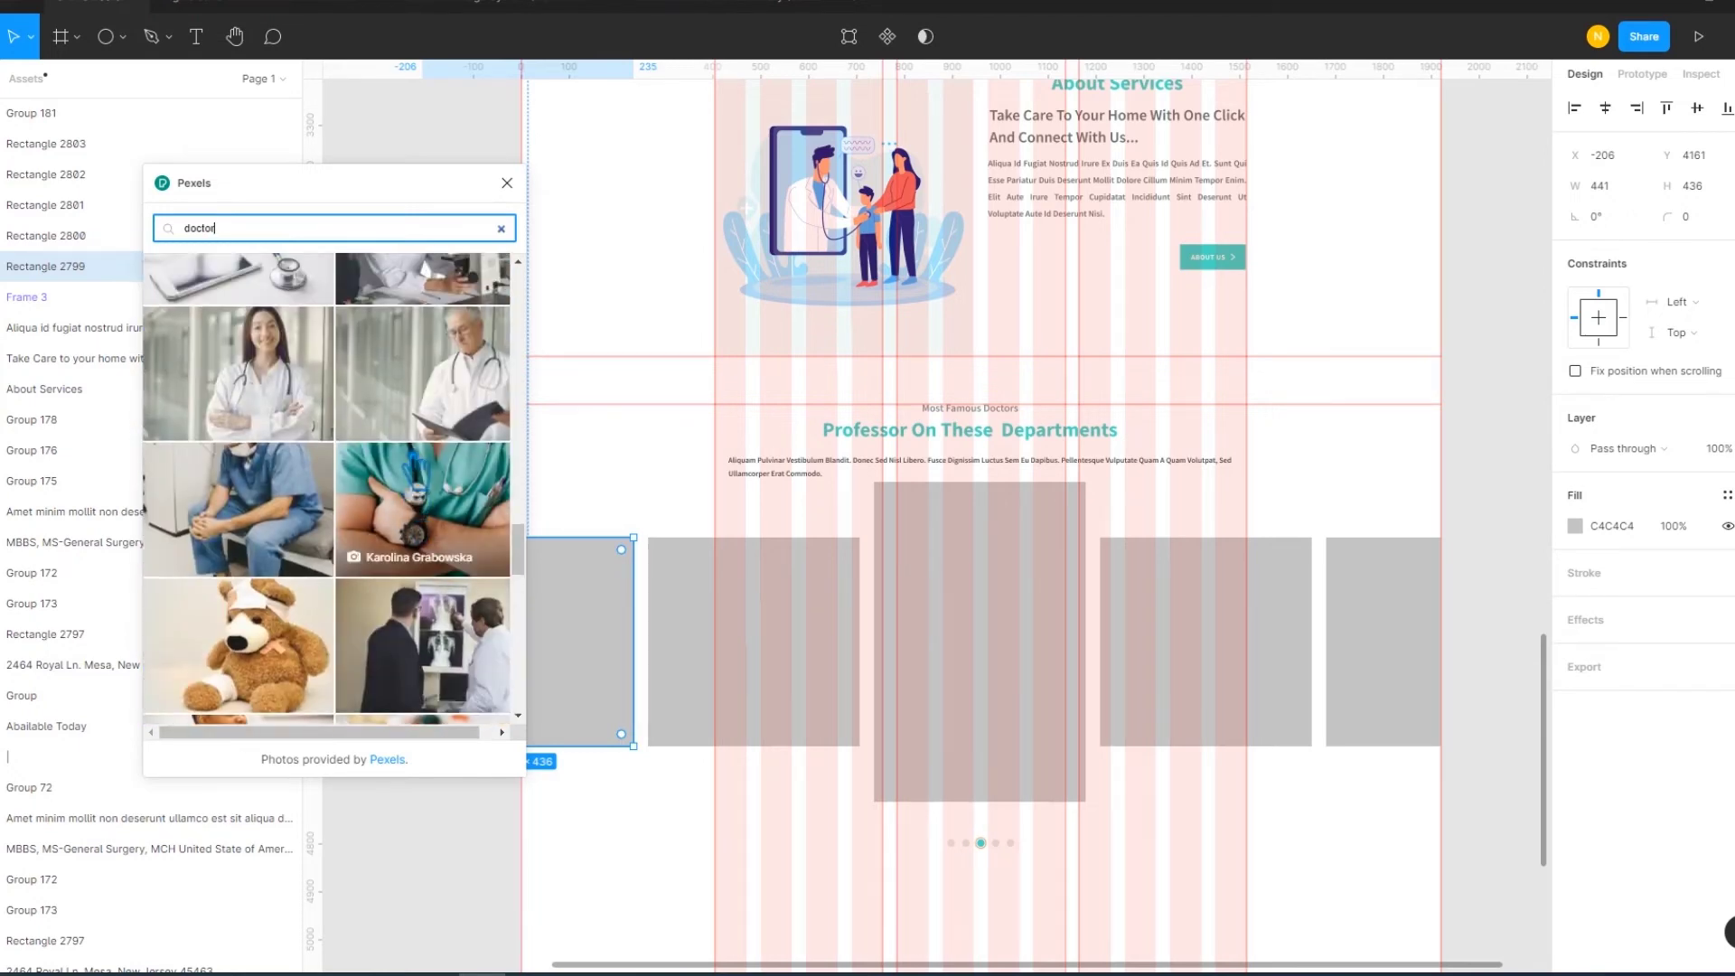
scroll(417, 488, down, 3)
scroll(432, 425, up, 3)
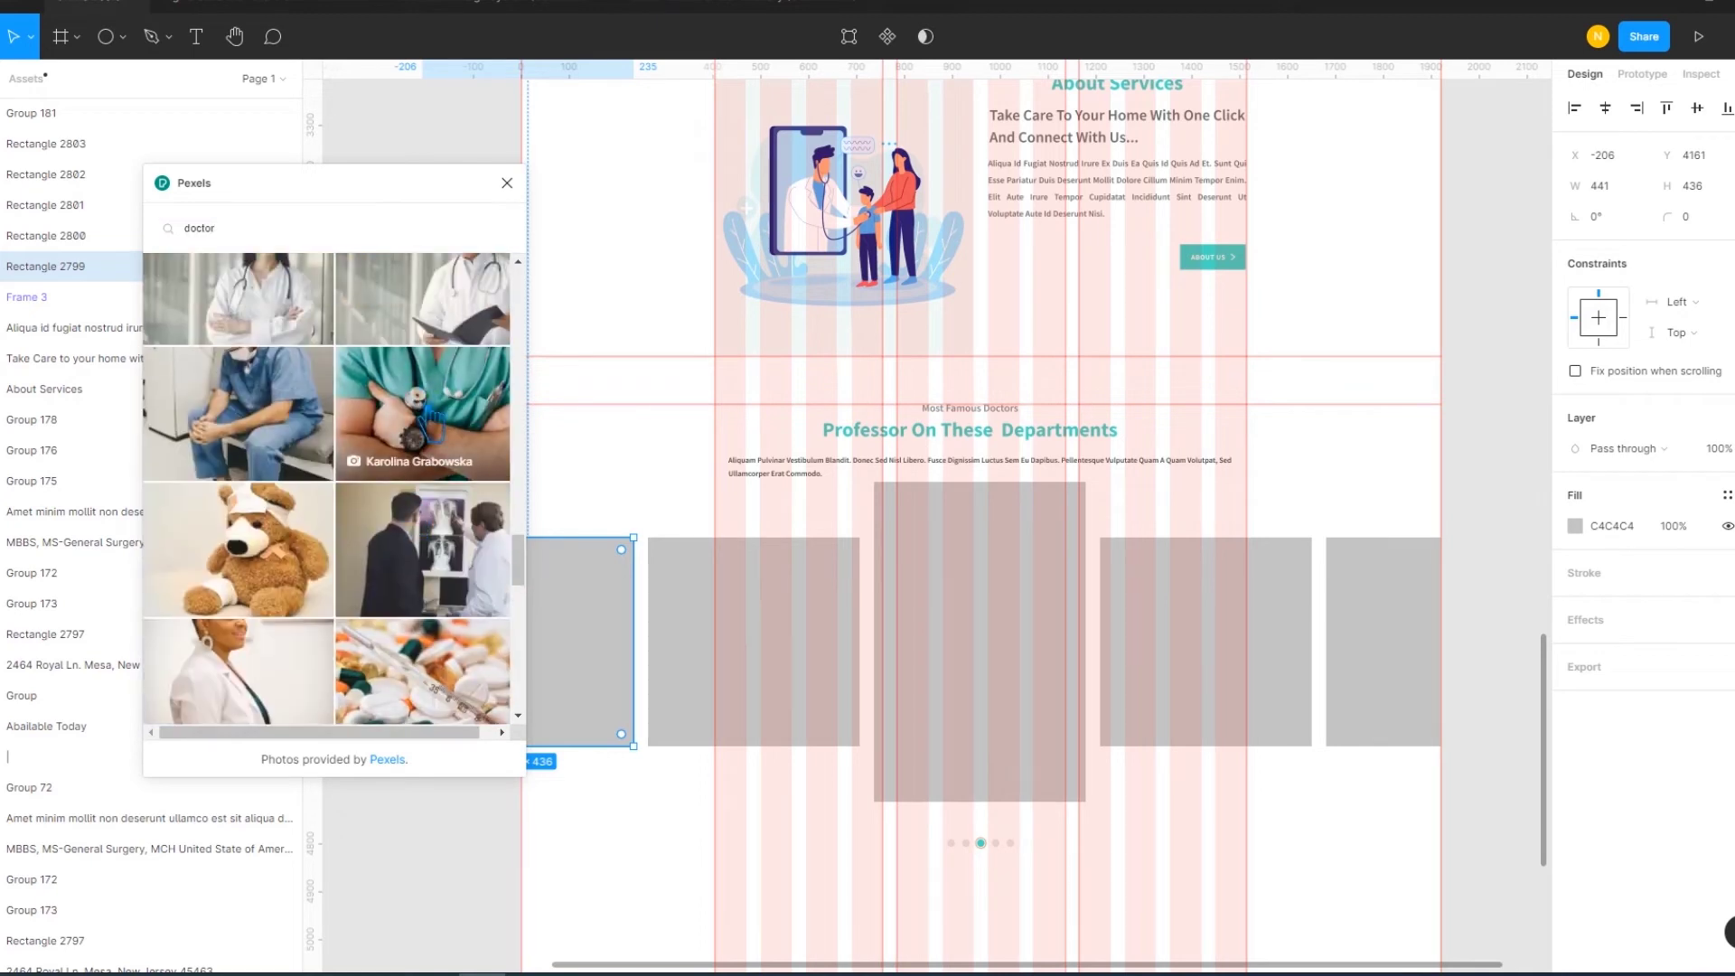
click(430, 418)
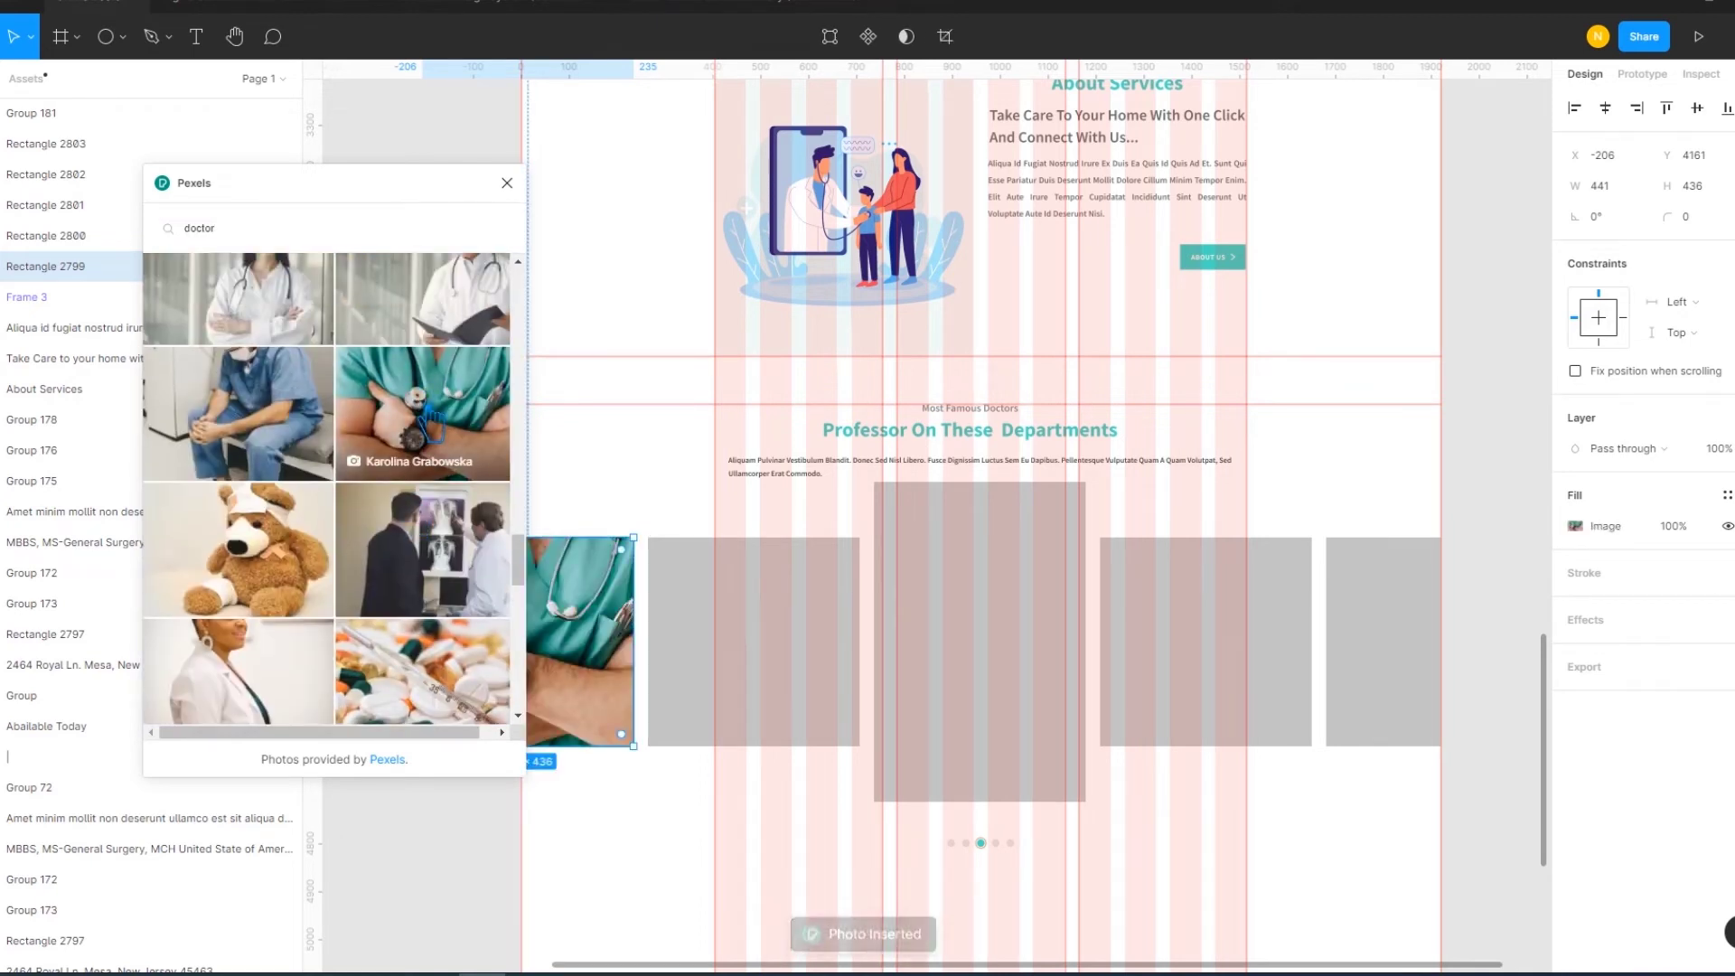
click(263, 703)
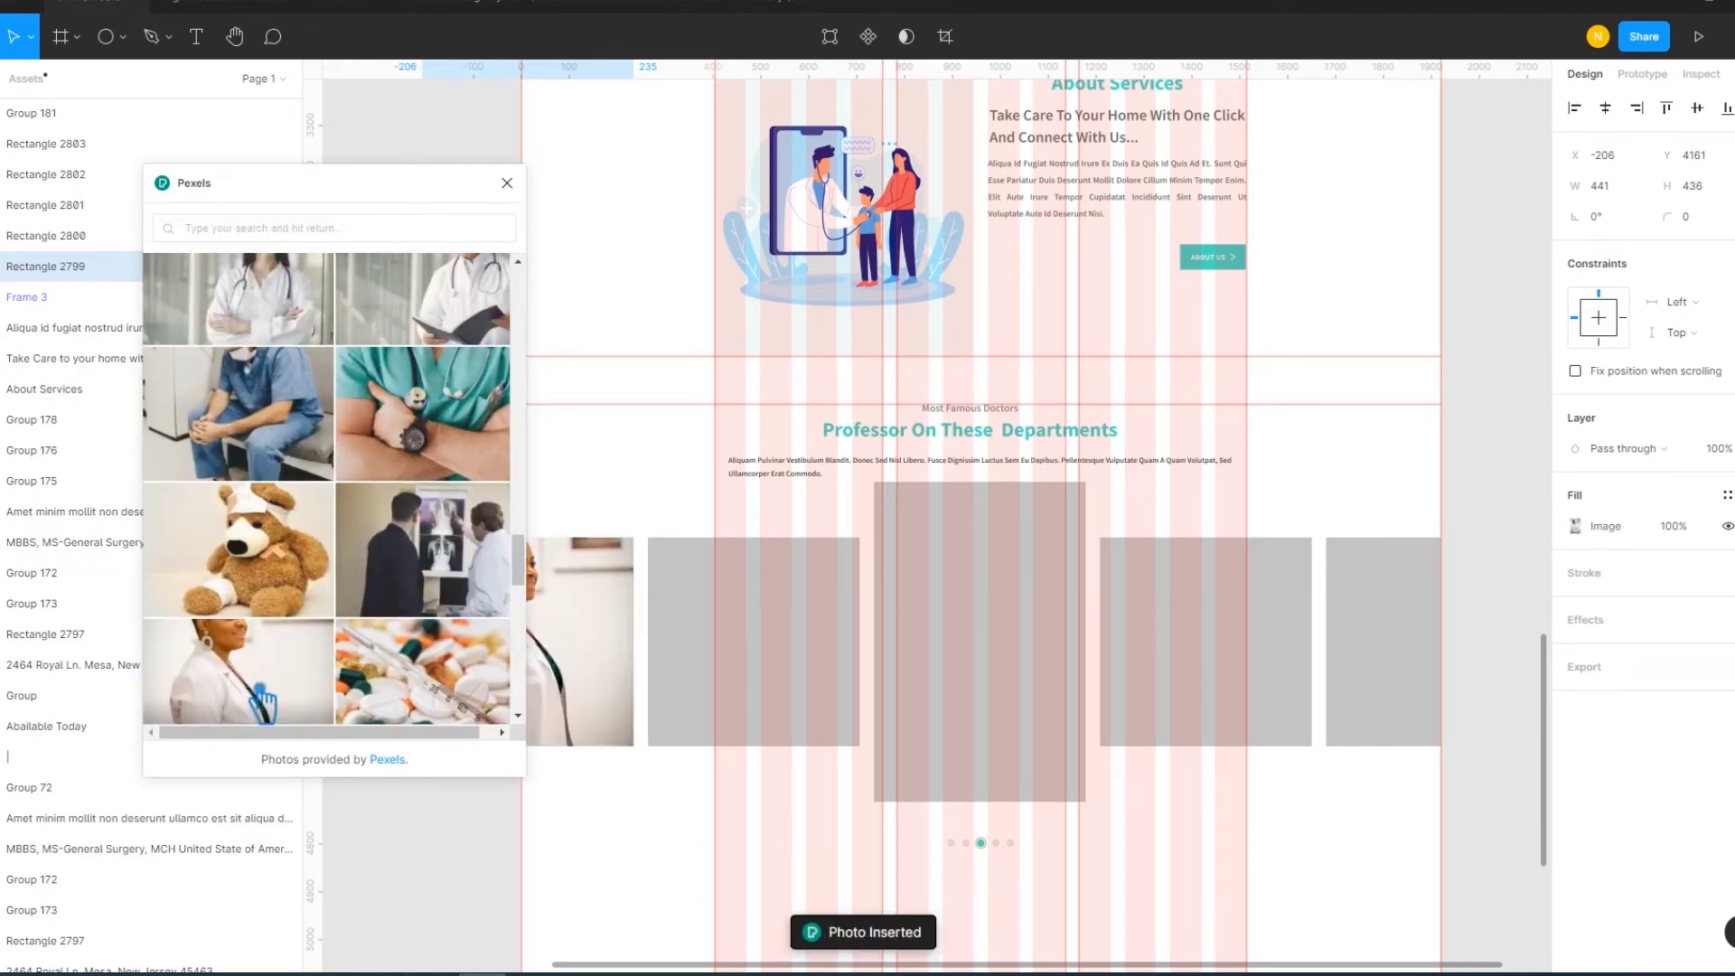
Fill the second carousel card with a Pexels scientist photo
click(761, 660)
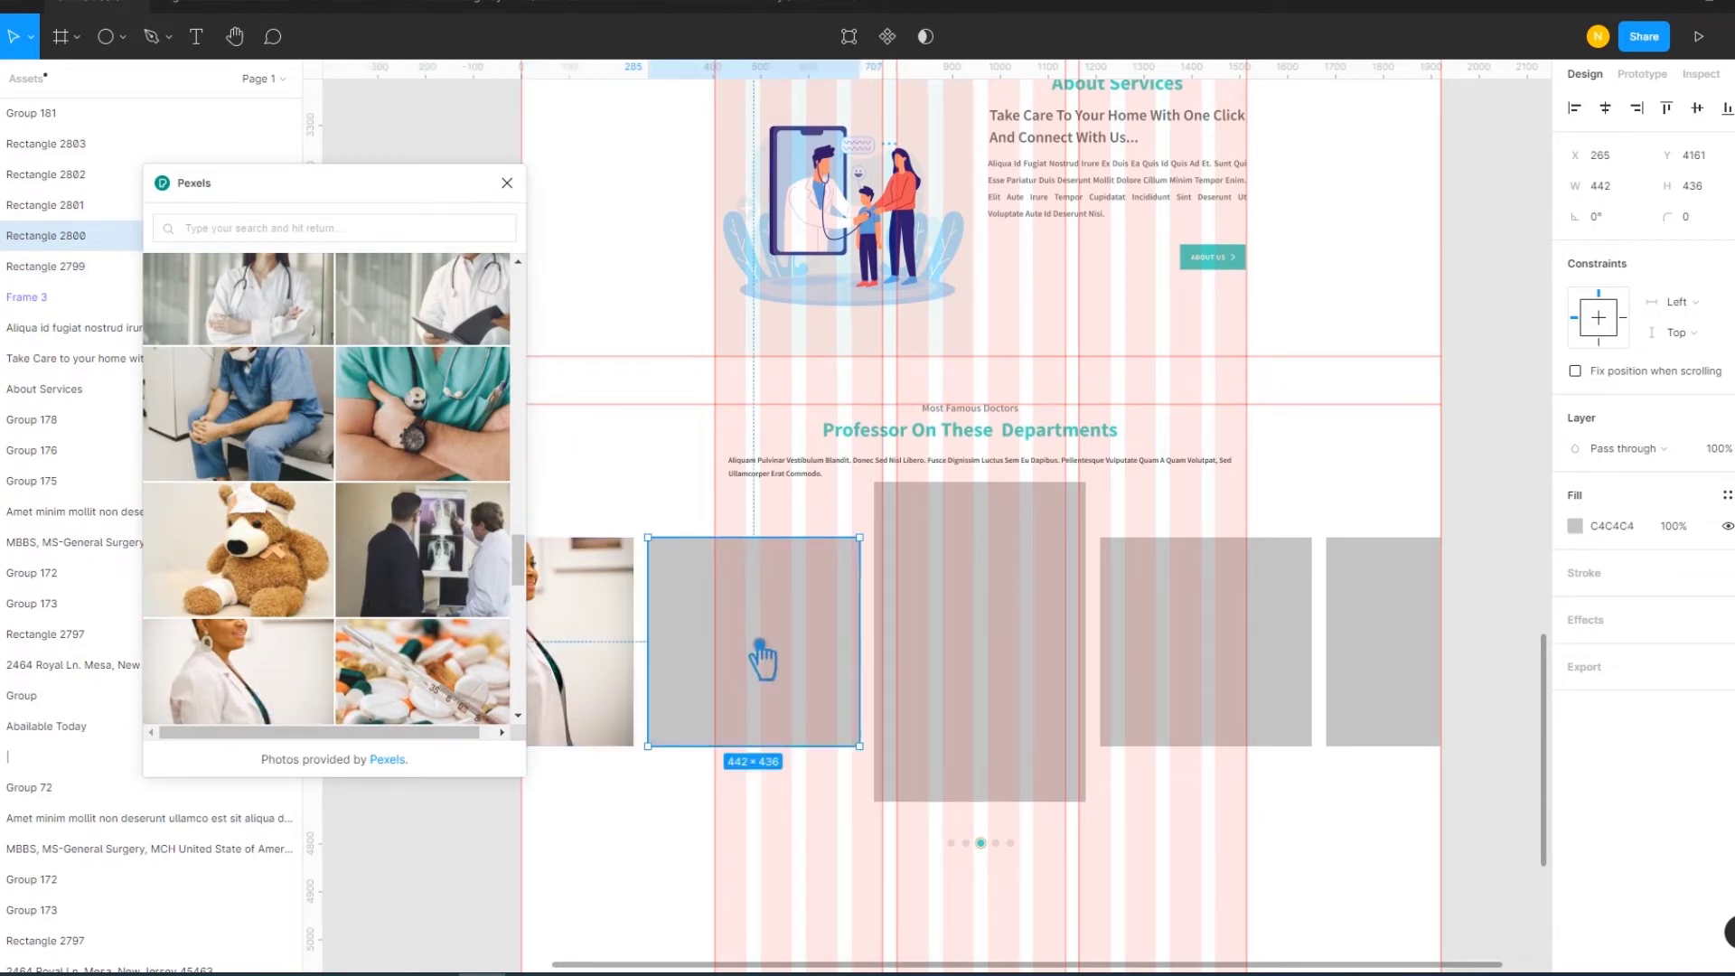
scroll(484, 641, down, 3)
scroll(298, 561, down, 3)
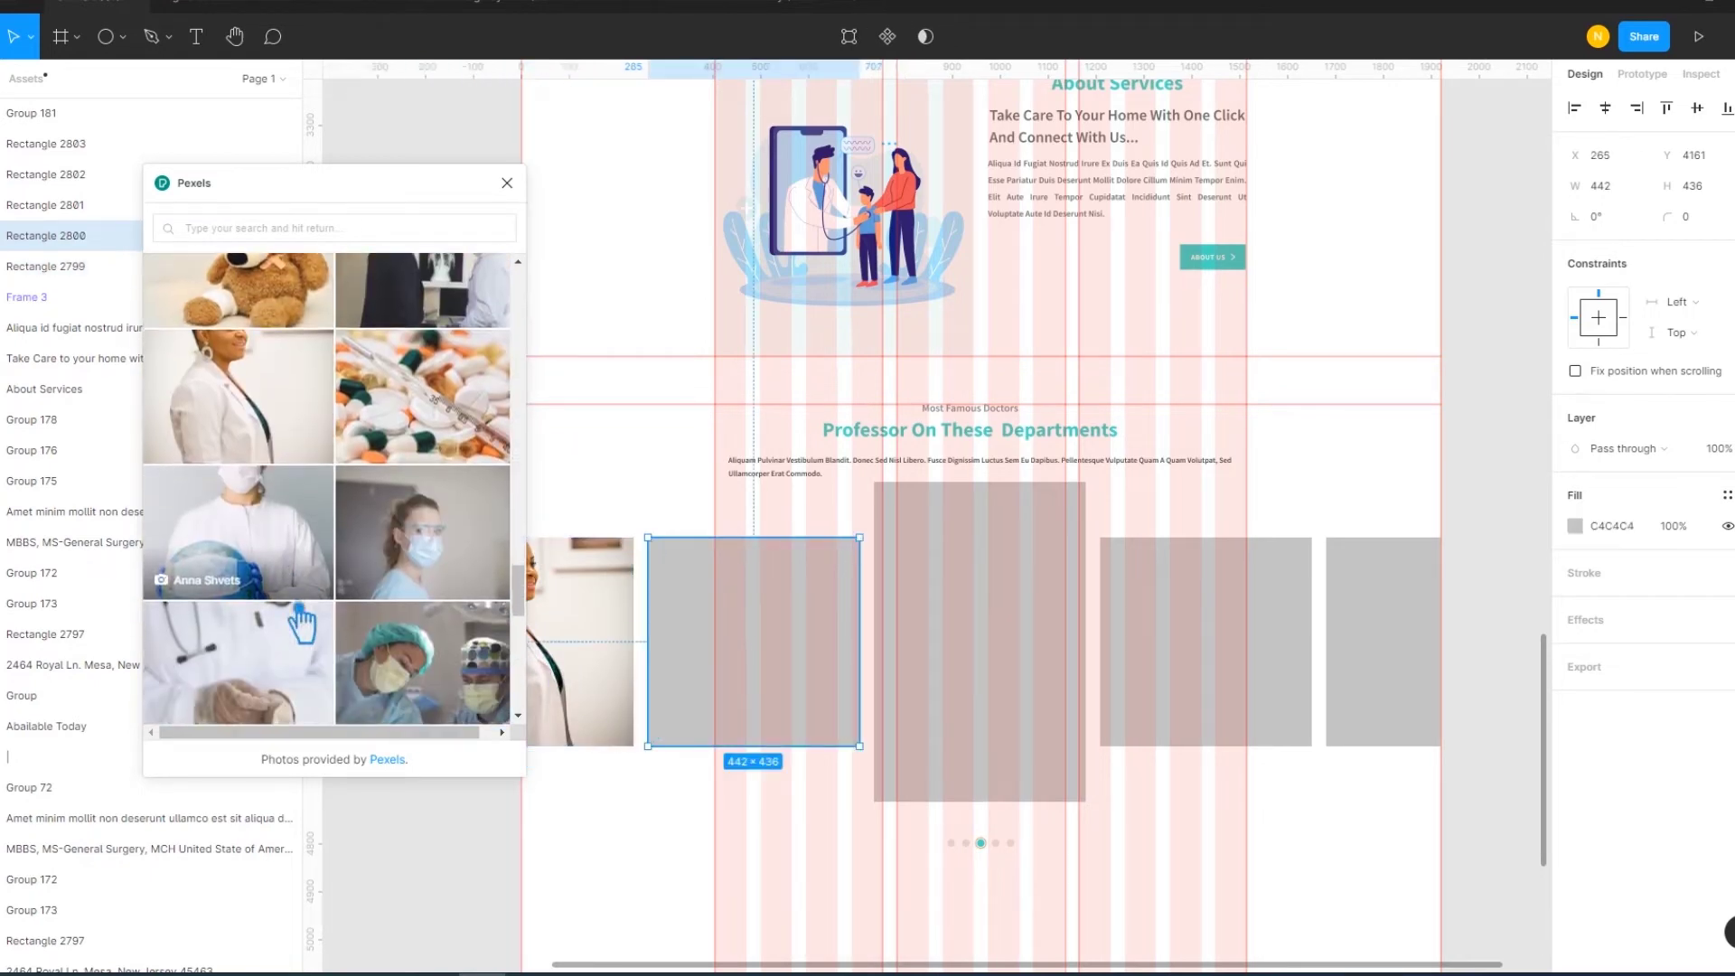
scroll(302, 625, down, 3)
scroll(303, 625, down, 3)
scroll(303, 625, down, 3)
scroll(303, 625, down, 2)
scroll(302, 625, down, 3)
scroll(301, 623, up, 2)
click(274, 442)
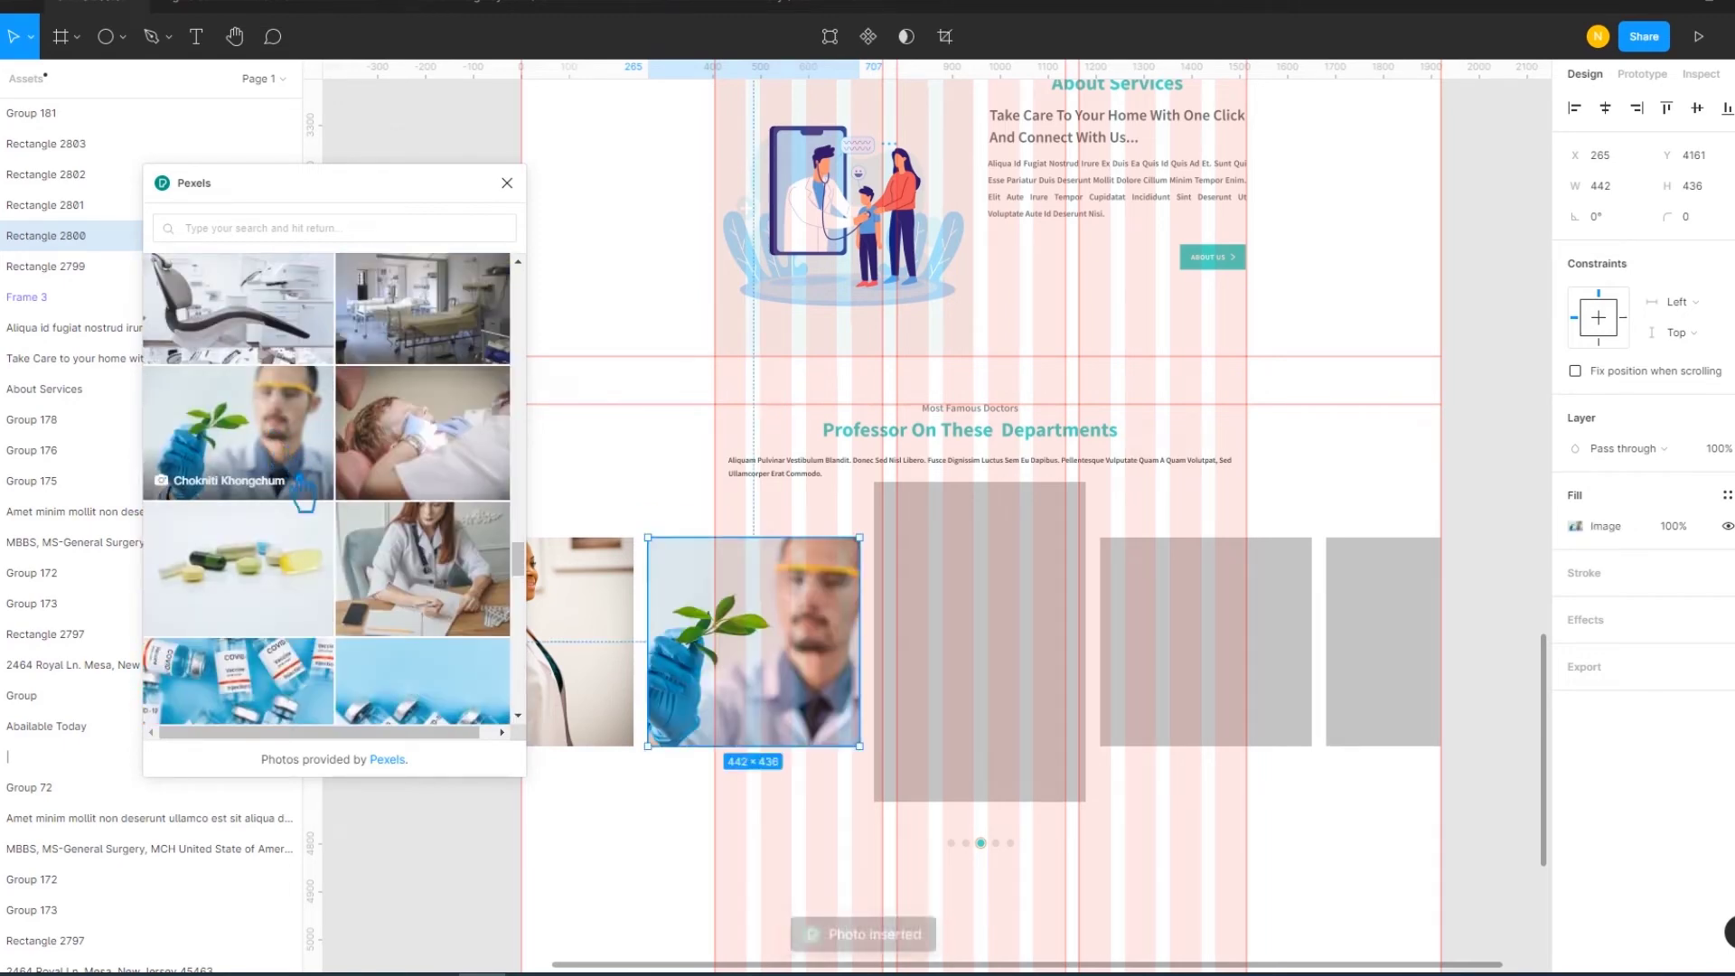
Duplicate the tall middle card, hide the copy, and reselect the original
click(1057, 669)
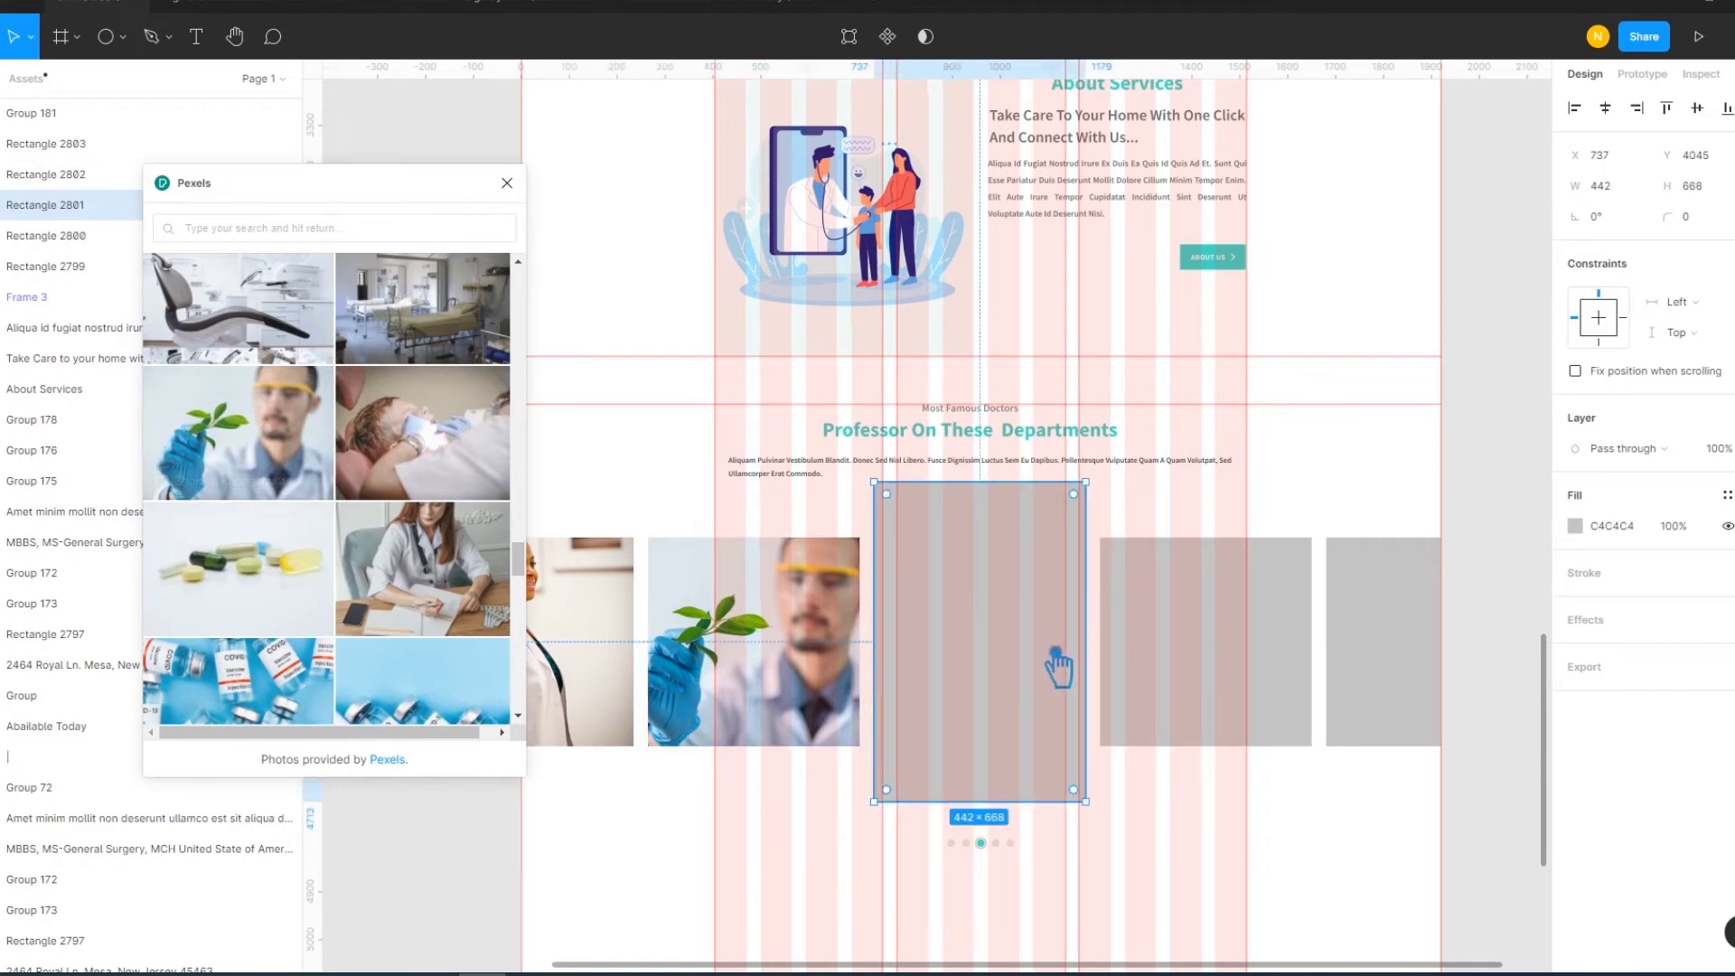
key(ctrl+d)
drag(398, 201, 1605, 201)
click(283, 205)
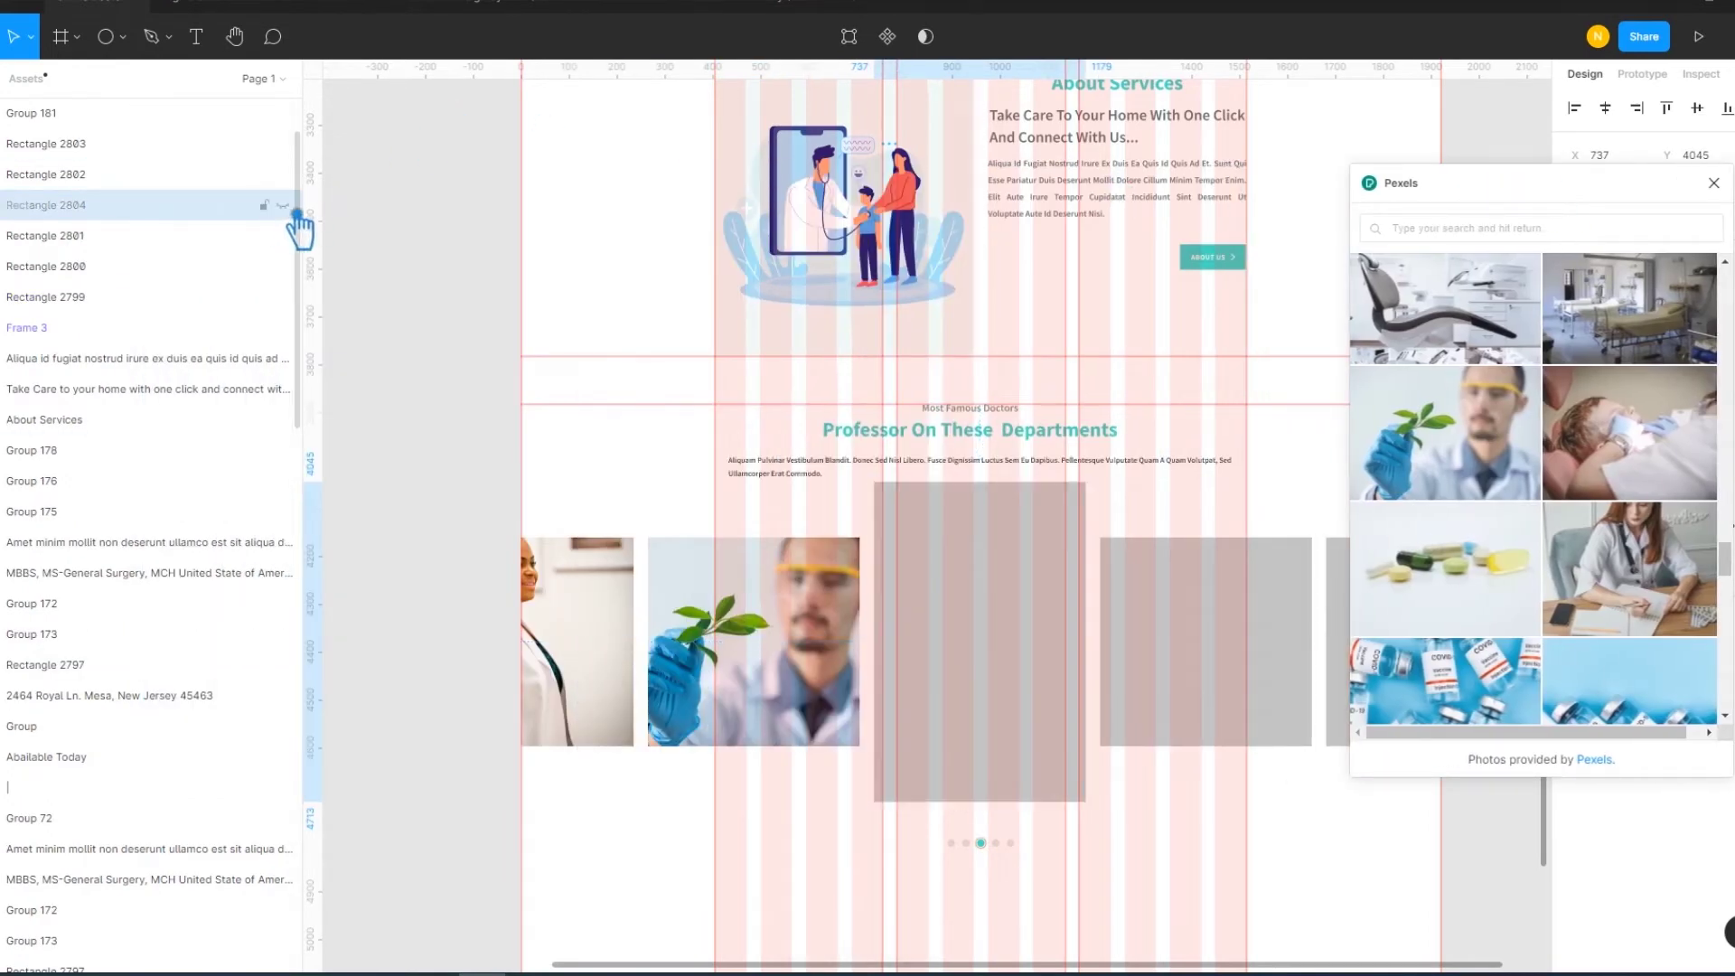
click(1001, 639)
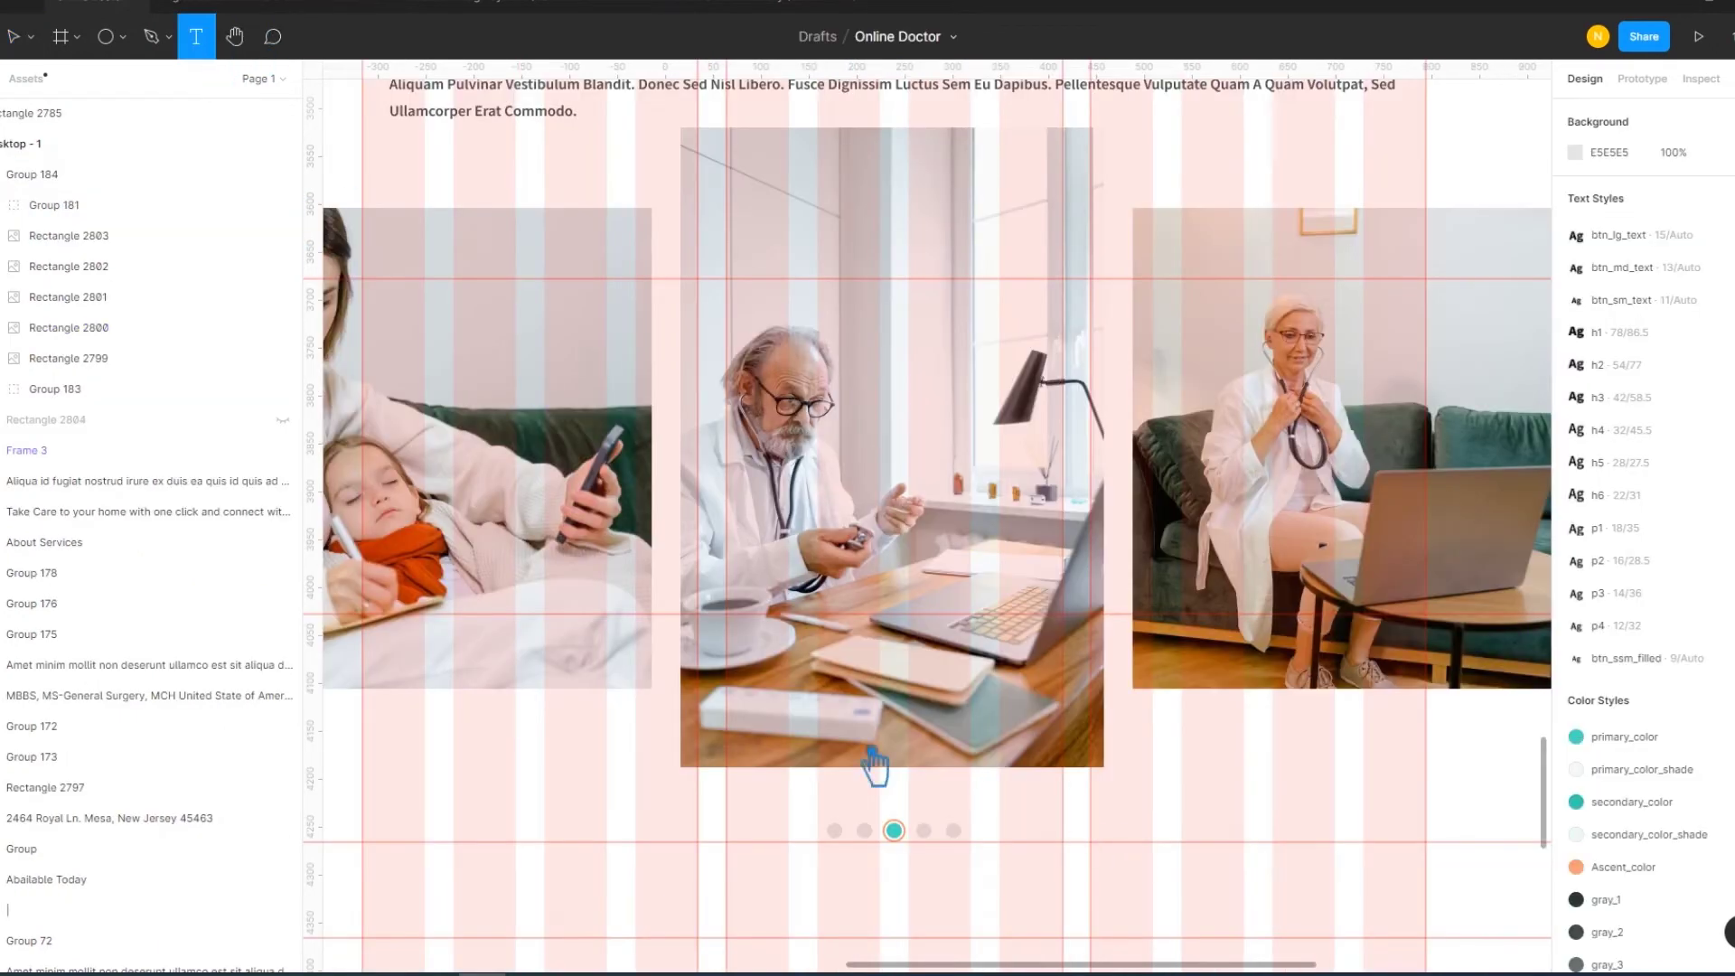
Add a 'Dr.' placeholder text box near the bottom of the middle photo
click(805, 737)
text(Dr.)
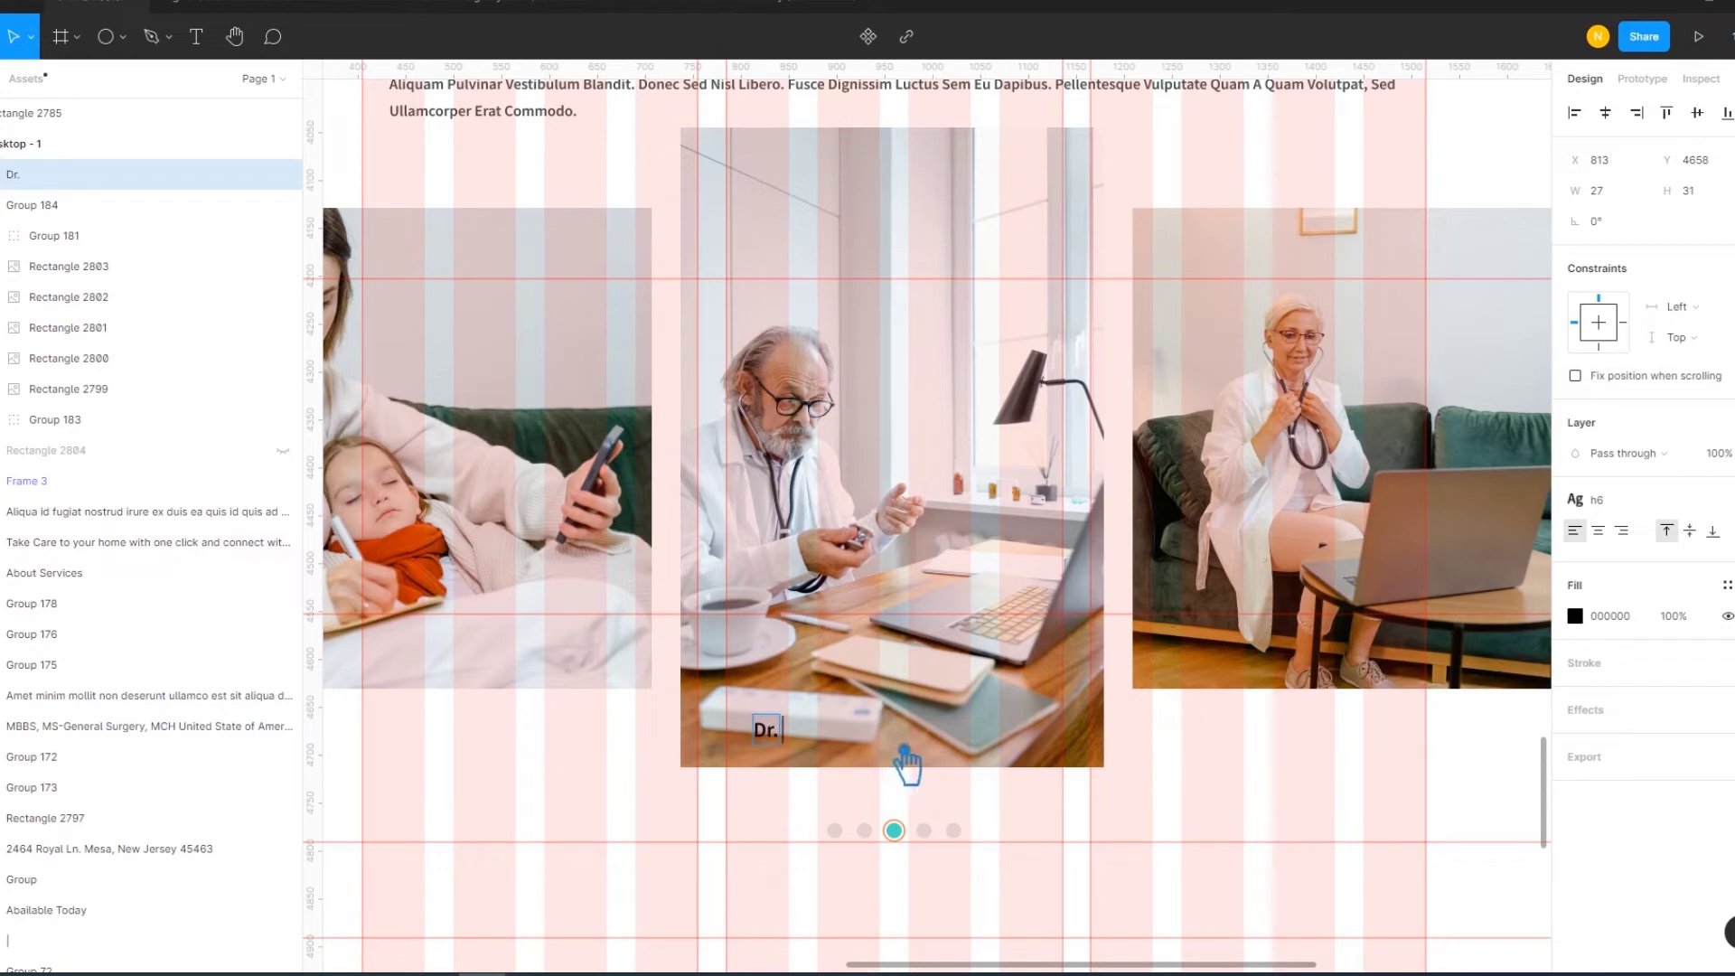
right_click(802, 749)
mouse_move(813, 881)
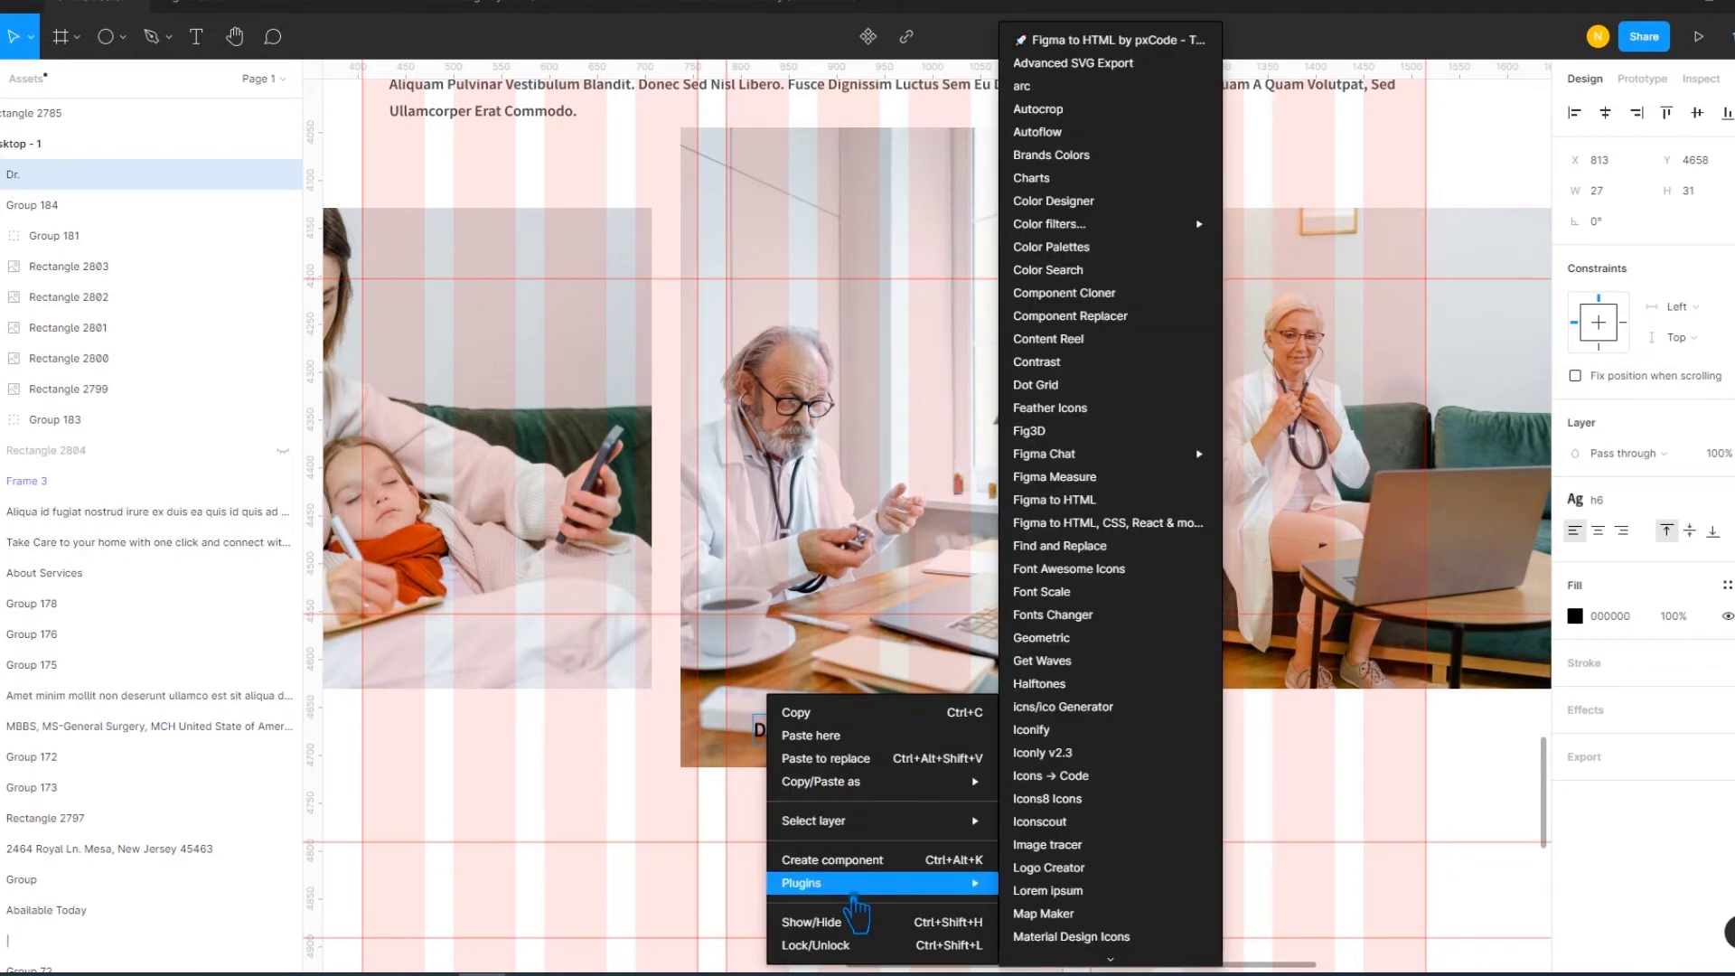
key(Escape)
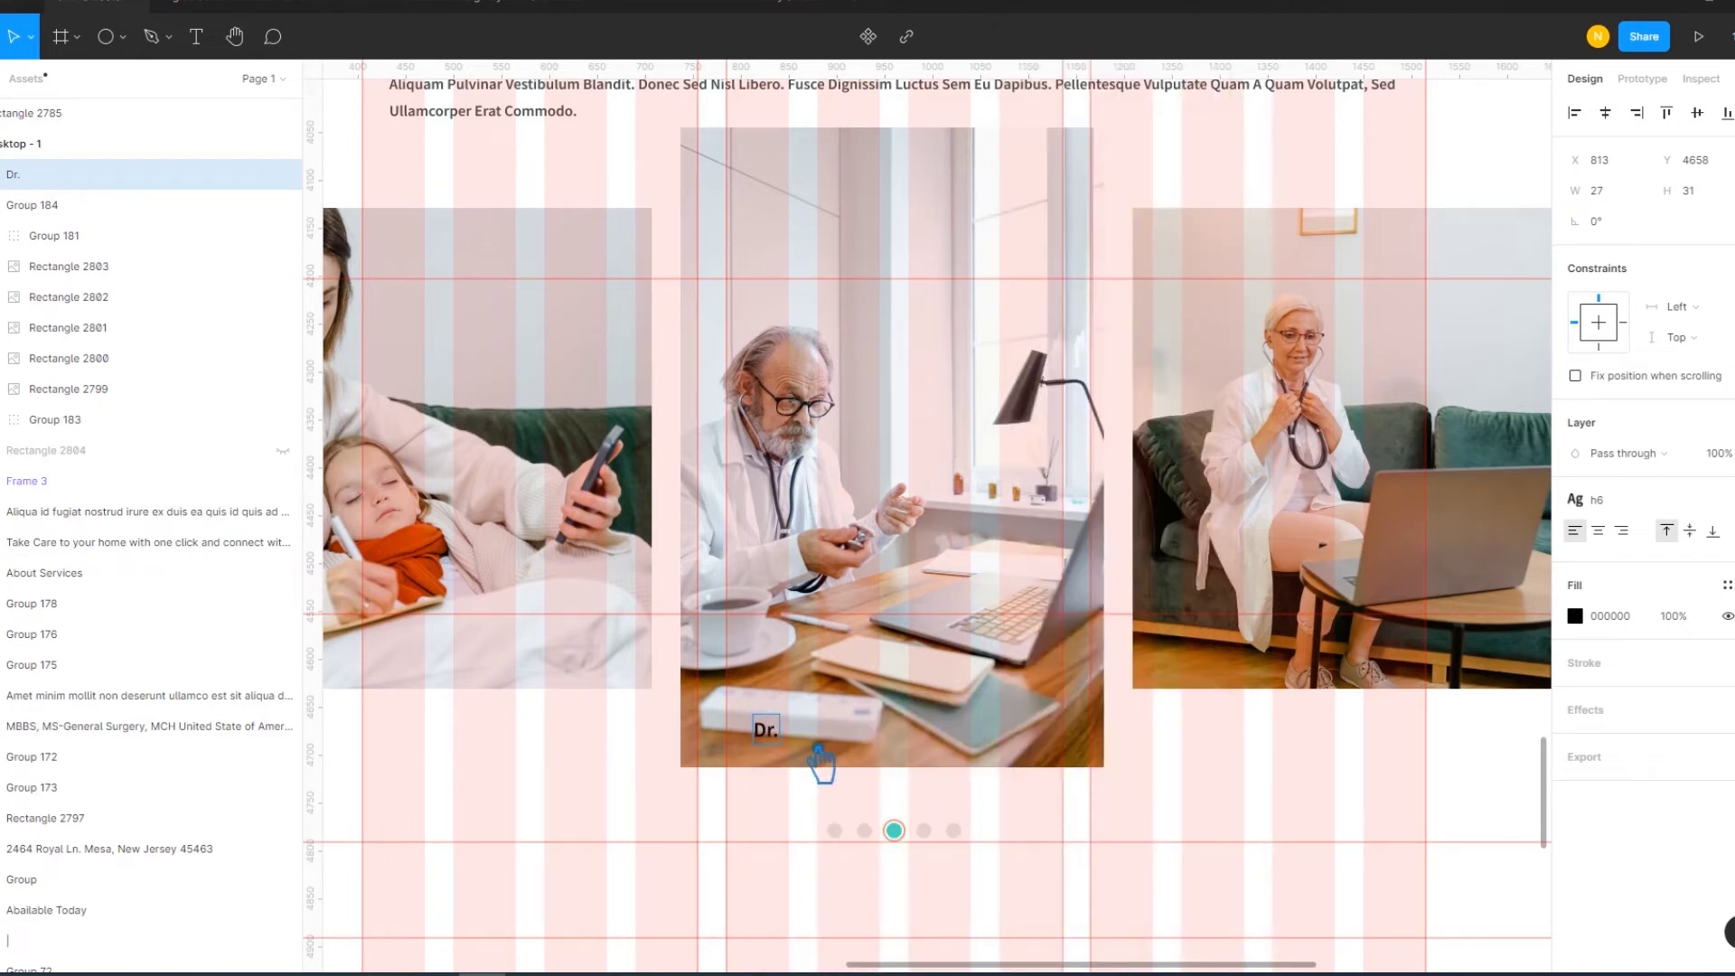
double_click(765, 730)
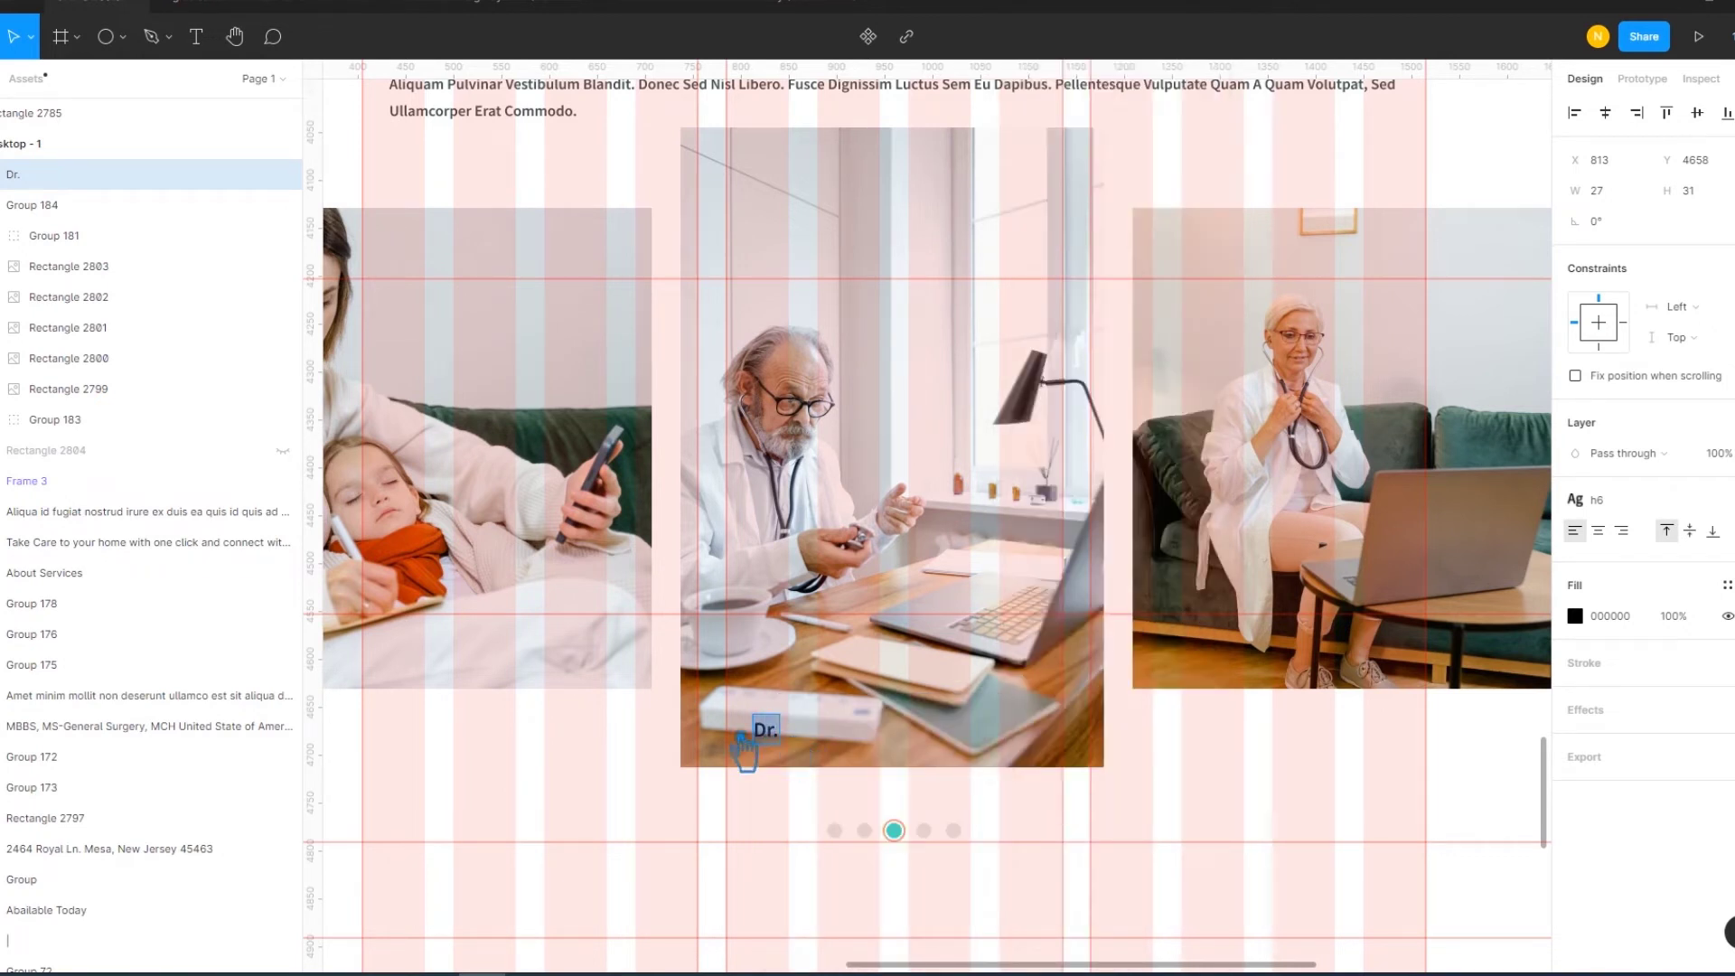
key(Escape)
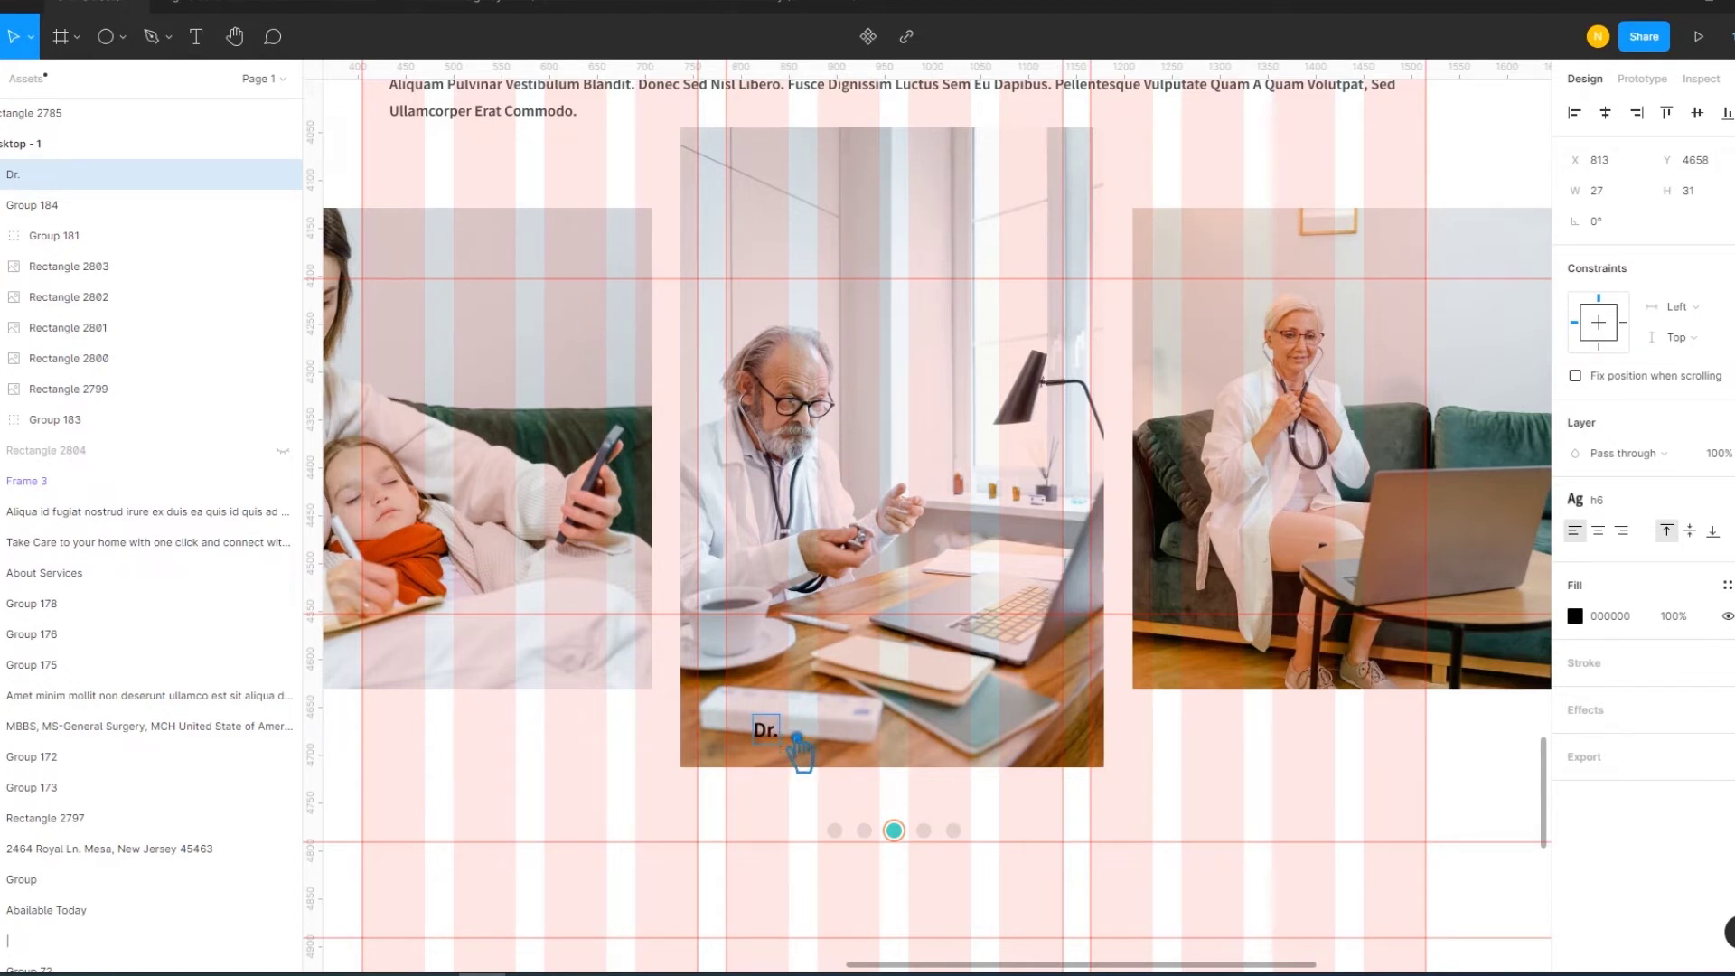
Fill the text with a random sample full name using the Content Reel plugin
right_click(797, 737)
mouse_move(867, 882)
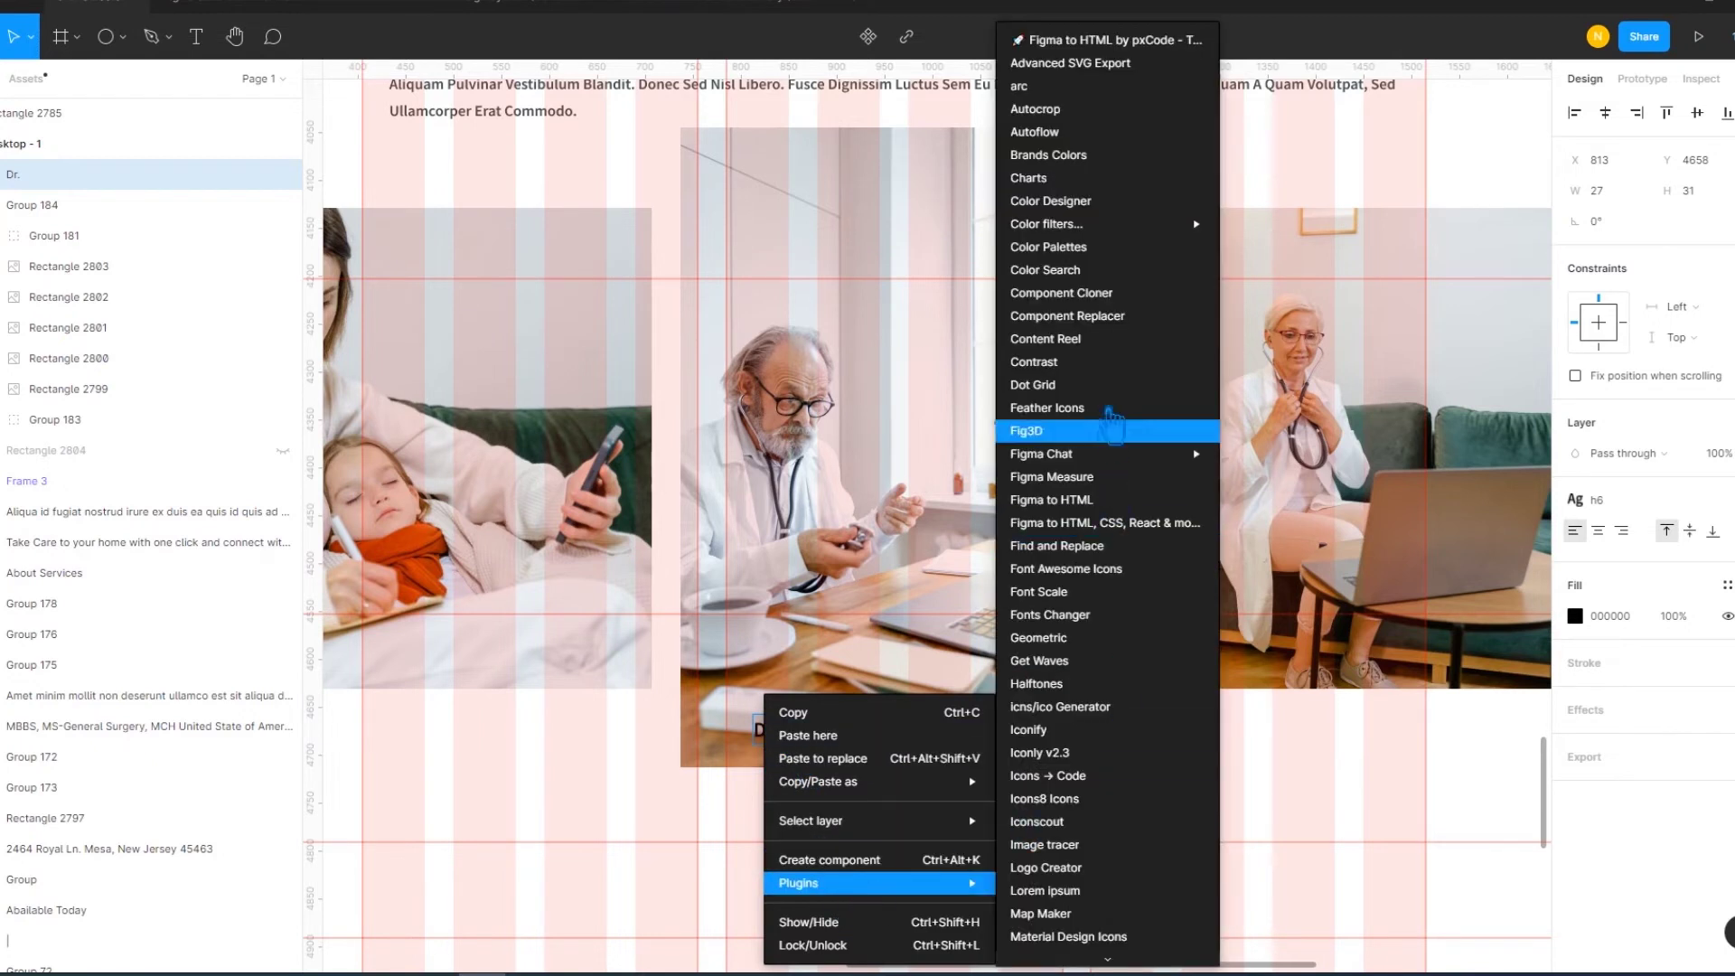
click(1095, 354)
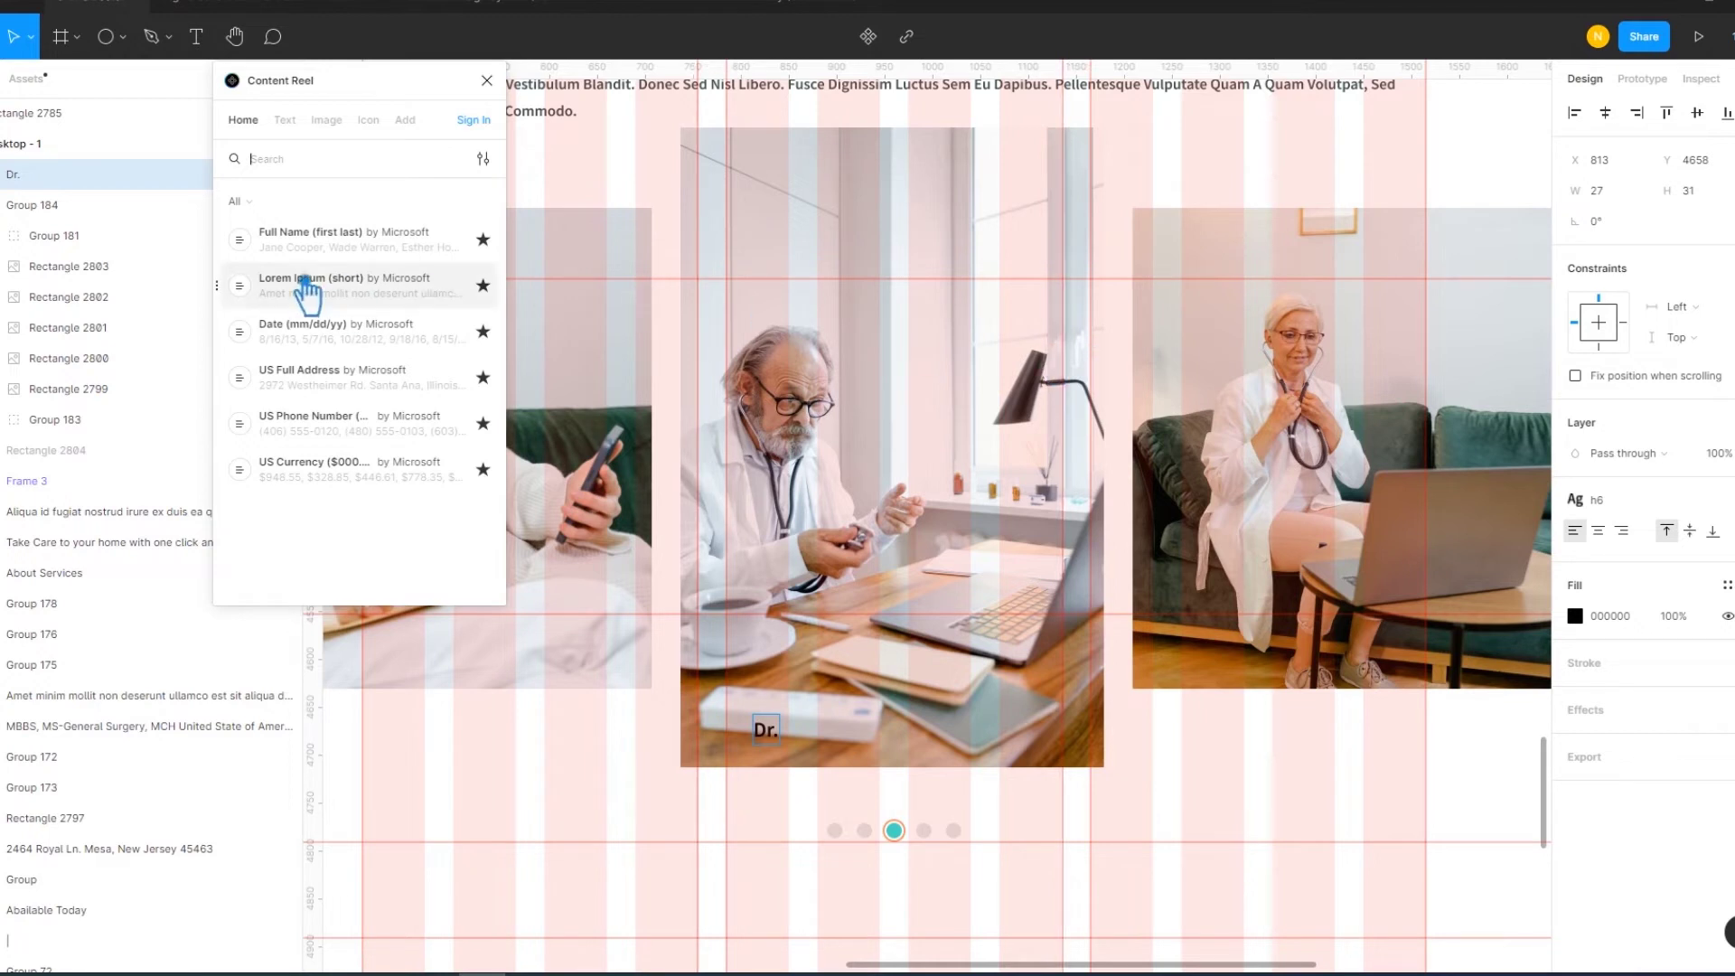
click(373, 236)
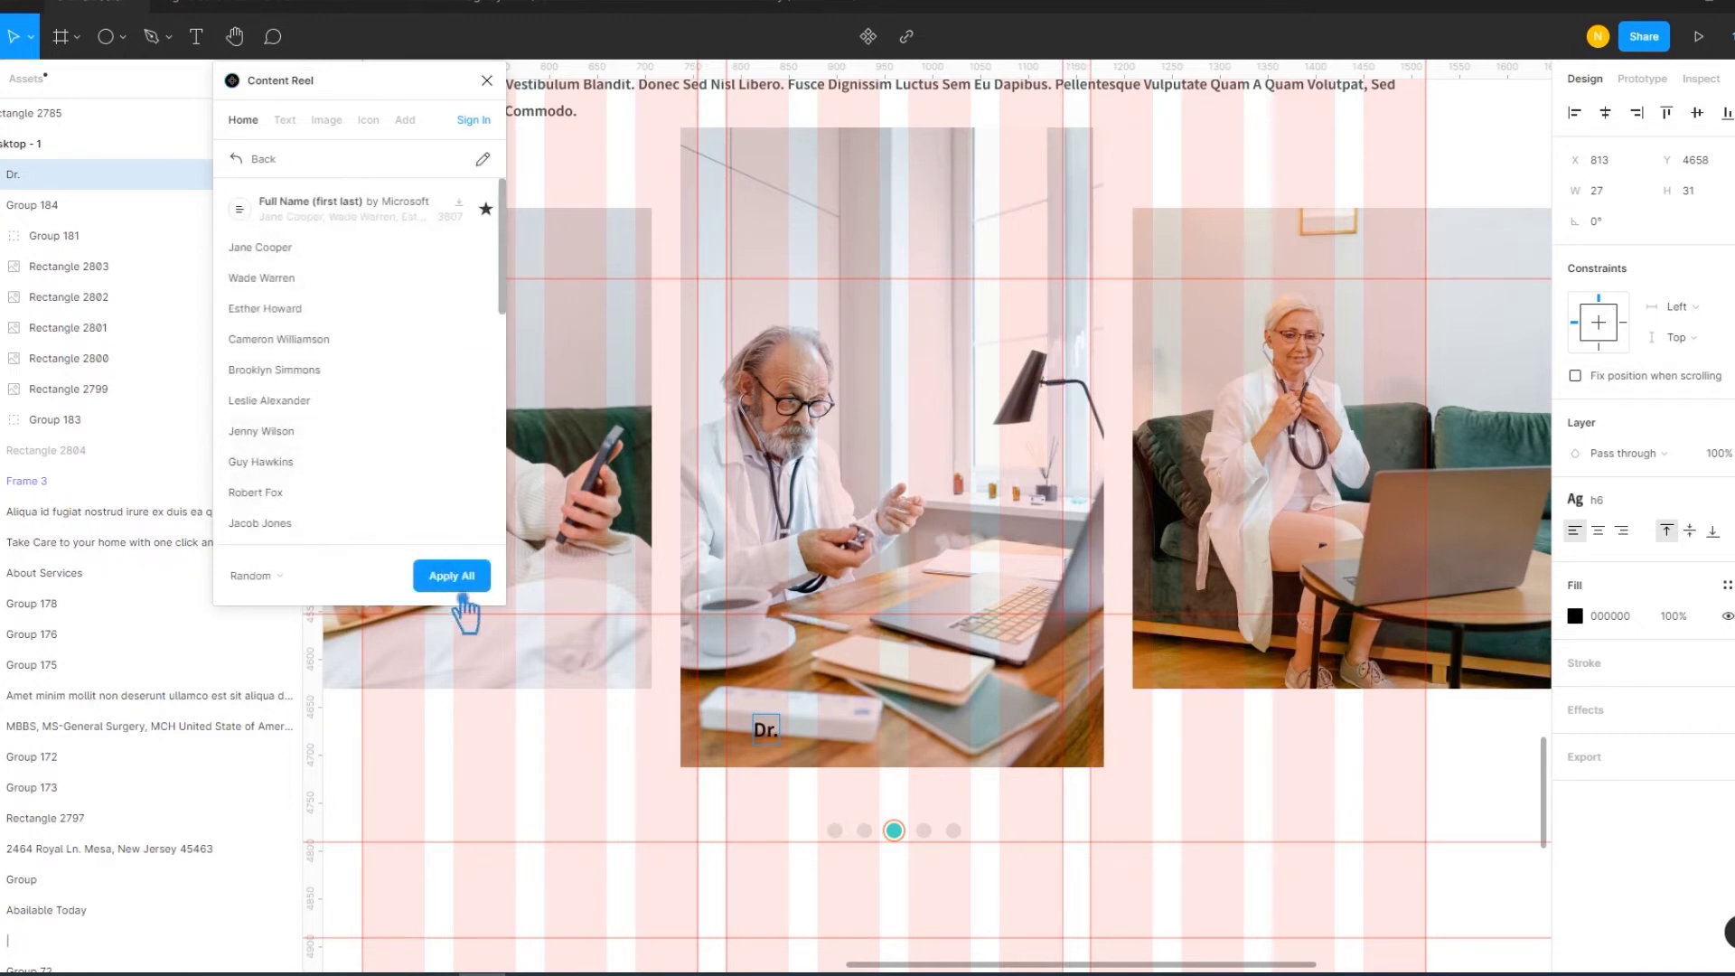
click(463, 578)
click(468, 580)
click(467, 578)
click(486, 80)
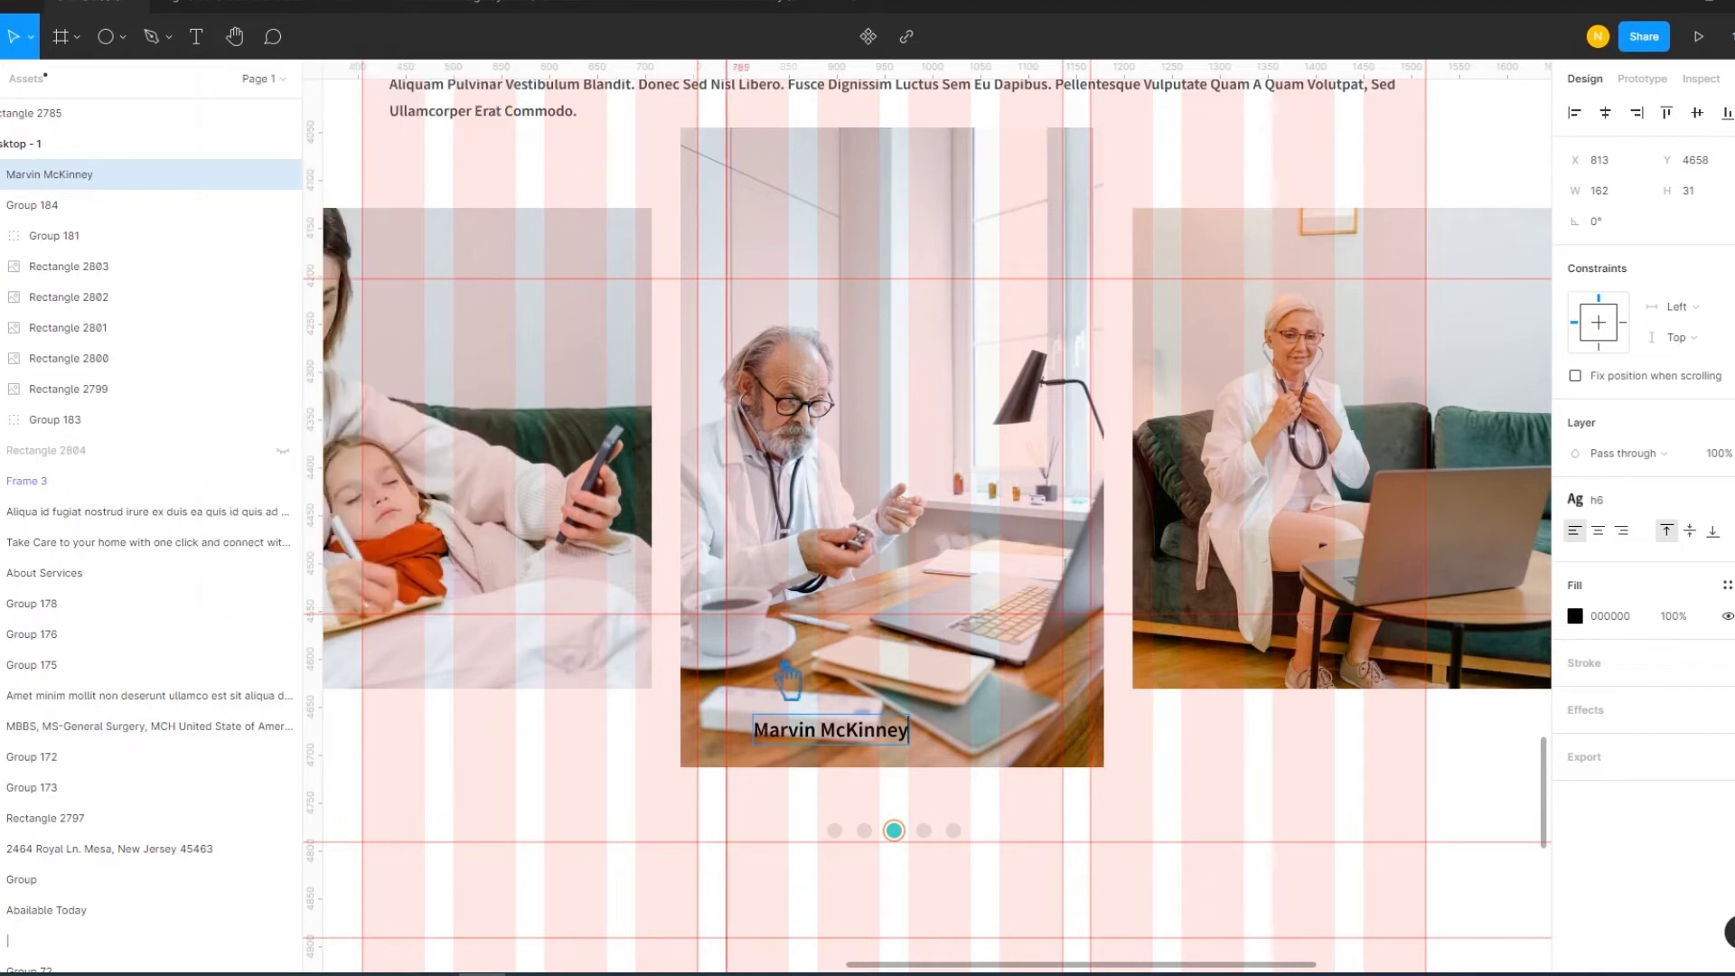
Prefix the name with 'Dr.' and lowercase the surname's k
double_click(770, 730)
text(Dr.)
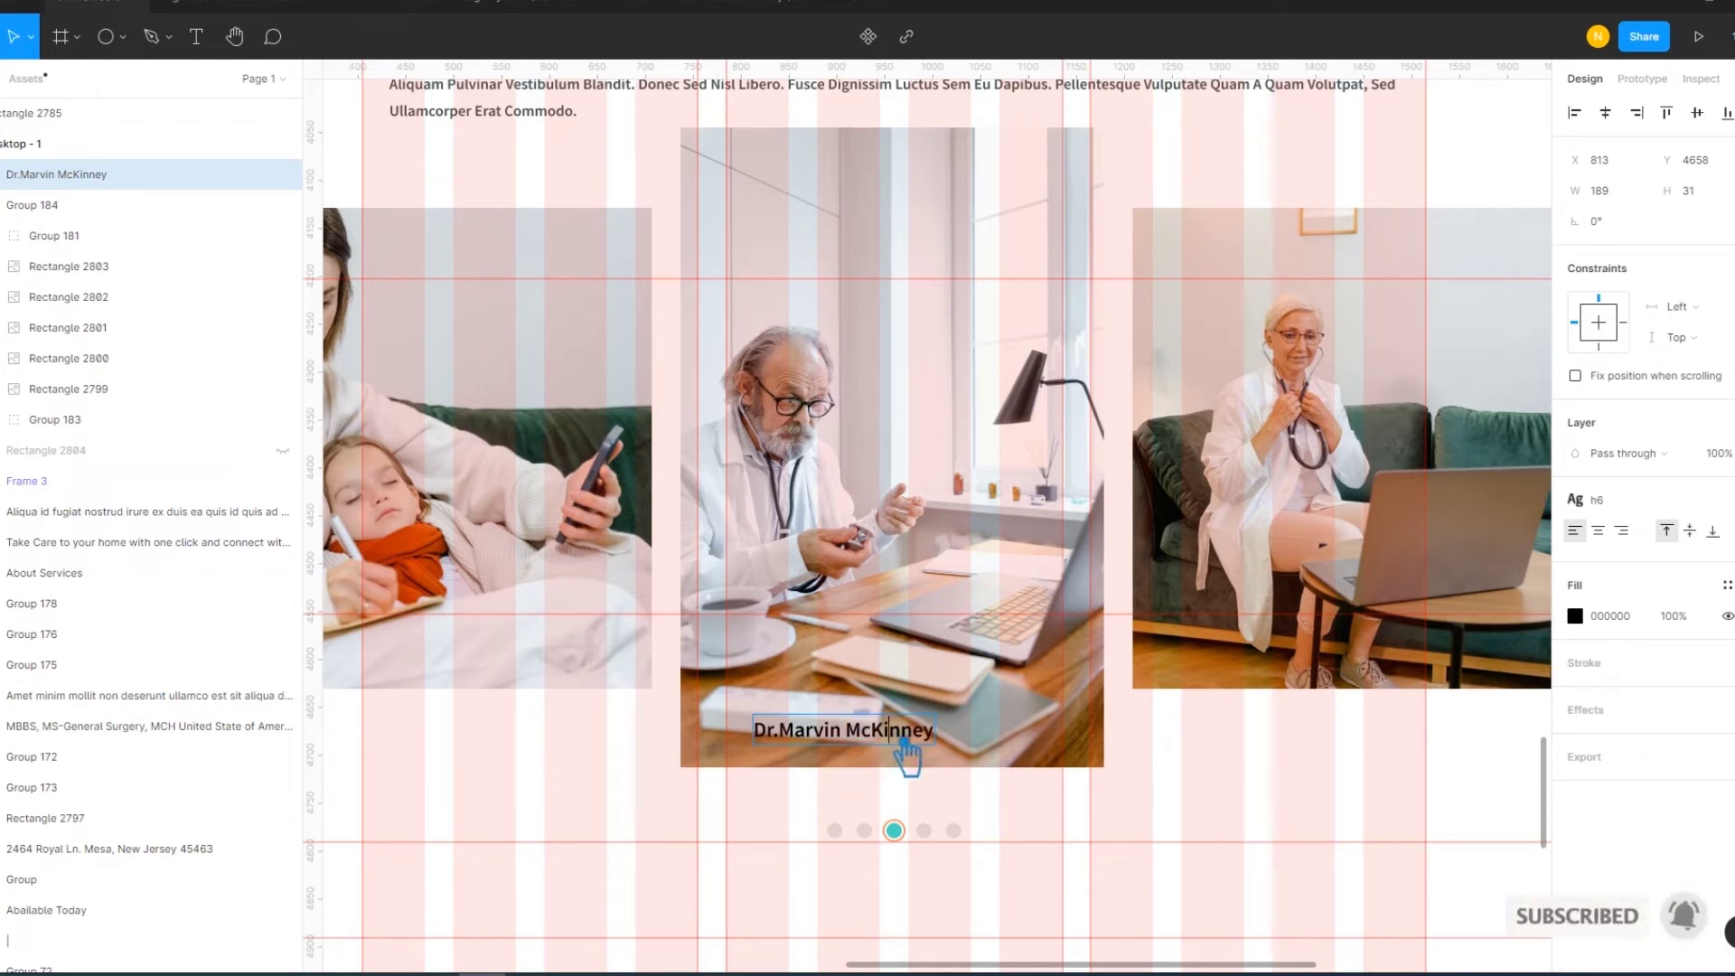
key(BackSpace)
text(k)
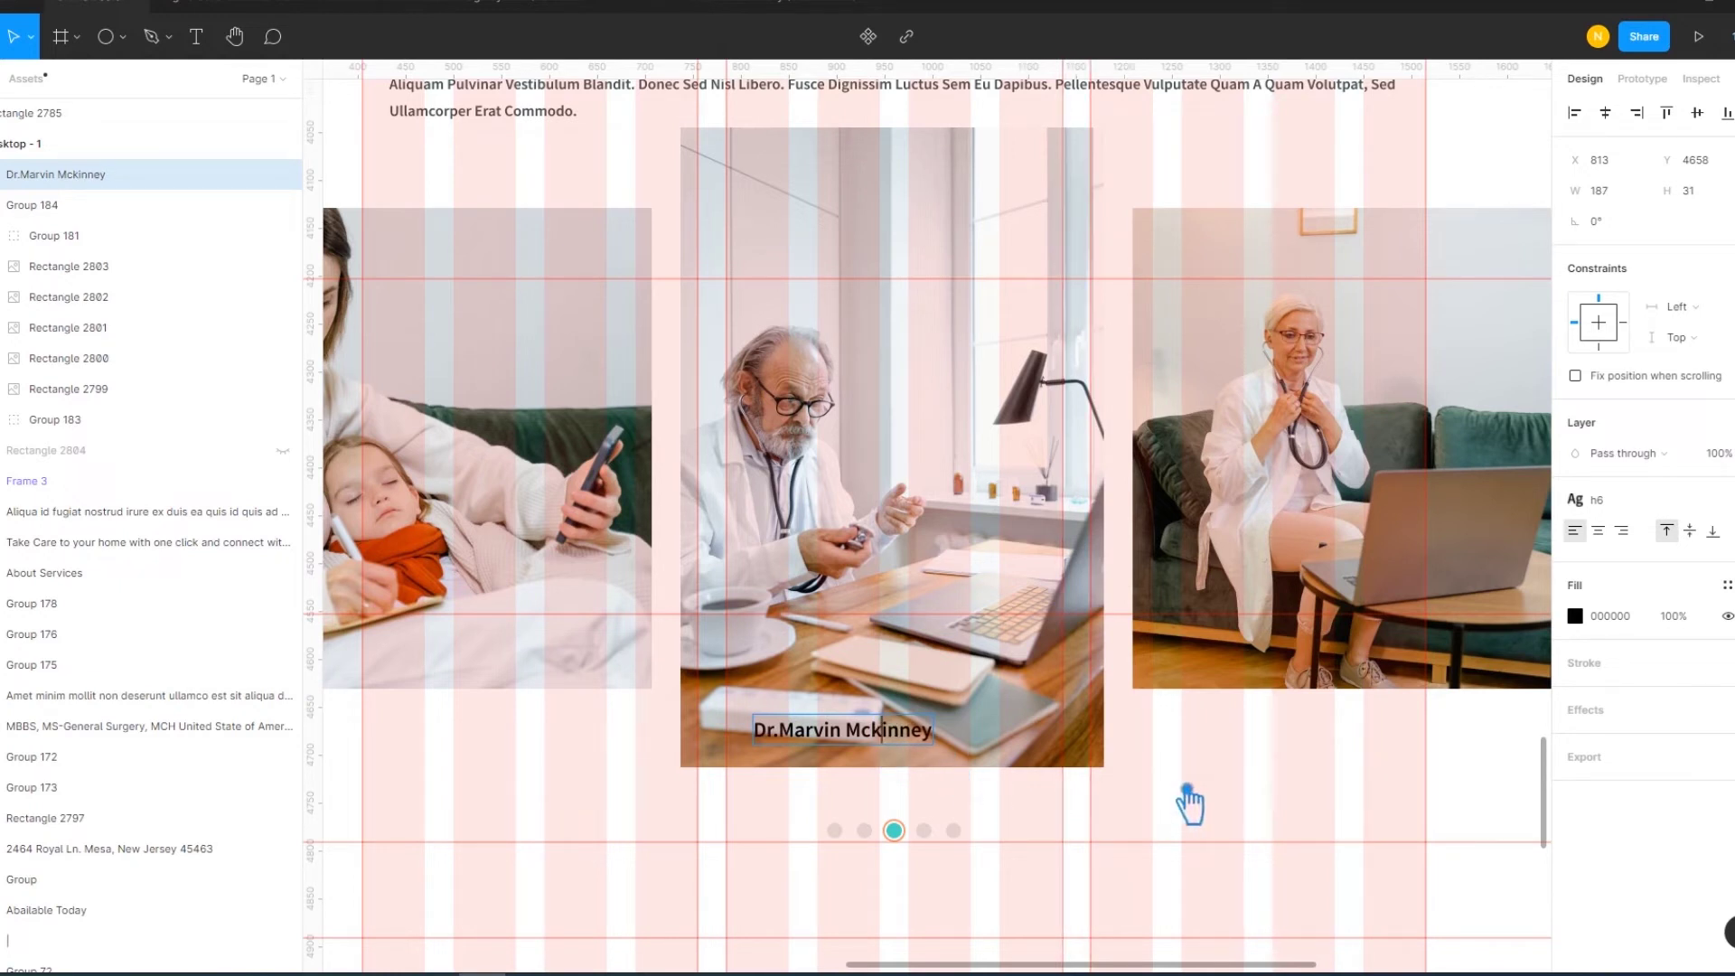
key(Escape)
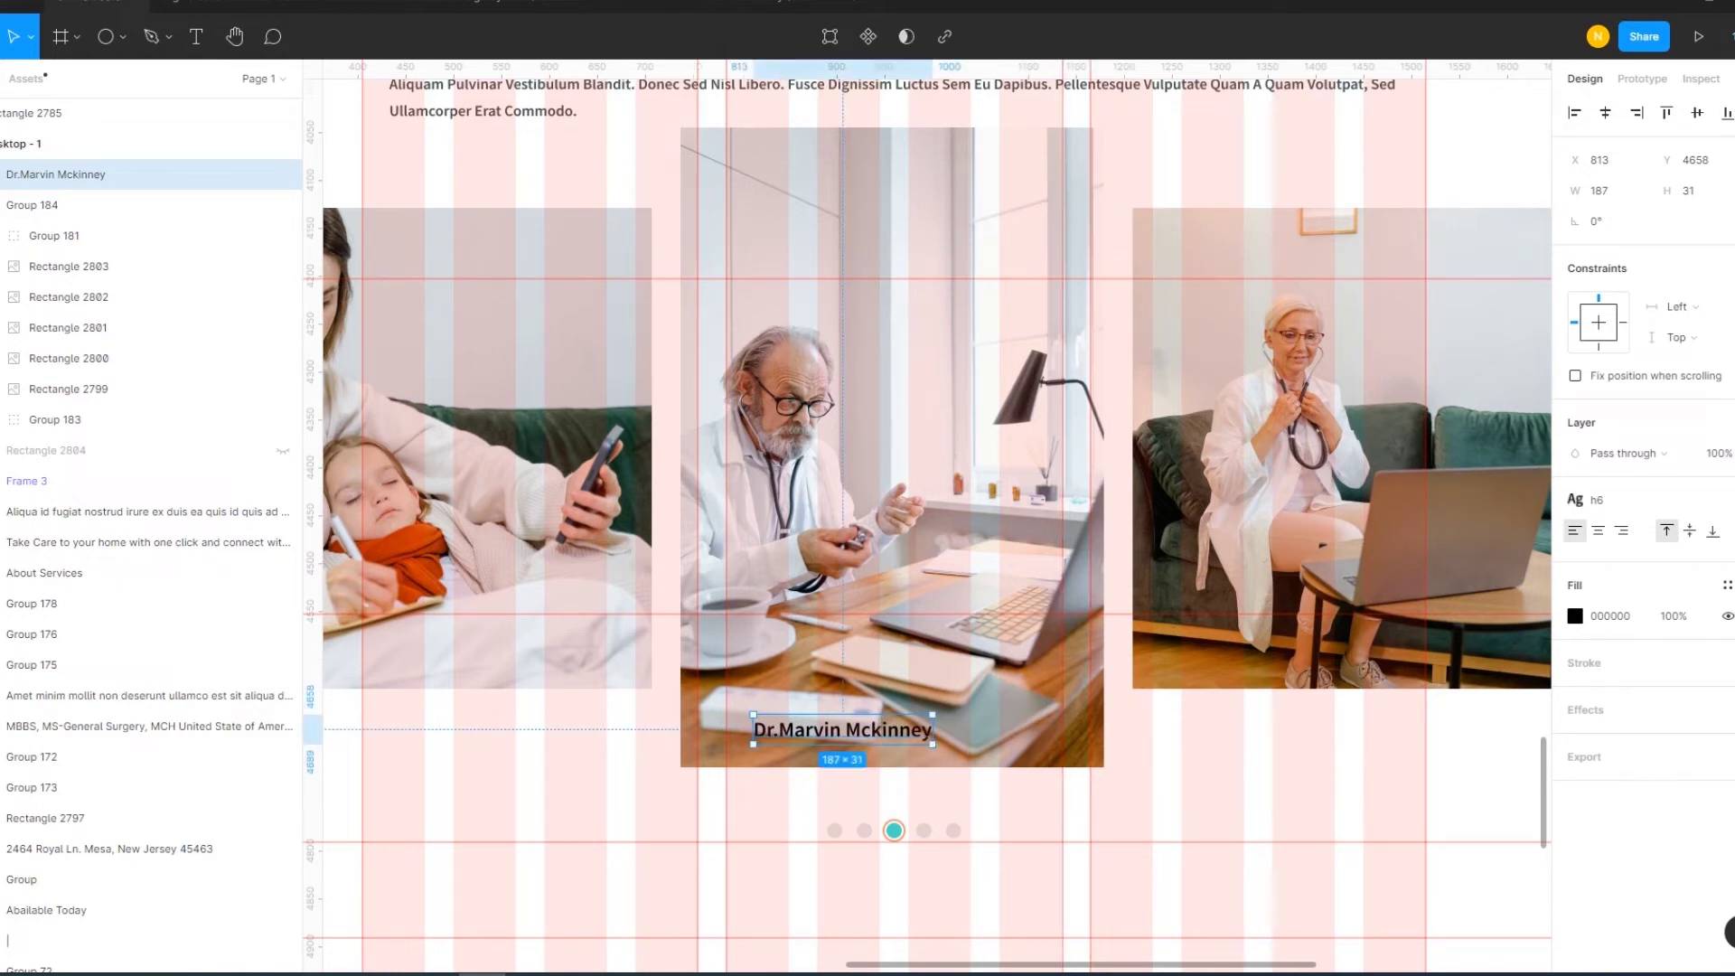
Apply the h5 text style to the name and raise it over the photo
click(1682, 507)
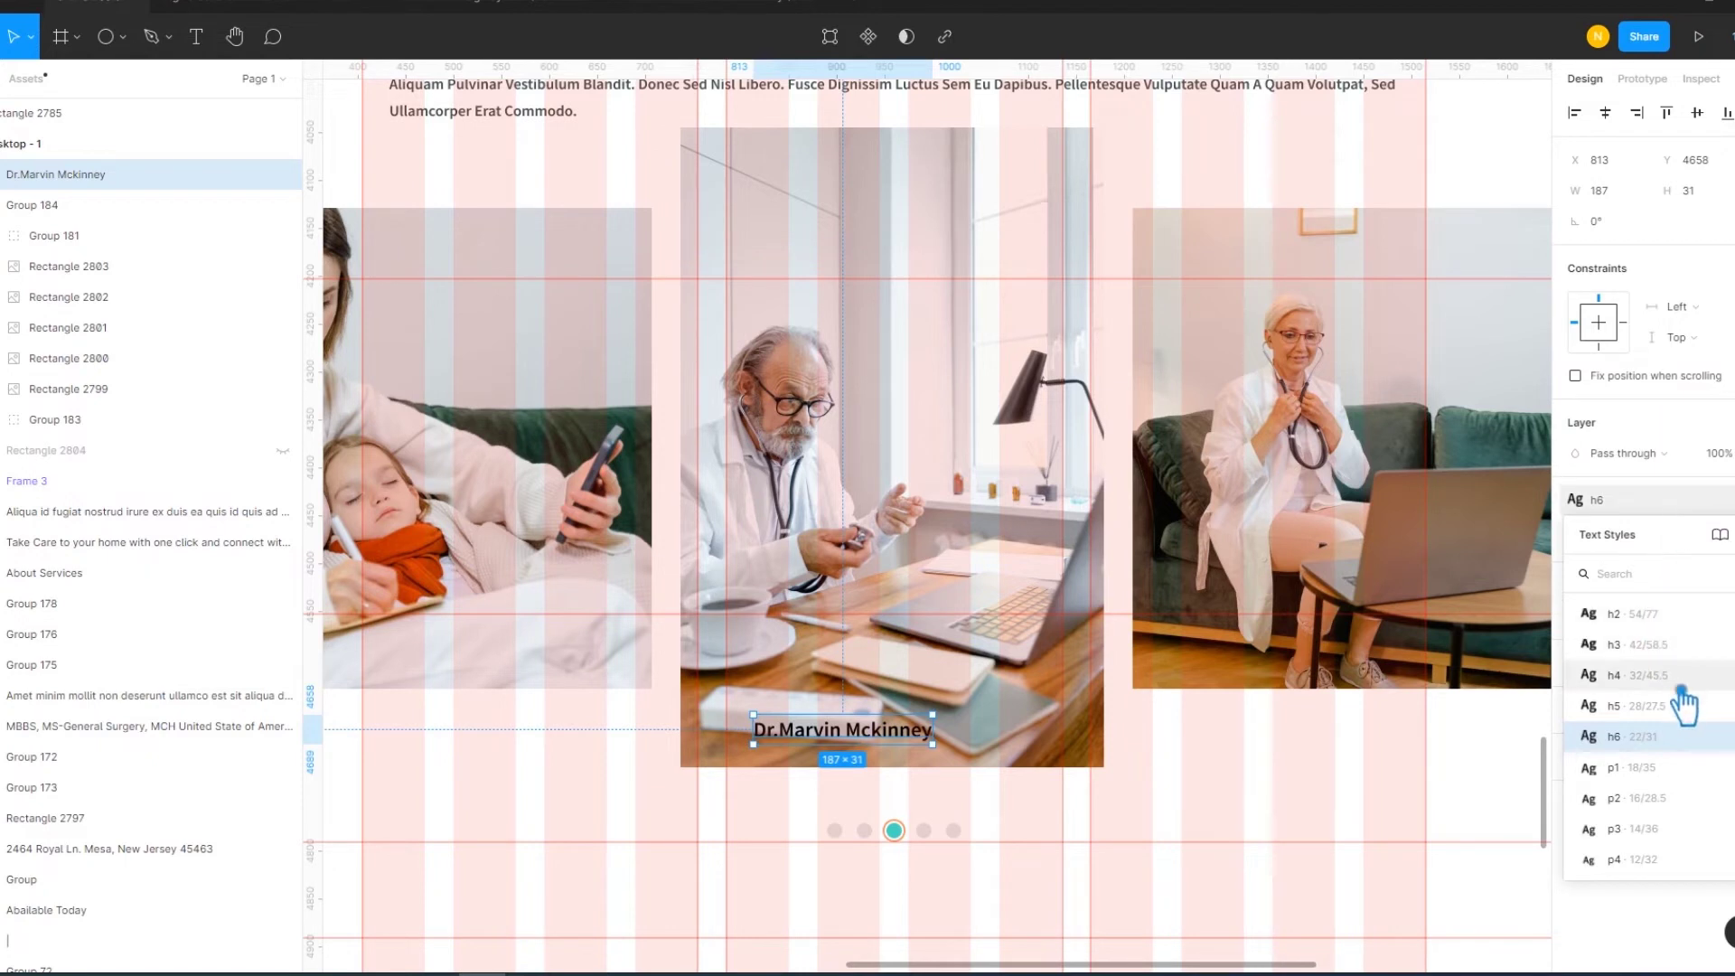
click(1676, 709)
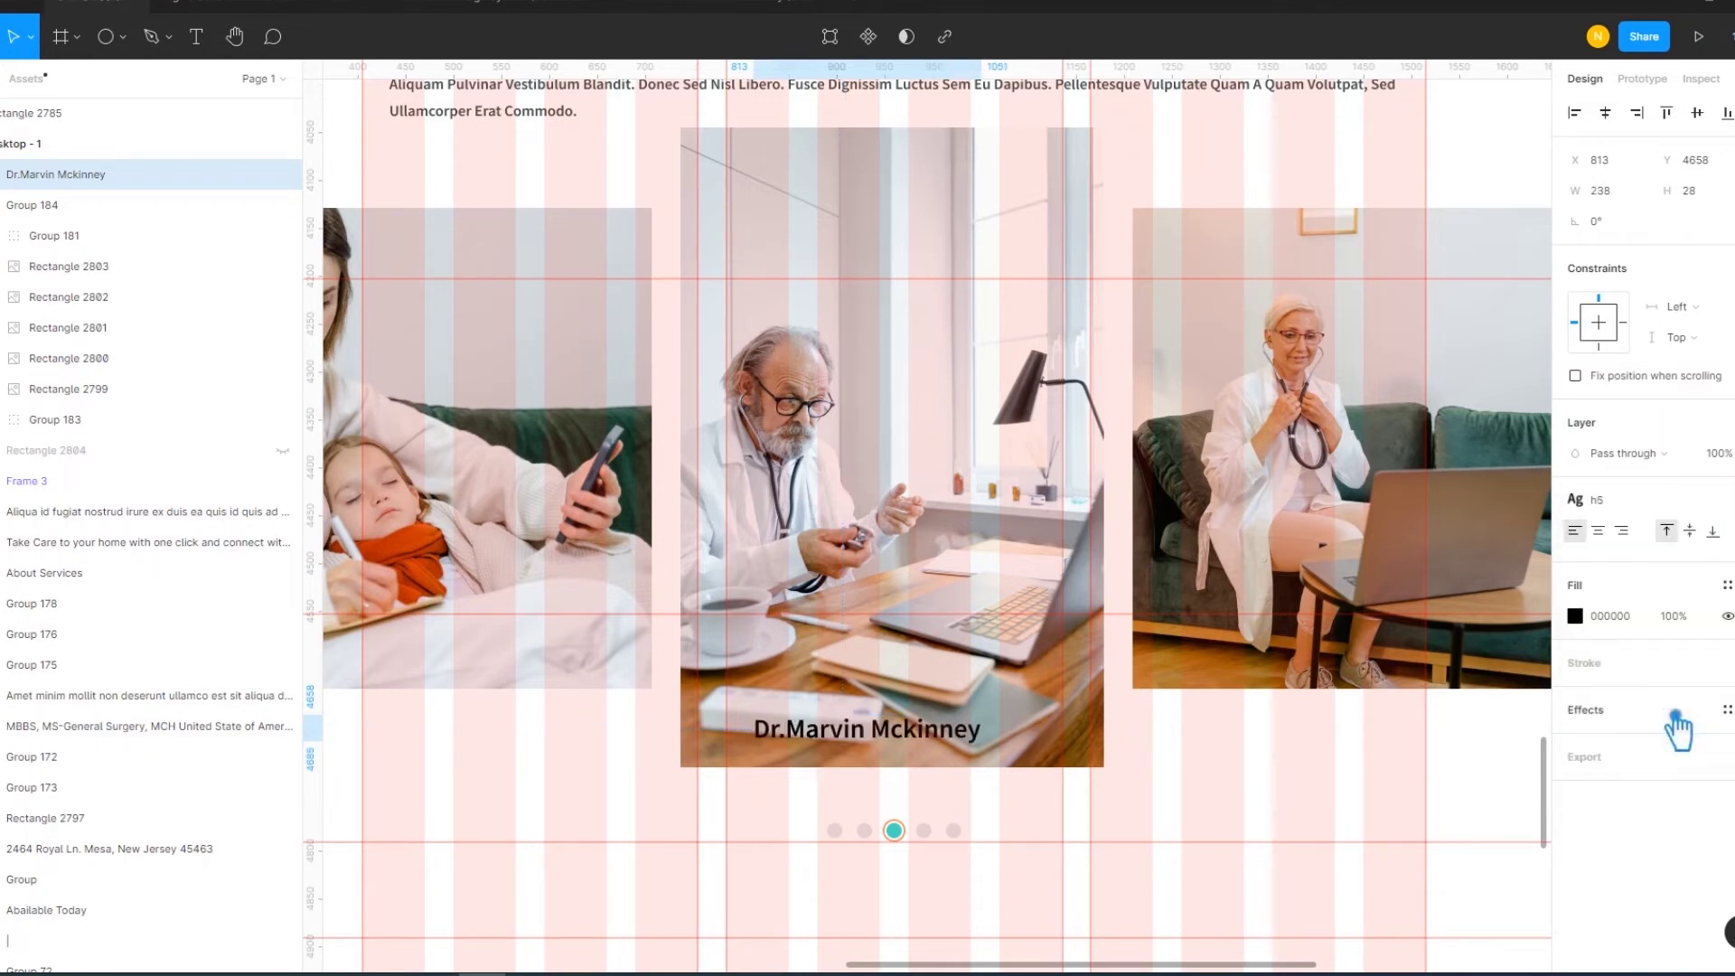
drag(857, 741, 849, 649)
key(ctrl+z)
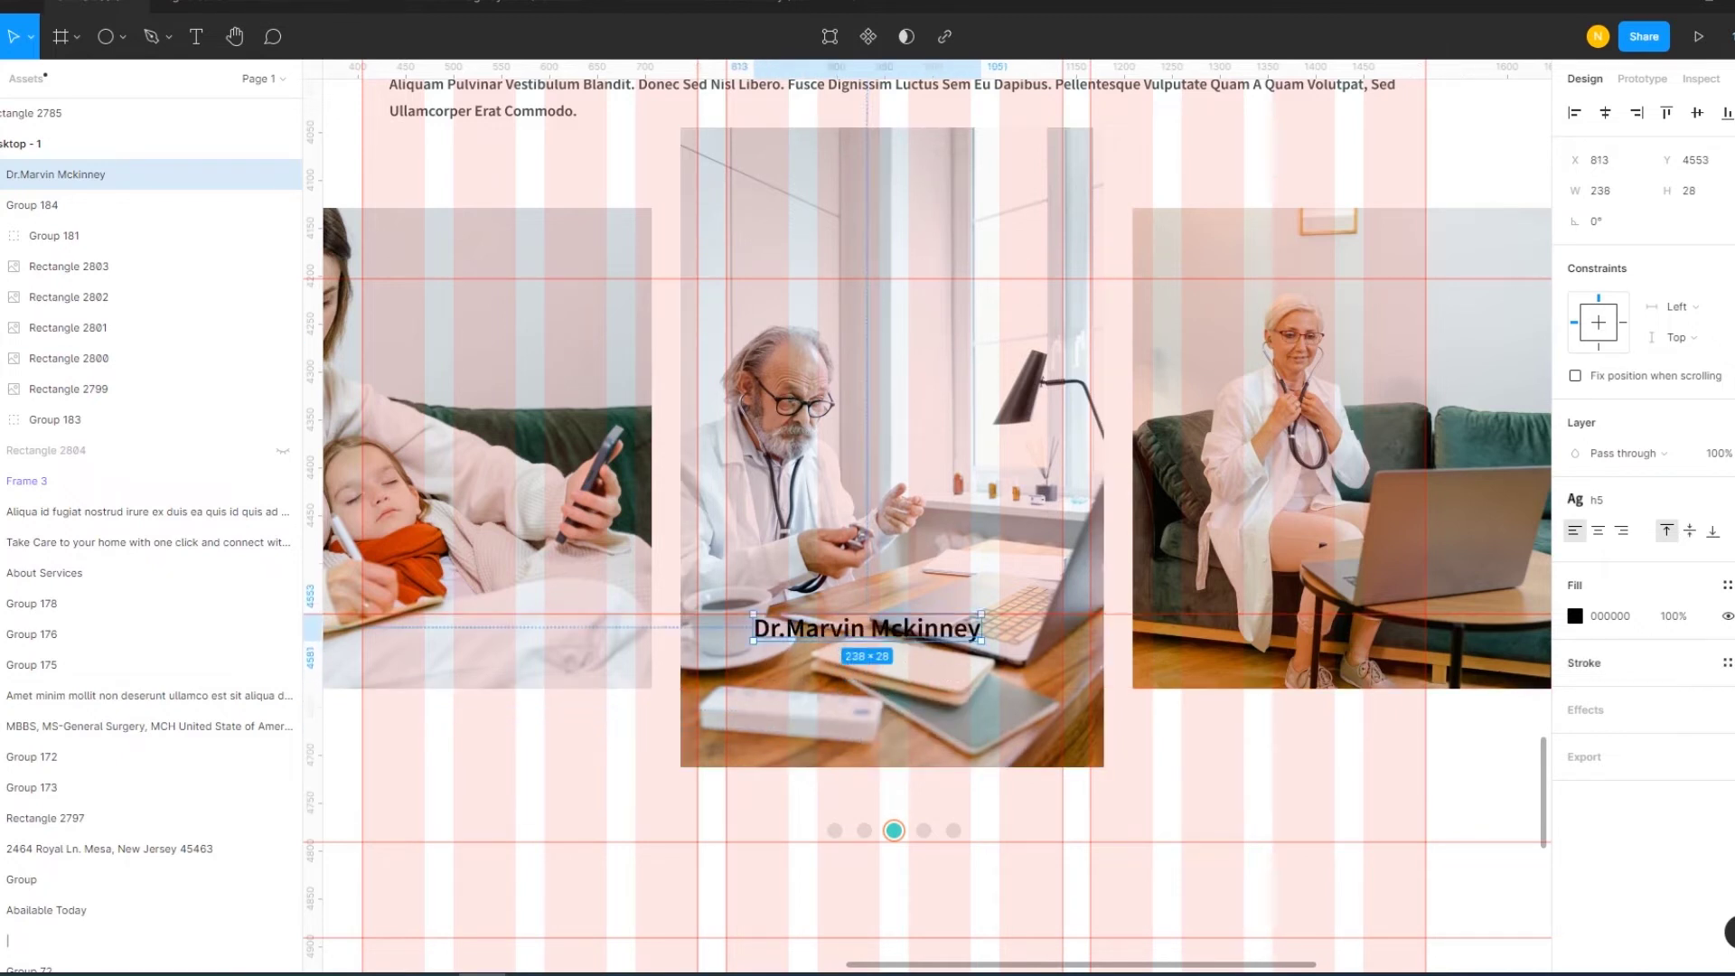
click(1008, 483)
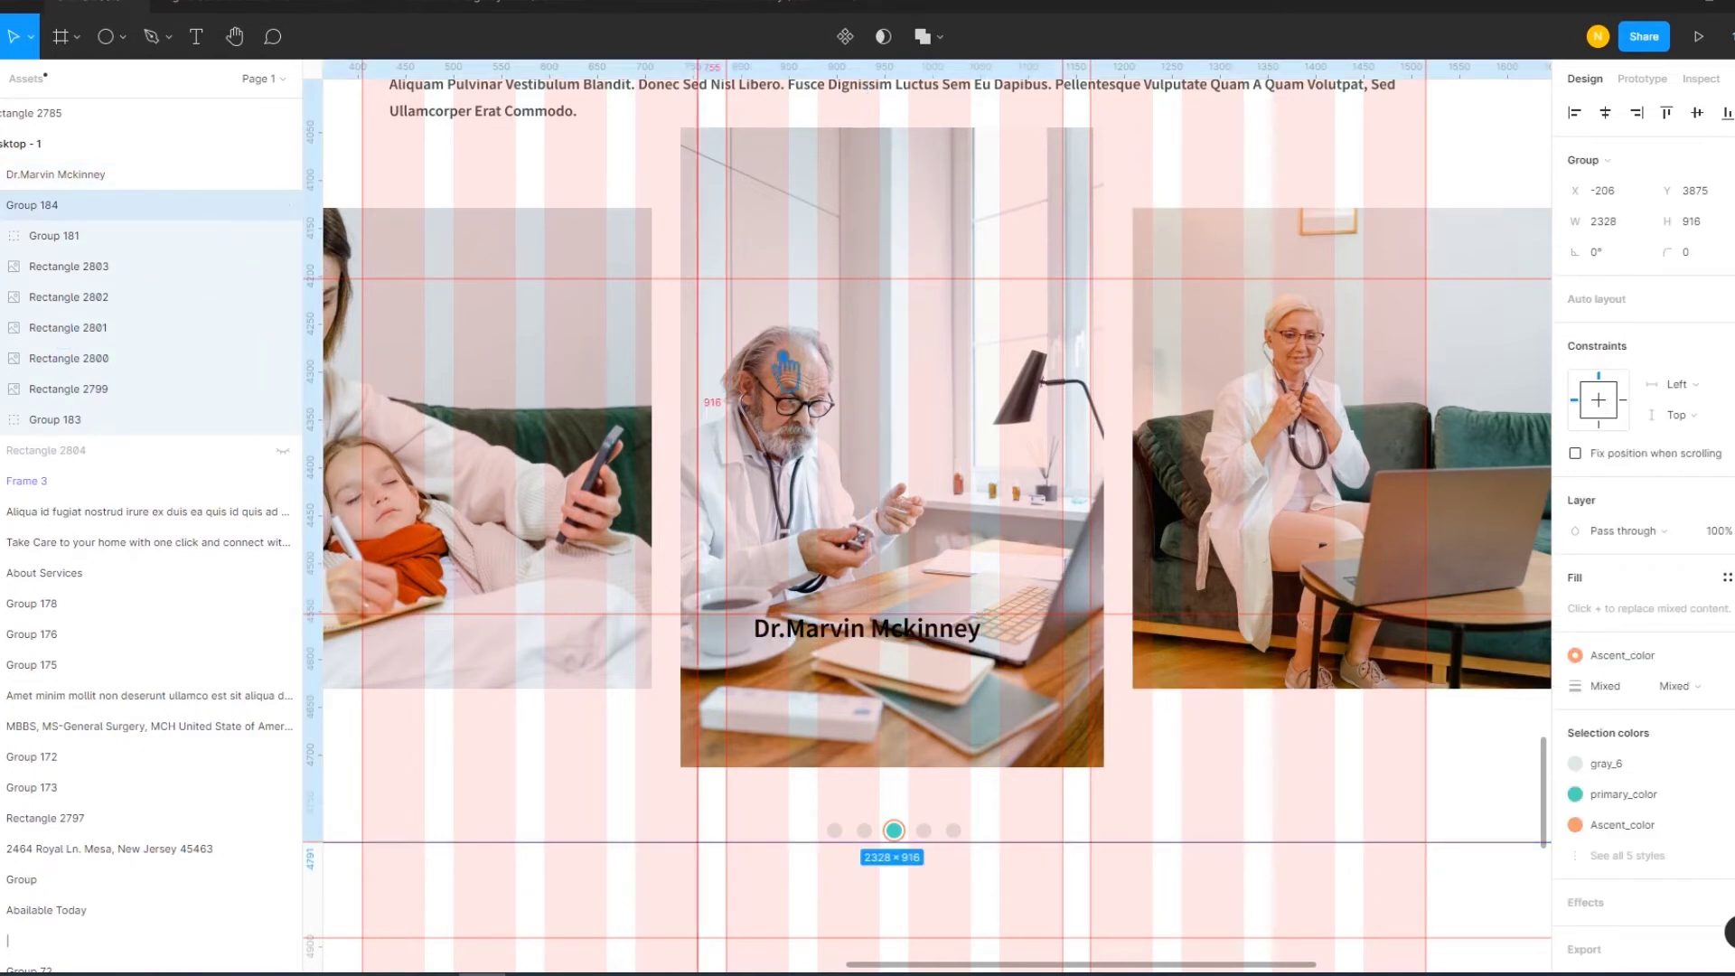
Unhide the overlay rectangle, stack it above the middle photo, fill gray_2 at 50% opacity
click(978, 434)
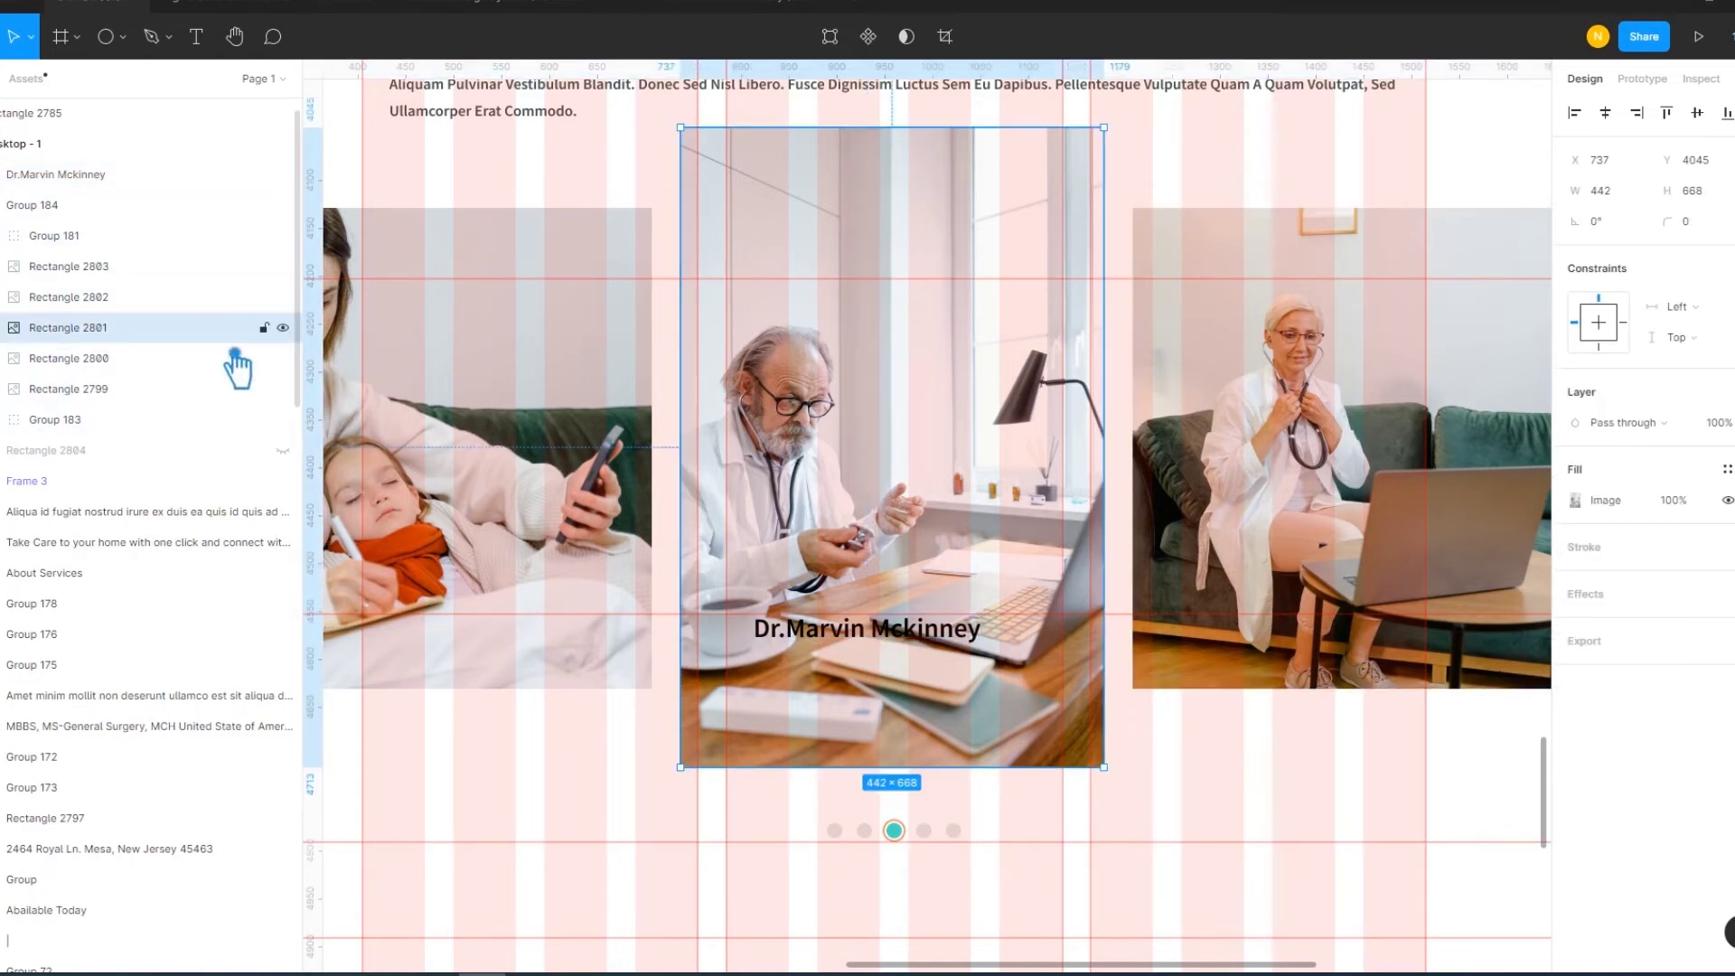
mouse_move(149, 450)
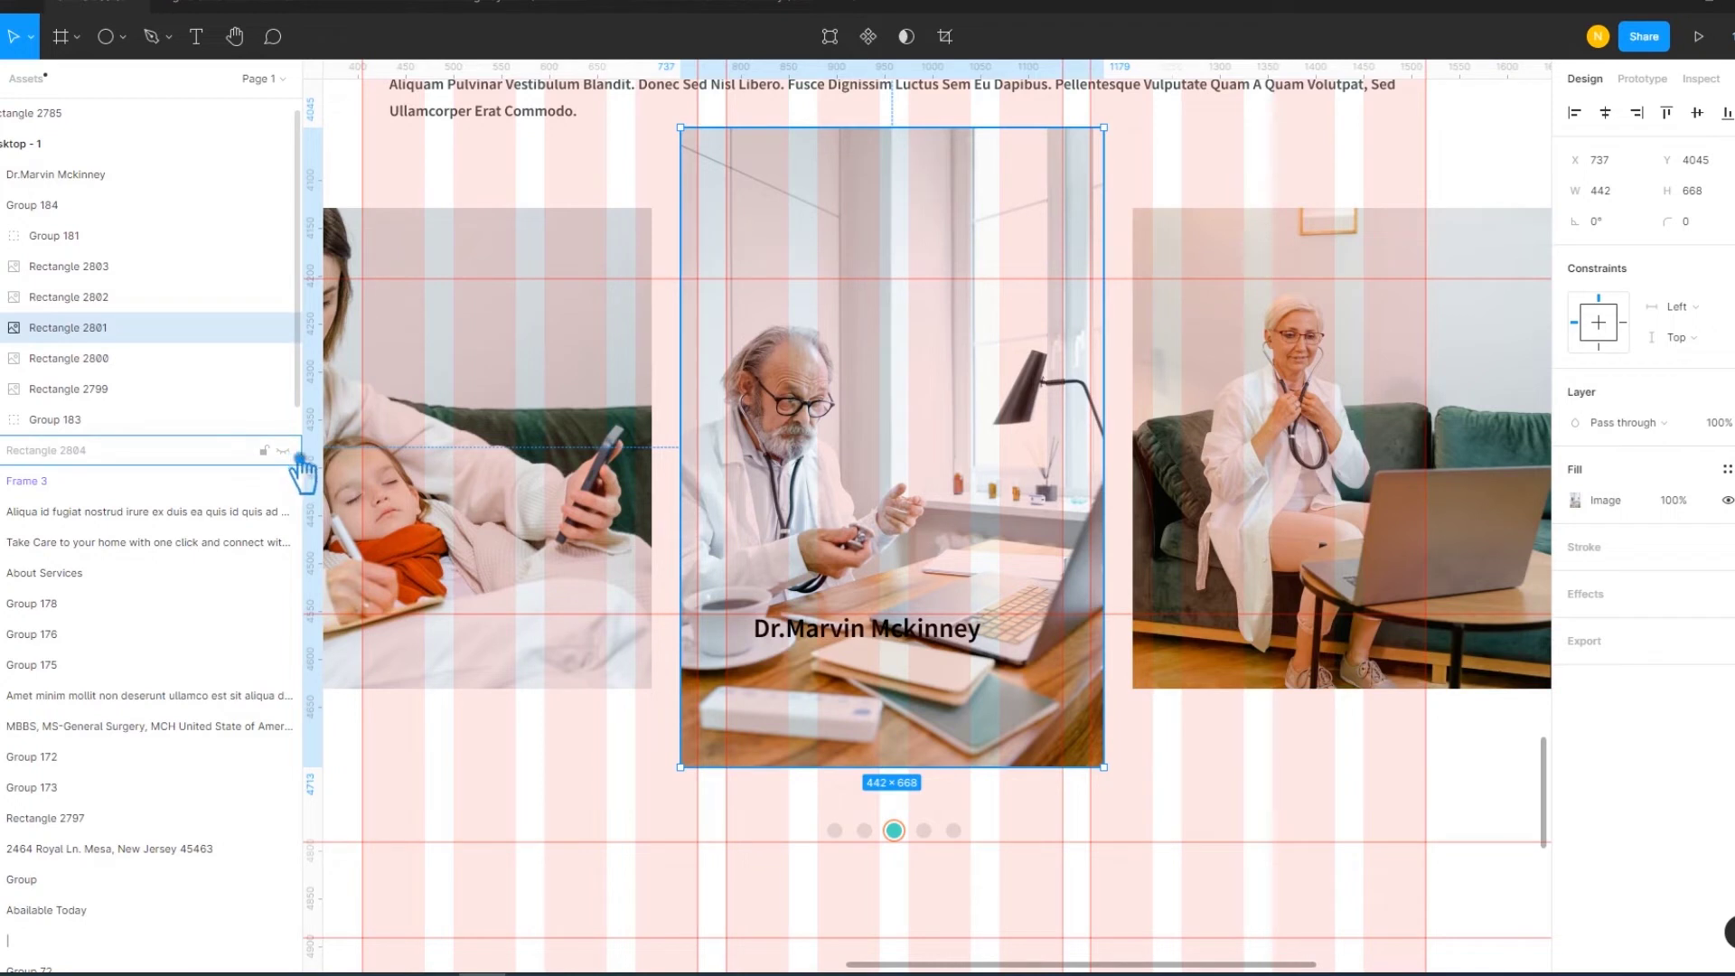
click(299, 457)
click(299, 457)
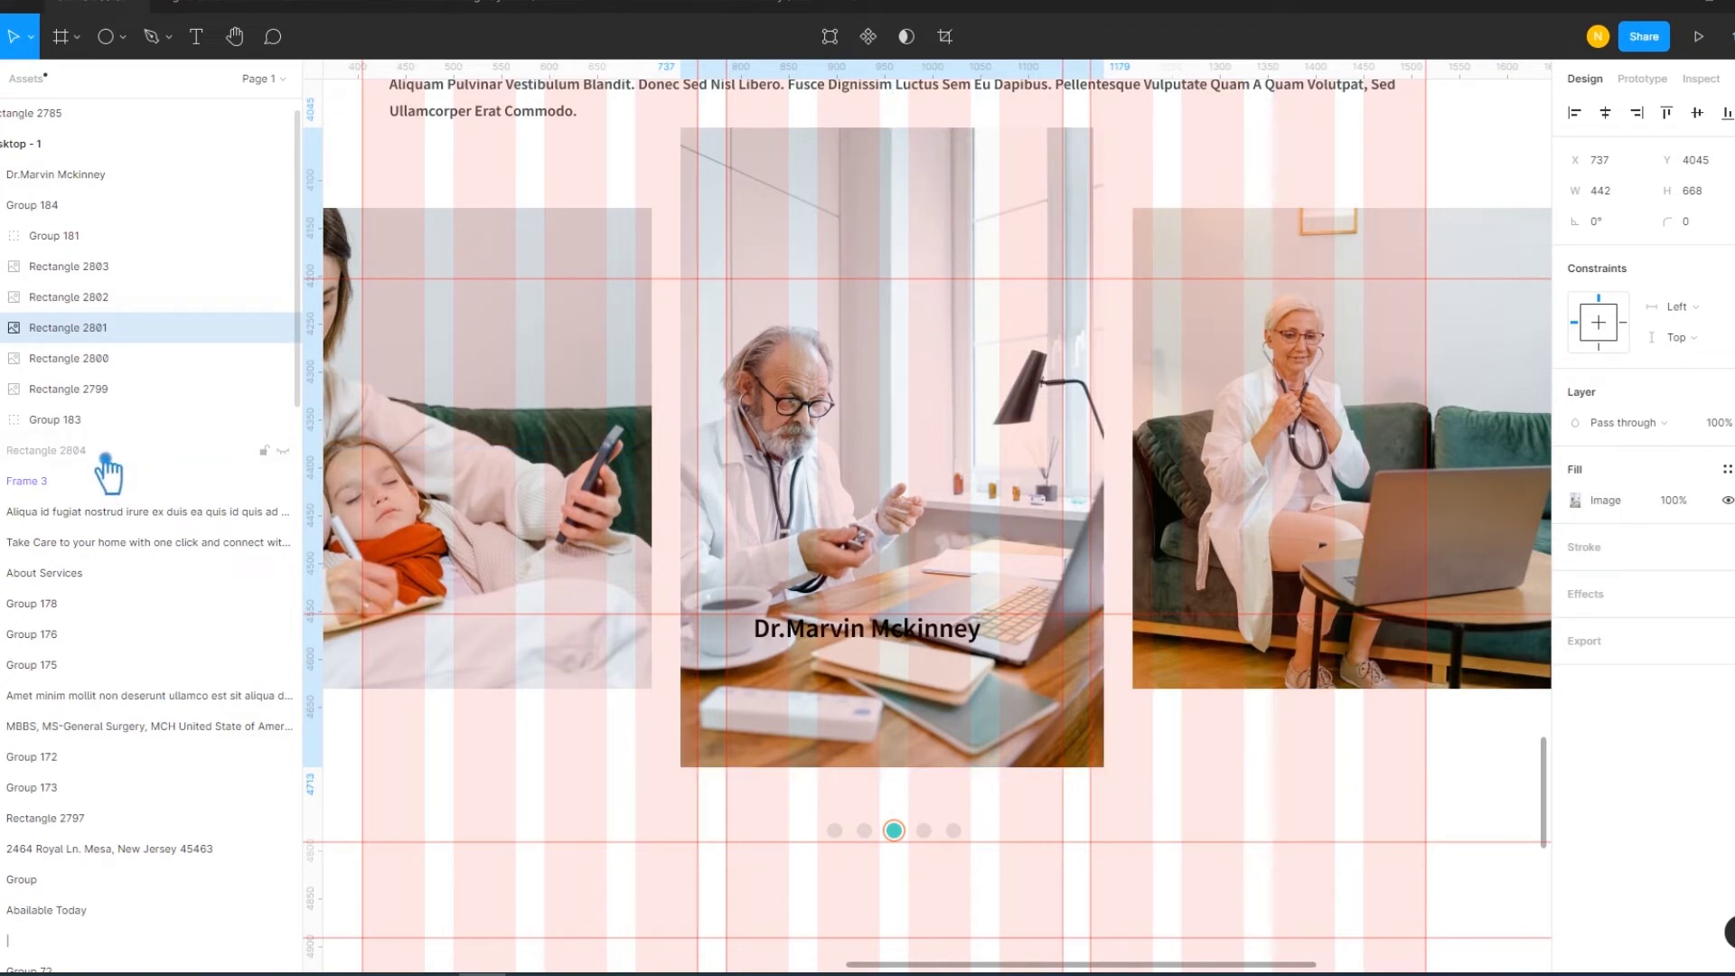
click(174, 454)
click(283, 450)
drag(159, 452, 158, 342)
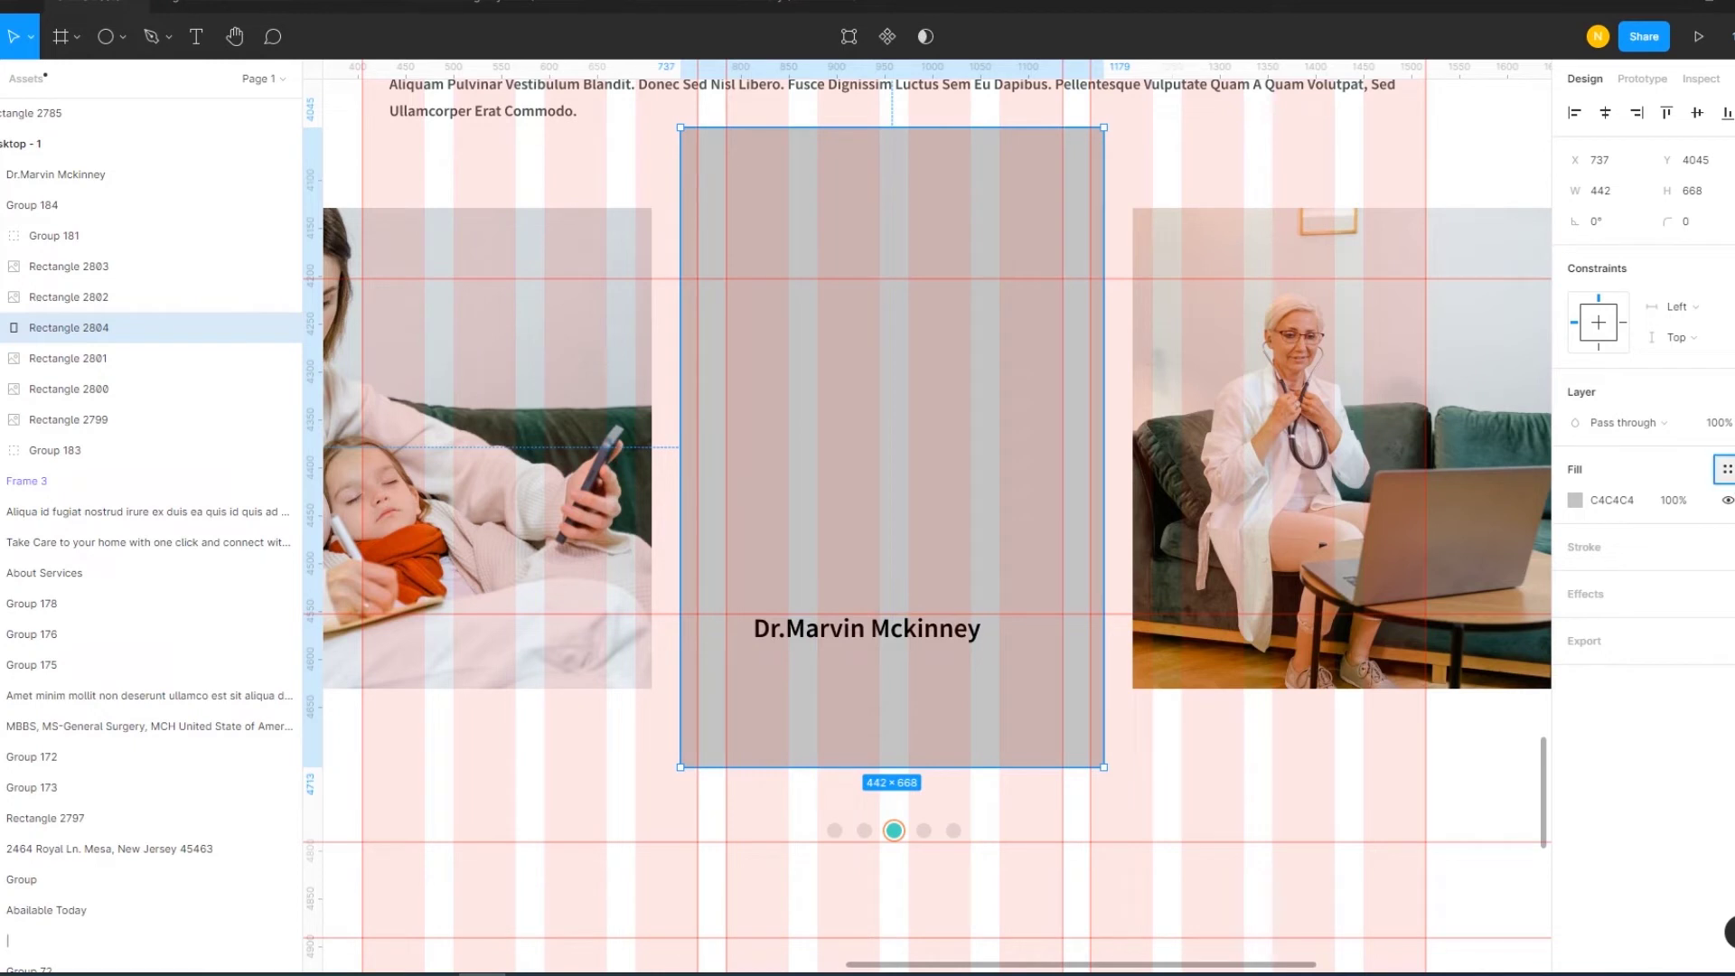
click(1726, 468)
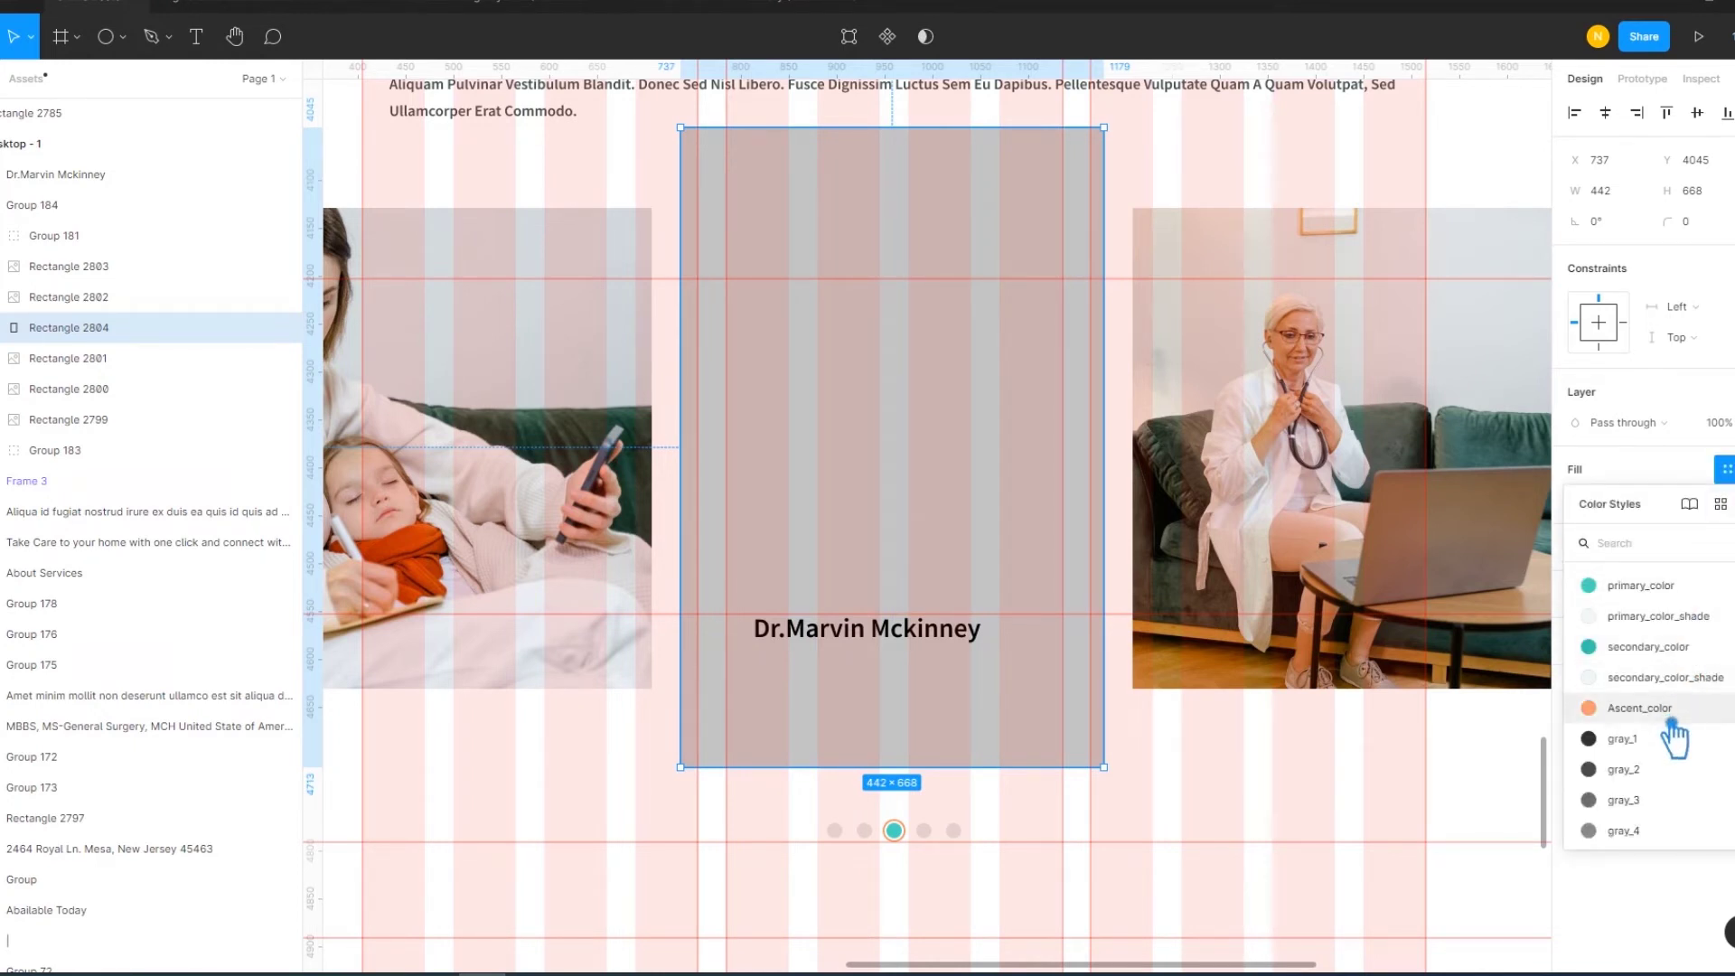
click(1656, 769)
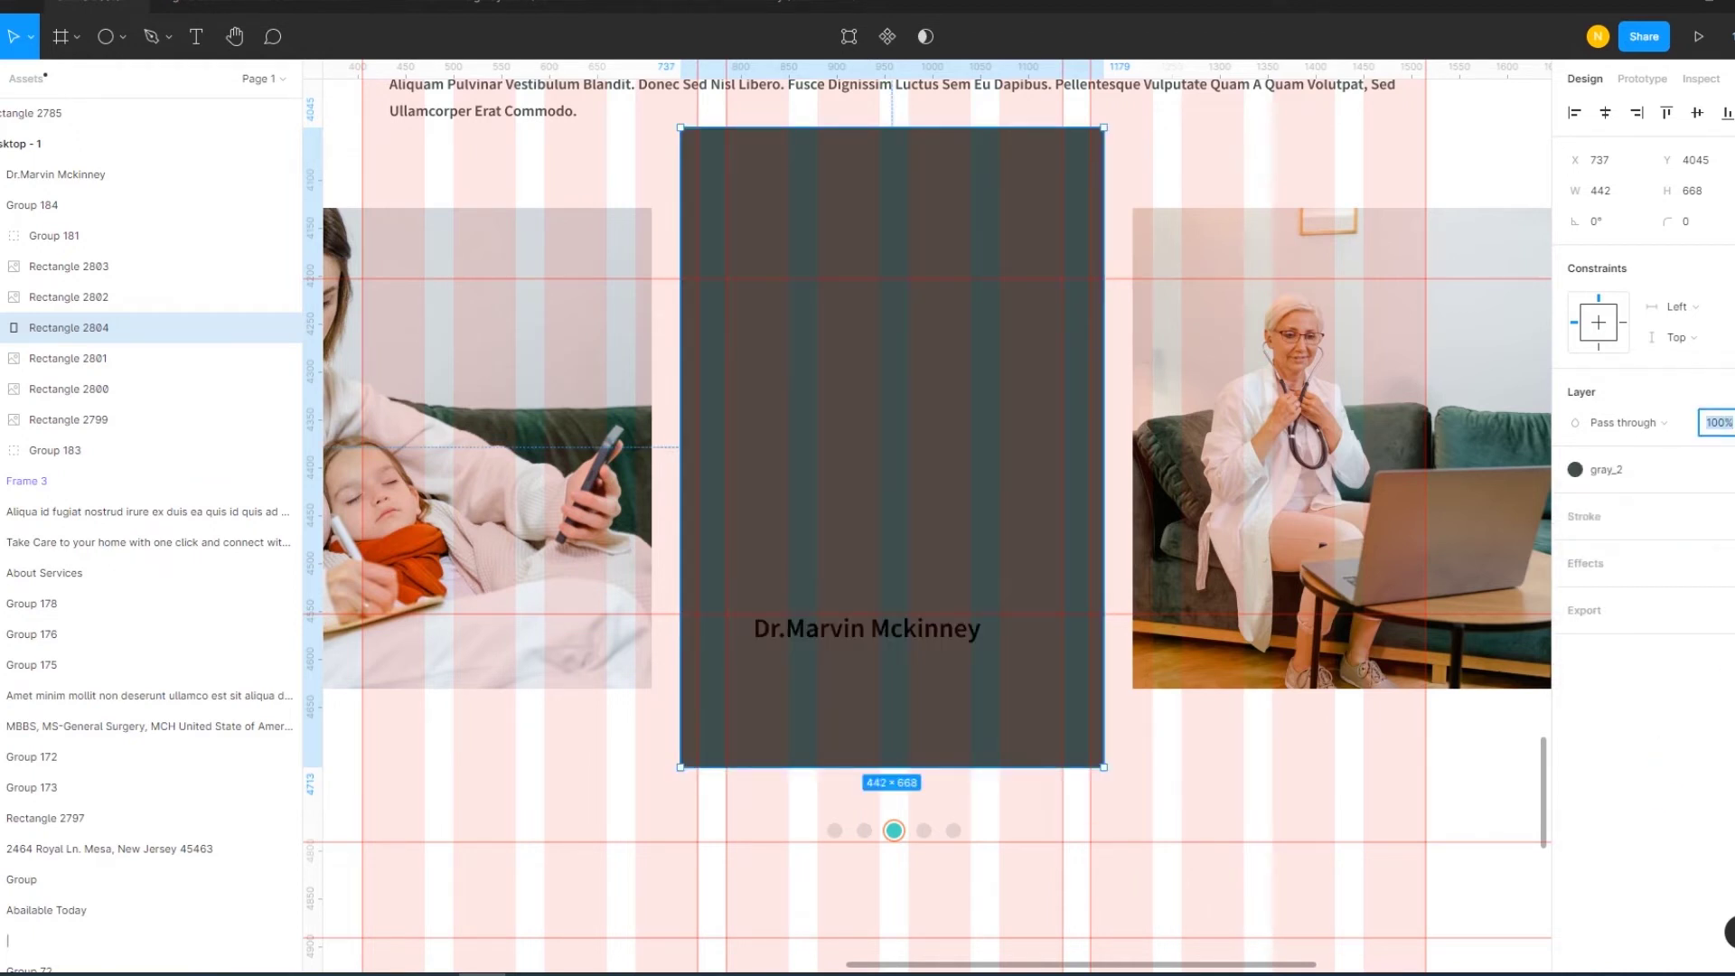
click(1715, 421)
text(50)
key(Return)
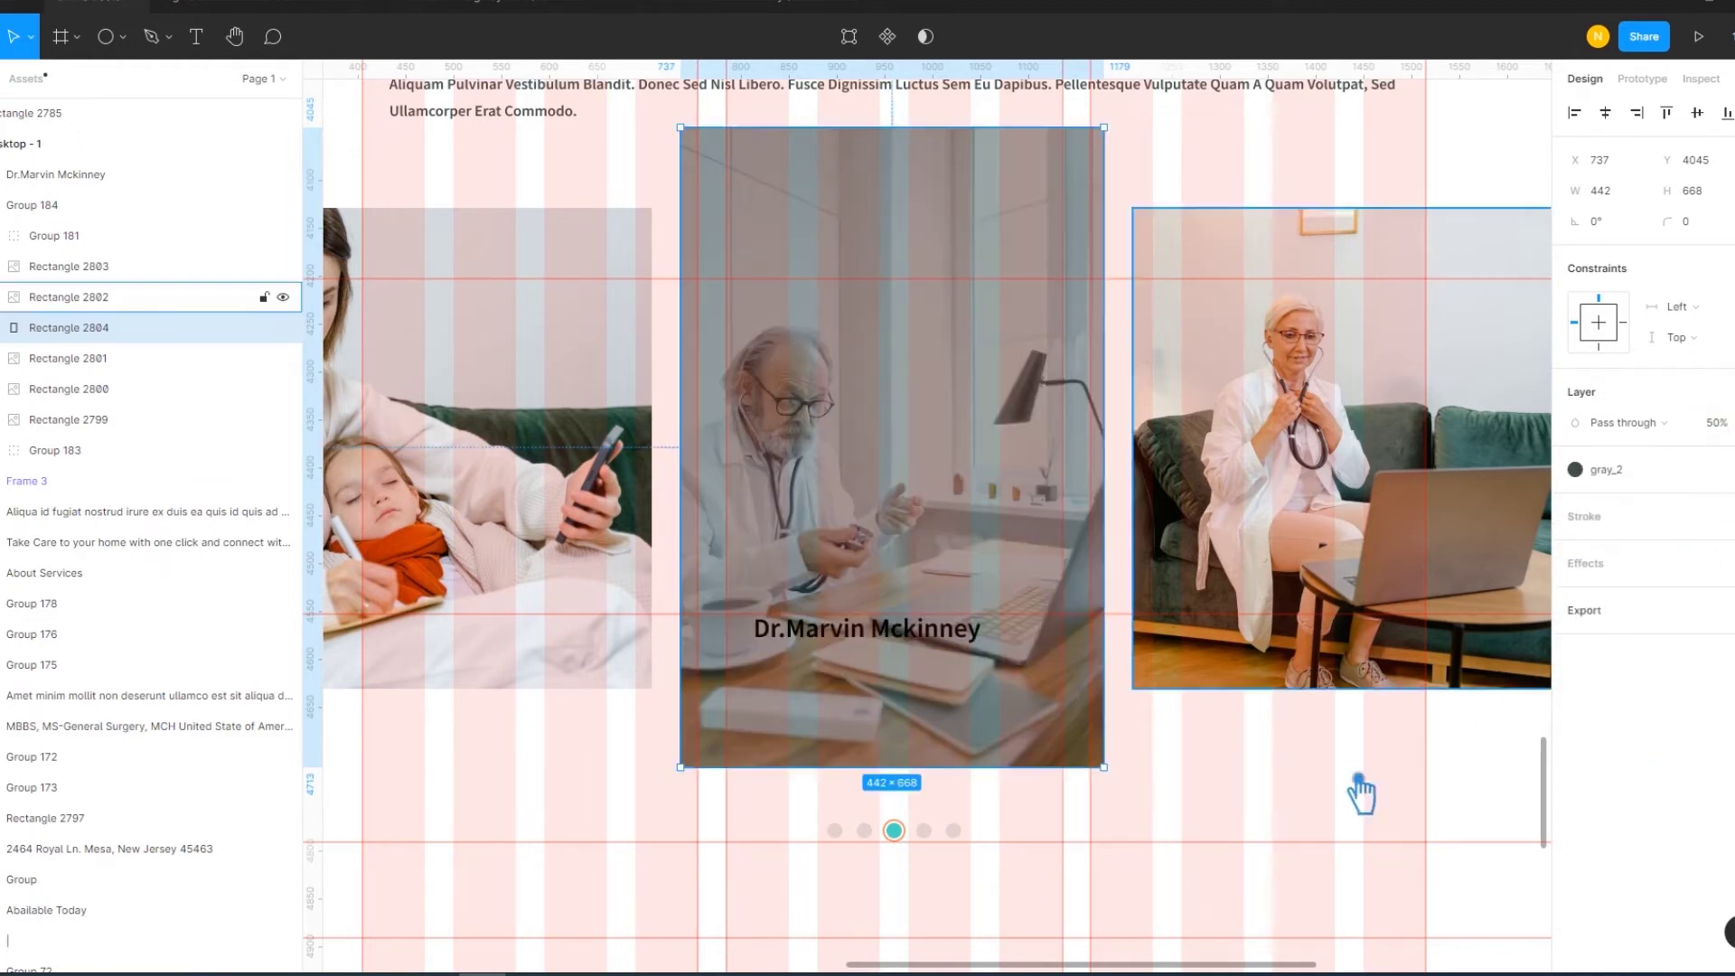
Colour the doctor name text primary_color_shade and duplicate it one line below
click(894, 643)
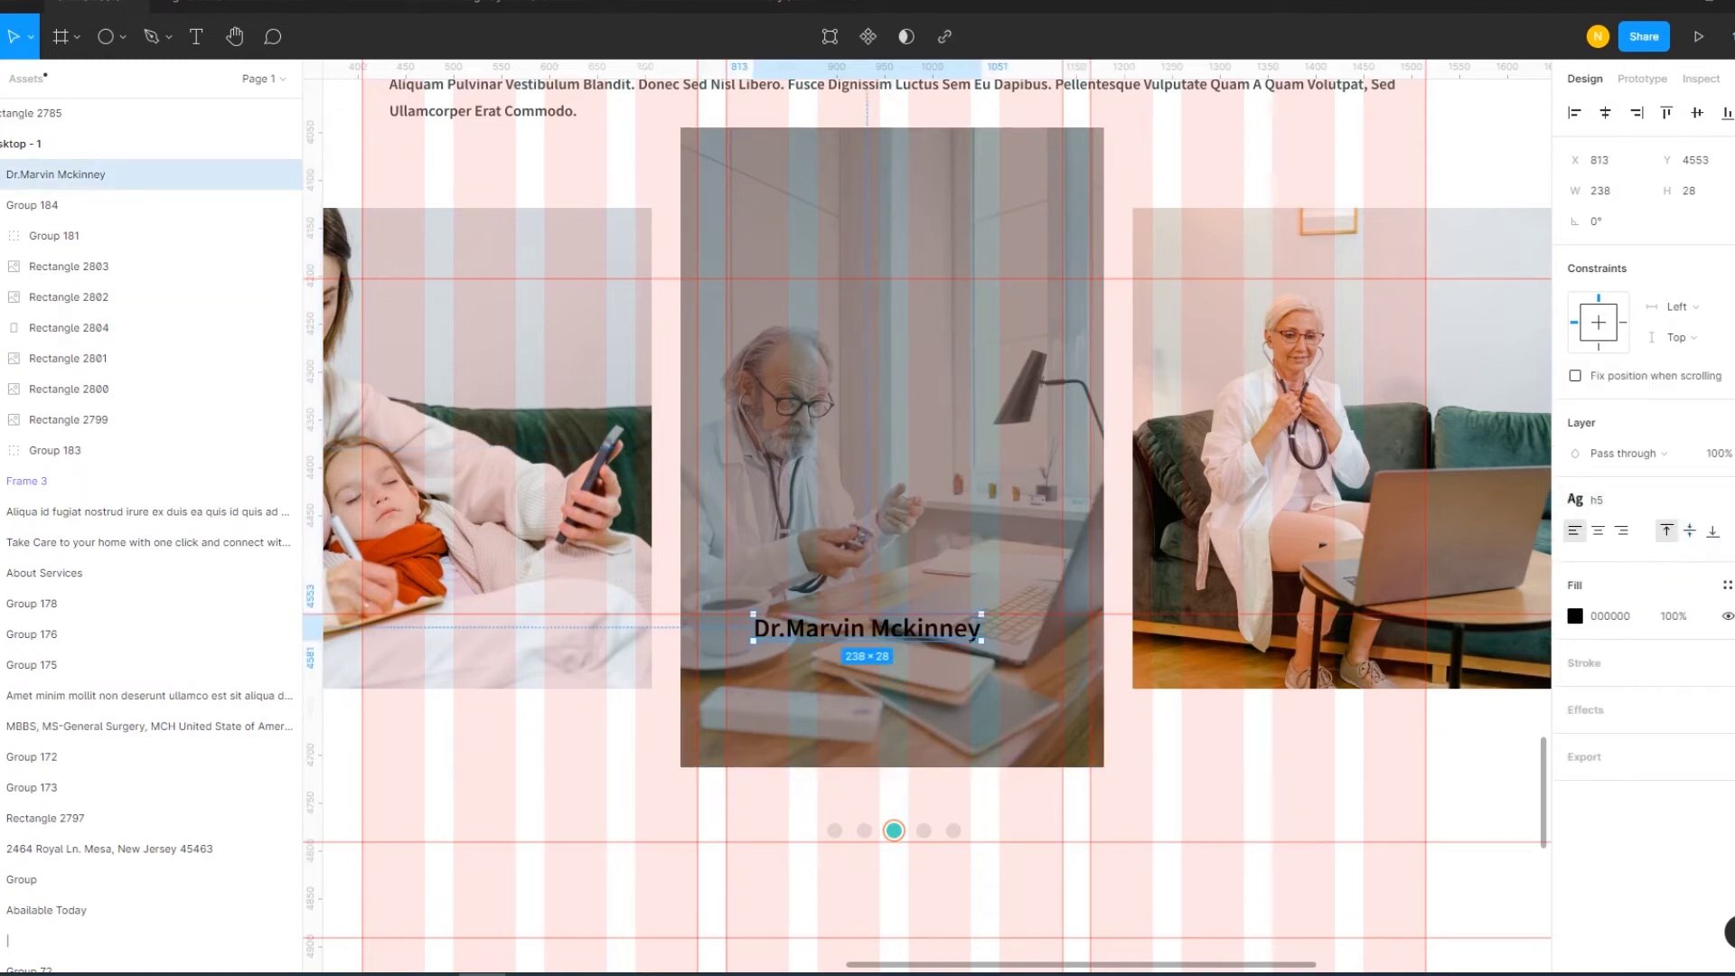
click(1726, 584)
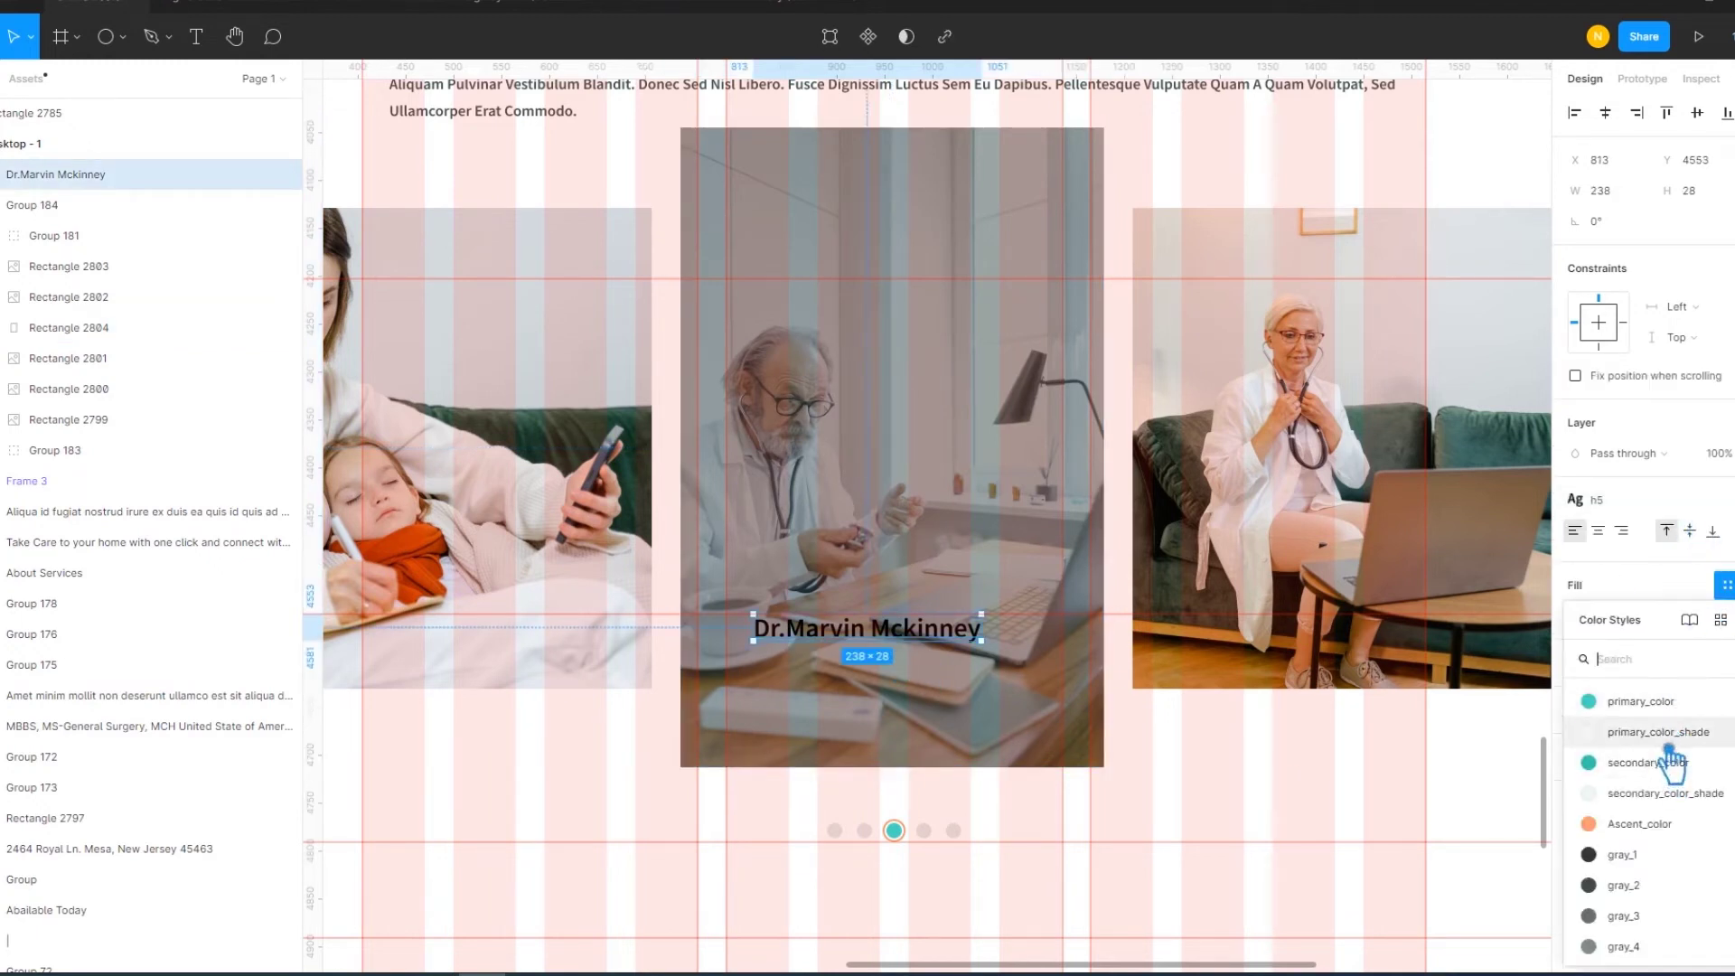
click(1666, 733)
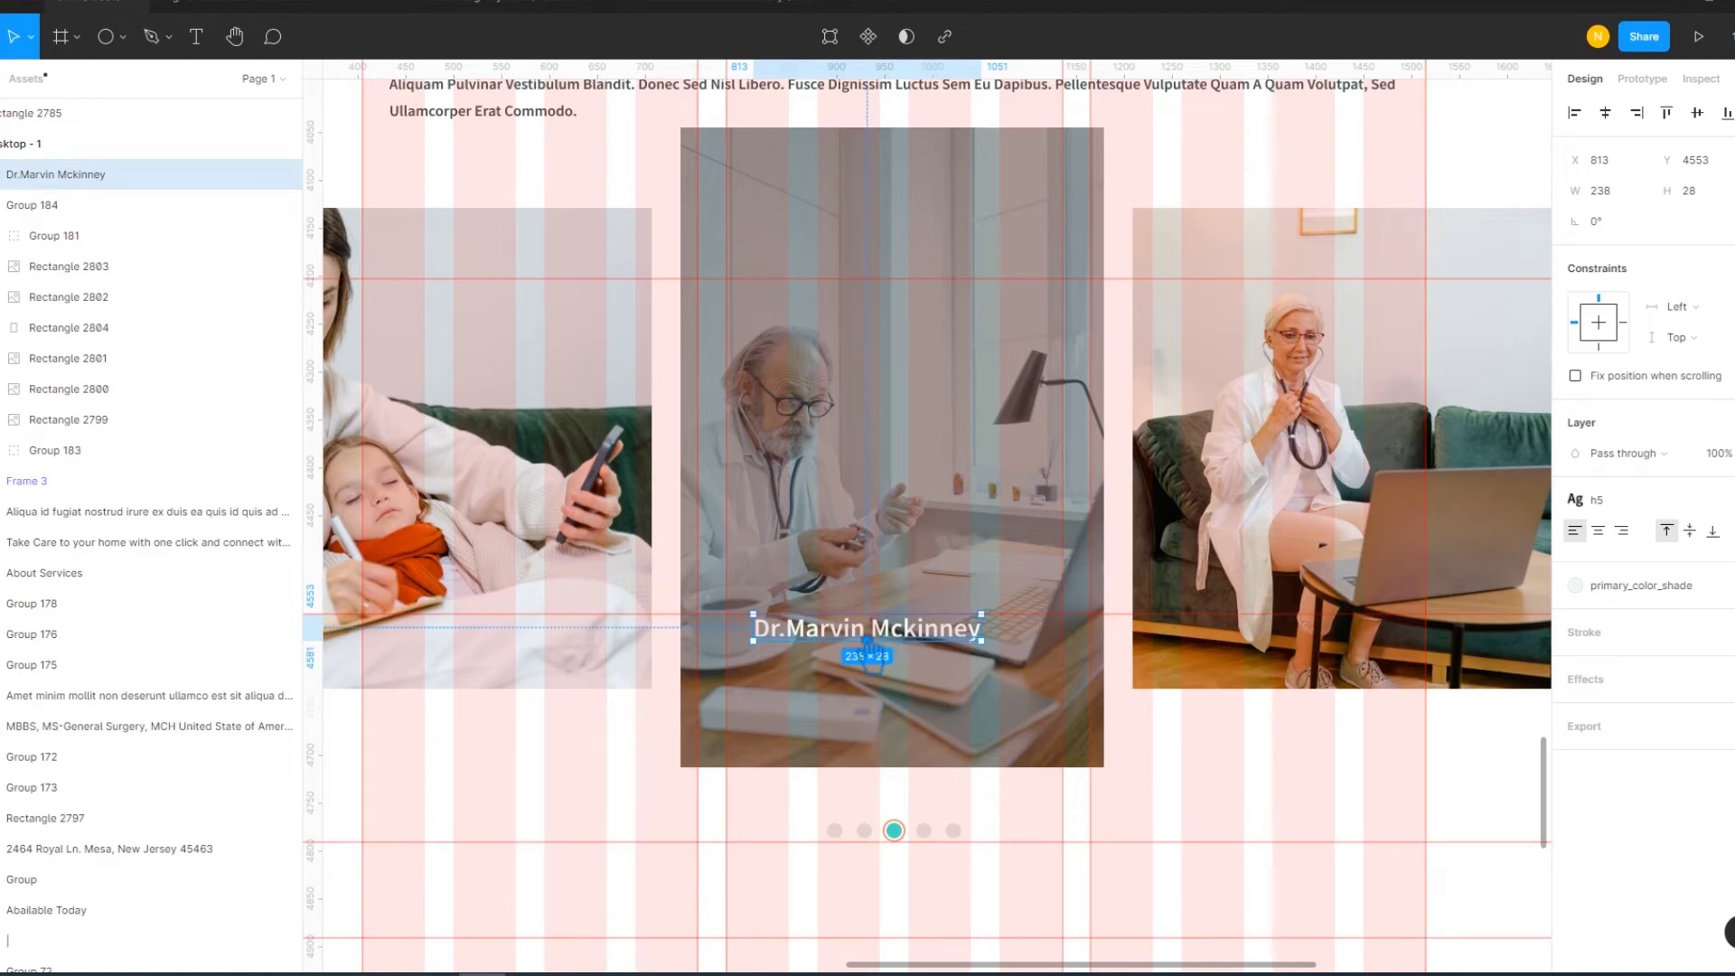
drag(867, 647, 869, 691)
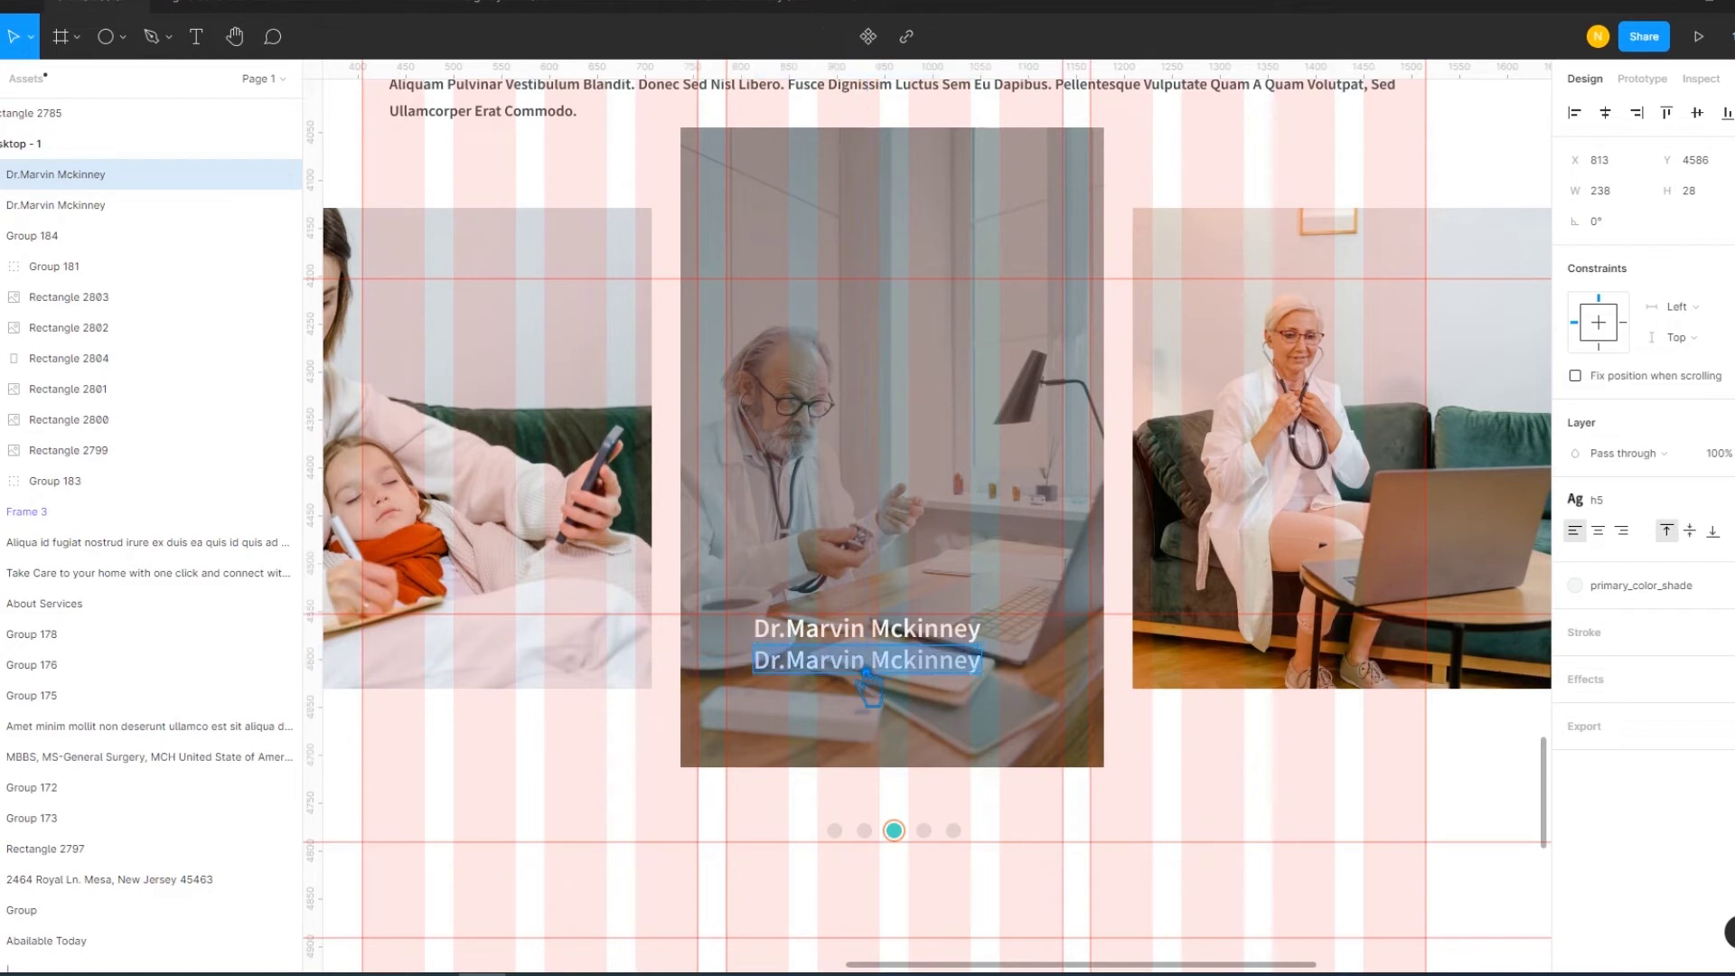
Change the duplicated caption to read 'Specialists In Cardiology'
text(Specialist)
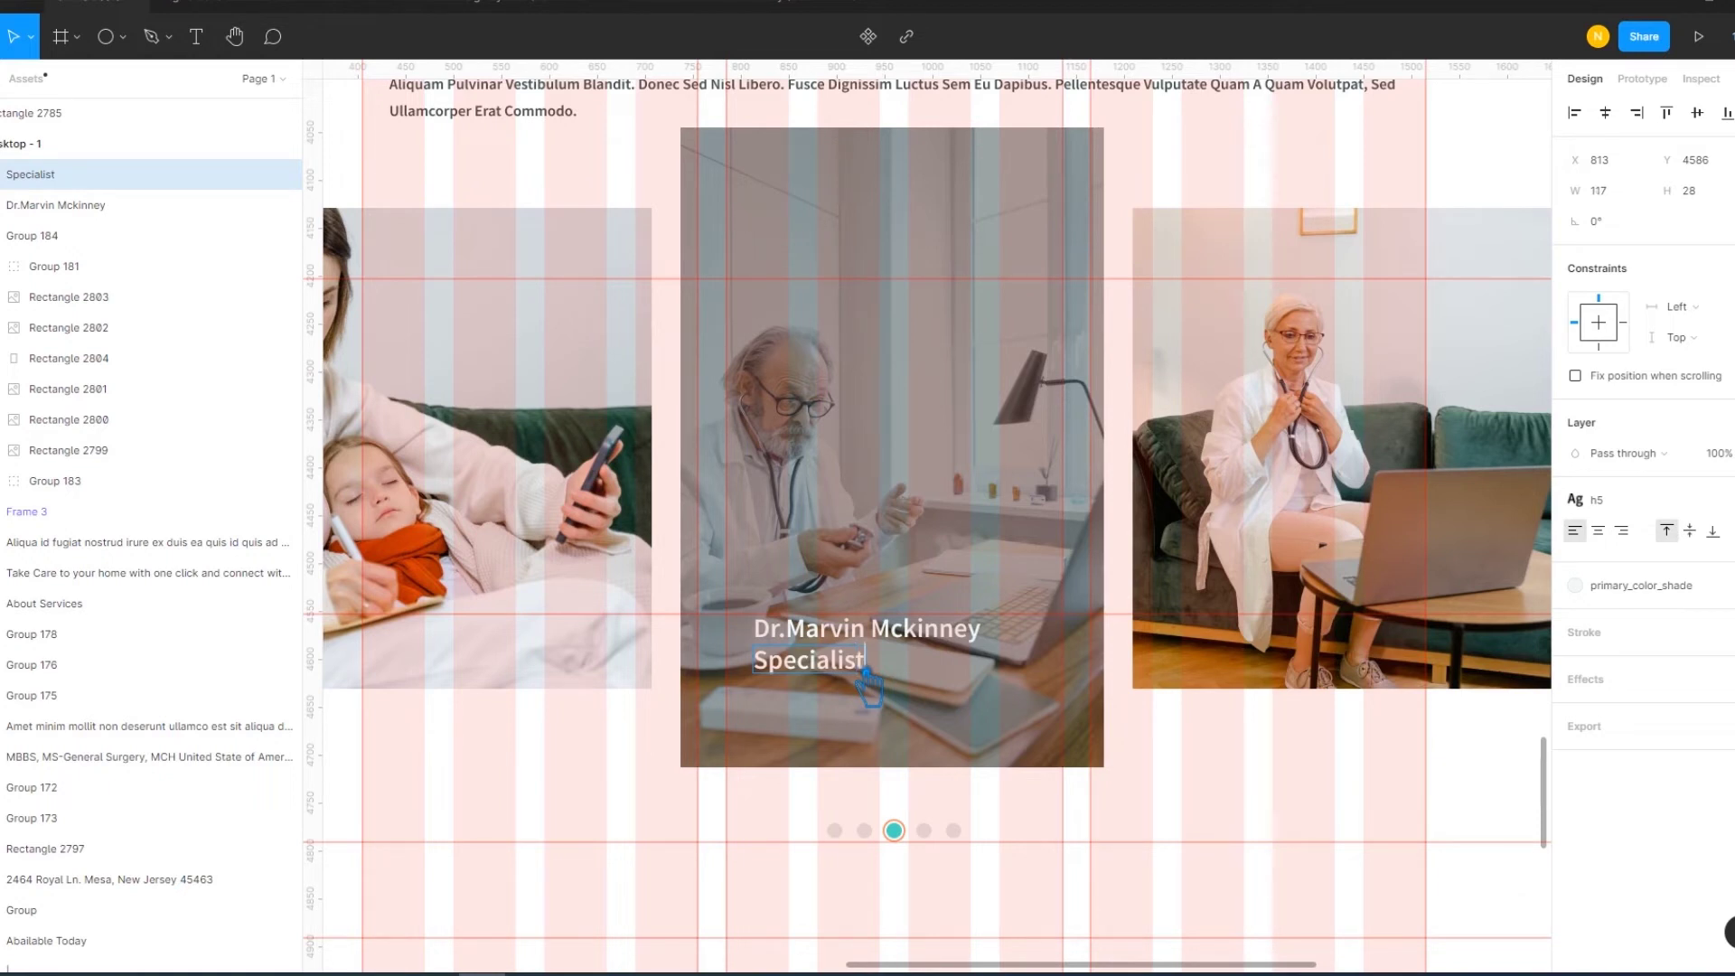
text(s In C)
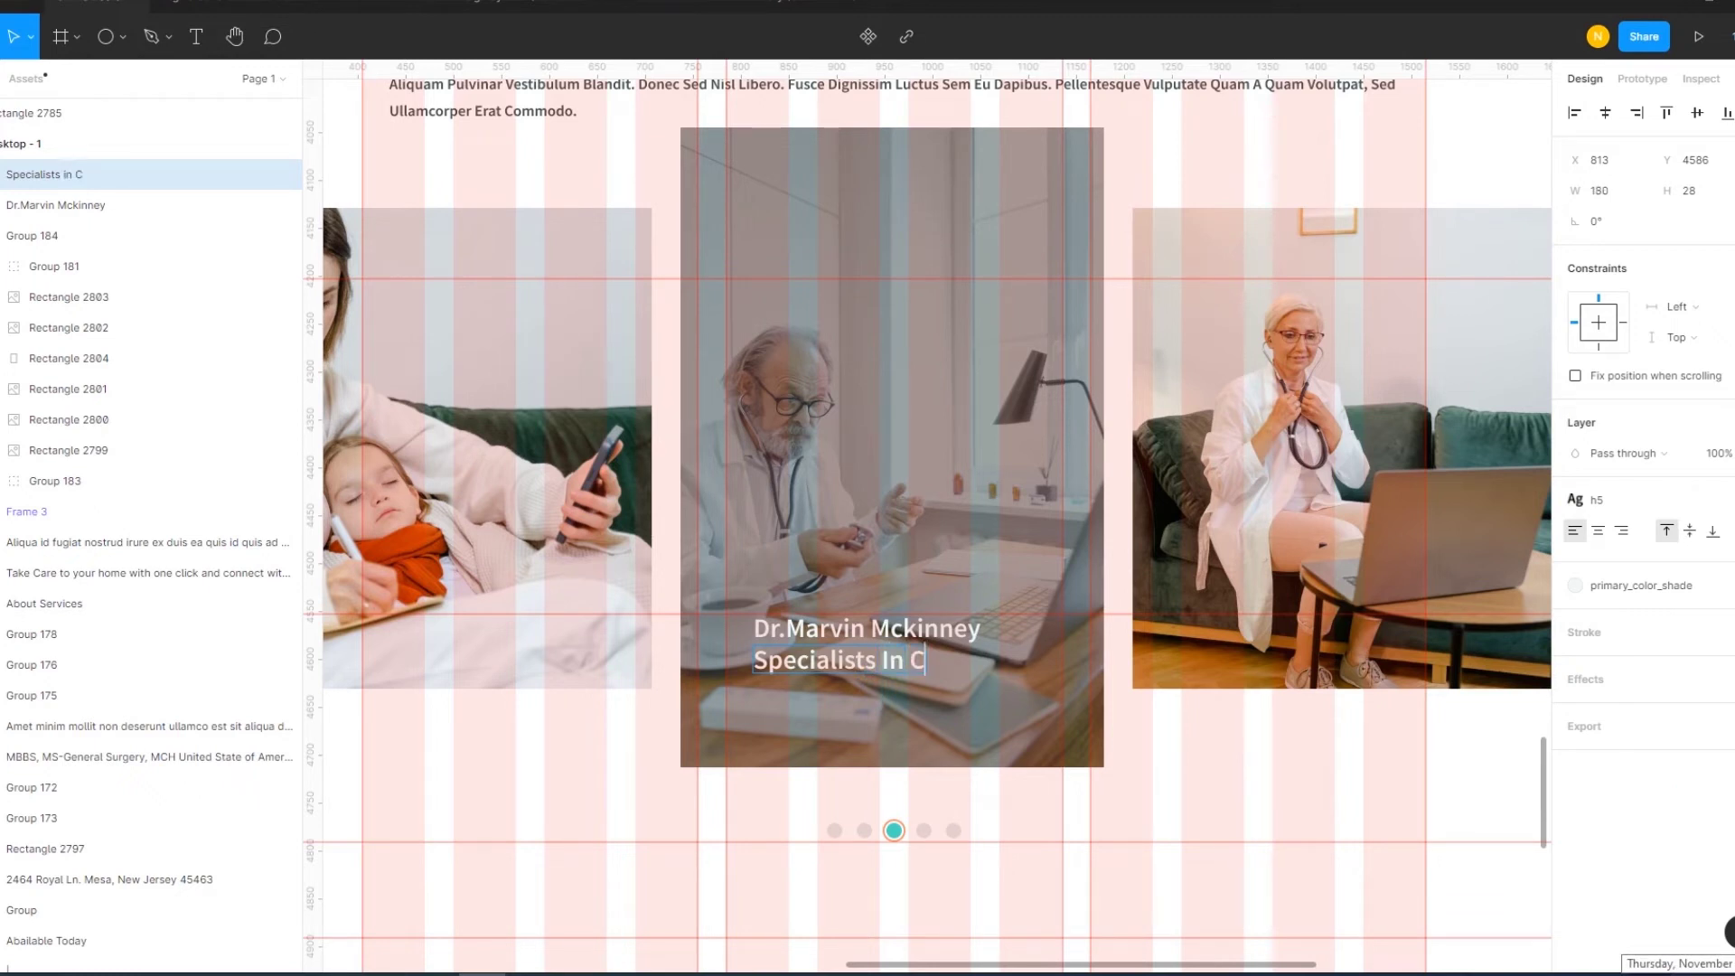
text(ardiology)
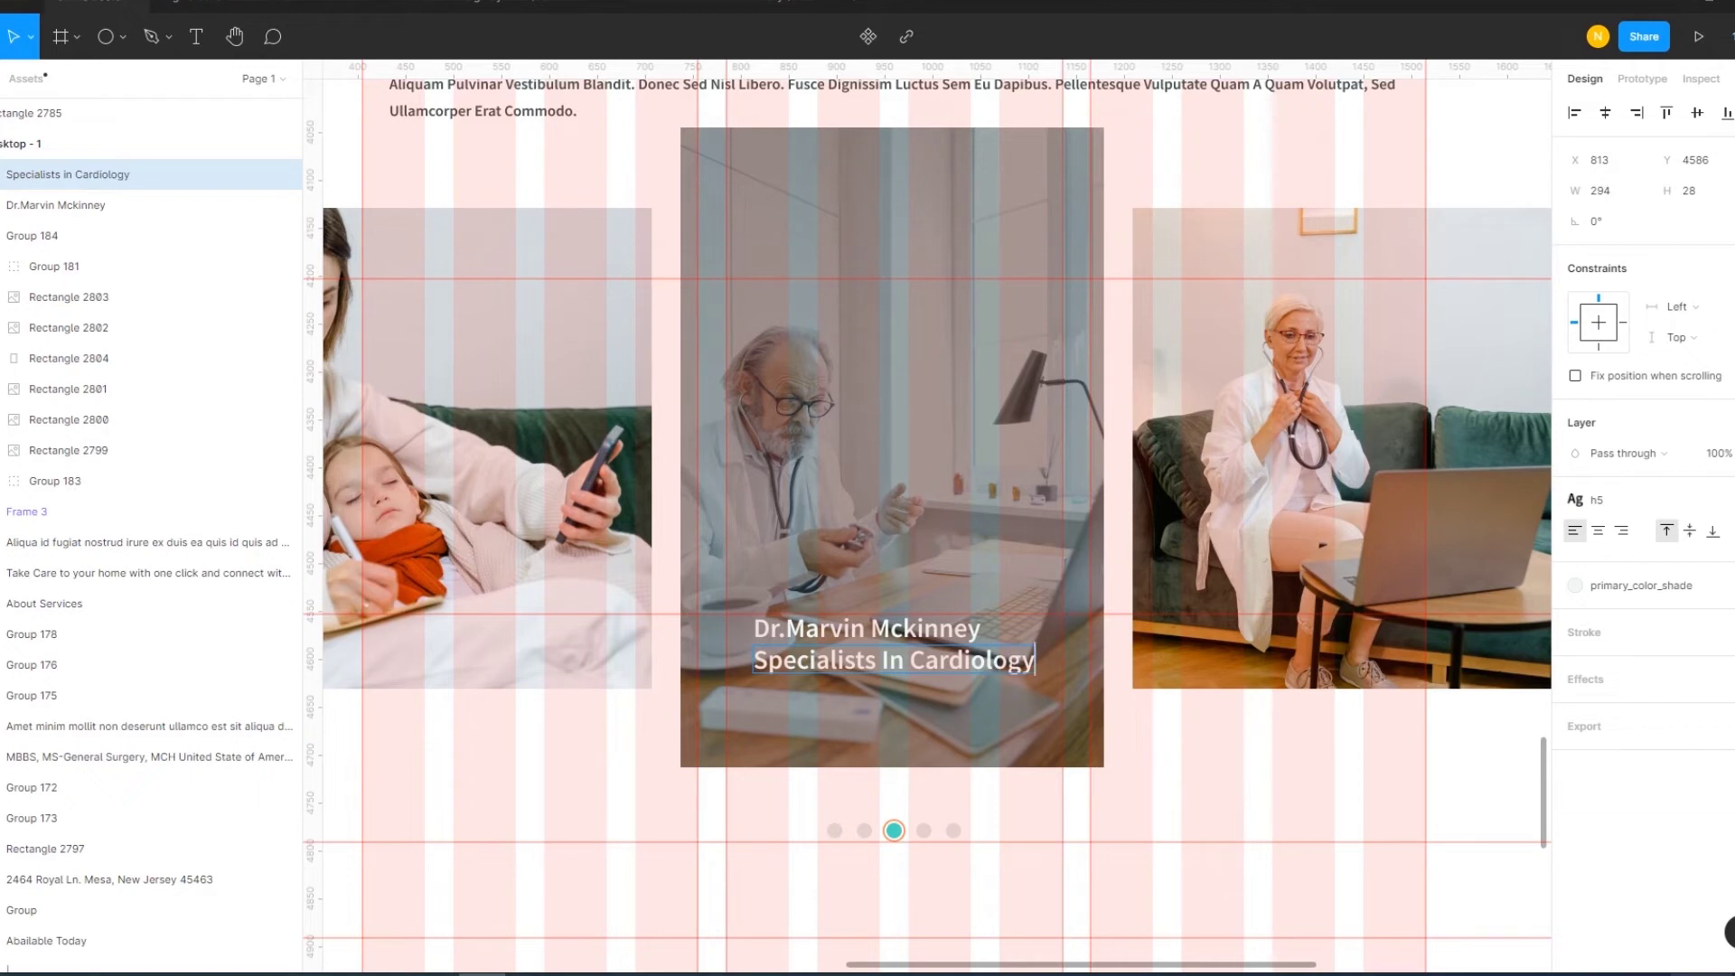
key(Escape)
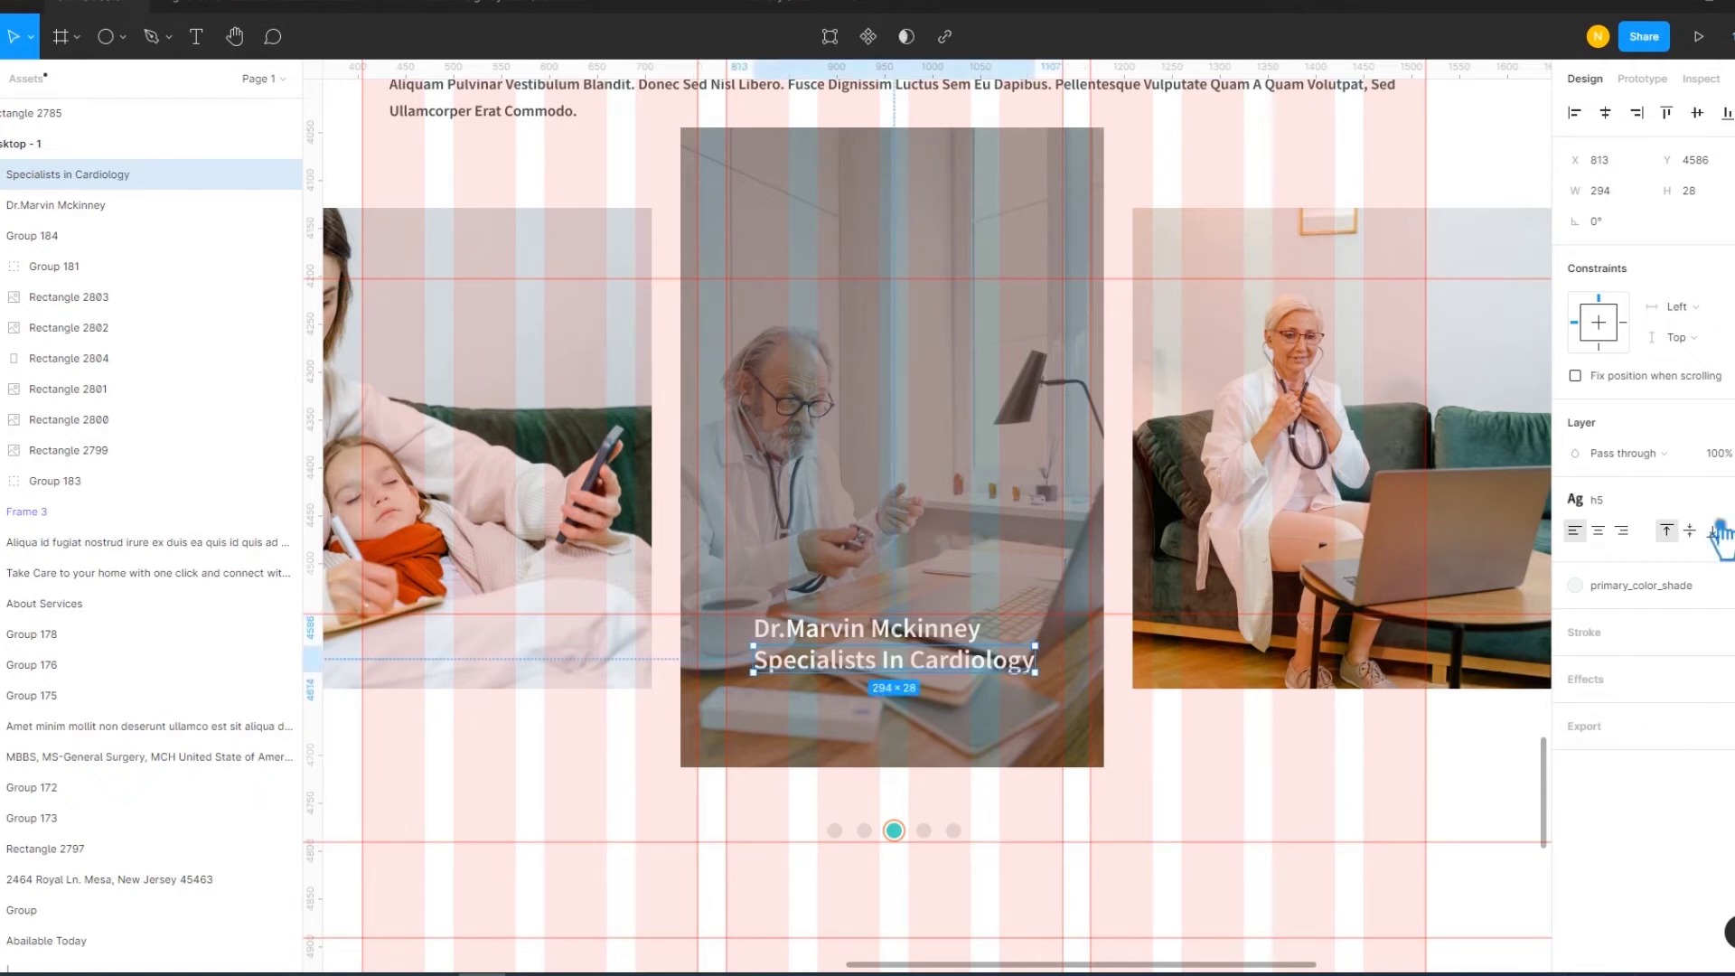
Style the Specialists In Cardiology line h6 and colour it gray_5
click(1648, 507)
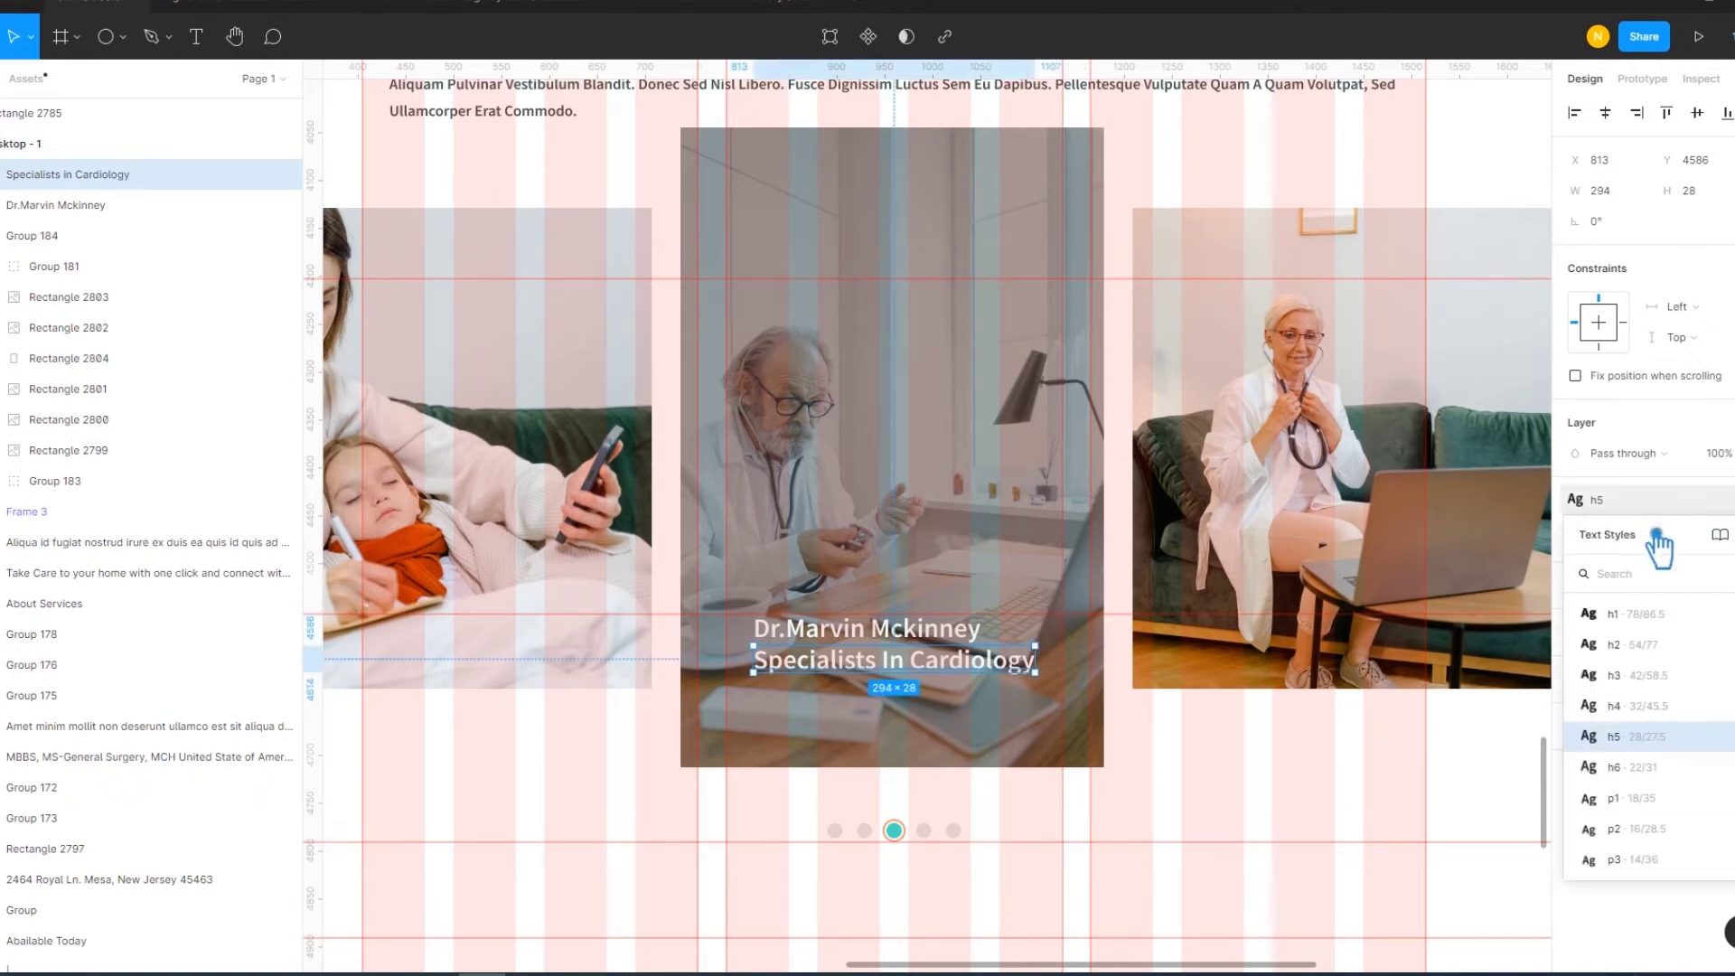
click(1674, 775)
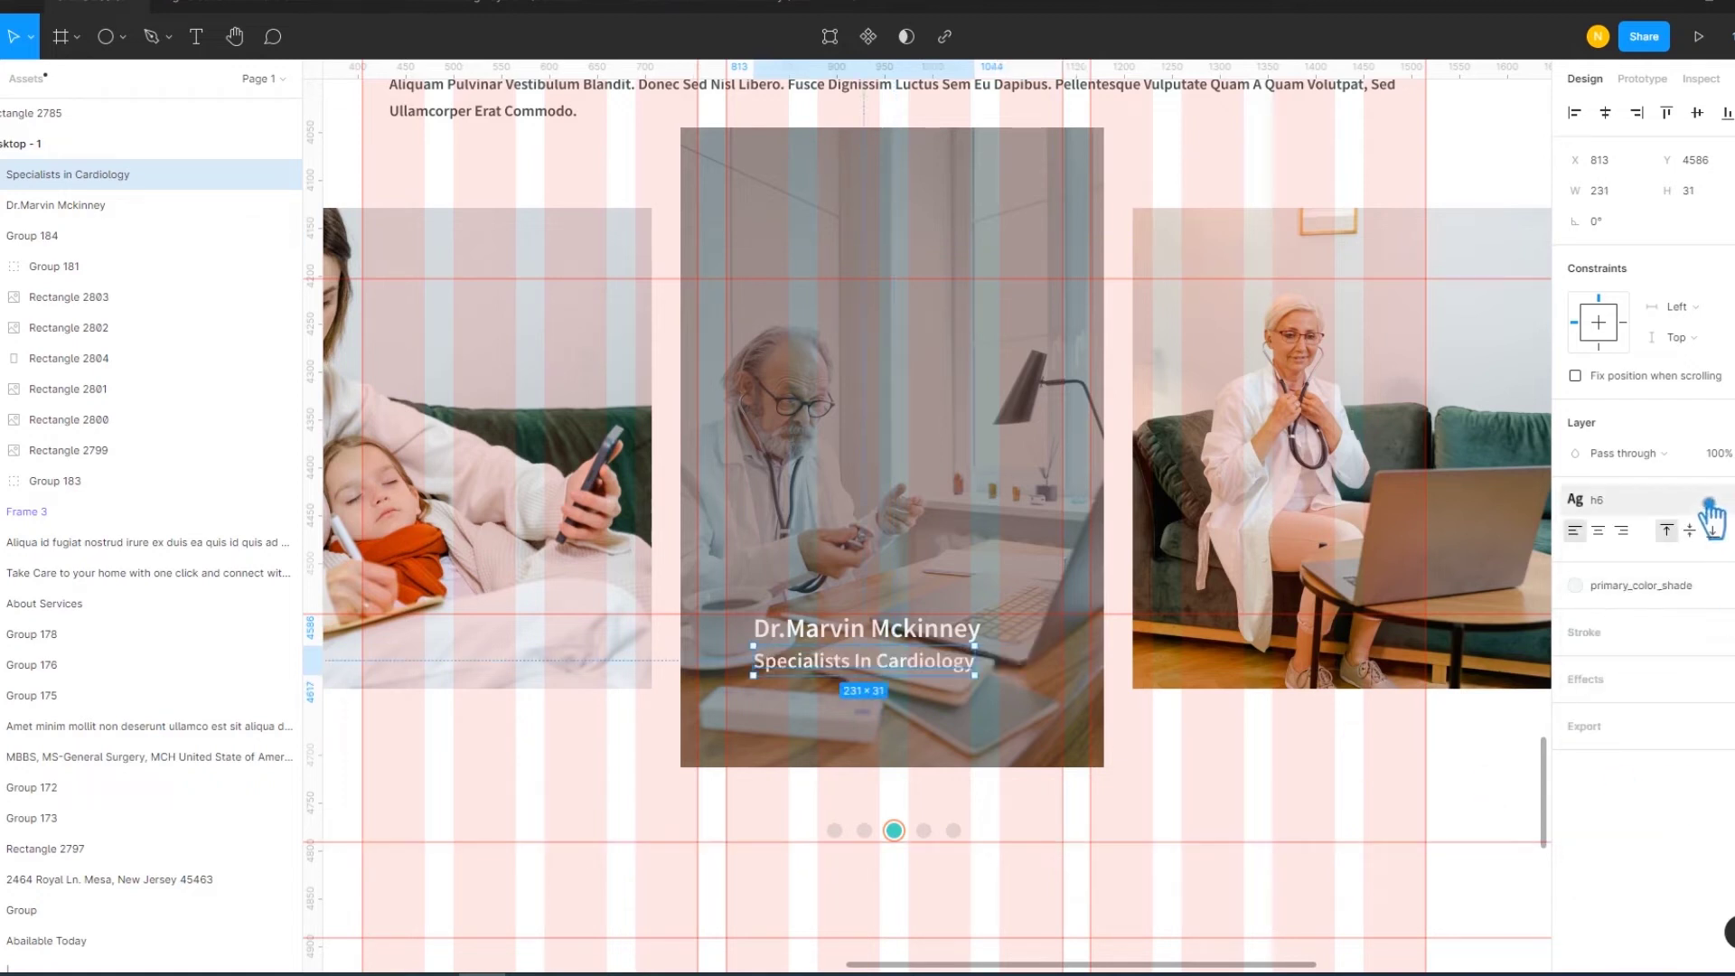
mouse_move(1640, 586)
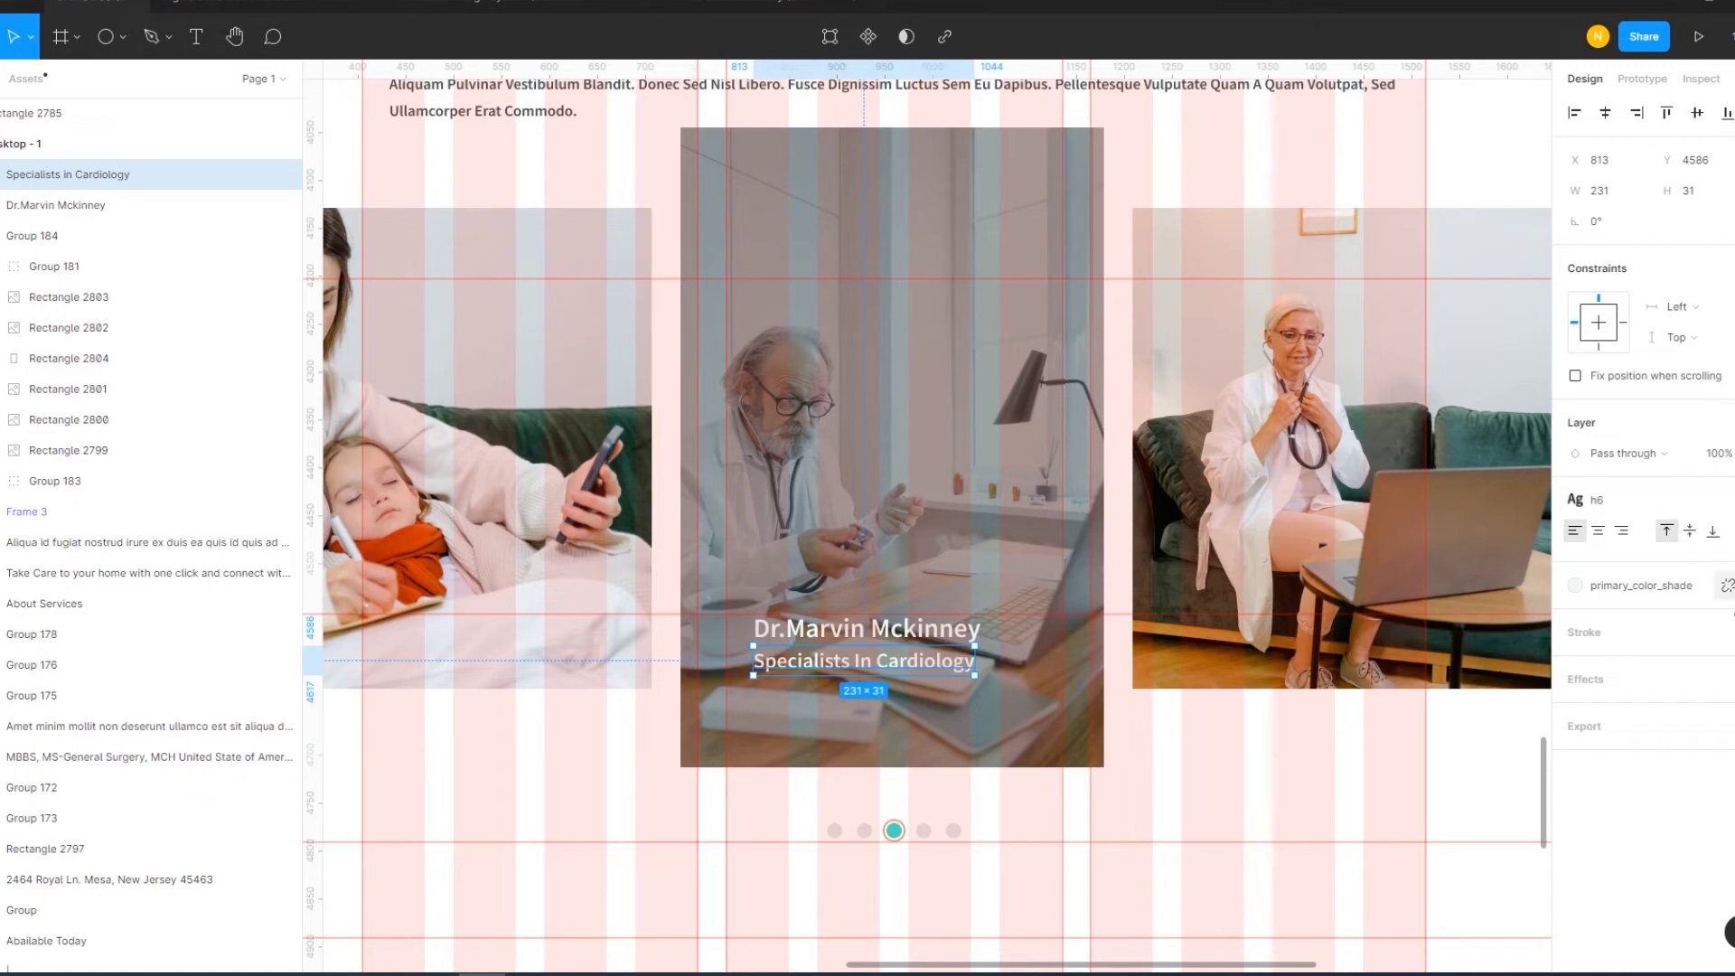
click(1653, 588)
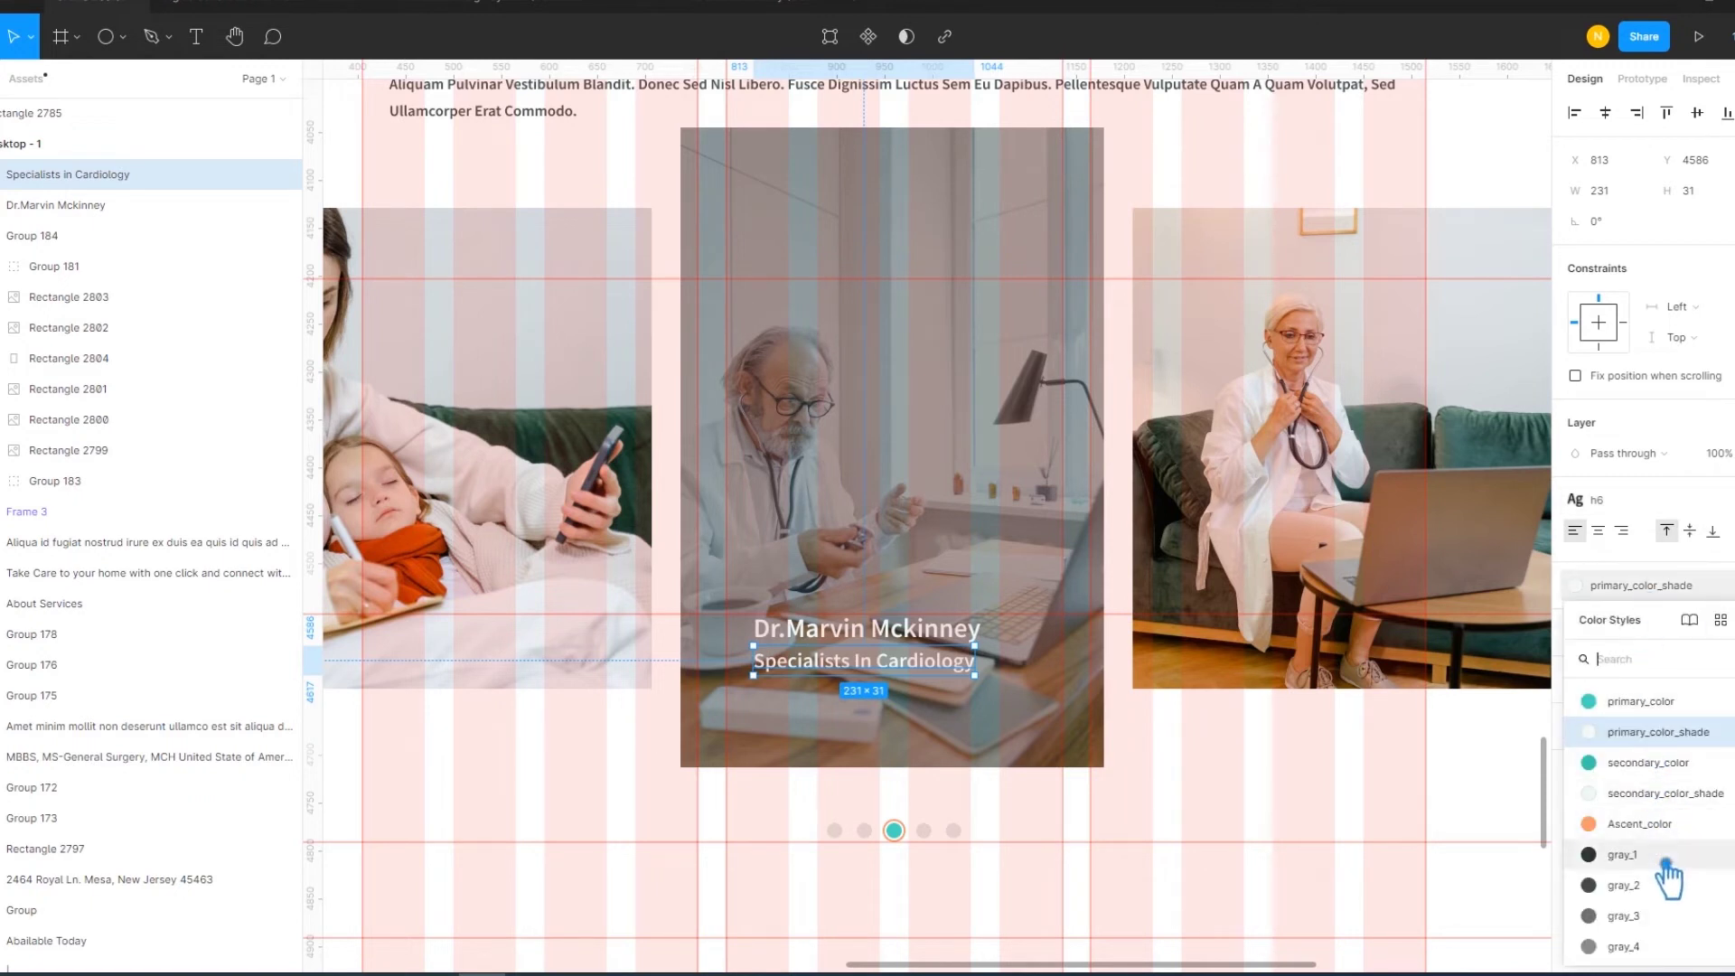
scroll(1666, 872, down, 5)
click(1644, 912)
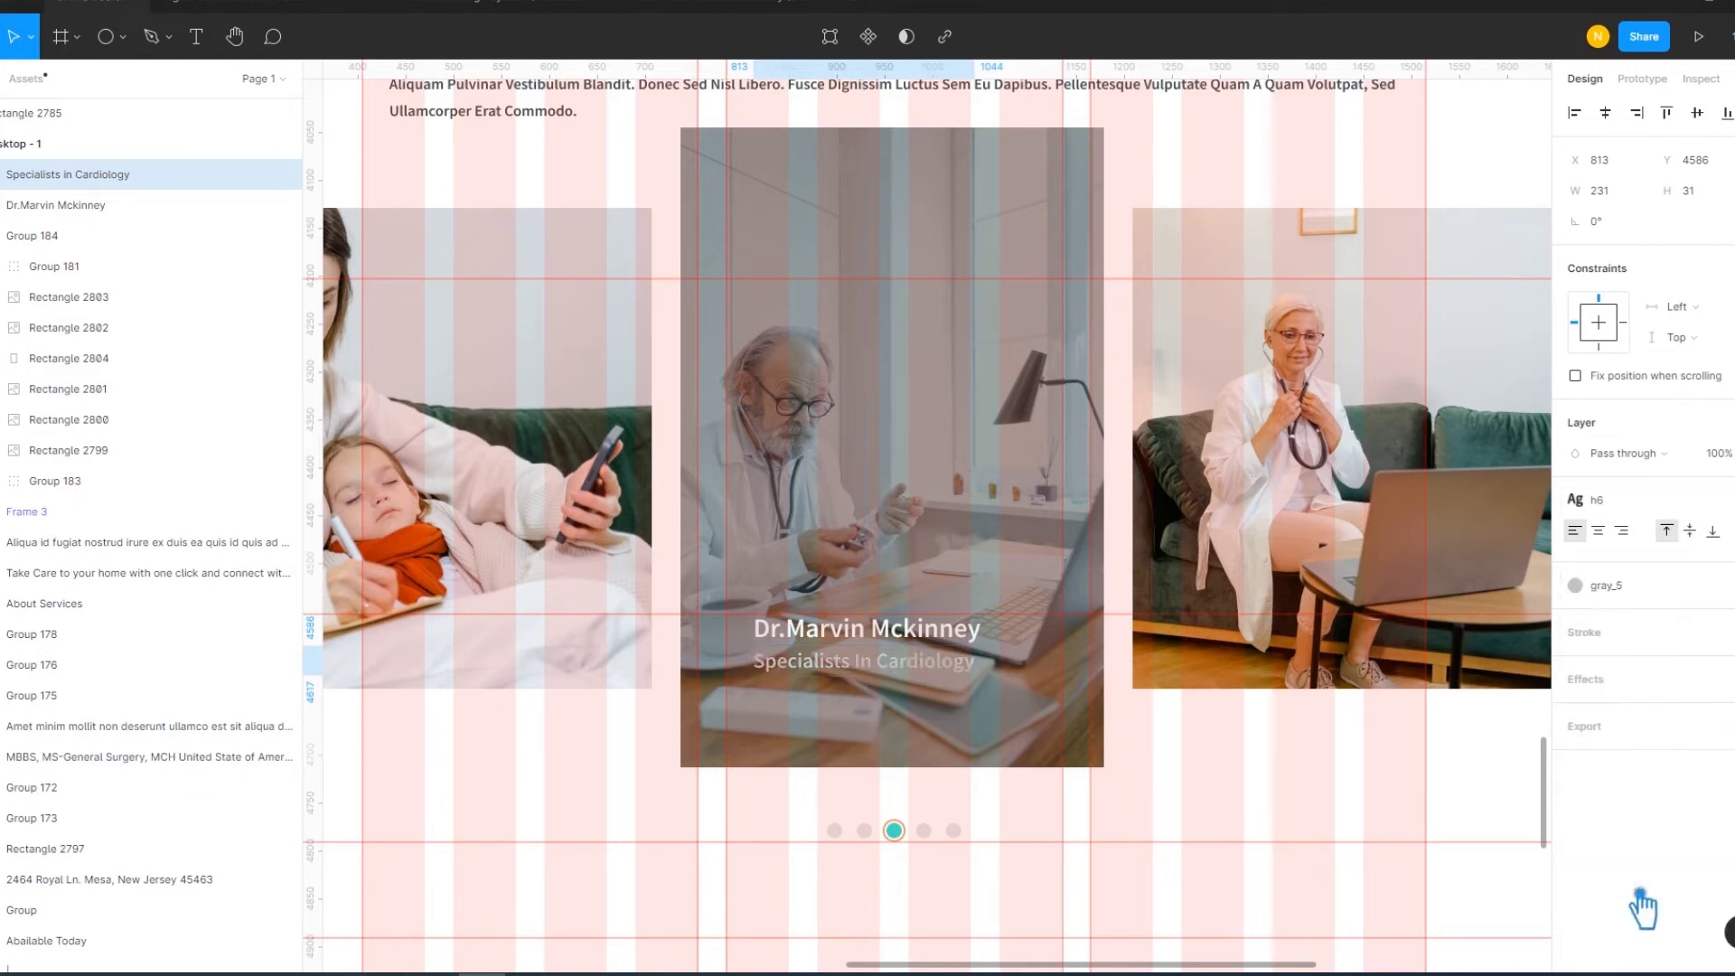
click(1251, 818)
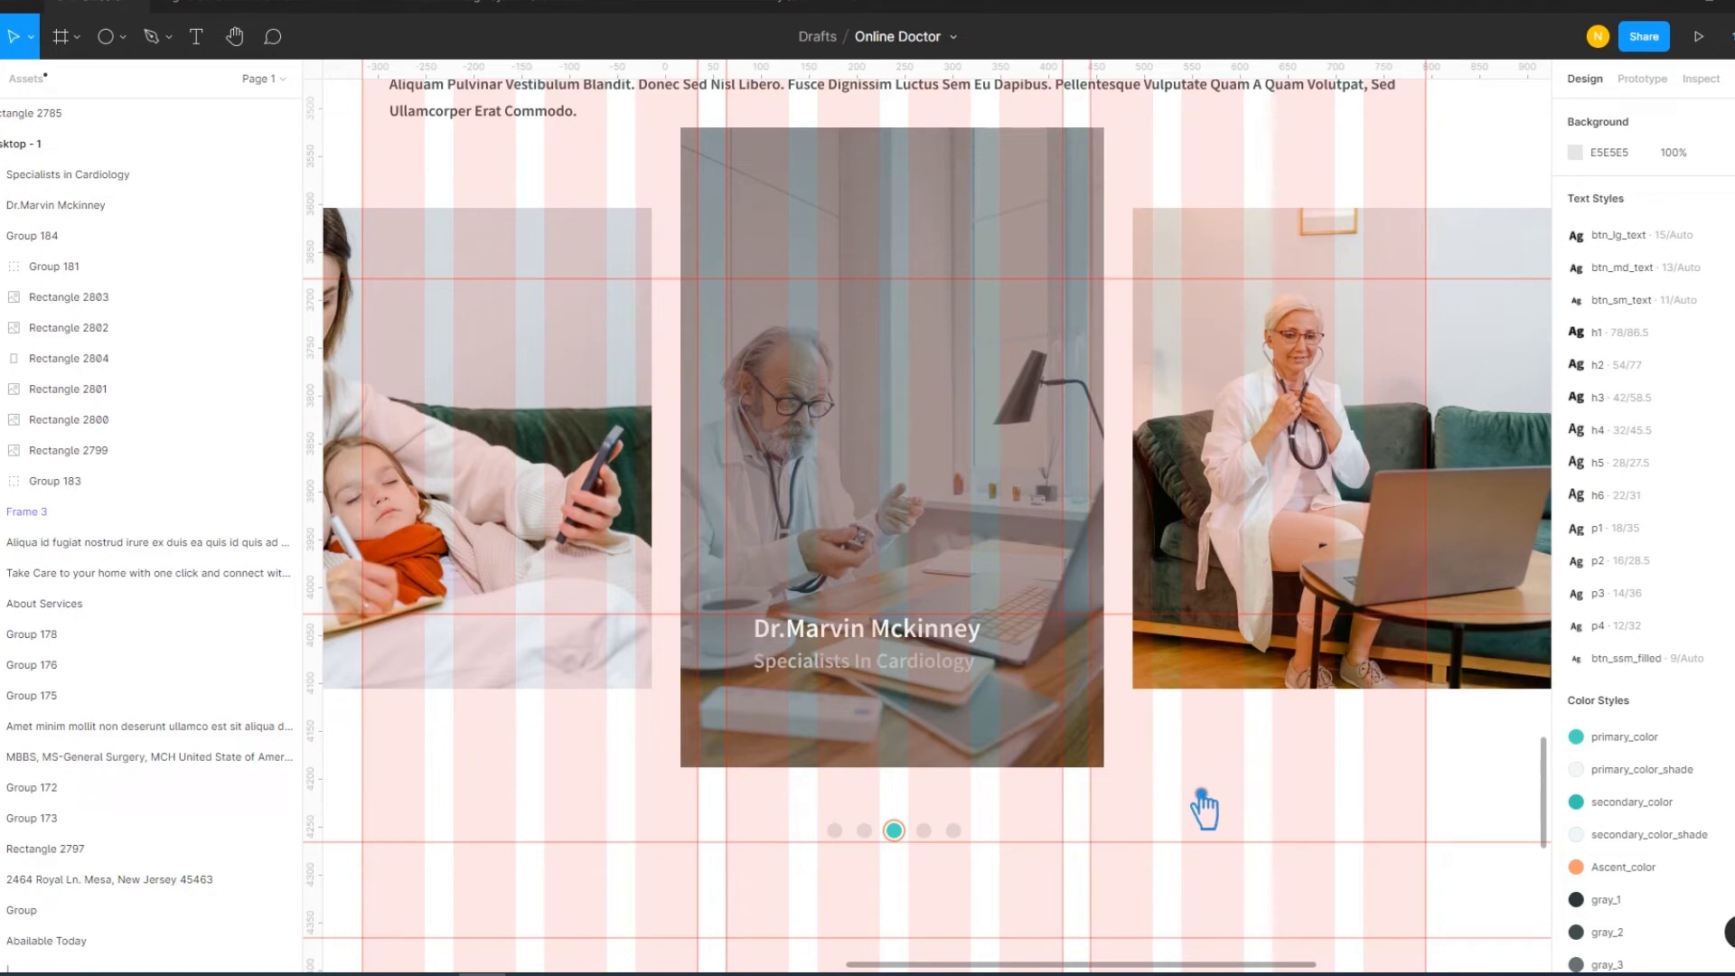
Search the Iconify icon library for eye icons
scroll(1201, 804, up, 1)
scroll(1201, 795, up, 2)
scroll(1193, 348, up, 2)
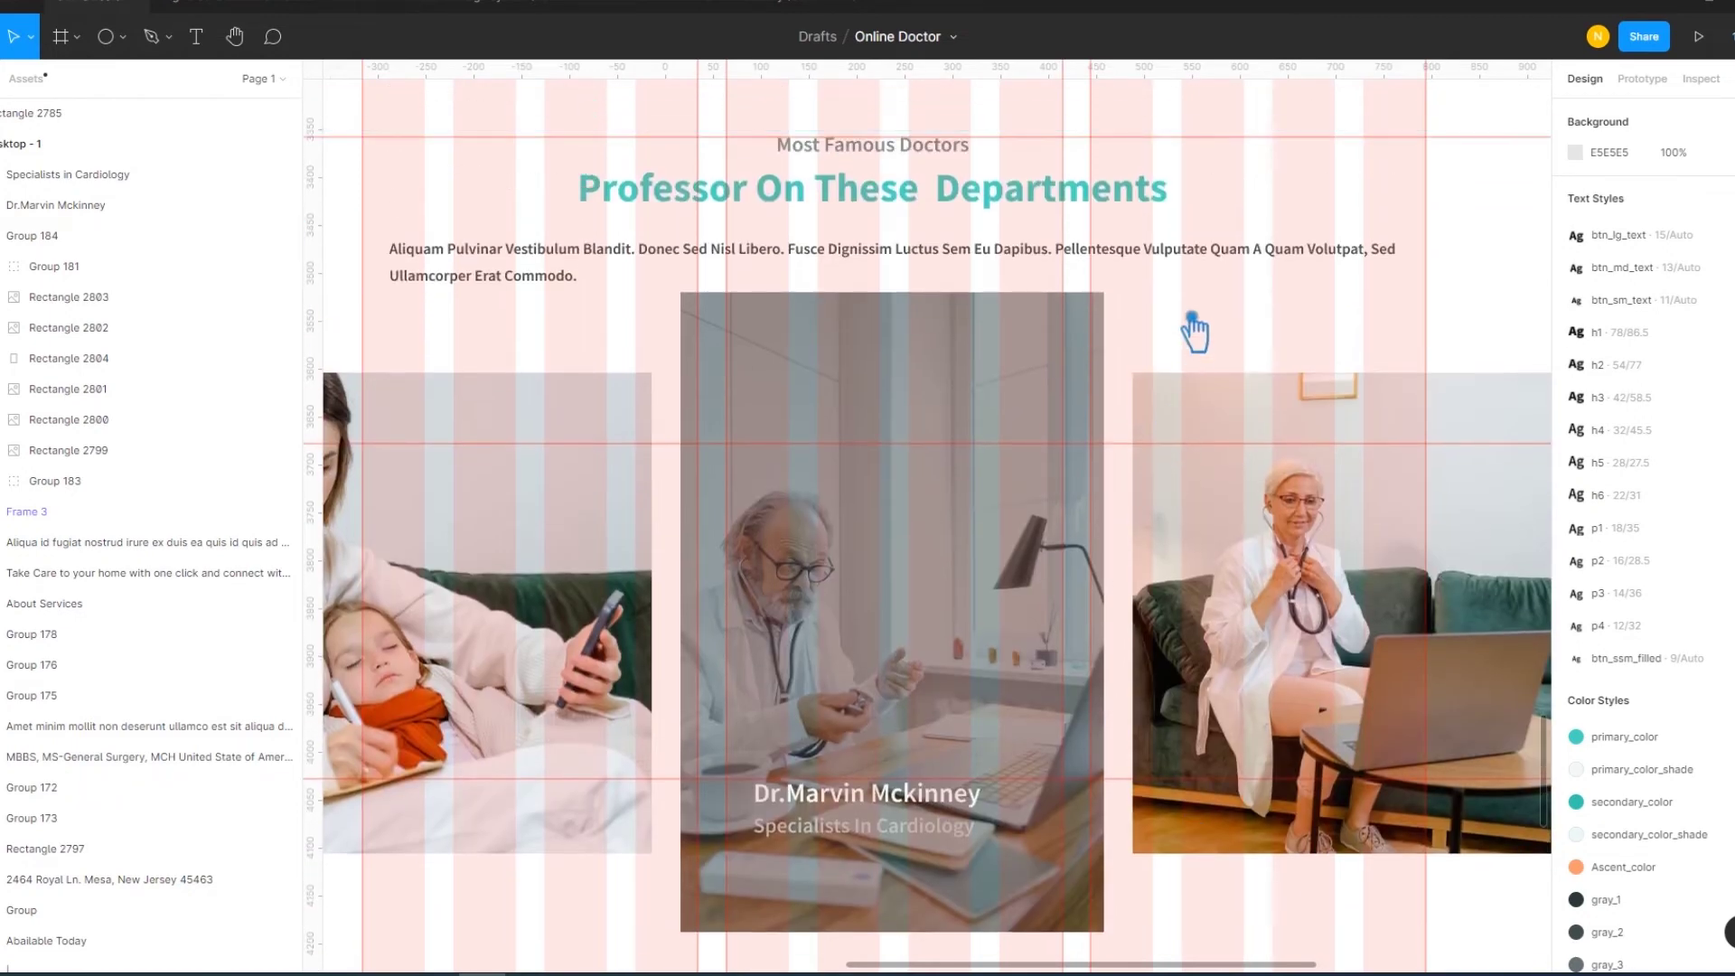
right_click(1174, 311)
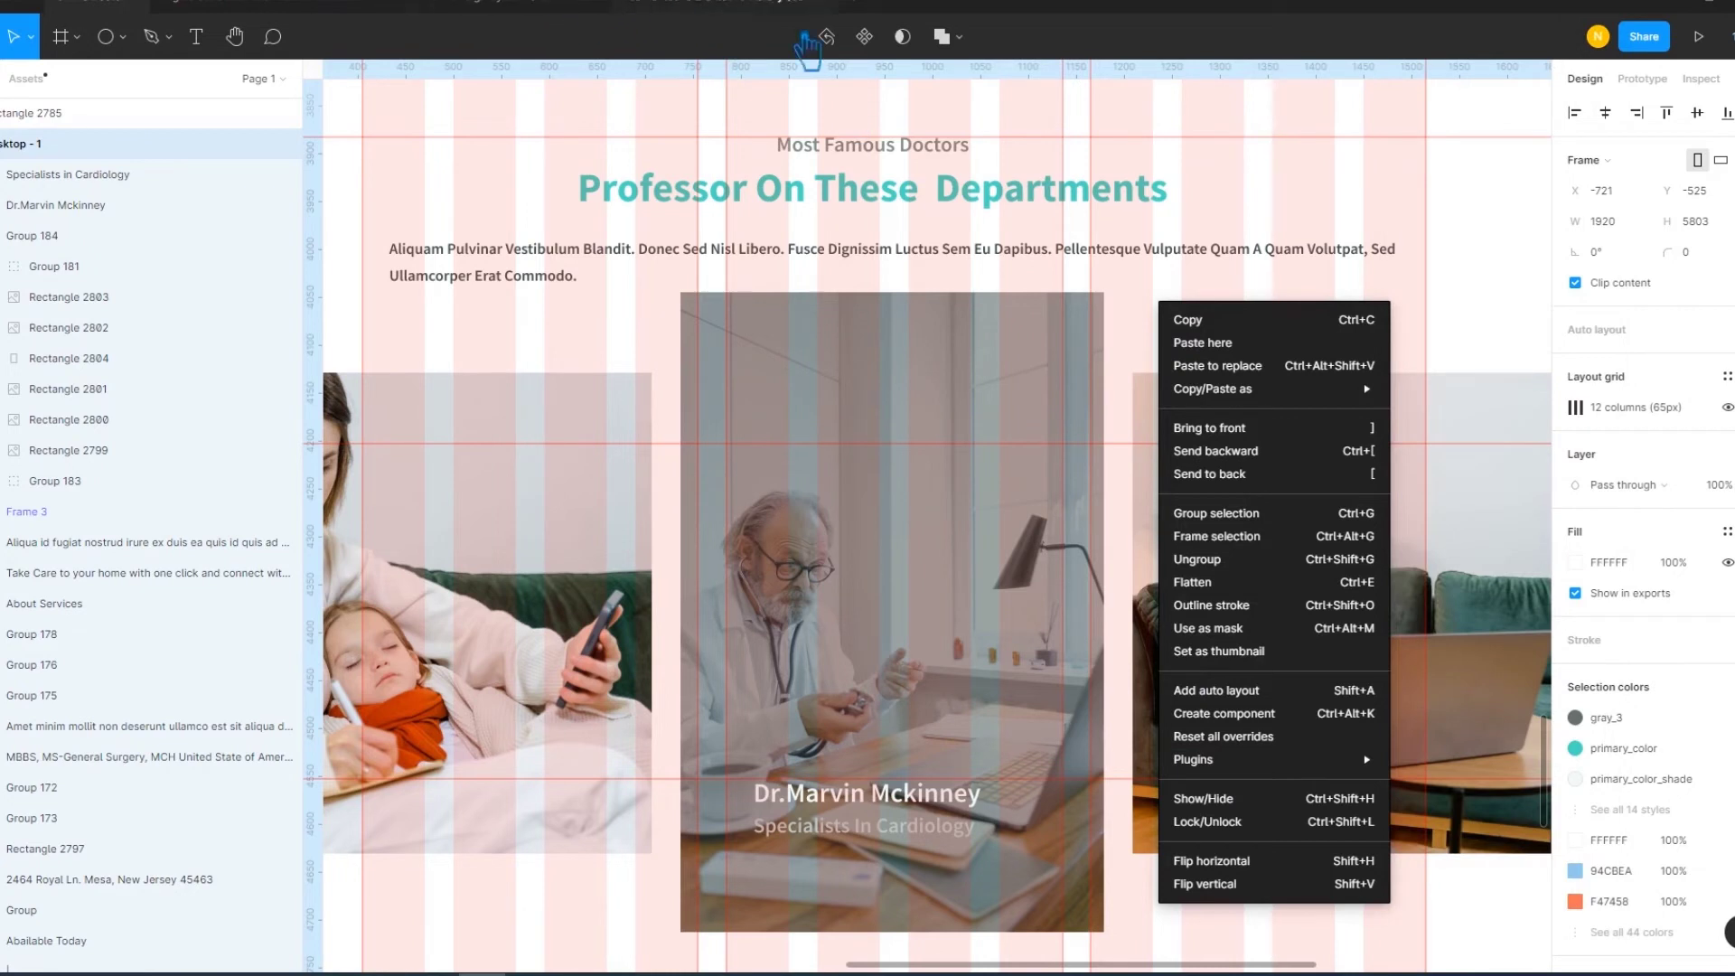
mouse_move(1271, 759)
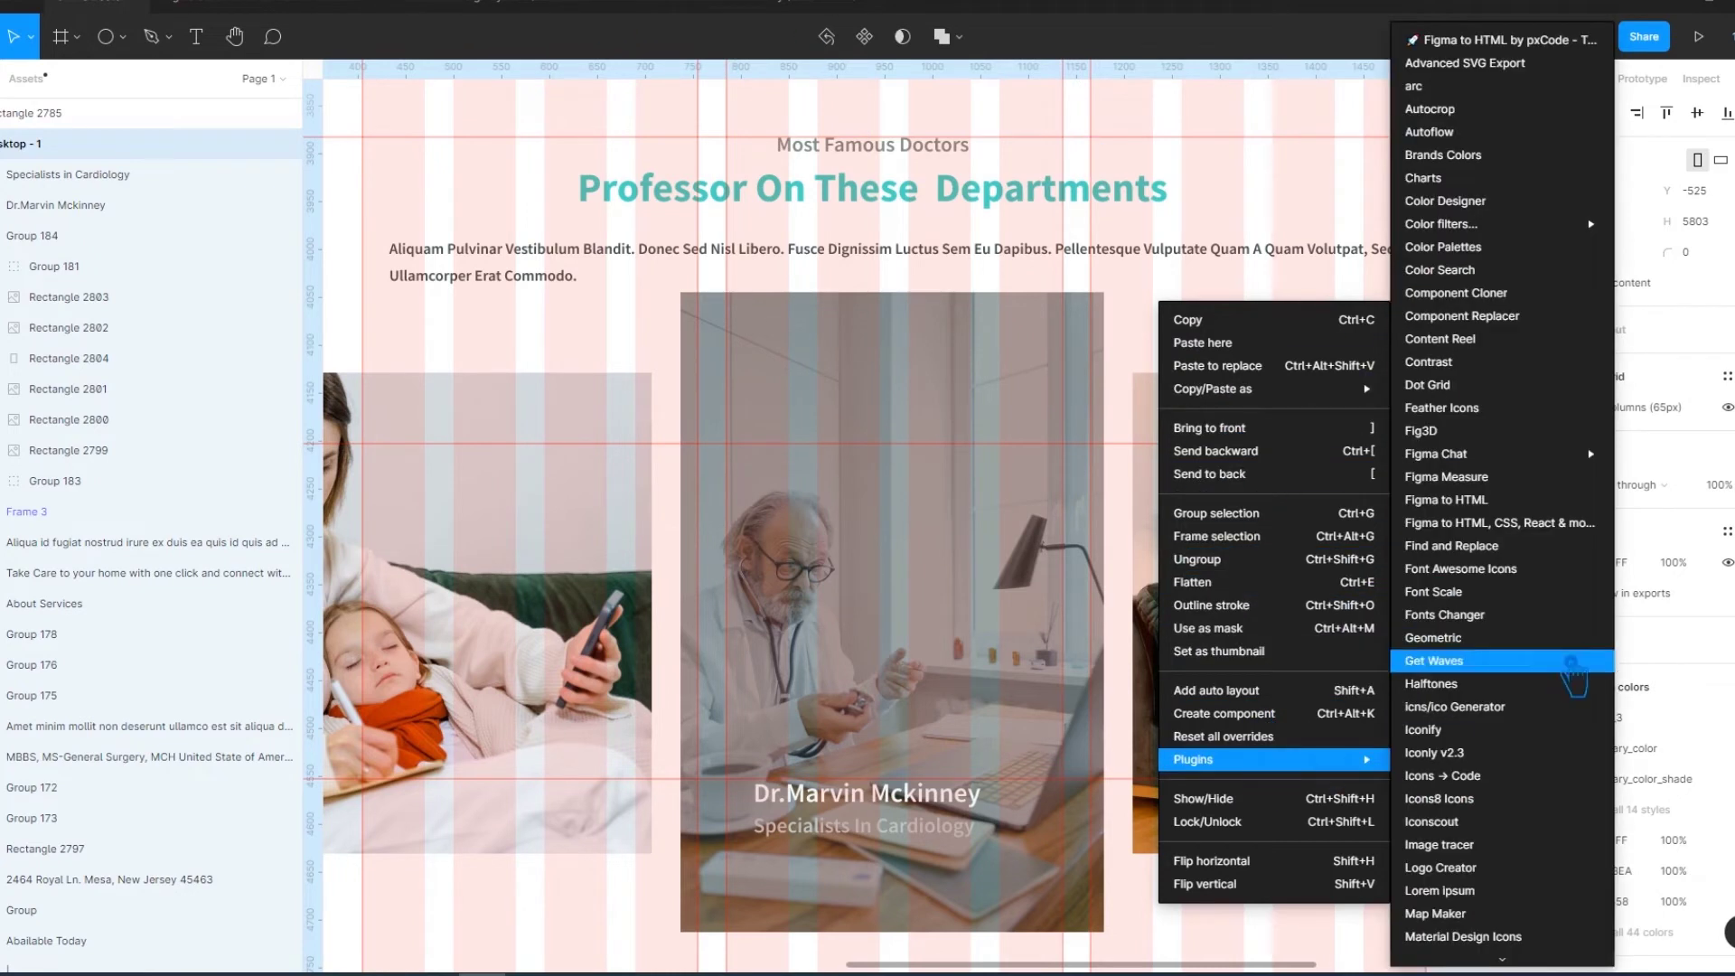
key(Escape)
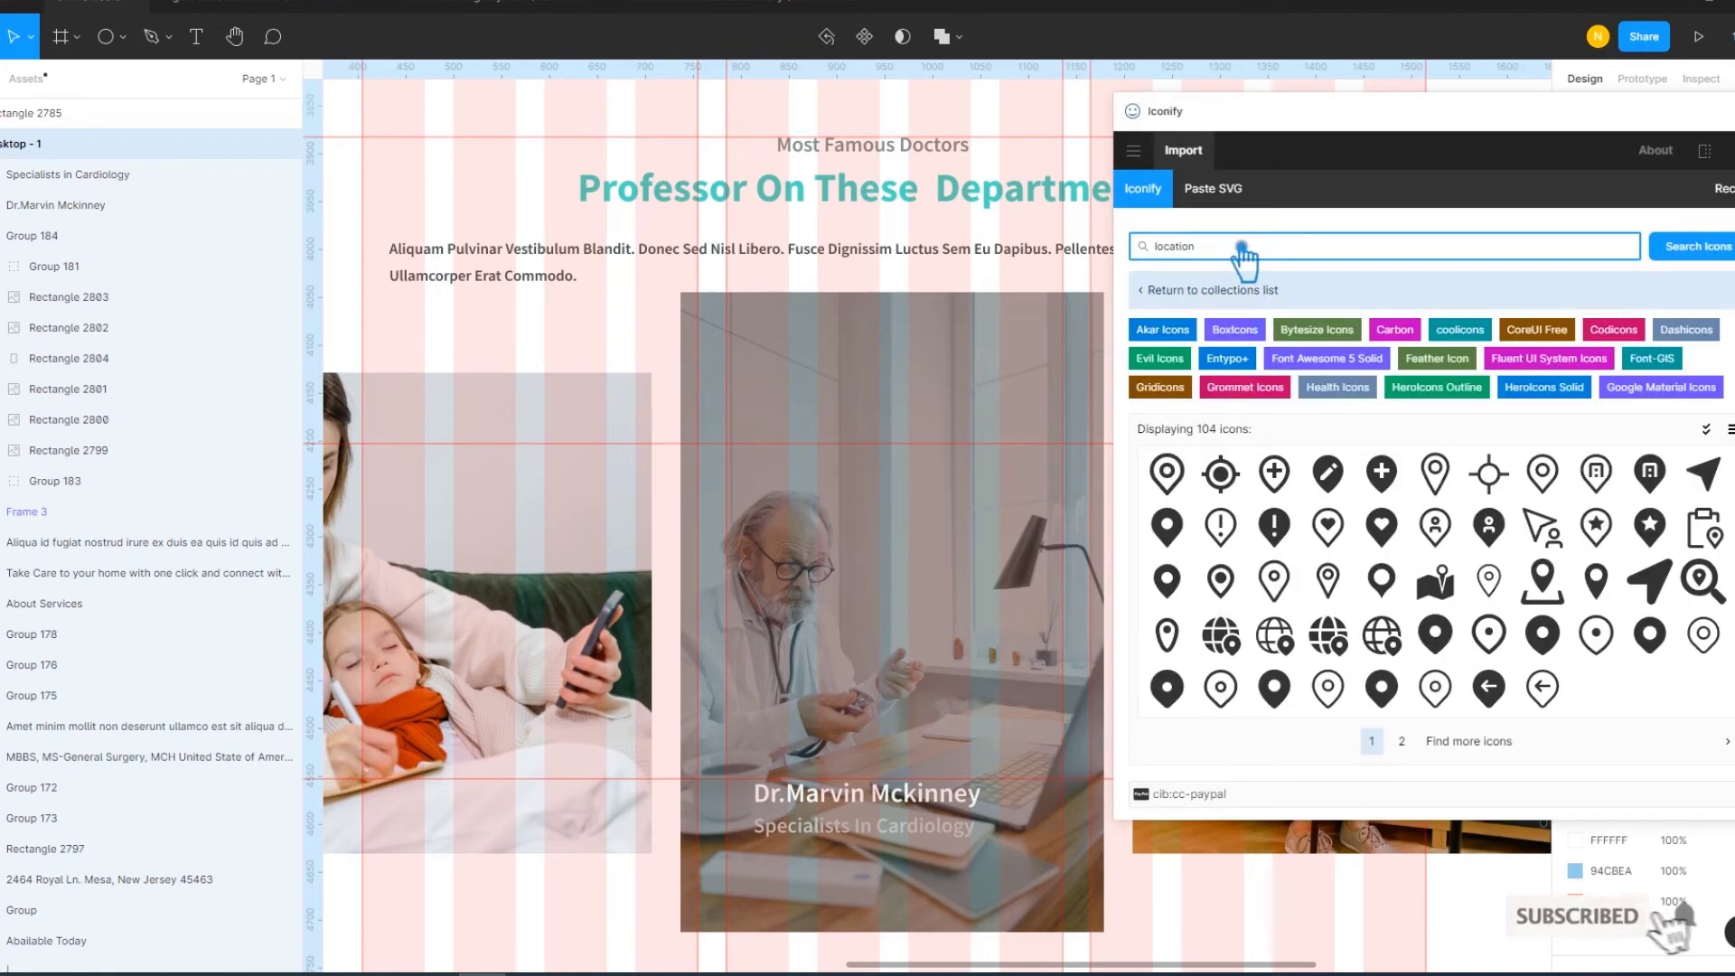
key(ctrl+a)
text(e)
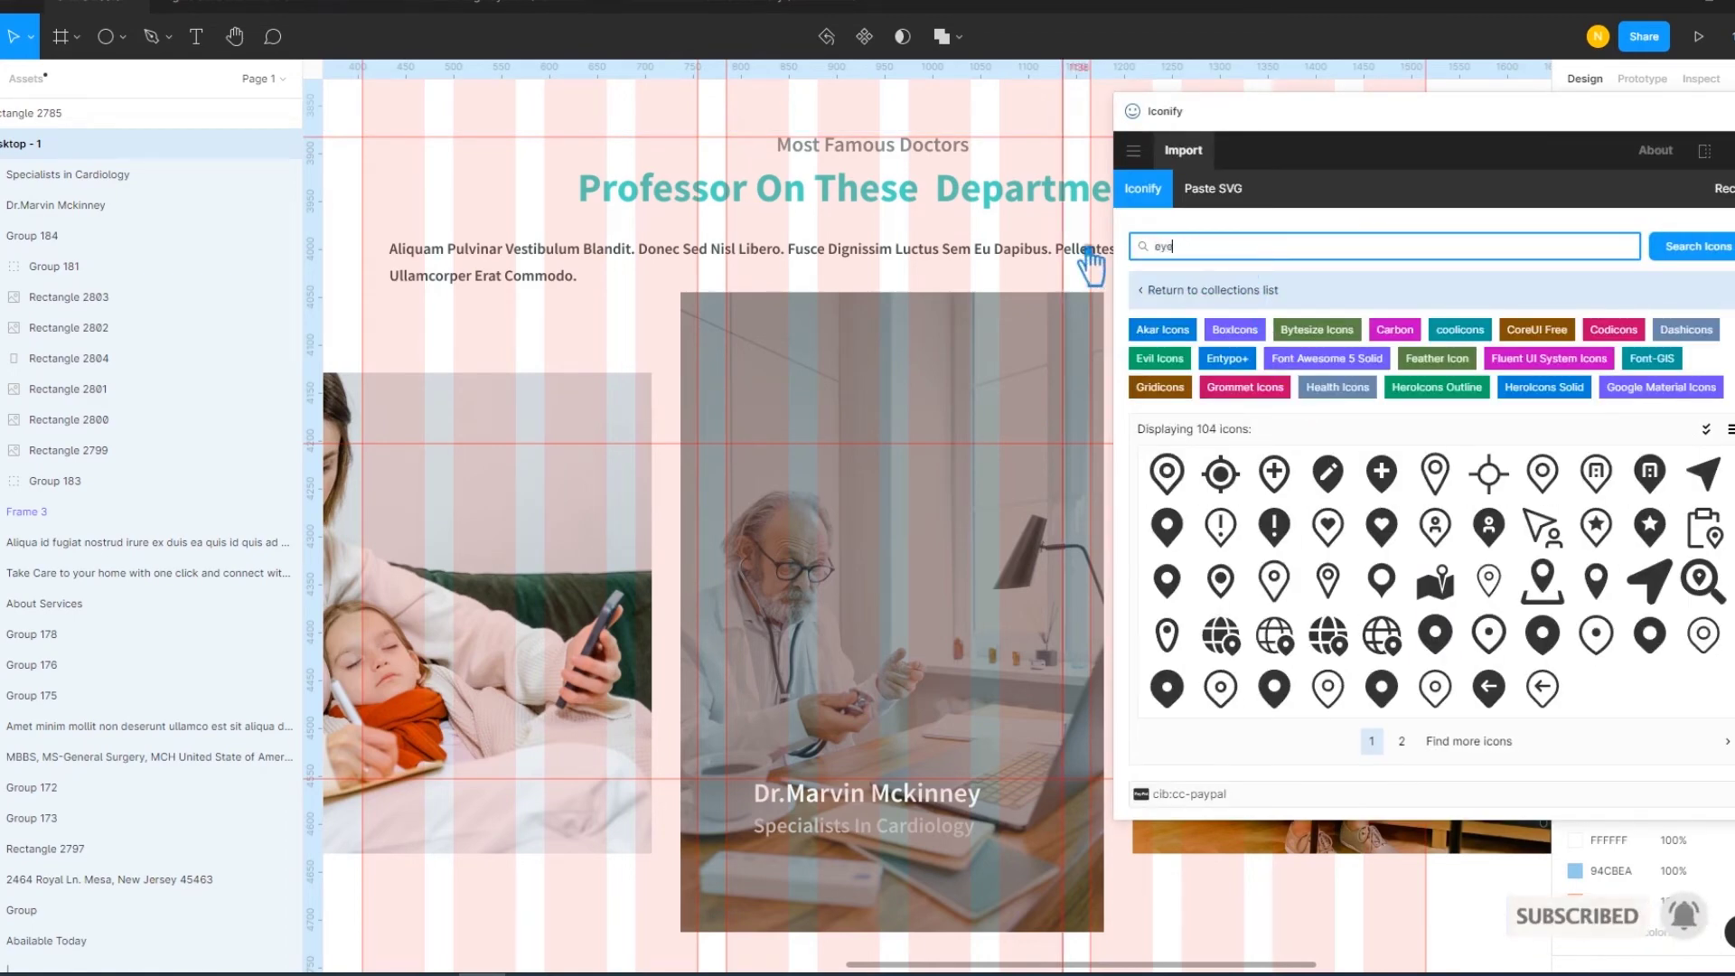
key(Return)
Drop the bi:eye-fill icon onto the page above the doctor photos
mouse_move(1380, 531)
mouse_down()
mouse_move(876, 466)
mouse_move(542, 371)
mouse_up()
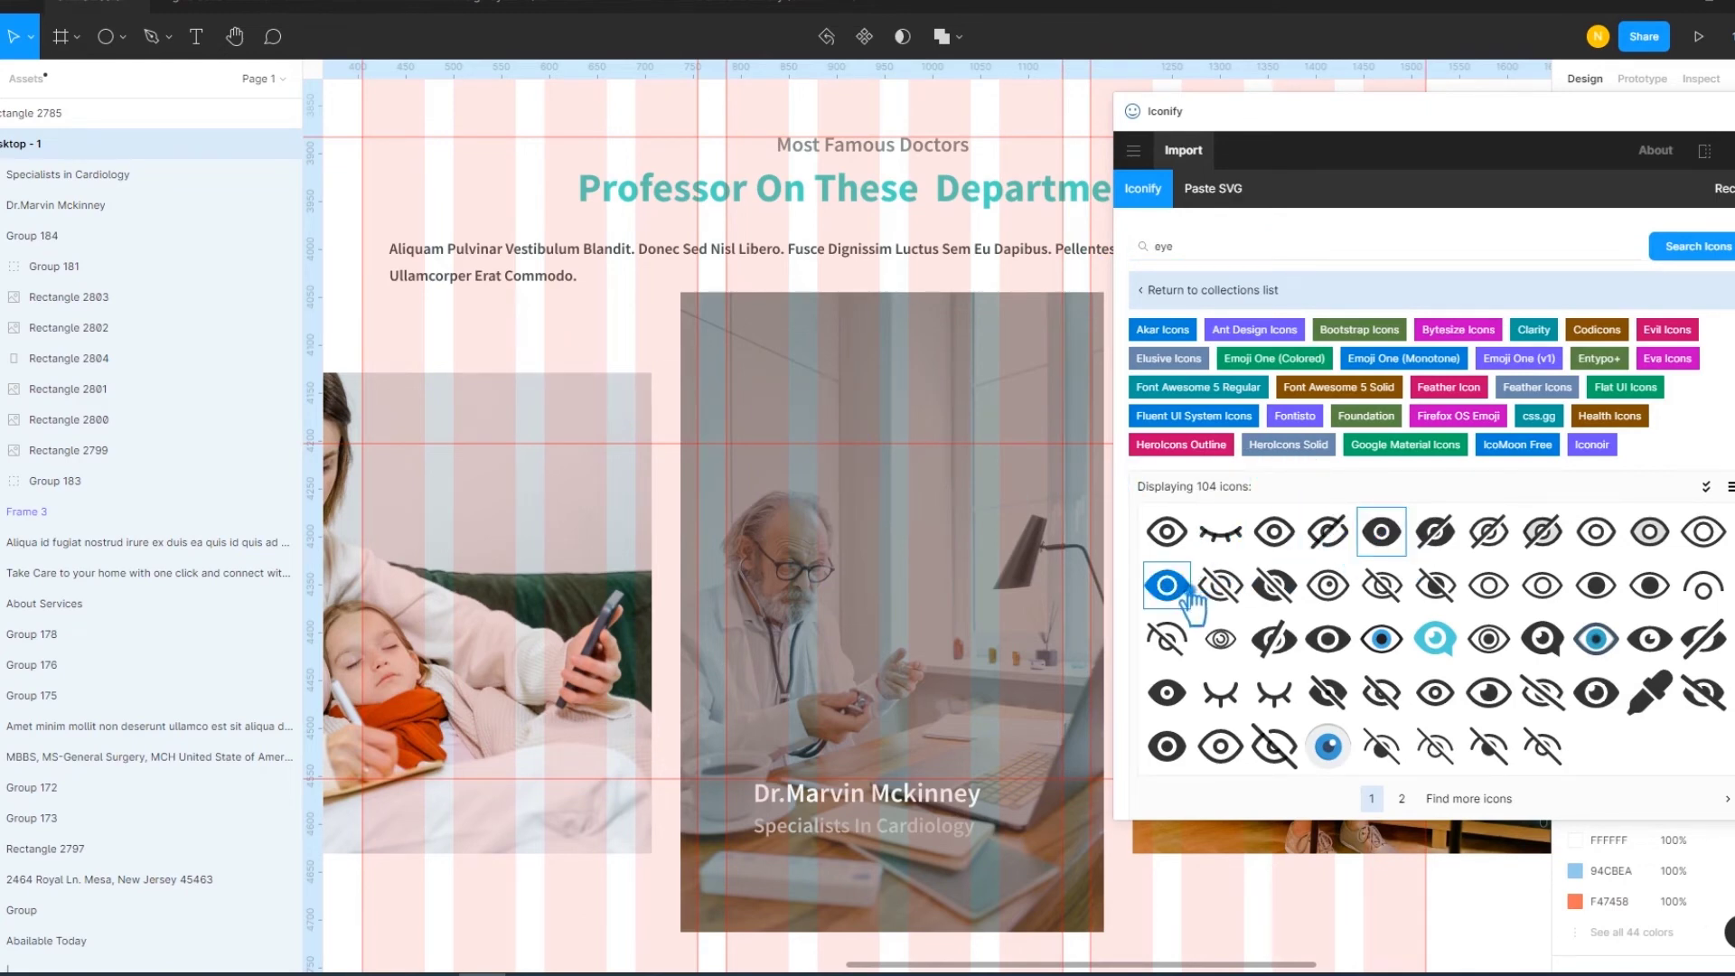
drag(1191, 593, 578, 369)
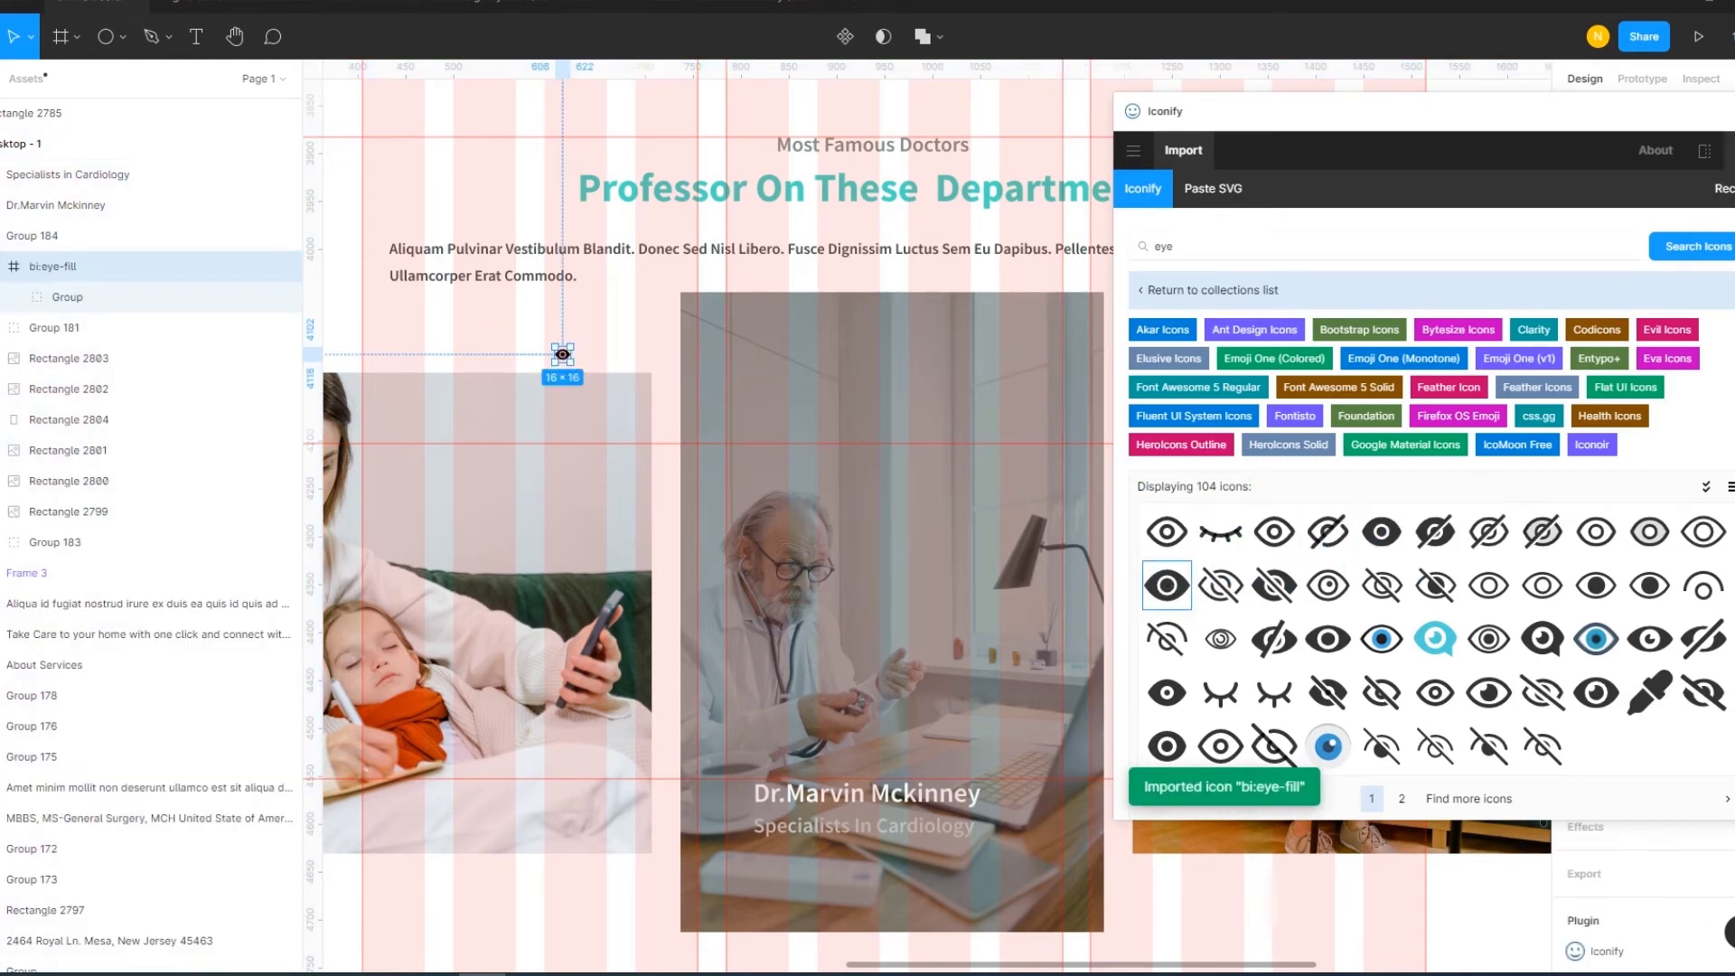
click(1726, 150)
click(650, 334)
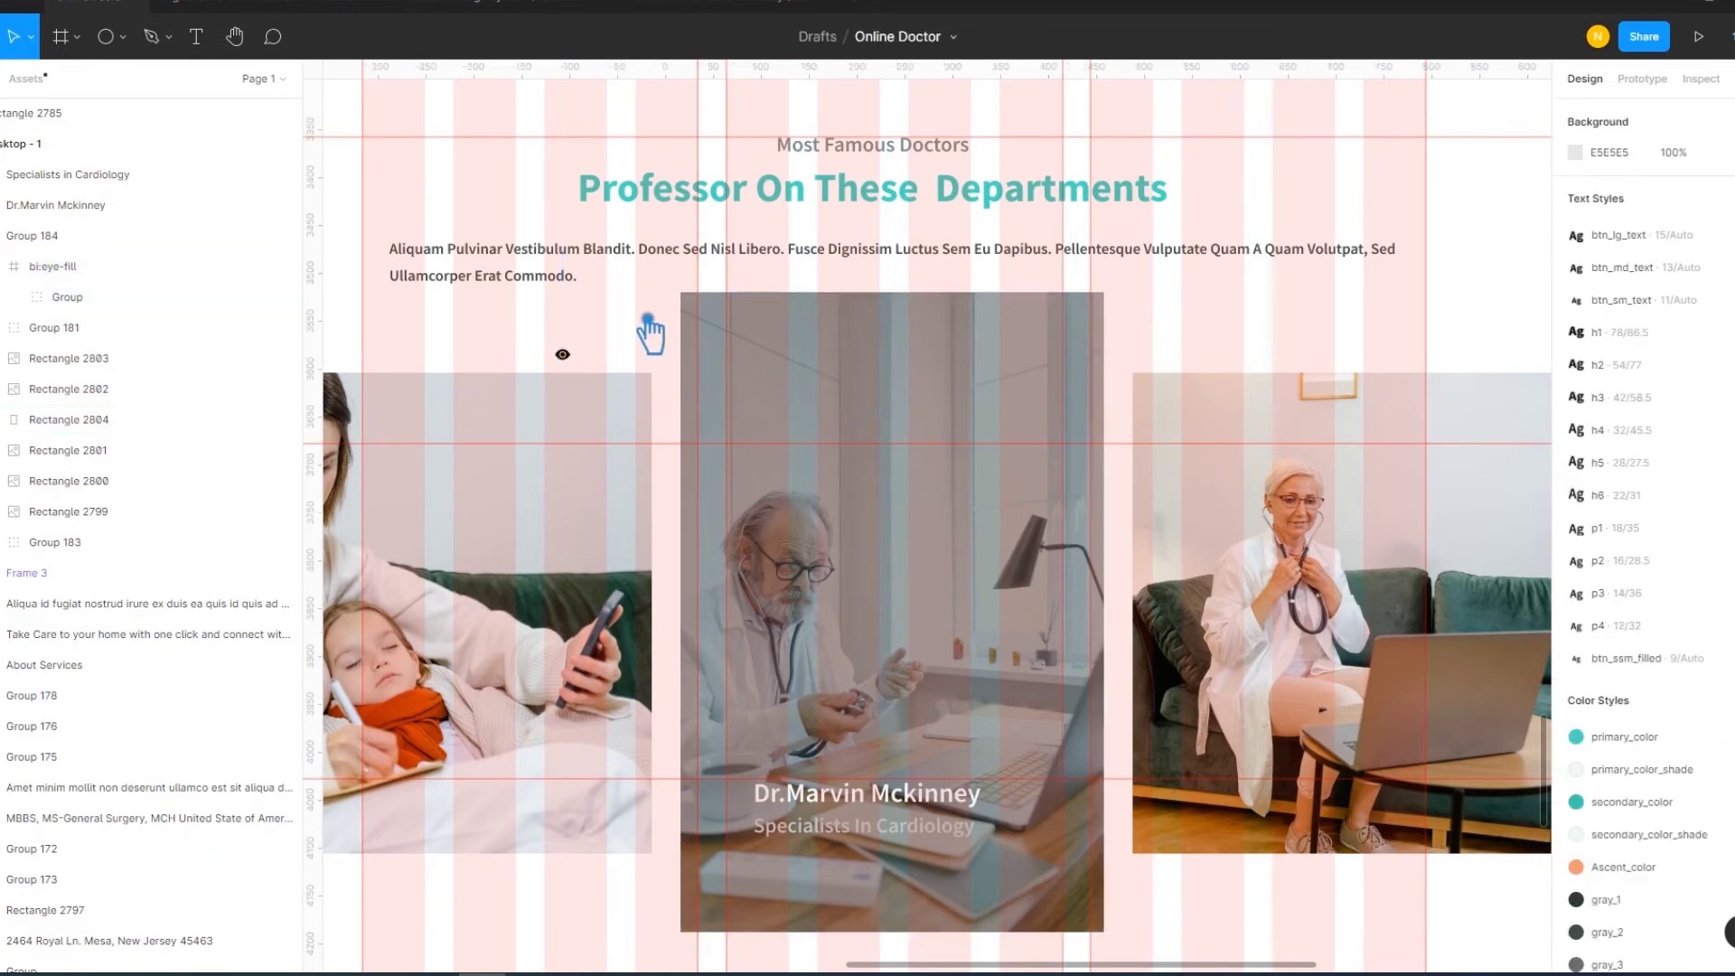
click(592, 358)
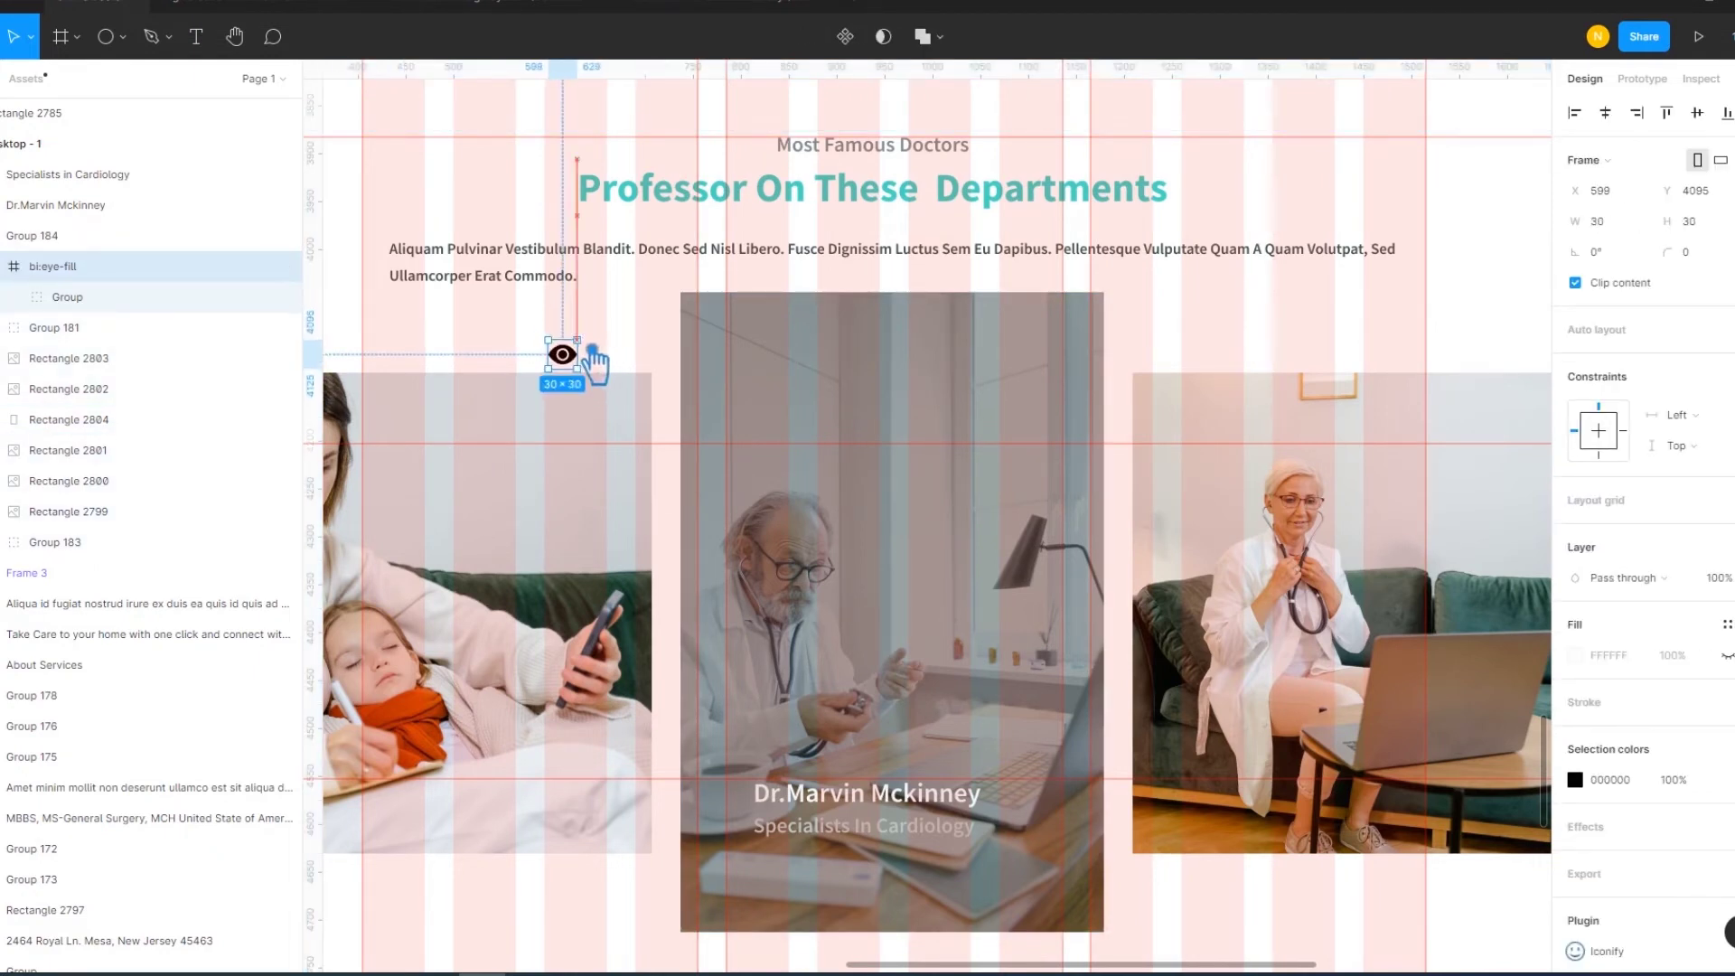
Resize the eye icon to 30×30 atop the middle card and colour it secondary_color_shade
mouse_move(591, 355)
mouse_down()
mouse_move(584, 369)
mouse_move(1024, 363)
mouse_up()
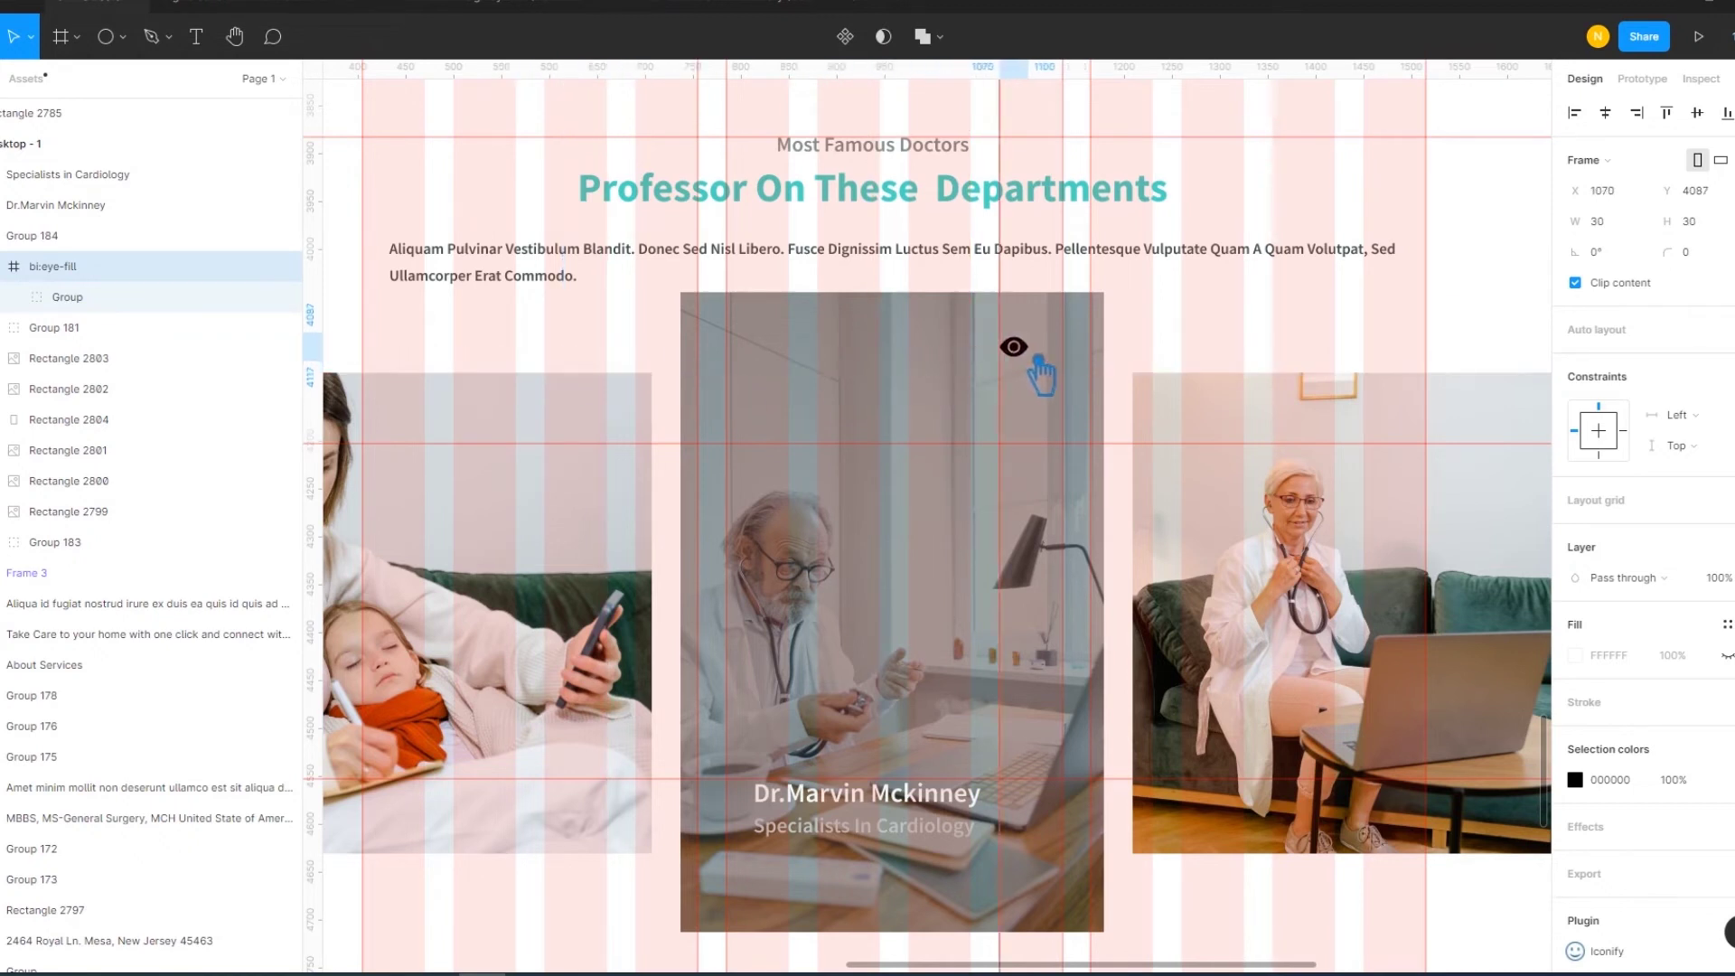
drag(1025, 370, 1029, 370)
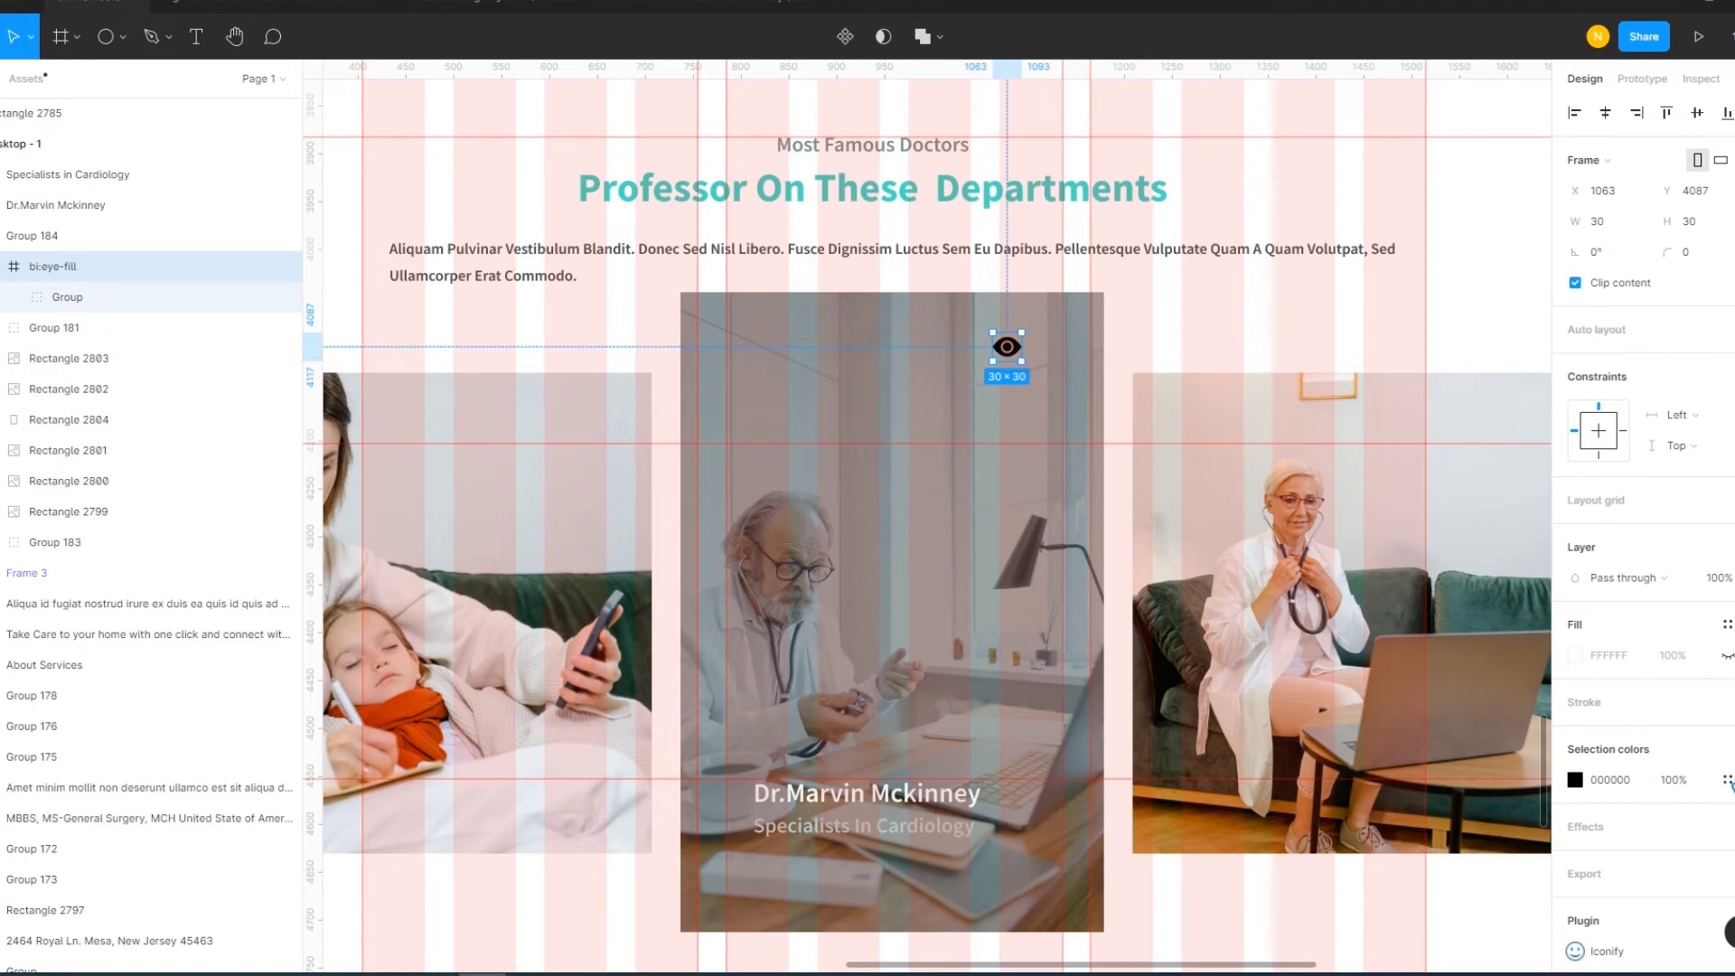
click(1721, 778)
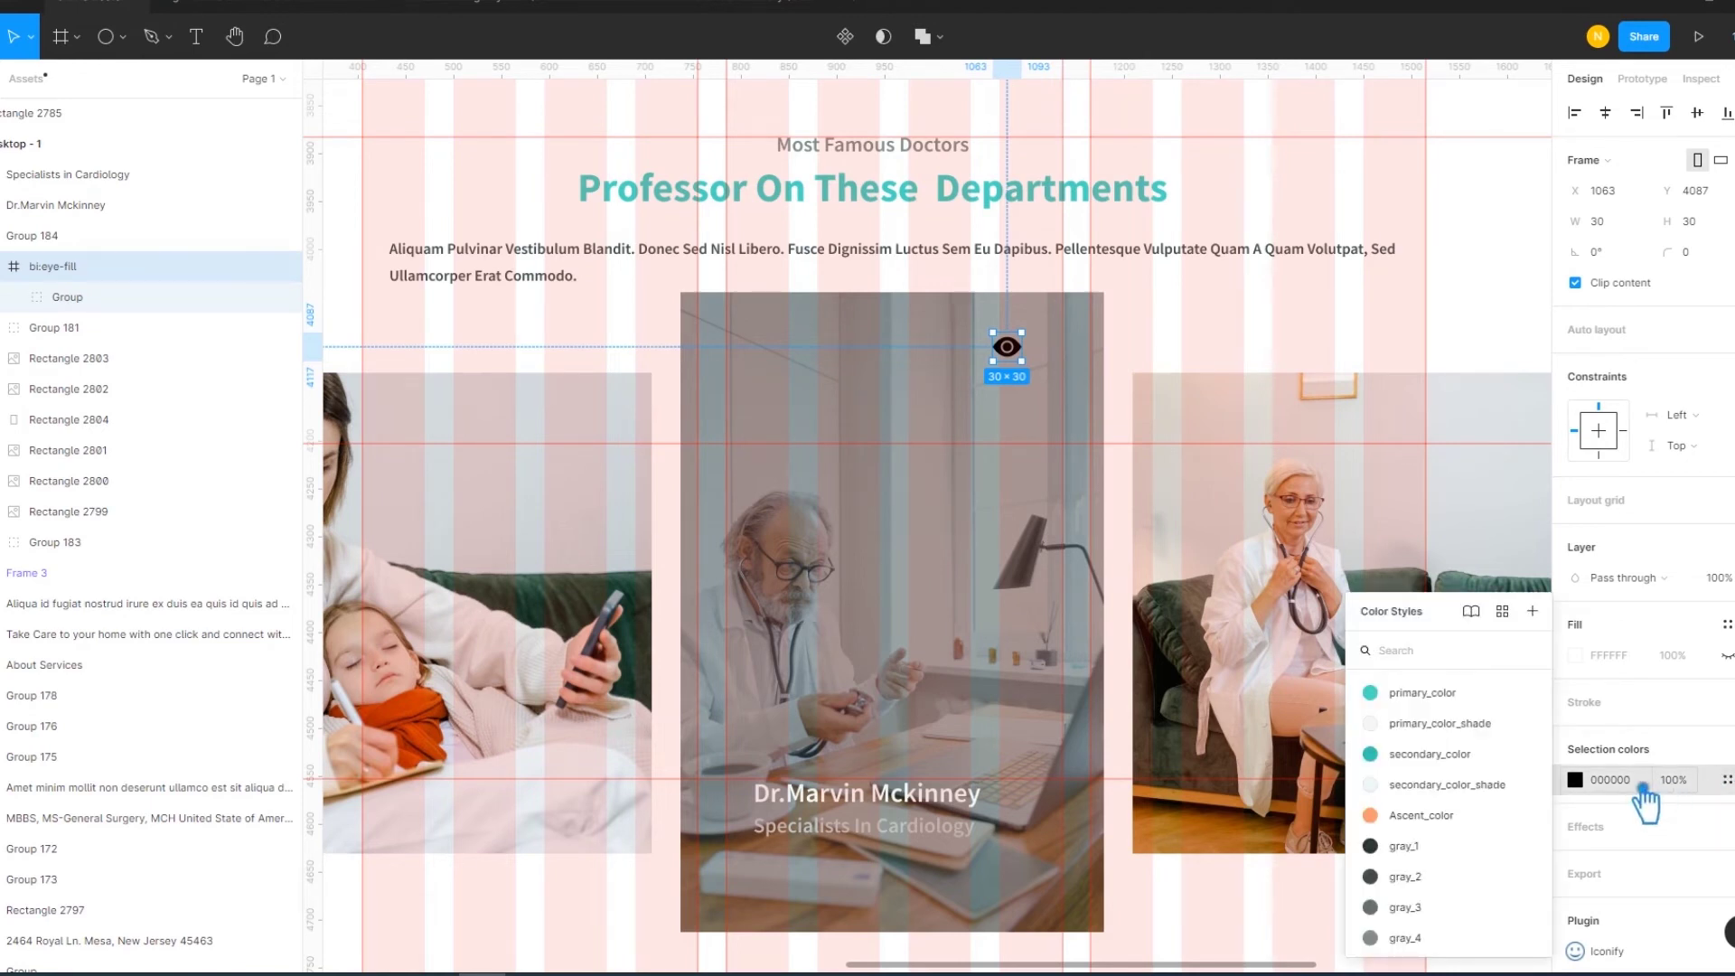
click(1445, 694)
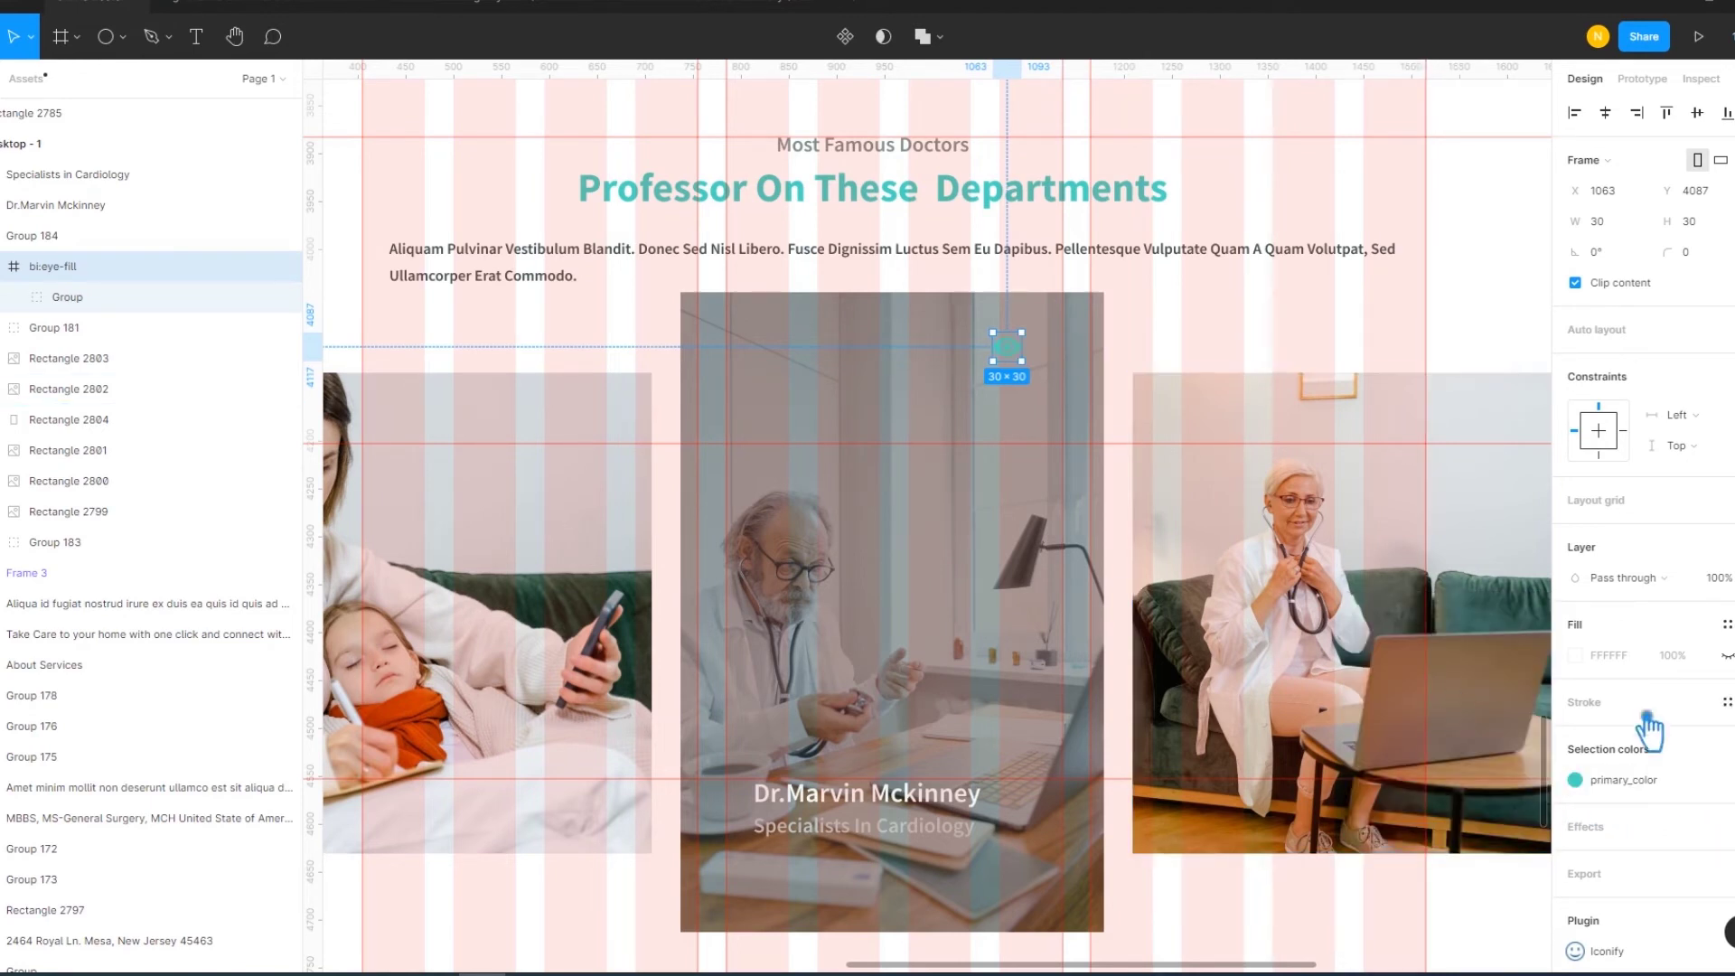
click(1662, 795)
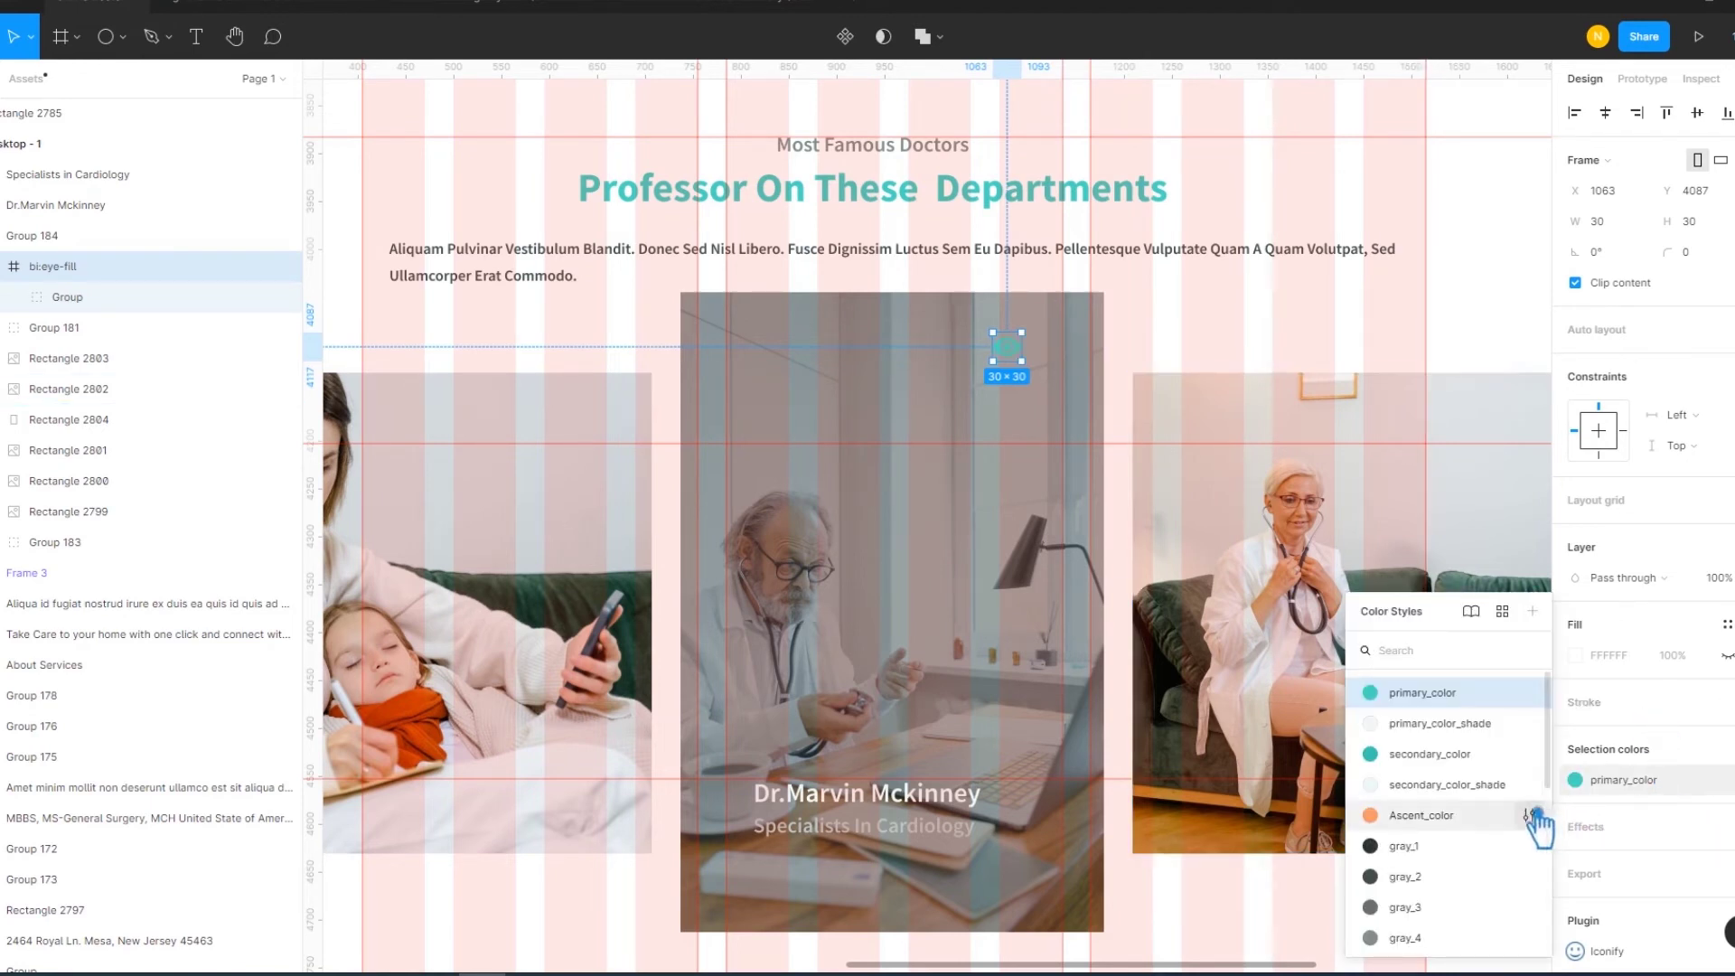
click(1440, 759)
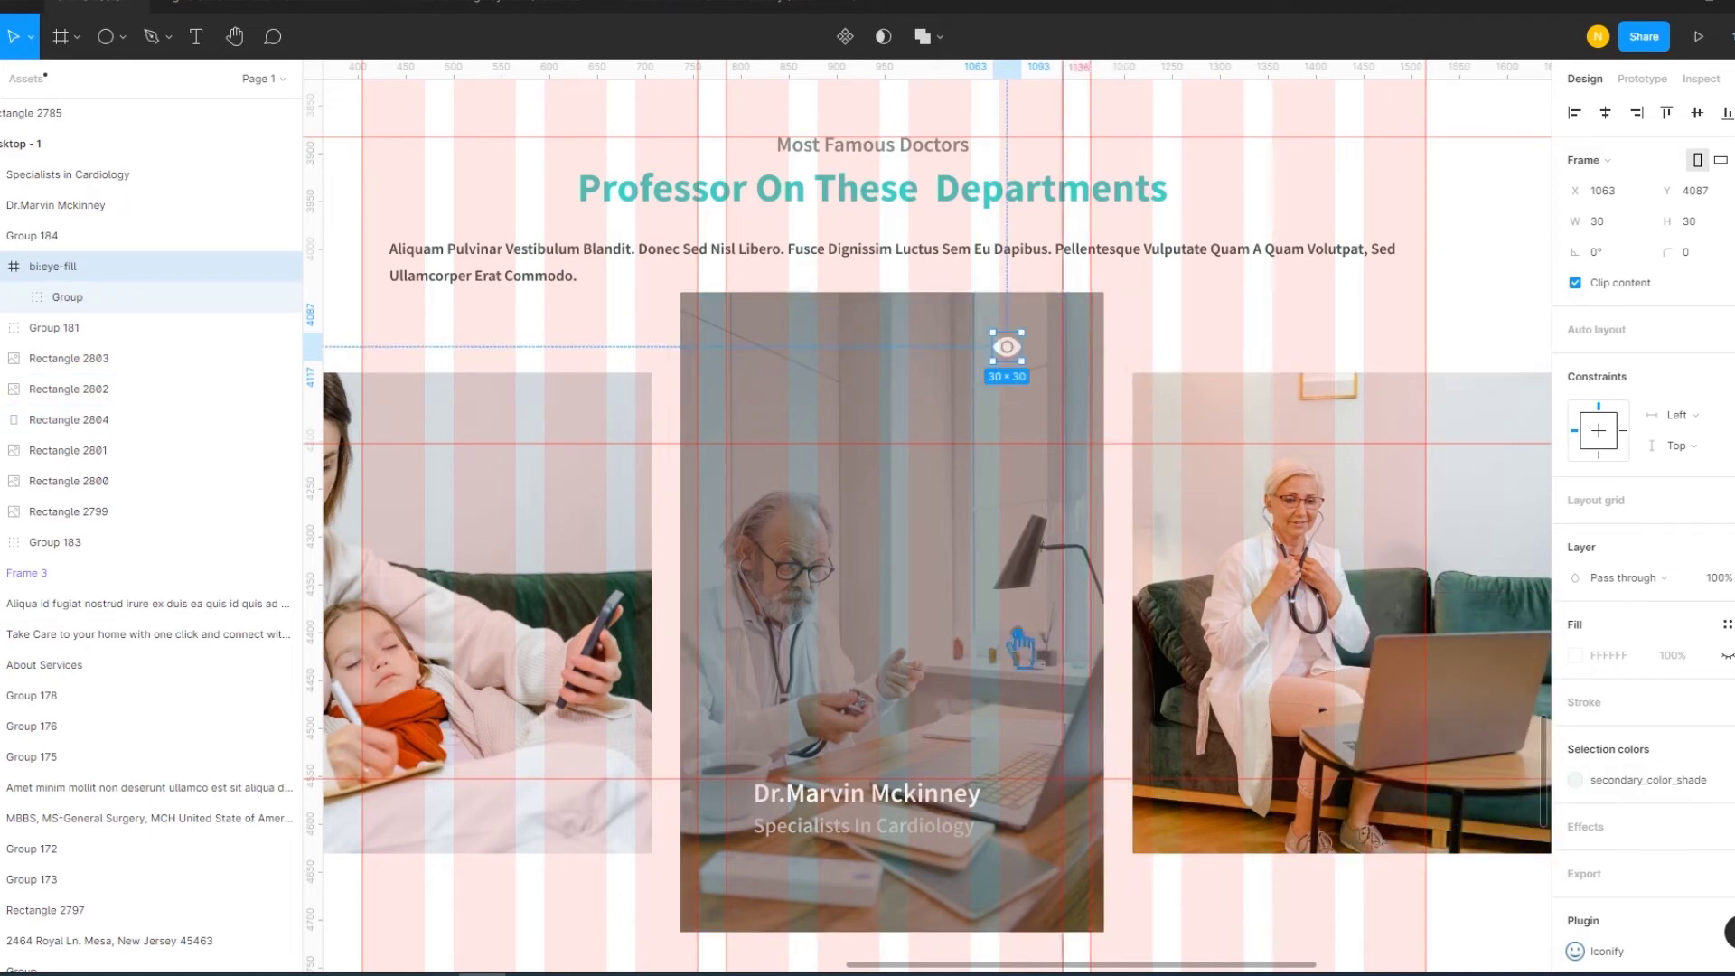
Copy the name text beside the eye icon and change it to '24k'
drag(872, 800, 1173, 379)
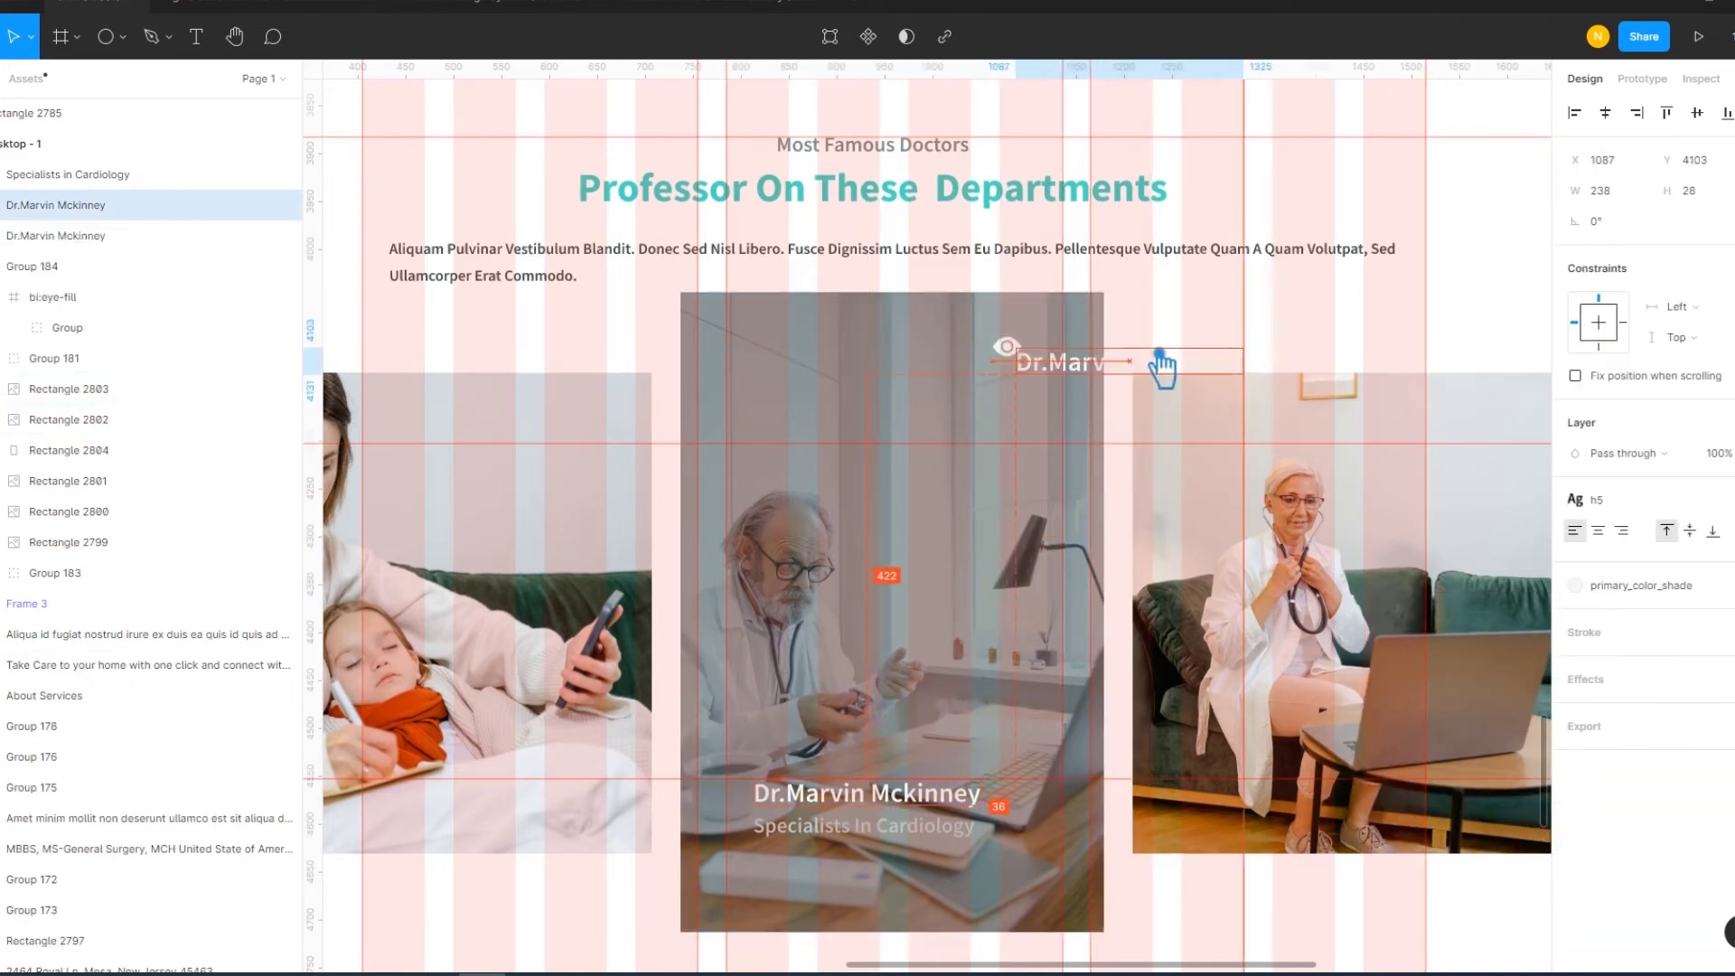
drag(1172, 379, 1173, 378)
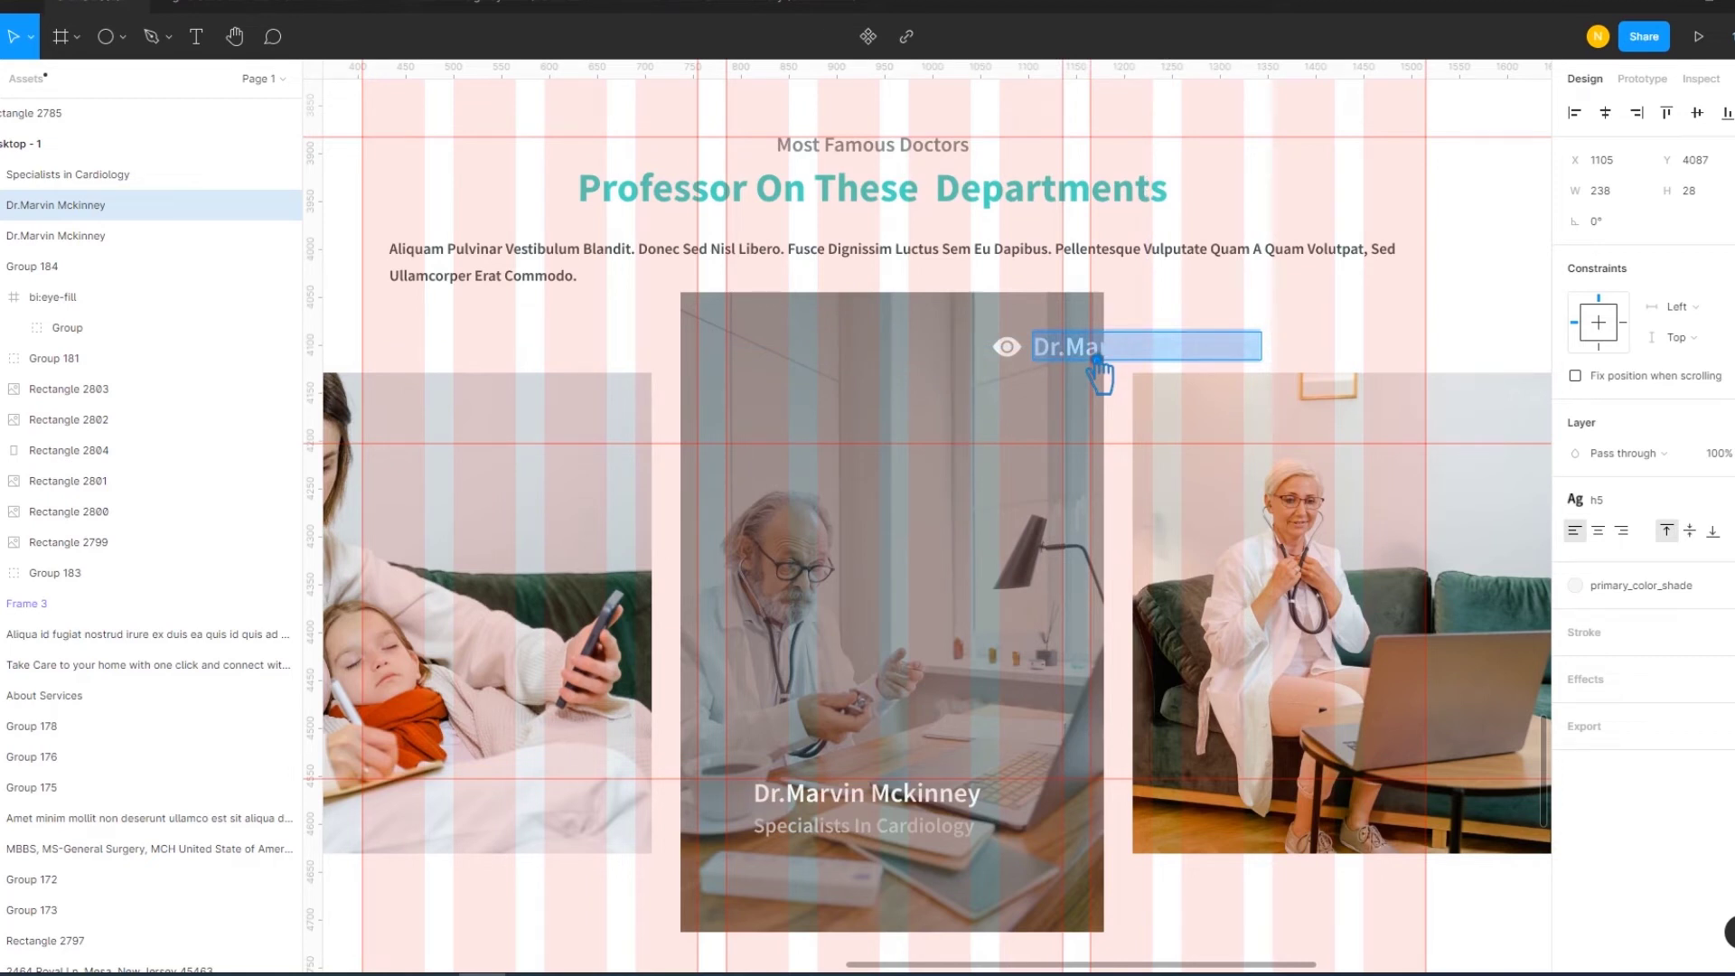
text(24k)
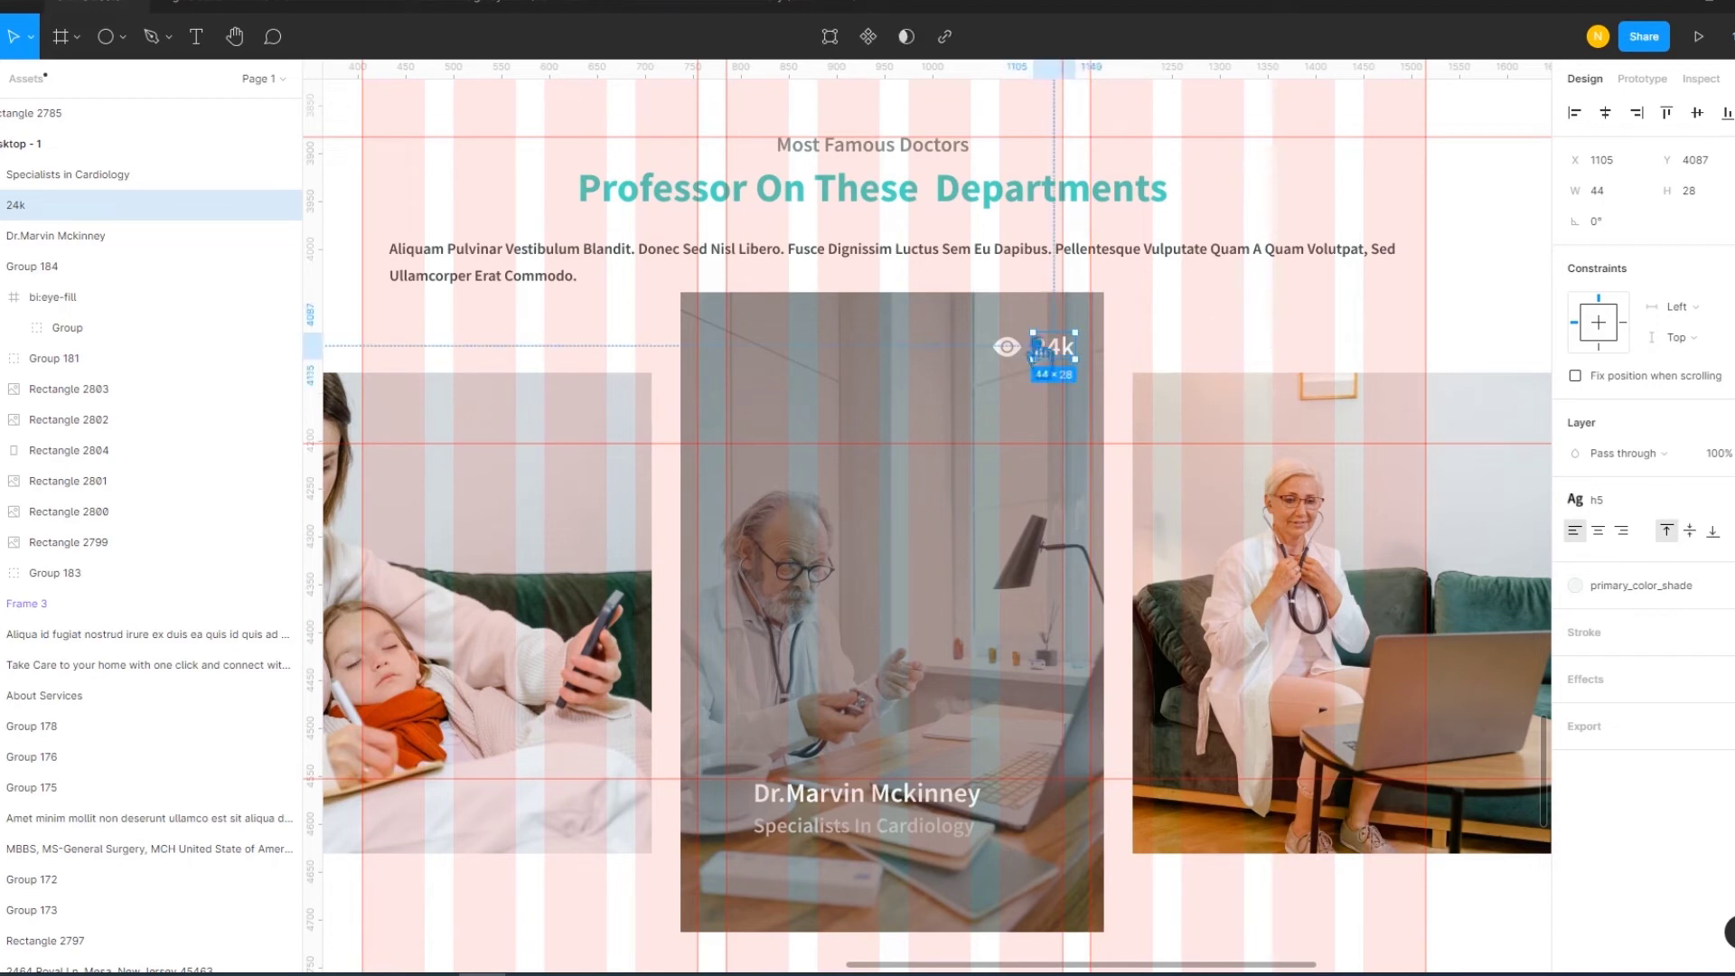
Ungroup Group 184 and set 15 spacing between the eye icon and 24k
shift+click(1024, 370)
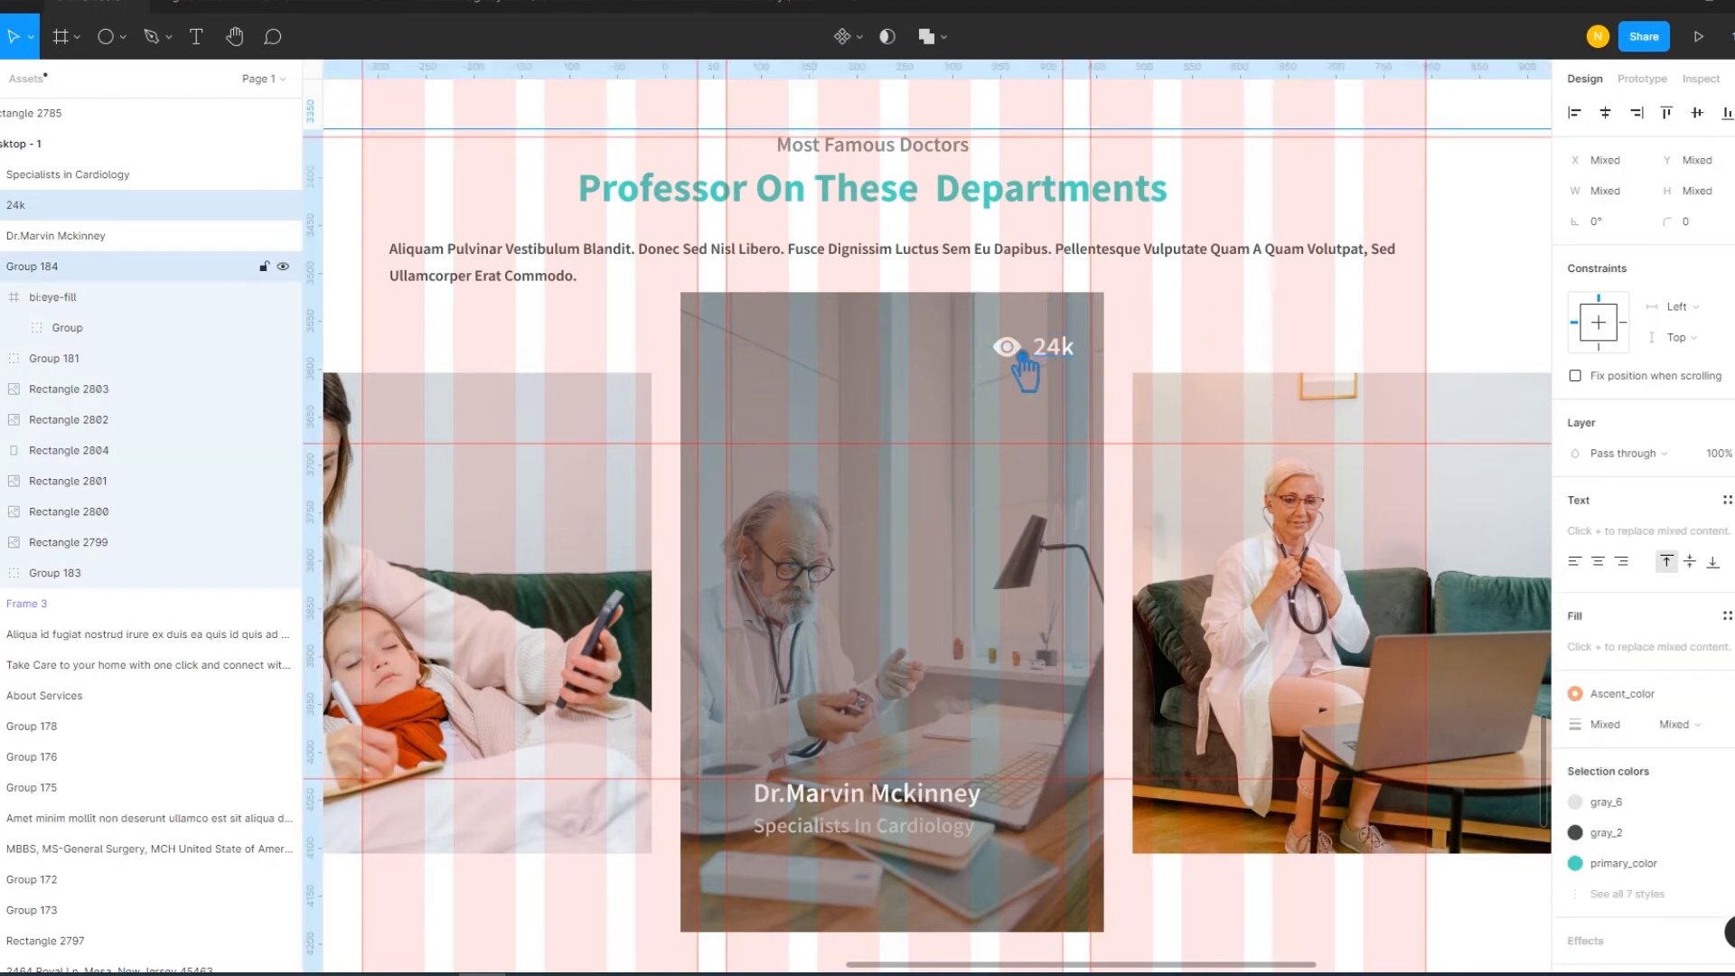
drag(1024, 365, 1024, 366)
click(1264, 425)
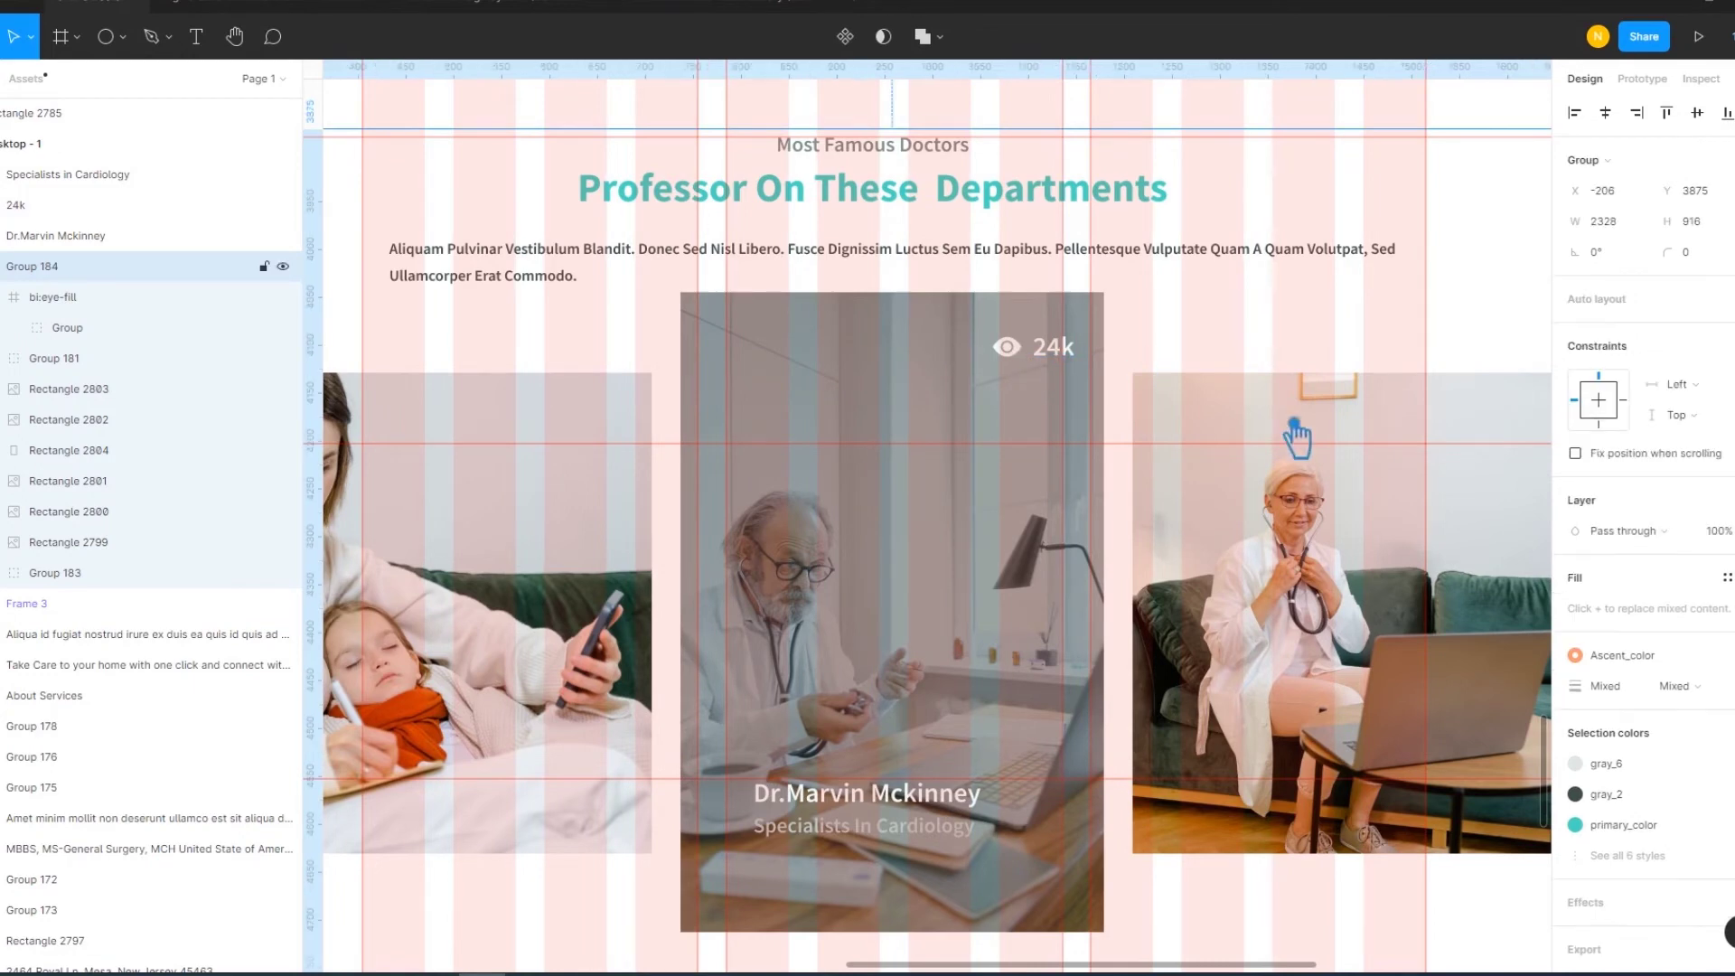
right_click(1231, 387)
click(1310, 676)
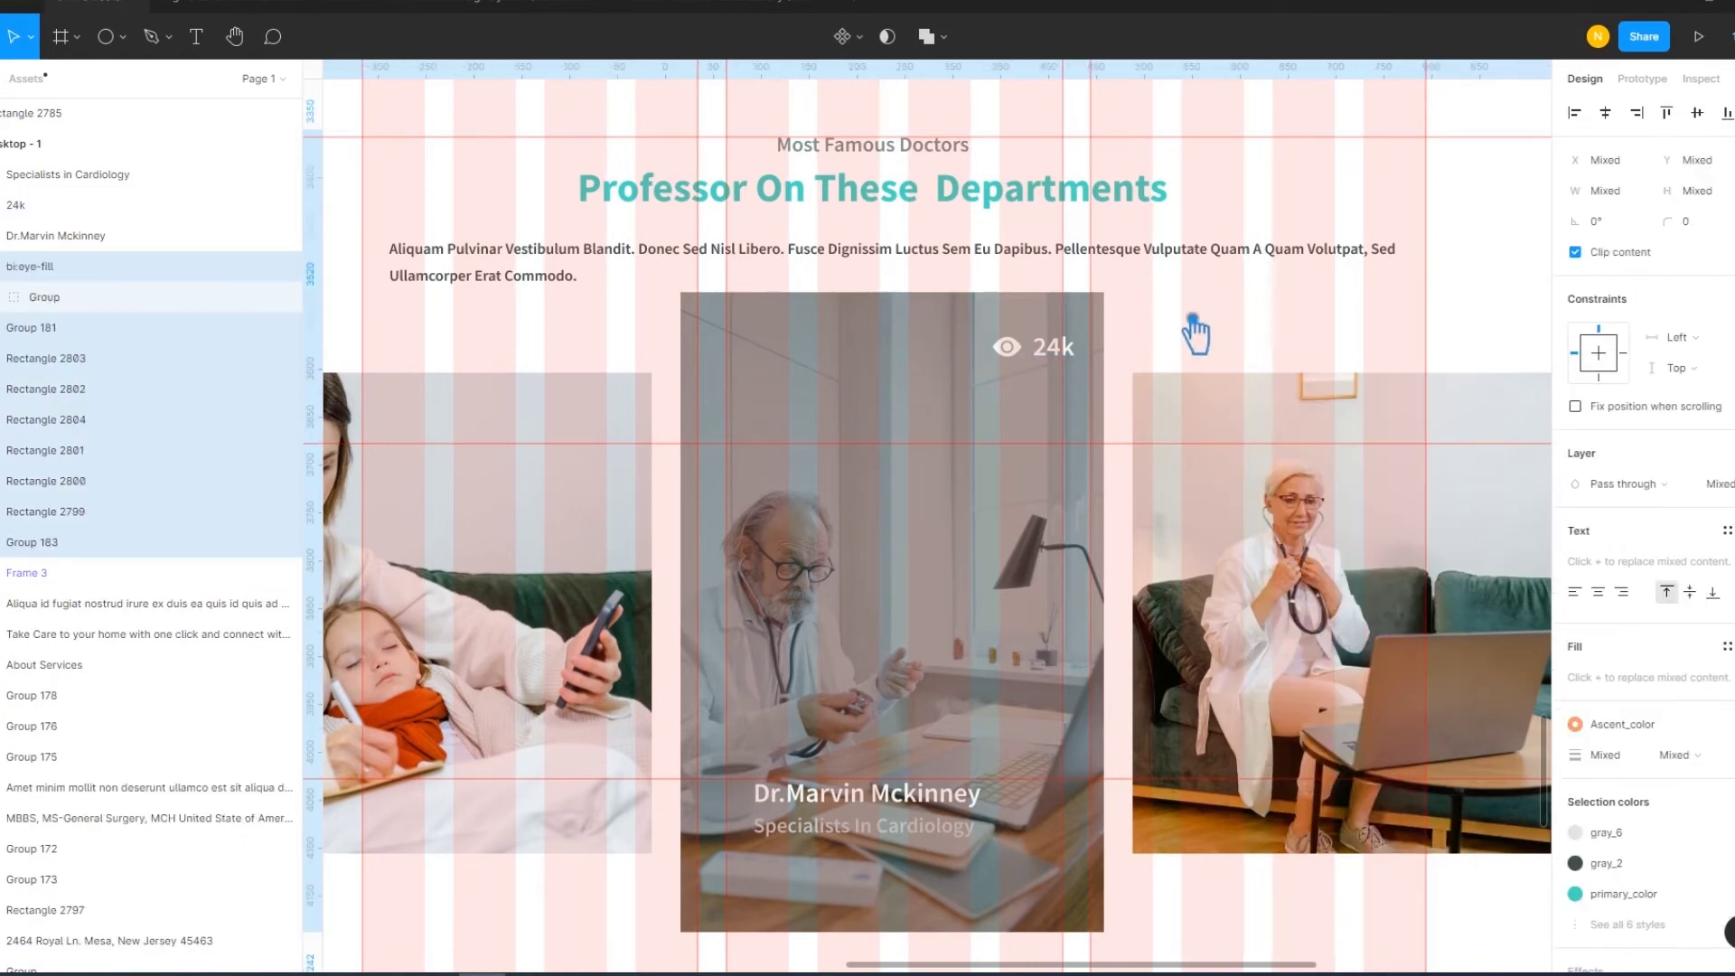
click(1166, 347)
click(1034, 356)
click(1018, 360)
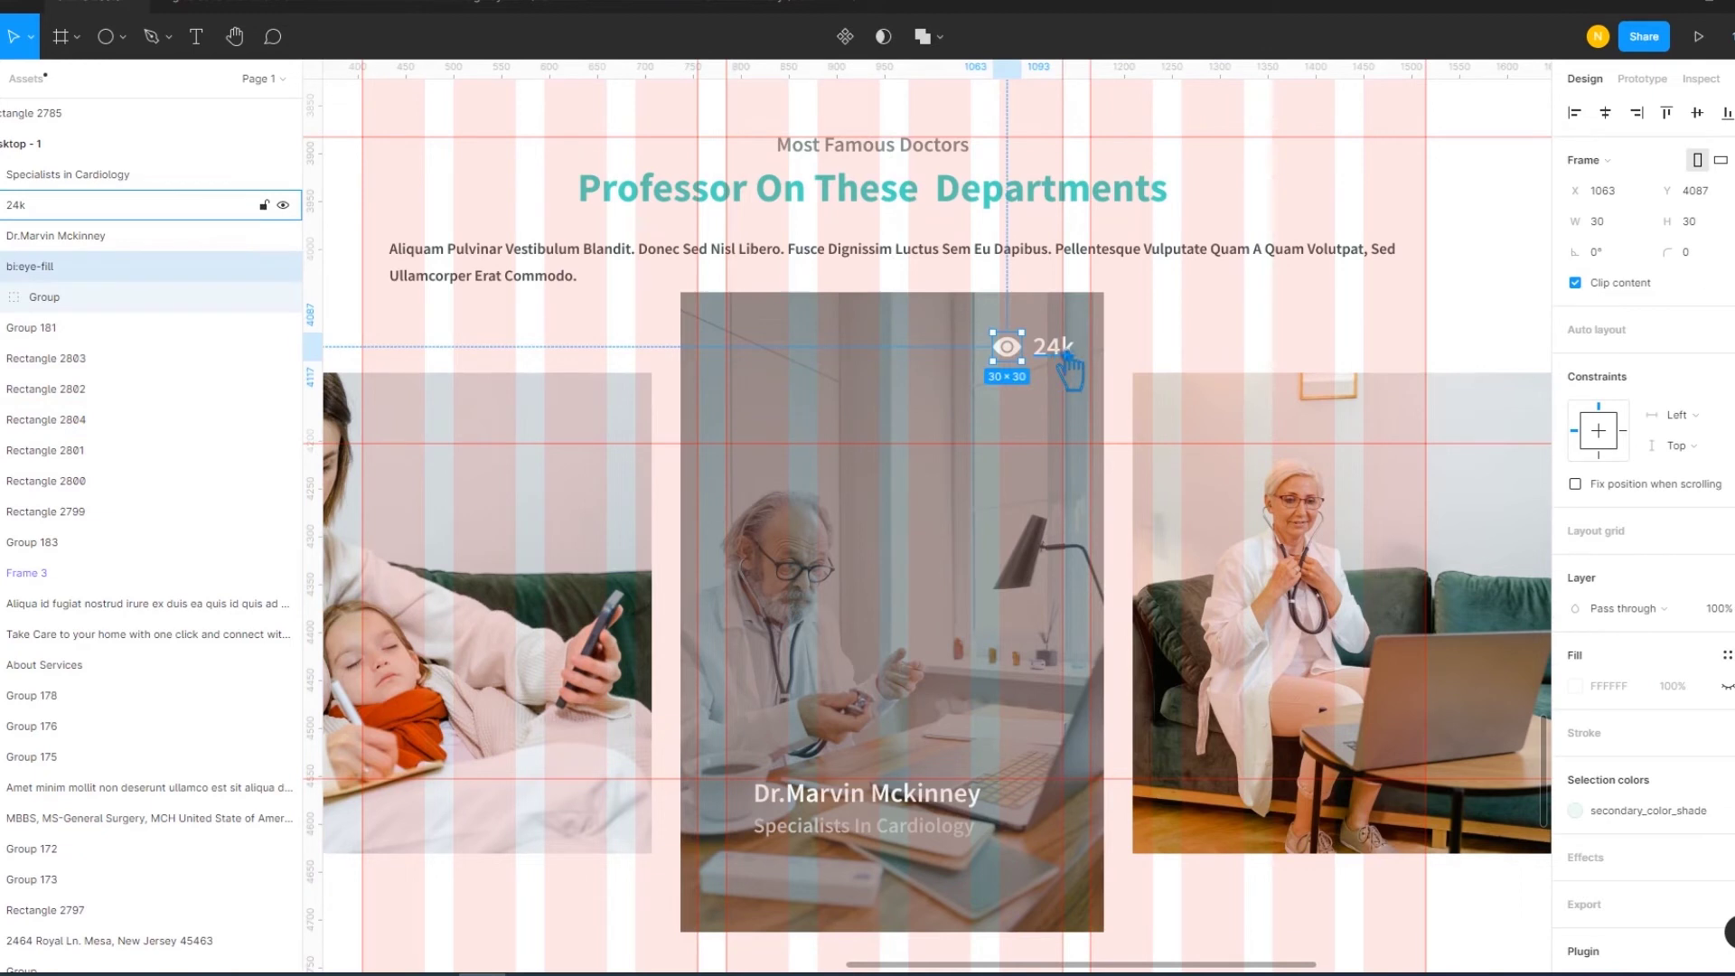
click(1626, 287)
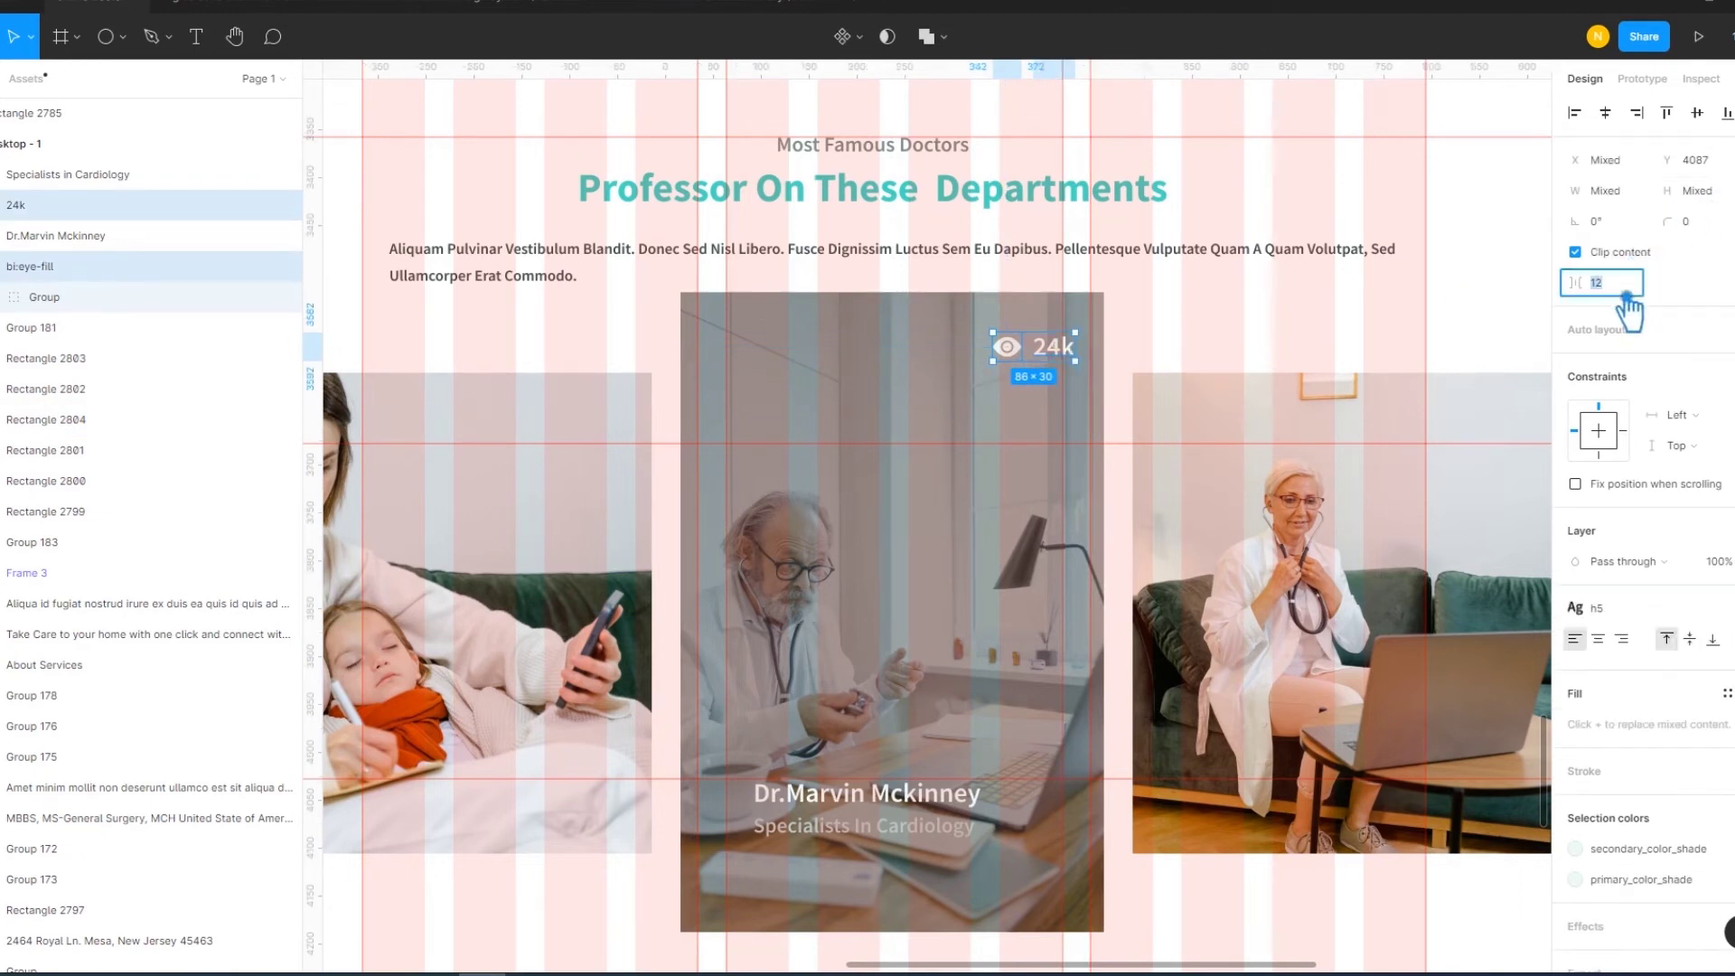
text(15)
key(Return)
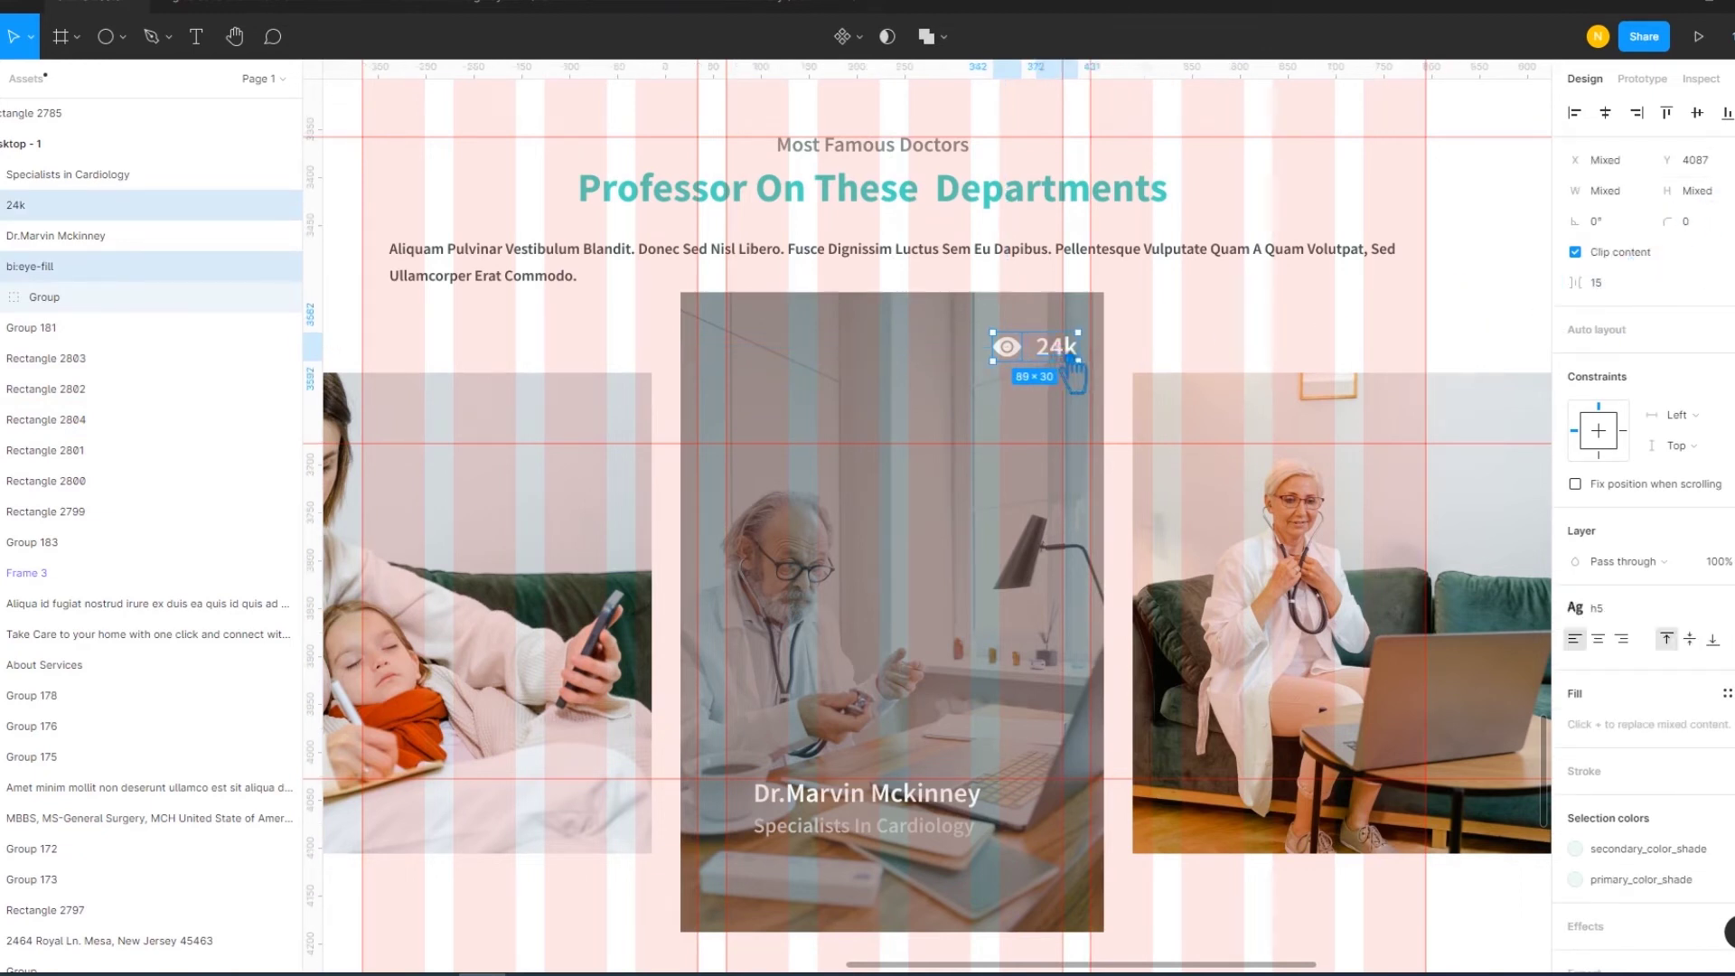
Align the eye icon and 24k text, group them, and shift the badge up-left
click(1696, 113)
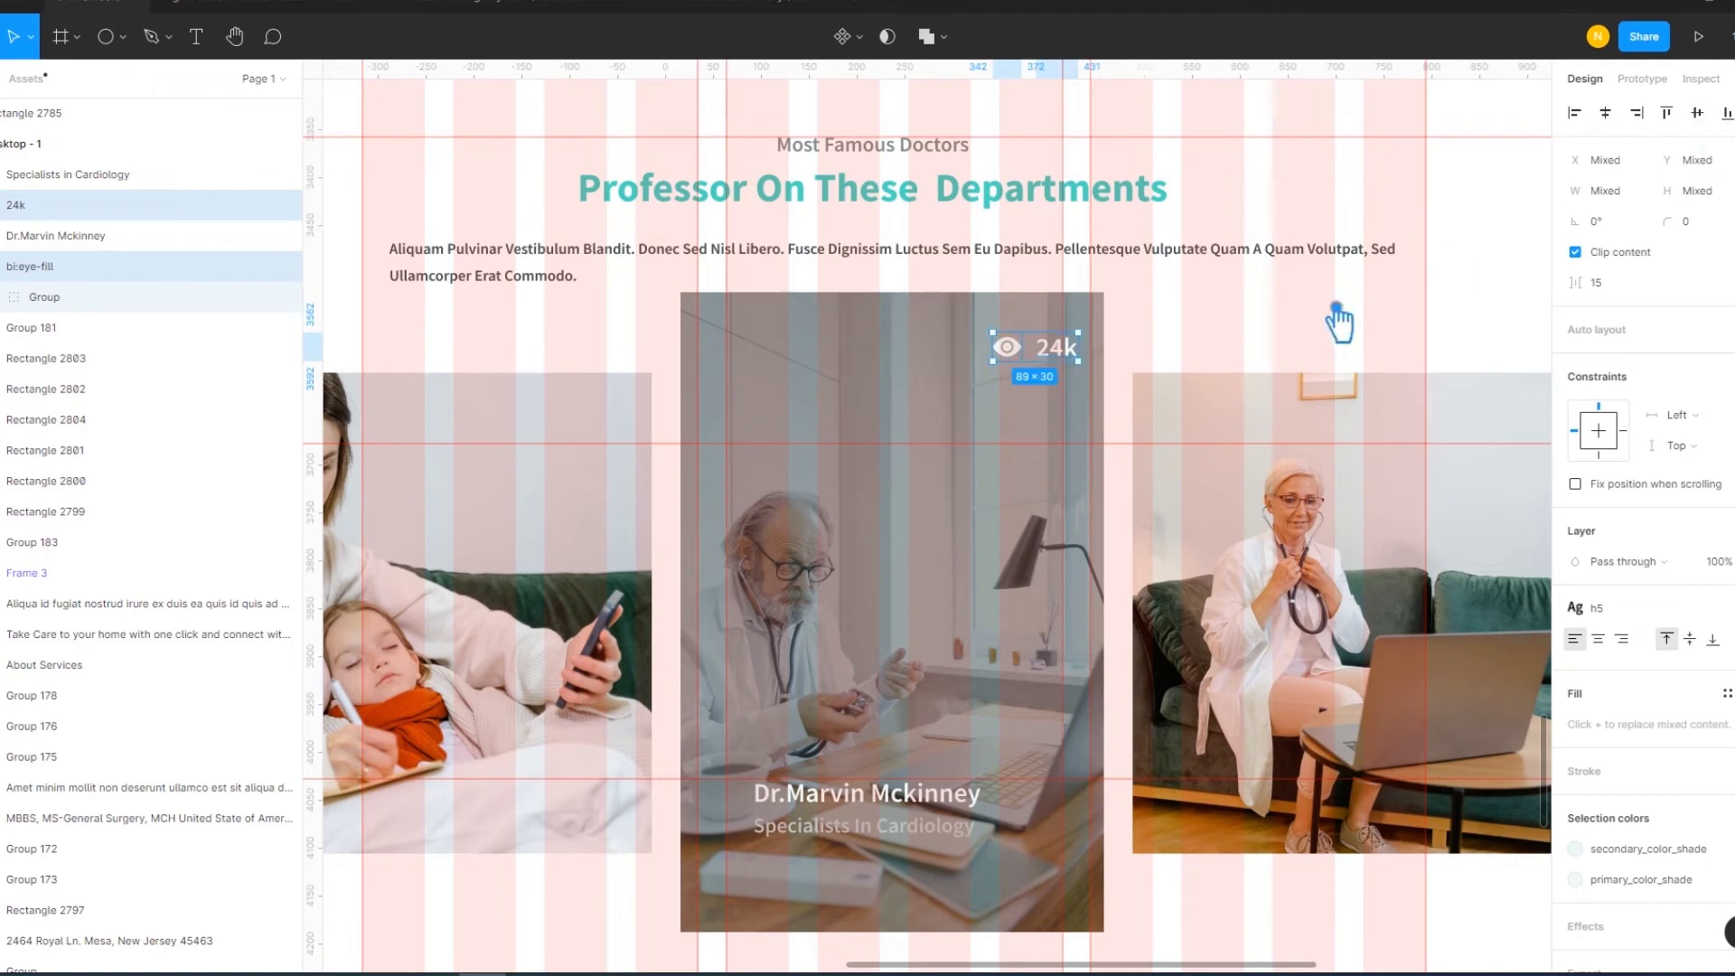
key(ctrl+g)
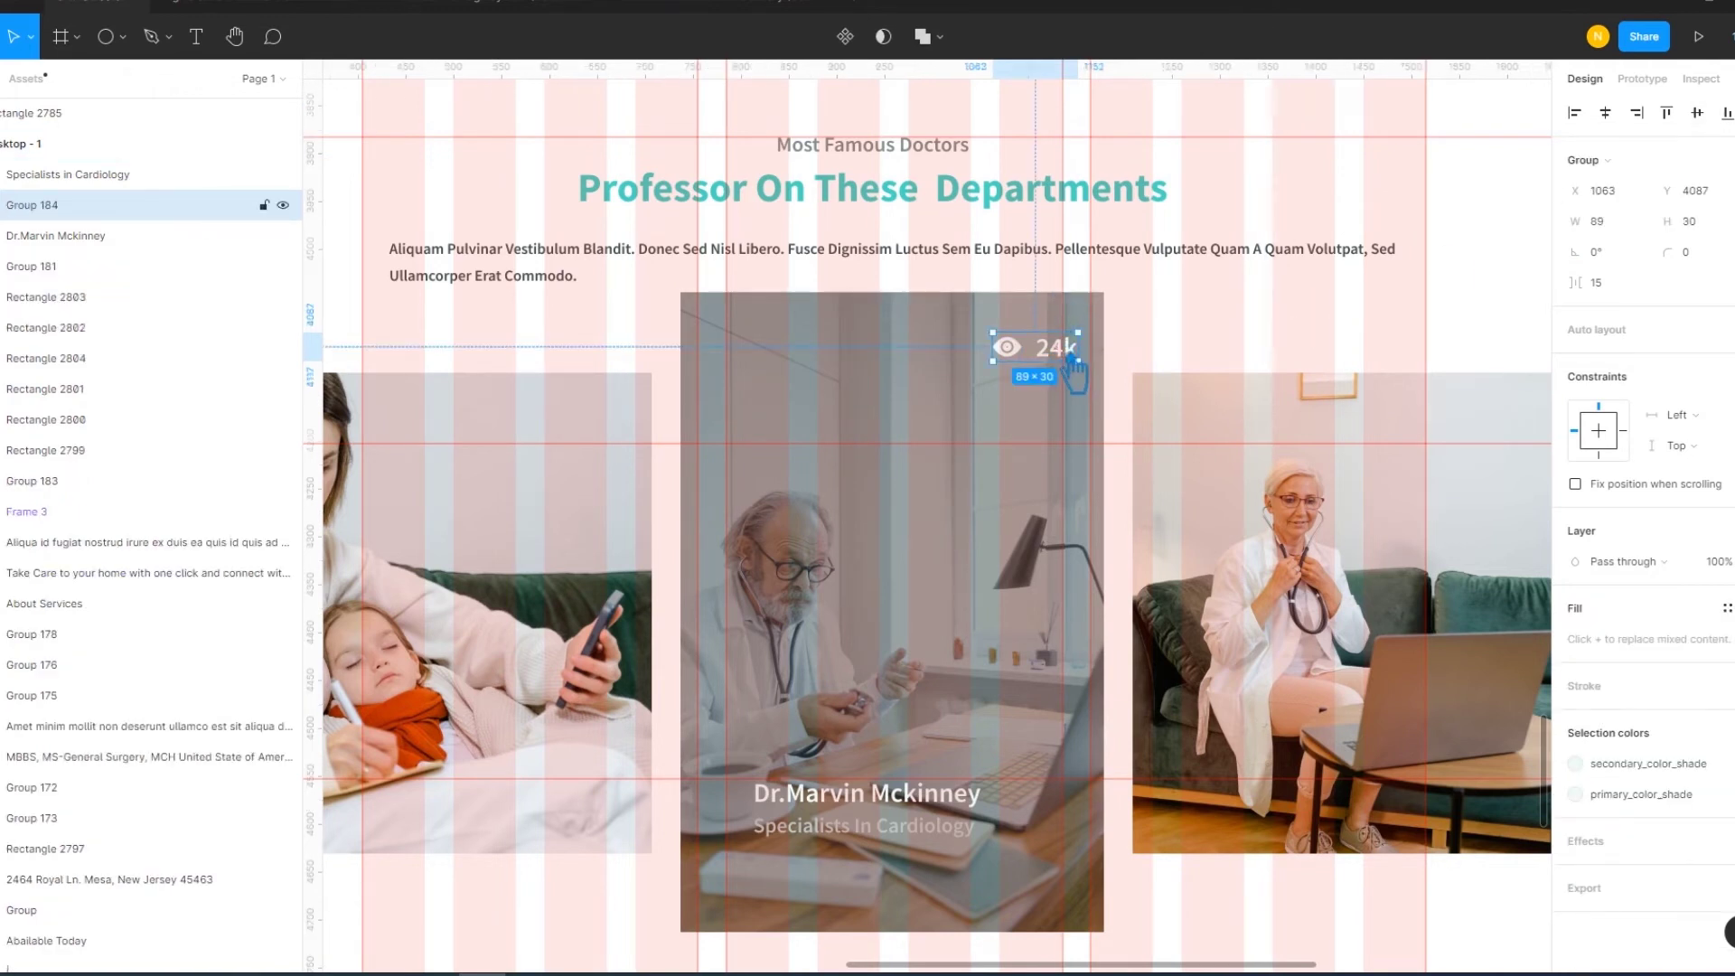
drag(1075, 366, 1064, 362)
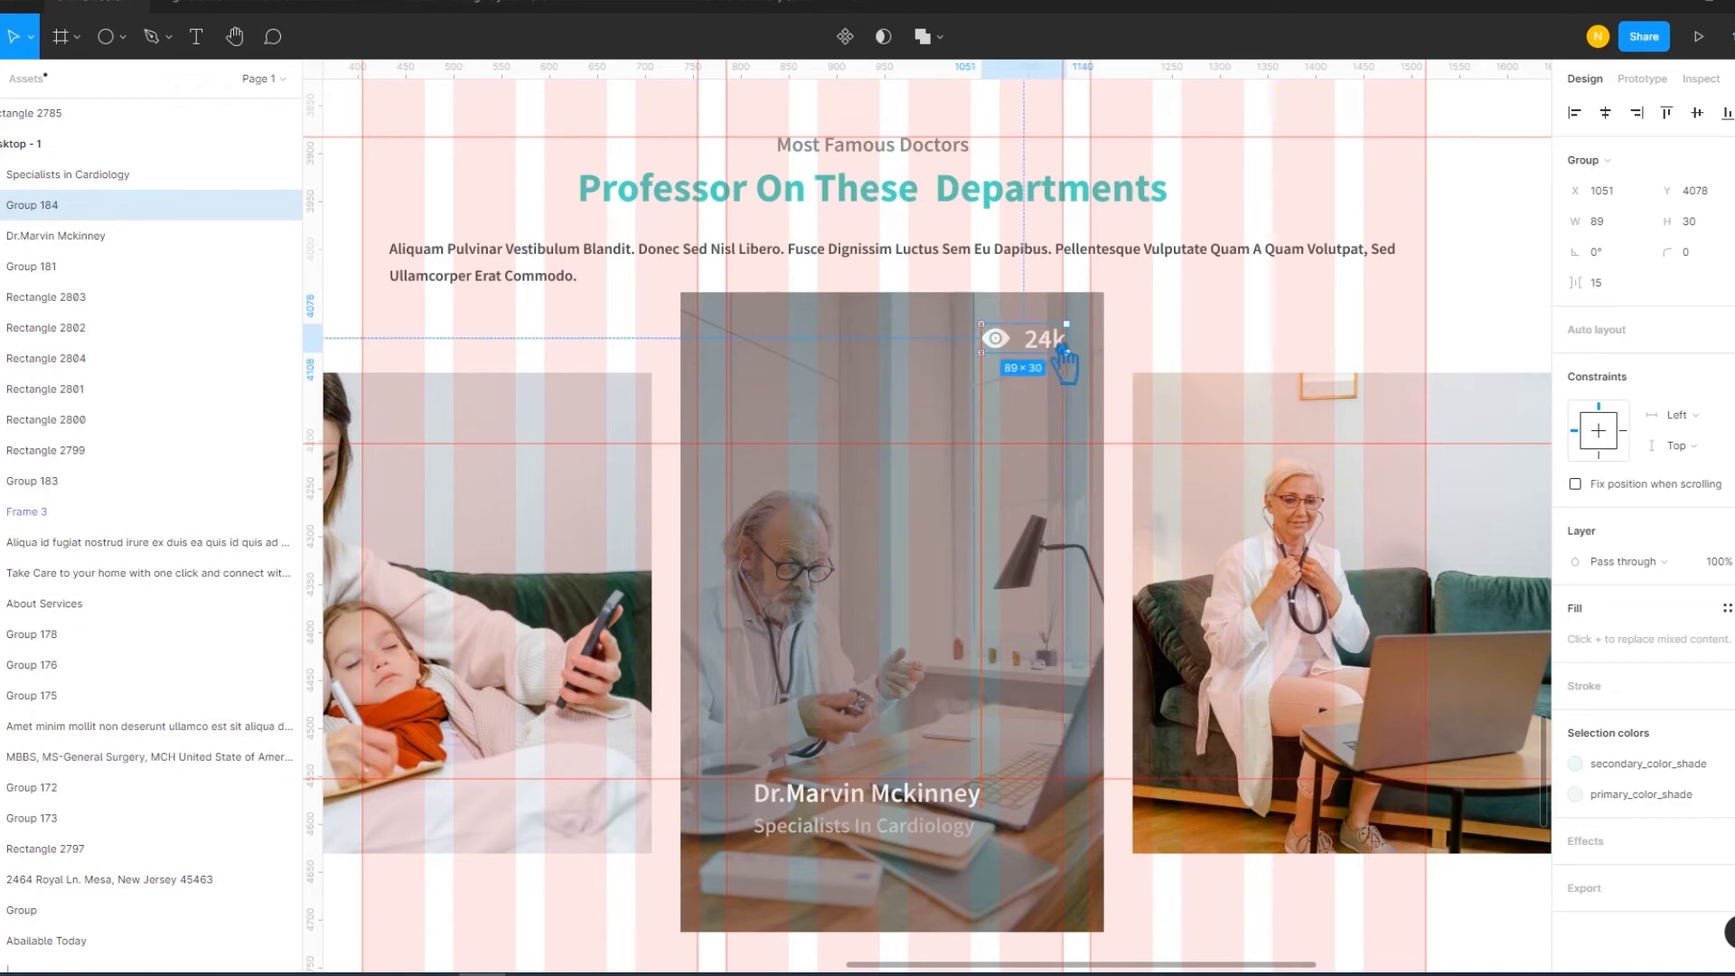
click(1259, 353)
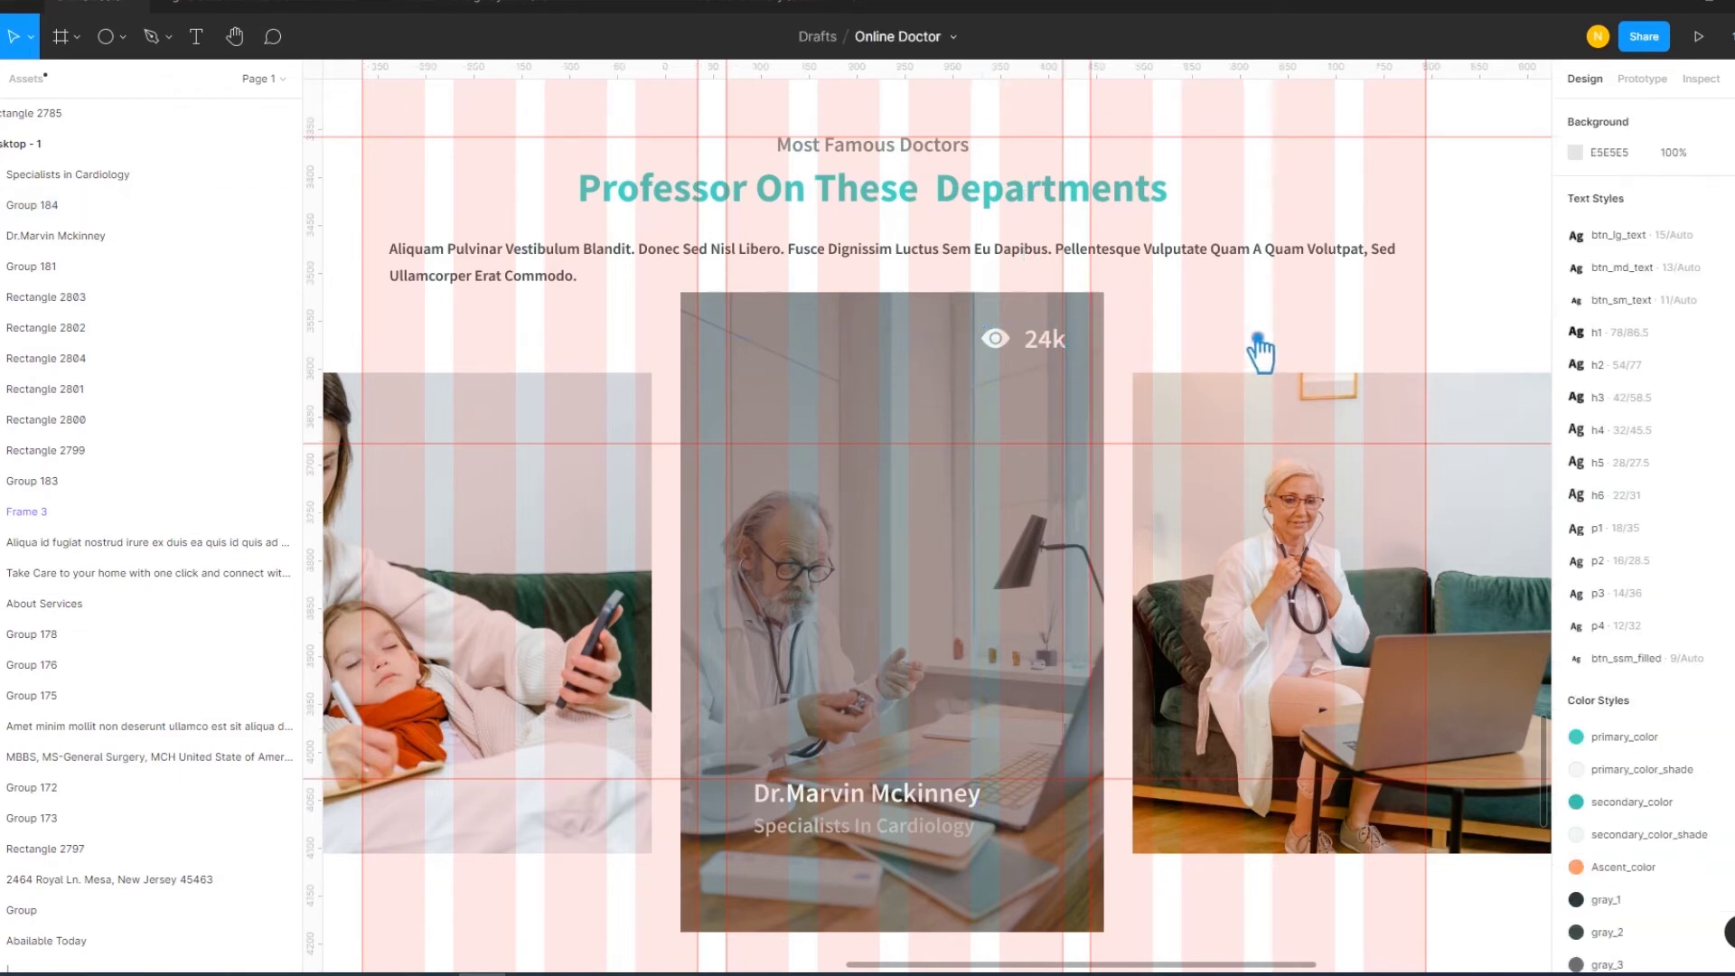
click(1068, 359)
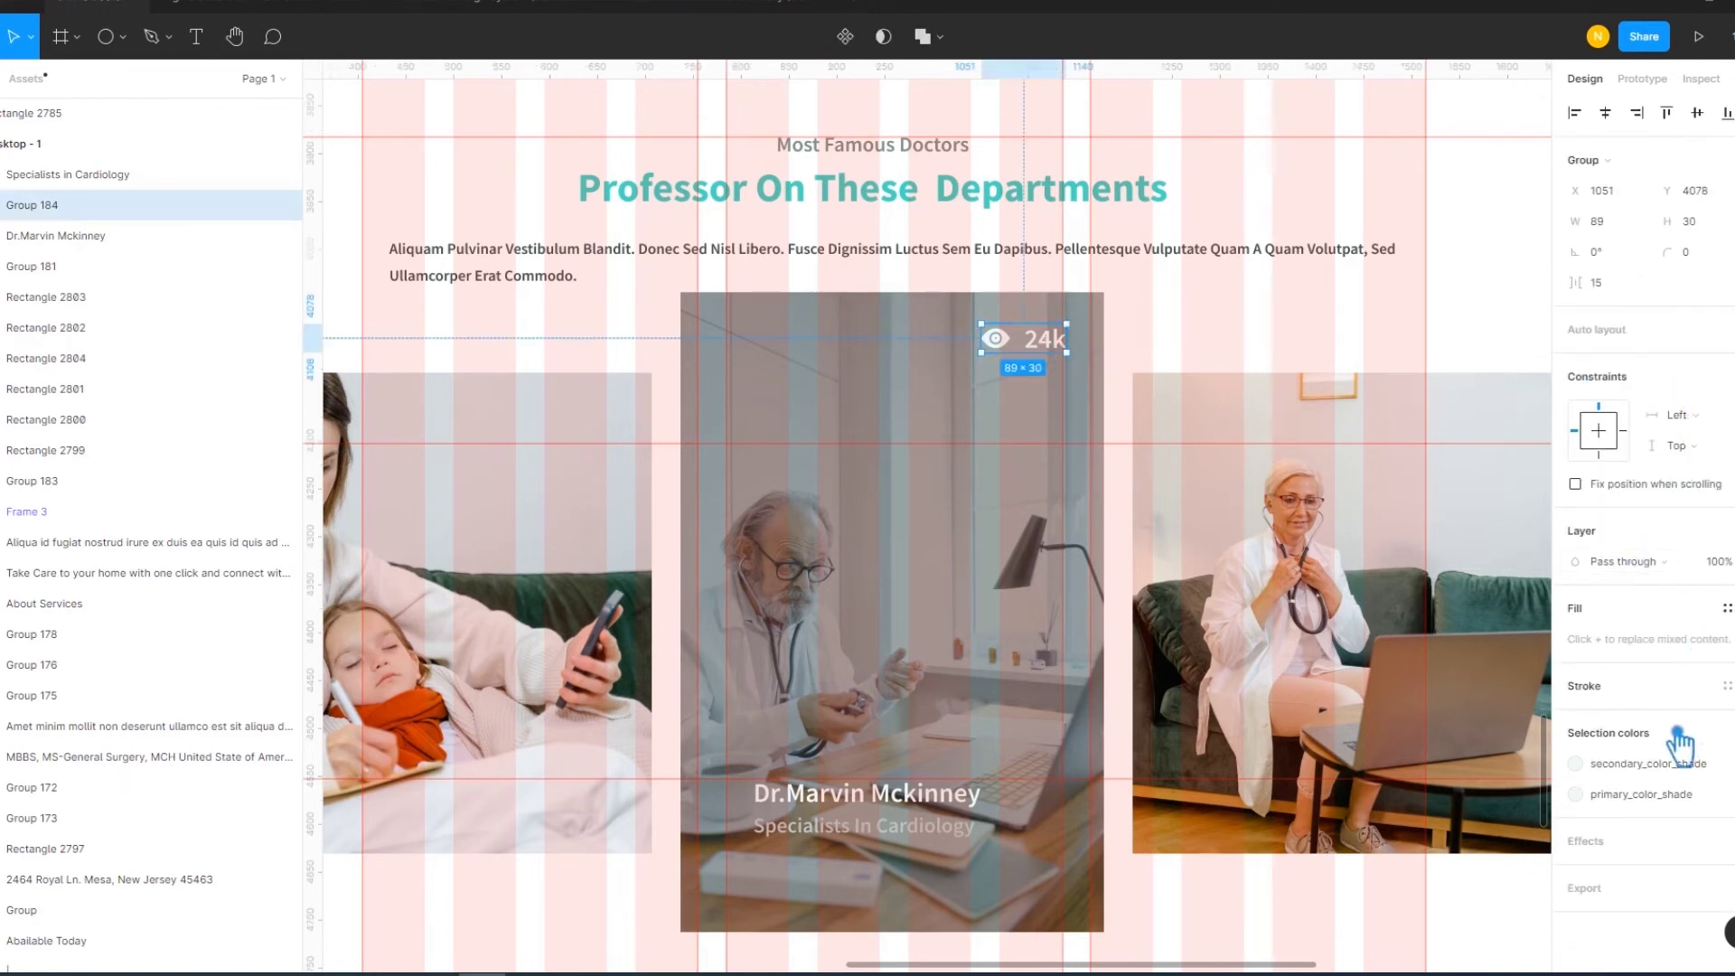
Colour the eye icon Ascent_color orange and the 24k text primary_color teal
click(1670, 765)
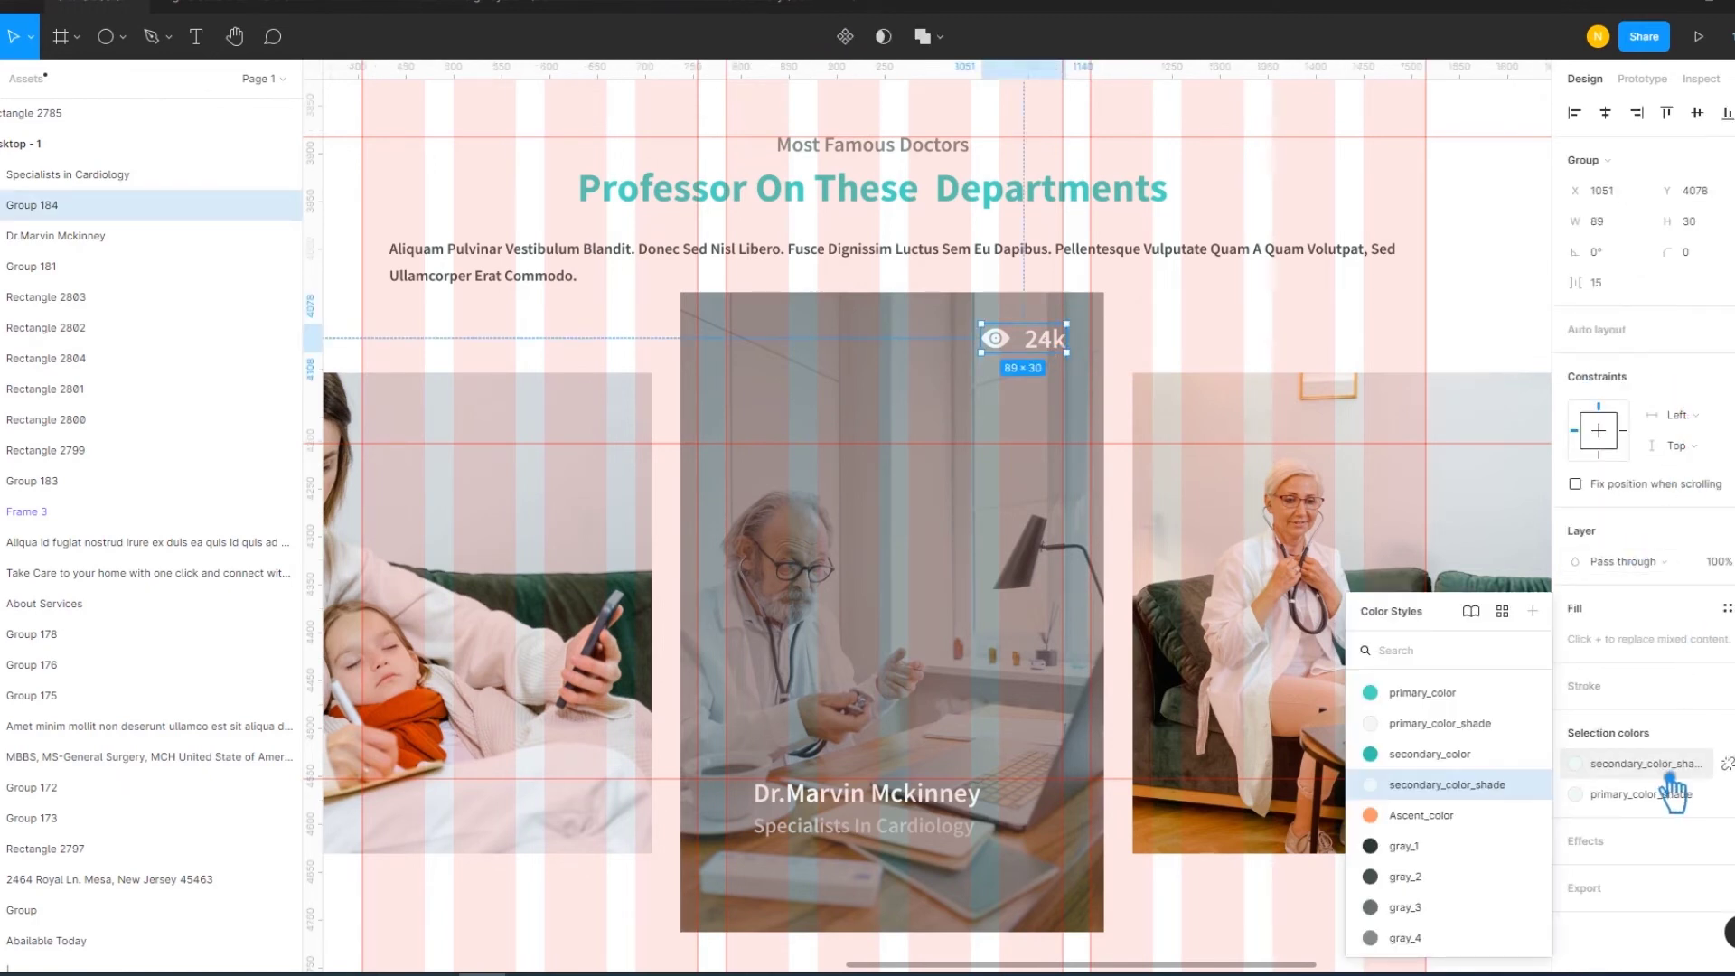
click(1436, 815)
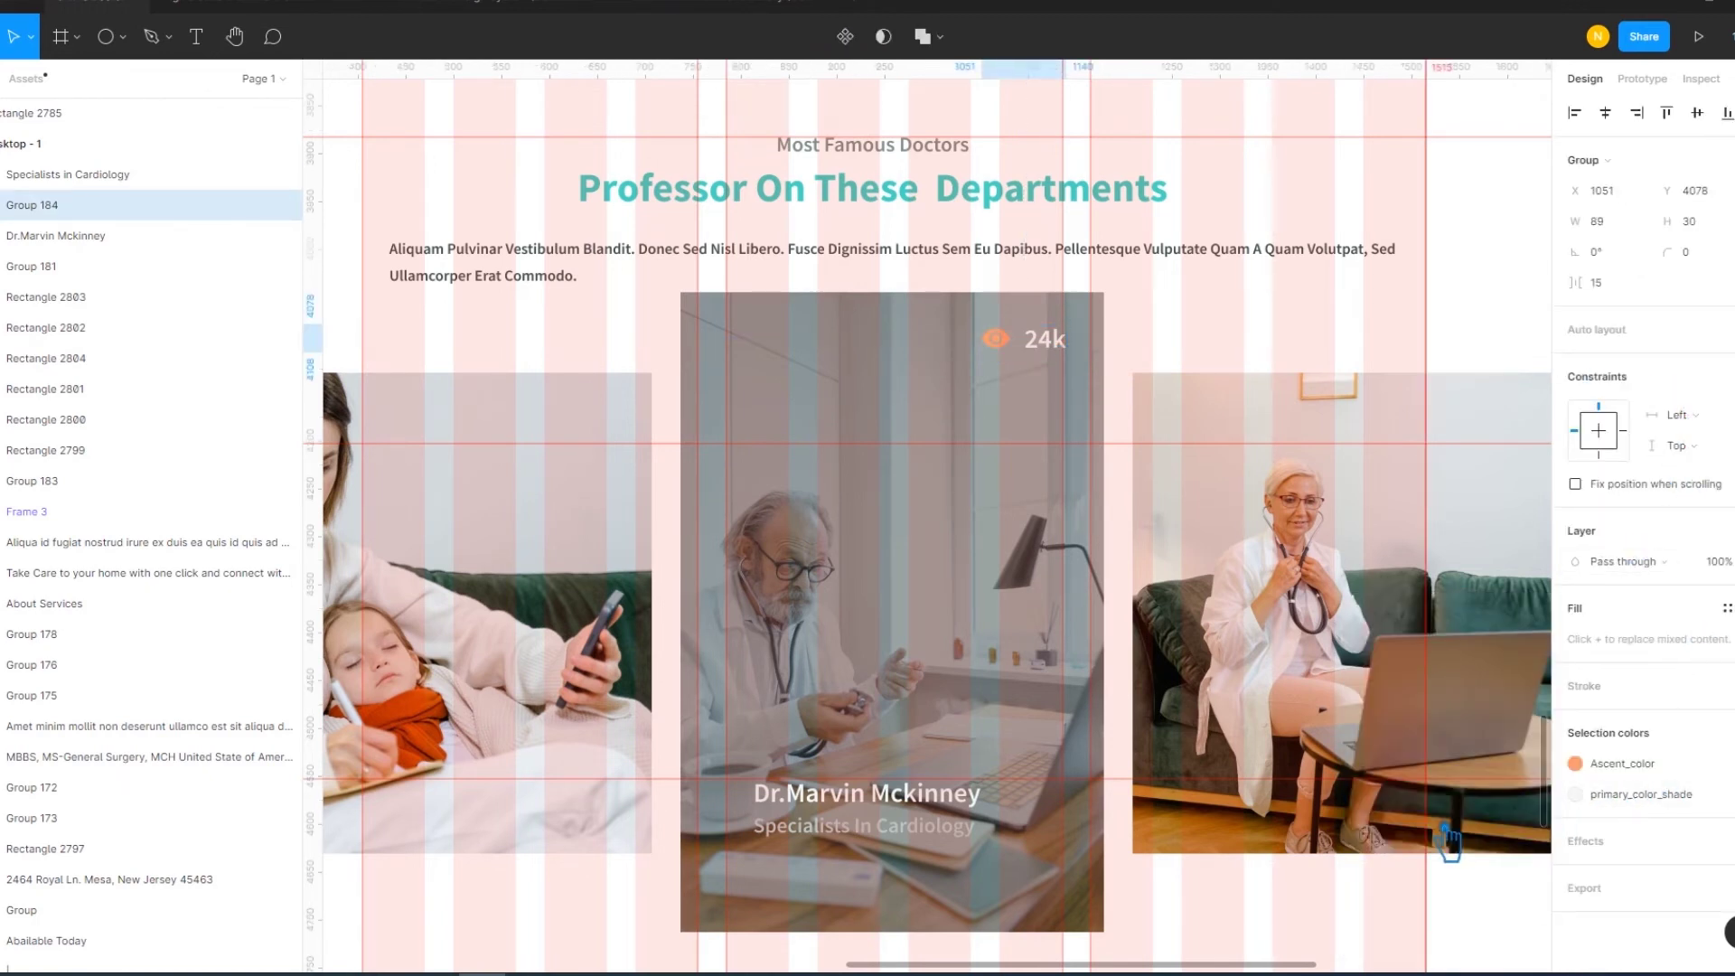
double_click(1065, 353)
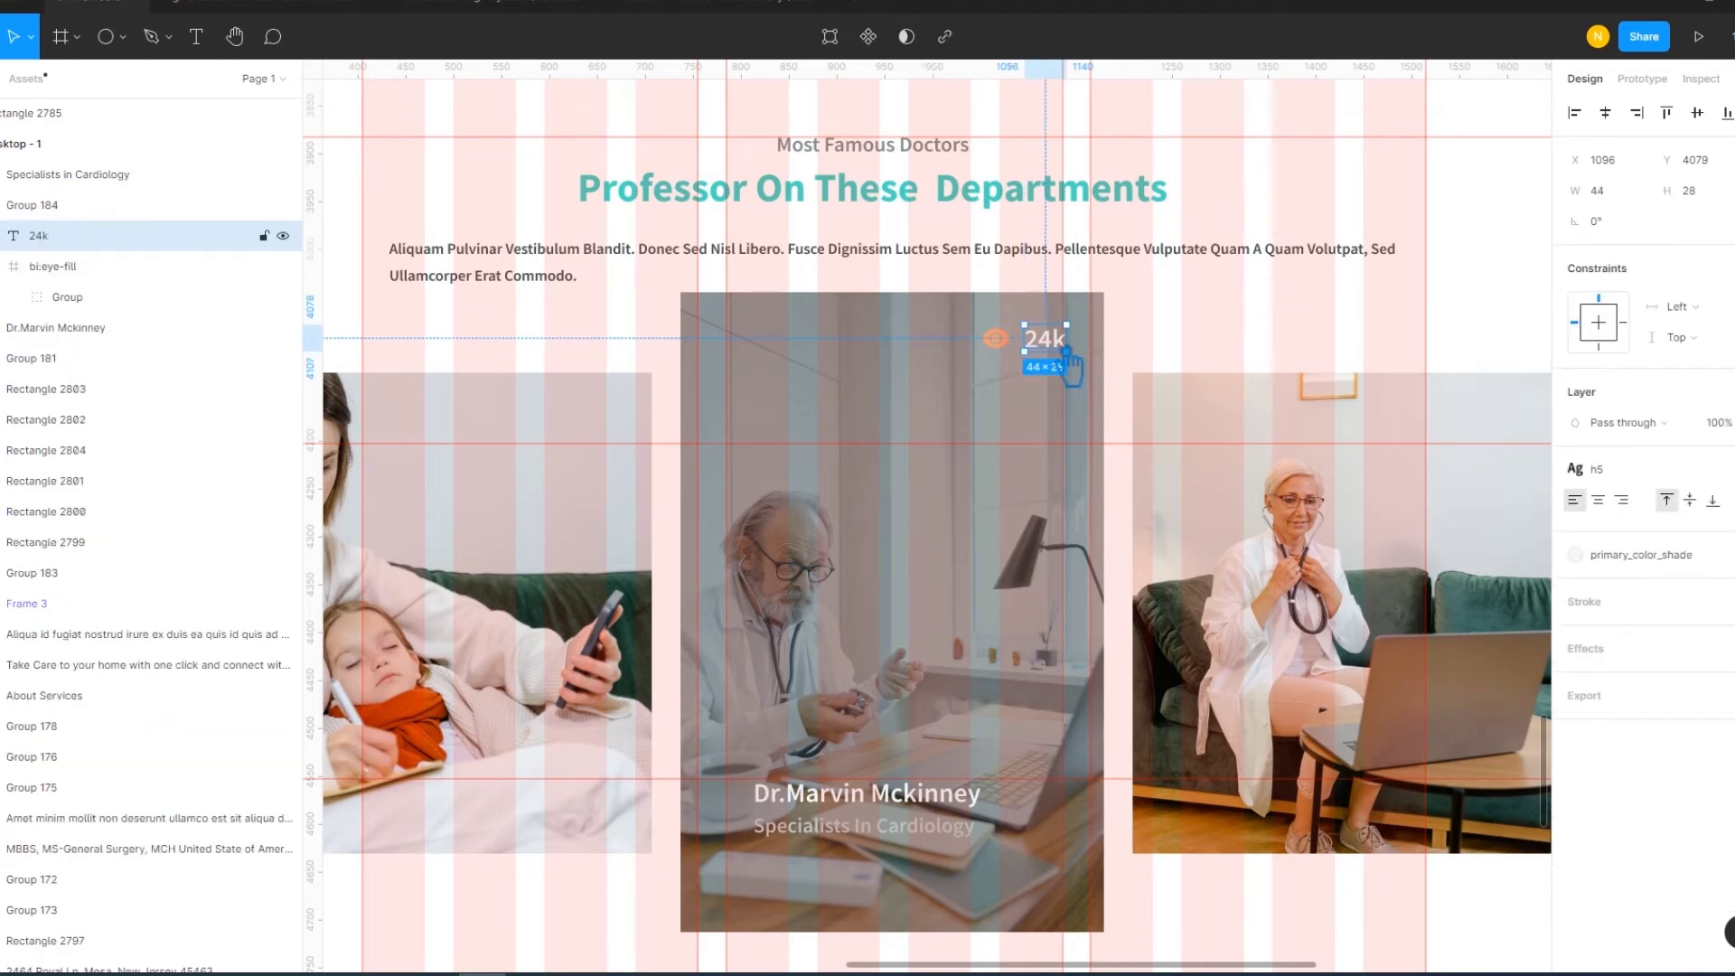
click(1712, 554)
click(1653, 691)
click(1228, 348)
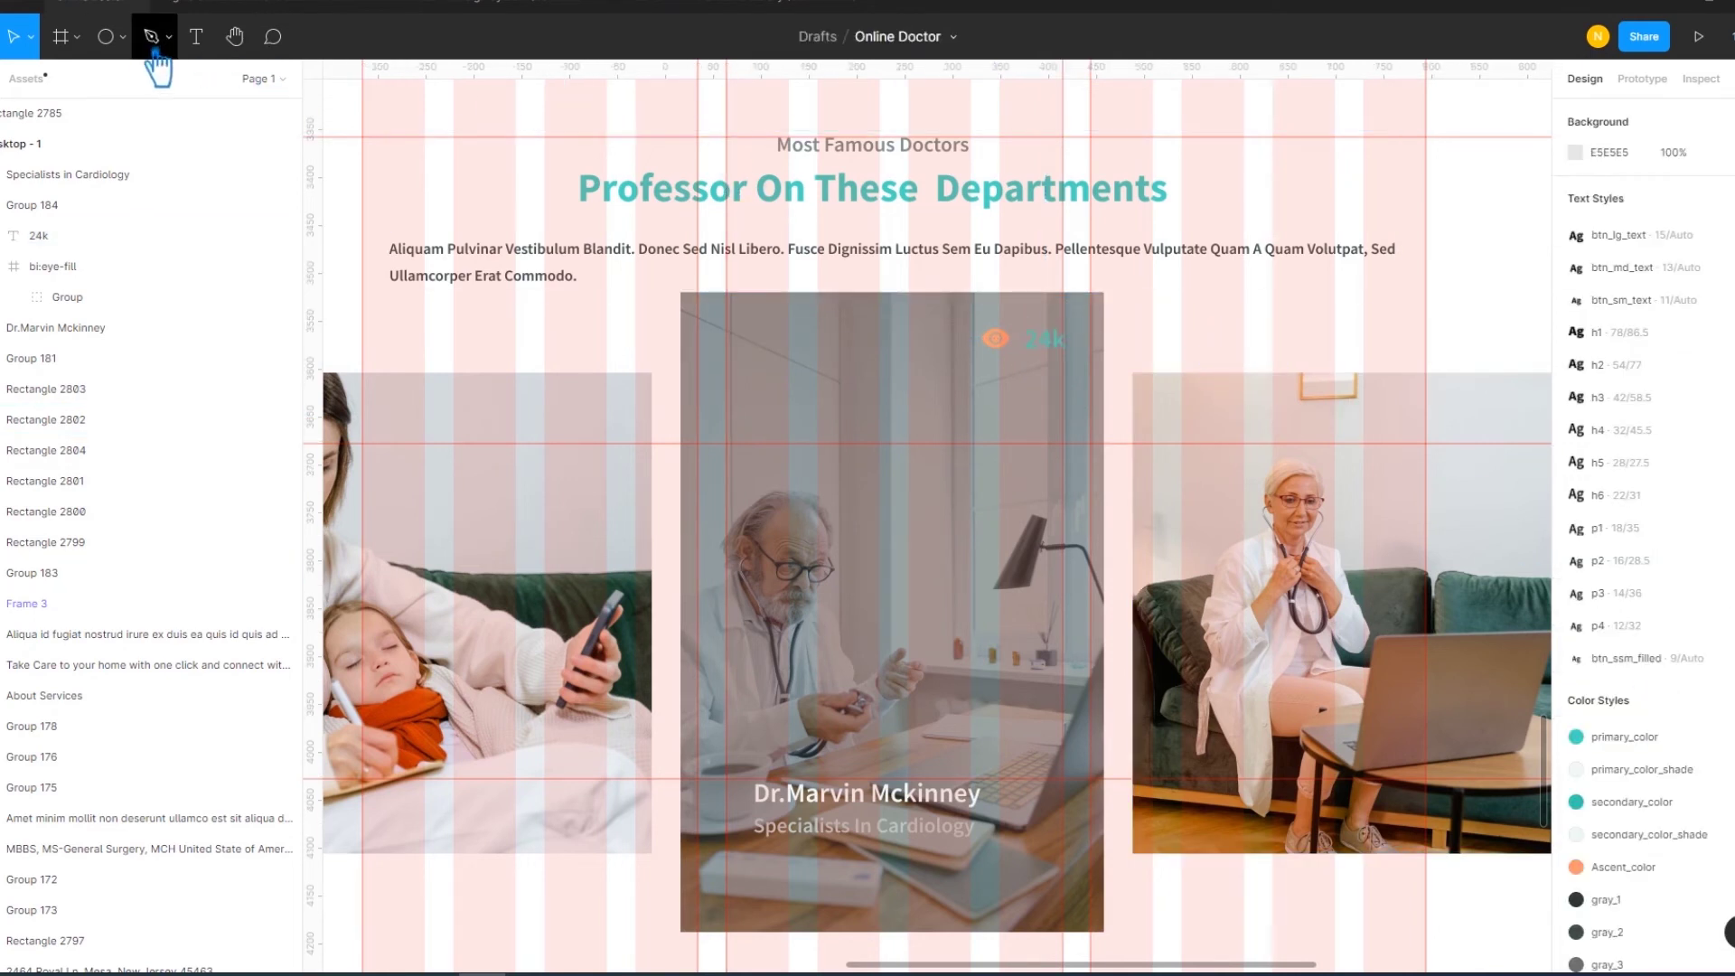
click(124, 38)
Draw a gray_2 rectangle over the 24k badge and send it behind the badge
click(108, 83)
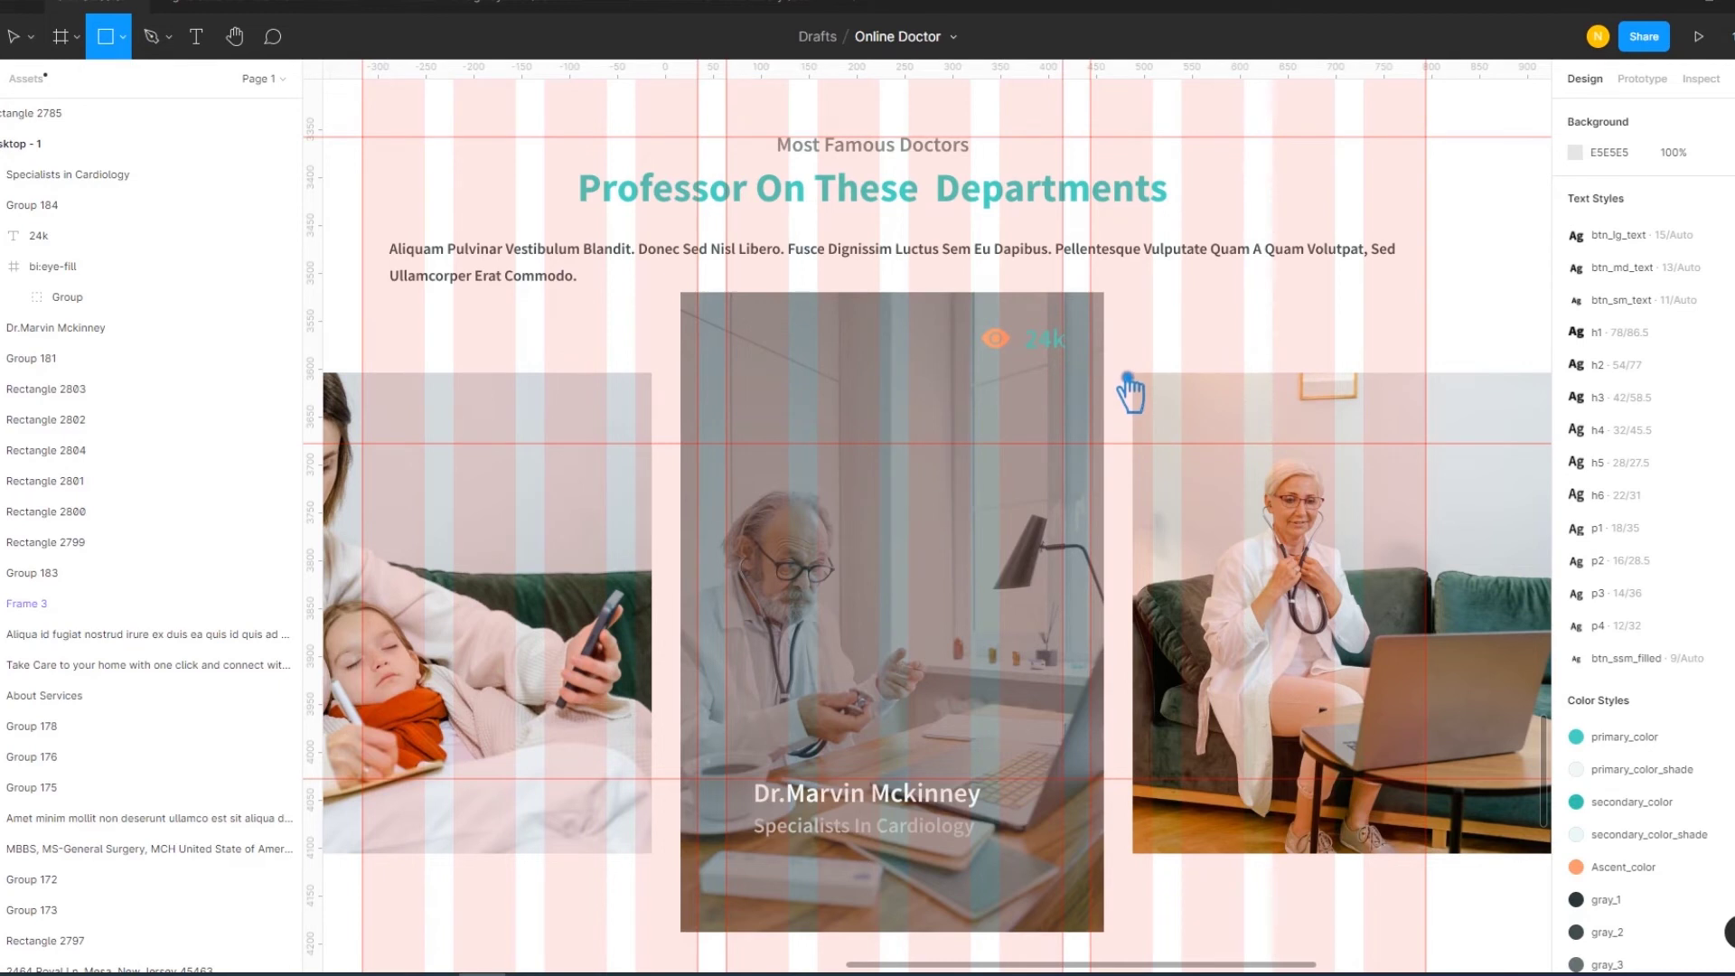
drag(1102, 372, 971, 316)
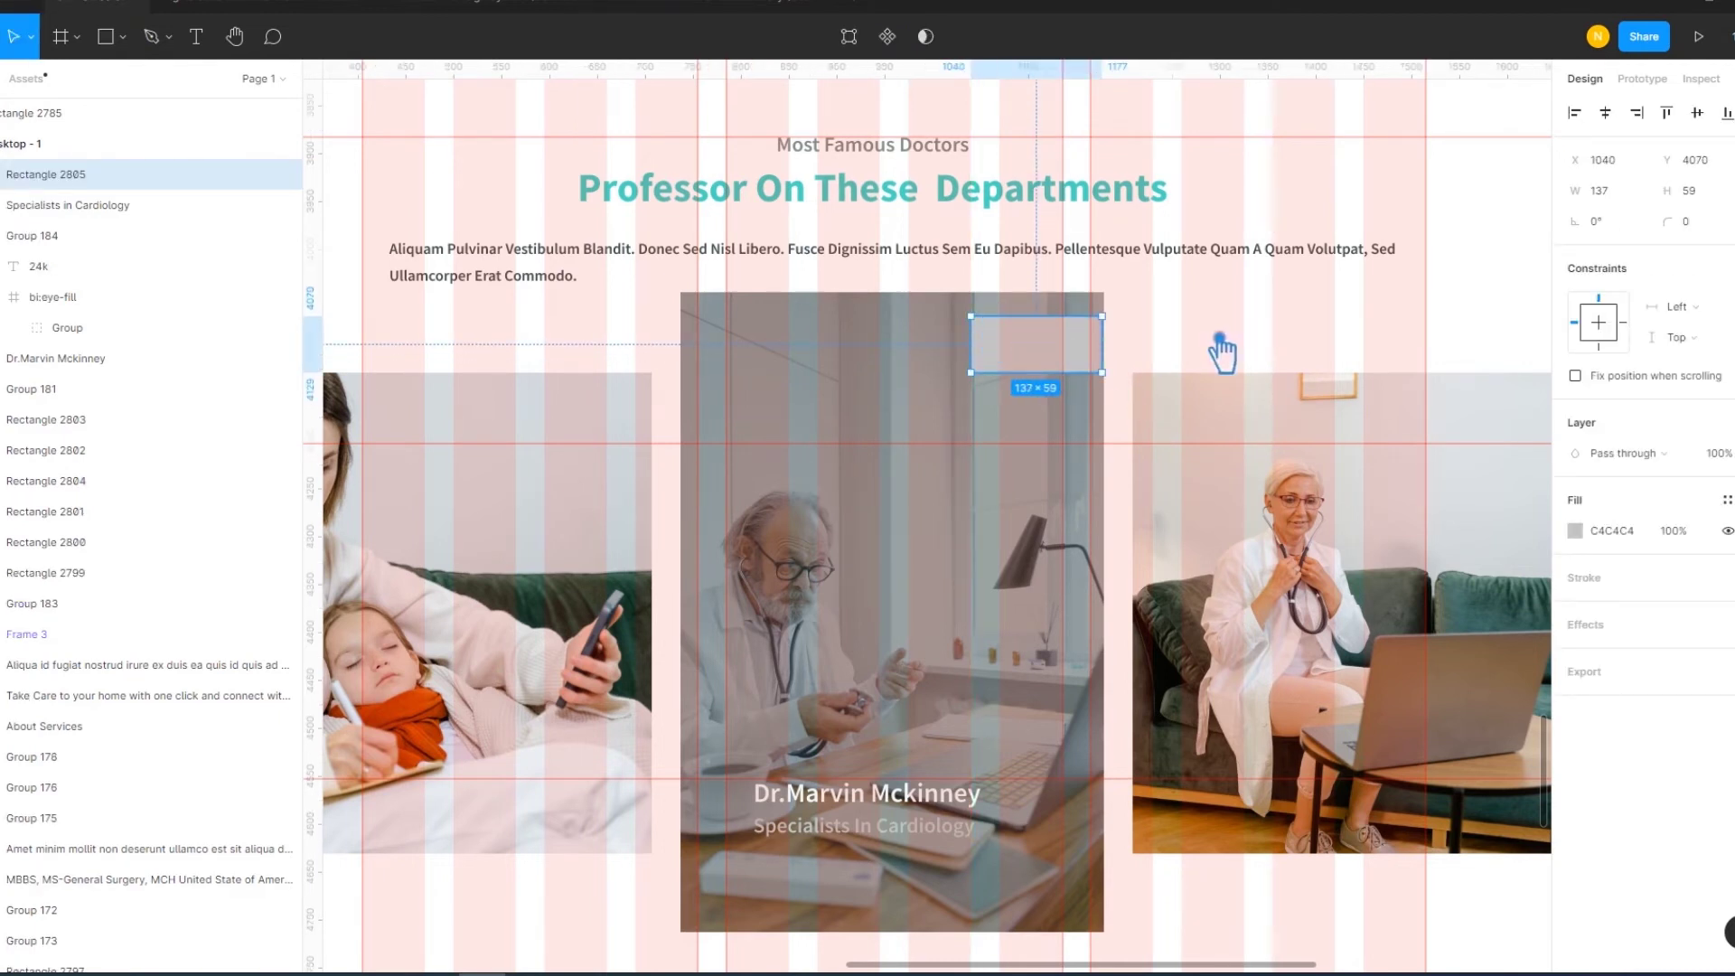
click(1727, 499)
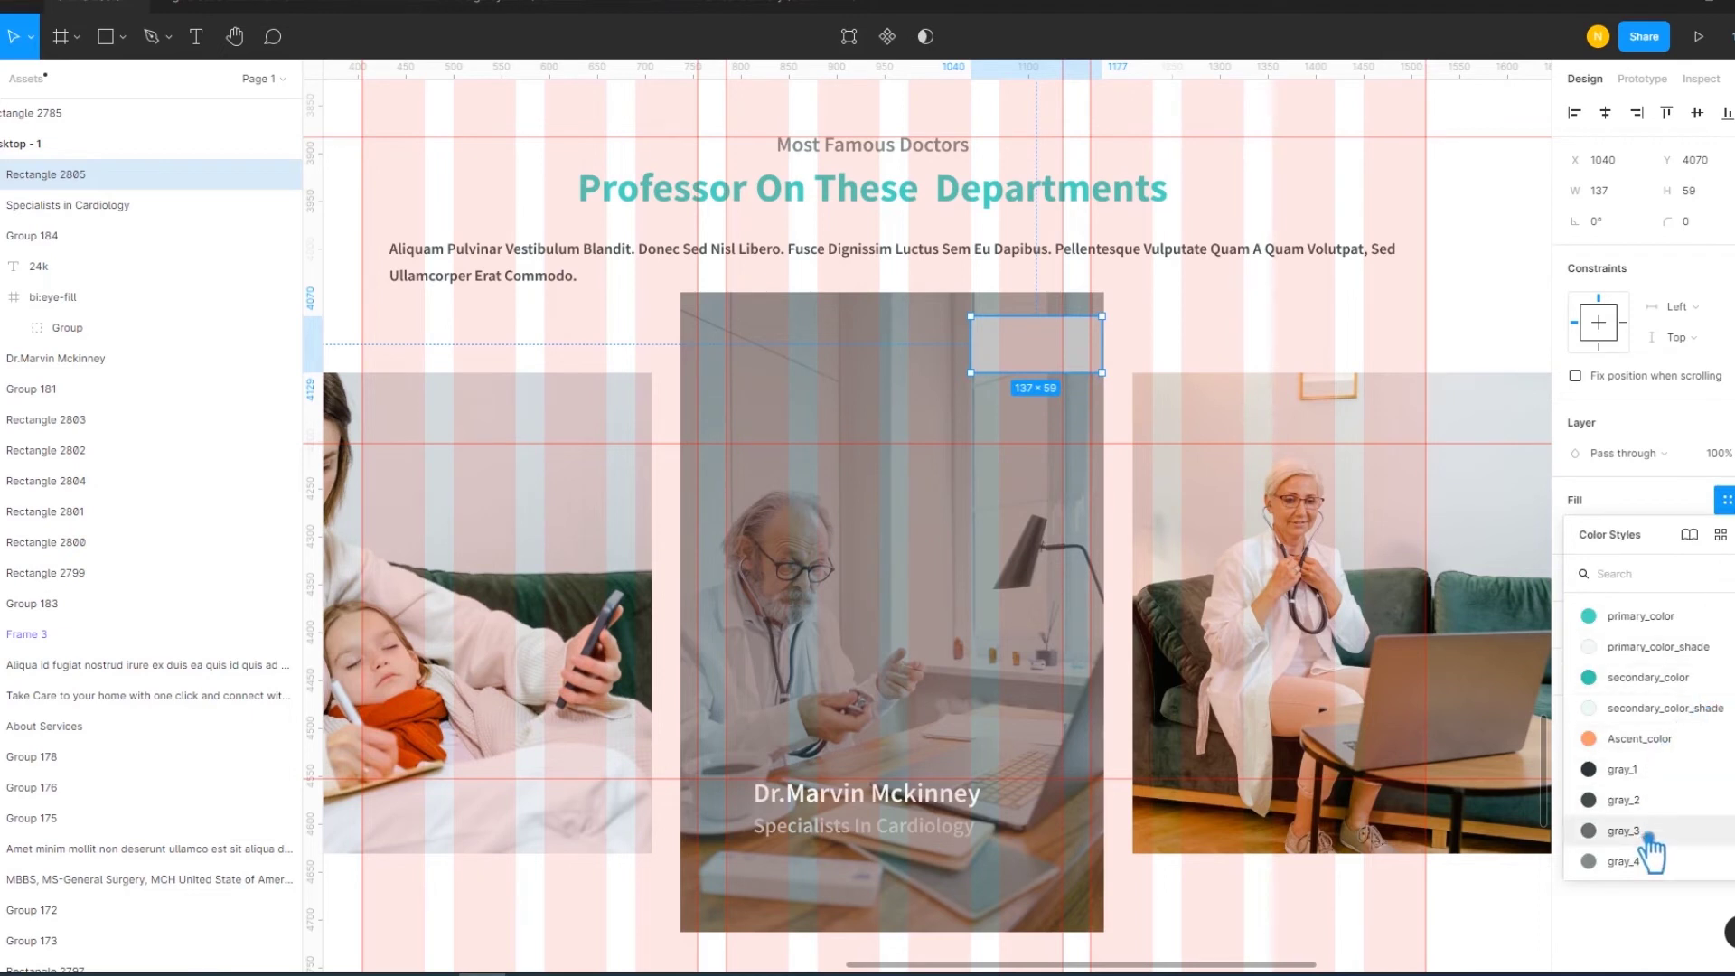
click(1649, 804)
key(ctrl+shift+bracketleft)
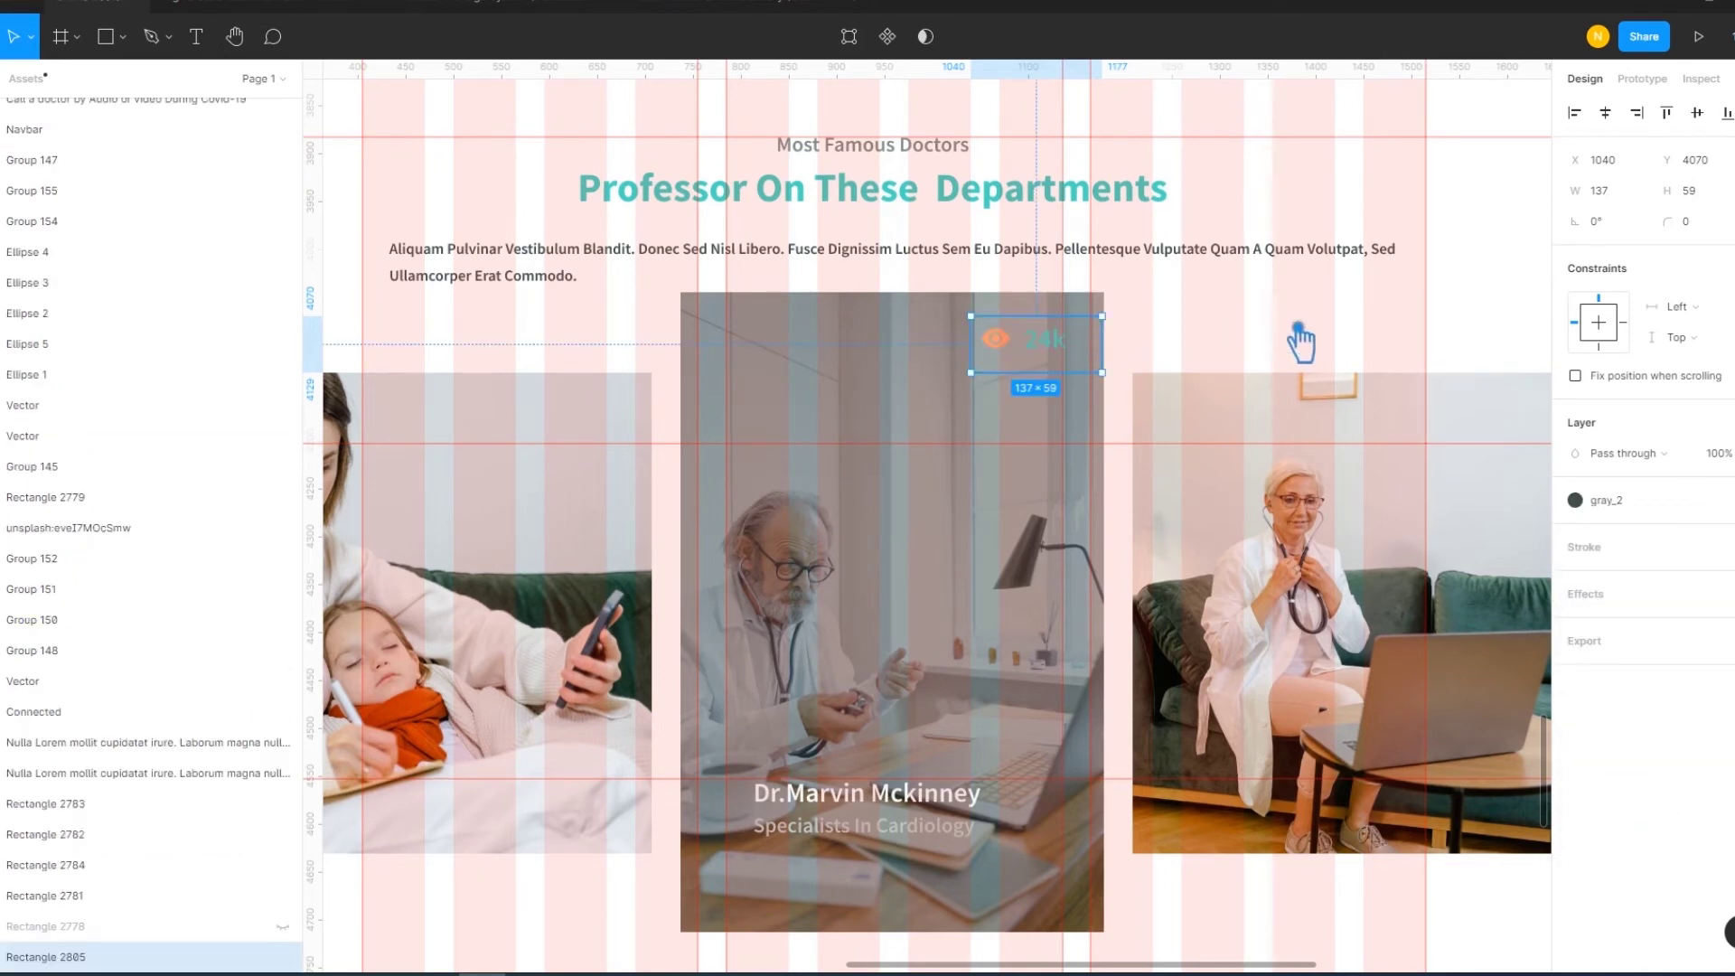
Nudge the badge box up 7 px and centre the eye and 24k horizontally in it
click(880, 424)
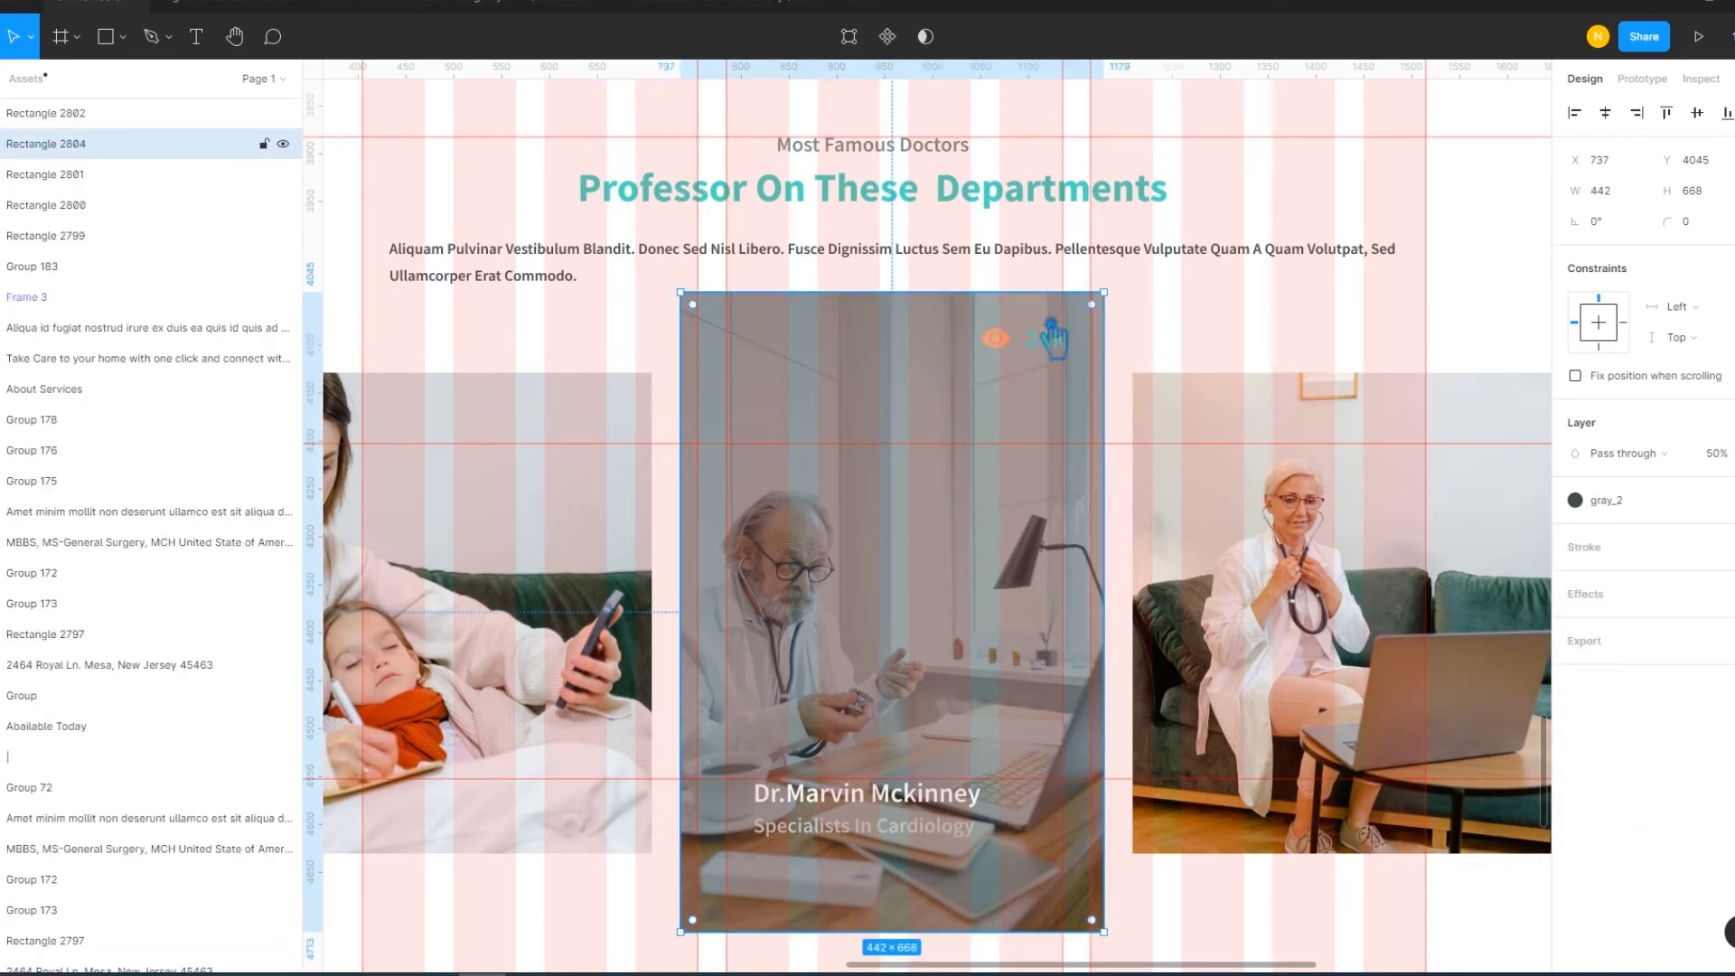
drag(1162, 368, 1081, 416)
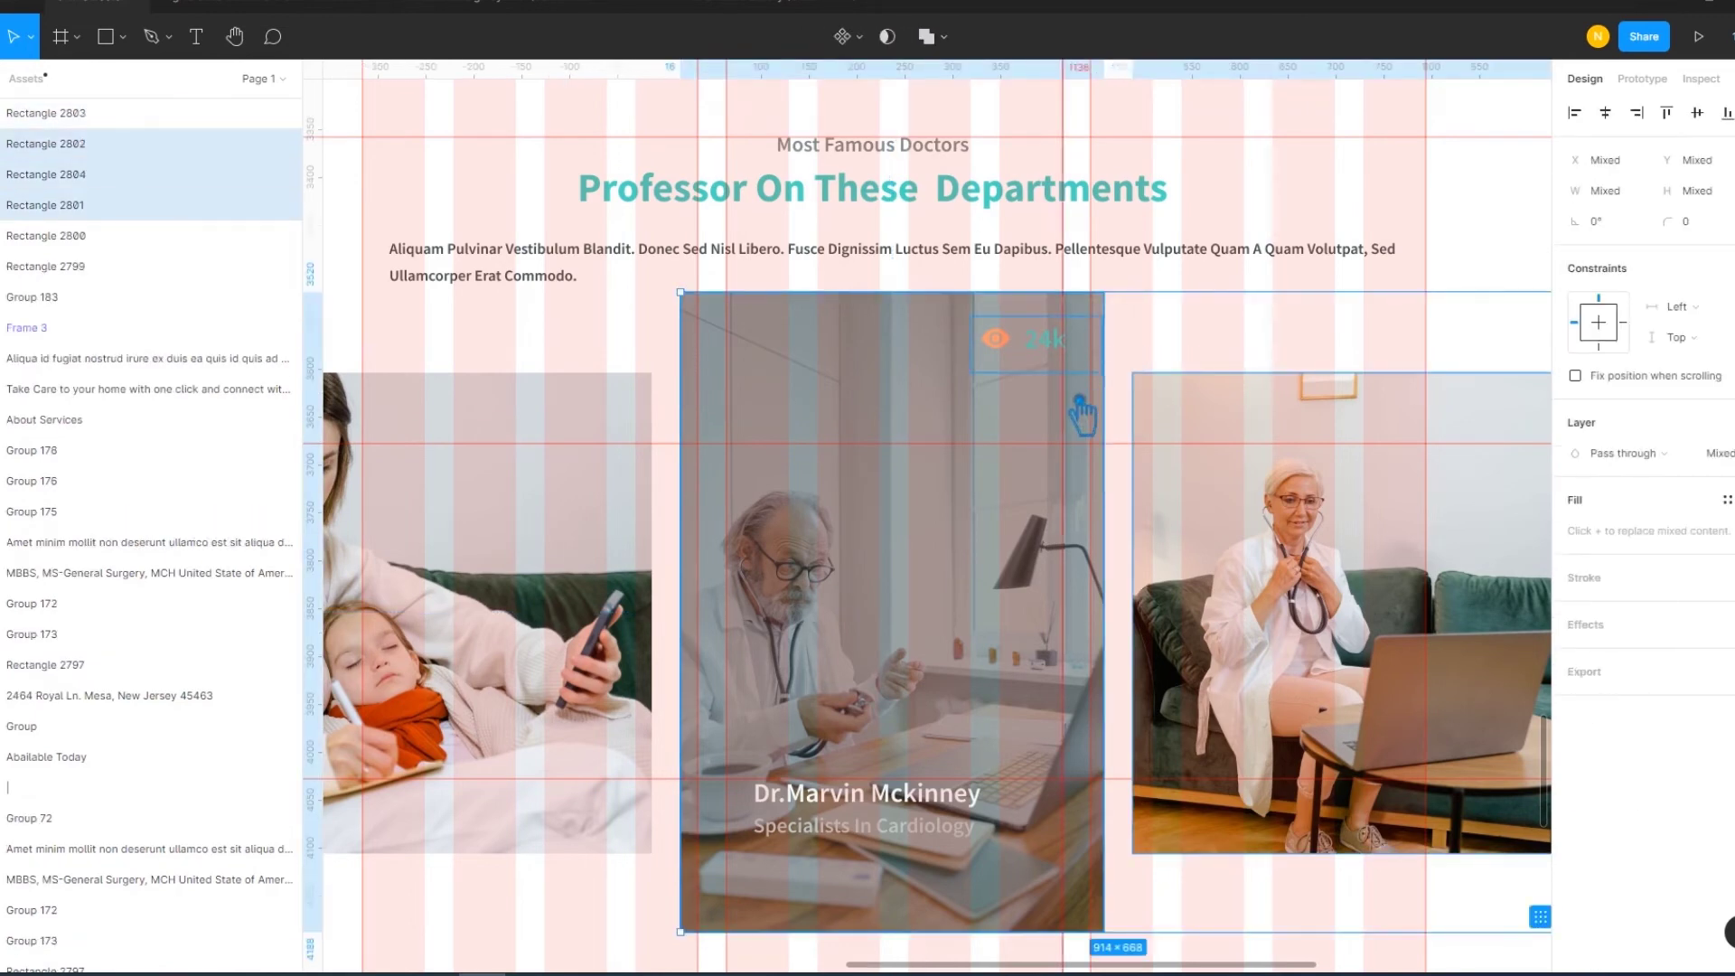
drag(662, 323, 760, 374)
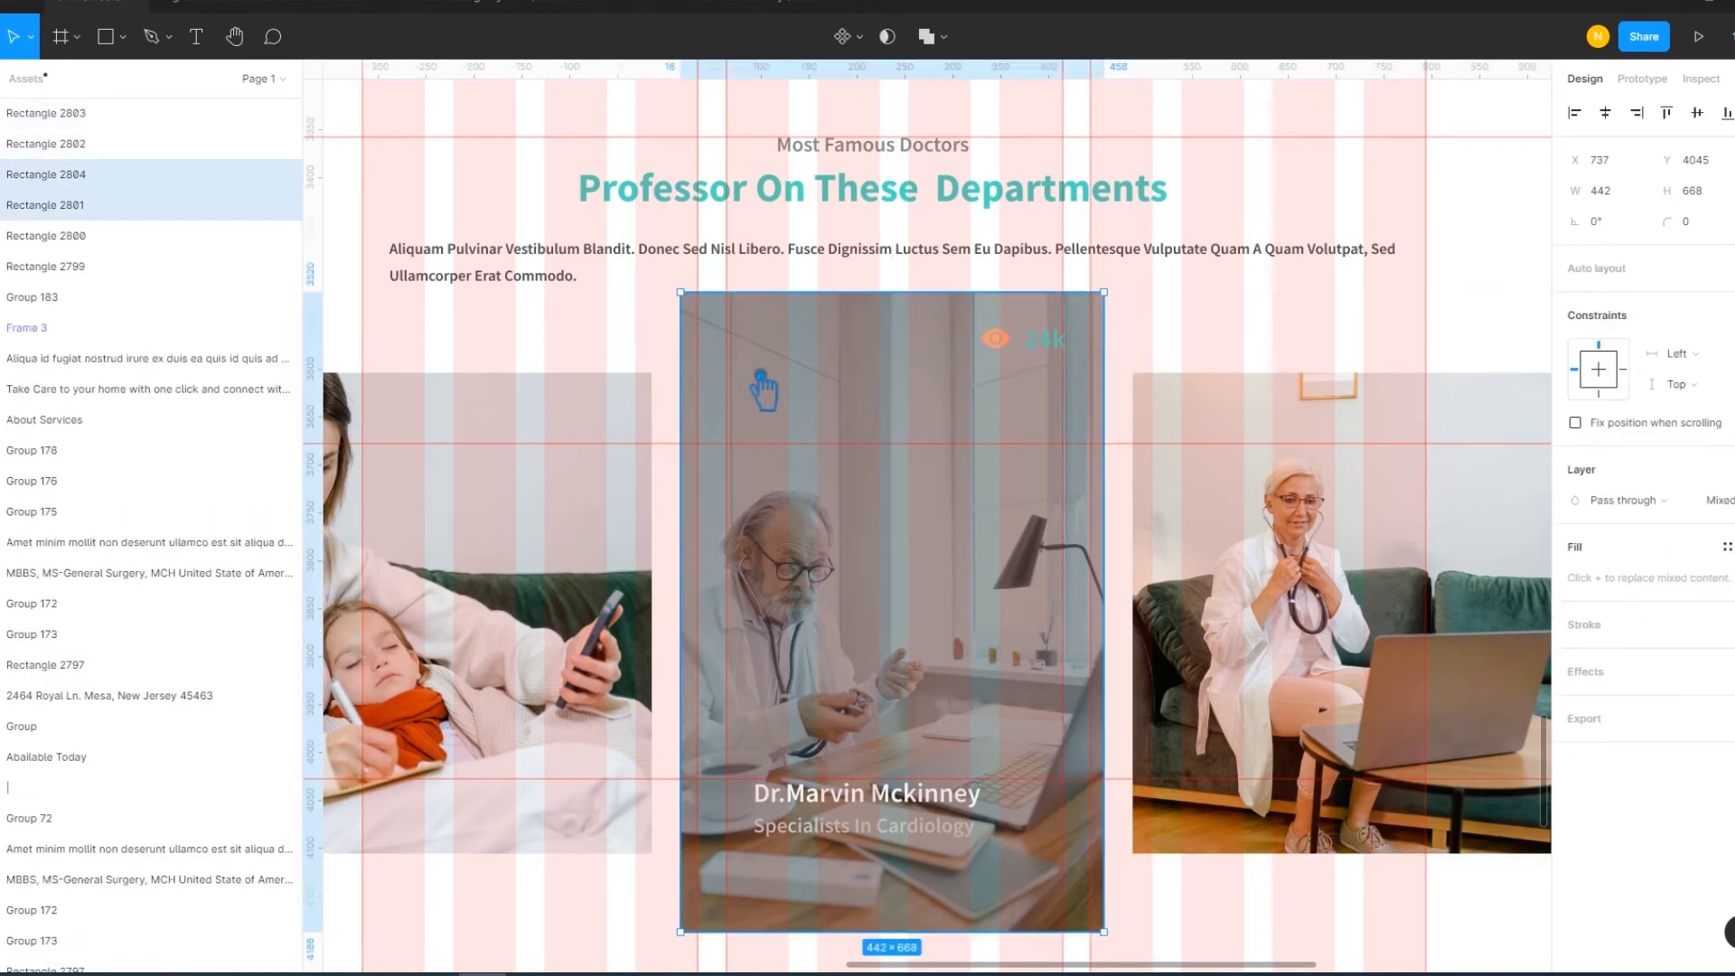
click(1240, 343)
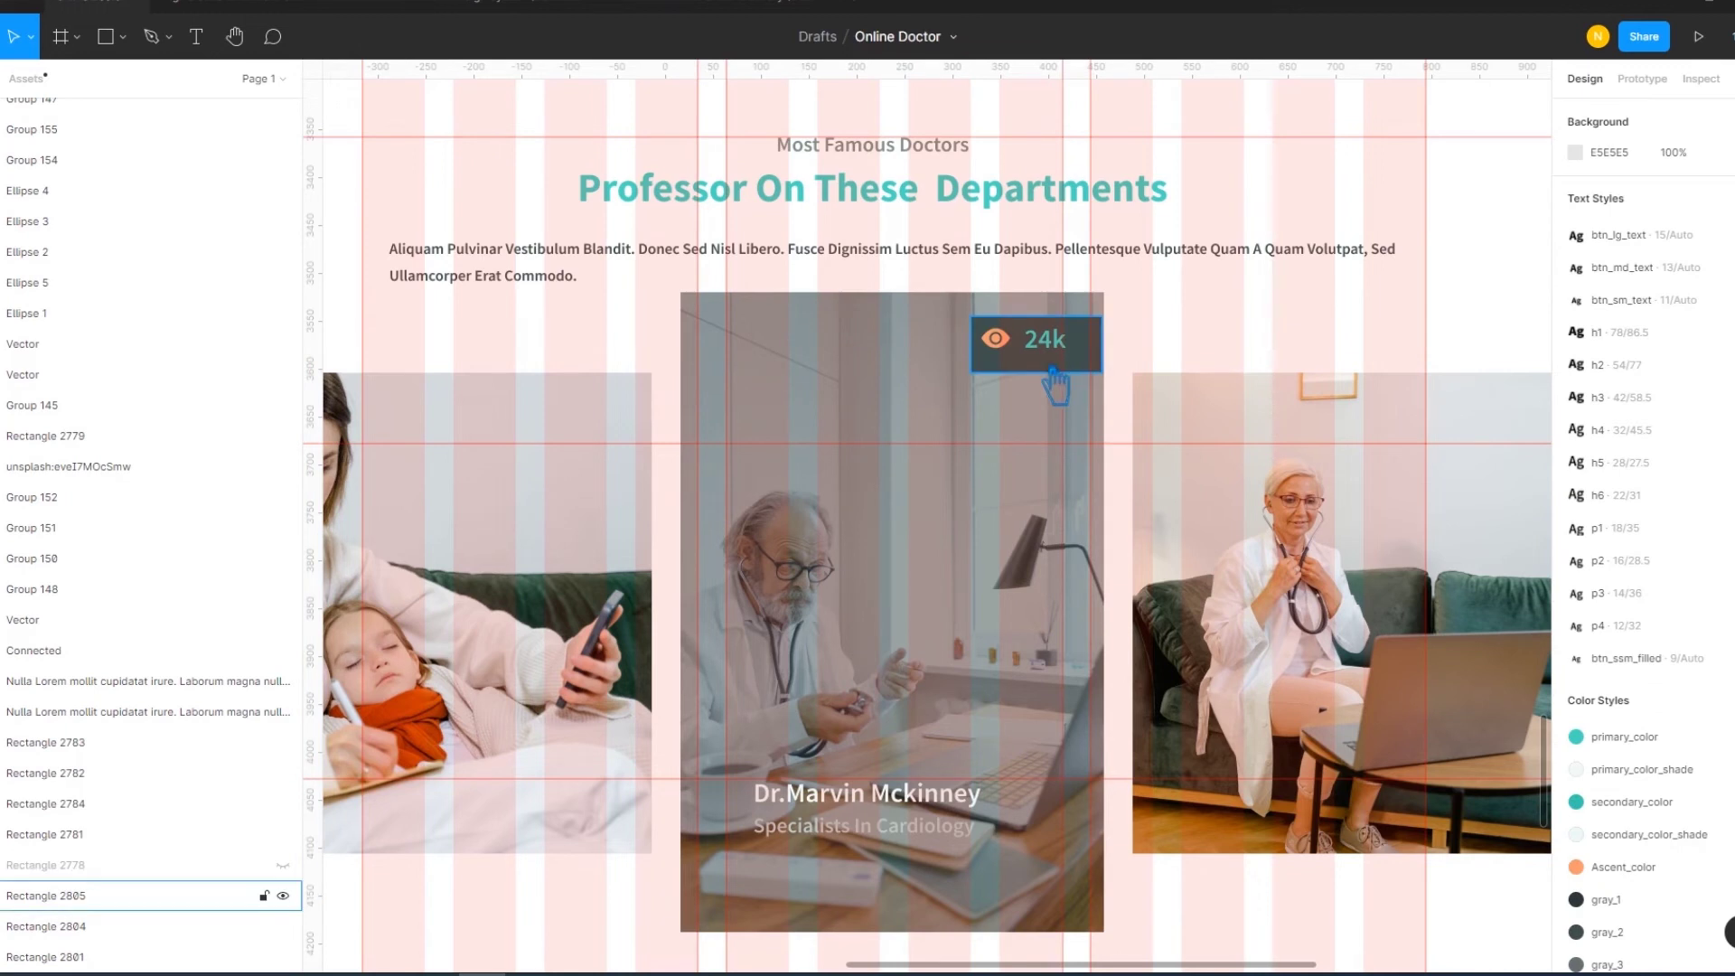
click(1051, 382)
drag(1051, 369, 1052, 362)
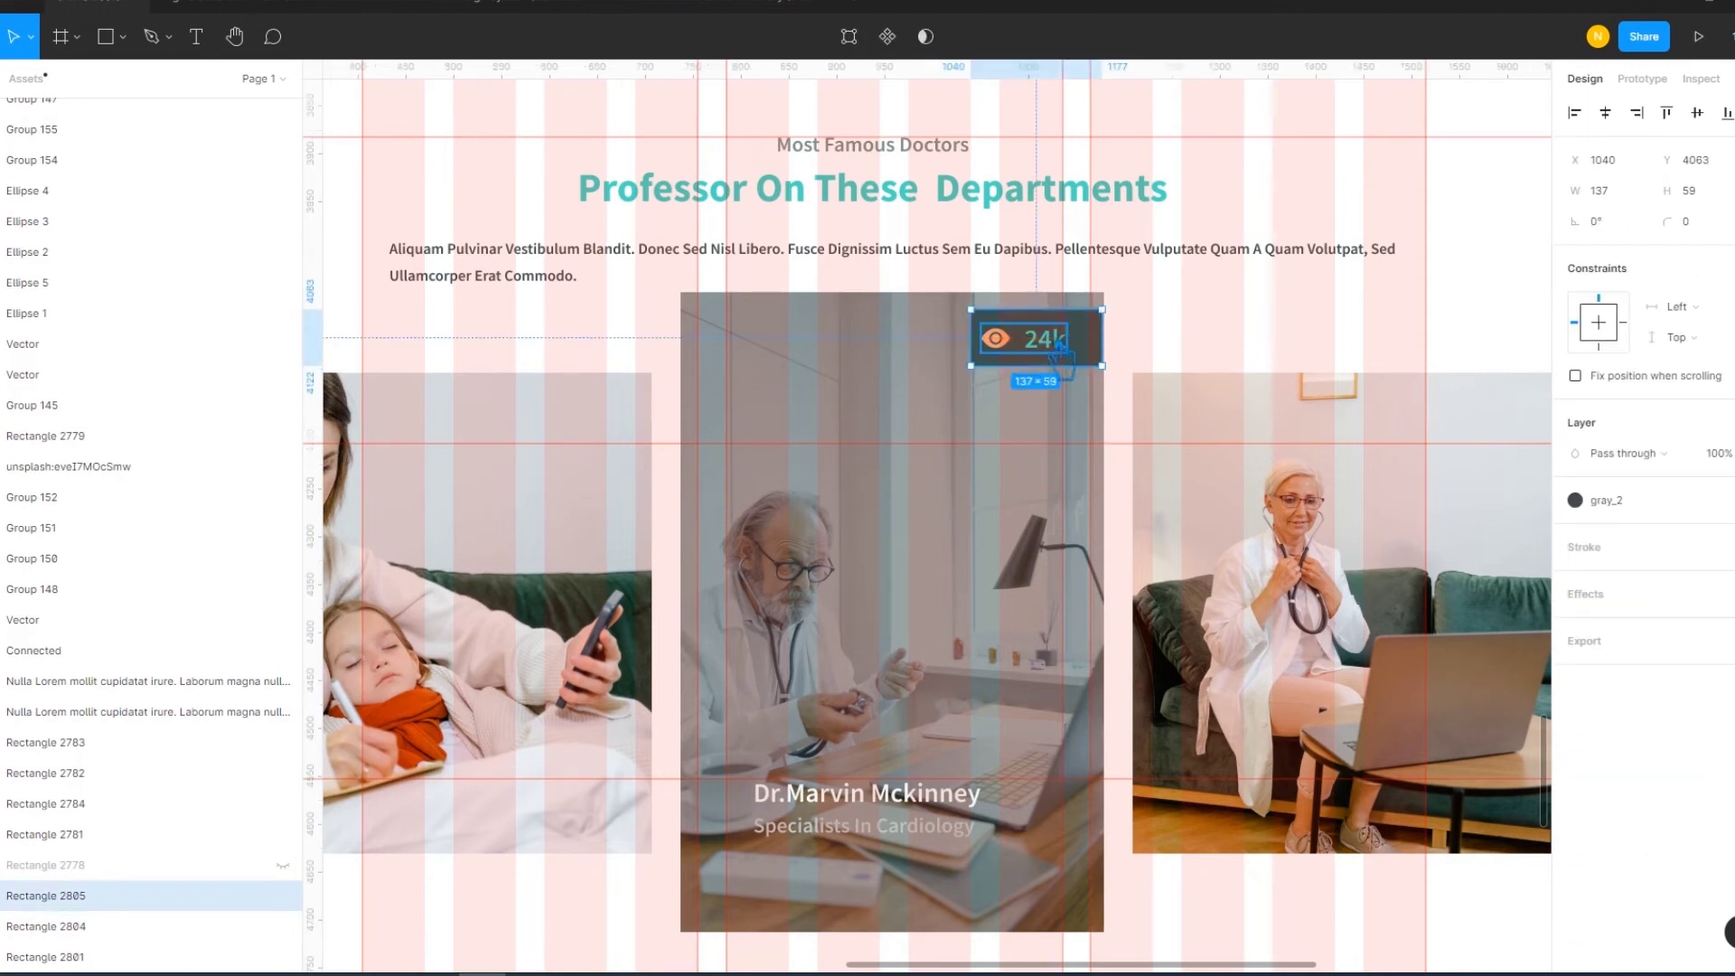
shift+click(1048, 359)
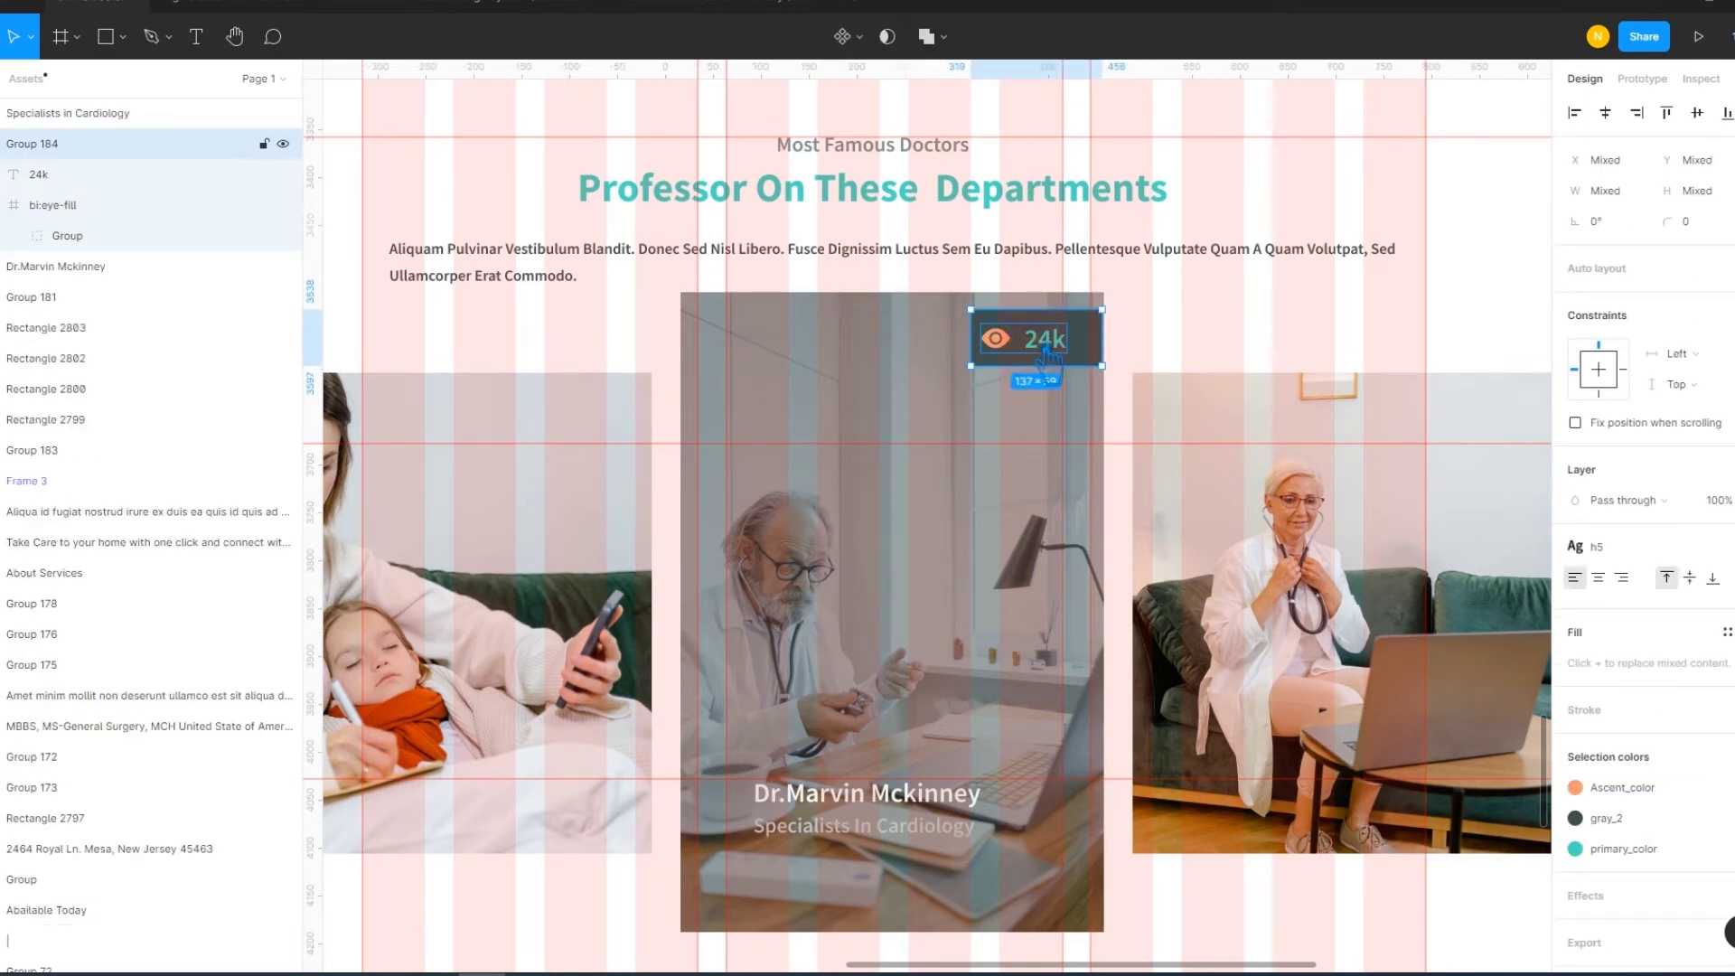
click(1617, 115)
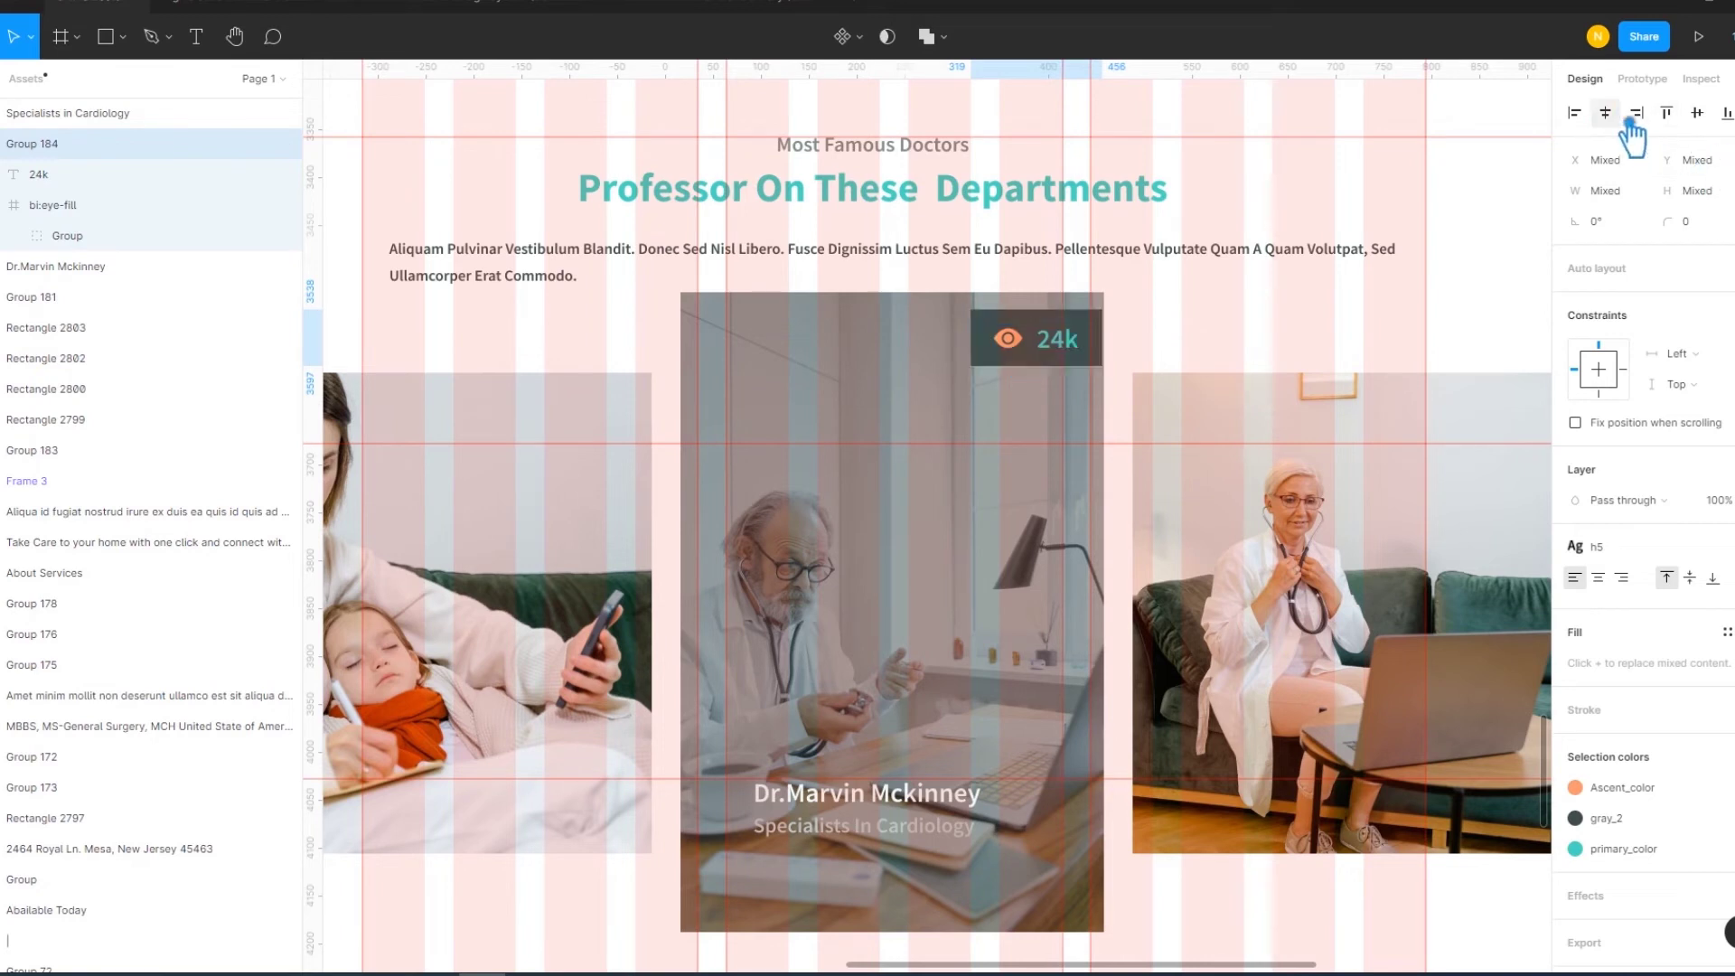
Narrow the badge box to 121 px wide and centre the badge content both ways
click(1117, 348)
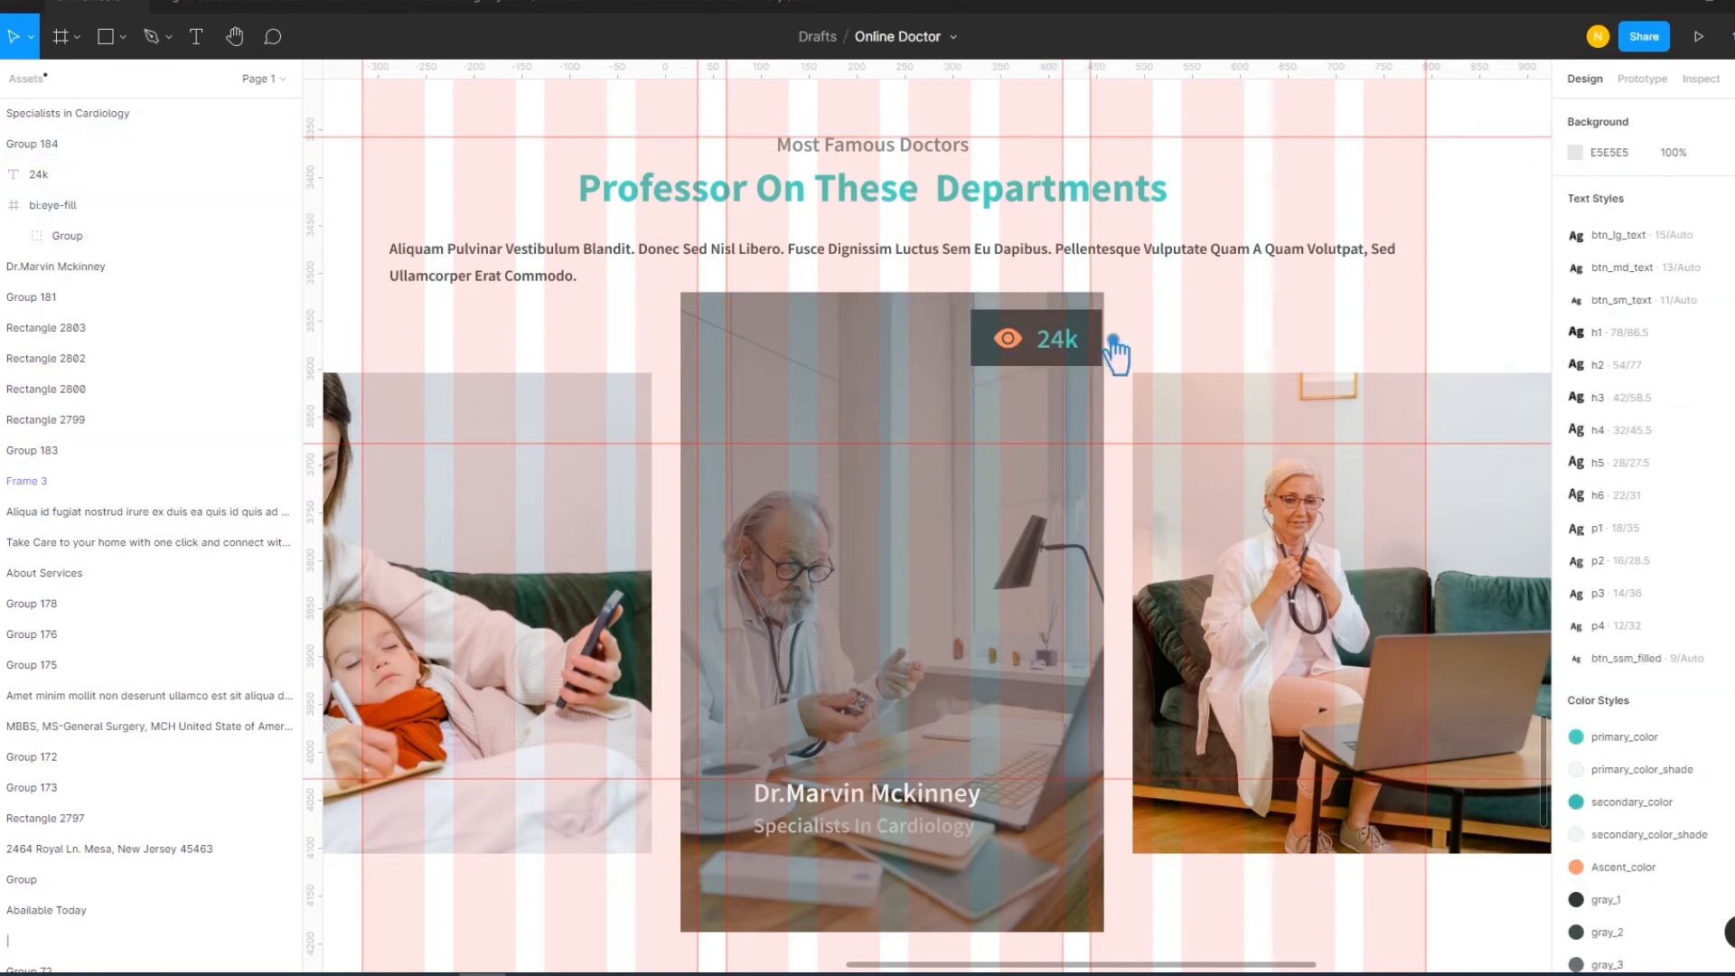
click(992, 357)
drag(992, 357, 1006, 354)
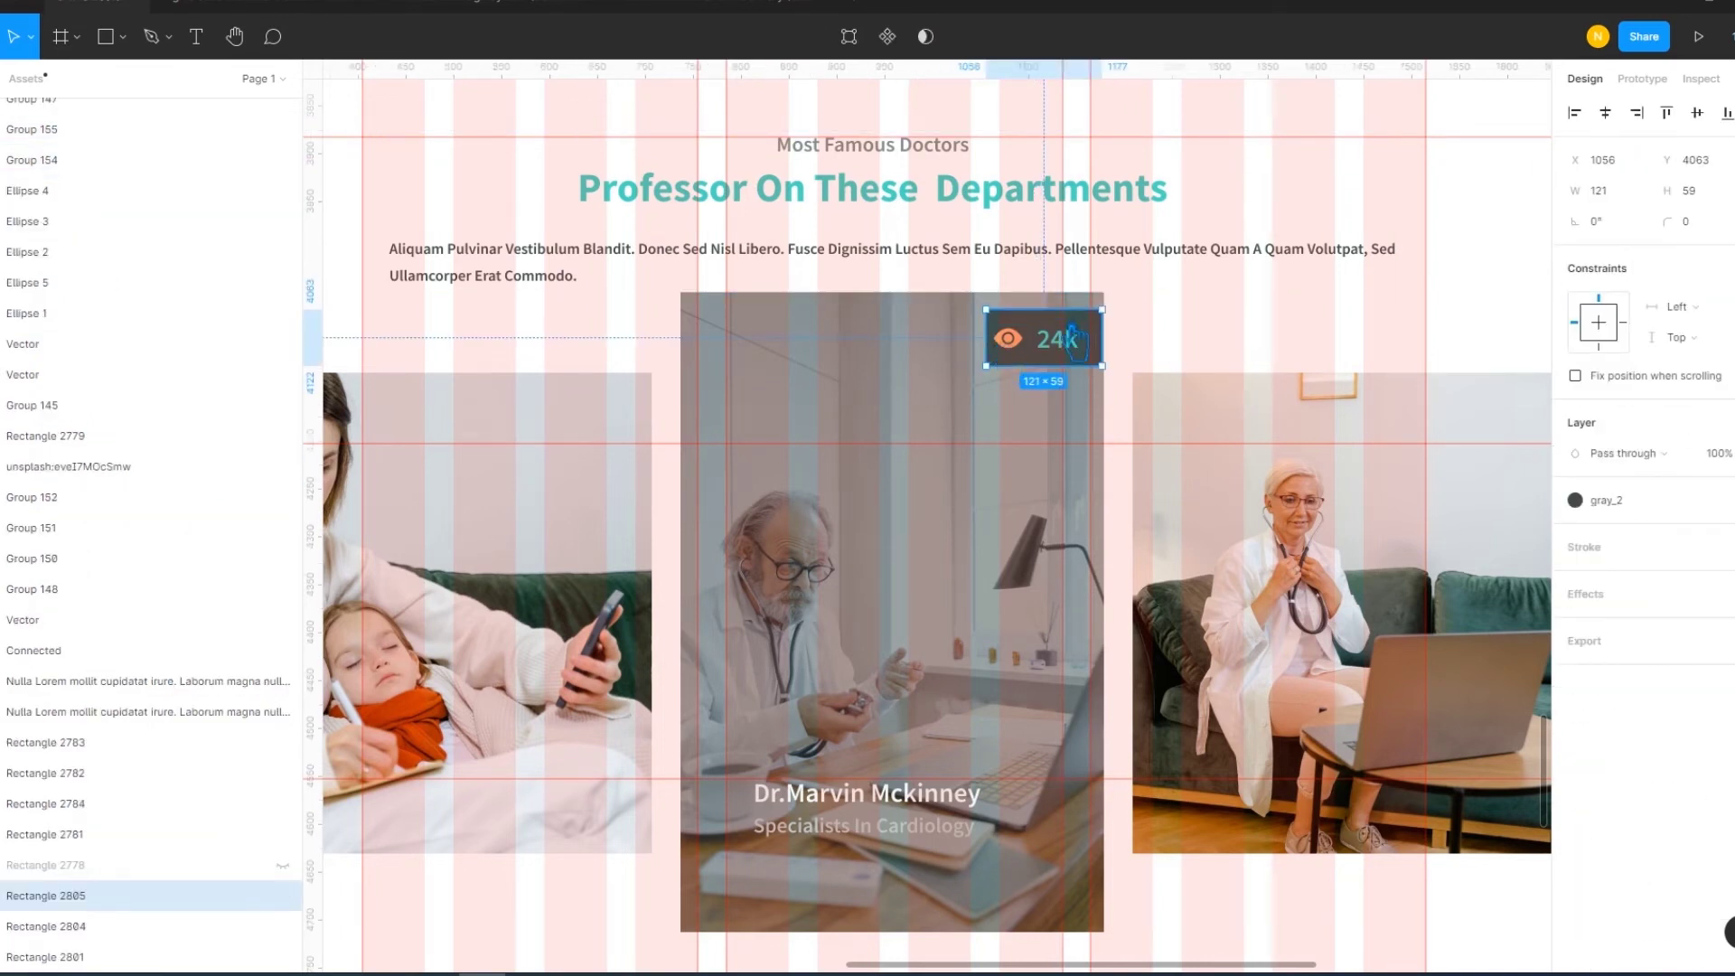
click(1084, 362)
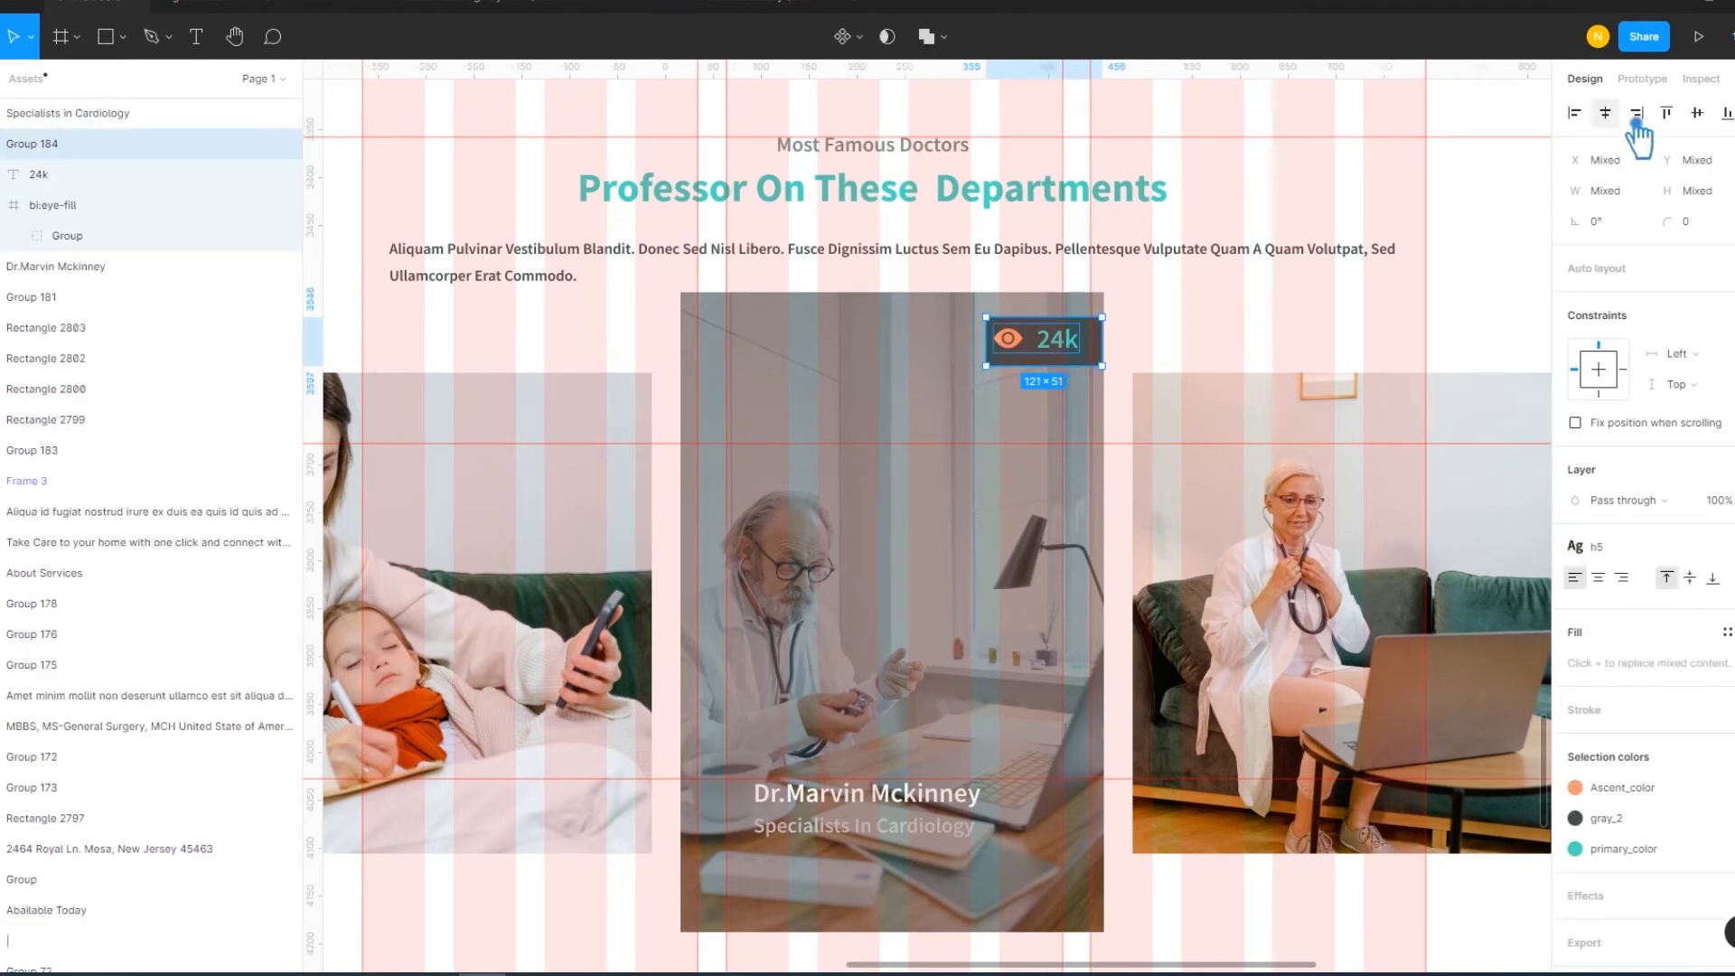
click(1696, 113)
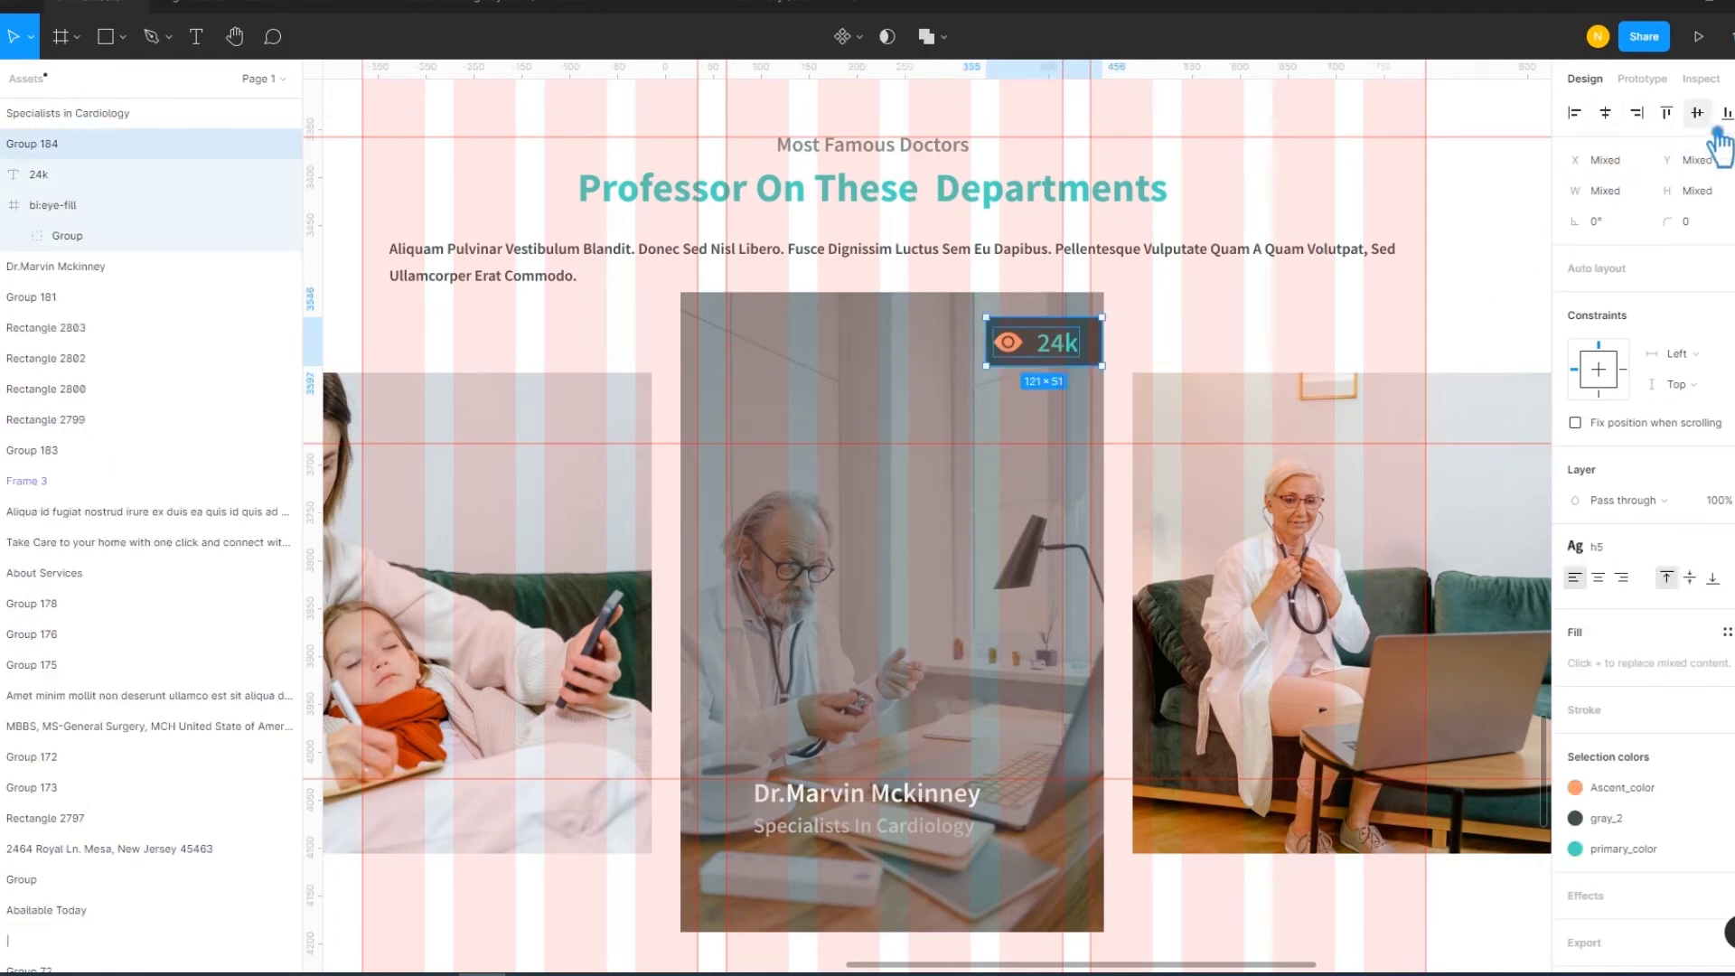
click(1606, 113)
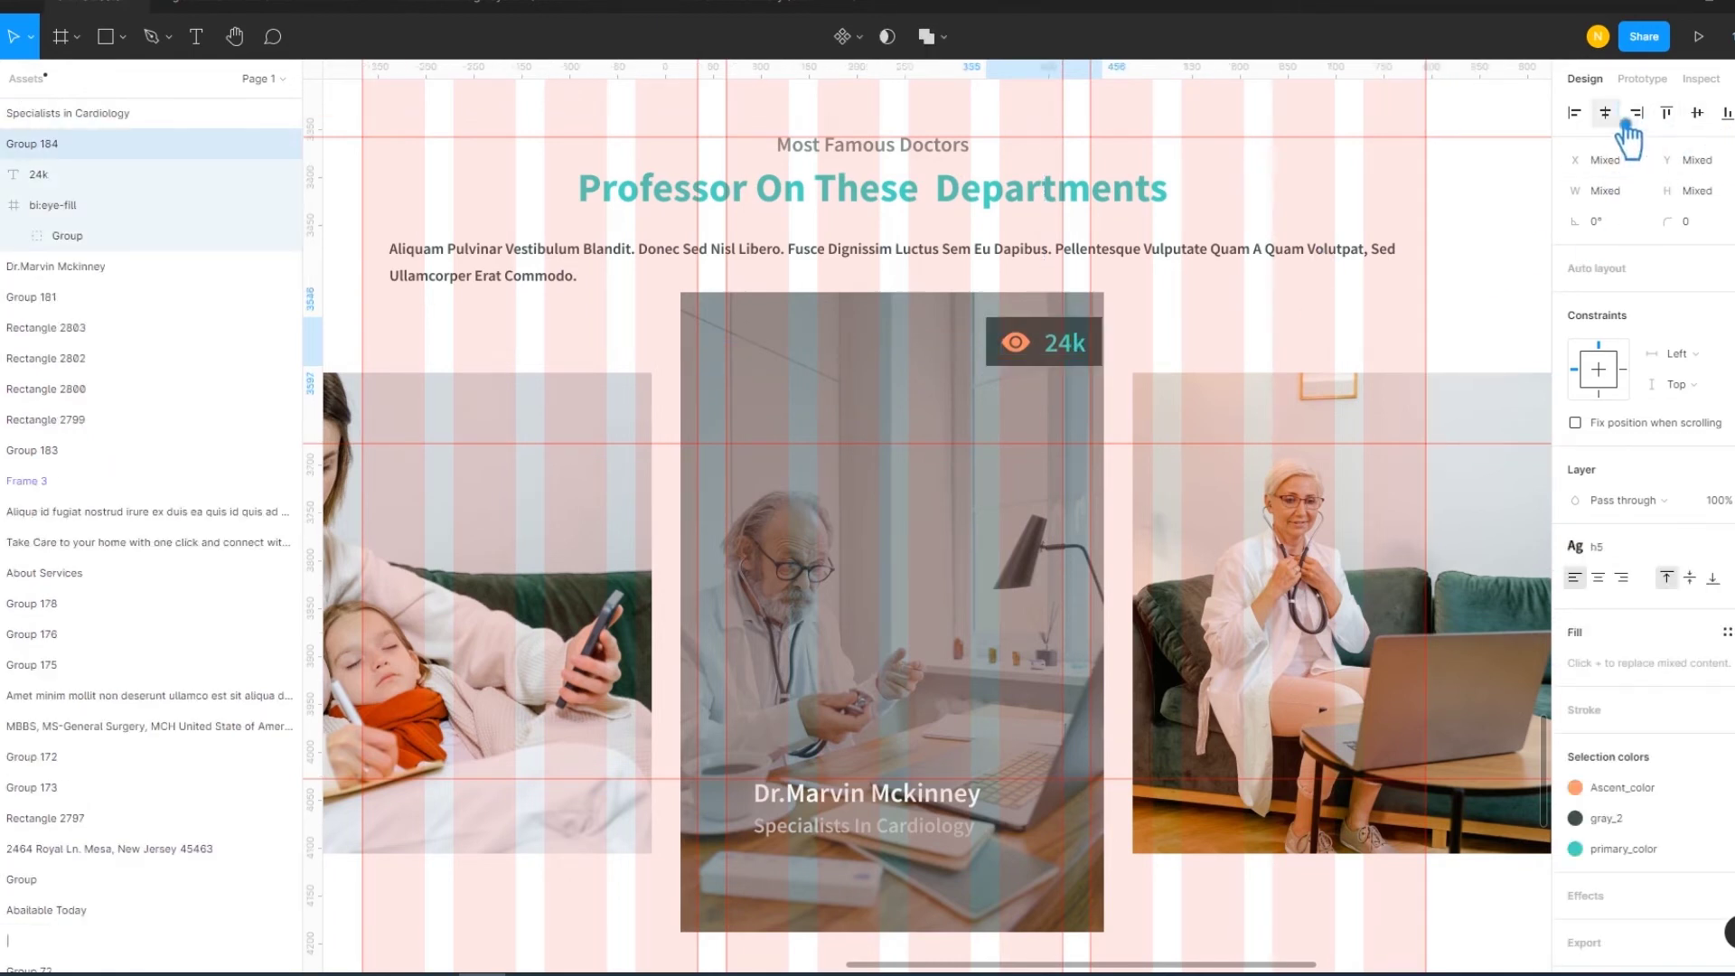
click(1168, 345)
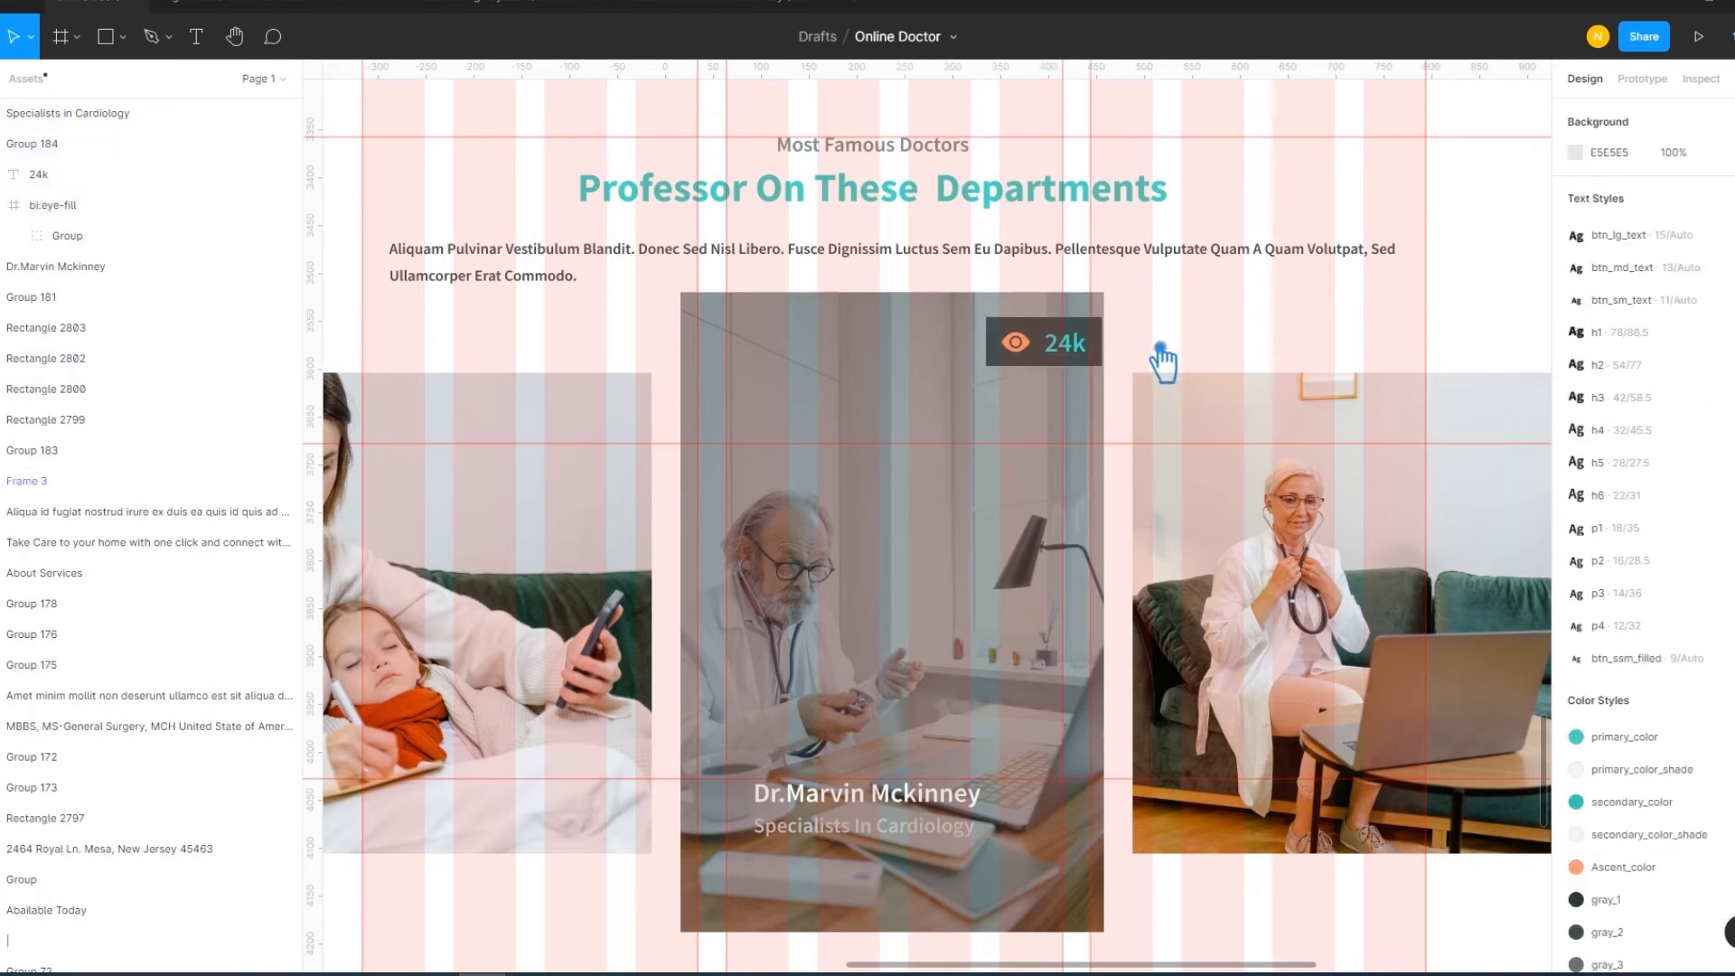
Darken the badge box to gray_1 and hide the middle card's gray overlay
click(1069, 336)
click(1672, 508)
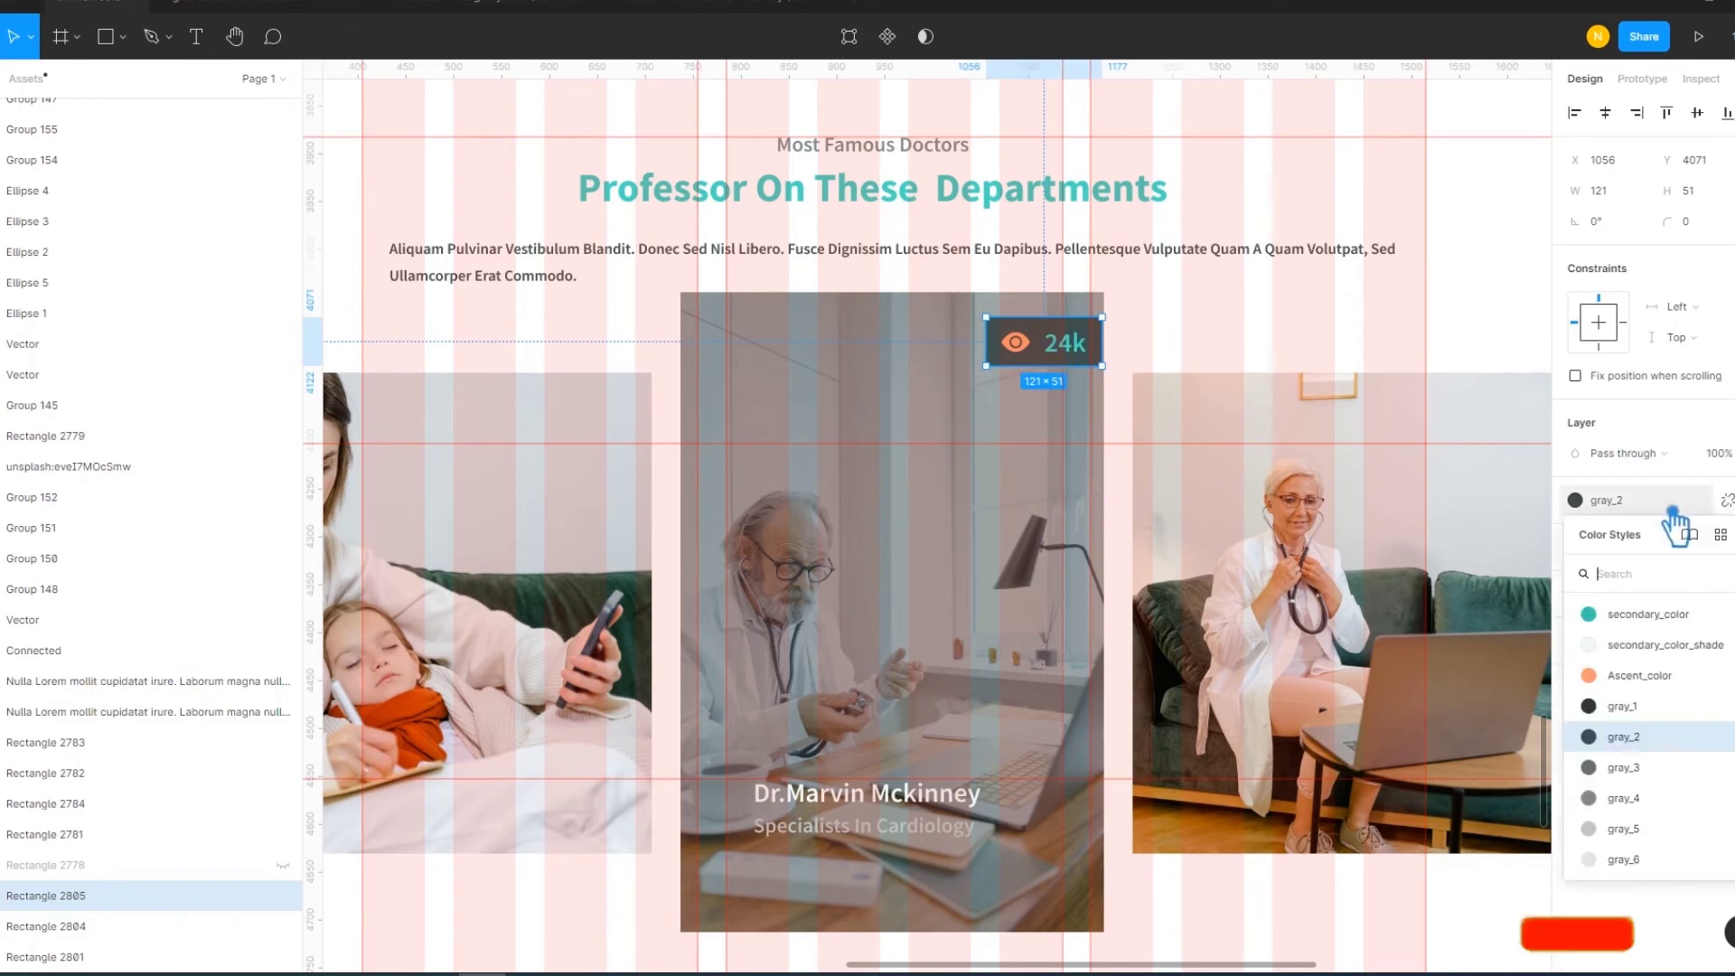
click(1626, 709)
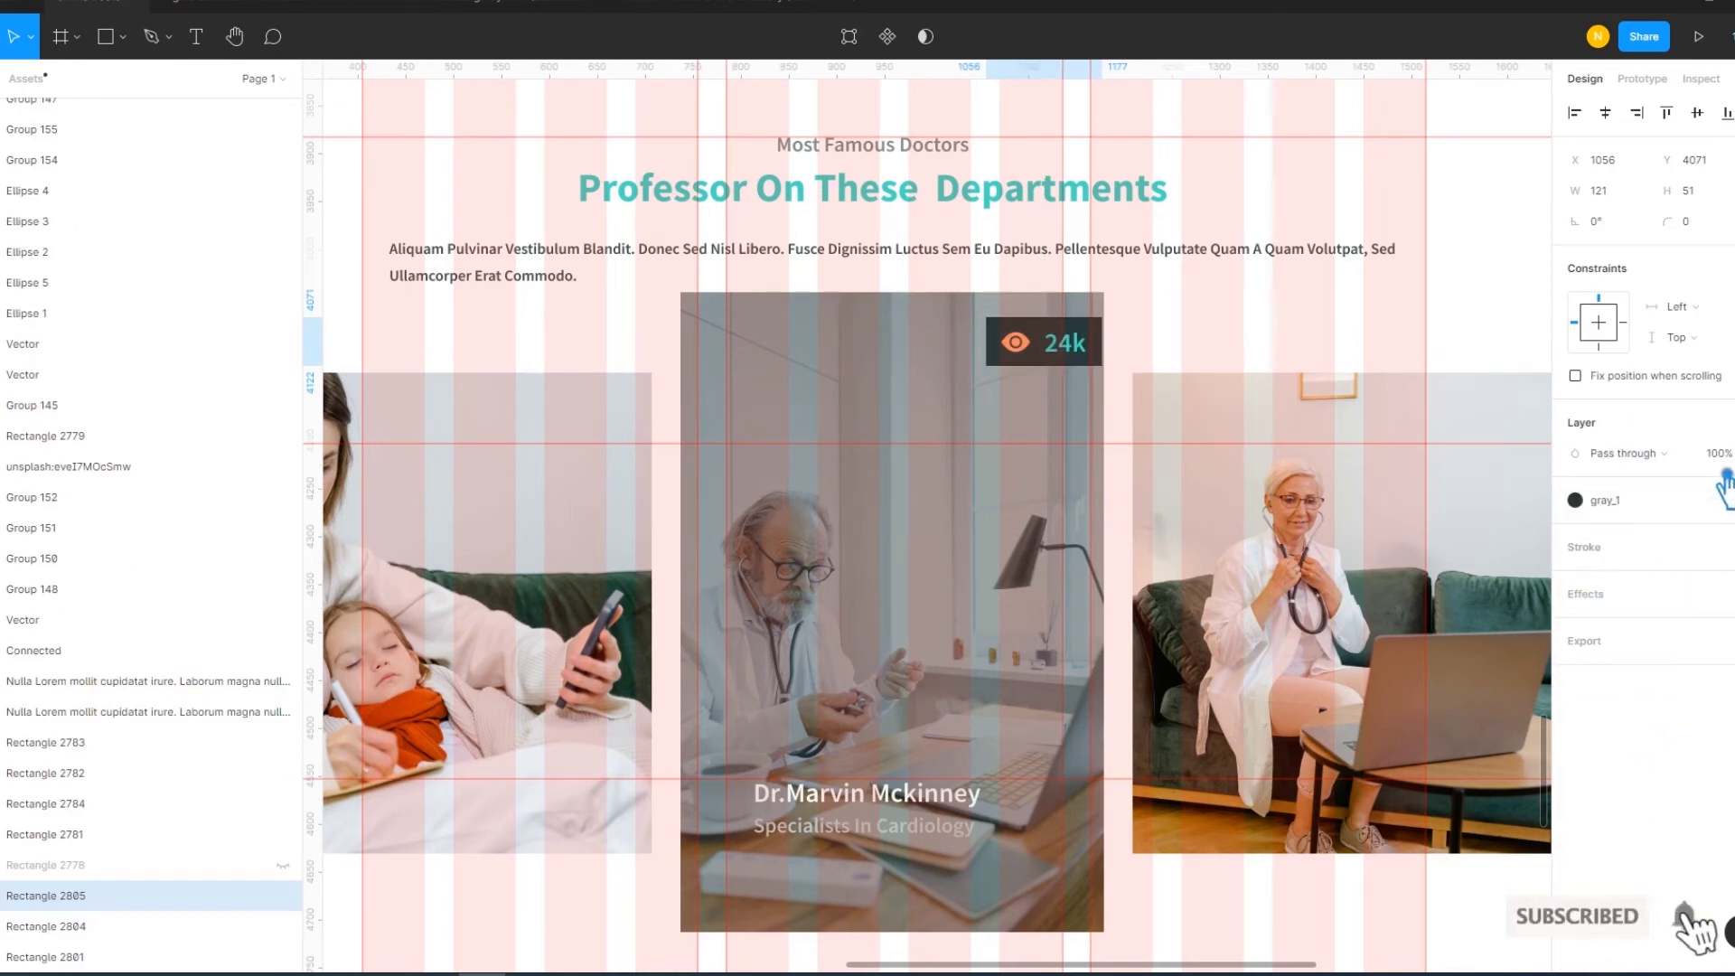
click(838, 373)
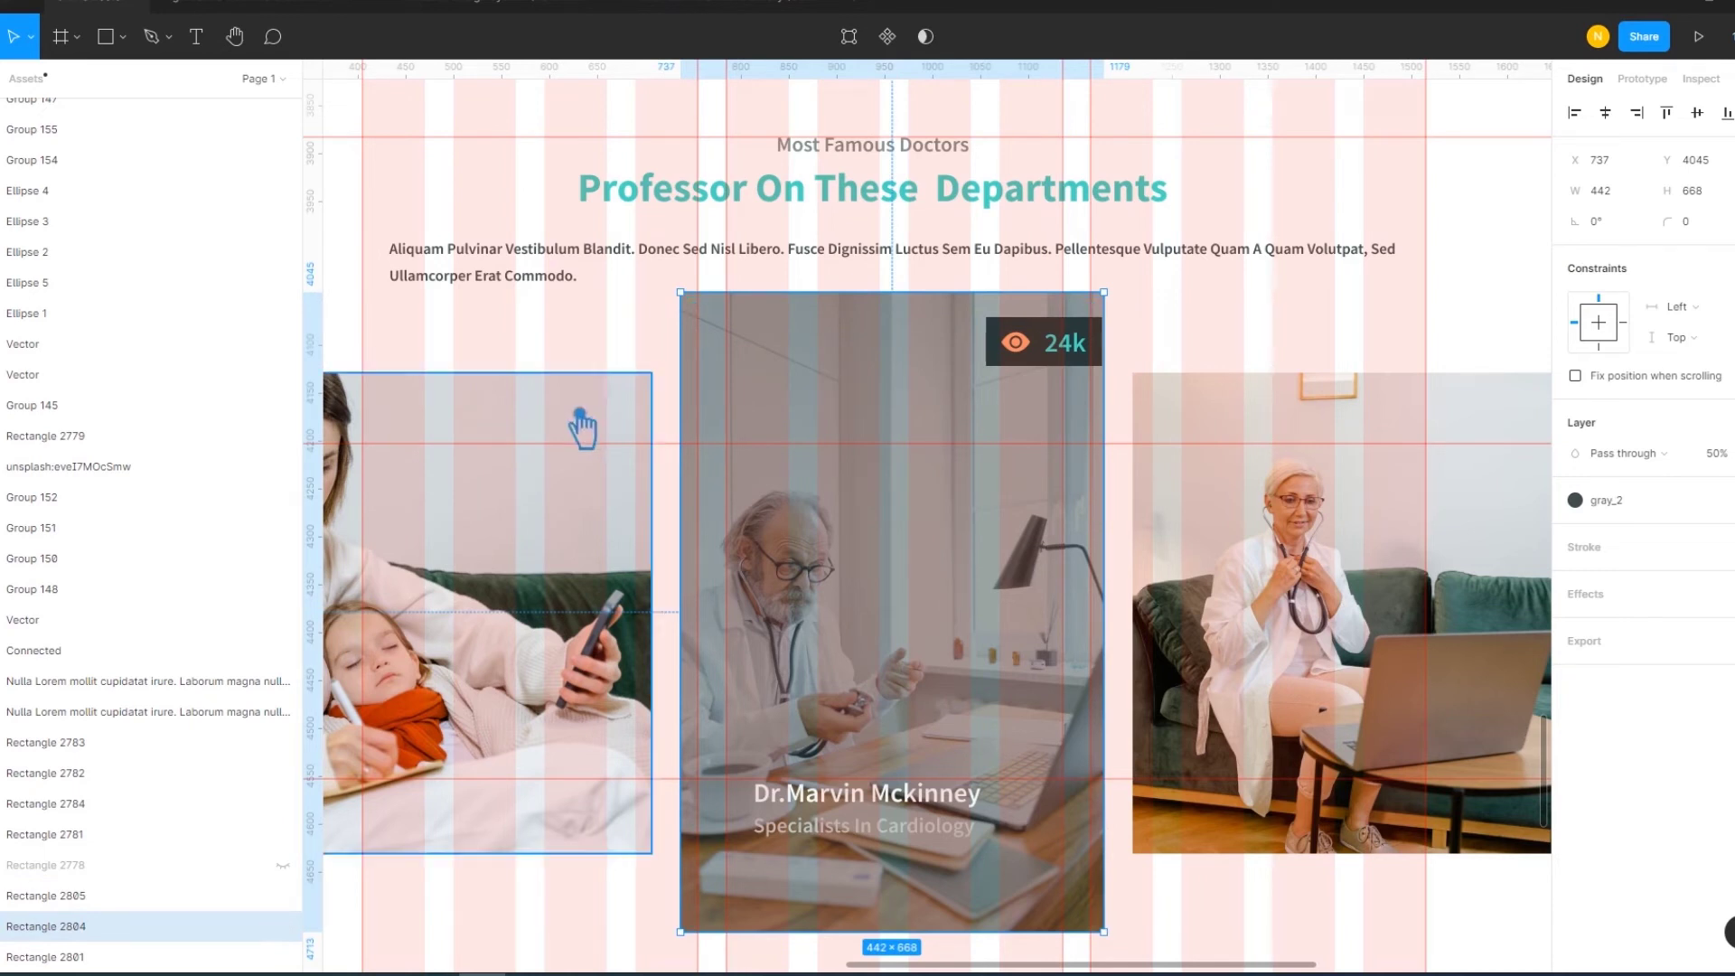
click(282, 926)
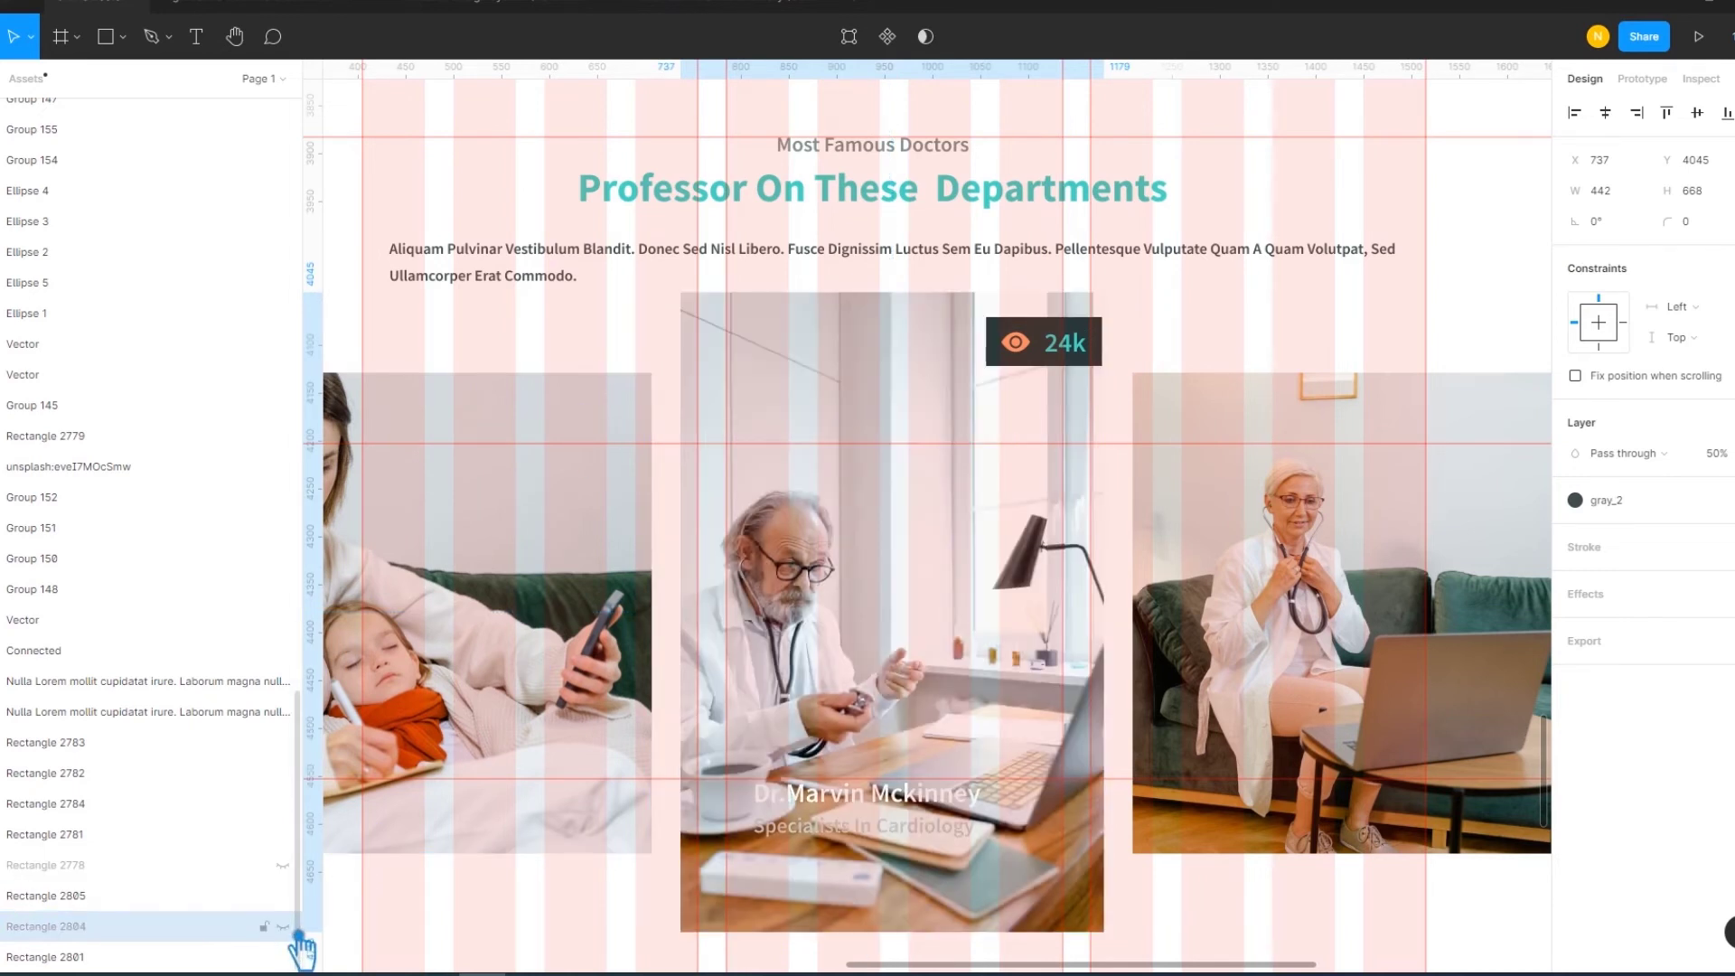
Review the badge box's colour style and select the badge's layers
click(1030, 346)
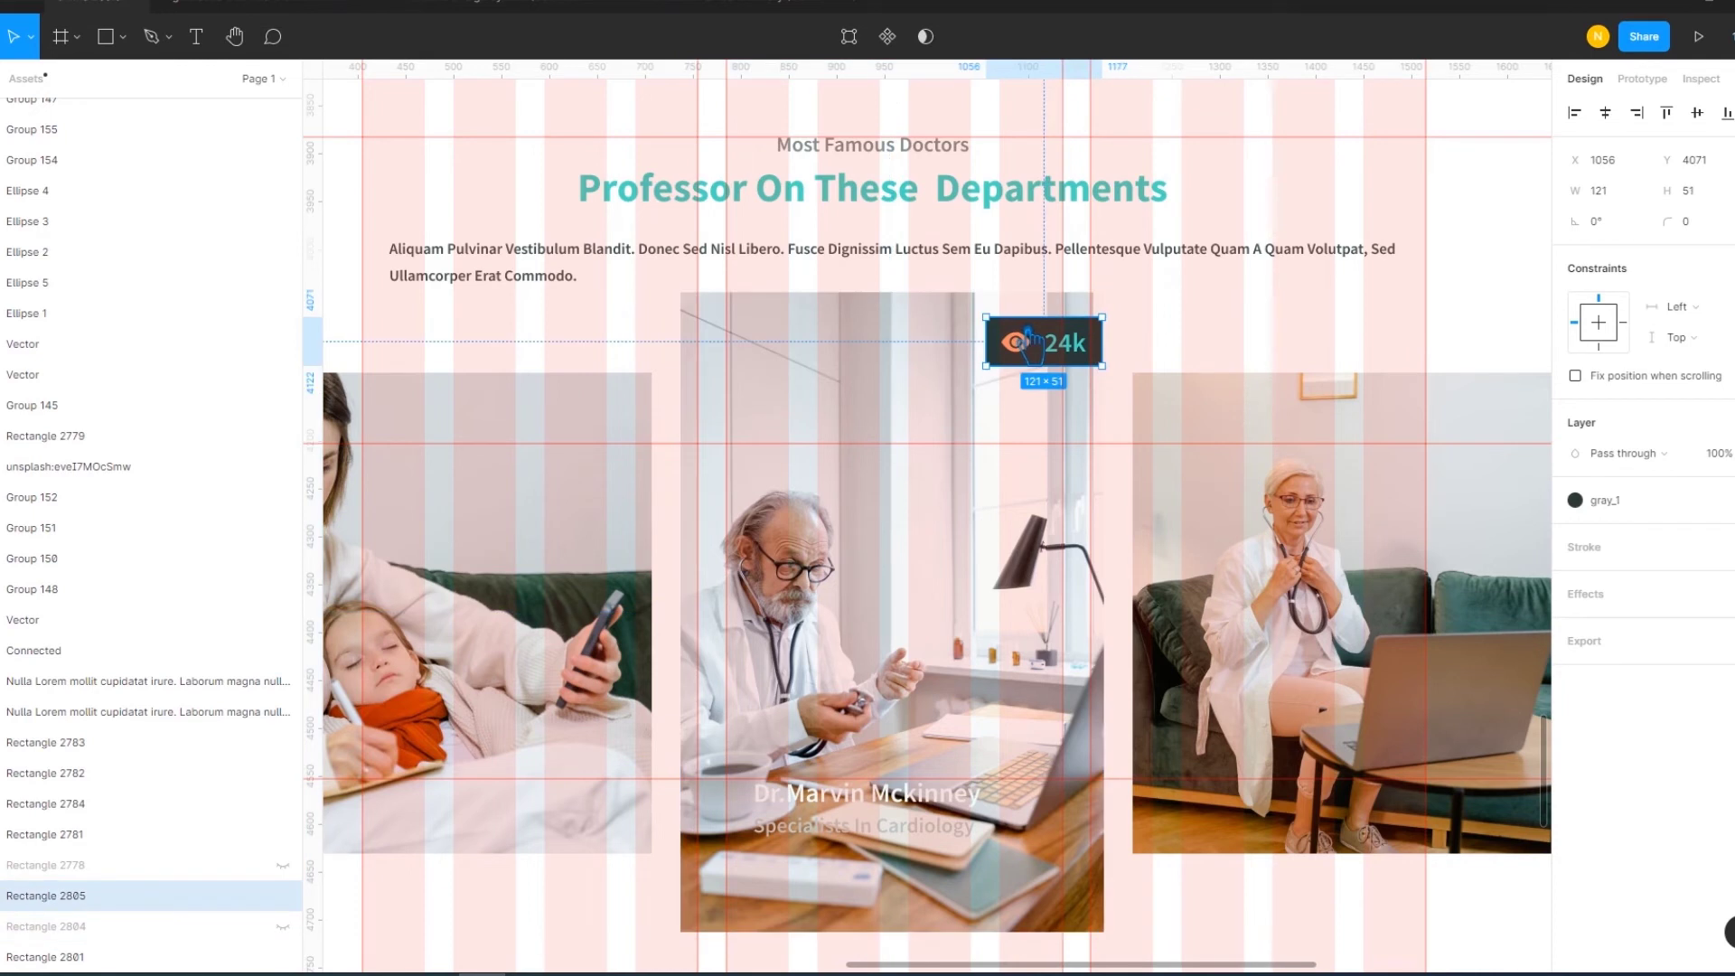
click(1640, 502)
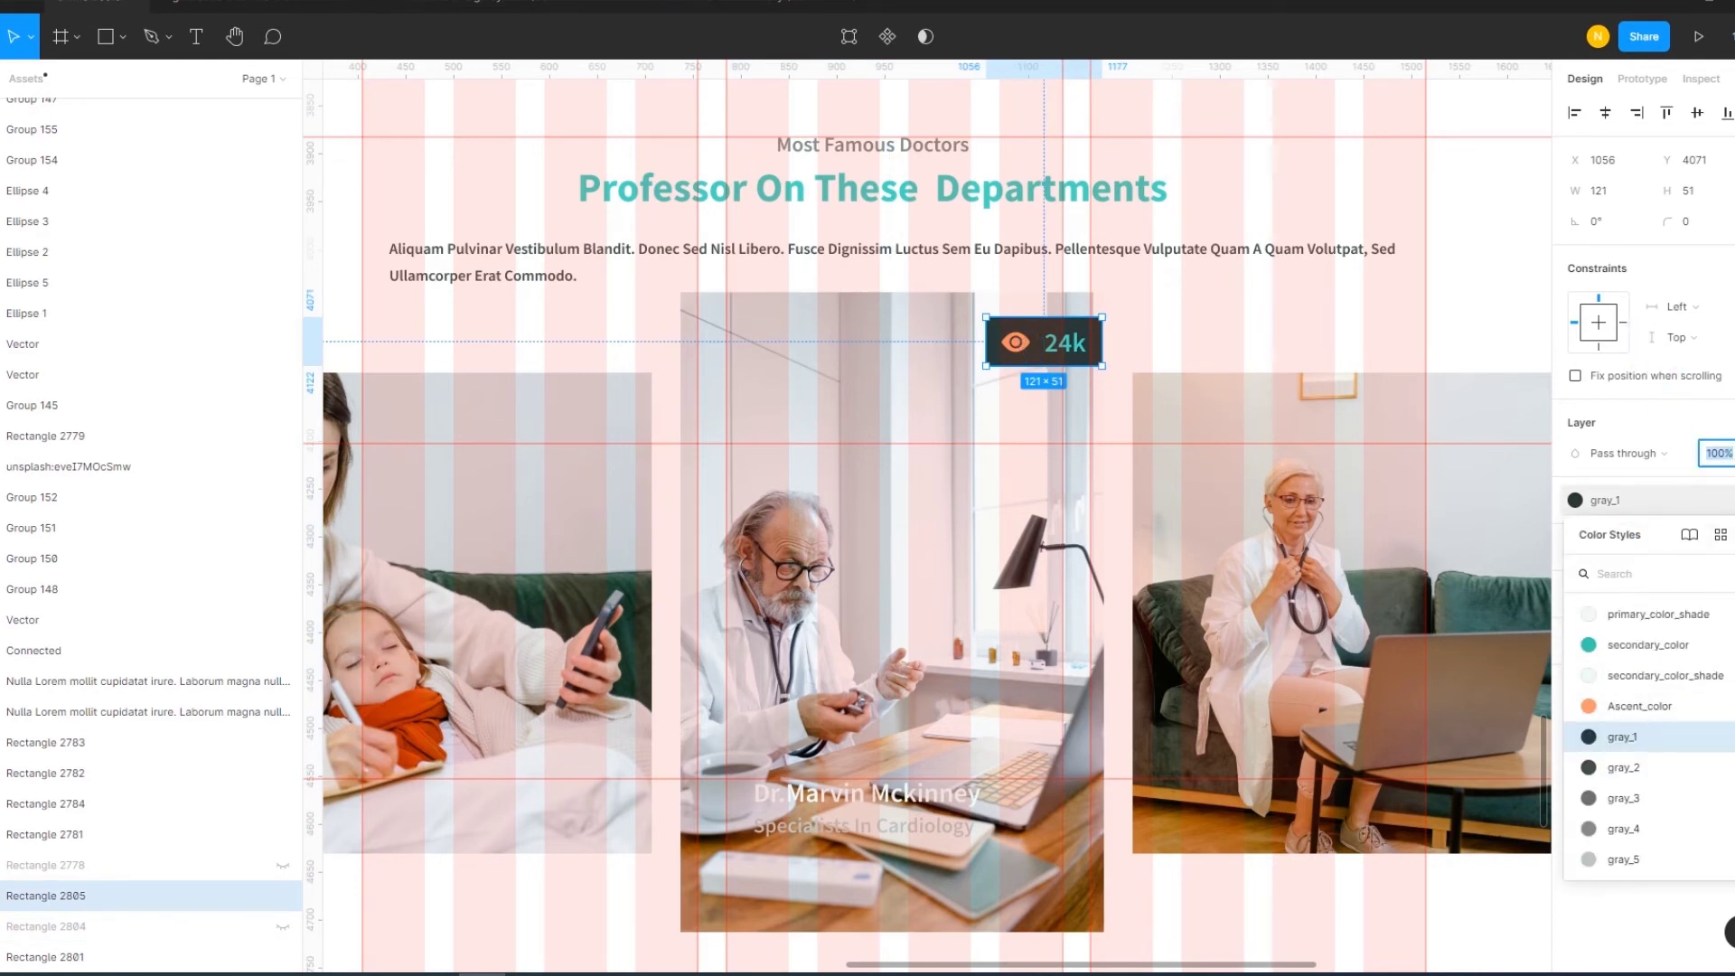
text(70)
click(1225, 349)
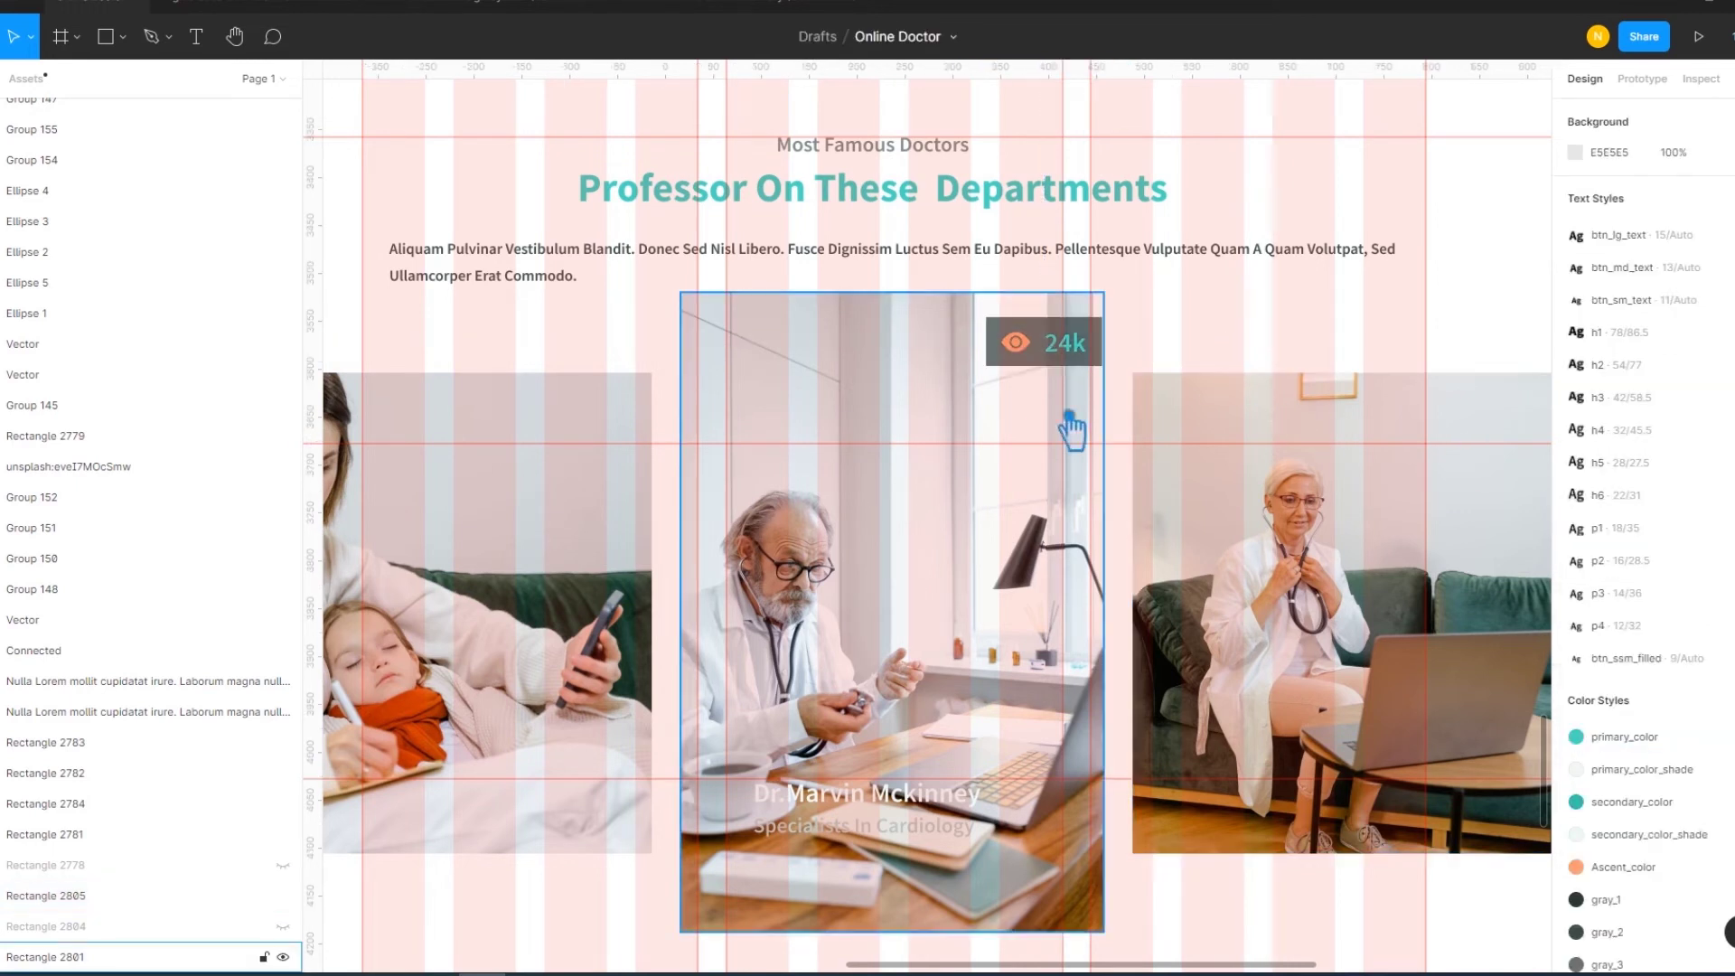
click(1062, 421)
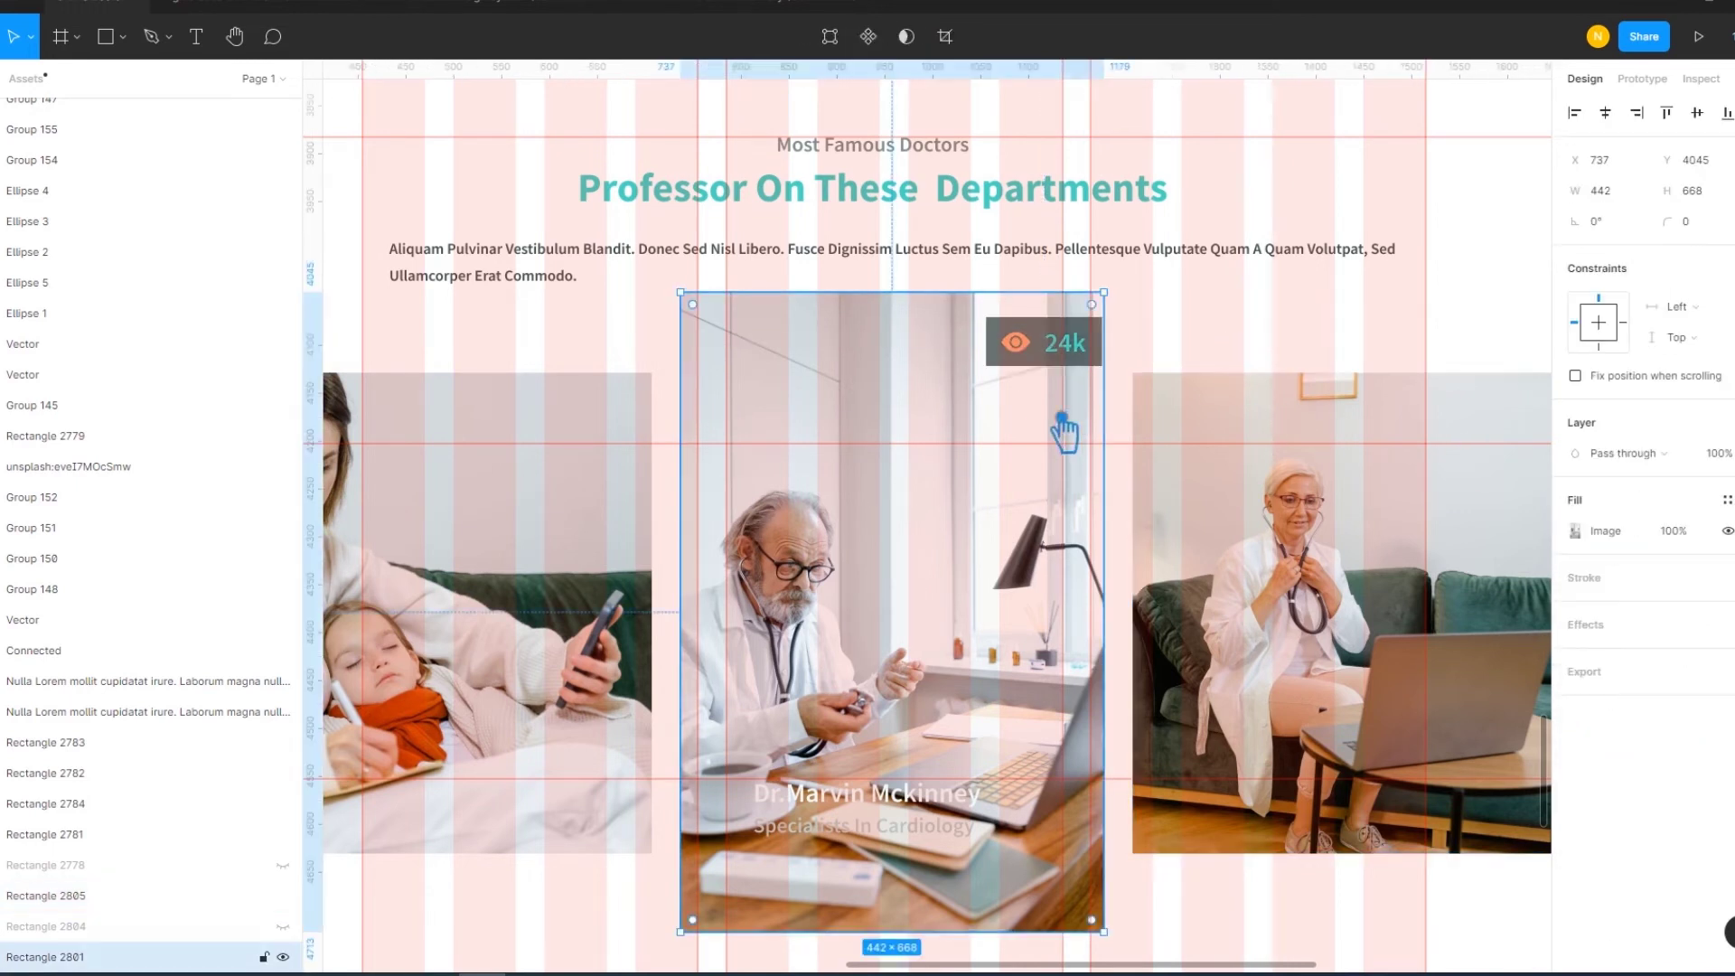
click(1247, 311)
click(1065, 345)
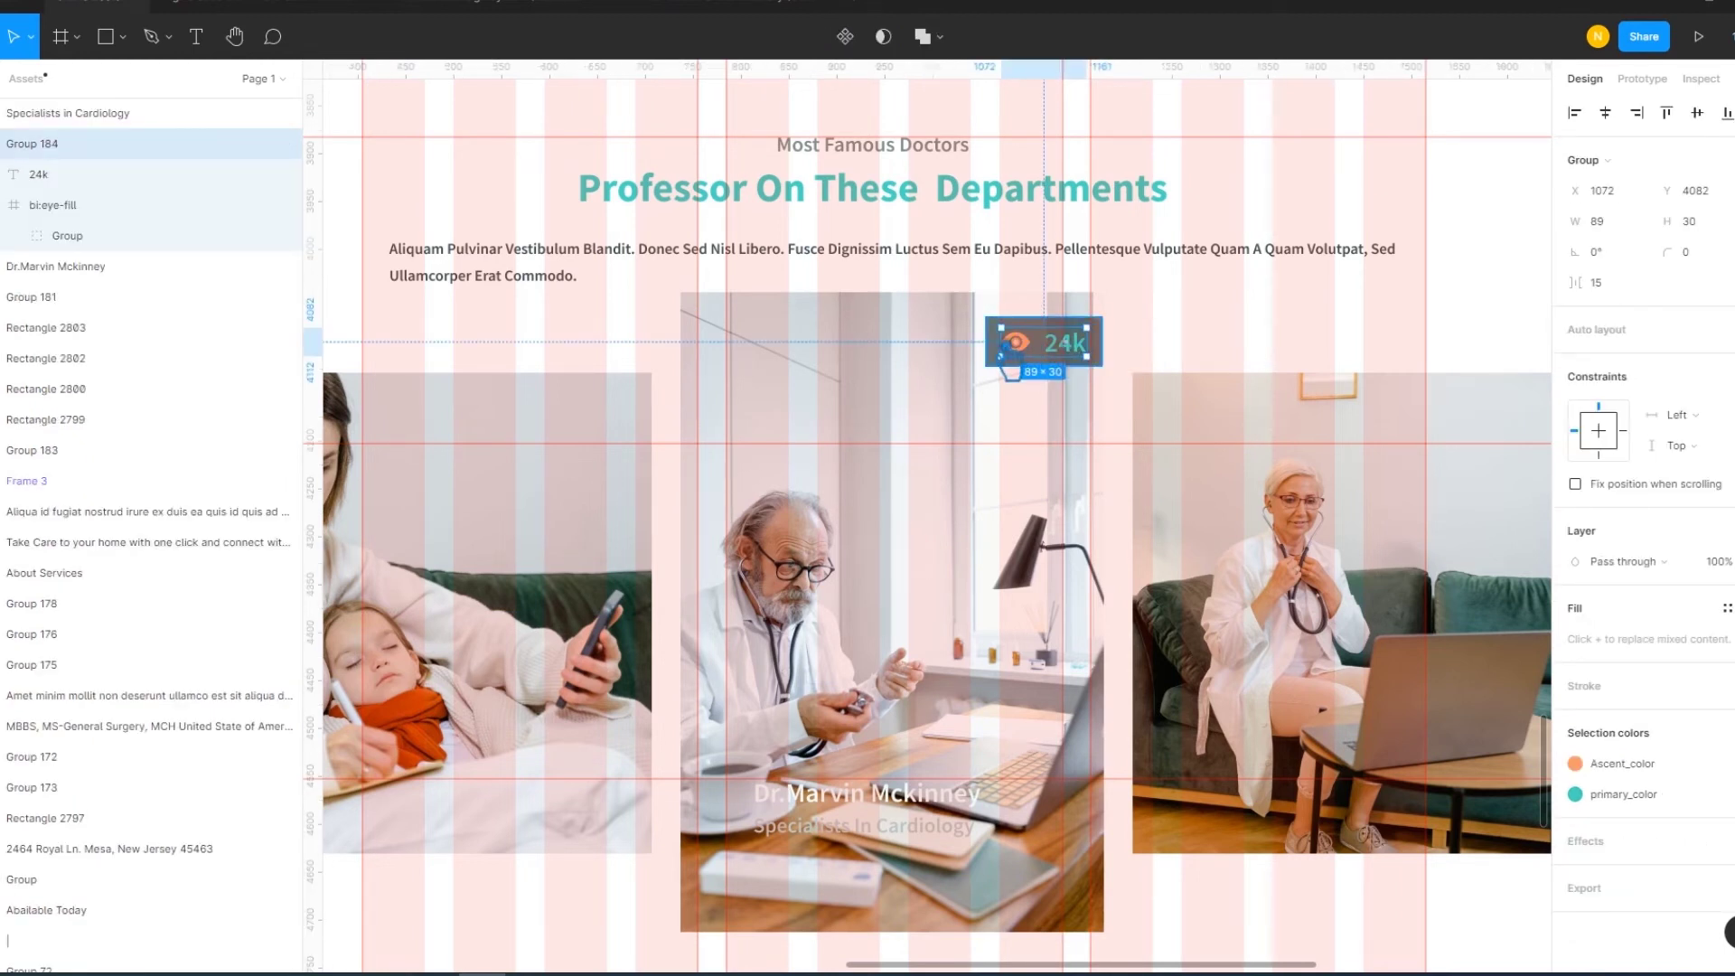
click(1003, 354)
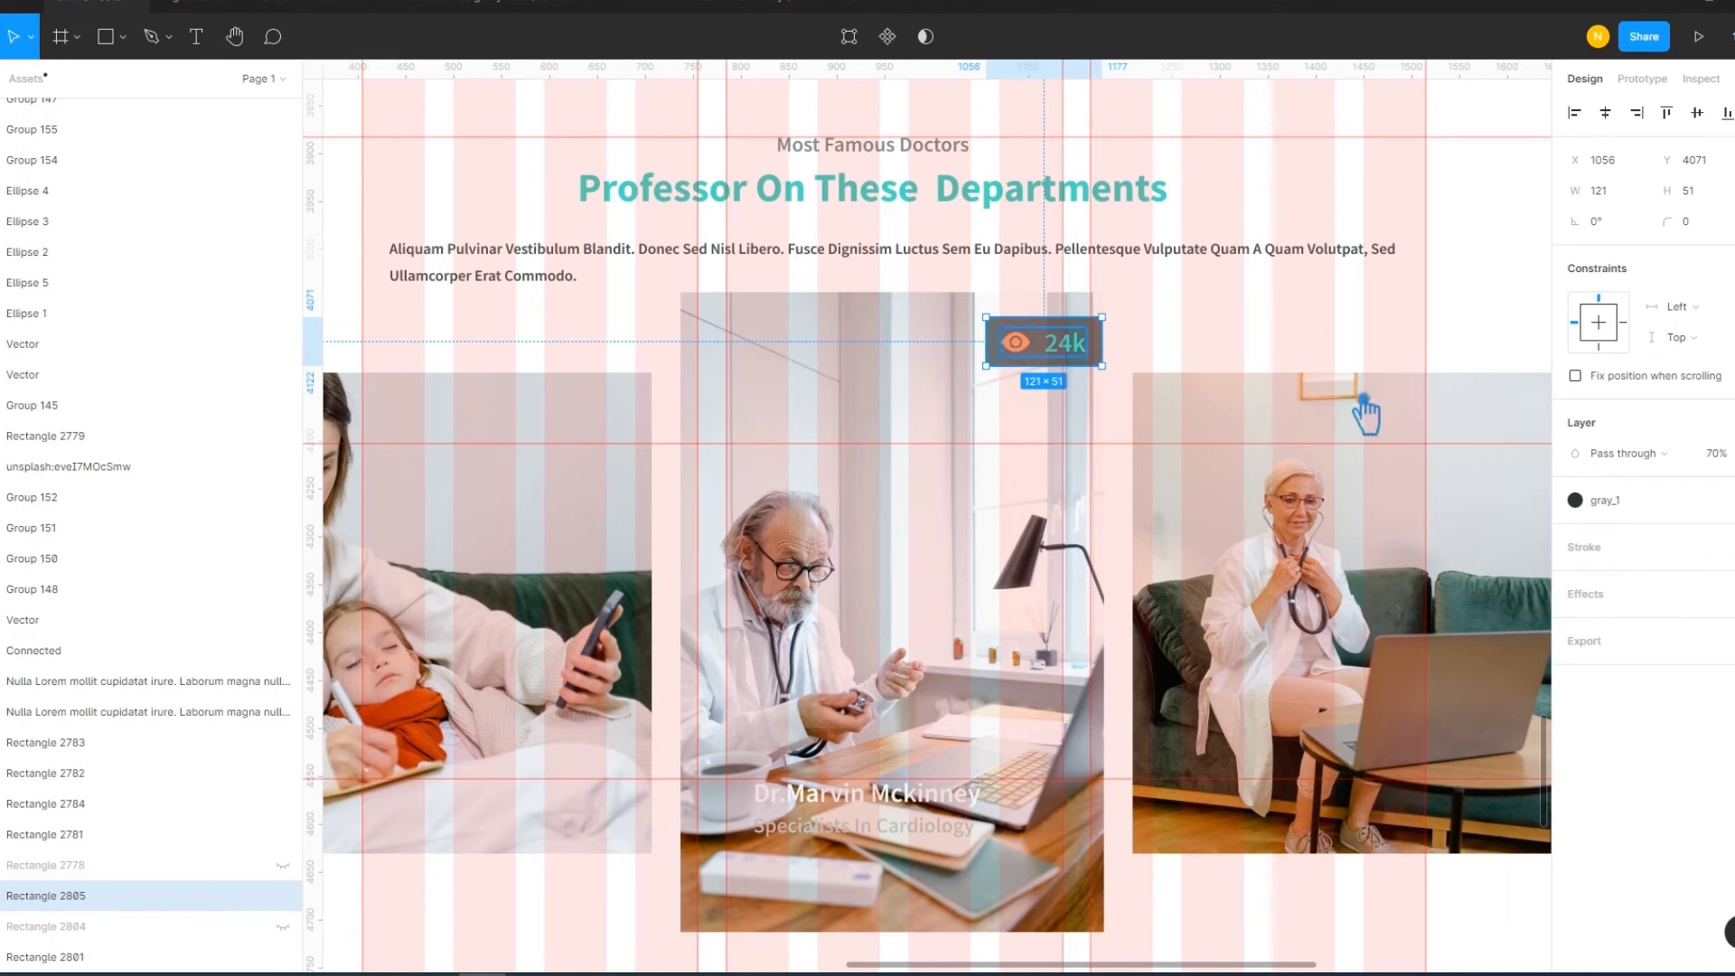
Set a 12 gap between the eye icon and the 24k text
shift+click(1081, 348)
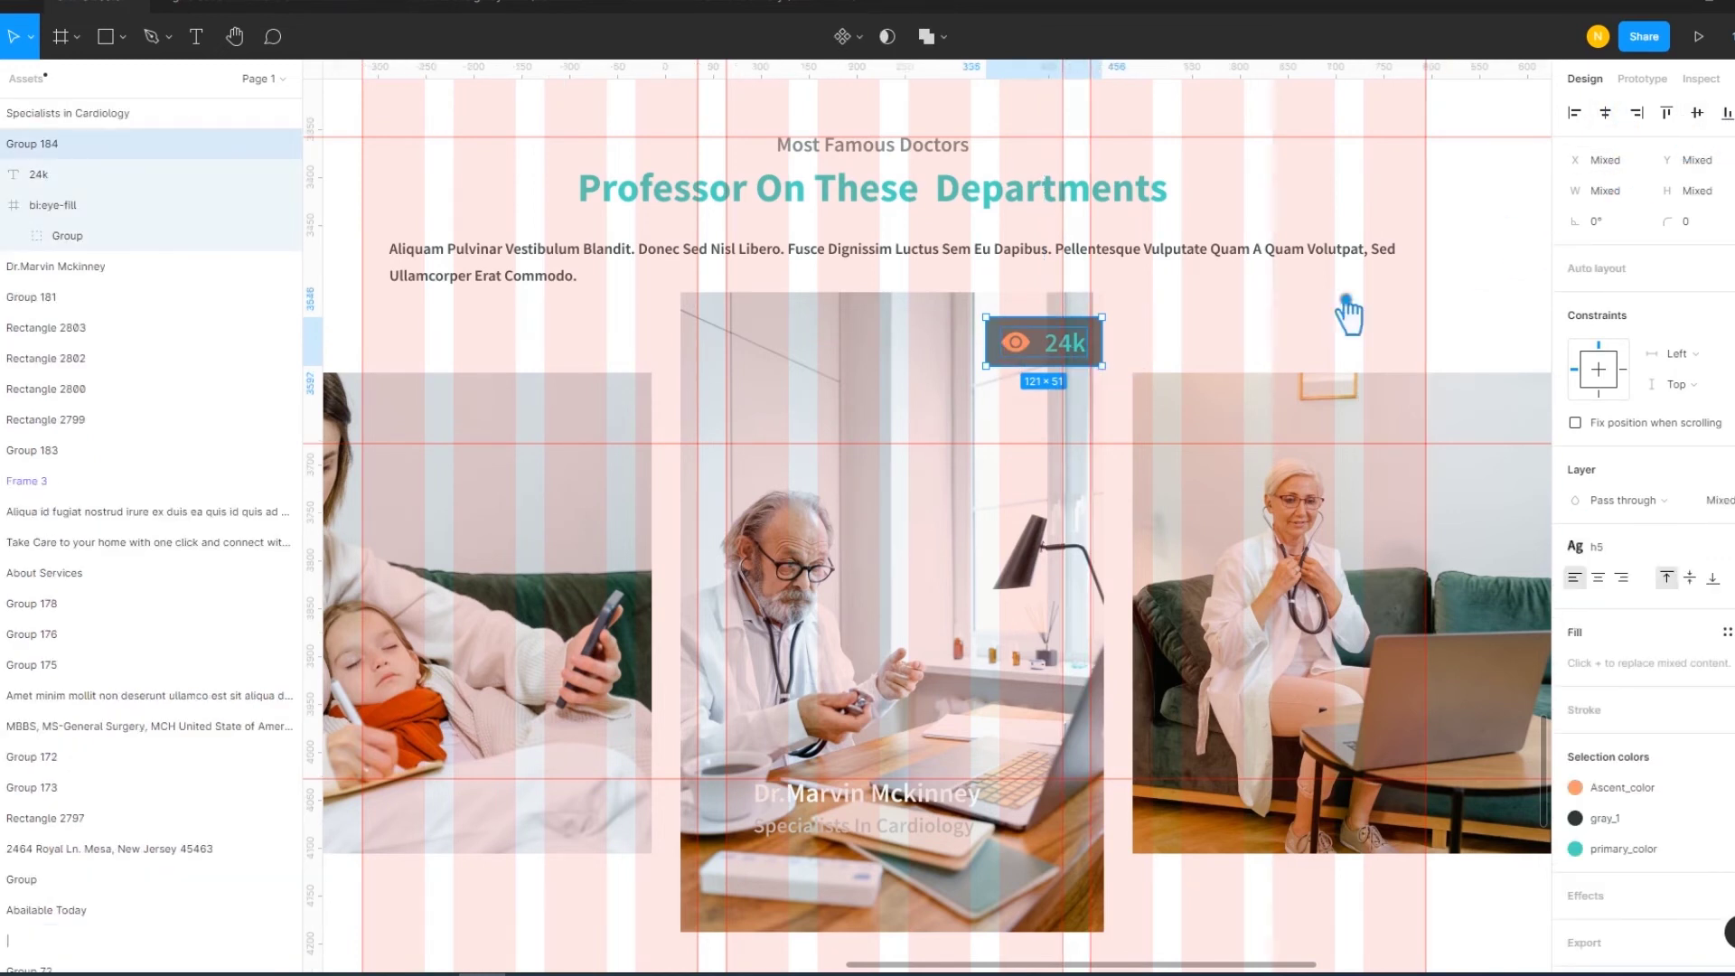
click(1258, 341)
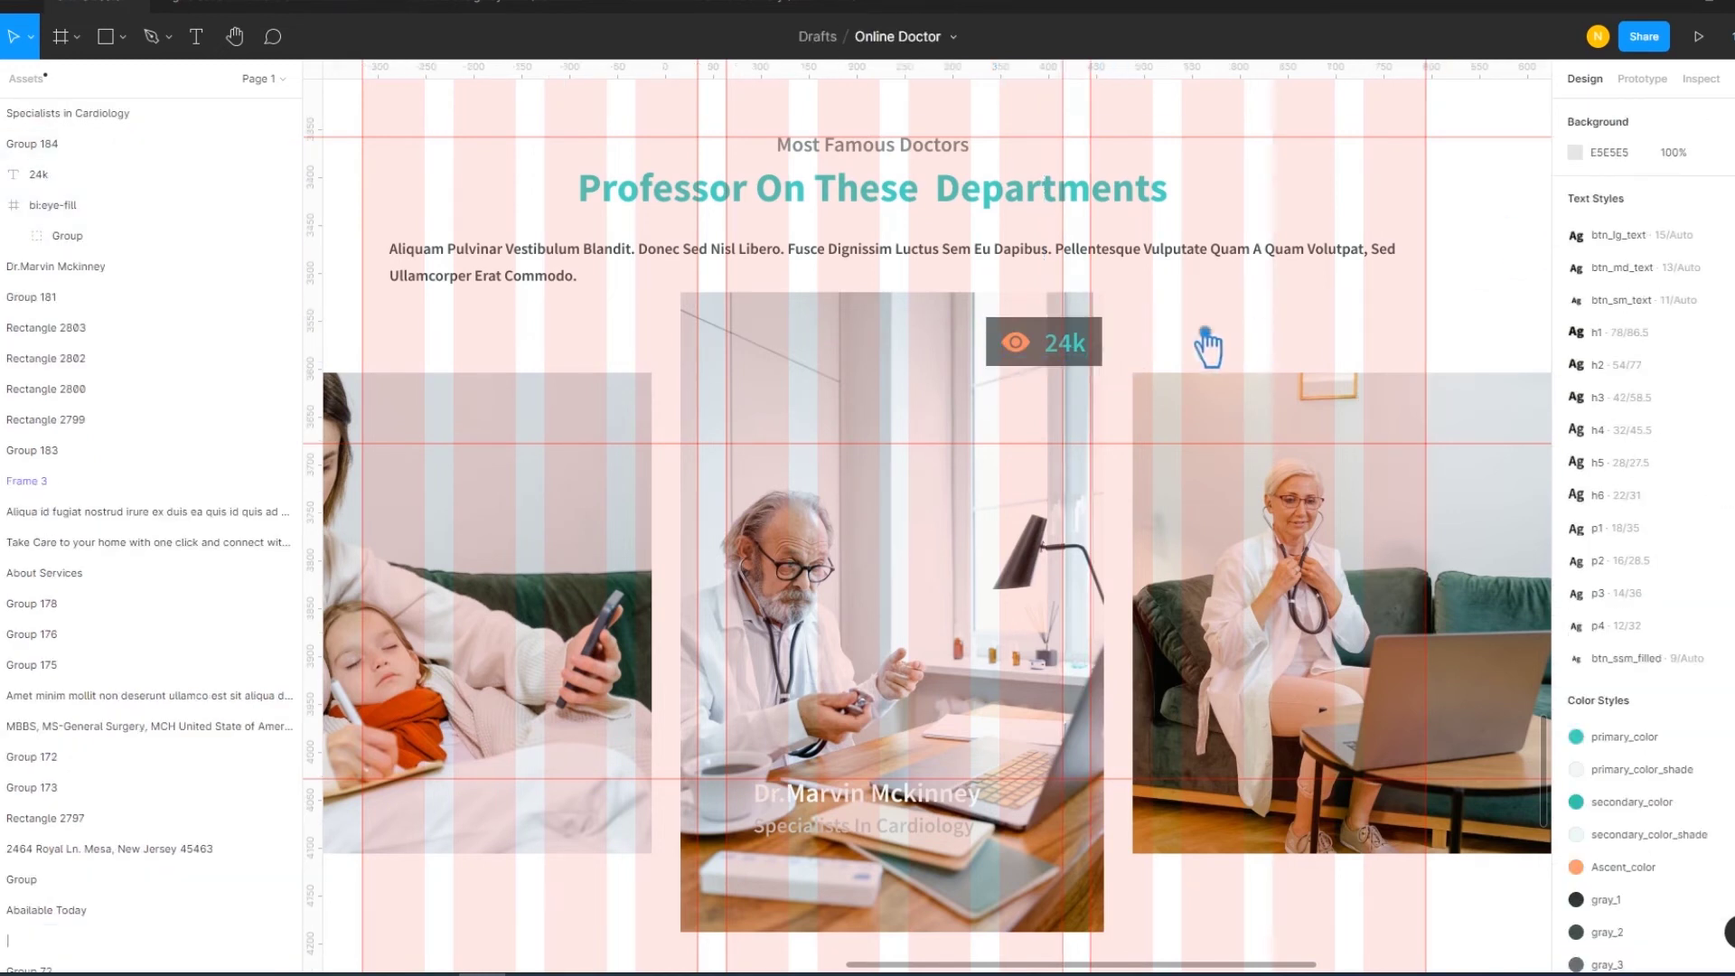
double_click(1070, 357)
shift+click(1016, 344)
click(1638, 287)
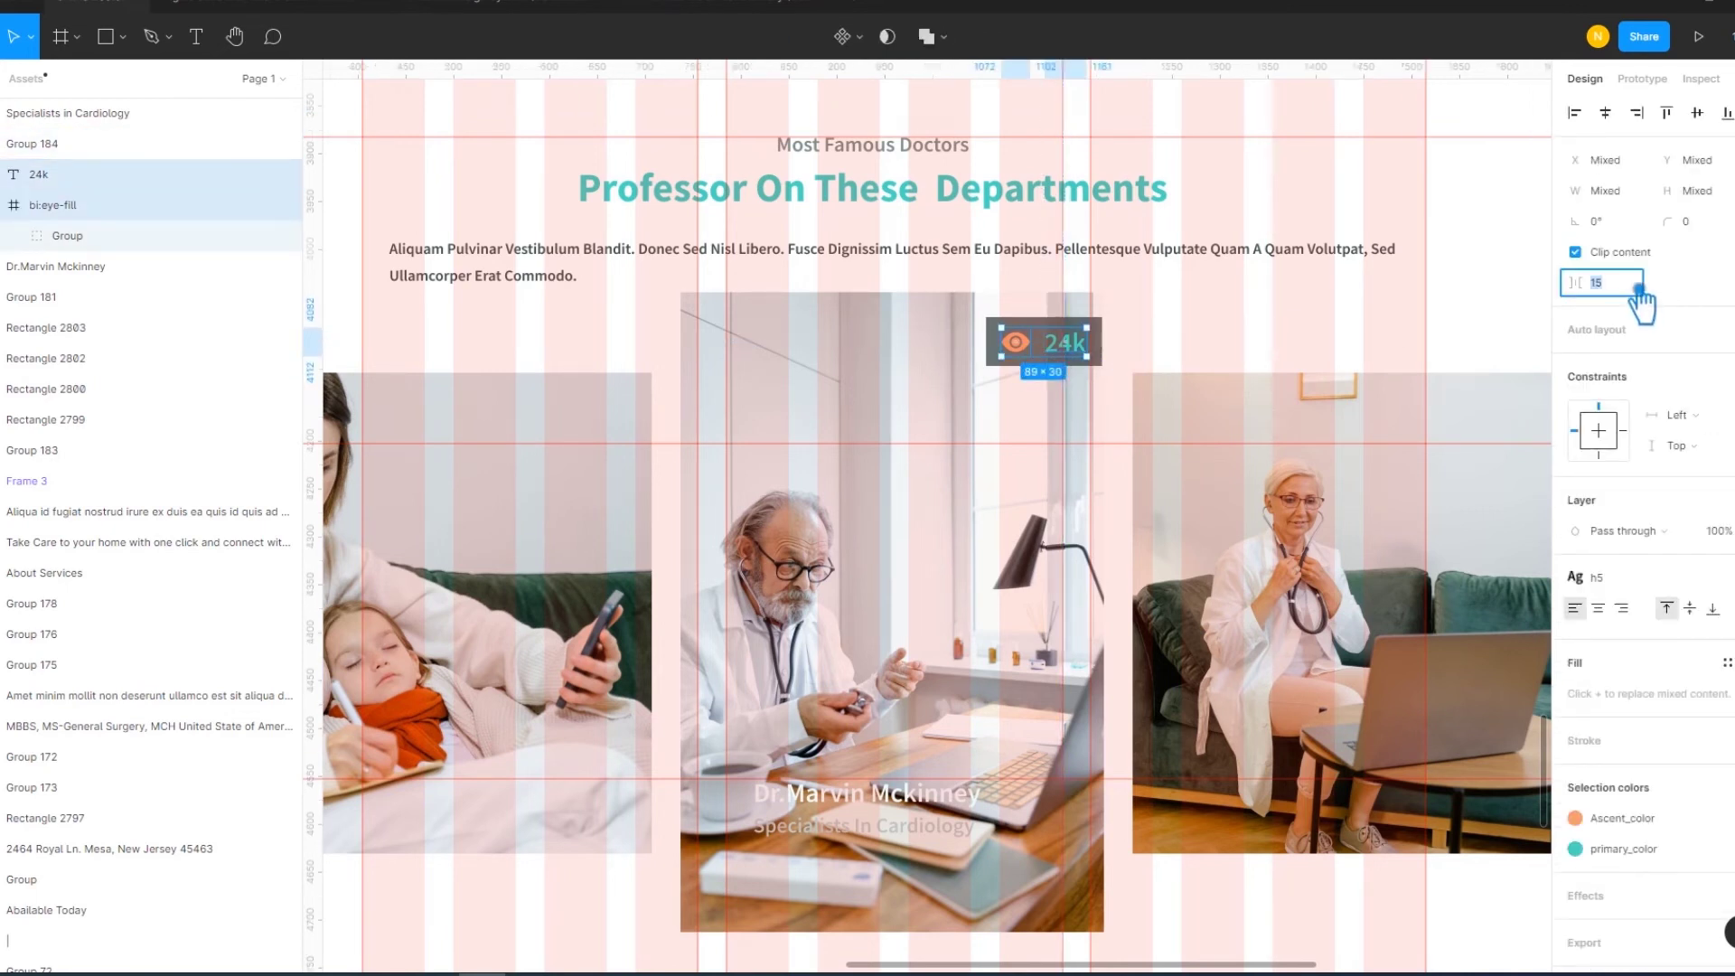
text(12)
key(Return)
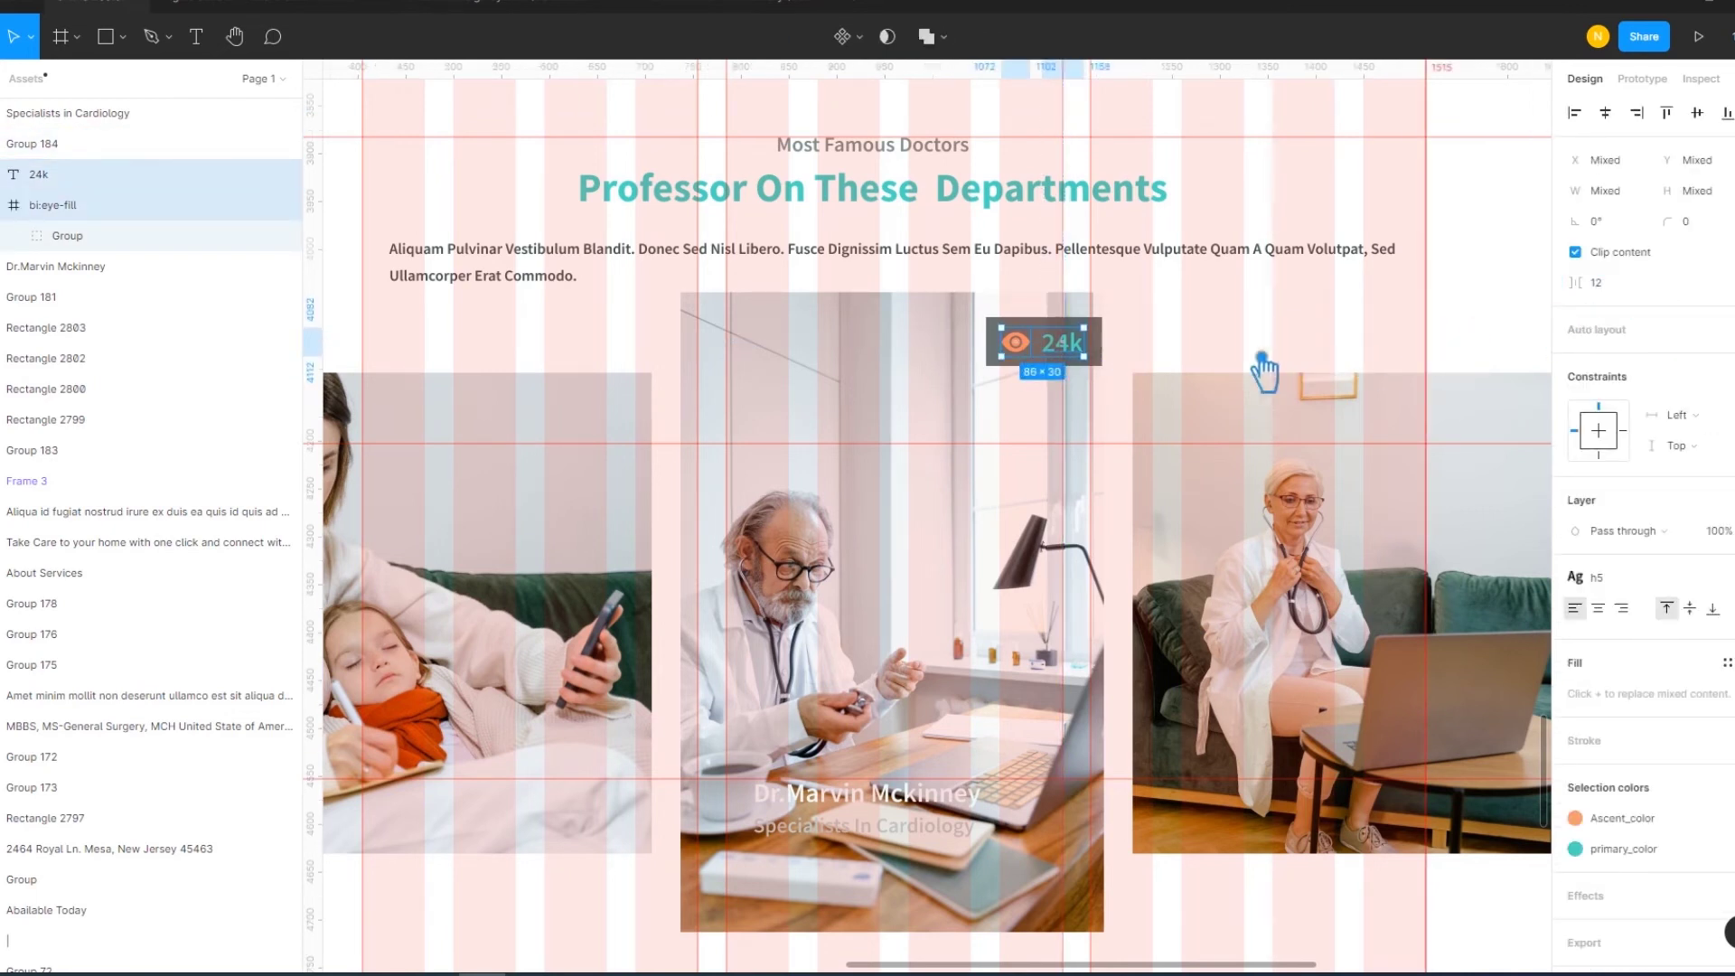
click(1274, 362)
Centre the badge contents both ways and move the badge to the photo's top-left
click(1092, 375)
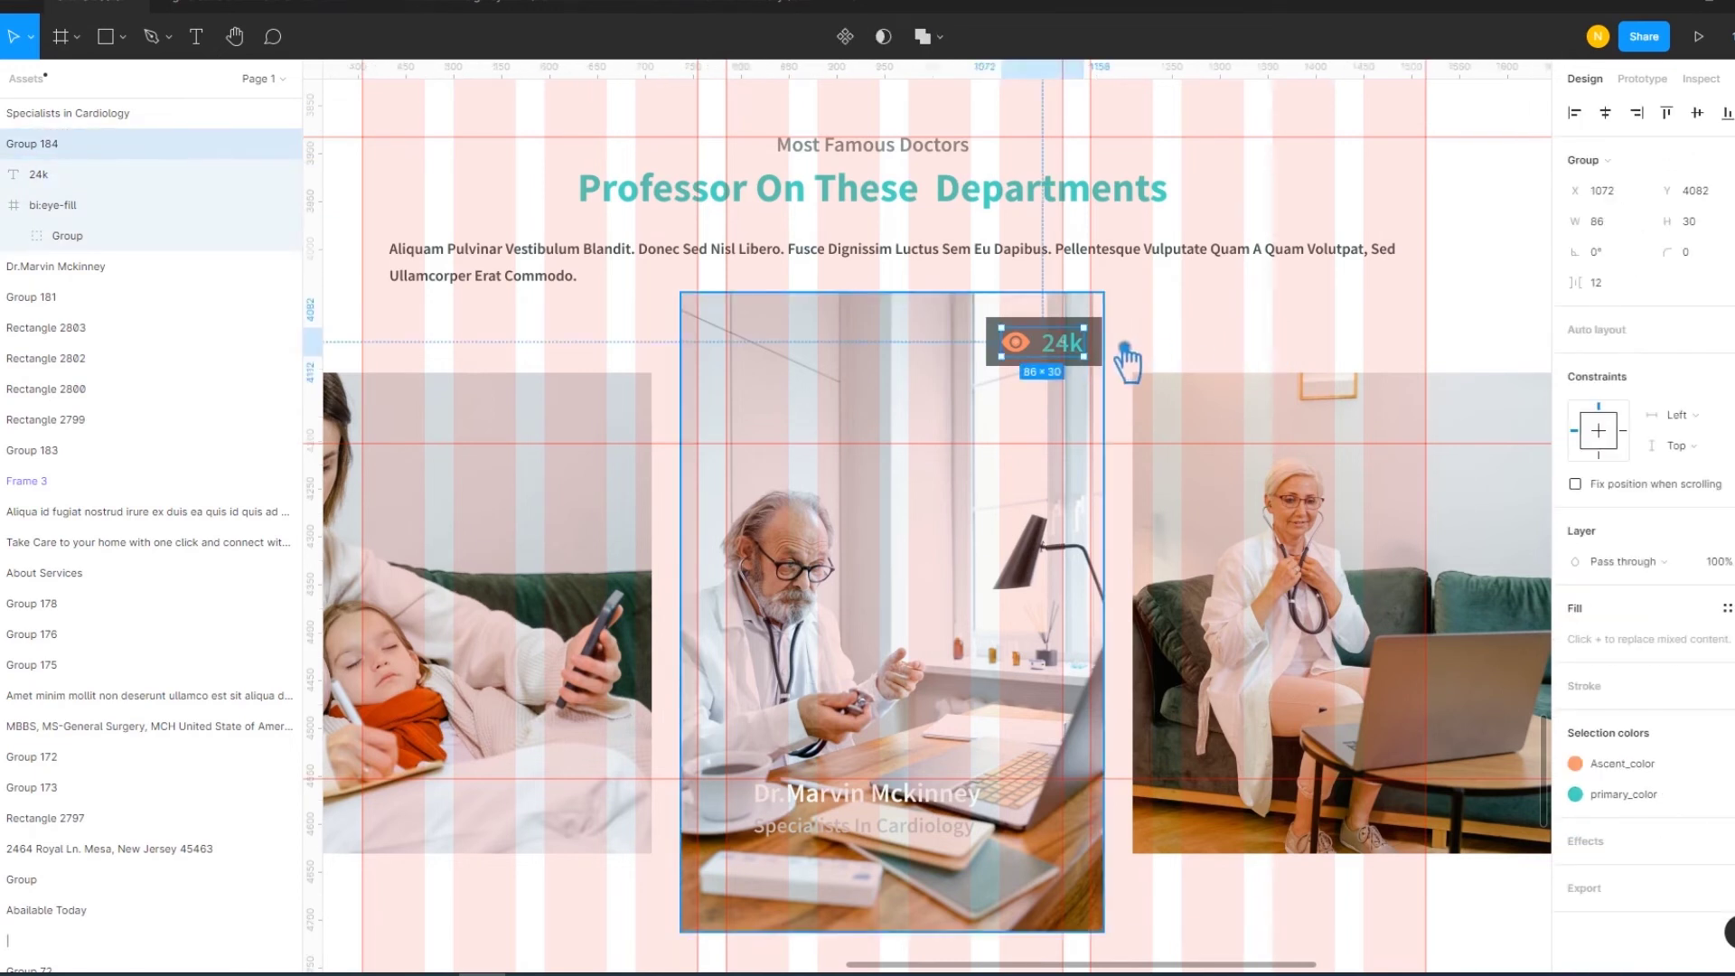
click(1606, 114)
click(1698, 114)
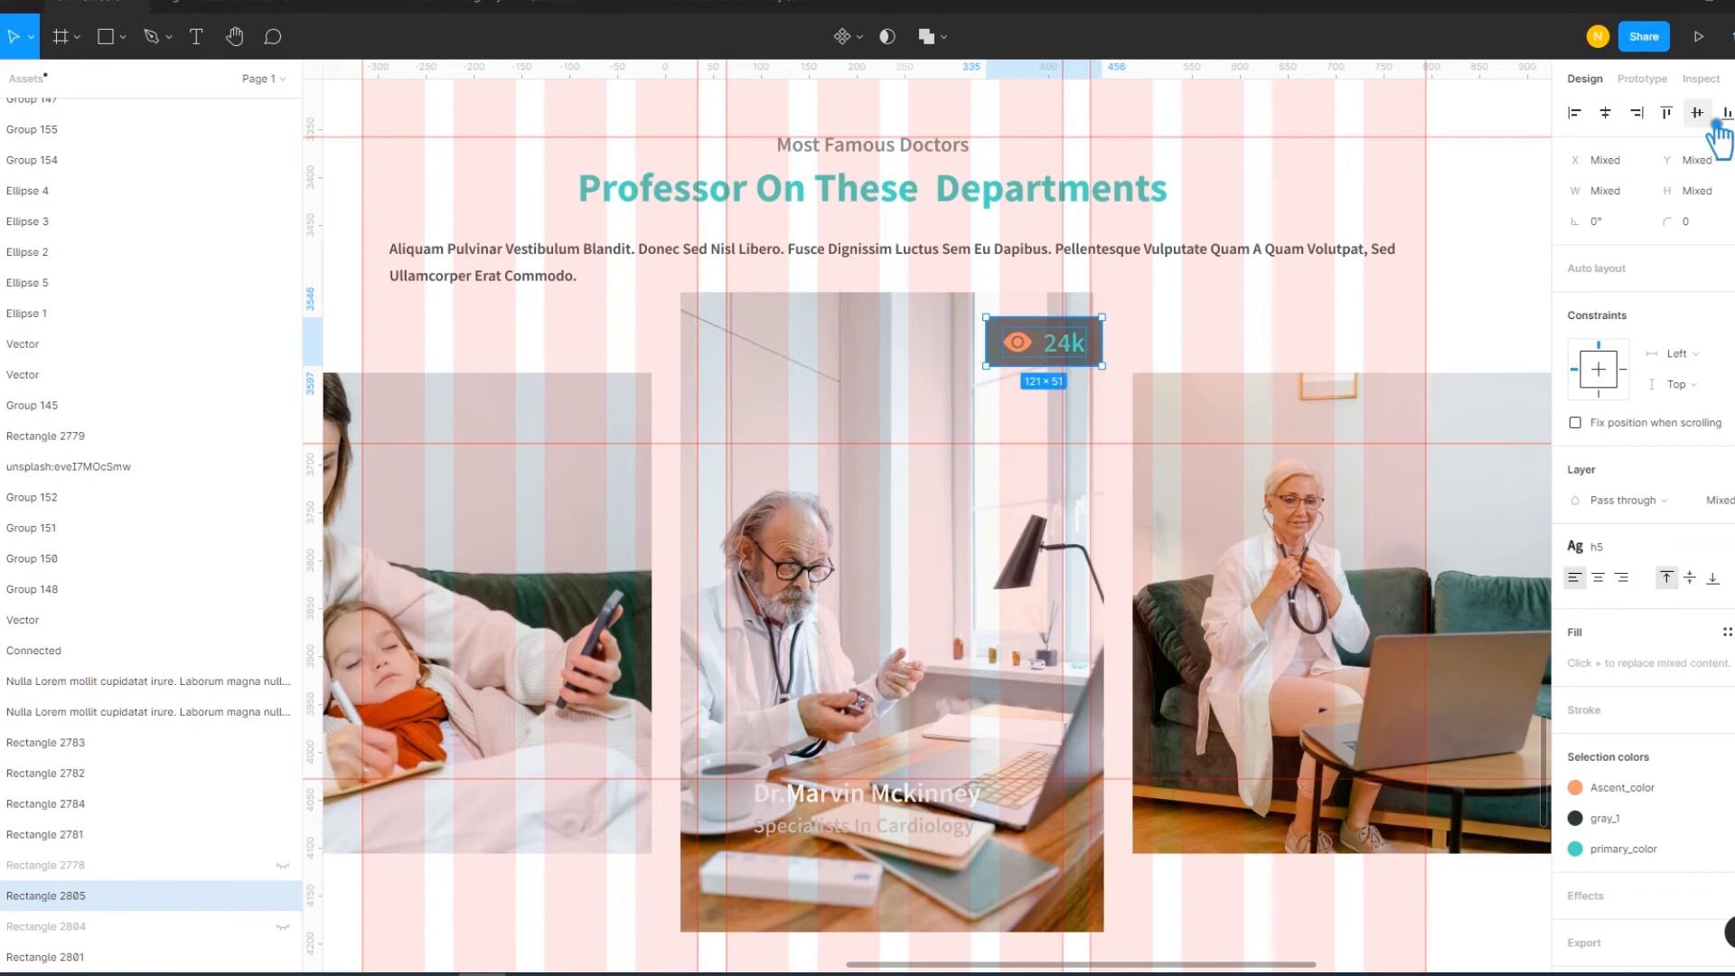
key(Escape)
drag(1096, 361, 780, 368)
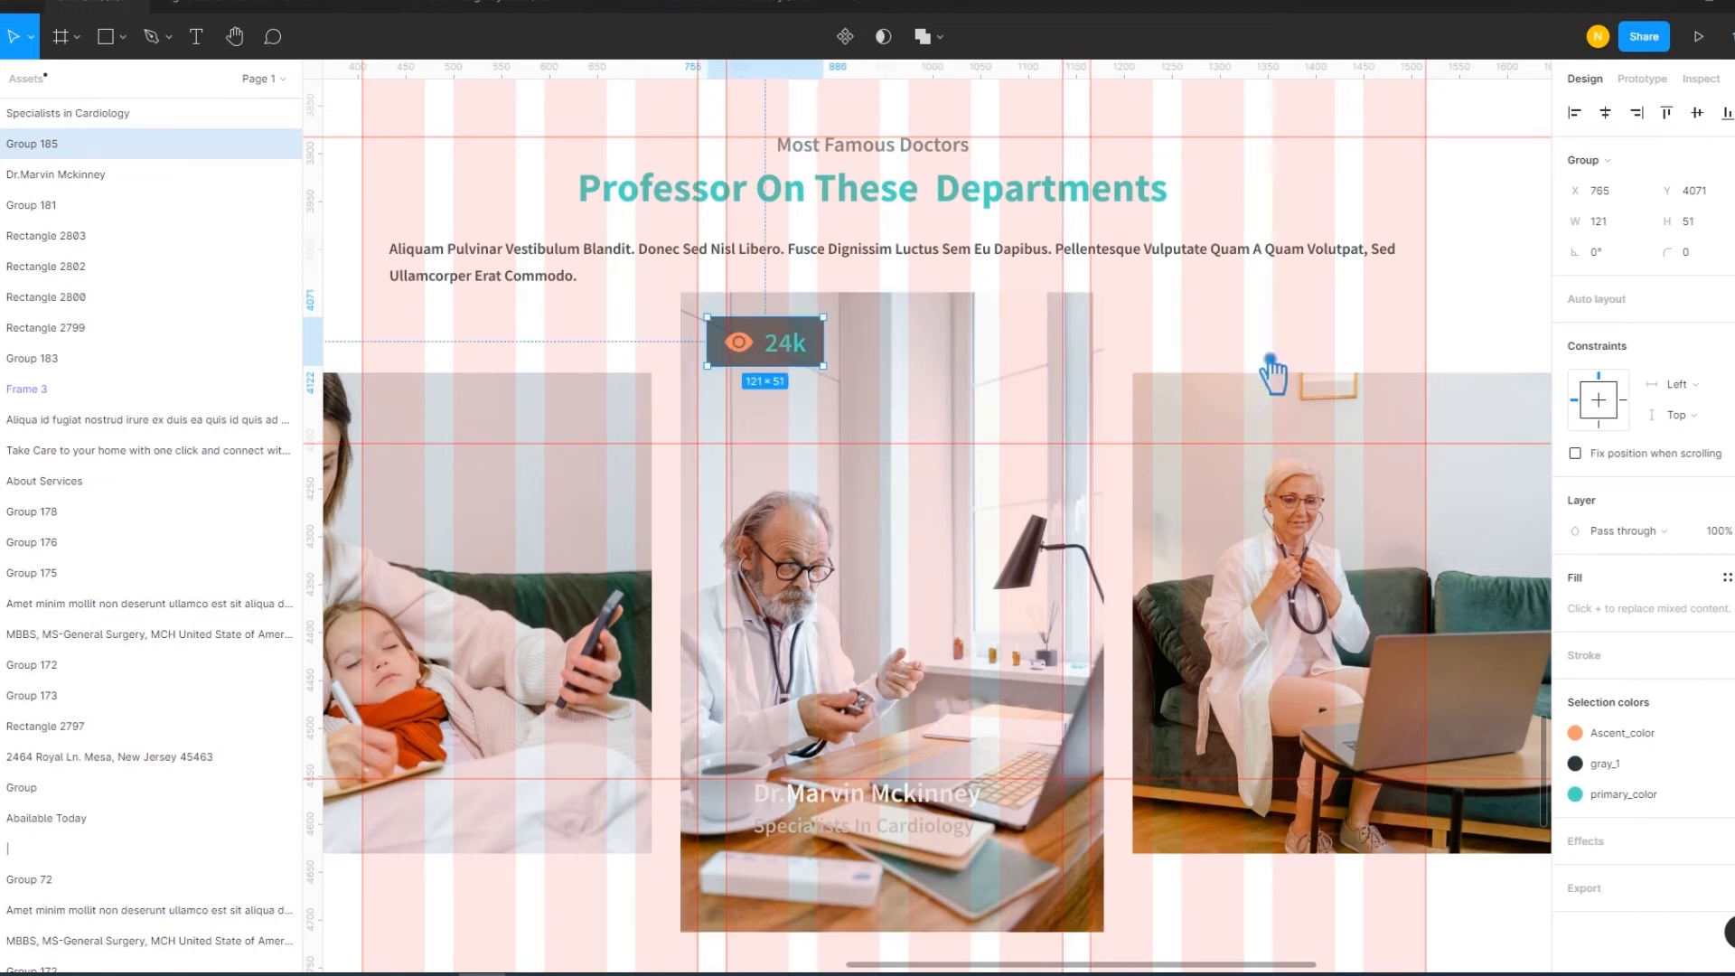
Make the 24k text primary_color_shade and bring up the badge background's colour styles
click(1231, 329)
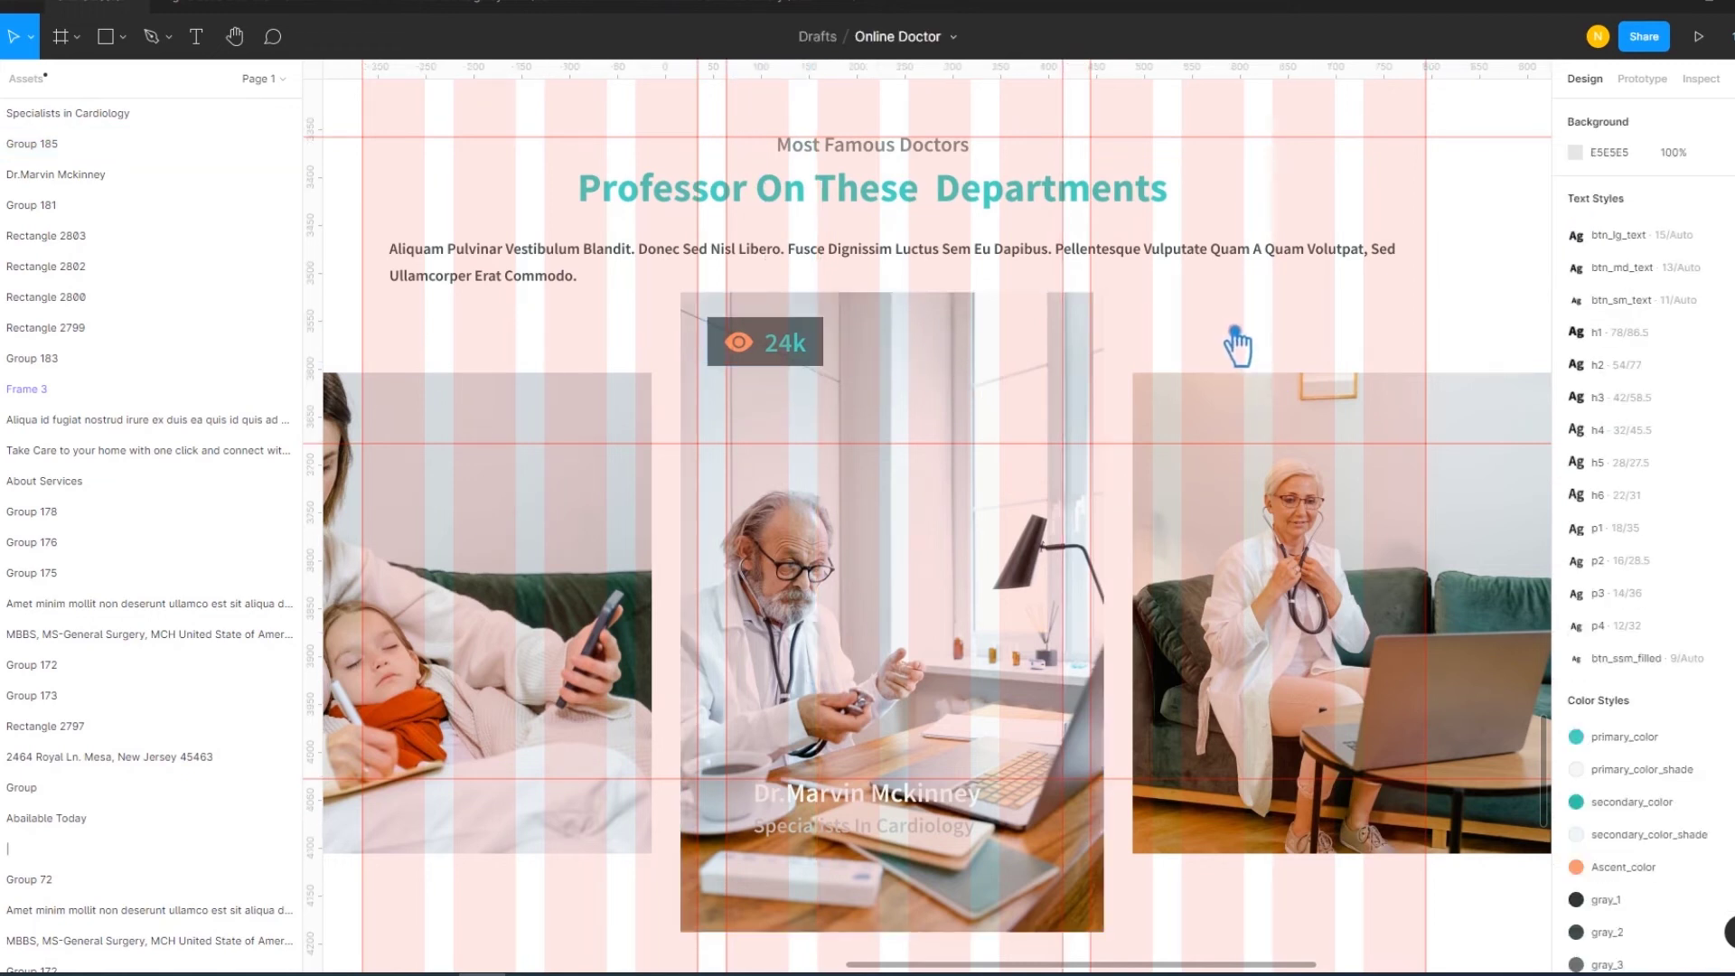
double_click(804, 357)
click(784, 343)
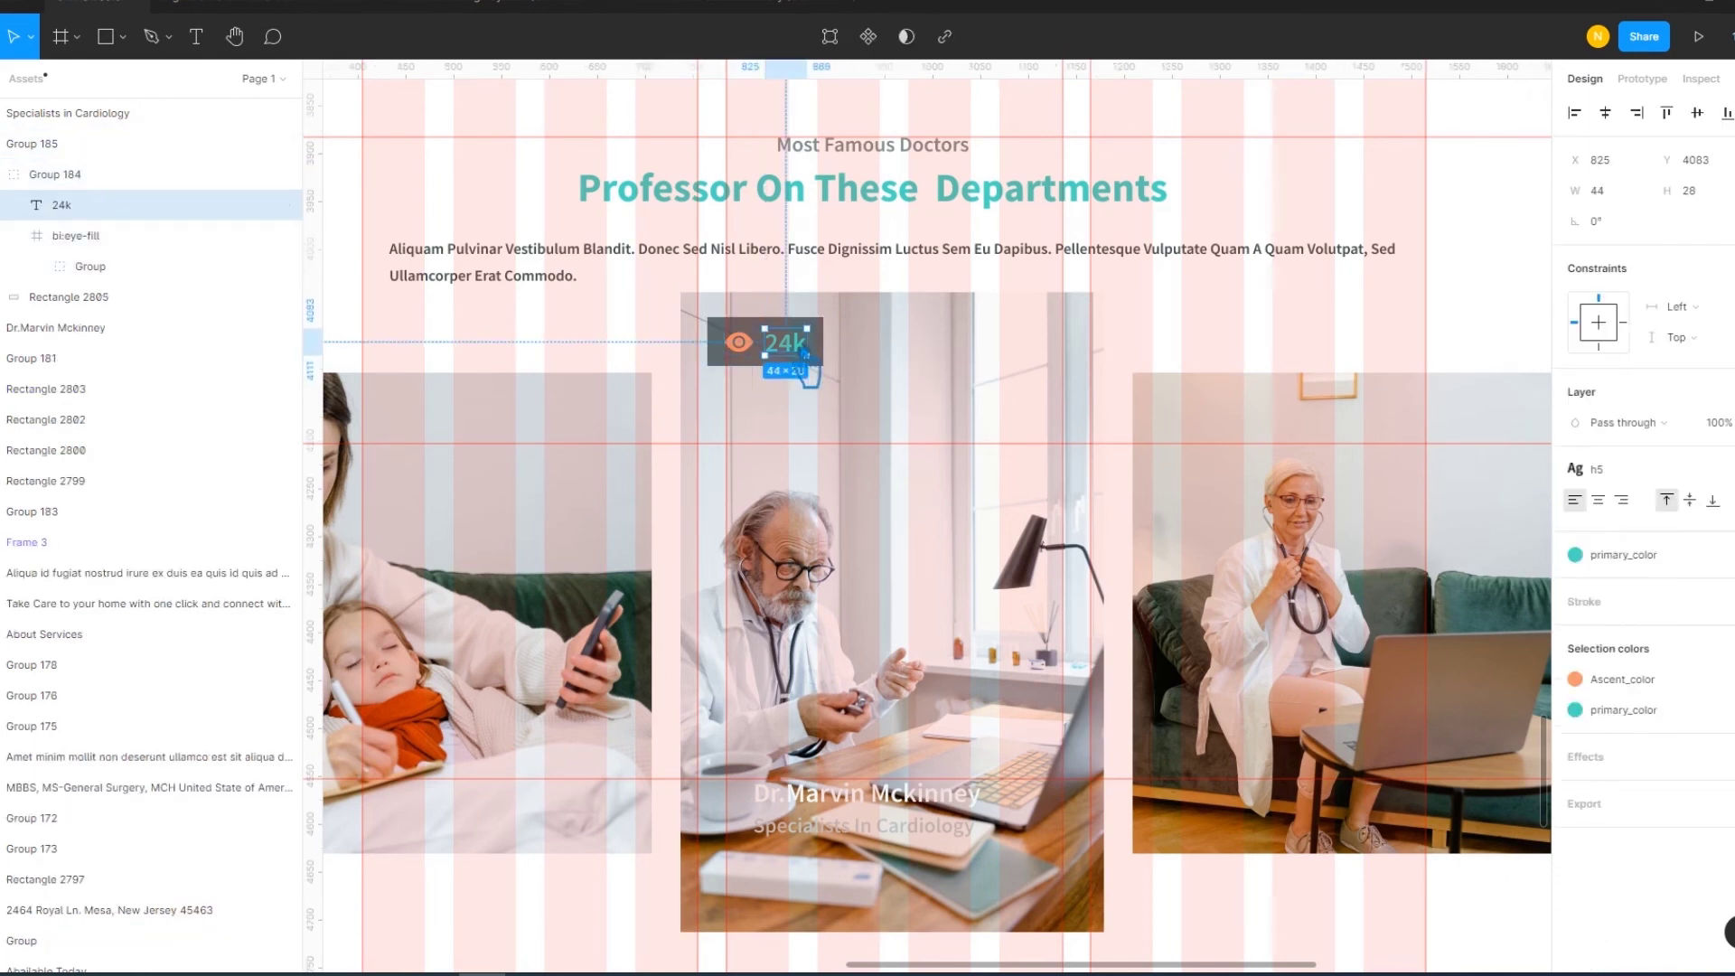
click(1639, 565)
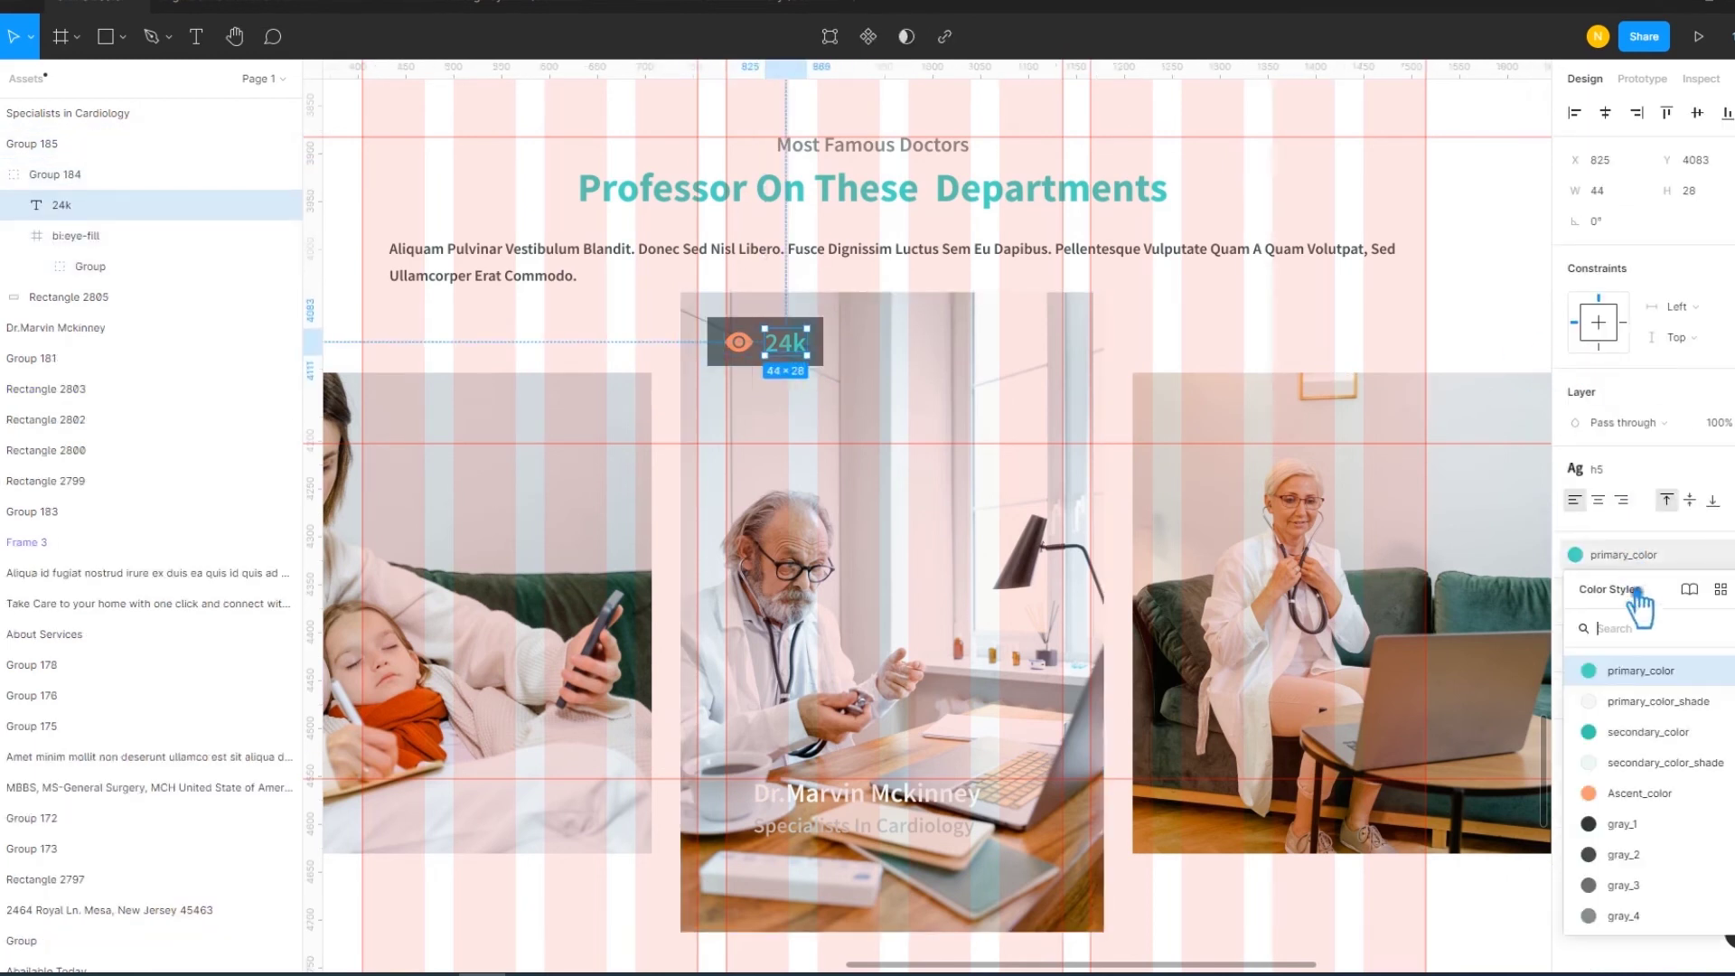
click(1645, 702)
click(739, 361)
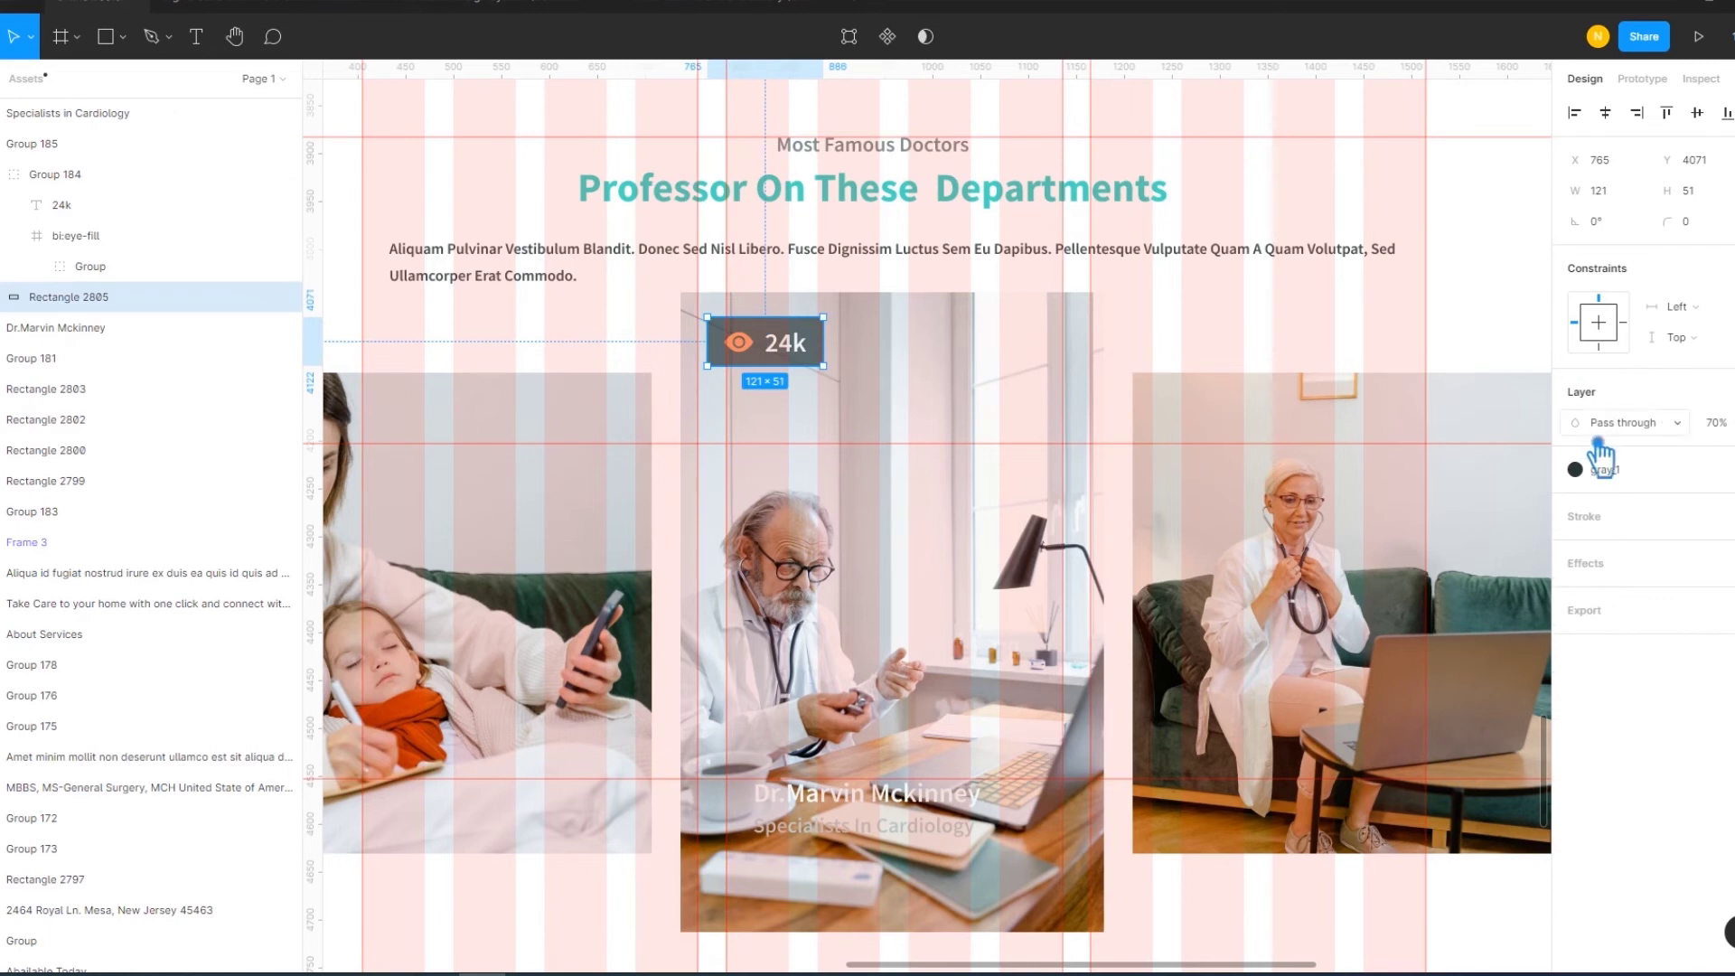
click(1658, 492)
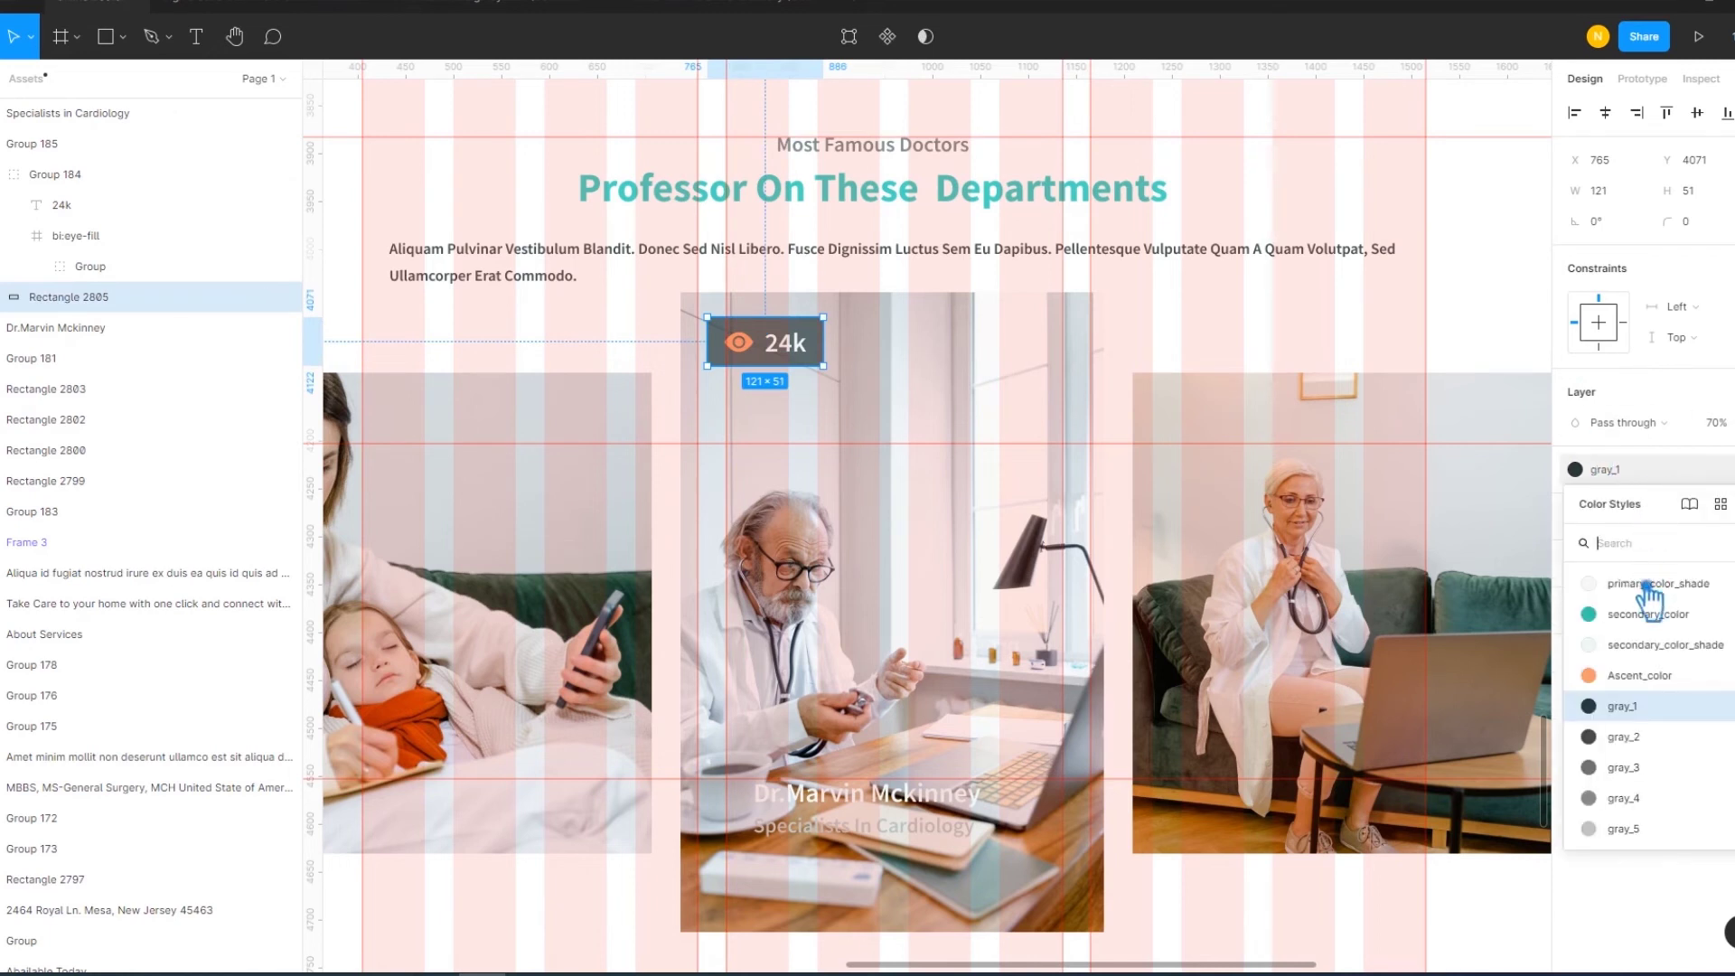
Fill the badge background with teal secondary_color at 100% opacity
scroll(1653, 614, up, 1)
click(1648, 647)
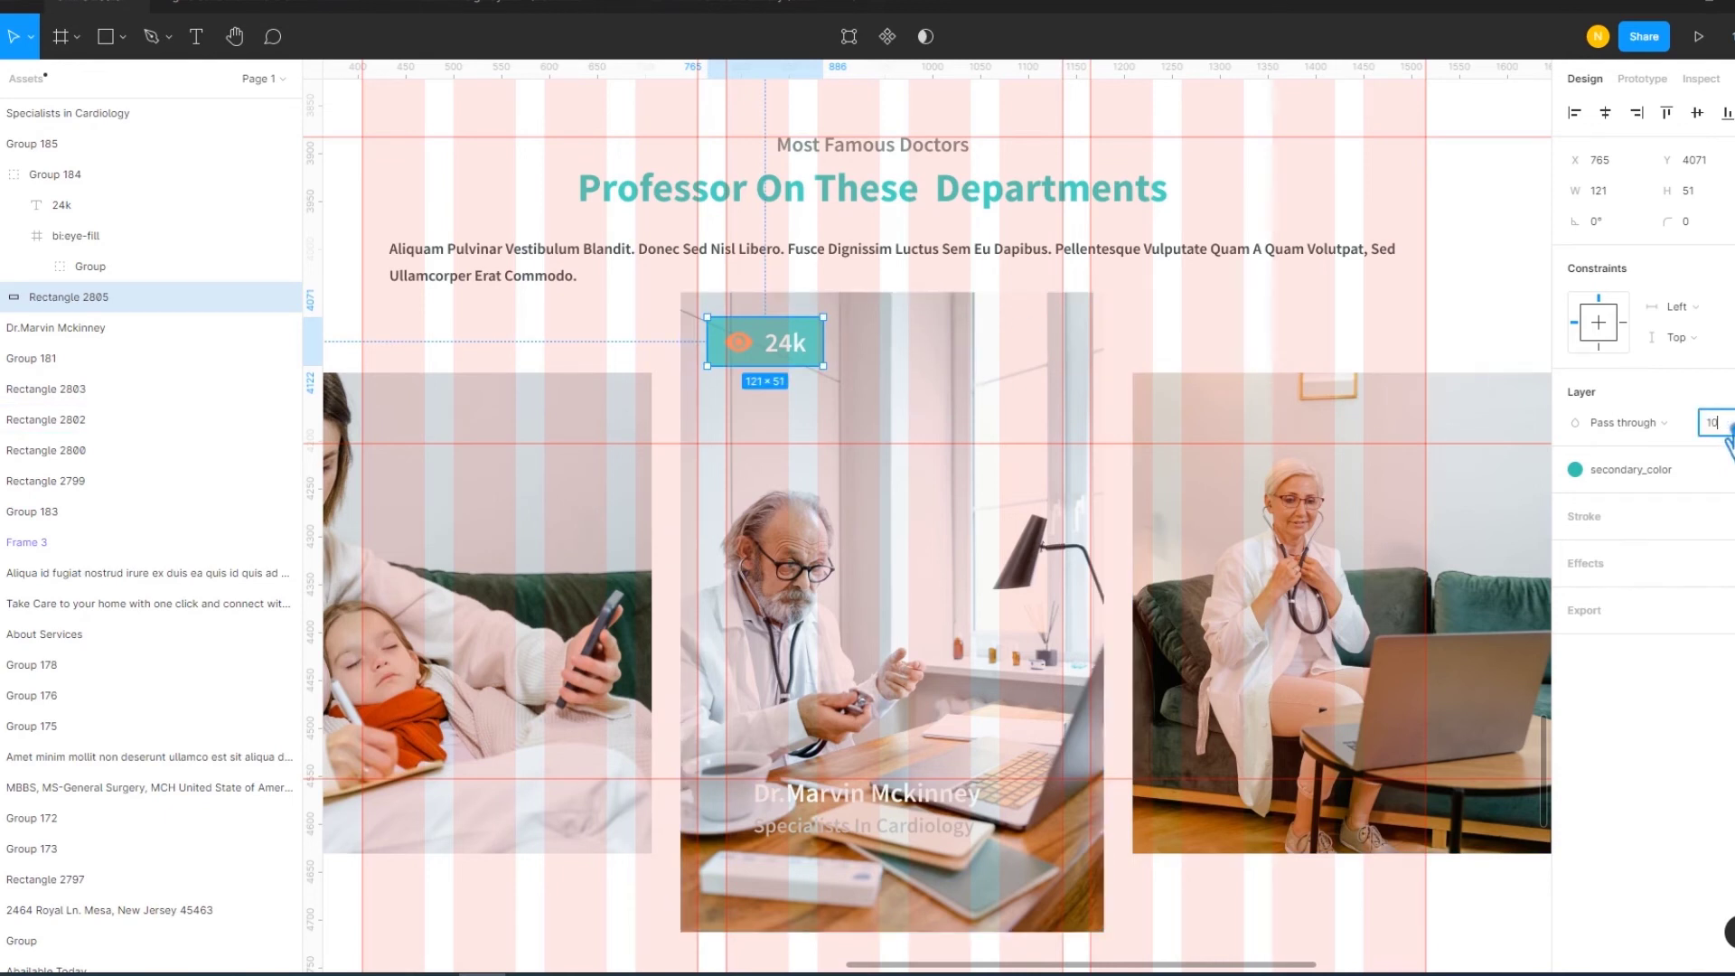
key(Return)
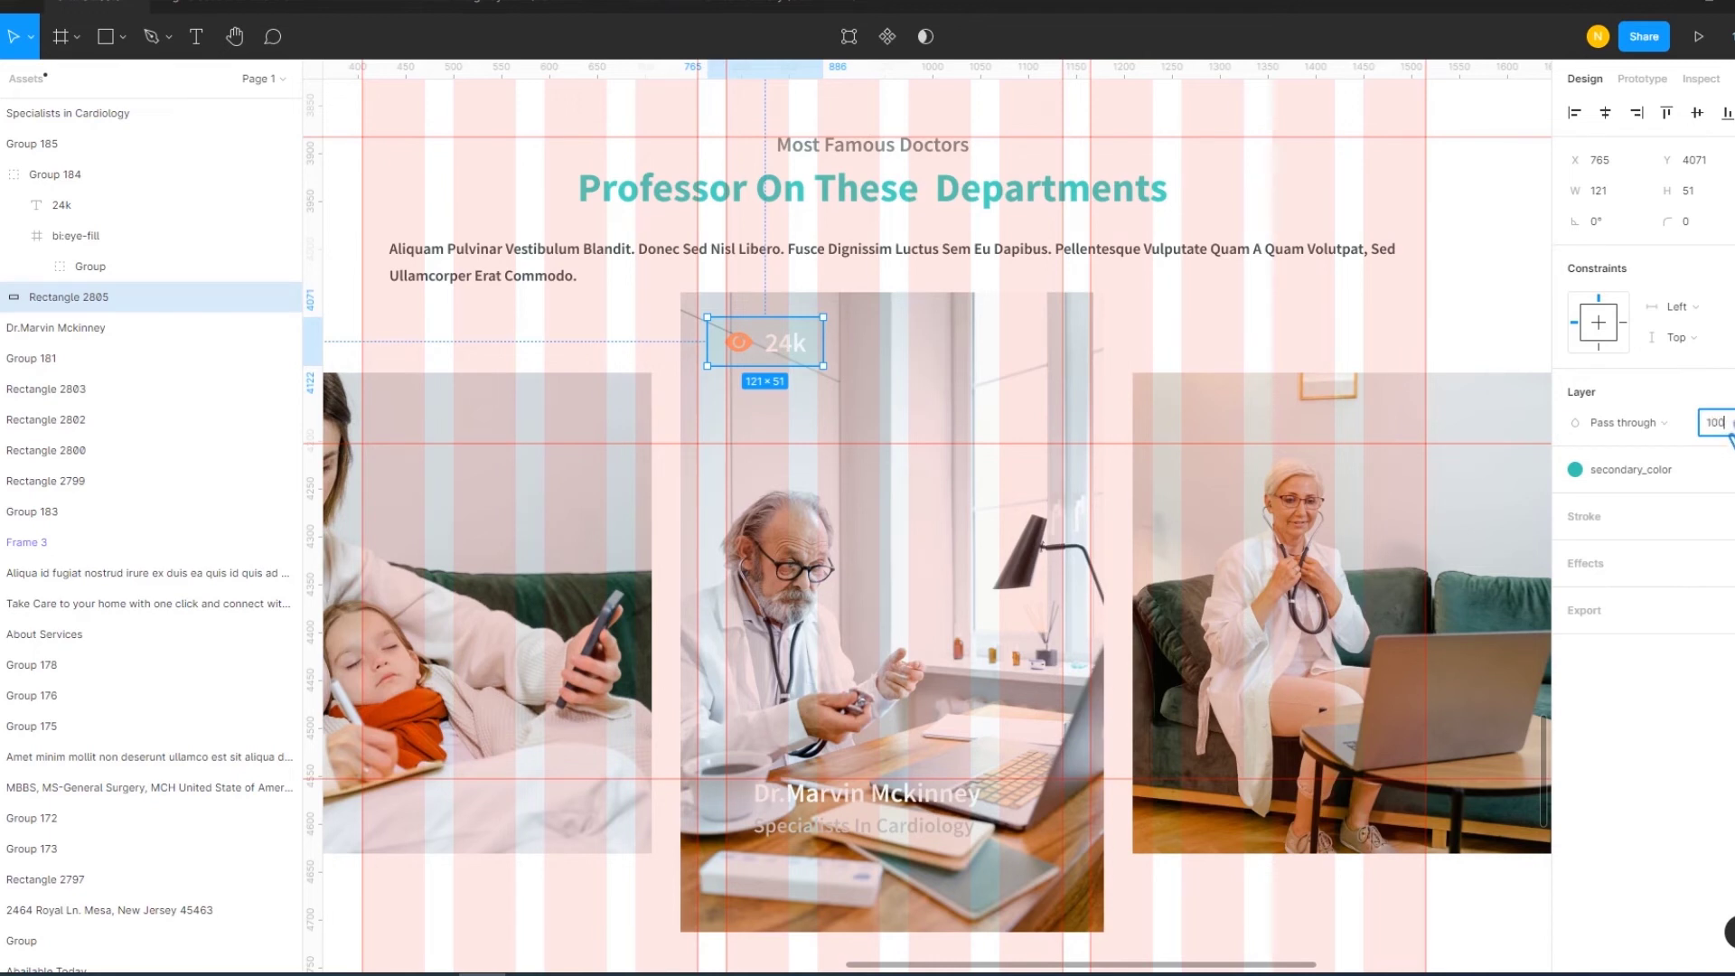
key(Return)
click(1320, 352)
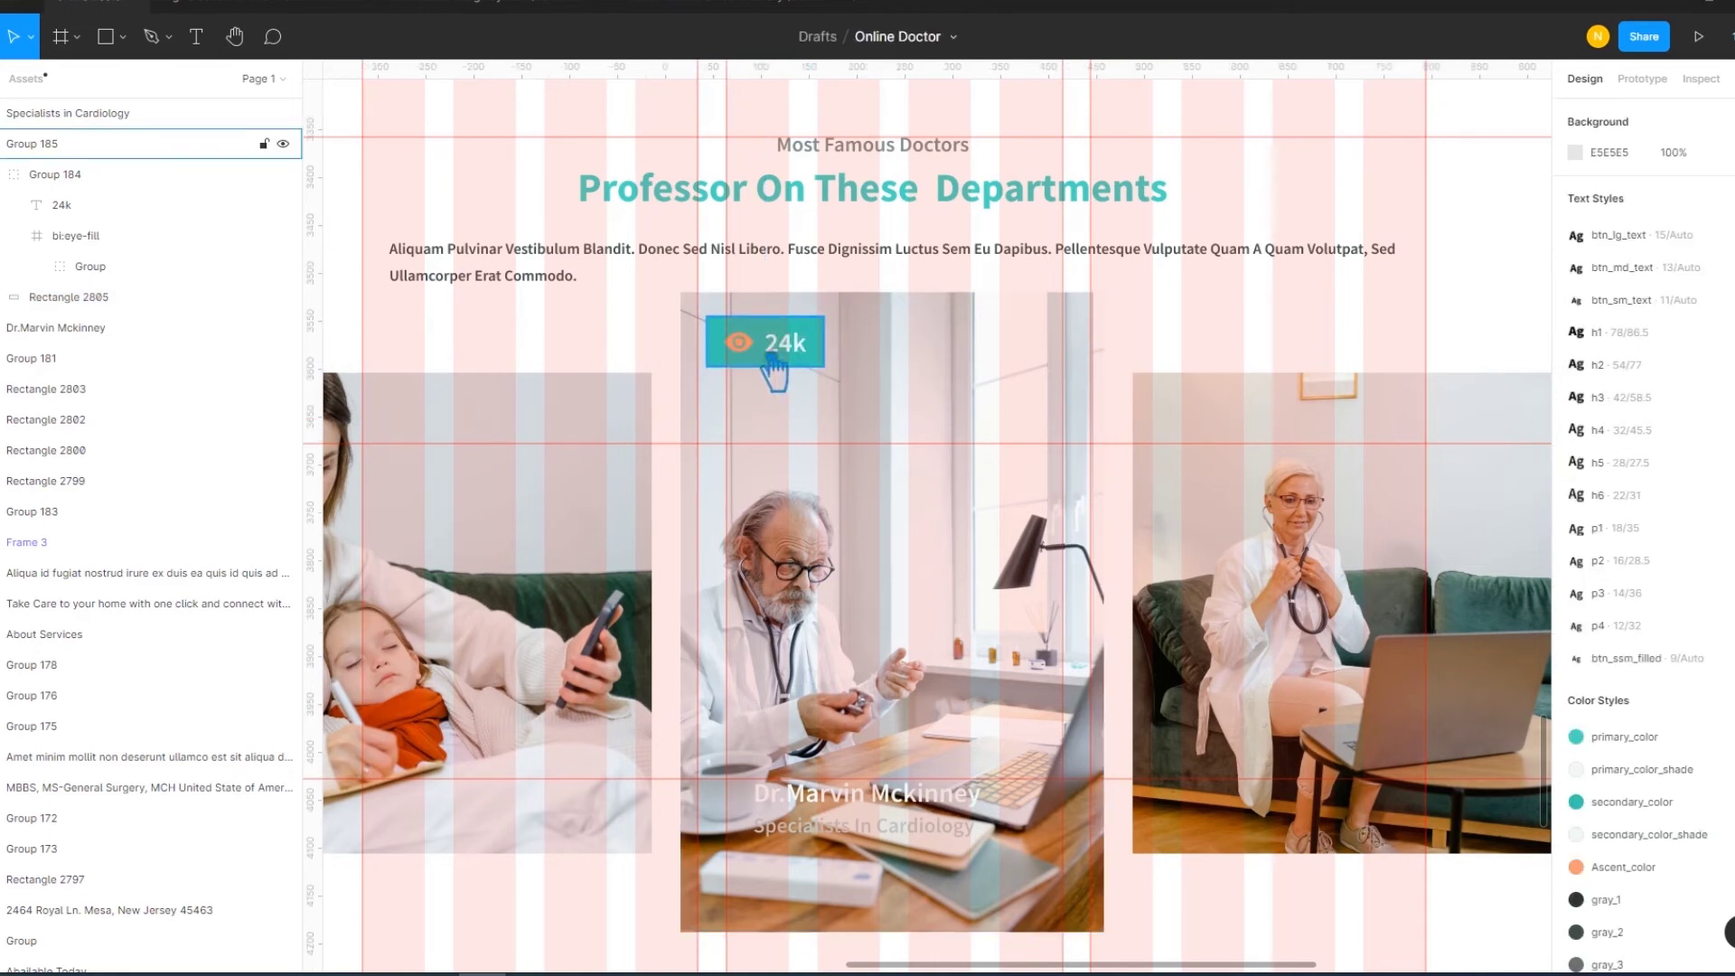
Make the eye icon white primary_color_shade
scroll(937, 608, down, 1)
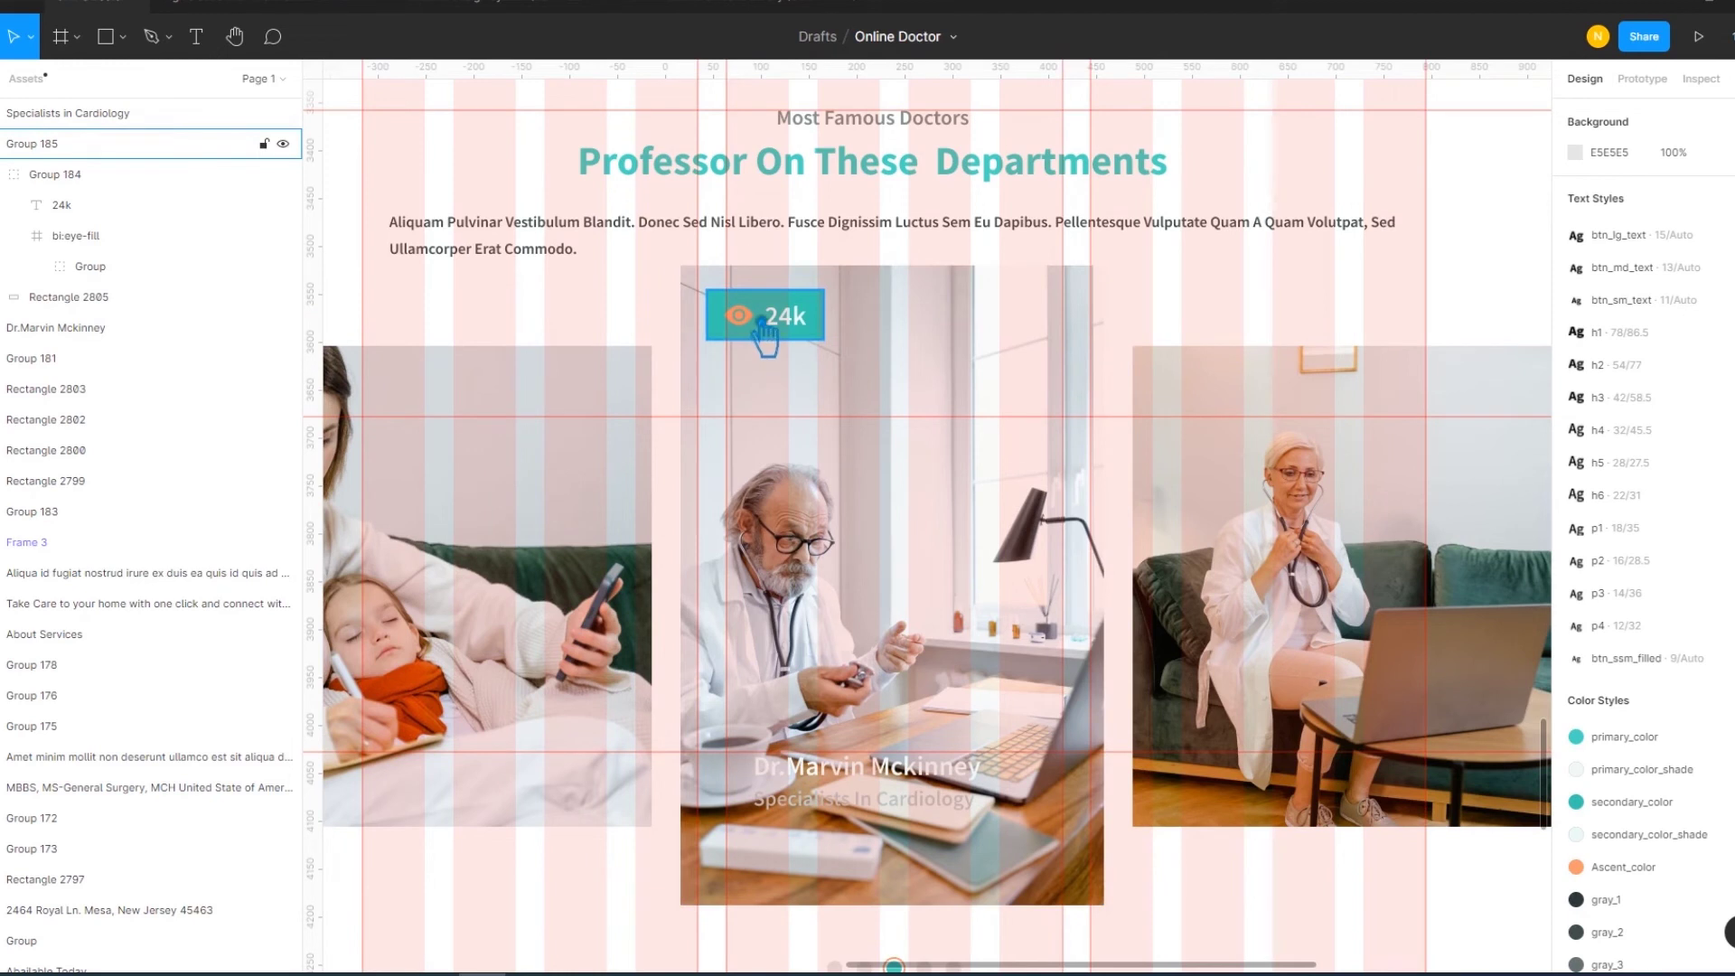
double_click(764, 336)
click(761, 319)
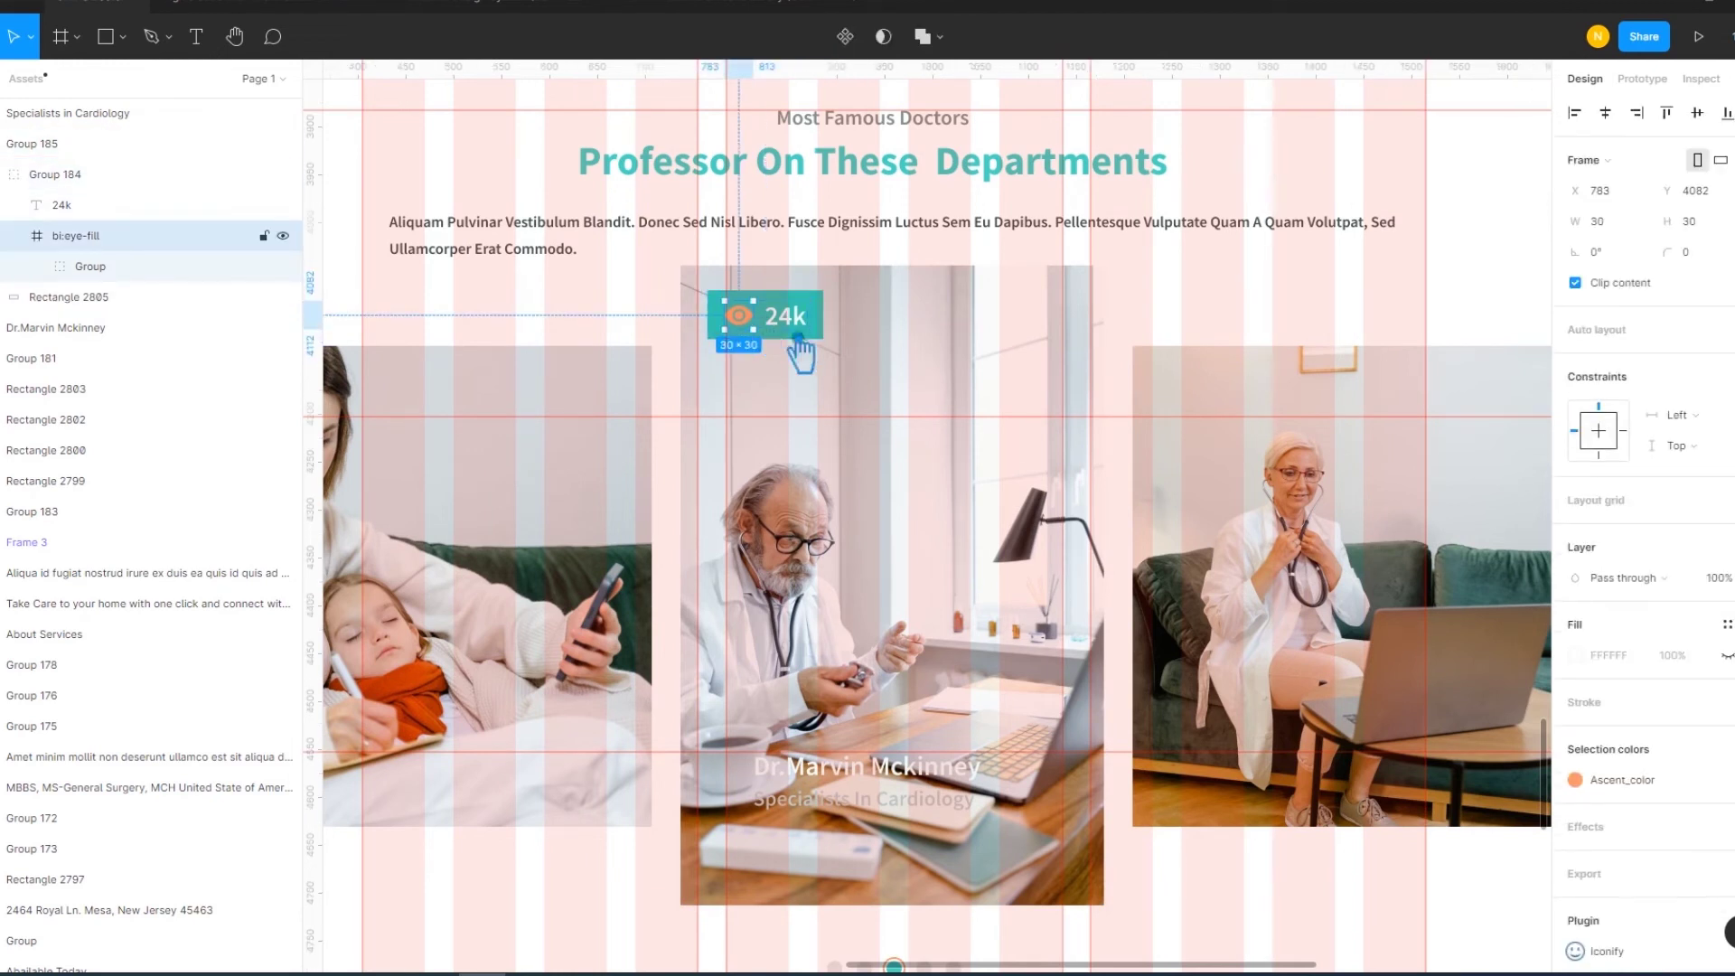
click(1644, 784)
click(1452, 697)
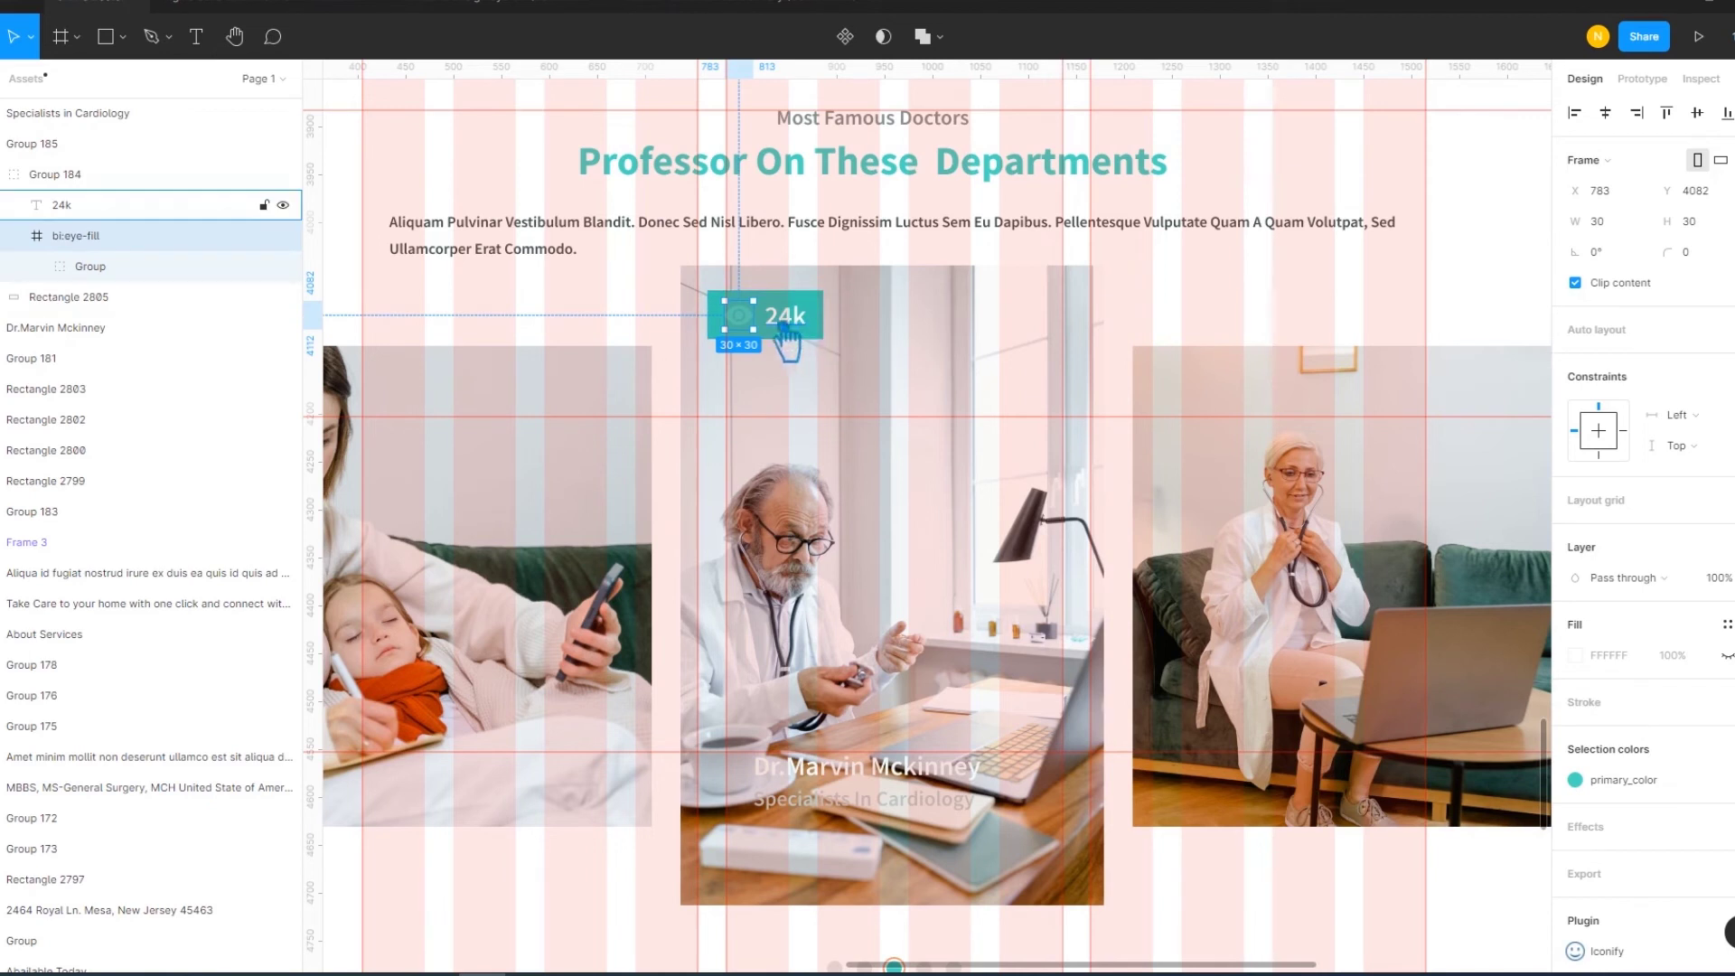
click(1674, 783)
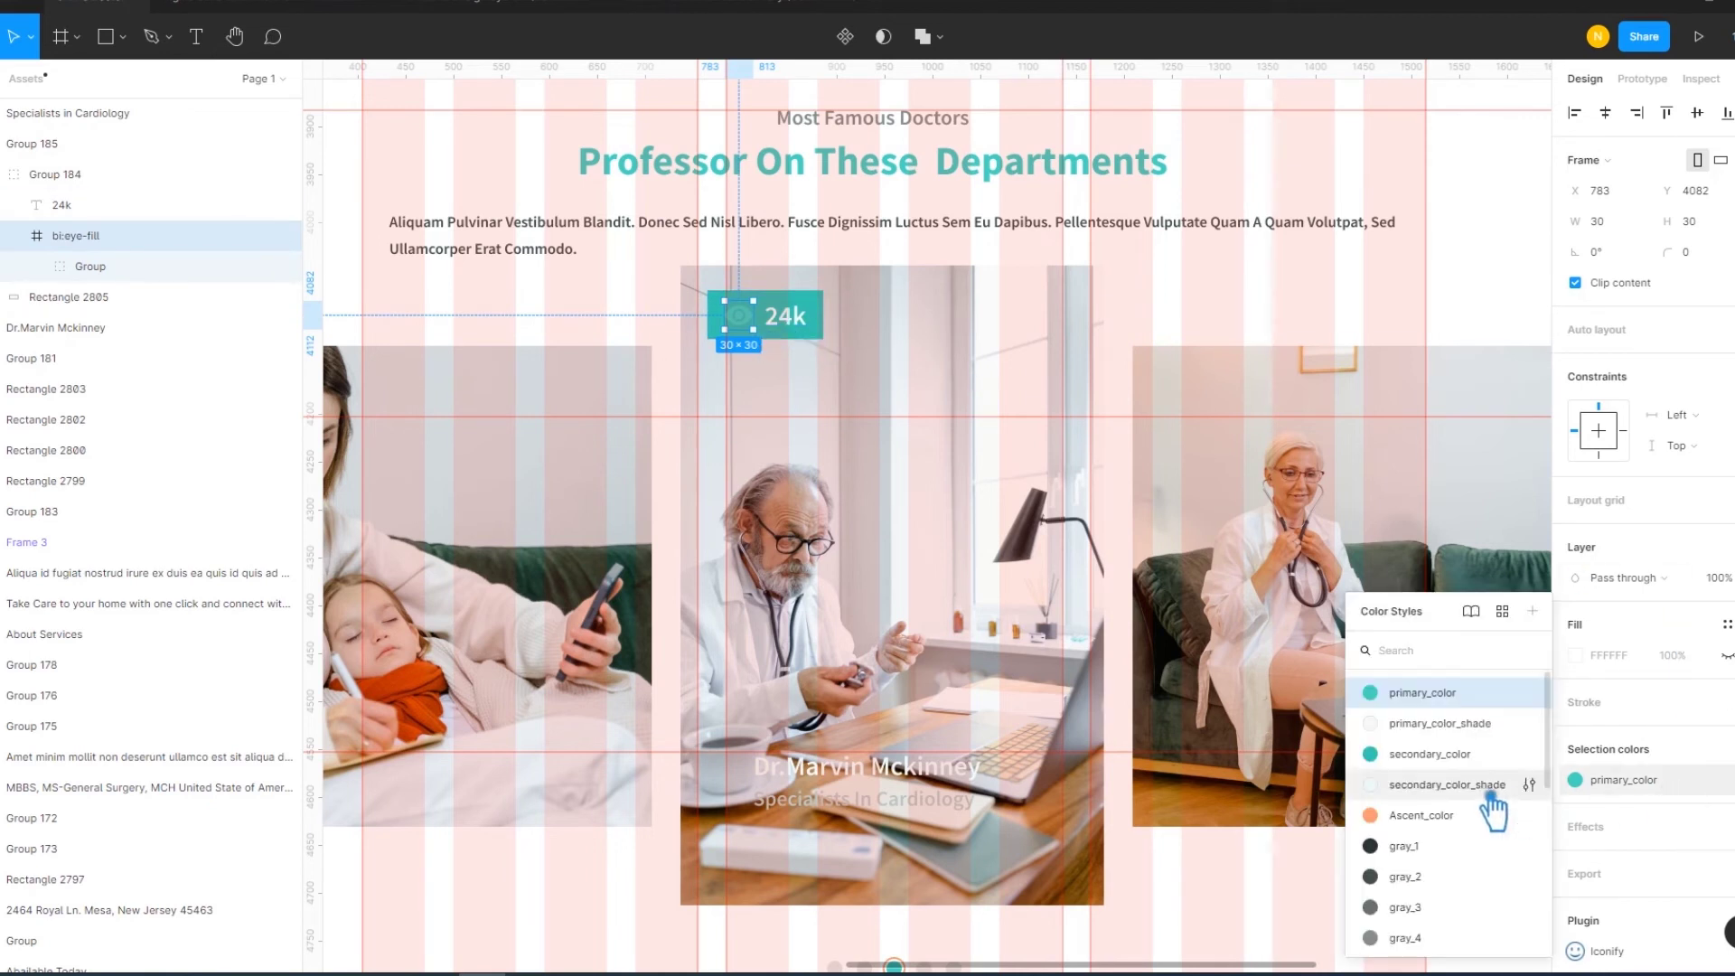
click(1445, 723)
click(1202, 336)
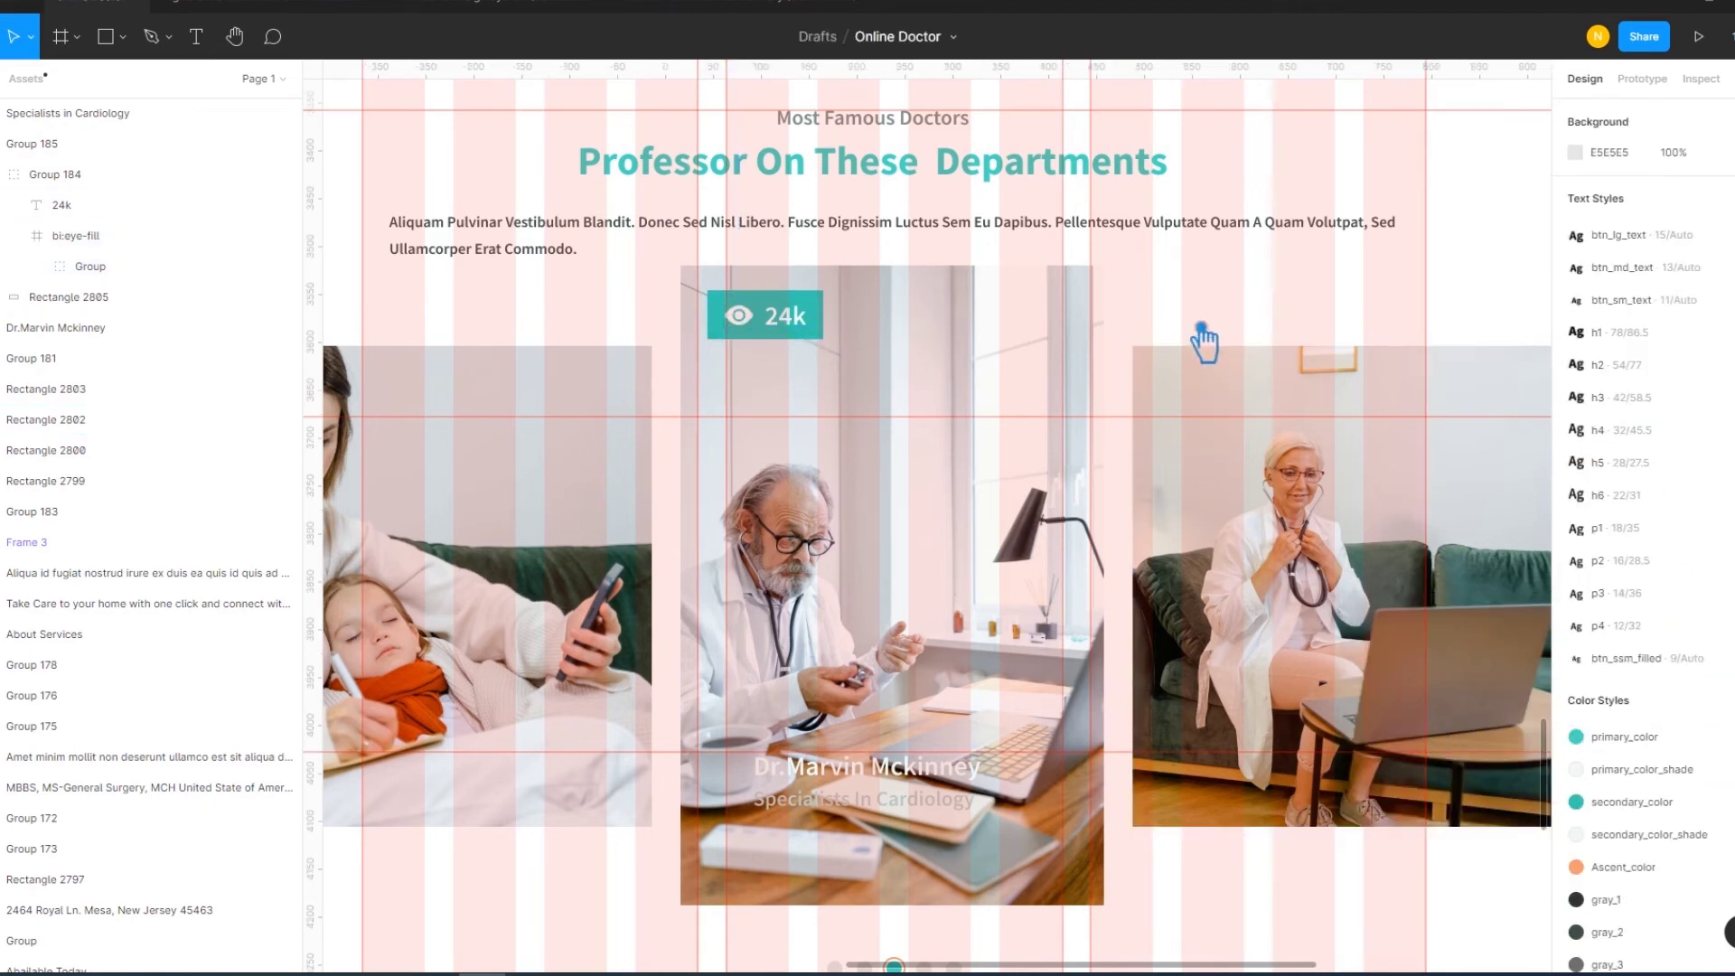
Set the icon-to-number gap to 5 and group the badge background with its contents
double_click(814, 340)
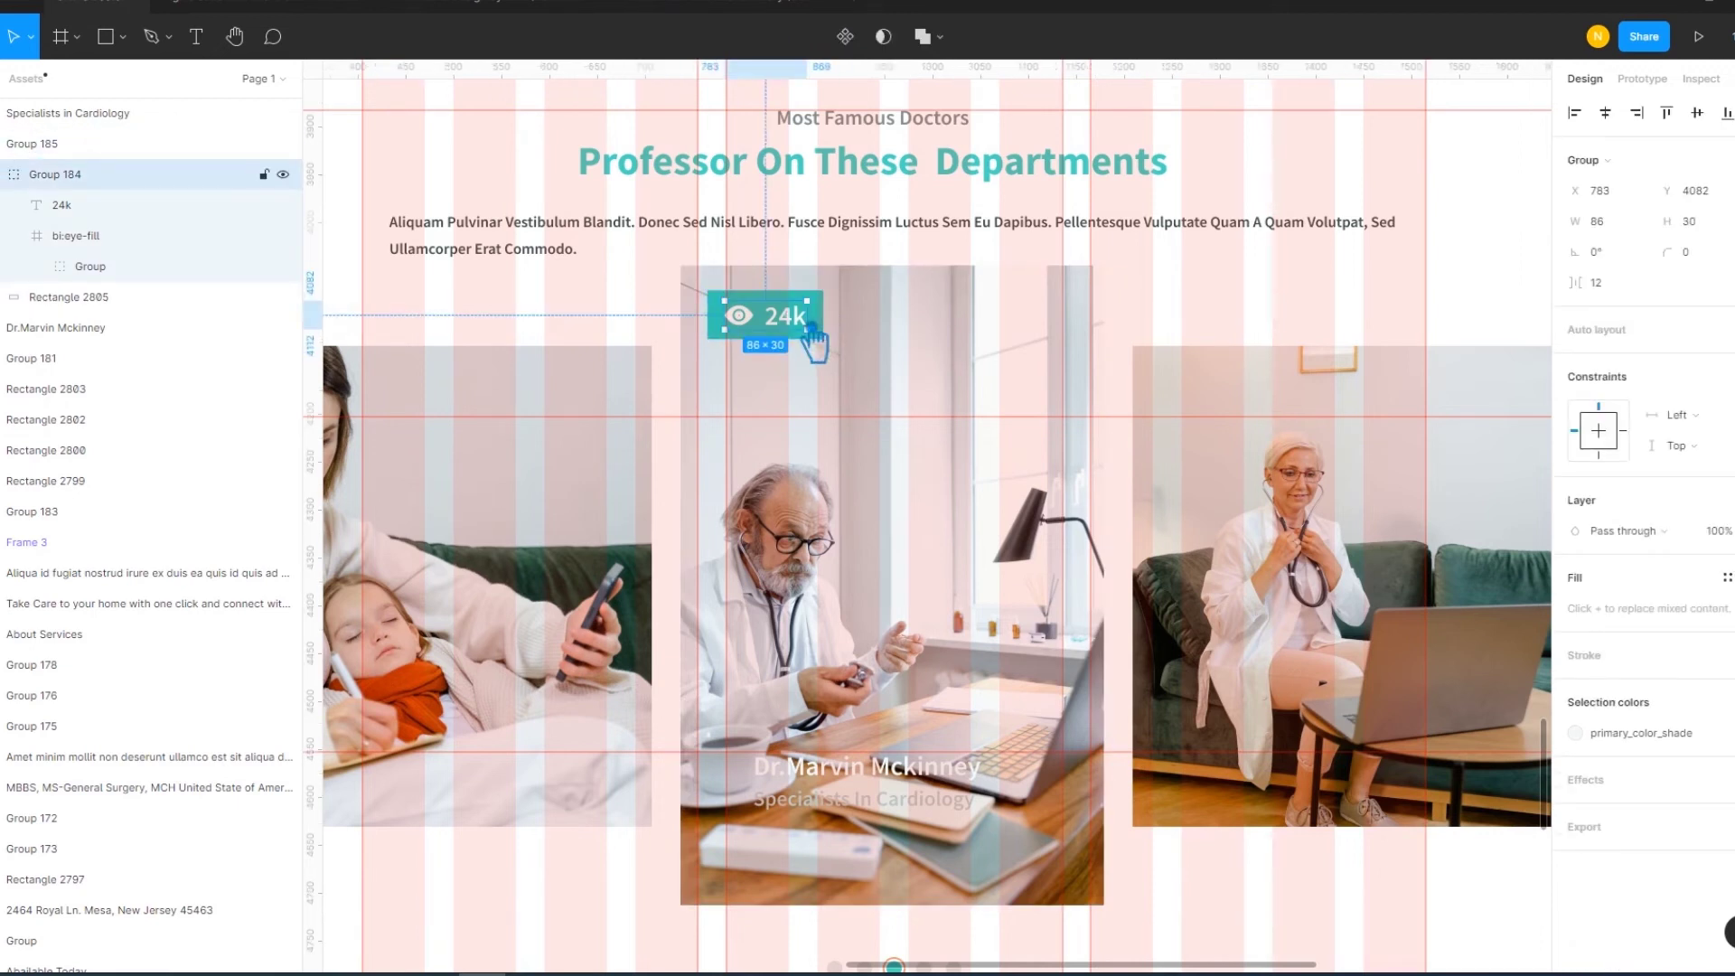
click(1631, 287)
text(5)
key(Return)
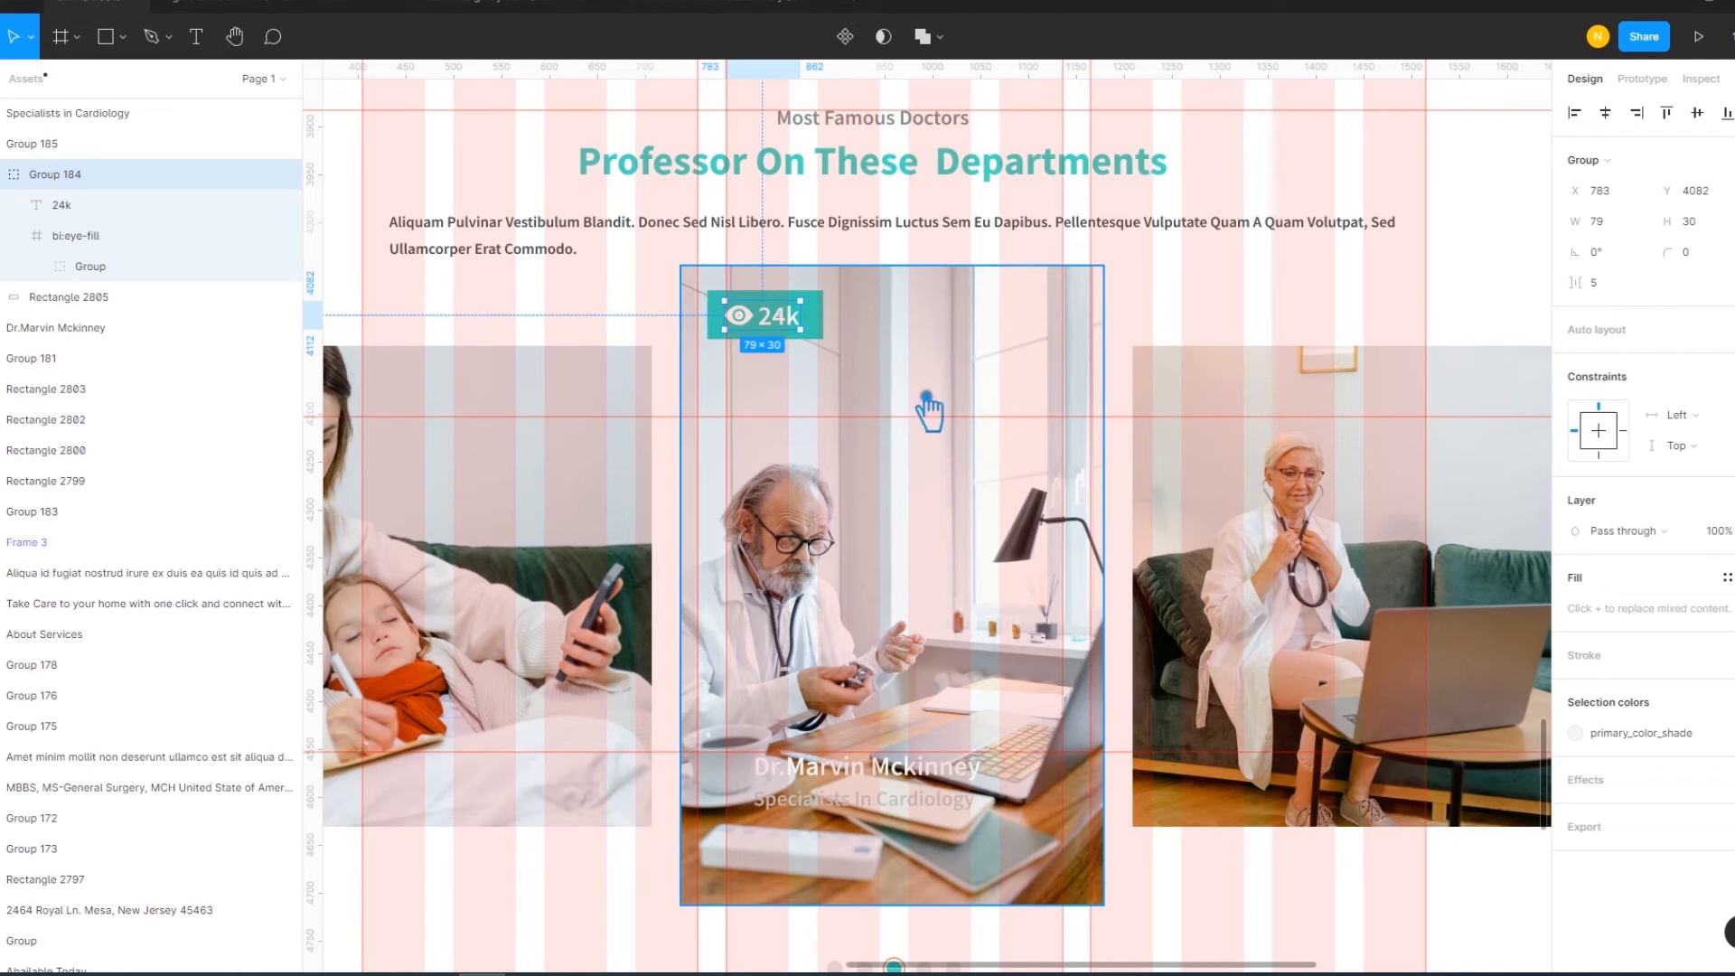
click(807, 336)
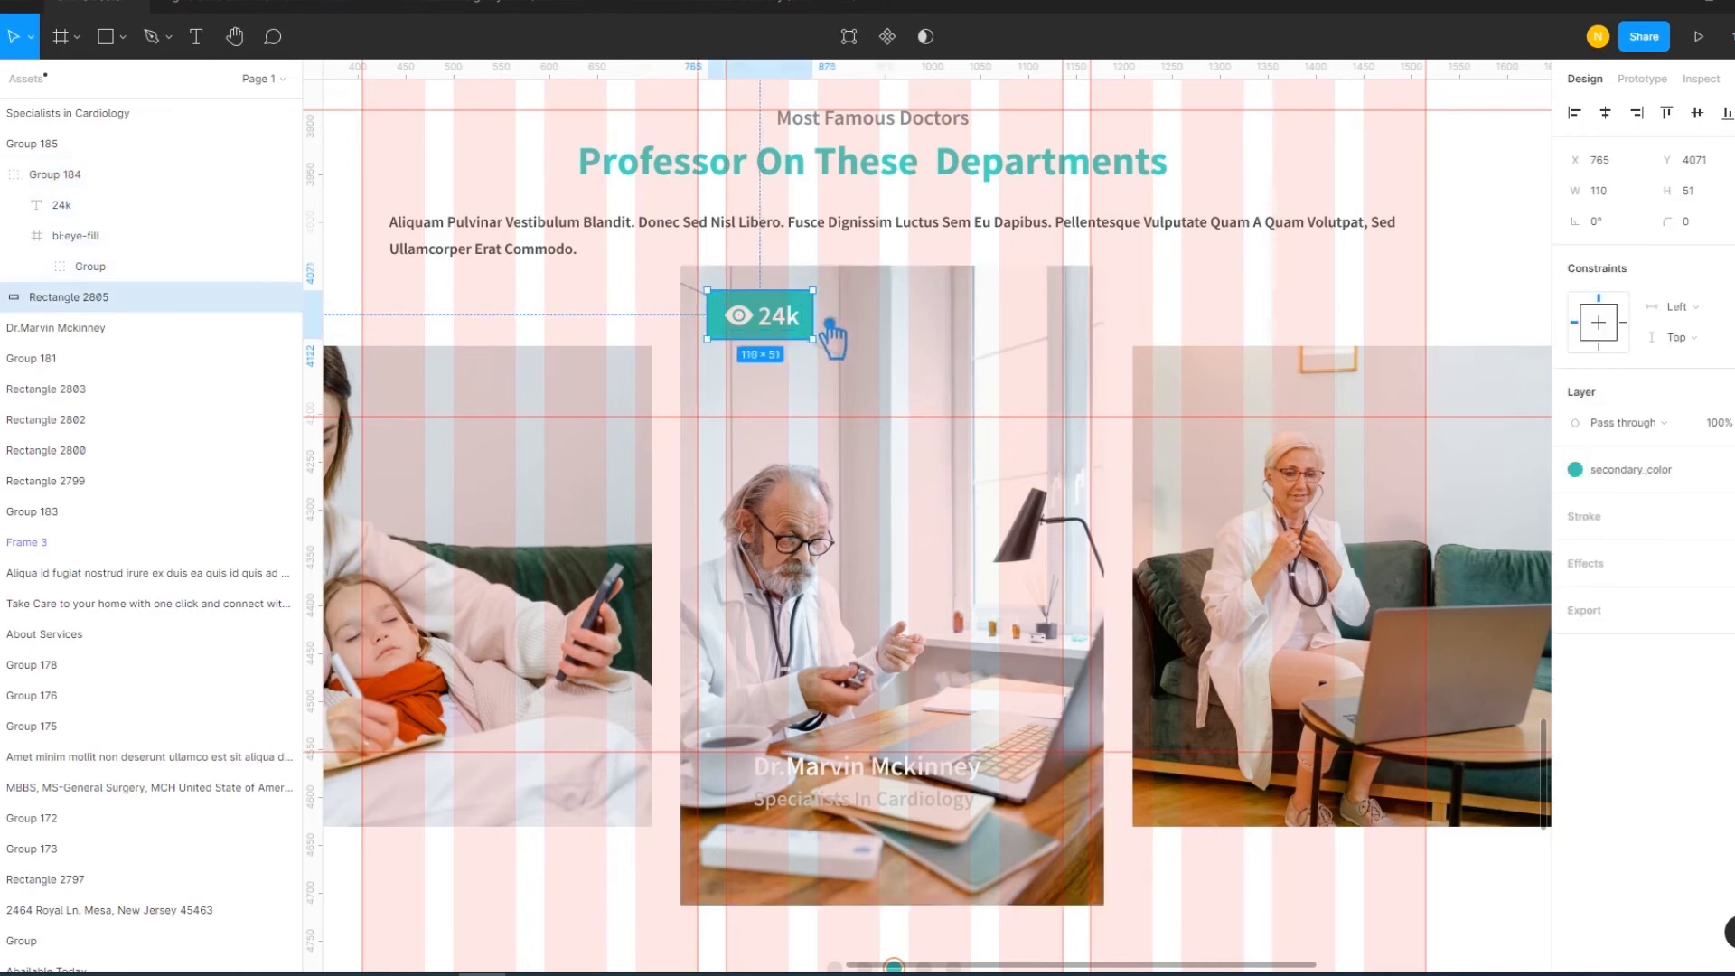
shift+click(792, 341)
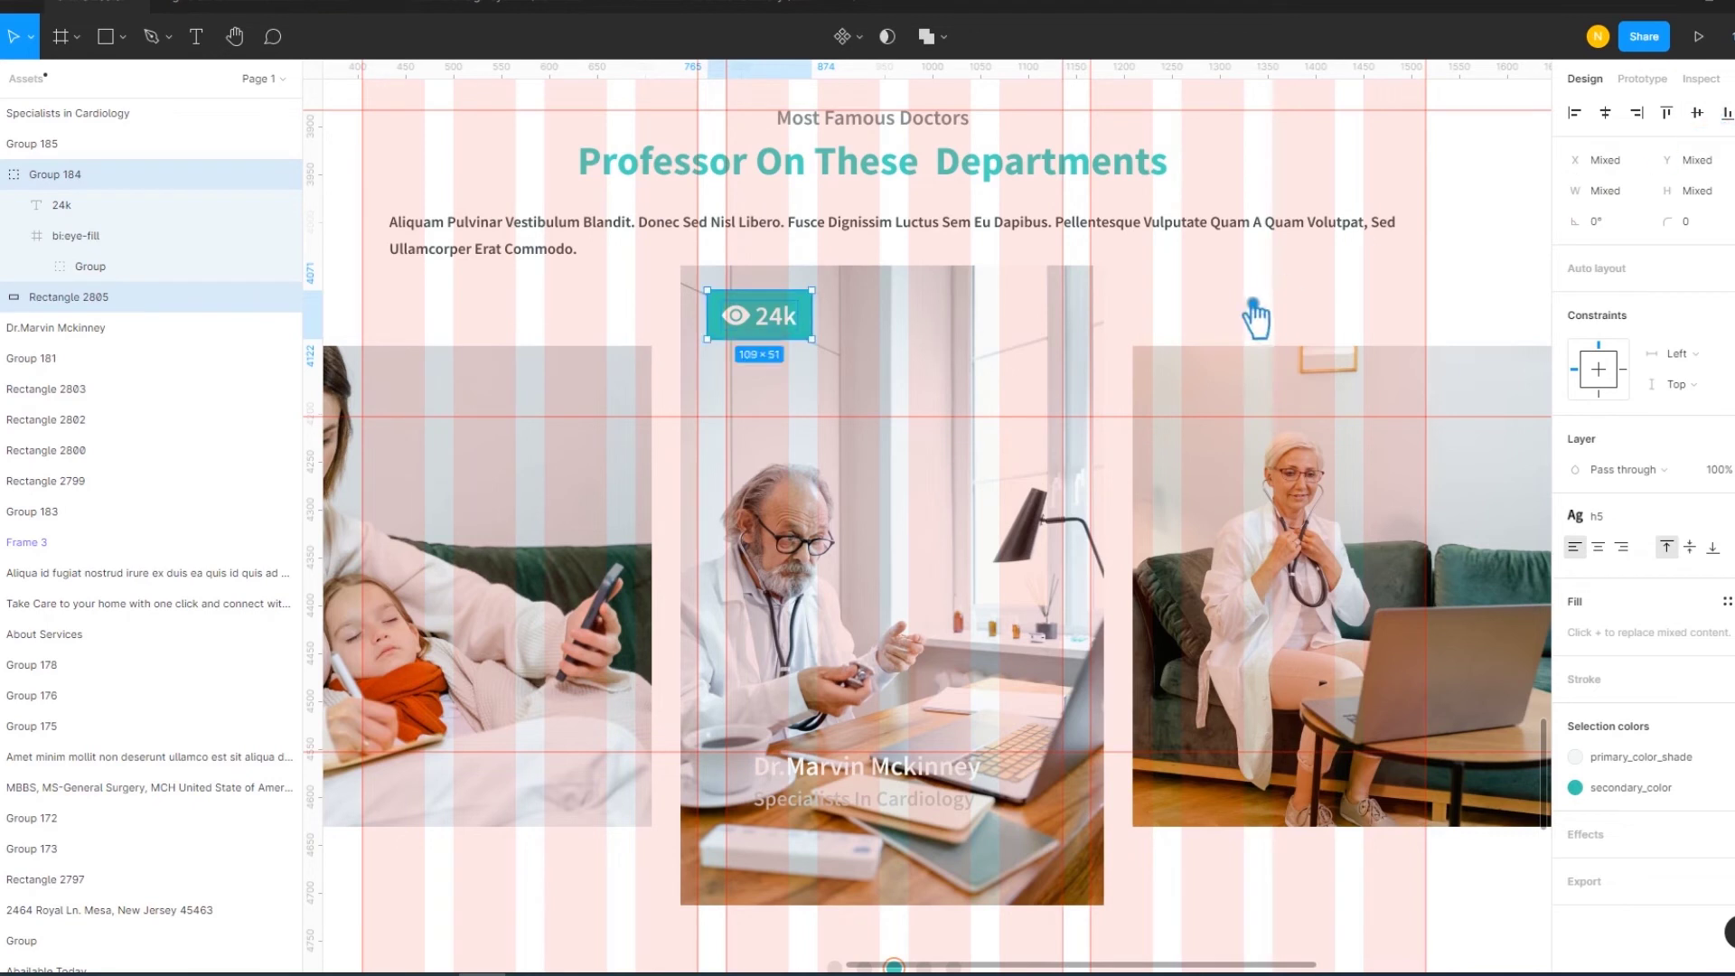
key(ctrl+g)
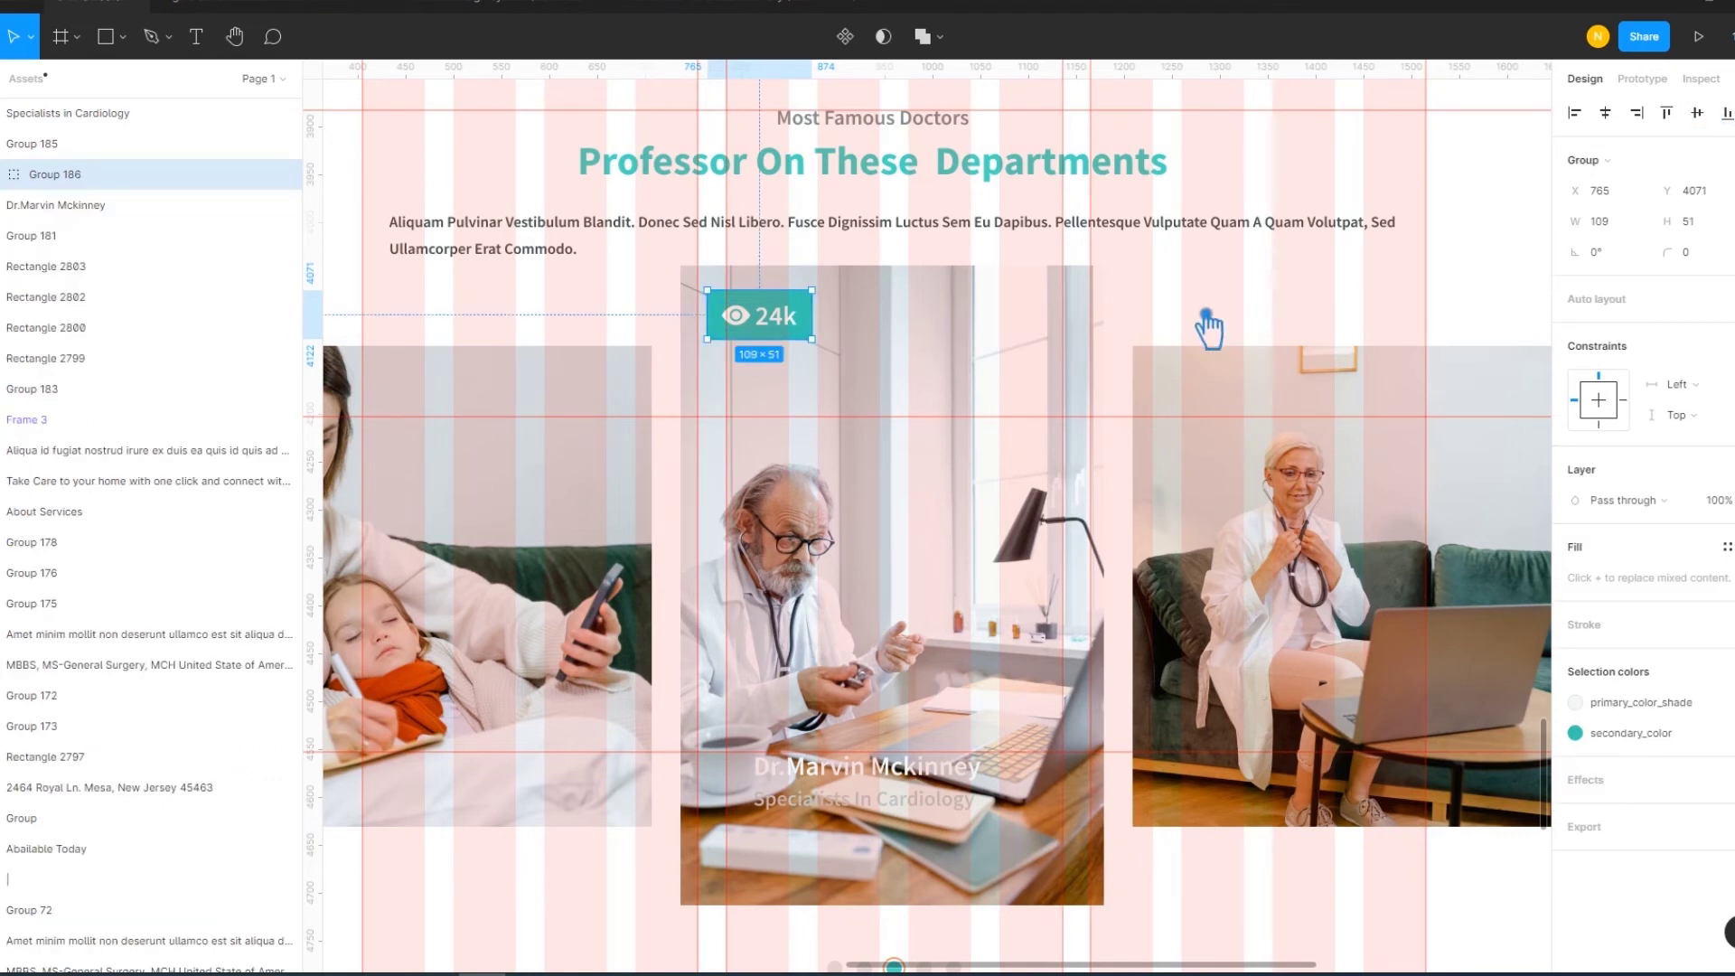
Detach the Dr.Marvin Mckinney name from the h5 style and set its weight to Black
click(1208, 329)
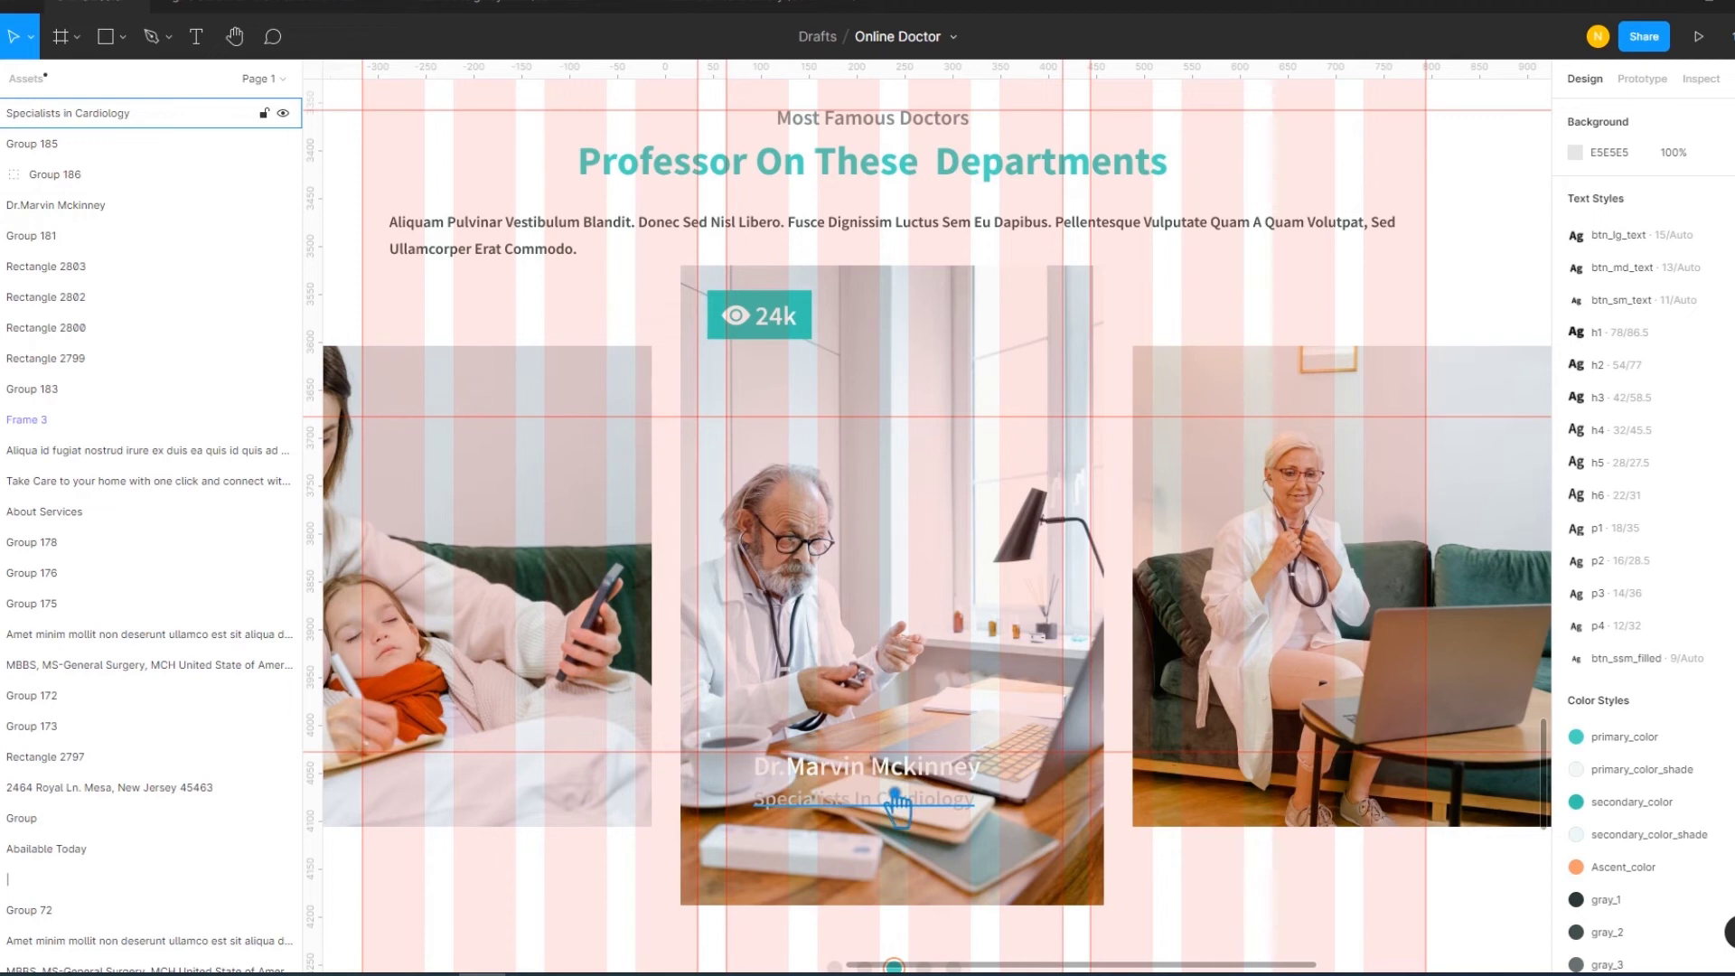
click(869, 769)
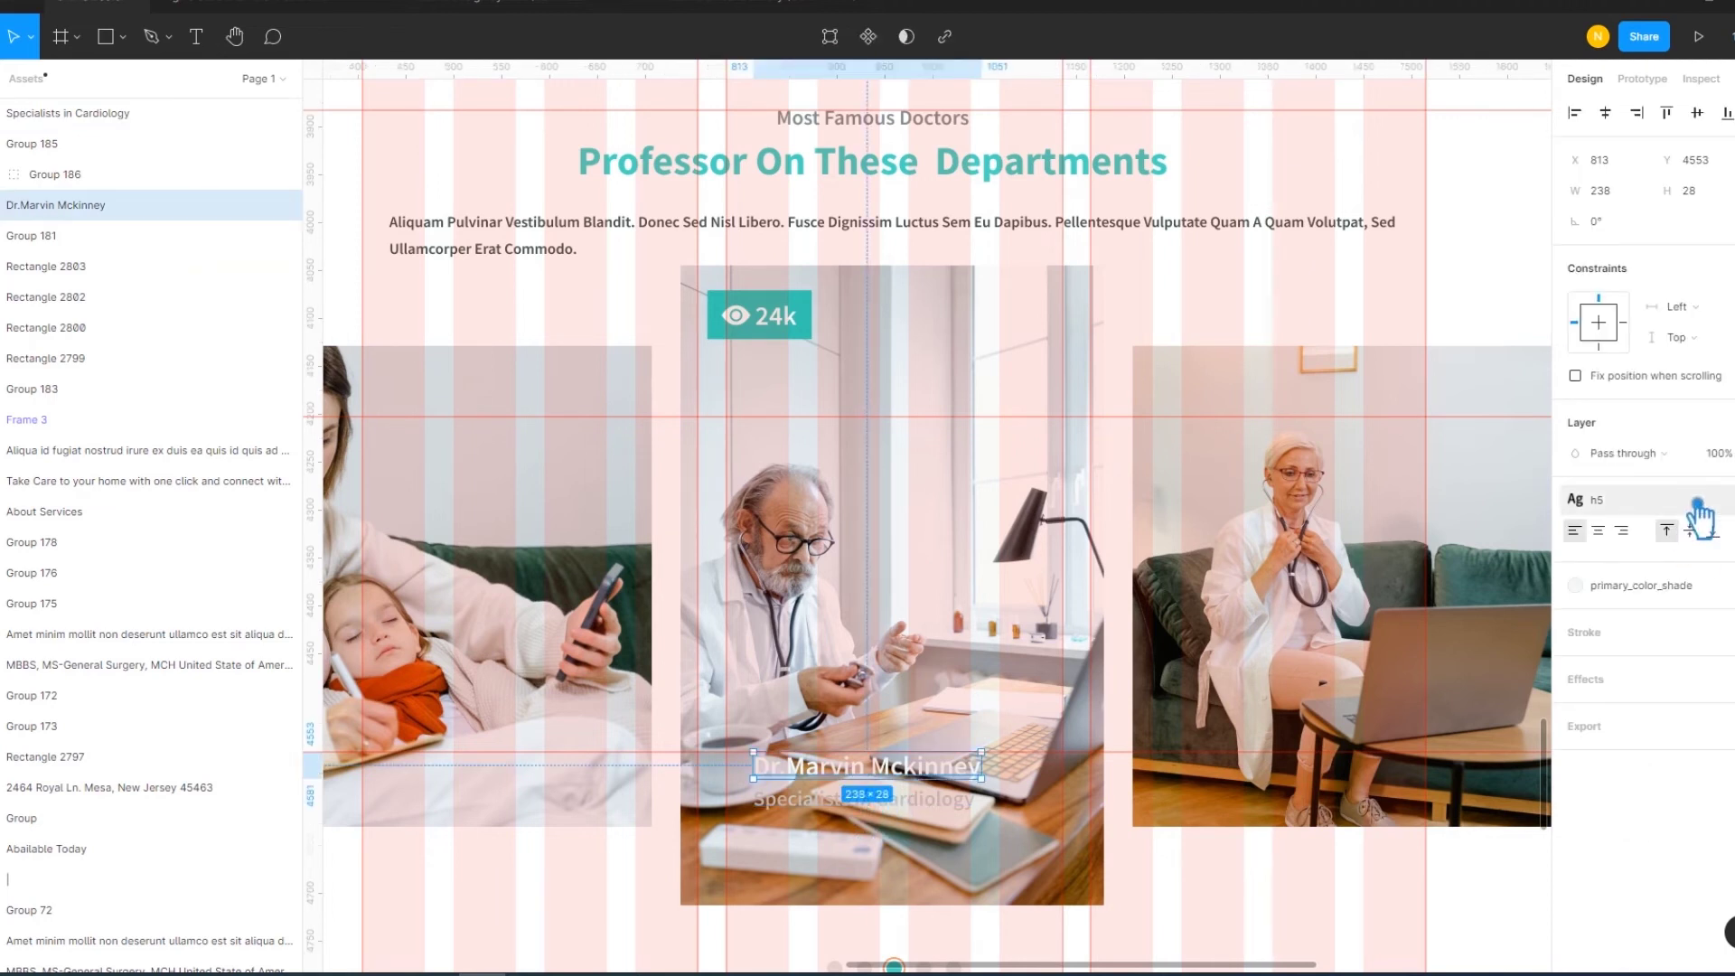
click(1698, 504)
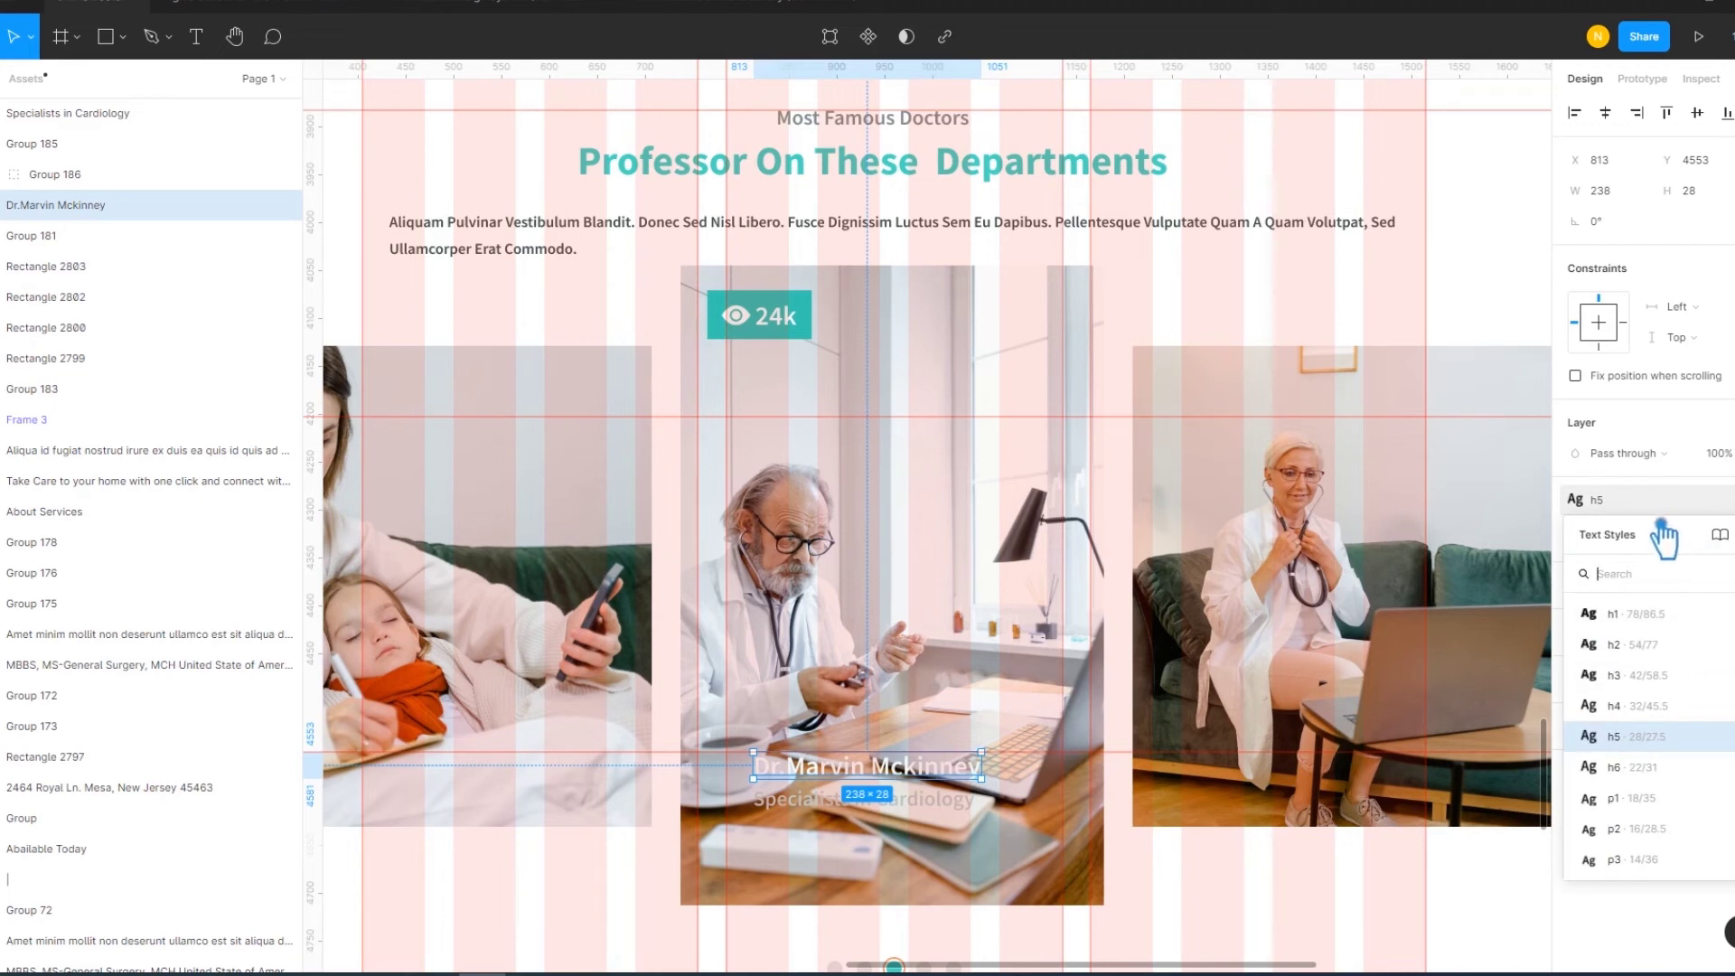
click(1658, 518)
click(1697, 499)
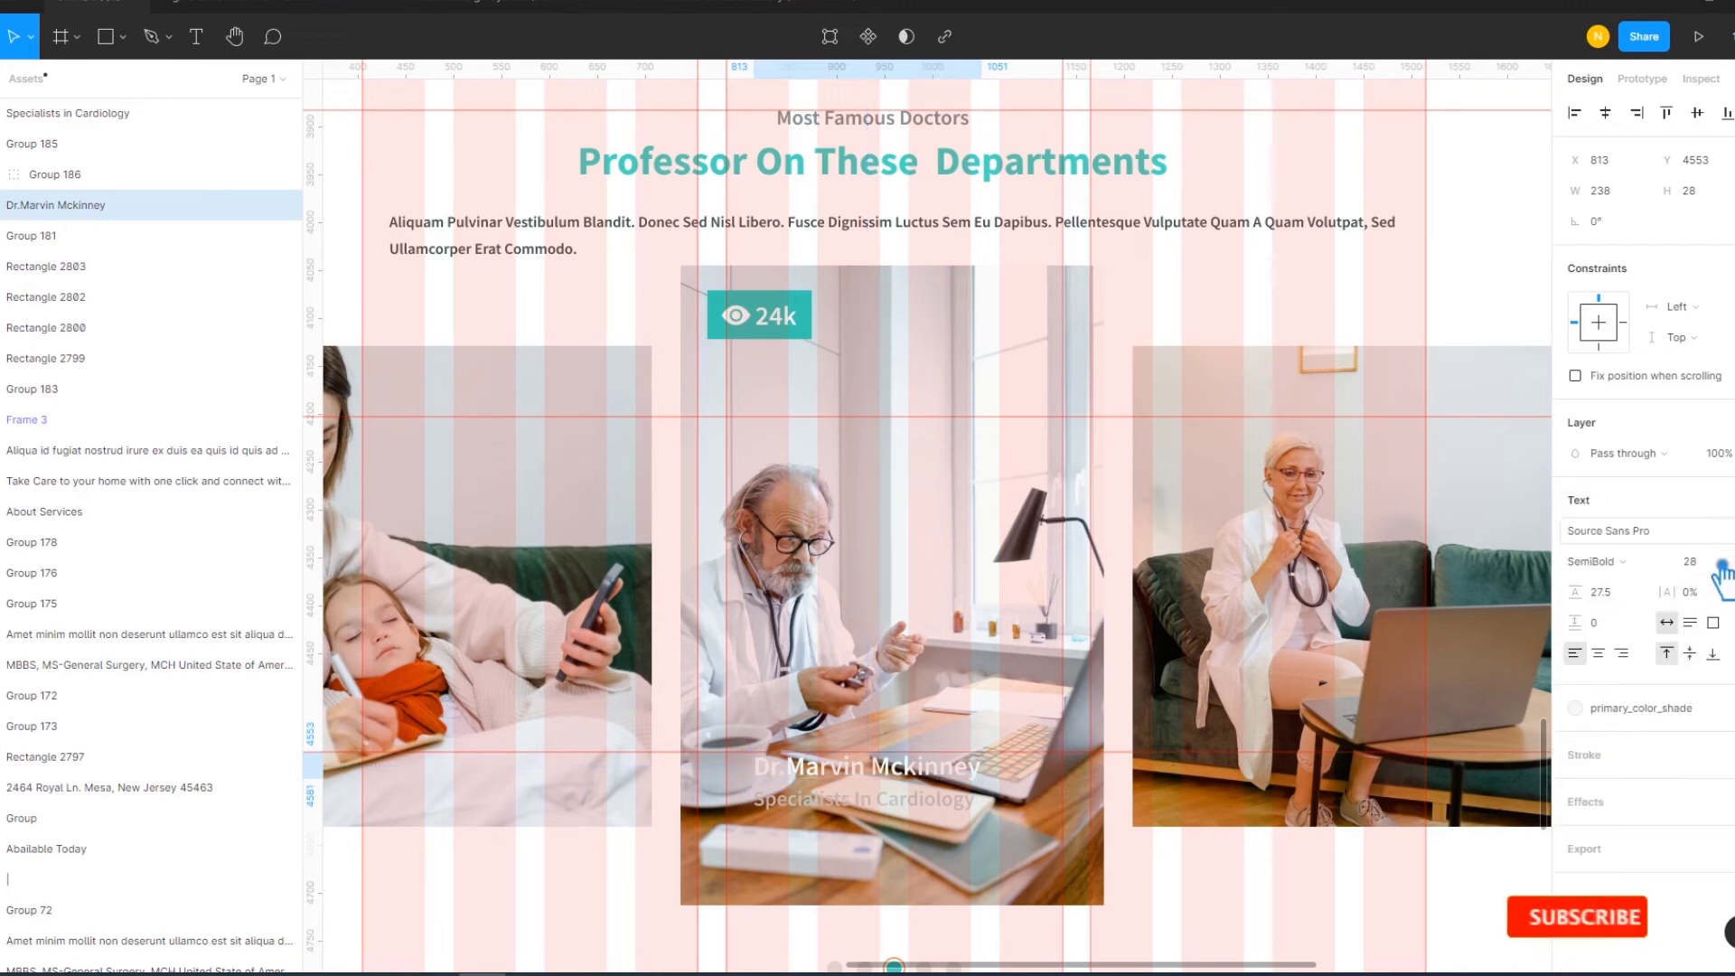
click(1626, 561)
click(1640, 592)
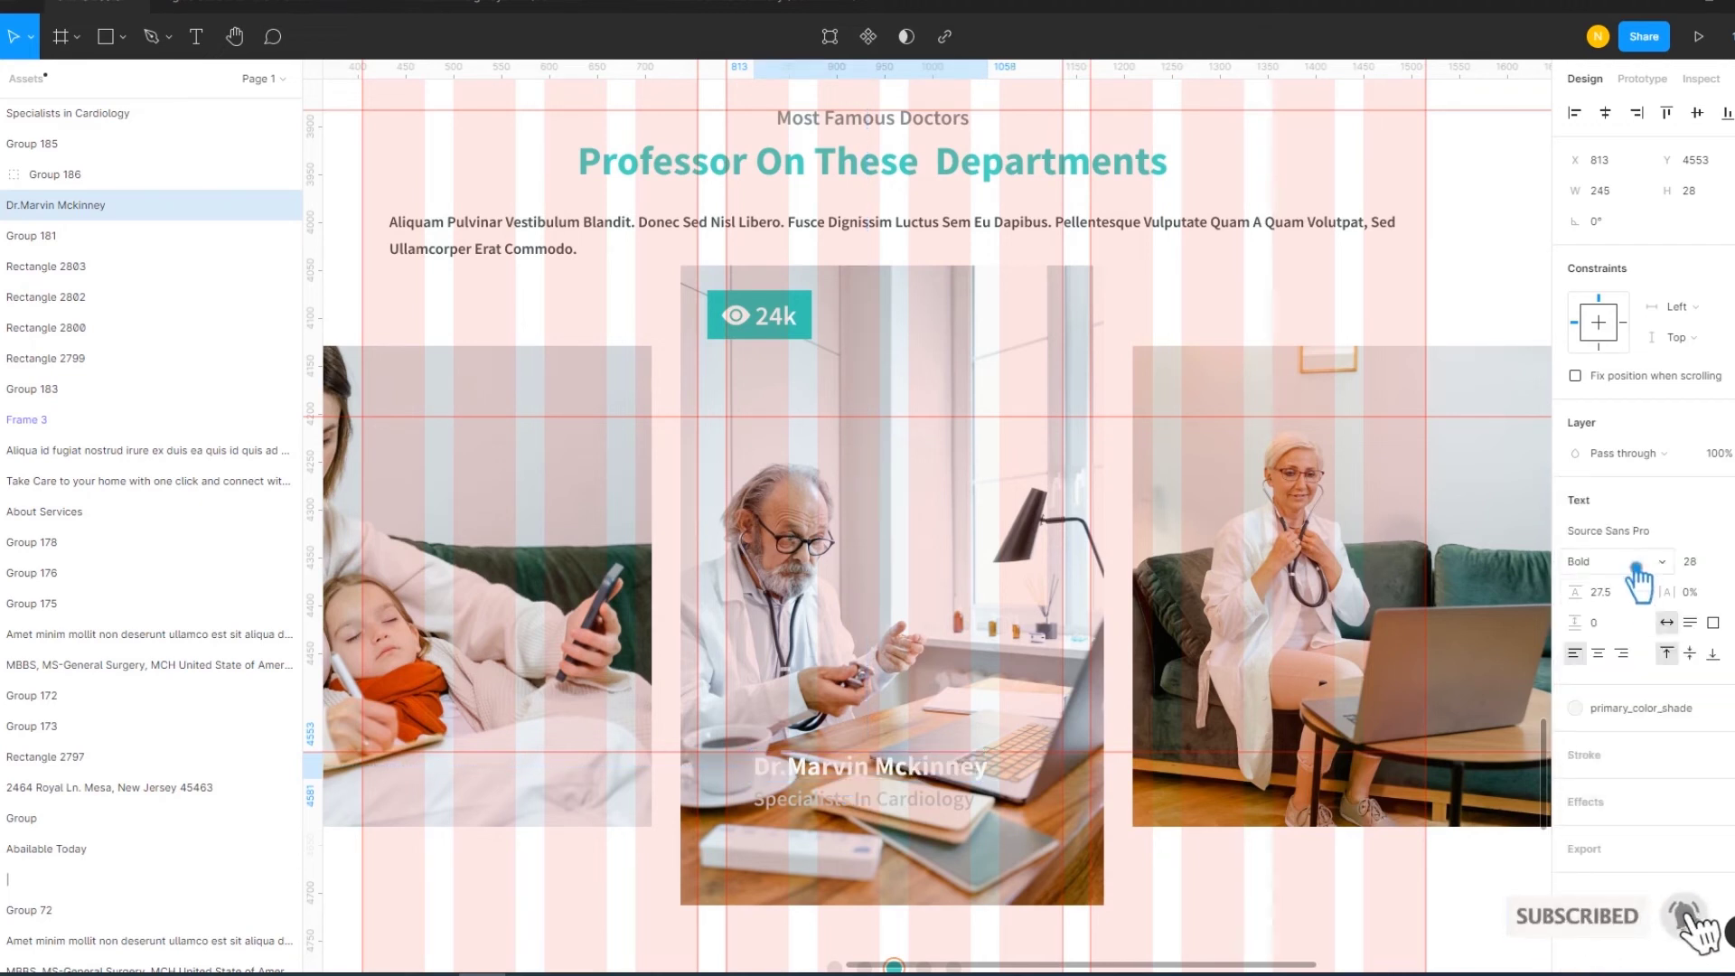
click(1640, 562)
click(1650, 587)
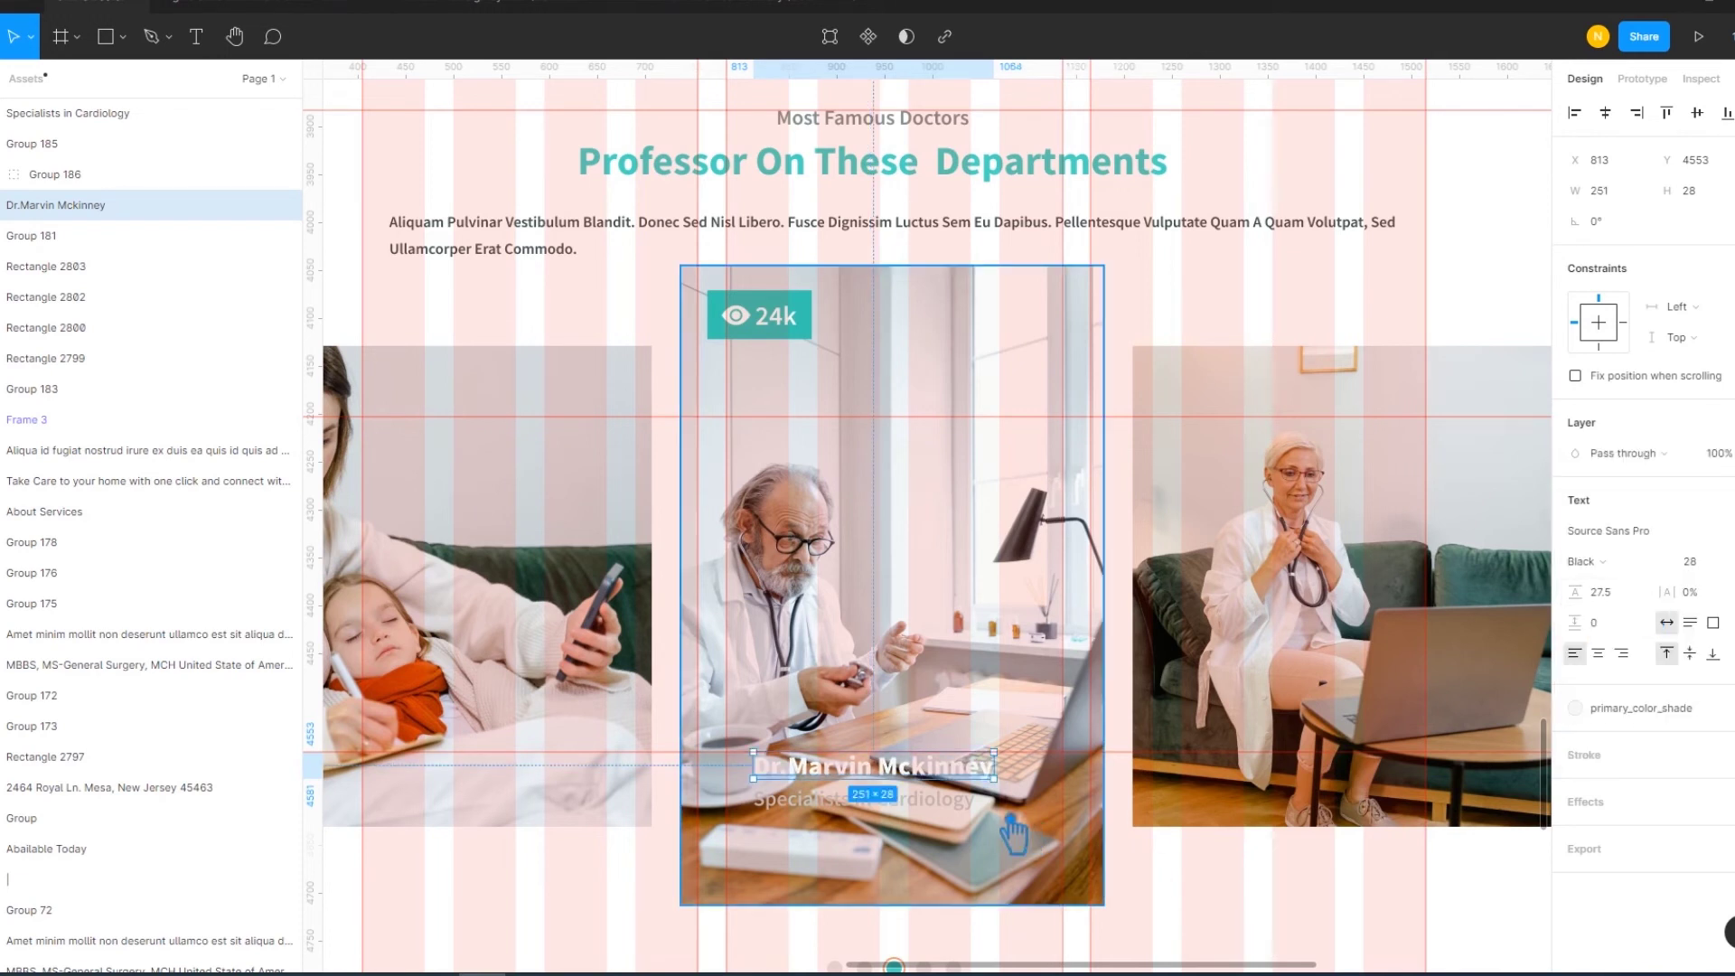
click(1211, 913)
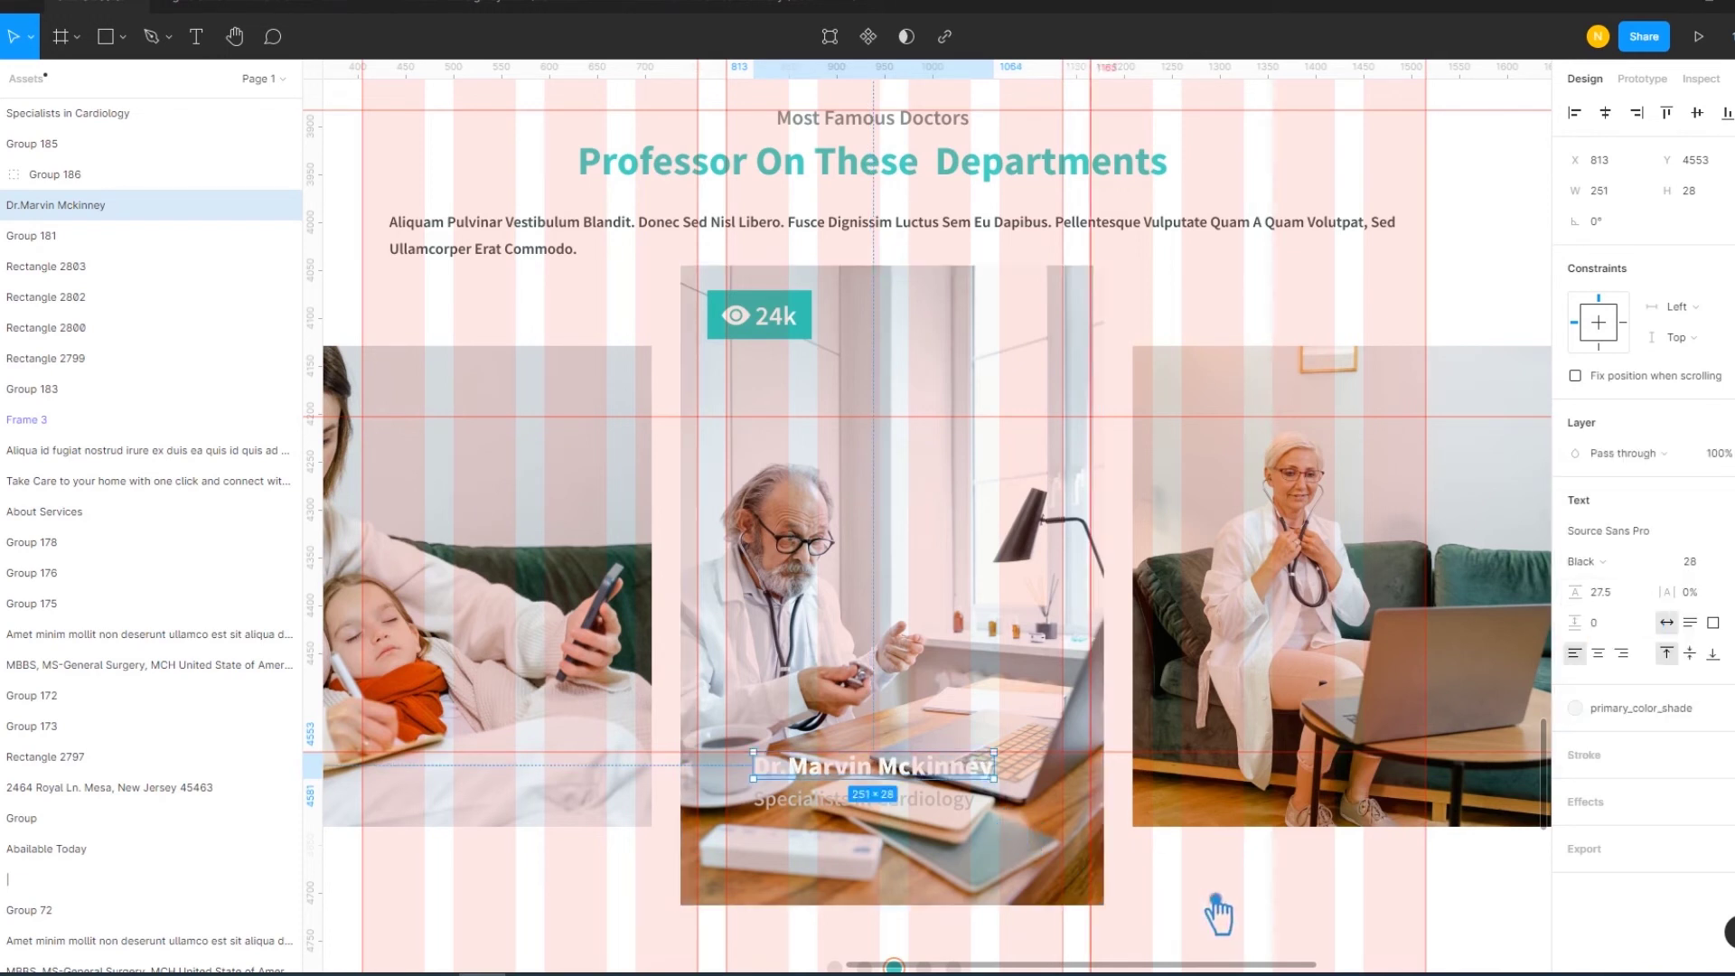
click(122, 36)
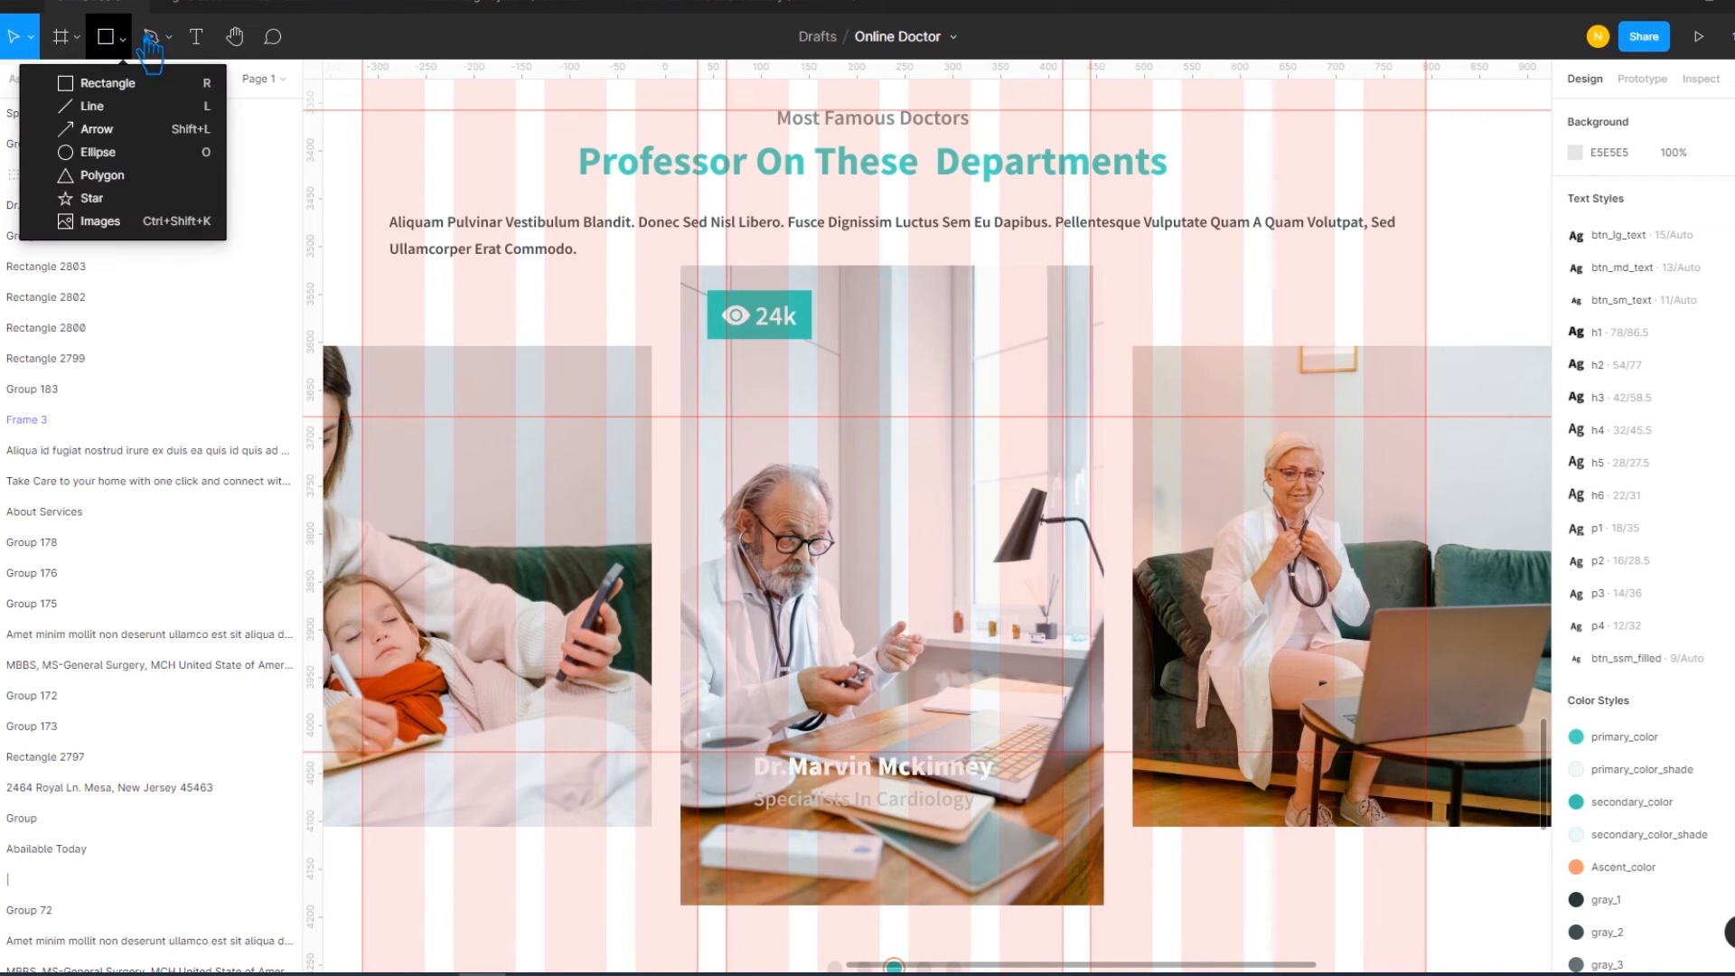
Draw a band across the lower middle doctor image, layered behind the name text
click(149, 121)
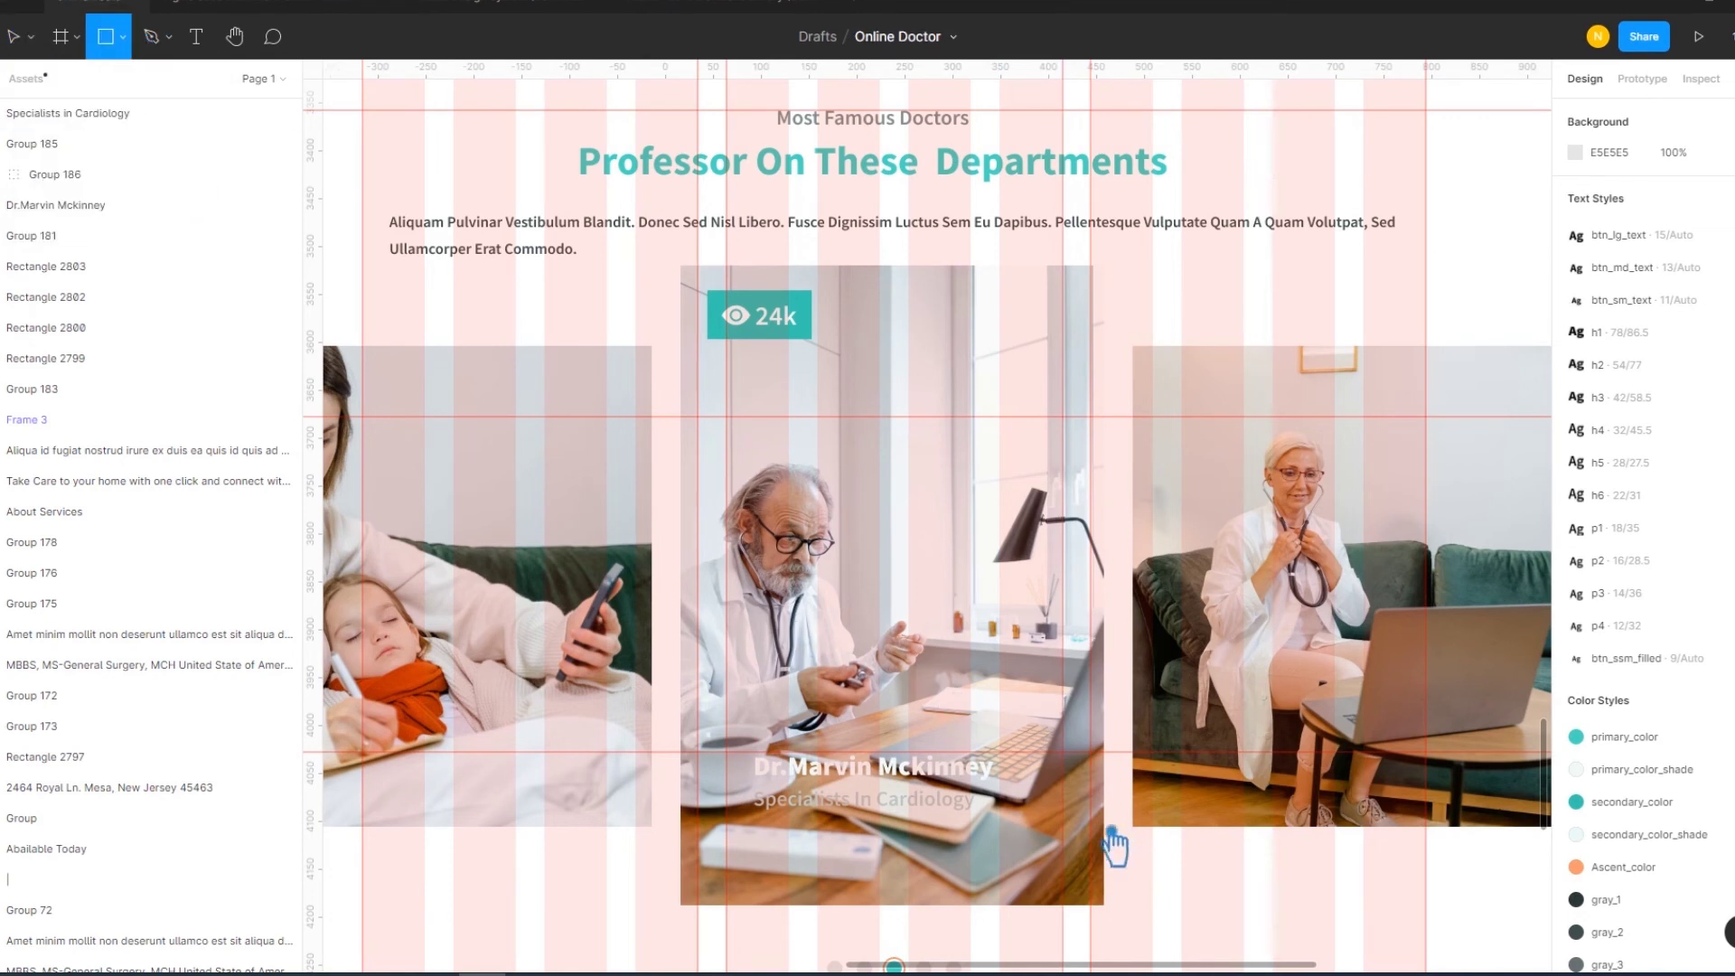
drag(1109, 824, 680, 751)
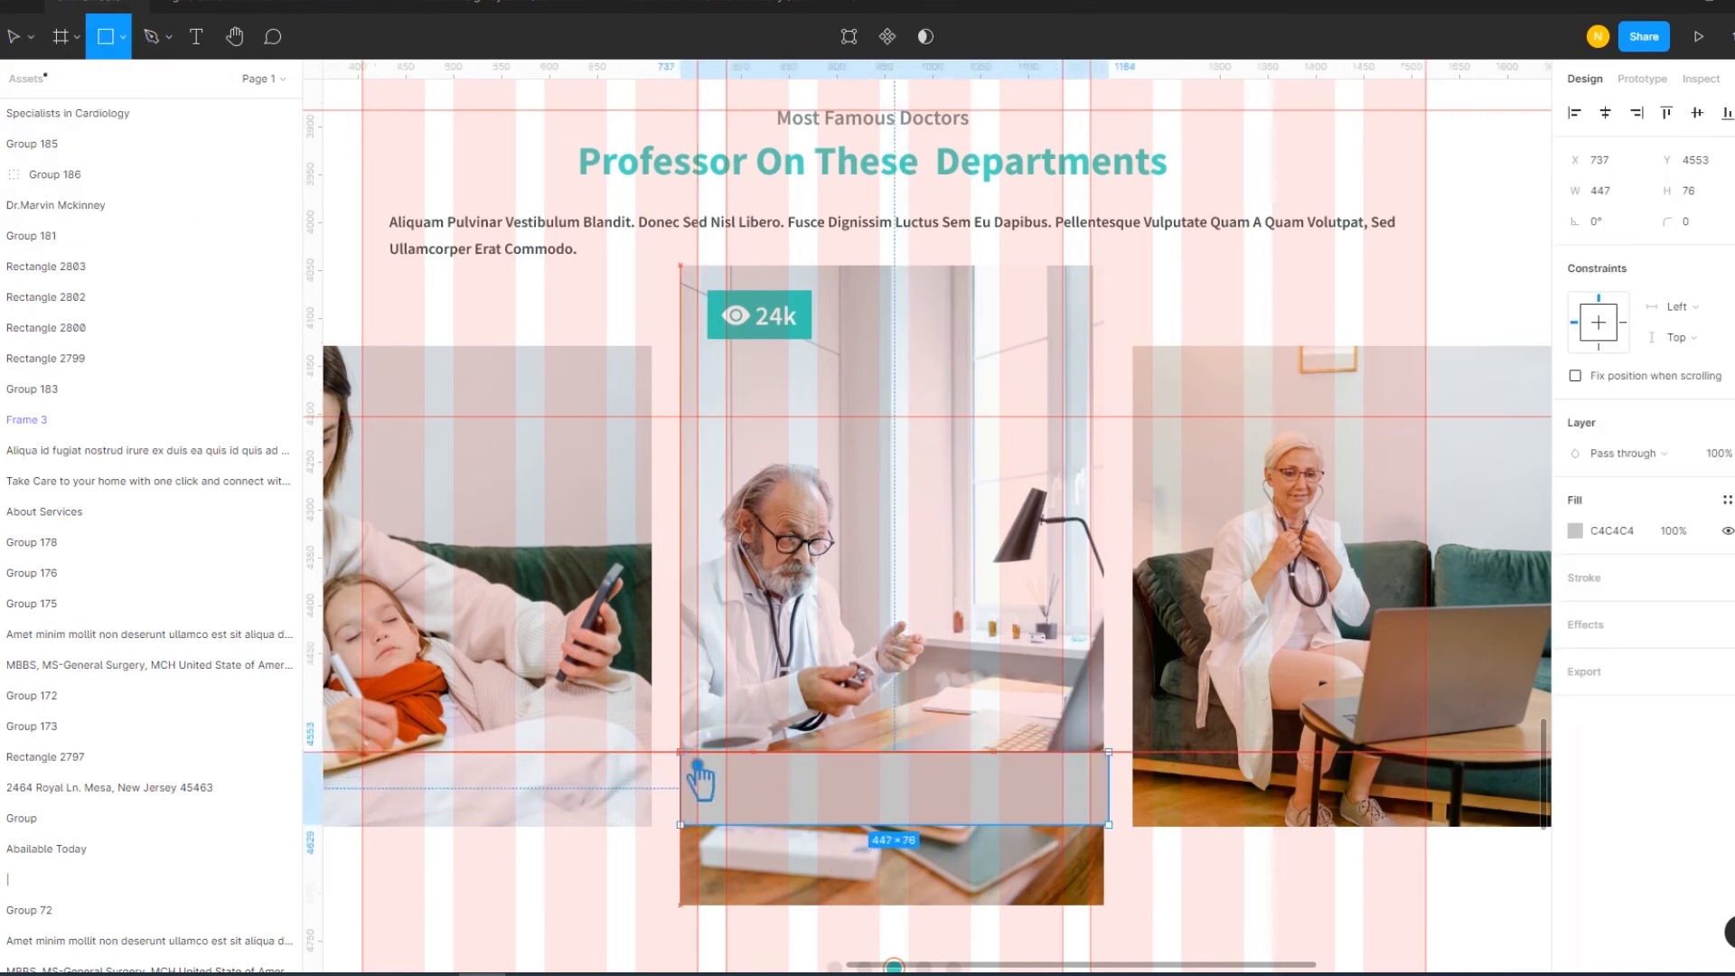
key(ctrl+shift+bracketleft)
click(869, 890)
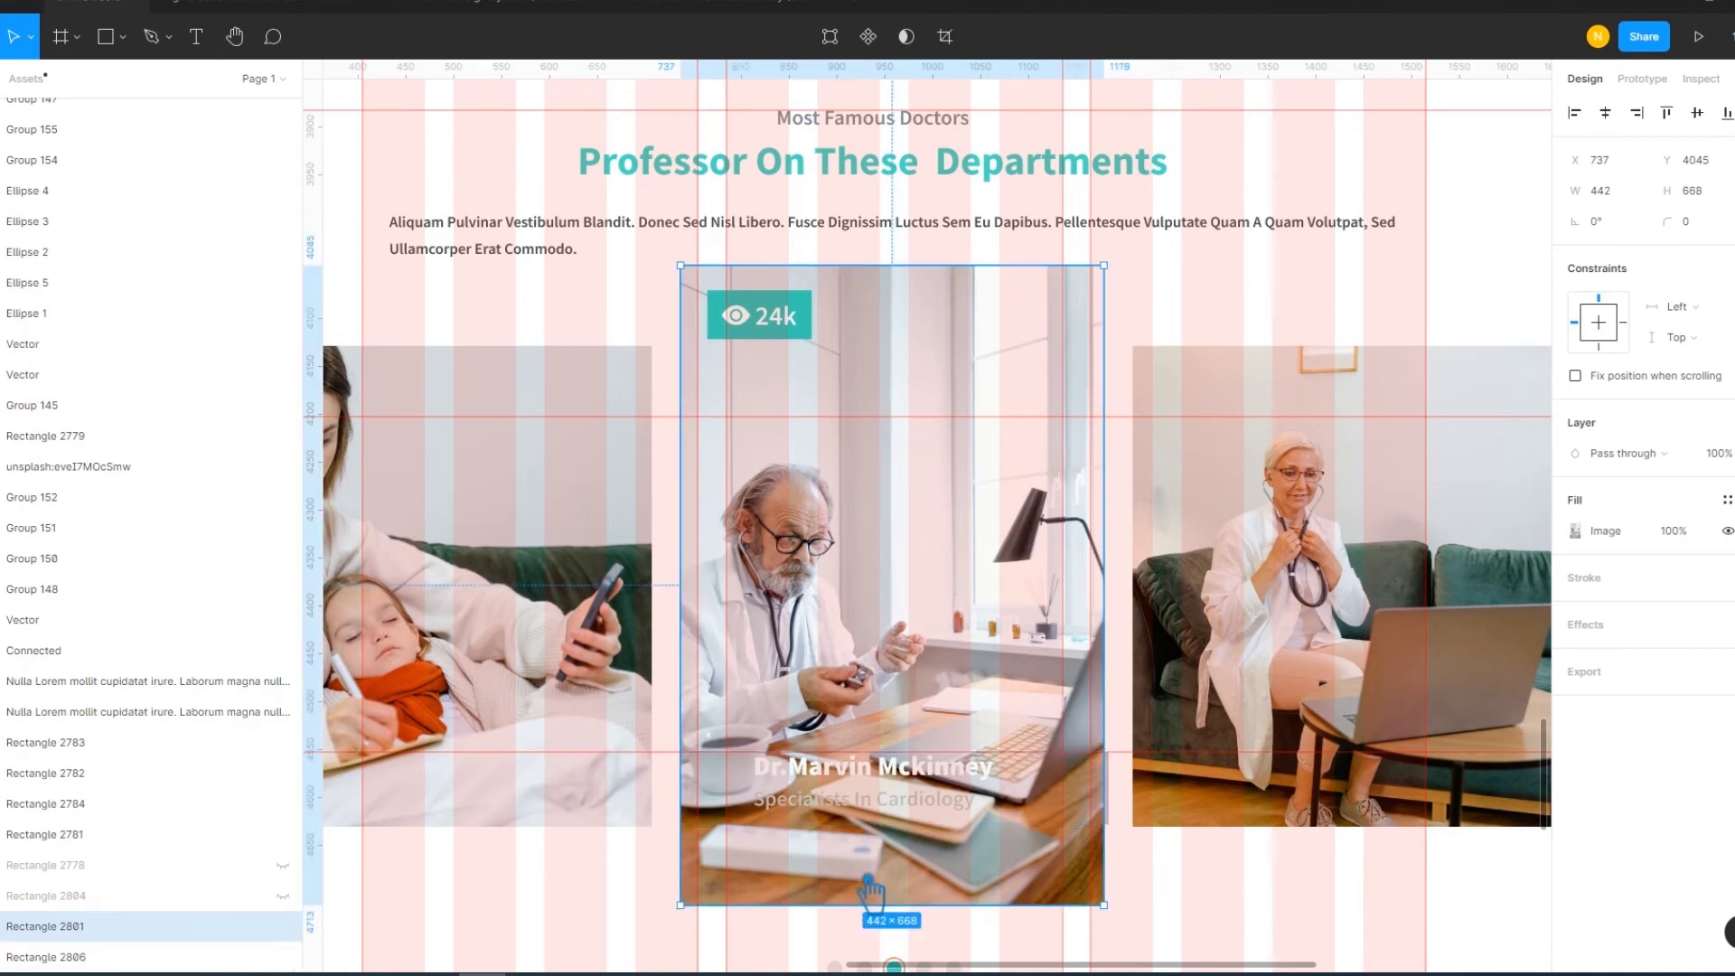
key(ctrl+bracketleft)
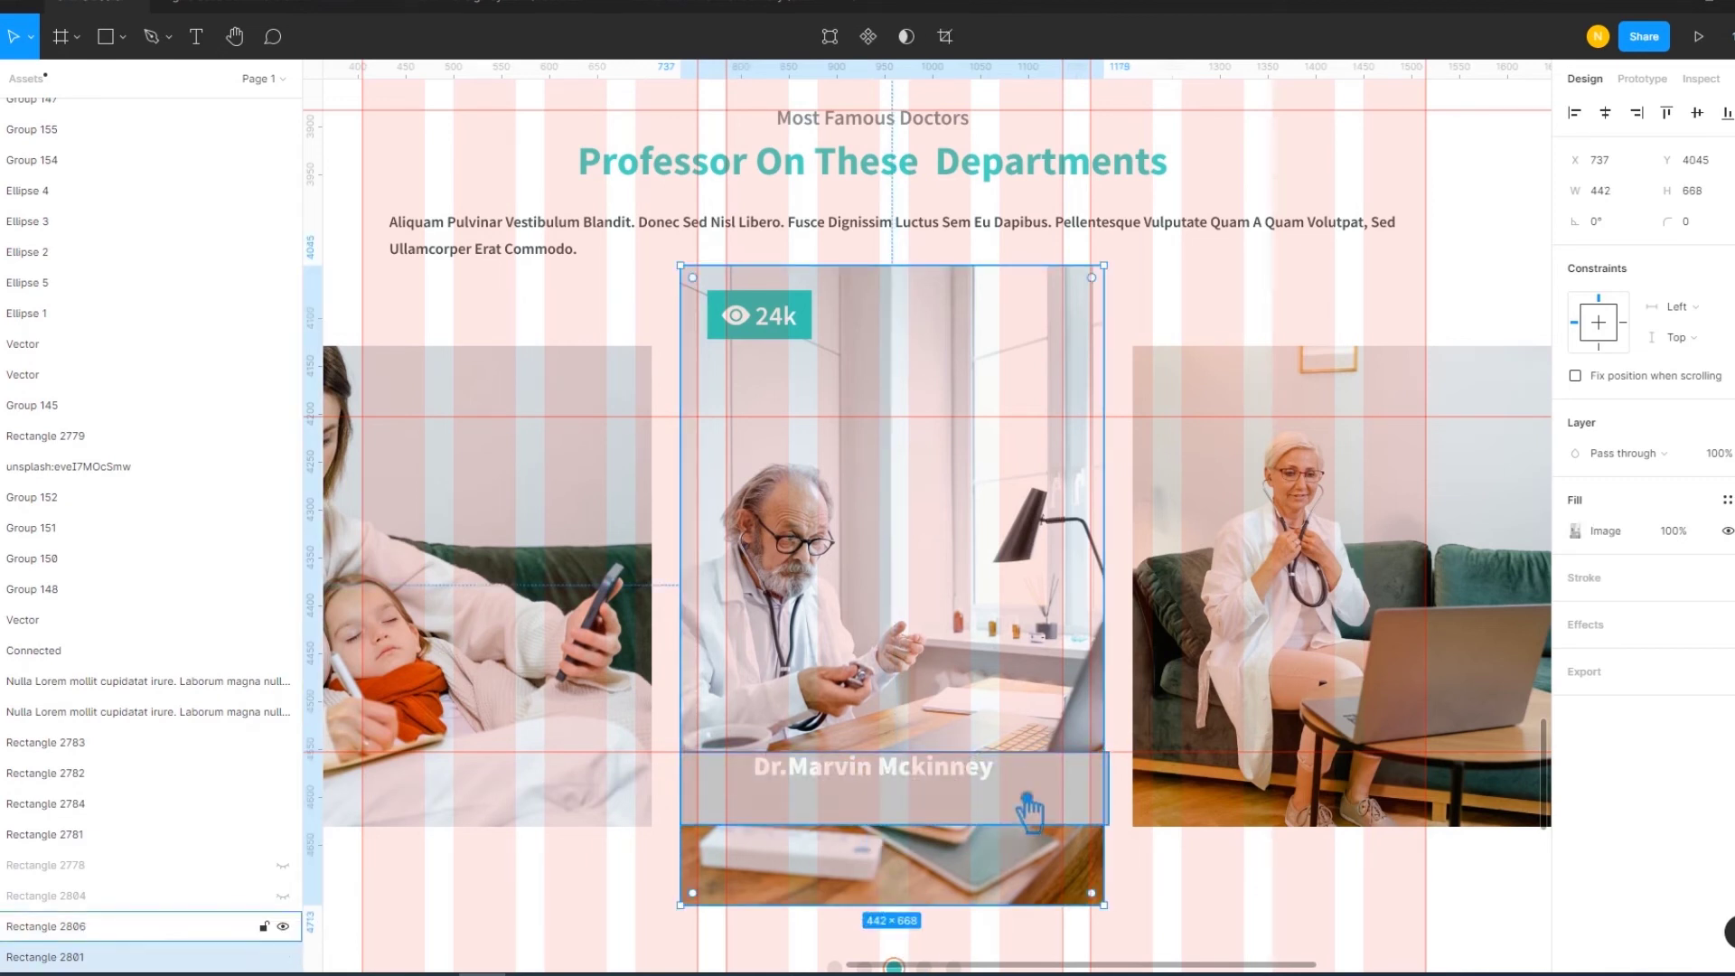
click(1027, 799)
key(Up)
key(Up)
key(Up)
key(Up)
key(Up)
key(Up)
key(Up)
key(Up)
key(Up)
key(Up)
key(Up)
key(Up)
drag(1027, 799, 1010, 813)
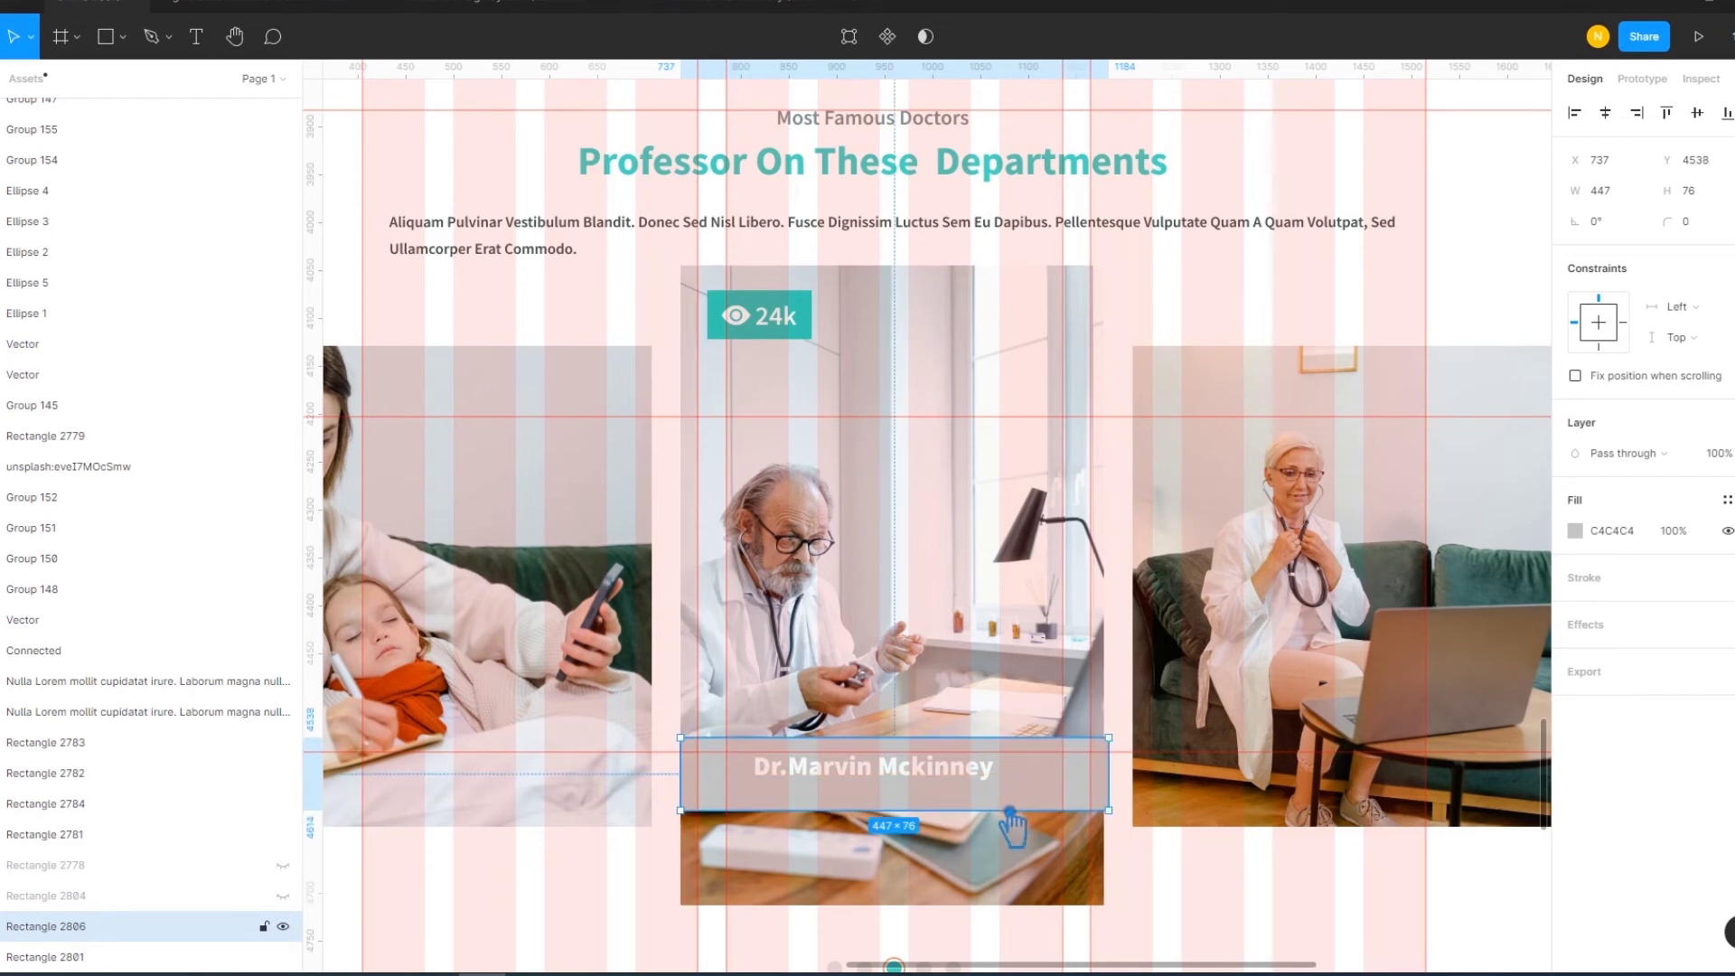
Fill the band with orange Ascent_color and narrow it to 442 wide
click(1727, 499)
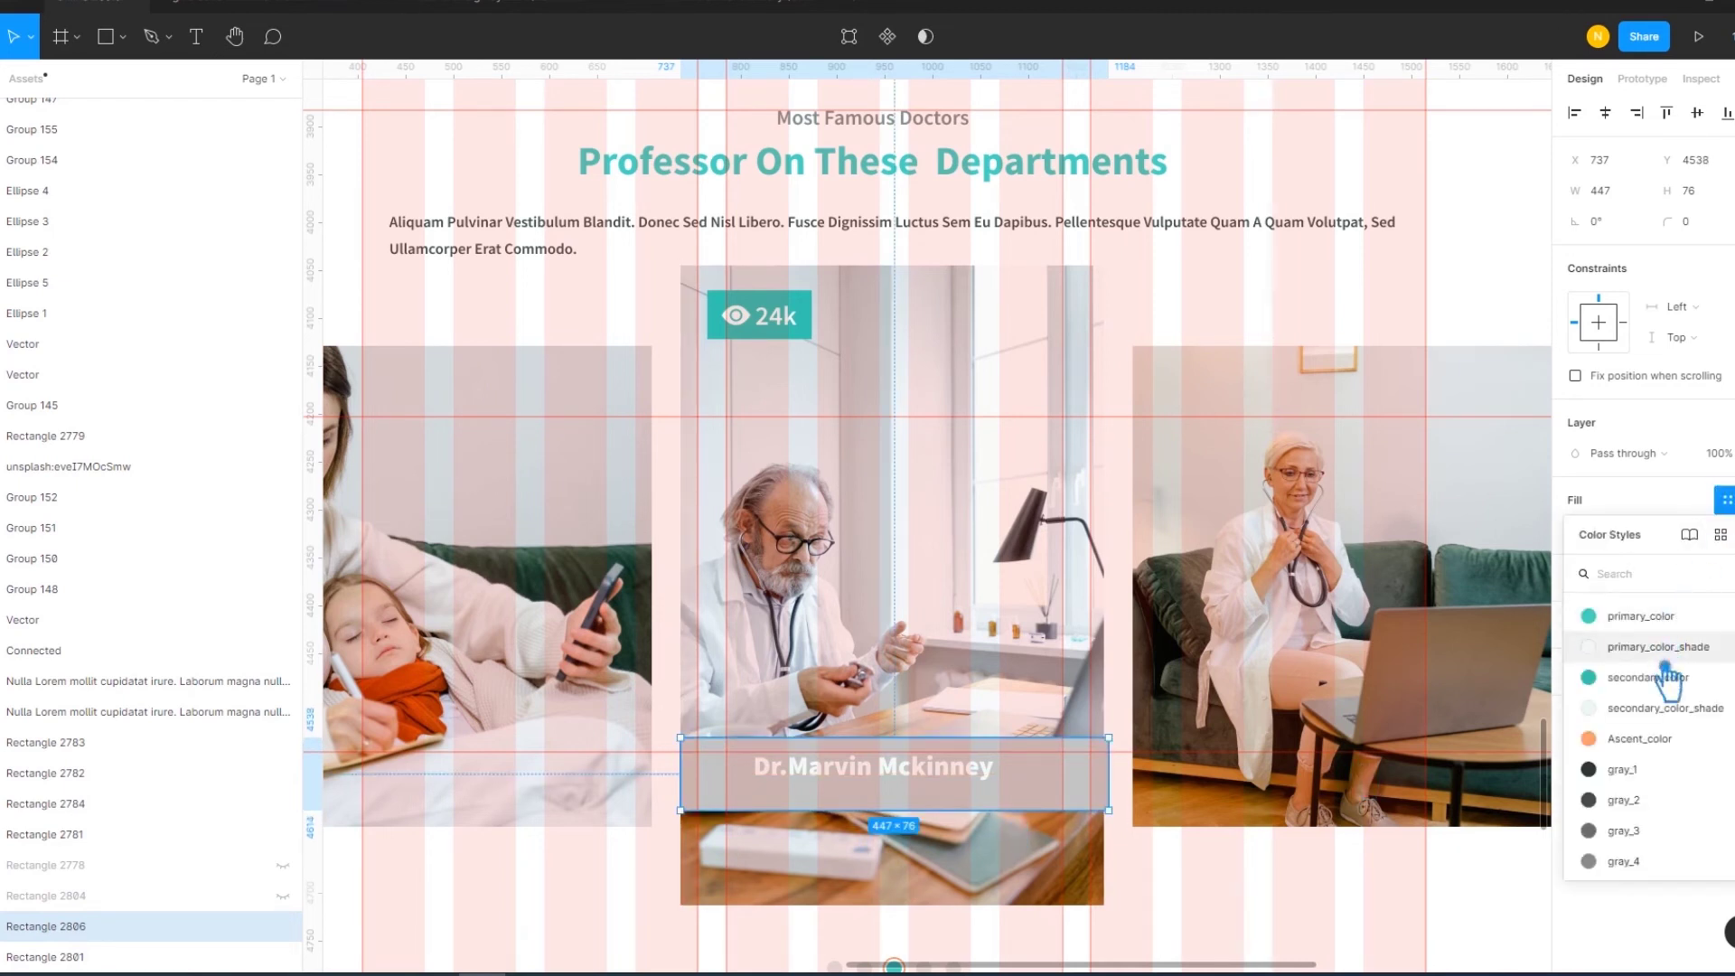
click(1660, 709)
click(1576, 500)
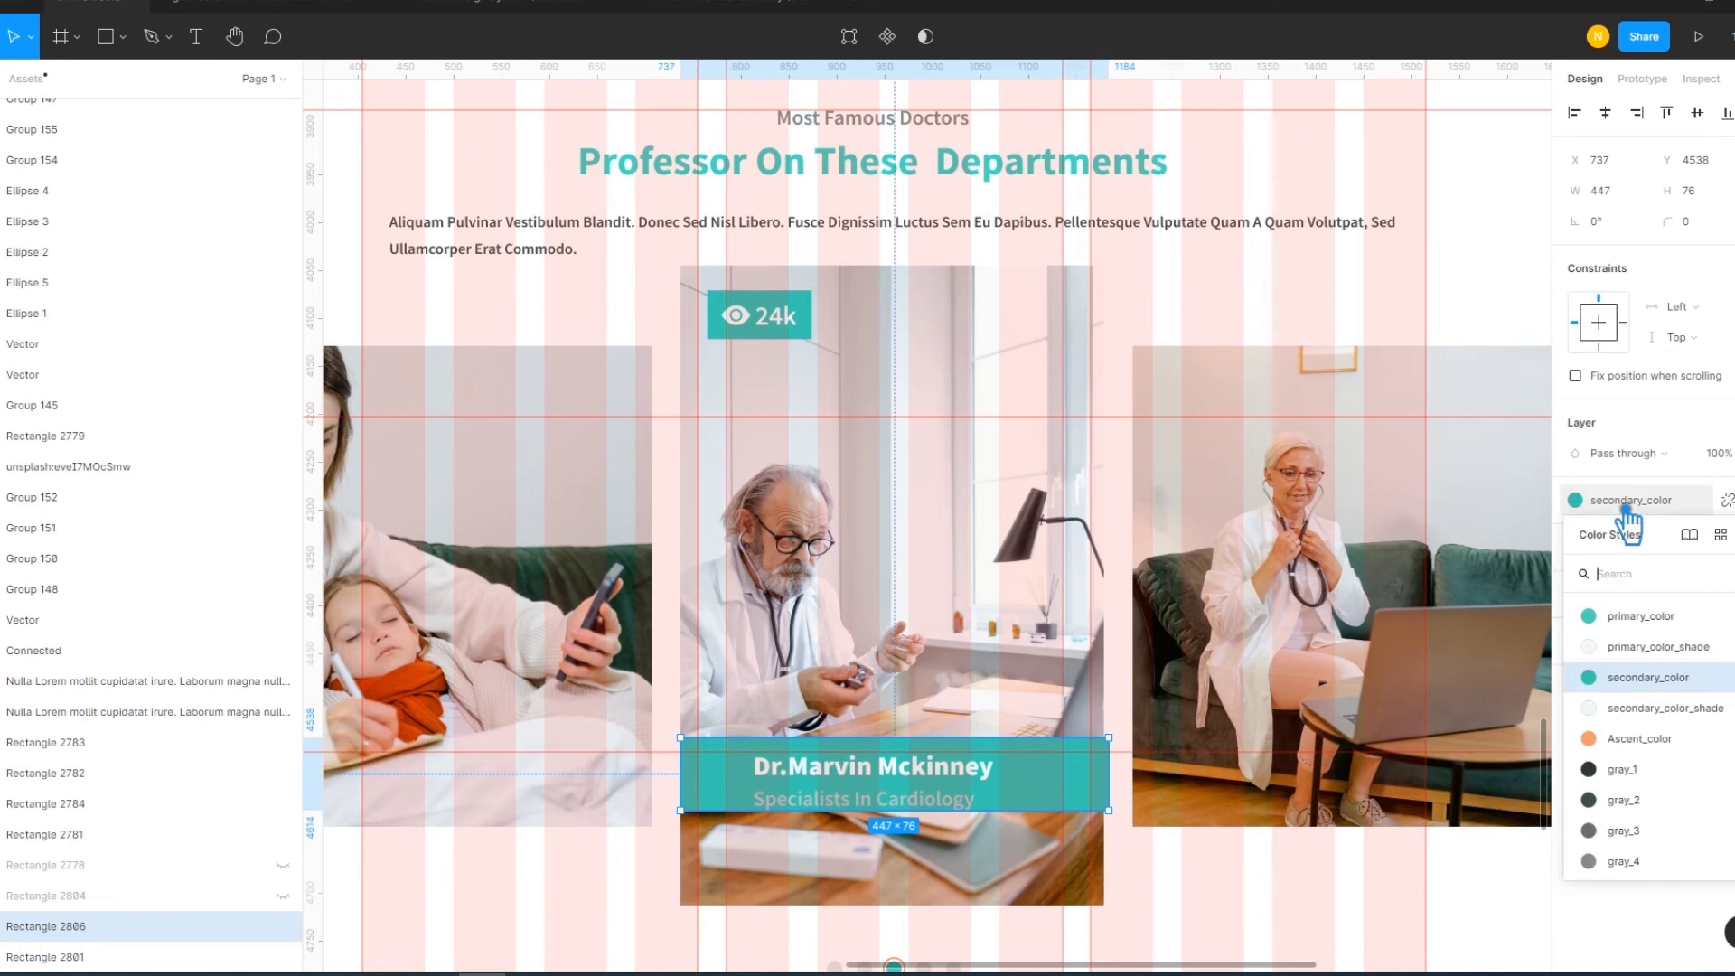
click(1617, 732)
click(1336, 883)
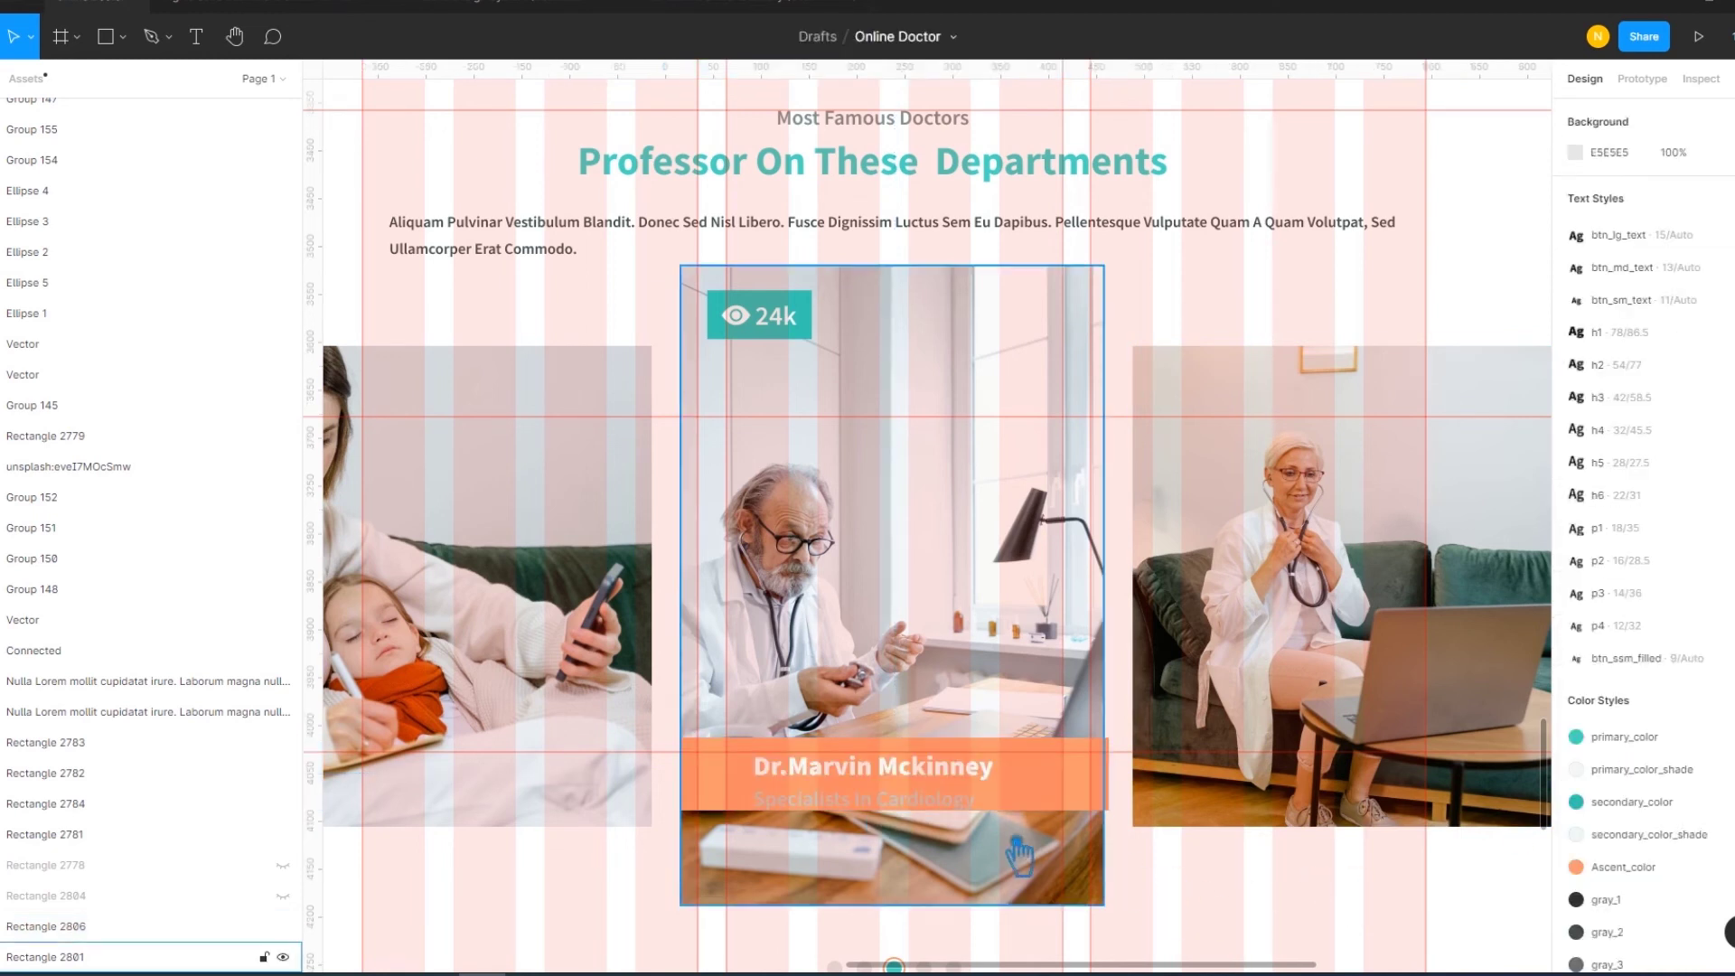
click(1057, 804)
drag(1109, 791, 1121, 796)
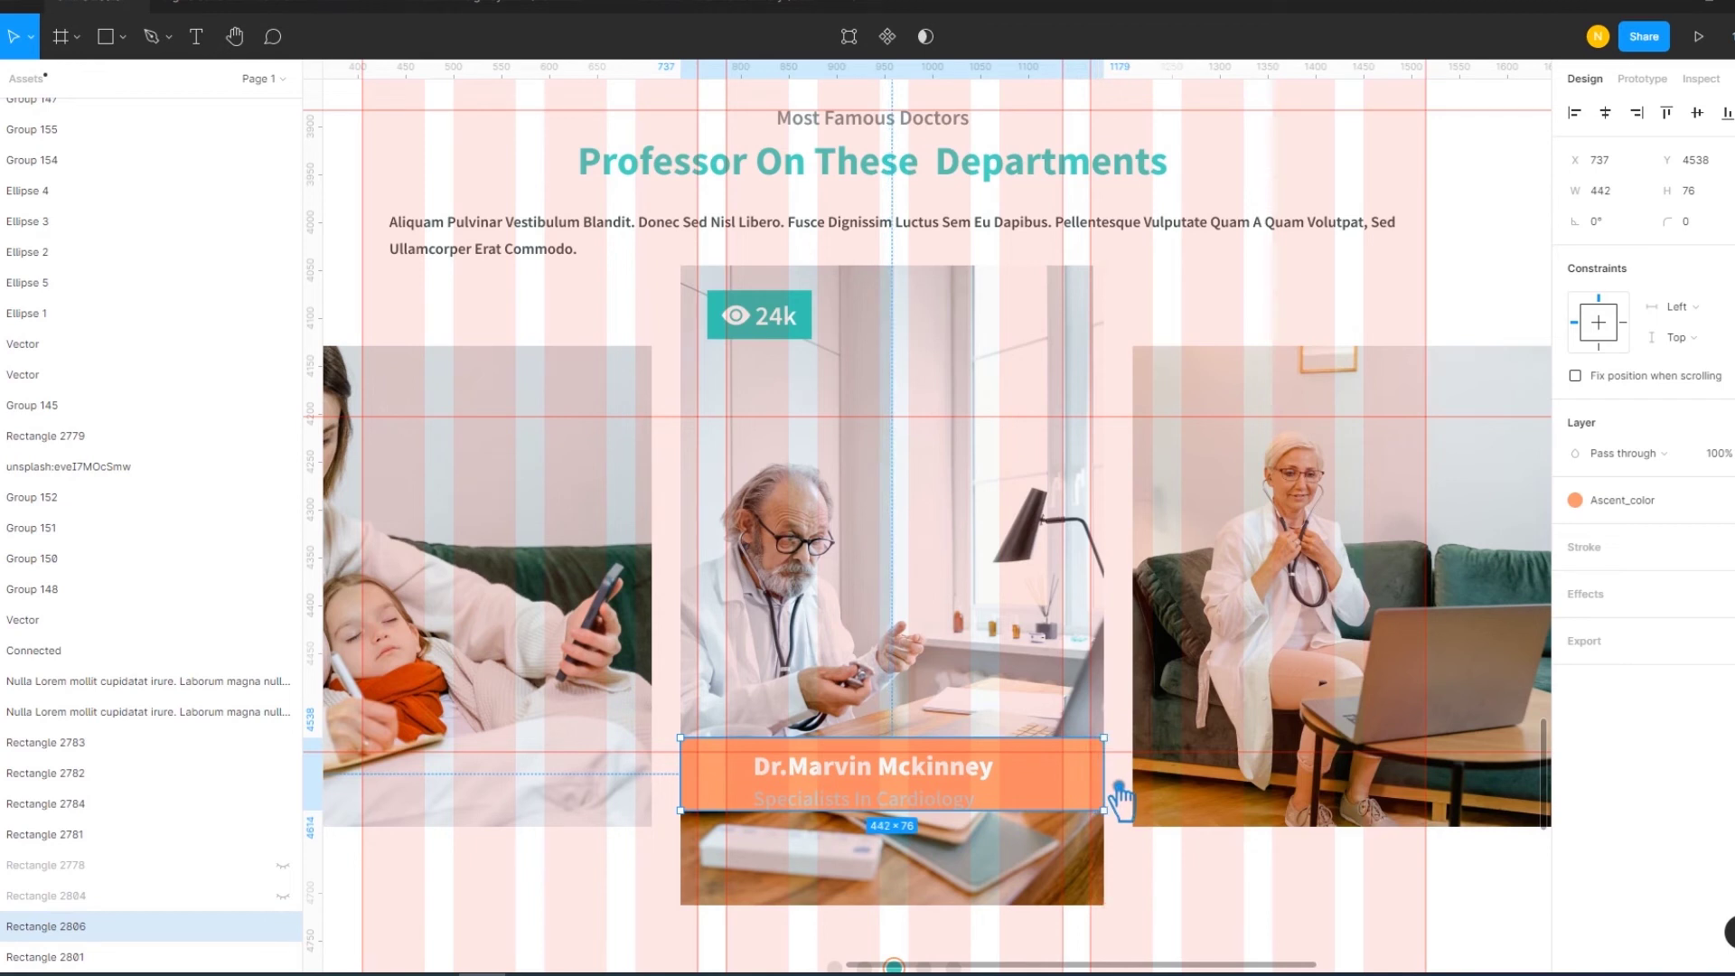
Recolour the Specialists In Cardiology subtitle gray_1, then duplicate the section heading group
click(875, 796)
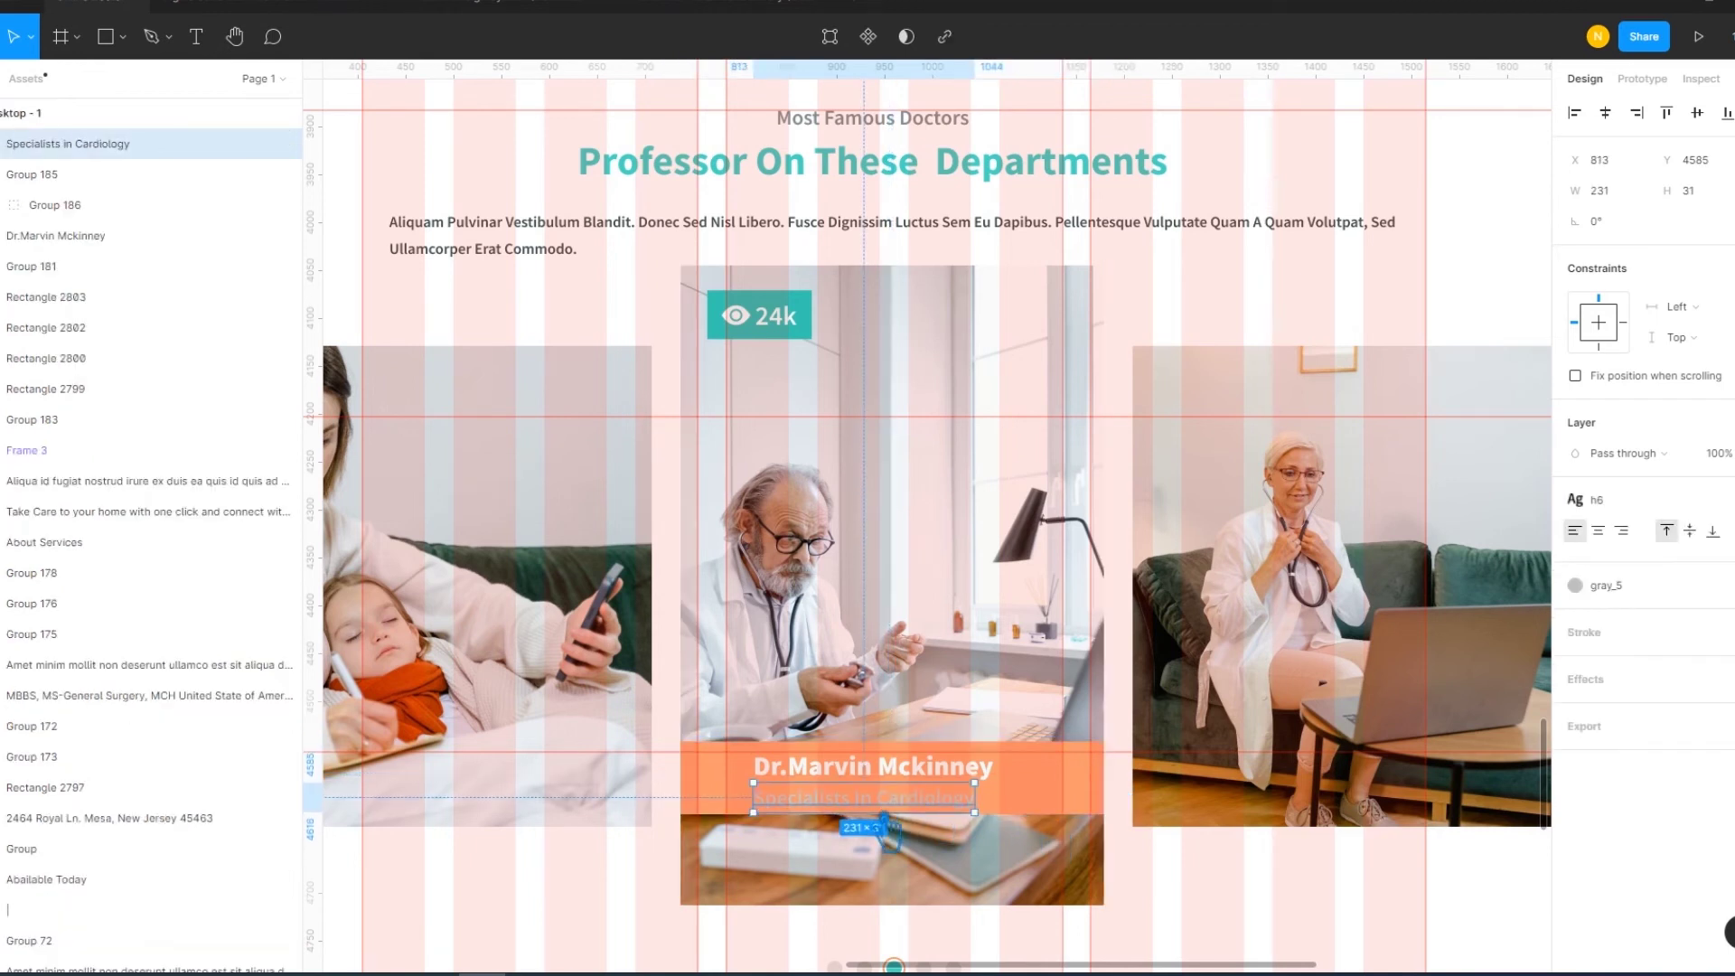
click(1699, 587)
click(1635, 709)
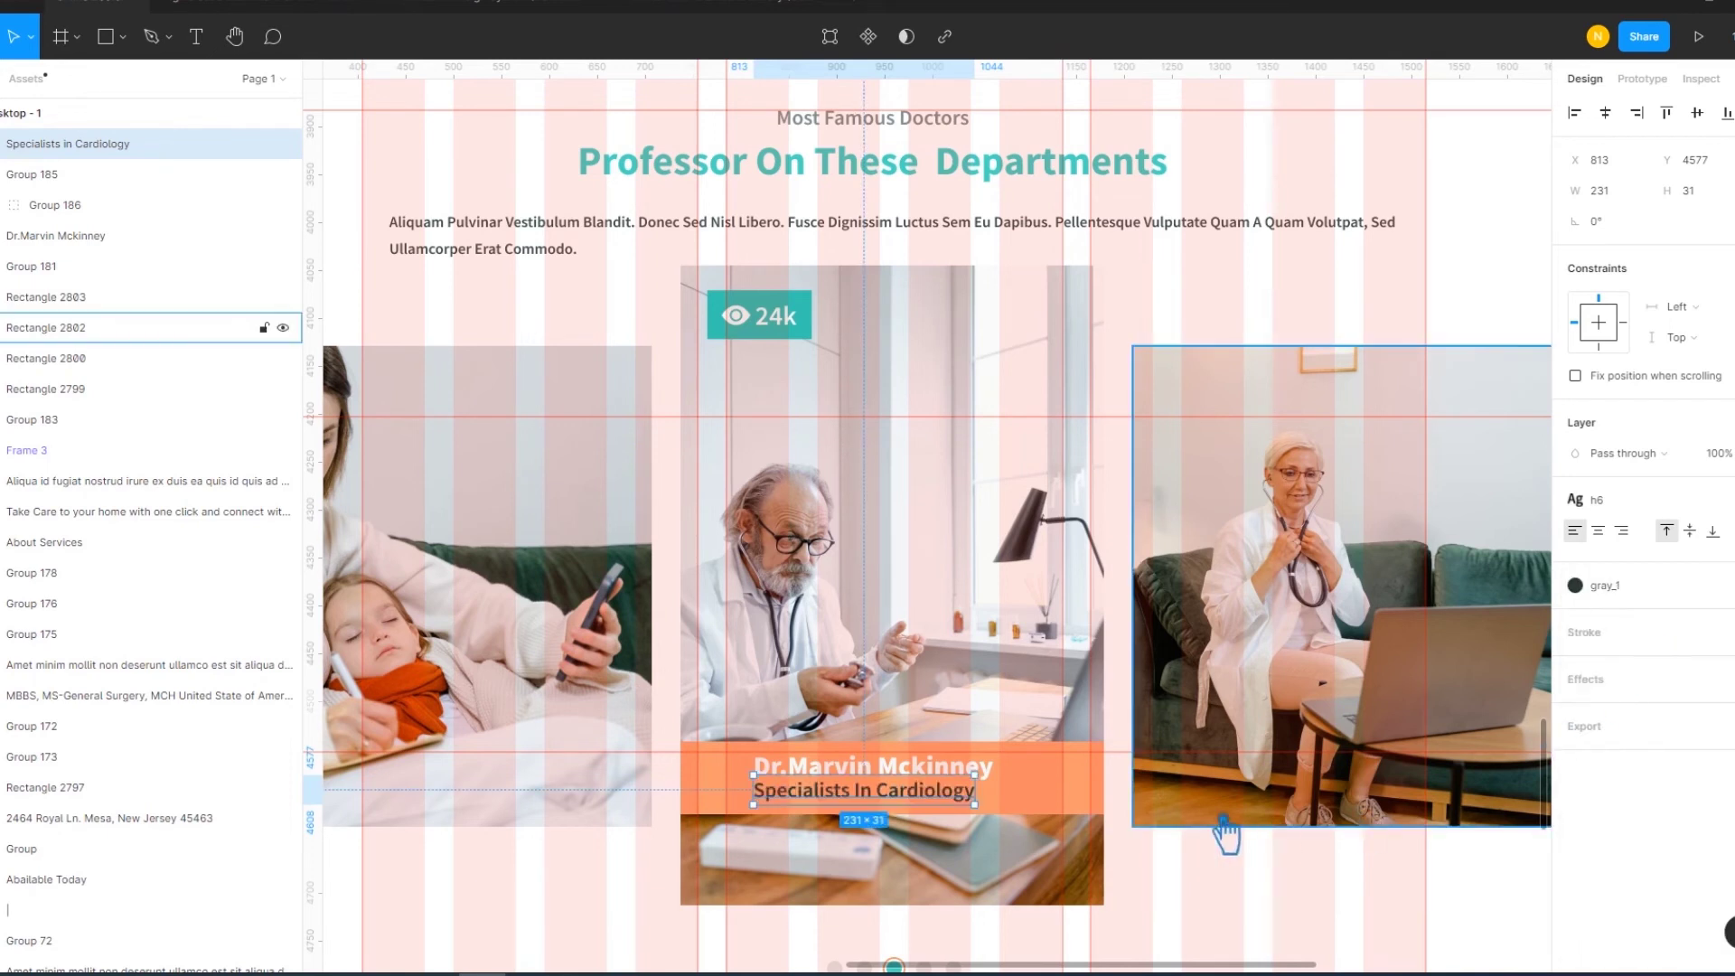
click(1008, 770)
click(1663, 712)
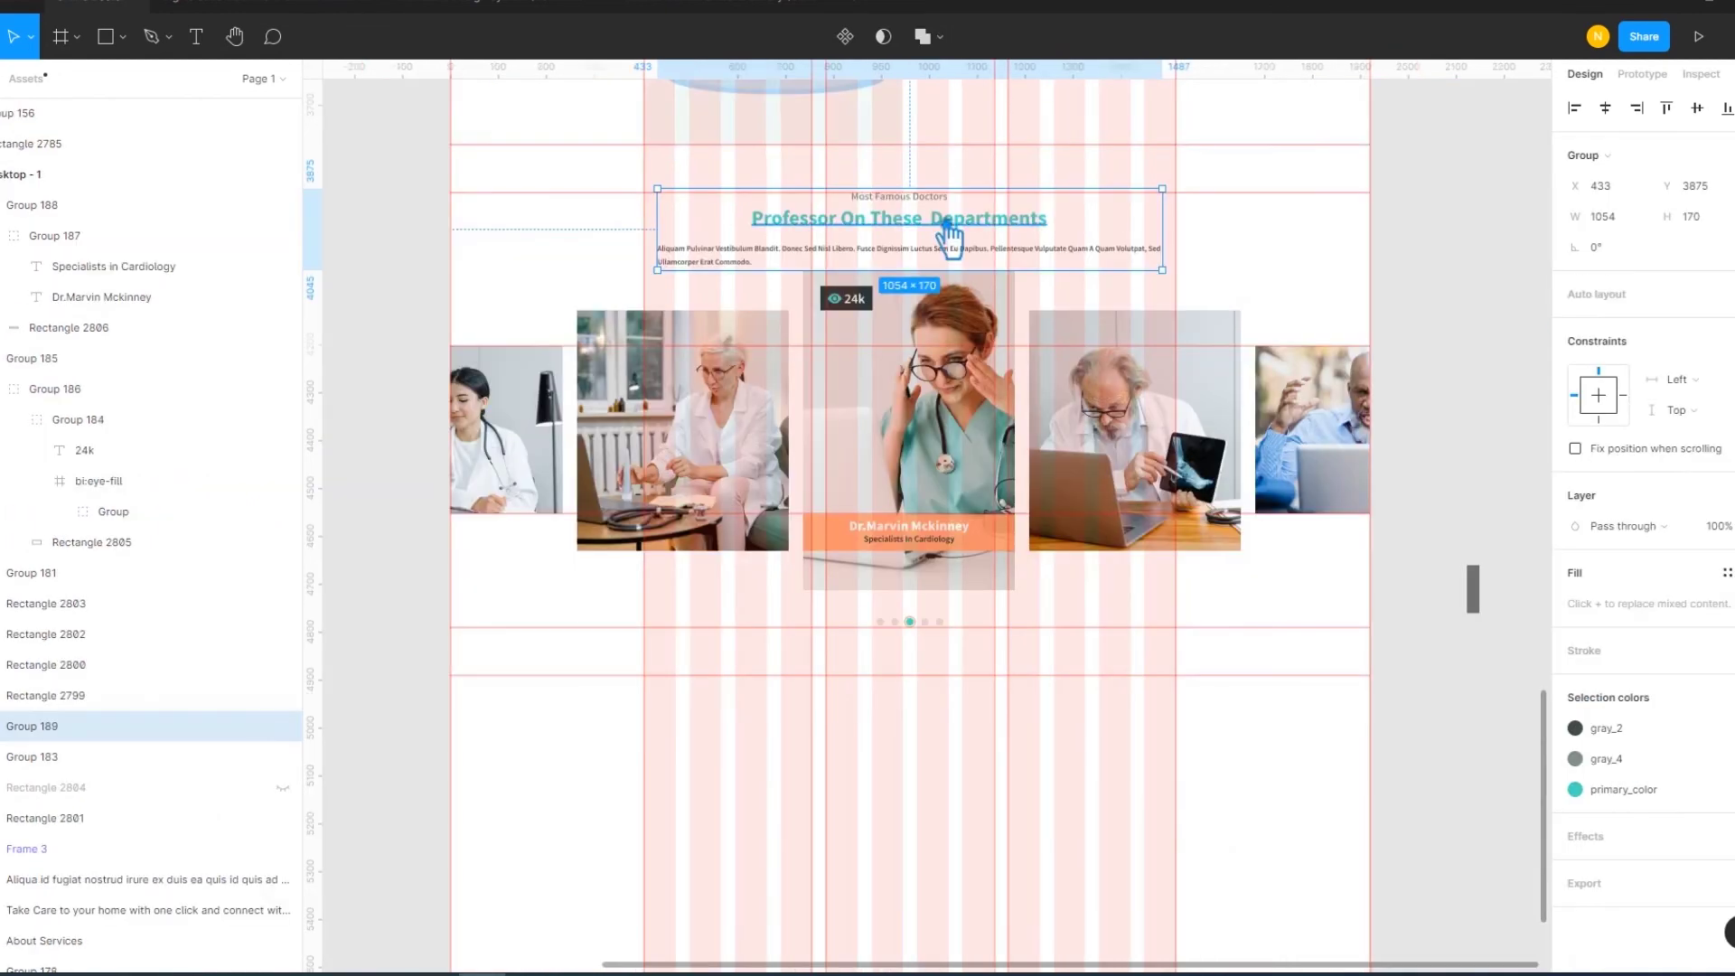
key(ctrl+d)
click(1336, 844)
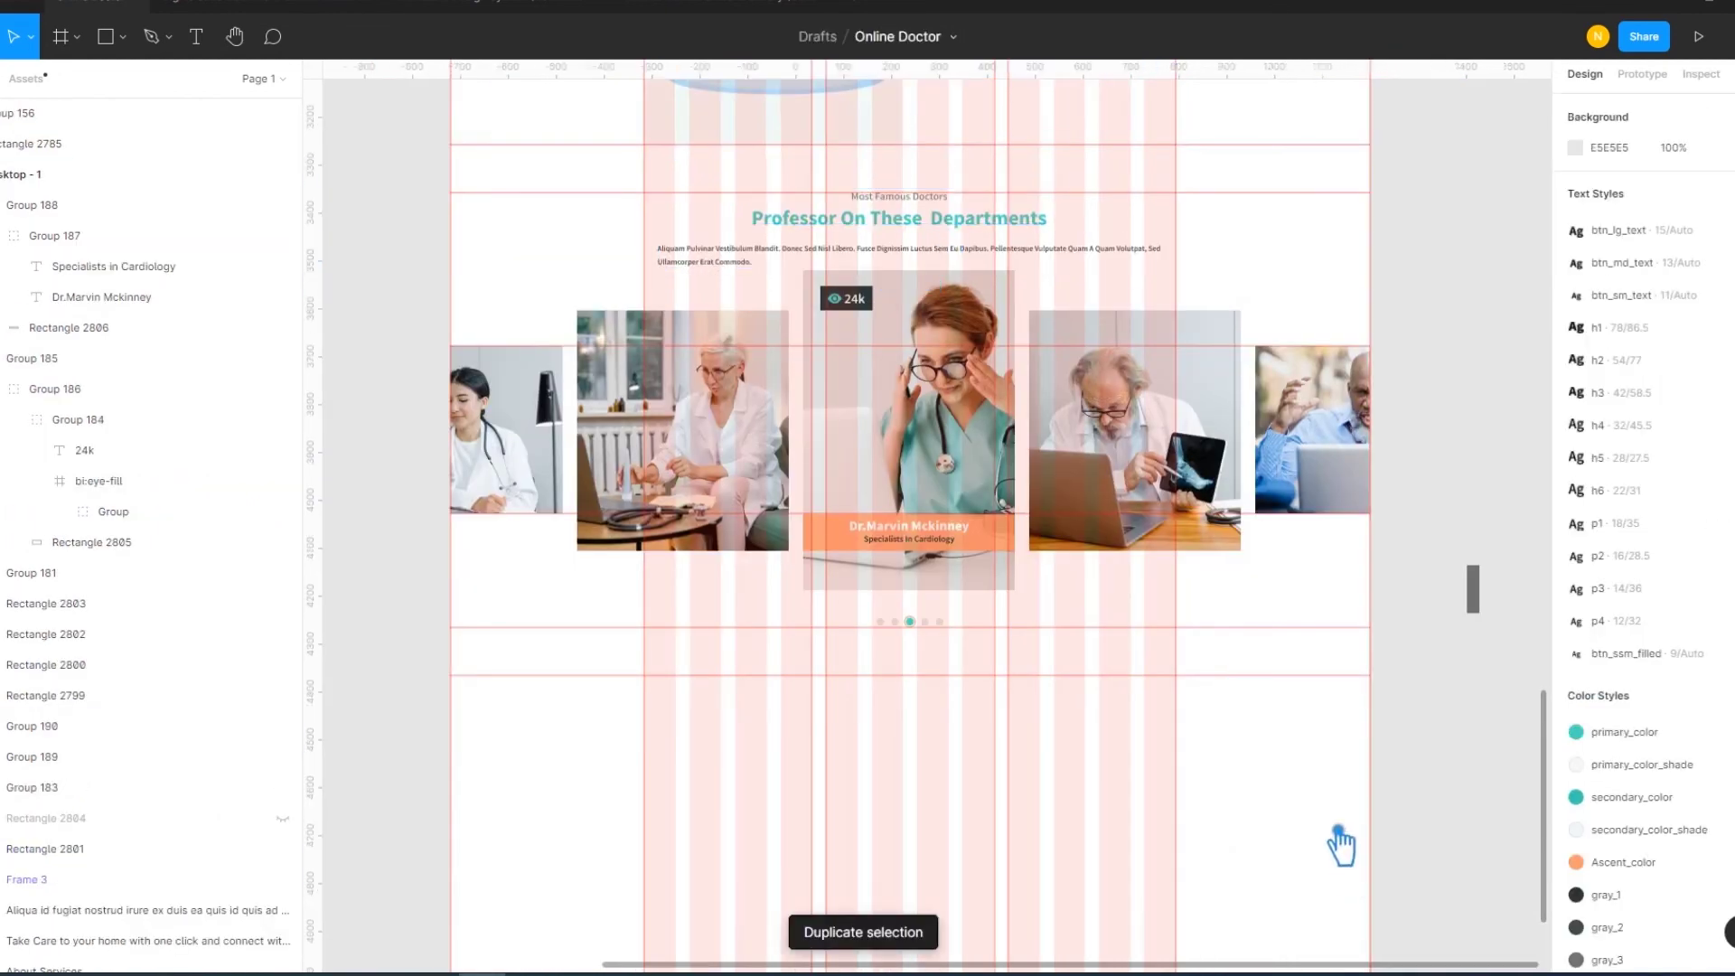
Move the heading copy below the doctor carousel, ungroup it, and left-align its texts
drag(891, 221, 901, 742)
right_click(902, 743)
click(936, 673)
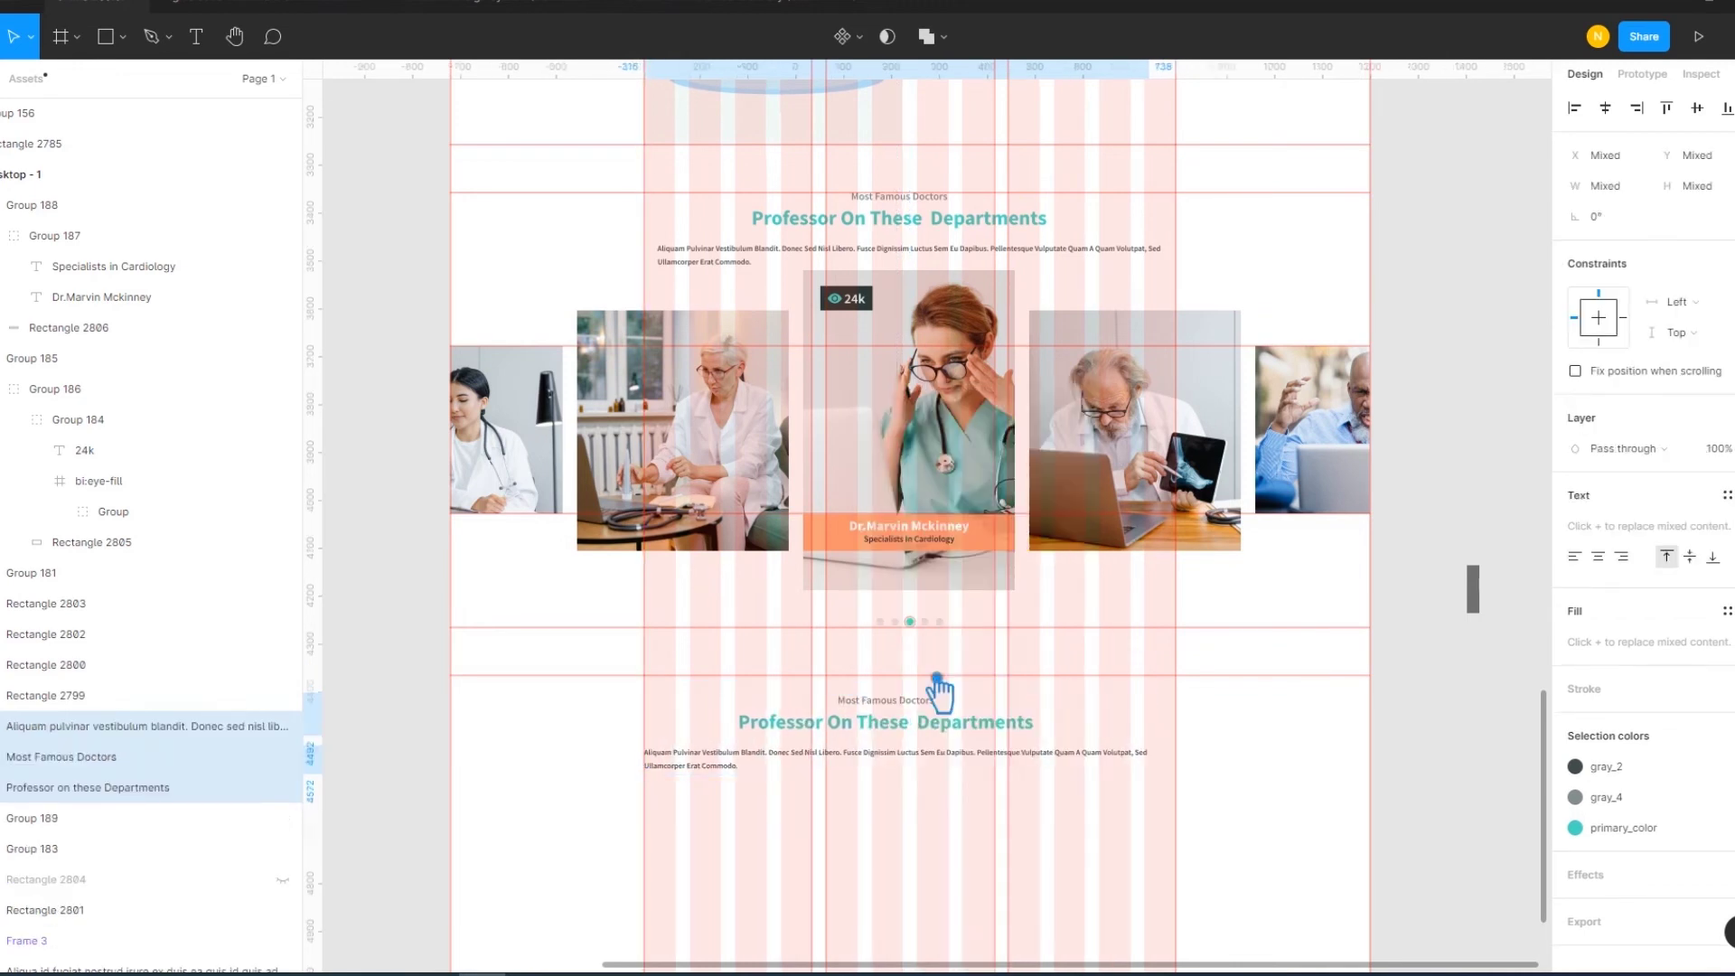
click(1573, 107)
click(1325, 799)
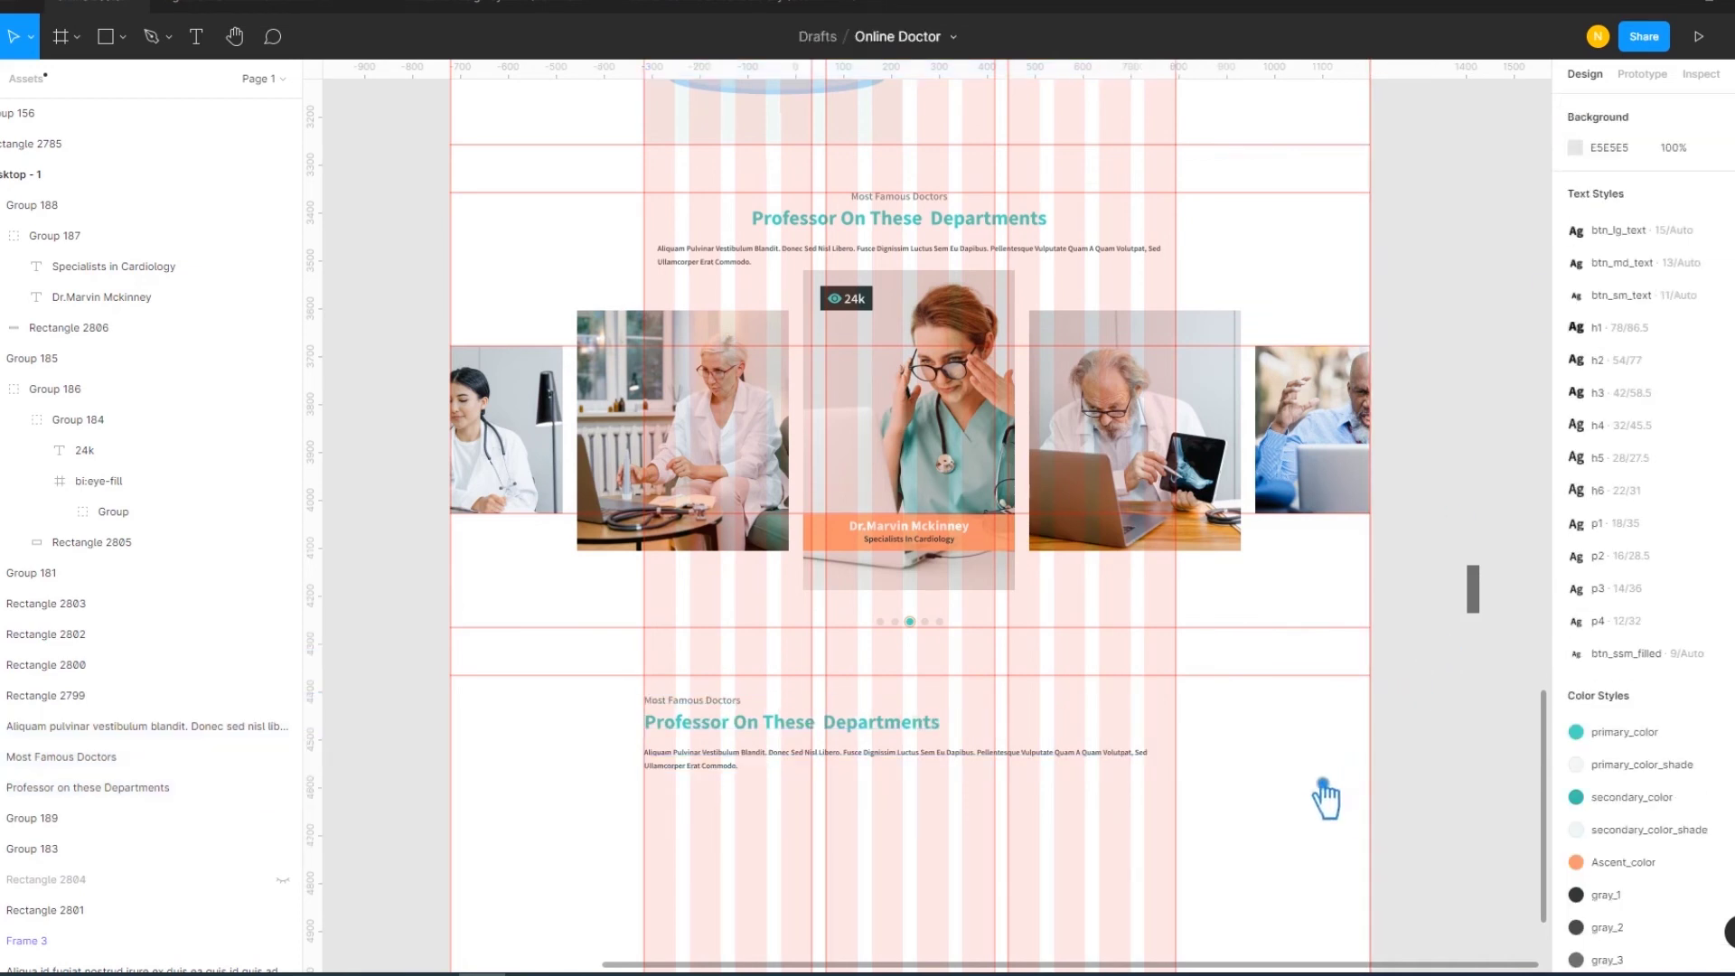
Narrow the copied paragraph to 932 wide and shift the copied heading texts up slightly
scroll(1262, 810, down, 1)
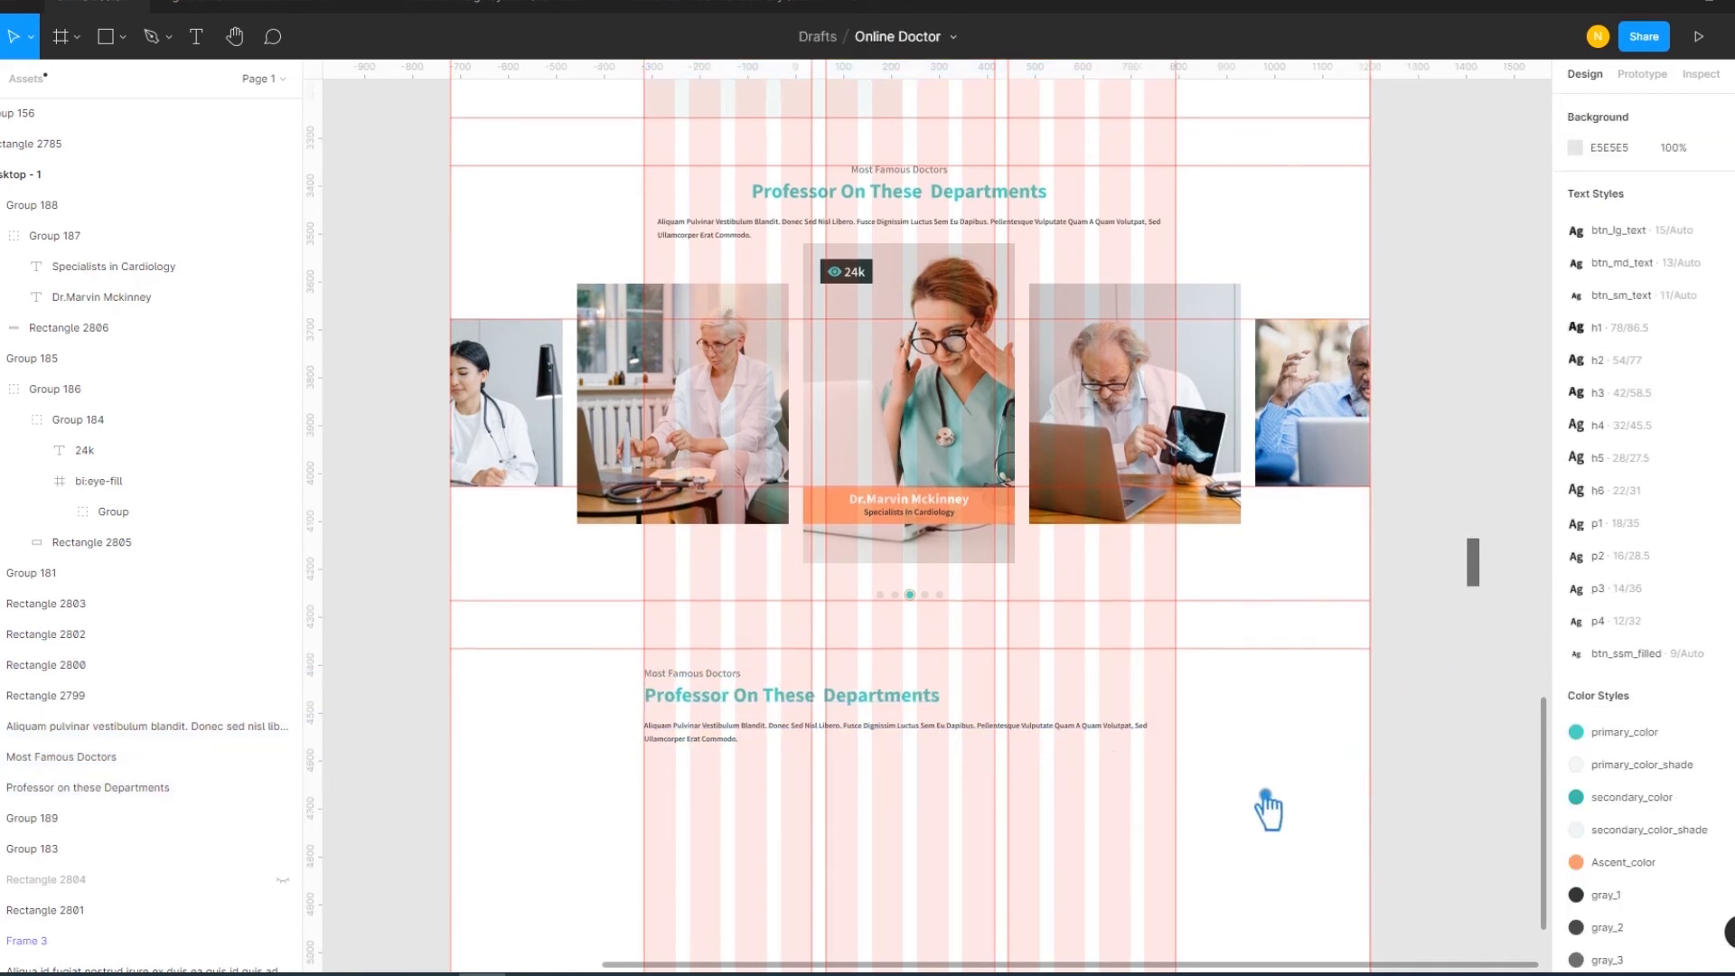
click(1071, 746)
drag(1150, 748, 1104, 759)
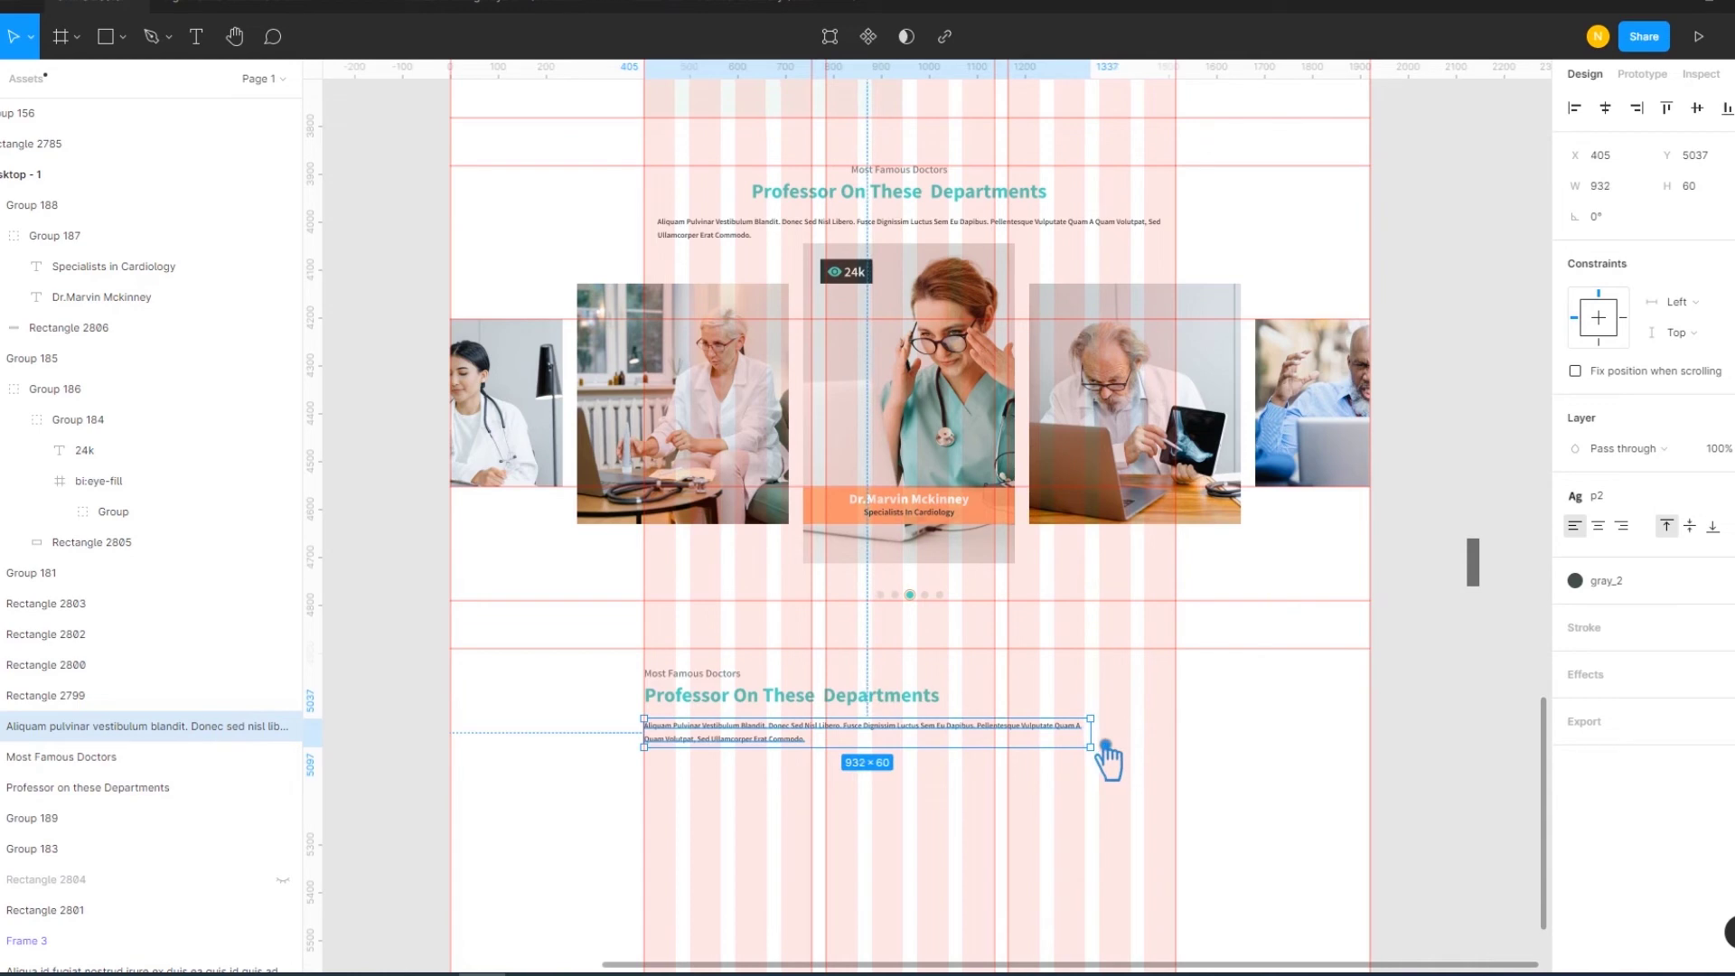
click(1274, 759)
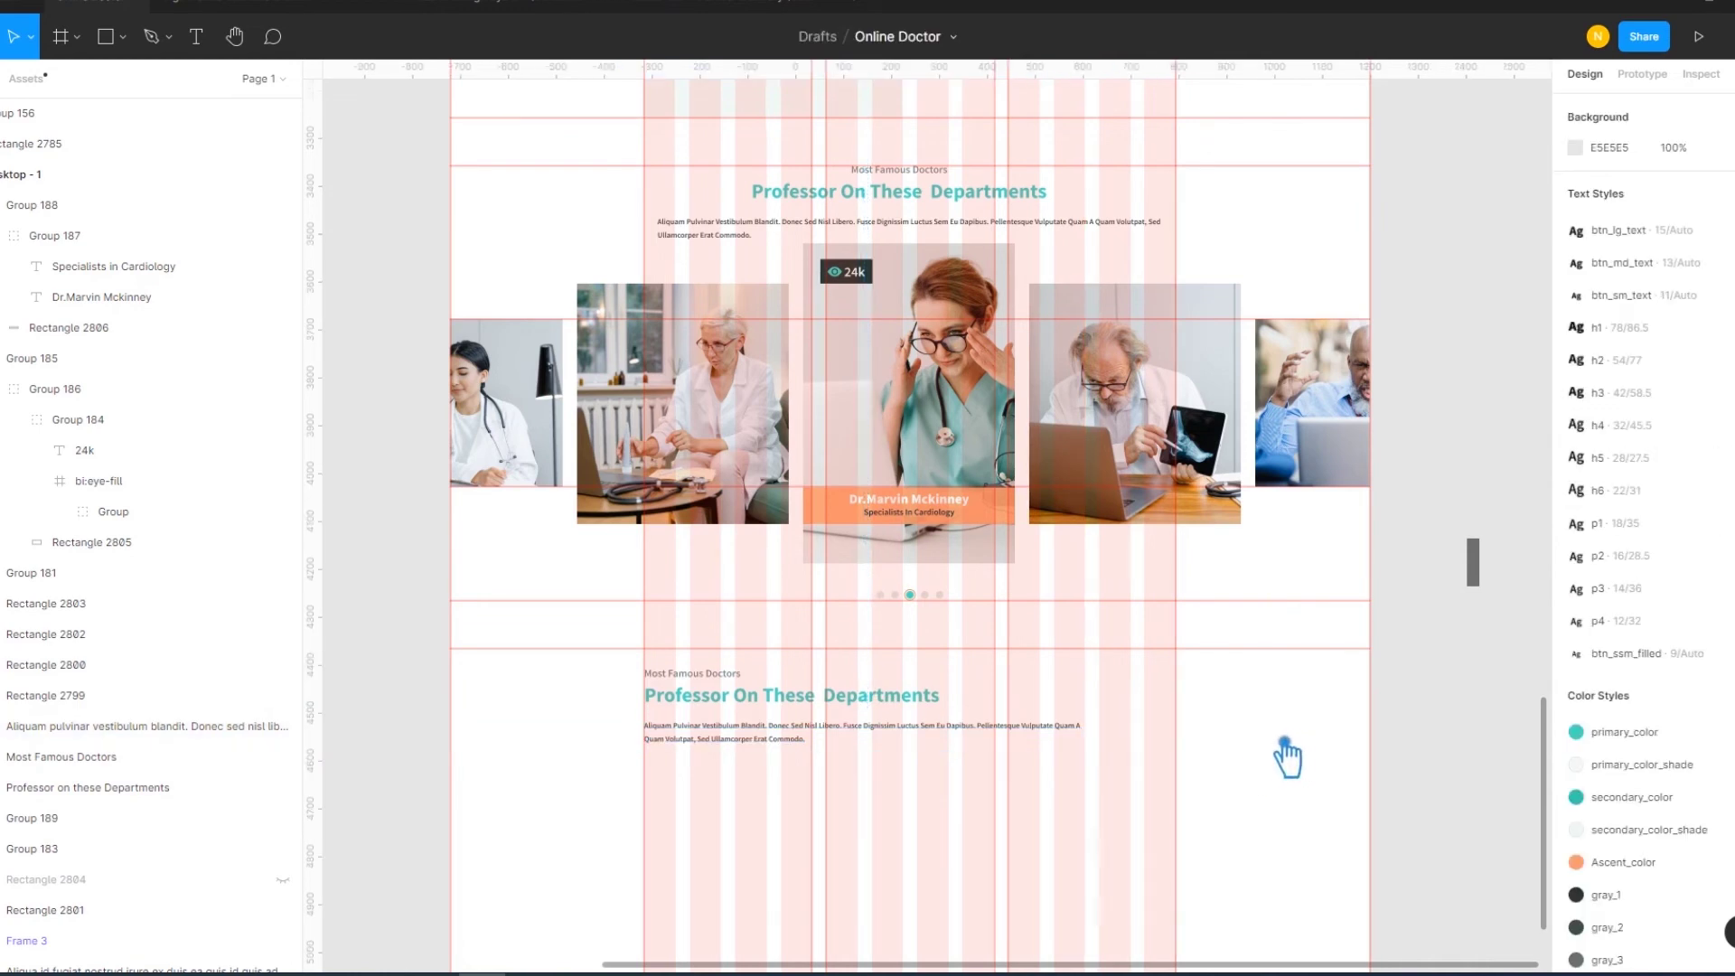
drag(774, 786, 708, 673)
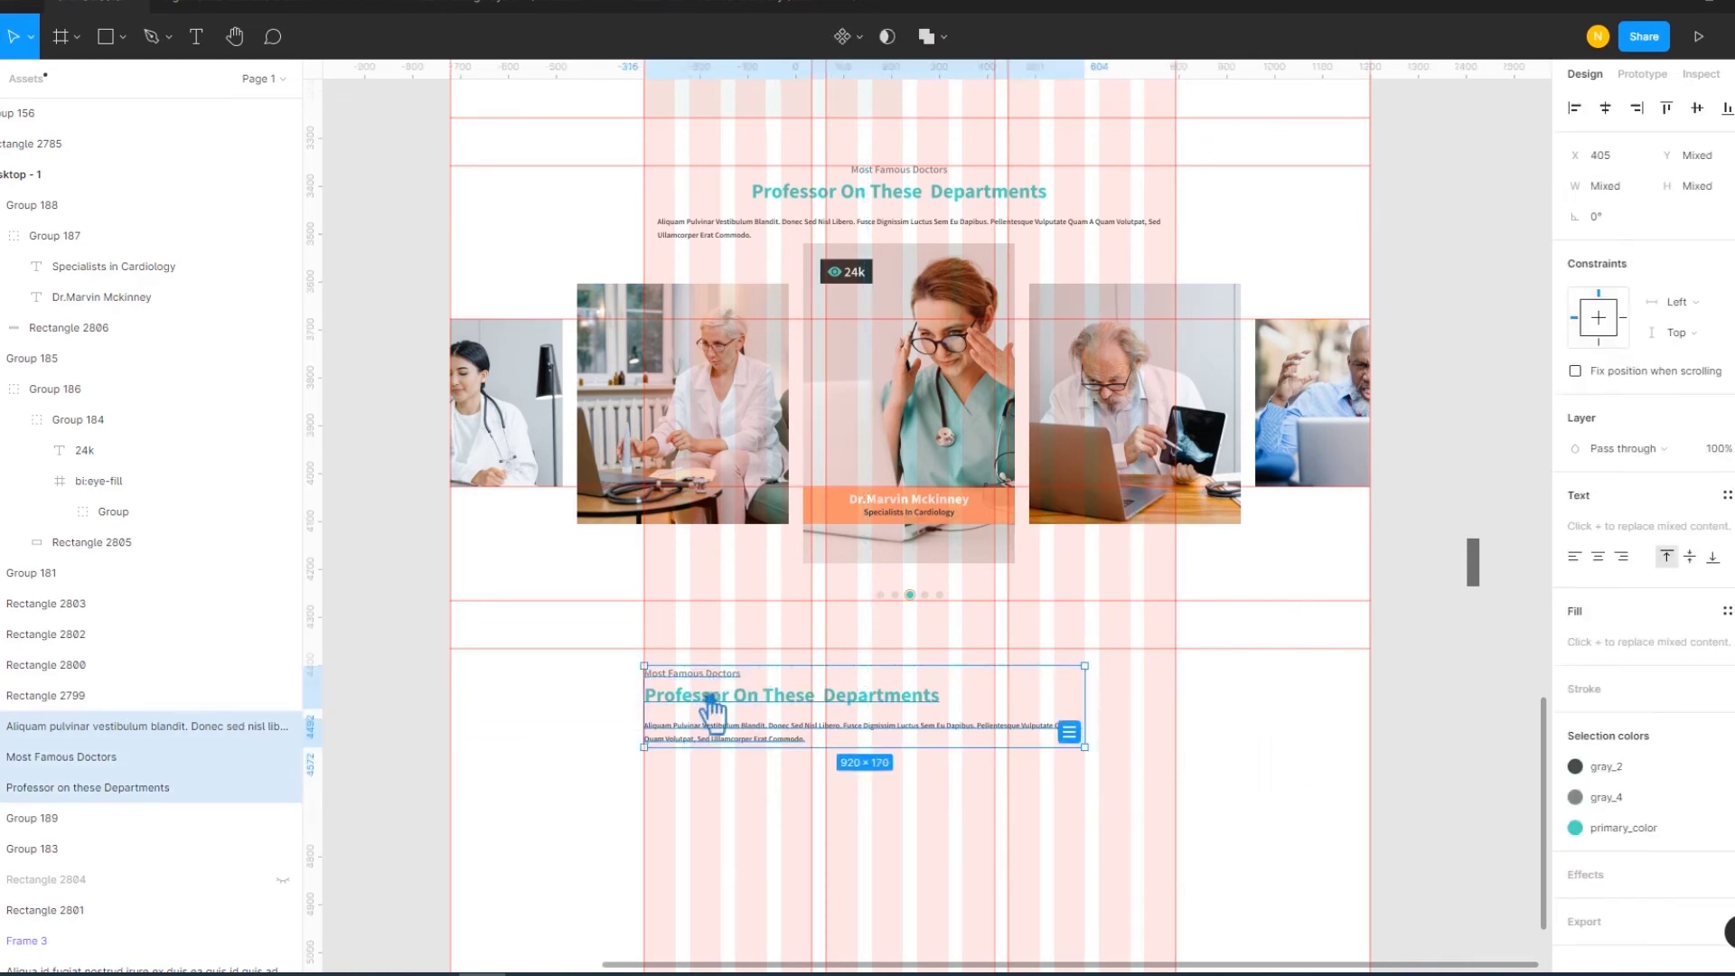
key(shift+Up)
key(shift+Up)
key(shift+Up)
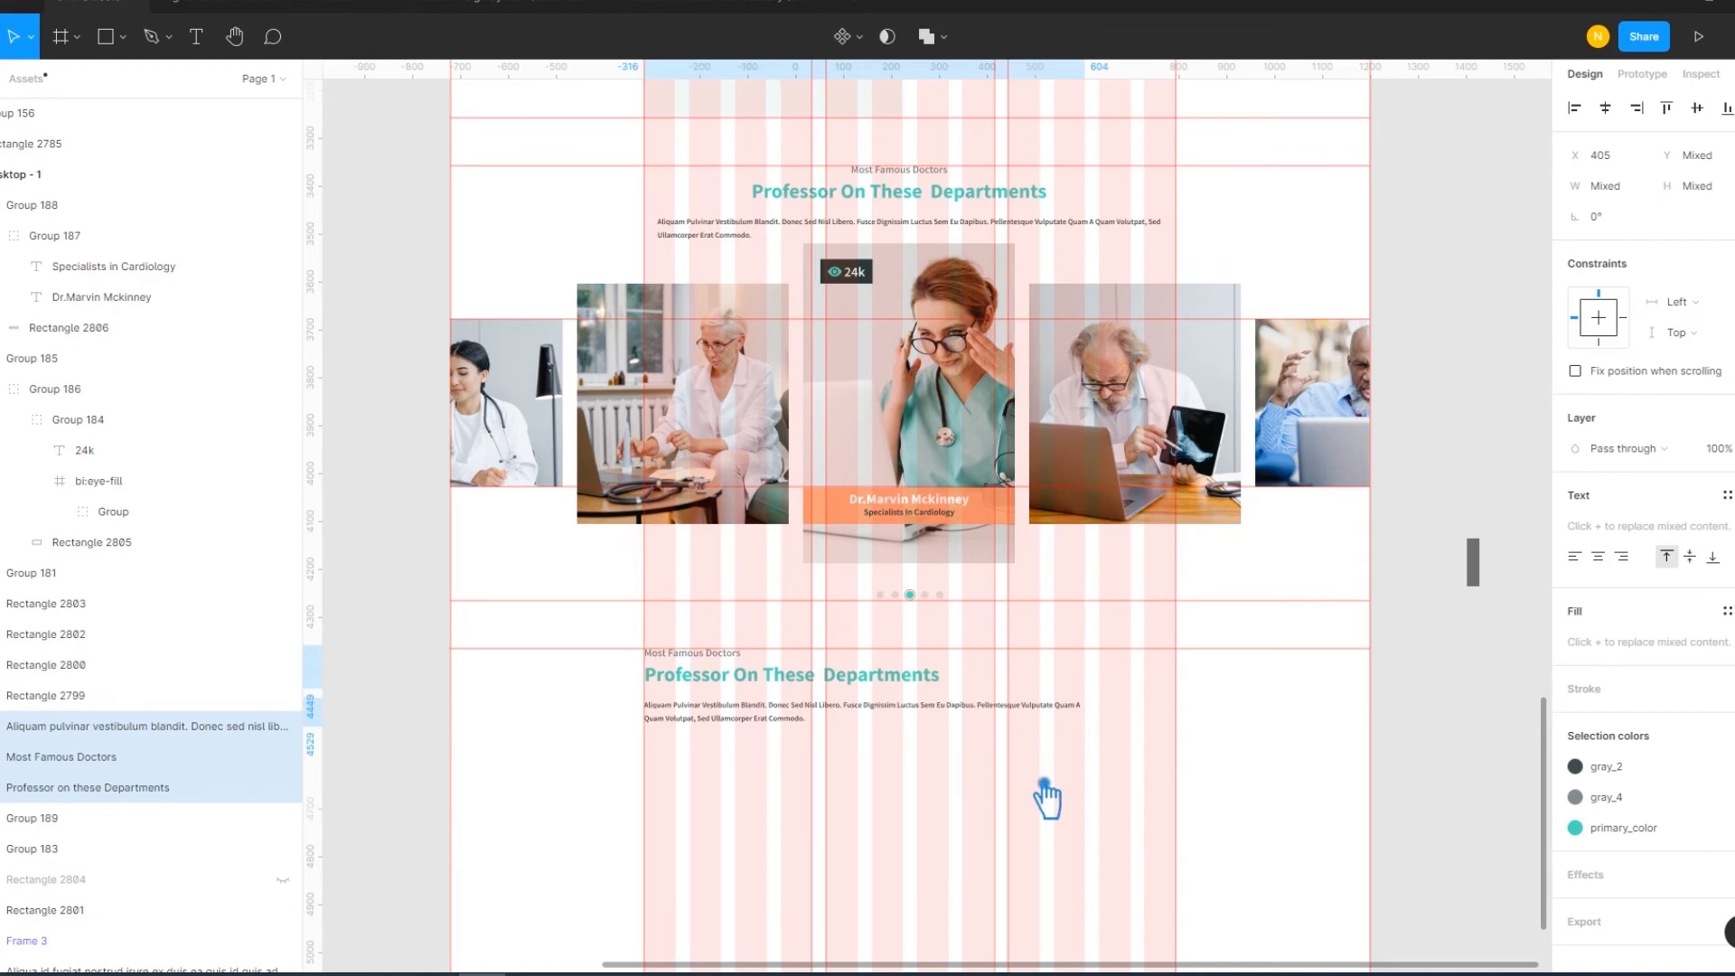
click(1155, 793)
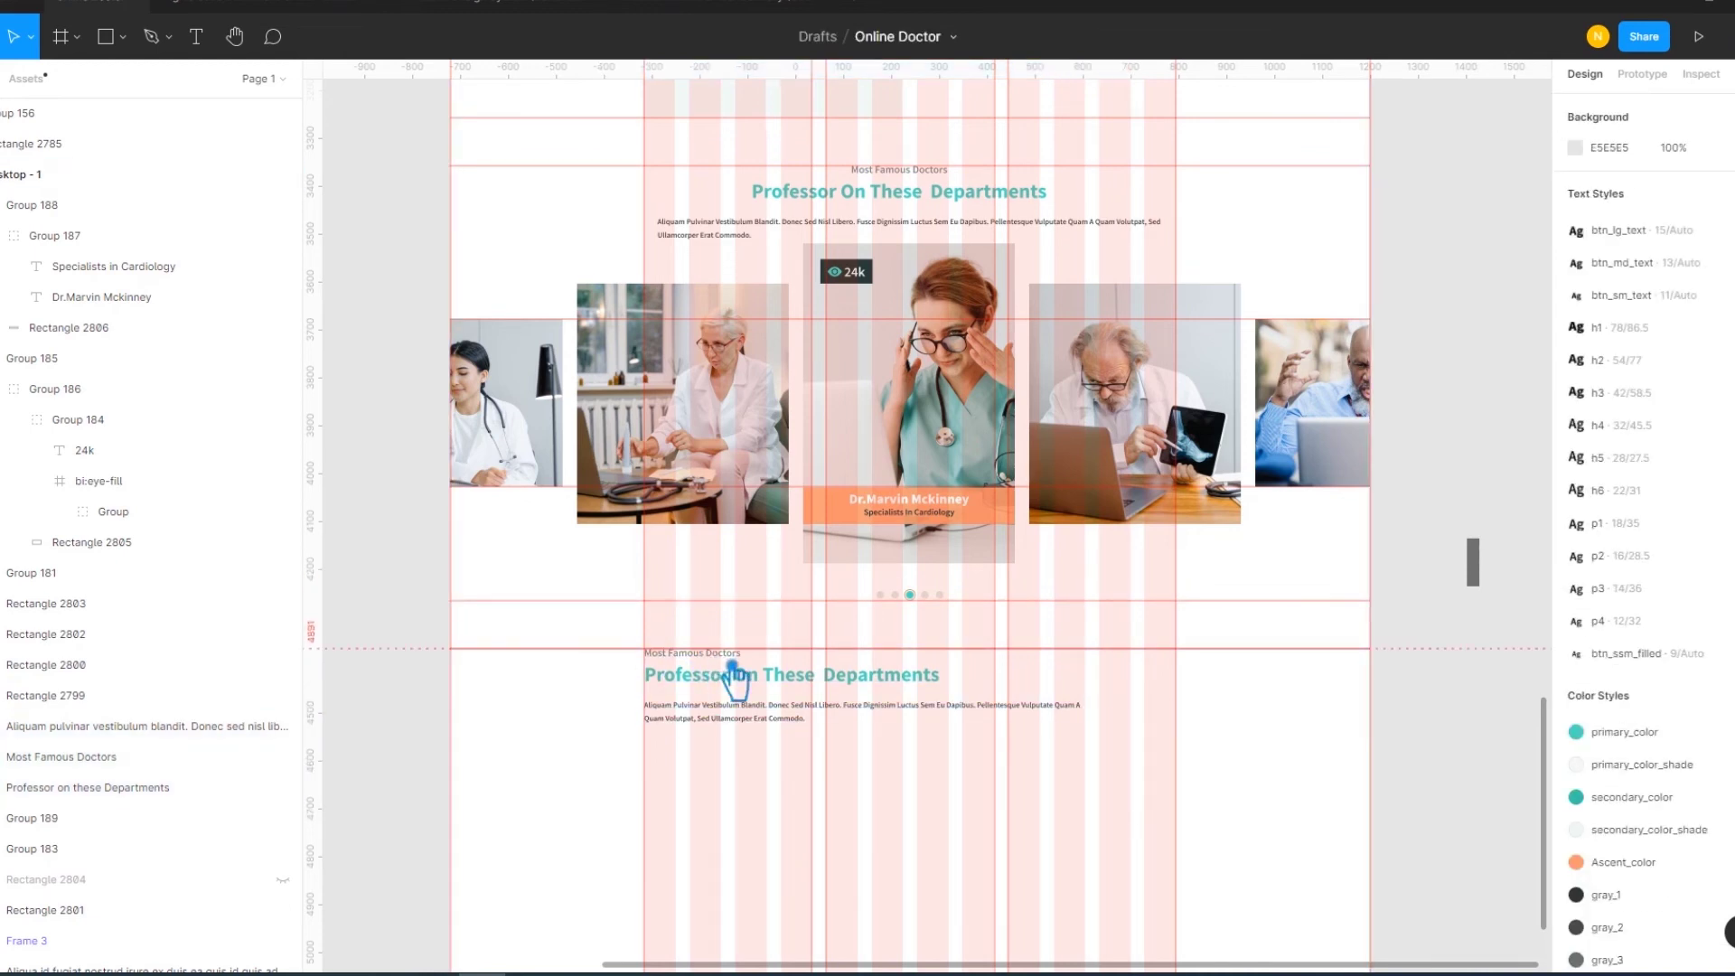
Start retyping the copied small heading as 'Appoinments'
scroll(734, 678, up, 3)
scroll(793, 600, up, 3)
click(793, 584)
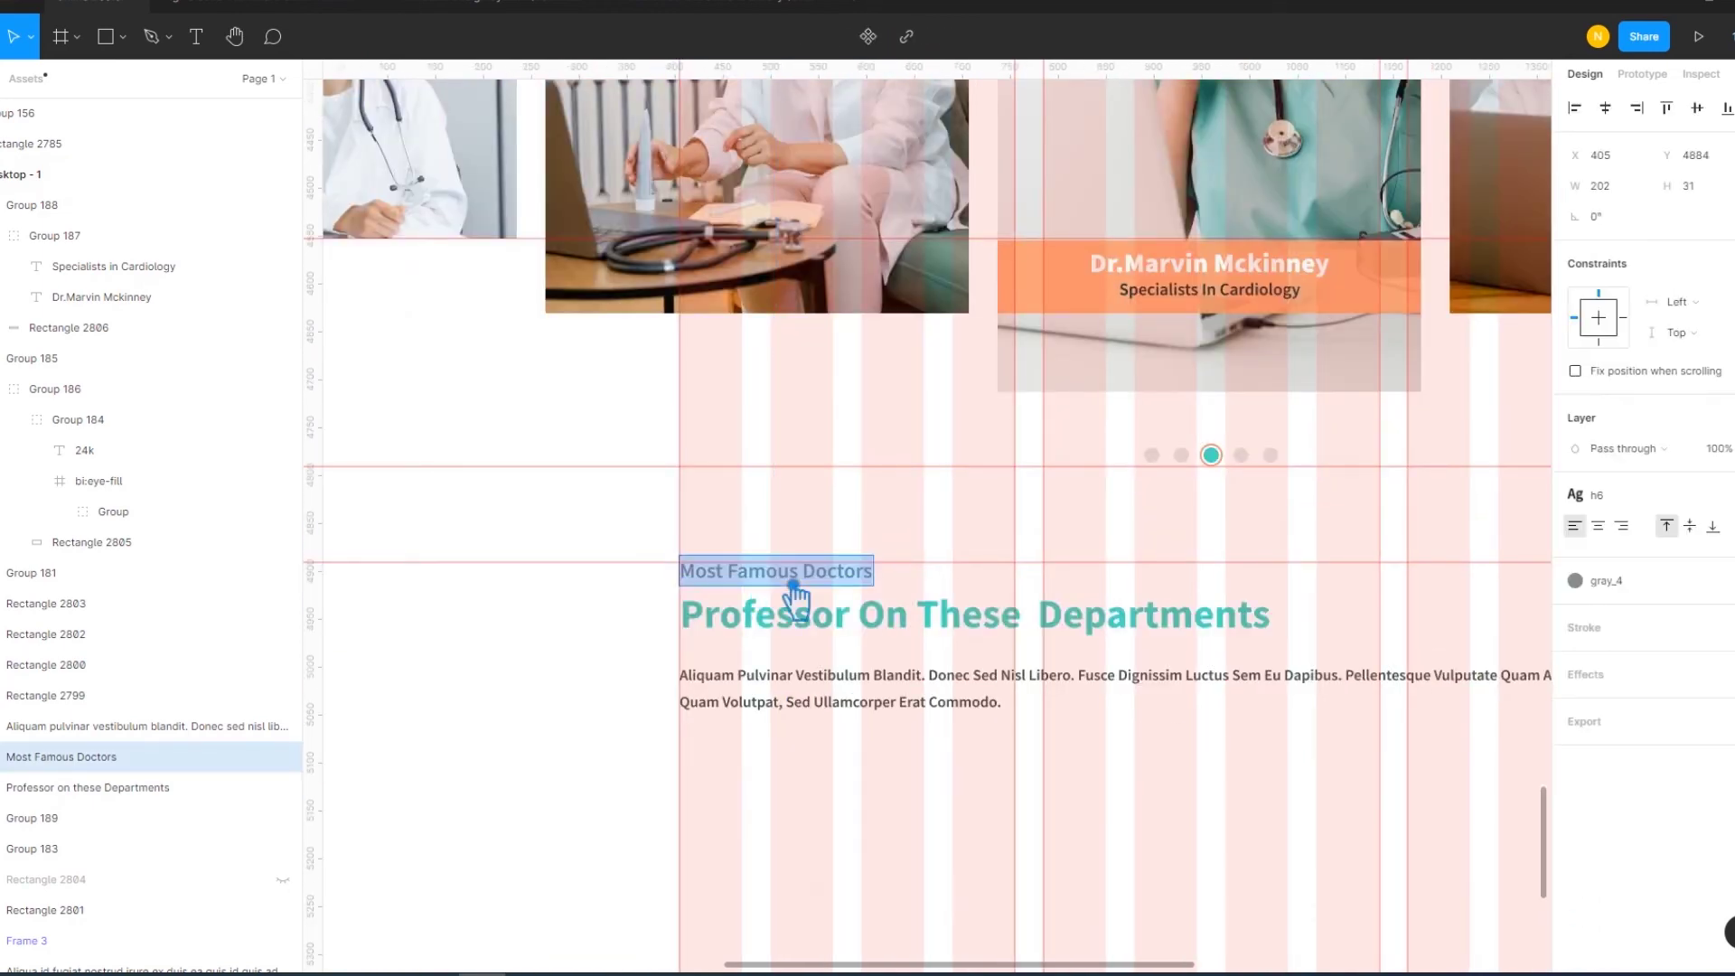
text(Appoinments)
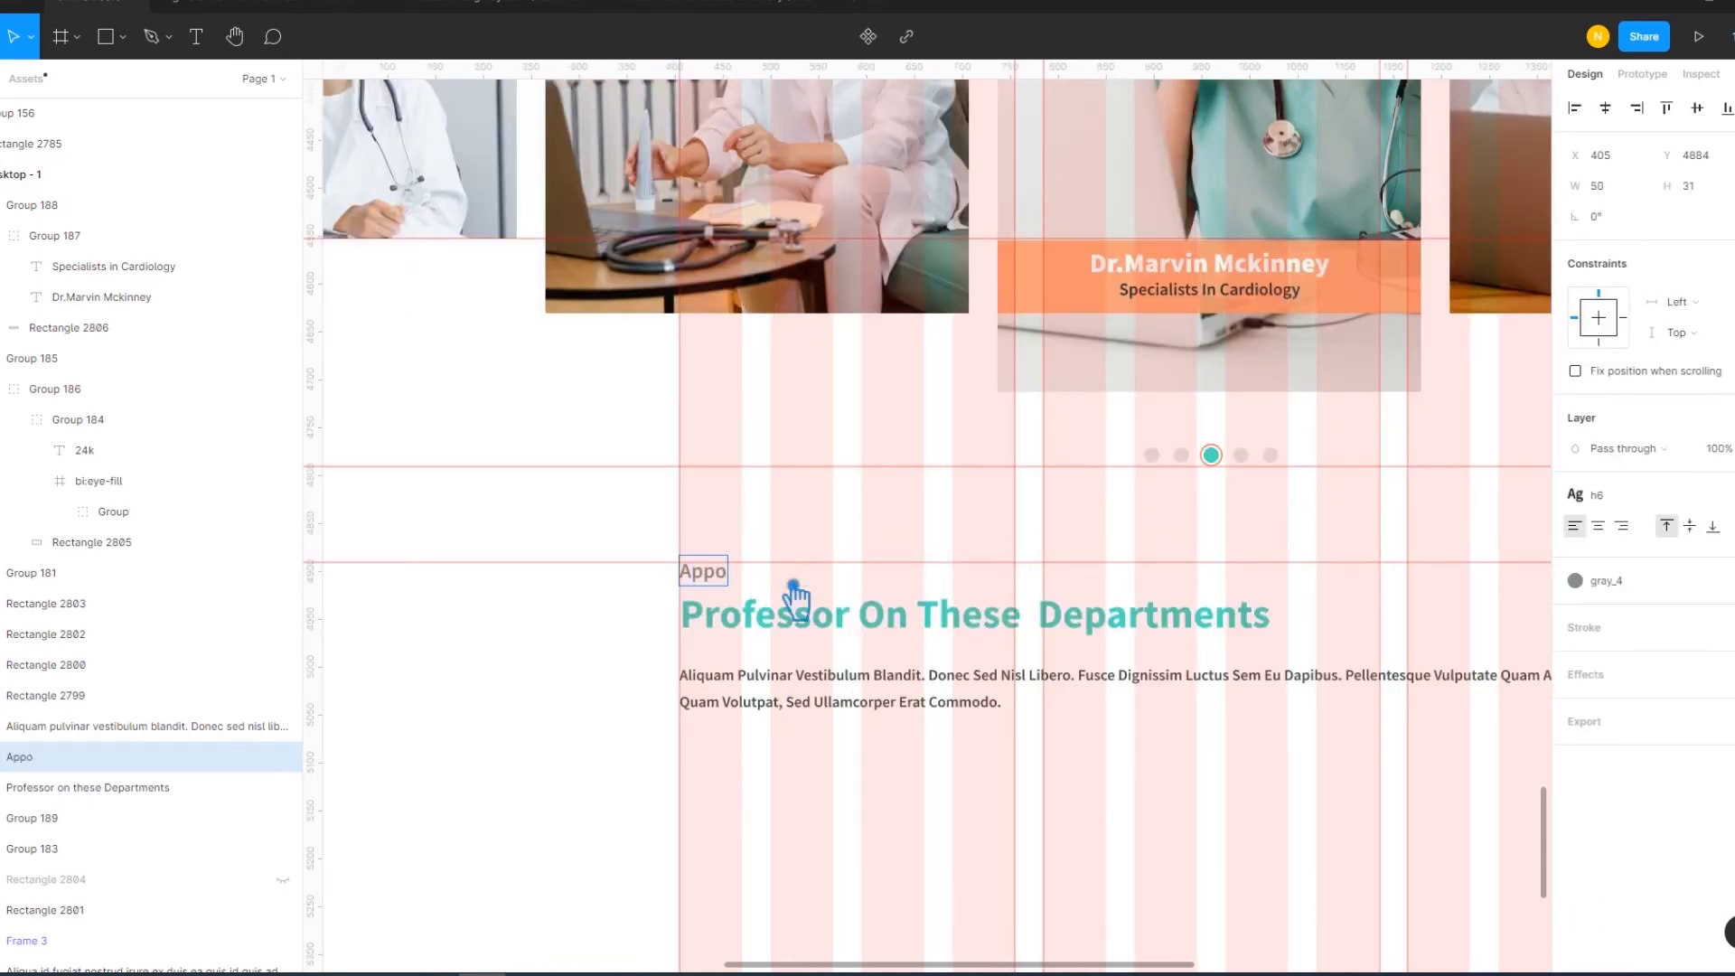
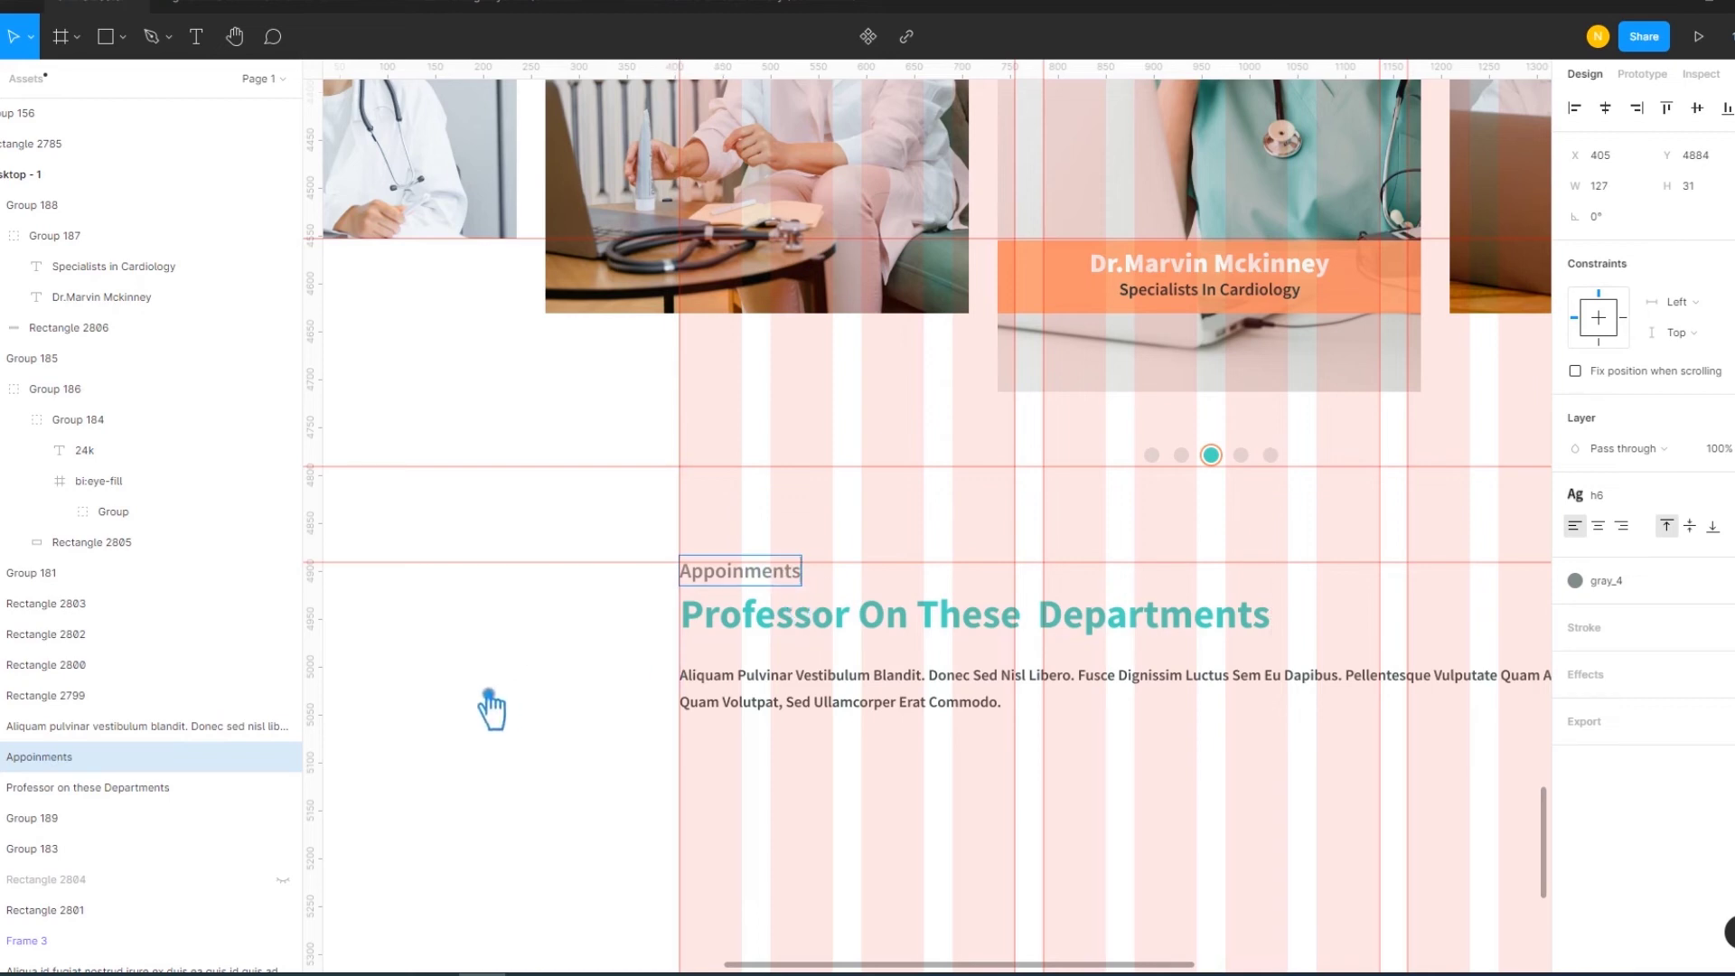
Change the heading text to 'Book an Appoinment'
click(881, 623)
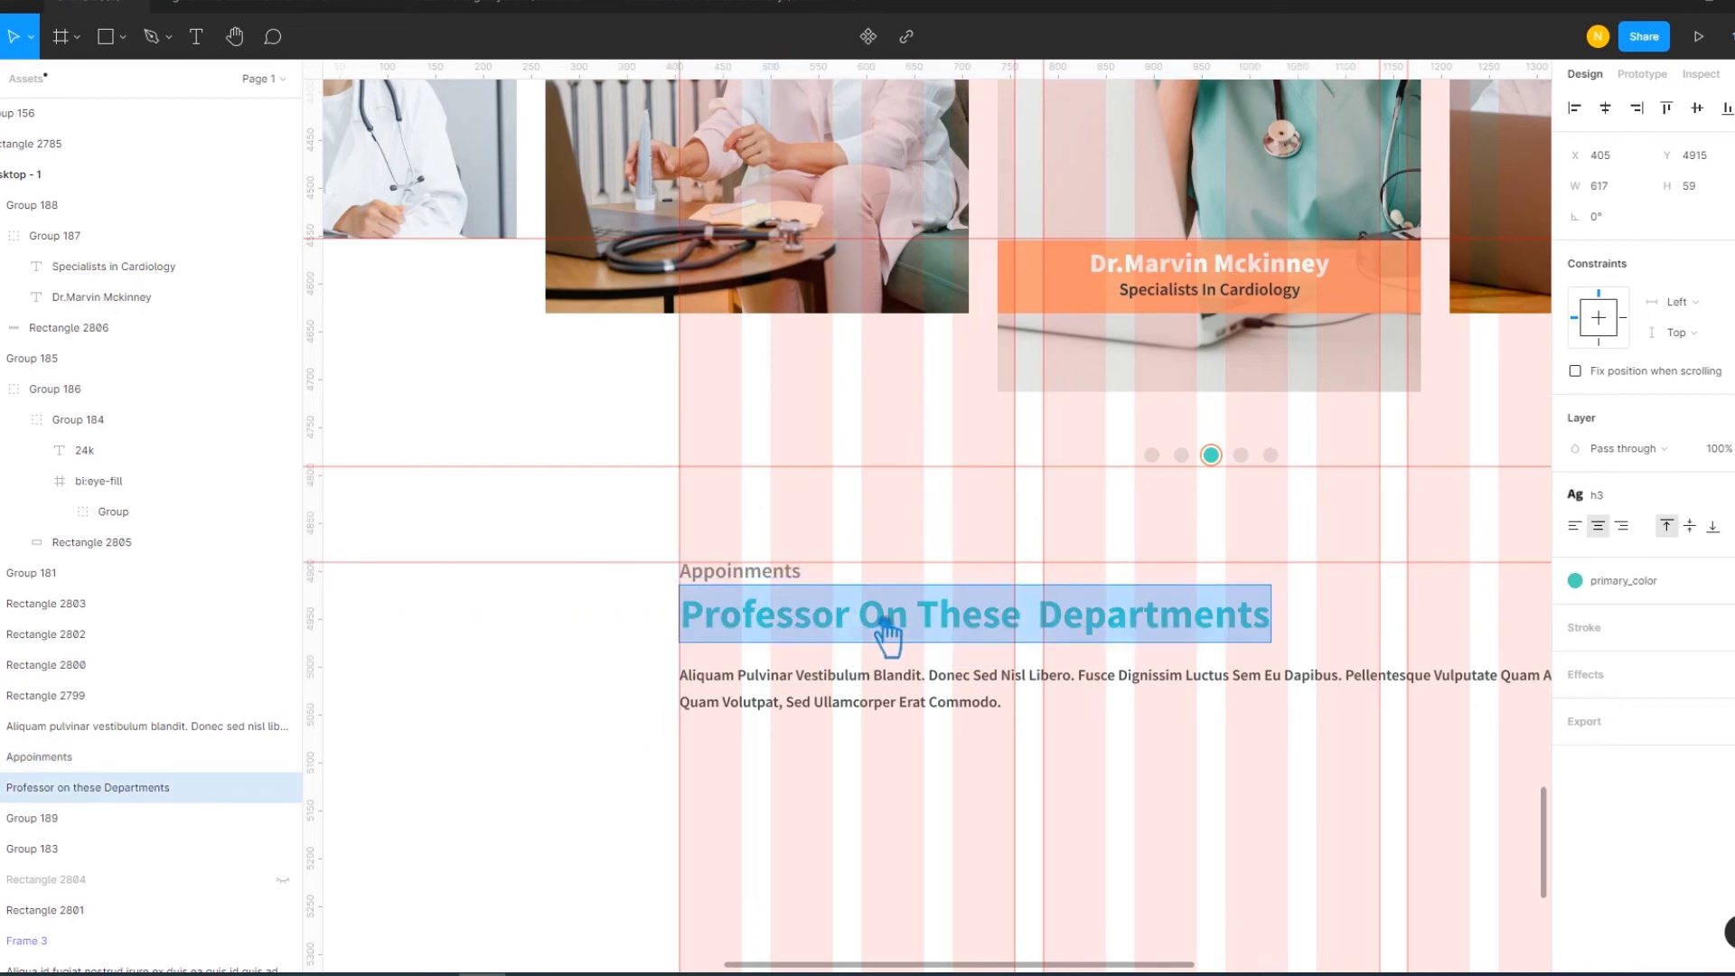
text(Book)
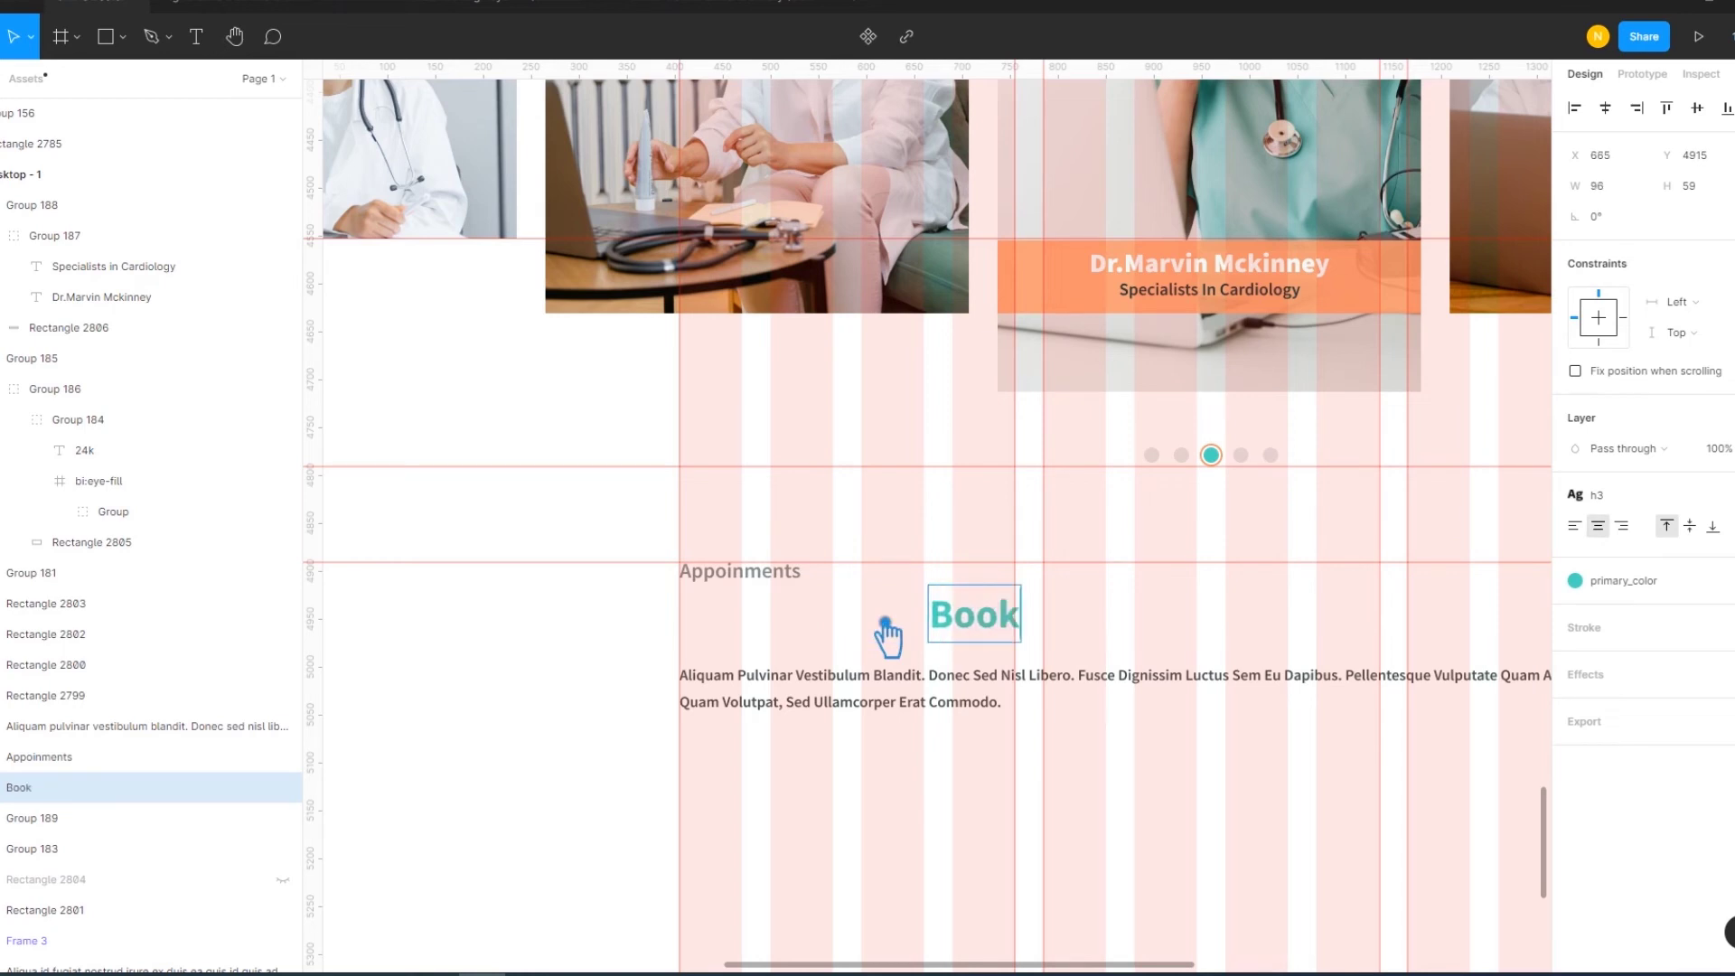
text( an Appoinments)
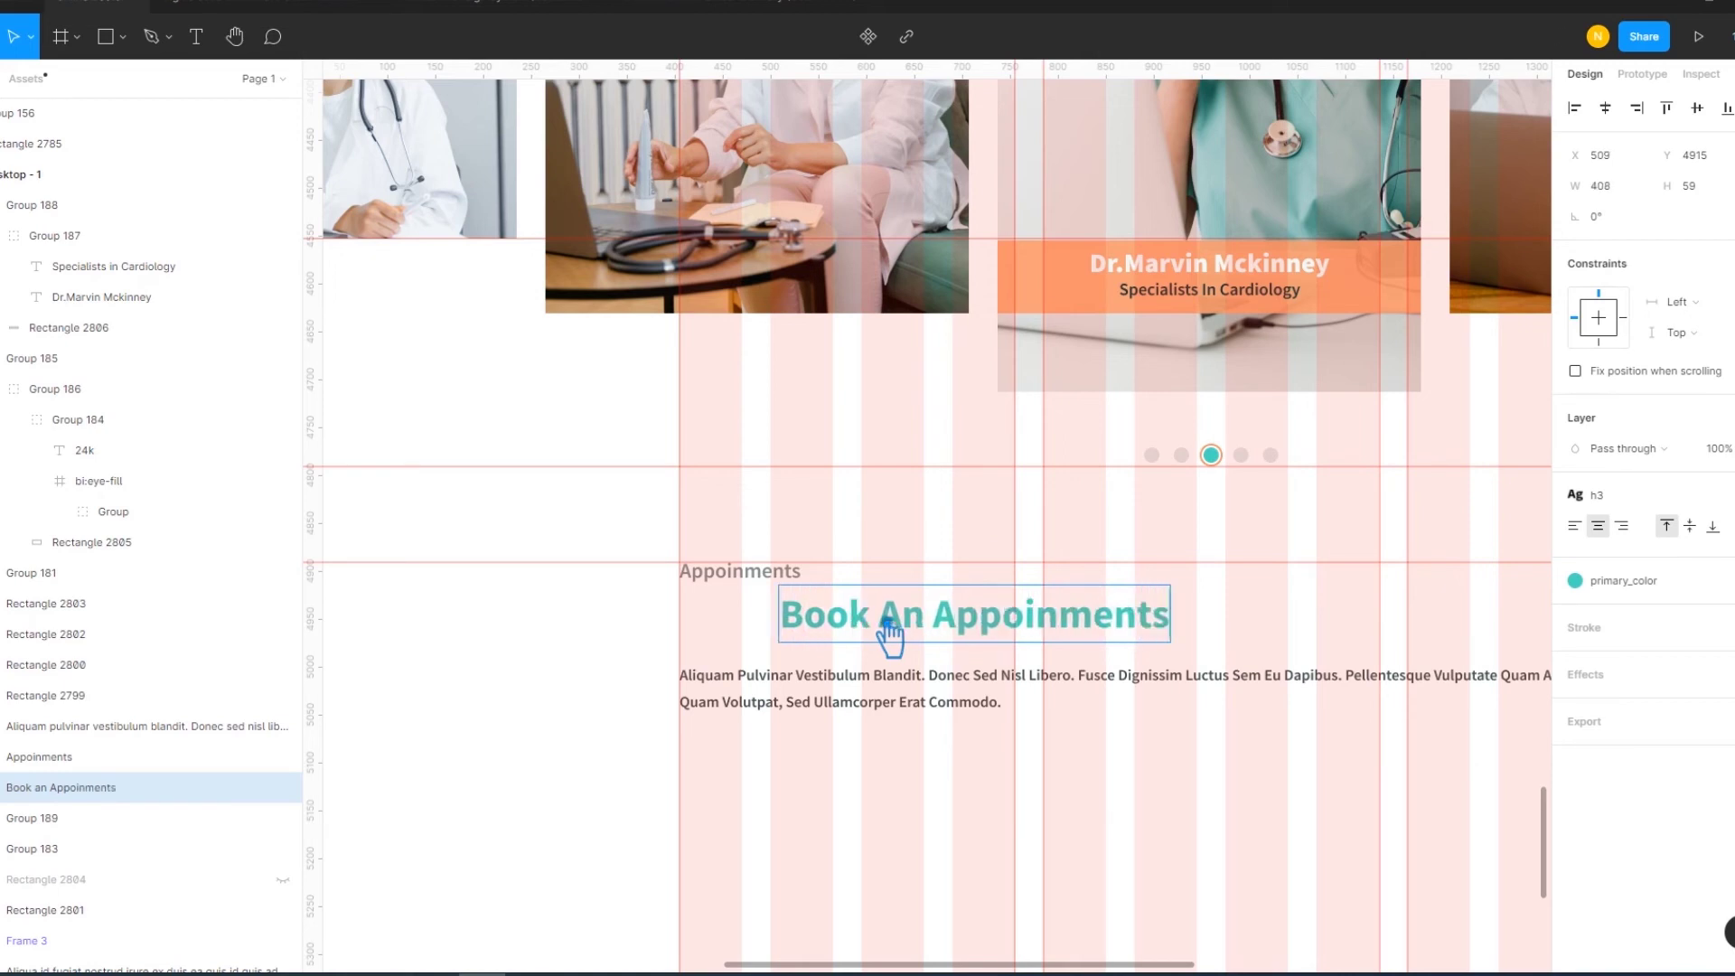
key(BackSpace)
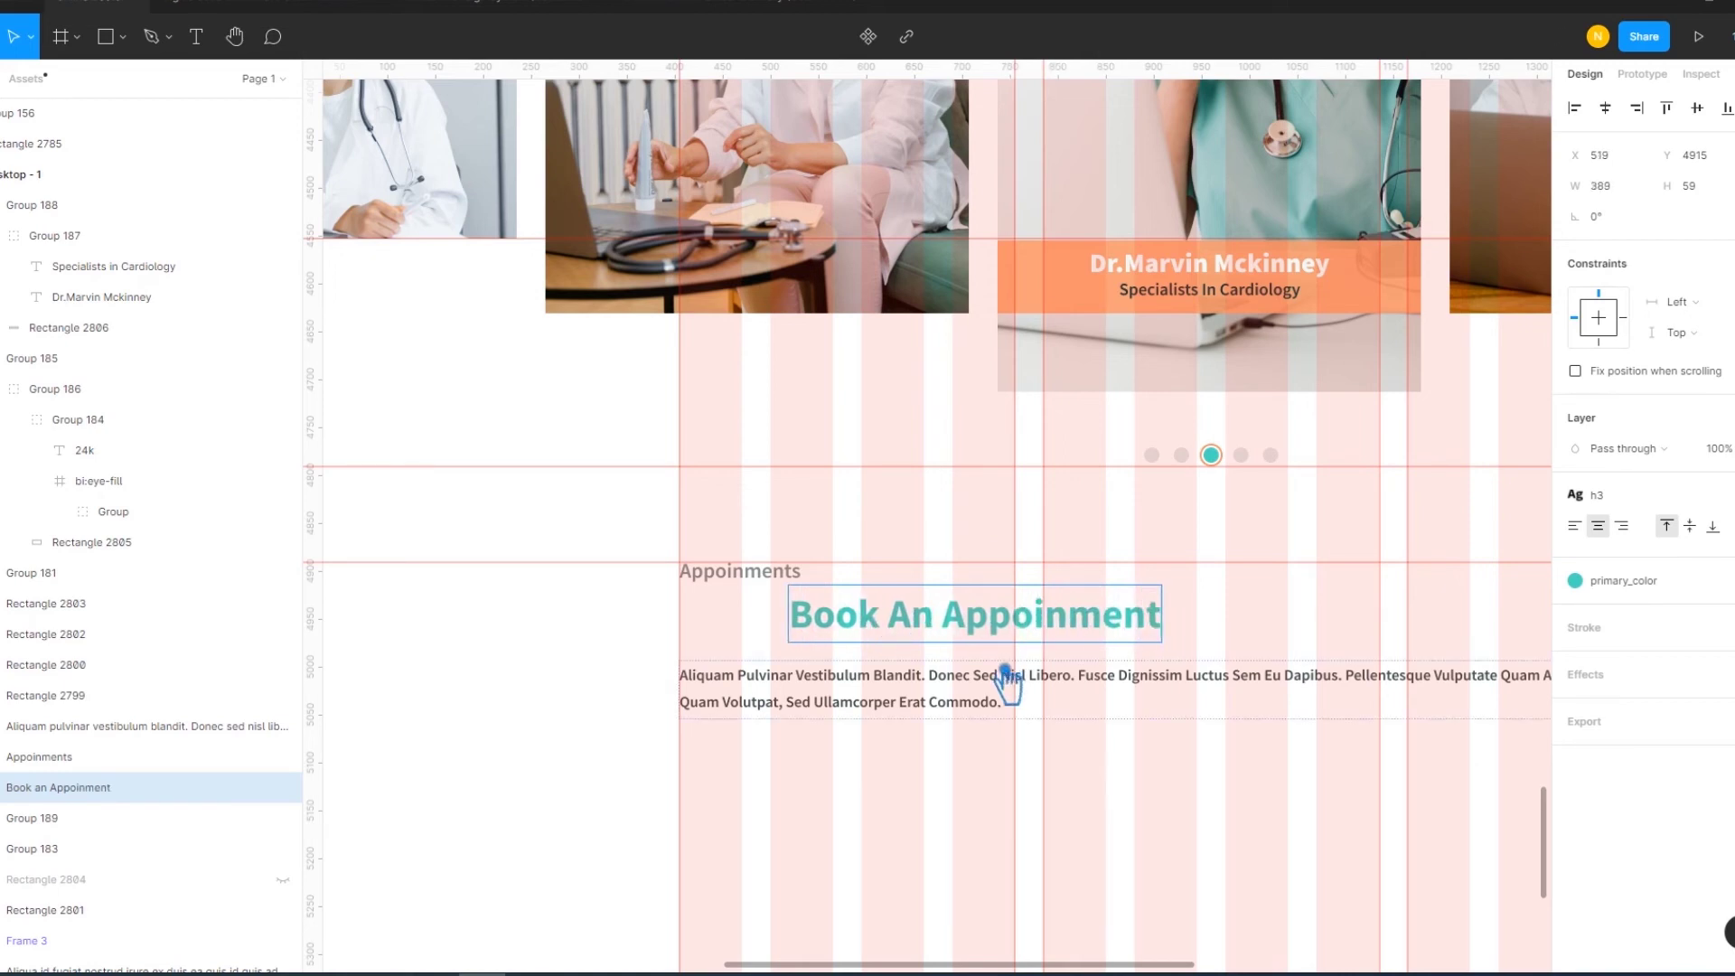
key(Escape)
Left-align the heading with the Appoinments label and the paragraph
shift+click(836, 704)
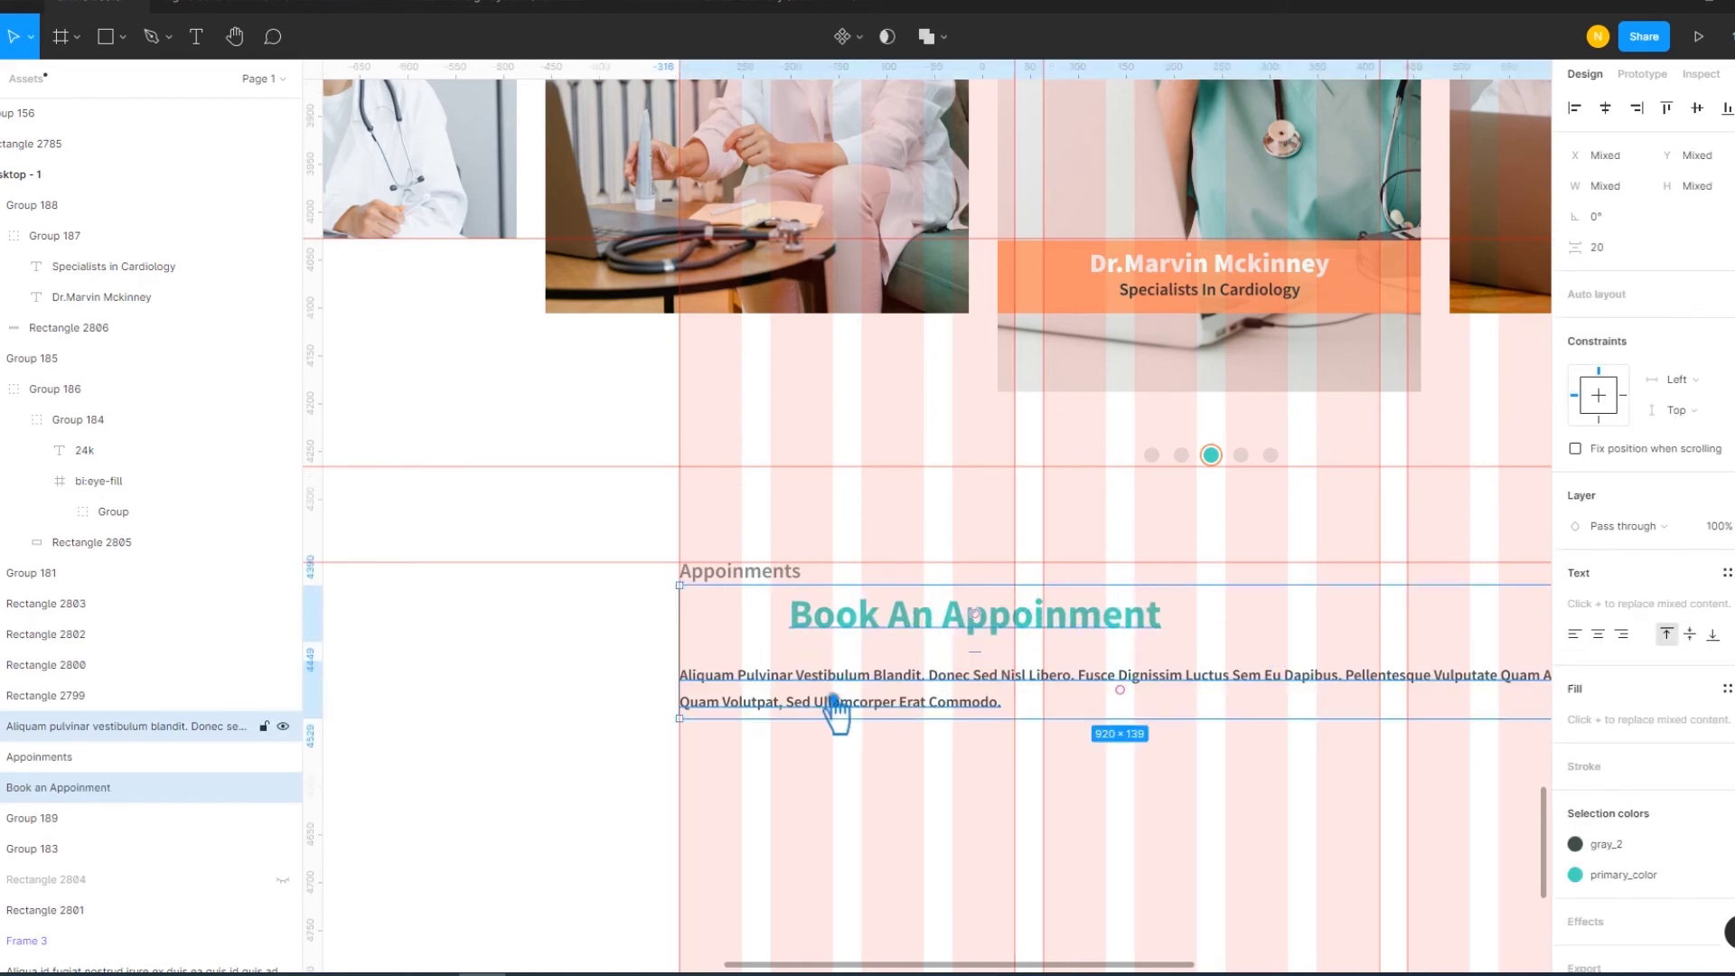
shift+click(743, 575)
click(1586, 110)
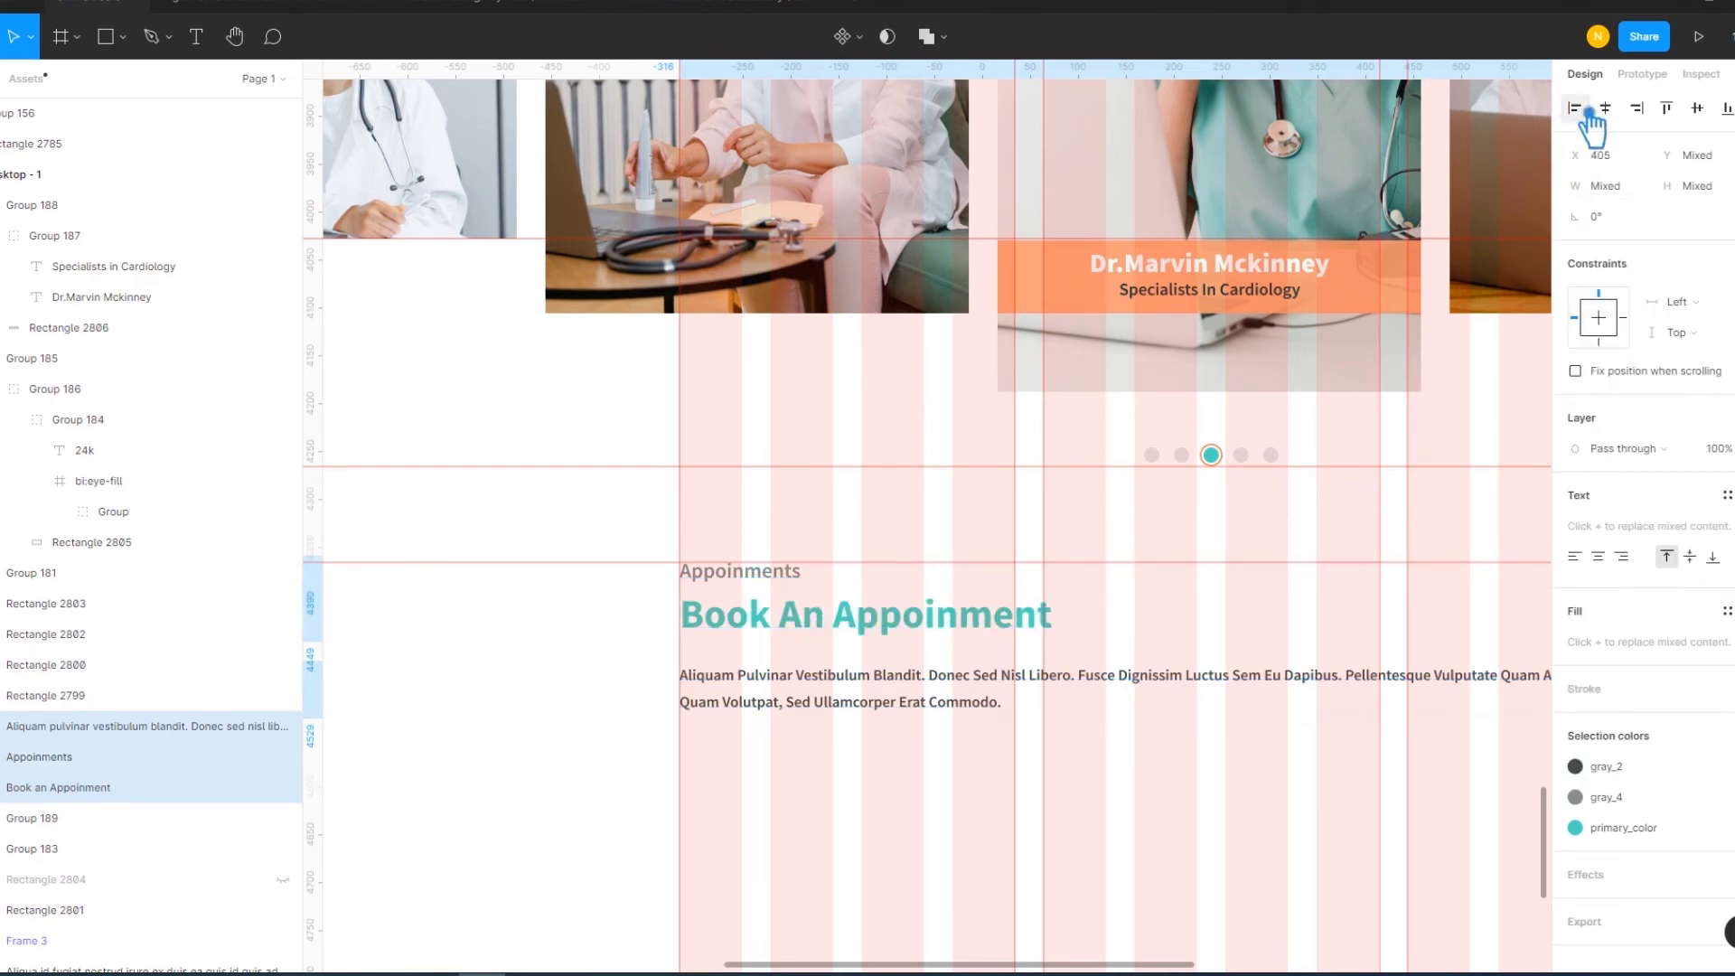
click(1284, 835)
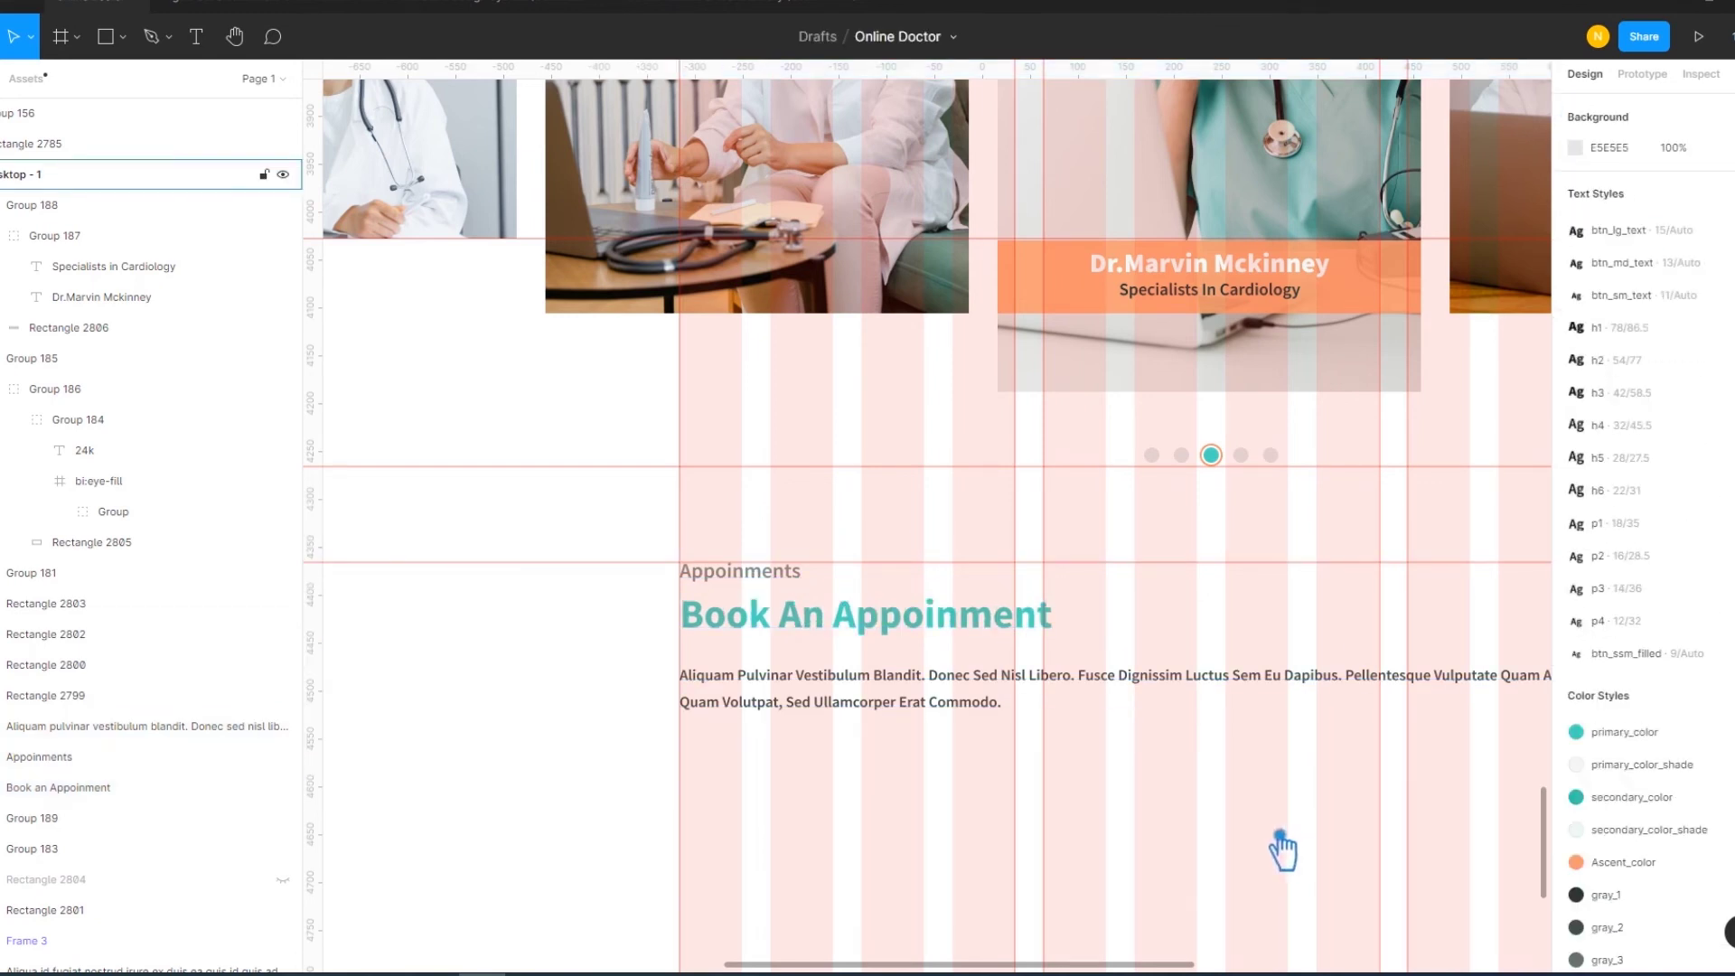
key(minus)
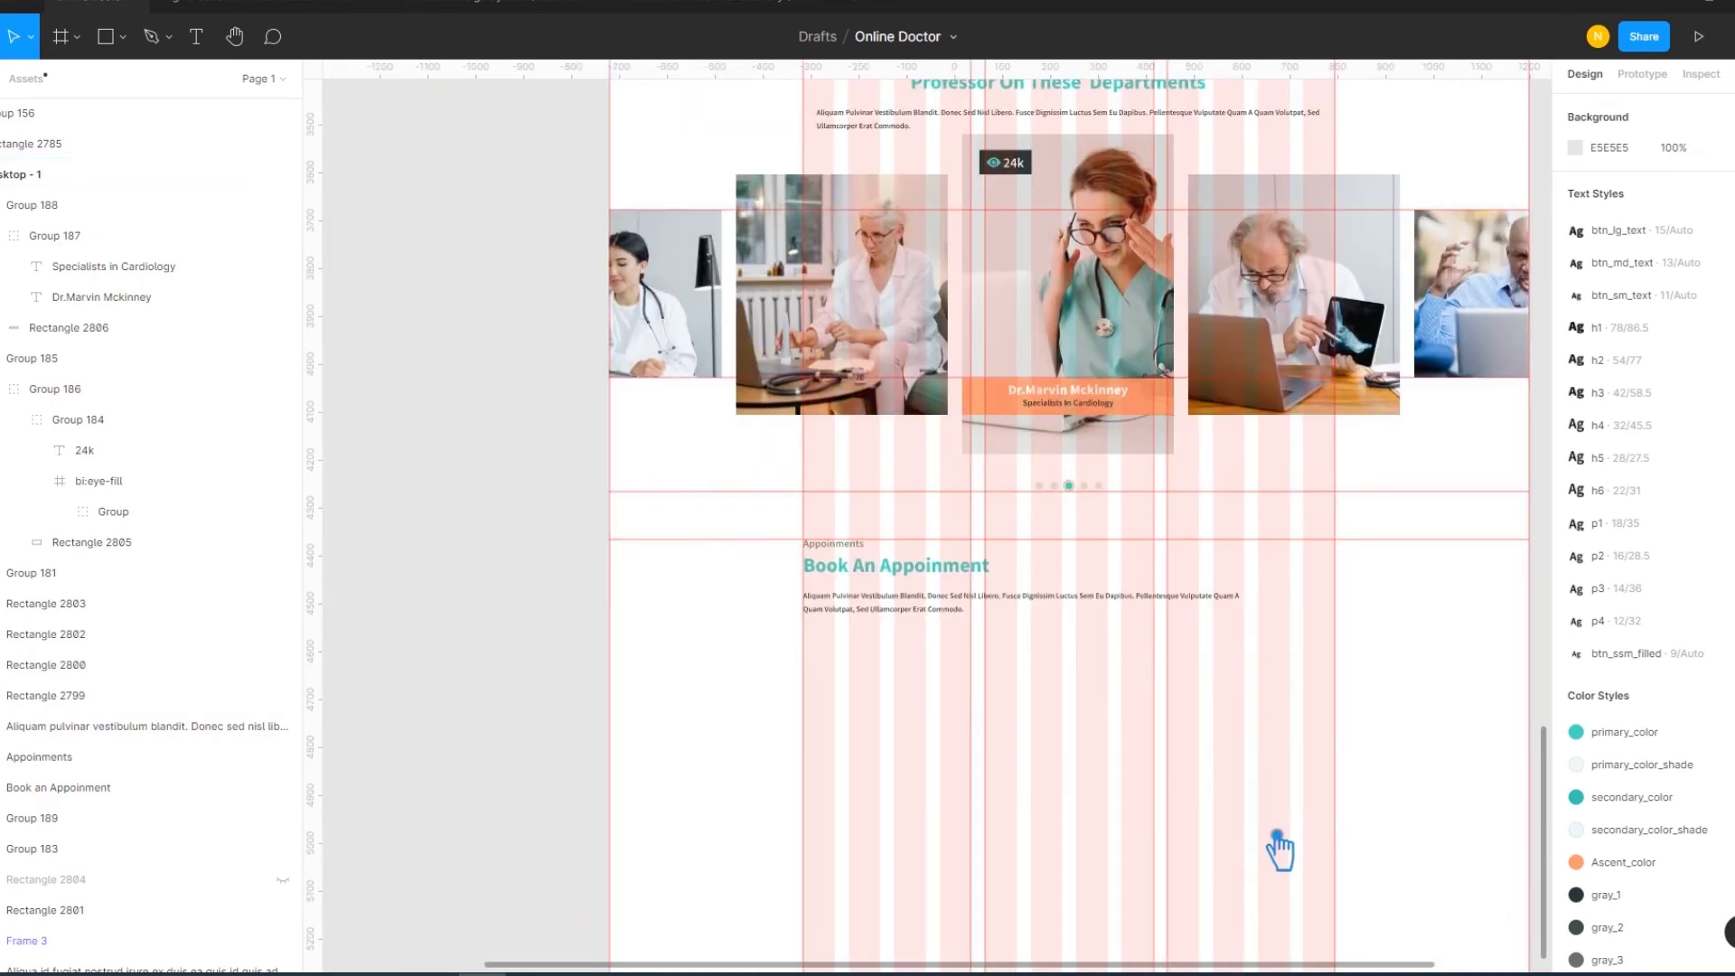
Draw a full-width rectangle below the Book An Appoinment text
click(123, 36)
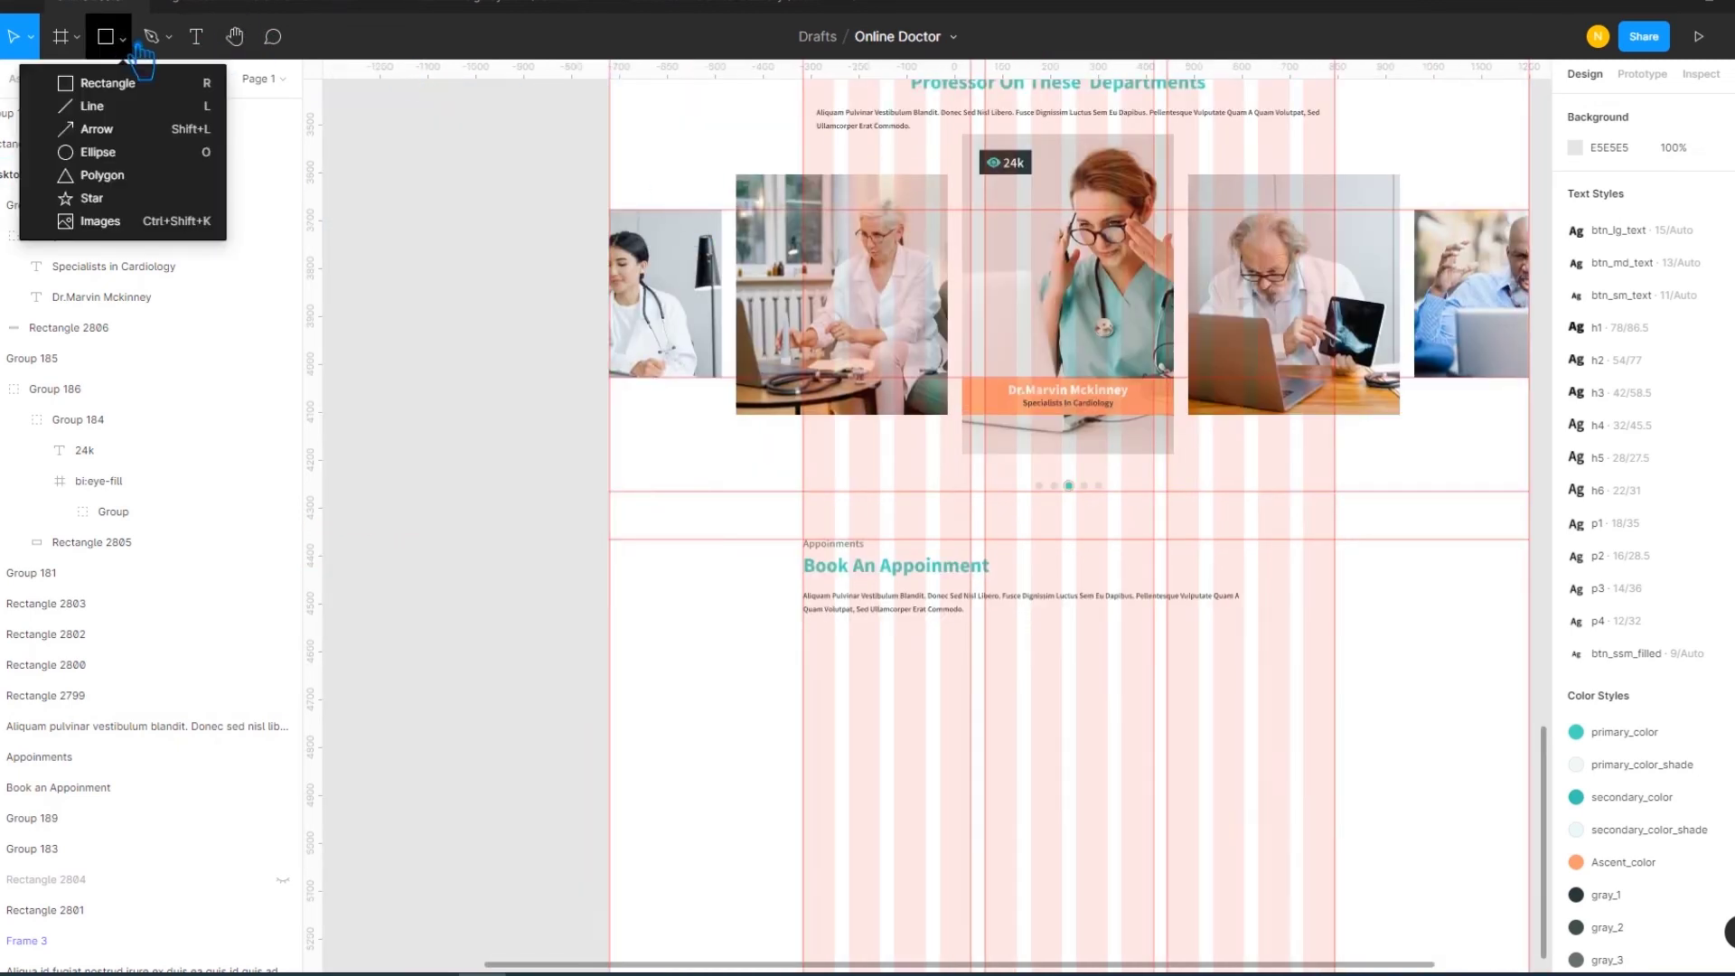
click(114, 83)
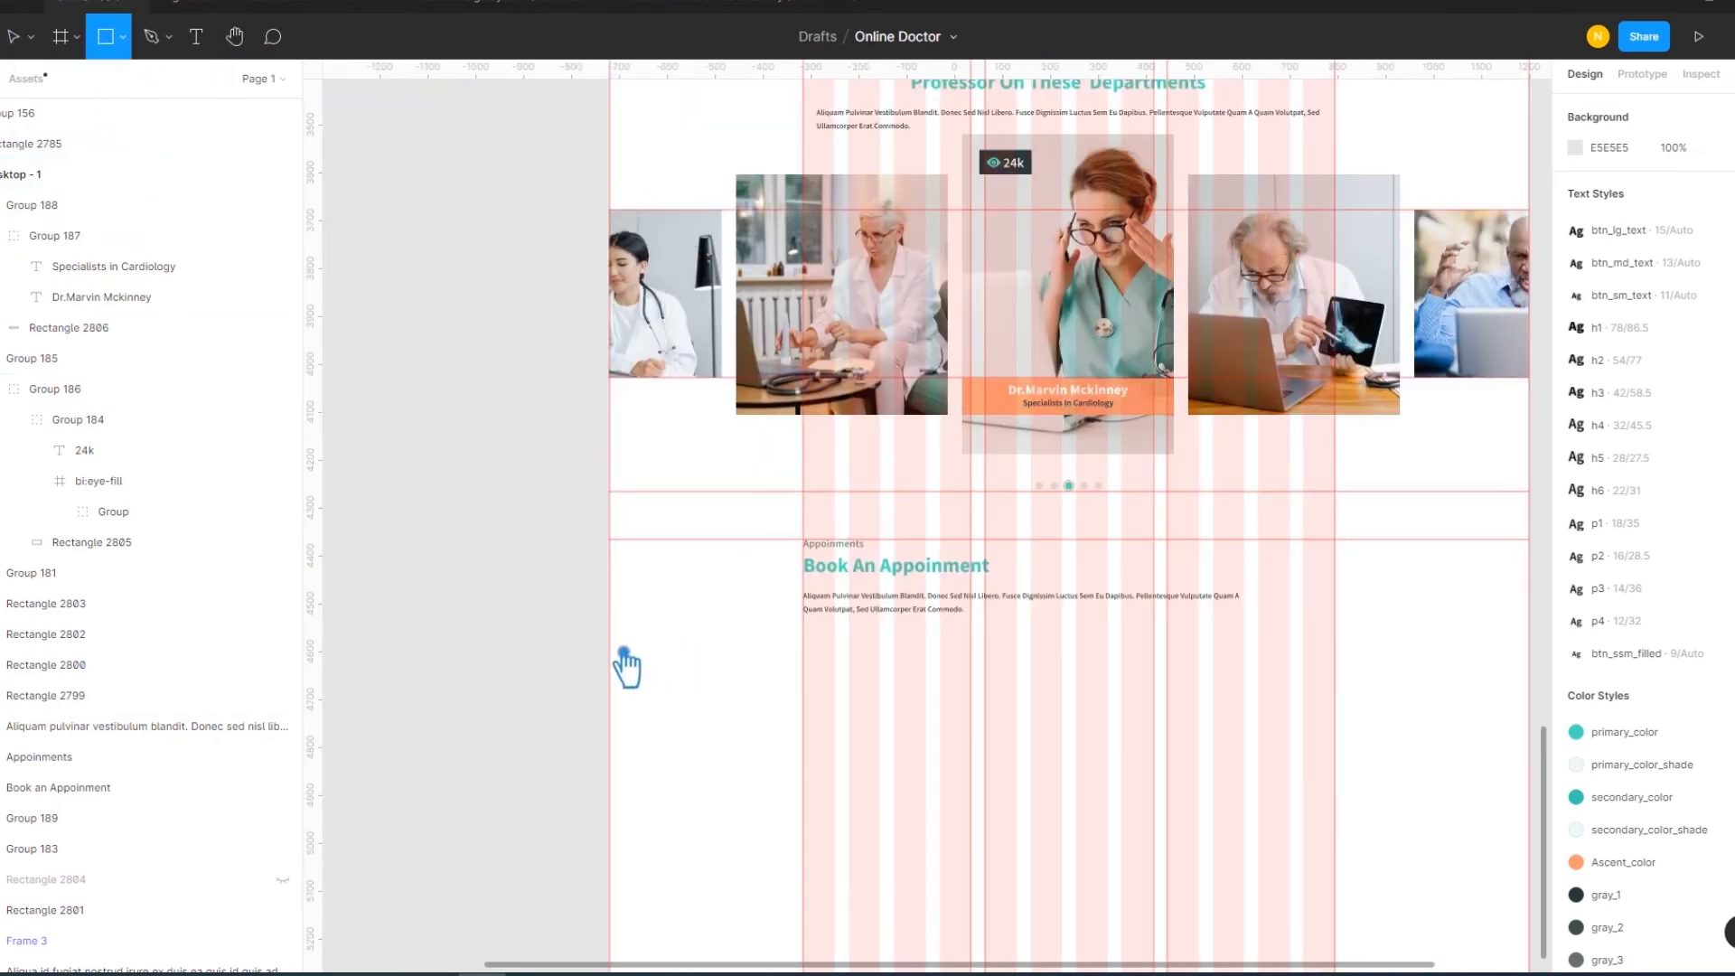
drag(609, 640, 1543, 826)
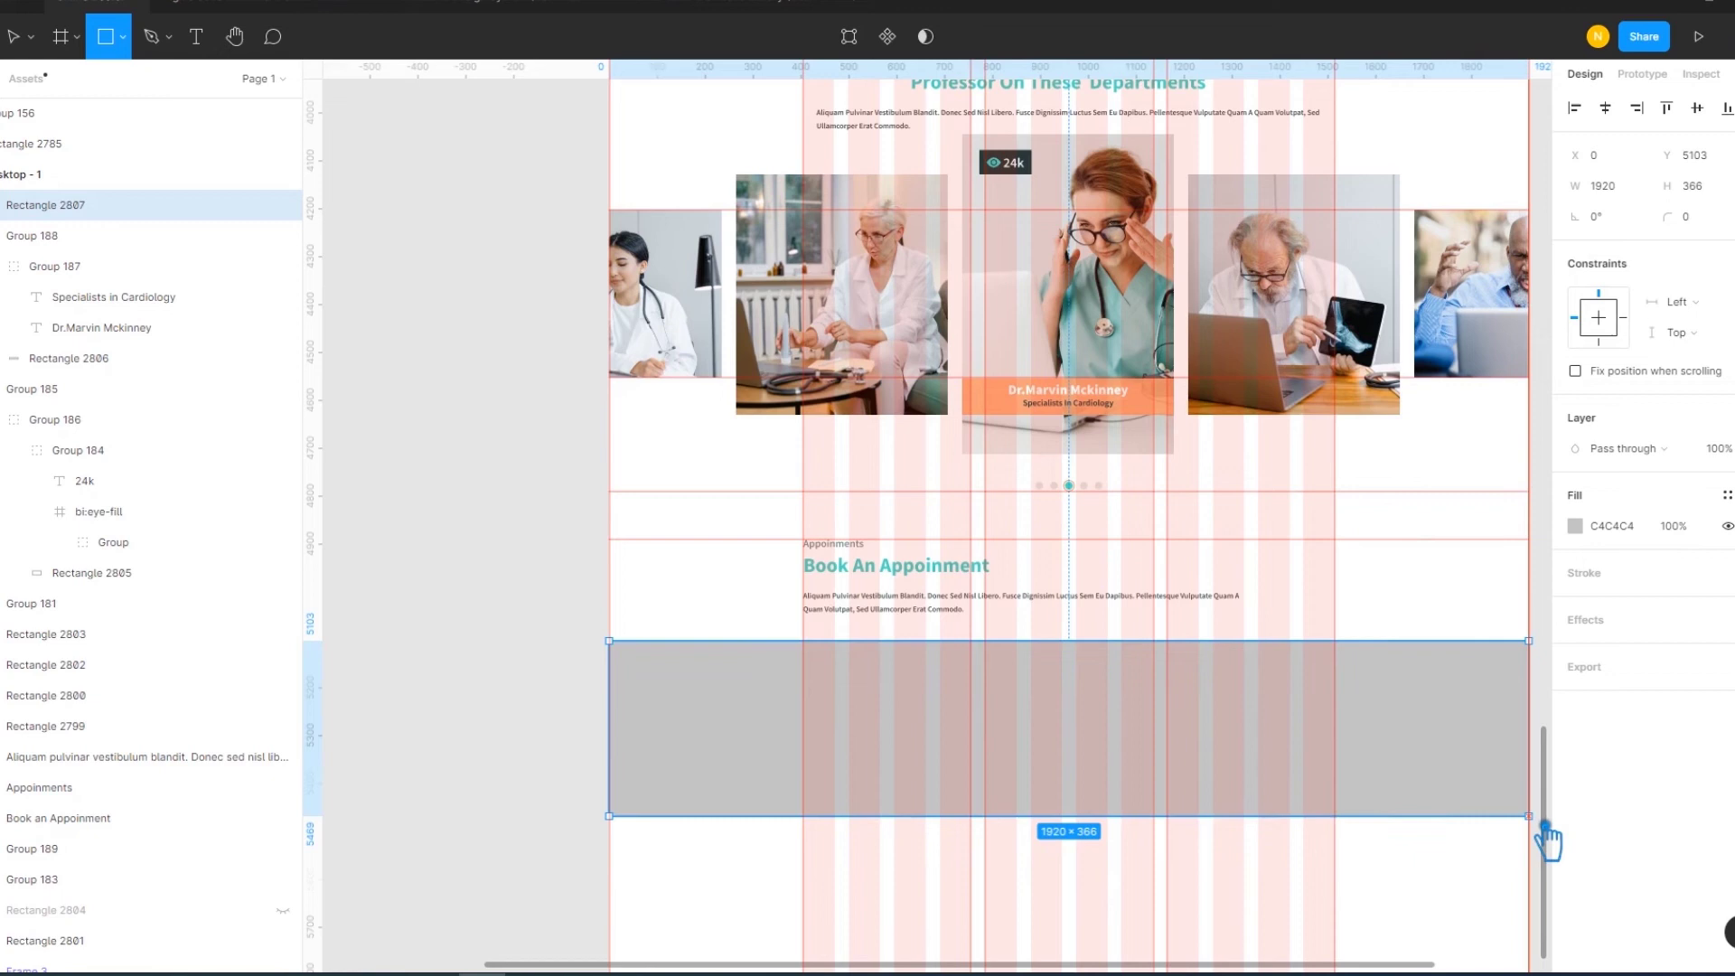
key(Escape)
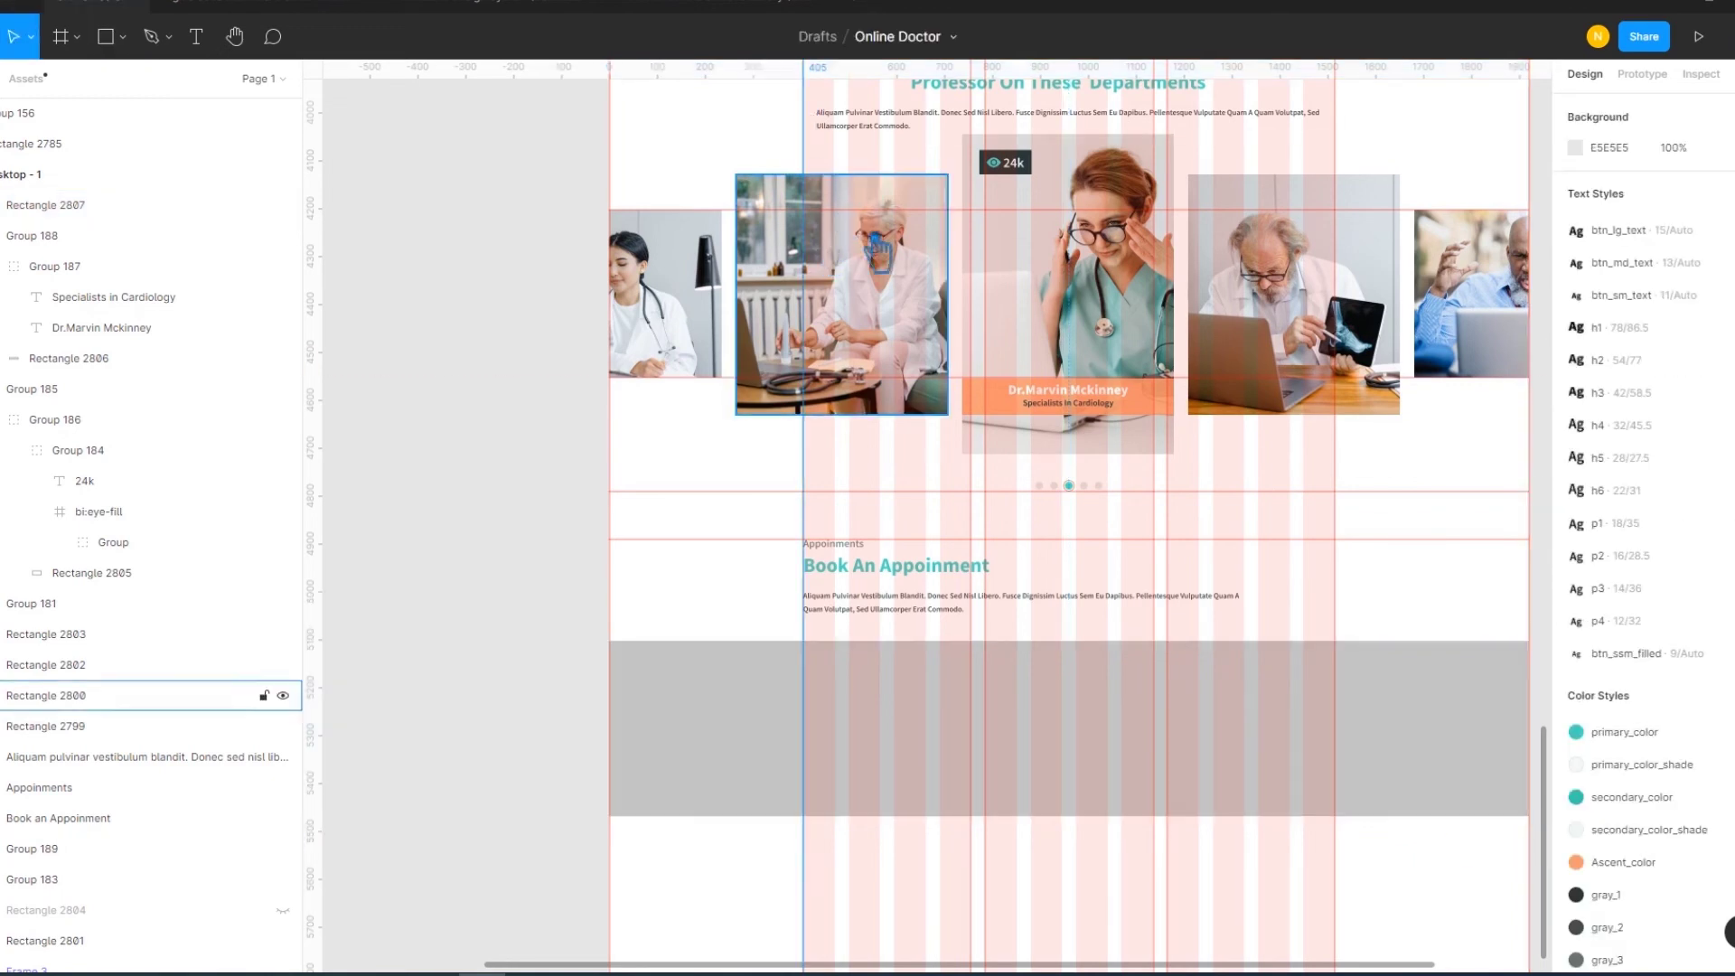
Inspect nearby layers: the doctor carousel, the new rectangle and the About Services subheading
click(875, 251)
shift+click(900, 148)
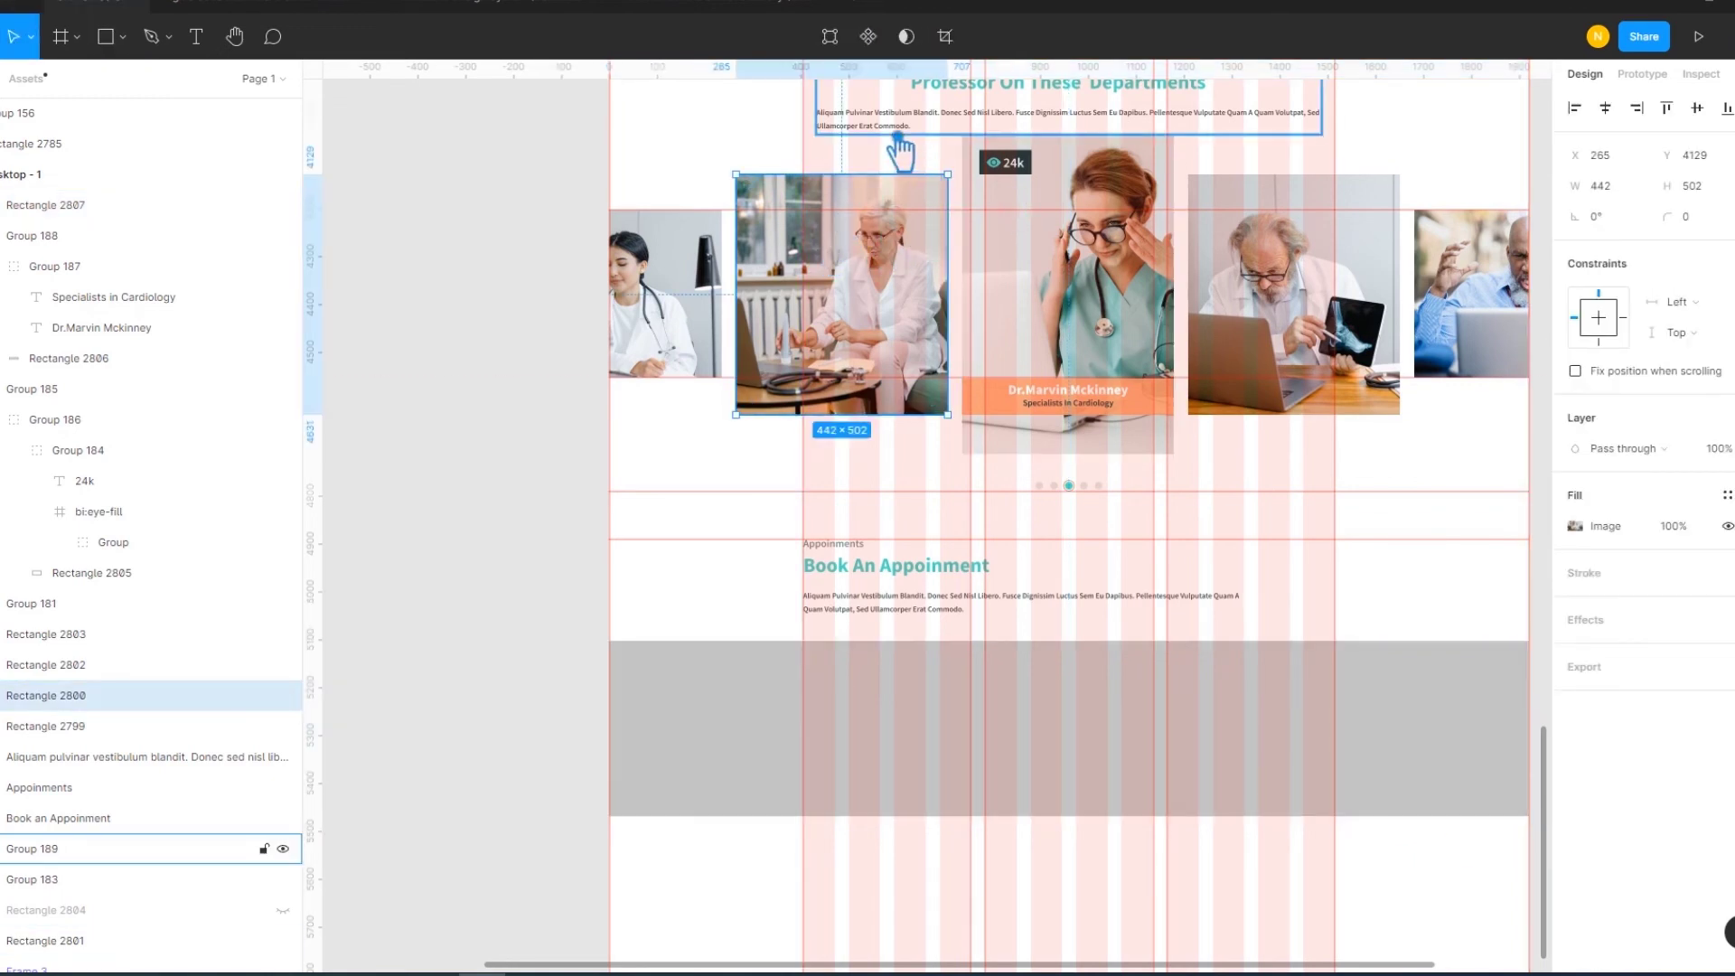
click(479, 604)
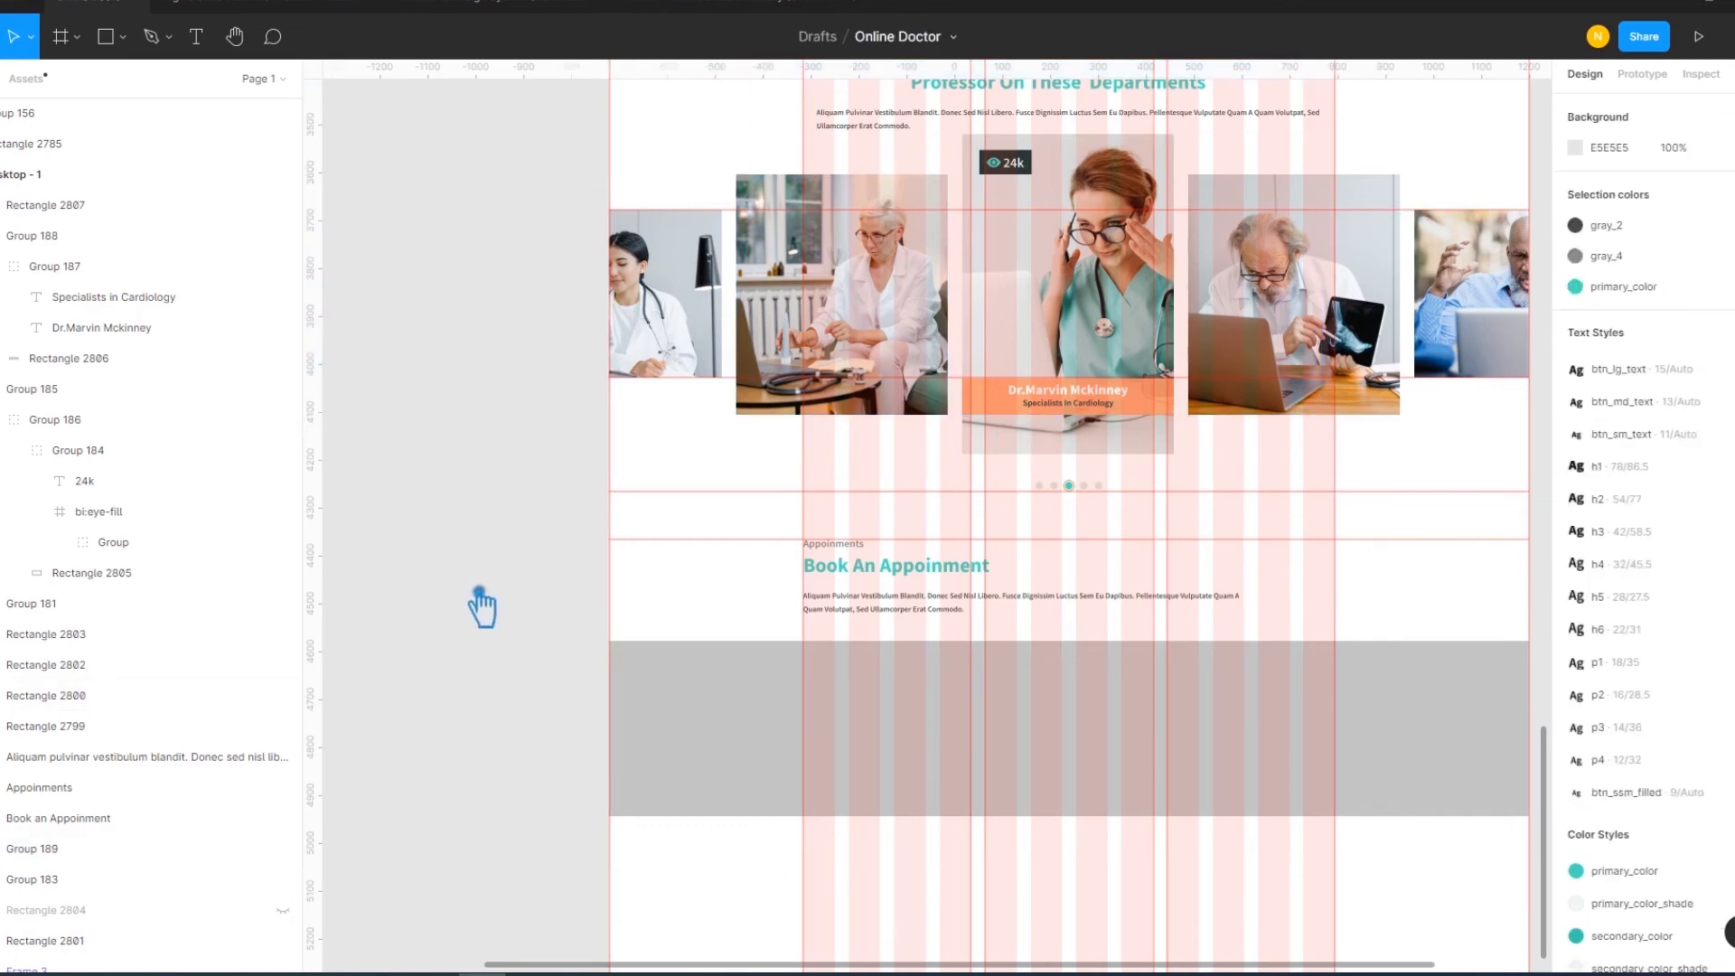
click(1084, 650)
scroll(1084, 651, up, 5)
scroll(1102, 633, up, 2)
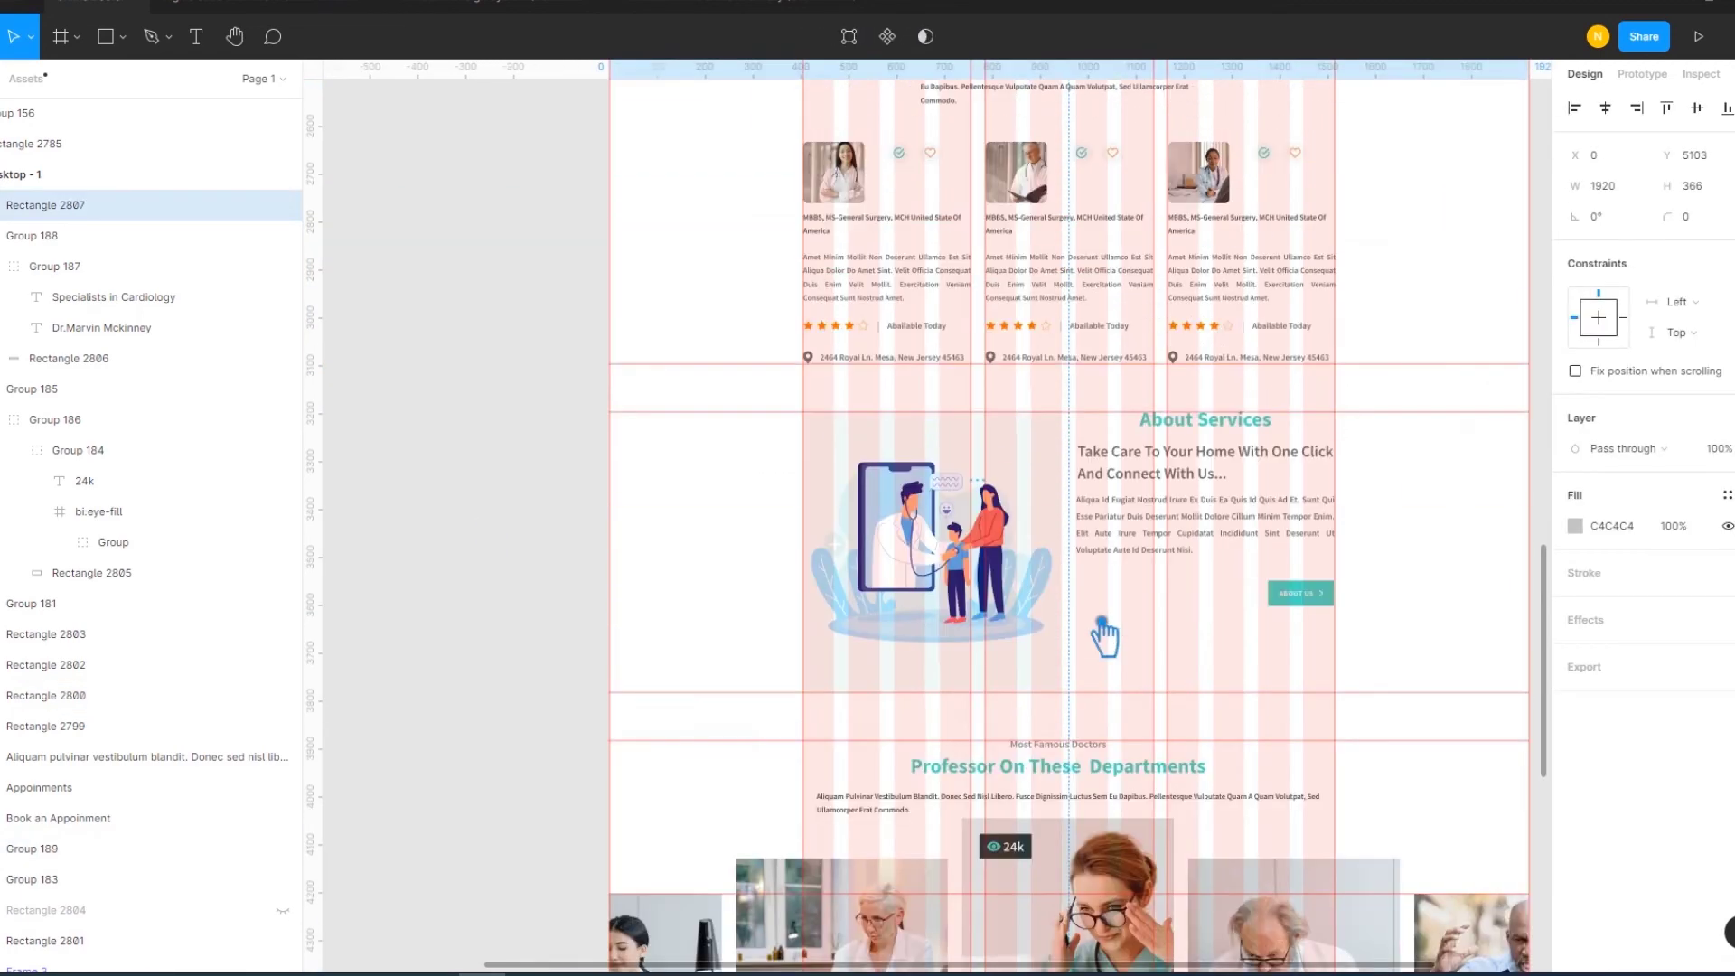
click(1206, 469)
scroll(1208, 488, up, 2)
scroll(1207, 493, up, 2)
scroll(1208, 497, up, 4)
scroll(1209, 502, up, 2)
scroll(1209, 506, down, 1)
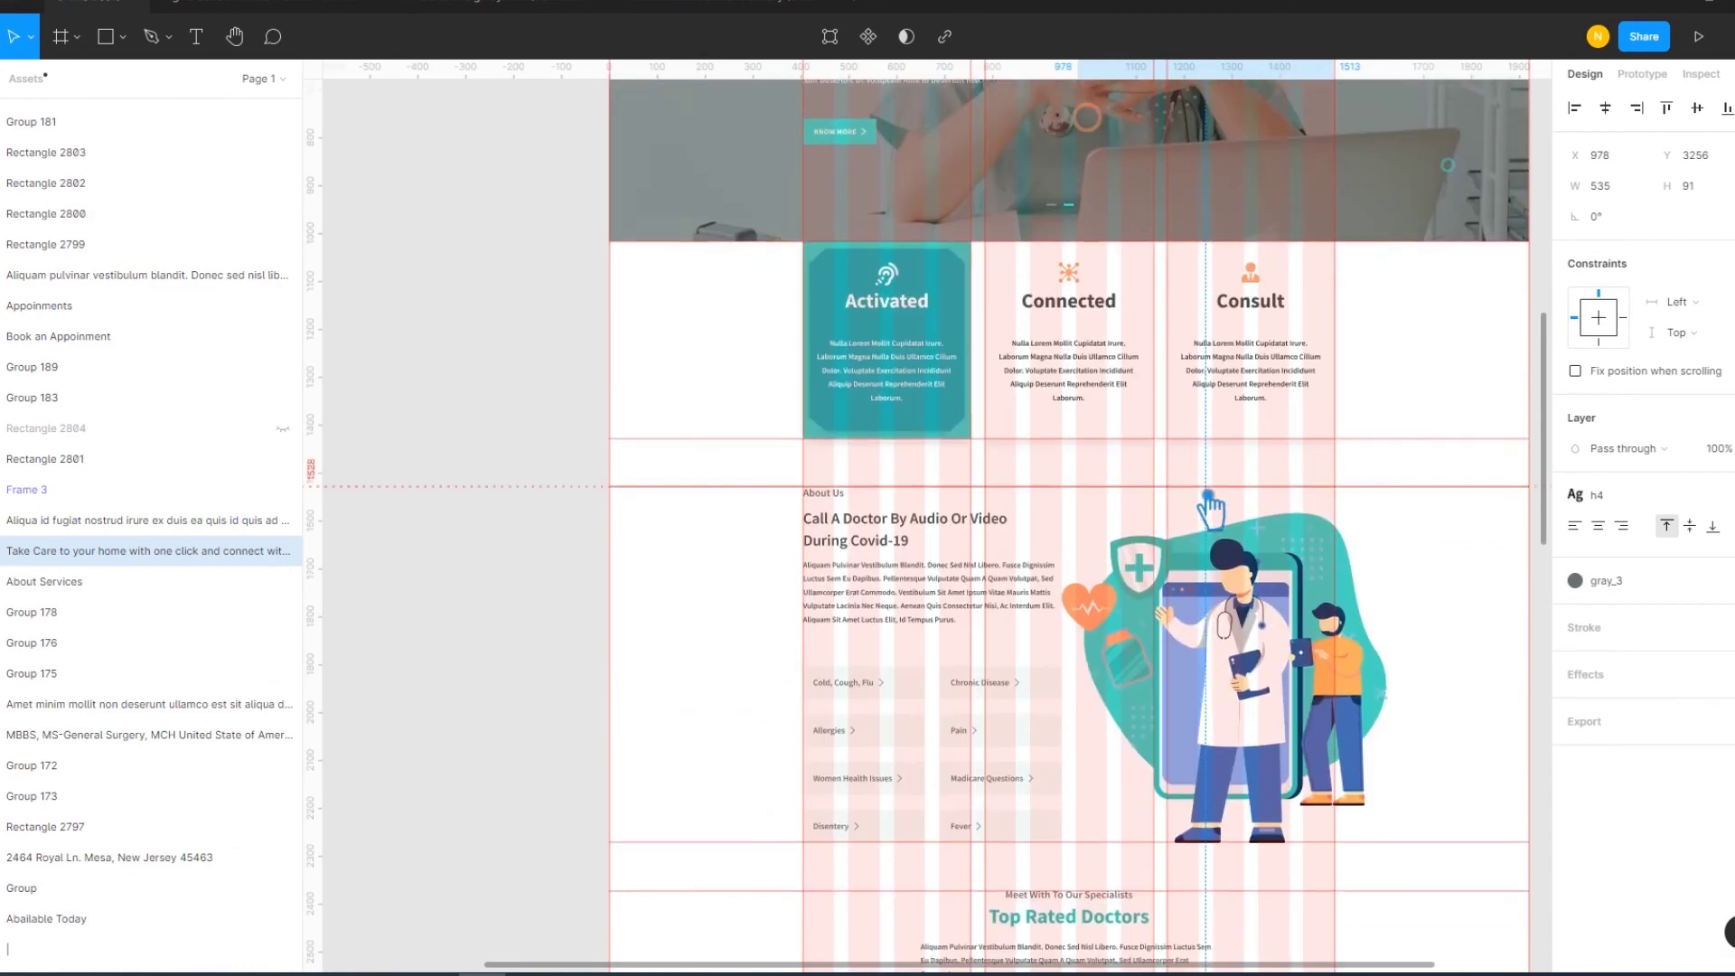
scroll(1209, 507, down, 2)
scroll(1209, 511, down, 6)
scroll(1211, 515, down, 5)
scroll(1210, 517, down, 4)
scroll(1212, 515, down, 3)
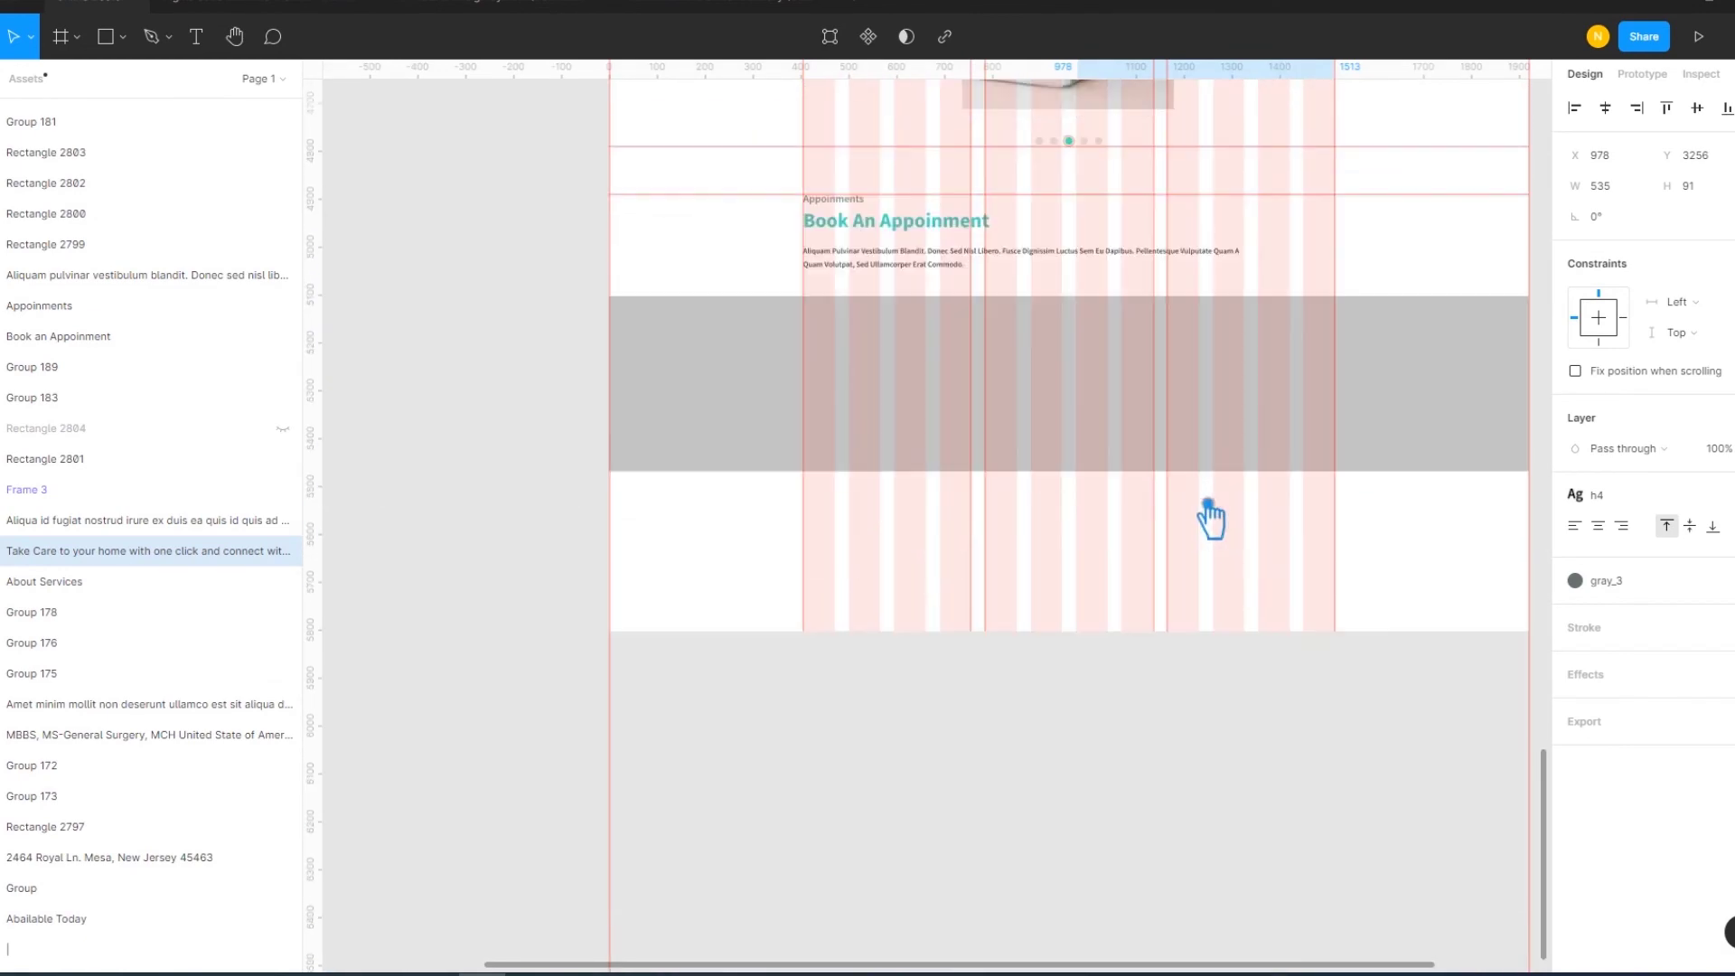
Resize the band to about 318 px tall and fill it with primary_color_shade
click(1060, 451)
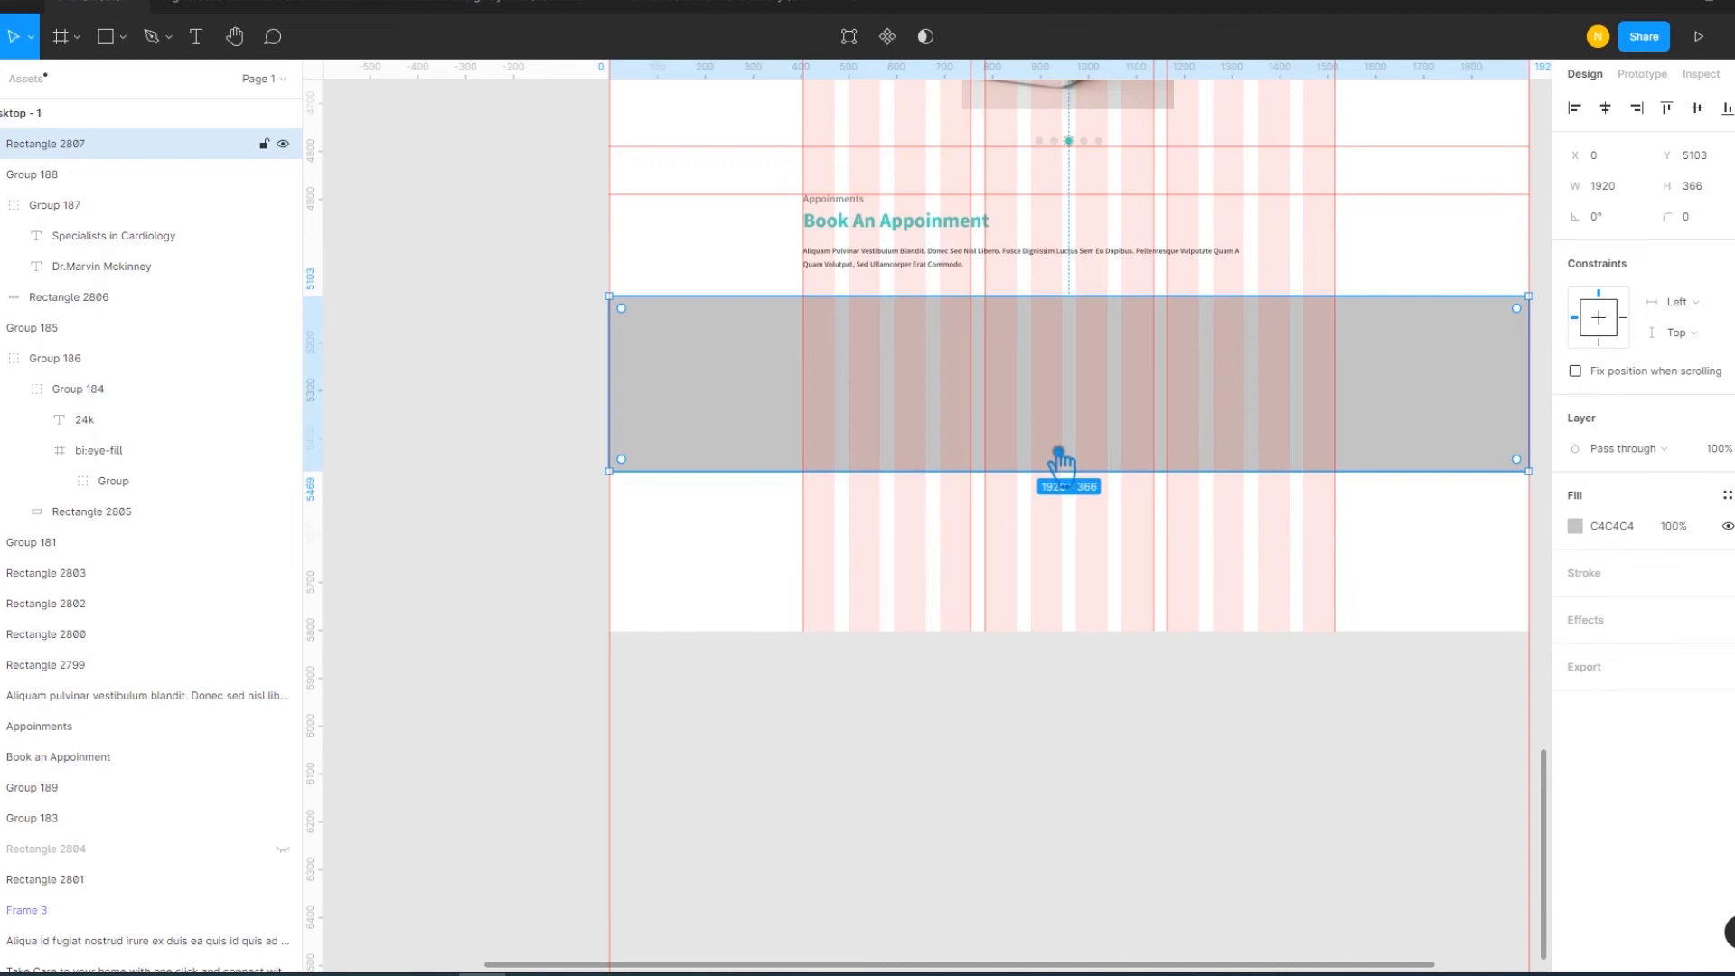
mouse_move(1058, 455)
mouse_down()
mouse_move(1095, 527)
mouse_move(1090, 455)
mouse_up()
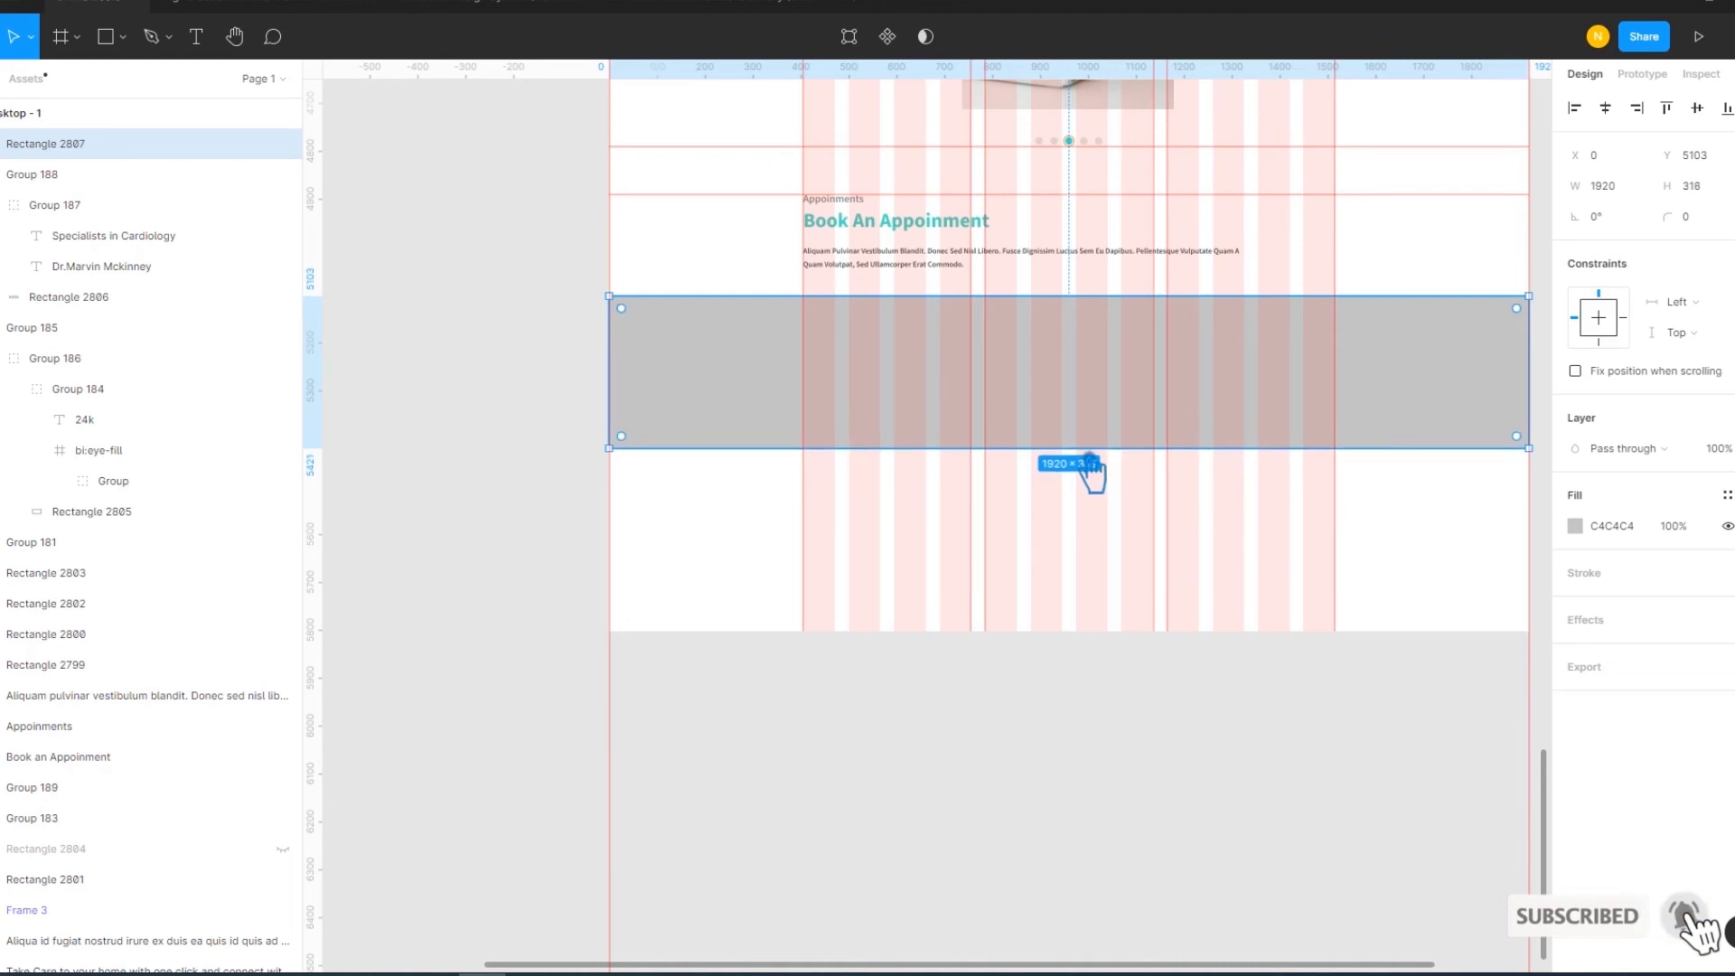
click(1725, 495)
click(1665, 655)
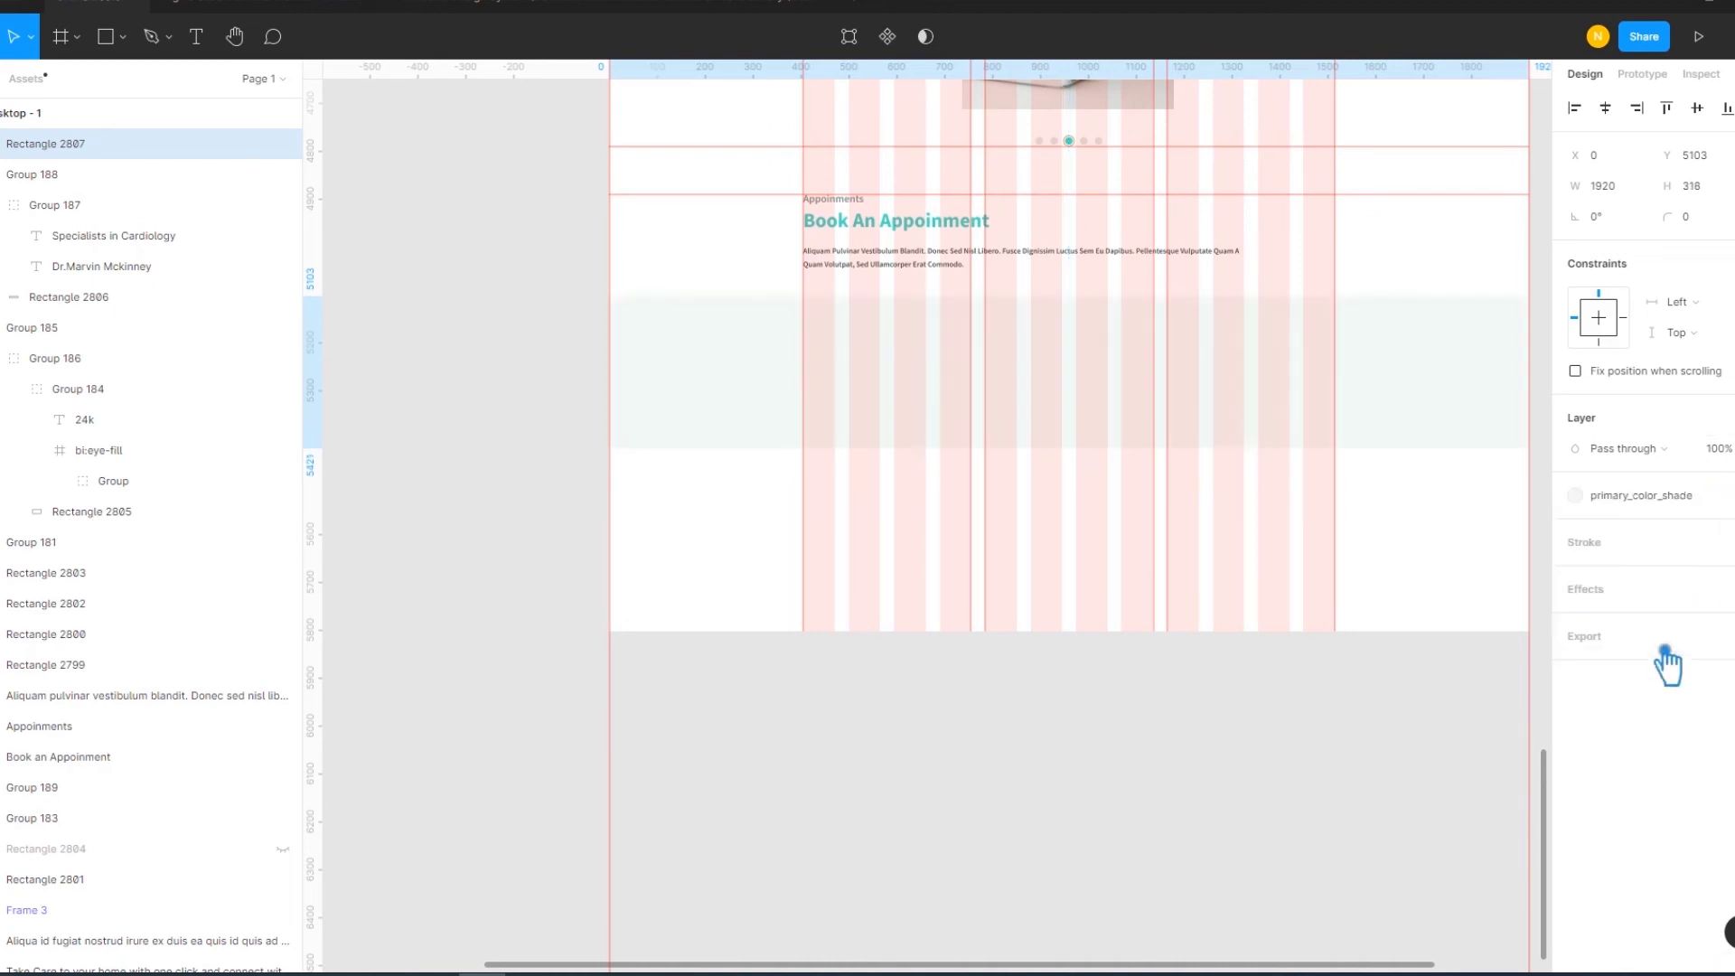
click(1399, 569)
scroll(1398, 569, up, 2)
scroll(1362, 651, up, 2)
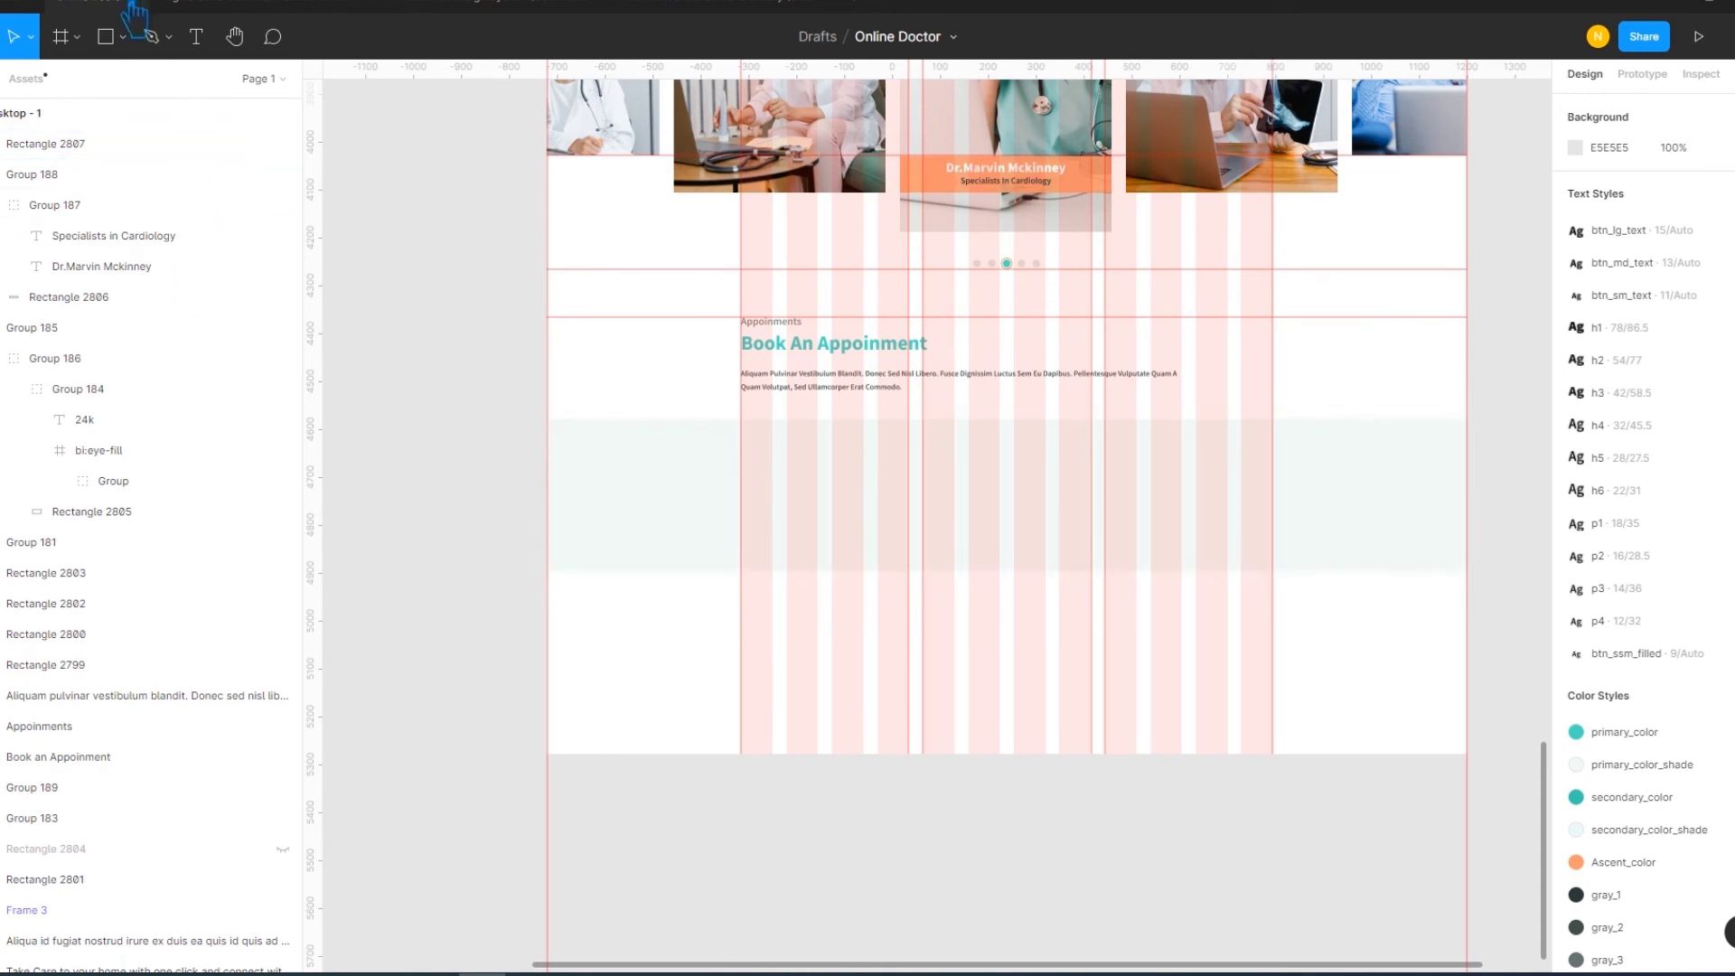
Draw a field box inside the appointment band
click(123, 36)
click(99, 81)
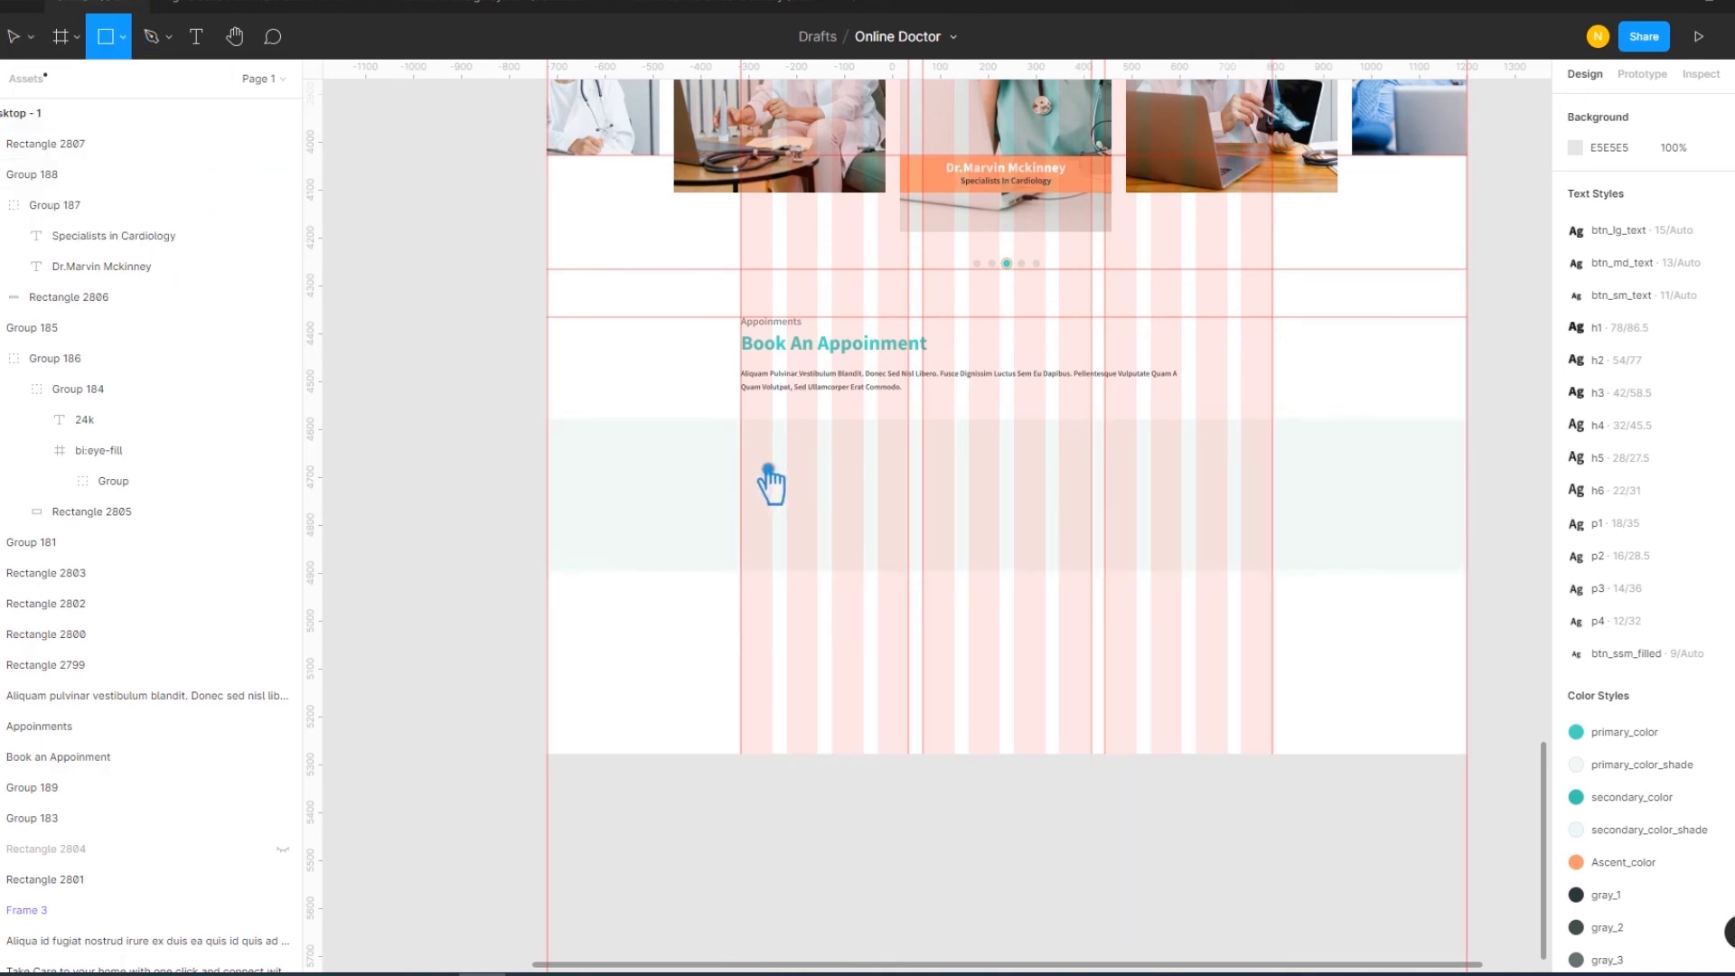
drag(741, 443, 928, 488)
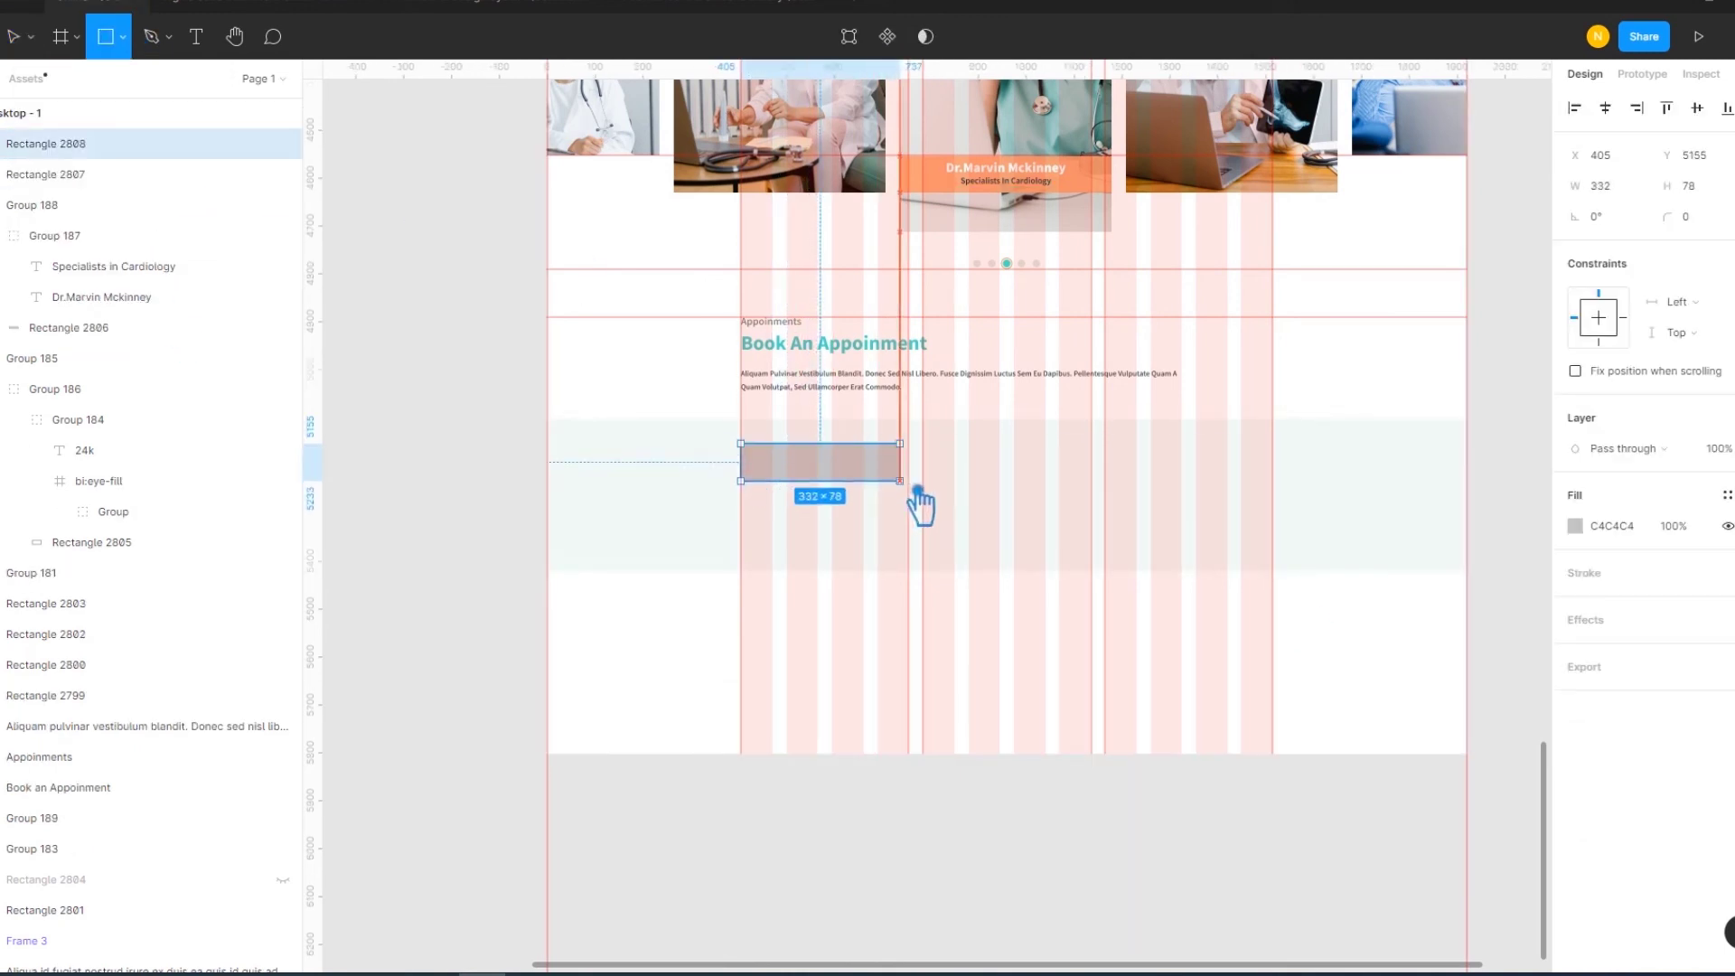
drag(926, 486, 926, 489)
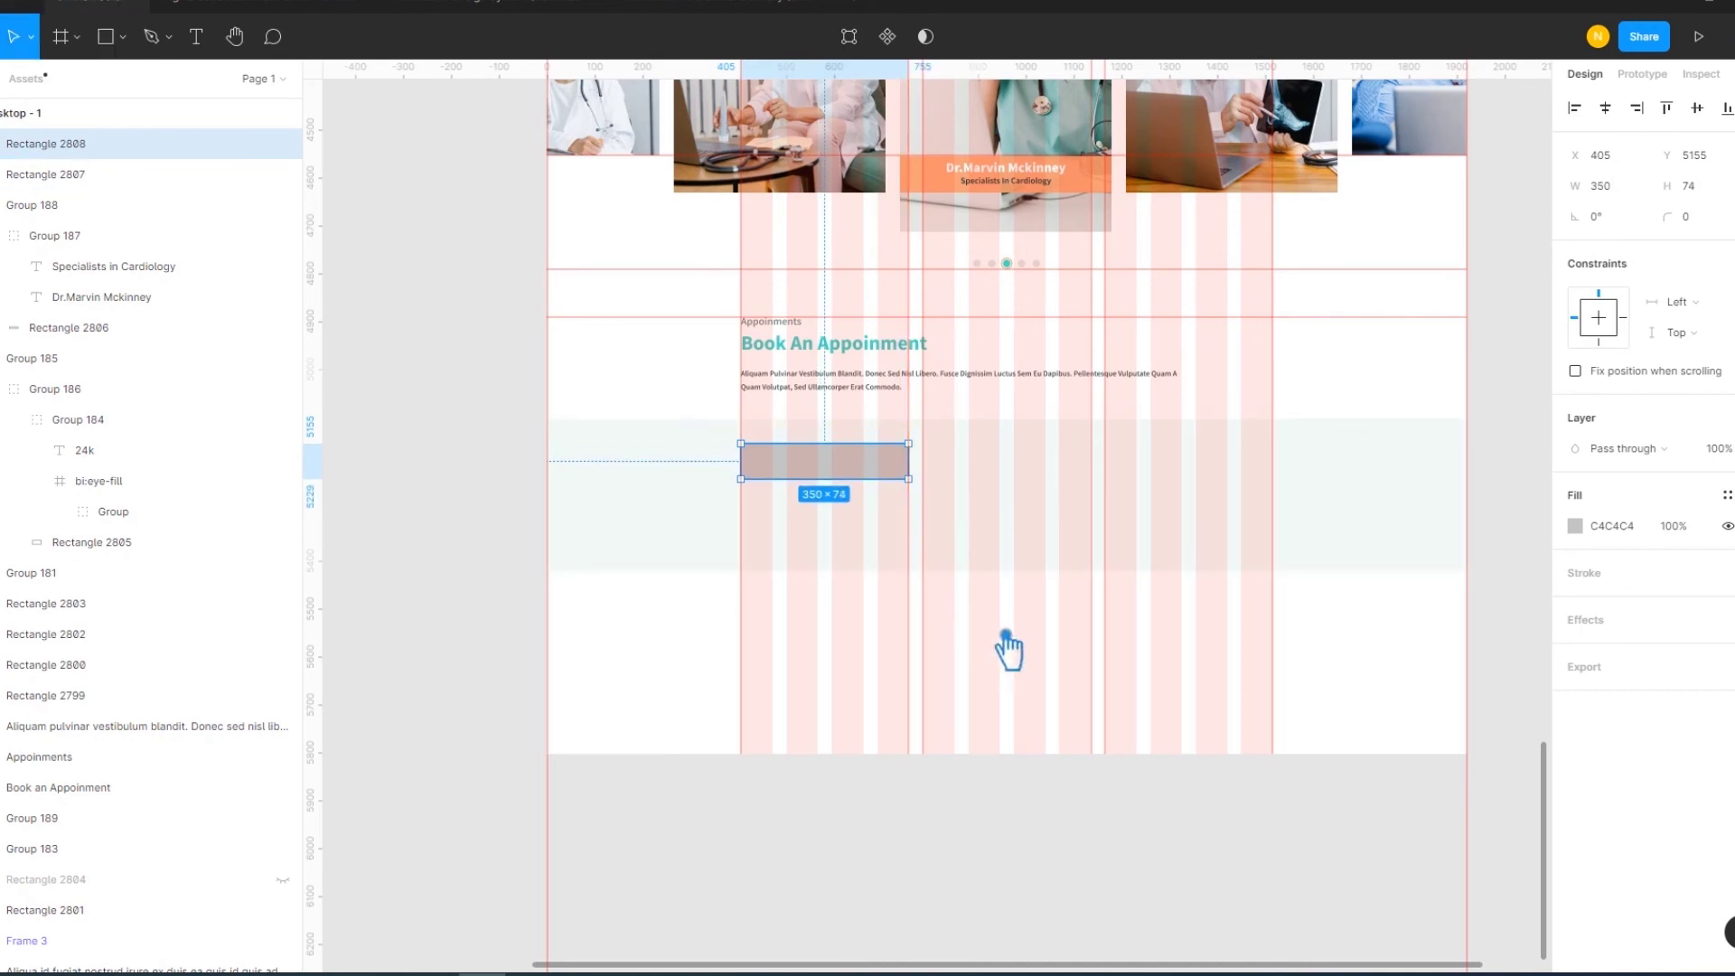
click(989, 673)
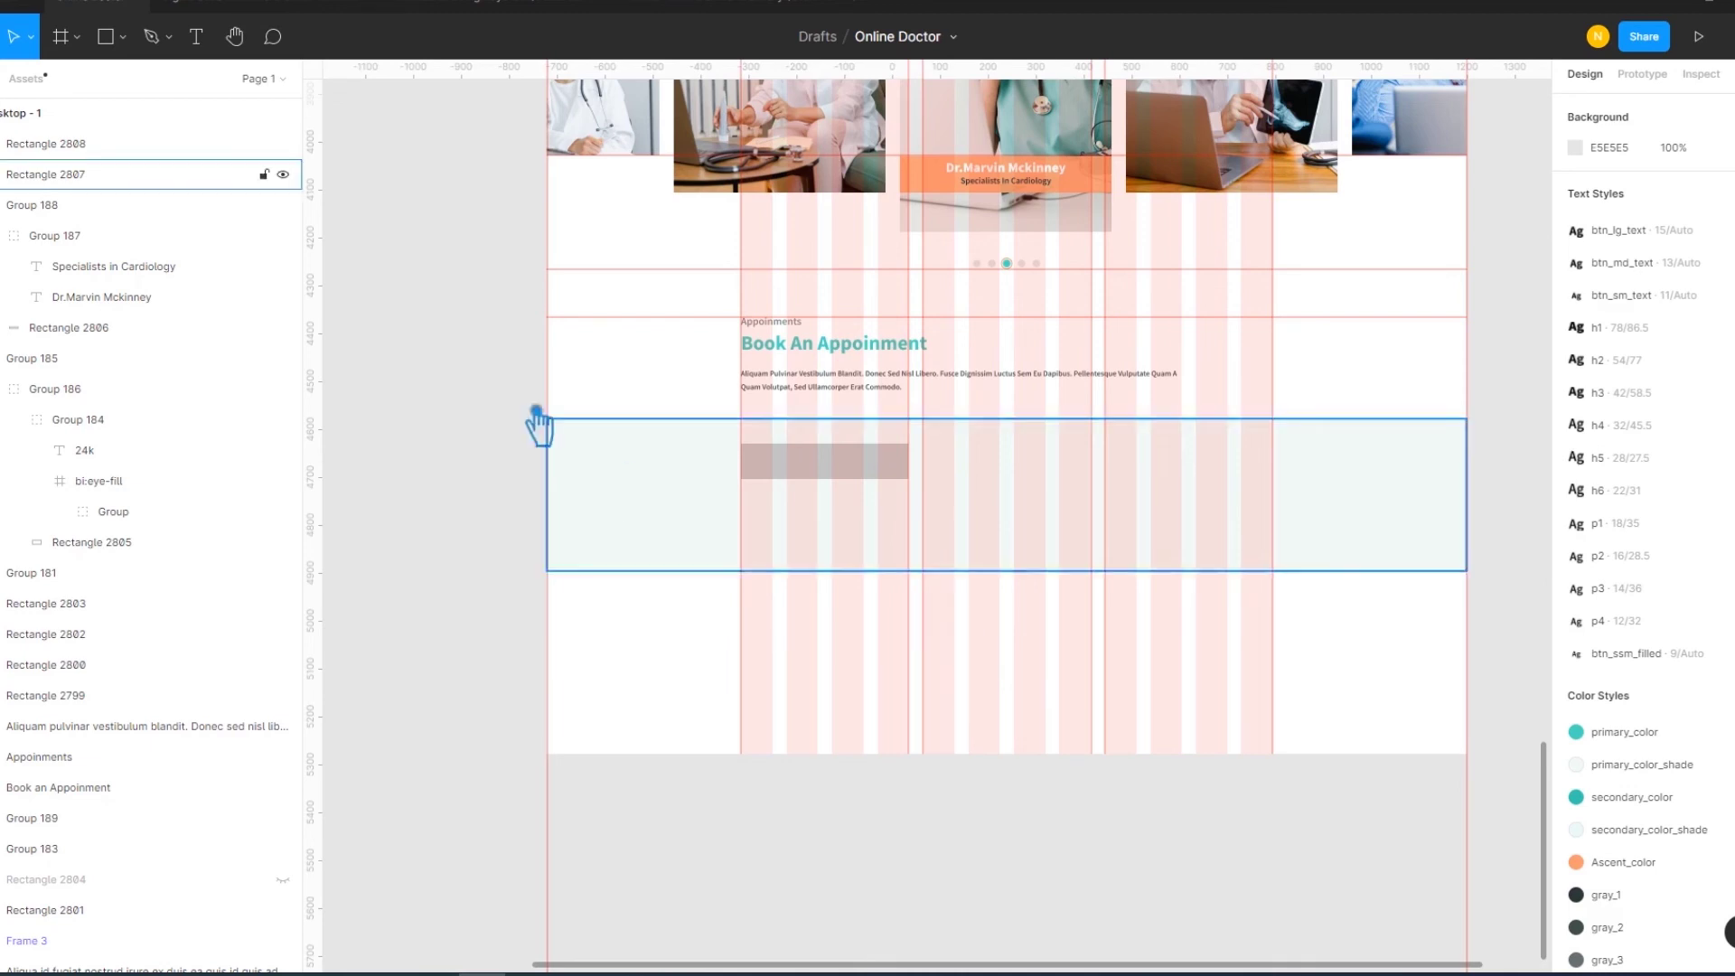
Add a left-aligned Name: text label inside the field box
click(203, 38)
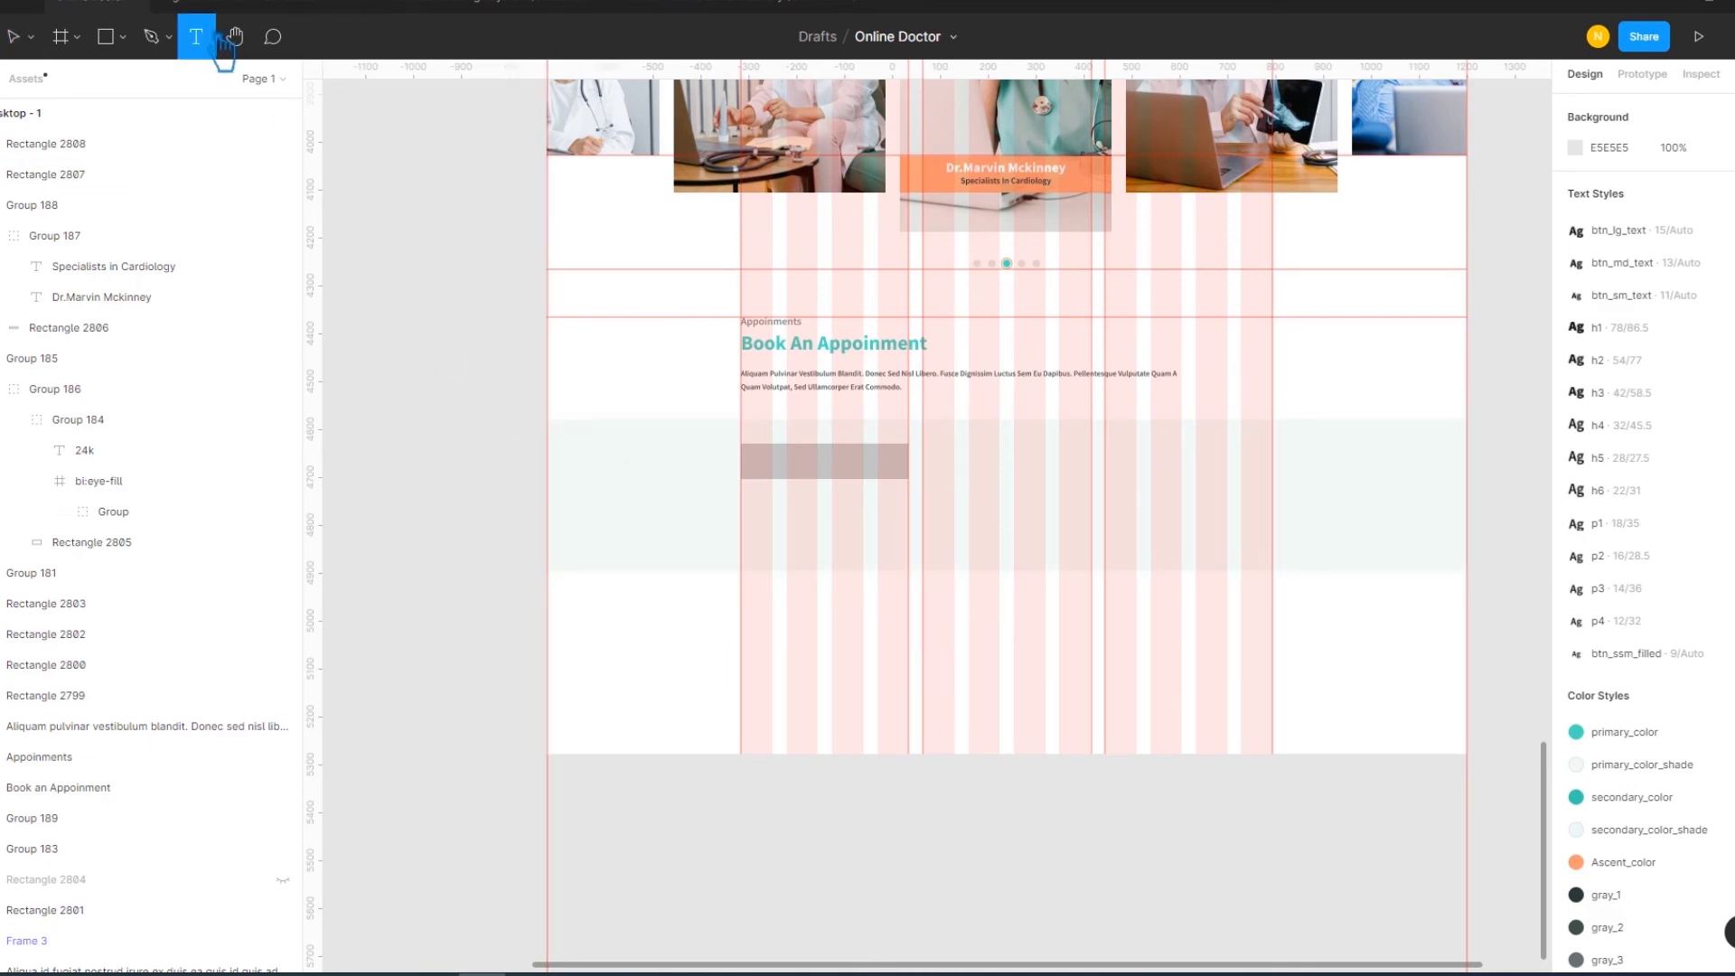
click(774, 468)
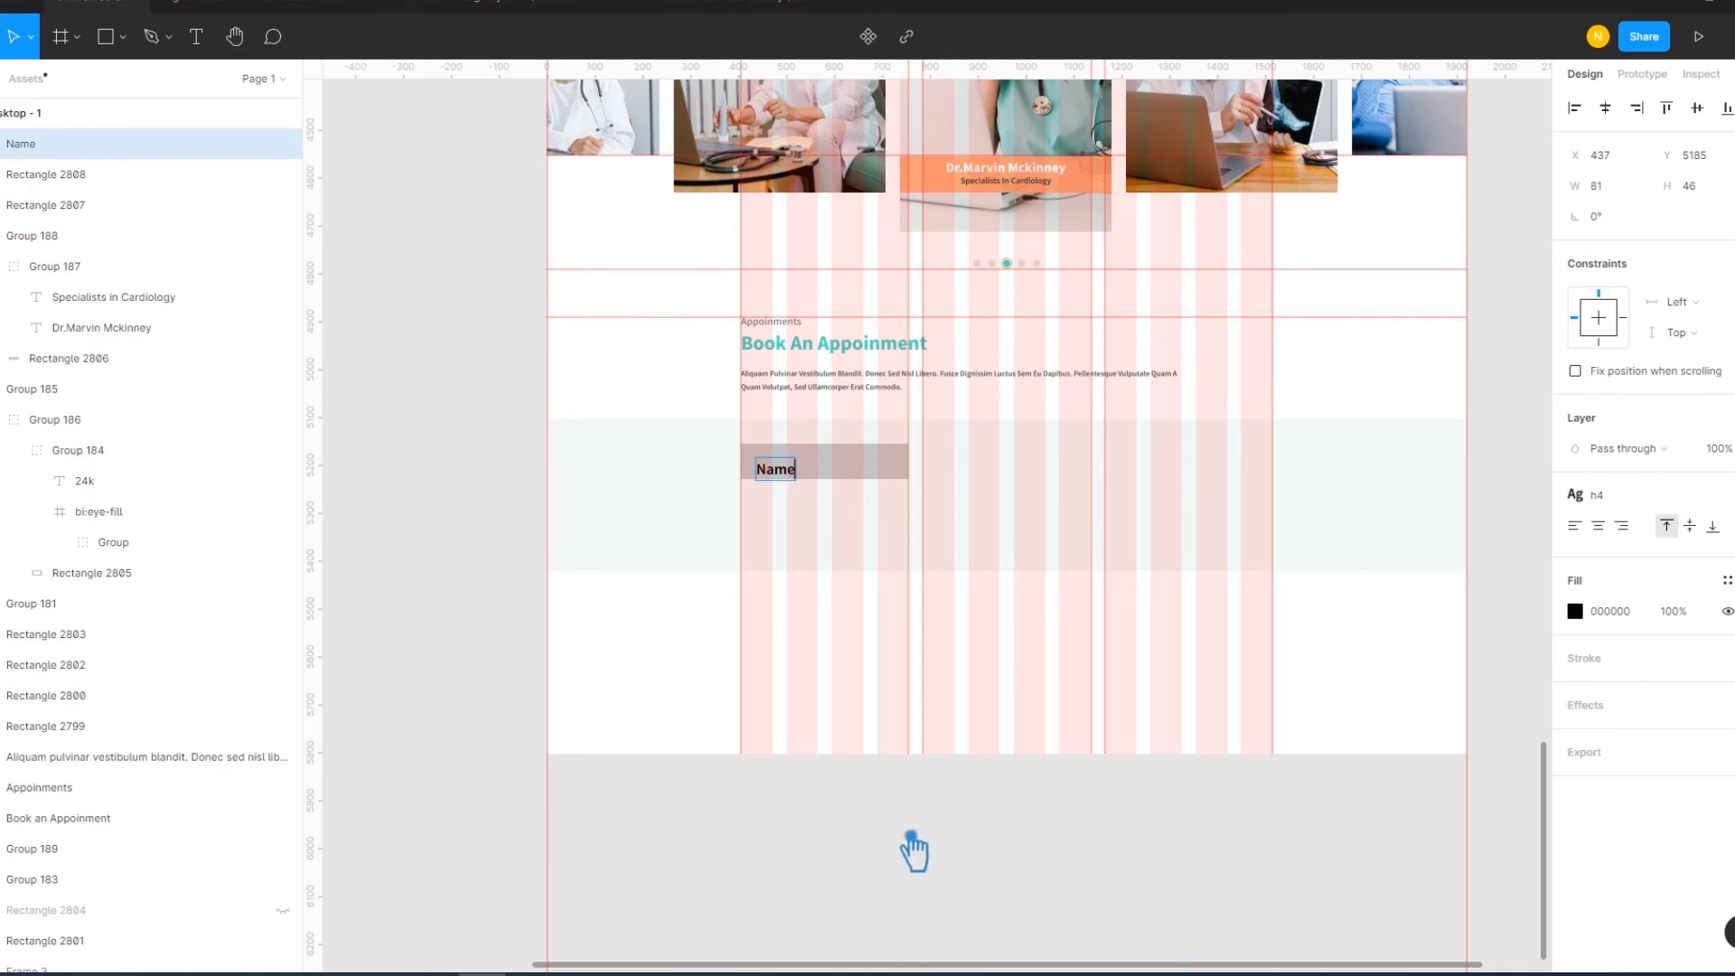
key(Escape)
click(795, 667)
drag(791, 483, 795, 475)
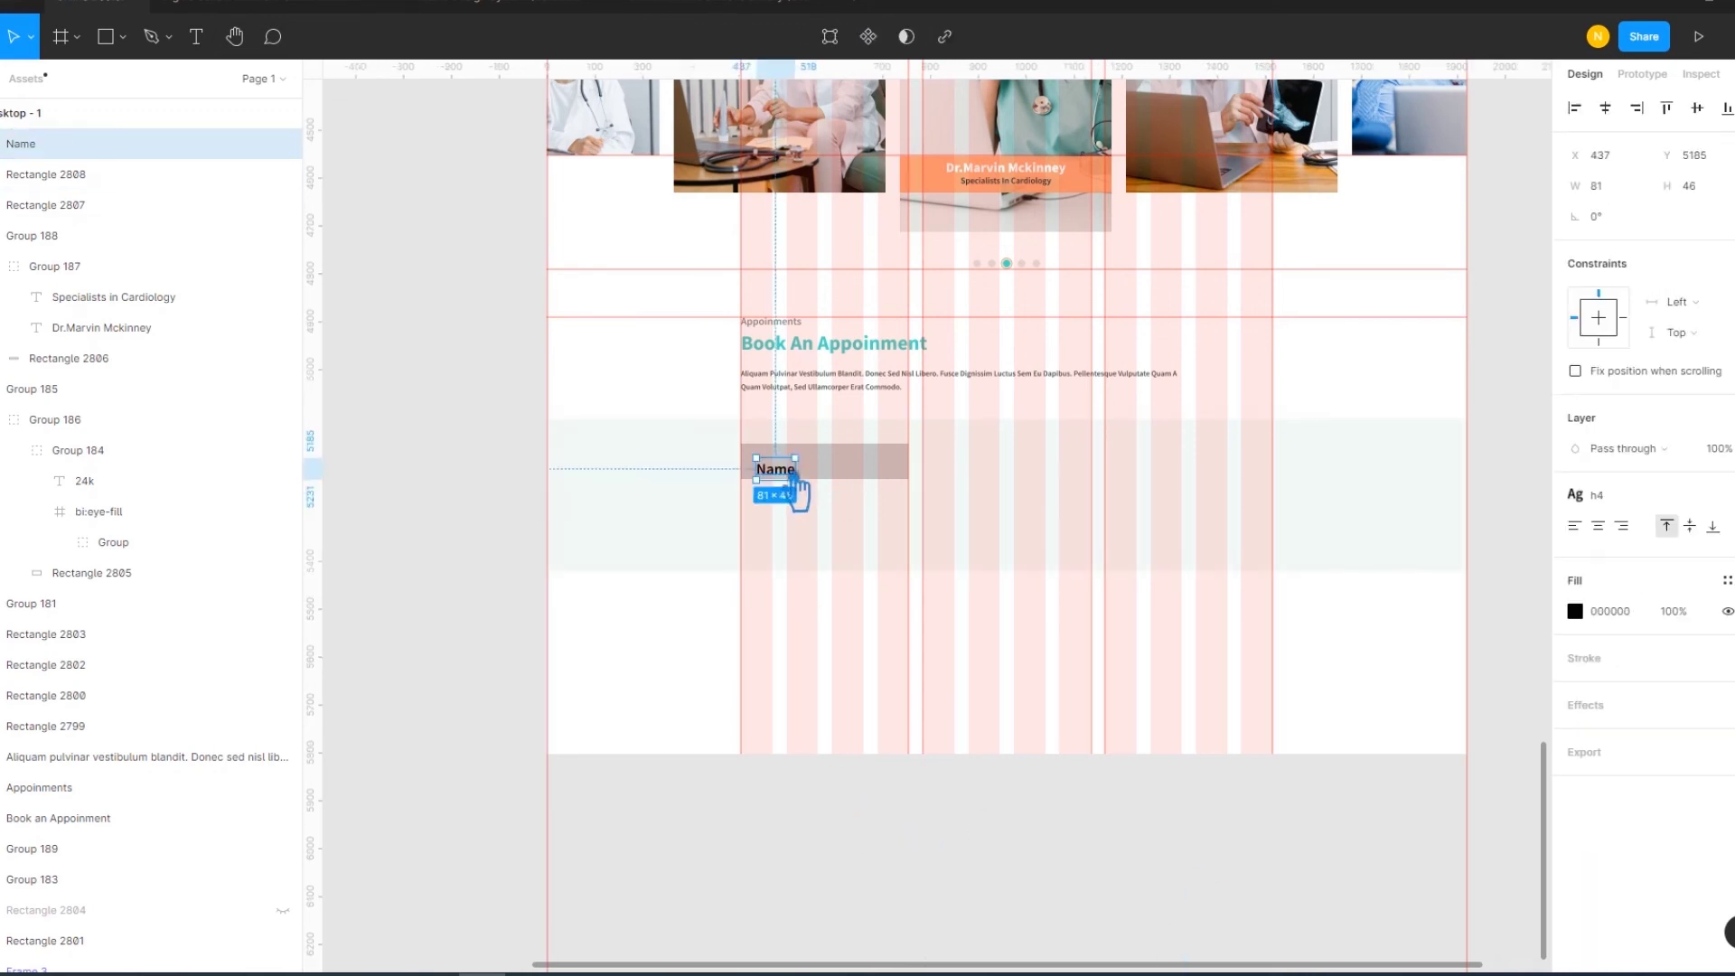
key(shift+Left)
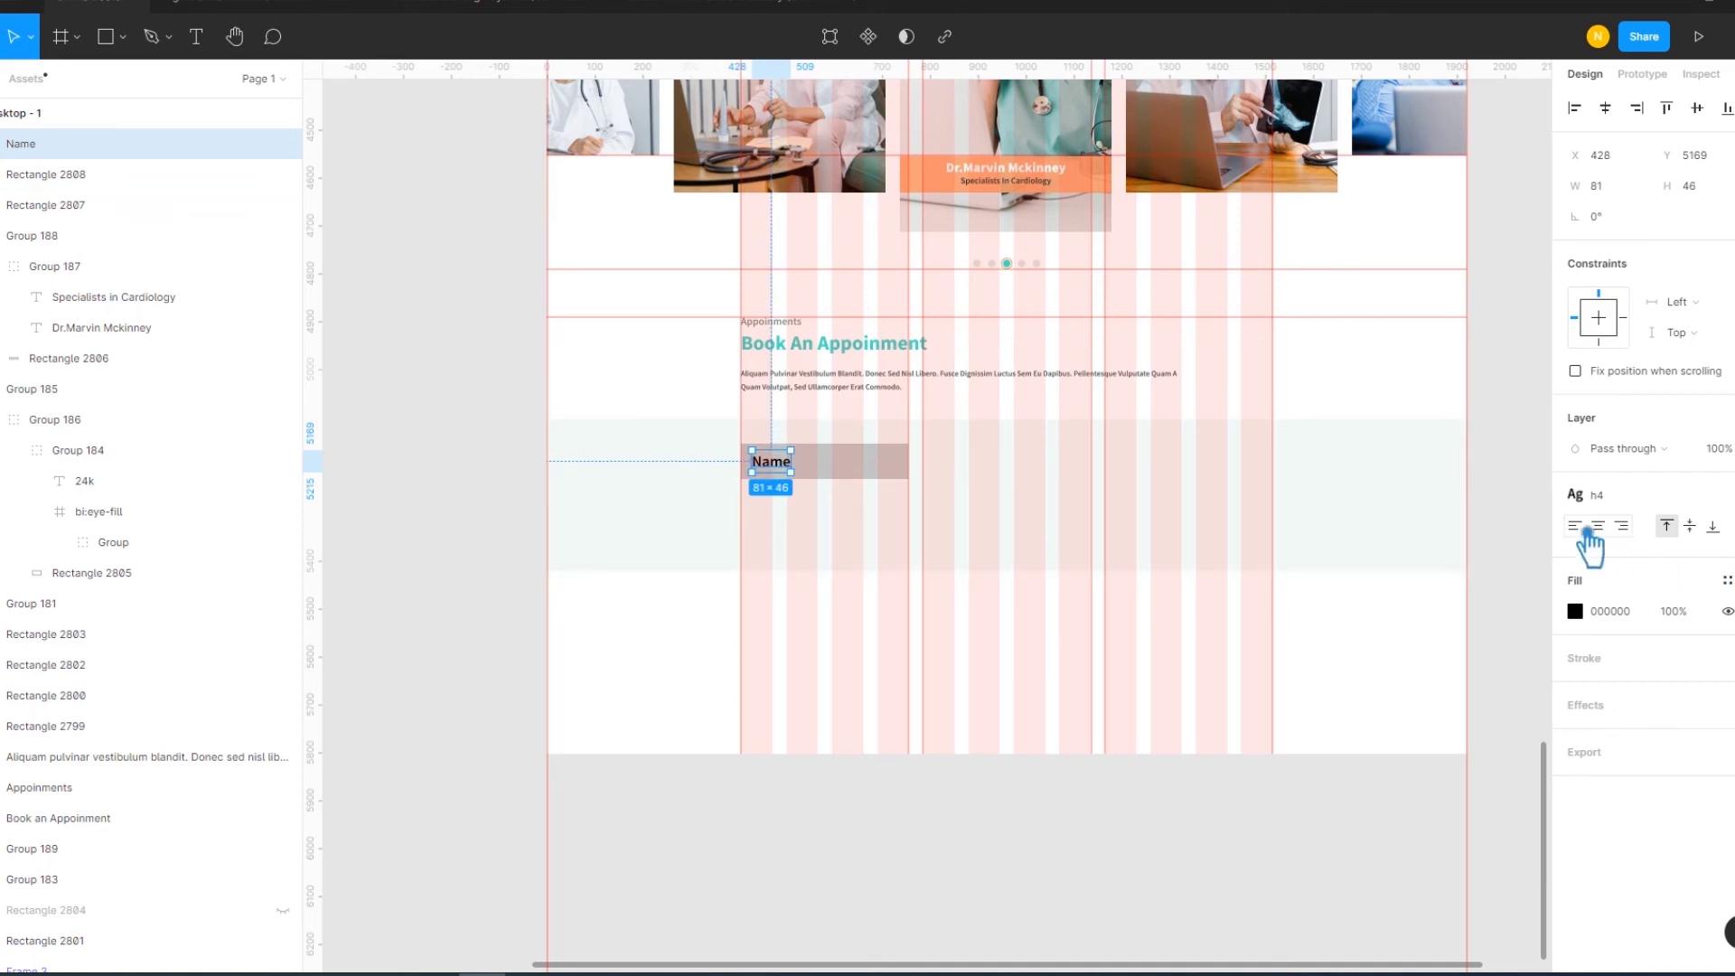
click(1592, 535)
click(1606, 550)
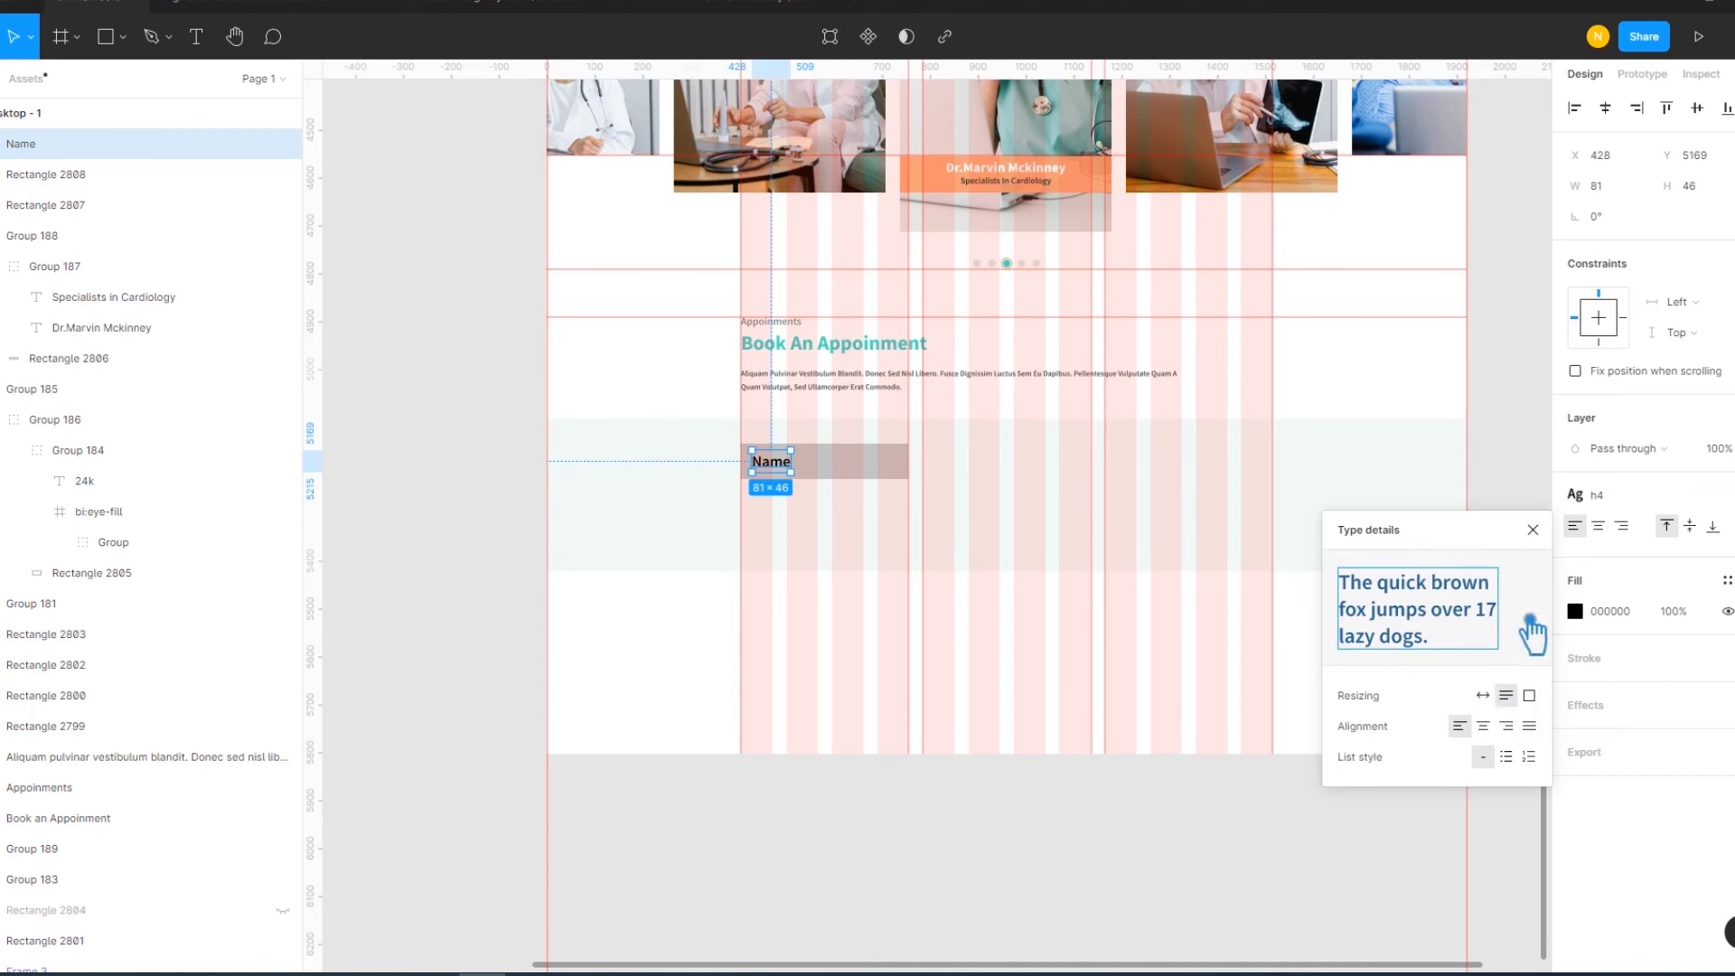
click(1532, 530)
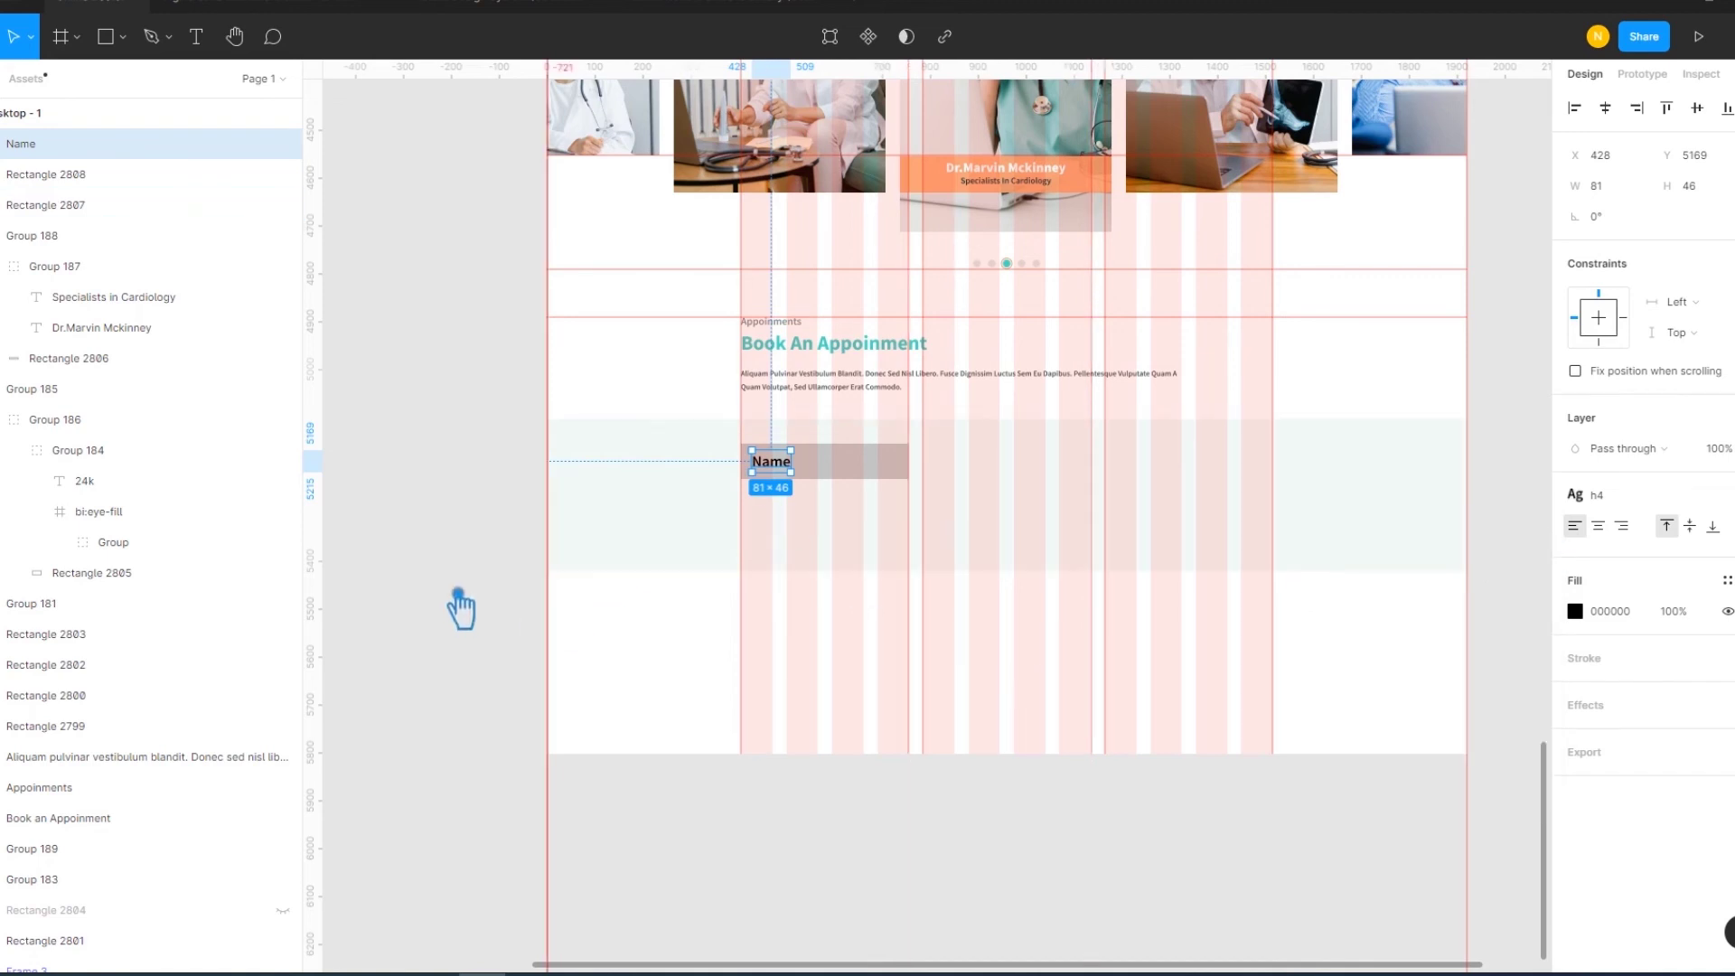
Give the Name label the h6 text style and try gray_5, then gray_7 colour
key(ctrl+plus)
click(1671, 503)
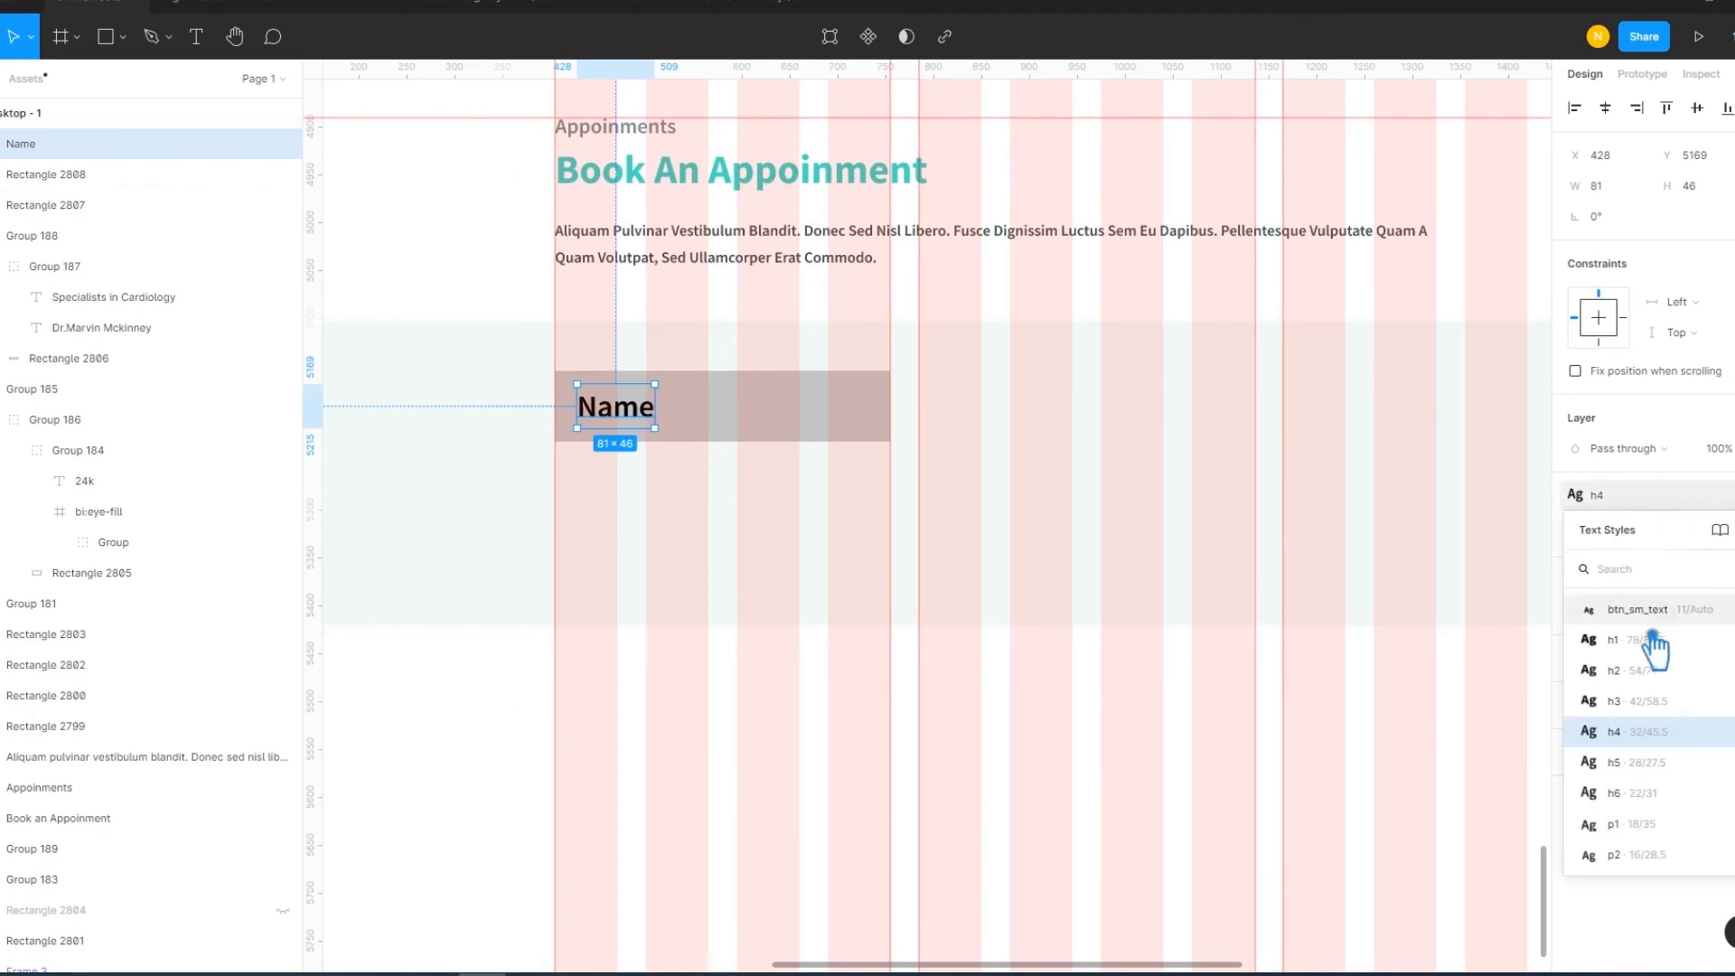
click(1672, 793)
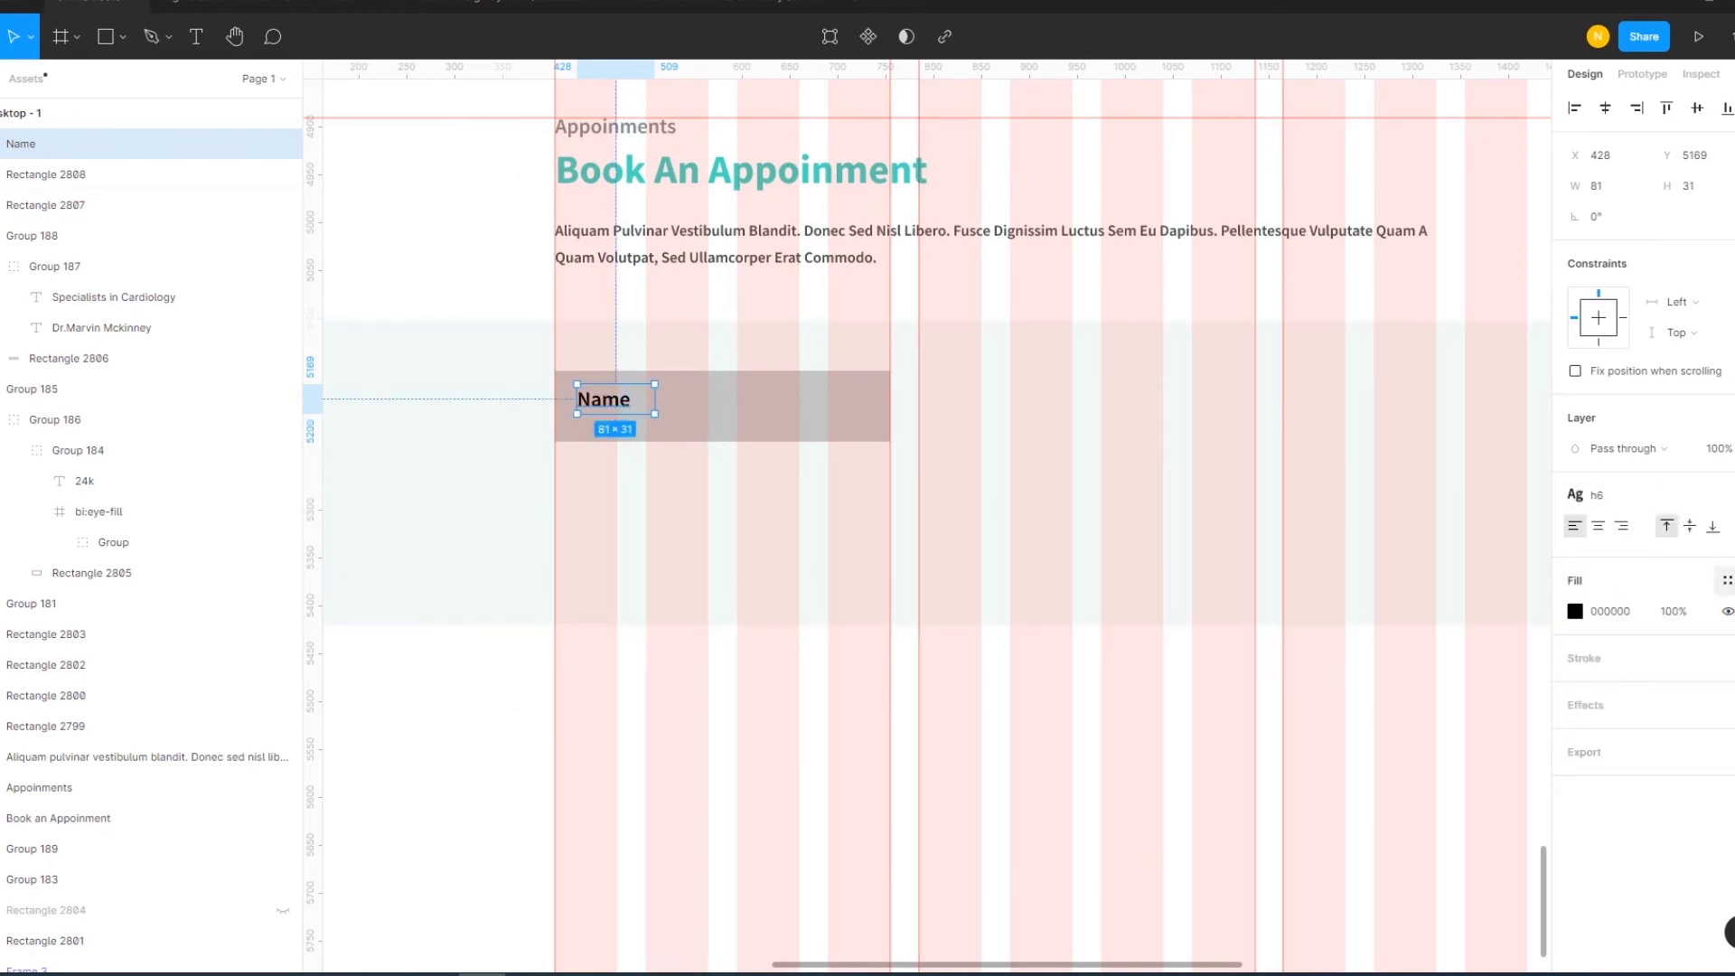
click(1726, 580)
scroll(1671, 890, down, 2)
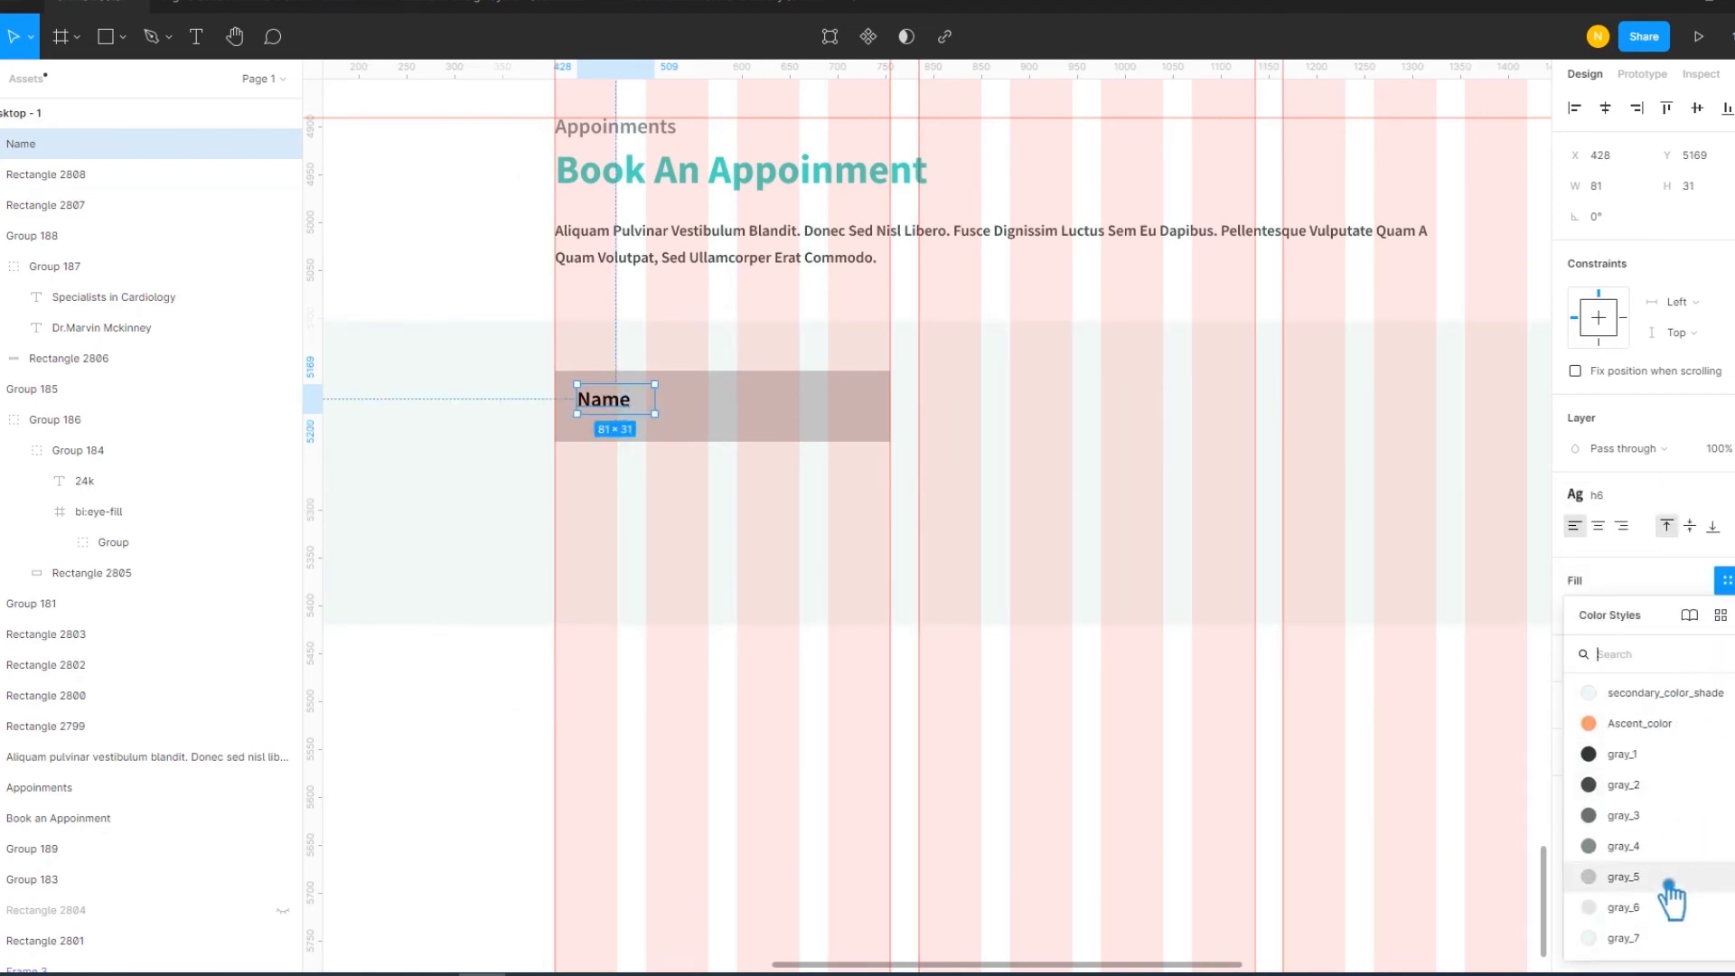
click(1668, 884)
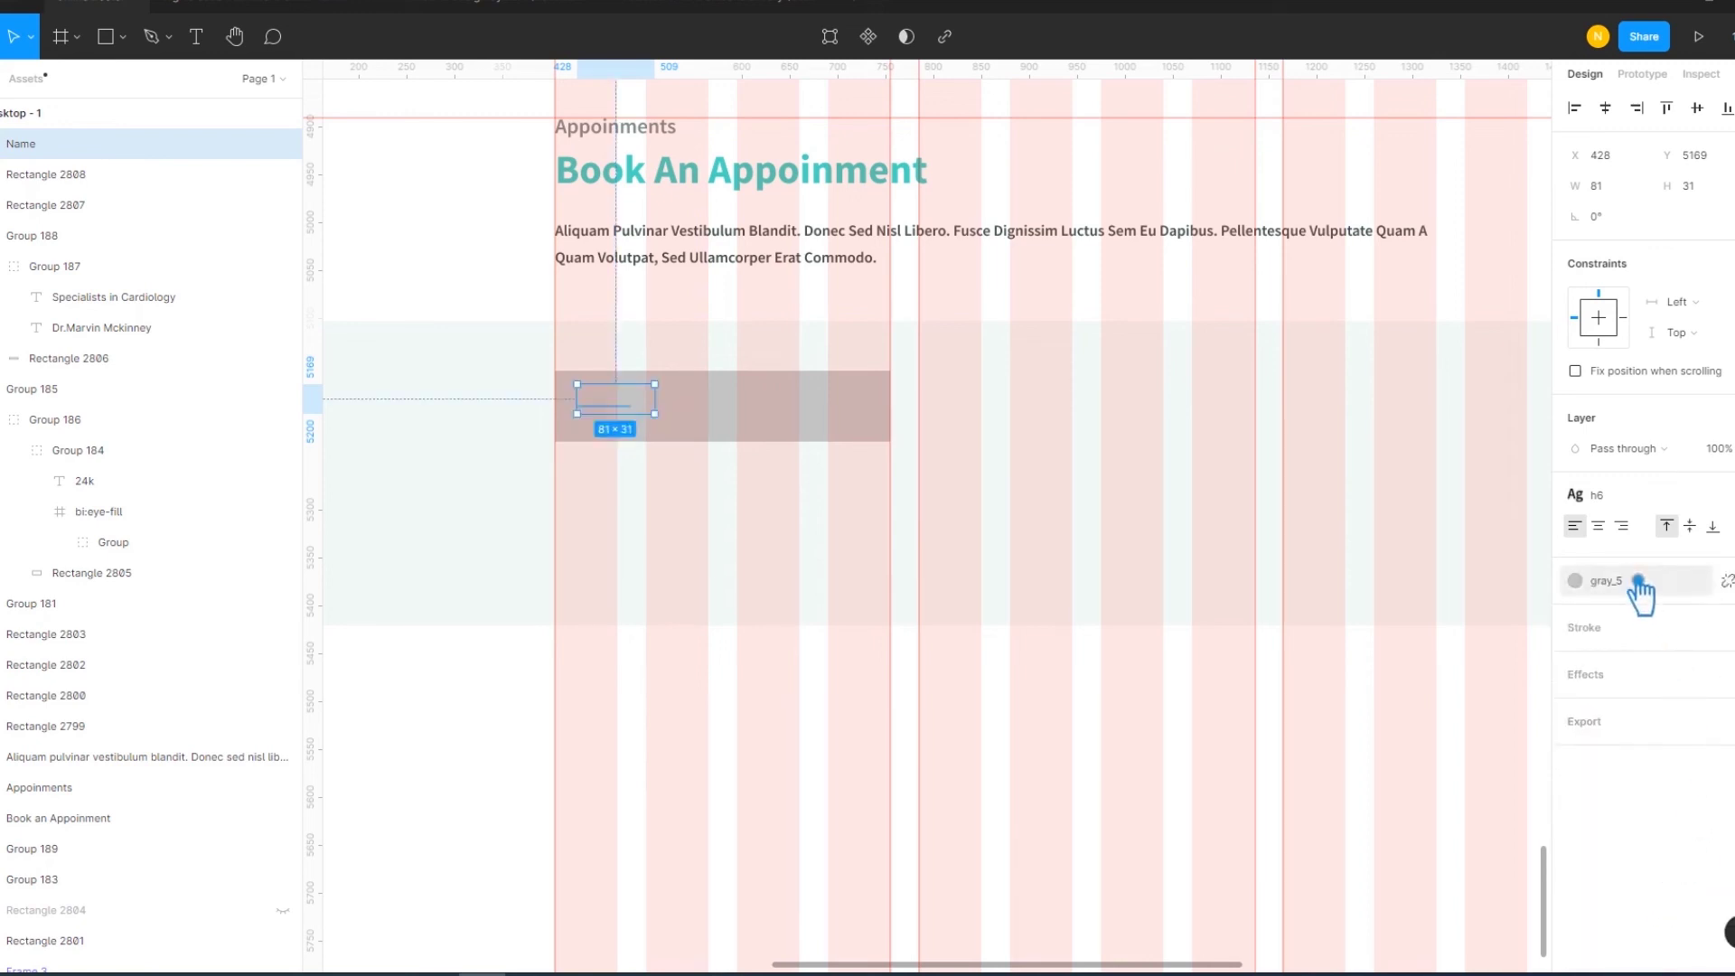
click(1635, 582)
click(1653, 889)
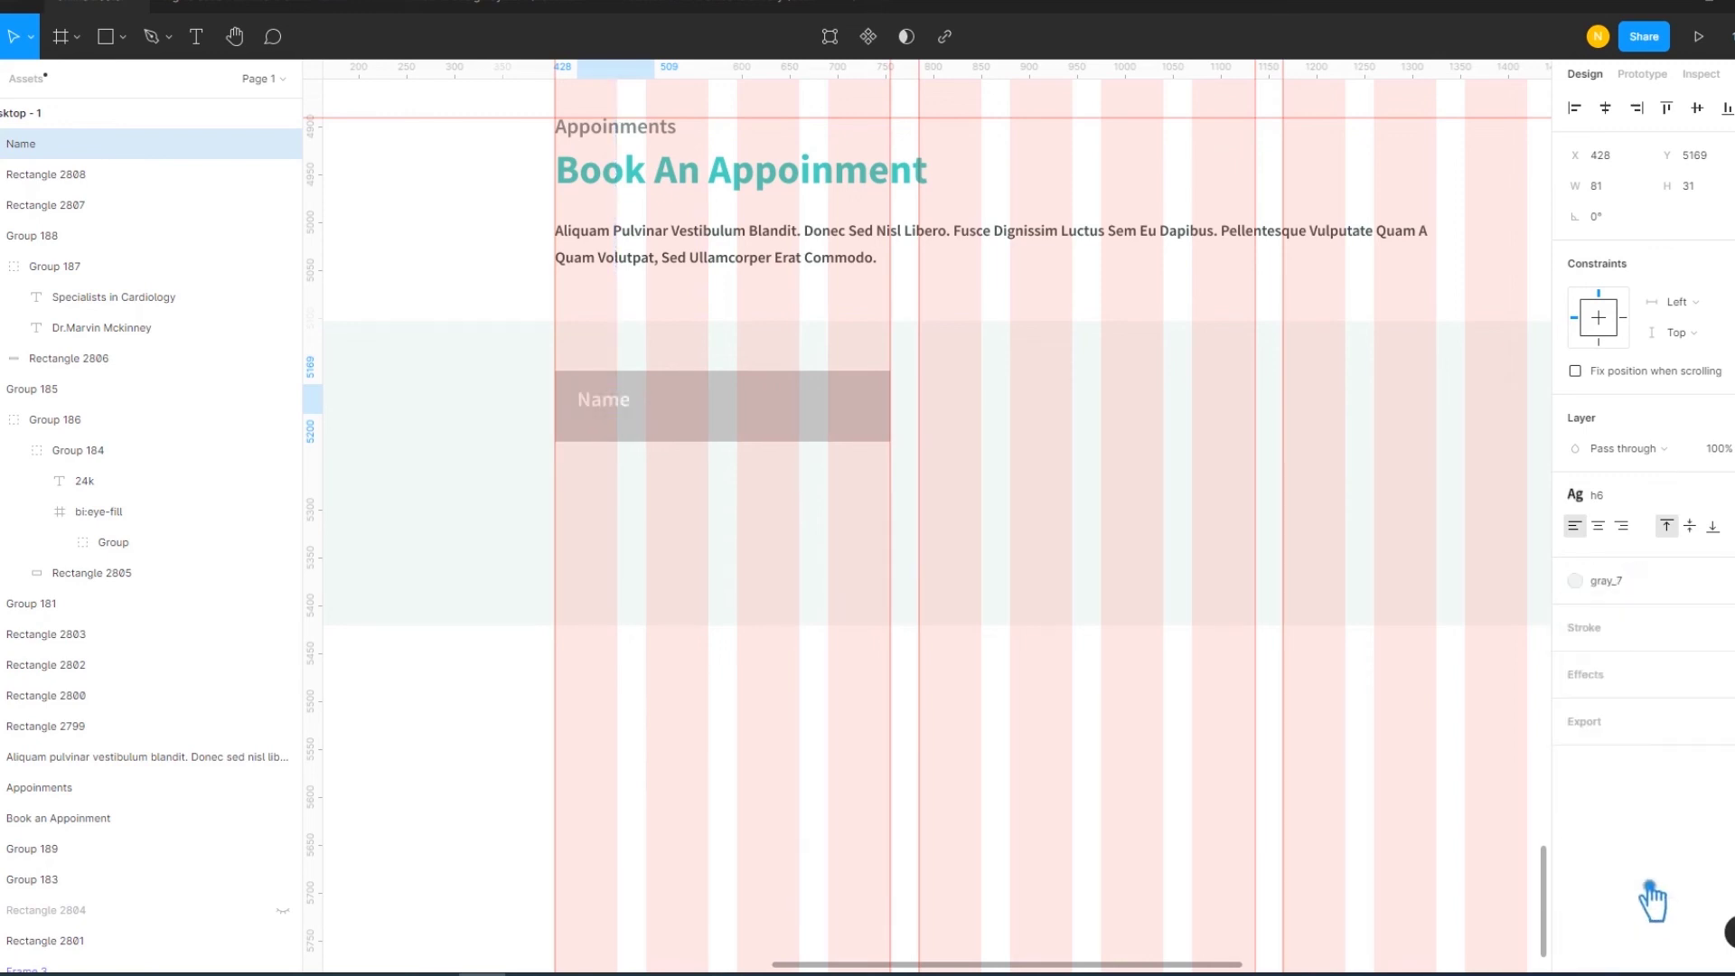
Fill the field box with gray_6 and set the Name text colour to gray_5
click(1048, 685)
click(750, 416)
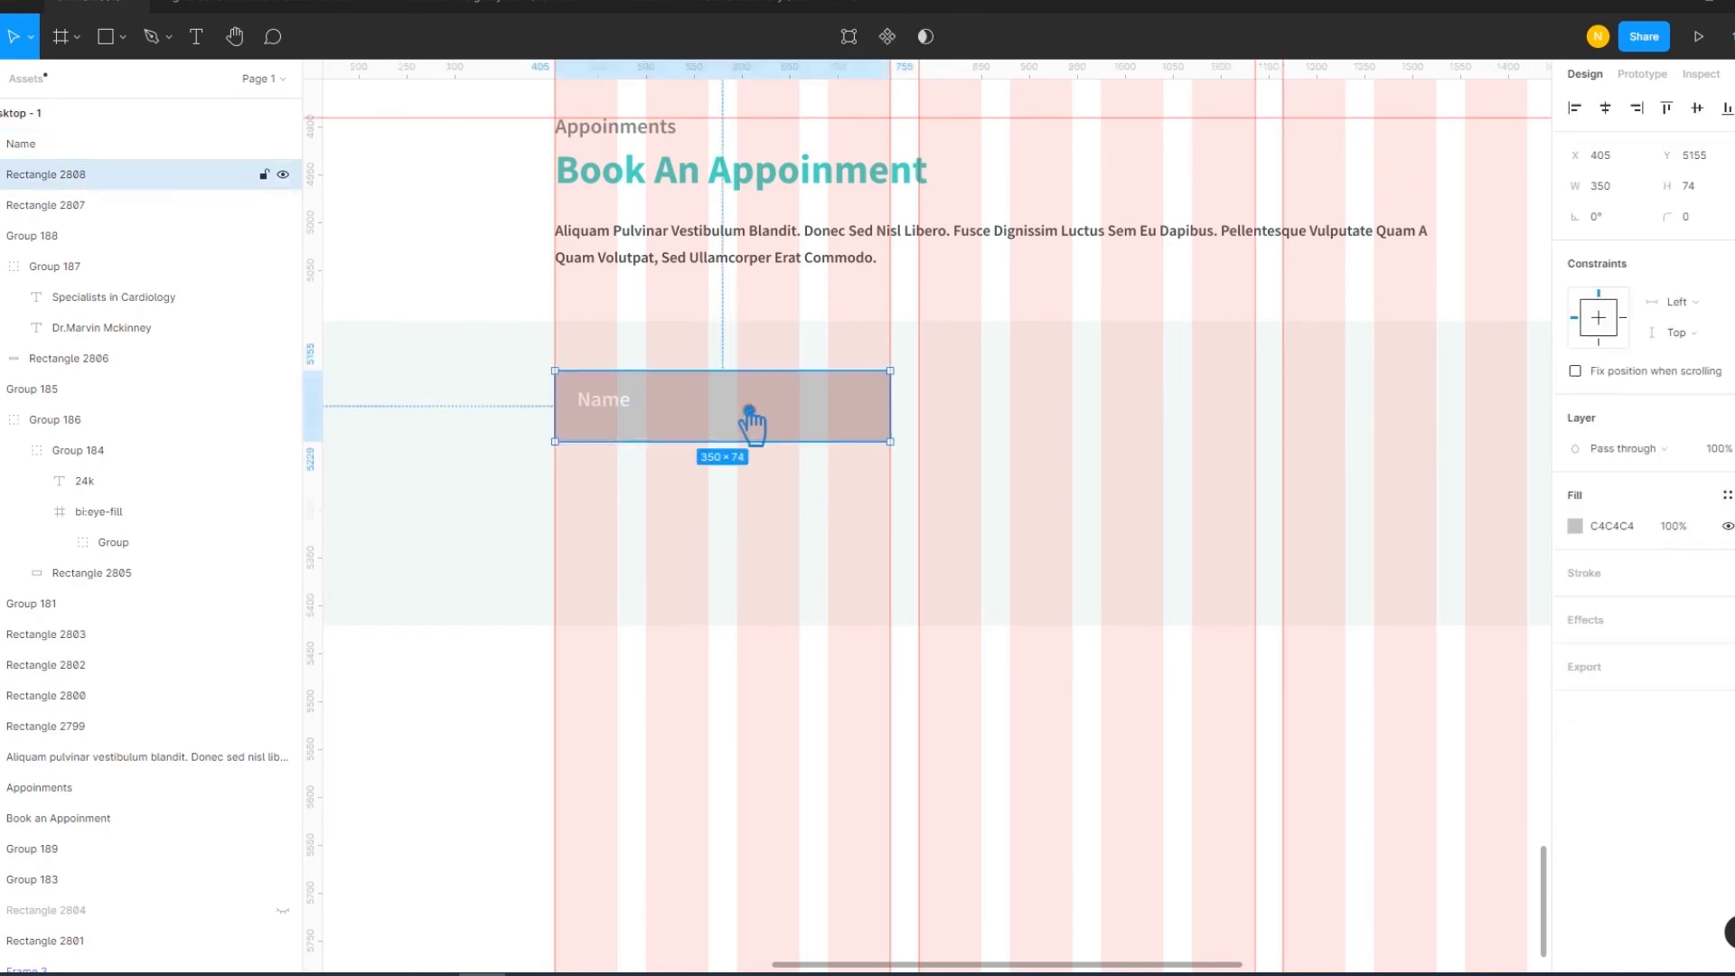
click(1726, 495)
scroll(1690, 783, down, 5)
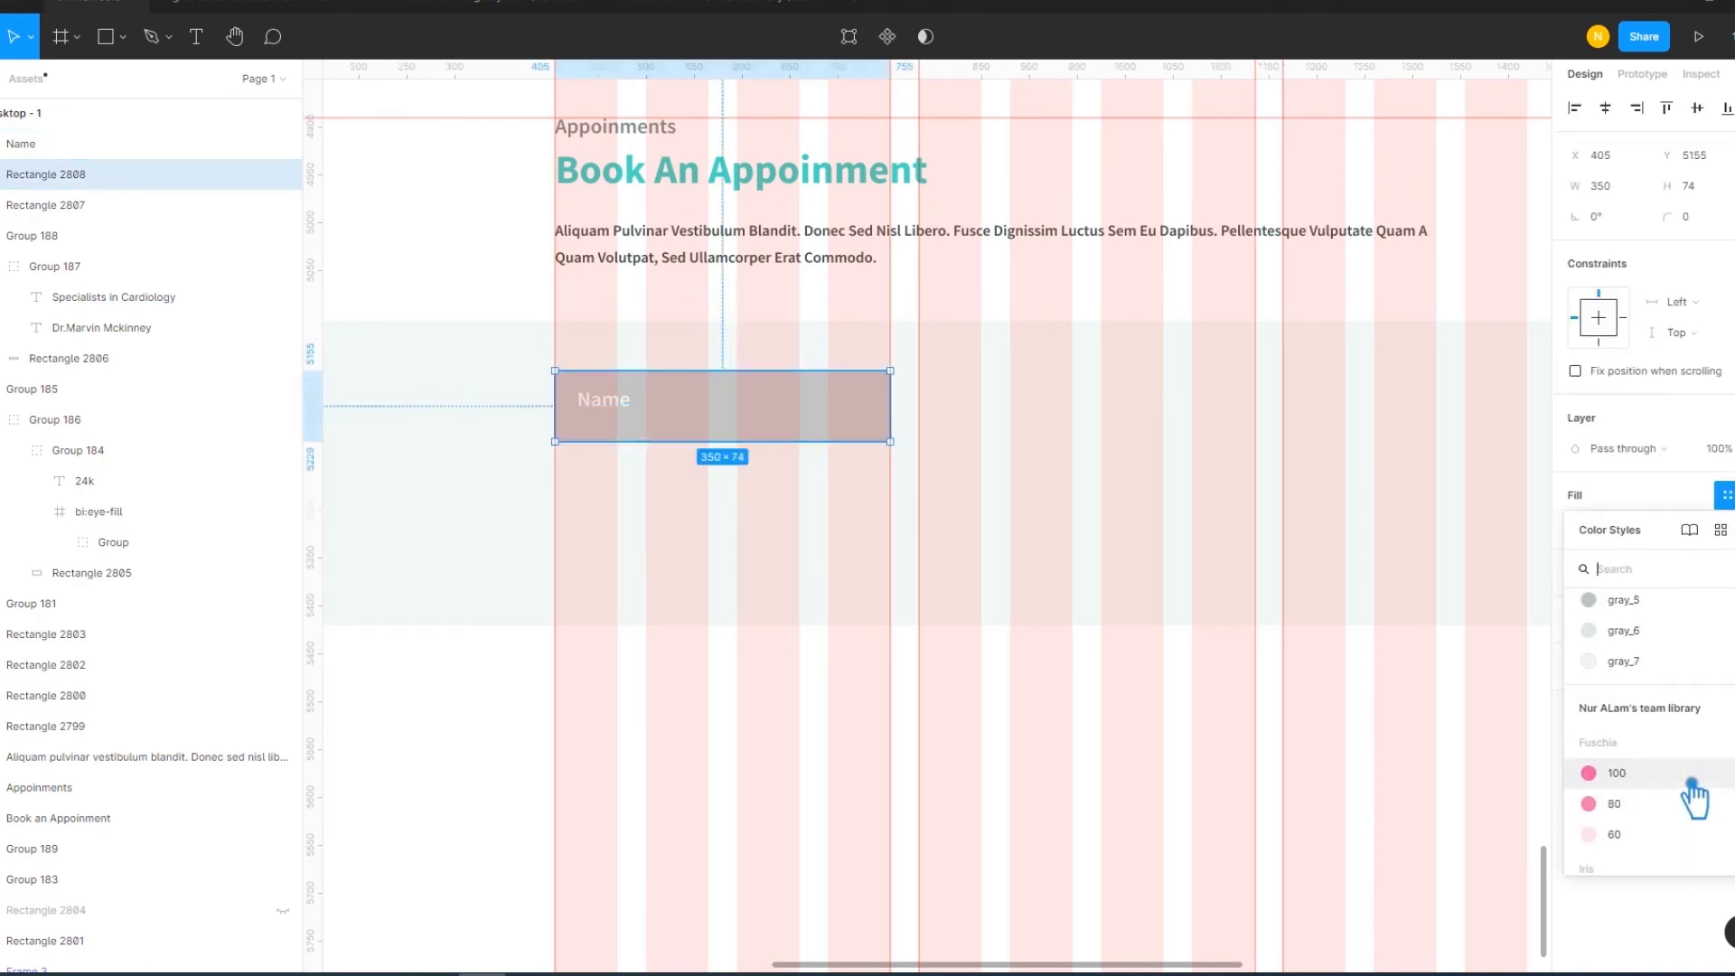
click(1646, 637)
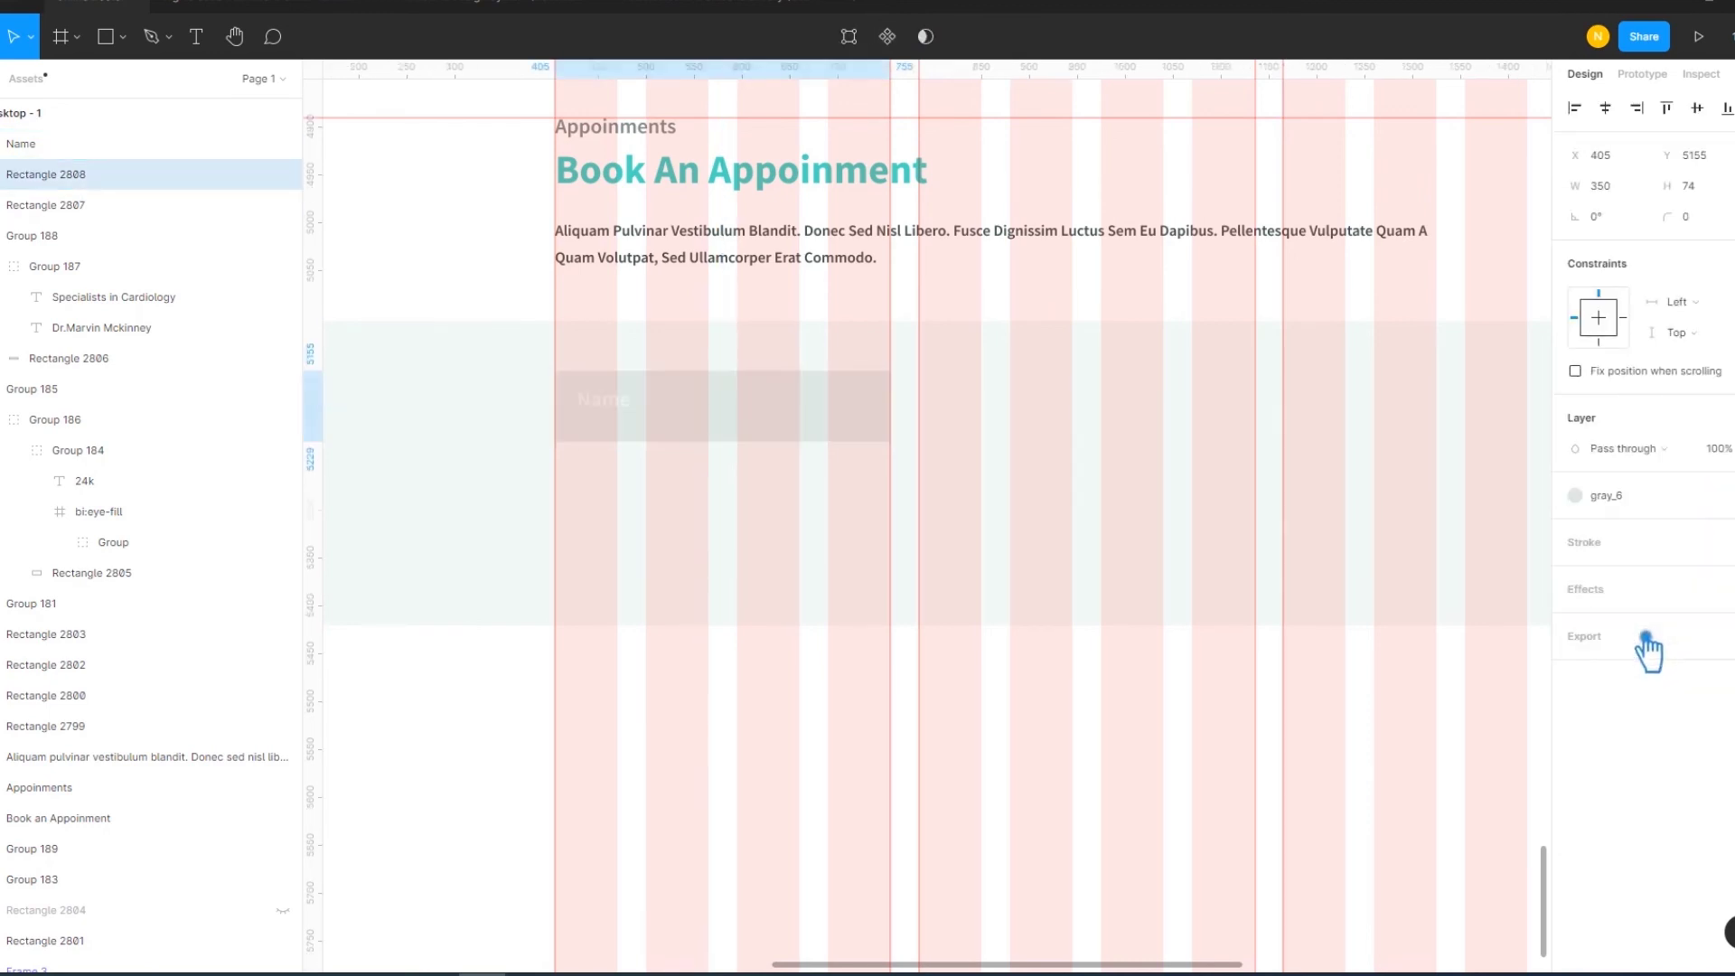
click(619, 411)
click(1637, 596)
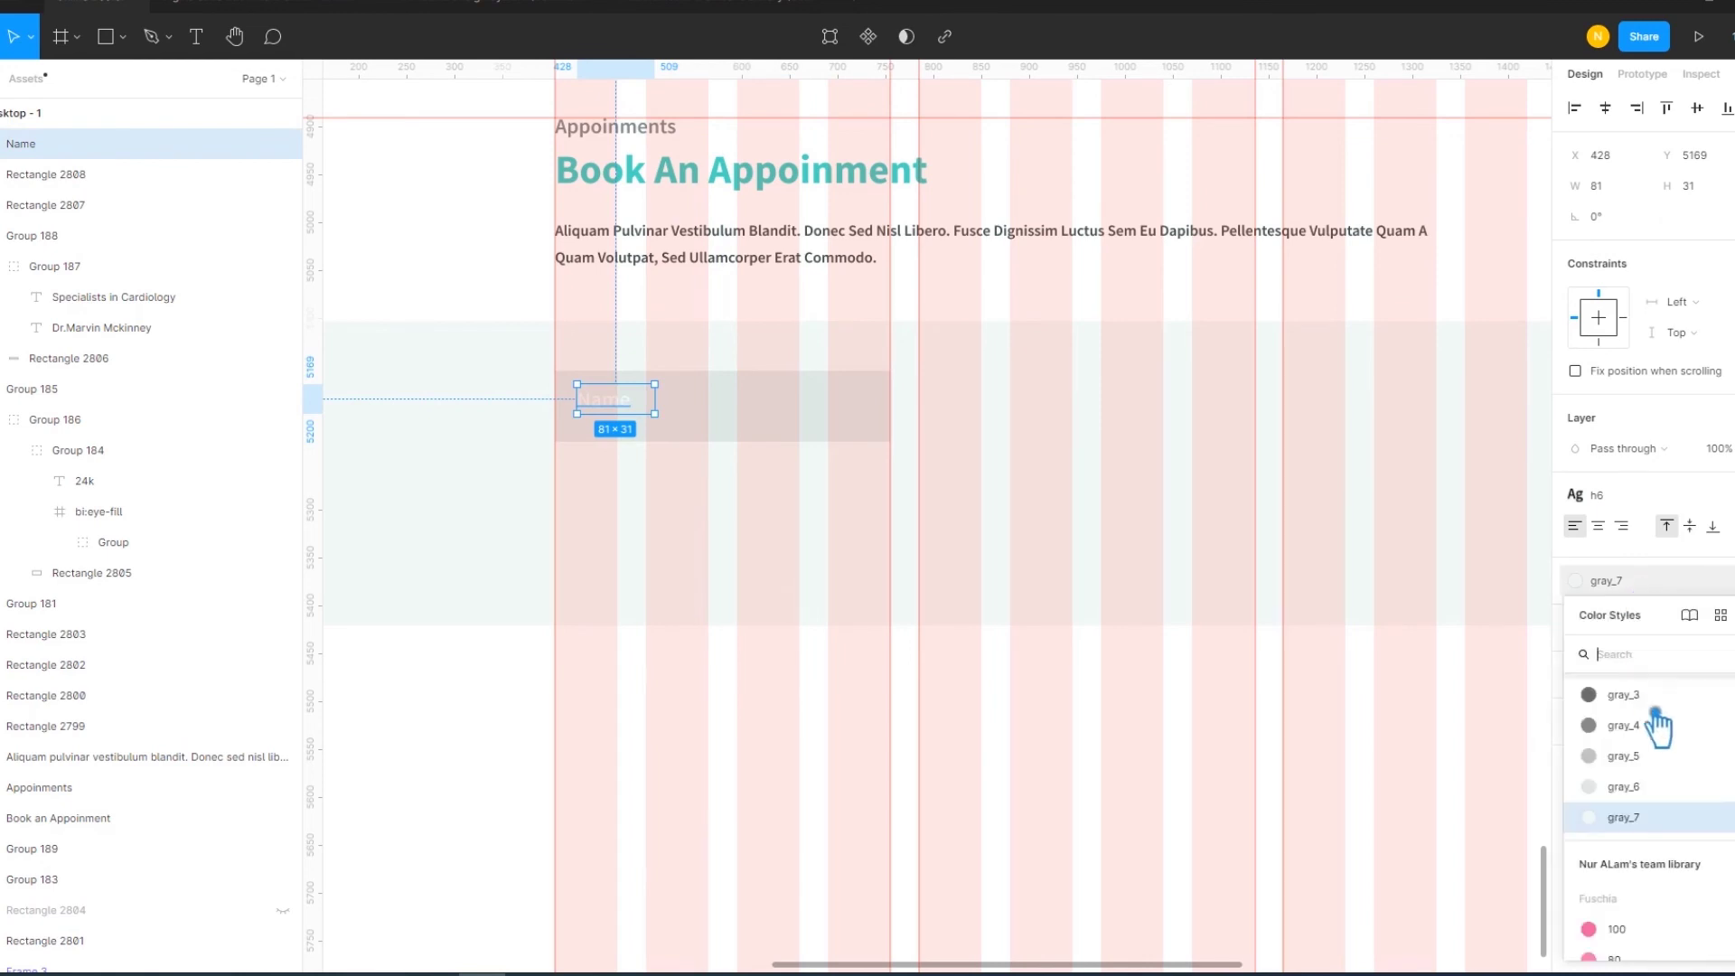
click(1665, 776)
click(1013, 778)
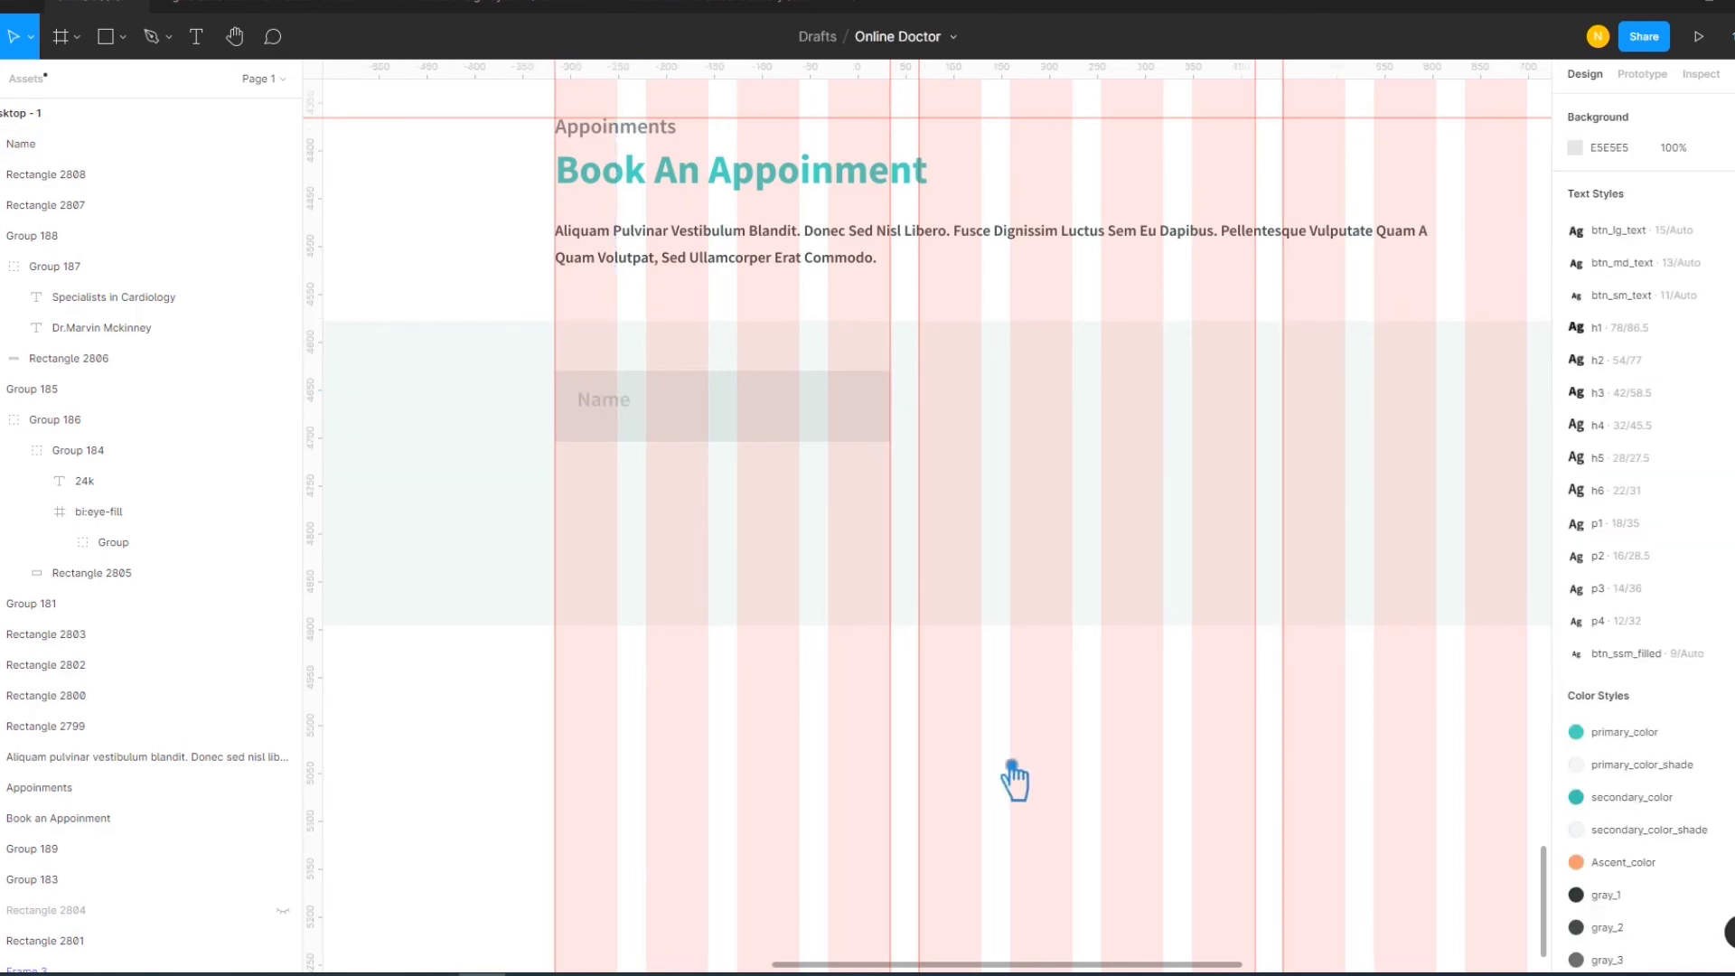
Switch the Name label to h5 and centre it vertically in the gray box
click(615, 407)
click(1638, 506)
click(1682, 710)
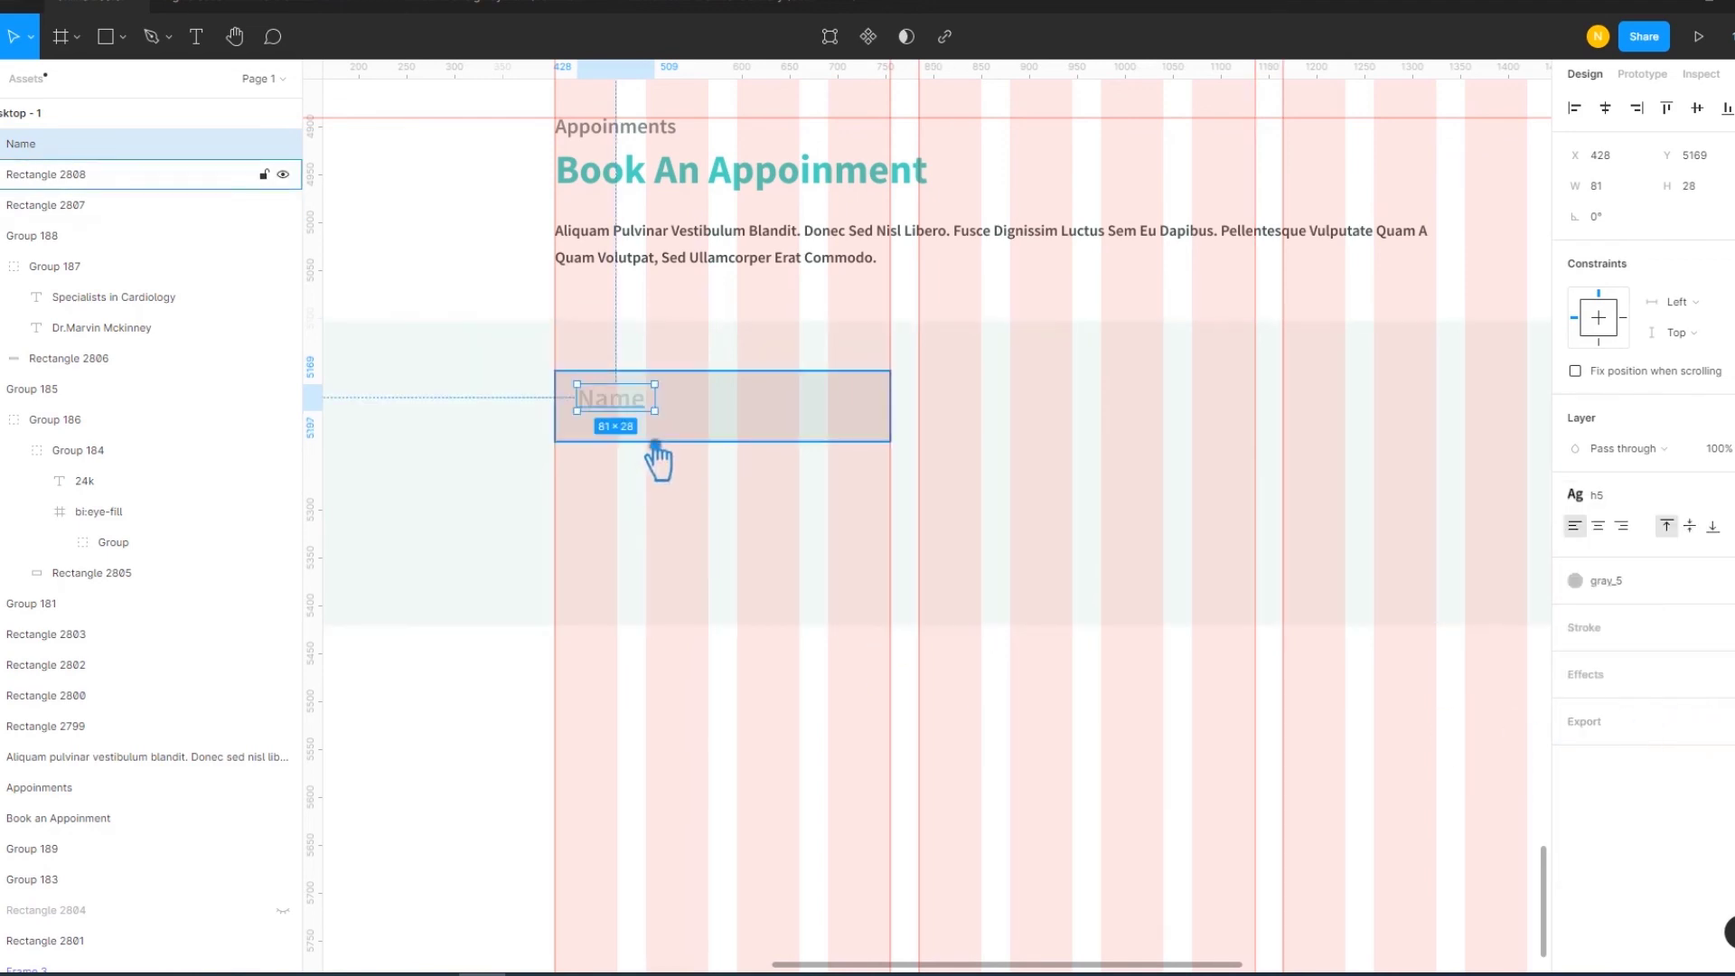
drag(613, 397, 617, 400)
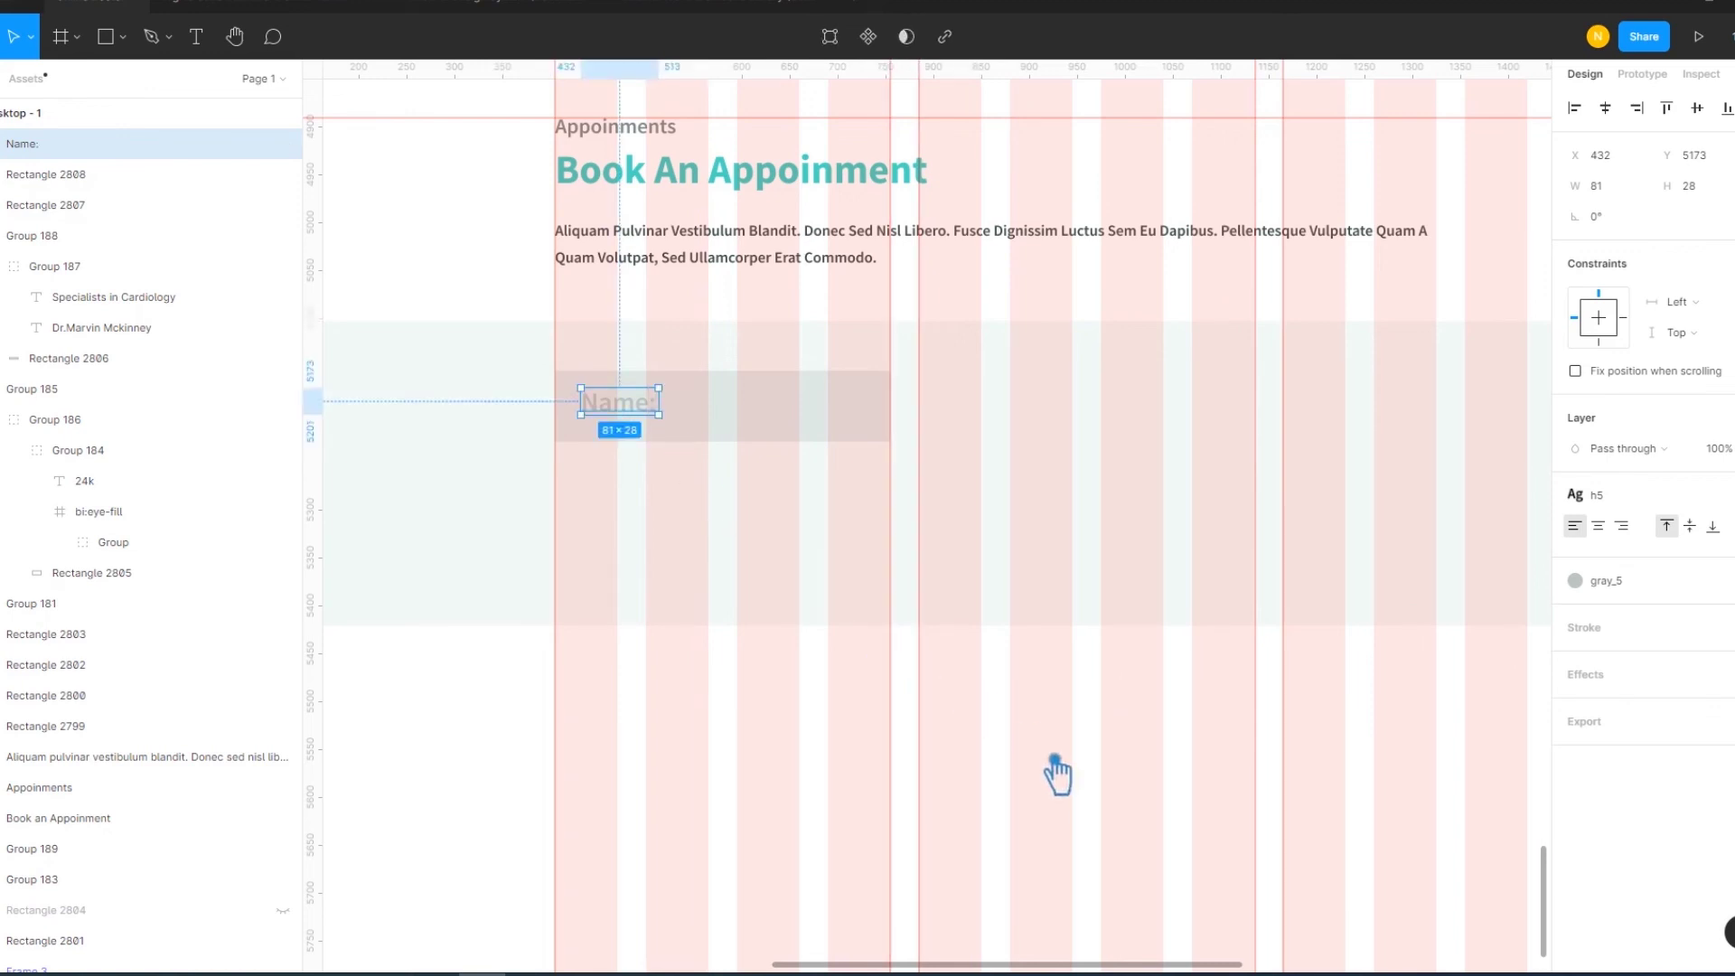
click(997, 750)
click(632, 405)
shift+click(786, 416)
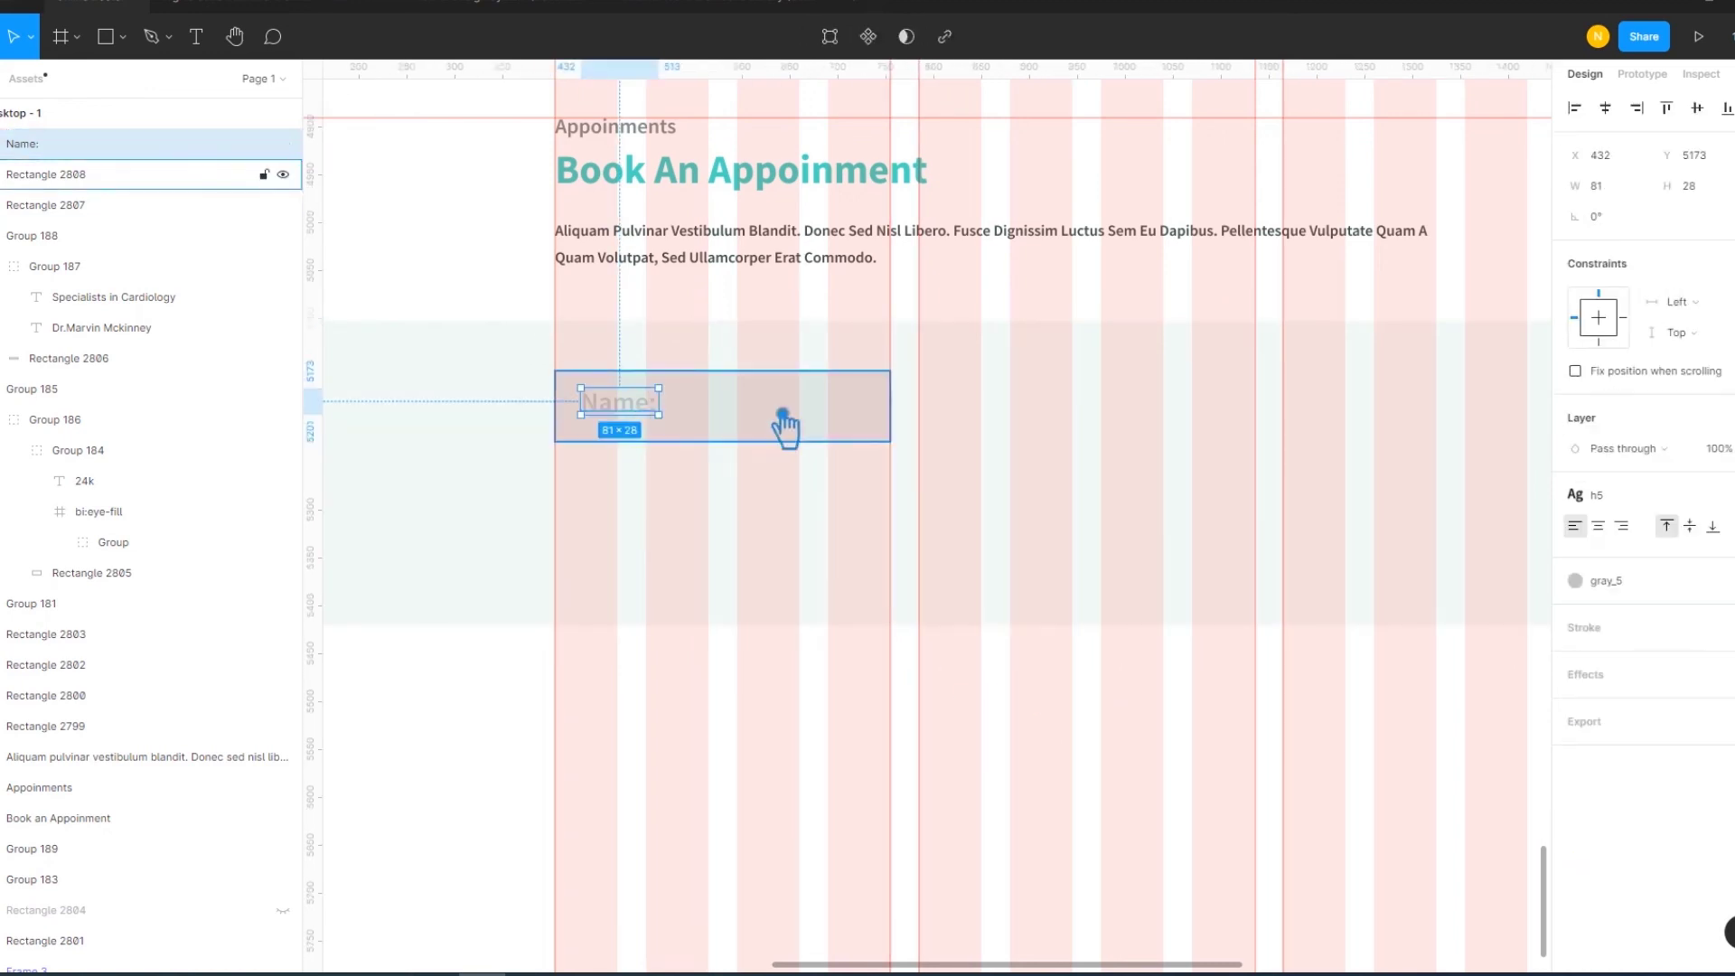
click(1697, 107)
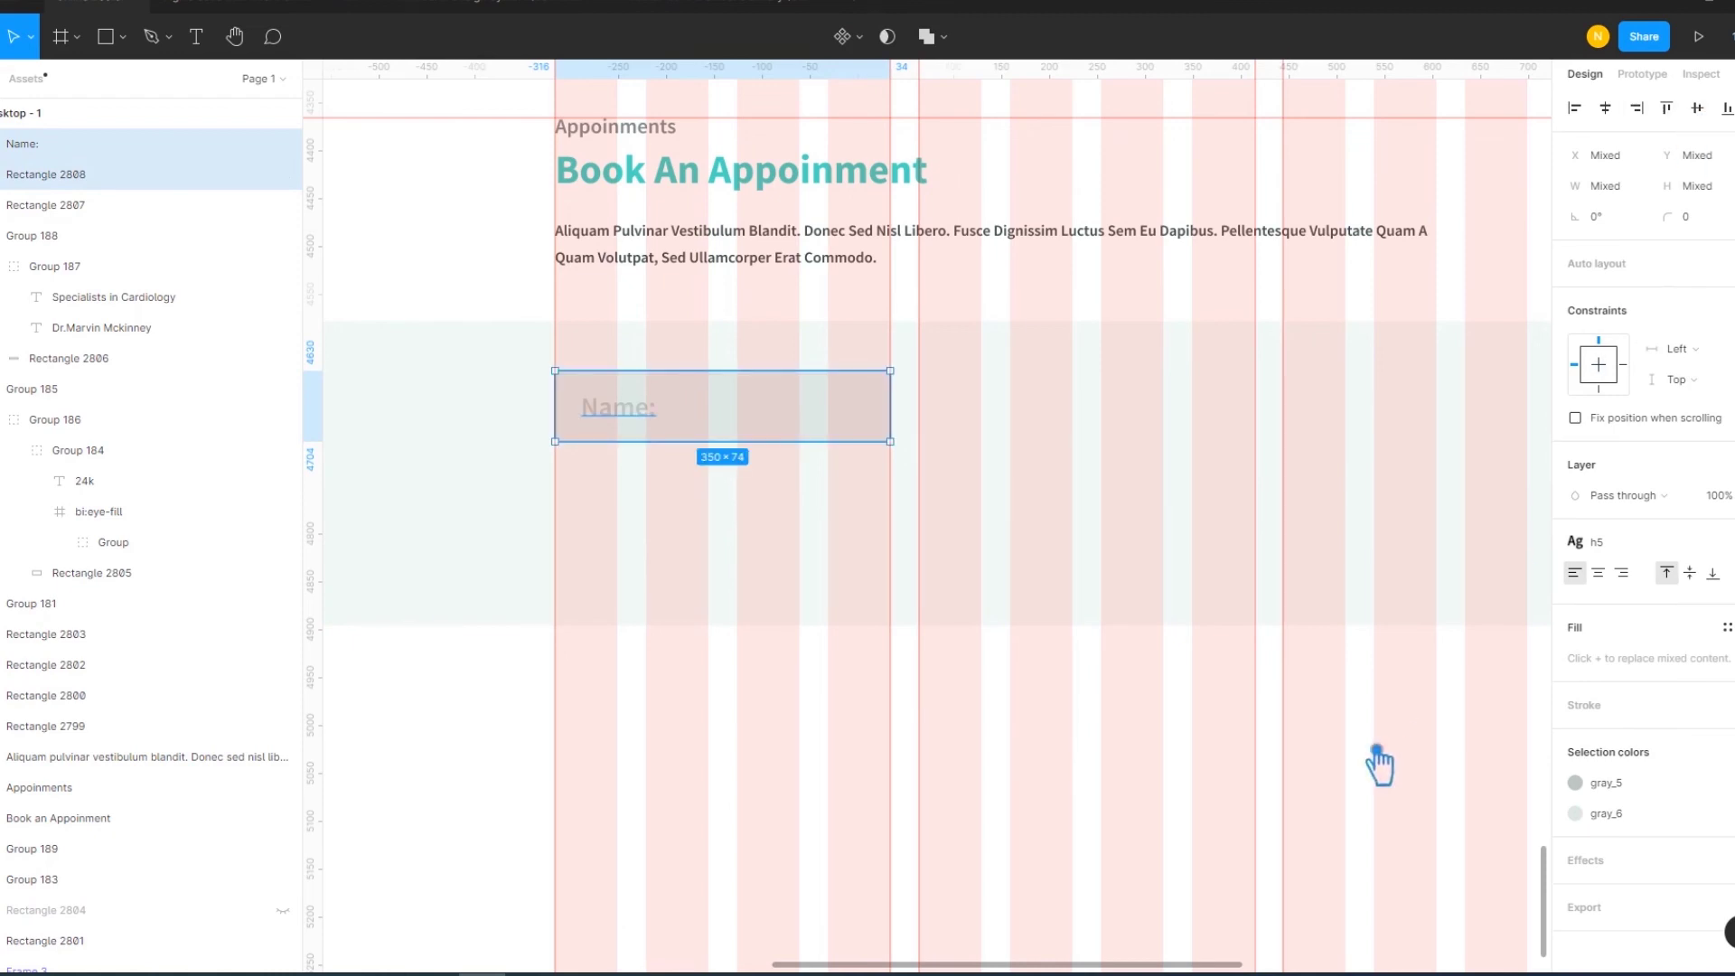
Copy the Name field across to form a row of three fields
key(ctrl+d)
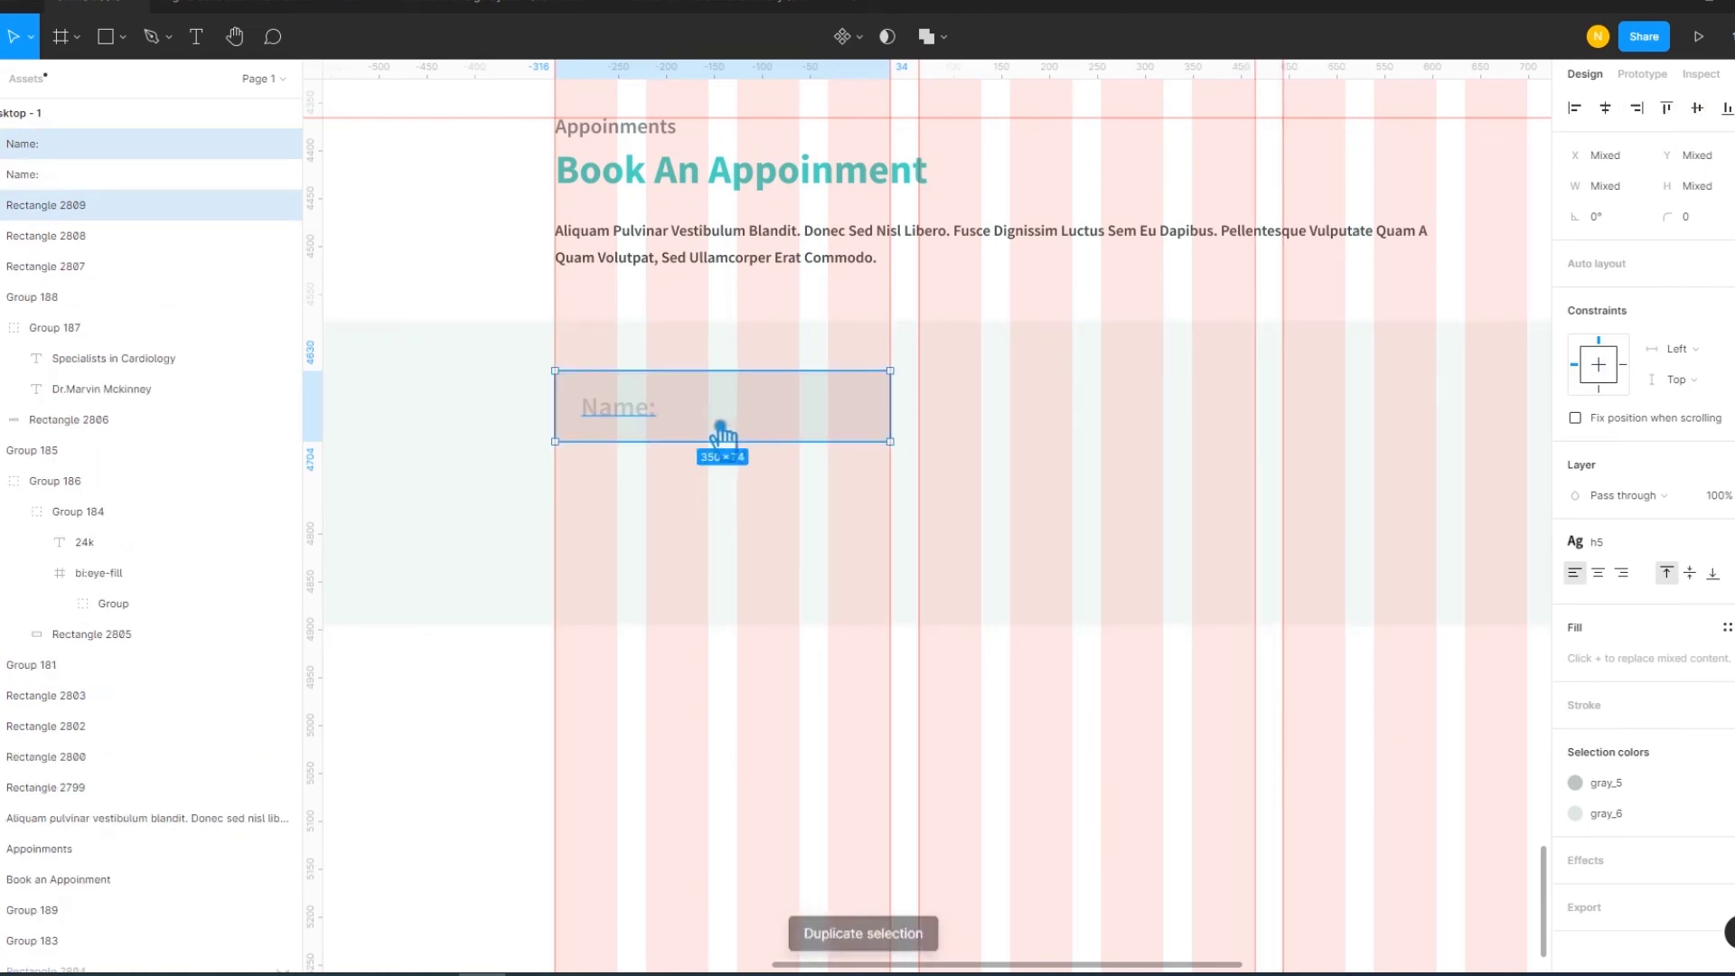
key(ctrl+z)
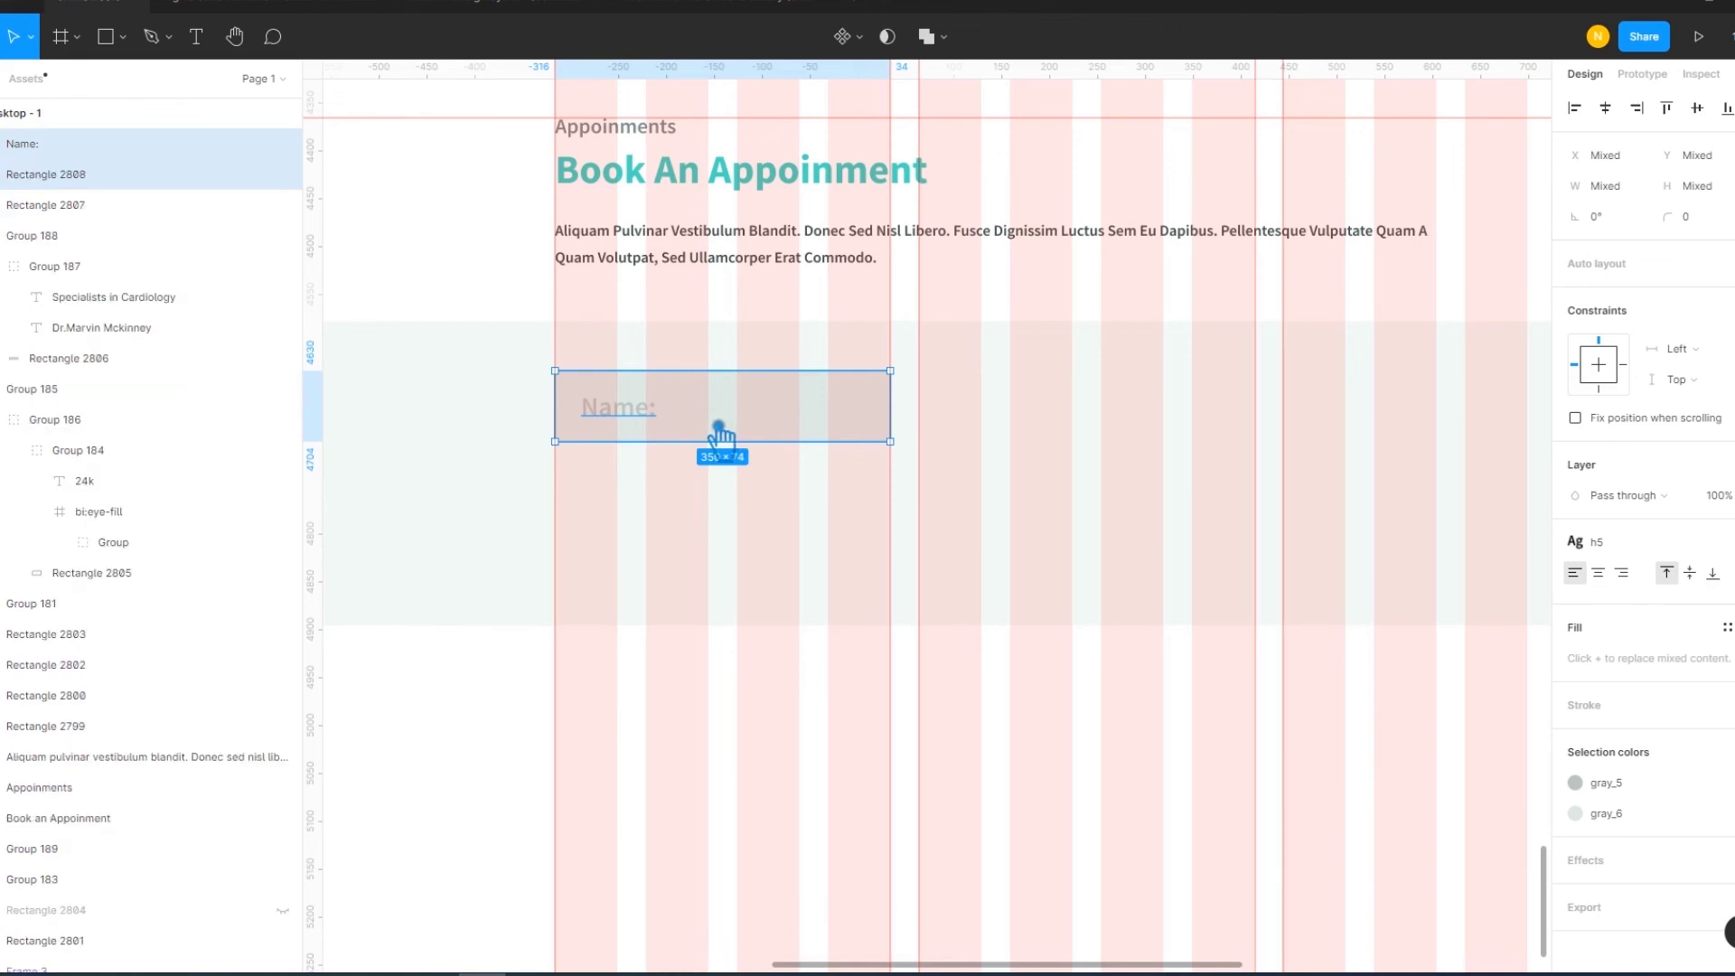
drag(720, 436, 1084, 438)
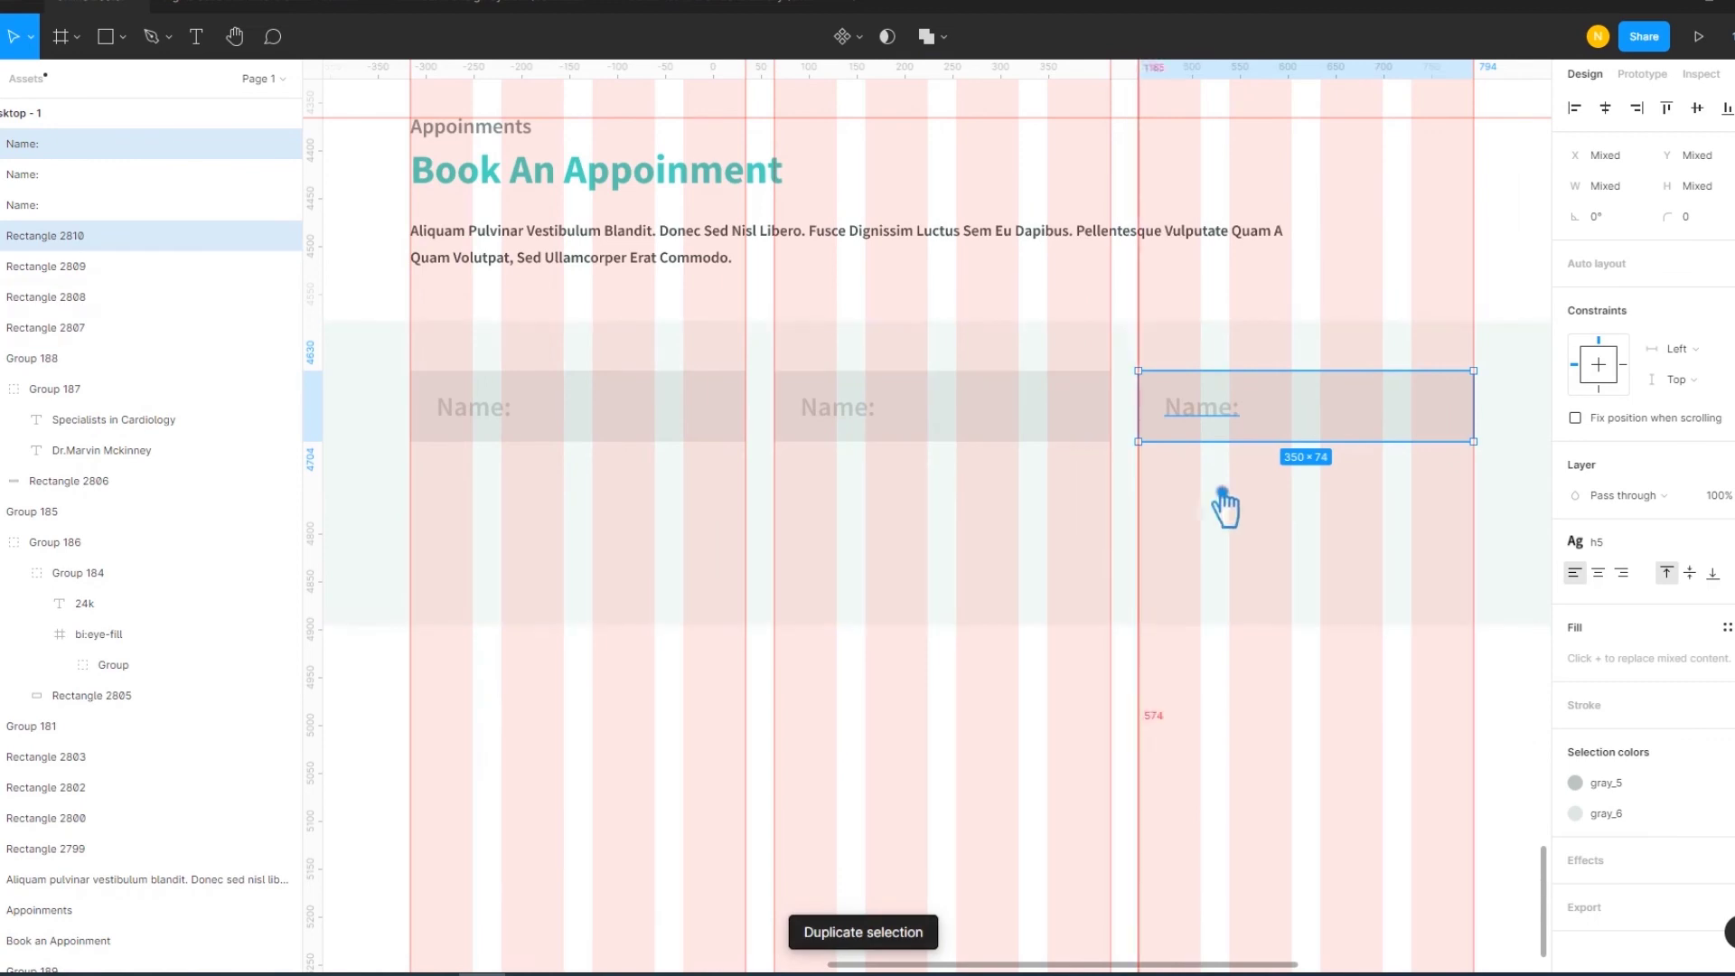
shift+click(883, 438)
shift+click(635, 429)
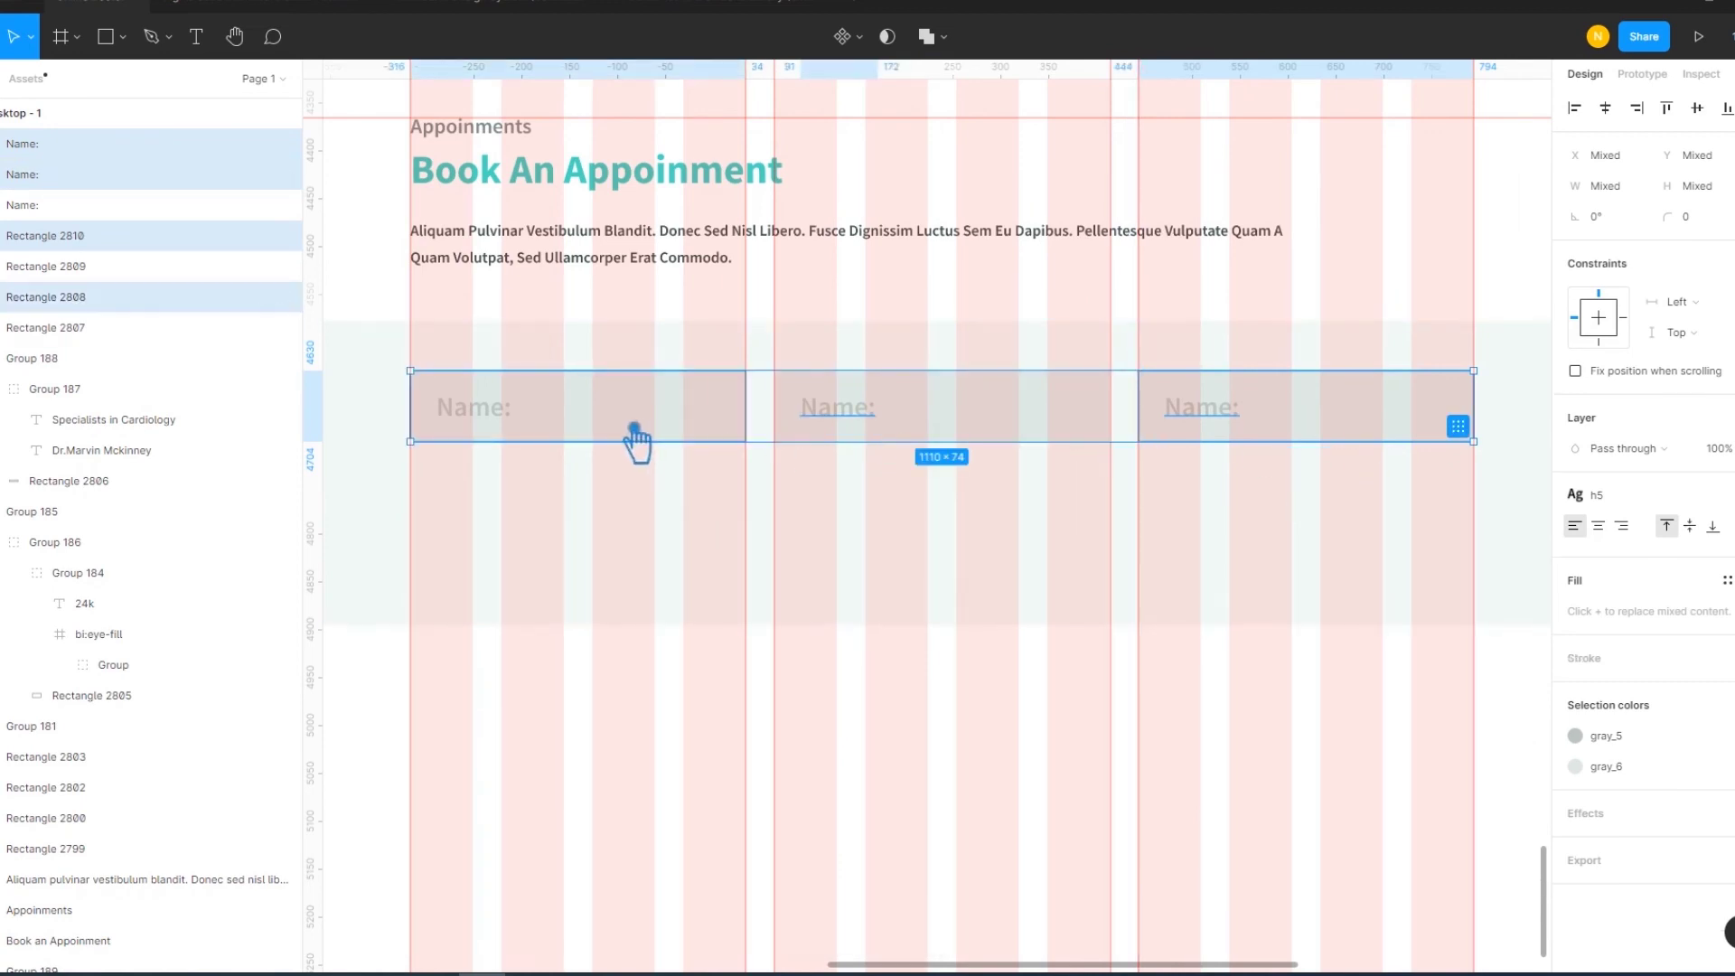
Experiment with grouping and duplicating the row, then restore three ungrouped fields
key(ctrl+g)
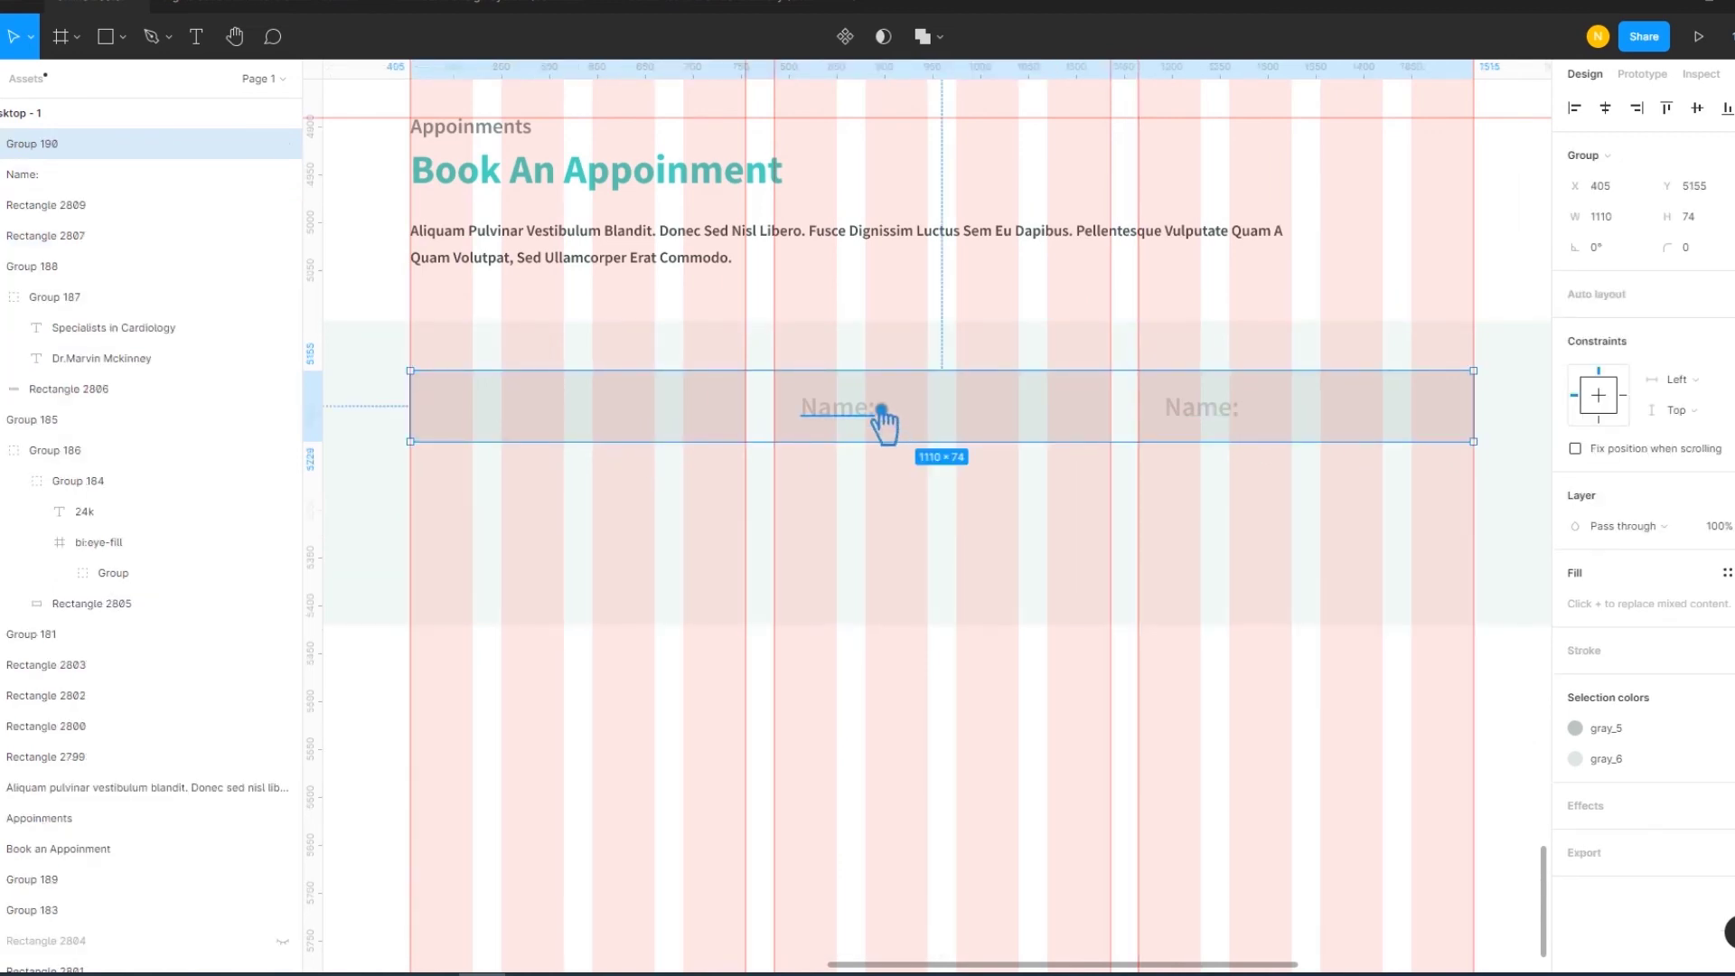
key(ctrl+d)
key(Escape)
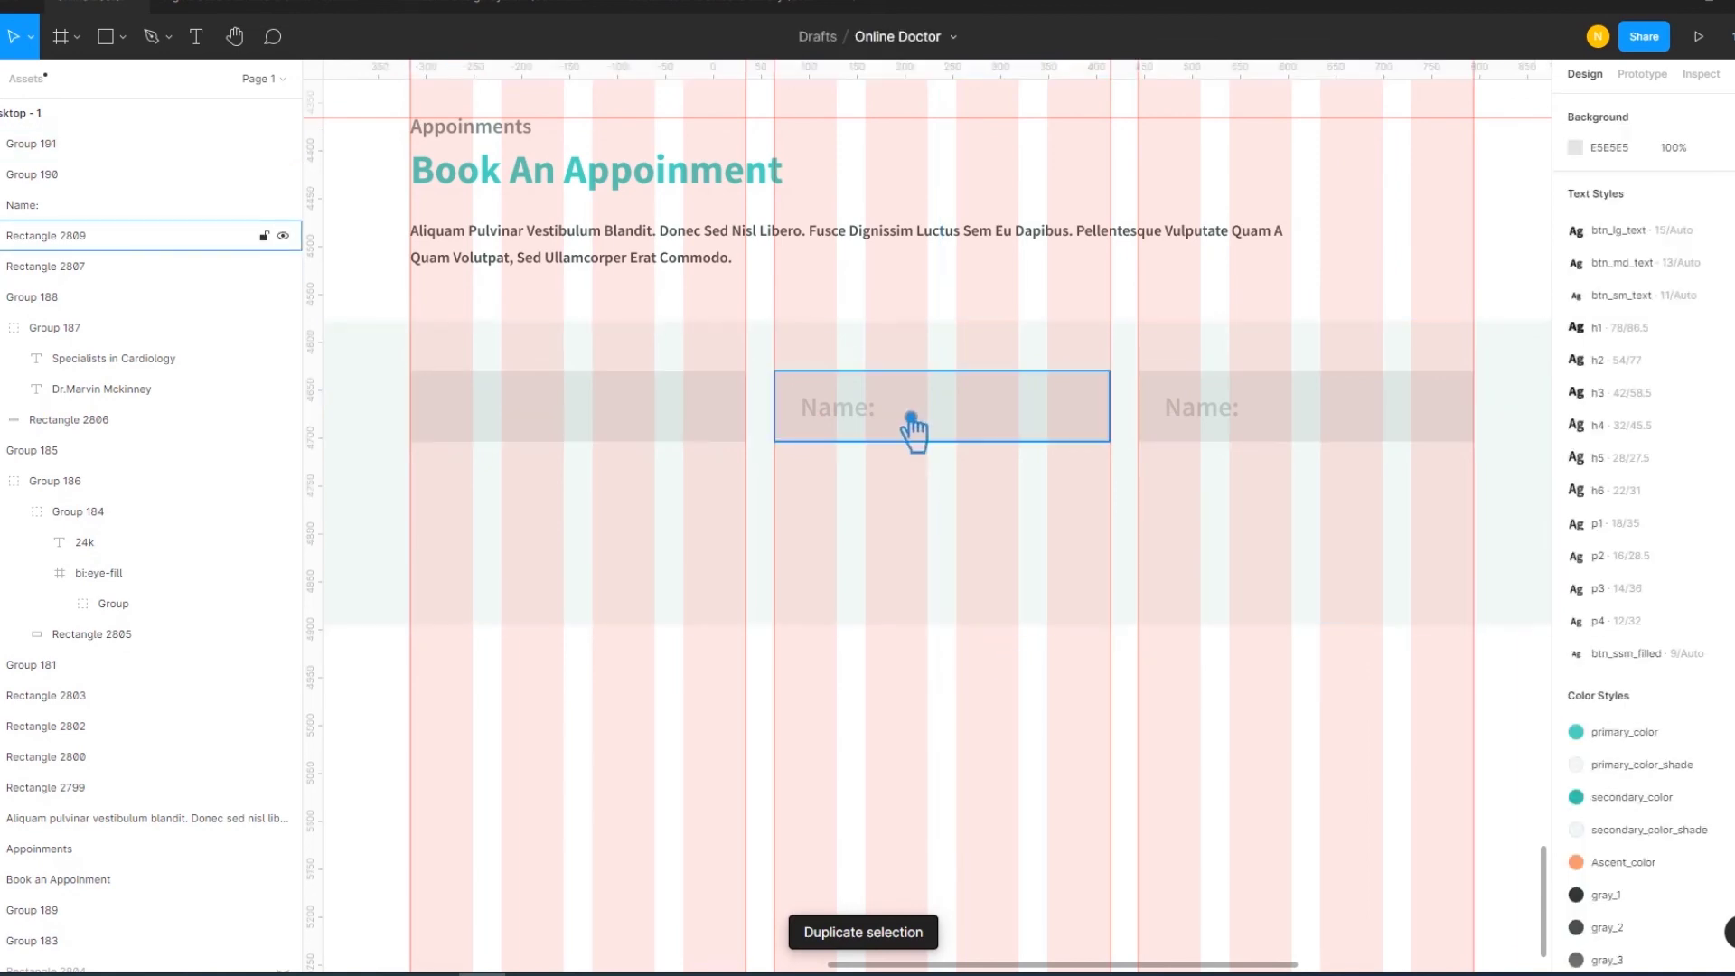
drag(913, 430, 914, 503)
key(ctrl+z)
click(611, 426)
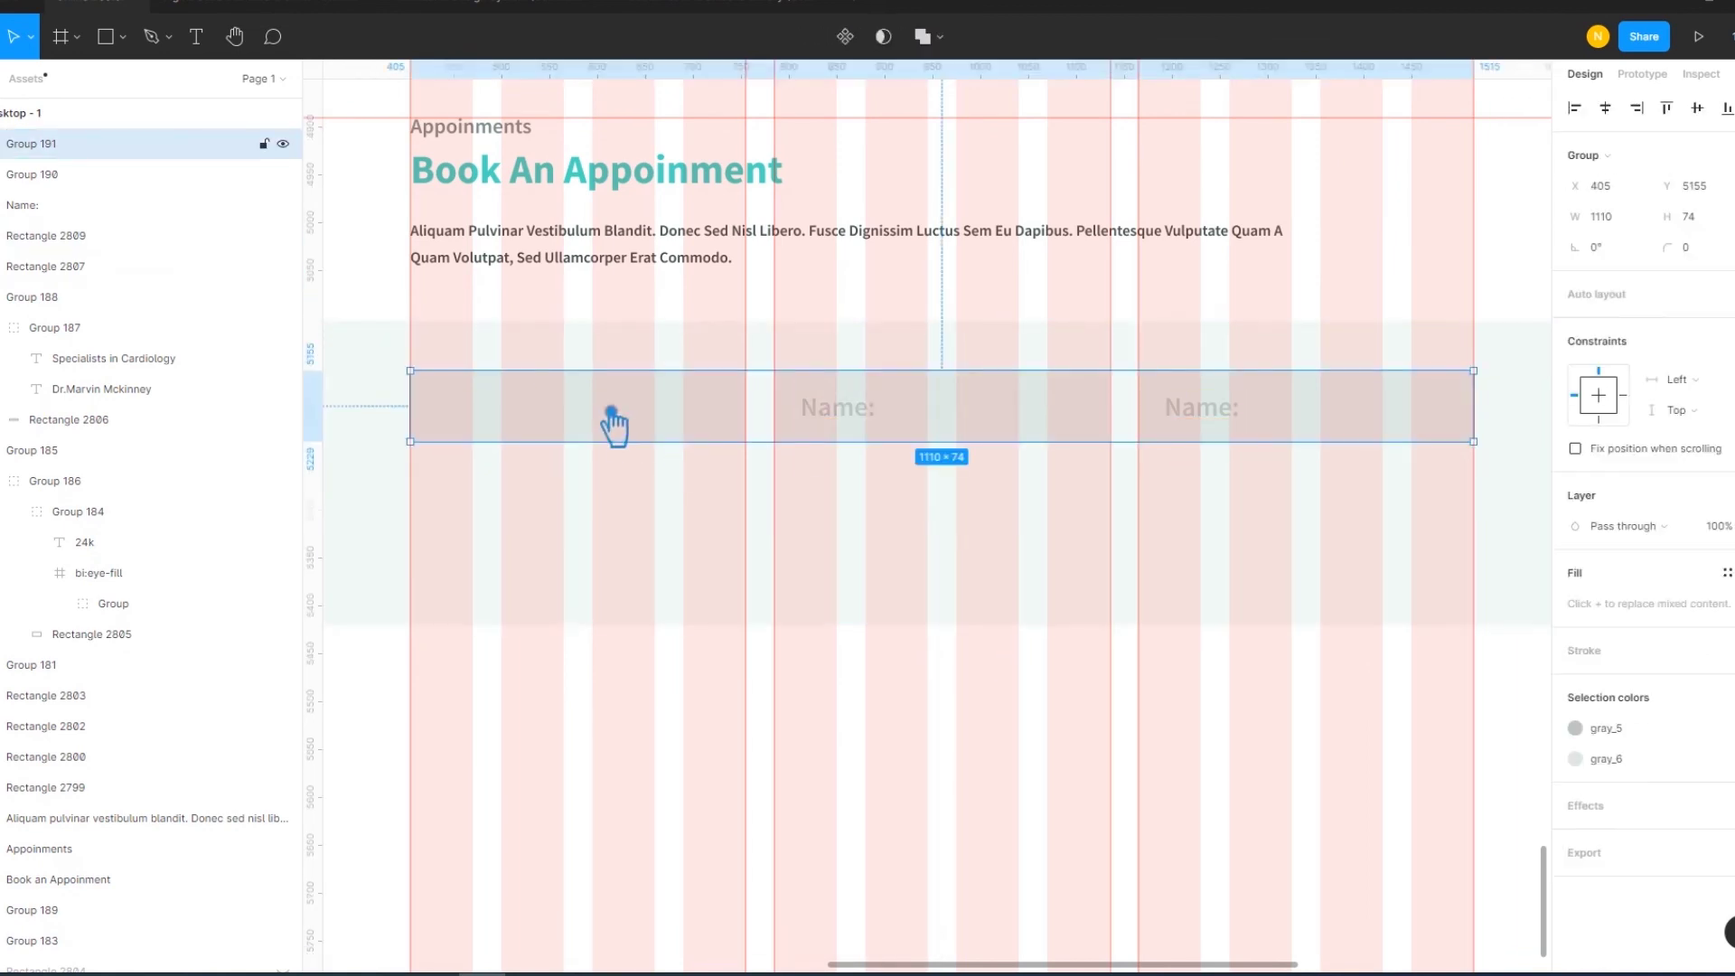
key(Delete)
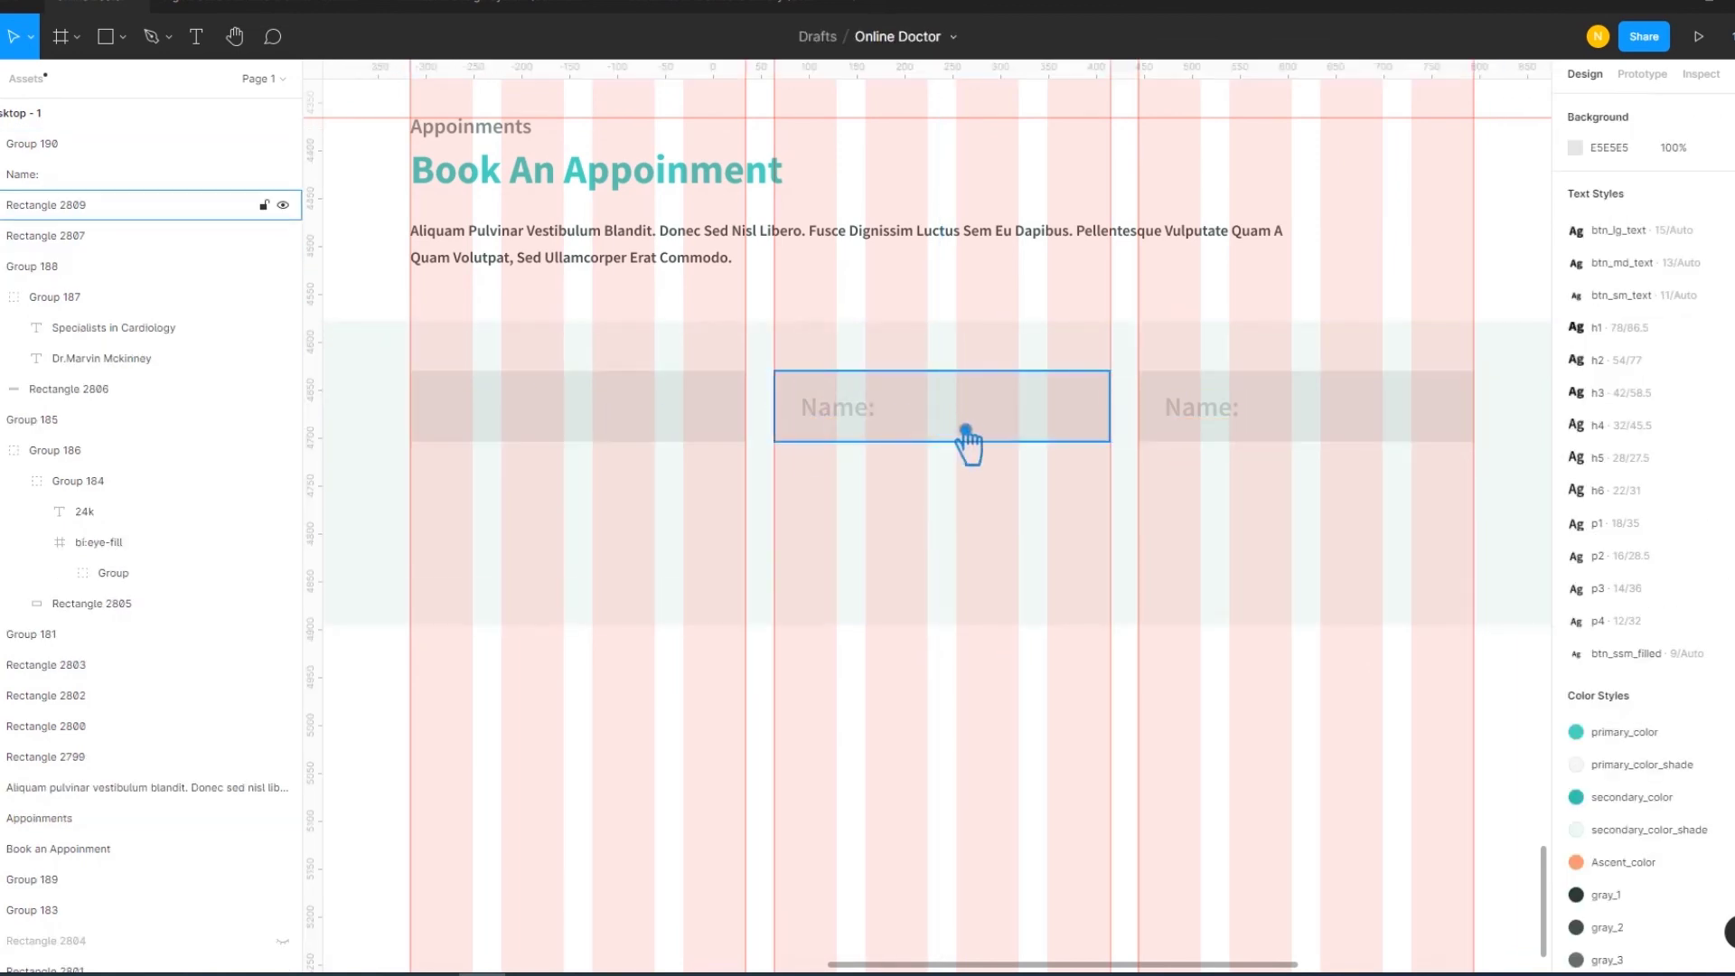
scroll(967, 542, left, 3)
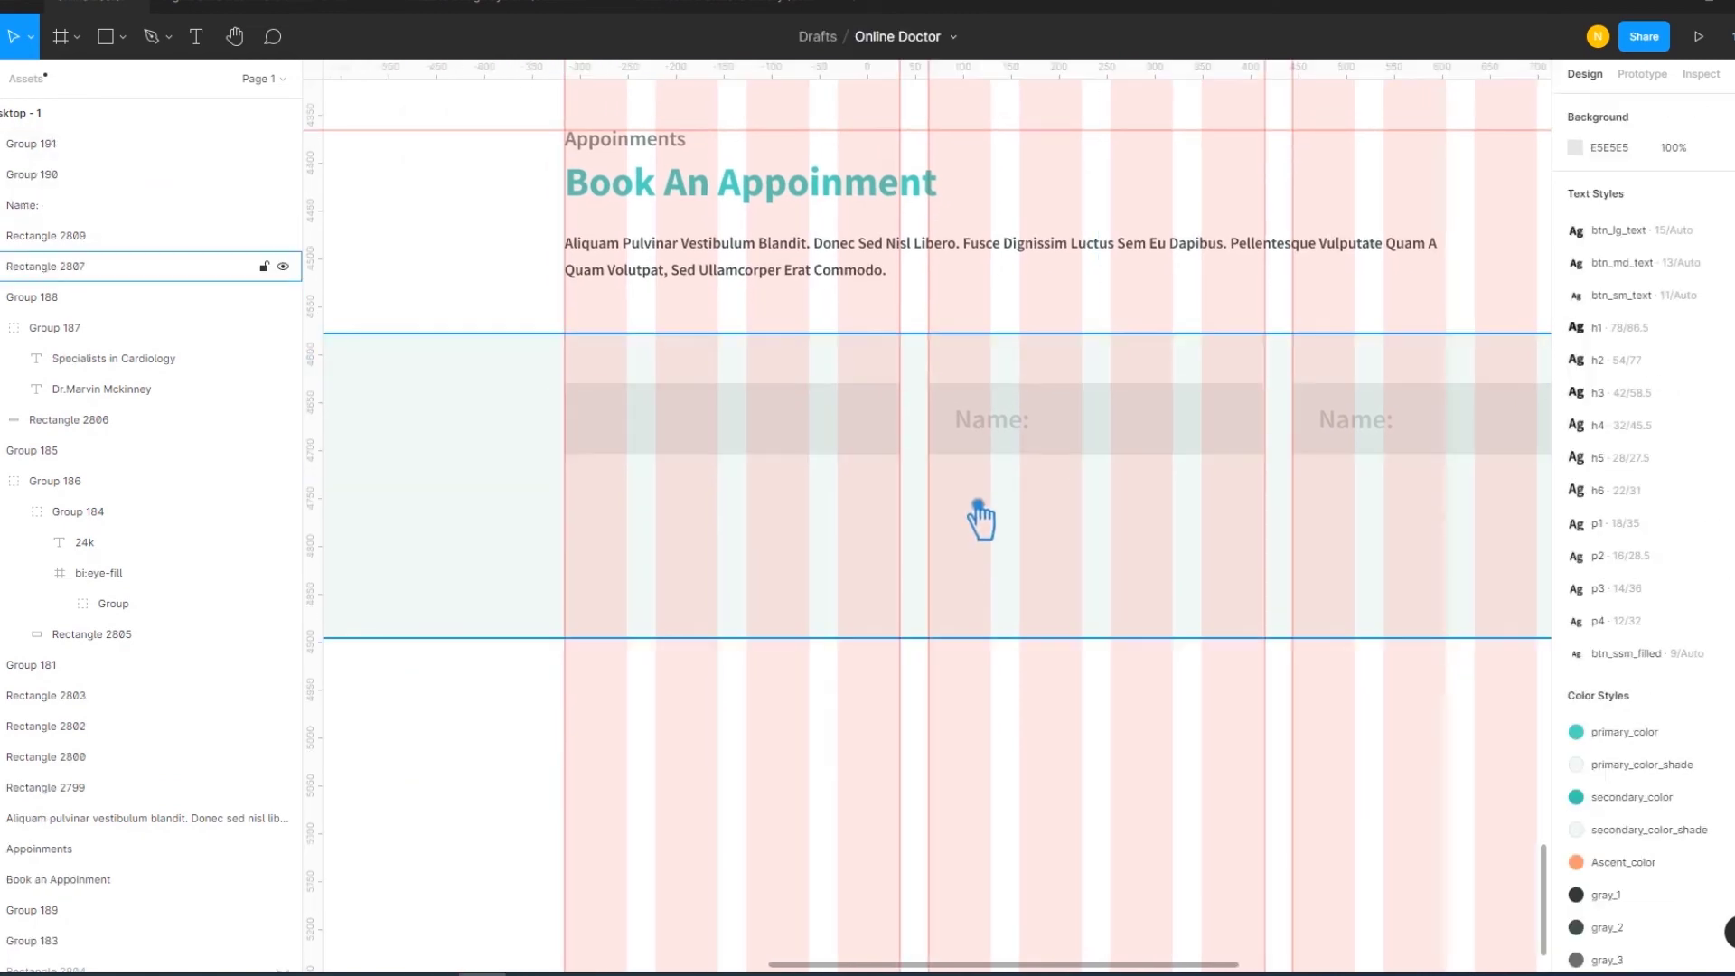
key(ctrl+z)
key(ctrl+shift+g)
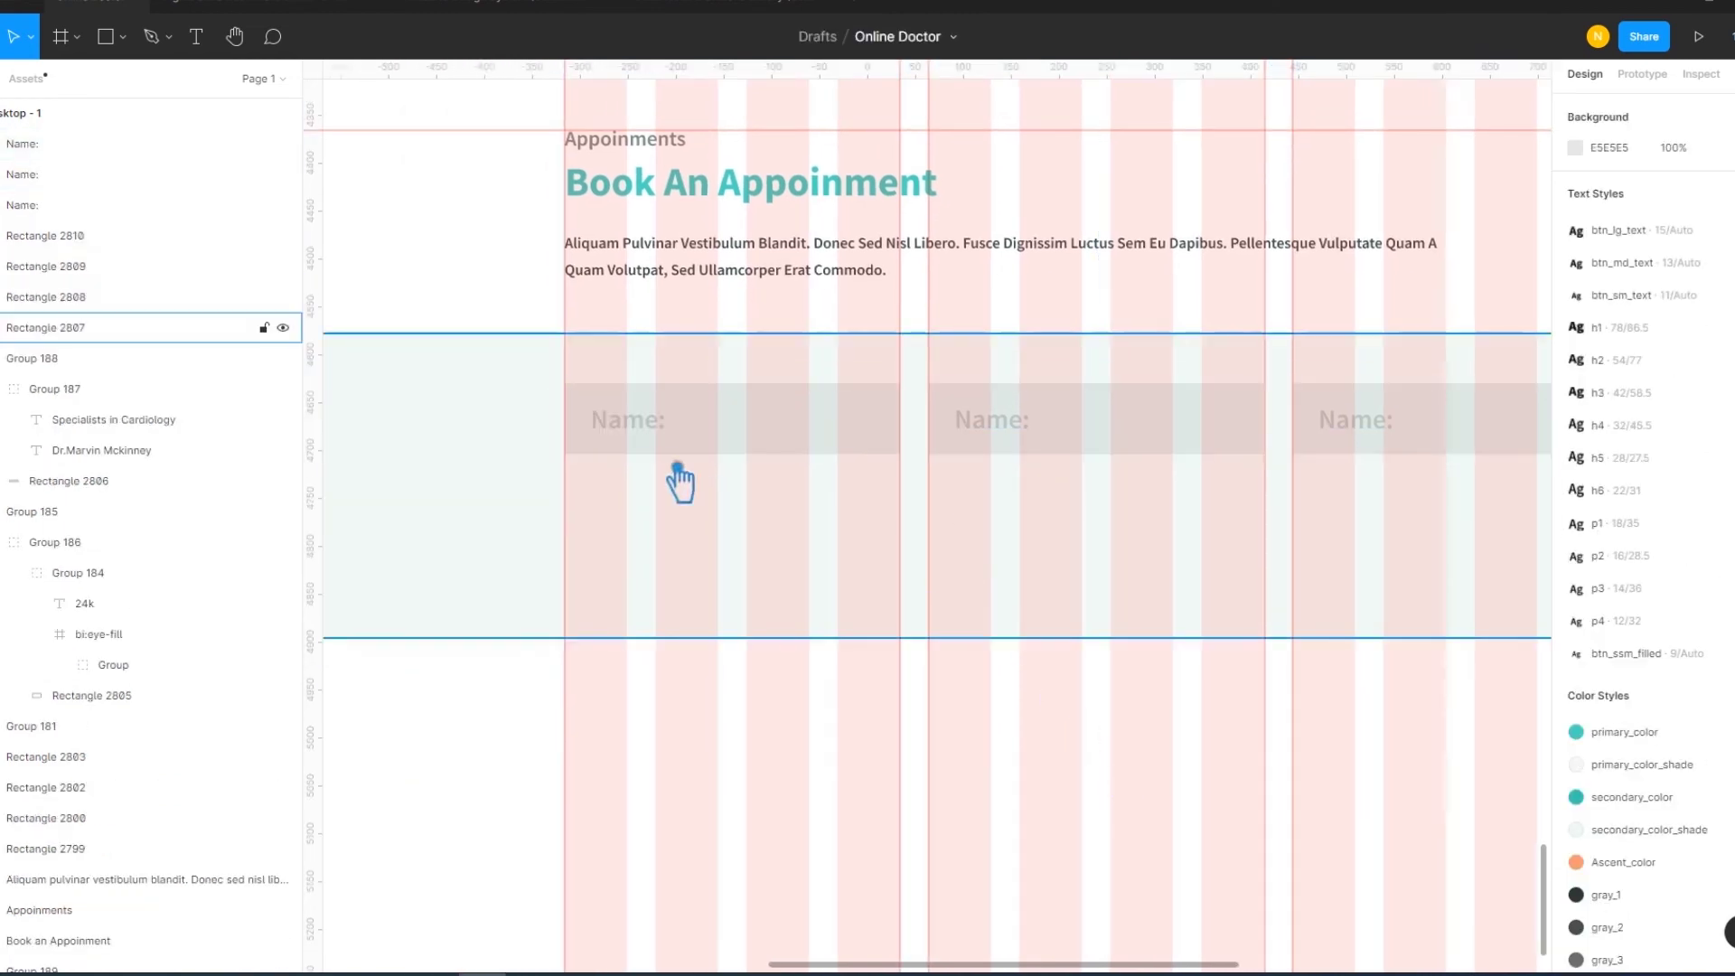
Group each Name field's label and box into its own unit
click(650, 429)
shift+click(790, 447)
key(ctrl+g)
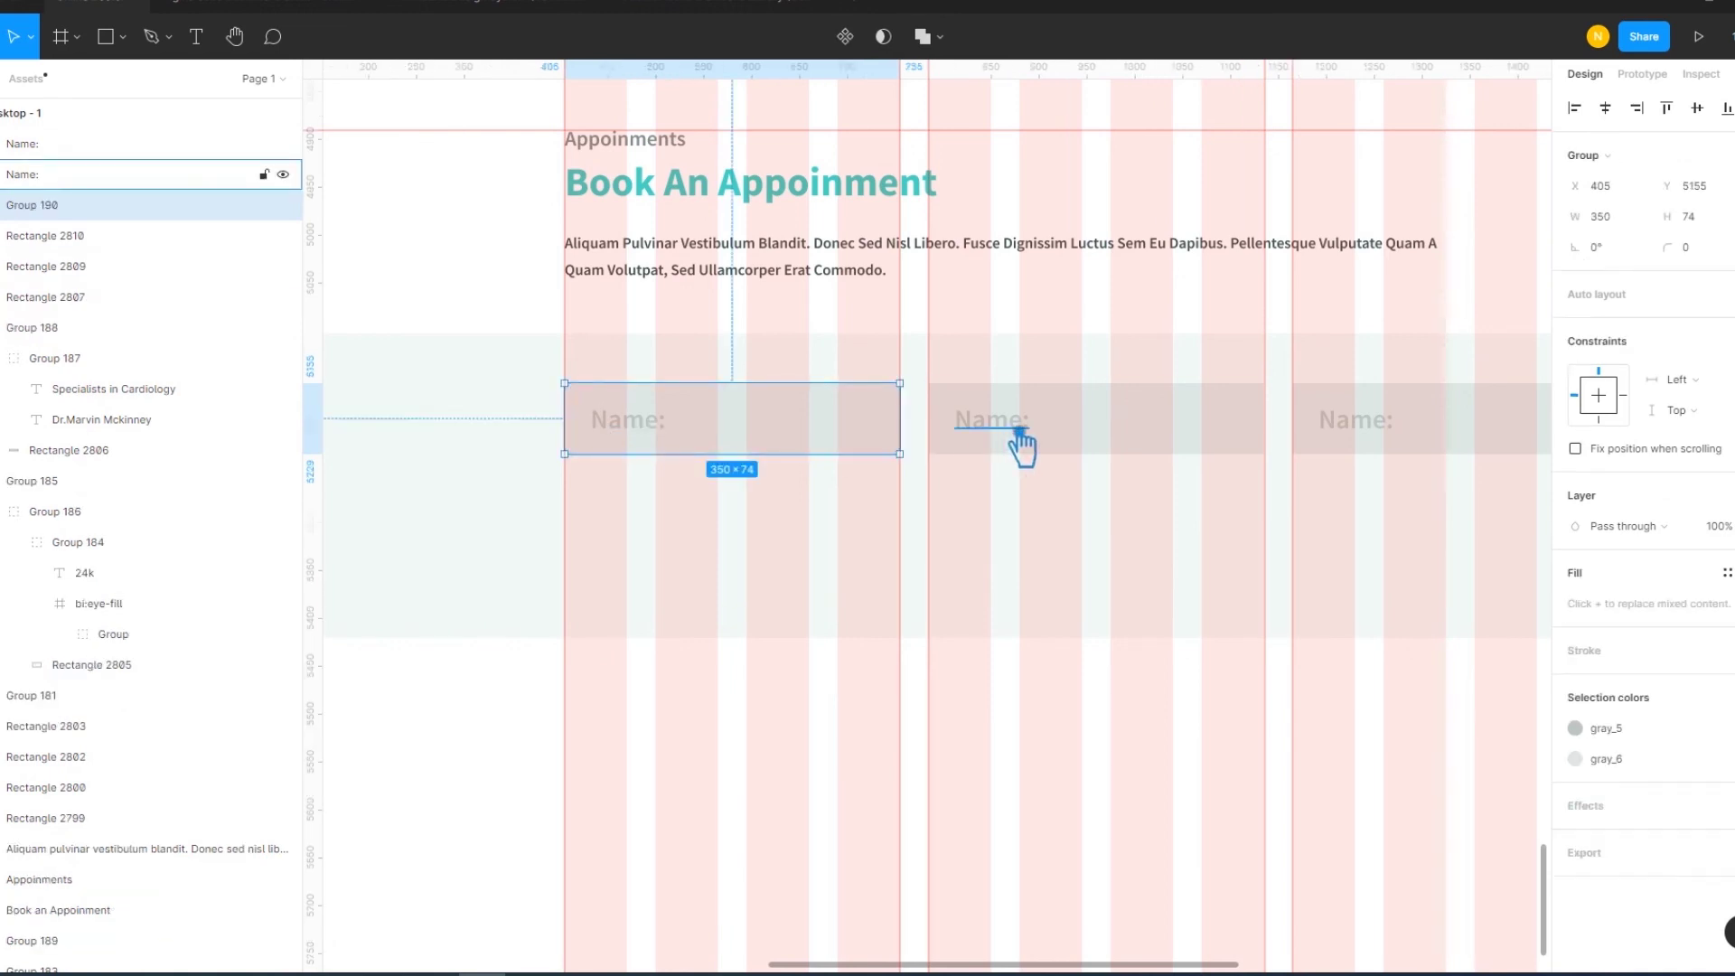
click(1021, 443)
shift+click(1123, 437)
key(ctrl+g)
click(1372, 425)
shift+click(1442, 425)
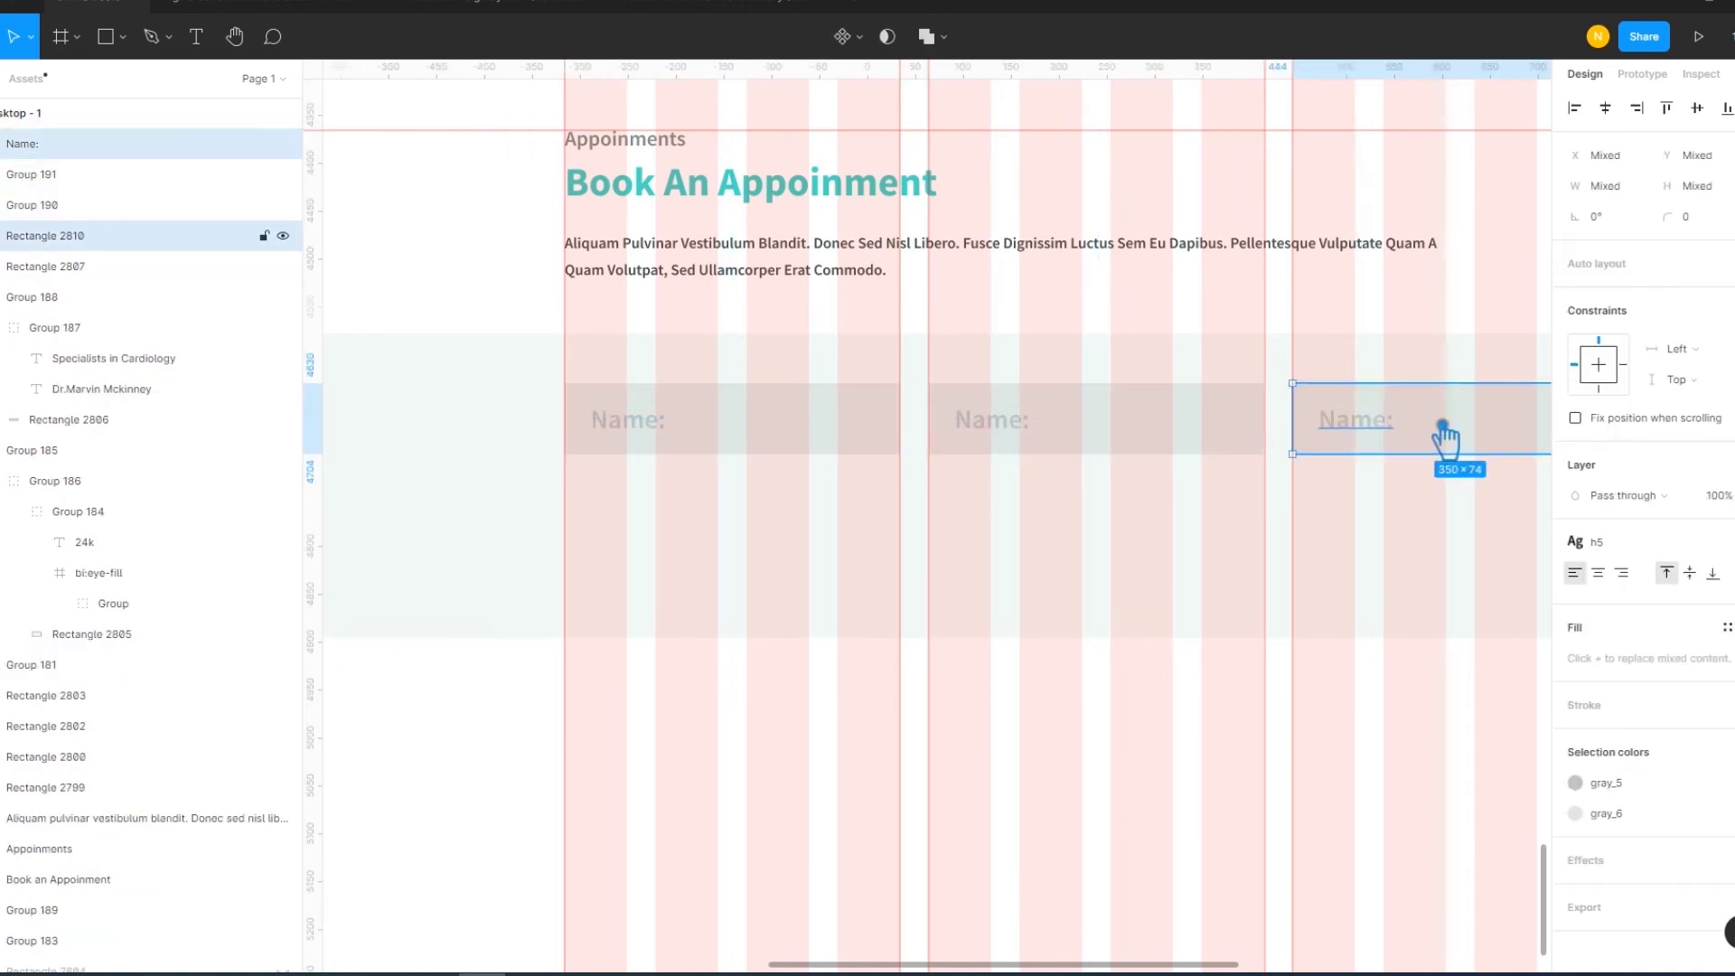
key(ctrl+g)
Duplicate the row of three Name fields
shift+click(1134, 438)
shift+click(747, 441)
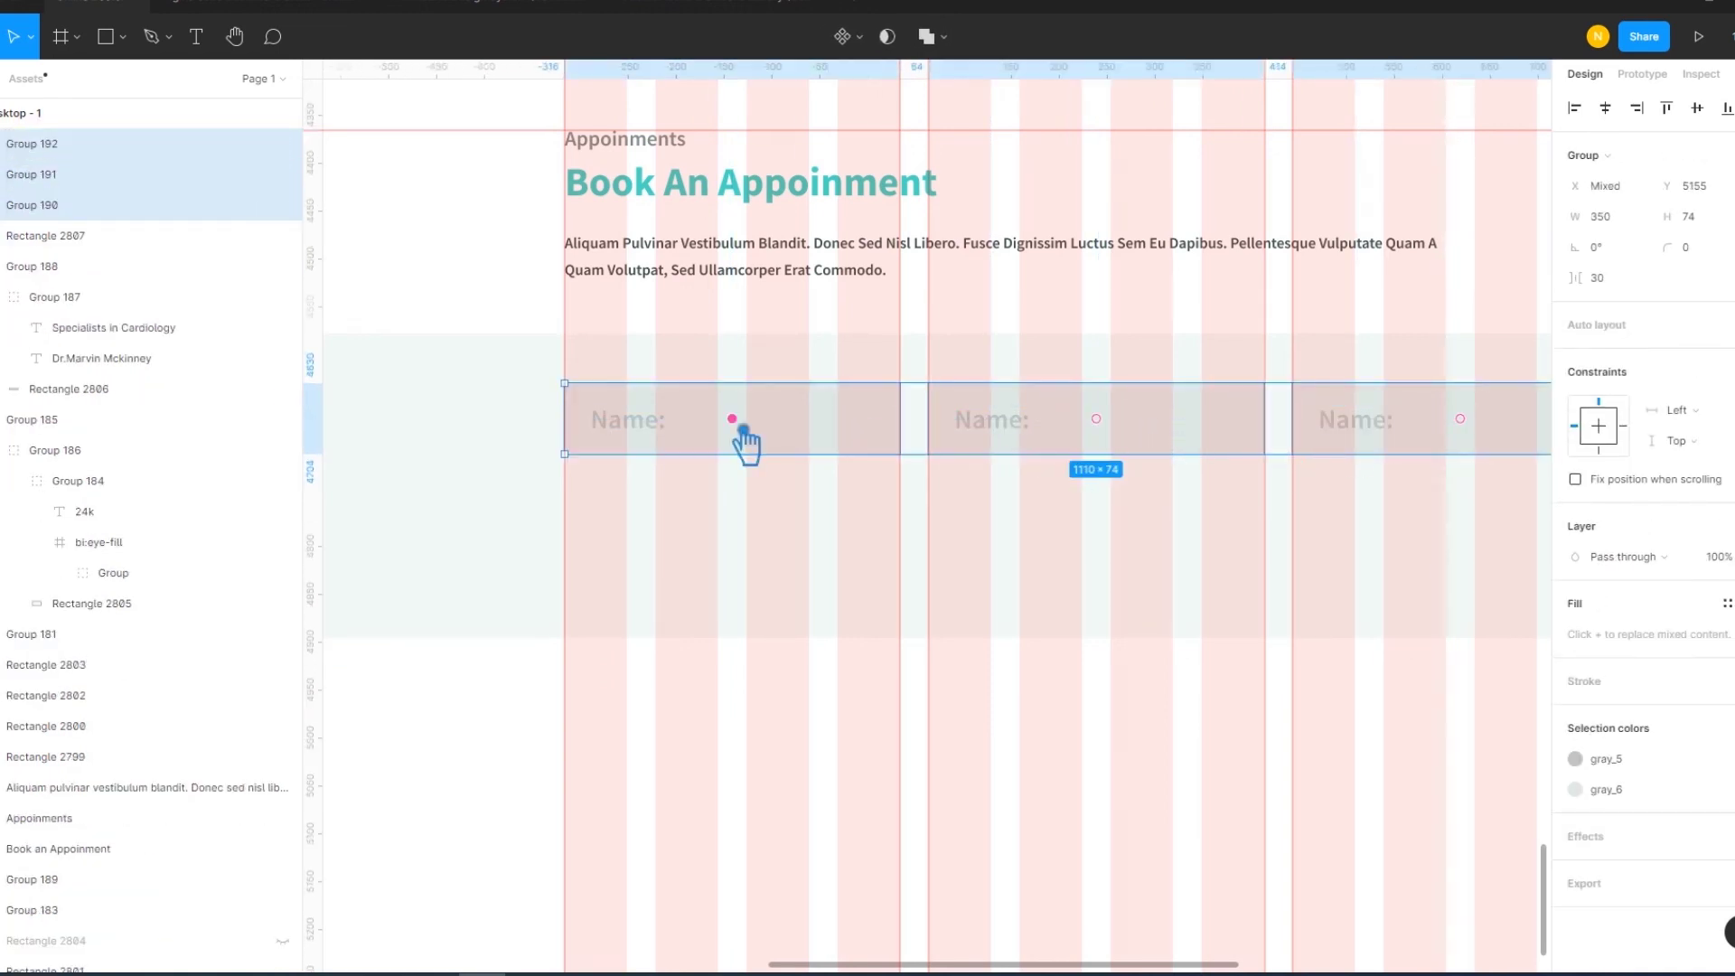
key(ctrl+d)
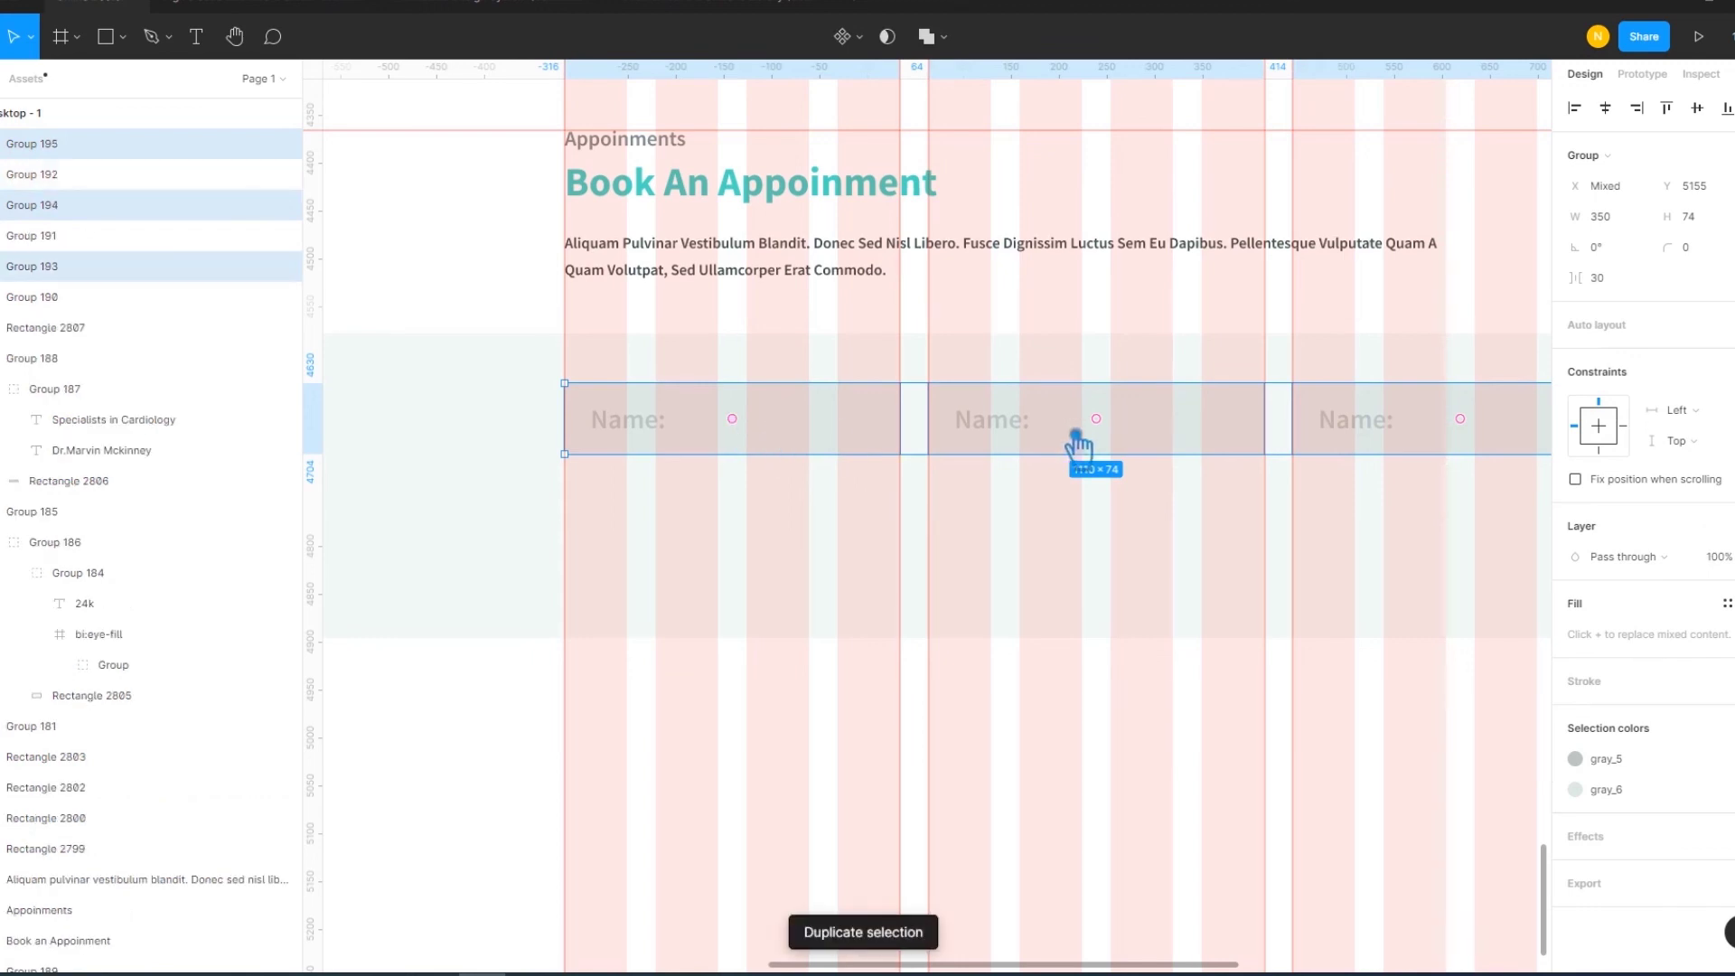
Move the copied row below the first and group each row of three fields
drag(1080, 446, 1090, 533)
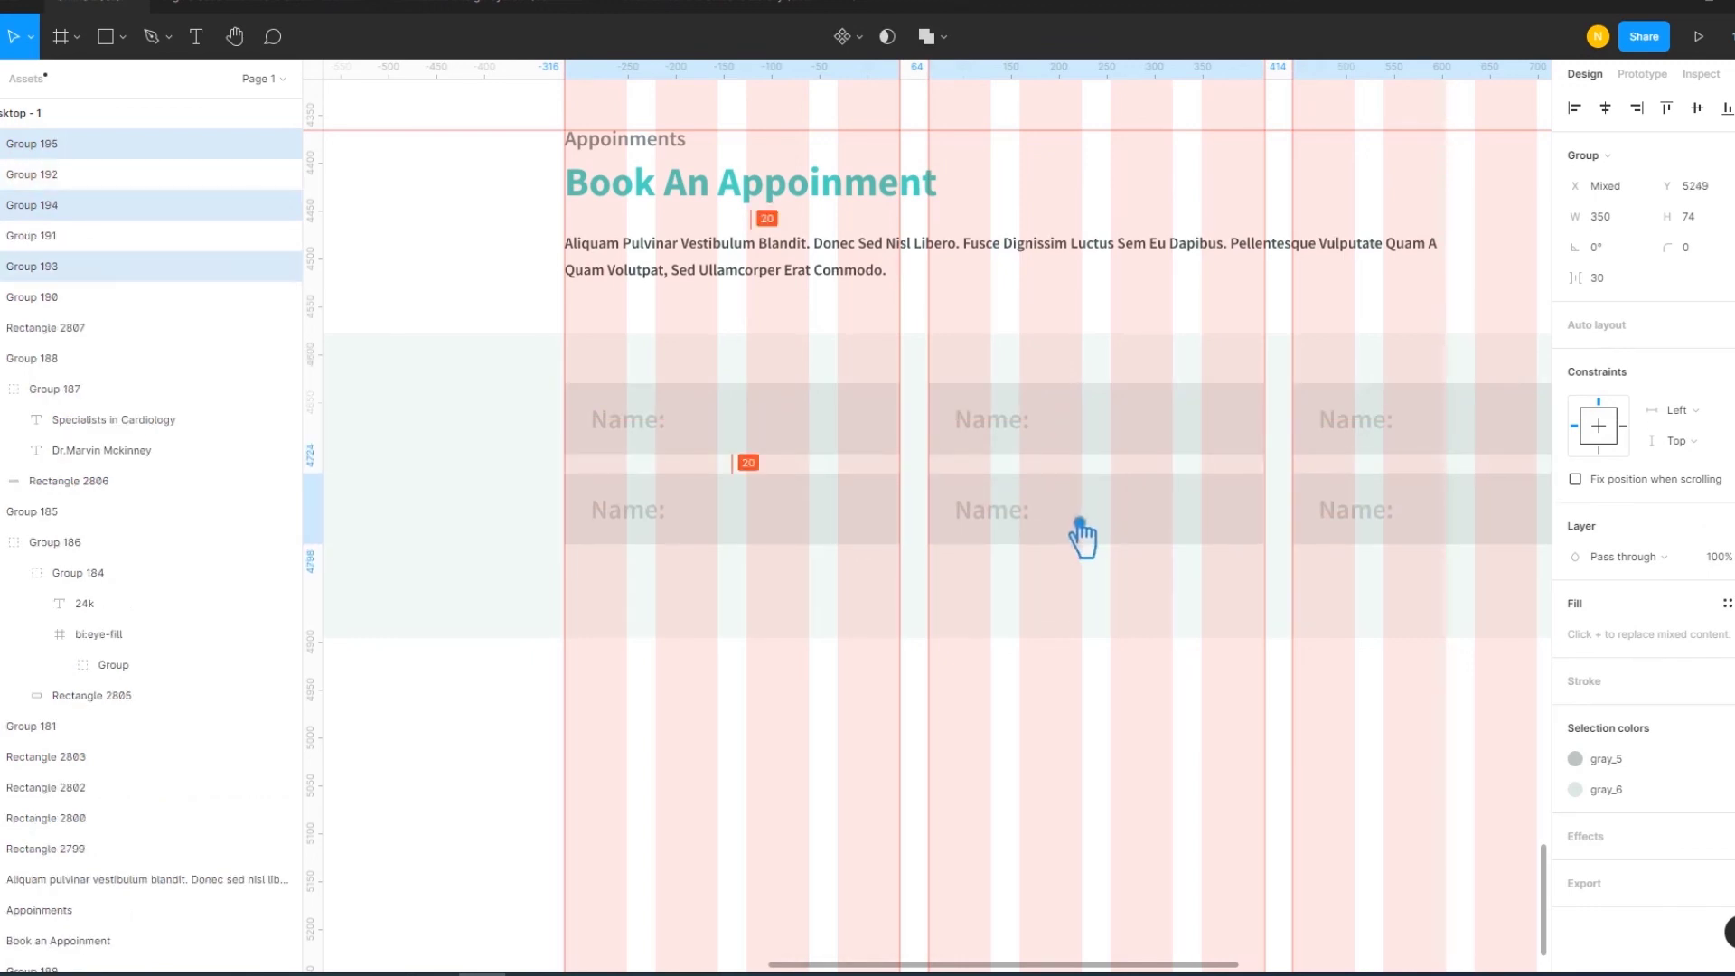
shift+click(1084, 445)
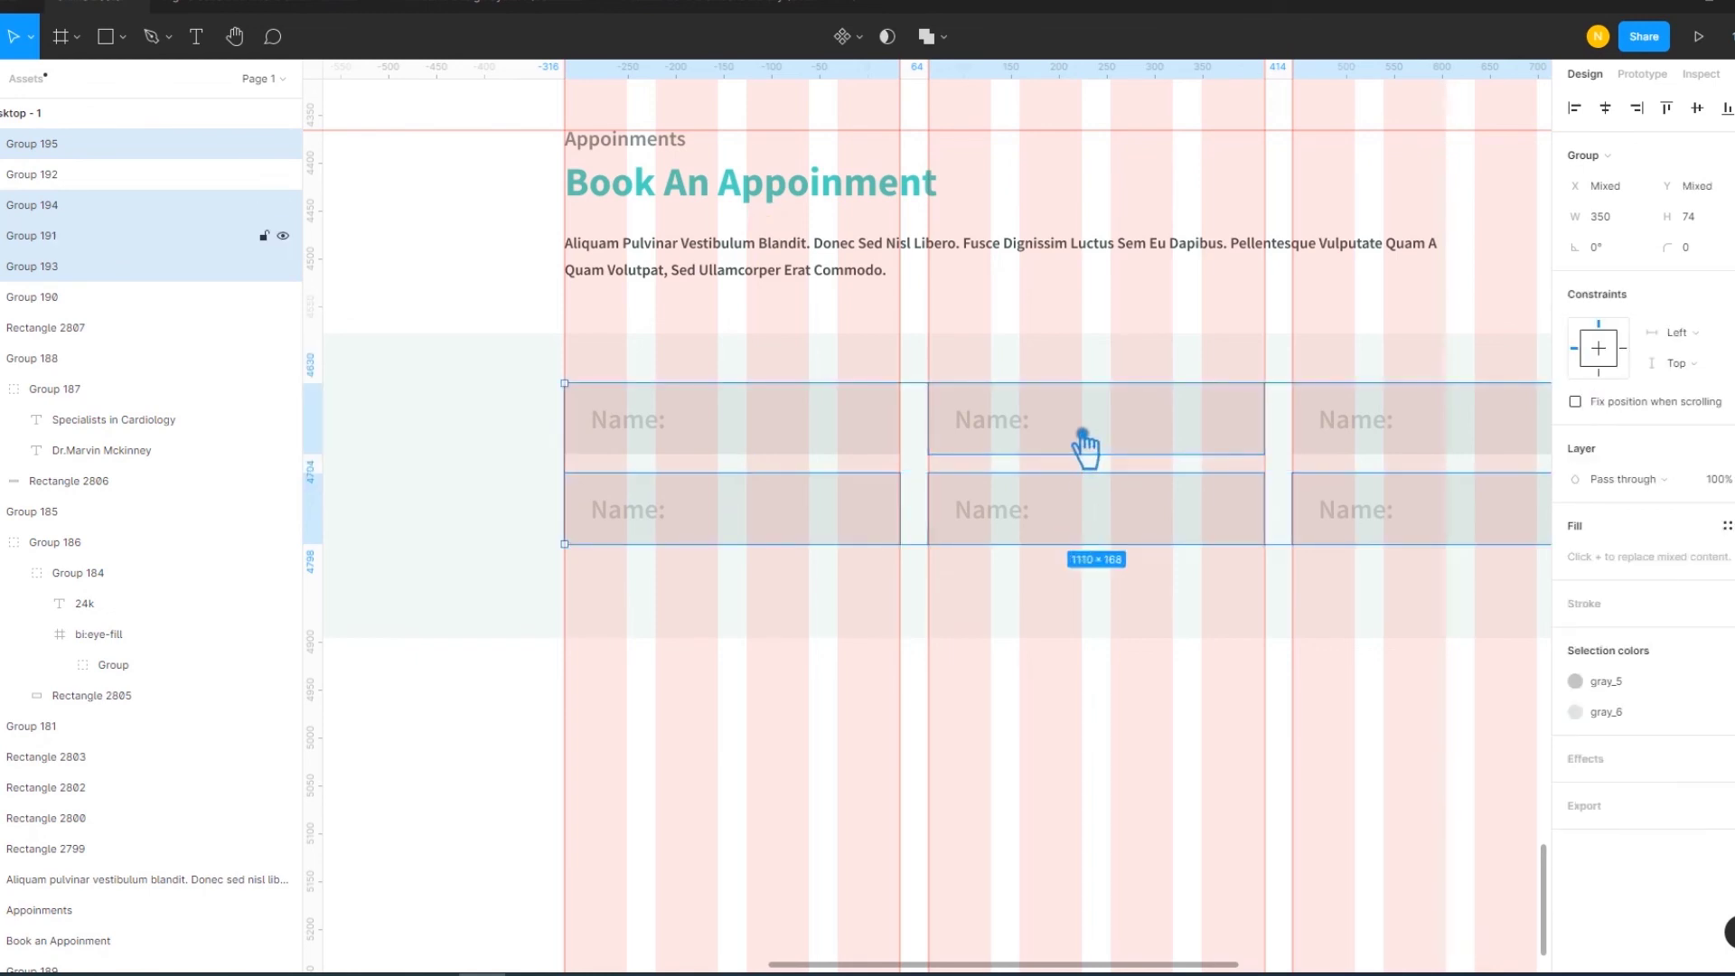
click(1243, 642)
drag(1399, 547, 778, 533)
key(ctrl+g)
click(994, 431)
shift+click(883, 430)
shift+click(1361, 418)
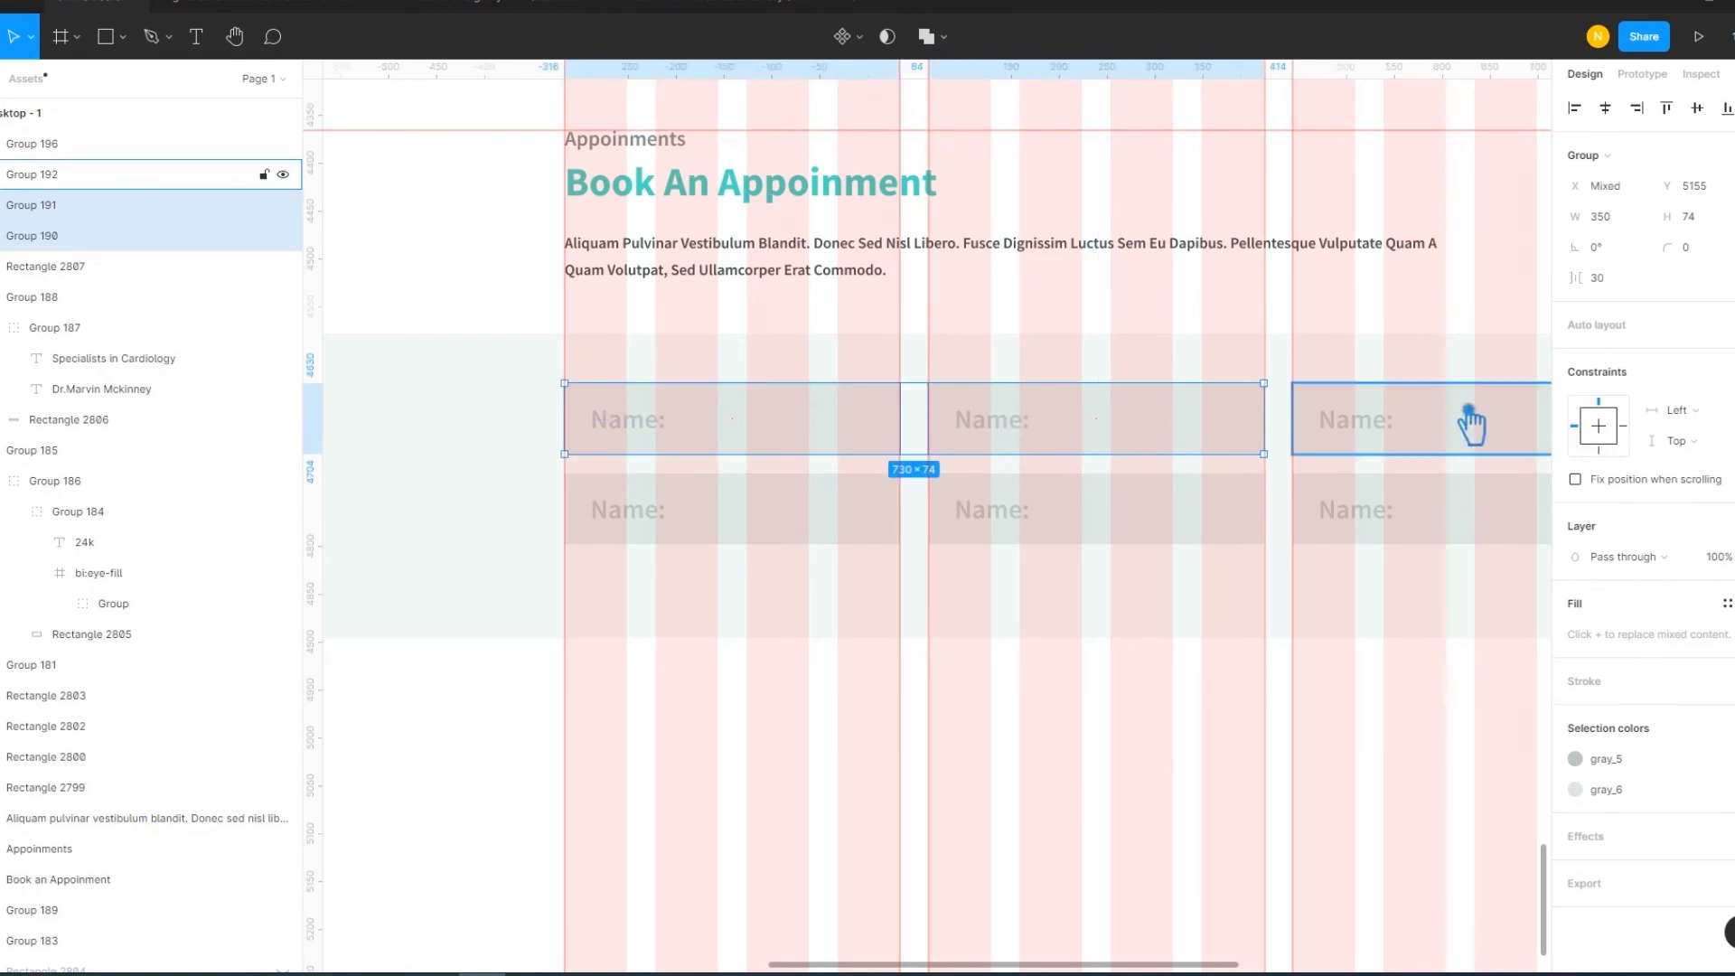
key(ctrl+g)
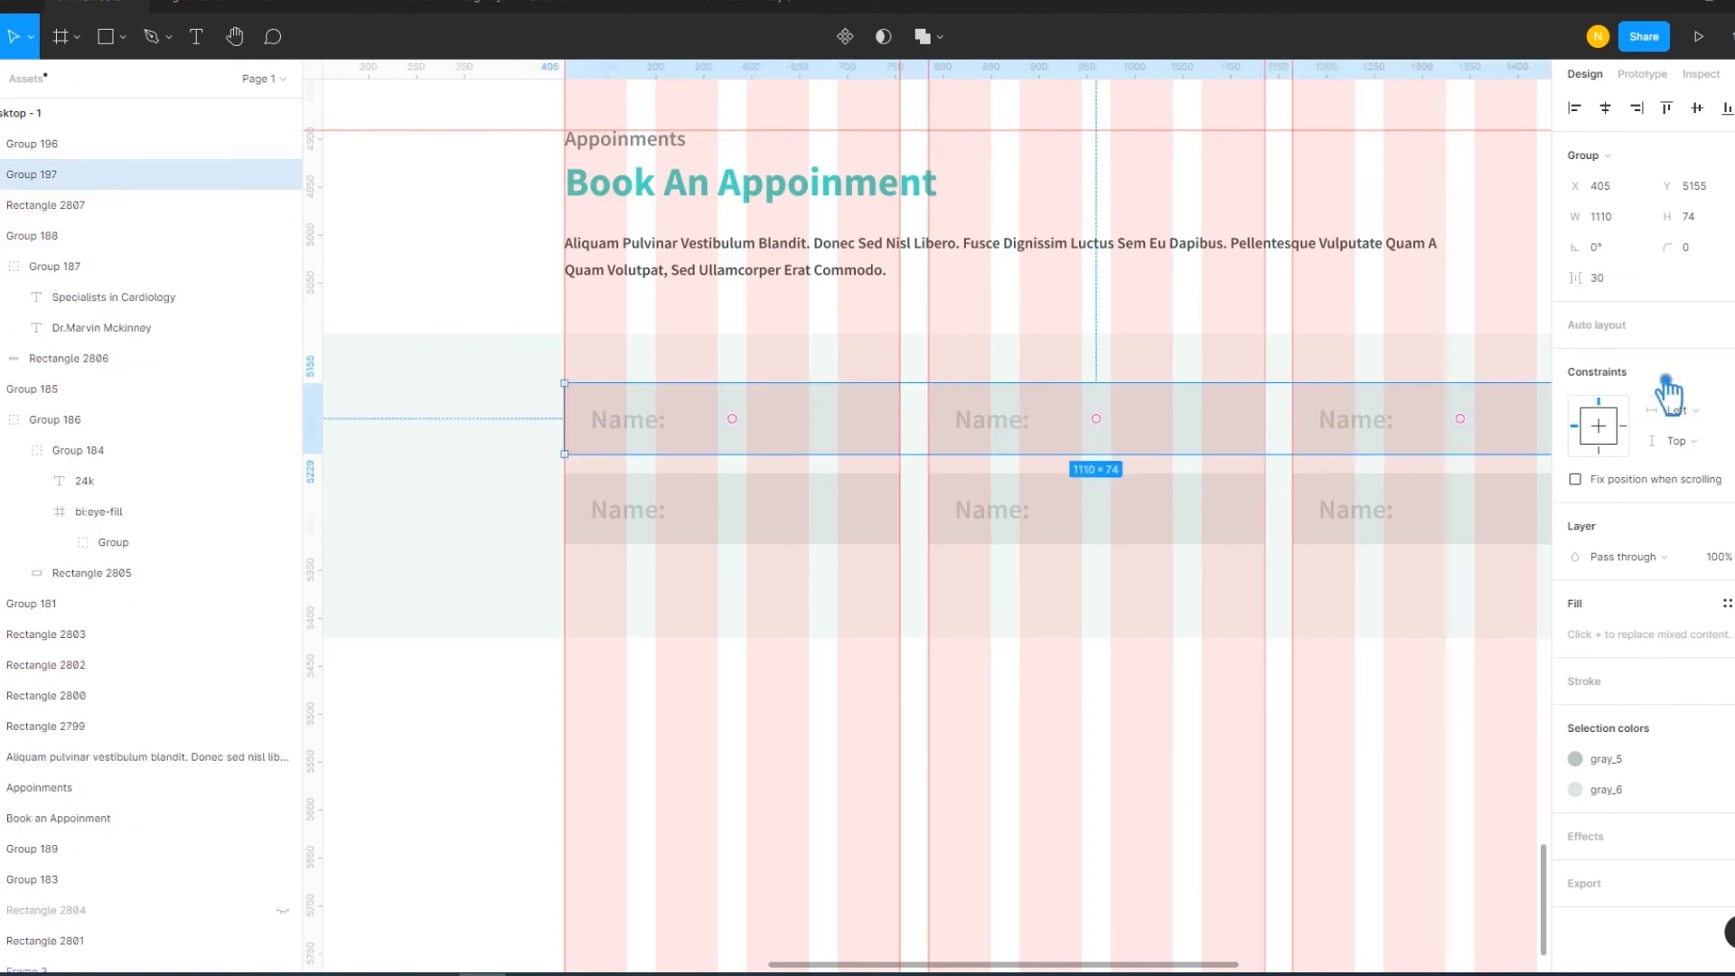
Set the spacing between the two rows to 30
shift+click(1263, 535)
click(1632, 285)
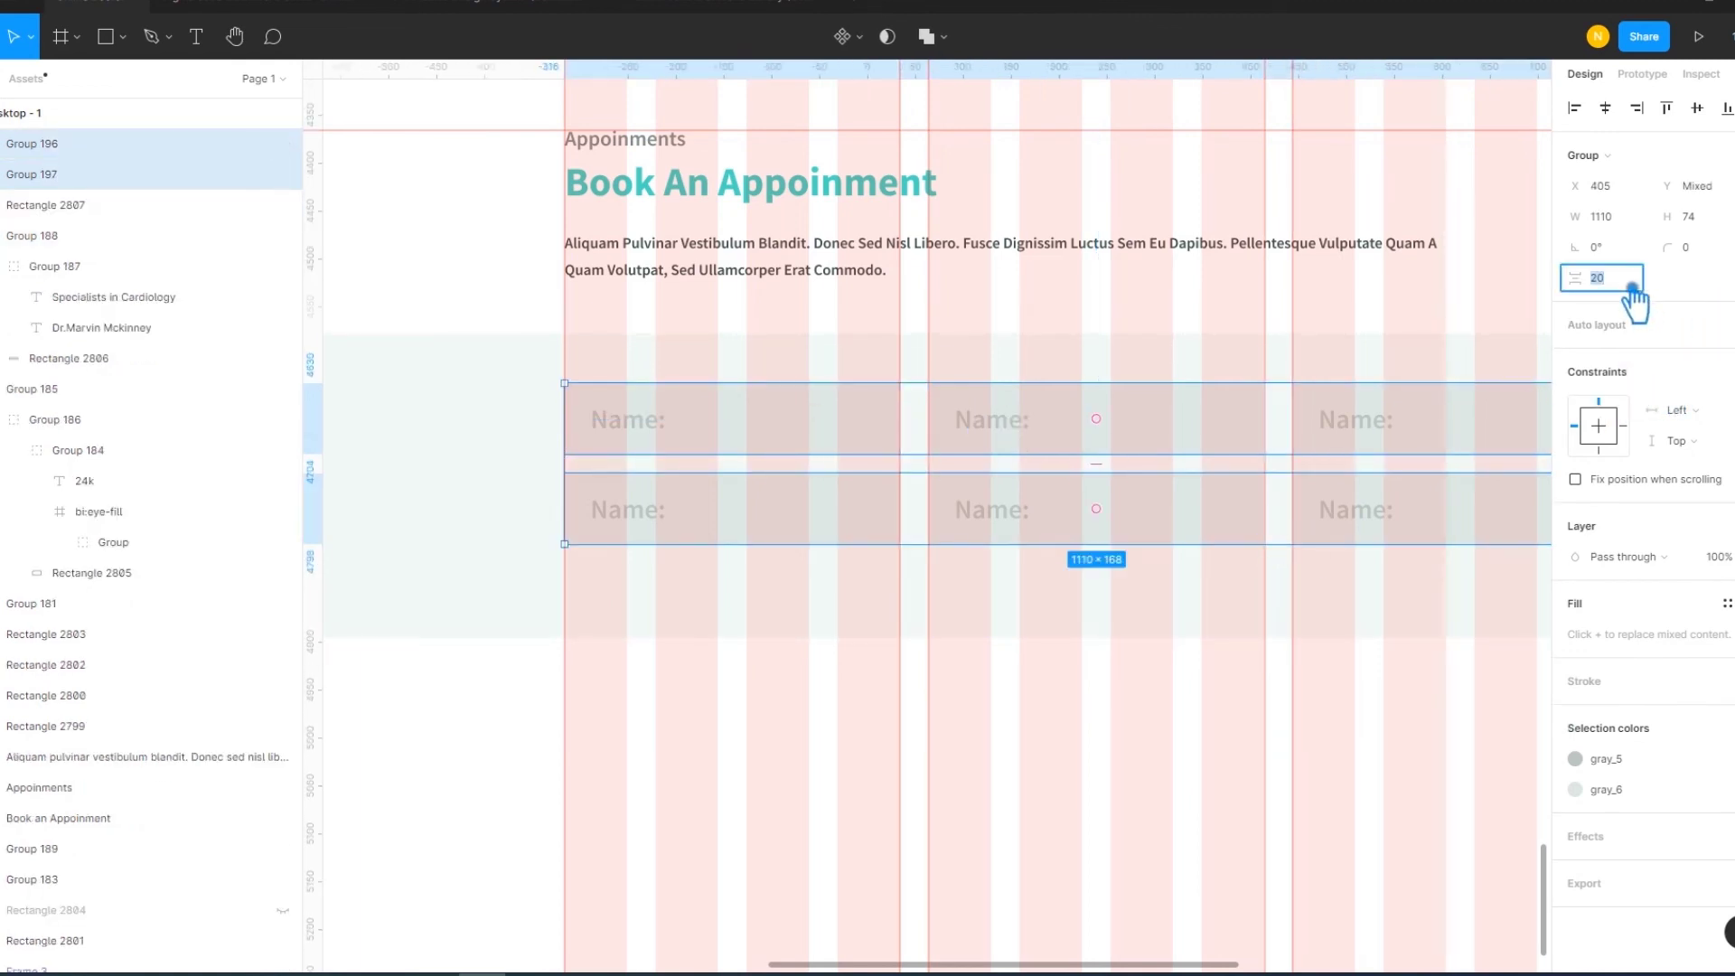
key(Return)
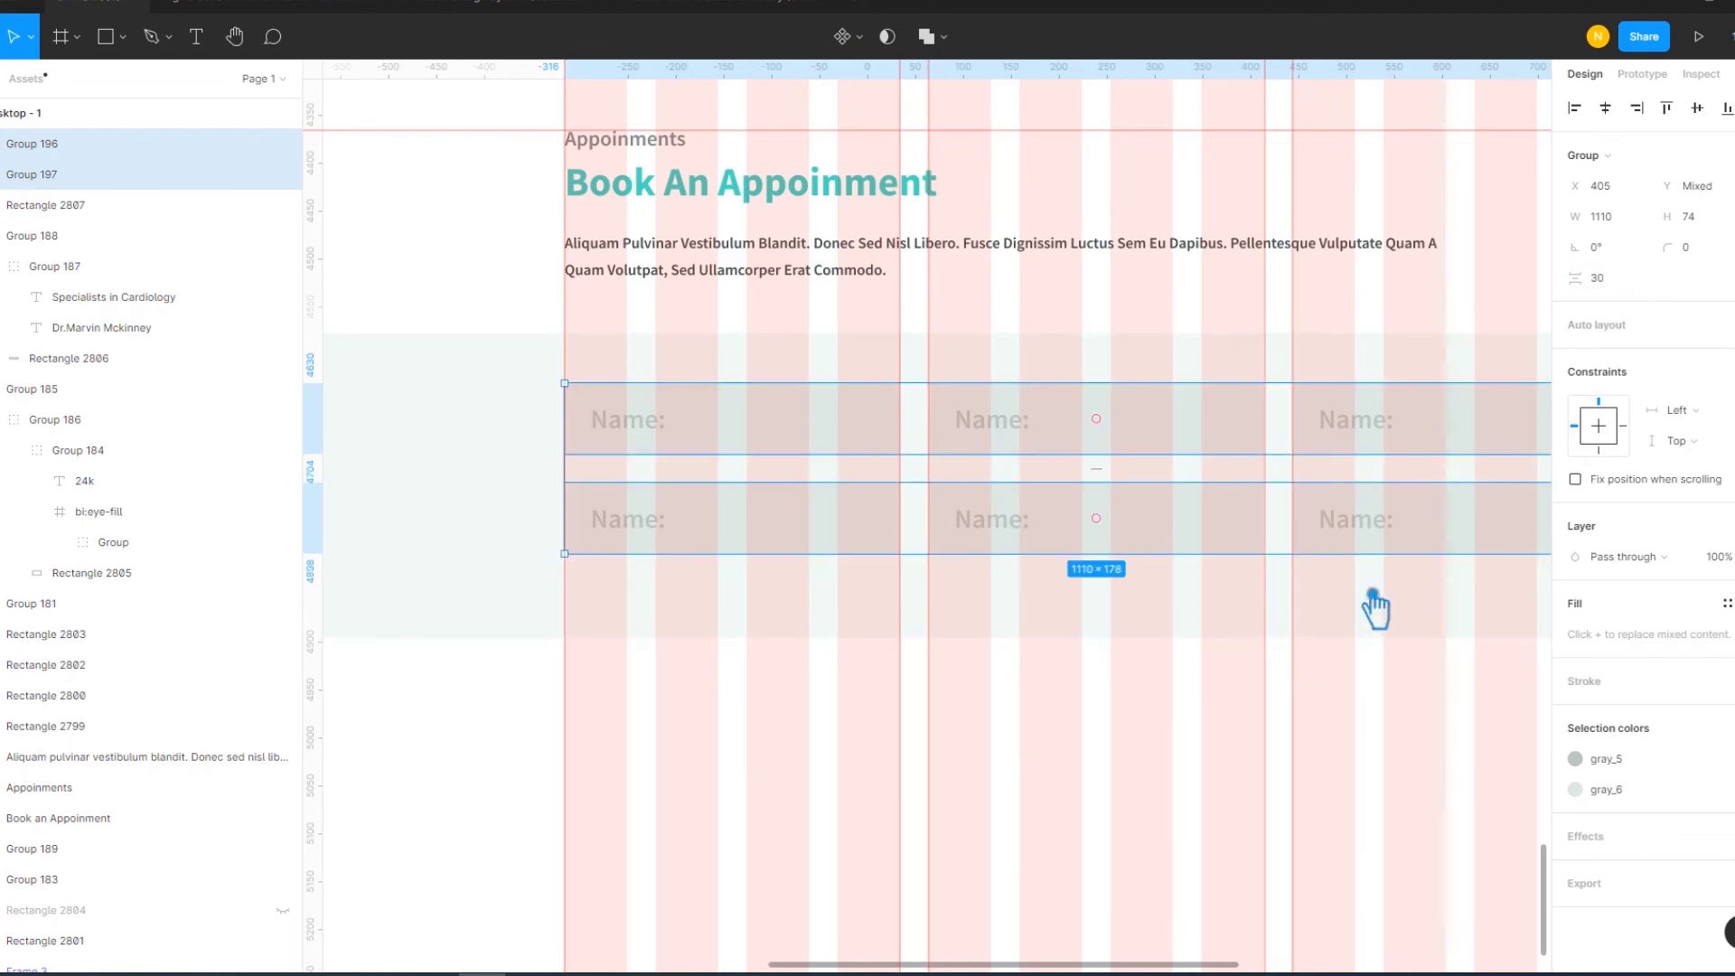
click(1186, 755)
Group both rows and centre them vertically within the light-green band
click(943, 521)
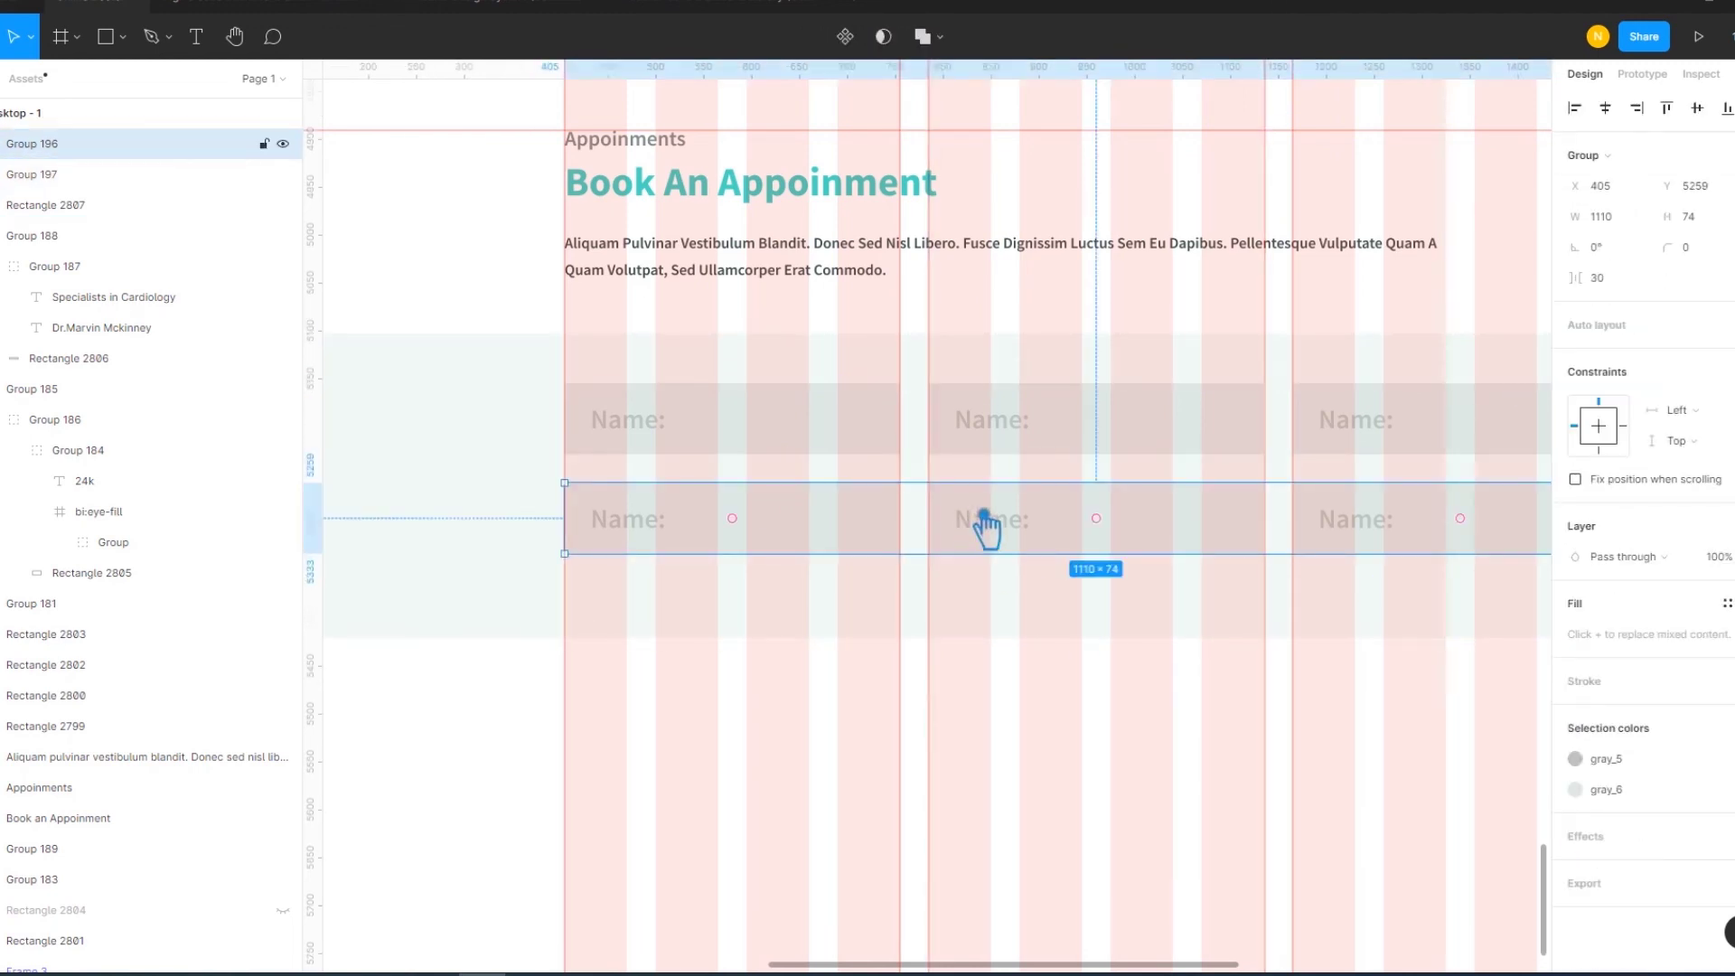
shift+click(1038, 443)
shift+click(1042, 366)
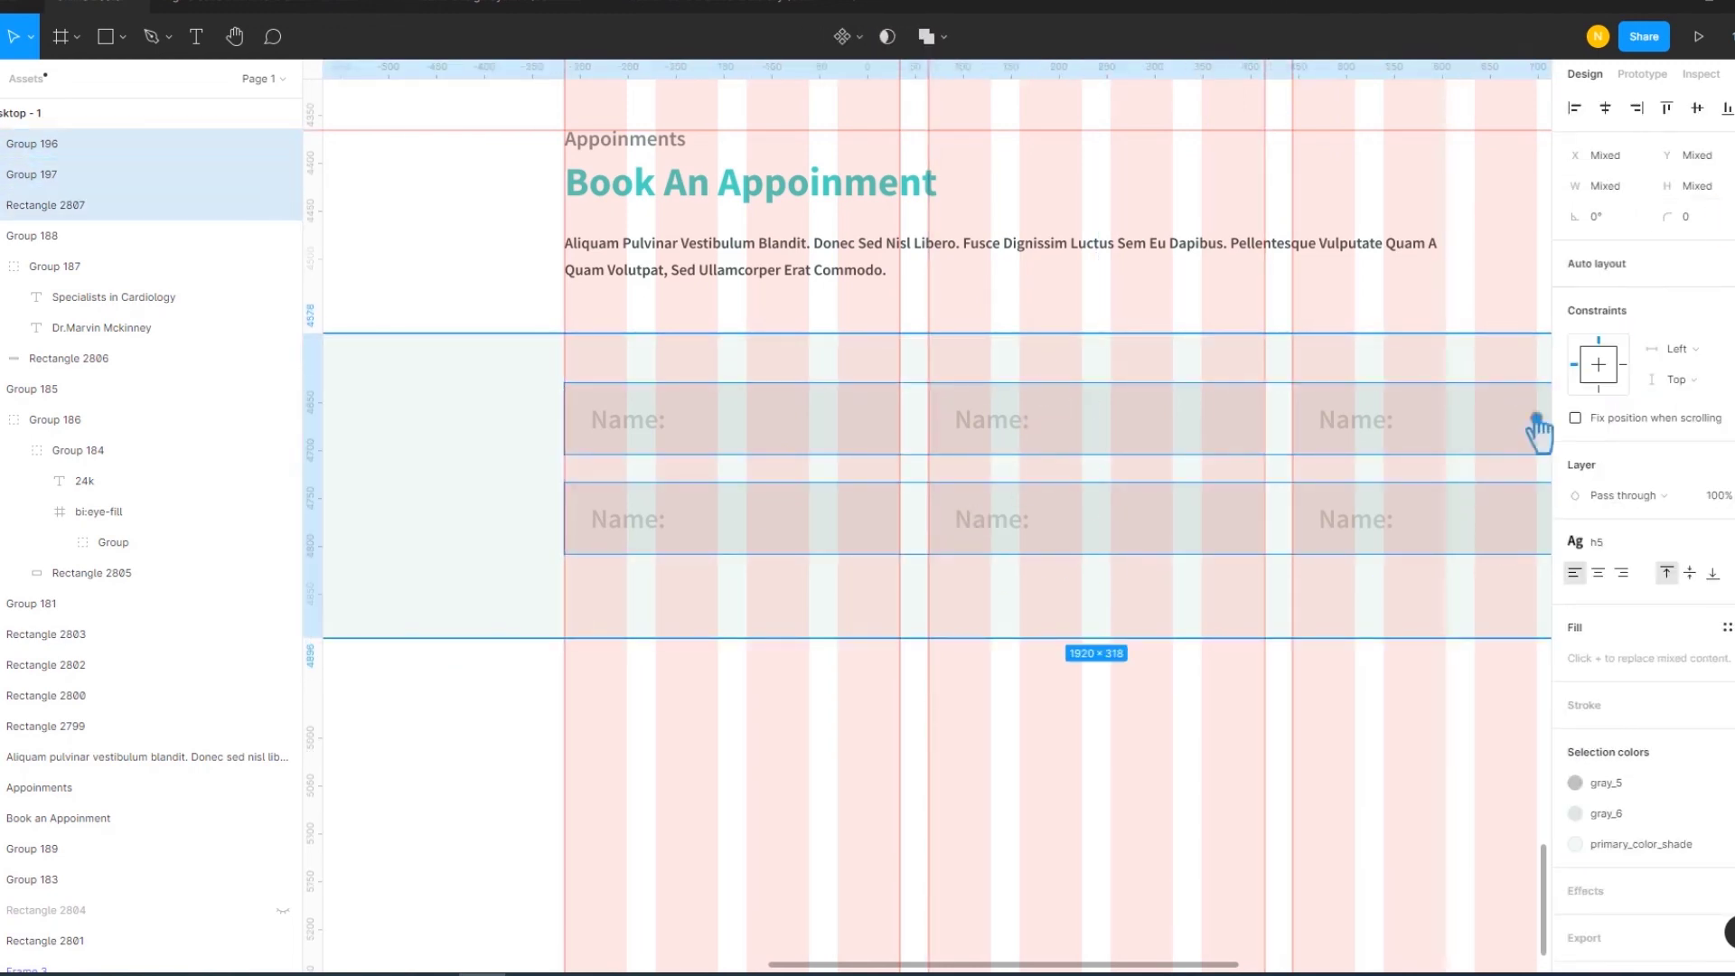
click(1146, 485)
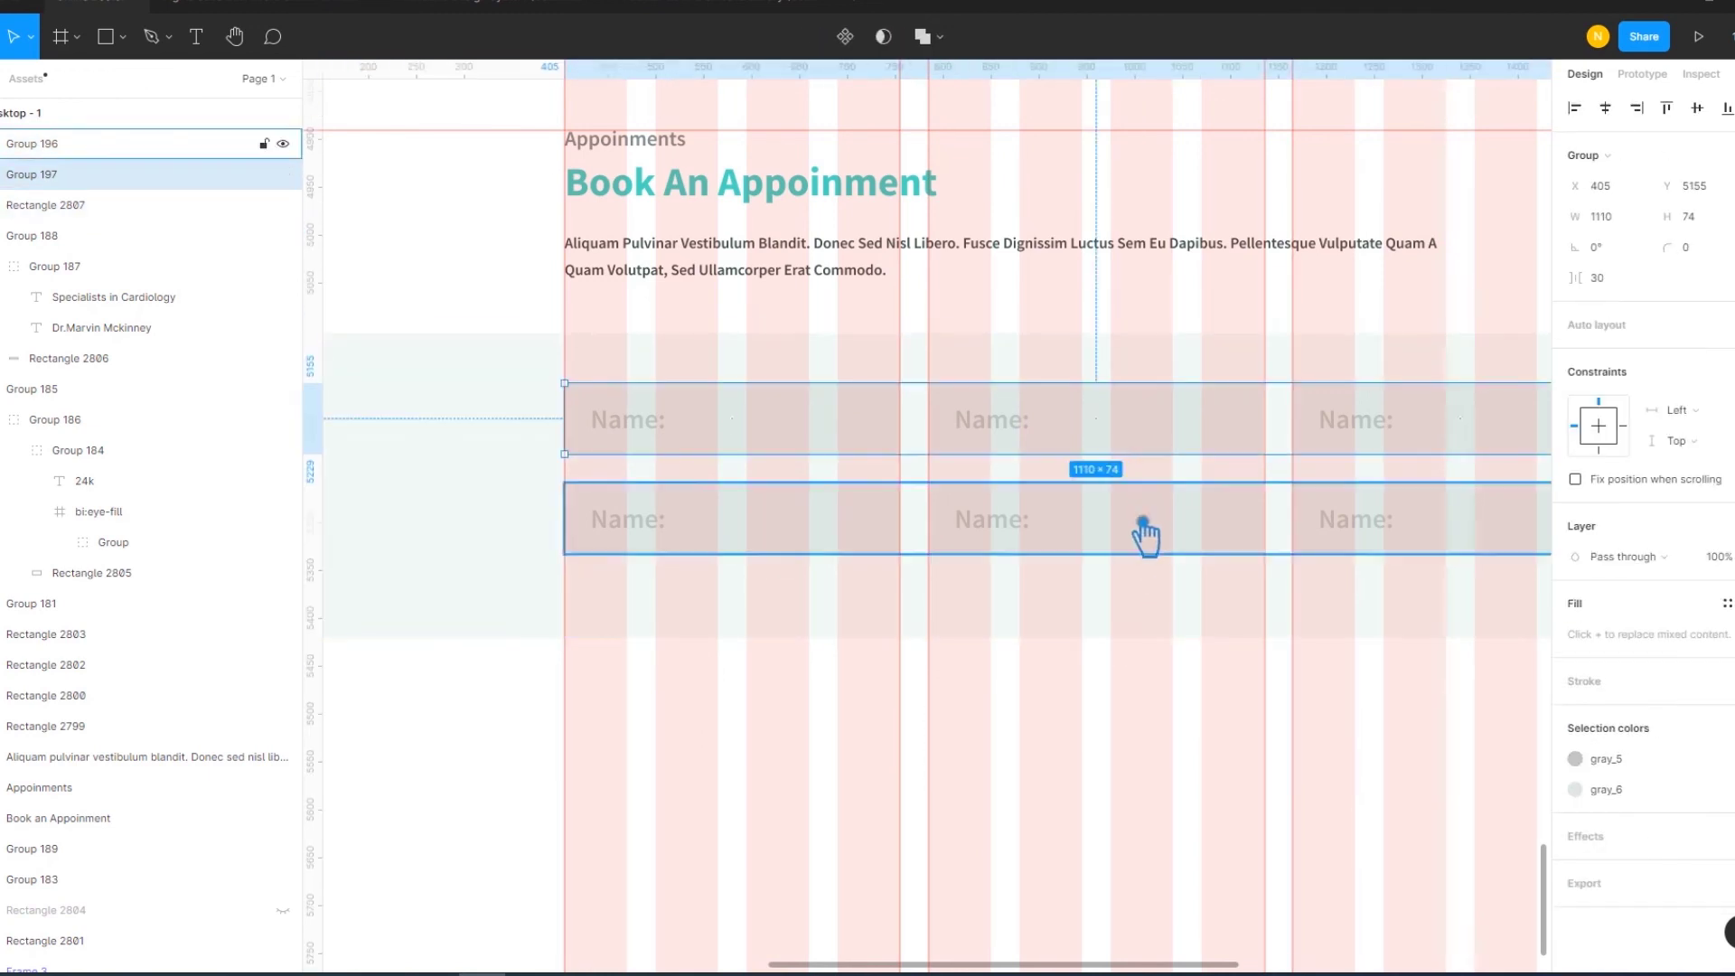
shift+click(1146, 538)
key(ctrl+g)
shift+click(1138, 608)
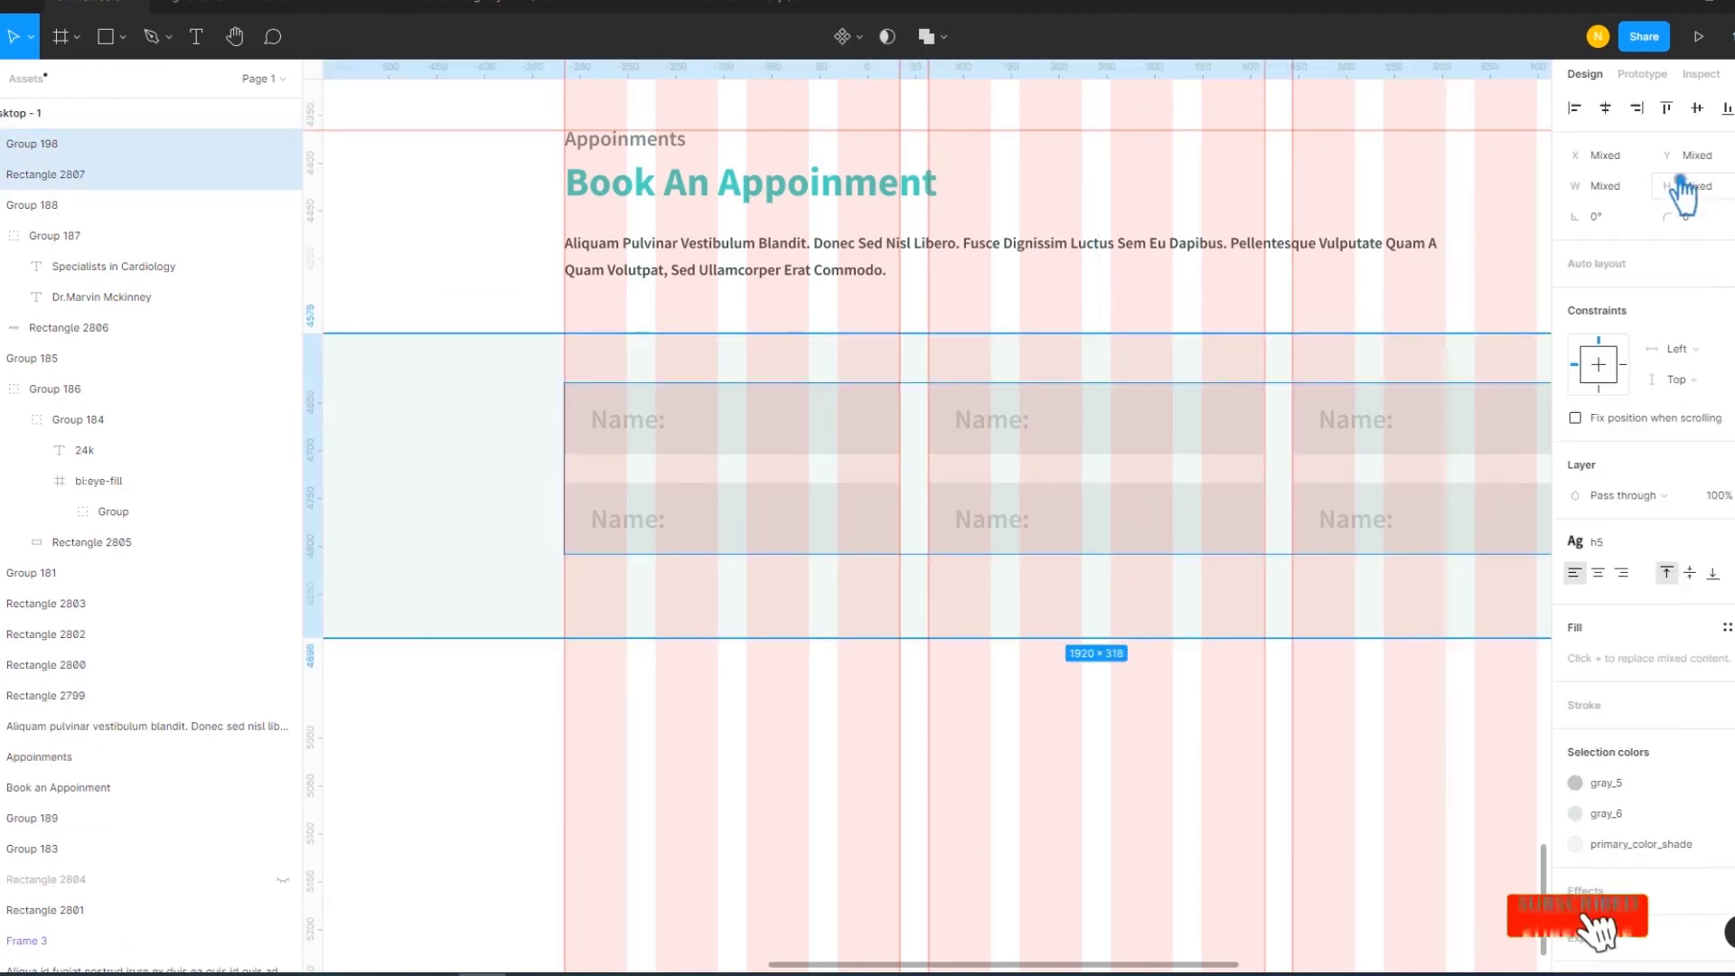
click(1697, 108)
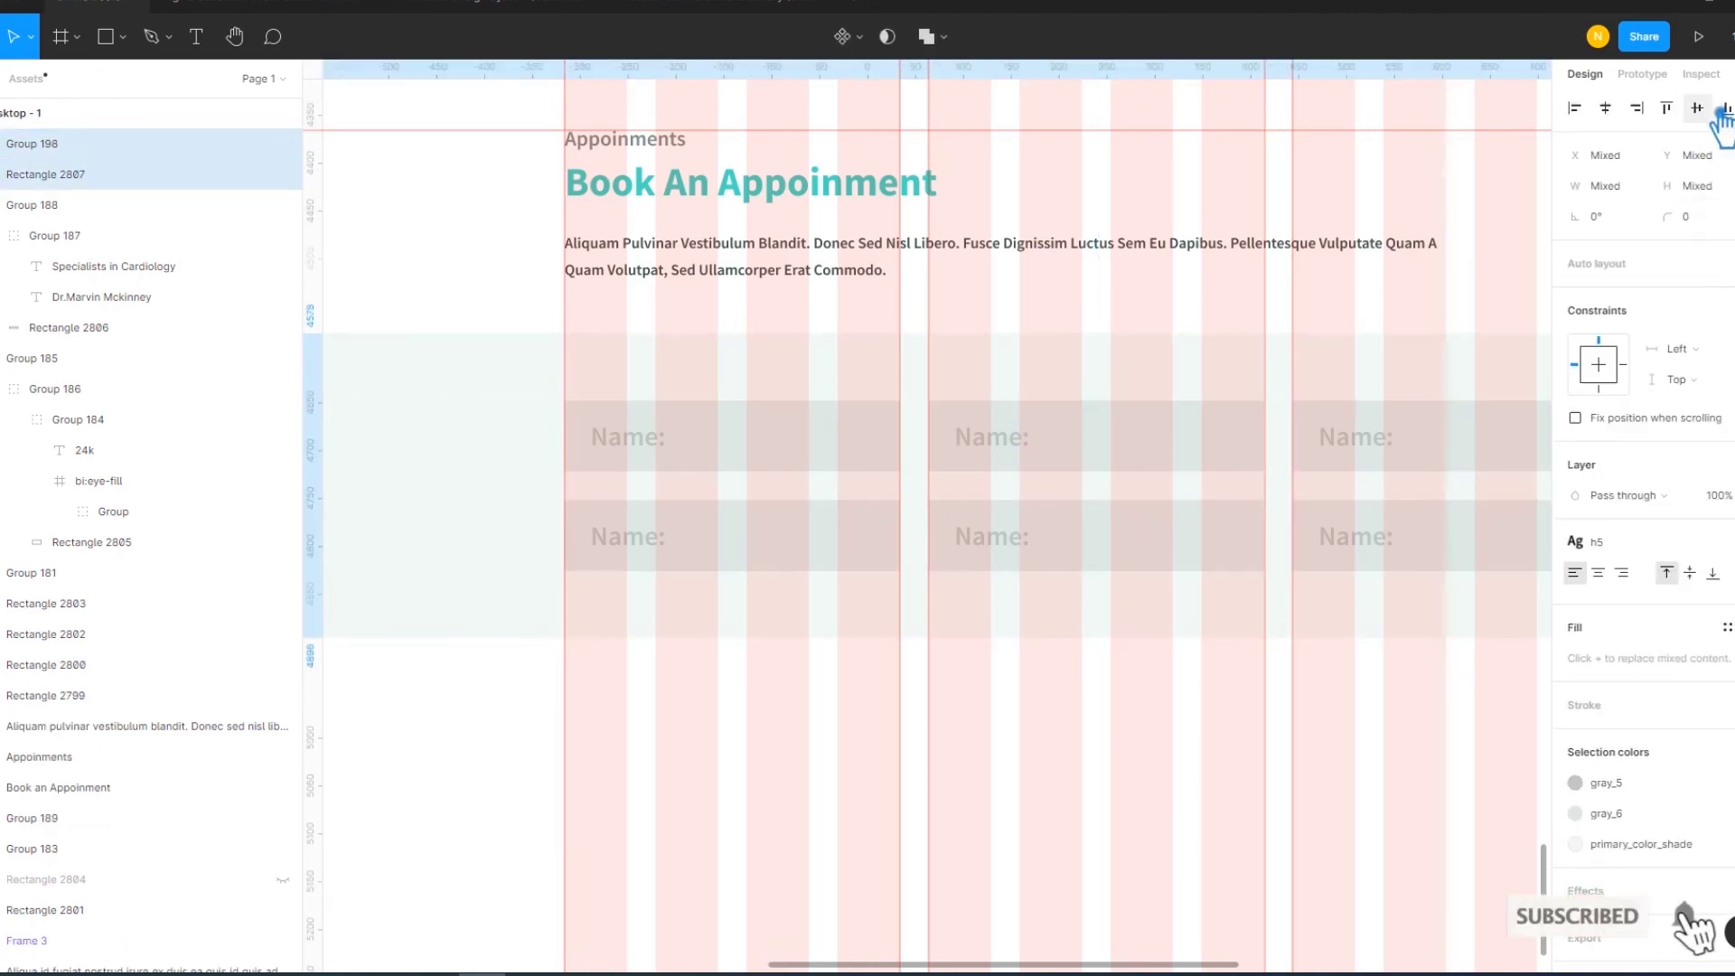
click(1324, 806)
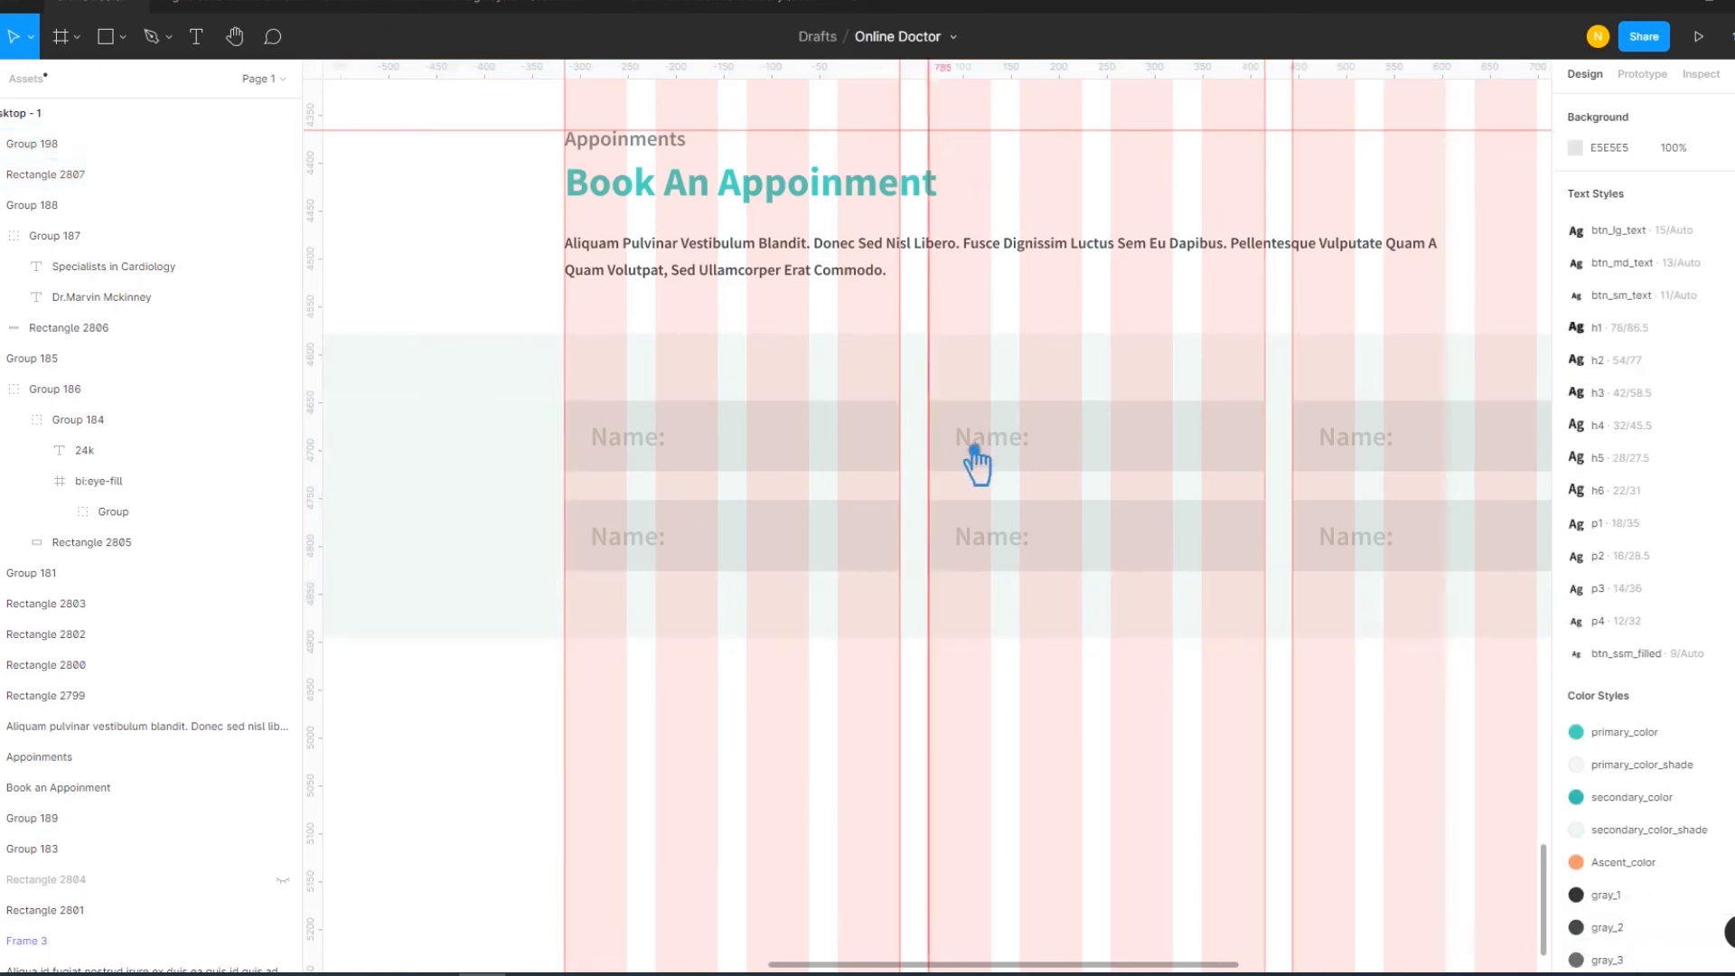
Relabel the top-row middle and right fields as Email: and Mobile Number:, widening the box to one line
click(997, 452)
double_click(997, 452)
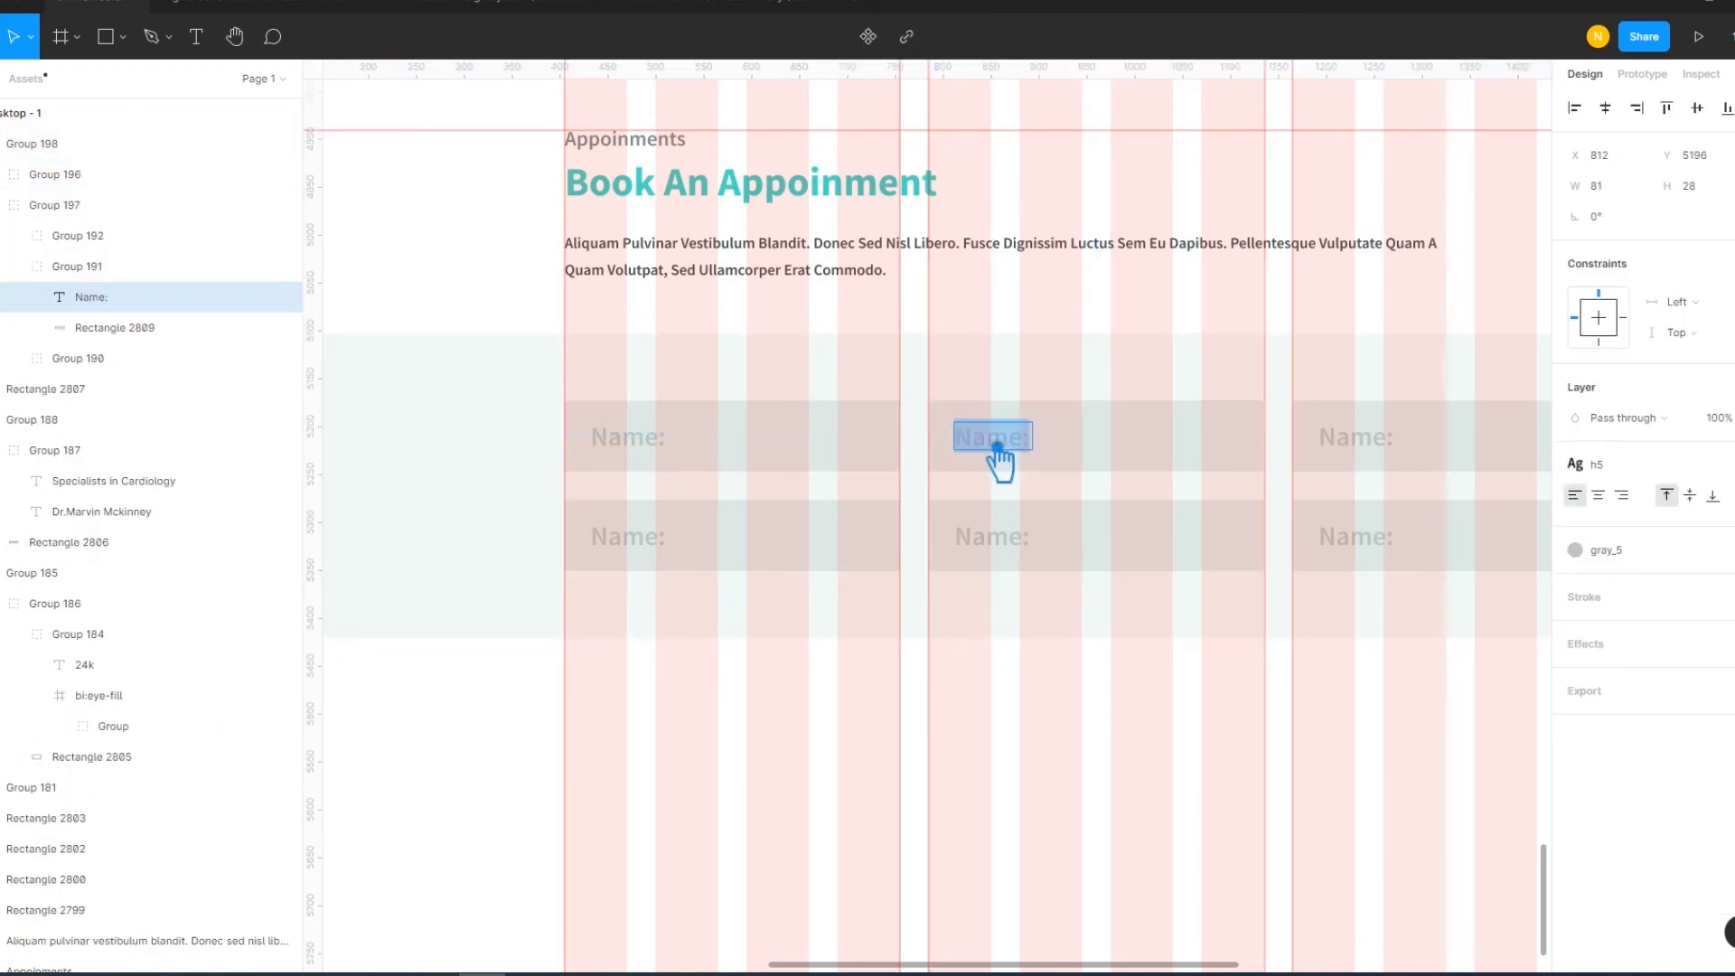
text(Email:)
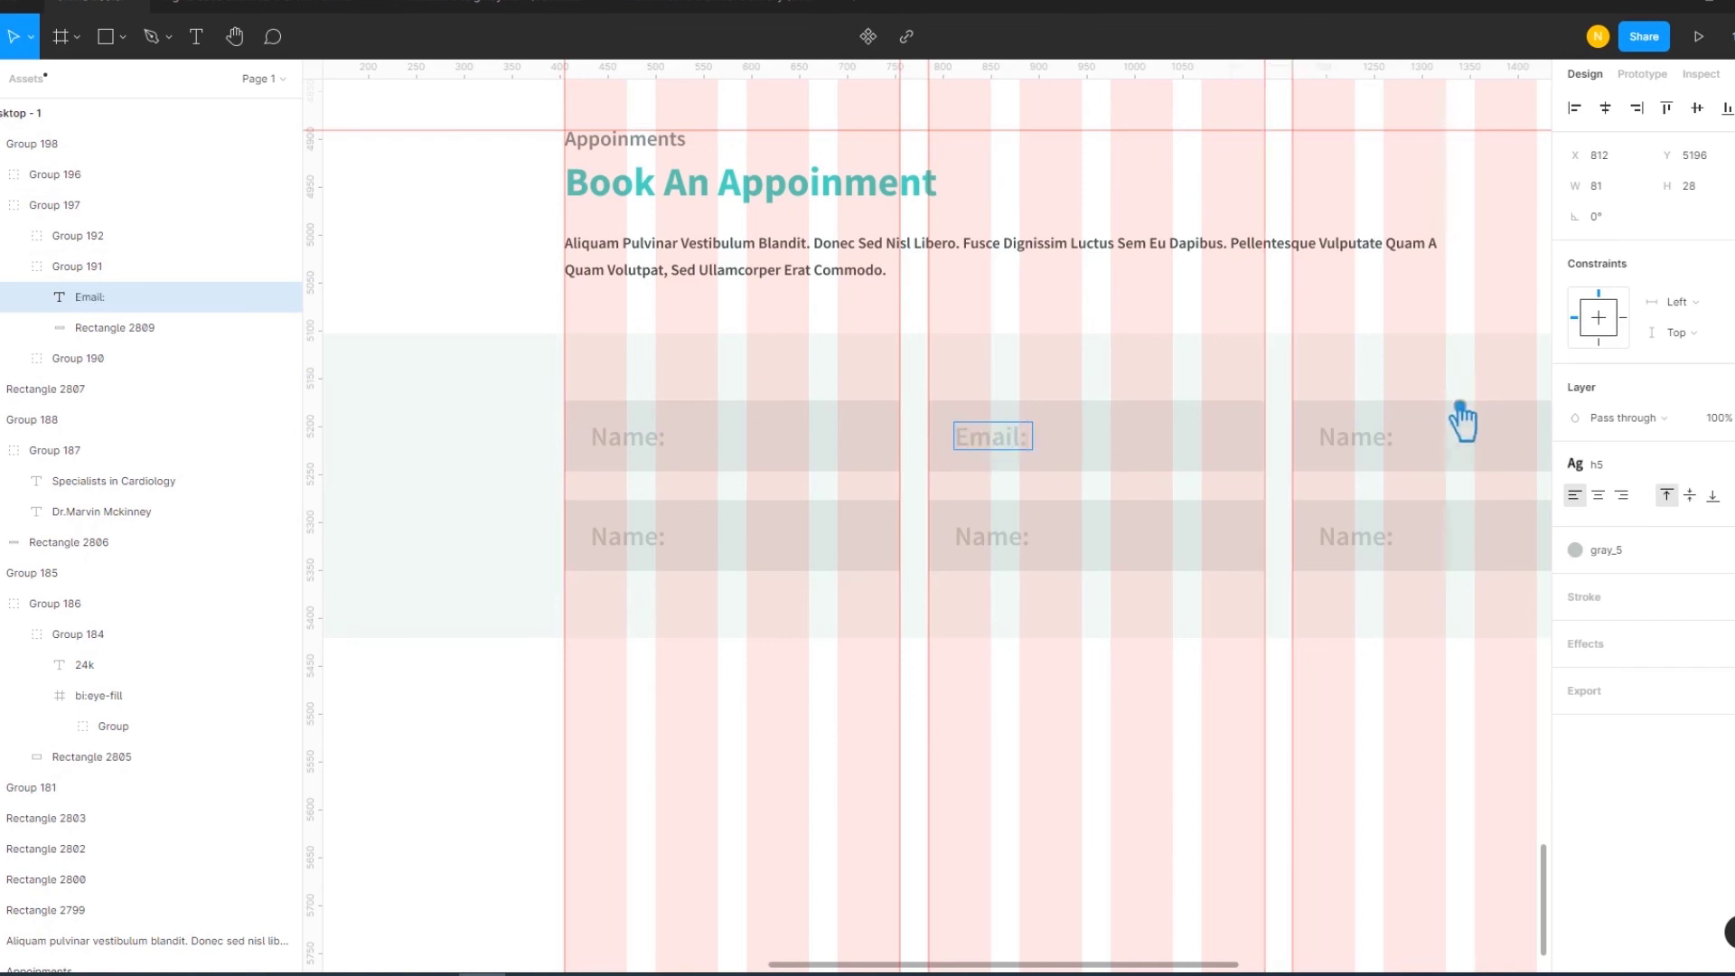
click(1375, 449)
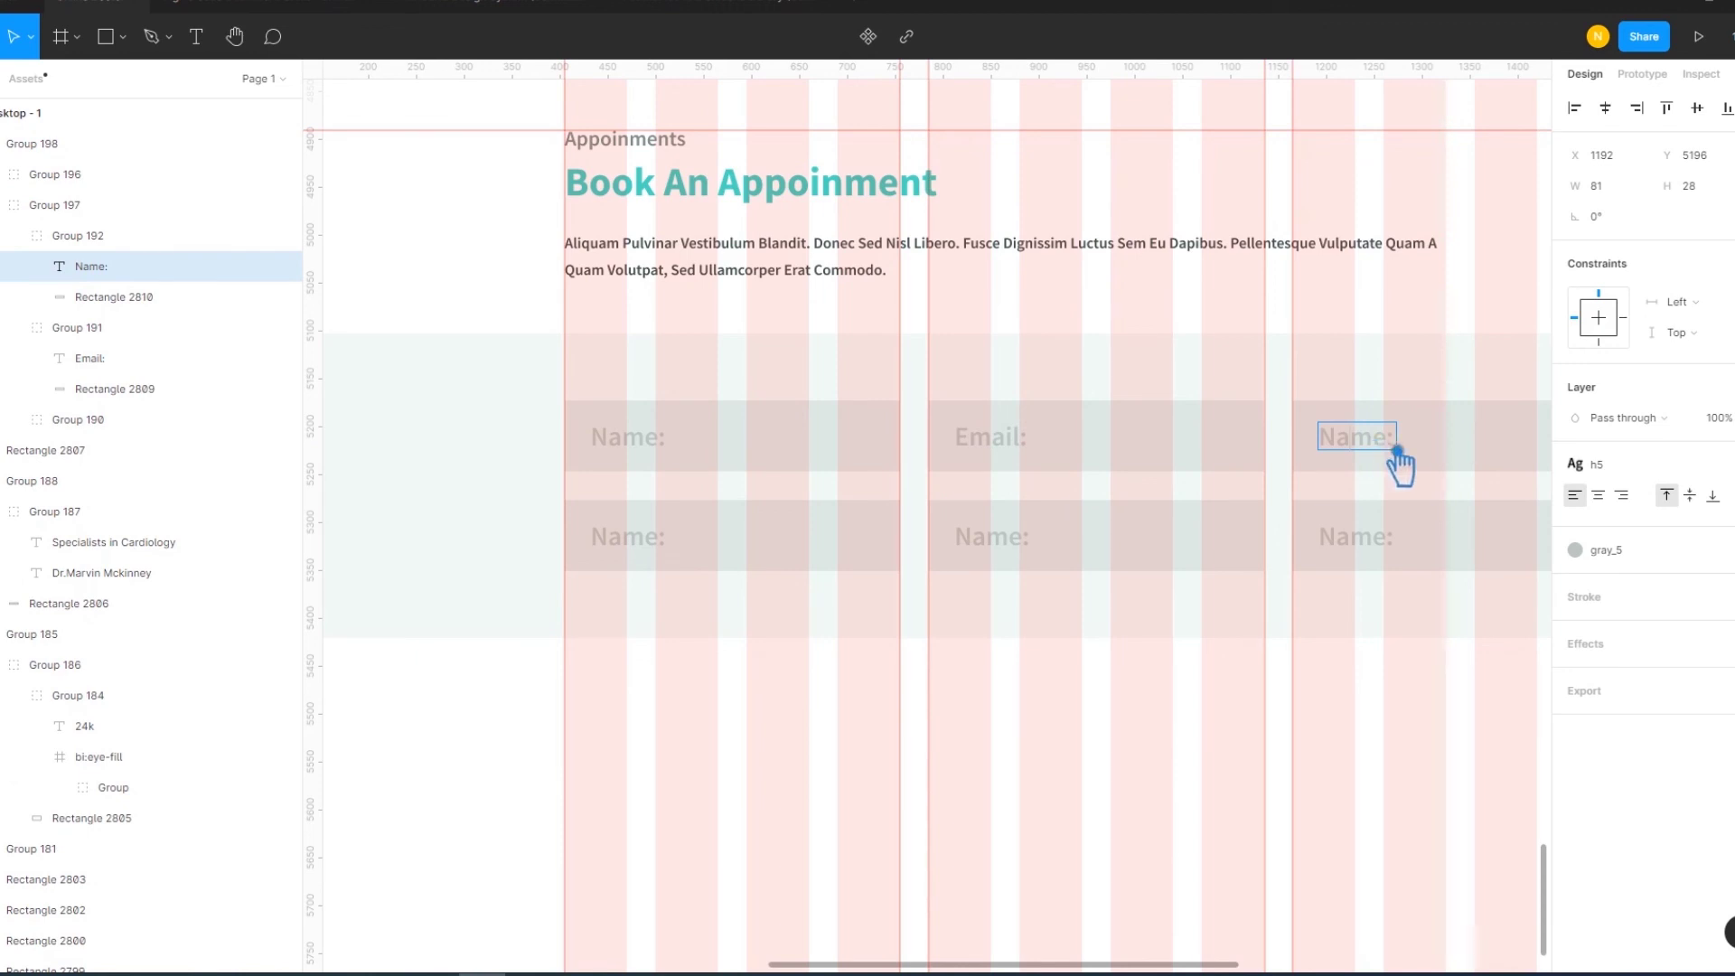
key(Return)
text(Mob:)
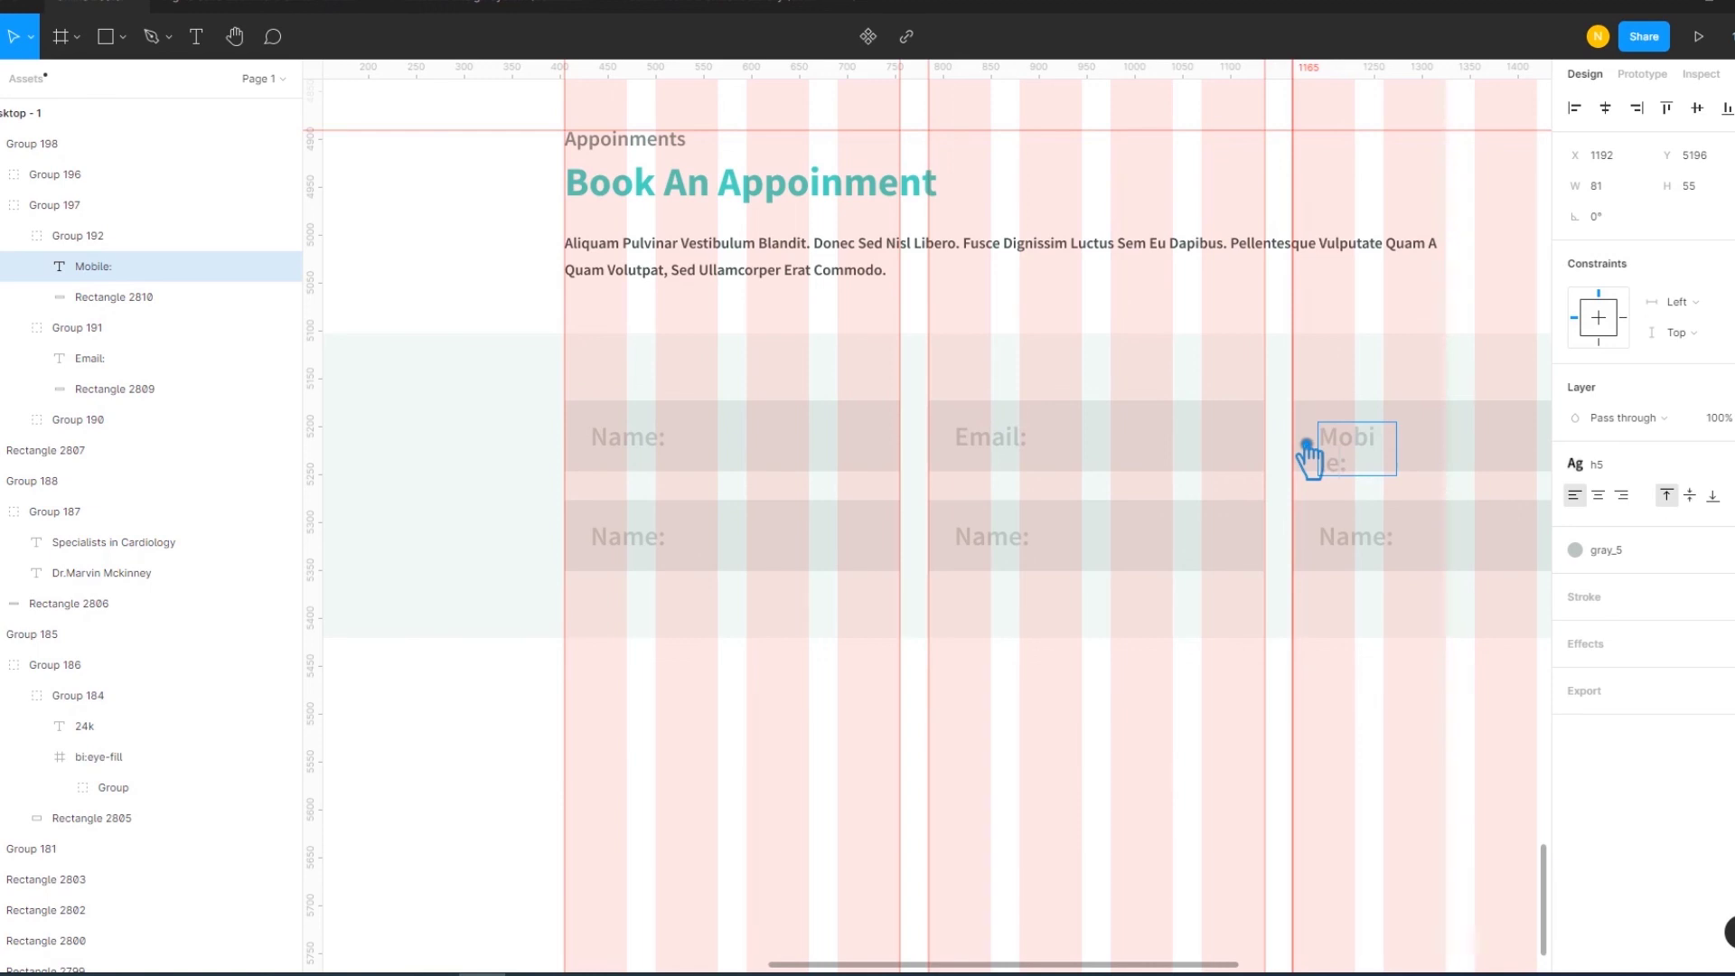
text(Number)
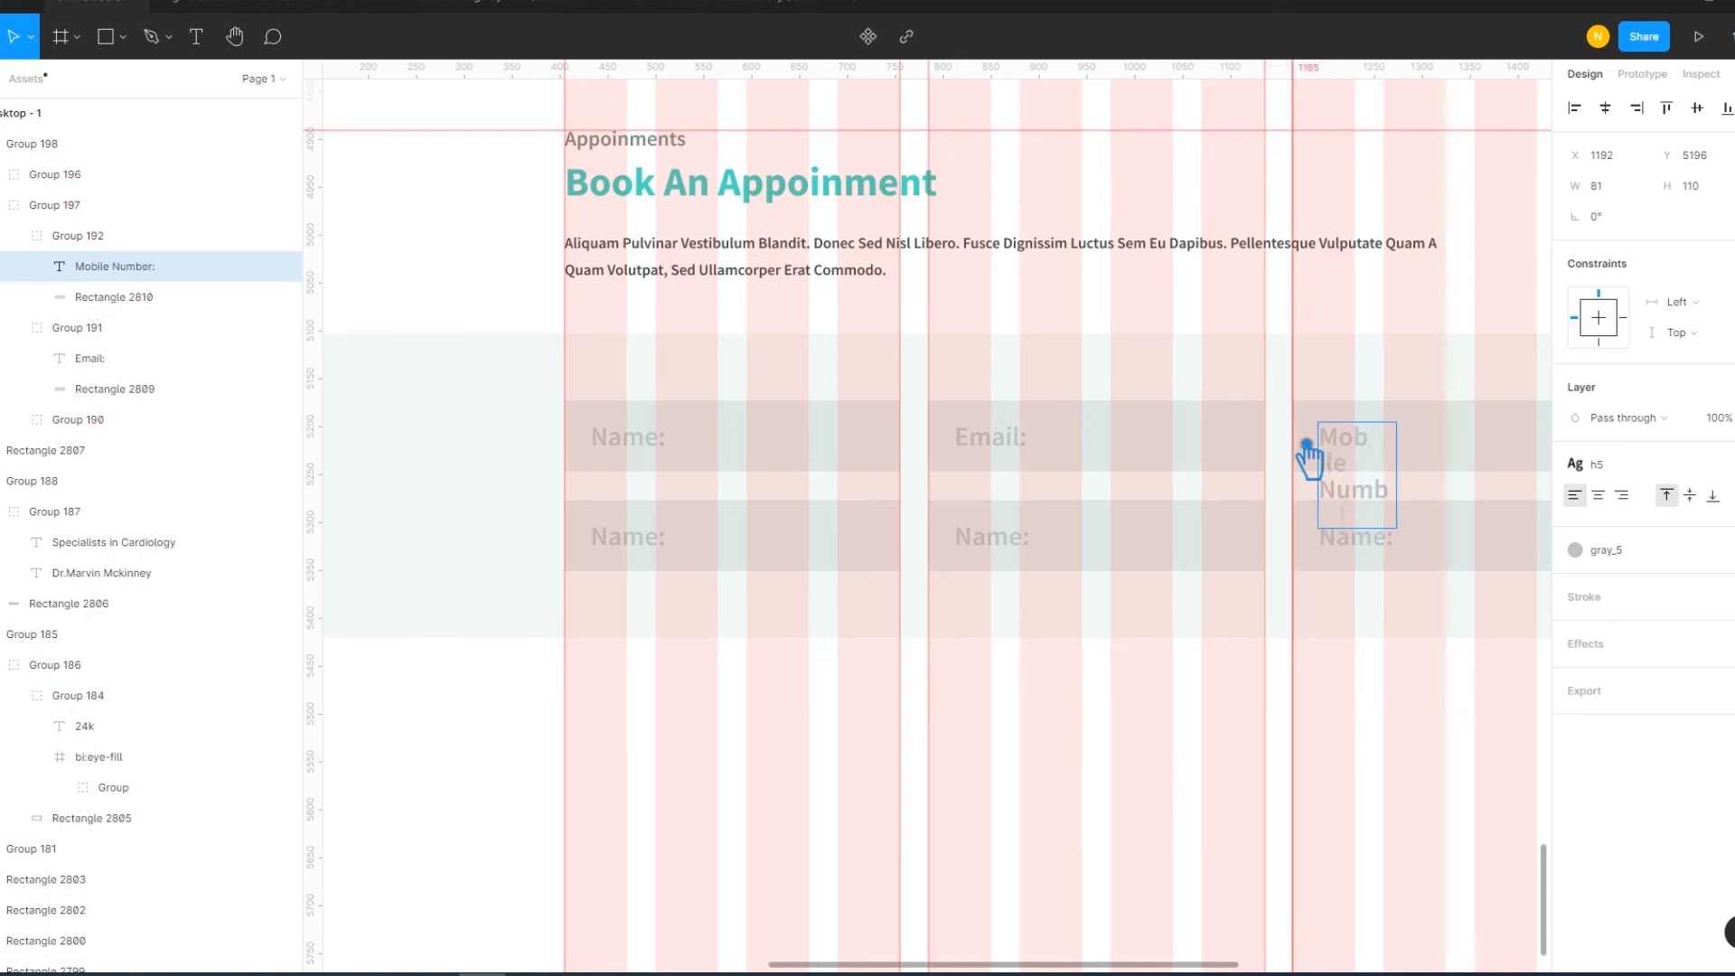
key(Escape)
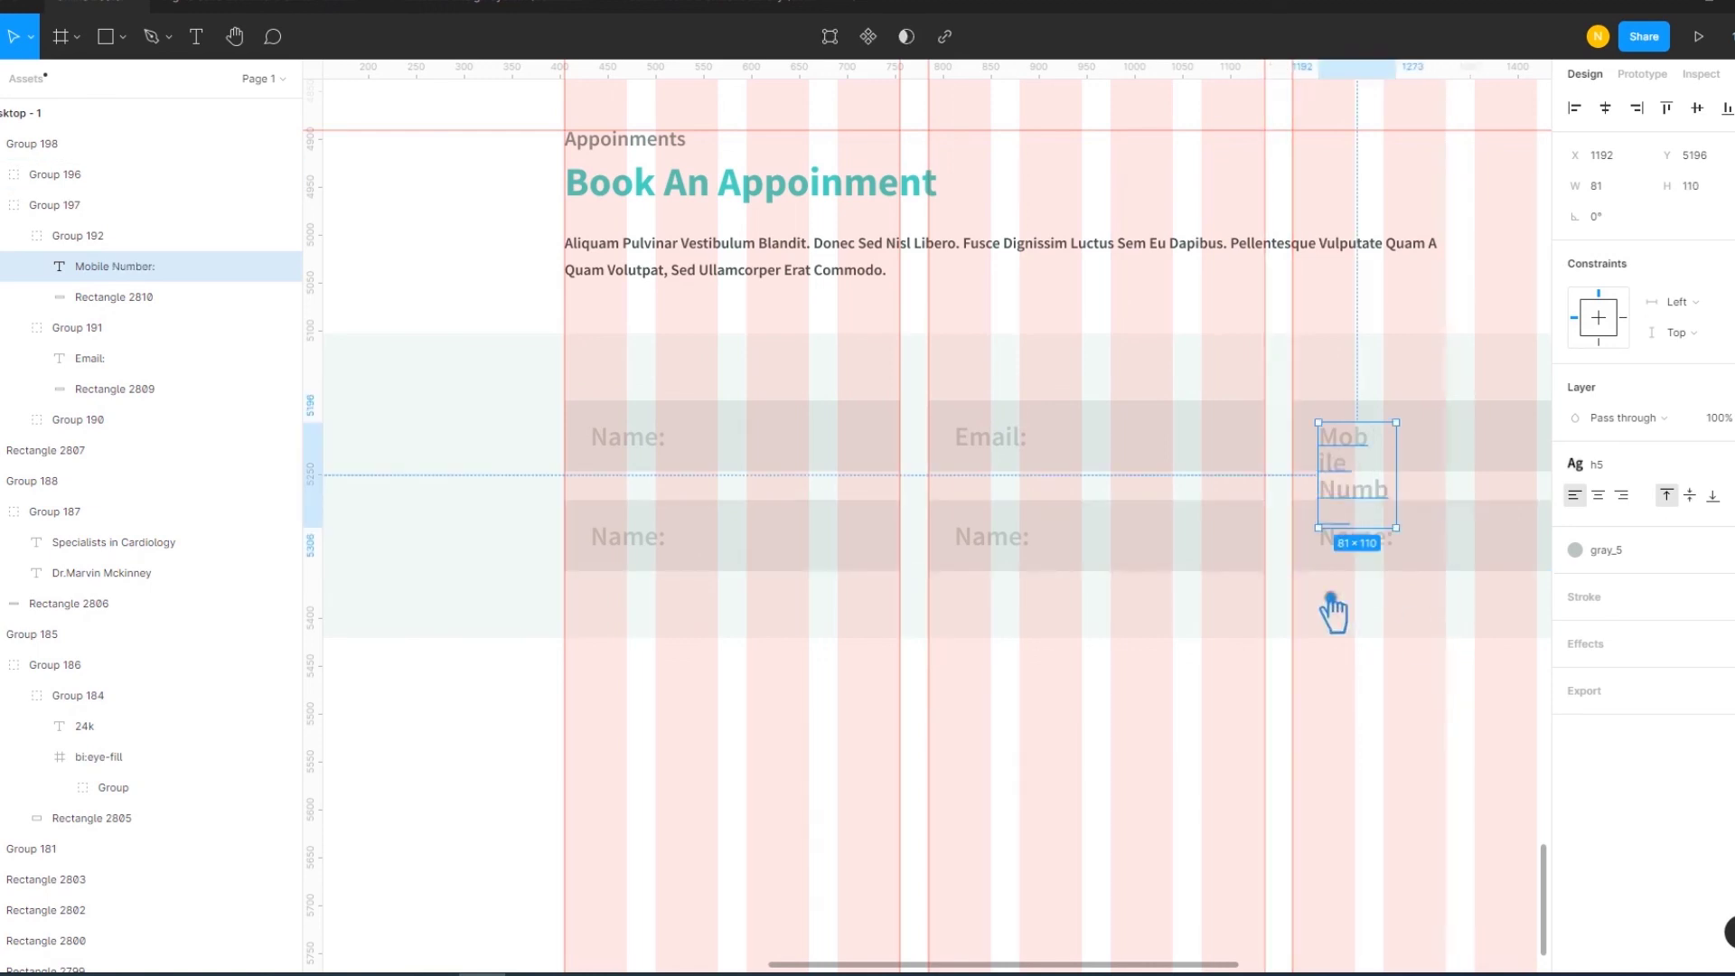
scroll(1333, 610, right, 5)
drag(1080, 500, 1189, 491)
mouse_move(1115, 763)
mouse_down()
mouse_move(1312, 735)
mouse_move(1096, 716)
mouse_move(1334, 739)
mouse_up()
Relabel the first second-row field as Doctor Name: and widen its text box
double_click(542, 562)
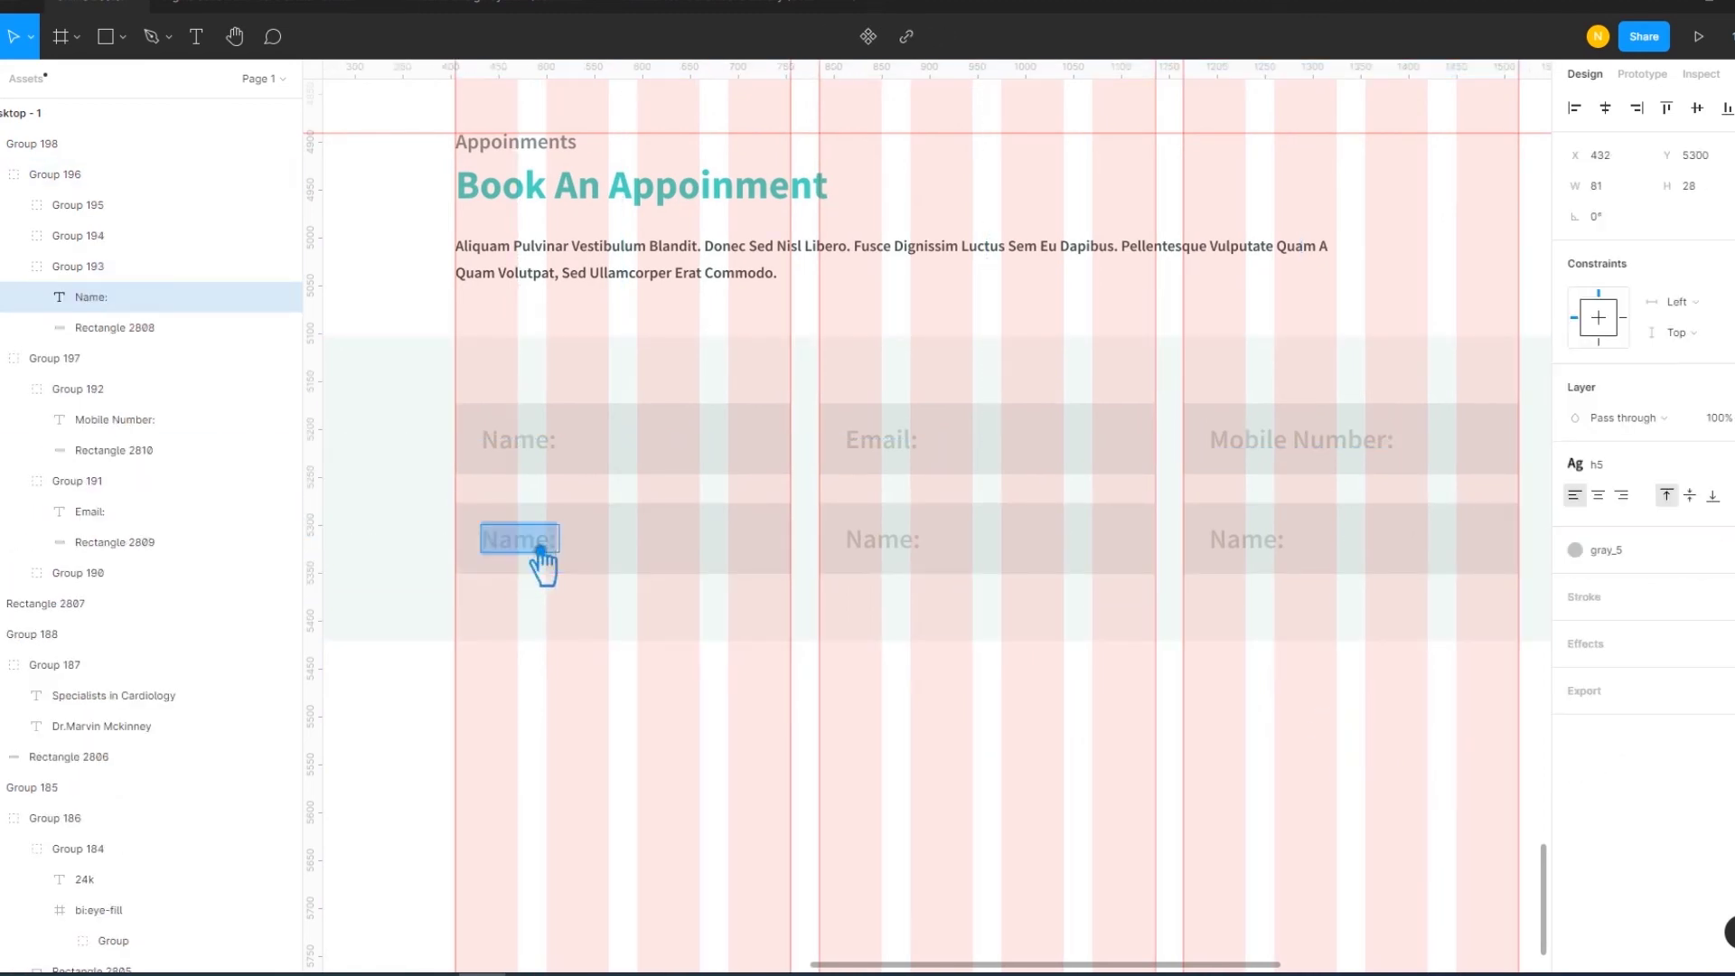
click(501, 545)
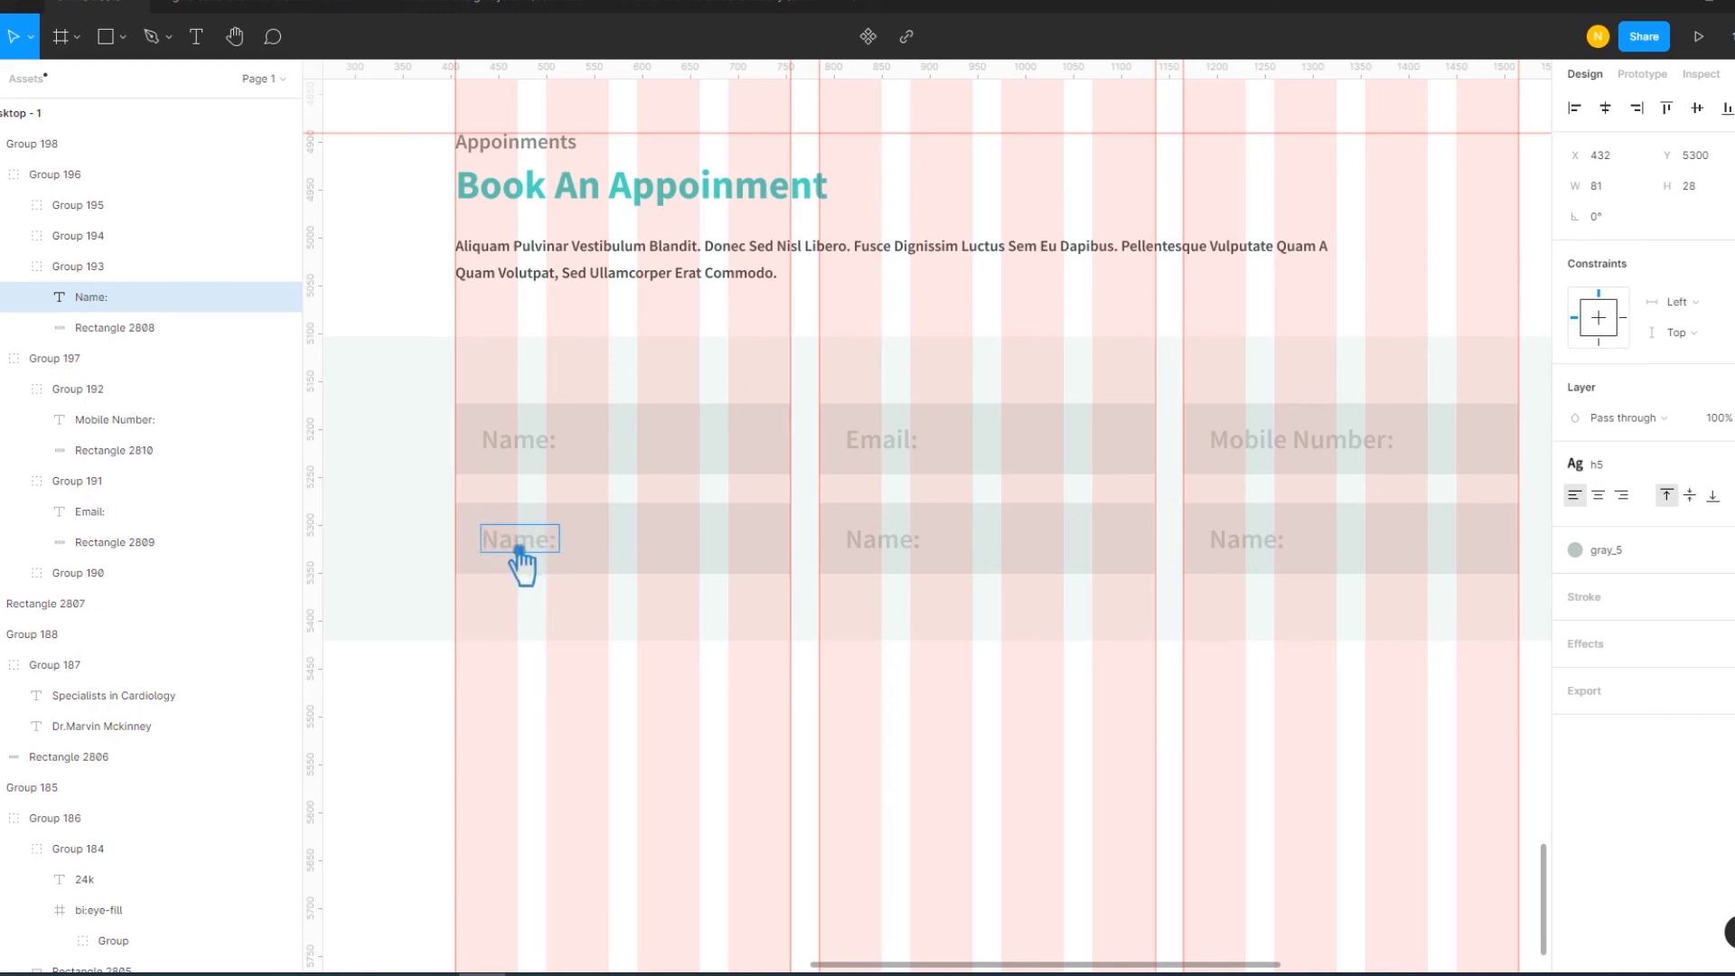
text(Doctor)
key(Escape)
drag(565, 571, 663, 564)
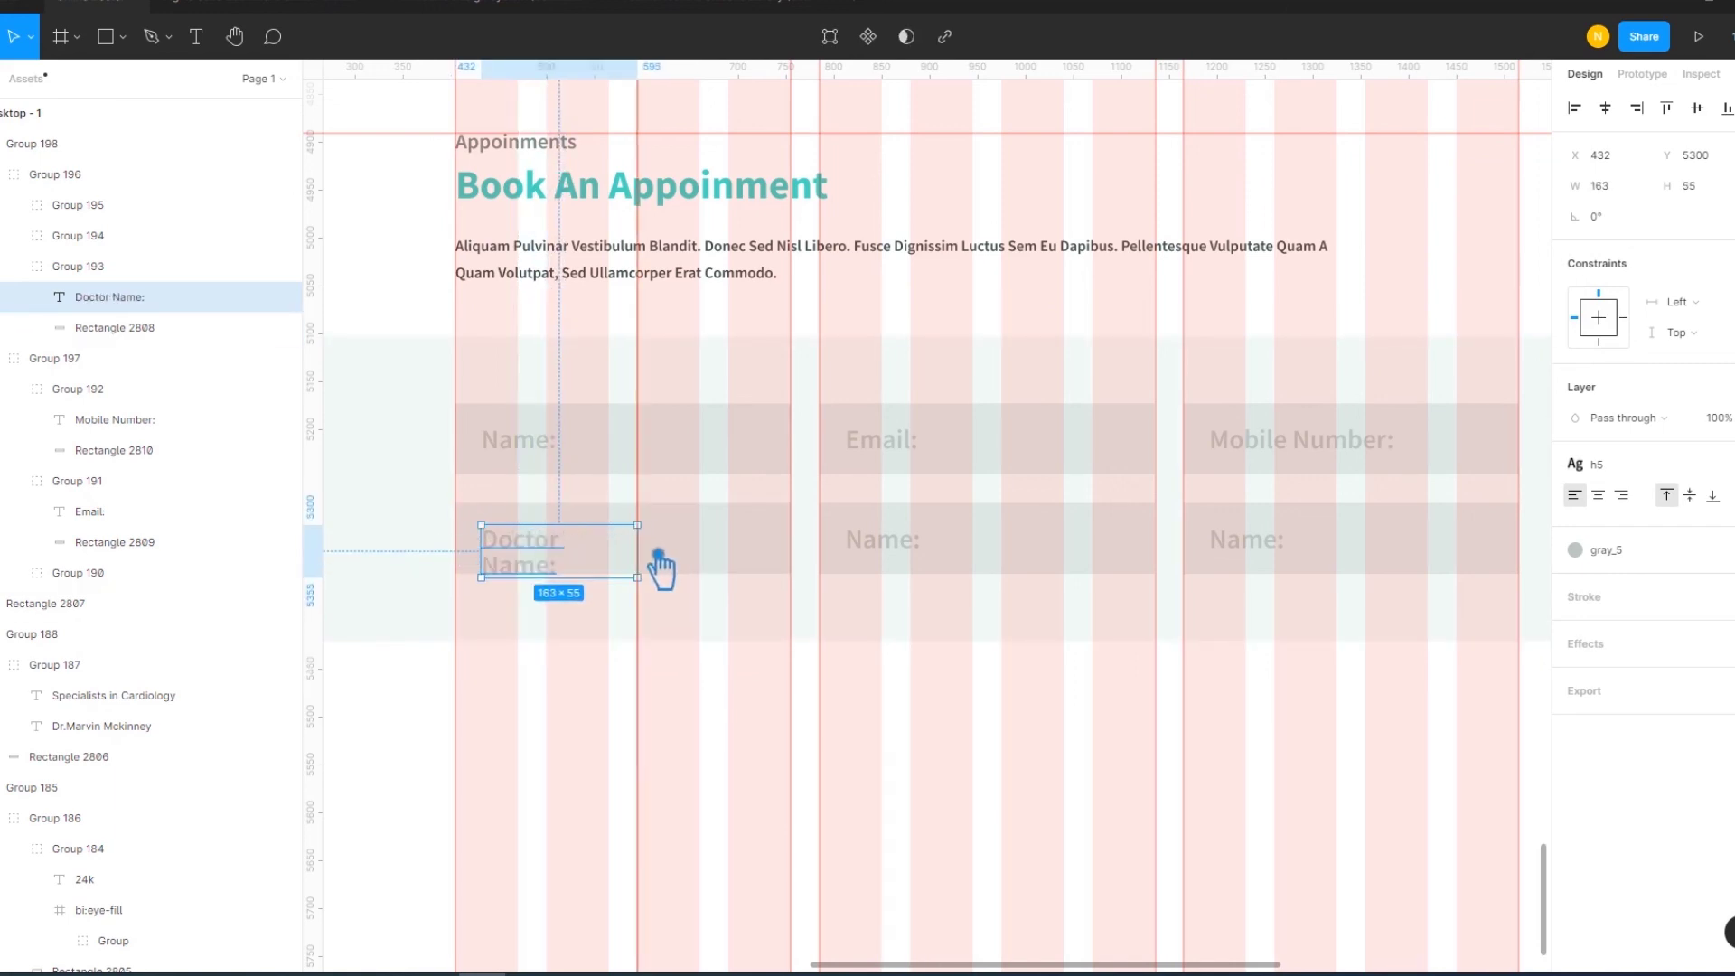
Relabel the remaining second-row fields as Date: and Time:
double_click(910, 551)
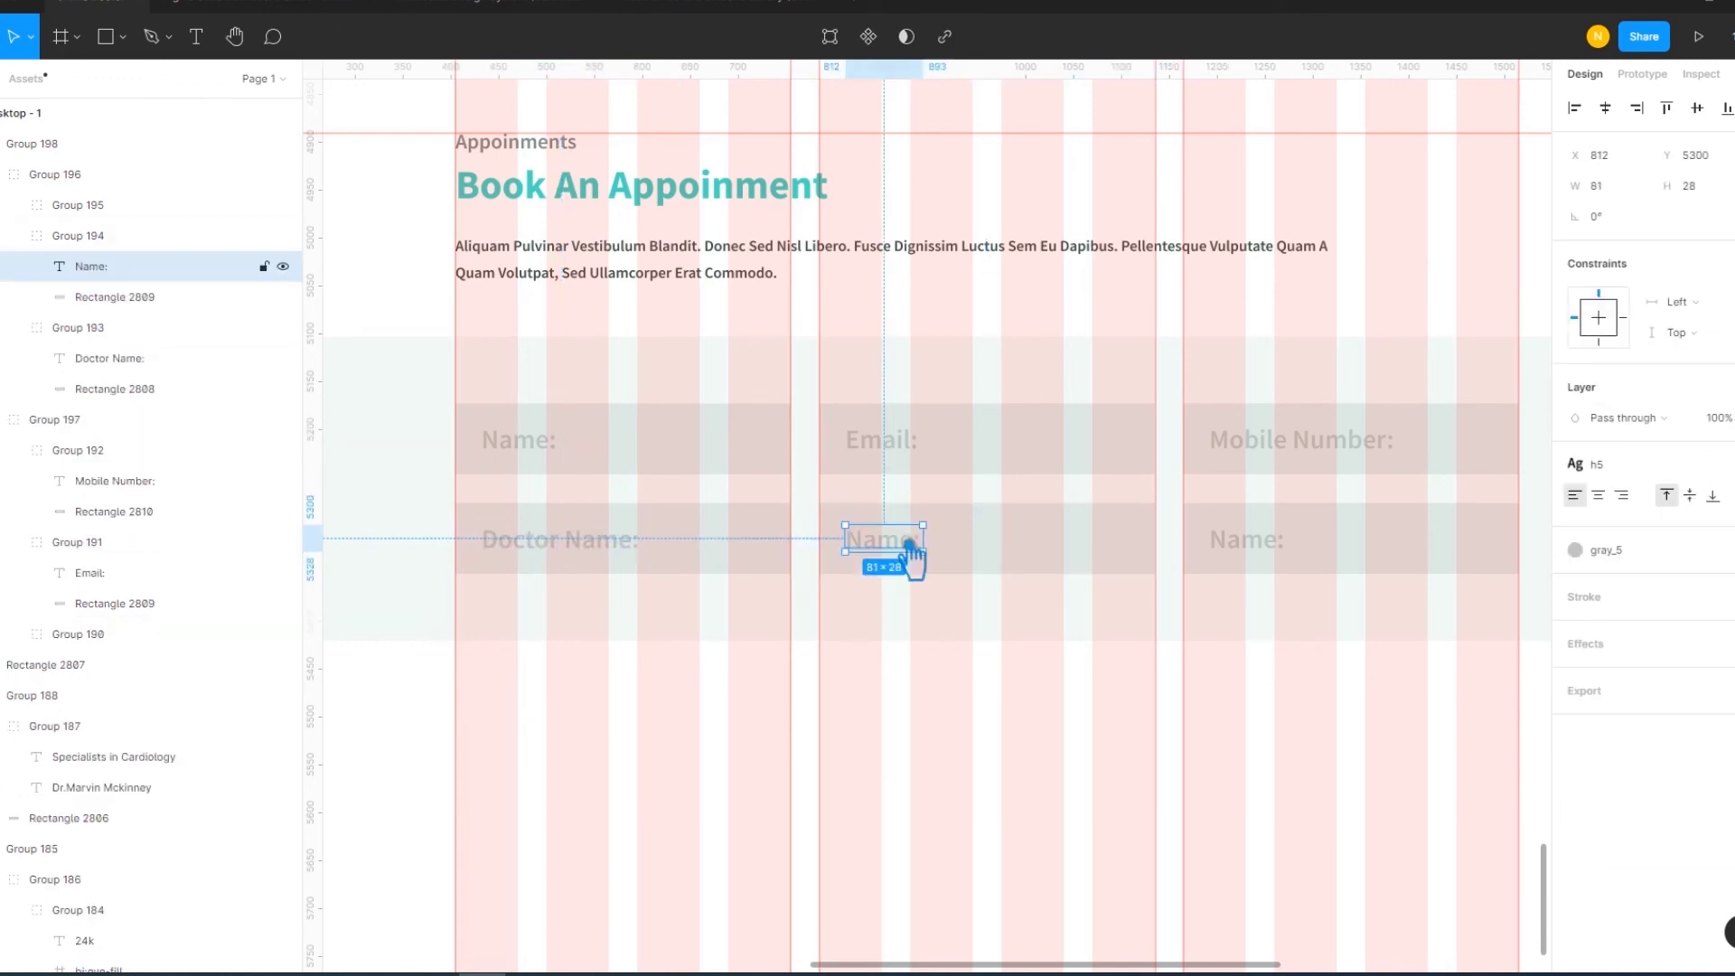
click(924, 544)
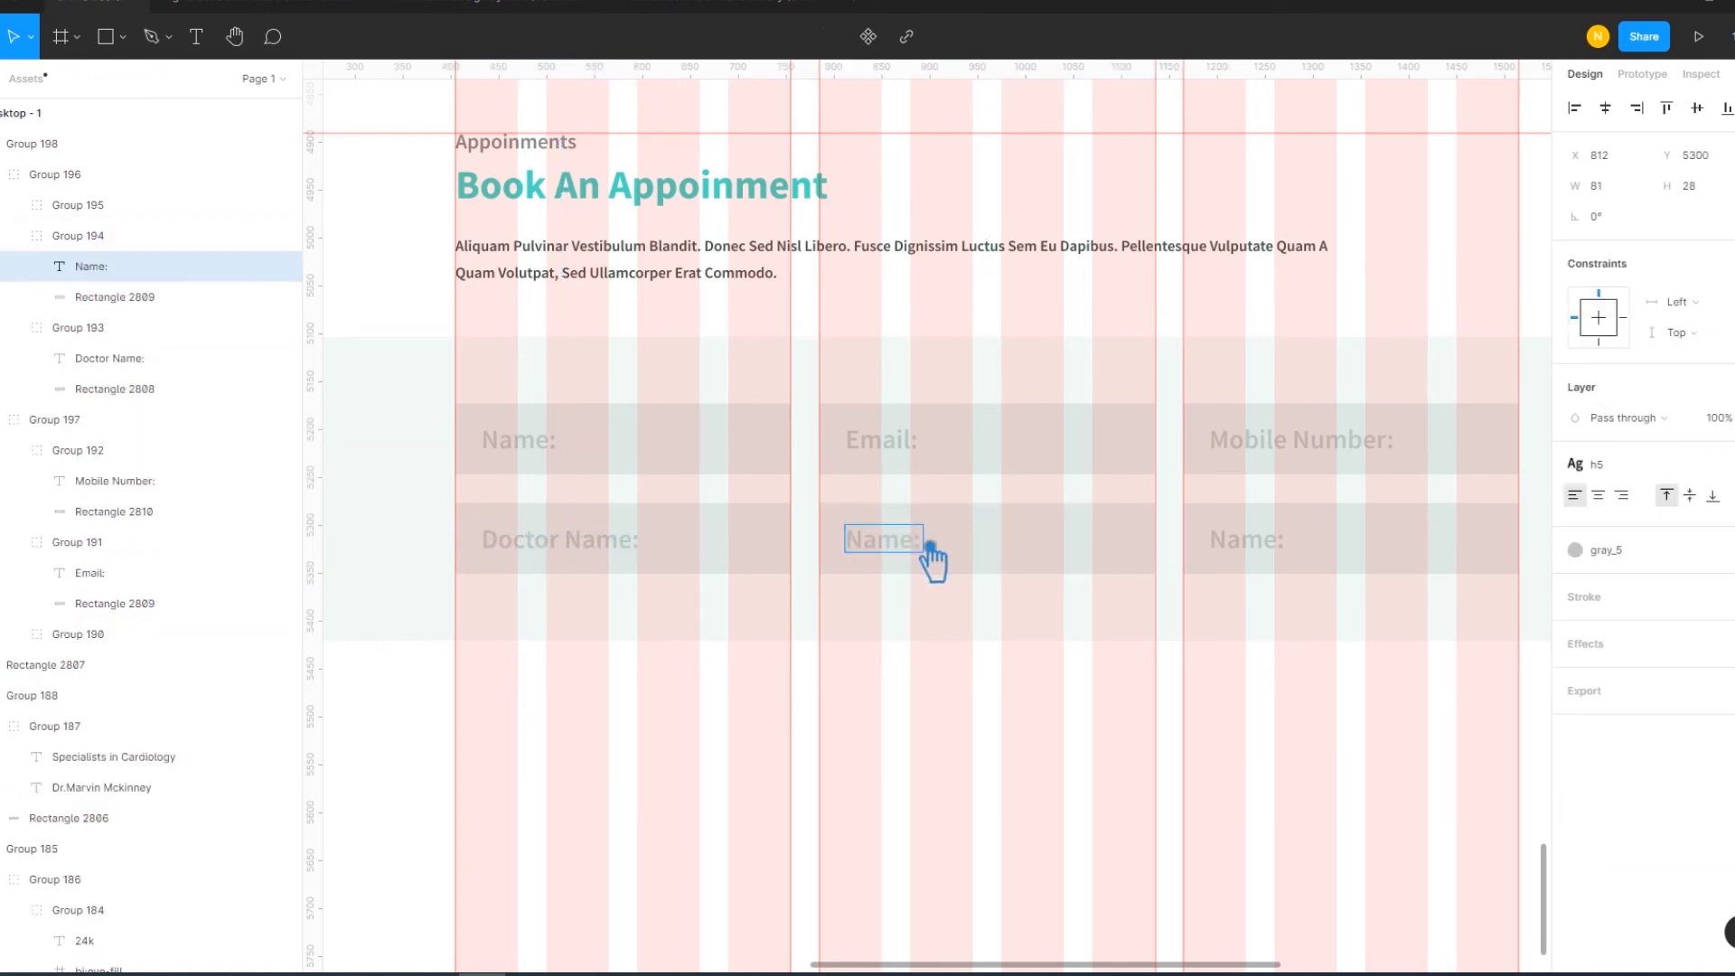
drag(931, 547, 836, 546)
text(Dat)
click(1294, 547)
drag(1283, 547, 1186, 548)
text(Time)
key(Escape)
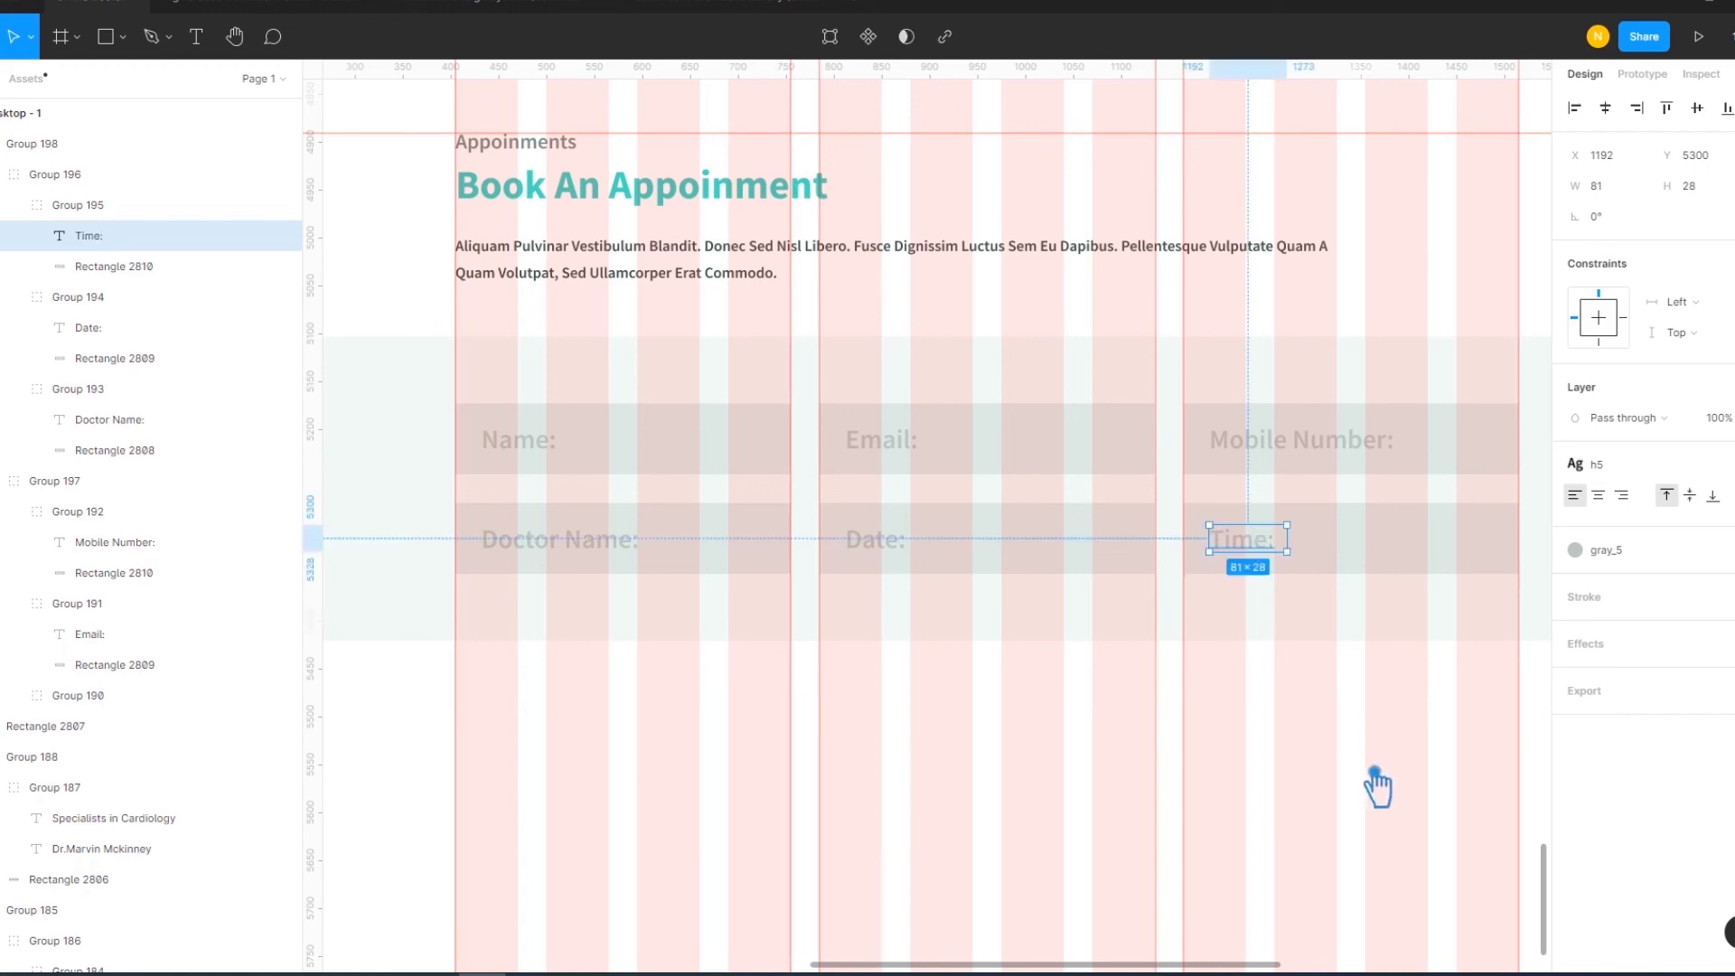
key(Escape)
key(minus)
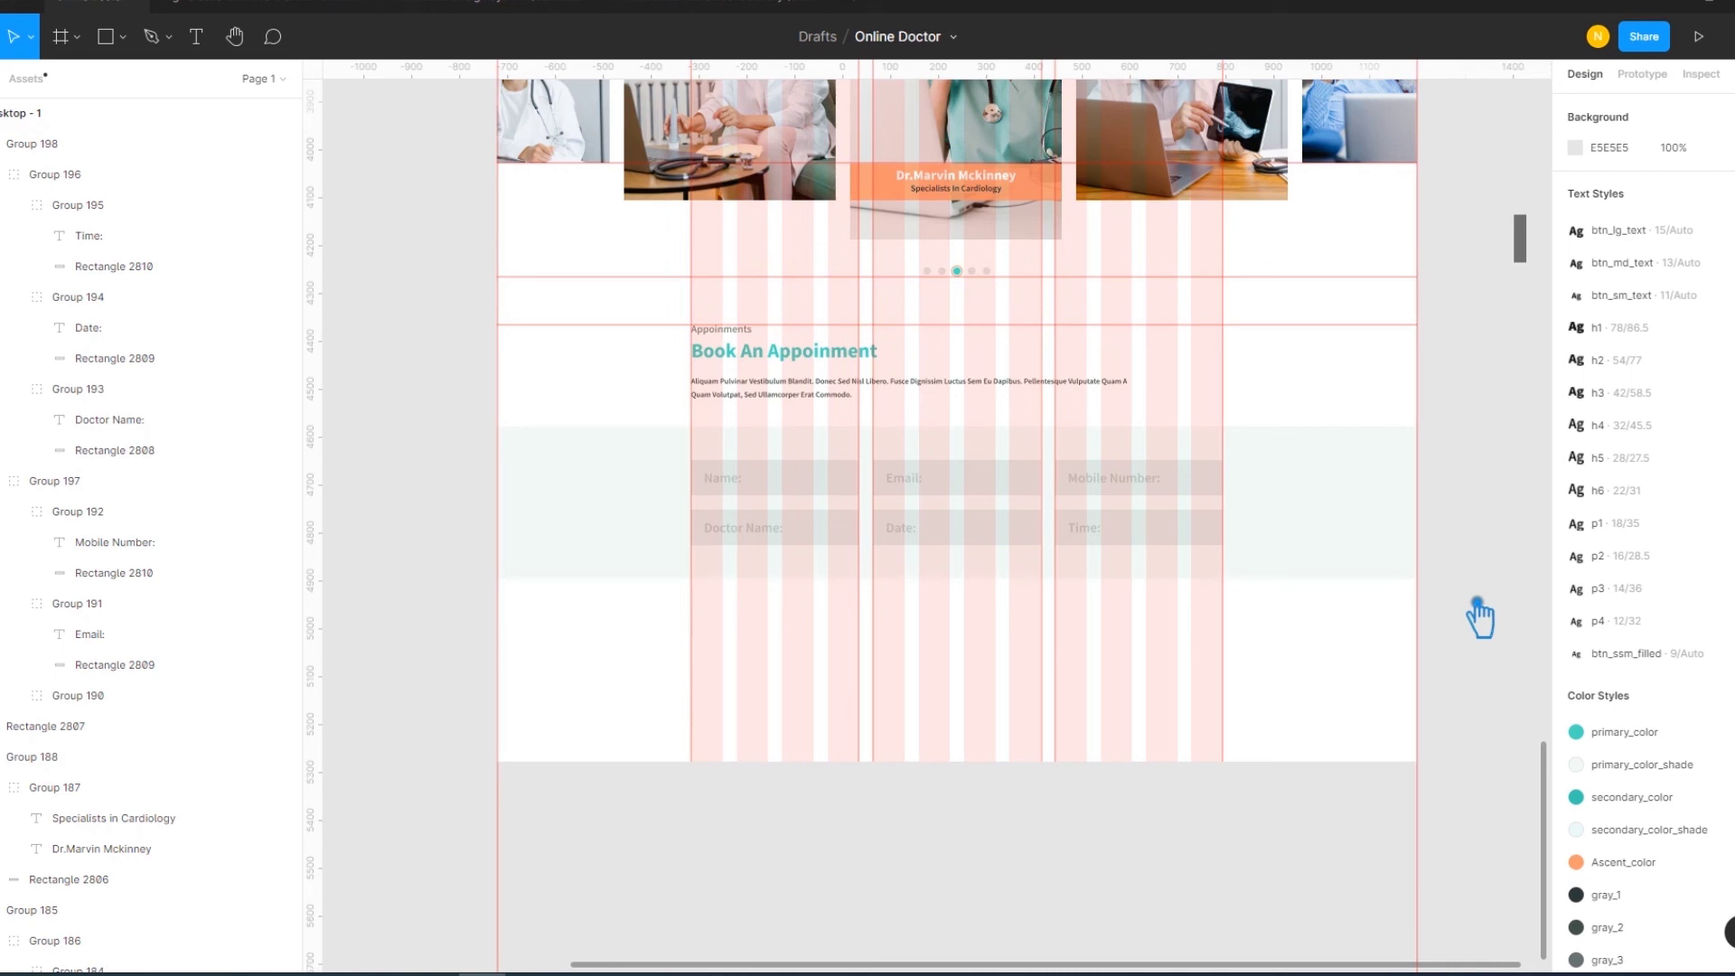
Add auto layout (Shift+A) to the Doctor Name/Date/Time row and the Name/Email/Mobile Number row
drag(1476, 603, 1399, 596)
mouse_move(1281, 654)
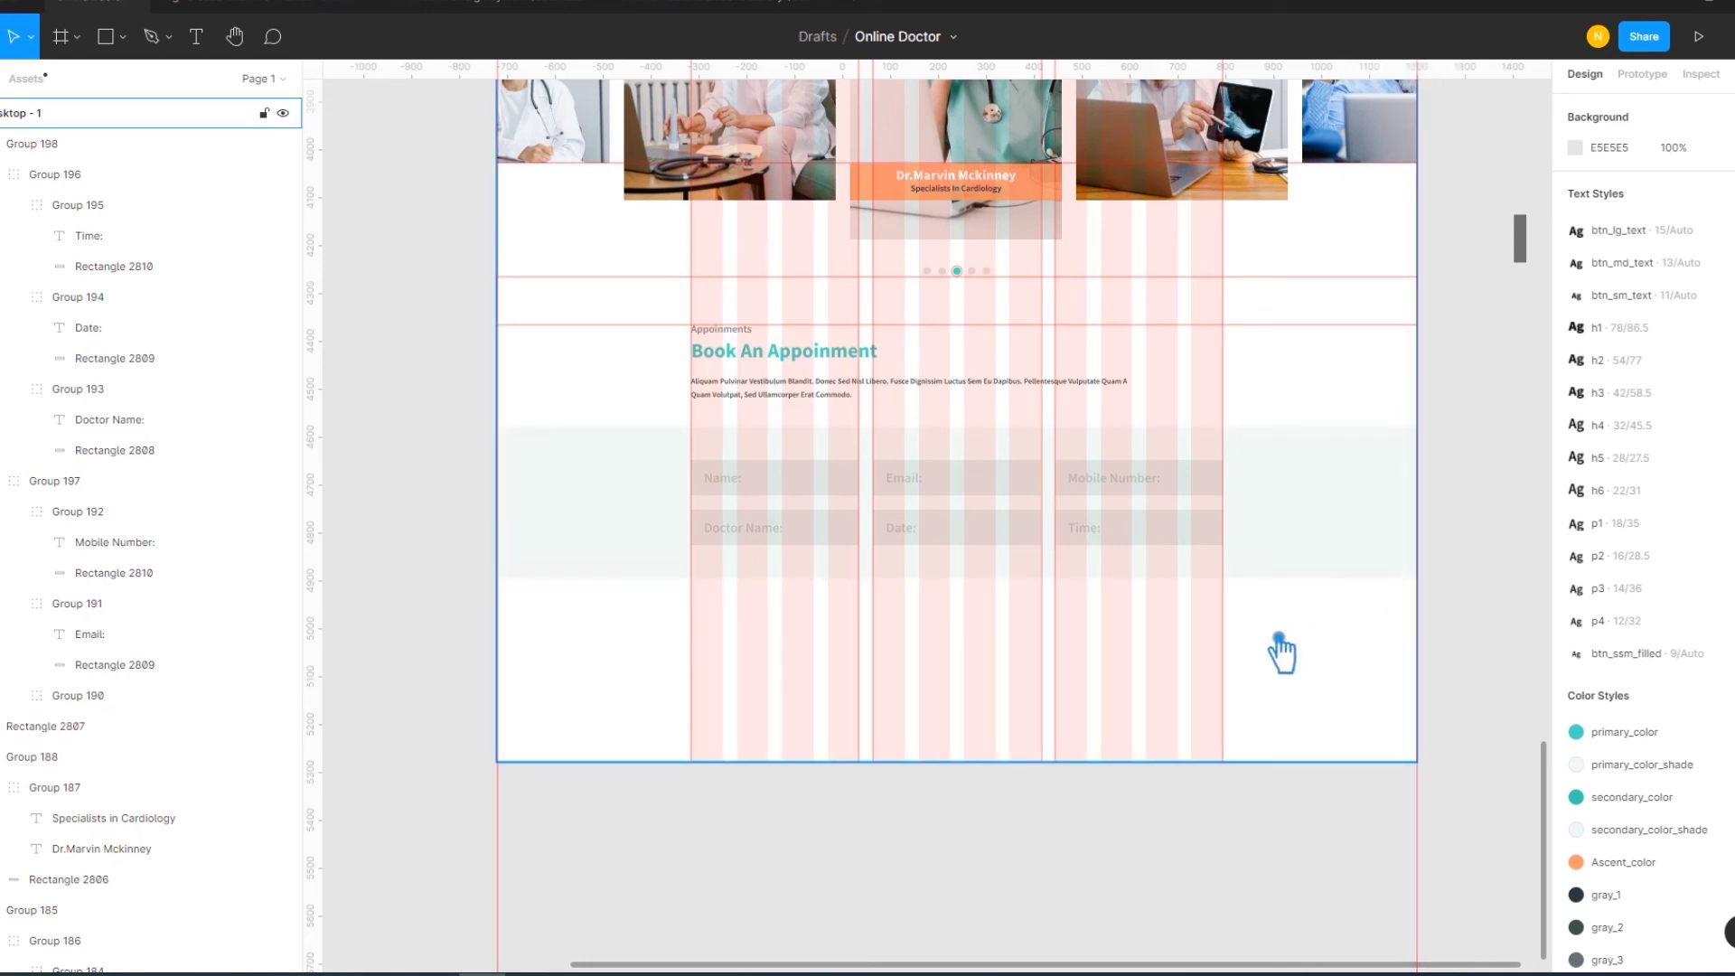
double_click(1117, 541)
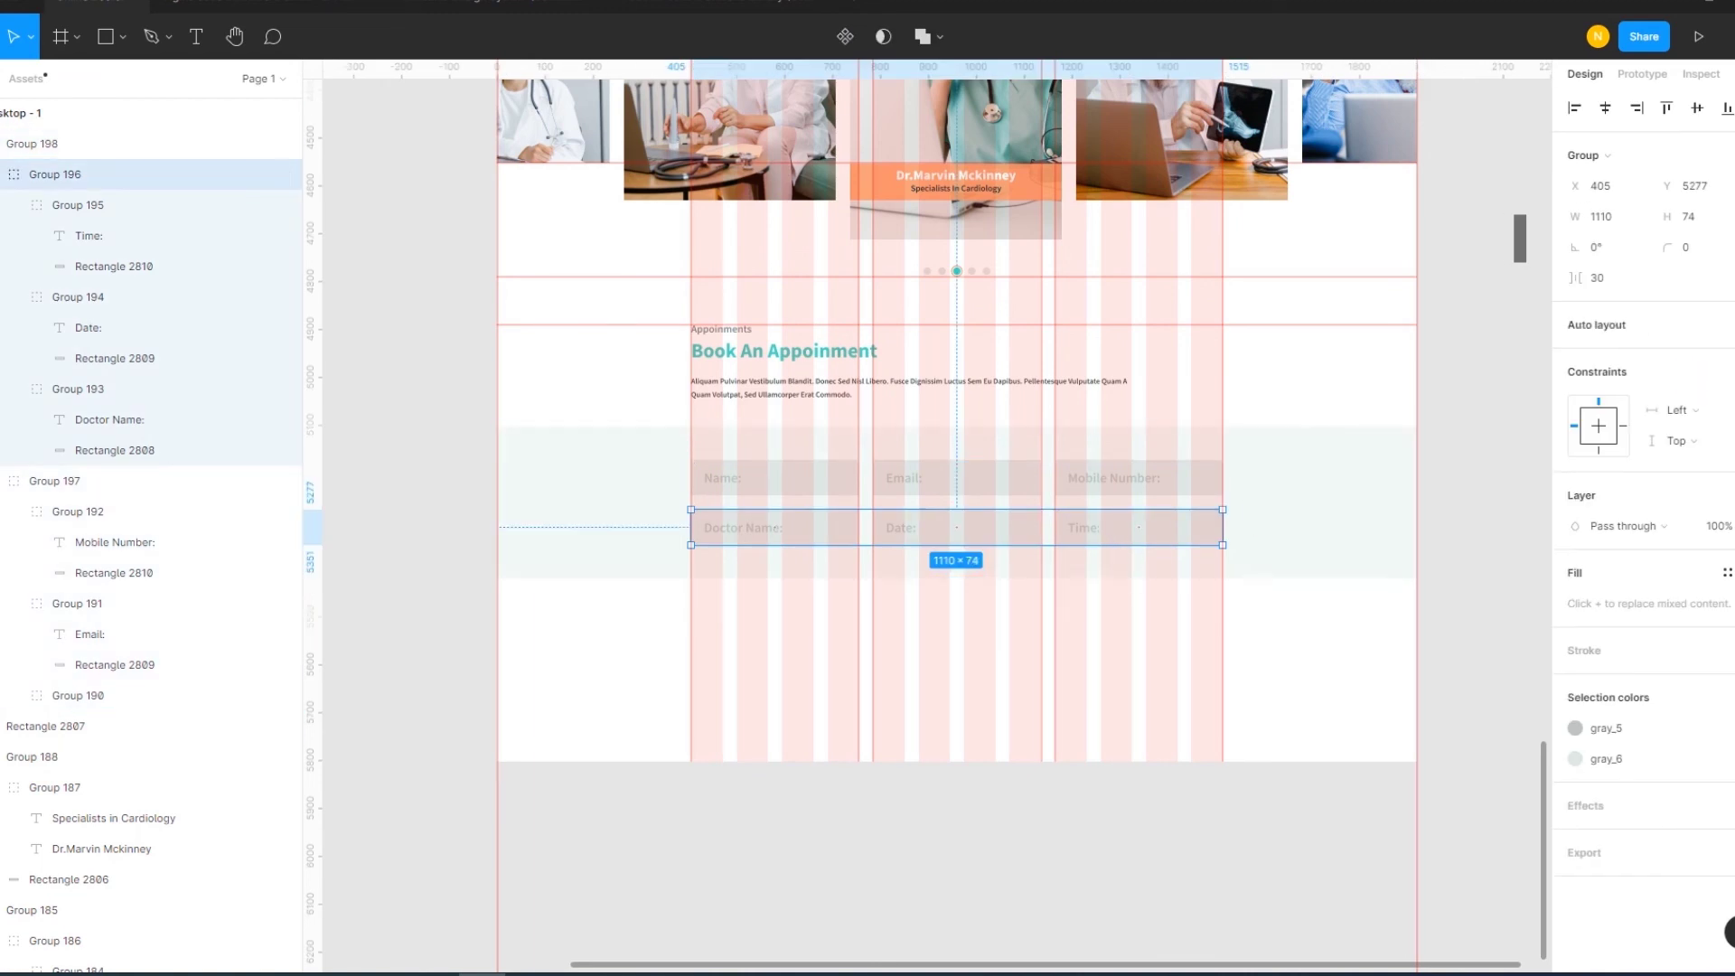
key(shift+a)
click(1159, 496)
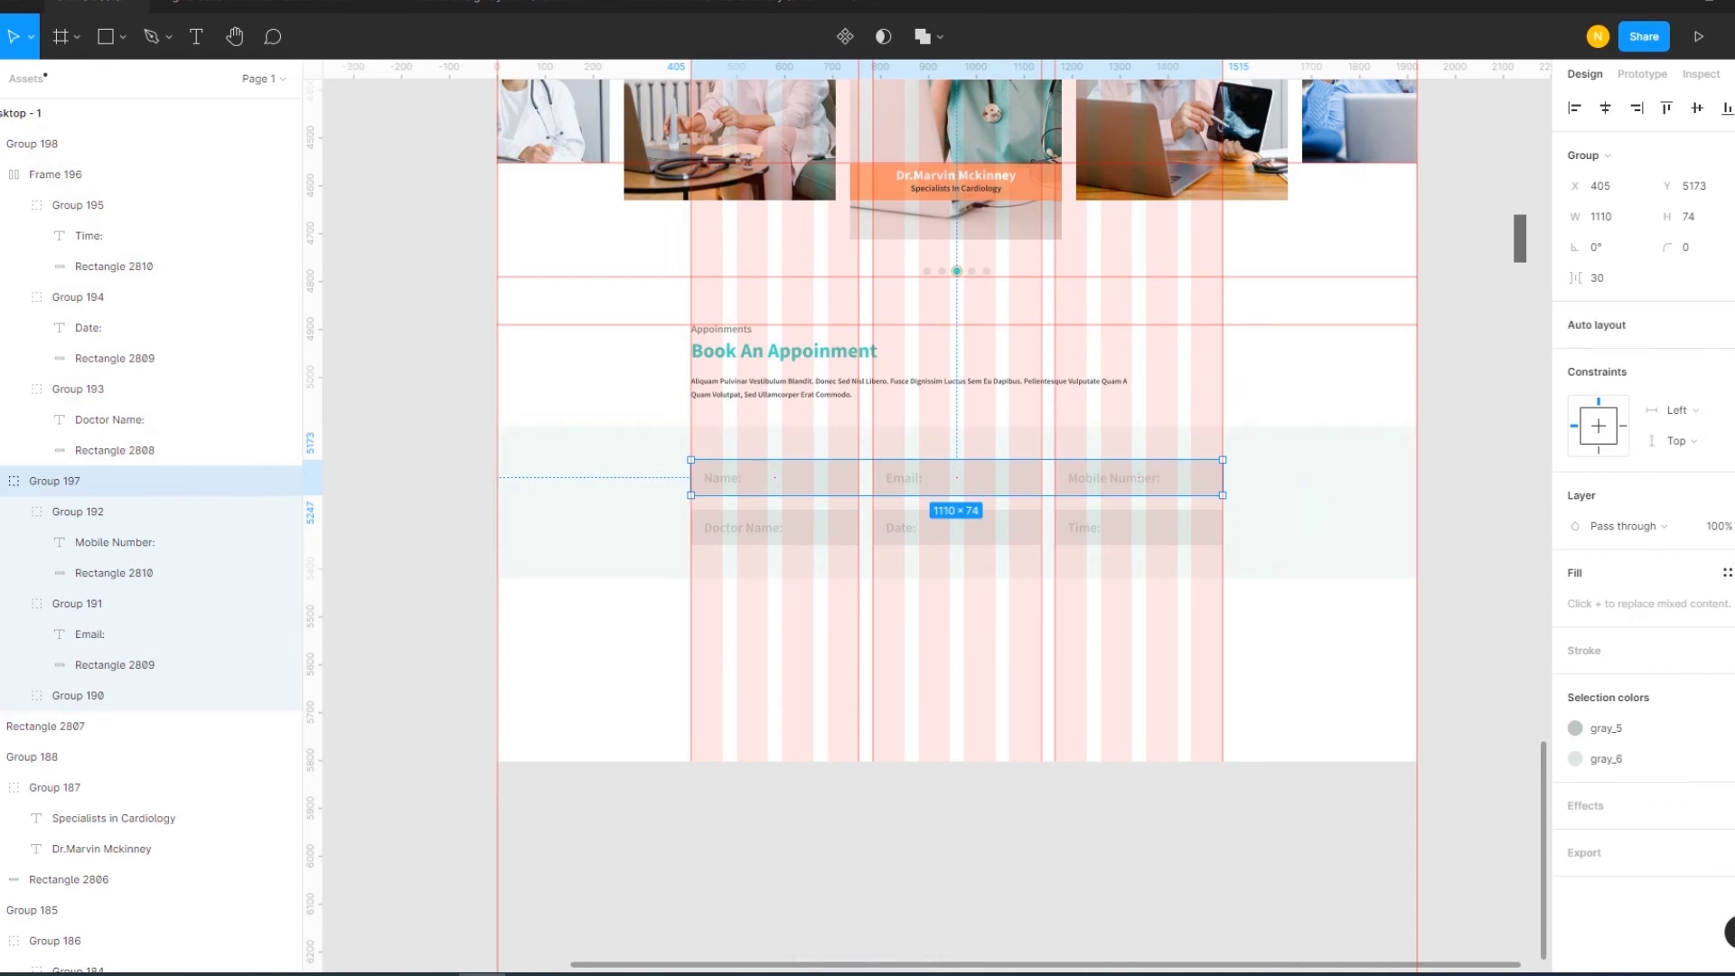
key(shift+a)
click(1274, 866)
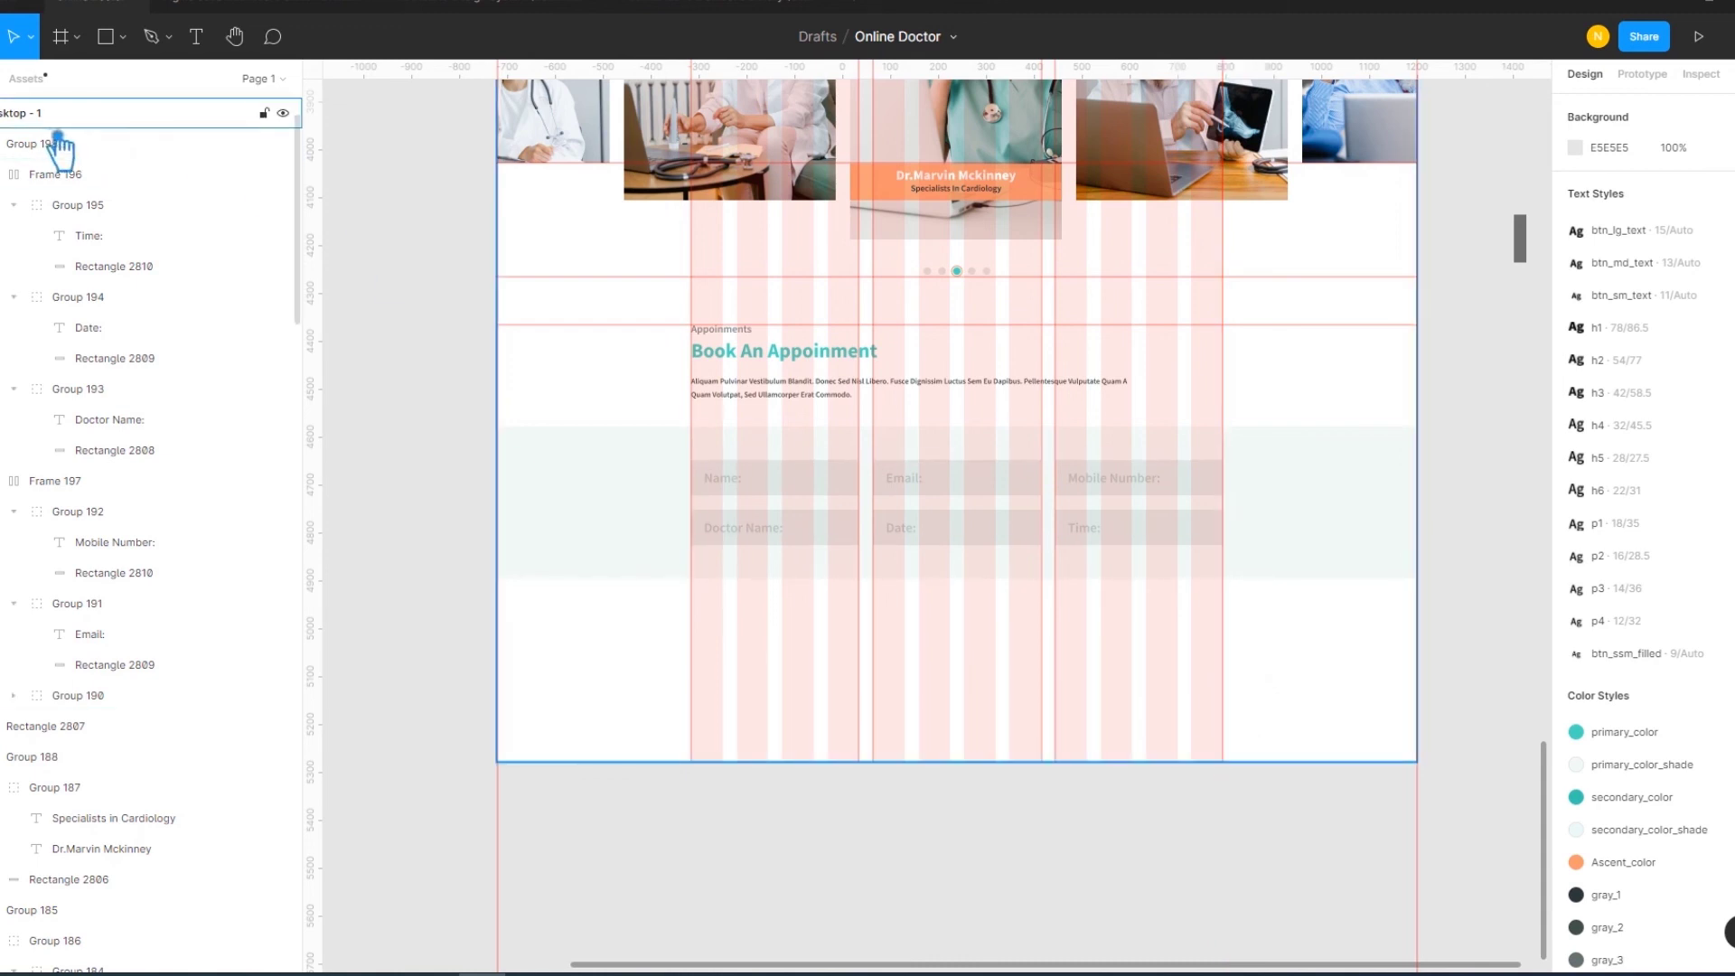
click(36, 79)
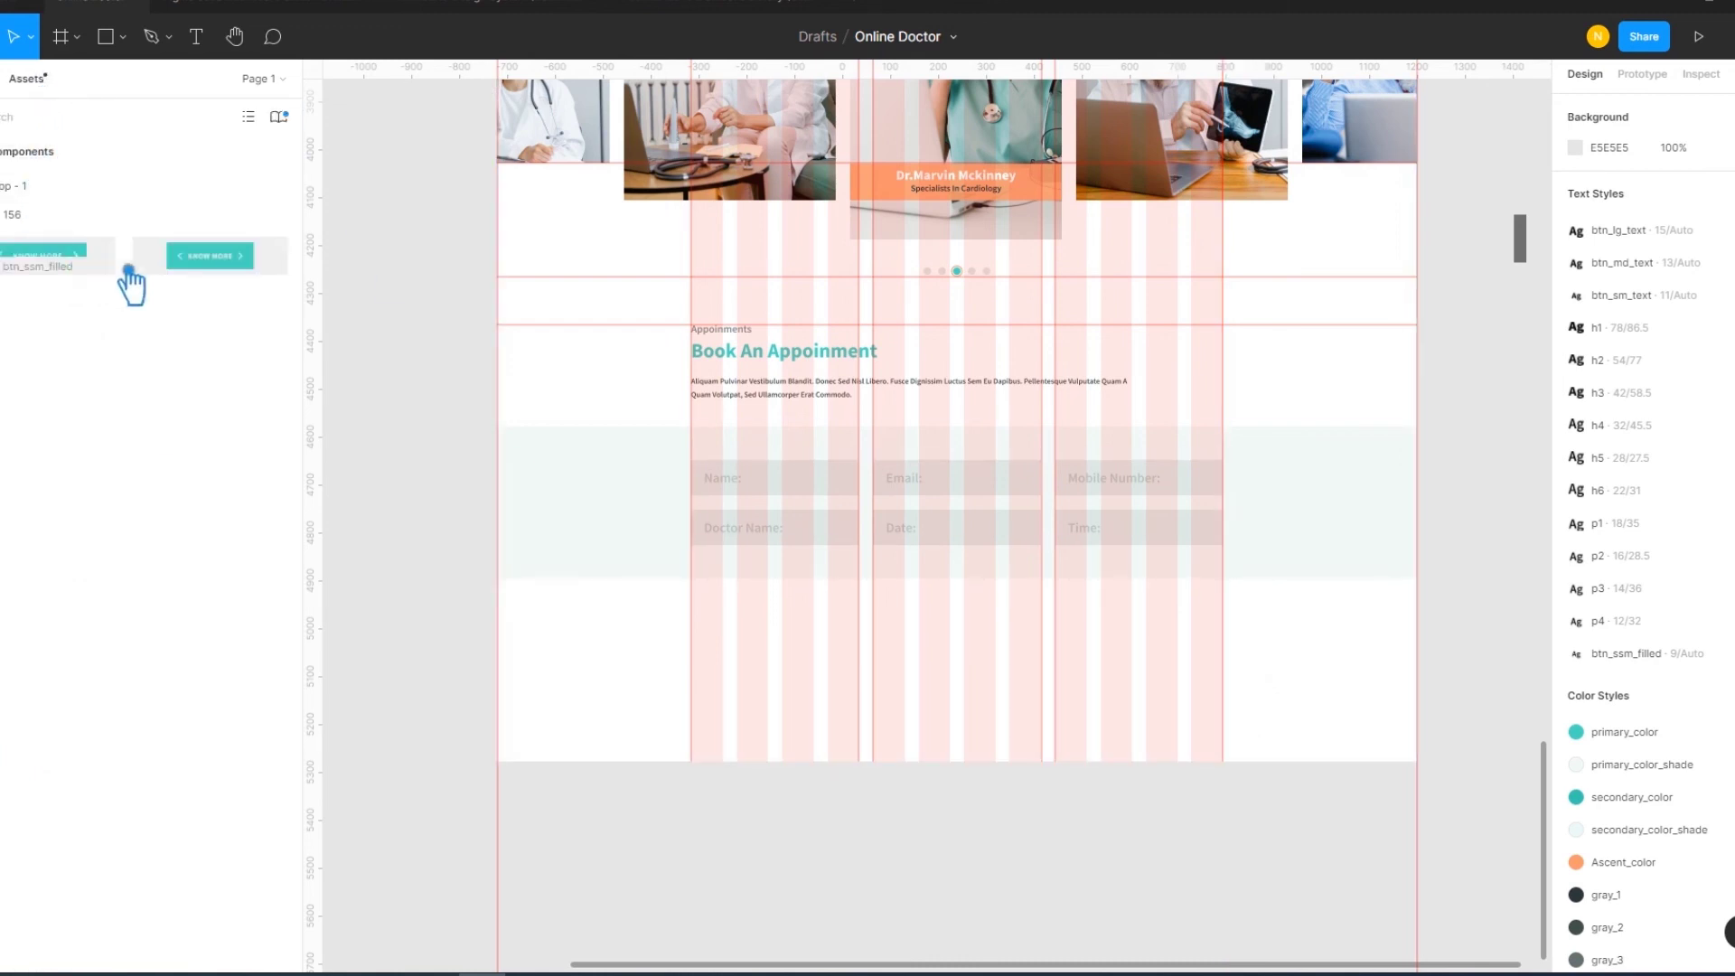
Drag Know More button instances from Assets below the form, deleting the misplaced copies
drag(232, 278, 1202, 637)
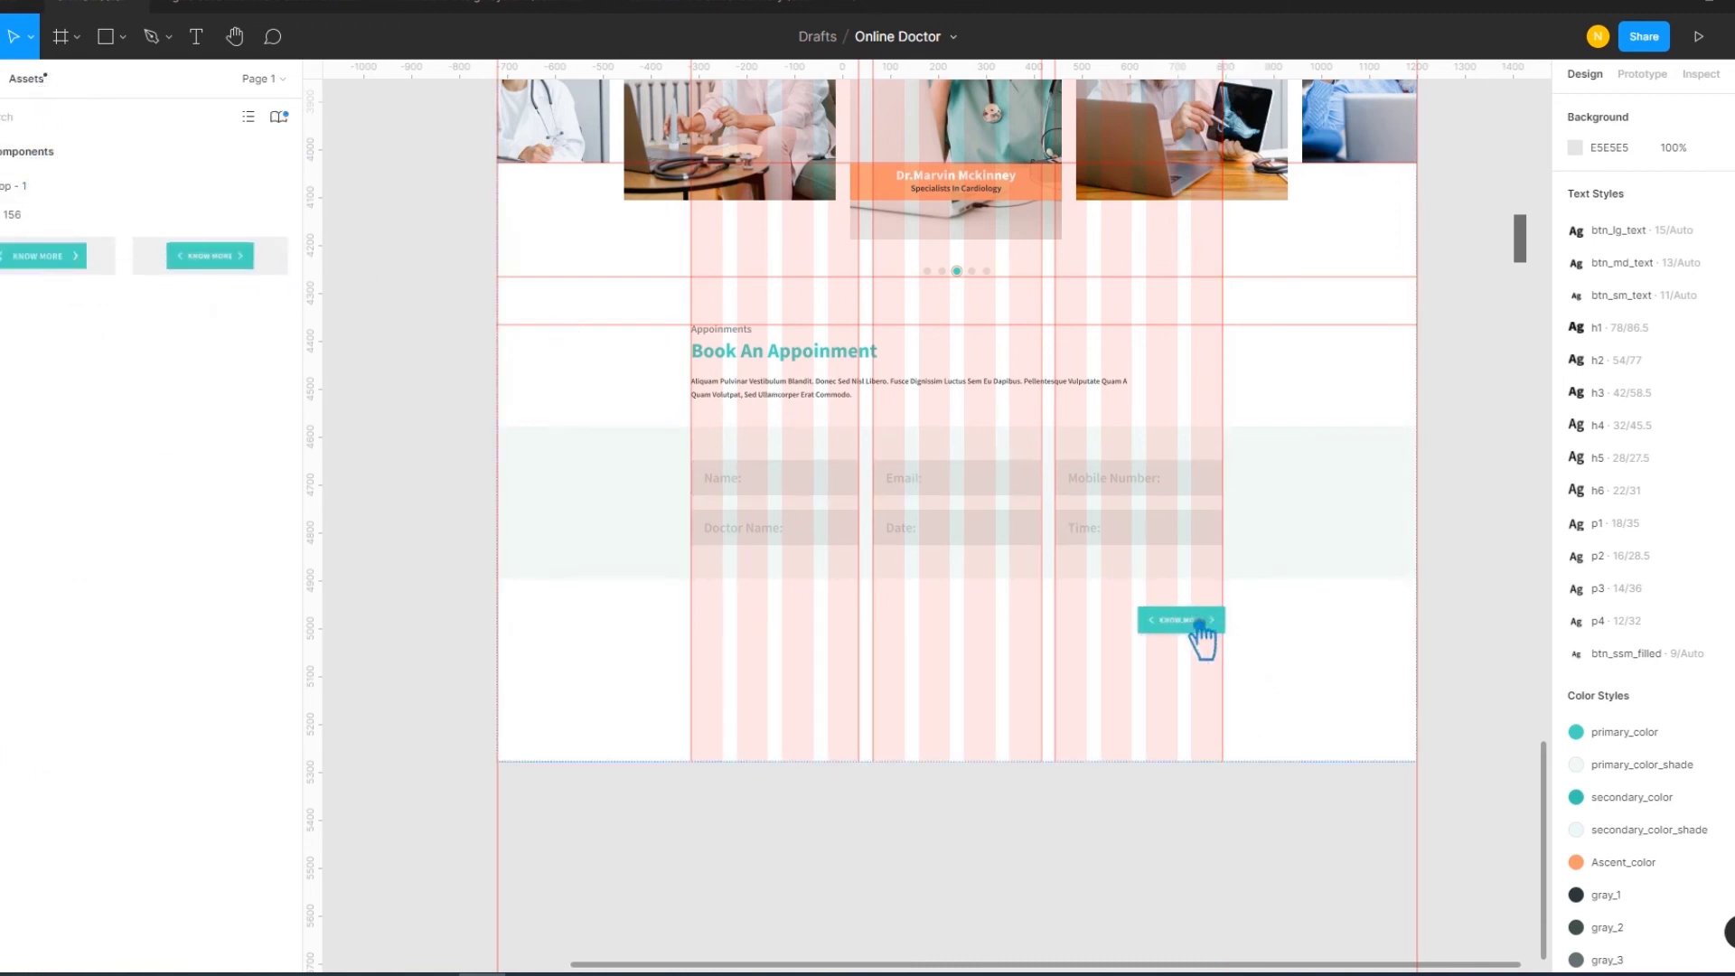
drag(1199, 628, 1197, 618)
click(1232, 928)
click(1187, 620)
key(Delete)
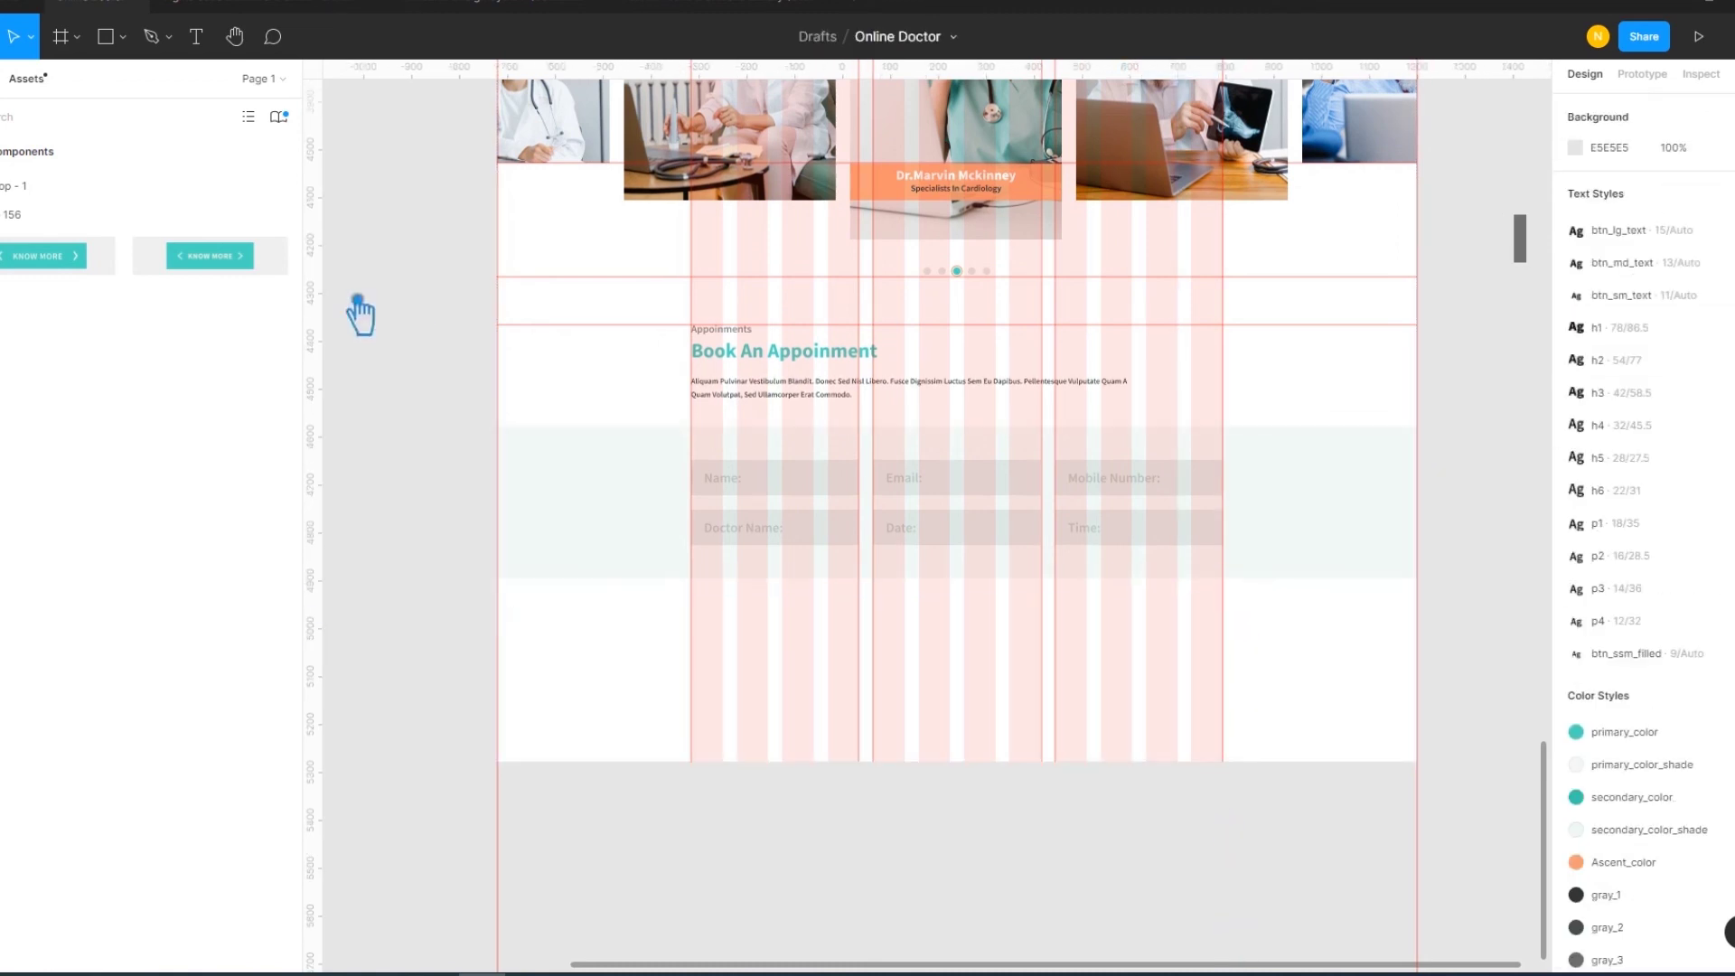
mouse_move(34, 262)
mouse_down()
mouse_move(1197, 669)
mouse_move(1192, 647)
mouse_up()
key(Delete)
Place a Know More button under the form, snapped to the first column's left edge at X 405
mouse_move(256, 286)
mouse_down()
mouse_move(1243, 623)
mouse_move(1179, 668)
mouse_move(1202, 623)
mouse_up()
click(1172, 649)
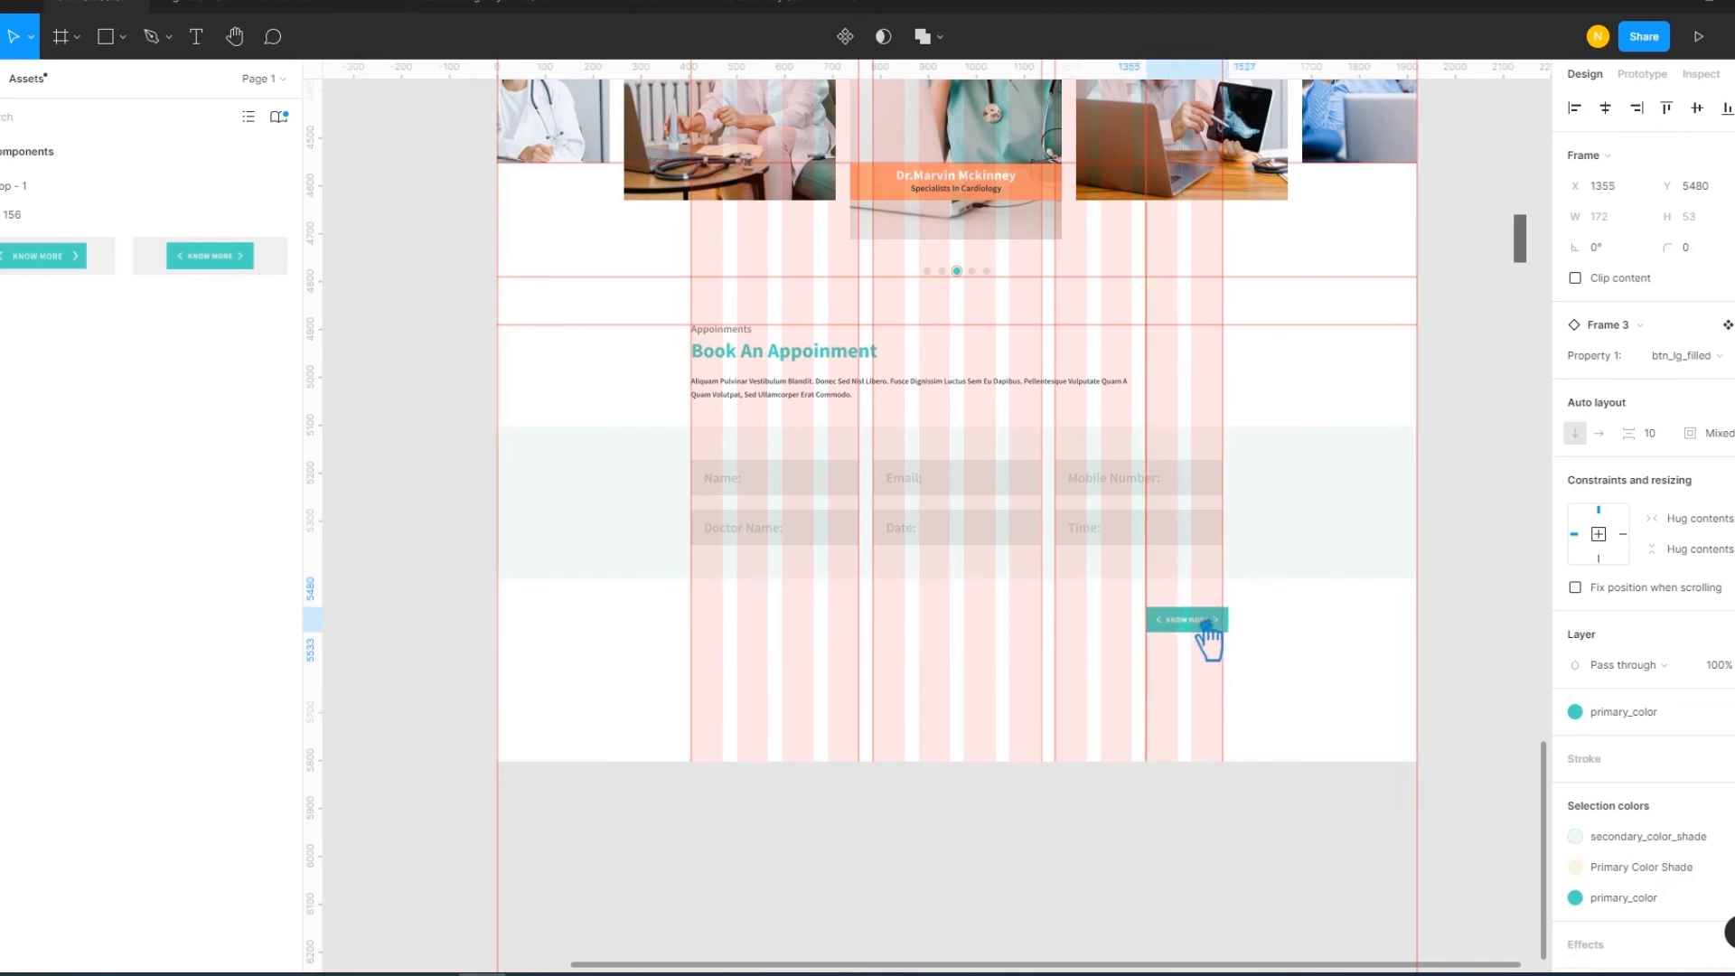
click(1258, 824)
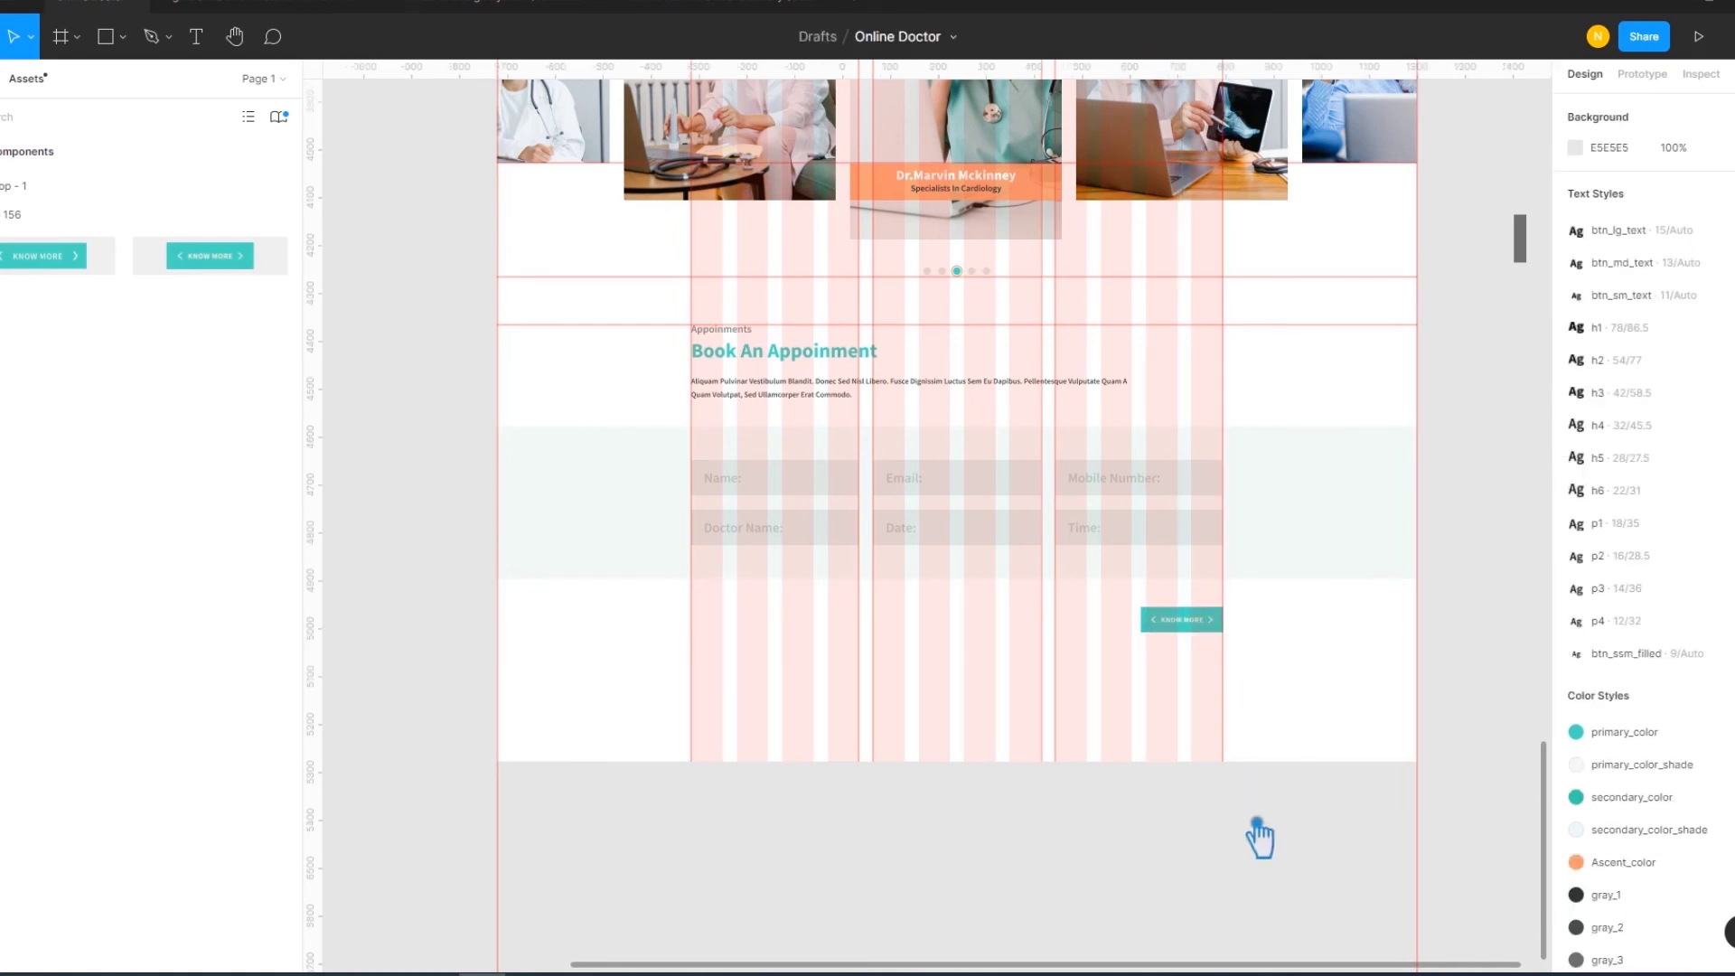
drag(1185, 621, 743, 631)
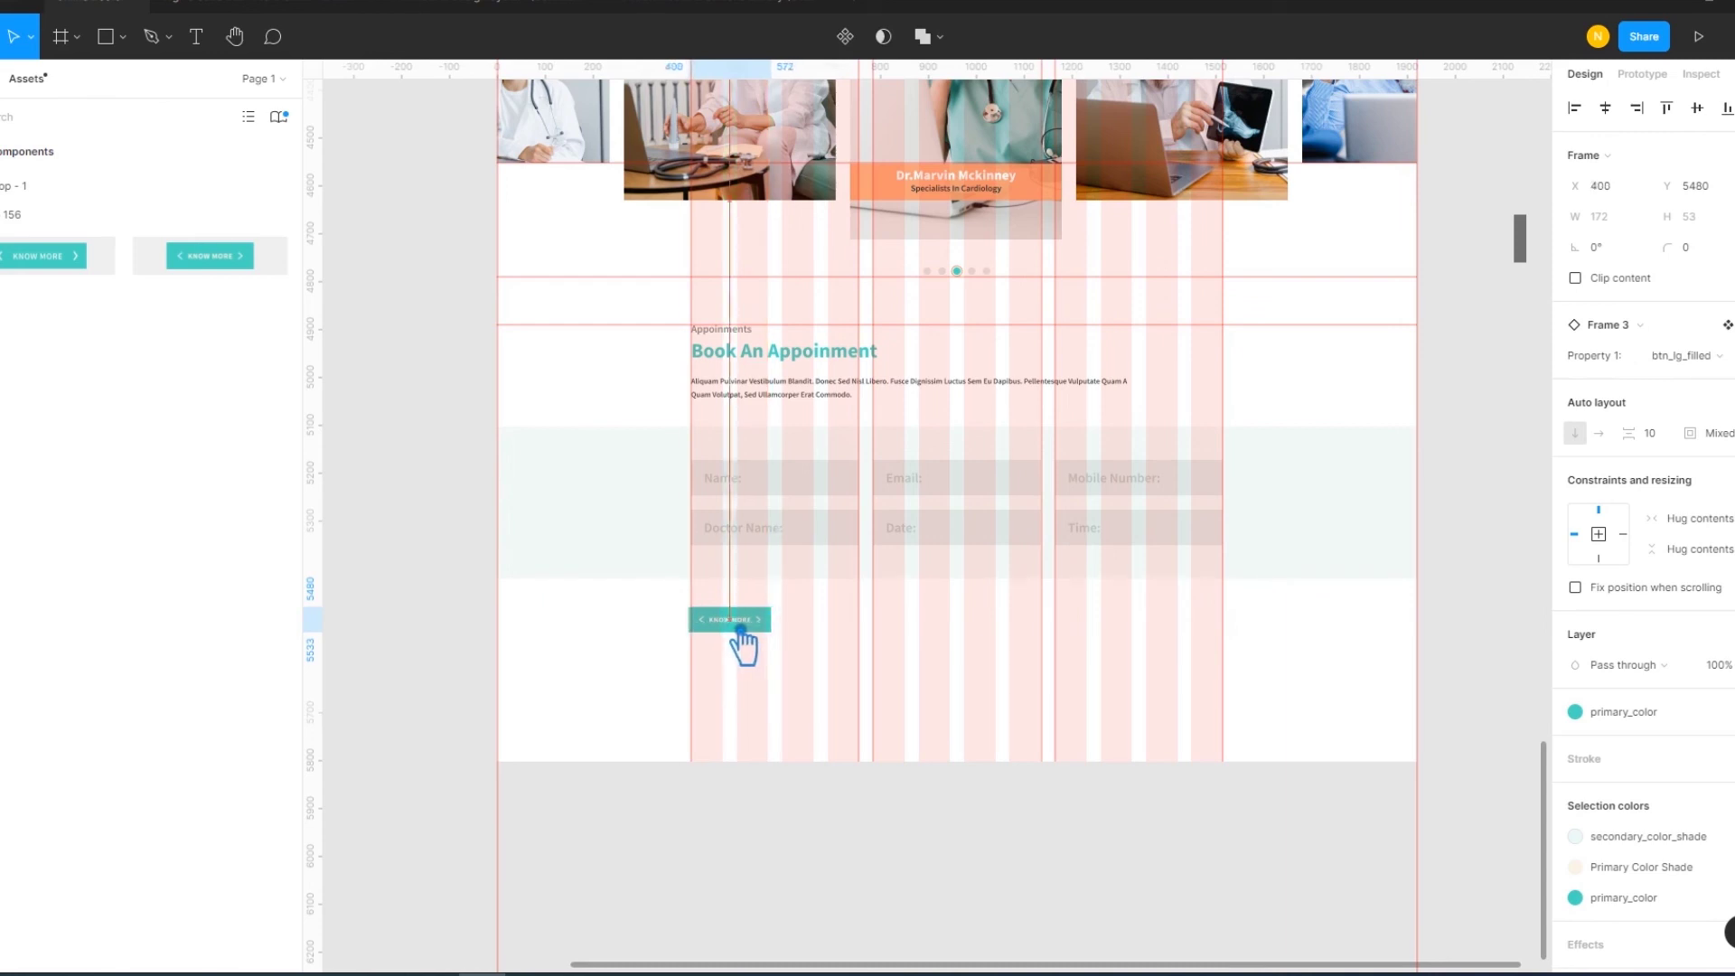
drag(744, 631, 741, 630)
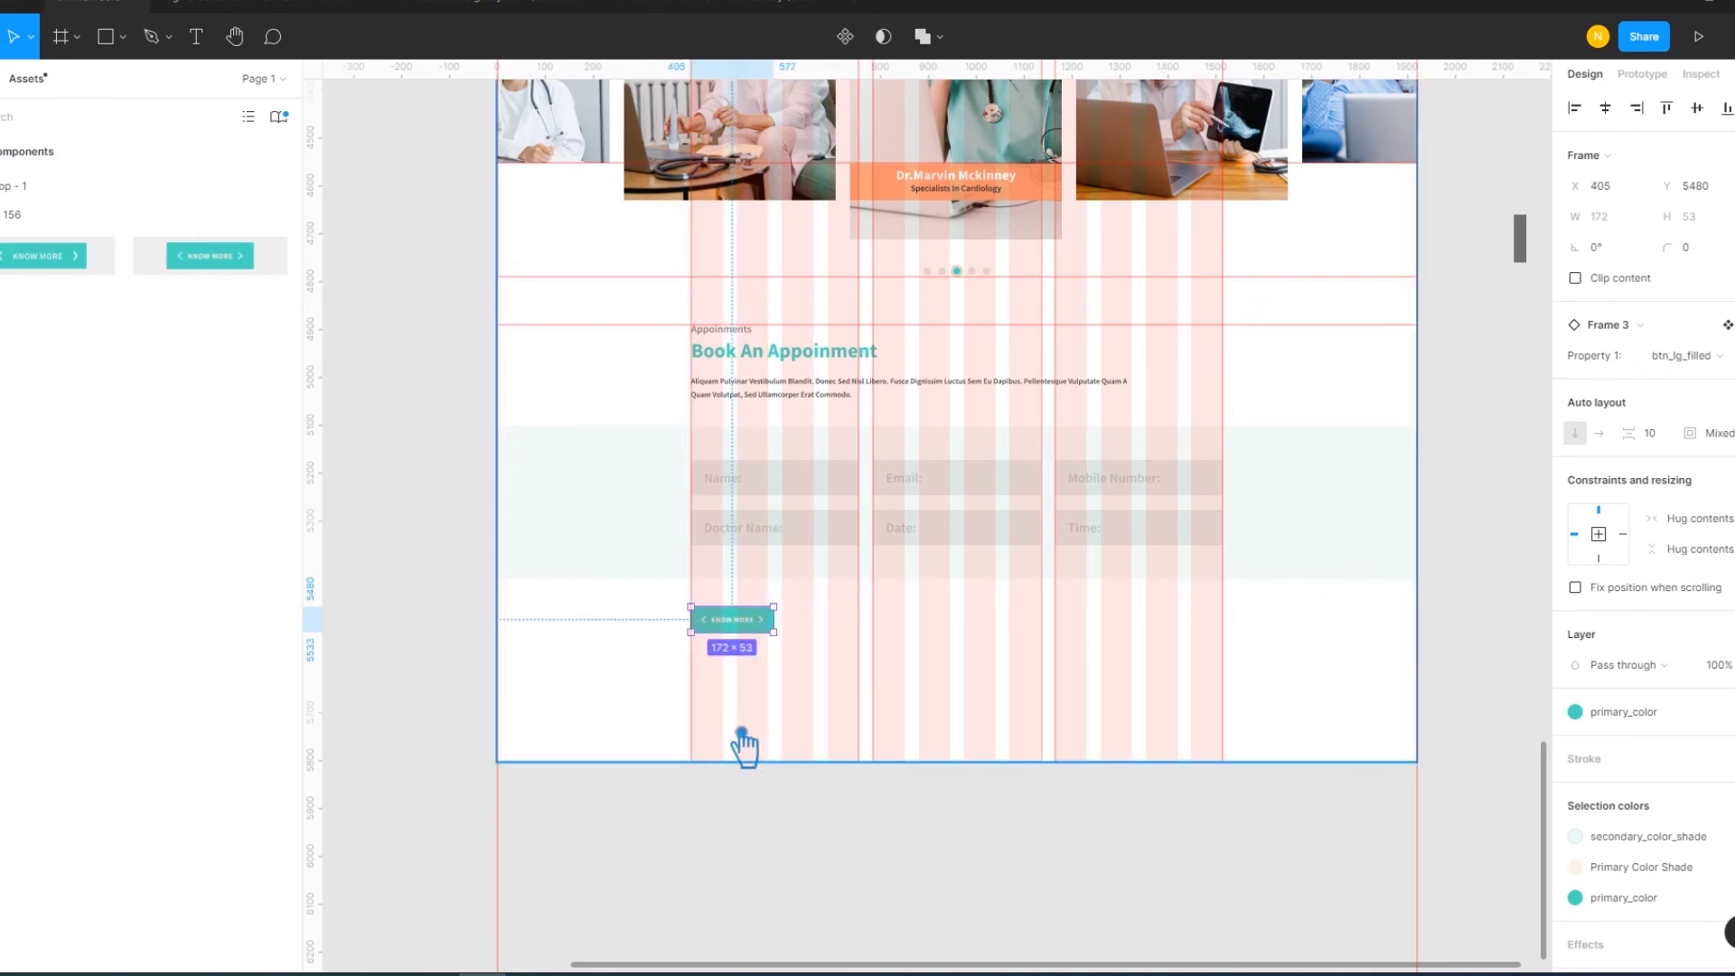
scroll(746, 745, up, 5)
drag(747, 747, 1000, 551)
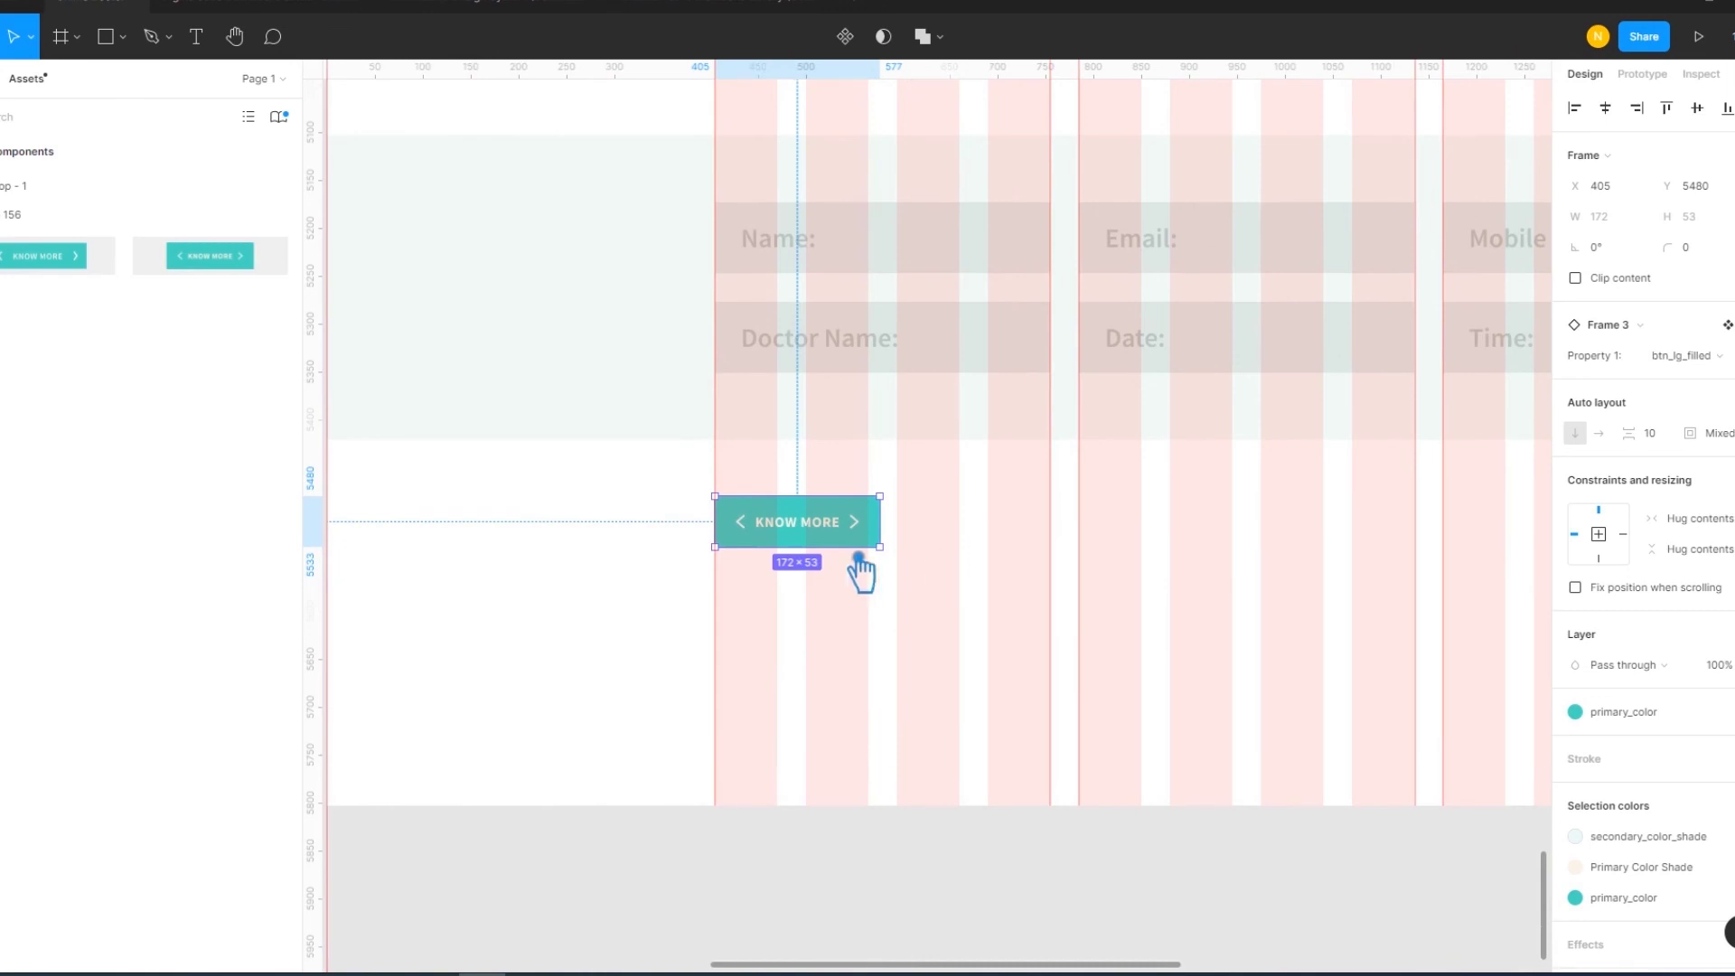
Hide both the left and right arrow icons of the Know More button
double_click(825, 547)
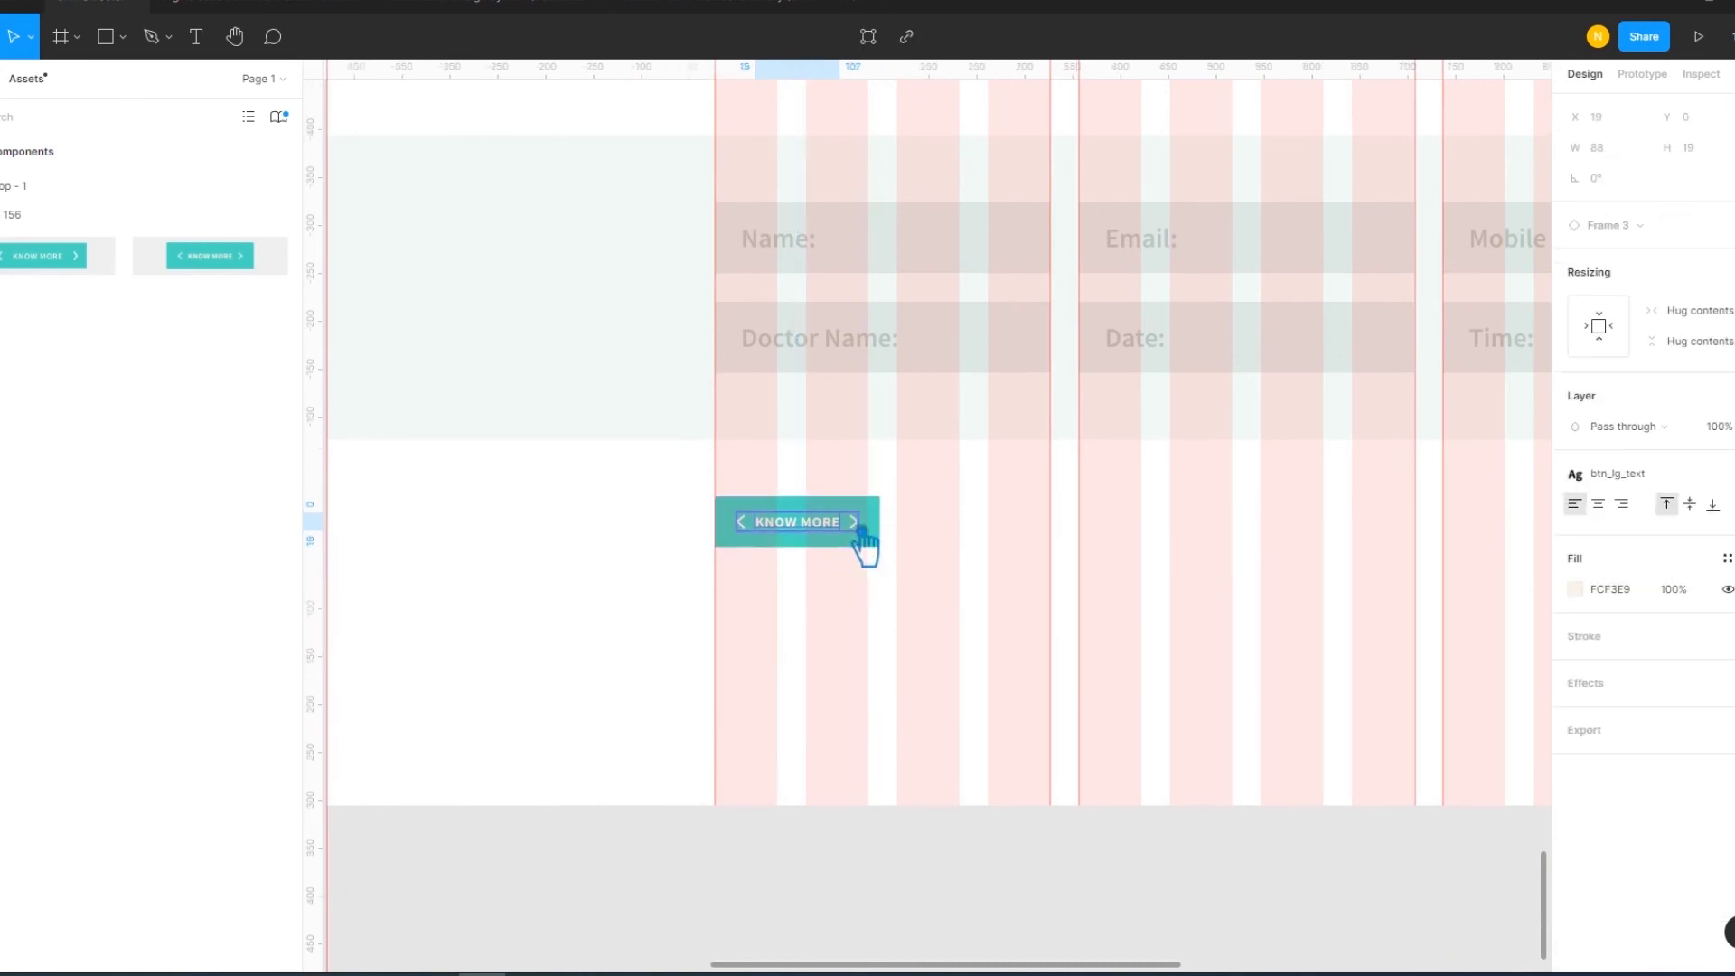
click(757, 531)
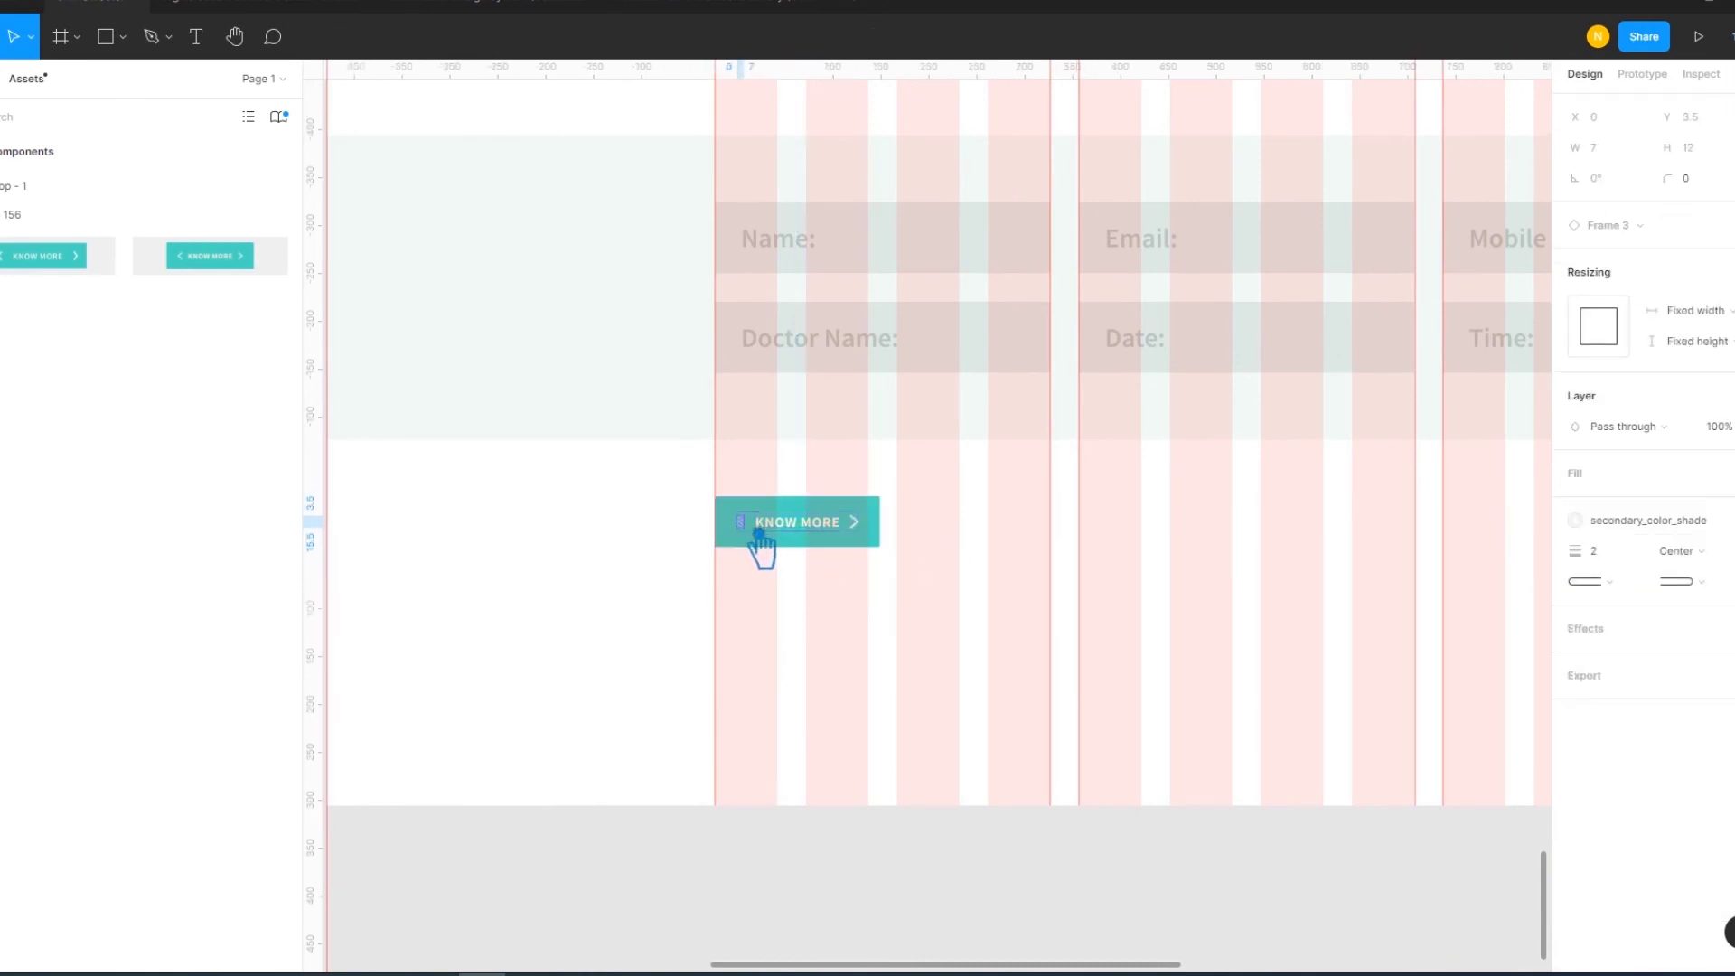
click(4, 79)
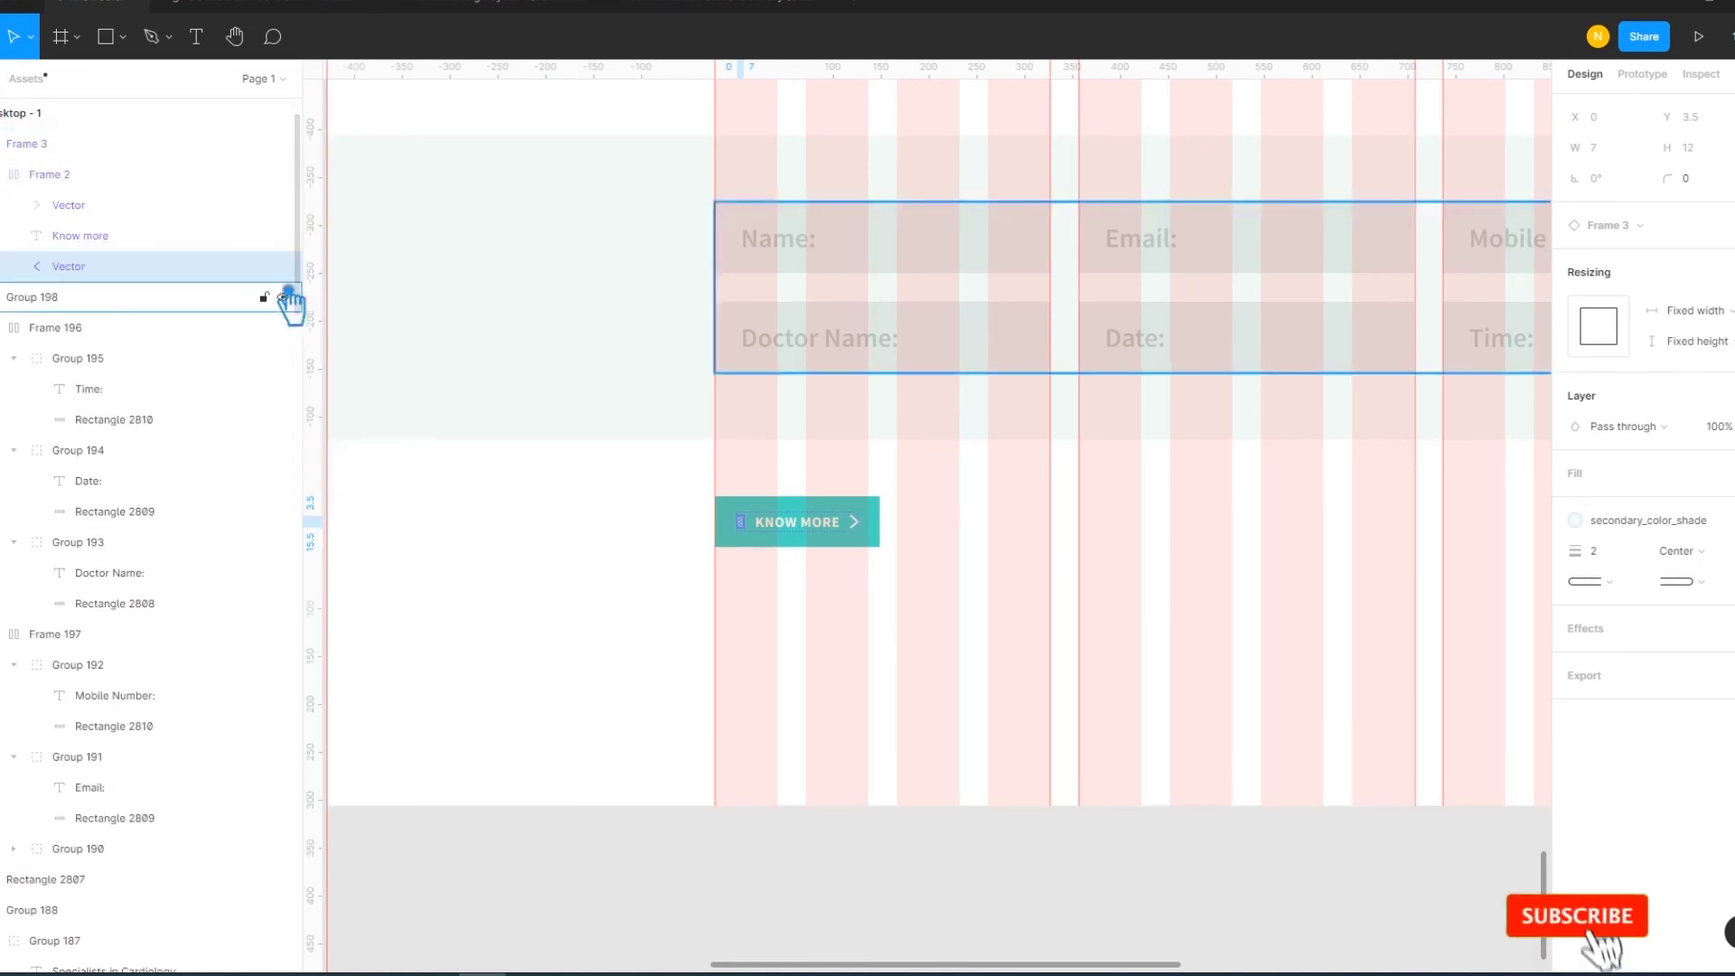
click(283, 266)
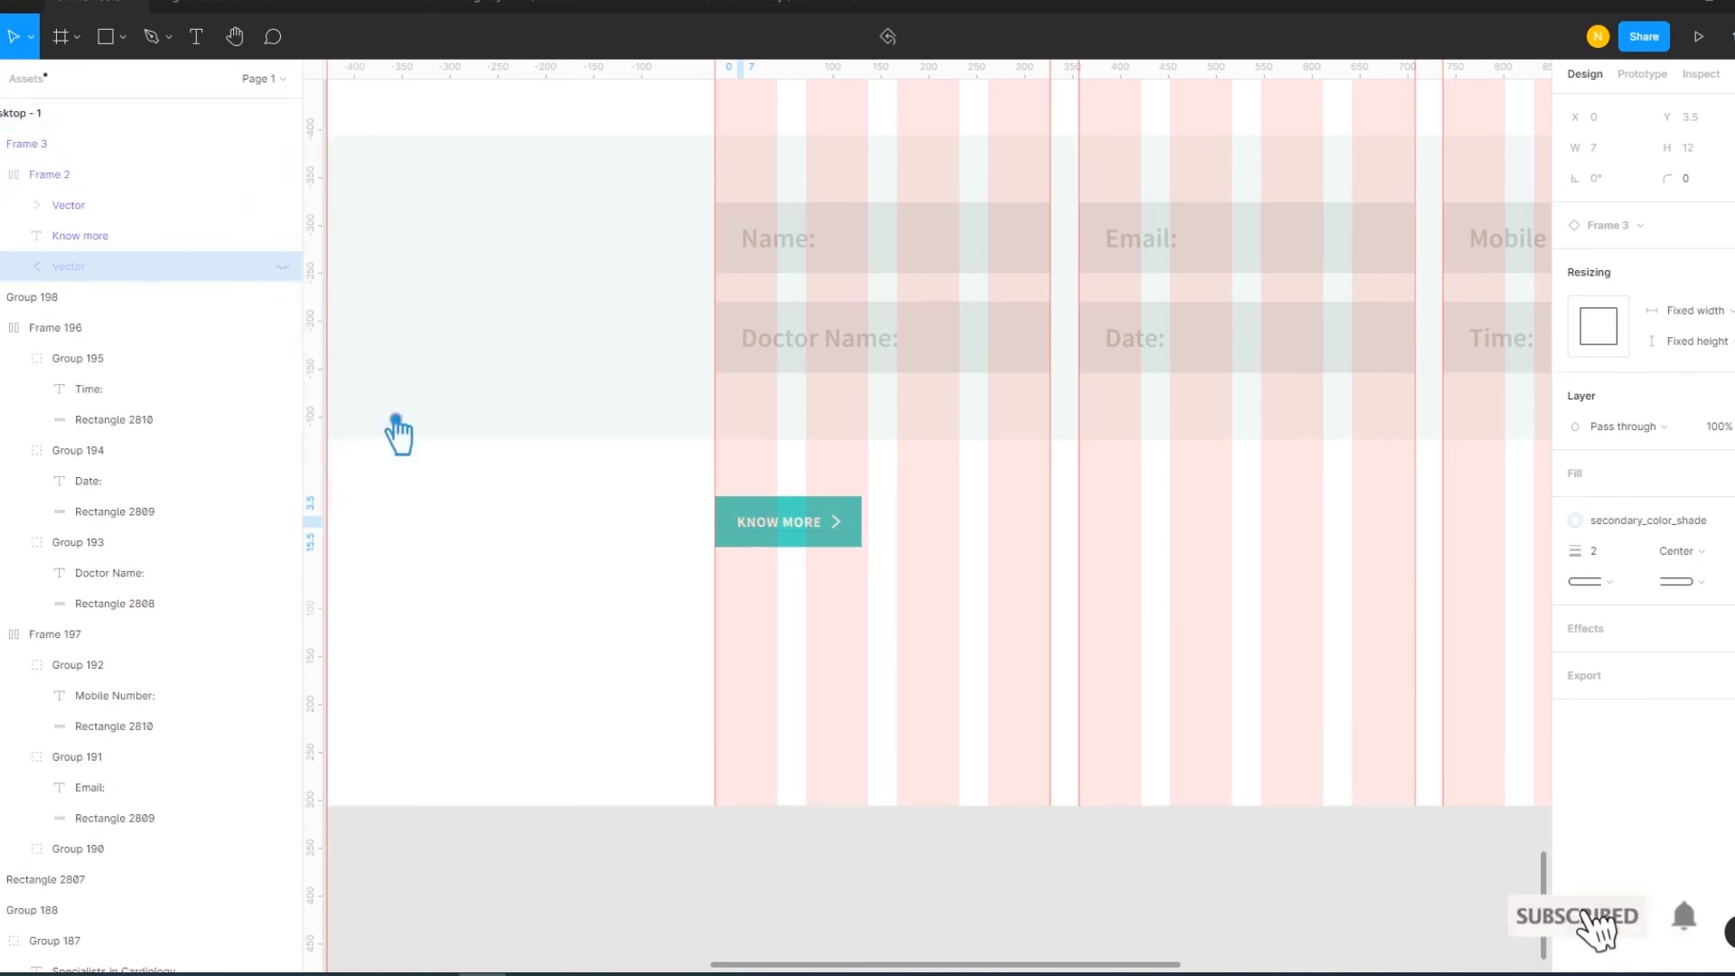
click(954, 912)
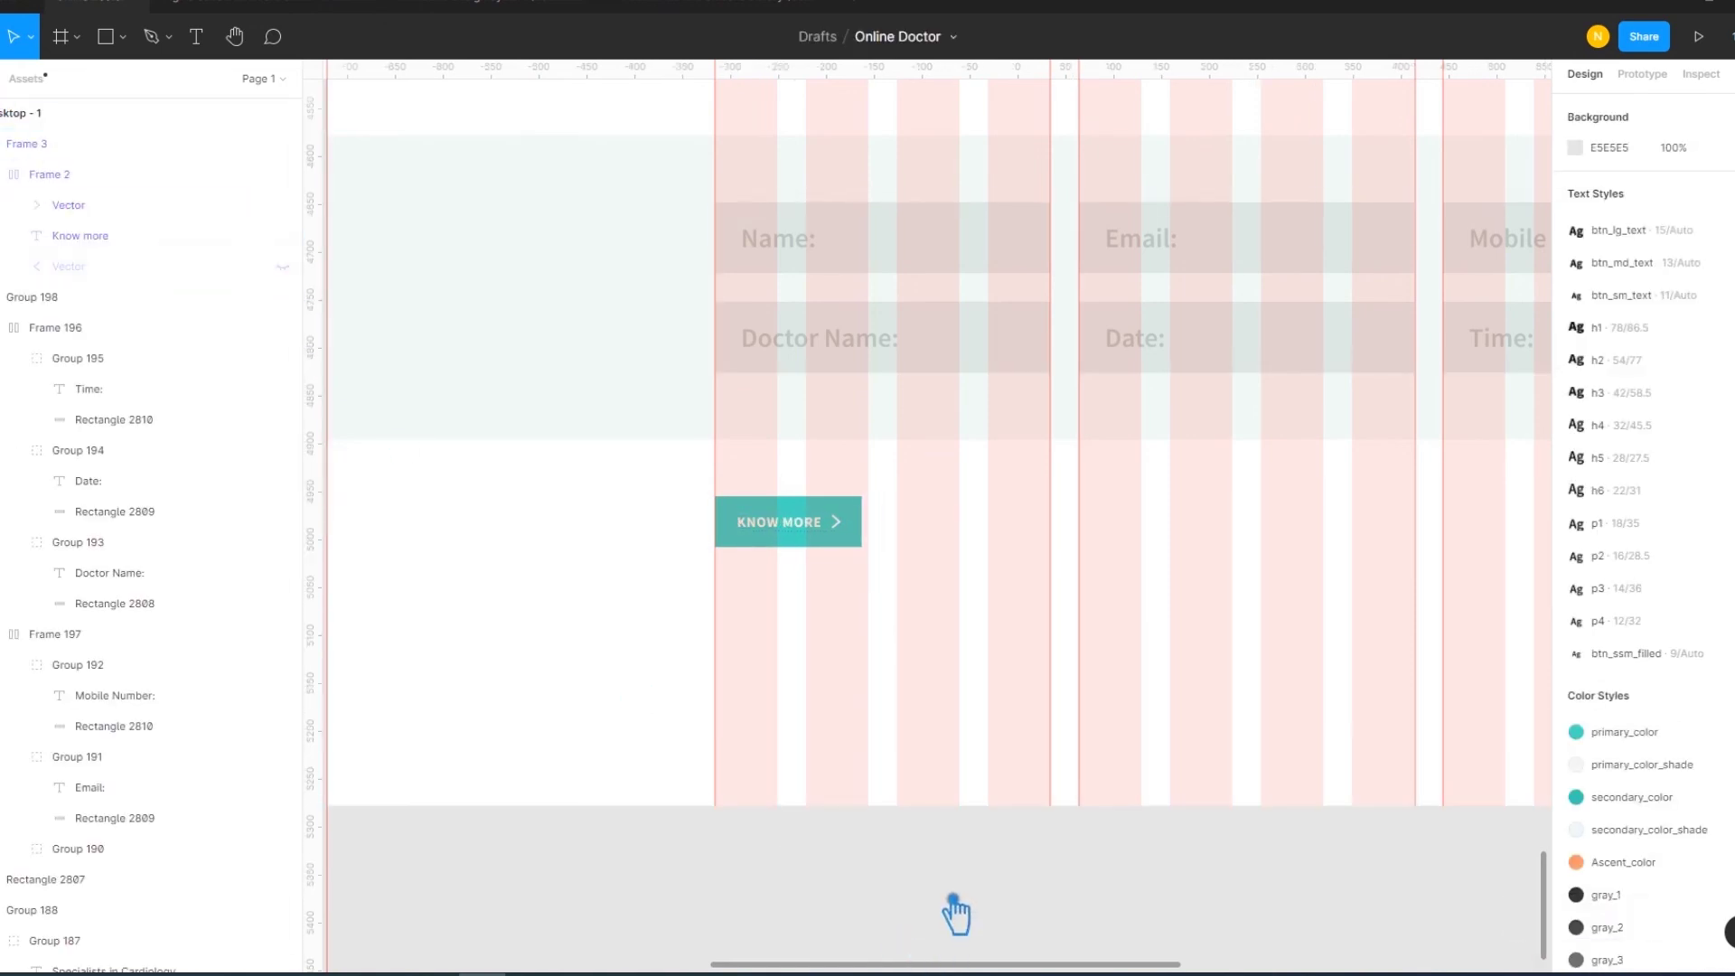
click(842, 537)
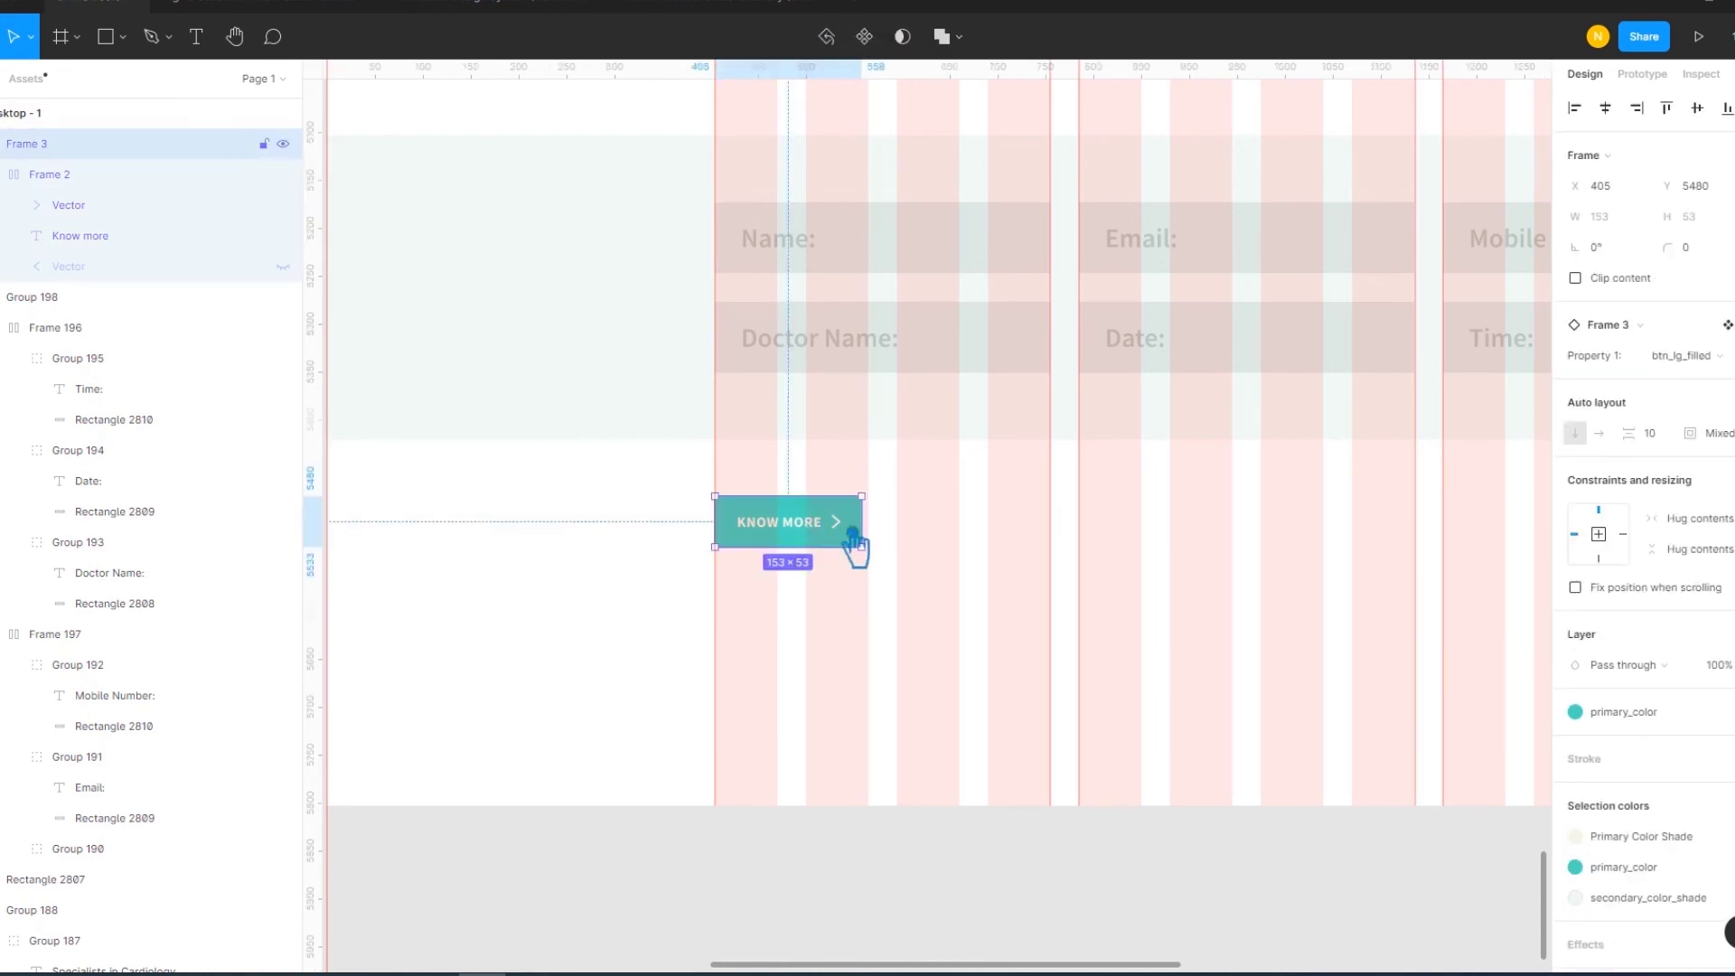
click(853, 540)
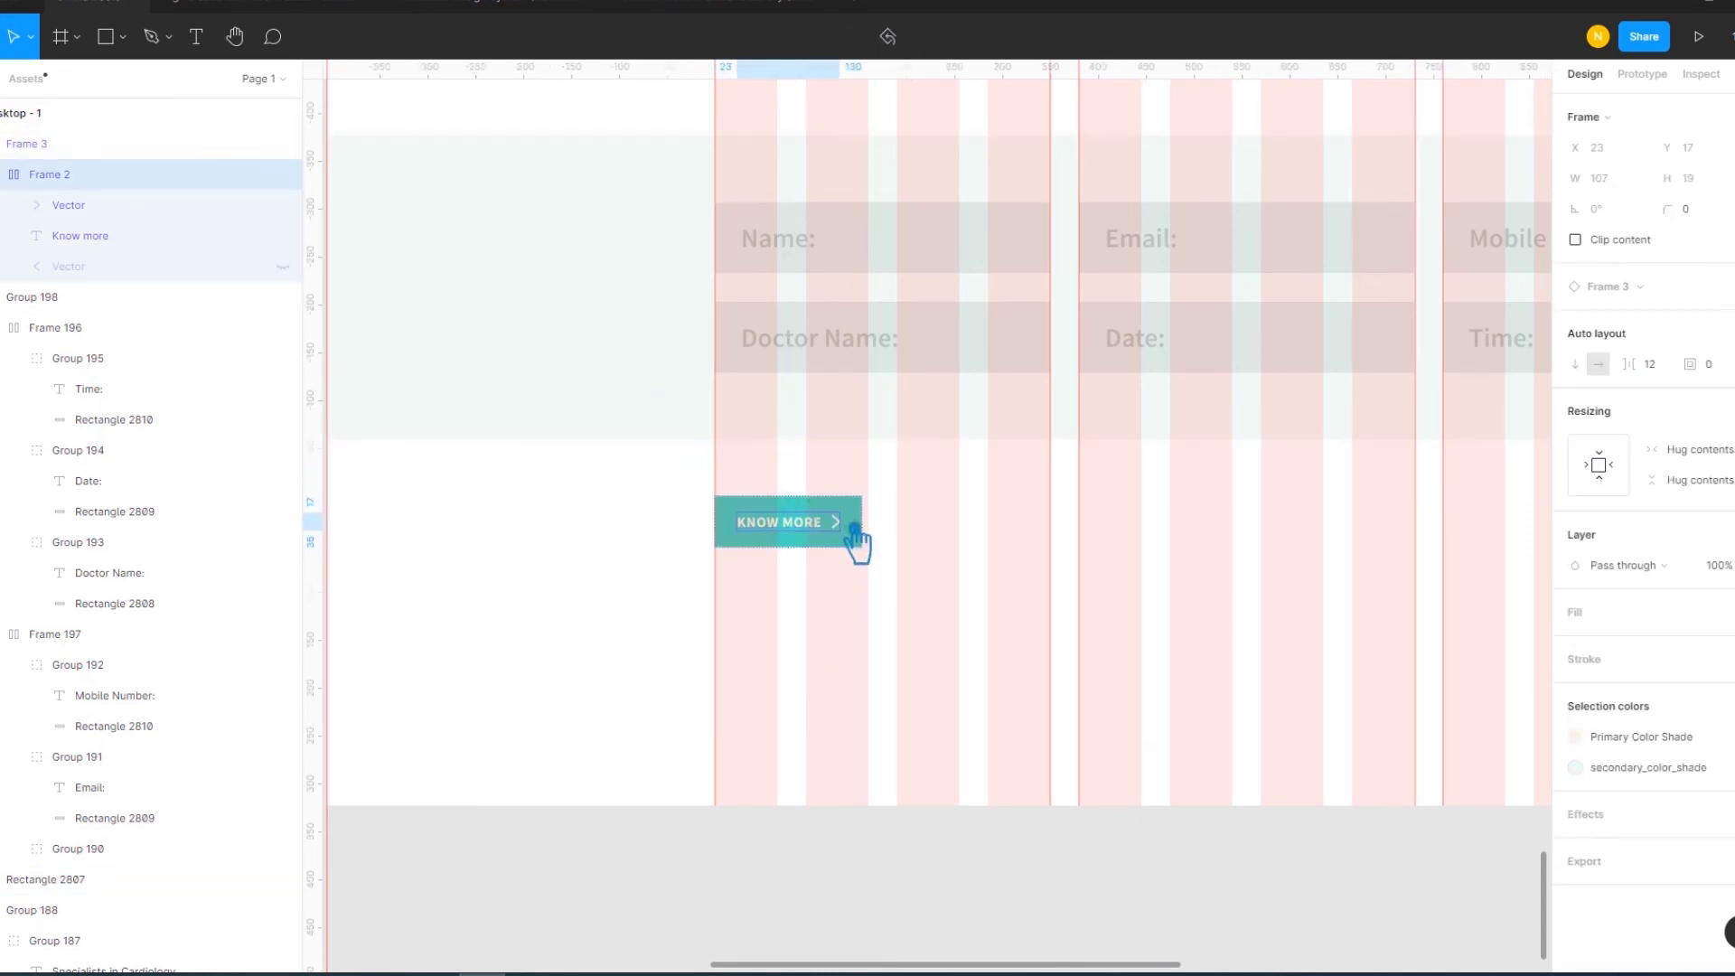
click(293, 206)
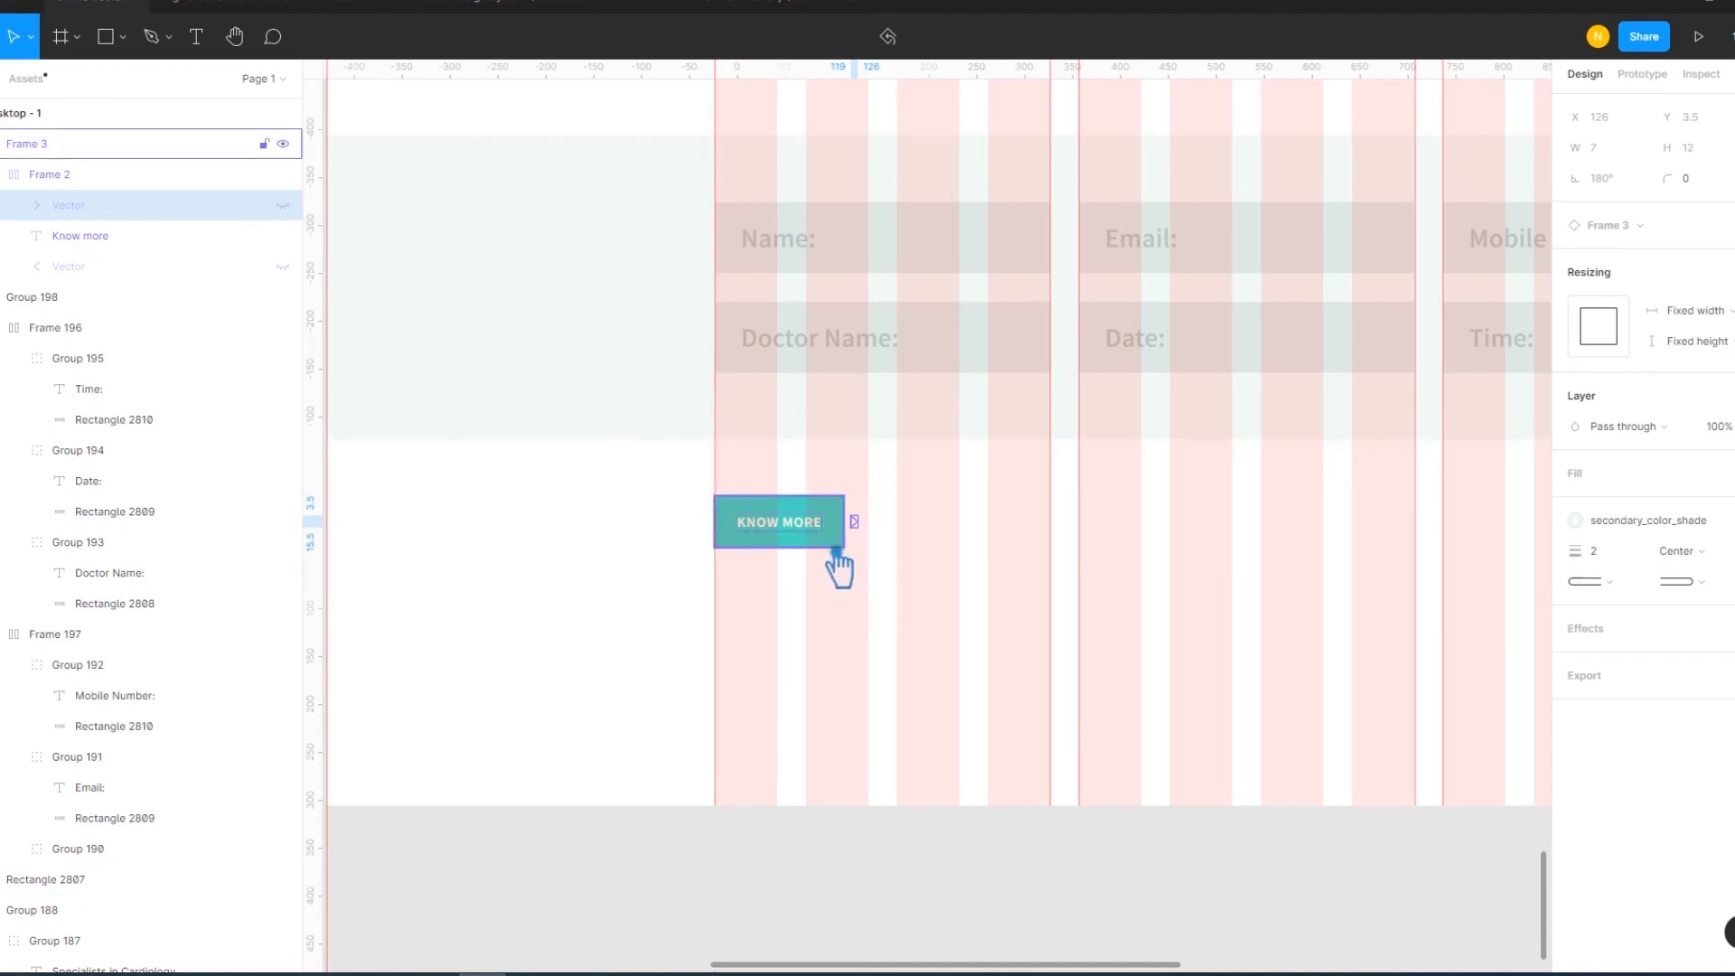
Change the button text to SUBMIT and nudge the button up just under the form
click(807, 526)
double_click(802, 529)
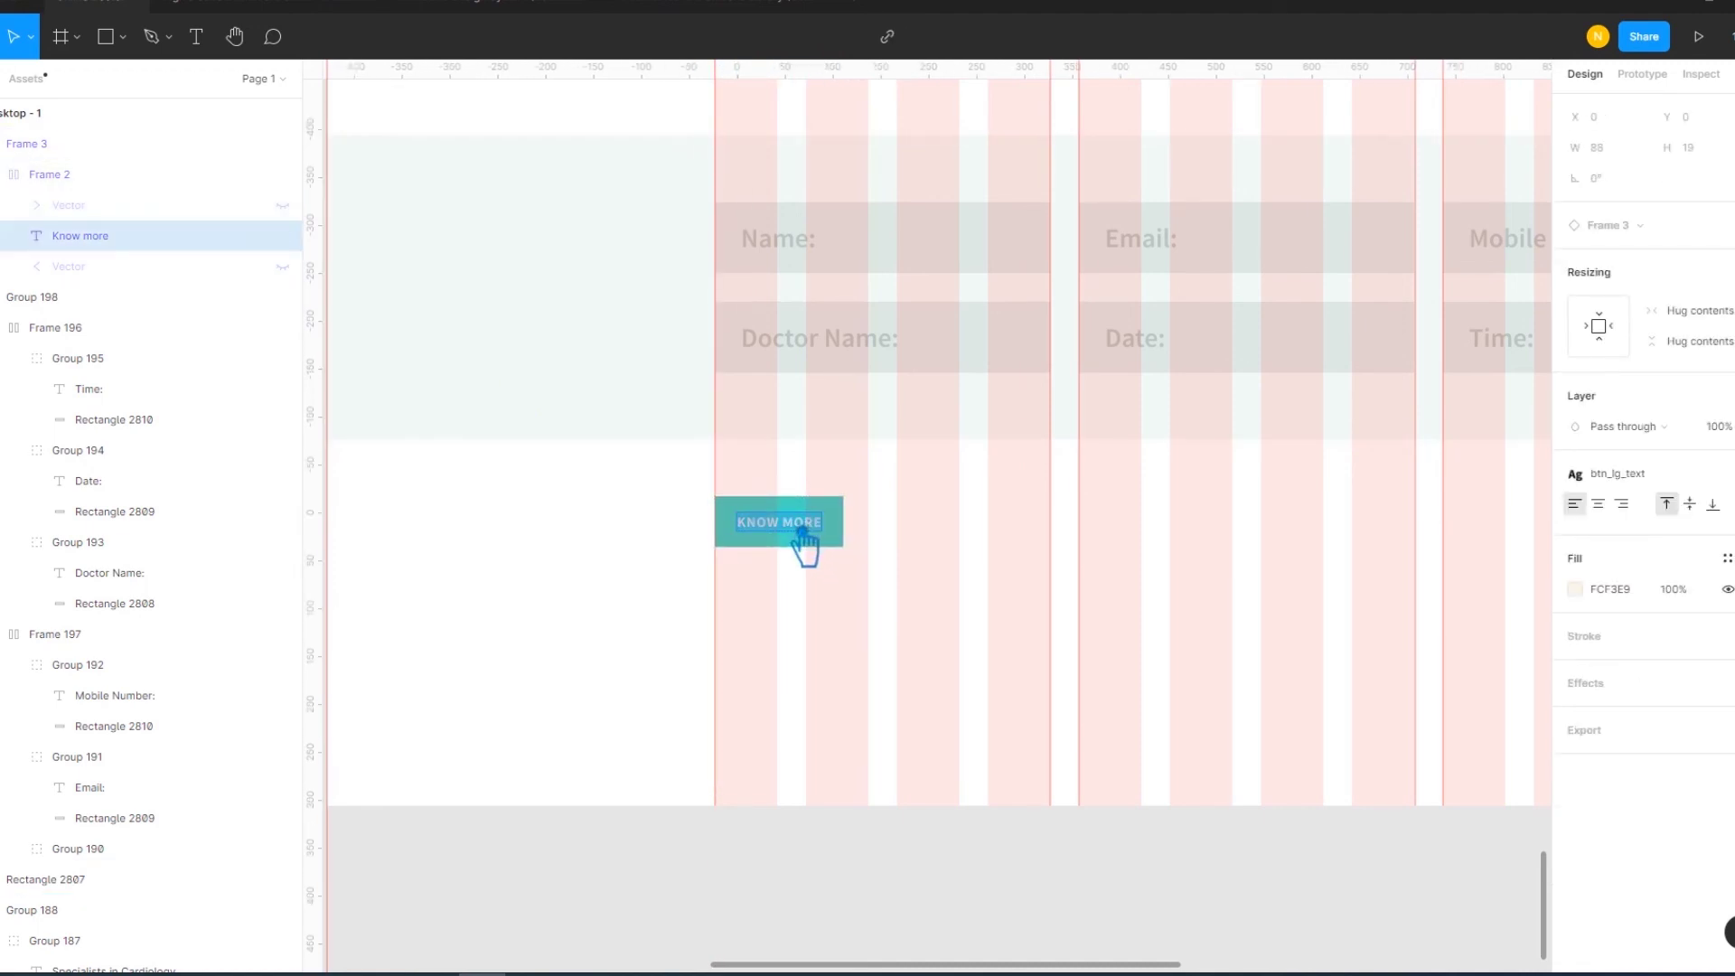
text(SUBMIT)
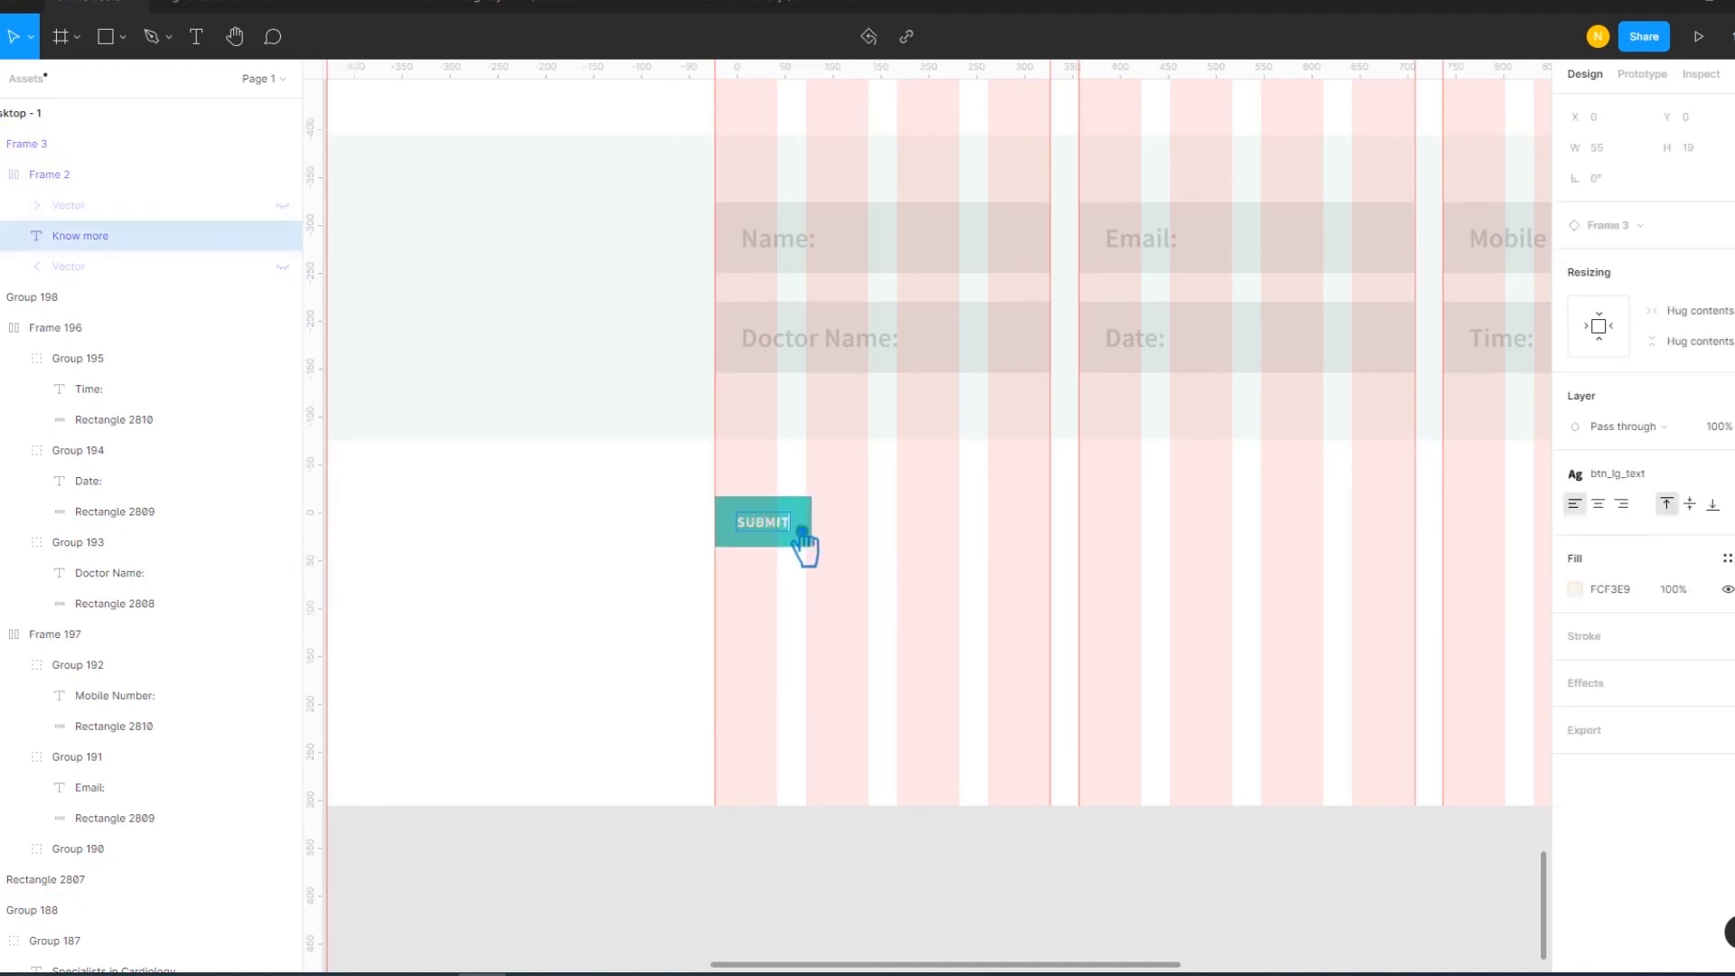
click(890, 876)
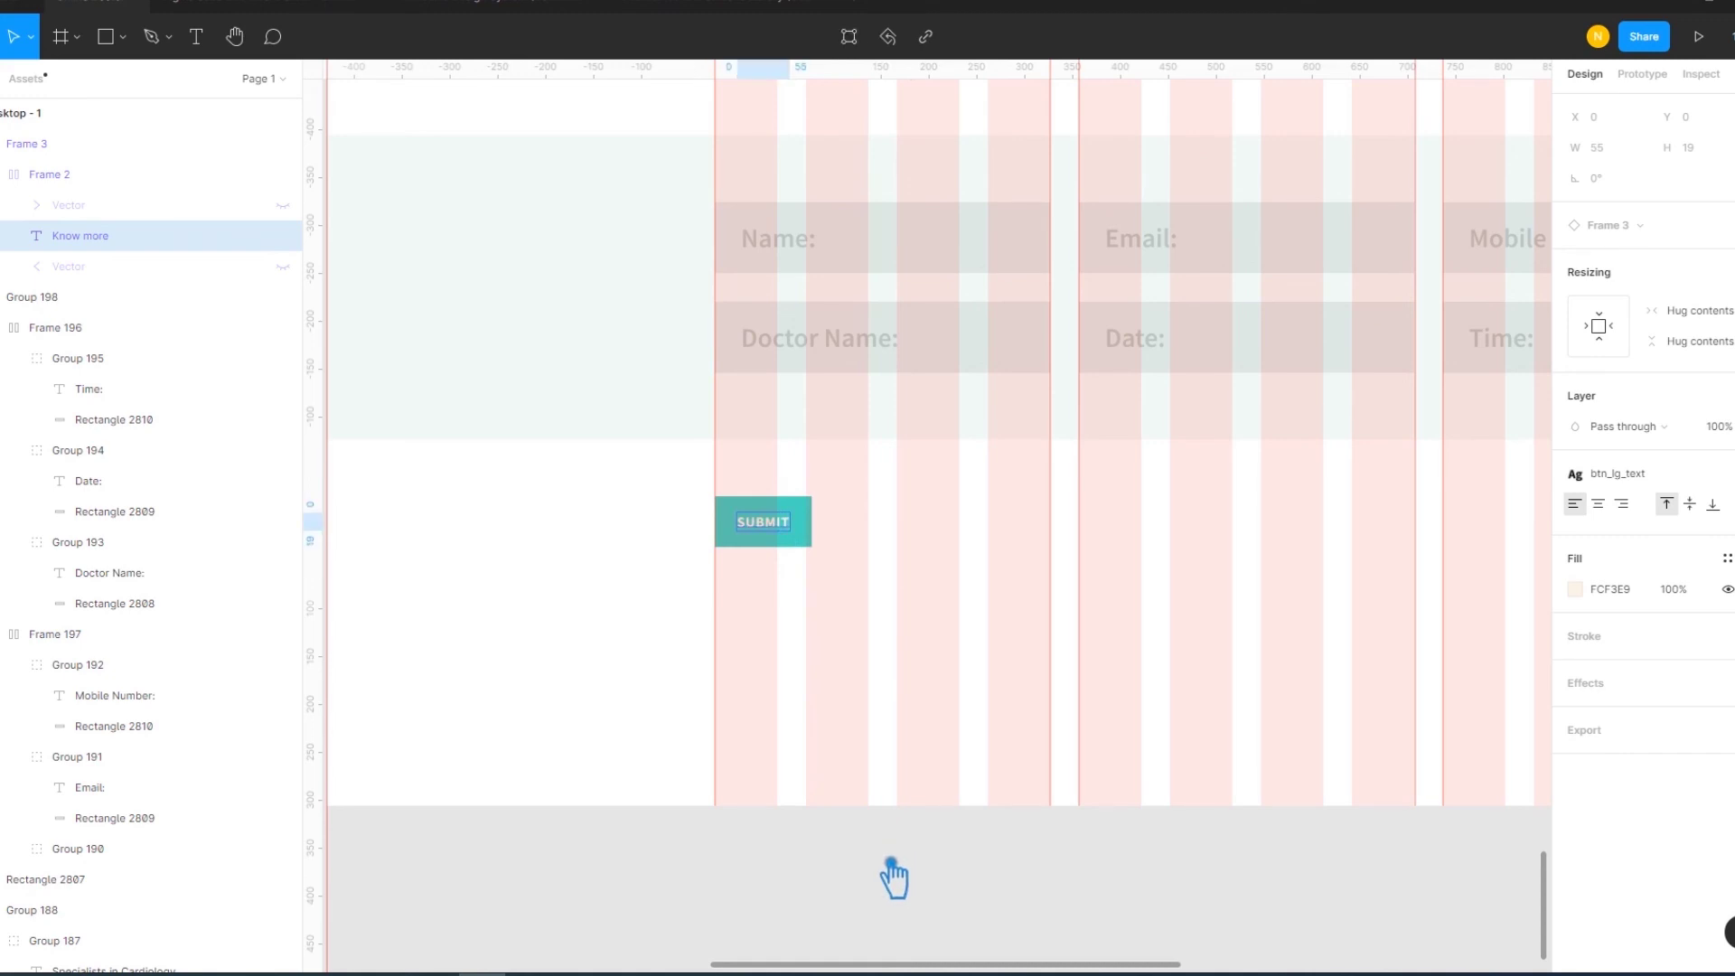
drag(770, 538, 774, 520)
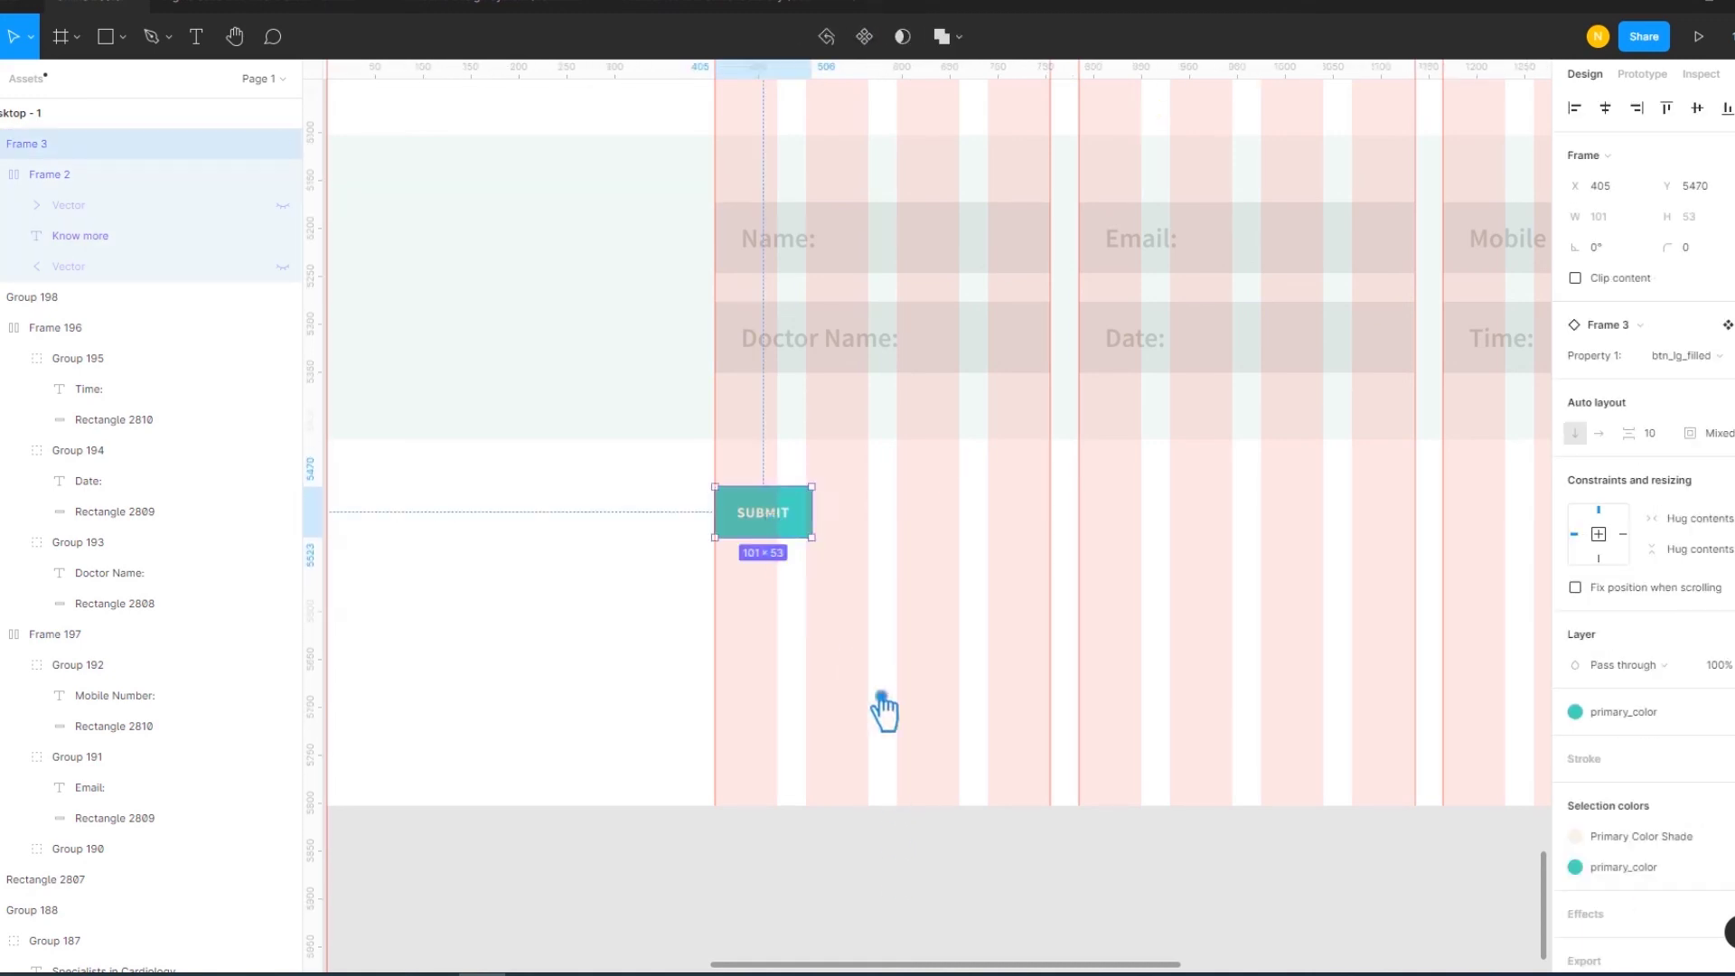
click(907, 880)
key(minus)
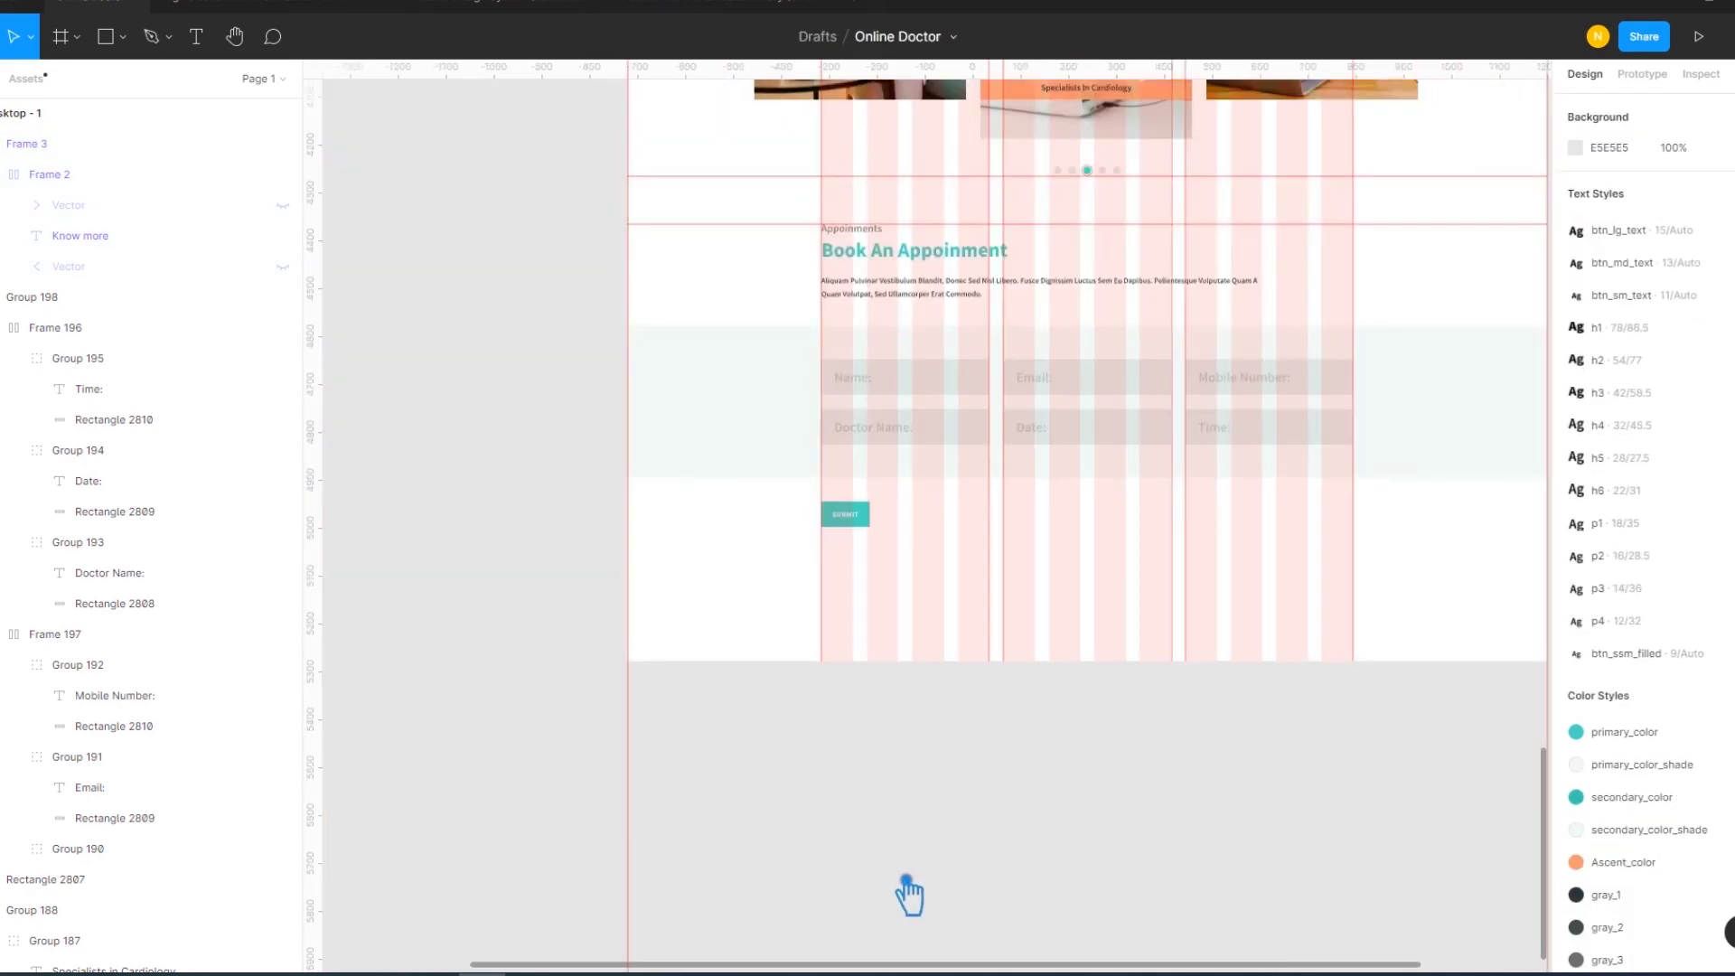
Move the SUBMIT button right to align with the last field column's right edge
drag(866, 522, 1365, 519)
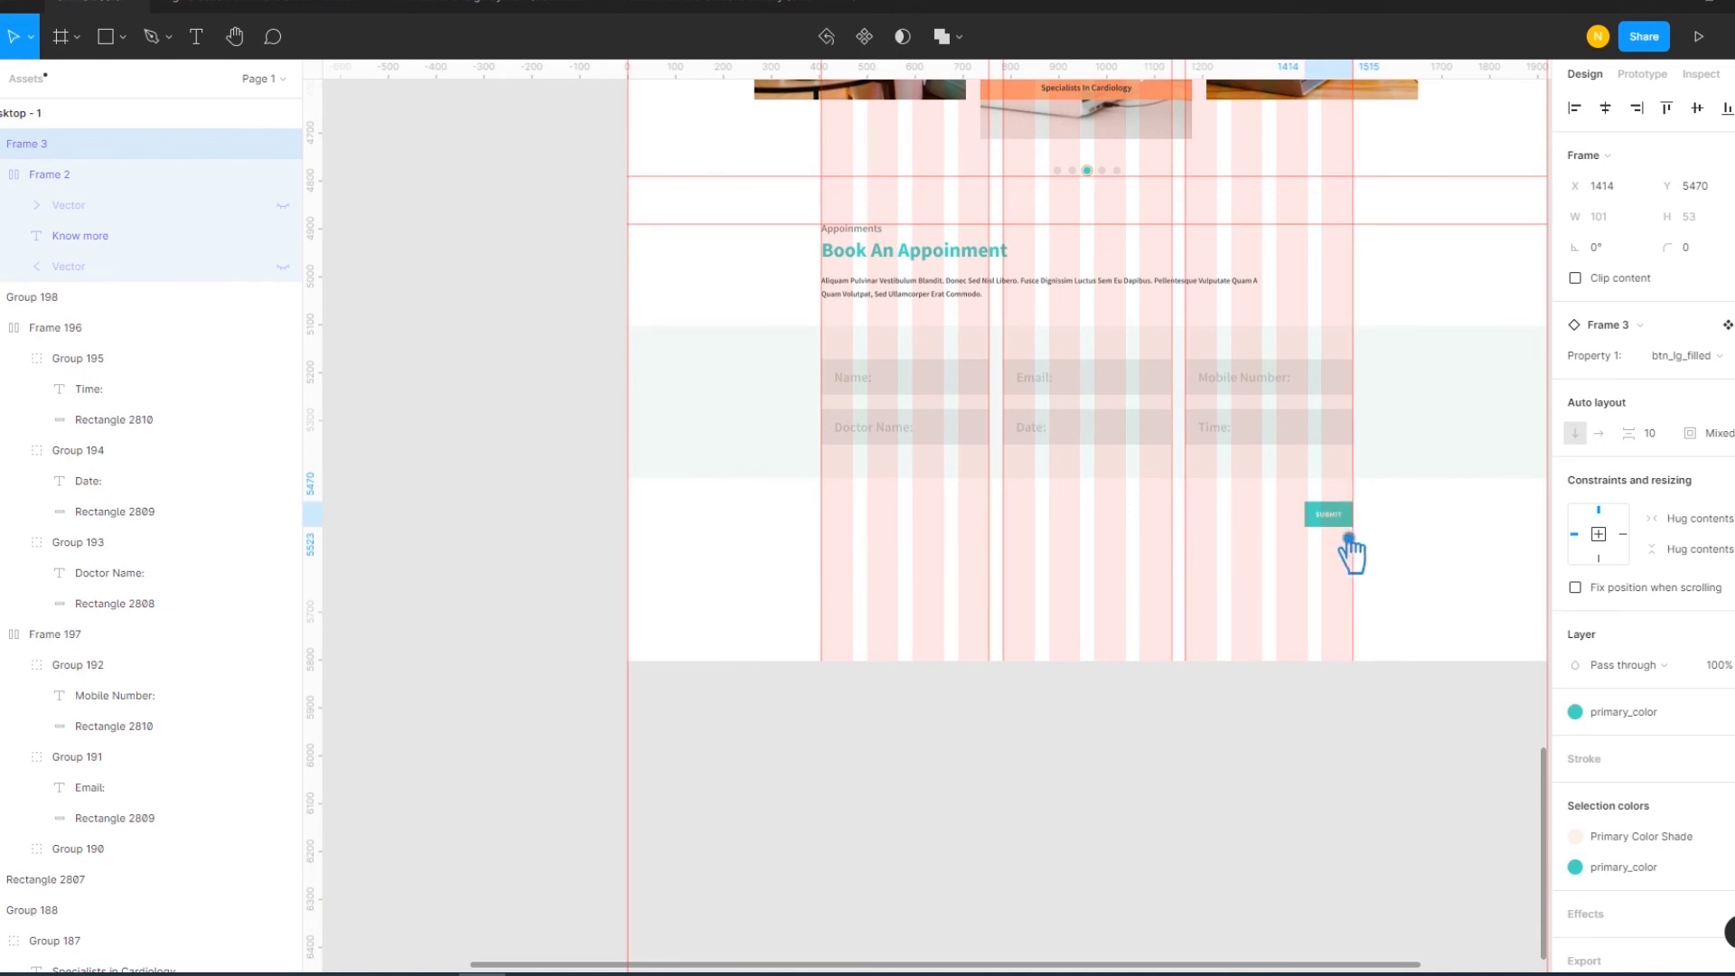
click(1338, 720)
drag(1290, 759, 1207, 798)
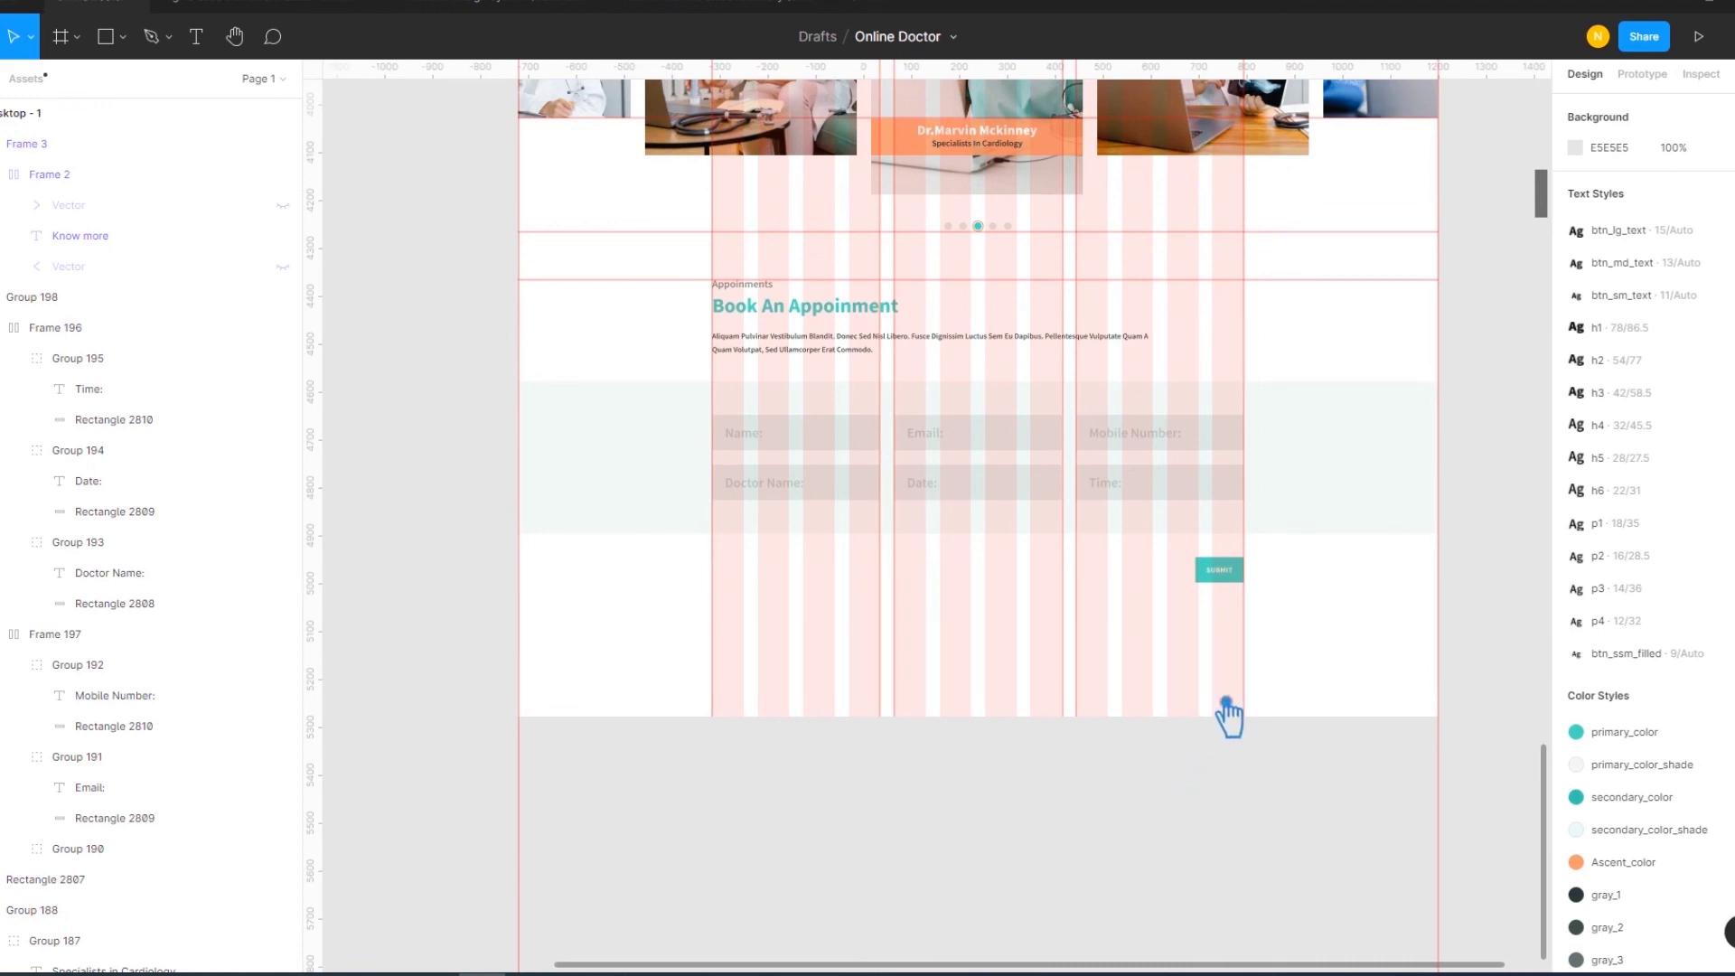
Relabel the button APPOINMENT, widening it to 140 × 53
click(1236, 583)
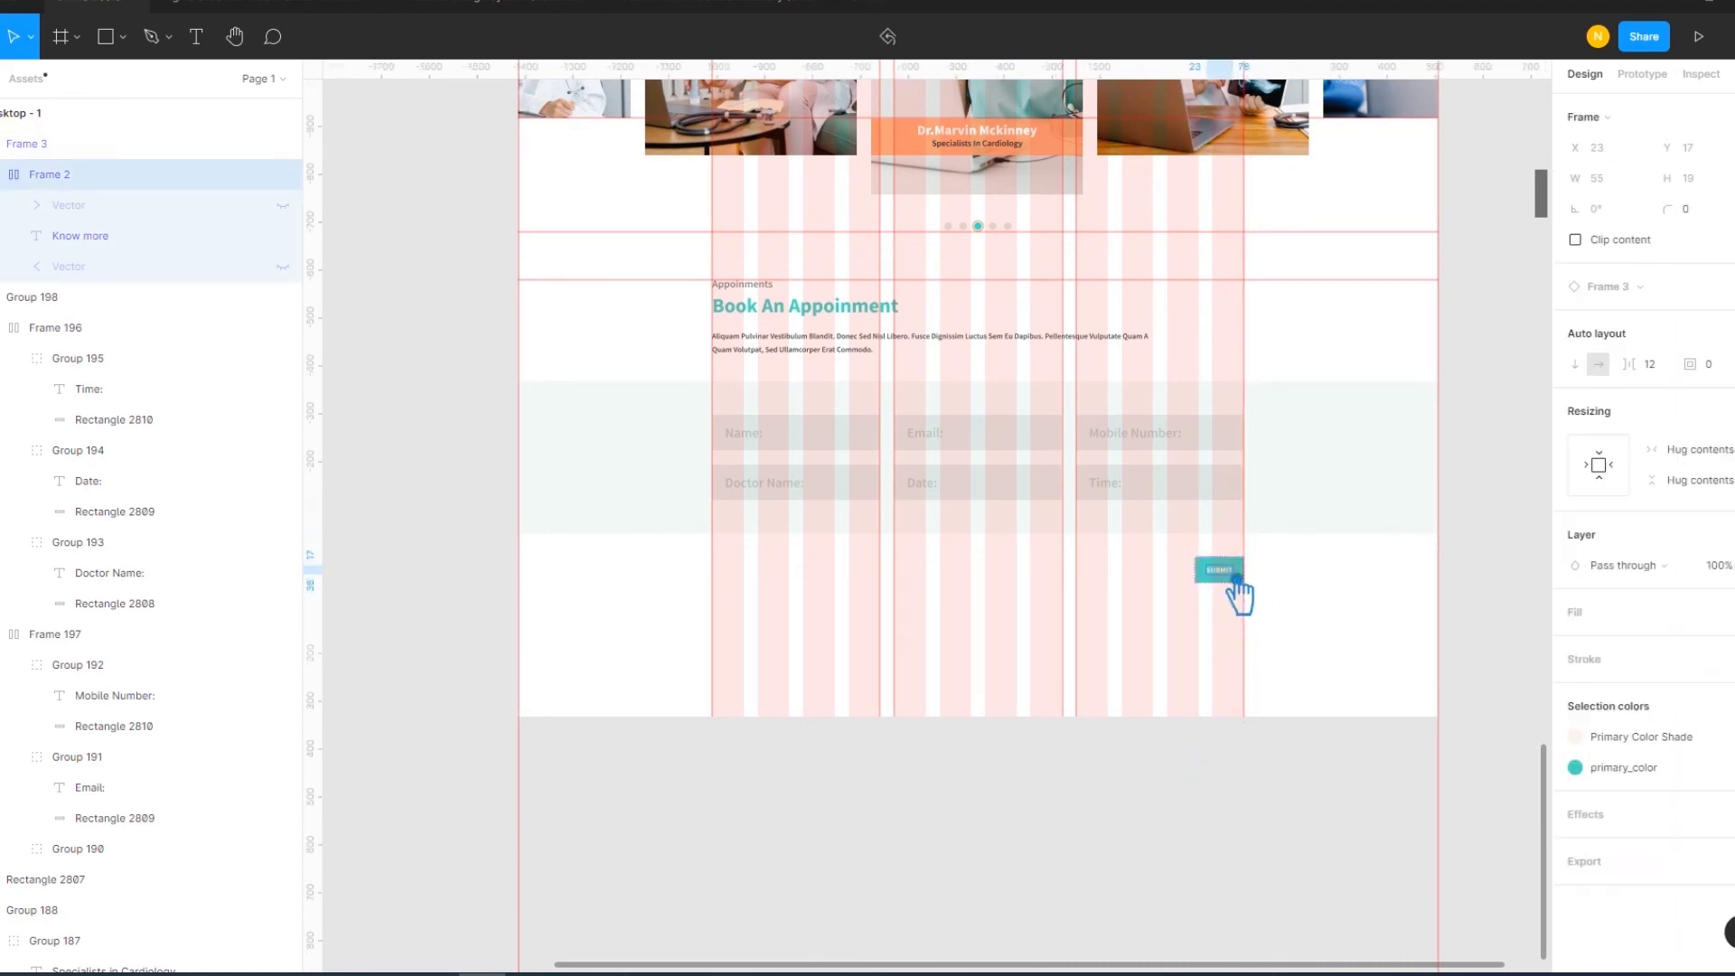
click(1236, 582)
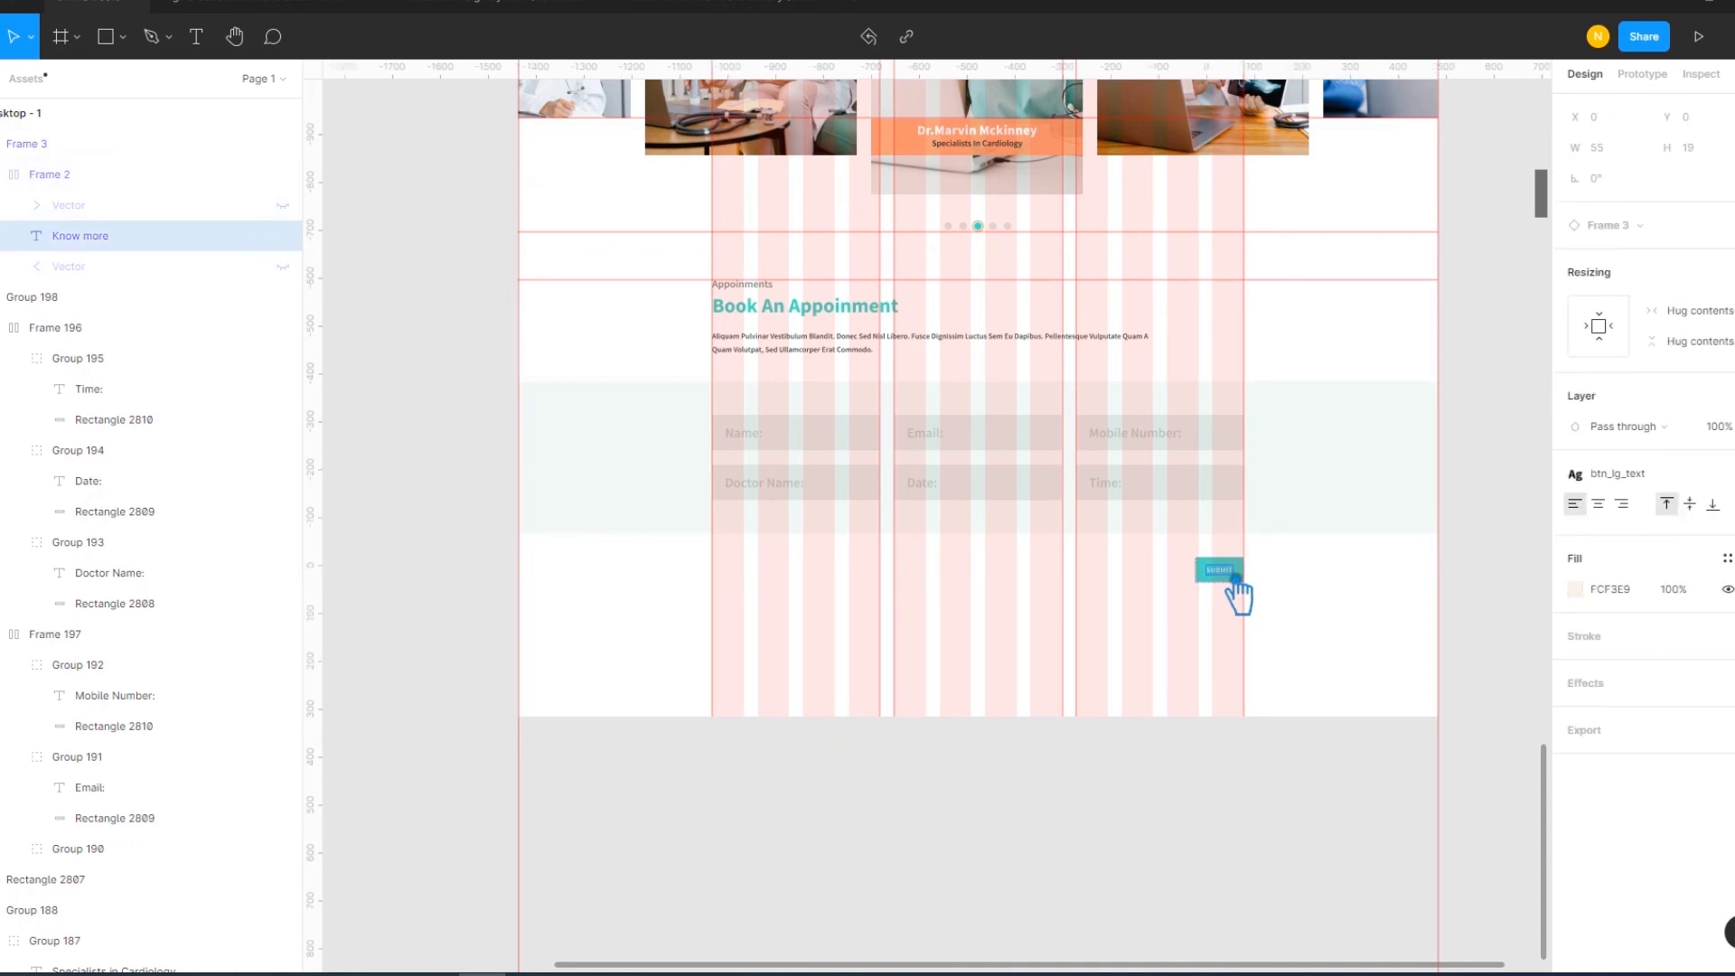
key(ctrl+plus)
text(APP)
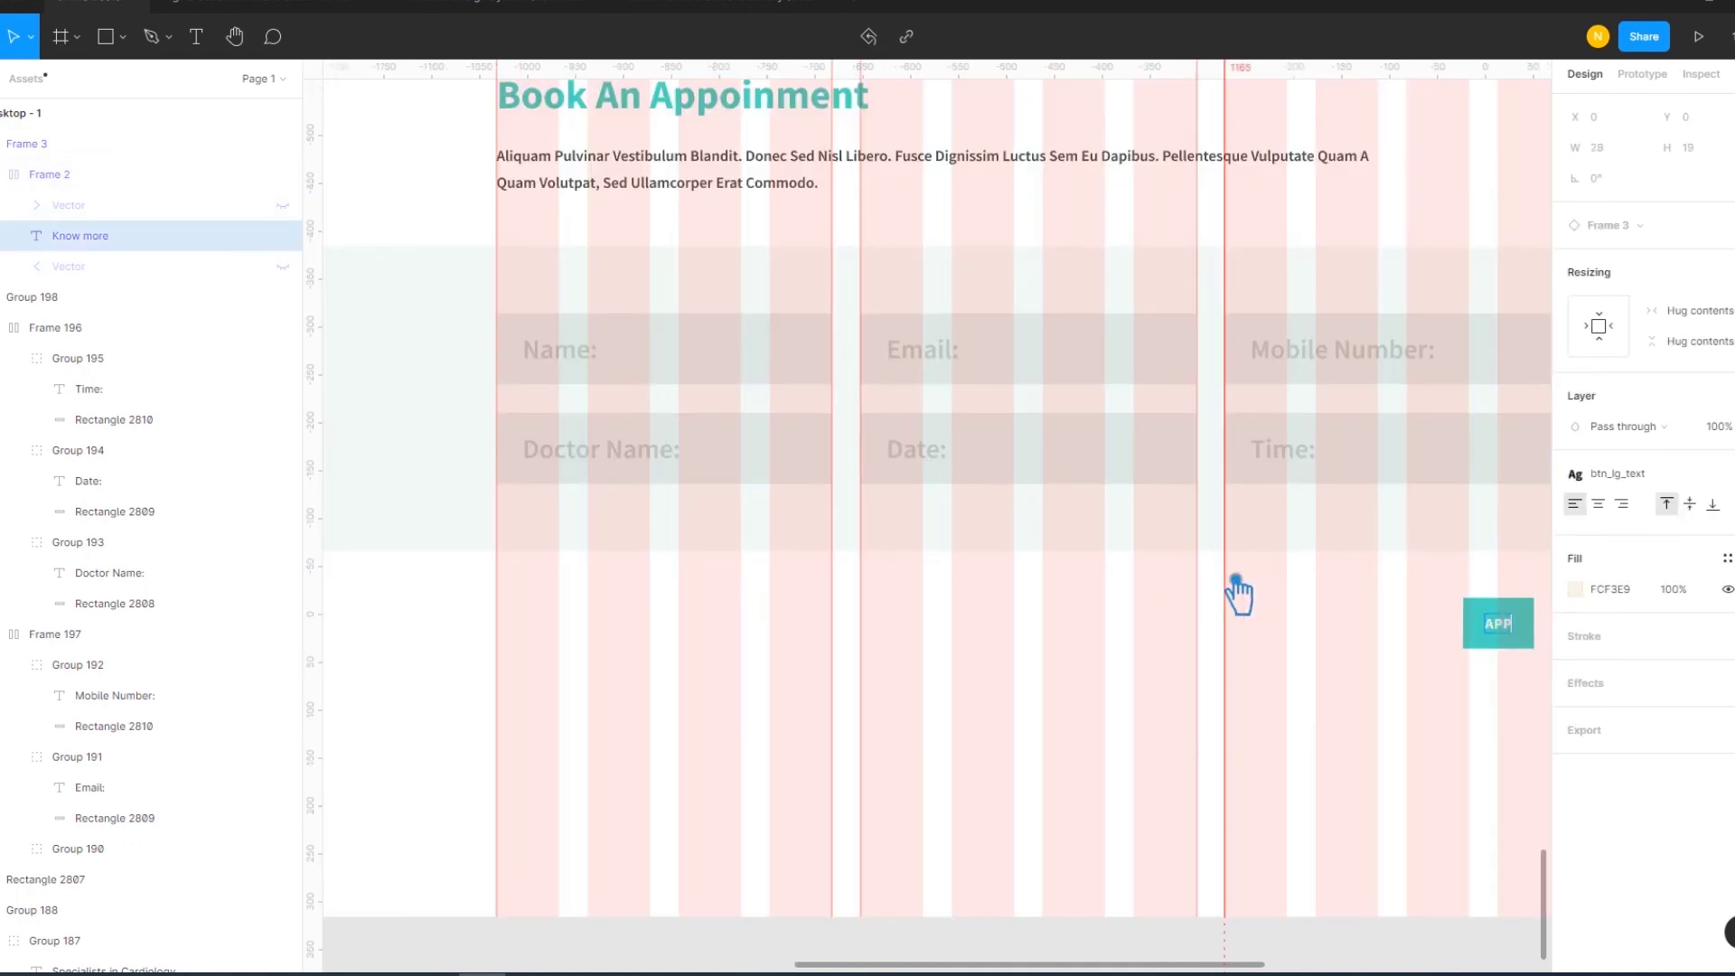
text(OINMENTS)
scroll(1386, 813, right, 5)
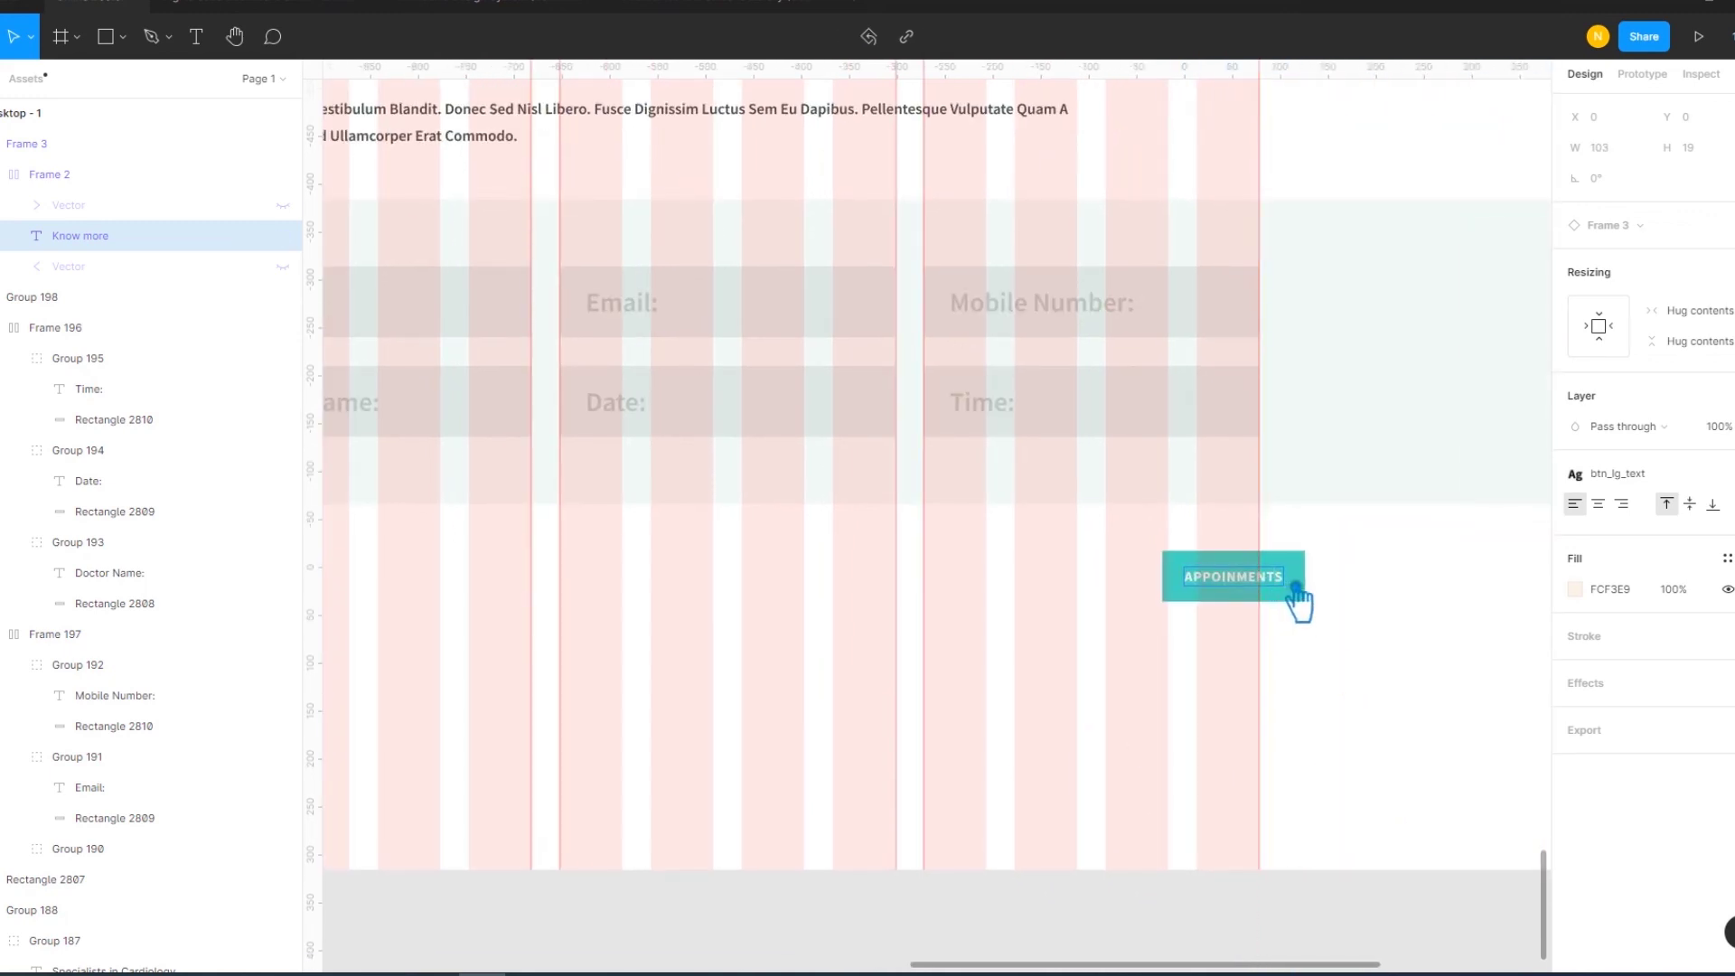
click(1391, 628)
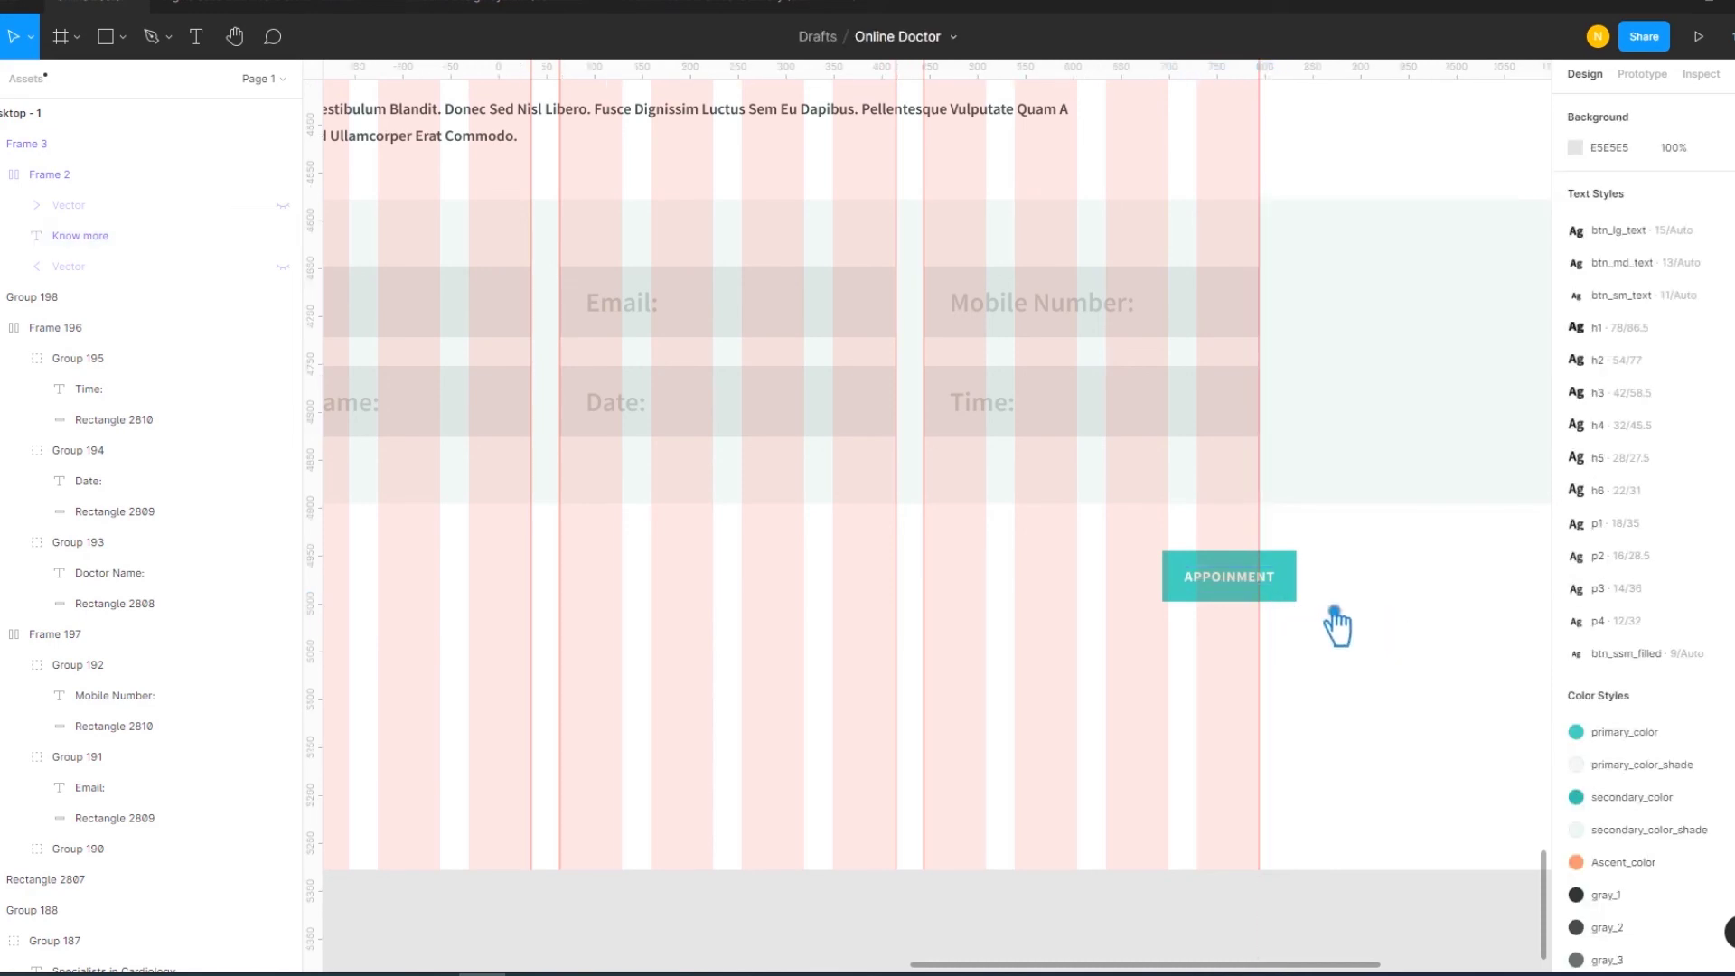
click(1228, 592)
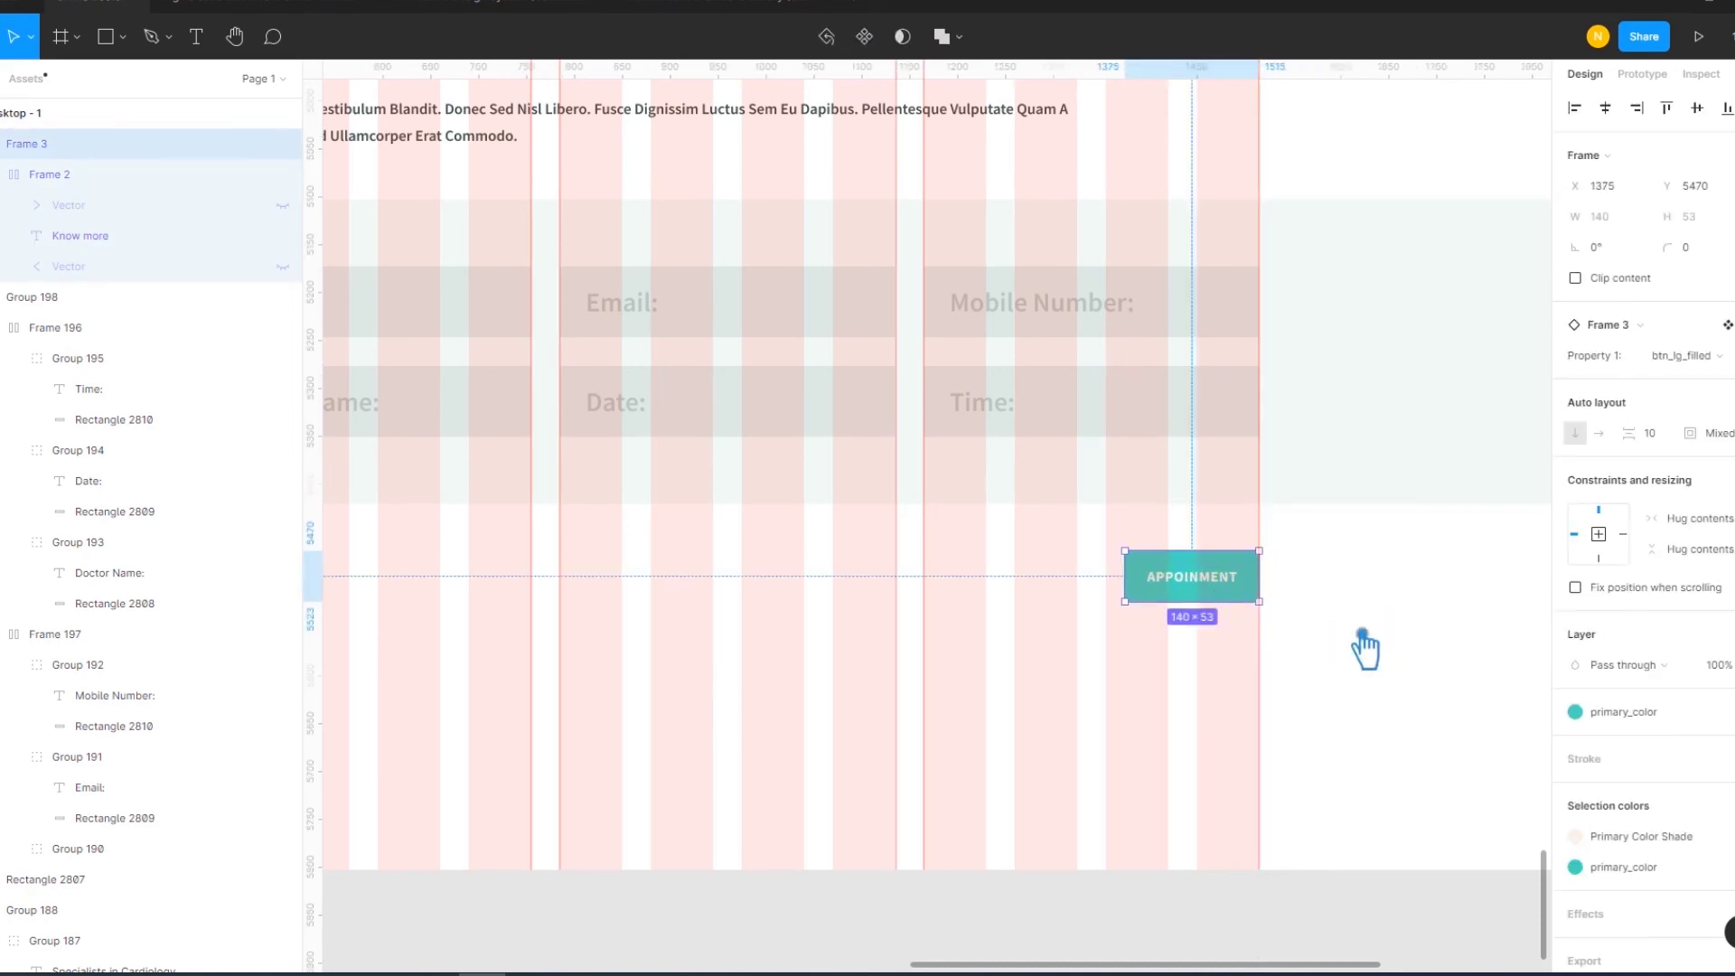